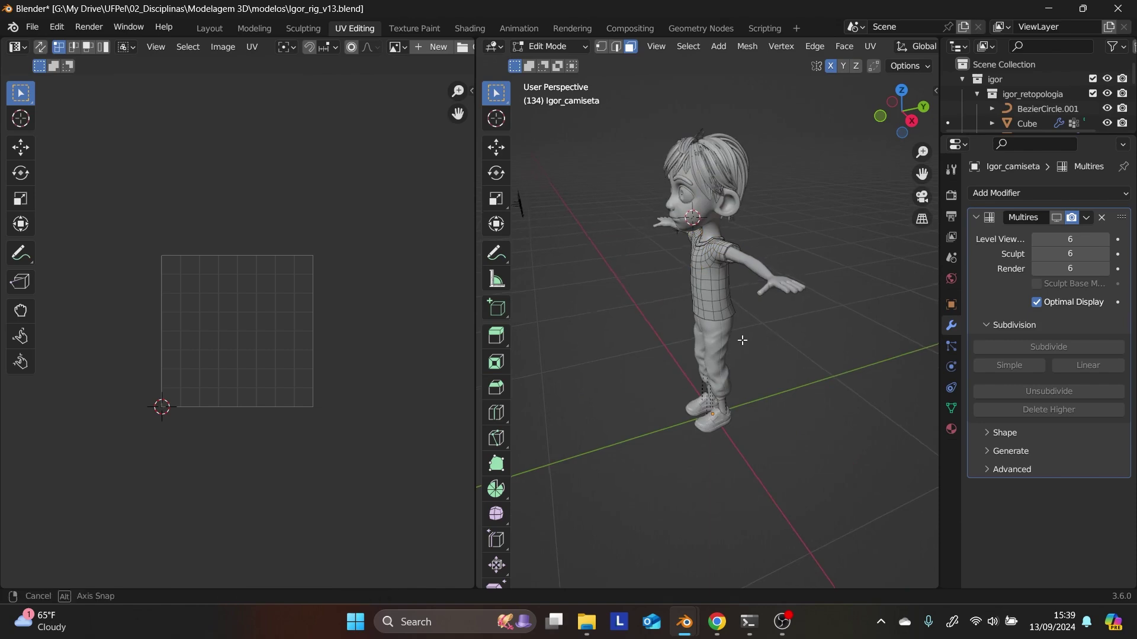
- Turn on Live Unwrap for the shirt mesh
scroll(823, 325, up, 8)
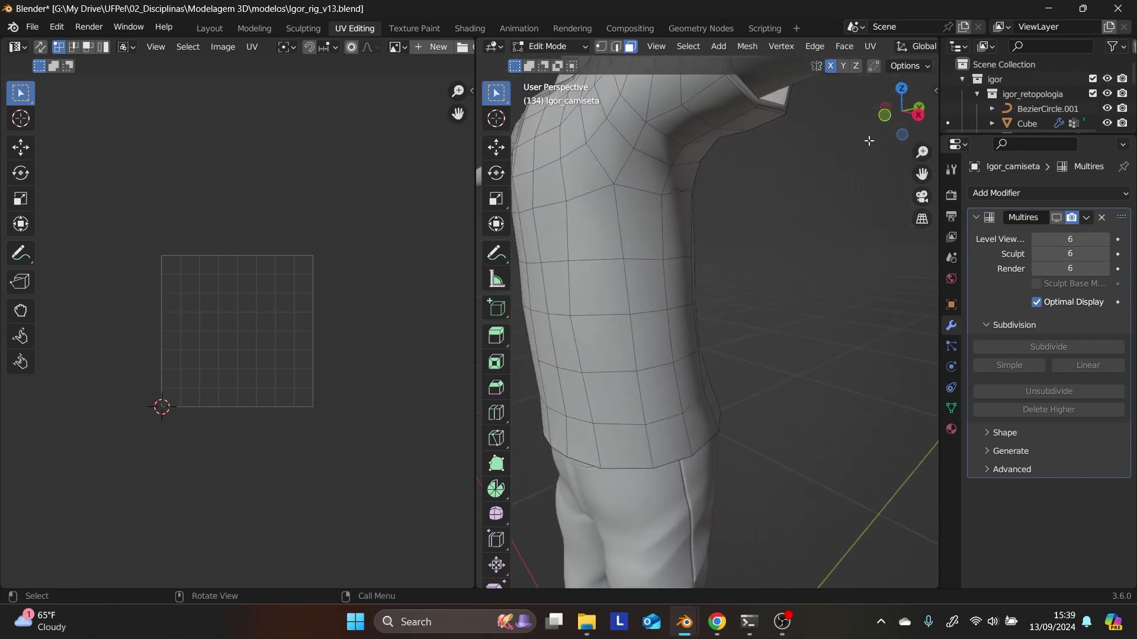
click(925, 67)
click(901, 131)
click(251, 47)
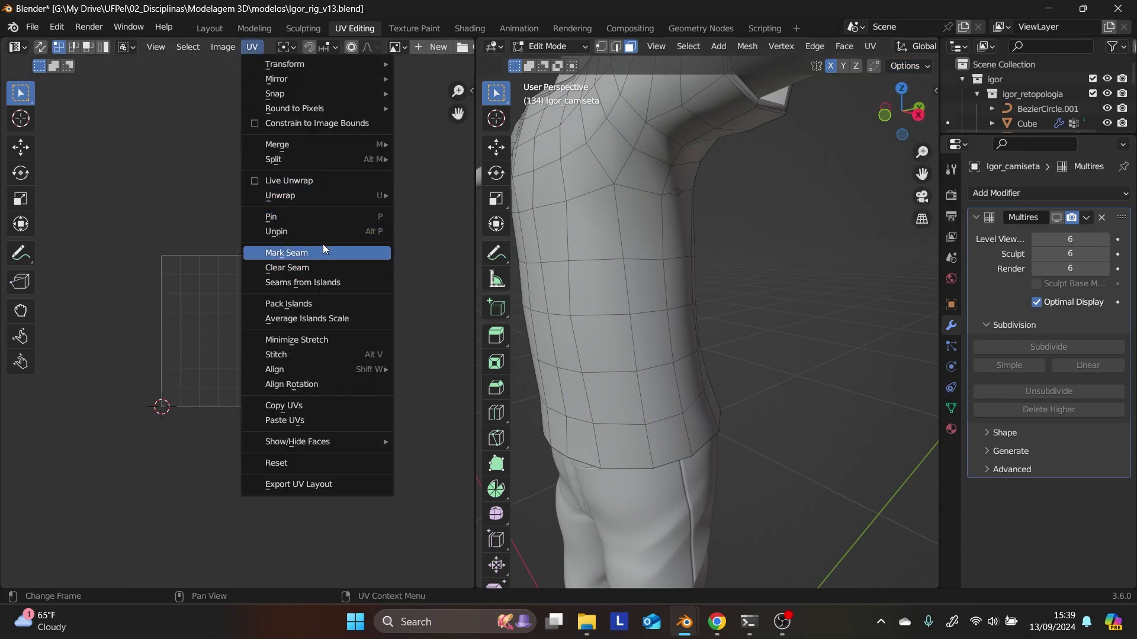
mouse_move(326, 197)
click(465, 197)
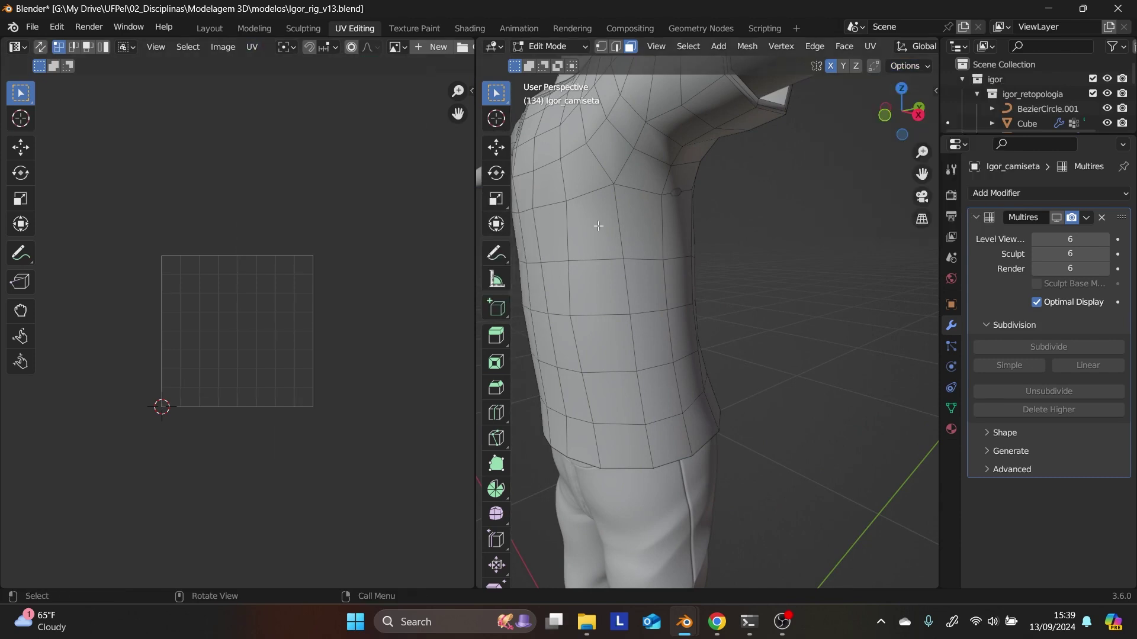
- Mark the edge loop down the shirt's left side, from the sleeve opening through the armpit to the hem, as a seam
middle_drag(663, 225, 616, 209)
double_click(654, 185)
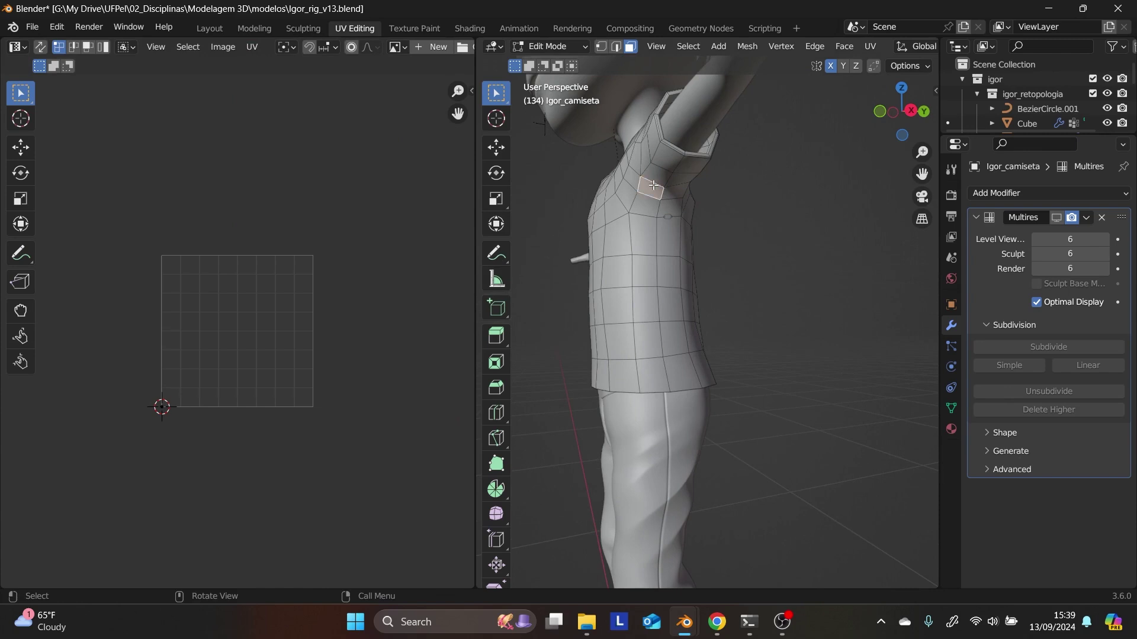
click(701, 214)
click(621, 46)
alt+click(663, 195)
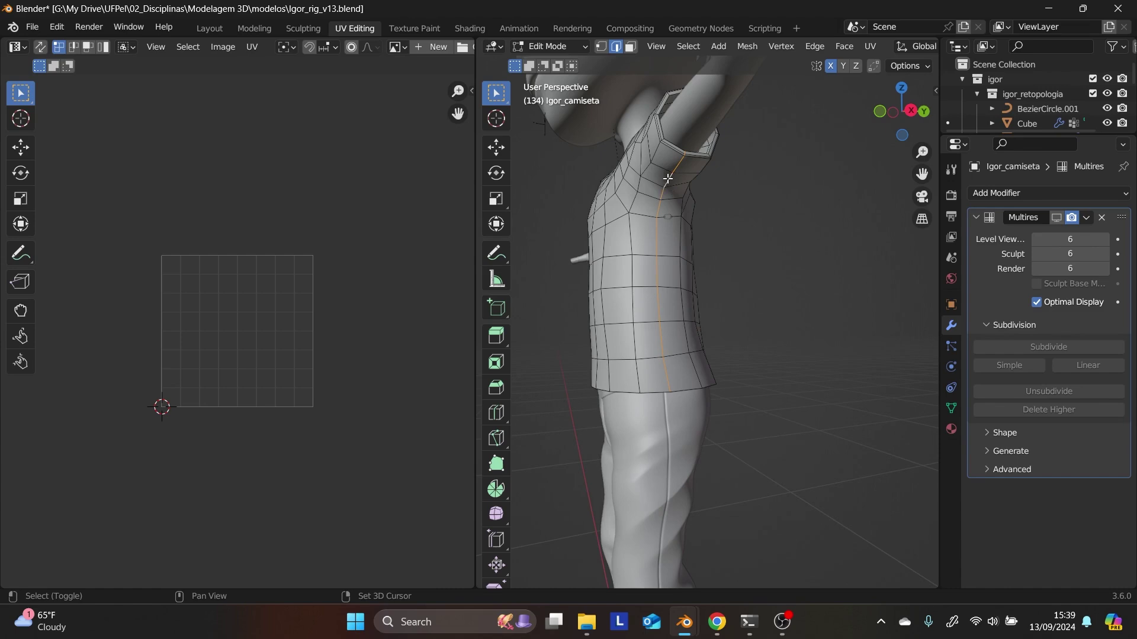
right_click(660, 220)
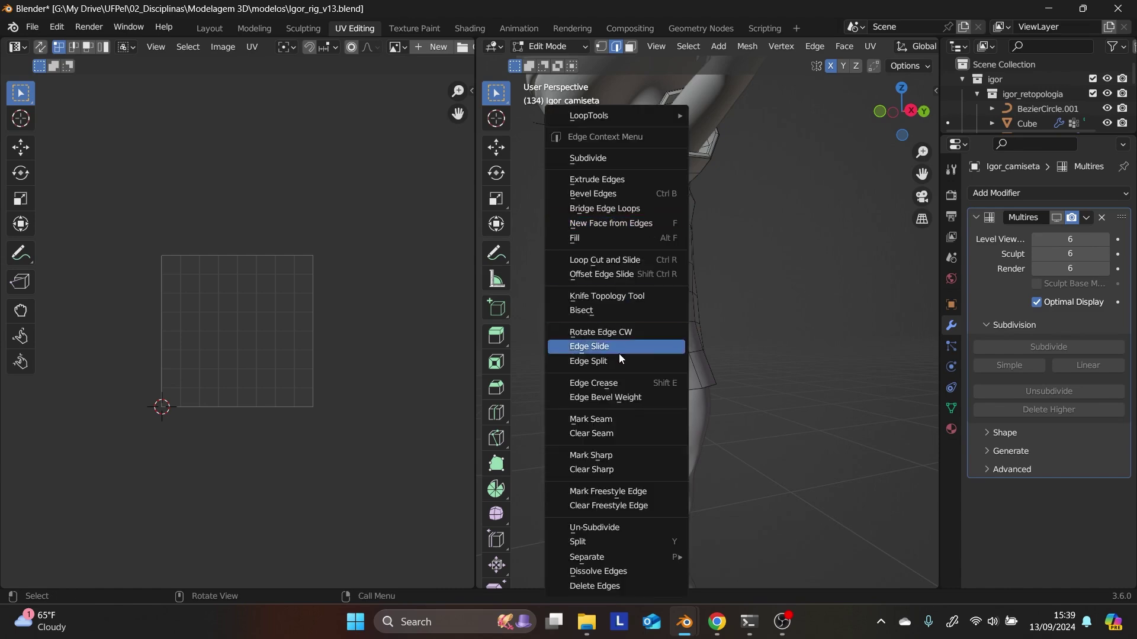
click(625, 418)
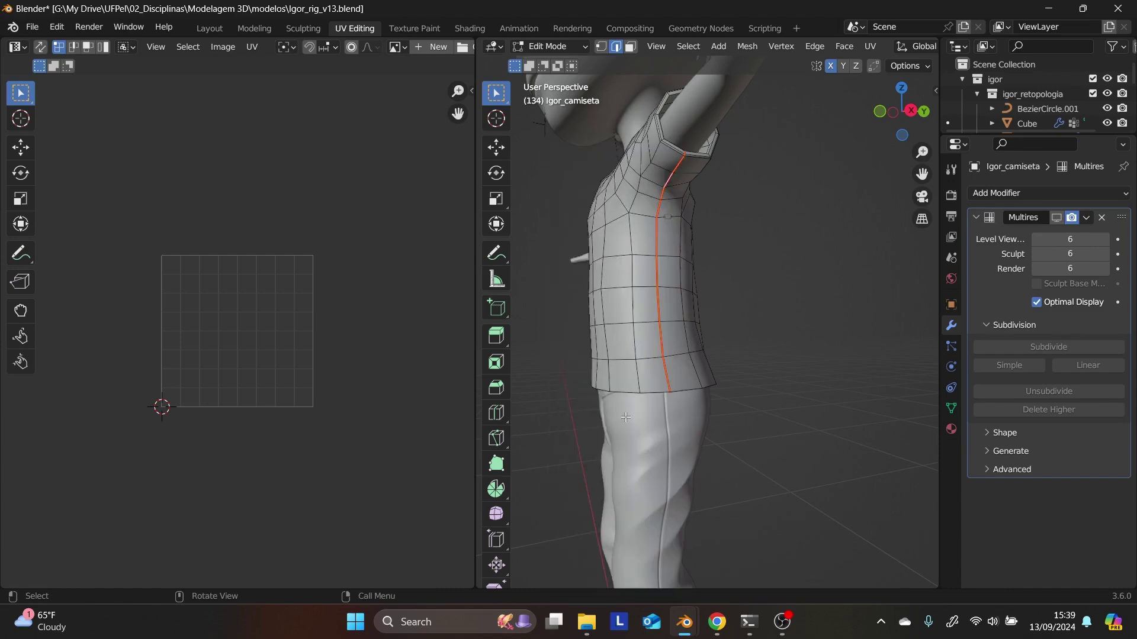
- Enable UV sync selection and mark the edge loop around the shirt's left armhole as a seam
middle_drag(625, 417, 793, 382)
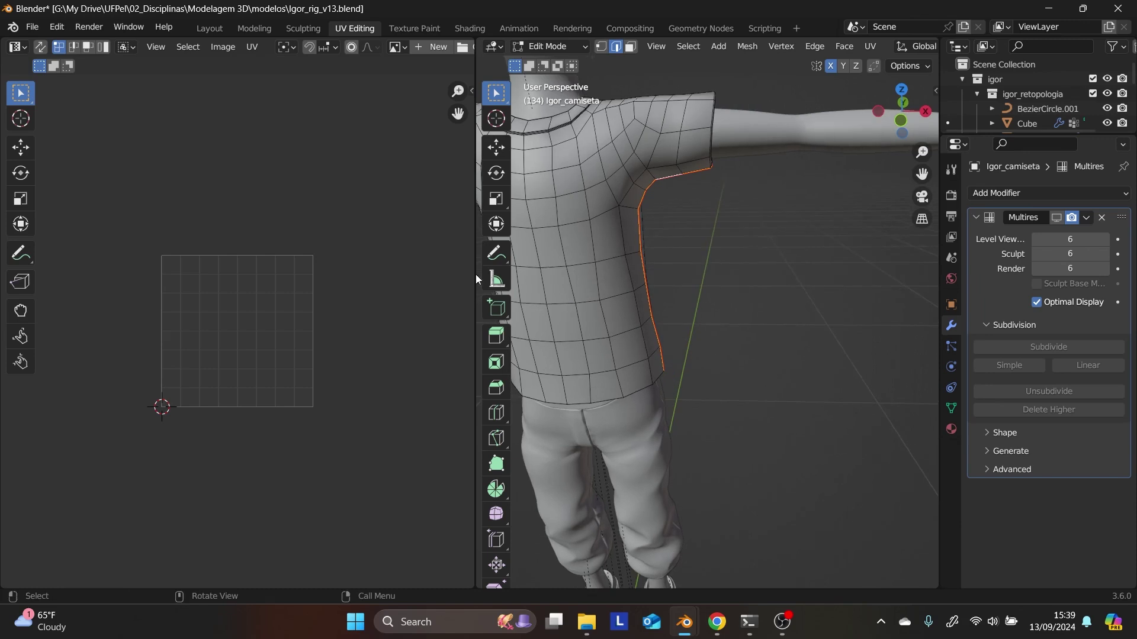
click(41, 46)
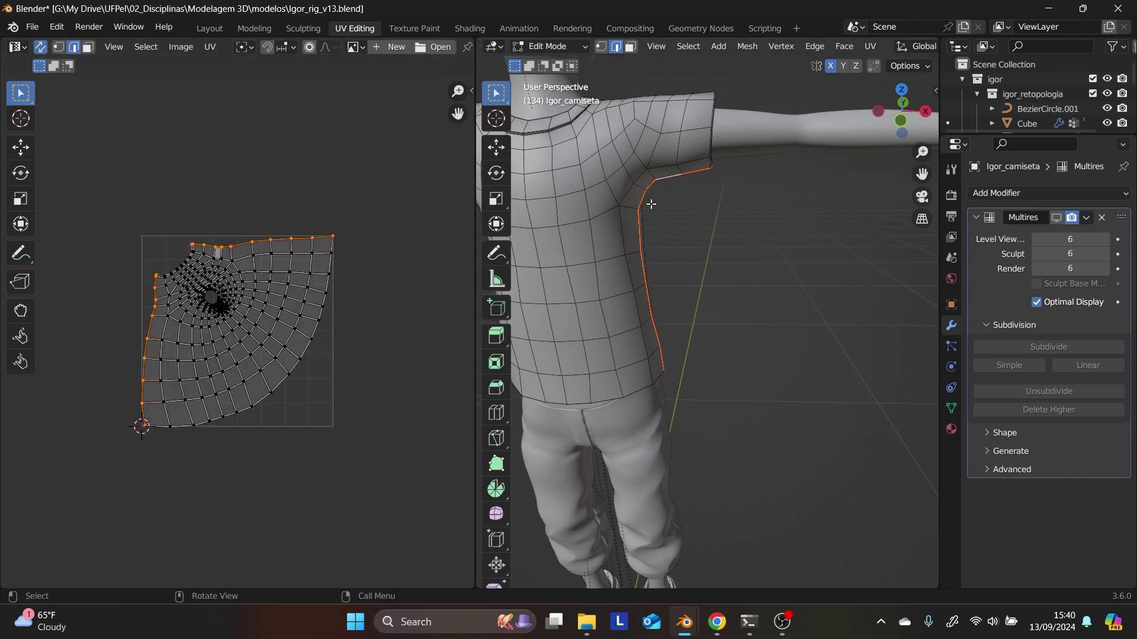
alt+click(628, 175)
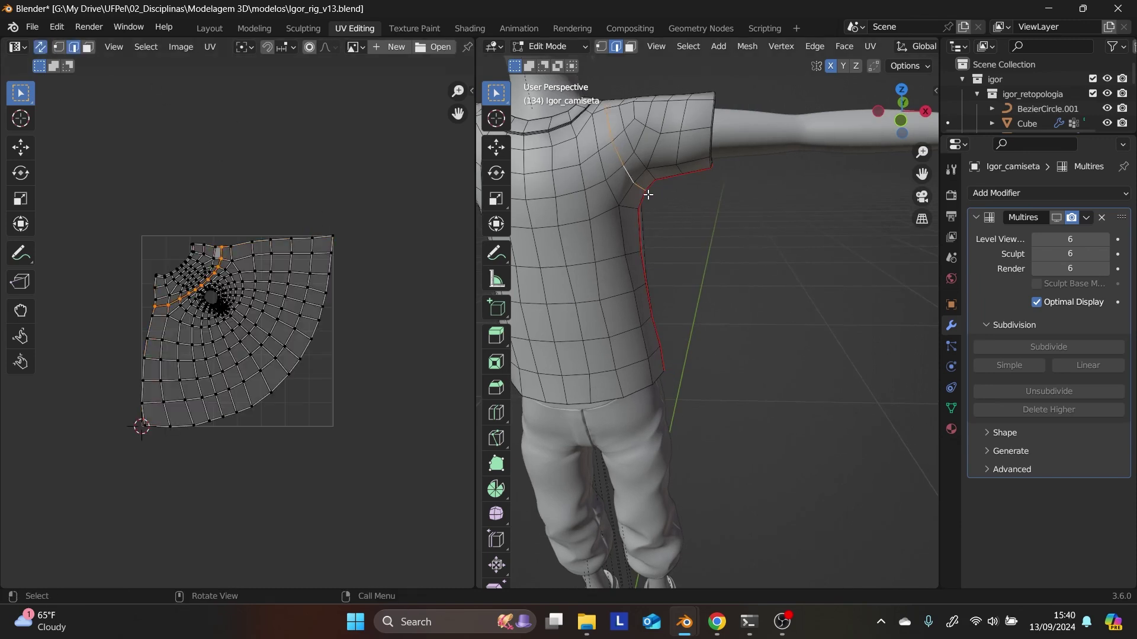
right_click(644, 189)
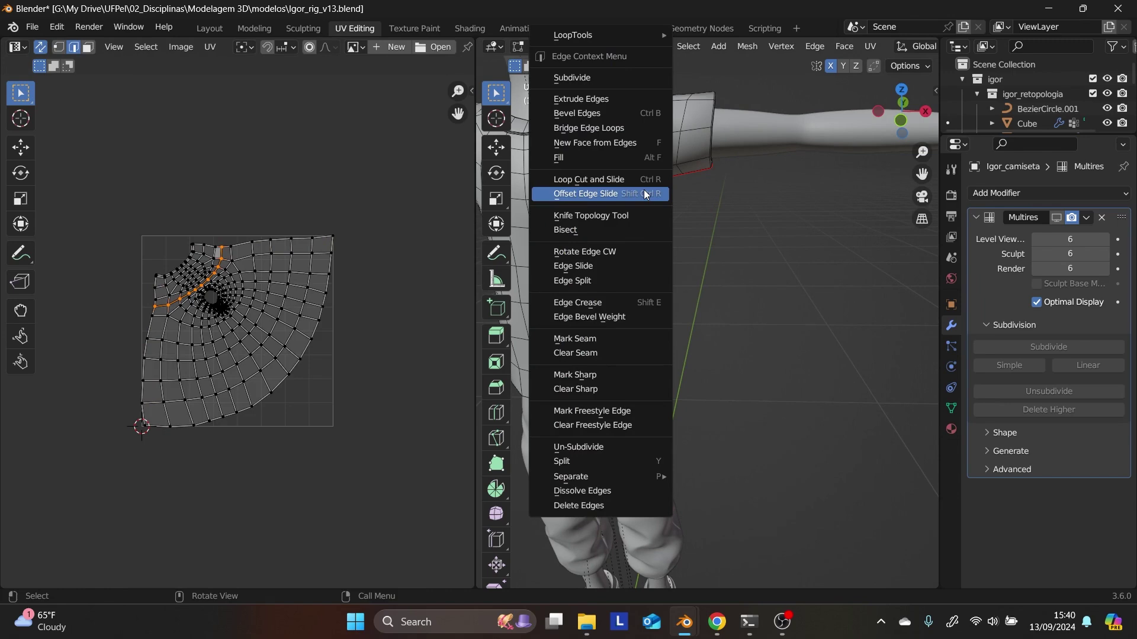
click(602, 347)
scroll(621, 273, down, 3)
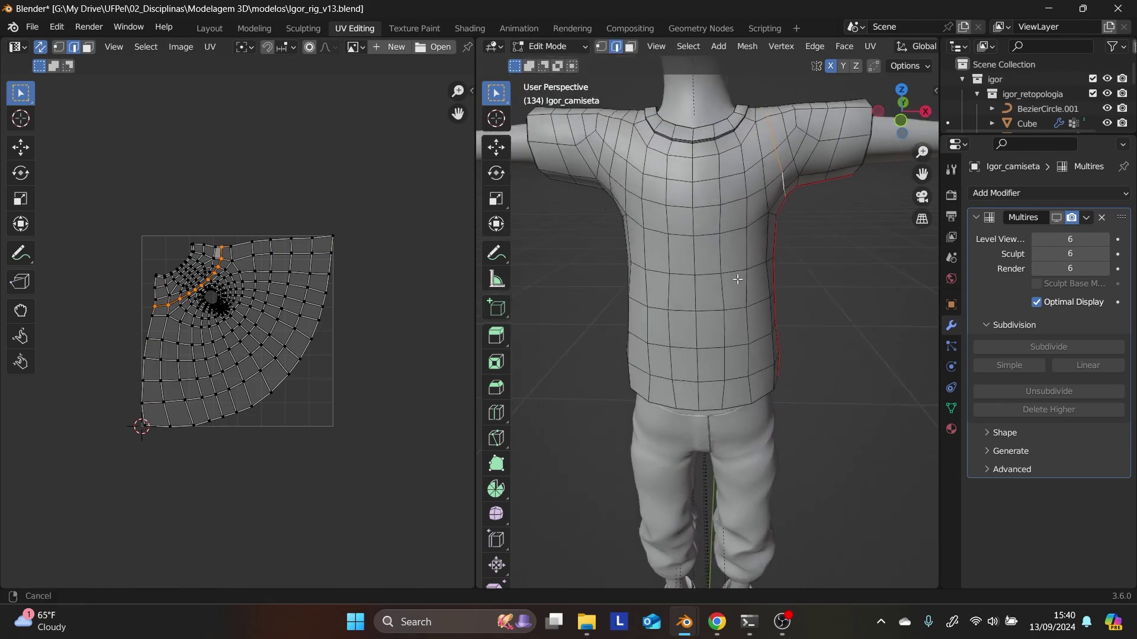
right_click(786, 182)
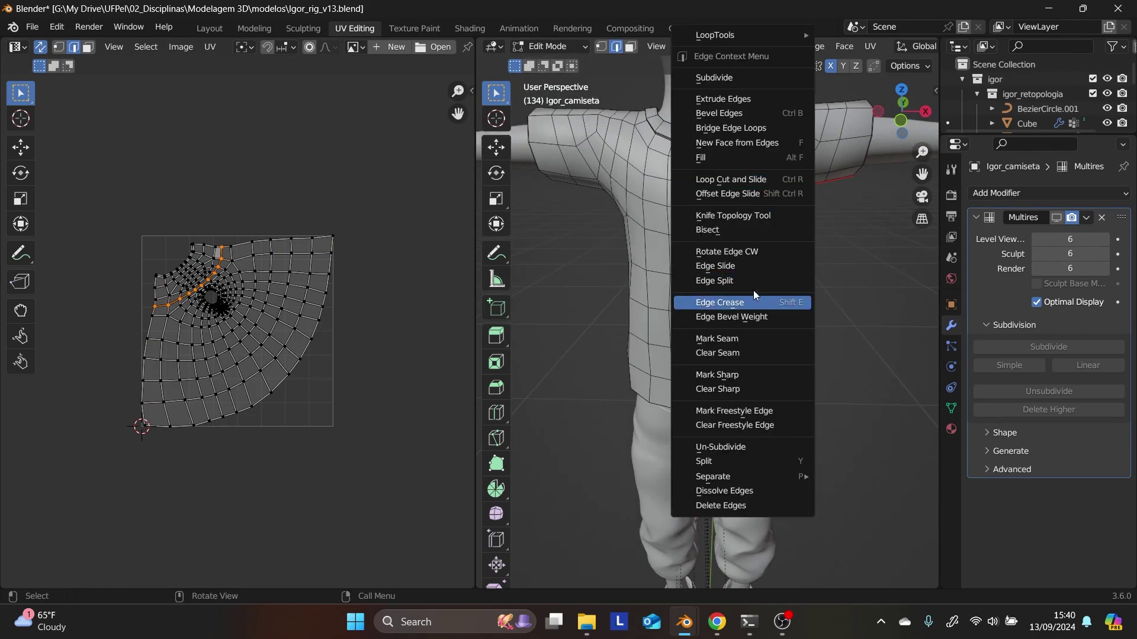
click(755, 339)
- Mark the edge loop along the shirt's right side and under the right sleeve as a seam
middle_drag(680, 261, 708, 249)
alt+click(634, 266)
right_click(634, 263)
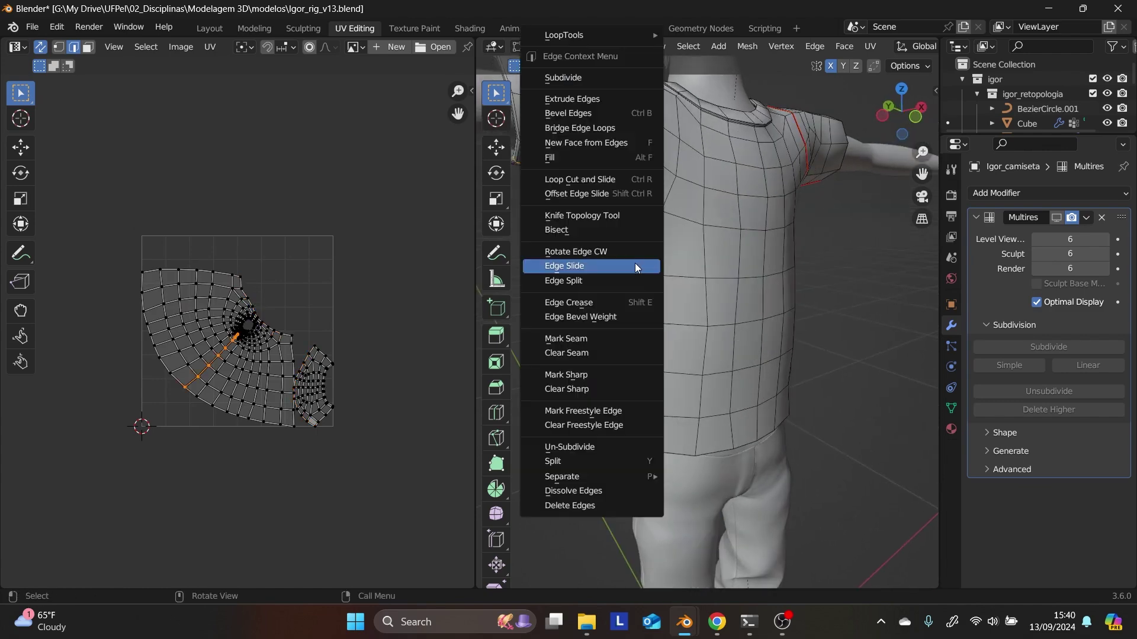
click(620, 338)
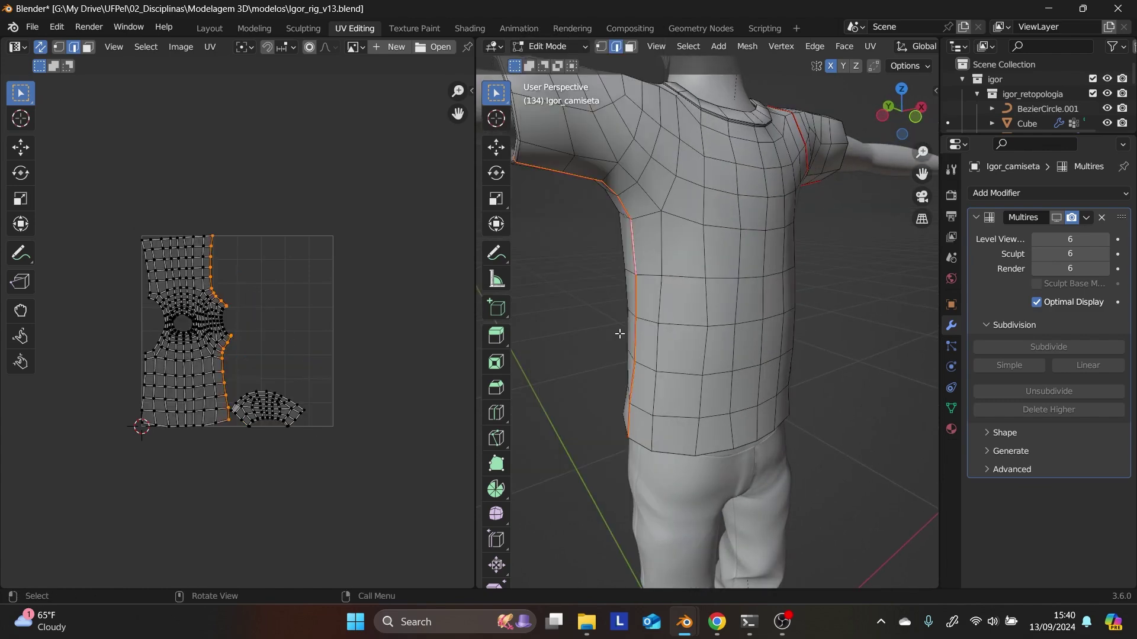
- Mark the edge loop around the shirt's right armhole as a seam
alt+click(630, 187)
right_click(626, 188)
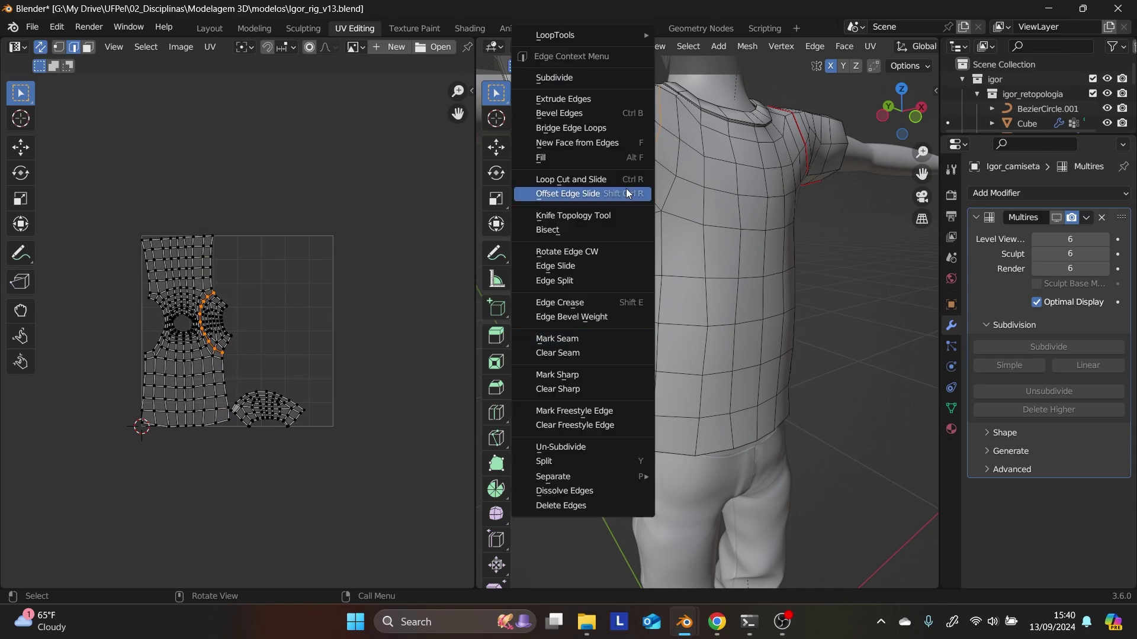
click(602, 378)
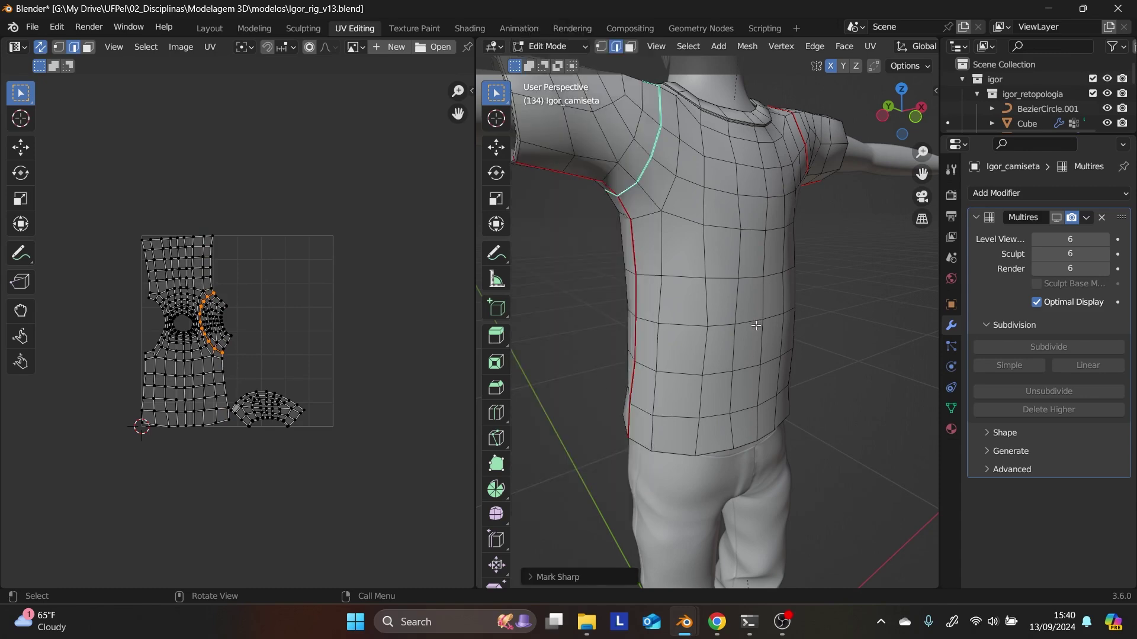
key(ctrl+z)
right_click(630, 193)
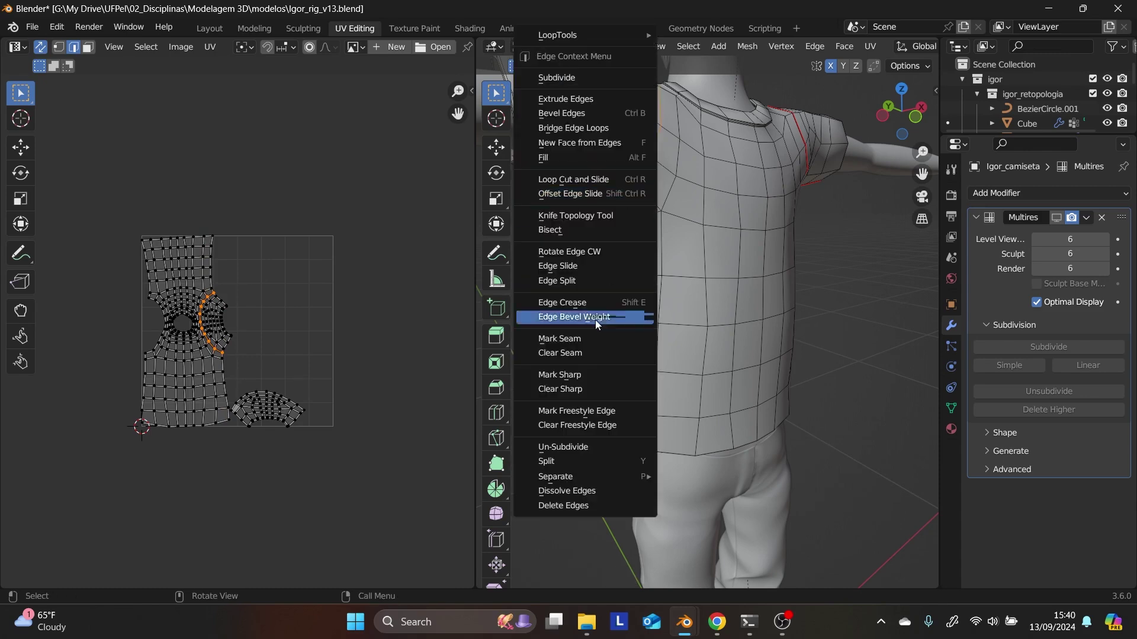
click(595, 342)
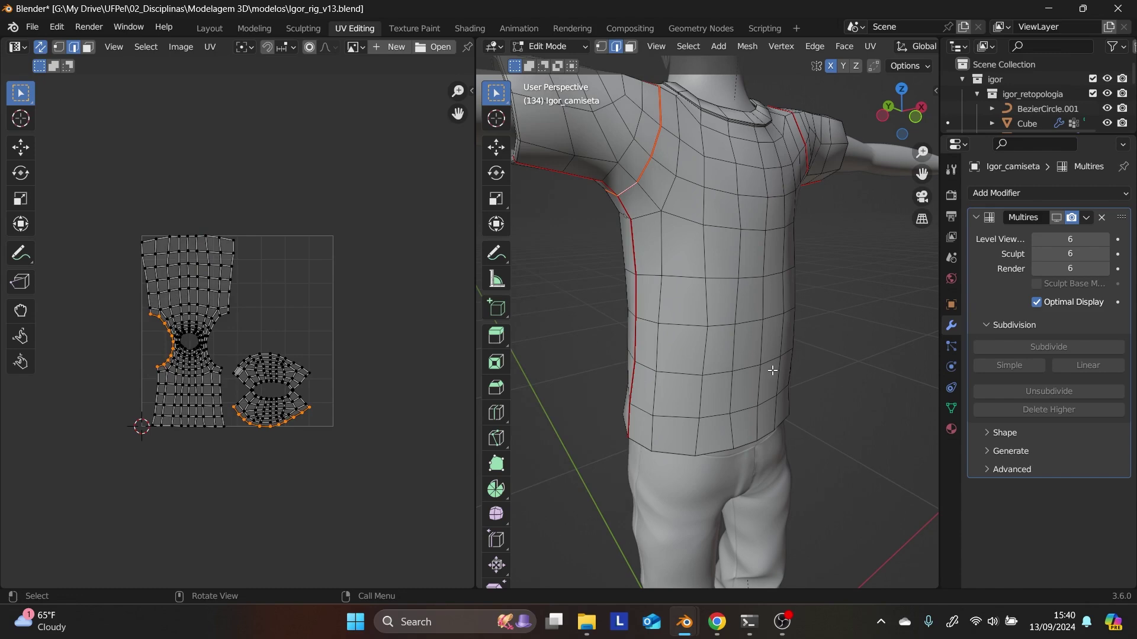
middle_drag(772, 370, 592, 196)
click(597, 181)
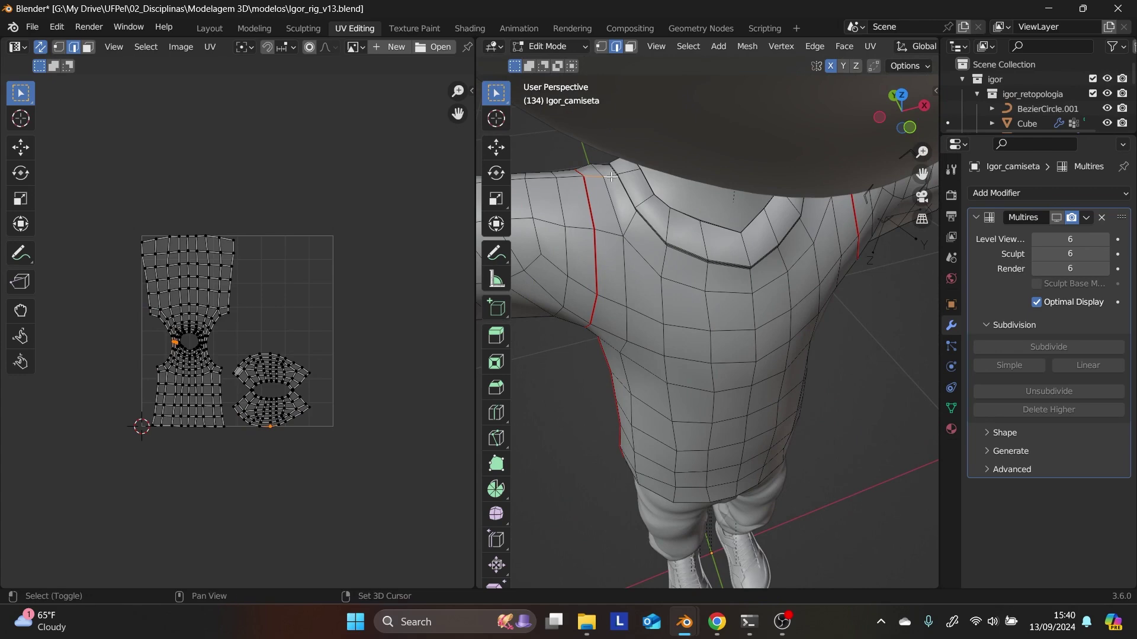
click(611, 177)
- Mark the edge loop where the collar band meets the shirt body as a seam
middle_drag(635, 171, 675, 156)
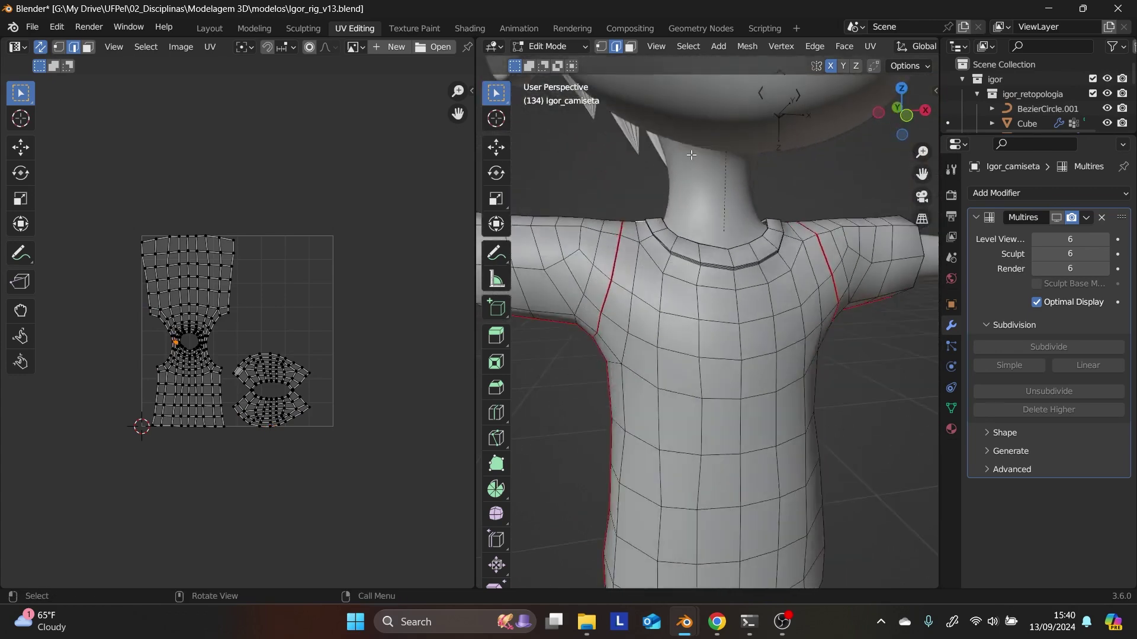
scroll(684, 200, up, 7)
scroll(684, 199, down, 2)
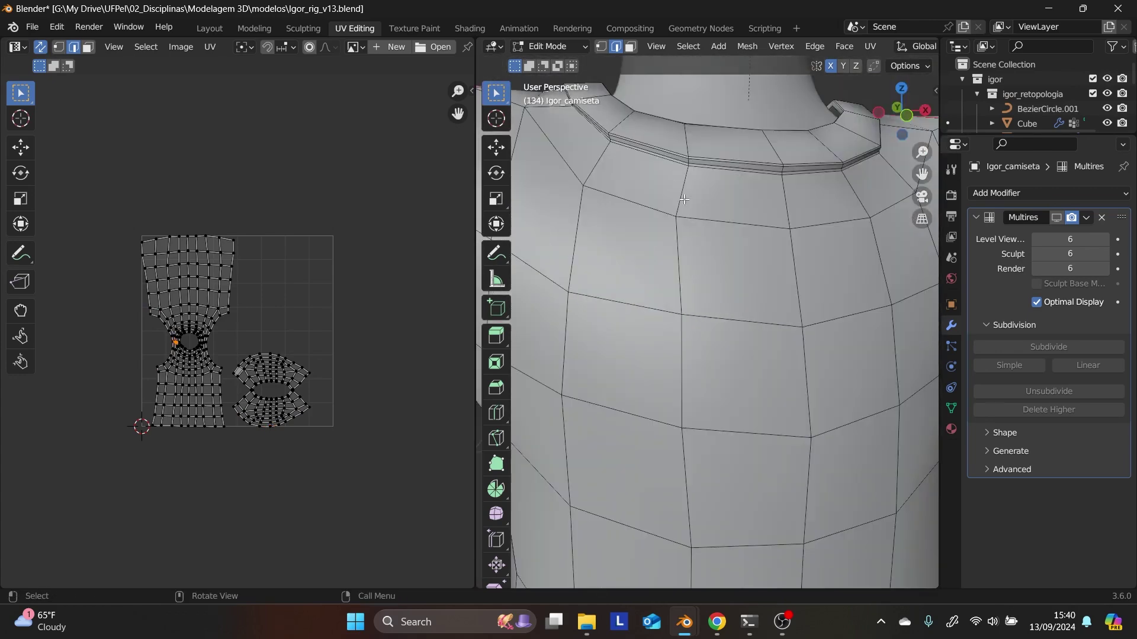
alt+click(670, 158)
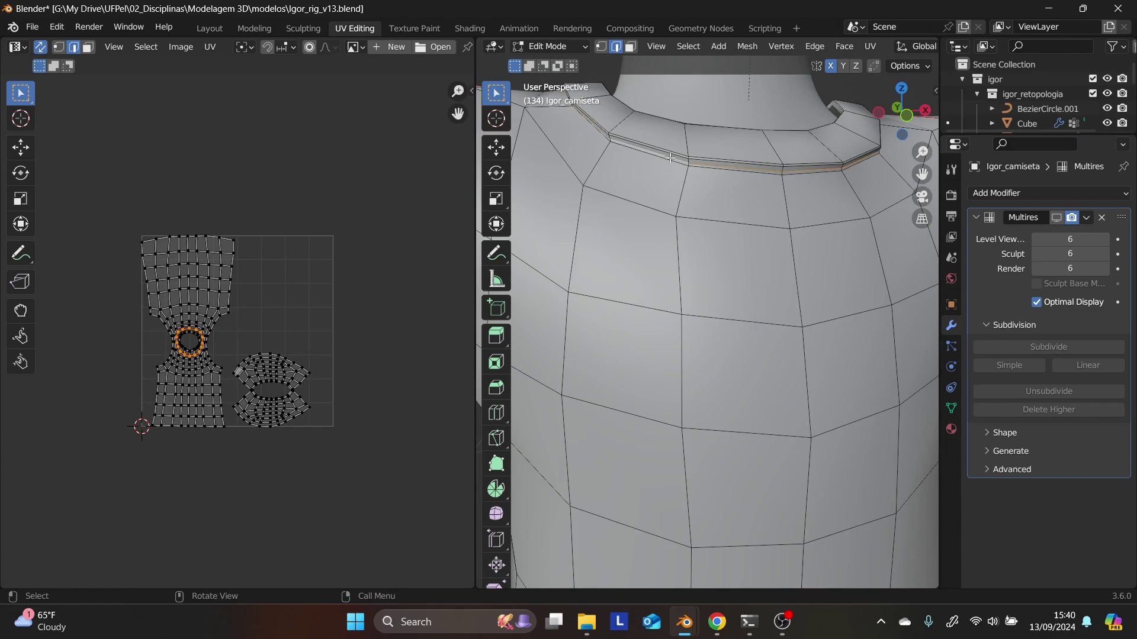
alt+click(667, 161)
right_click(666, 161)
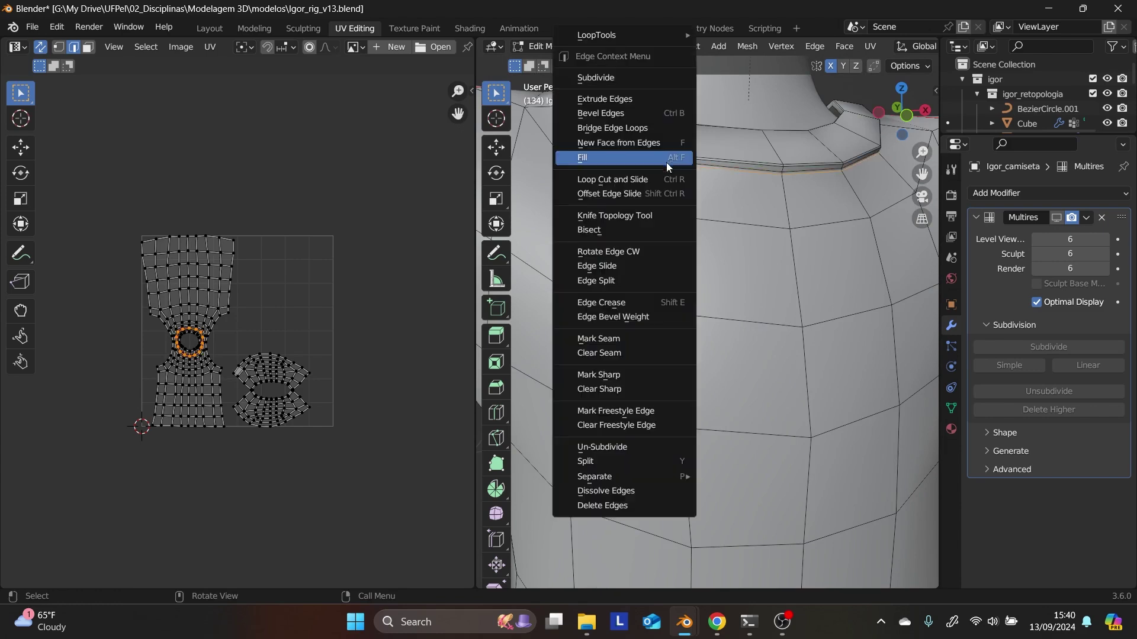
click(635, 338)
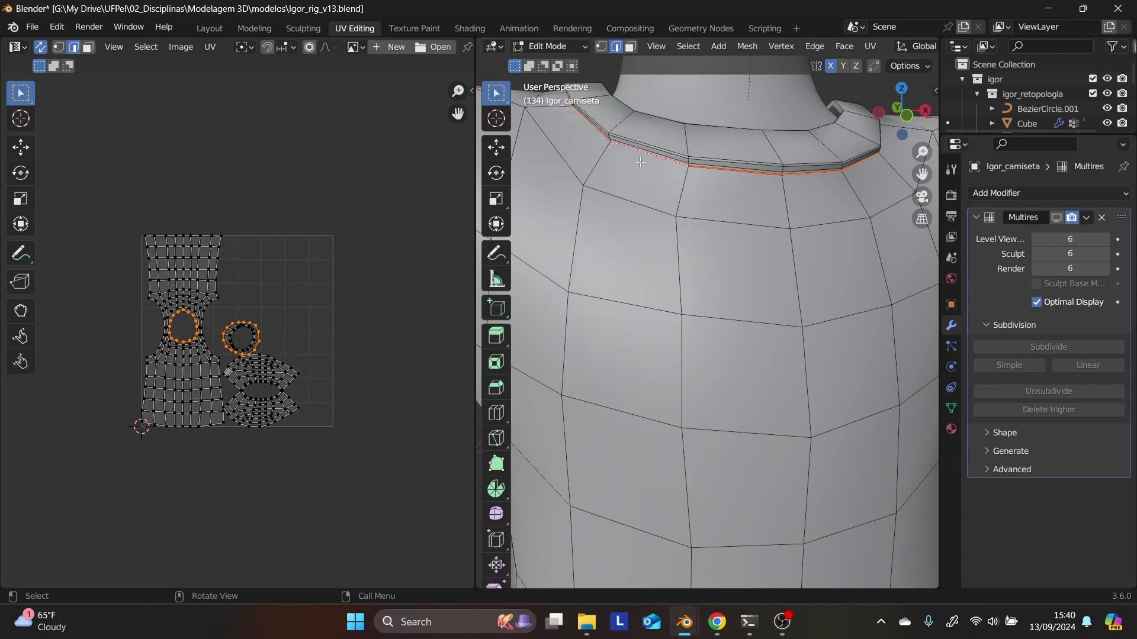
- Mark the edges along the top of the right shoulder, between collar and armhole, as a seam
middle_drag(627, 173, 688, 238)
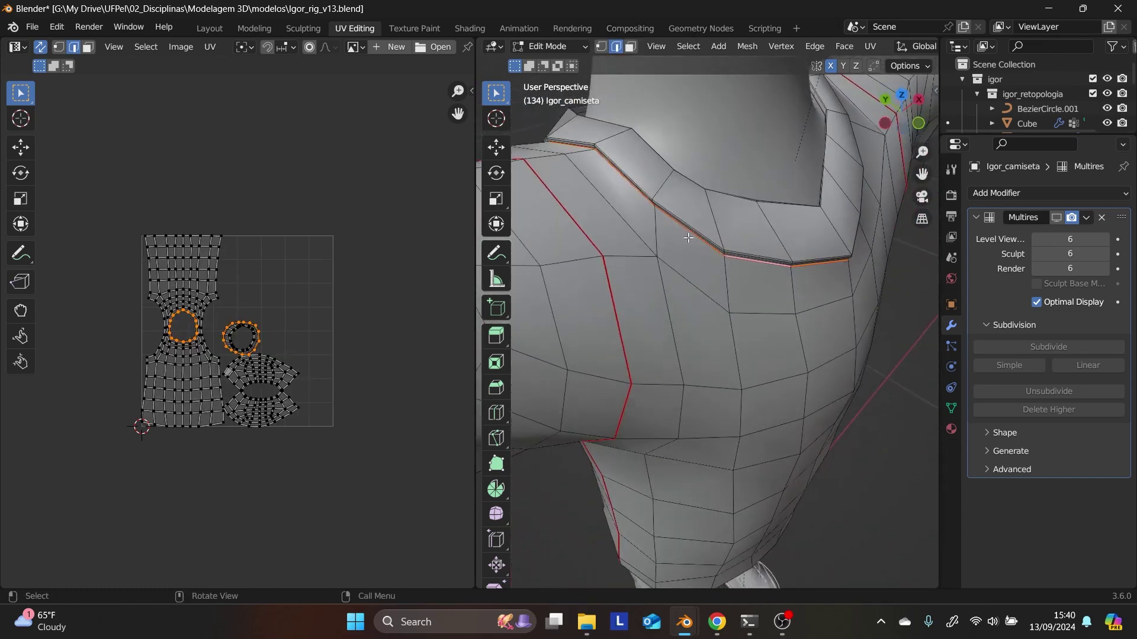
click(540, 154)
right_click(568, 157)
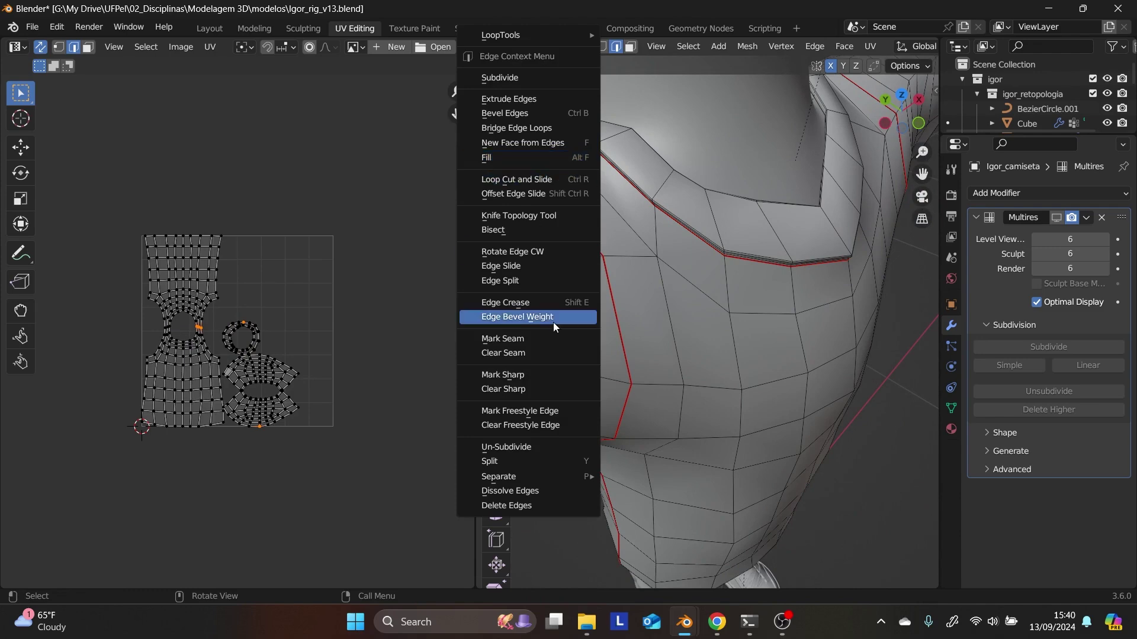
click(545, 337)
- Mark the edges along the top of the left shoulder, between collar and armhole, as a seam
scroll(648, 305, up, 6)
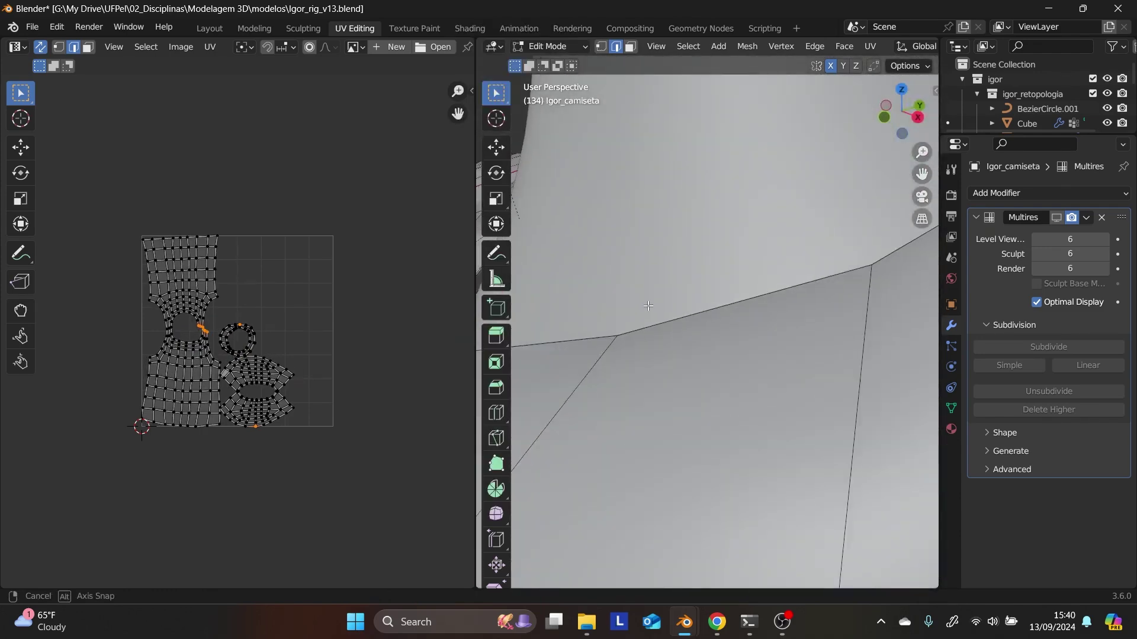
scroll(648, 305, down, 8)
scroll(749, 329, up, 4)
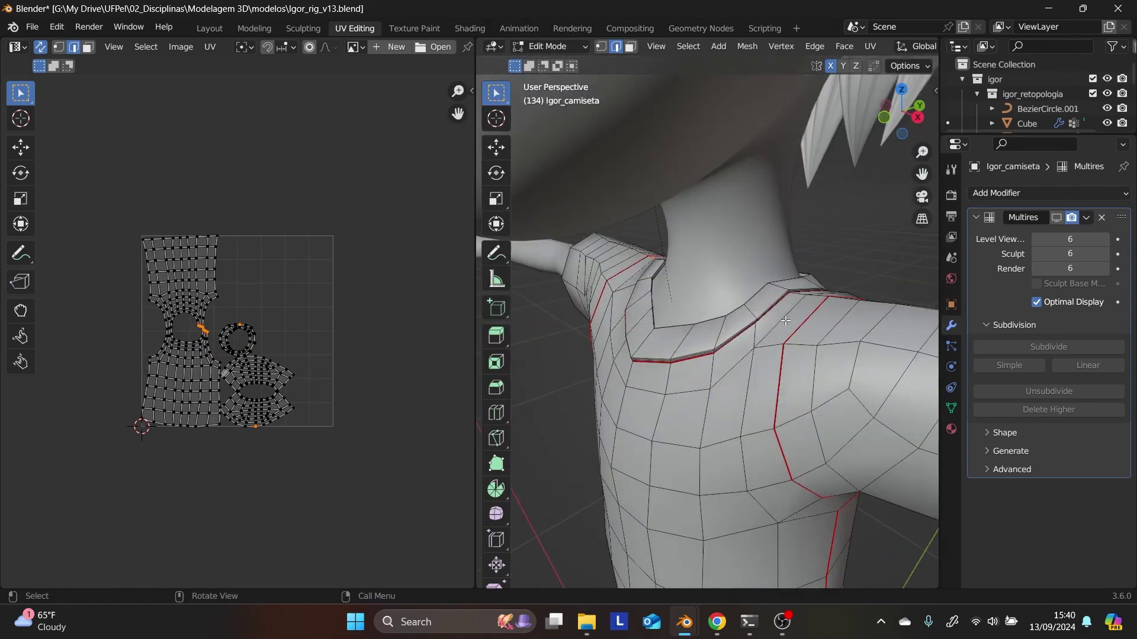
click(798, 294)
shift+click(818, 298)
right_click(818, 300)
click(778, 343)
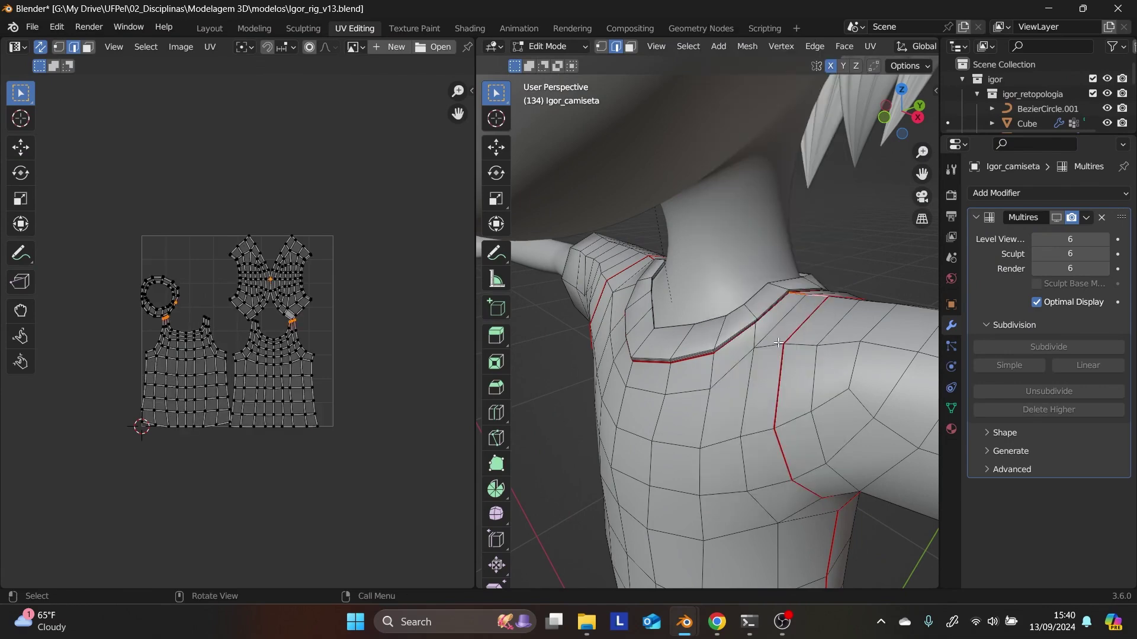
- Mark the short edges crossing the collar band at the middle of the back neckline as a seam
middle_drag(700, 330, 702, 378)
scroll(839, 361, down, 1)
scroll(675, 380, down, 2)
scroll(673, 379, up, 1)
scroll(673, 380, down, 1)
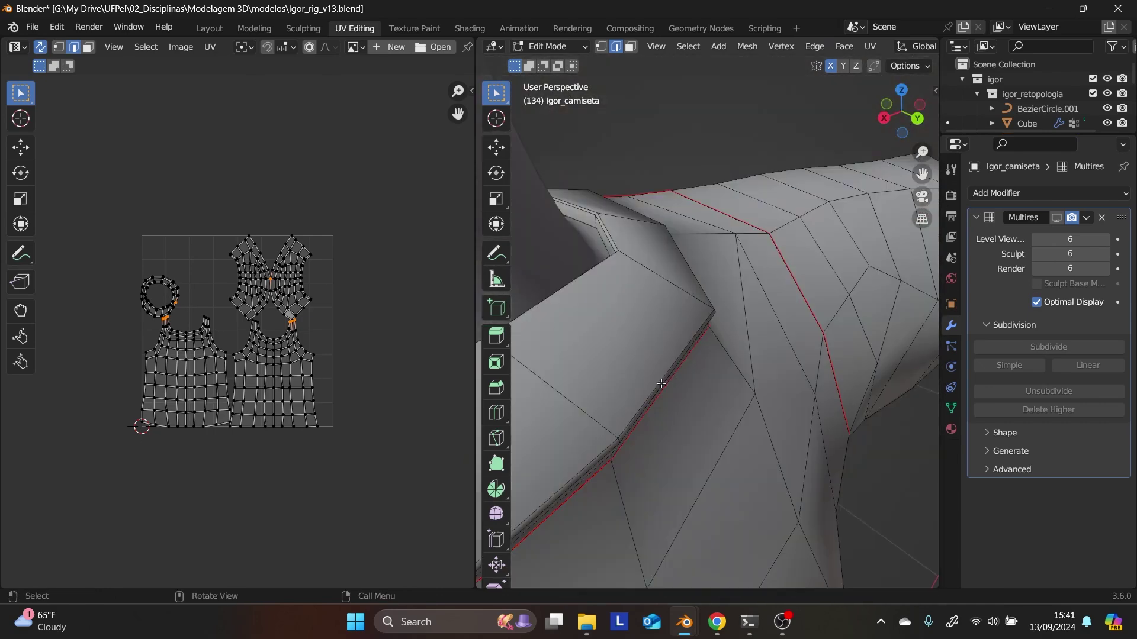
middle_drag(617, 464, 579, 460)
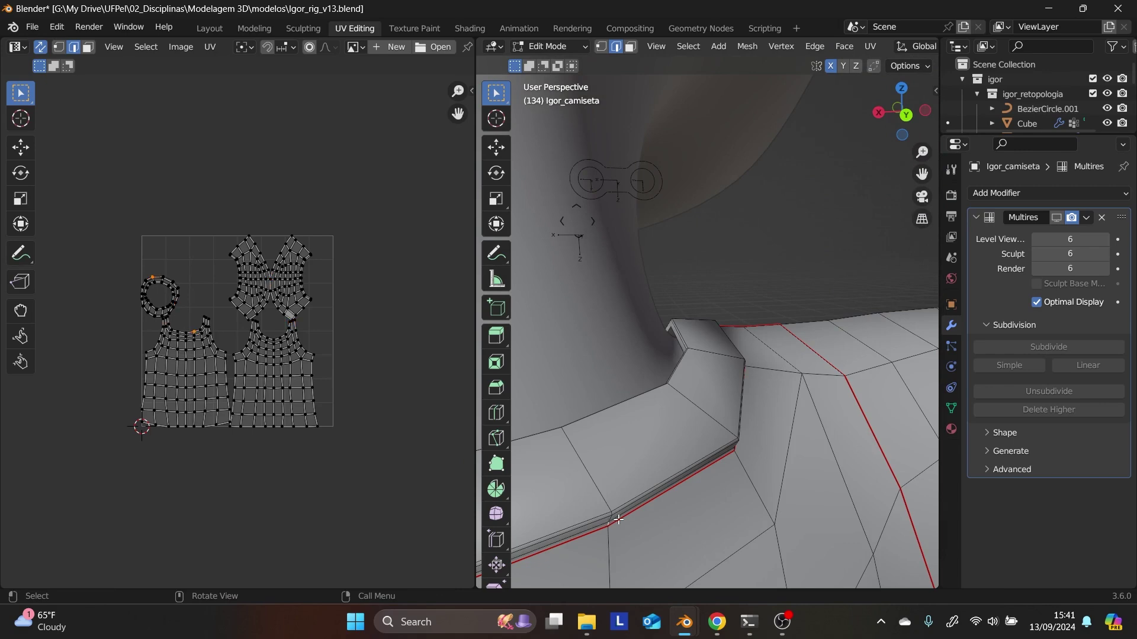
middle_drag(612, 505, 797, 495)
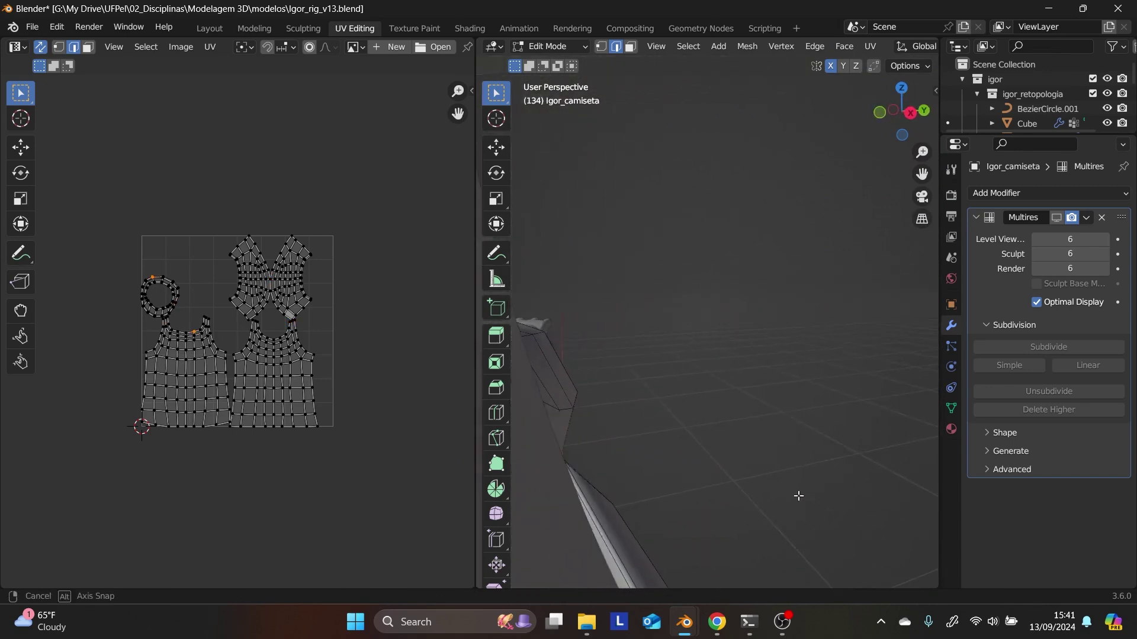
ctrl+click(559, 475)
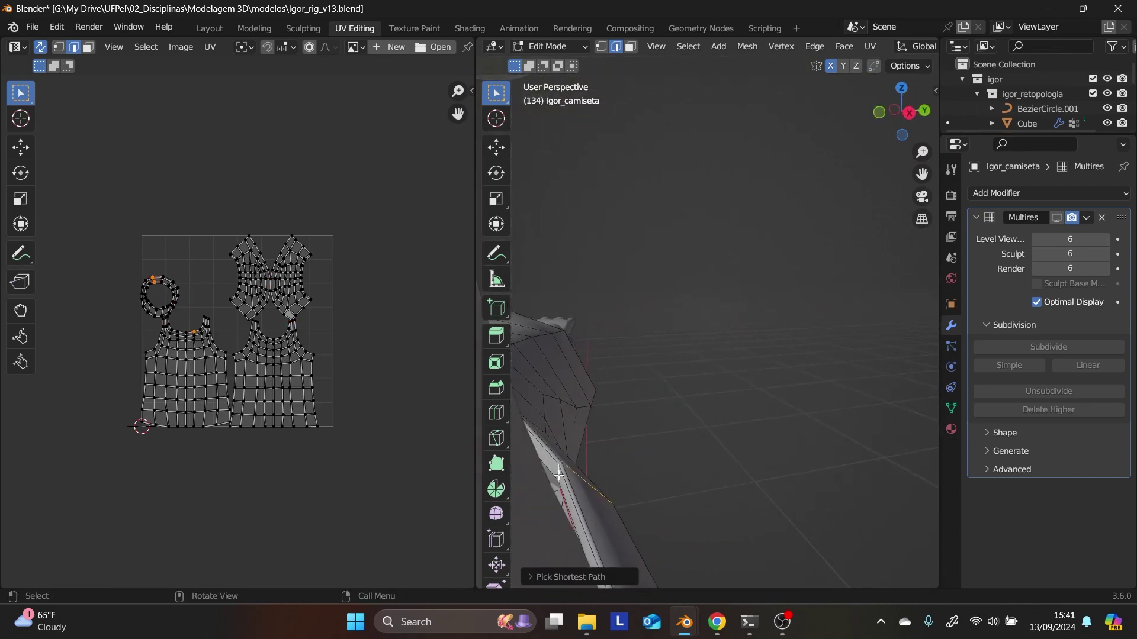
right_click(559, 474)
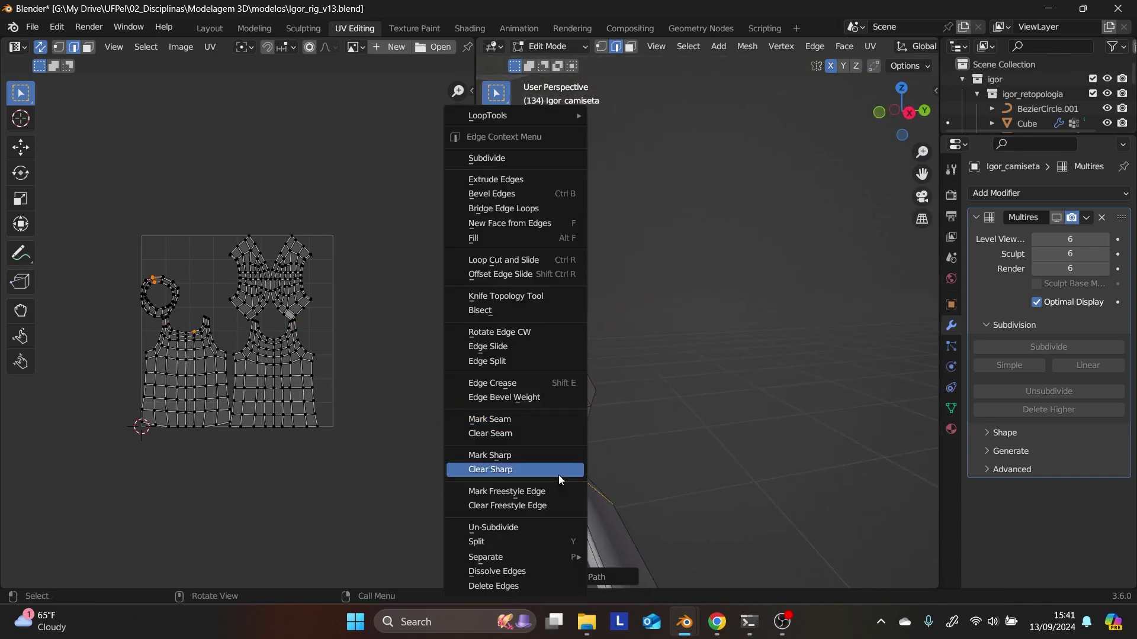
click(560, 419)
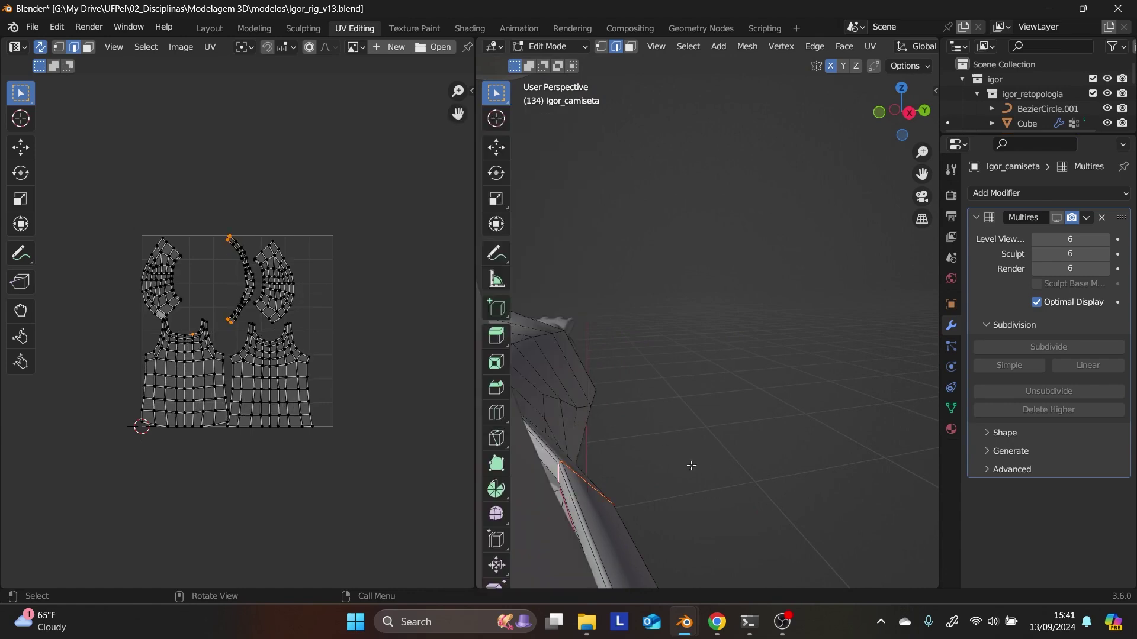
- Mark the edge loop around the opening of the character's left sleeve as a seam
middle_drag(690, 466, 726, 462)
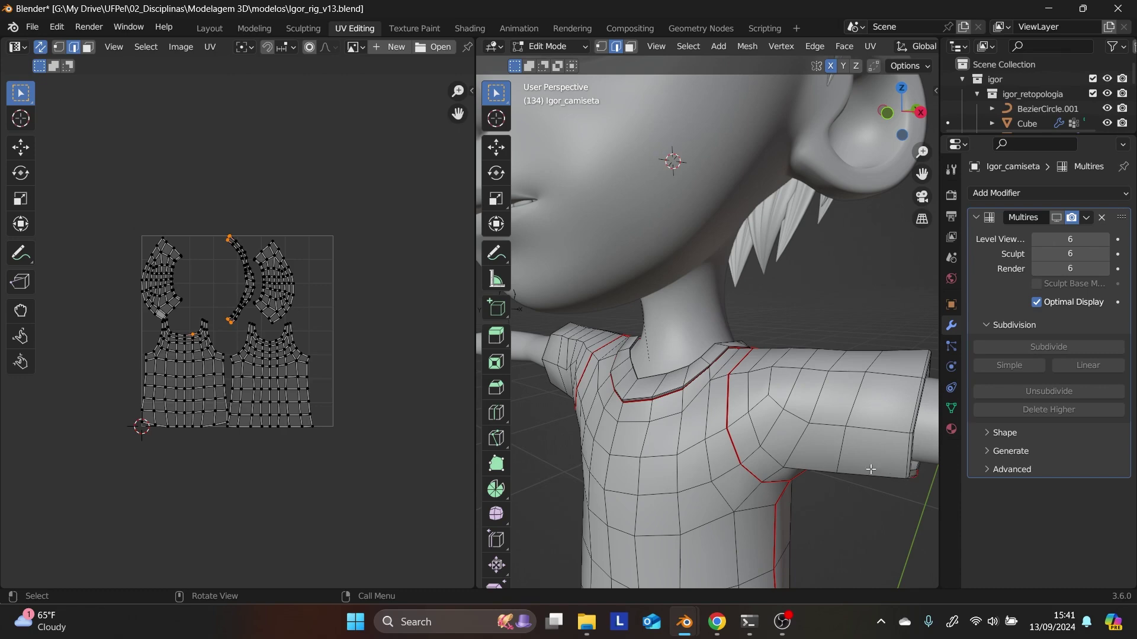
middle_drag(870, 469, 762, 443)
alt+click(671, 372)
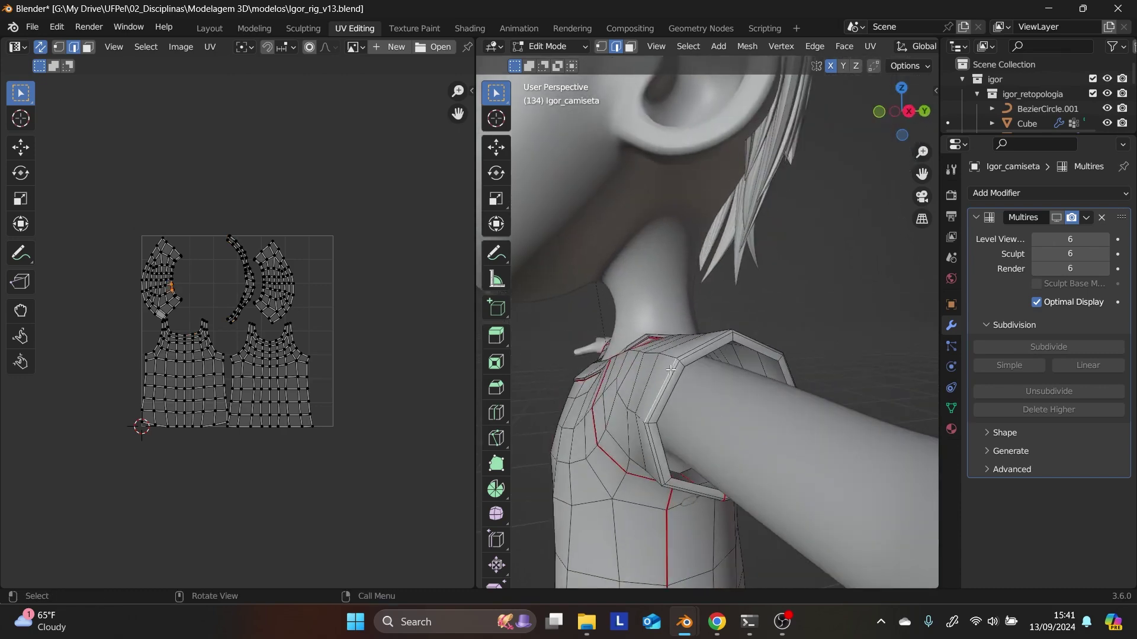
right_click(670, 370)
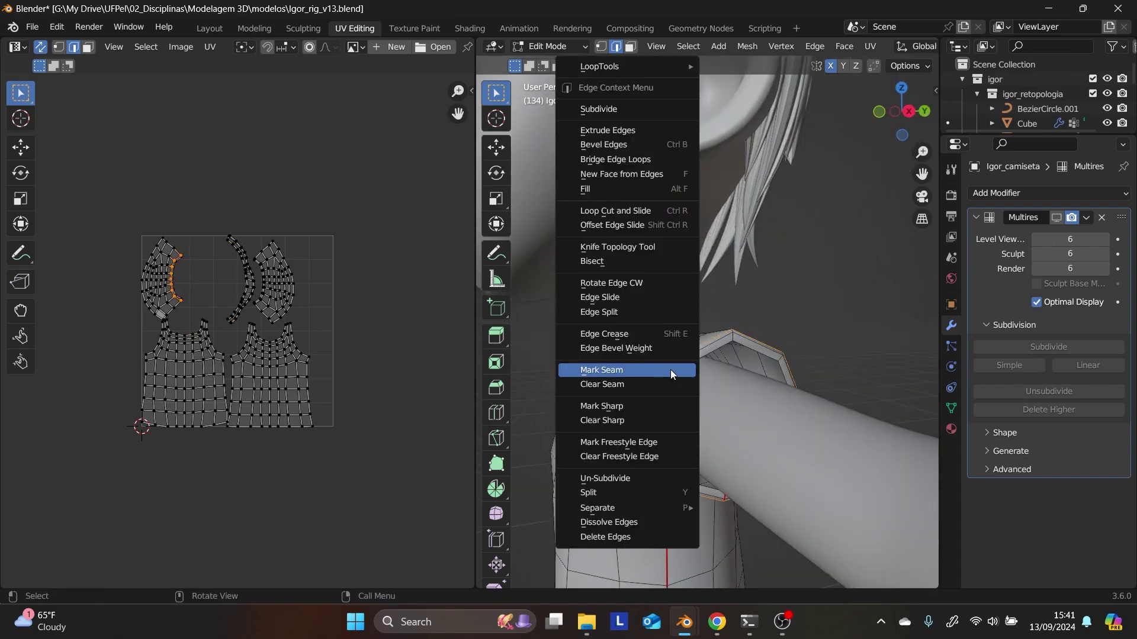
click(671, 369)
- Mark the edge loop around the opening of the character's right sleeve as a seam
middle_drag(652, 400, 848, 449)
scroll(724, 421, up, 2)
scroll(770, 451, down, 10)
scroll(768, 451, up, 5)
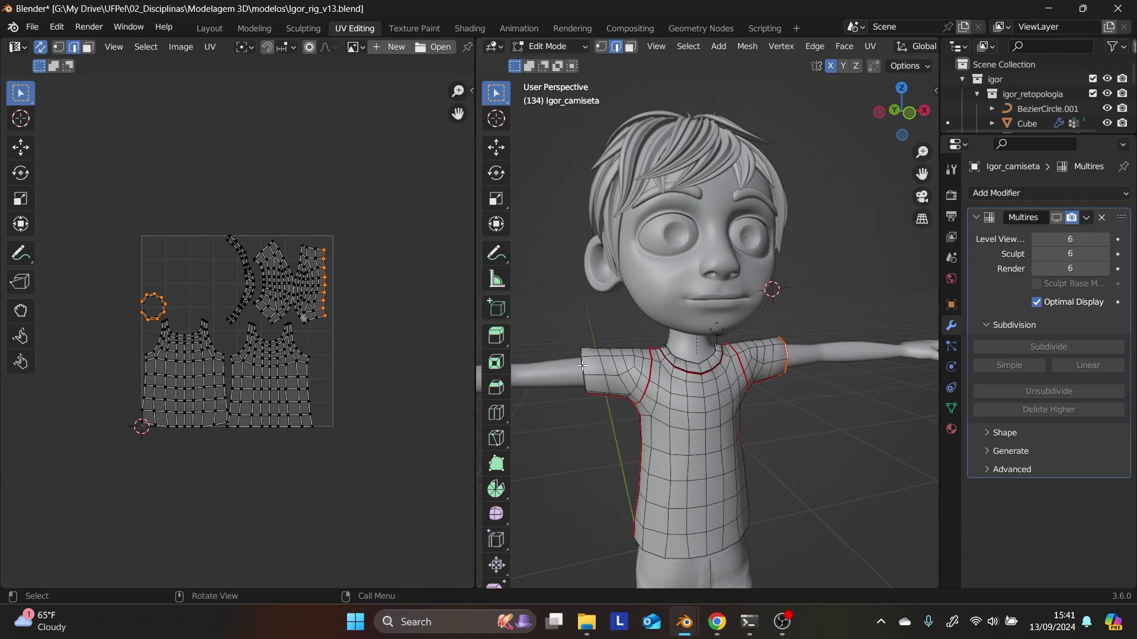
alt+click(582, 365)
middle_drag(582, 366, 635, 380)
scroll(566, 372, up, 5)
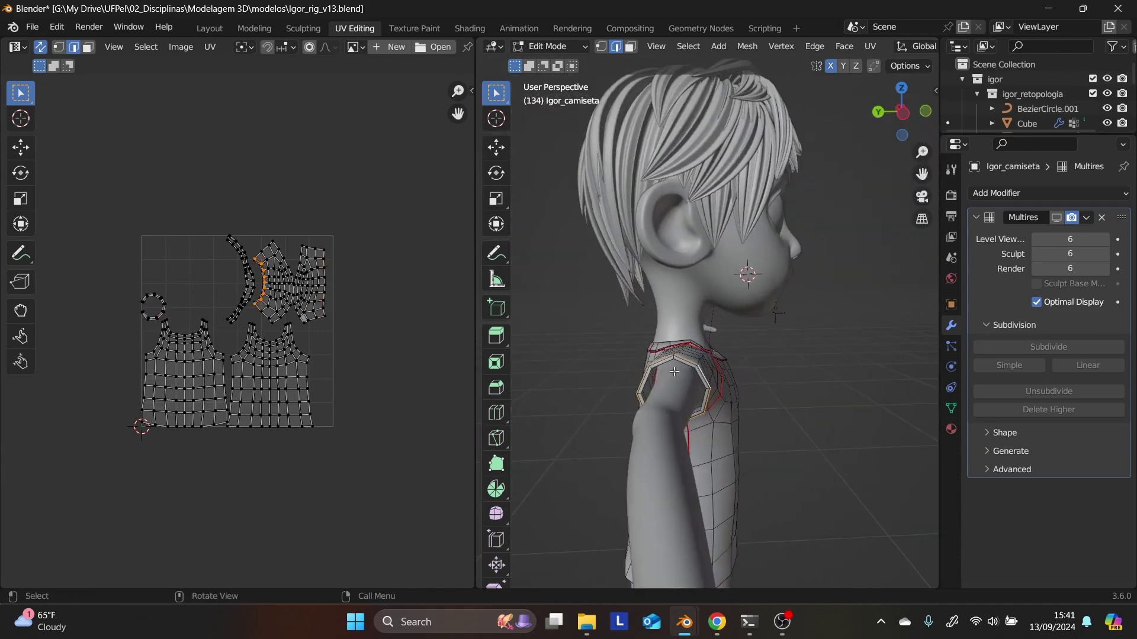
right_click(674, 372)
click(674, 367)
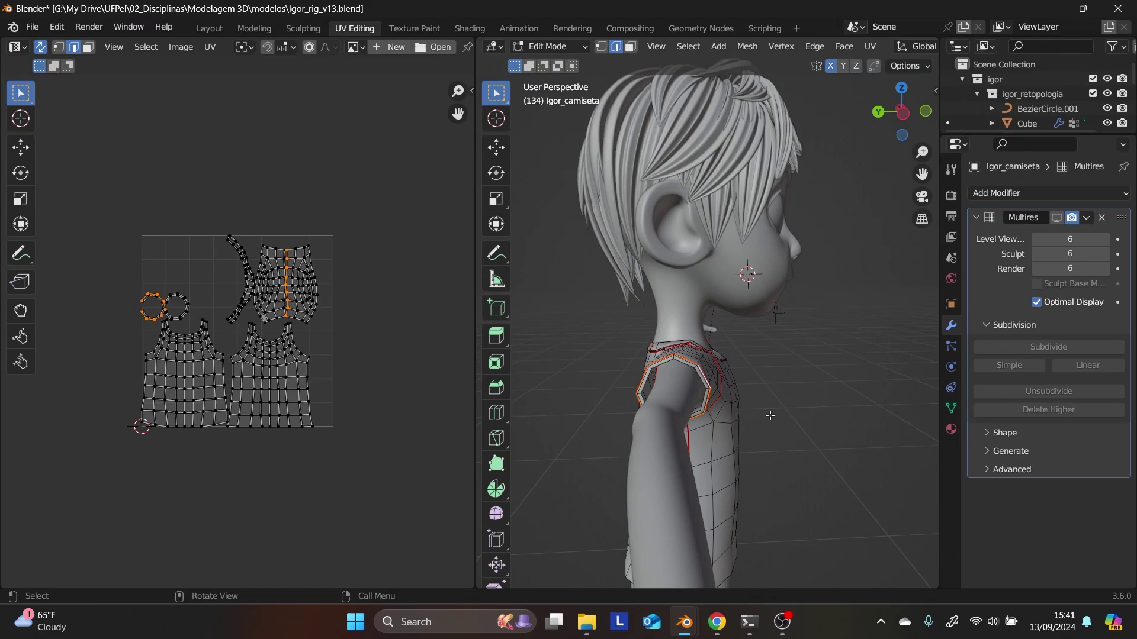
- Examine the unwrapped UV islands of the shirt and the marked seams on the model, ending in front view
click(210, 283)
scroll(192, 317, up, 5)
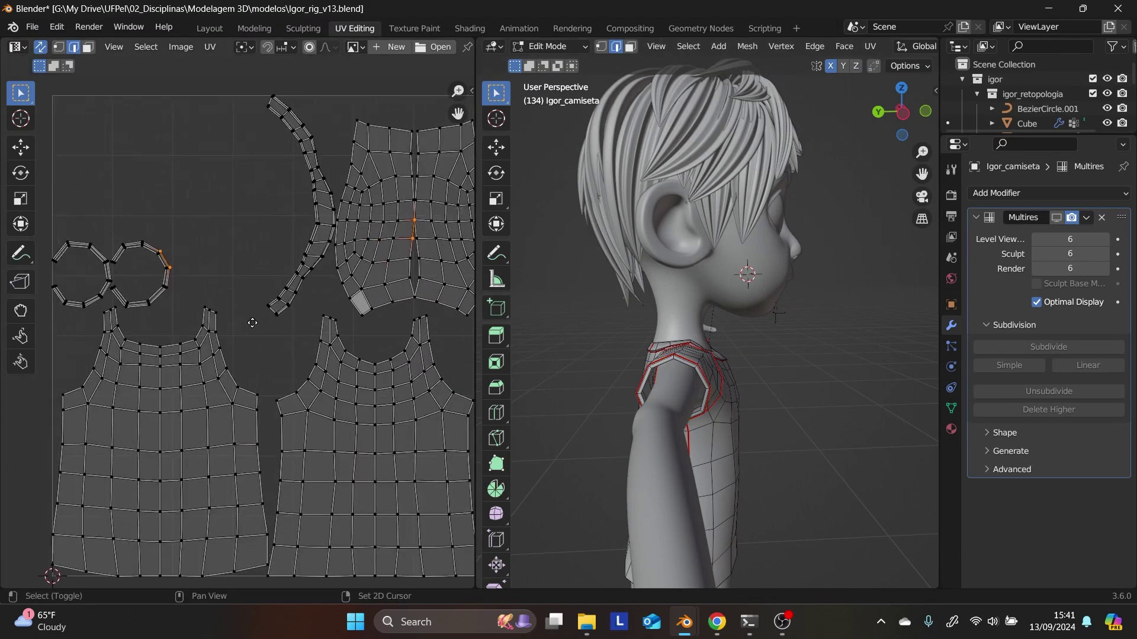
scroll(418, 323, down, 8)
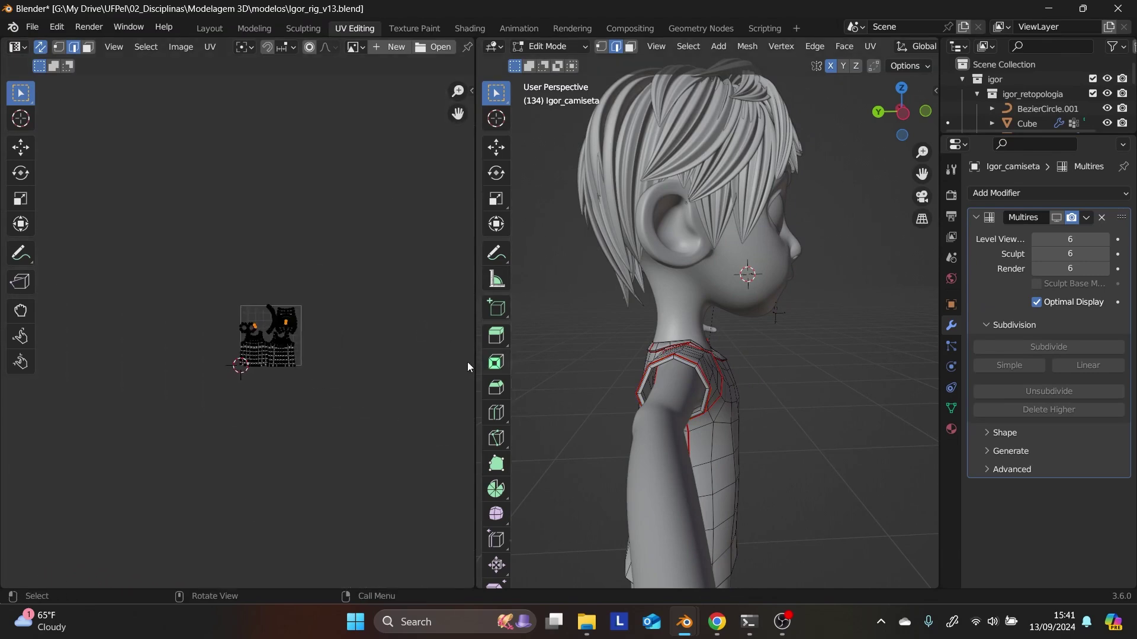
scroll(343, 347, up, 4)
scroll(795, 394, up, 4)
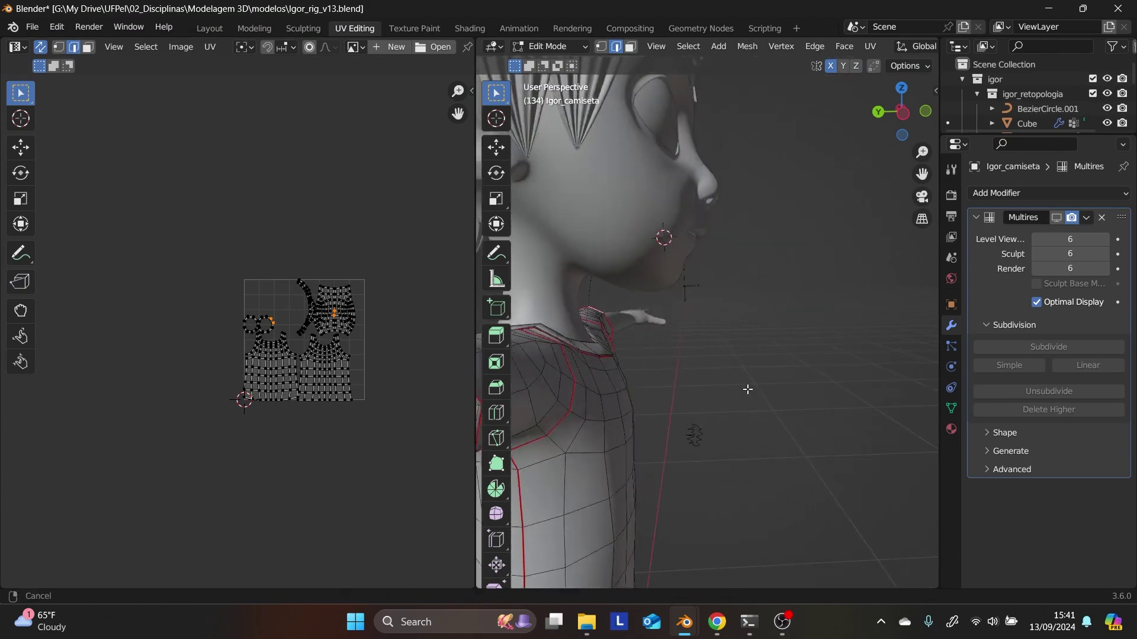
shift+middle_drag(747, 390, 753, 358)
scroll(684, 386, up, 1)
key(KP_1)
scroll(684, 386, down, 3)
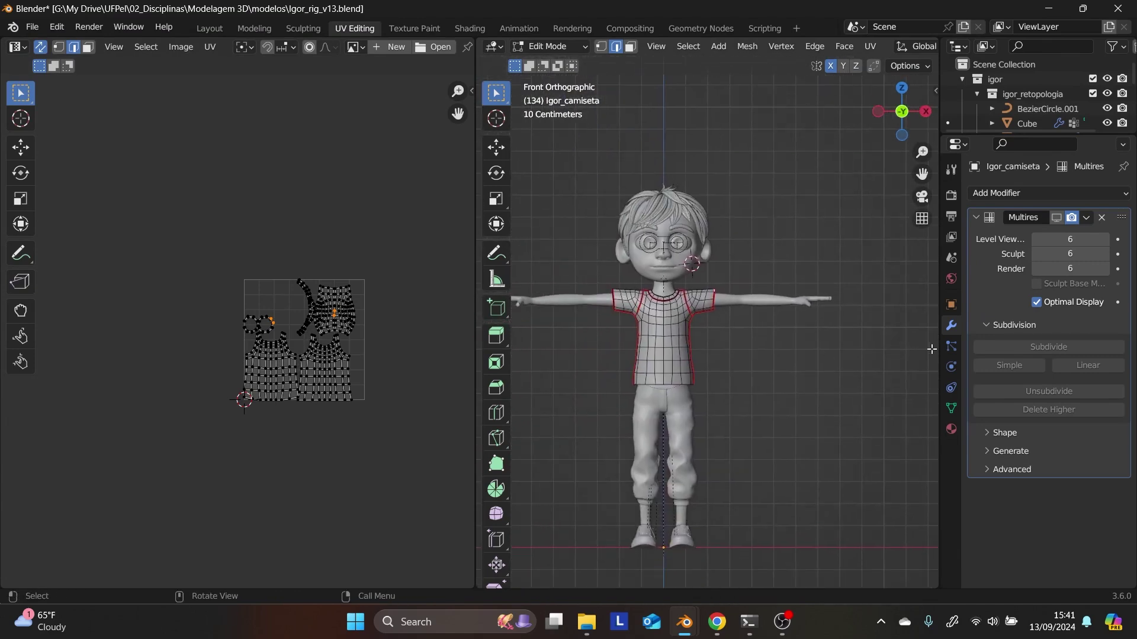
- Enable the viewport display of the shirt's Multires modifier and return to Object Mode
click(1056, 217)
click(566, 47)
click(567, 63)
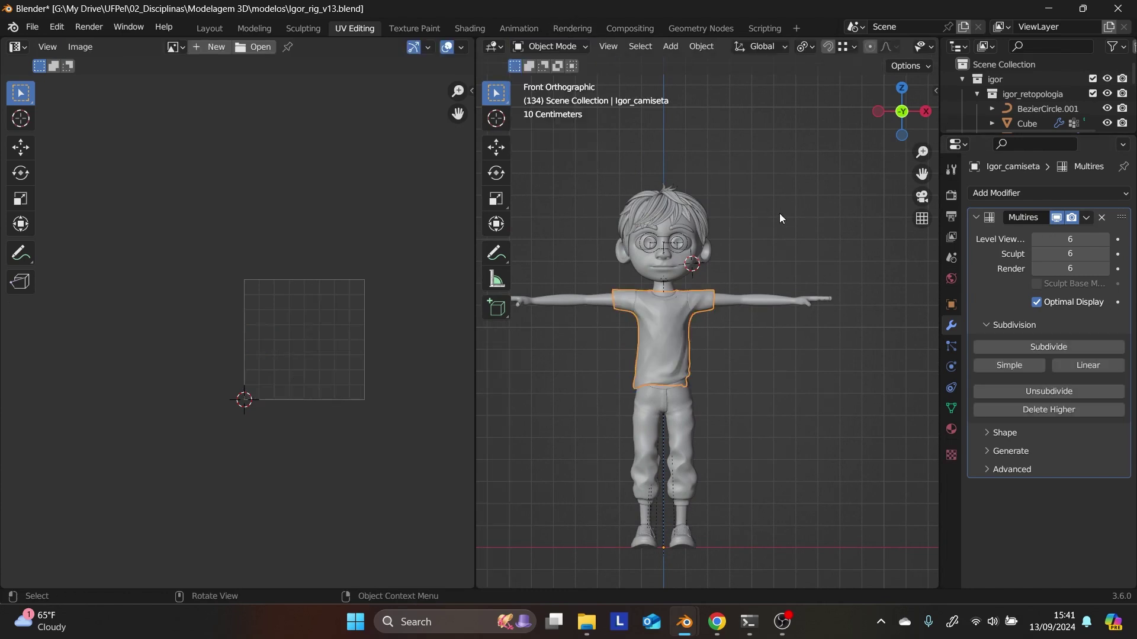
- Save the file with nothing selected, and select the T-shirt again
click(780, 214)
key(ctrl+s)
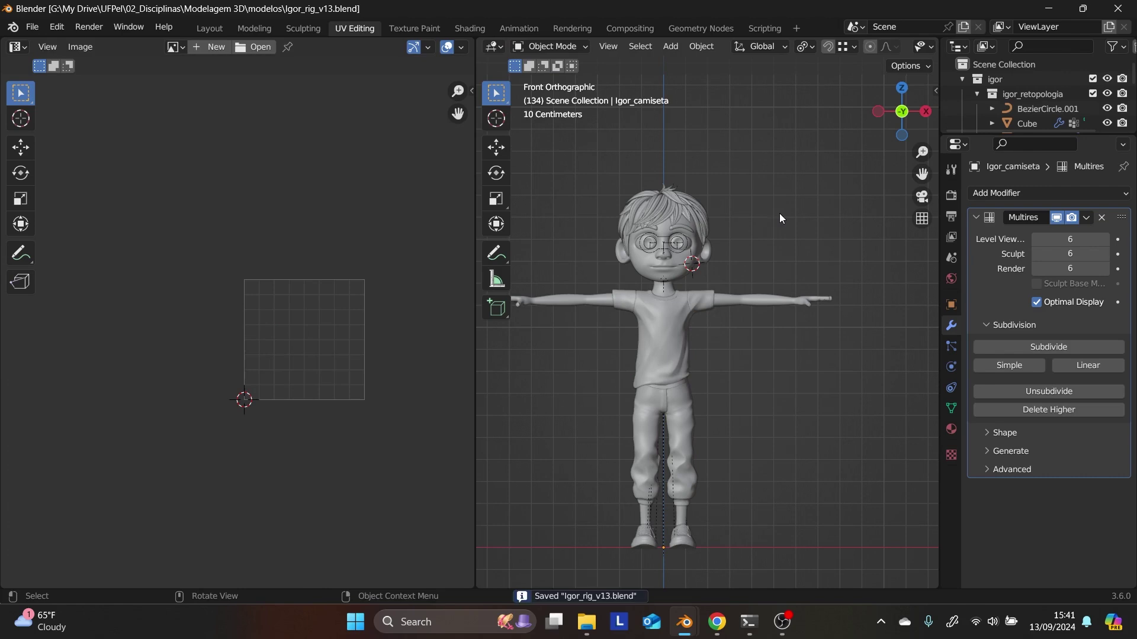
scroll(713, 298, up, 5)
click(666, 271)
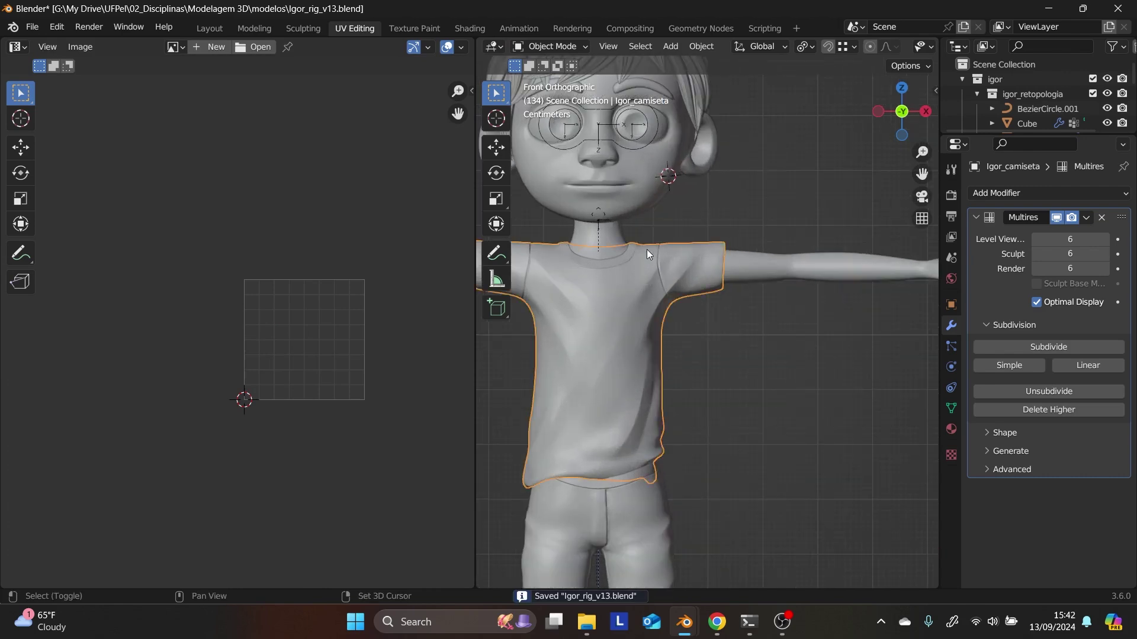
shift+middle_drag(667, 248, 752, 214)
scroll(750, 214, up, 1)
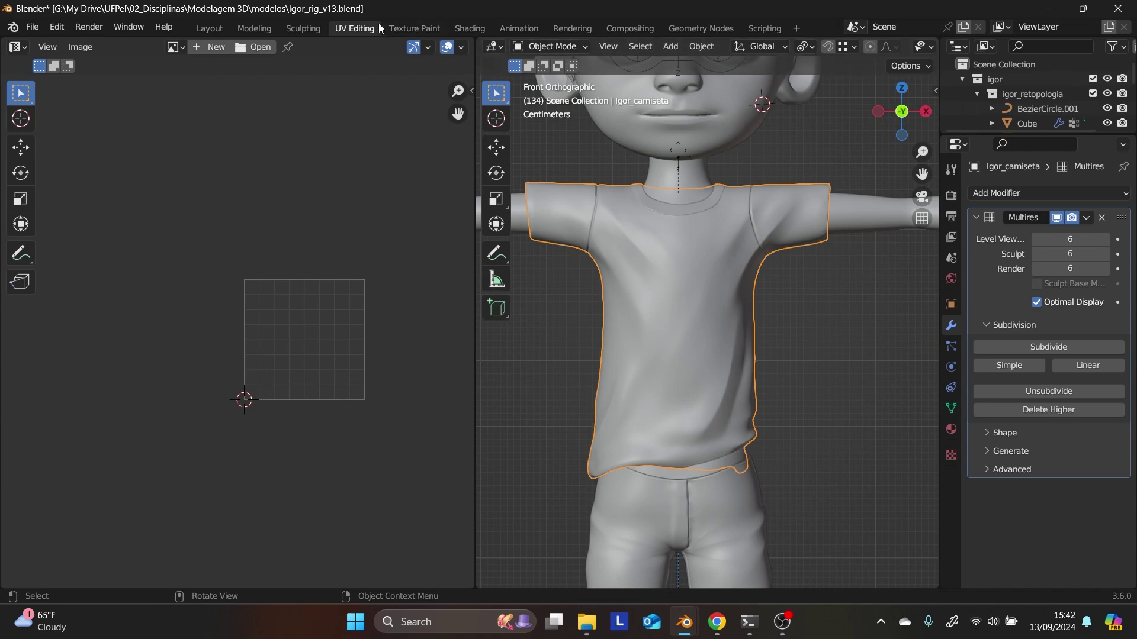
- Switch to the Modeling workspace and frame the T-shirt in the viewport
click(255, 29)
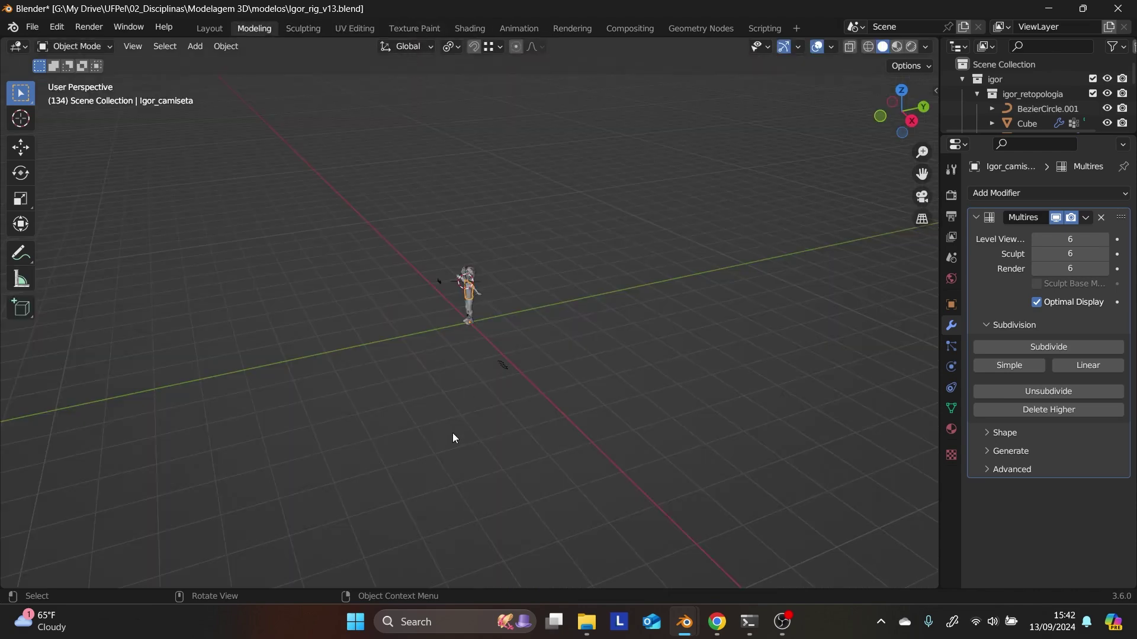
key(KP_Decimal)
middle_drag(464, 413, 610, 360)
scroll(526, 329, up, 1)
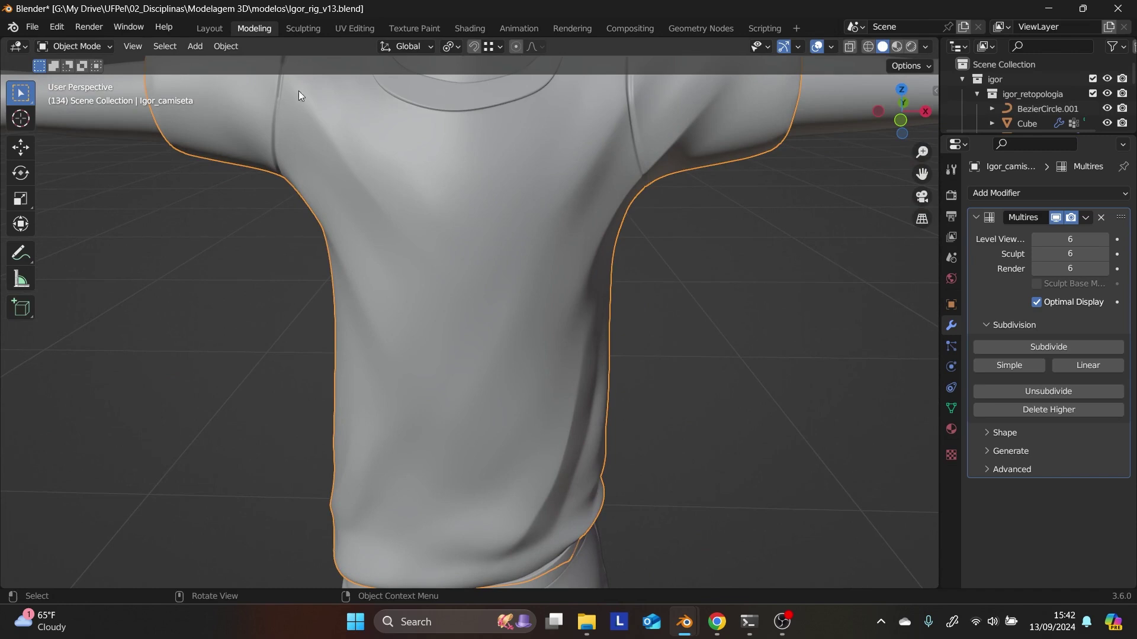
- Put the T-shirt into Sculpt Mode and activate the Draw Face Sets brush
click(98, 46)
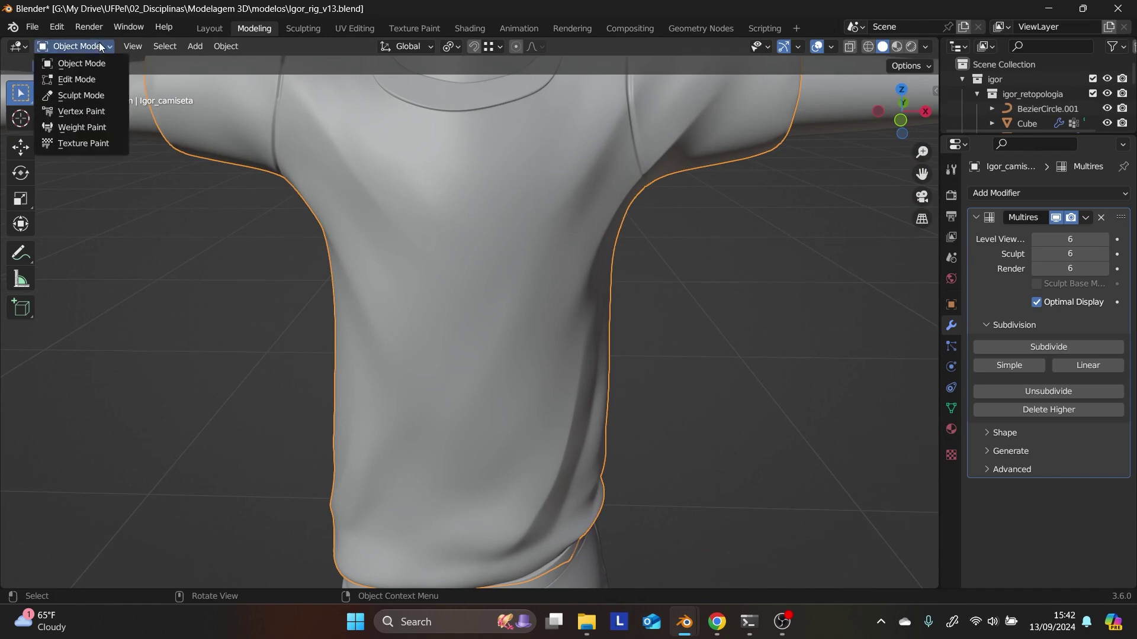
click(97, 95)
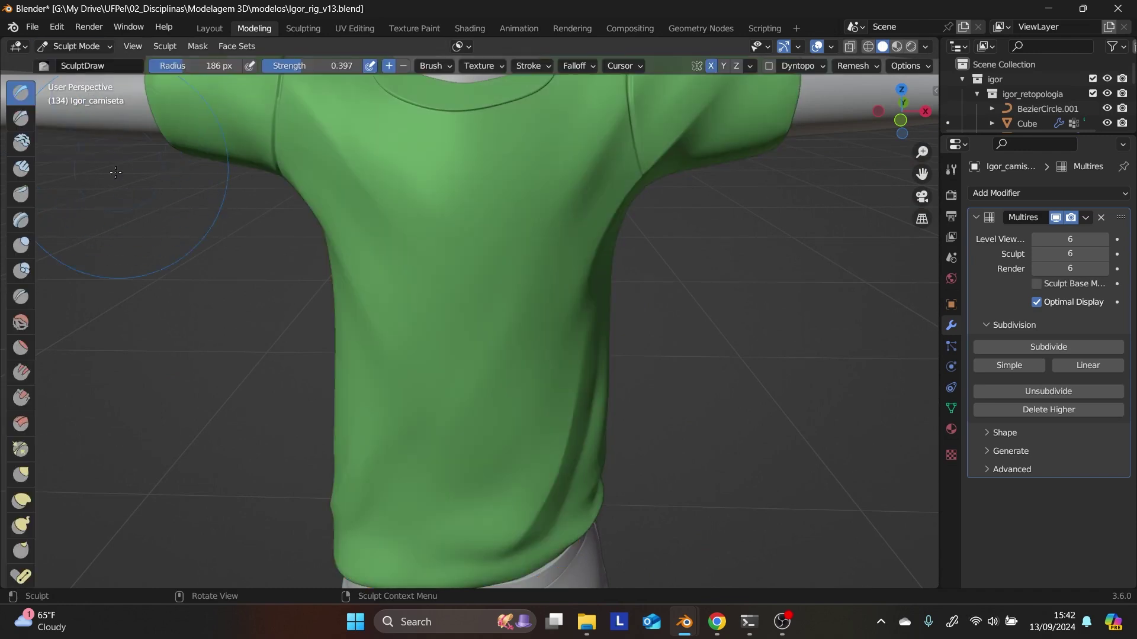
scroll(18, 539, down, 10)
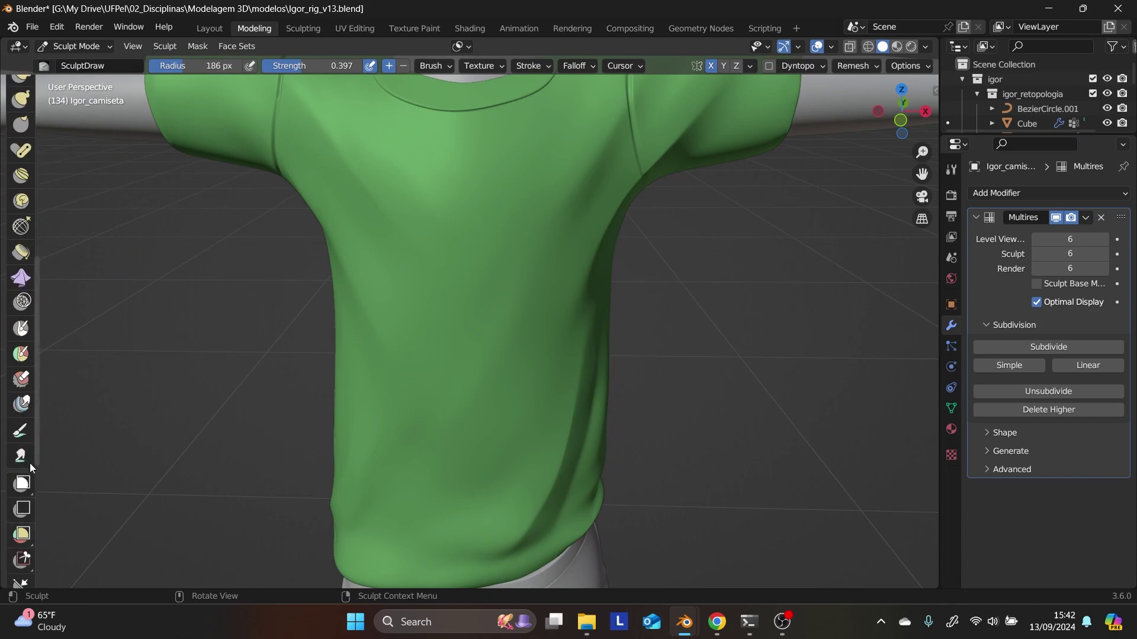
click(22, 354)
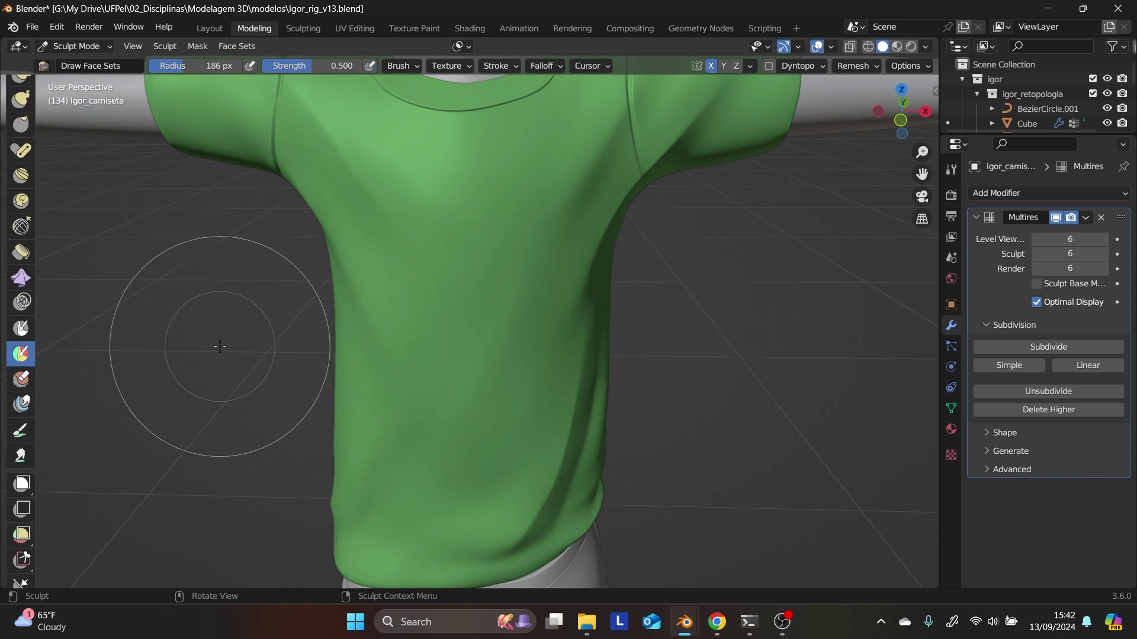
- Try to create a face set on the T-shirt from the Edit Mode selection
click(237, 46)
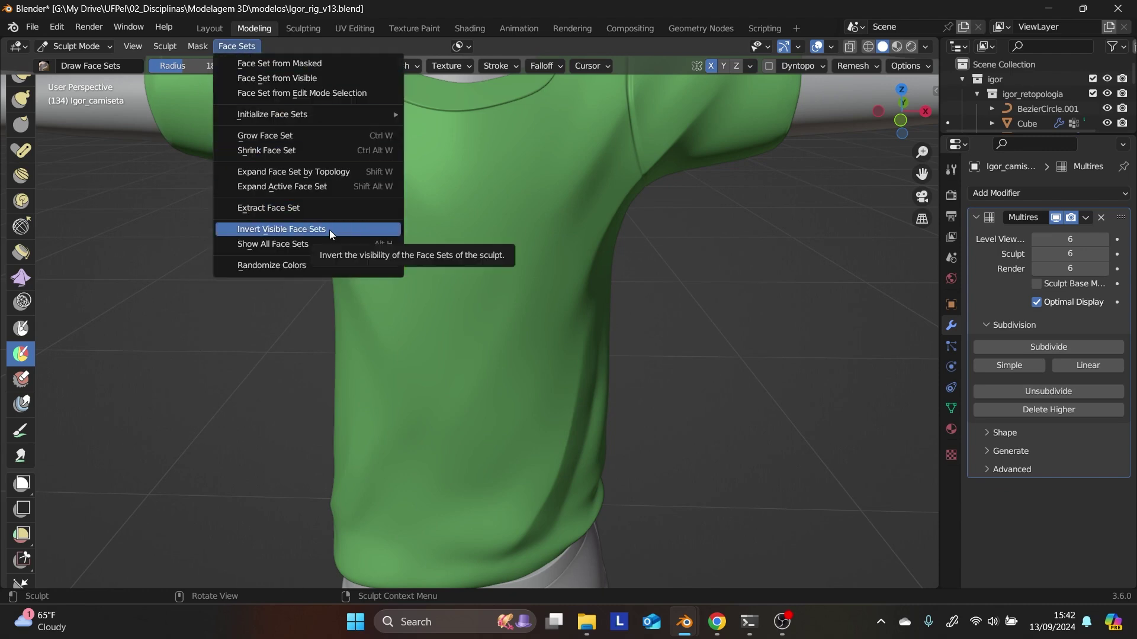
click(340, 95)
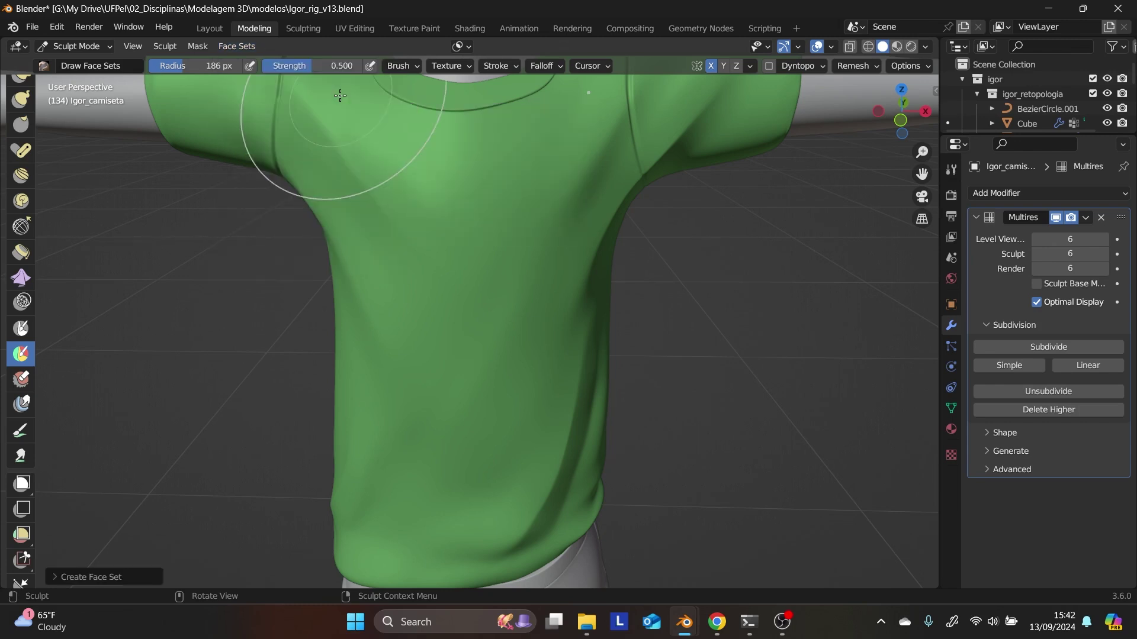
click(239, 48)
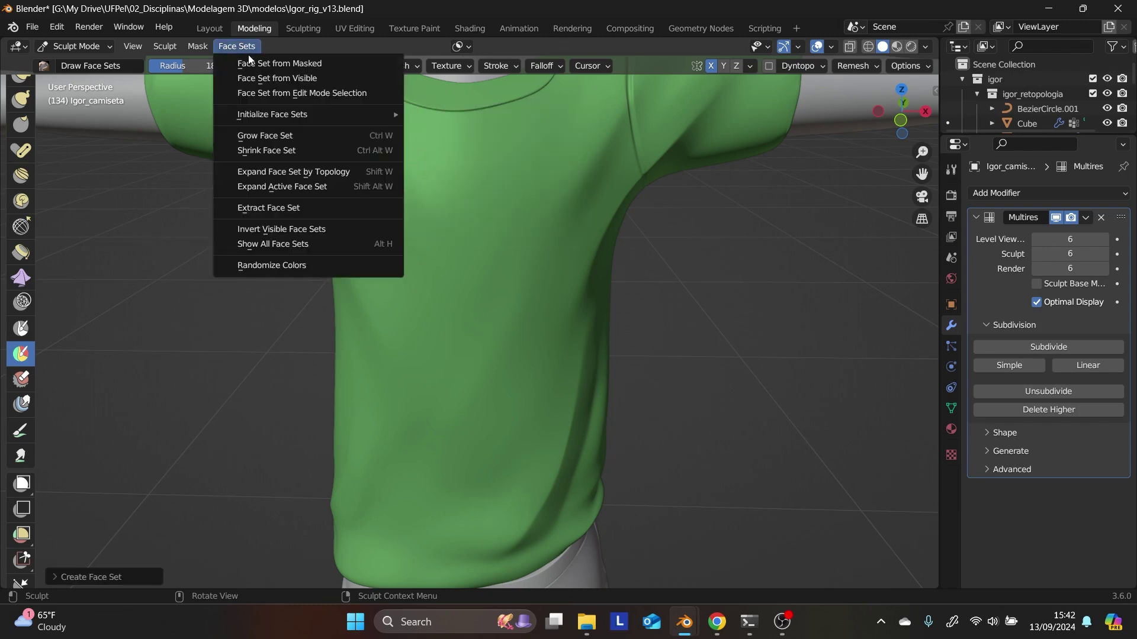
click(255, 60)
- Initialize the T-shirt's face sets by UV seams
click(234, 47)
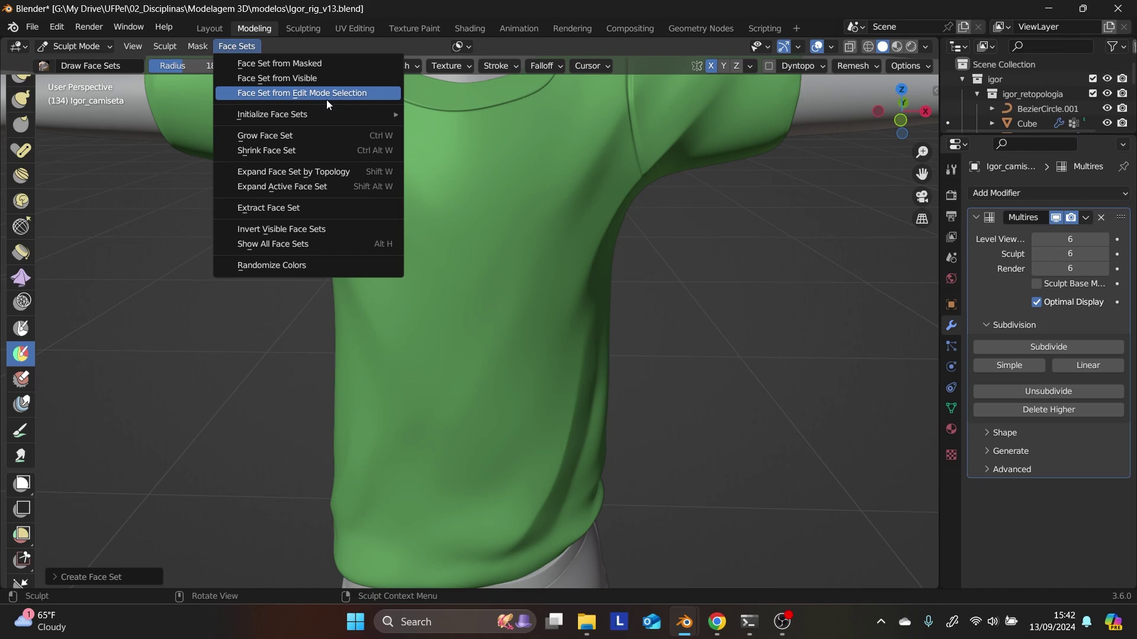
mouse_move(327, 112)
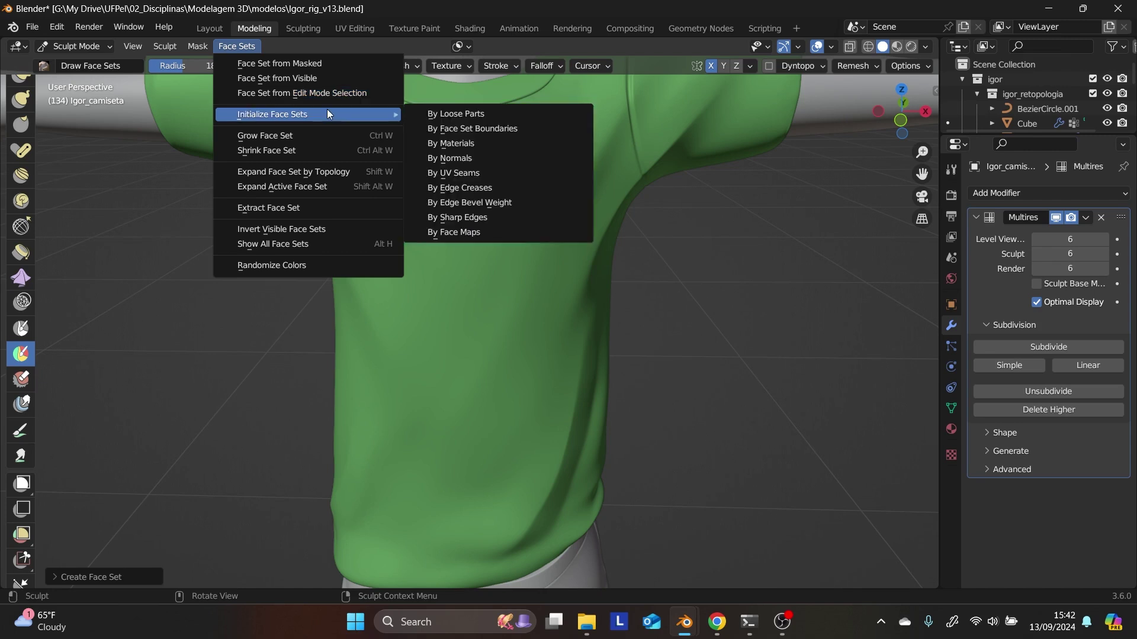
click(505, 172)
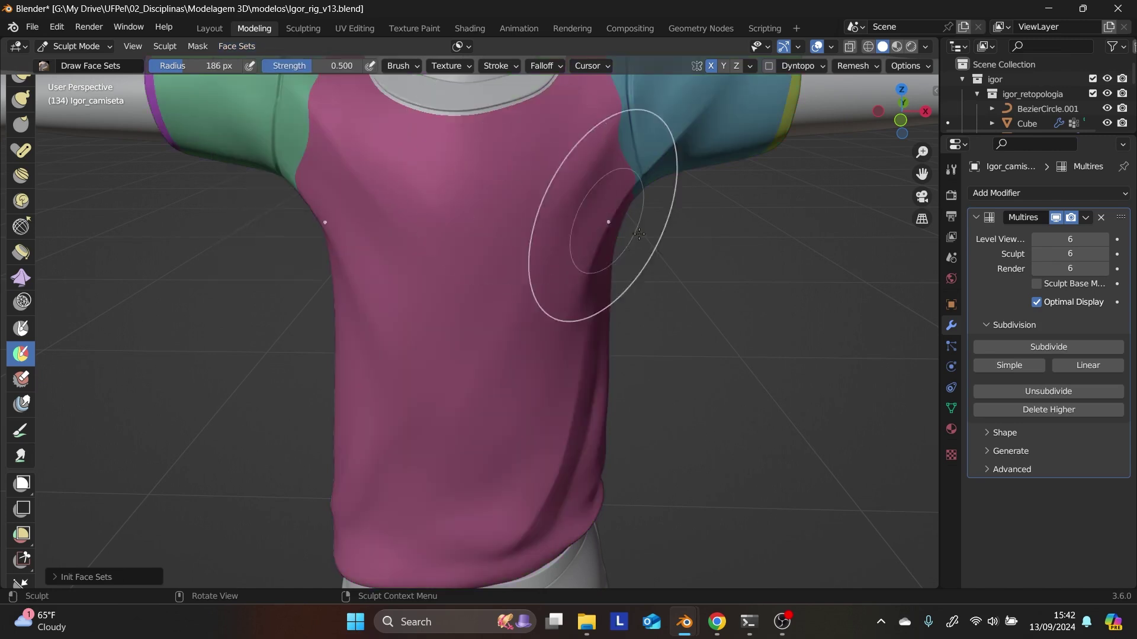
- Examine the face sets on the shirt's front, back, sleeves, shoulders and collar from several sides
middle_drag(862, 329, 766, 326)
middle_drag(680, 299, 743, 304)
scroll(744, 304, up, 2)
scroll(742, 303, down, 2)
scroll(741, 302, down, 3)
mouse_move(680, 267)
middle_down()
mouse_move(541, 352)
mouse_move(459, 363)
mouse_move(455, 392)
middle_up()
scroll(455, 392, up, 2)
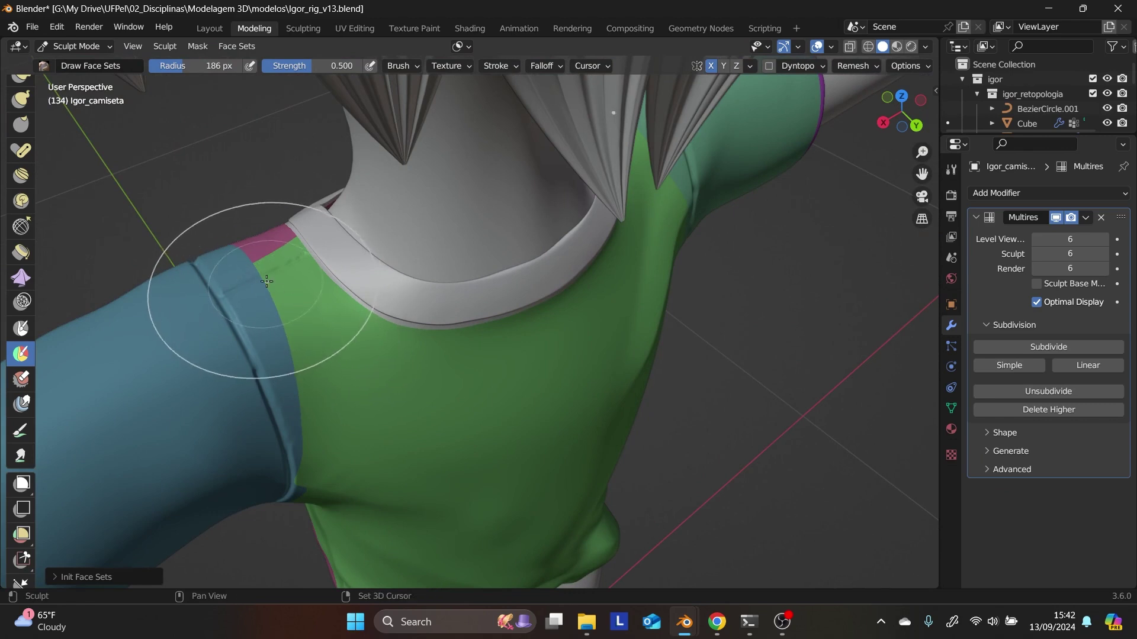
mouse_move(266, 272)
mouse_down()
mouse_move(285, 270)
mouse_move(255, 282)
mouse_up()
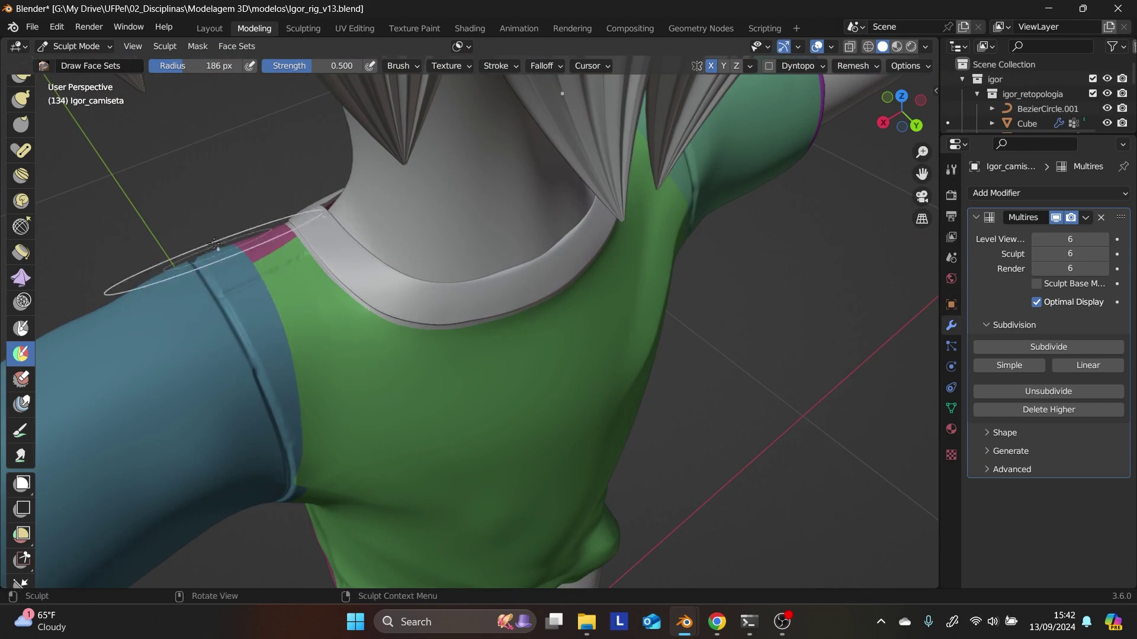
- Activate the Scrape/Peaks brush for sculpting the T-shirt
scroll(23, 209, up, 5)
click(22, 194)
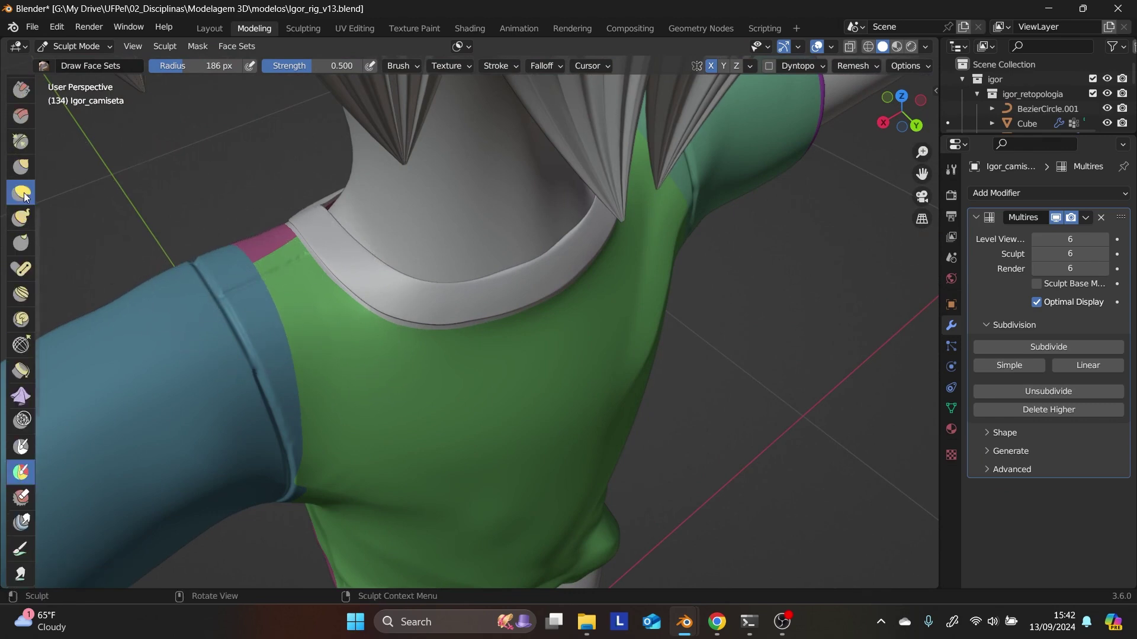
scroll(12, 225, up, 2)
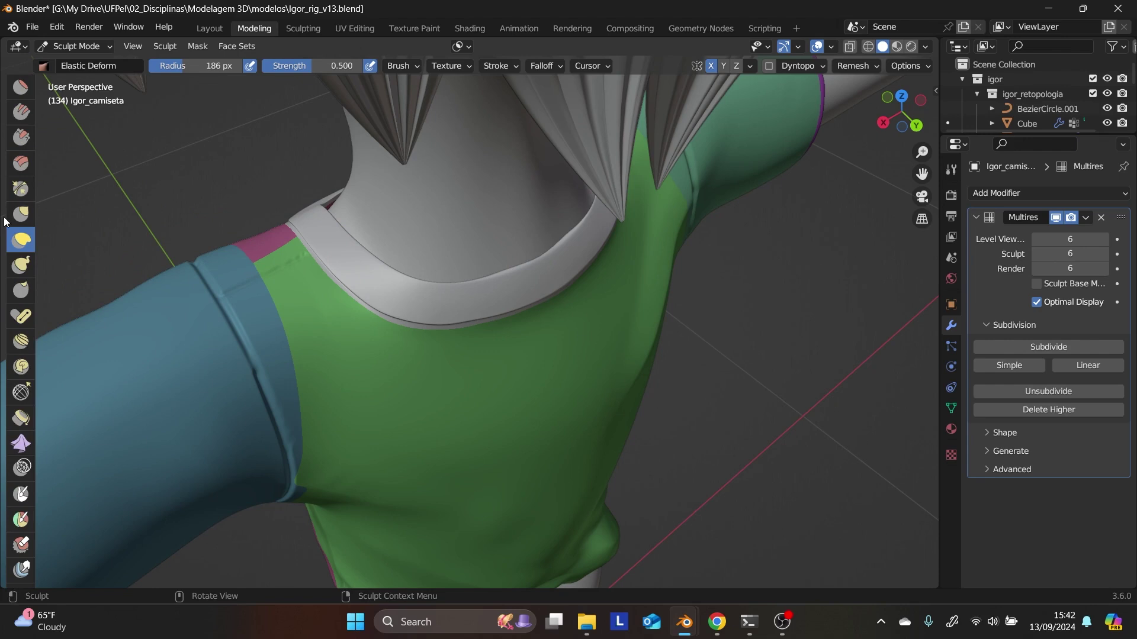
click(21, 138)
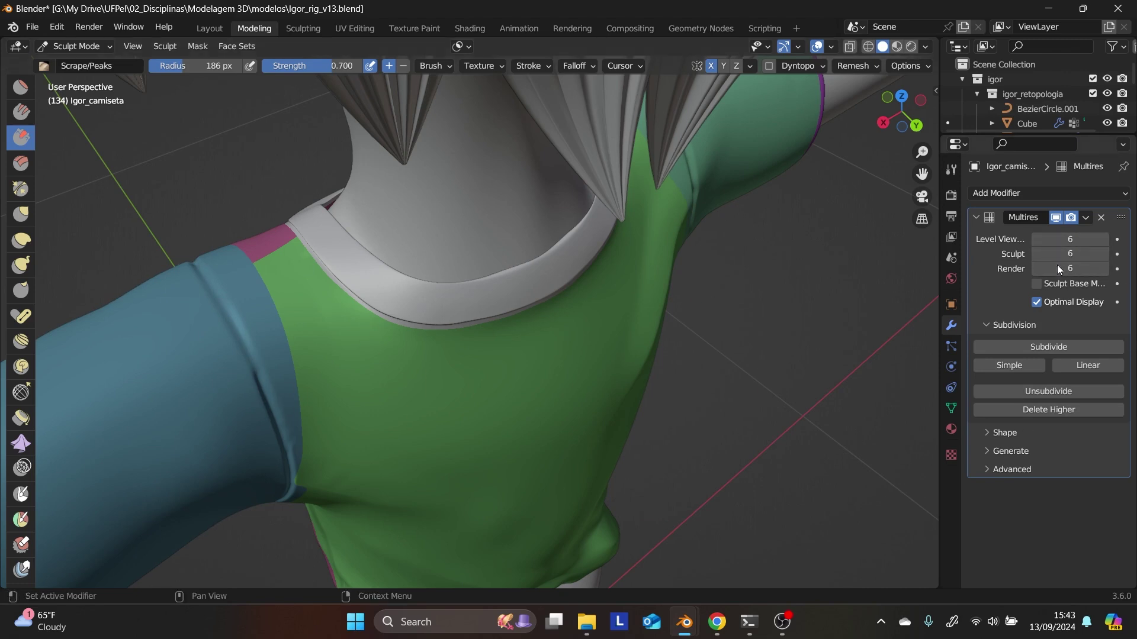
- Try to unsubdivide the T-shirt's Multires modifier, and lower its viewport and sculpt levels to 5
click(1048, 391)
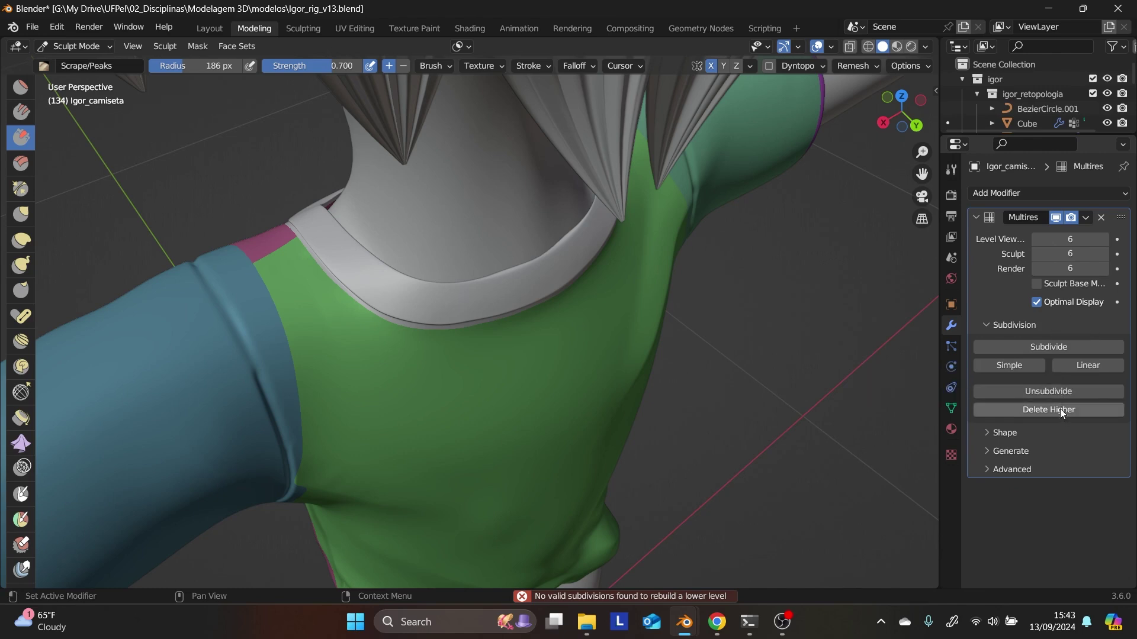
click(1054, 388)
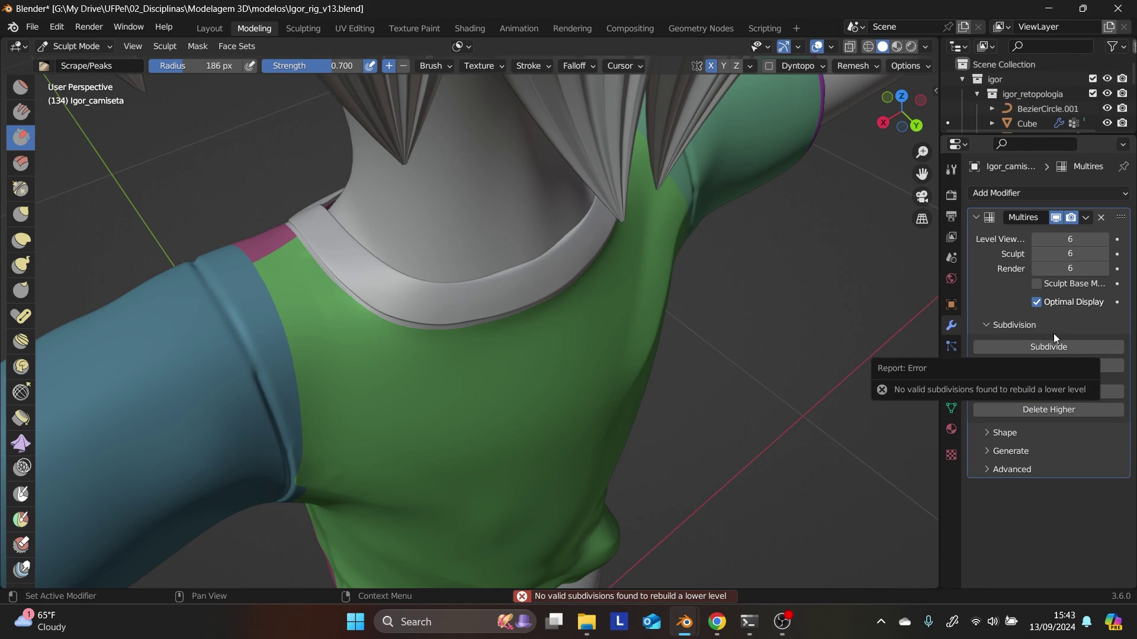
click(1035, 238)
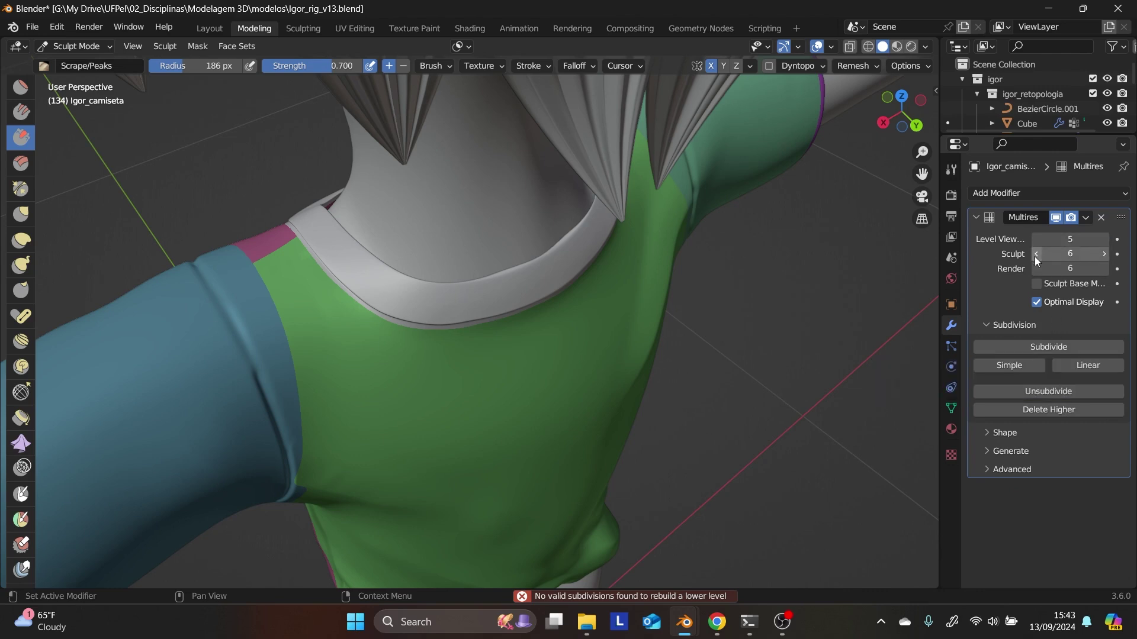
- Scrape away the old sculpted seam ridge along the back armhole of the blue sleeve down to the armpit
drag(261, 334, 237, 328)
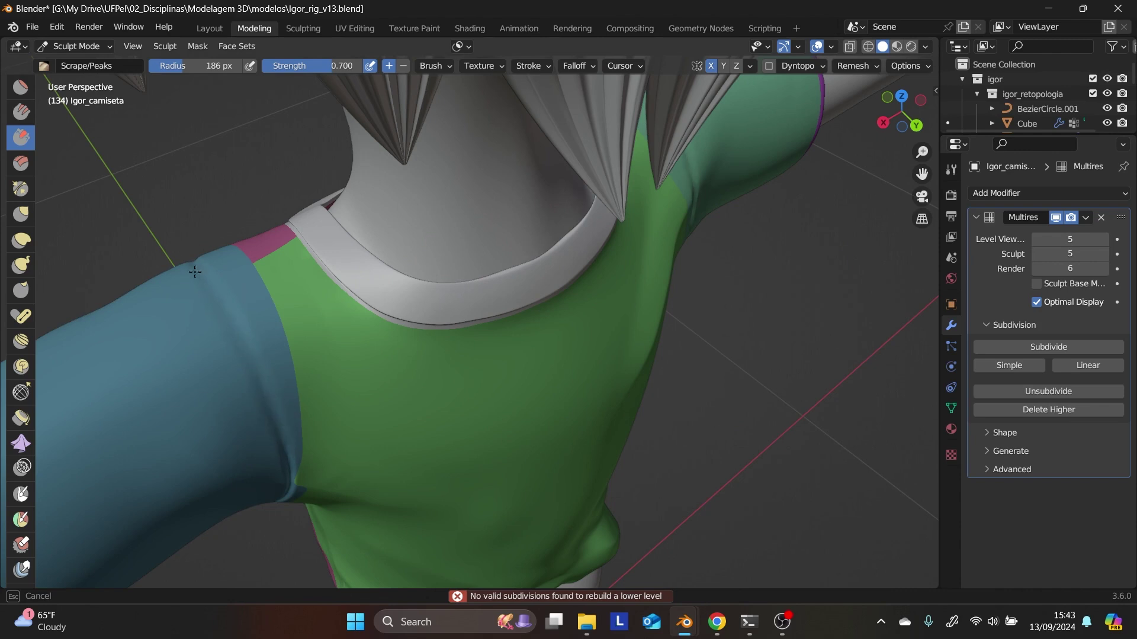
mouse_move(609, 292)
middle_down()
mouse_move(556, 312)
mouse_move(599, 169)
middle_up()
mouse_move(389, 231)
mouse_down()
mouse_move(375, 189)
mouse_move(372, 216)
mouse_move(386, 210)
mouse_up()
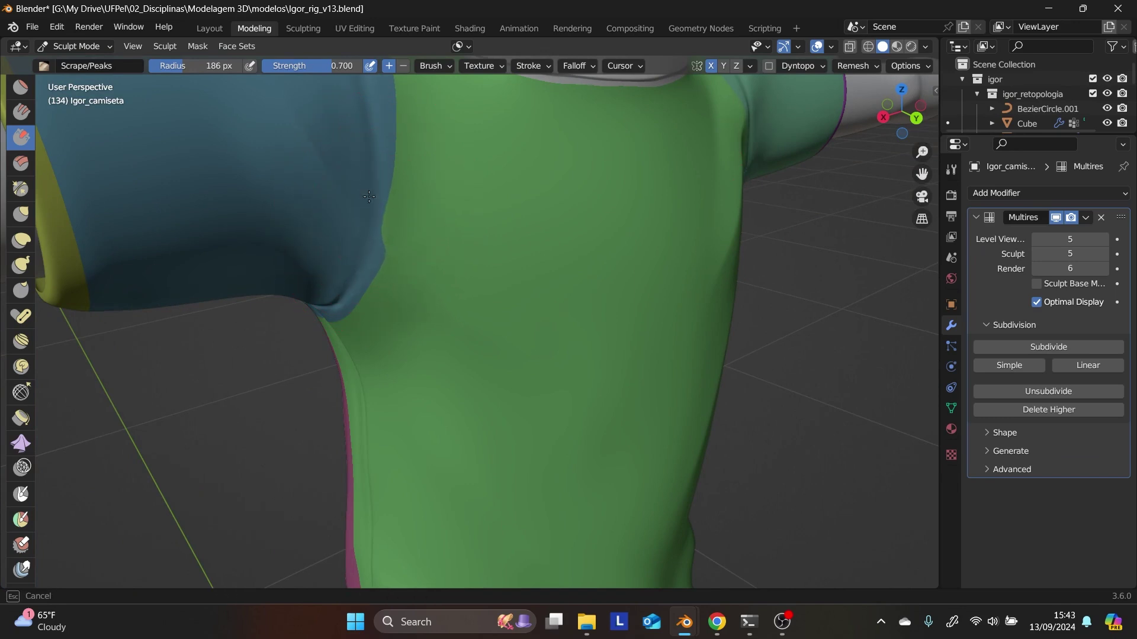
drag(369, 110, 371, 126)
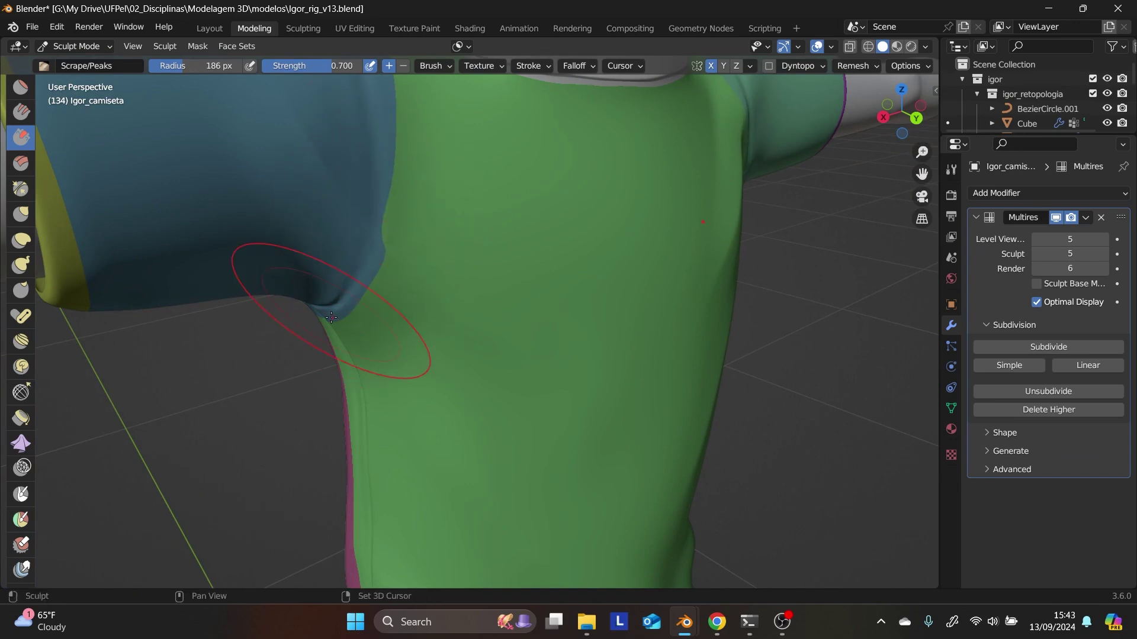
middle_drag(335, 314, 422, 297)
- Scrape the ridge under the blue sleeve and along the upper side of the green back panel
mouse_move(244, 339)
mouse_down()
mouse_move(221, 351)
mouse_move(162, 306)
mouse_up()
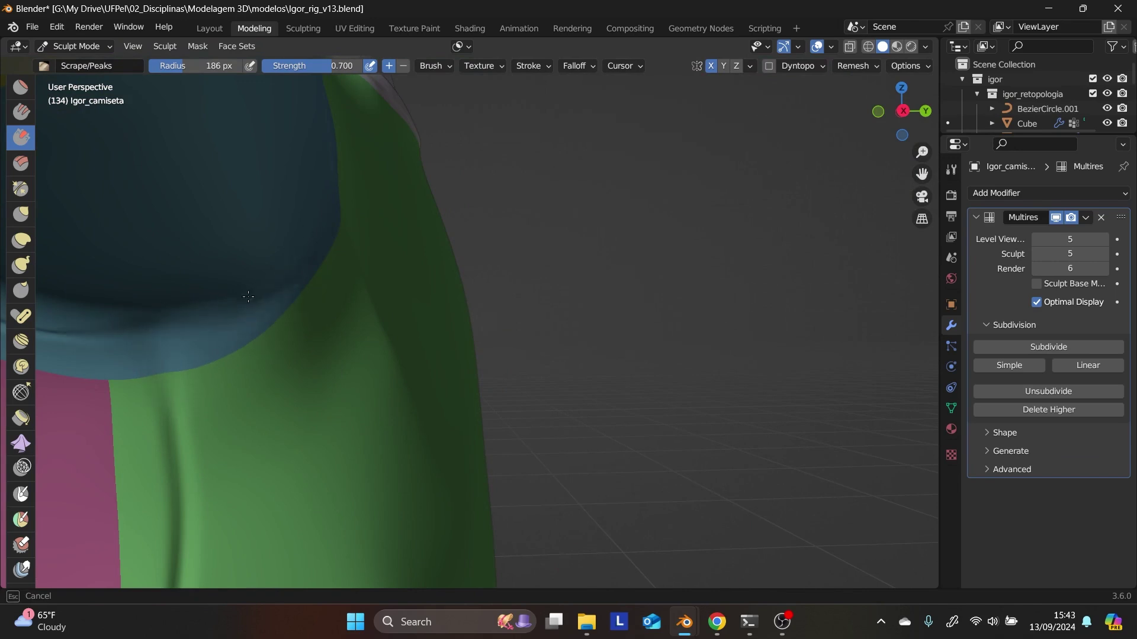
drag(248, 297, 239, 322)
mouse_move(219, 423)
shift+middle_down()
mouse_move(307, 247)
mouse_move(341, 207)
shift+middle_up()
mouse_move(366, 172)
mouse_down()
mouse_move(401, 108)
mouse_move(349, 550)
mouse_up()
shift+middle_drag(395, 500, 432, 326)
scroll(433, 323, up, 2)
mouse_move(440, 309)
mouse_down()
mouse_move(459, 267)
mouse_move(442, 281)
mouse_up()
drag(441, 276, 444, 153)
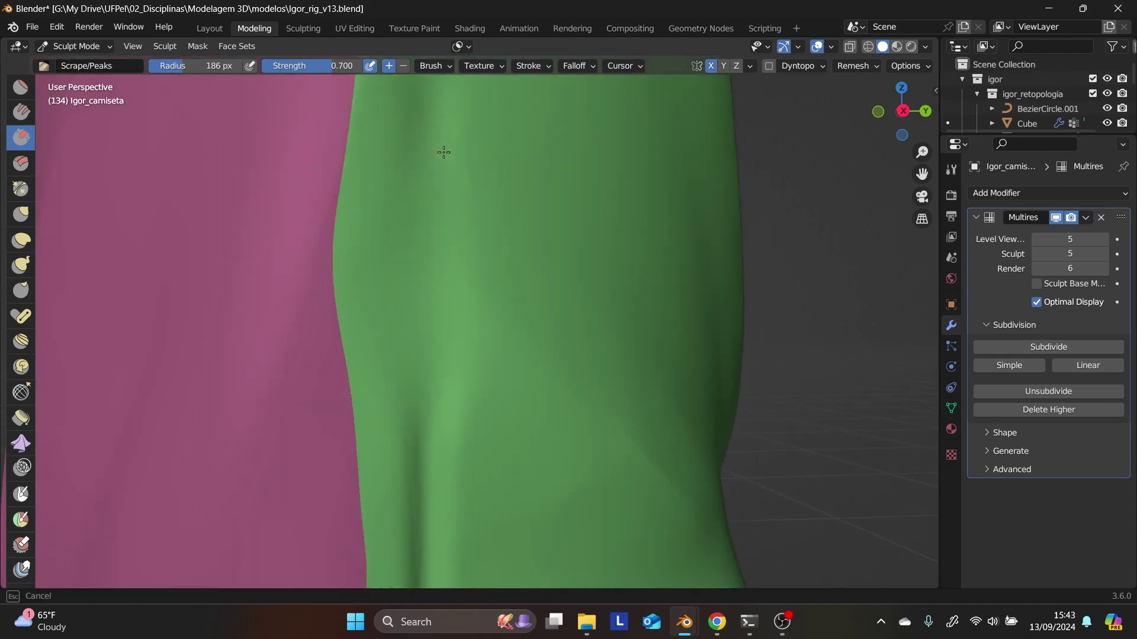
scroll(444, 504, down, 3)
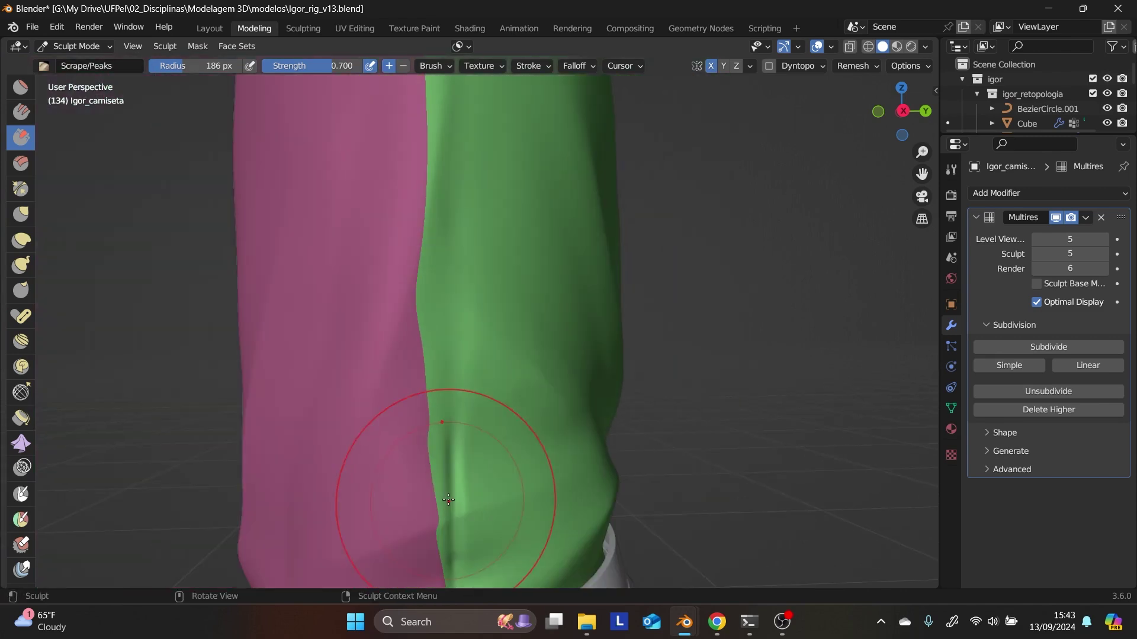
- Scrape the vertical ridge flat on the lower side of the green panel down to the hem
drag(473, 484, 442, 491)
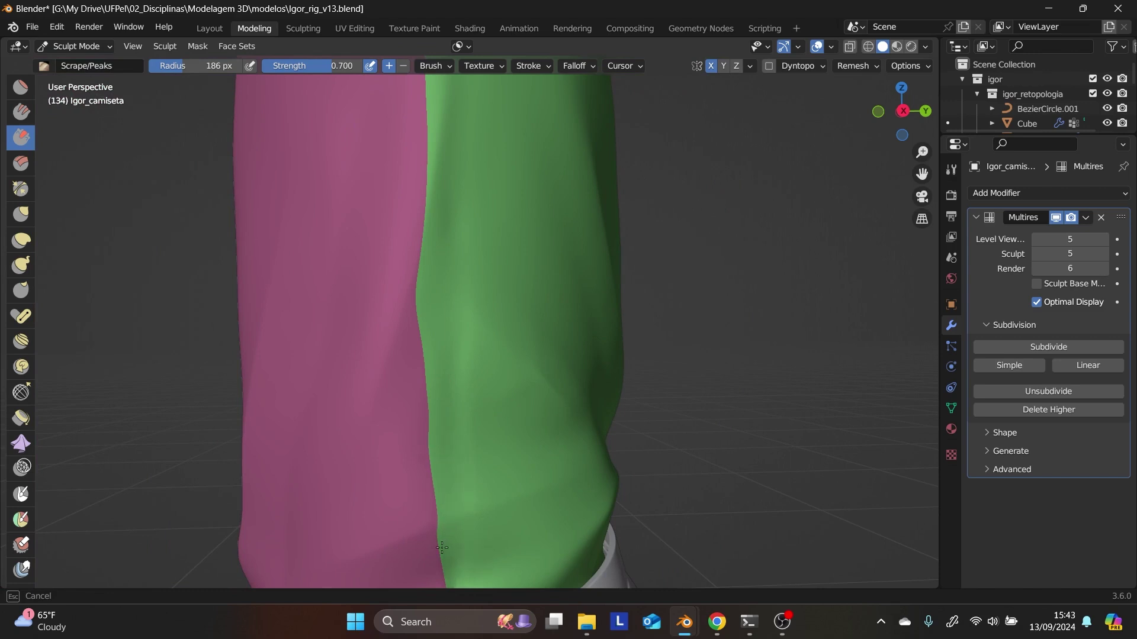
drag(459, 363, 460, 355)
shift+middle_drag(467, 455, 431, 305)
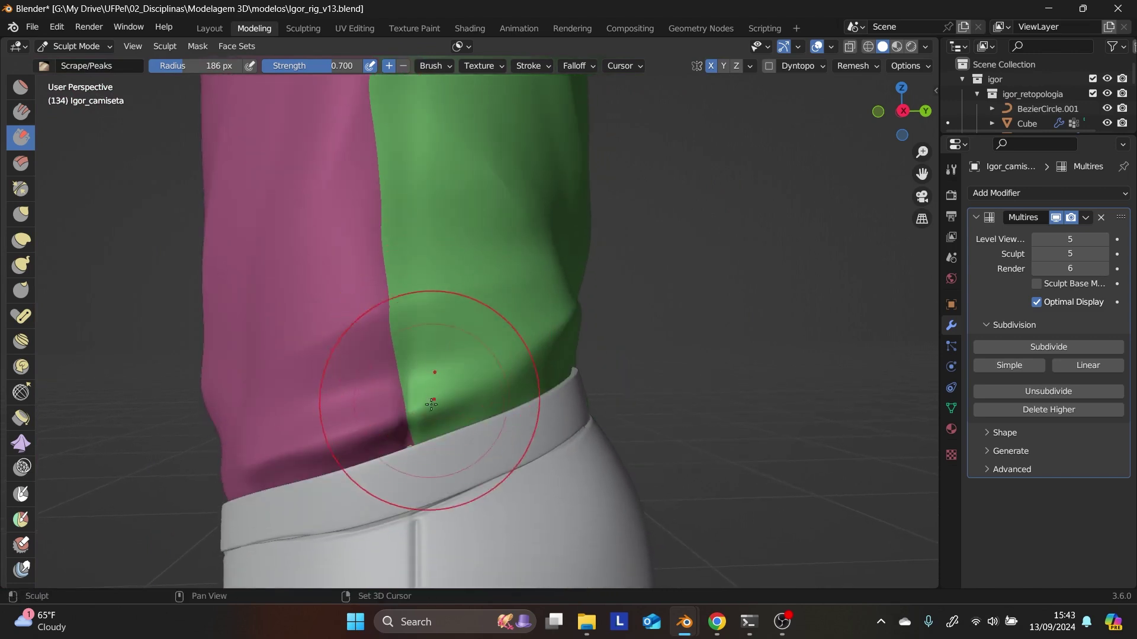
drag(430, 401, 414, 343)
scroll(409, 320, down, 2)
- Flatten the remaining unevenness beside the side seam between the waist and the armpit
mouse_move(406, 300)
mouse_down()
mouse_move(436, 211)
mouse_move(459, 267)
mouse_up()
scroll(460, 263, down, 1)
shift+middle_drag(459, 231, 452, 329)
scroll(444, 242, up, 1)
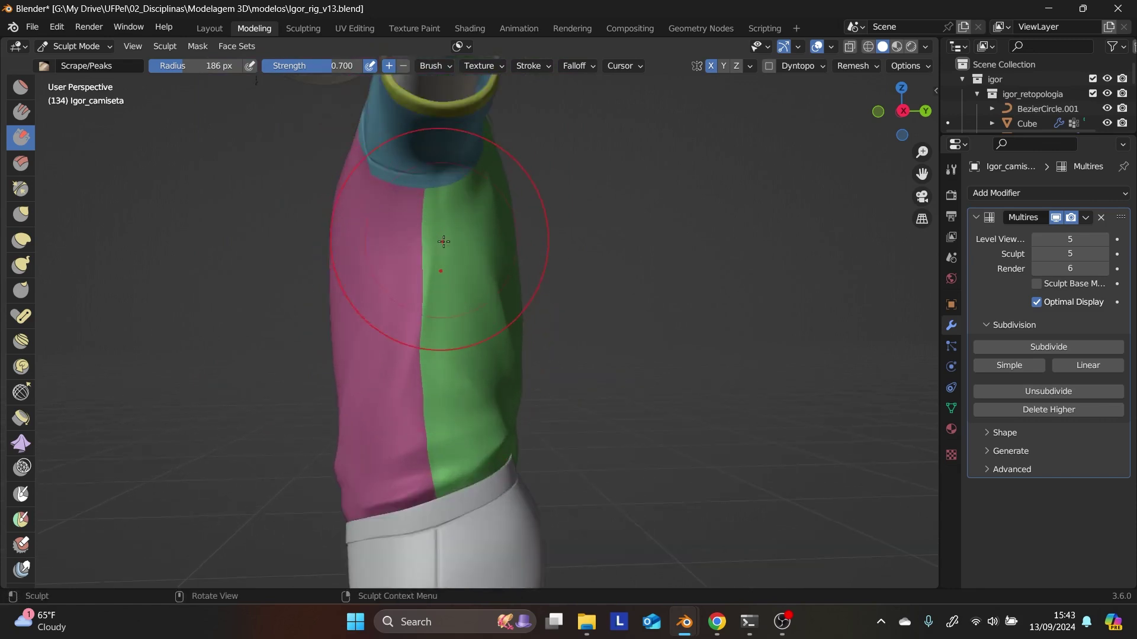
scroll(414, 258, up, 4)
scroll(381, 264, down, 2)
drag(392, 252, 405, 198)
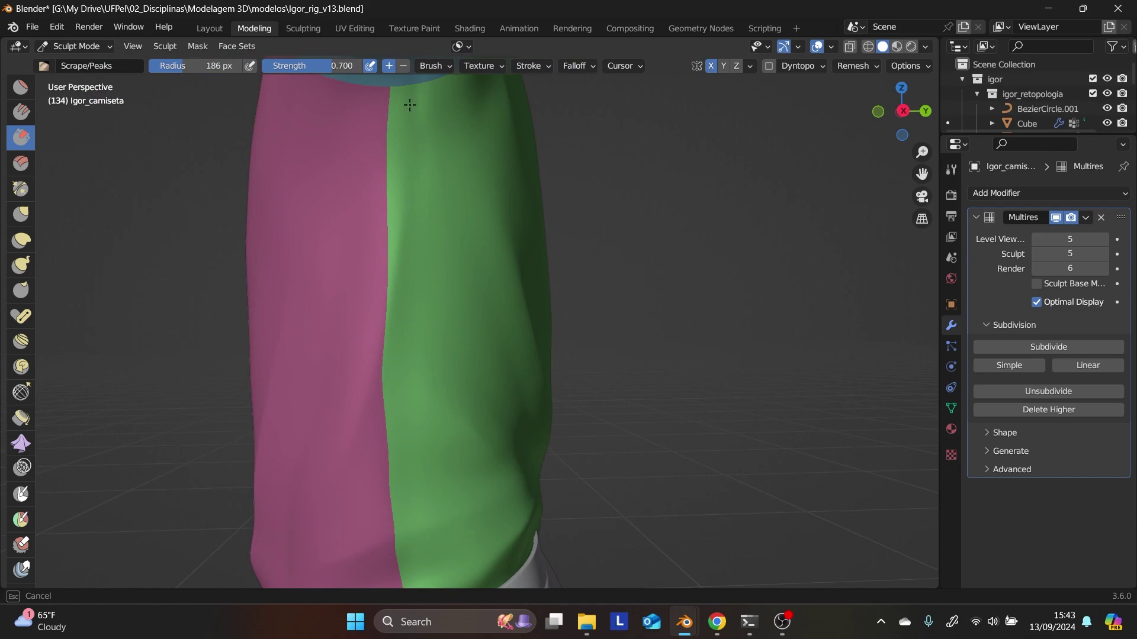
drag(415, 93, 393, 190)
- Scrape the old seam ridge off the front of the blue sleeve beside the armhole
mouse_move(393, 190)
middle_down()
mouse_move(482, 330)
mouse_move(561, 378)
mouse_move(521, 249)
middle_up()
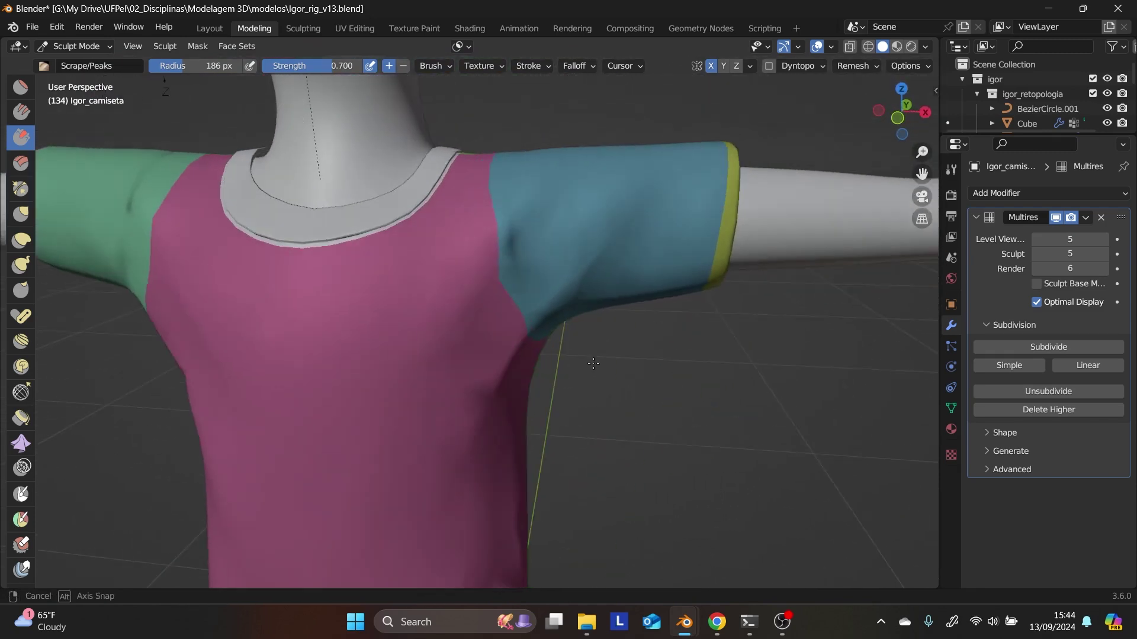
drag(518, 239, 518, 239)
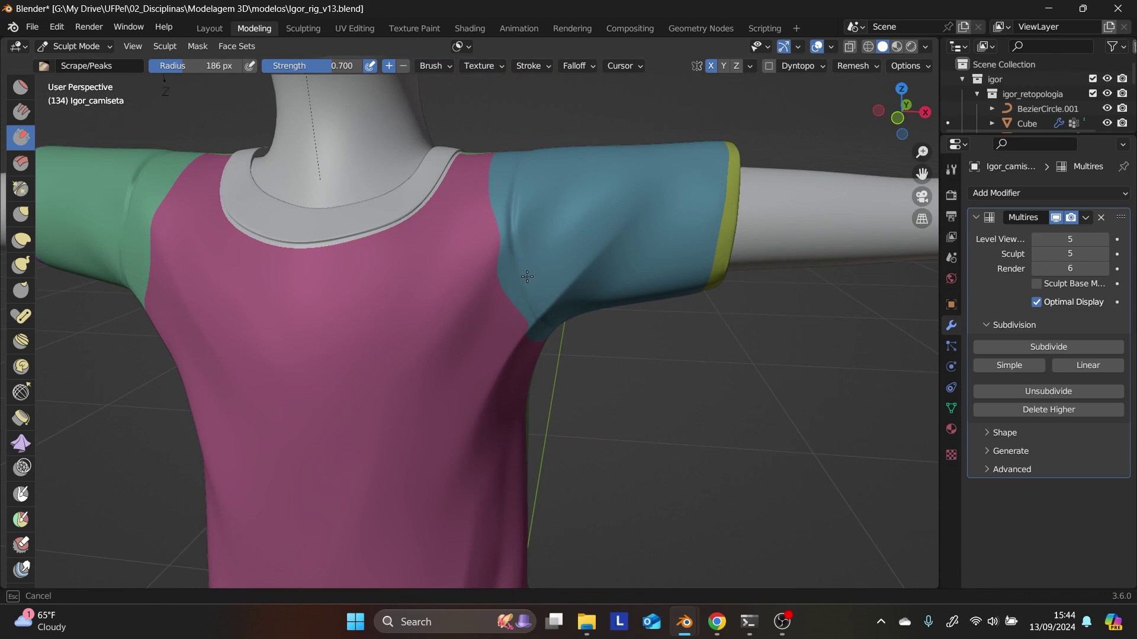
drag(527, 284, 521, 208)
drag(515, 216, 545, 267)
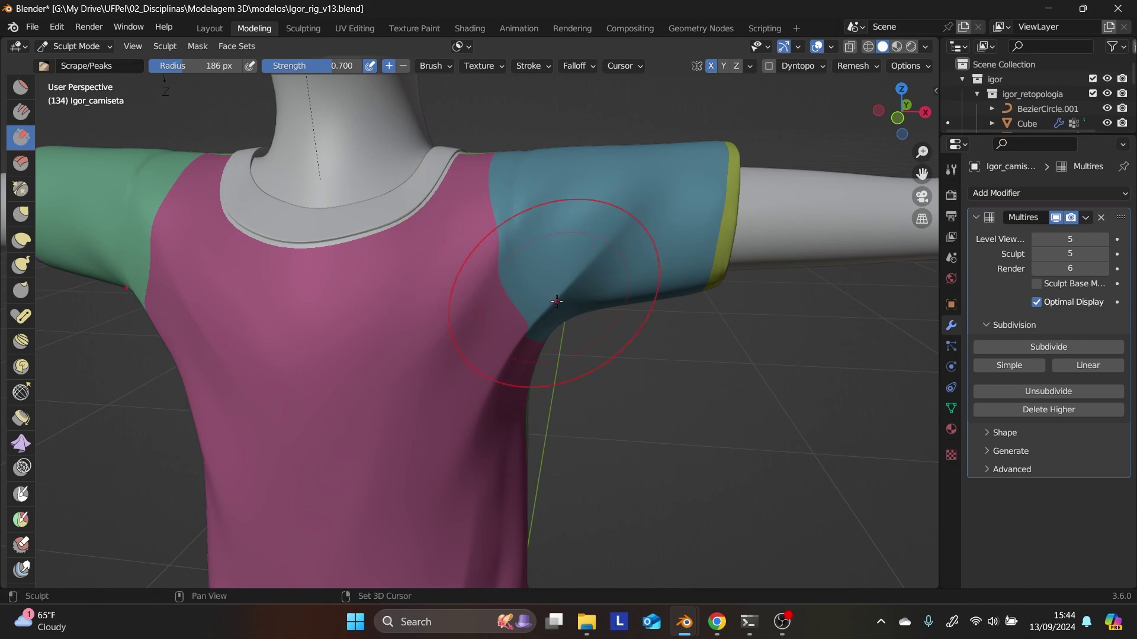
middle_drag(545, 267, 520, 271)
- Scrape the leftover ridge around the front underarm of the blue sleeve and the adjacent side panel
middle_drag(595, 340, 586, 343)
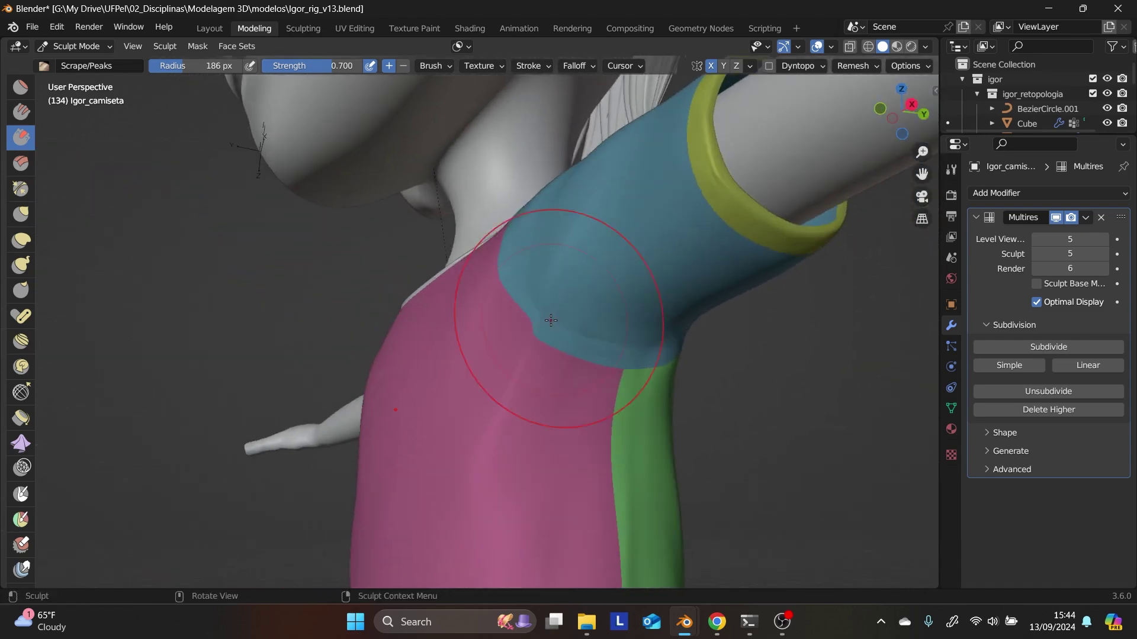
drag(586, 343, 588, 361)
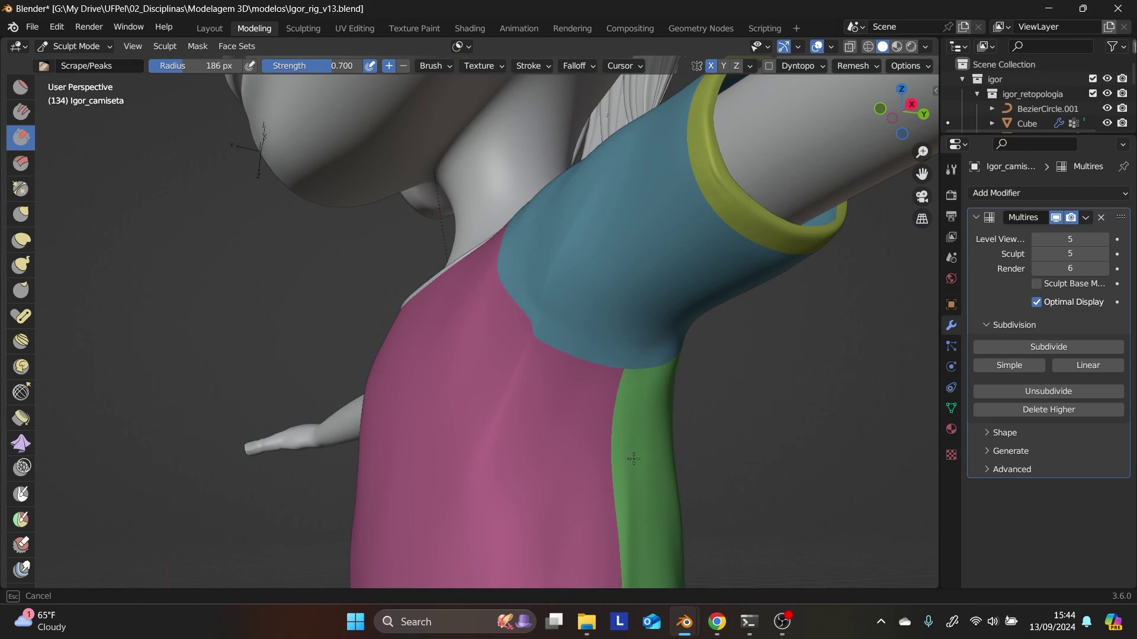
drag(636, 524, 637, 533)
mouse_move(539, 322)
mouse_down()
mouse_move(541, 309)
mouse_move(530, 308)
mouse_move(570, 370)
mouse_up()
- Examine the T-shirt's armholes, sleeves and chest from the top, front and side for leftover ridges
mouse_move(571, 370)
middle_down()
mouse_move(758, 419)
mouse_move(814, 418)
middle_up()
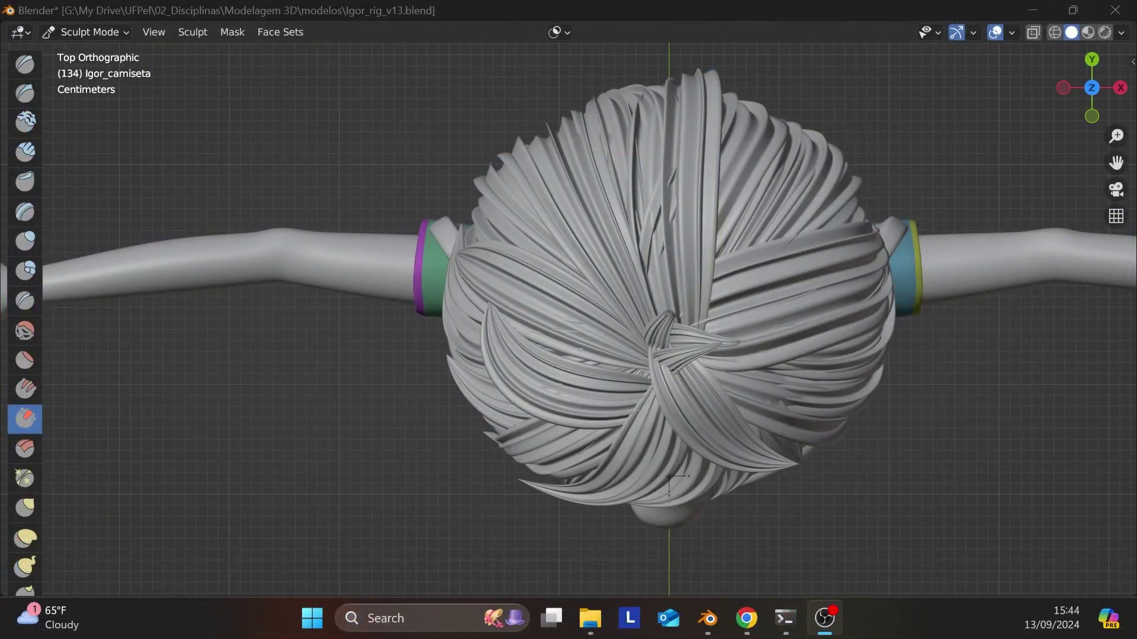
middle_drag(370, 483, 395, 362)
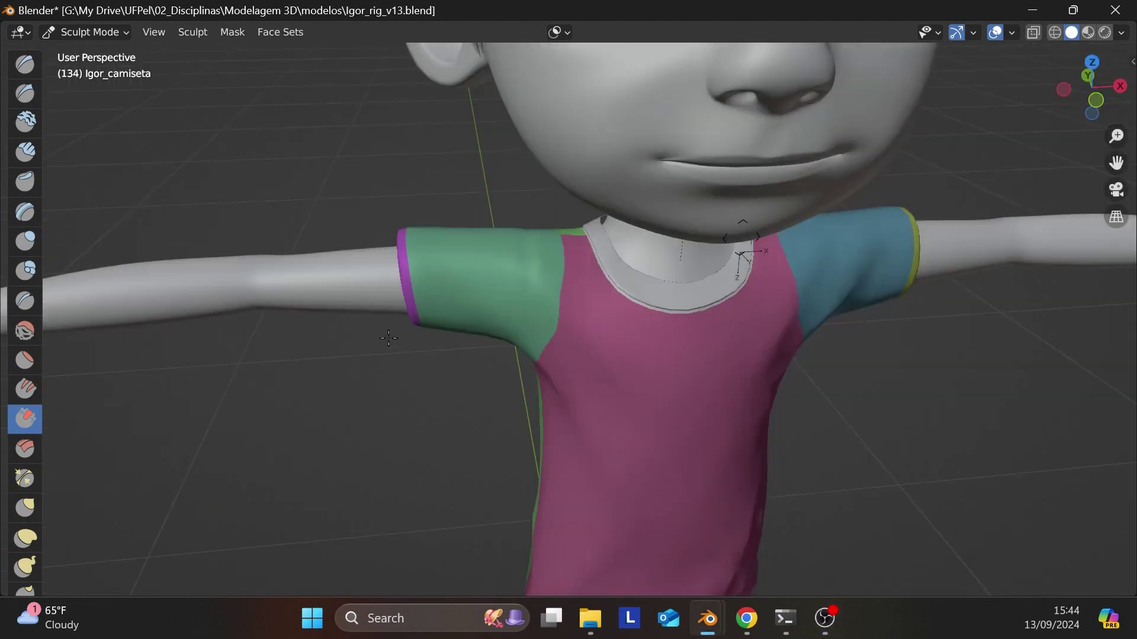
scroll(399, 364, down, 1)
key(KP_1)
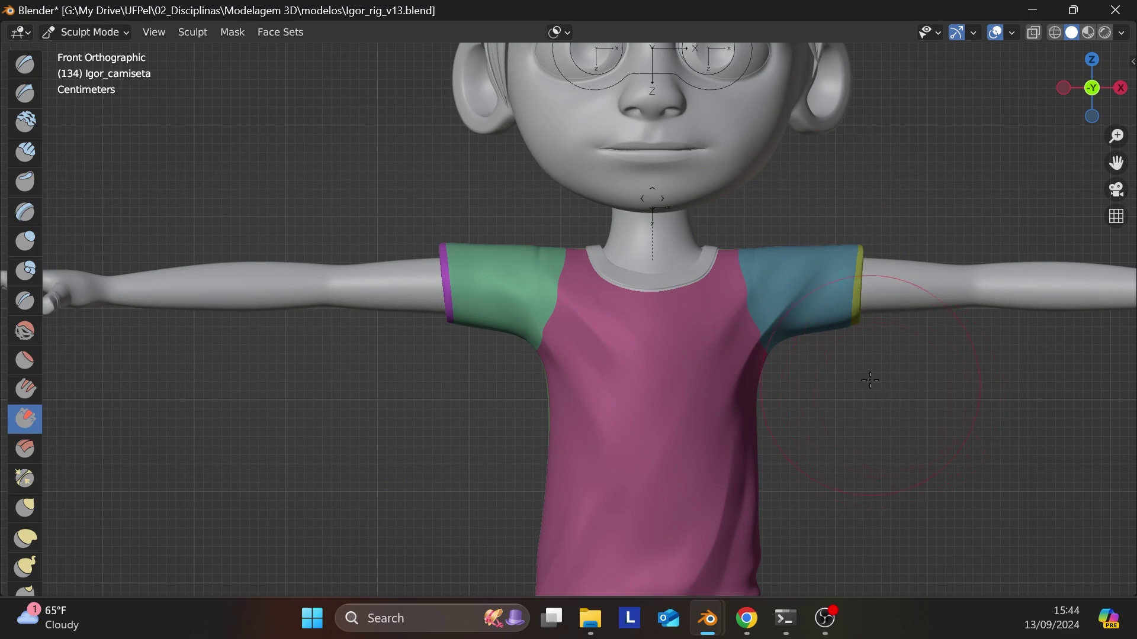
scroll(656, 389, down, 2)
scroll(680, 295, up, 8)
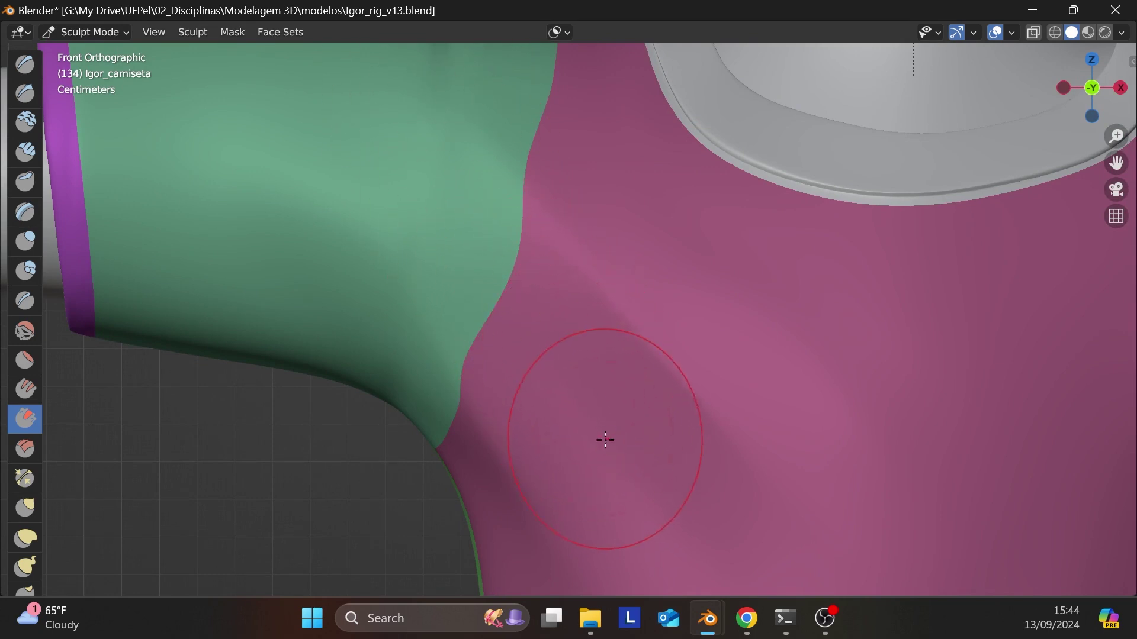
scroll(592, 406, down, 5)
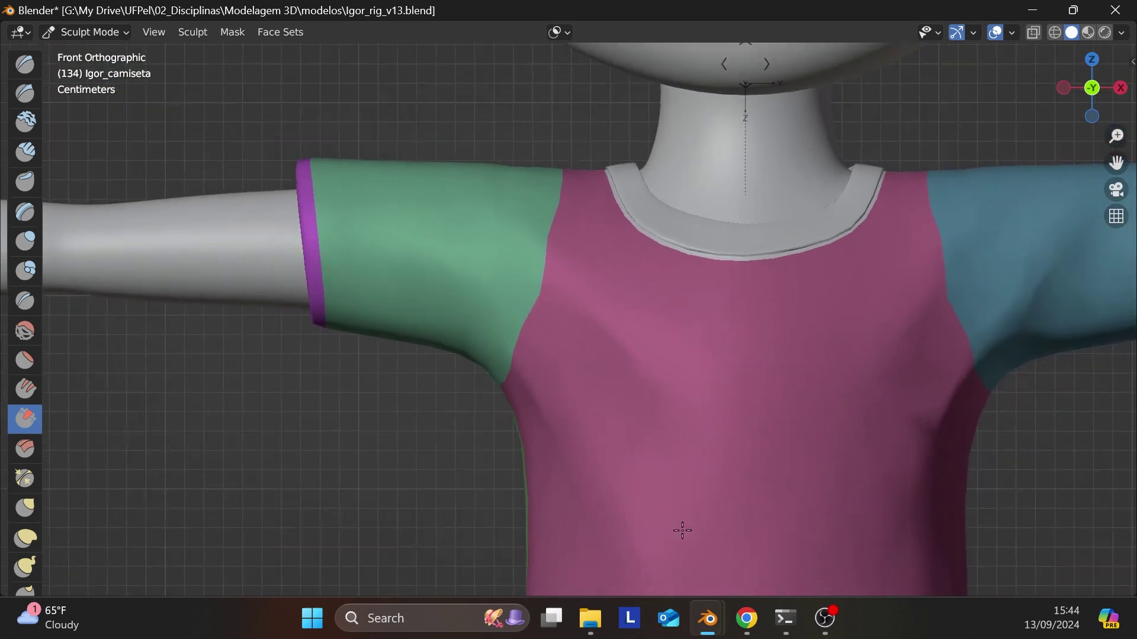
scroll(642, 479, down, 3)
middle_drag(632, 363, 757, 456)
- Soften the ridge on the upper green sleeve near the shoulder using the Smooth brush
drag(528, 235, 520, 240)
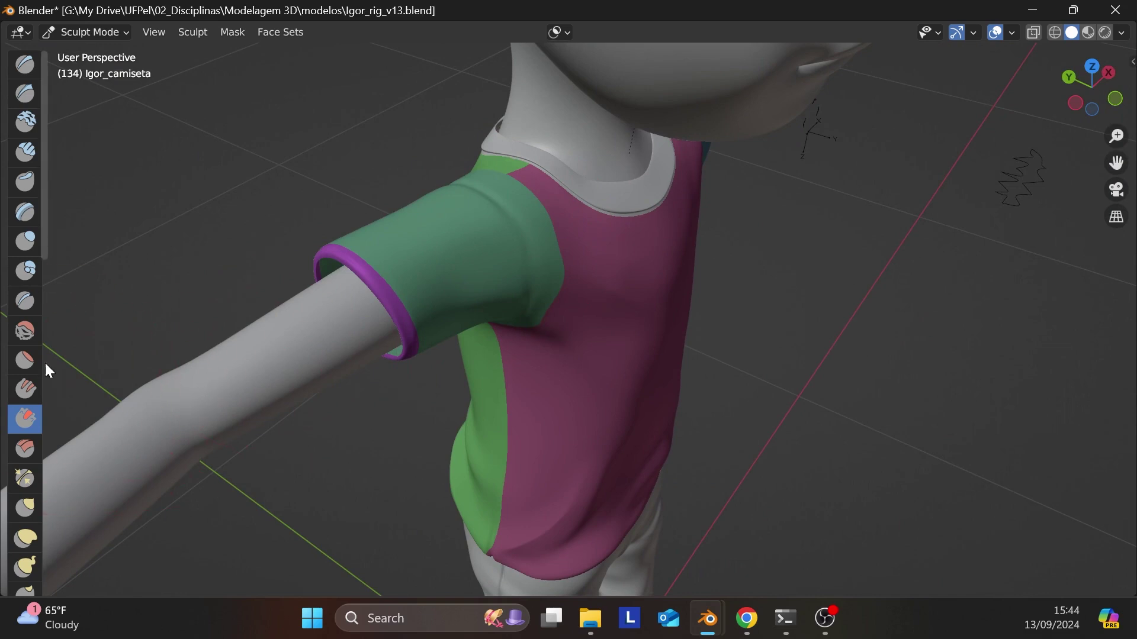
click(24, 331)
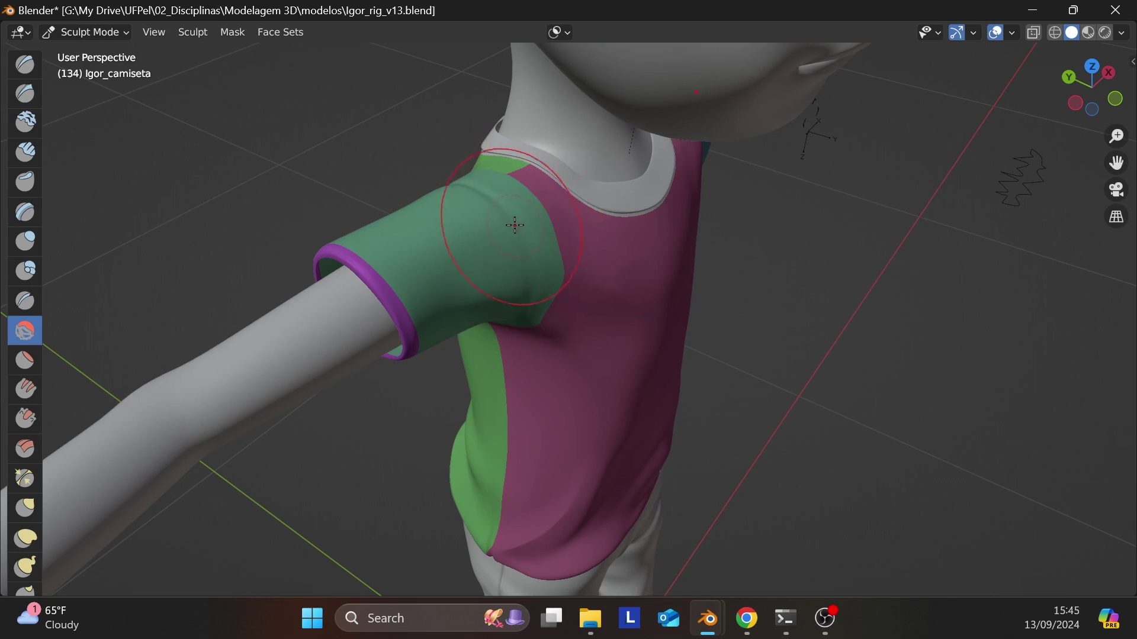
drag(515, 225, 499, 205)
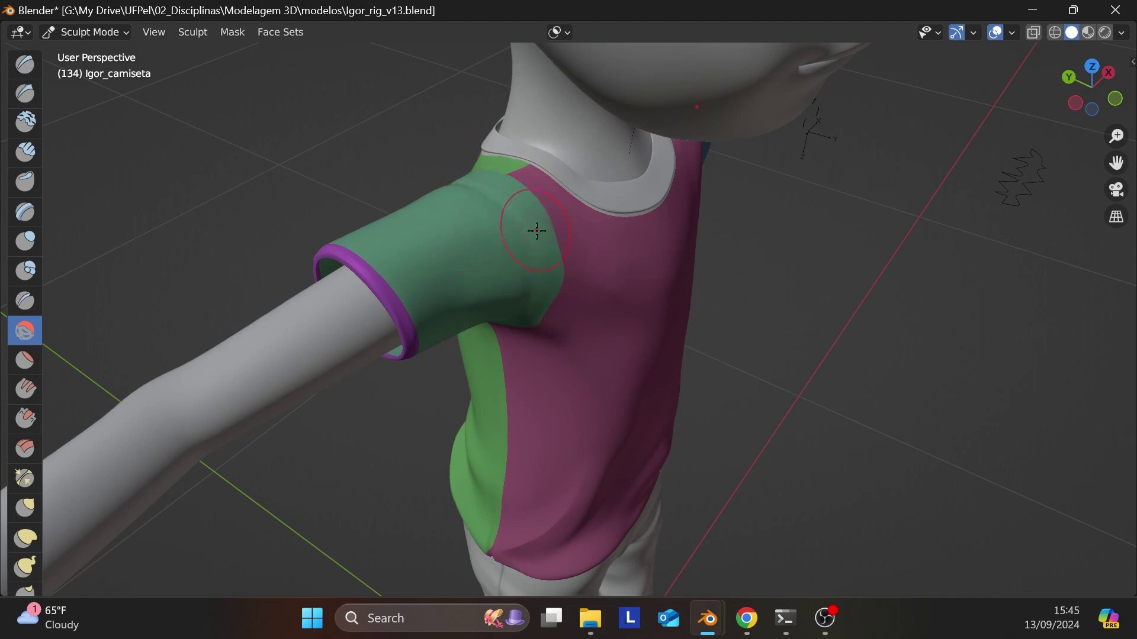
middle_drag(582, 272, 511, 238)
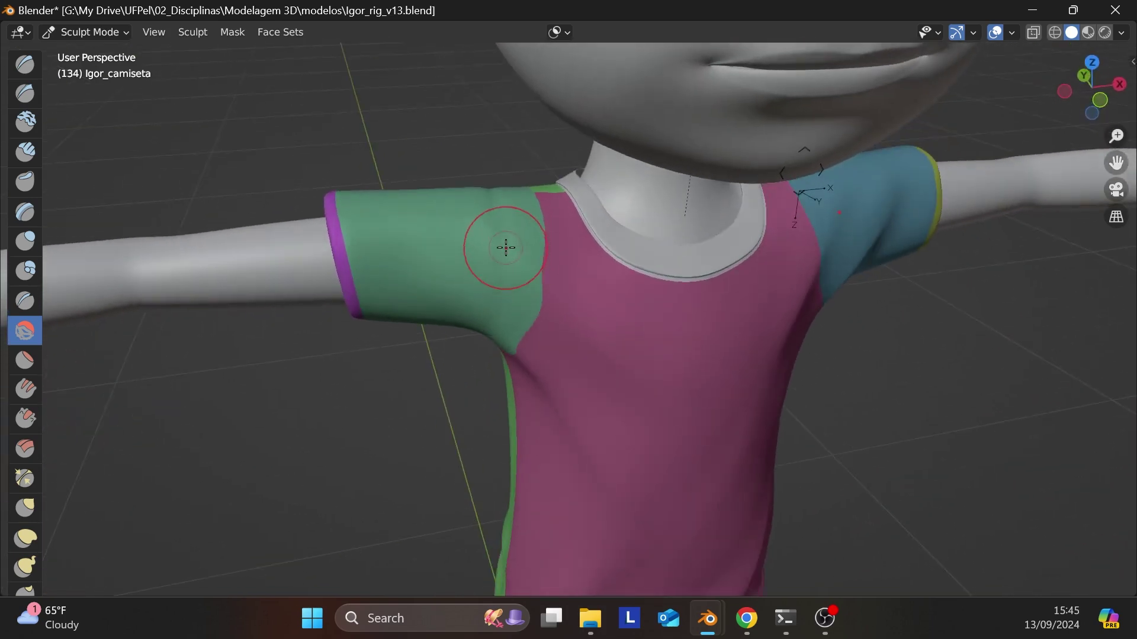
- Smooth the remaining bumps on the front of the green sleeve beside the armhole with a smaller brush
drag(495, 255, 504, 206)
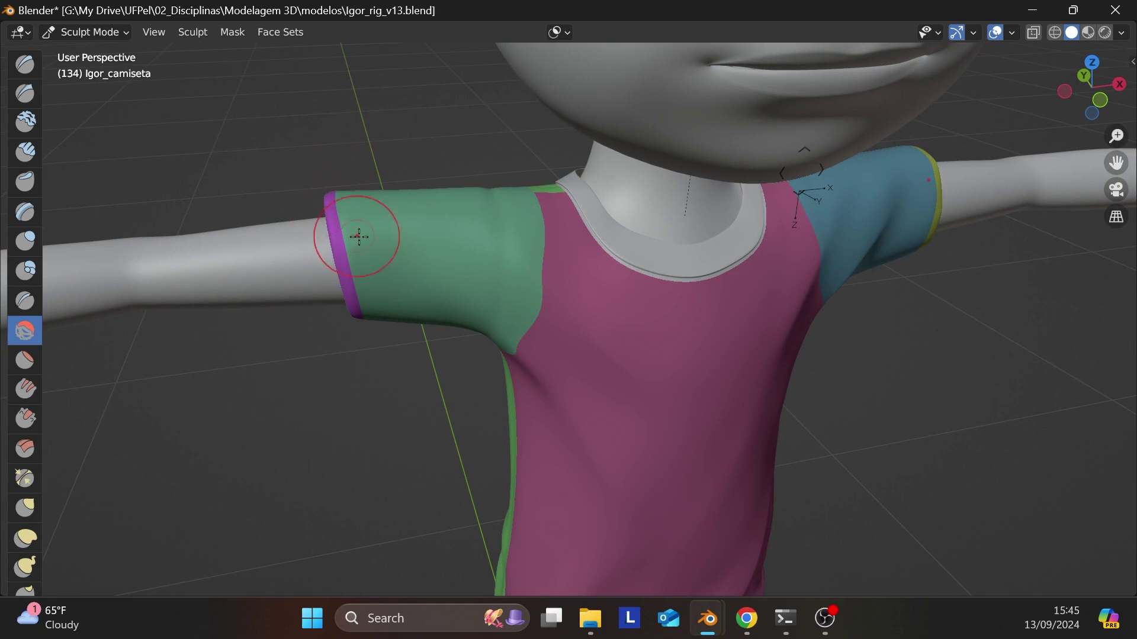
right_click(485, 273)
mouse_move(447, 281)
mouse_down()
mouse_move(430, 281)
mouse_move(468, 281)
mouse_up()
drag(504, 213, 505, 213)
drag(501, 198, 500, 202)
key(super)
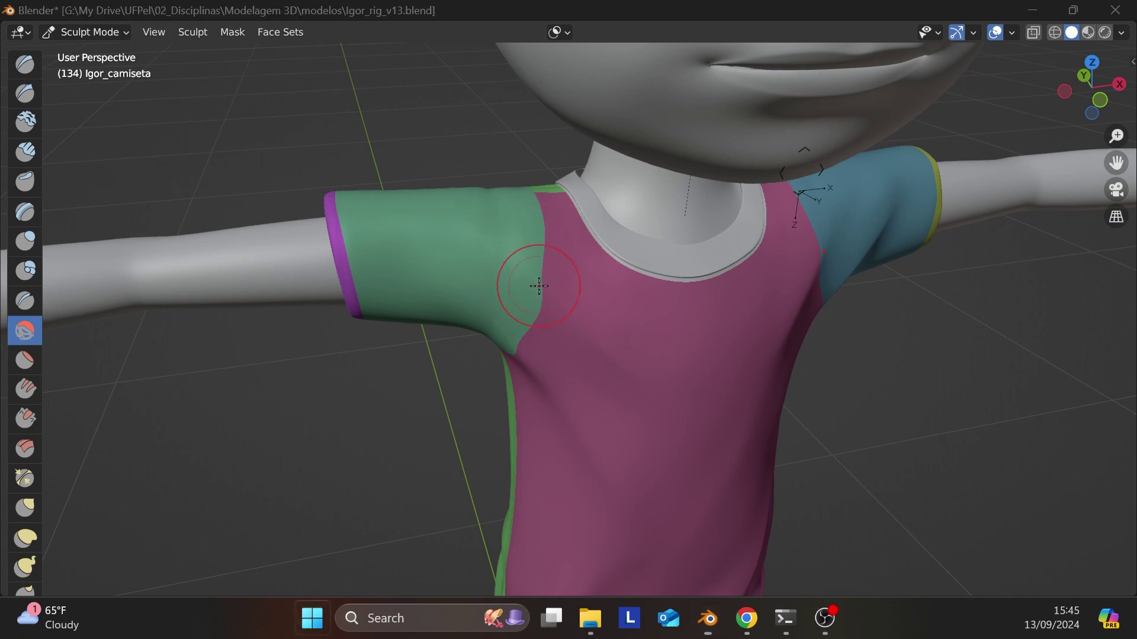
drag(550, 294, 554, 300)
- Examine the green sleeve, underarm and side seam from the back and side for remaining ridges
middle_drag(543, 352, 507, 338)
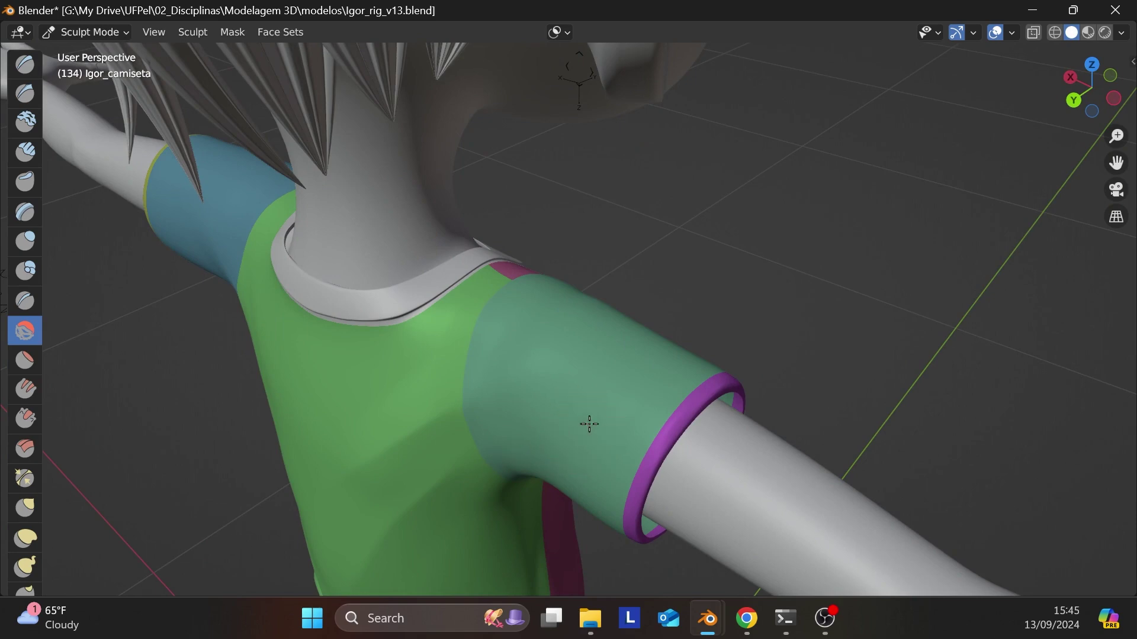
middle_drag(589, 423, 630, 337)
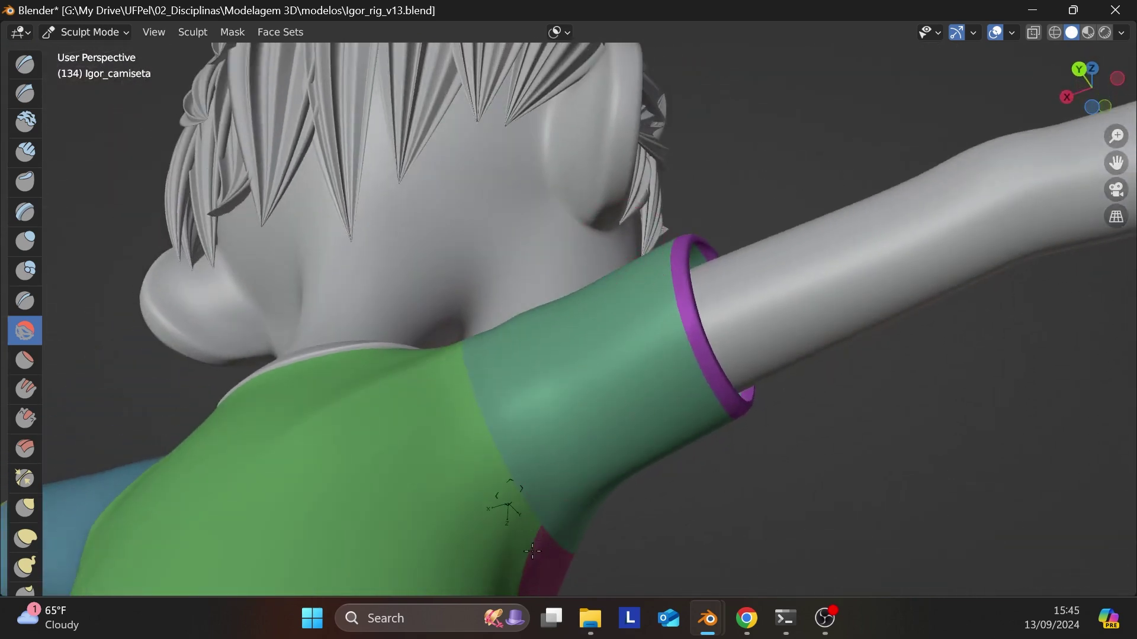
scroll(630, 381, up, 2)
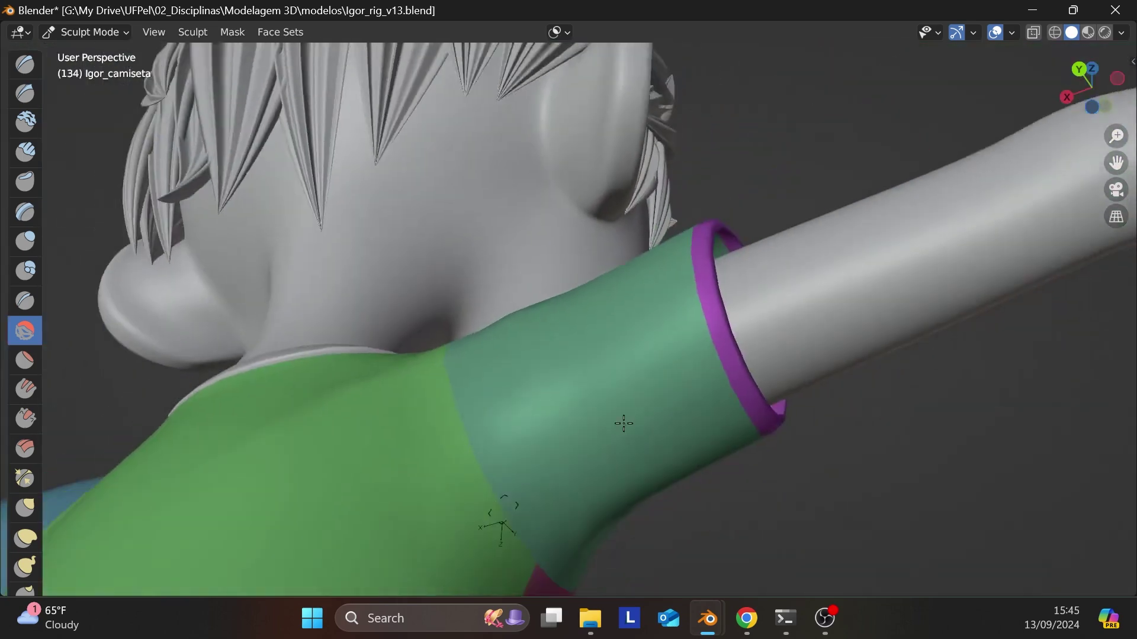
scroll(624, 519, down, 4)
scroll(624, 519, down, 1)
middle_drag(696, 379, 628, 308)
scroll(640, 453, up, 2)
scroll(640, 453, down, 2)
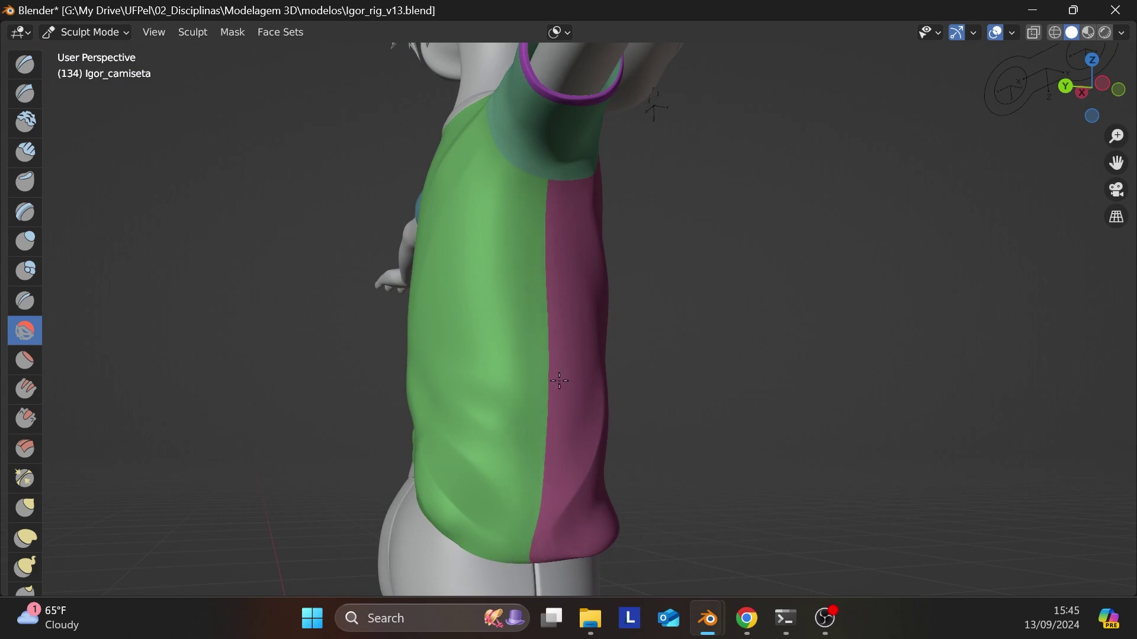
- Carve a seam with the Crease brush along the back armhole between the green torso piece and the teal sleeve
middle_drag(535, 299, 698, 321)
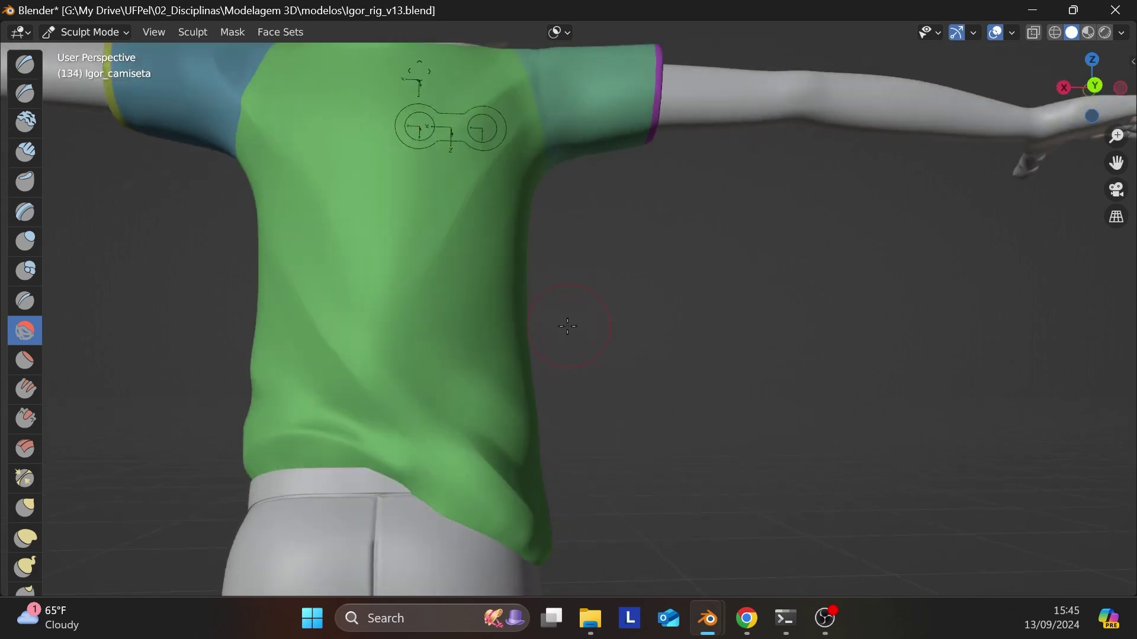
middle_drag(550, 342, 680, 484)
middle_drag(688, 431, 612, 427)
middle_drag(639, 391, 583, 375)
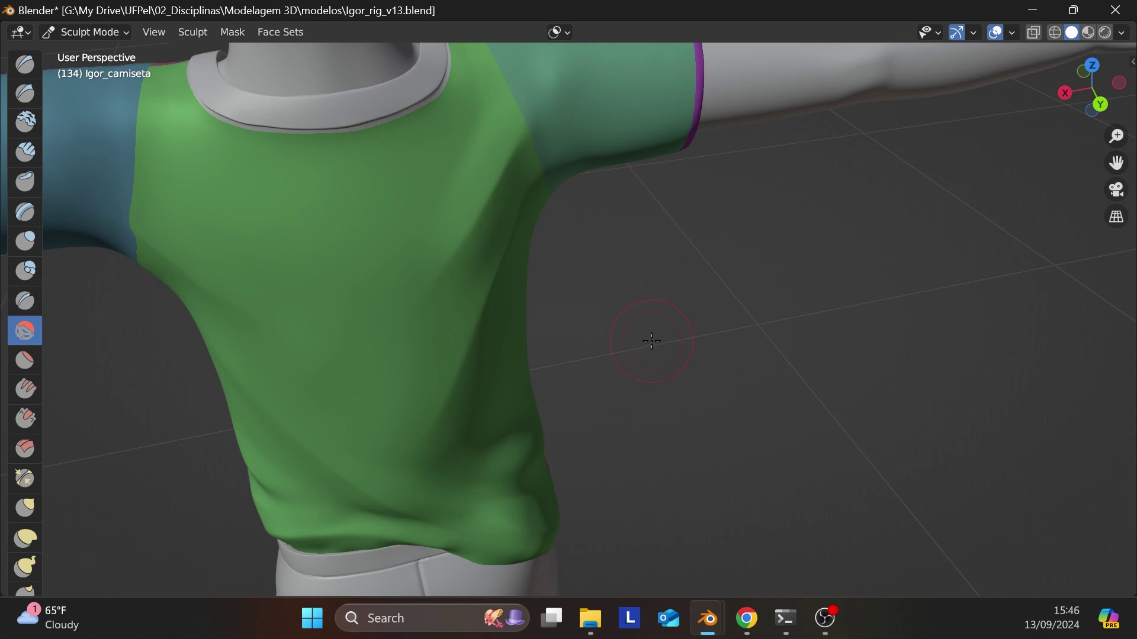
middle_drag(718, 327, 655, 287)
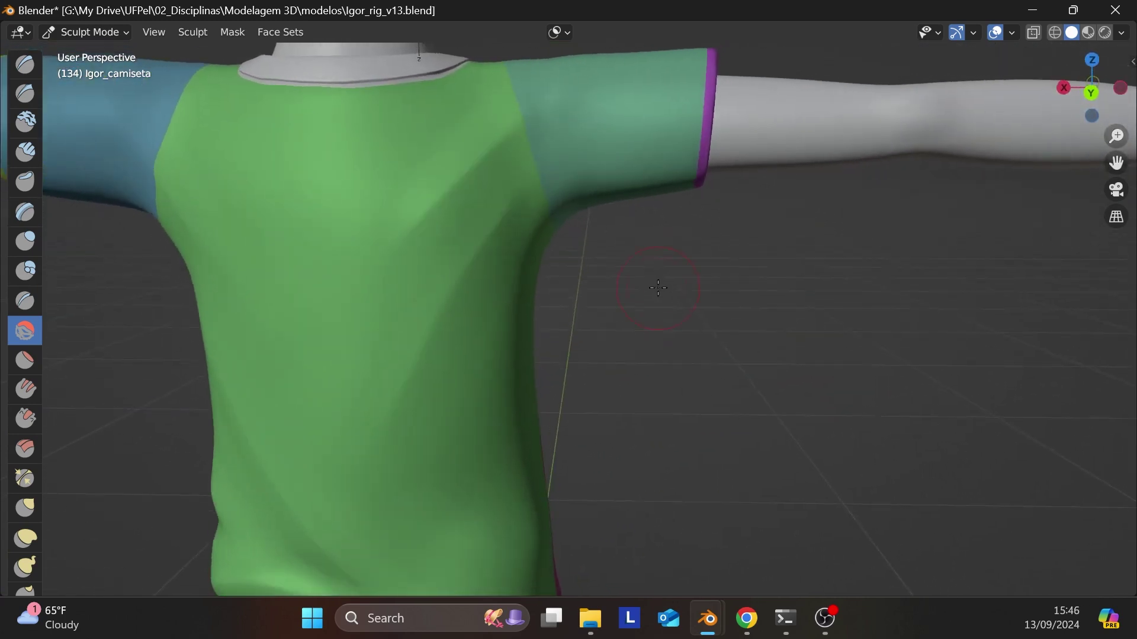
click(25, 300)
scroll(656, 319, down, 2)
scroll(651, 302, up, 4)
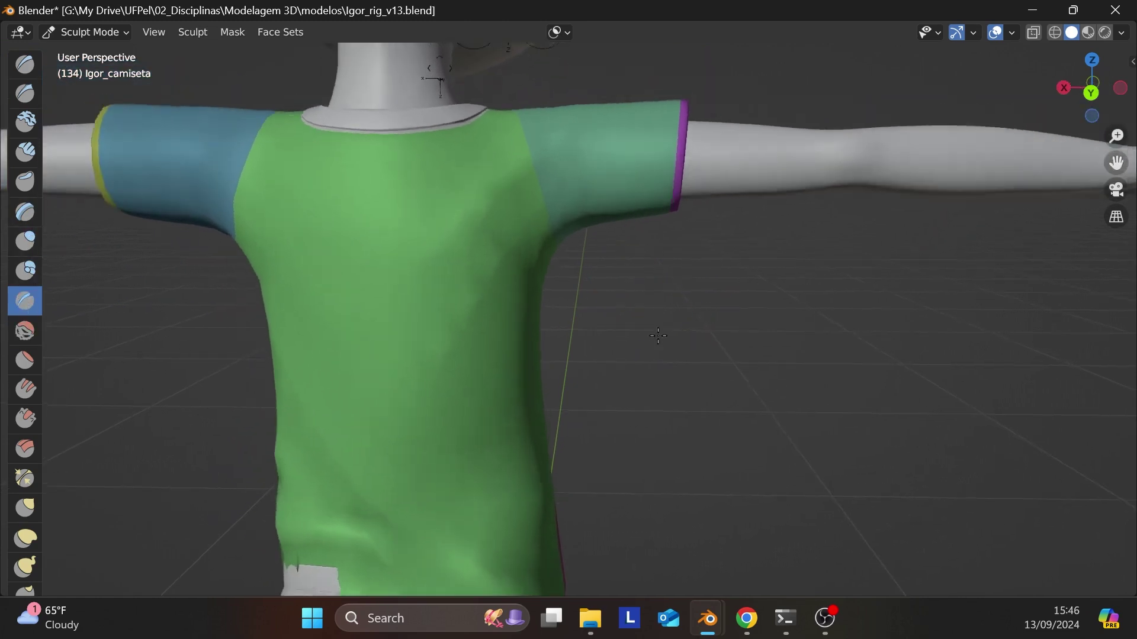
mouse_move(606, 211)
shift+middle_down()
mouse_move(644, 367)
mouse_move(621, 335)
shift+middle_up()
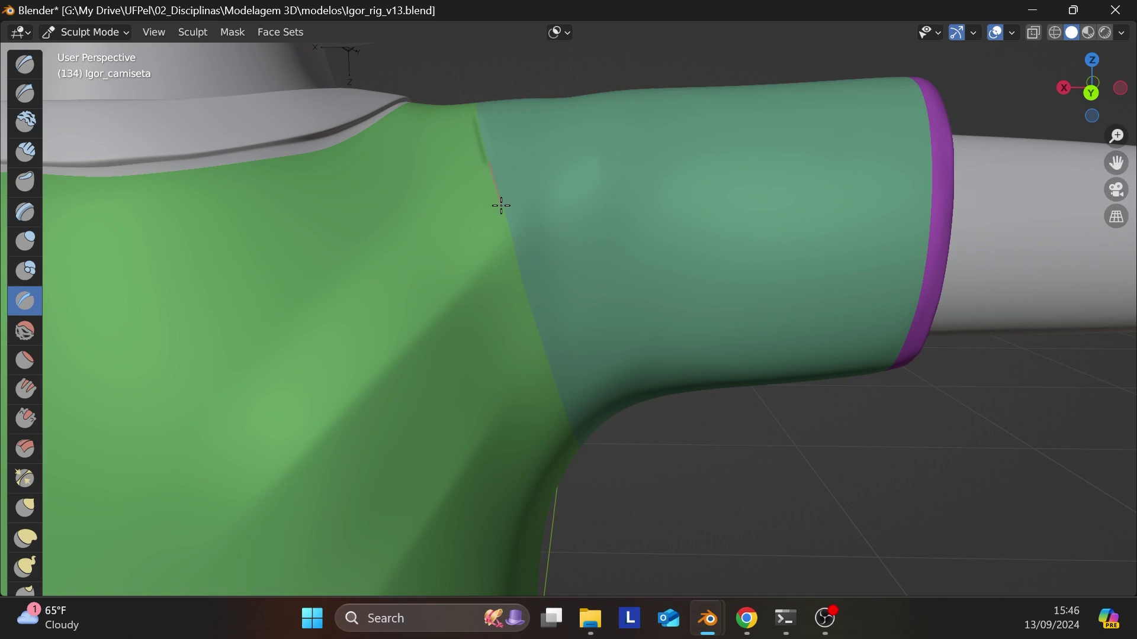
mouse_move(512, 241)
mouse_down()
mouse_move(540, 355)
mouse_move(595, 466)
mouse_up()
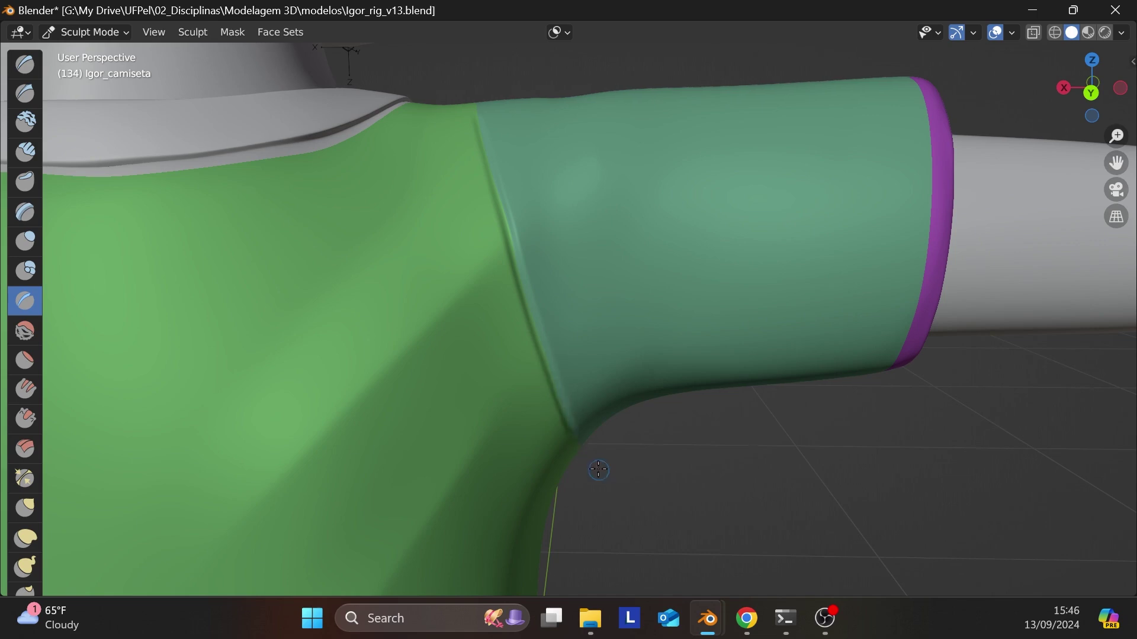
- Continue the creased seam under the arm, where the teal sleeve meets the green and magenta torso pieces
middle_drag(675, 471, 616, 347)
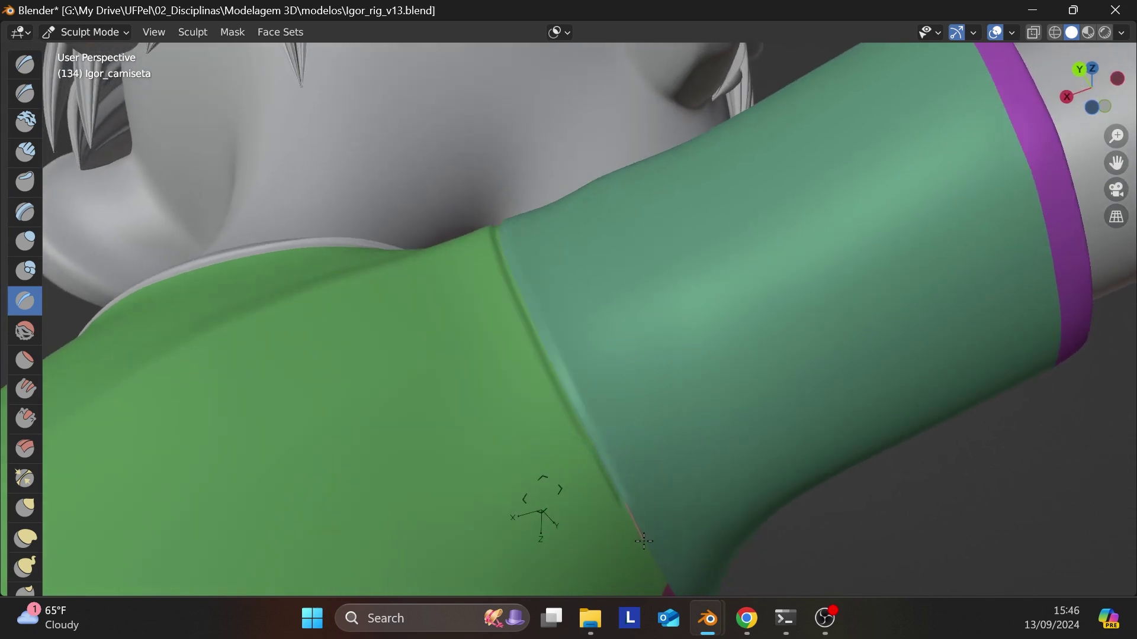
drag(644, 541, 671, 594)
mouse_move(696, 475)
middle_down()
mouse_move(650, 386)
mouse_move(687, 485)
mouse_move(576, 474)
mouse_move(741, 409)
mouse_move(680, 390)
mouse_move(654, 428)
middle_up()
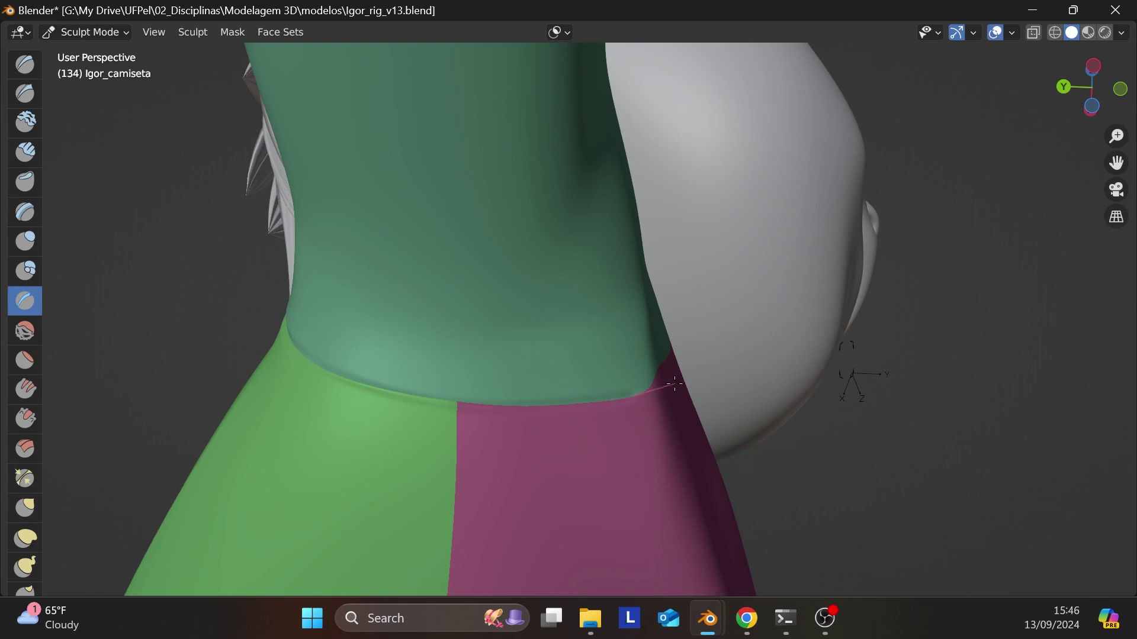
- Crease the front armhole seam between the magenta torso piece and the teal sleeve, from the underarm up to the shoulder
middle_drag(685, 407, 556, 498)
shift+middle_drag(749, 400, 667, 372)
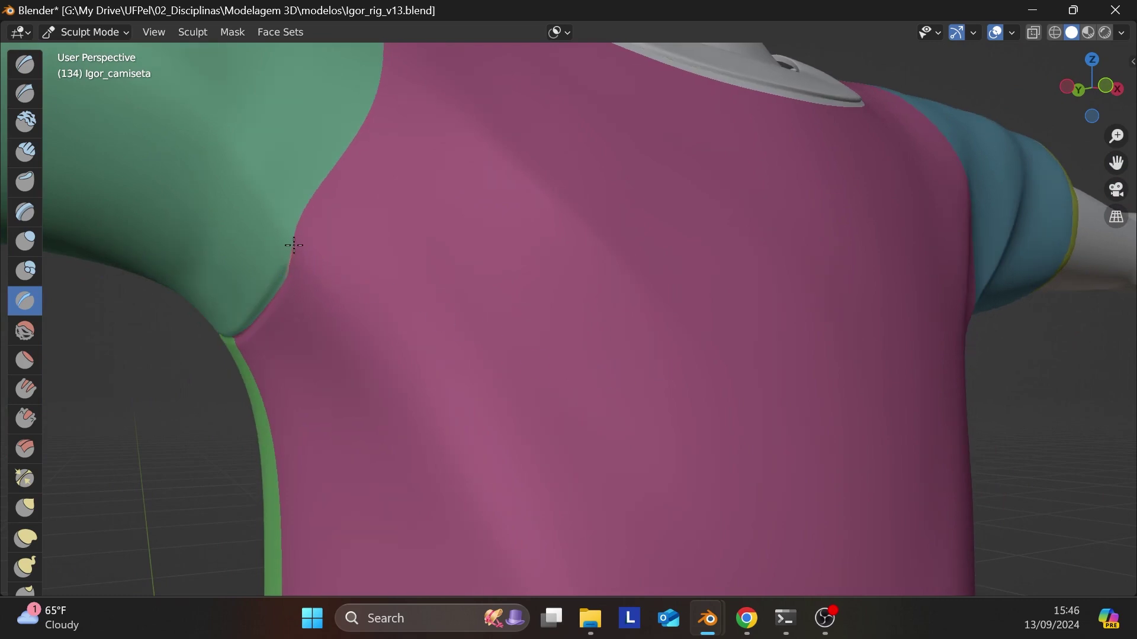
mouse_move(304, 209)
mouse_down()
mouse_move(358, 137)
mouse_move(388, 41)
mouse_up()
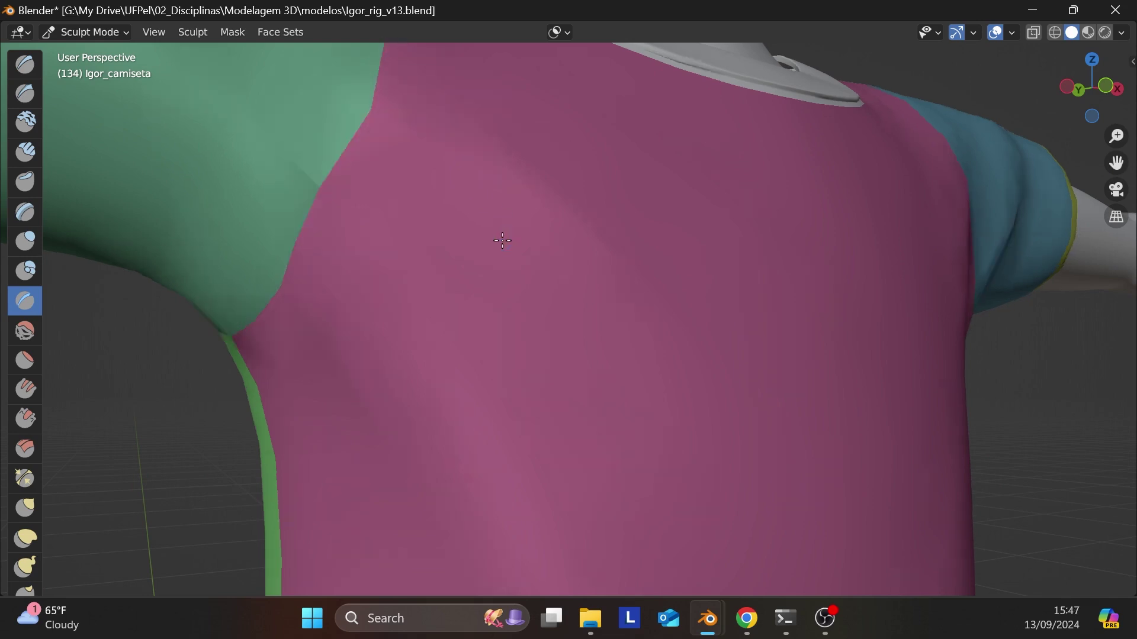
middle_drag(500, 239, 469, 299)
middle_drag(451, 381, 480, 381)
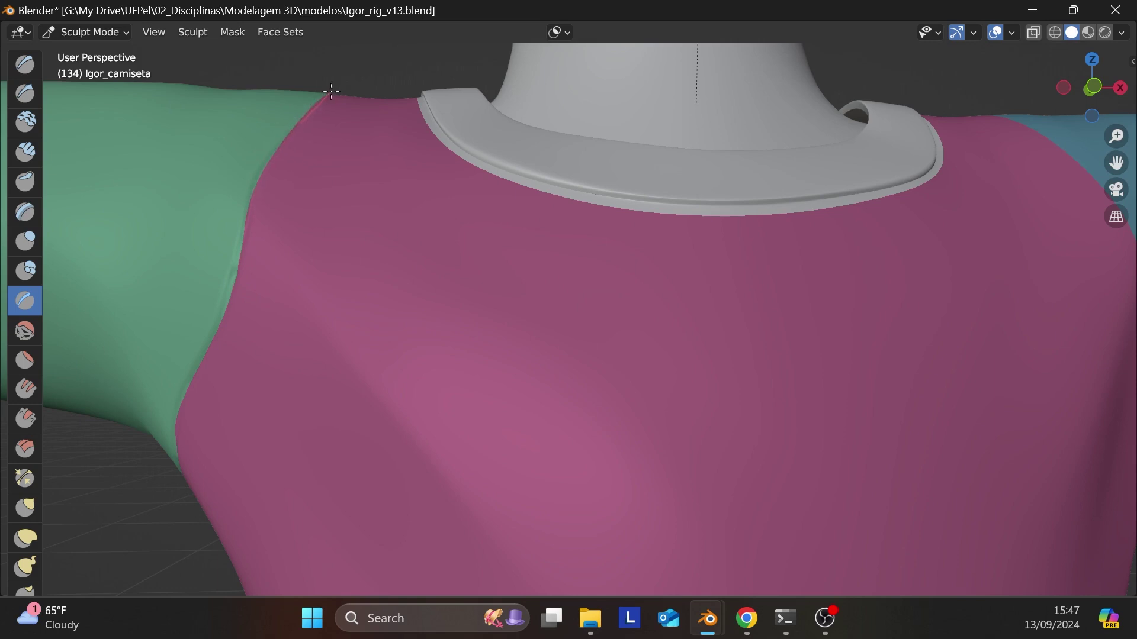
middle_drag(366, 210, 449, 352)
middle_drag(448, 301, 449, 262)
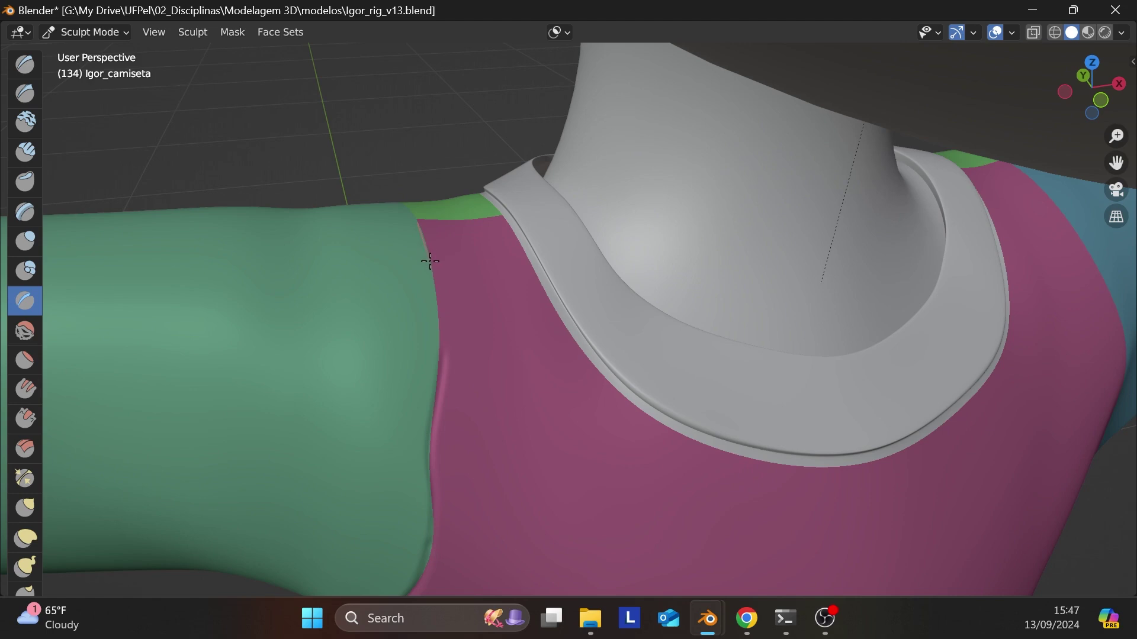
drag(434, 271, 442, 395)
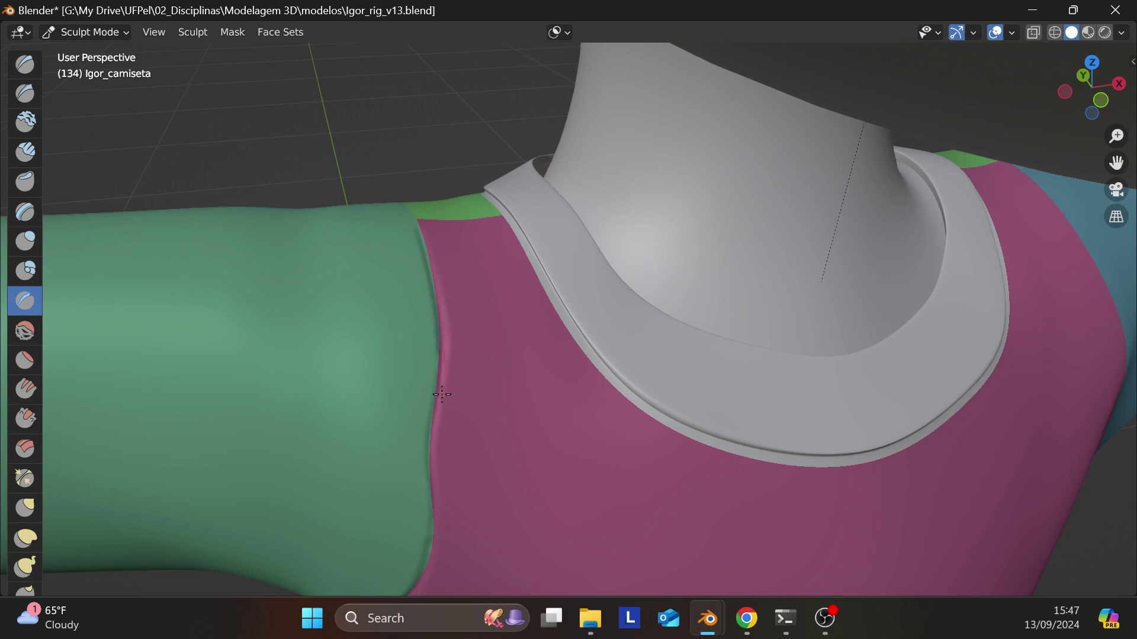
- Crease the upper part of the teal sleeve's armhole seam across the top of the shoulder, joining back and front
middle_drag(487, 348, 781, 386)
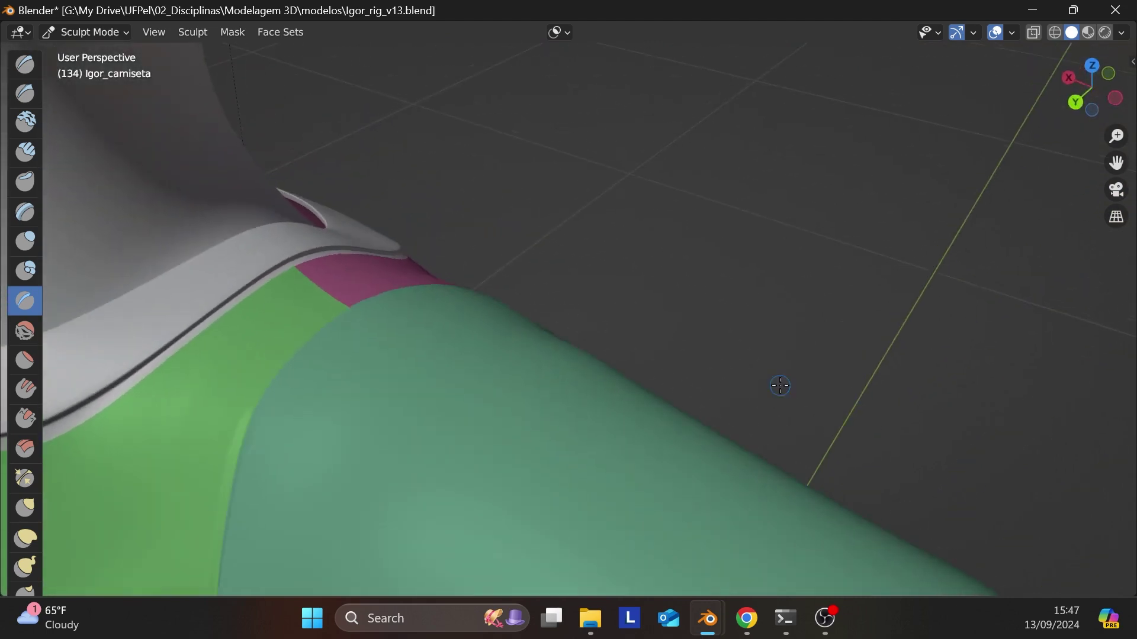
middle_drag(370, 352, 310, 424)
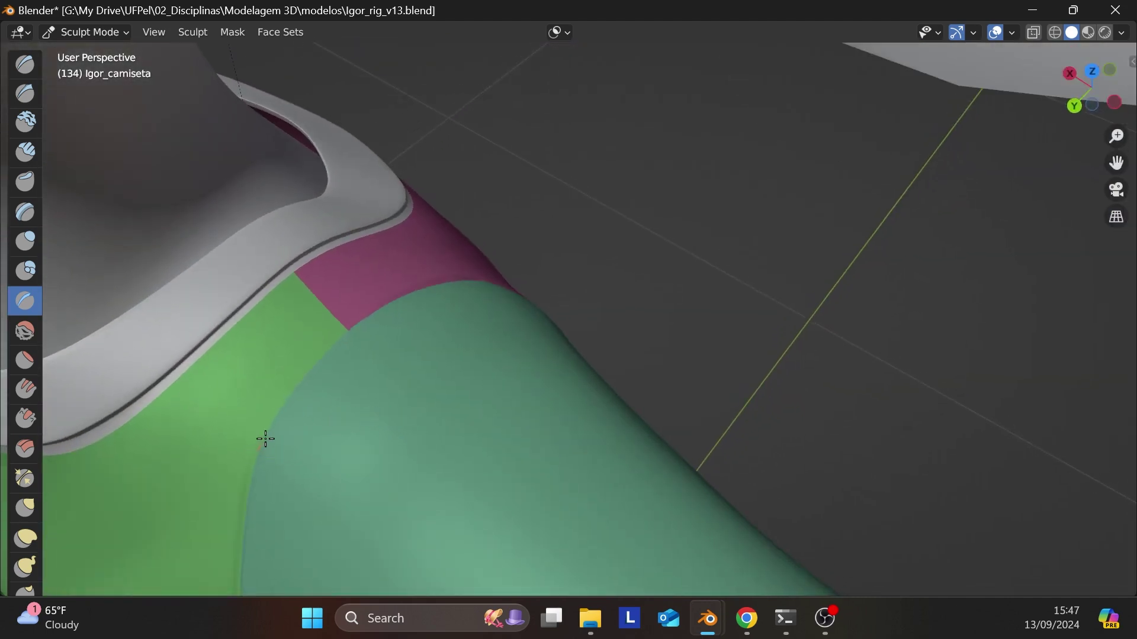
drag(283, 400, 297, 379)
drag(395, 293, 457, 274)
scroll(764, 106, down, 3)
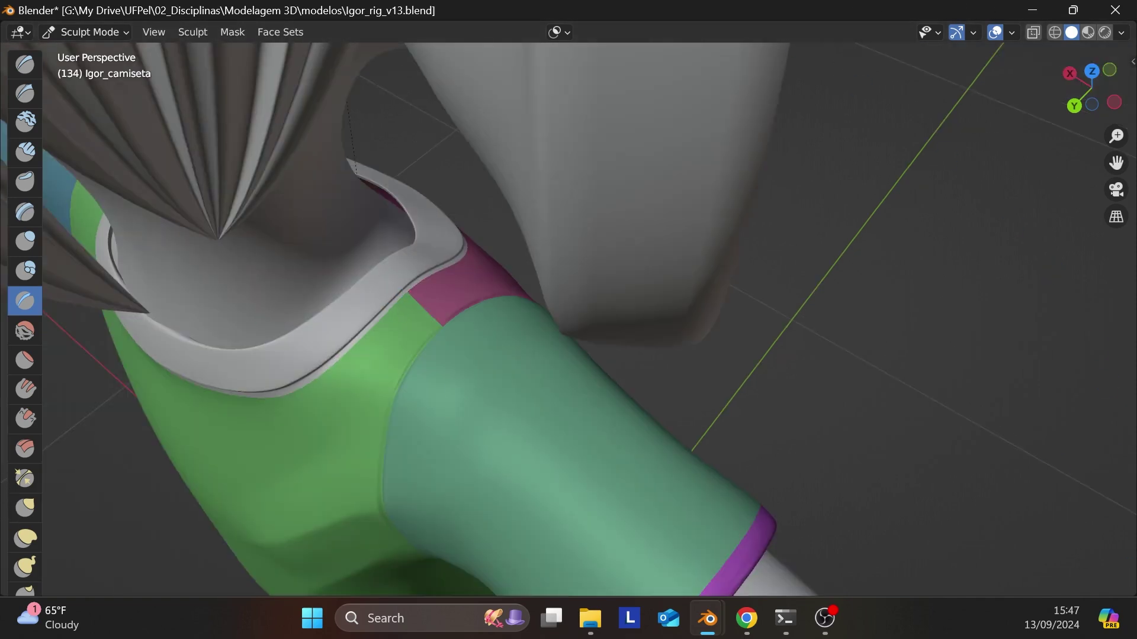
click(825, 618)
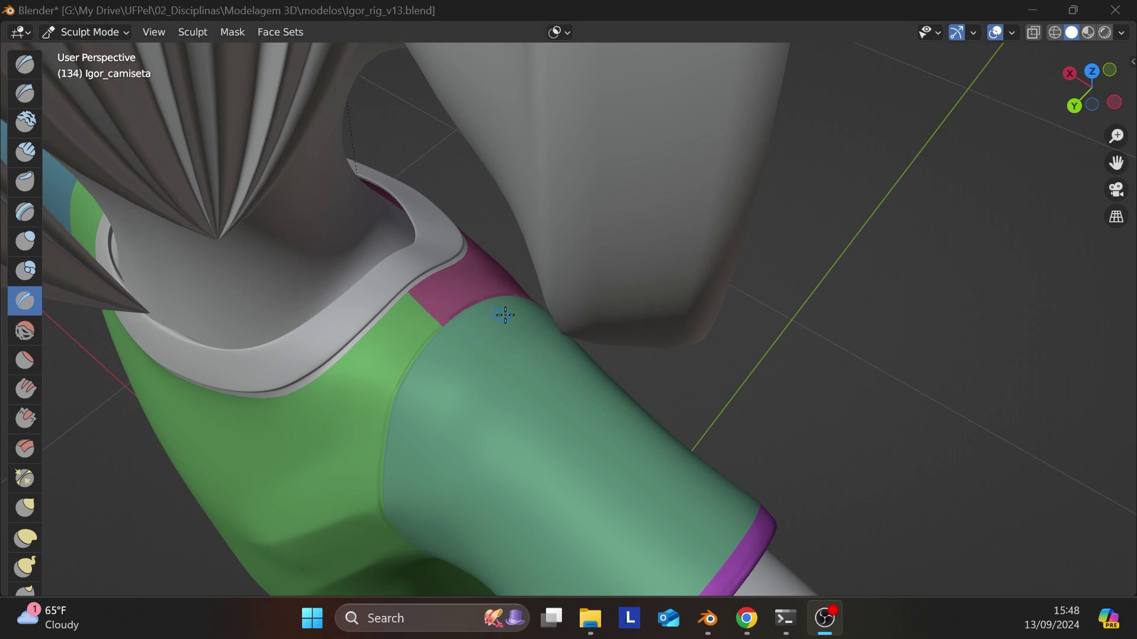
click(573, 336)
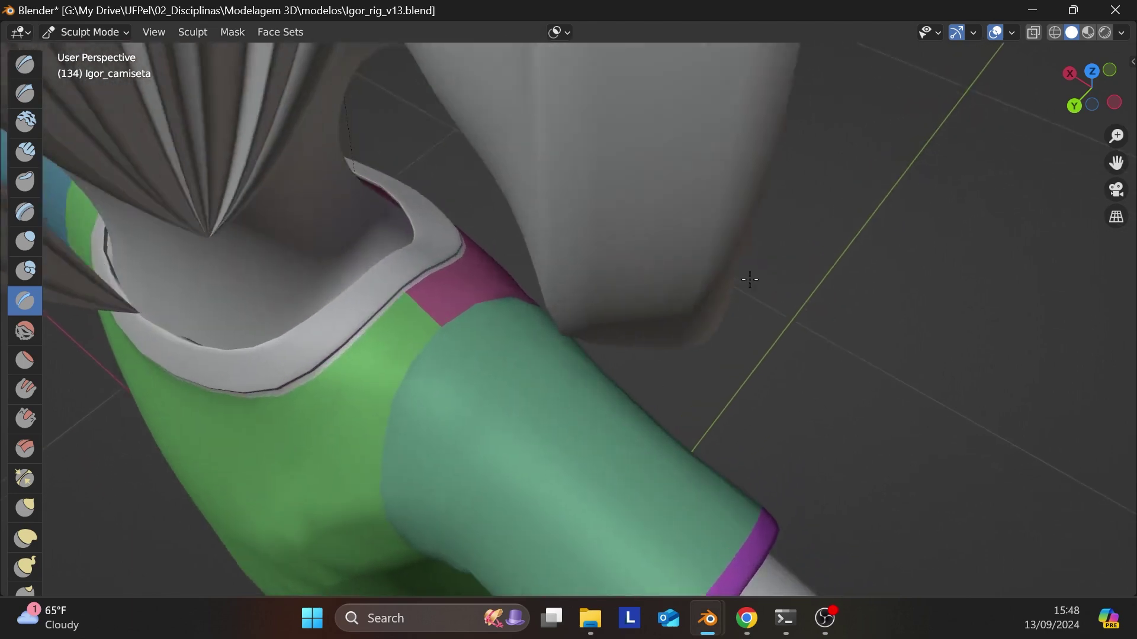
- Crease the short shoulder seam between the green and magenta torso pieces, from the collar to the teal sleeve
scroll(750, 279, up, 3)
scroll(616, 274, down, 1)
mouse_move(447, 344)
ctrl+middle_down()
mouse_move(436, 314)
mouse_move(421, 335)
mouse_move(431, 360)
mouse_move(448, 362)
mouse_move(447, 378)
mouse_move(488, 377)
mouse_move(458, 383)
ctrl+middle_up()
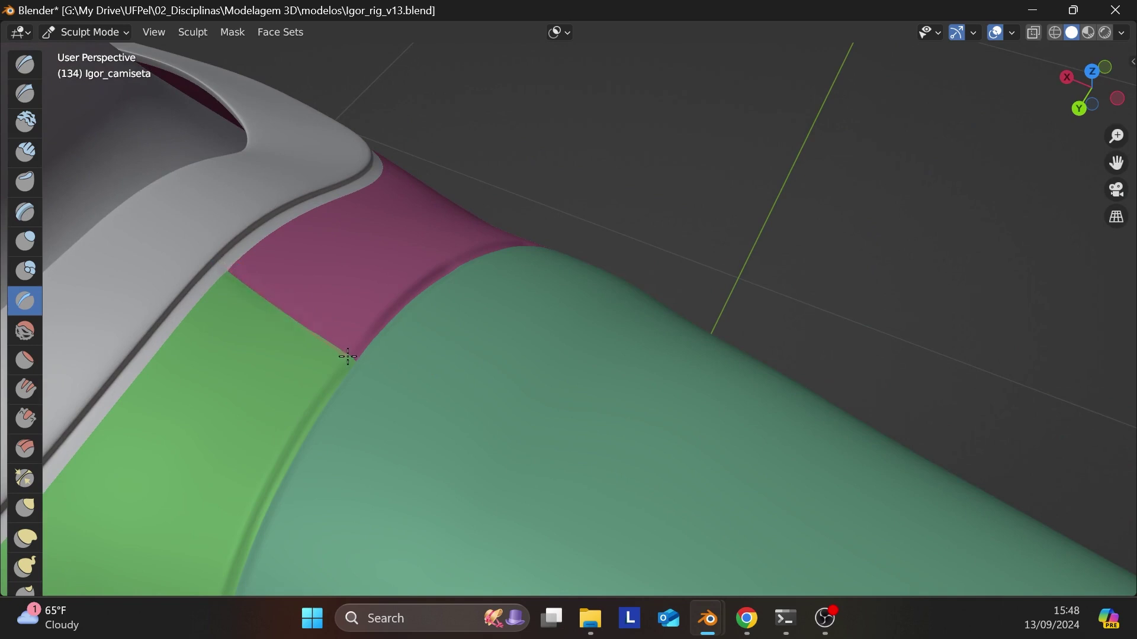
scroll(447, 394, down, 3)
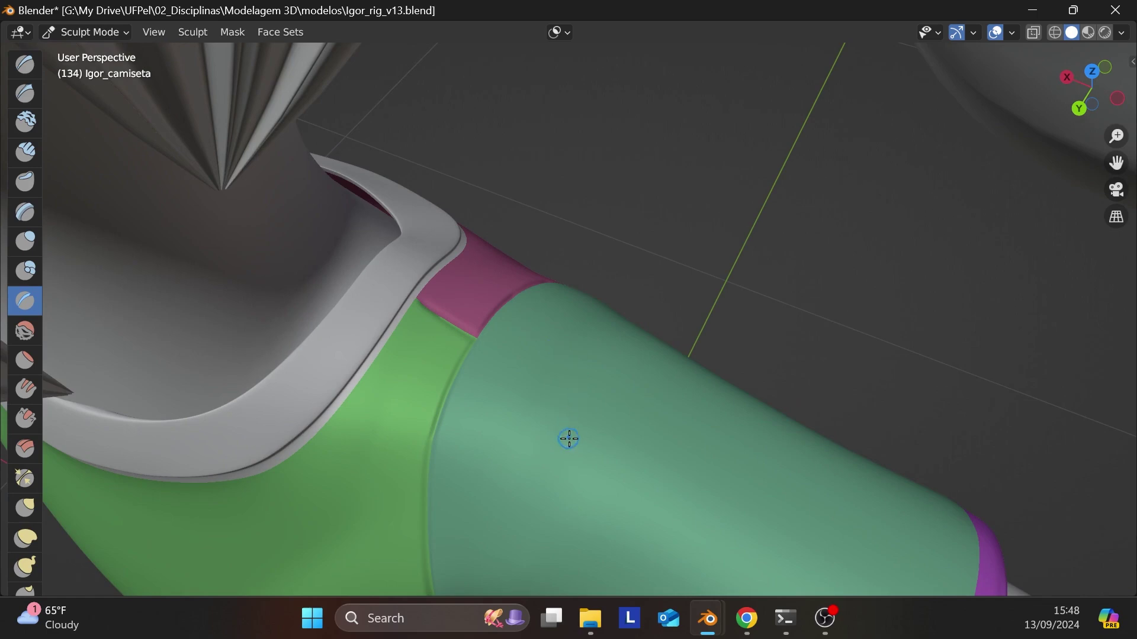
- Examine the T-shirt's sleeve seams and side boundaries from the underarm, back, side and front
middle_drag(569, 439, 543, 206)
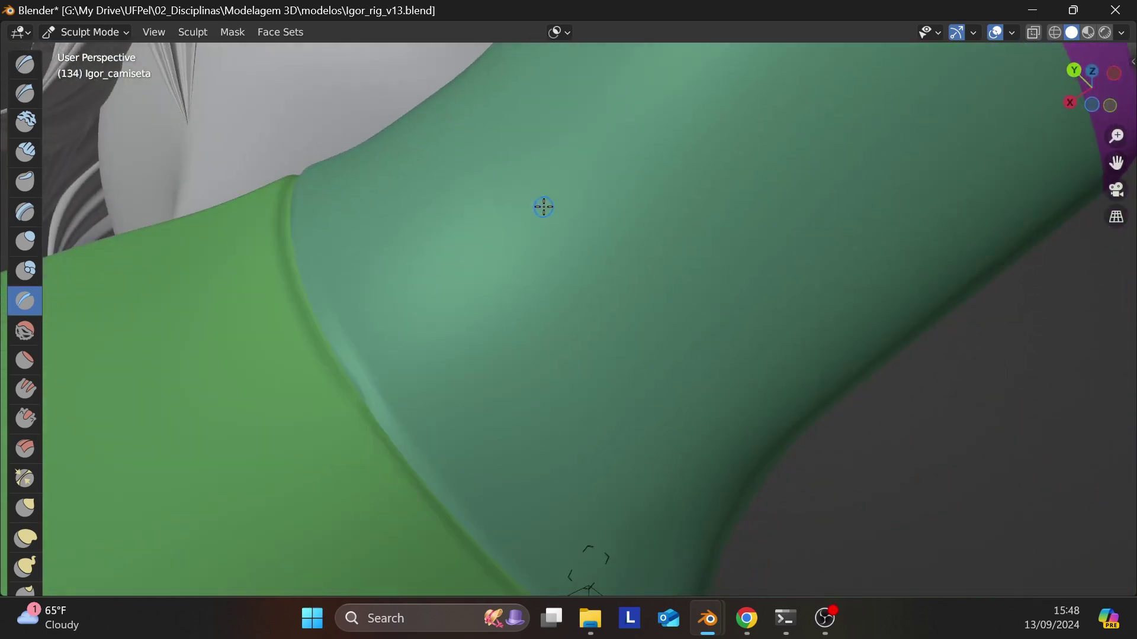
shift+middle_drag(517, 397, 783, 260)
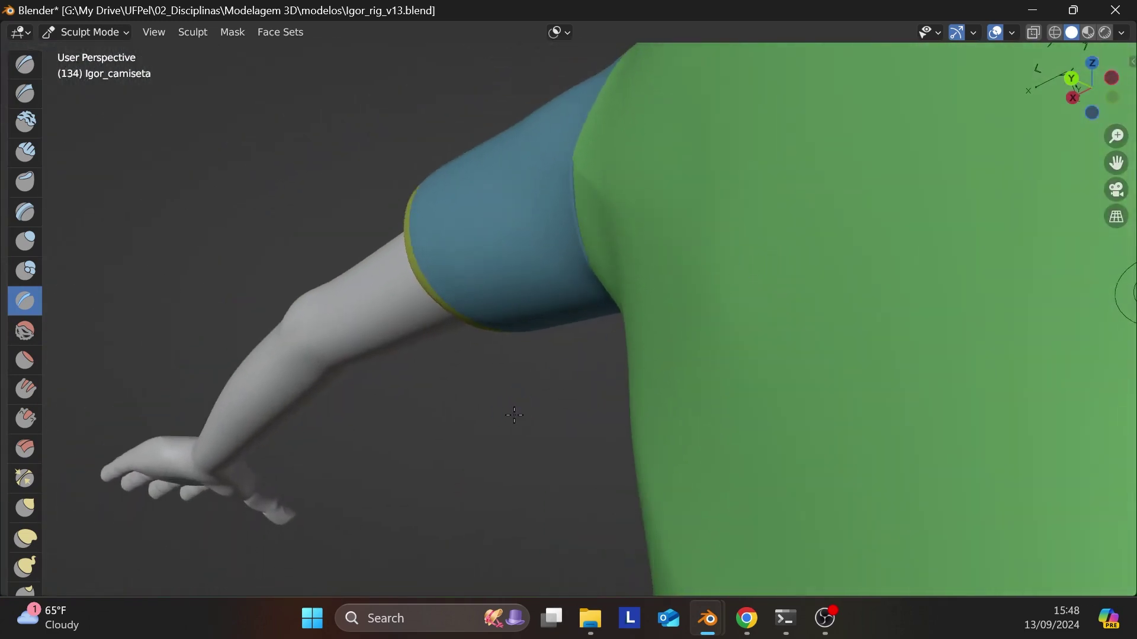
shift+middle_drag(513, 416, 464, 344)
middle_drag(484, 387, 584, 482)
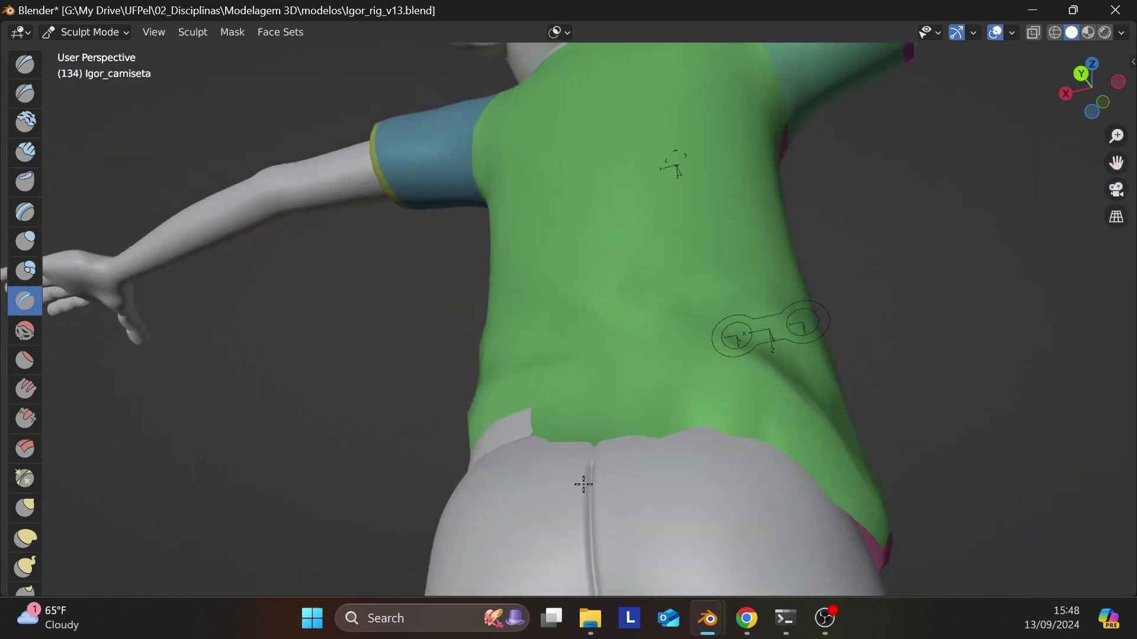
middle_drag(571, 379, 332, 428)
scroll(789, 406, down, 3)
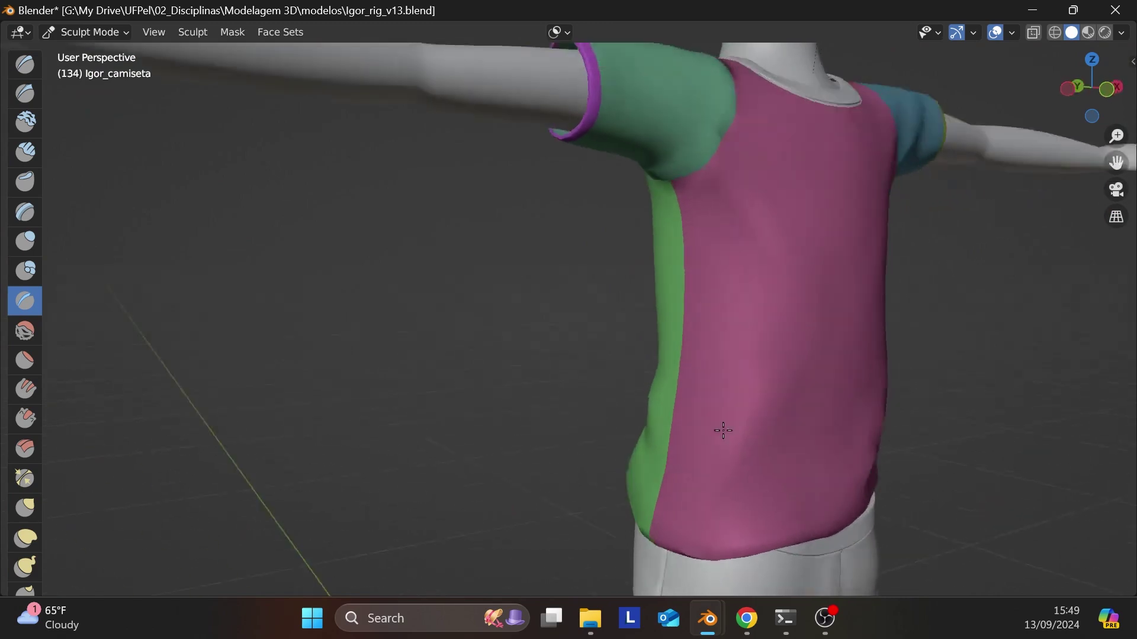
middle_drag(718, 426, 776, 340)
scroll(523, 474, up, 5)
middle_drag(523, 474, 539, 399)
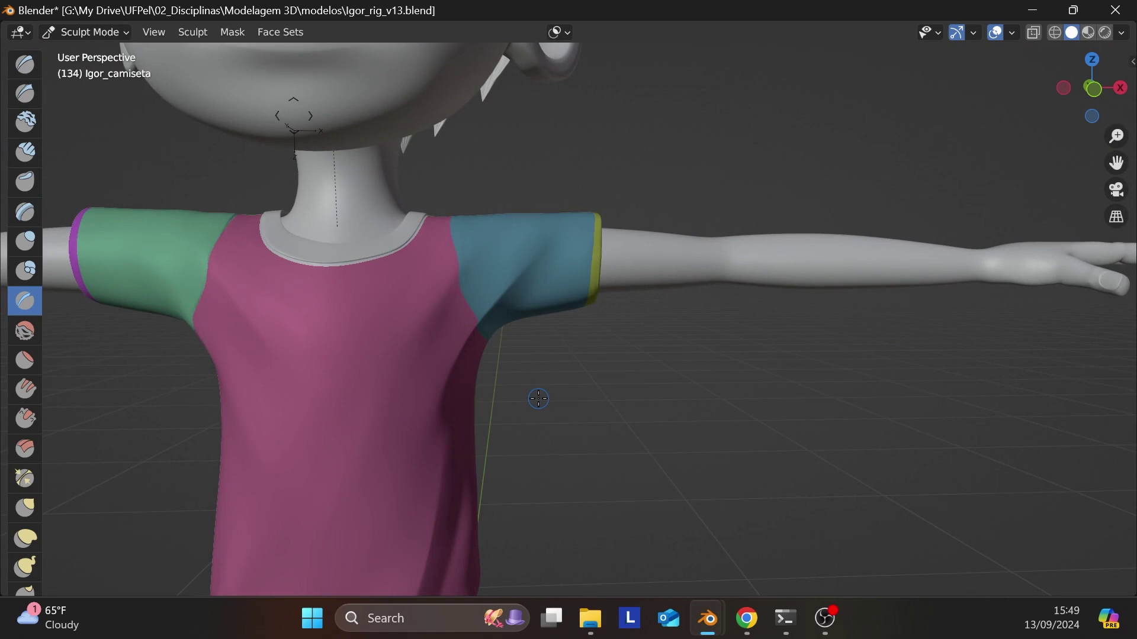
- Crease the front armhole seam between the magenta torso piece and the blue sleeve, from the shoulder toward the underarm
scroll(538, 399, down, 1)
scroll(521, 379, up, 6)
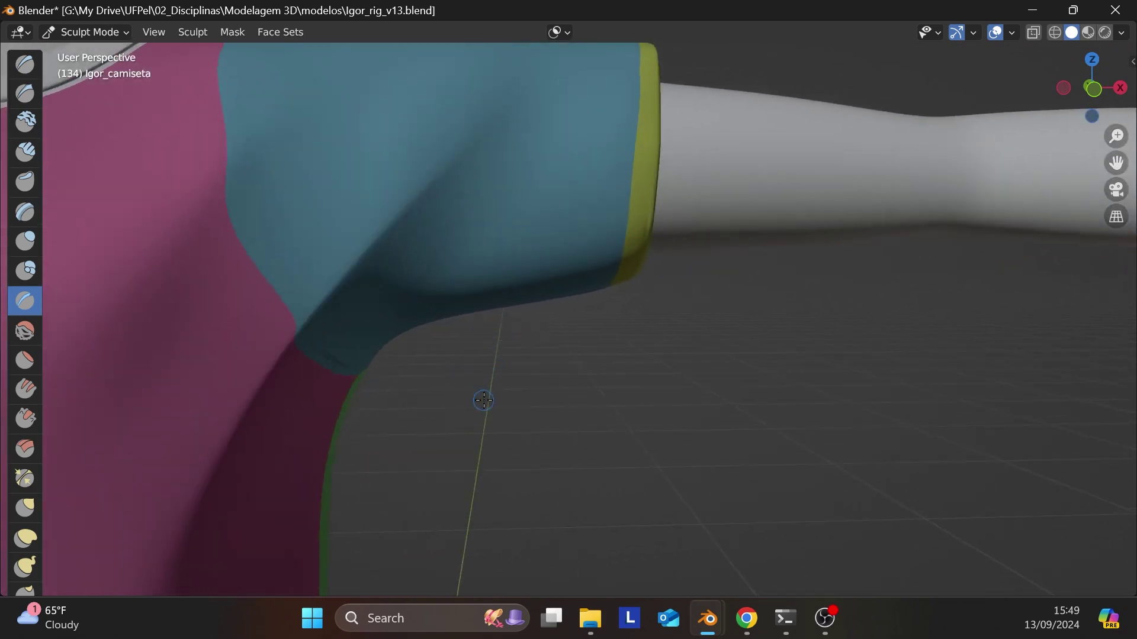
scroll(483, 401, down, 4)
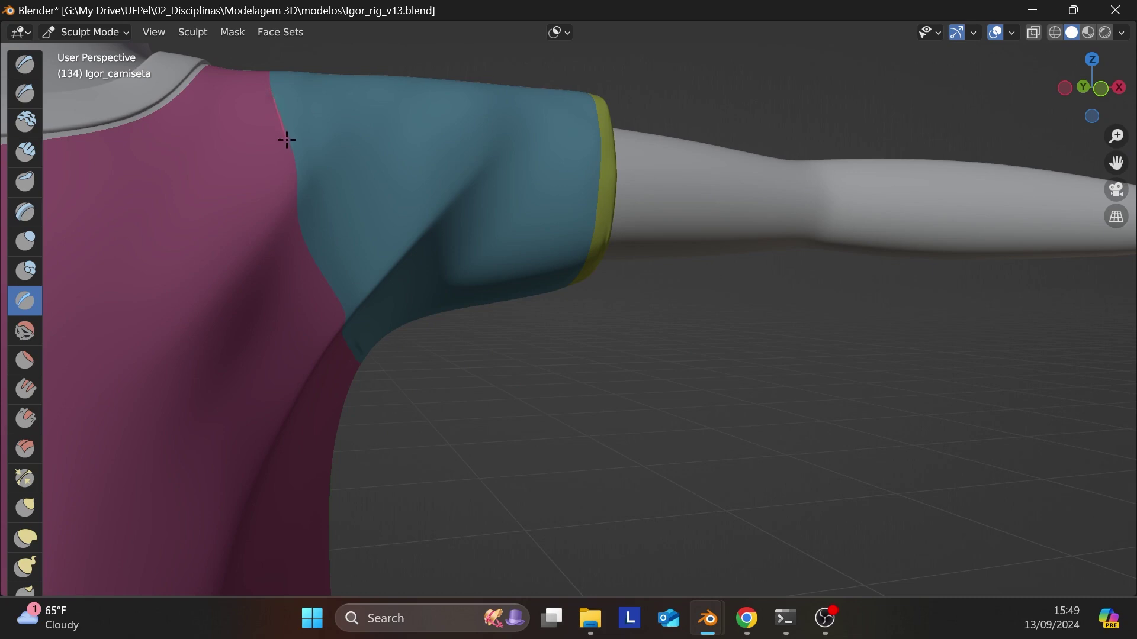
mouse_move(301, 189)
mouse_down()
mouse_move(300, 250)
mouse_move(314, 287)
mouse_move(359, 336)
mouse_move(370, 385)
mouse_up()
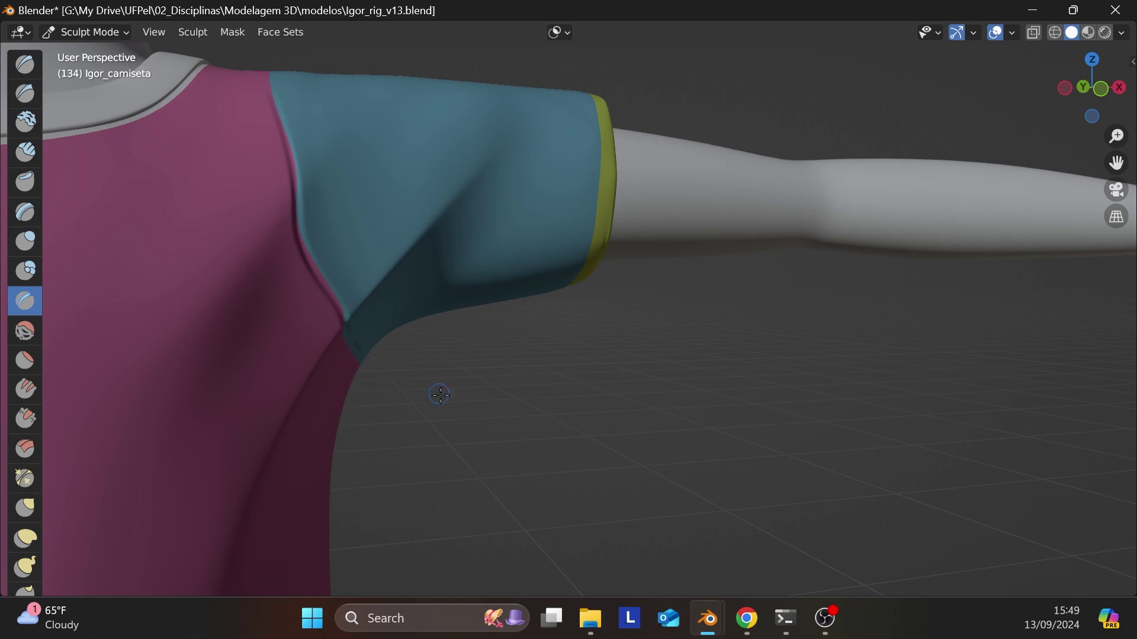
- Continue the blue sleeve's creased seam under the arm along the magenta and green torso pieces
middle_drag(440, 395, 401, 386)
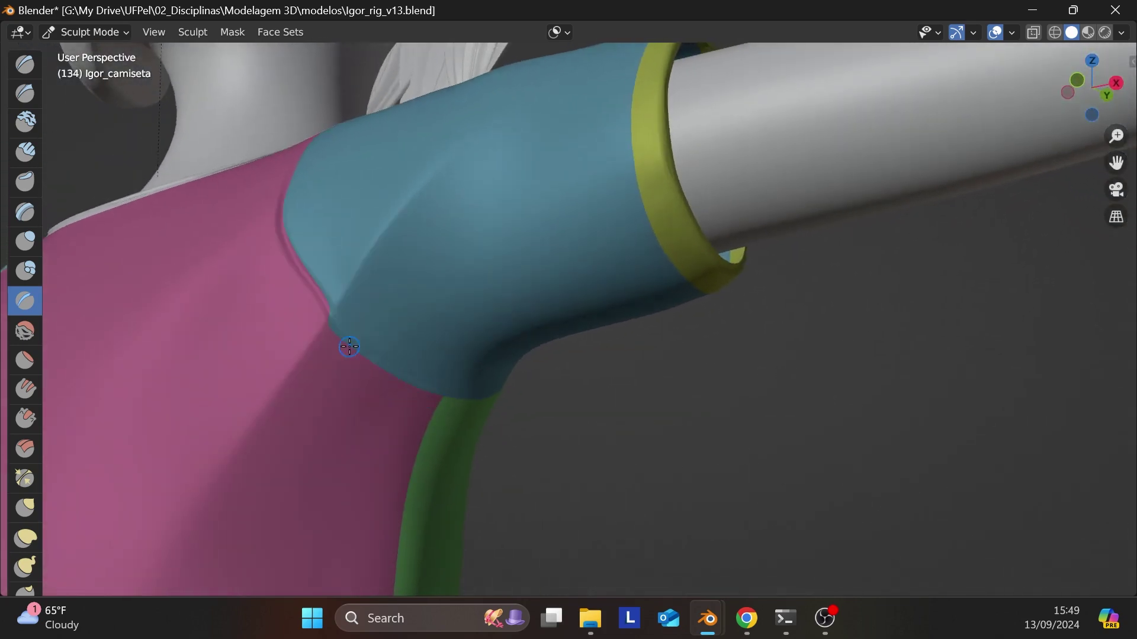
mouse_move(330, 322)
mouse_down()
mouse_move(350, 371)
mouse_move(375, 376)
mouse_up()
drag(457, 406, 495, 400)
middle_drag(576, 434, 442, 409)
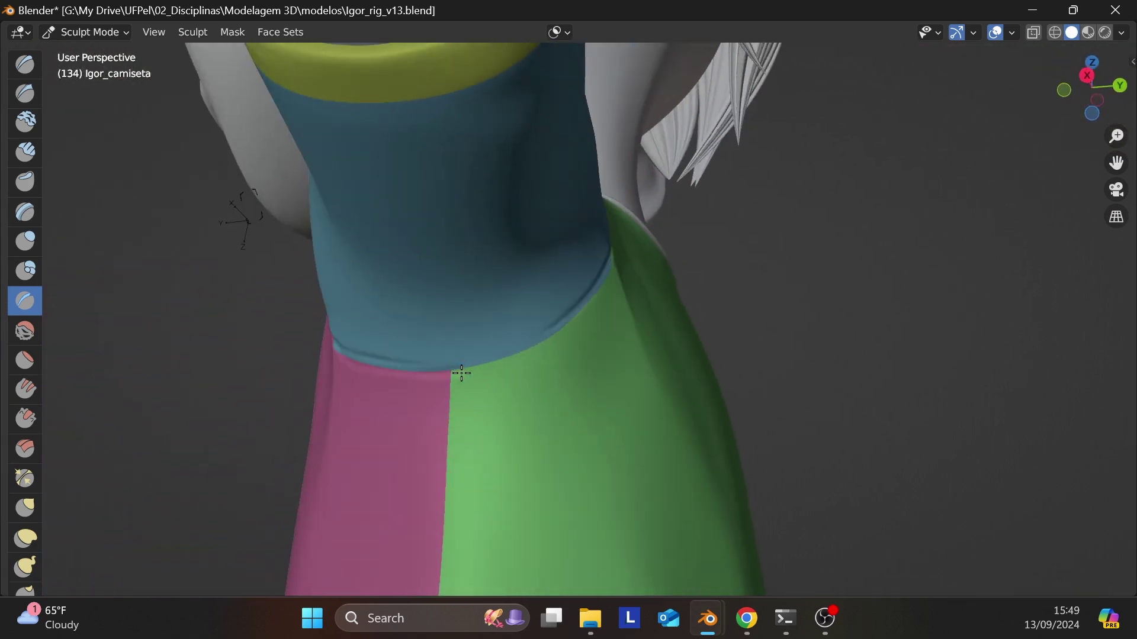
mouse_move(509, 357)
mouse_down()
mouse_move(597, 298)
mouse_move(642, 221)
mouse_up()
- Crease the back armhole seam between the green torso piece and the blue sleeve, from the underarm up to the shoulder
middle_drag(586, 373, 475, 482)
middle_drag(667, 317, 607, 338)
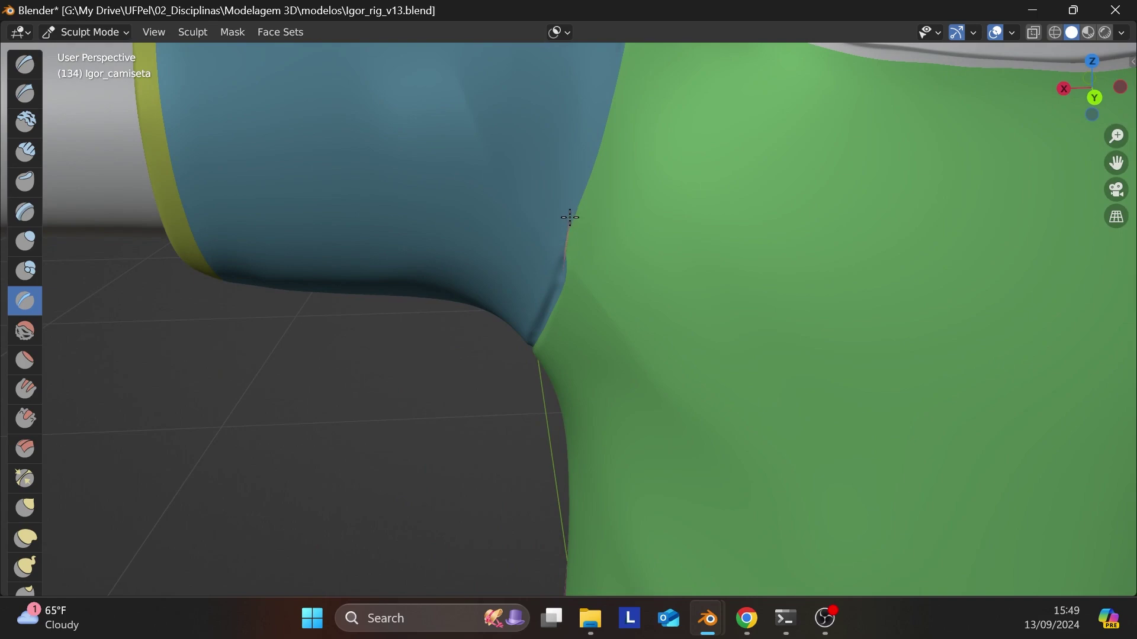
drag(590, 177, 622, 58)
scroll(690, 234, down, 8)
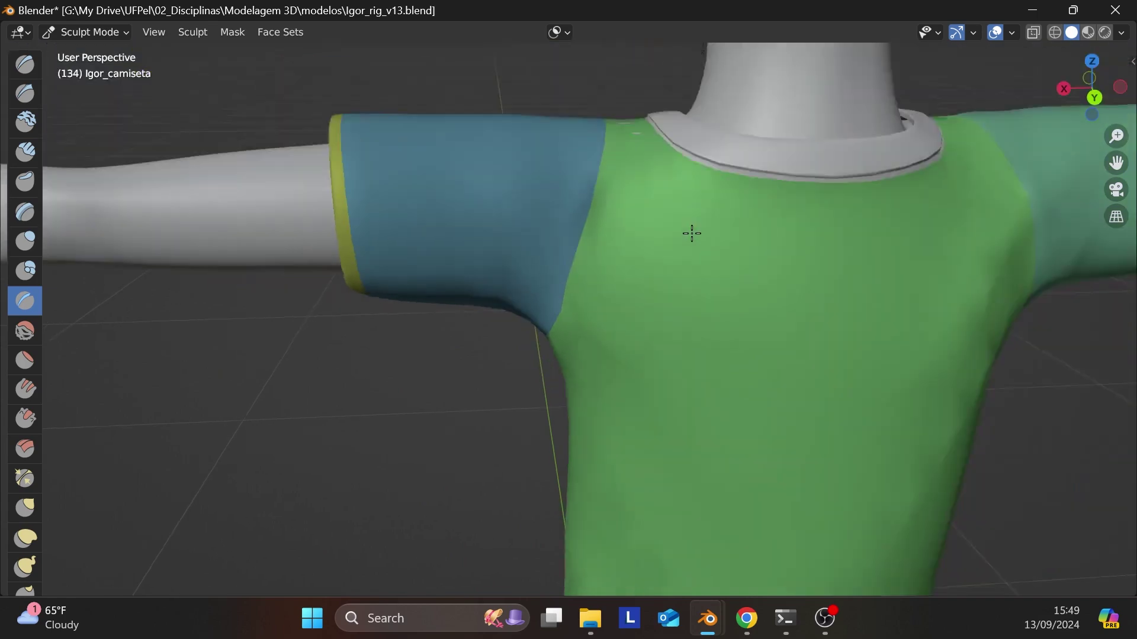
scroll(678, 266, up, 8)
scroll(685, 200, up, 1)
shift+middle_drag(695, 184, 671, 272)
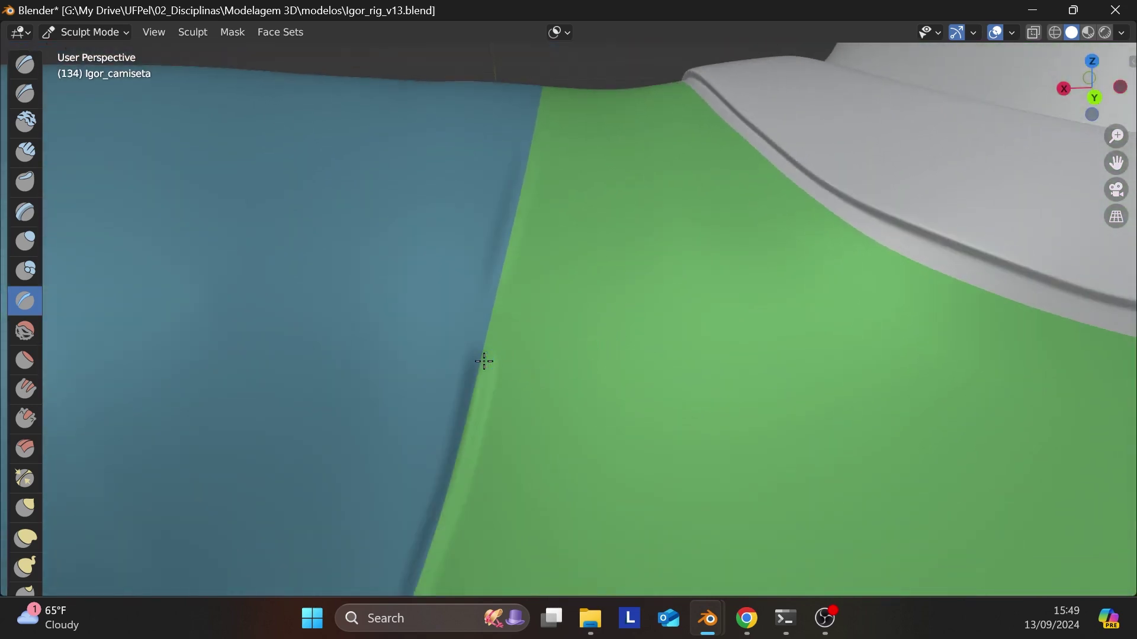
drag(495, 303, 505, 260)
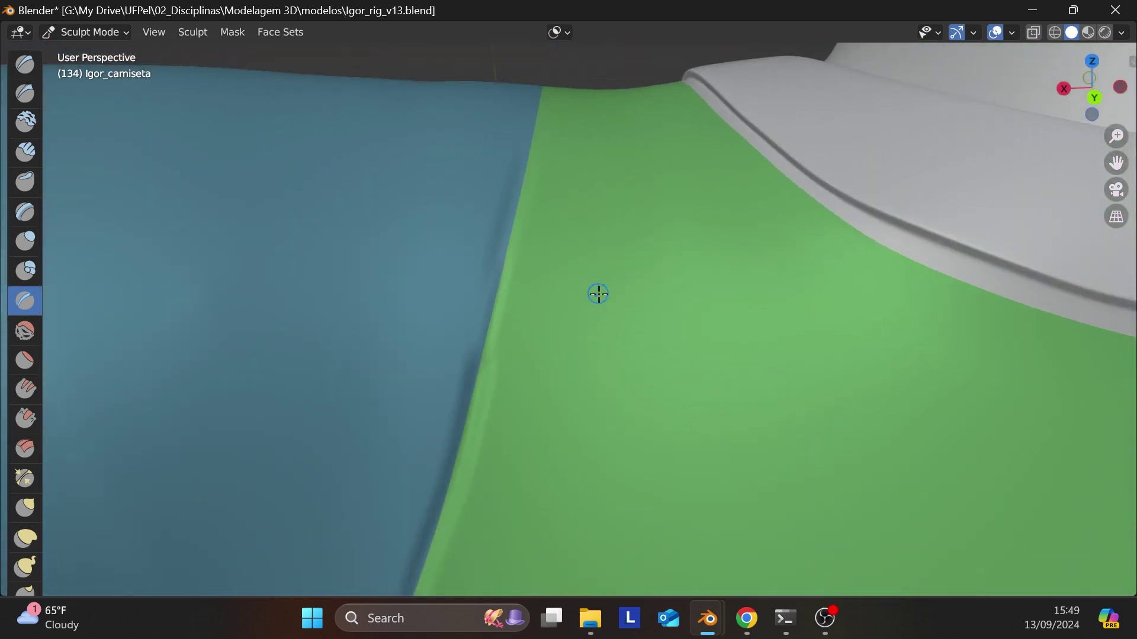
scroll(599, 295, down, 3)
drag(530, 341, 549, 244)
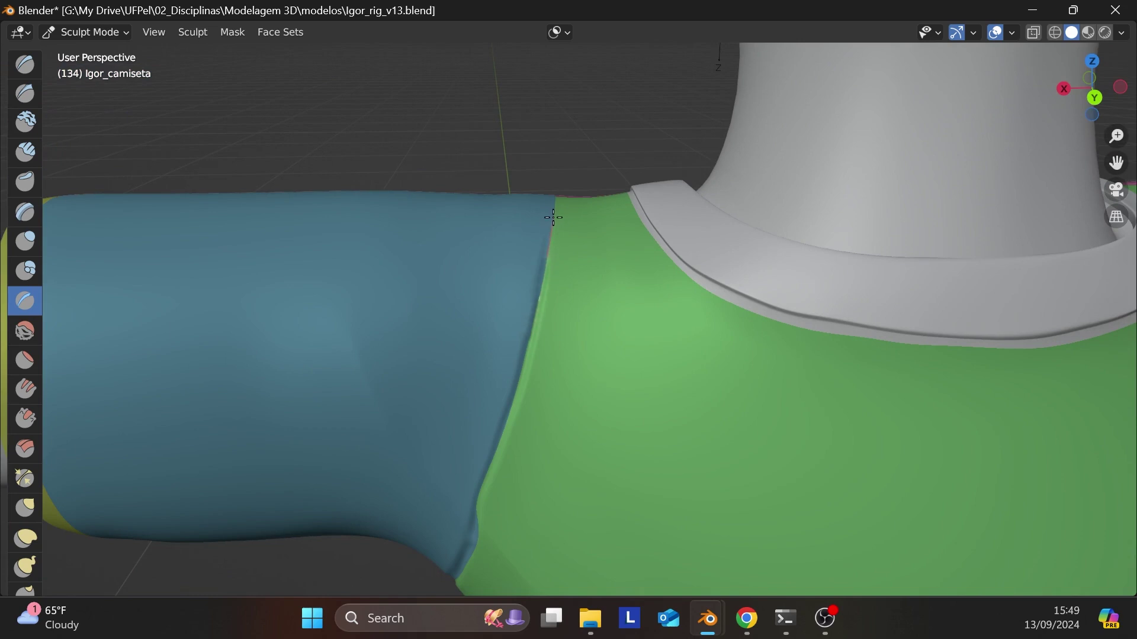
drag(558, 192, 562, 174)
- Crease the blue sleeve's armhole seam over the top of the shoulder, along the magenta and green torso pieces
mouse_move(604, 258)
middle_down()
mouse_move(660, 335)
mouse_move(778, 402)
mouse_move(681, 384)
middle_up()
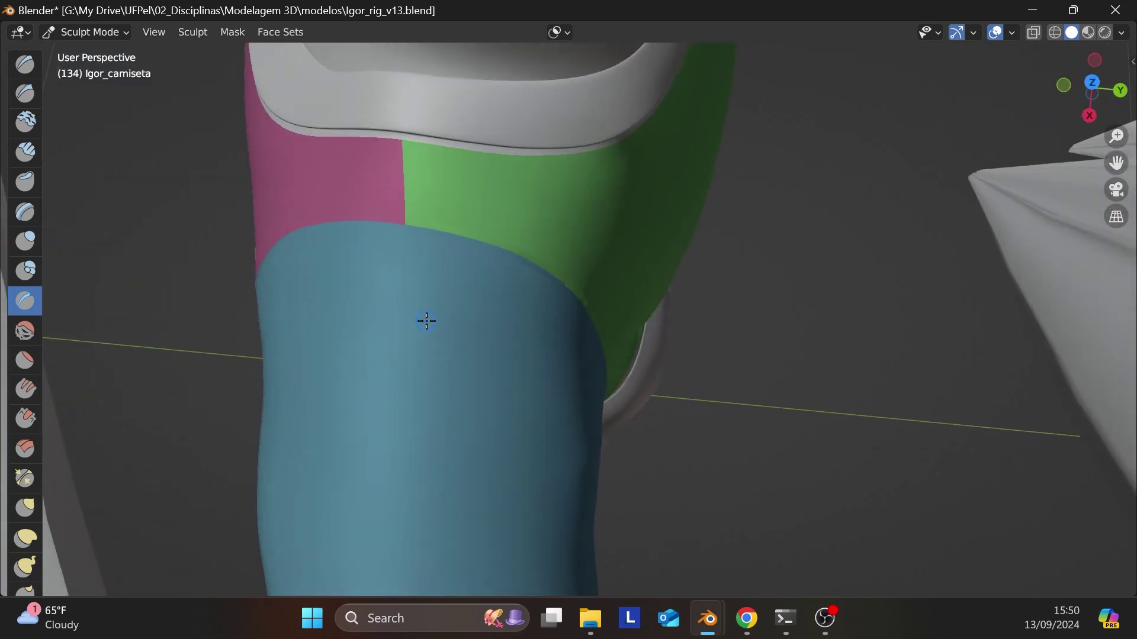
middle_drag(424, 319, 510, 288)
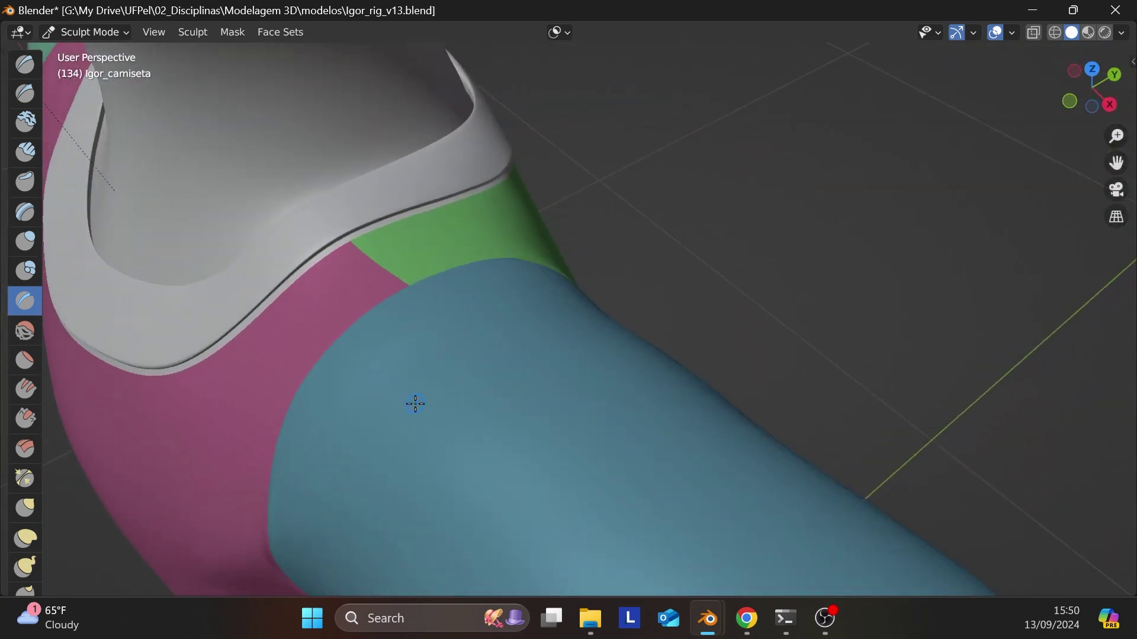
middle_drag(416, 404, 597, 353)
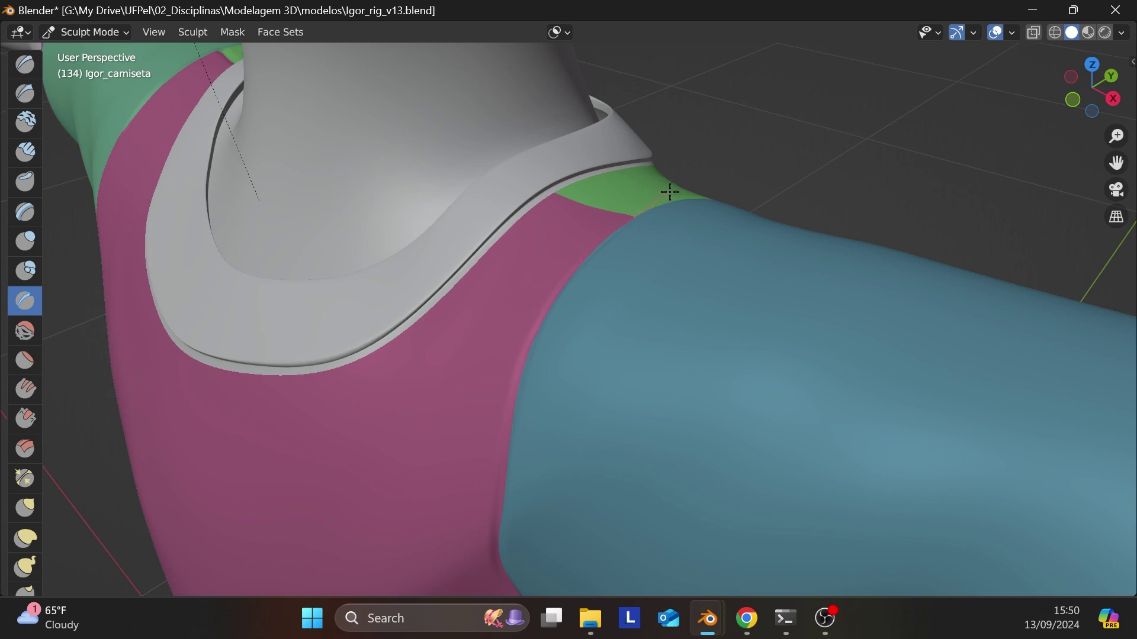
middle_drag(677, 188, 521, 333)
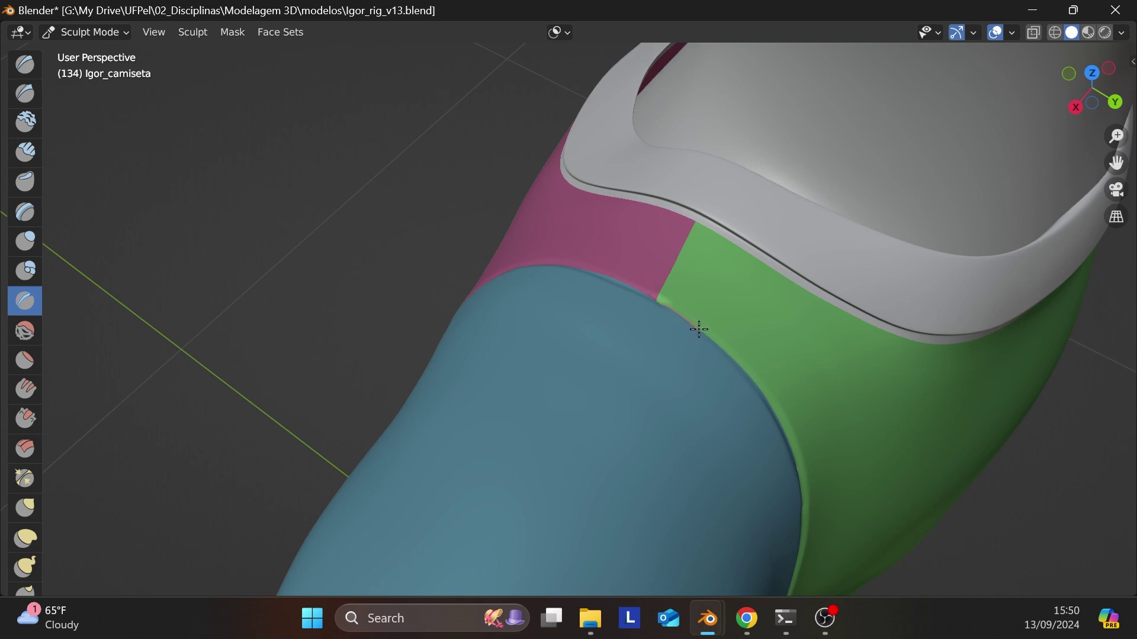
mouse_move(699, 329)
mouse_down()
mouse_move(736, 353)
mouse_move(781, 416)
mouse_up()
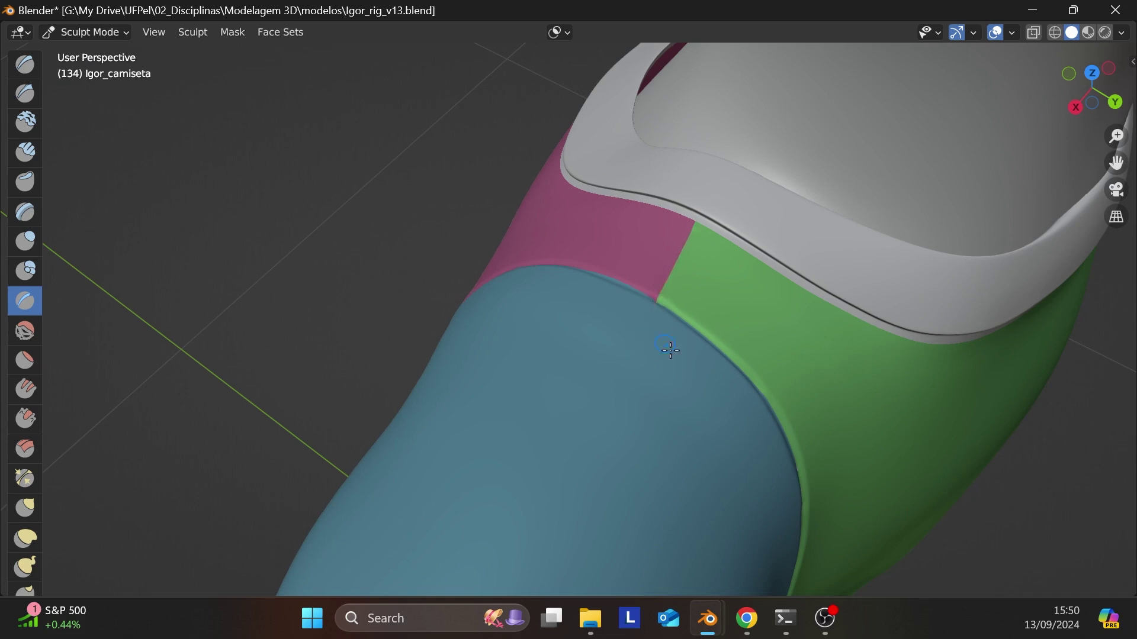
- Crease the short shoulder seam between the magenta and green torso pieces, from the collar to the blue sleeve
middle_drag(667, 347, 718, 330)
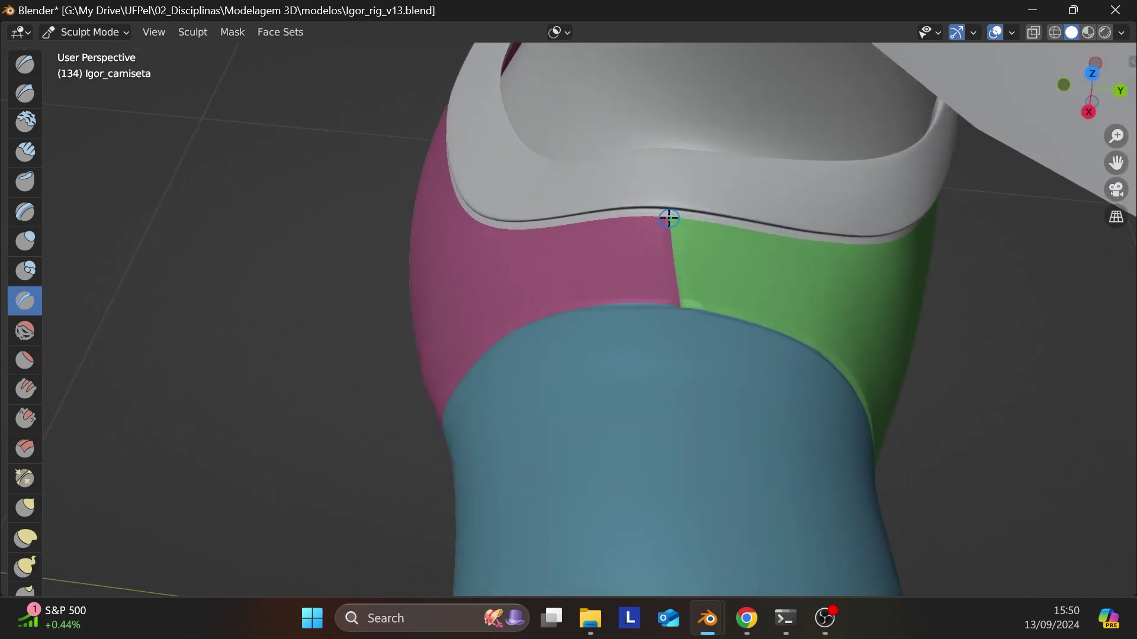
drag(673, 260, 676, 293)
middle_drag(697, 402, 798, 333)
ctrl+middle_drag(774, 373, 754, 486)
middle_drag(727, 448, 729, 398)
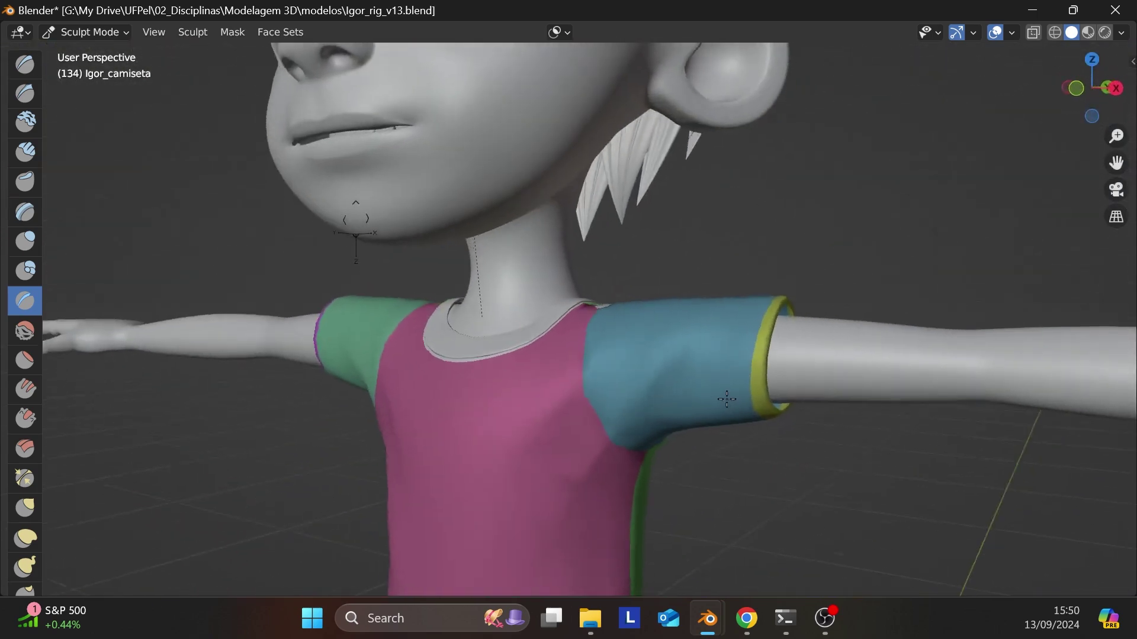
- Start creasing the T-shirt's side seam between the magenta and green torso pieces, from the hem upward
scroll(728, 398, up, 1)
scroll(730, 432, up, 2)
scroll(712, 437, down, 3)
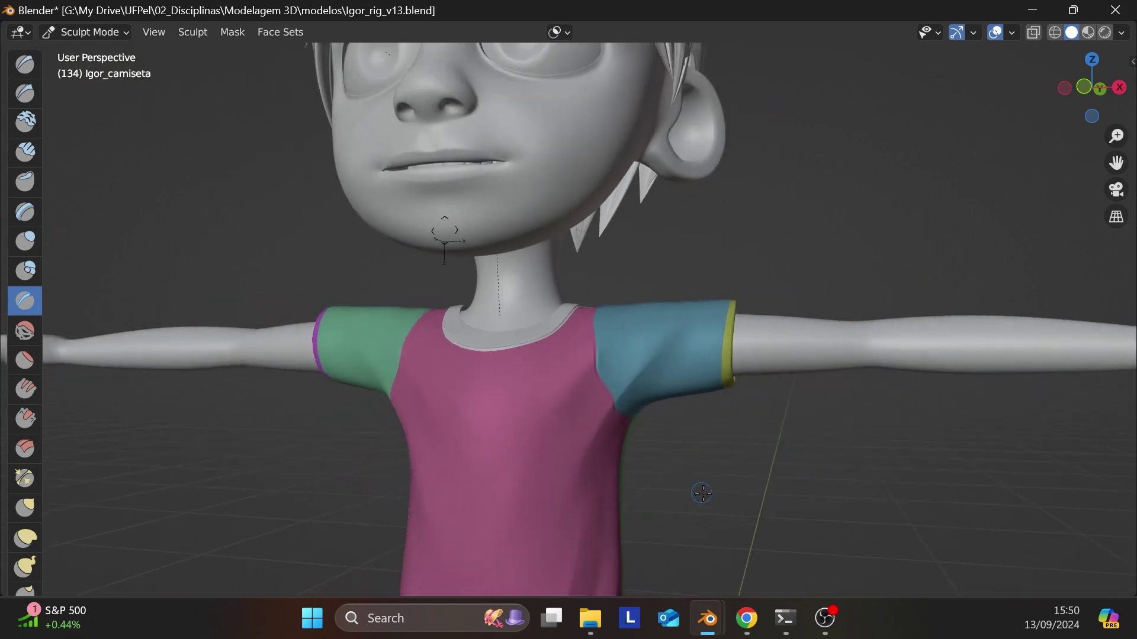
scroll(698, 483, down, 1)
shift+middle_drag(699, 482, 676, 208)
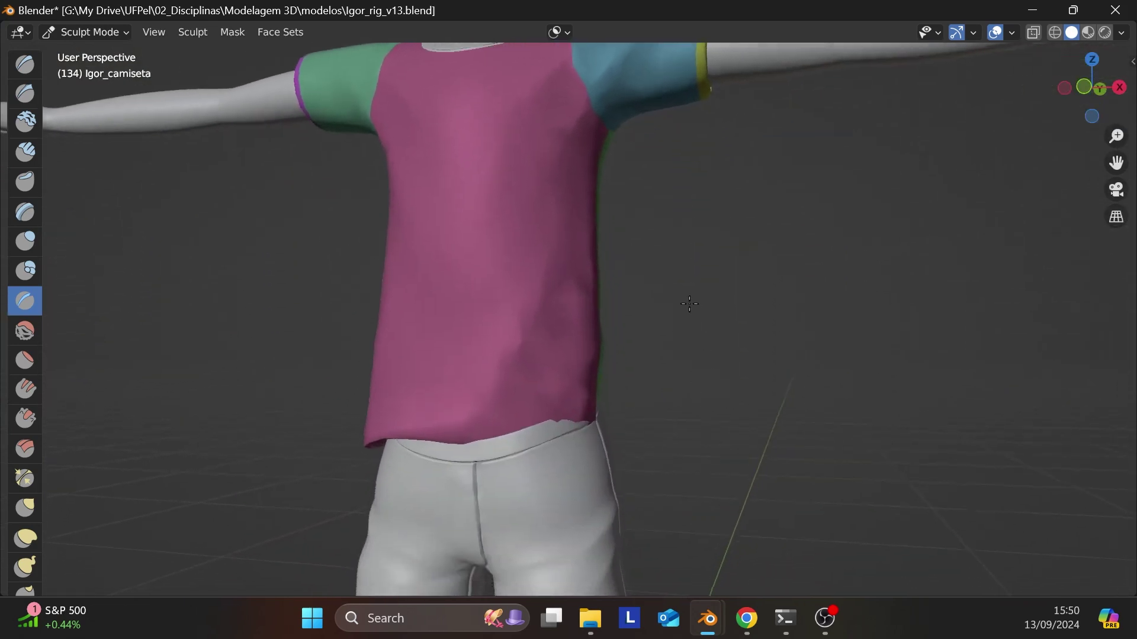
middle_drag(682, 388, 667, 369)
scroll(667, 368, down, 1)
scroll(646, 331, up, 5)
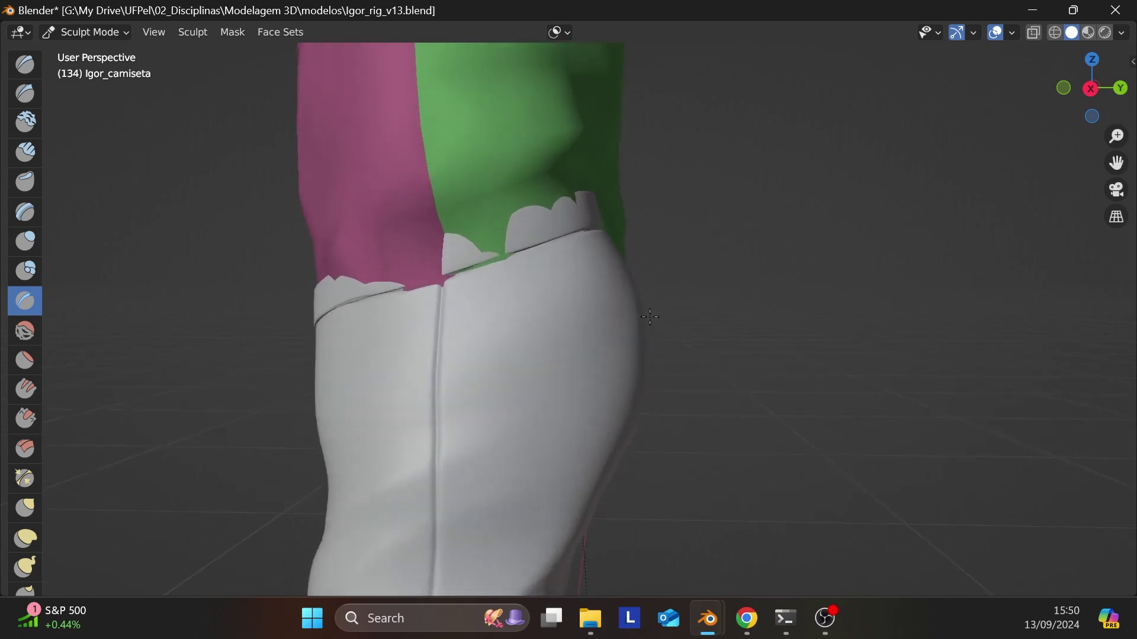
scroll(640, 325, down, 3)
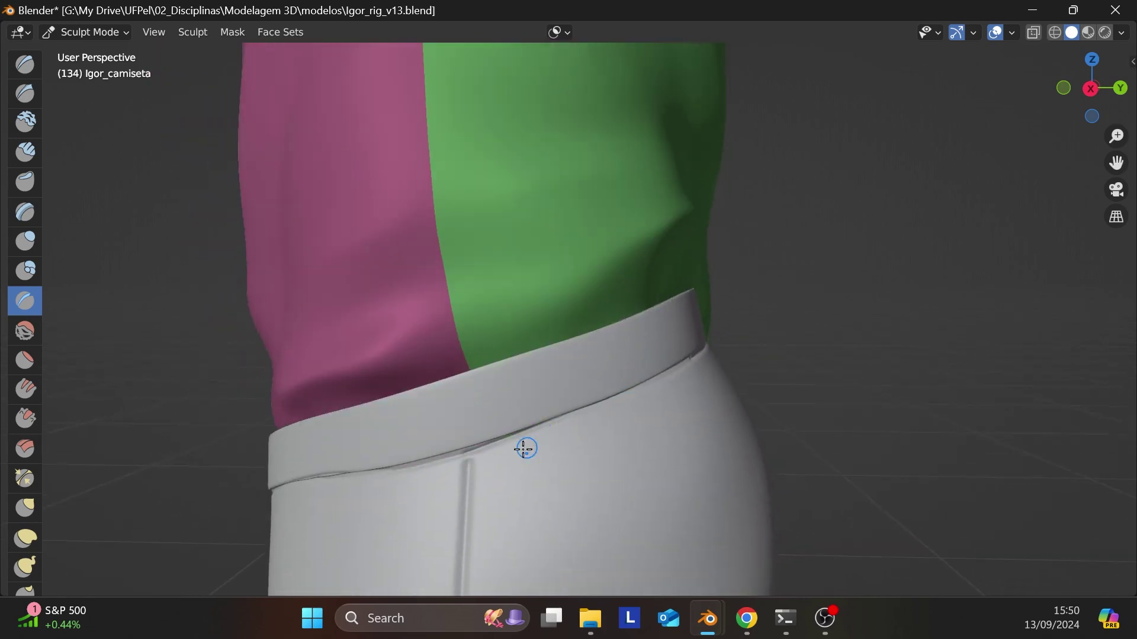
drag(489, 463, 467, 365)
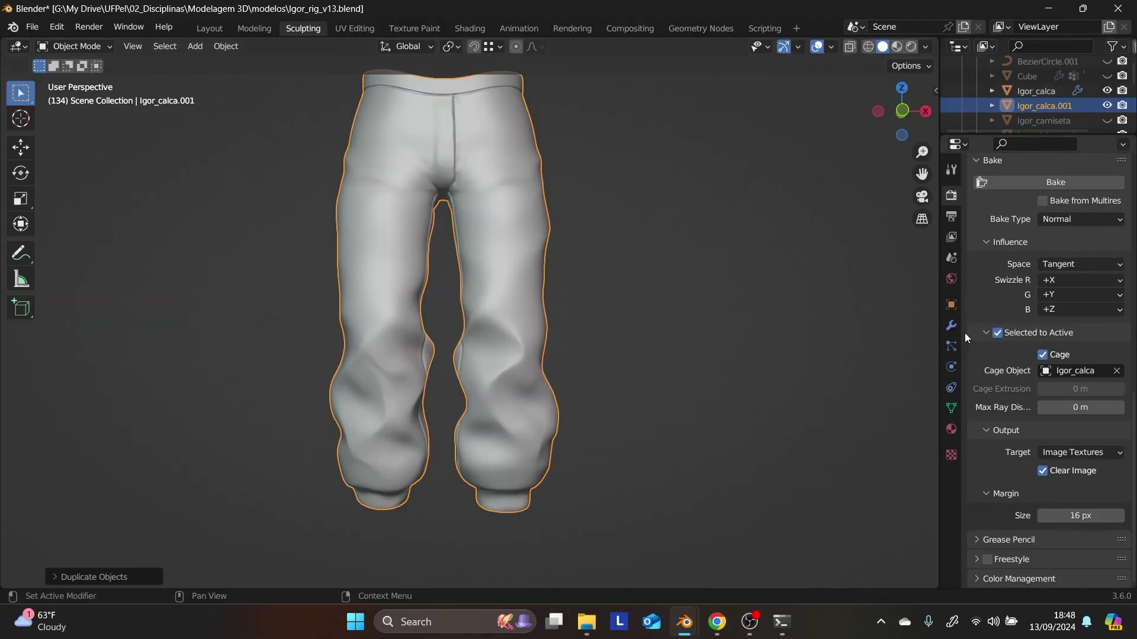
- Set the Multires viewport and sculpt levels of the duplicated pants Igor_calca.001 to 1
click(951, 325)
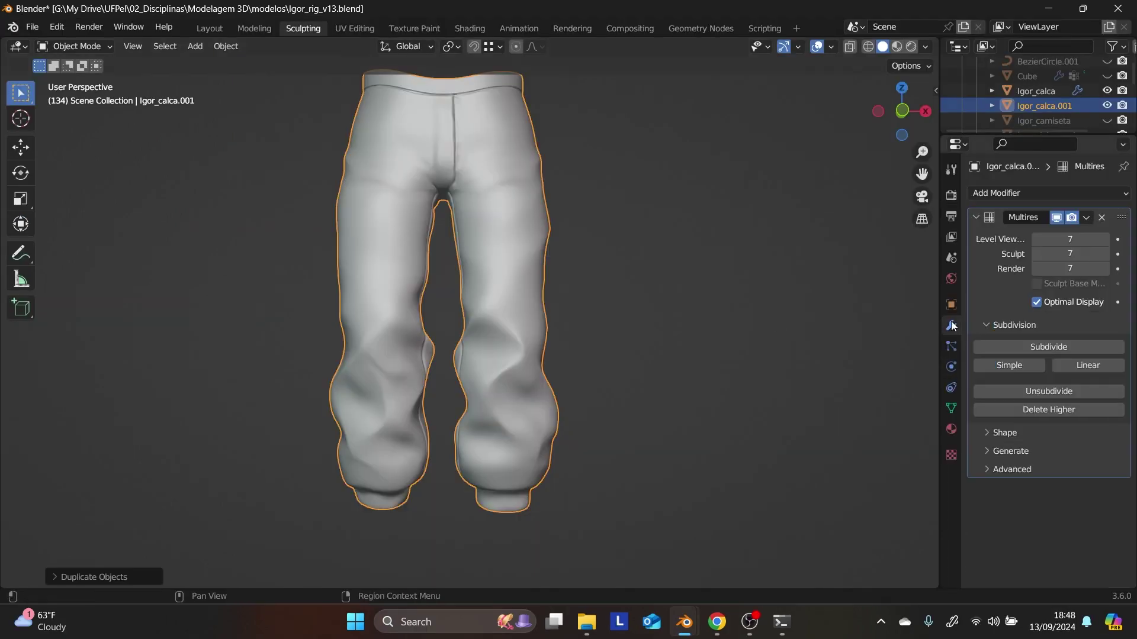
click(1036, 239)
click(1036, 239)
click(1036, 239)
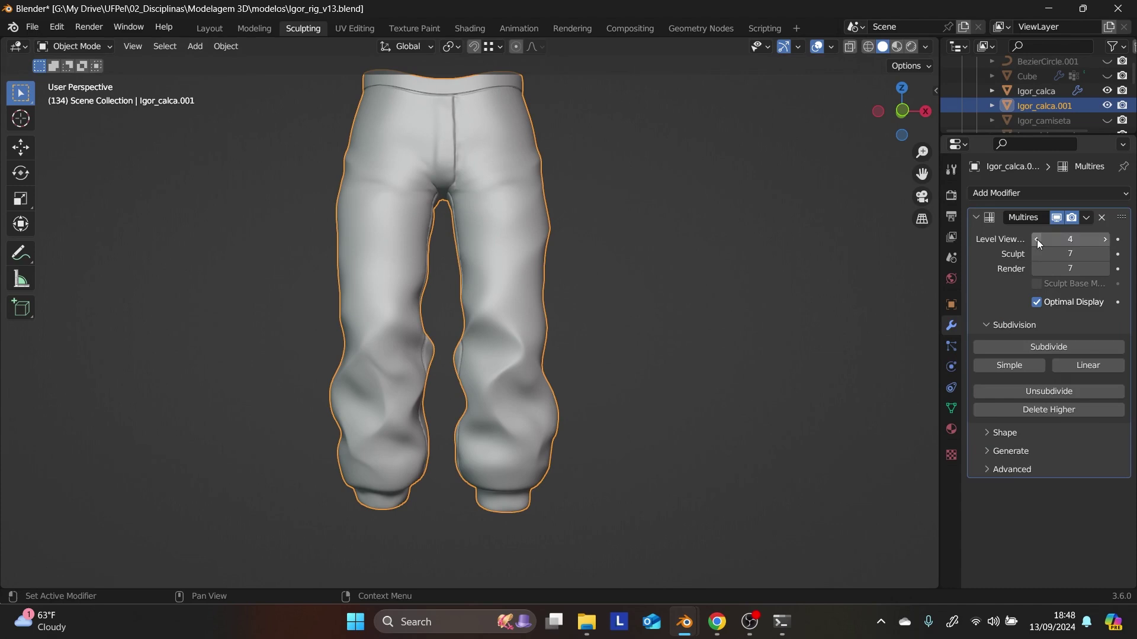
click(1037, 240)
click(1037, 239)
click(1036, 239)
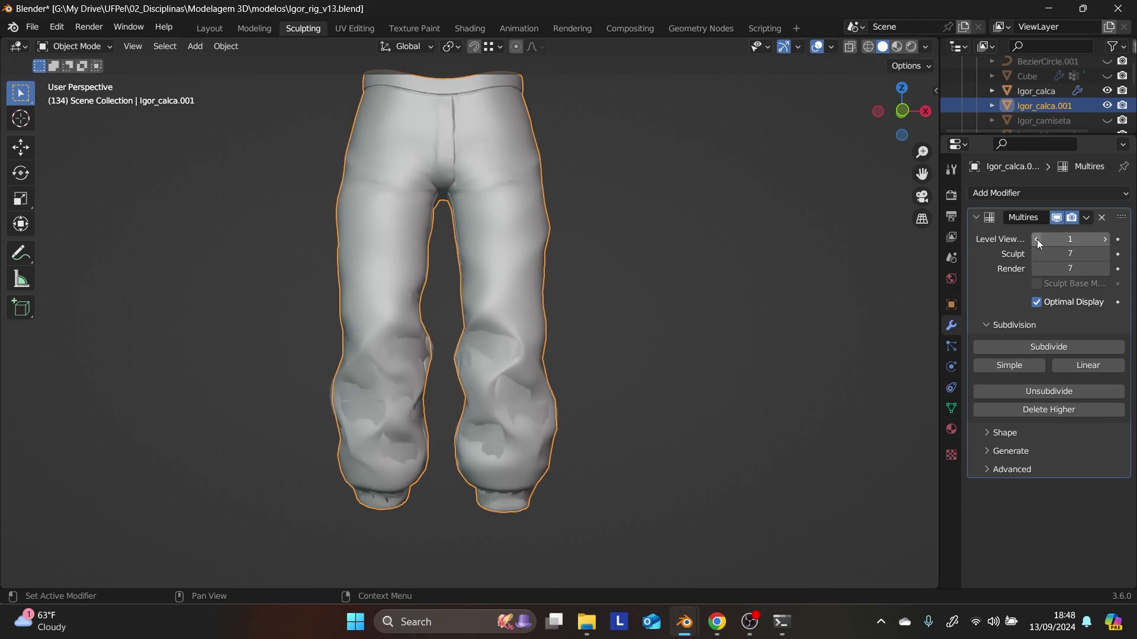
click(1036, 255)
click(1036, 254)
click(1035, 255)
click(1035, 255)
click(1036, 255)
click(1035, 255)
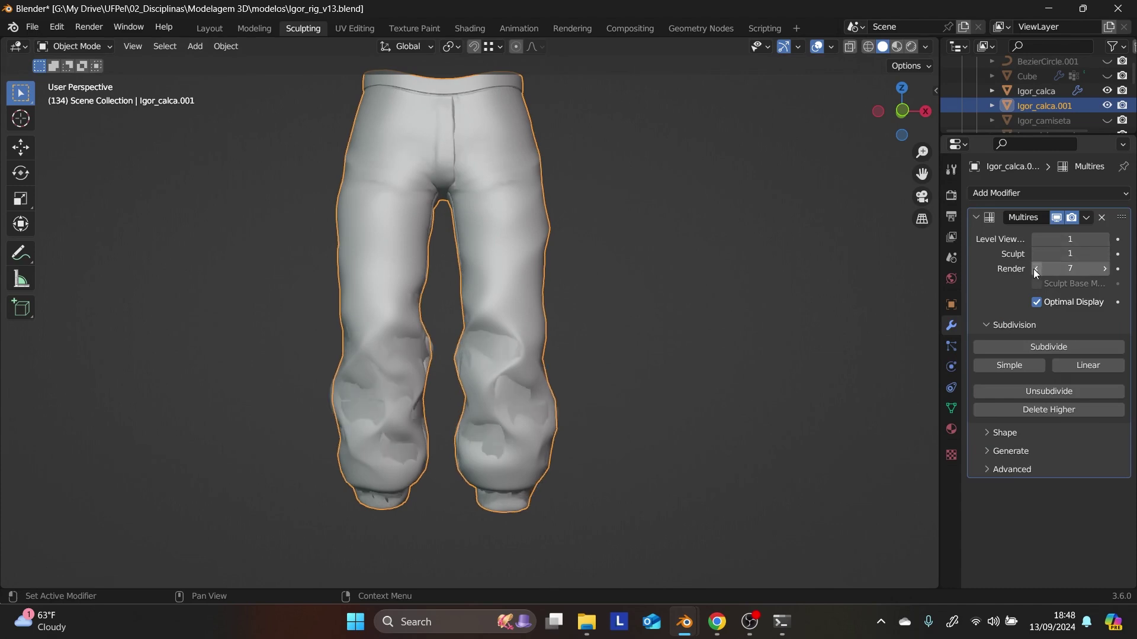
- Lower the duplicated pants' Multires render level to 2 and apply the modifier
click(1036, 269)
click(1035, 269)
click(1036, 269)
click(1036, 269)
click(1035, 268)
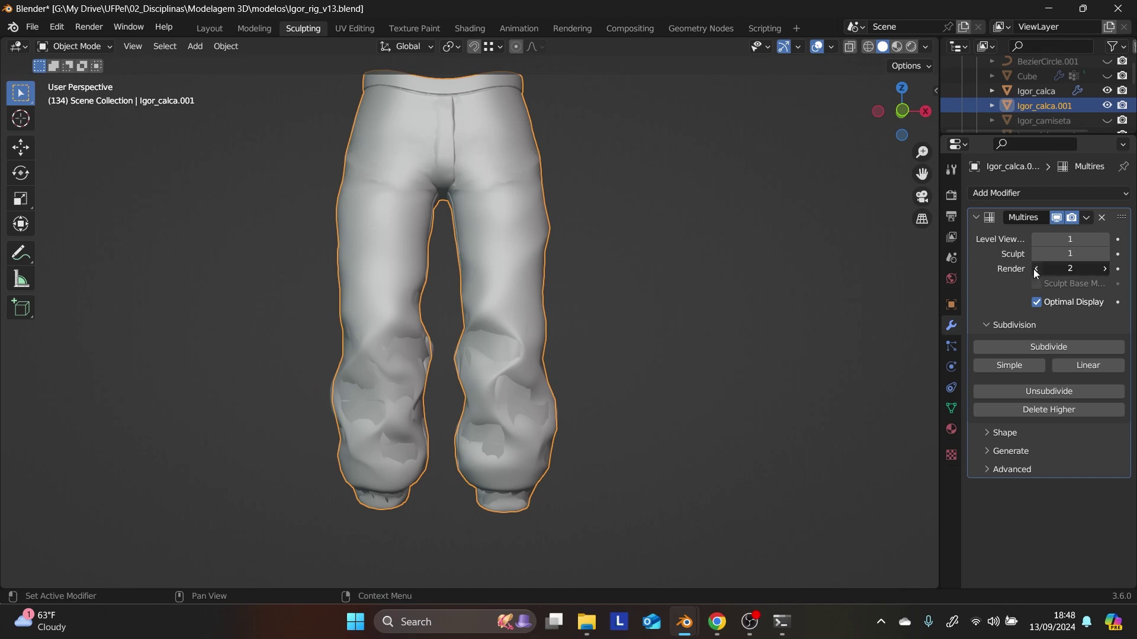
click(1086, 218)
click(1060, 236)
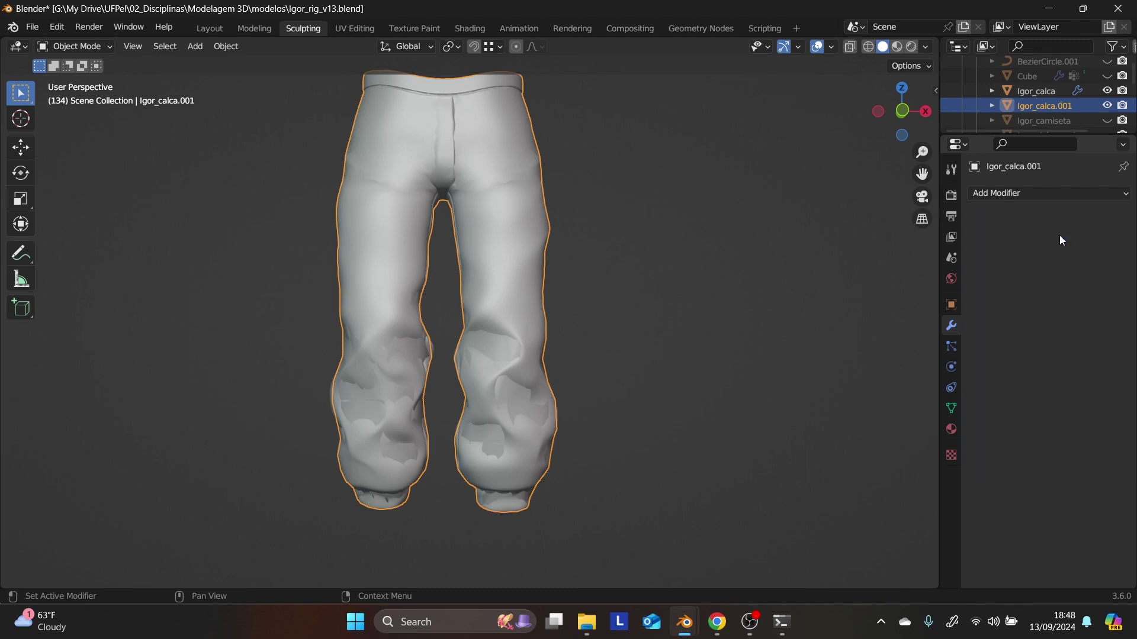
- Clear the seams from all edges of the duplicated pants mesh in Edit Mode
click(711, 361)
click(506, 353)
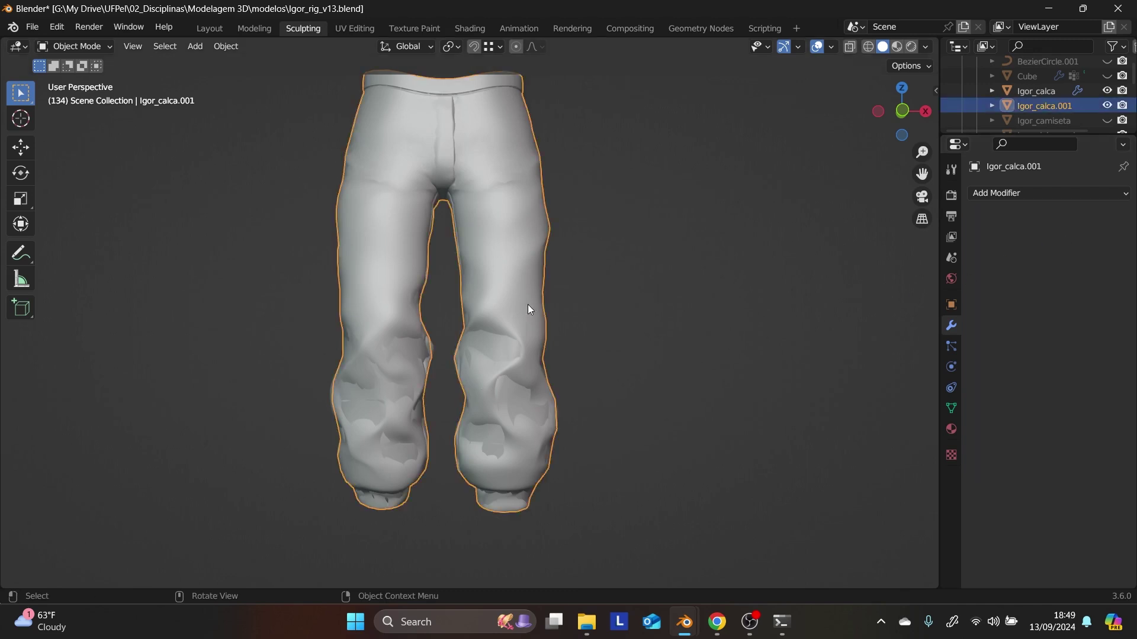
key(Tab)
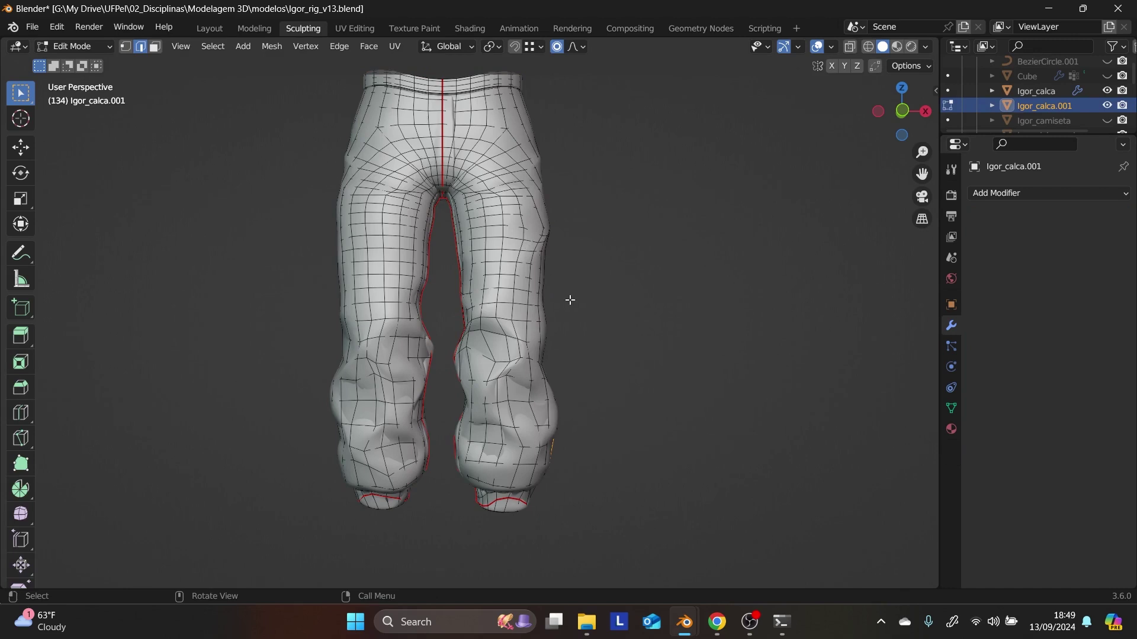
right_click(462, 274)
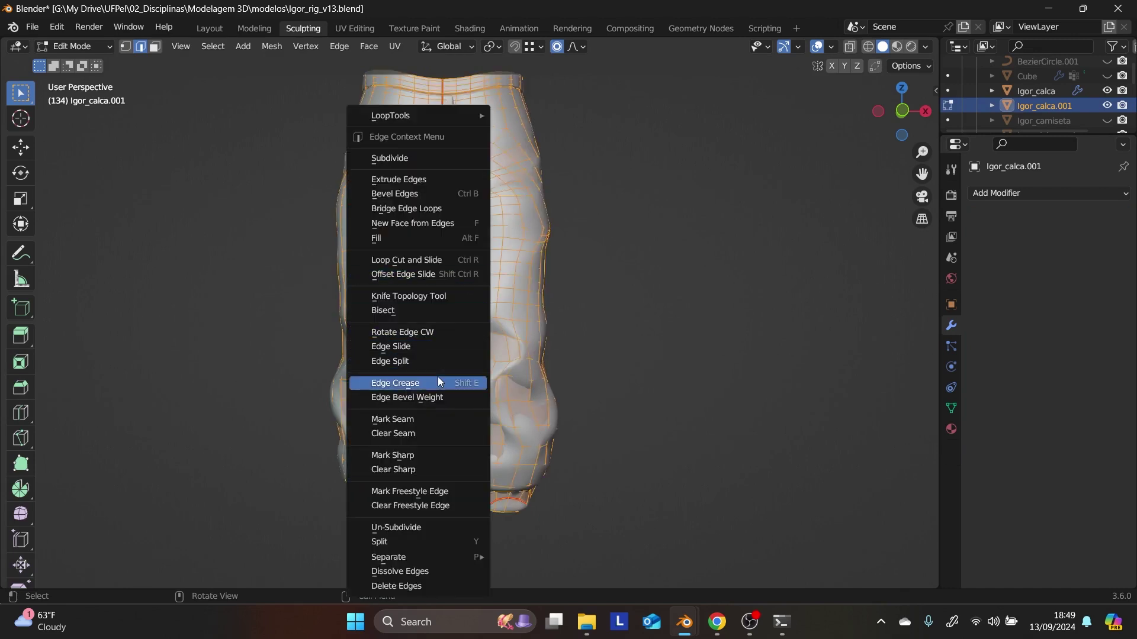
click(444, 434)
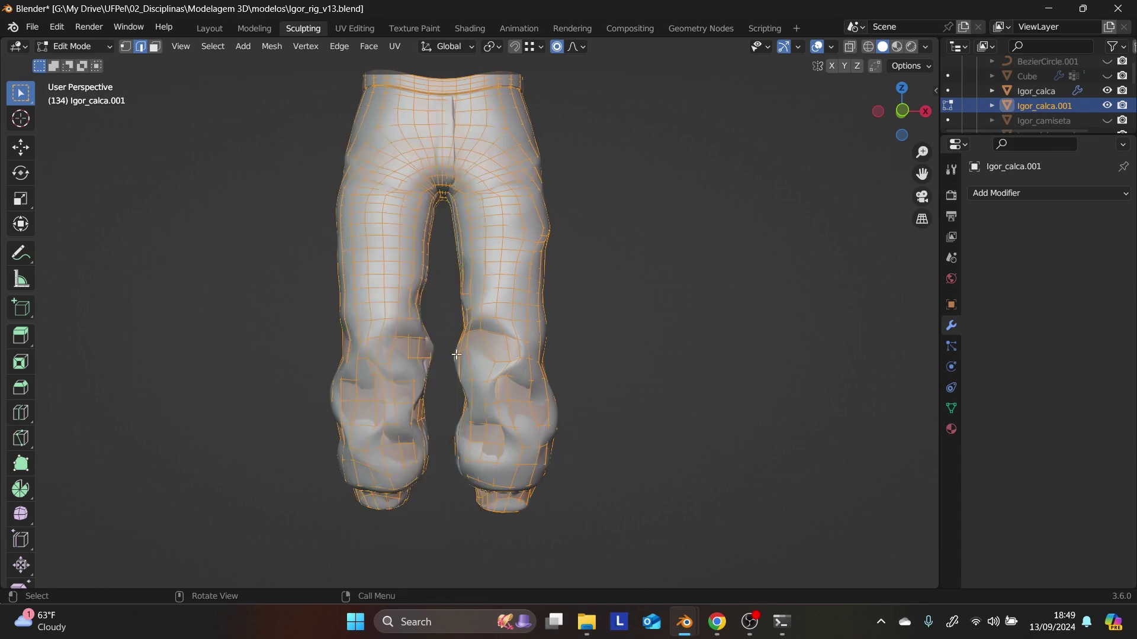
- Mark the edge loop running along the inner legs and through the crotch as a seam in the UV Editing workspace
click(355, 27)
scroll(712, 343, up, 4)
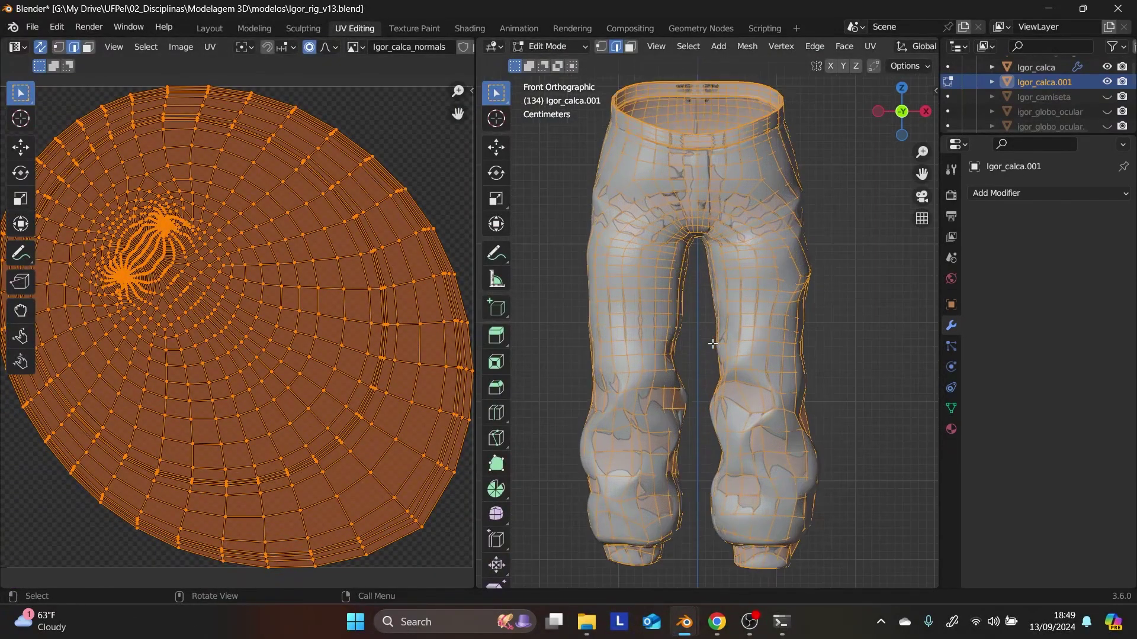
middle_drag(713, 344, 748, 293)
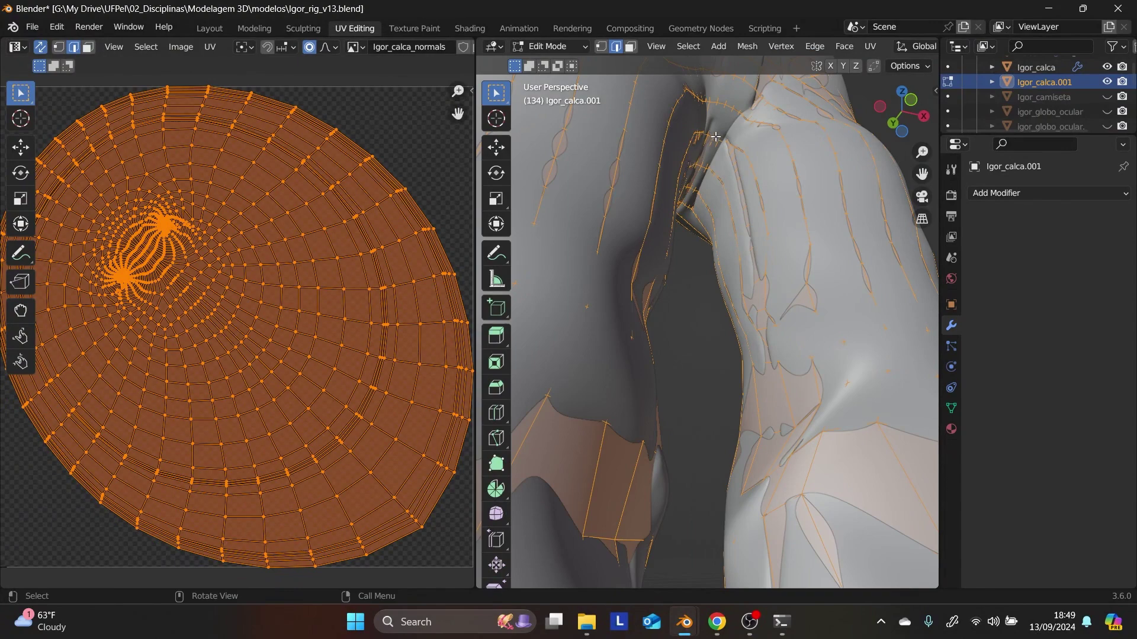
middle_drag(715, 136, 691, 153)
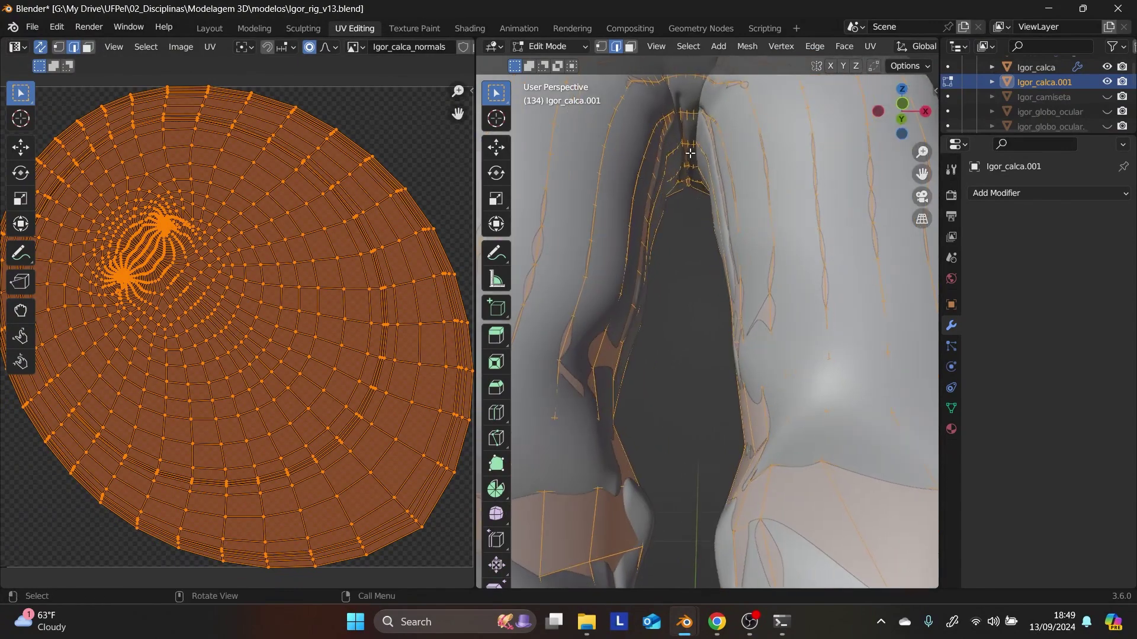
alt+click(686, 112)
right_click(686, 113)
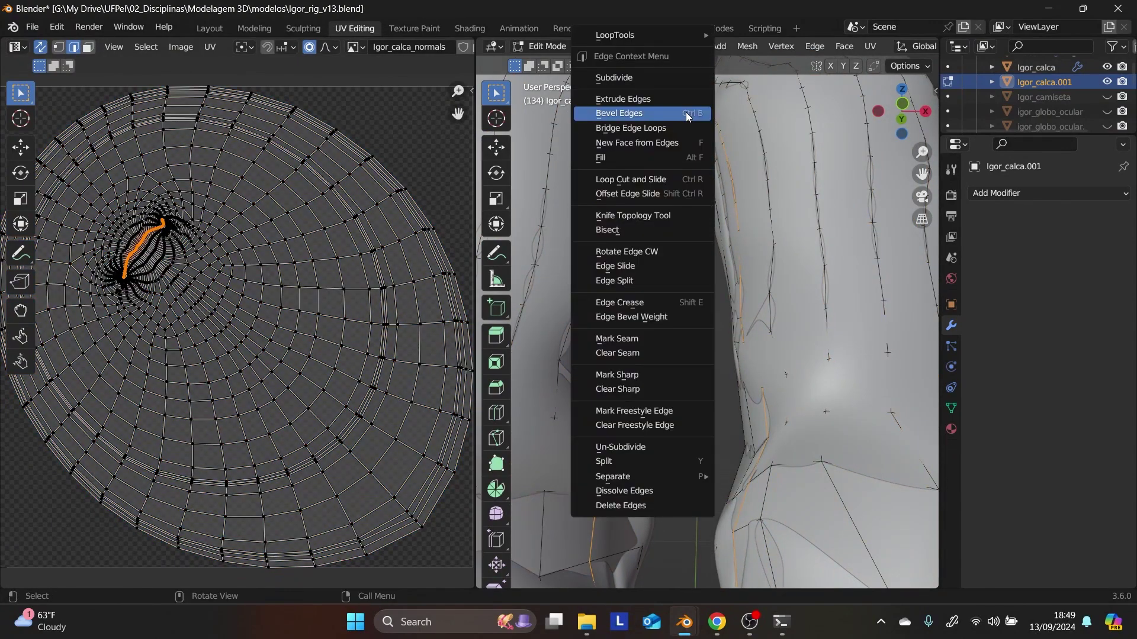
click(660, 341)
- Mark the edge loops around the ankle cuffs of both pant legs as seams
scroll(669, 355, down, 8)
middle_drag(672, 371, 705, 296)
scroll(663, 378, up, 2)
scroll(610, 474, down, 2)
scroll(635, 436, up, 1)
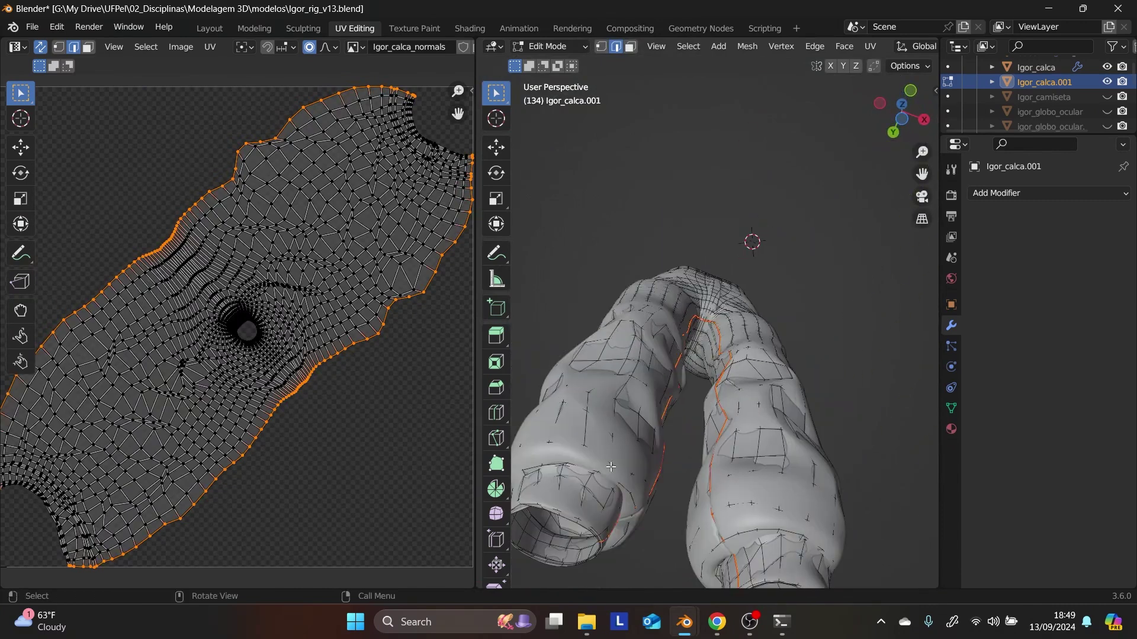
double_click(556, 466)
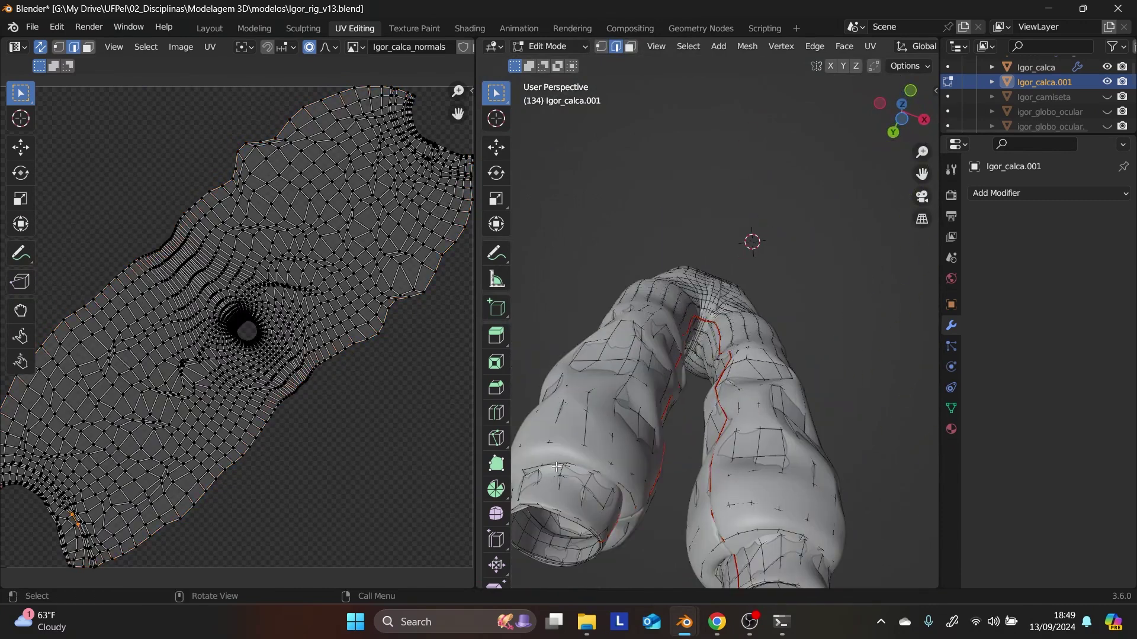
alt+shift+click(721, 570)
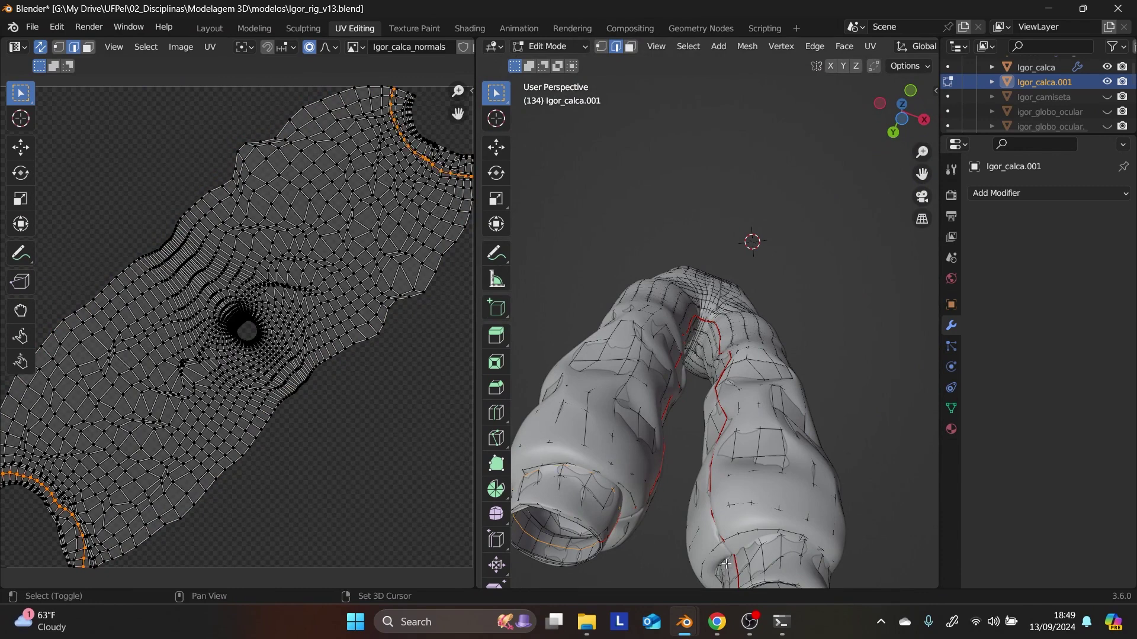
right_click(726, 561)
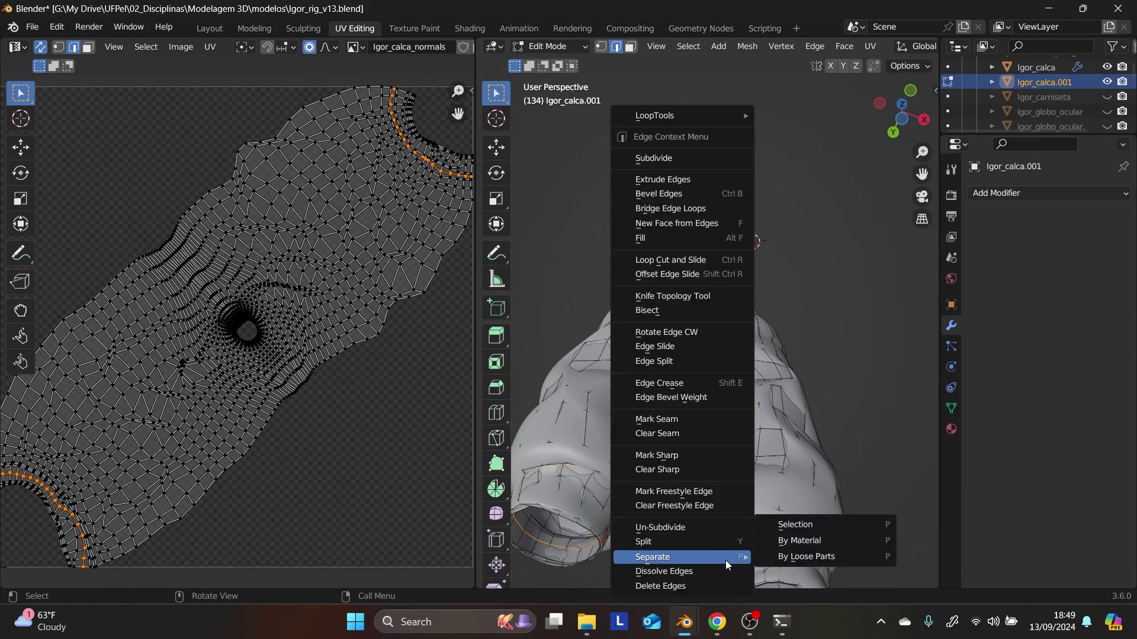
click(718, 420)
- Mark the edge loops around the bottom openings of both pant legs as seams
middle_drag(710, 458, 647, 335)
click(633, 315)
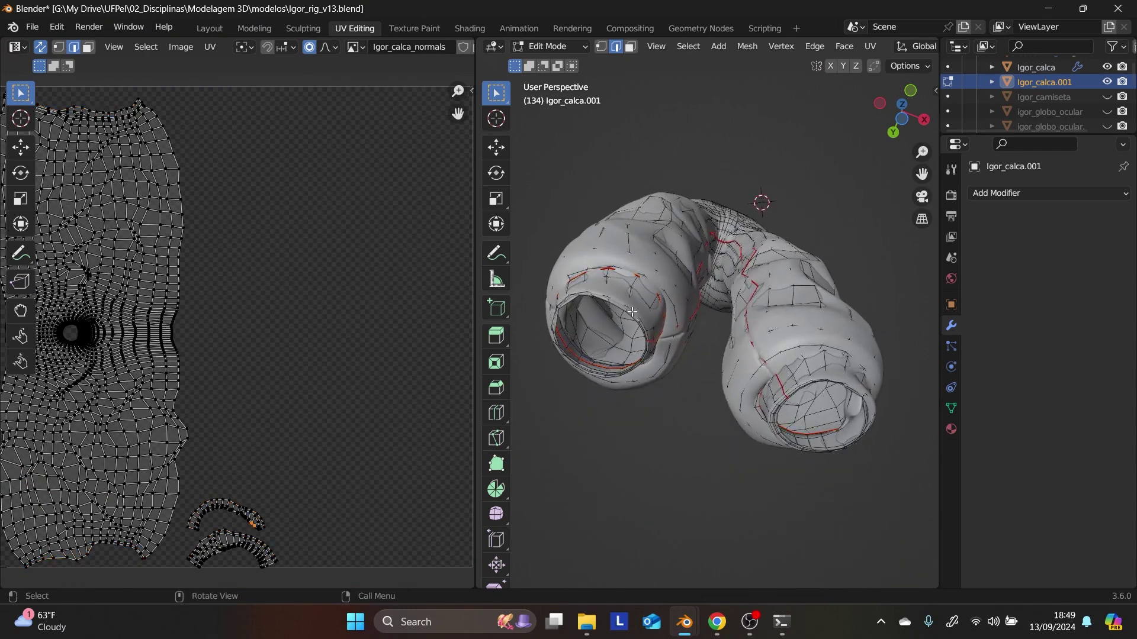
alt+click(633, 312)
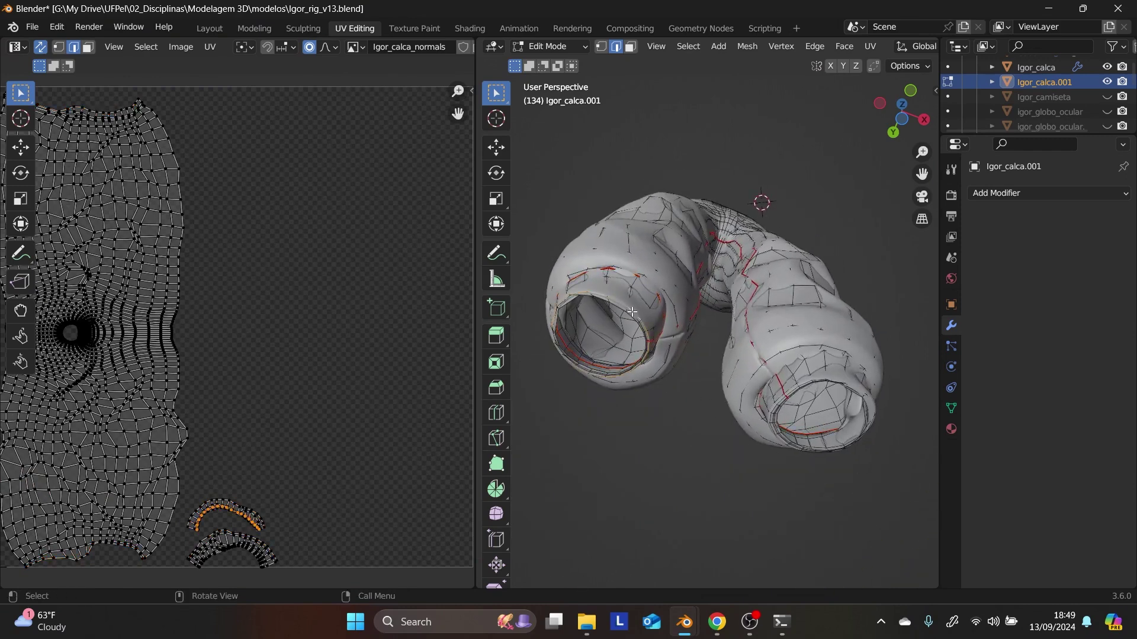
alt+shift+click(793, 388)
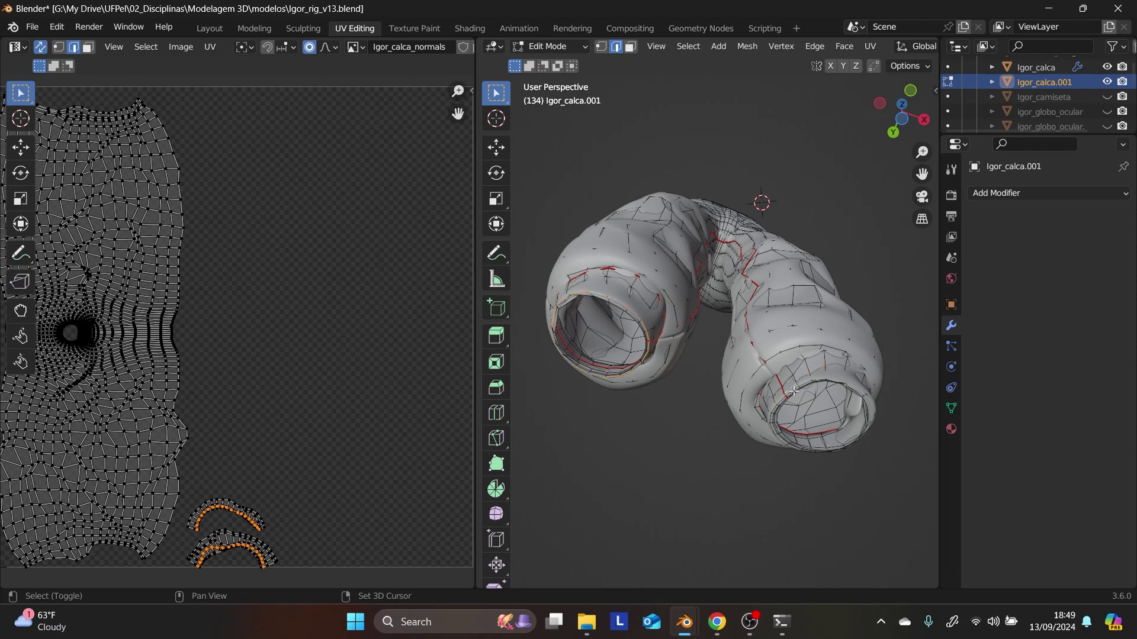
key(shift+z)
key(shift+z)
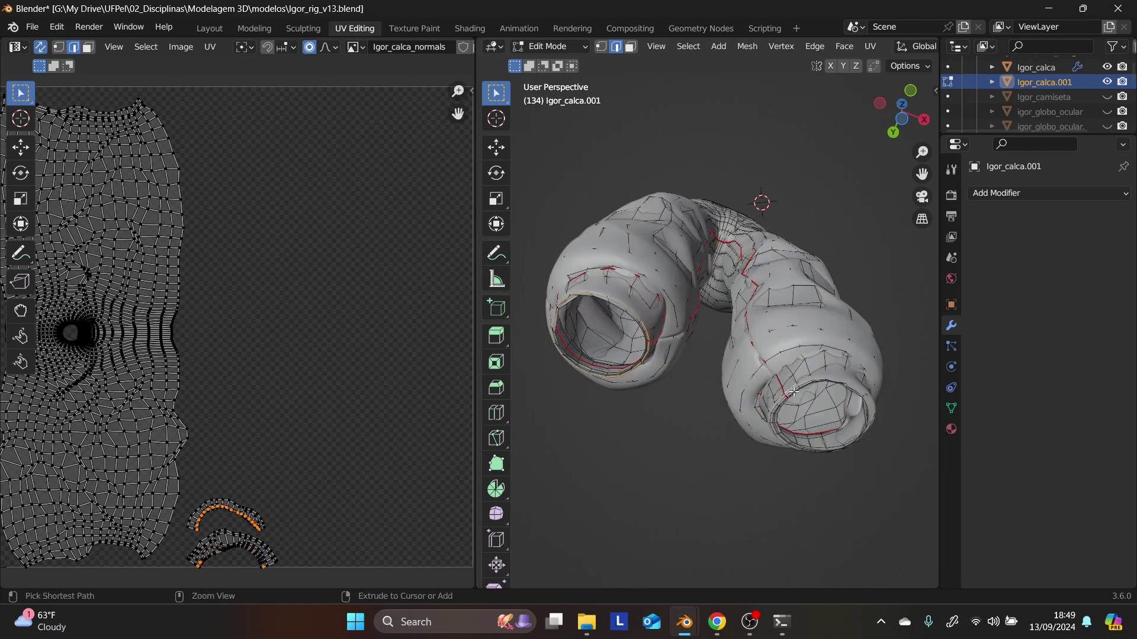
right_click(794, 392)
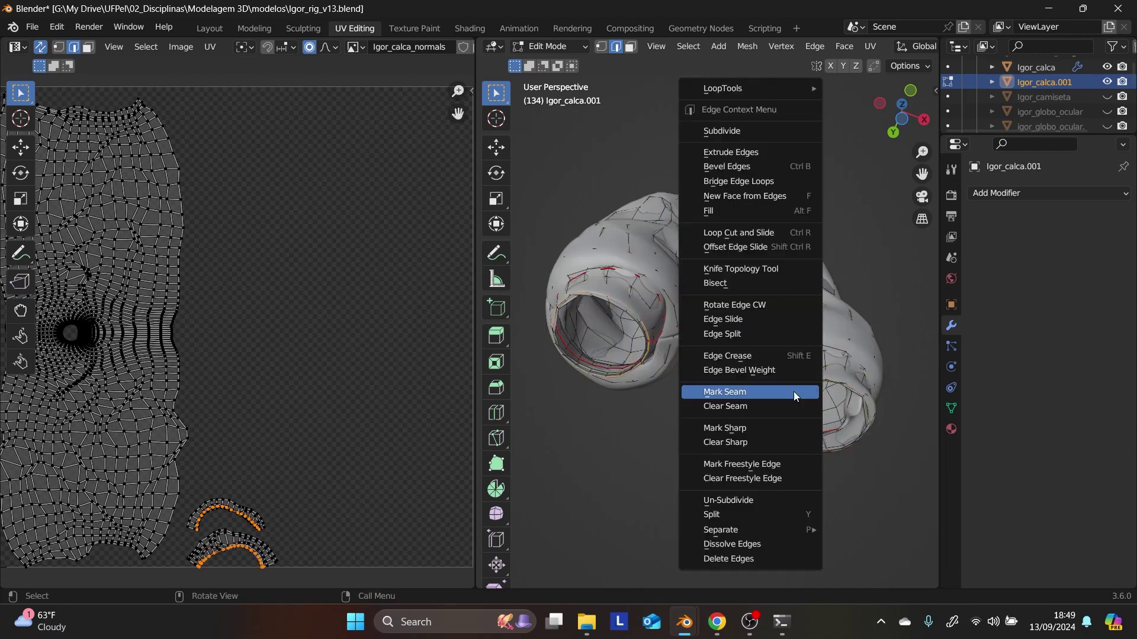
click(772, 407)
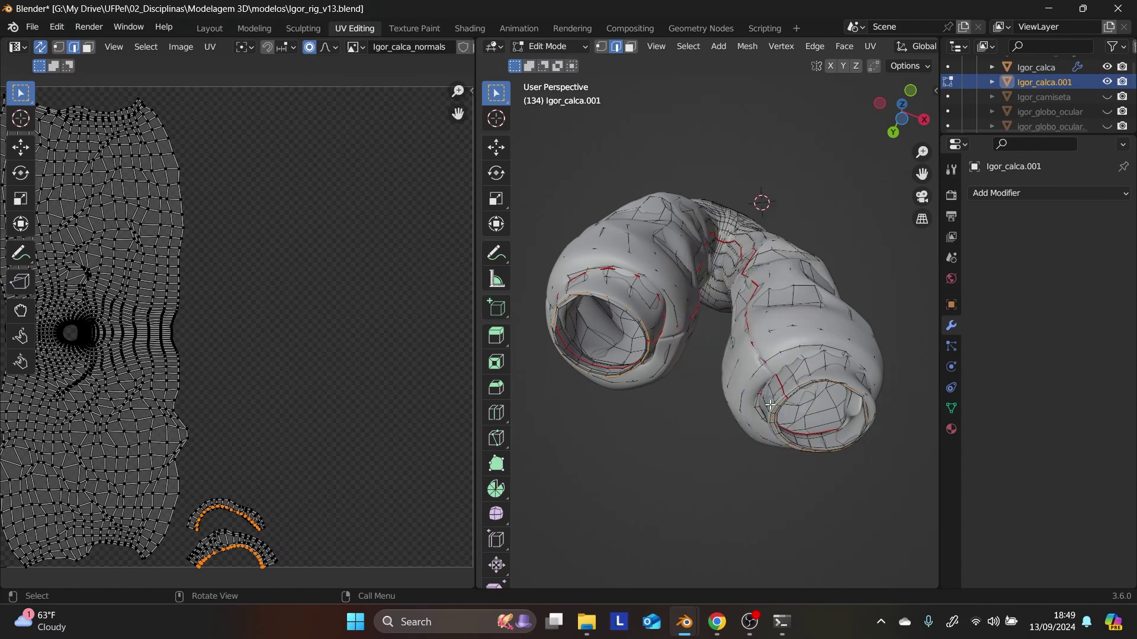
scroll(751, 407, up, 4)
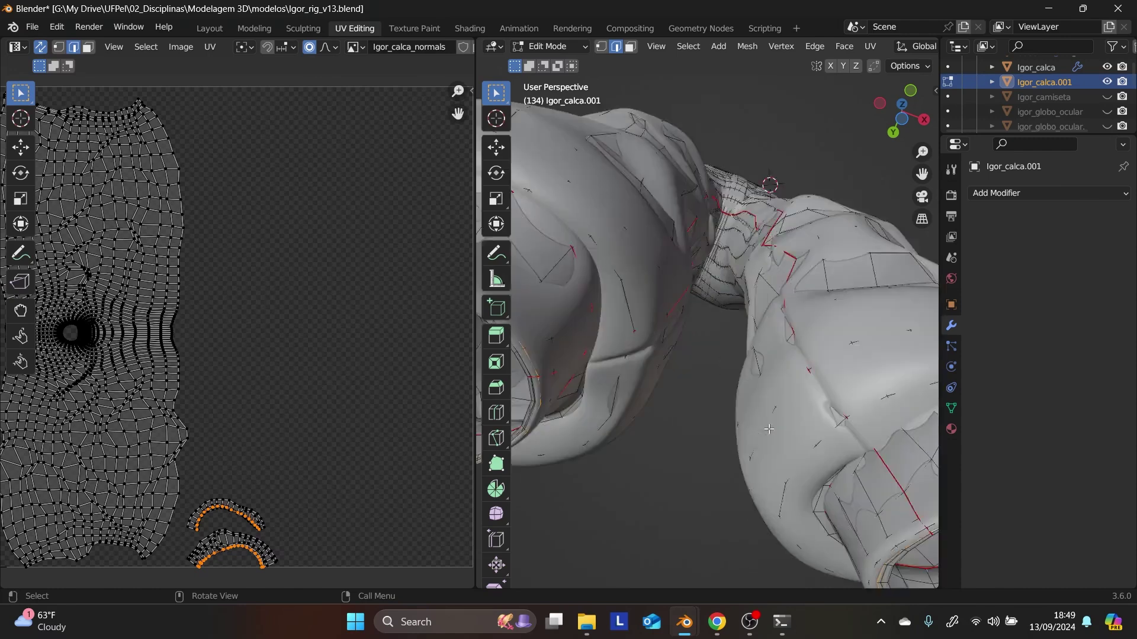
scroll(769, 430, down, 4)
right_click(769, 430)
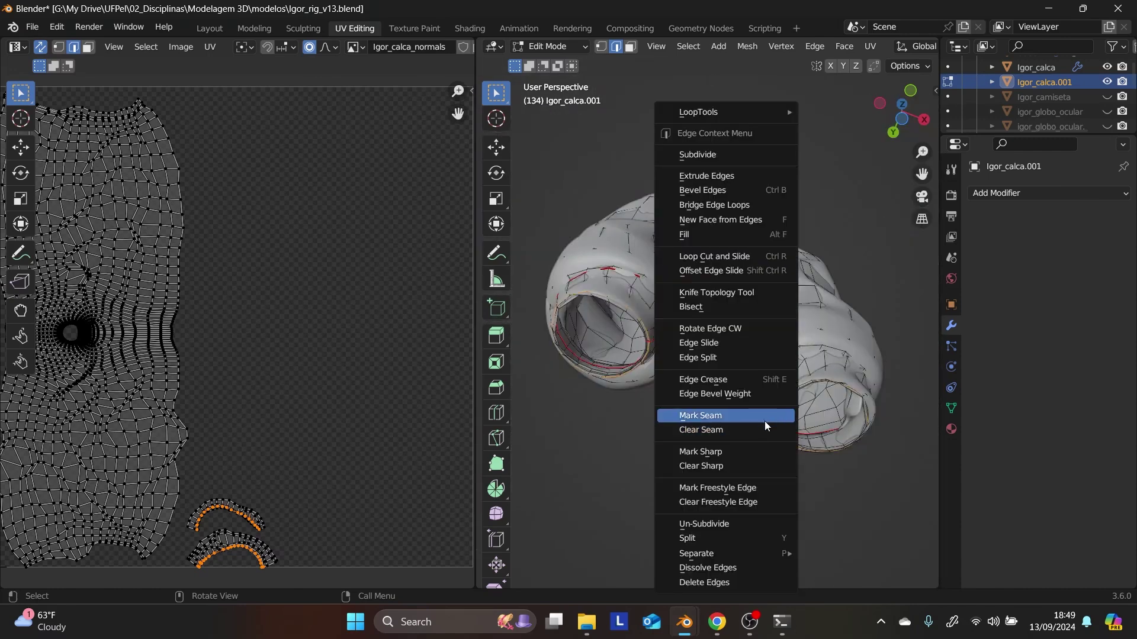
click(764, 417)
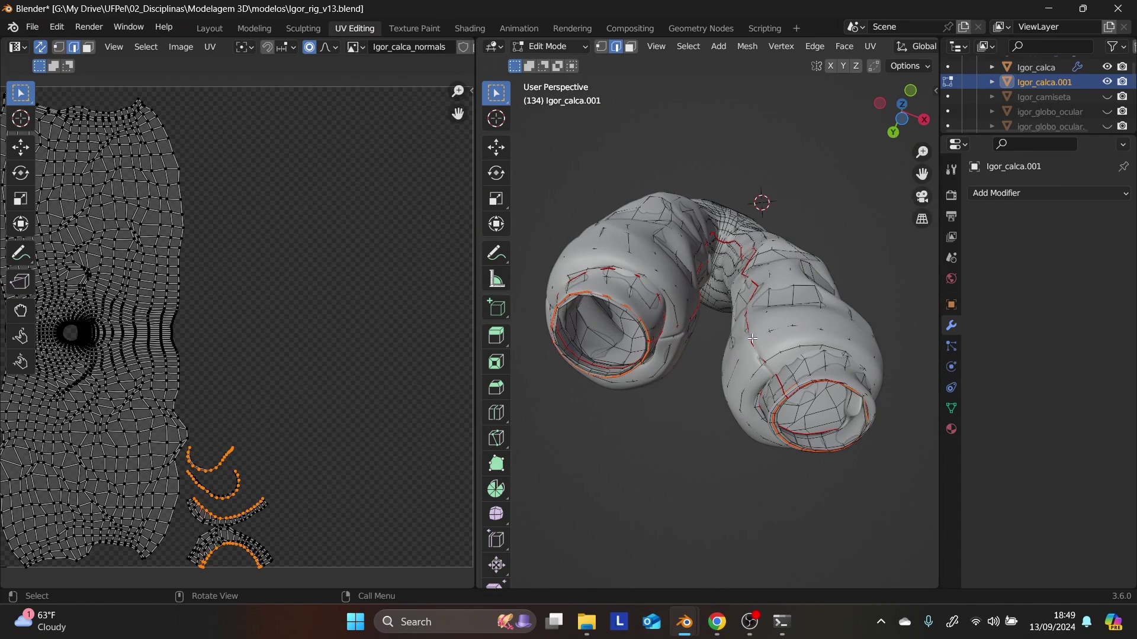
- Mark the centre edge loop running down the front and back of the pants through the crotch as a seam
middle_drag(752, 338, 743, 285)
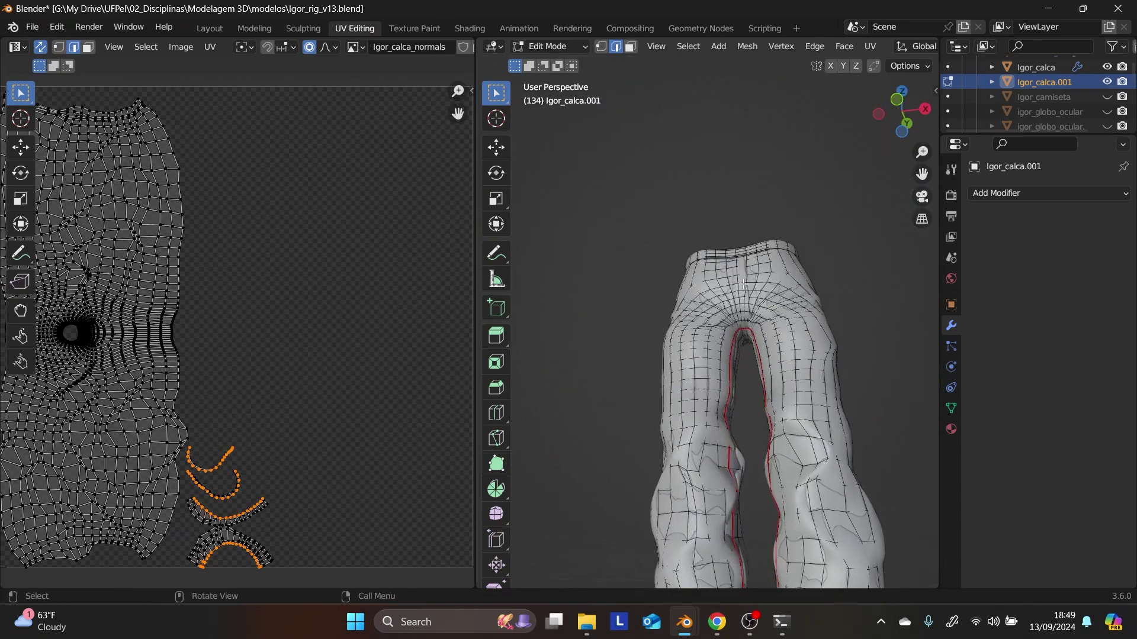
alt+click(735, 278)
right_click(735, 278)
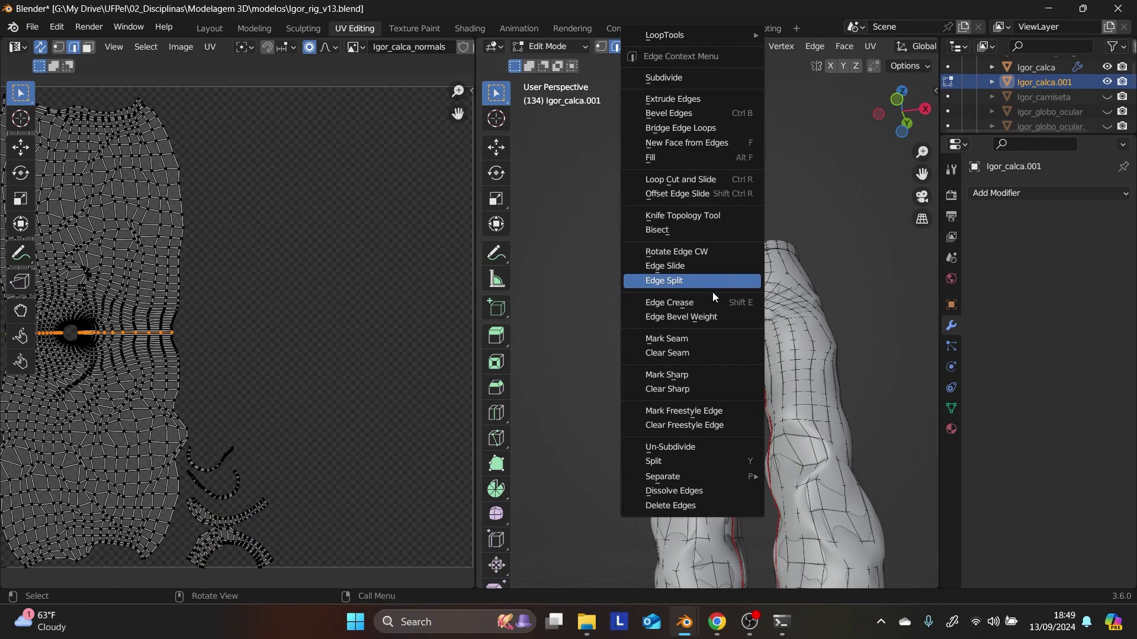
click(708, 339)
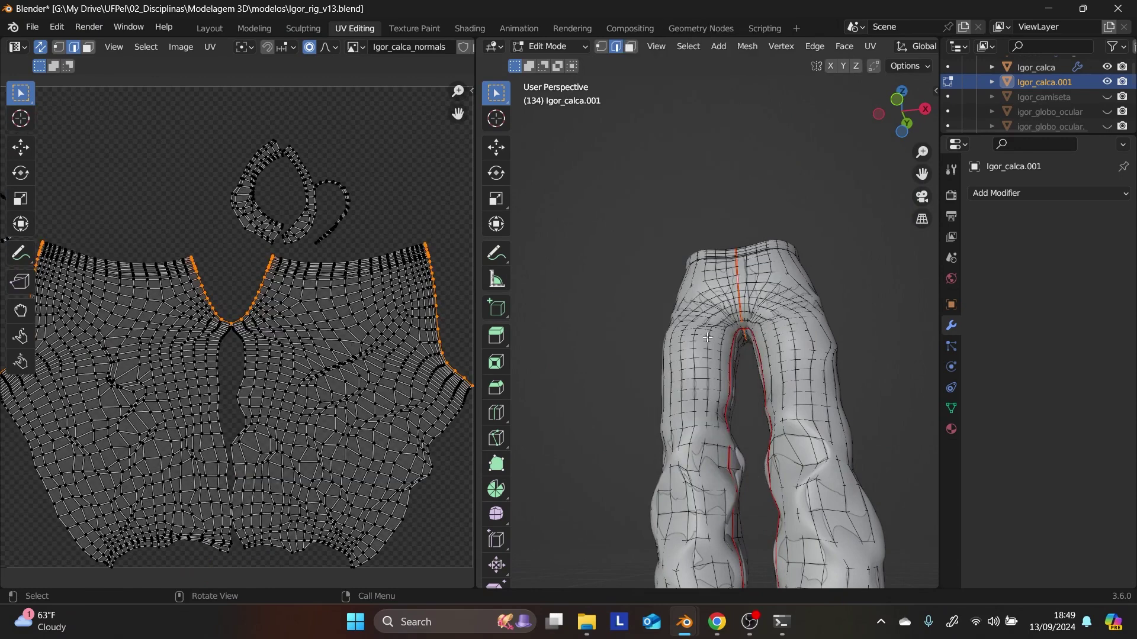
- Mark the edge loop along the lower edge of the waistband as a seam
middle_drag(776, 264, 763, 309)
scroll(760, 296, down, 2)
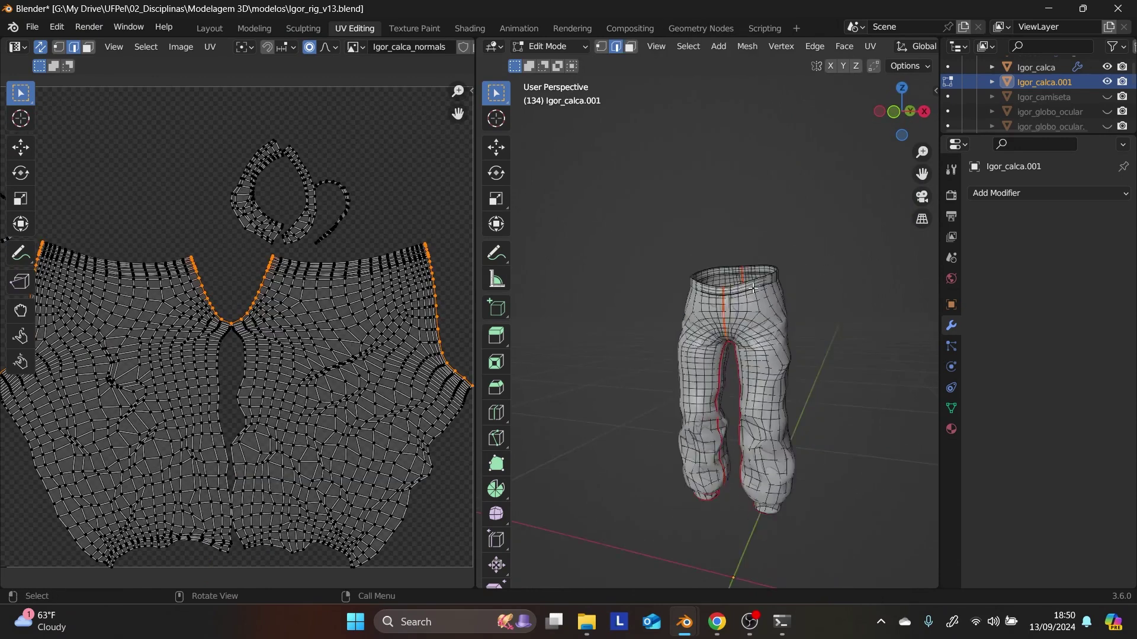
scroll(753, 251, up, 5)
alt+click(744, 237)
right_click(744, 237)
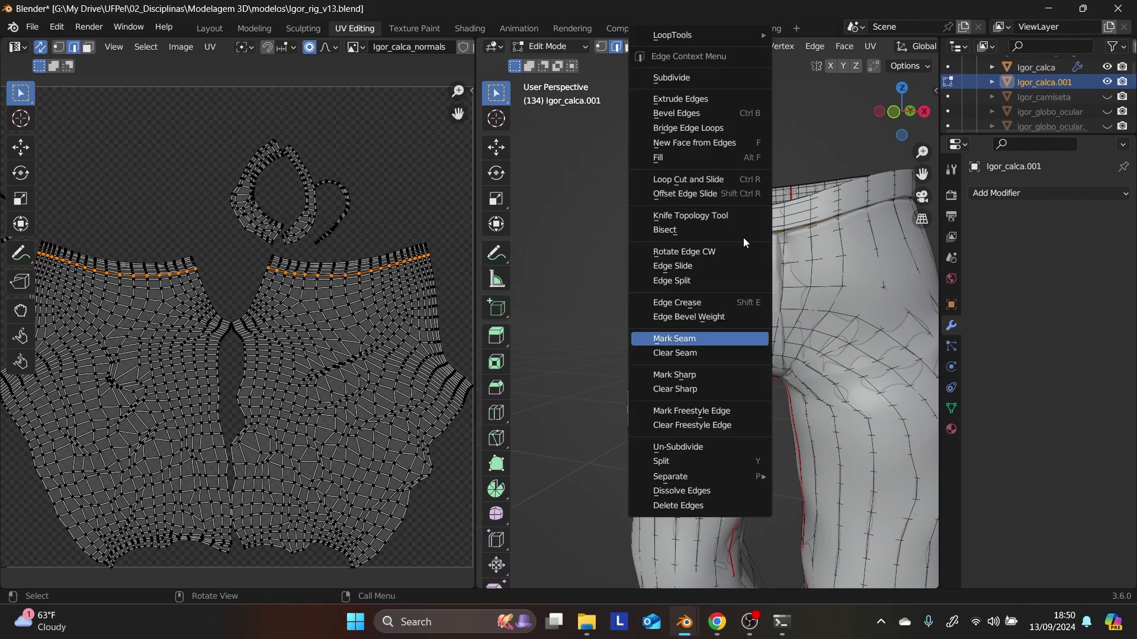
click(694, 339)
- Mark the edge loop around the top rim of the waistband as a seam
middle_drag(761, 202, 755, 250)
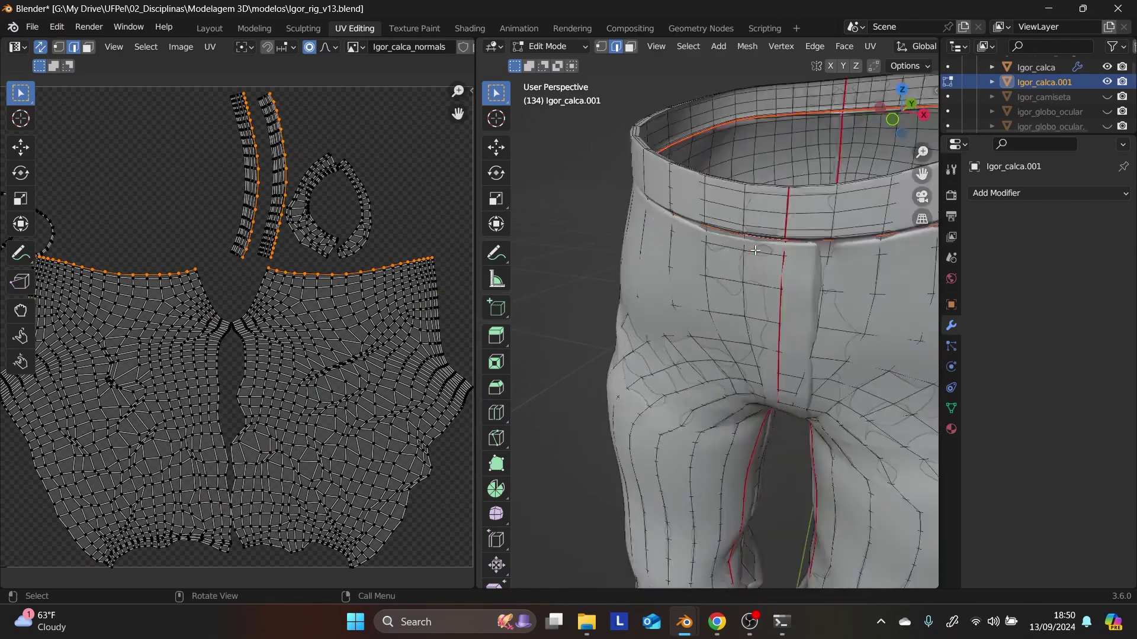
alt+click(723, 180)
right_click(723, 180)
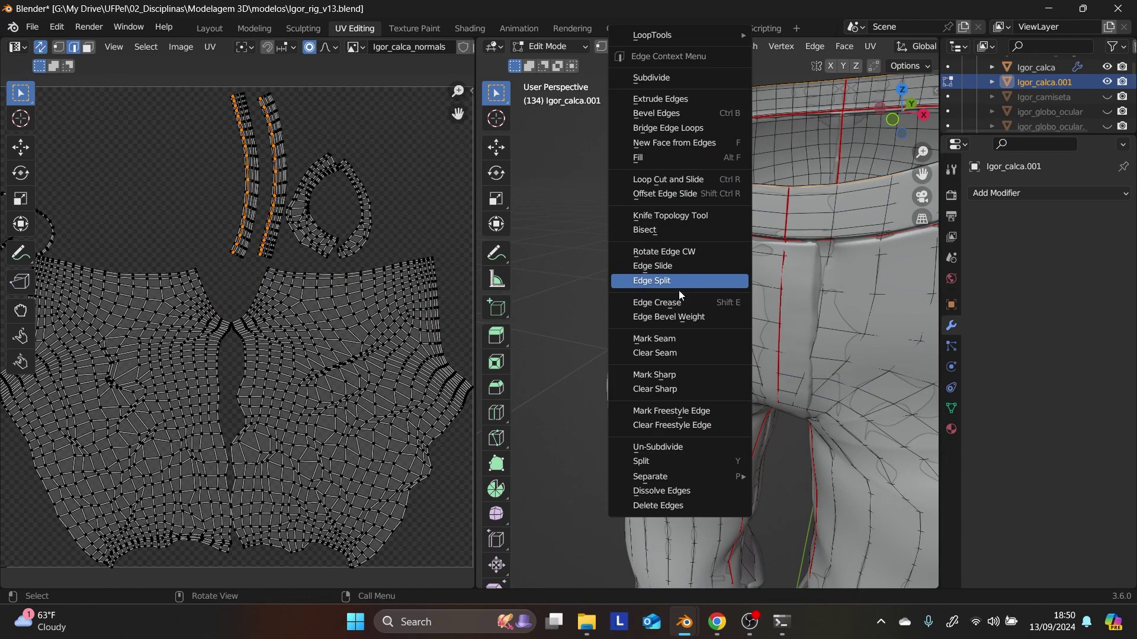
click(680, 340)
scroll(685, 334, down, 5)
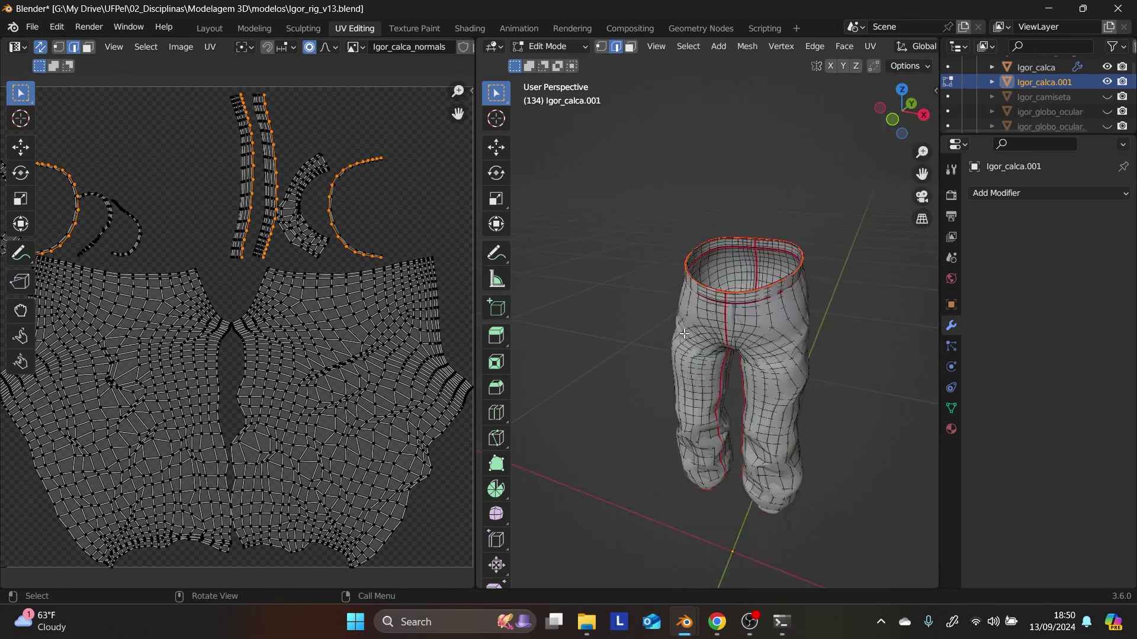
middle_drag(684, 333, 766, 330)
key(KP_1)
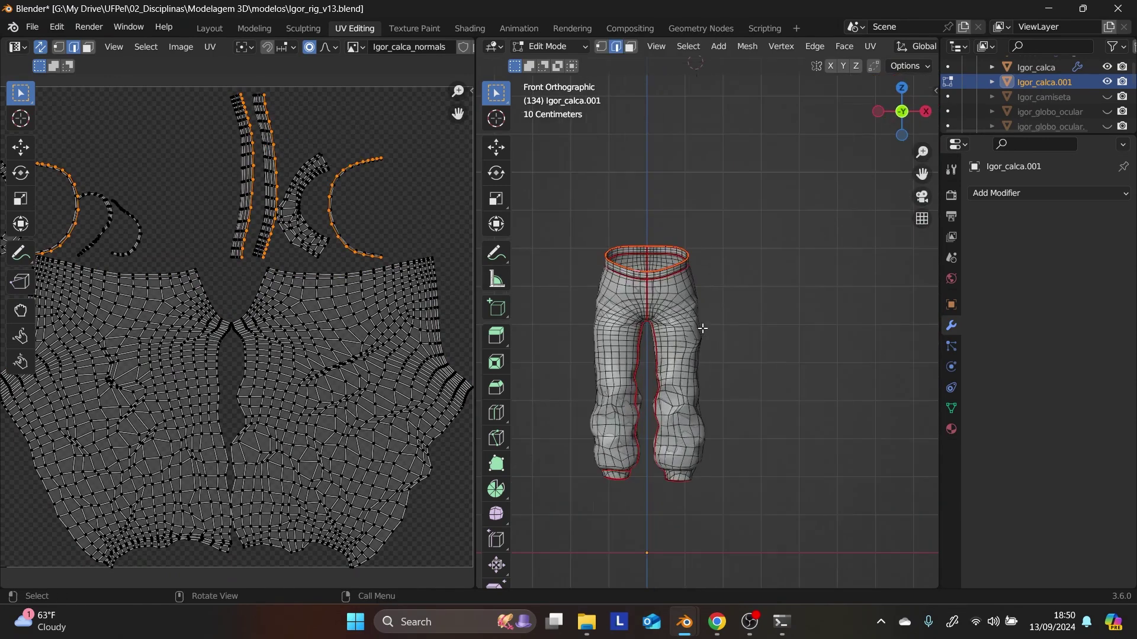
scroll(703, 329, up, 2)
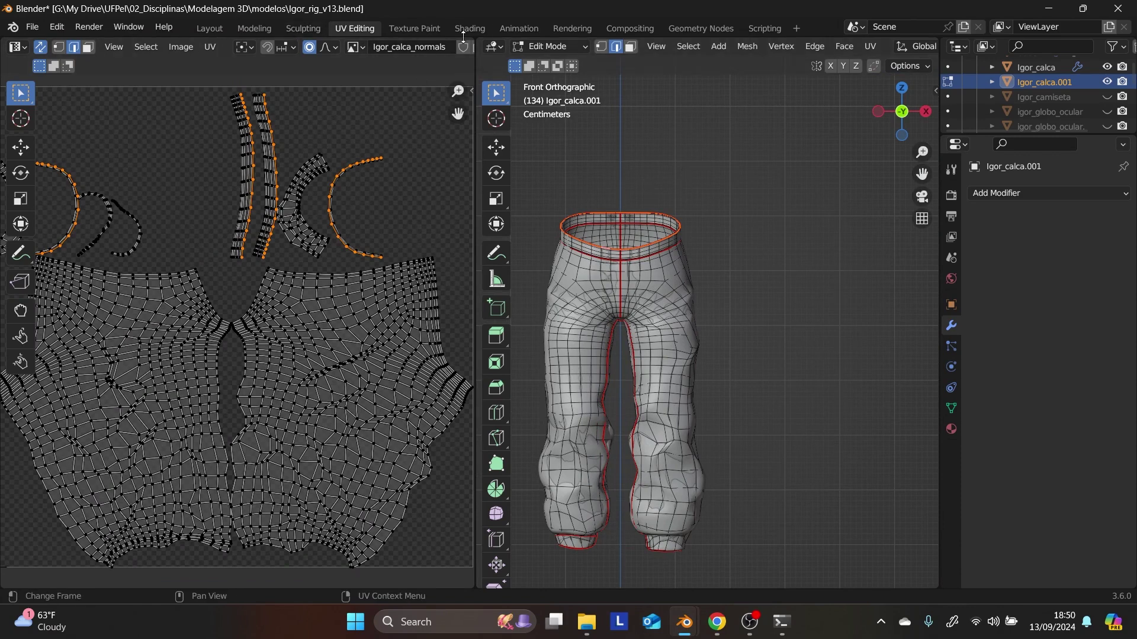
- Return to the Modeling workspace, deselect all edges and switch the duplicated pants to Object Mode
click(254, 28)
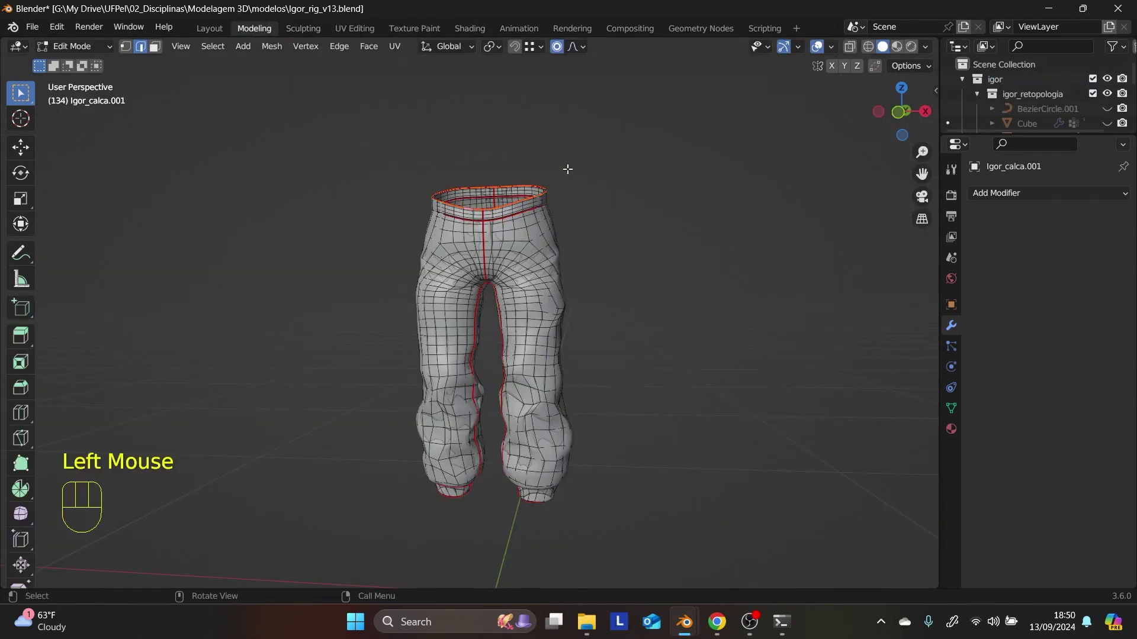
scroll(561, 248, up, 1)
click(652, 254)
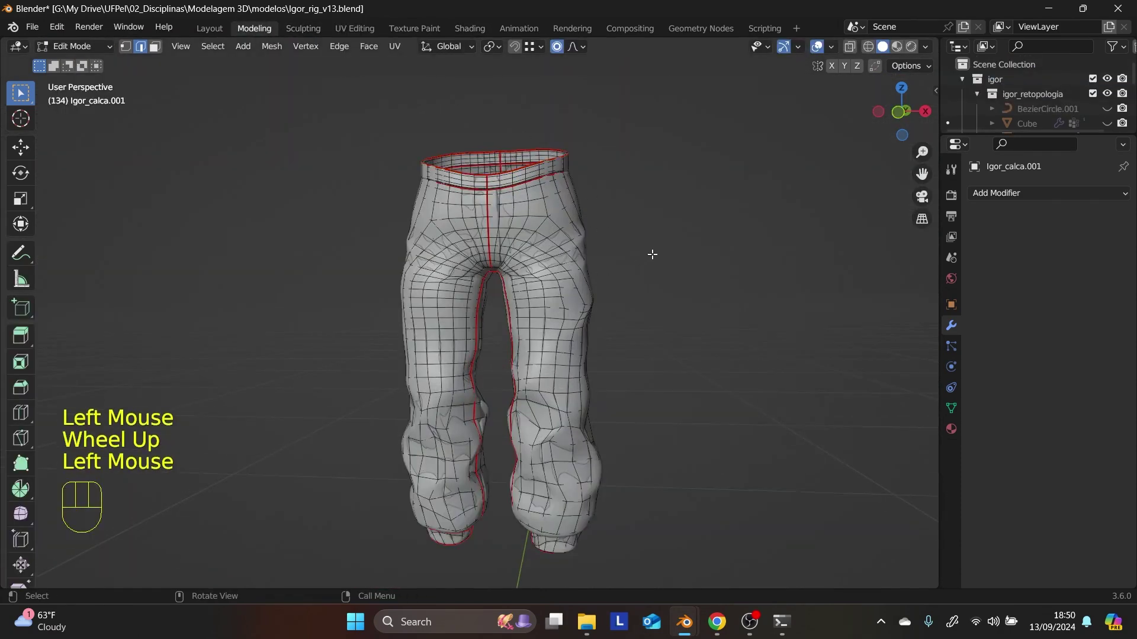
click(91, 48)
click(71, 61)
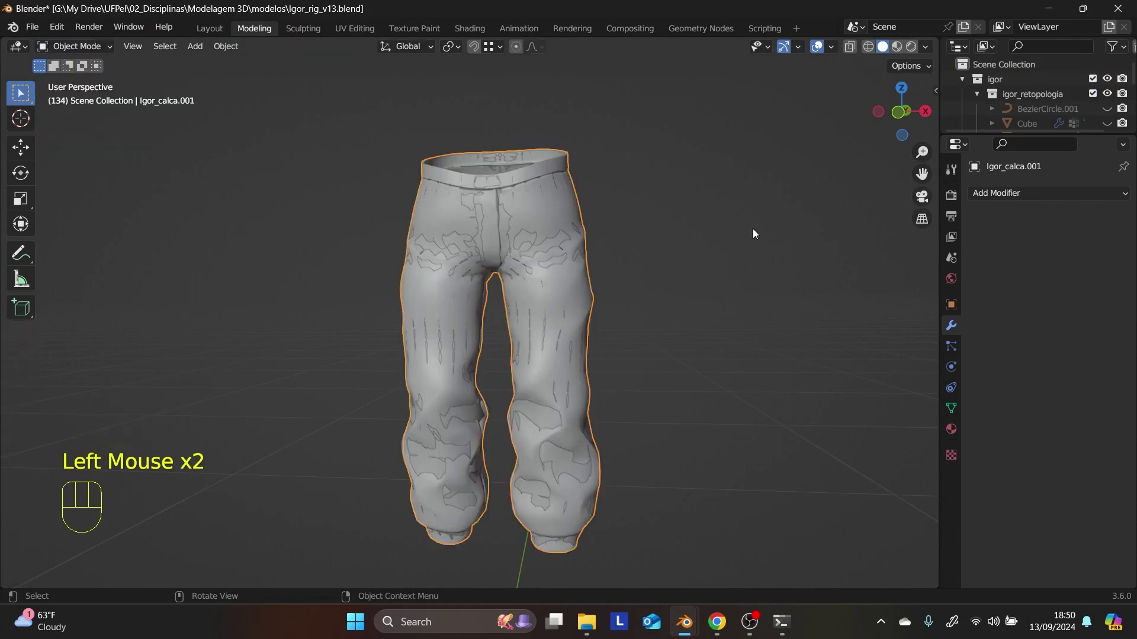
- Rename the duplicated pants object as Igor_calca_low in the object properties
click(951, 304)
click(1053, 193)
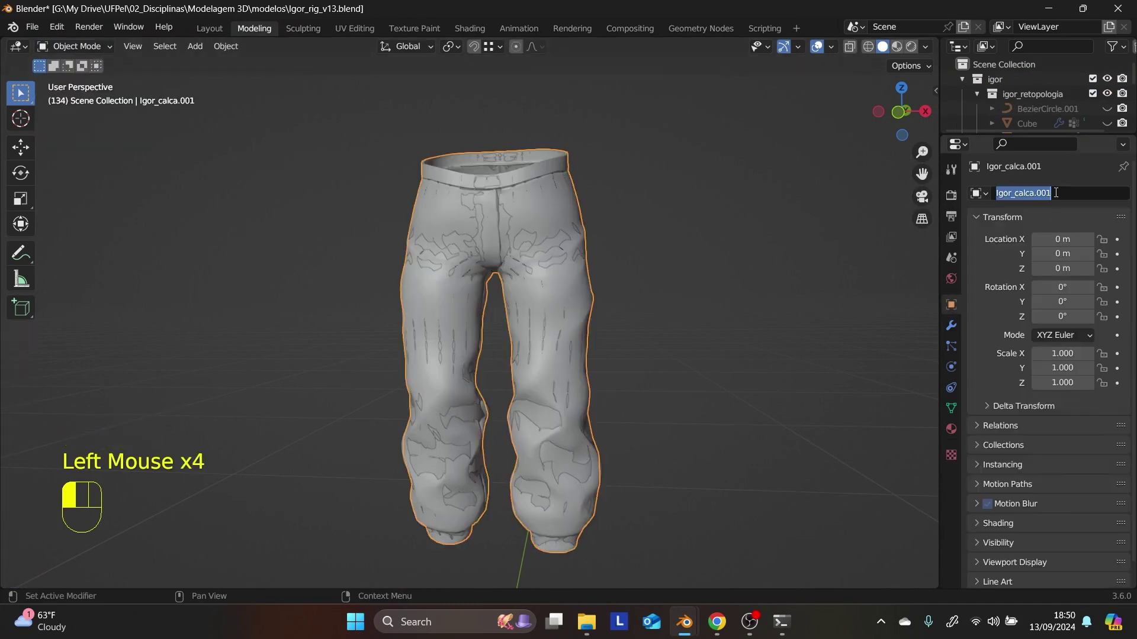
key(BackSpace)
key(BackSpace)
key(BackSpace)
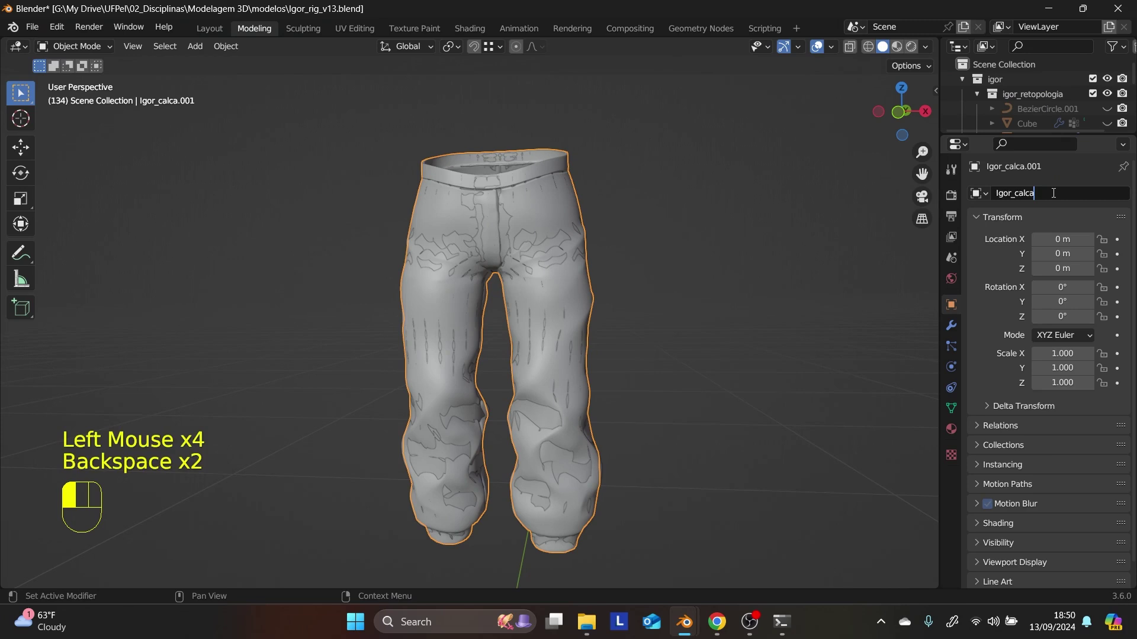
text(_lo)
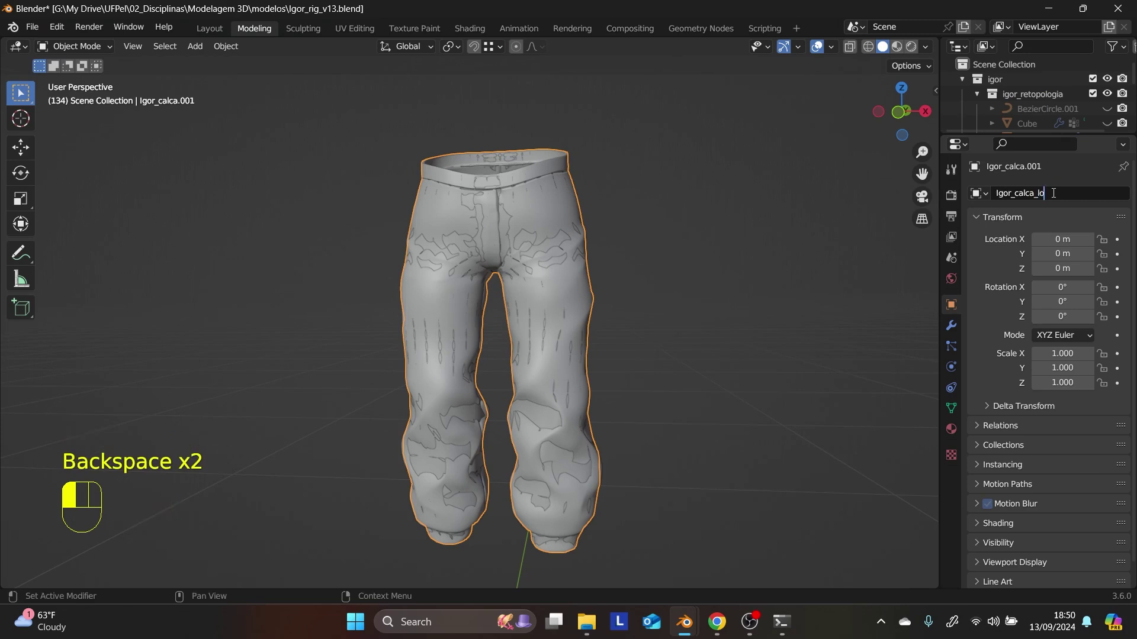
text(w)
key(Return)
scroll(562, 246, down, 2)
scroll(567, 292, up, 1)
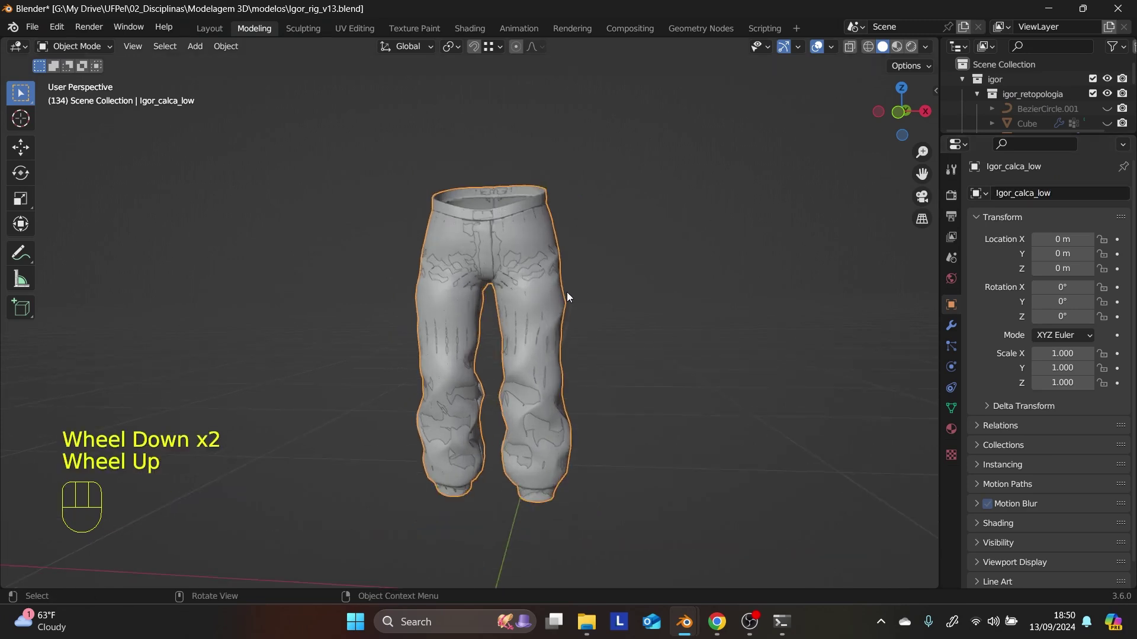
- Select the original pants object and rename it as Igor_calca_high
scroll(566, 293, up, 2)
click(580, 310)
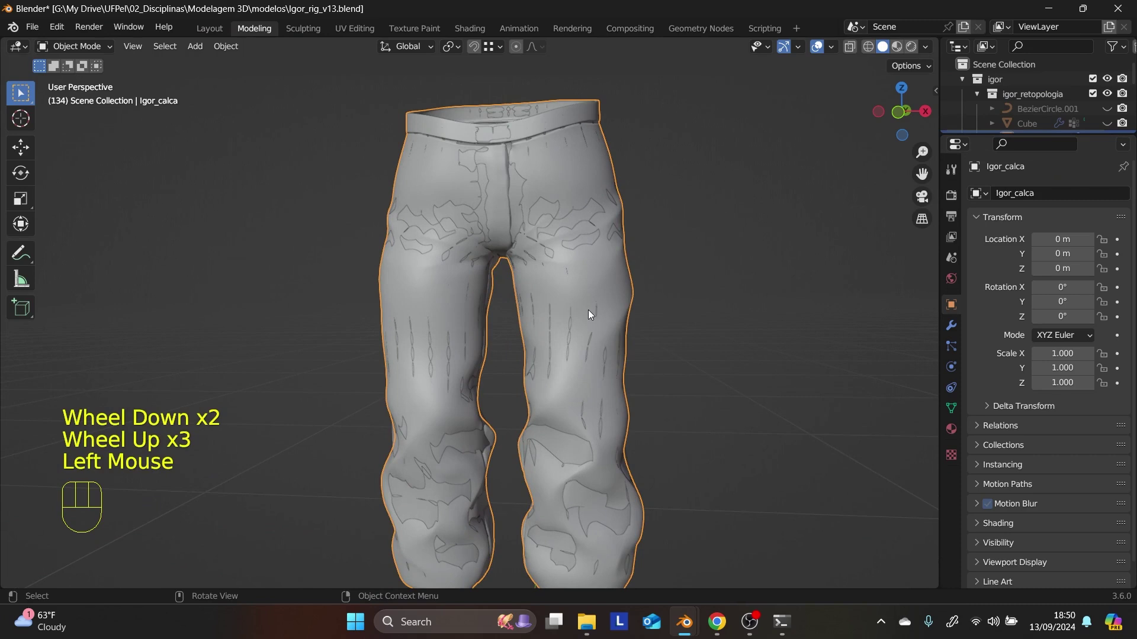
click(1043, 193)
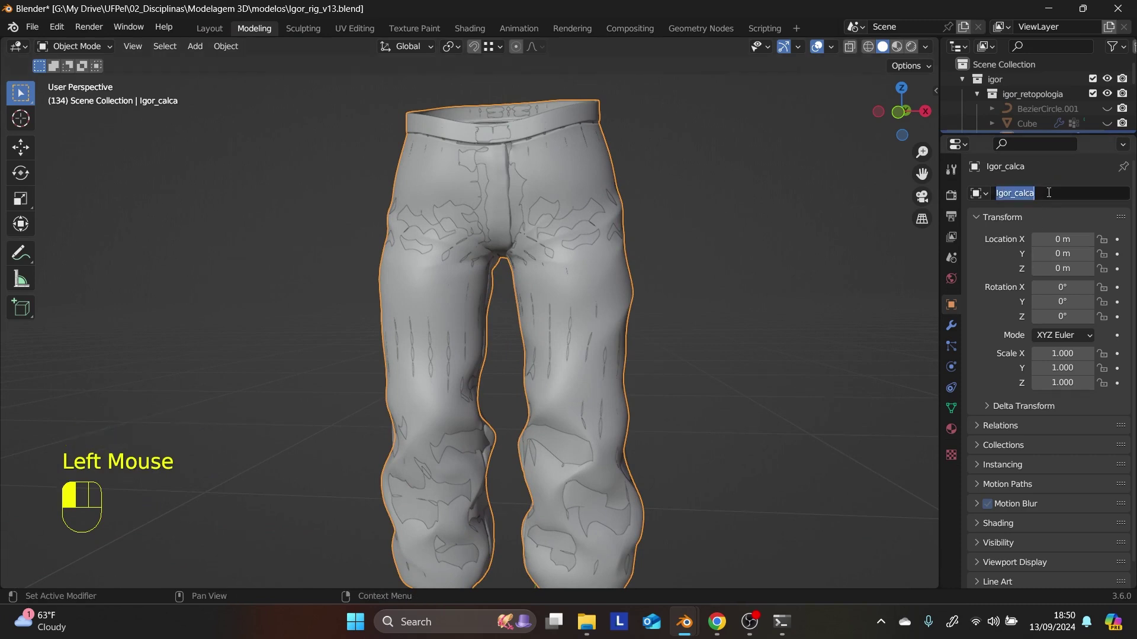
click(1047, 193)
text(_)
text(hight)
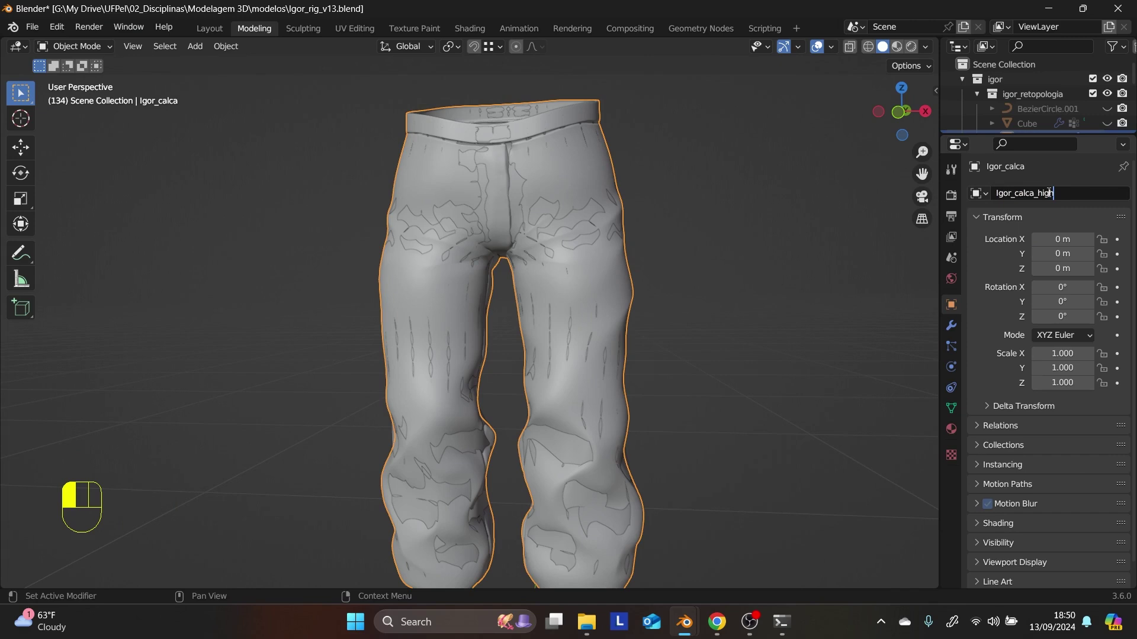
key(Return)
scroll(641, 275, down, 2)
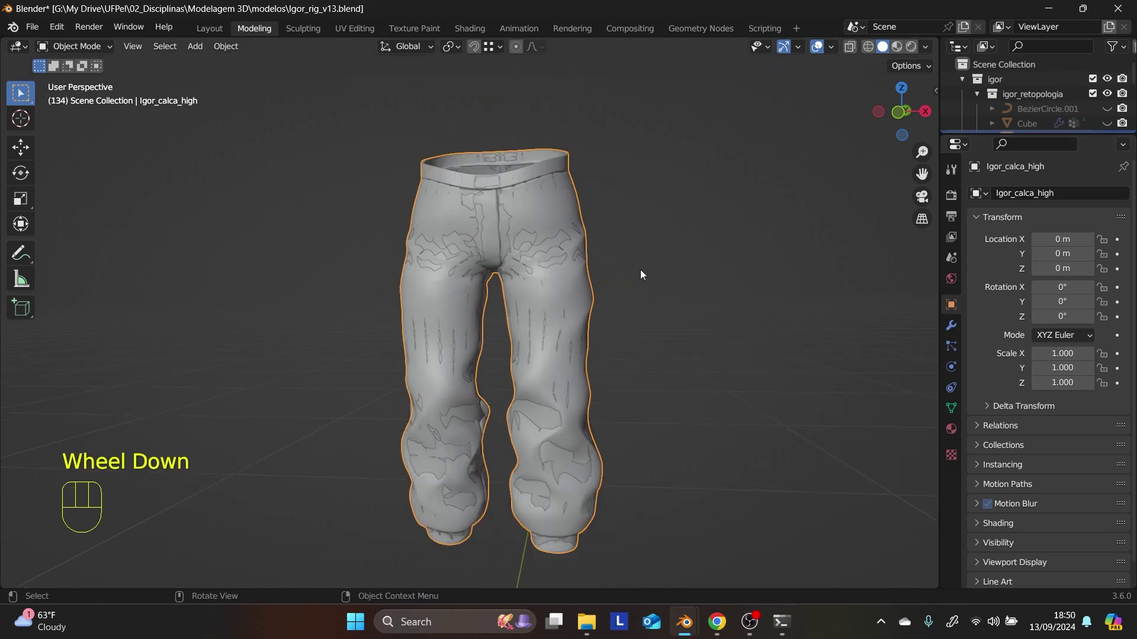
- Duplicate Igor_calca_low in place and open the copy in Edit Mode
click(549, 418)
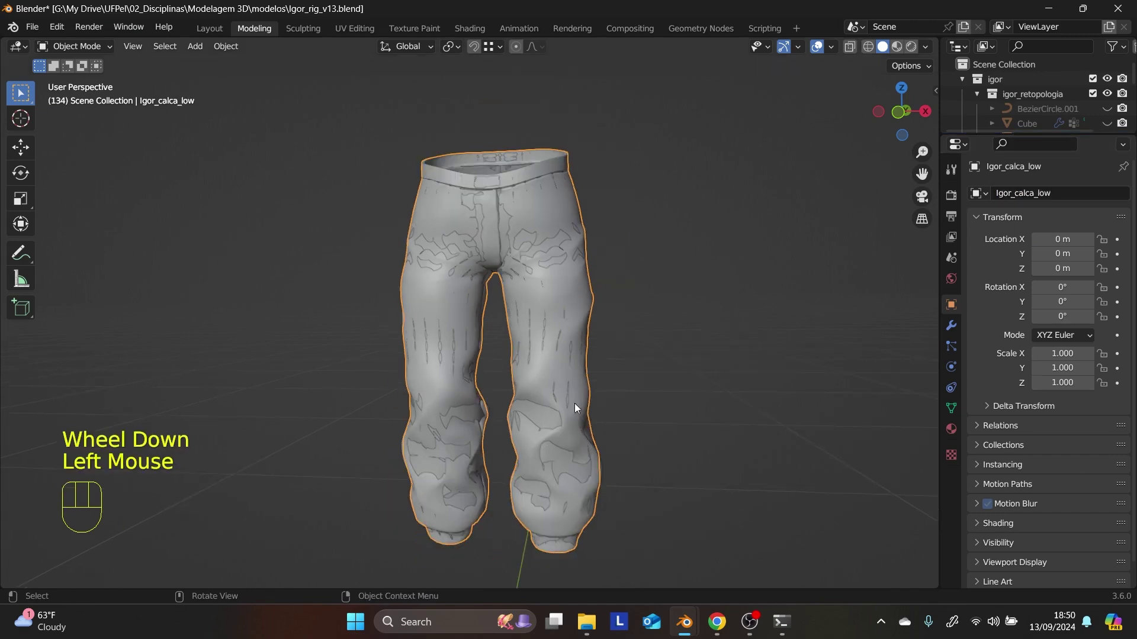
middle_drag(593, 388, 563, 406)
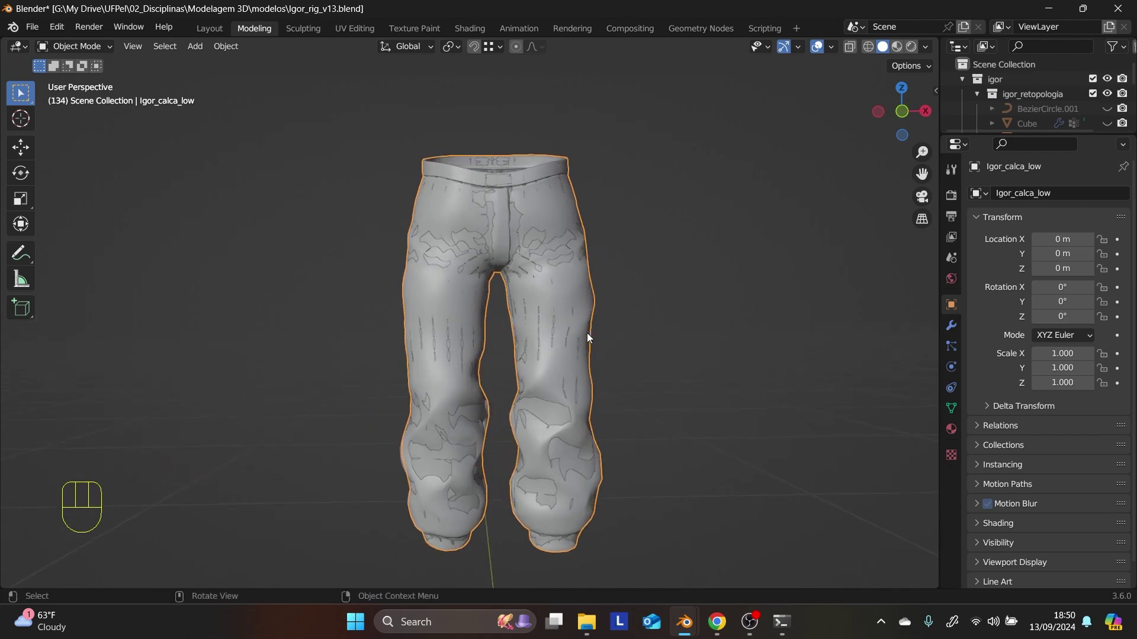
key(shift+d)
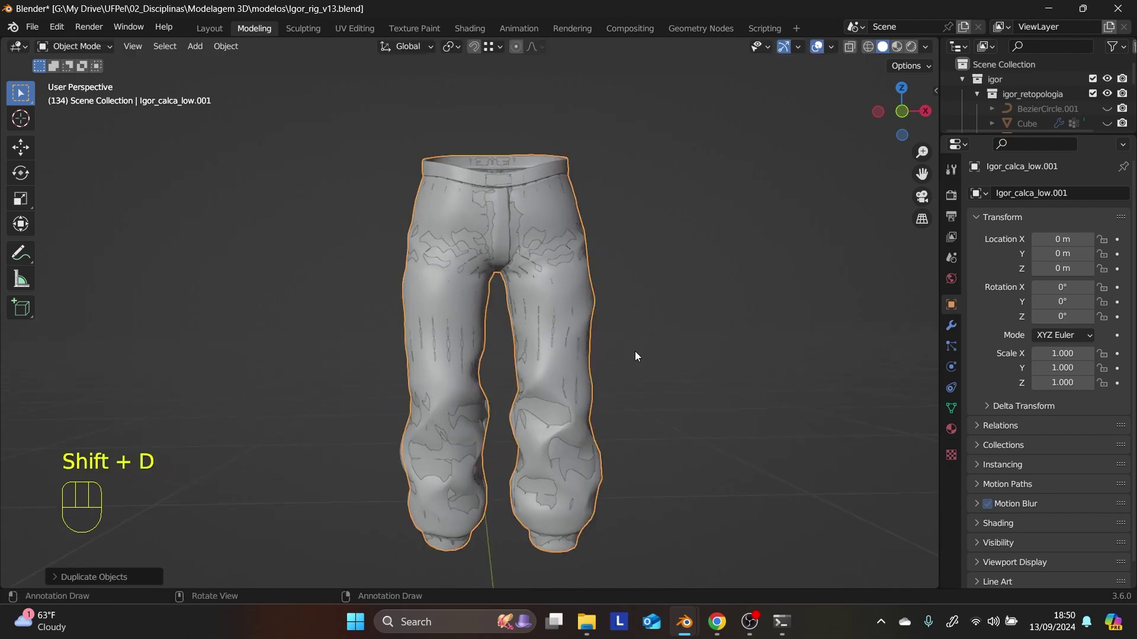
key(Tab)
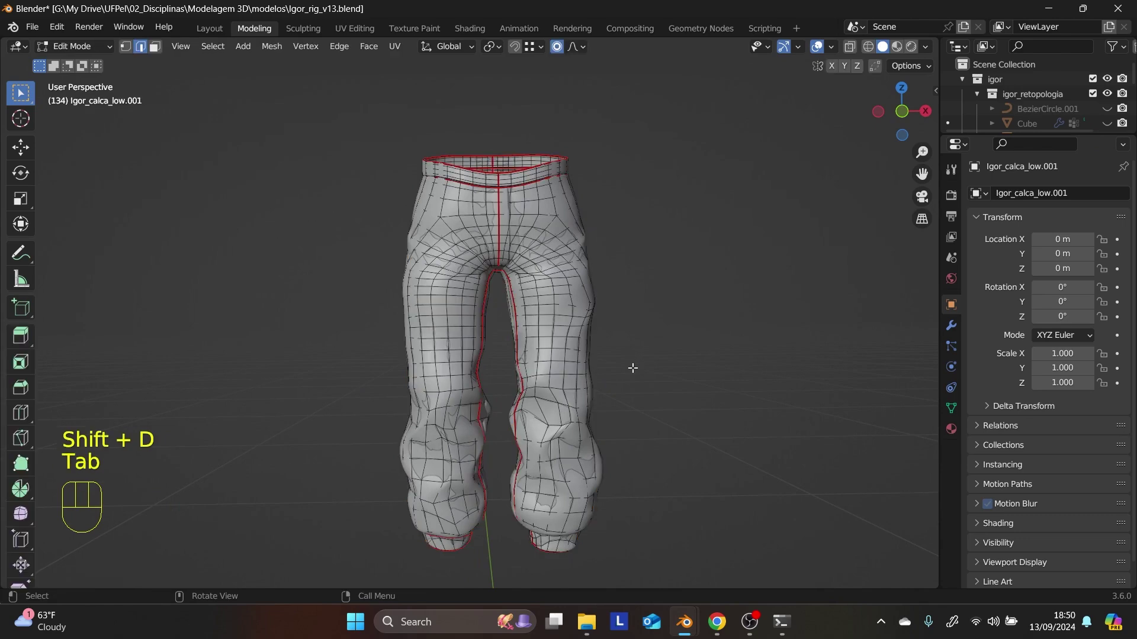
mouse_move(622, 409)
shift+middle_down()
mouse_move(640, 312)
mouse_move(611, 393)
shift+middle_up()
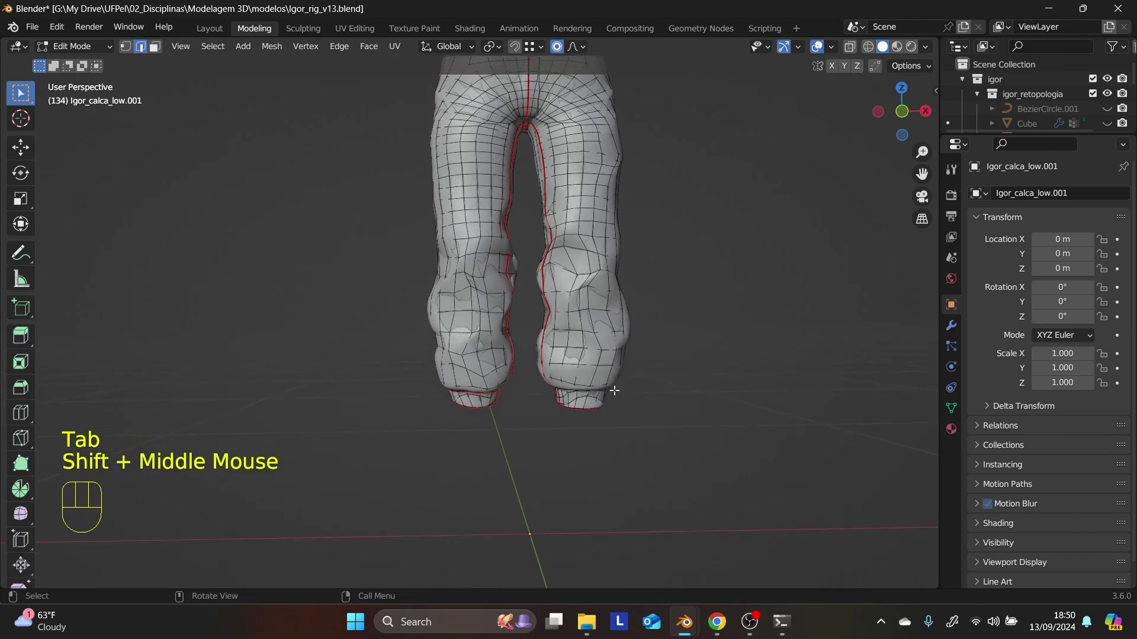
scroll(612, 394, up, 2)
scroll(613, 394, down, 1)
scroll(619, 401, up, 1)
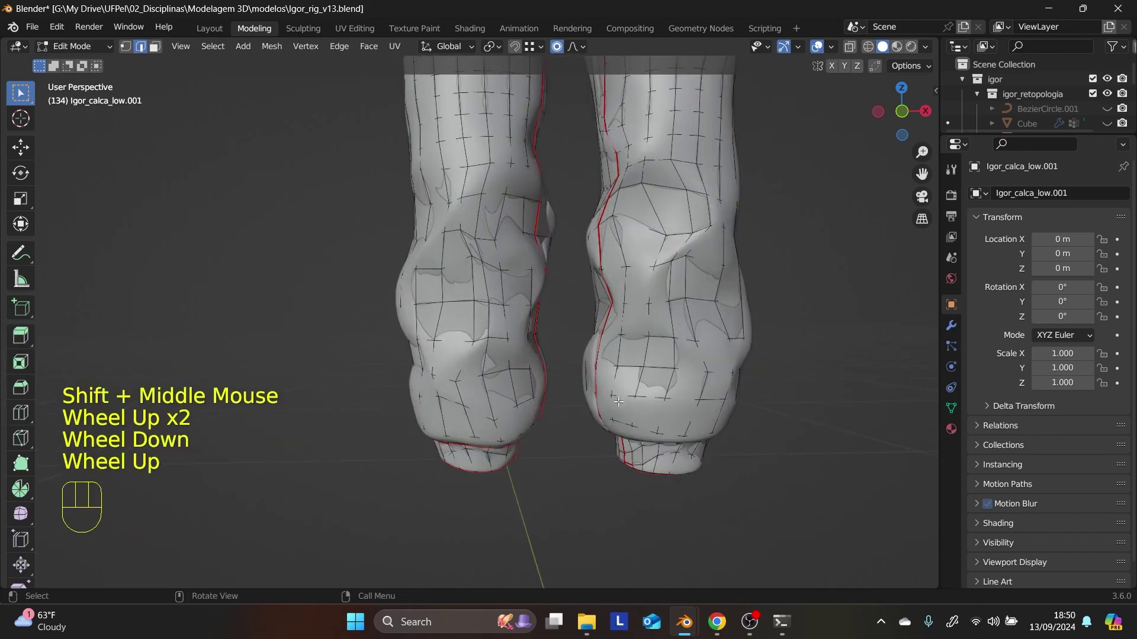
- Enlarge the lower-shin edge loop and the ankle-cuff loop of the +X leg using proportional scaling, covering the intersecting surface beneath
double_click(656, 367)
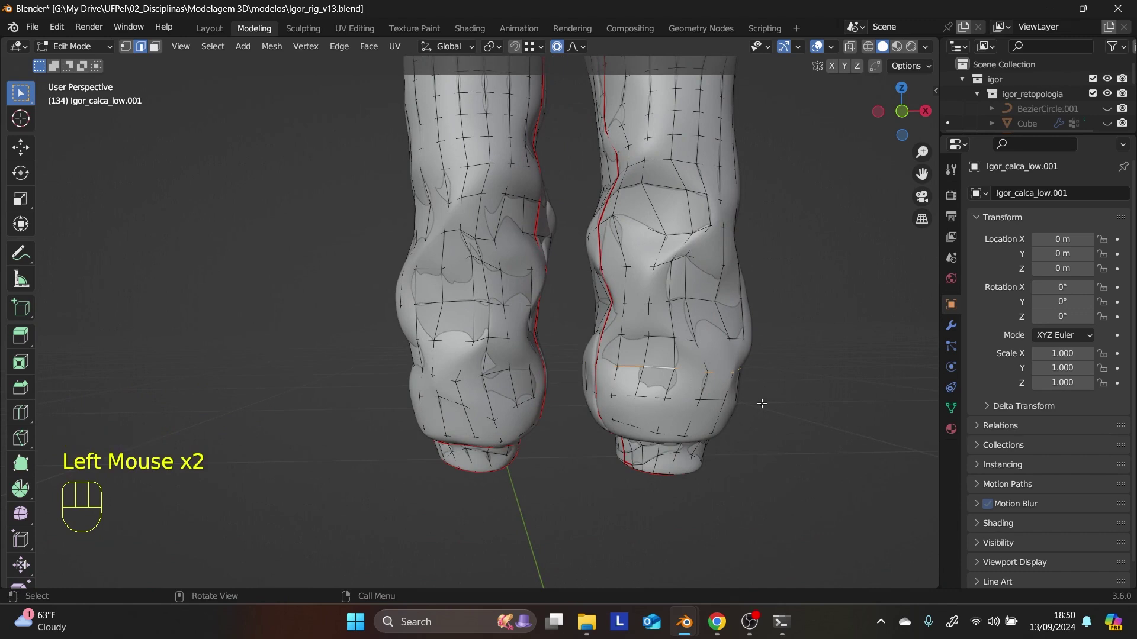
key(s)
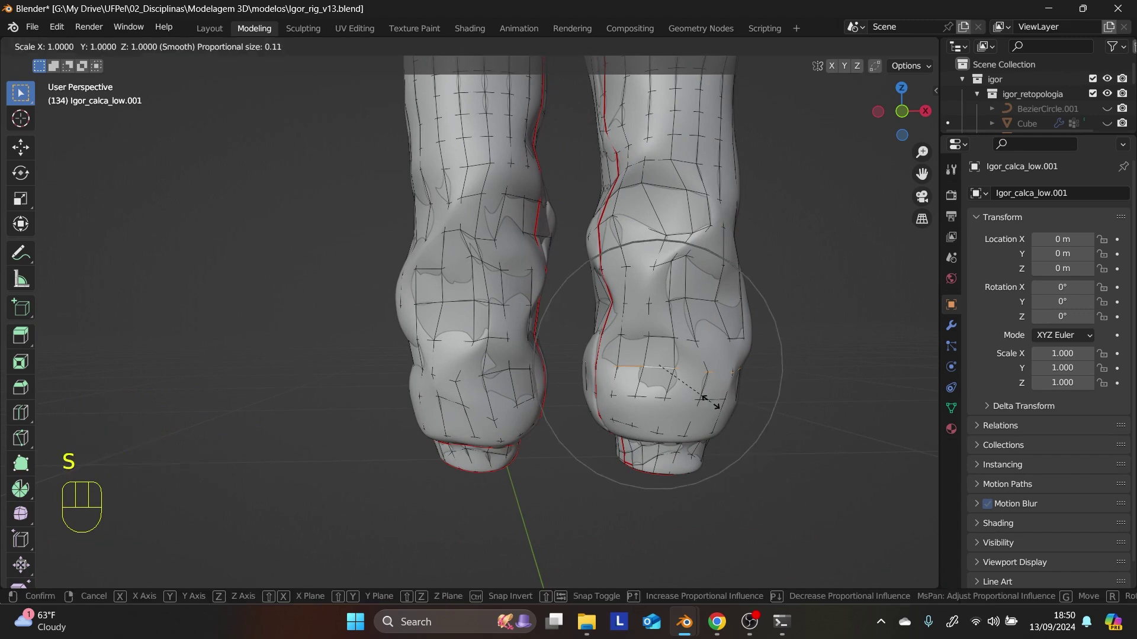
click(715, 406)
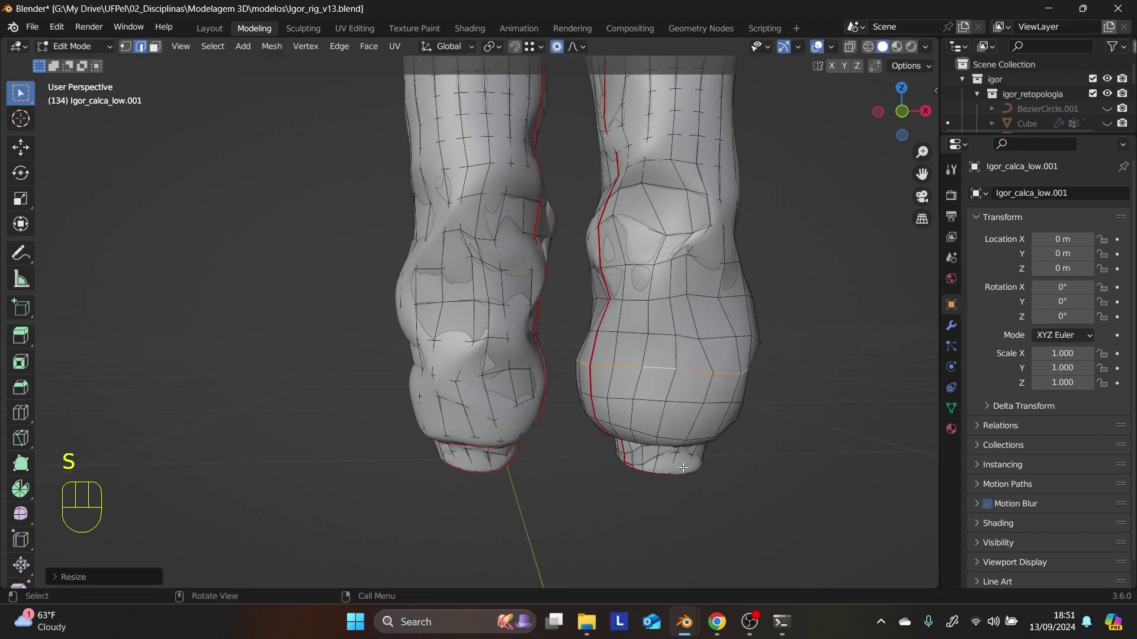
double_click(662, 459)
key(s)
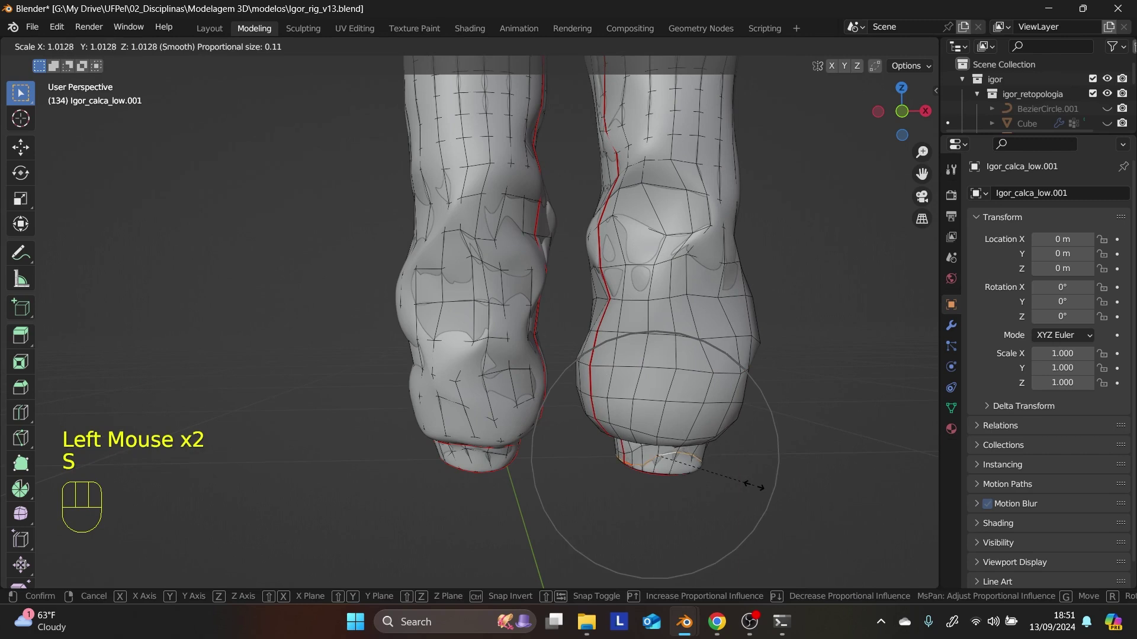
click(756, 489)
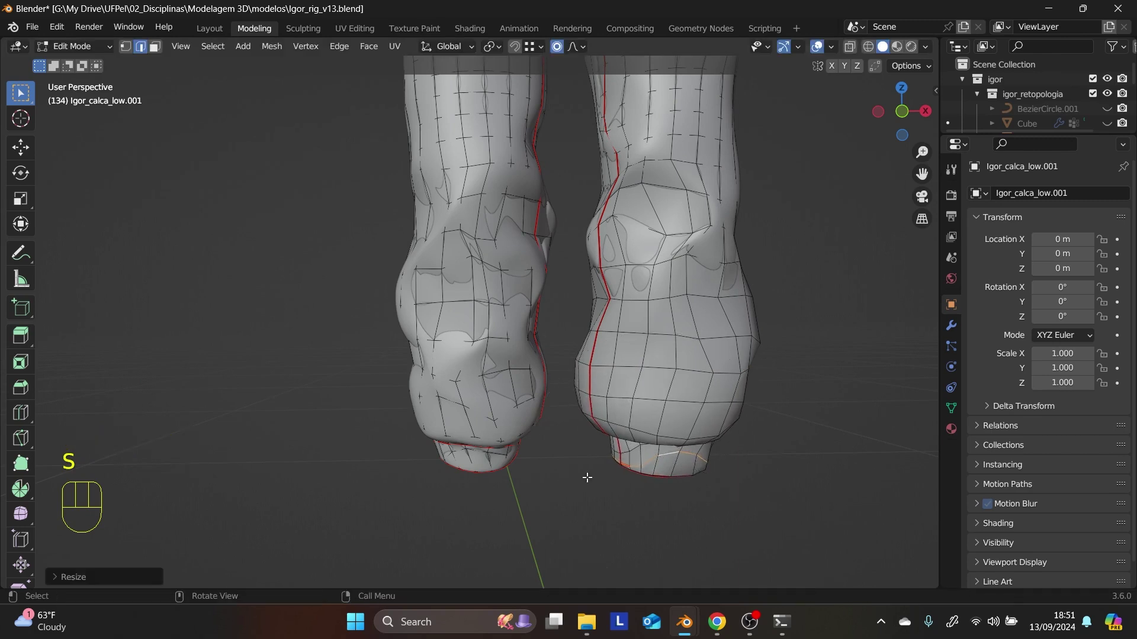
- Scale up the −X leg's ankle-cuff edge loop by about 1.07 and enlarge its lower-shin loop with proportional falloff
double_click(476, 453)
key(s)
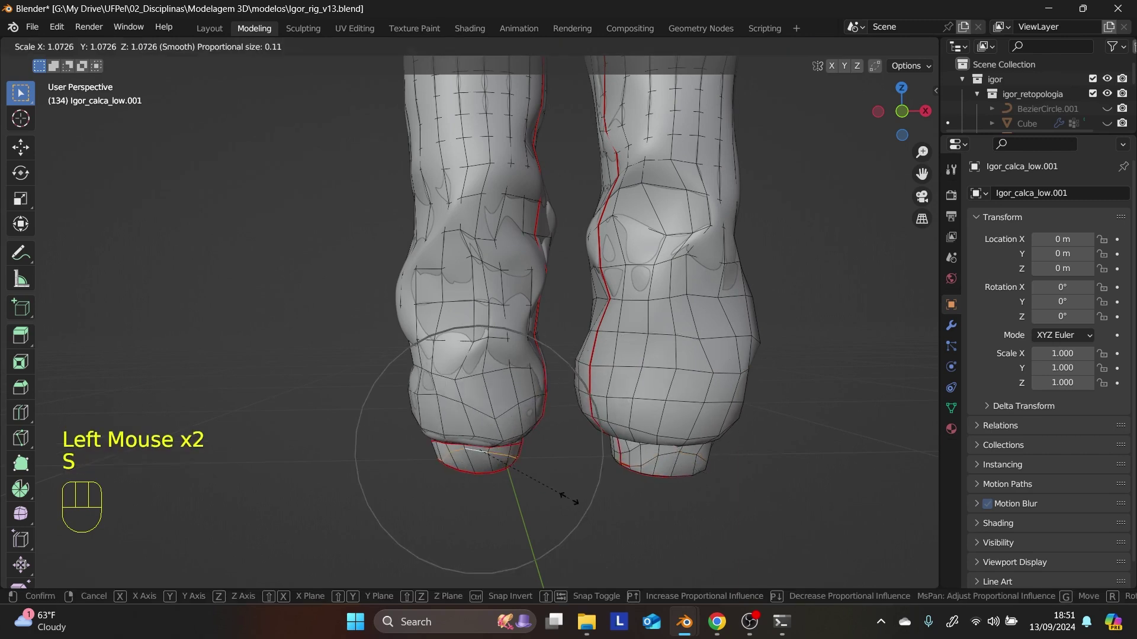
click(486, 372)
double_click(469, 372)
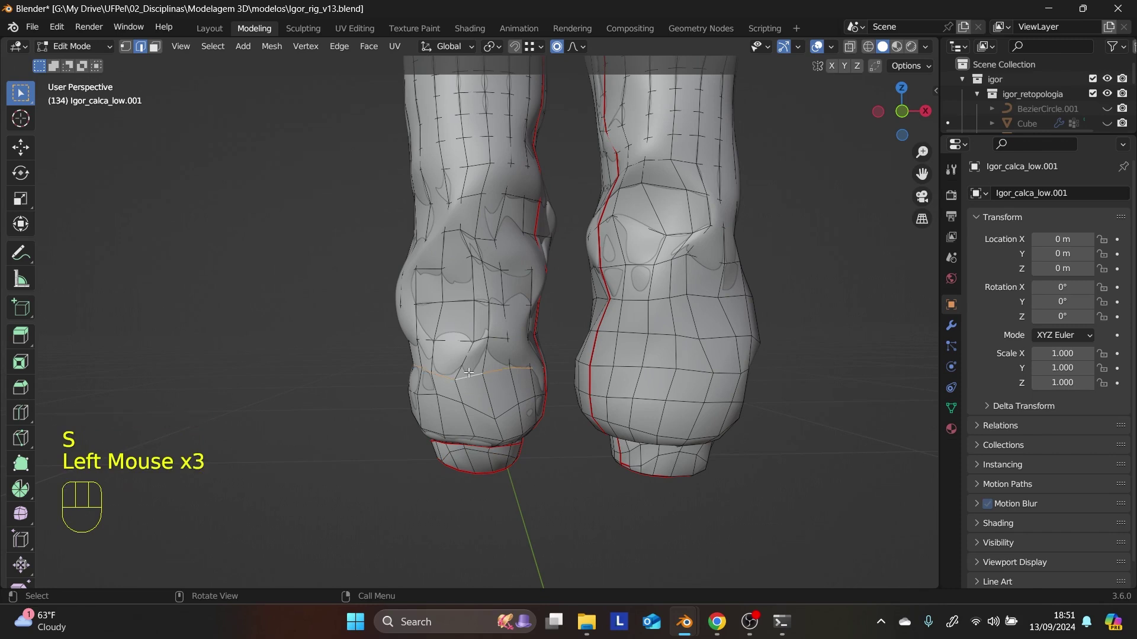
key(s)
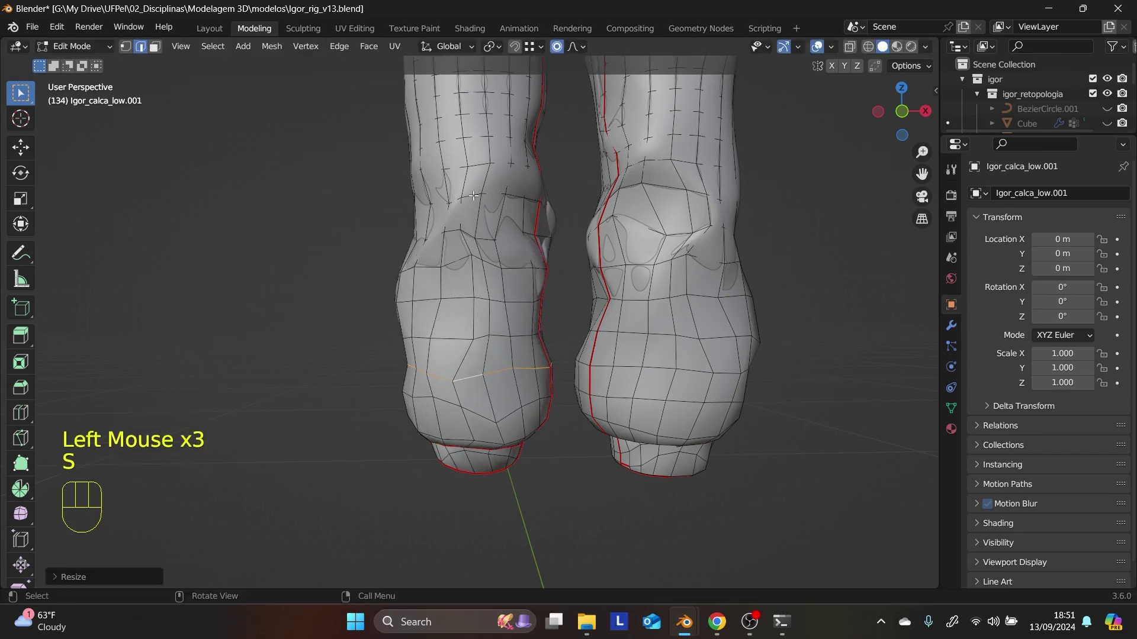
- Scale the knee-level edge loops proportionally, by about 1.1 on the −X leg and about 1.04 on the +X leg
double_click(473, 196)
key(s)
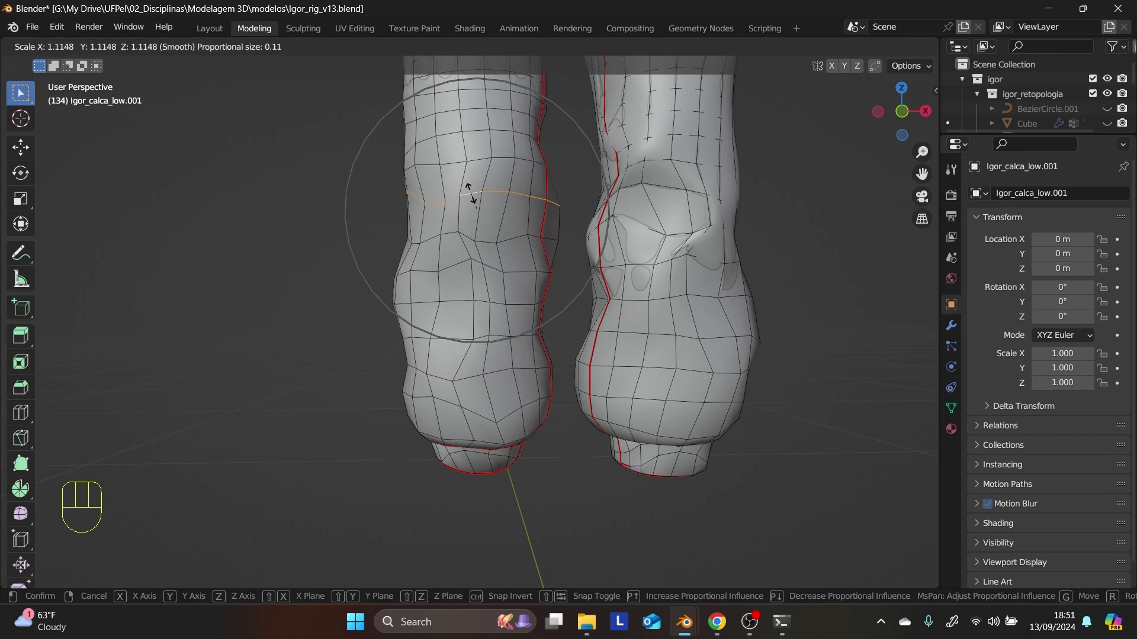
click(471, 194)
double_click(653, 184)
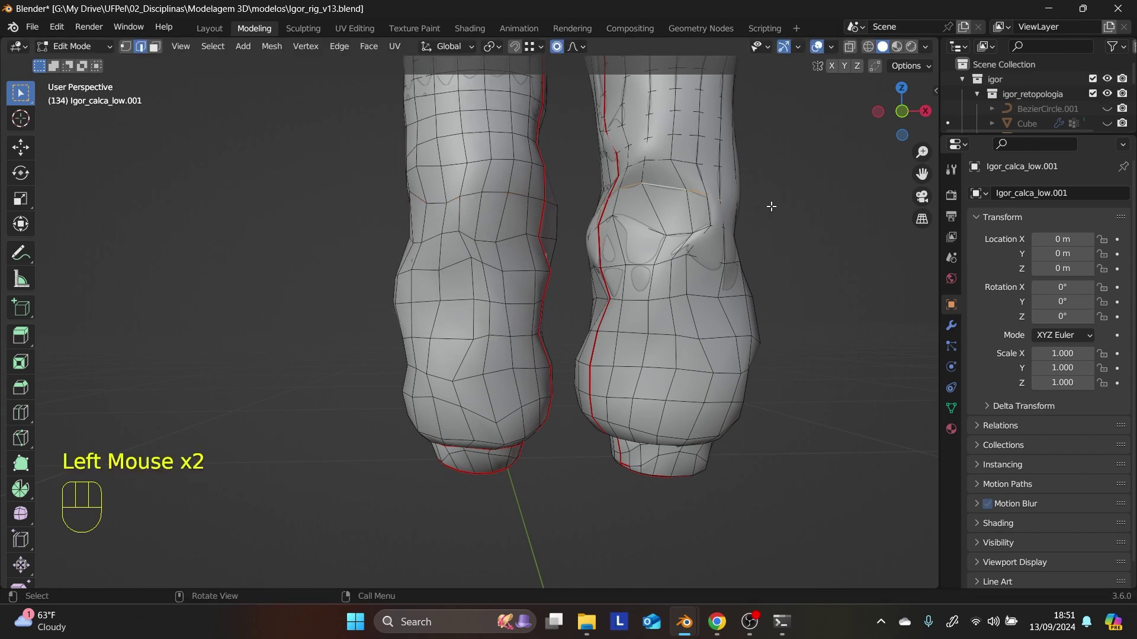
key(s)
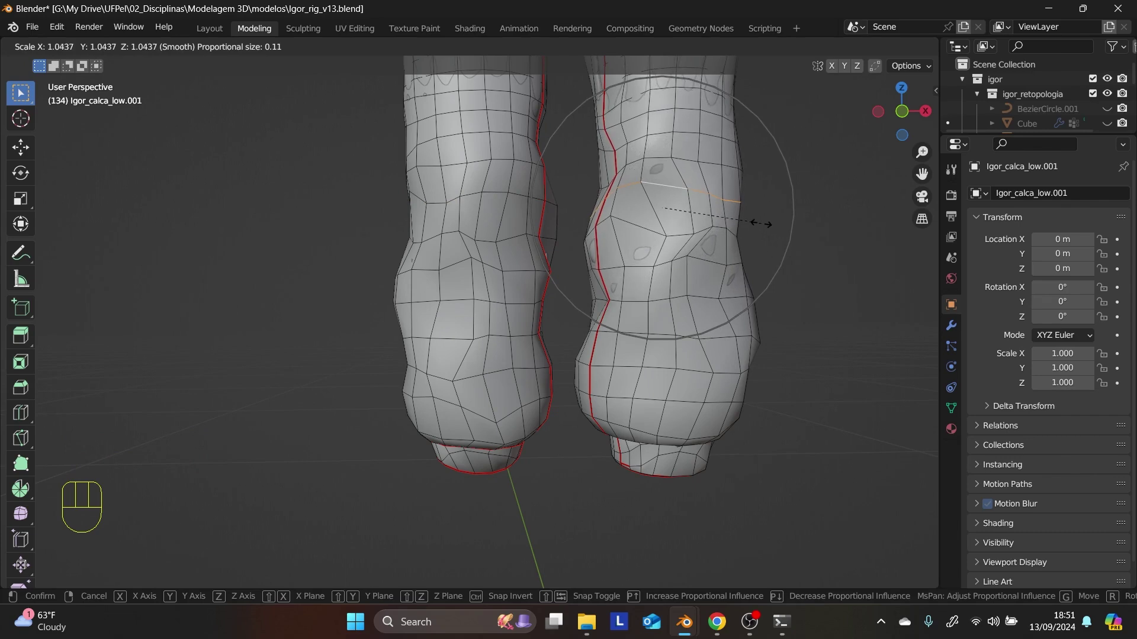
click(754, 232)
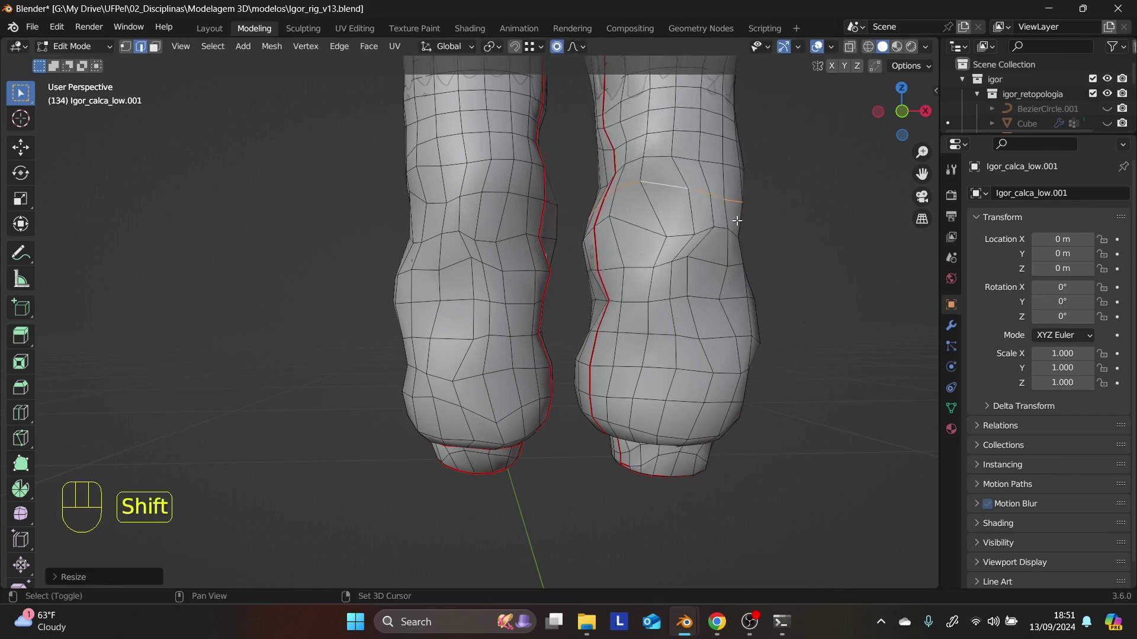
- Slightly enlarge the edge loop just below the knee on each leg, scaling the +X leg's loop by about 1.01
shift+middle_drag(753, 232, 594, 466)
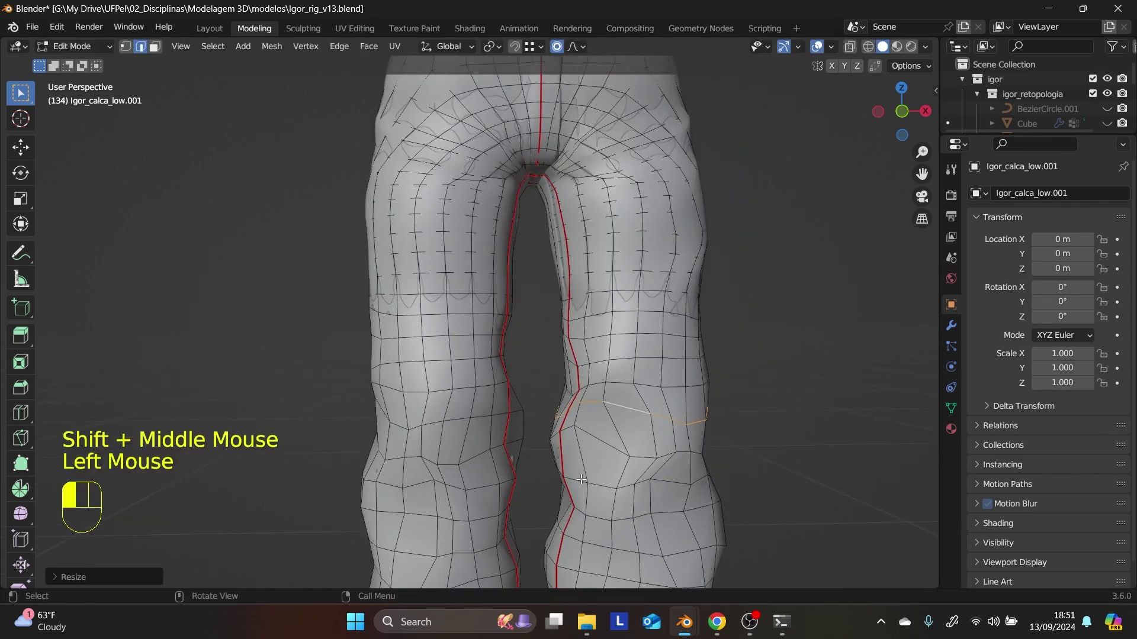
double_click(585, 479)
key(x)
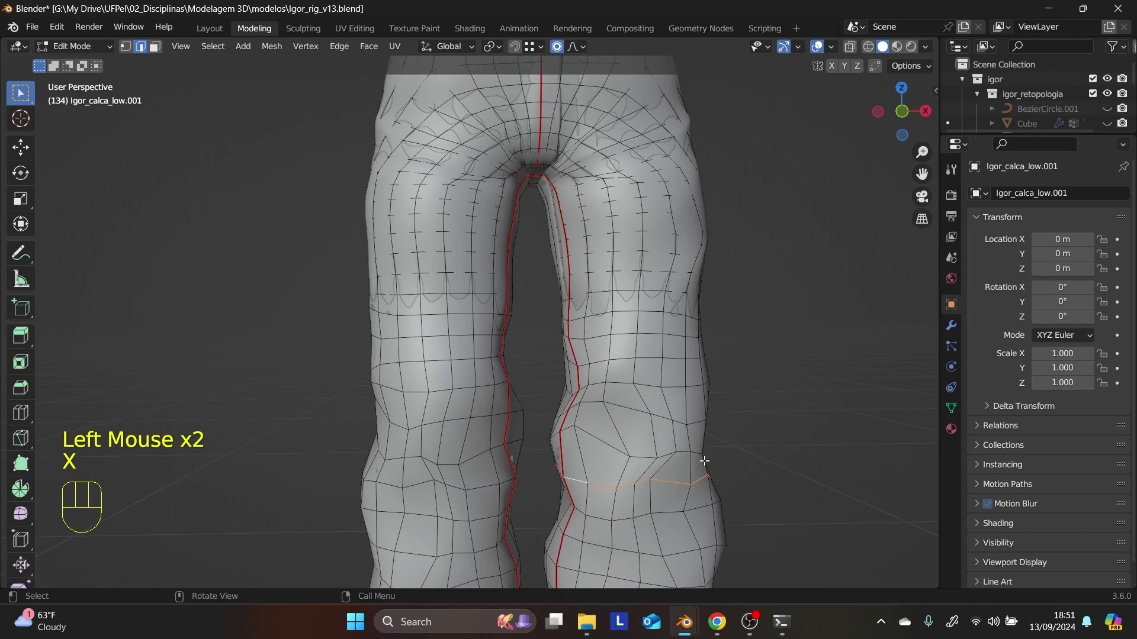
key(s)
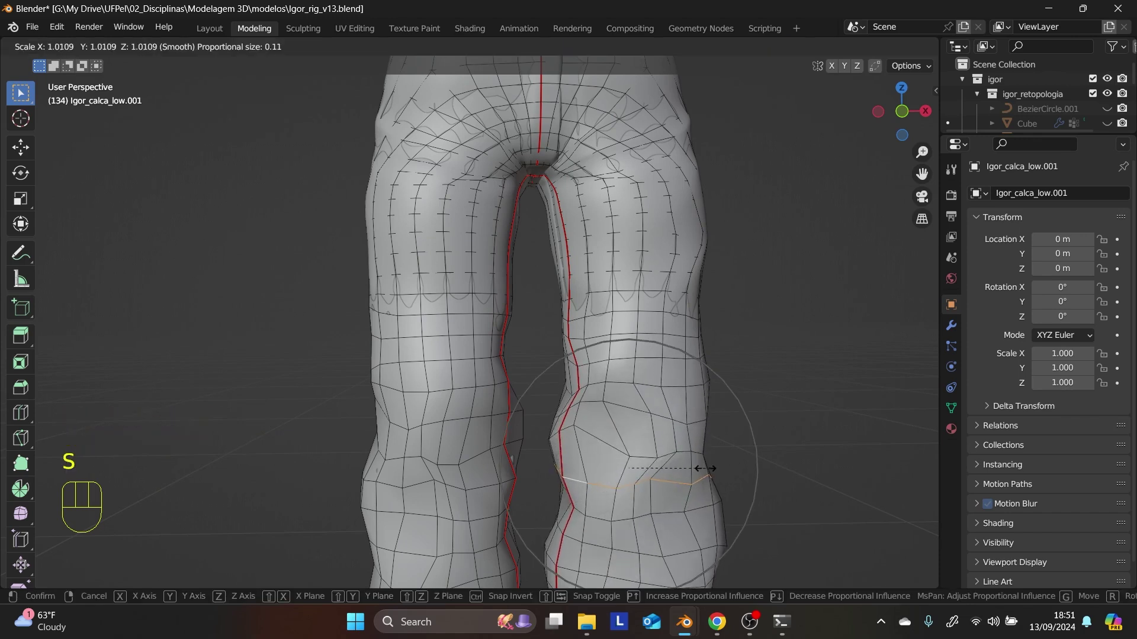
click(705, 465)
double_click(471, 459)
key(s)
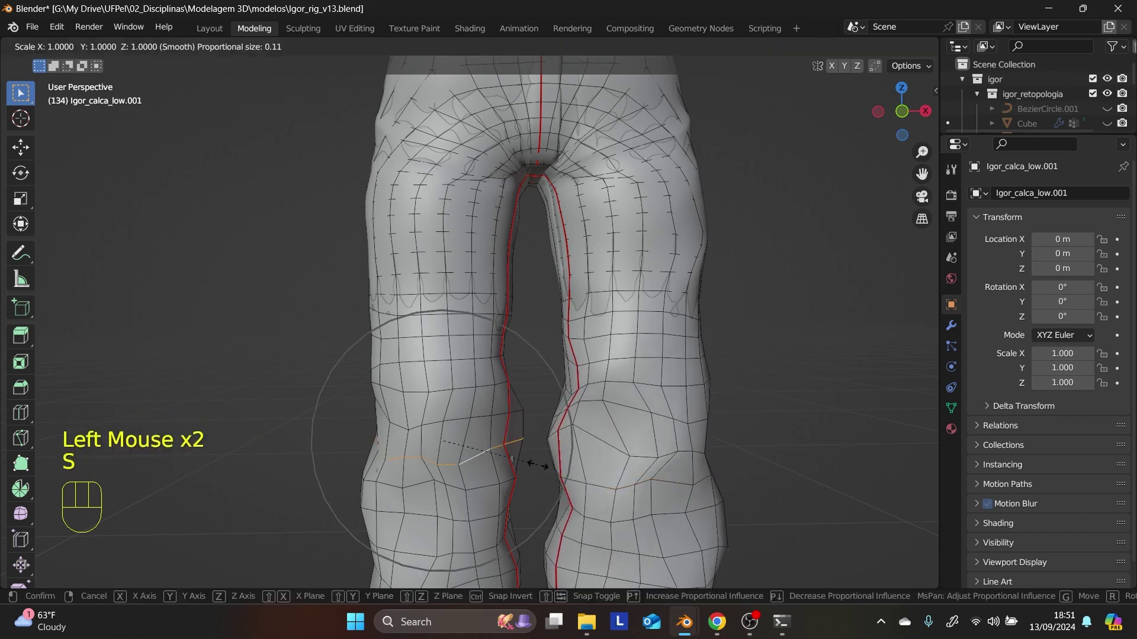
click(539, 468)
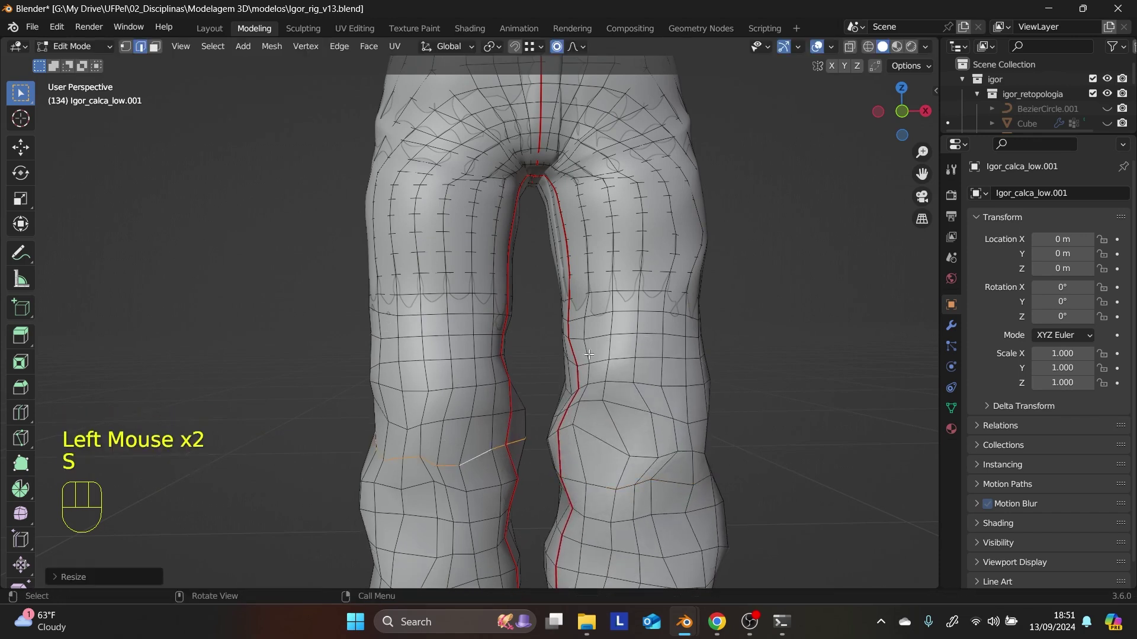
- Scale the mid-thigh edge loops proportionally, by about 1.06 on the +X leg and about 1.04 on the −X leg
double_click(632, 235)
key(s)
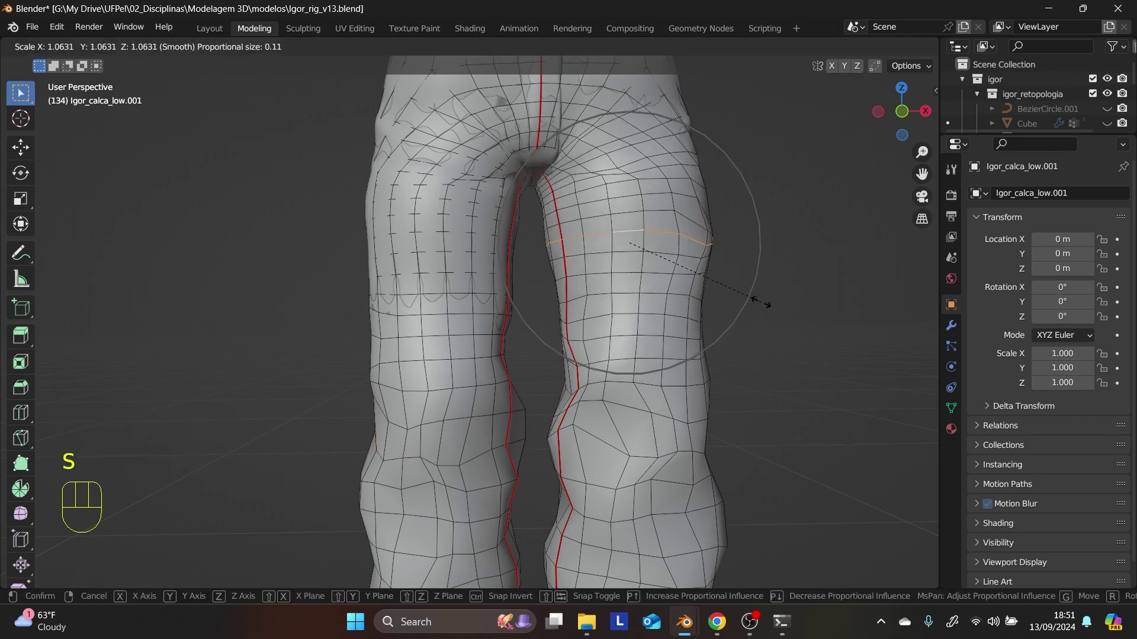
click(761, 301)
double_click(443, 234)
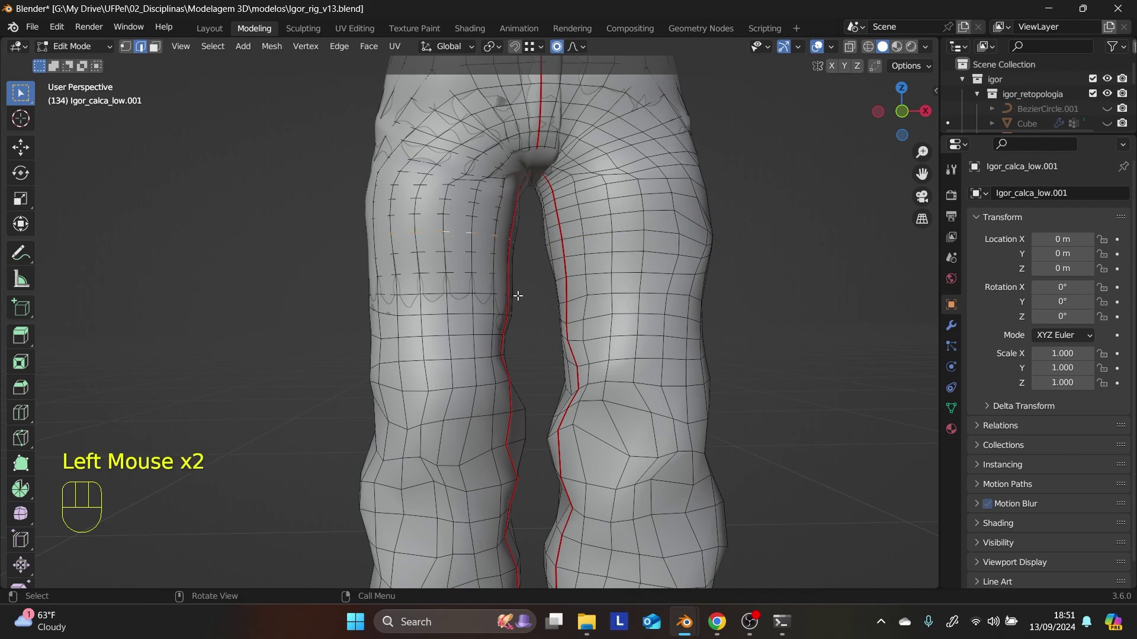
key(s)
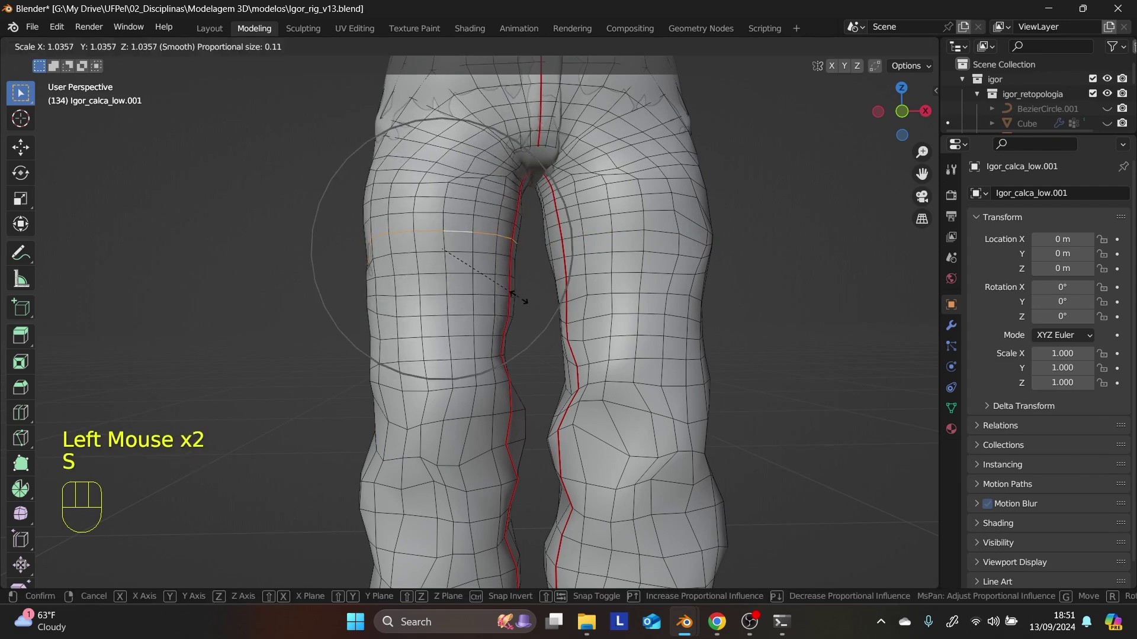
click(513, 294)
- Slightly enlarge the −X leg's mid-thigh edge loop again to cover the patches poking through its outer side
middle_drag(531, 363, 717, 373)
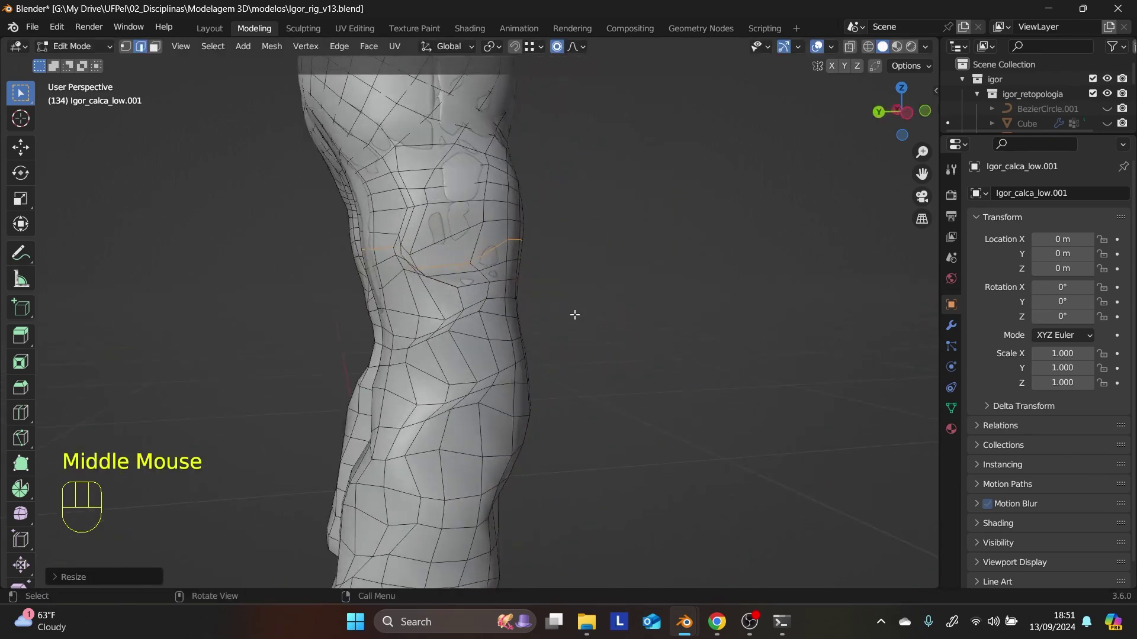
middle_drag(573, 314, 610, 316)
key(s)
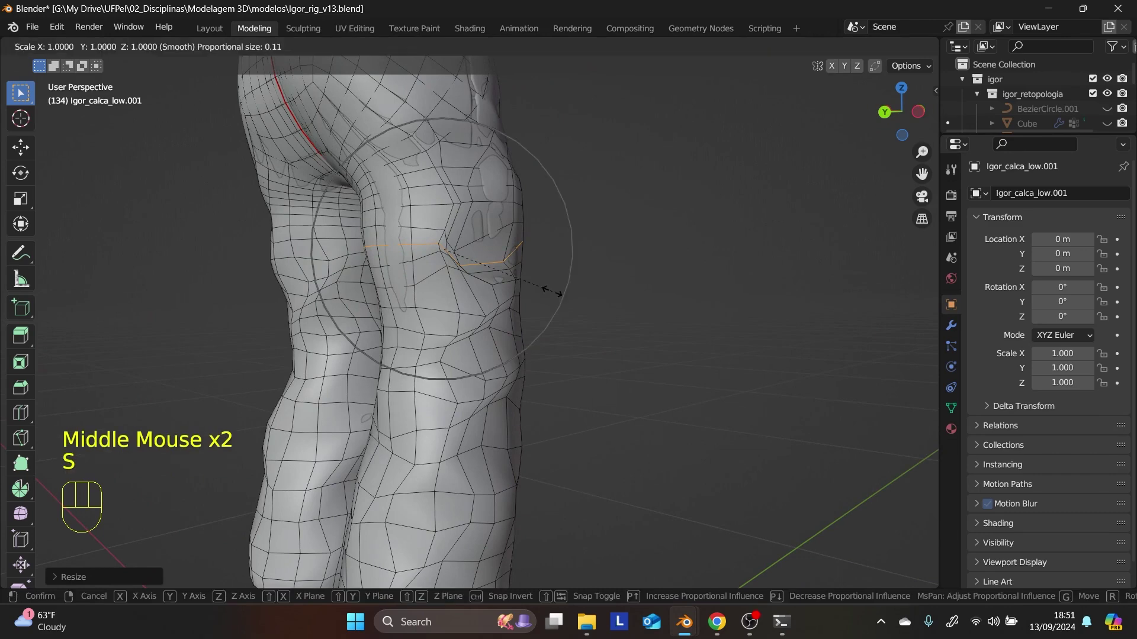
click(554, 292)
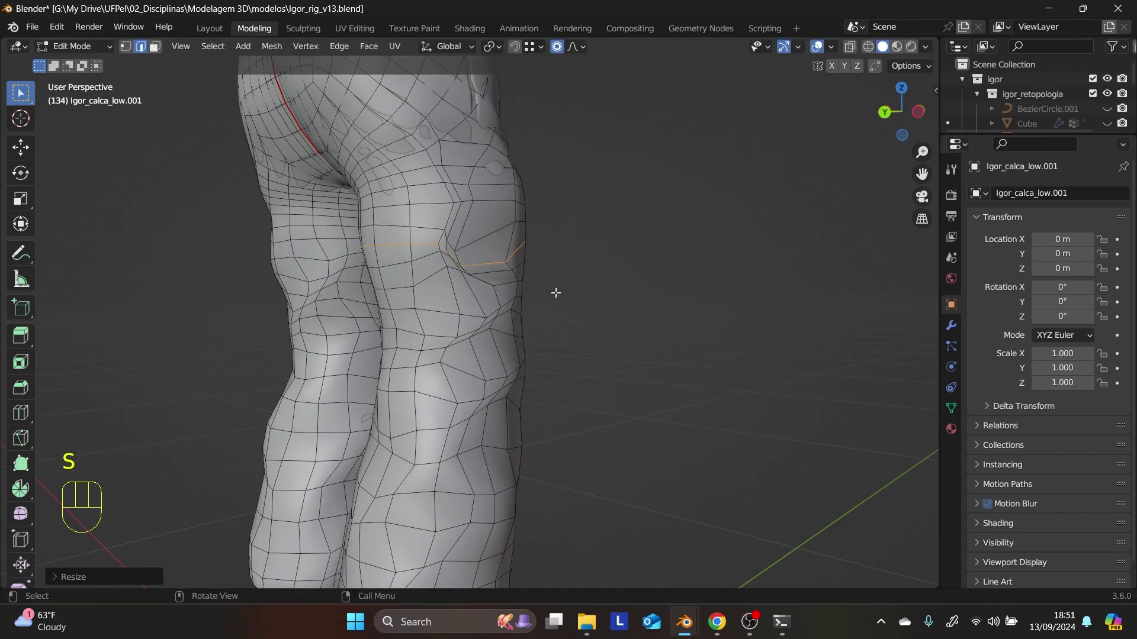
- Move the face on the inner back of the +X leg near the knee slightly outward in face selection mode
middle_drag(556, 292, 604, 322)
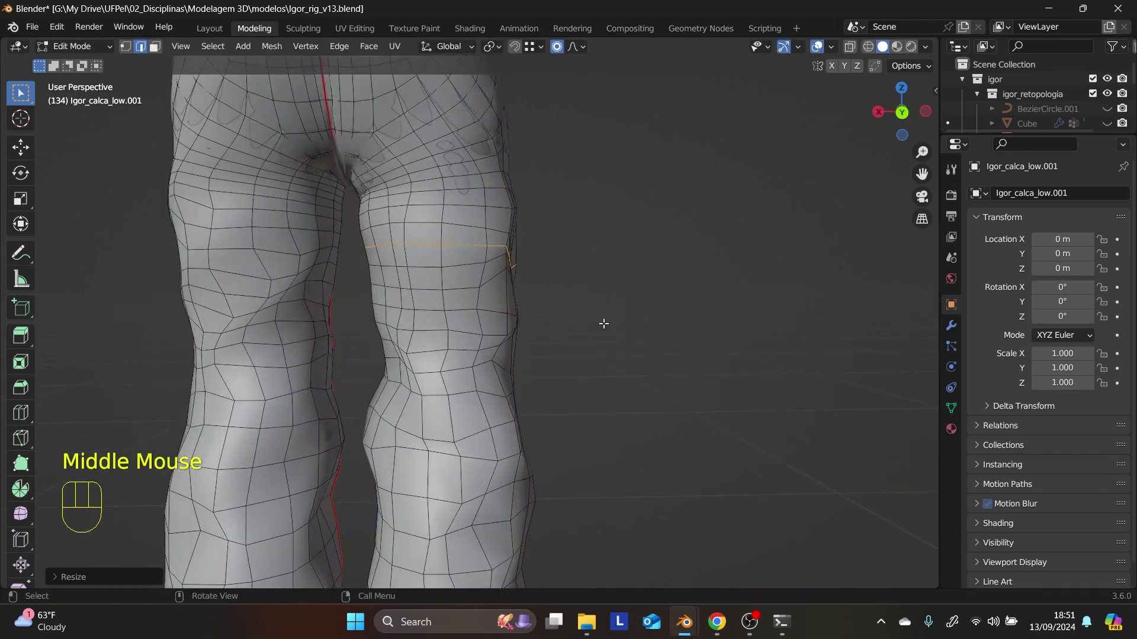
double_click(301, 427)
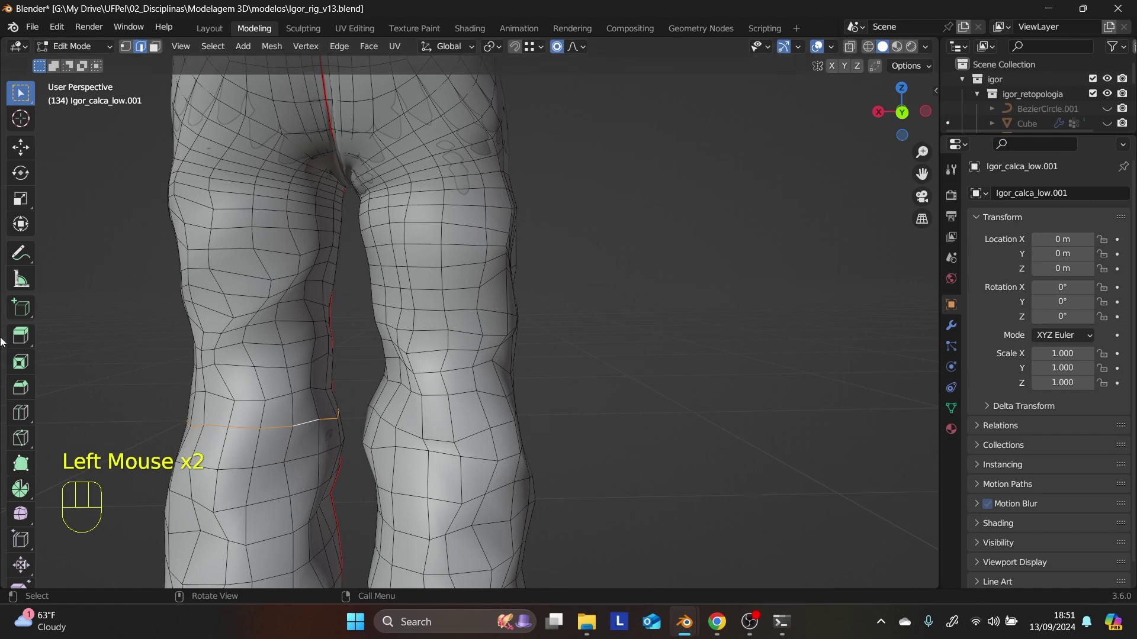
click(126, 47)
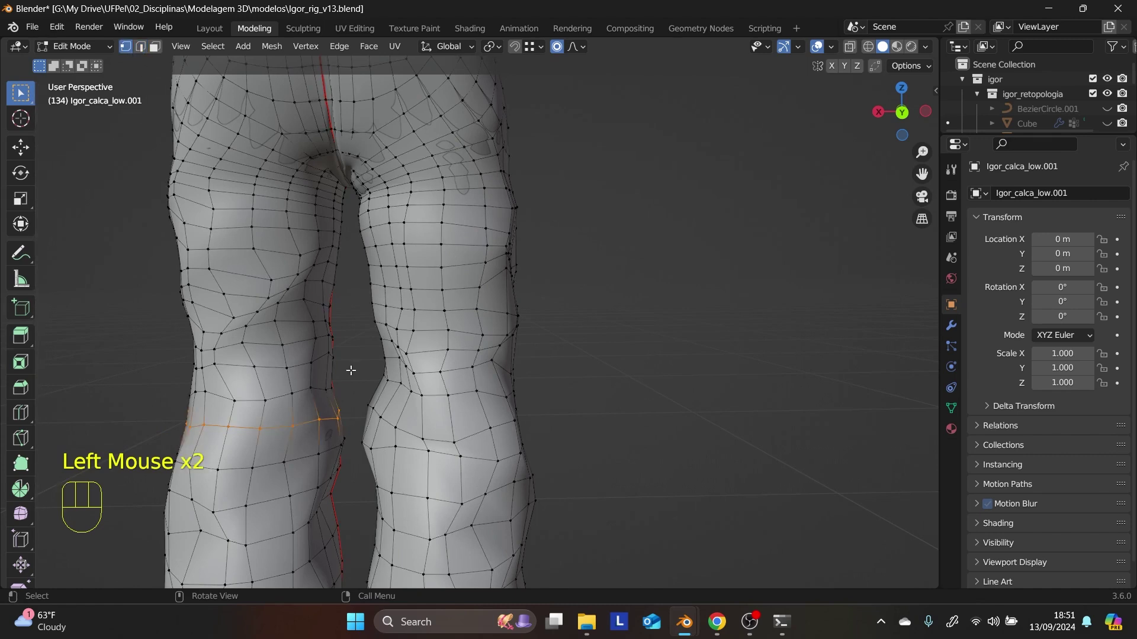
click(155, 47)
click(337, 438)
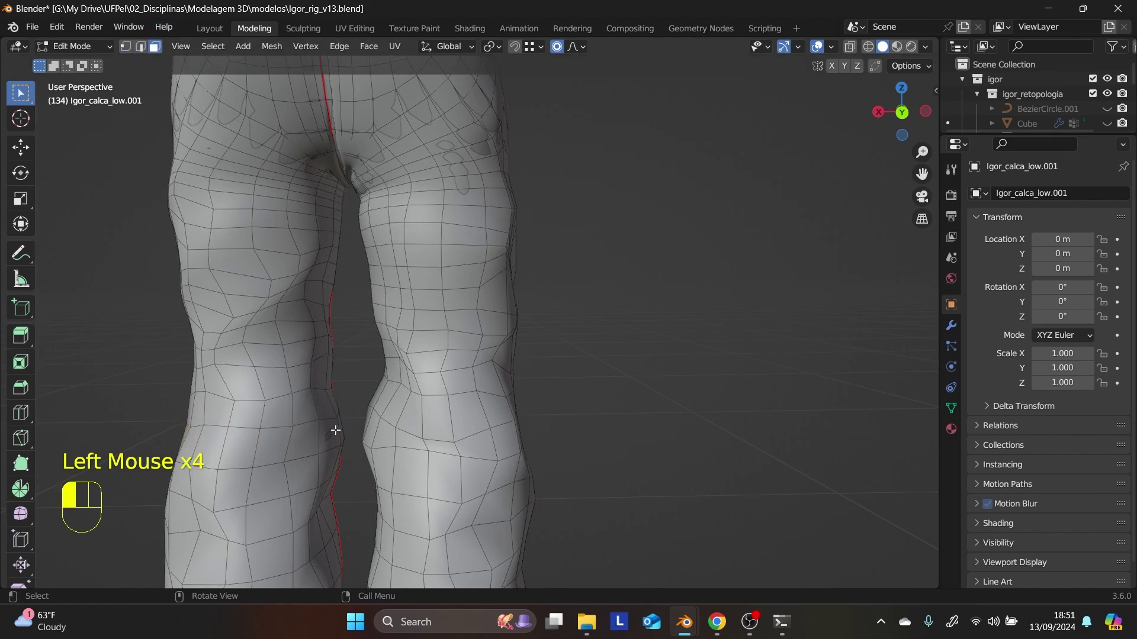
key(g)
click(347, 449)
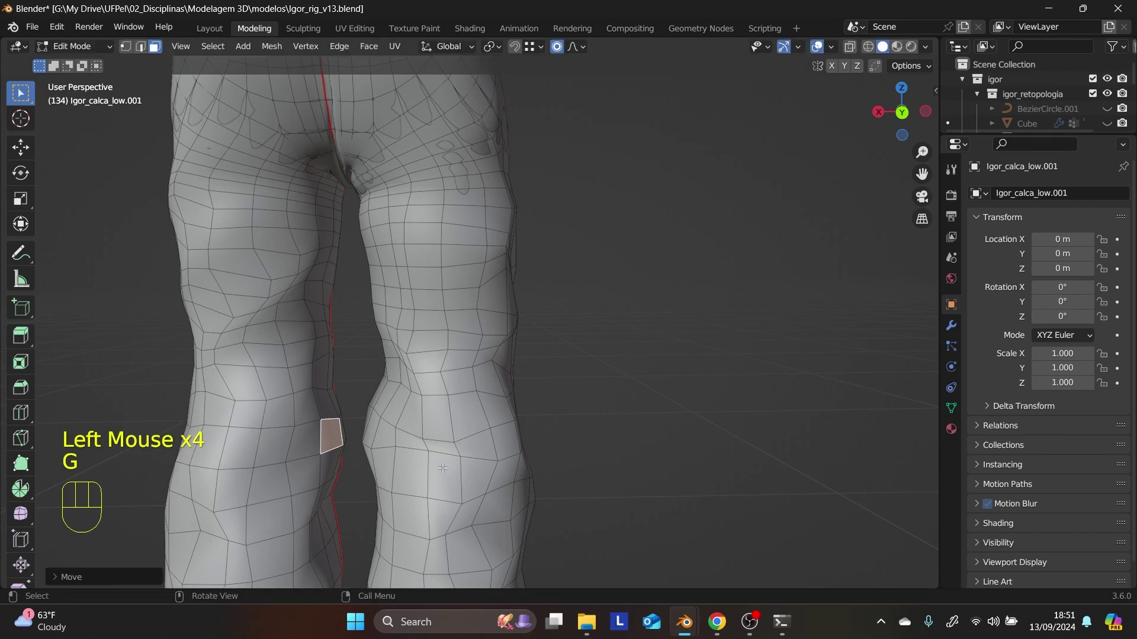
- Select the edge loop running around the seat and hips in edge mode and scale it proportionally by about 1.04
scroll(443, 465, down, 2)
middle_drag(442, 465, 422, 464)
shift+middle_drag(413, 327, 425, 426)
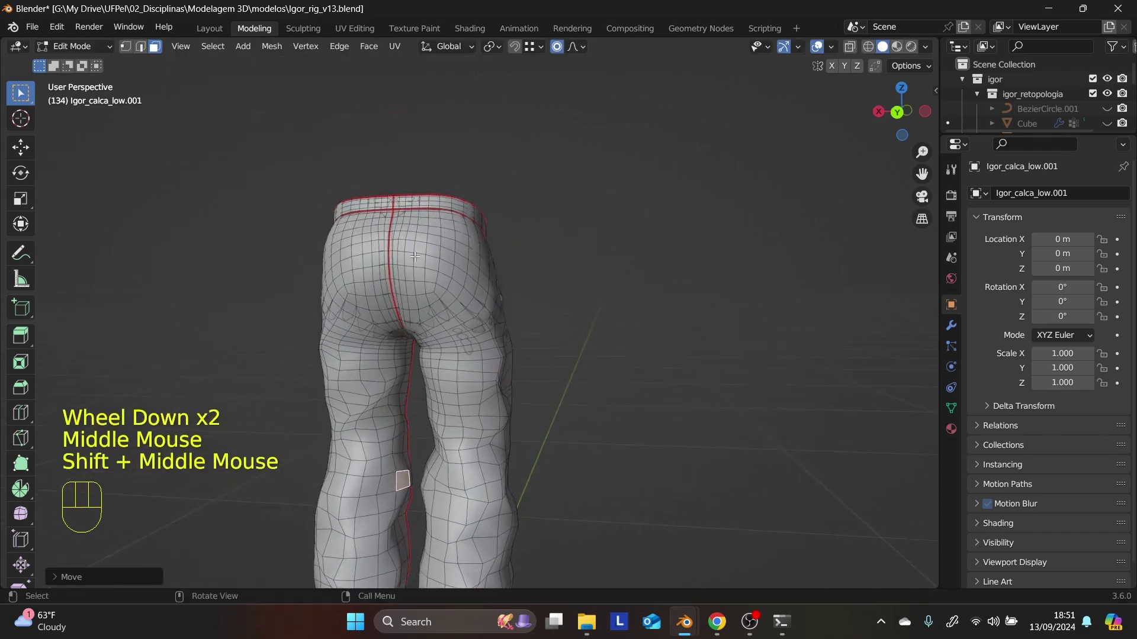
double_click(407, 254)
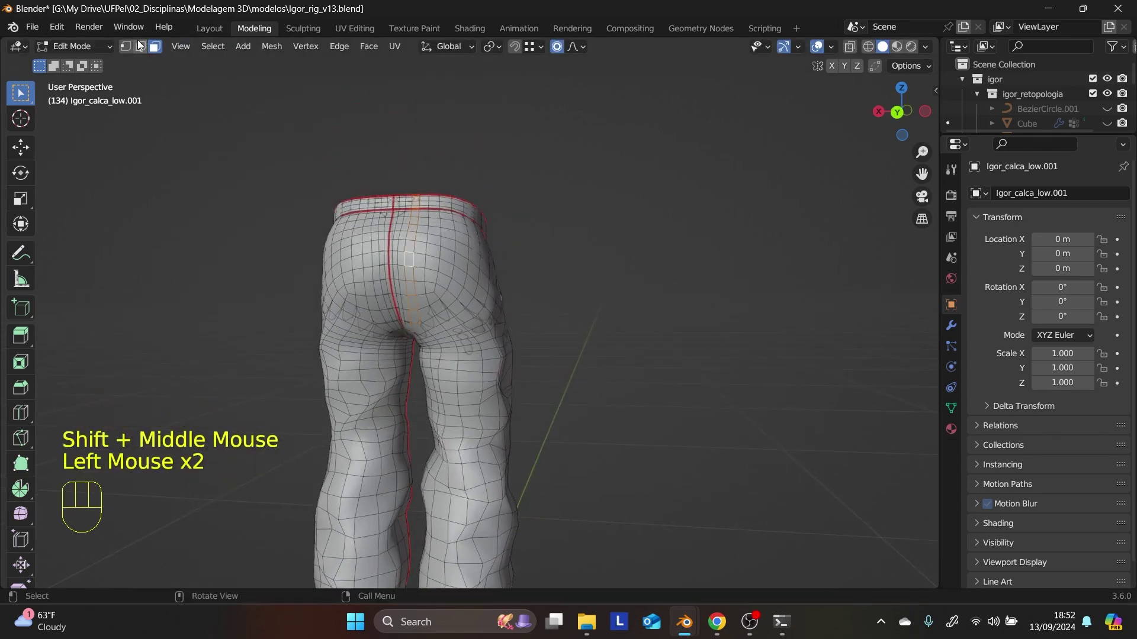
click(140, 47)
click(441, 265)
double_click(429, 257)
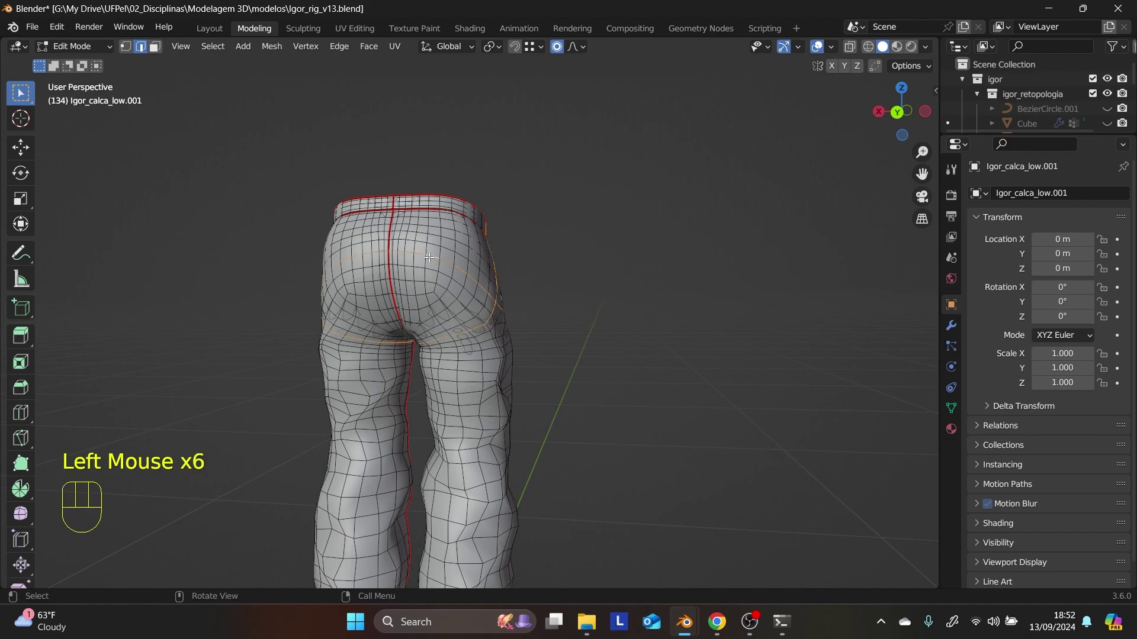
middle_drag(462, 286, 469, 291)
key(s)
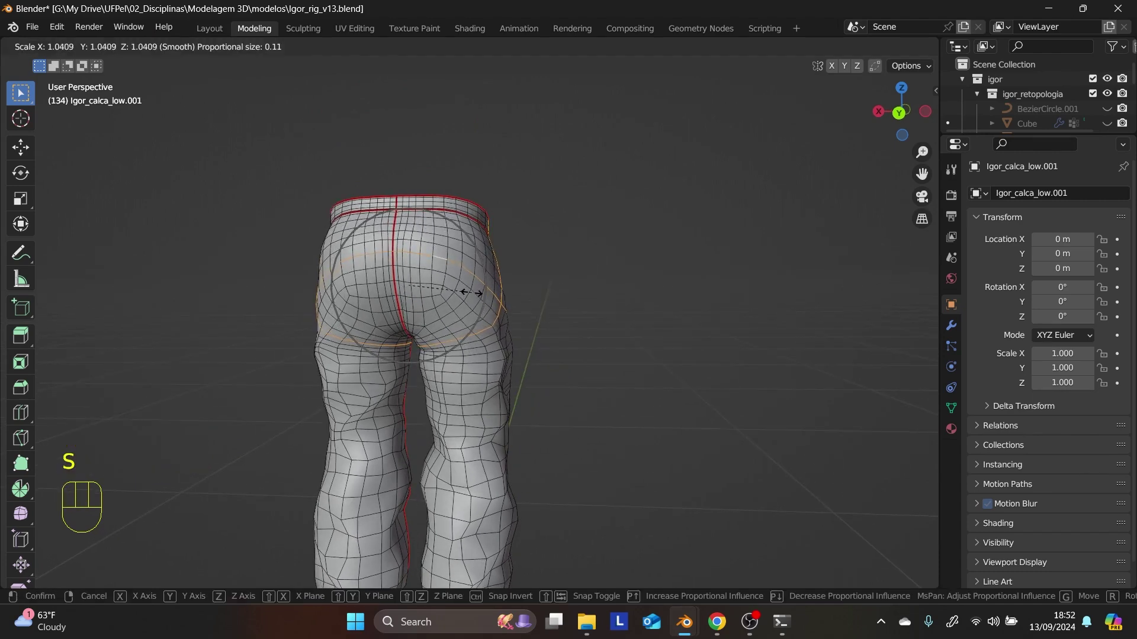
click(471, 292)
- Slightly enlarge the edge loop directly below the waistband with proportional scaling to cover the patches poking through the front
middle_drag(471, 292, 274, 317)
scroll(412, 200, up, 2)
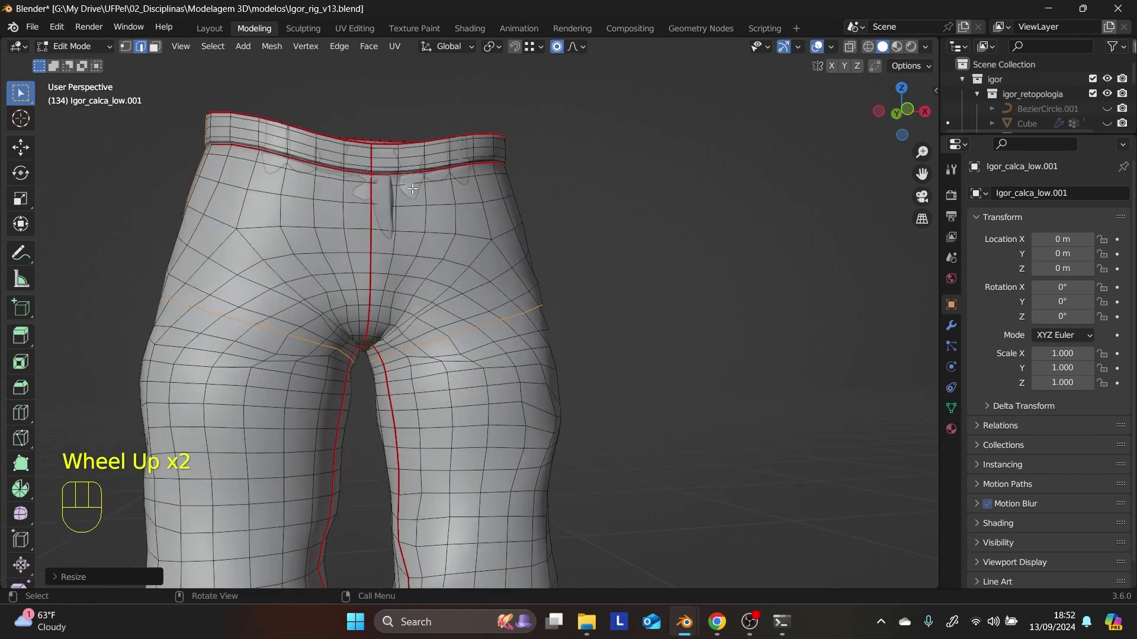
double_click(413, 187)
key(s)
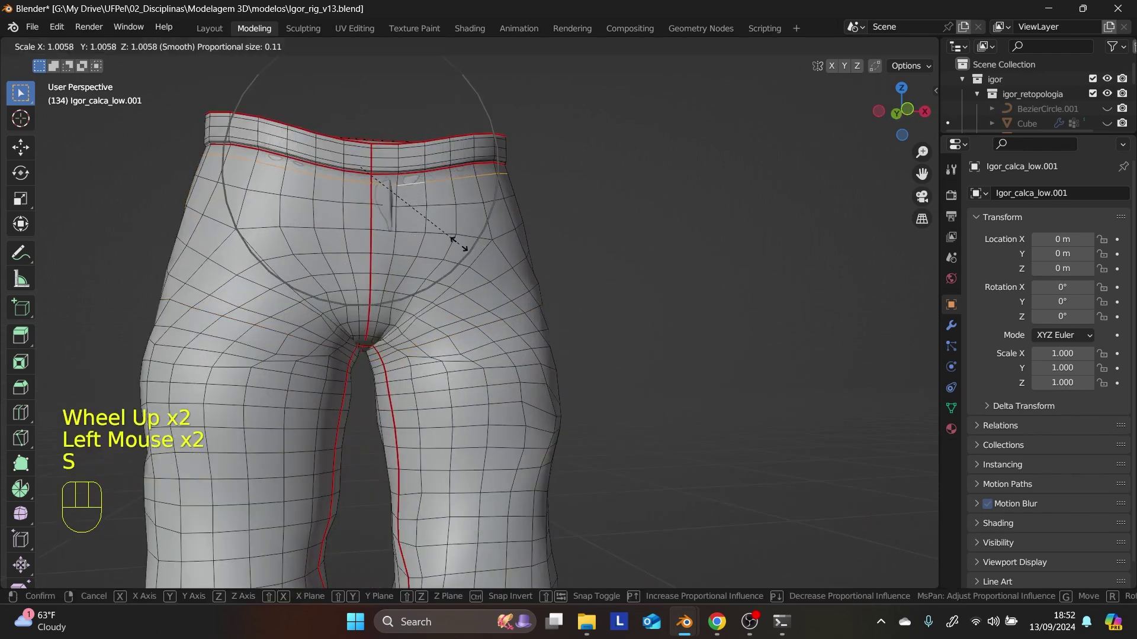
click(458, 244)
- Slightly enlarge the next edge loop down across the upper hips and fly, and check the pants from the front
double_click(379, 205)
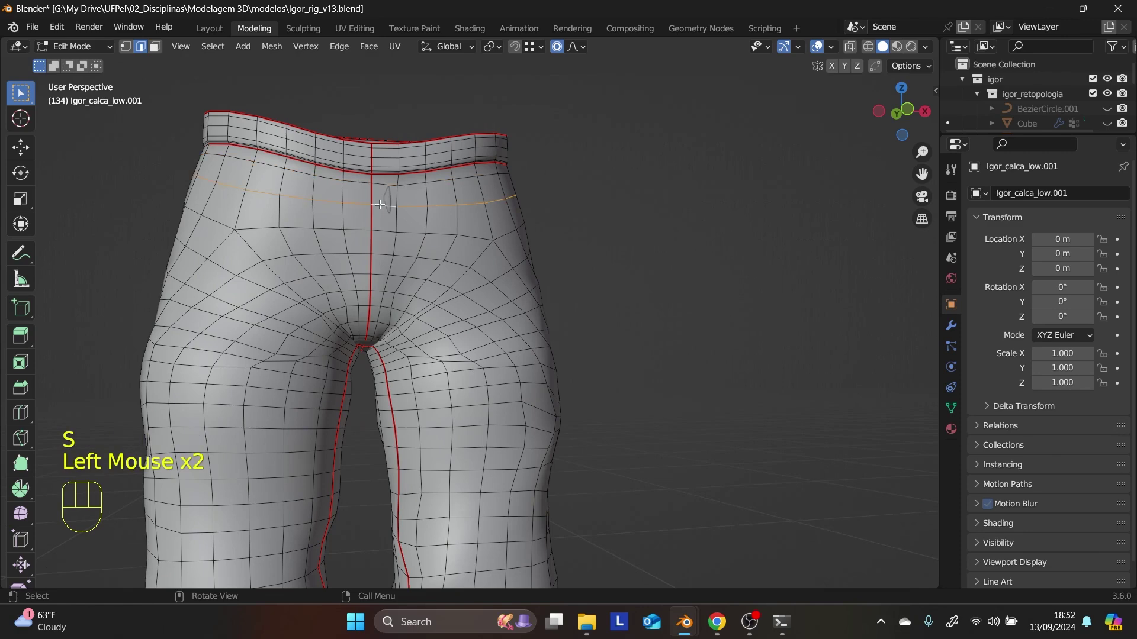
key(s)
click(379, 206)
scroll(453, 272, down, 3)
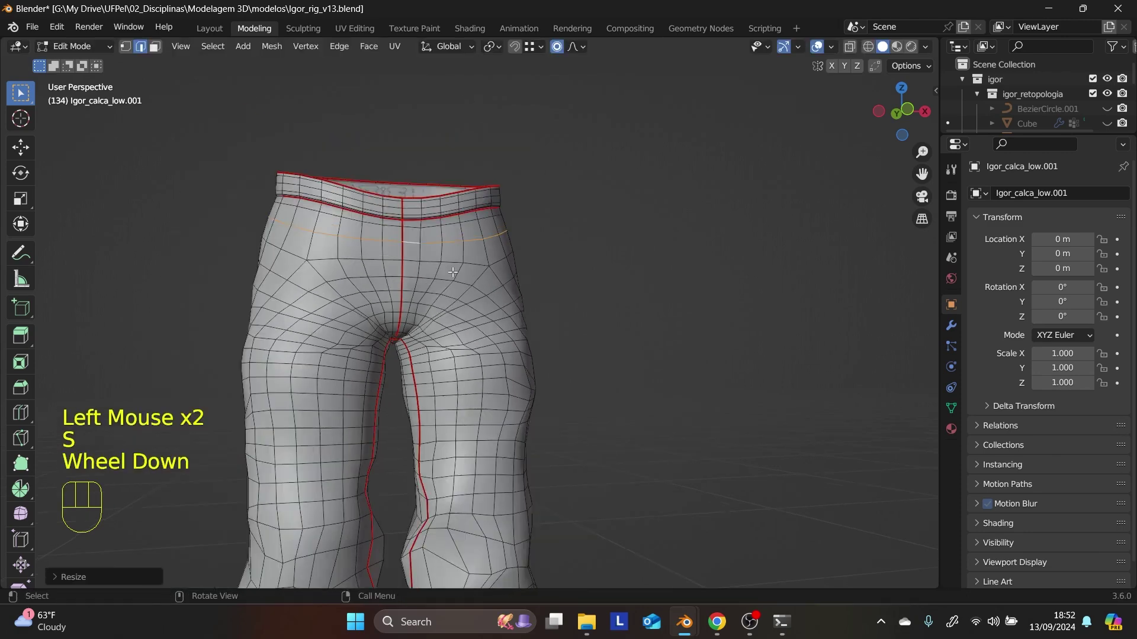
shift+middle_drag(515, 349, 479, 348)
scroll(478, 348, up, 2)
scroll(479, 348, up, 1)
key(KP_1)
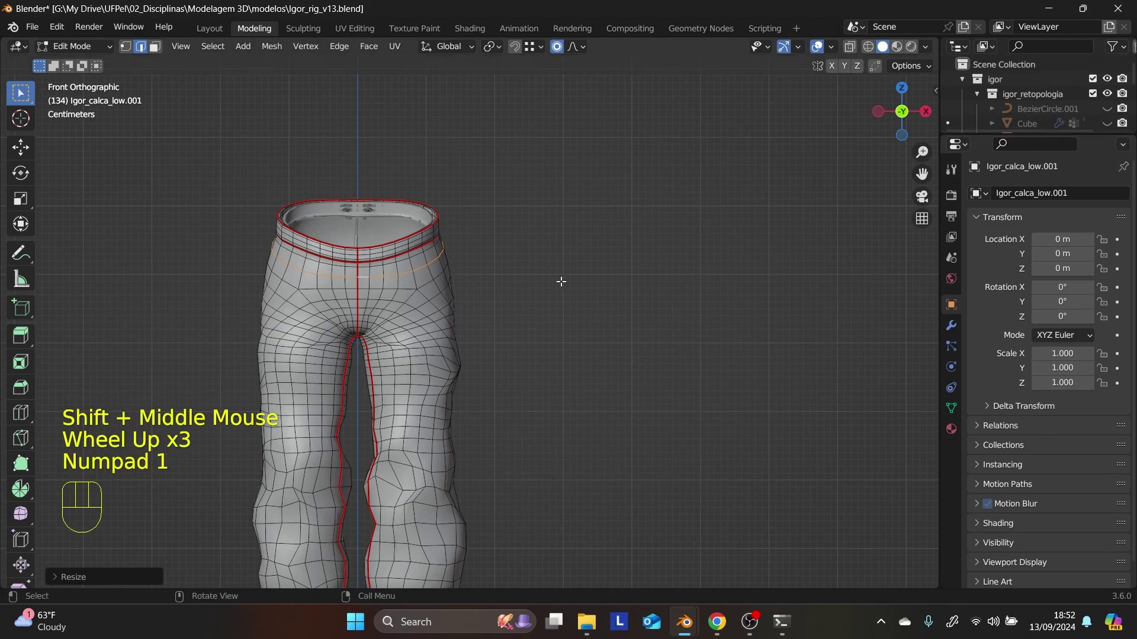
- Rename the enlarged pants object Igor_calca_low.001 to Igor_calca_cage
scroll(1077, 112, down, 4)
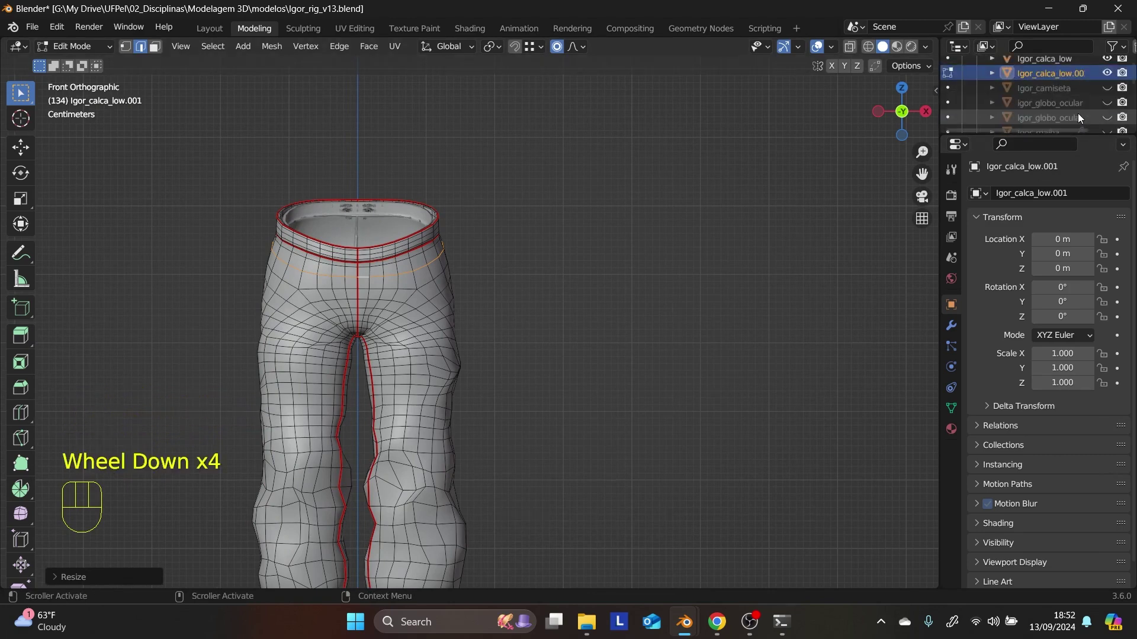
click(1075, 62)
double_click(1054, 193)
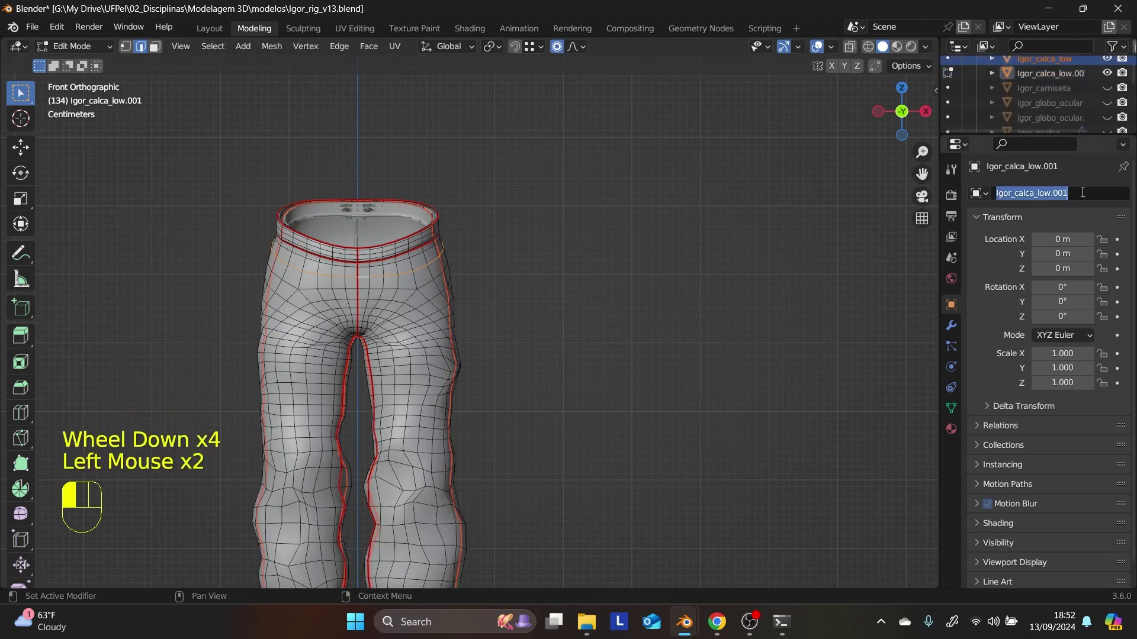
drag(1067, 193, 1037, 196)
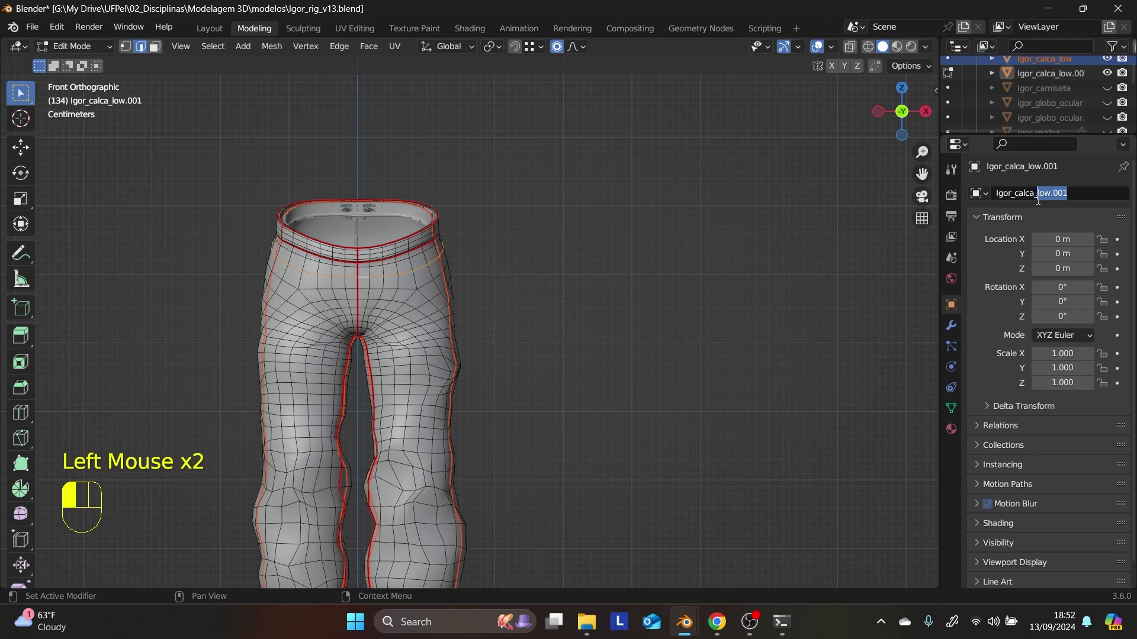
text(cage)
key(Return)
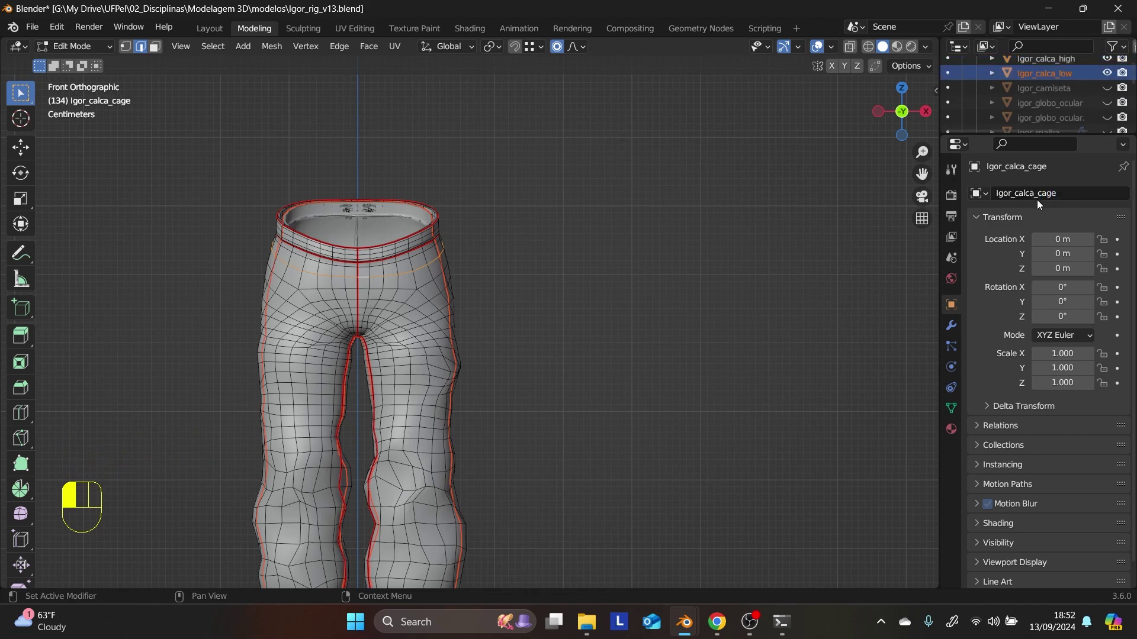
- Switch the pants cage from Edit Mode to Object Mode
scroll(1057, 87, up, 2)
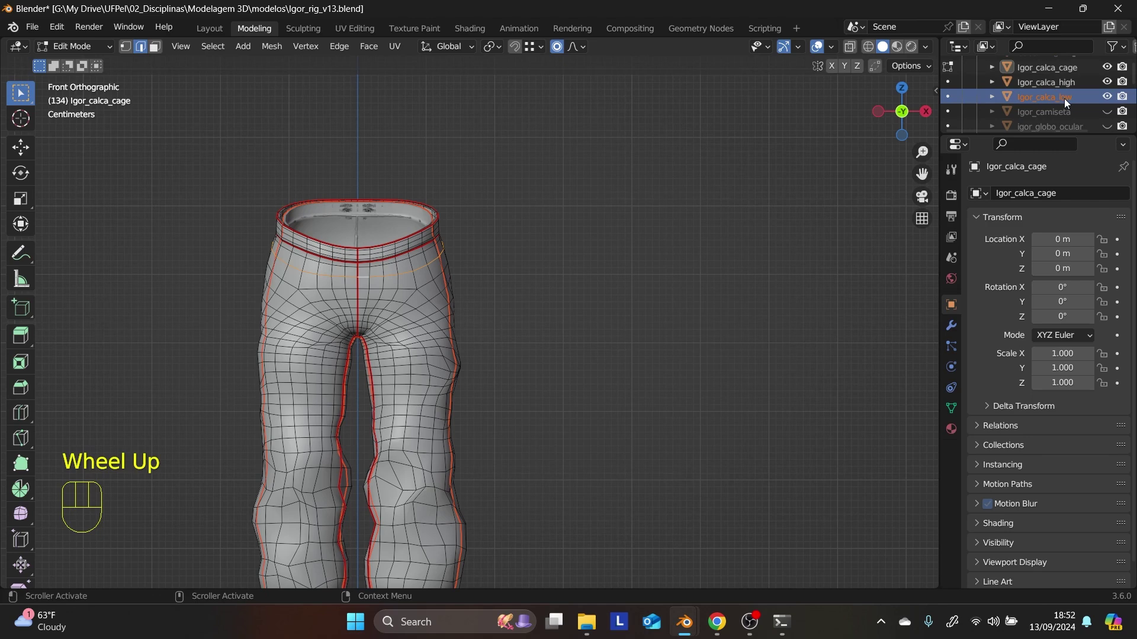
click(1064, 98)
click(414, 213)
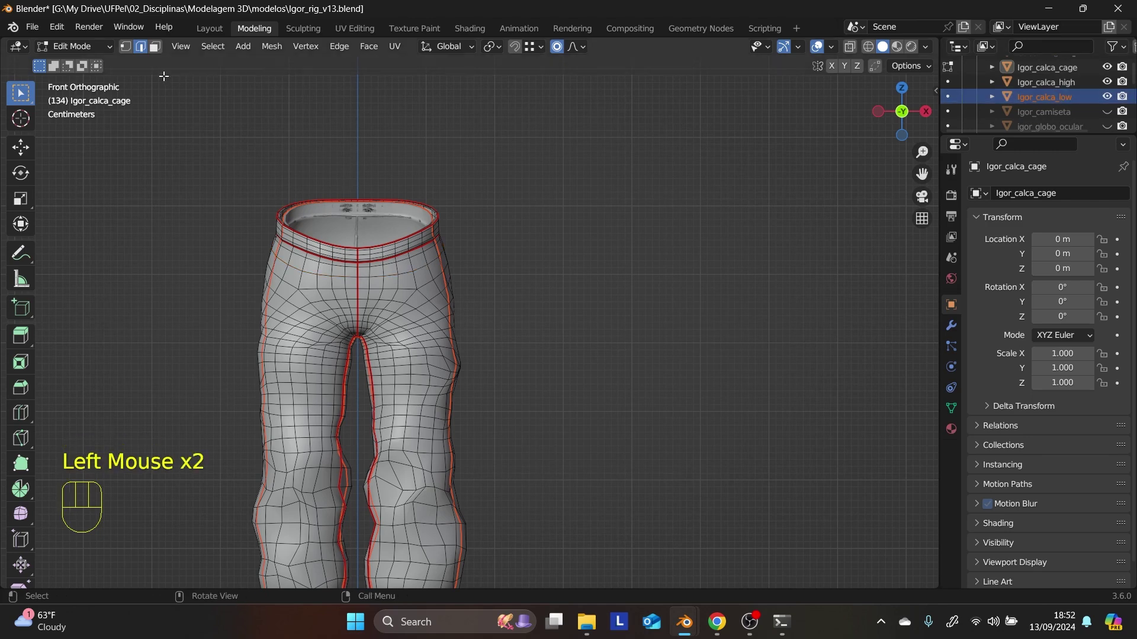
click(72, 45)
click(77, 61)
scroll(510, 304, down, 1)
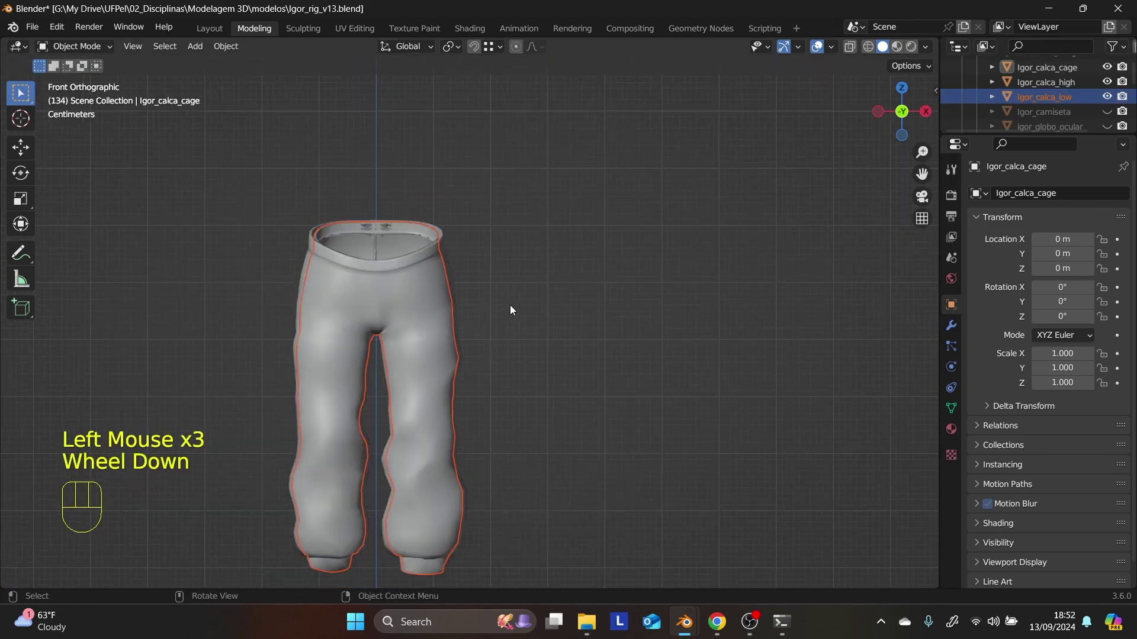
shift+middle_drag(510, 309, 555, 256)
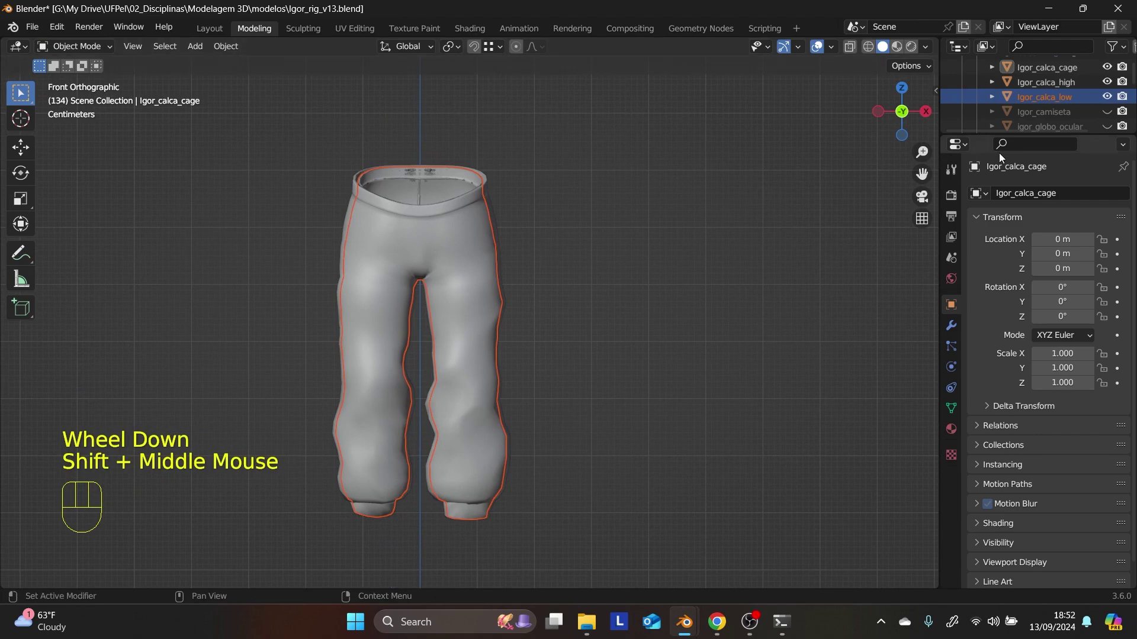
- Select Igor_calca_high and add Igor_calca_low to the selection as the active object
click(1058, 97)
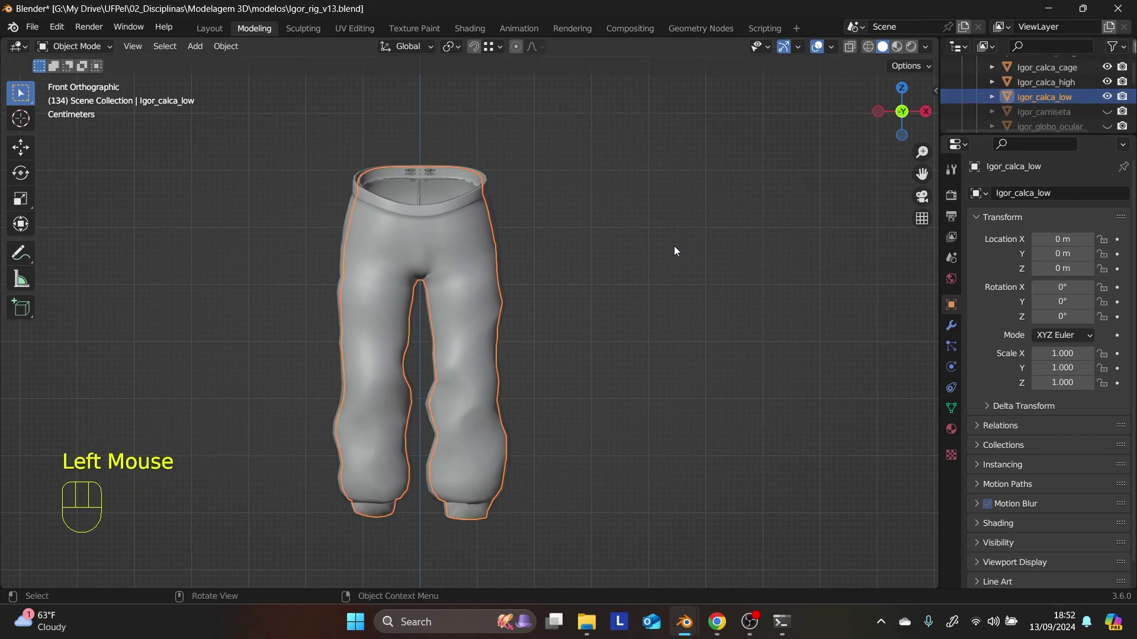
click(1048, 82)
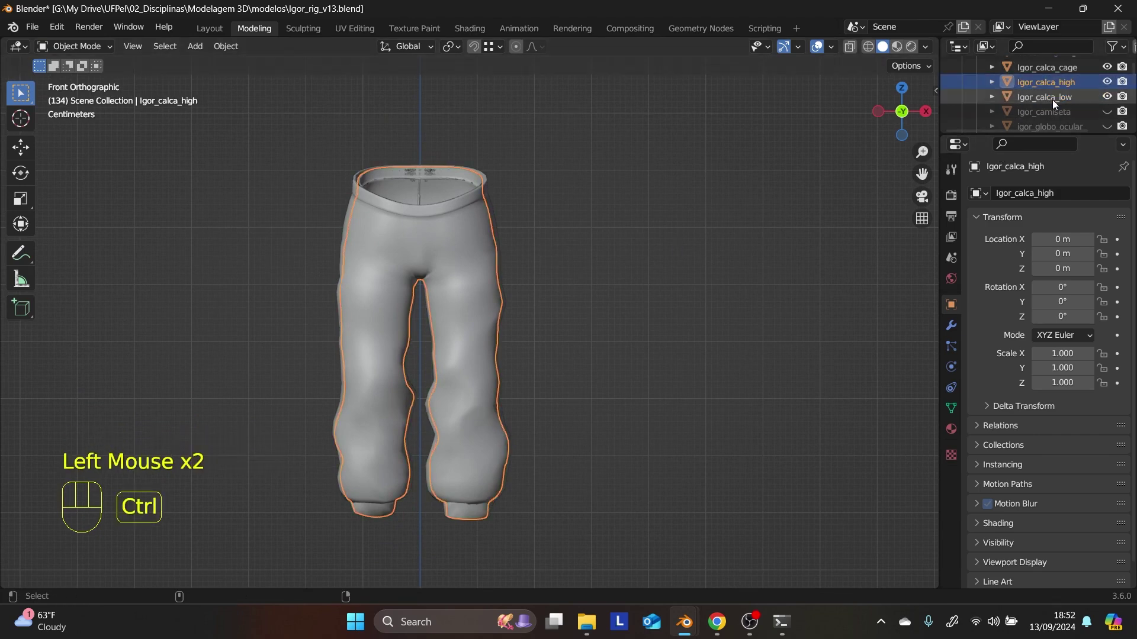
ctrl+click(1052, 99)
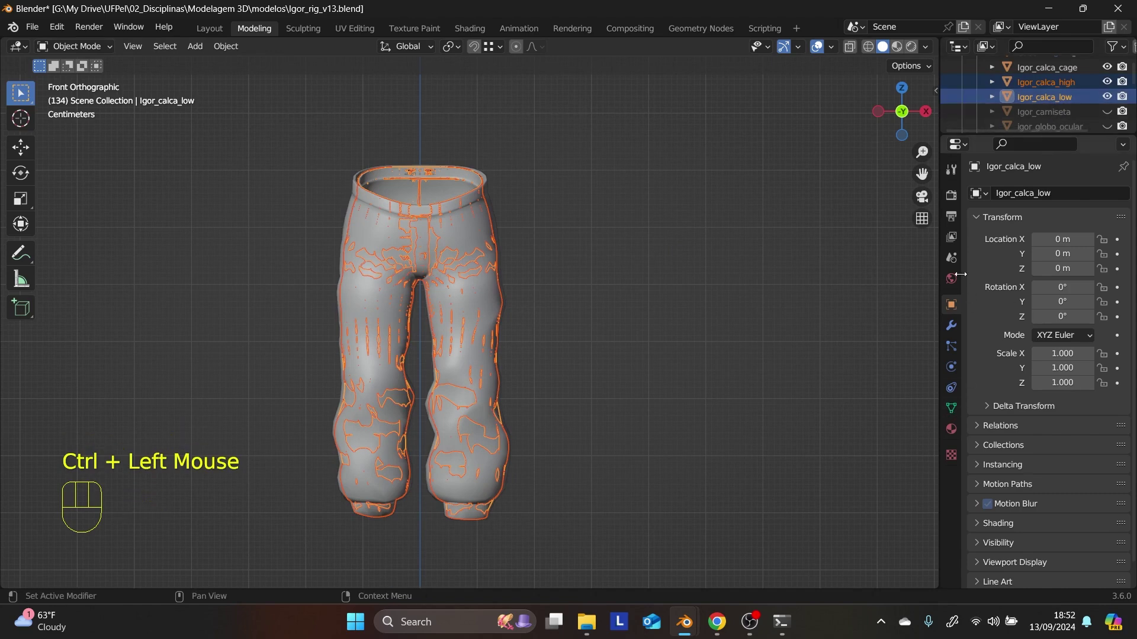
- In the render Bake settings, replace the Selected to Active cage object with Igor_calca_cage
click(950, 196)
scroll(1099, 377, down, 11)
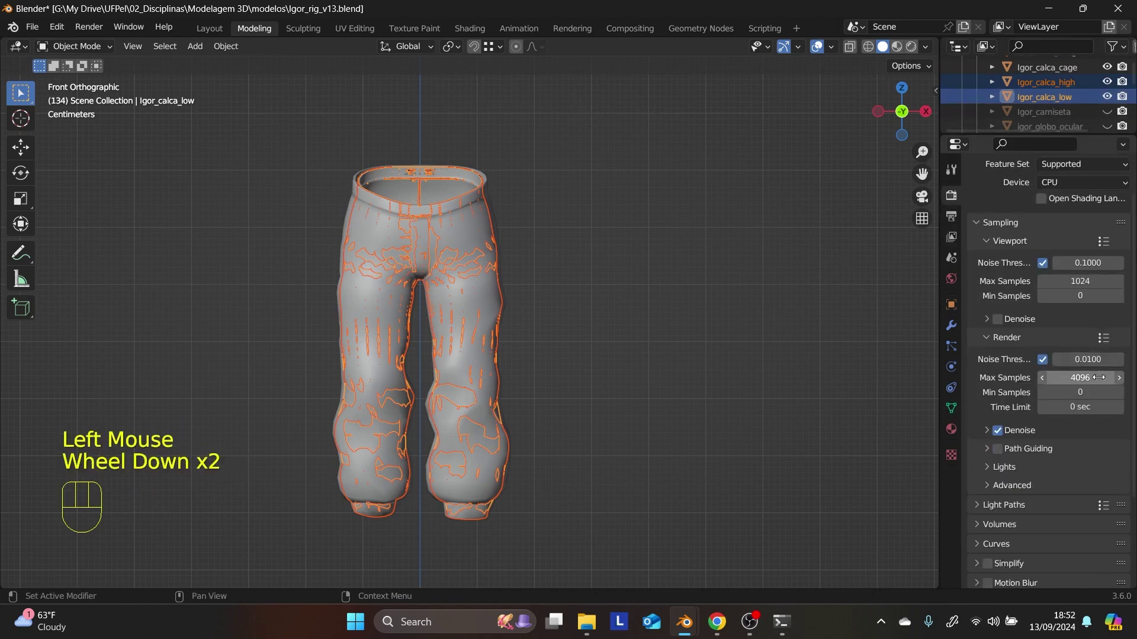
scroll(1099, 378, down, 3)
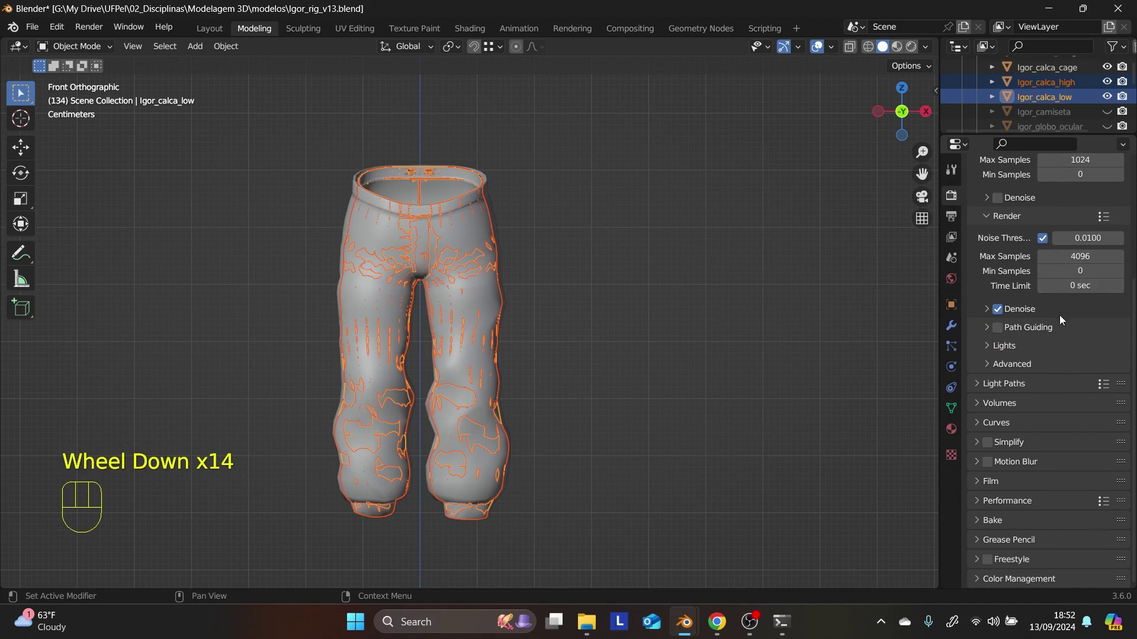
click(975, 519)
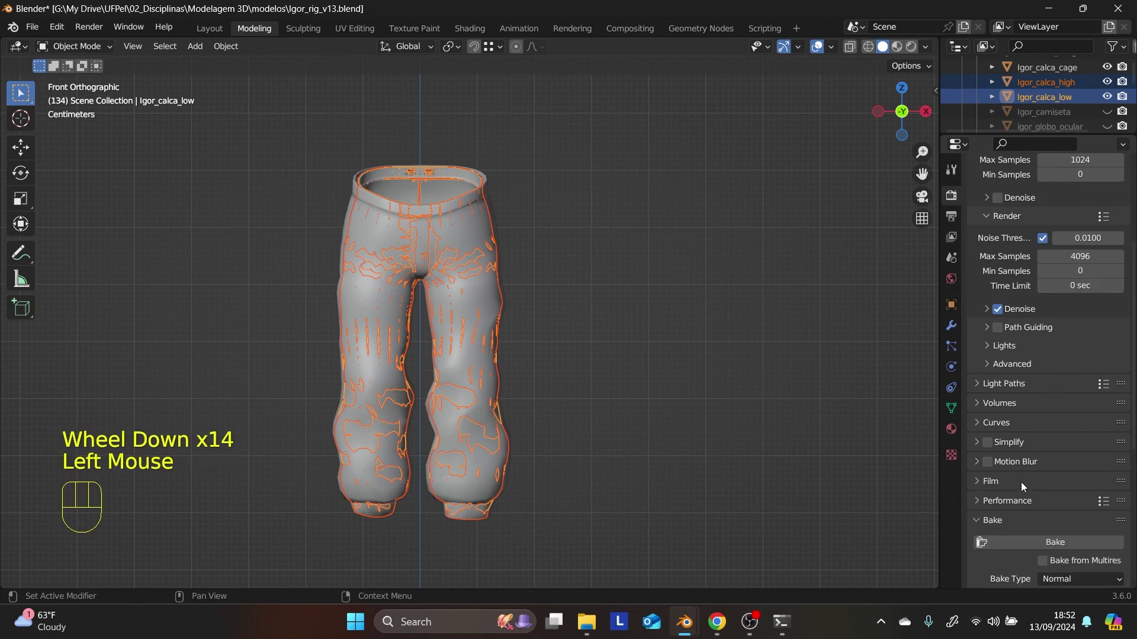
scroll(1023, 479, down, 7)
scroll(1029, 473, down, 2)
scroll(1033, 467, up, 1)
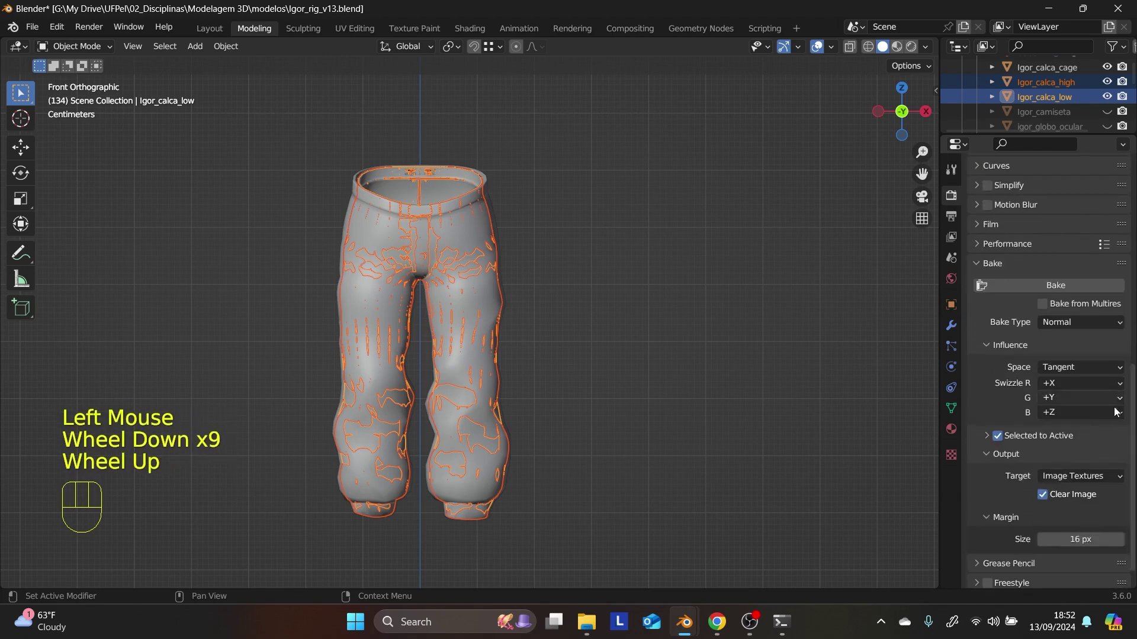
click(981, 436)
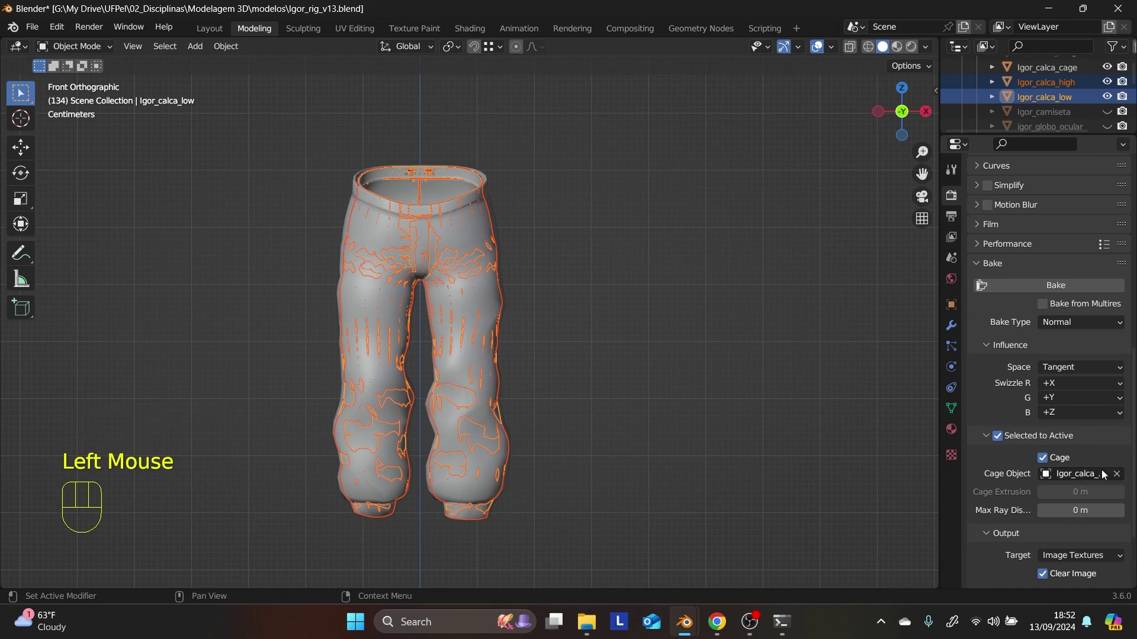
click(1118, 475)
click(1080, 474)
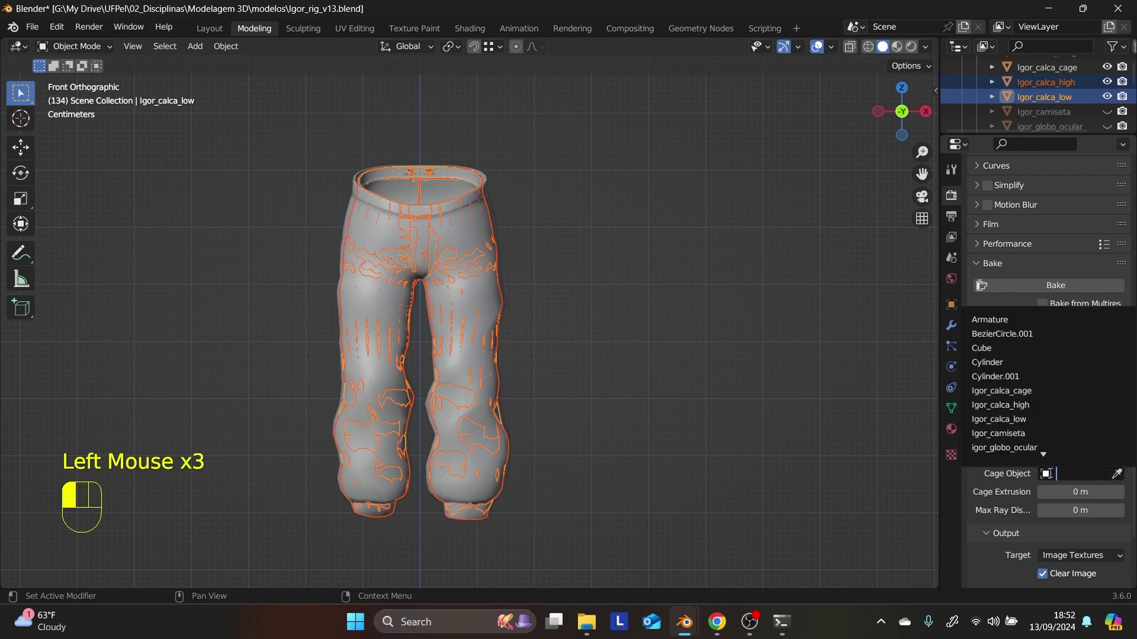
click(1034, 391)
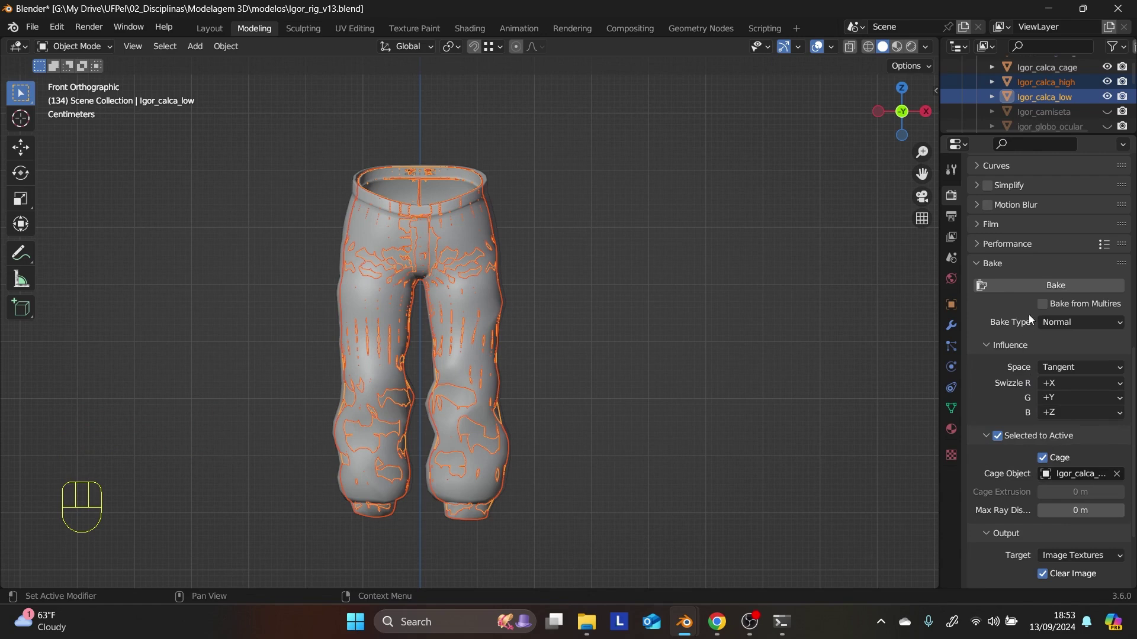
- Start the normal bake from the high-resolution to the low-resolution pants and switch to the Shading workspace
click(1030, 286)
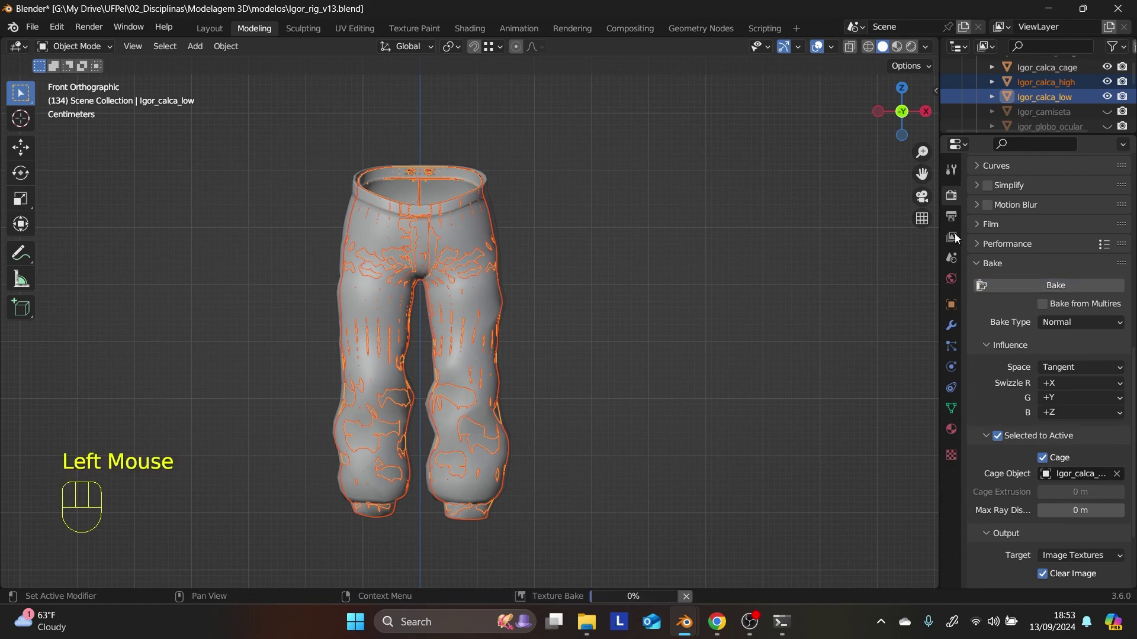
click(468, 28)
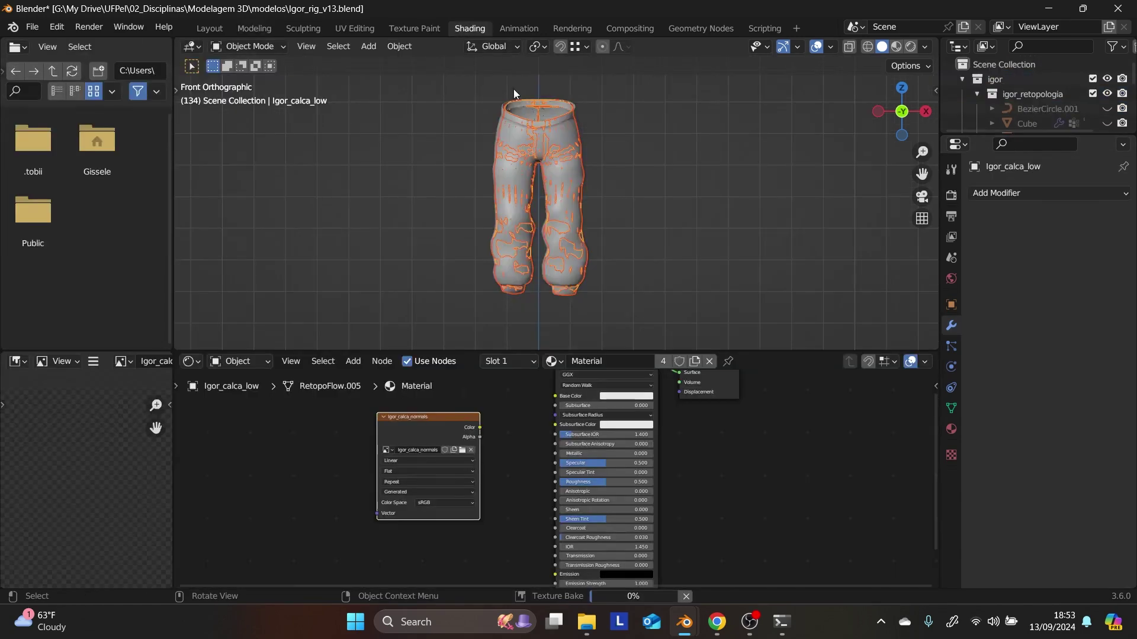
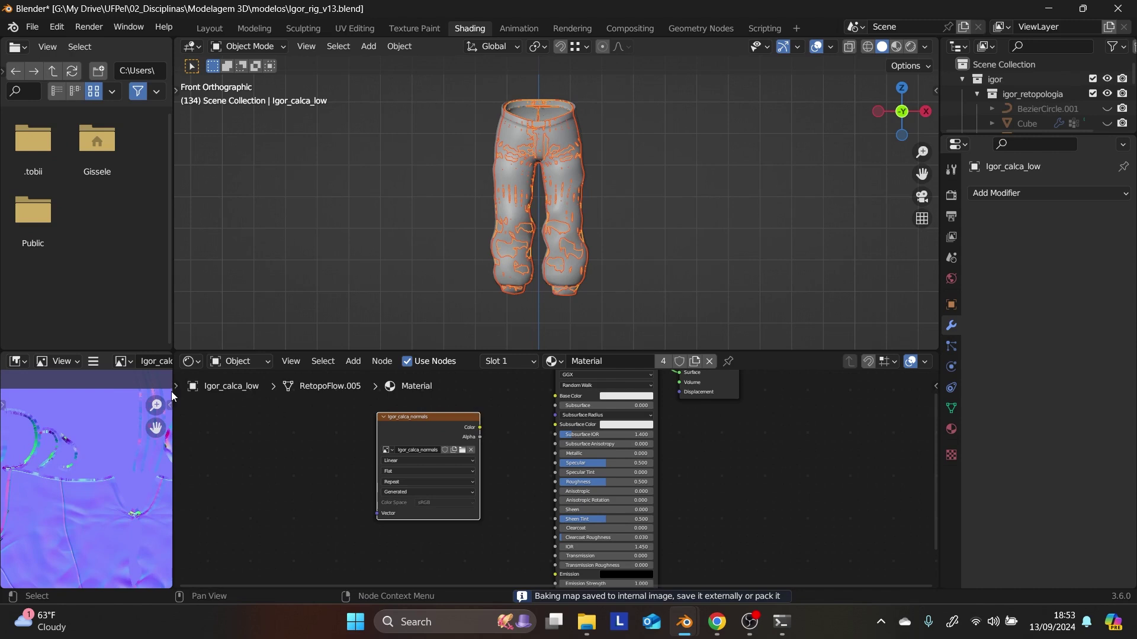
- Hide Igor_calca_cage and Igor_calca_high in the viewport, leaving only the low-resolution pants shown
scroll(127, 488, down, 4)
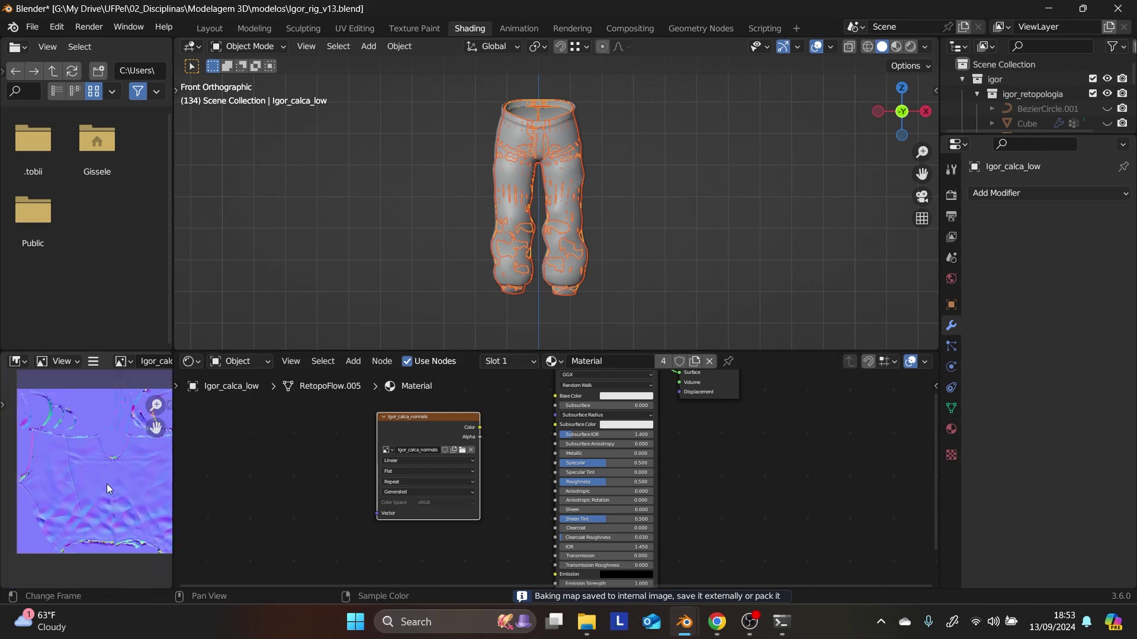
scroll(107, 489, up, 4)
scroll(107, 489, down, 5)
scroll(108, 489, up, 1)
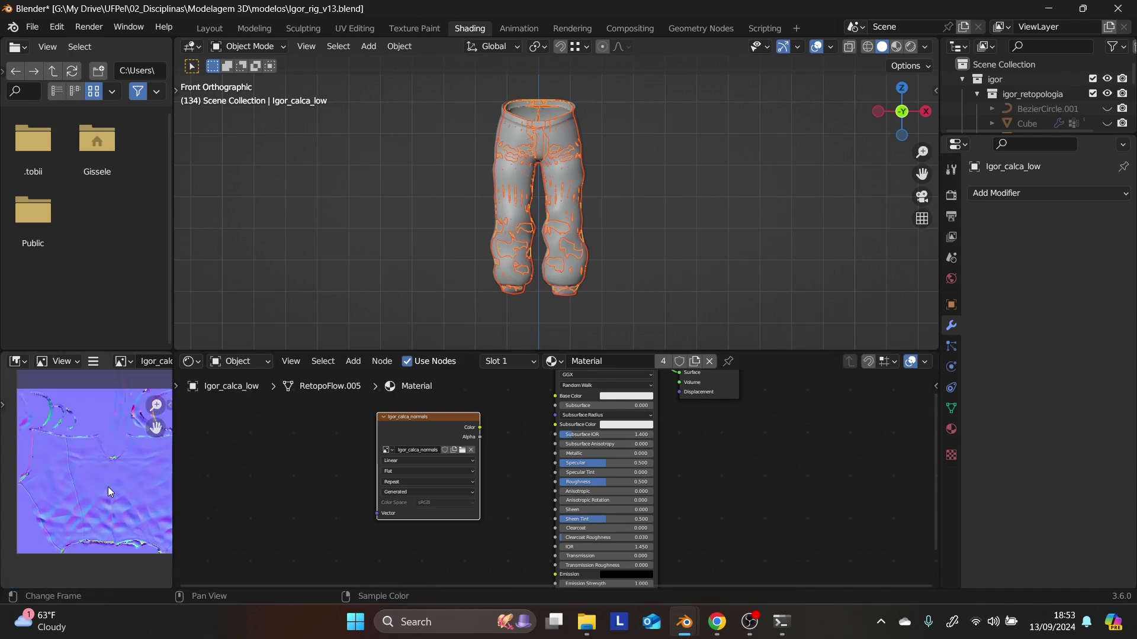
click(606, 170)
click(557, 130)
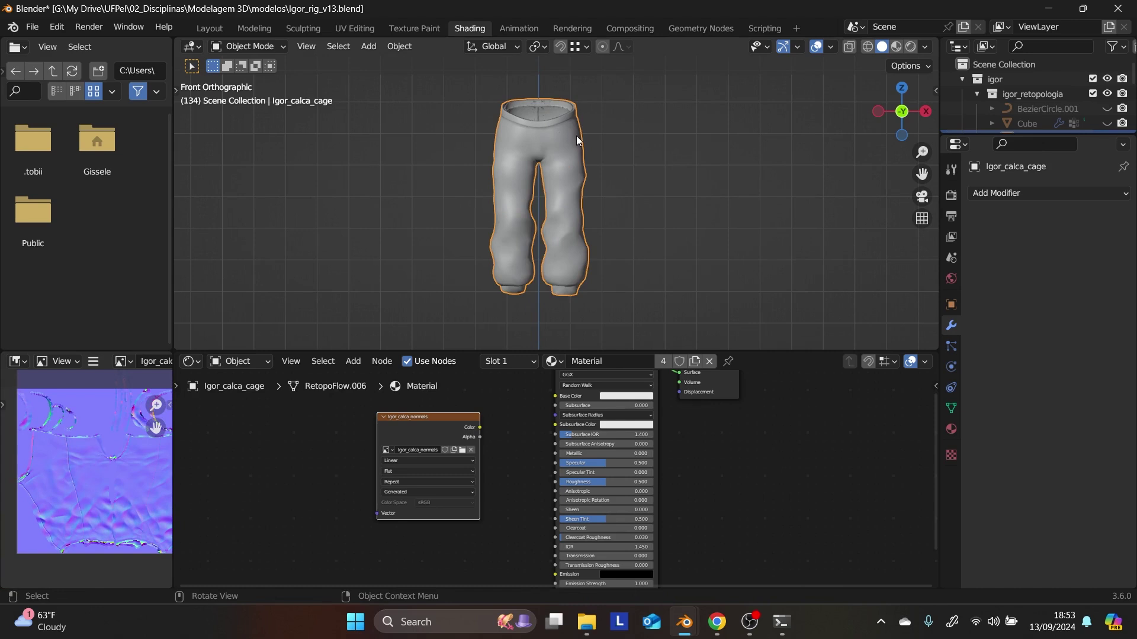
key(h)
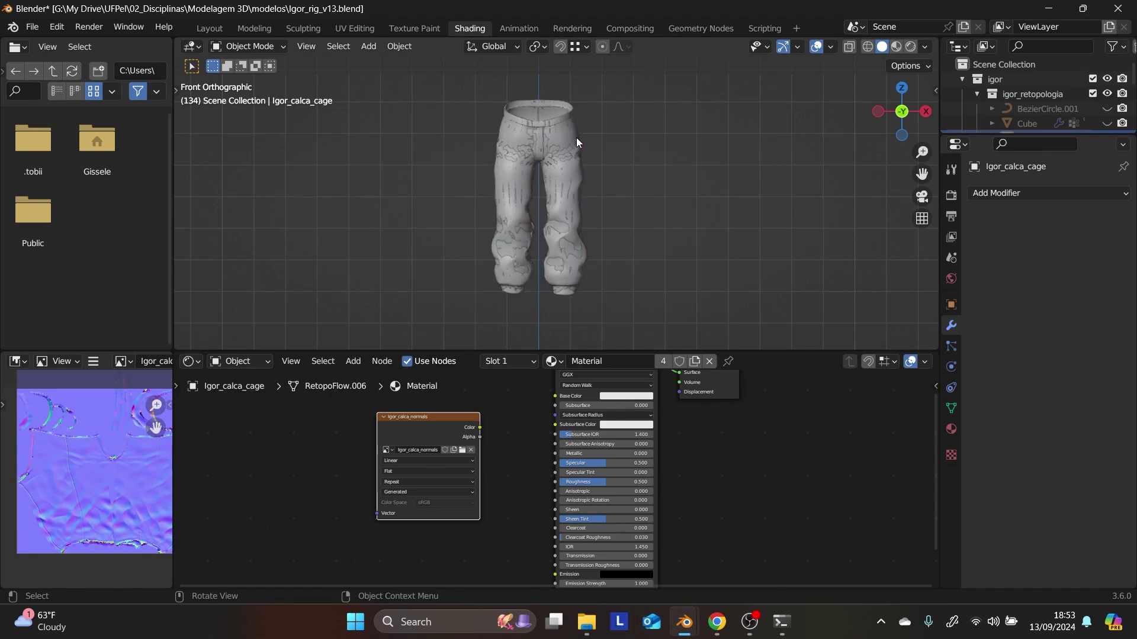
click(563, 229)
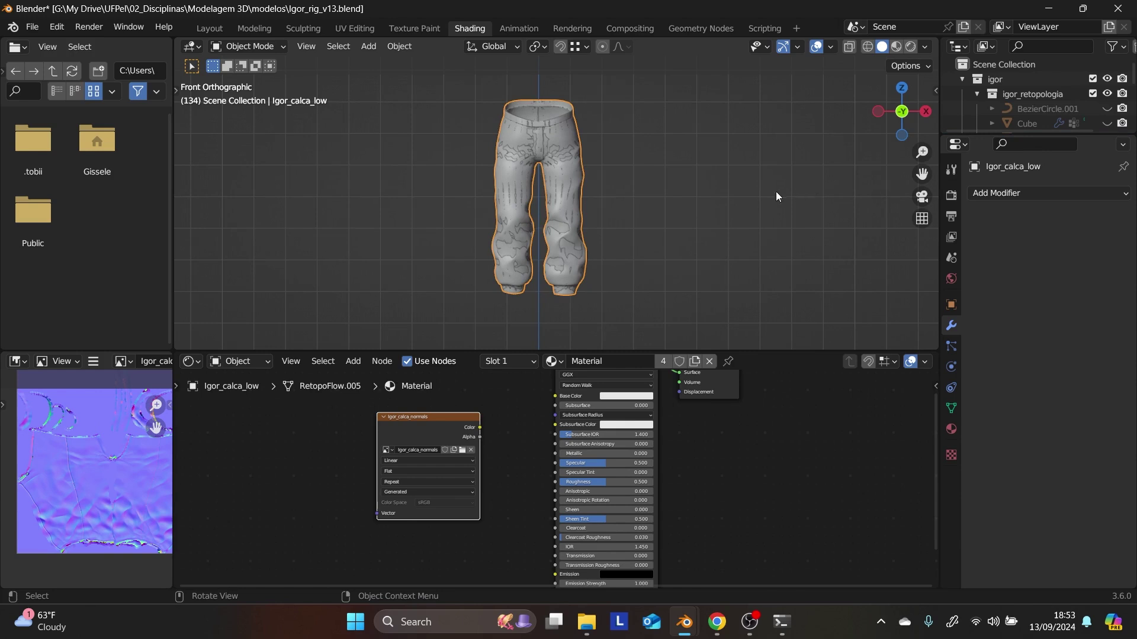
click(580, 205)
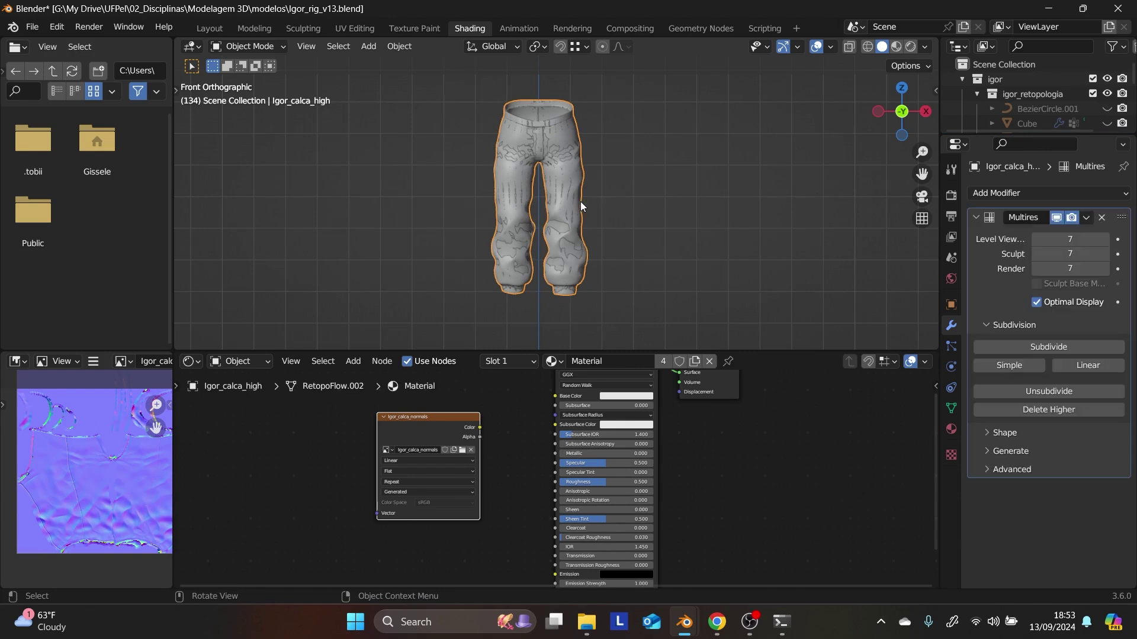
click(580, 201)
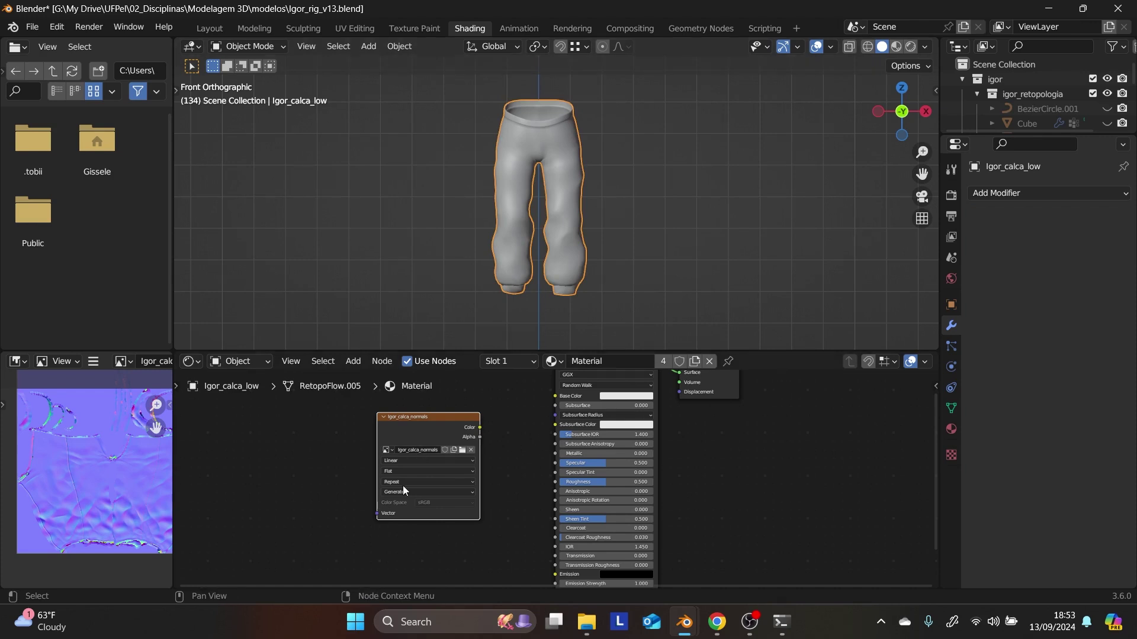
- Select Igor_calca_low in the scene collection as the active object
click(659, 236)
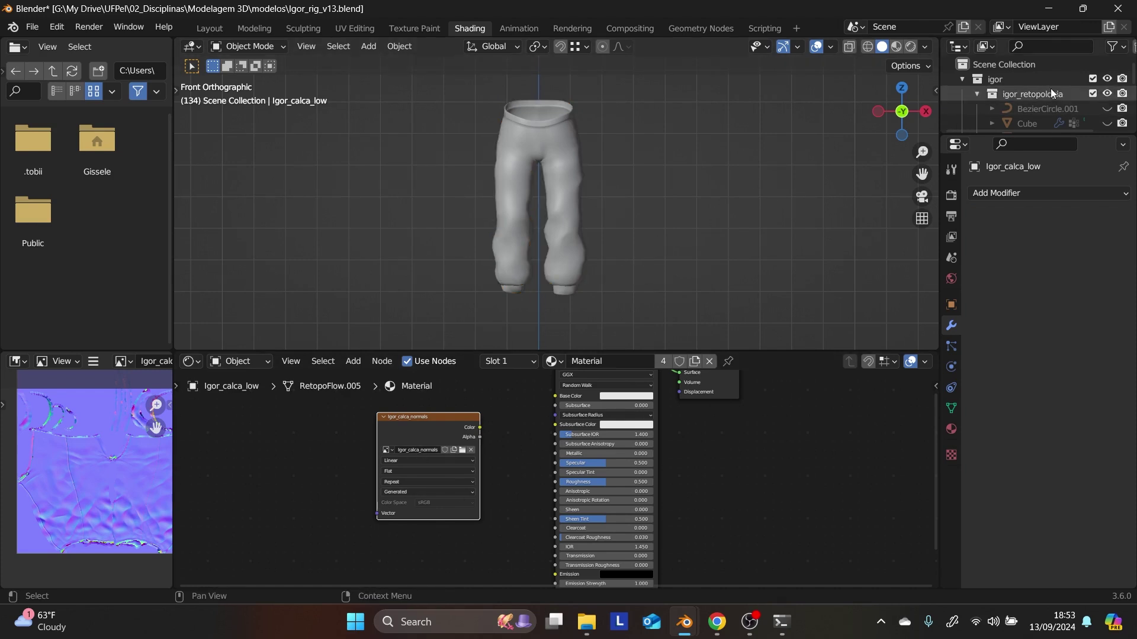
scroll(1049, 95, down, 5)
scroll(1049, 95, up, 3)
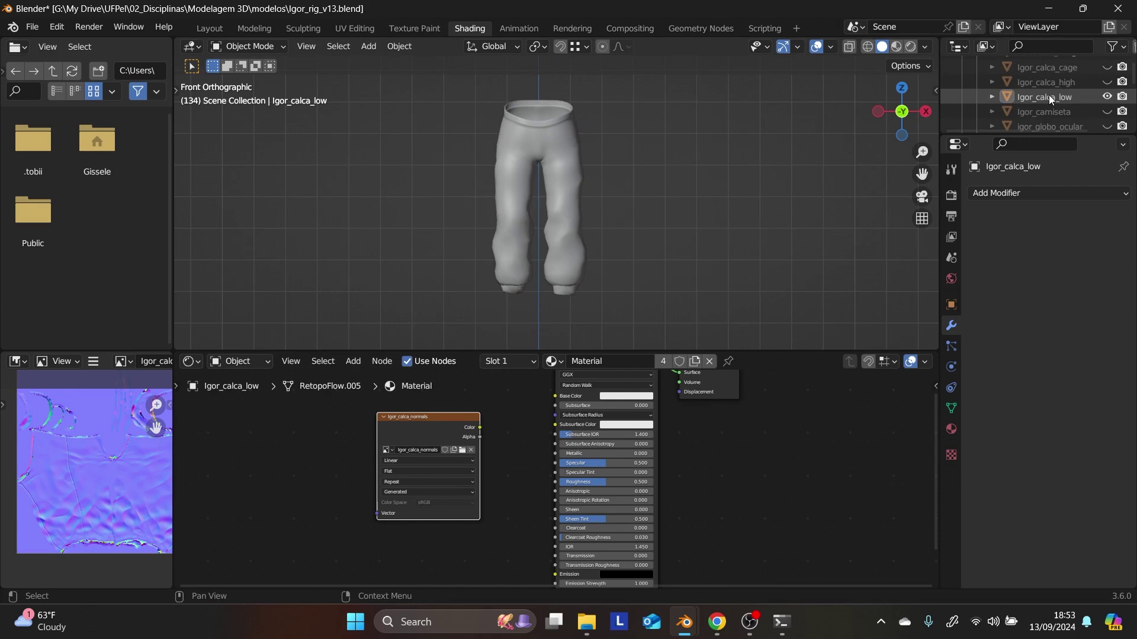
click(1049, 98)
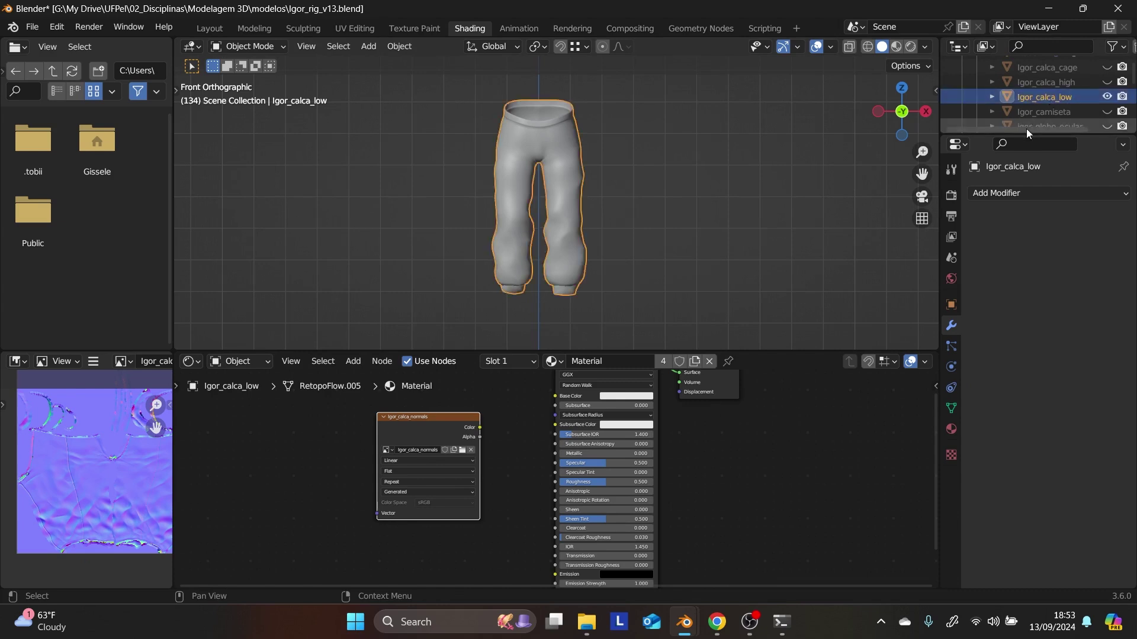
click(1107, 67)
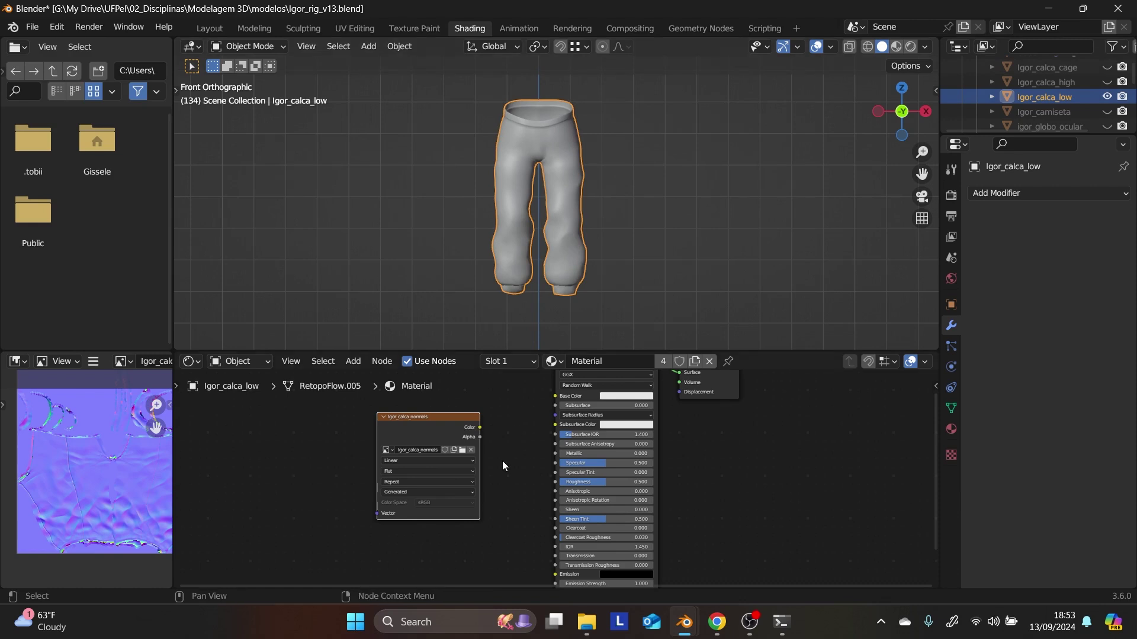
- Add a Normal Map node and connect the Igor_calca_normals image color through it to the shader's Normal input
key(shift+a)
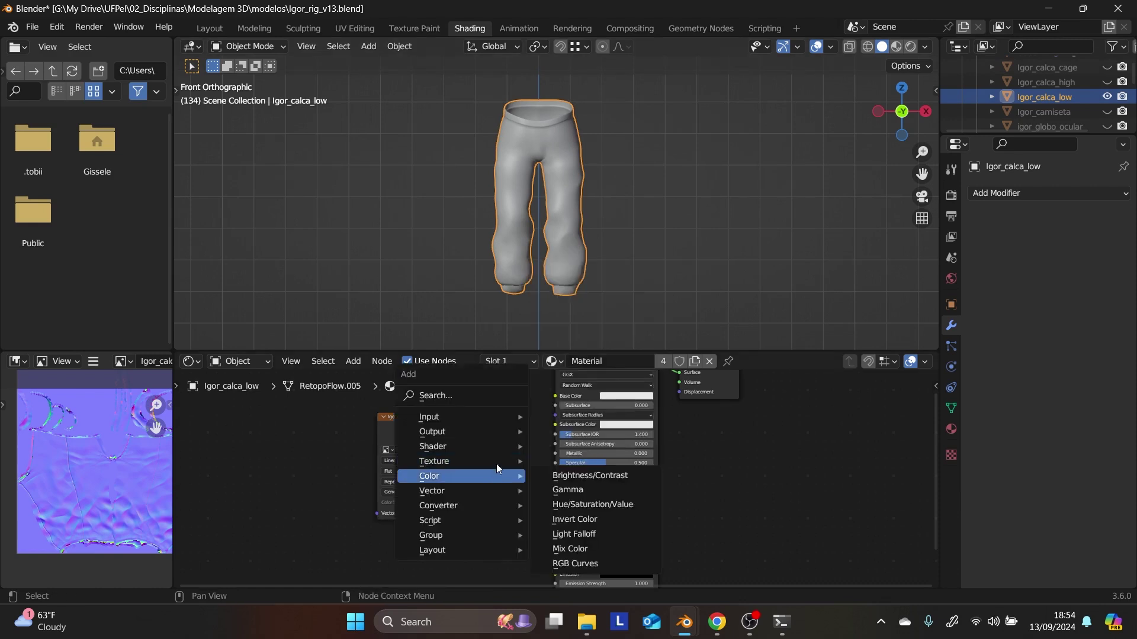
mouse_move(497, 464)
mouse_move(488, 491)
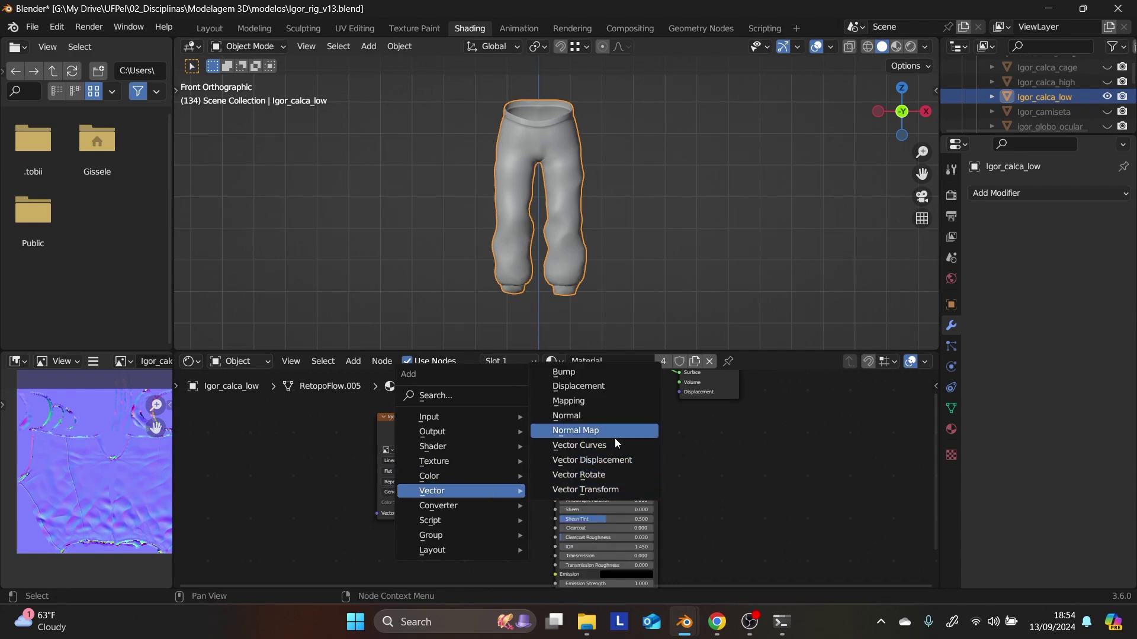
click(615, 435)
click(489, 484)
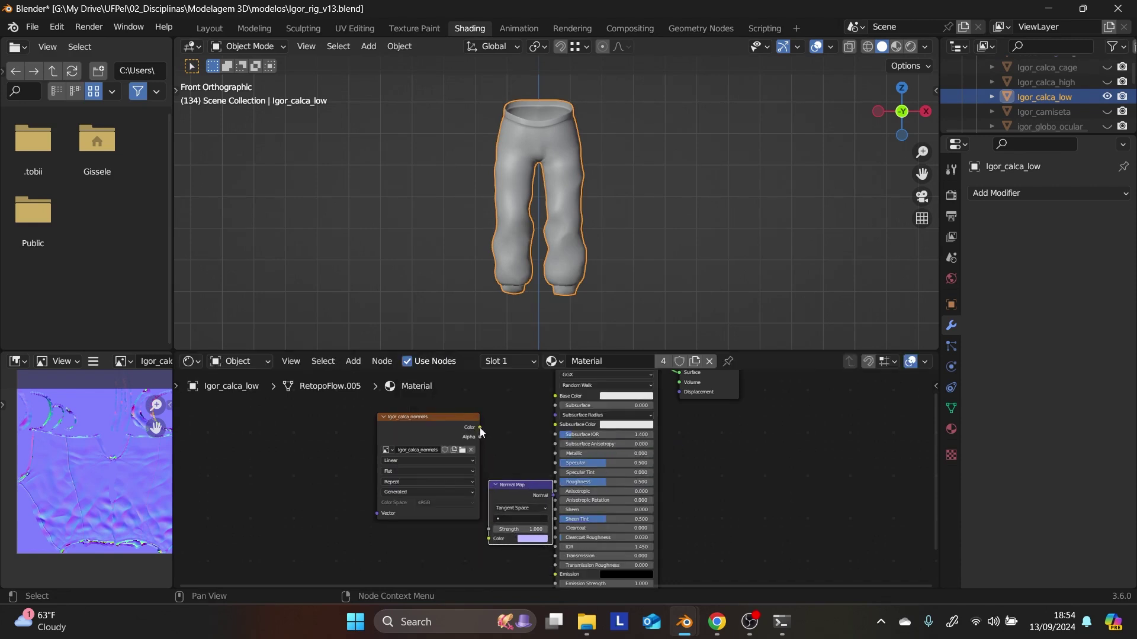
drag(480, 427, 488, 539)
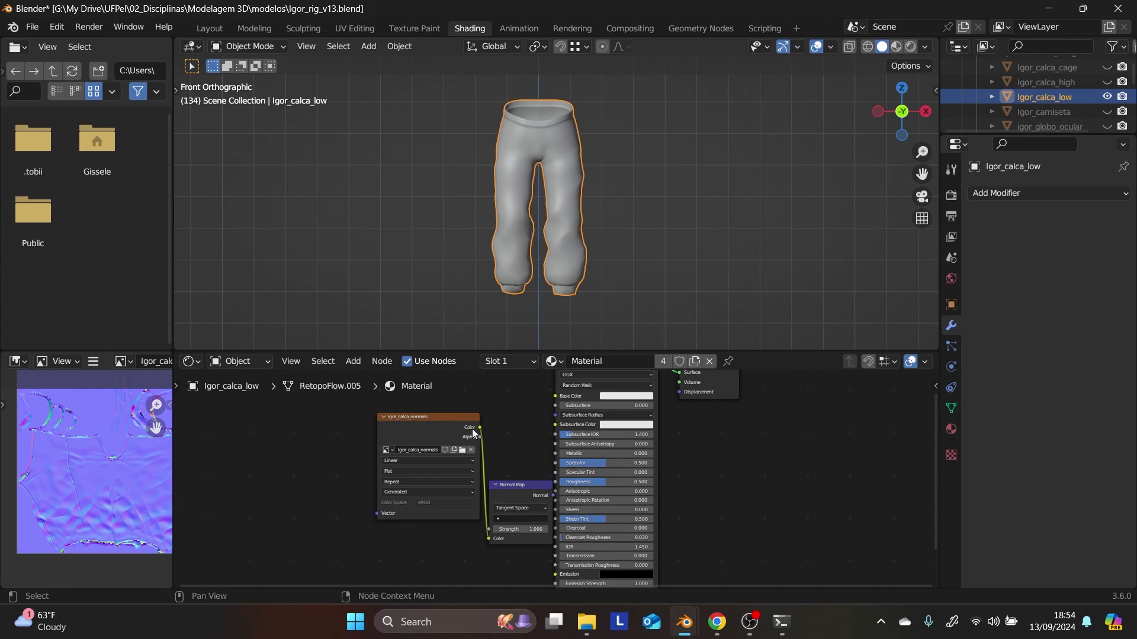
drag(471, 429, 414, 437)
drag(506, 487, 556, 515)
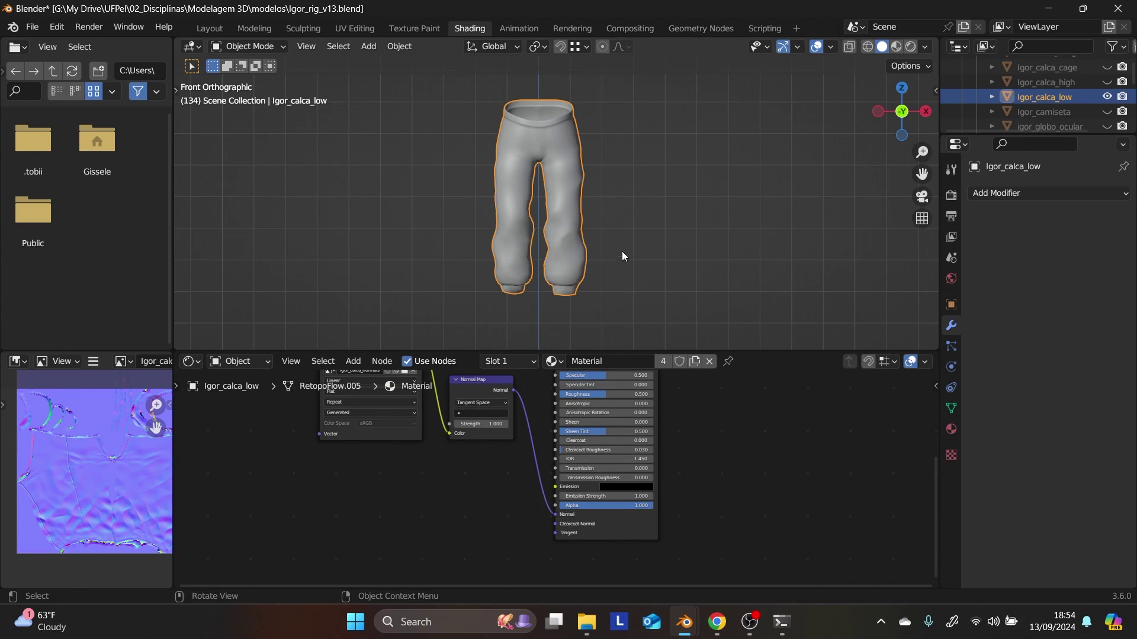
- Switch the viewport to Material Preview shading and inspect the legs of the low-resolution pants
click(895, 46)
scroll(580, 216, up, 4)
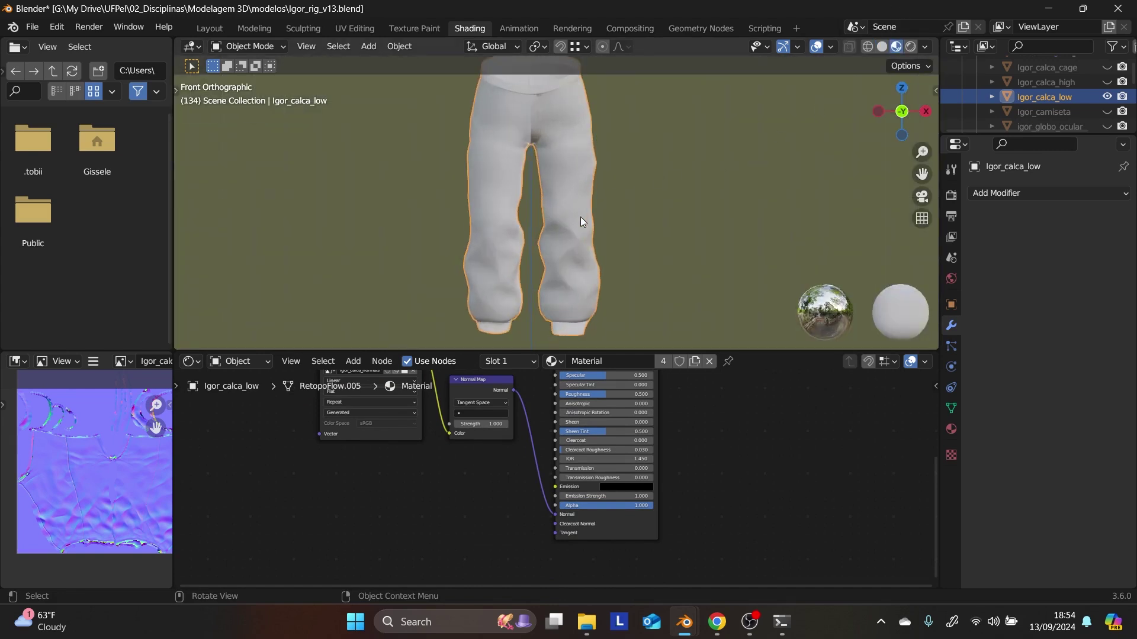
middle_drag(582, 240, 680, 195)
scroll(605, 268, up, 3)
scroll(524, 400, up, 1)
scroll(637, 289, down, 1)
- Add a Subdivision Surface modifier to Igor_calca_low
click(1030, 194)
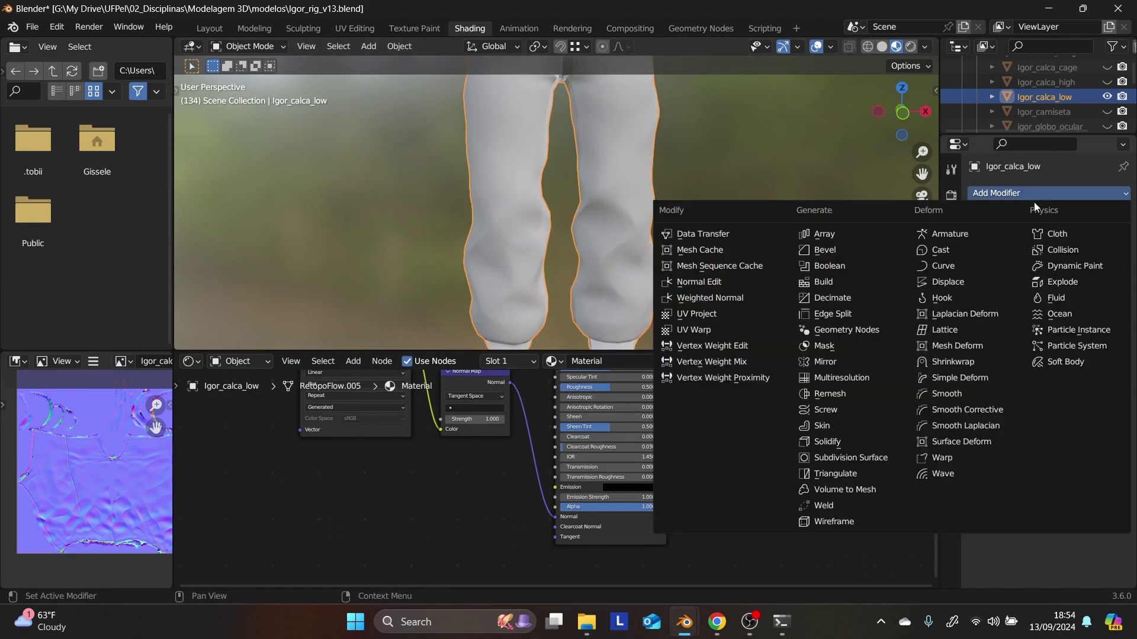
click(862, 456)
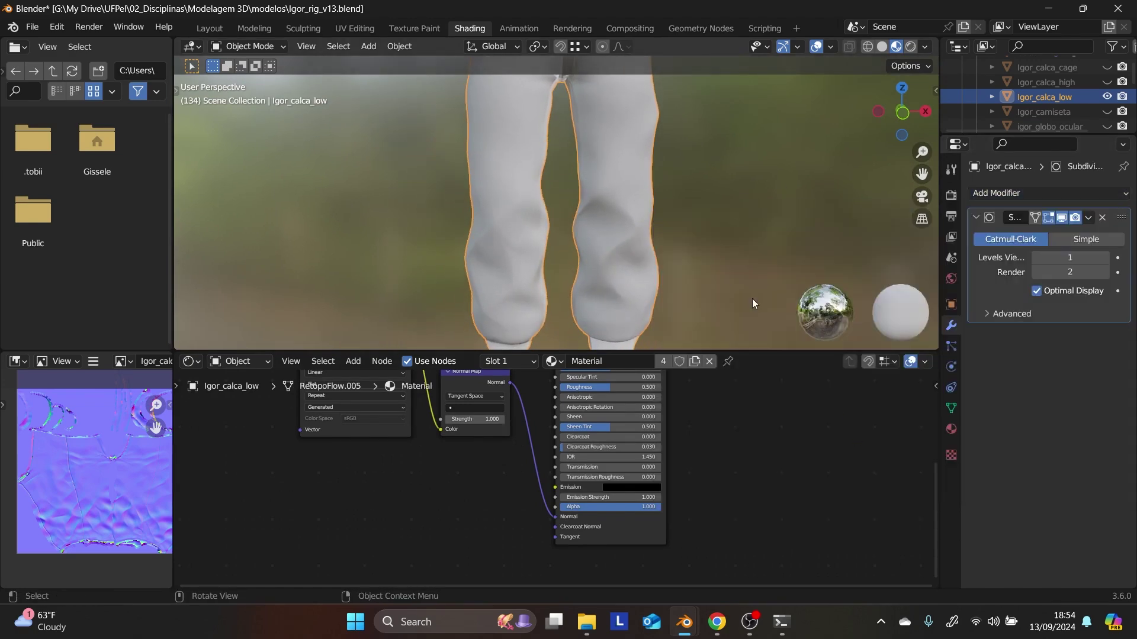
middle_drag(719, 250, 618, 193)
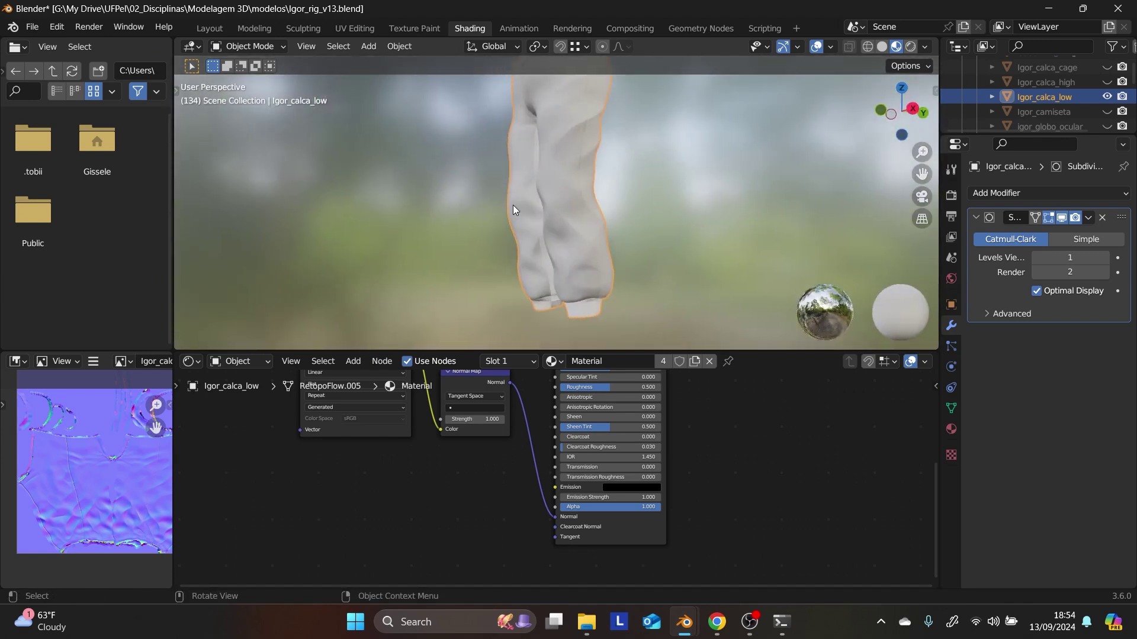
- Examine the front and crotch seams of the low-resolution pants and the matching areas of the baked normal map
middle_drag(513, 209, 581, 227)
scroll(556, 172, up, 2)
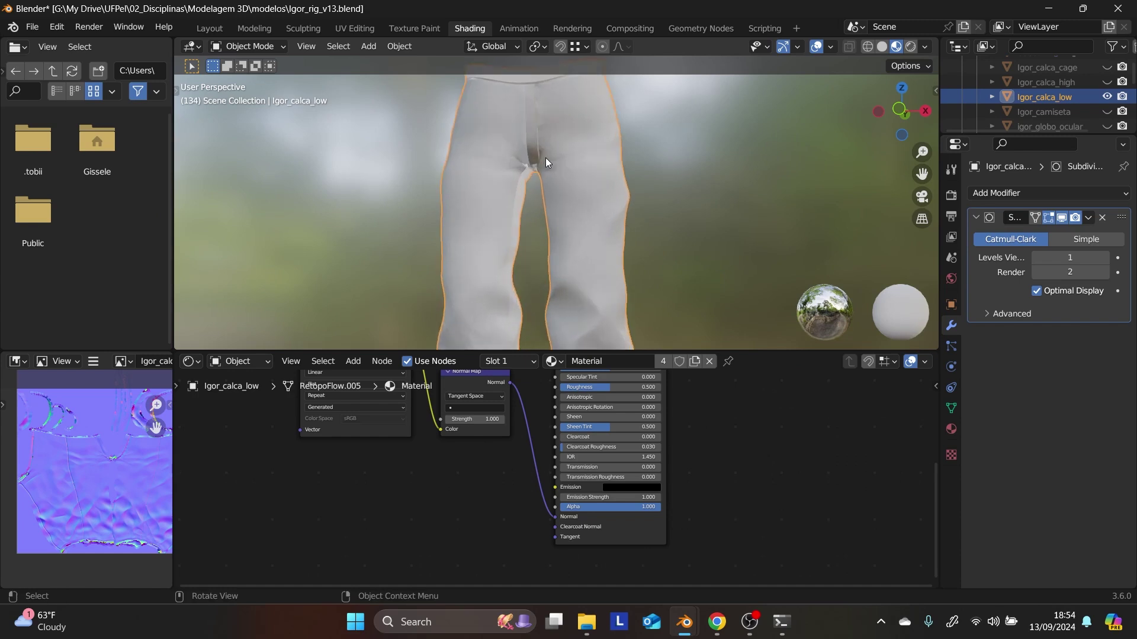
scroll(545, 158, up, 5)
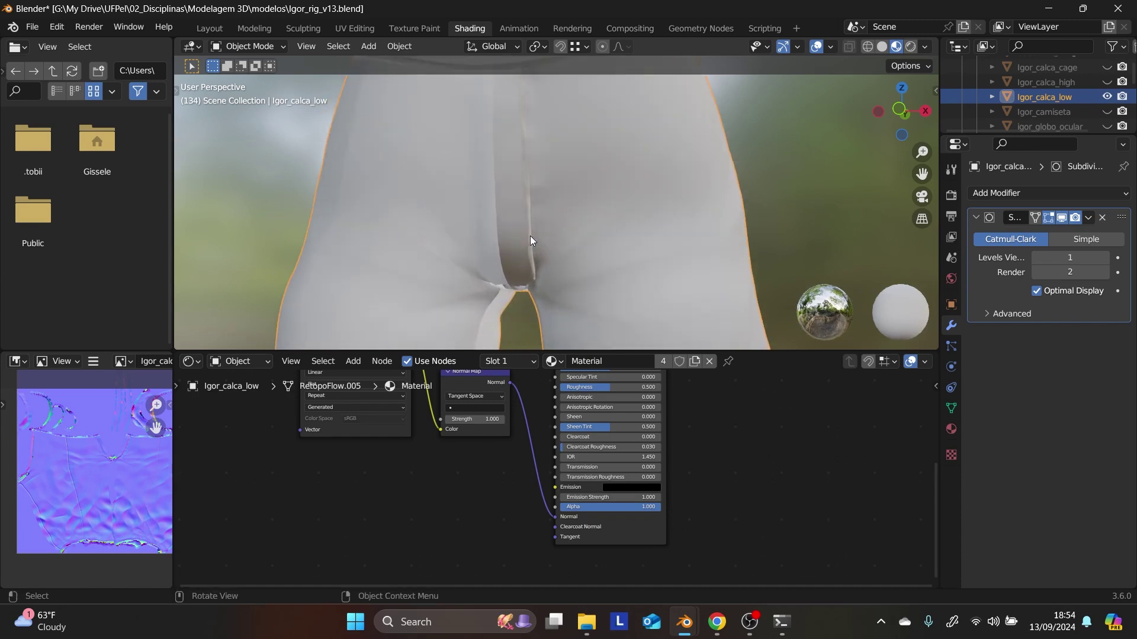
middle_drag(581, 241, 587, 264)
scroll(588, 264, up, 3)
scroll(70, 488, up, 3)
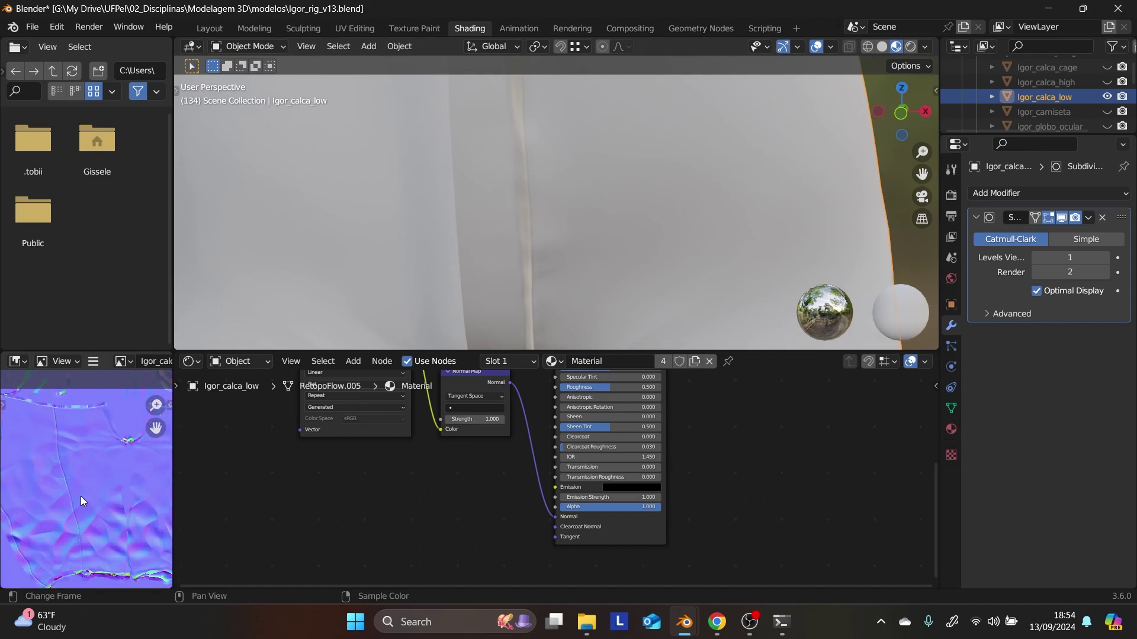
scroll(82, 495, down, 4)
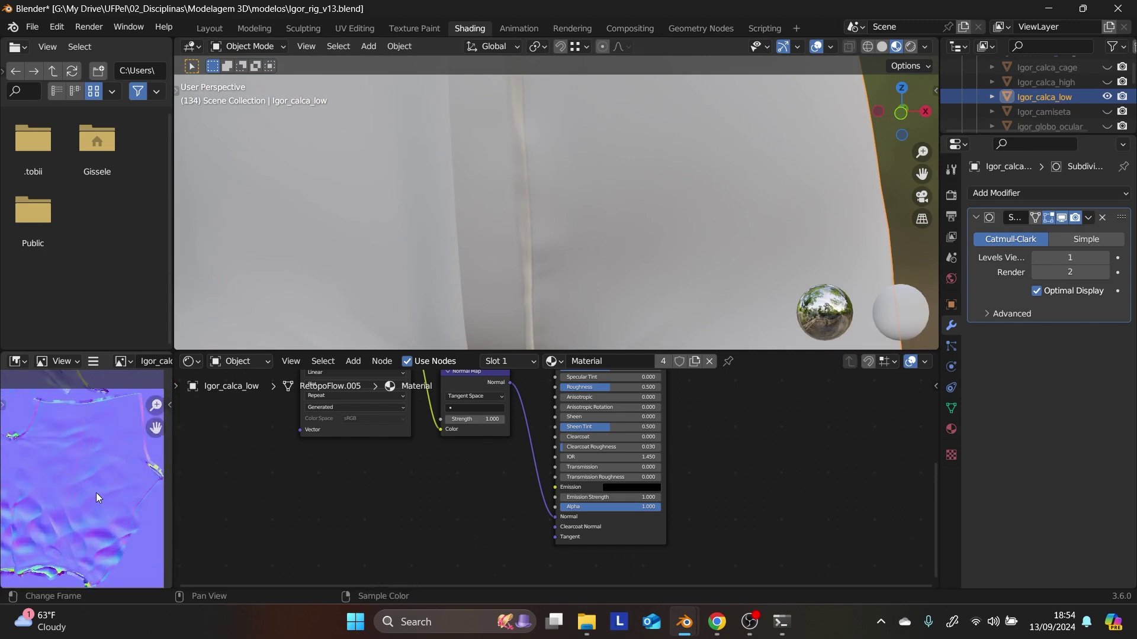
scroll(96, 492, up, 2)
middle_drag(114, 495, 17, 522)
scroll(90, 503, up, 3)
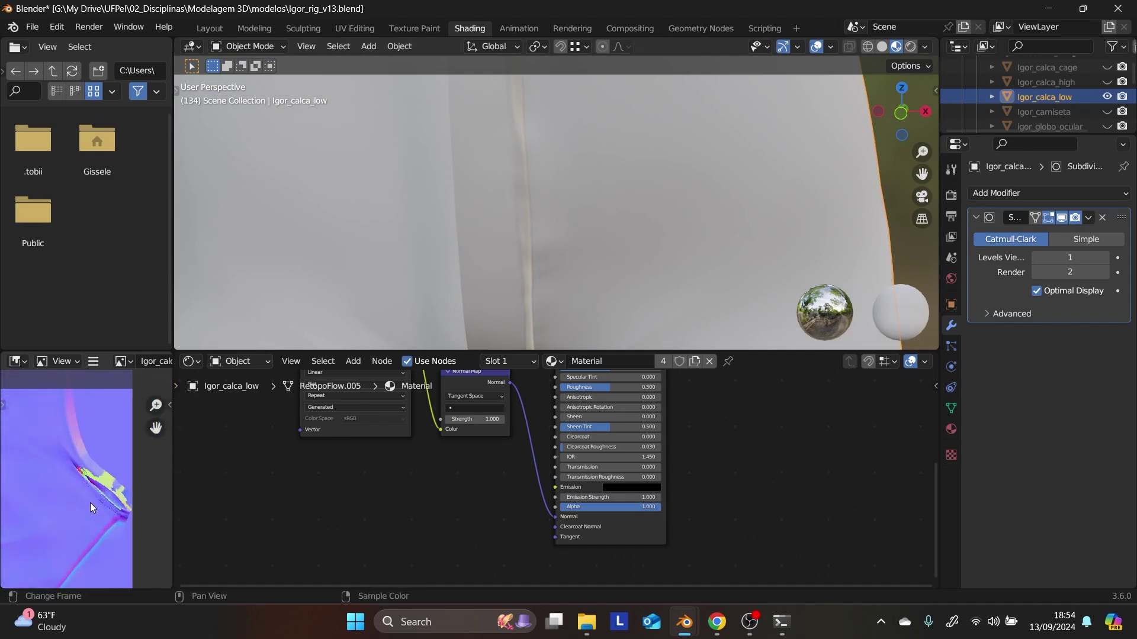
scroll(90, 502, down, 3)
middle_drag(87, 503, 88, 525)
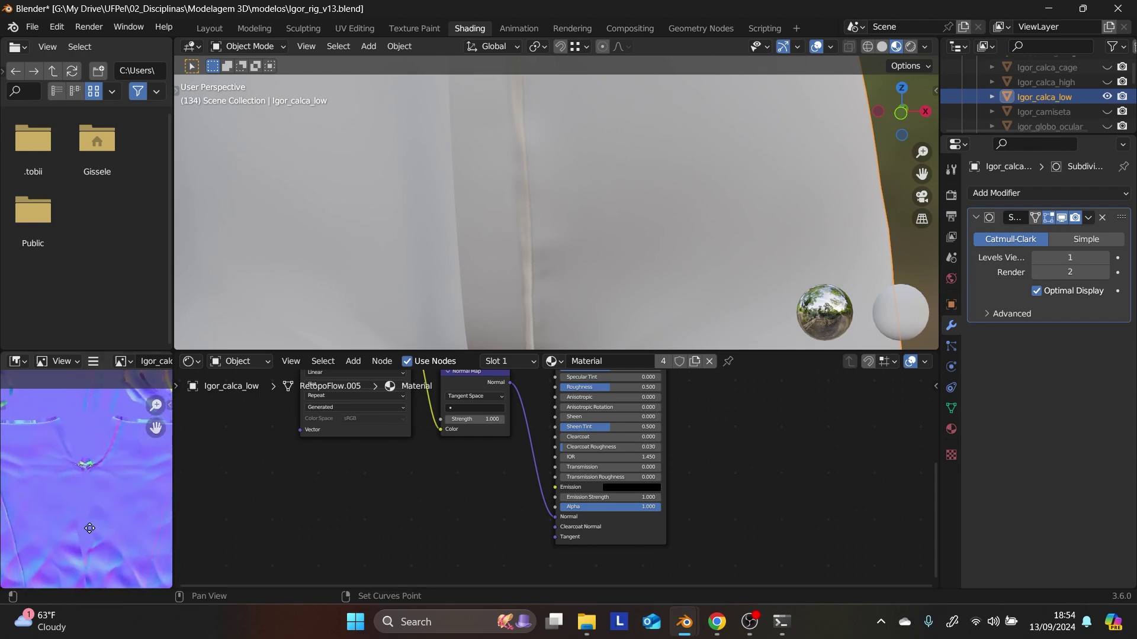
scroll(88, 471, up, 3)
middle_drag(87, 464, 84, 501)
scroll(407, 289, down, 6)
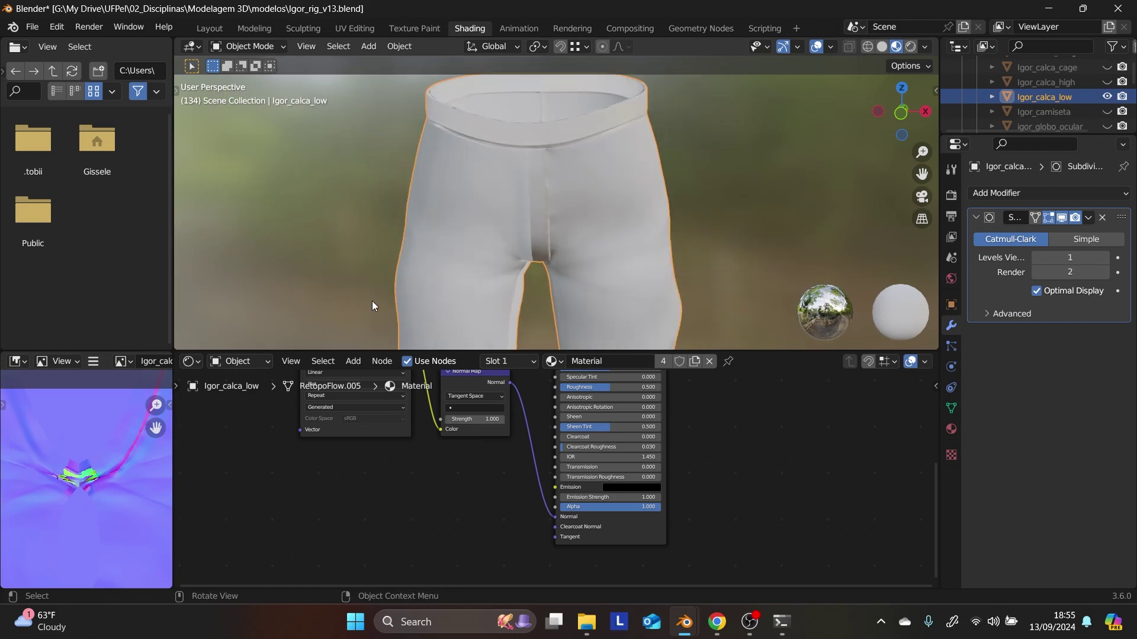
- Return to the front view, deselect the low-resolution pants and hide Igor_calca_low
scroll(503, 262, down, 3)
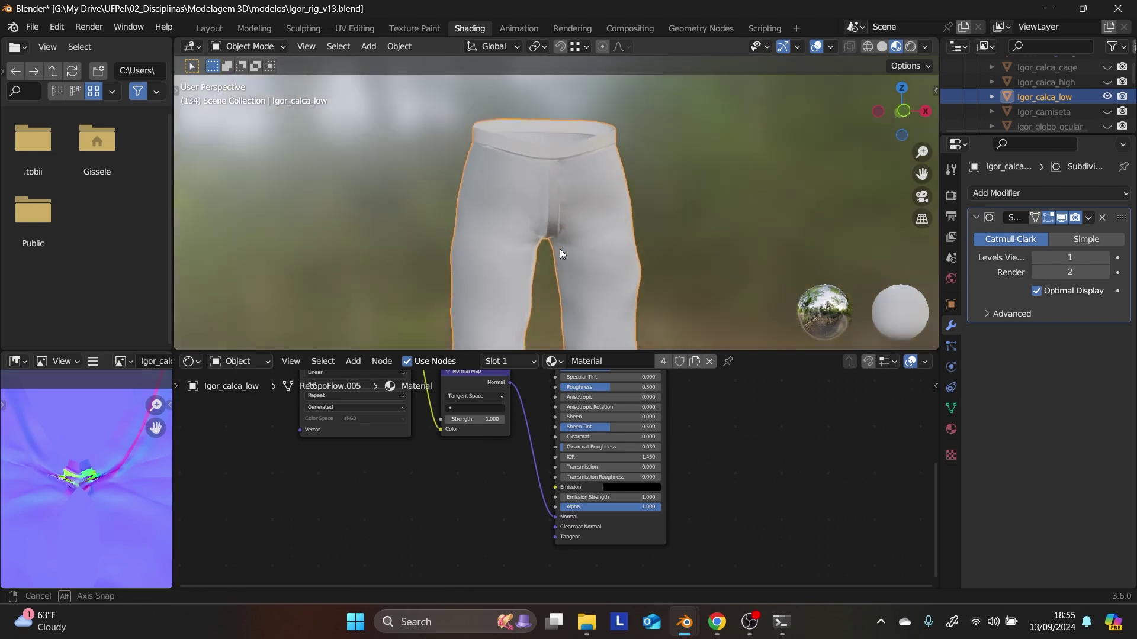
key(KP_1)
scroll(556, 262, down, 2)
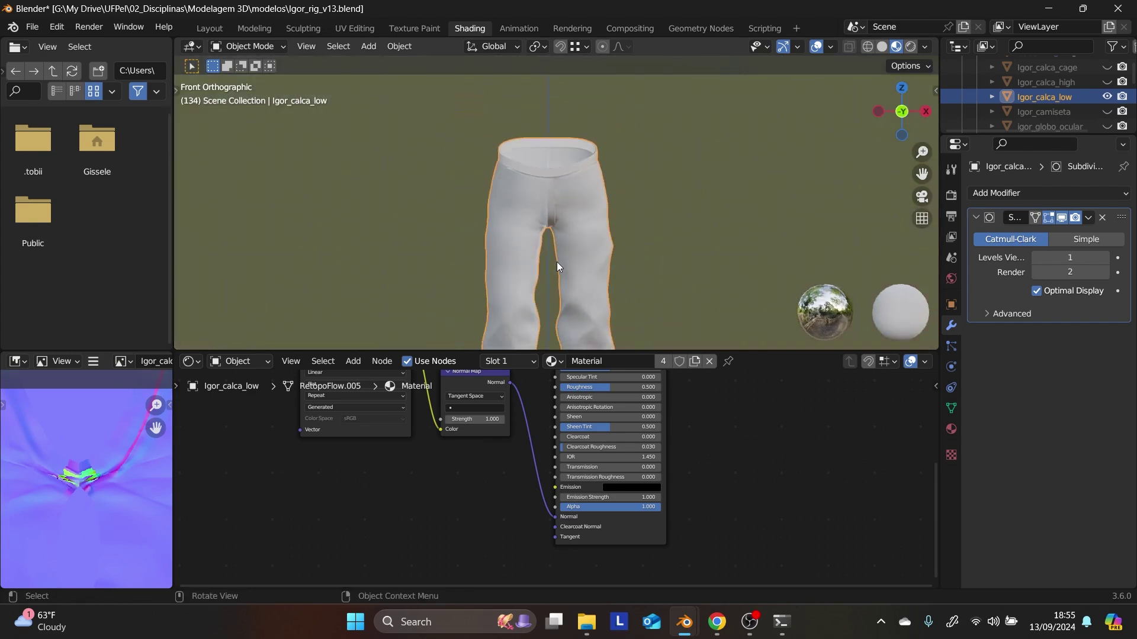
shift+middle_drag(557, 262, 584, 227)
click(660, 191)
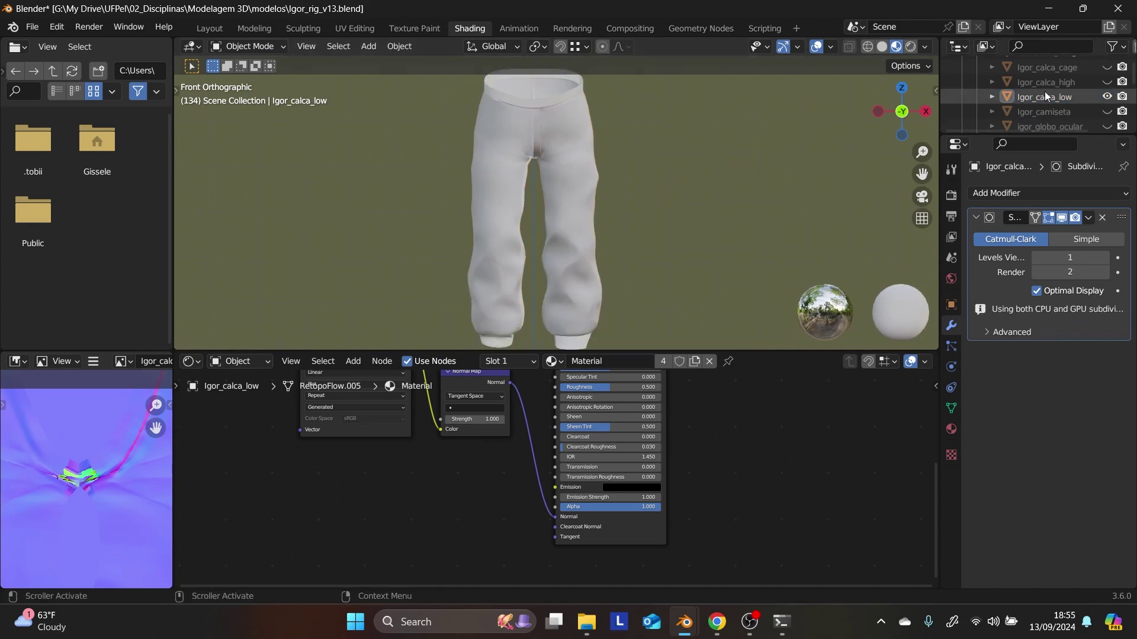
click(1106, 97)
- Show Igor_camiseta in the viewport and select the T-shirt as the active object
scroll(1054, 102, up, 3)
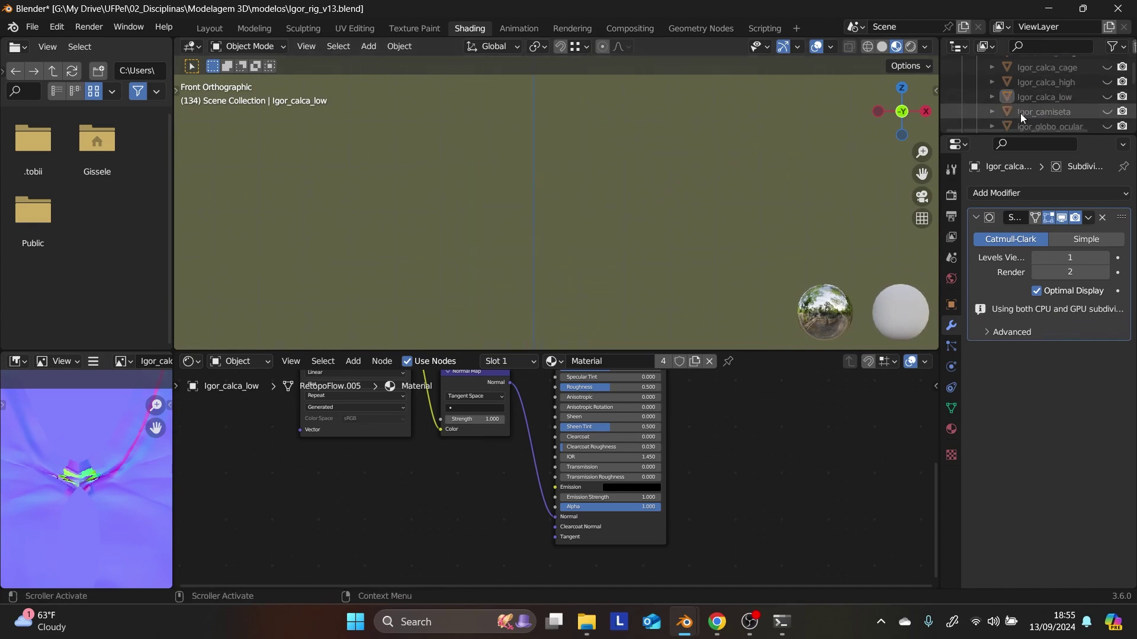
scroll(1053, 102, down, 3)
scroll(1093, 104, down, 2)
click(1105, 87)
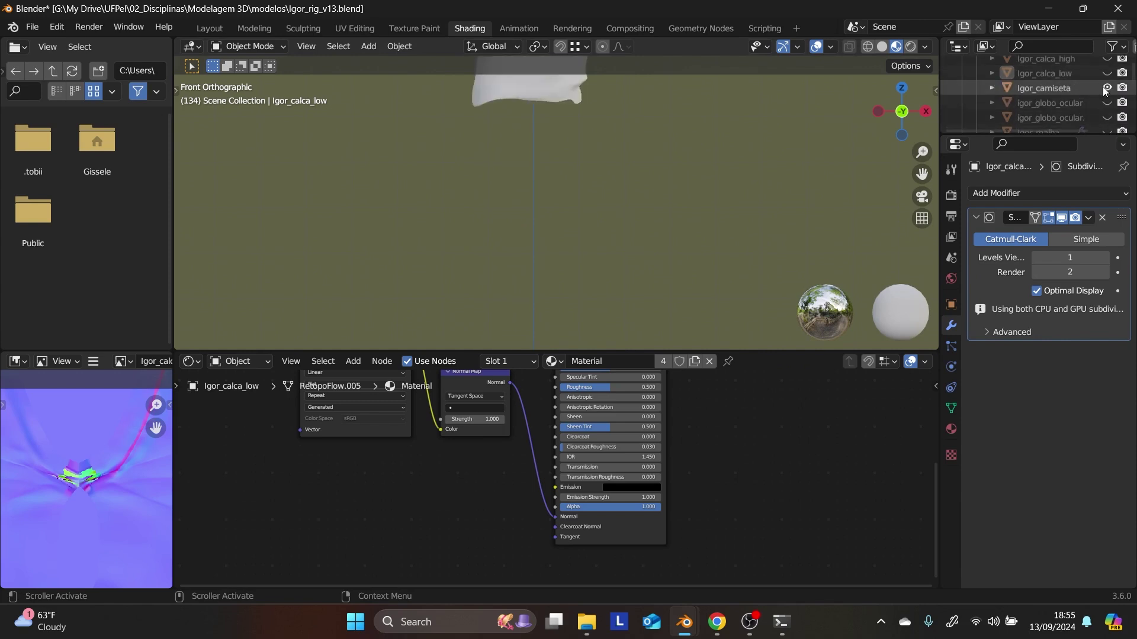
shift+middle_drag(609, 166, 586, 290)
click(563, 188)
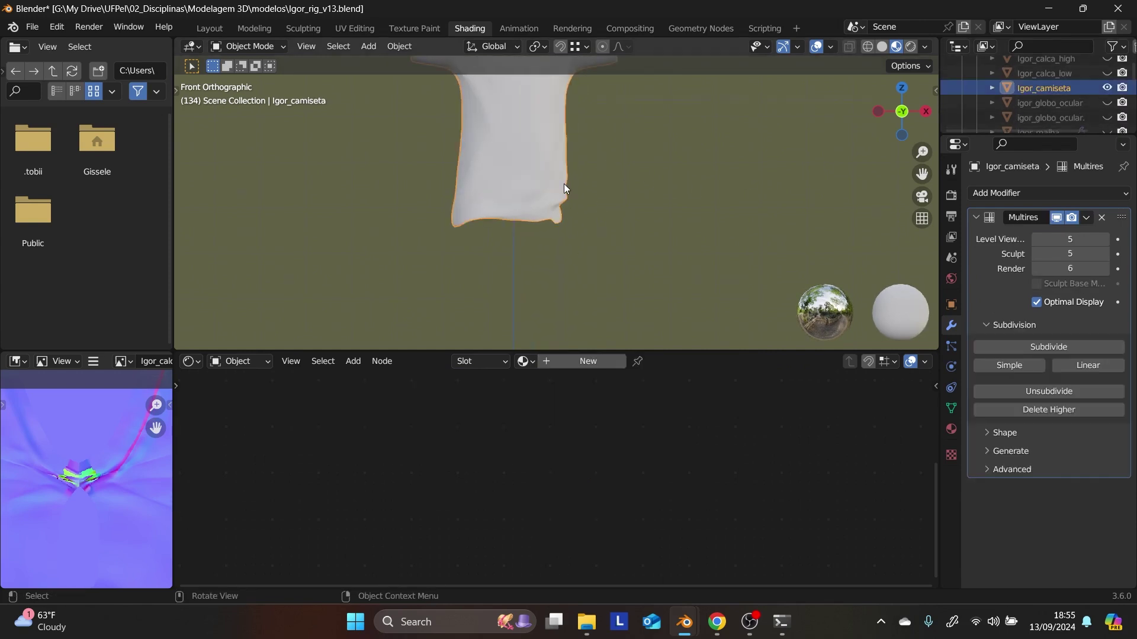
shift+middle_drag(557, 165, 559, 244)
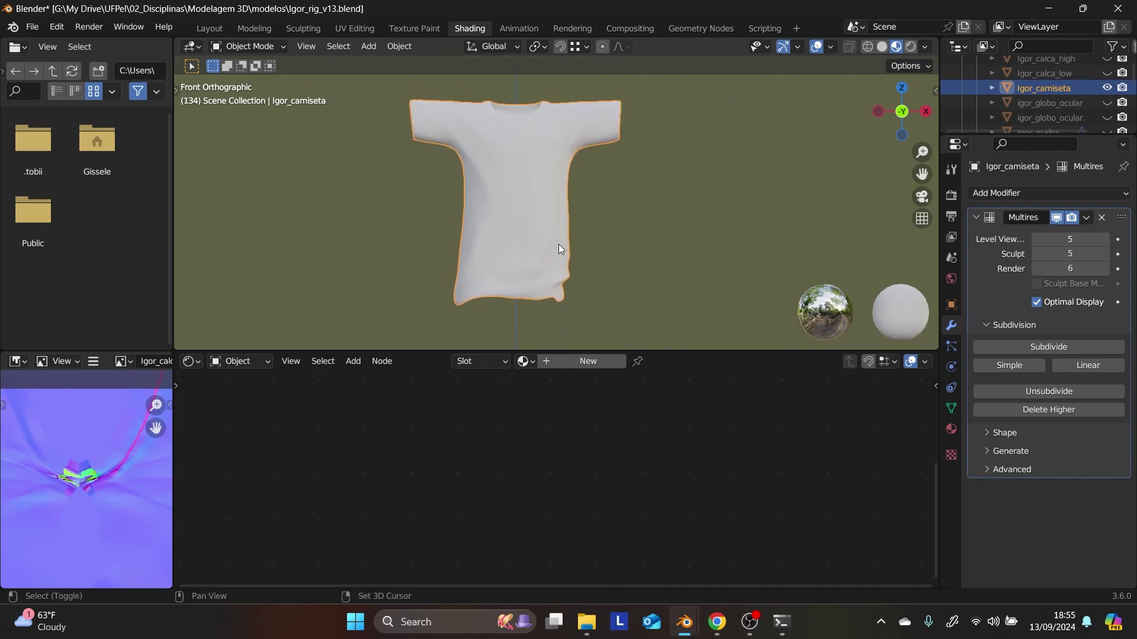
scroll(536, 206, up, 2)
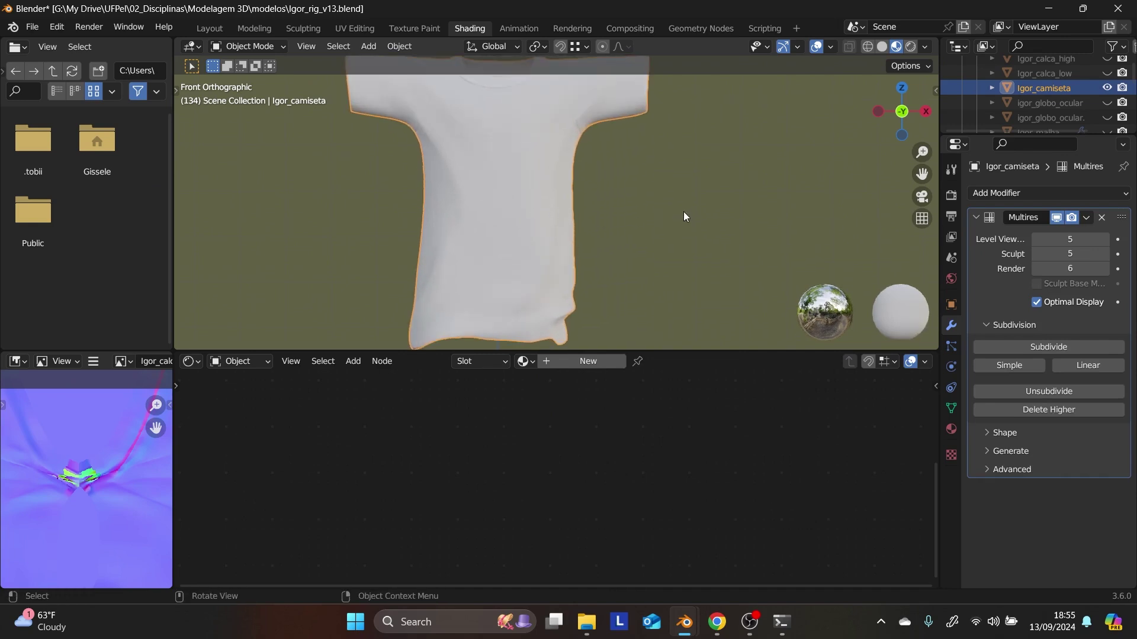
- Set the Multires sculpt and viewport levels of Igor_camiseta to 6 and put it in Object Mode in the Modeling workspace
click(1106, 254)
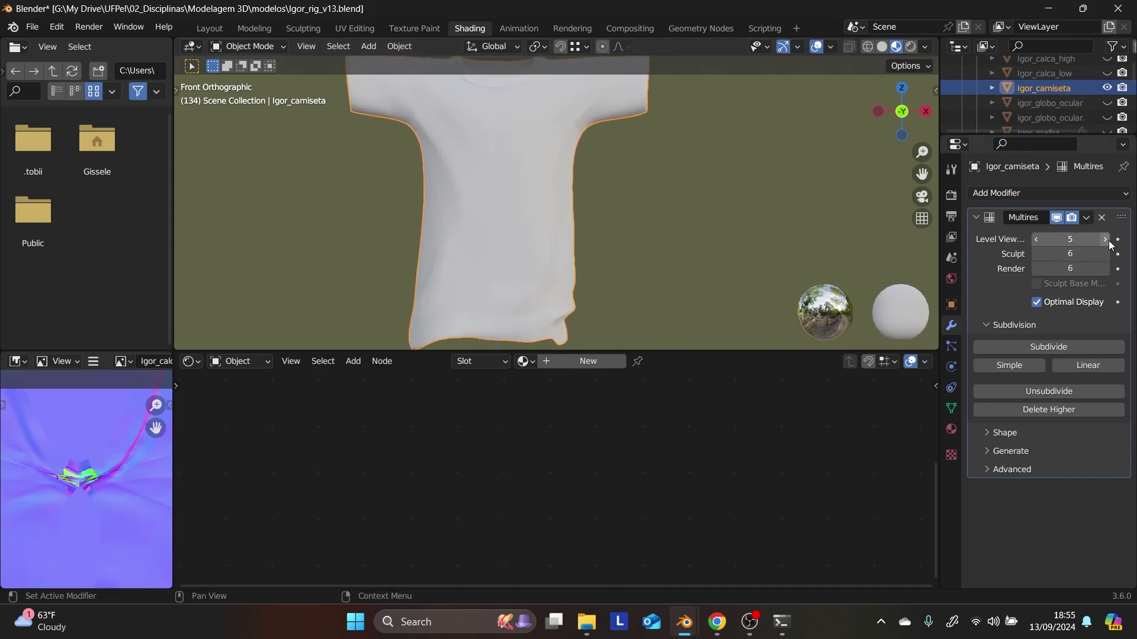
click(1105, 239)
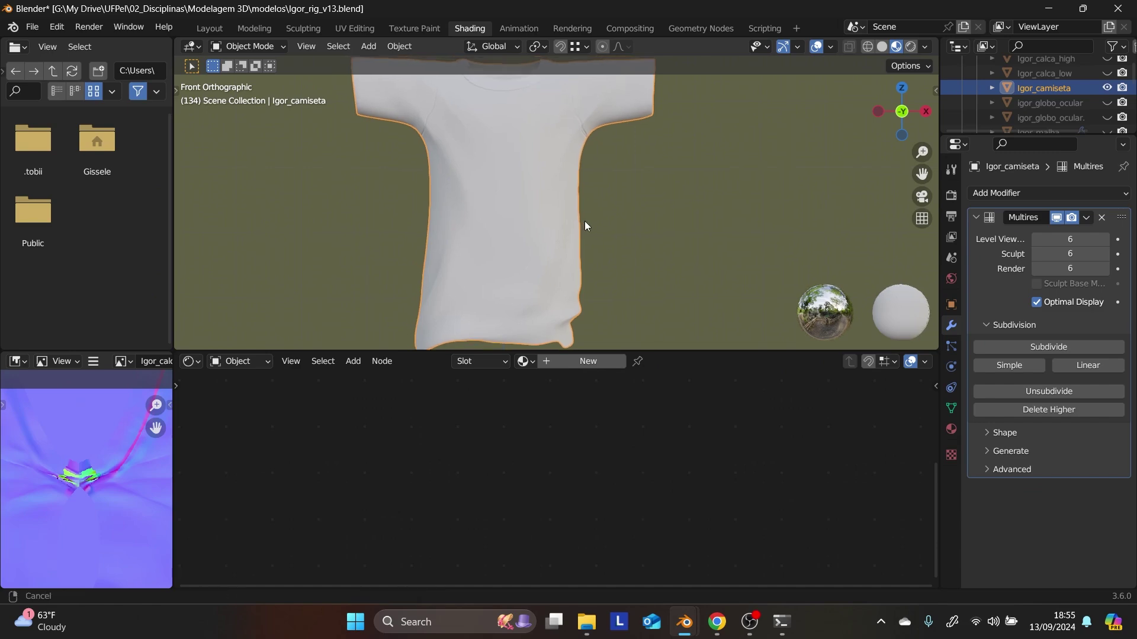
click(252, 28)
shift+middle_drag(478, 188, 549, 348)
scroll(684, 227, up, 1)
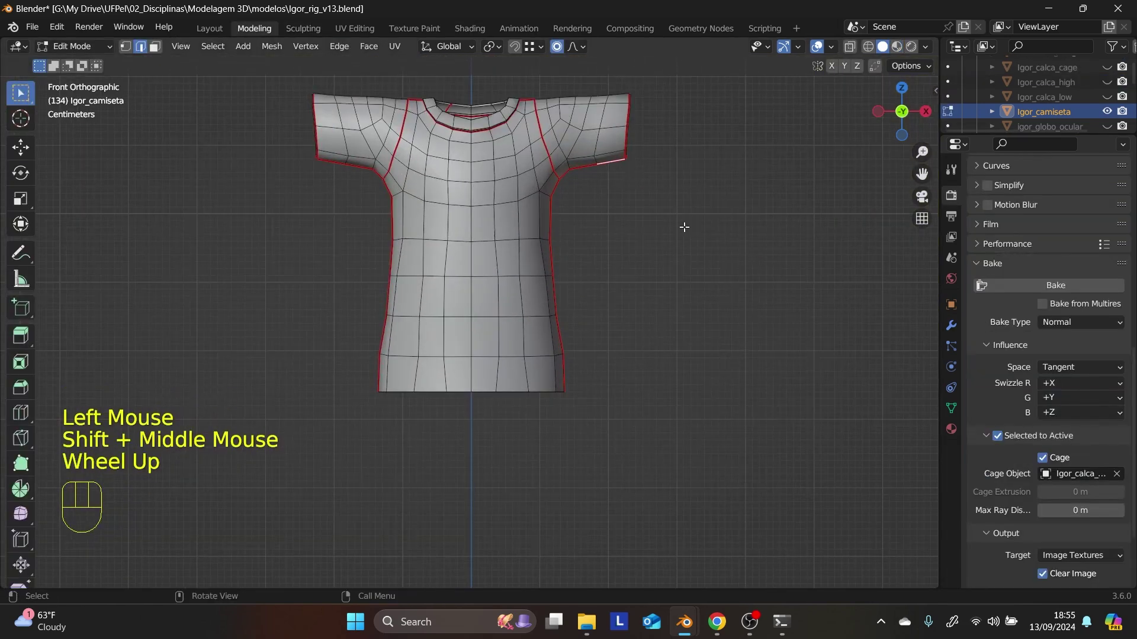
key(Tab)
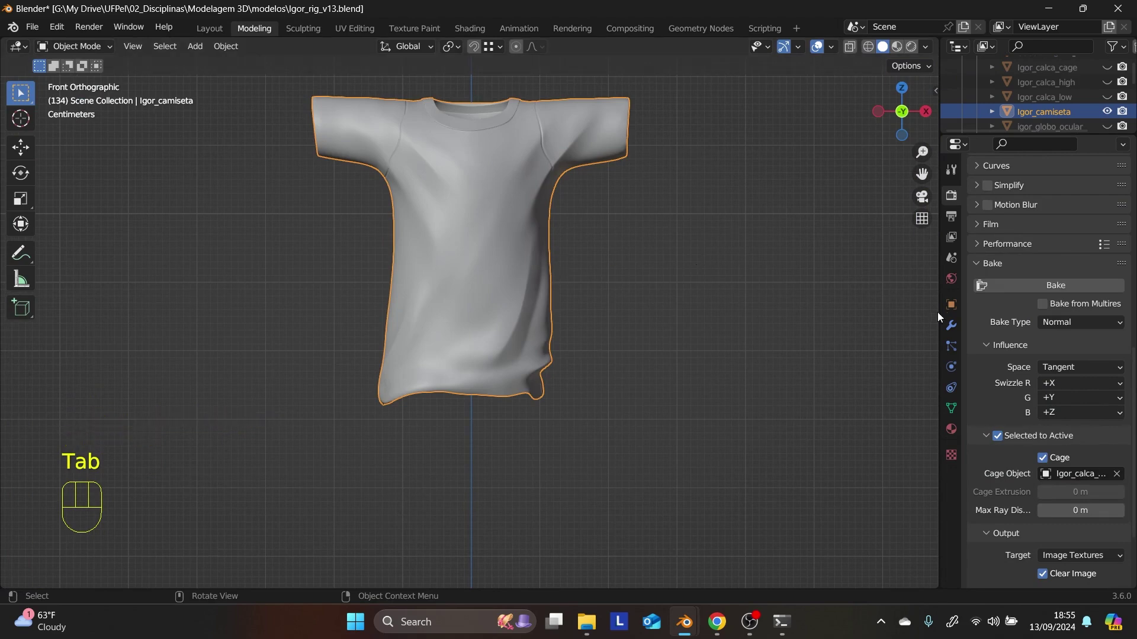
- Duplicate Igor_camiseta in place and set the copy's Multires viewport, sculpt and render levels to 1
click(950, 325)
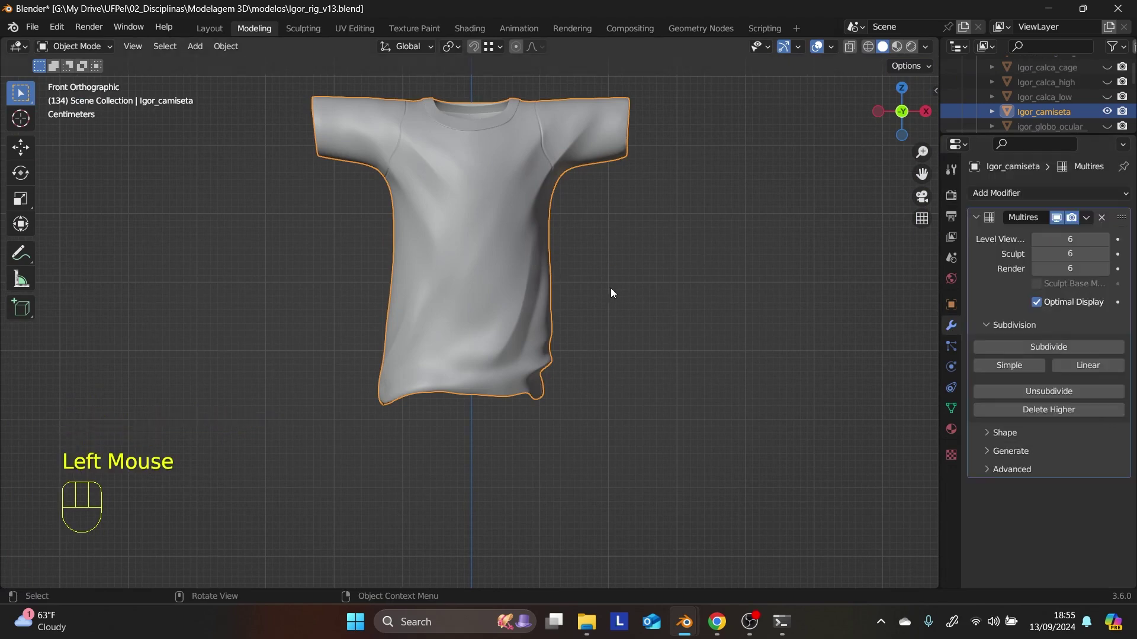
key(shift)
key(shift+d)
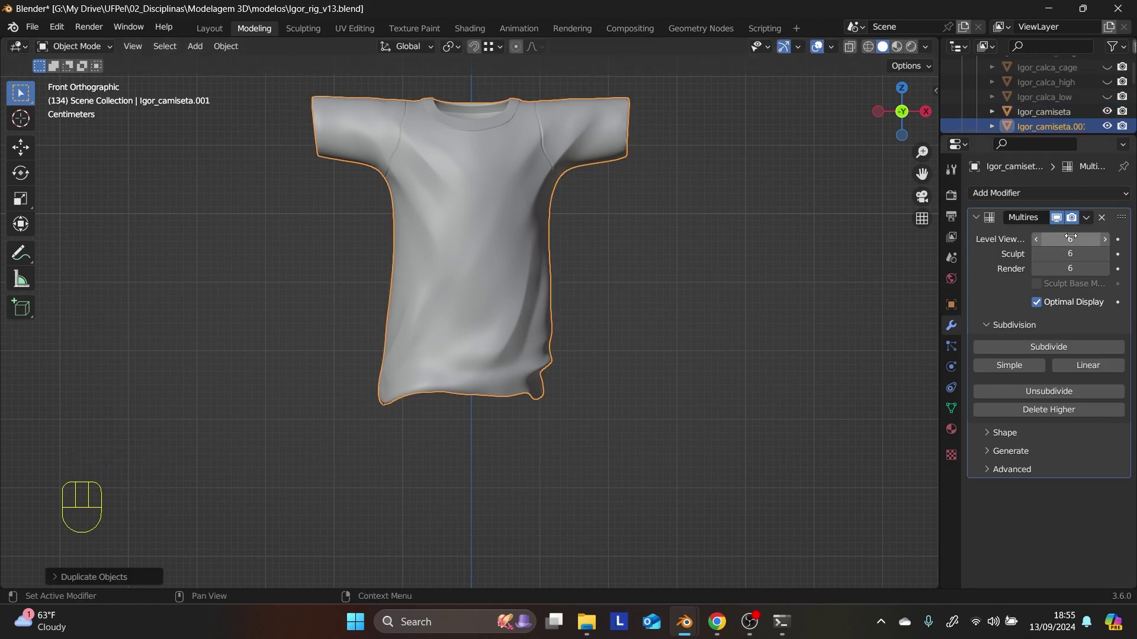
click(1035, 239)
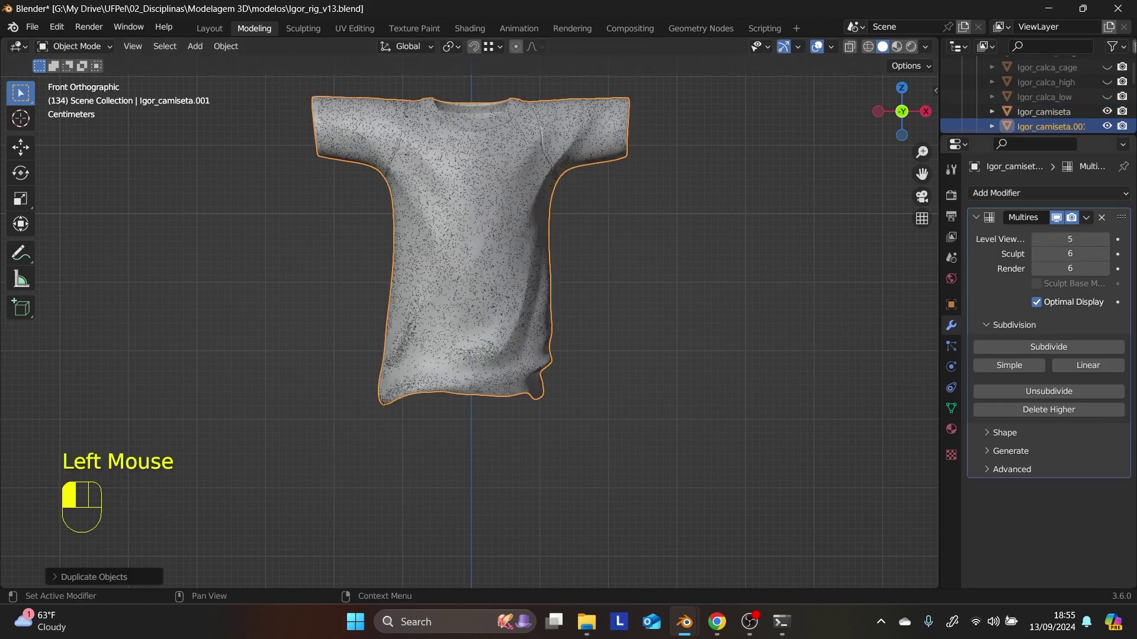
click(1035, 239)
click(1035, 239)
click(1034, 239)
click(1035, 239)
click(1036, 253)
click(1036, 253)
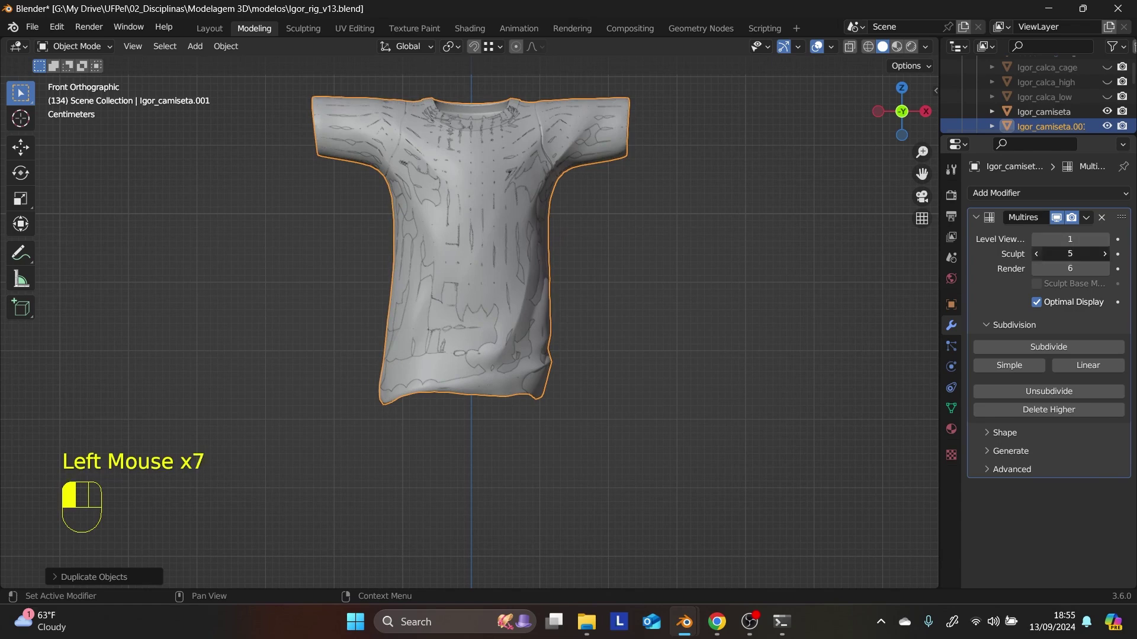
click(1036, 254)
click(1036, 254)
click(1036, 254)
click(1035, 271)
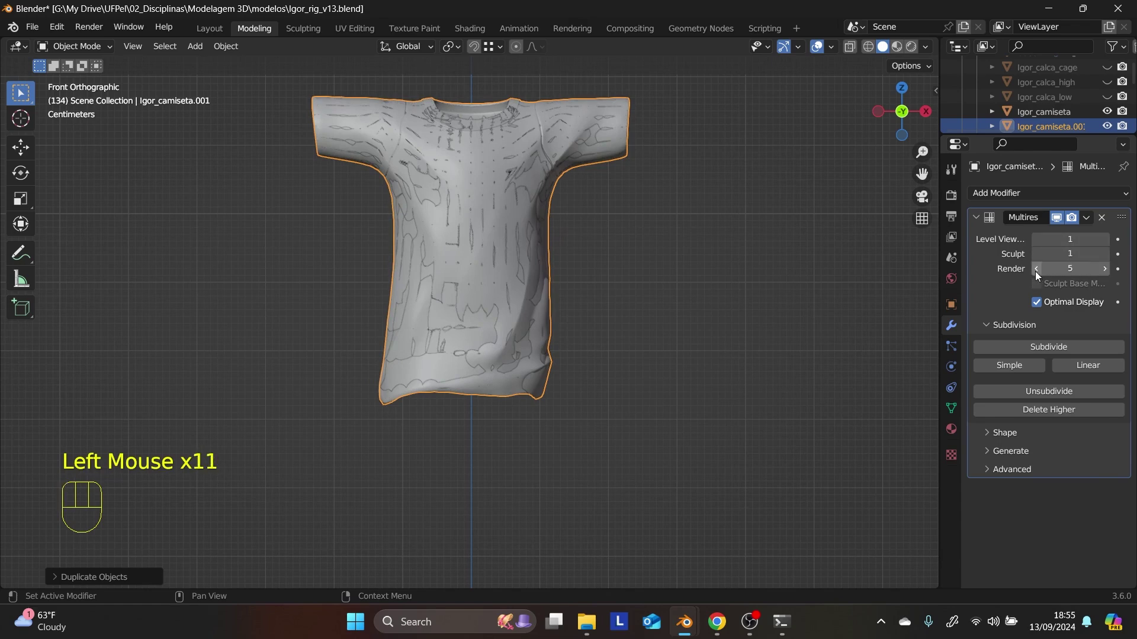
click(1035, 271)
click(1036, 271)
click(1036, 271)
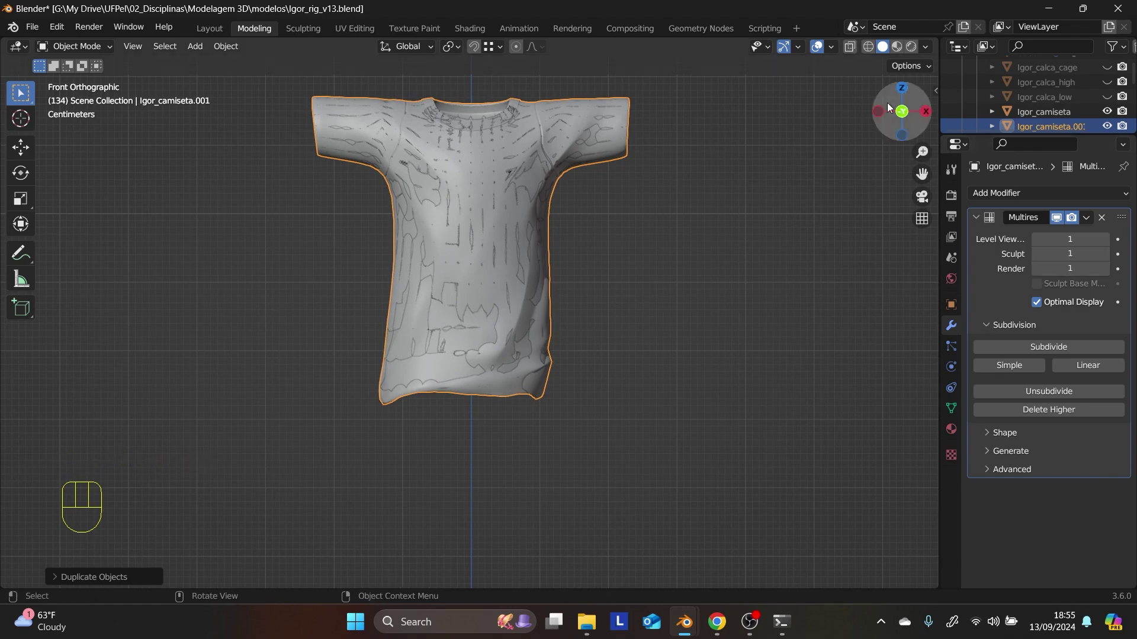
- Check the duplicated T-shirt in wireframe, restore solid shading, apply its Multires modifier and deselect it
click(869, 47)
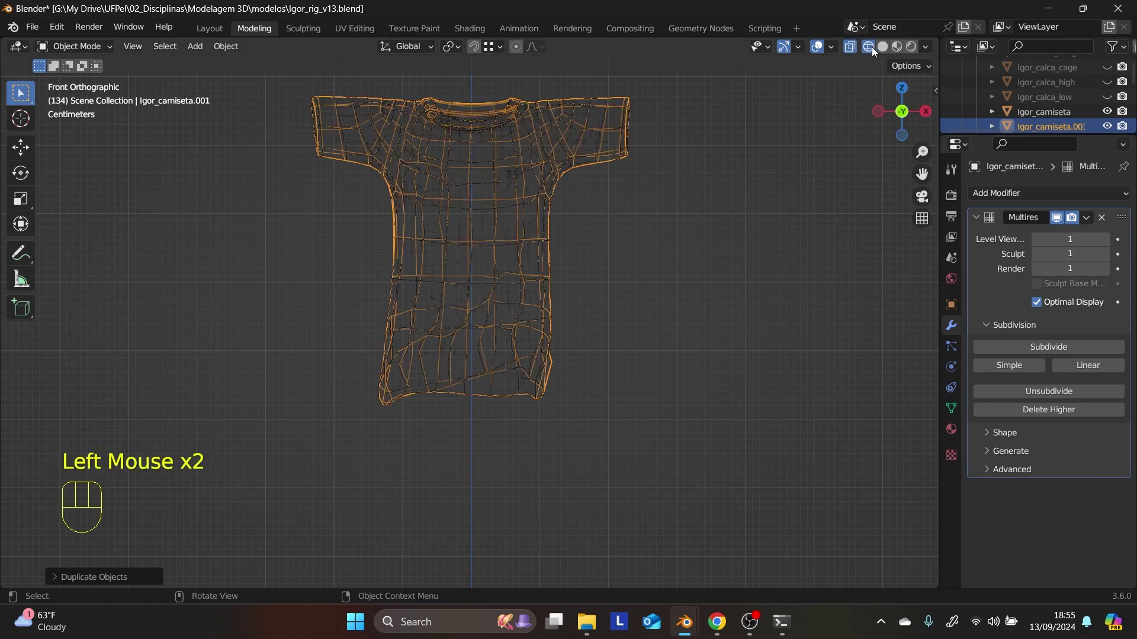
click(883, 46)
click(1086, 218)
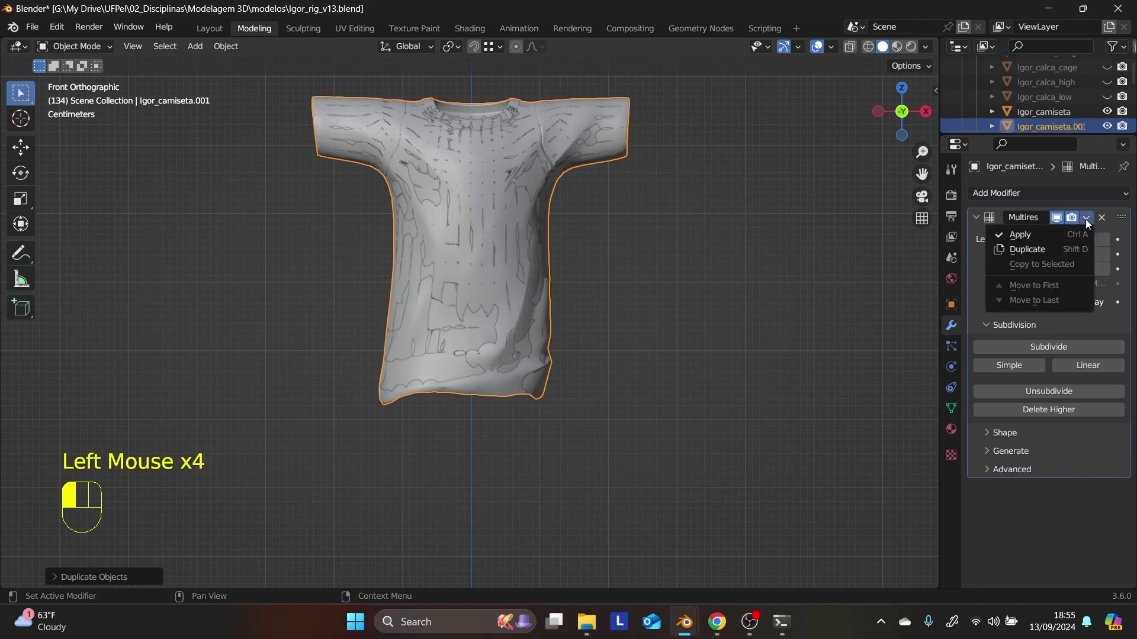
click(1042, 234)
click(699, 301)
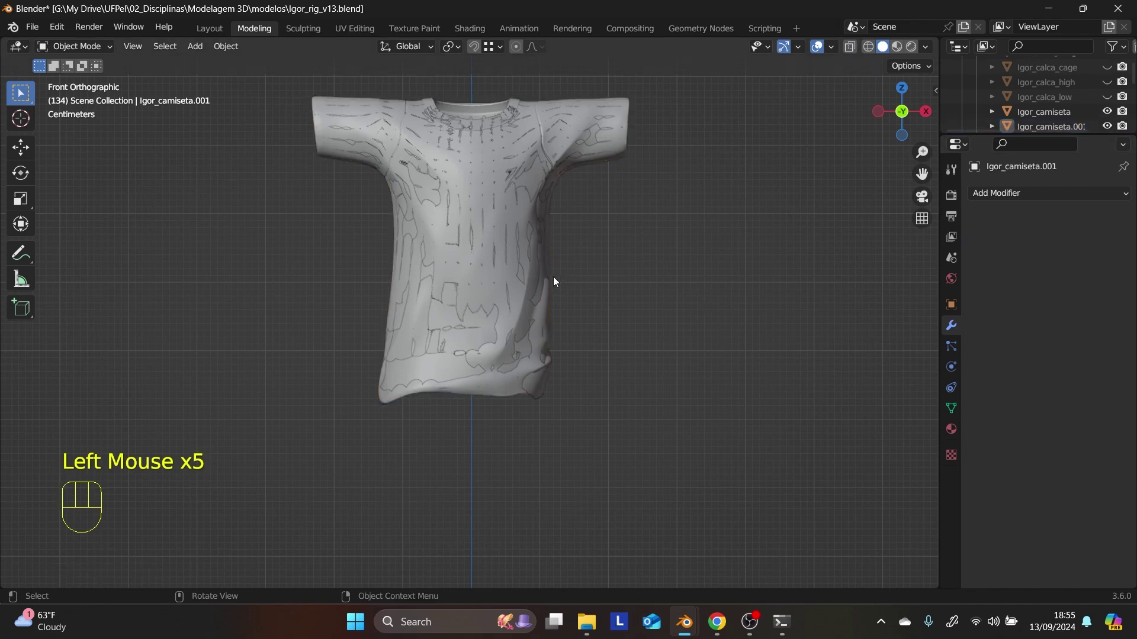
- Compare the editable mesh and shape of Igor_camiseta with those of its duplicate, from the front and the side
click(495, 285)
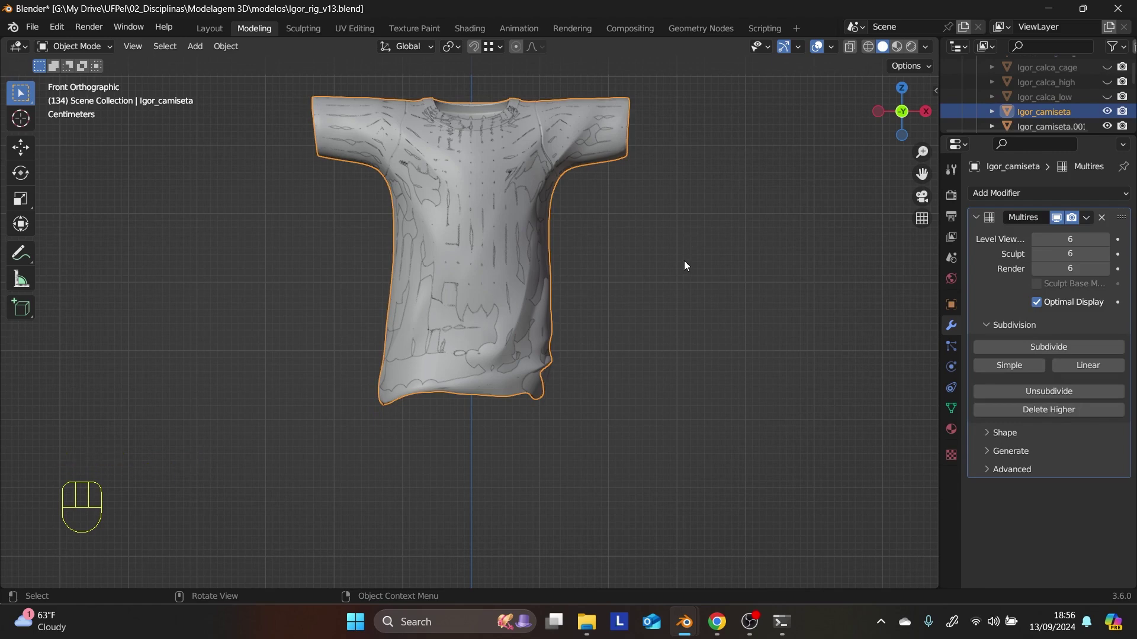
key(Tab)
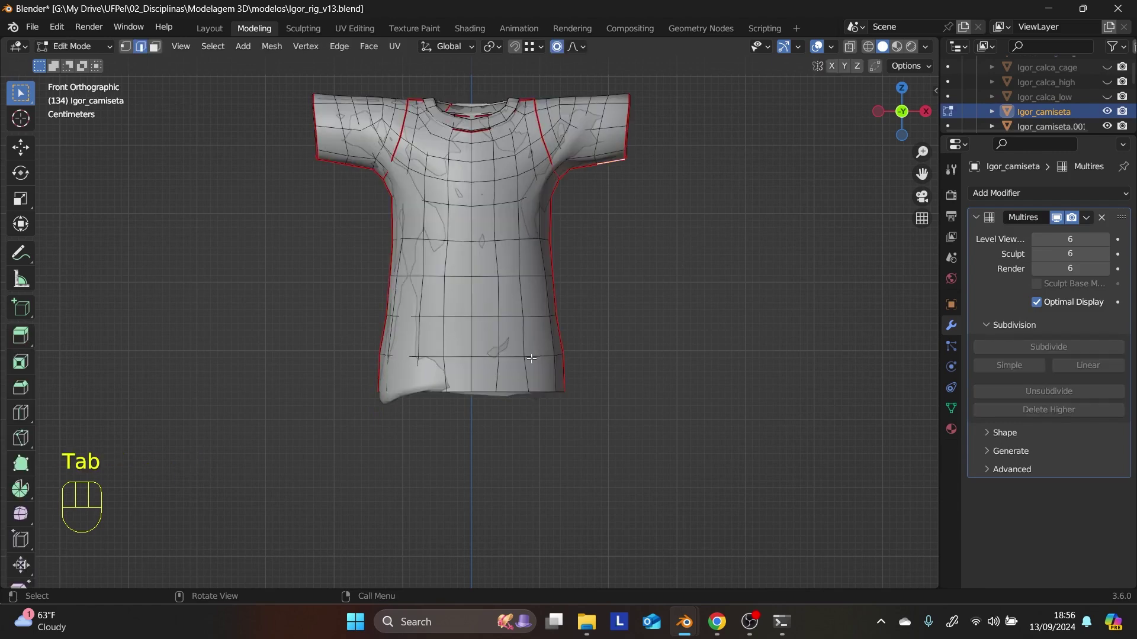
scroll(531, 358, up, 2)
key(Tab)
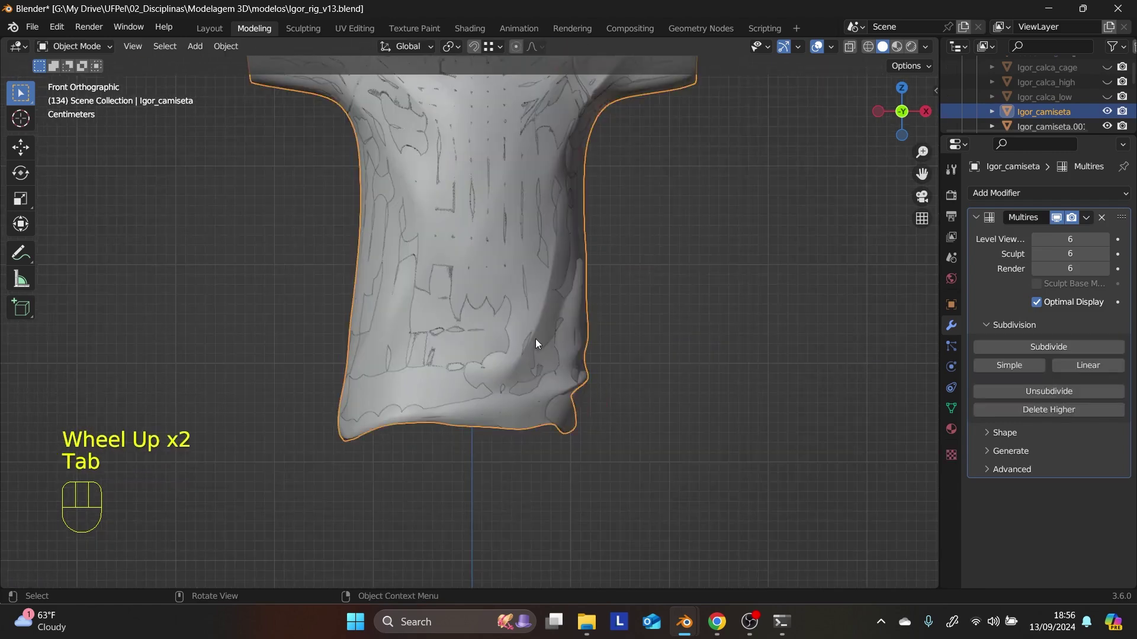
key(Tab)
key(Tab)
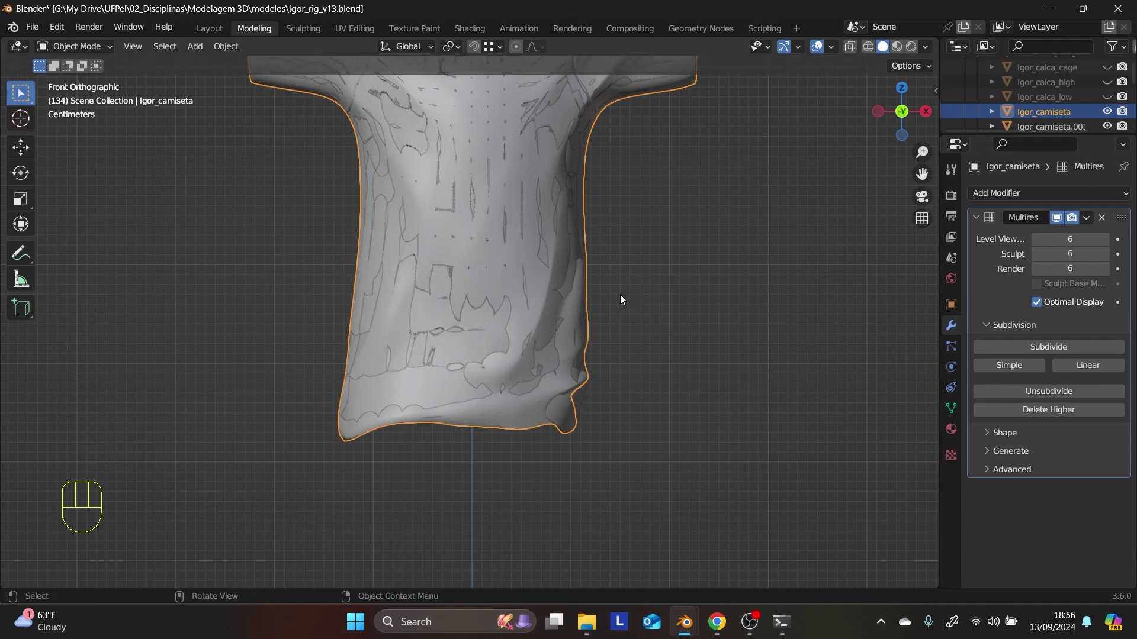
click(484, 289)
click(484, 288)
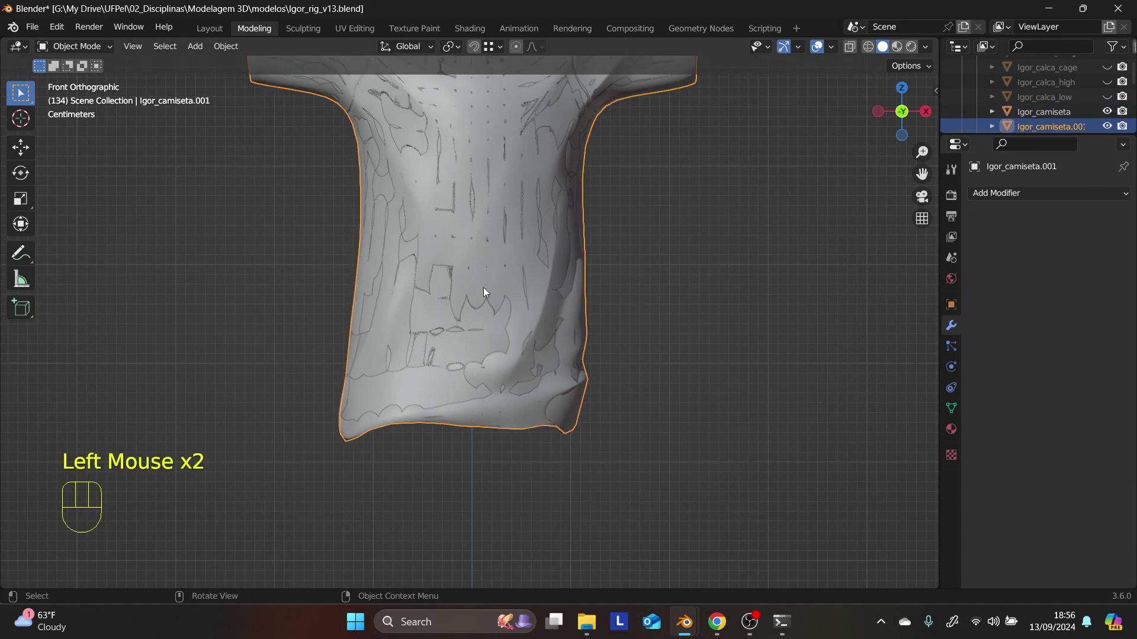
key(Tab)
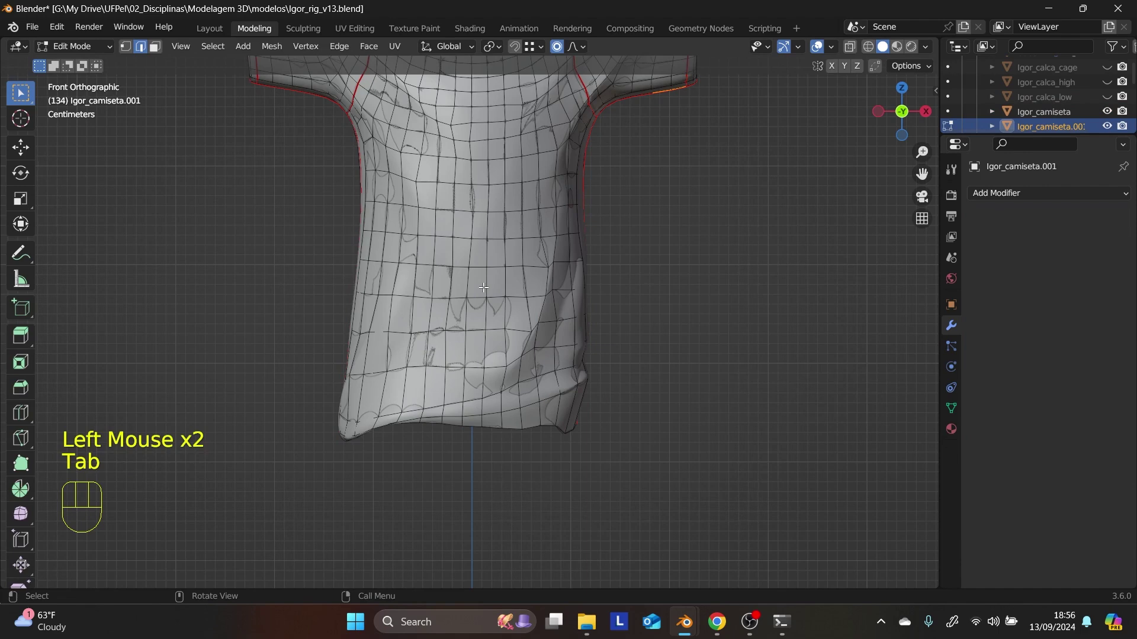
scroll(483, 288, down, 1)
scroll(484, 287, up, 1)
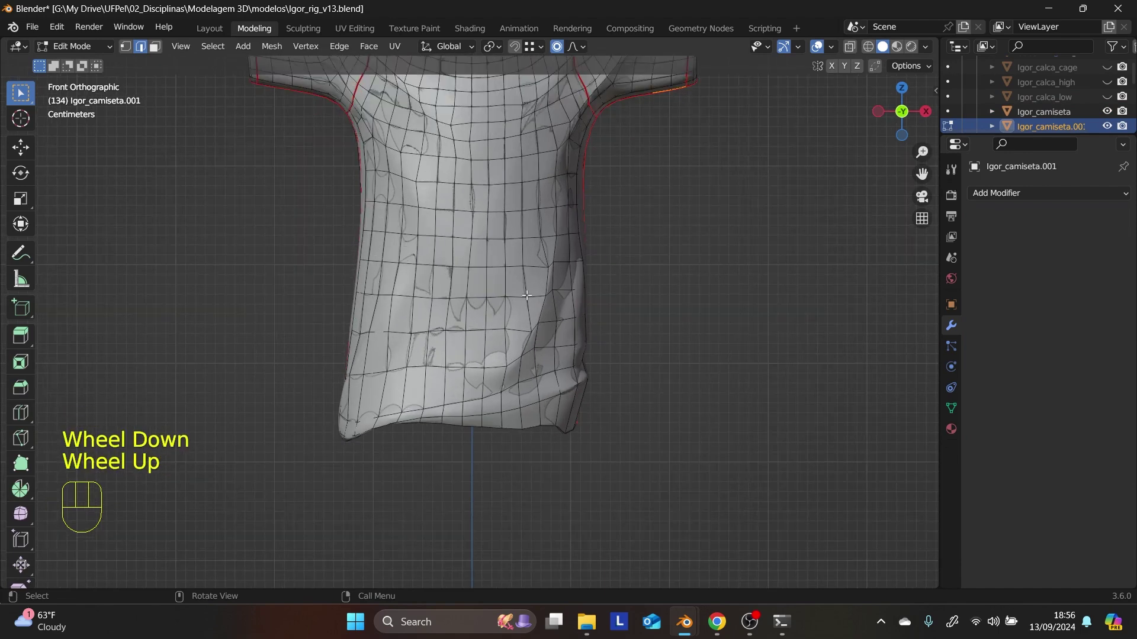
key(Tab)
shift+middle_drag(644, 300, 666, 372)
scroll(597, 263, up, 1)
scroll(596, 261, down, 1)
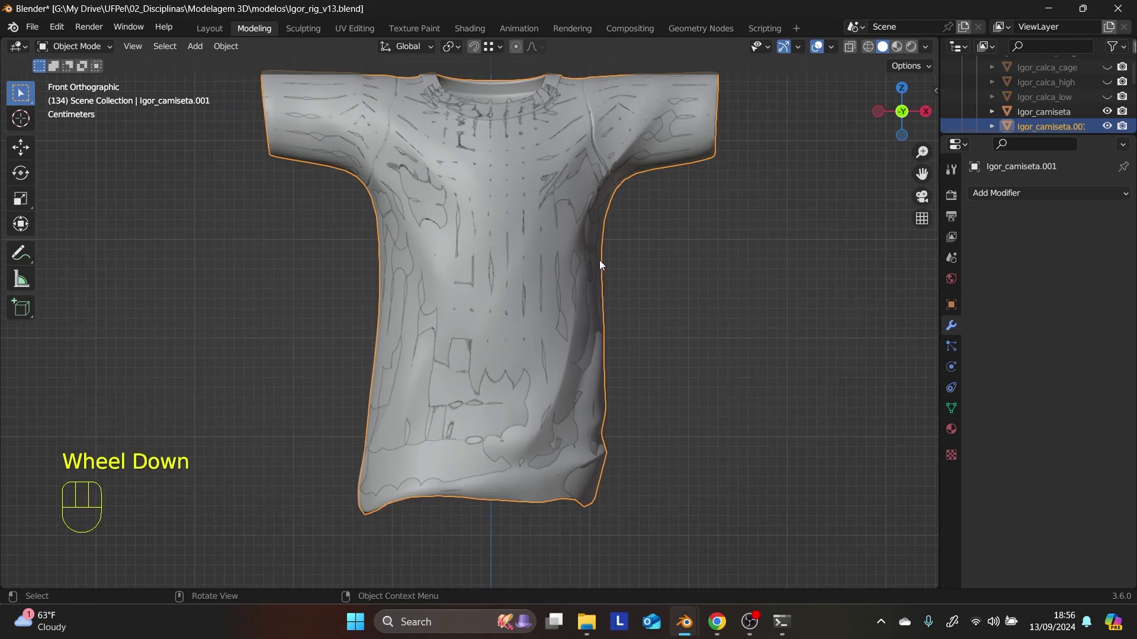
middle_drag(587, 229, 439, 235)
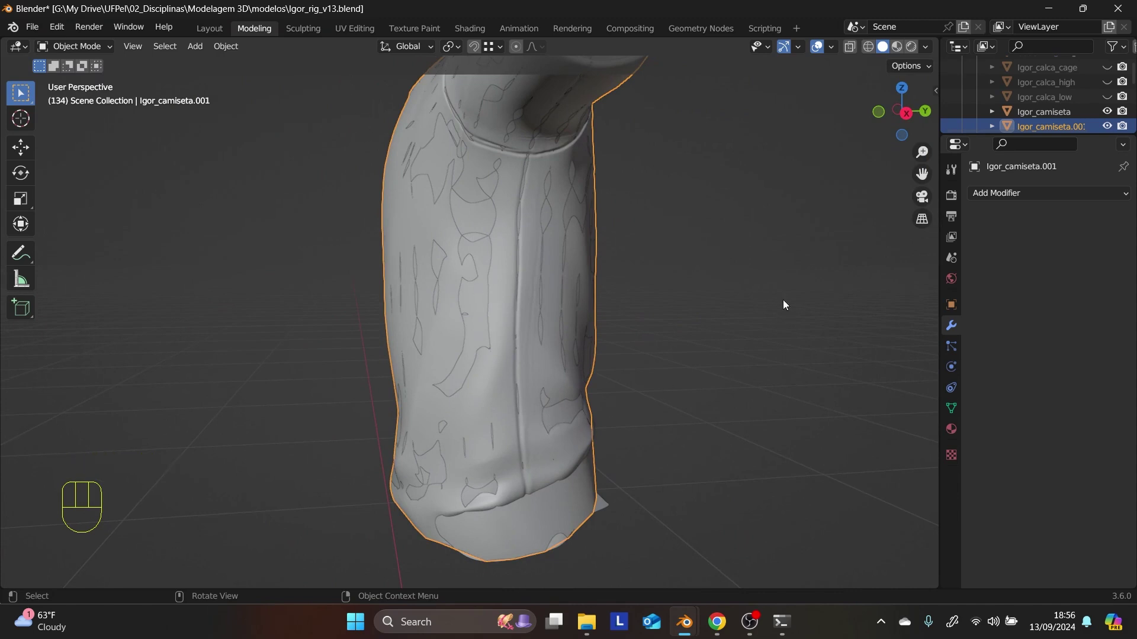
- Rename the duplicated T-shirt as Igor_camiseta_cage
click(1054, 122)
double_click(1045, 120)
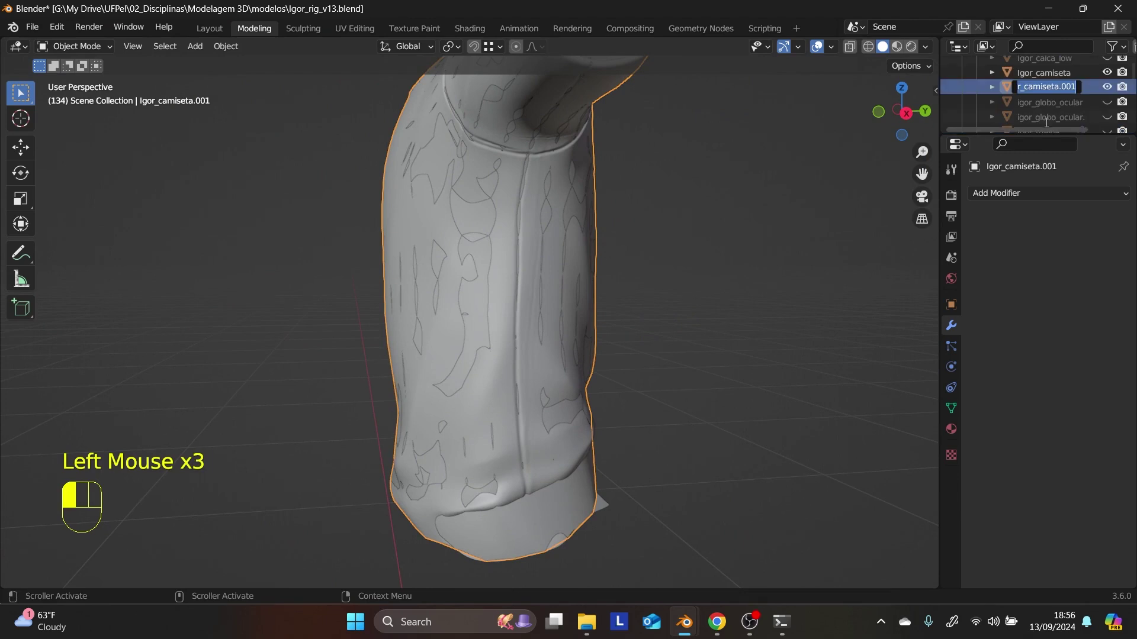
click(1059, 87)
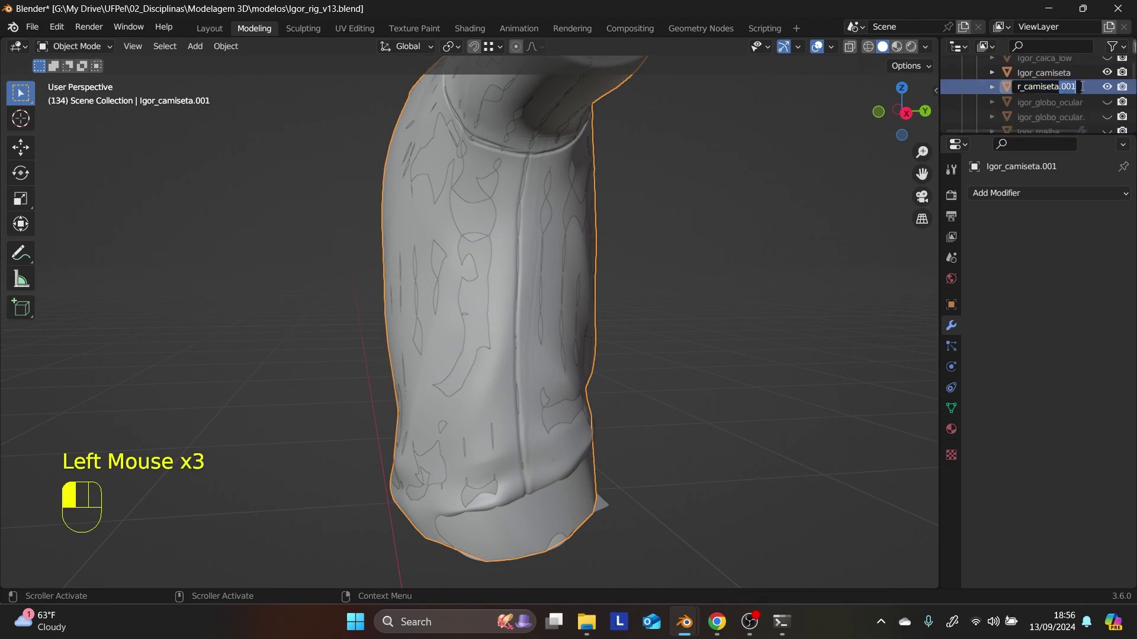
text(_cage)
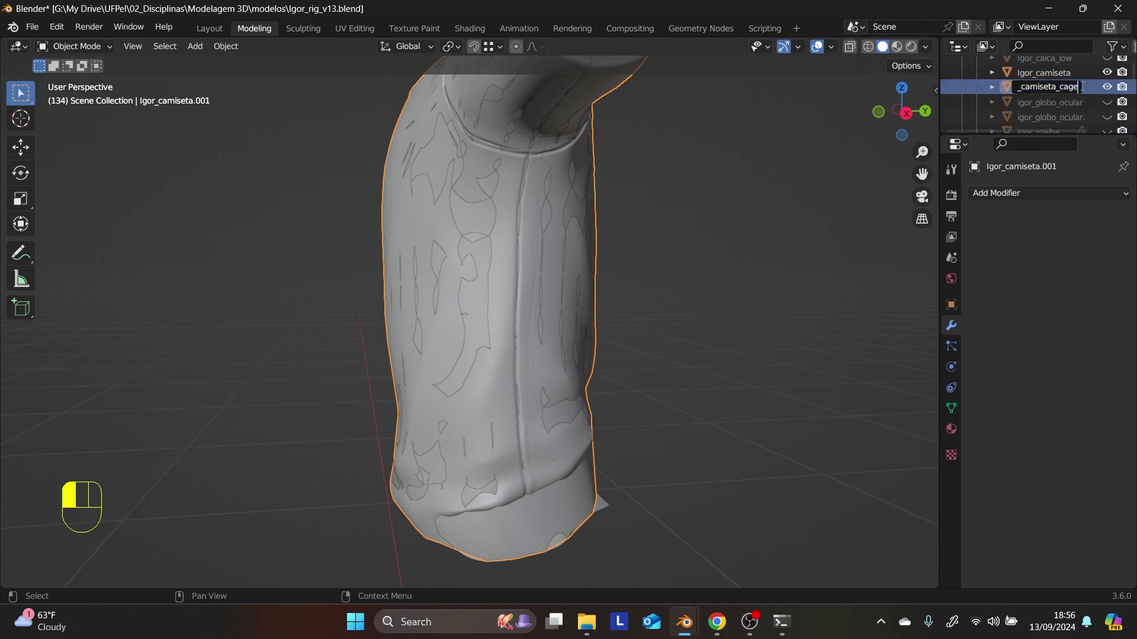
key(Return)
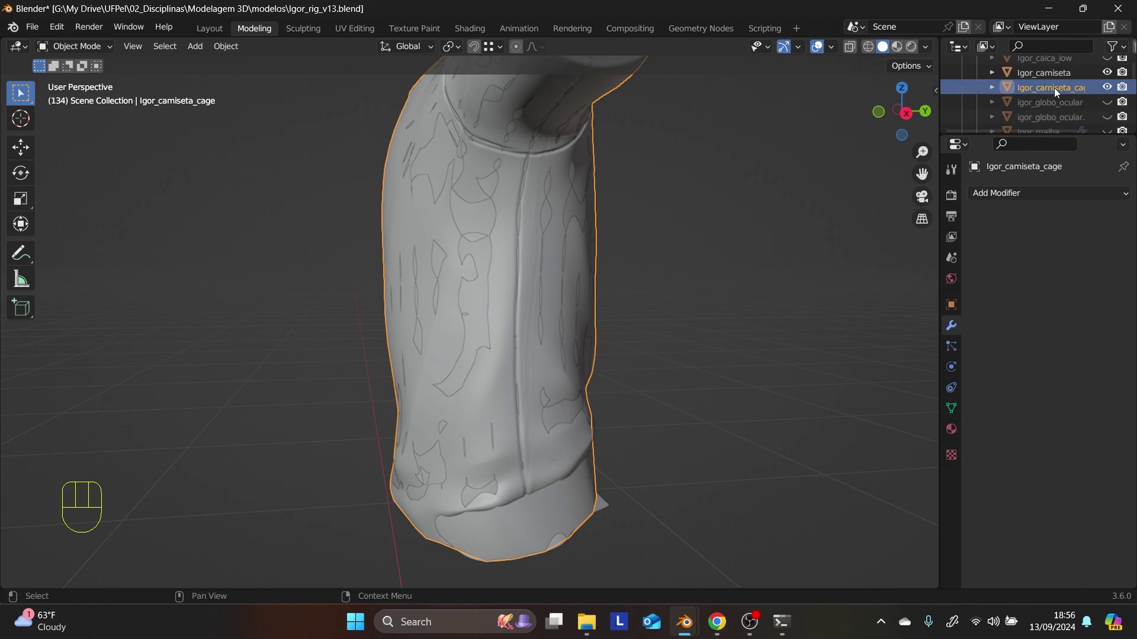
- Switch to the UV Editing workspace, unlink Igor_calca_normals from the image view and enter Edit Mode on Igor_camiseta_cage
click(355, 28)
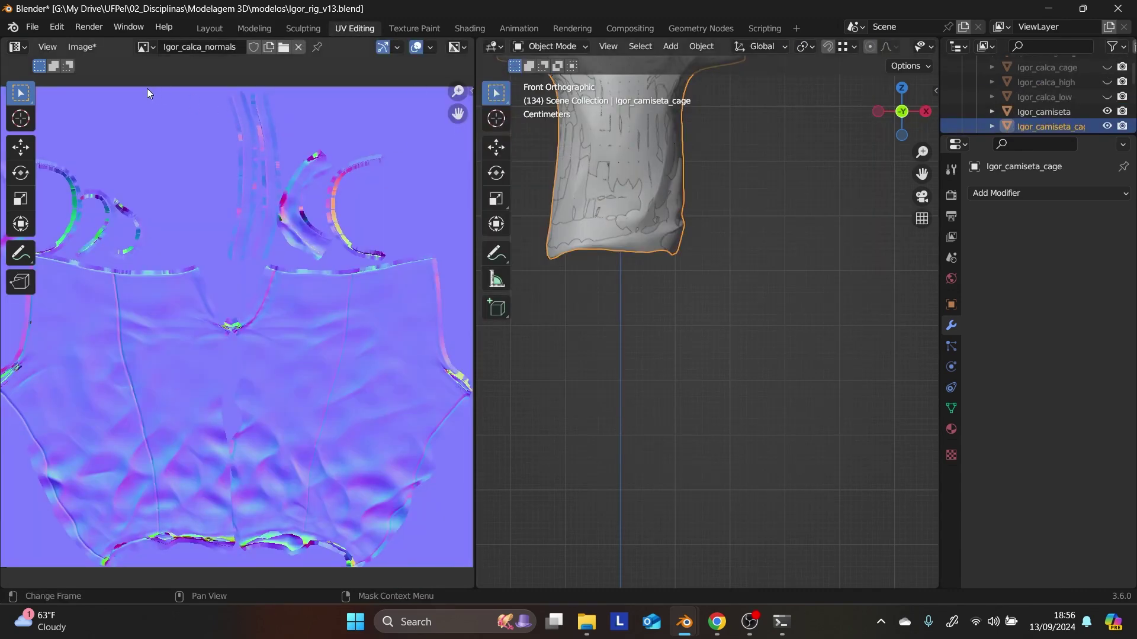
click(301, 47)
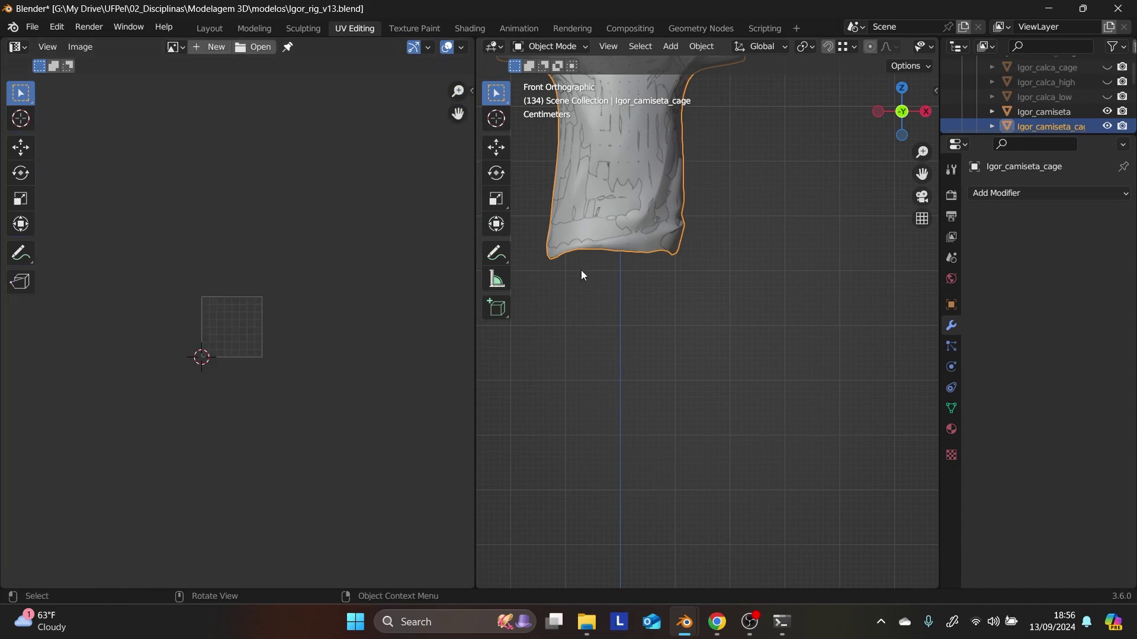
scroll(647, 226, up, 2)
shift+middle_drag(642, 216, 671, 386)
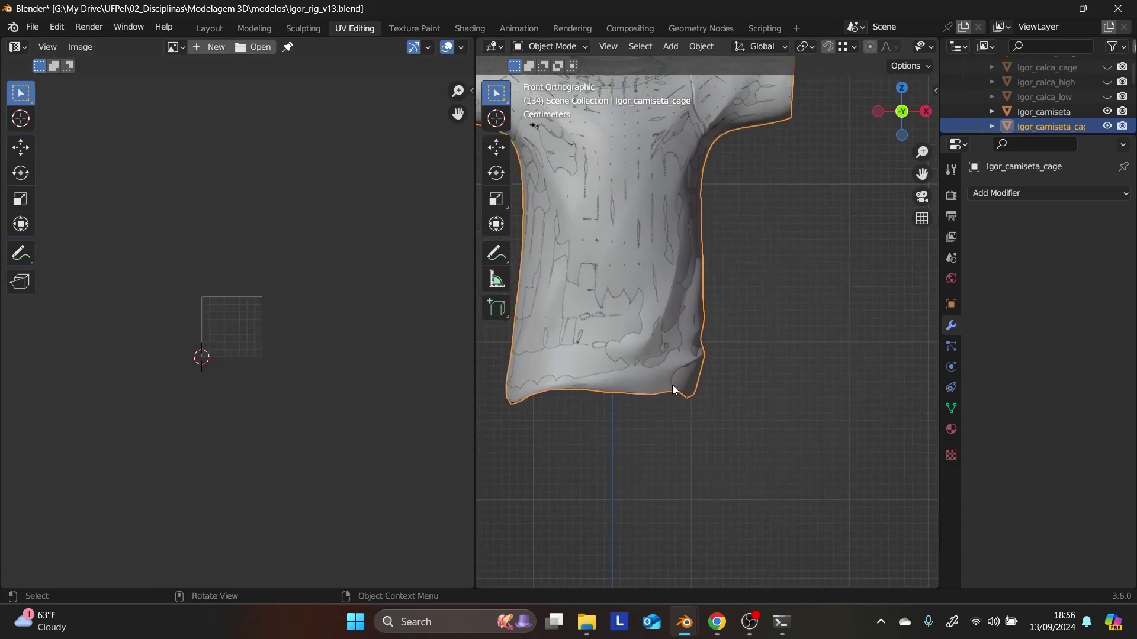
key(Tab)
- Select the side seam edges of Igor_camiseta_cage
middle_drag(734, 360, 842, 426)
alt+click(747, 301)
scroll(720, 294, up, 5)
alt+shift+click(770, 169)
scroll(842, 425, up, 1)
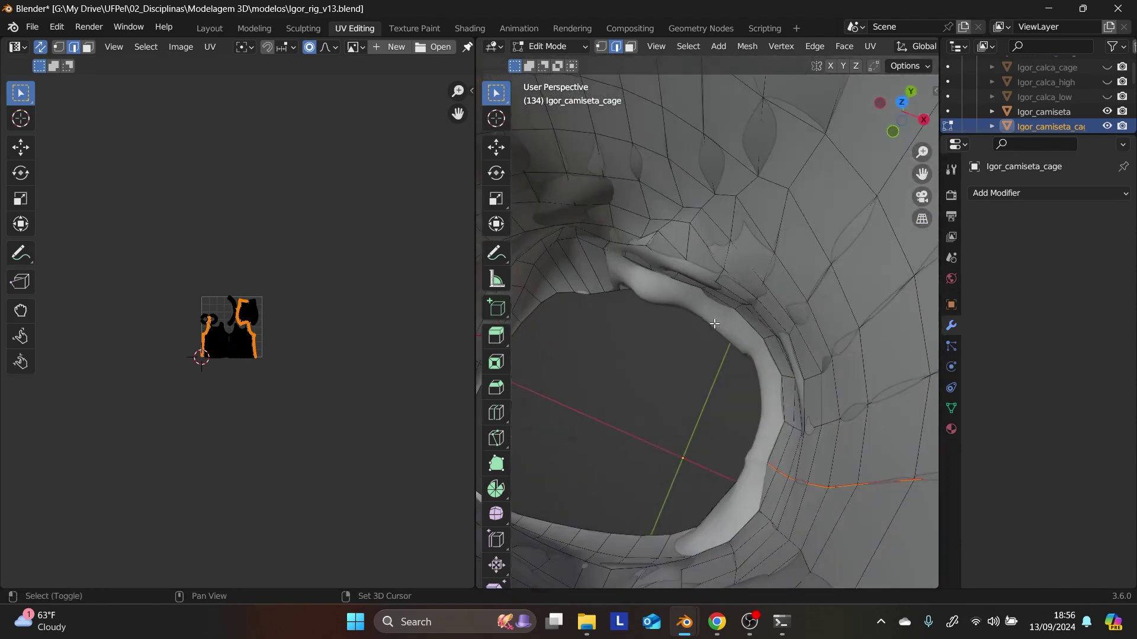
- Add the collar seam loop and the first shoulder's seam edges to the selection on Igor_camiseta_cage
scroll(716, 332, down, 3)
scroll(695, 293, up, 1)
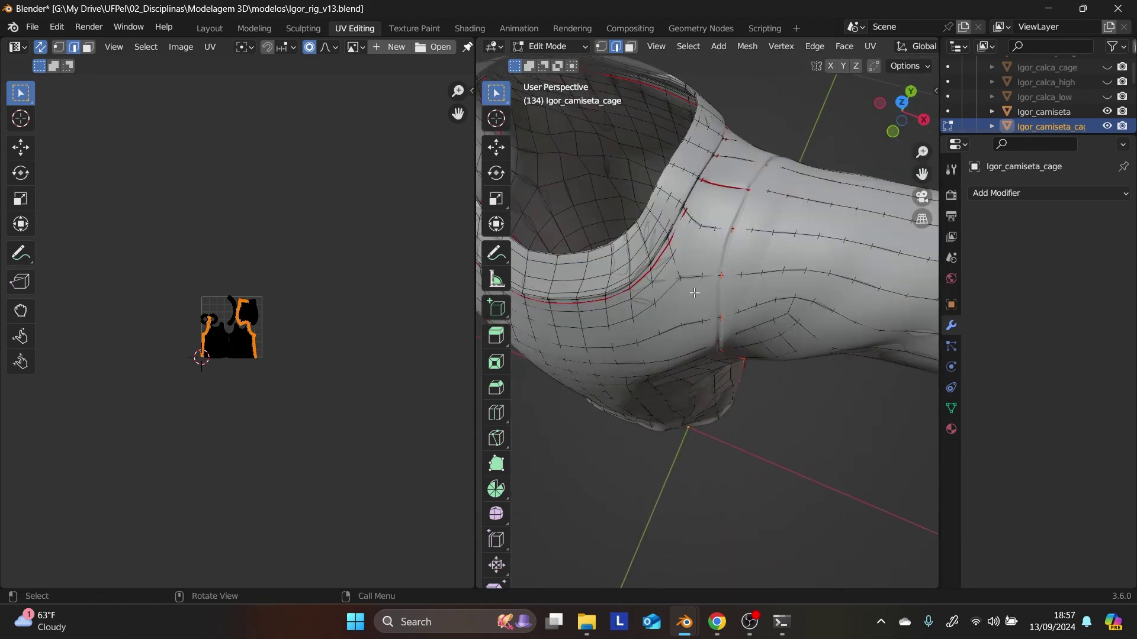
alt+shift+click(664, 257)
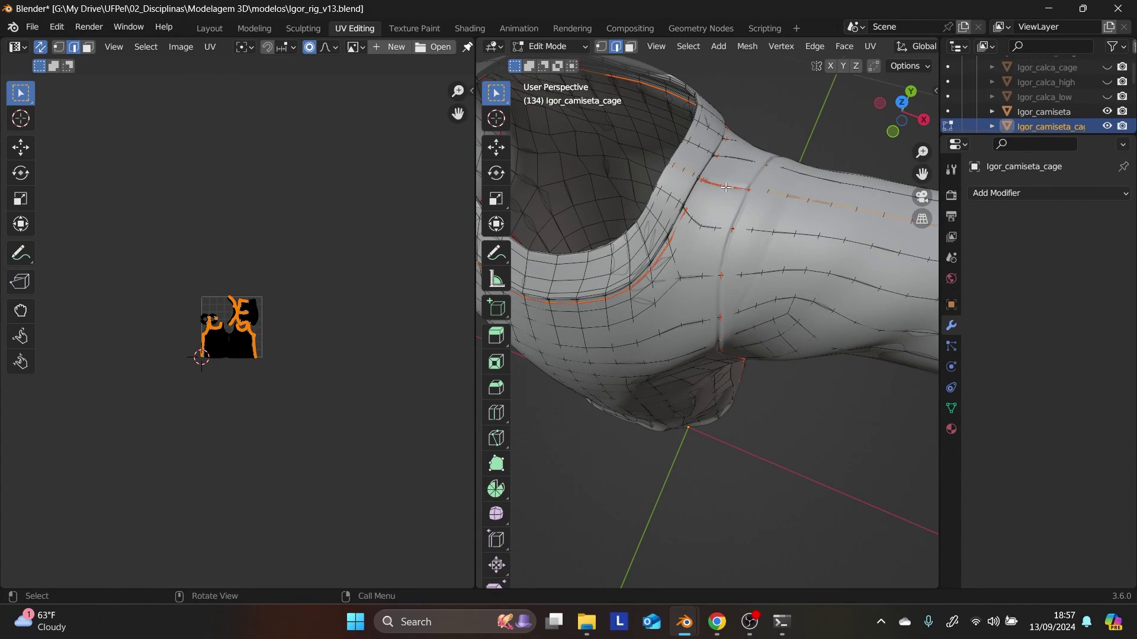
scroll(741, 192, up, 3)
scroll(741, 192, down, 2)
scroll(740, 192, up, 2)
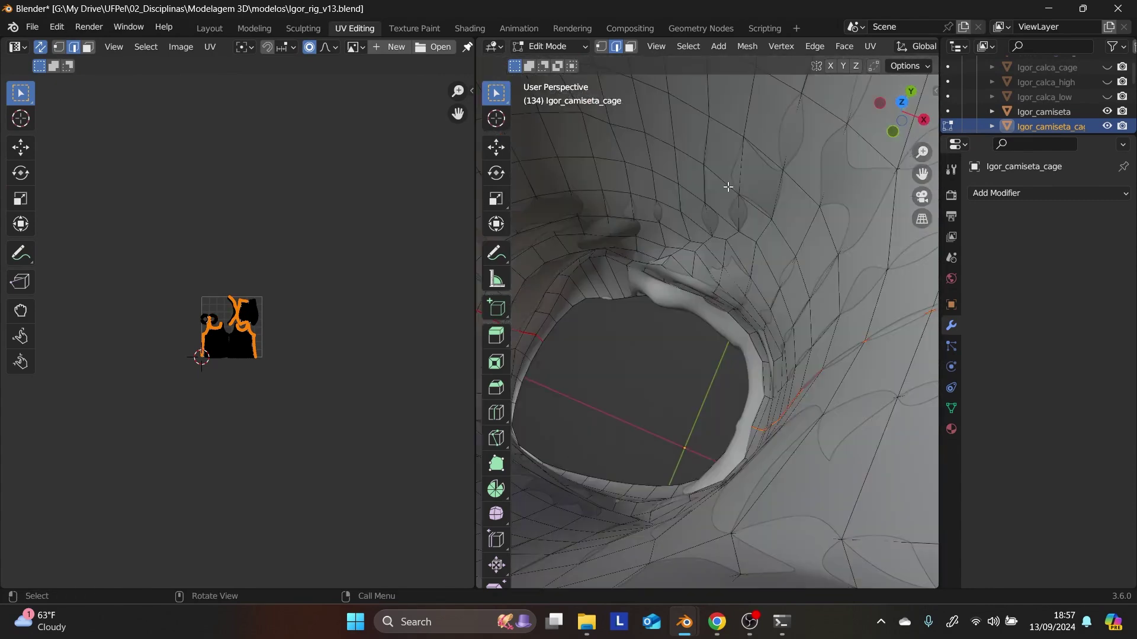
scroll(741, 192, down, 1)
shift+middle_drag(741, 192, 734, 214)
ctrl+click(887, 219)
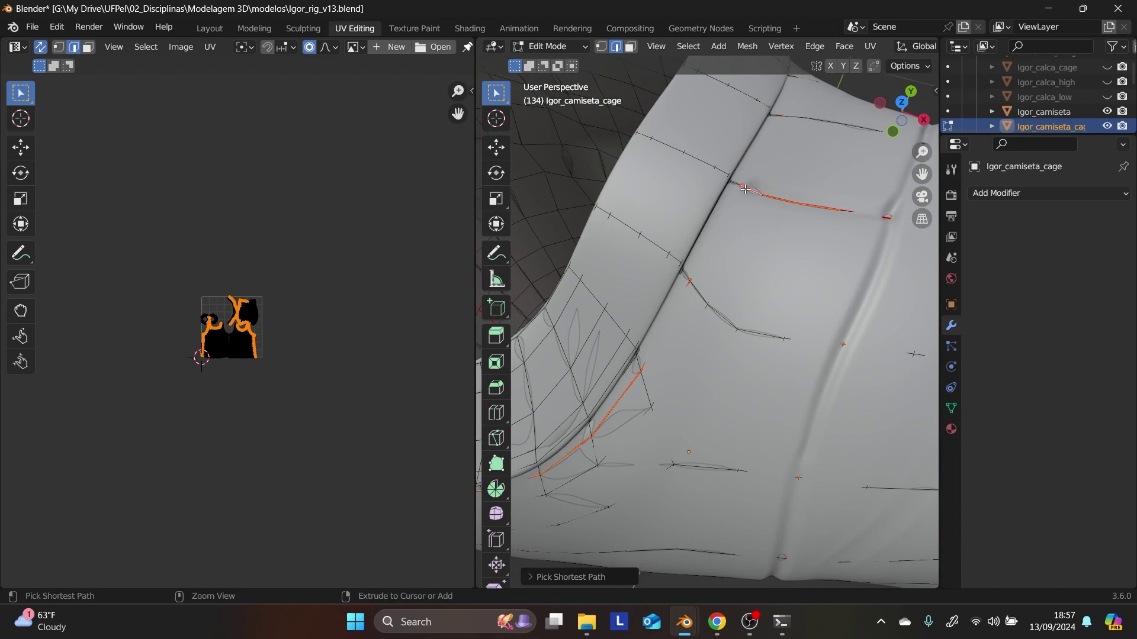
shift+click(887, 217)
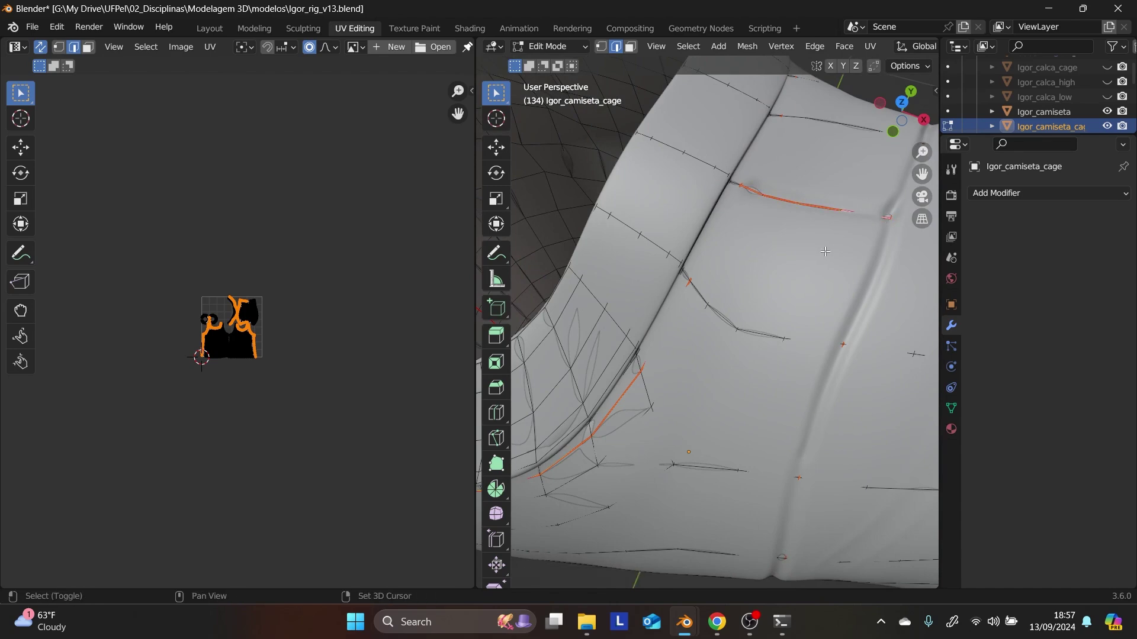
- Add the seam edges on the opposite shoulder to the selection, between collar and sleeve
scroll(825, 252, down, 4)
middle_drag(760, 289, 828, 286)
scroll(691, 322, down, 4)
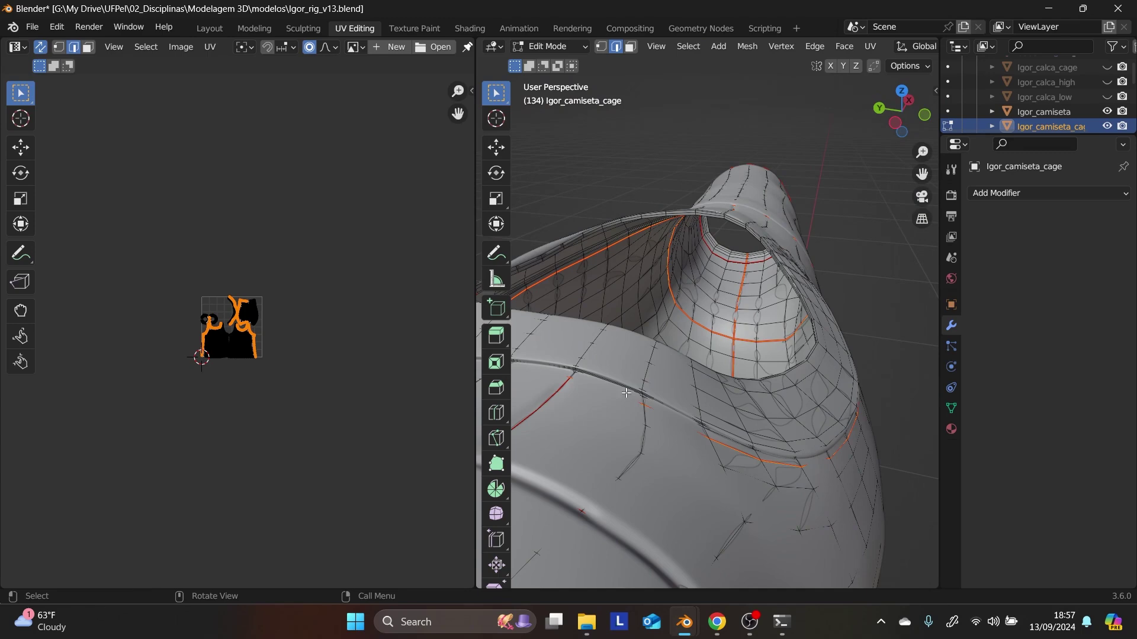
shift+click(564, 383)
scroll(576, 415, down, 3)
scroll(576, 415, up, 3)
mouse_move(568, 420)
ctrl+middle_down()
mouse_move(604, 408)
mouse_move(580, 428)
ctrl+middle_up()
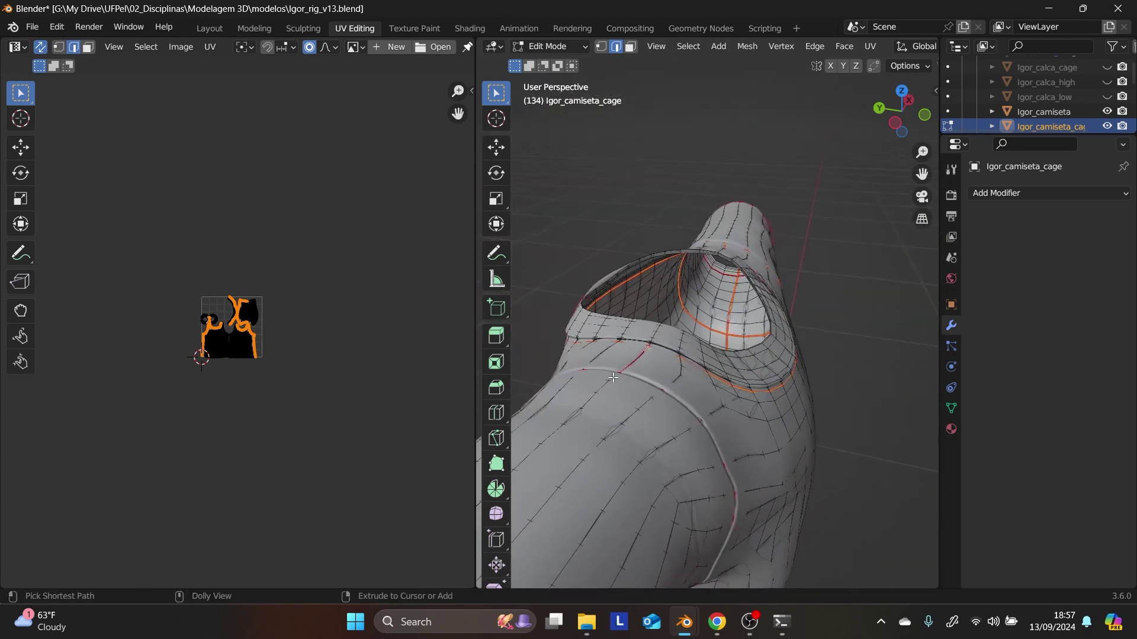
ctrl+click(625, 367)
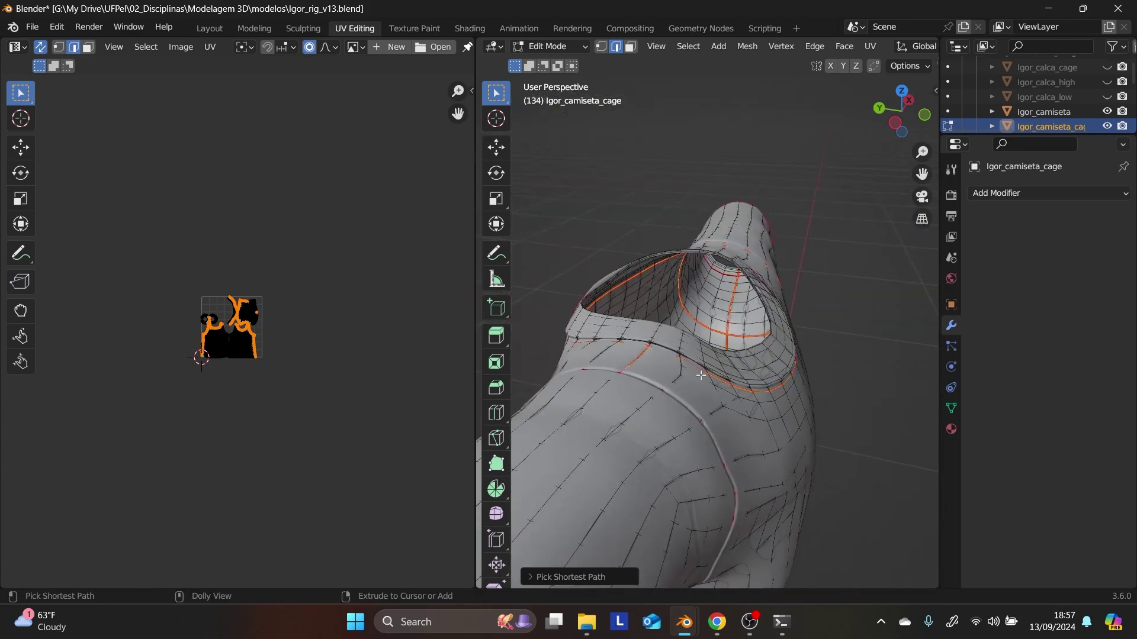
- Add the armhole loop, the side seam beneath it and the sleeve opening loop to the selection
shift+click(707, 434)
middle_drag(708, 434, 674, 414)
shift+double_click(657, 451)
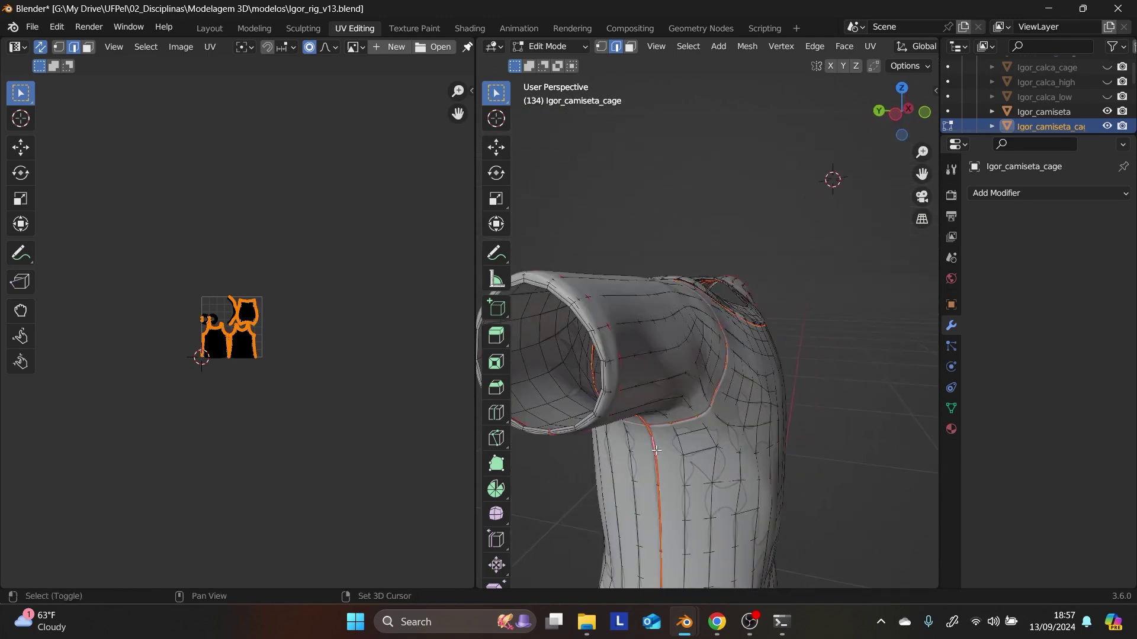
middle_drag(616, 451, 740, 413)
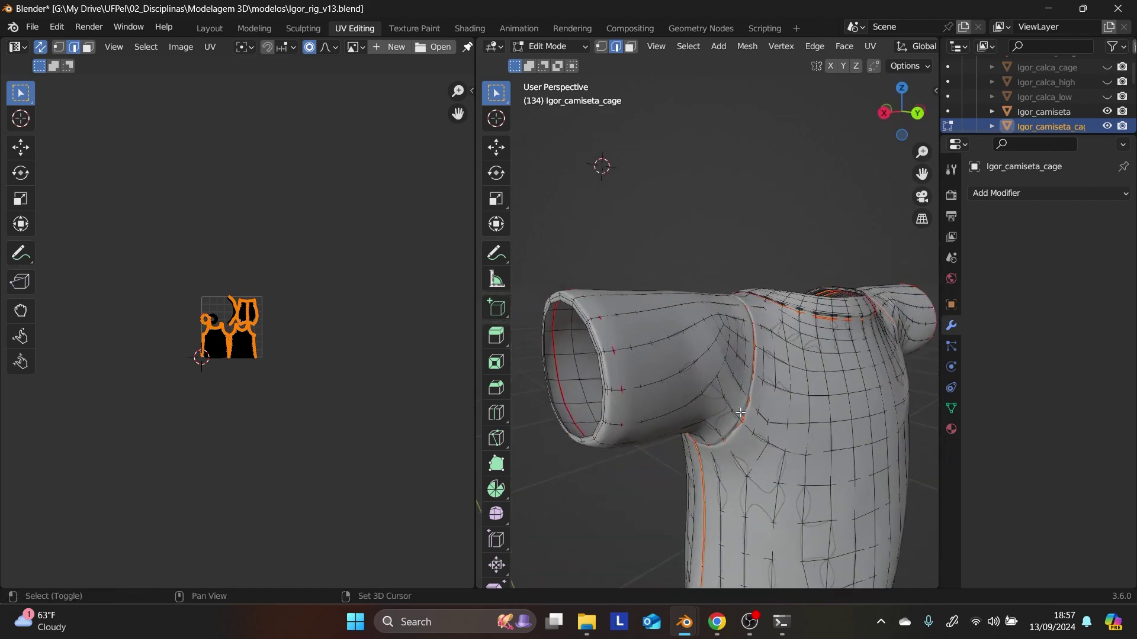
alt+shift+click(610, 344)
- Clear the seams from the selected edges
right_click(611, 344)
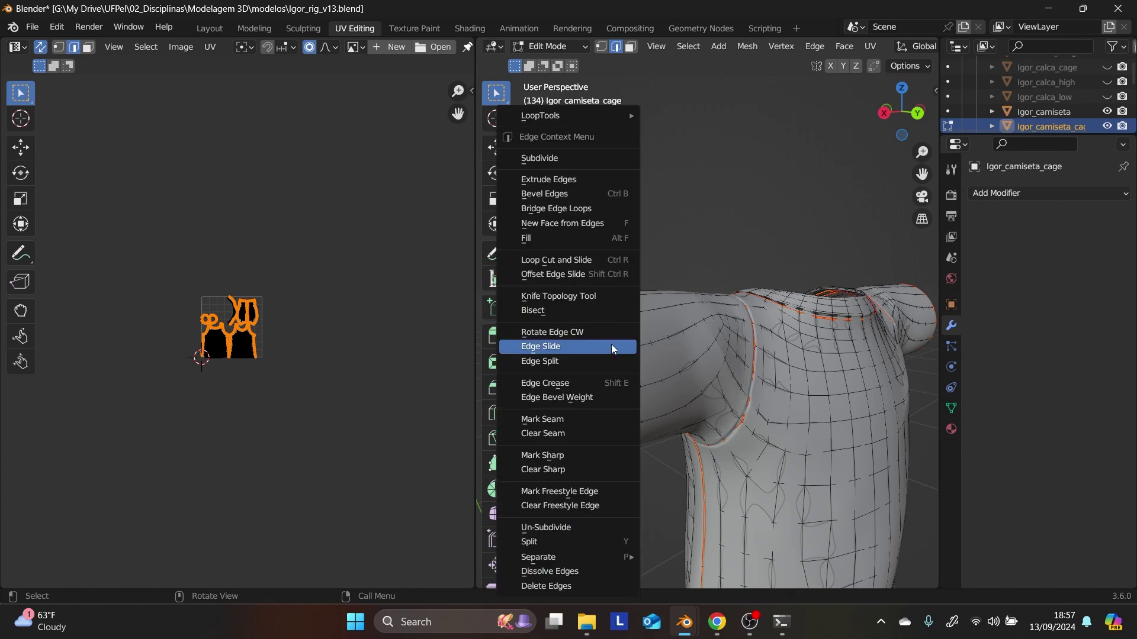
click(578, 432)
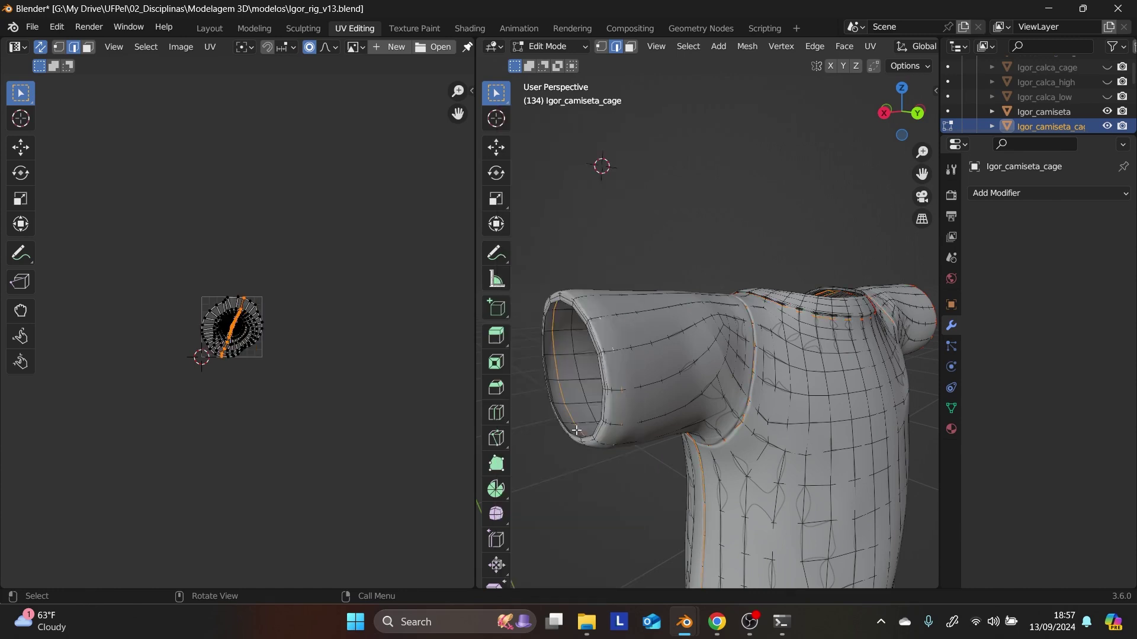
scroll(252, 346, up, 4)
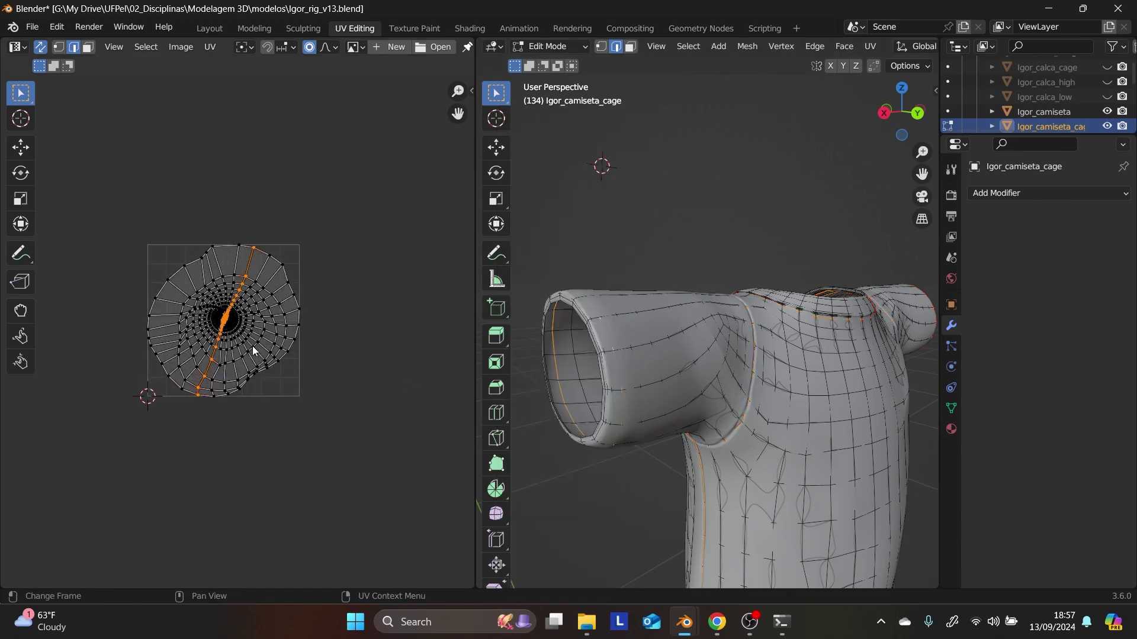
- Mark all the selected edges as seams and examine the resulting UV islands
right_click(714, 364)
click(701, 348)
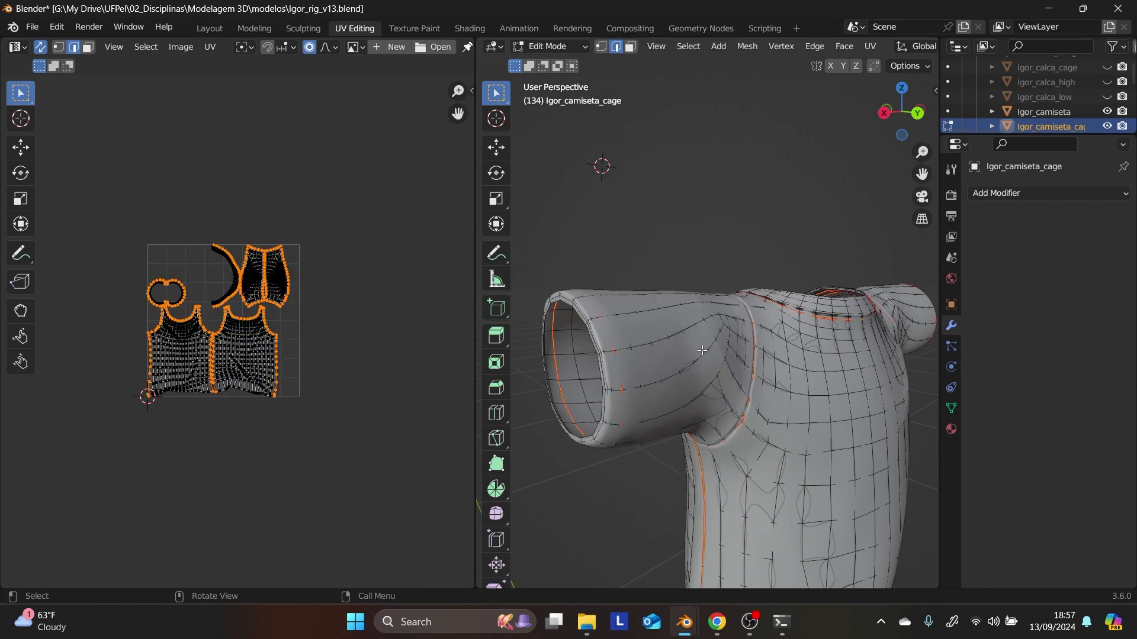
click(269, 406)
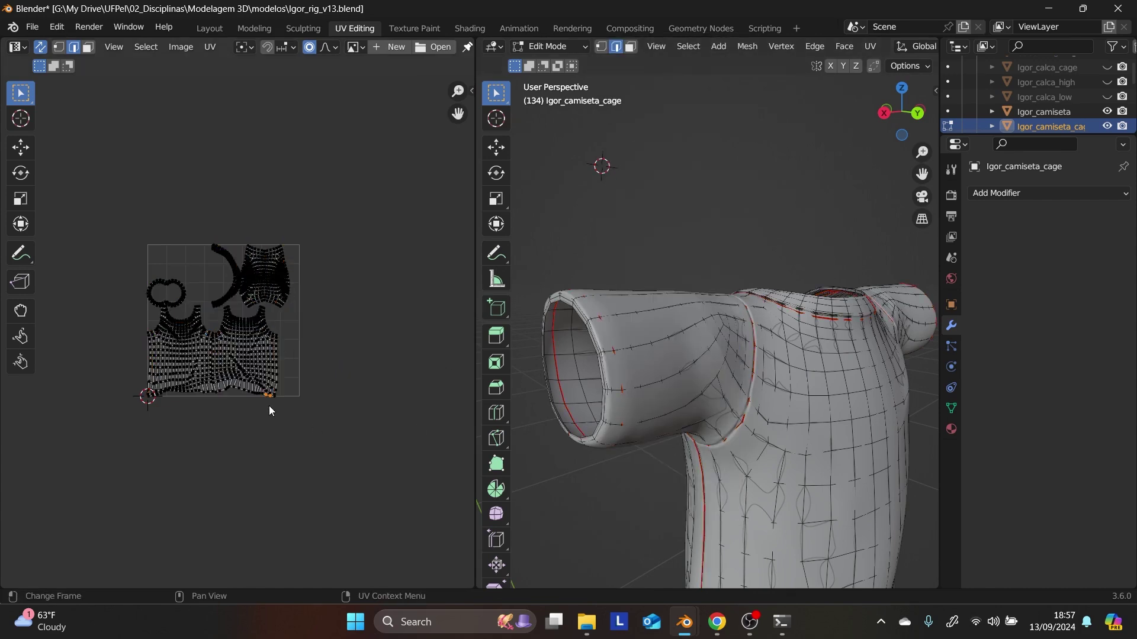
scroll(237, 341, up, 3)
scroll(236, 349, up, 1)
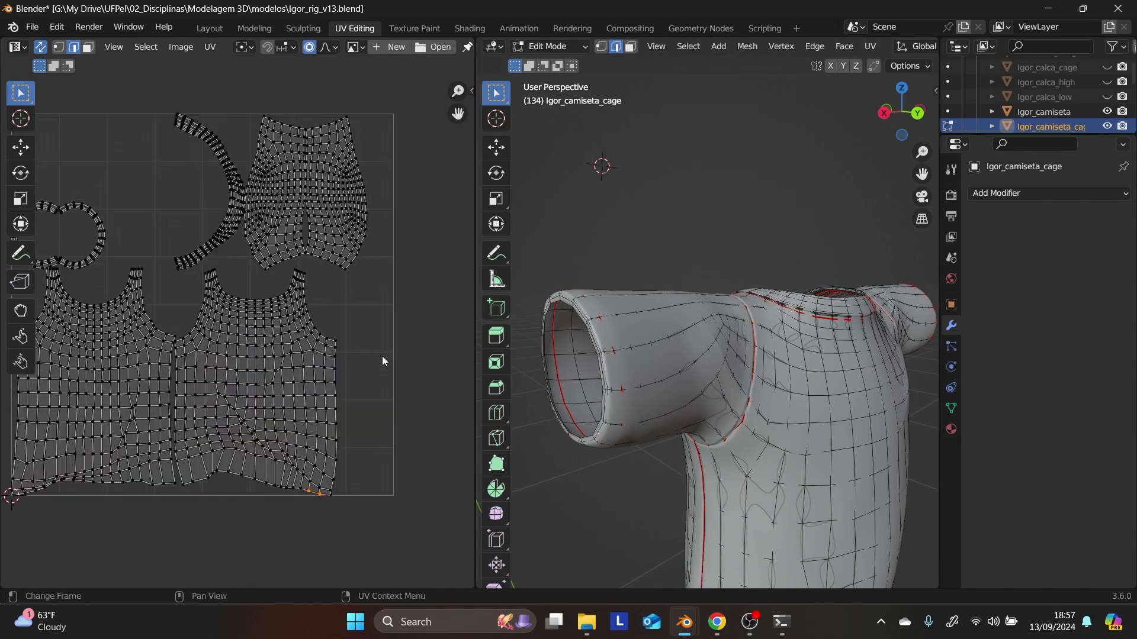
scroll(760, 405, down, 4)
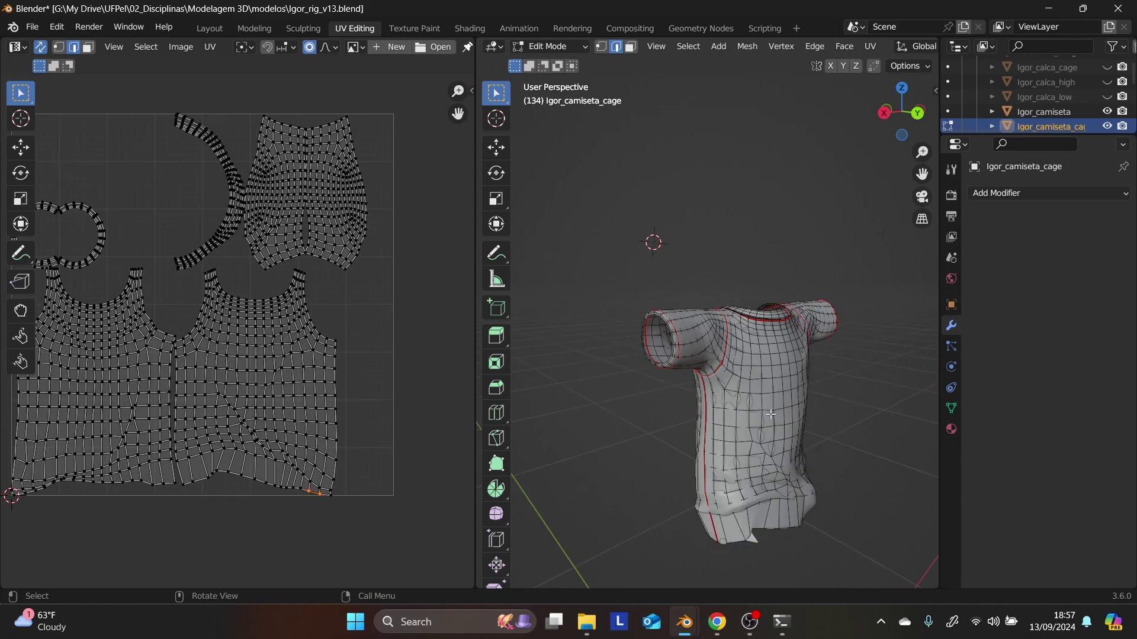
- Select the edge loop around the neckline opening and mark it as a seam
middle_drag(760, 405, 690, 447)
scroll(802, 358, up, 6)
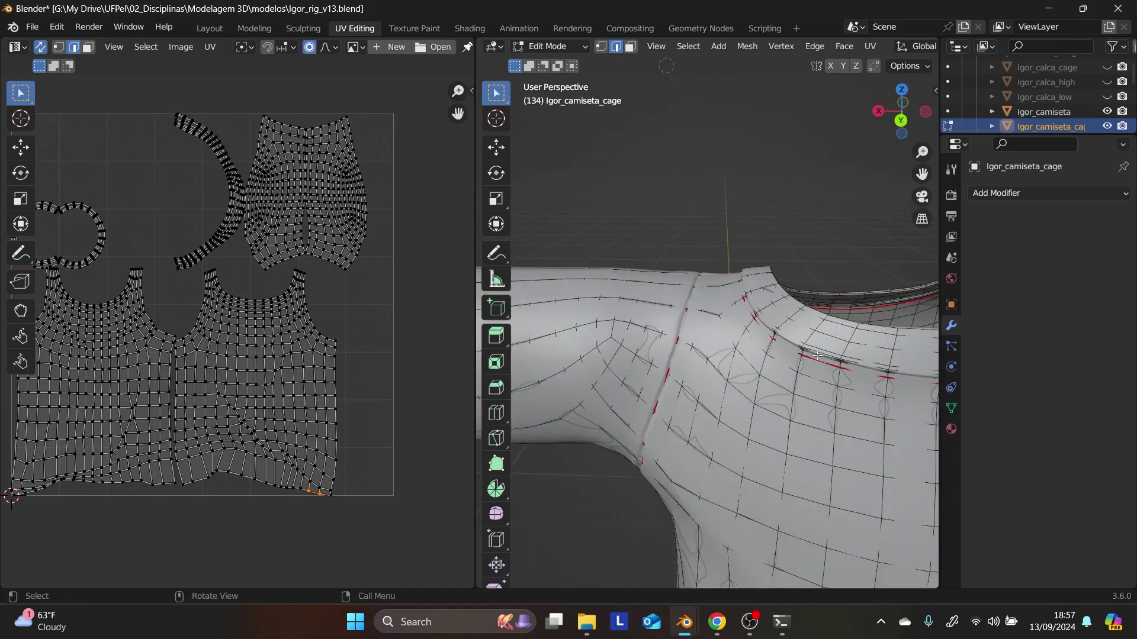
middle_drag(830, 361, 810, 374)
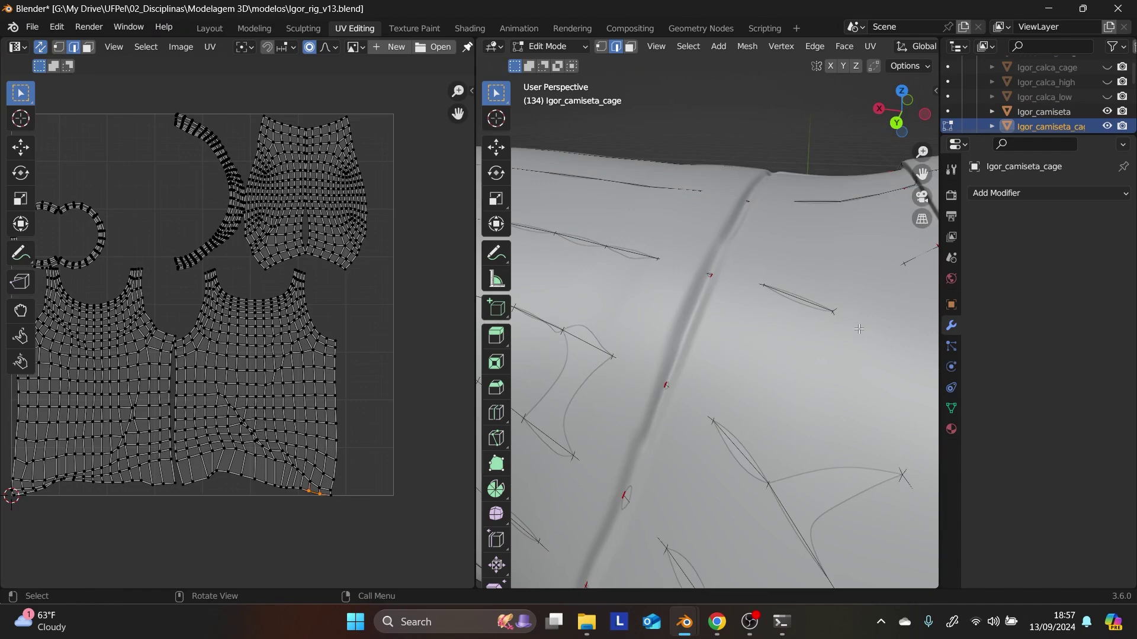
scroll(859, 329, down, 5)
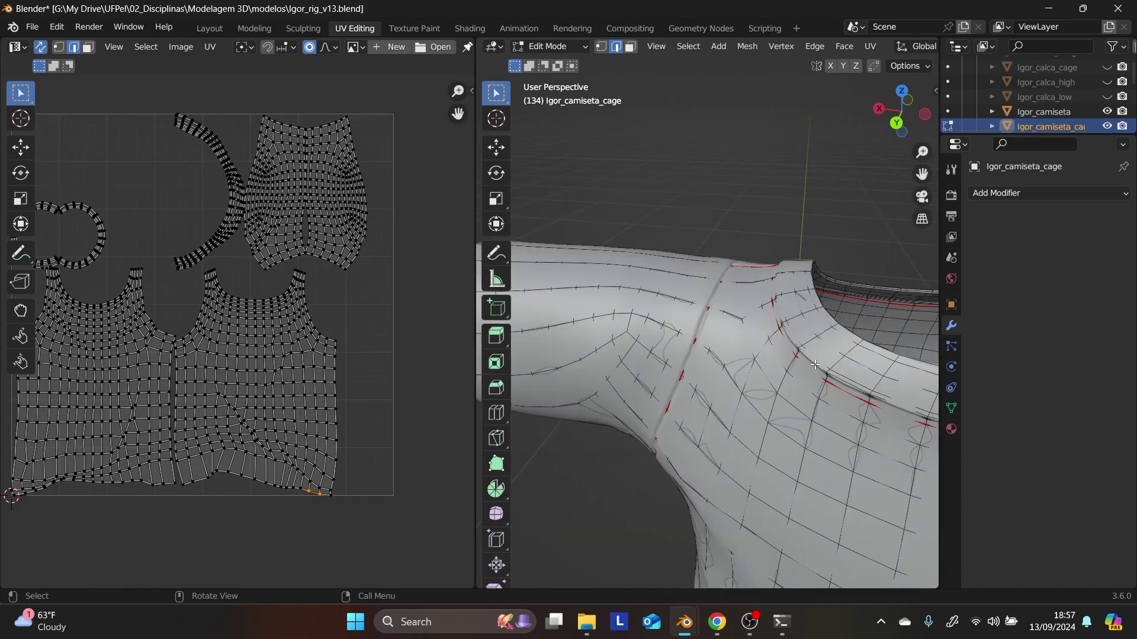
alt+click(849, 331)
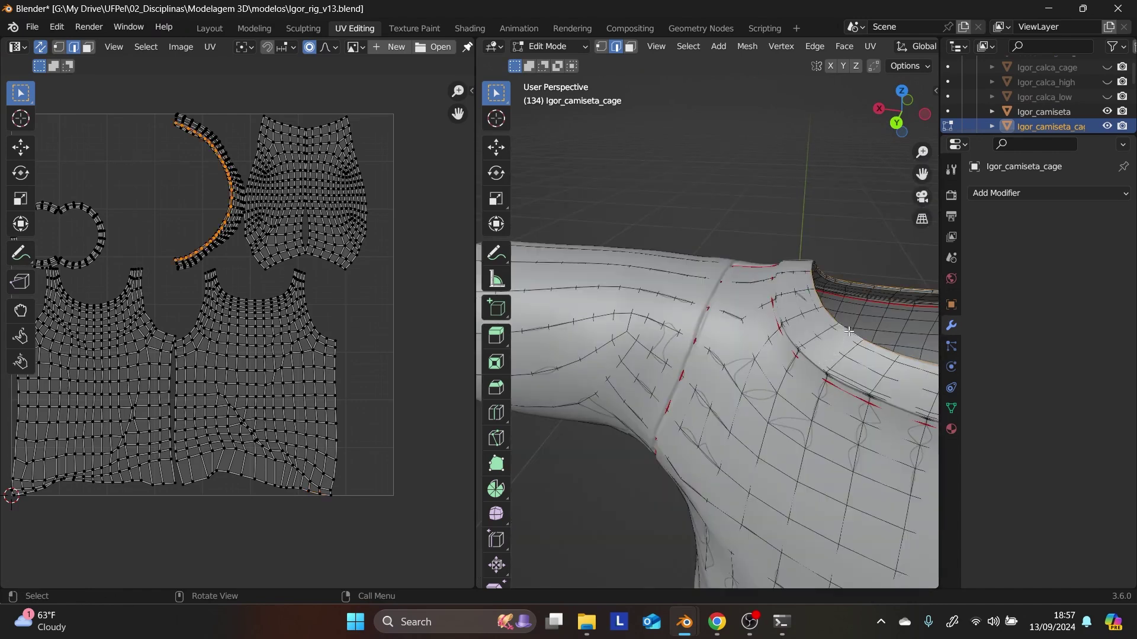
right_click(849, 332)
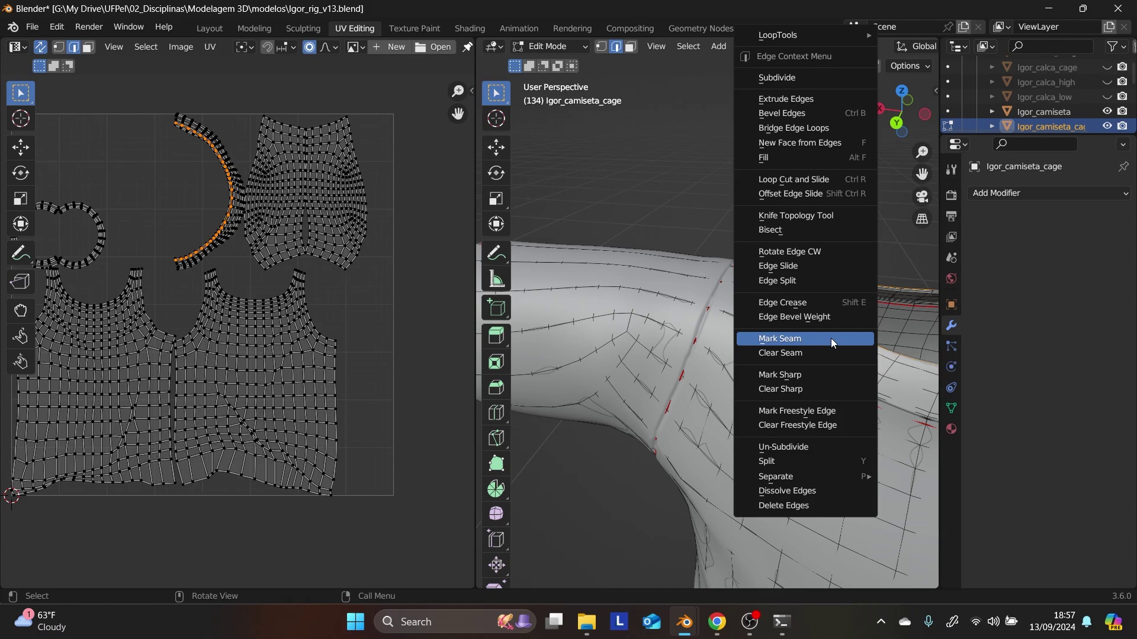
click(830, 338)
shift+middle_drag(791, 365, 583, 320)
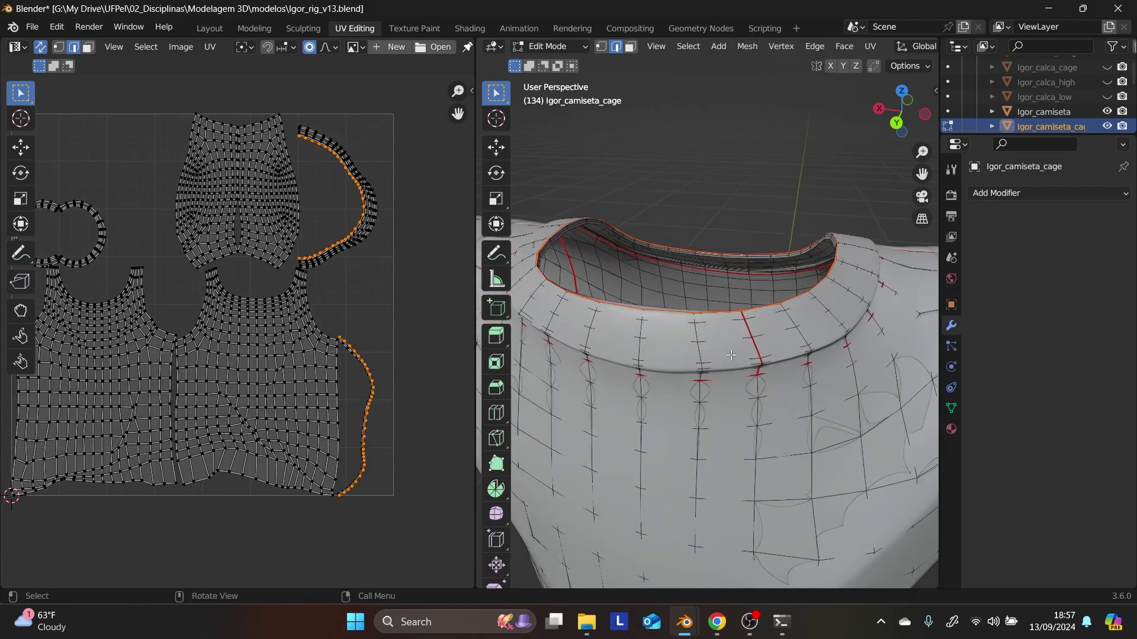
scroll(731, 355, down, 5)
scroll(732, 356, up, 2)
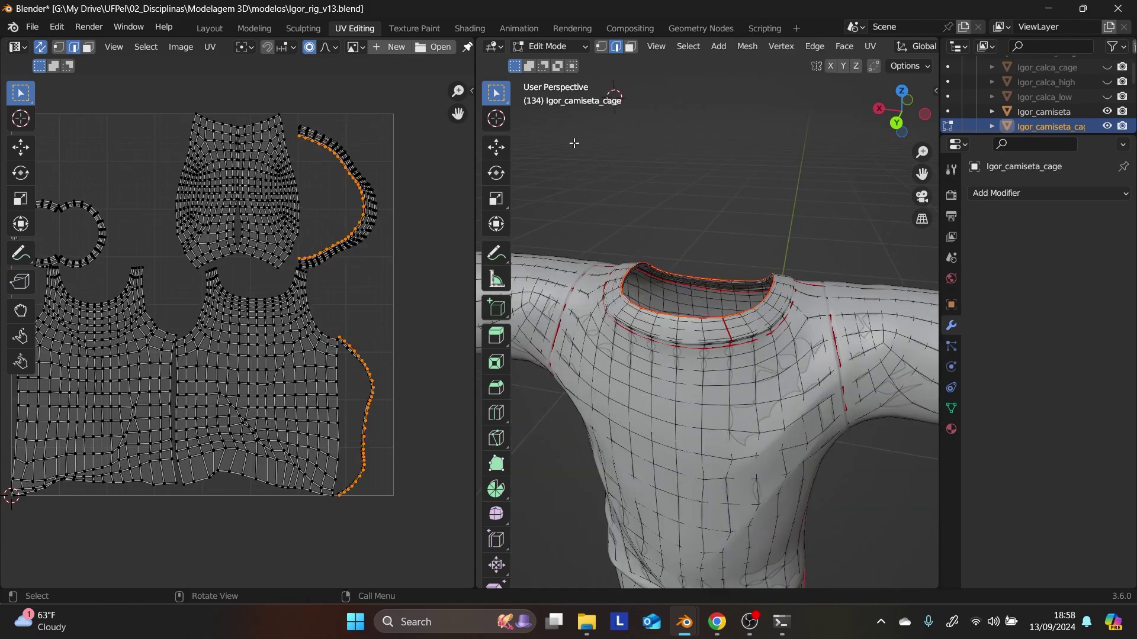
- Switch to the Modeling workspace and view the whole T-shirt from the front
click(254, 27)
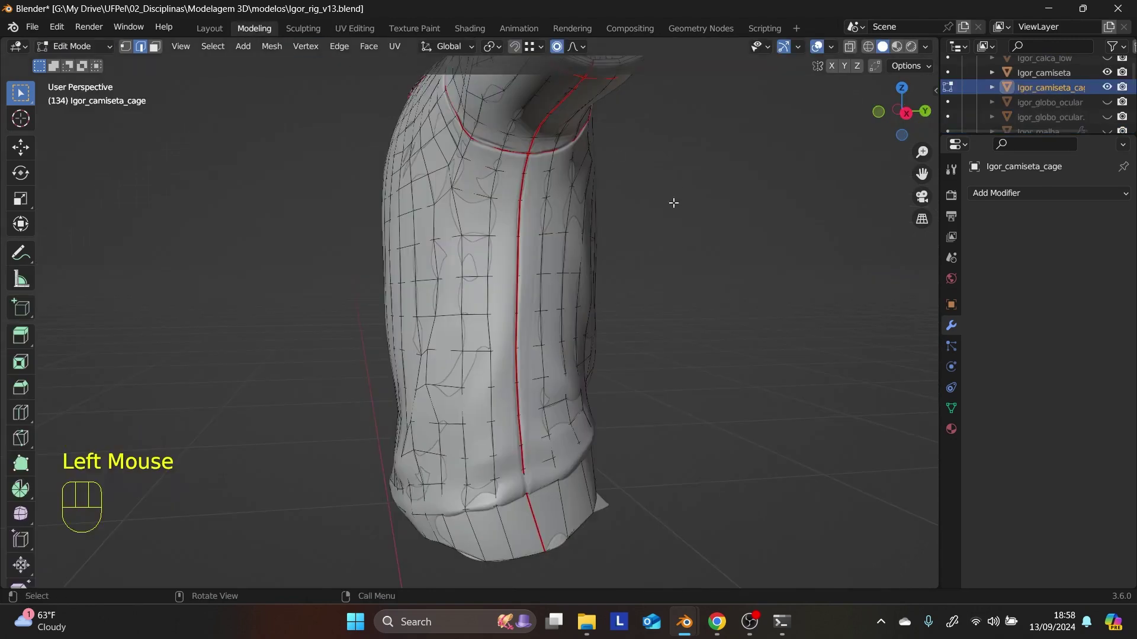
middle_drag(673, 203, 680, 319)
scroll(699, 318, up, 2)
key(KP_1)
scroll(669, 326, down, 1)
scroll(680, 318, up, 2)
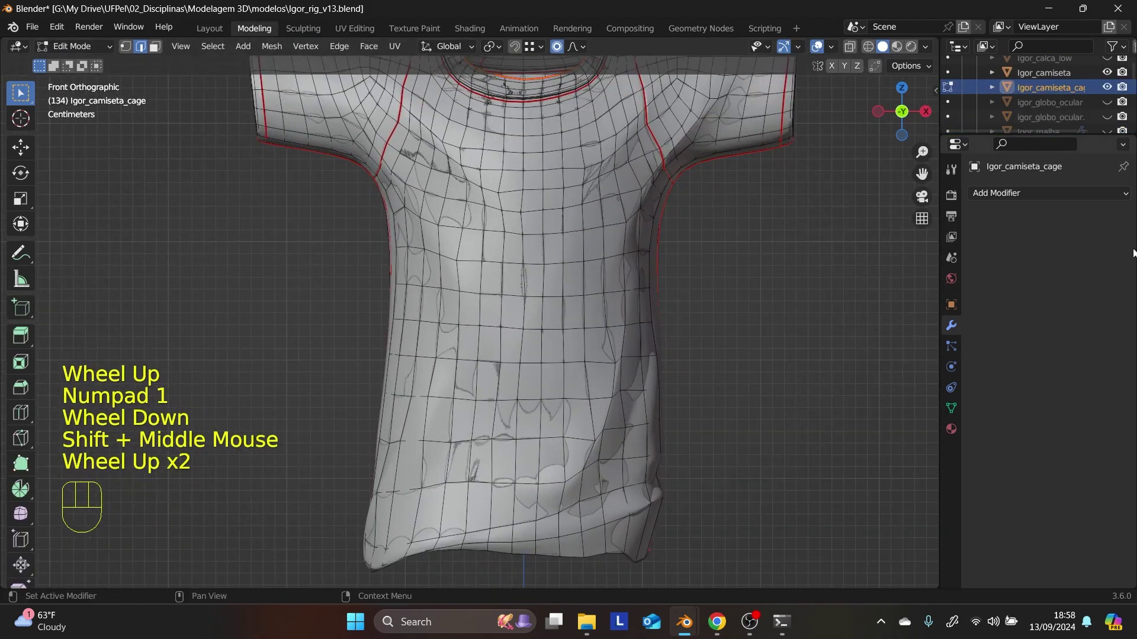
scroll(679, 345, down, 2)
scroll(679, 345, up, 1)
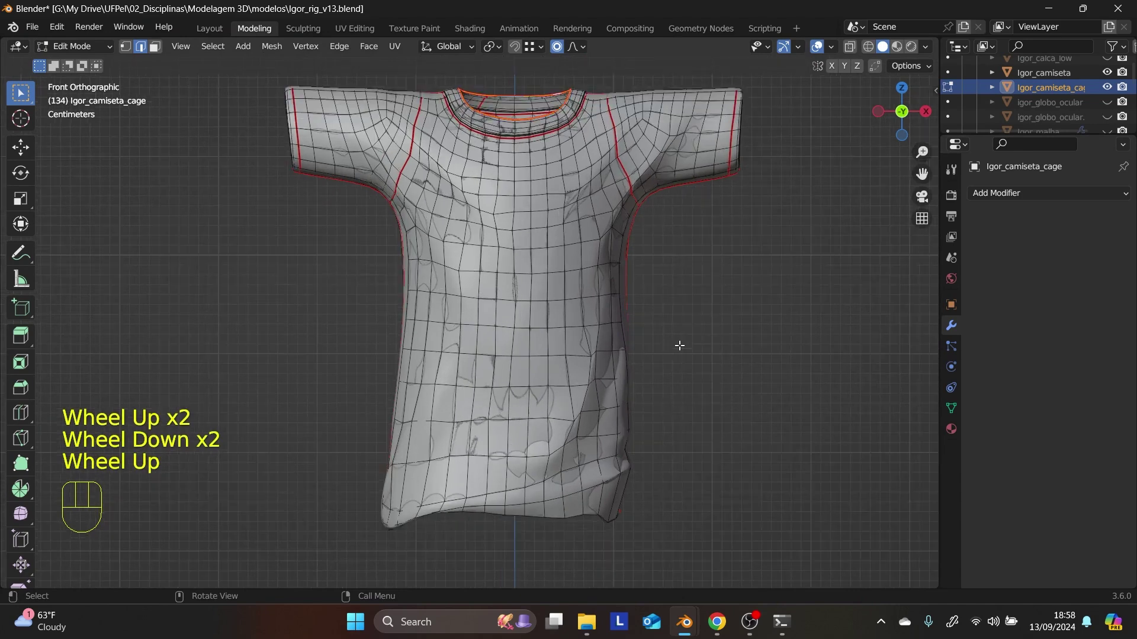
- Return to Object Mode and duplicate Igor_camiseta_cage in place
click(1036, 91)
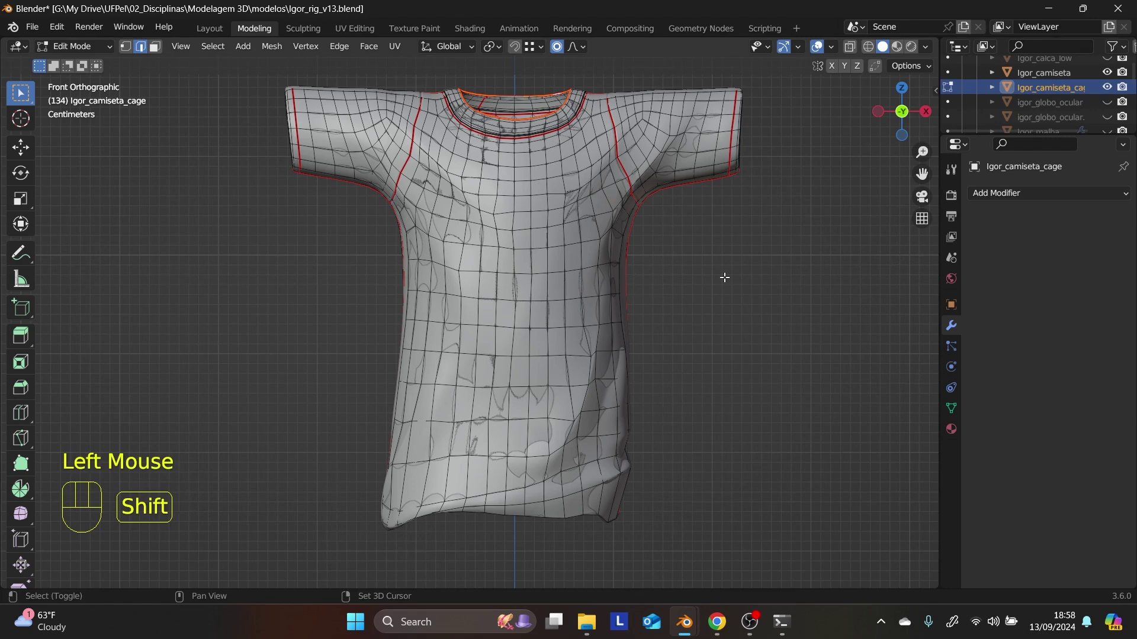
key(Tab)
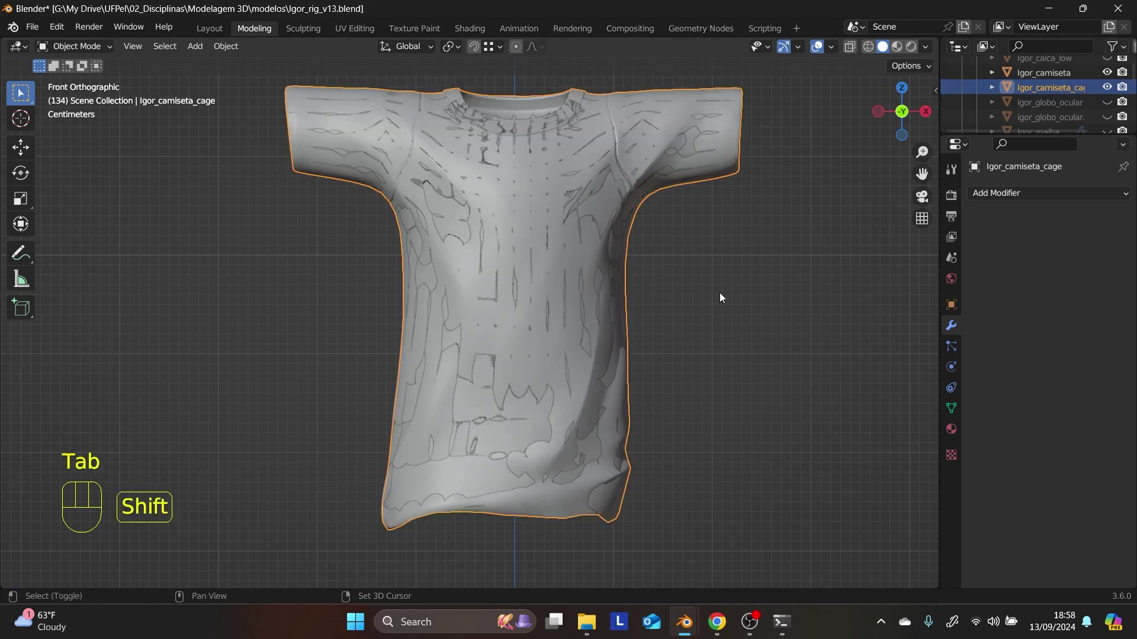
key(shift+d)
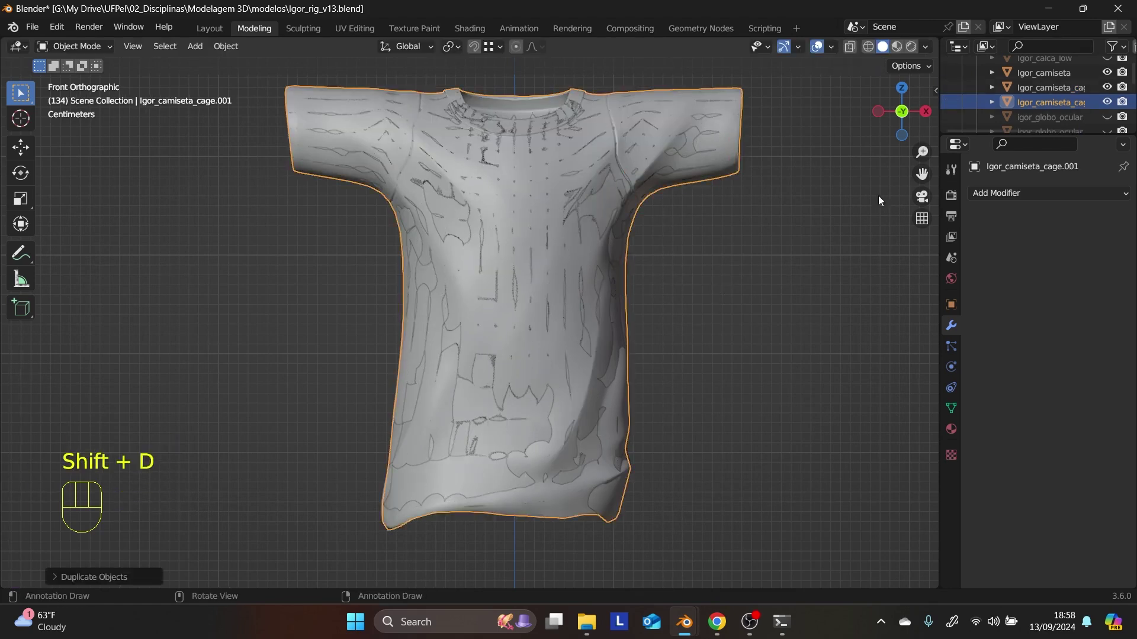
- Rename the duplicated cage object as Igor_camiseta_Low
click(1054, 103)
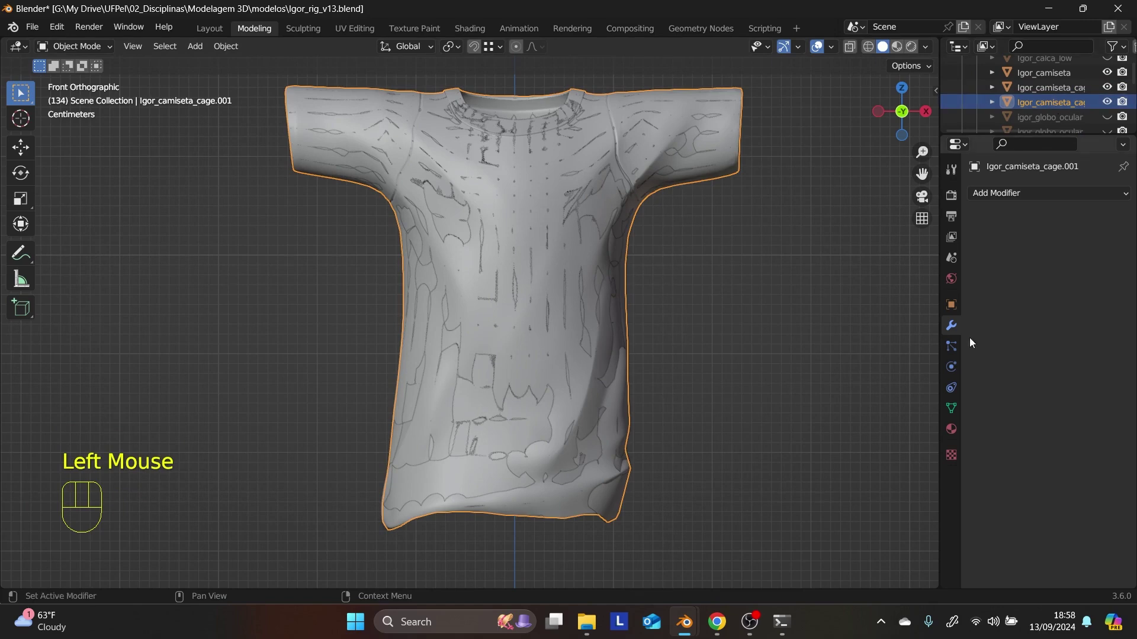
click(950, 304)
click(1092, 194)
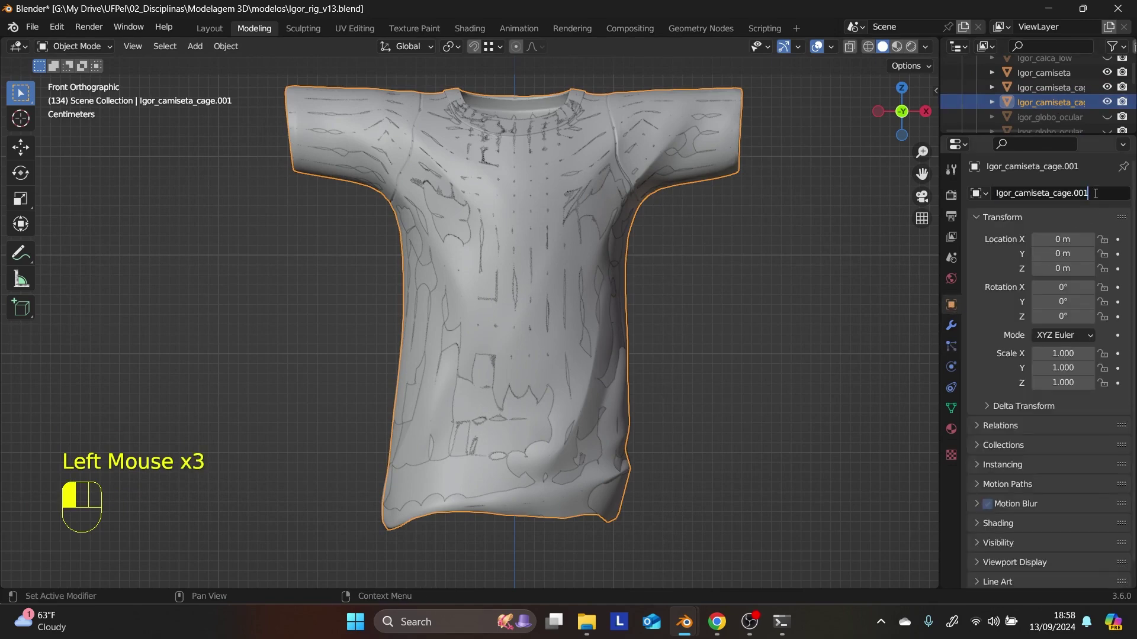
key(BackSpace)
key(BackSpace)
key(BackSpace)
key(BackSpace)
key(BackSpace)
key(BackSpace)
key(BackSpace)
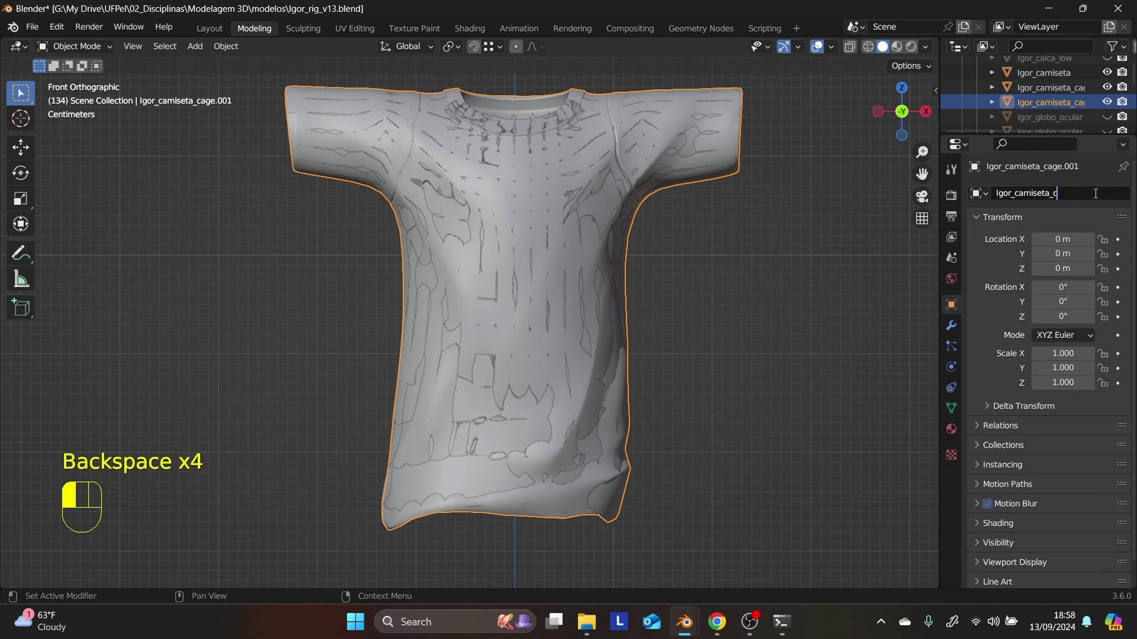
text(Low)
click(1094, 193)
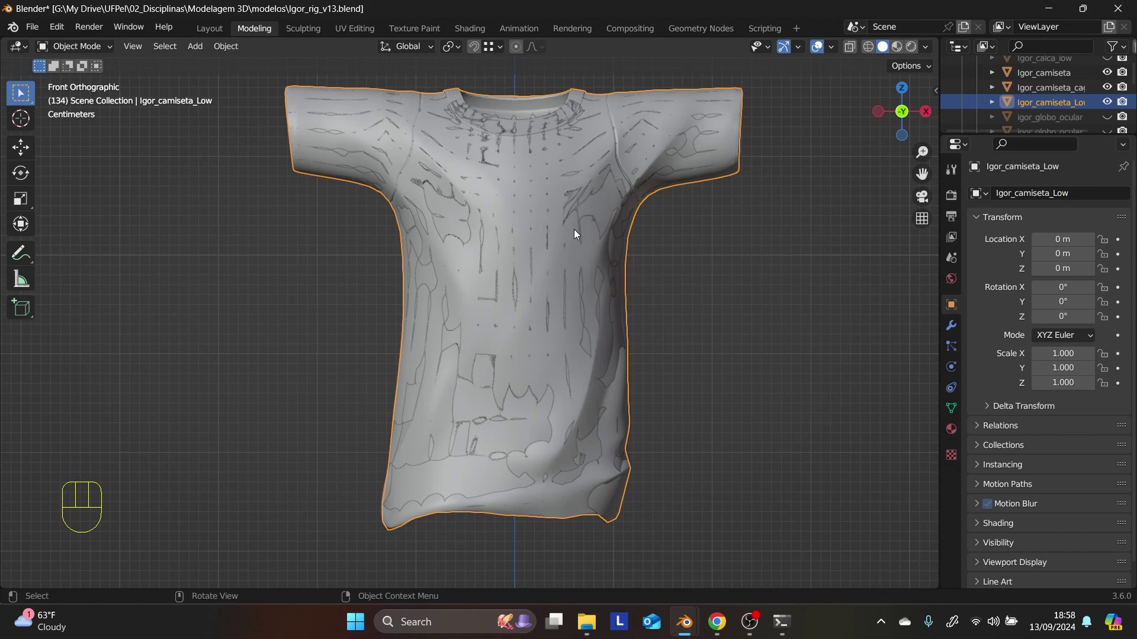
- In Edit Mode on Igor_camiseta_Low, slightly scale up the horizontal edge loop across the lower torso with smooth proportional editing, size 0.22
key(Tab)
double_click(550, 499)
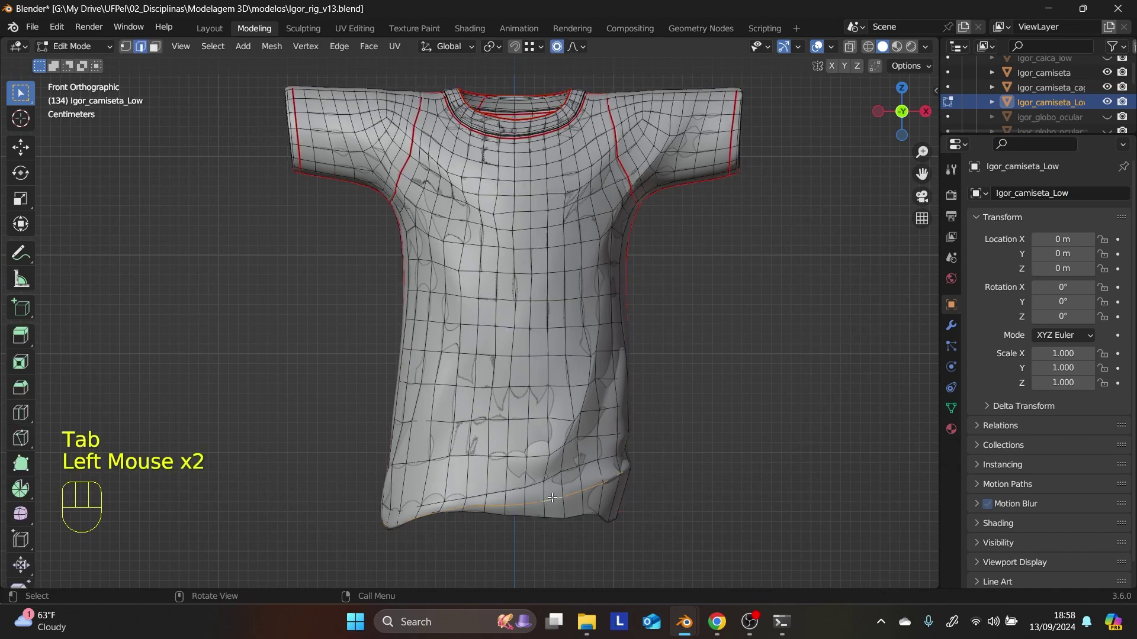
double_click(520, 455)
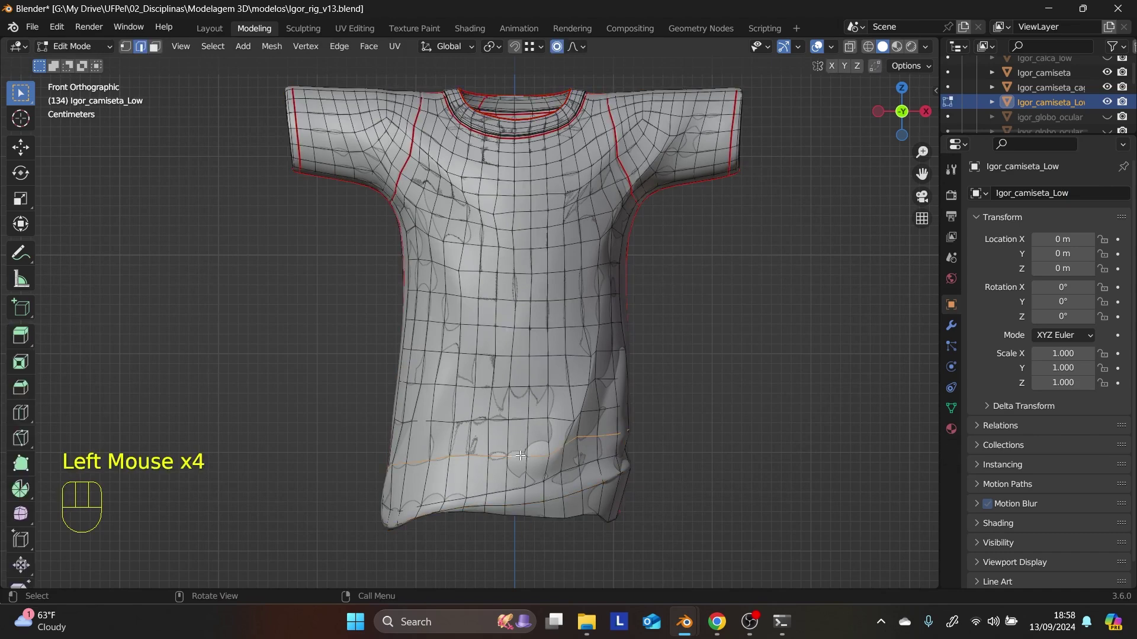
key(s)
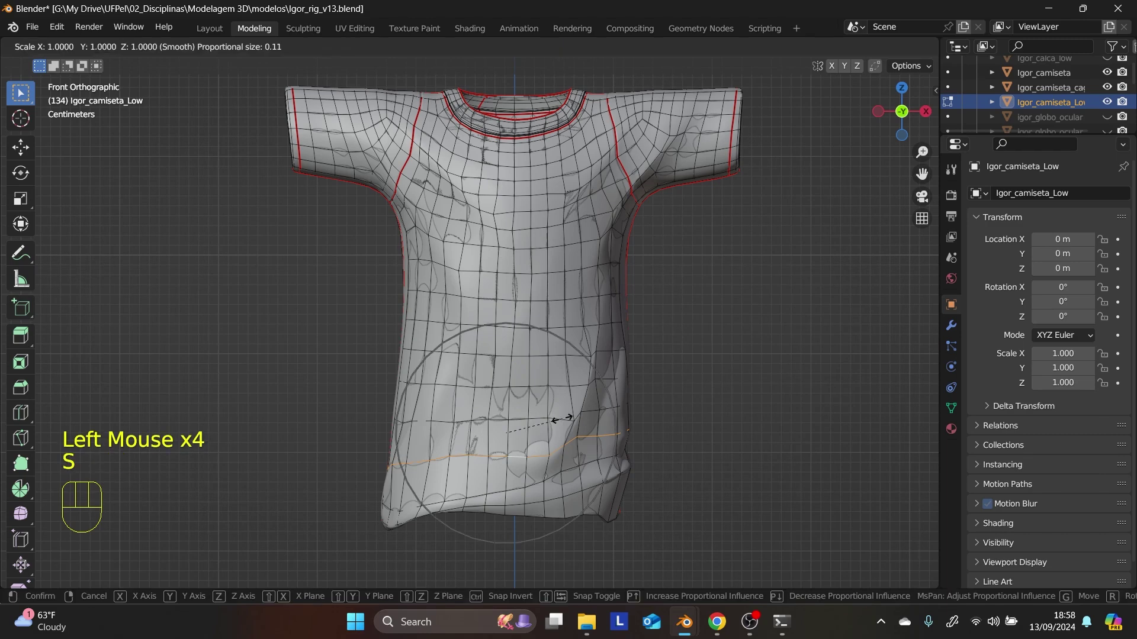
scroll(564, 418, down, 6)
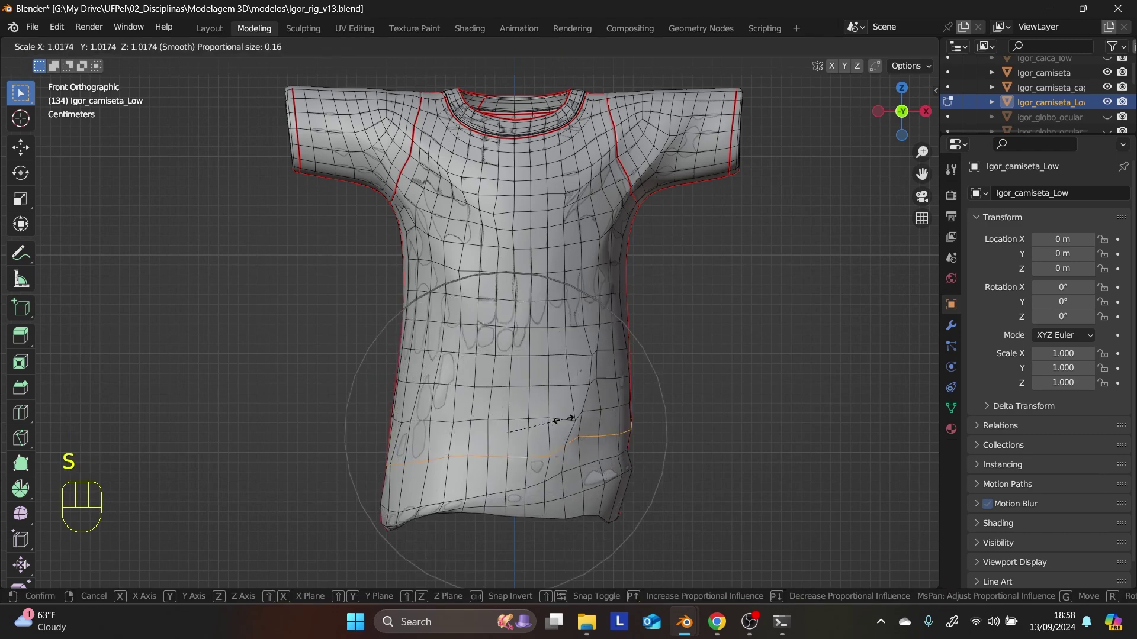
scroll(564, 419, down, 1)
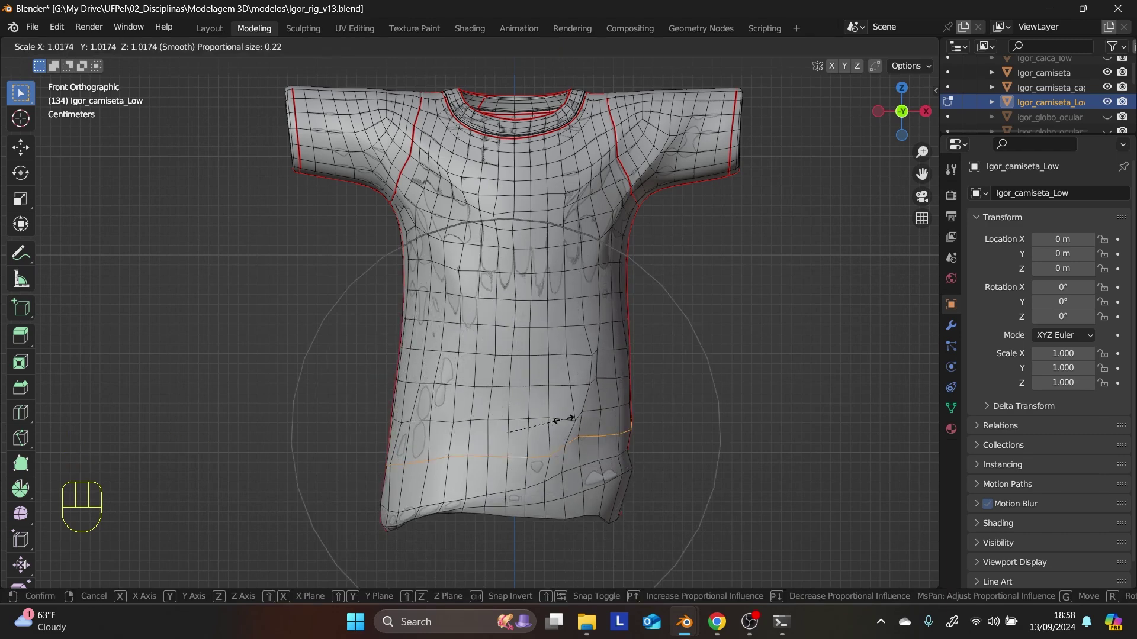
click(564, 418)
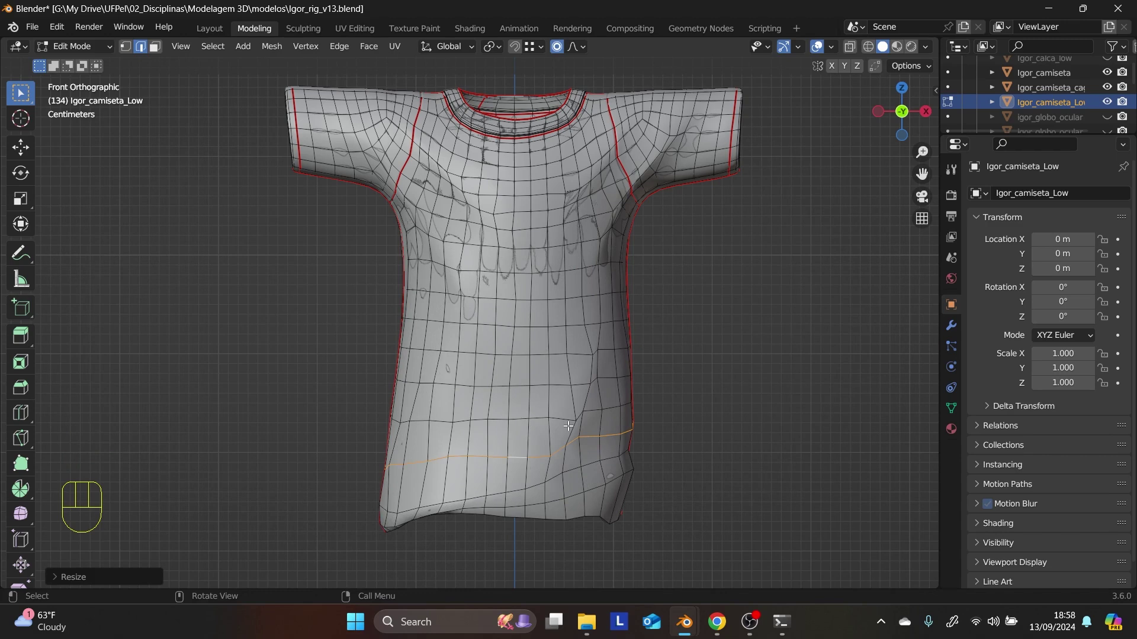
- Slightly scale up the edge loop just above the hem and the one across the middle of the torso, using proportional editing
click(592, 487)
key(s)
click(547, 364)
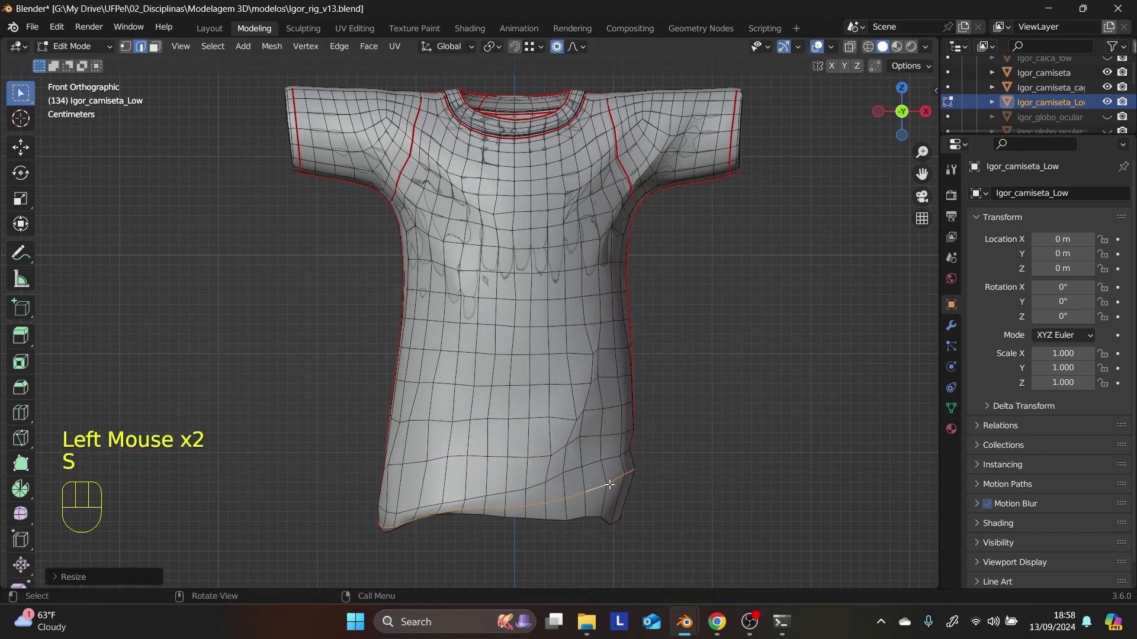
double_click(525, 272)
key(s)
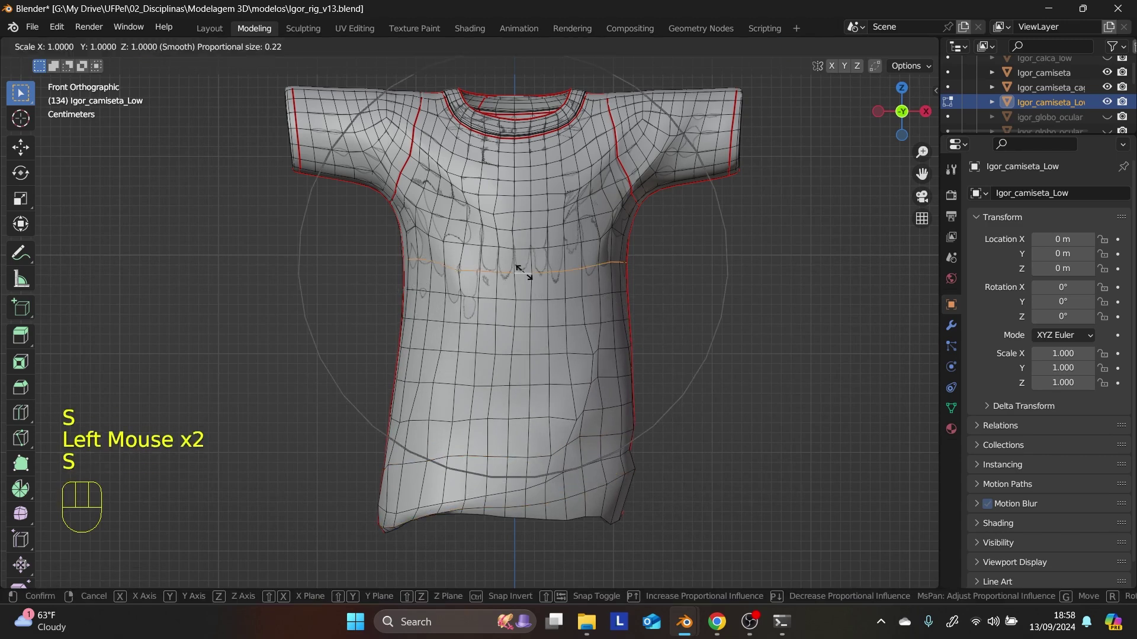
click(523, 273)
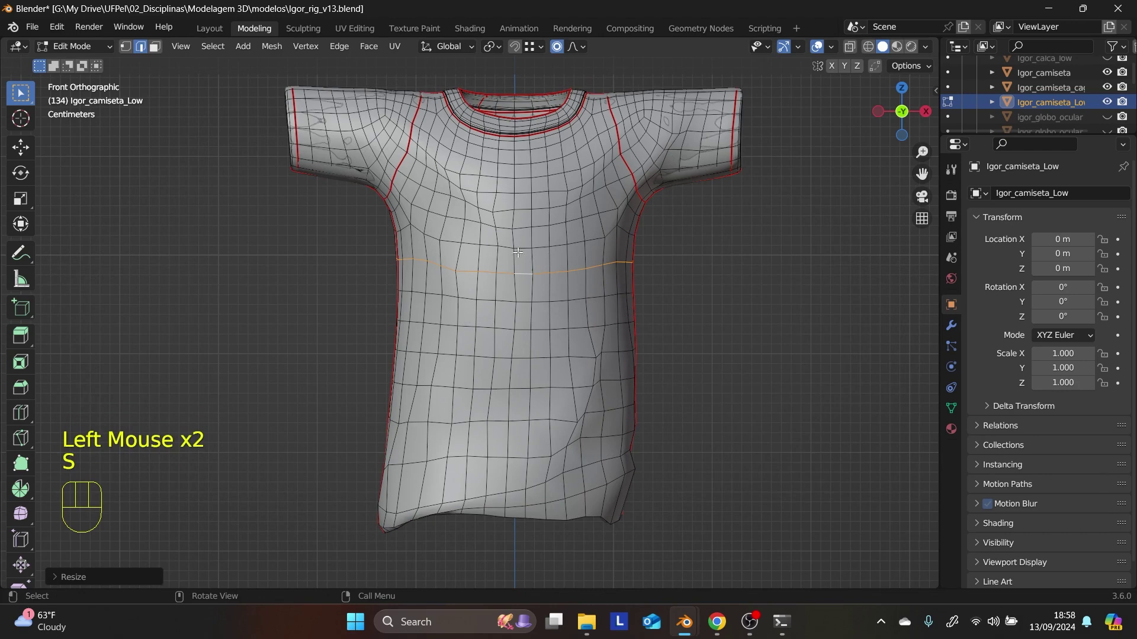
- Slightly enlarge an edge loop on each sleeve with proportional scaling so both sleeves of Igor_camiseta_Low widen
double_click(326, 126)
key(s)
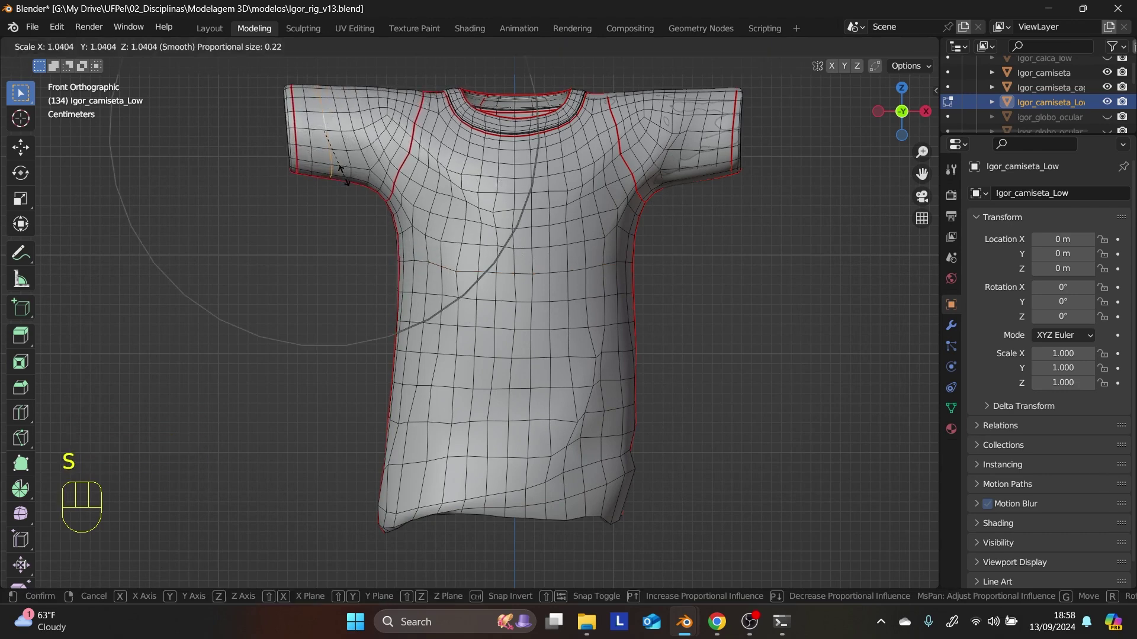
click(397, 169)
click(701, 139)
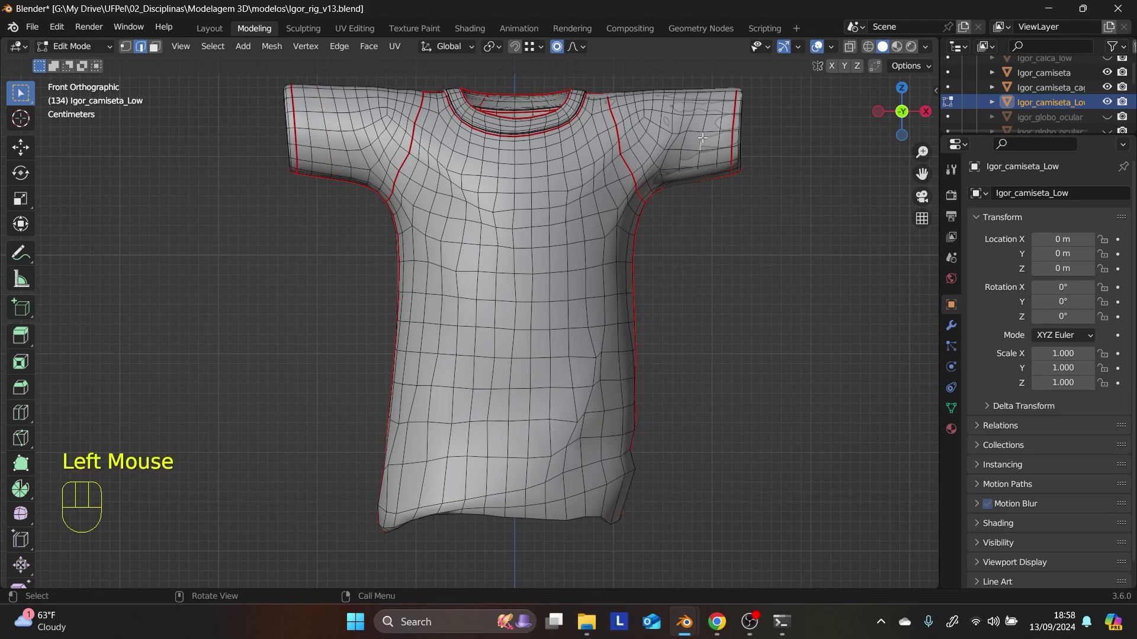
click(703, 144)
key(s)
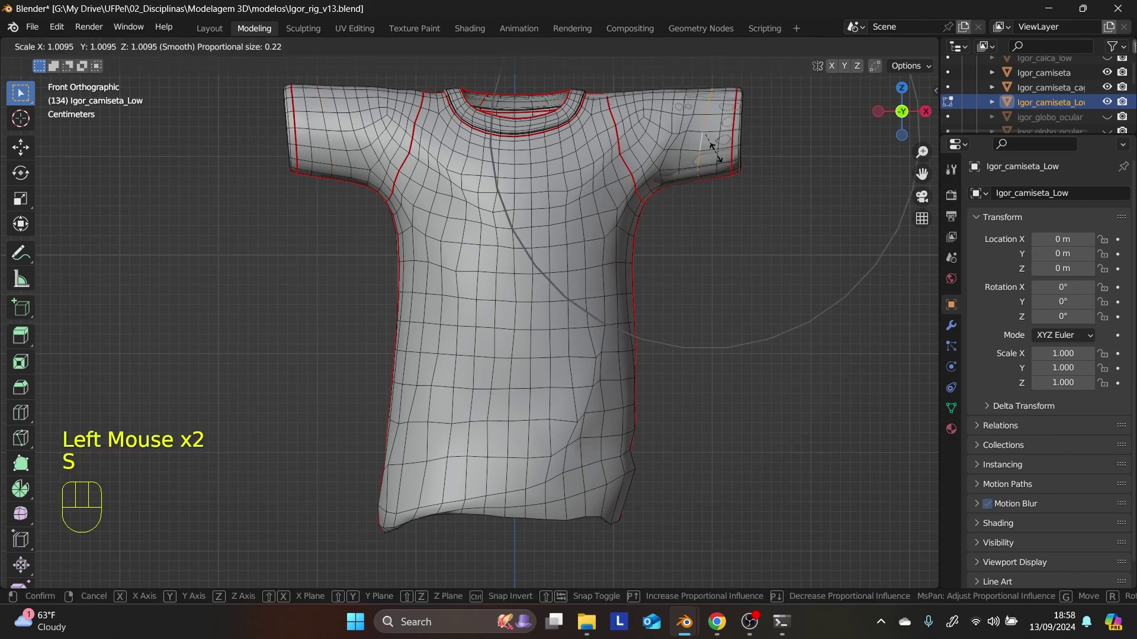
click(718, 157)
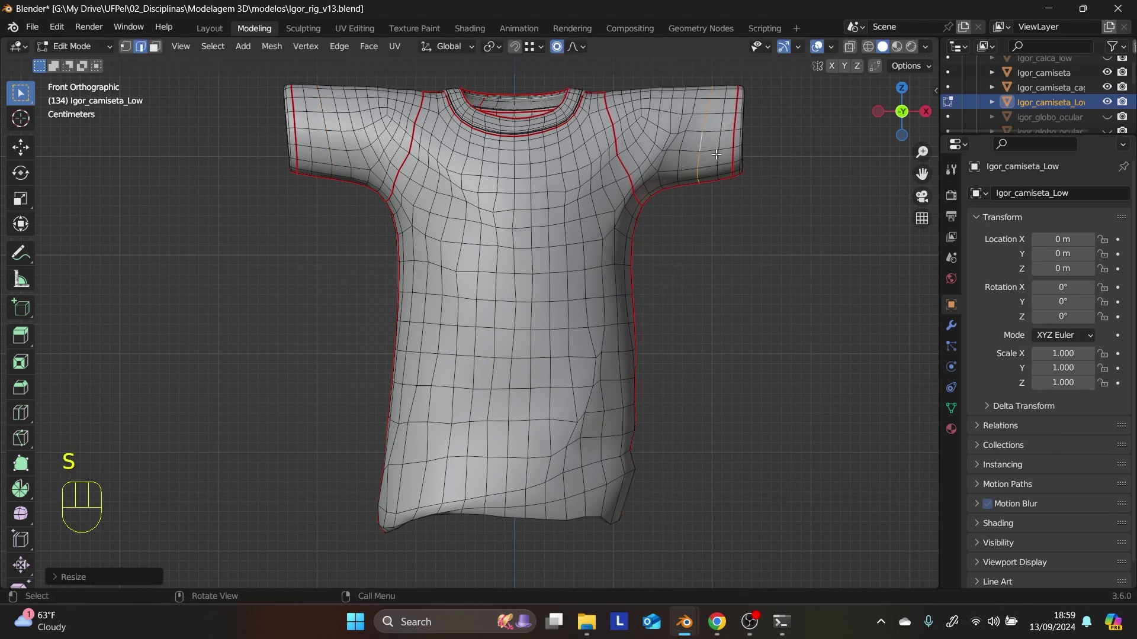
- Select the open edge loop along the bottom hem and scale it up slightly with proportional editing
middle_drag(698, 219, 769, 367)
scroll(852, 352, down, 2)
scroll(815, 483, up, 5)
scroll(814, 485, down, 7)
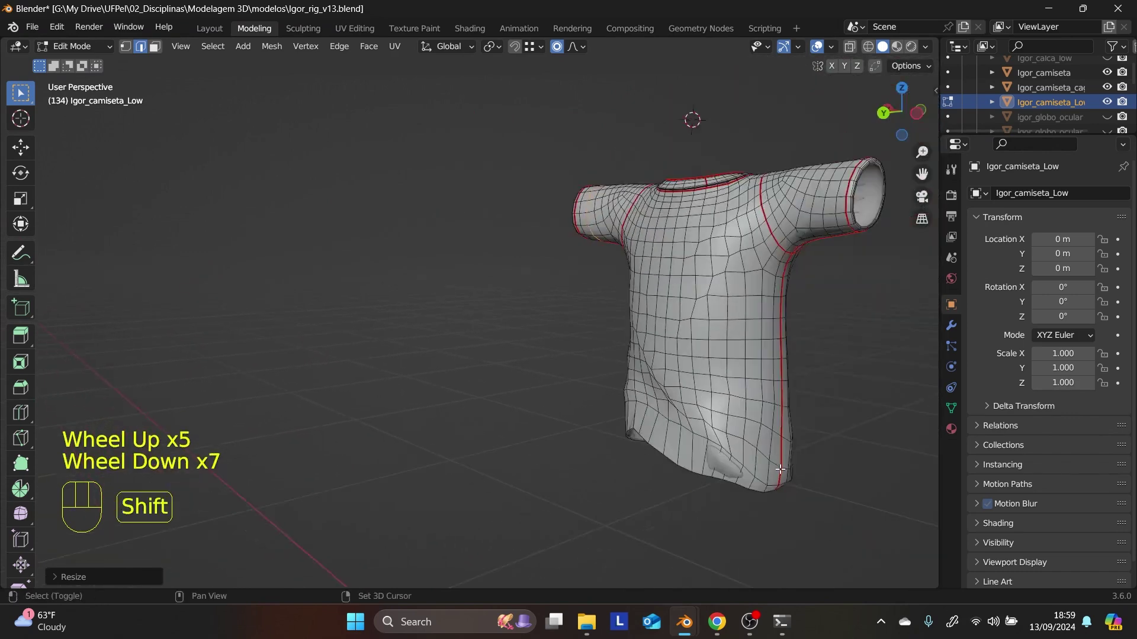
shift+middle_drag(780, 469, 681, 464)
double_click(641, 461)
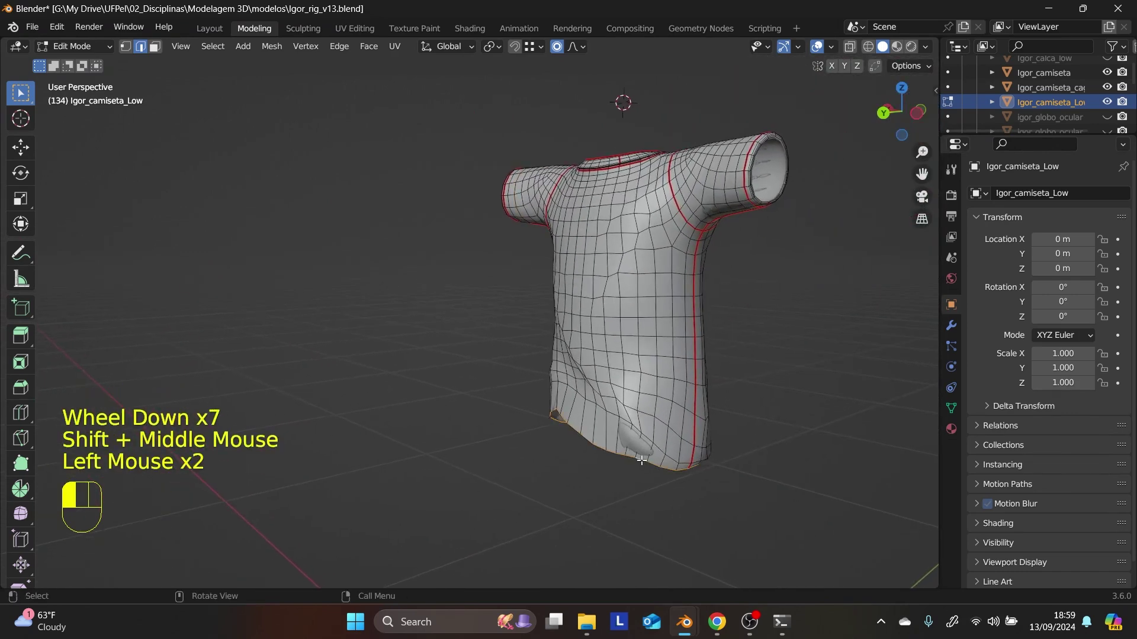
key(s)
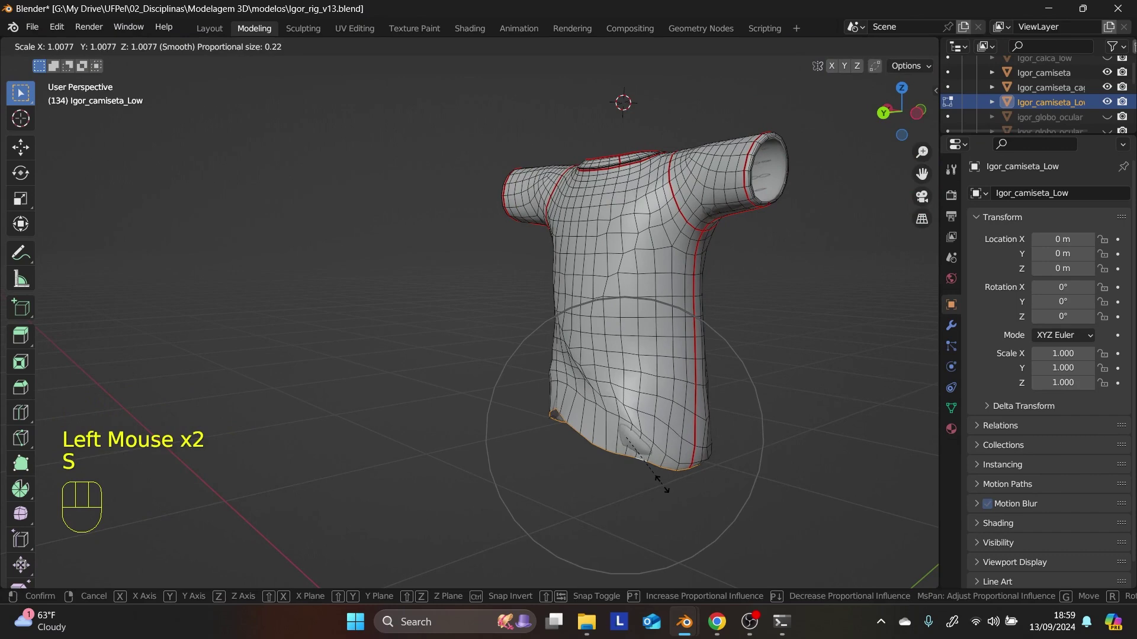
click(665, 489)
- Select Igor_camiseta and add Igor_camiseta_Low to the selection as the active object
middle_drag(733, 482, 501, 464)
scroll(501, 464, up, 1)
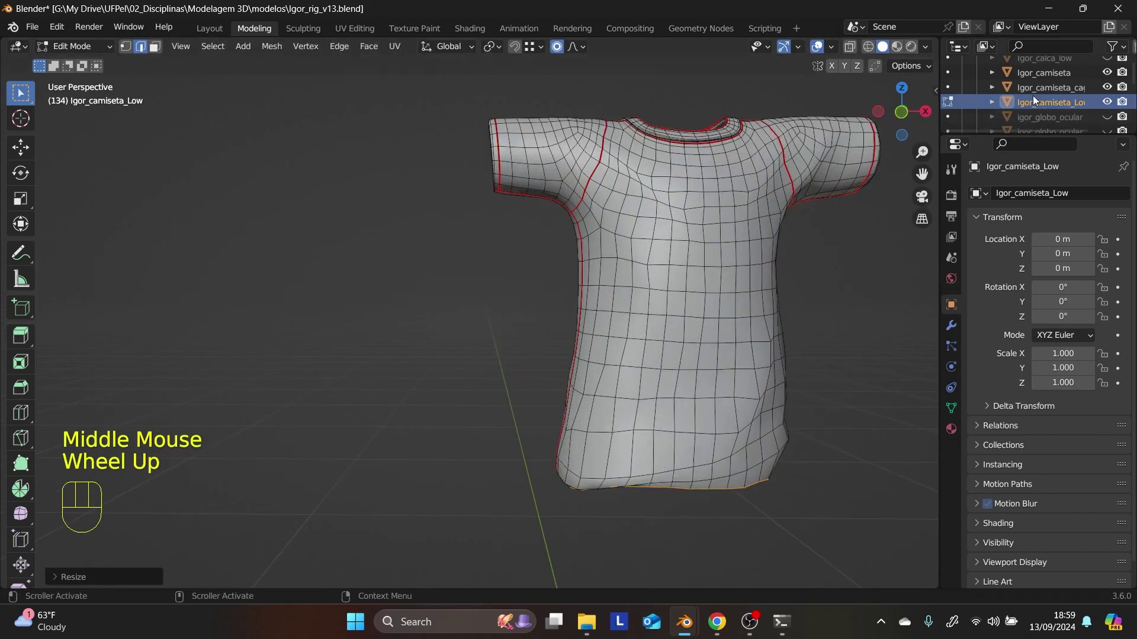
click(1049, 90)
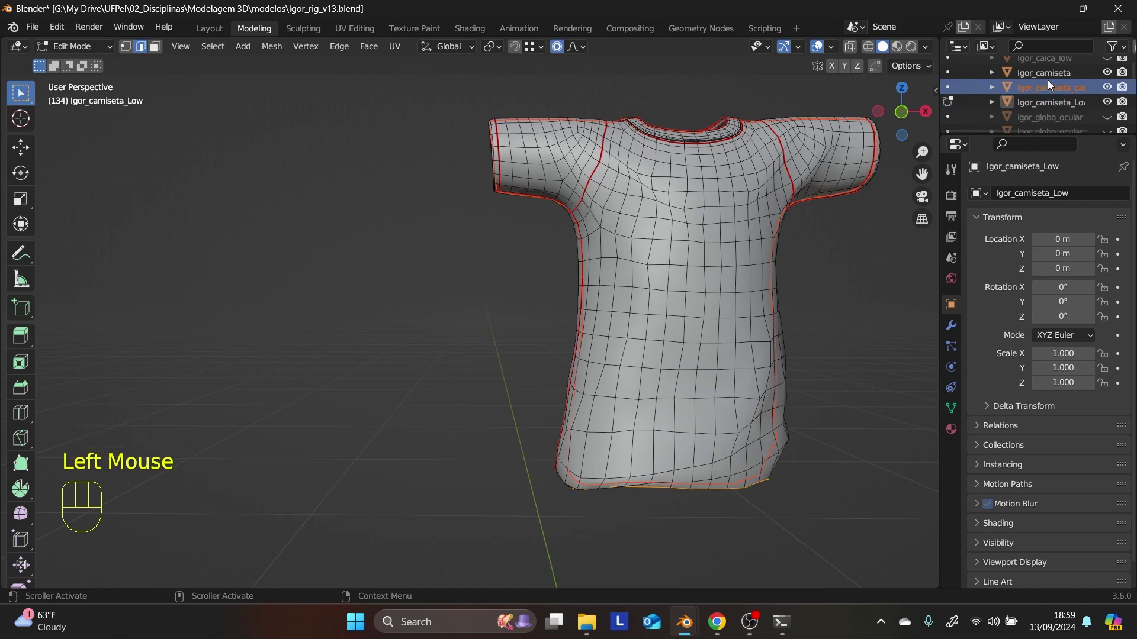
click(1047, 74)
click(1047, 74)
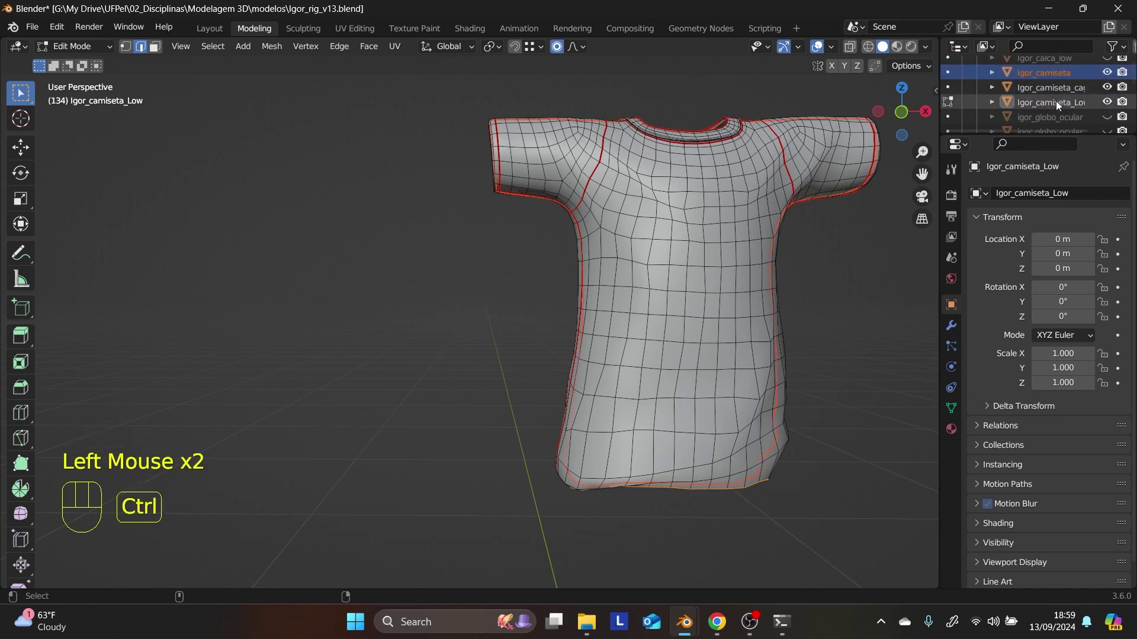
ctrl+click(1056, 101)
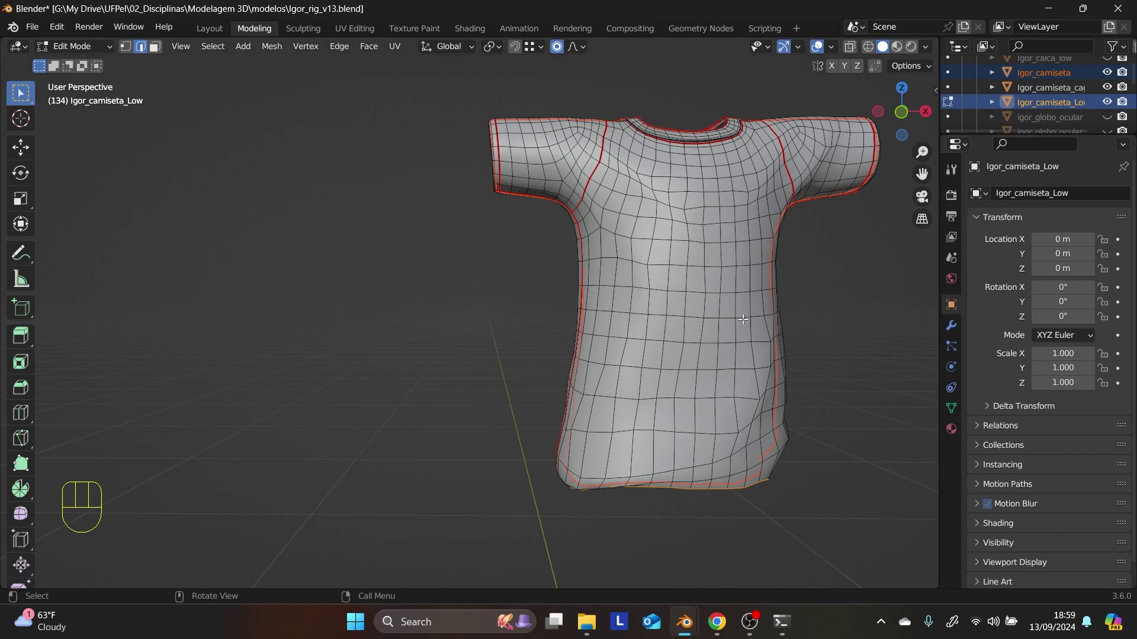
shift+middle_drag(654, 354, 571, 362)
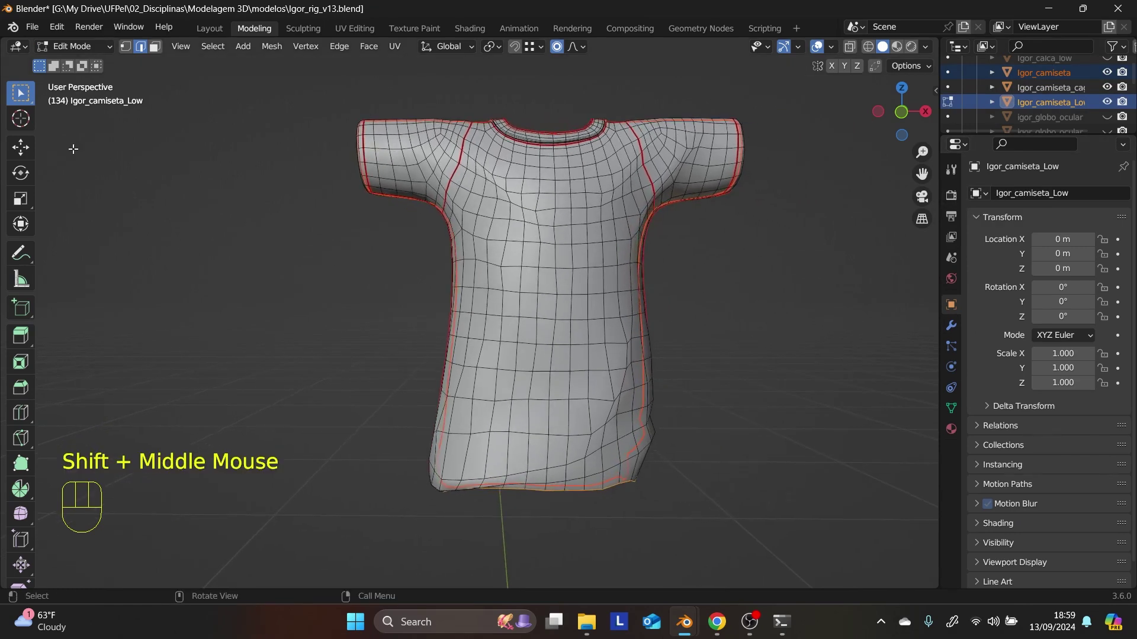
- Save the project as a new file named Igor_rig_v14.blend in the modelos folder
click(34, 27)
click(68, 136)
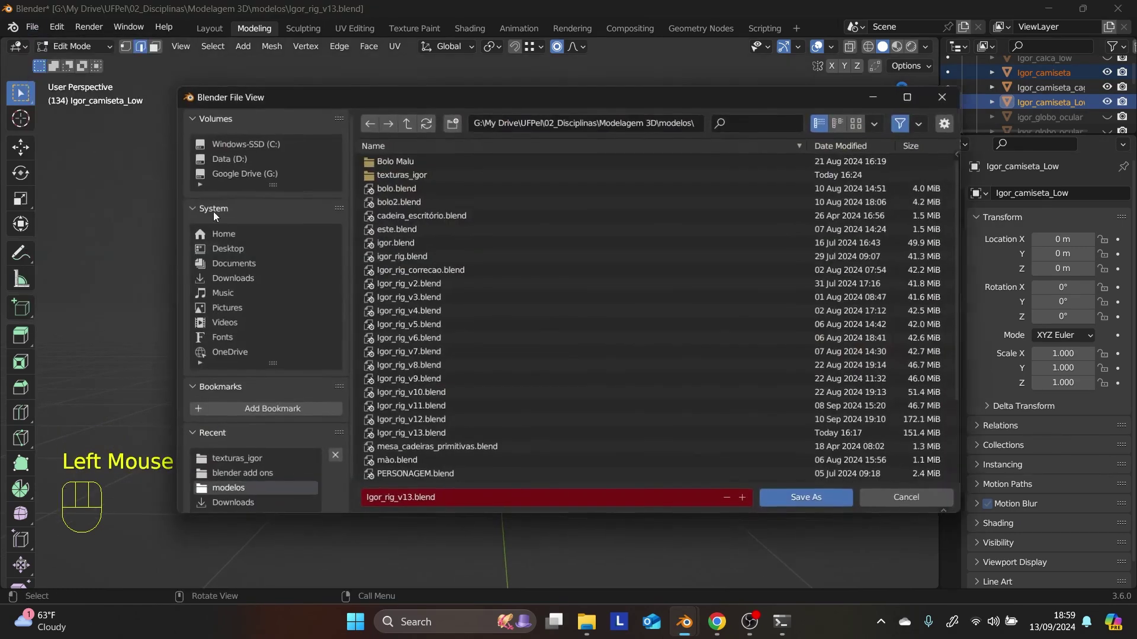
click(407, 496)
click(408, 496)
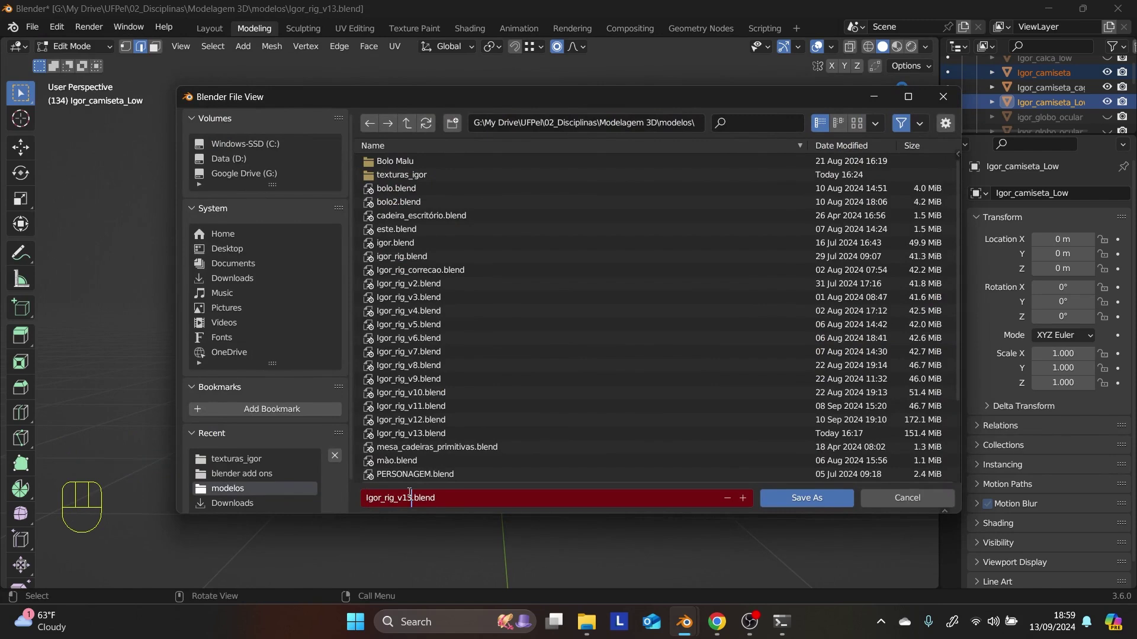
key(BackSpace)
text(4)
click(777, 500)
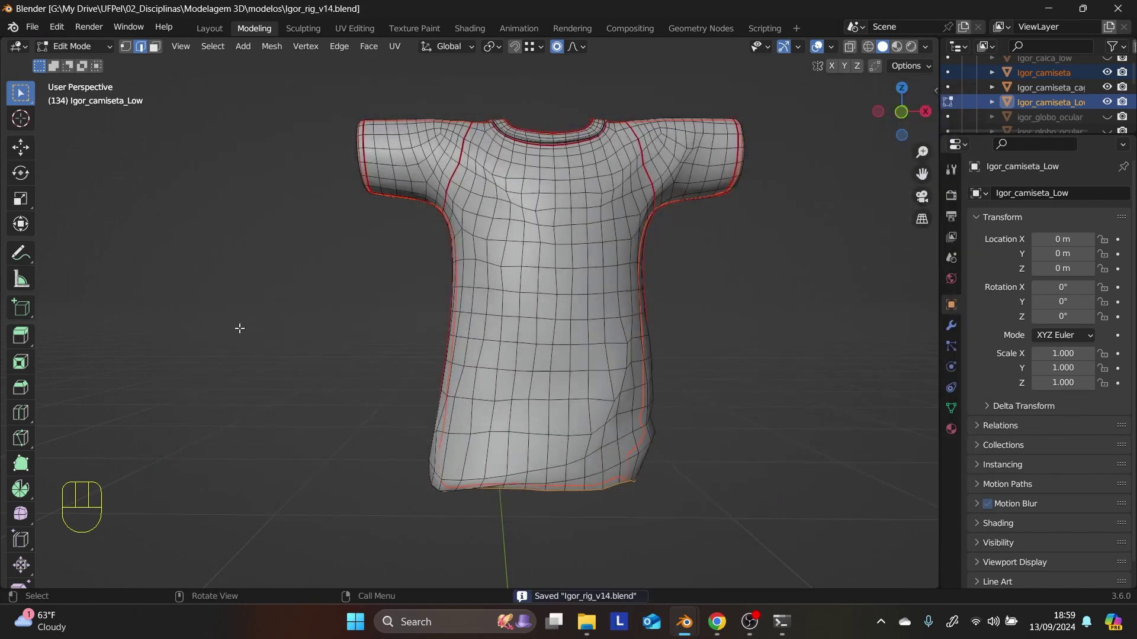
- Save another version of the project as Igor_rig_v15.blend
click(33, 27)
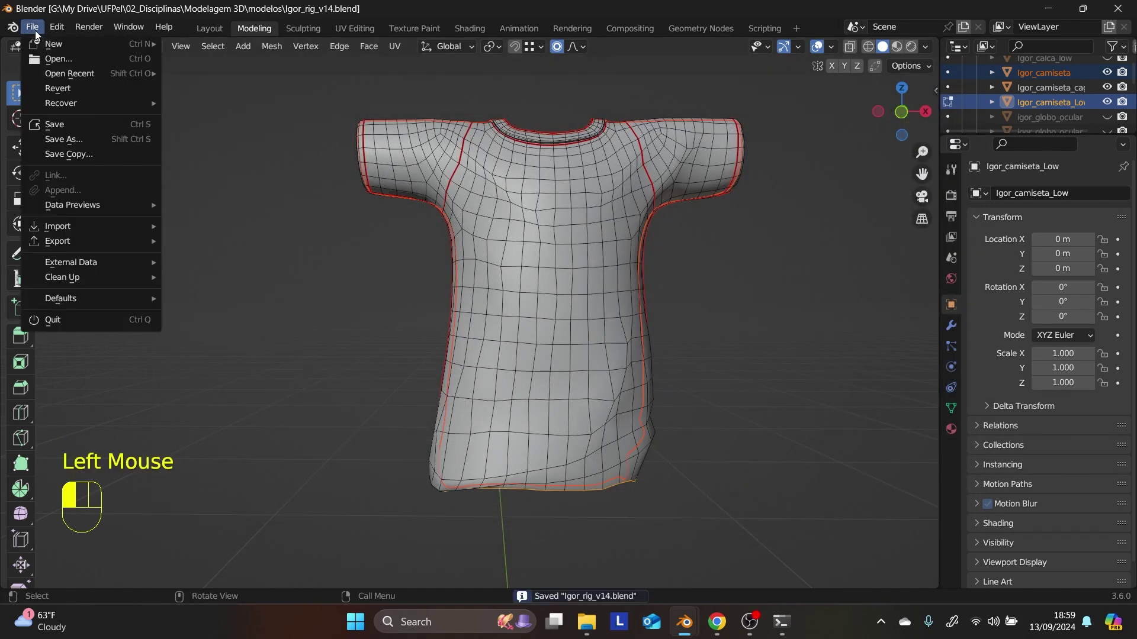
click(98, 143)
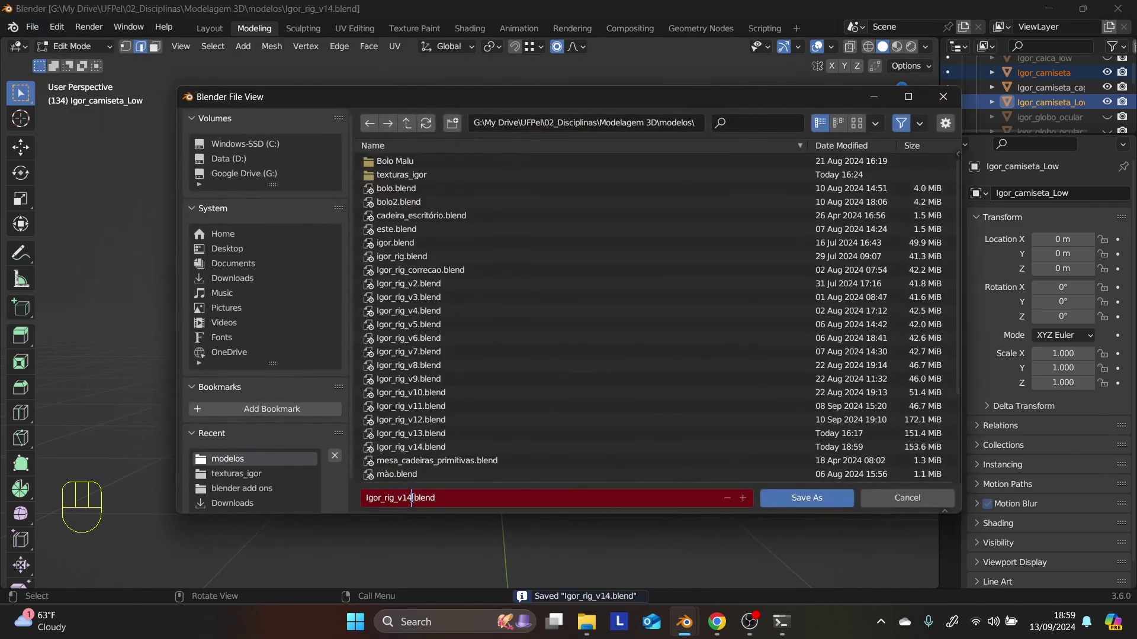
key(BackSpace)
text(5)
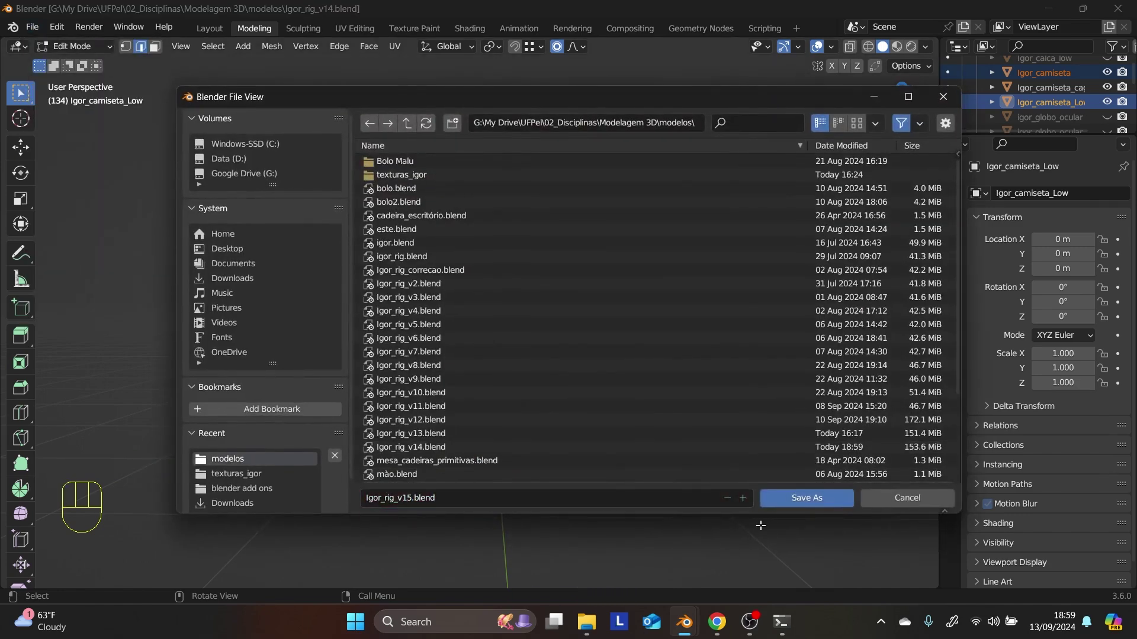
click(806, 498)
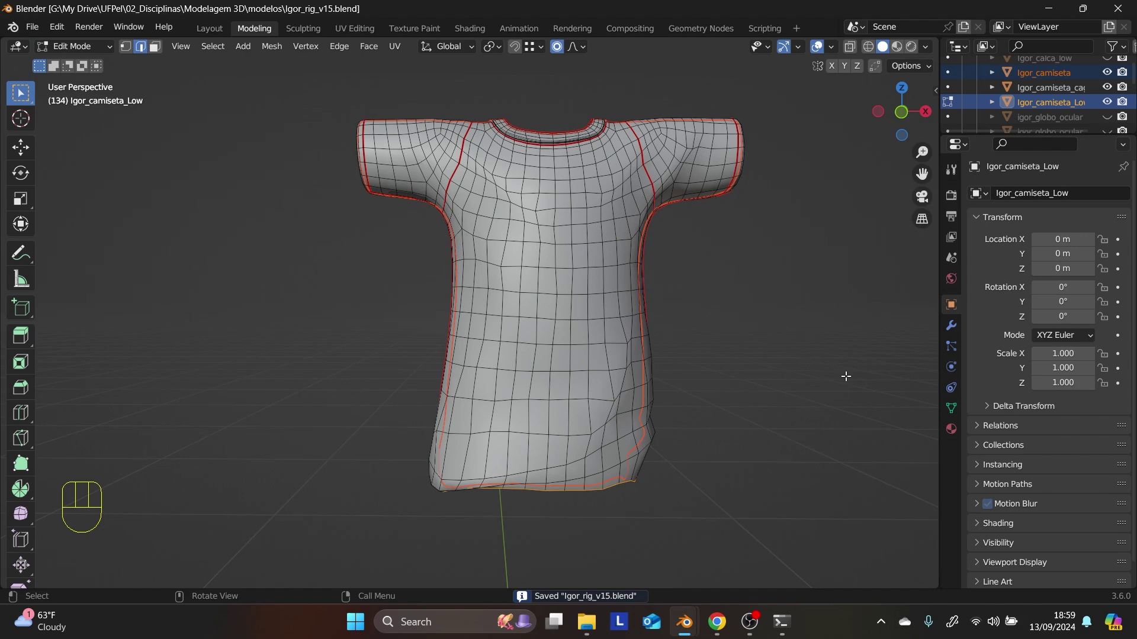
- In the render bake settings for selected-to-active baking, replace the cage object with Igor_camiseta_cage
click(952, 199)
scroll(1081, 438, down, 6)
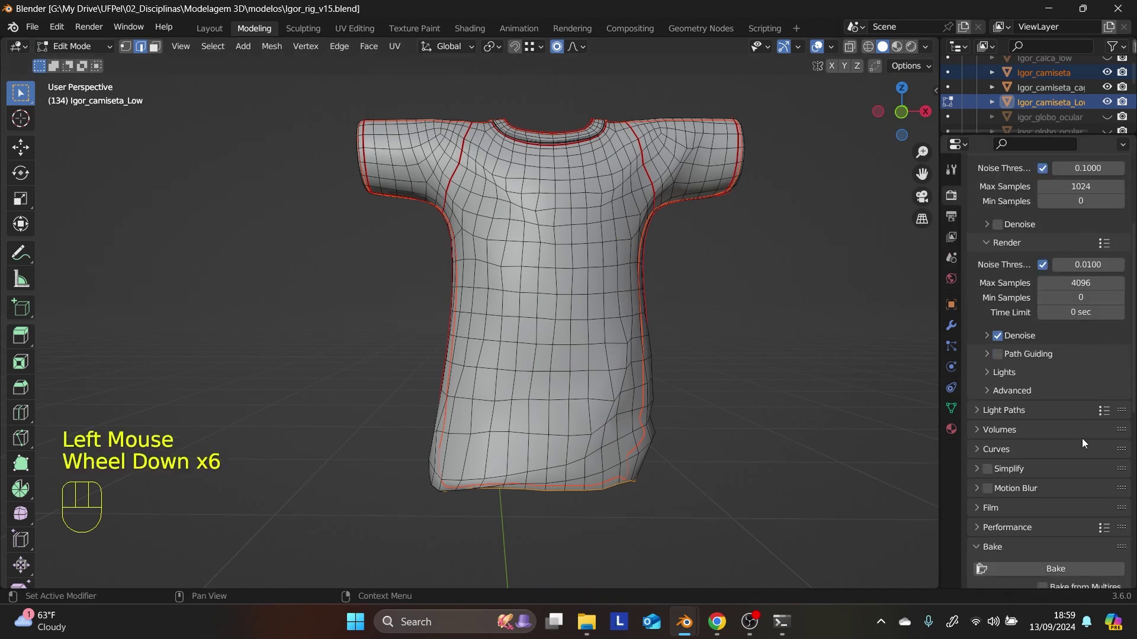
scroll(1082, 439, down, 7)
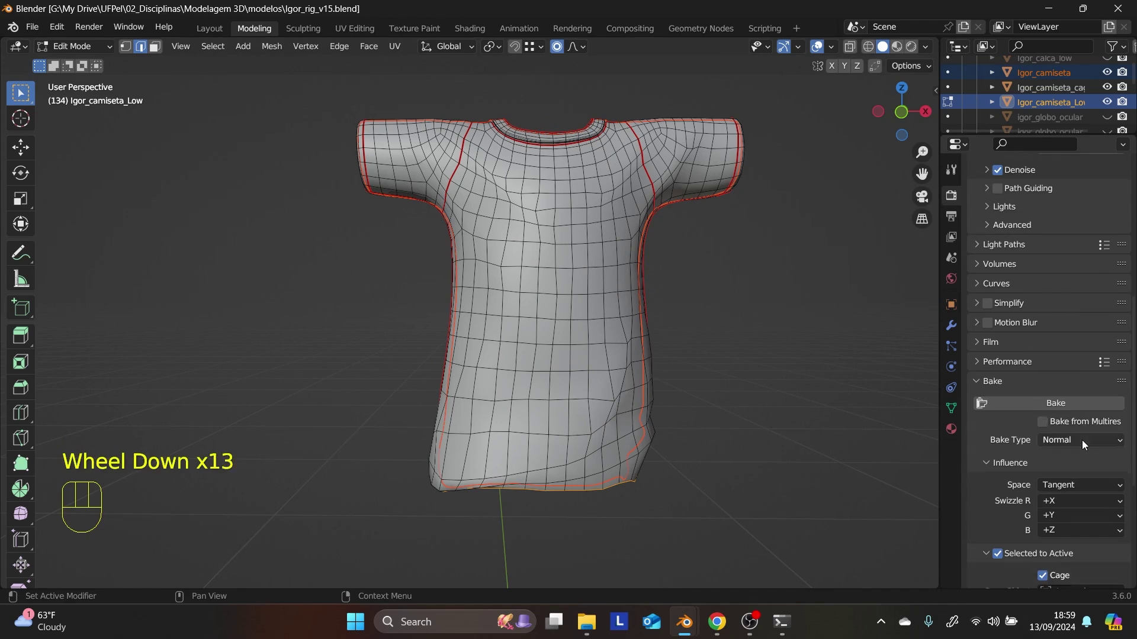
scroll(1082, 439, down, 2)
click(985, 507)
scroll(1037, 521, down, 8)
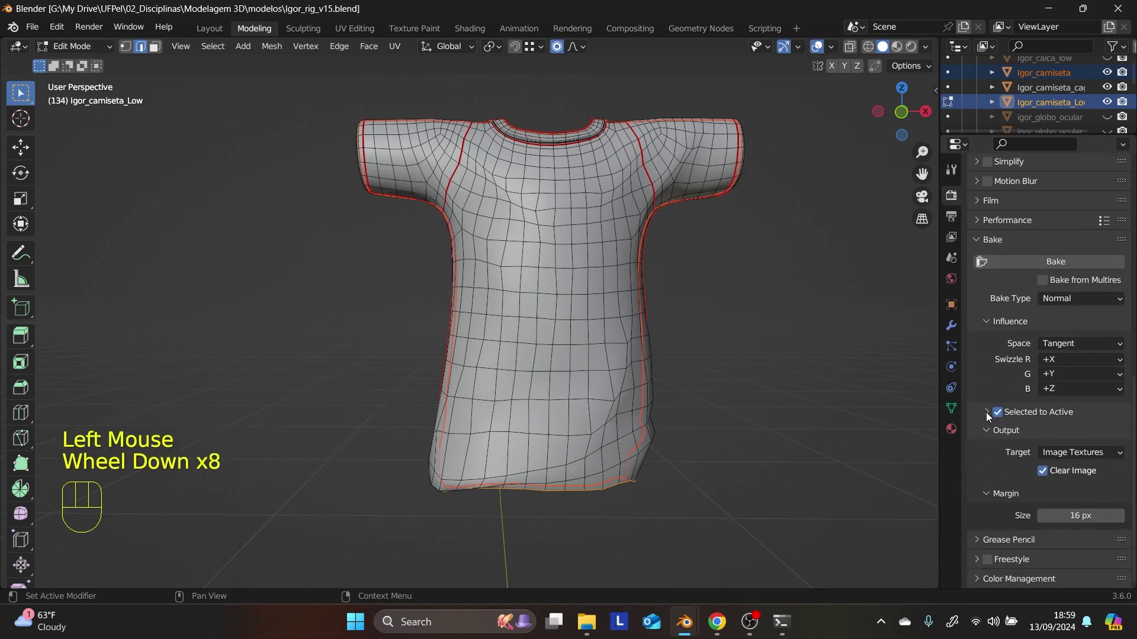
click(986, 412)
click(1117, 450)
click(1052, 451)
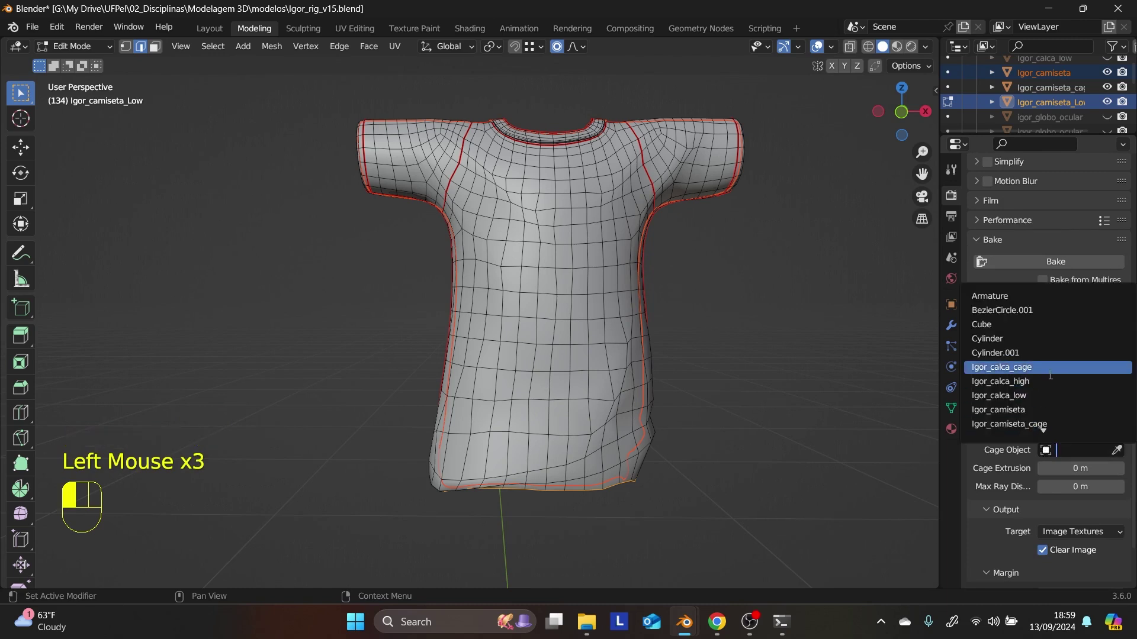
click(1042, 423)
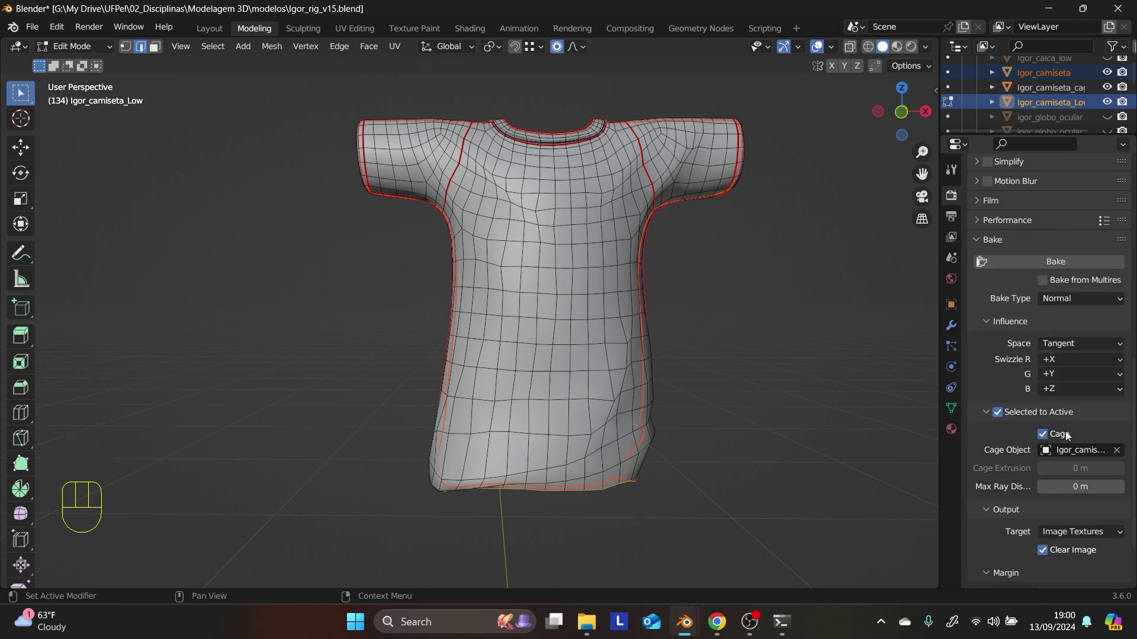
- Switch to the Shading workspace with Igor_camiseta_Low as the active object
scroll(1064, 325, up, 1)
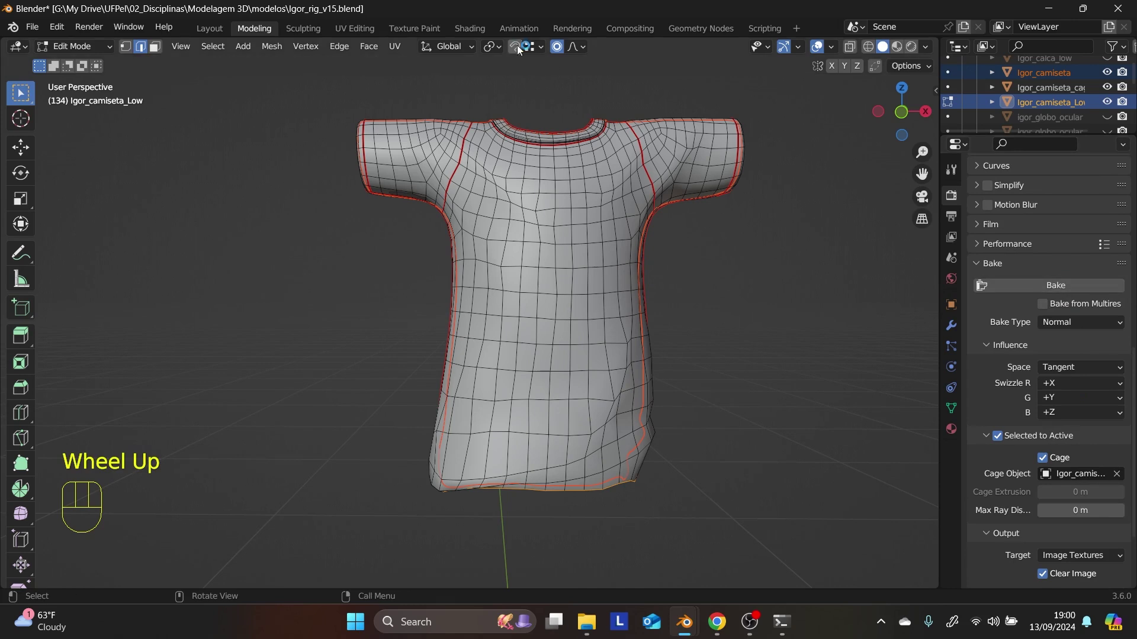
click(464, 27)
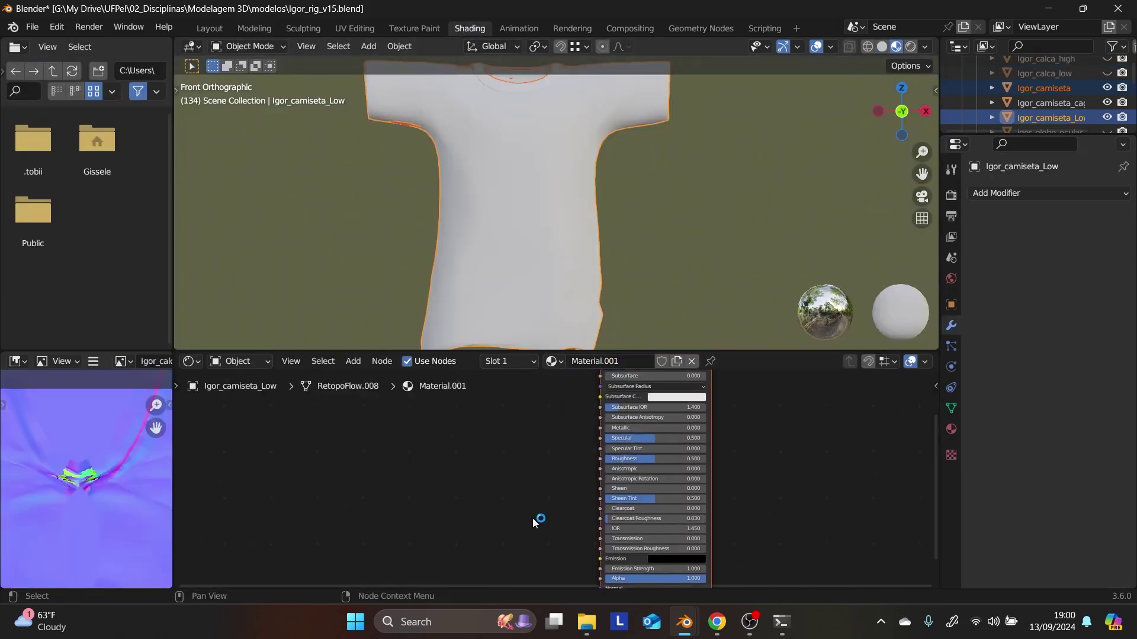
- Add an Image Texture node to the Igor_camiseta_Low material, placed beside the Principled BSDF
key(shift+a)
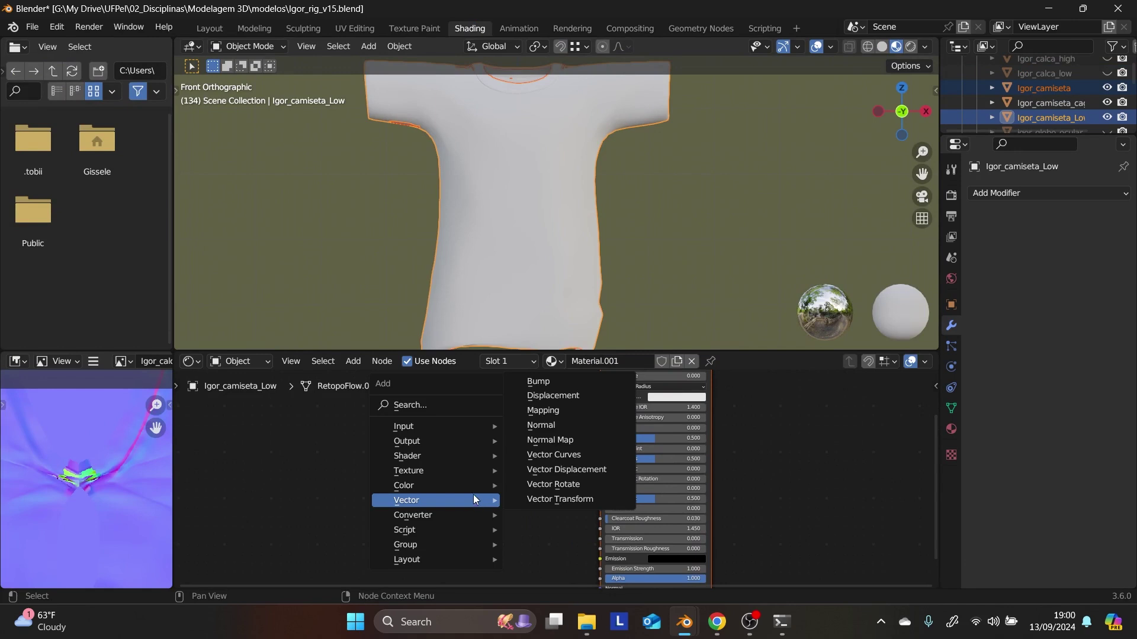
mouse_move(454, 506)
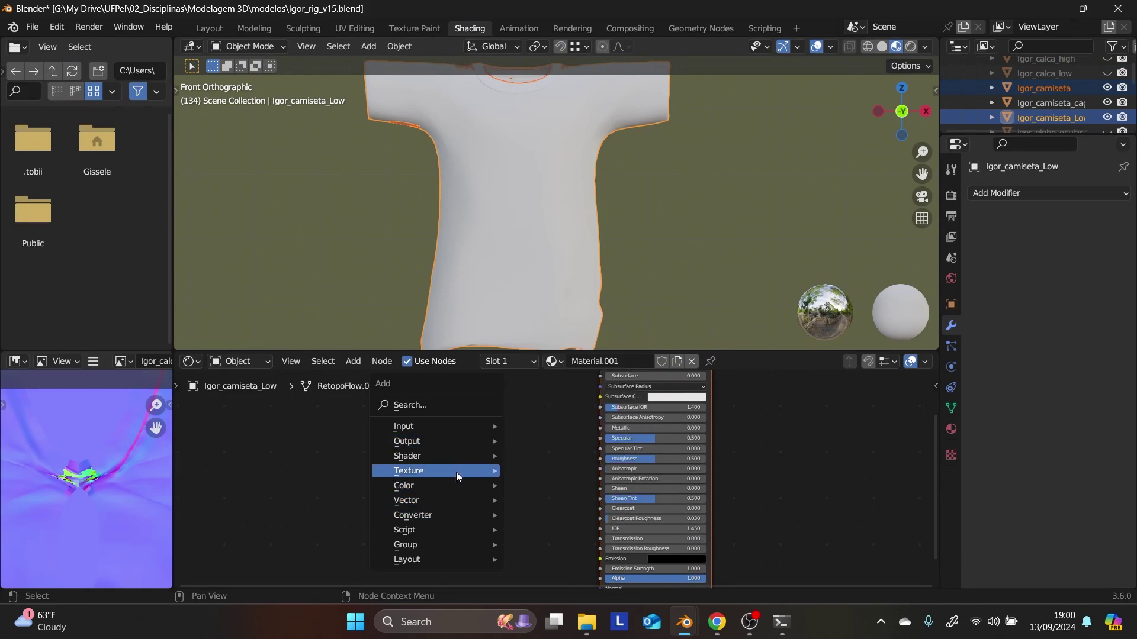
mouse_move(456, 471)
click(576, 353)
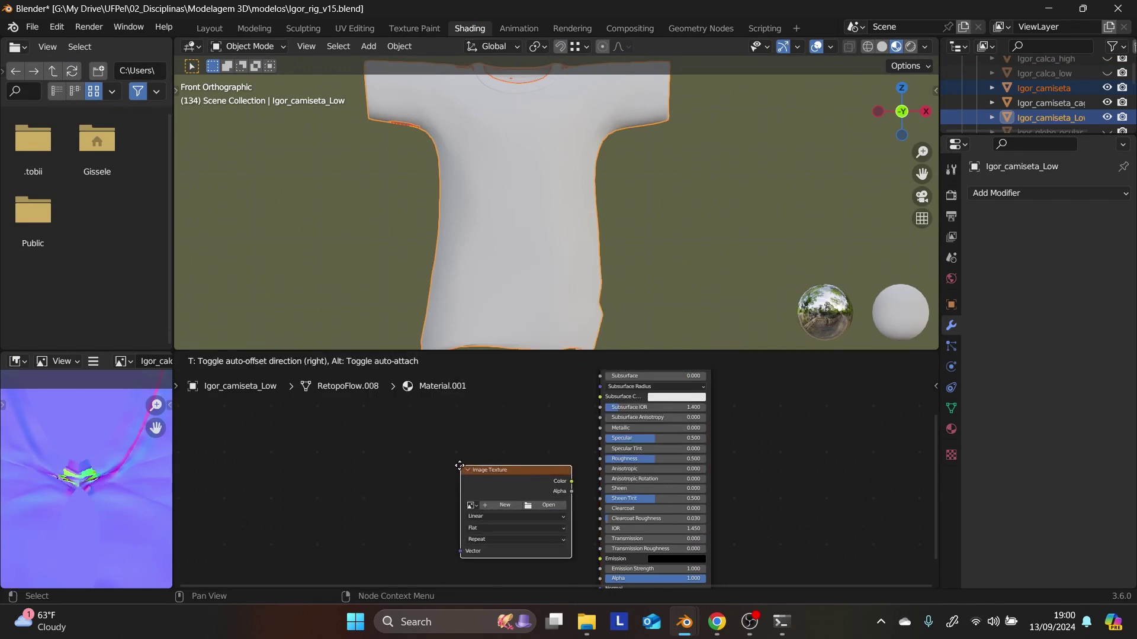
click(474, 469)
- Create a new image named Igor_camiseta_normal in the Image Texture node
click(474, 471)
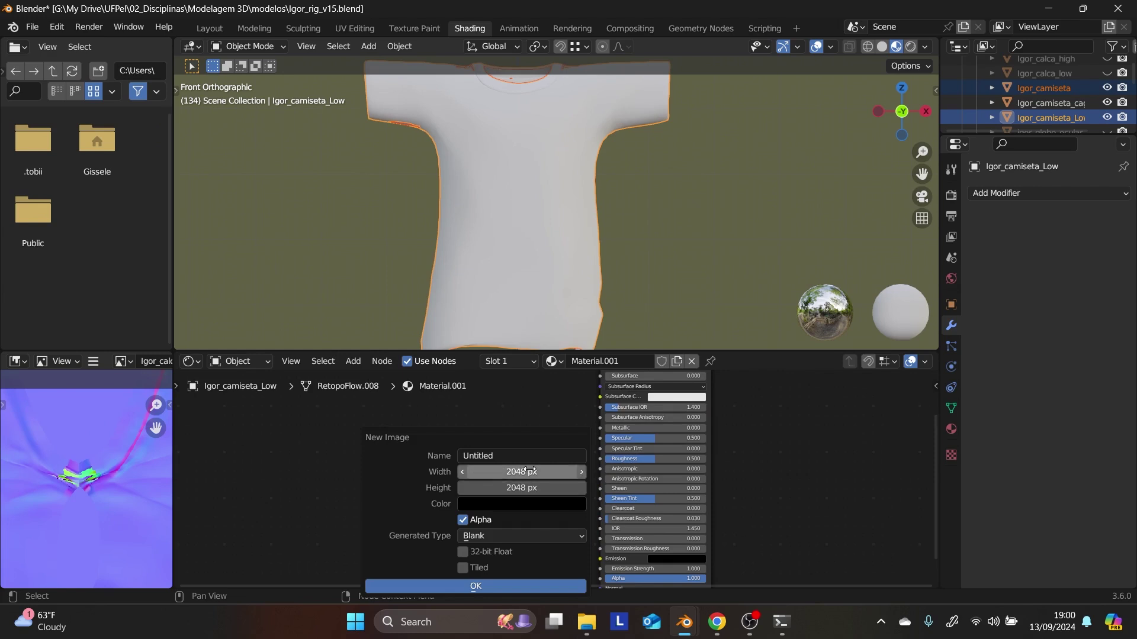
click(519, 454)
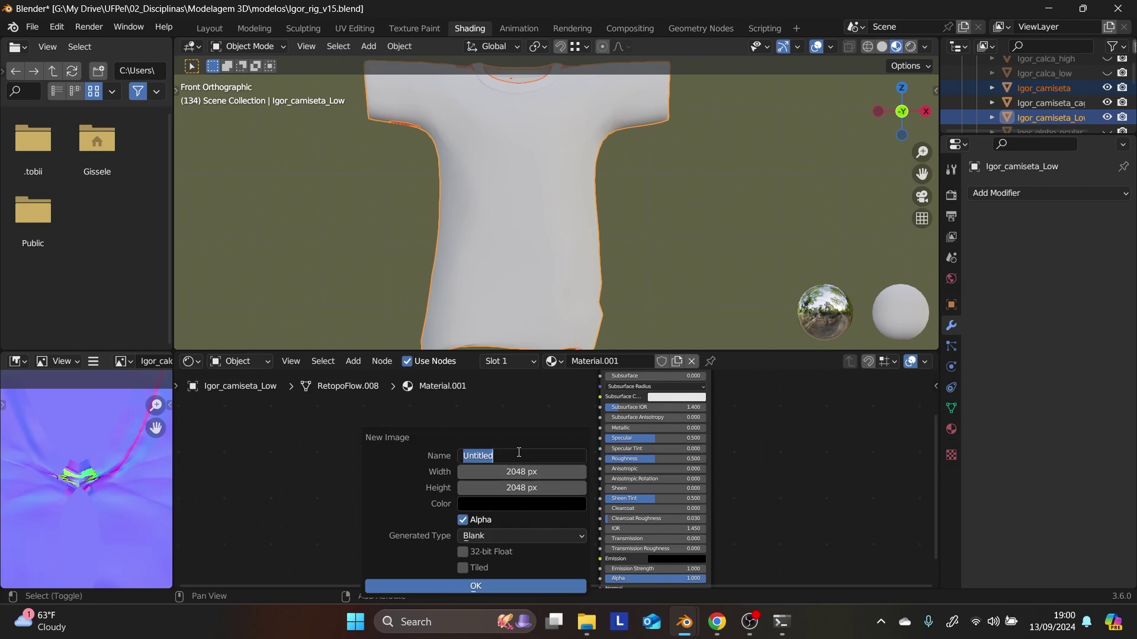
text(Igor_camisra)
key(BackSpace)
text(ta_normal)
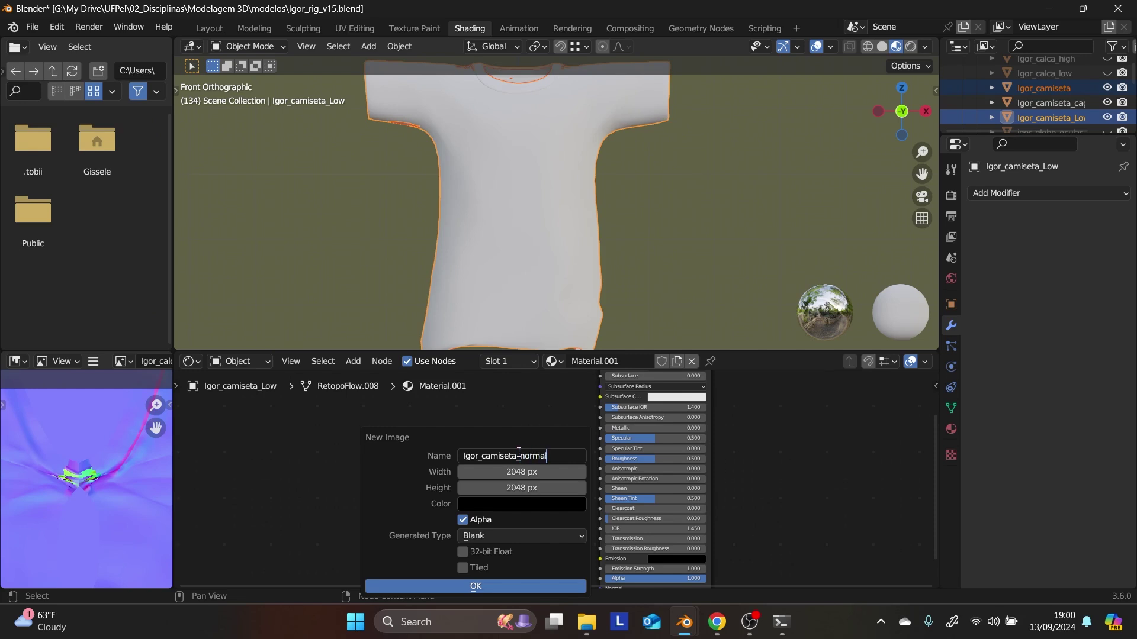
click(500, 586)
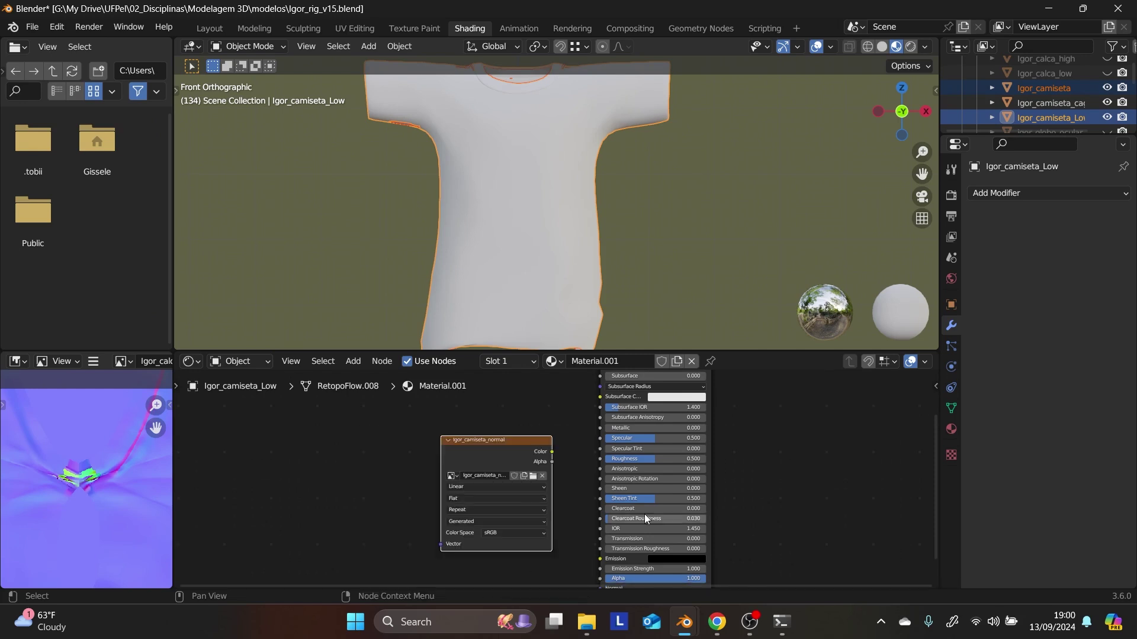
- Bake the normal map from Igor_camiseta onto Igor_camiseta_Low and look over the baked image
click(952, 195)
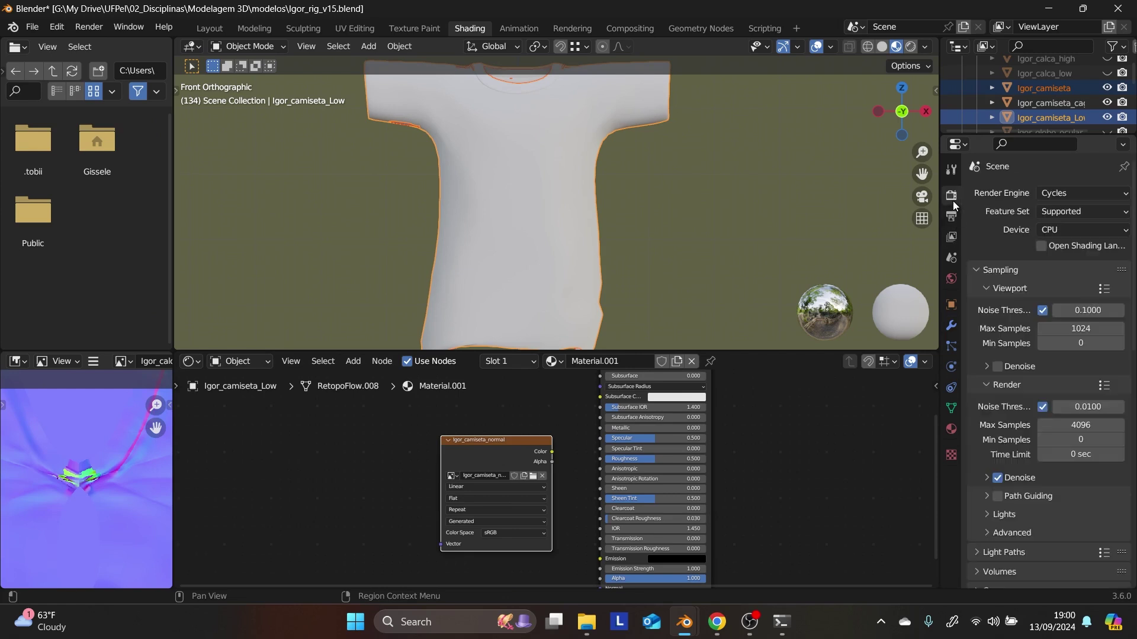
scroll(1067, 496, down, 10)
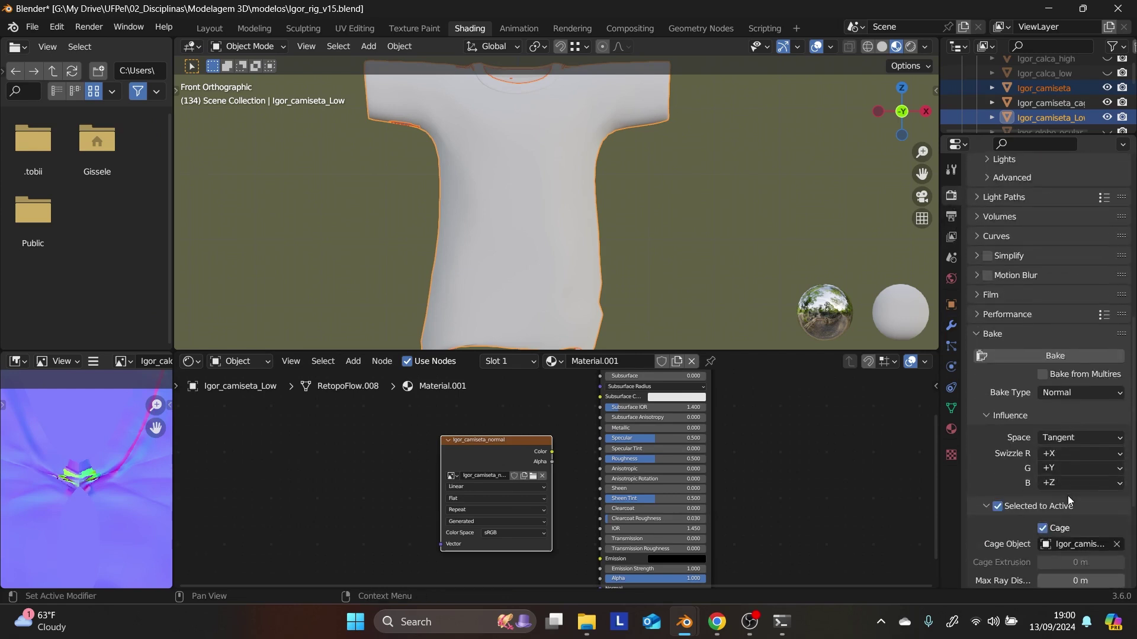
click(1060, 355)
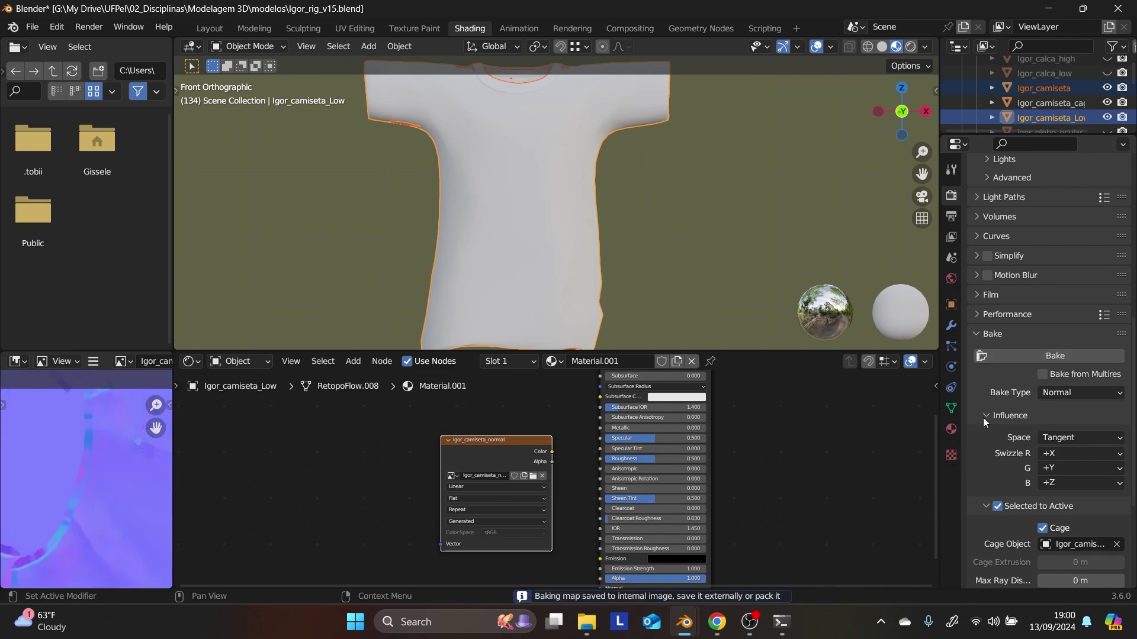
scroll(140, 435, down, 5)
middle_drag(139, 435, 138, 486)
scroll(138, 484, down, 1)
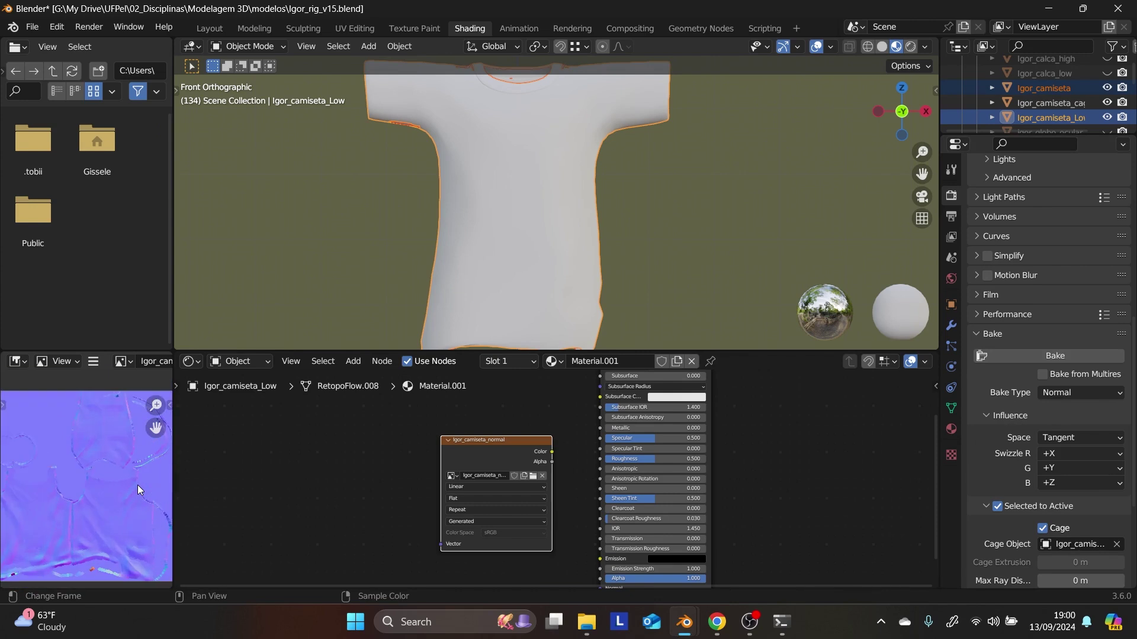
- Hide Igor_camiseta_Low and Igor_camiseta, and make Igor_camiseta_cage the active object
click(696, 226)
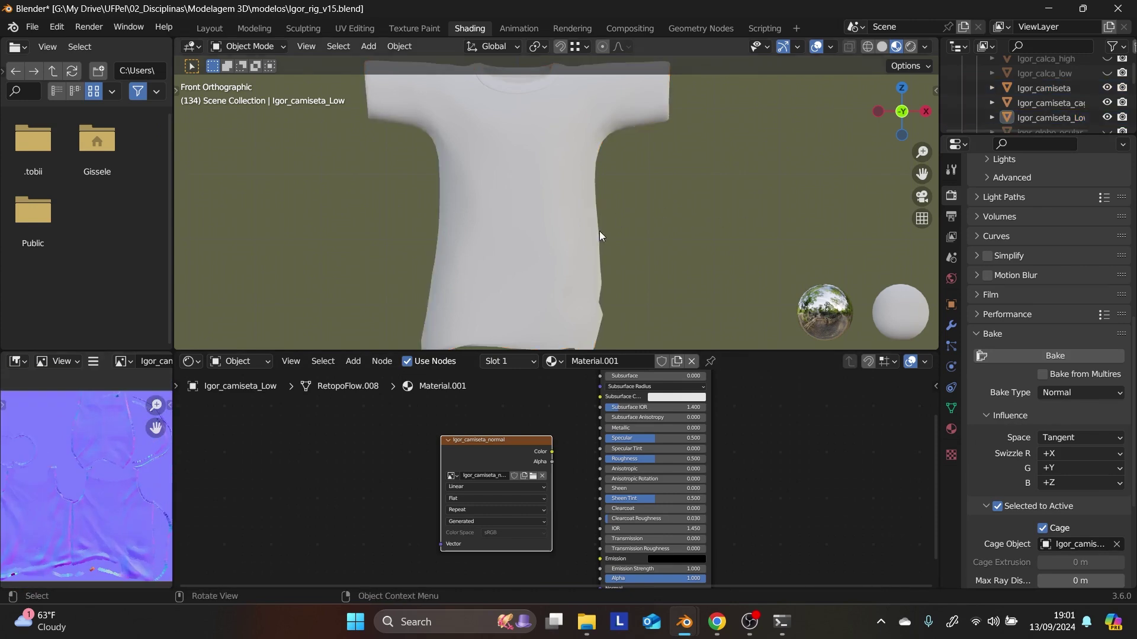
click(576, 236)
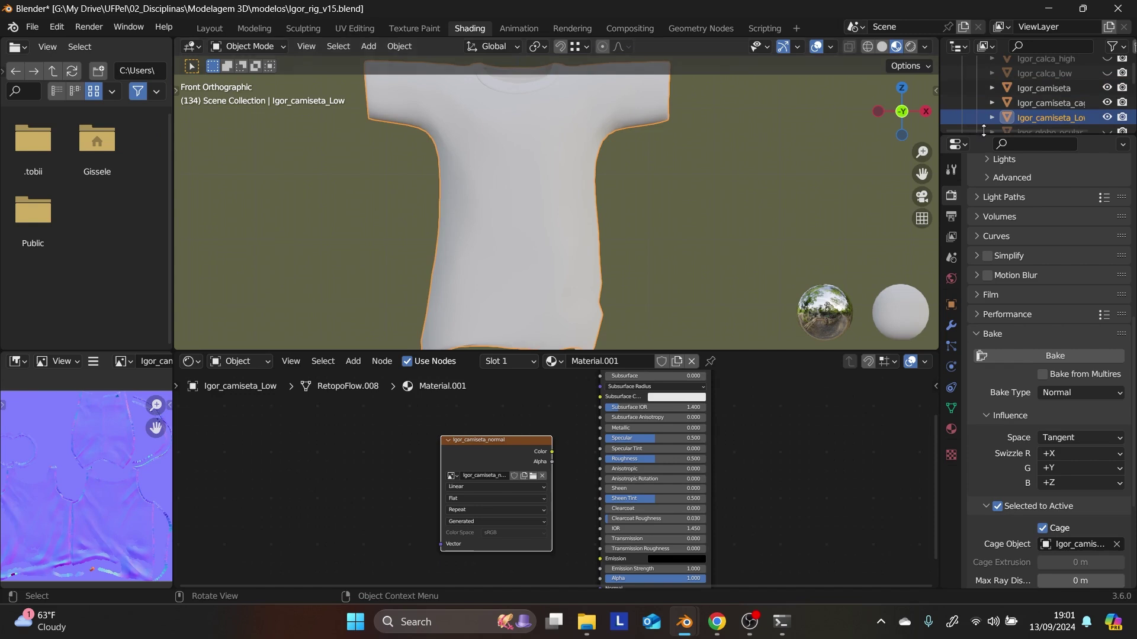
click(1106, 117)
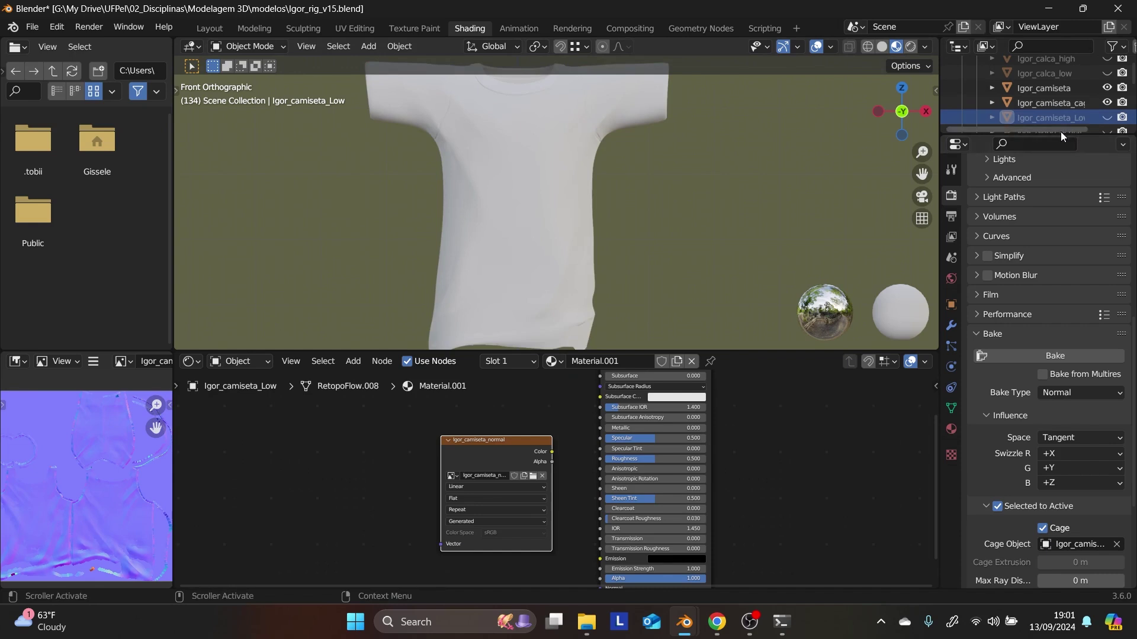
click(1106, 89)
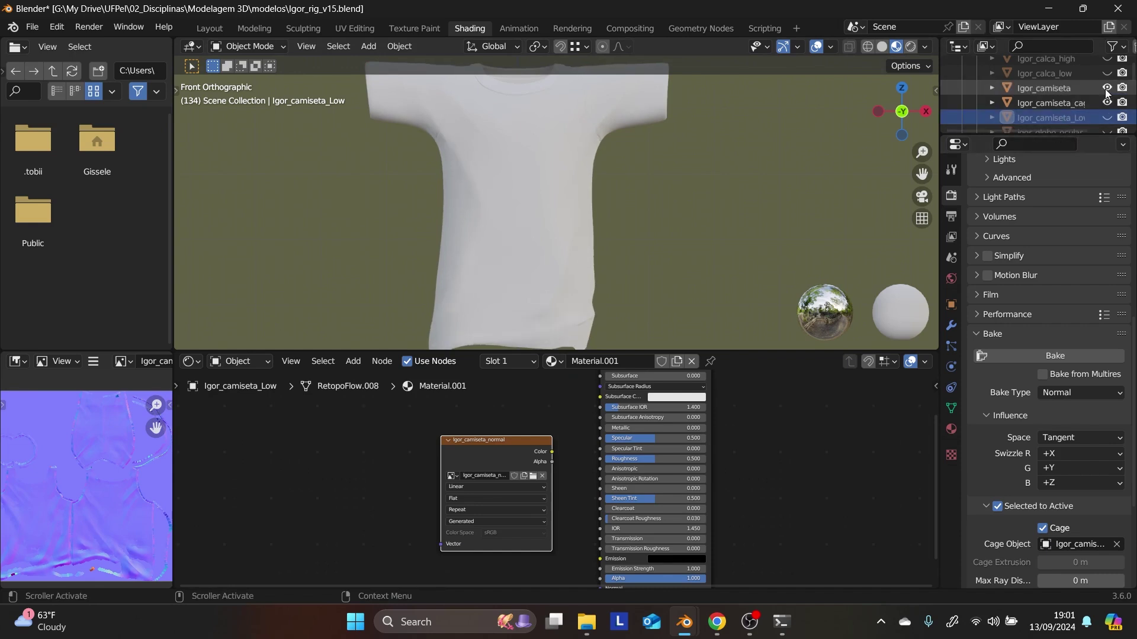
click(1108, 90)
click(1107, 90)
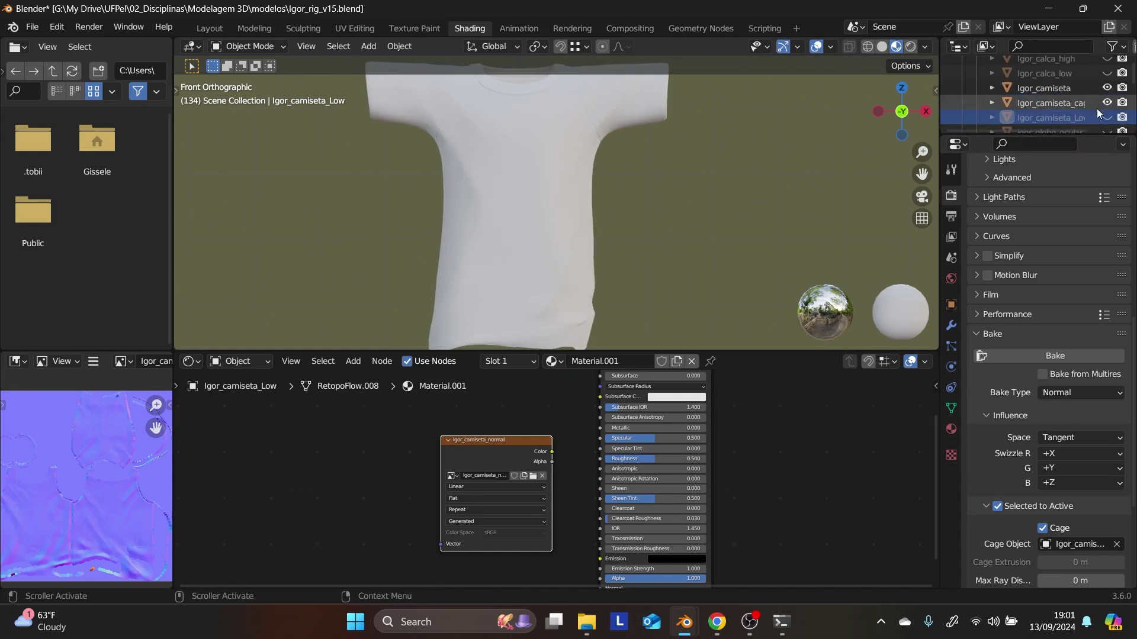
click(1105, 90)
click(1078, 102)
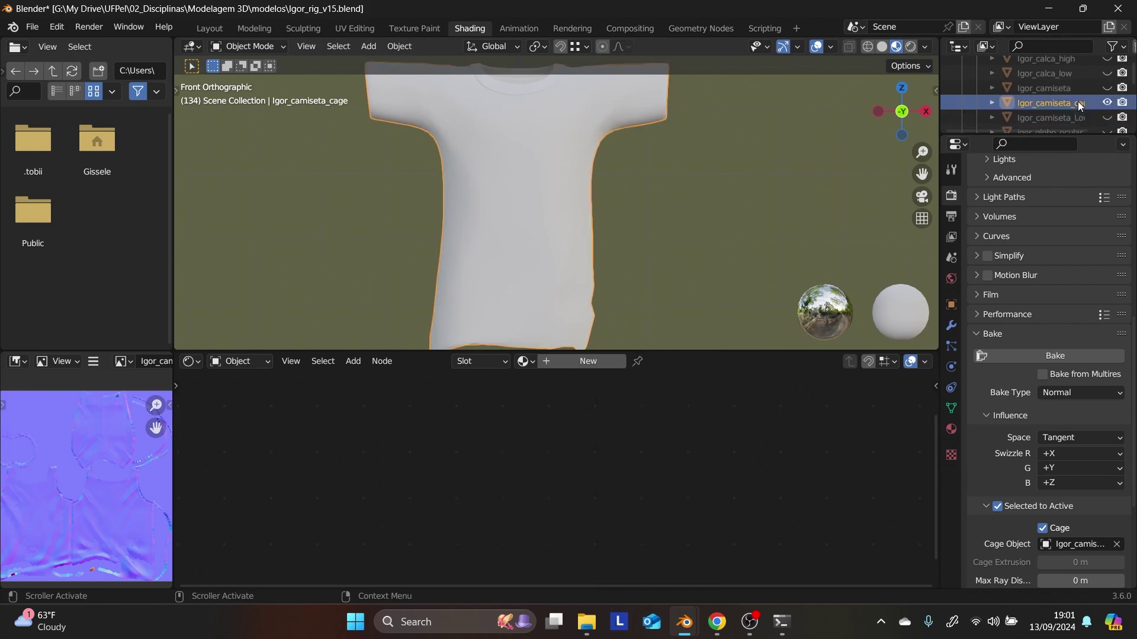
- Create a new material for Igor_camiseta_cage and add an Image Texture node using the existing Igor_camiseta_normal image
click(573, 362)
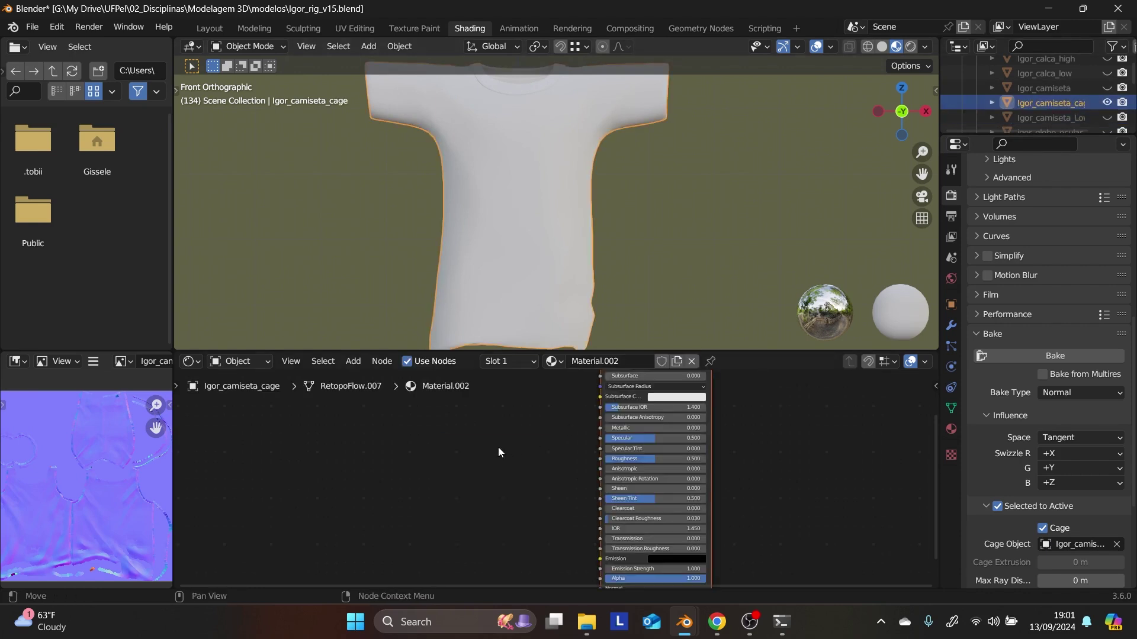
key(shift+a)
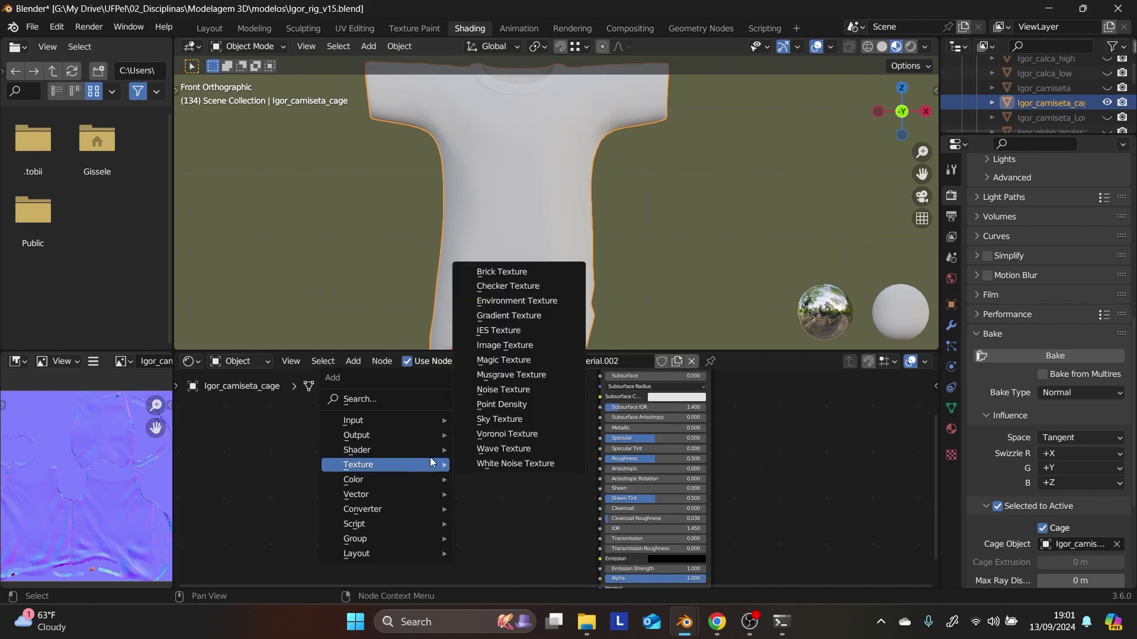
click(537, 345)
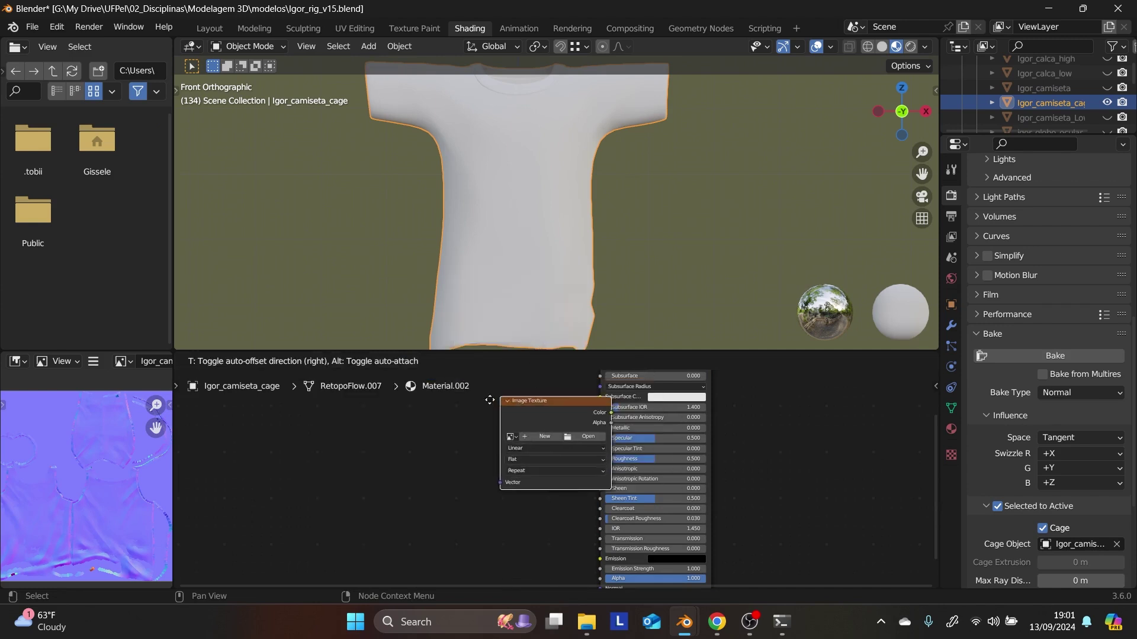
click(379, 437)
click(392, 478)
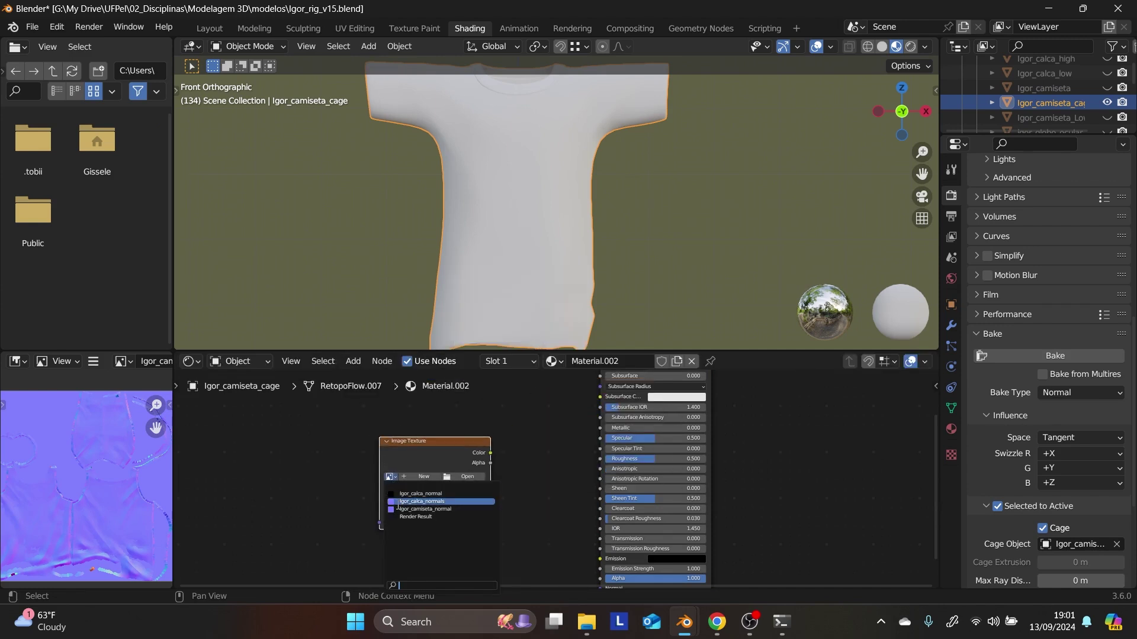
click(417, 509)
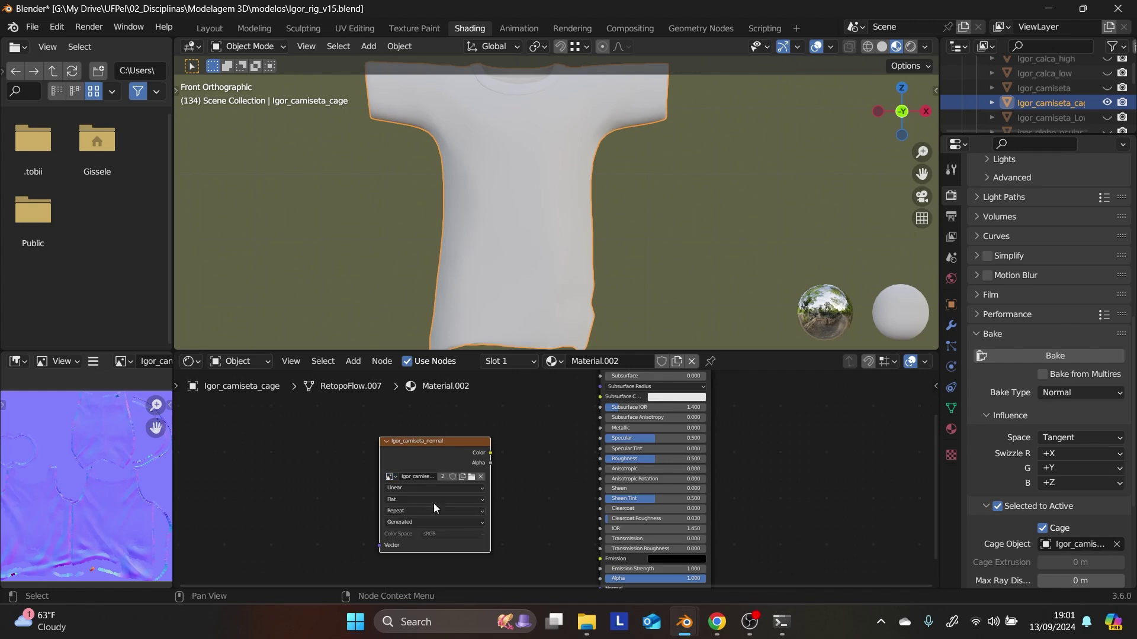
- Add a Normal Map node and link the image color through it to the Normal input of the Principled BSDF
click(532, 478)
key(shift+a)
mouse_move(532, 478)
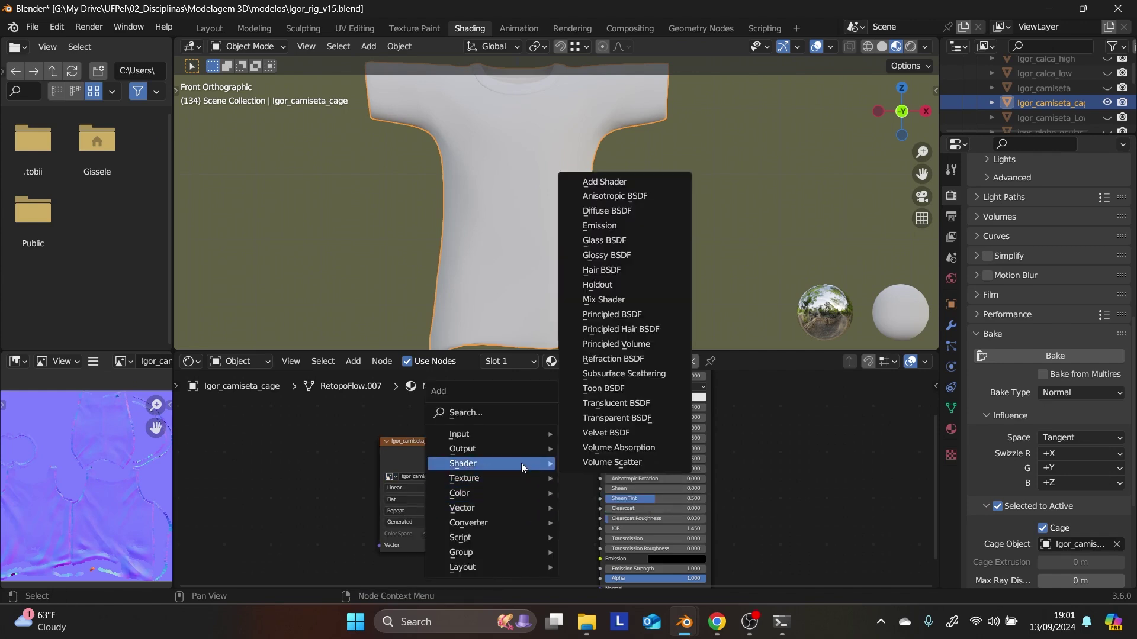
mouse_move(515, 505)
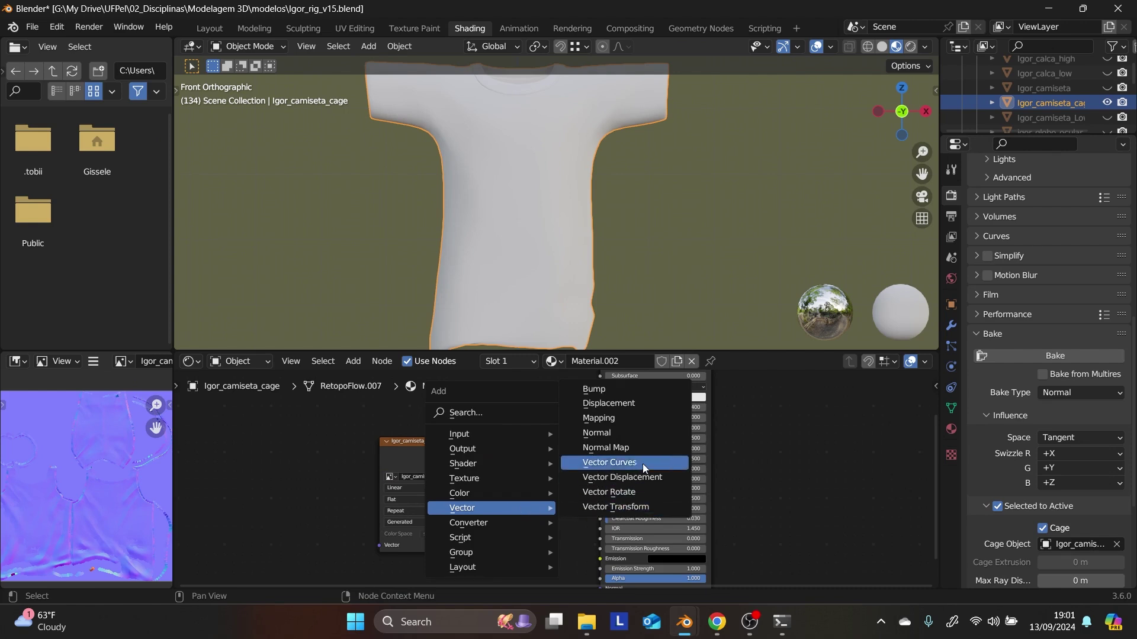
click(605, 448)
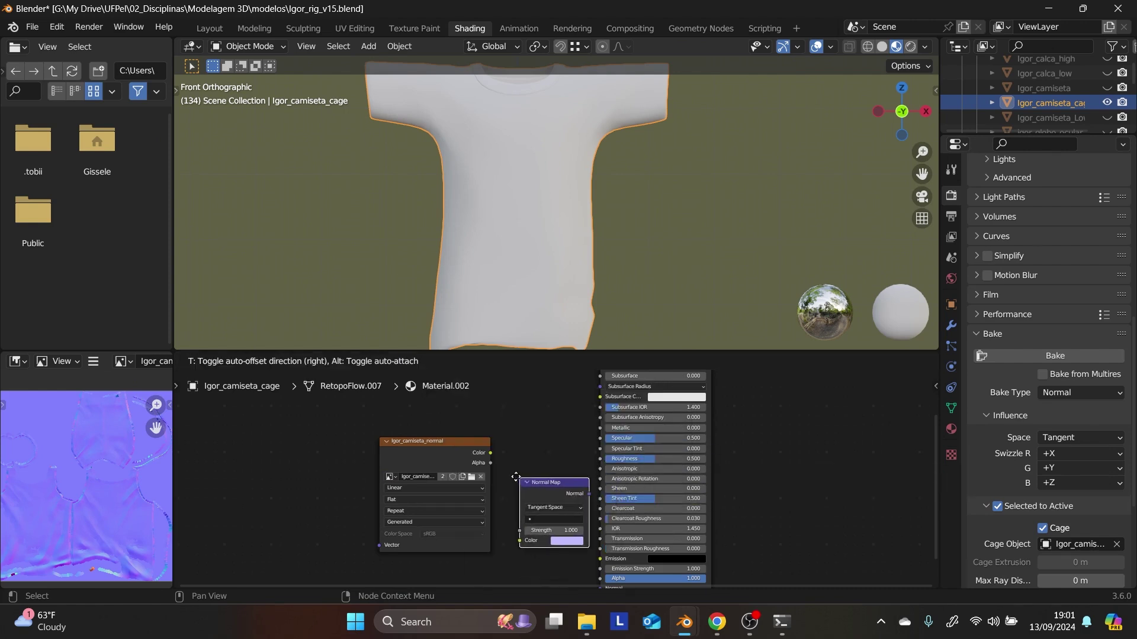
click(548, 500)
drag(488, 452, 514, 539)
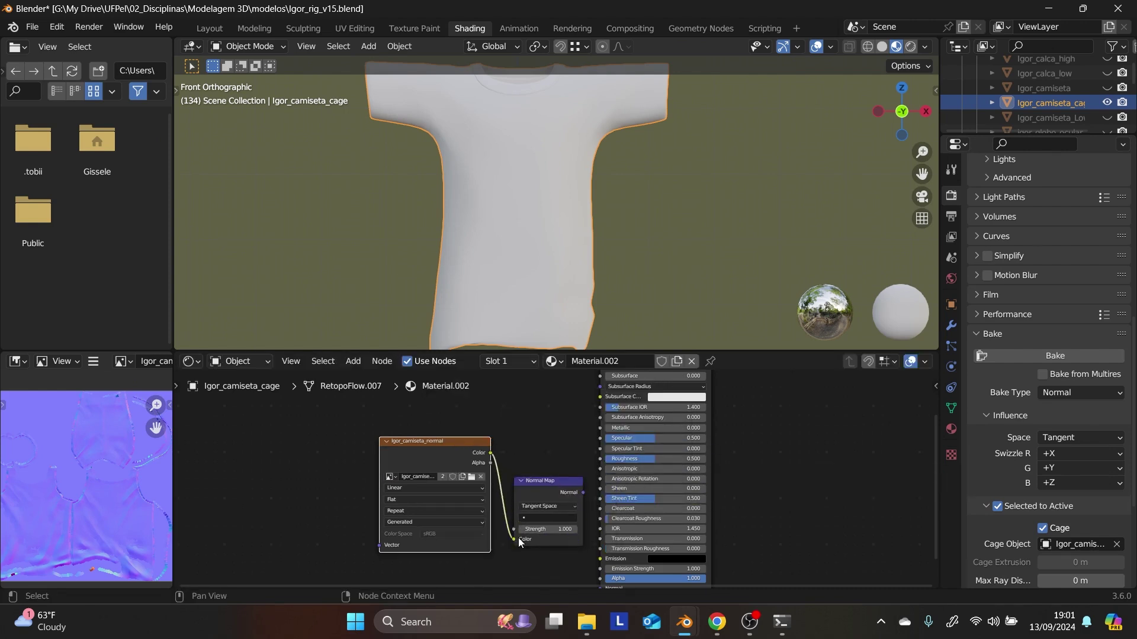
scroll(591, 503, down, 1)
middle_drag(591, 503, 589, 449)
drag(579, 442, 594, 532)
- Examine the normal map on the cage shirt from several sides and compare it with the baked image
scroll(605, 183, up, 3)
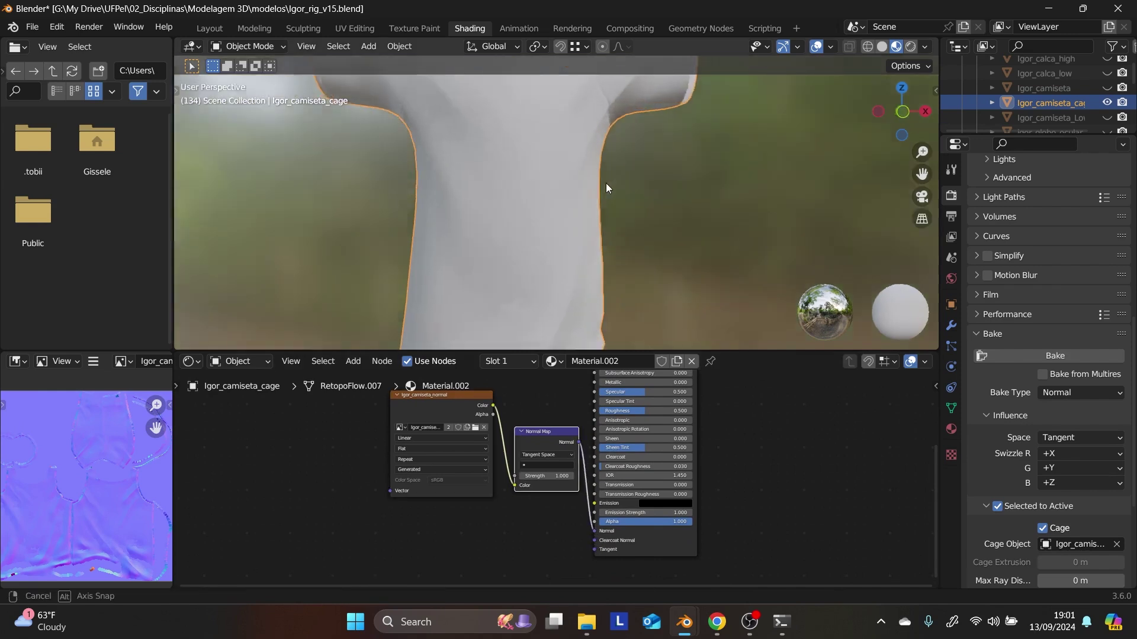
middle_drag(605, 183, 669, 292)
middle_drag(538, 281, 681, 240)
scroll(453, 239, up, 3)
middle_drag(452, 239, 576, 254)
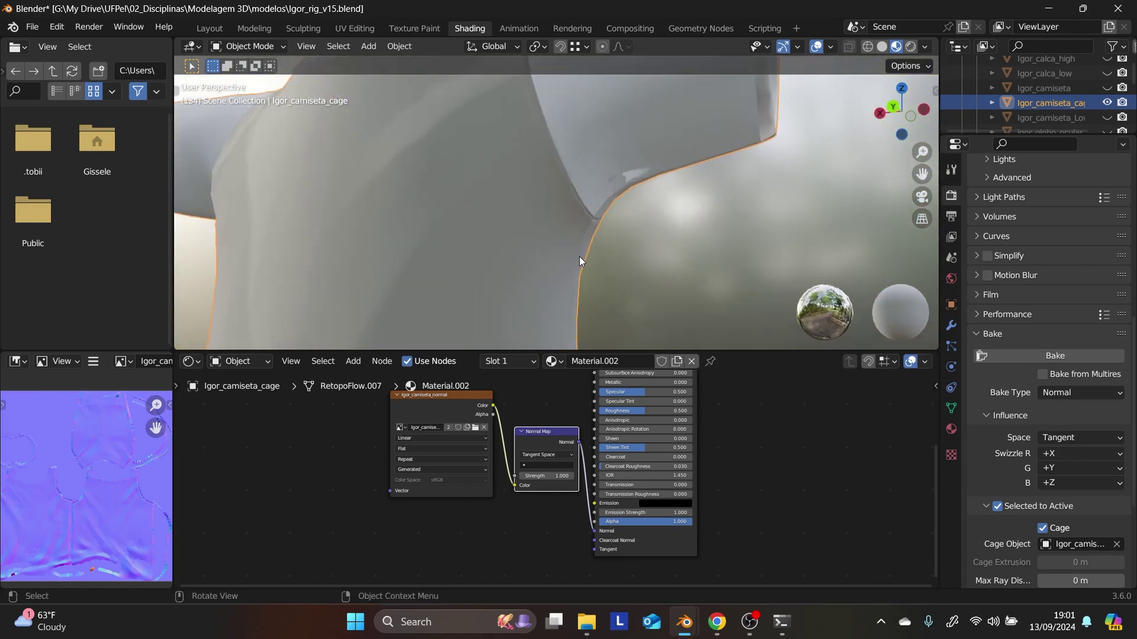
scroll(65, 518, down, 2)
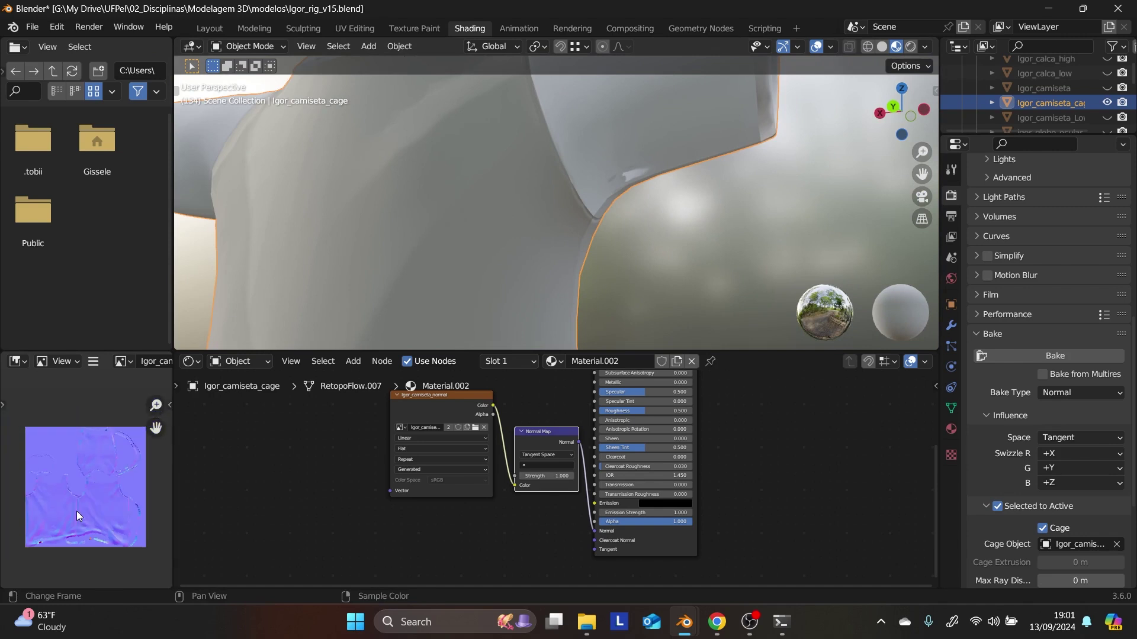
scroll(76, 506, up, 4)
middle_drag(121, 495, 41, 538)
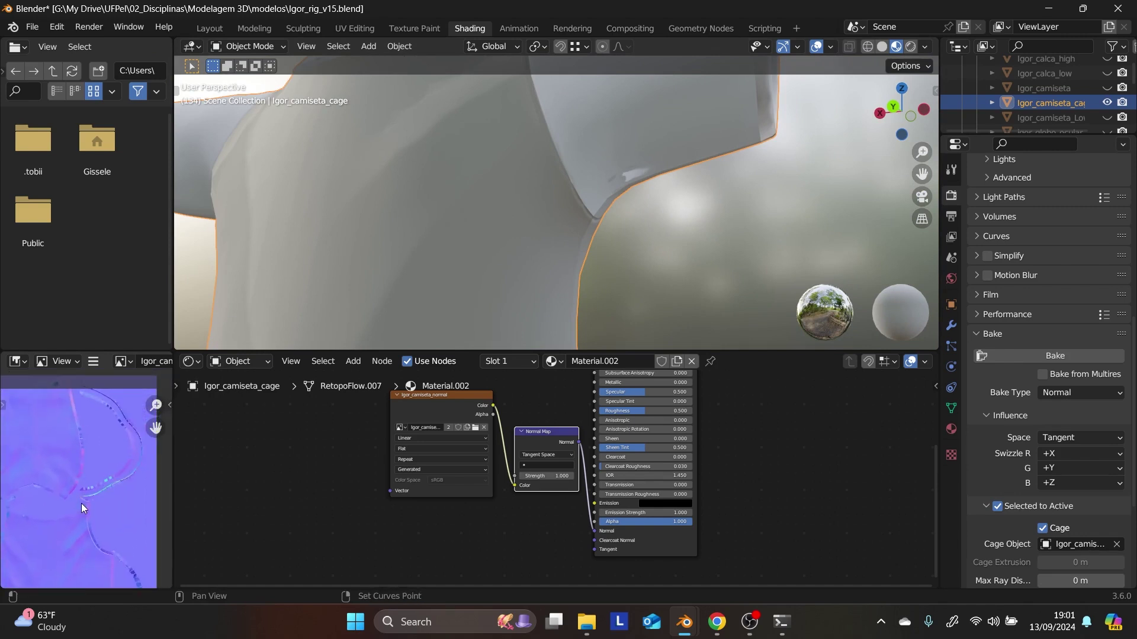
middle_drag(81, 503, 149, 524)
middle_drag(689, 225, 584, 225)
scroll(584, 193, down, 10)
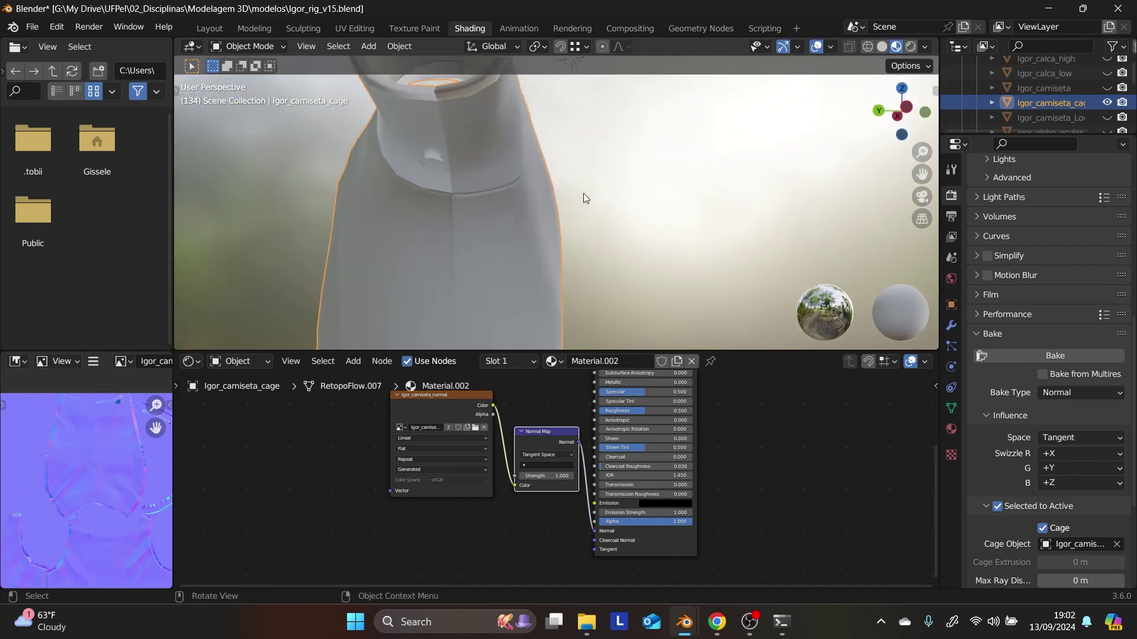
middle_drag(563, 225, 516, 250)
scroll(517, 250, up, 6)
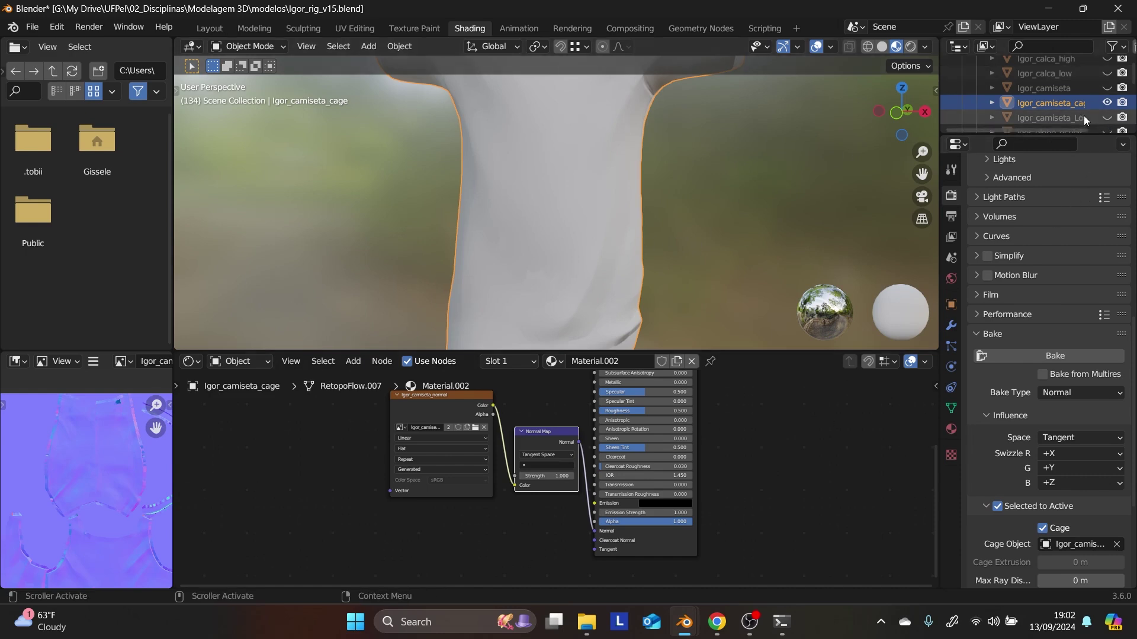
- Switch visibility and selection from the cage to Igor_camiseta_Low, and move its image texture node farther from the Principled BSDF
ctrl+click(1105, 117)
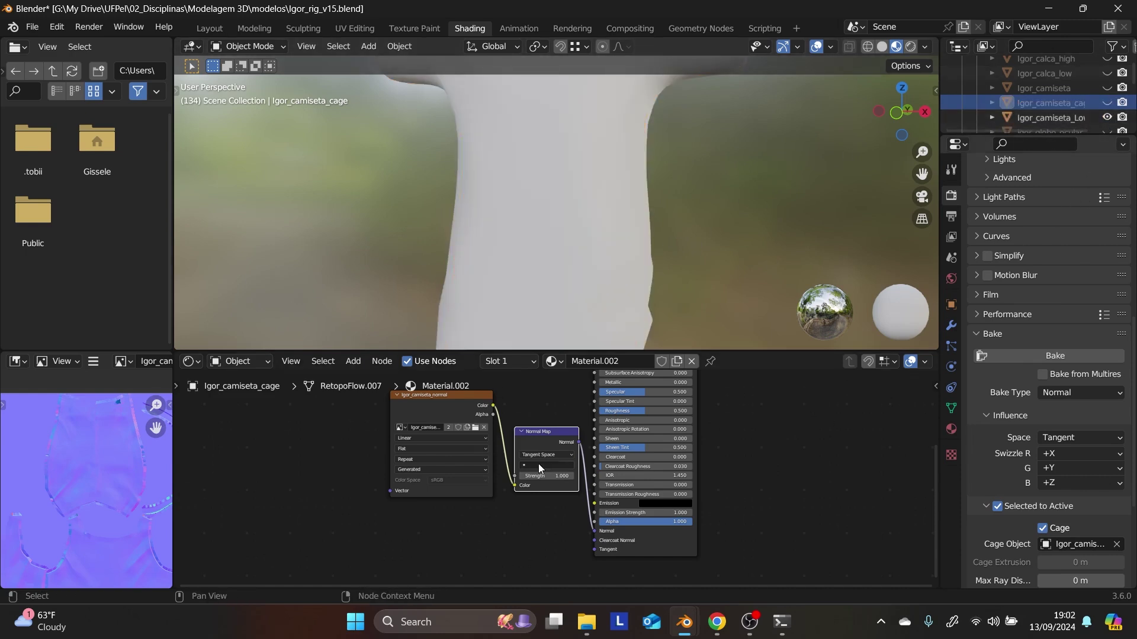
click(1050, 116)
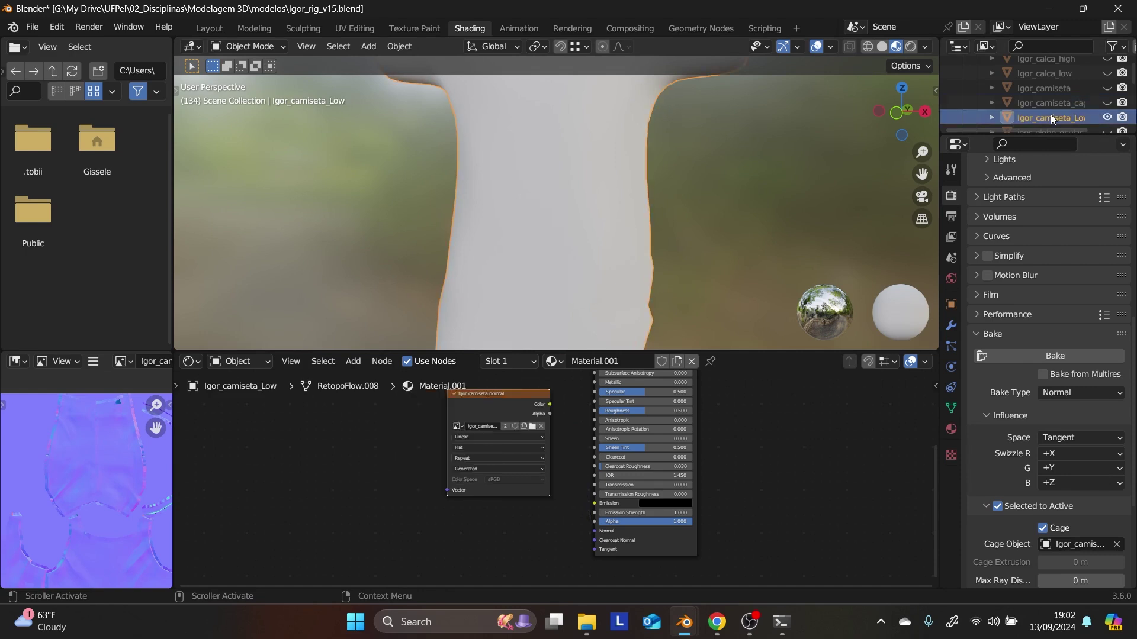
drag(538, 401, 474, 414)
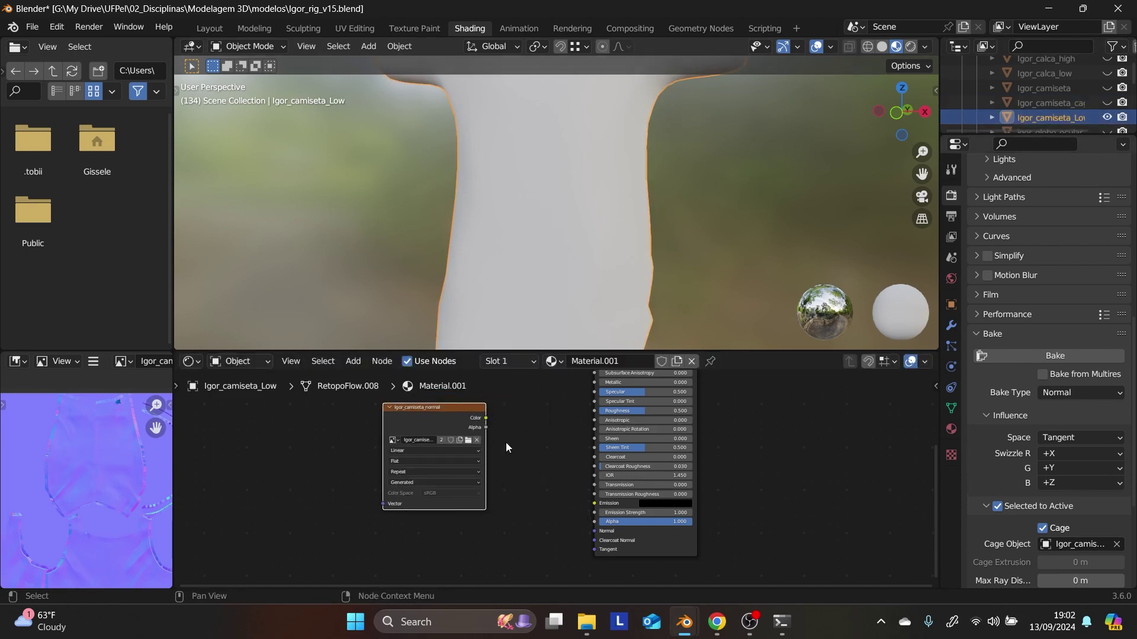
- Add a Normal Map node to the Igor_camiseta_Low material and link the image color through it to the Normal input of the Principled BSDF
key(shift+a)
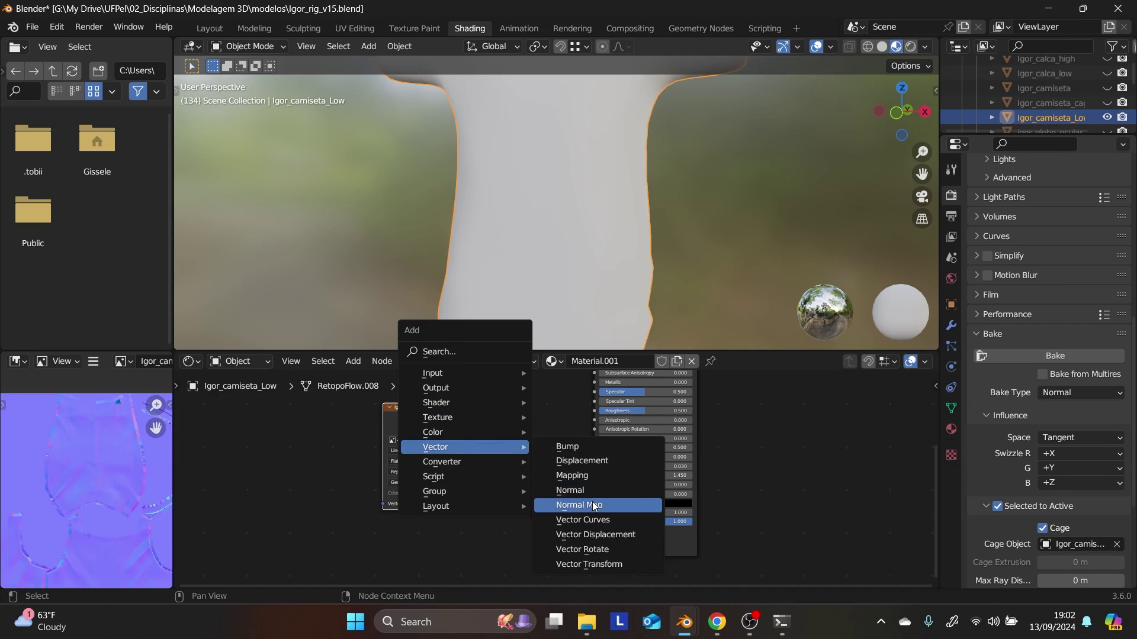
click(592, 504)
click(520, 454)
drag(486, 418, 520, 511)
drag(584, 469, 595, 531)
middle_drag(680, 256, 190, 201)
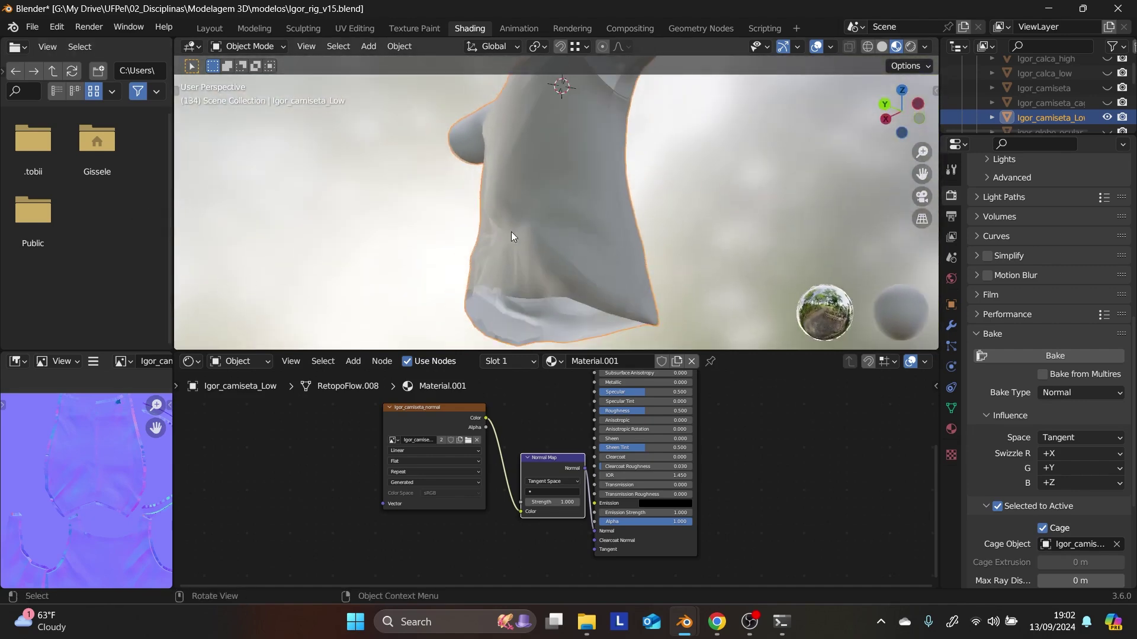
middle_drag(513, 237, 610, 229)
scroll(604, 255, up, 3)
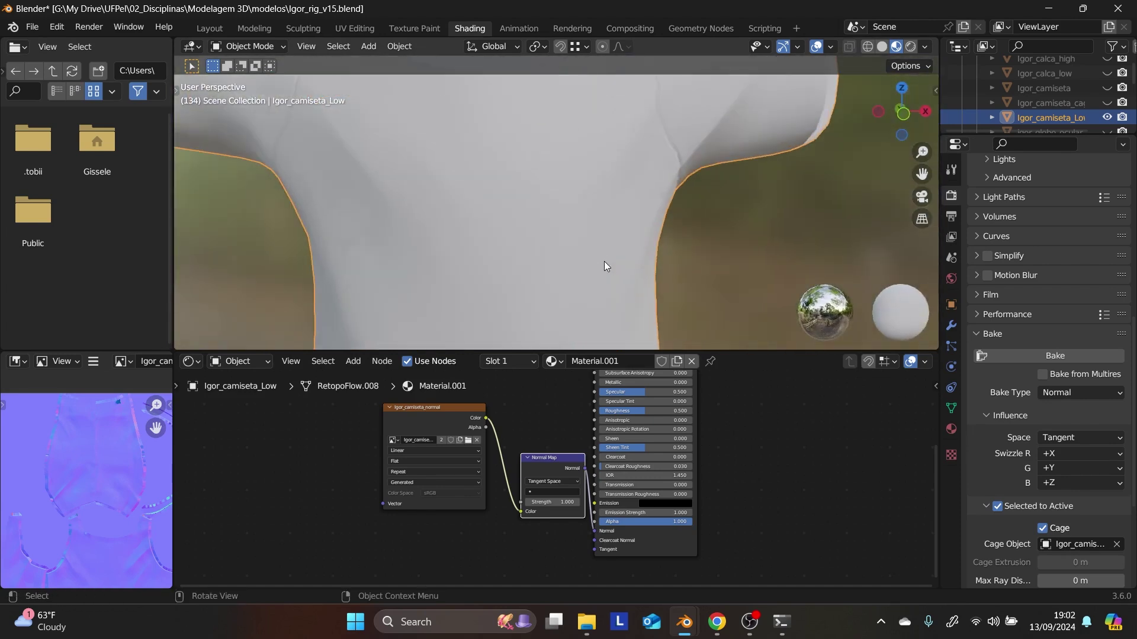
scroll(601, 257, down, 5)
middle_drag(601, 260, 976, 293)
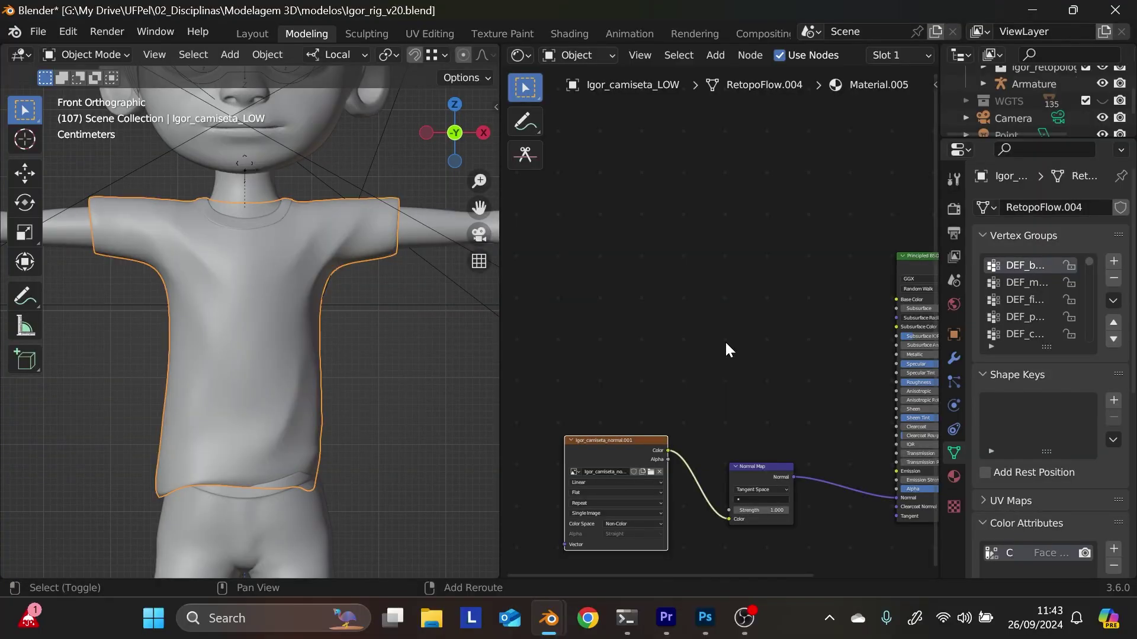
- Add an Image Texture node above the normal map texture in the material of Igor_camiseta_LOW
key(shift+a)
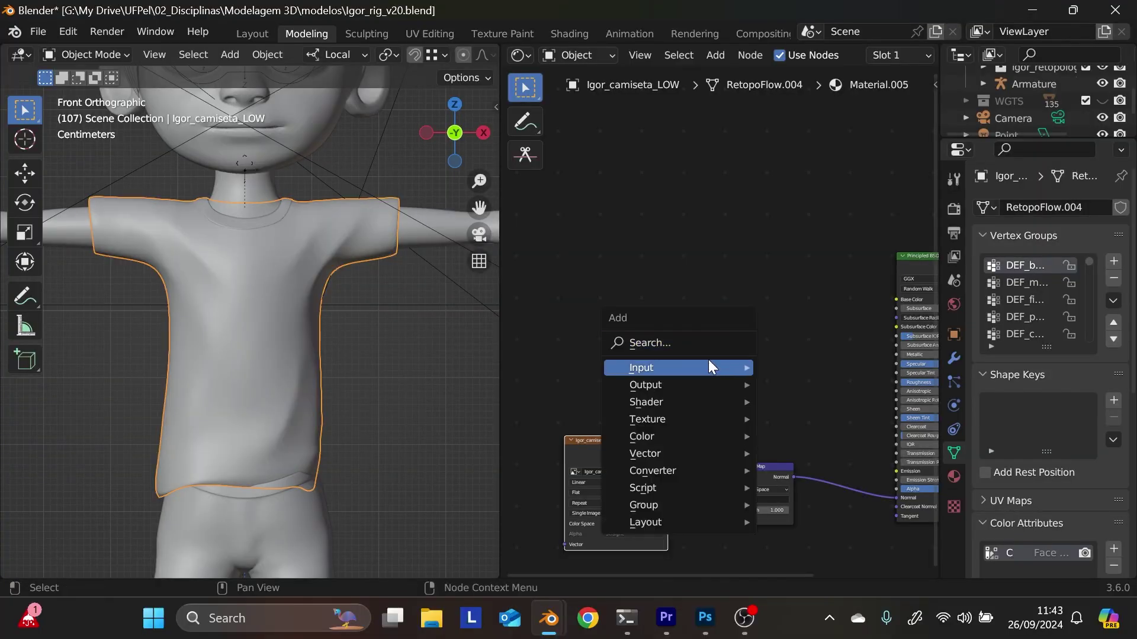
mouse_move(705, 364)
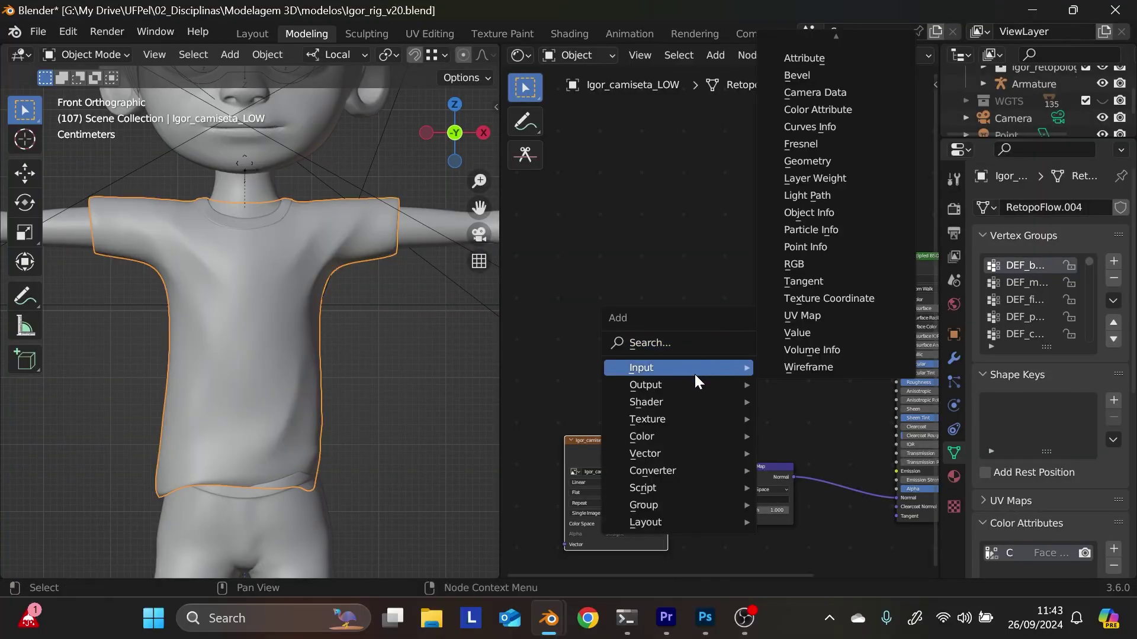
mouse_move(679, 417)
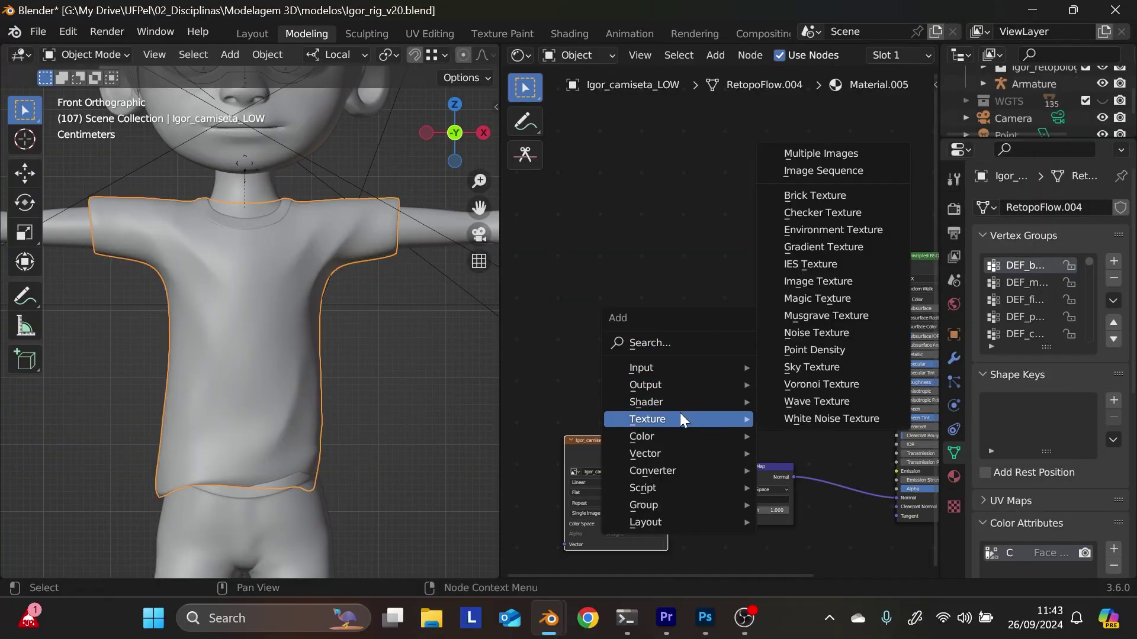
click(832, 289)
click(632, 244)
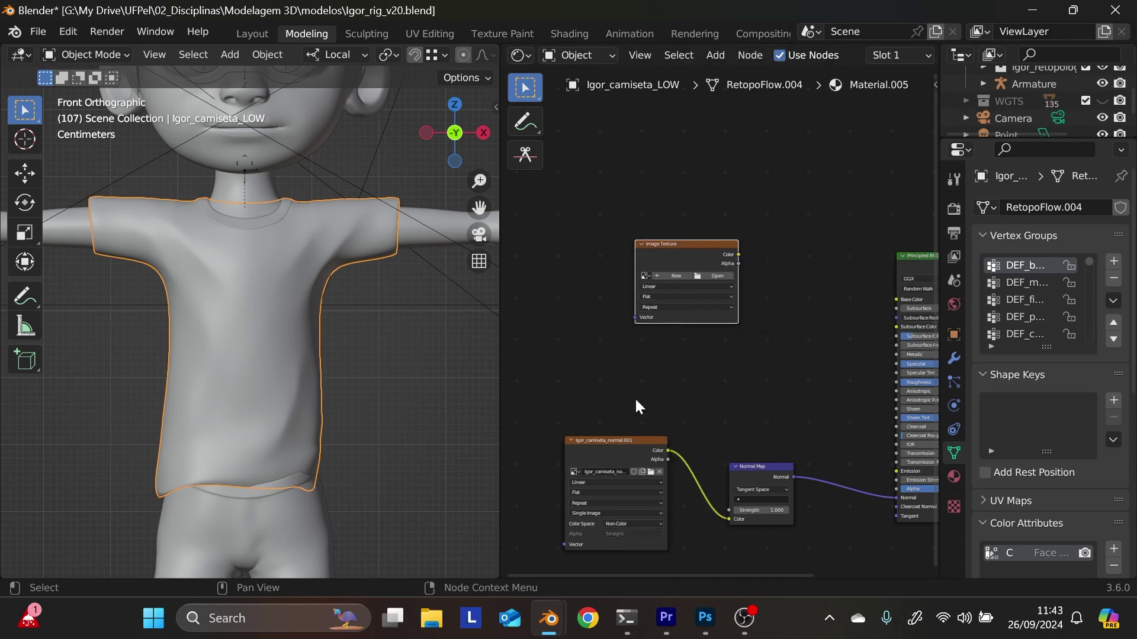
- Start a new image in the added texture node with a width and height of 4096 px
click(680, 277)
click(753, 323)
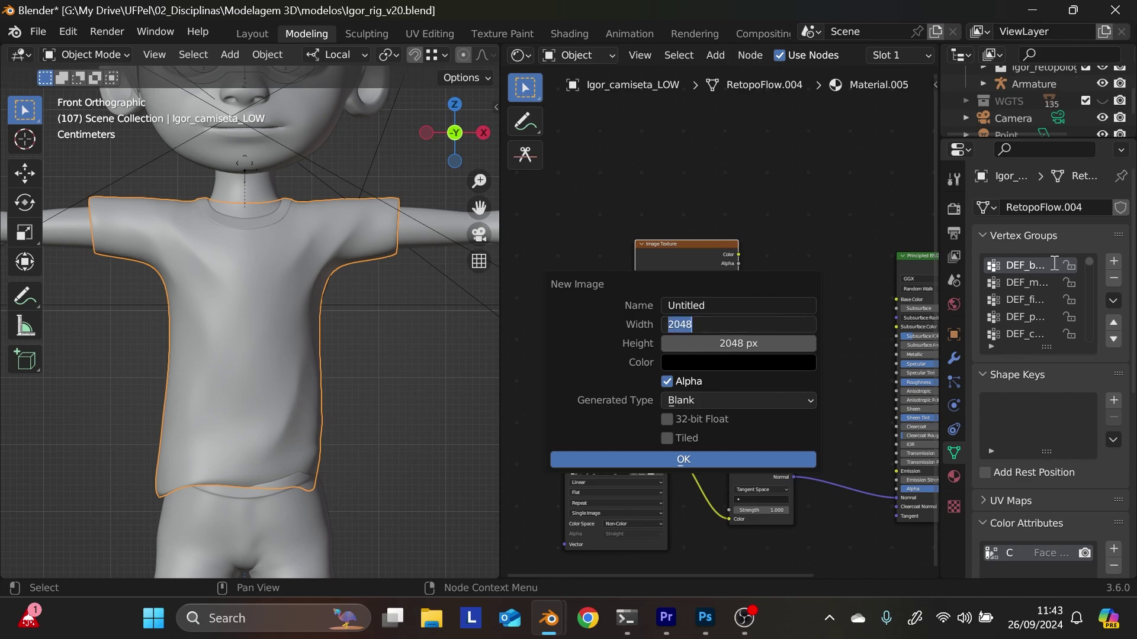
text(4096)
key(Tab)
text(40)
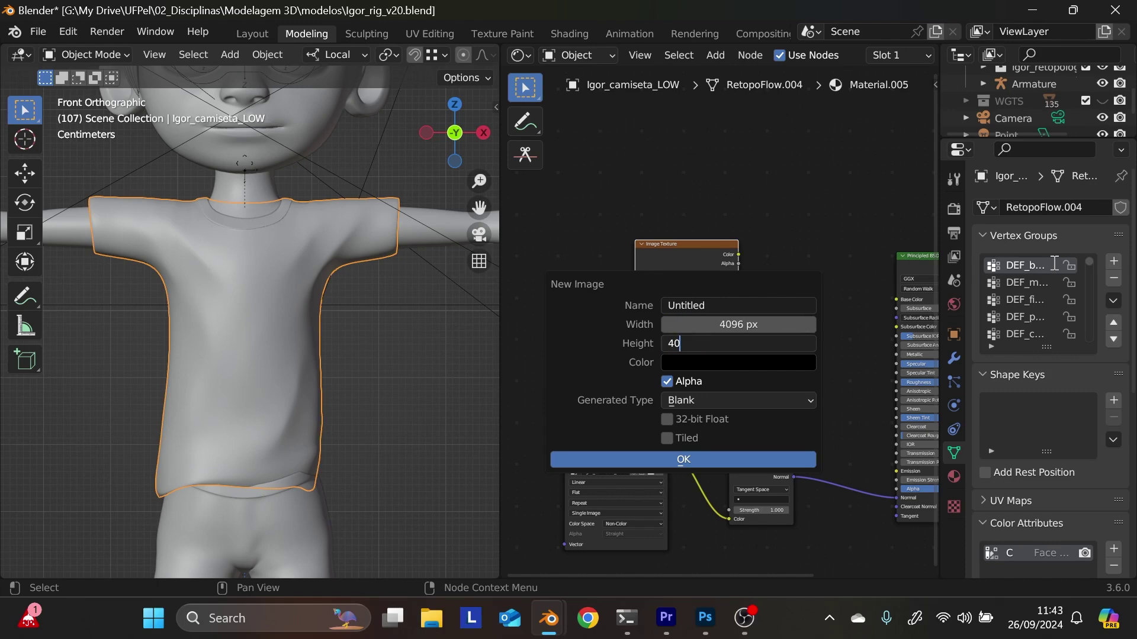
text(96)
- Name the new image Igor_camiseta_color and create it
click(771, 307)
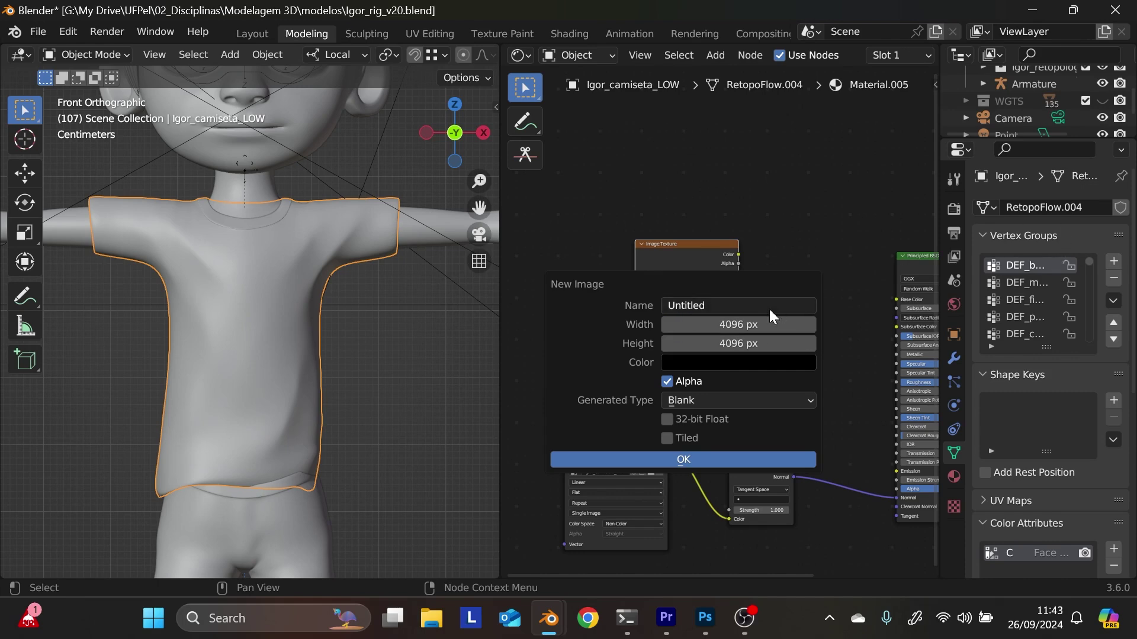
click(771, 308)
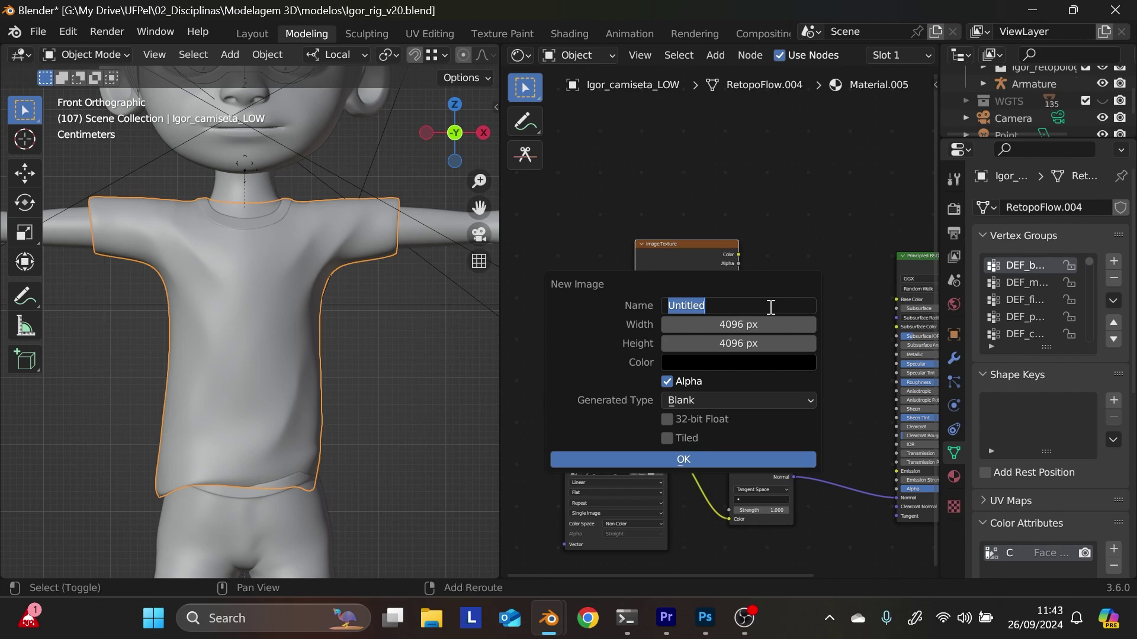
key(BackSpace)
text(Igor_)
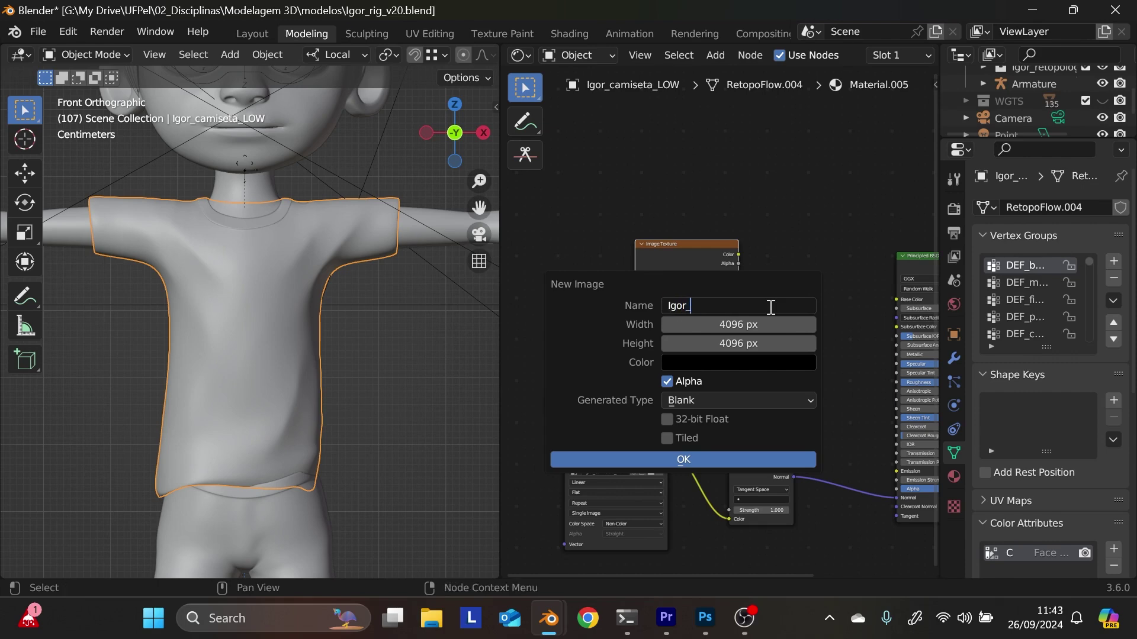
text(camiseta)
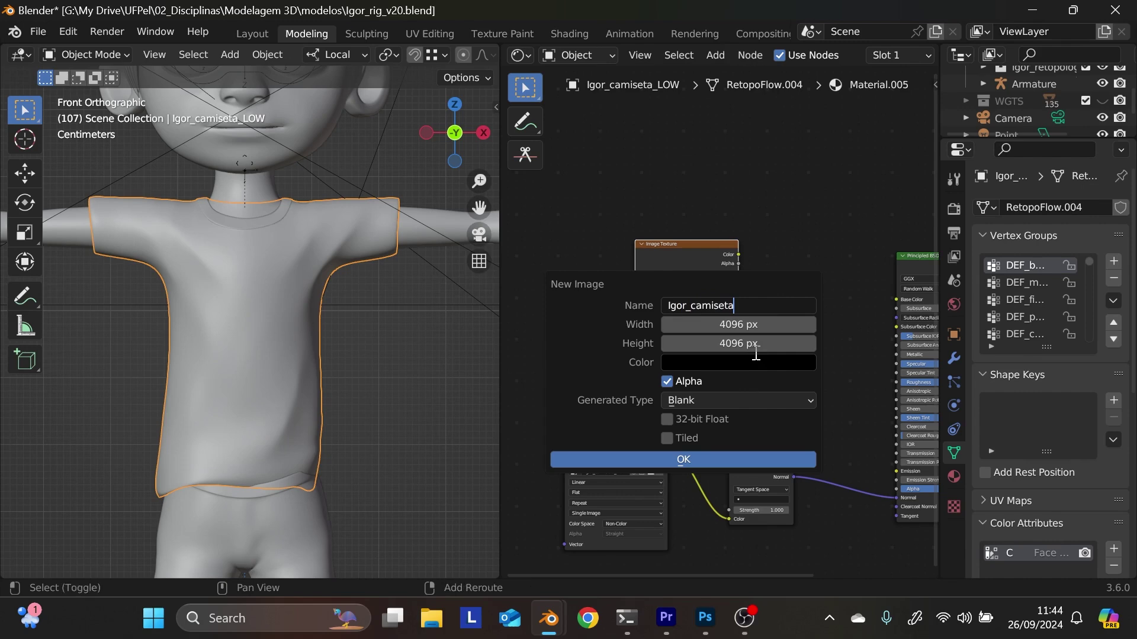
text(_color)
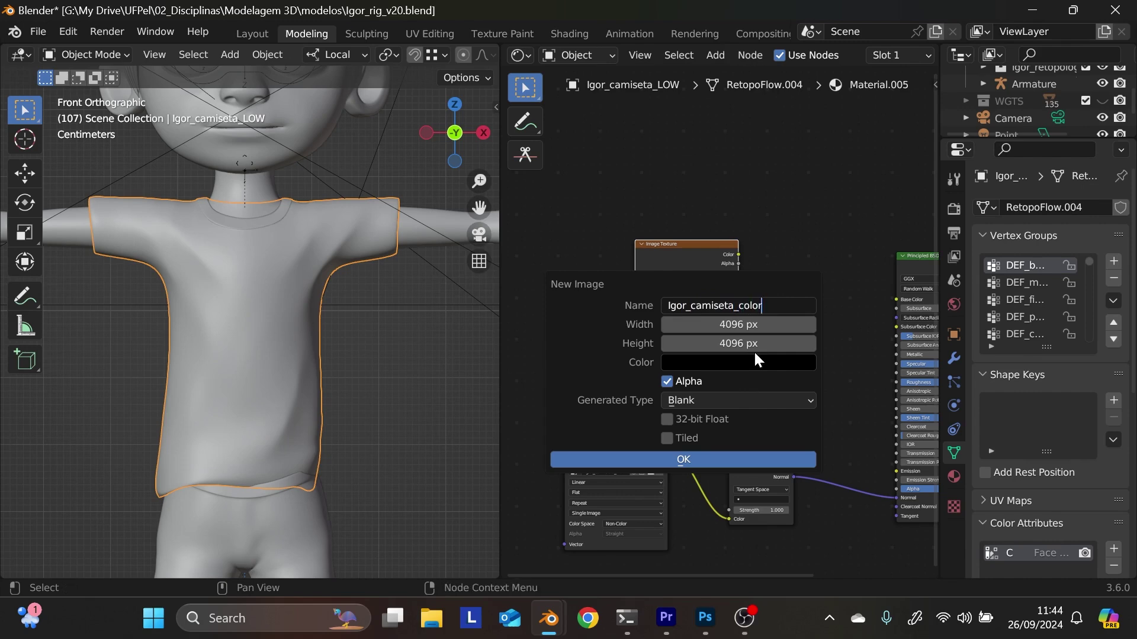
click(685, 460)
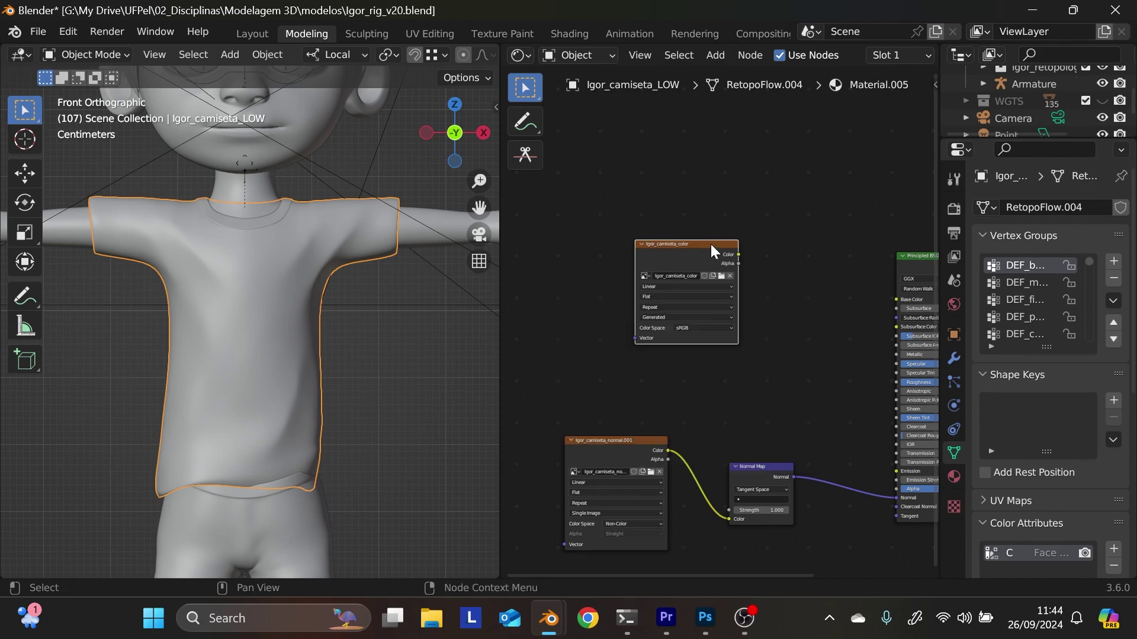
- Link the Igor_camiseta_color texture to Base Color, and place a duplicate of its node below it with the image unlinked
drag(711, 249, 896, 300)
drag(672, 219, 644, 161)
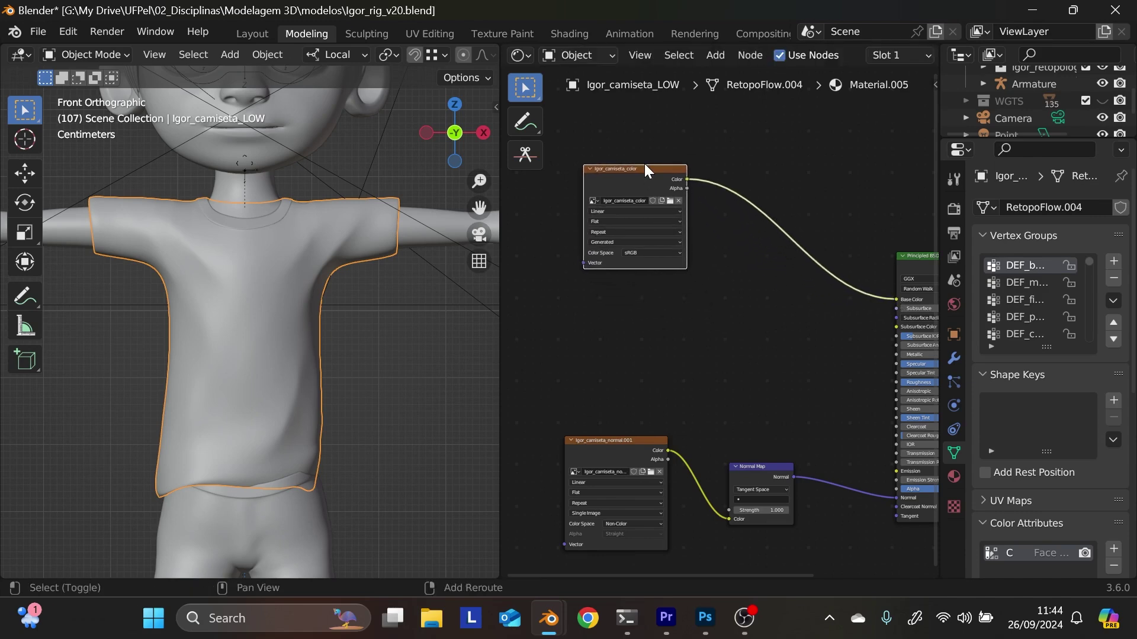
key(shift+d)
click(640, 291)
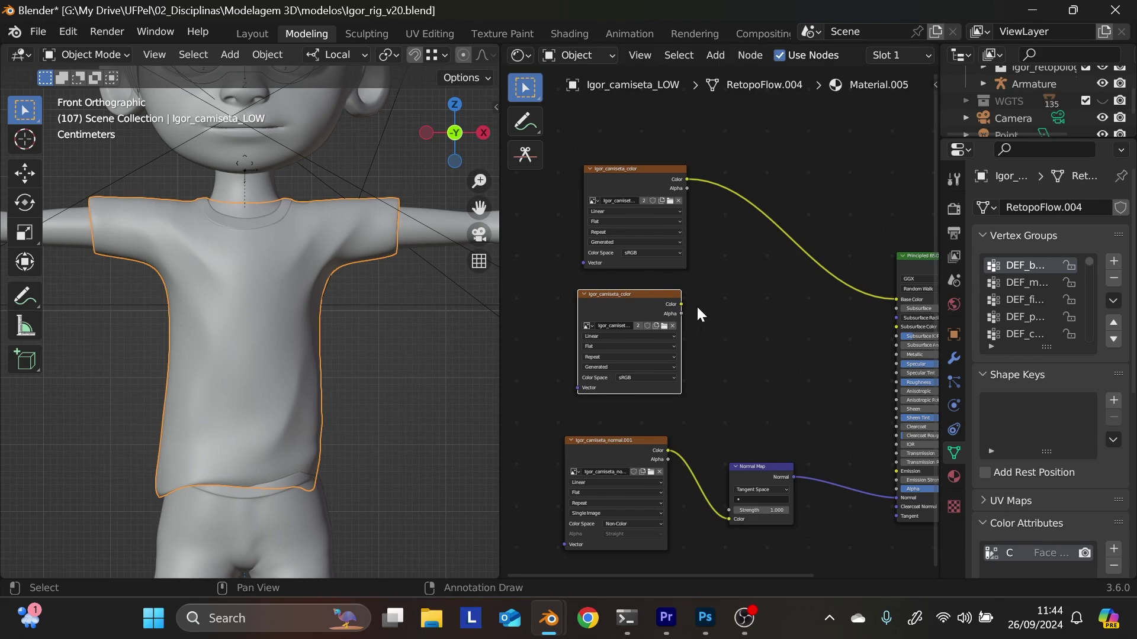
click(672, 326)
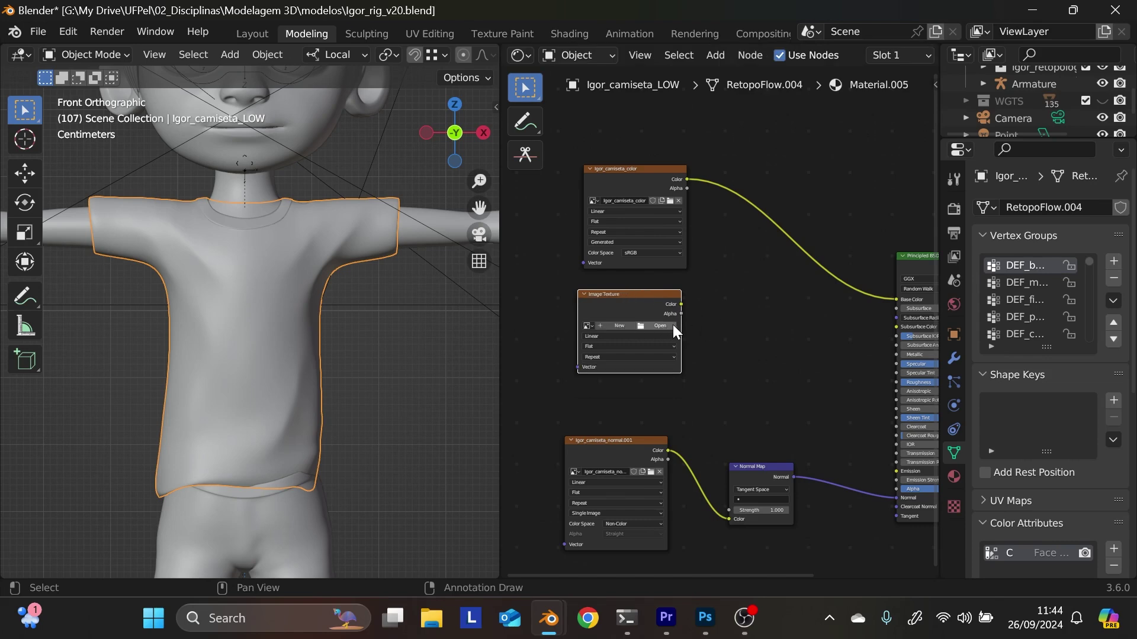
- Create a new 4096 px image named Igor_camiseta_specular in the duplicated texture node
click(628, 327)
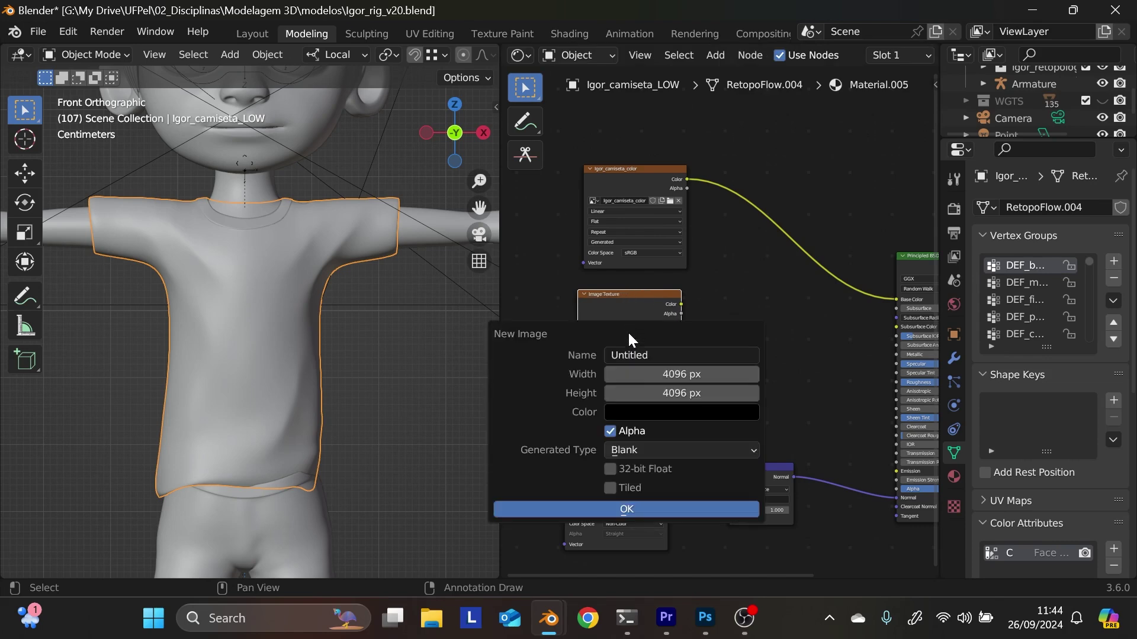
click(686, 354)
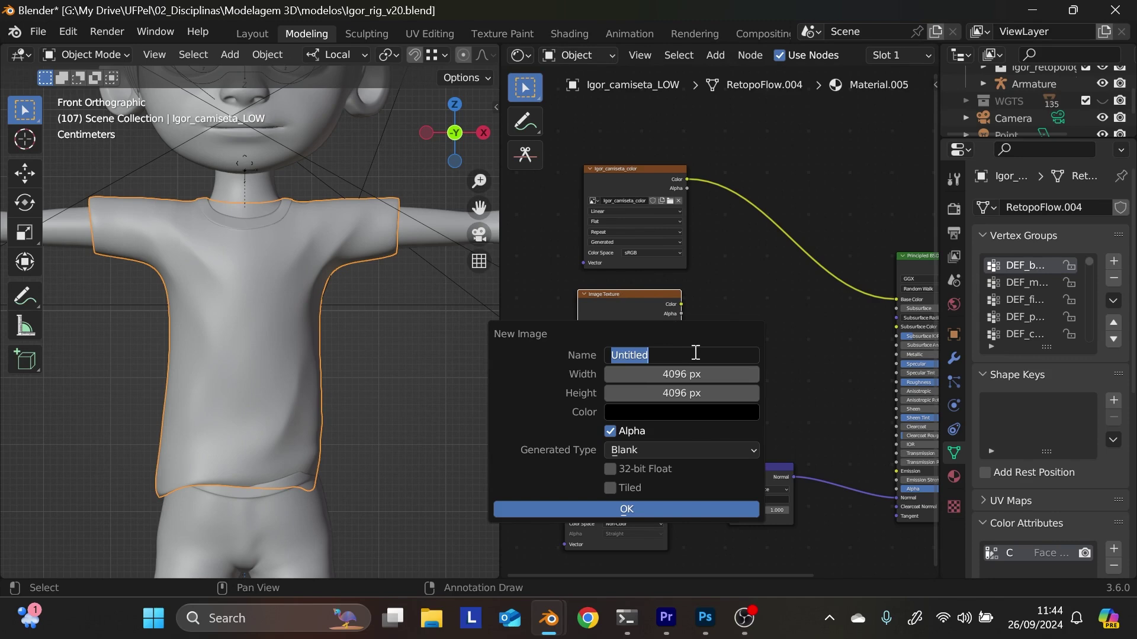
key(BackSpace)
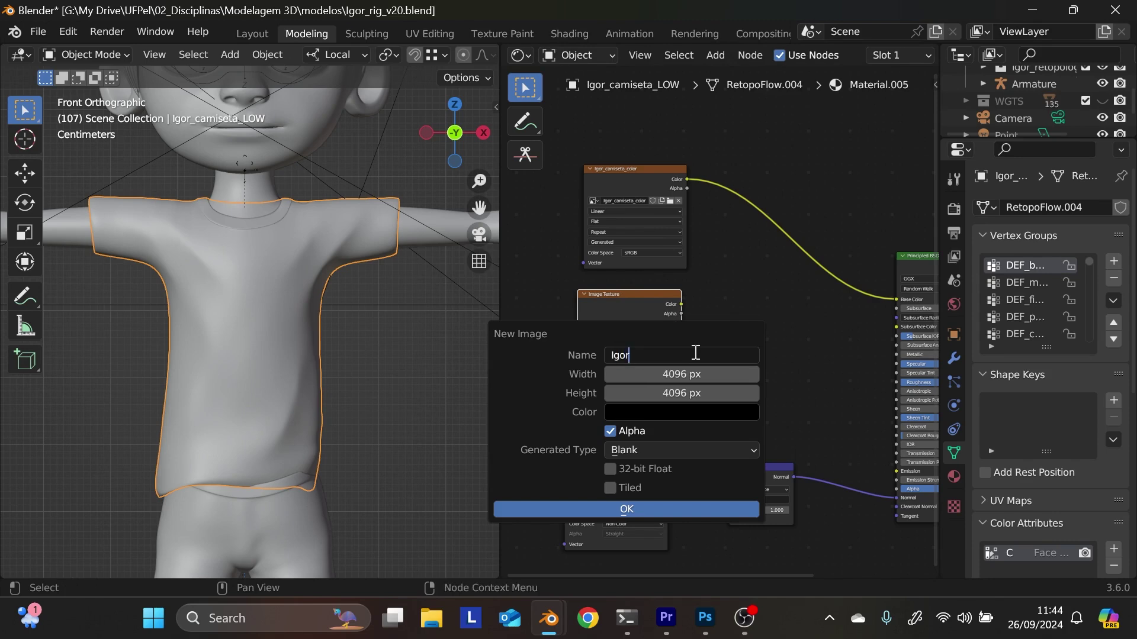
text(Igor_camiseta)
key(shift)
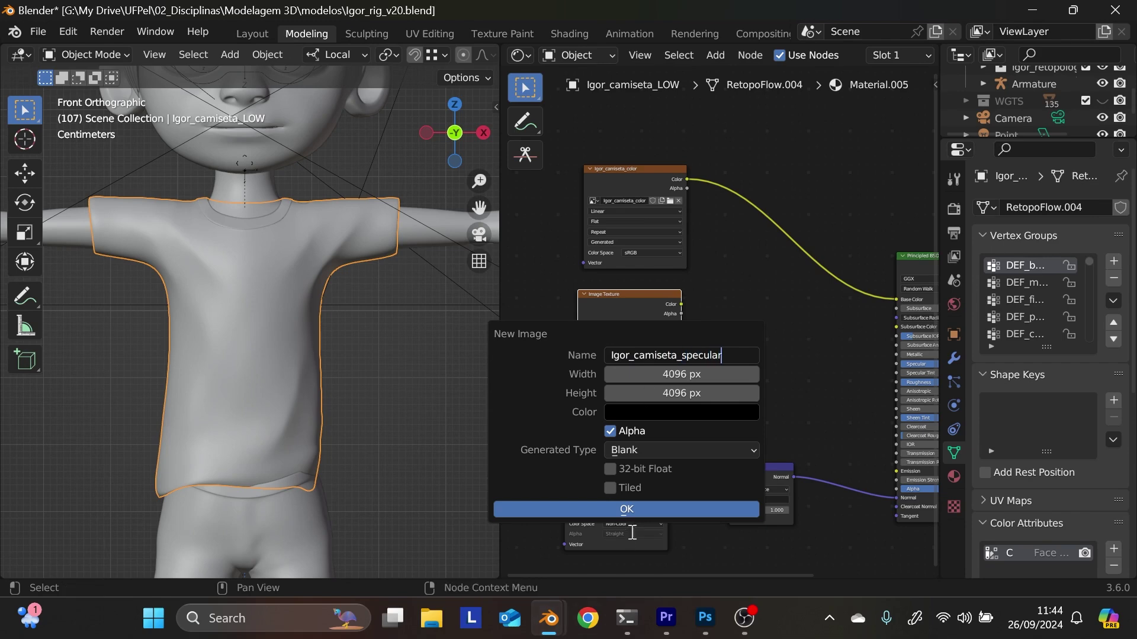
click(630, 506)
- Link the color output of the Igor_camiseta_specular texture to the Specular input of the Principled BSDF
middle_drag(652, 476, 646, 325)
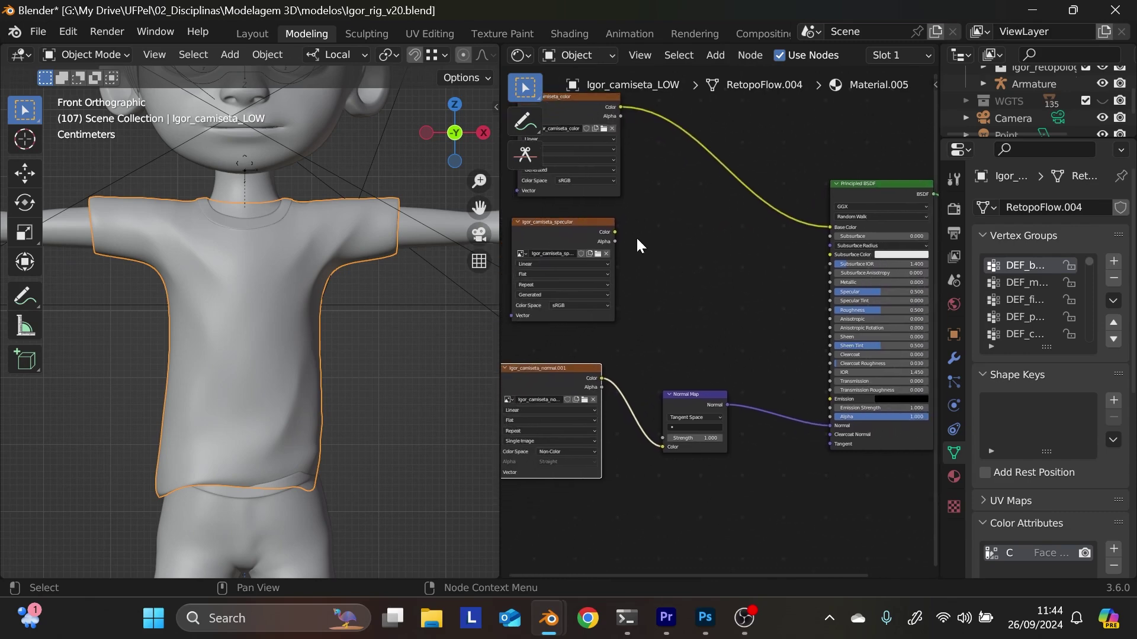
drag(616, 232, 829, 292)
middle_drag(726, 335, 799, 382)
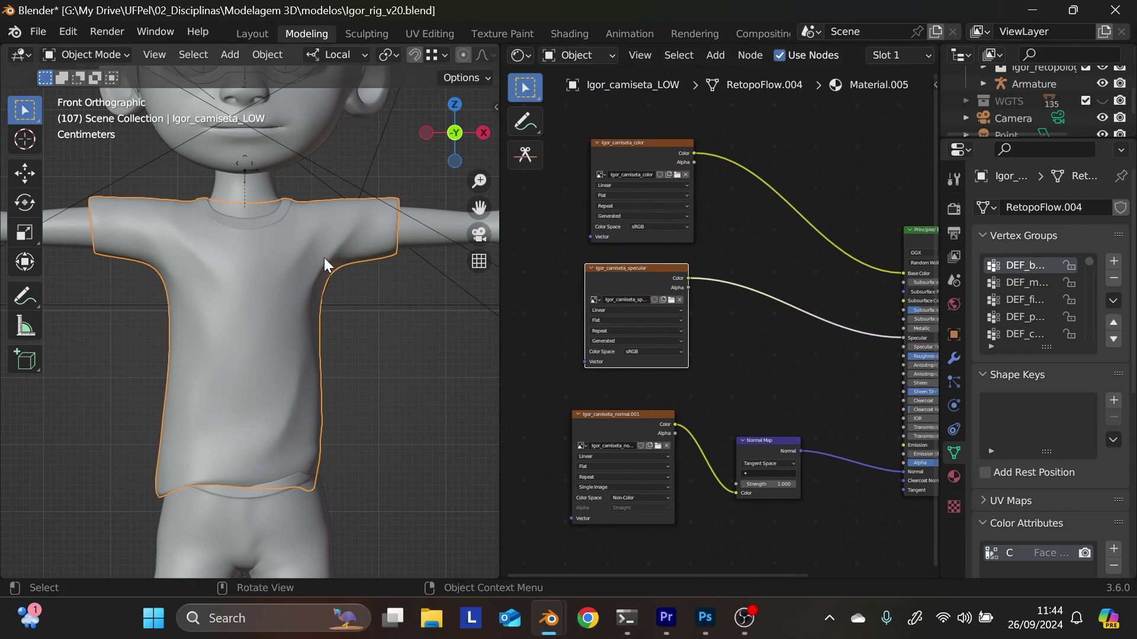
- Switch to the Texture Paint workspace and make Igor_camiseta_color the active texture slot for painting
key(KP_Divide)
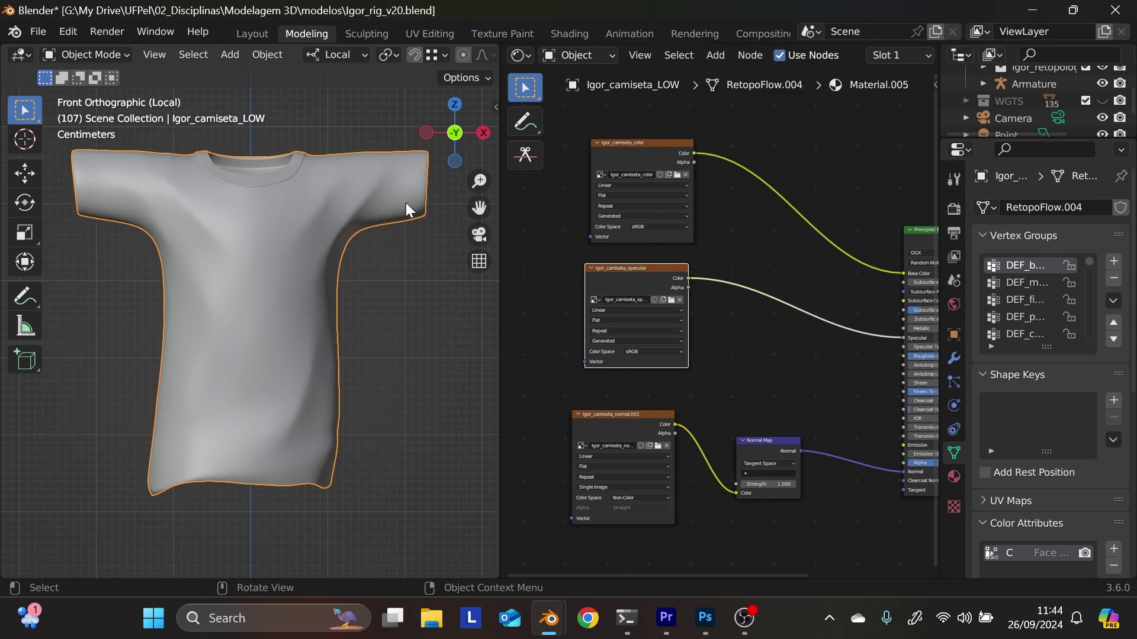
click(516, 34)
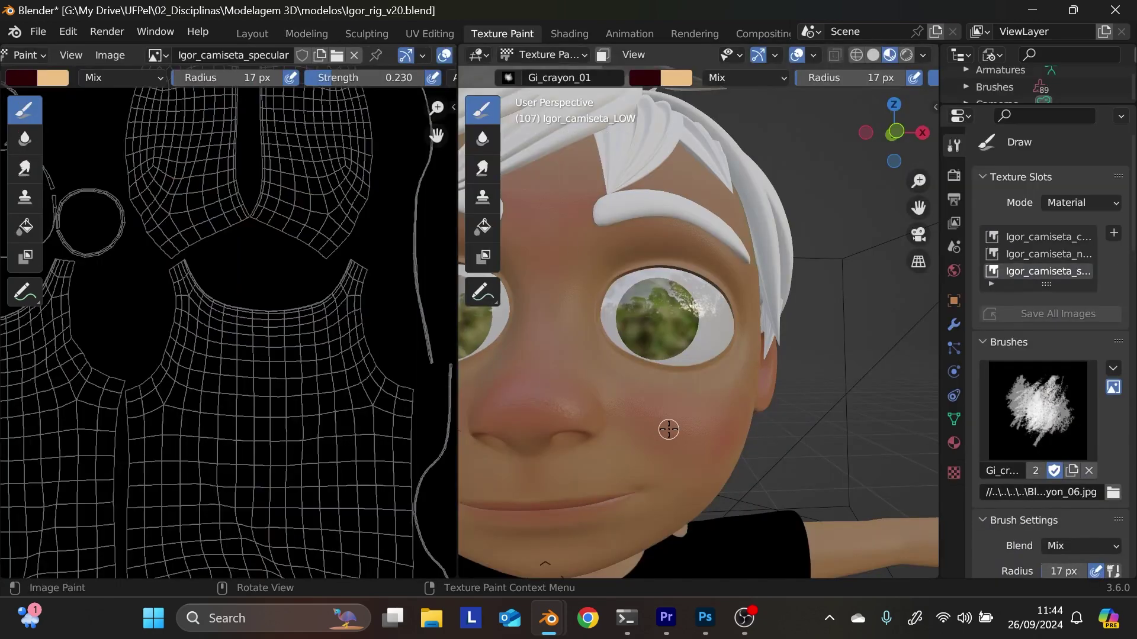
scroll(669, 430, down, 8)
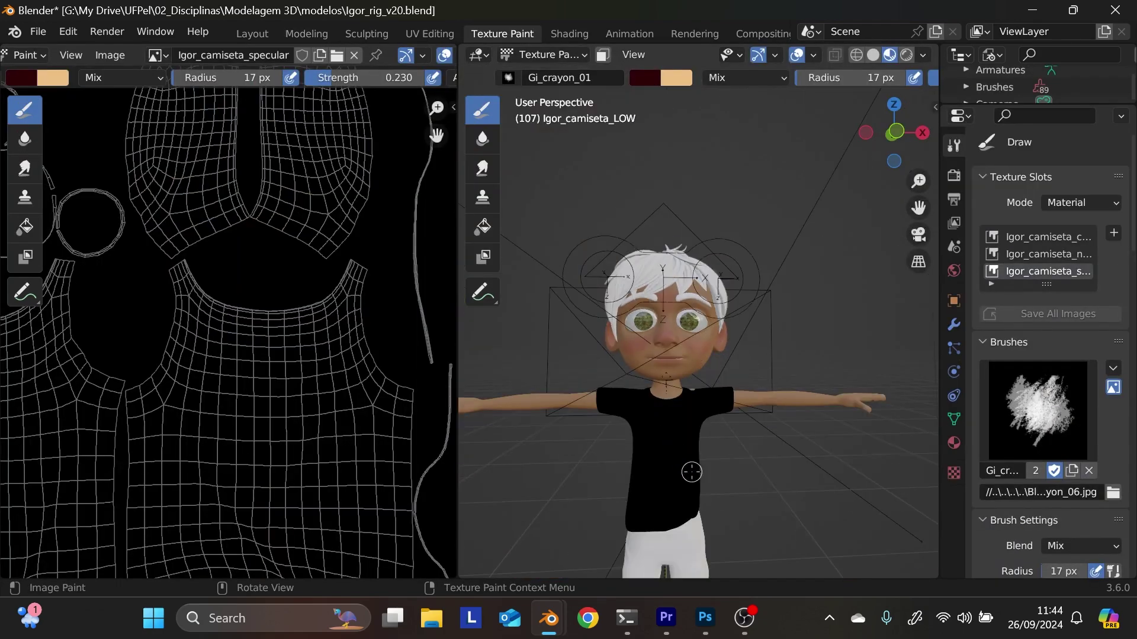
click(1056, 253)
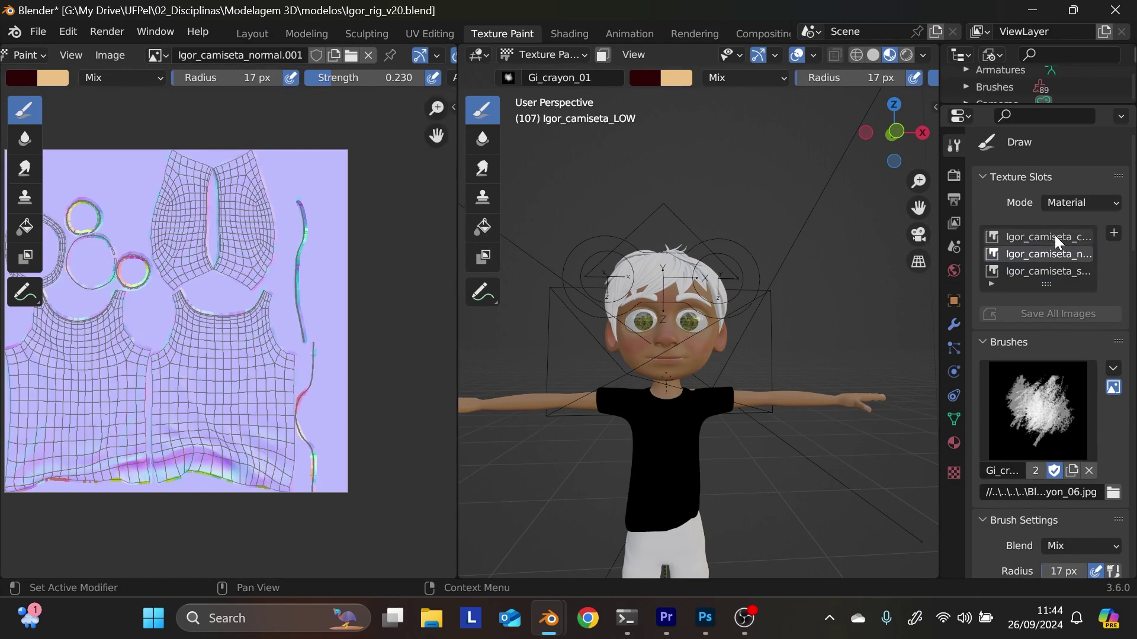
click(1053, 235)
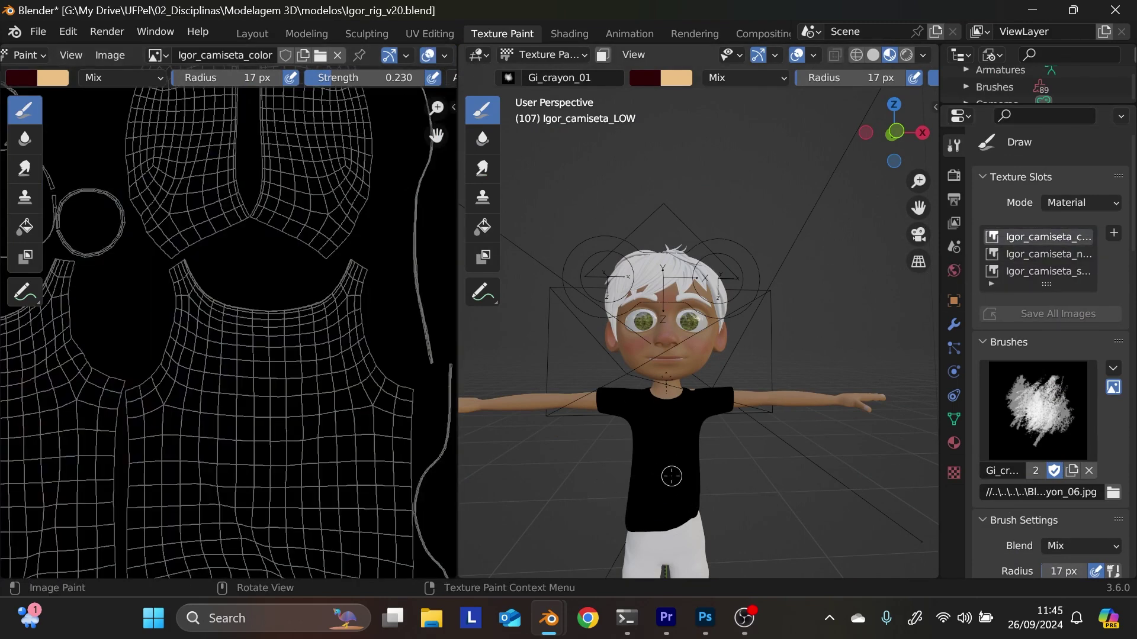
- Isolate the shirt in local view from Object Mode and return it to Texture Paint mode
click(530, 54)
click(530, 68)
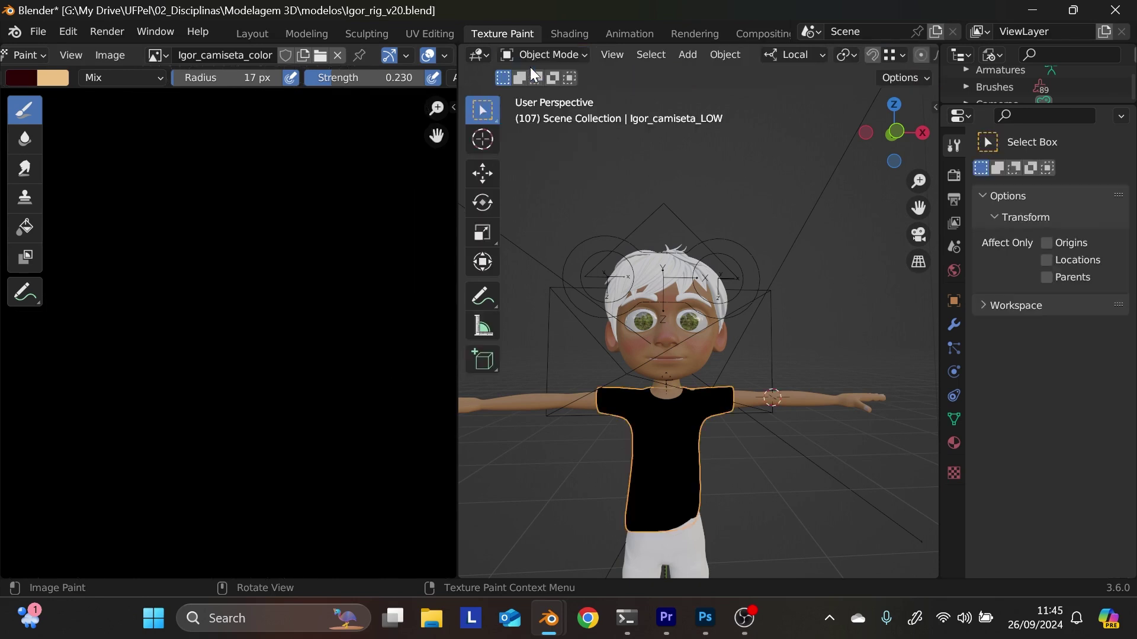
key(KP_Divide)
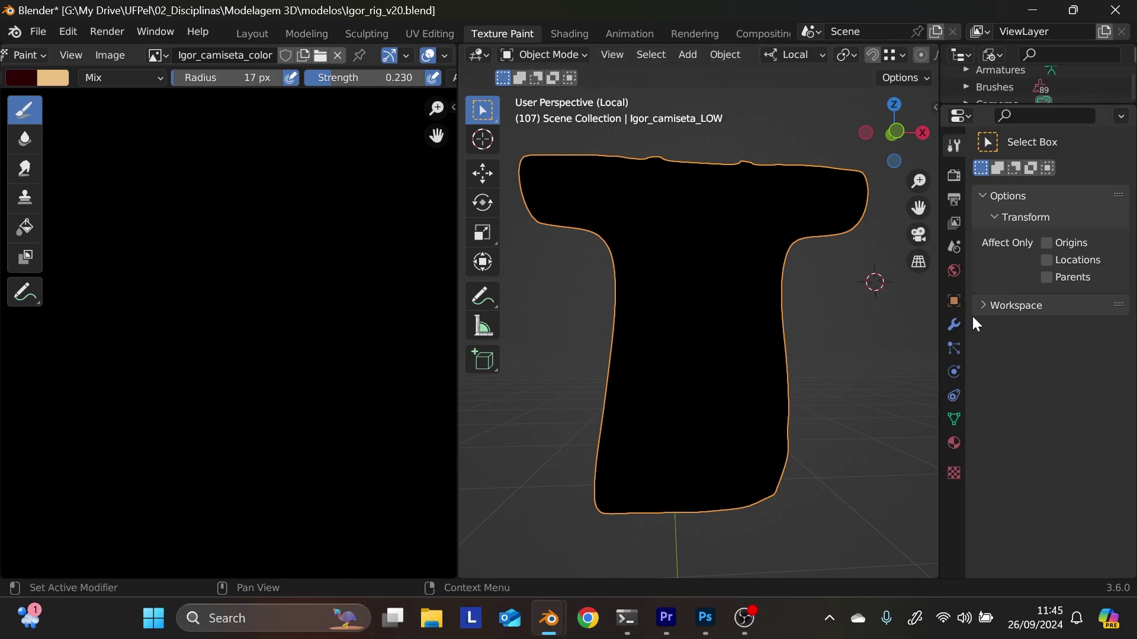
click(586, 55)
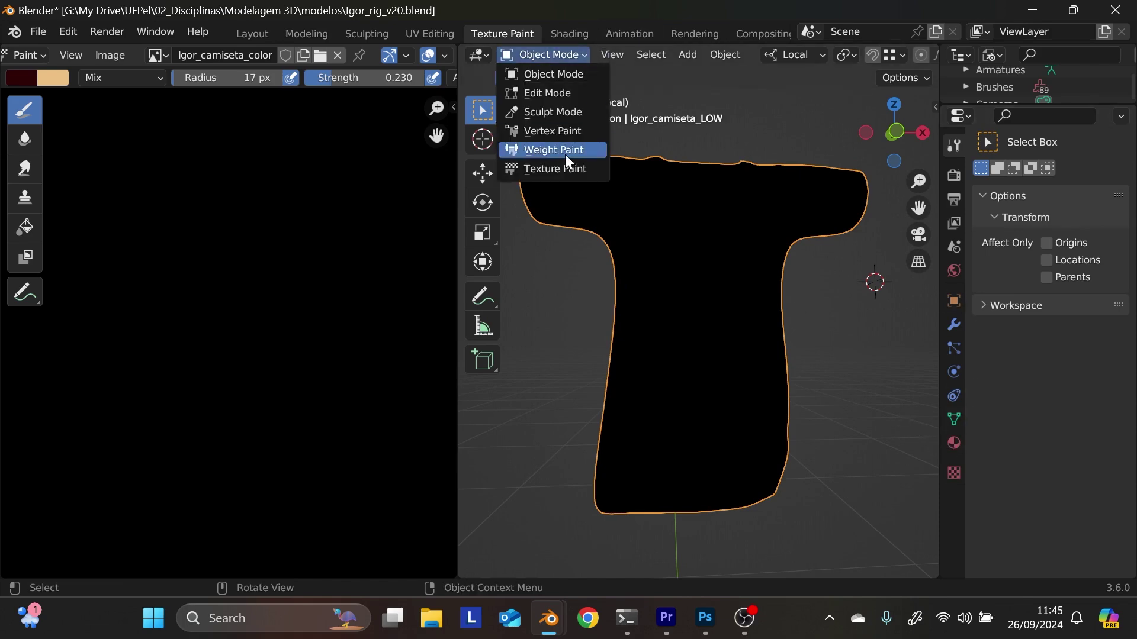
click(561, 176)
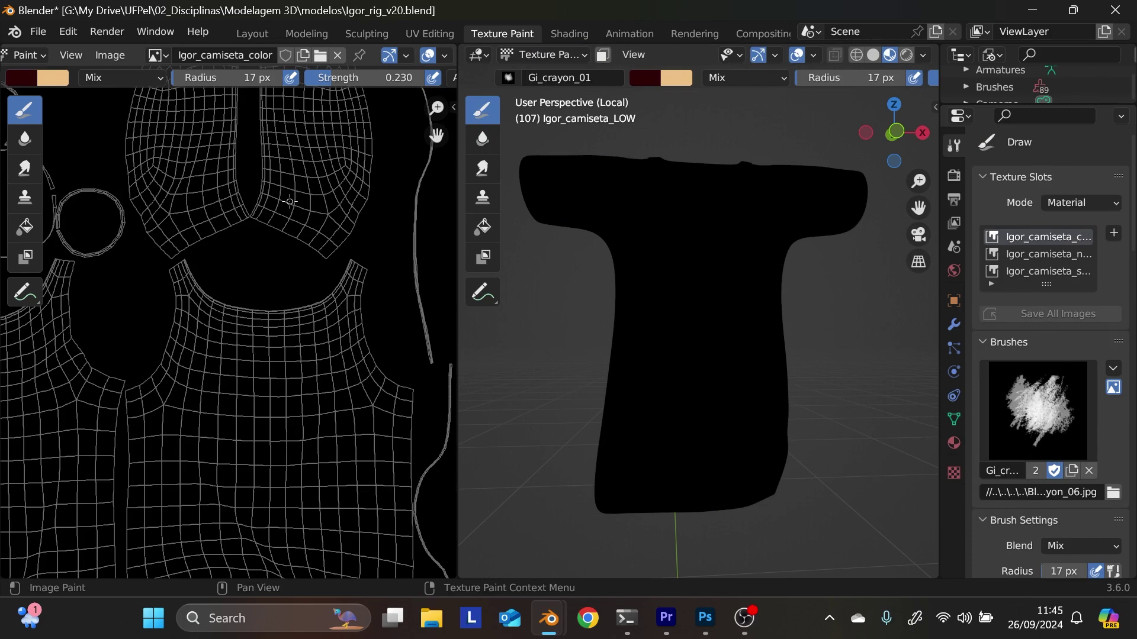
- Fill the entire Igor_camiseta_color texture with dark green using the Fill tool
click(28, 77)
click(71, 151)
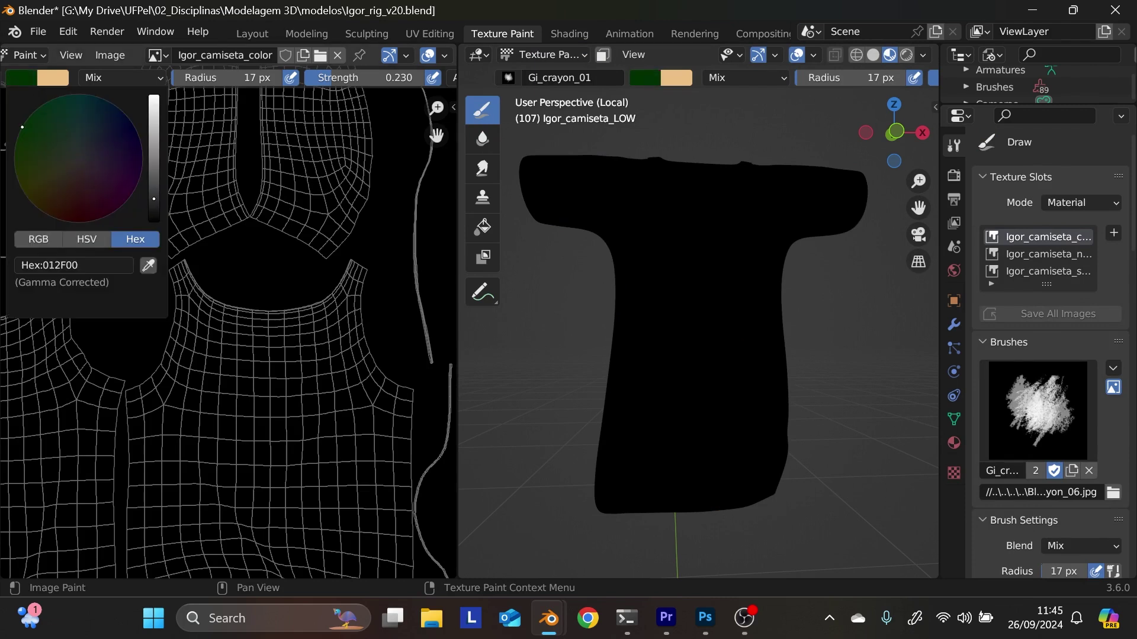
click(25, 226)
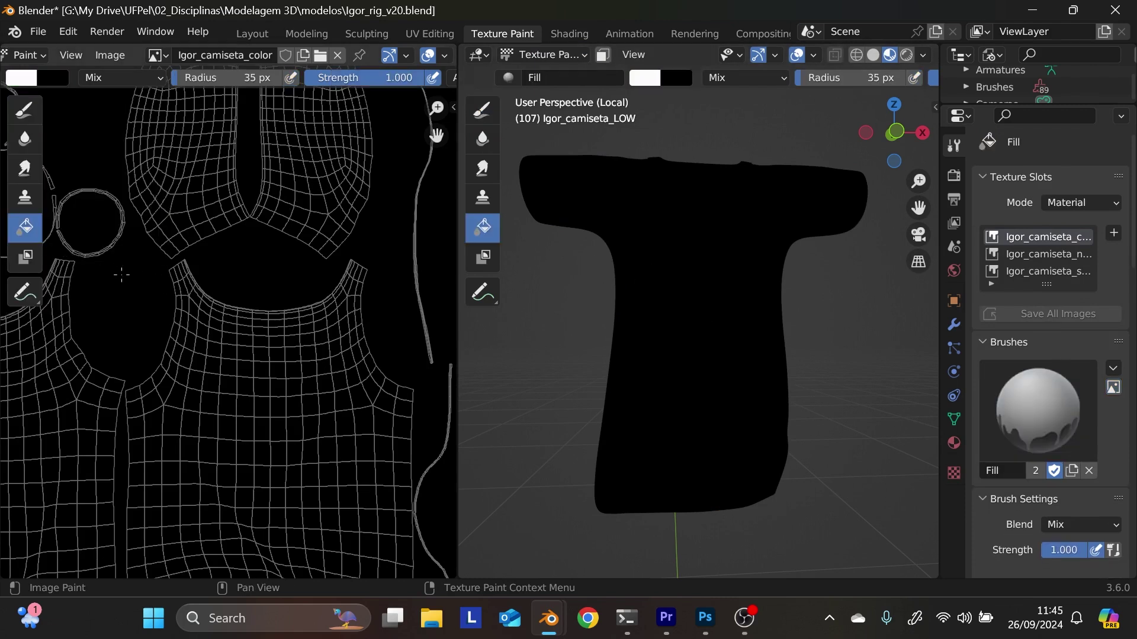
click(84, 96)
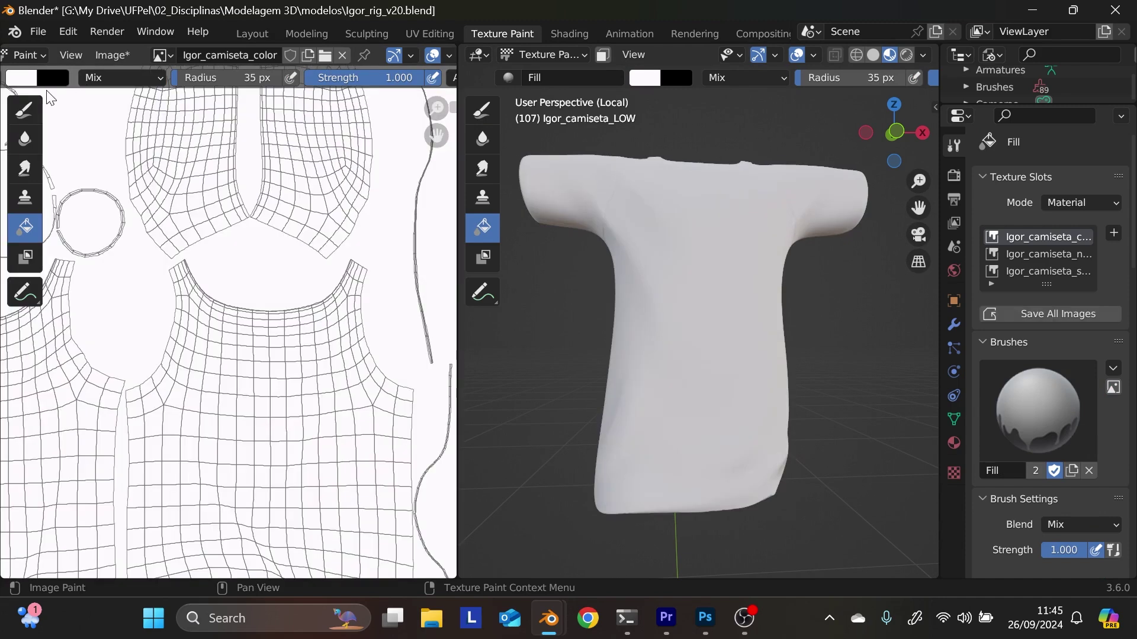
click(32, 80)
drag(66, 145, 25, 121)
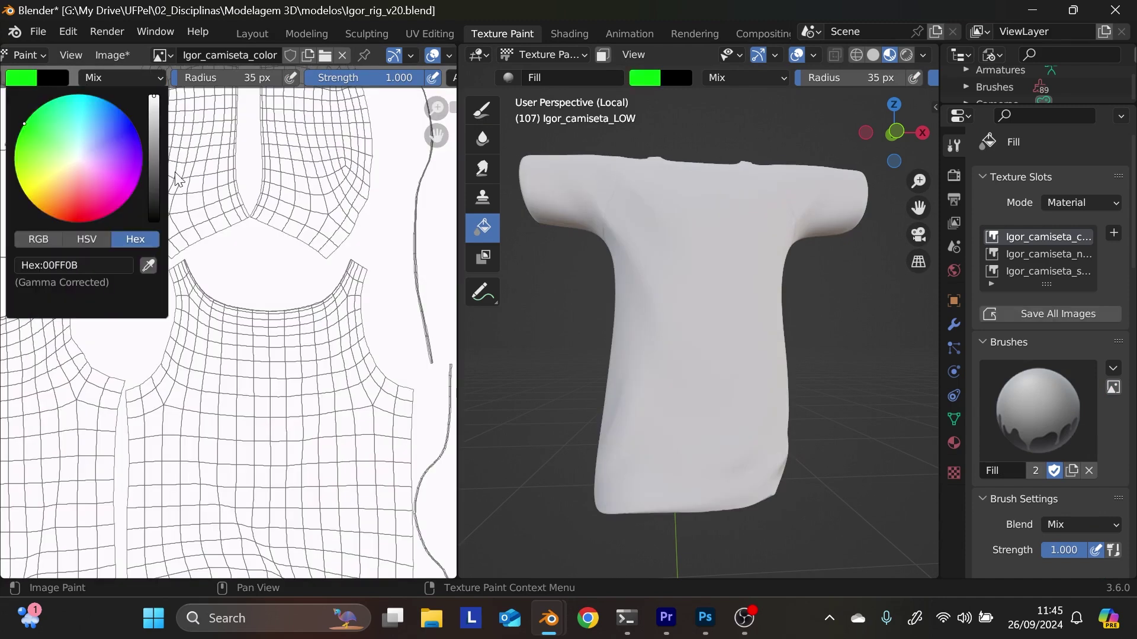
drag(152, 148, 160, 187)
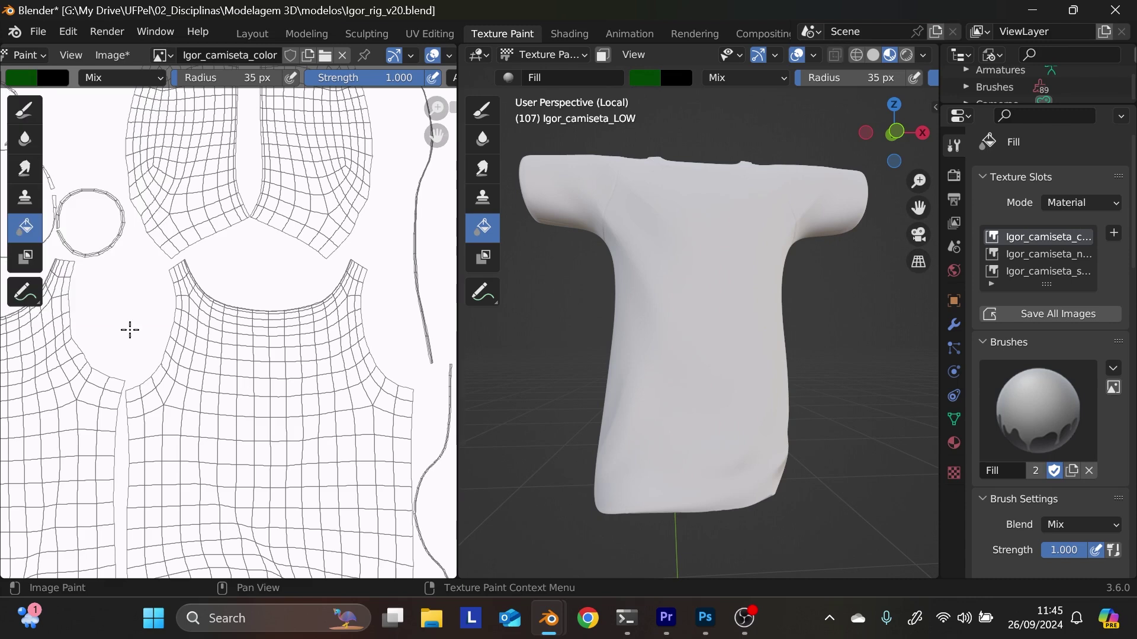
click(126, 243)
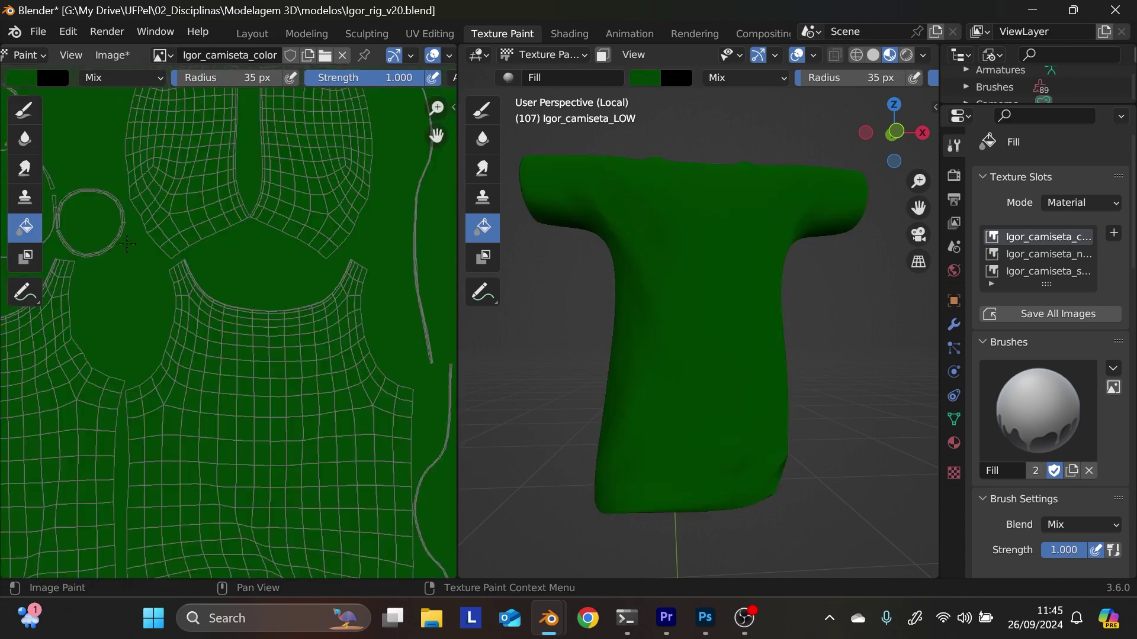
- Return to the Draw brush, open an additional main window and move it off the current screen
middle_drag(837, 421, 842, 428)
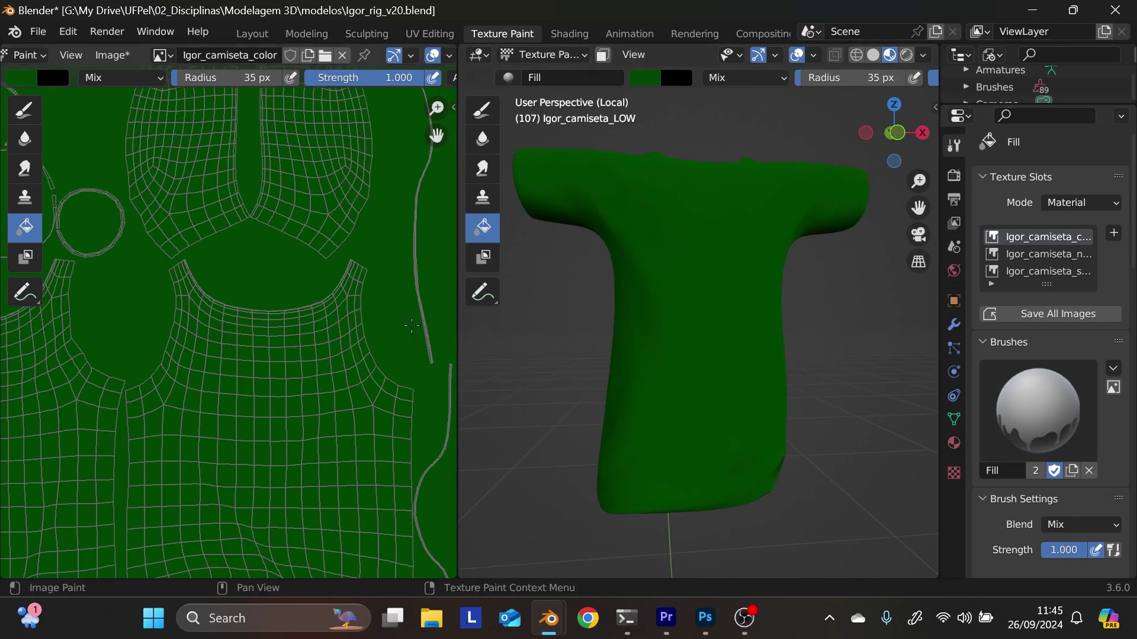
key(alt+Tab)
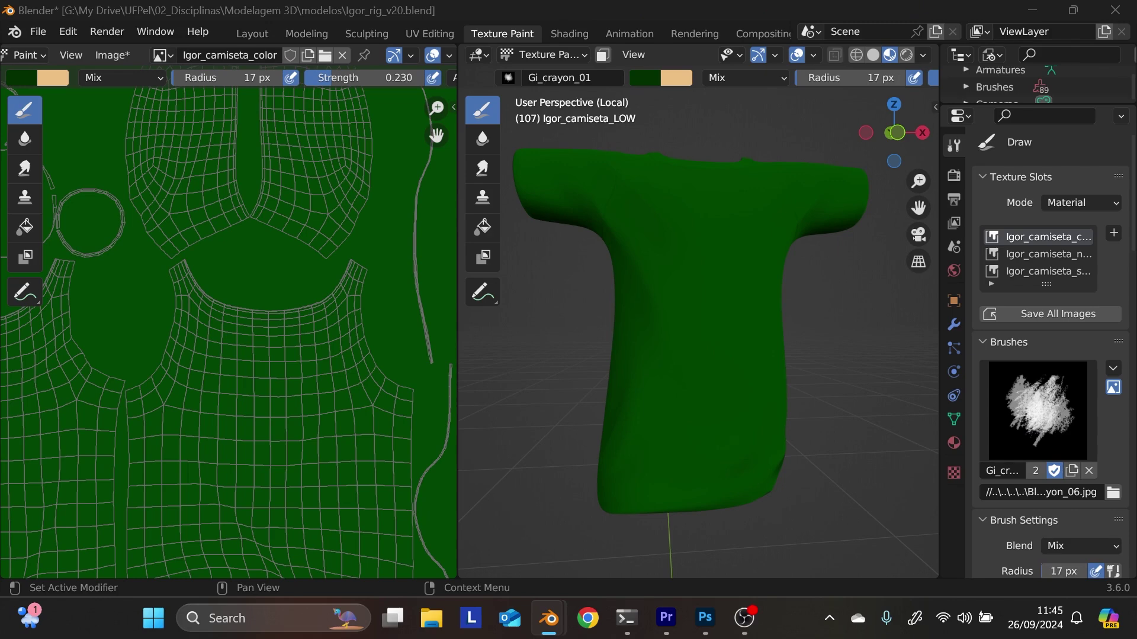
click(154, 30)
click(226, 65)
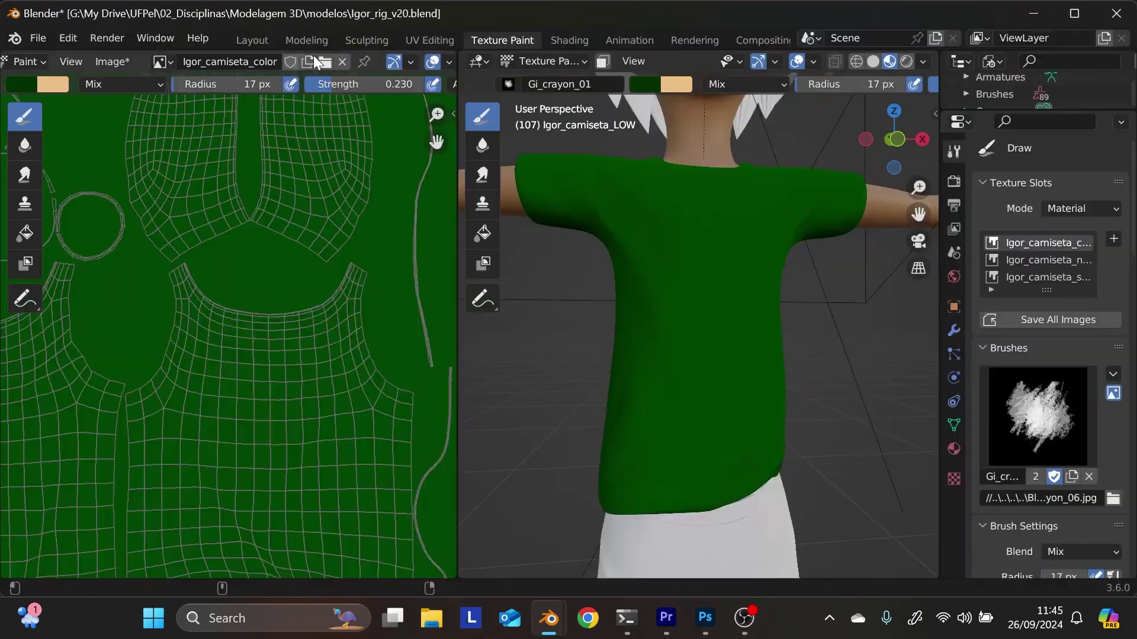
drag(523, 16, 1136, 225)
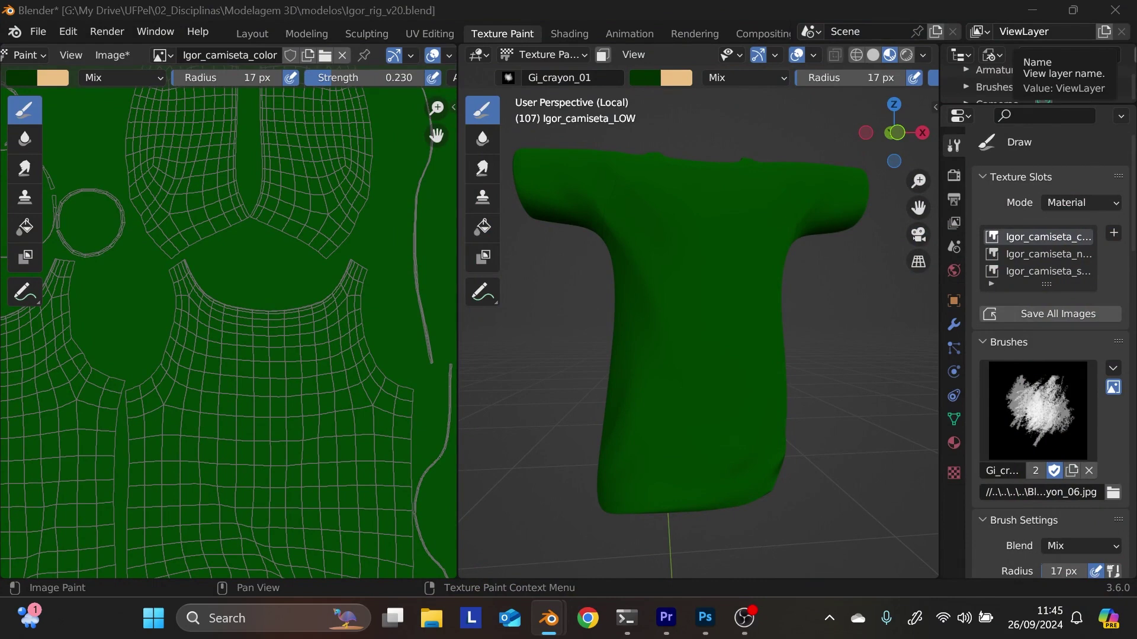
- Switch the 3D viewport to Object Mode and isolate the shirt in local view
key(KP_Divide)
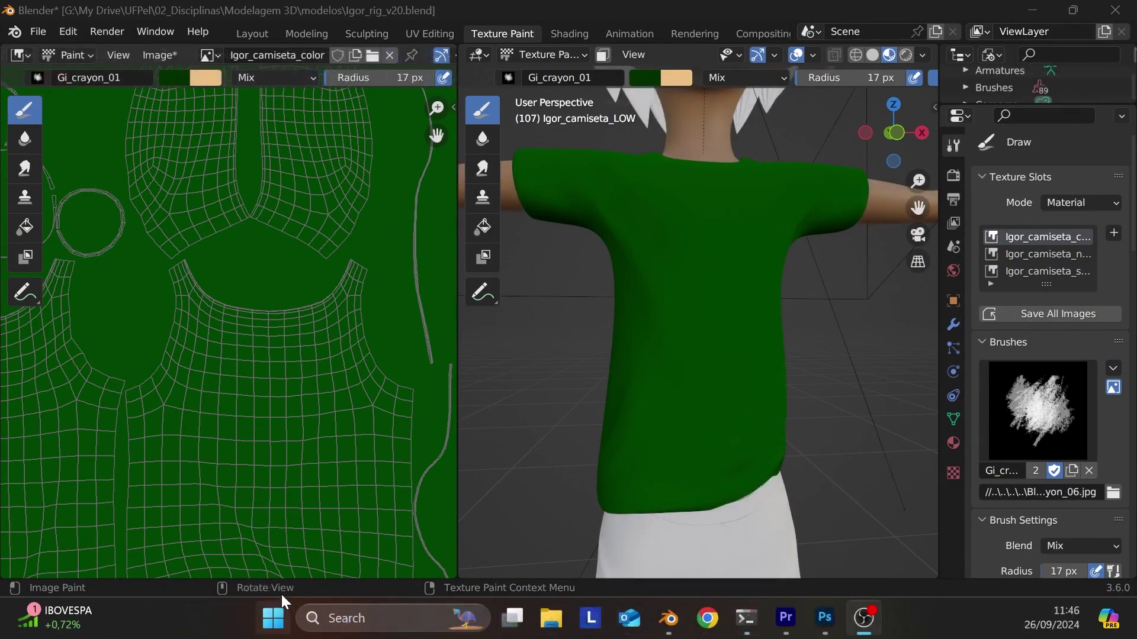
click(560, 56)
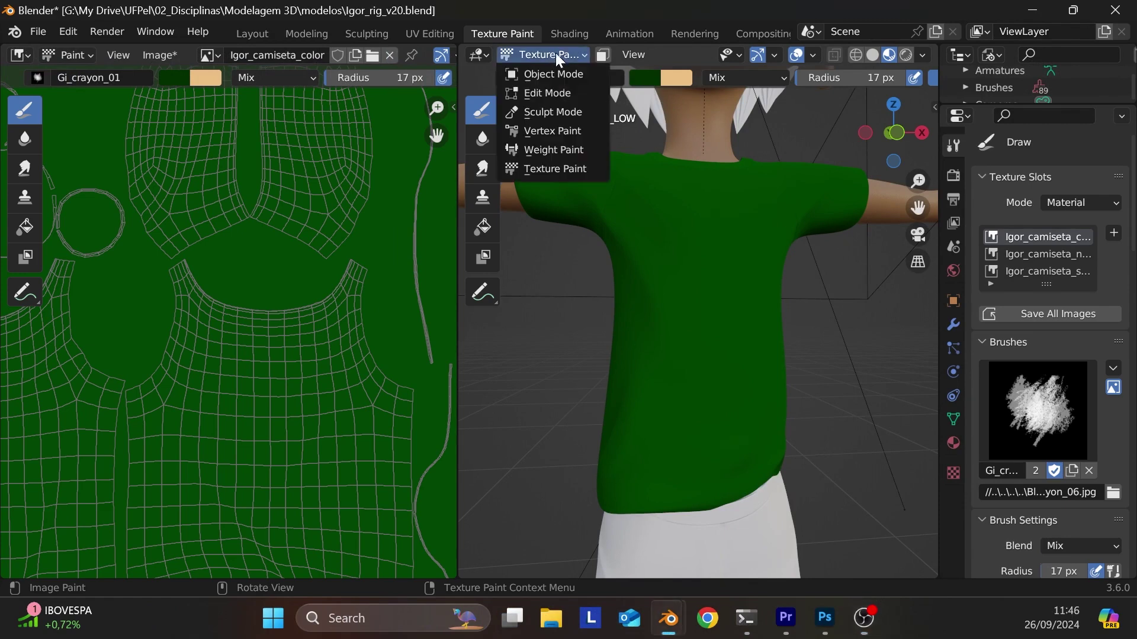
click(558, 73)
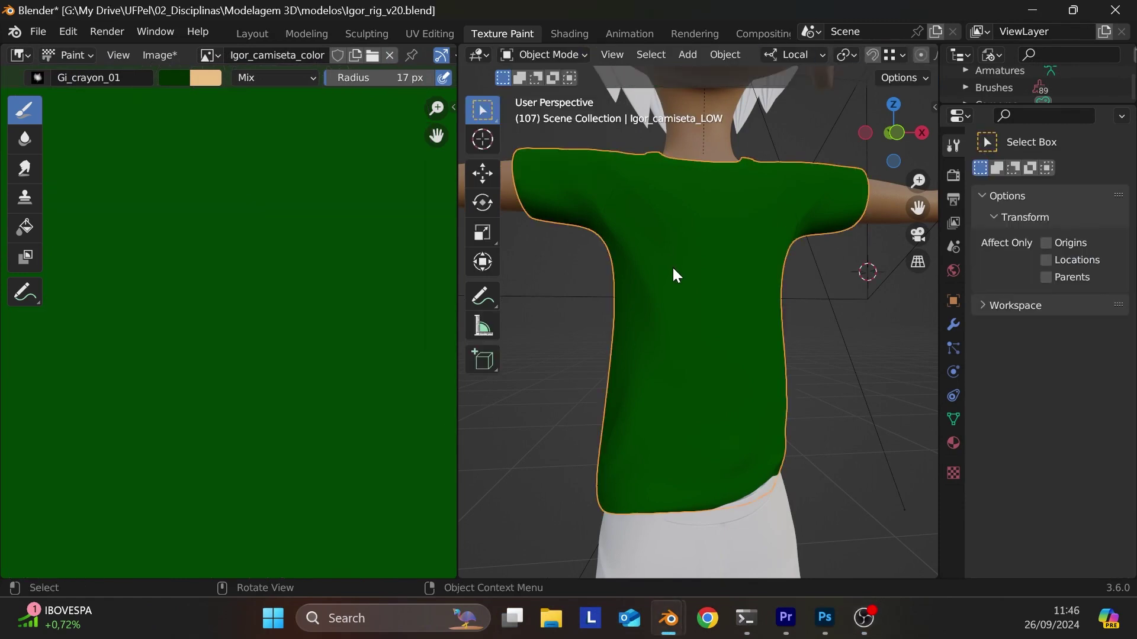
key(KP_Divide)
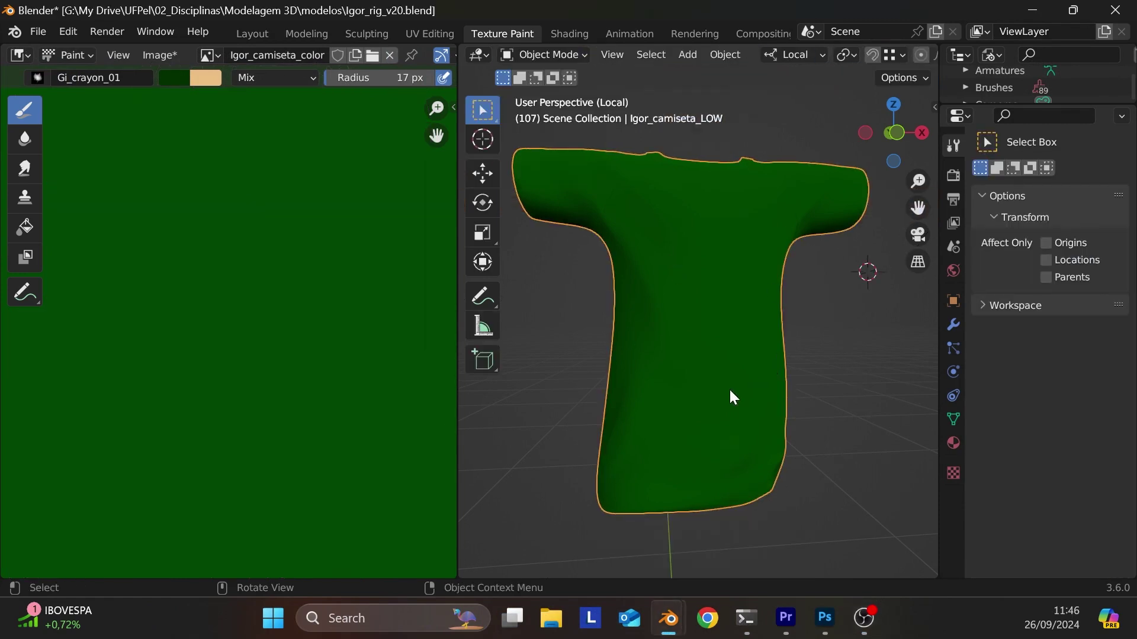
- Widen the 3D viewport against the image editor and return the shirt to Texture Paint mode
scroll(195, 378, down, 3)
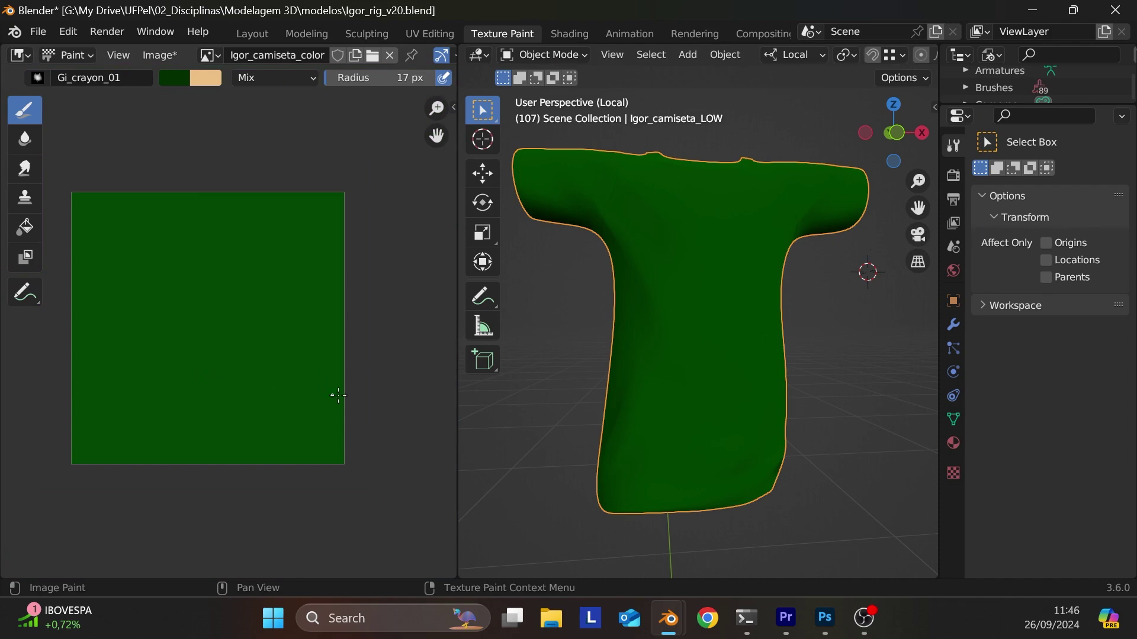
drag(461, 400, 312, 413)
scroll(617, 378, up, 3)
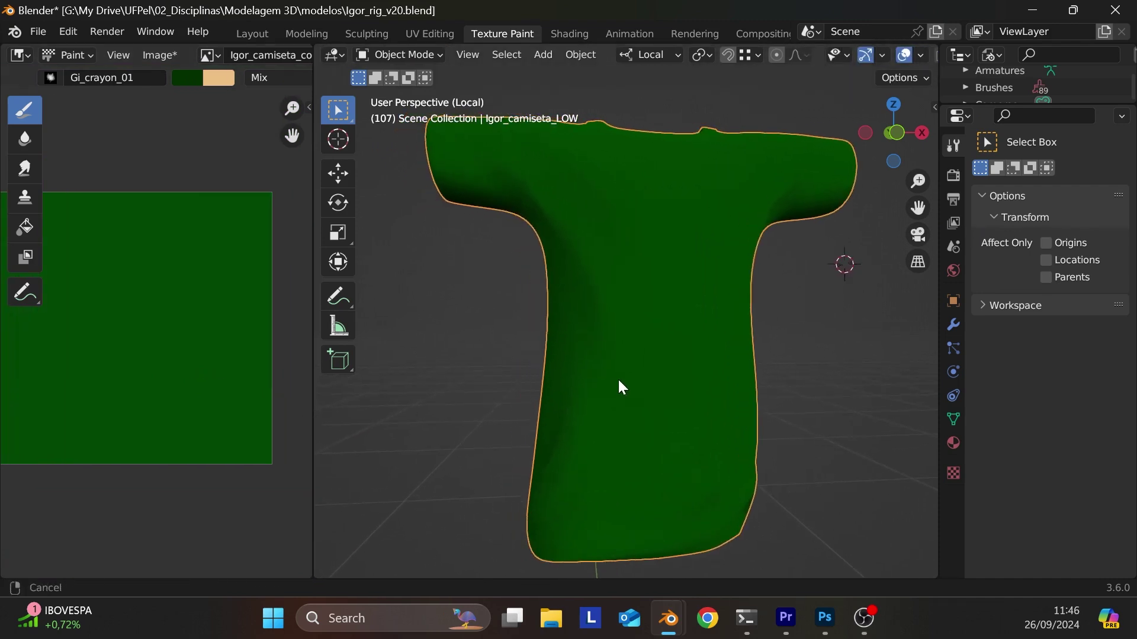
scroll(631, 366, down, 1)
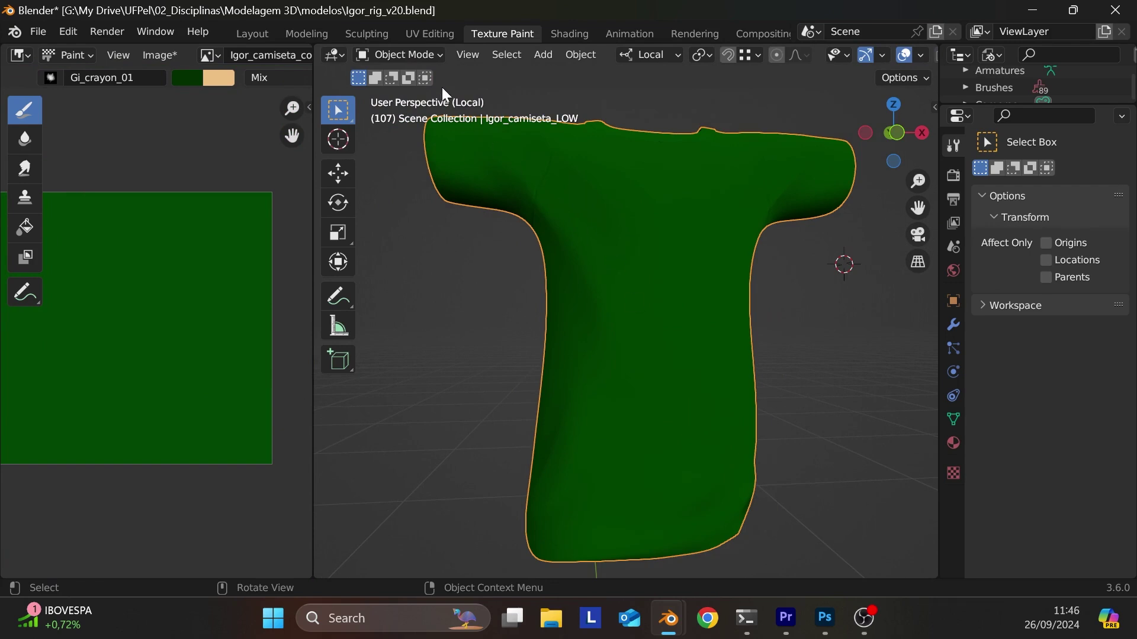
click(427, 56)
click(436, 161)
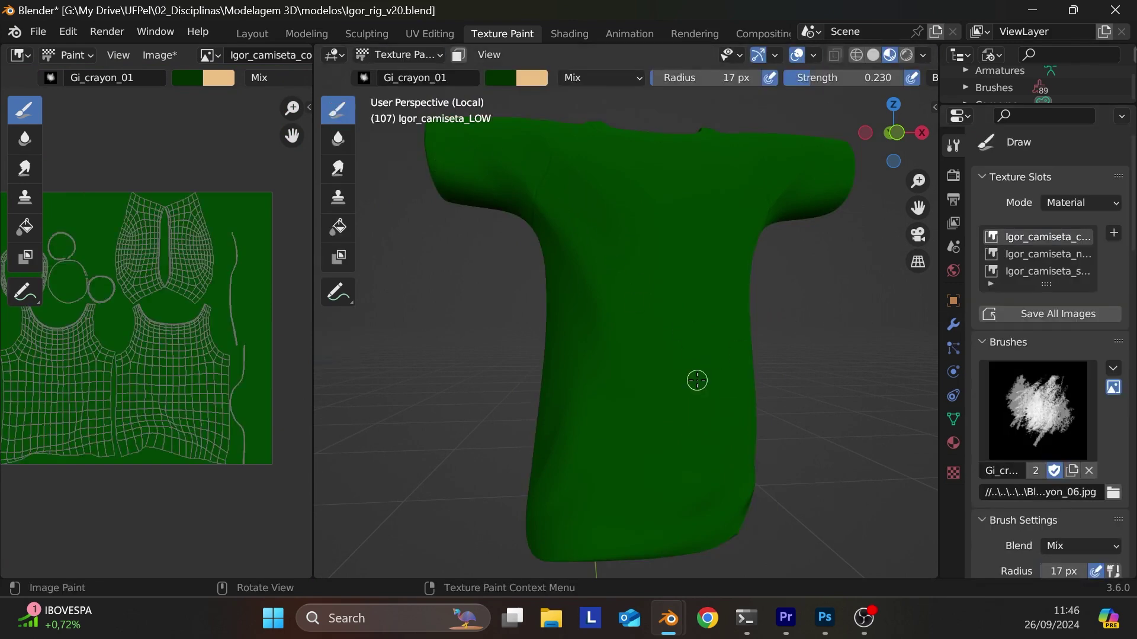
- Set the Gi_crayon_01 brush color to a muted teal green and its radius to 45 px
click(502, 78)
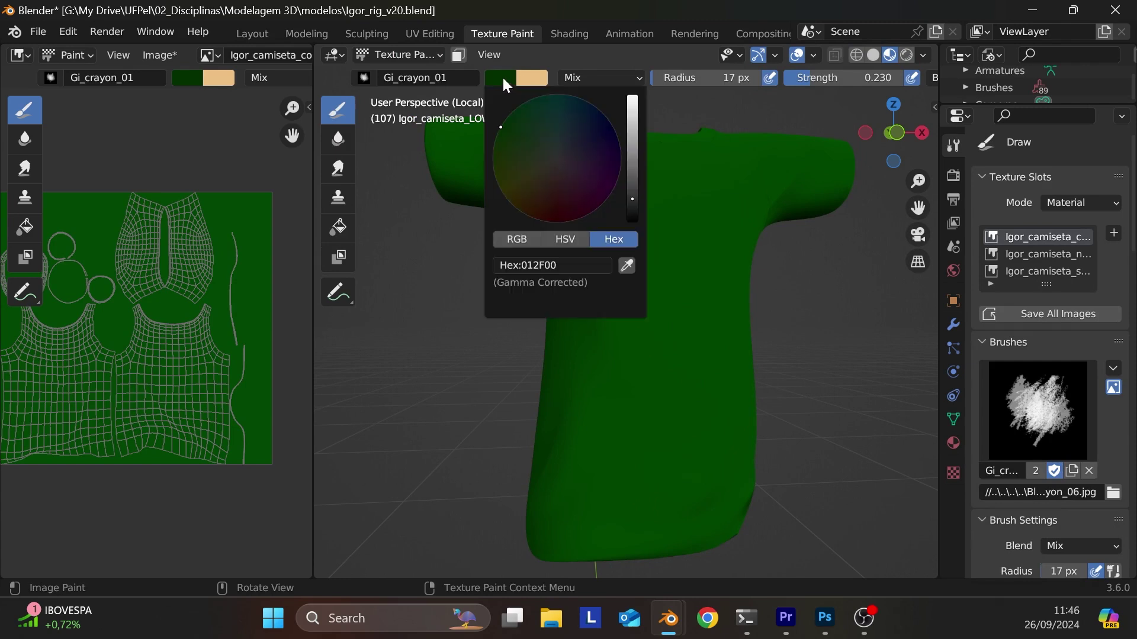
click(632, 182)
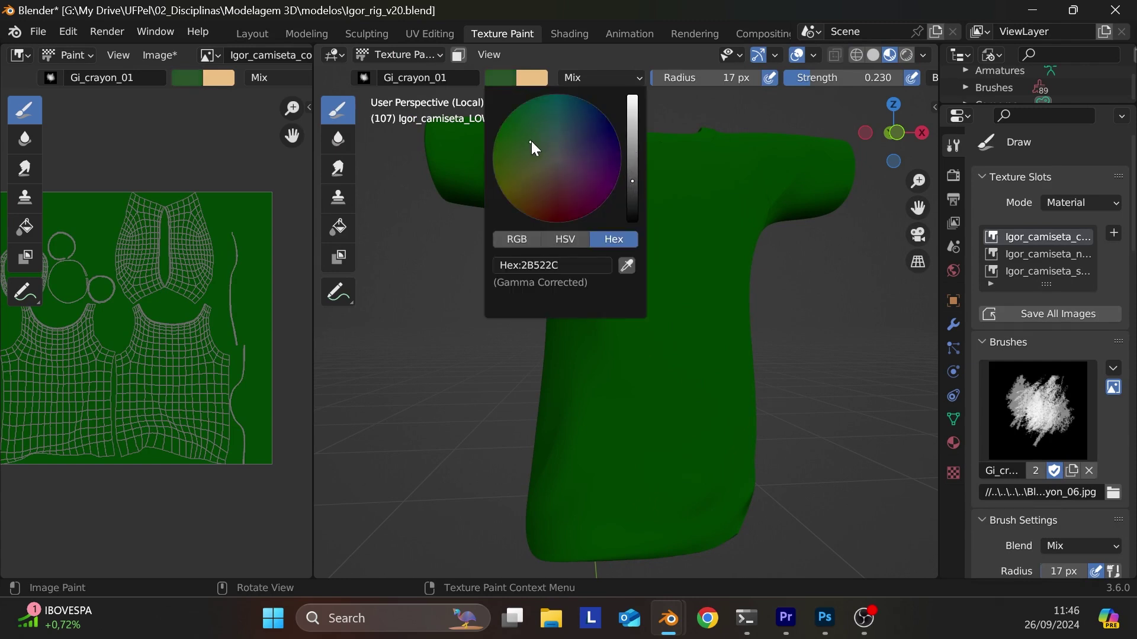
drag(546, 135, 556, 128)
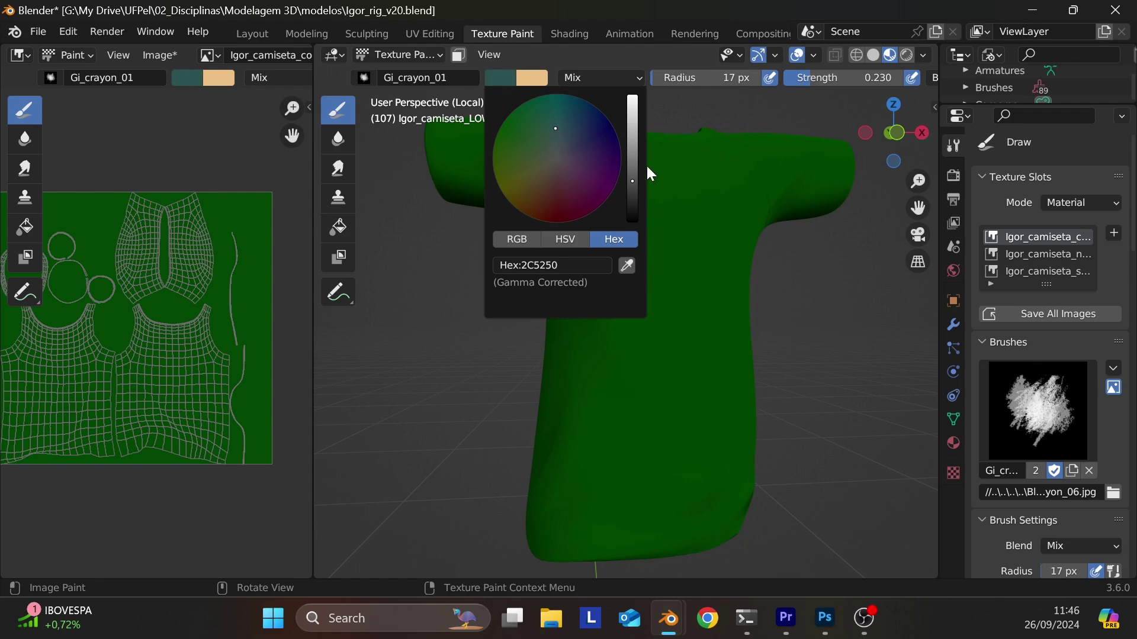
key(f)
click(619, 351)
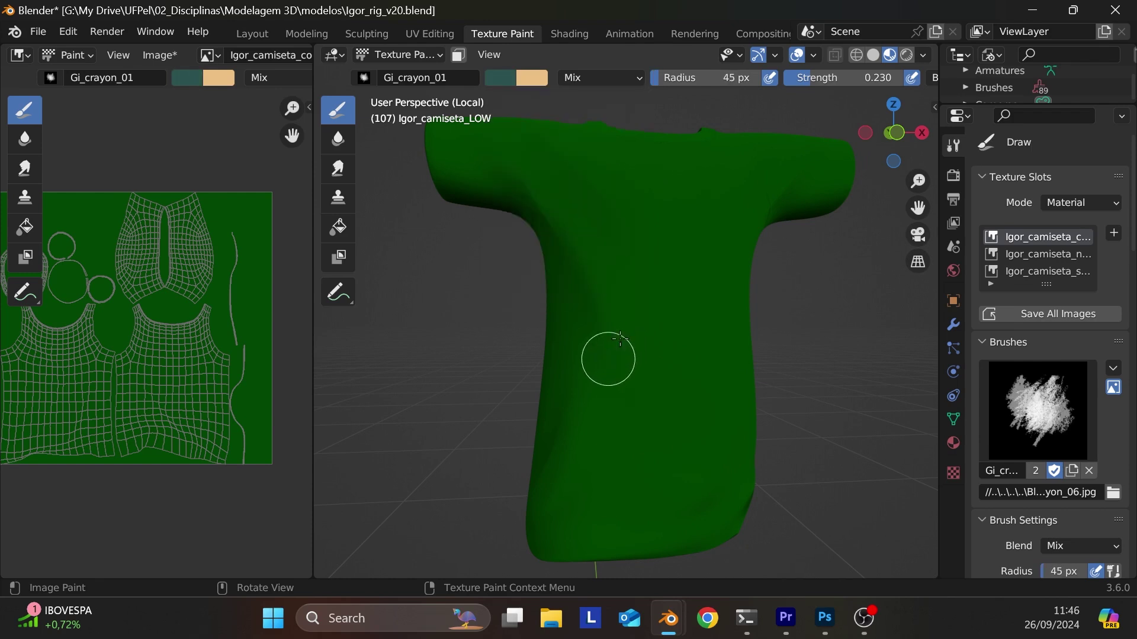
- Paint teal strokes over the shirt's torso and around its side with the Gi_crayon_01 brush
mouse_move(619, 338)
mouse_down()
mouse_move(591, 383)
mouse_move(584, 436)
mouse_move(637, 507)
mouse_move(674, 521)
mouse_move(734, 516)
mouse_move(667, 507)
mouse_move(614, 441)
mouse_move(724, 294)
mouse_move(579, 351)
mouse_move(744, 191)
mouse_move(614, 200)
mouse_move(561, 168)
mouse_move(568, 462)
mouse_move(667, 472)
mouse_move(747, 455)
mouse_up()
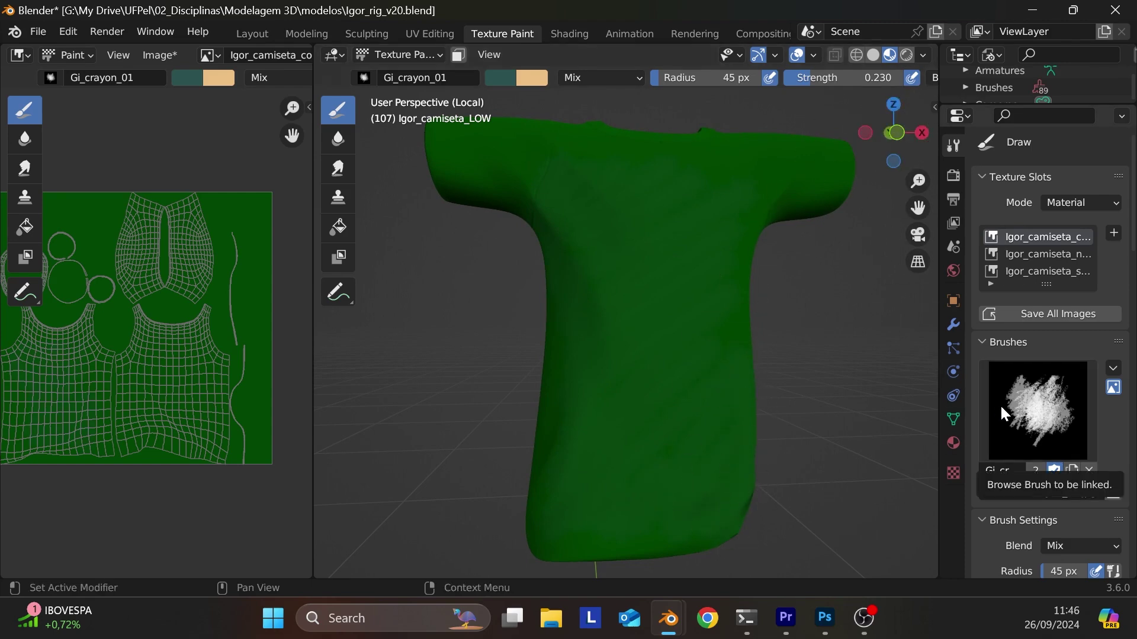
mouse_move(794, 345)
middle_down()
mouse_move(786, 359)
mouse_move(782, 230)
middle_up()
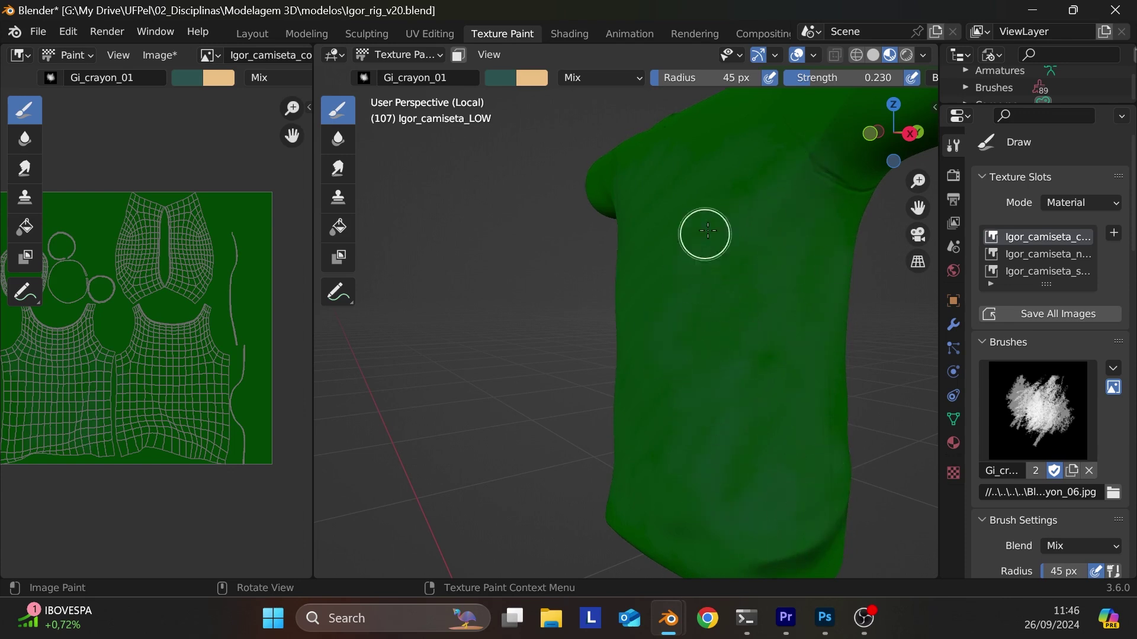
middle_drag(758, 213, 720, 314)
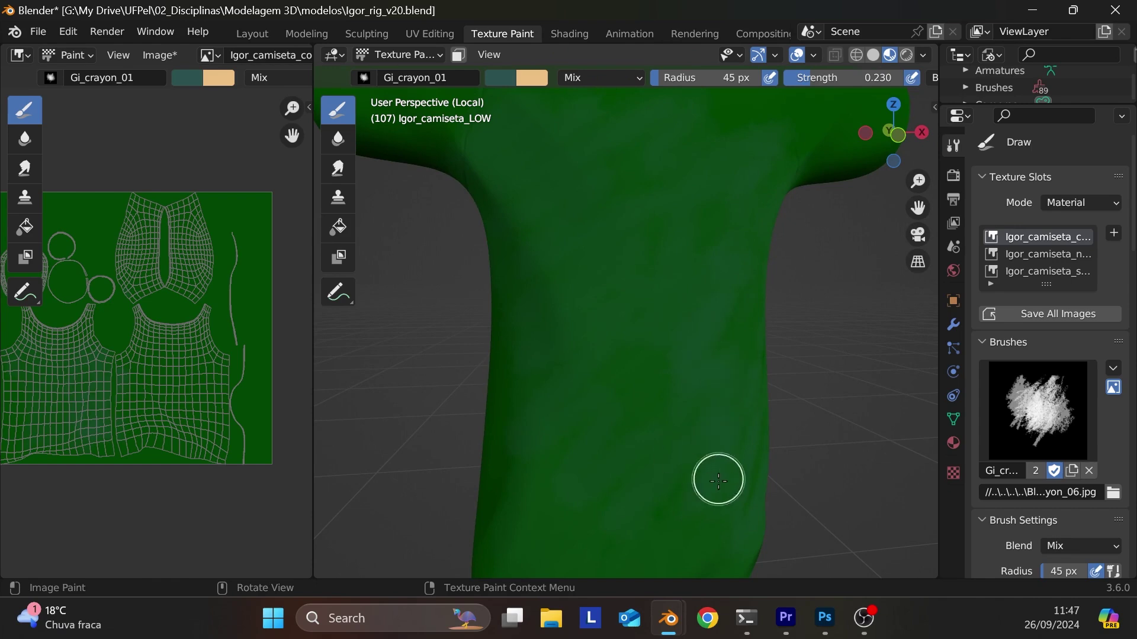
alt+drag(769, 433, 798, 424)
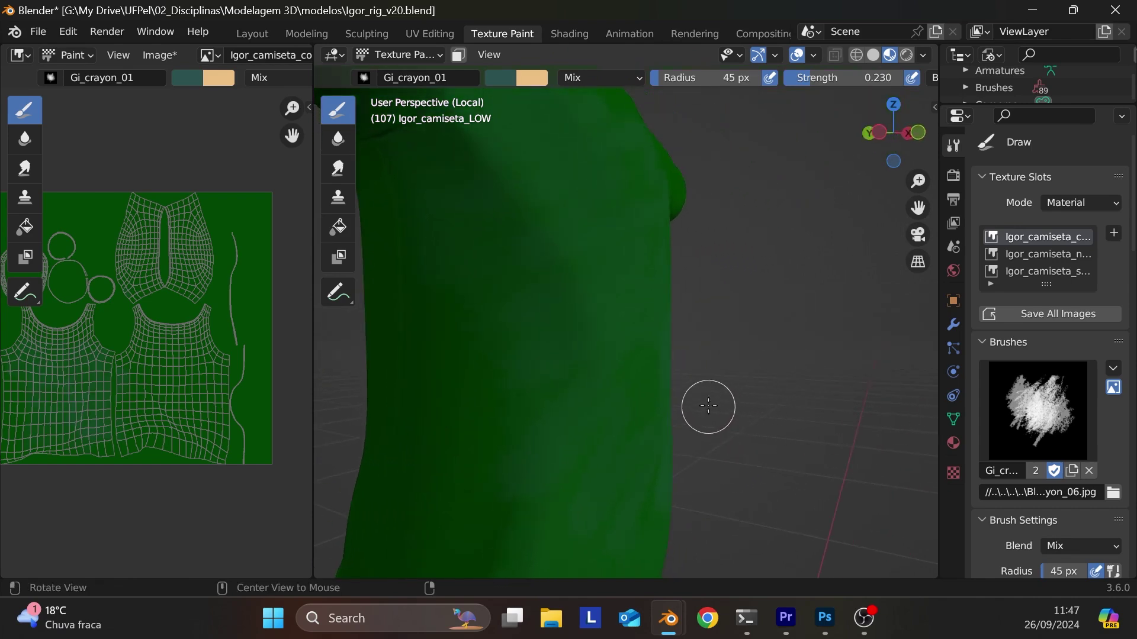
alt+shift+drag(708, 390, 812, 324)
drag(670, 462, 743, 383)
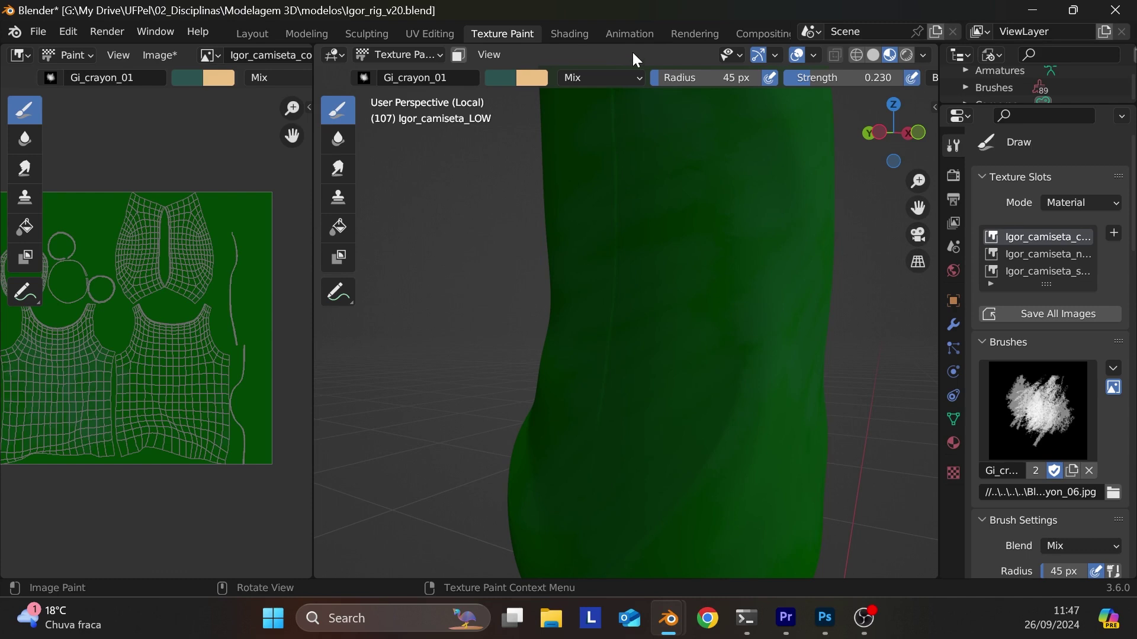
- Enable X-axis symmetry for texture painting
scroll(639, 71, down, 10)
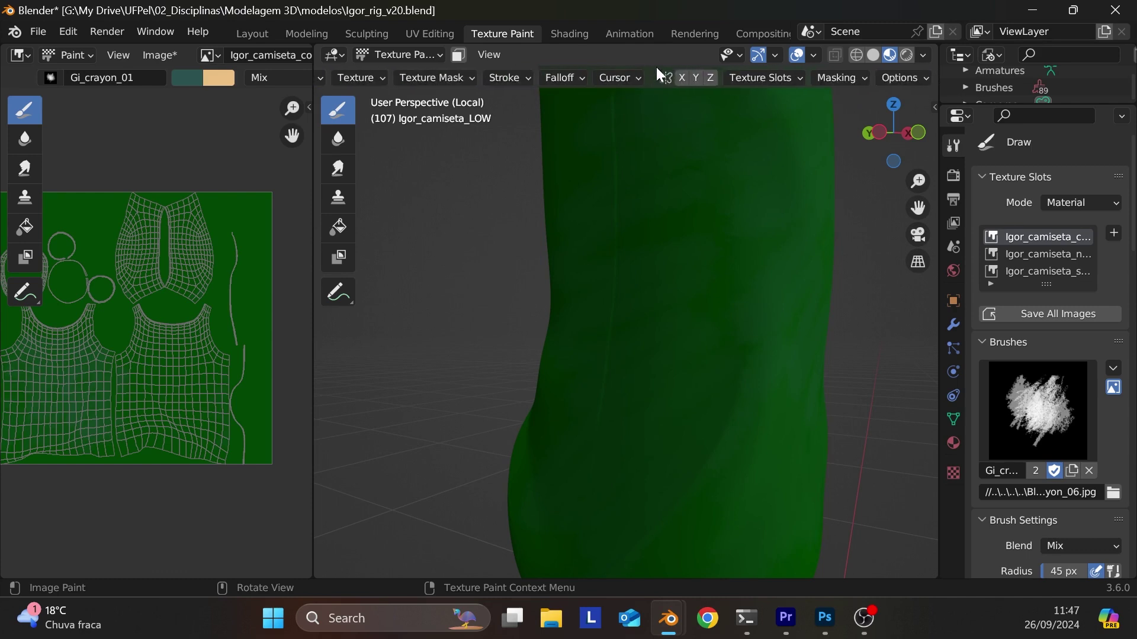
click(682, 77)
right_click(637, 303)
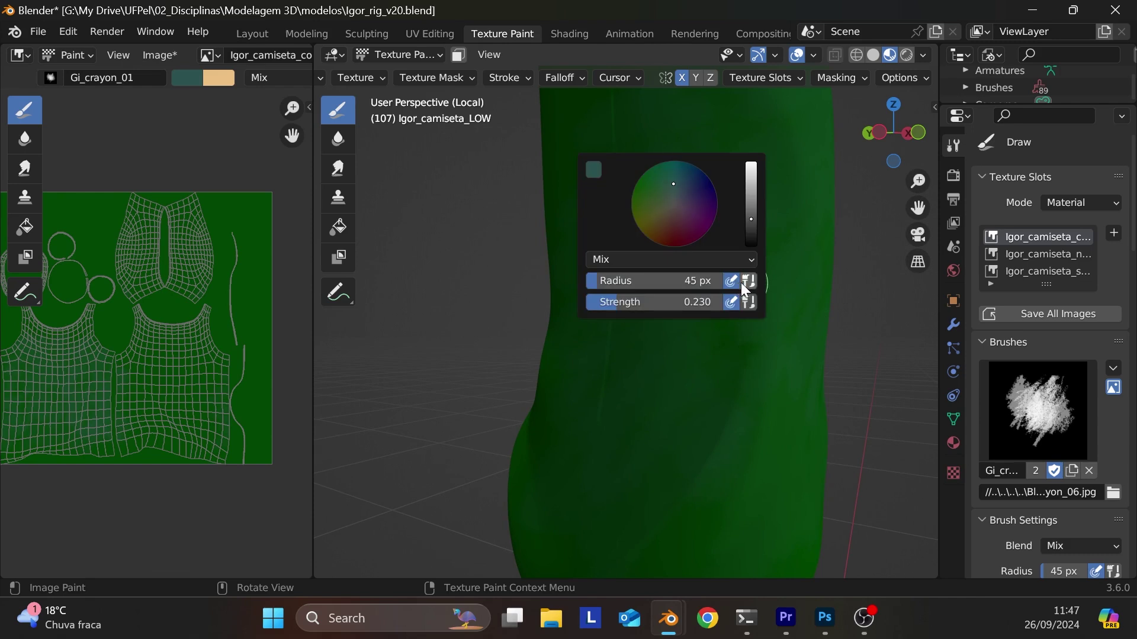
click(598, 329)
- Paint mirrored teal strokes along the shirt's side and across the lower part of the torso
drag(609, 302, 609, 303)
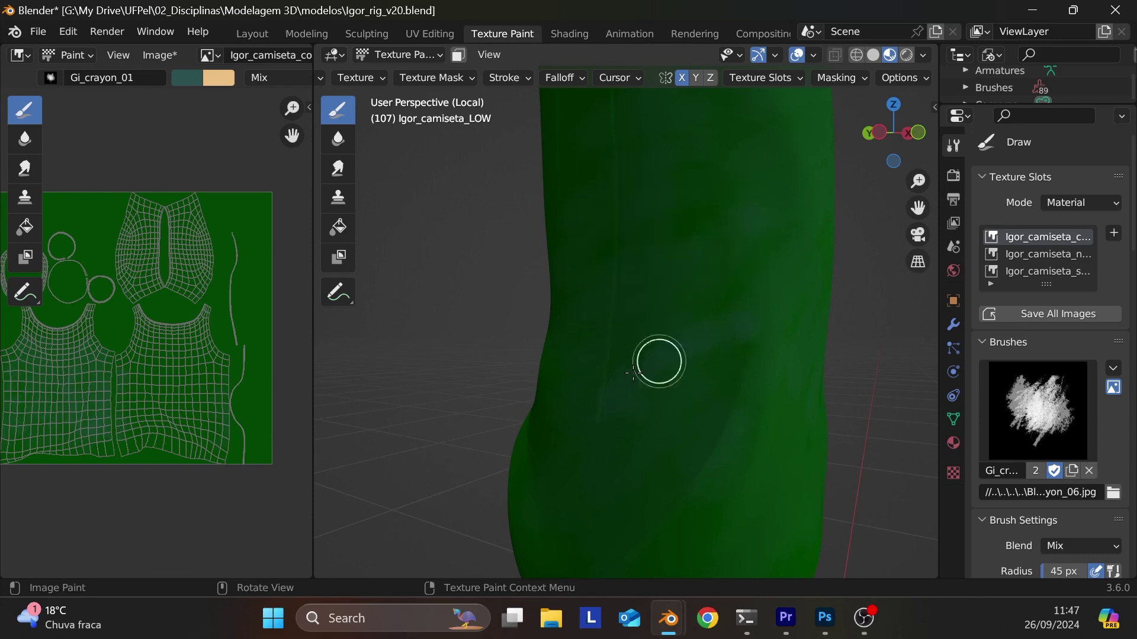
mouse_move(588, 424)
mouse_down()
mouse_move(612, 500)
mouse_move(751, 480)
mouse_move(621, 520)
mouse_up()
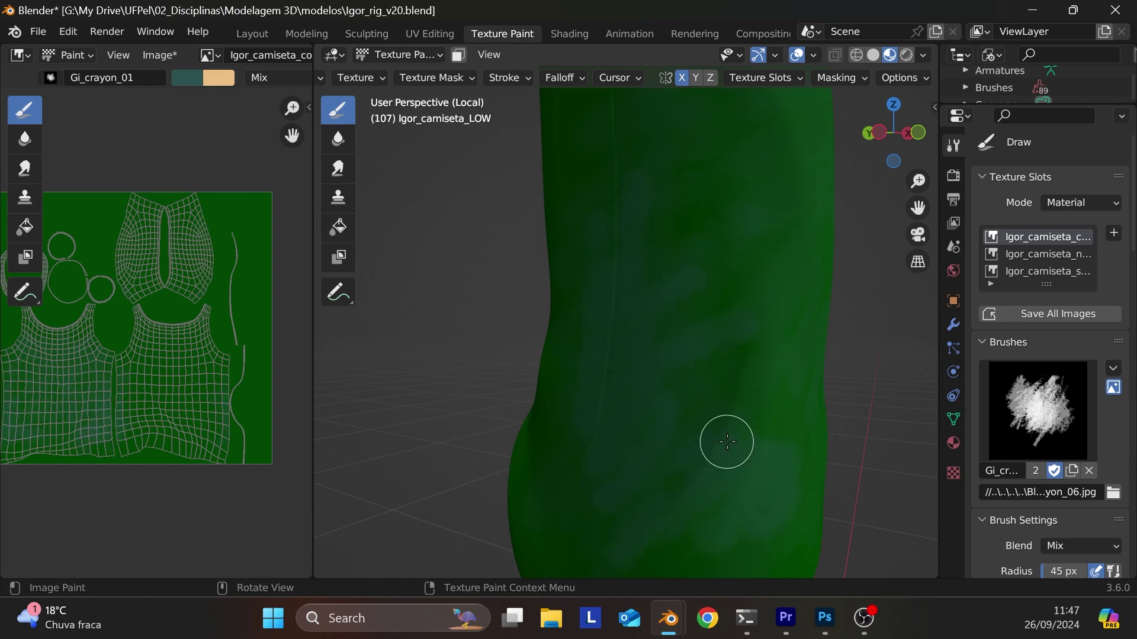
mouse_move(770, 425)
middle_down()
mouse_move(698, 448)
mouse_move(764, 431)
mouse_move(756, 457)
mouse_move(474, 450)
mouse_move(492, 491)
mouse_move(660, 394)
middle_up()
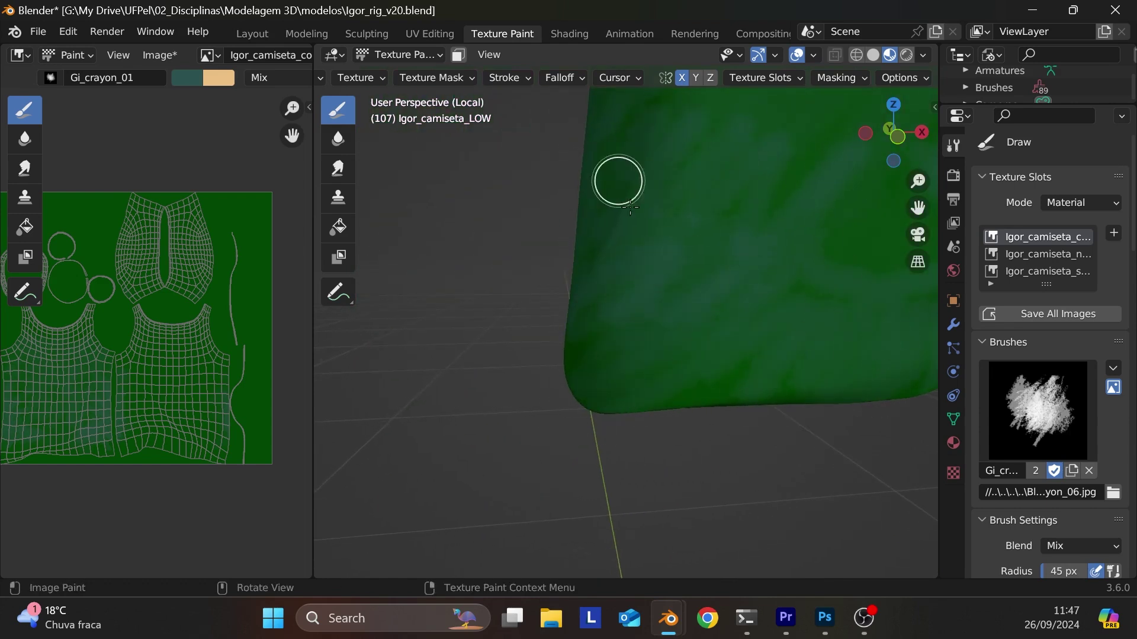
mouse_move(769, 262)
shift+middle_down()
mouse_move(765, 284)
mouse_move(645, 355)
shift+middle_up()
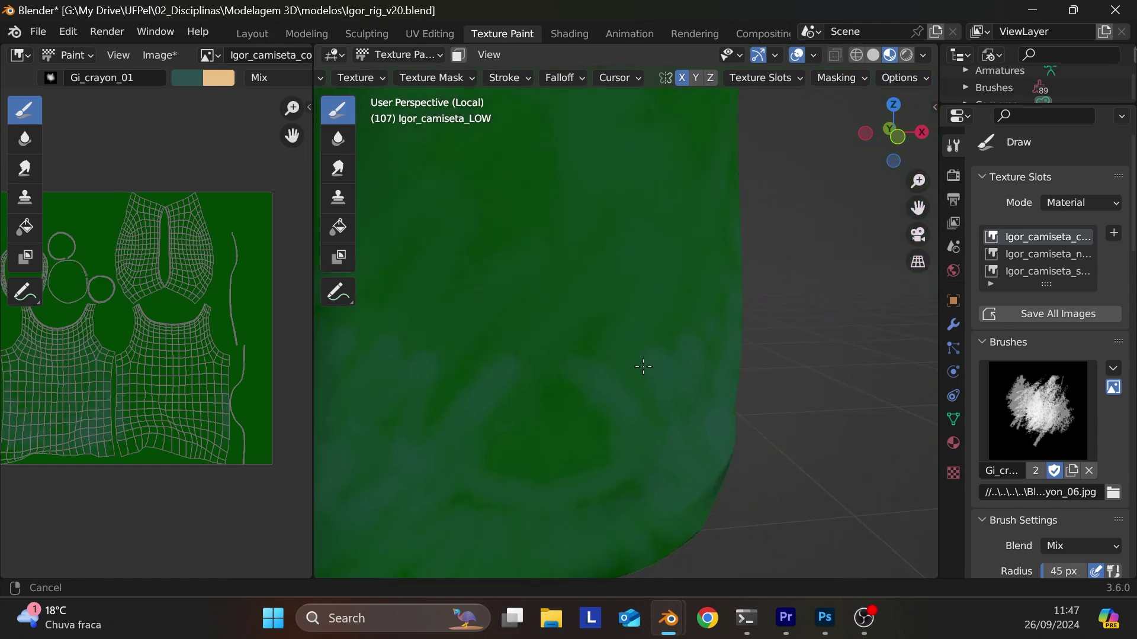
mouse_move(551, 503)
mouse_down()
mouse_move(634, 498)
mouse_move(586, 454)
mouse_move(425, 401)
mouse_move(510, 340)
mouse_move(580, 343)
mouse_move(718, 196)
mouse_up()
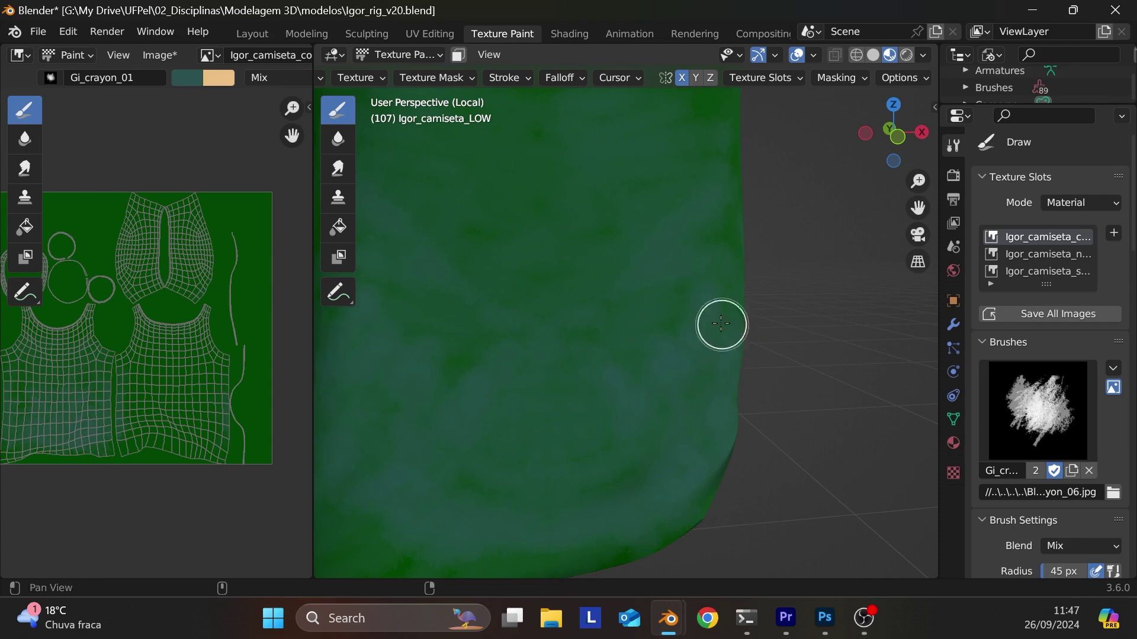
- Undo all teal strokes painted on the shirt, back to the plain green fill
scroll(727, 412, down, 5)
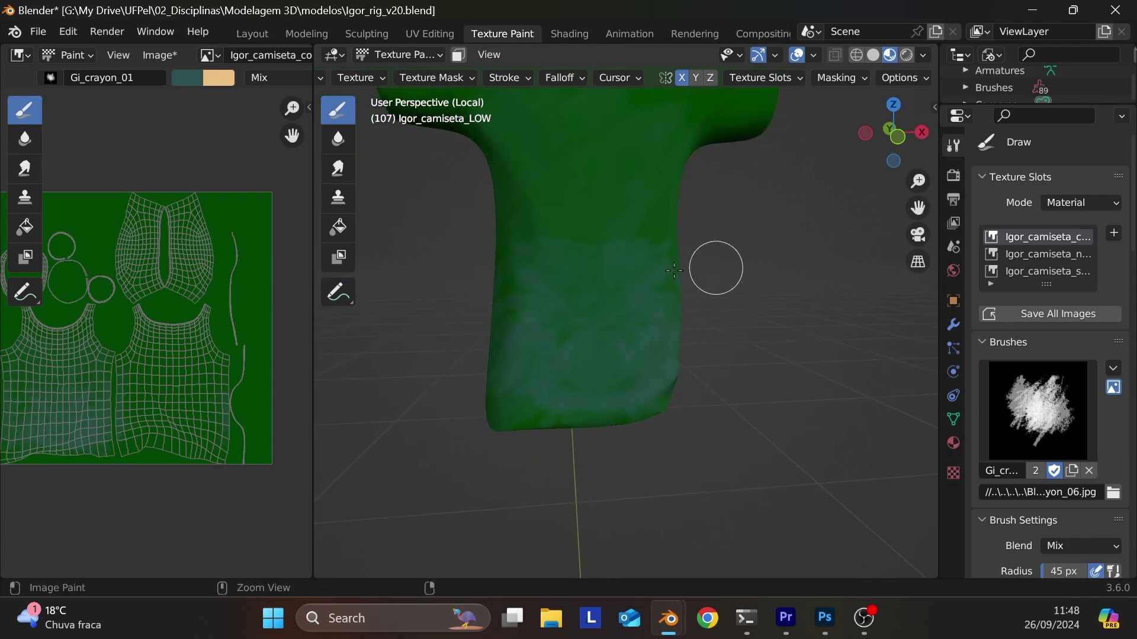
key(ctrl+z)
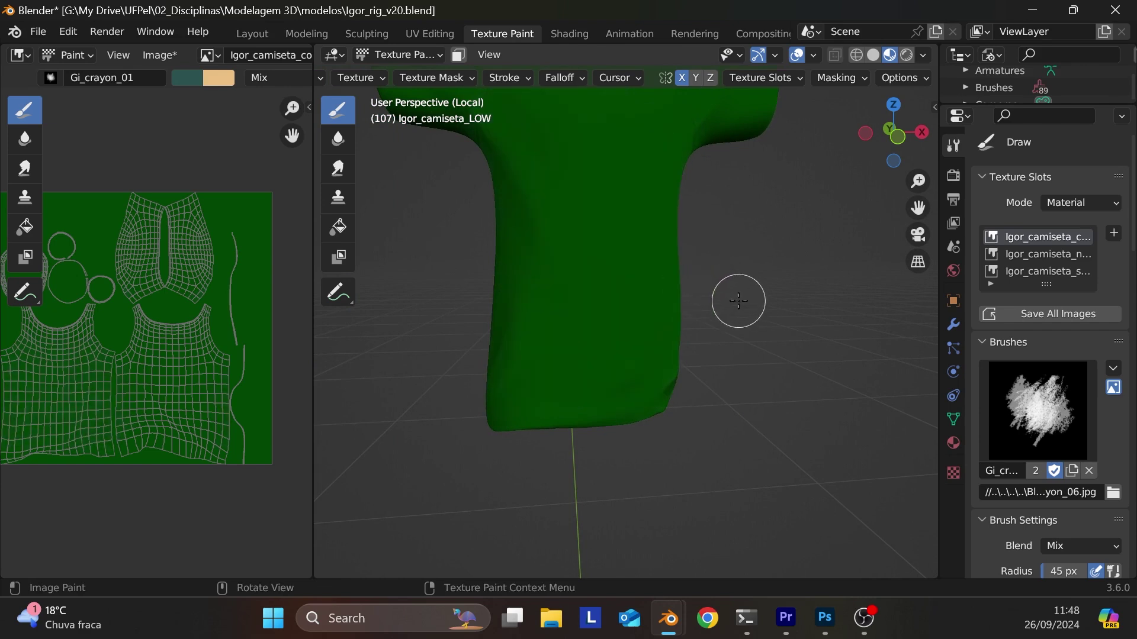
- Enlarge the brush radius to 112 px and paint a teal stroke down the side of the shirt
mouse_move(738, 300)
middle_down()
mouse_move(640, 297)
mouse_move(770, 273)
mouse_move(724, 320)
middle_up()
key(bracketright)
key(bracketright)
key(bracketright)
key(bracketright)
key(bracketright)
key(bracketright)
key(bracketright)
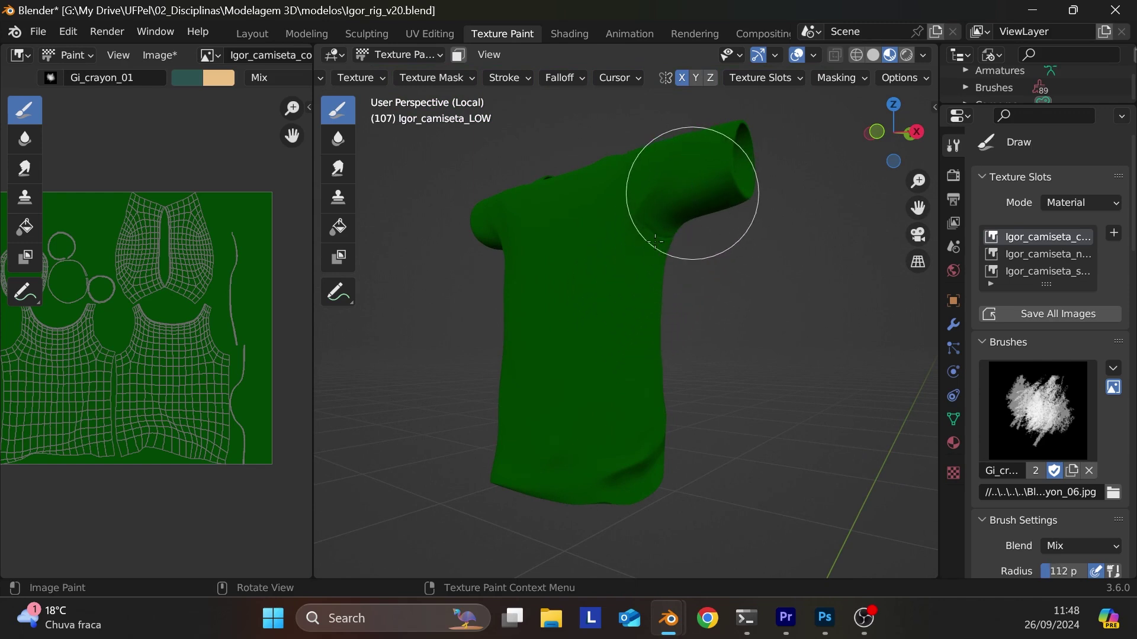
drag(641, 294, 635, 457)
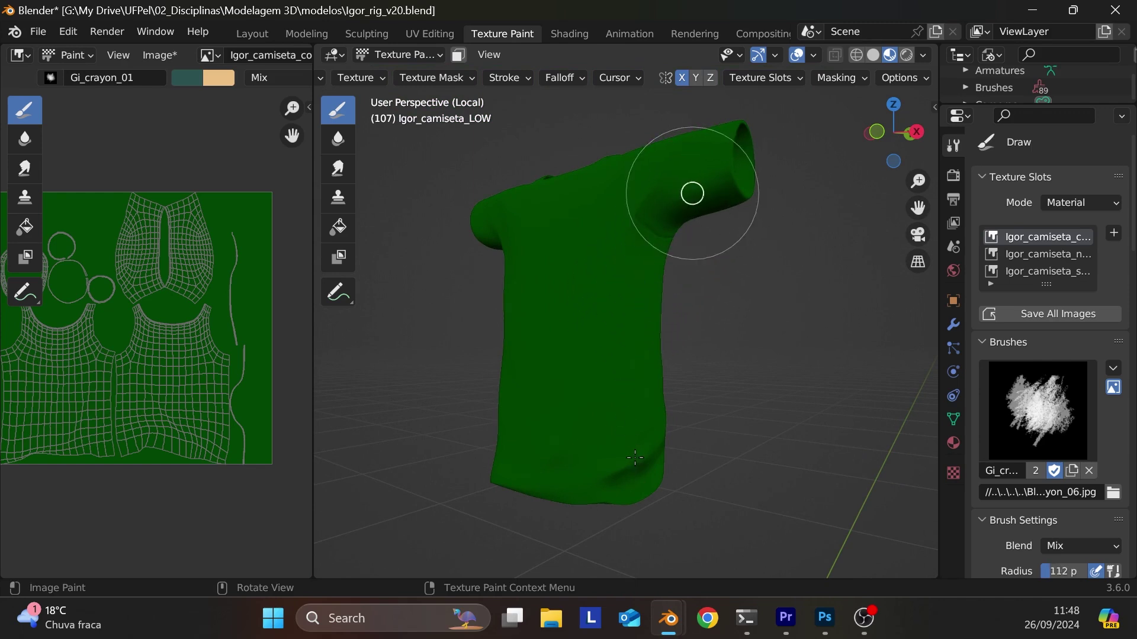
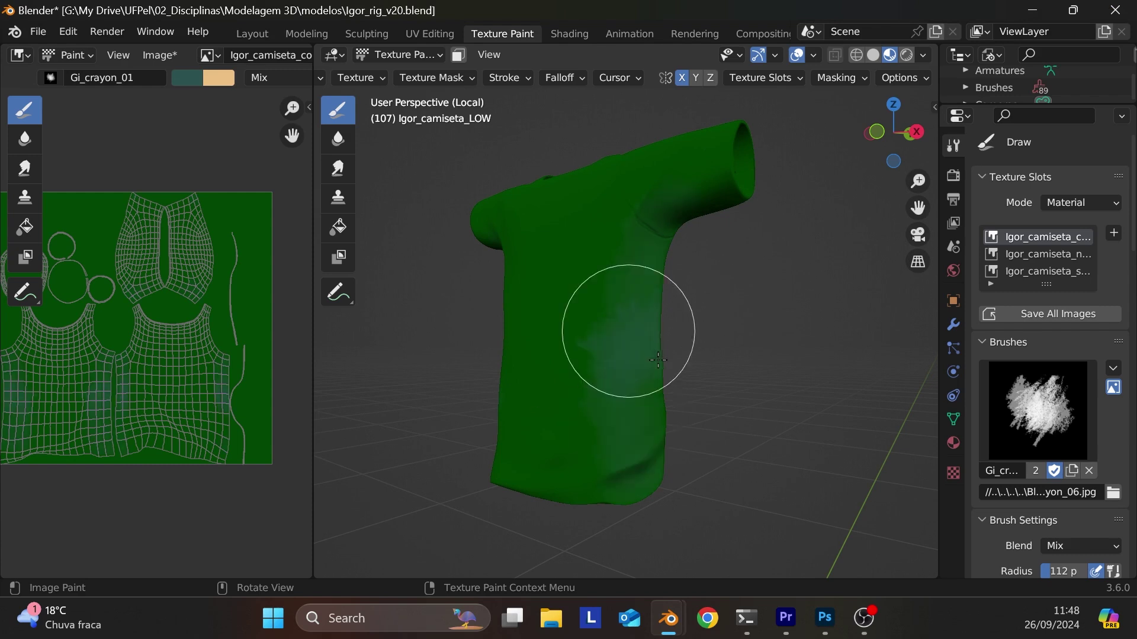
- Paint mirrored teal crayon strokes on the front of the shirt, across the lower torso and the chest
middle_drag(579, 330, 549, 396)
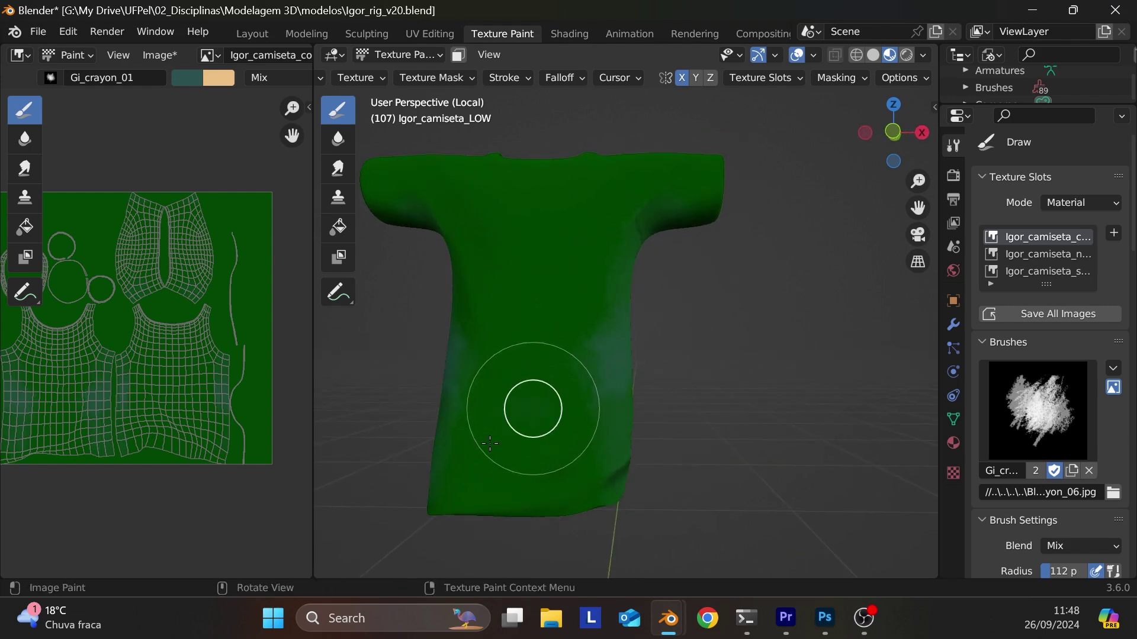
drag(731, 332, 719, 349)
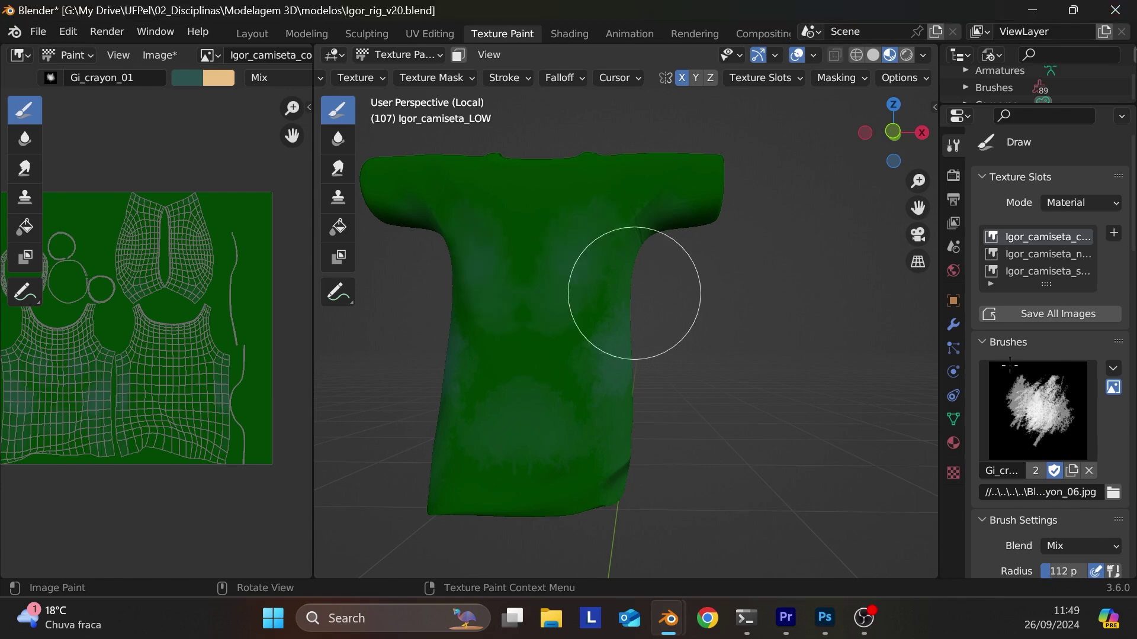
- Lower the subdivision modifier's viewport level to 1 and cover the shirt's front and sleeve fronts with mirrored teal strokes
click(954, 327)
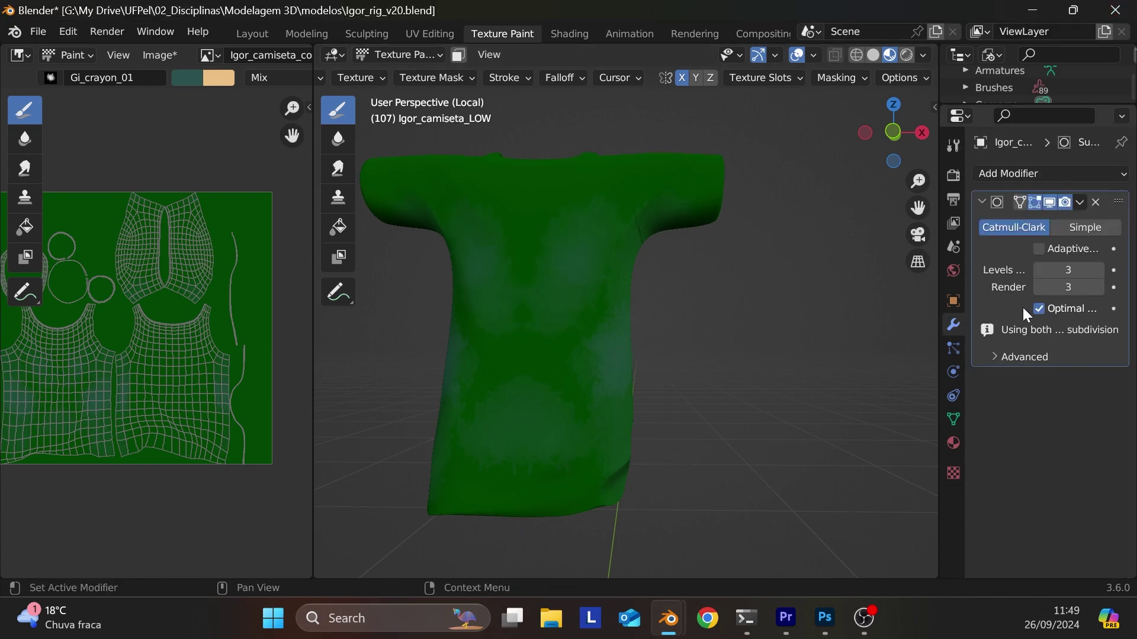
click(1040, 270)
click(1040, 270)
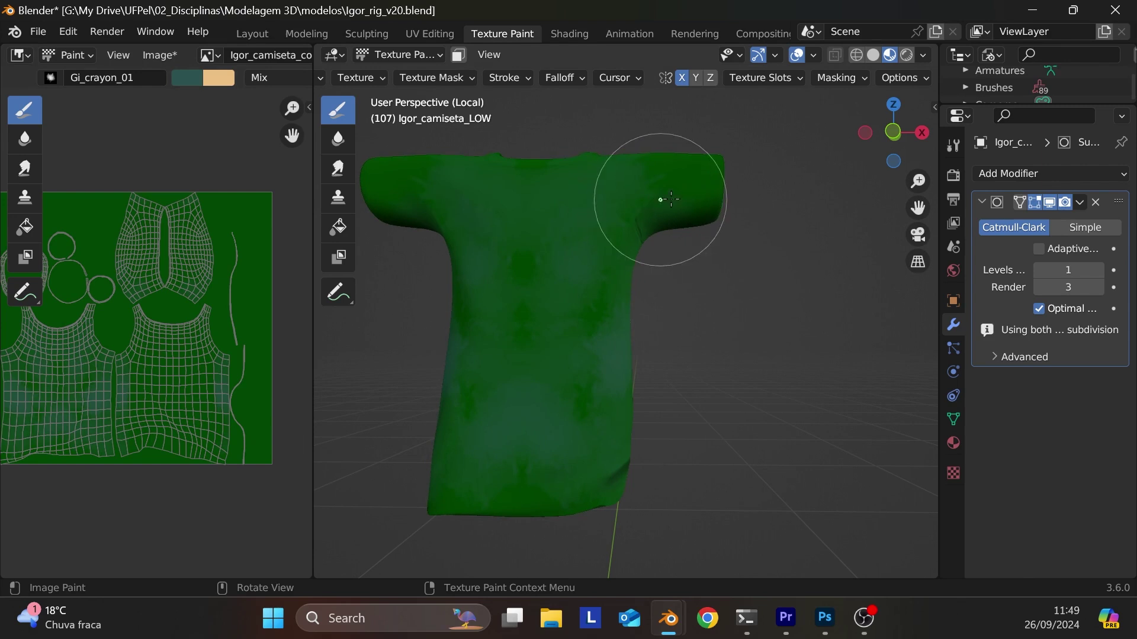
mouse_move(527, 294)
mouse_down()
mouse_move(520, 271)
mouse_move(512, 305)
mouse_up()
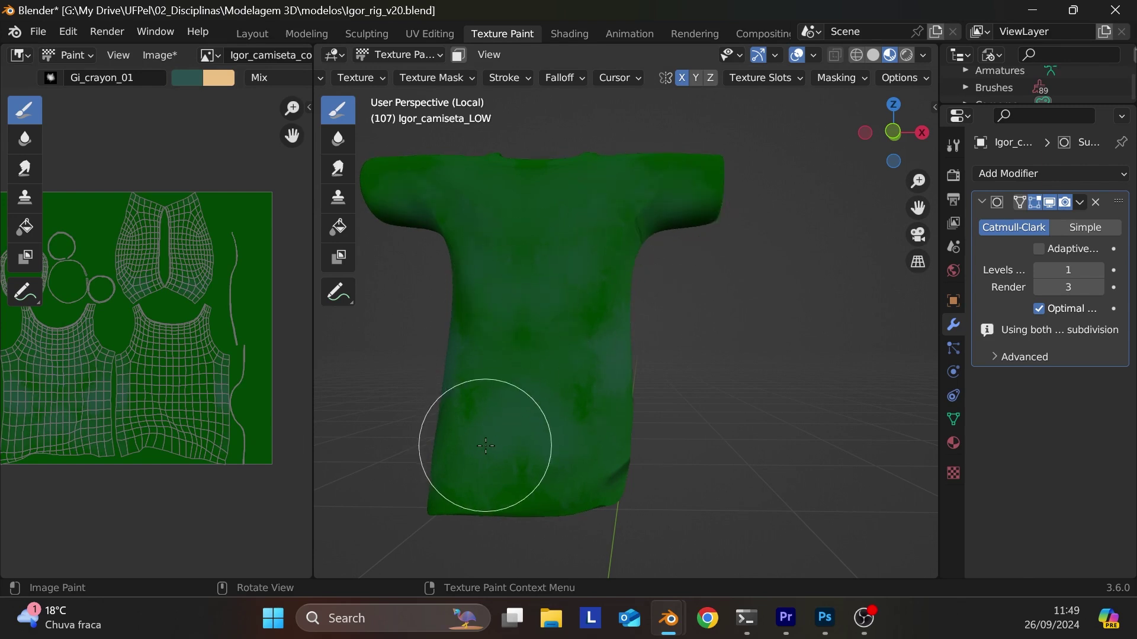
mouse_move(469, 482)
mouse_down()
mouse_move(609, 495)
mouse_move(563, 349)
mouse_move(699, 162)
mouse_up()
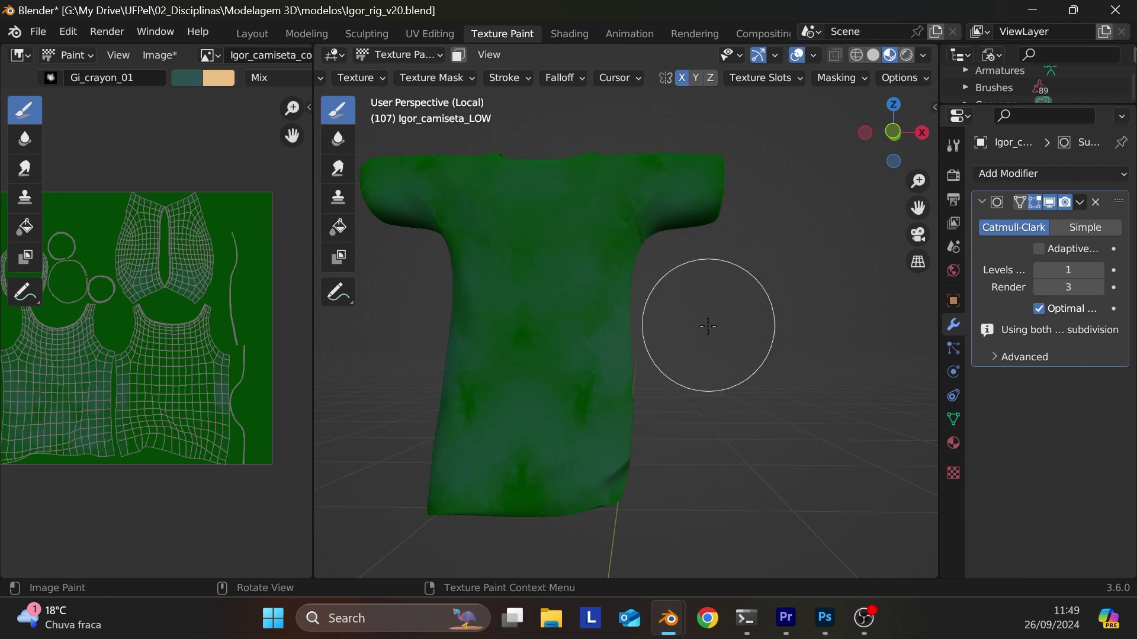
- Paint mirrored teal strokes along the rear side of the torso, the back of the sleeve and the shoulder
alt+drag(708, 346, 420, 395)
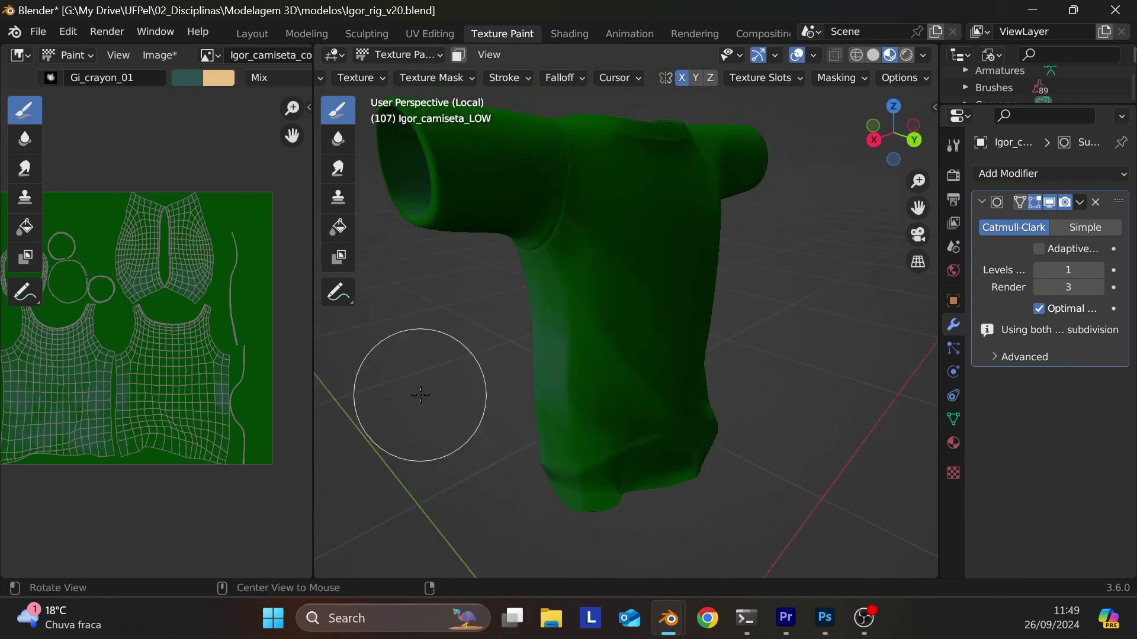
mouse_move(568, 316)
mouse_down()
mouse_move(541, 360)
mouse_move(594, 432)
mouse_move(640, 452)
mouse_move(655, 406)
mouse_move(591, 300)
mouse_move(593, 202)
mouse_up()
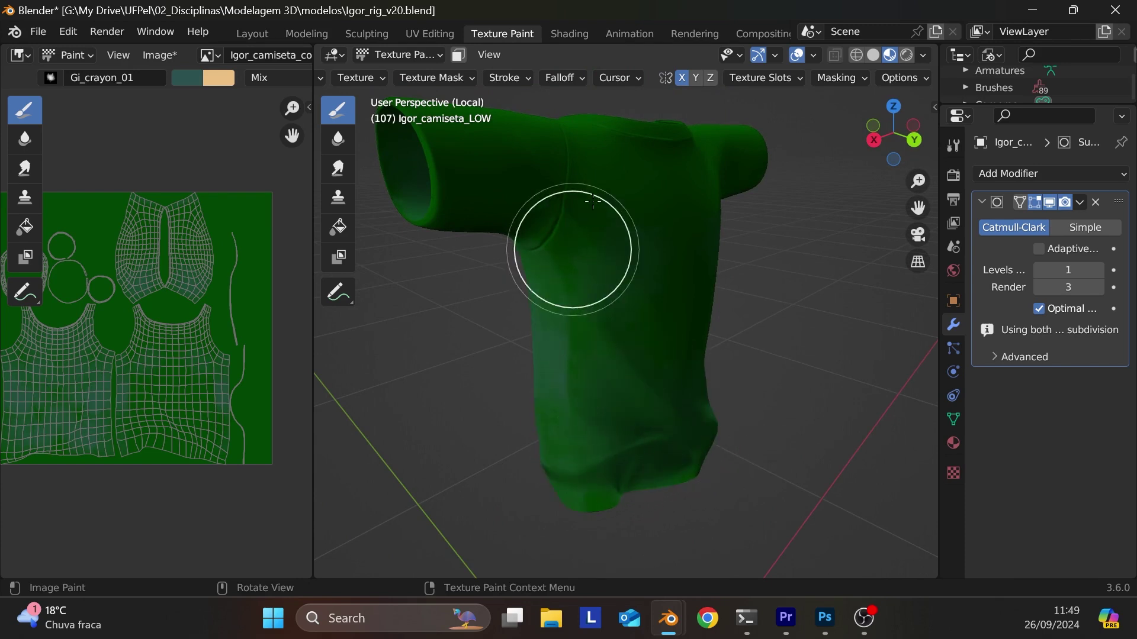
drag(466, 161, 466, 218)
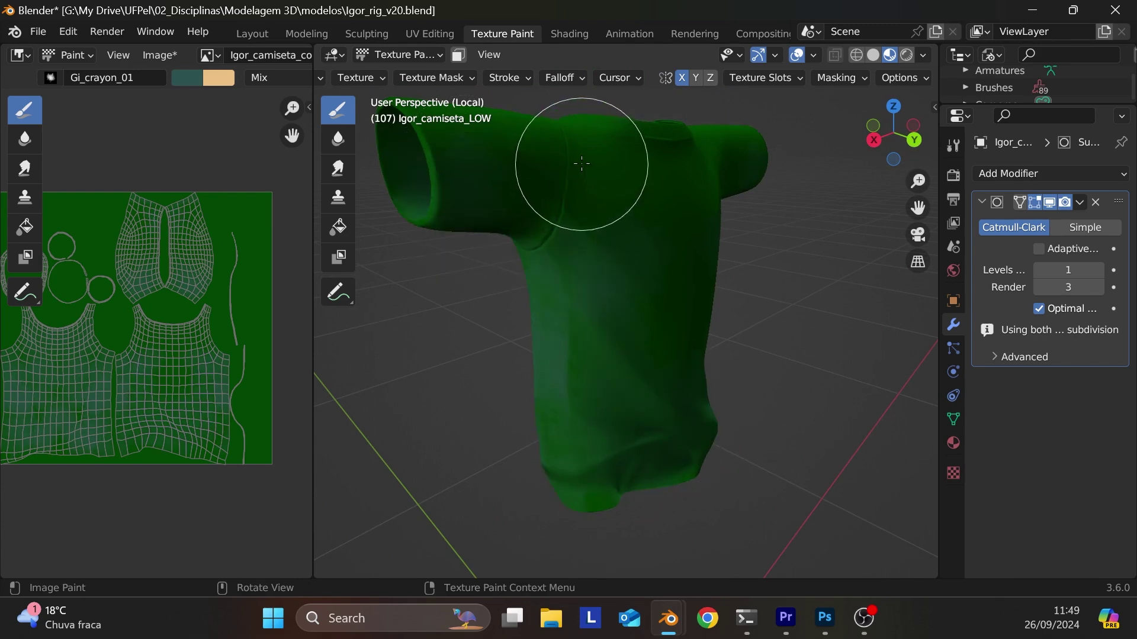
mouse_move(551, 166)
mouse_down()
mouse_move(581, 162)
mouse_move(634, 205)
mouse_move(616, 190)
mouse_up()
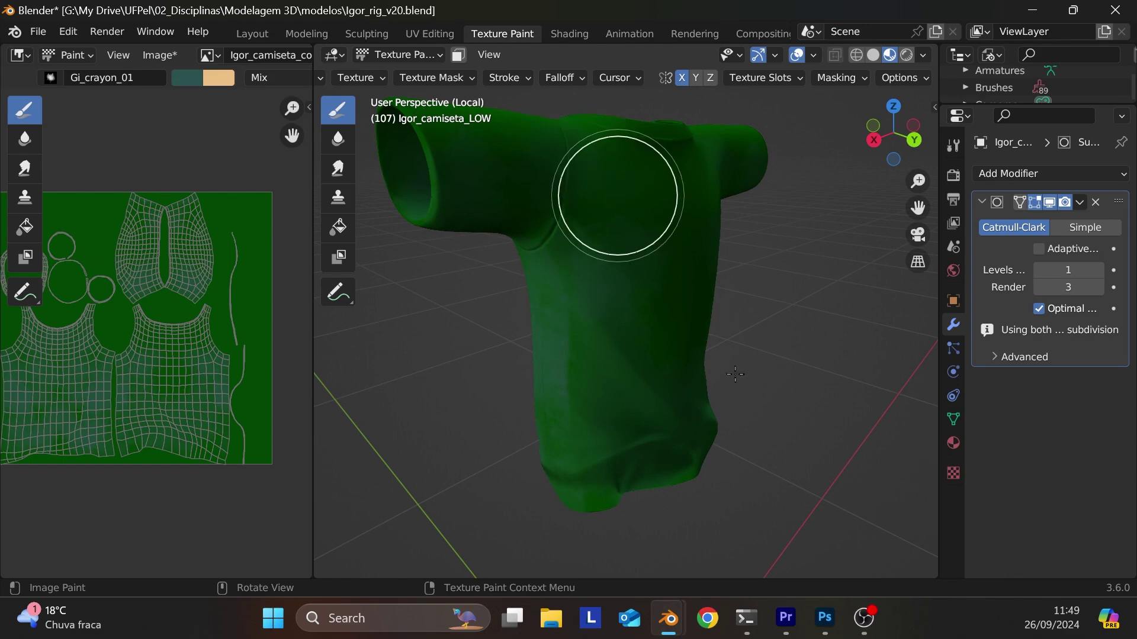
- Cover the back of the shirt with mirrored teal strokes, from the upper back down to the hem
mouse_move(616, 190)
middle_down()
mouse_move(685, 337)
mouse_move(703, 180)
middle_up()
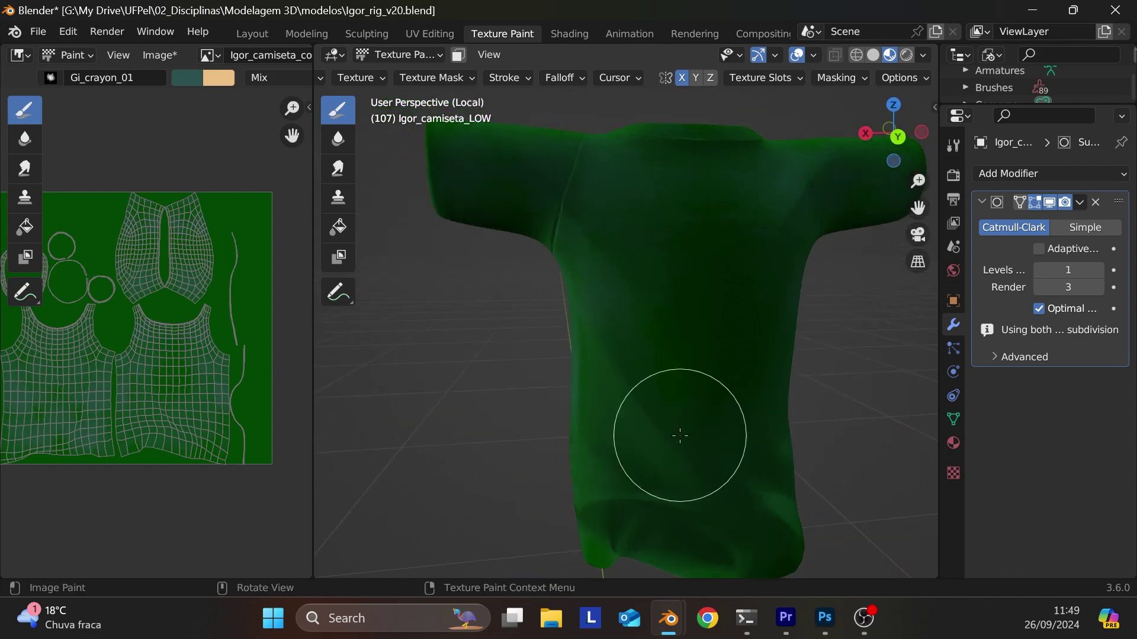
mouse_move(670, 475)
mouse_down()
mouse_move(629, 507)
mouse_move(698, 518)
mouse_up()
mouse_move(718, 298)
mouse_down()
mouse_move(705, 275)
mouse_move(717, 343)
mouse_up()
drag(667, 376, 632, 342)
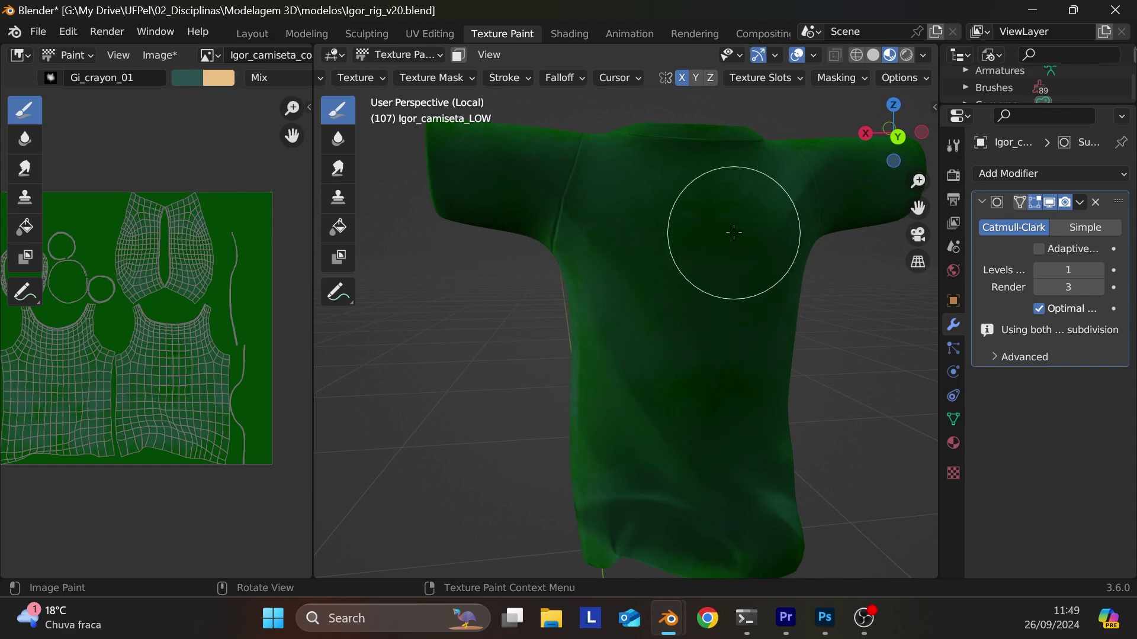
mouse_move(679, 212)
mouse_down()
mouse_move(770, 285)
mouse_move(762, 323)
mouse_up()
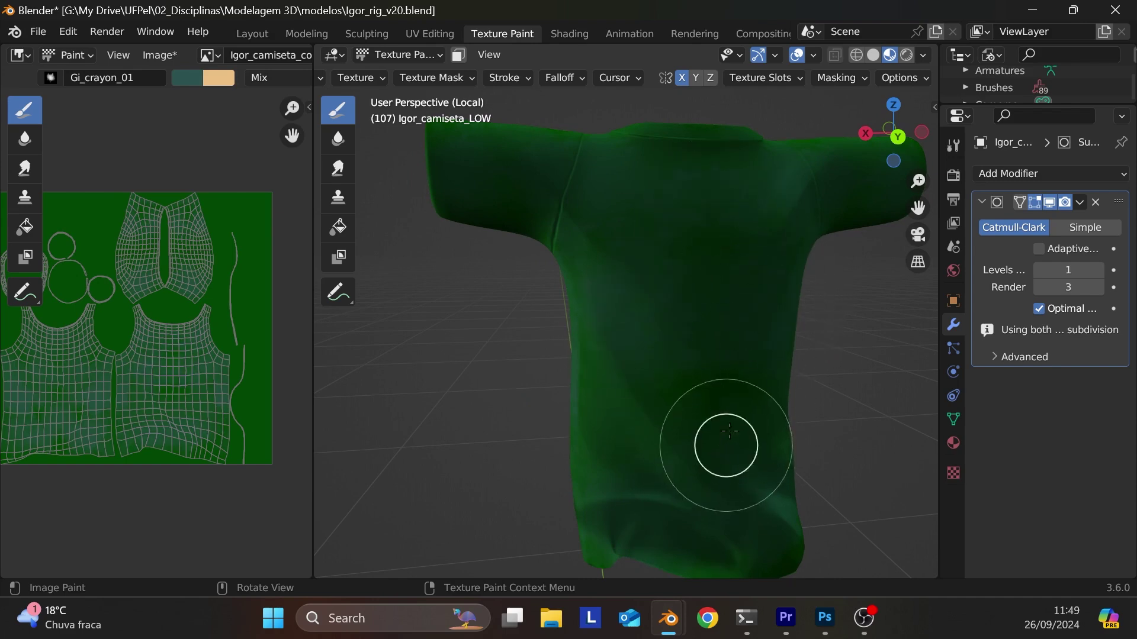
mouse_move(729, 431)
mouse_down()
mouse_move(637, 473)
mouse_move(705, 482)
mouse_up()
- Paint mirrored teal strokes down the shirt's side, covering the green areas around the lower folds and hem
middle_drag(704, 482, 698, 453)
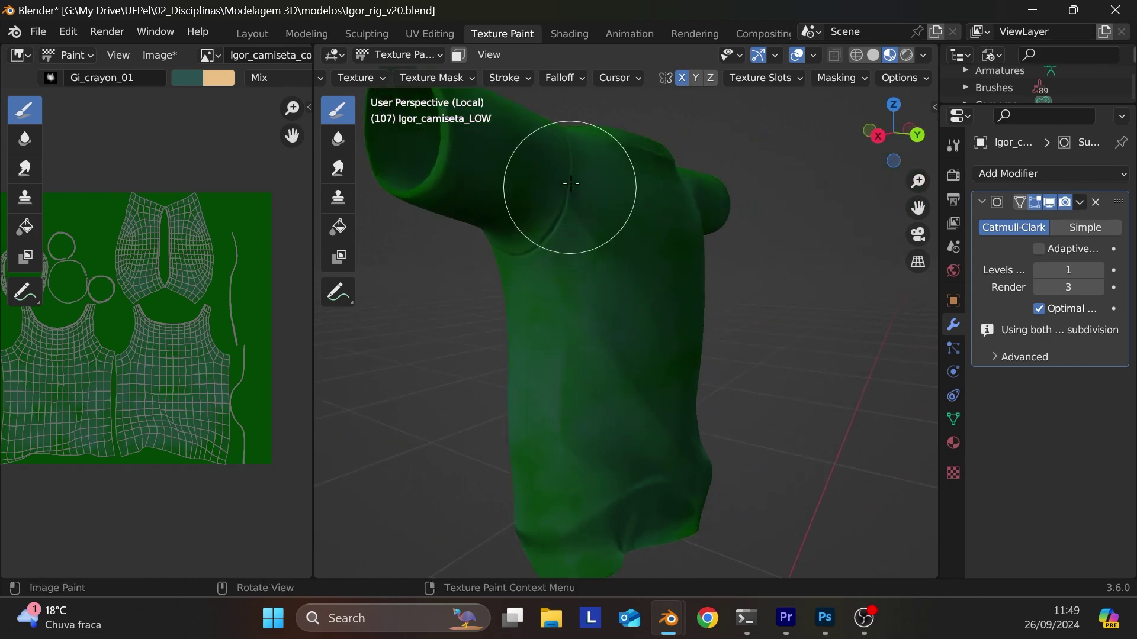
mouse_move(624, 457)
middle_down()
mouse_move(736, 393)
mouse_move(720, 376)
mouse_move(621, 363)
middle_up()
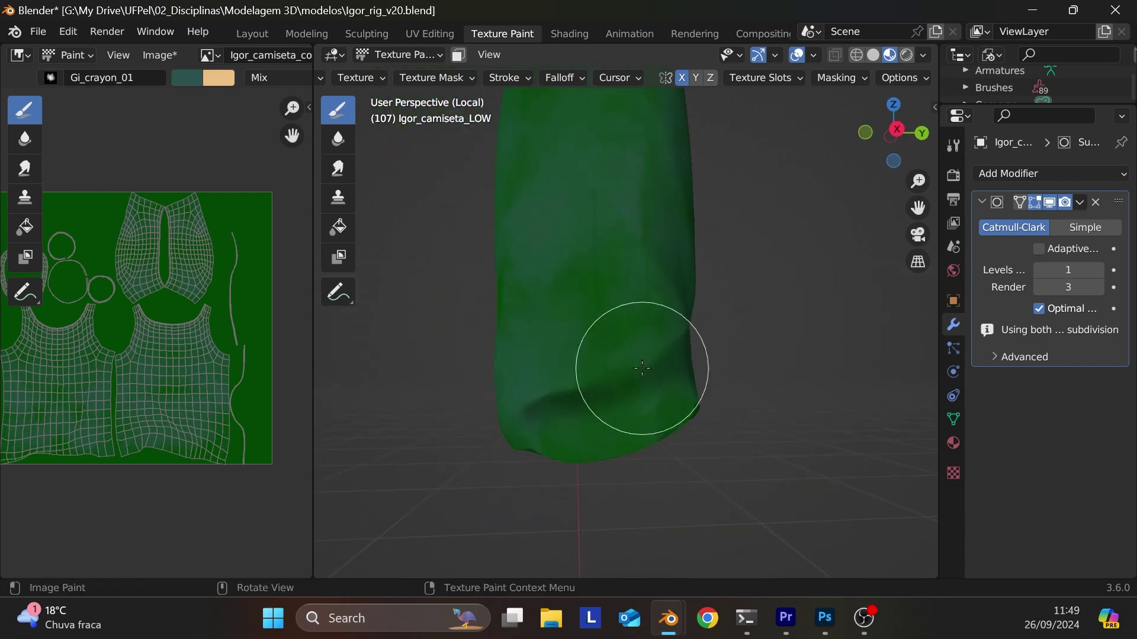
drag(588, 280, 589, 286)
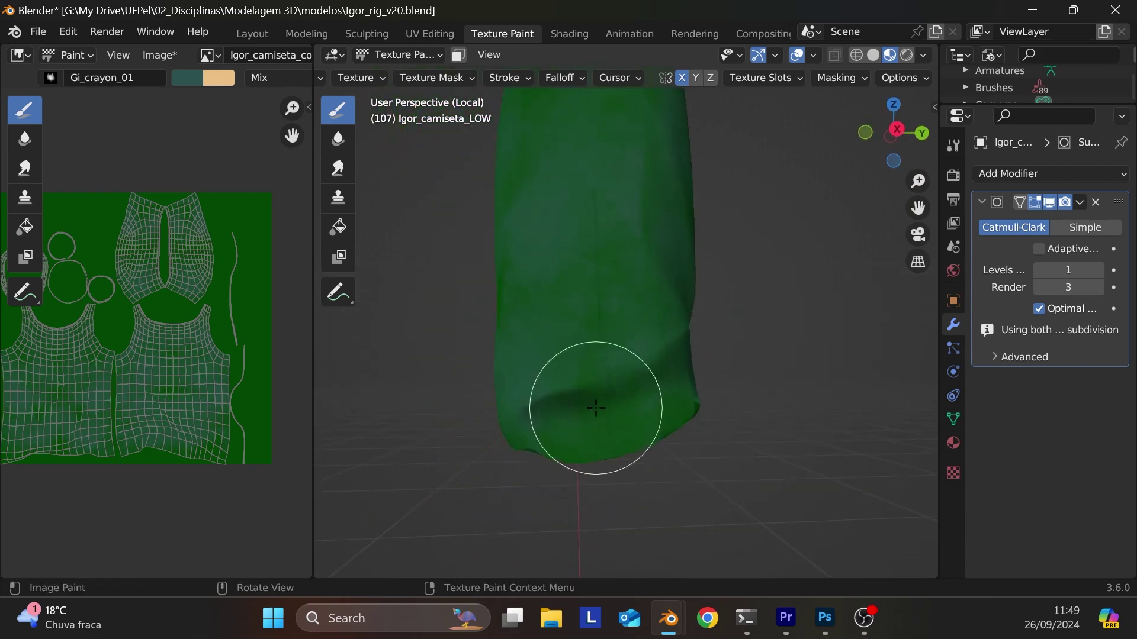
drag(596, 412, 610, 409)
mouse_move(582, 471)
middle_down()
mouse_move(681, 379)
mouse_move(758, 358)
middle_up()
- Blend the remaining green patches on the front torso with mirrored teal strokes, from the lower body up to the chest
mouse_move(462, 372)
middle_down()
mouse_move(498, 382)
mouse_move(709, 373)
mouse_move(698, 385)
middle_up()
mouse_move(698, 384)
mouse_down()
mouse_move(541, 401)
mouse_move(634, 193)
mouse_up()
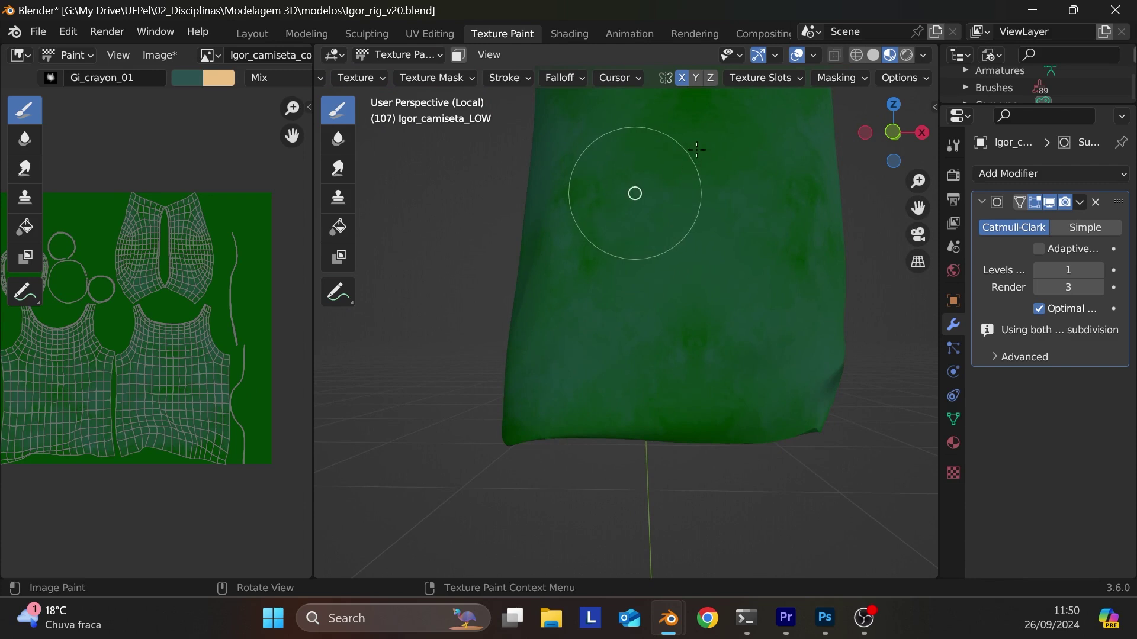
drag(696, 150, 716, 134)
shift+middle_drag(698, 335, 713, 423)
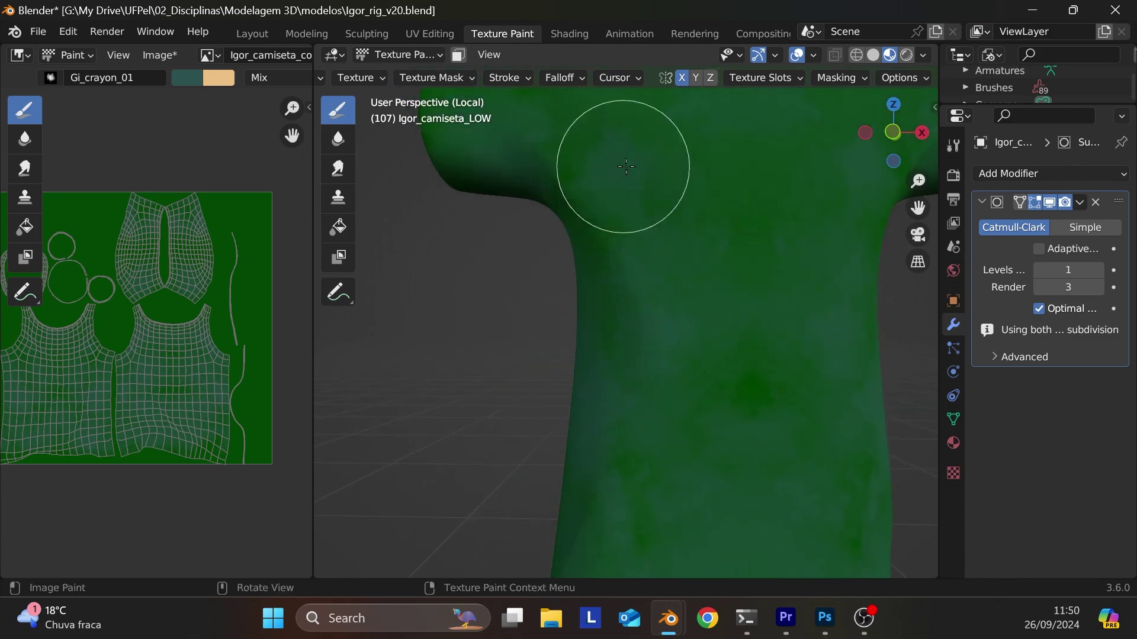
drag(766, 363, 769, 385)
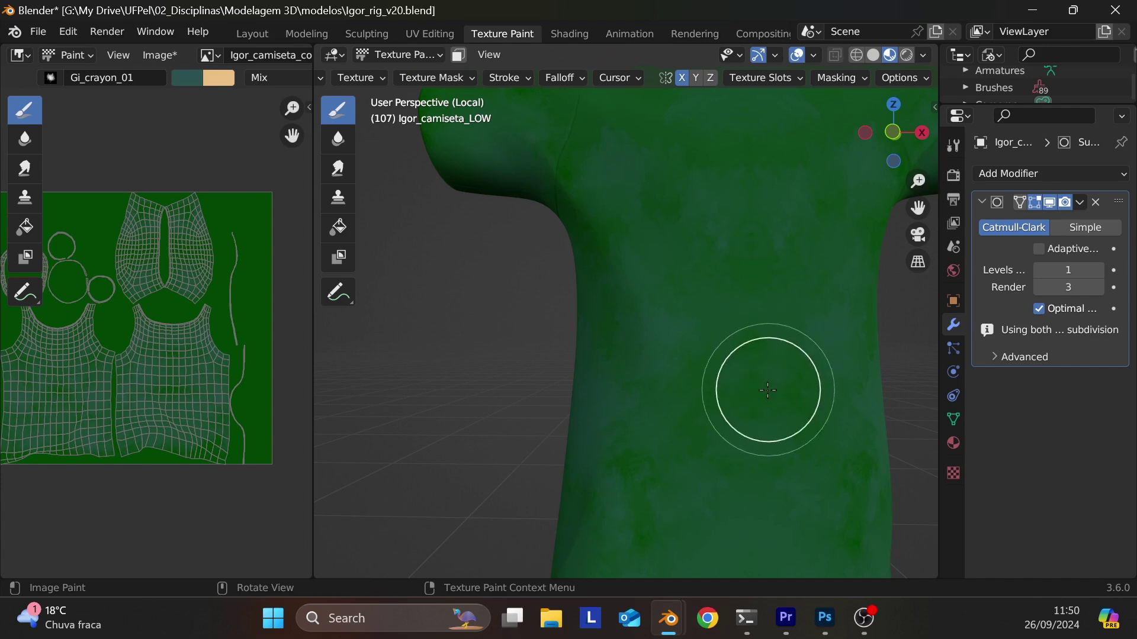
mouse_move(675, 461)
middle_down()
mouse_move(677, 452)
mouse_move(639, 459)
mouse_move(683, 464)
middle_up()
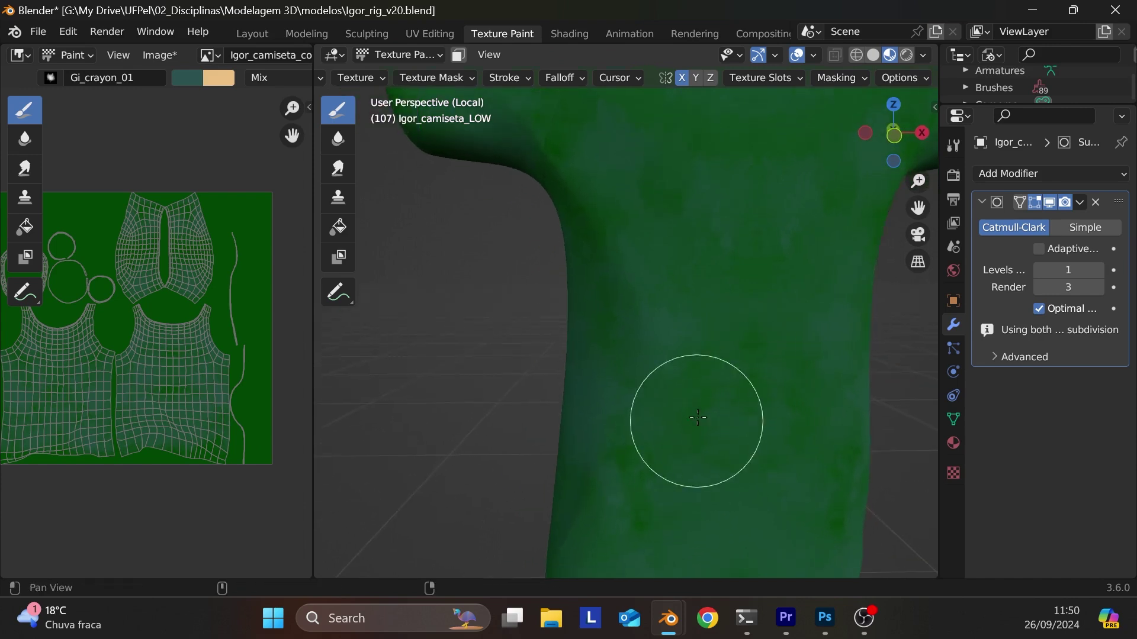
- Paint mirrored teal strokes over the shoulders and along the top and back of the sleeves
shift+middle_drag(699, 340, 710, 458)
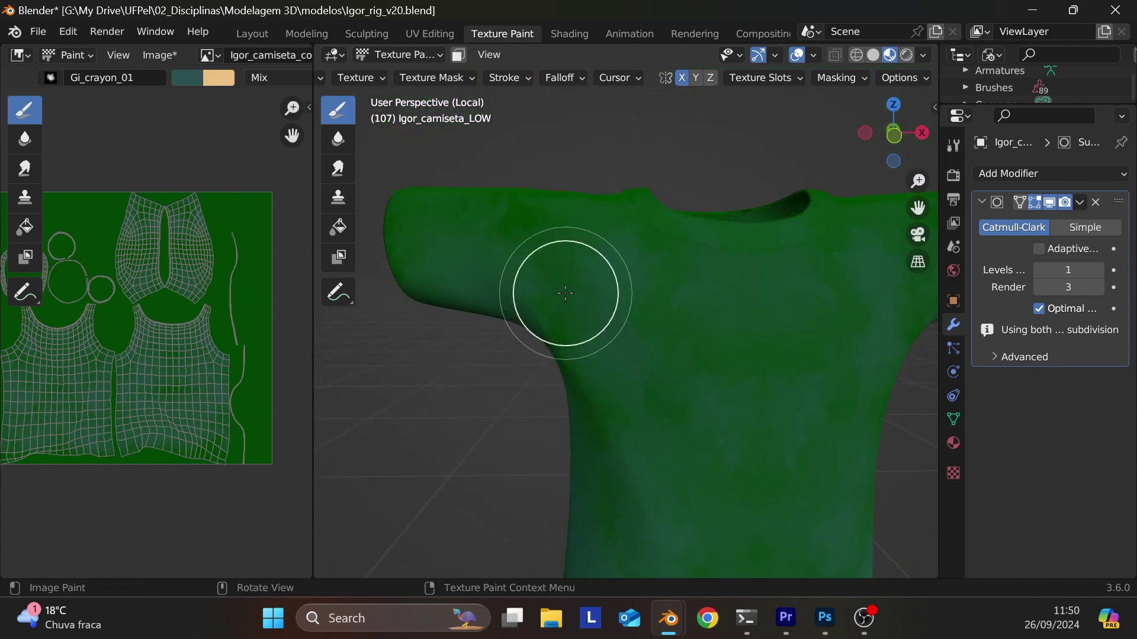
alt+drag(609, 330, 641, 288)
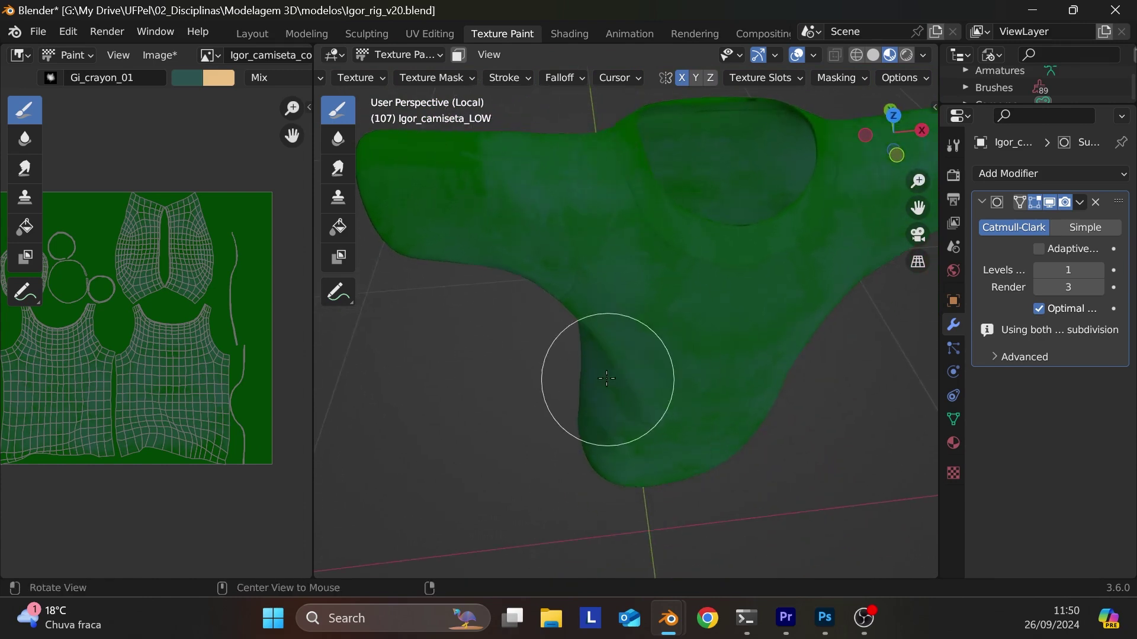
mouse_move(534, 369)
alt+mouse_down()
mouse_move(638, 388)
mouse_move(650, 342)
mouse_move(722, 427)
alt+mouse_up()
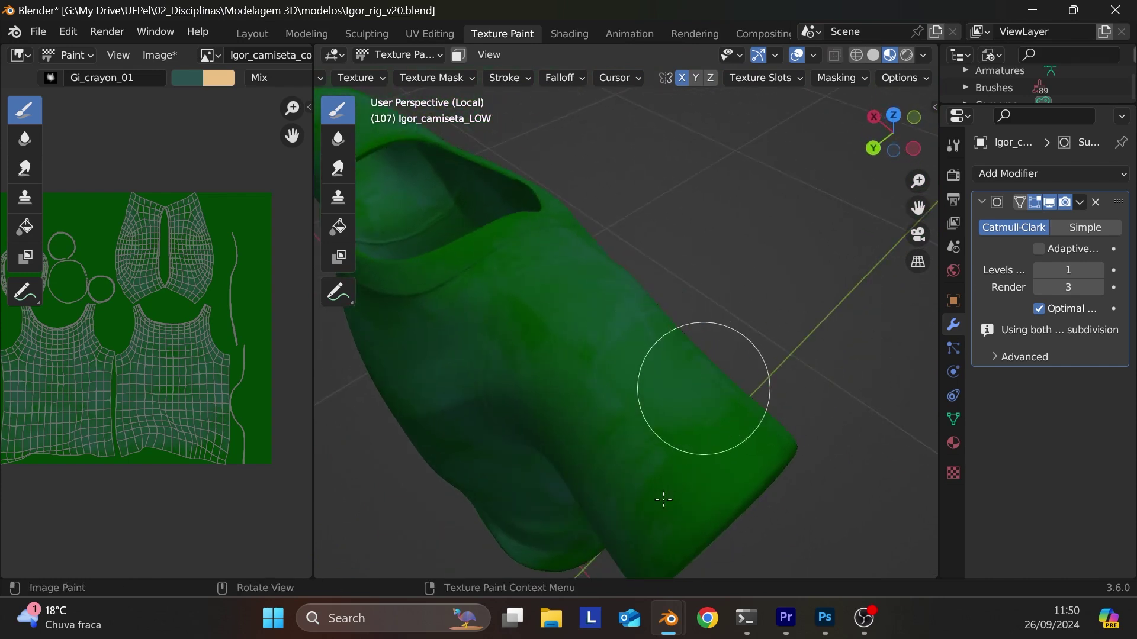
mouse_move(663, 499)
mouse_down()
mouse_move(767, 446)
mouse_move(551, 379)
mouse_move(450, 201)
mouse_move(415, 183)
mouse_move(521, 196)
mouse_move(586, 318)
mouse_move(692, 363)
mouse_up()
middle_drag(693, 363, 657, 389)
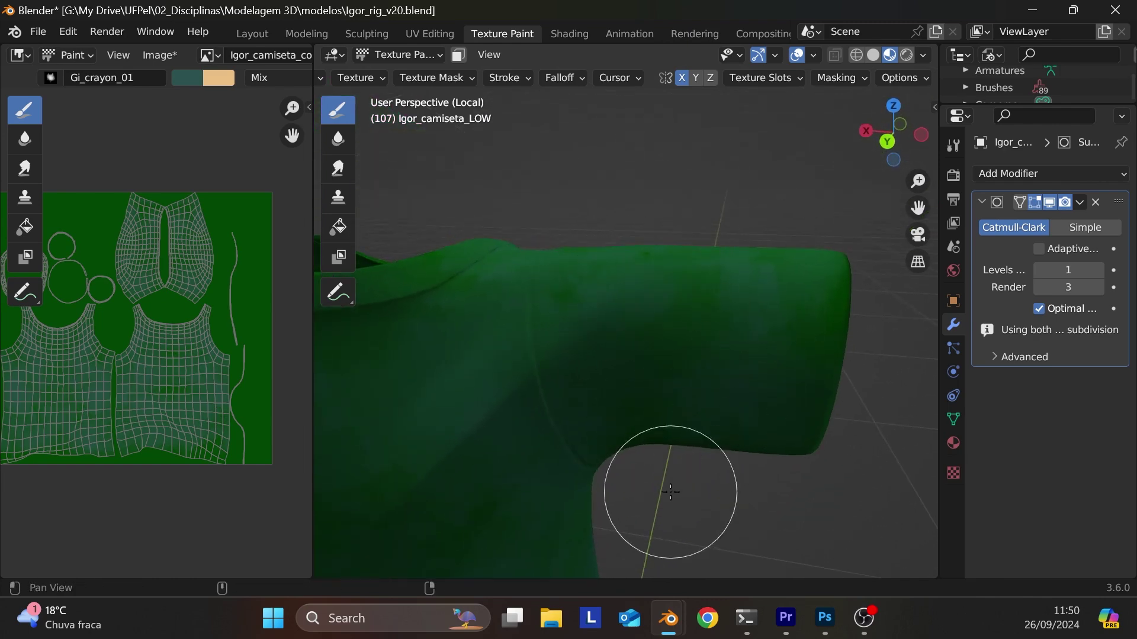
- Add mirrored teal strokes to the back below the collar and down its center
mouse_move(649, 533)
ctrl+middle_down()
mouse_move(690, 467)
mouse_move(655, 517)
mouse_move(710, 389)
ctrl+middle_up()
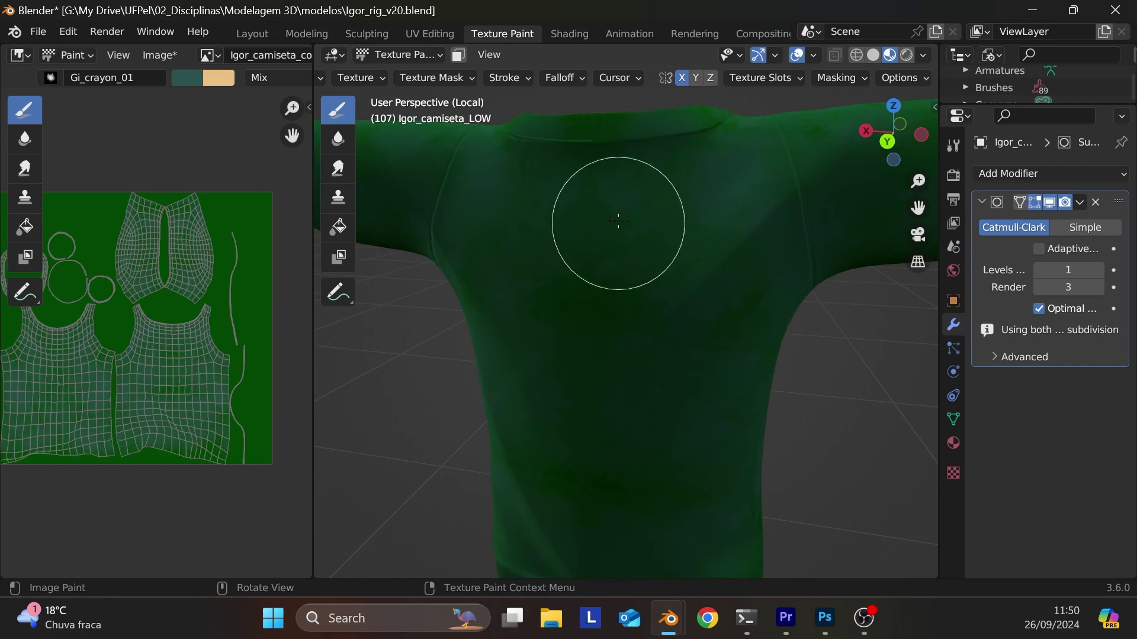
drag(590, 143, 592, 155)
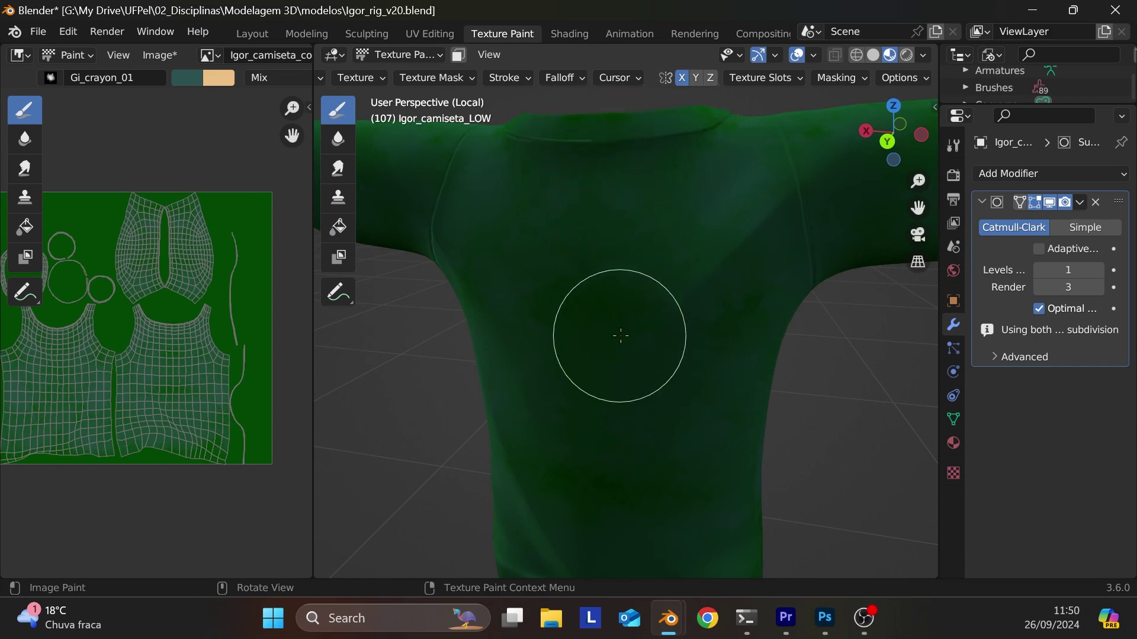
mouse_move(596, 330)
mouse_down()
mouse_move(621, 302)
mouse_move(589, 249)
mouse_move(580, 269)
mouse_up()
mouse_move(597, 462)
mouse_down()
mouse_move(769, 421)
mouse_move(717, 431)
mouse_move(713, 462)
mouse_move(708, 436)
mouse_move(689, 438)
mouse_up()
- Touch up the side below the armpit and the front of the torso with more mirrored teal strokes
middle_drag(691, 438, 657, 441)
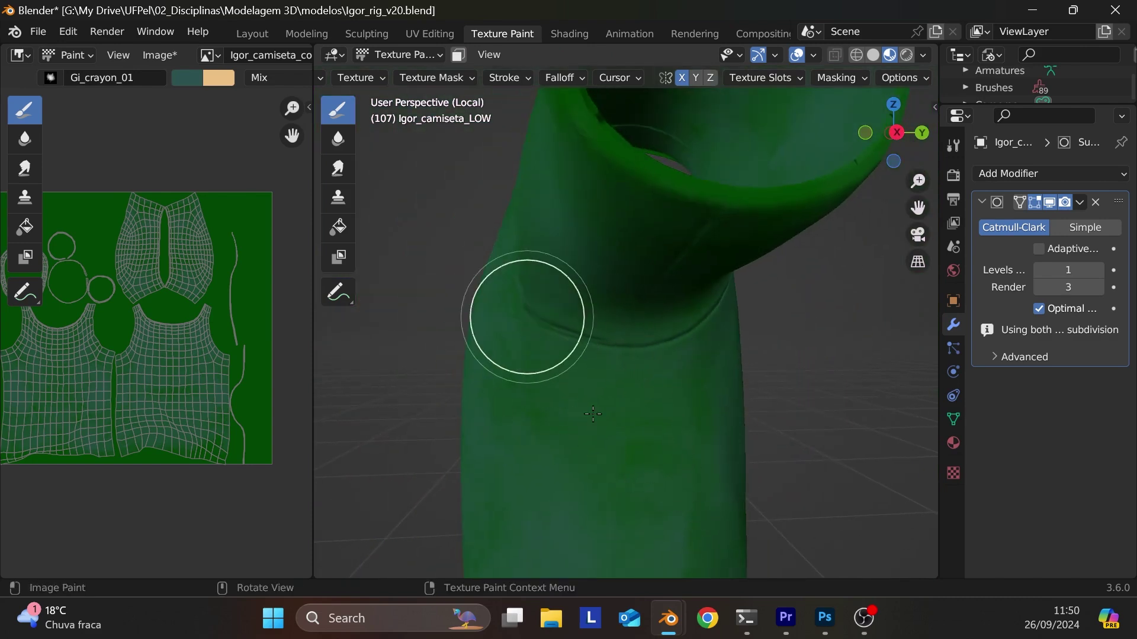
mouse_move(655, 472)
shift+middle_down()
mouse_move(769, 462)
mouse_move(642, 404)
shift+middle_up()
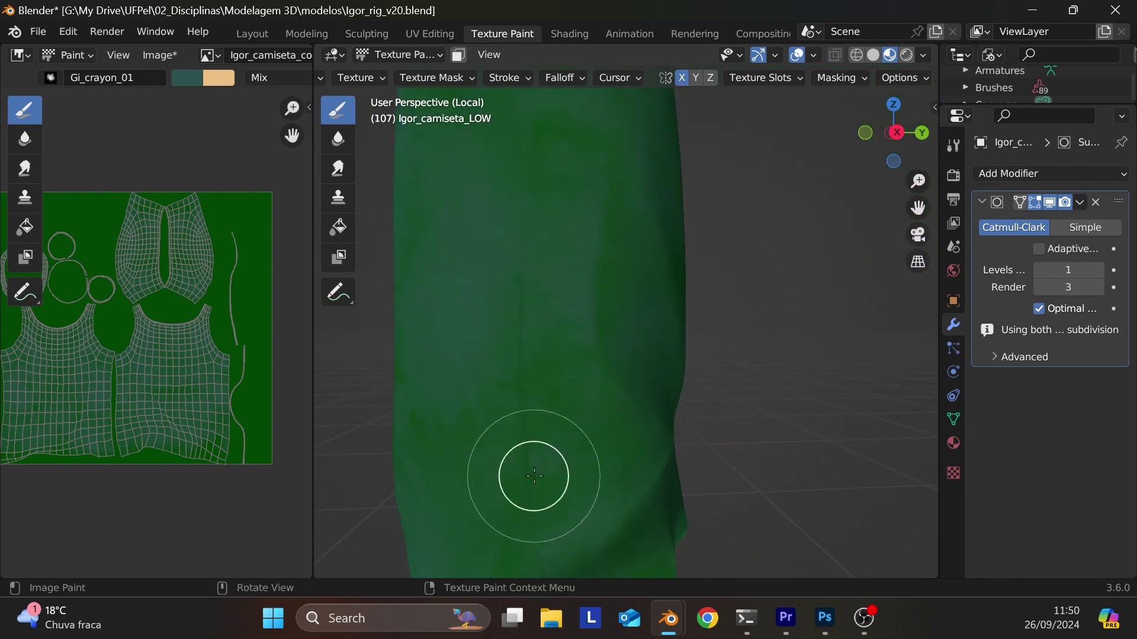
mouse_move(584, 423)
middle_down()
mouse_move(589, 437)
mouse_move(682, 416)
middle_up()
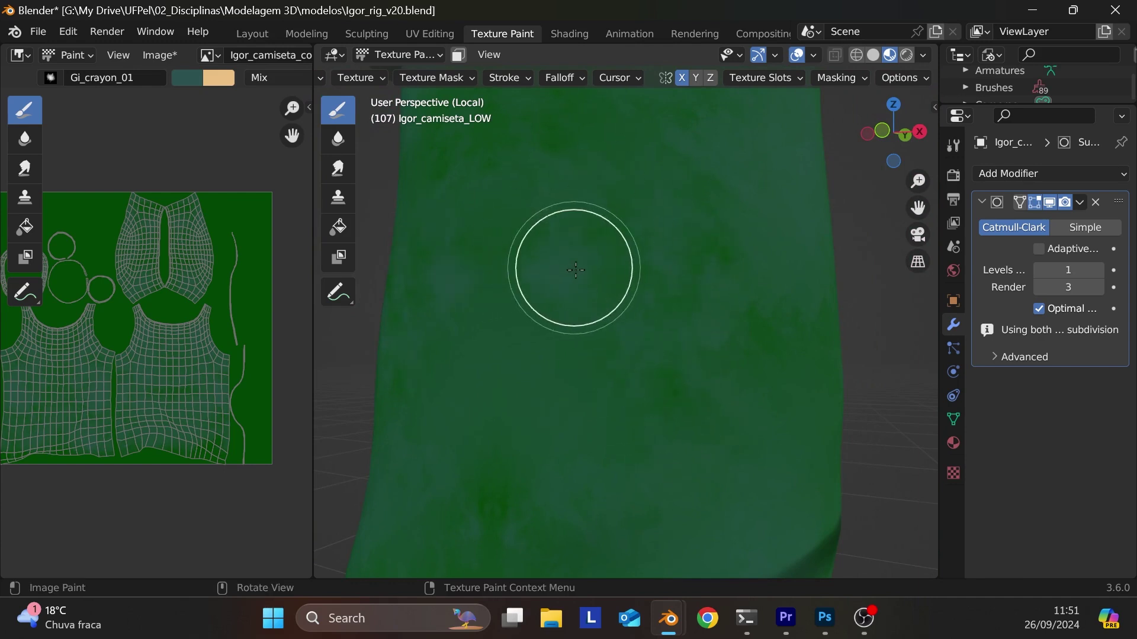
shift+middle_drag(626, 324, 597, 455)
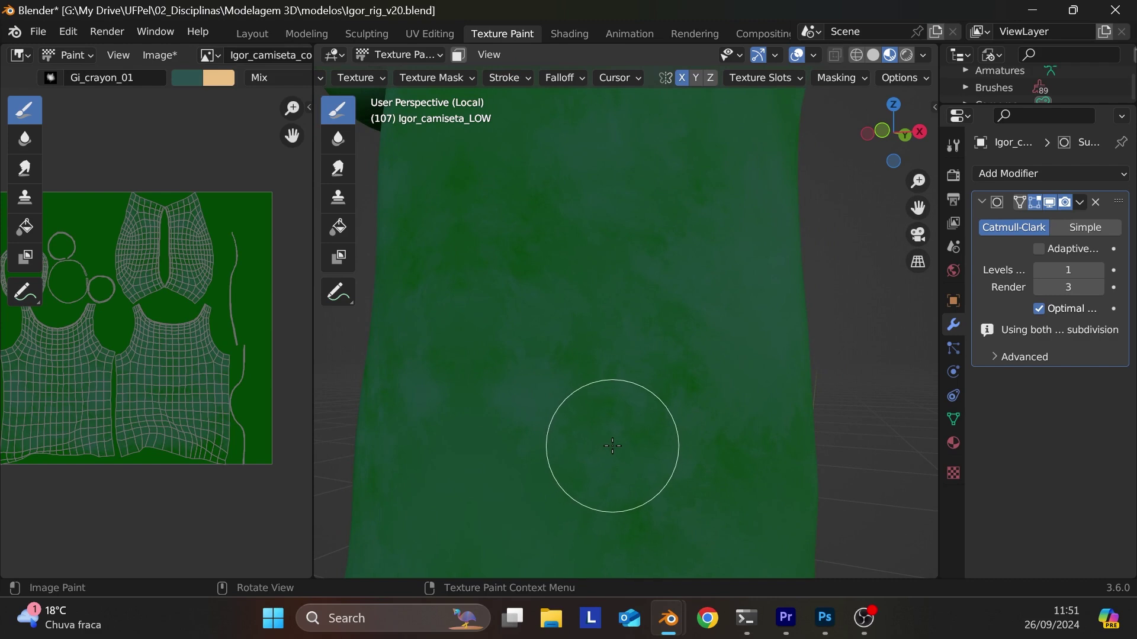
- Switch to the front orthographic view and soften the green patches at the hem, belly and chest with teal strokes
key(KP_1)
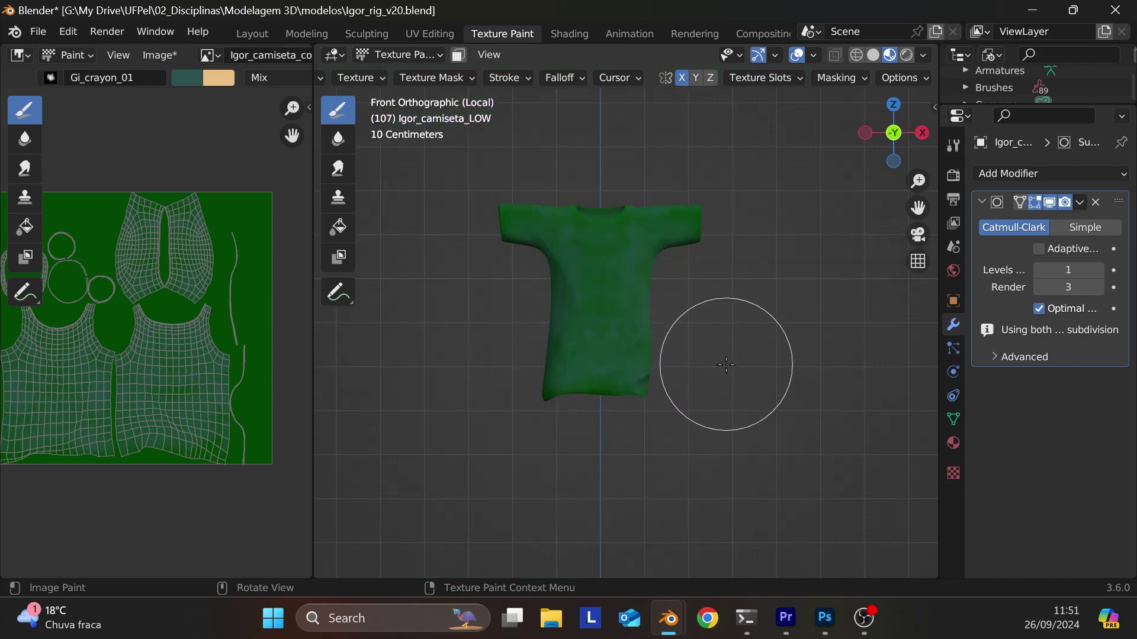
mouse_move(707, 353)
alt+shift+mouse_down()
mouse_move(713, 396)
mouse_move(727, 349)
alt+shift+mouse_up()
mouse_move(727, 349)
ctrl+middle_down()
mouse_move(729, 296)
mouse_move(710, 266)
ctrl+middle_up()
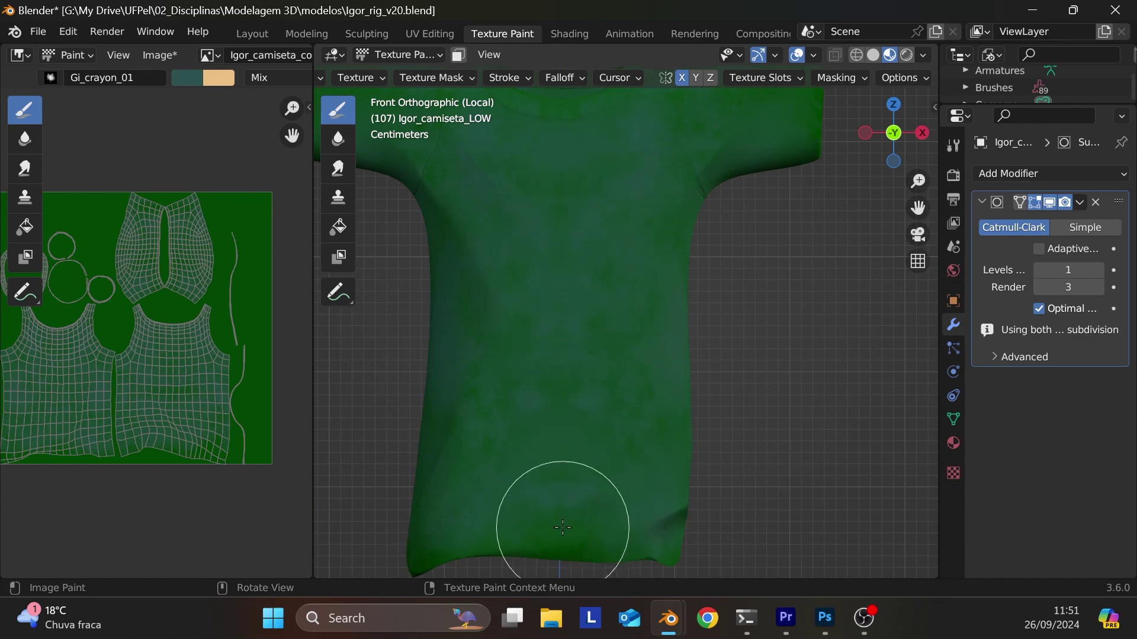
drag(585, 528, 589, 527)
drag(626, 398, 637, 379)
drag(522, 323, 516, 308)
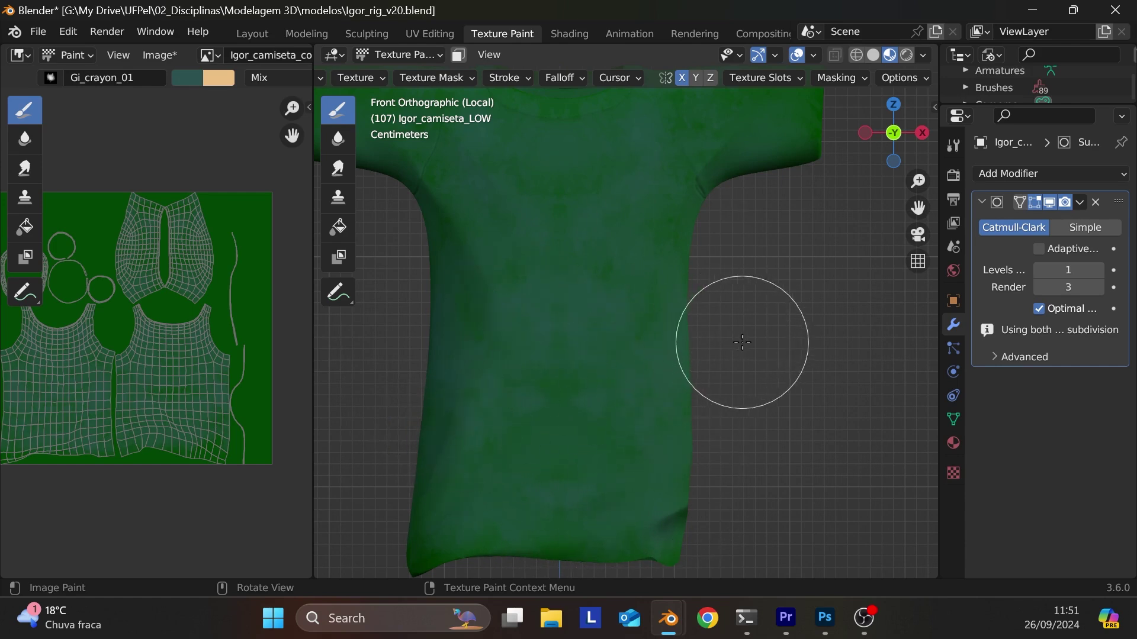
middle_drag(742, 342, 711, 367)
key(KP_1)
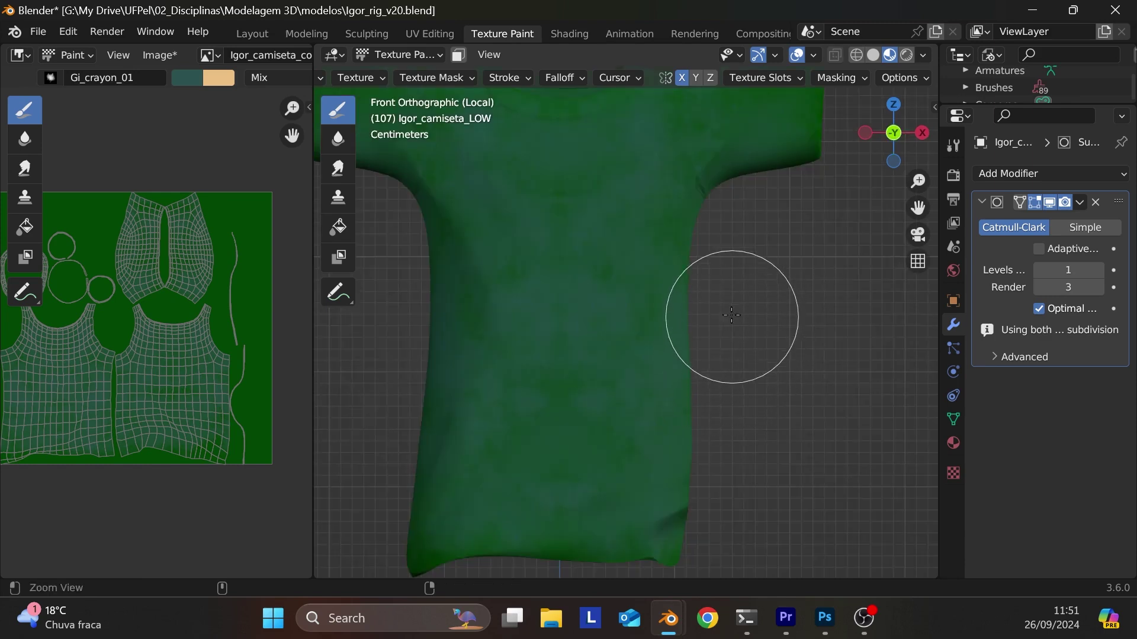
ctrl+middle_drag(742, 294, 744, 330)
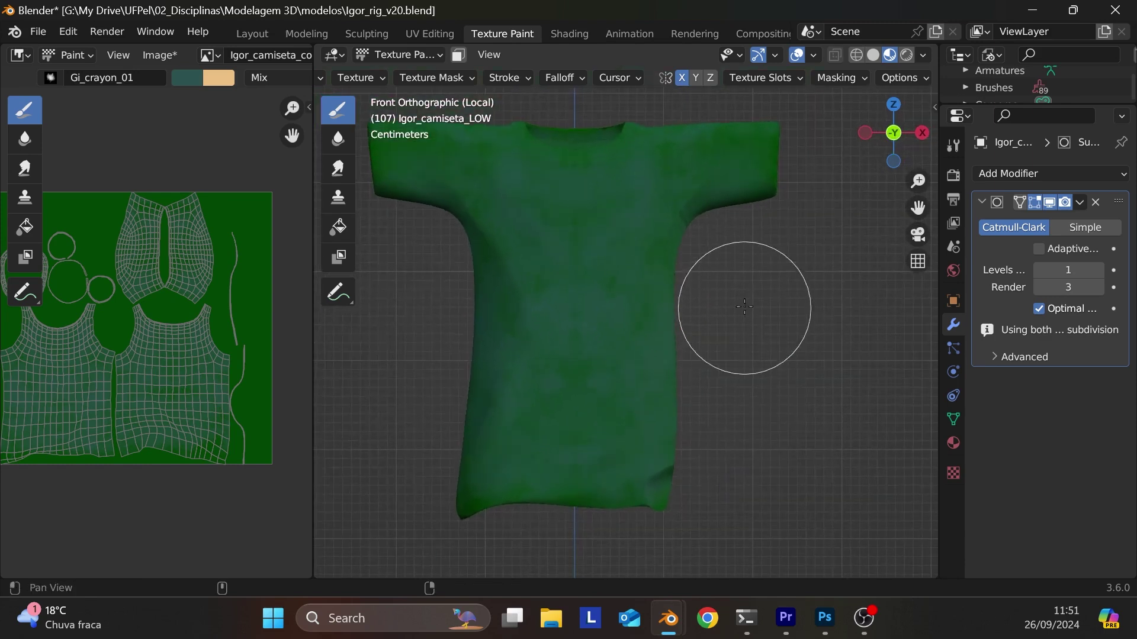
- Frame the front of the collar up close and darken the brush color to a deep green
shift+middle_drag(740, 196, 745, 354)
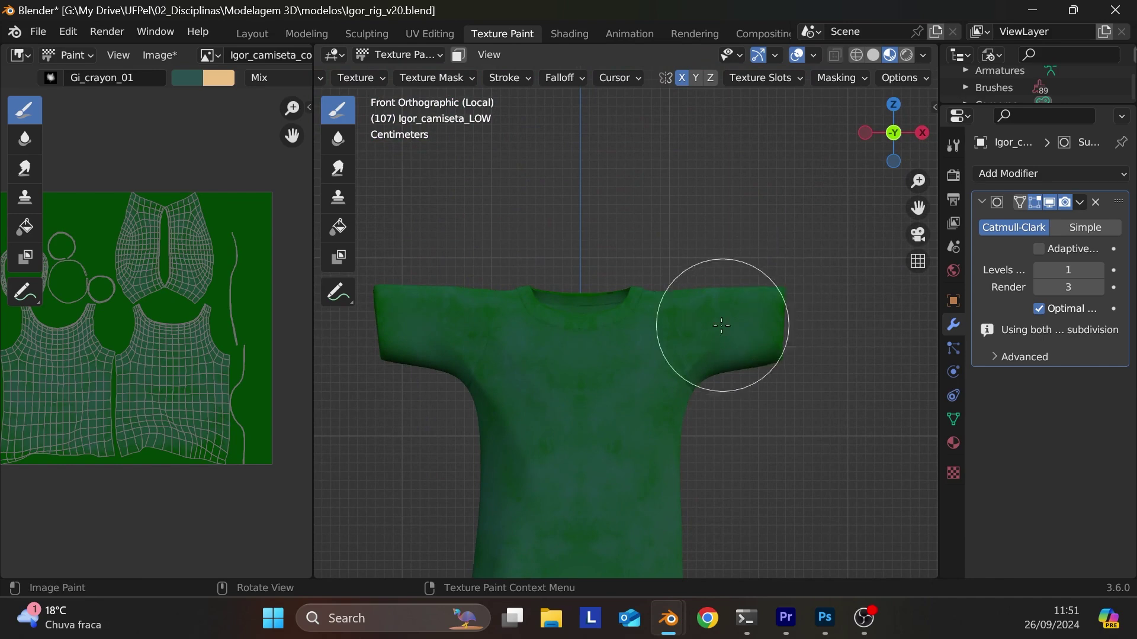
mouse_move(667, 393)
middle_down()
mouse_move(753, 446)
mouse_move(686, 528)
mouse_move(719, 535)
mouse_move(724, 520)
middle_up()
mouse_move(685, 484)
shift+middle_down()
mouse_move(739, 471)
mouse_move(712, 481)
shift+middle_up()
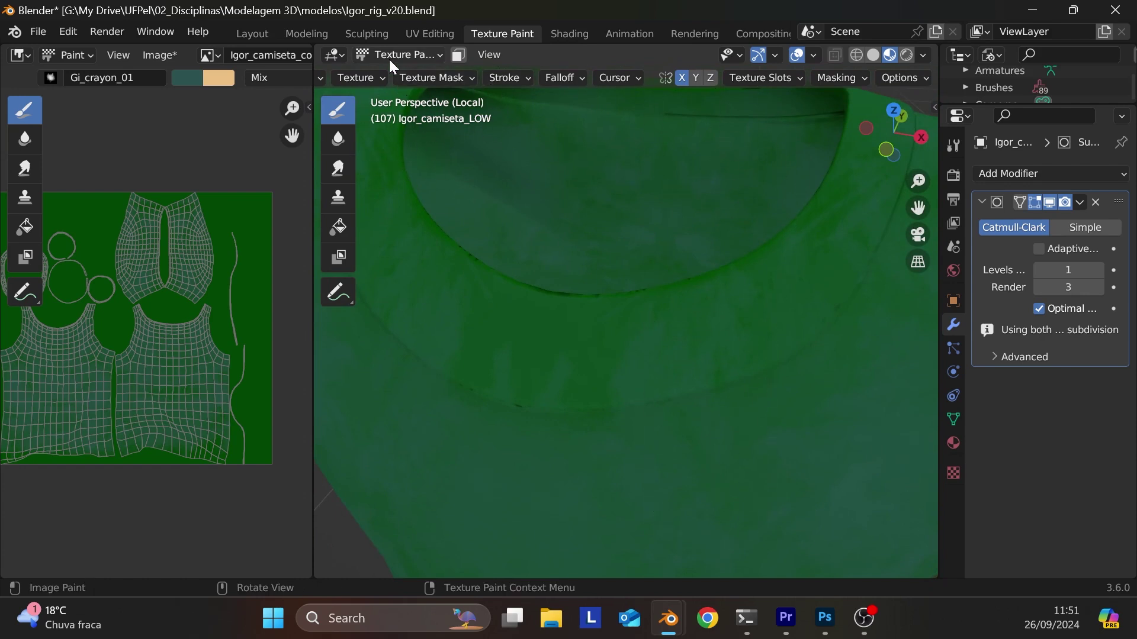
scroll(401, 75, up, 5)
scroll(401, 74, down, 6)
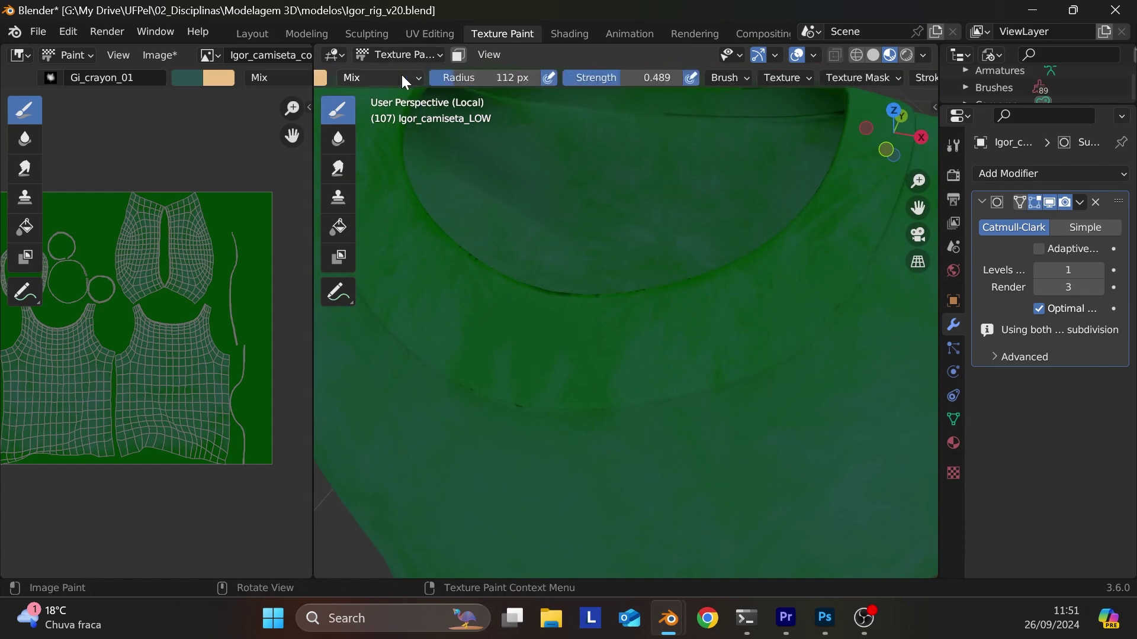
click(505, 74)
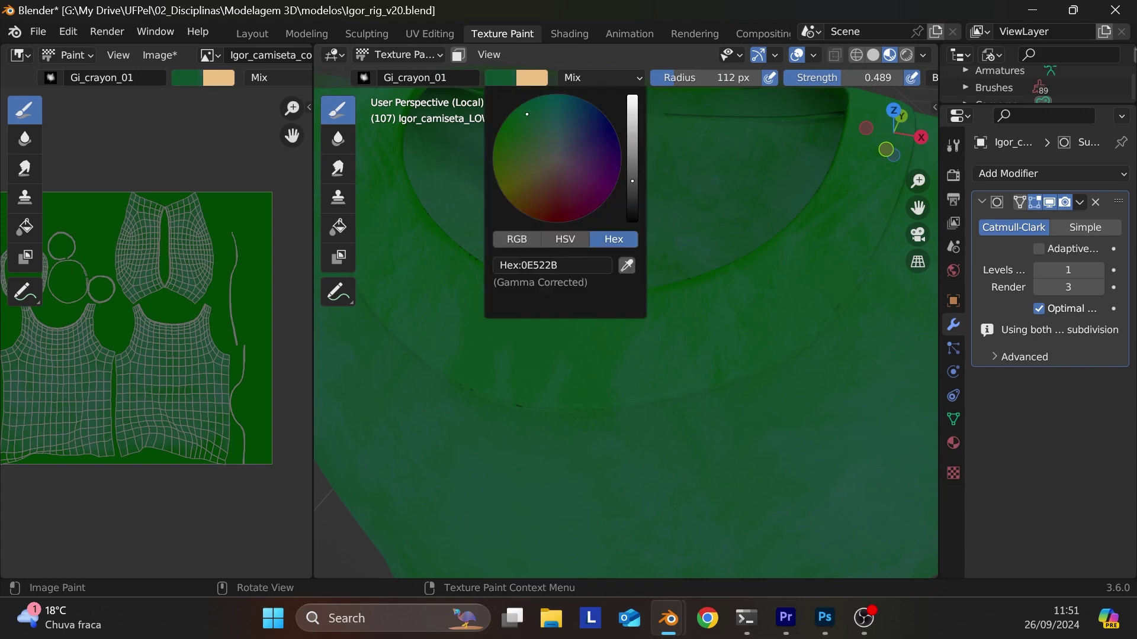
drag(633, 175, 632, 192)
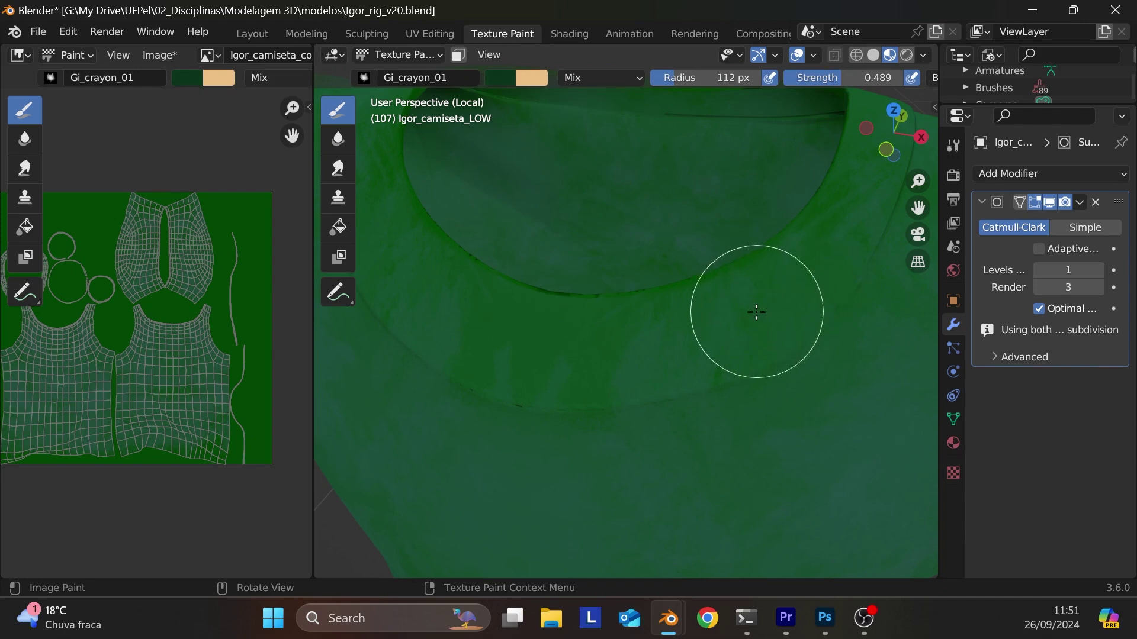
- Reduce the brush radius to 72 px, try a dark green stroke along the collar and undo it
key(bracketleft)
key(bracketleft)
key(bracketleft)
key(bracketleft)
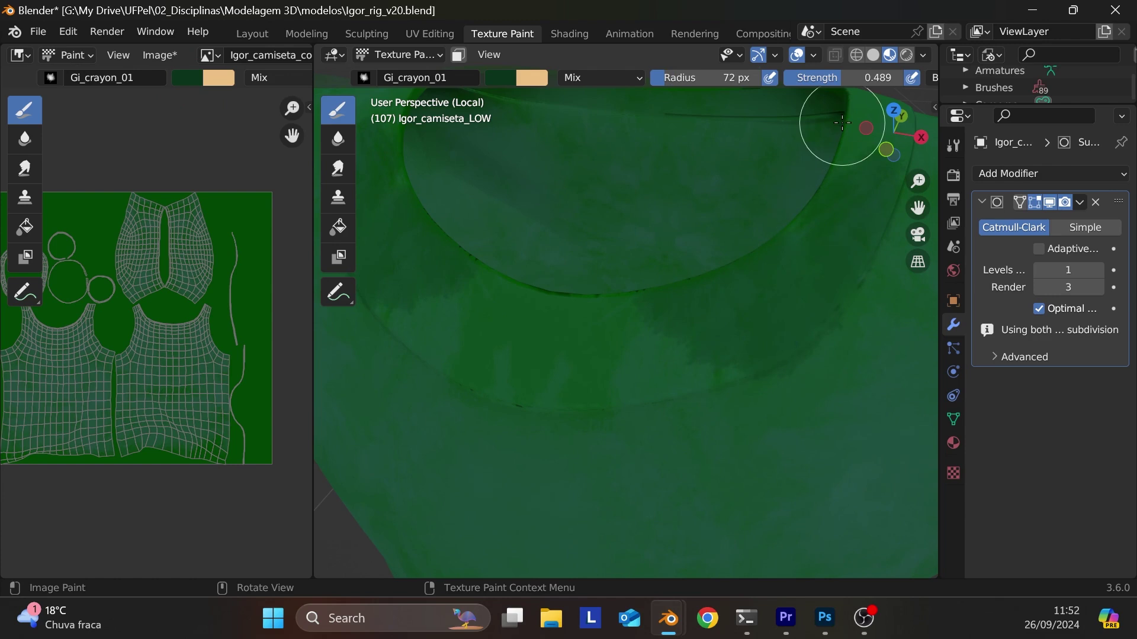
key(ctrl+z)
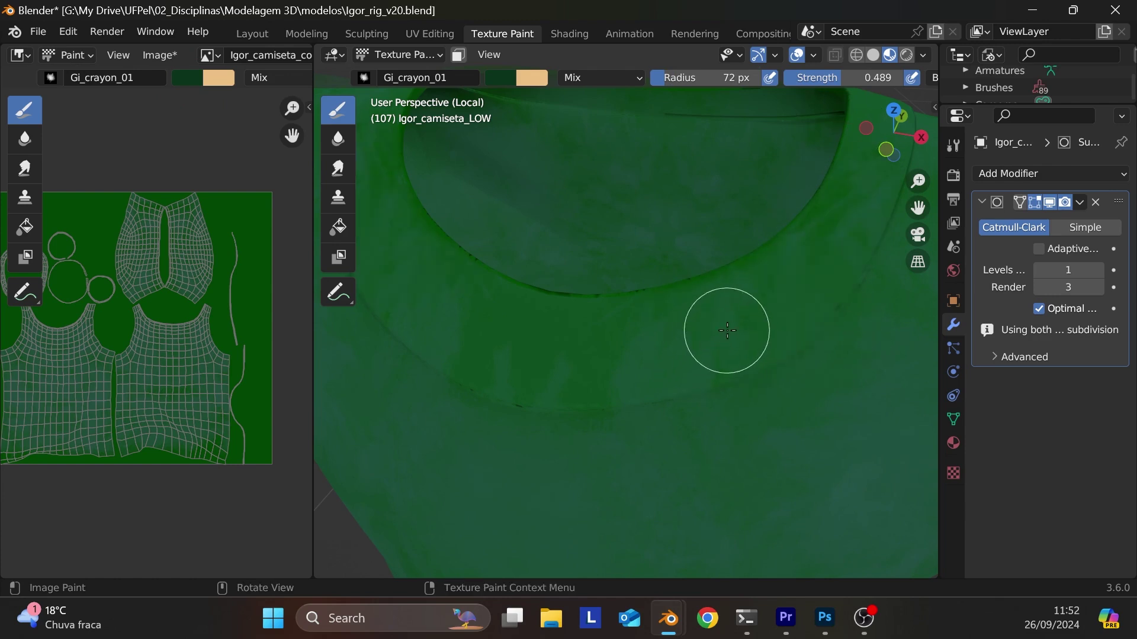
- Set the brush radius to 51 px and the strength to 0.722
key(bracketleft)
key(bracketleft)
key(bracketleft)
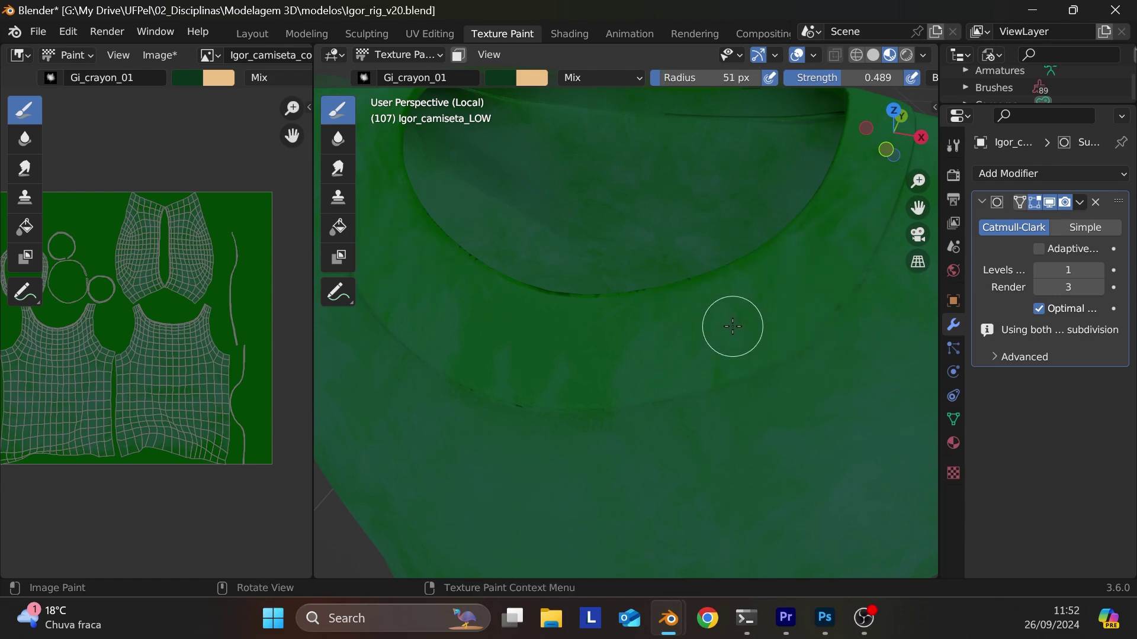
right_click(733, 322)
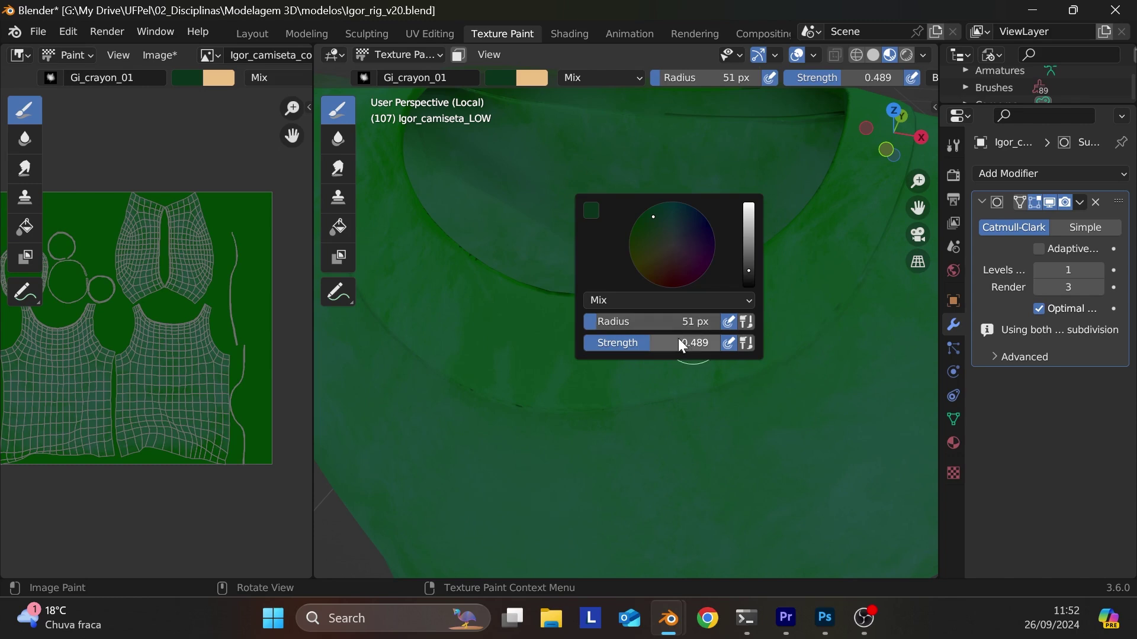
click(643, 343)
key(Left)
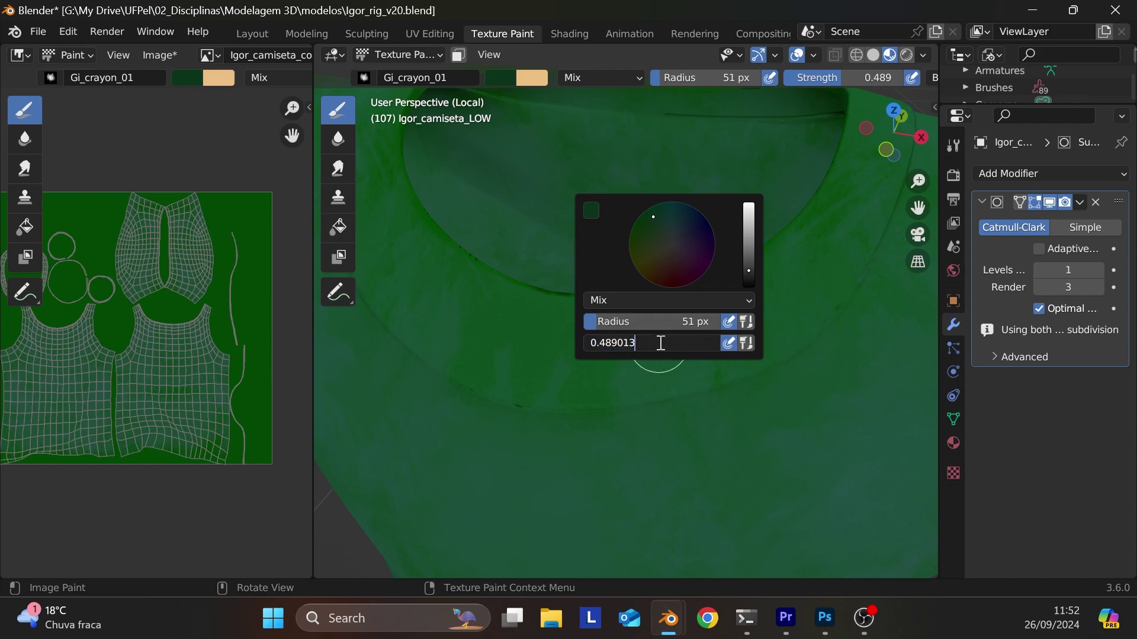
click(653, 381)
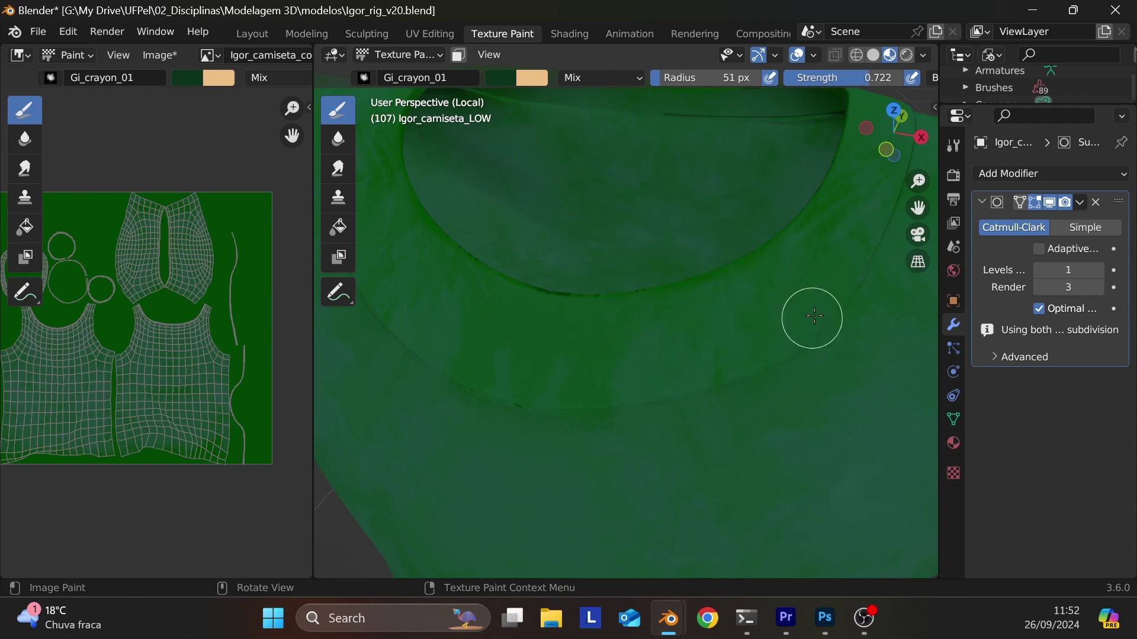
- Fill the front collar band with mirrored dark green strokes from the neck opening down to its seam
mouse_move(723, 276)
mouse_down()
mouse_move(701, 287)
mouse_move(726, 302)
mouse_move(639, 343)
mouse_move(544, 315)
mouse_up()
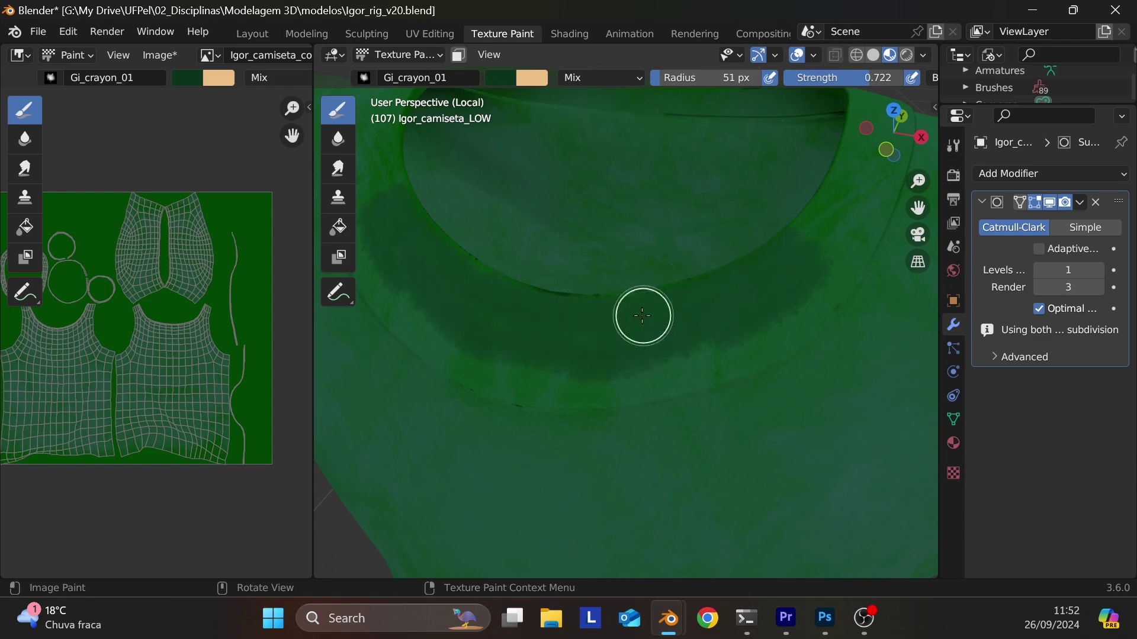
mouse_move(792, 241)
mouse_down()
mouse_move(835, 195)
mouse_move(850, 239)
mouse_move(748, 340)
mouse_move(523, 369)
mouse_up()
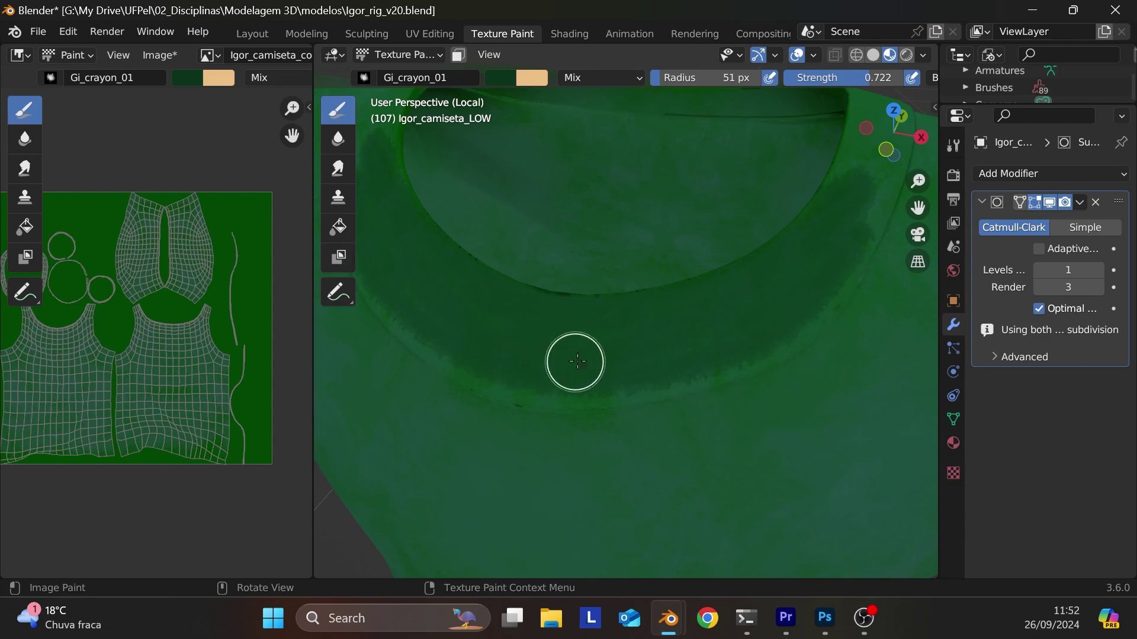
mouse_move(858, 160)
mouse_down()
mouse_move(865, 221)
mouse_move(789, 333)
mouse_move(654, 375)
mouse_move(484, 371)
mouse_move(568, 385)
mouse_move(525, 393)
mouse_move(594, 395)
mouse_move(704, 374)
mouse_move(814, 297)
mouse_move(865, 203)
mouse_move(866, 97)
mouse_move(892, 132)
mouse_move(837, 281)
mouse_move(774, 309)
mouse_move(490, 361)
mouse_move(678, 387)
mouse_up()
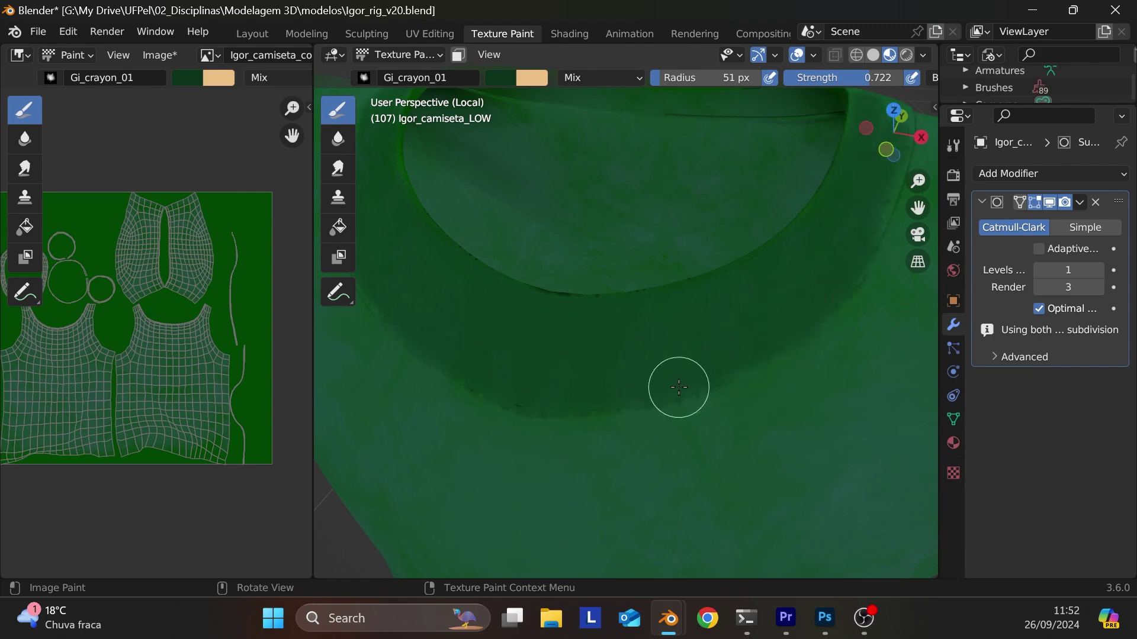
- Reduce the brush radius to 17 px and trace the collar's outer seam in dark green across the front and over the shoulder
mouse_move(715, 403)
middle_down()
mouse_move(762, 285)
mouse_move(681, 309)
middle_up()
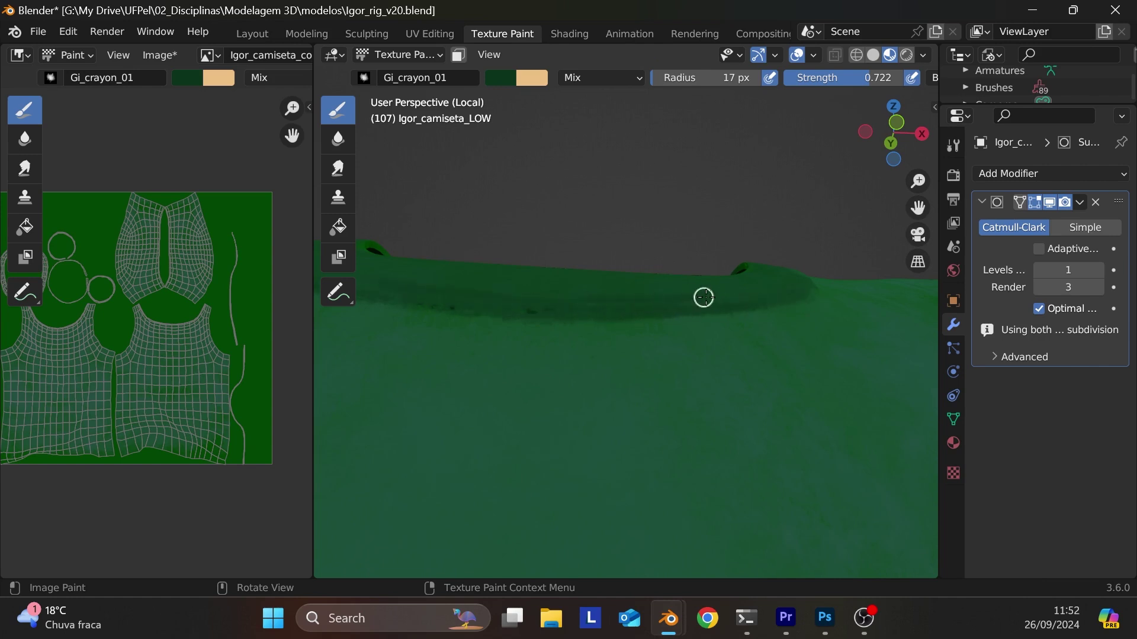
middle_drag(765, 341, 636, 380)
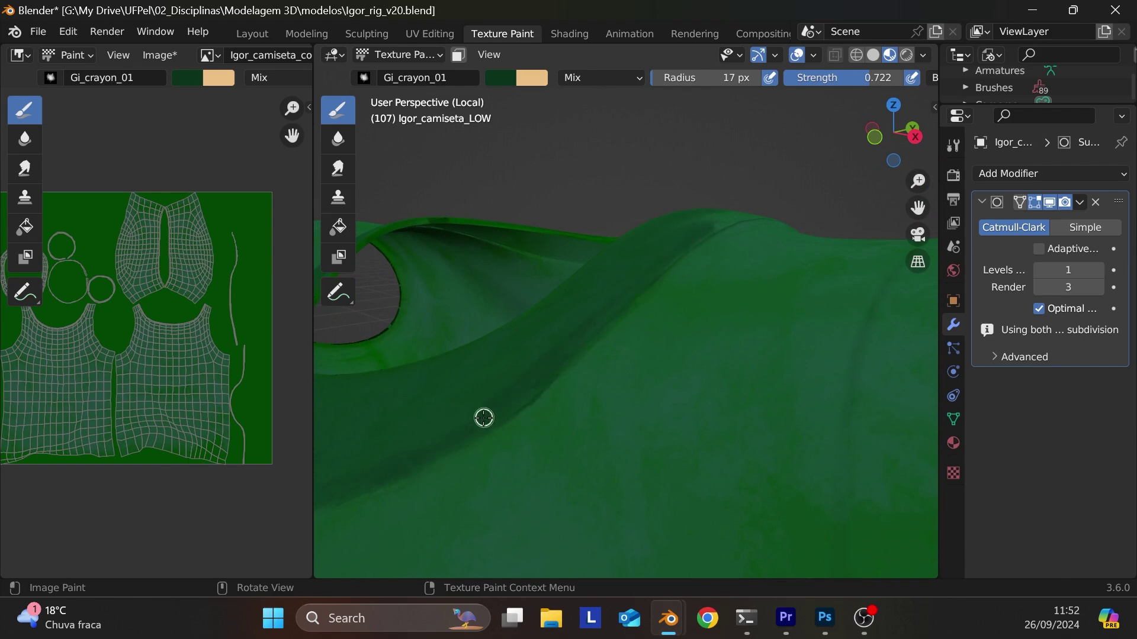
middle_drag(750, 300, 637, 353)
shift+middle_drag(794, 386, 738, 362)
mouse_move(737, 362)
alt+shift+mouse_down()
mouse_move(779, 376)
mouse_move(769, 381)
mouse_move(832, 312)
mouse_move(820, 417)
mouse_move(805, 435)
alt+shift+mouse_up()
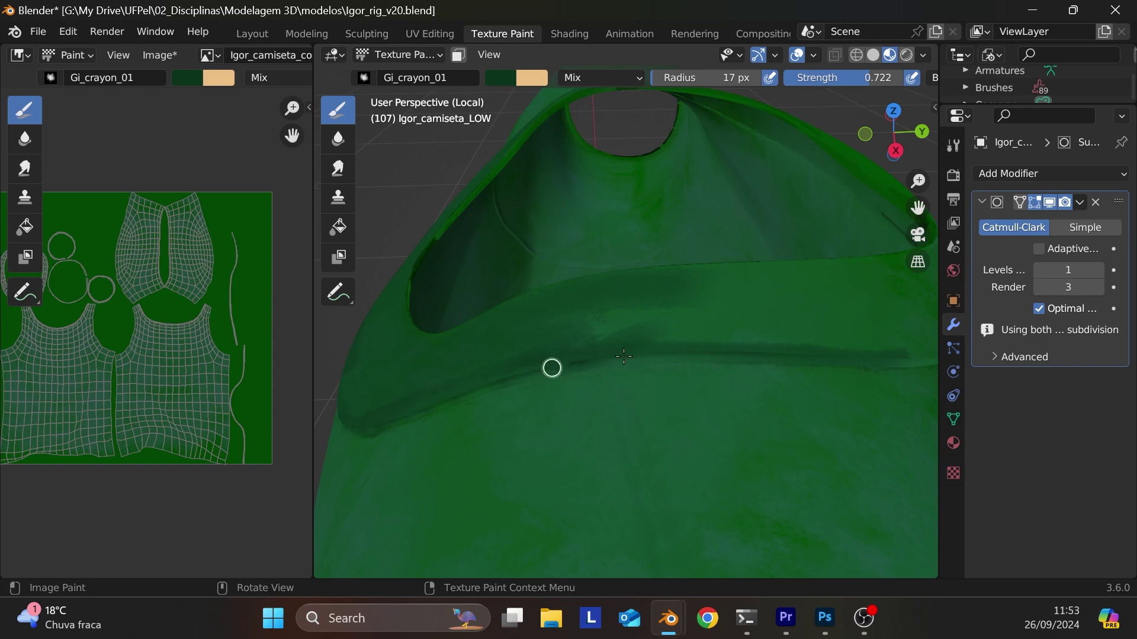
- Continue the dark green line along the collar seam around the back, undoing the stray stroke below it
middle_drag(624, 356, 590, 350)
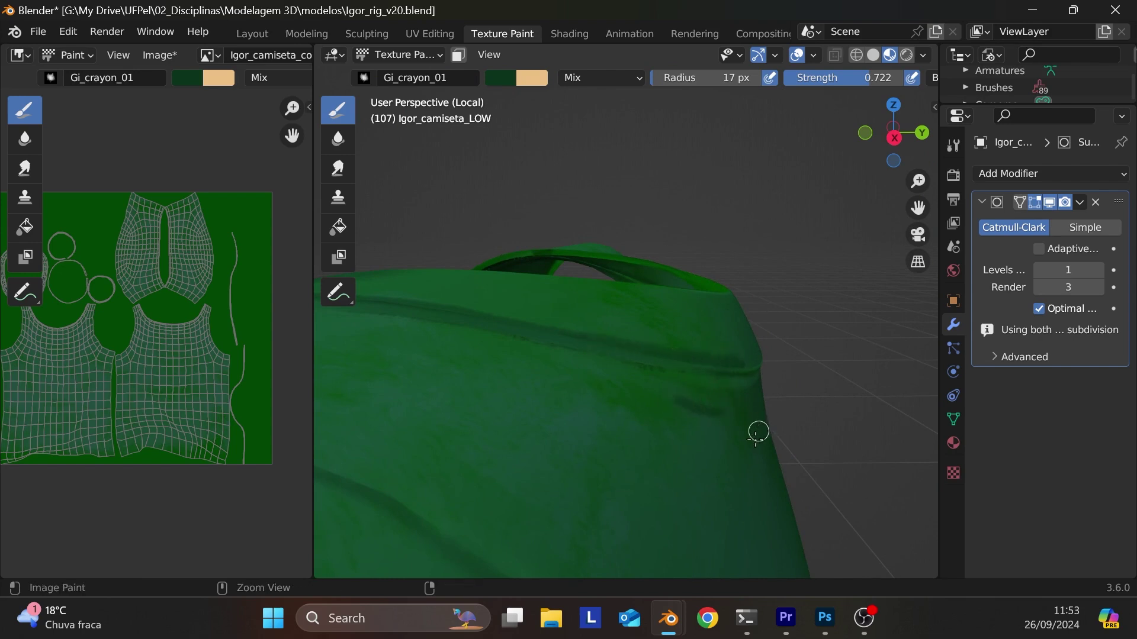
key(ctrl+z)
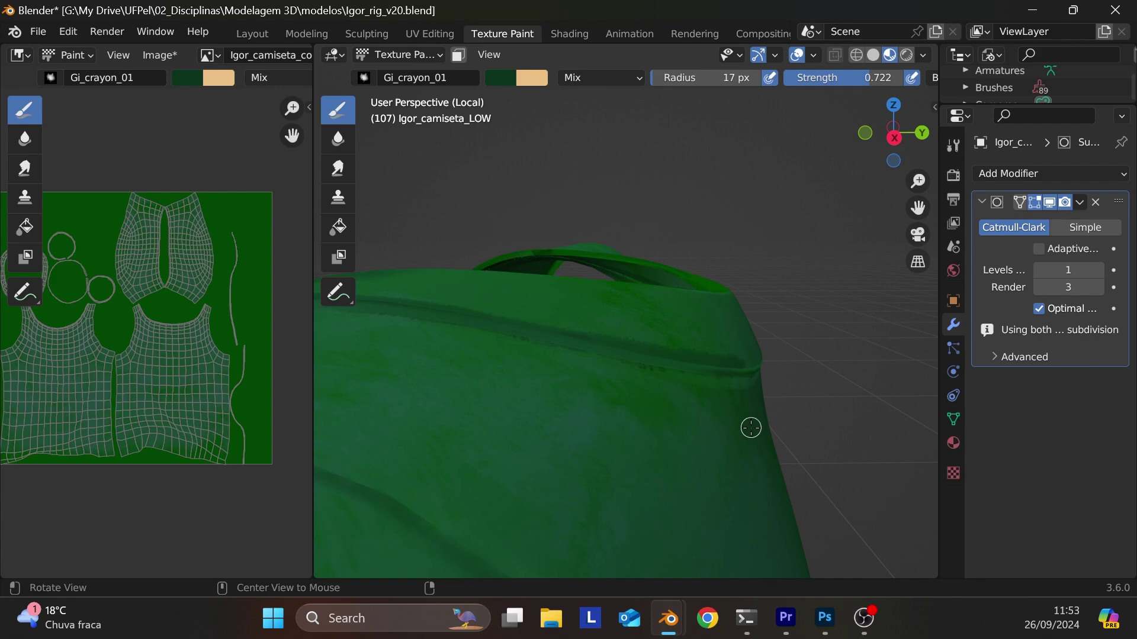
mouse_move(751, 426)
middle_down()
mouse_move(794, 426)
mouse_move(703, 410)
mouse_move(759, 413)
middle_up()
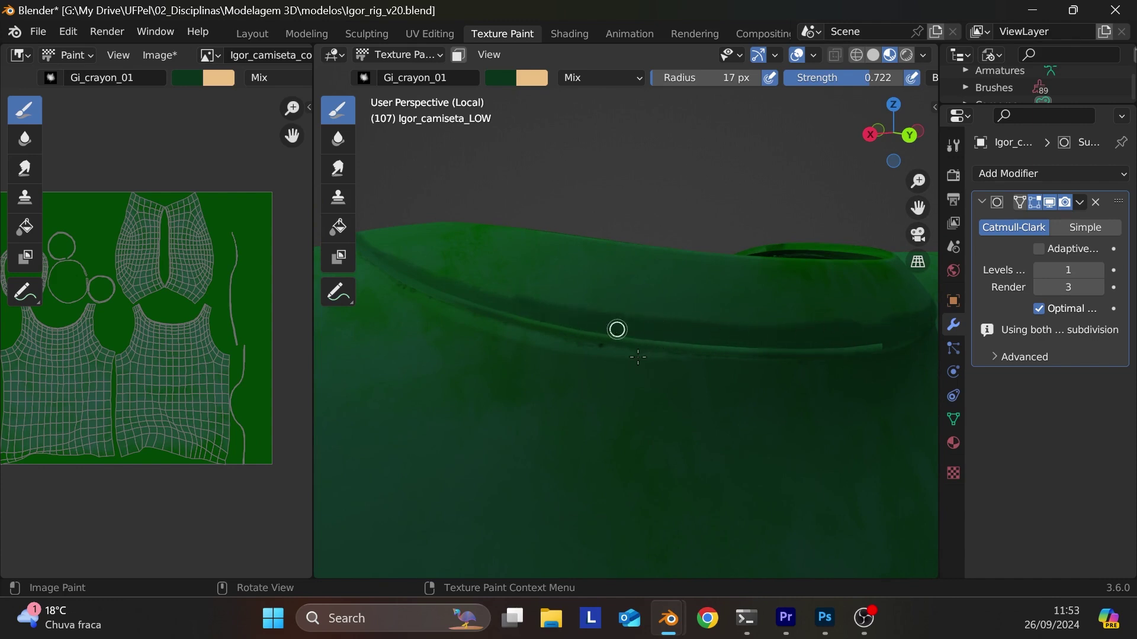
- In the front orthographic view, even out the dark green on the front collar band with a 37 px brush
key(KP_1)
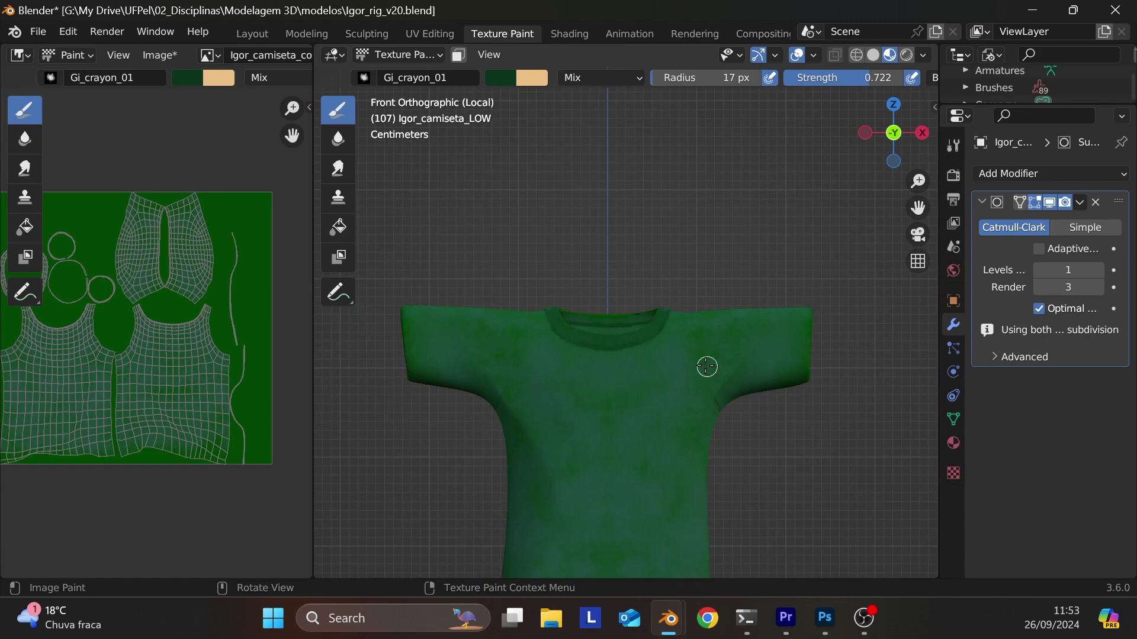
ctrl+alt+drag(681, 366, 717, 248)
ctrl+middle_drag(717, 248, 721, 339)
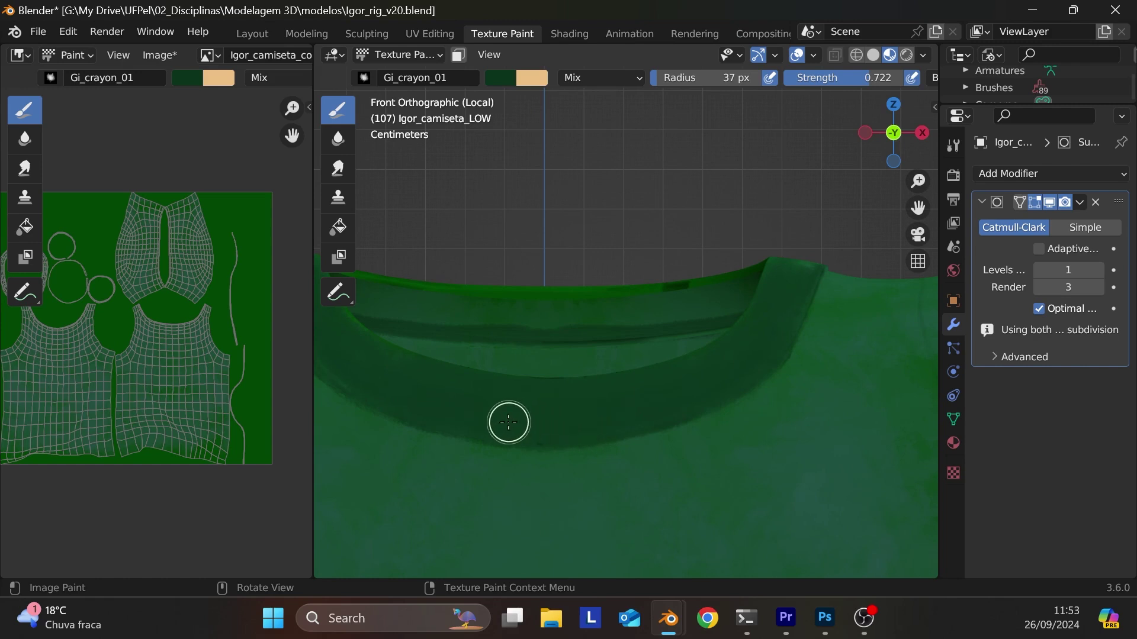
middle_drag(689, 384, 666, 399)
key(KP_1)
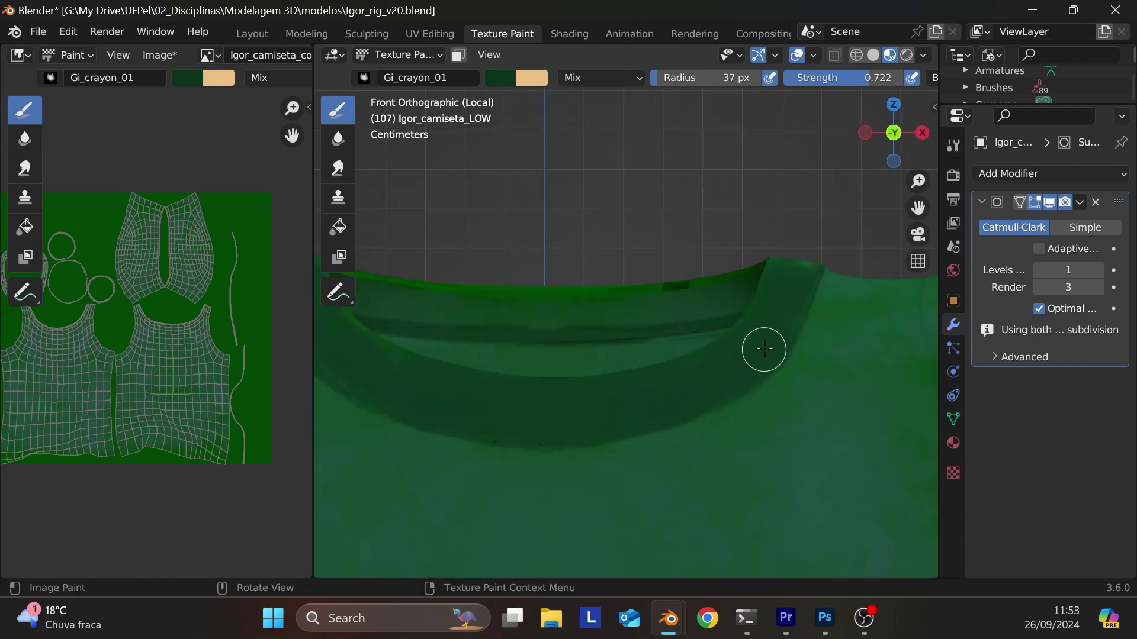
middle_drag(761, 342, 746, 362)
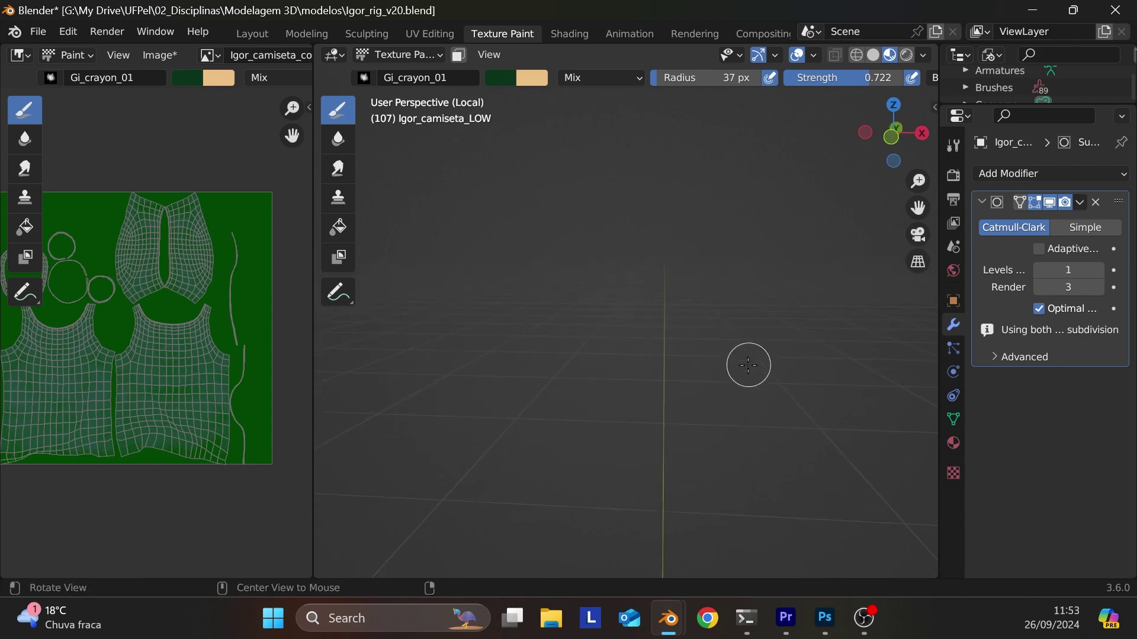
key(KP_1)
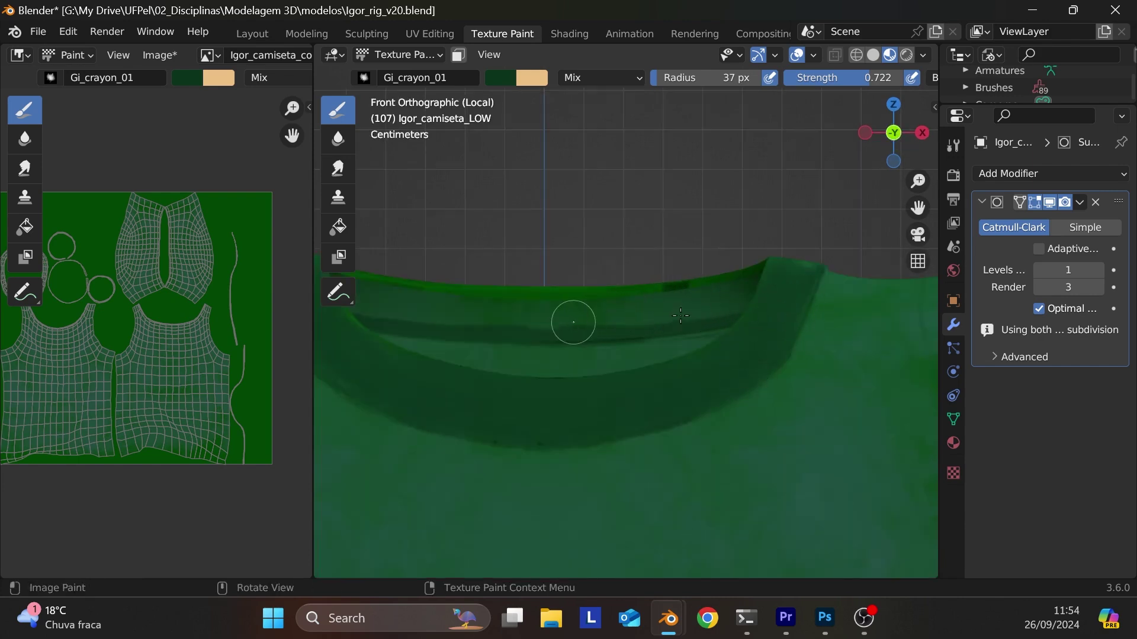
- Switch to the top orthographic view and paint dark green around the collar and neck opening
middle_drag(800, 377, 755, 385)
key(KP_7)
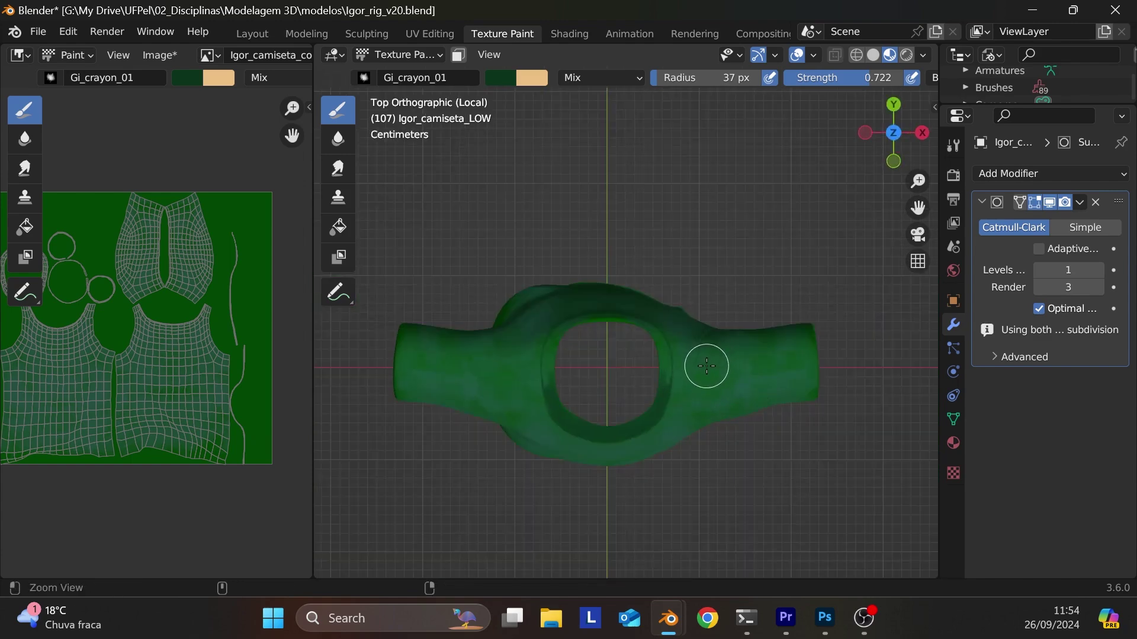
mouse_move(705, 363)
ctrl+middle_down()
mouse_move(735, 246)
mouse_move(703, 285)
ctrl+middle_up()
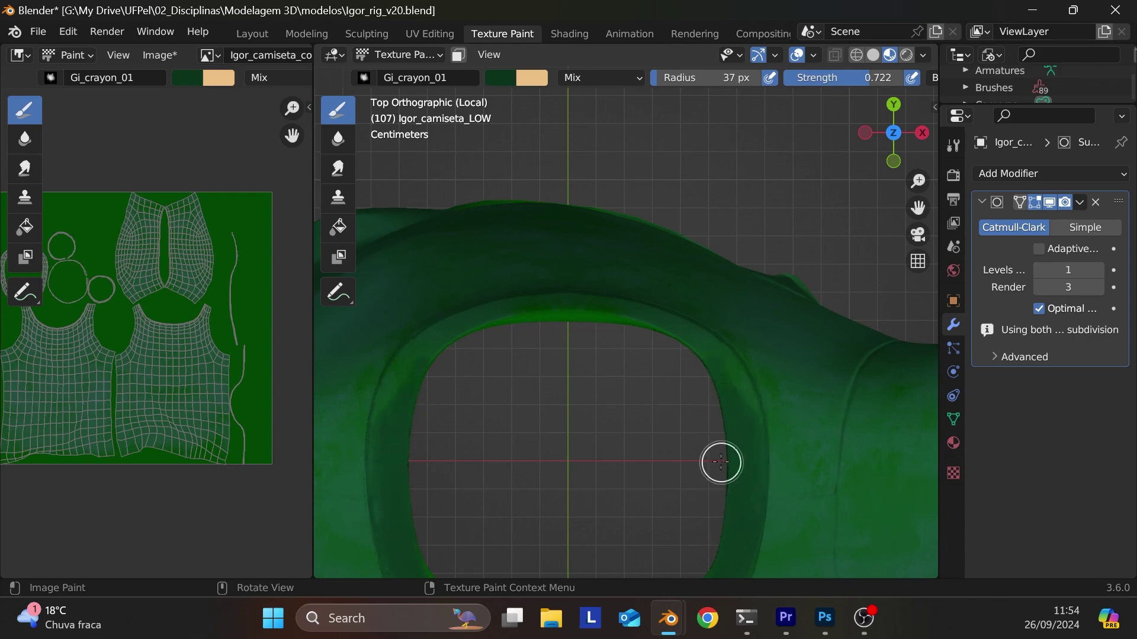
middle_drag(743, 467, 608, 291)
middle_drag(787, 436, 723, 443)
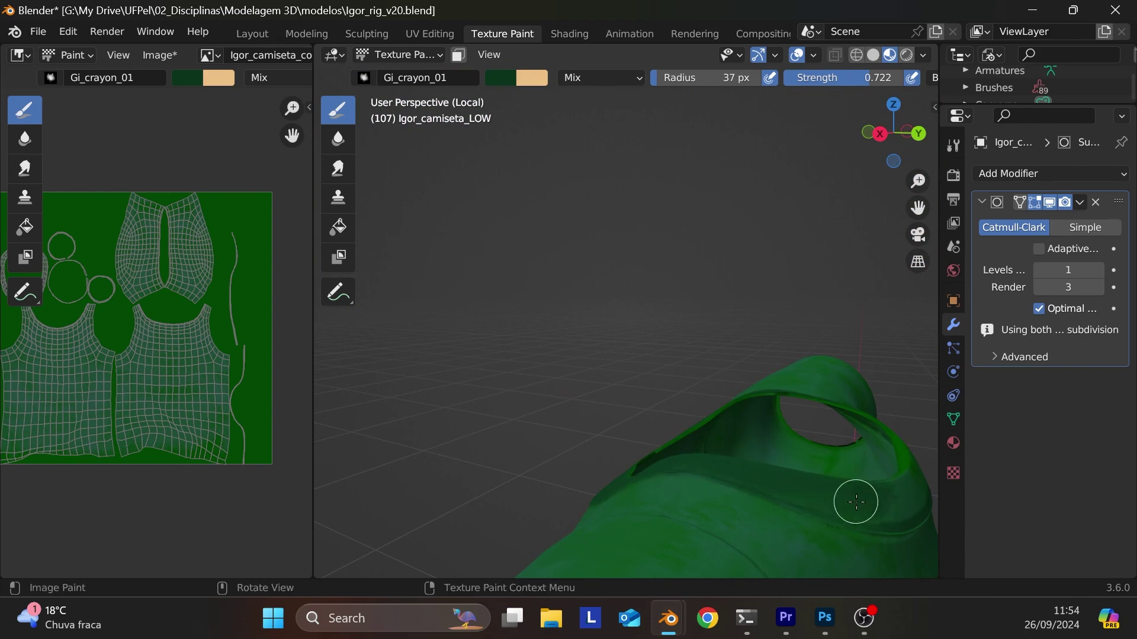
- Fill the back of the collar band down to its seam with dark green strokes
ctrl+alt+drag(863, 496, 813, 489)
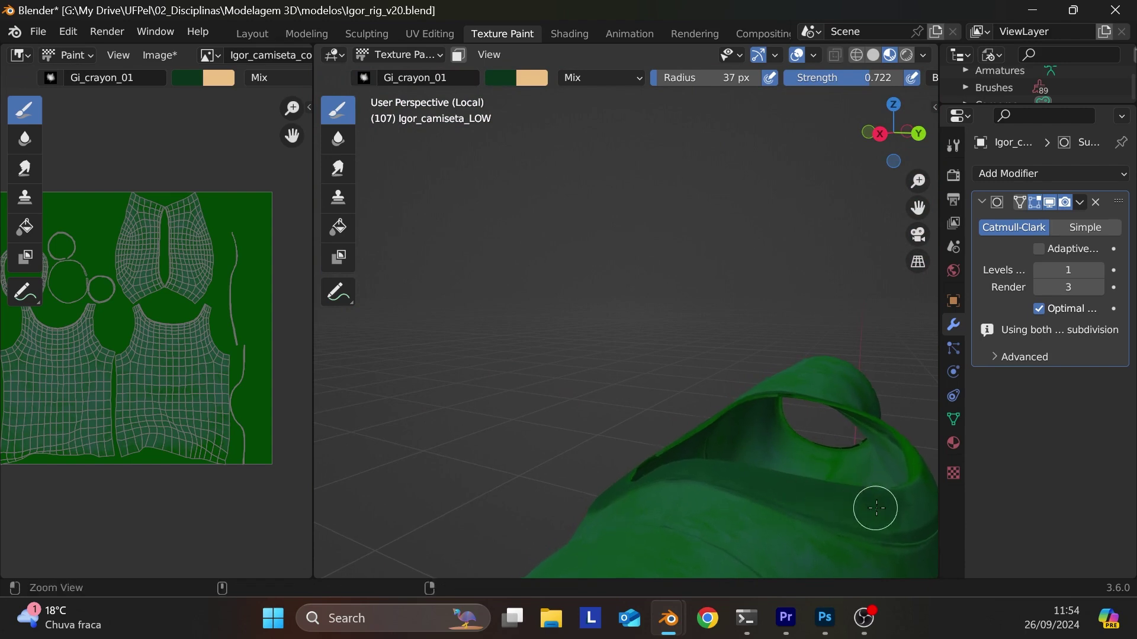
mouse_move(888, 510)
middle_down()
mouse_move(865, 498)
mouse_move(855, 464)
mouse_move(561, 317)
middle_up()
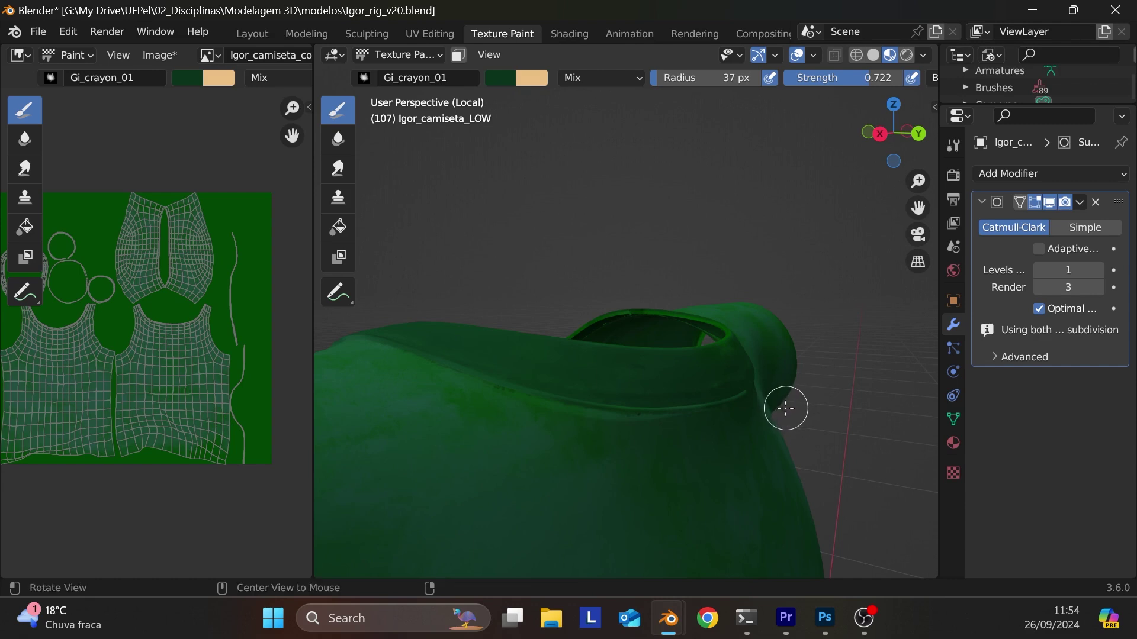
mouse_move(784, 406)
middle_down()
mouse_move(738, 434)
mouse_move(764, 403)
middle_up()
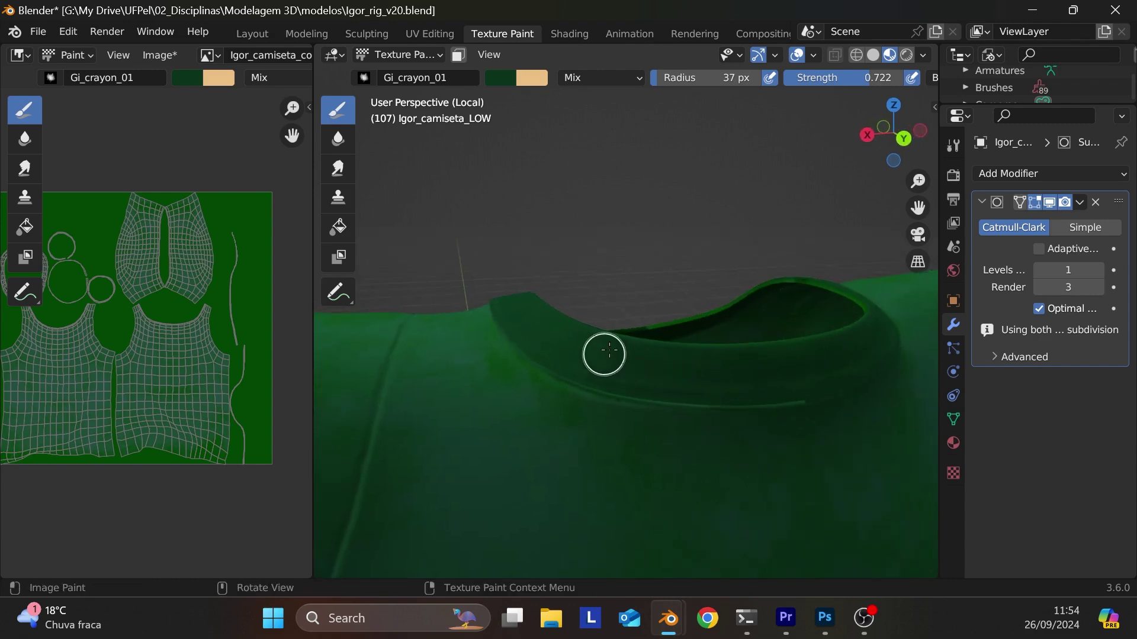
- Darken the collar's inner rim and clean up its outer edge near the shoulder with a 23 px brush
mouse_move(787, 408)
middle_down()
mouse_move(746, 434)
mouse_move(794, 478)
mouse_move(832, 477)
middle_up()
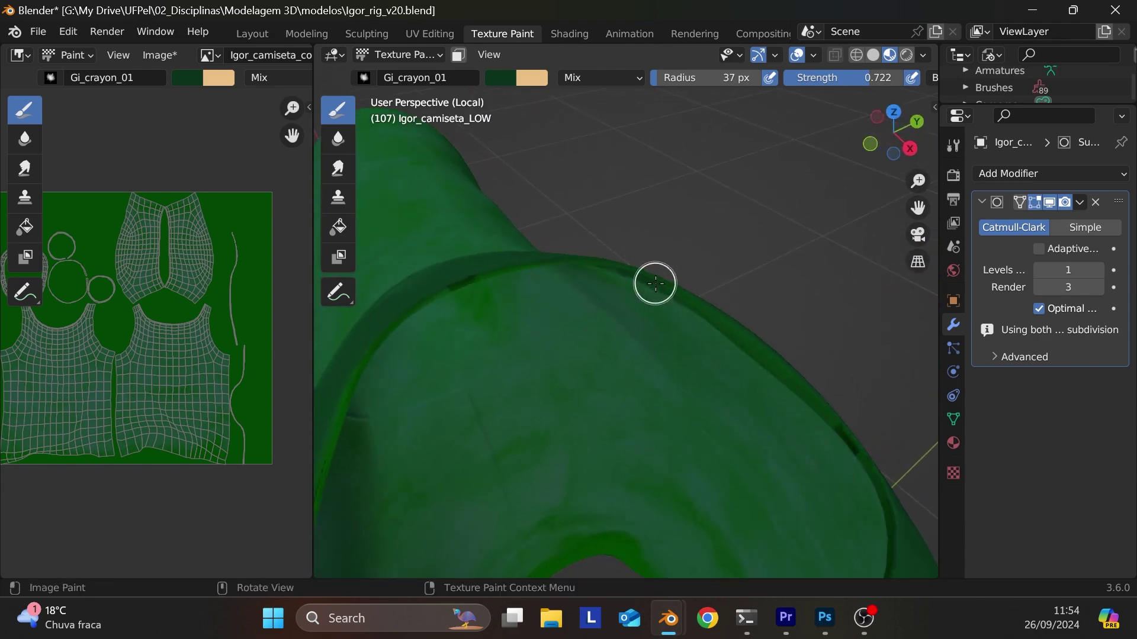
mouse_move(550, 423)
middle_down()
mouse_move(439, 388)
mouse_move(557, 410)
middle_up()
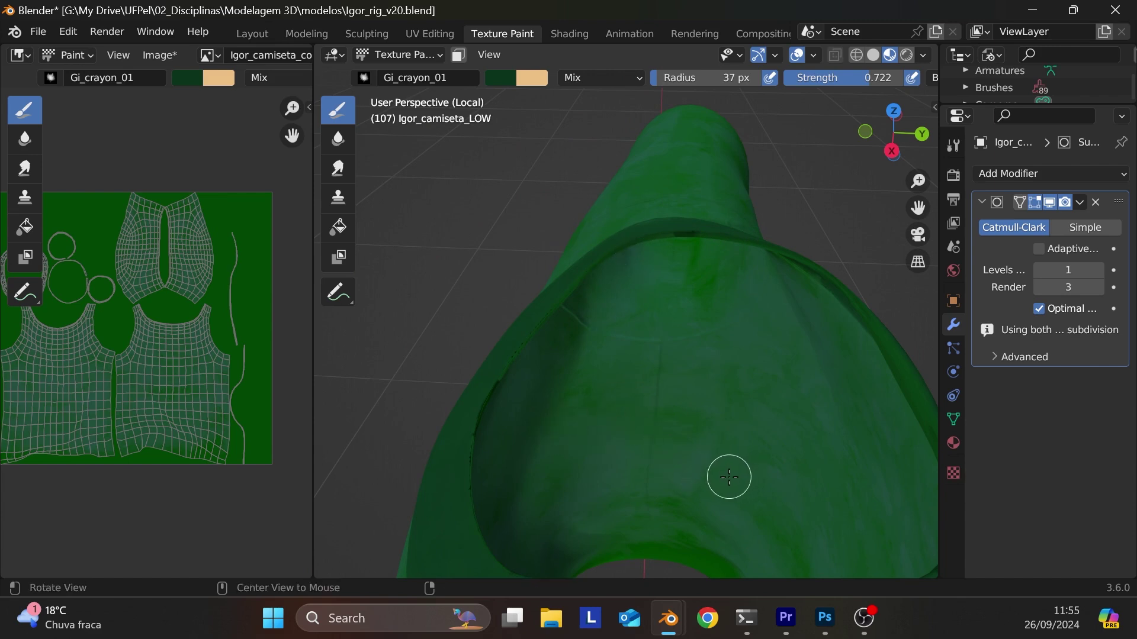
middle_drag(732, 475, 774, 348)
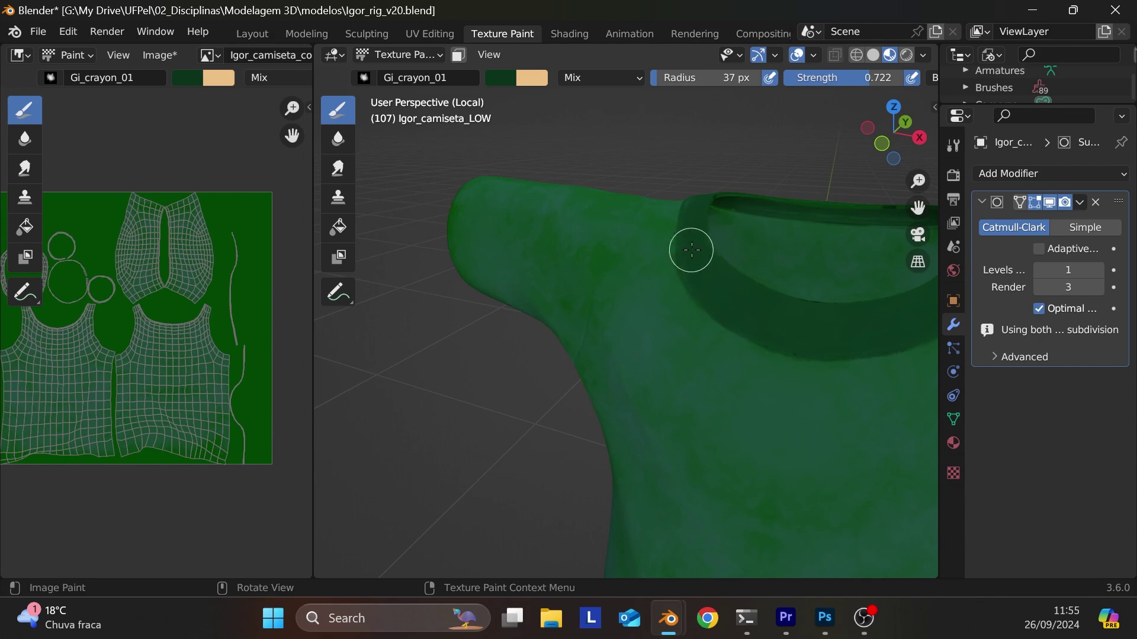
mouse_move(728, 336)
ctrl+alt+mouse_down()
mouse_move(751, 393)
mouse_move(765, 154)
ctrl+alt+mouse_up()
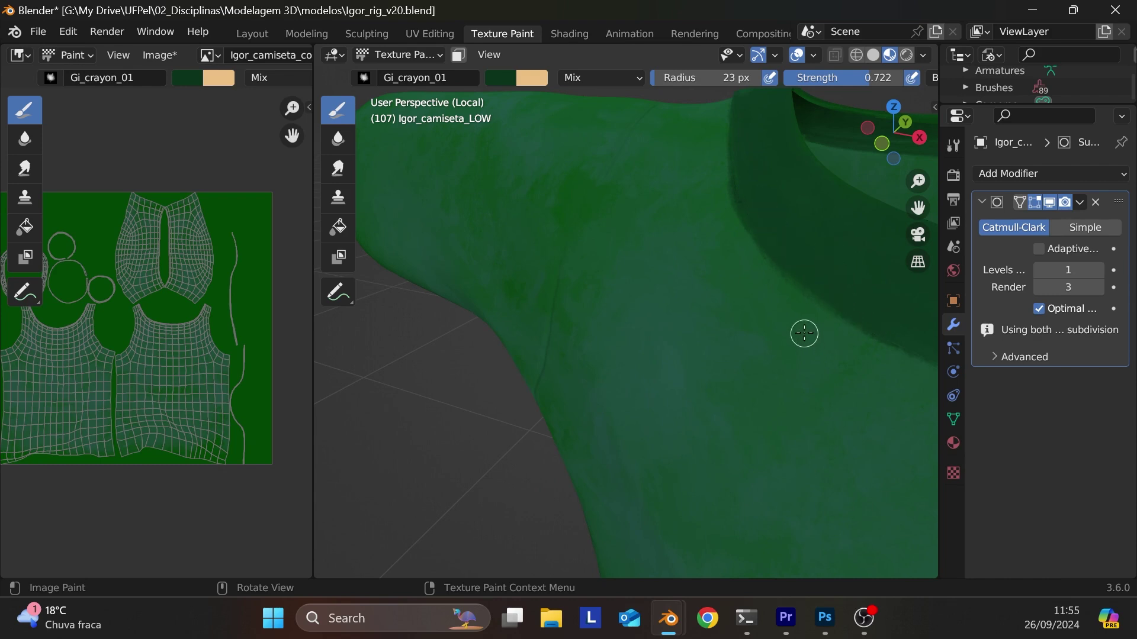
- Switch to the front orthographic view and frame the shirt's collar and chest
drag(799, 331, 802, 377)
mouse_move(812, 457)
mouse_down()
mouse_move(837, 401)
mouse_move(812, 386)
mouse_move(823, 290)
mouse_move(793, 324)
mouse_up()
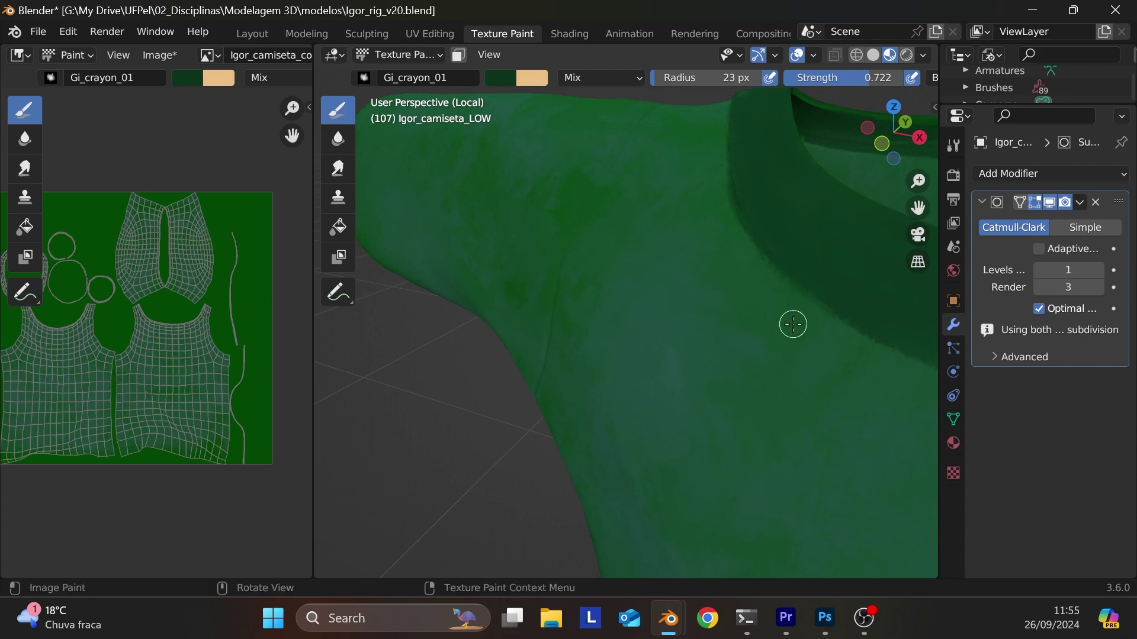
key(KP_1)
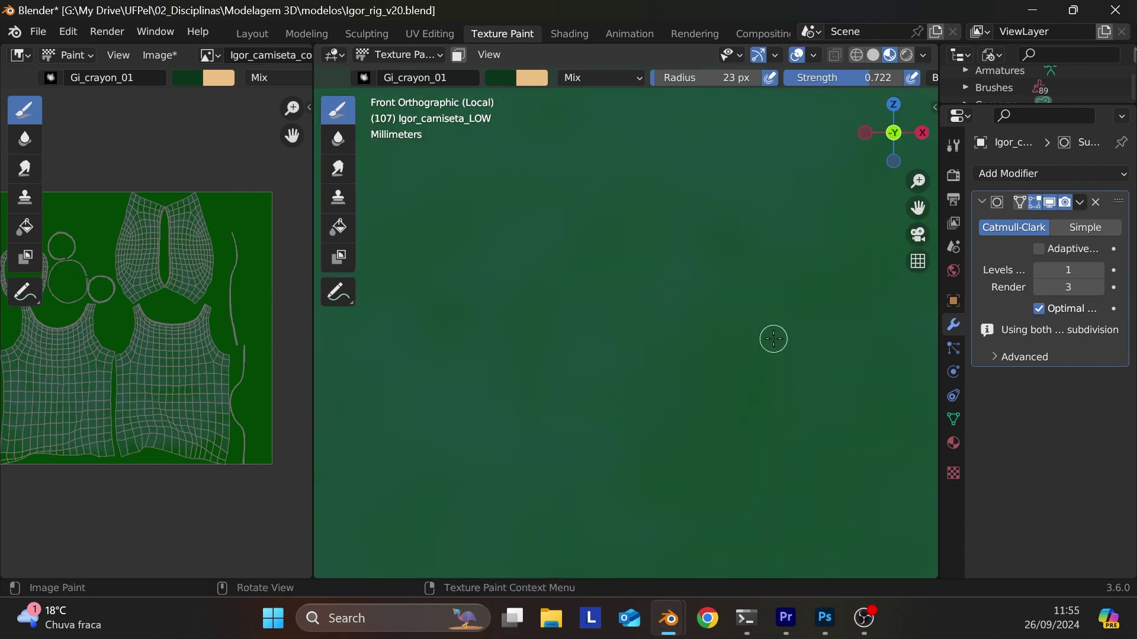
scroll(242, 256, down, 4)
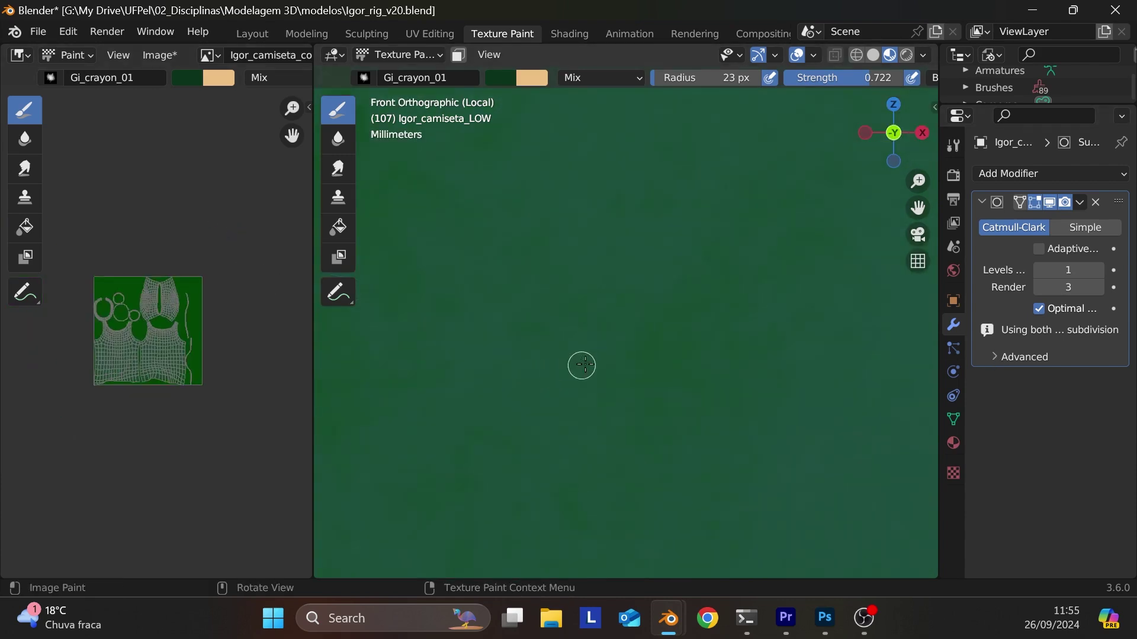
scroll(704, 275, down, 8)
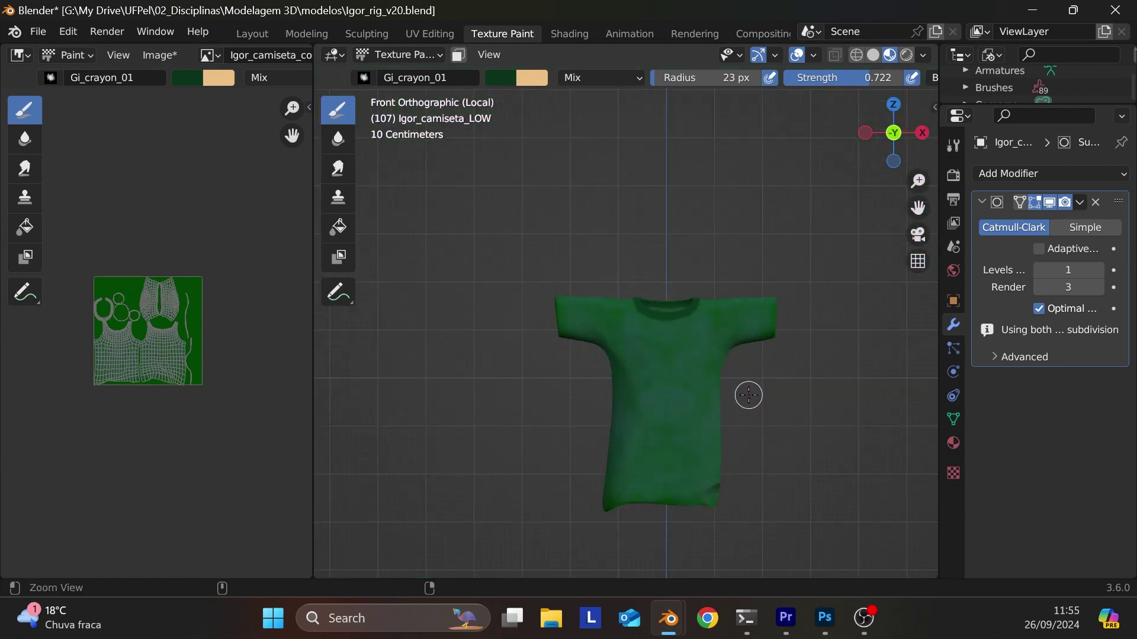
ctrl+middle_drag(751, 396, 674, 340)
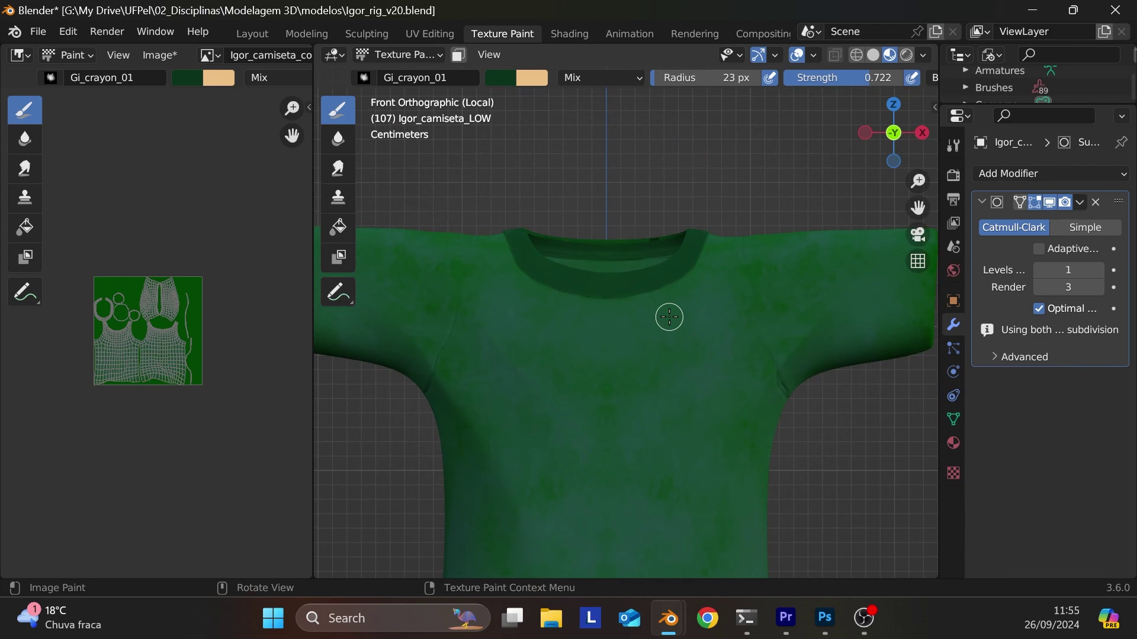
- Try a brighter green on the front collar band and undo the stroke
click(533, 79)
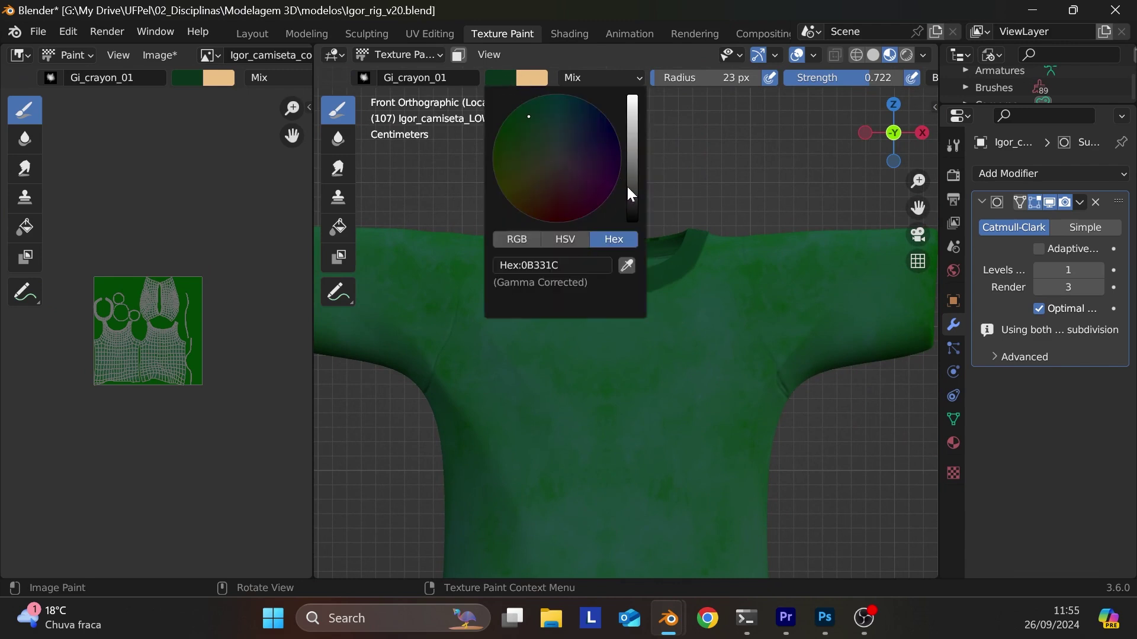
drag(631, 192, 632, 160)
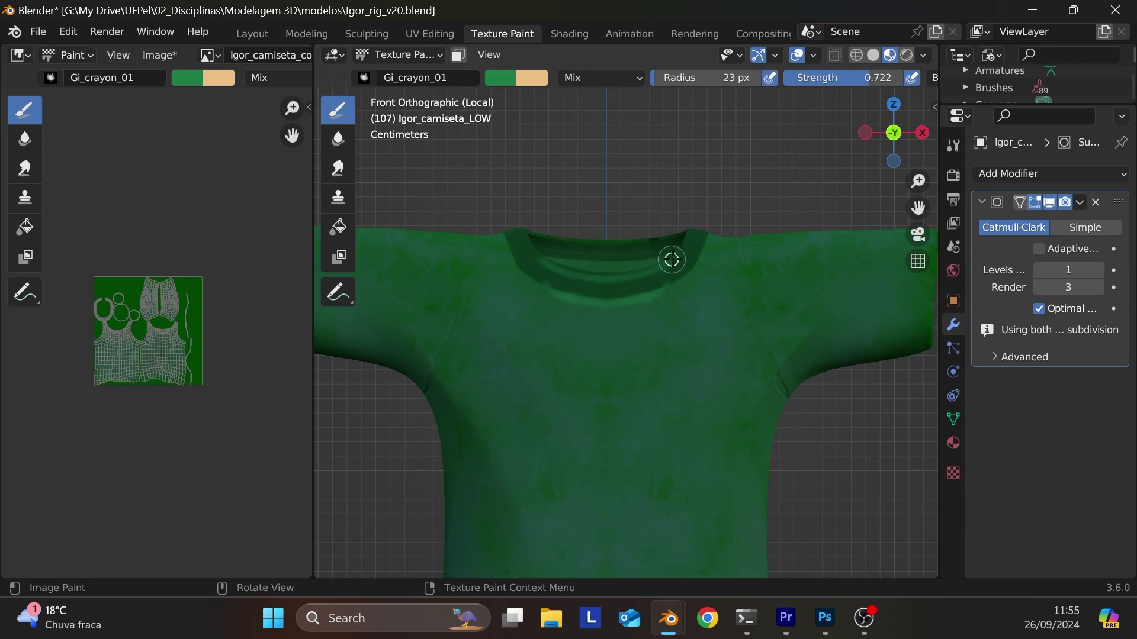
key(ctrl+z)
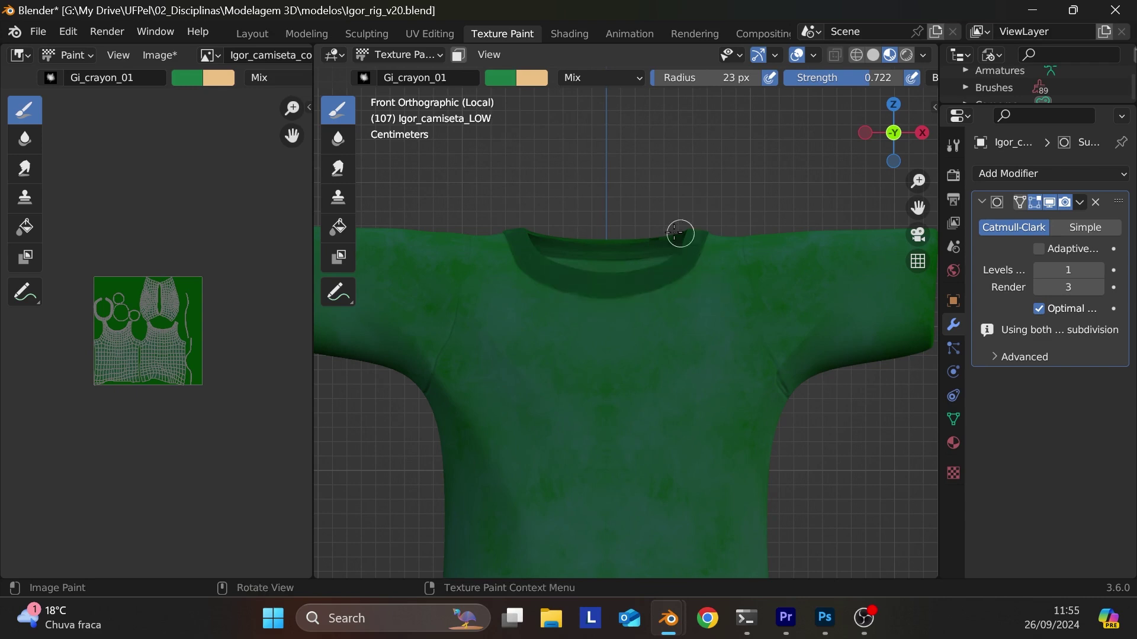
- Set the brush color to teal 1B7B6D and test it on the front collar band with a 48 px brush, undoing the strokes
click(511, 80)
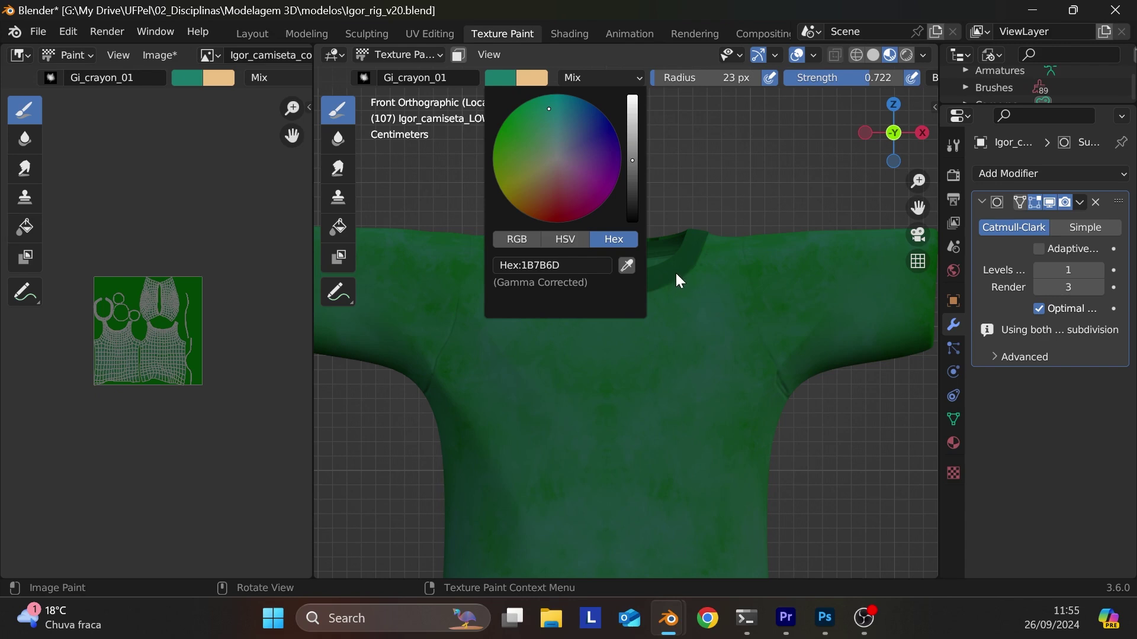
key(bracketright)
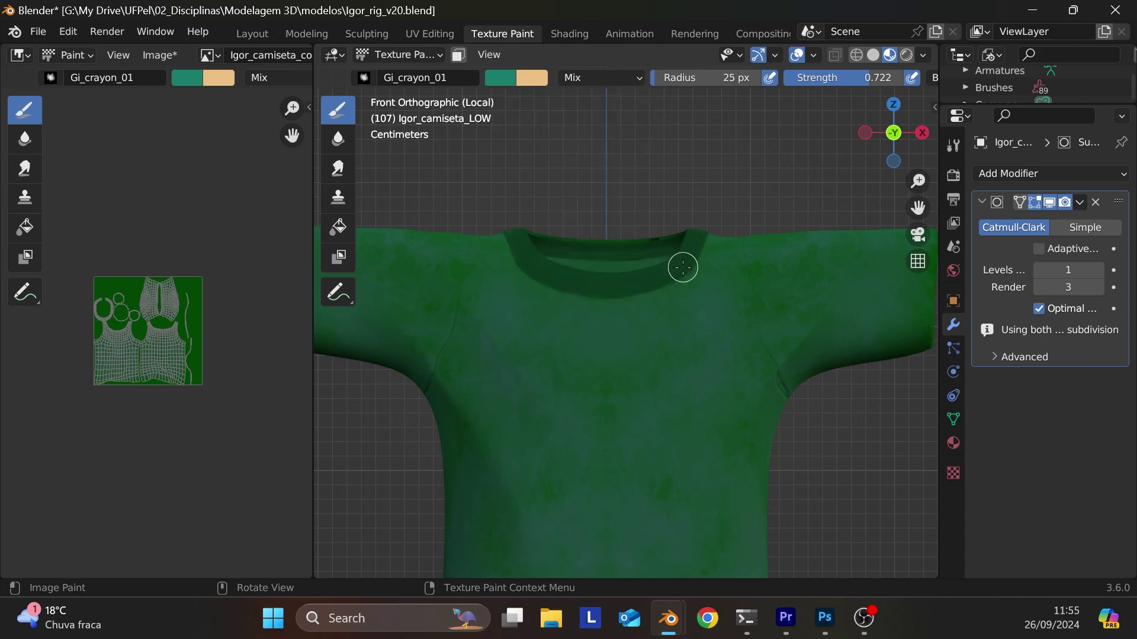
drag(673, 270, 700, 234)
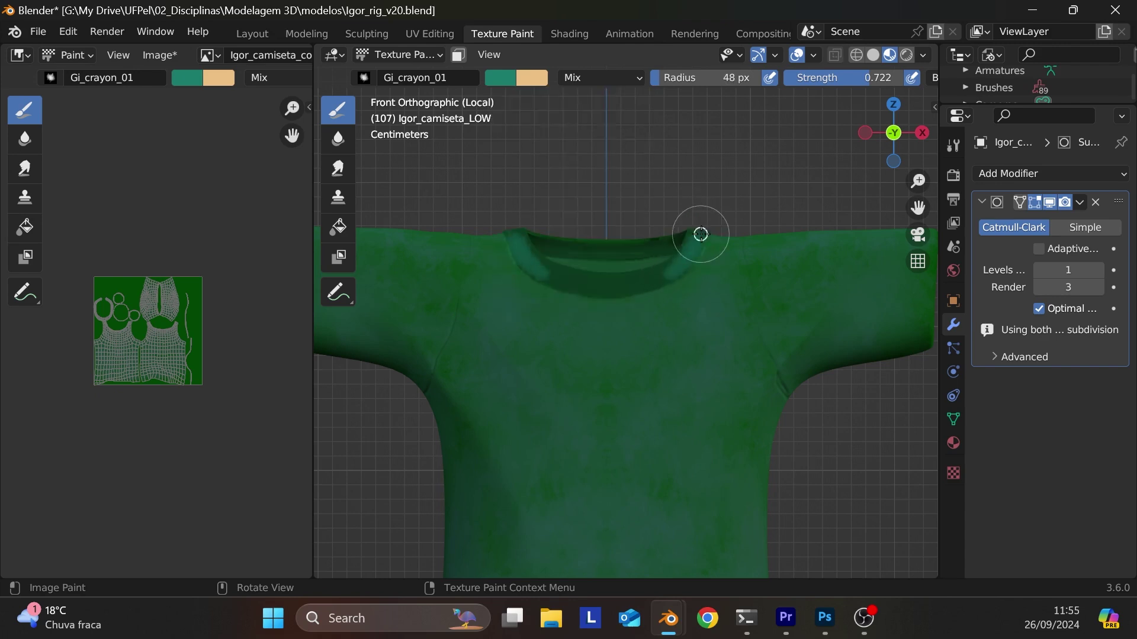
drag(638, 274, 554, 305)
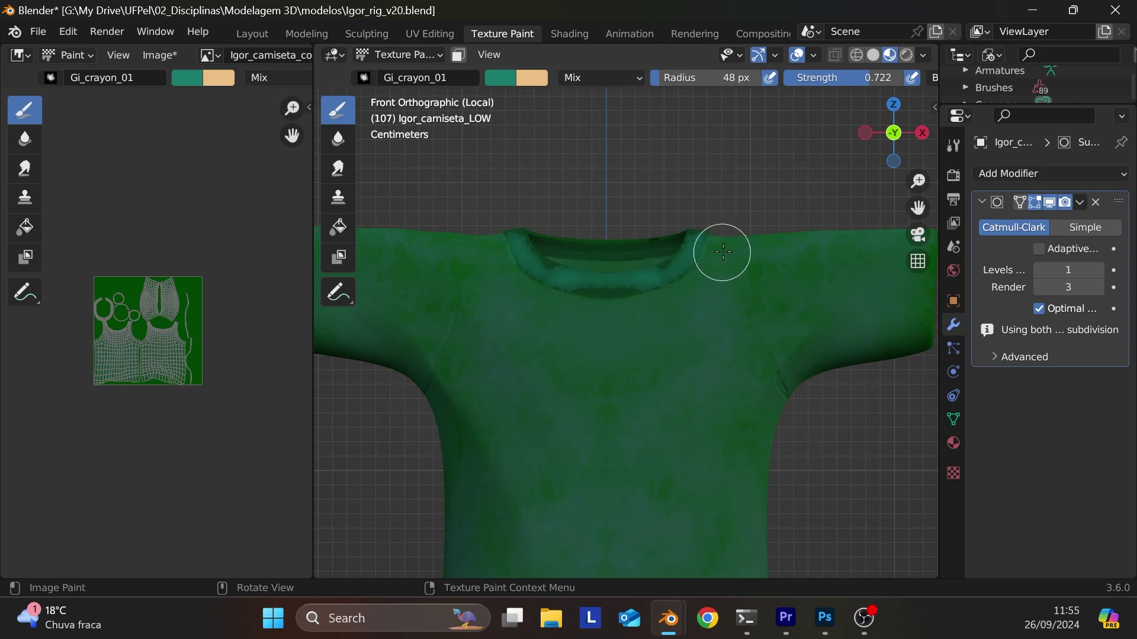
key(ctrl+z)
key(ctrl+z)
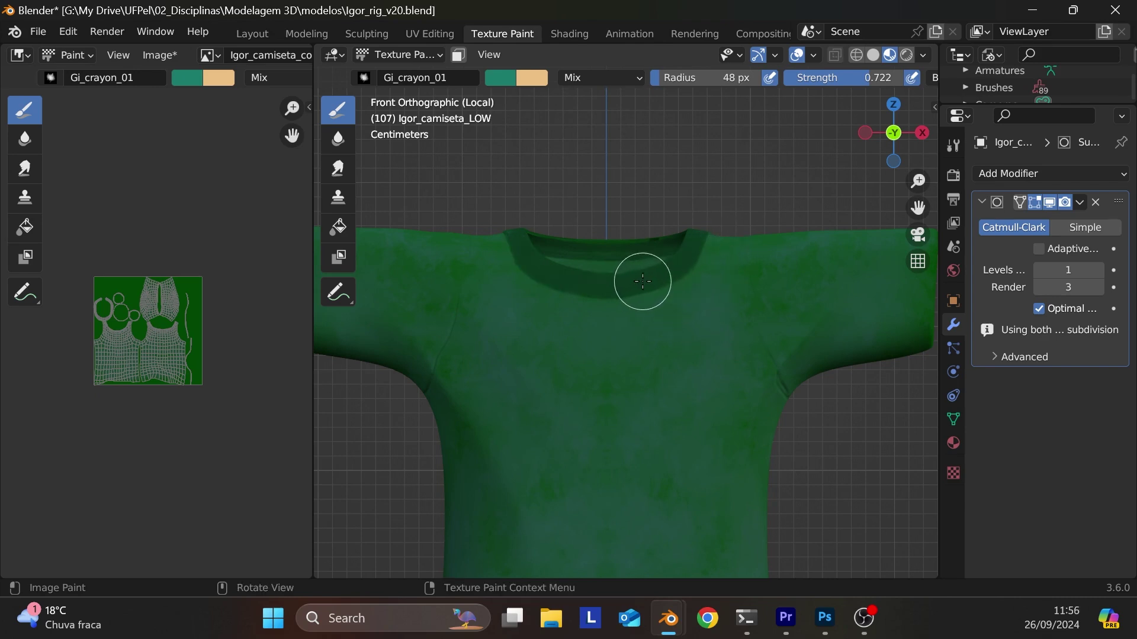
mouse_move(559, 283)
mouse_down()
mouse_move(531, 260)
mouse_move(530, 218)
mouse_up()
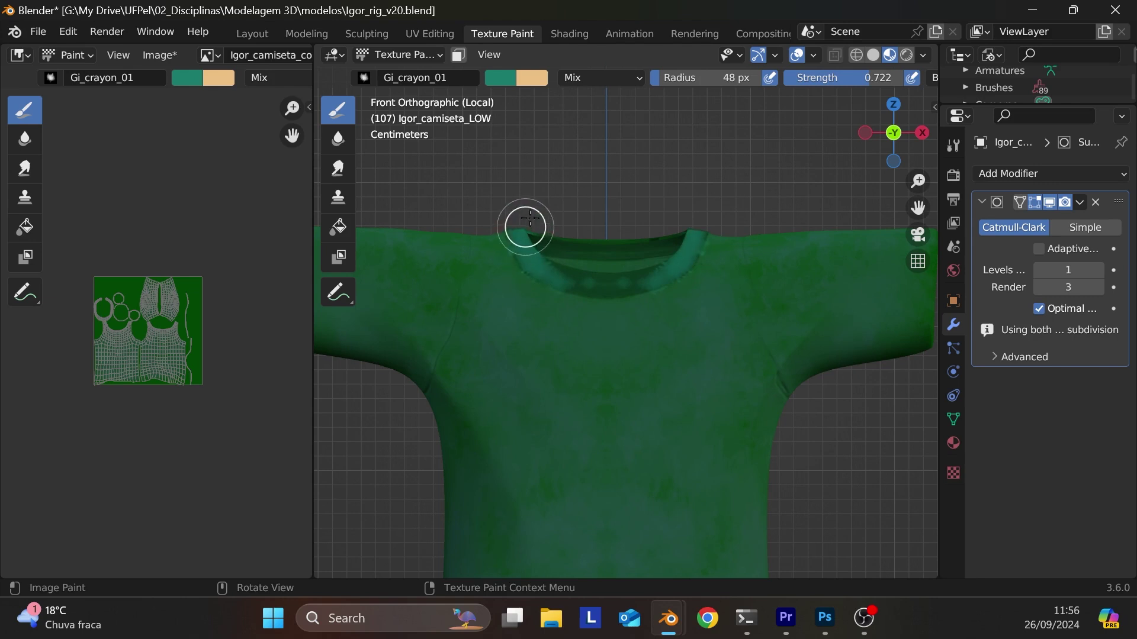
key(ctrl+z)
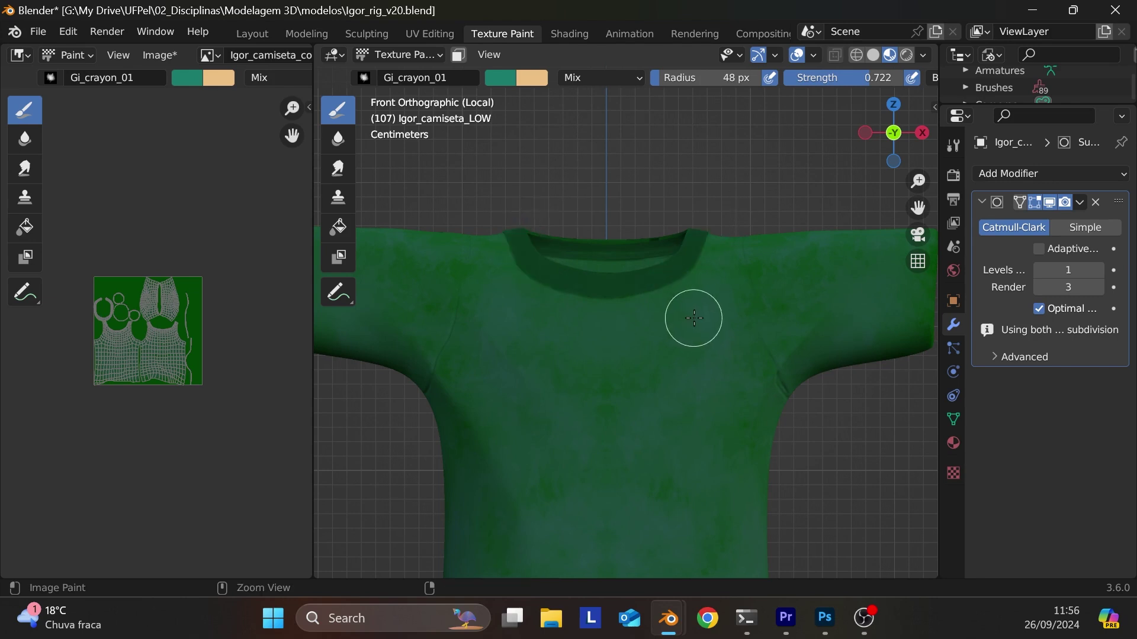
- Darken the teal brush color and repaint the front collar band with a 45 px brush
mouse_move(693, 318)
ctrl+middle_down()
mouse_move(742, 277)
mouse_move(614, 451)
ctrl+middle_up()
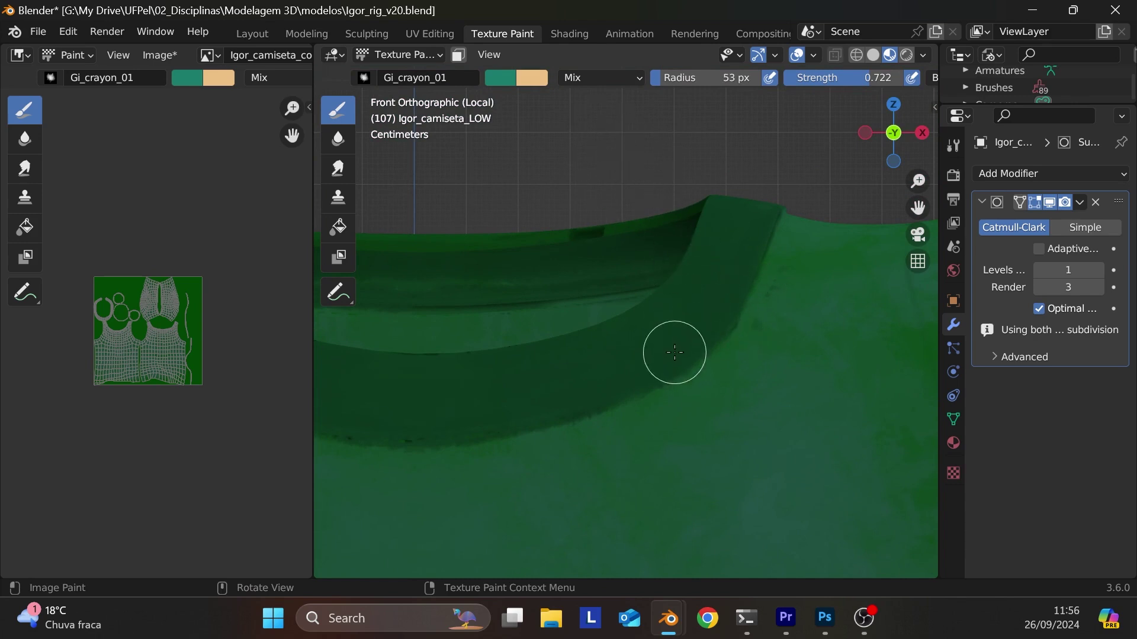
mouse_move(676, 338)
mouse_down()
mouse_move(640, 360)
mouse_move(655, 335)
mouse_move(711, 302)
mouse_up()
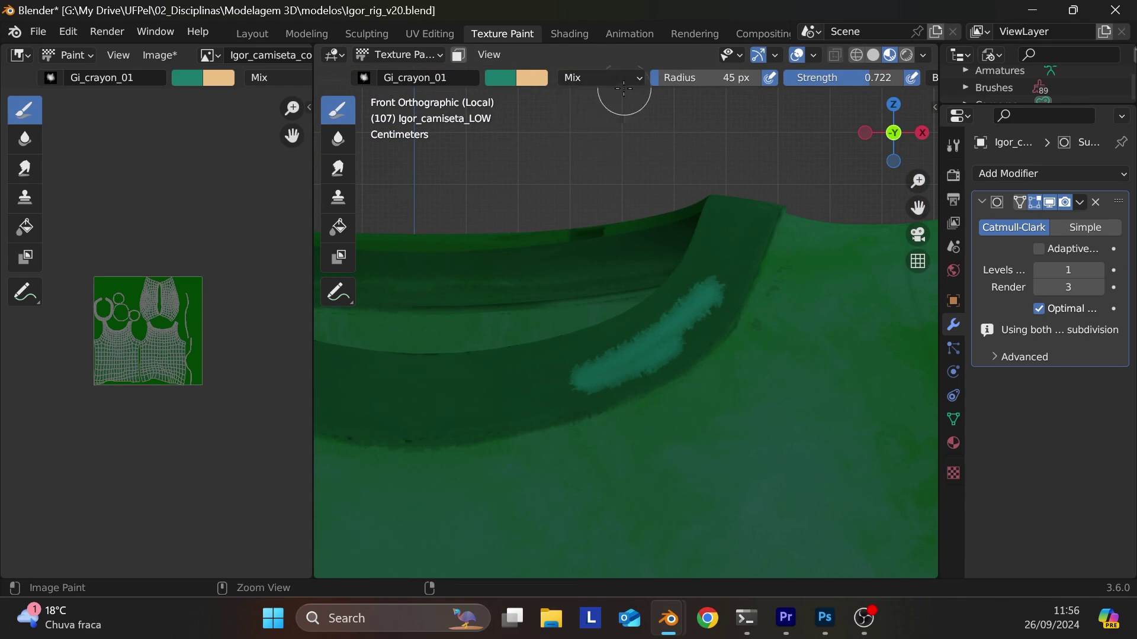
key(ctrl+z)
click(524, 83)
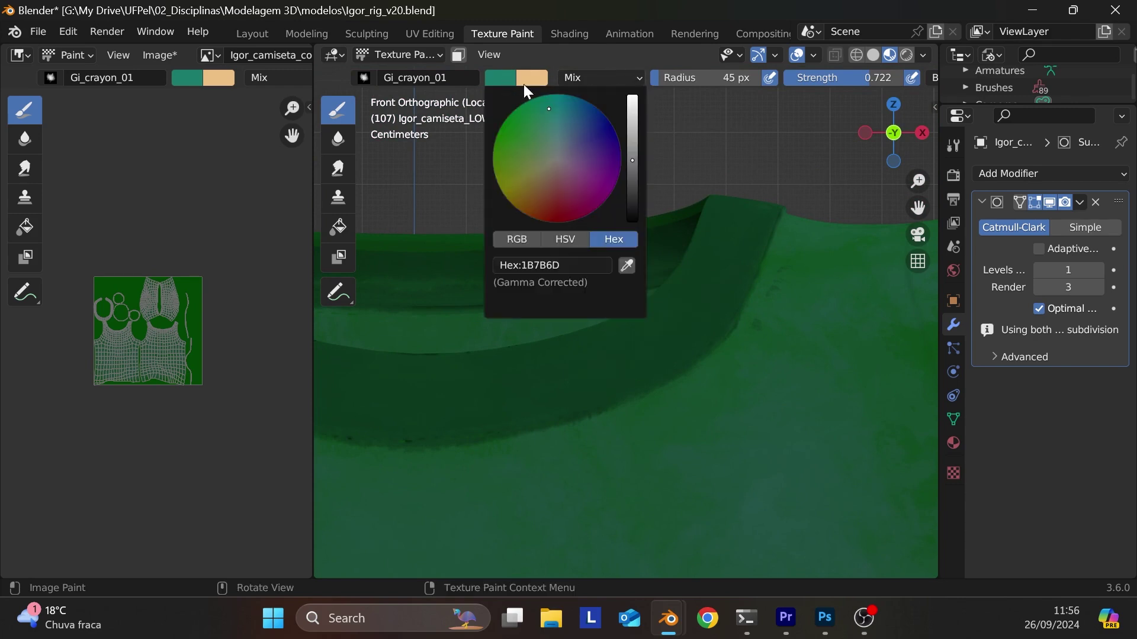
drag(632, 160, 634, 187)
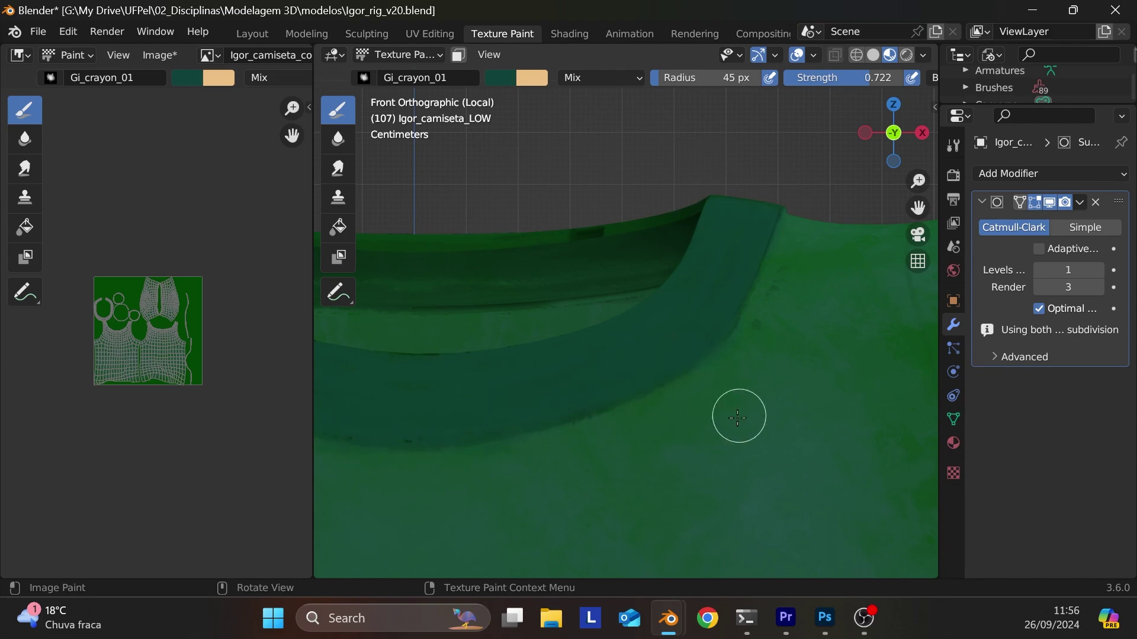
- Continue the dark teal along the collar band over the shoulder and around the back of the neck
scroll(737, 418, down, 5)
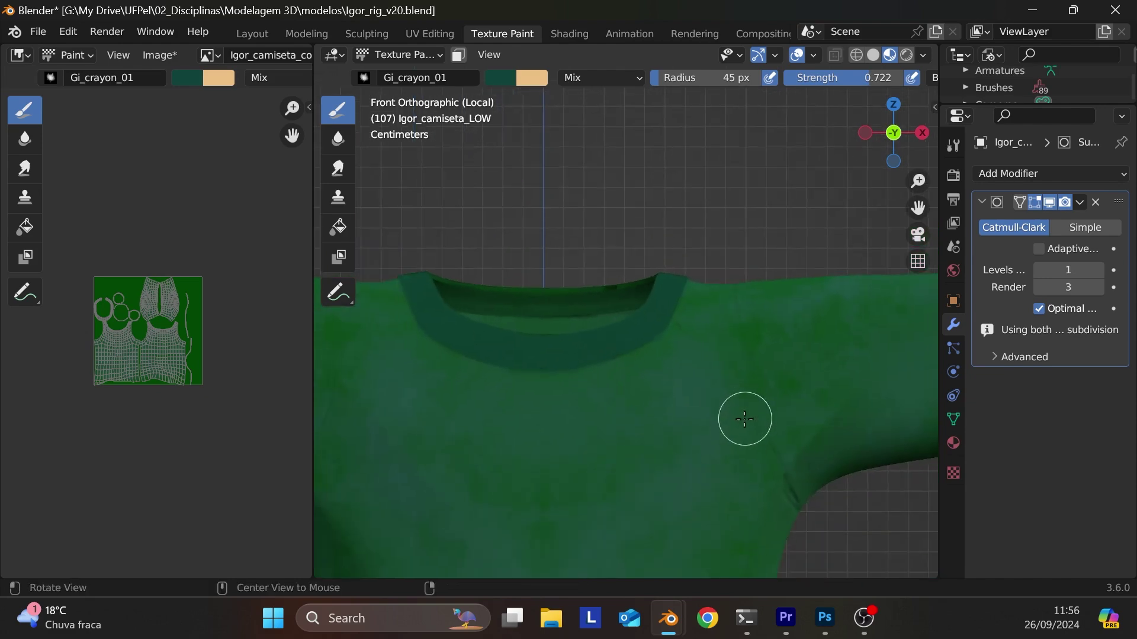
middle_drag(744, 419, 794, 367)
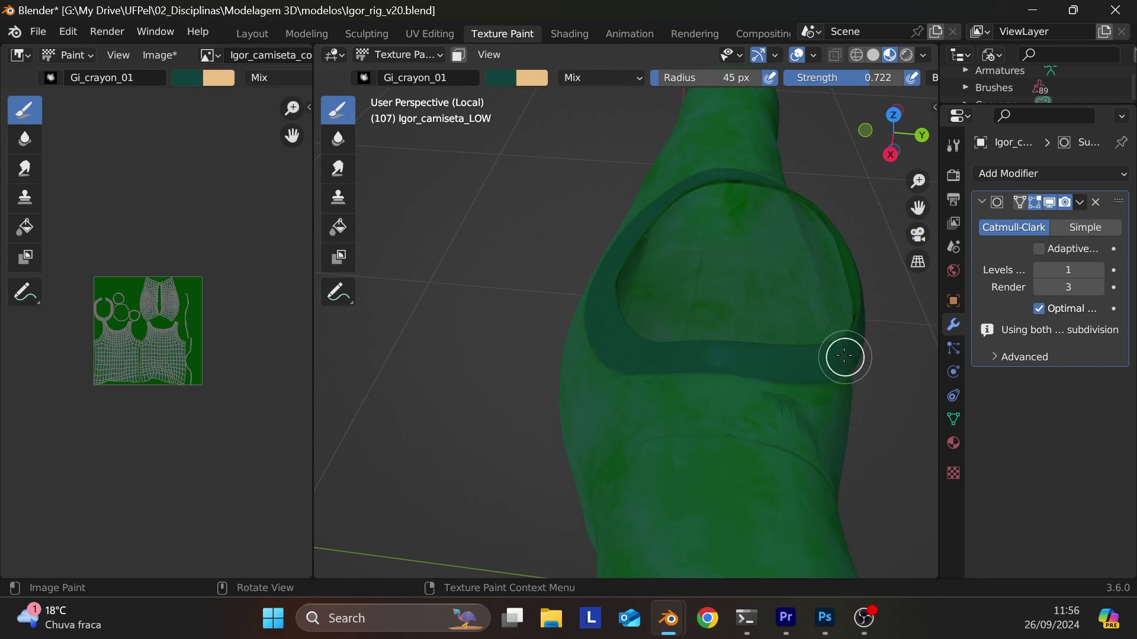
middle_drag(845, 355, 718, 426)
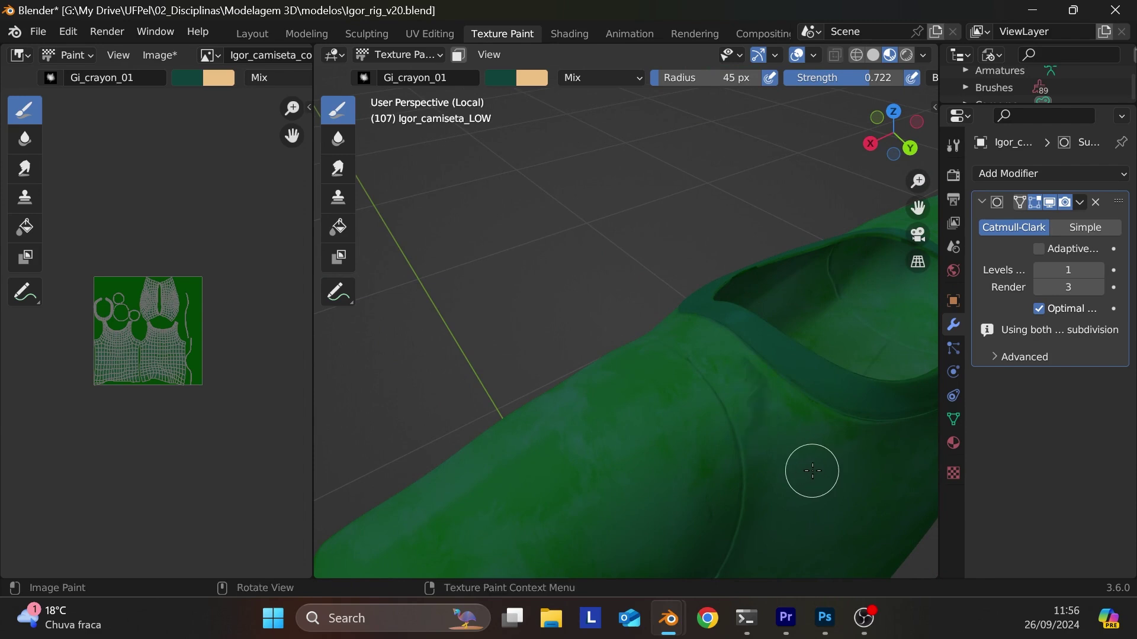
shift+middle_drag(811, 468, 621, 453)
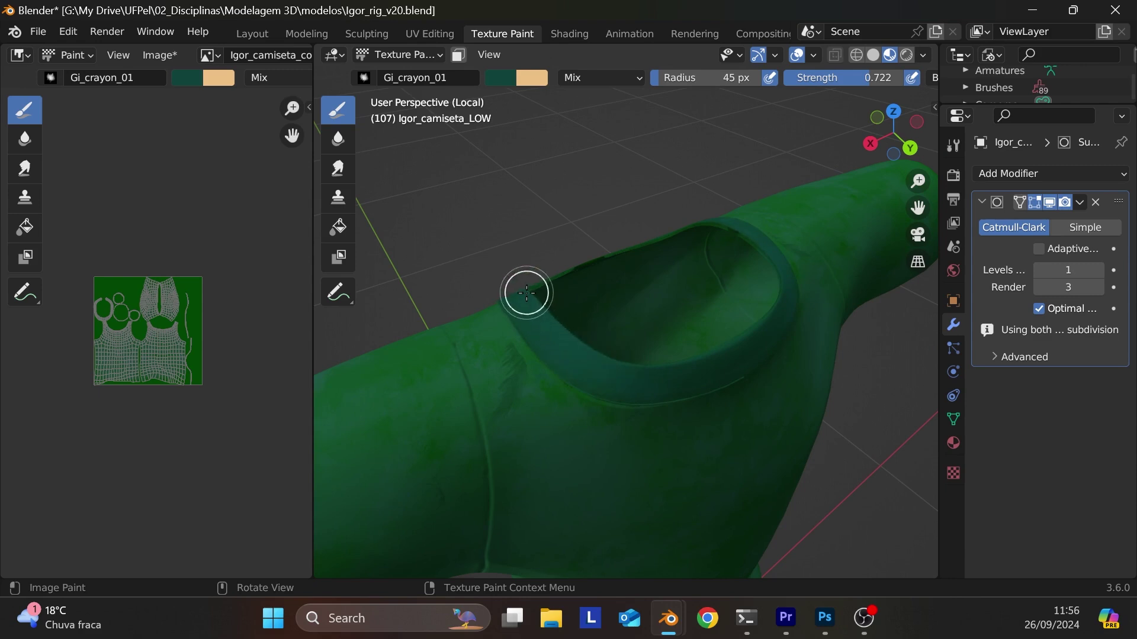
alt+drag(679, 453, 868, 391)
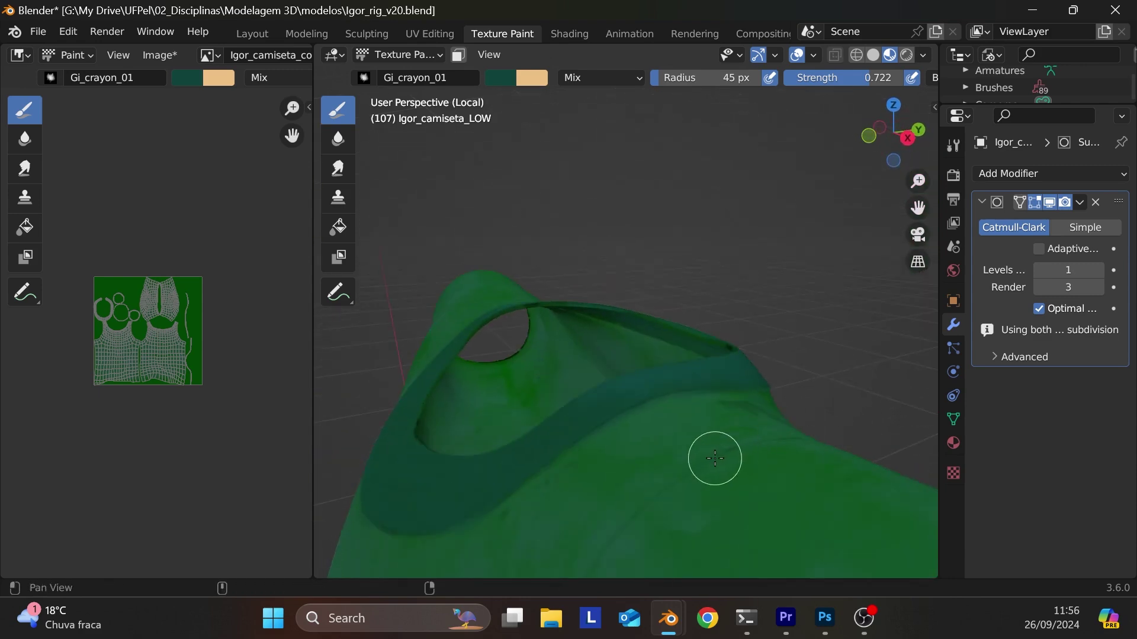
- Shade the shirt's front and sleeve with soft dark teal strokes, using a 112 px brush at 0.300 strength
alt+drag(715, 460, 749, 397)
shift+middle_drag(749, 397, 784, 284)
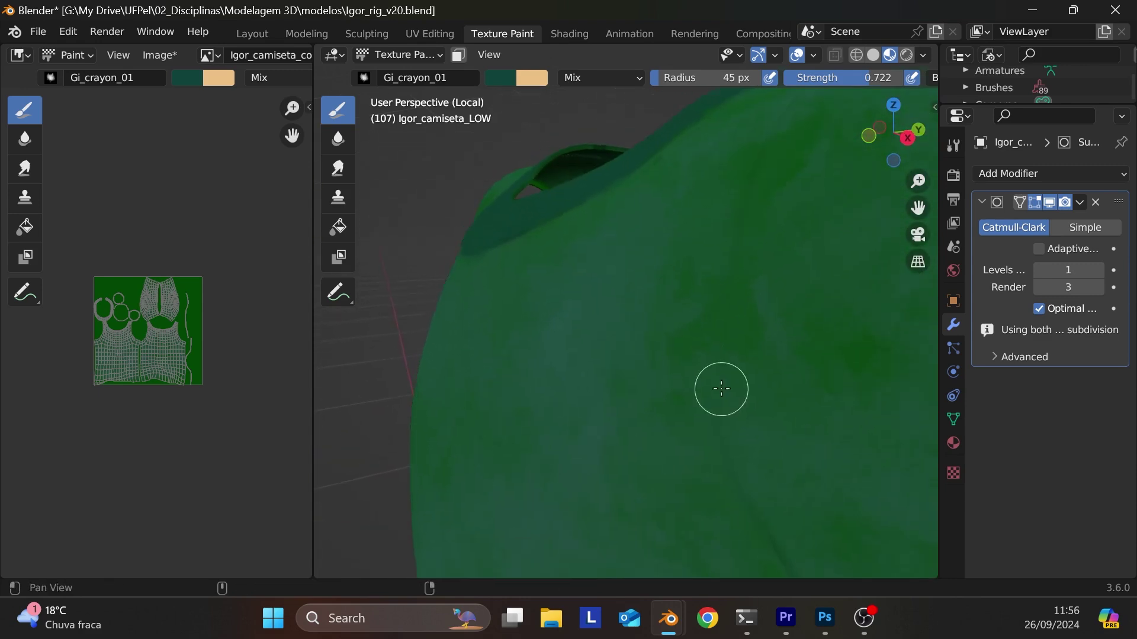
mouse_move(712, 458)
ctrl+alt+mouse_down()
mouse_move(708, 437)
mouse_move(723, 551)
mouse_move(706, 464)
mouse_move(711, 518)
mouse_move(776, 461)
mouse_move(729, 463)
ctrl+alt+mouse_up()
middle_drag(729, 463, 790, 420)
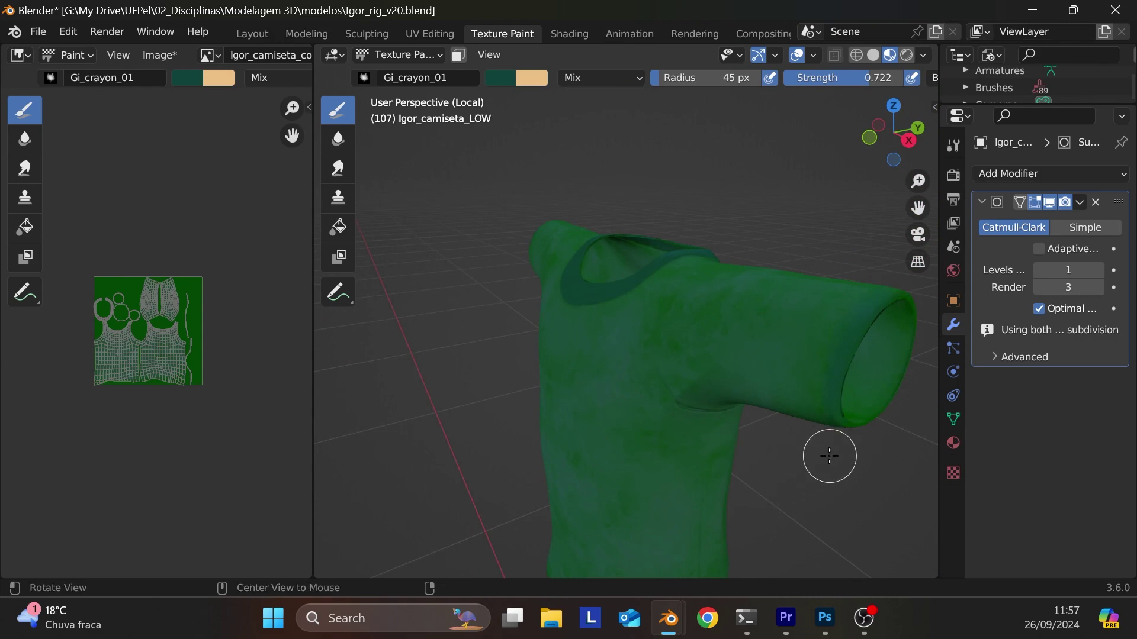
middle_drag(829, 457, 893, 464)
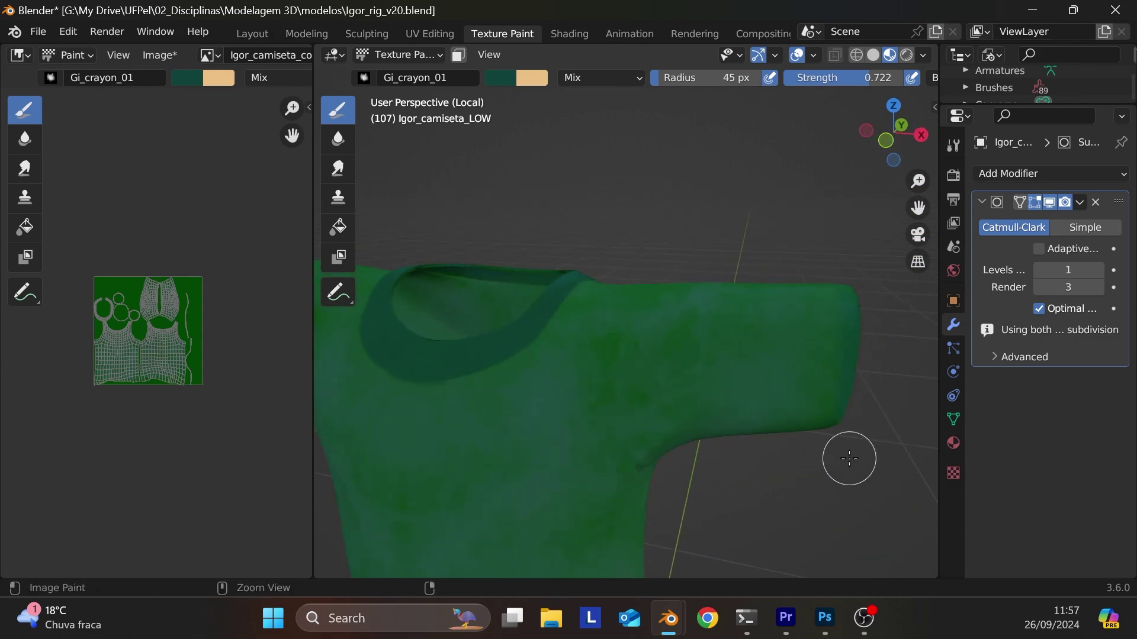
shift+middle_drag(774, 460, 799, 319)
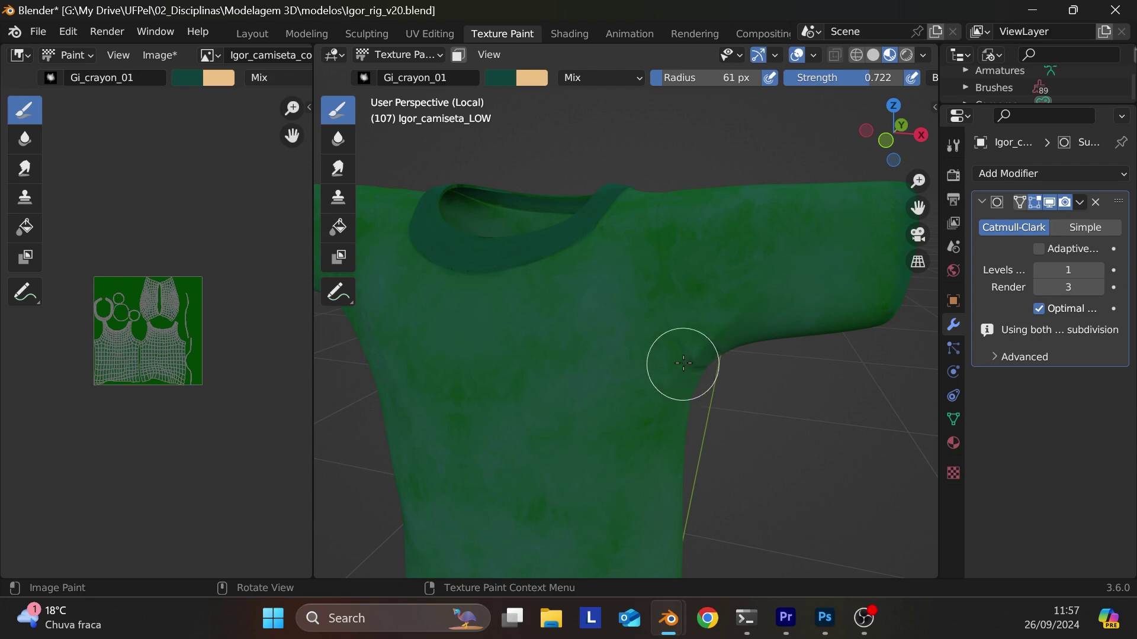
key(f)
click(720, 307)
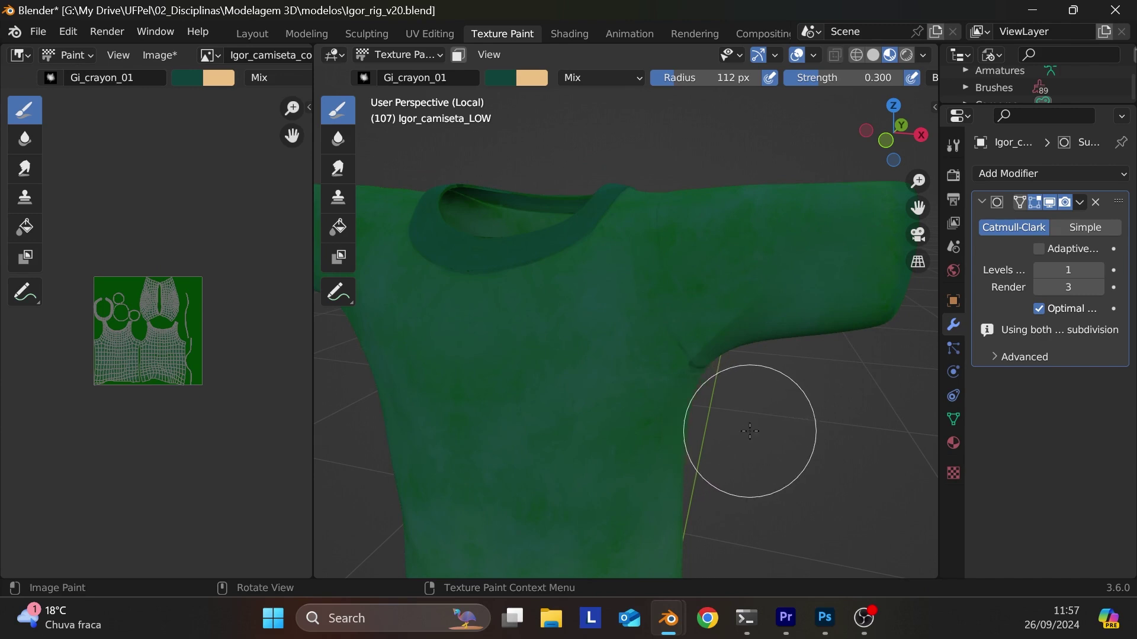
- Shade the side of the shirt from the armpit down to the hem with dark teal
mouse_move(749, 432)
ctrl+middle_down()
mouse_move(772, 354)
mouse_move(734, 509)
mouse_move(713, 536)
mouse_move(734, 367)
ctrl+middle_up()
mouse_move(692, 374)
mouse_down()
mouse_move(601, 337)
mouse_move(568, 301)
mouse_move(641, 443)
mouse_move(717, 375)
mouse_move(639, 210)
mouse_move(577, 218)
mouse_move(620, 344)
mouse_move(604, 320)
mouse_move(598, 432)
mouse_move(694, 432)
mouse_up()
mouse_move(713, 267)
mouse_down()
mouse_move(706, 235)
mouse_move(701, 274)
mouse_move(730, 431)
mouse_move(589, 478)
mouse_move(531, 465)
mouse_move(672, 495)
mouse_move(602, 477)
mouse_up()
mouse_move(601, 478)
middle_down()
mouse_move(793, 450)
mouse_move(731, 431)
middle_up()
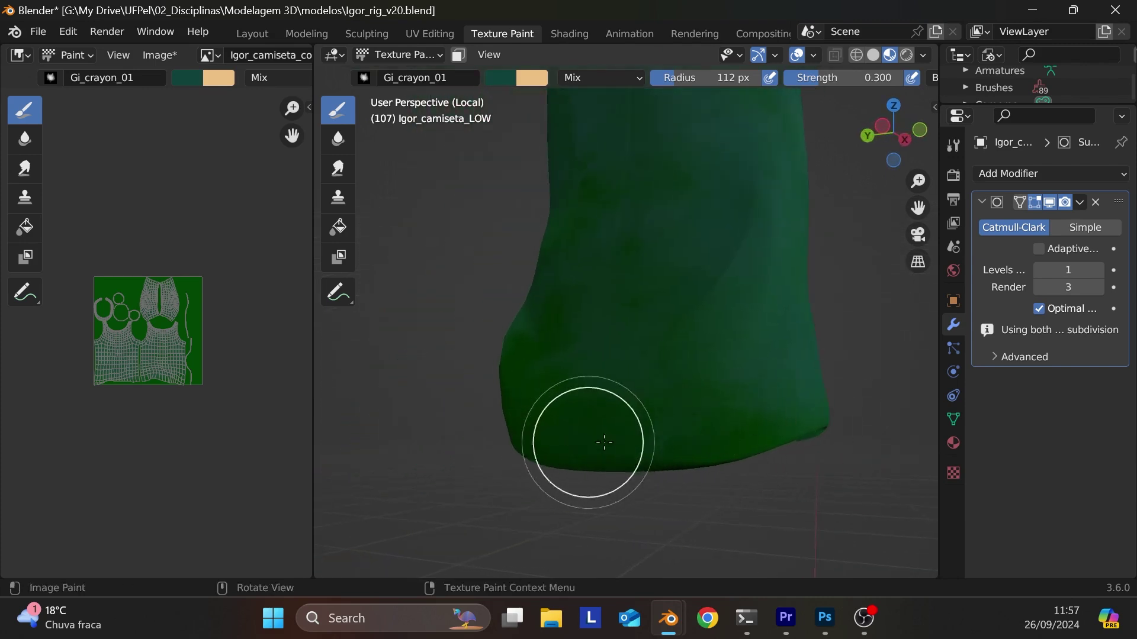
mouse_move(605, 449)
mouse_down()
mouse_move(688, 381)
mouse_move(594, 455)
mouse_move(679, 293)
mouse_move(612, 374)
mouse_move(606, 434)
mouse_move(577, 440)
mouse_move(705, 393)
mouse_move(718, 411)
mouse_move(766, 418)
mouse_move(723, 402)
mouse_up()
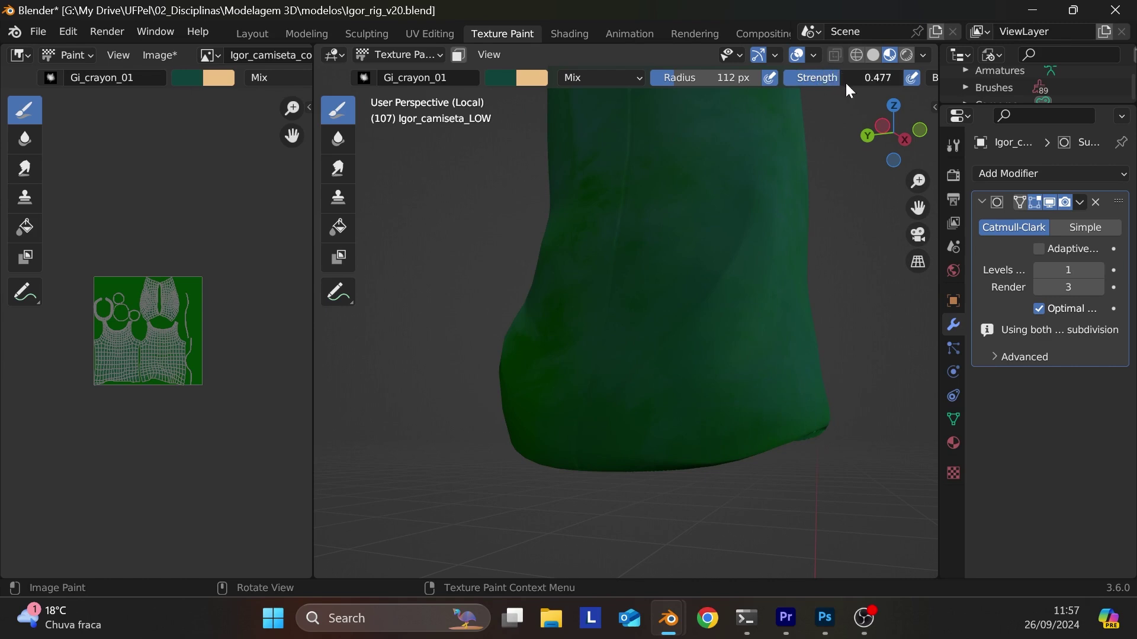
- Raise the brush strength to 0.496 and darken the folds along the lower side and back hem
drag(845, 84, 848, 84)
mouse_move(591, 422)
mouse_down()
mouse_move(713, 442)
mouse_move(554, 361)
mouse_move(589, 287)
mouse_move(601, 220)
mouse_move(578, 318)
mouse_move(589, 371)
mouse_up()
middle_drag(626, 459, 657, 330)
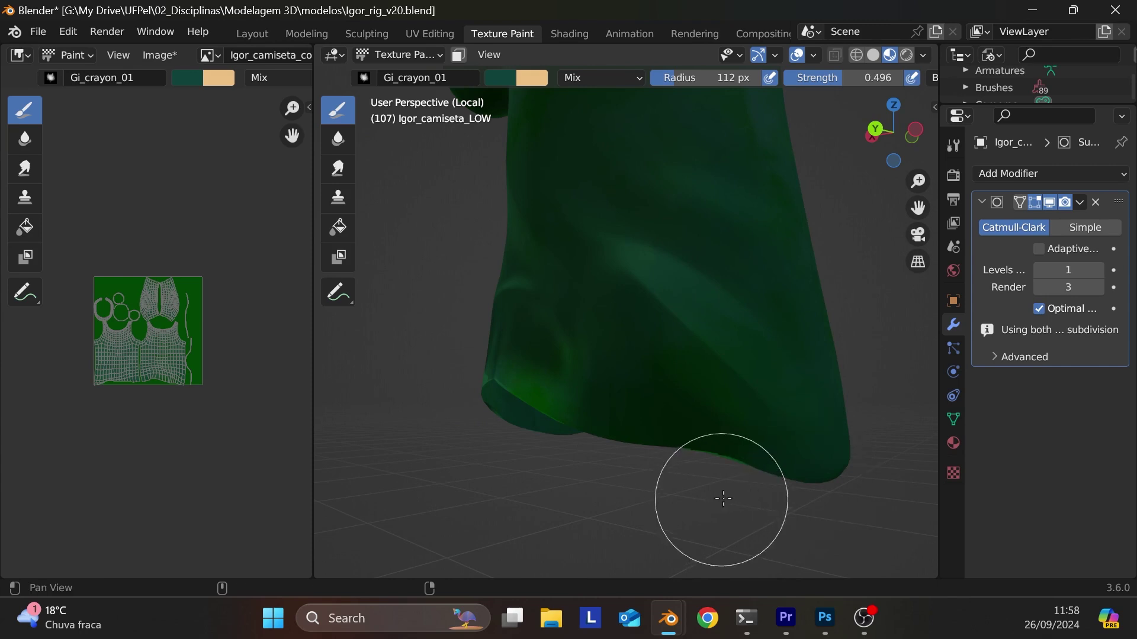
middle_drag(723, 498, 801, 516)
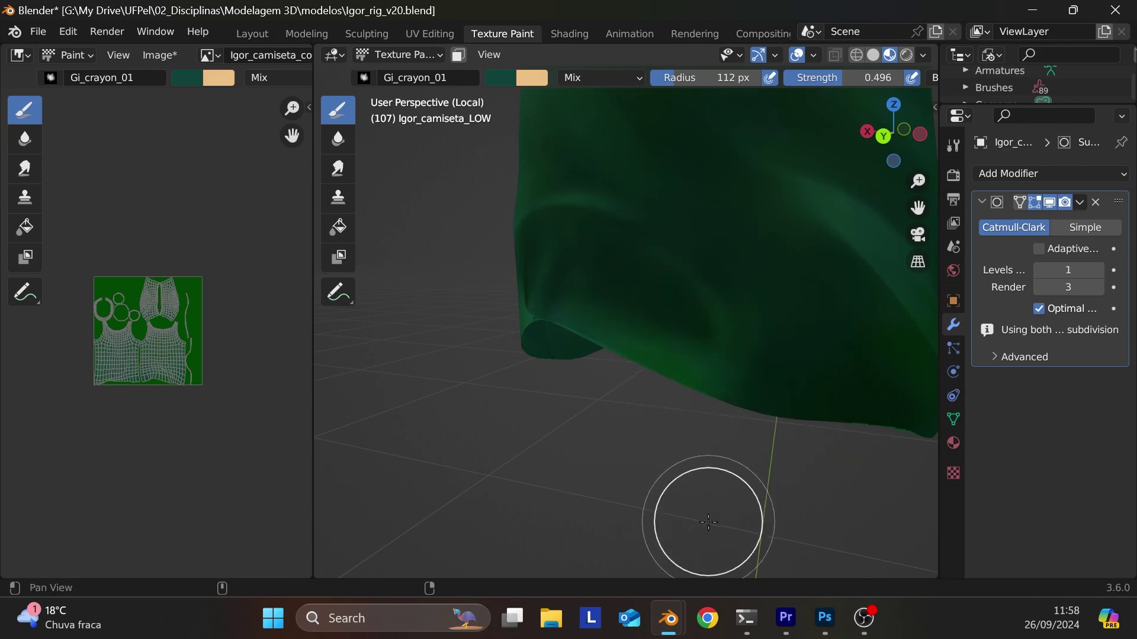
mouse_move(704, 446)
shift+middle_down()
mouse_move(669, 390)
mouse_move(711, 450)
shift+middle_up()
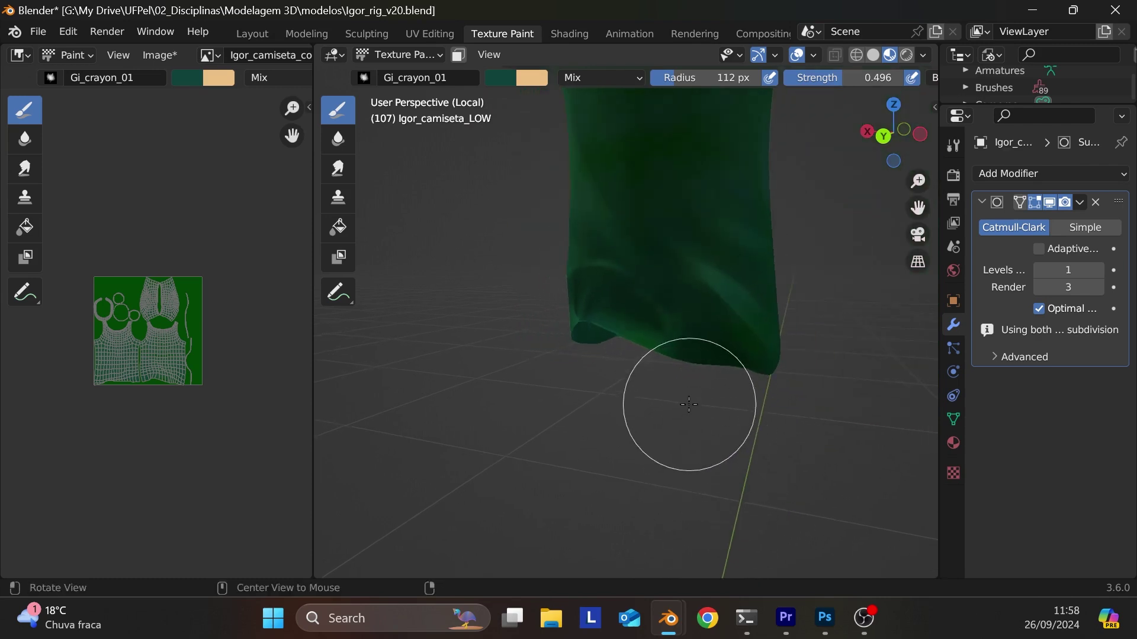
- Darken the shirt's back from the hem folds up to the shoulders with dark teal crayon strokes at 0.496 strength
alt+drag(688, 405, 752, 408)
alt+shift+drag(697, 303, 745, 467)
drag(669, 370, 630, 358)
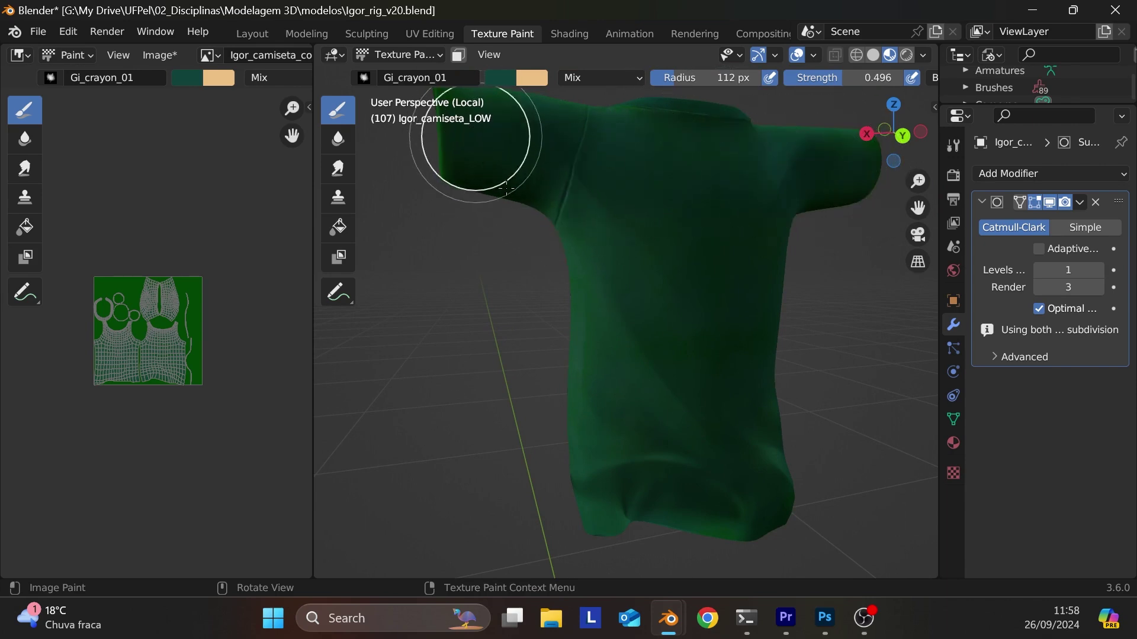
middle_drag(542, 486, 690, 490)
mouse_move(686, 279)
mouse_down()
mouse_move(675, 246)
mouse_move(619, 249)
mouse_move(678, 377)
mouse_move(680, 541)
mouse_move(668, 190)
mouse_move(656, 186)
mouse_move(624, 388)
mouse_up()
middle_drag(624, 388, 761, 390)
mouse_move(714, 336)
mouse_down()
mouse_move(671, 326)
mouse_move(683, 343)
mouse_move(712, 320)
mouse_move(689, 411)
mouse_up()
- Shade one sleeve and its armpit area with dark teal strokes, around to the front of the shoulder
mouse_move(690, 281)
alt+mouse_down()
mouse_move(747, 276)
mouse_move(602, 227)
alt+mouse_up()
mouse_move(473, 228)
alt+shift+mouse_down()
mouse_move(658, 335)
mouse_move(704, 292)
mouse_move(707, 379)
mouse_move(634, 270)
mouse_move(630, 344)
mouse_move(571, 363)
mouse_move(591, 215)
mouse_move(568, 241)
alt+shift+mouse_up()
drag(603, 385, 667, 393)
ctrl+alt+drag(629, 439, 605, 462)
mouse_move(482, 314)
mouse_down()
mouse_move(474, 284)
mouse_move(480, 381)
mouse_move(454, 269)
mouse_move(480, 300)
mouse_move(456, 254)
mouse_up()
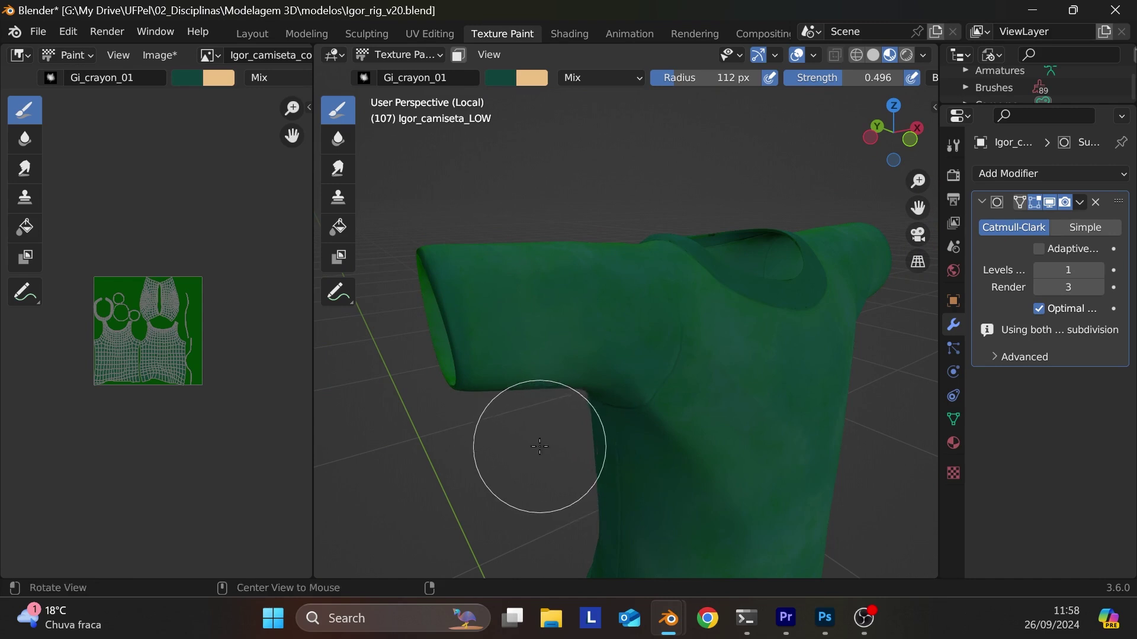
alt+drag(528, 450, 755, 483)
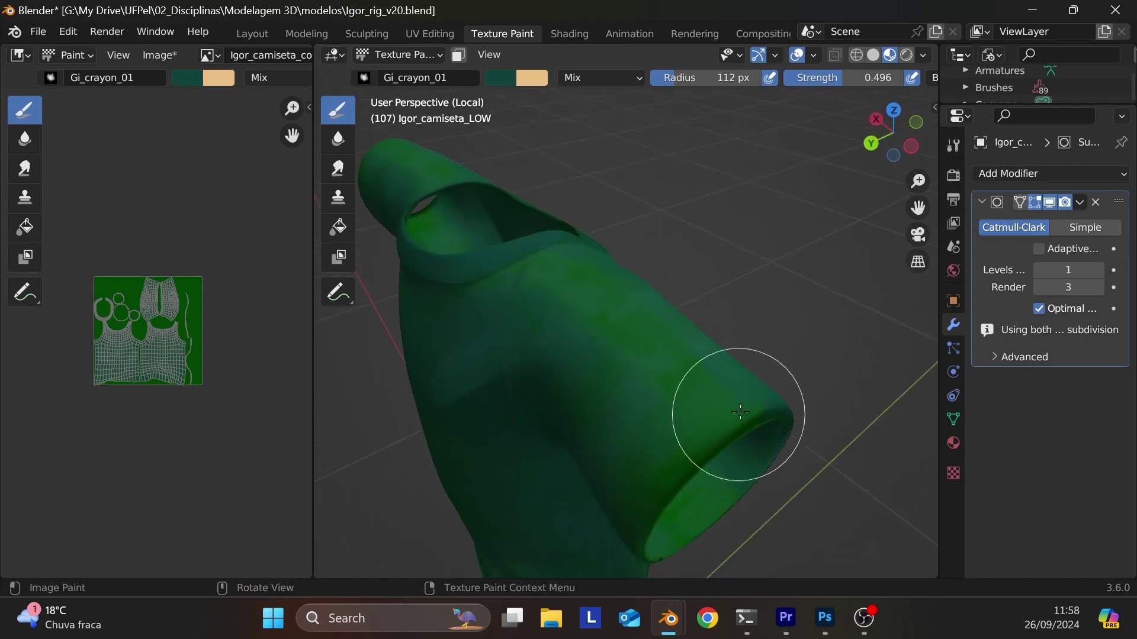
- Cover the bright green areas on the other sleeve's cuff and underside with dark teal
mouse_move(717, 416)
mouse_down()
mouse_move(663, 451)
mouse_move(670, 406)
mouse_move(652, 314)
mouse_move(519, 279)
mouse_move(571, 261)
mouse_move(634, 356)
mouse_move(647, 467)
mouse_move(755, 414)
mouse_move(606, 453)
mouse_move(578, 423)
mouse_up()
mouse_move(744, 340)
middle_down()
mouse_move(785, 280)
mouse_move(800, 167)
middle_up()
mouse_move(822, 274)
middle_down()
mouse_move(840, 303)
mouse_move(858, 421)
mouse_move(786, 373)
mouse_move(774, 203)
mouse_move(781, 292)
mouse_move(812, 317)
middle_up()
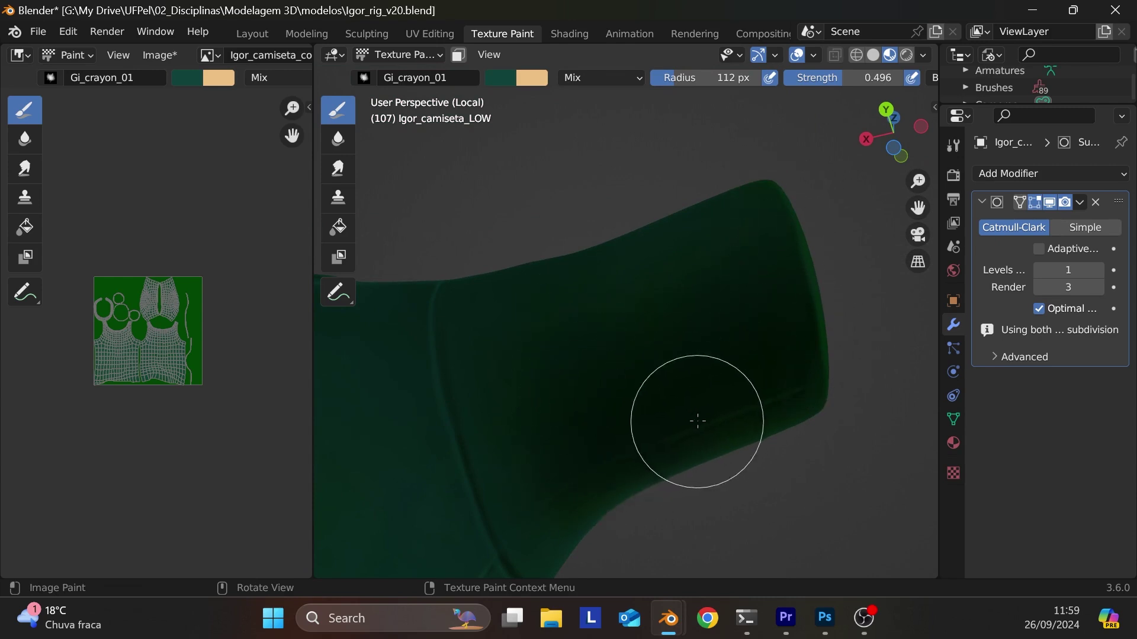
- Add dark teal shading across the chest and upper front of the shirt in the front view
key(KP_1)
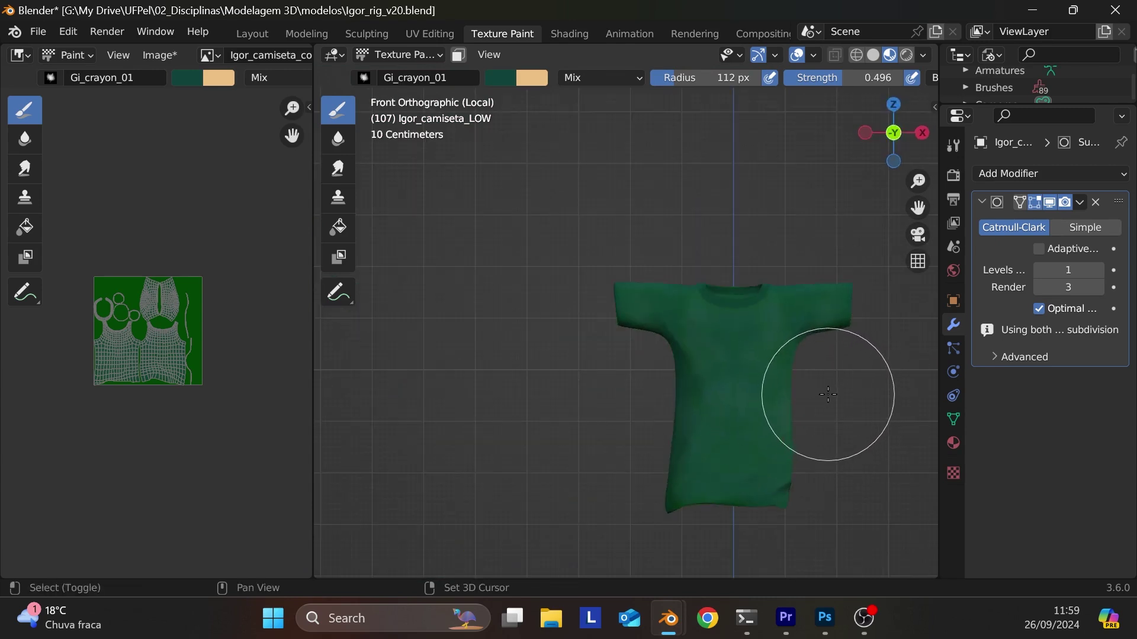
mouse_move(836, 395)
shift+middle_down()
mouse_move(761, 406)
mouse_move(772, 452)
mouse_move(799, 243)
mouse_move(828, 142)
mouse_move(847, 216)
shift+middle_up()
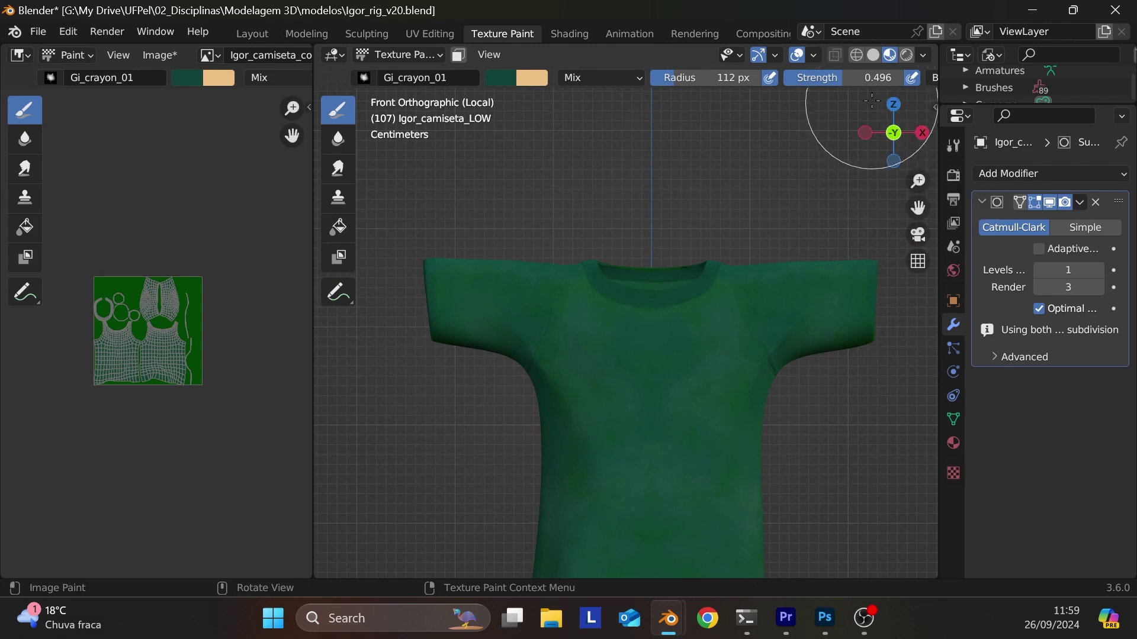
scroll(882, 70, down, 3)
scroll(884, 70, down, 6)
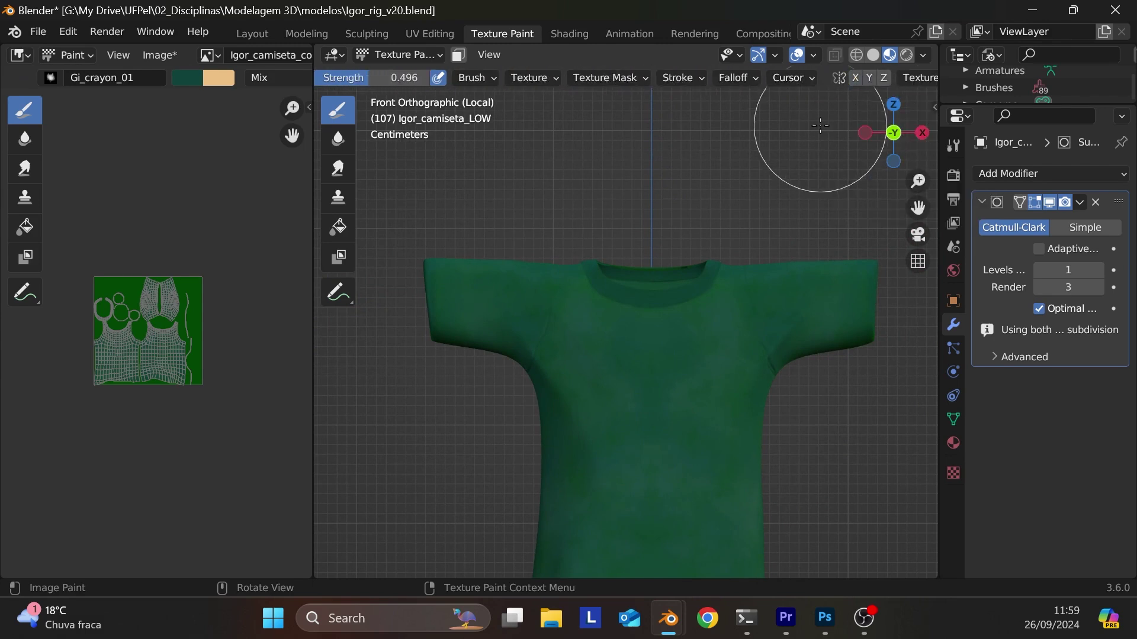
mouse_move(626, 415)
mouse_down()
mouse_move(655, 418)
mouse_move(659, 515)
mouse_up()
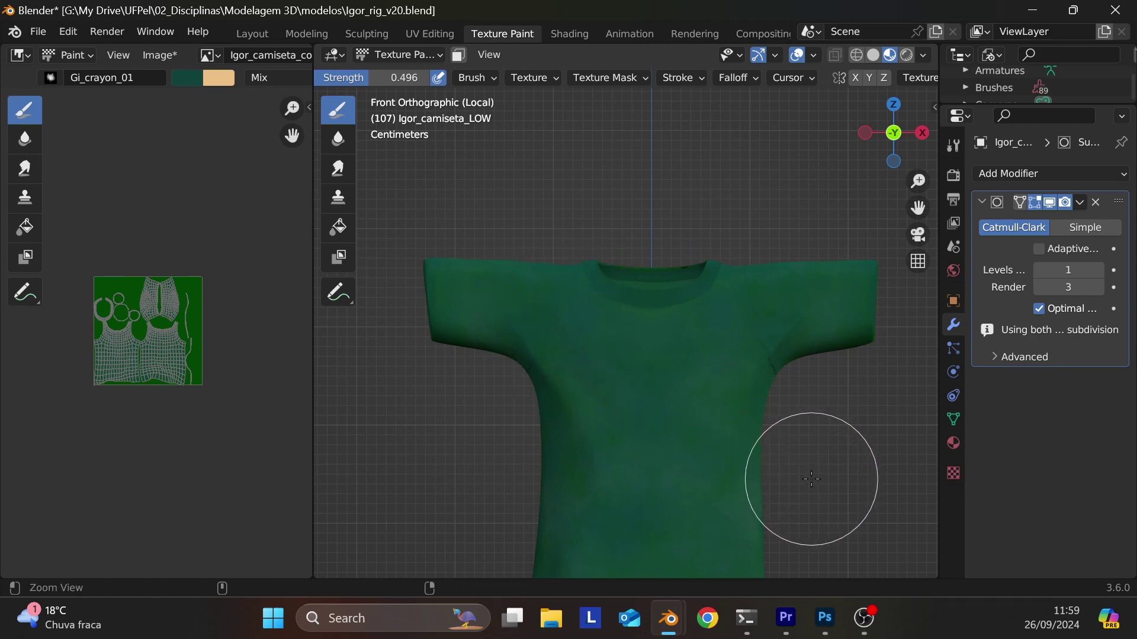
- Continue the dark teal shading over the lower front of the shirt down to the hem
ctrl+alt+drag(811, 474, 808, 304)
shift+middle_drag(808, 304, 808, 256)
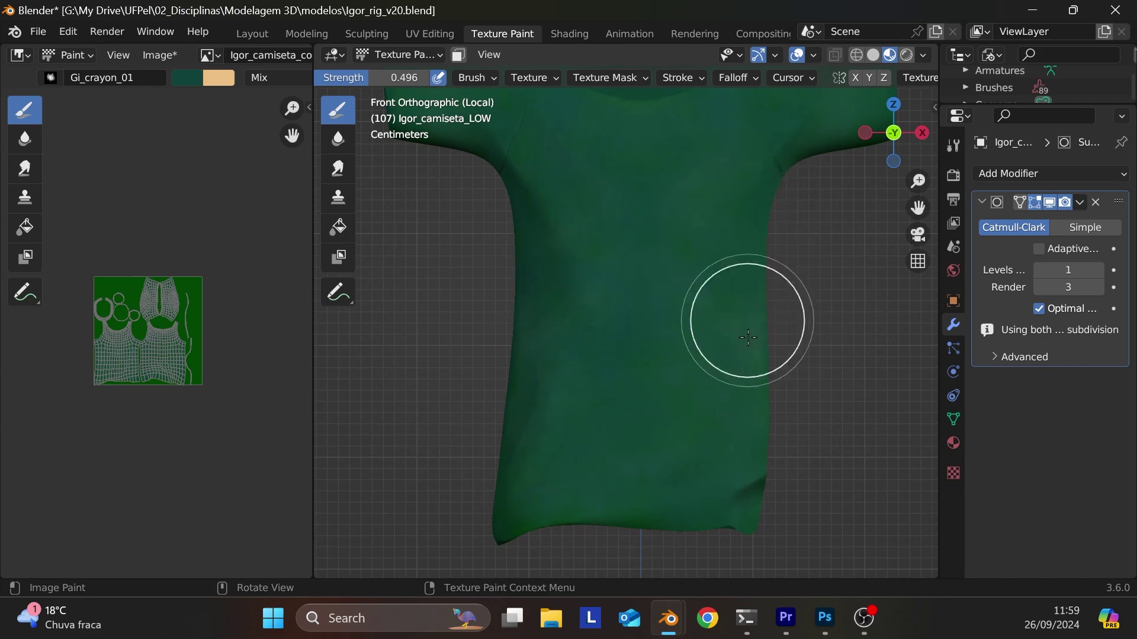
mouse_move(619, 520)
mouse_down()
mouse_move(557, 515)
mouse_move(509, 529)
mouse_move(644, 517)
mouse_move(569, 512)
mouse_move(599, 499)
mouse_up()
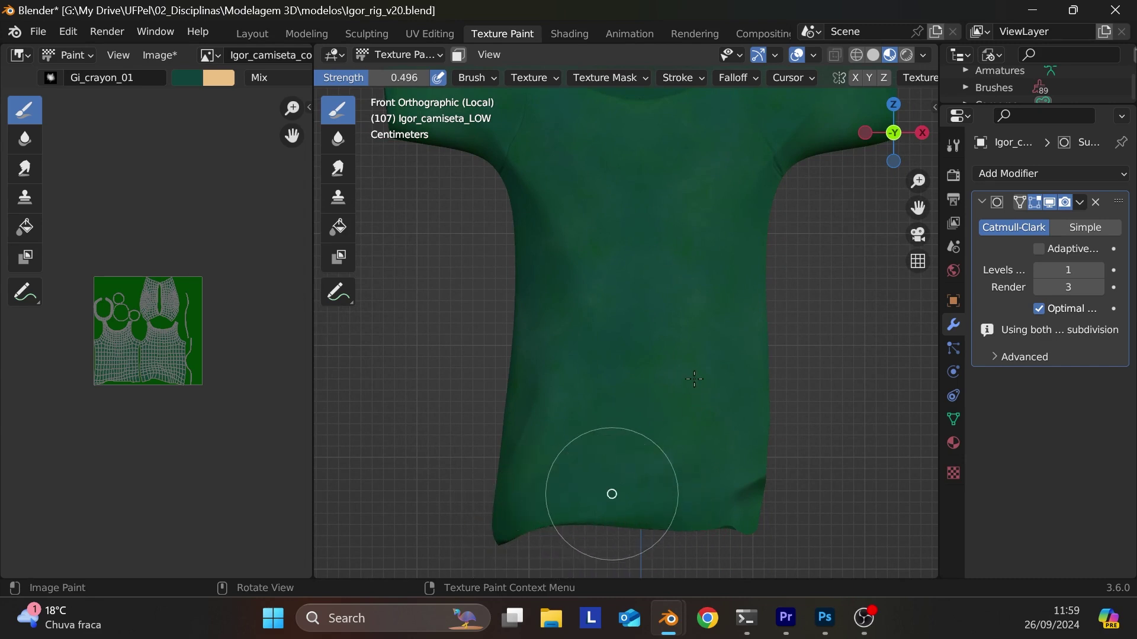
mouse_move(695, 339)
mouse_down()
mouse_move(690, 356)
mouse_move(711, 314)
mouse_move(706, 322)
mouse_up()
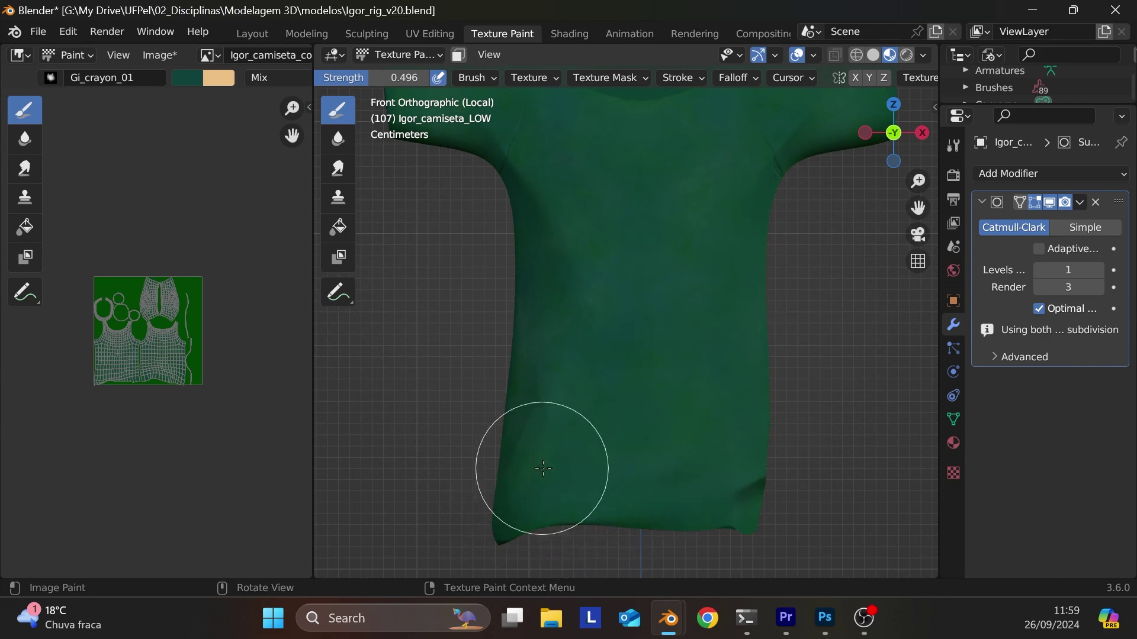
middle_drag(697, 410, 753, 443)
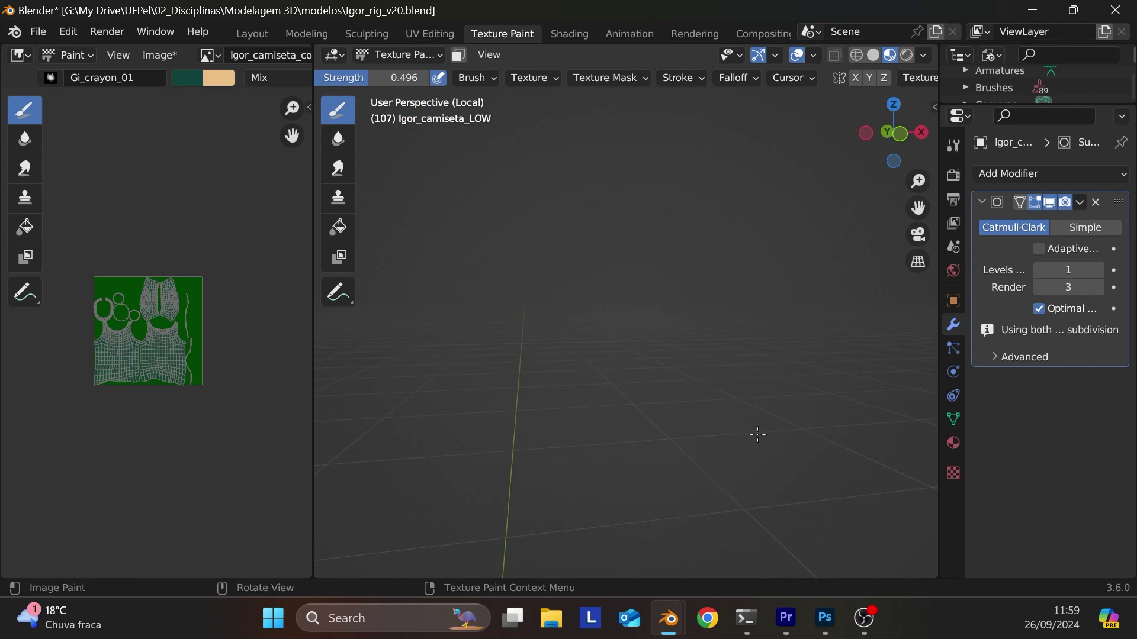
- Blend dark teal over the side of the torso along the seam up to the armpit
key(KP_1)
middle_drag(505, 431, 549, 444)
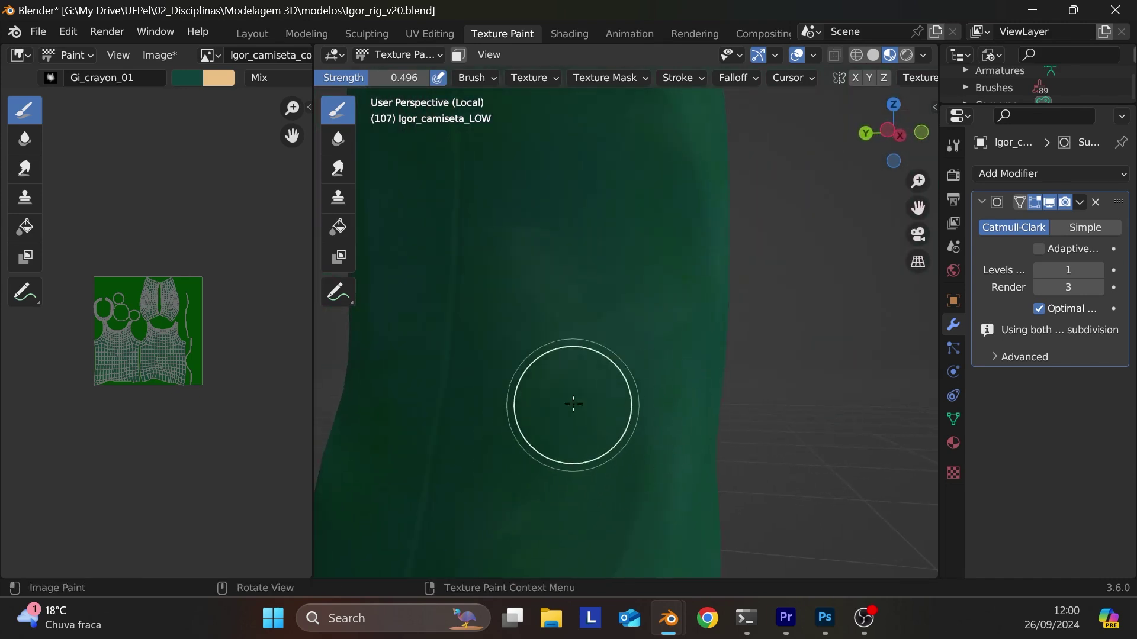
mouse_move(573, 403)
mouse_down()
mouse_move(506, 439)
mouse_move(582, 327)
mouse_move(510, 418)
mouse_up()
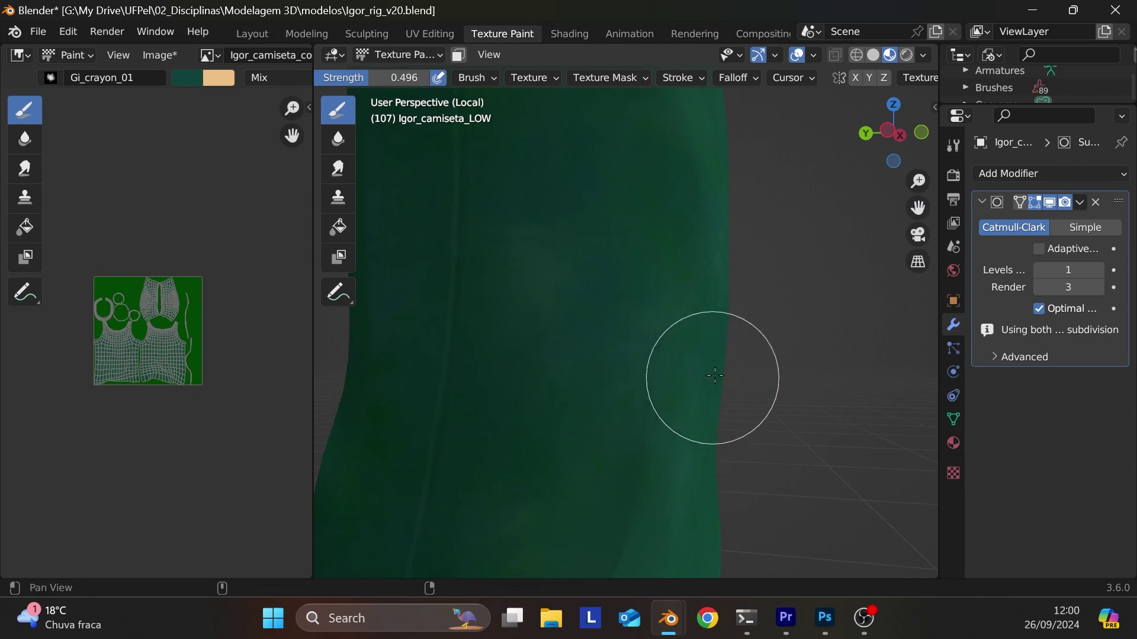
mouse_move(715, 375)
alt+shift+mouse_down()
mouse_move(687, 444)
mouse_move(714, 403)
alt+shift+mouse_up()
drag(574, 348, 613, 280)
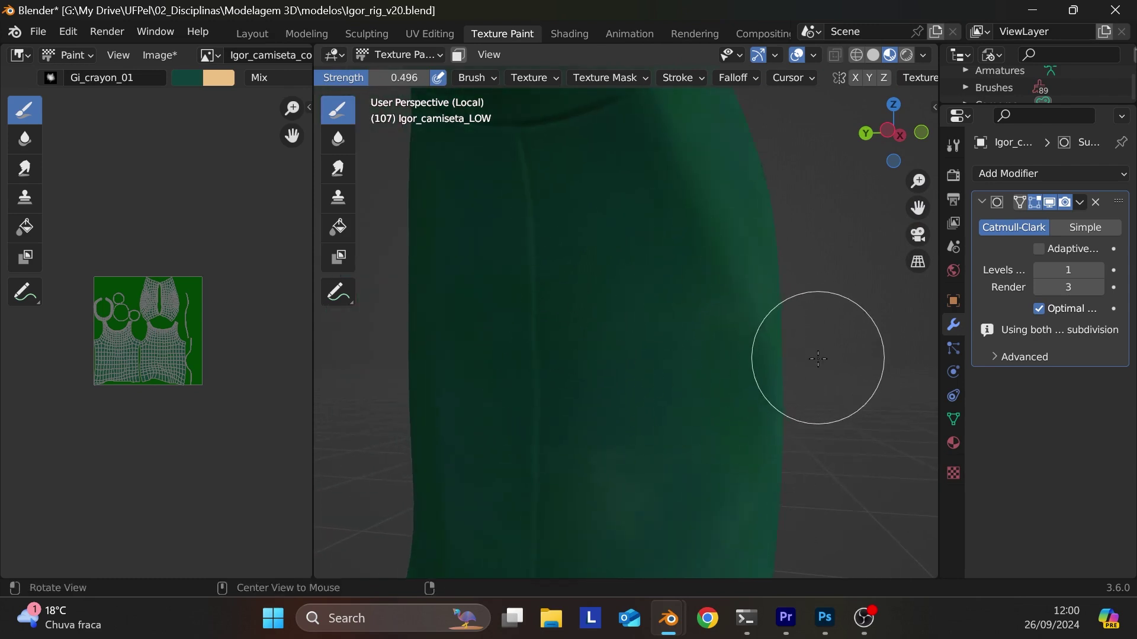
- Examine the shirt's shading from the back, the side and the front
middle_drag(817, 358, 914, 424)
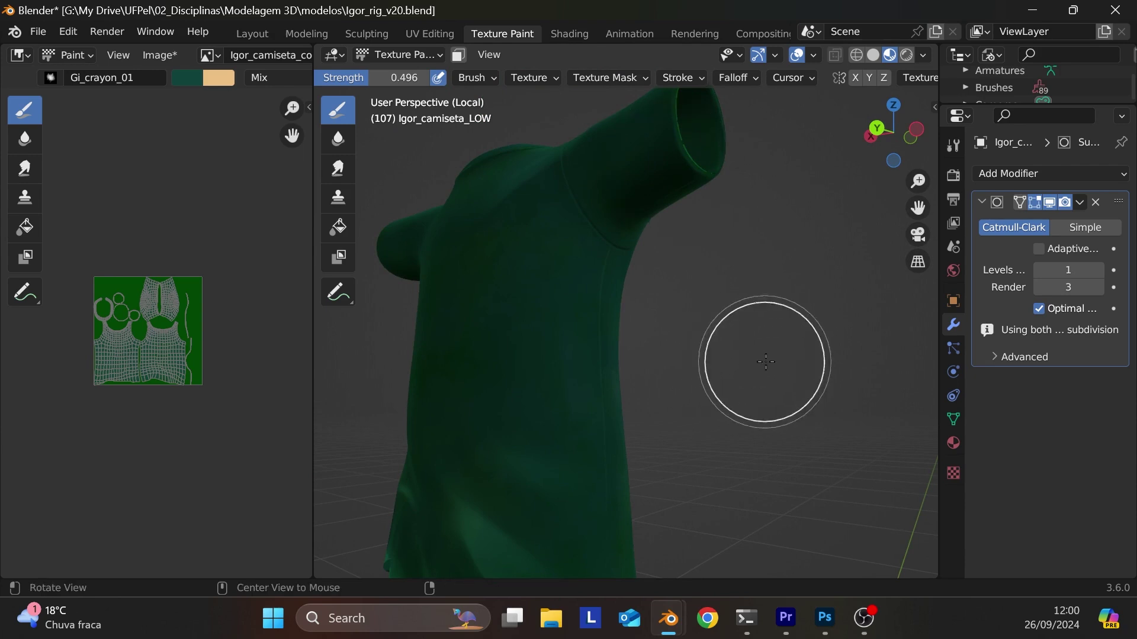
middle_drag(741, 409, 759, 391)
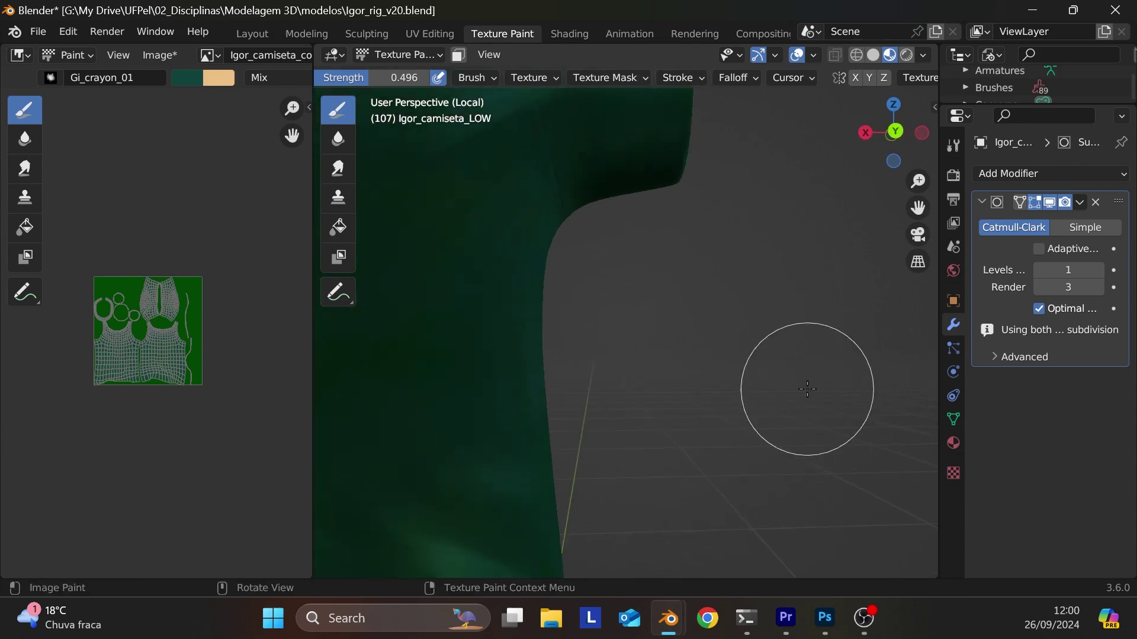
scroll(806, 374, down, 6)
middle_drag(686, 330, 394, 385)
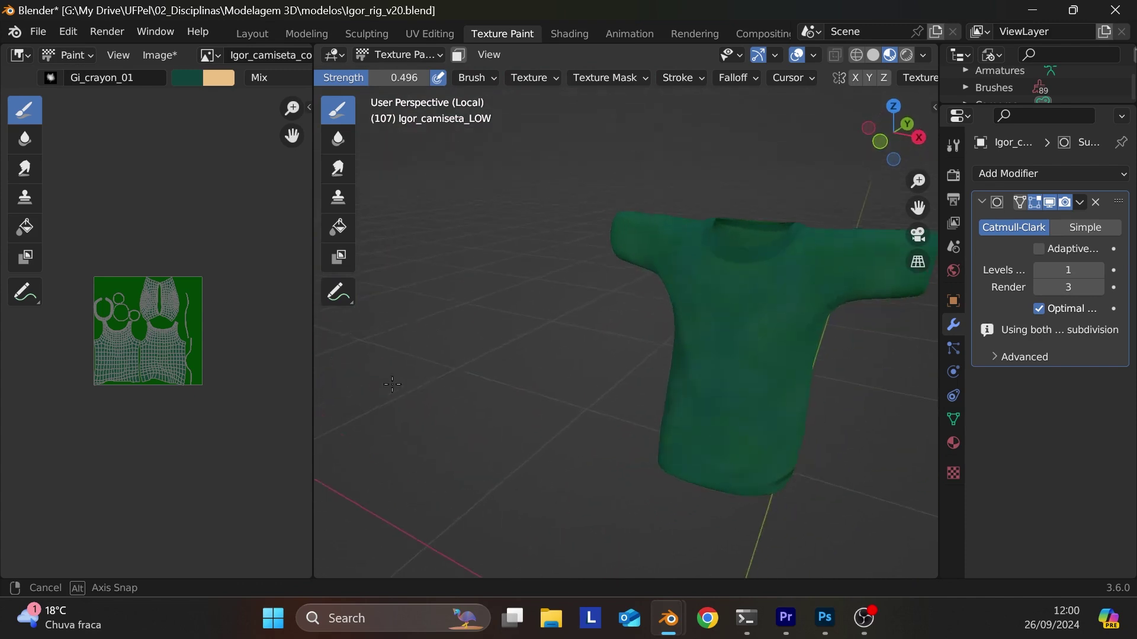
key(KP_1)
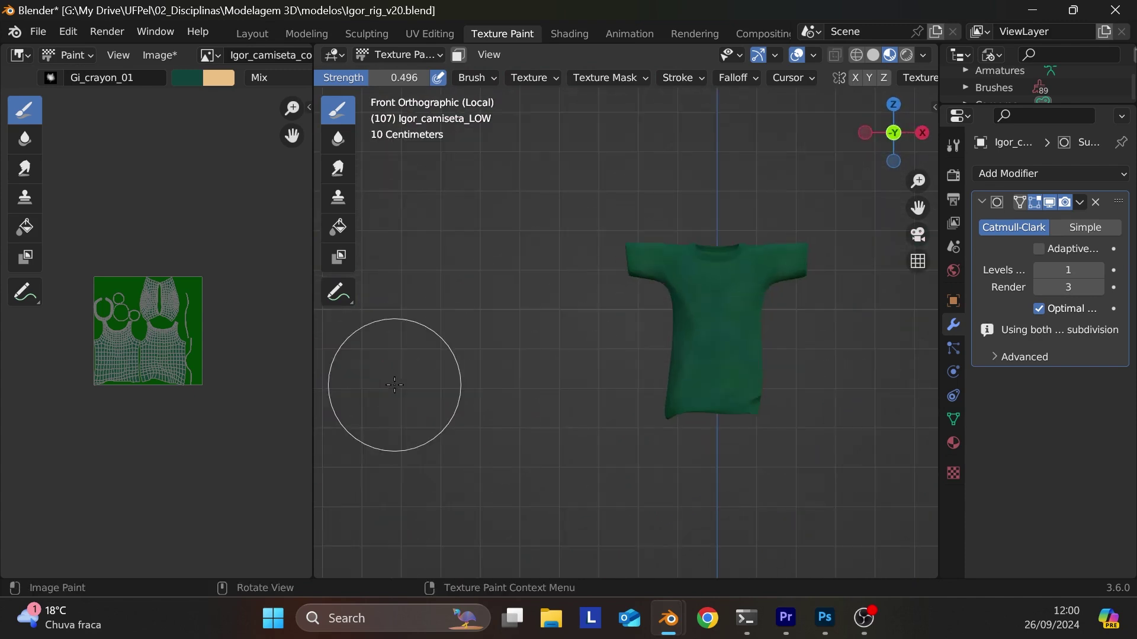
scroll(785, 324, up, 6)
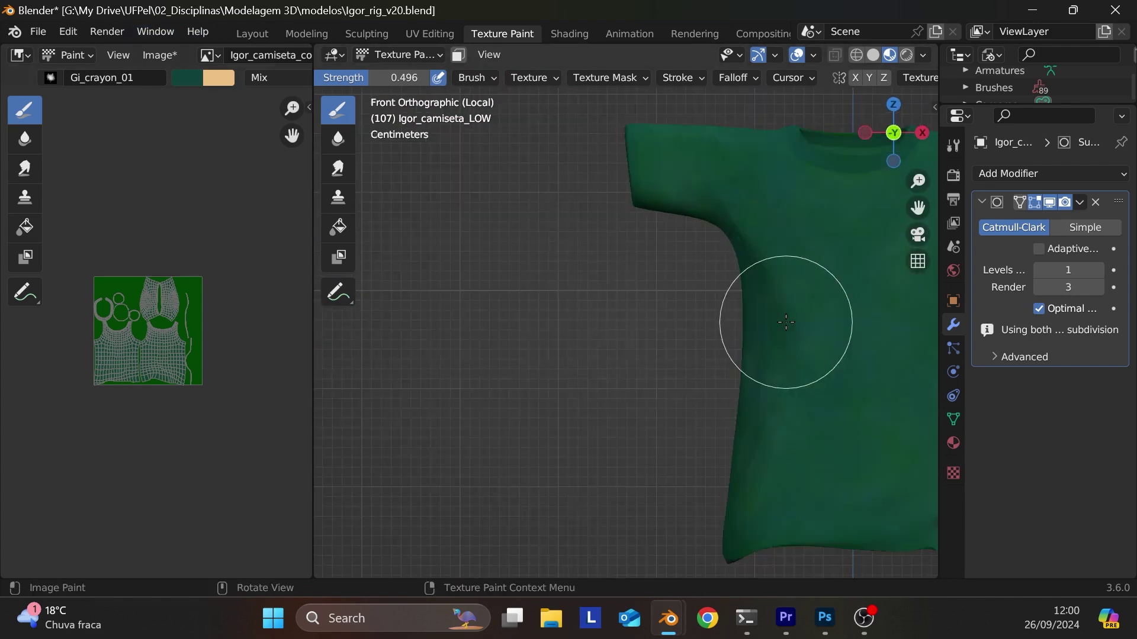
shift+middle_drag(798, 329, 572, 366)
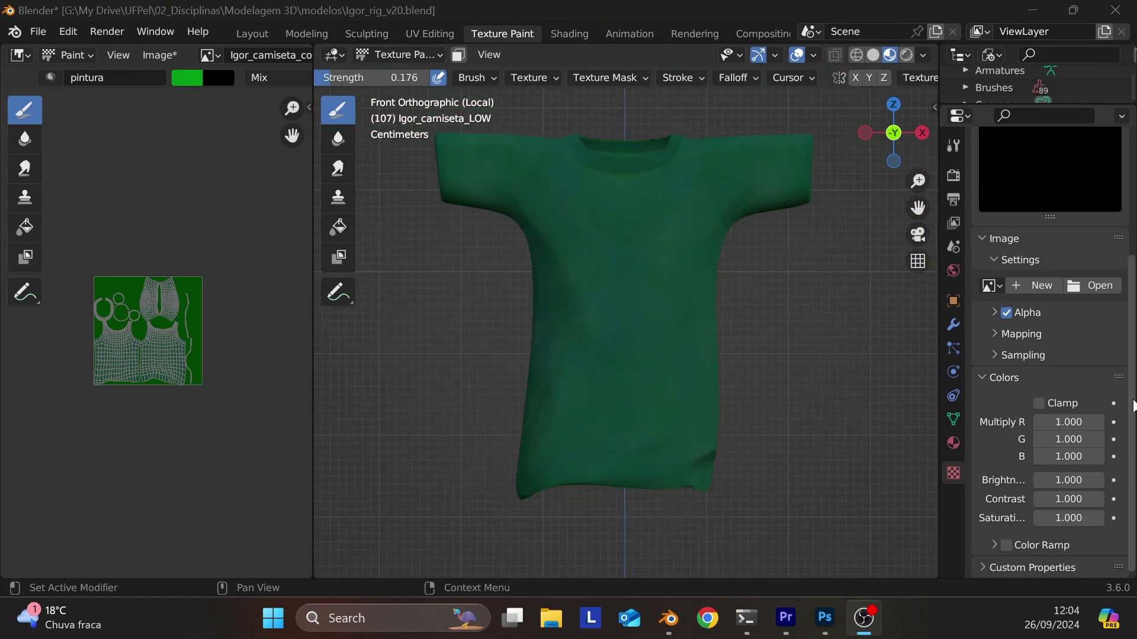
click(1104, 281)
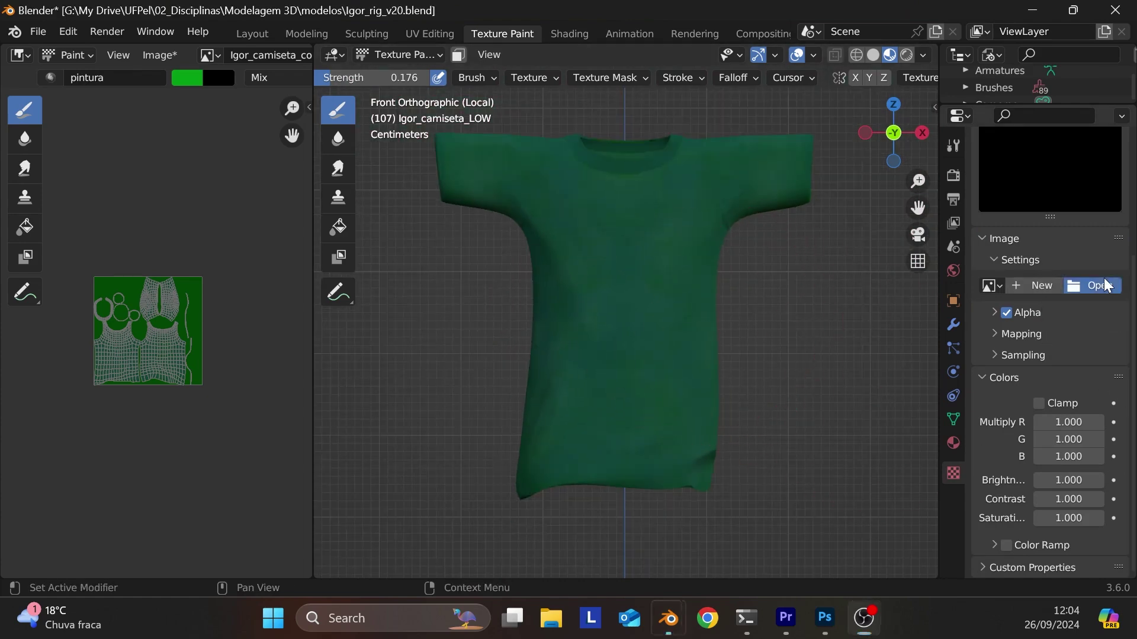
click(1085, 231)
click(1002, 142)
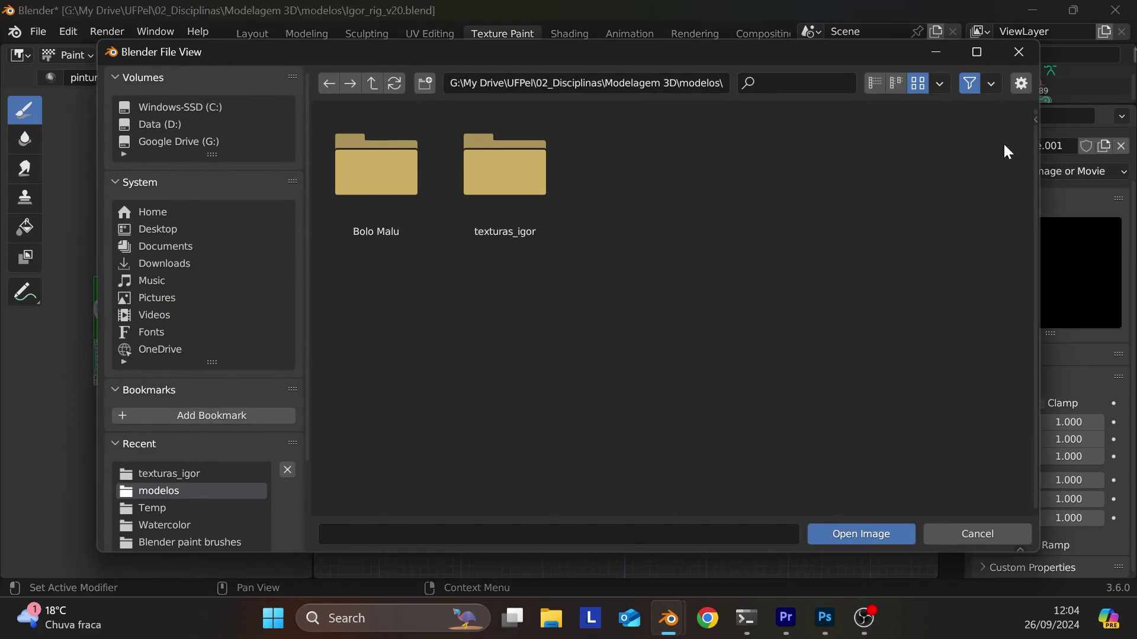
click(1021, 35)
click(1018, 51)
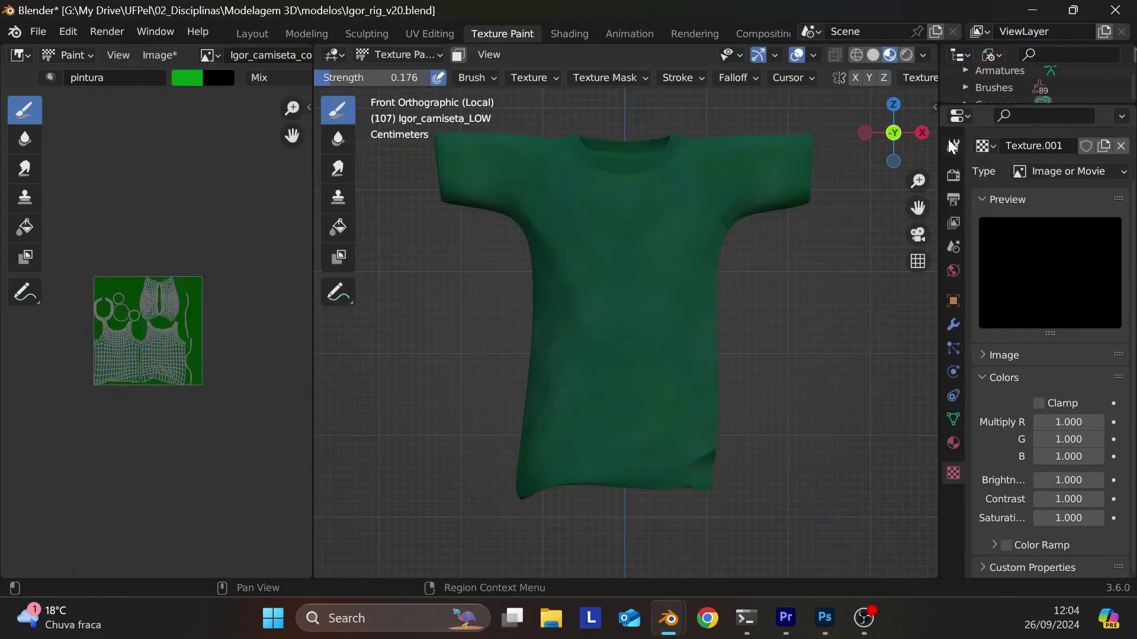
- Choose the pintura brush and remove the texture assigned to it
click(950, 145)
scroll(1070, 378, down, 2)
click(1053, 330)
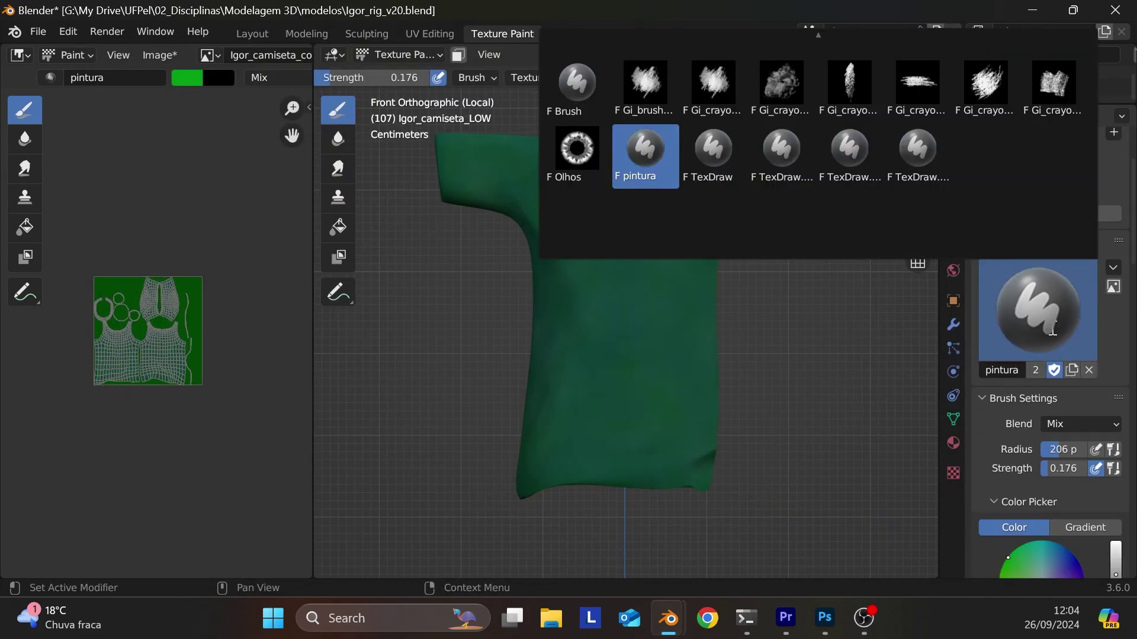
click(639, 148)
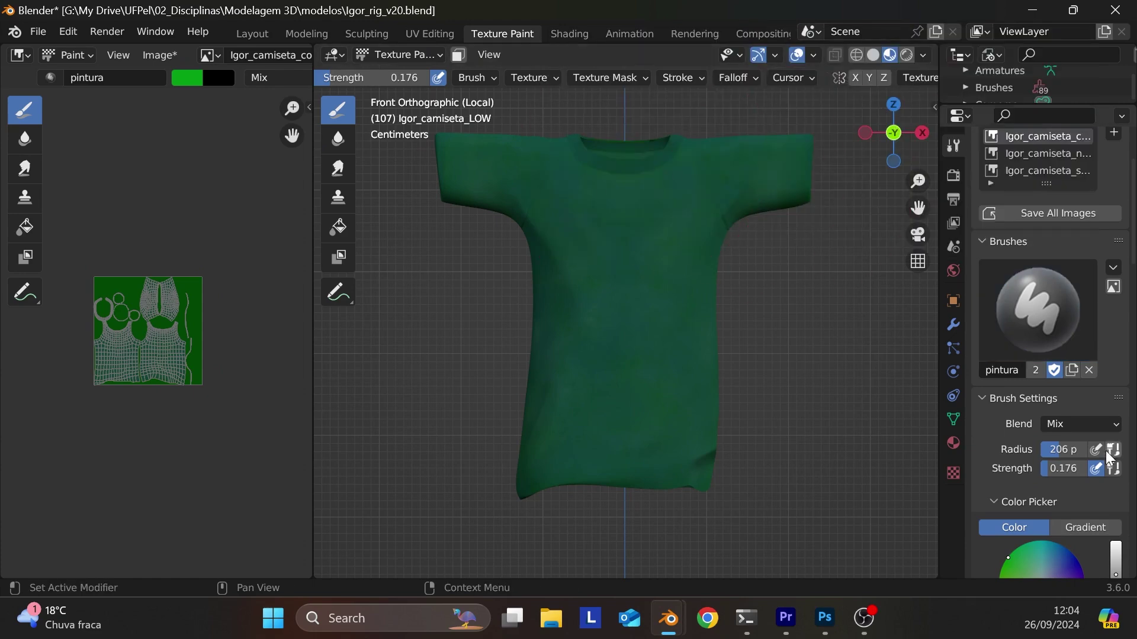
scroll(1104, 414, down, 6)
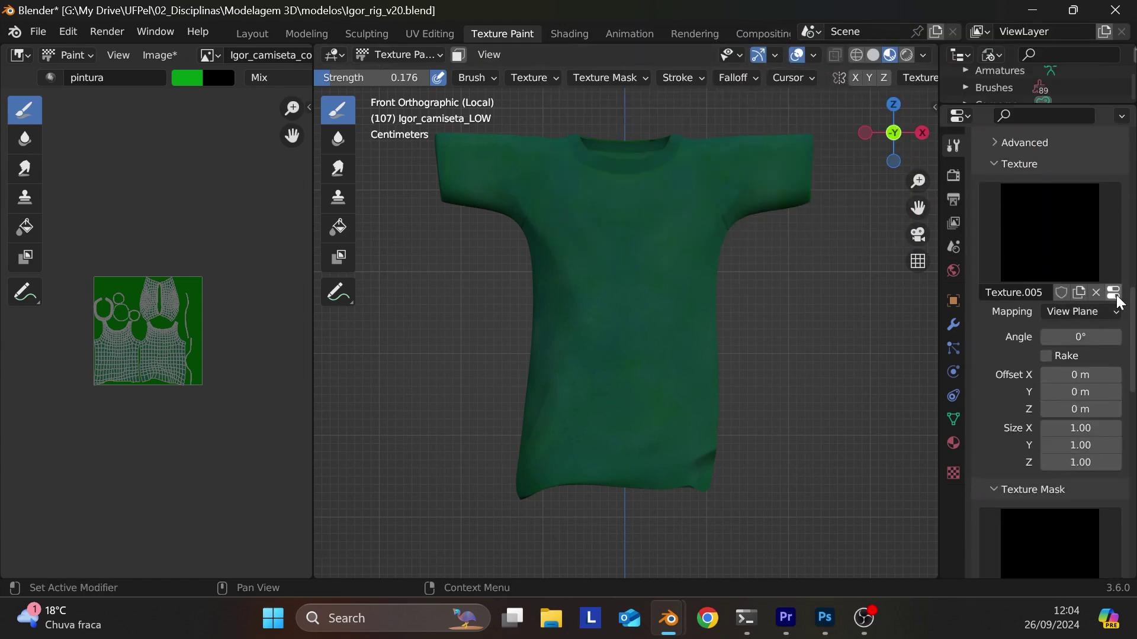
click(1095, 292)
click(1099, 290)
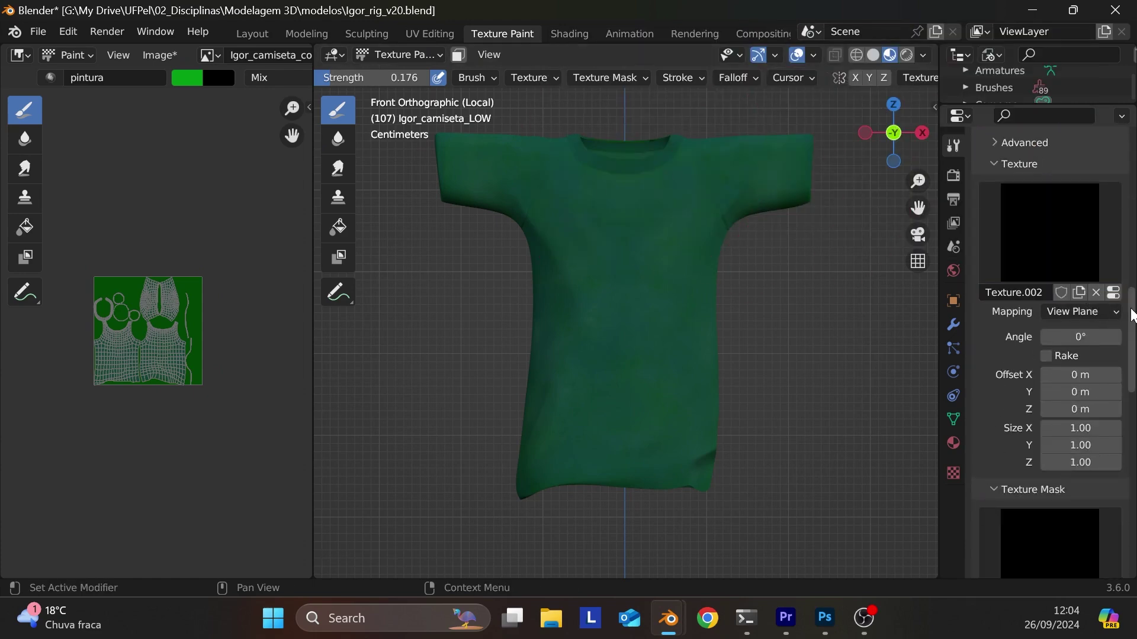
click(1095, 292)
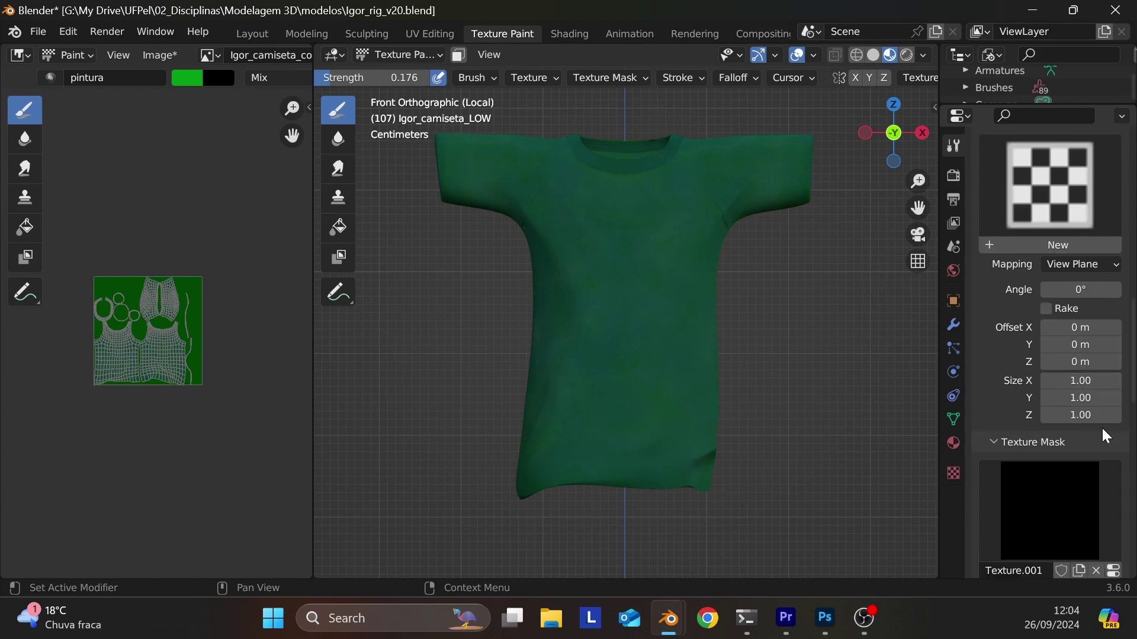
- Replace the pintura brush's texture mask with a new texture
scroll(1102, 428, down, 3)
click(1096, 499)
click(1099, 499)
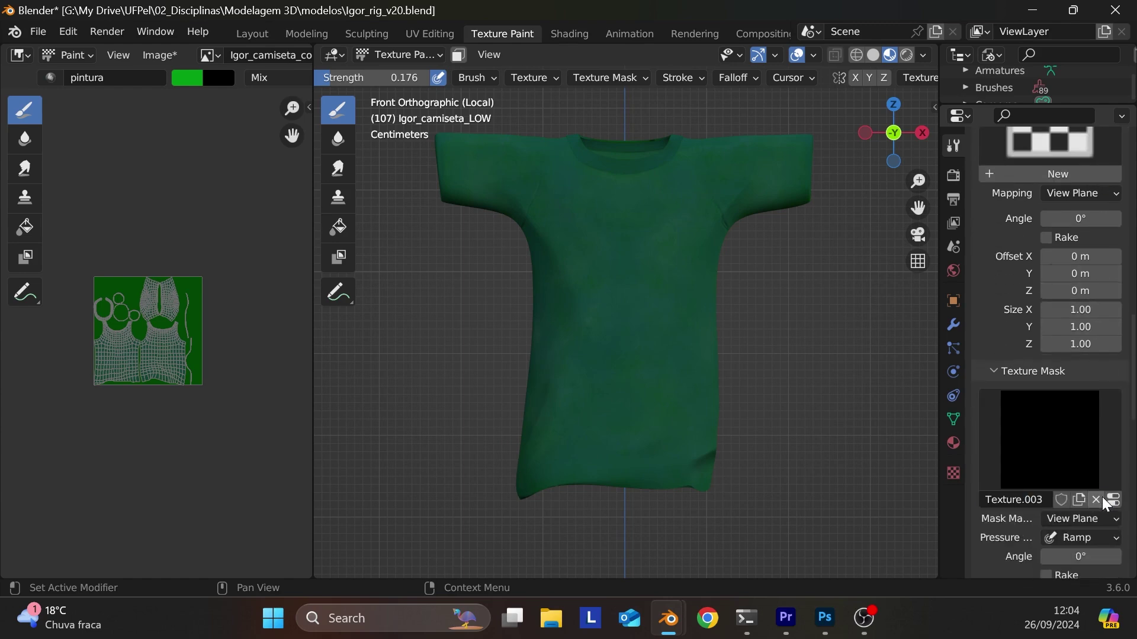
- Load the black-background Skateboarding Store logo (the "copy.jpg" version) from the texturas_igor folder as the mask texture's image
click(1109, 500)
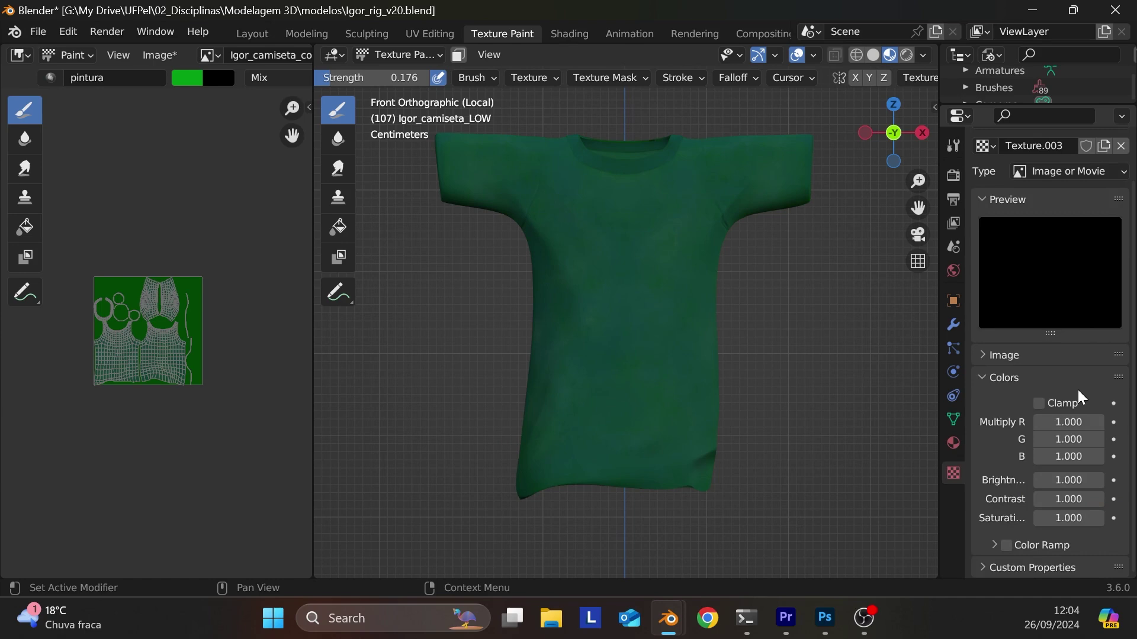
scroll(1078, 390, up, 3)
scroll(1078, 385, down, 3)
click(953, 145)
scroll(1091, 410, down, 15)
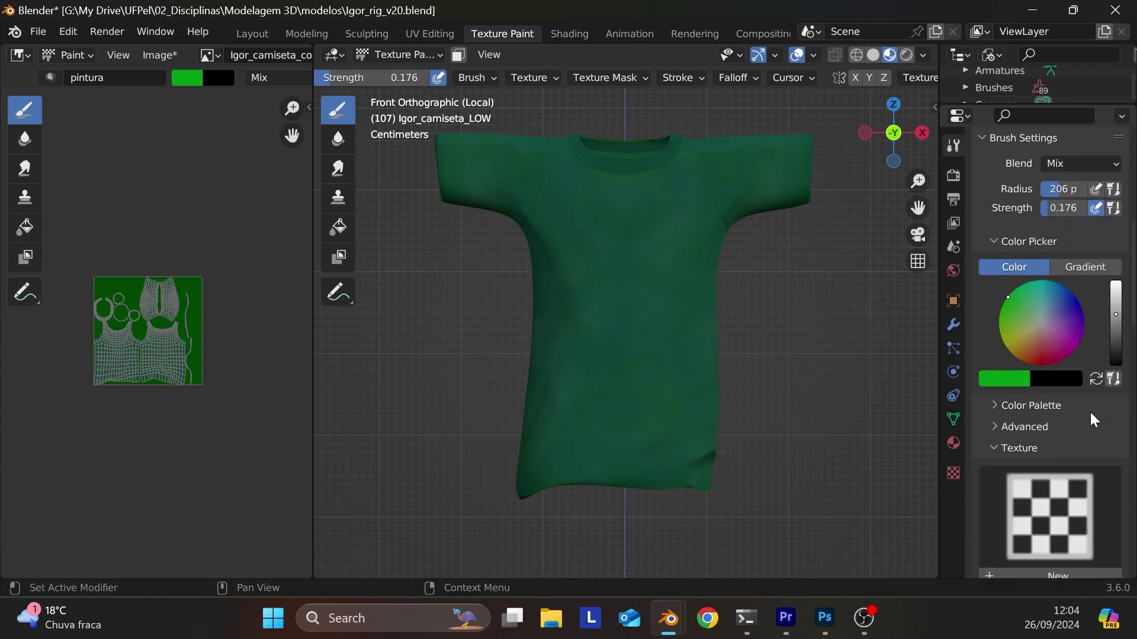
scroll(1090, 412, down, 9)
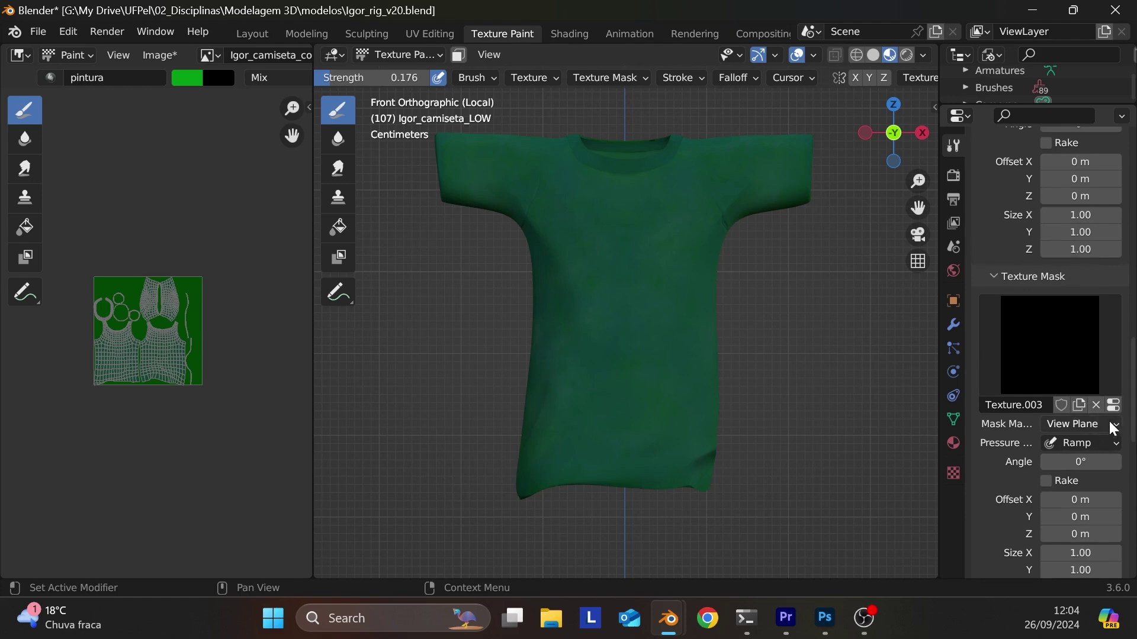
click(1111, 407)
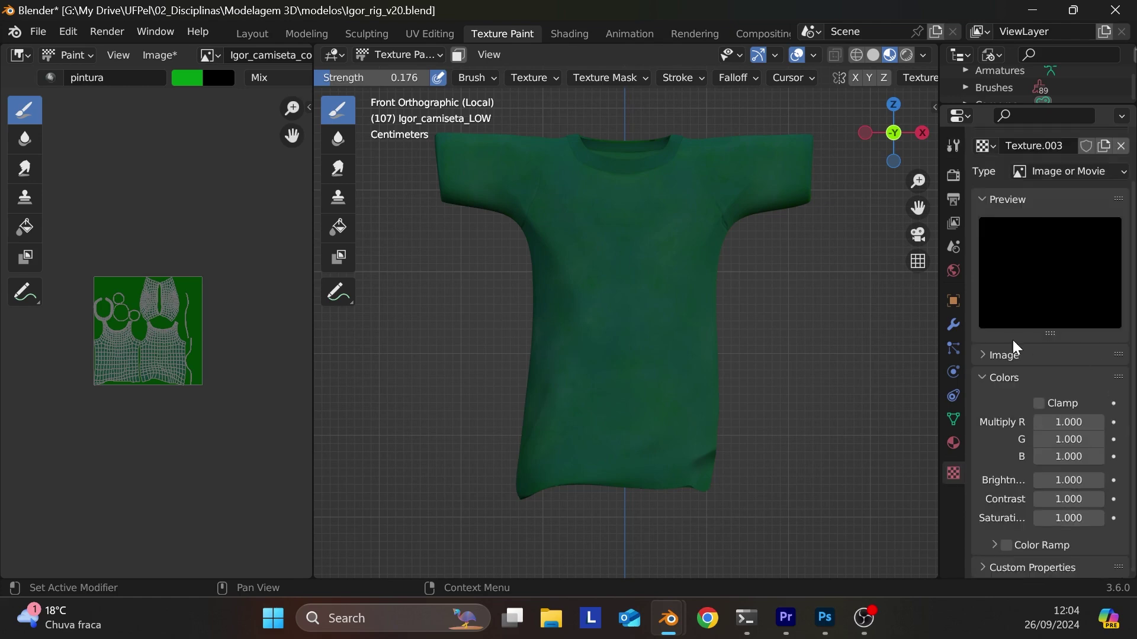
click(1005, 356)
click(1082, 402)
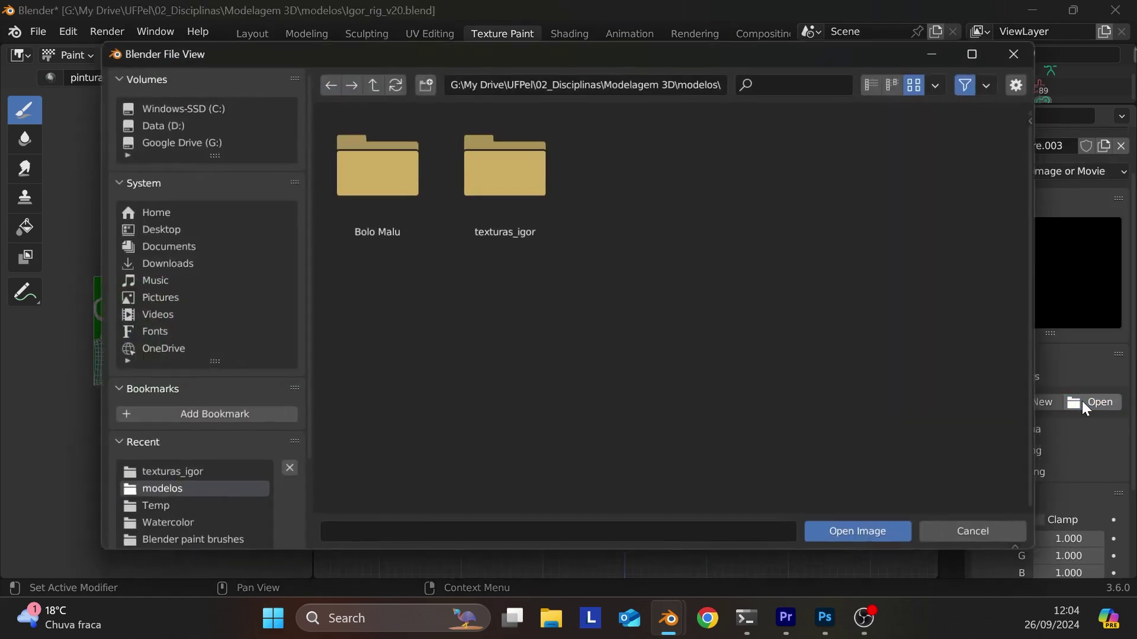
double_click(505, 190)
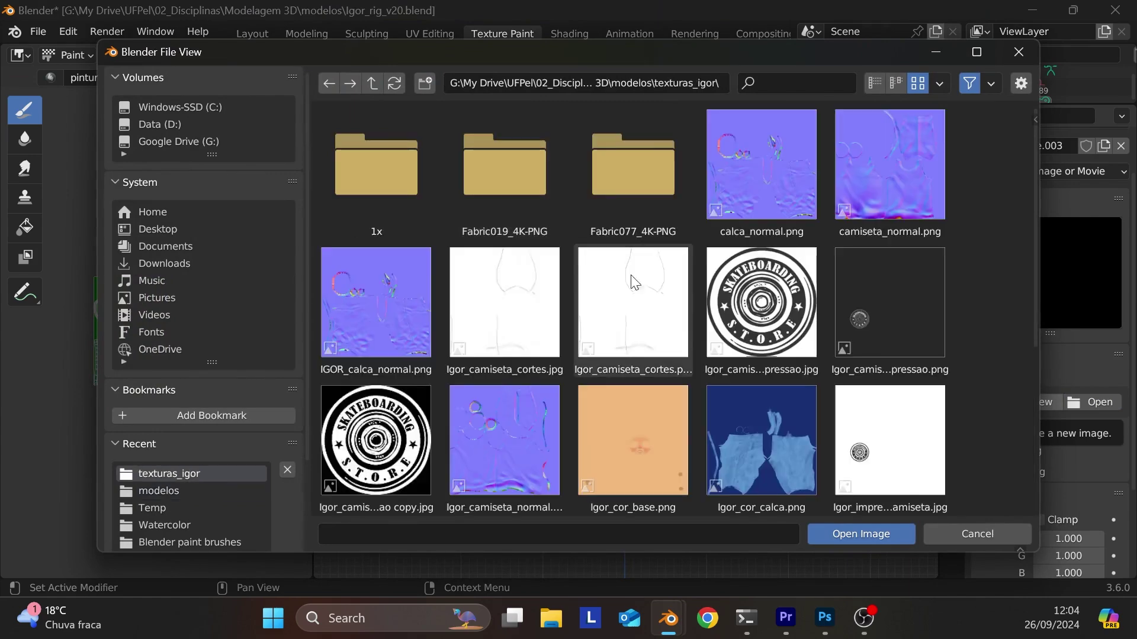
double_click(386, 436)
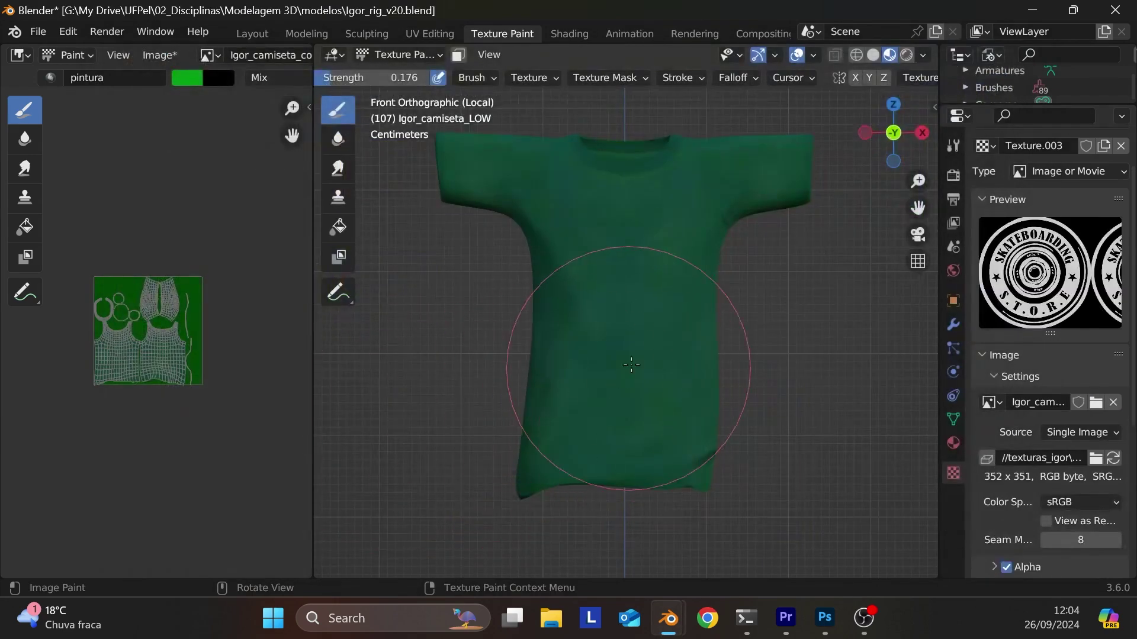
- Choose View Plane as the pintura brush's mask mapping and Anchored as its stroke method
click(953, 146)
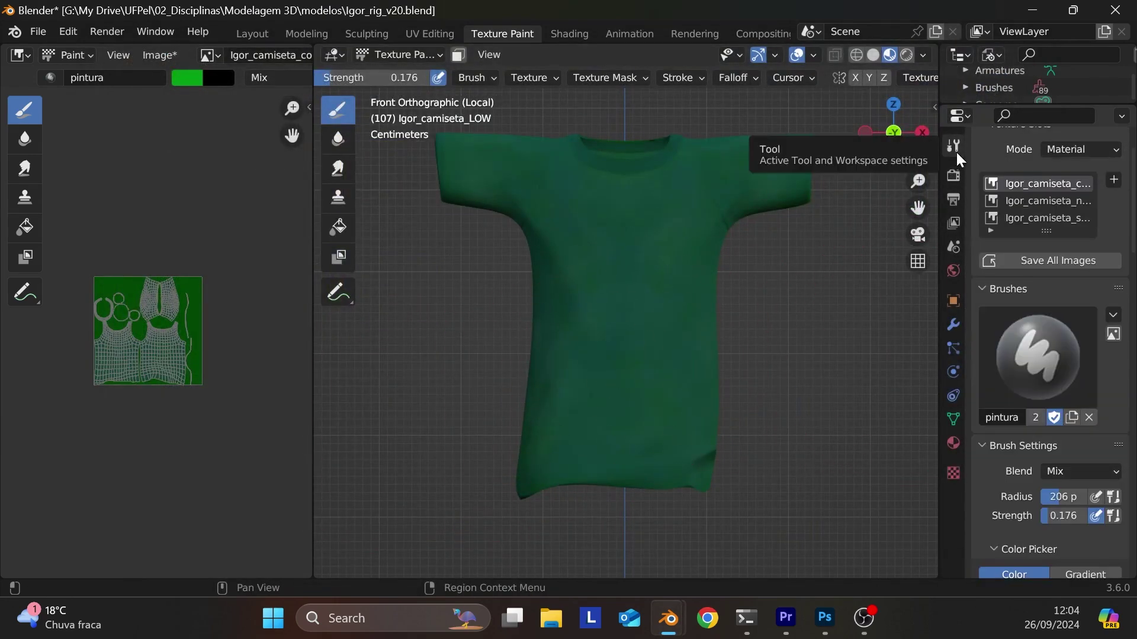
scroll(1096, 460, down, 10)
scroll(1094, 471, down, 20)
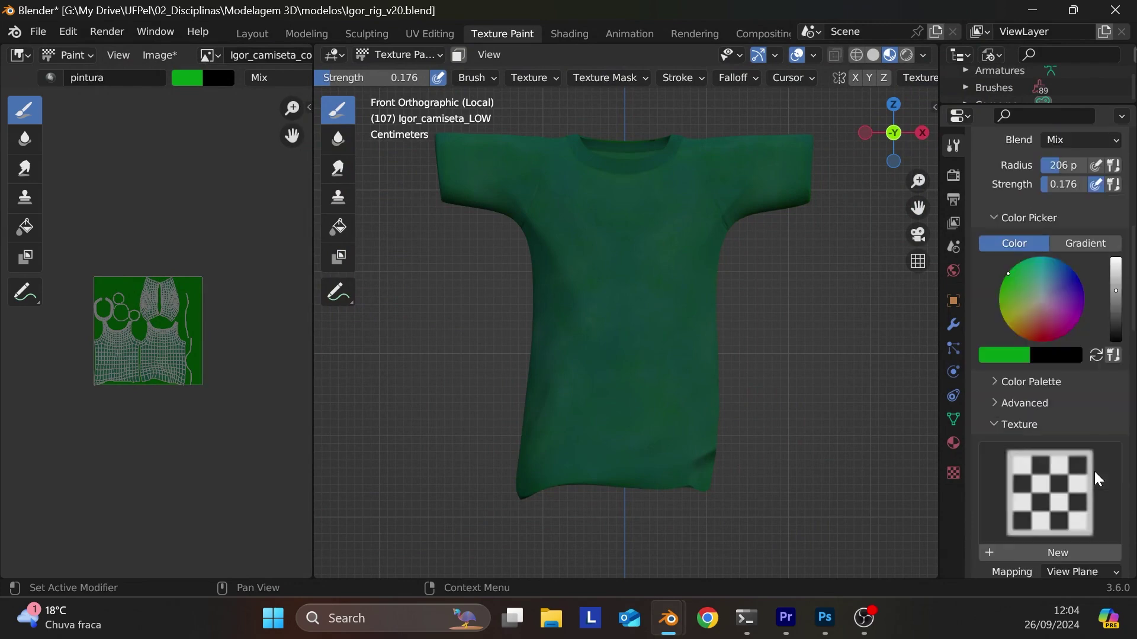
click(1090, 283)
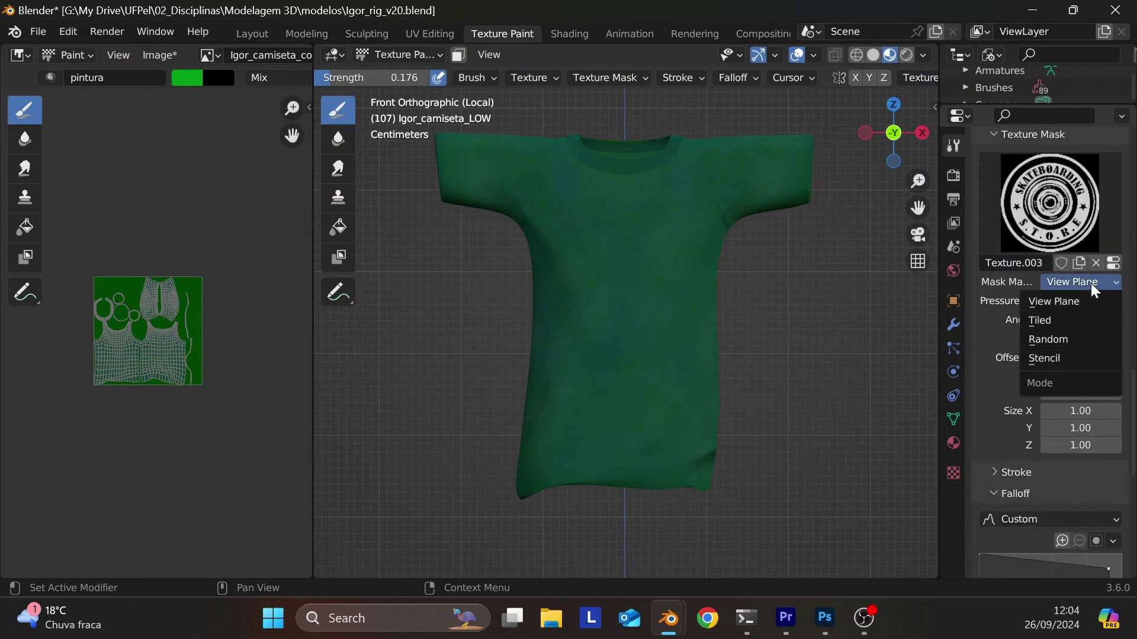
click(1092, 302)
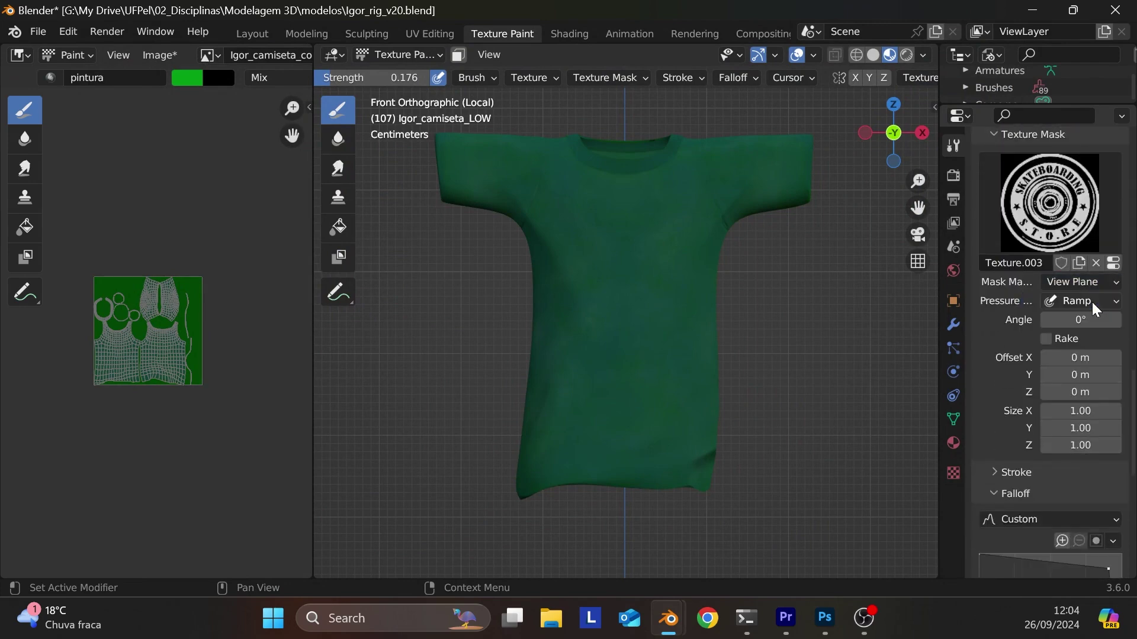
click(1019, 472)
scroll(1060, 445, down, 6)
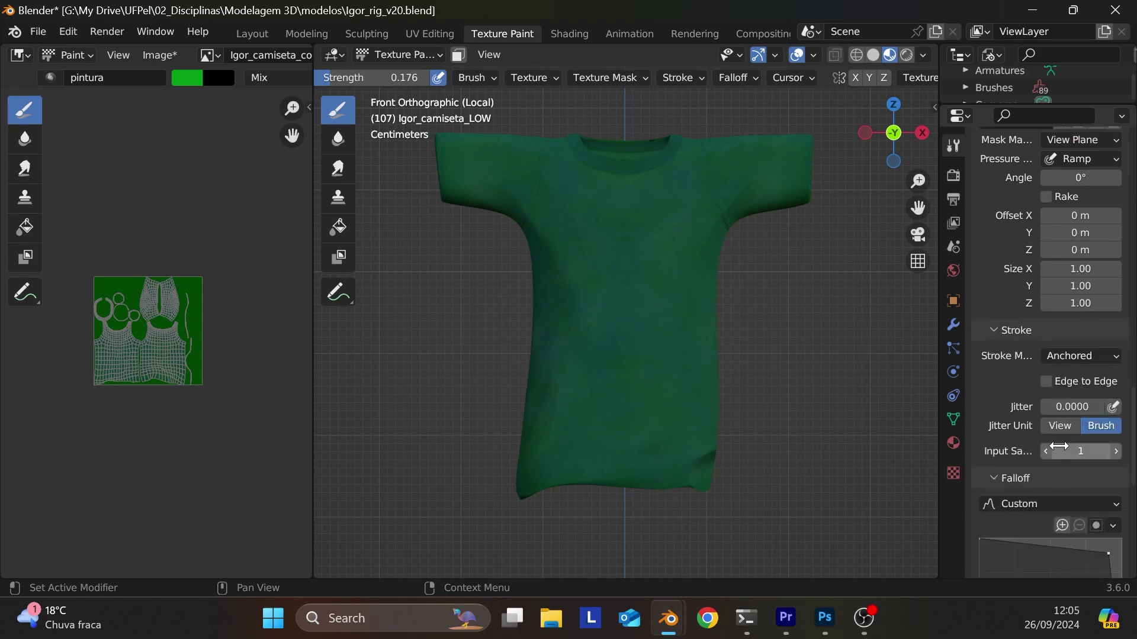
click(1088, 356)
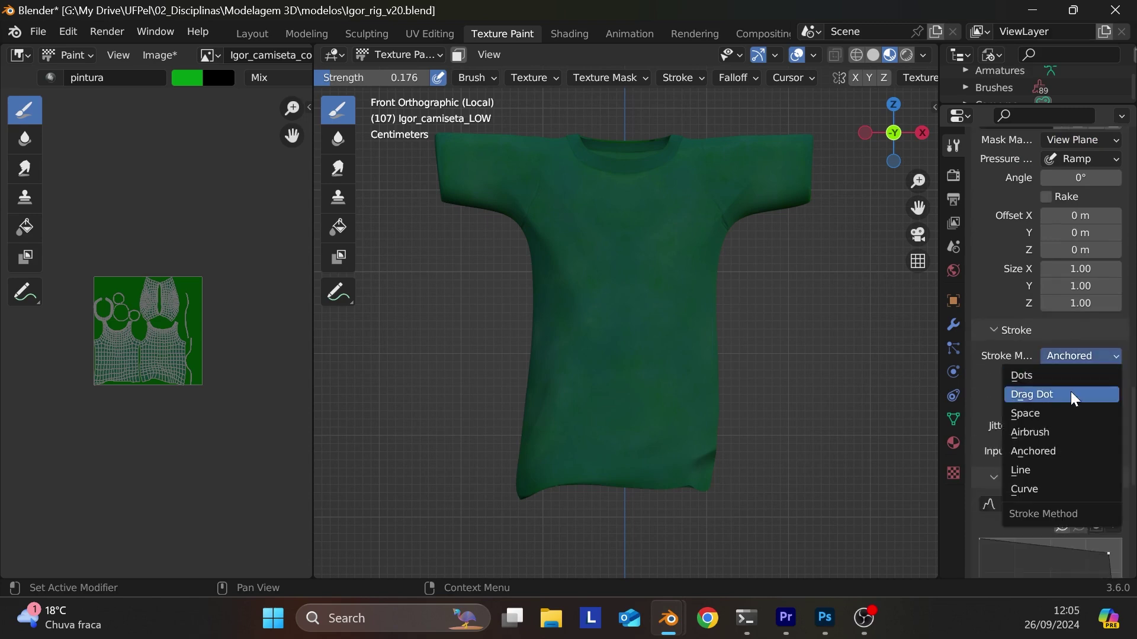
click(1060, 450)
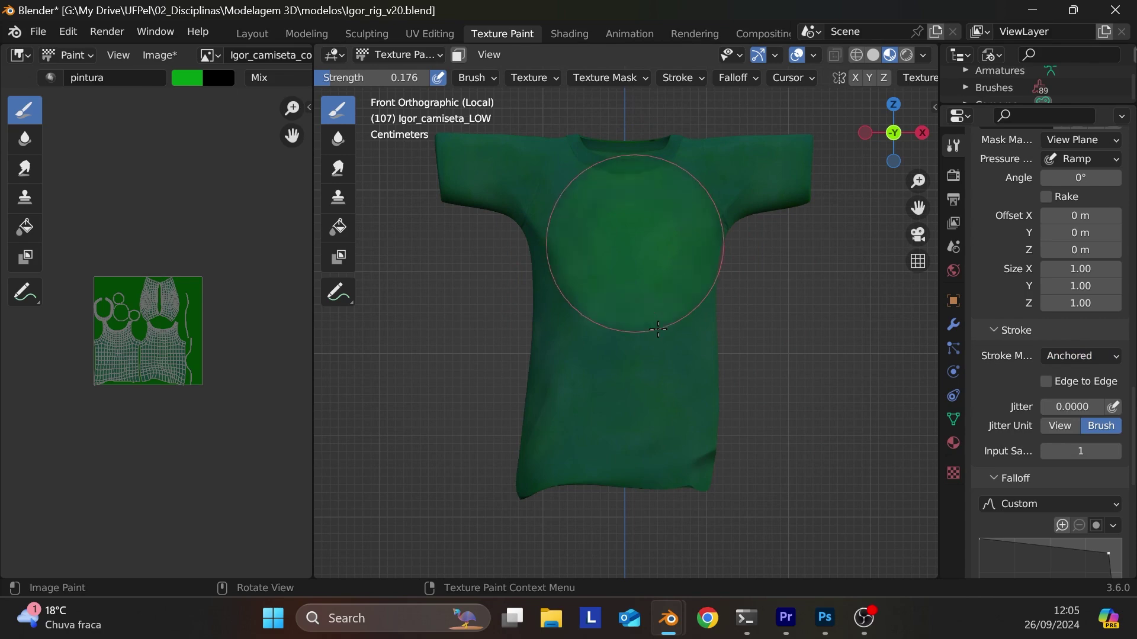
- Try a green anchored stamp on the shirt's chest, undo it, and darken the brush colour to black
drag(656, 319, 657, 321)
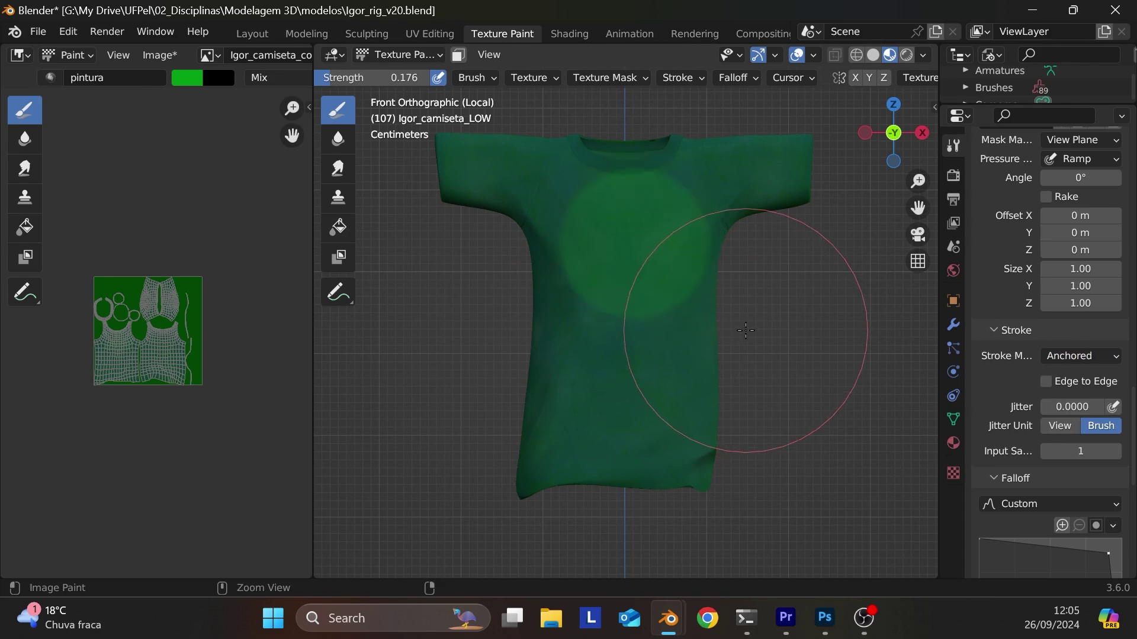
key(ctrl+z)
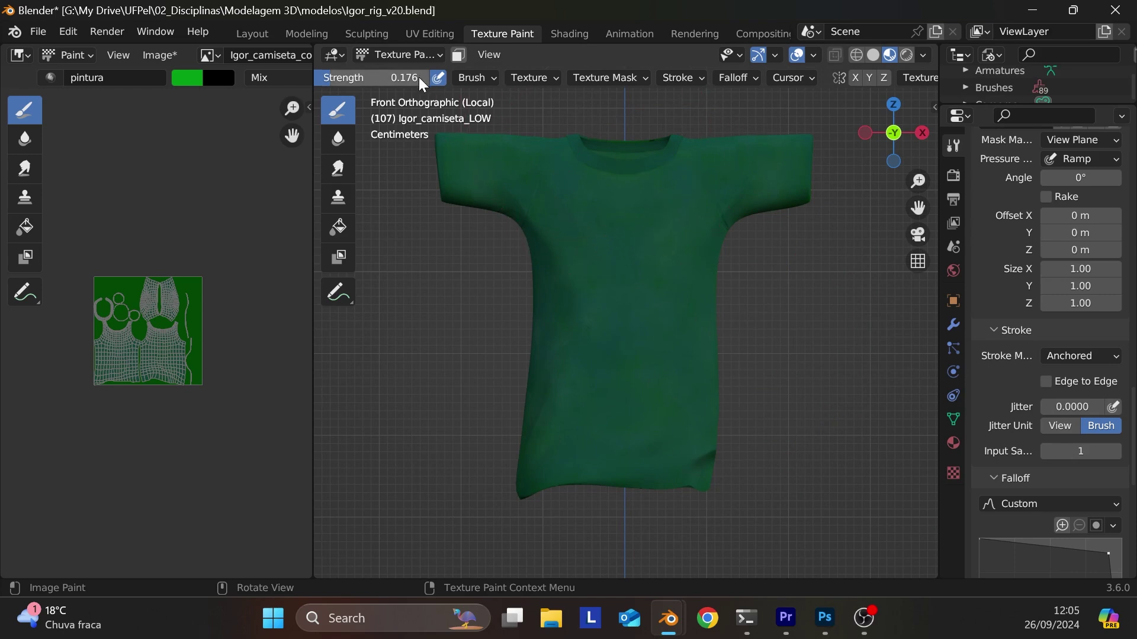
scroll(420, 78, up, 8)
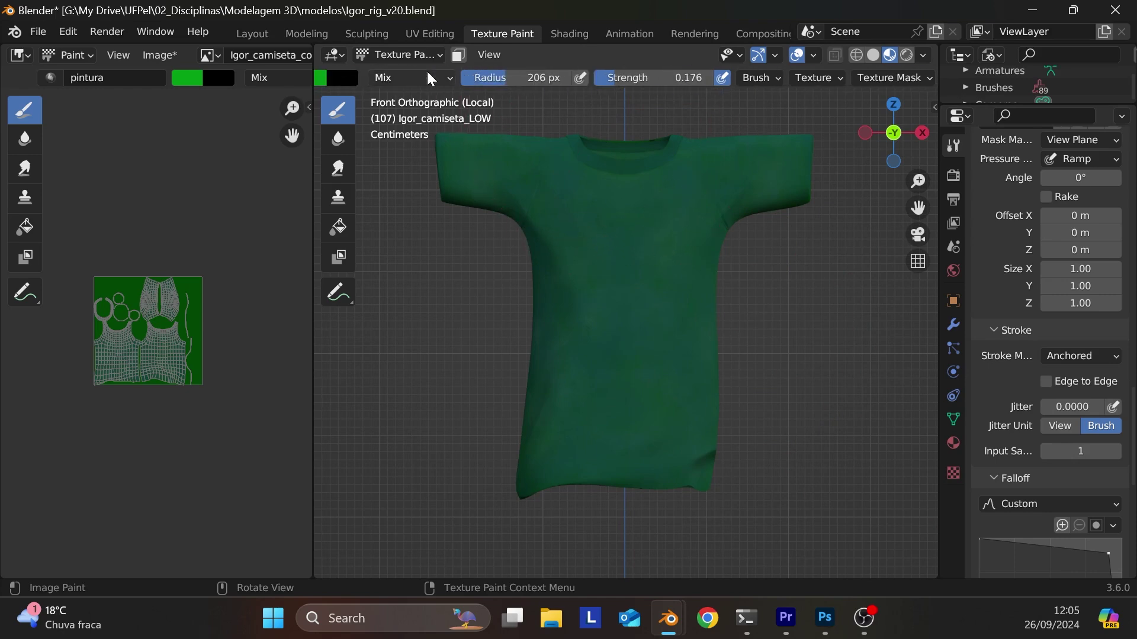
scroll(427, 71, up, 4)
click(429, 77)
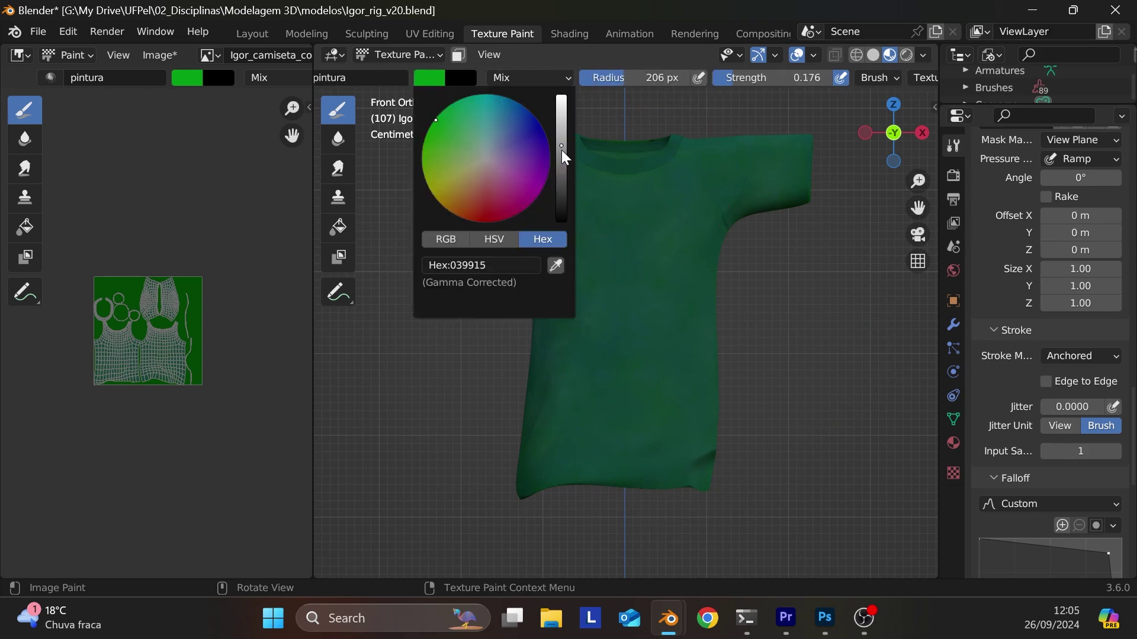
drag(561, 151, 562, 221)
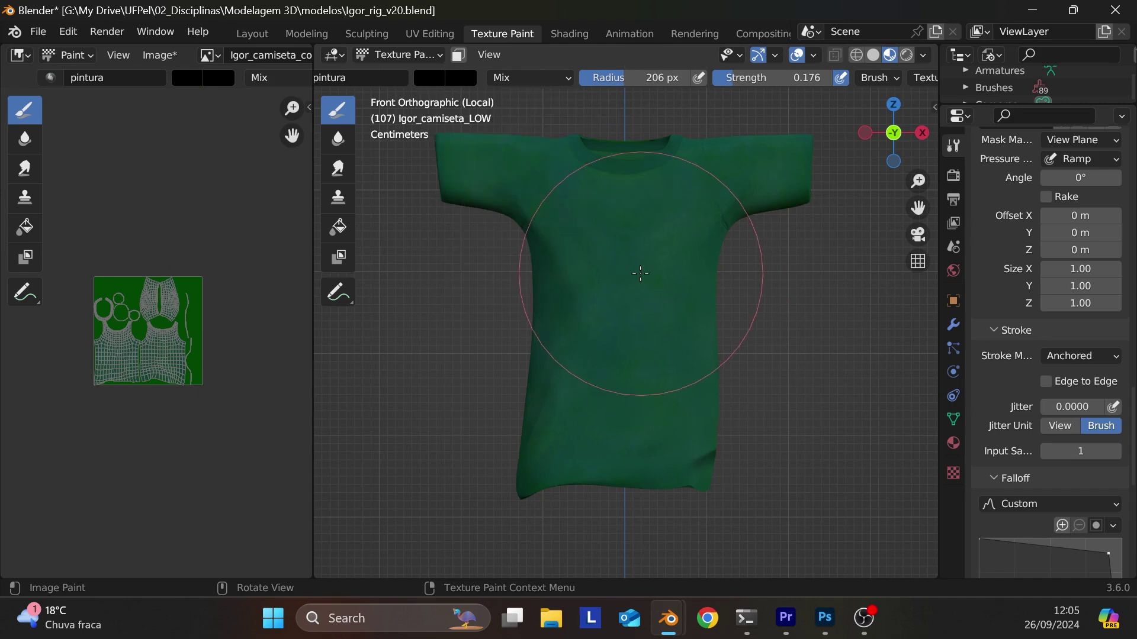
- Set the brush radius to 87 px and the strength to 1.000, undoing each trial stamp on the chest
key(f)
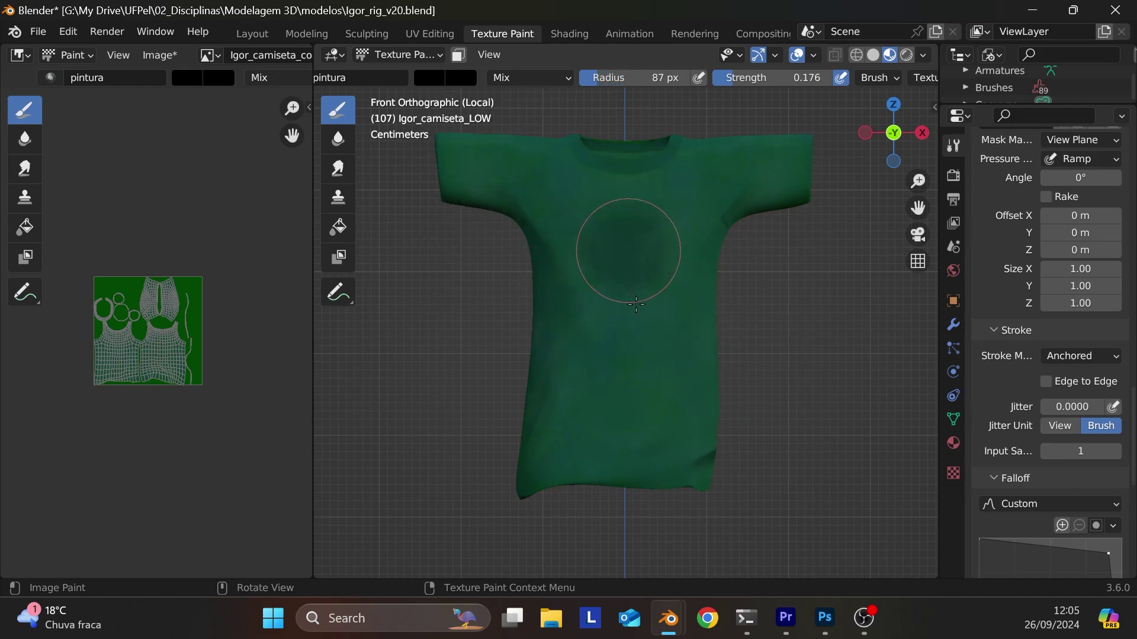
drag(639, 313, 641, 314)
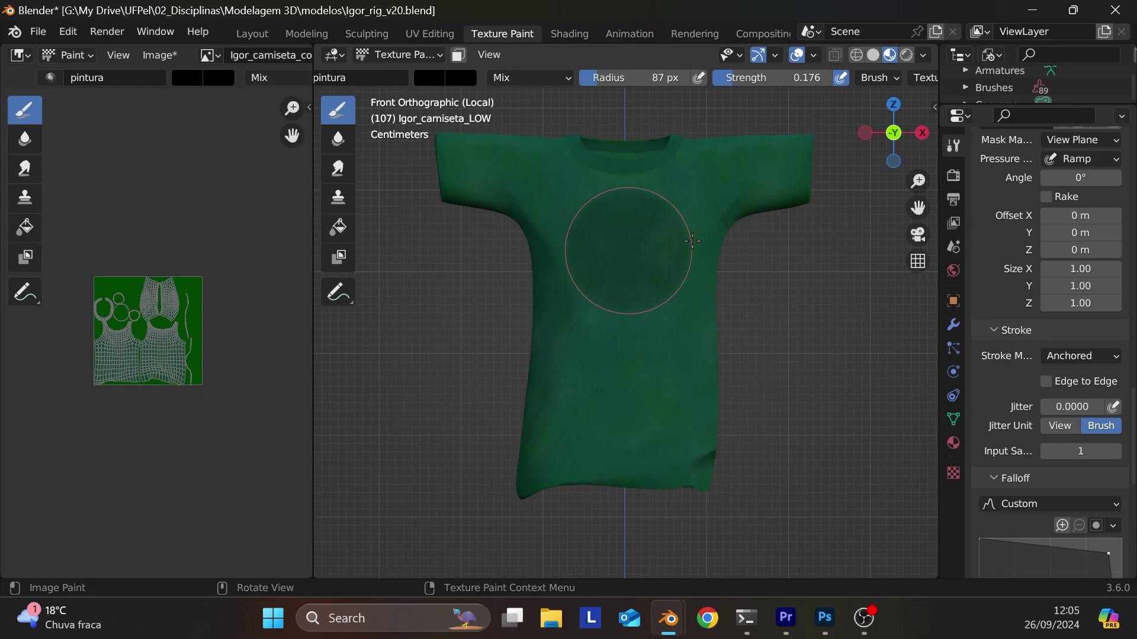
key(ctrl+z)
drag(734, 88, 832, 80)
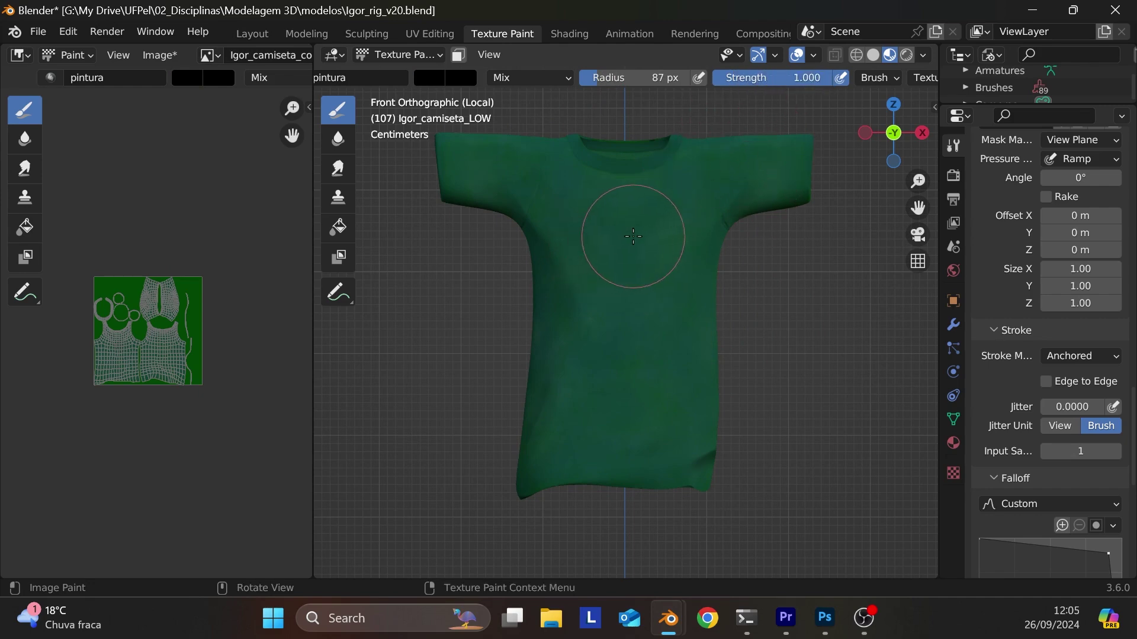
drag(631, 237, 632, 312)
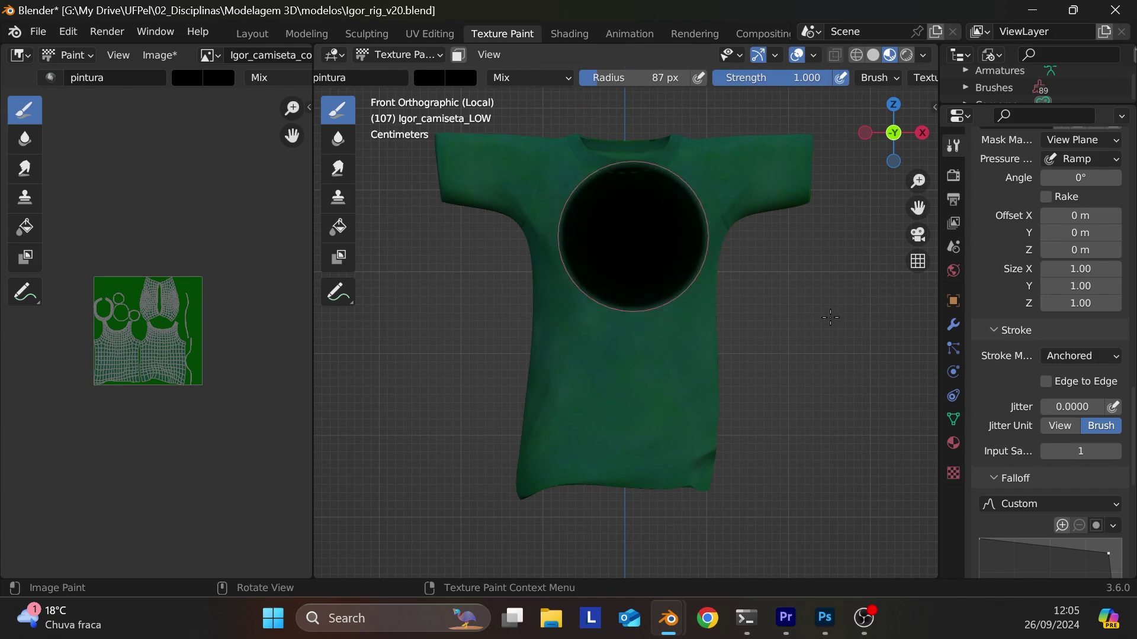
key(ctrl+z)
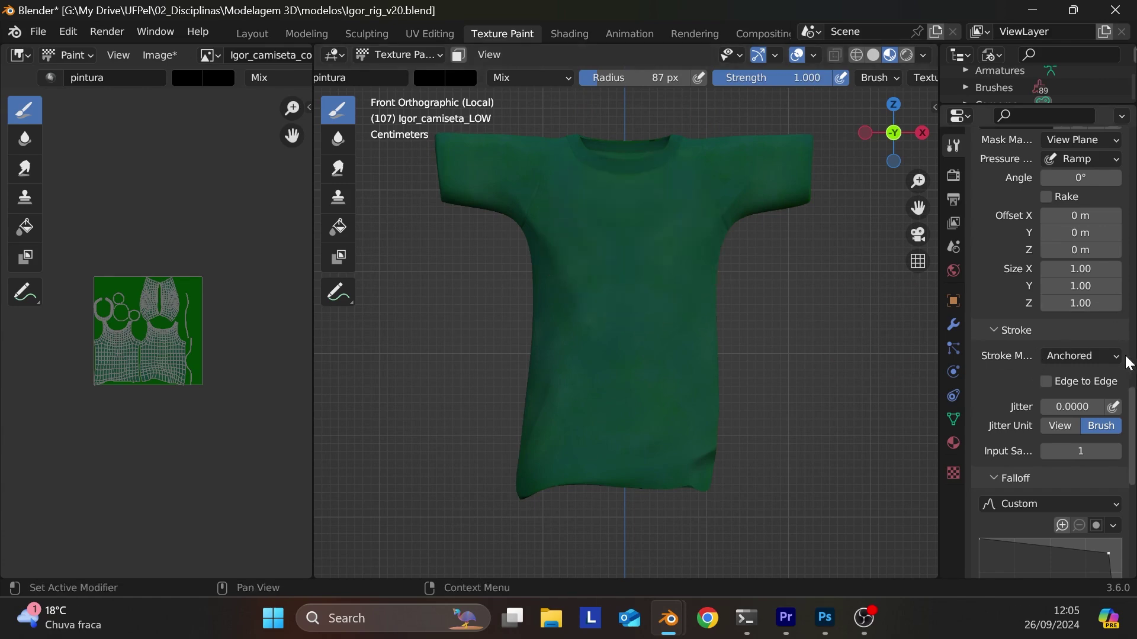
- Set the texture mask's pressure masking to Off, then test-stamp the logo in black on the chest and undo it
scroll(1106, 431, up, 3)
scroll(1105, 428, up, 3)
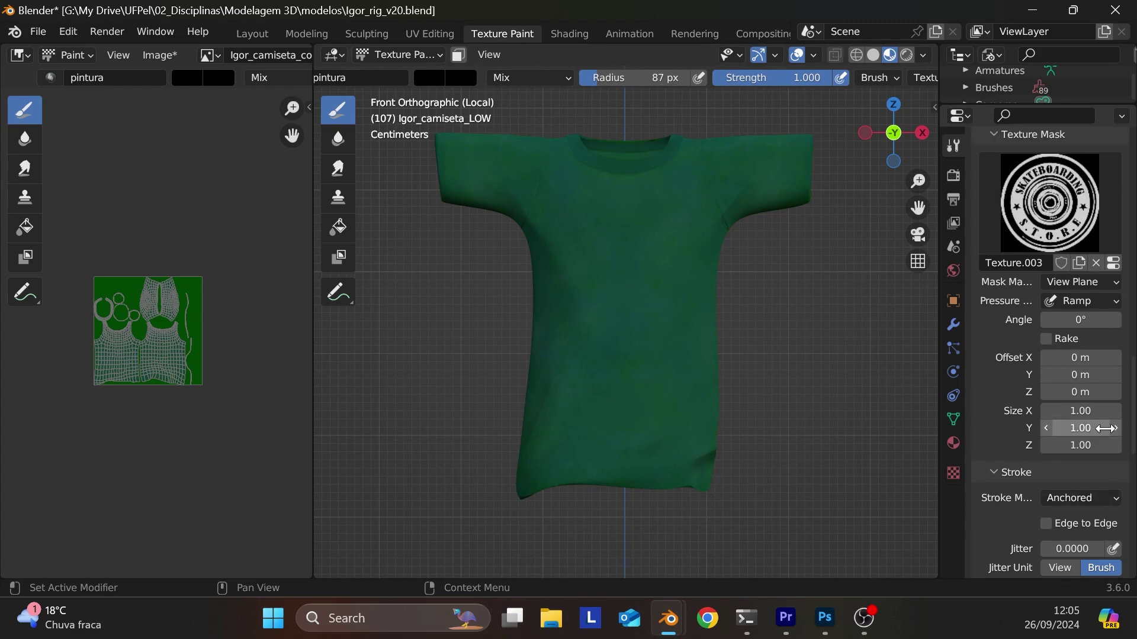
click(1112, 303)
click(1075, 327)
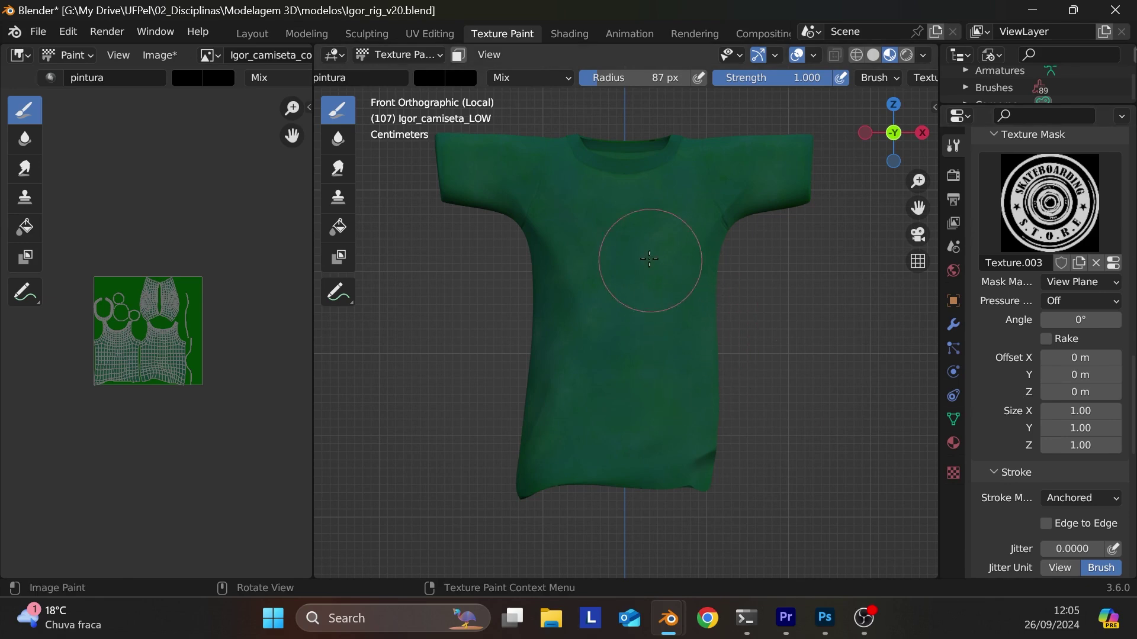
drag(631, 242, 630, 309)
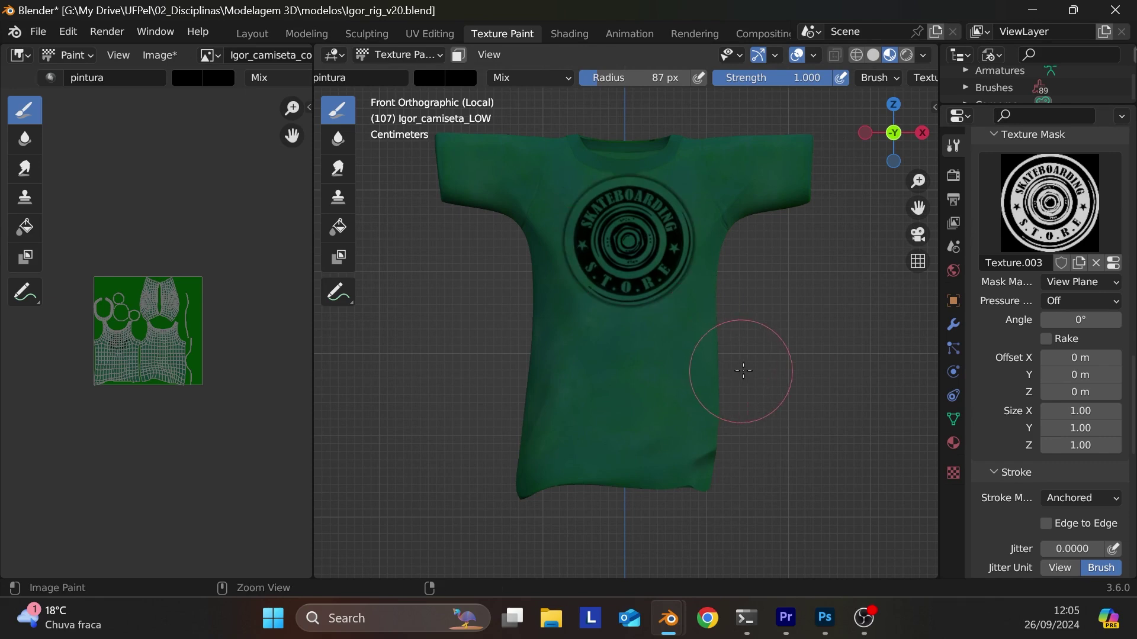
key(ctrl+z)
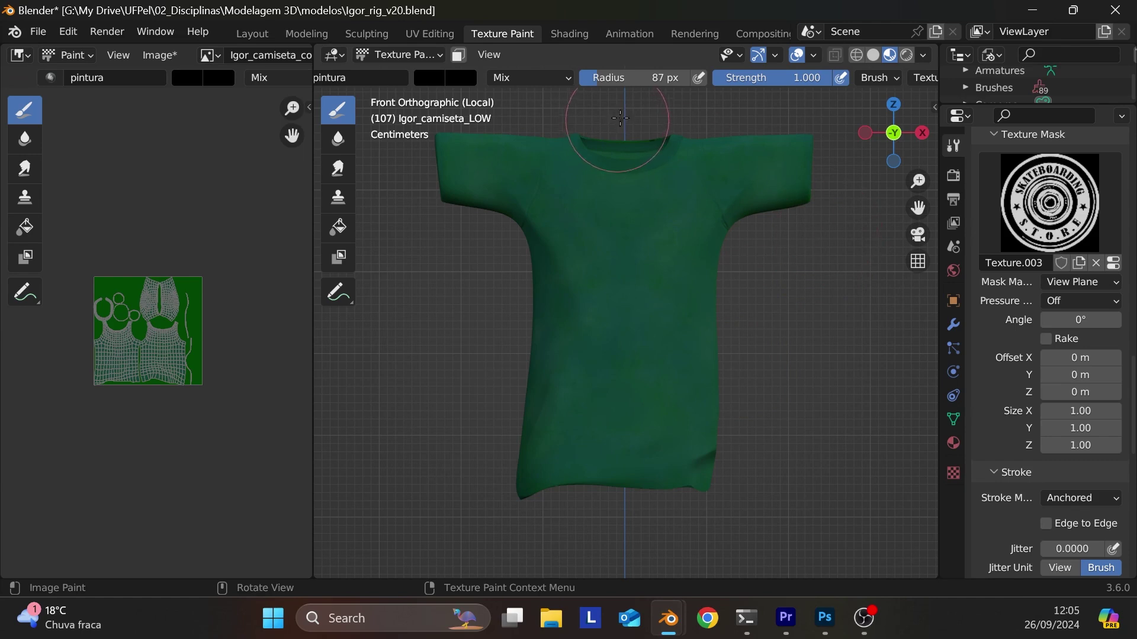
- Set the brush colour to a very dark green, hex 010E00
click(428, 79)
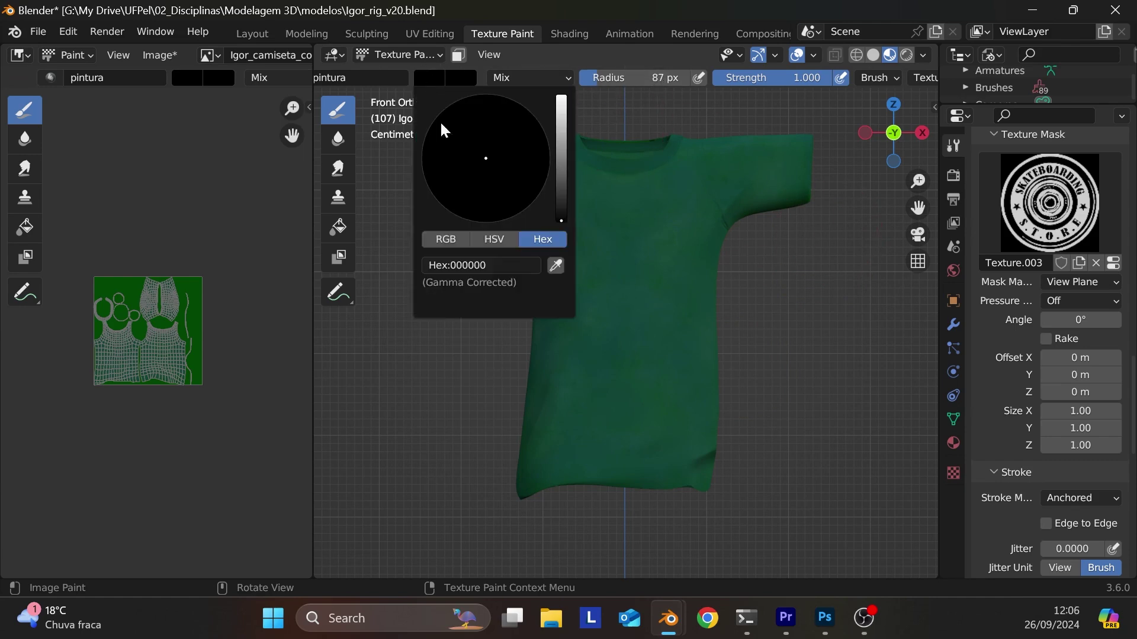
drag(561, 221, 561, 199)
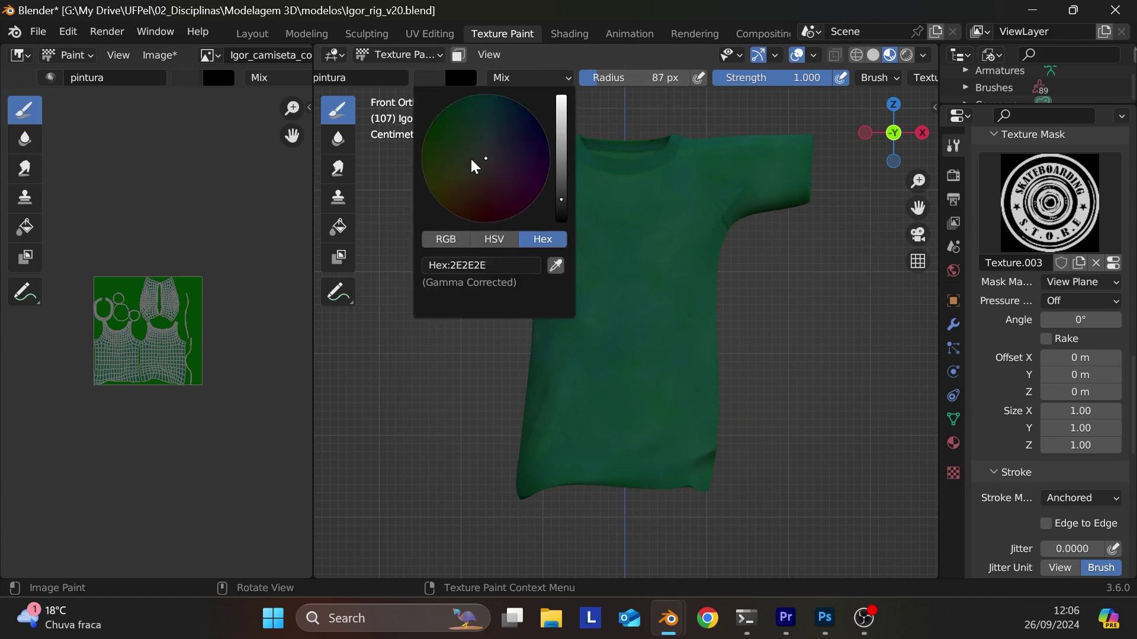
drag(470, 158, 428, 129)
drag(562, 203, 561, 216)
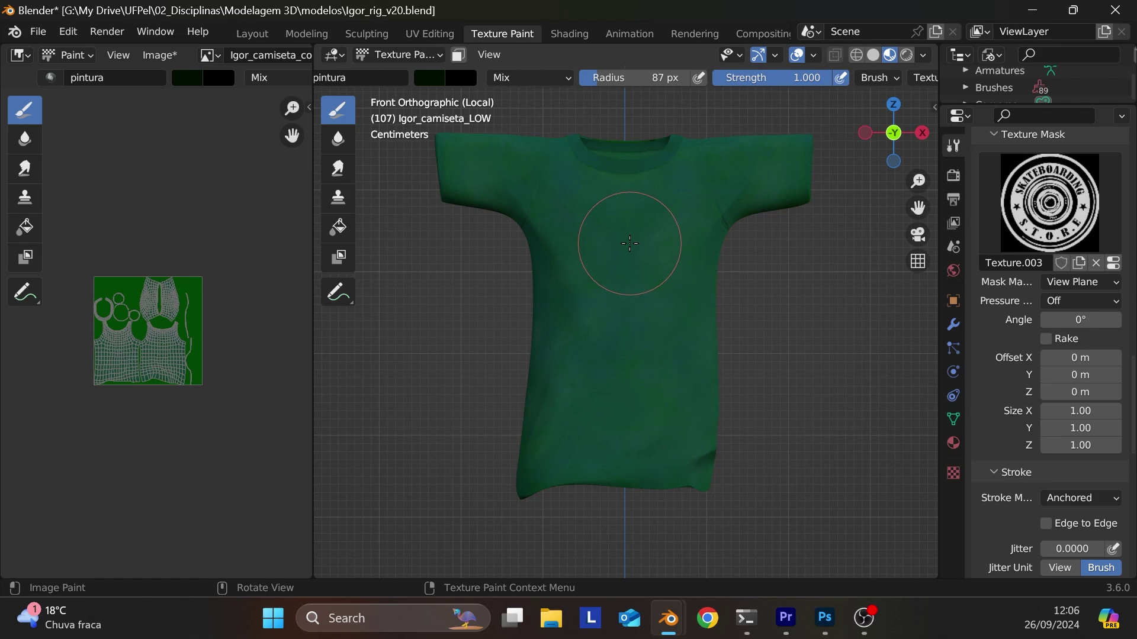
- Try stamping the logo in very dark green on the chest, inspect it up close, and undo the stamp
drag(626, 245, 629, 306)
scroll(690, 325, up, 6)
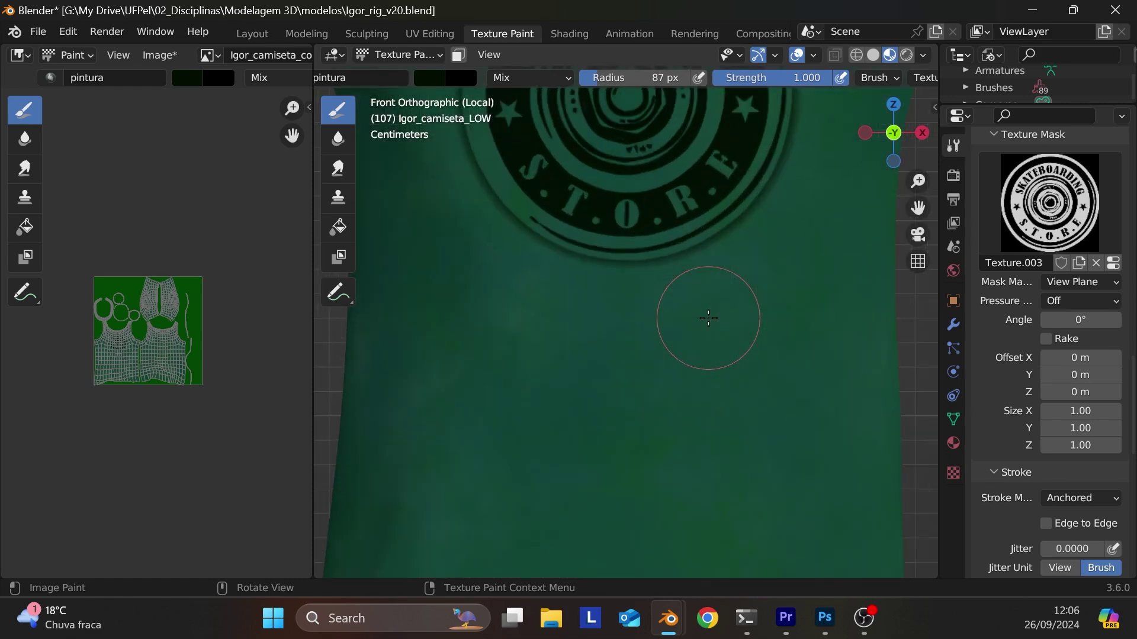
shift+middle_drag(708, 318, 669, 521)
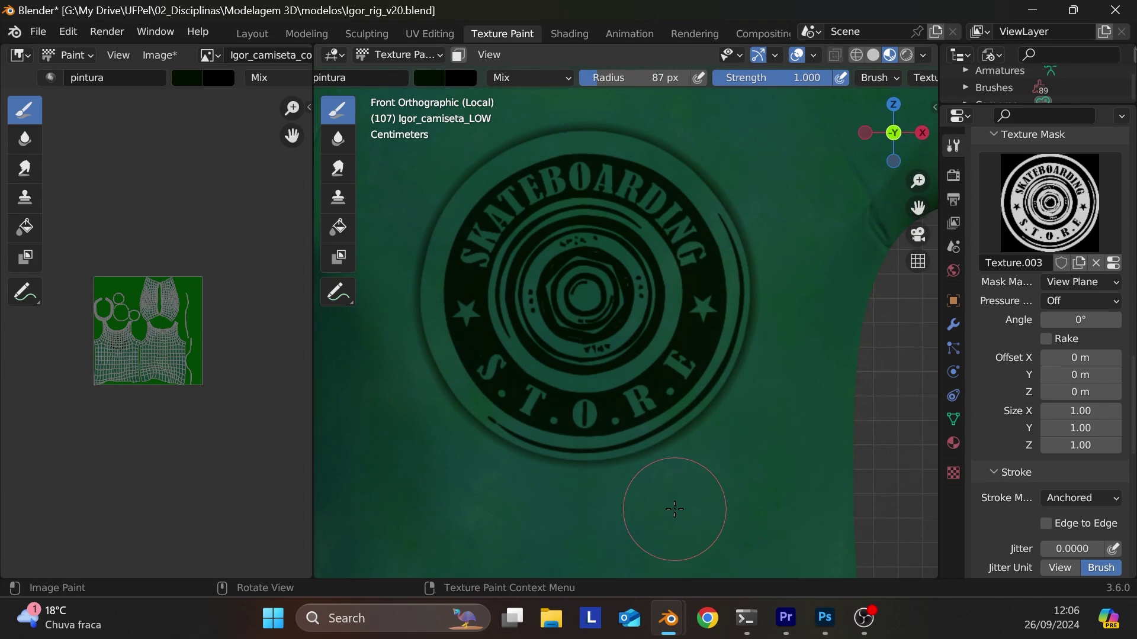
key(ctrl+z)
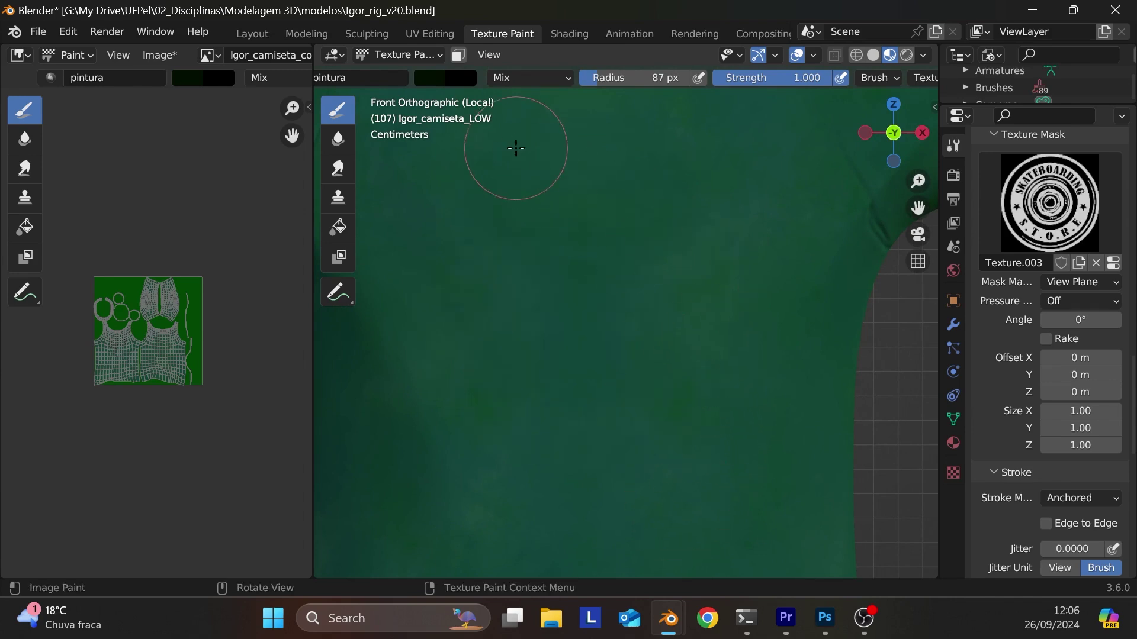
- Adjust the brush colour to a slightly lighter dark green than hex 010E00
click(436, 81)
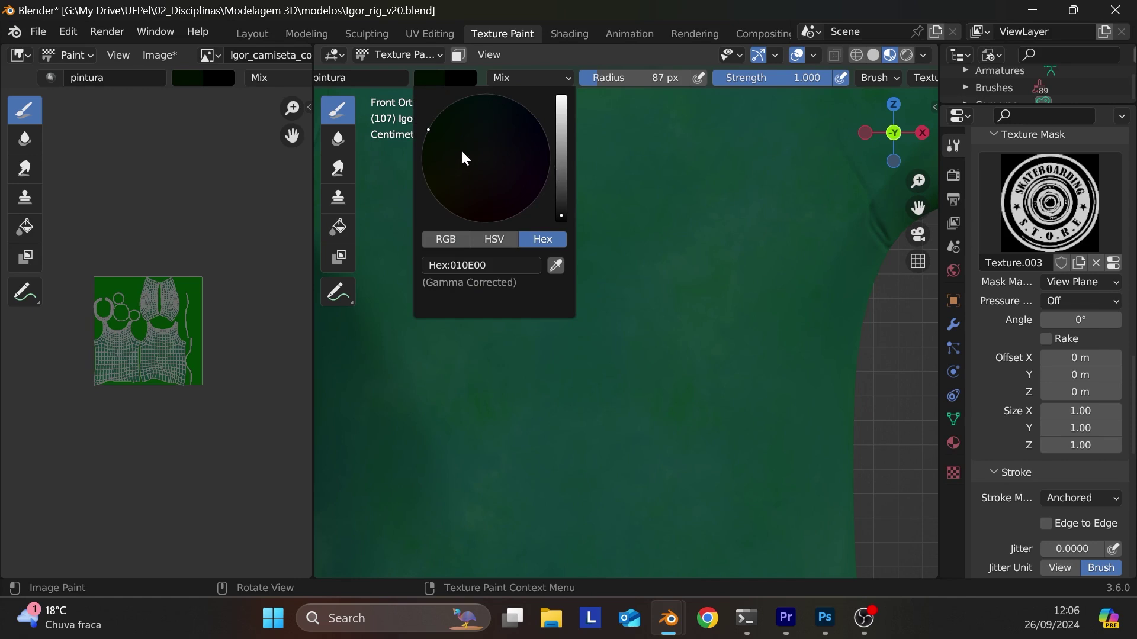
drag(435, 133, 431, 131)
drag(559, 207, 559, 208)
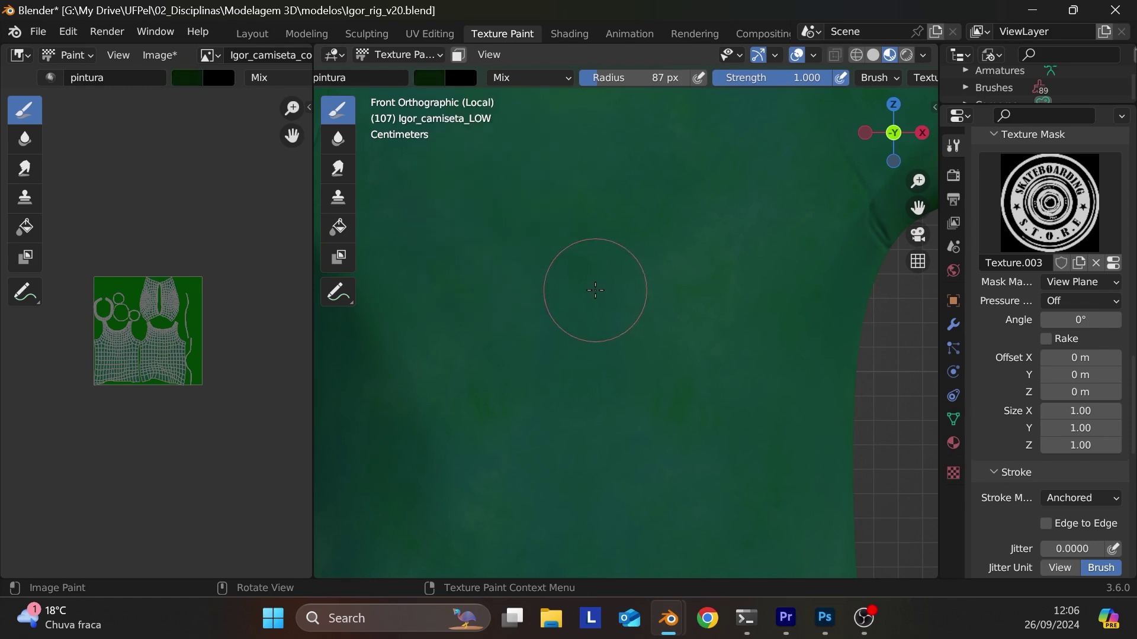
- Try stamping the logo large on the chest in the adjusted dark green, then undo the stamp
drag(561, 255, 591, 432)
scroll(615, 424, down, 3)
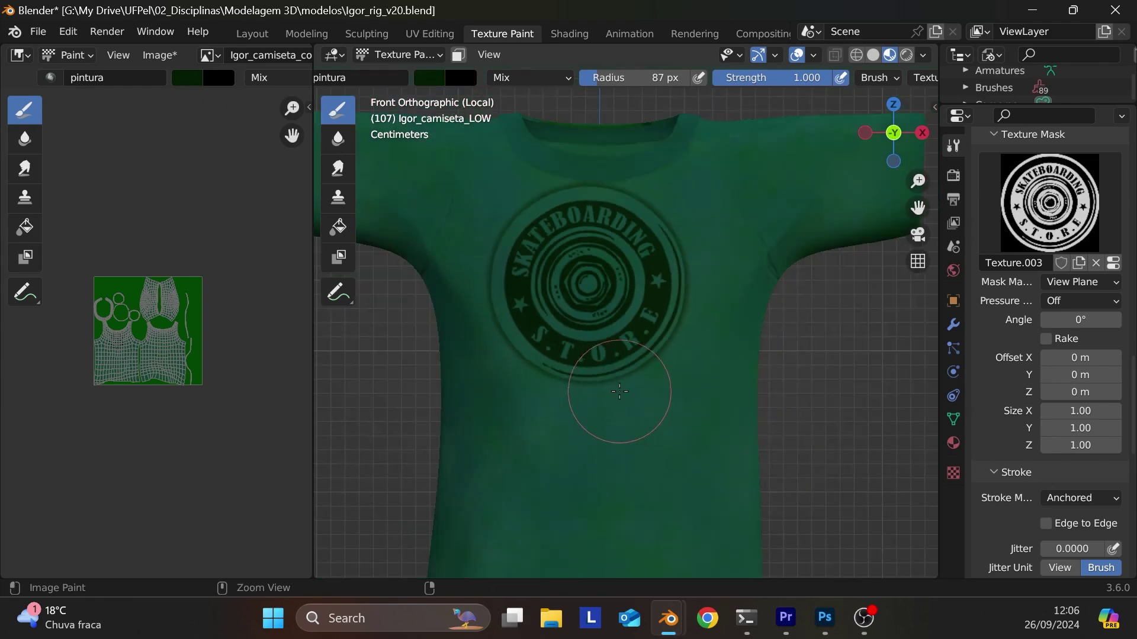
key(ctrl+z)
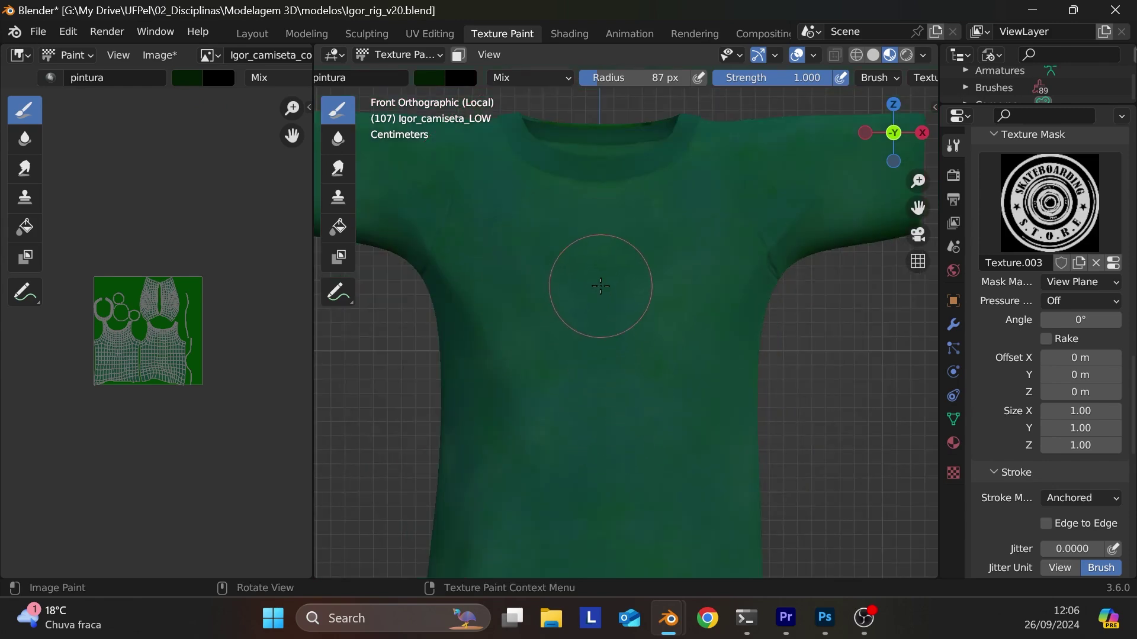
- Stamp the Skateboarding Store logo in dark green at the centre of the shirt's chest
drag(599, 289, 598, 383)
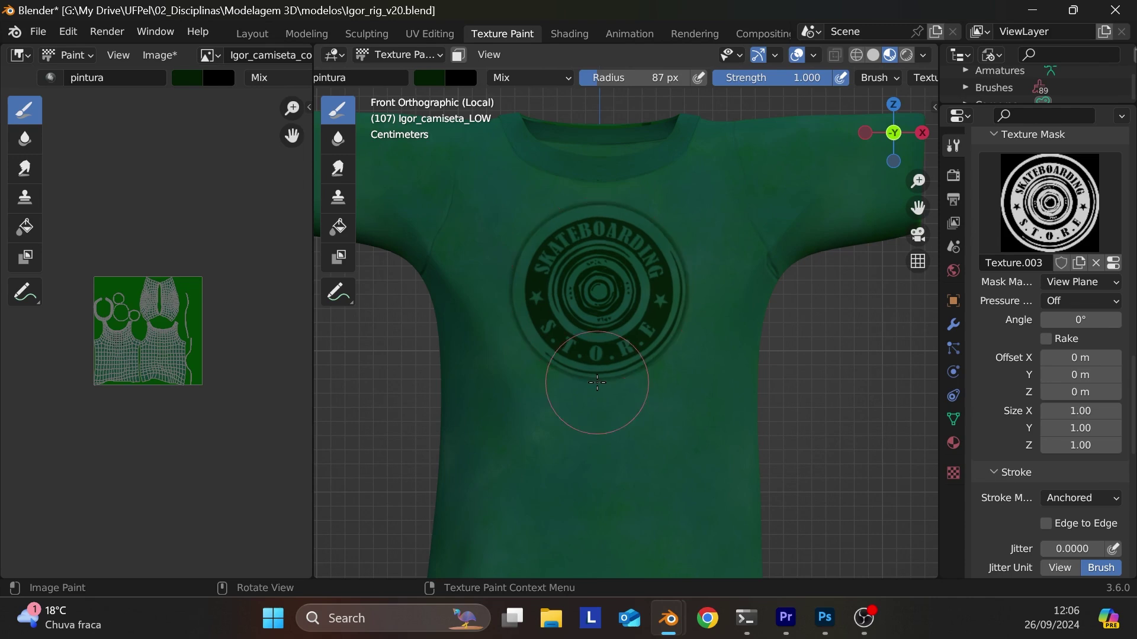
scroll(818, 462, down, 5)
shift+middle_drag(818, 461, 823, 429)
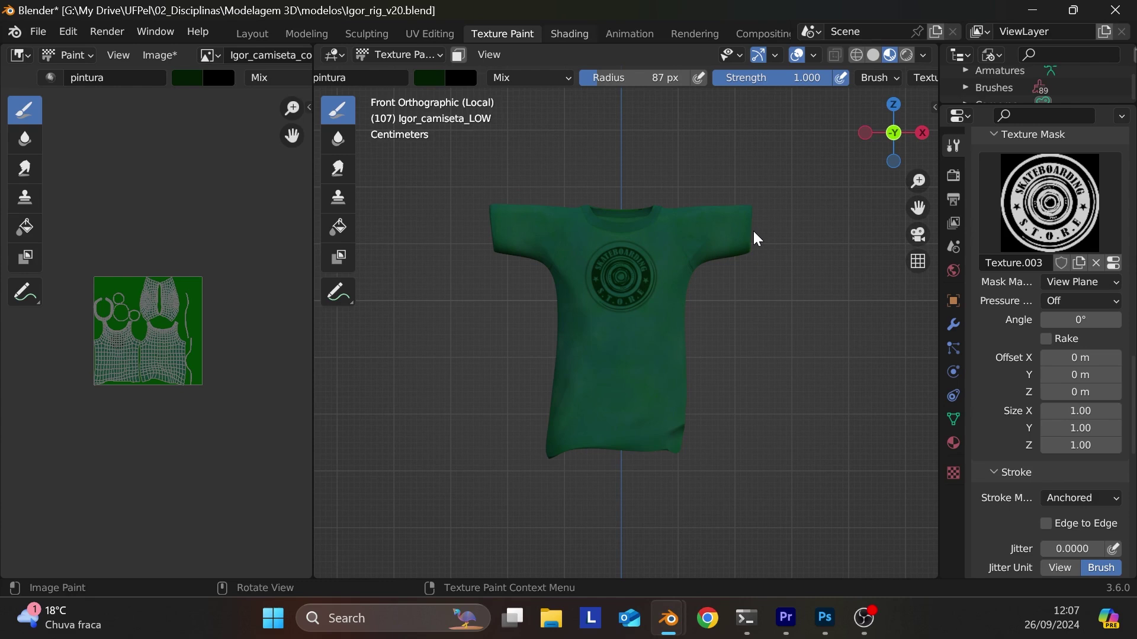
- Switch to the Shading workspace to check the stamped logo on the rendered shirt
key(ctrl+Page_Down)
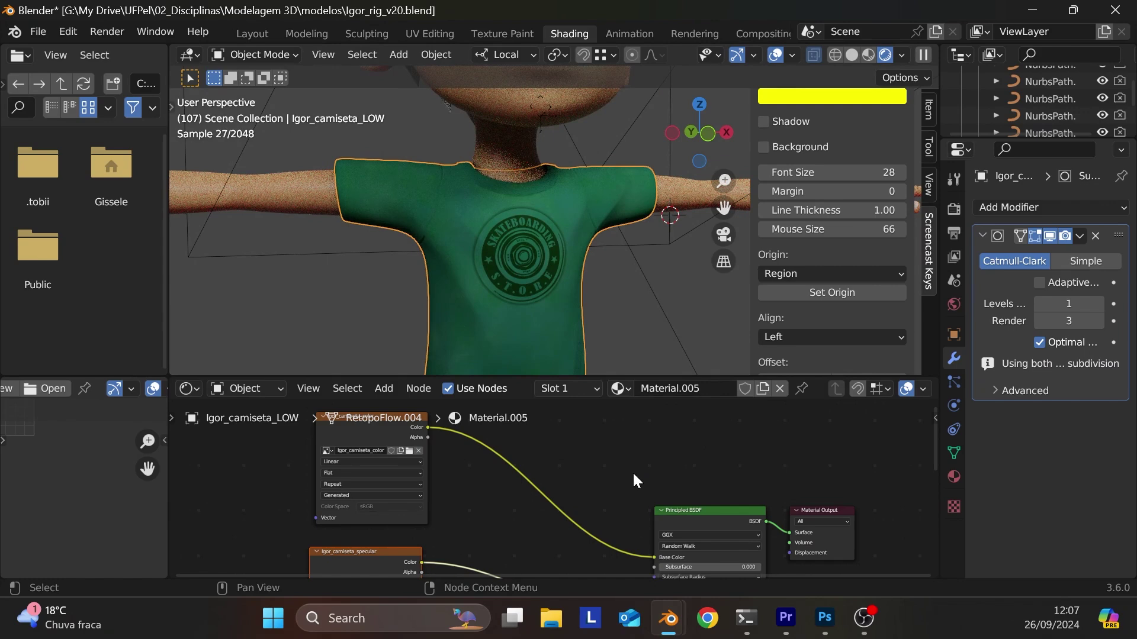
middle_drag(633, 471, 609, 406)
middle_drag(589, 508, 566, 535)
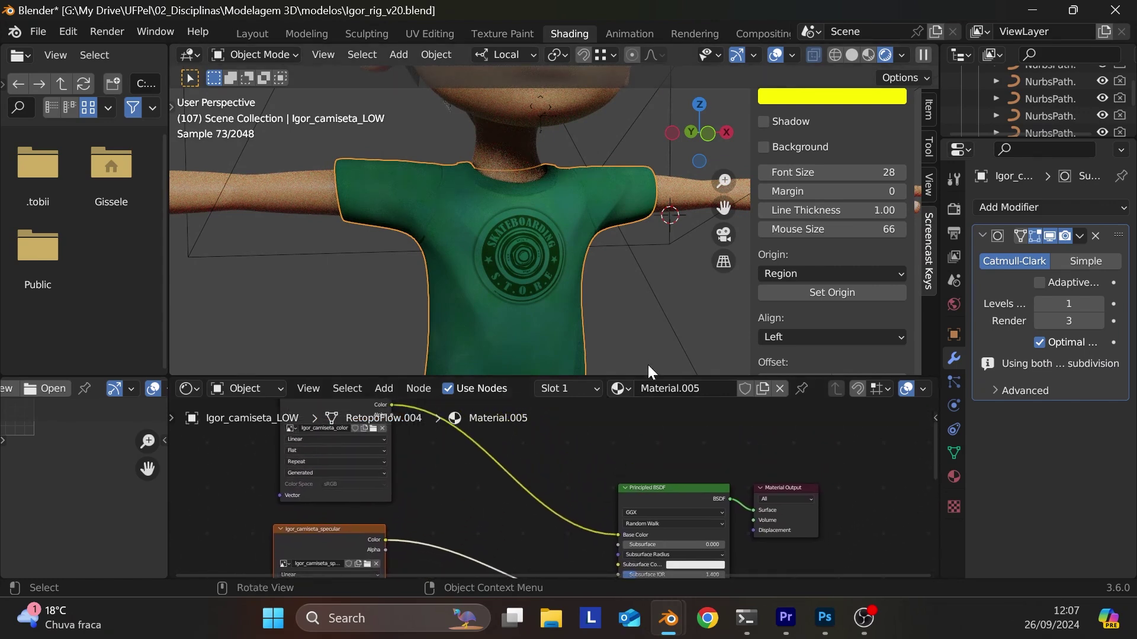
drag(654, 374, 672, 318)
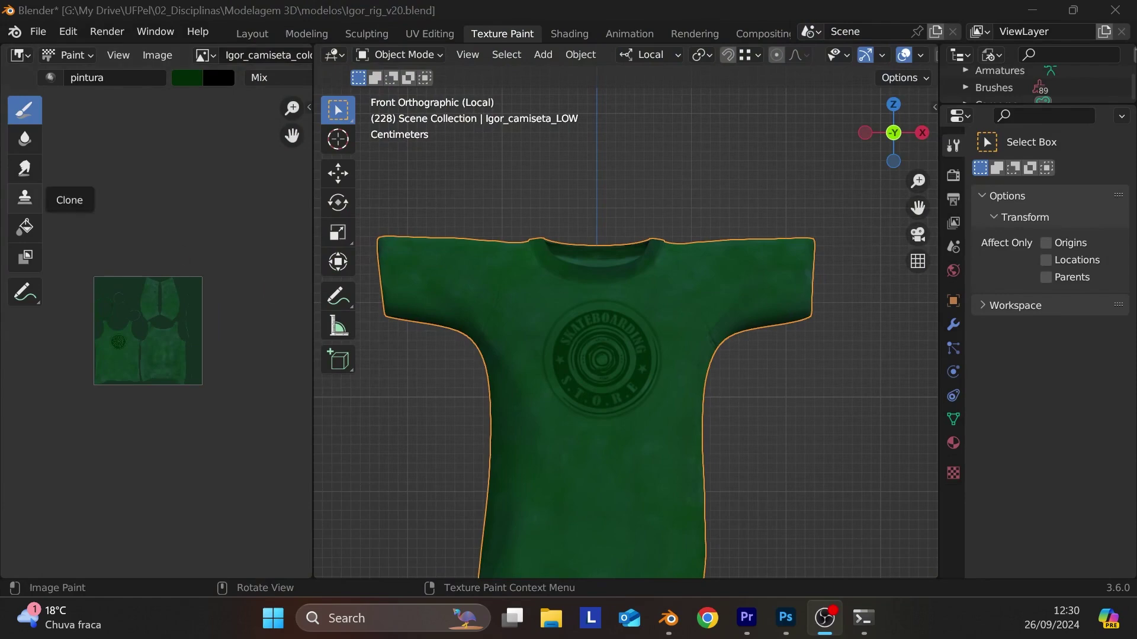
key(alt+Tab)
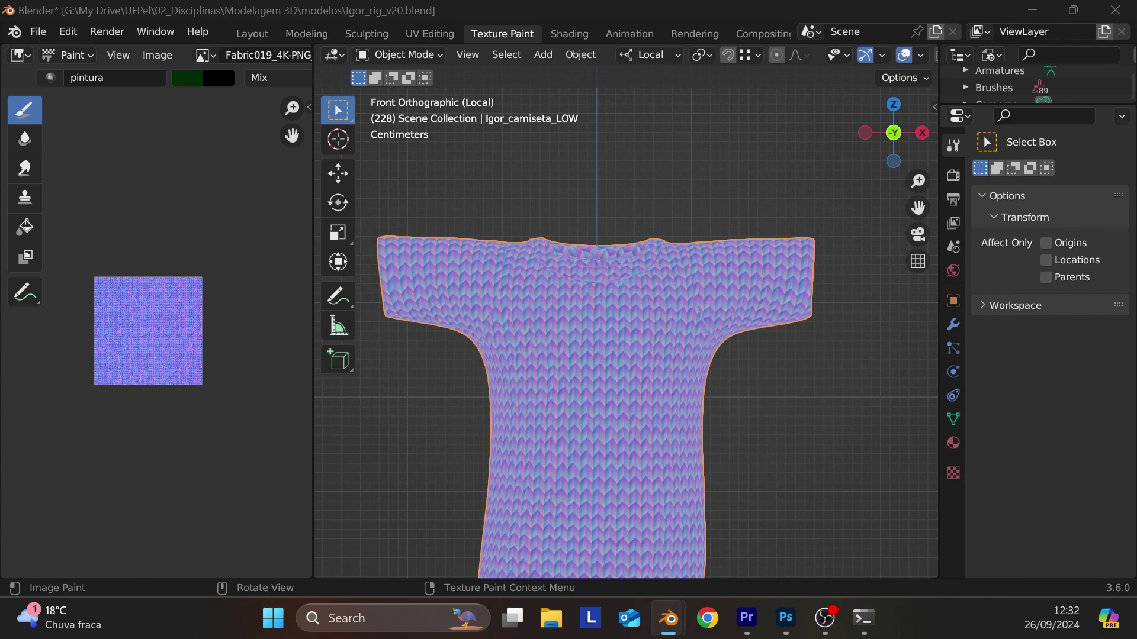
key(Return)
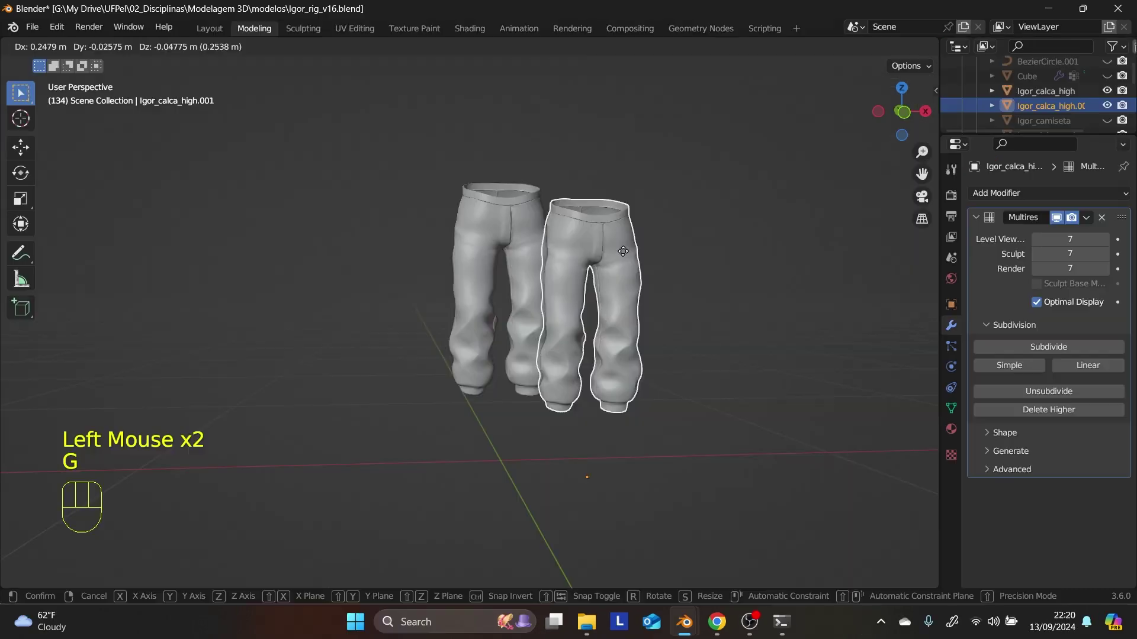
right_click(673, 259)
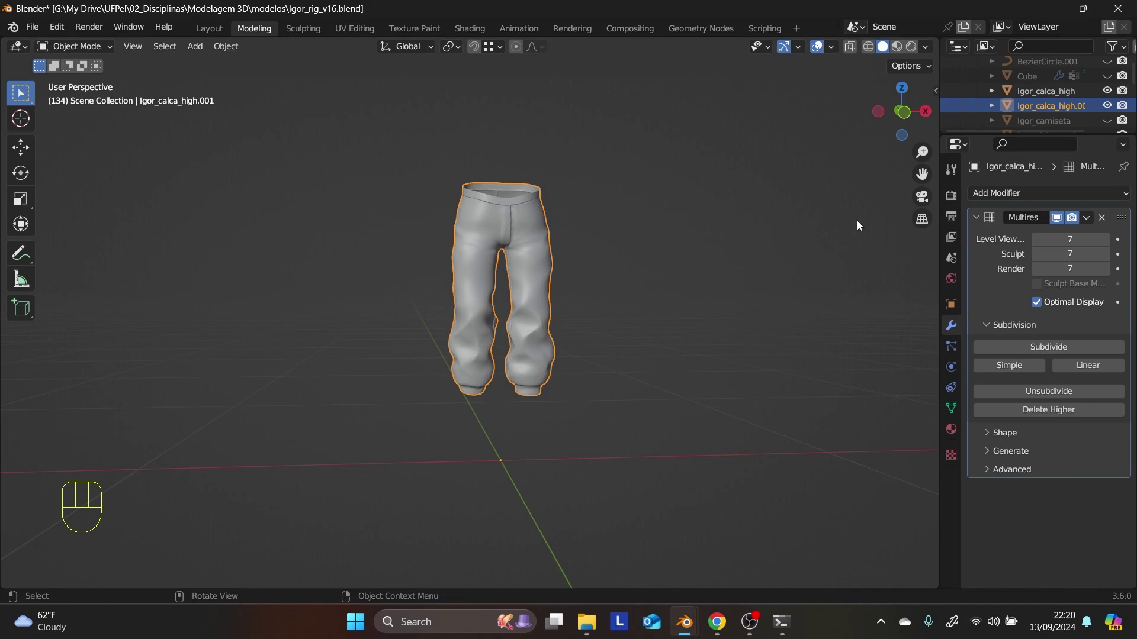
- Set the Multires viewport level of Igor_calca_high.001 to 1
click(1059, 238)
text(1)
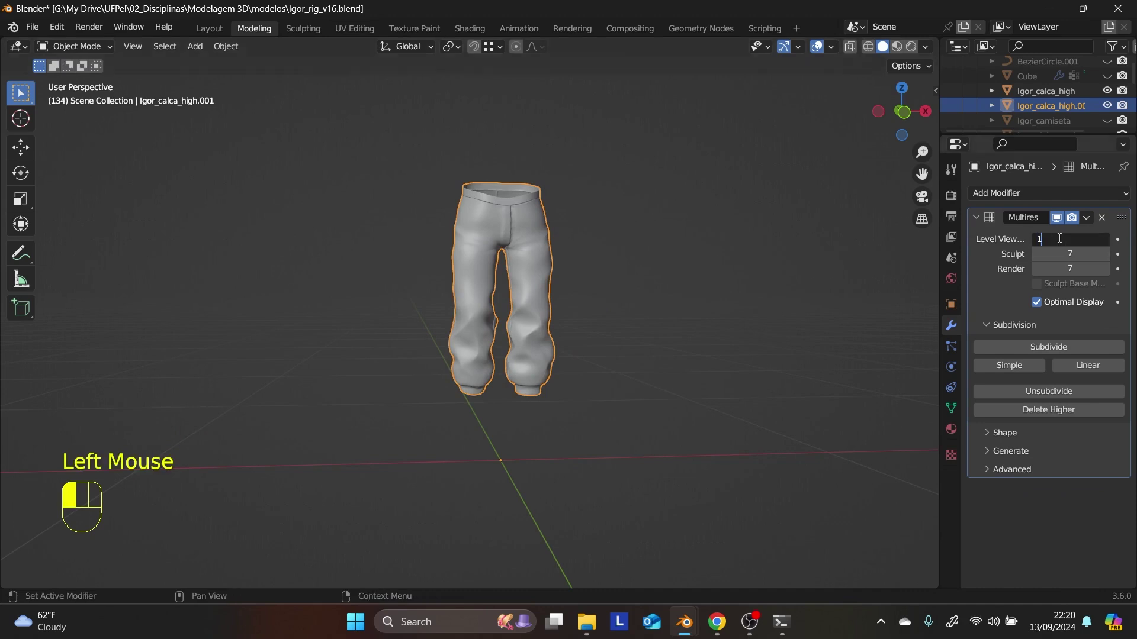
key(Return)
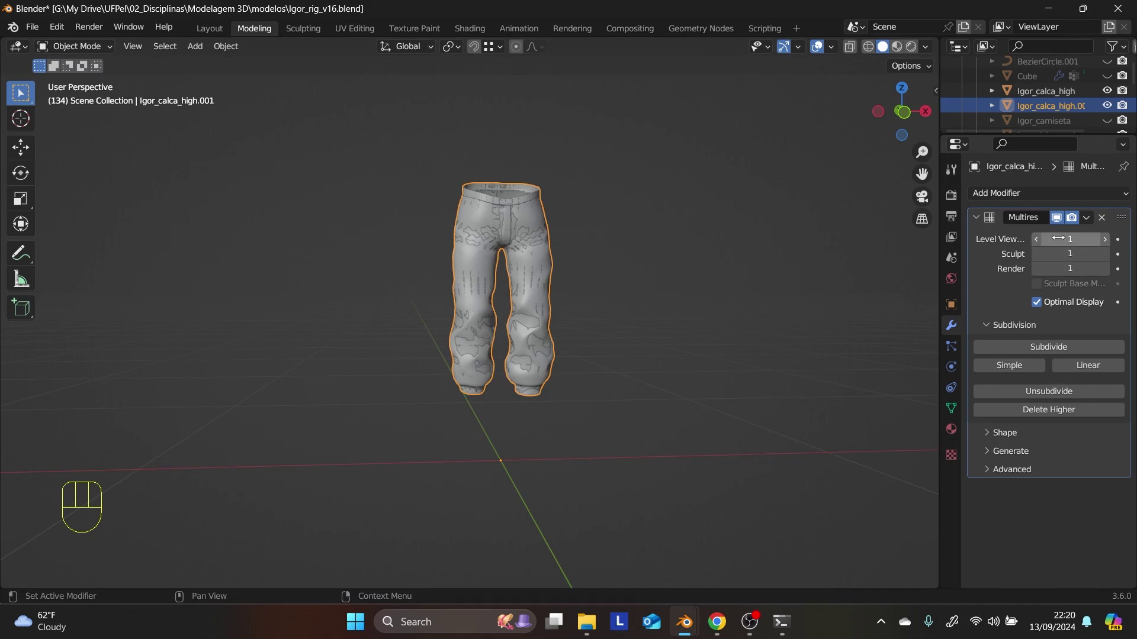
- Rename the duplicated trousers object Igor_calca_high.001 as Igor_calca_low
click(952, 304)
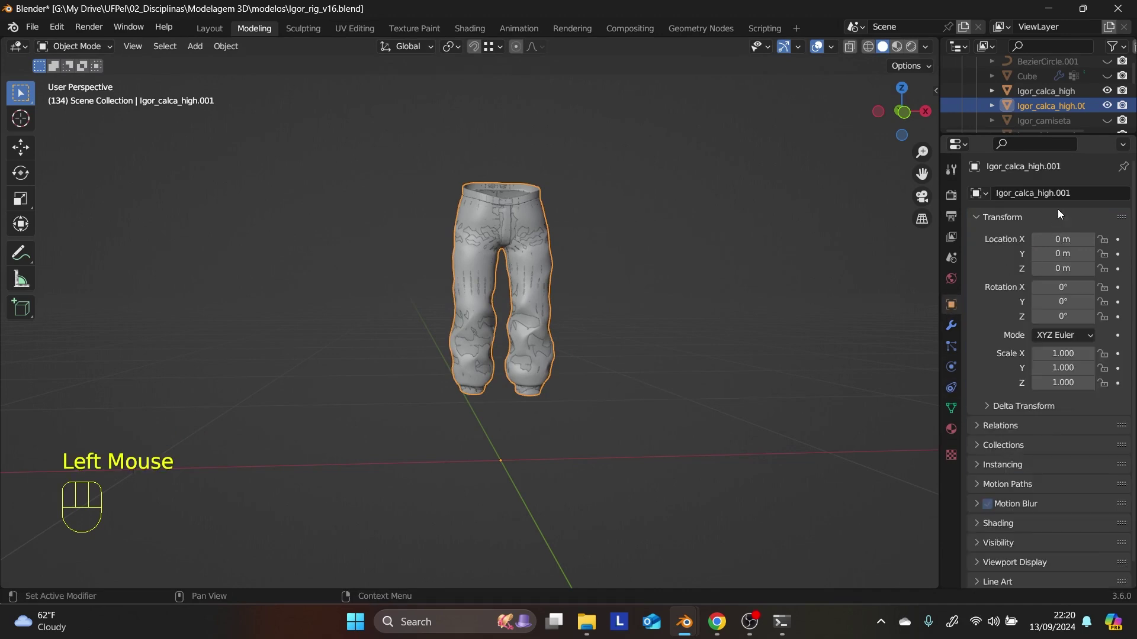
double_click(1059, 193)
key(BackSpace)
key(BackSpace)
key(BackSpace)
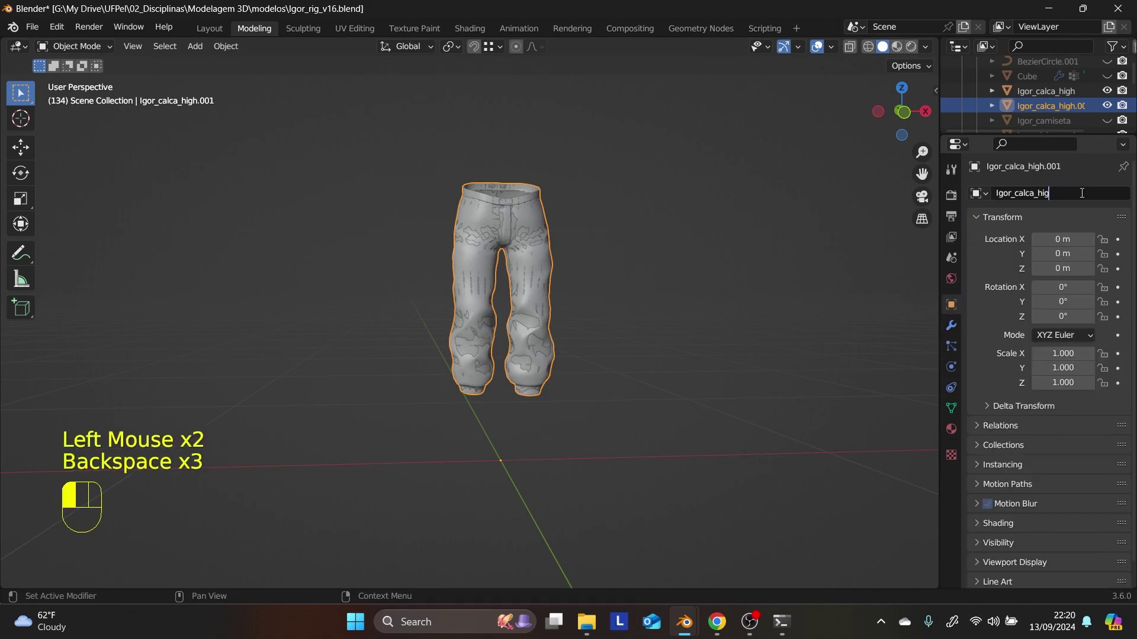
key(BackSpace)
key(BackSpace)
key(BackSpace)
text(lo)
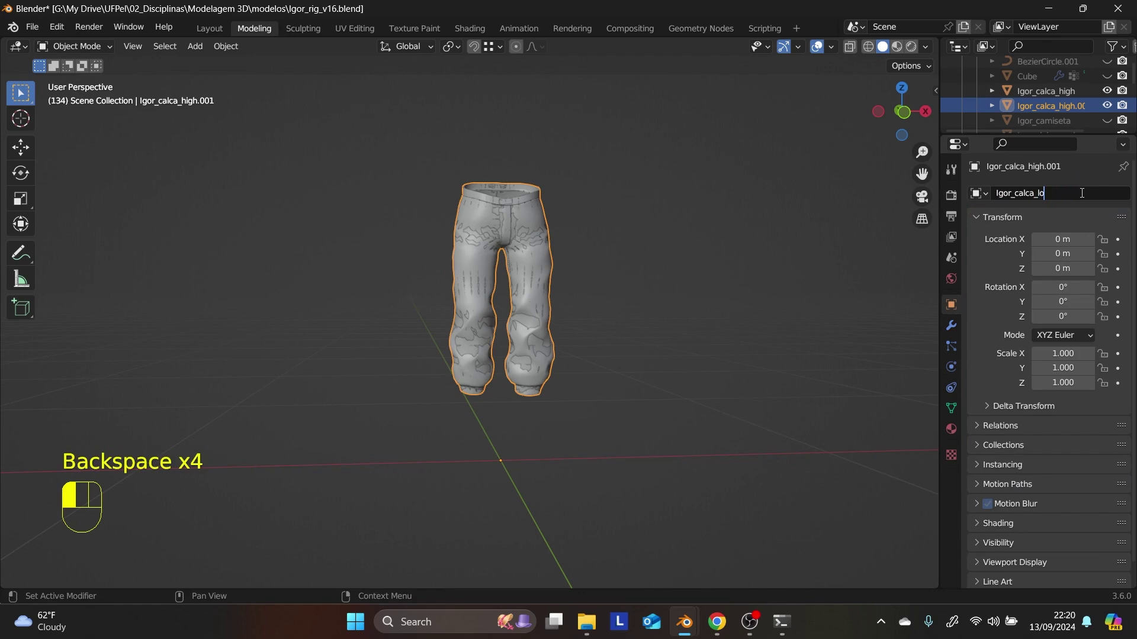
text(w)
key(Return)
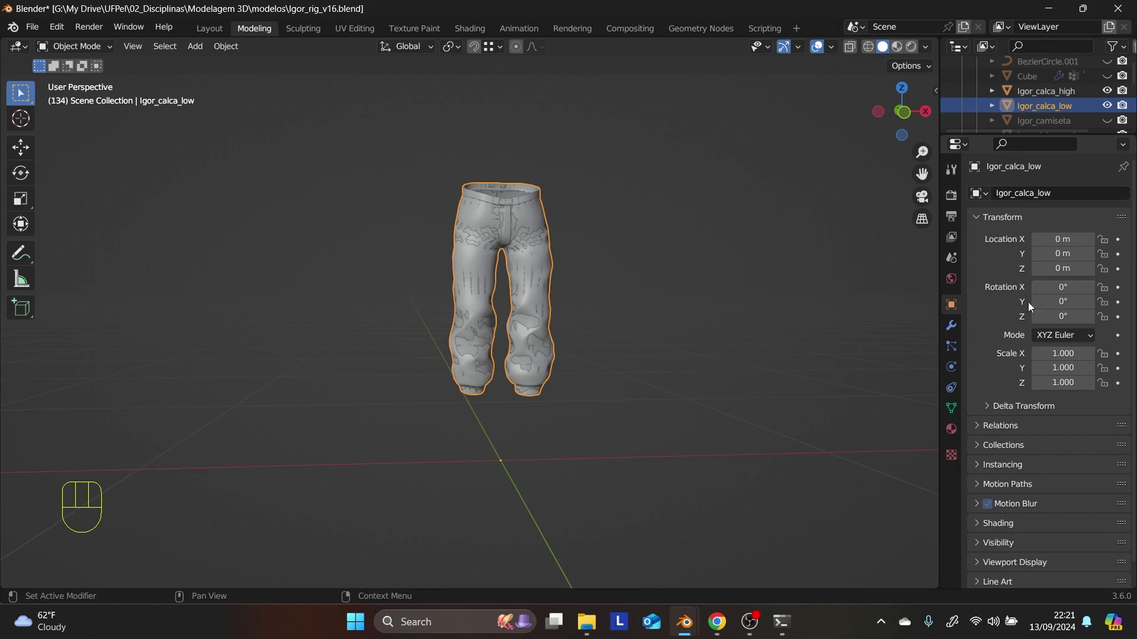
- Apply the Multires modifier on Igor_calca_low and hide every other object
click(951, 325)
click(1087, 217)
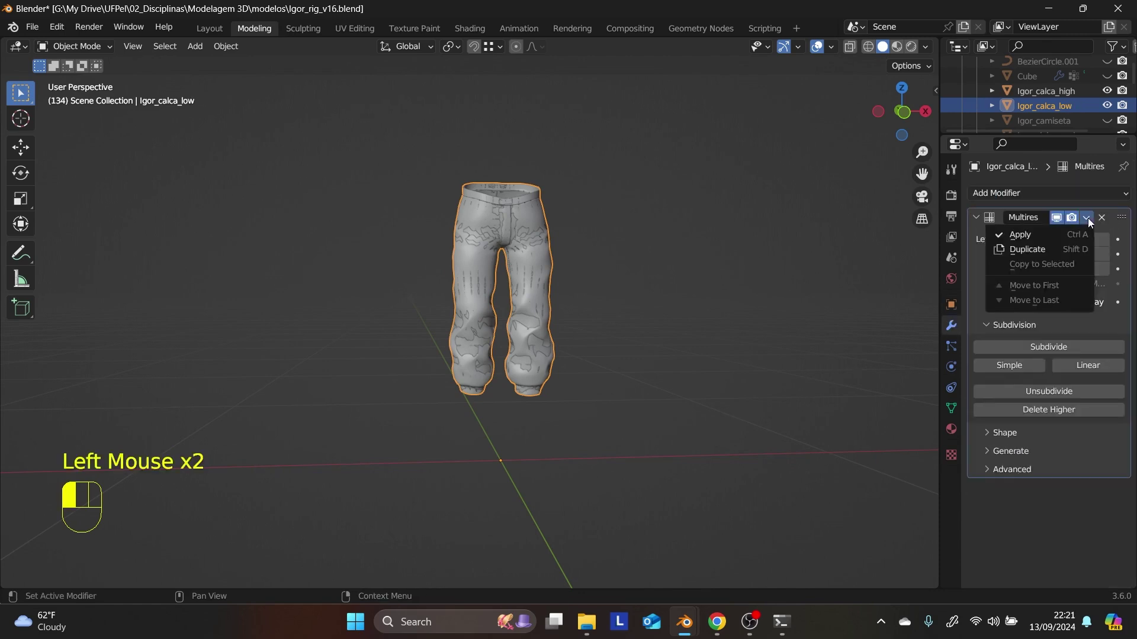
click(1046, 235)
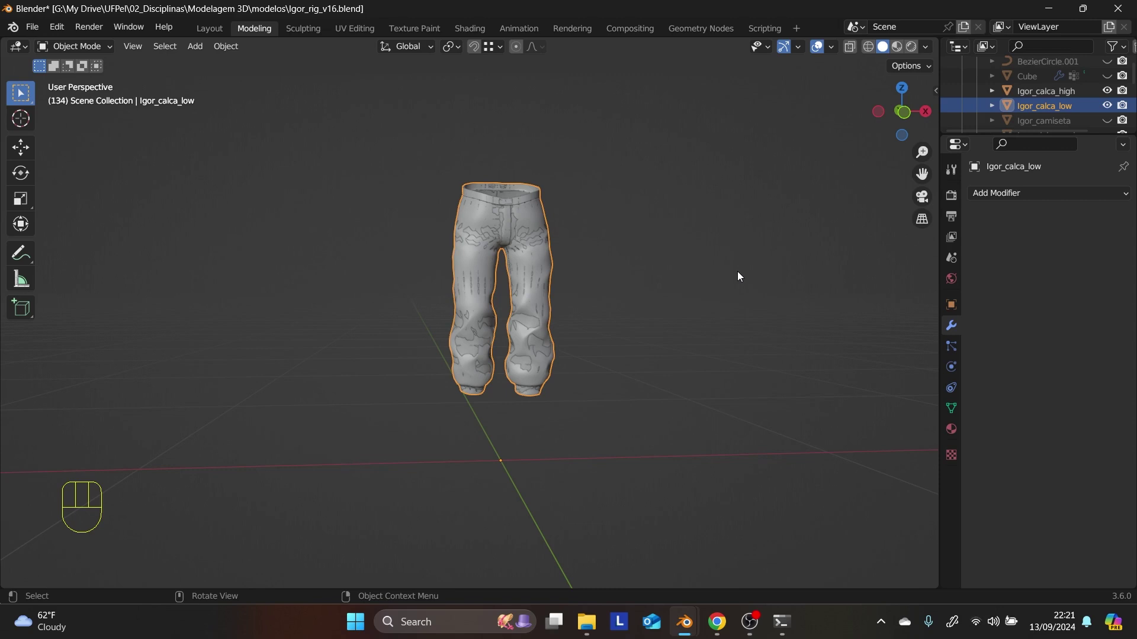
key(shift+h)
click(523, 237)
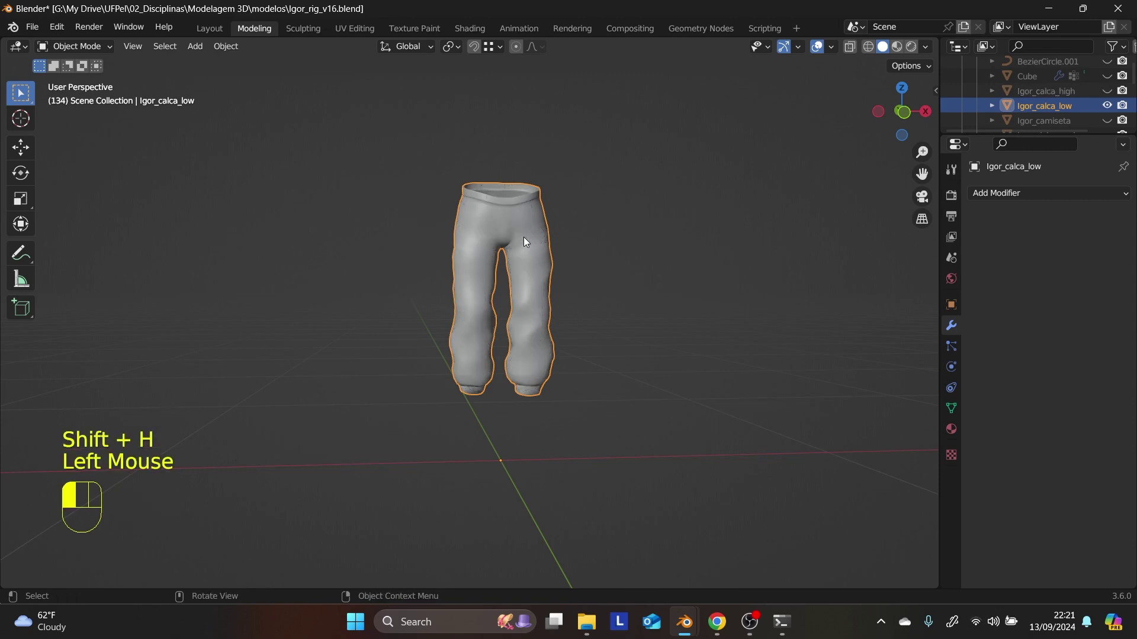
- In the UV Editing workspace, edit Igor_calca_low's mesh and clear the seam along its centre edge loop through the crotch
click(358, 29)
scroll(672, 279, down, 4)
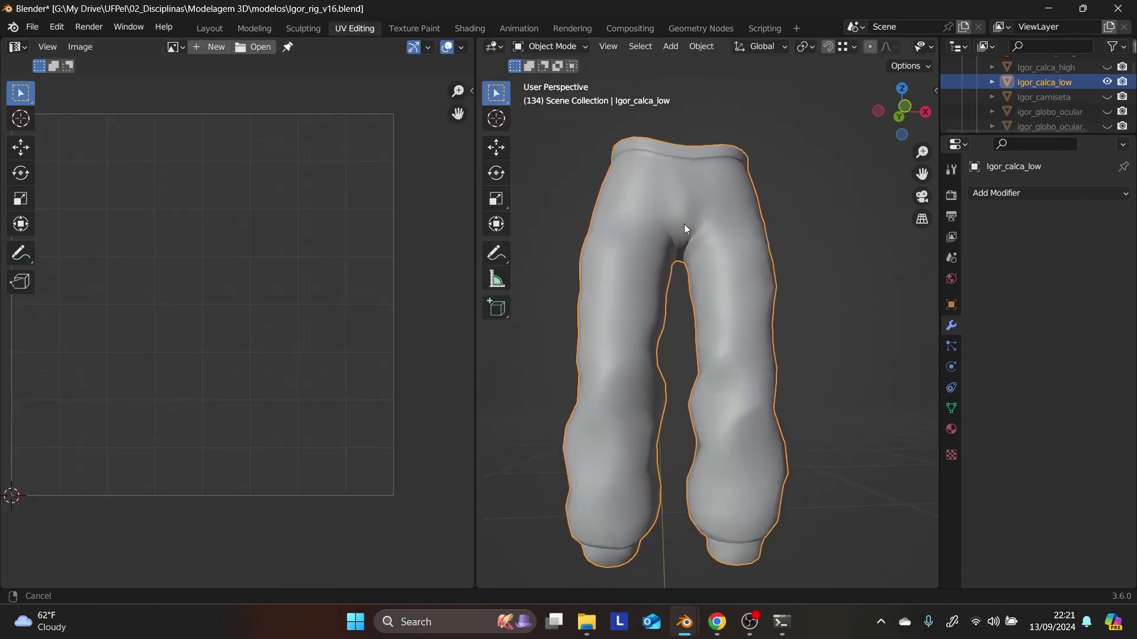
key(Tab)
mouse_move(772, 317)
middle_down()
mouse_move(865, 286)
mouse_move(785, 302)
middle_up()
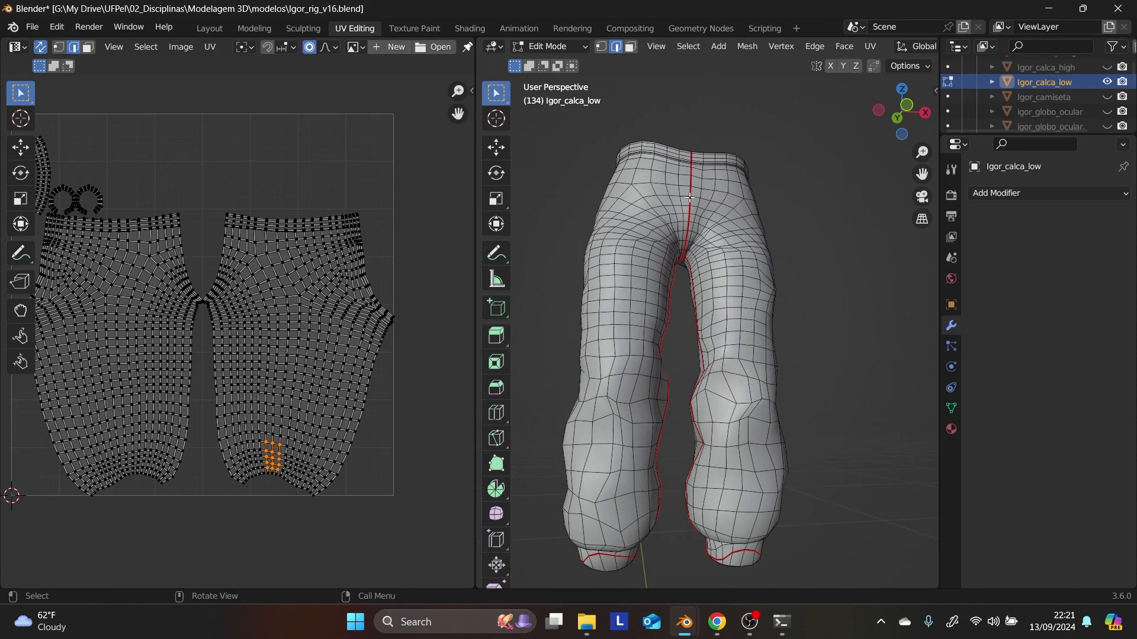
alt+click(690, 200)
right_click(690, 199)
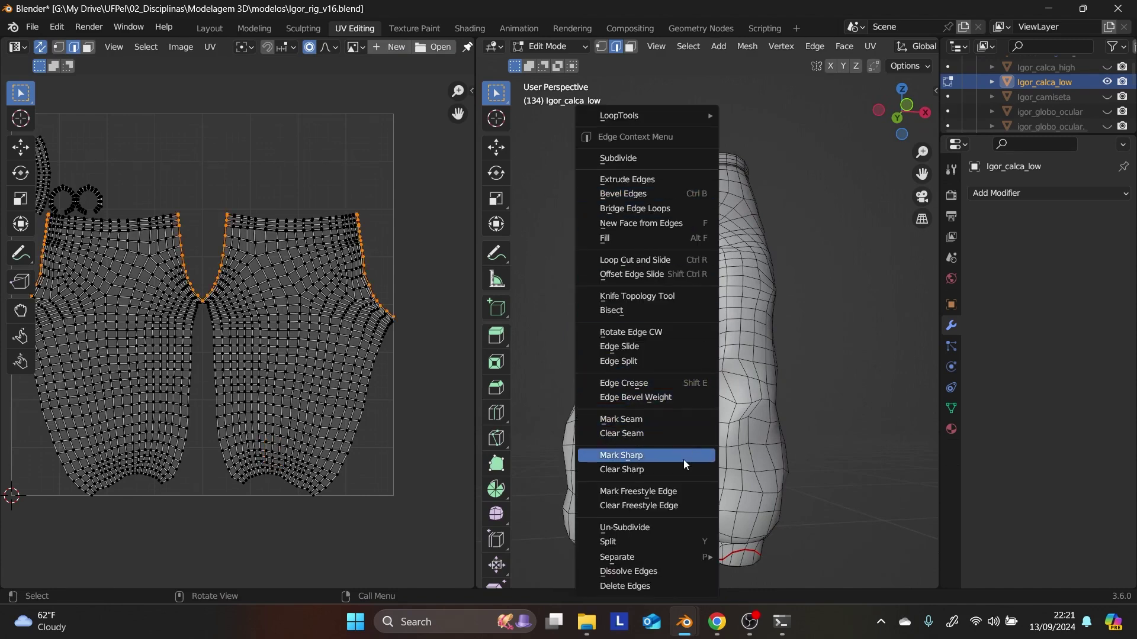
click(679, 434)
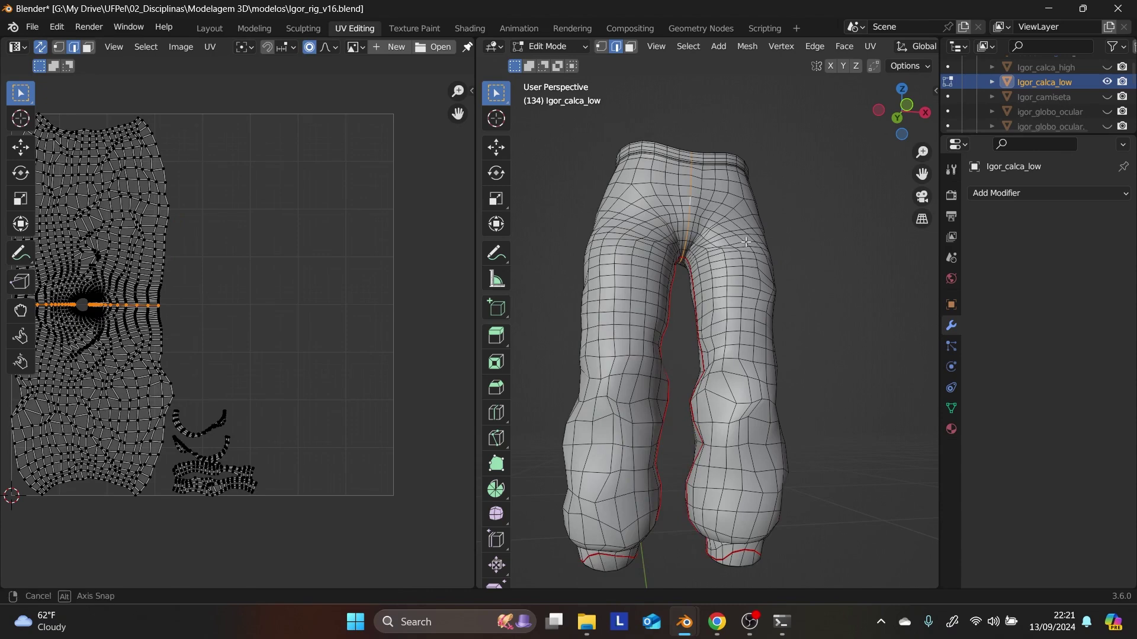
- Mark a seam along the trousers' back centre edges, from the crotch up to the waistband
scroll(704, 221, up, 4)
scroll(704, 222, up, 2)
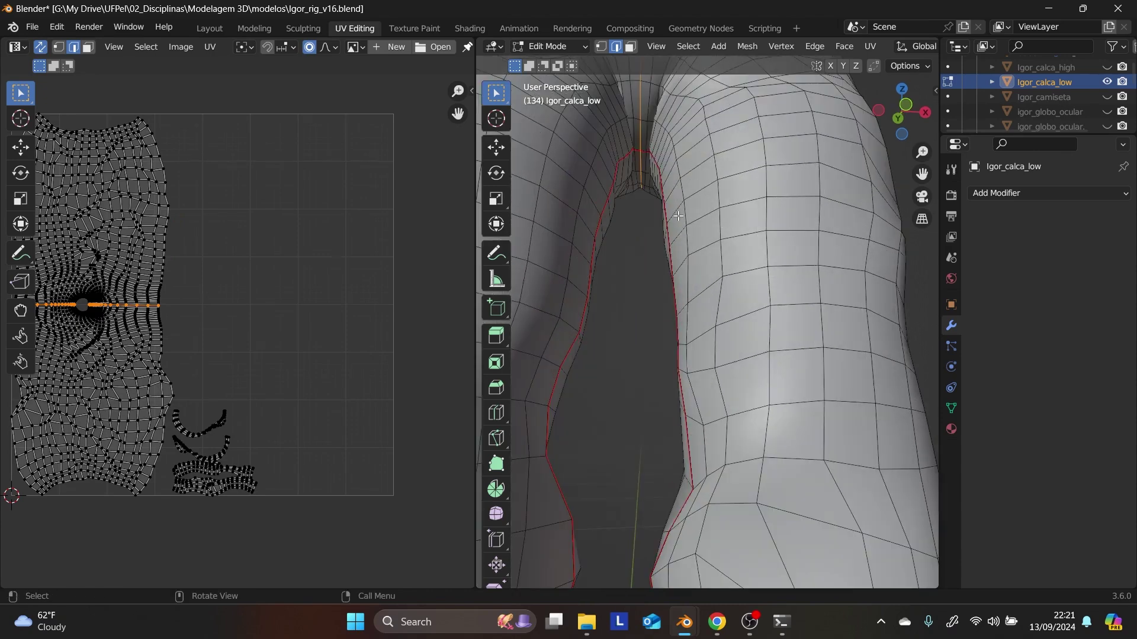
click(640, 160)
middle_drag(833, 215, 721, 259)
scroll(575, 126, up, 3)
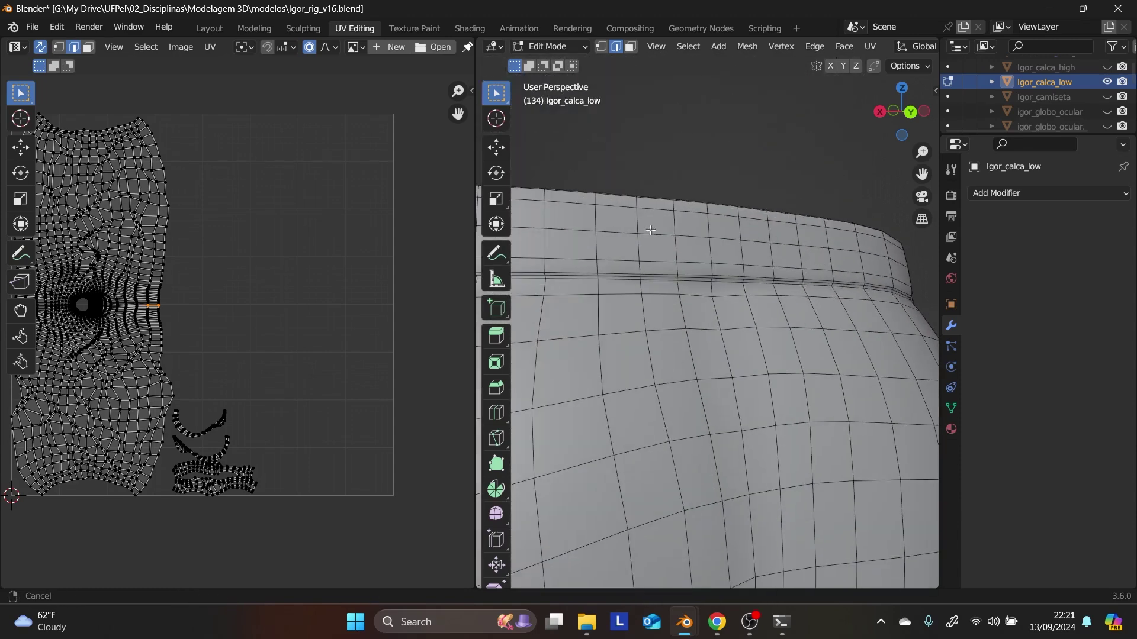
ctrl+click(711, 279)
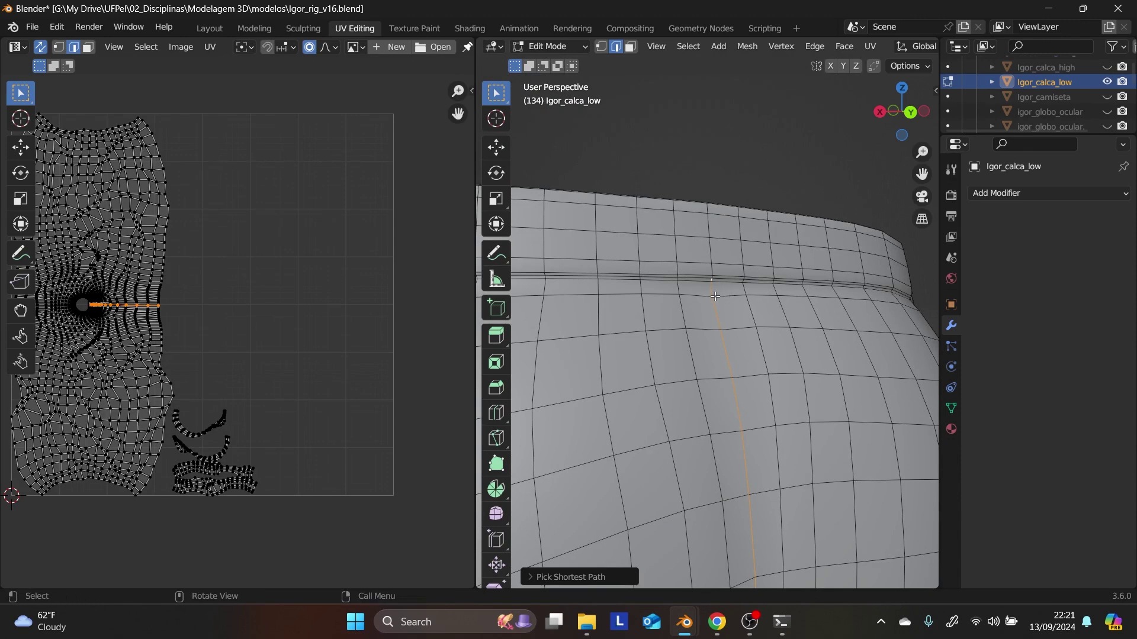
right_click(715, 297)
click(693, 339)
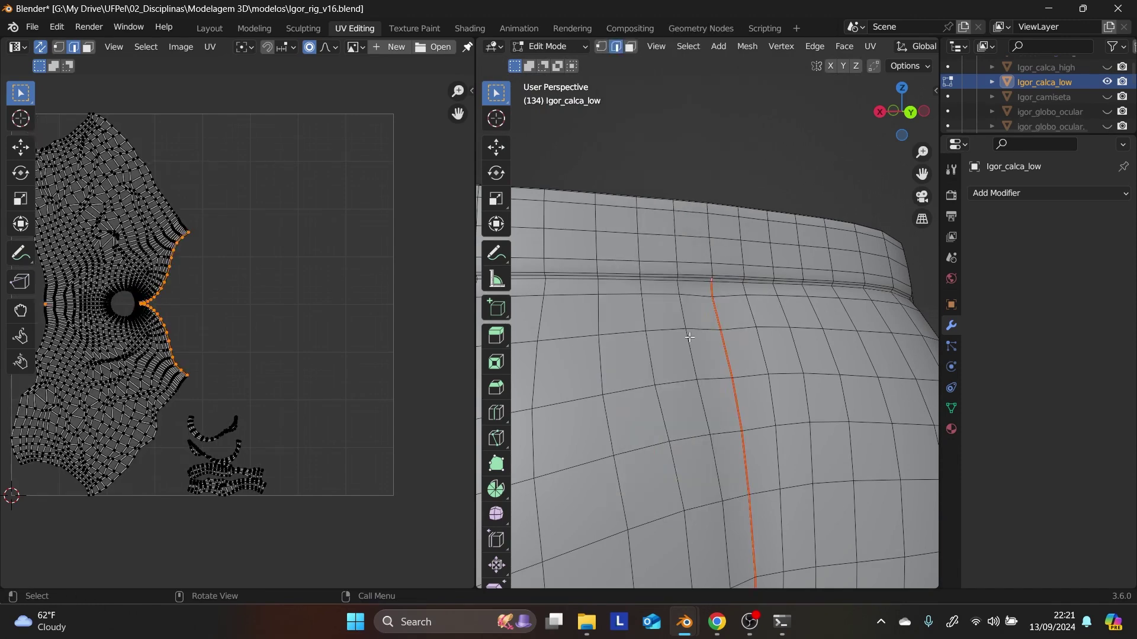
- Mark a seam on the edge loop running around the trousers just below the waistband
scroll(729, 283, up, 3)
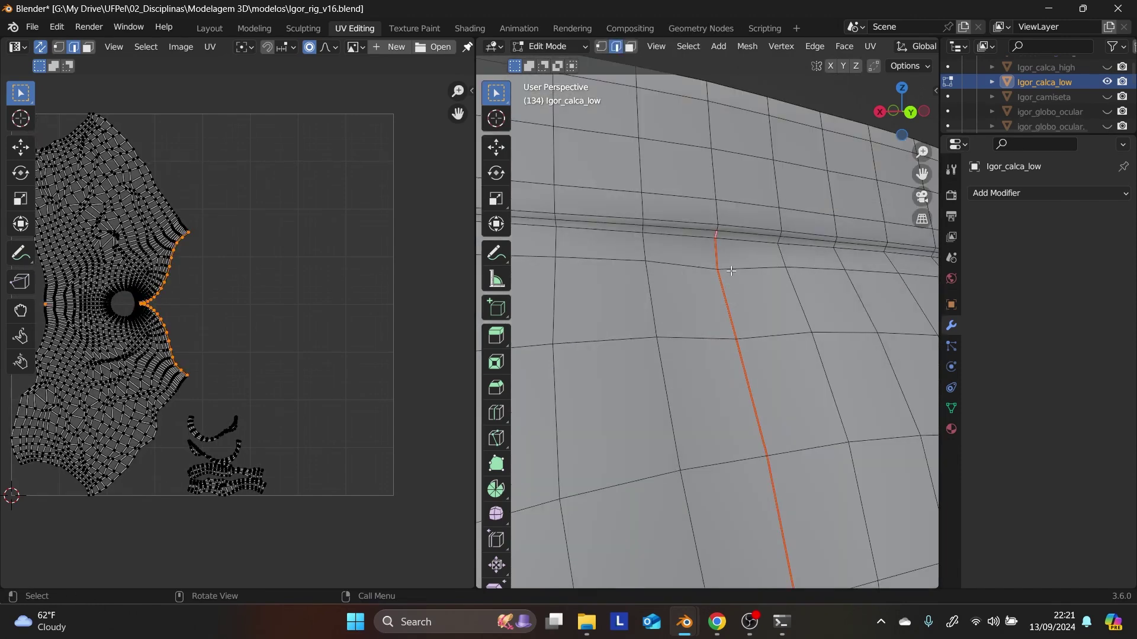
alt+click(730, 233)
right_click(731, 236)
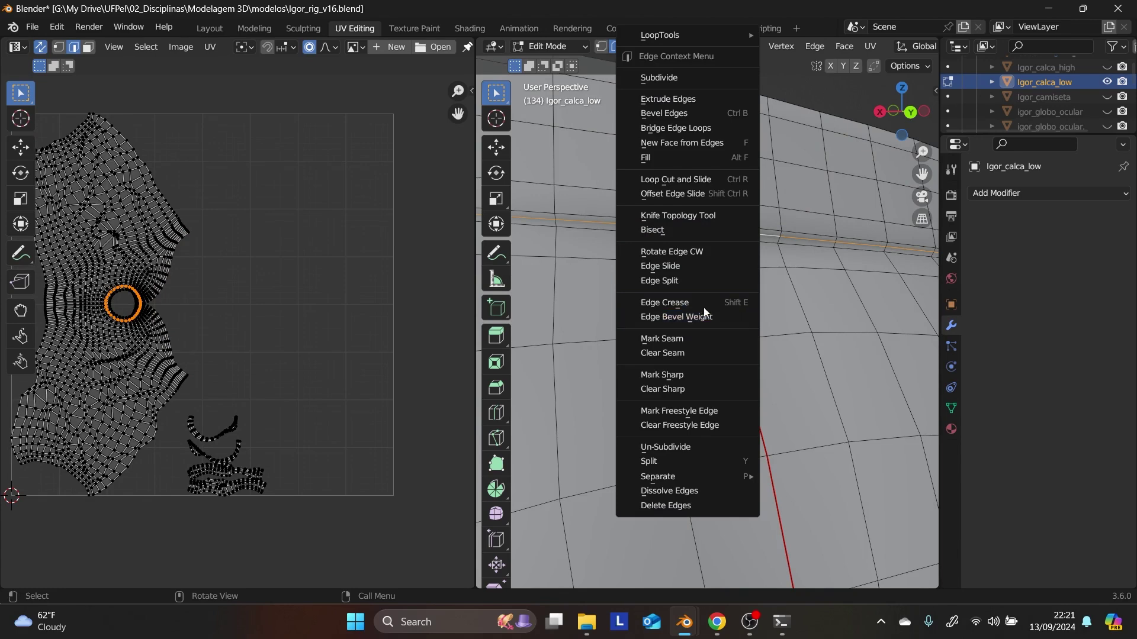
click(698, 338)
- Finish the seam on the loop below the waistband and mark another along the front centre edges from the crotch up to it
middle_drag(666, 341, 749, 313)
scroll(779, 294, down, 5)
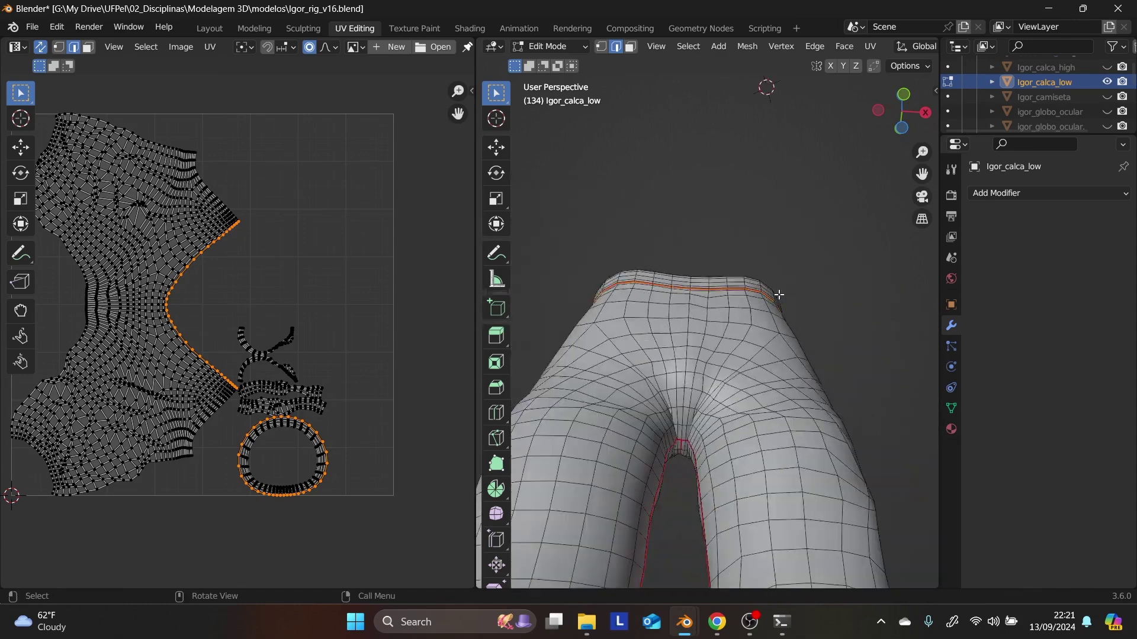
scroll(719, 382, up, 2)
scroll(677, 484, up, 2)
shift+middle_drag(677, 494, 677, 425)
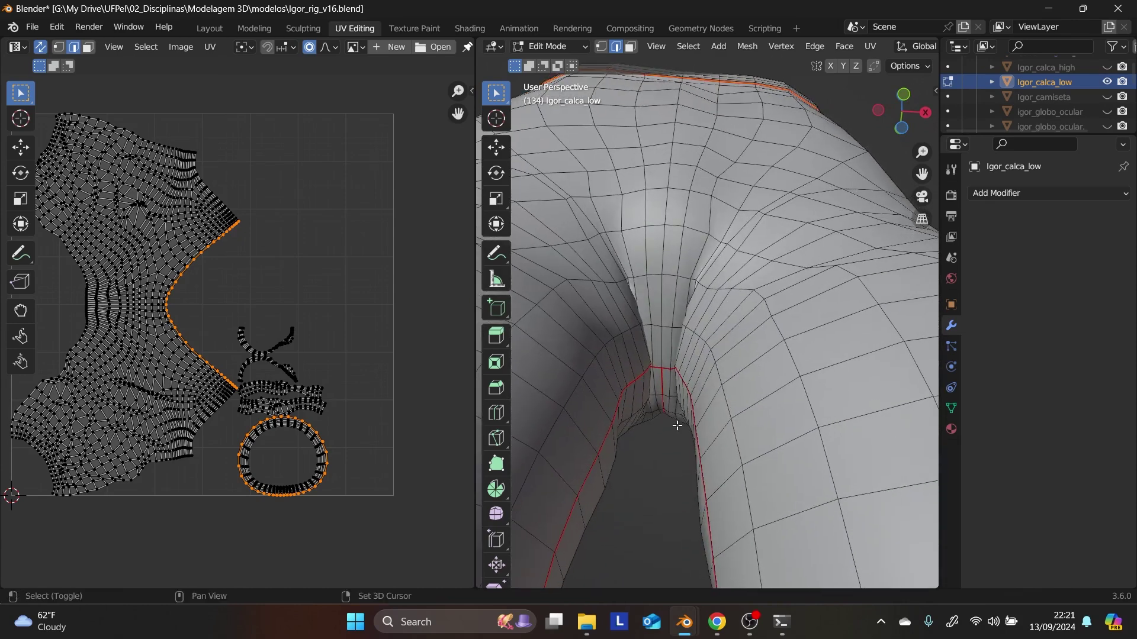
click(671, 354)
shift+middle_drag(699, 216, 702, 298)
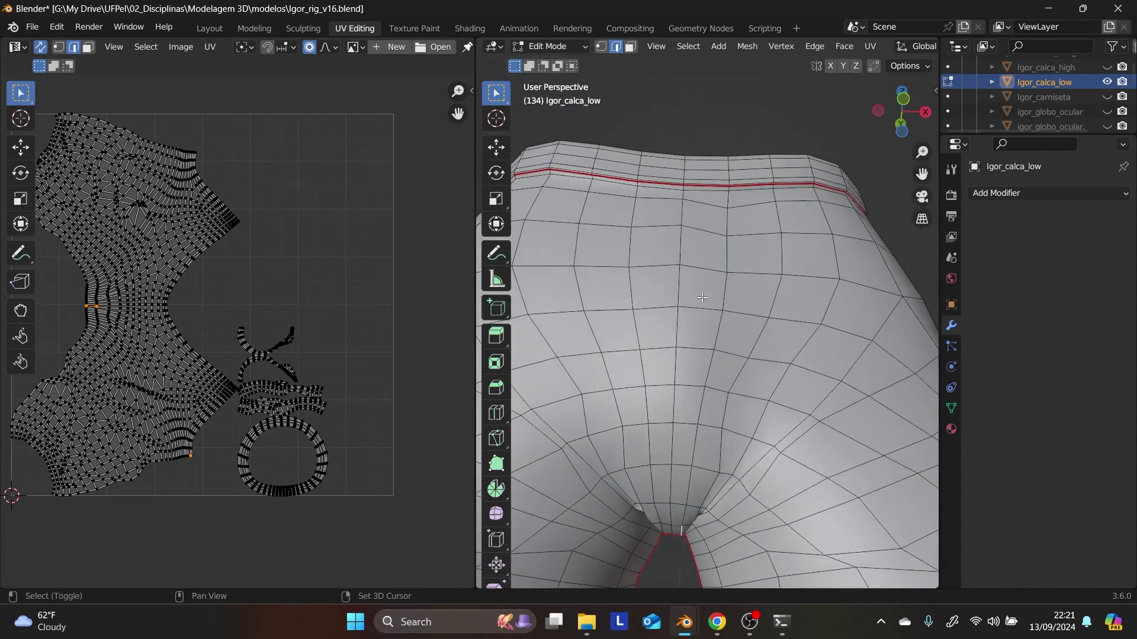
ctrl+click(727, 196)
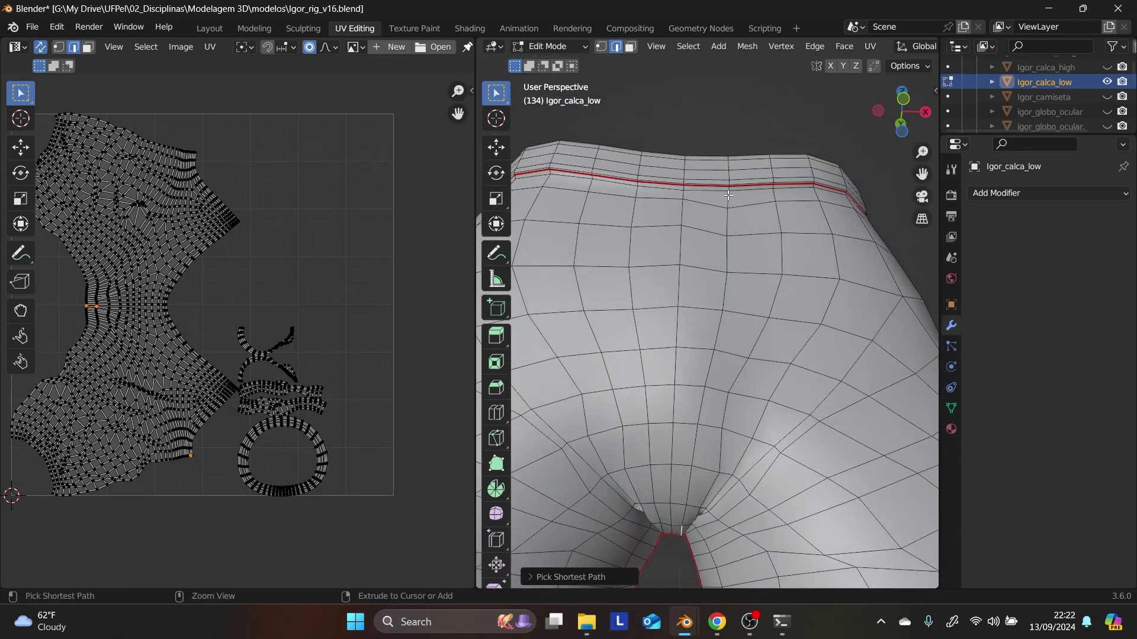
middle_drag(728, 176, 723, 189)
shift+middle_drag(722, 188, 704, 331)
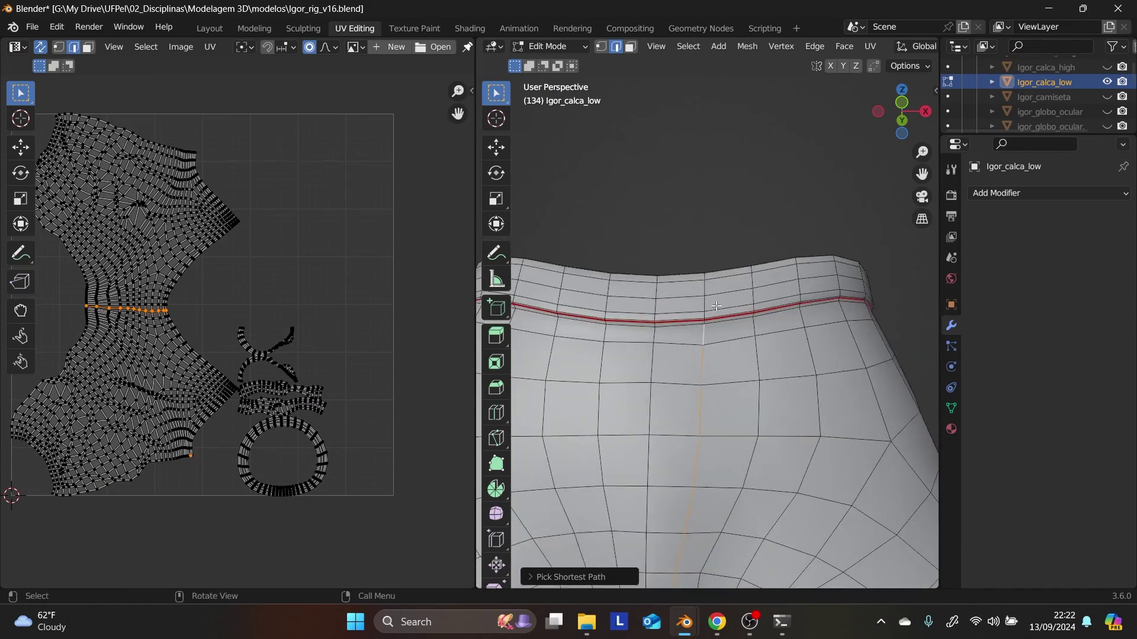
scroll(705, 331, up, 3)
scroll(715, 310, up, 2)
shift+click(673, 327)
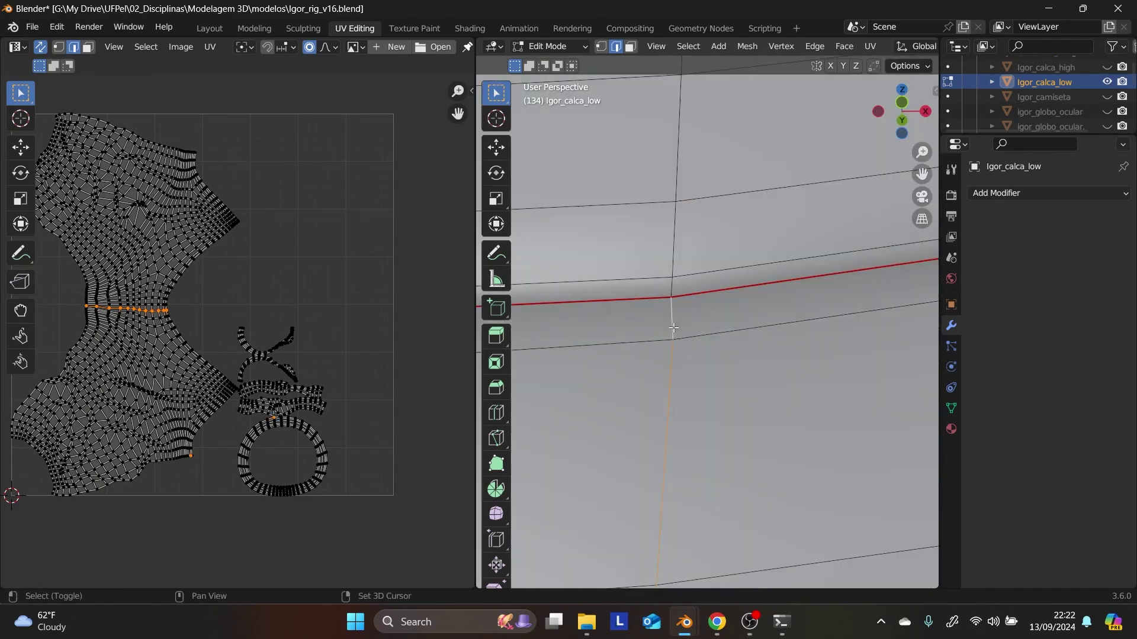
key(ctrl+e)
key(Return)
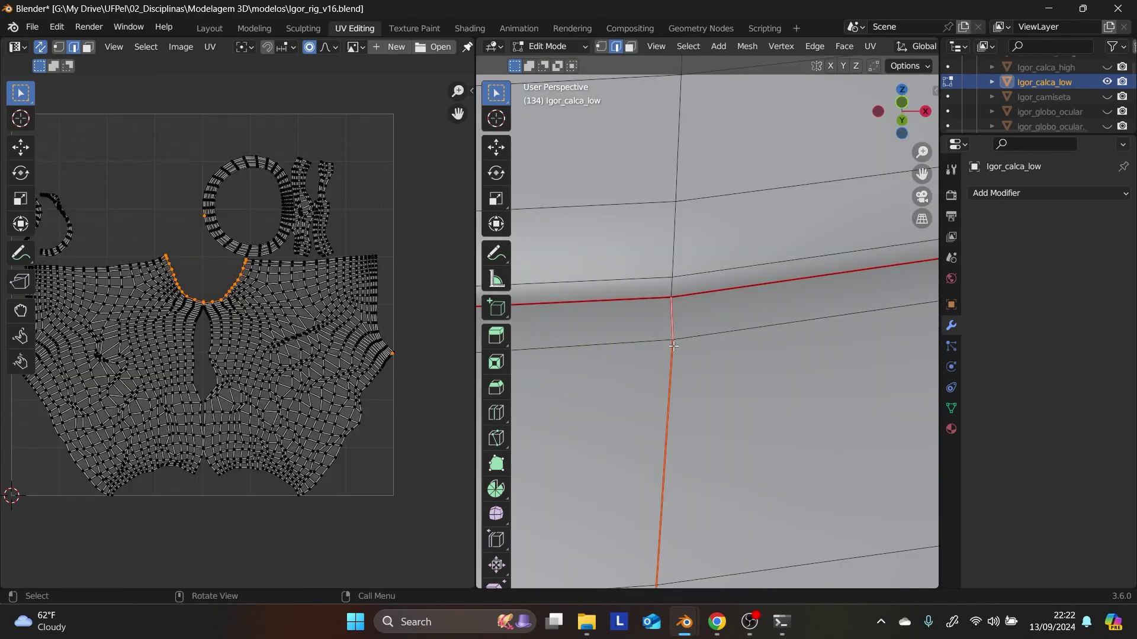
- Clear the seam on the edge loop running around the middle of the right leg's ankle cuff
scroll(673, 346, down, 10)
scroll(705, 370, up, 3)
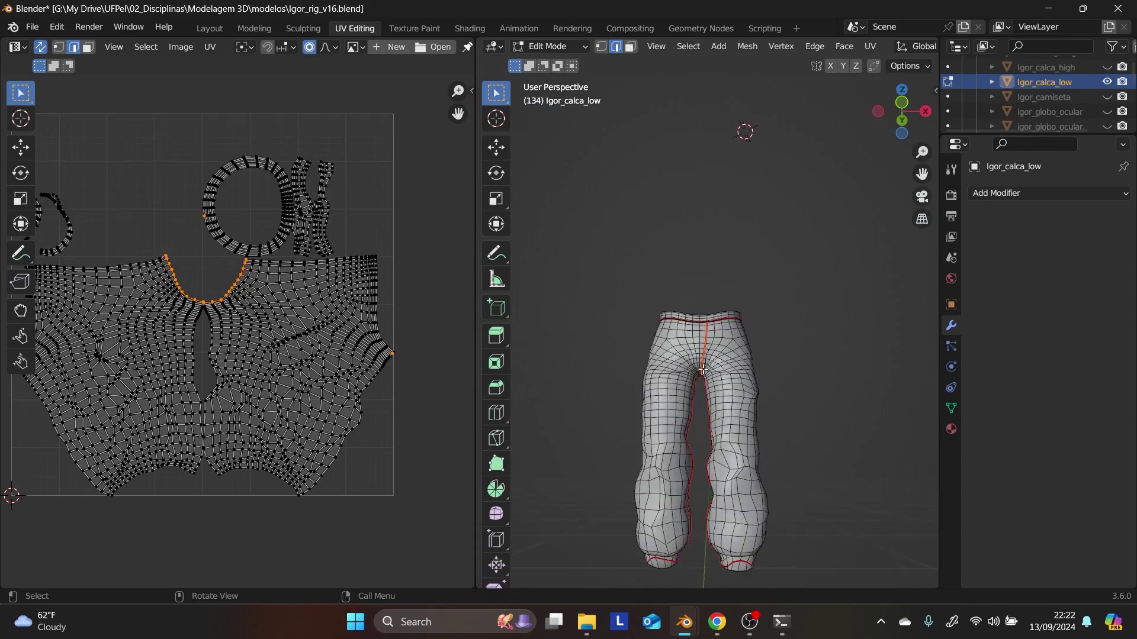
middle_drag(704, 370, 739, 276)
scroll(739, 367, up, 1)
middle_drag(739, 380, 753, 330)
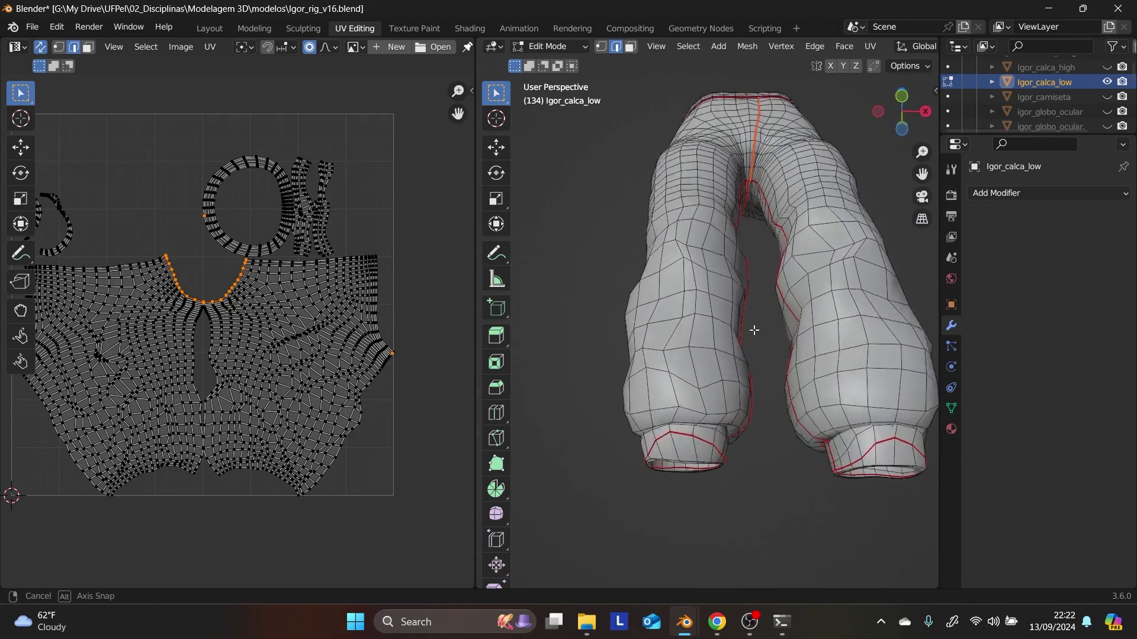
scroll(716, 432, up, 2)
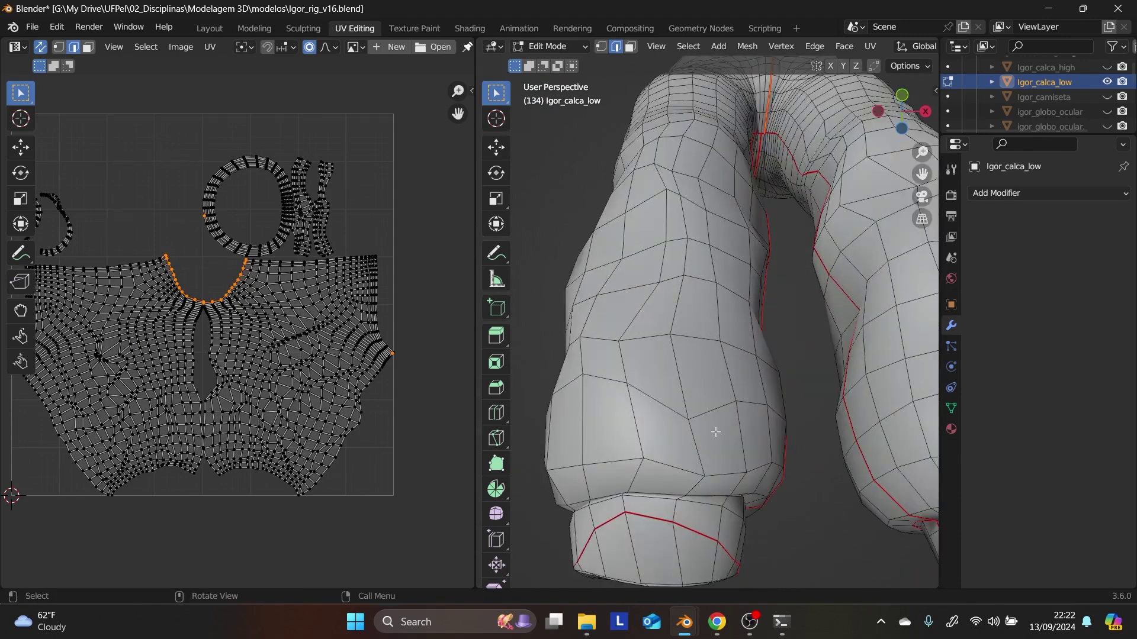
right_click(694, 533)
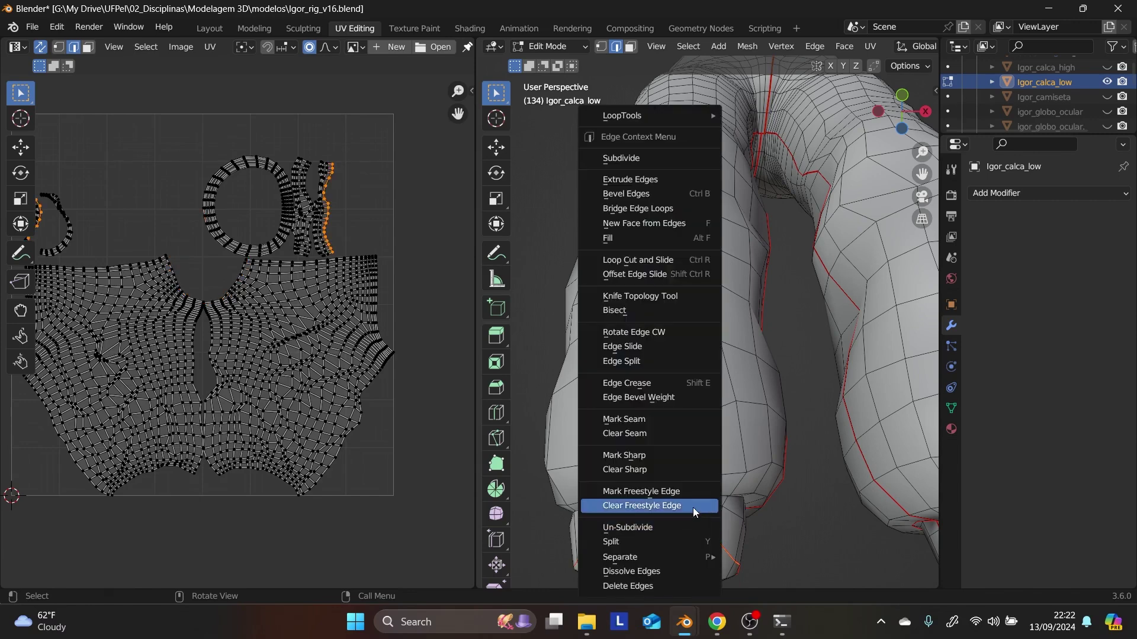
click(696, 434)
- Clear the matching seam around the middle of the left leg's ankle cuff
middle_drag(697, 434, 793, 309)
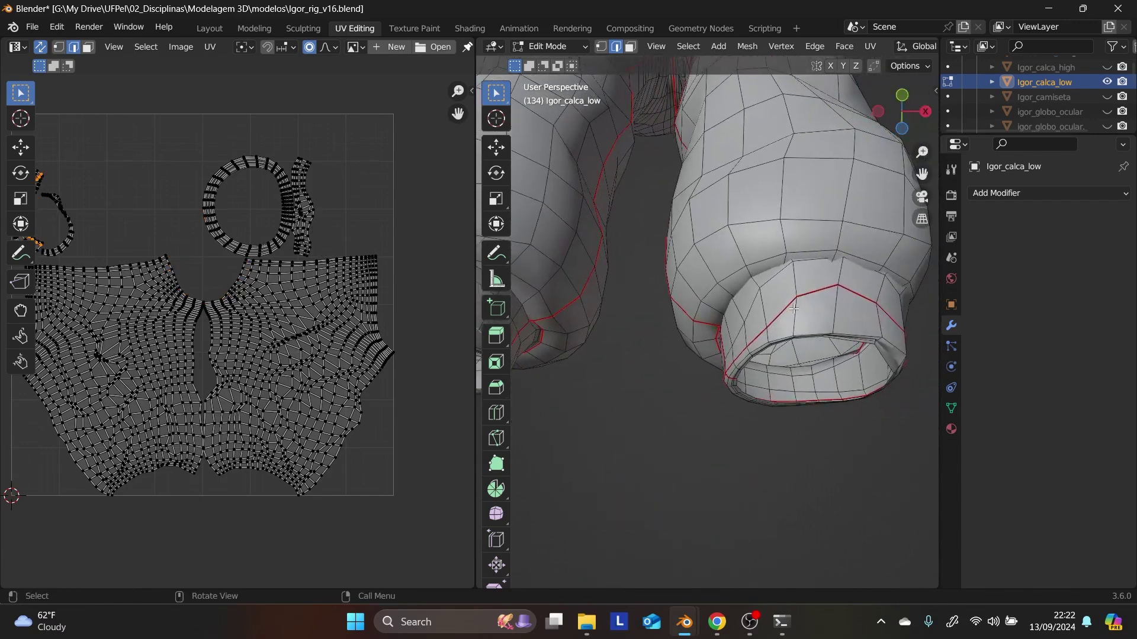
right_click(783, 309)
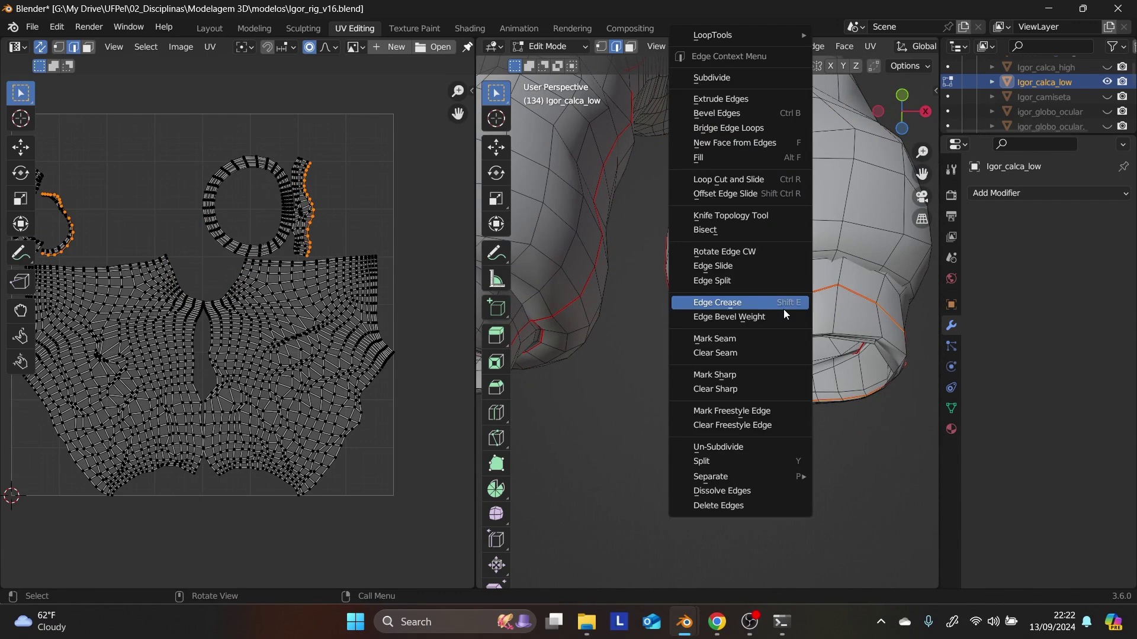
click(747, 353)
middle_drag(840, 350, 868, 323)
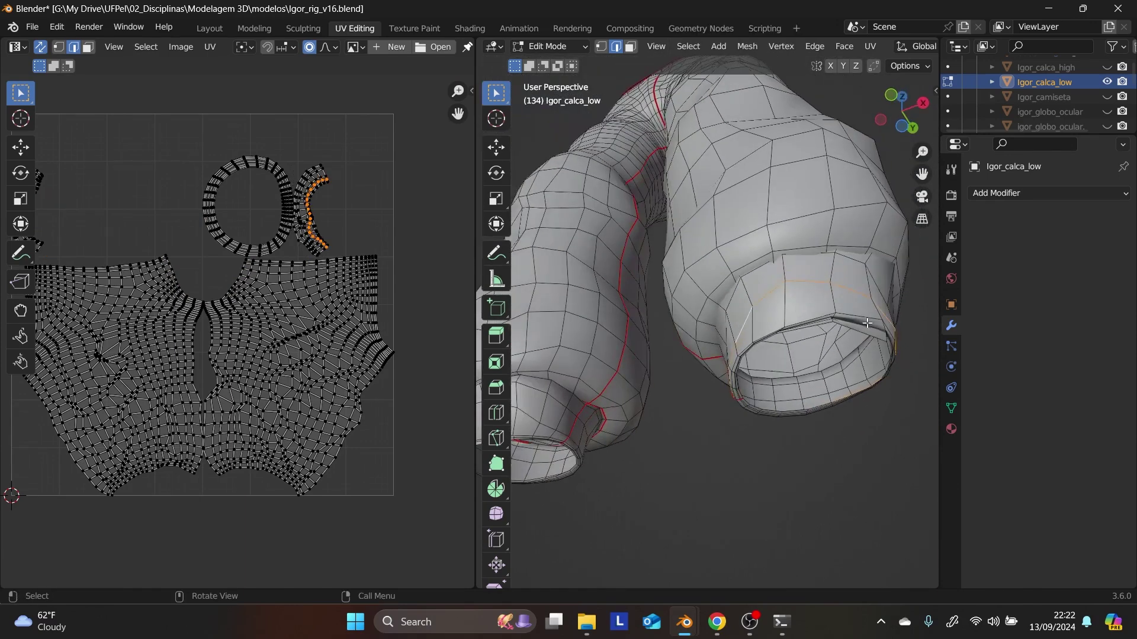
- Add a Subdivision Surface modifier to Igor_calca_low
scroll(866, 323, down, 3)
middle_drag(787, 327, 765, 289)
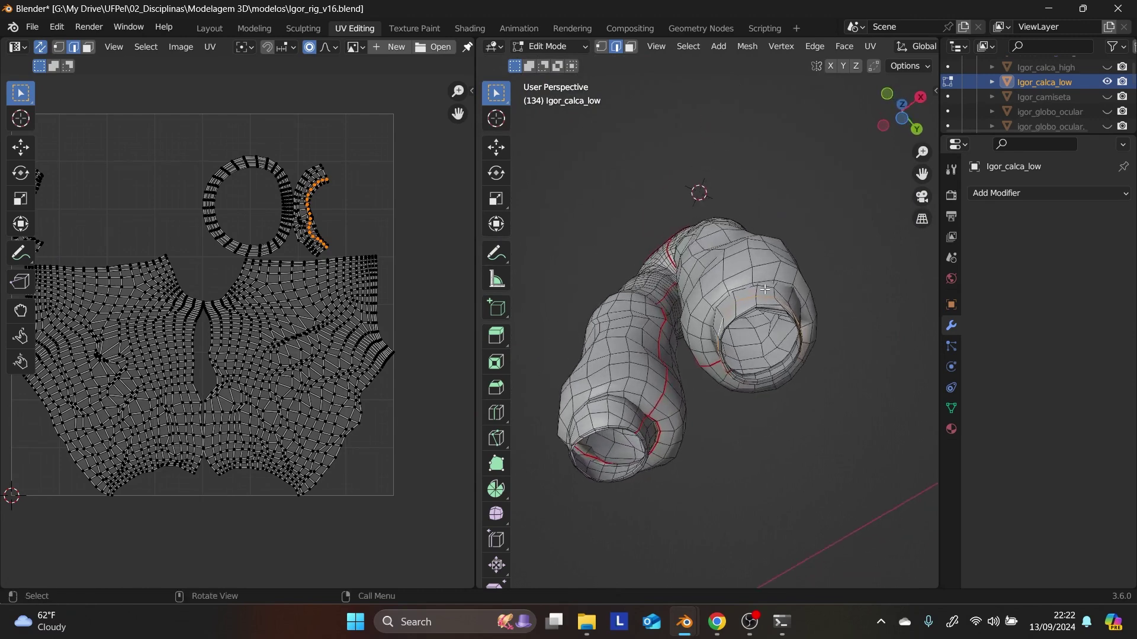
click(1034, 194)
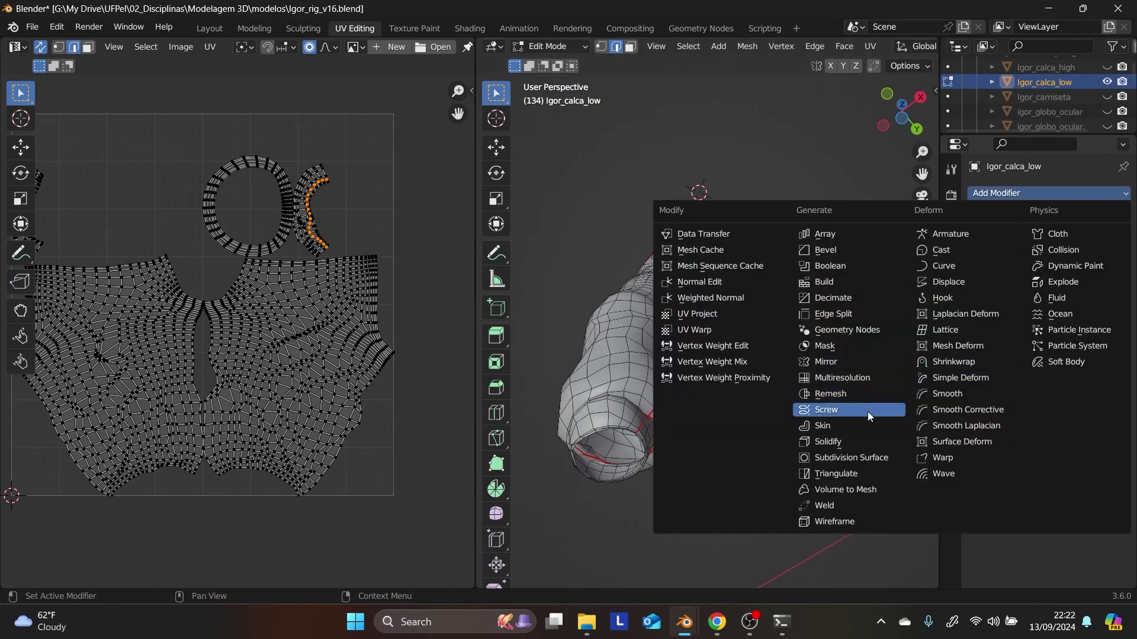
click(878, 463)
- Mark a seam on the edge loop around the bottom opening of the left leg's cuff
middle_drag(773, 450, 733, 444)
scroll(755, 360, up, 5)
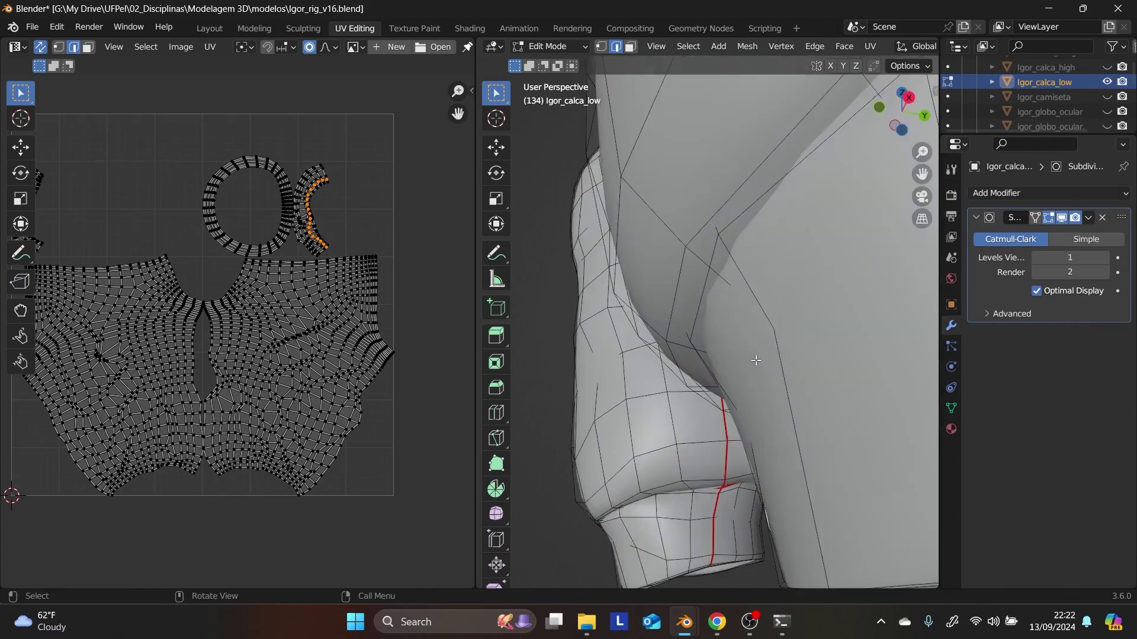
scroll(828, 395, down, 5)
alt+click(800, 340)
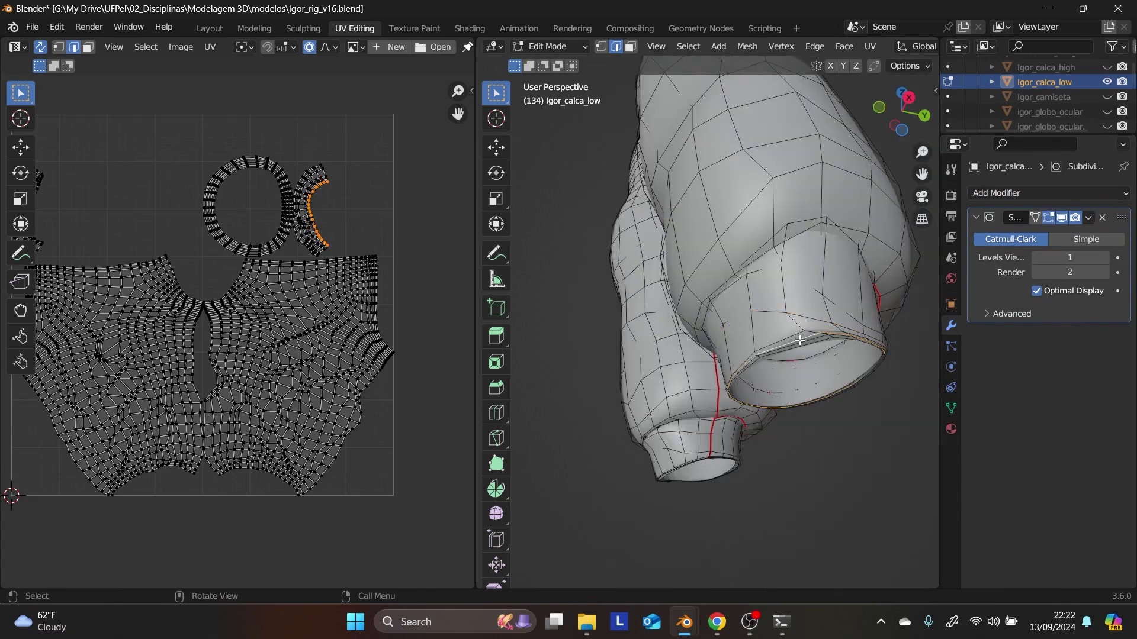
right_click(799, 340)
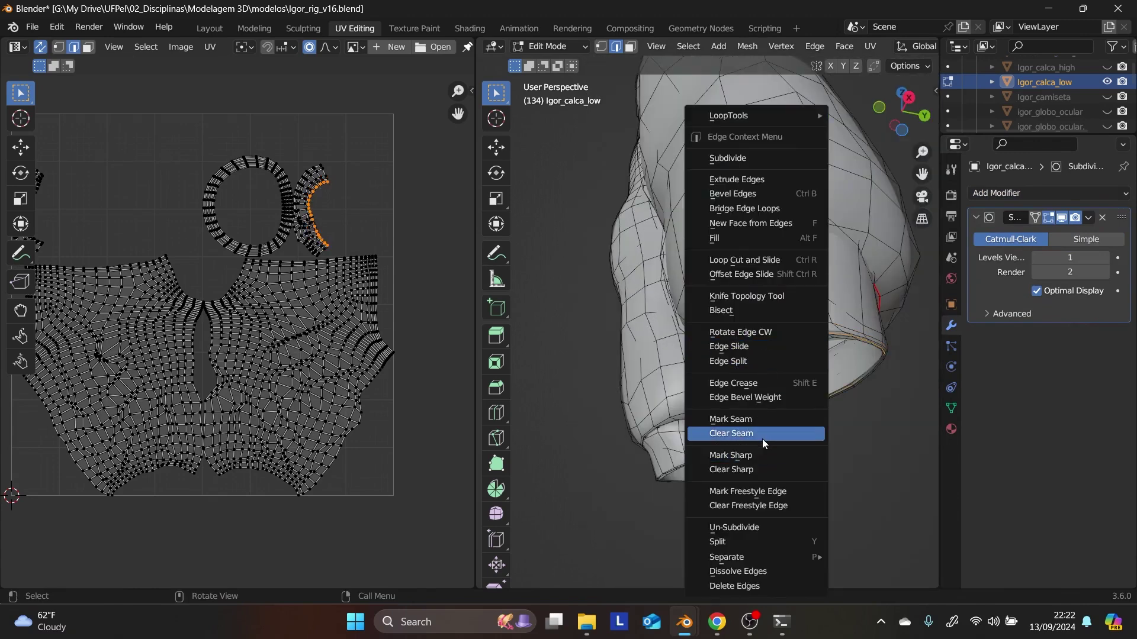
click(762, 422)
- Mark a seam on the edge loop around the bottom opening of the right leg's cuff
middle_drag(705, 467, 778, 407)
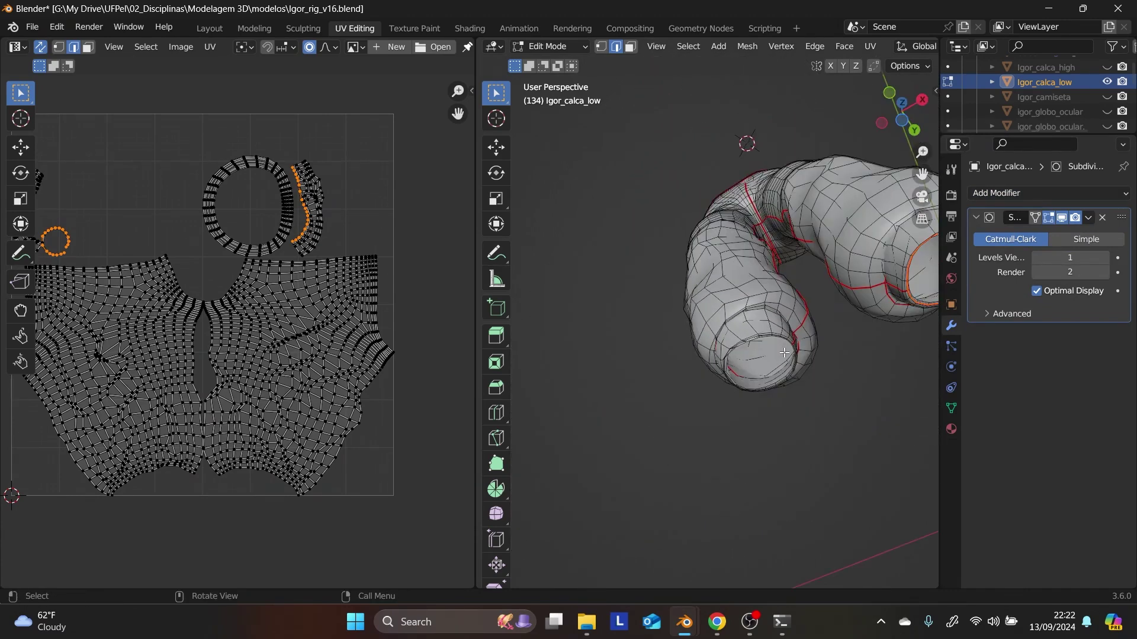
alt+click(786, 350)
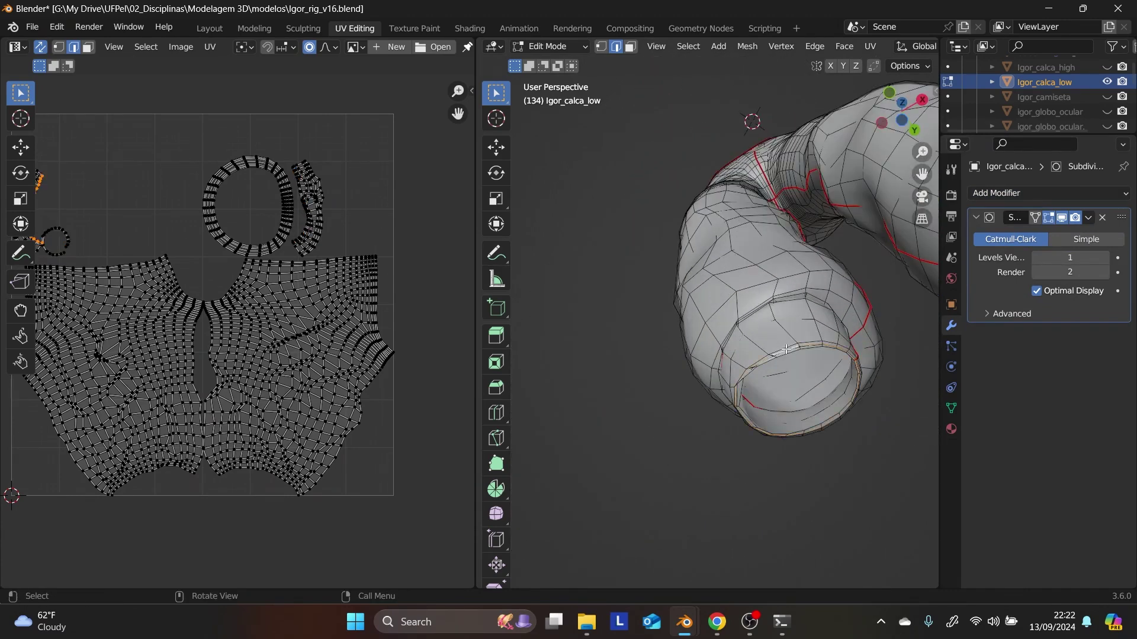
right_click(786, 349)
click(783, 351)
mouse_move(783, 351)
middle_down()
mouse_move(843, 358)
mouse_move(782, 375)
mouse_move(783, 340)
middle_up()
- Turn on X-ray display and mark a seam on the recessed edge loop where the right leg meets its cuff
scroll(843, 359, up, 4)
scroll(843, 359, down, 4)
scroll(740, 398, up, 5)
scroll(740, 397, down, 3)
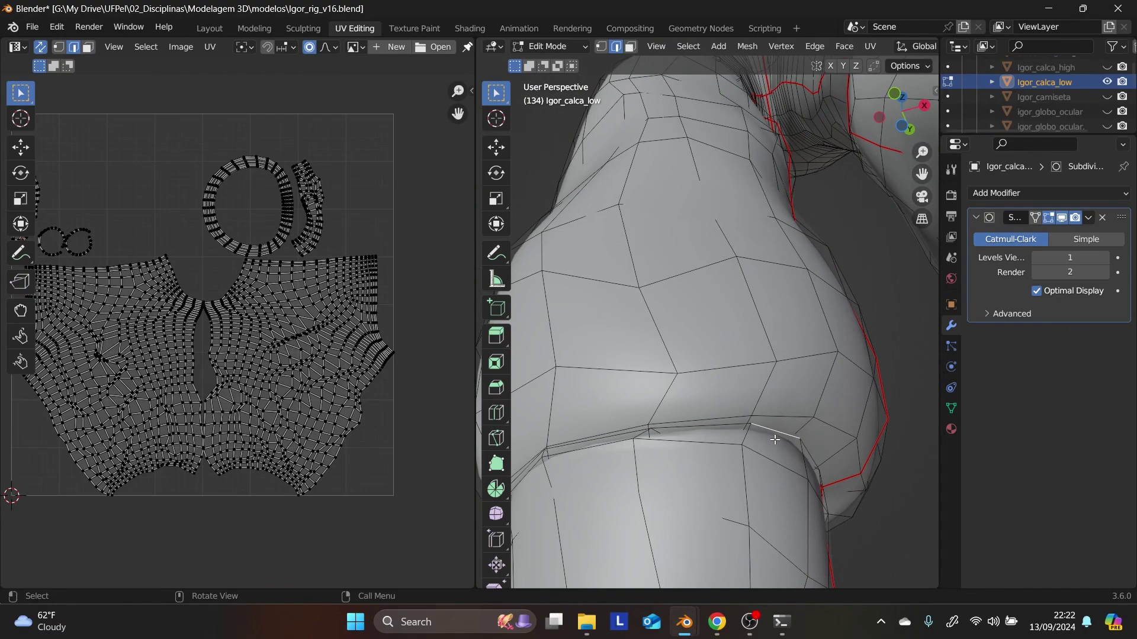
key(alt+z)
alt+click(790, 445)
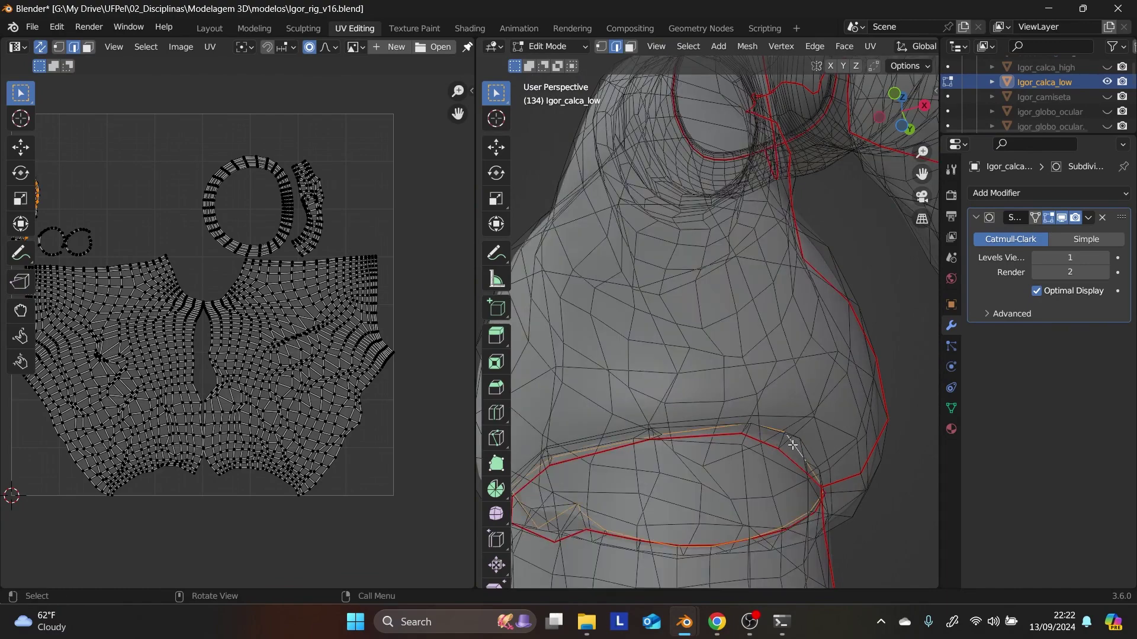
right_click(791, 444)
click(688, 494)
middle_drag(727, 499, 679, 433)
scroll(679, 433, up, 3)
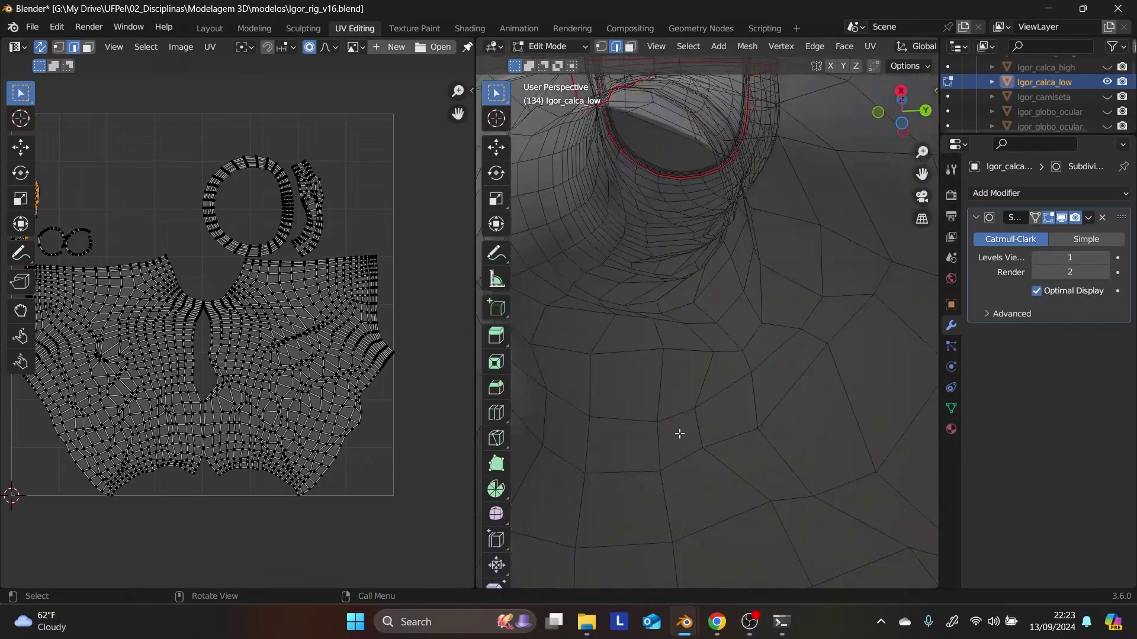
scroll(697, 406, down, 4)
right_click(701, 410)
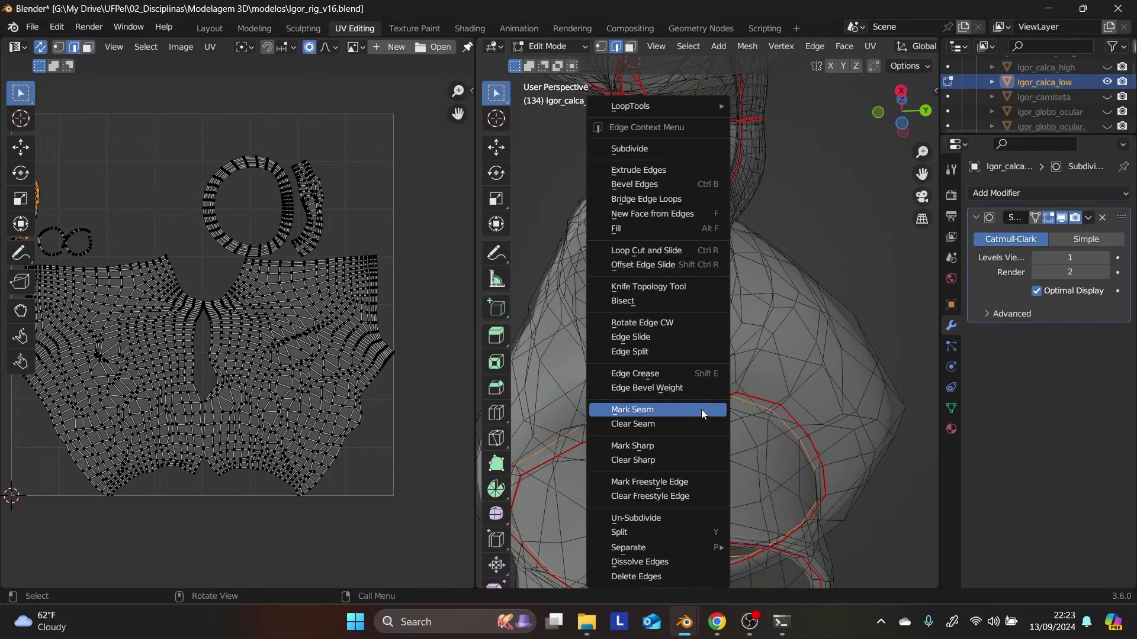
click(703, 410)
right_click(701, 409)
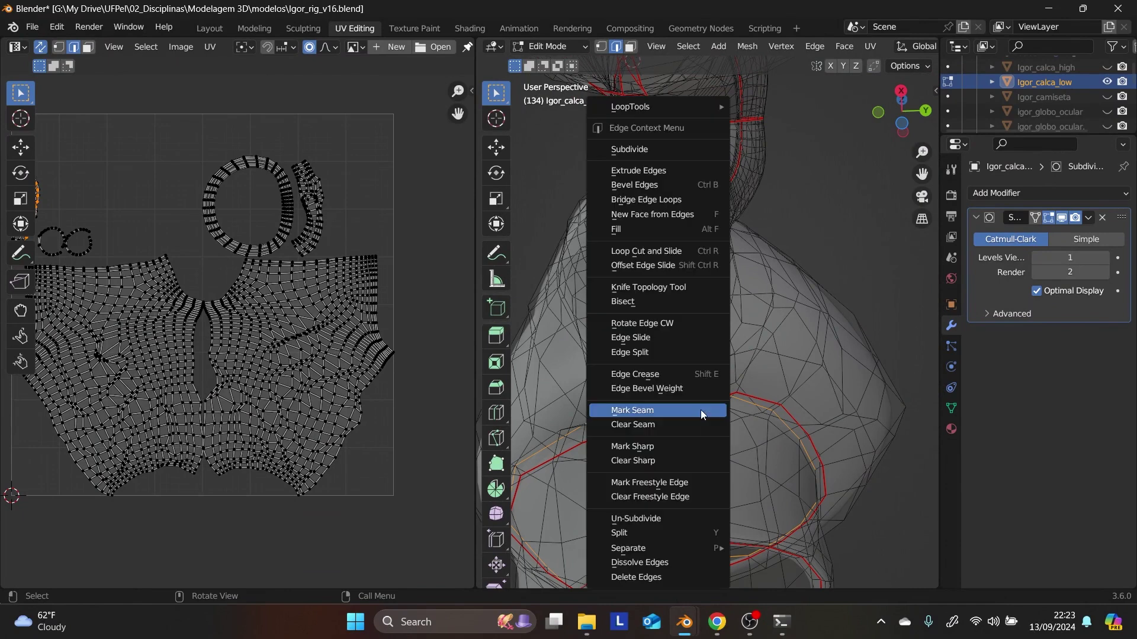
click(677, 421)
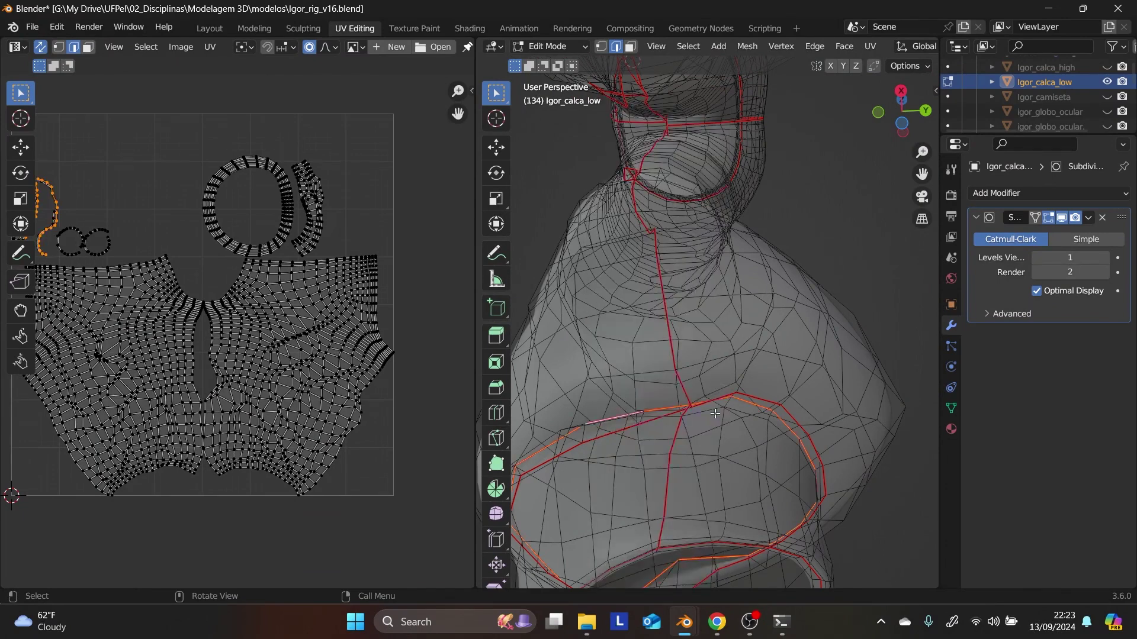
- Clear the old seam on the edge loop next to the right leg's new cuff-junction seam
alt+click(759, 400)
right_click(758, 400)
click(752, 413)
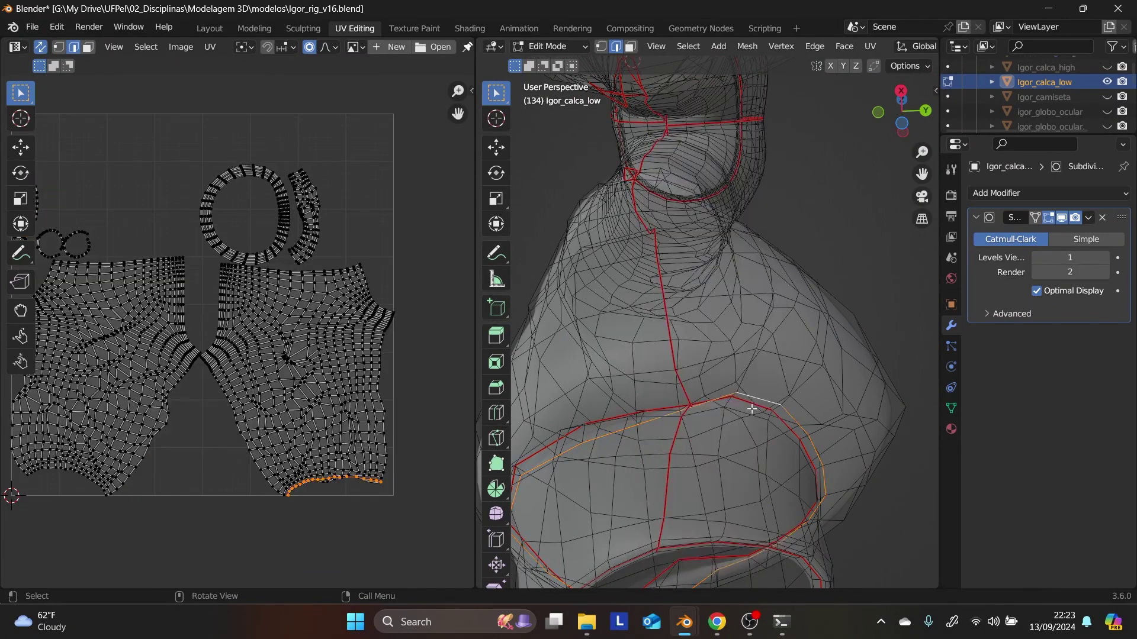
- Mark a seam on the recessed edge loop where the left leg meets its cuff
scroll(751, 410, down, 8)
middle_drag(751, 411, 889, 436)
scroll(882, 414, up, 2)
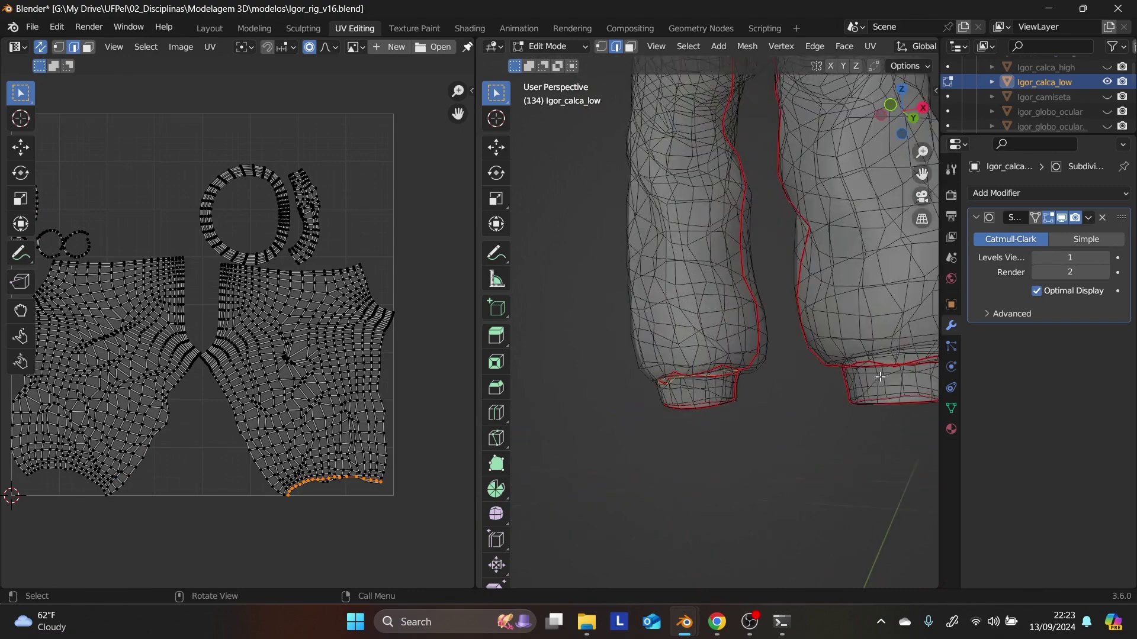
shift+middle_drag(880, 376, 725, 403)
scroll(663, 414, down, 1)
shift+middle_drag(639, 418, 729, 362)
scroll(687, 411, up, 5)
scroll(703, 426, up, 3)
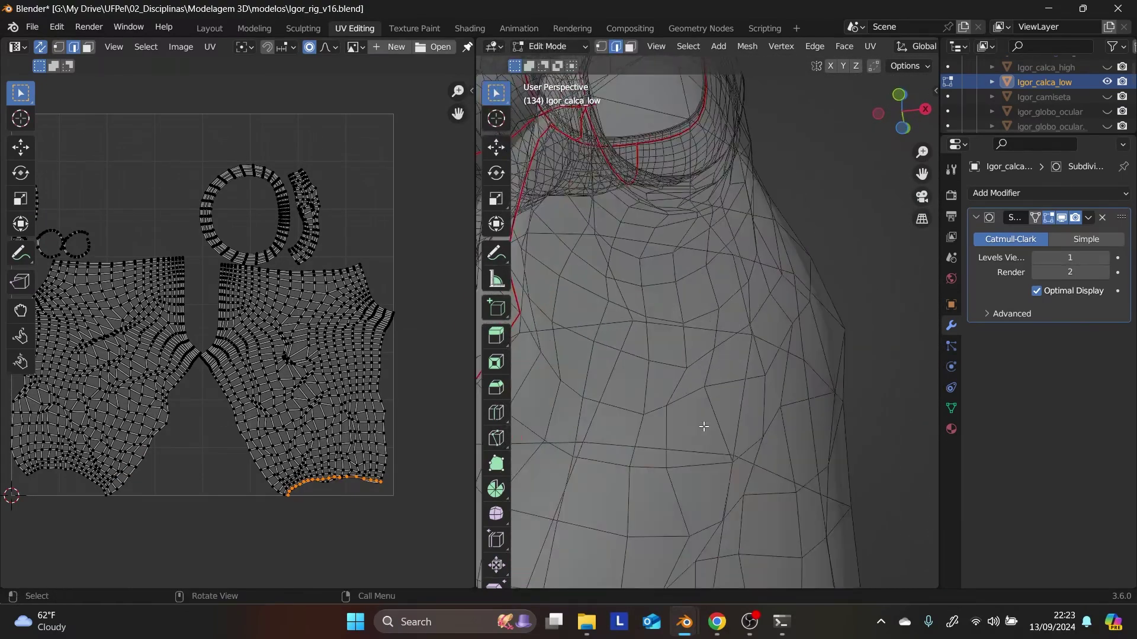
scroll(695, 447, down, 3)
alt+click(679, 468)
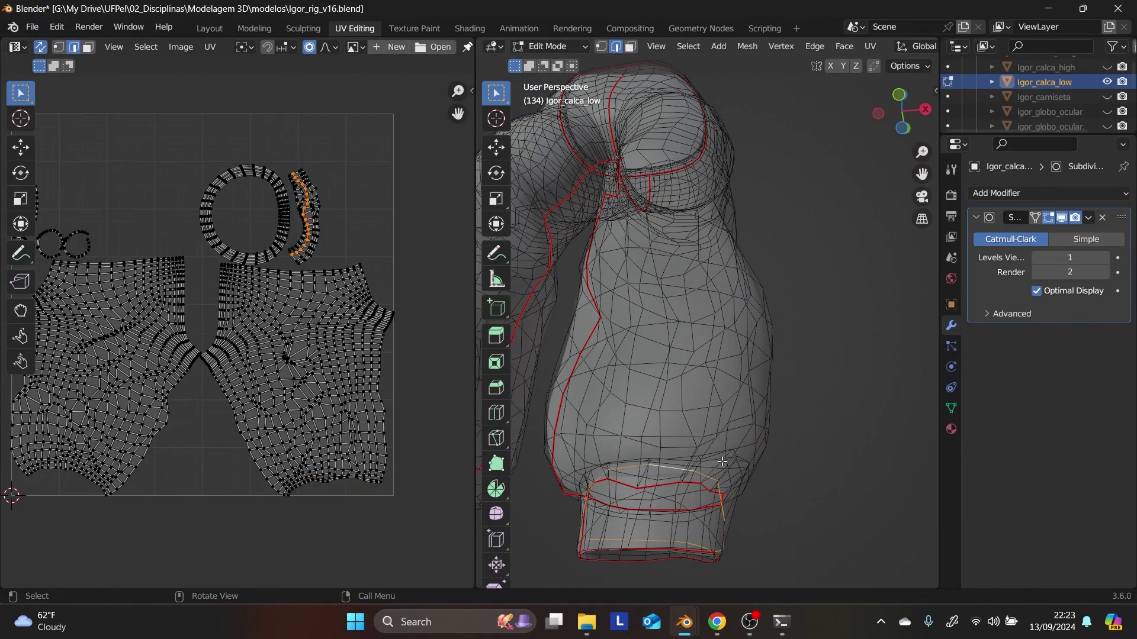
middle_drag(723, 462, 665, 485)
scroll(664, 484, up, 3)
scroll(665, 483, down, 3)
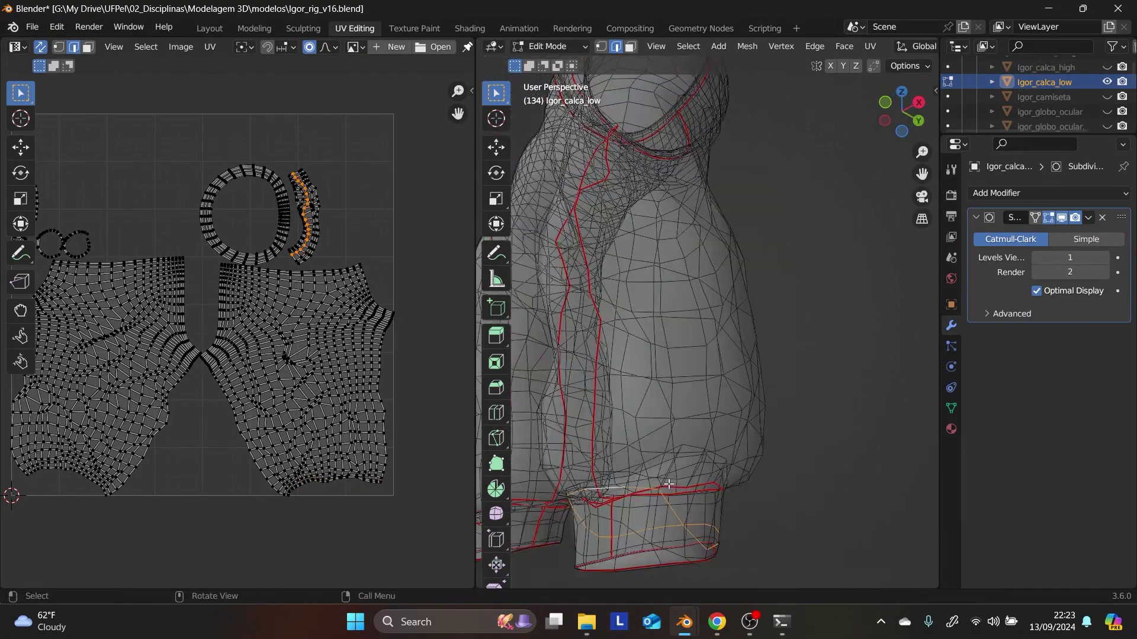
alt+click(670, 451)
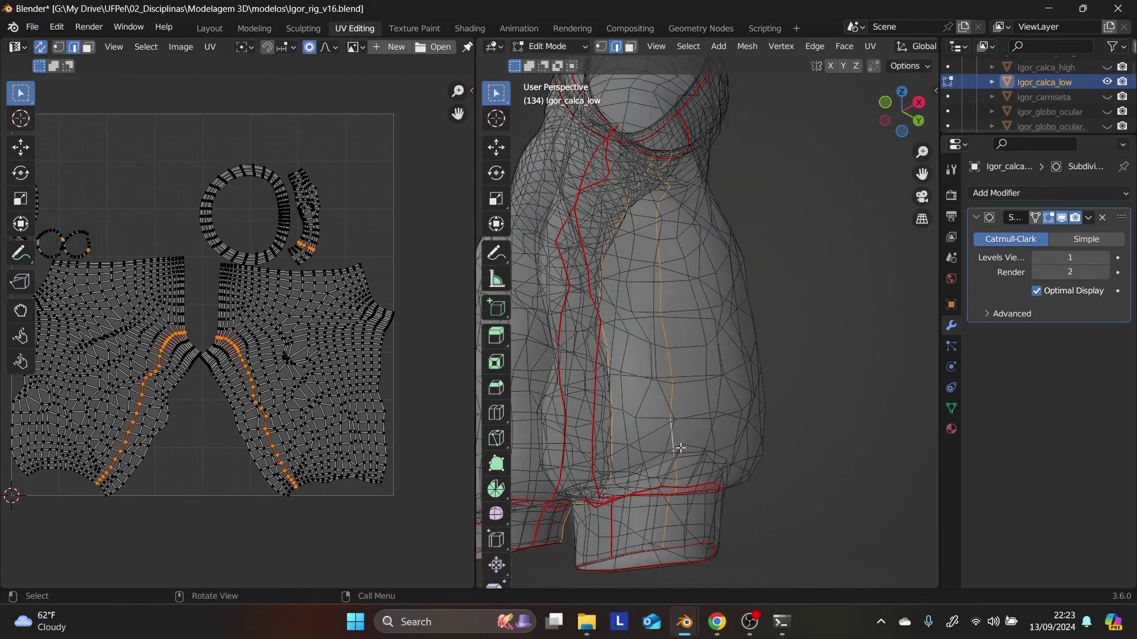
alt+click(690, 446)
right_click(689, 446)
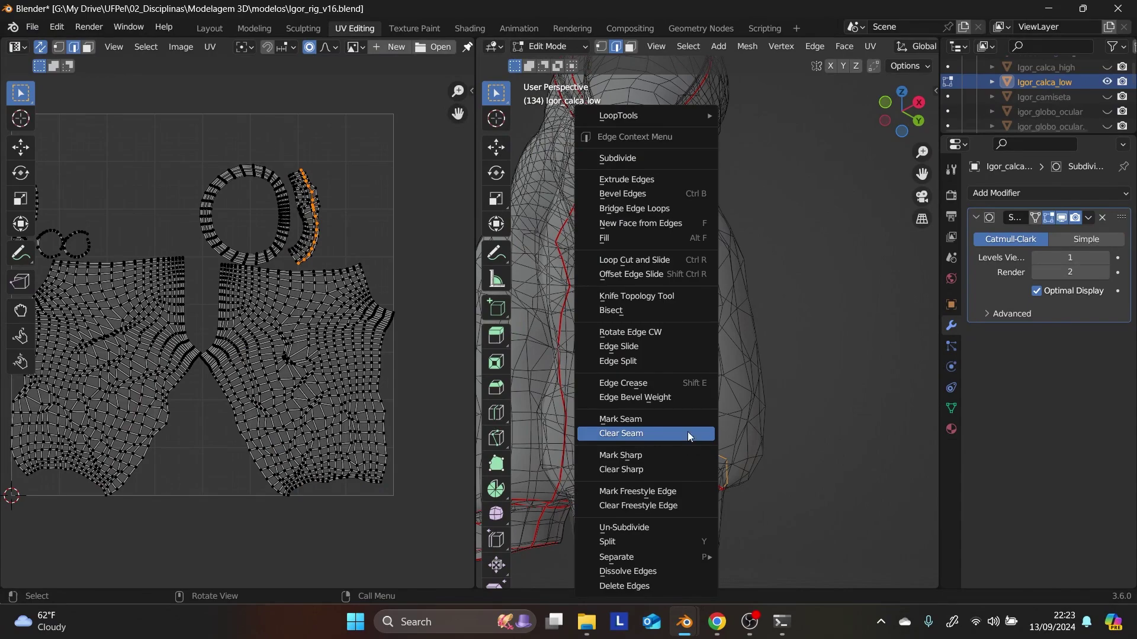
click(688, 420)
- Mark a seam on the edge loop around the top rim of the waistband
middle_drag(688, 421, 807, 62)
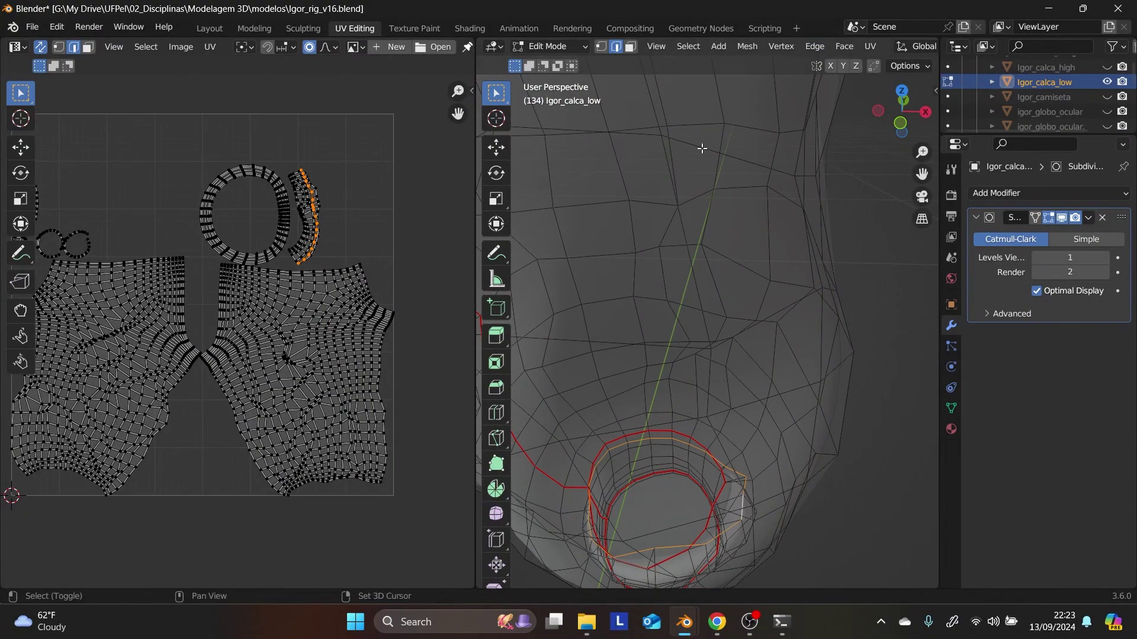
shift+middle_drag(586, 486, 692, 461)
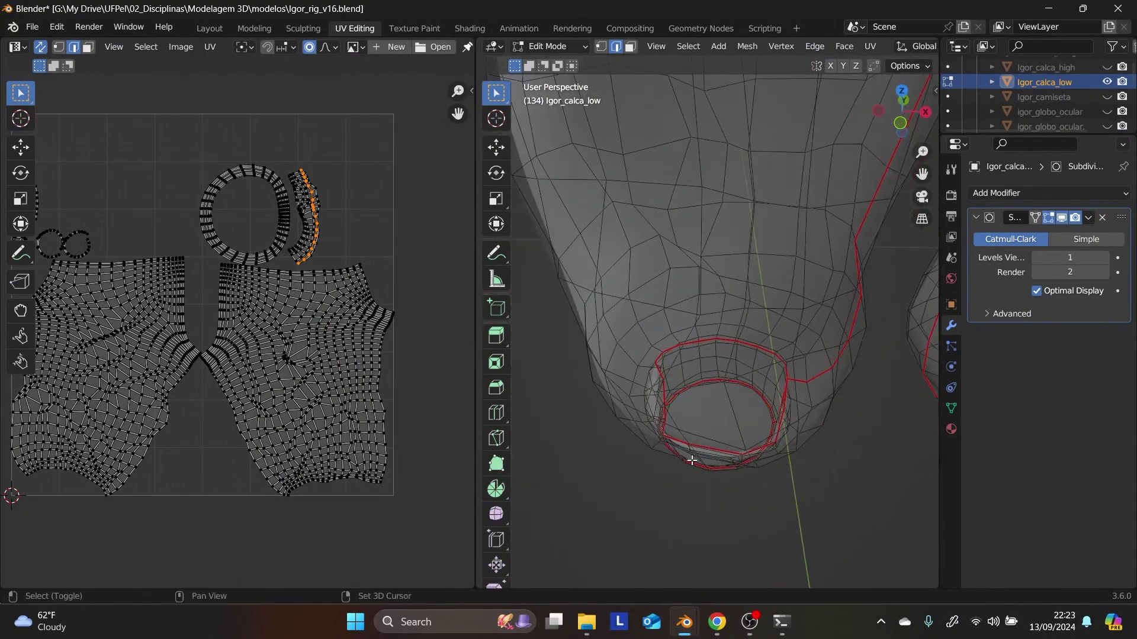
middle_drag(691, 422, 721, 330)
scroll(721, 329, down, 8)
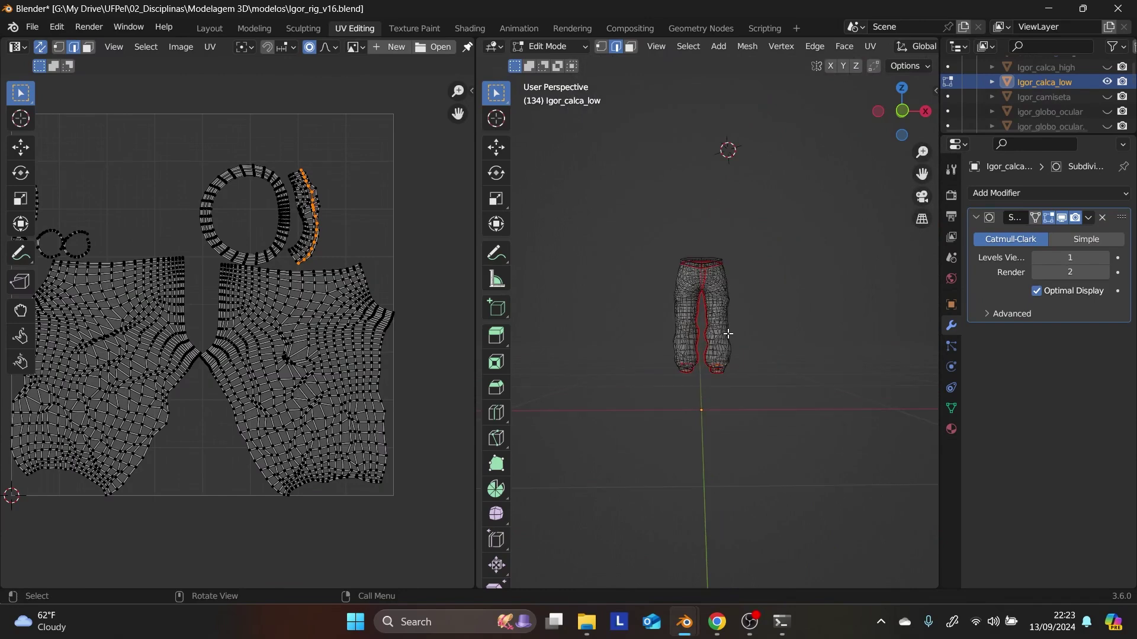
key(KP_1)
ctrl+middle_drag(726, 320, 734, 309)
scroll(710, 285, up, 6)
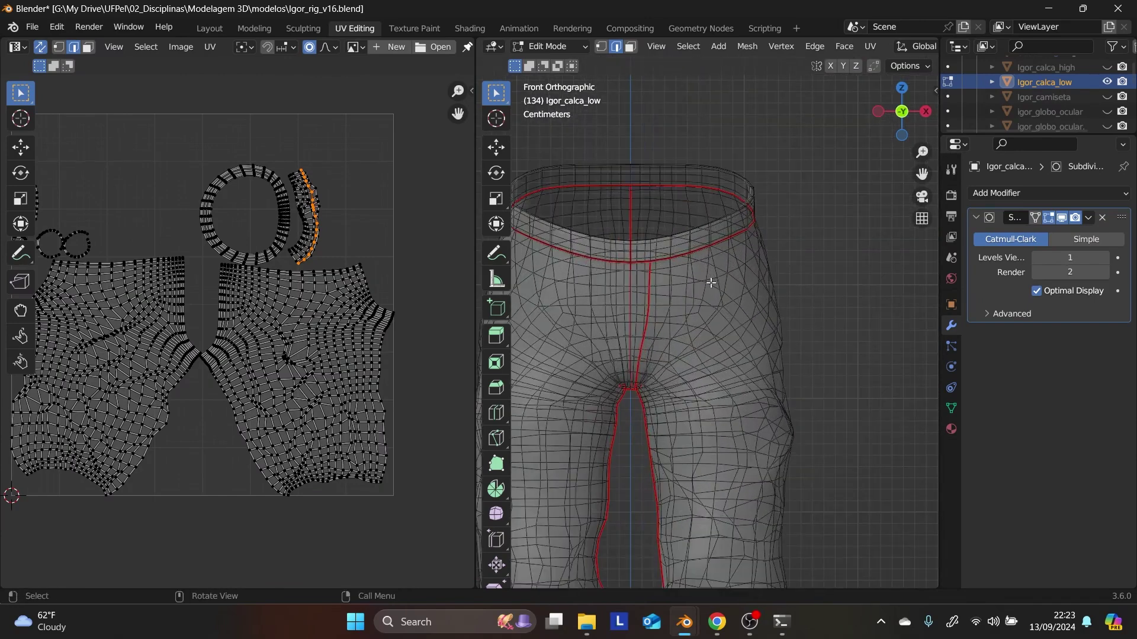
scroll(761, 173, up, 3)
shift+middle_drag(761, 163, 672, 467)
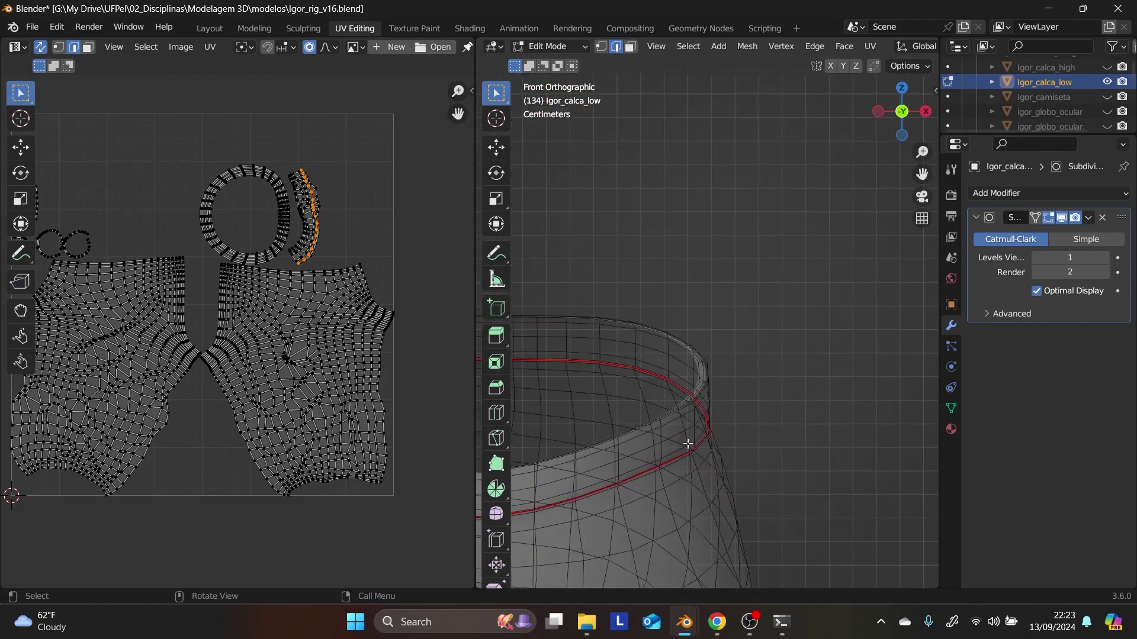
alt+click(704, 370)
right_click(703, 371)
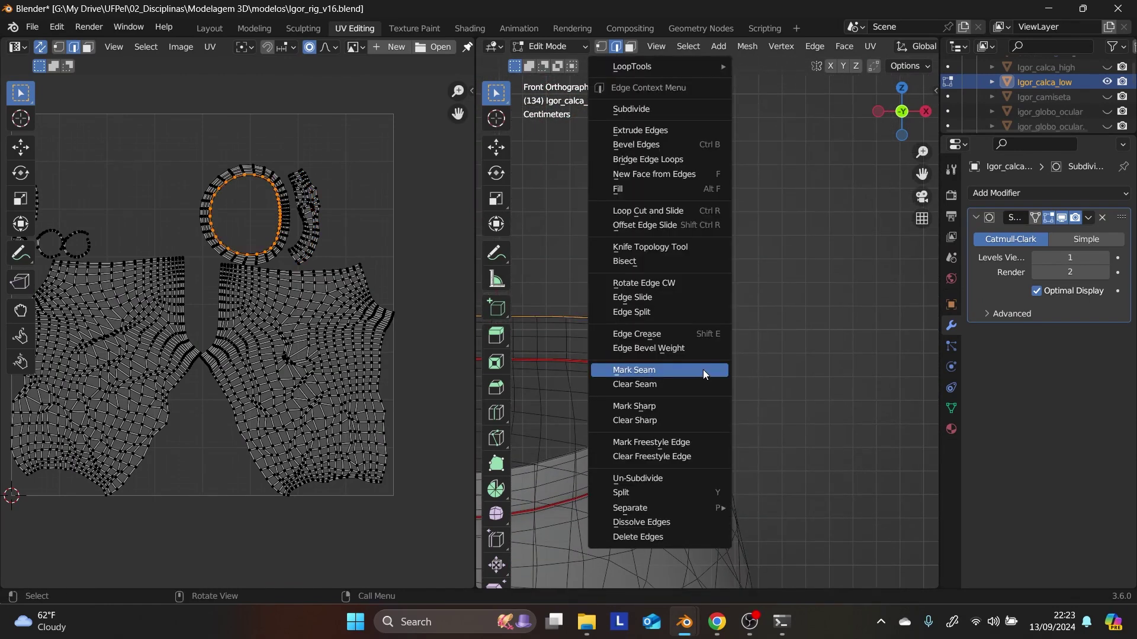
click(702, 369)
- Examine the waistband's top and lower seams from the right side of the trousers
middle_drag(728, 408, 690, 419)
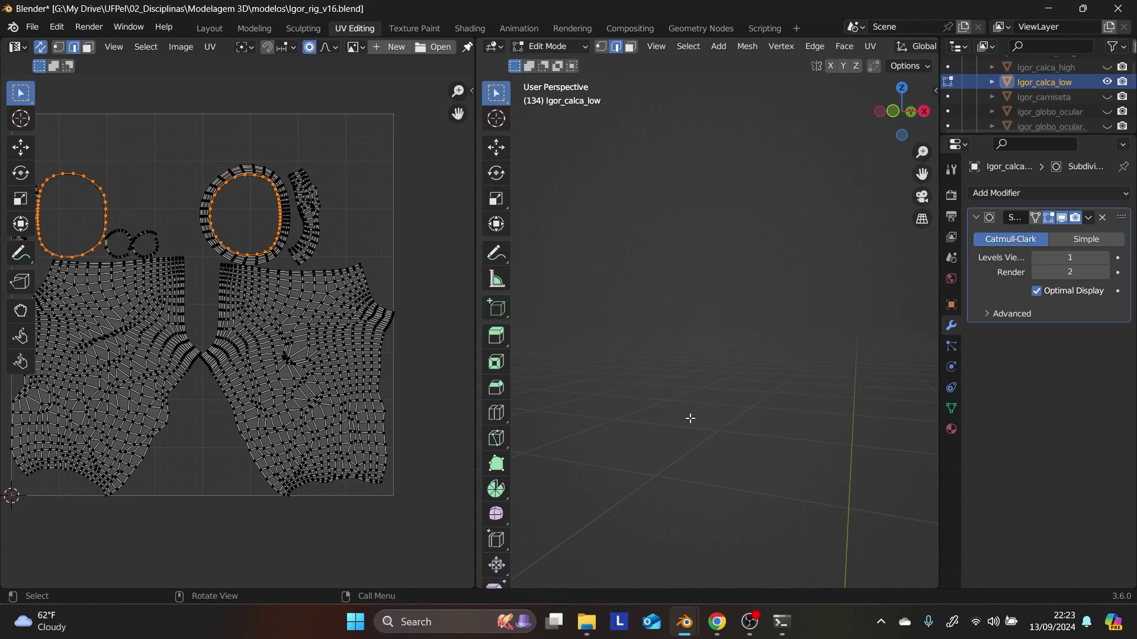
key(KP_3)
shift+middle_drag(600, 388, 666, 359)
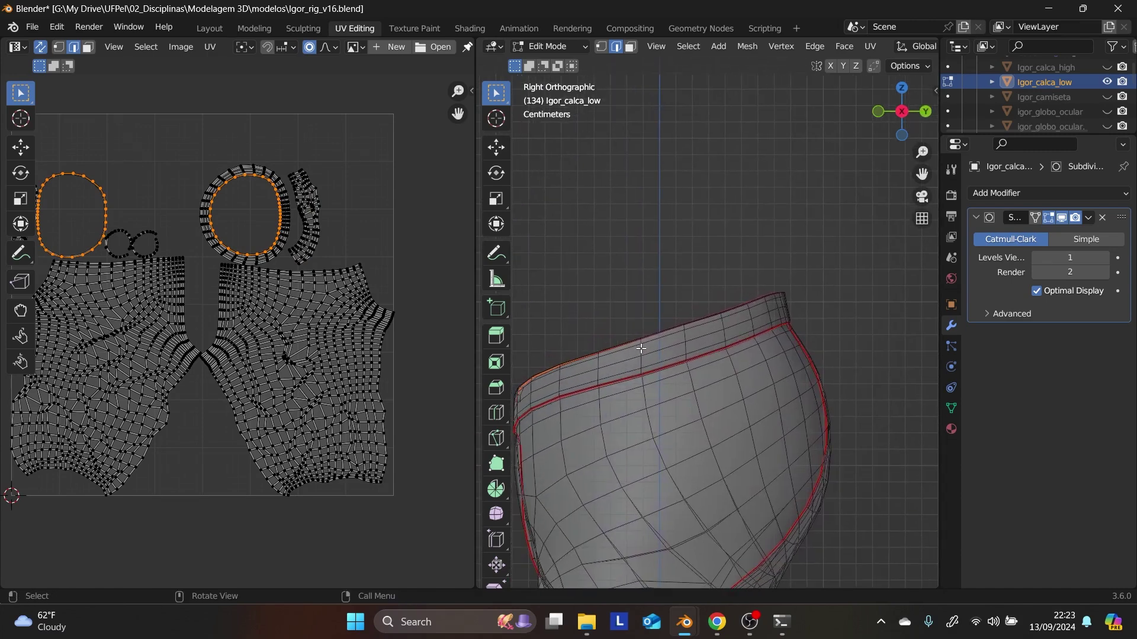
alt+click(641, 349)
click(696, 388)
scroll(645, 372, up, 3)
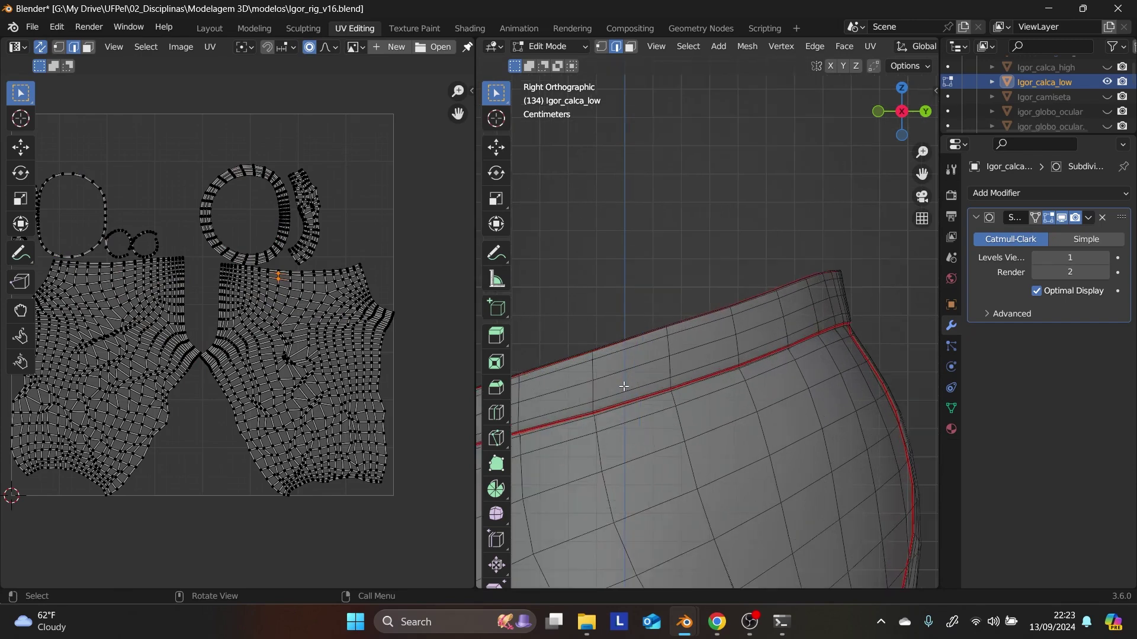
scroll(624, 388, up, 1)
shift+middle_drag(622, 397, 721, 337)
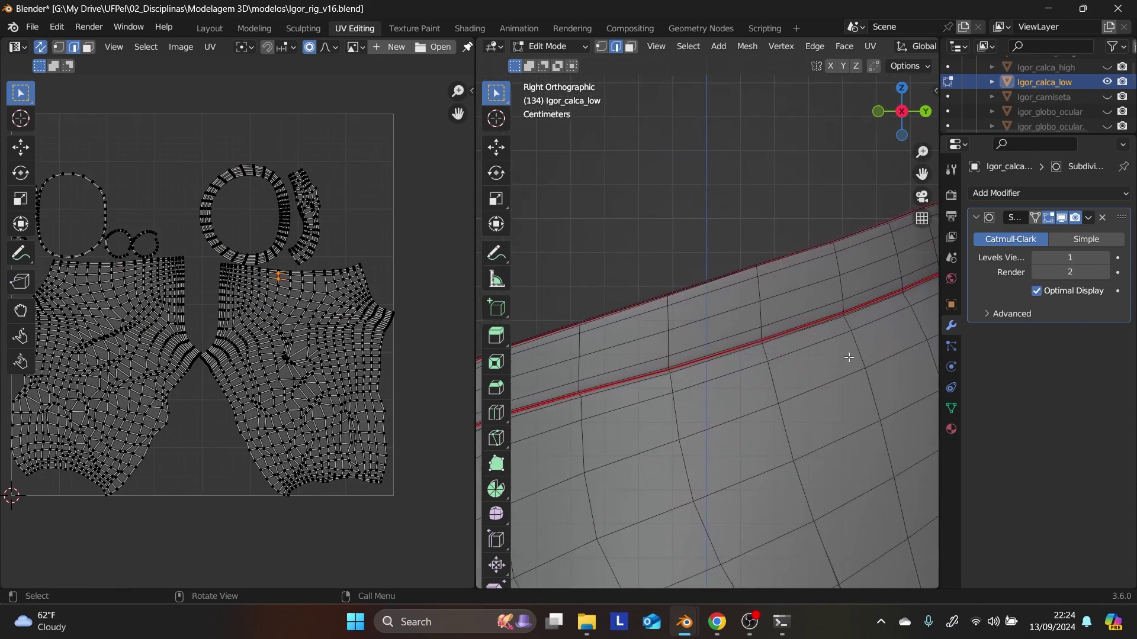
middle_drag(849, 357, 801, 375)
scroll(800, 376, down, 5)
key(KP_3)
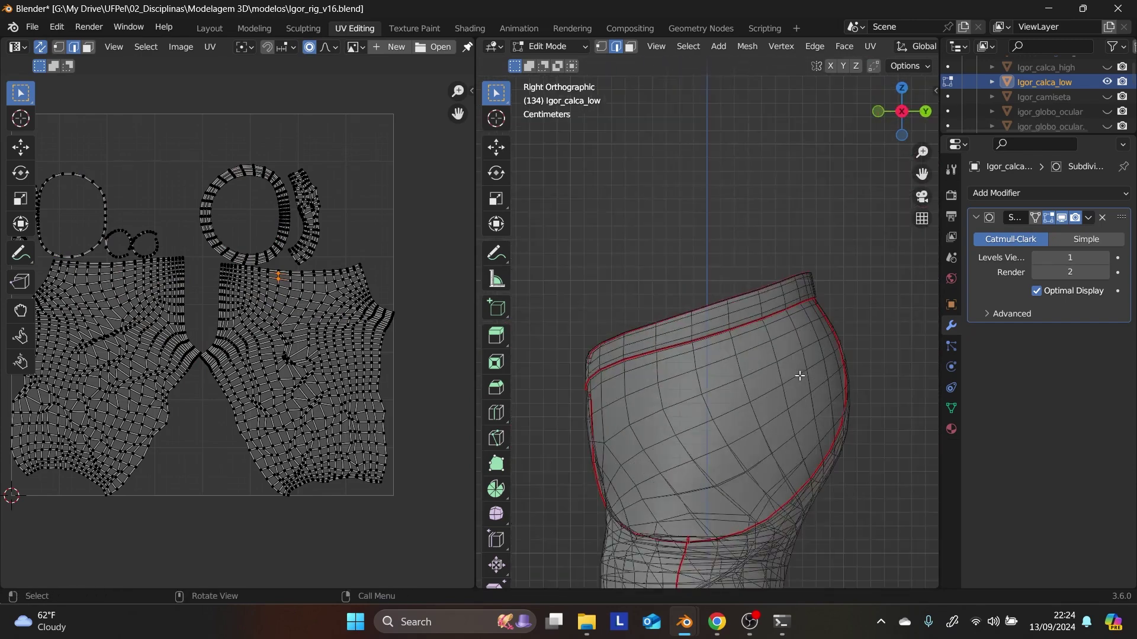
- Turn off X-ray display and inspect the waistband above the centre seam in a close back view
key(KP_1)
key(ctrl+KP_1)
shift+middle_drag(610, 396, 721, 365)
key(alt+z)
scroll(704, 329, up, 1)
scroll(704, 281, up, 4)
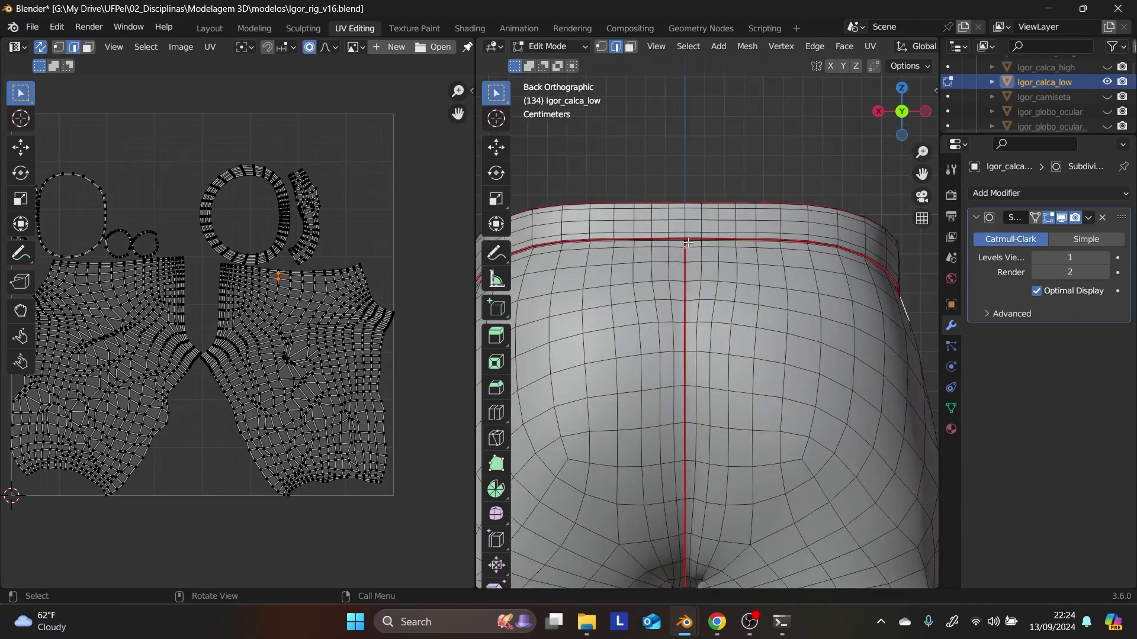
shift+middle_drag(675, 196, 710, 319)
scroll(710, 319, up, 2)
scroll(711, 317, up, 4)
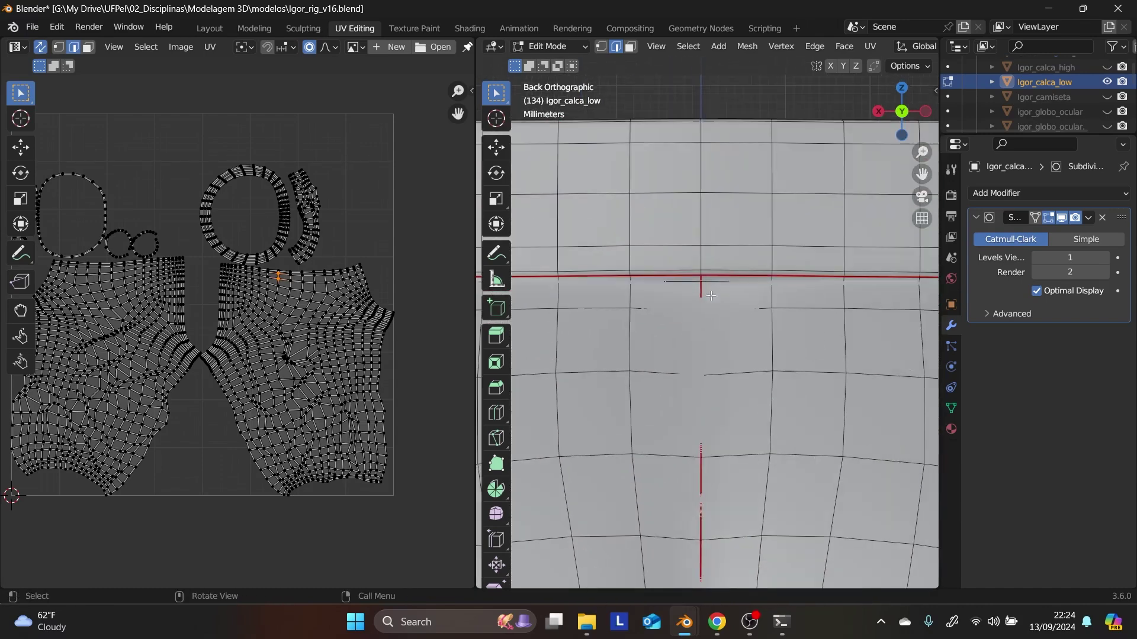
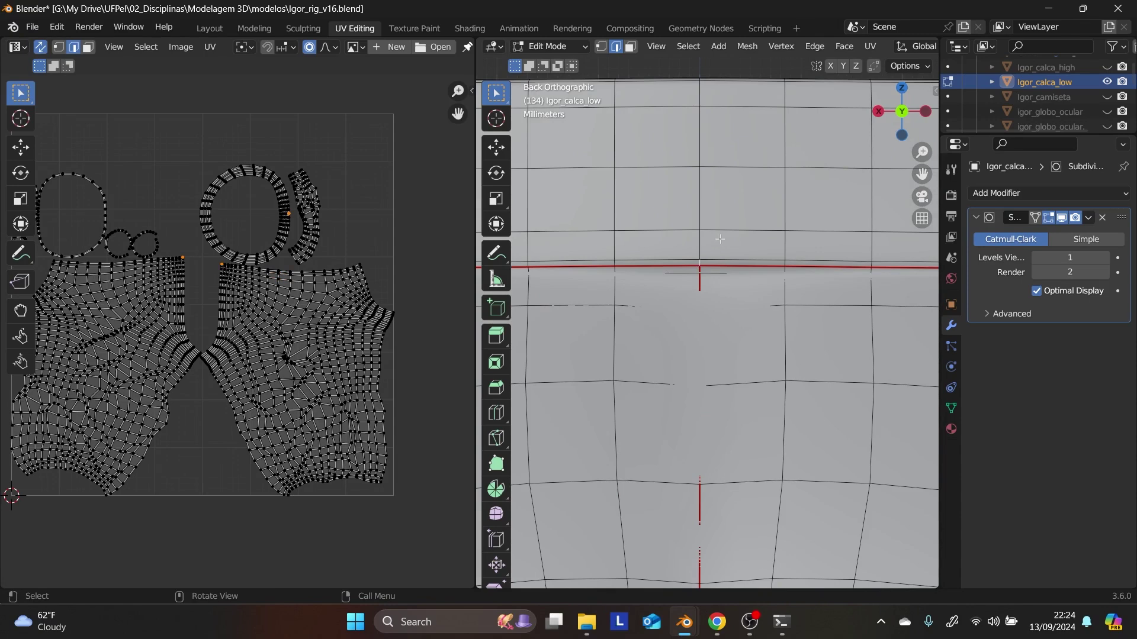
- Mark a seam on the vertical edges crossing the waistband at the centre back
middle_drag(719, 238, 714, 388)
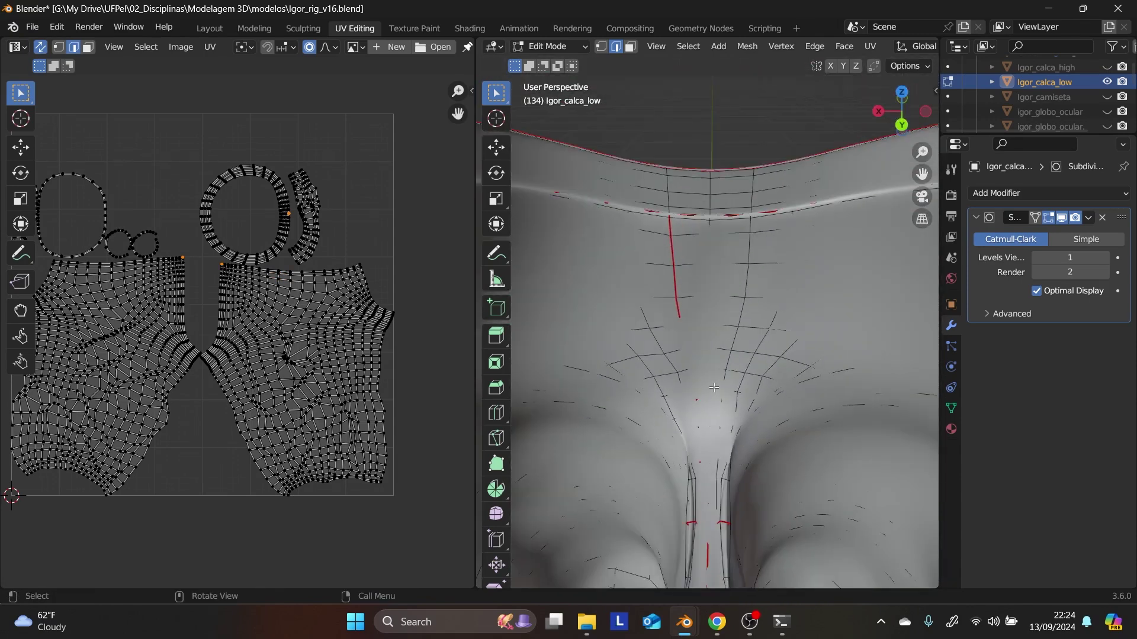
scroll(714, 388, down, 5)
scroll(715, 356, up, 4)
mouse_move(715, 308)
middle_down()
mouse_move(715, 464)
mouse_move(728, 365)
mouse_move(716, 329)
middle_up()
scroll(700, 237, down, 1)
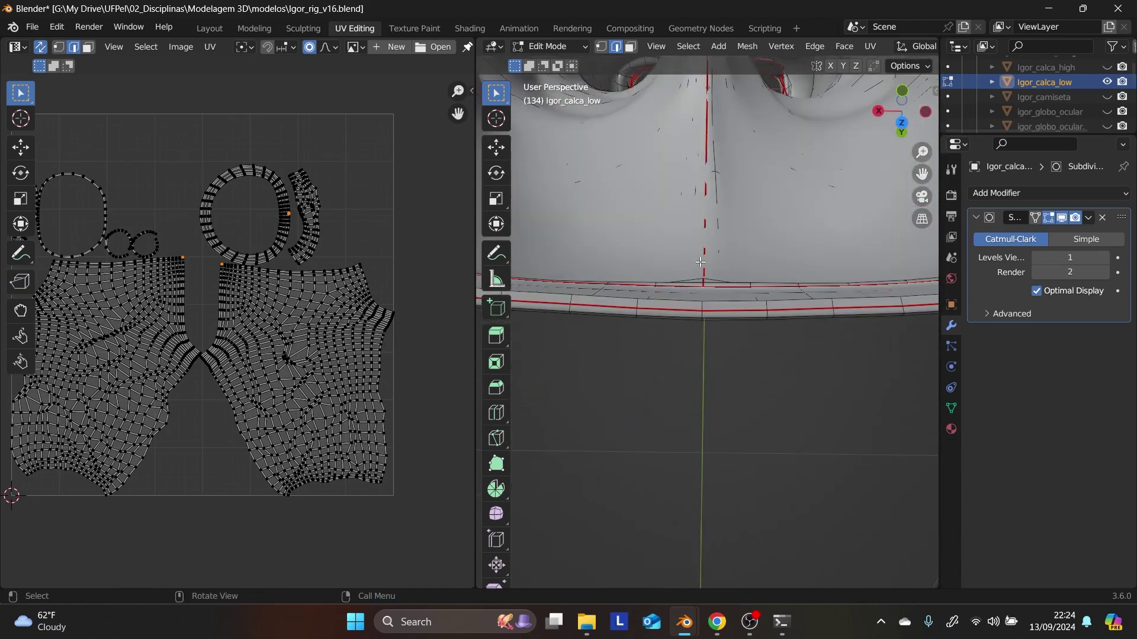
ctrl+click(702, 306)
right_click(708, 316)
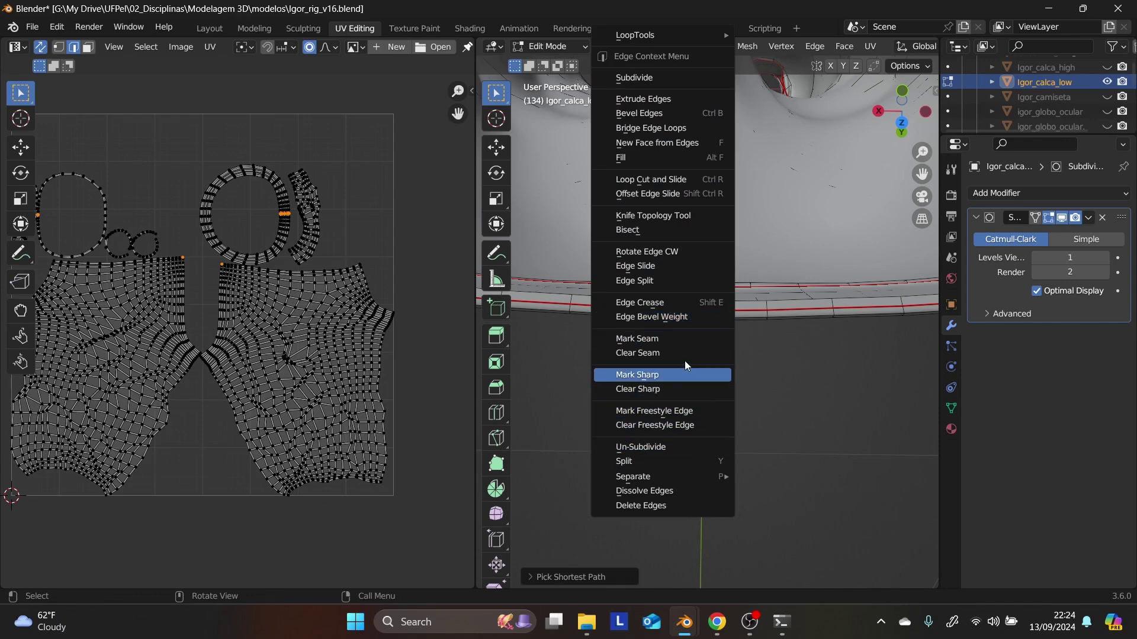
click(685, 342)
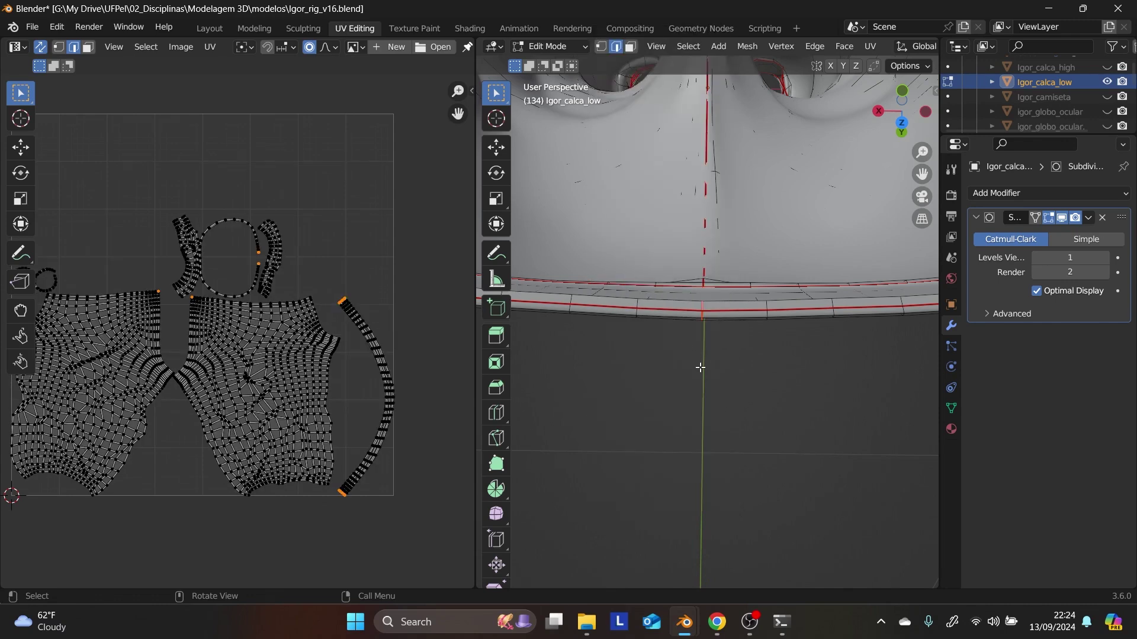
- Clear the seam on the edge loop around the waistband's top rim and mark it again
scroll(700, 368, down, 2)
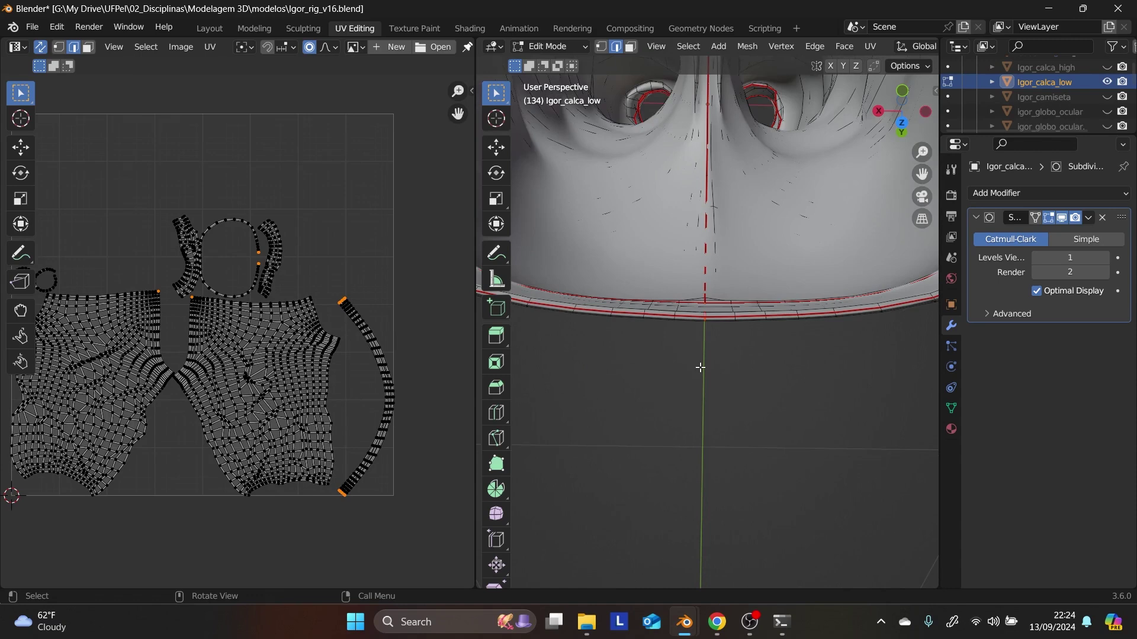
scroll(700, 368, down, 4)
scroll(708, 344, up, 4)
middle_drag(711, 338, 721, 257)
alt+click(721, 265)
right_click(721, 264)
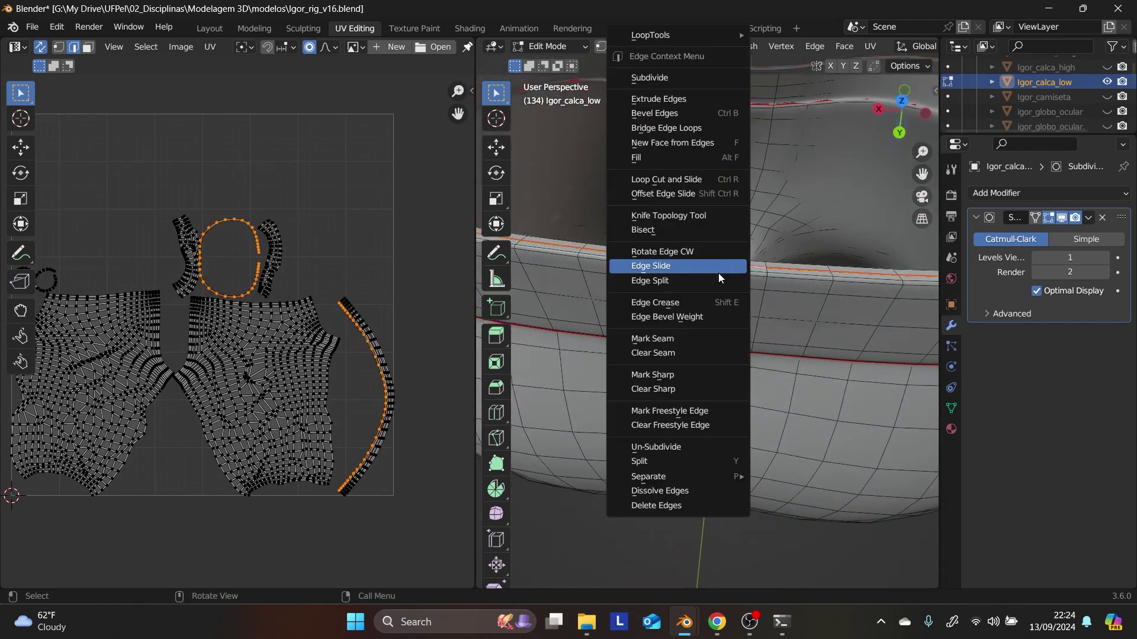
click(691, 353)
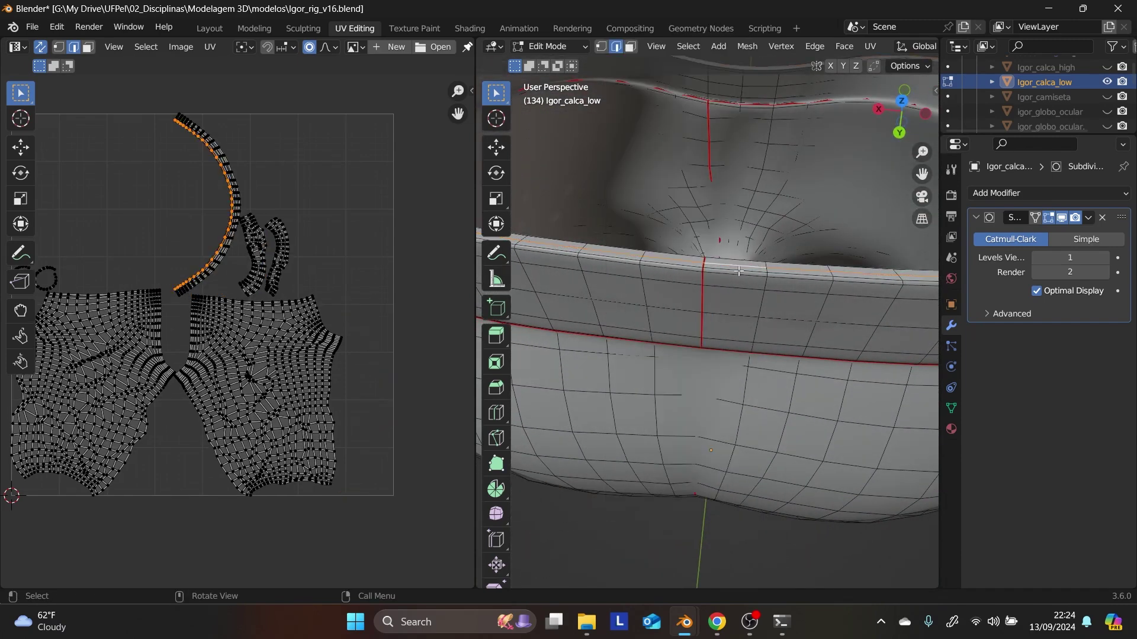
right_click(738, 274)
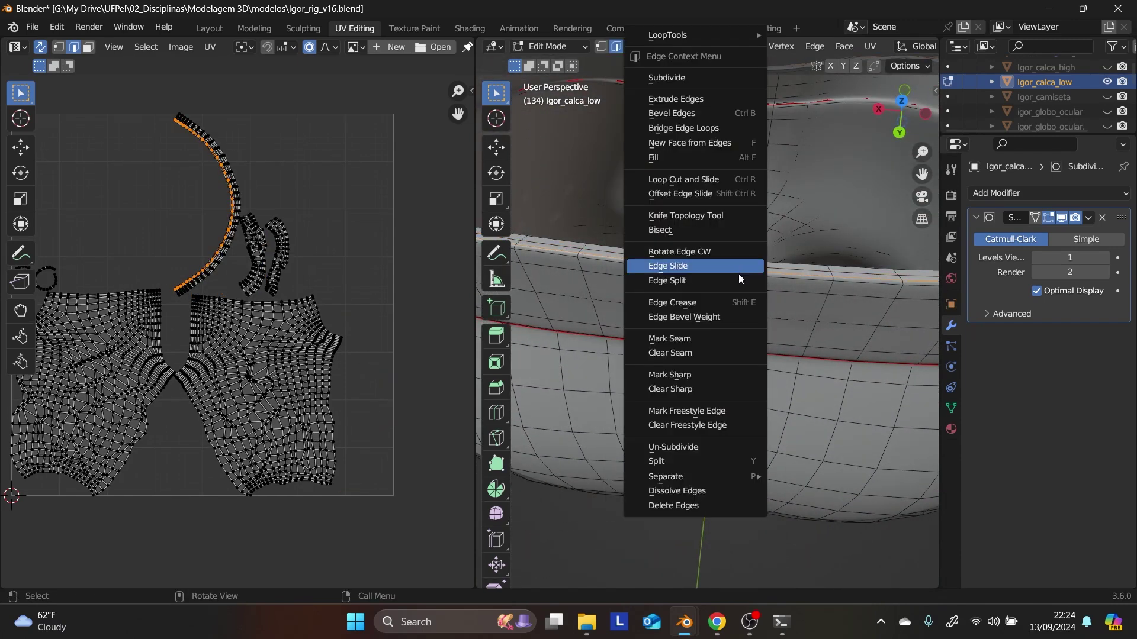
click(715, 341)
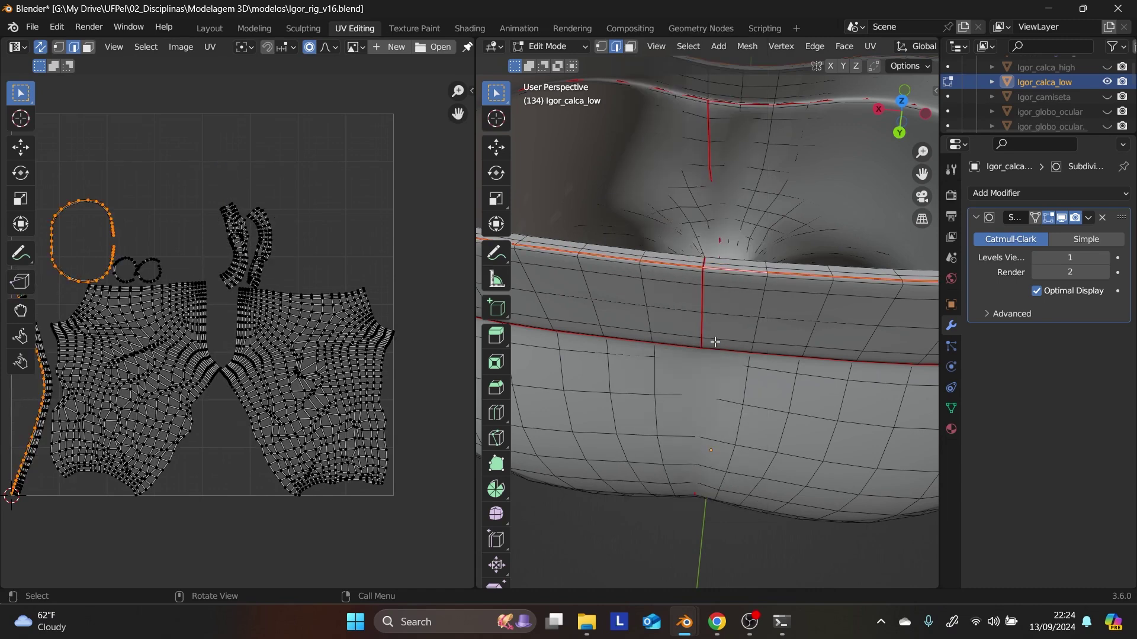
- Examine the waistband, centre and leg seams from the front, ending in a front orthographic view of the whole trousers
scroll(716, 344, down, 9)
middle_drag(731, 366, 783, 291)
scroll(740, 317, up, 3)
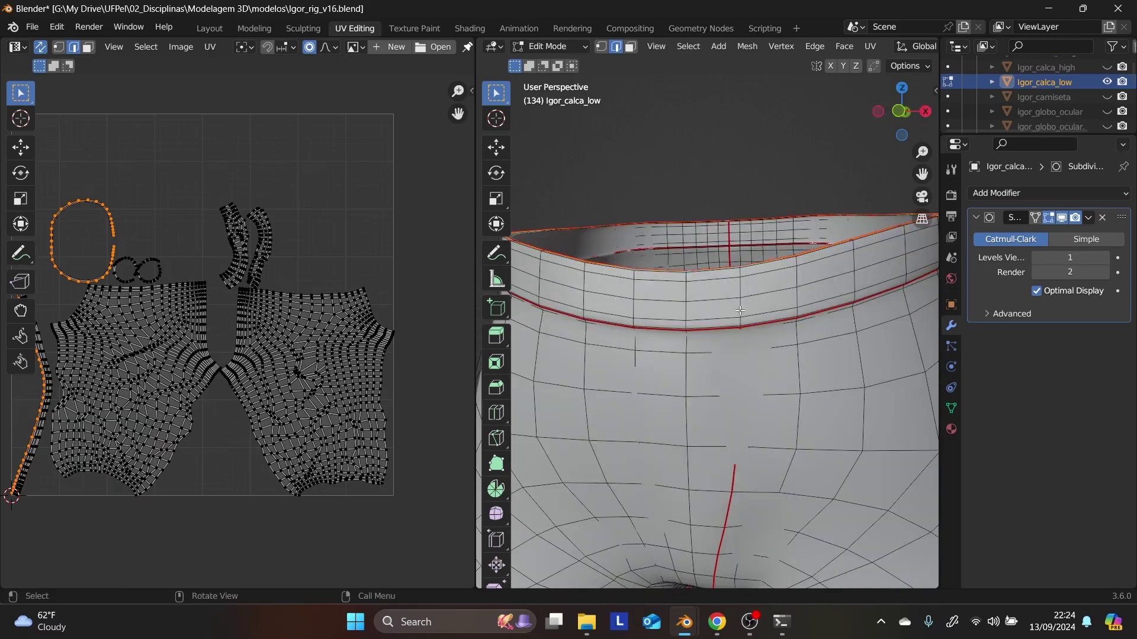
scroll(739, 311, down, 4)
scroll(712, 343, down, 4)
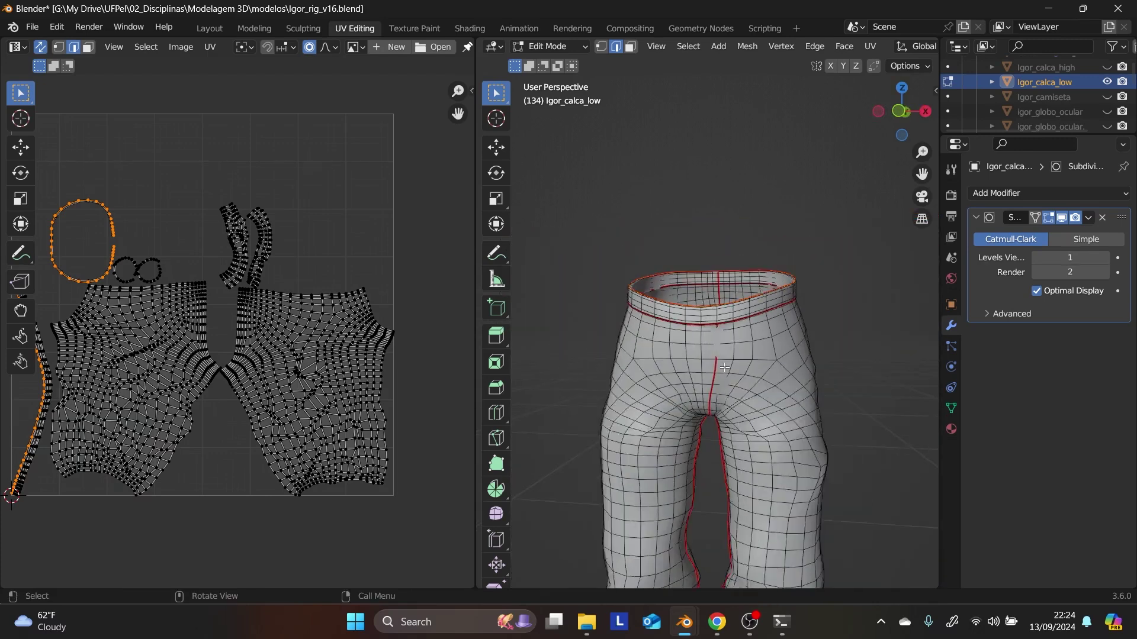
shift+middle_drag(713, 343, 722, 276)
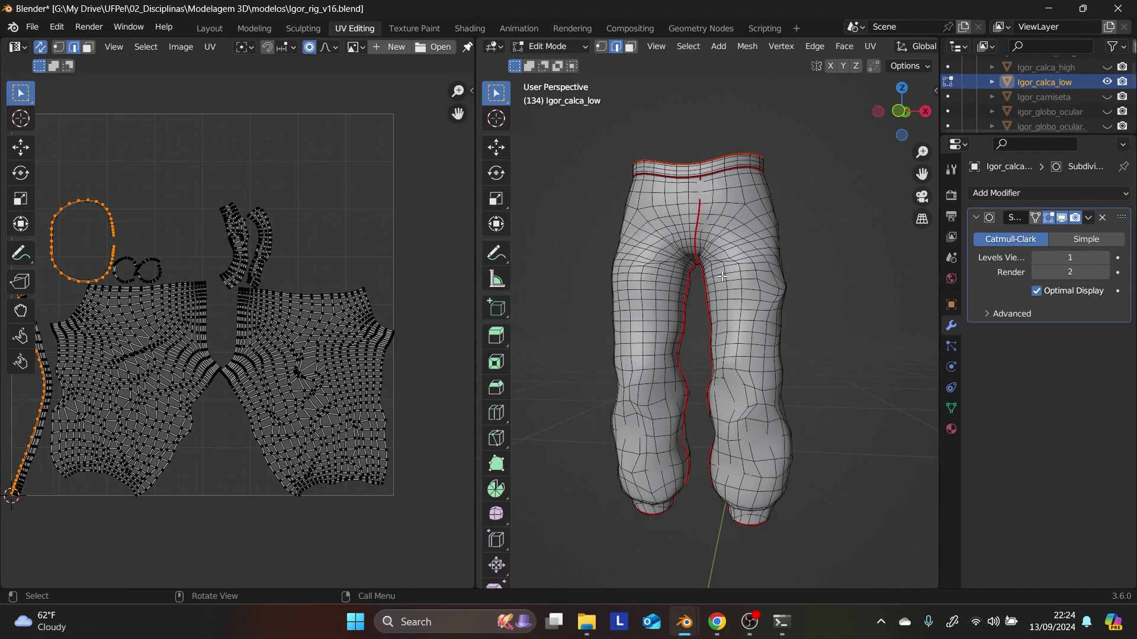
key(KP_1)
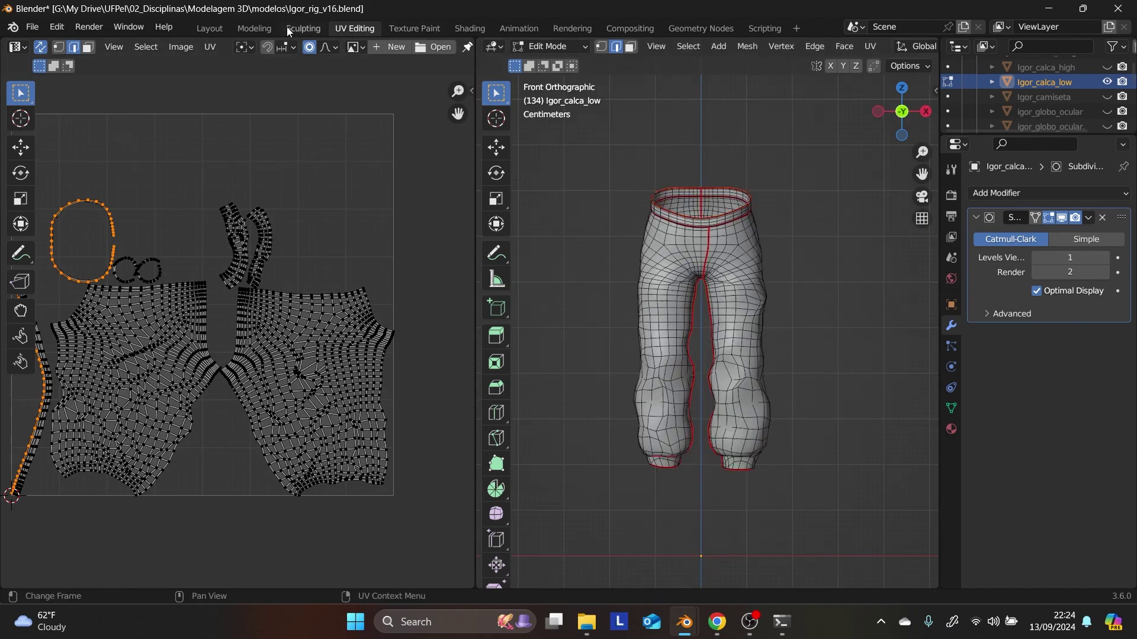
- Switch to the Modeling workspace and try viewport subdivision level 2, returning it to 1
click(254, 28)
scroll(597, 285, up, 2)
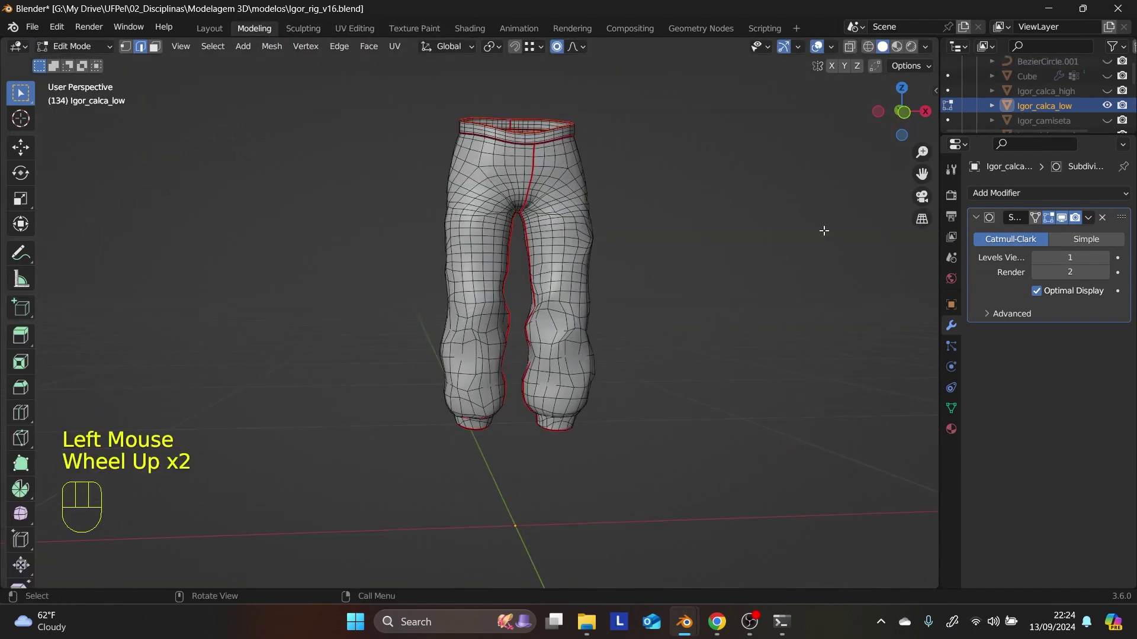
middle_drag(823, 231, 858, 234)
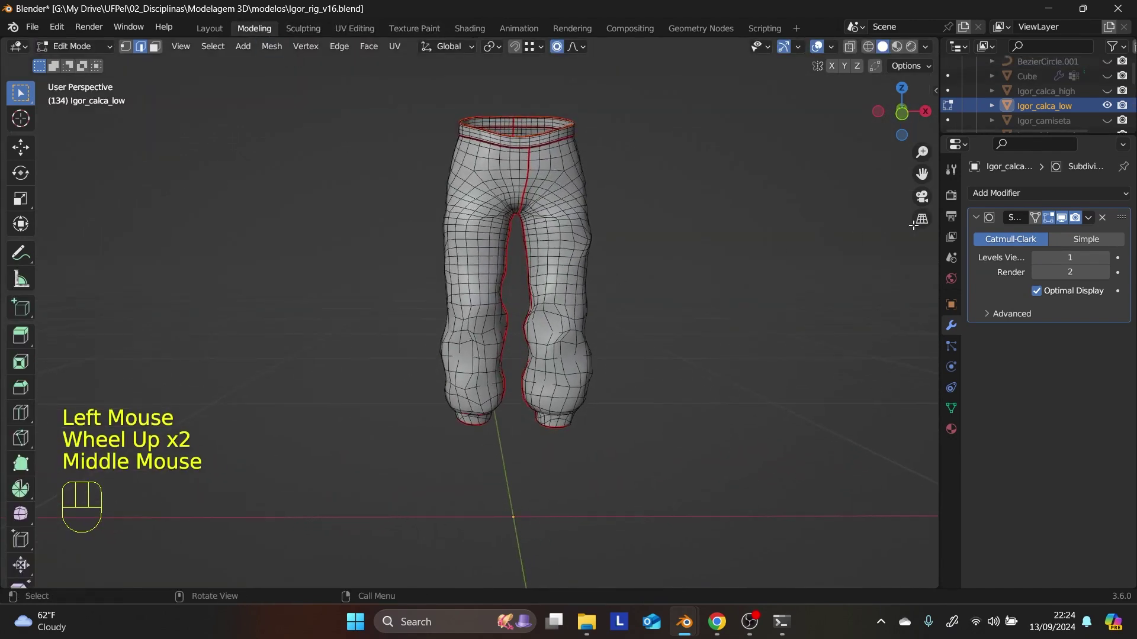
click(1106, 257)
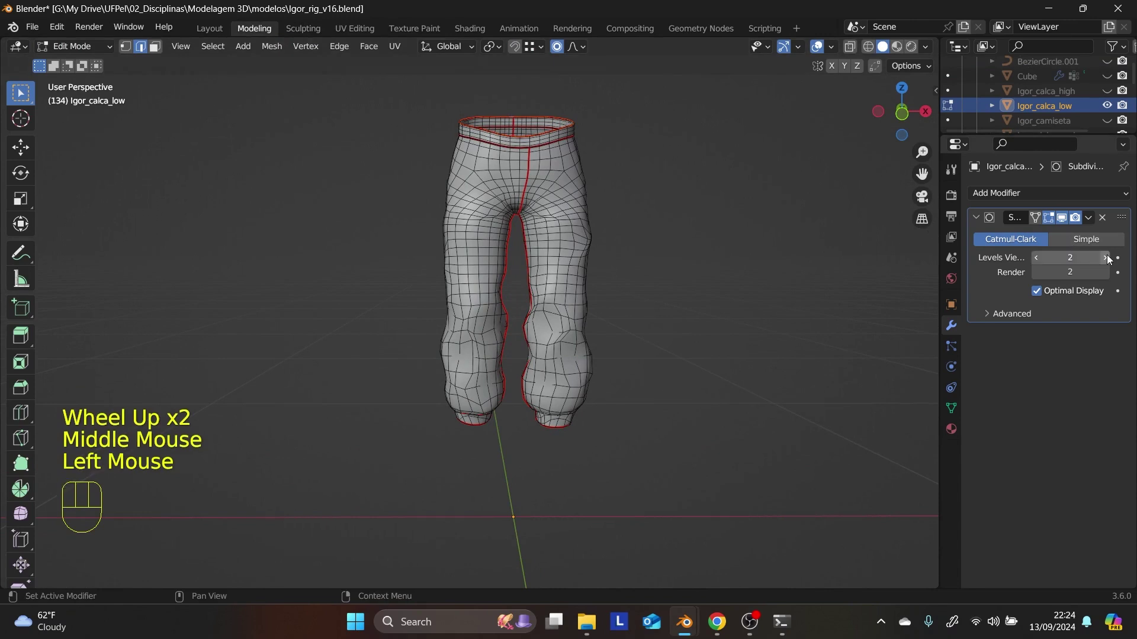
click(1036, 259)
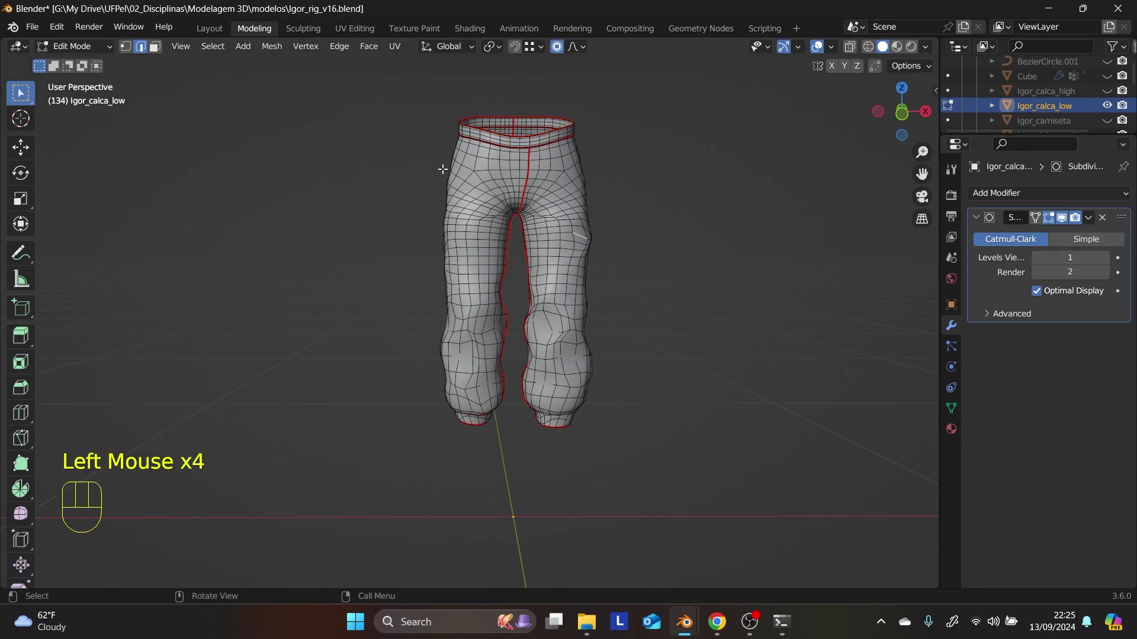
- Return to Object Mode, unhide Igor_calca_high and clear the selection
click(74, 46)
click(78, 60)
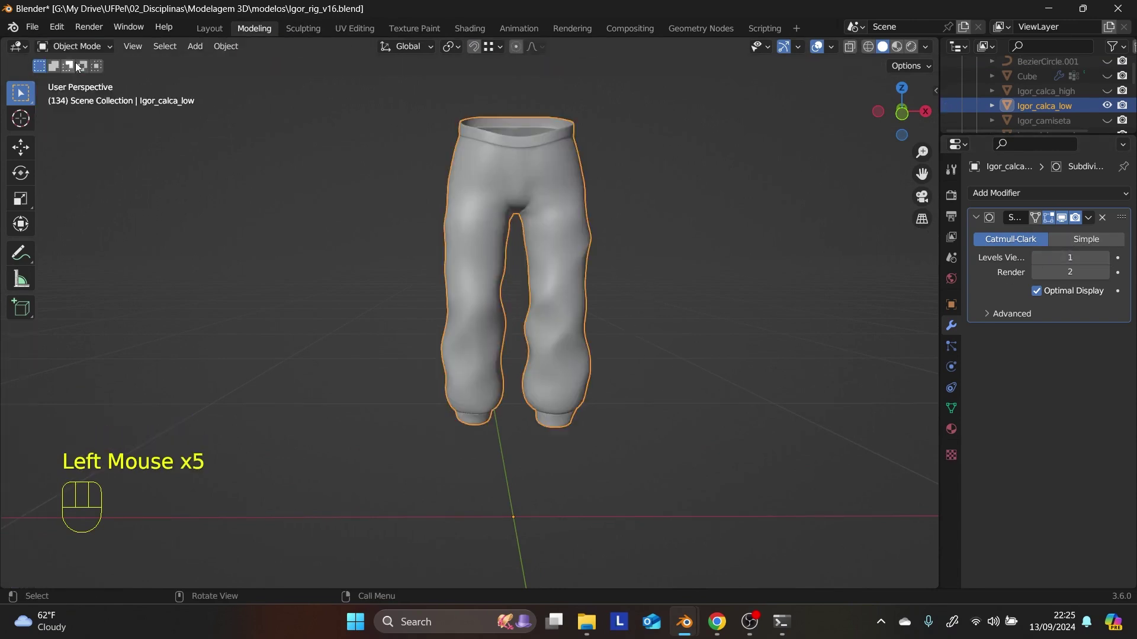
click(1107, 91)
click(679, 228)
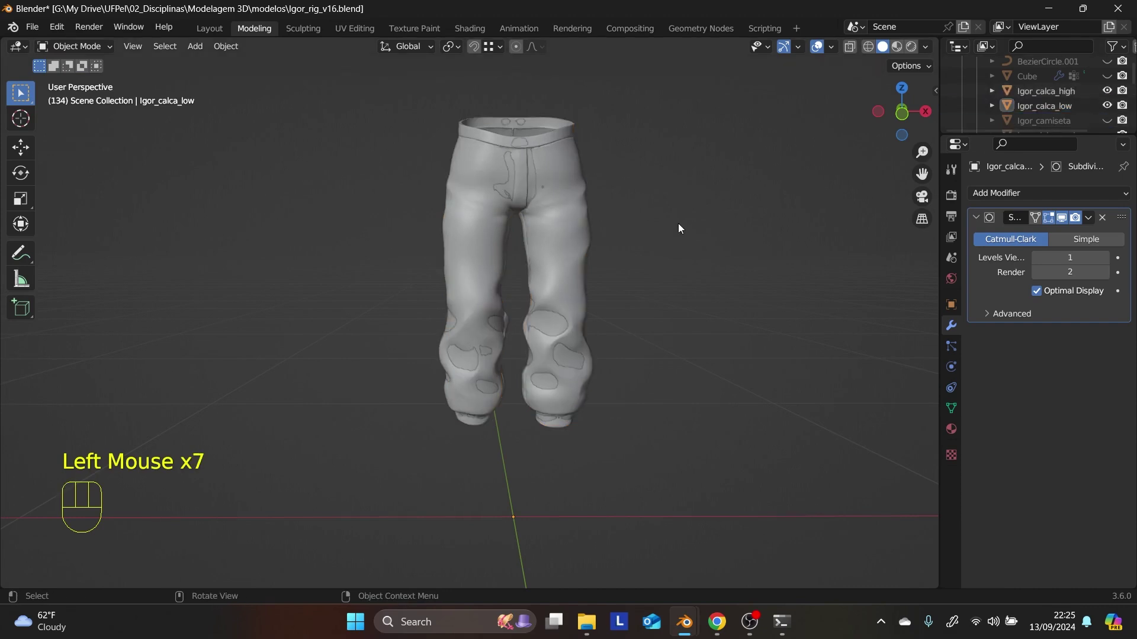
- Duplicate Igor_calca_low in place and rename the copy Igor_calca_cage
click(1056, 108)
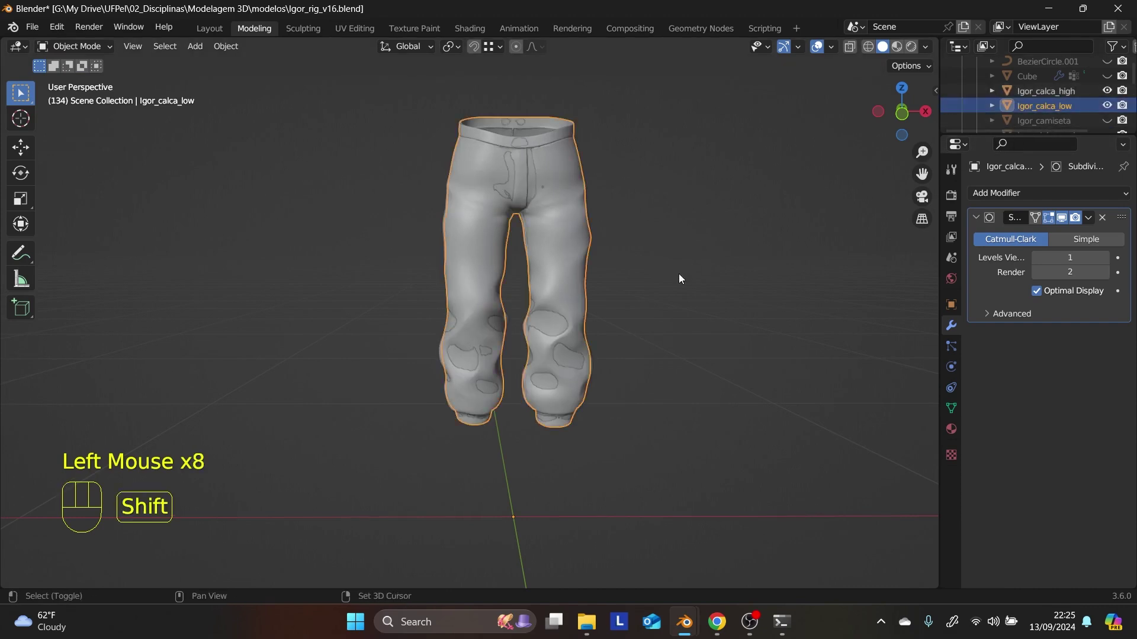
key(shift+d)
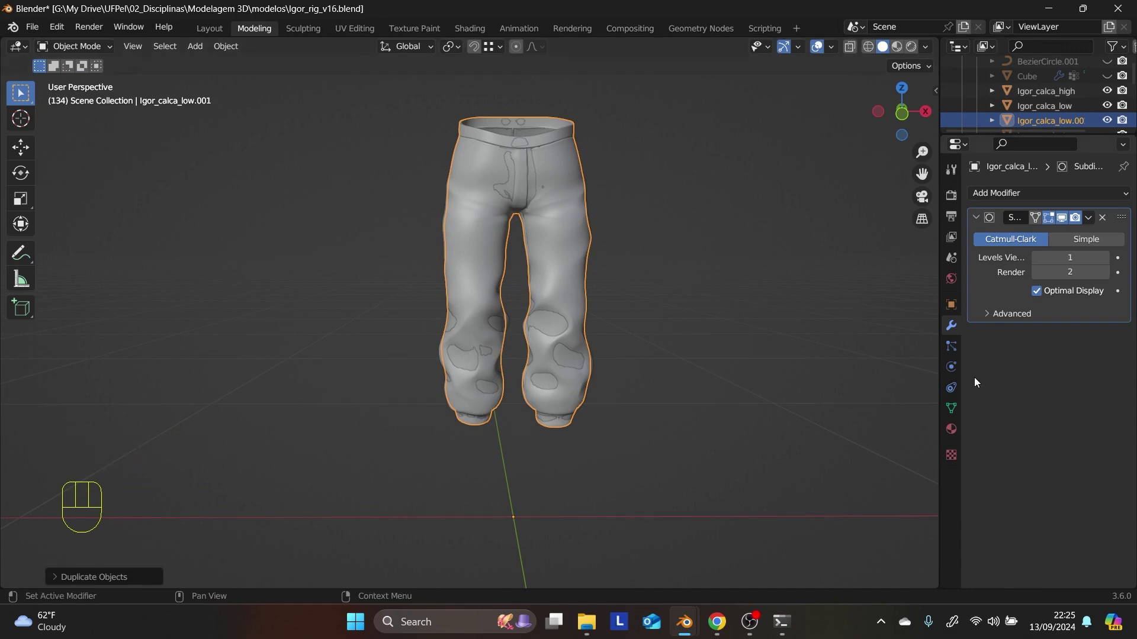
click(951, 305)
double_click(1086, 194)
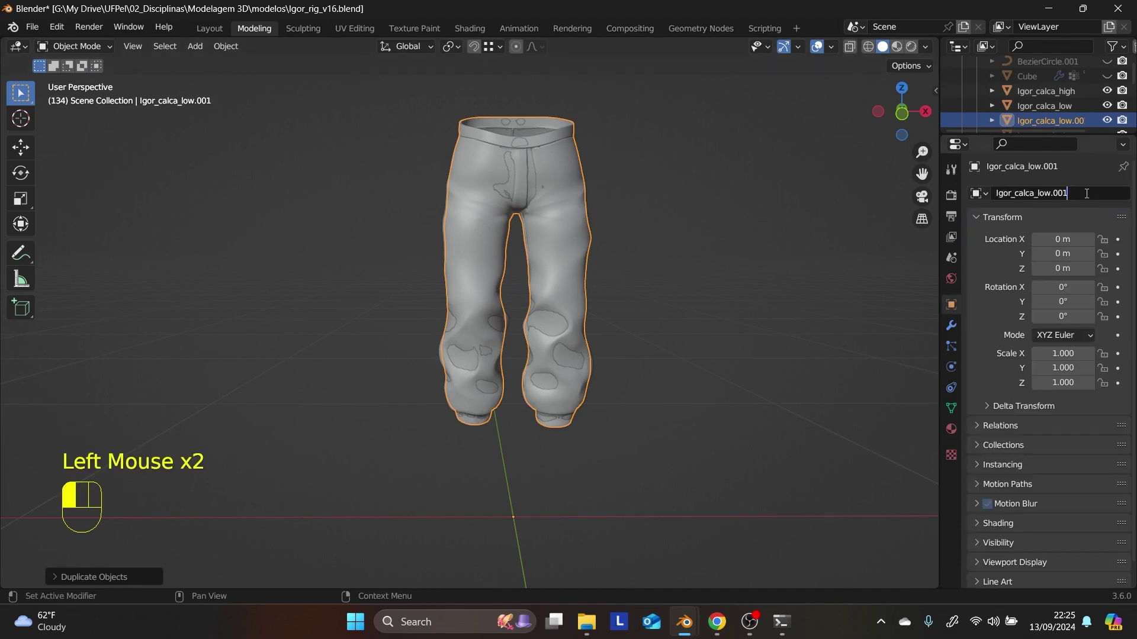
key(BackSpace)
key(BackSpace)
key(BackSpace)
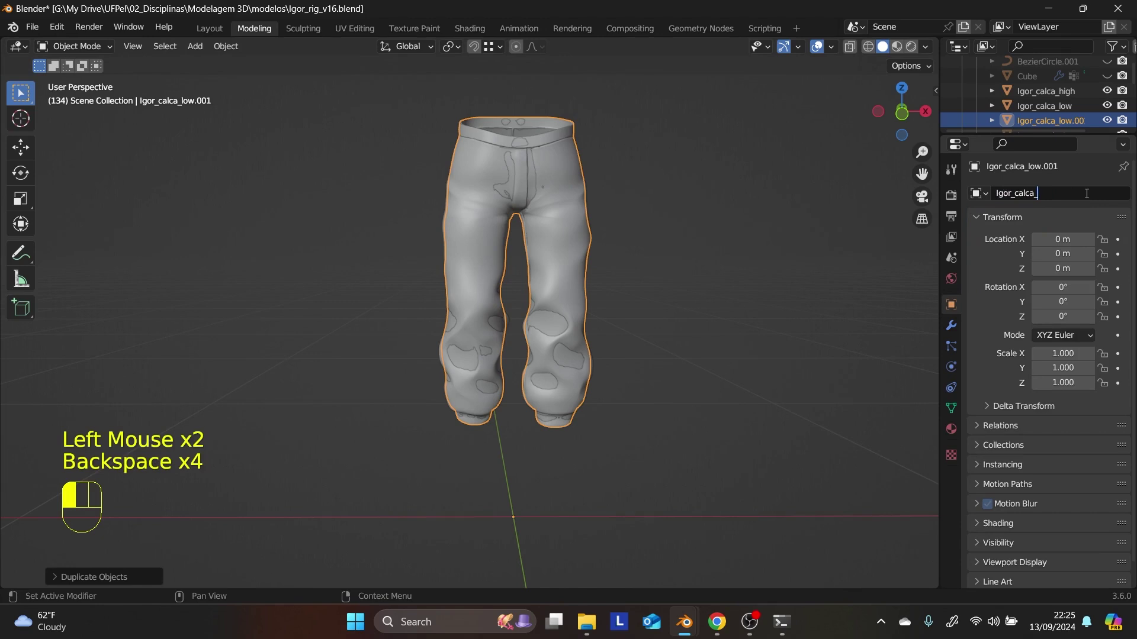
key(Return)
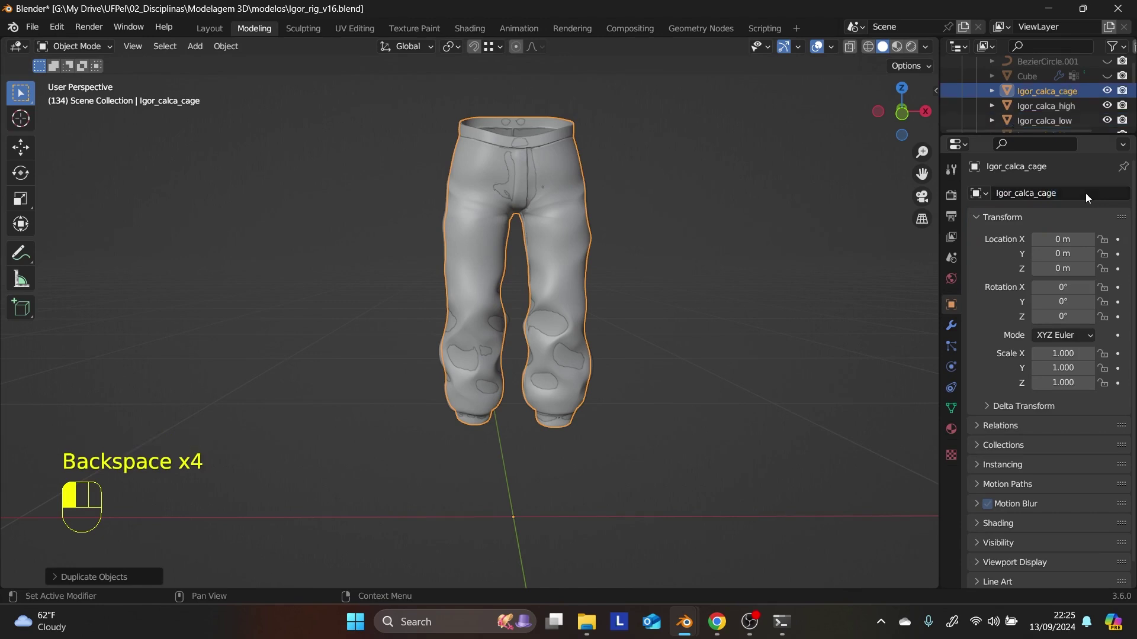
- In Edit Mode, scale up the edge loop around the cage's lower left leg by about 1.12 with proportional editing
scroll(596, 248, up, 1)
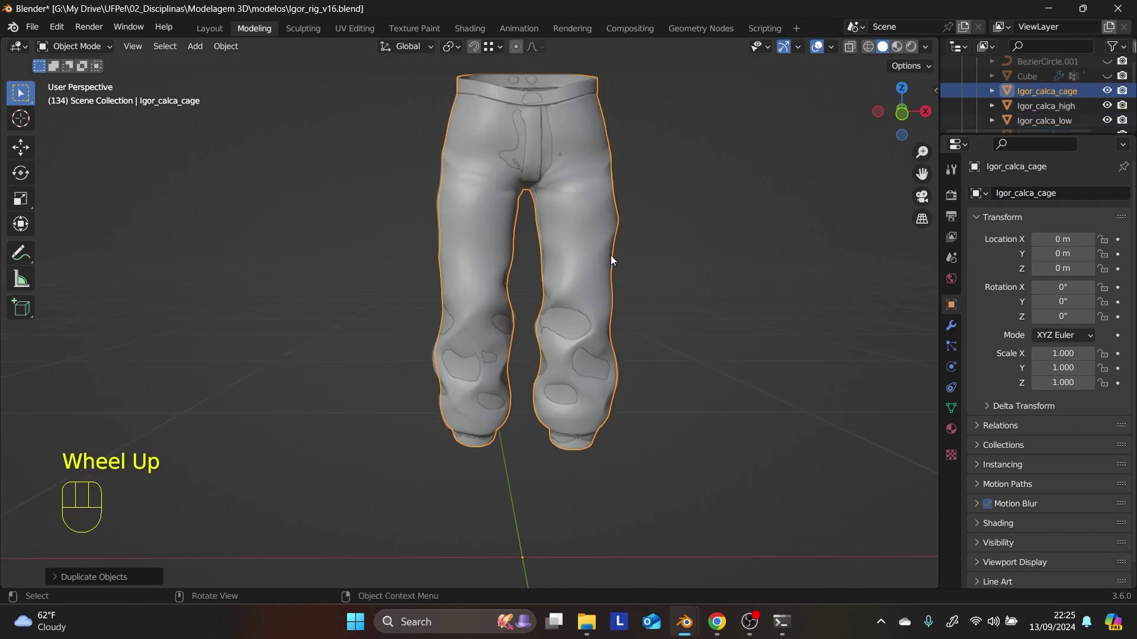
shift+middle_drag(612, 261, 560, 258)
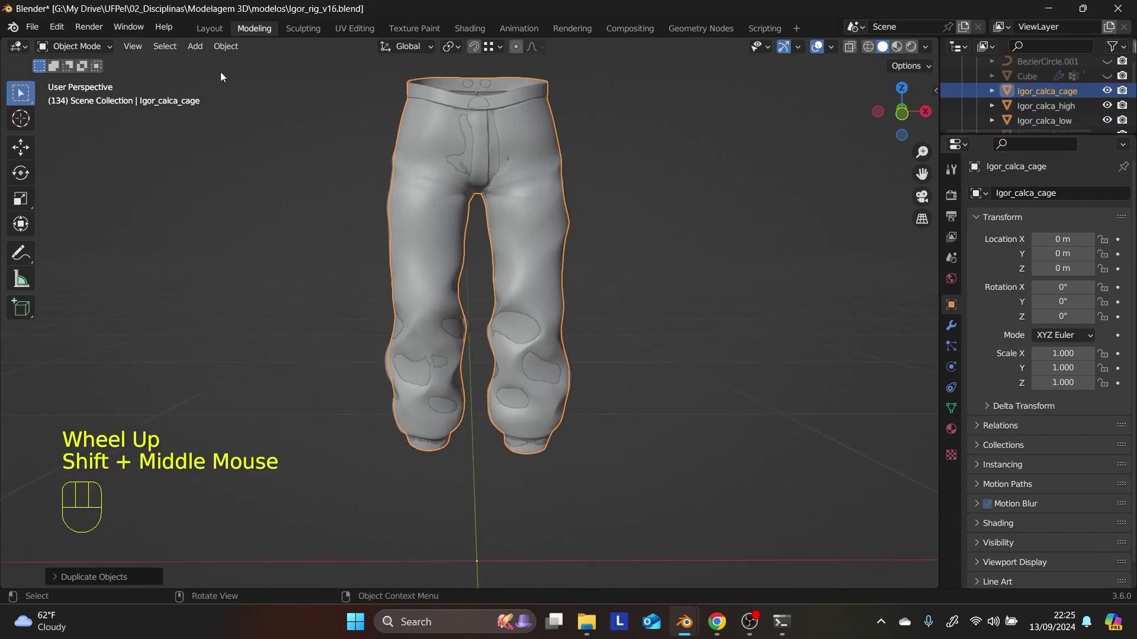
click(93, 45)
click(90, 82)
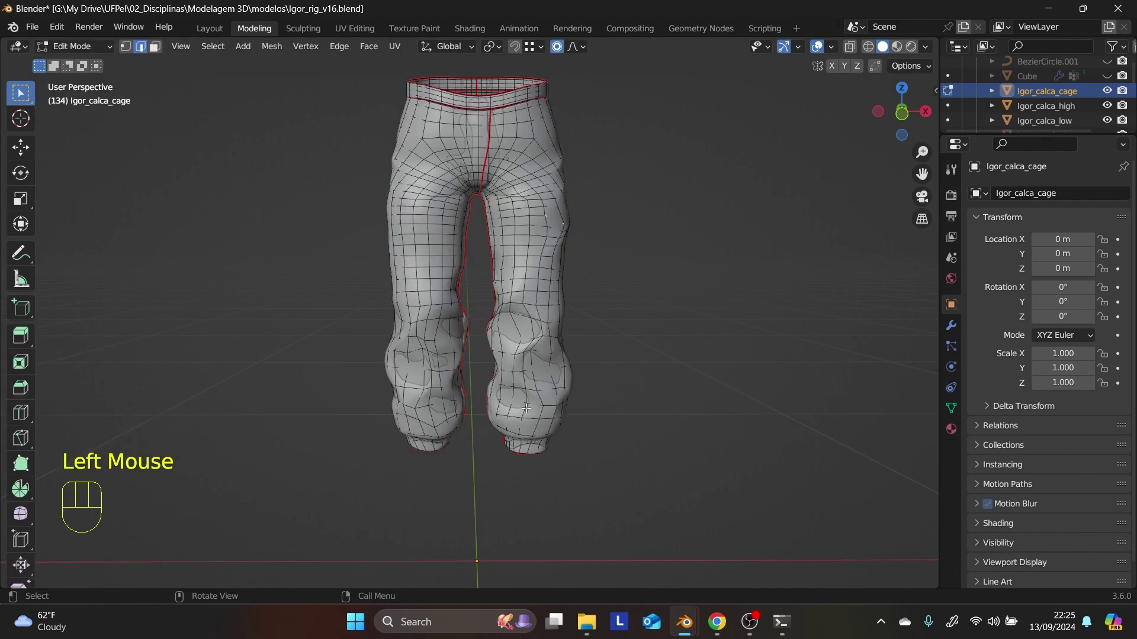
scroll(526, 407, up, 2)
scroll(525, 408, down, 1)
shift+scroll(524, 406, up, 1)
shift+middle_drag(523, 405, 507, 346)
scroll(504, 339, up, 3)
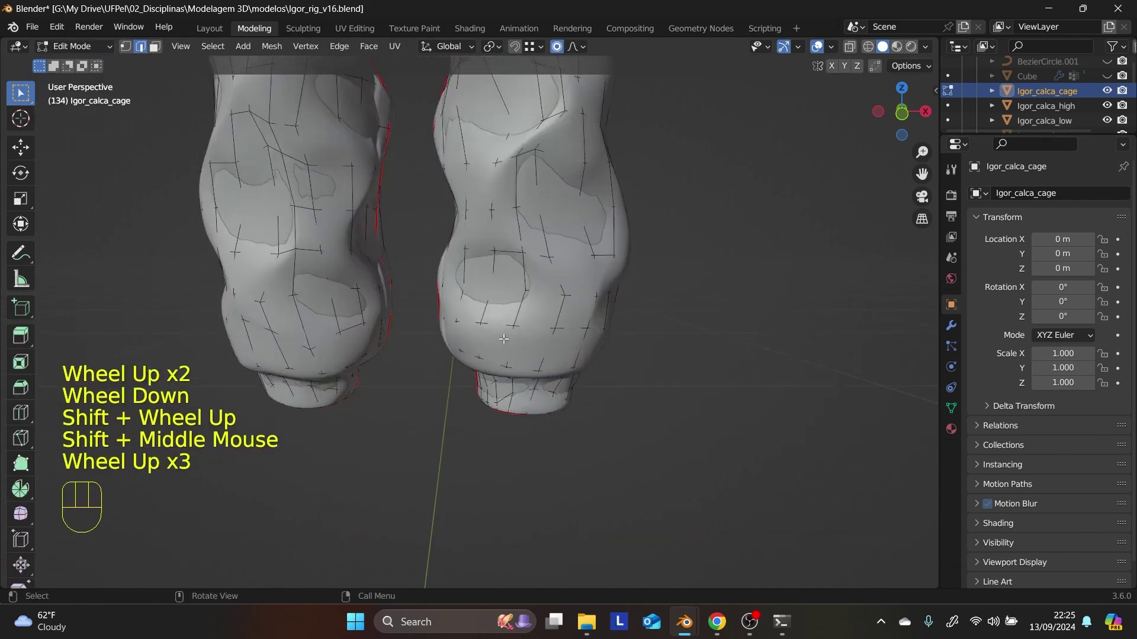
scroll(504, 338, up, 1)
double_click(548, 280)
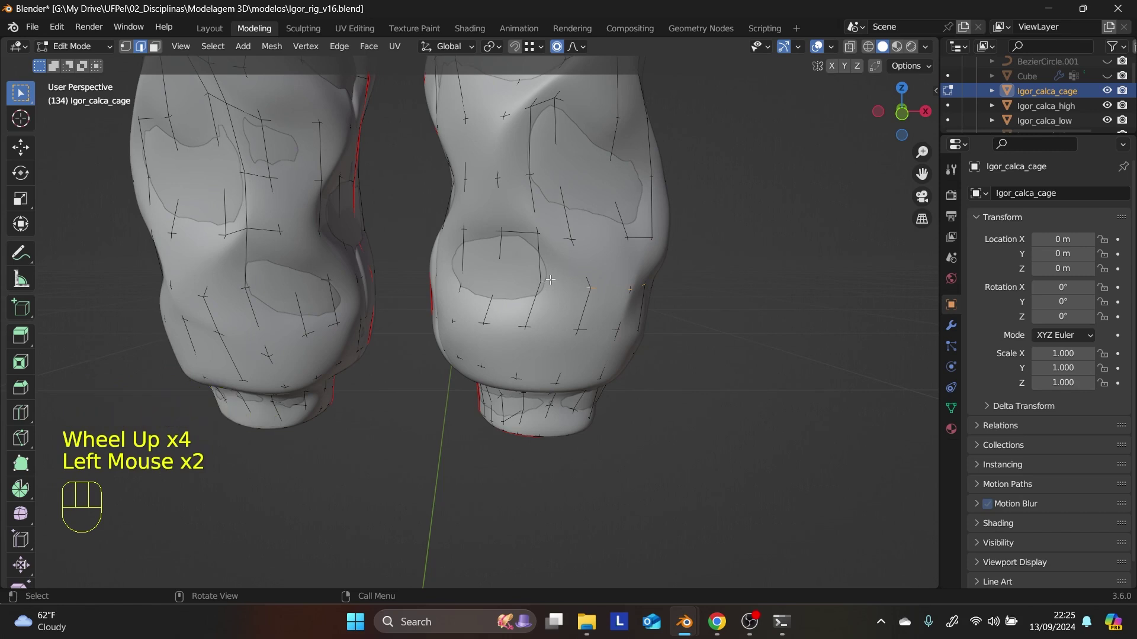
click(546, 214)
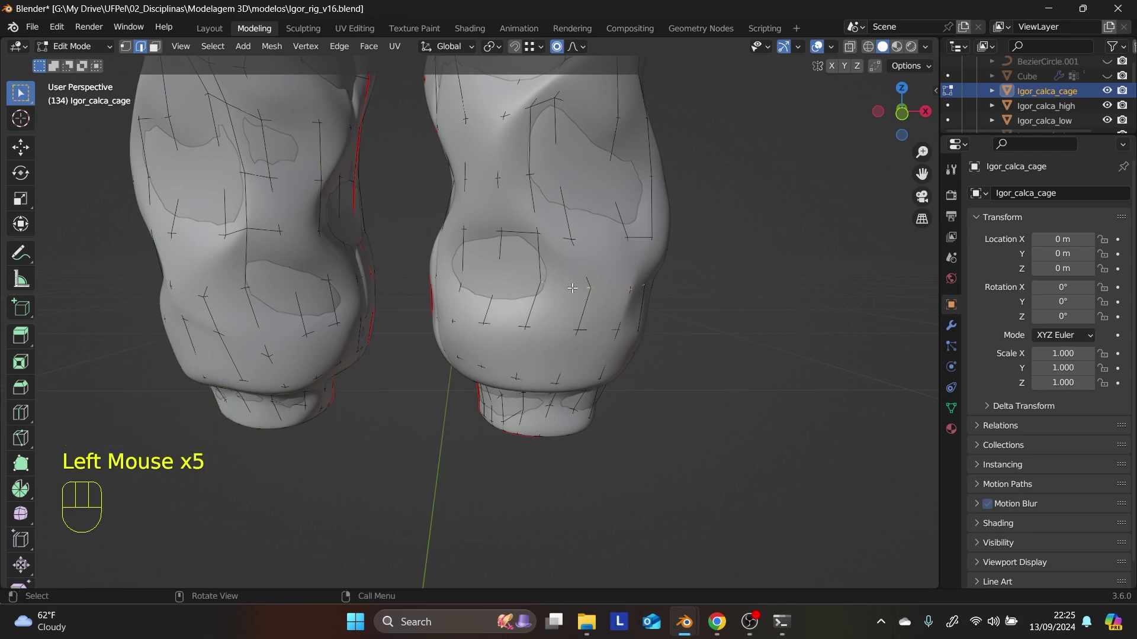
key(s)
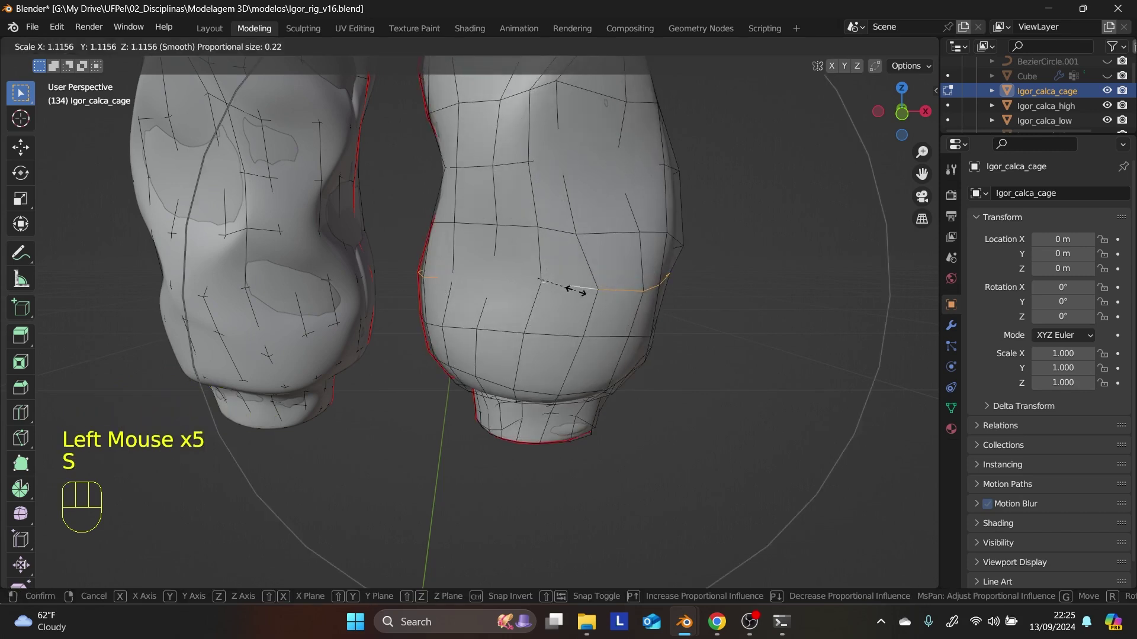
click(574, 291)
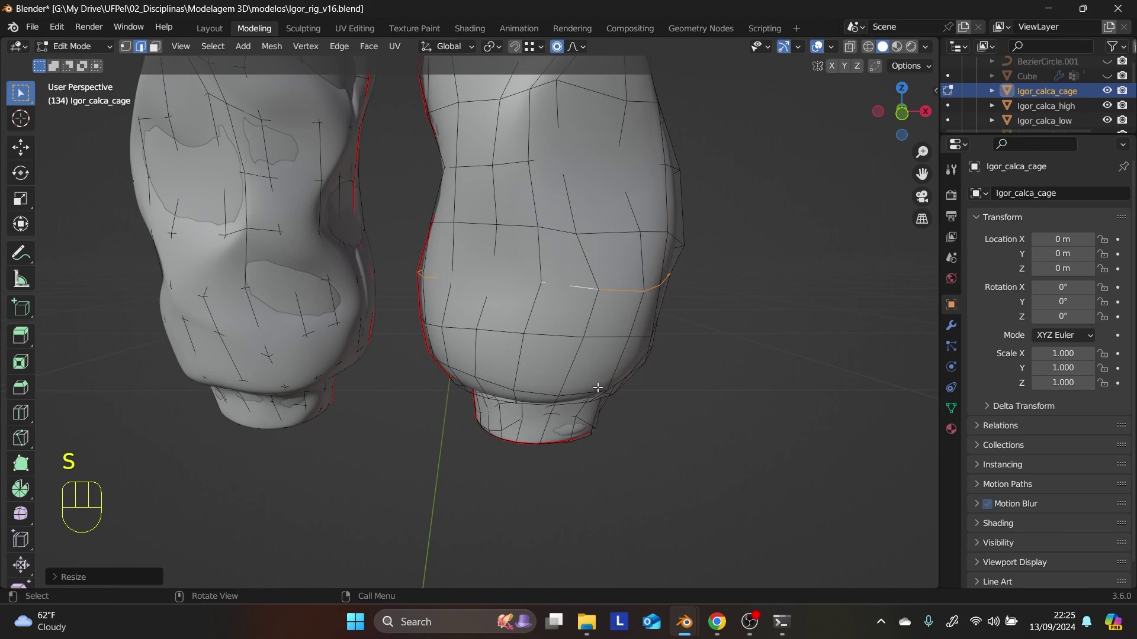
- Scale the bottom edge loop of the cage's left cuff slightly with proportional editing
double_click(528, 443)
key(s)
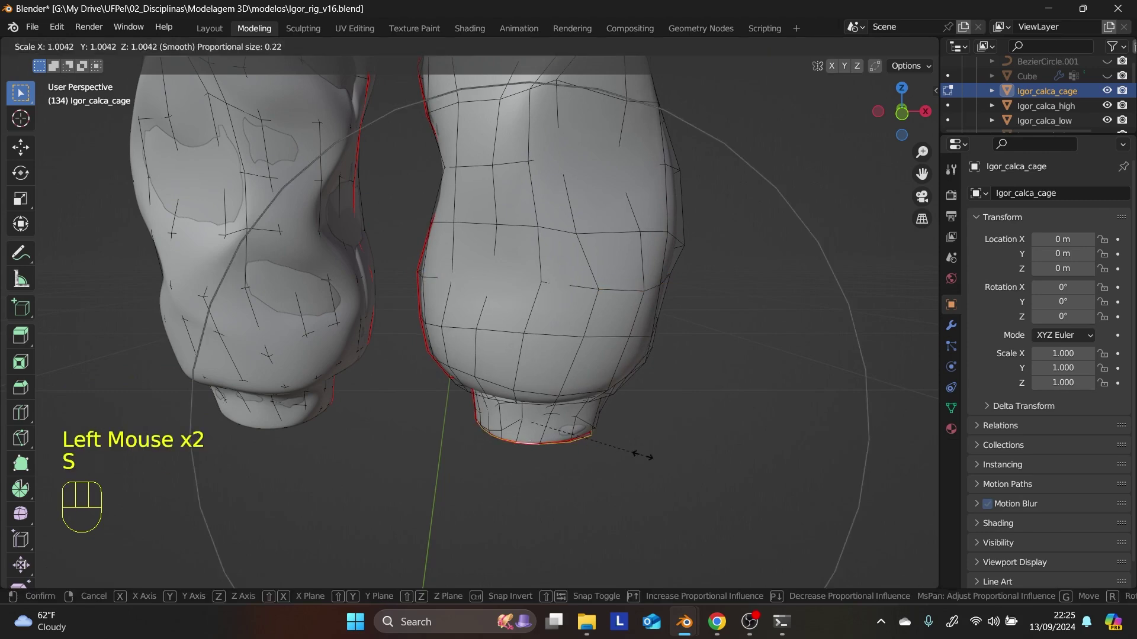
click(585, 249)
- Scale up the edge loop around the cage's lower right leg, above the cuff, by about 1.04 with proportional editing
shift+middle_drag(585, 249, 343, 475)
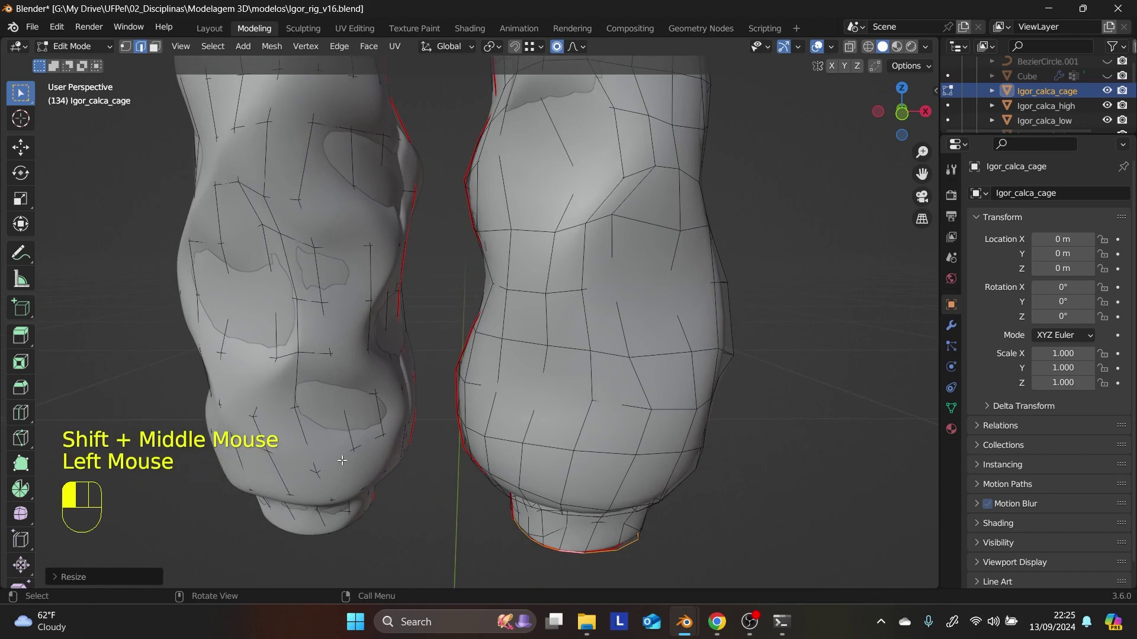
double_click(342, 463)
key(s)
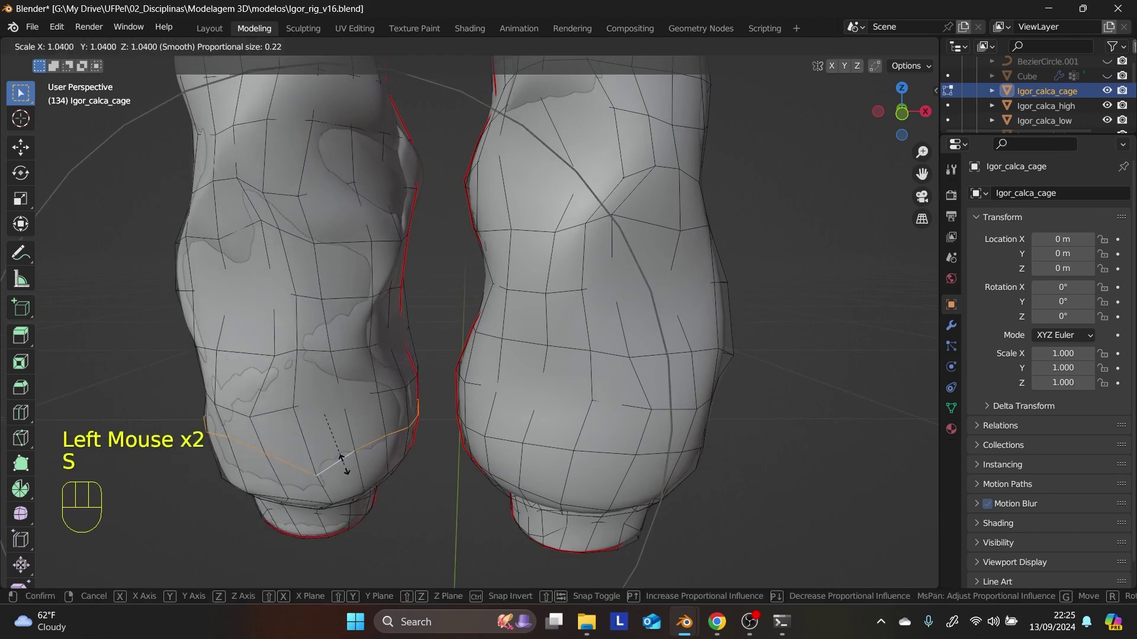
click(346, 467)
- Scale the bottom edge loop of the cage's right cuff slightly with proportional editing
middle_drag(346, 466, 310, 467)
double_click(308, 511)
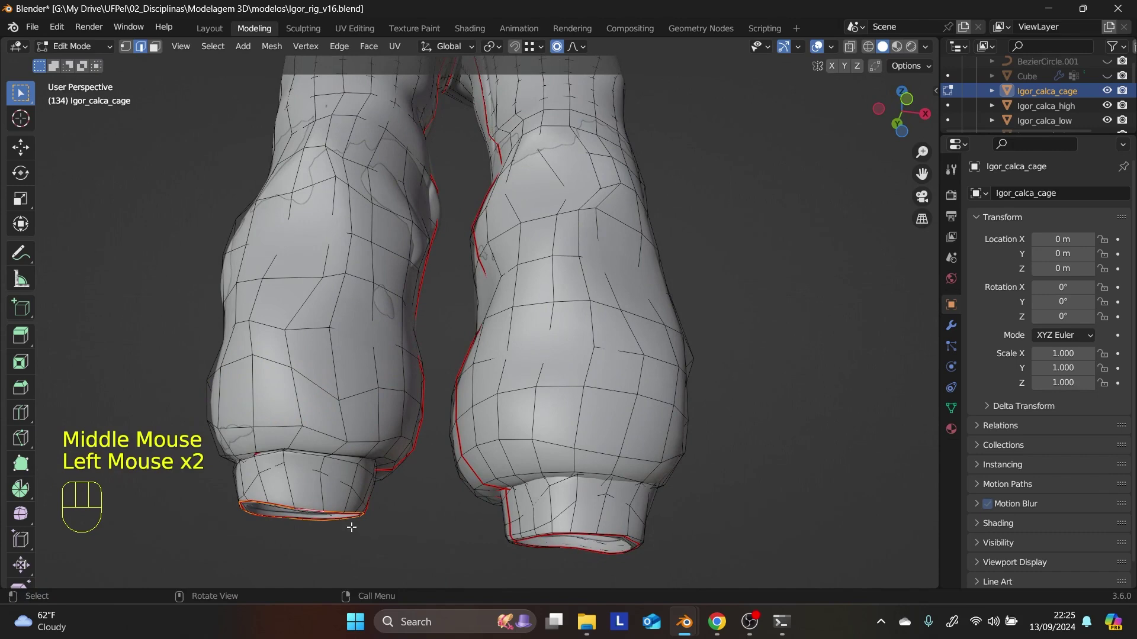
key(s)
click(352, 528)
- Scale up the edge loop around the cage's right calf by about 1.10 with proportional editing to cover the high-poly surface
shift+middle_drag(353, 460, 324, 276)
double_click(366, 308)
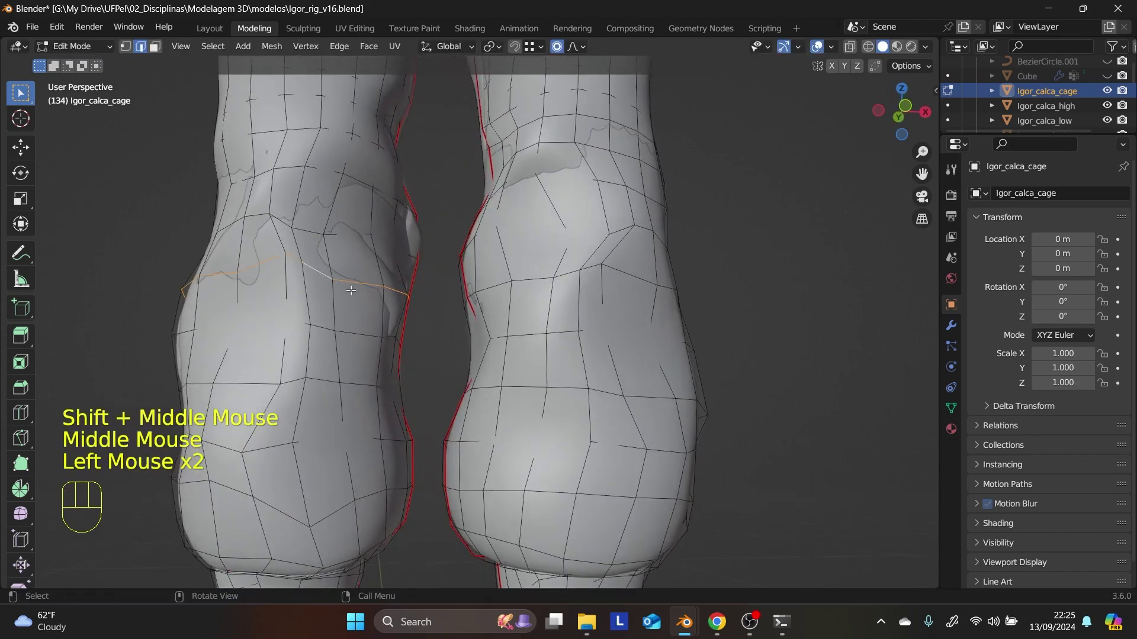
key(s)
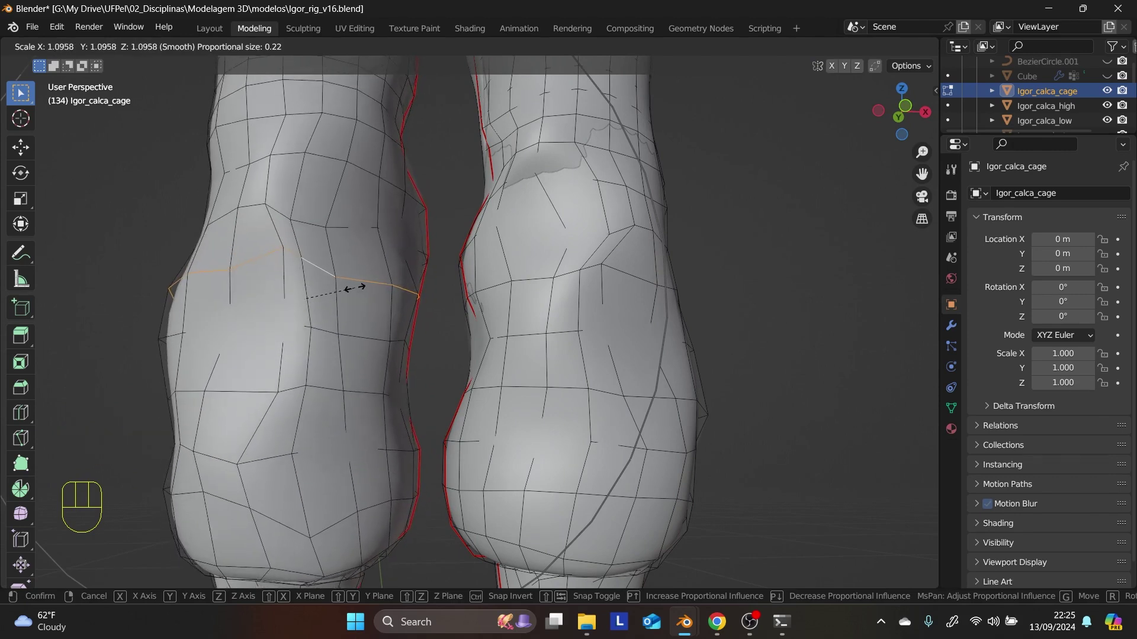
click(354, 287)
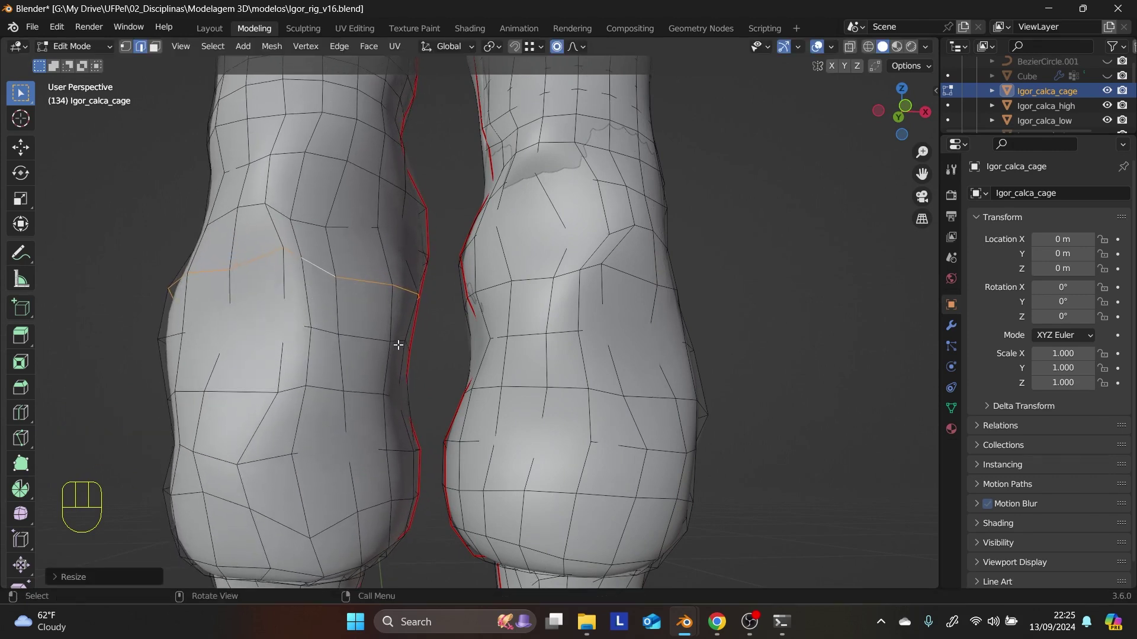
- Scale up the edge loop around the cage's upper left calf by about 1.05 with proportional editing
middle_drag(397, 345, 450, 351)
scroll(415, 348, up, 2)
shift+scroll(450, 351, down, 1)
shift+scroll(456, 351, up, 1)
scroll(464, 351, up, 2)
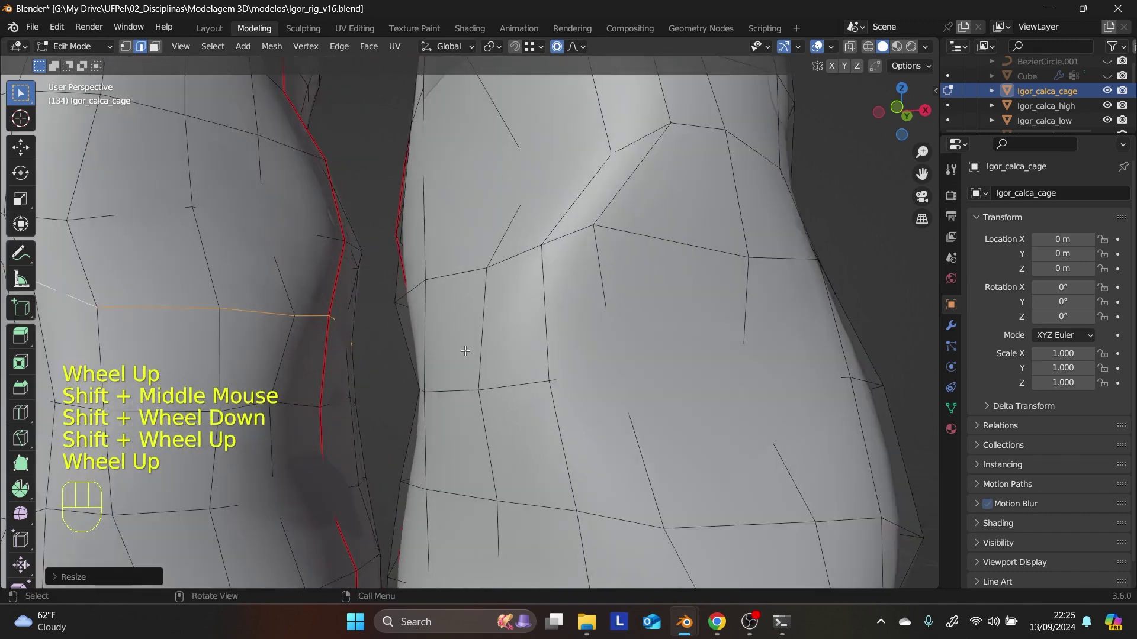
scroll(465, 351, down, 2)
middle_drag(438, 308, 462, 296)
scroll(462, 296, up, 1)
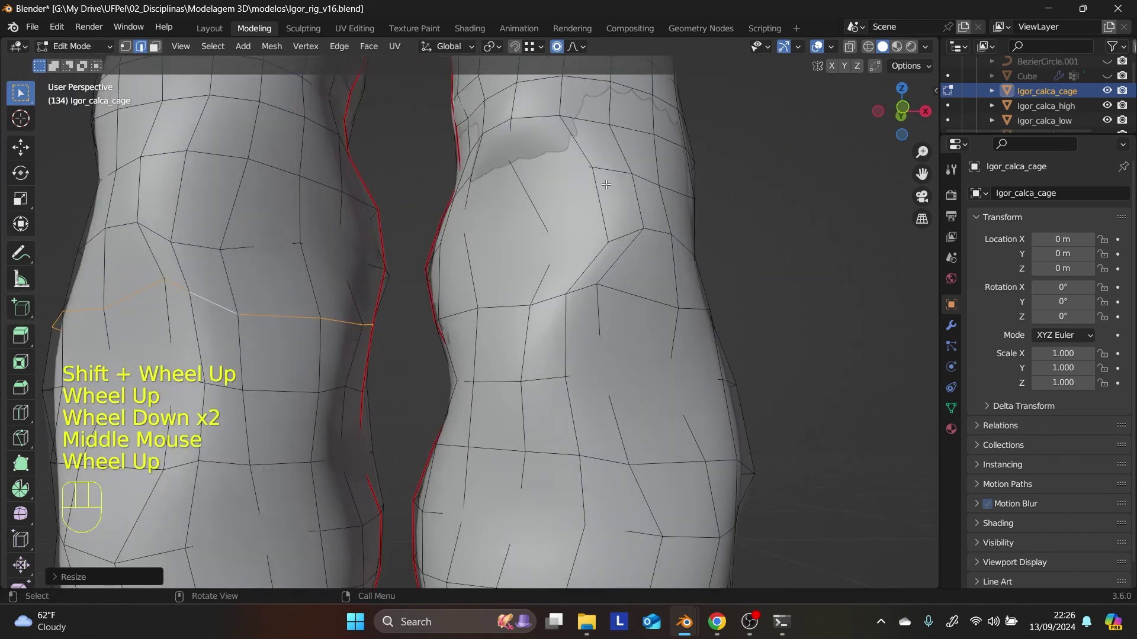
click(614, 172)
key(s)
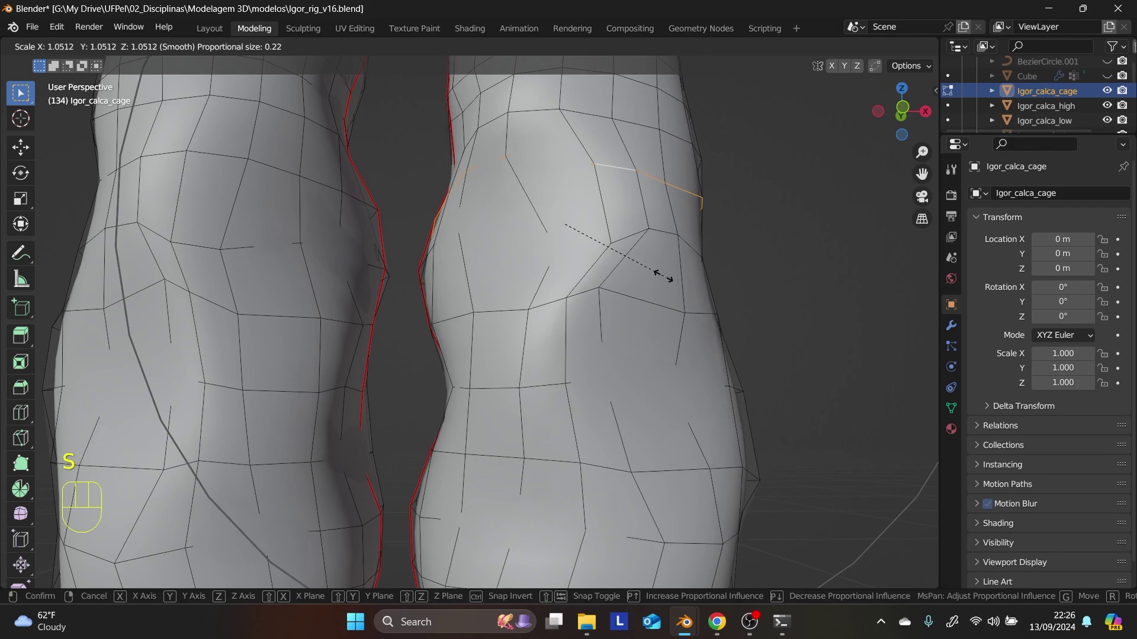
click(663, 276)
double_click(258, 248)
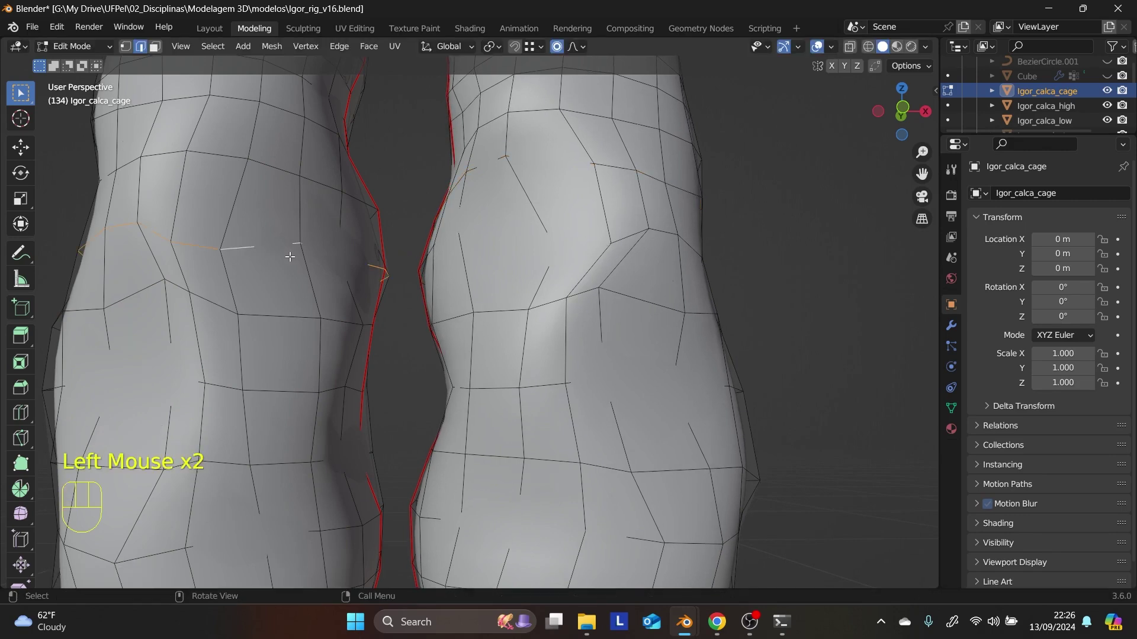
key(s)
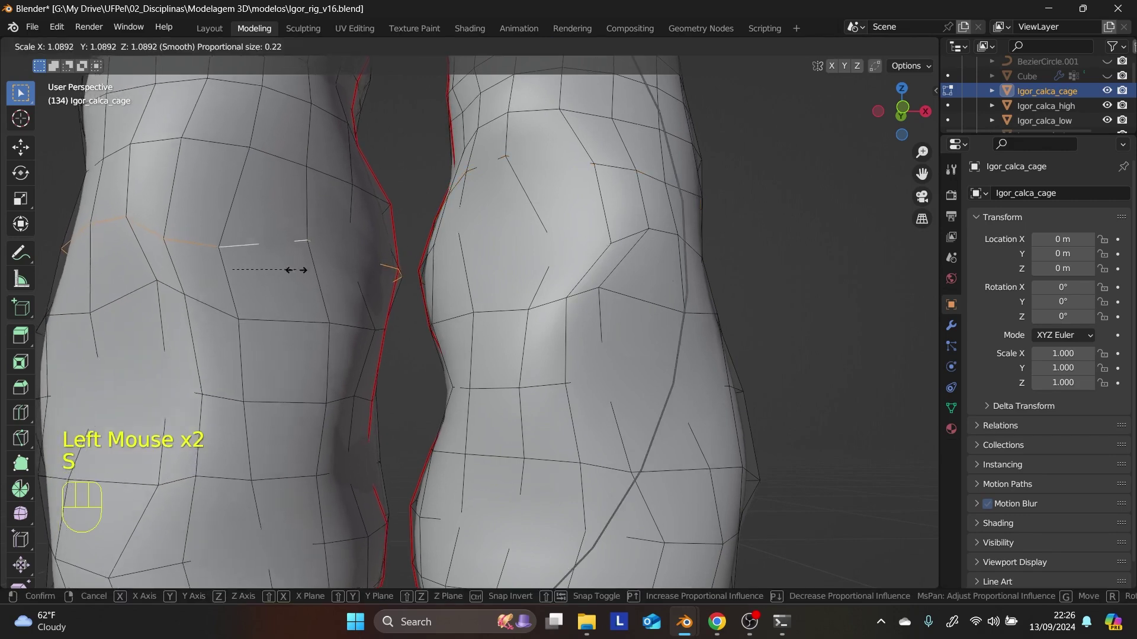
right_click(325, 309)
- Examine the inner side of the cage's right leg in face selection and Object Mode for high-poly surface poking through
middle_drag(341, 297, 358, 319)
scroll(358, 319, up, 1)
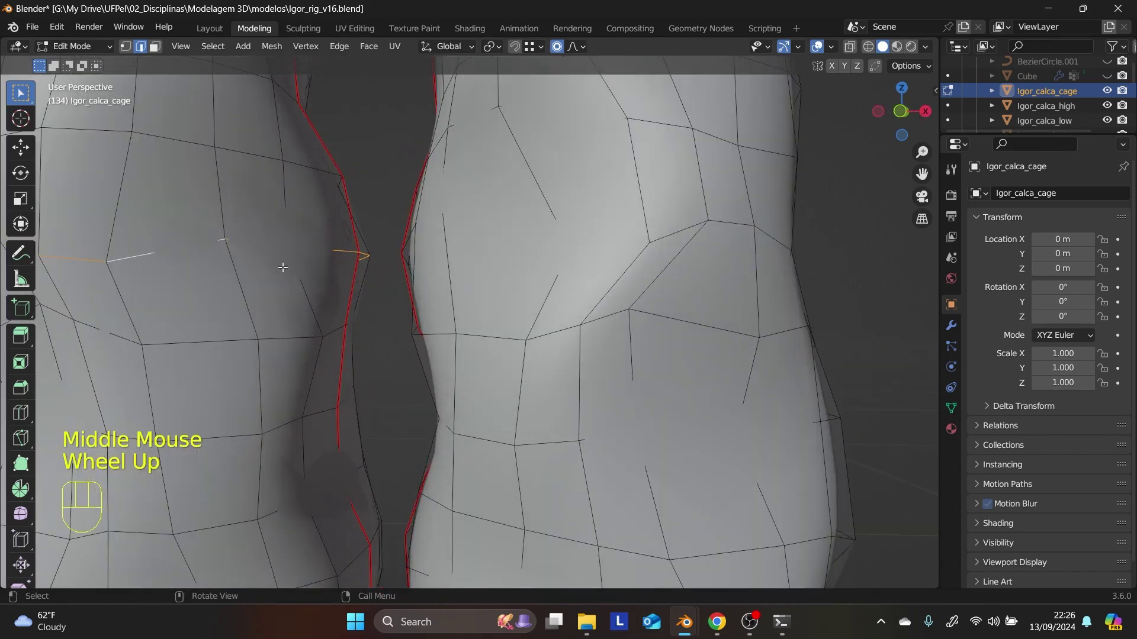
click(155, 46)
click(290, 254)
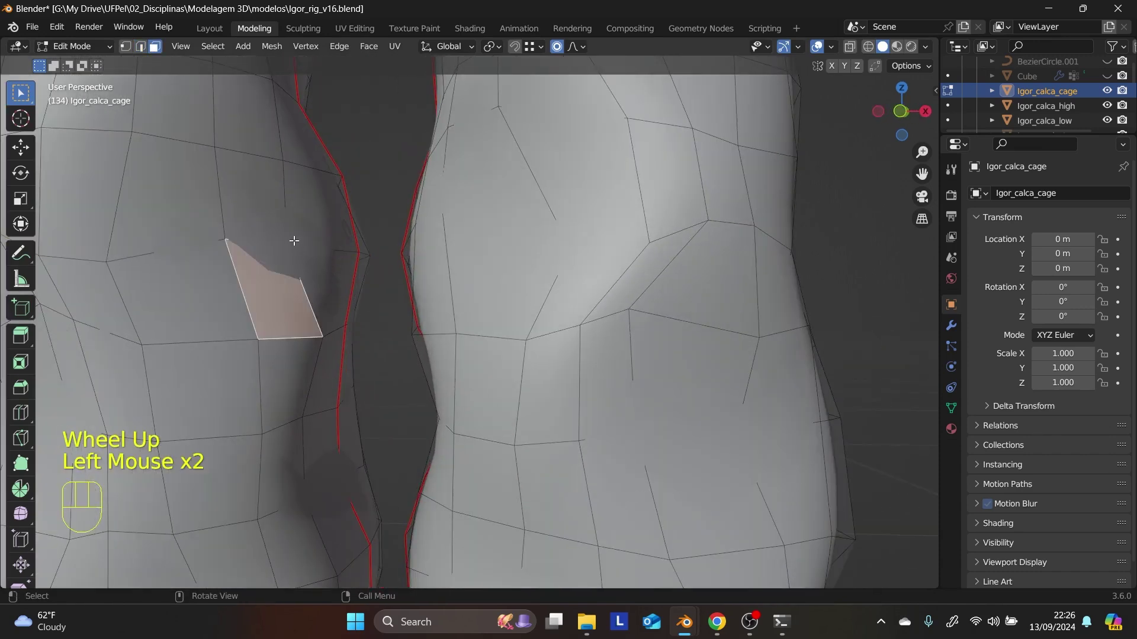
click(294, 240)
click(278, 247)
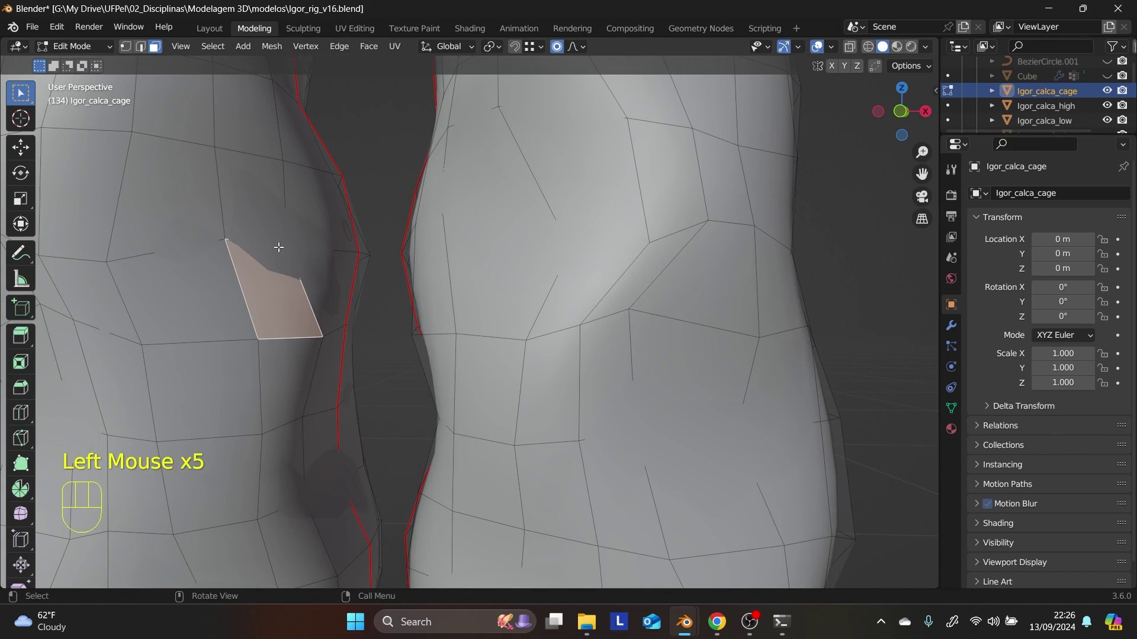
click(71, 46)
click(80, 55)
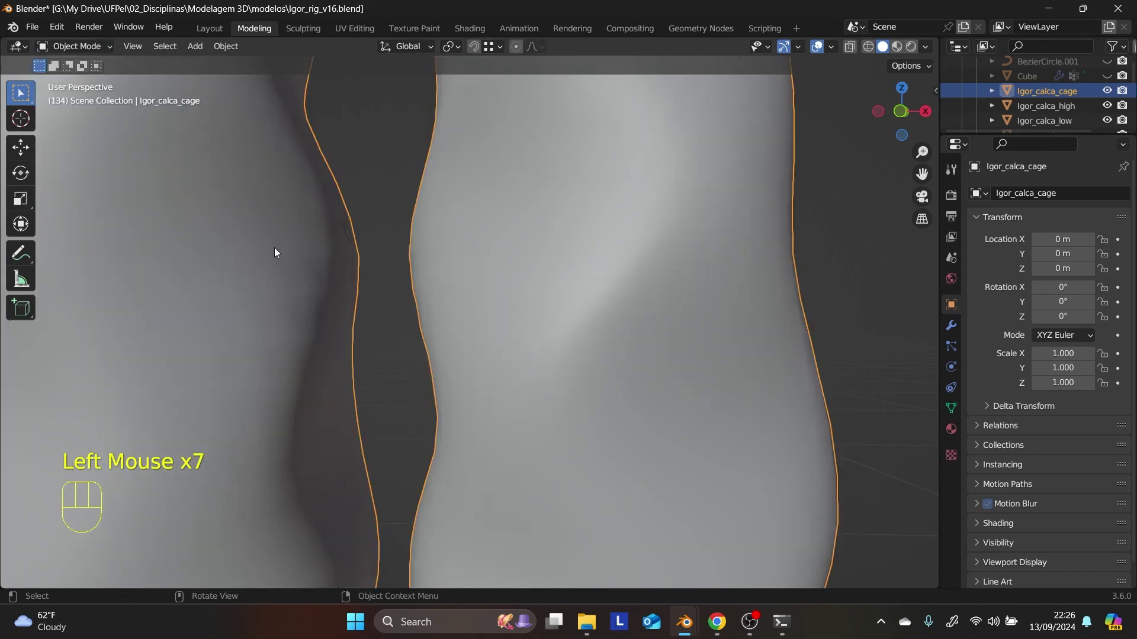
click(289, 276)
scroll(304, 290, down, 2)
middle_drag(303, 291, 199, 314)
- Back in Edit Mode with edge selection, scale up the loop around the cage's upper right calf by about 1.02
key(Tab)
middle_drag(329, 320, 305, 321)
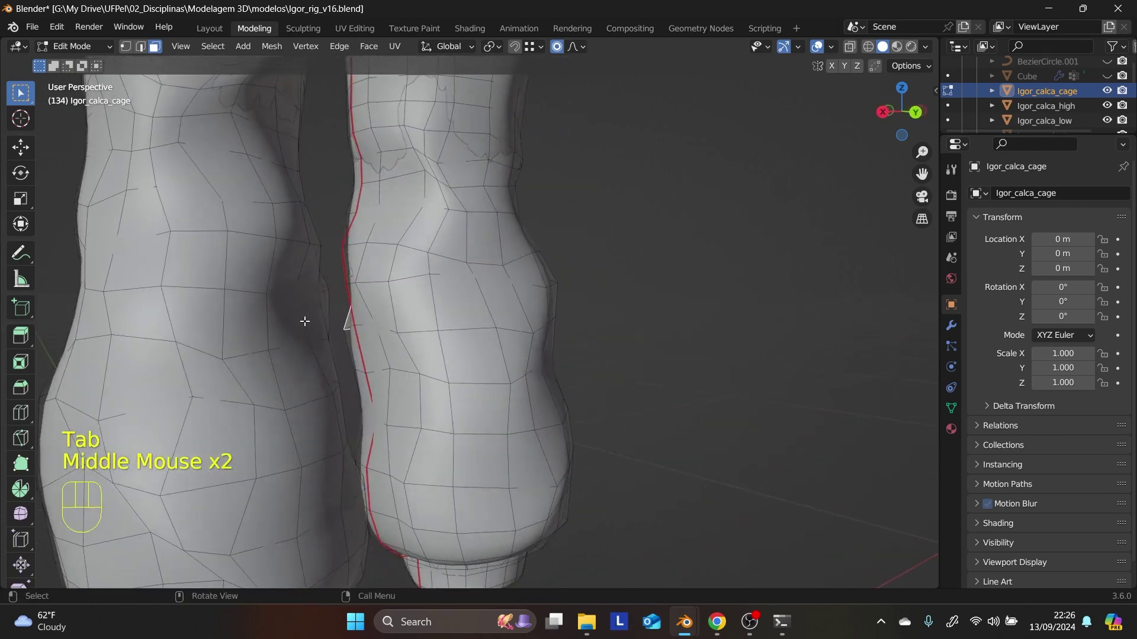
double_click(370, 281)
click(405, 284)
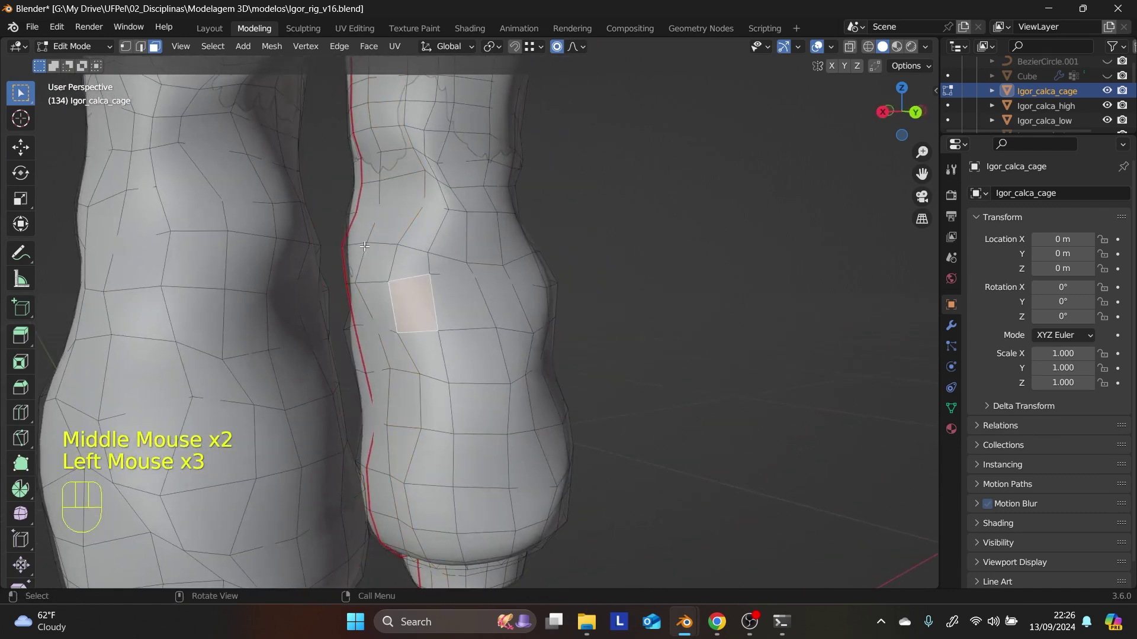
click(140, 46)
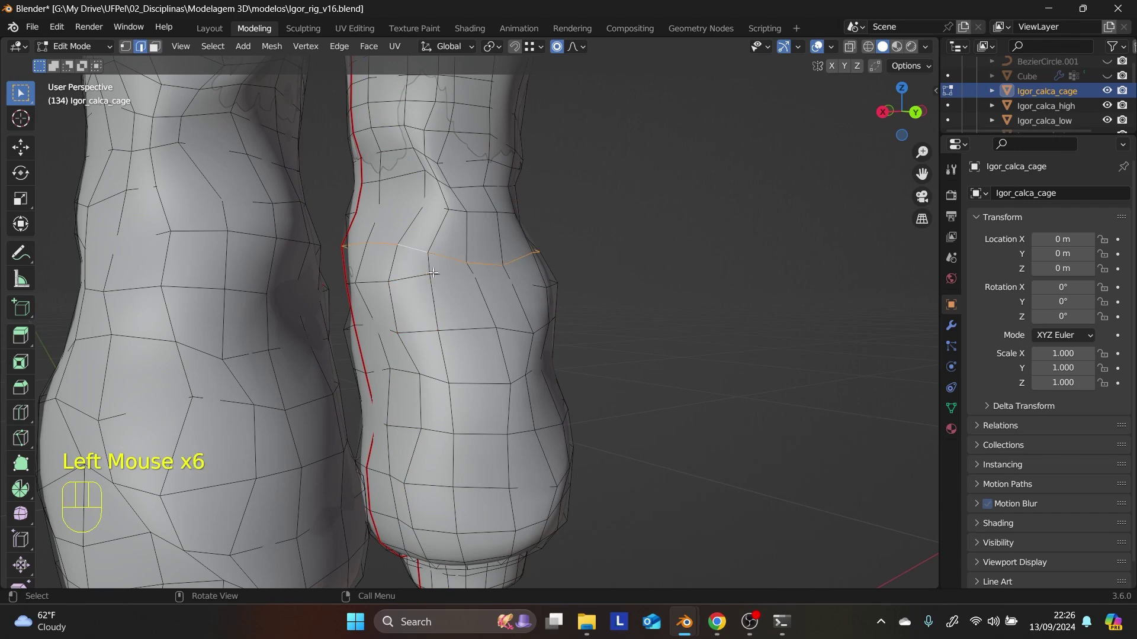
key(s)
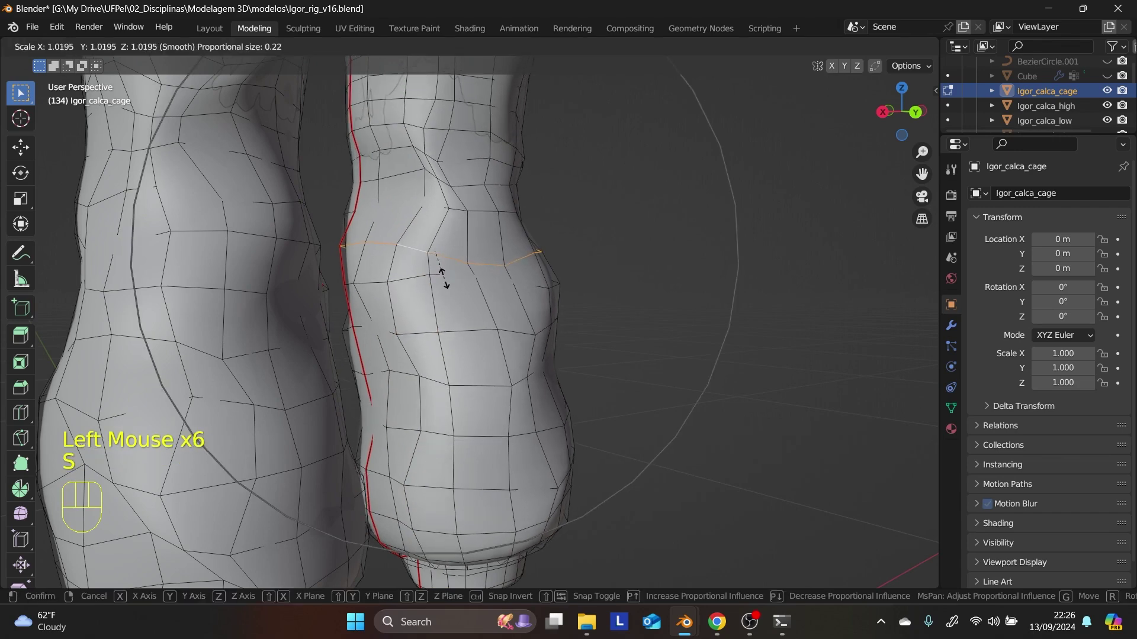
click(445, 278)
middle_drag(444, 278, 402, 329)
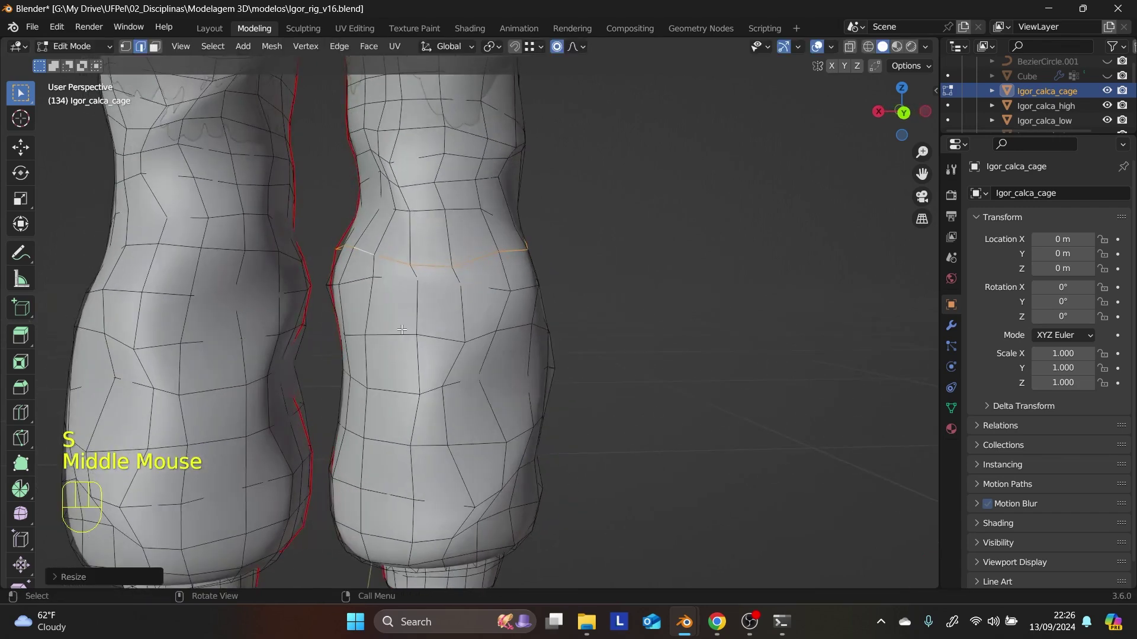
double_click(170, 295)
key(s)
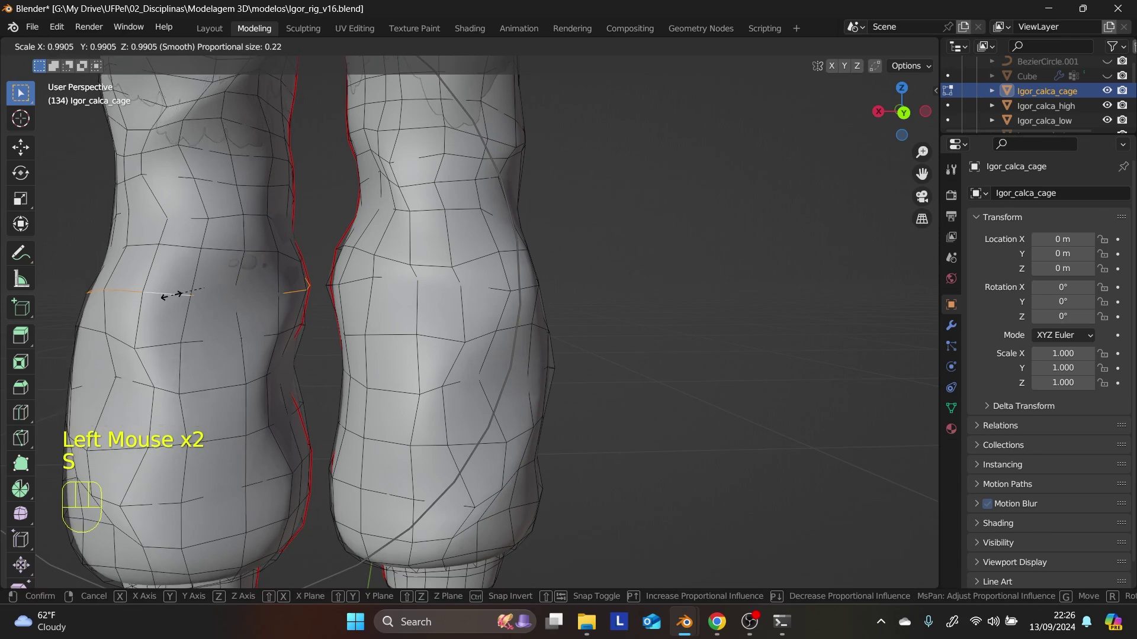
key(Escape)
- Scale up the edge loop around the cage's left thigh by about 1.06 with proportional editing
mouse_move(255, 291)
shift+middle_down()
mouse_move(308, 331)
mouse_move(261, 286)
shift+middle_up()
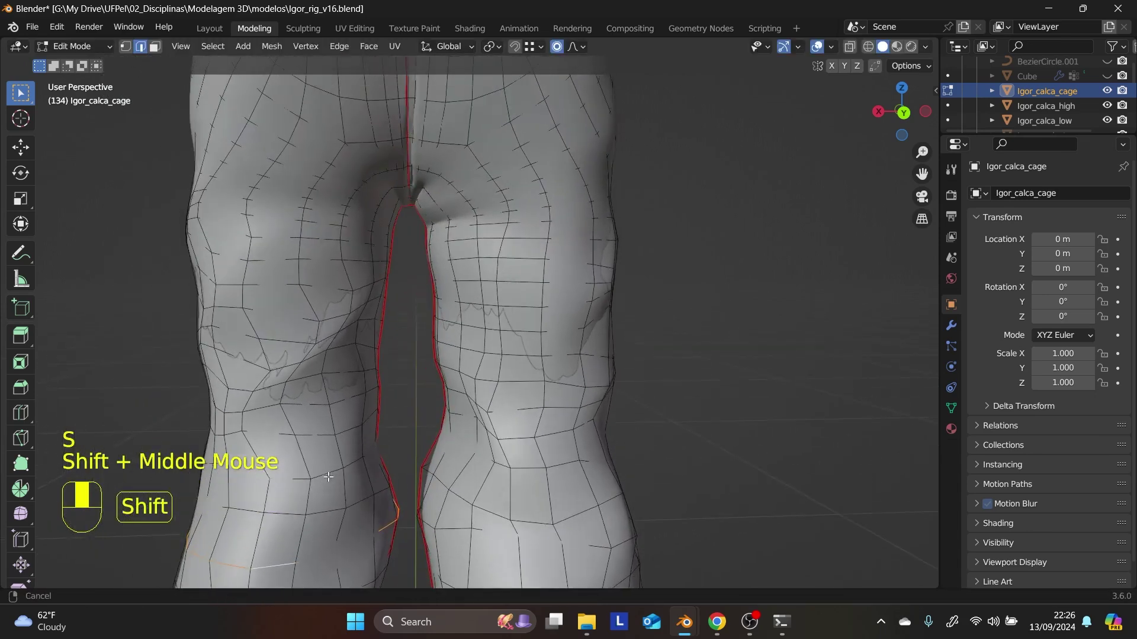
shift+scroll(261, 286, up, 1)
double_click(261, 286)
key(s)
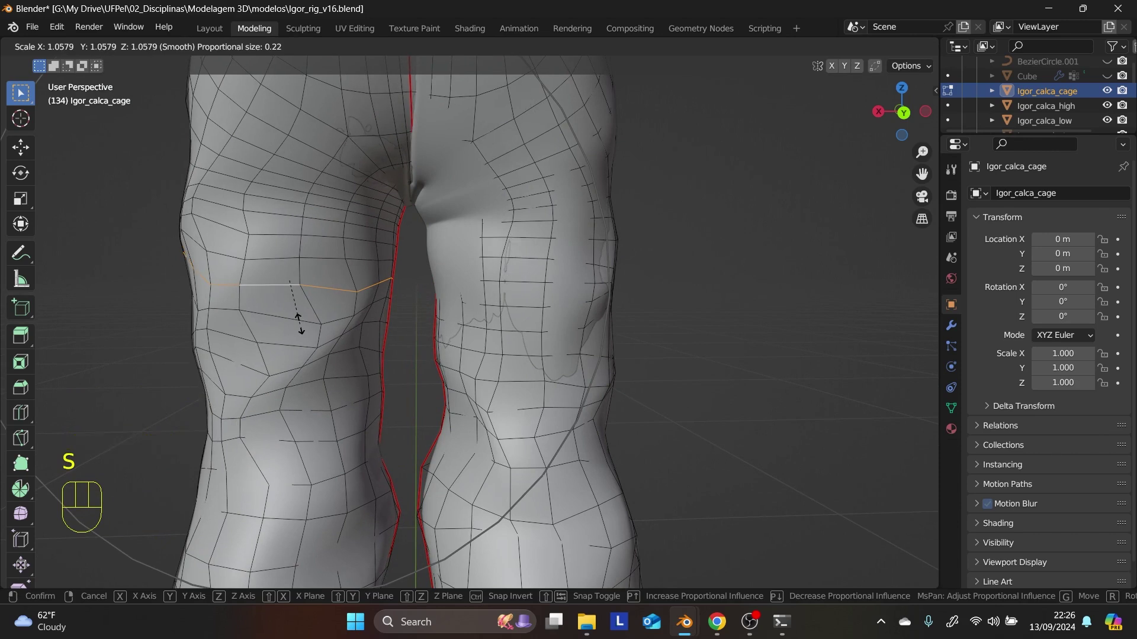
click(300, 325)
- Scale up the edge loop around the cage's right thigh slightly with proportional editing until it covers the high-poly surface
double_click(513, 289)
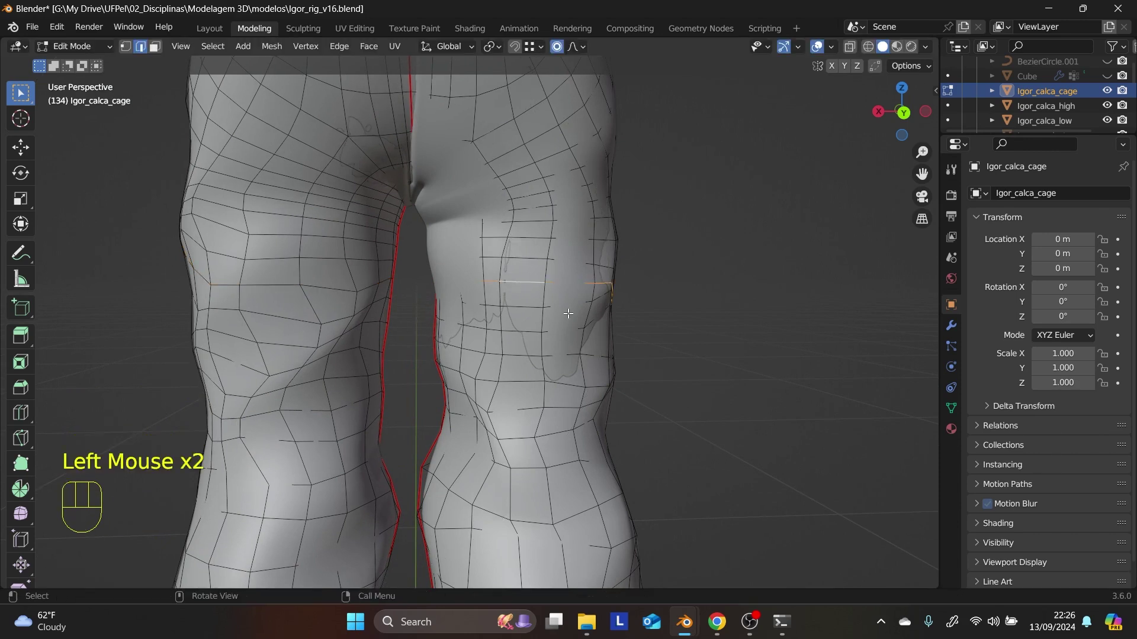
key(s)
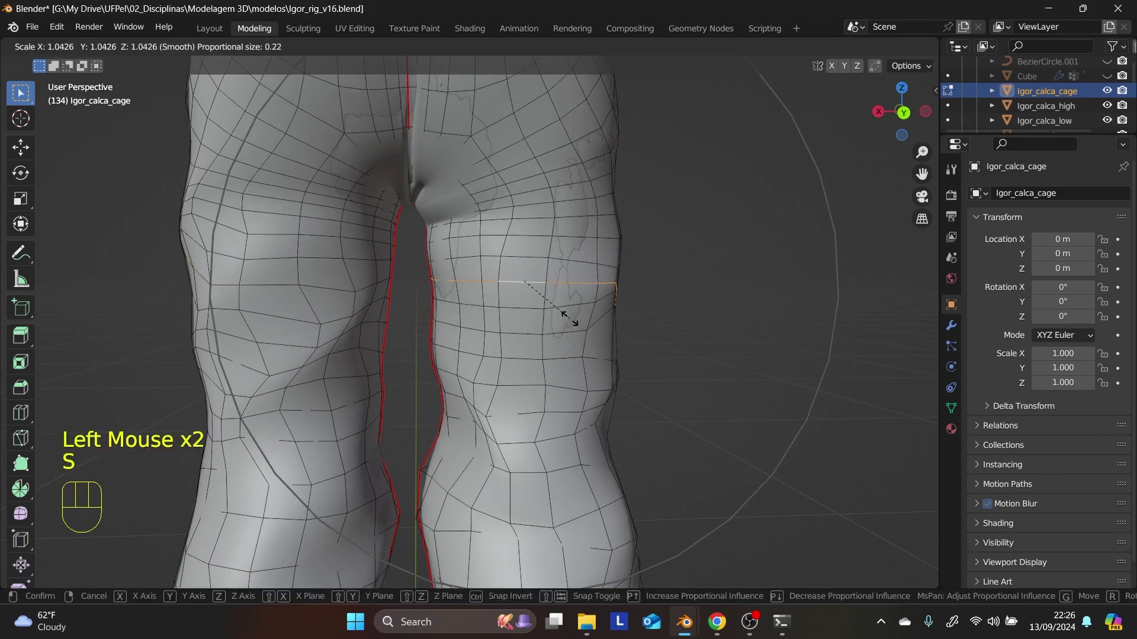
click(569, 323)
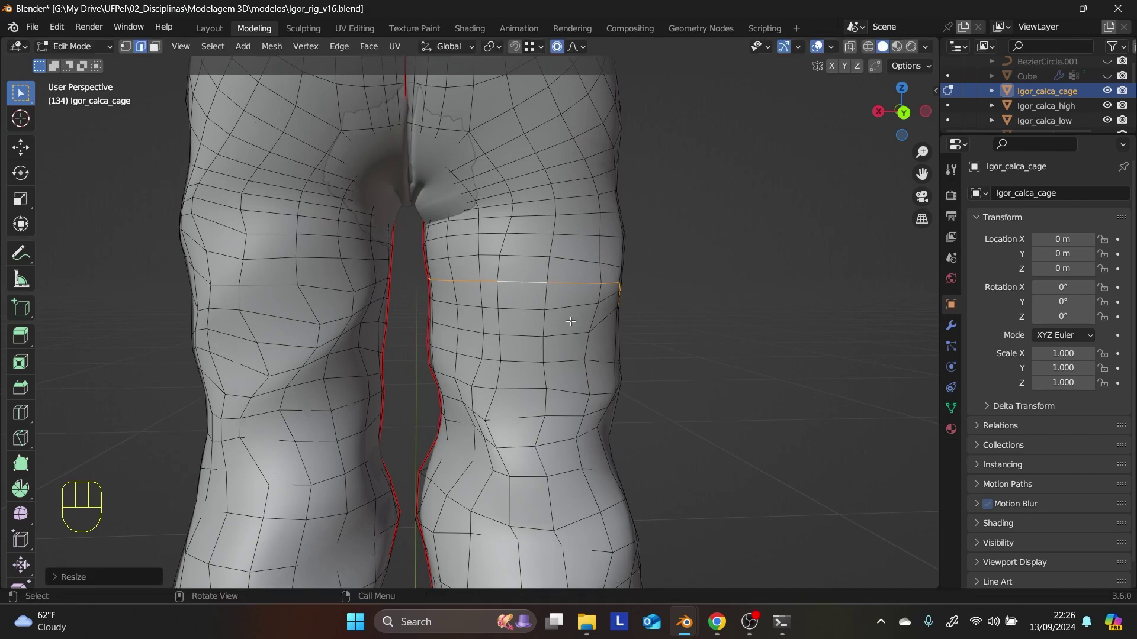
- Scale up the edge loop running around the hips and crotch of the cage by about 1.01 with proportional editing
middle_drag(415, 343, 571, 364)
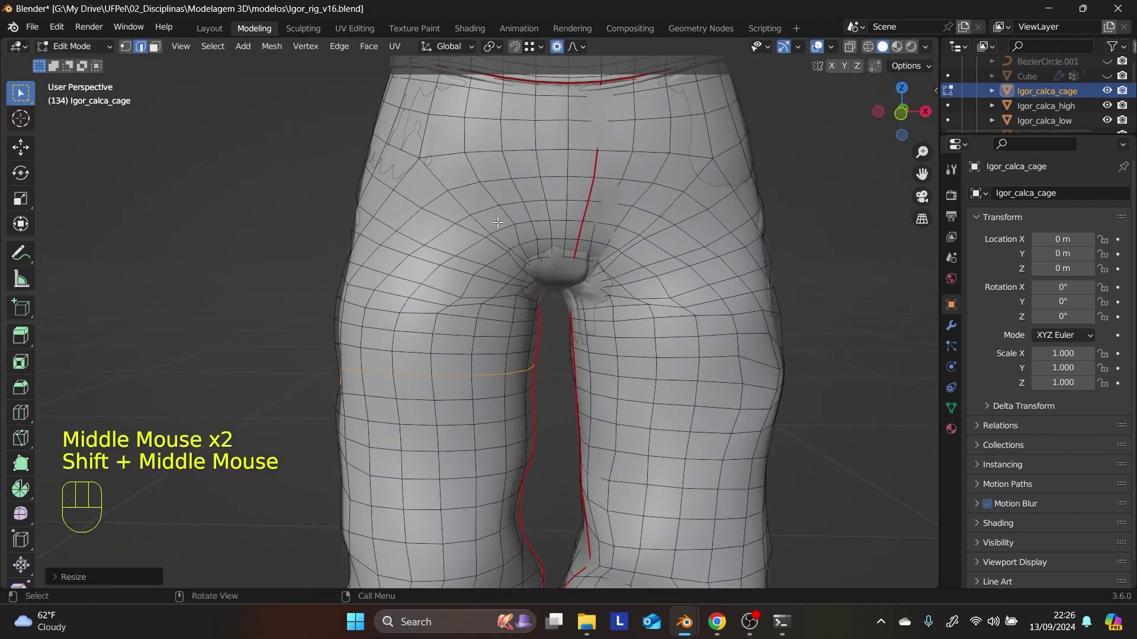
double_click(528, 153)
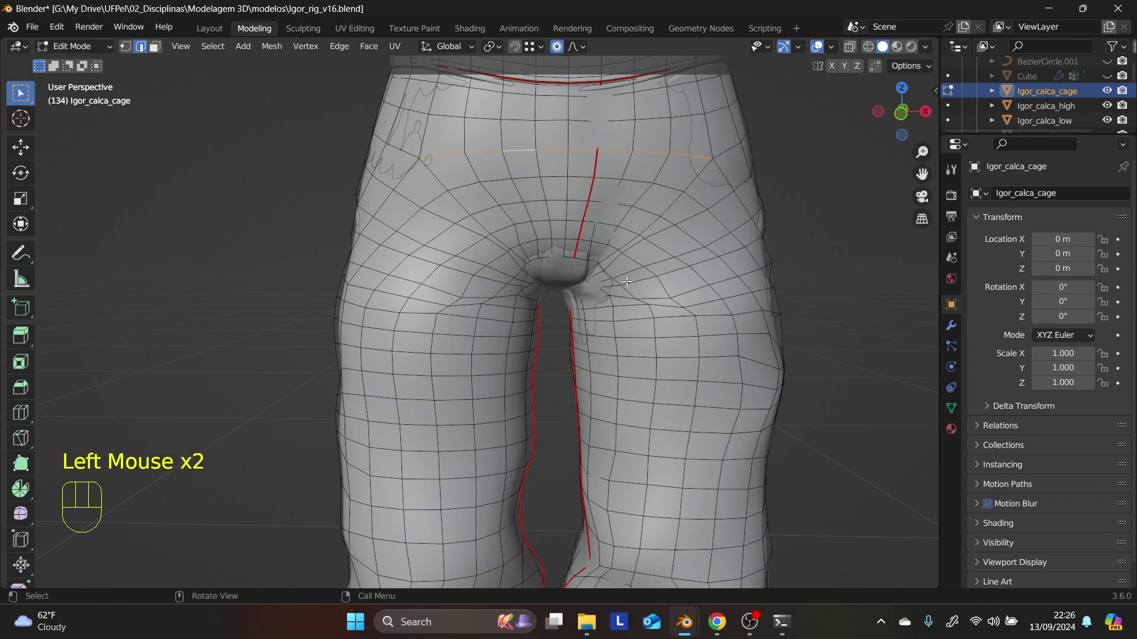
scroll(625, 280, down, 1)
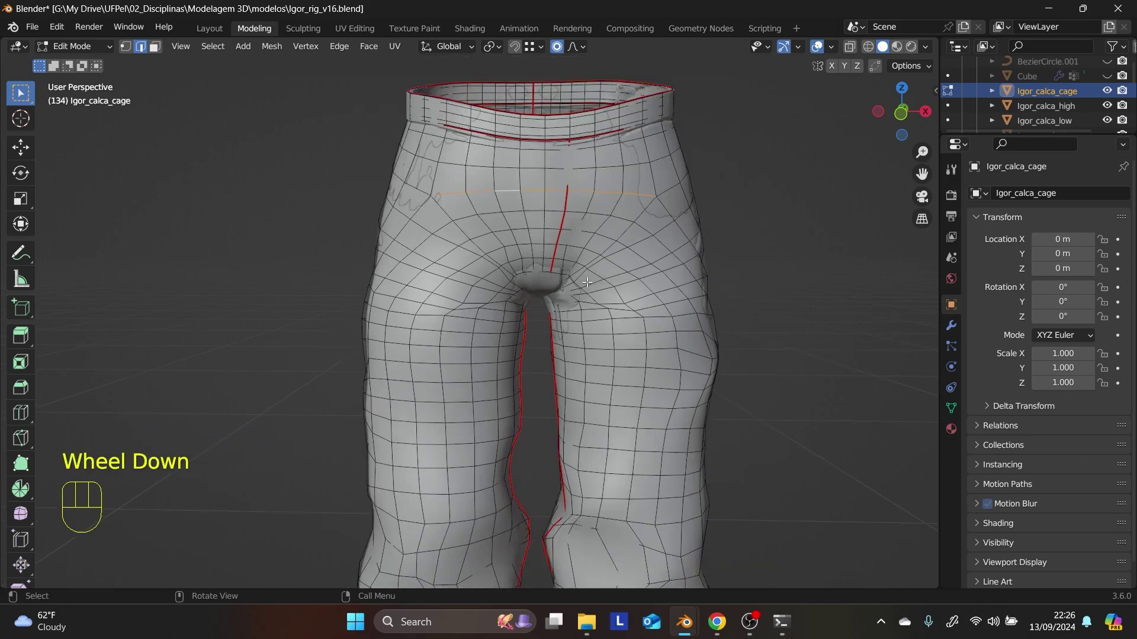
click(497, 282)
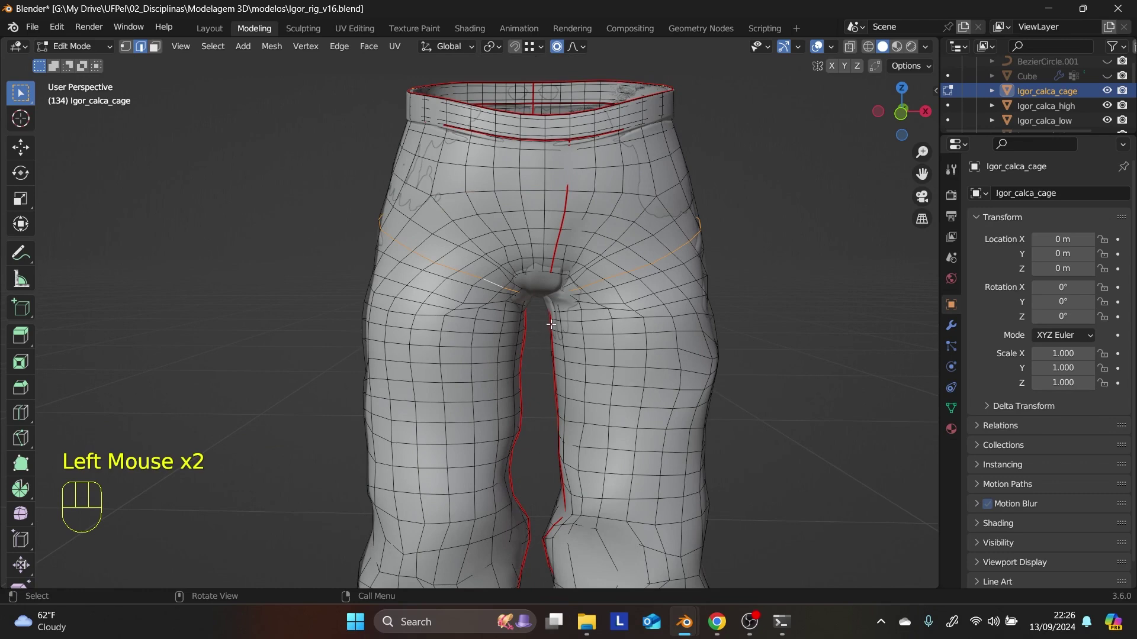
key(s)
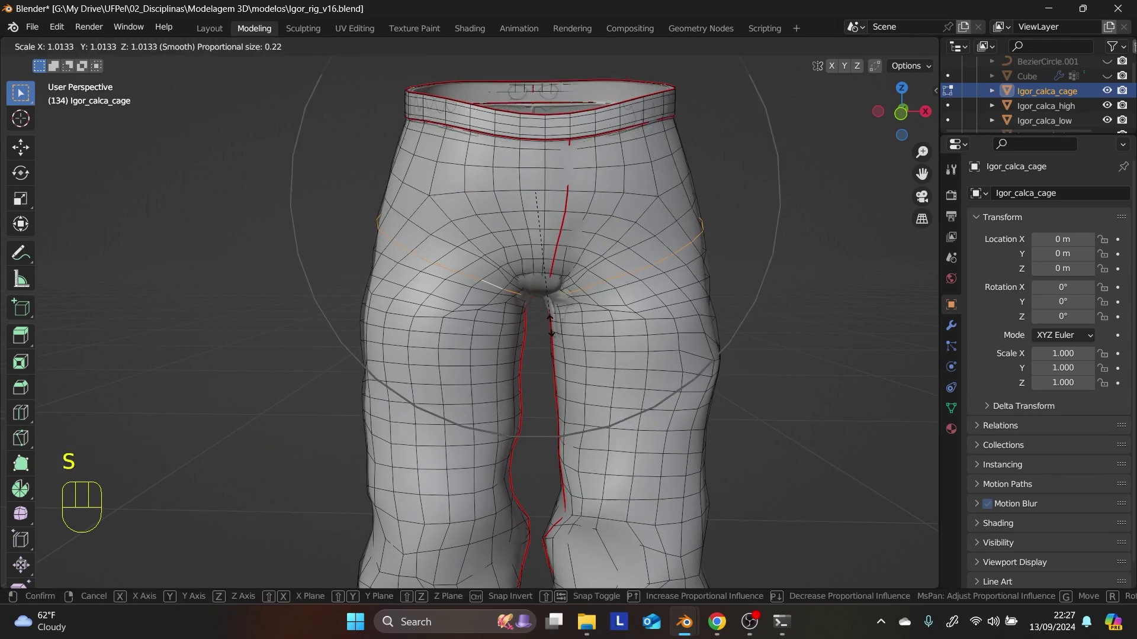
click(552, 253)
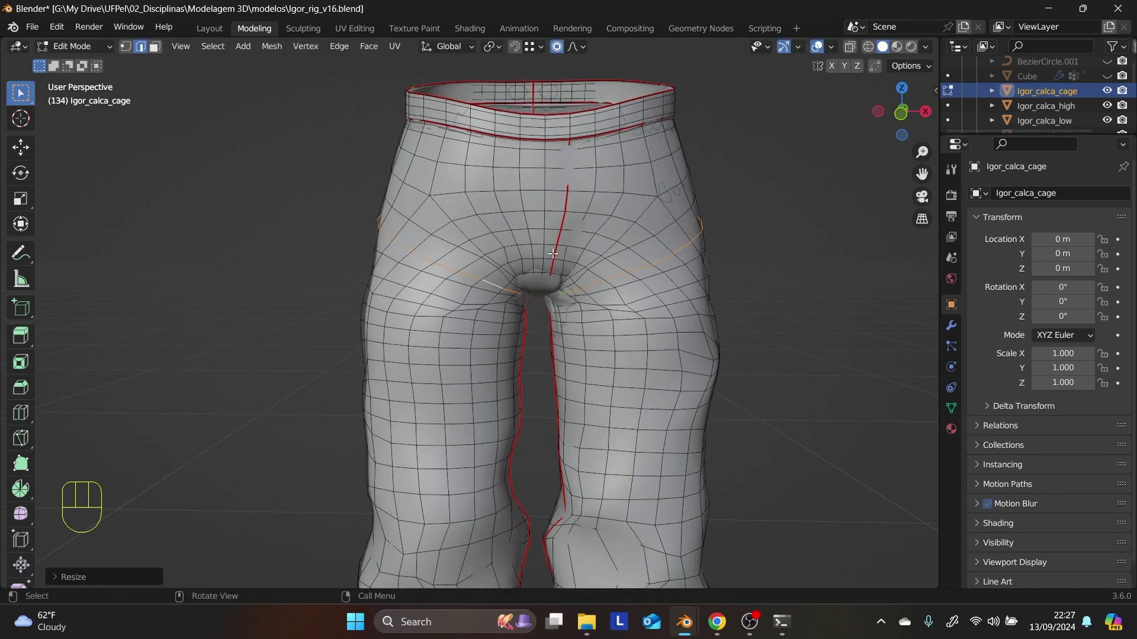
- Scale up the edge loop around the cage's upper hips, below the waistband, slightly with proportional editing
double_click(509, 166)
key(s)
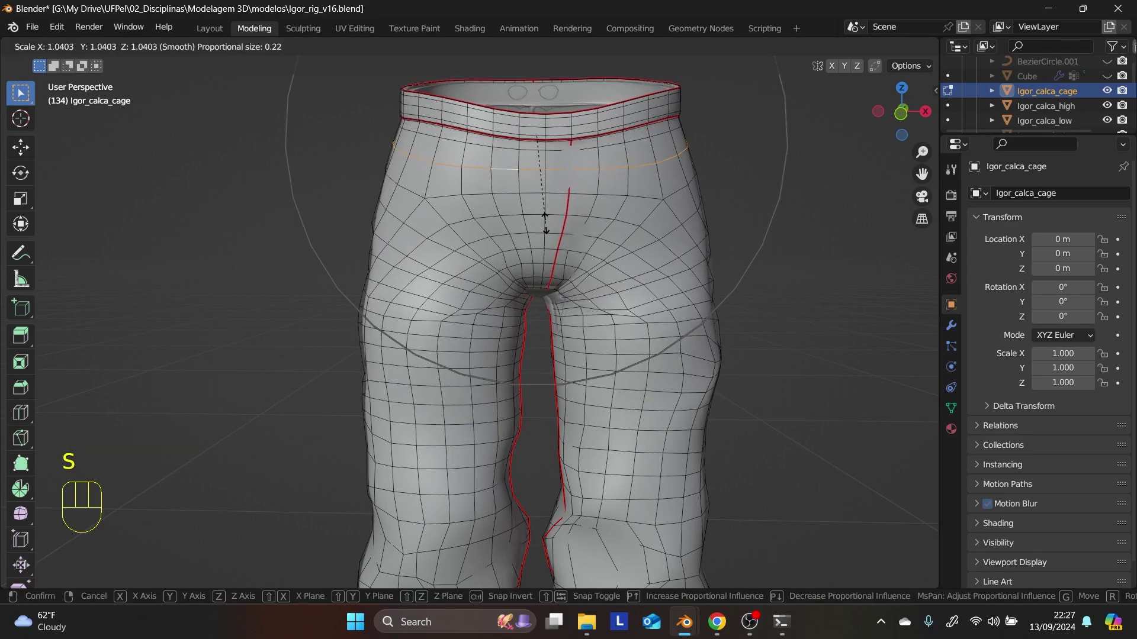
click(545, 225)
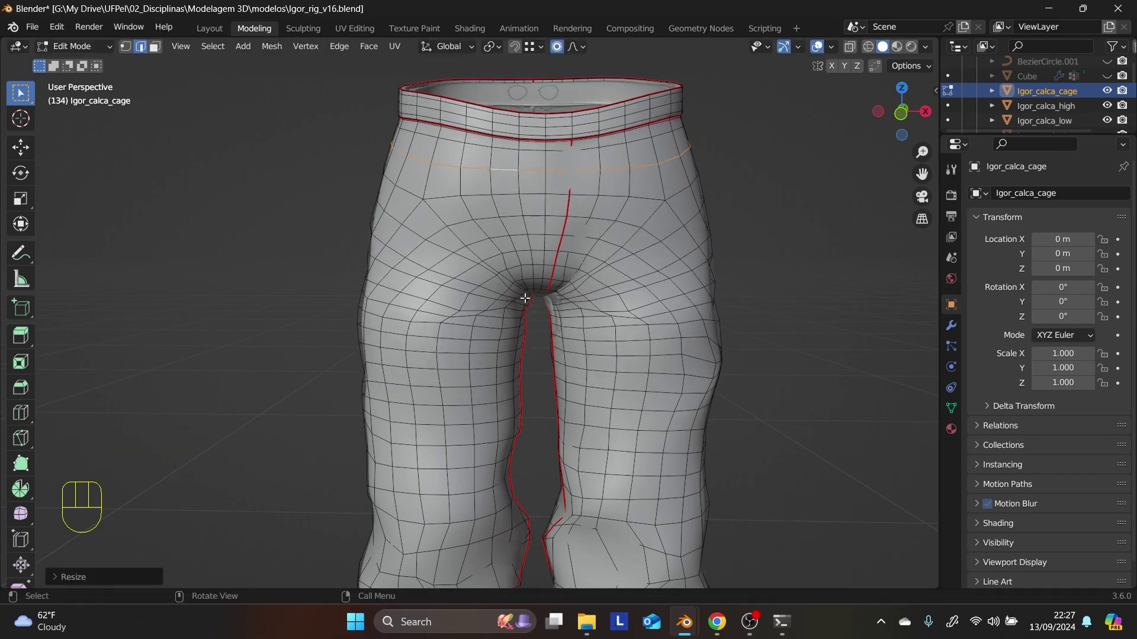
middle_drag(545, 225, 587, 255)
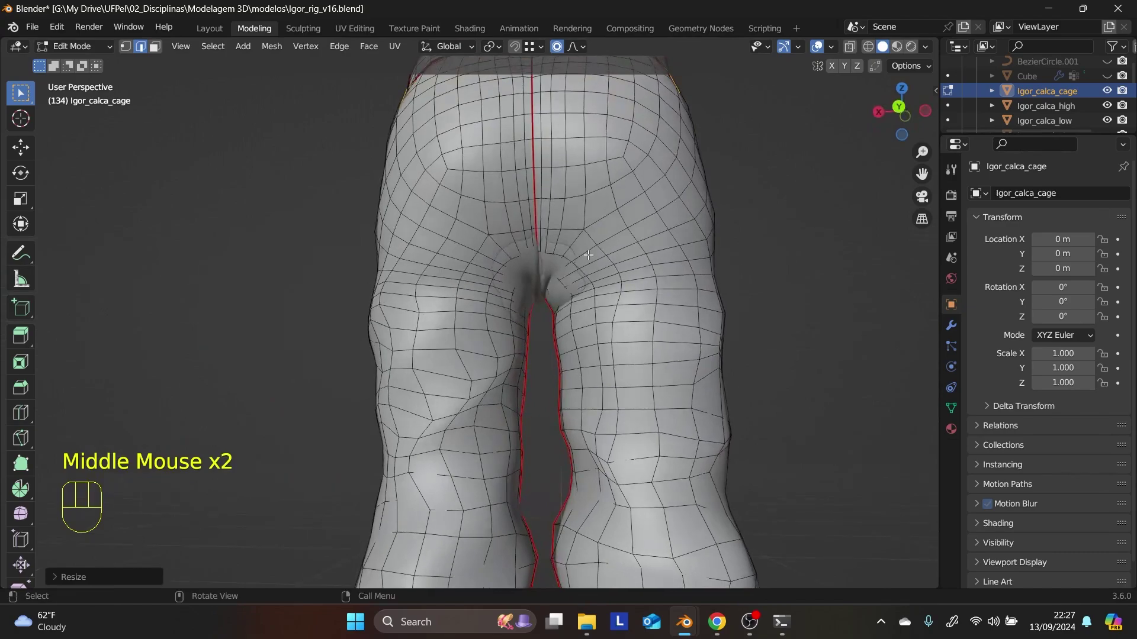
- Switch the cage mesh to vertex selection and show its crotch in the front orthographic view
scroll(557, 255, up, 1)
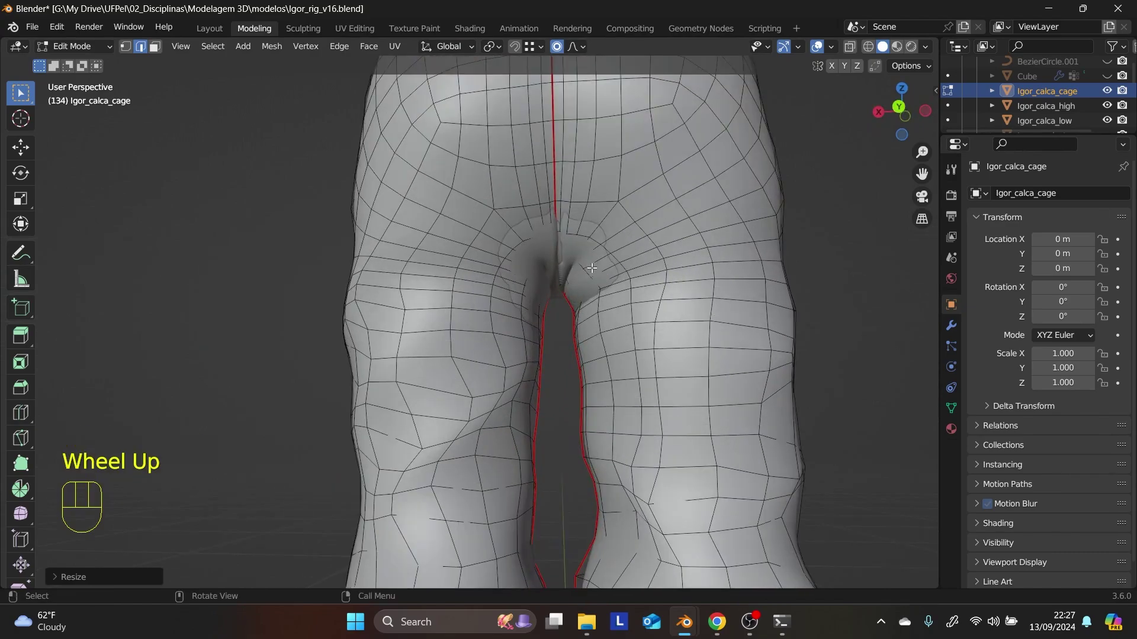
middle_drag(583, 298, 167, 214)
click(124, 47)
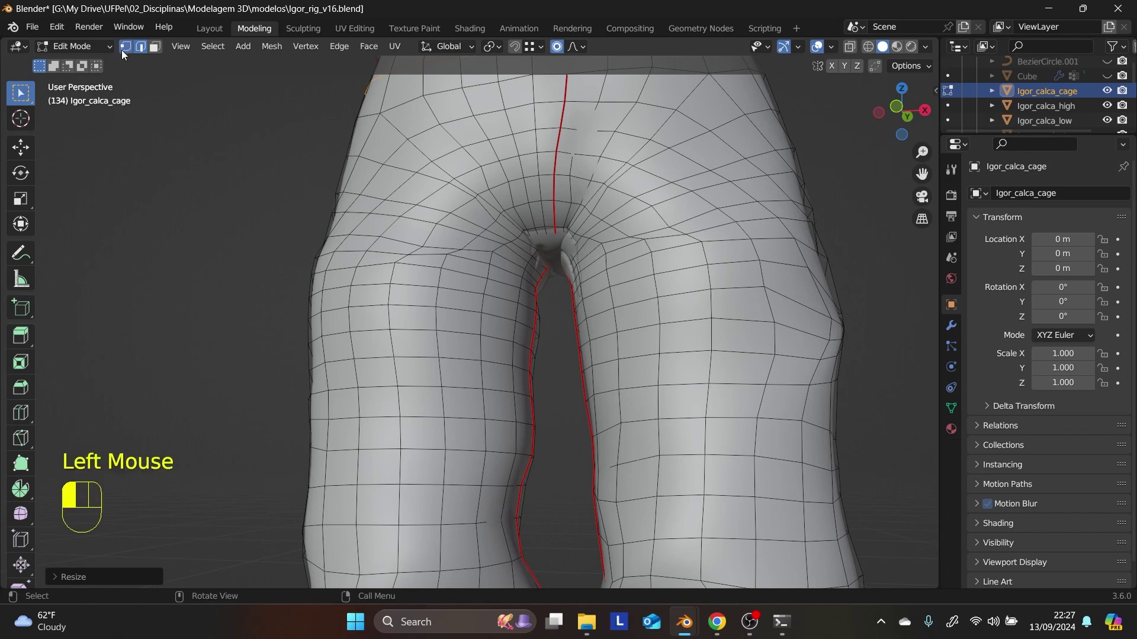
middle_drag(569, 332, 549, 355)
scroll(549, 356, up, 1)
key(KP_1)
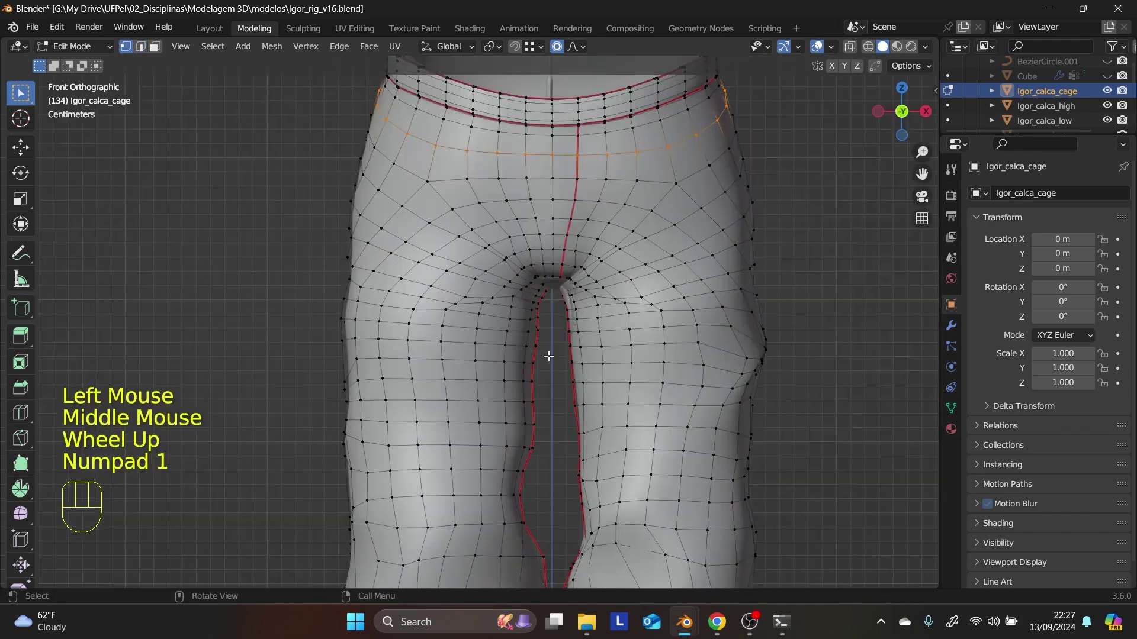
- Select the central crotch vertices through the mesh using X-ray and move them down about 0.006 m with proportional editing
click(551, 301)
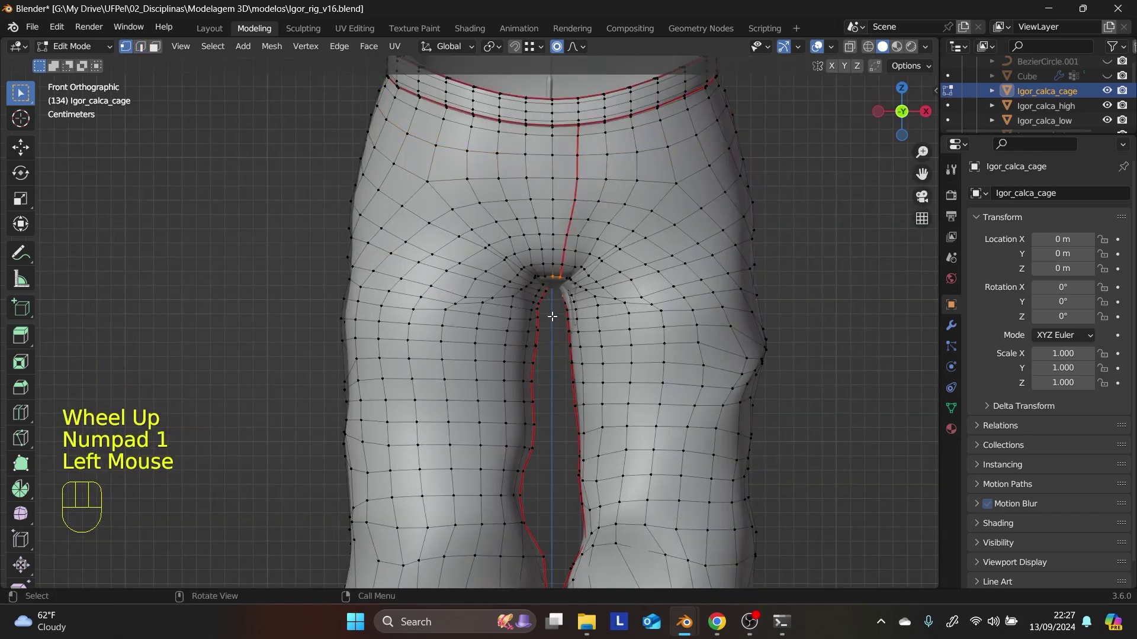
key(alt+z)
click(557, 307)
scroll(560, 301, up, 4)
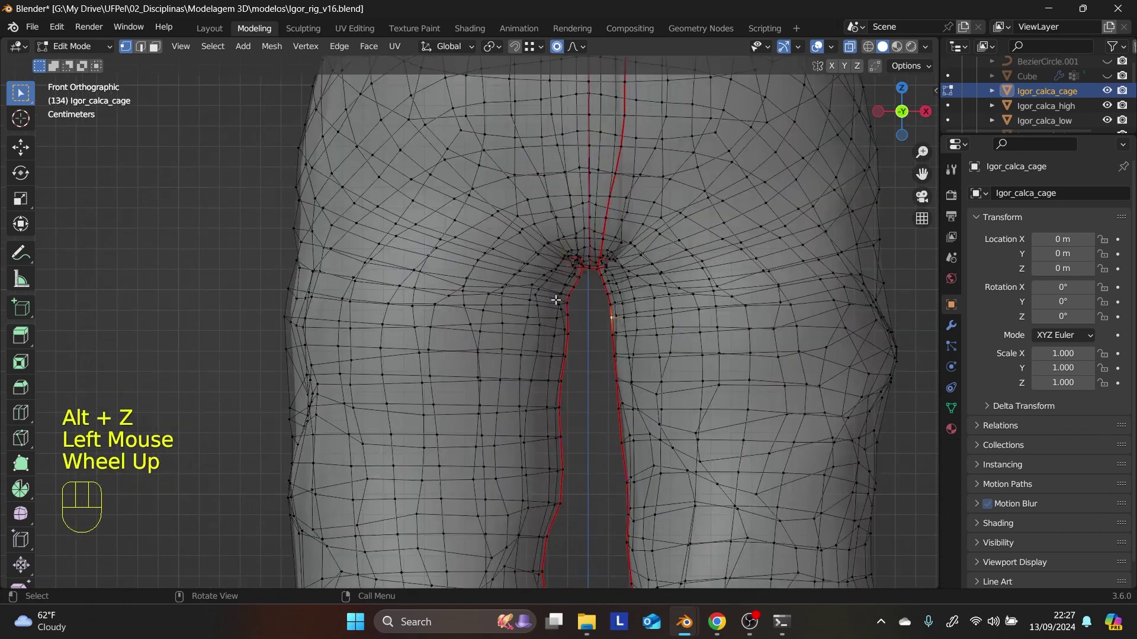
shift+middle_drag(559, 300, 609, 355)
shift+scroll(625, 303, down, 1)
drag(626, 298, 638, 253)
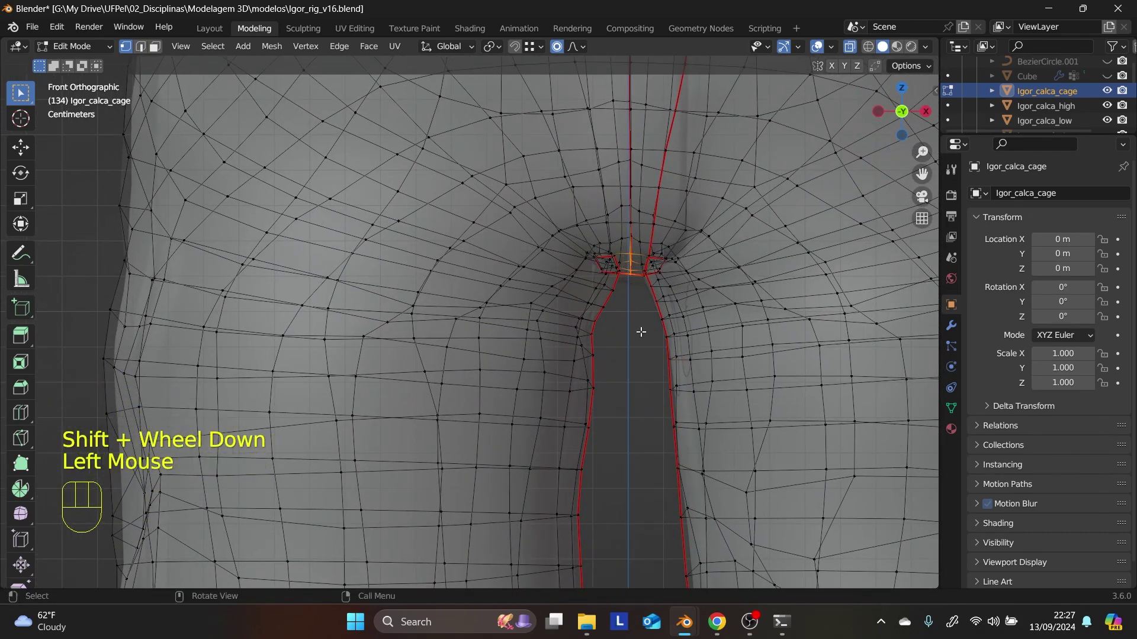
key(ctrl+z)
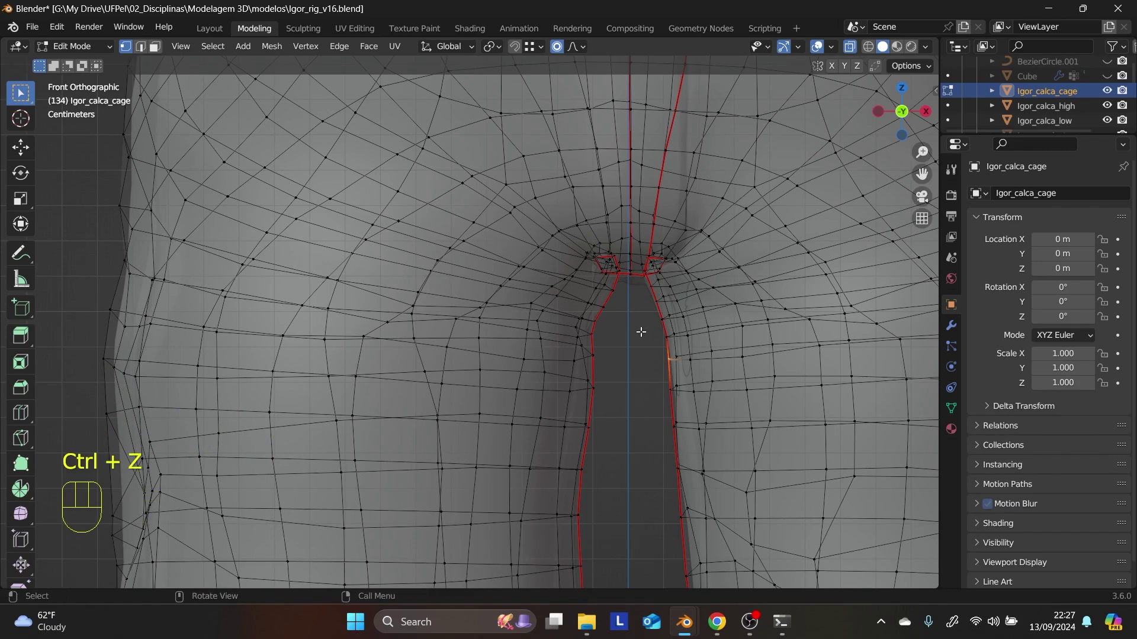
click(641, 307)
drag(638, 290, 628, 251)
key(alt+z)
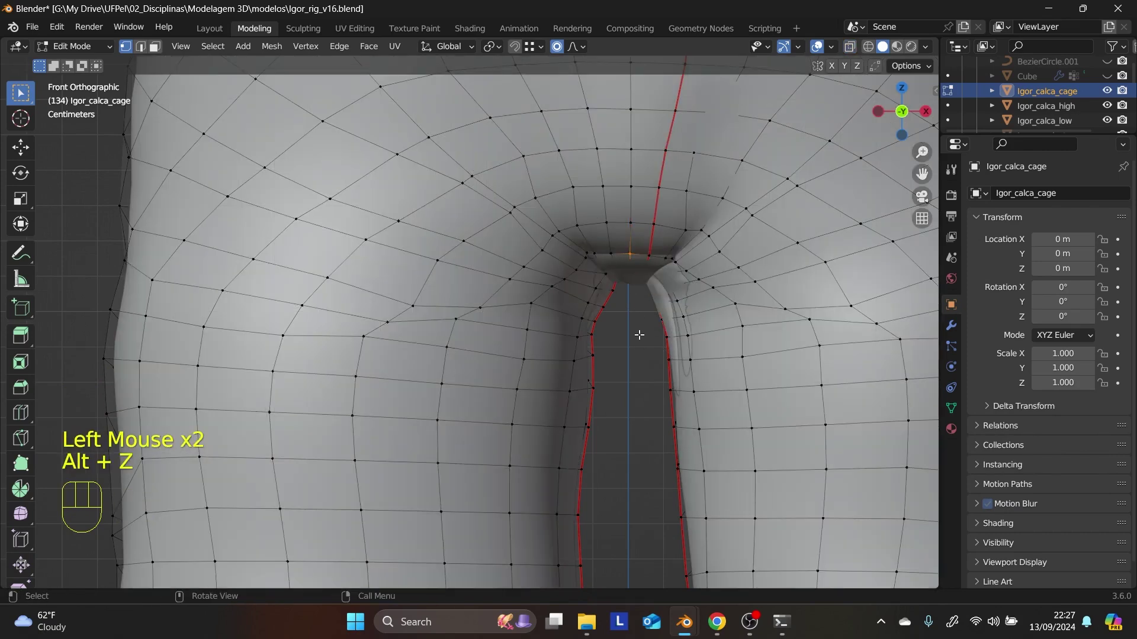
key(g)
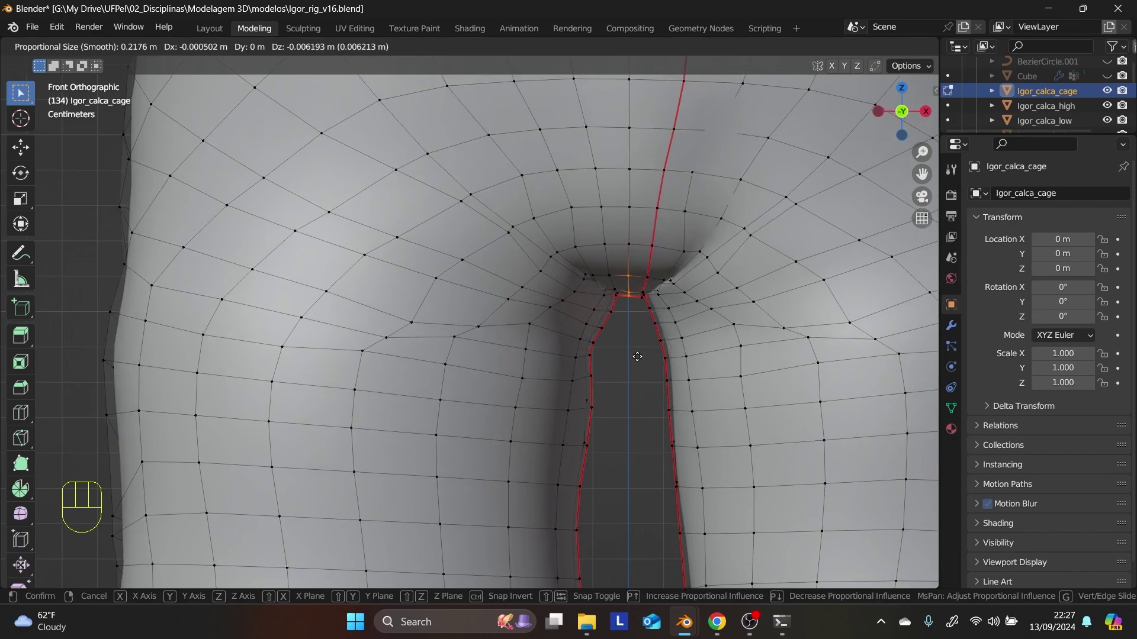
click(637, 356)
- Reduce the proportional size to 0.0243 m and nudge the inner-thigh vertex beside the crotch where the high-poly surface pokes through
scroll(637, 356, down, 2)
middle_drag(637, 355, 809, 373)
scroll(720, 382, down, 1)
scroll(809, 374, up, 2)
middle_drag(645, 341, 618, 351)
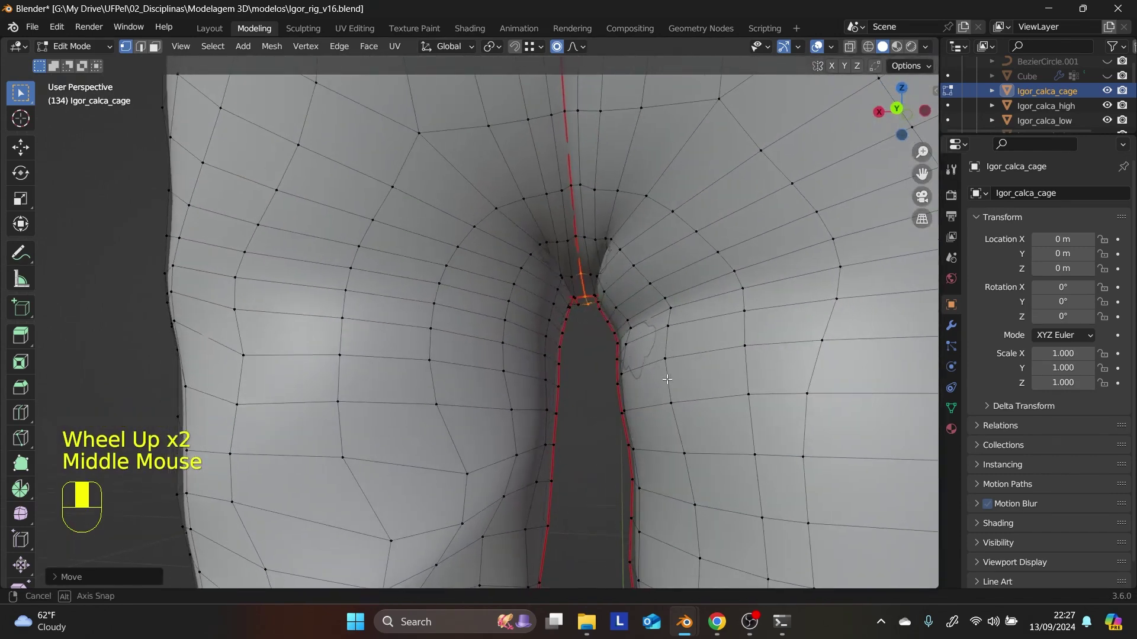
click(620, 345)
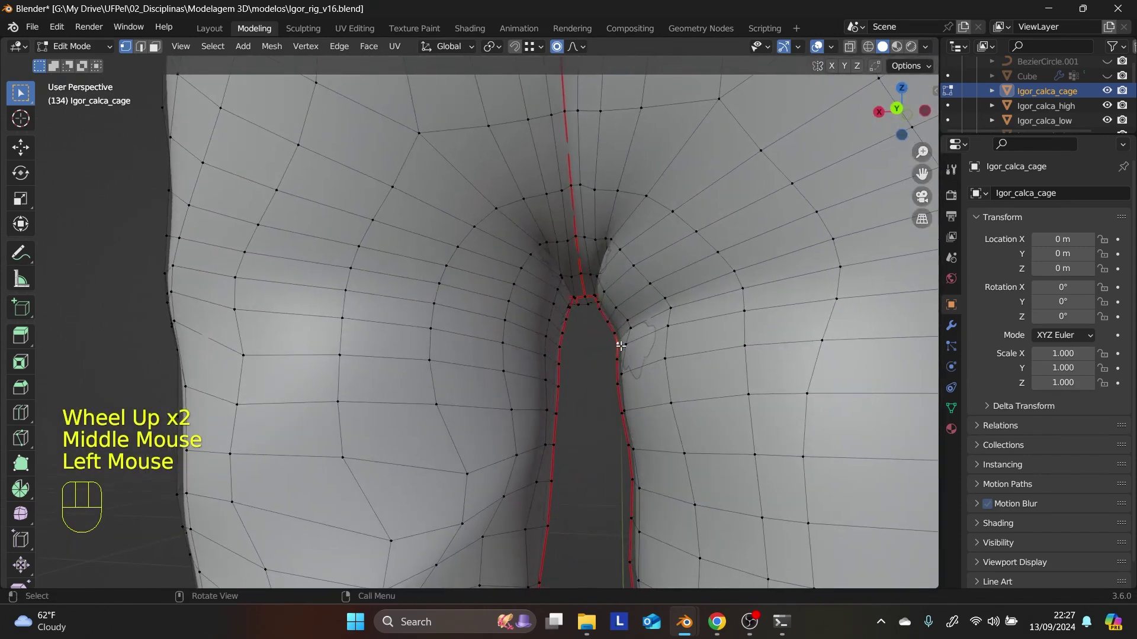
key(g)
click(642, 366)
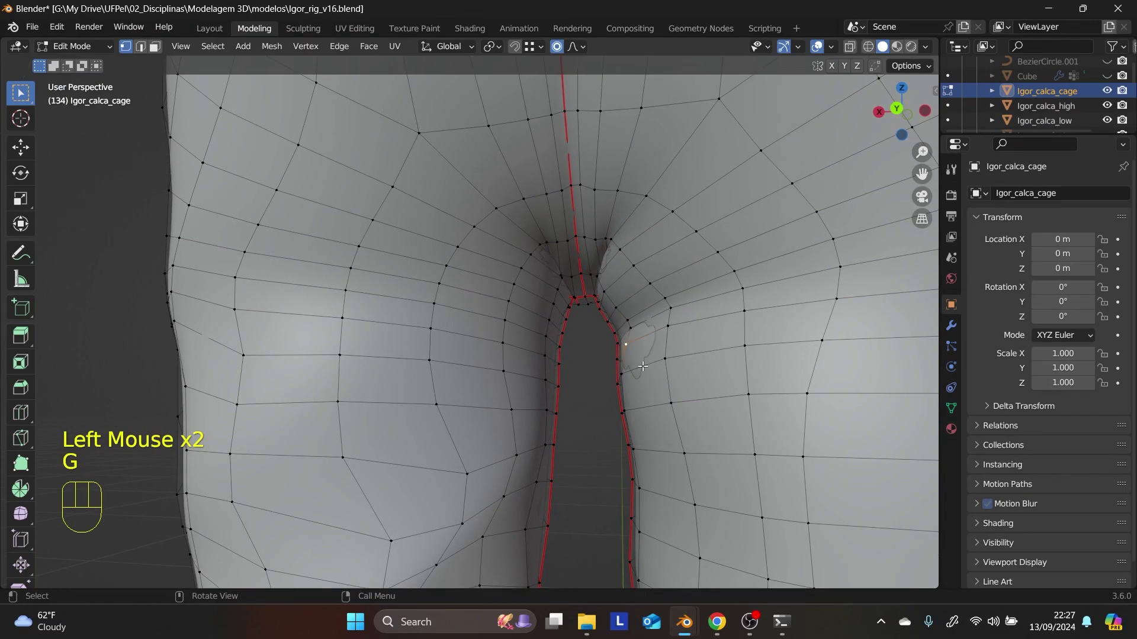
key(g)
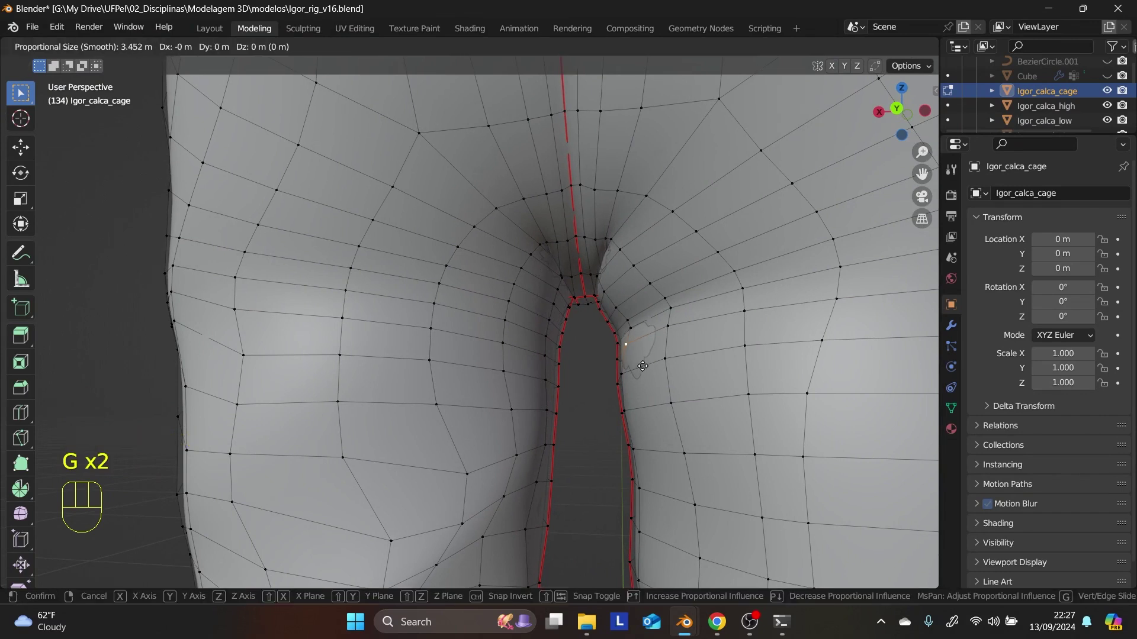
scroll(643, 366, up, 20)
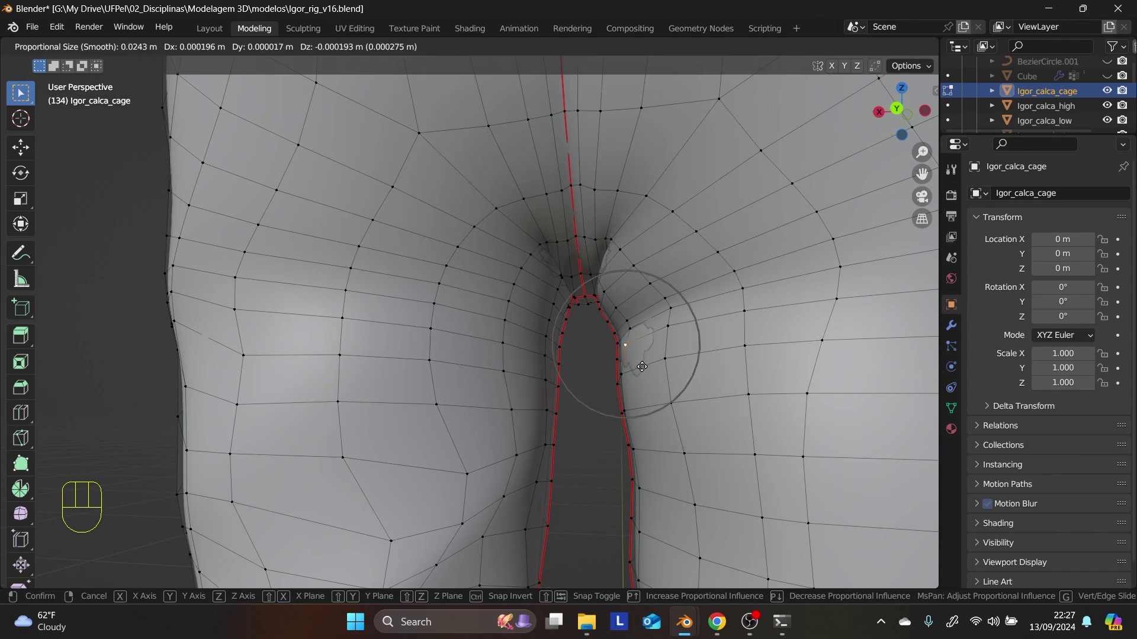
click(638, 369)
- Move one vertex on each side of the rear crotch crease by about 0.003 m and 0.002 m to cover the high-poly surface
middle_drag(637, 369, 584, 343)
click(563, 284)
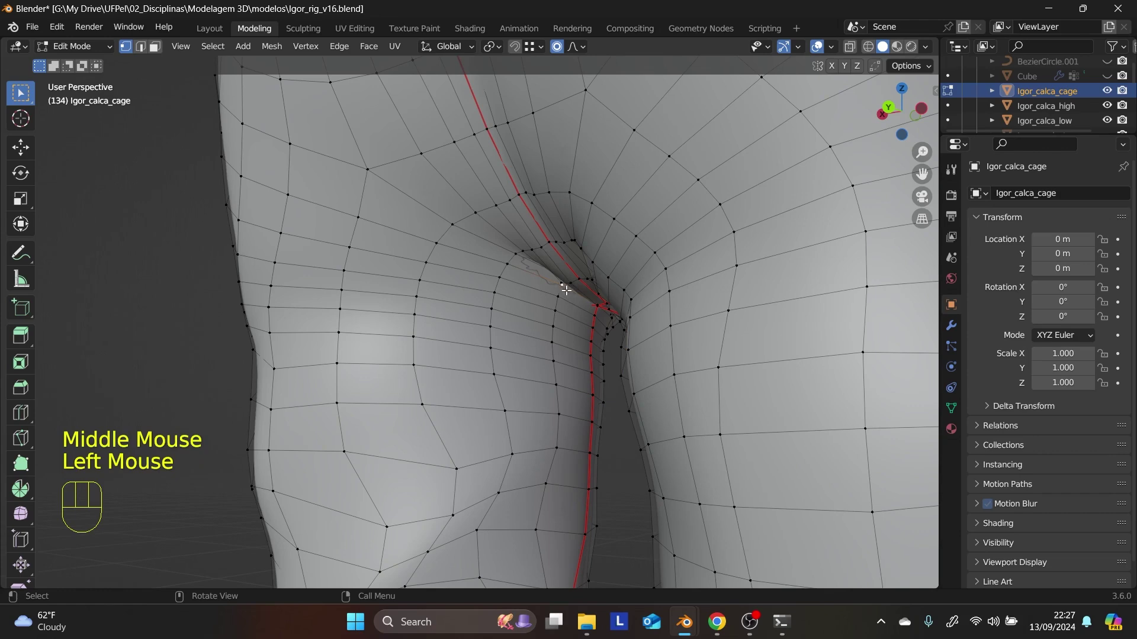
key(g)
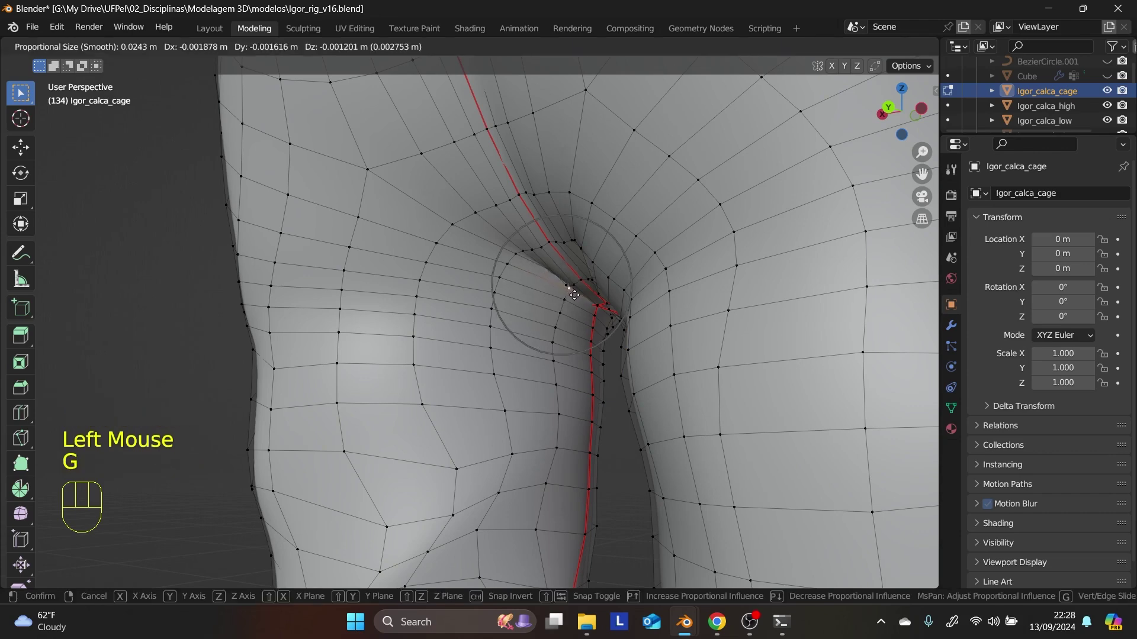
click(574, 294)
middle_drag(574, 294, 610, 295)
click(621, 258)
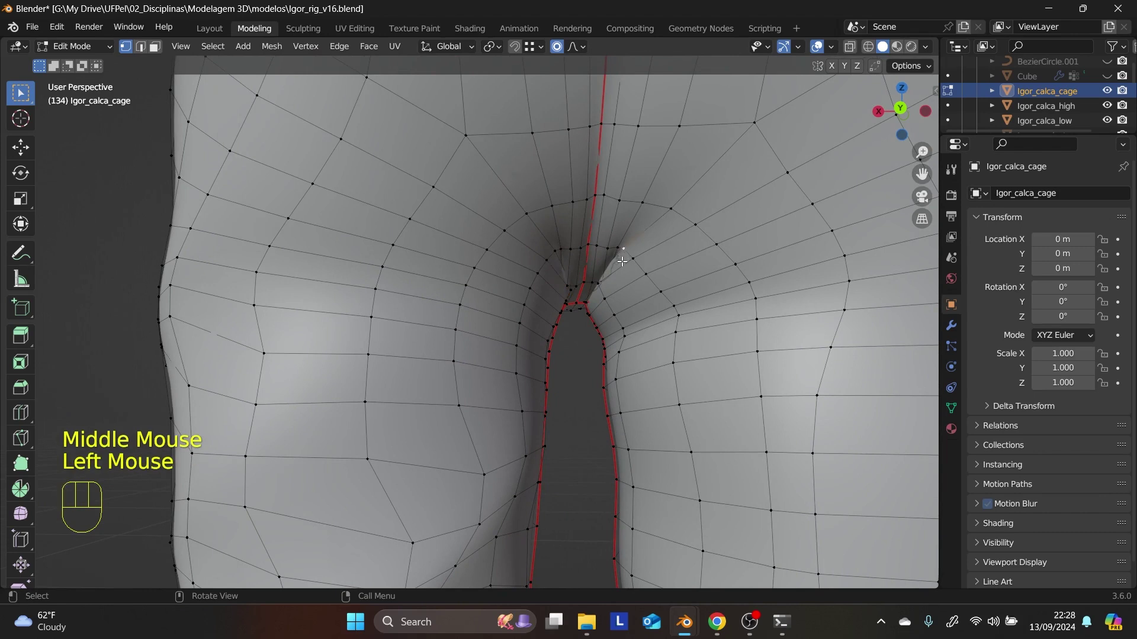
key(g)
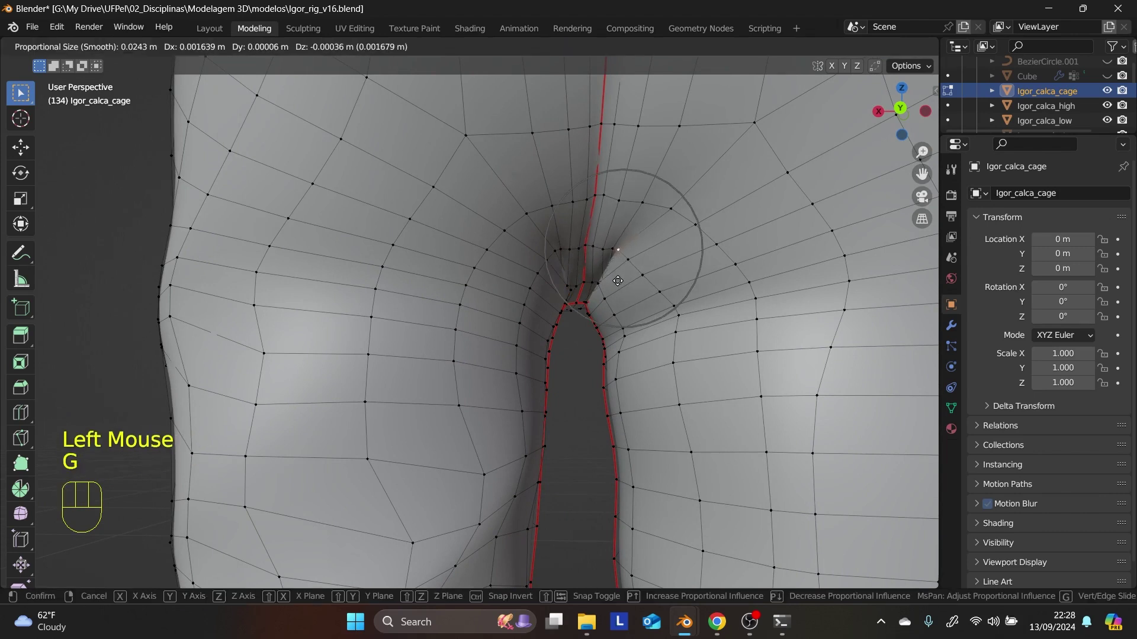
click(617, 281)
- Select the group of vertices in the crotch gap and scale them slightly with proportional editing
drag(630, 242, 551, 318)
key(s)
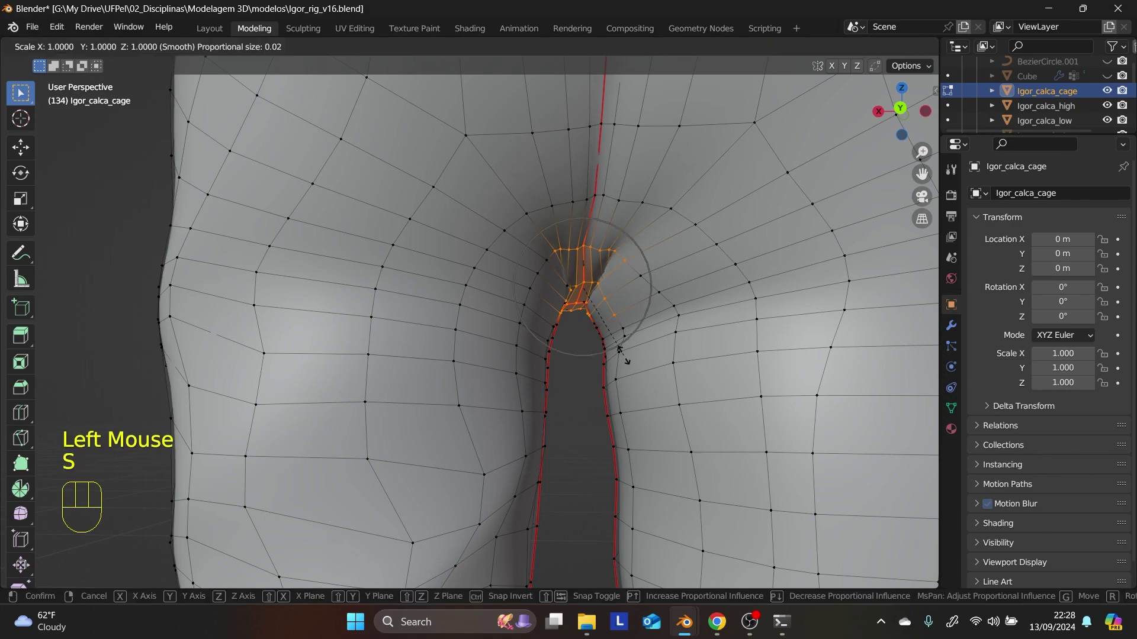
click(618, 350)
- Examine the cage around both legs and from the side and front for spots where the high-poly mesh shows through
middle_drag(617, 350, 644, 404)
scroll(569, 390, down, 4)
scroll(606, 406, down, 2)
scroll(586, 409, up, 1)
shift+scroll(445, 409, down, 1)
shift+scroll(586, 390, up, 1)
scroll(644, 403, up, 2)
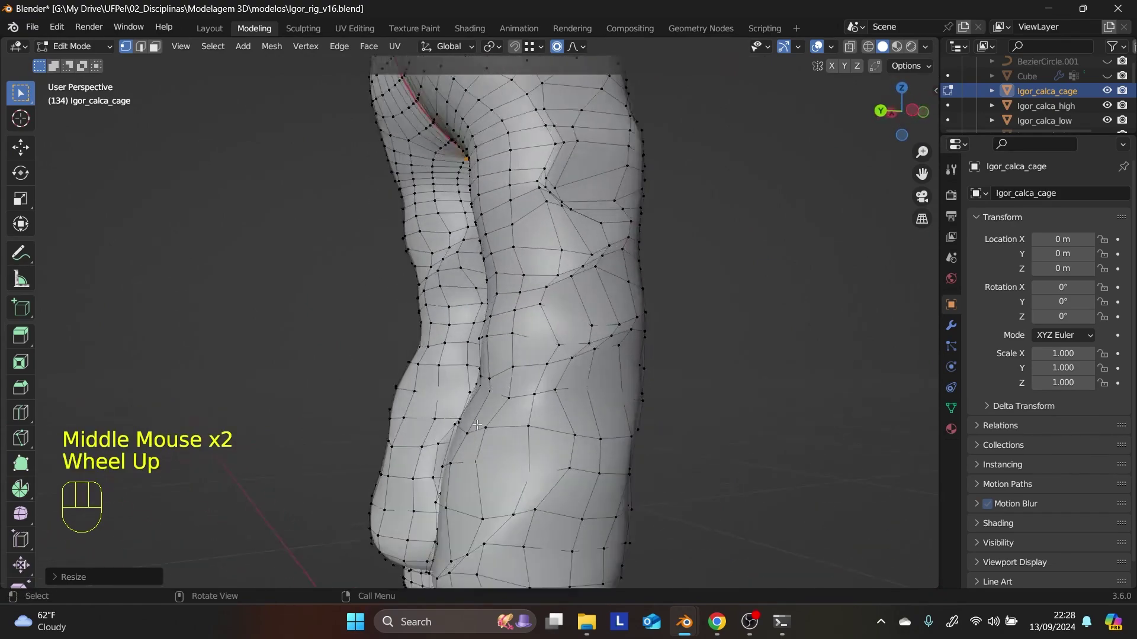
key(KP_3)
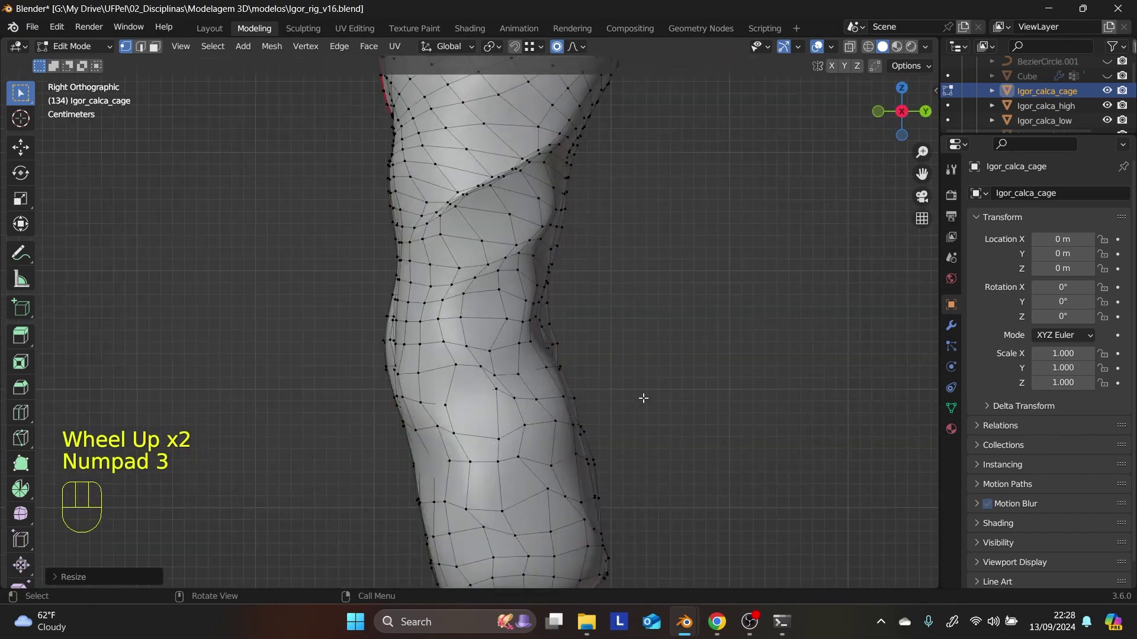
key(KP_1)
scroll(651, 390, down, 2)
scroll(672, 382, up, 1)
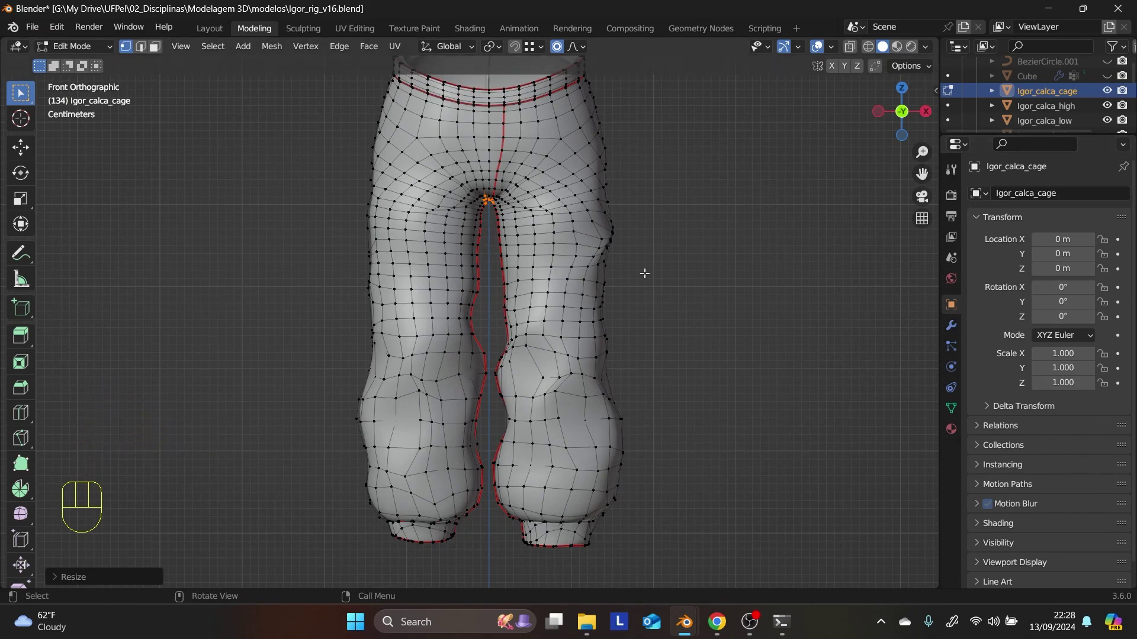
- Return to Object Mode and set the viewport level of Igor_calca_low's Subdivision modifier to 6
key(Tab)
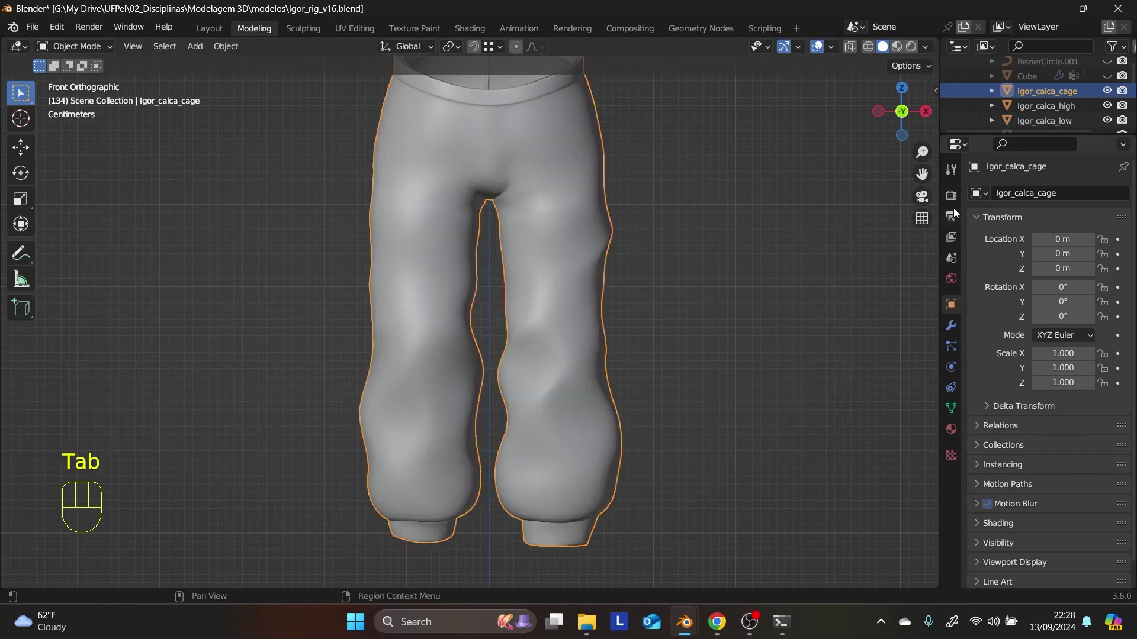
click(1057, 116)
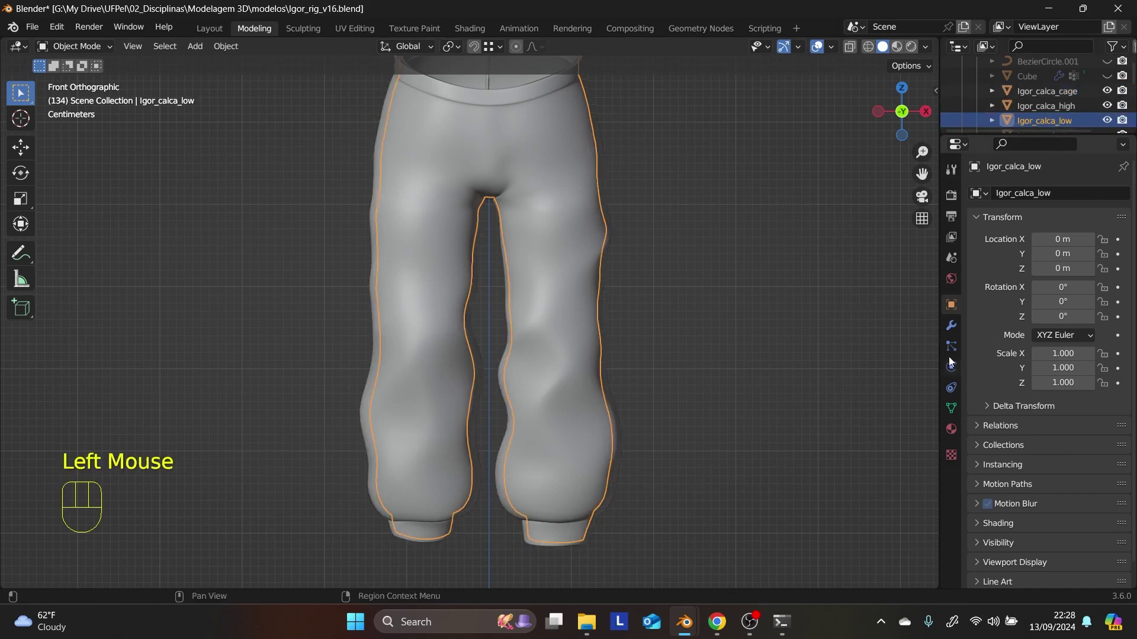
click(952, 325)
double_click(1106, 257)
click(1105, 257)
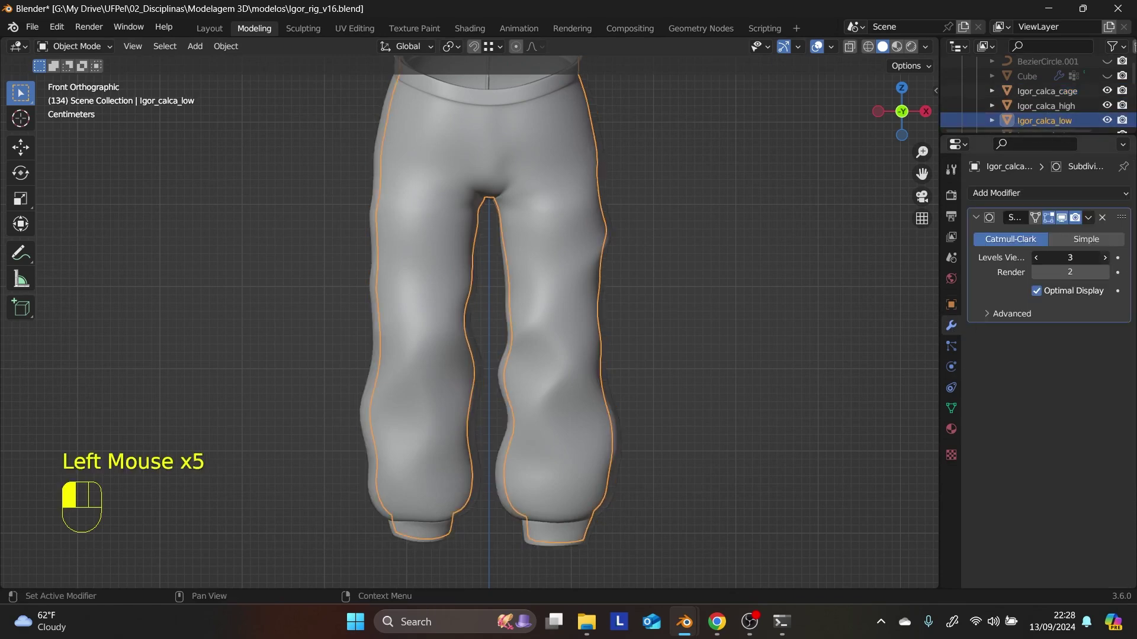
click(1106, 257)
click(1106, 257)
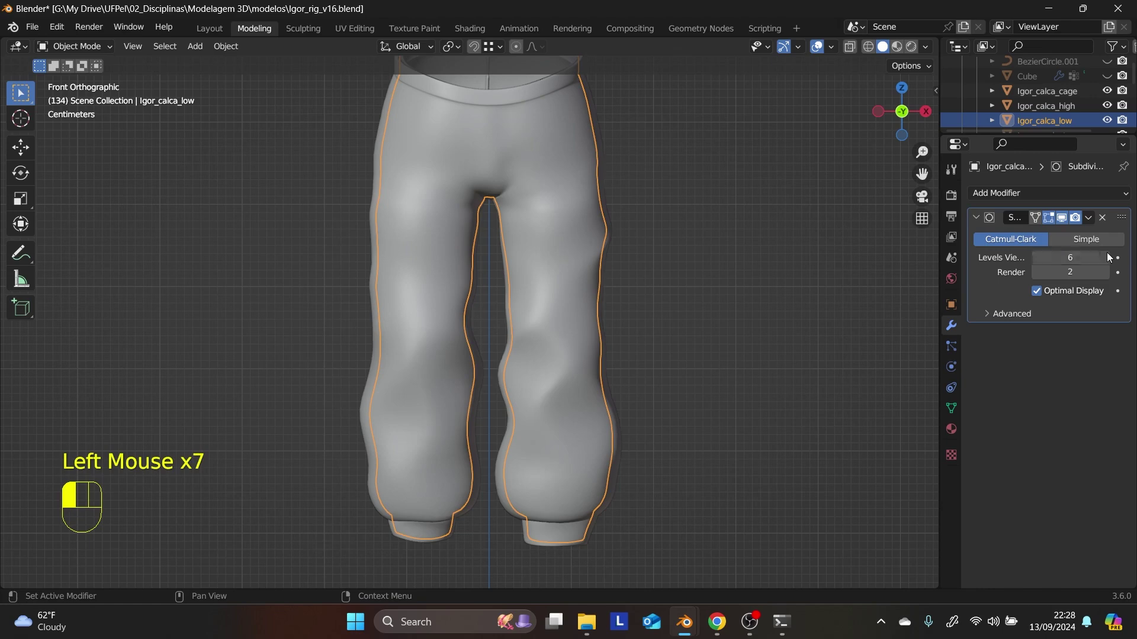
- In the Shading workspace, create a new material for Igor_calca_low and add an Image Texture node beside the Principled BSDF
click(473, 29)
click(581, 363)
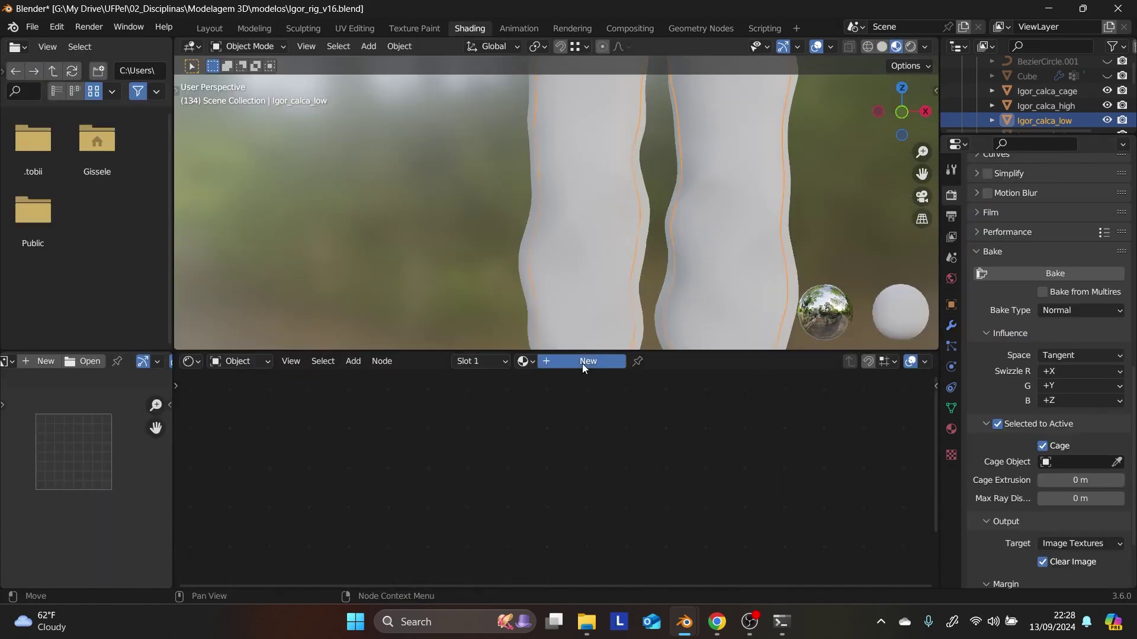
click(377, 463)
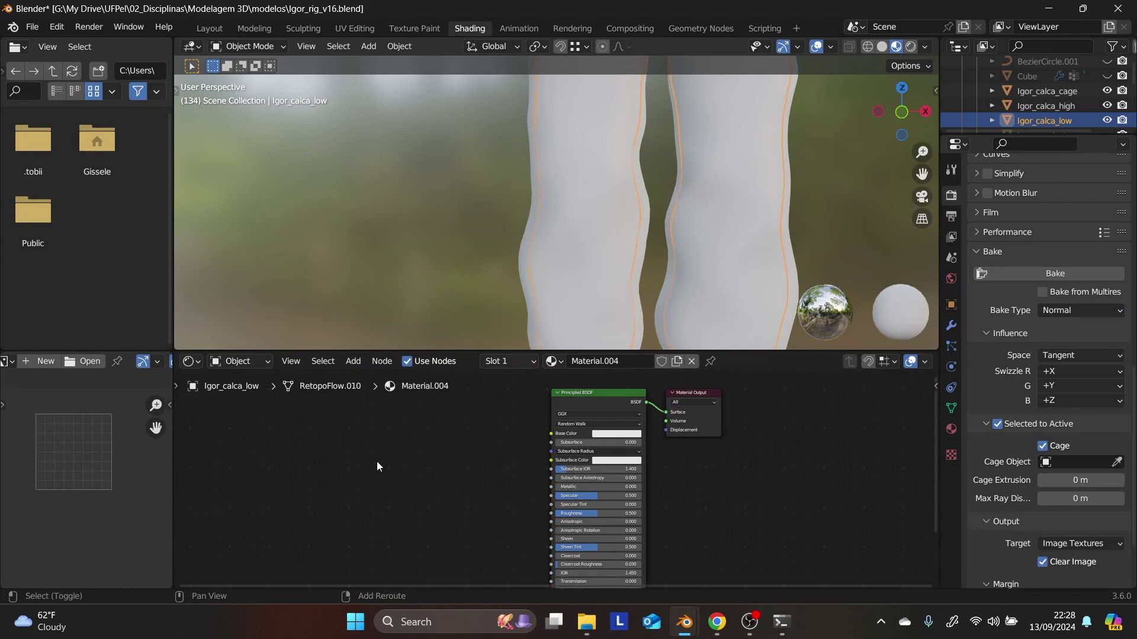
key(shift+a)
mouse_move(371, 432)
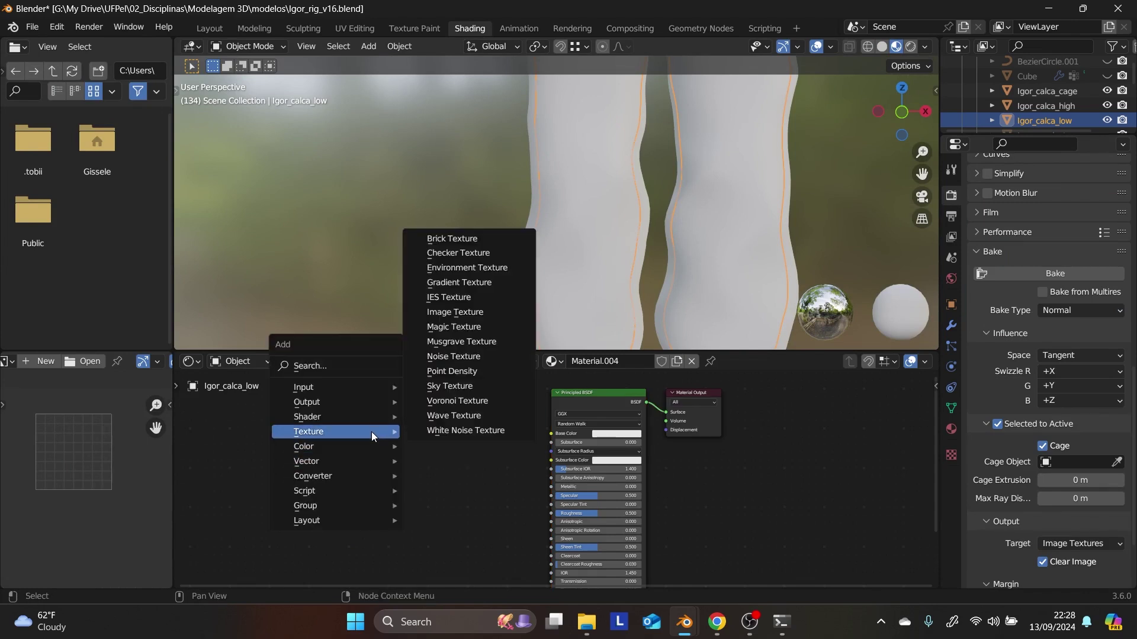
click(494, 314)
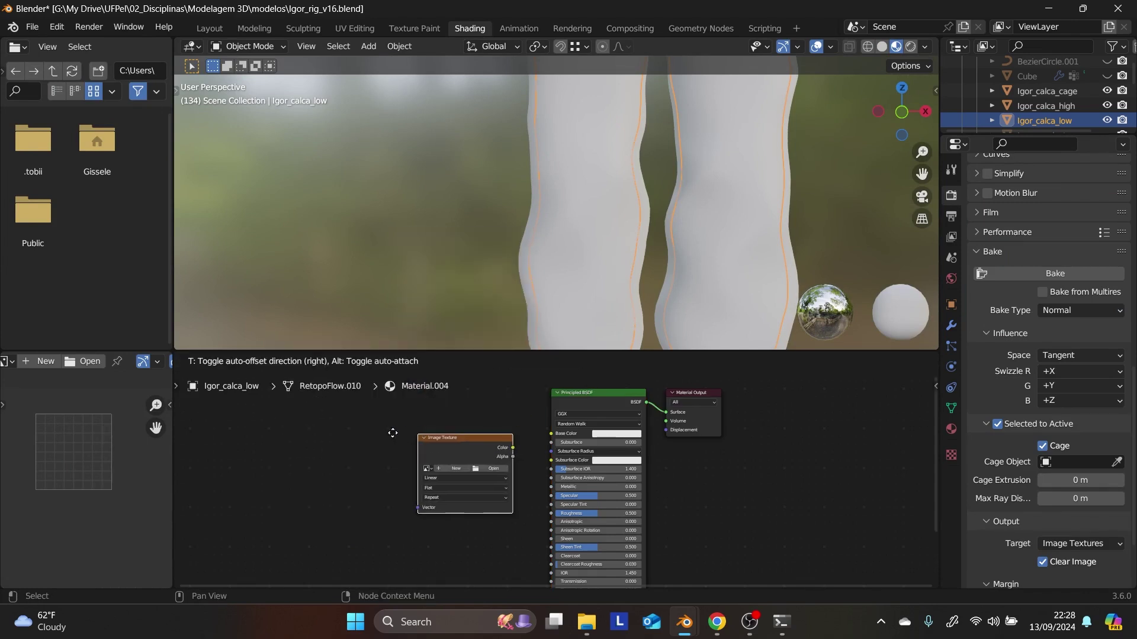
click(424, 460)
- Create a new 2048 × 2048 px image named Igor_calca_normal in the Image Texture node
click(424, 467)
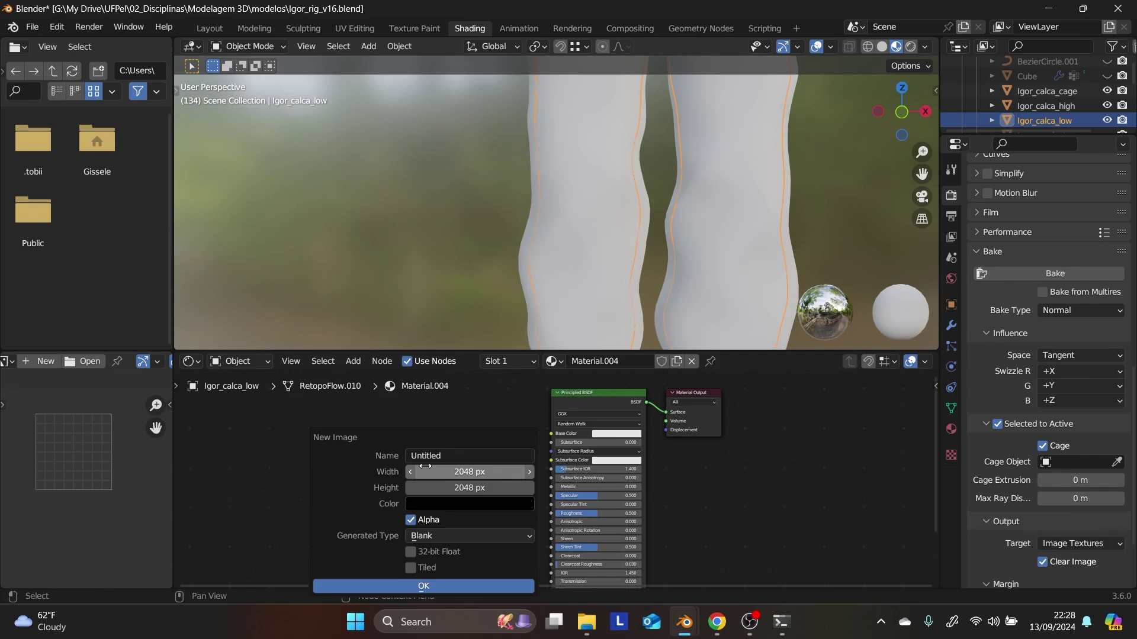
click(464, 454)
key(BackSpace)
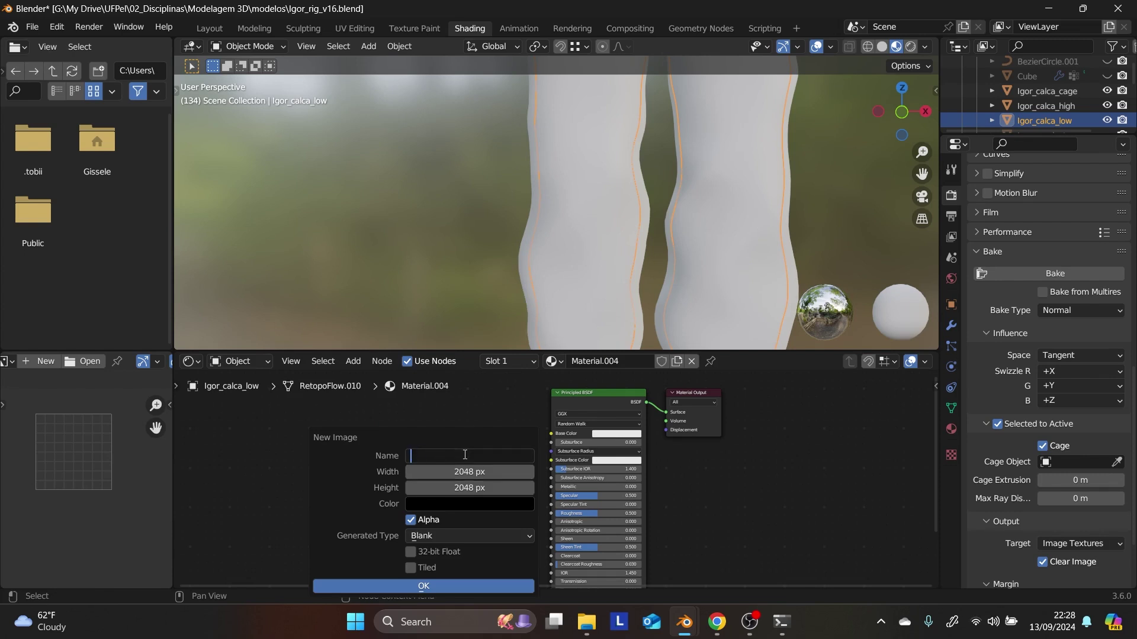
text(Igor_calca_normal)
click(444, 588)
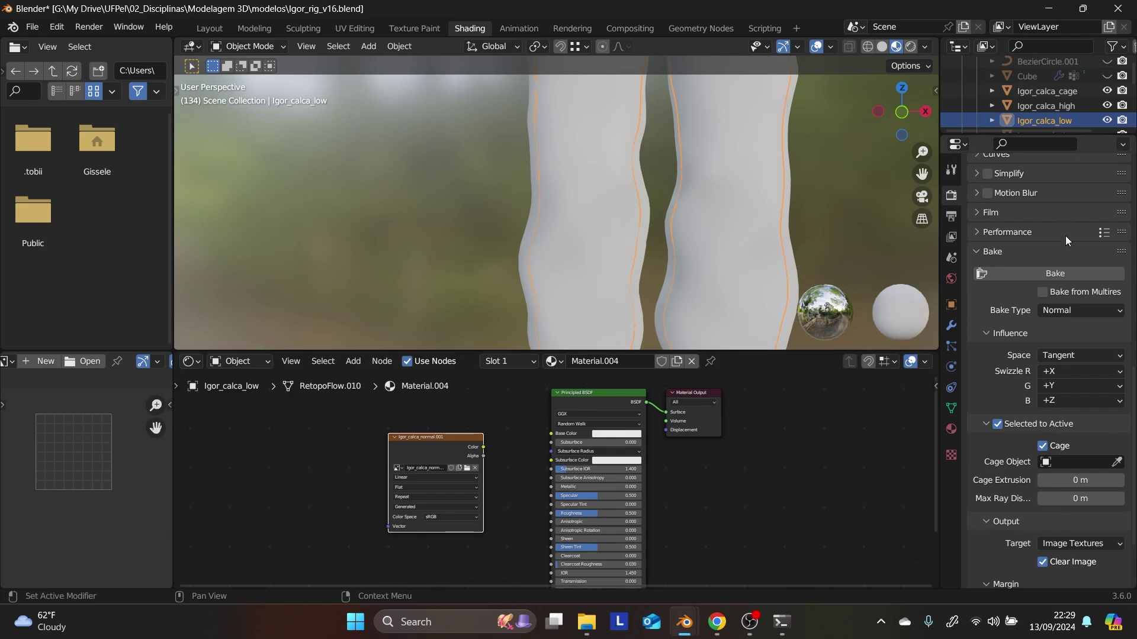
- Select Igor_calca_high and add Igor_calca_low to the selection as the active object
scroll(1060, 282, up, 2)
scroll(1061, 282, up, 6)
click(1055, 105)
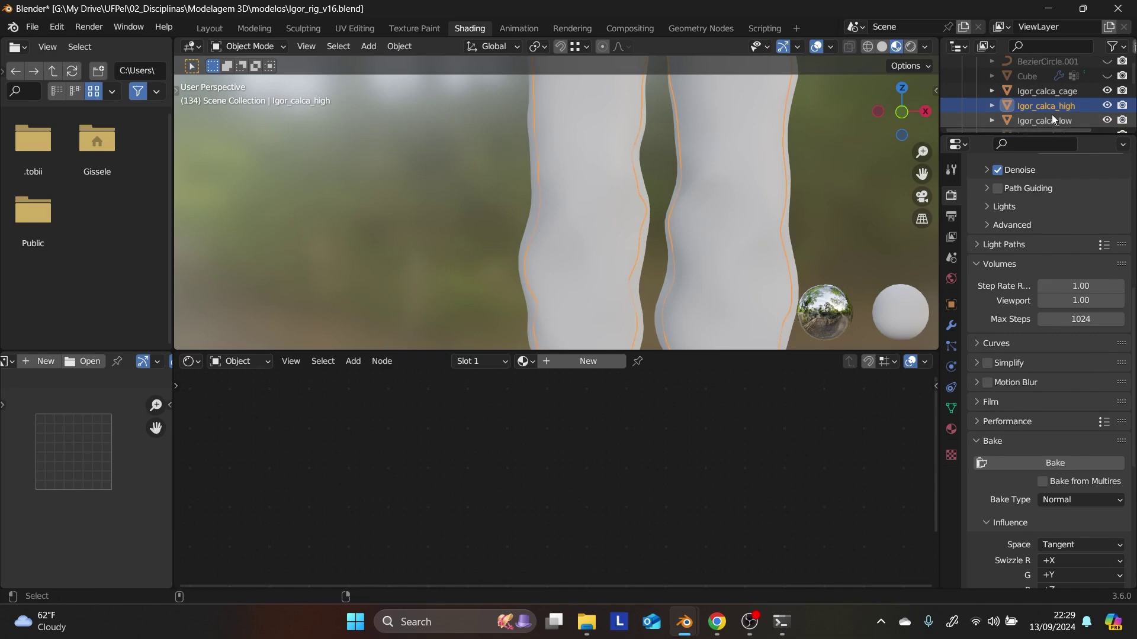
ctrl+click(1051, 120)
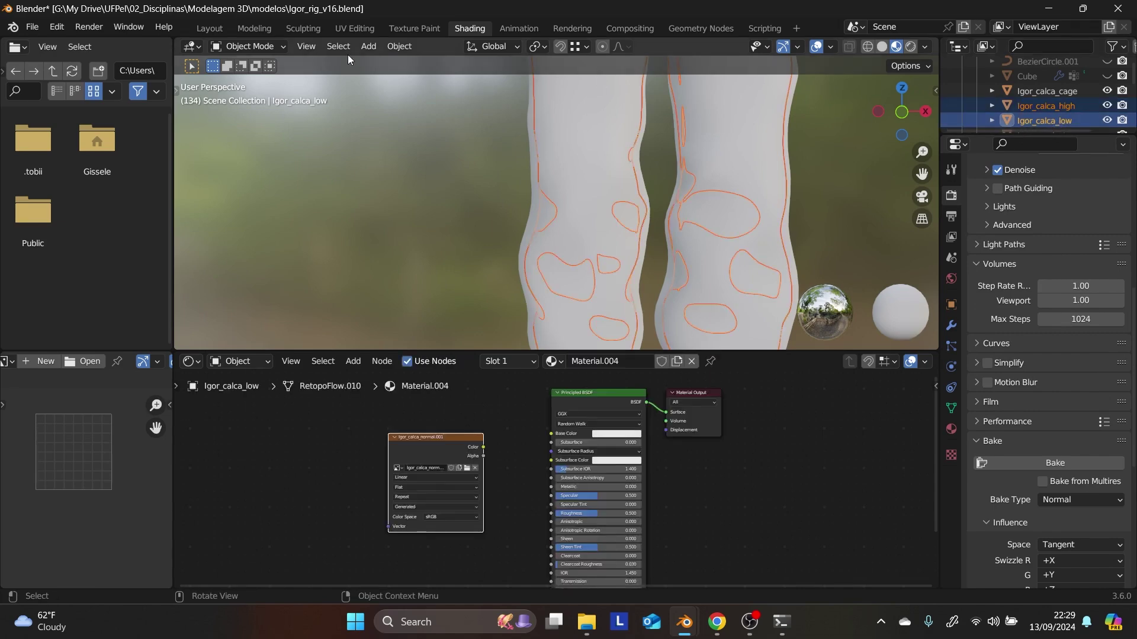
- In the Modeling workspace, switch to Object Mode, reselect Igor_calca_high with Igor_calca_low as the active object, and return to the Shading workspace
click(254, 28)
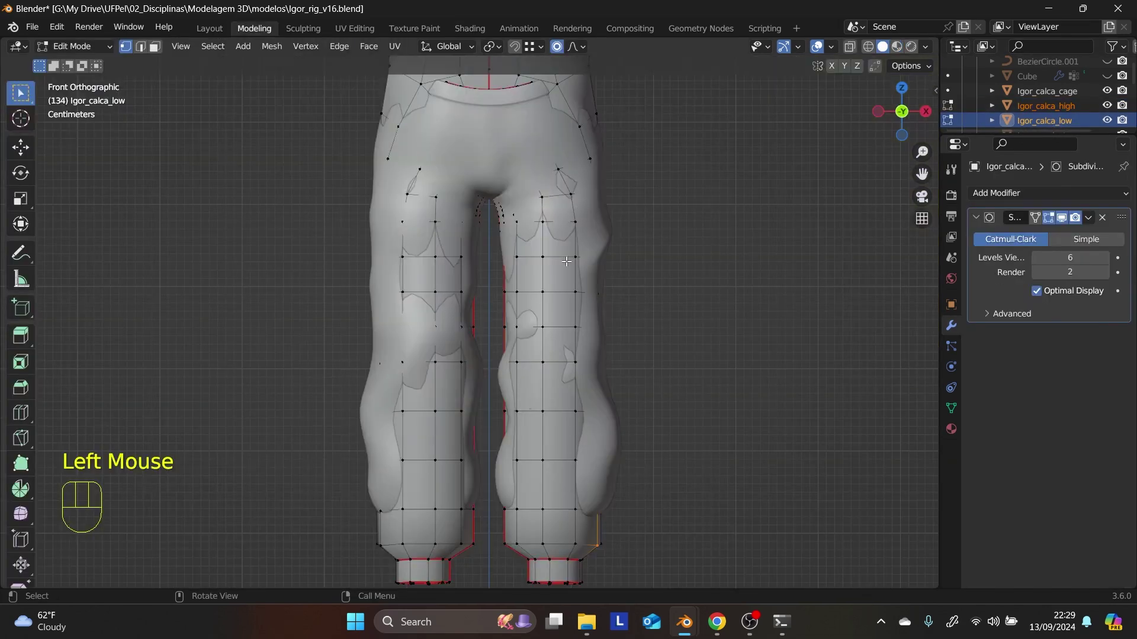
click(72, 45)
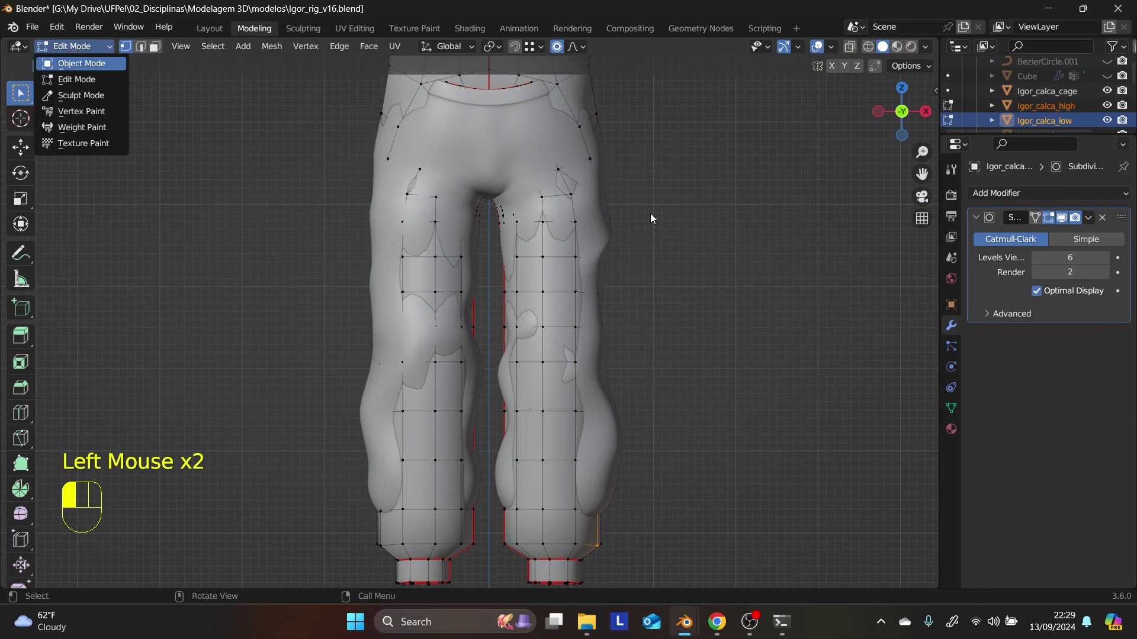
key(Return)
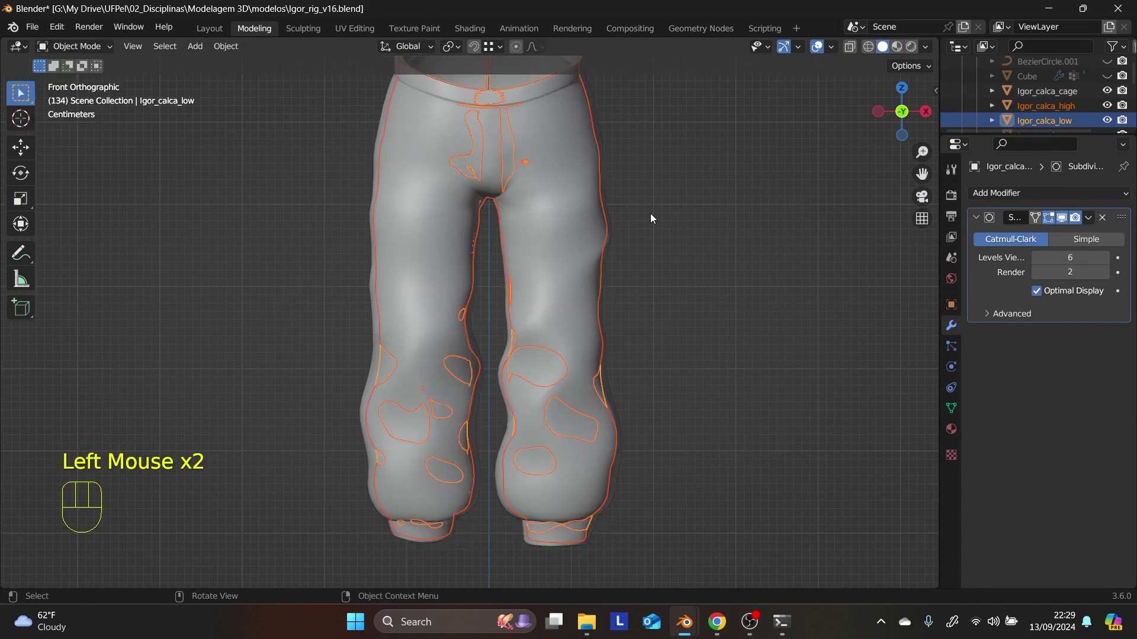
click(1059, 108)
ctrl+click(1059, 120)
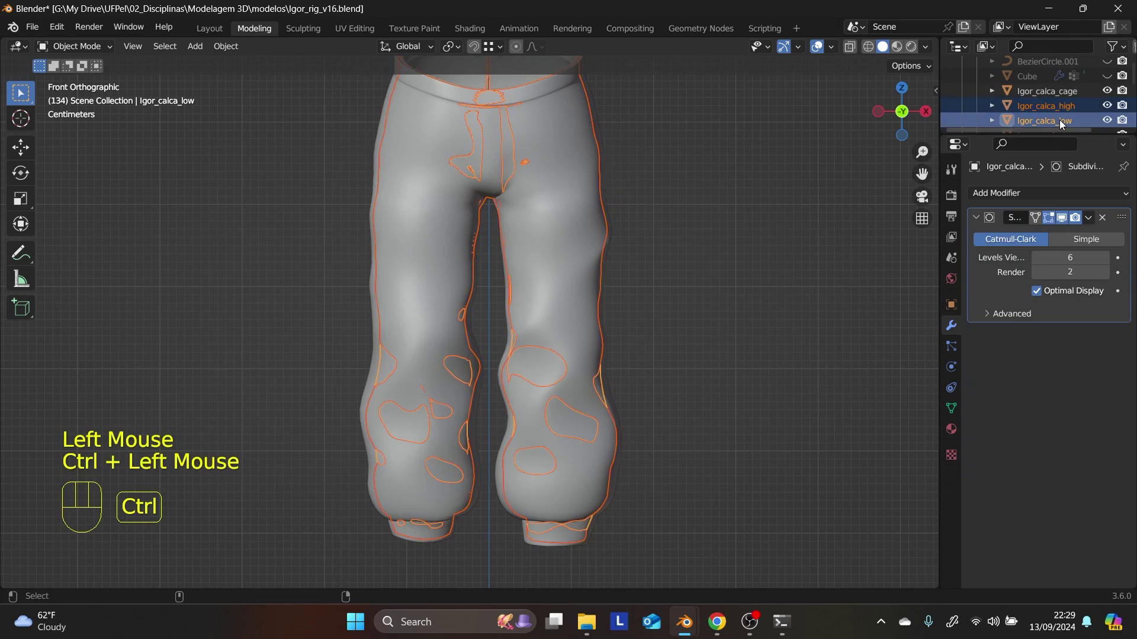
click(473, 28)
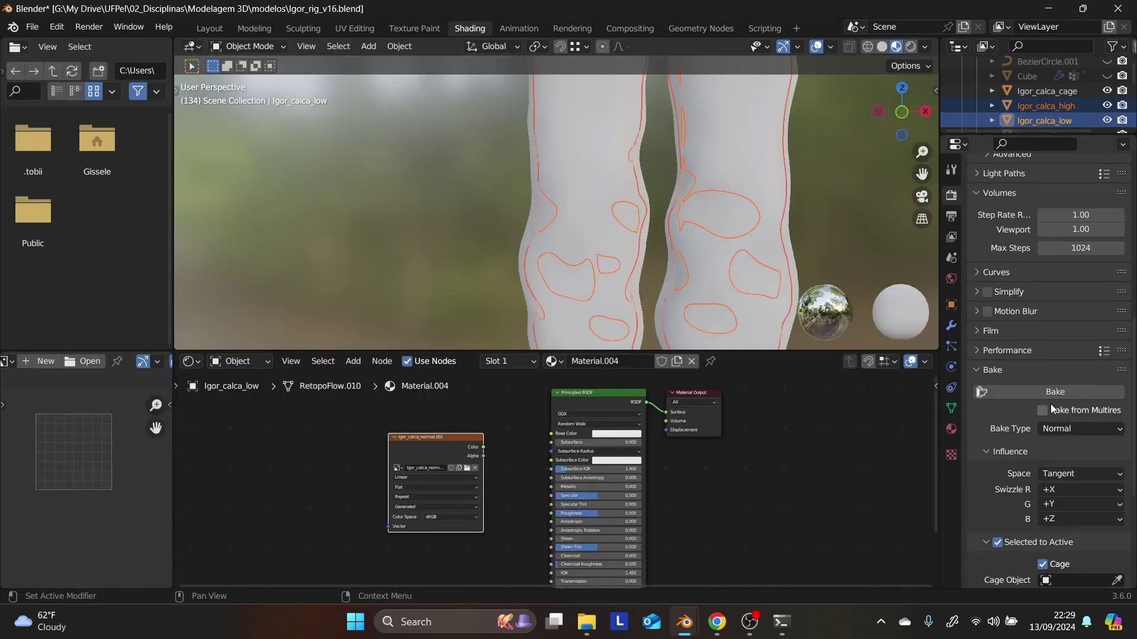
- Choose Igor_calca_cage as the cage object in the Selected to Active bake settings
scroll(1050, 404, down, 5)
click(988, 425)
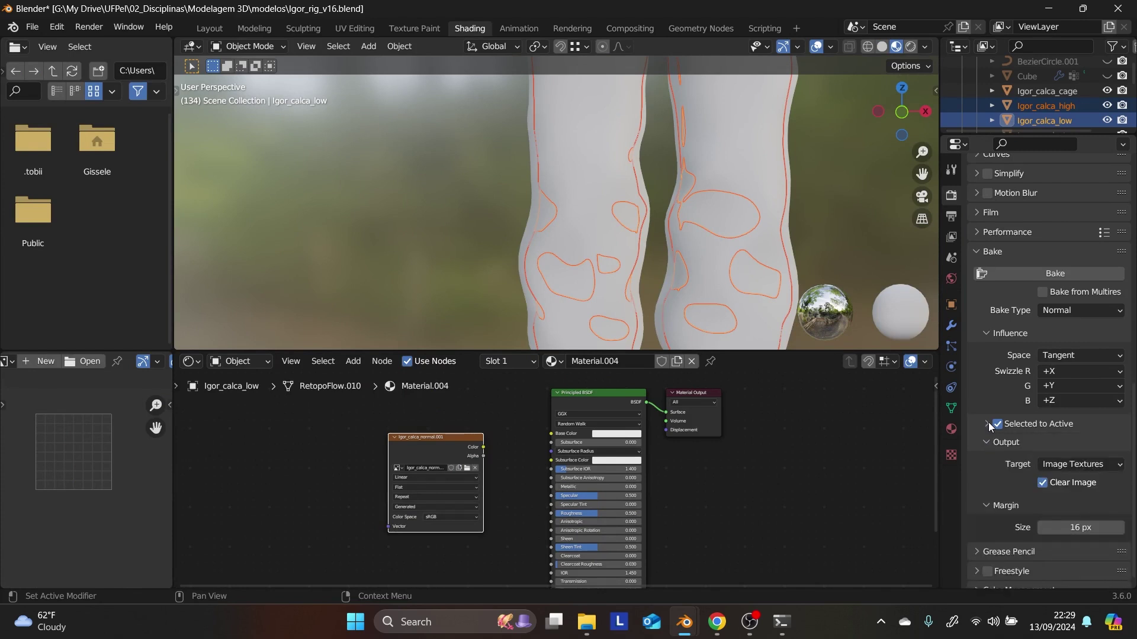
click(987, 424)
click(1065, 462)
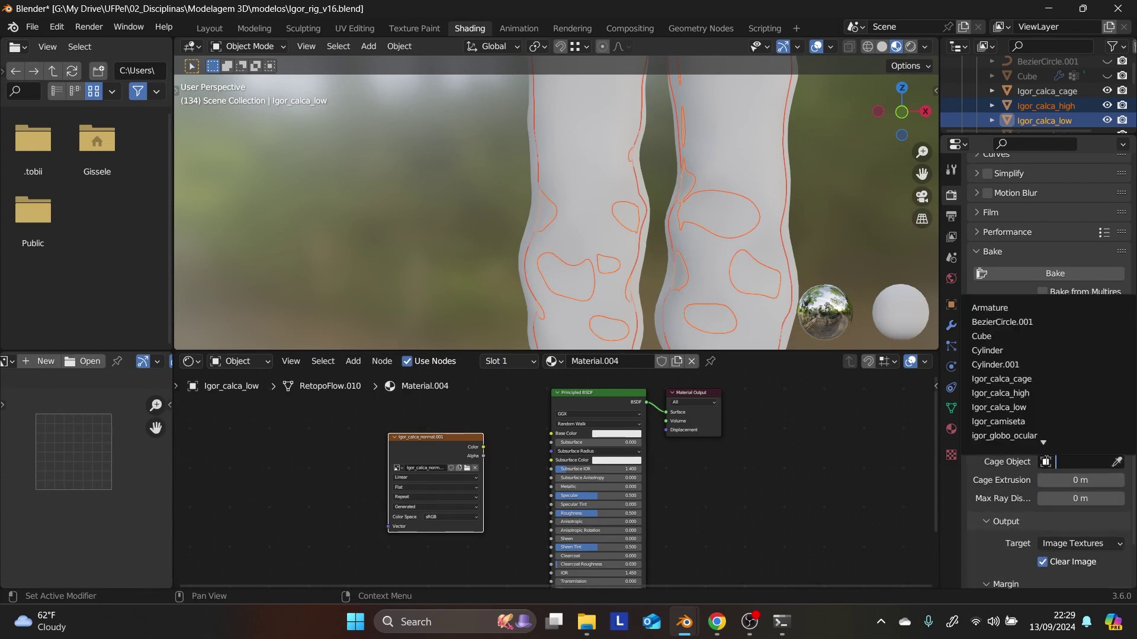
scroll(1054, 379, down, 8)
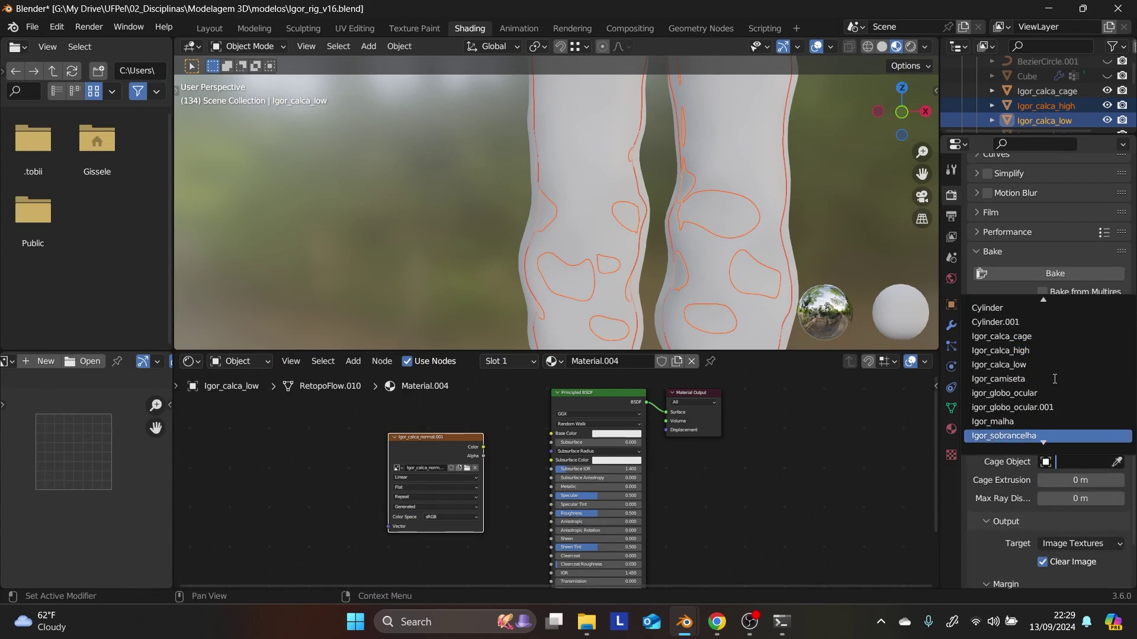
scroll(1054, 379, down, 1)
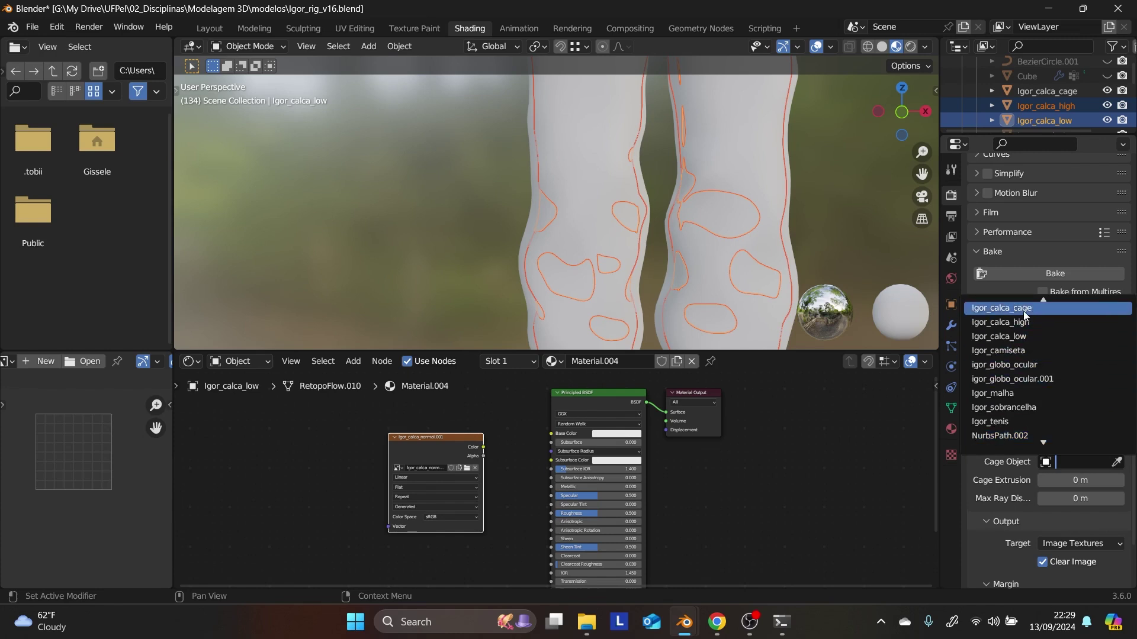
click(1023, 309)
scroll(1053, 462, up, 1)
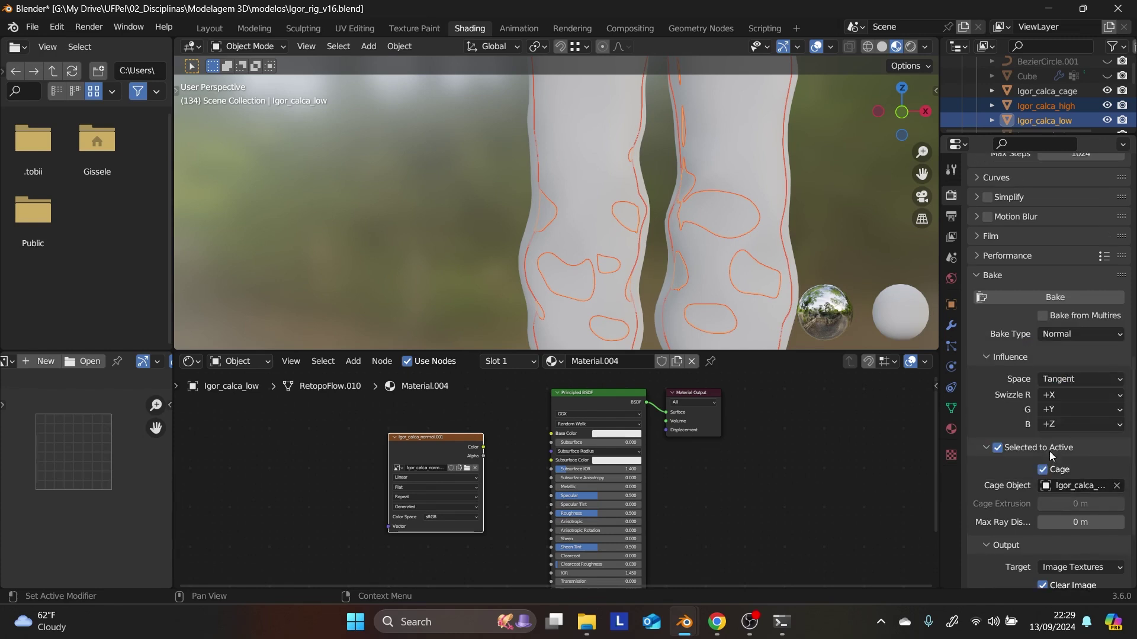
- Bake the normal map from Igor_calca_high onto Igor_calca_low and inspect the baked image
click(1042, 300)
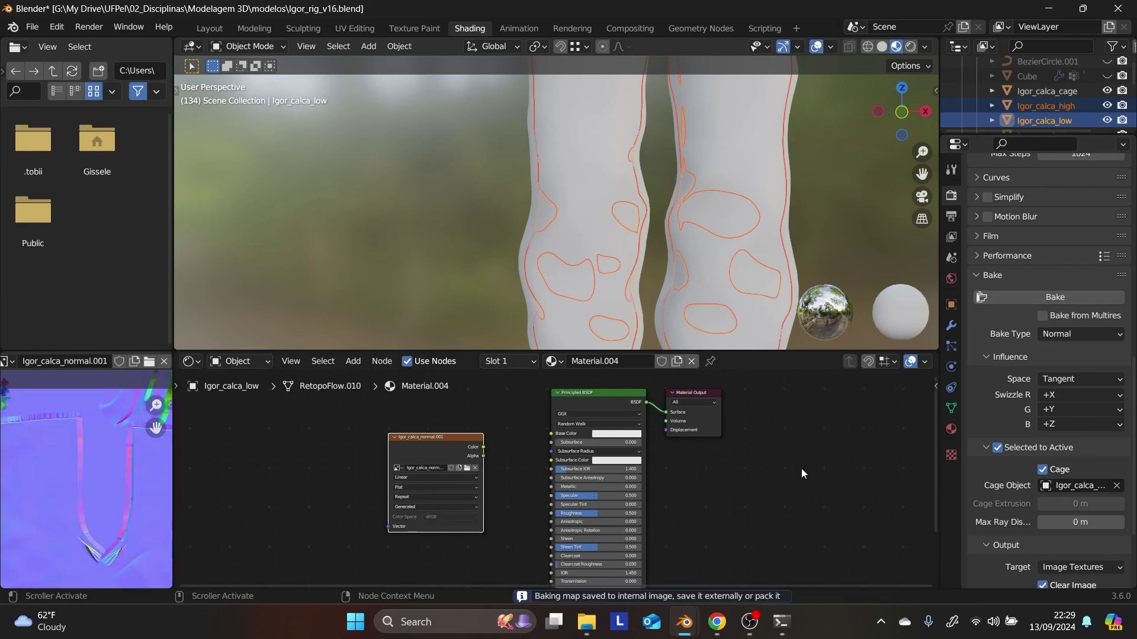
scroll(122, 506, down, 6)
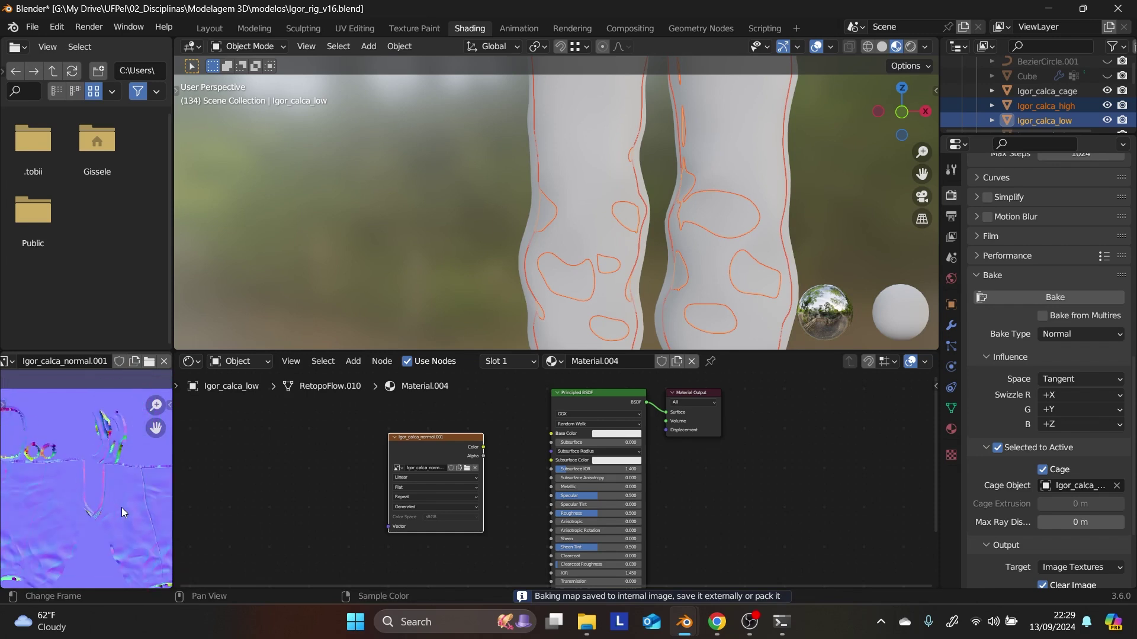
scroll(113, 491, up, 7)
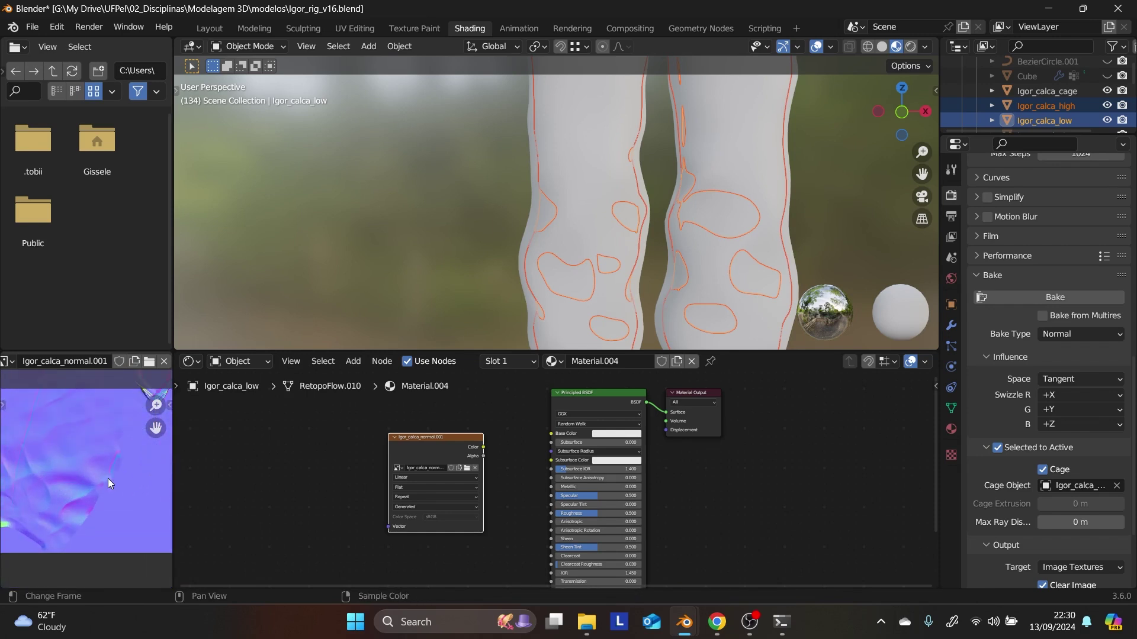
middle_drag(116, 463, 89, 569)
scroll(107, 516, down, 1)
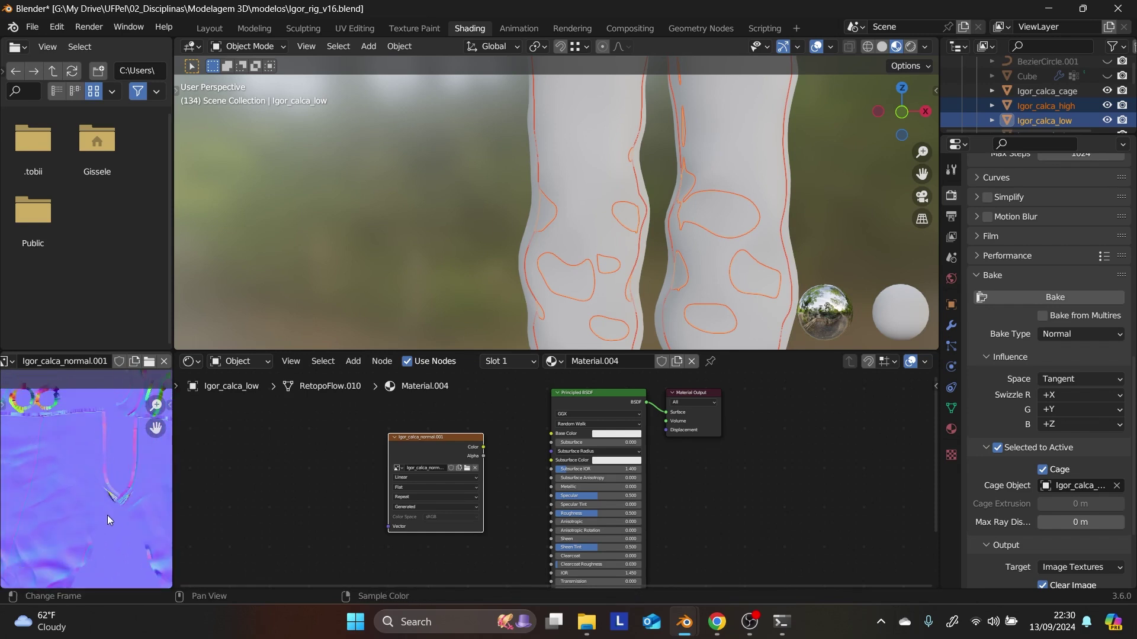
mouse_move(108, 516)
middle_down()
mouse_move(145, 500)
mouse_move(90, 509)
middle_up()
- Add a Normal Map node to the material and space it out between the Image Texture node and the Principled BSDF
click(509, 478)
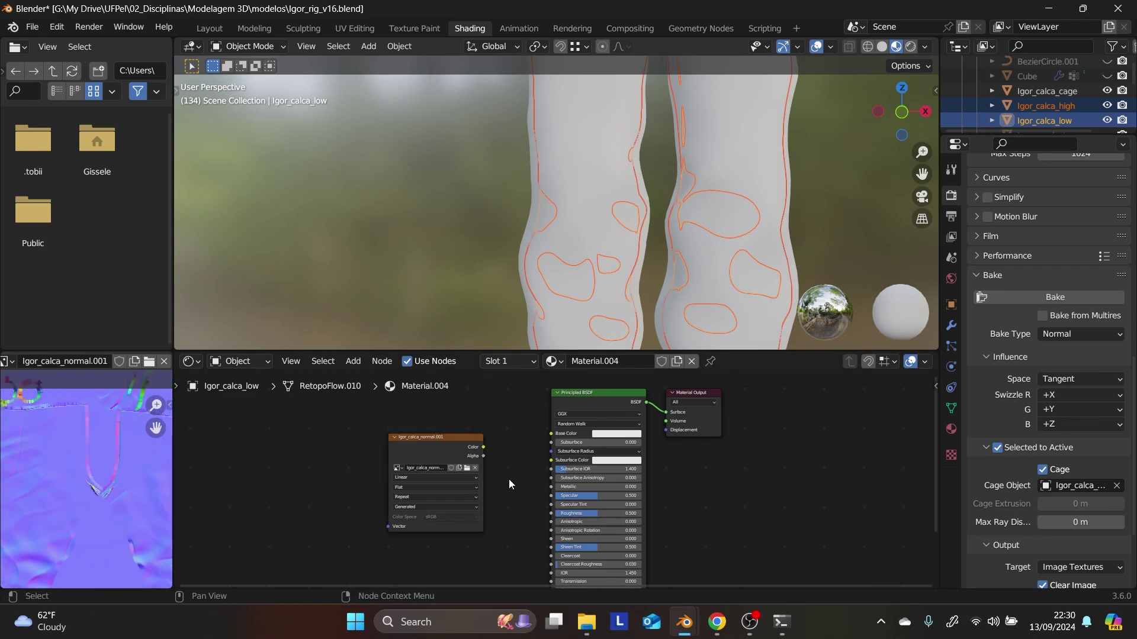
key(shift+a)
mouse_move(509, 483)
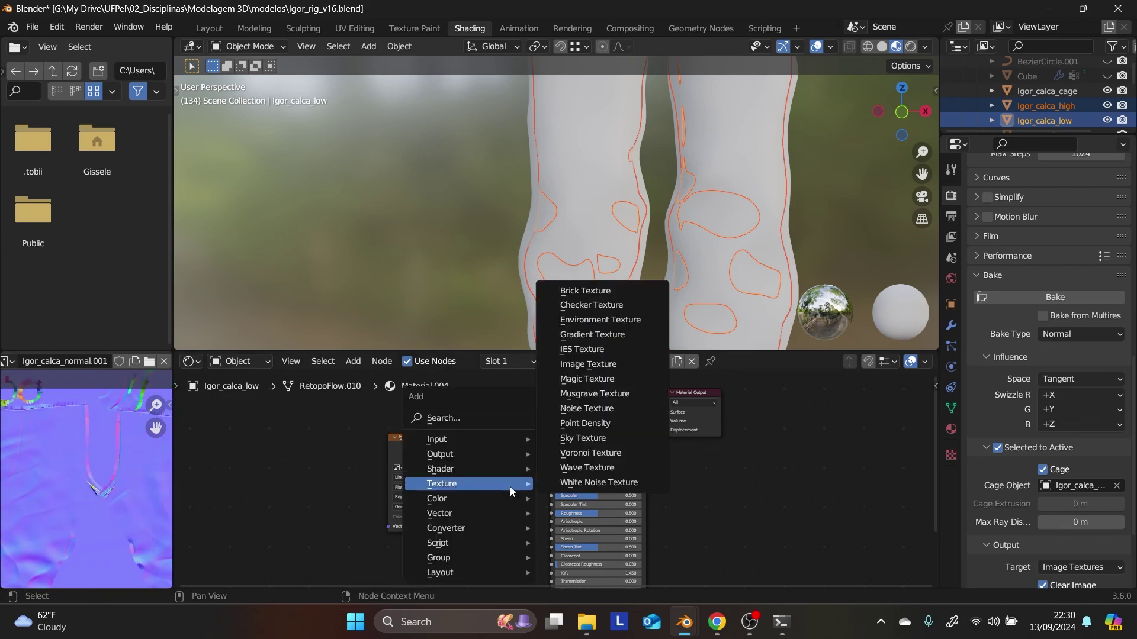
mouse_move(502, 511)
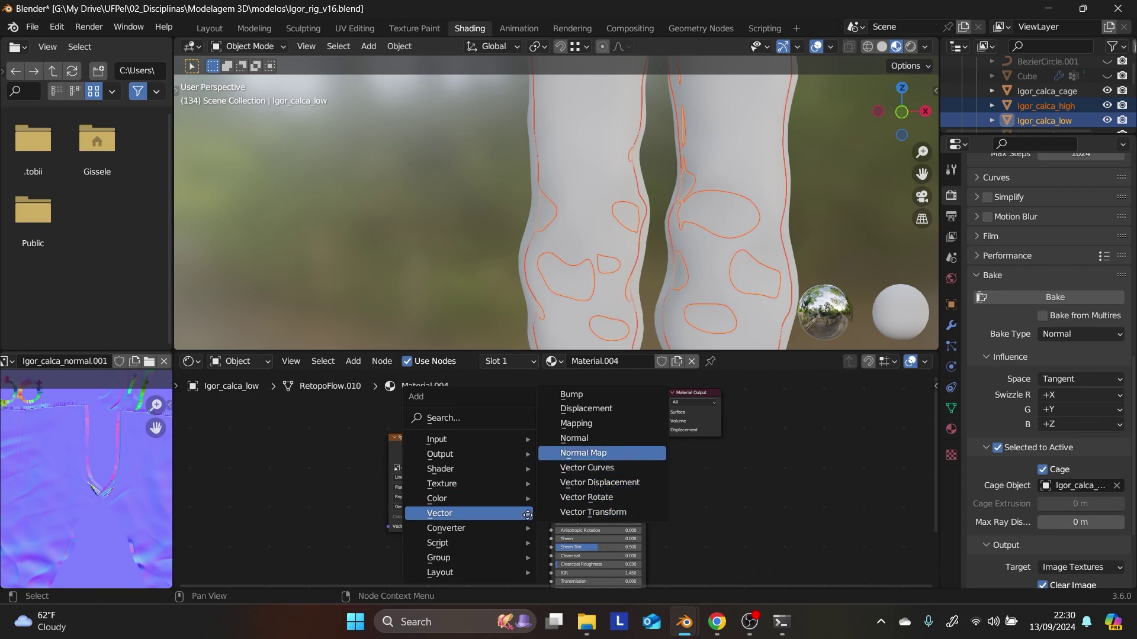
key(Return)
click(489, 486)
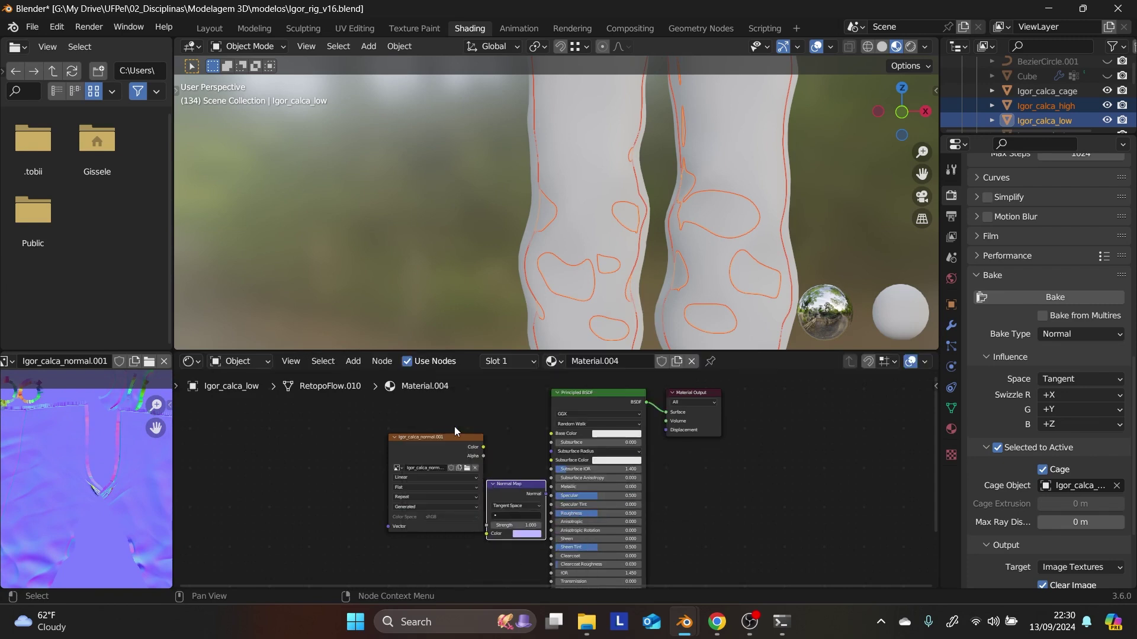
drag(455, 435, 414, 443)
drag(534, 481, 515, 489)
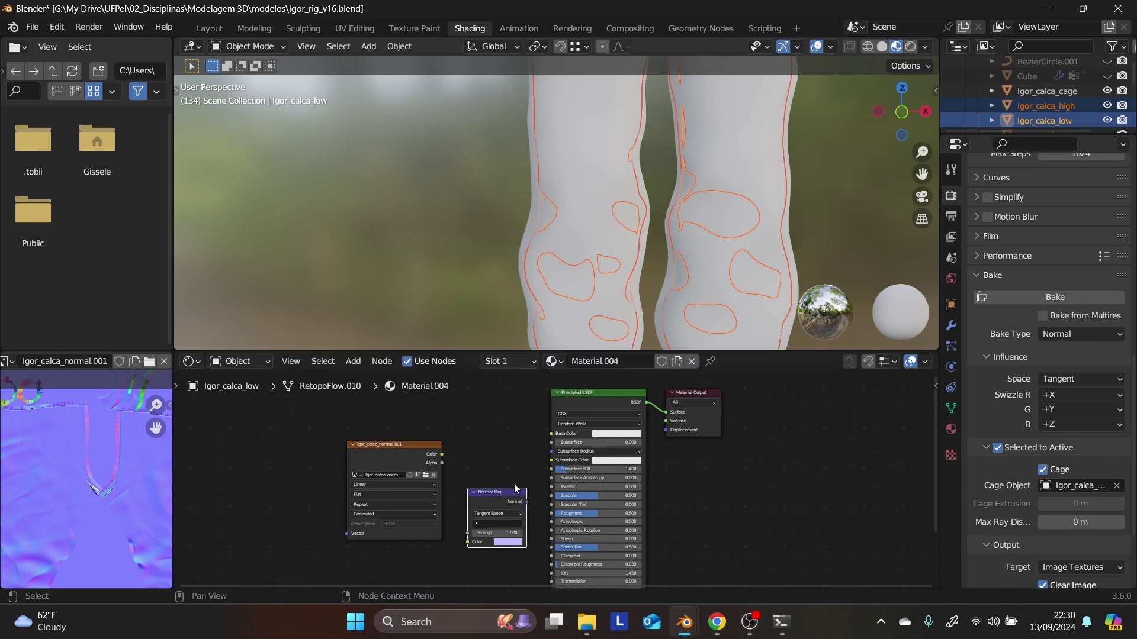
- Hide Igor_calca_cage and Igor_calca_high in the viewport so that only Igor_calca_low is displayed
click(1107, 91)
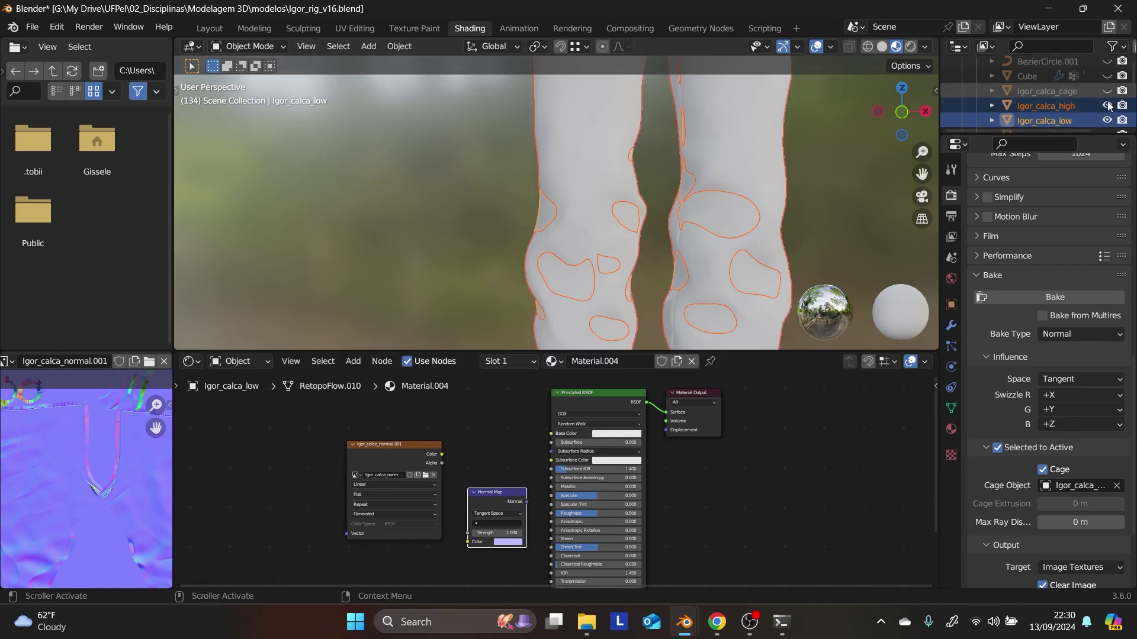
click(1106, 105)
scroll(784, 260, down, 10)
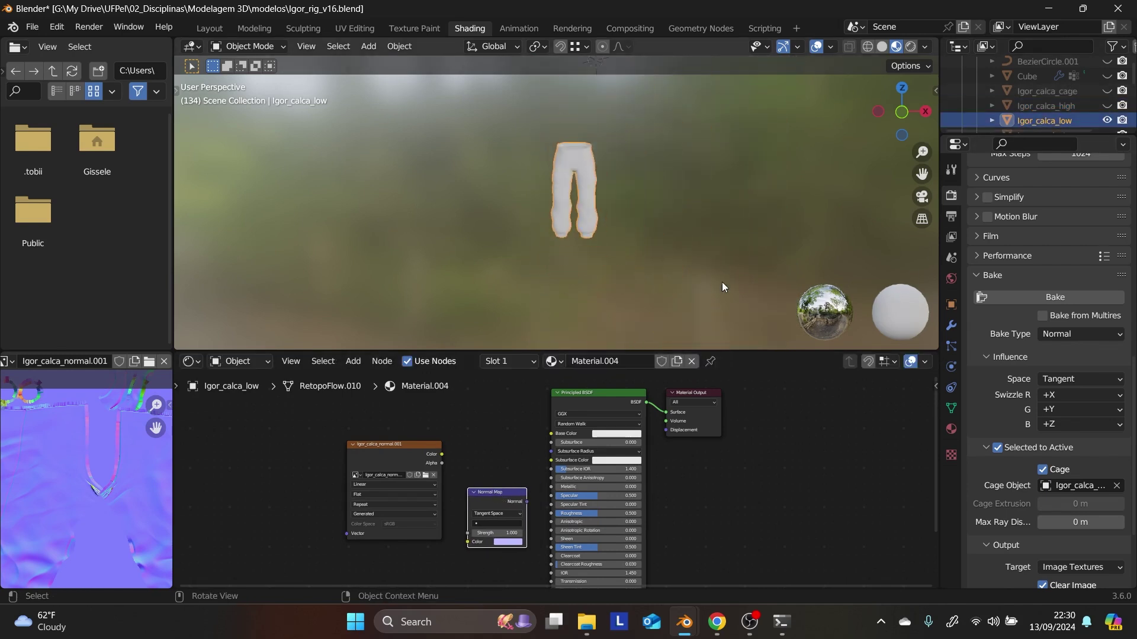
scroll(682, 248, up, 5)
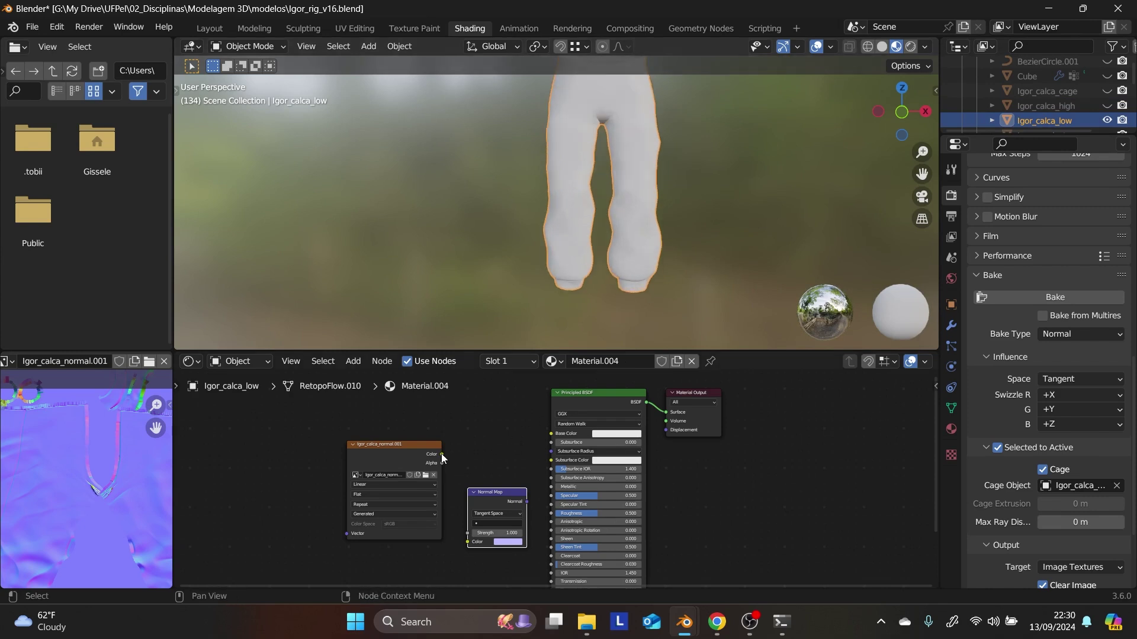
- Connect the image texture's Color to the Normal Map's Color, and its Normal output to the Principled BSDF's Normal input
drag(442, 454, 468, 541)
shift+middle_drag(521, 522, 445, 417)
mouse_move(432, 408)
mouse_down()
mouse_move(451, 541)
mouse_move(471, 532)
mouse_up()
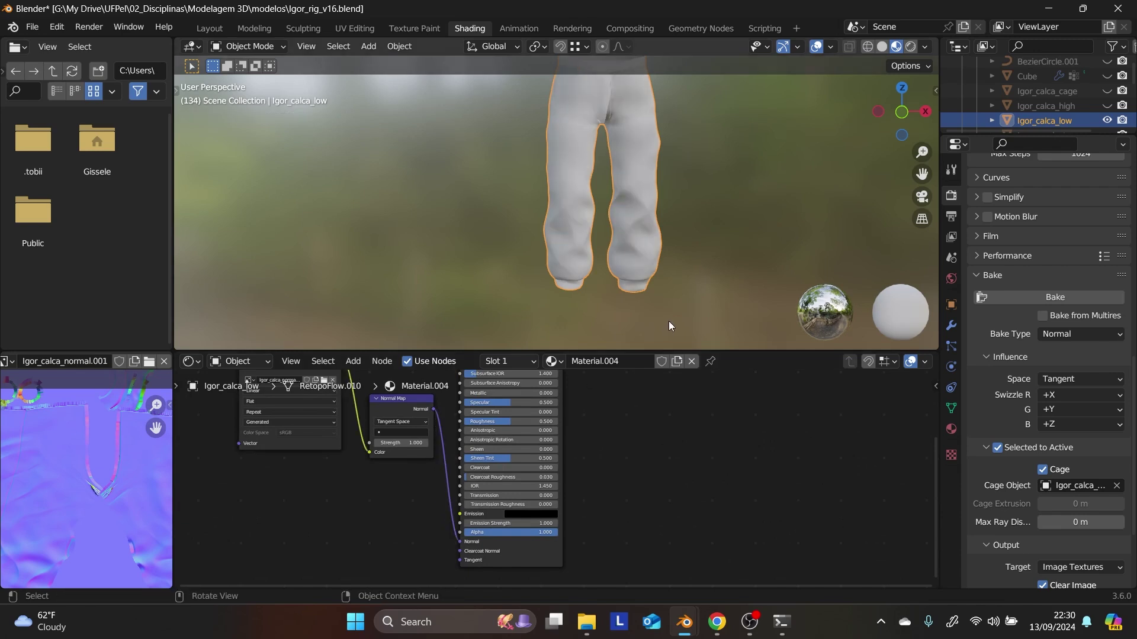
- Examine the baked normal detail on Igor_calca_low around the waist, crotch seam and legs from several angles
scroll(645, 249, up, 1)
shift+middle_drag(629, 190, 594, 293)
scroll(604, 233, up, 5)
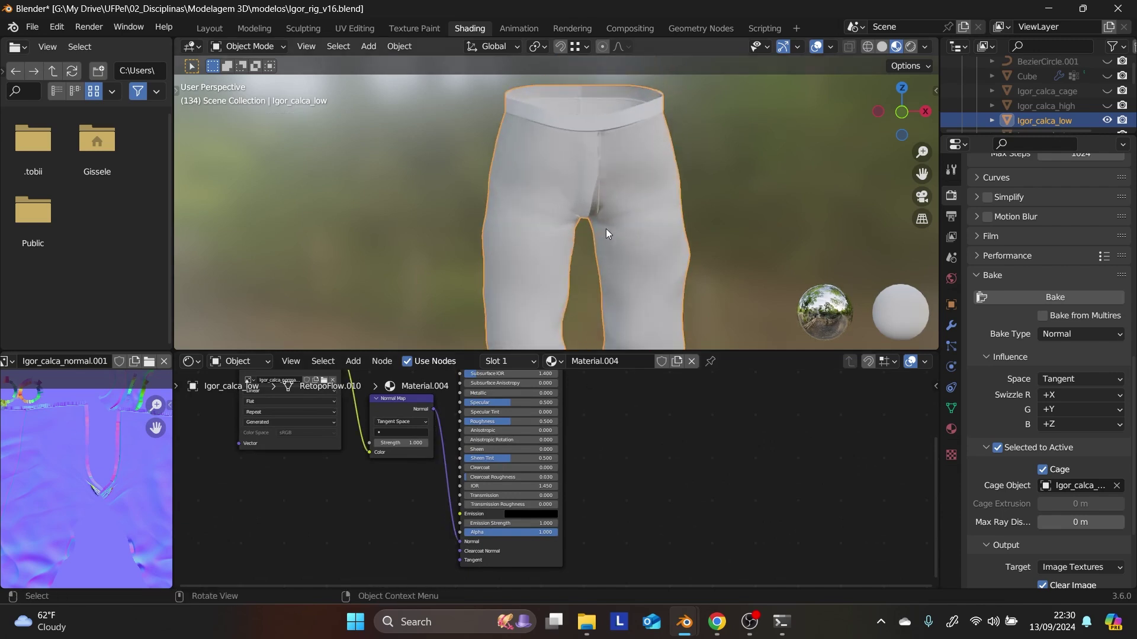
middle_drag(645, 234, 801, 222)
scroll(634, 223, down, 4)
middle_drag(635, 222, 710, 235)
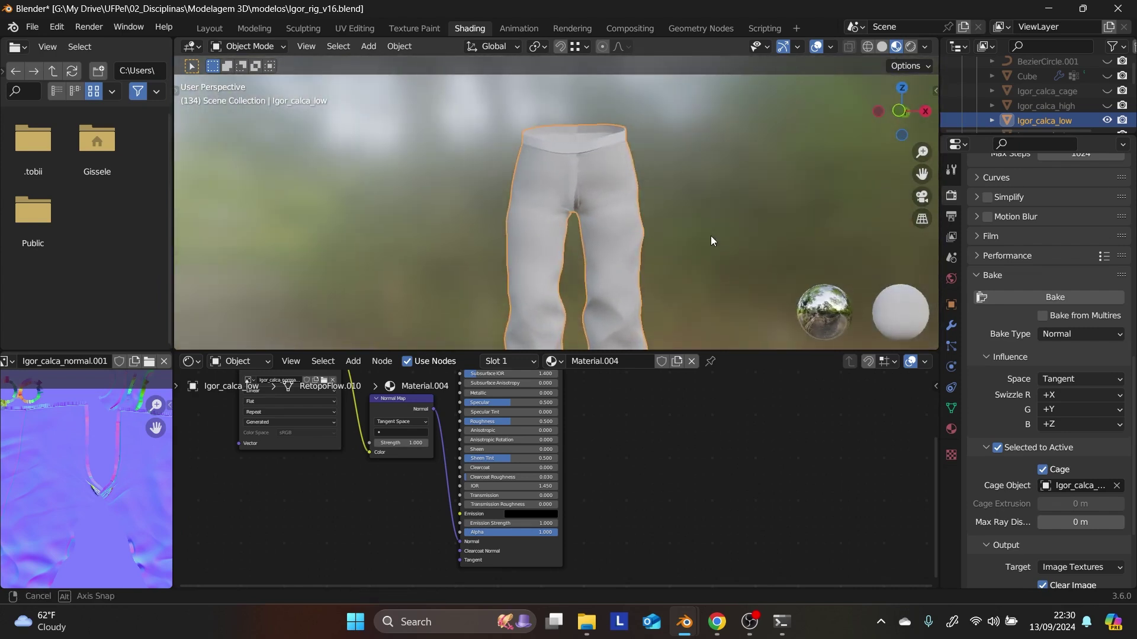
scroll(669, 226, up, 5)
scroll(648, 219, up, 3)
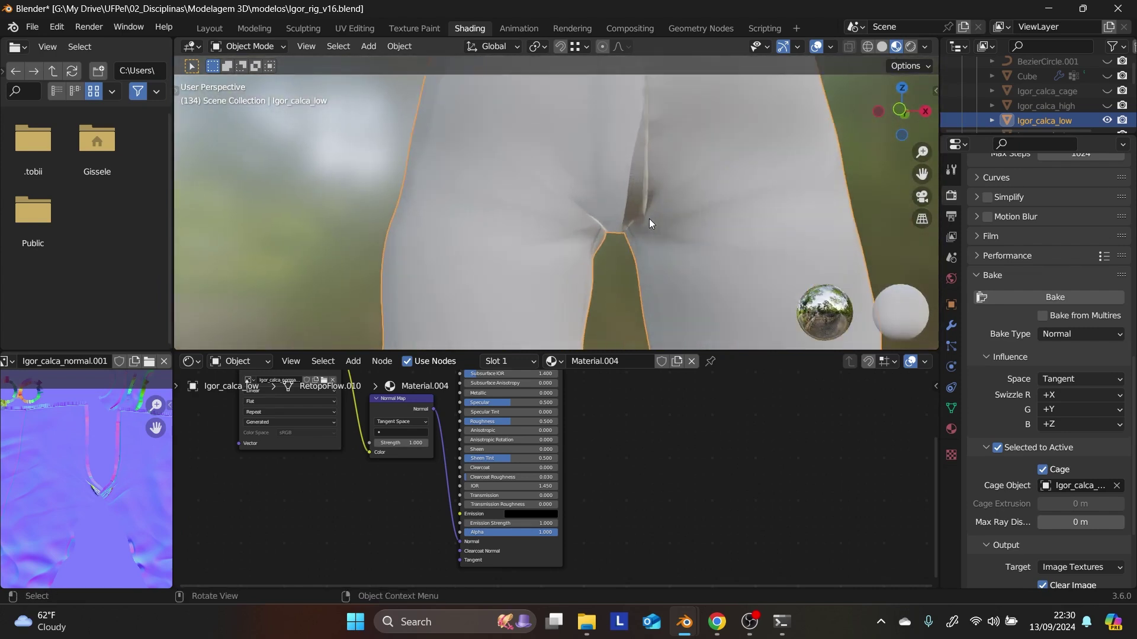
mouse_move(651, 229)
middle_down()
mouse_move(599, 233)
mouse_move(683, 233)
mouse_move(646, 243)
middle_up()
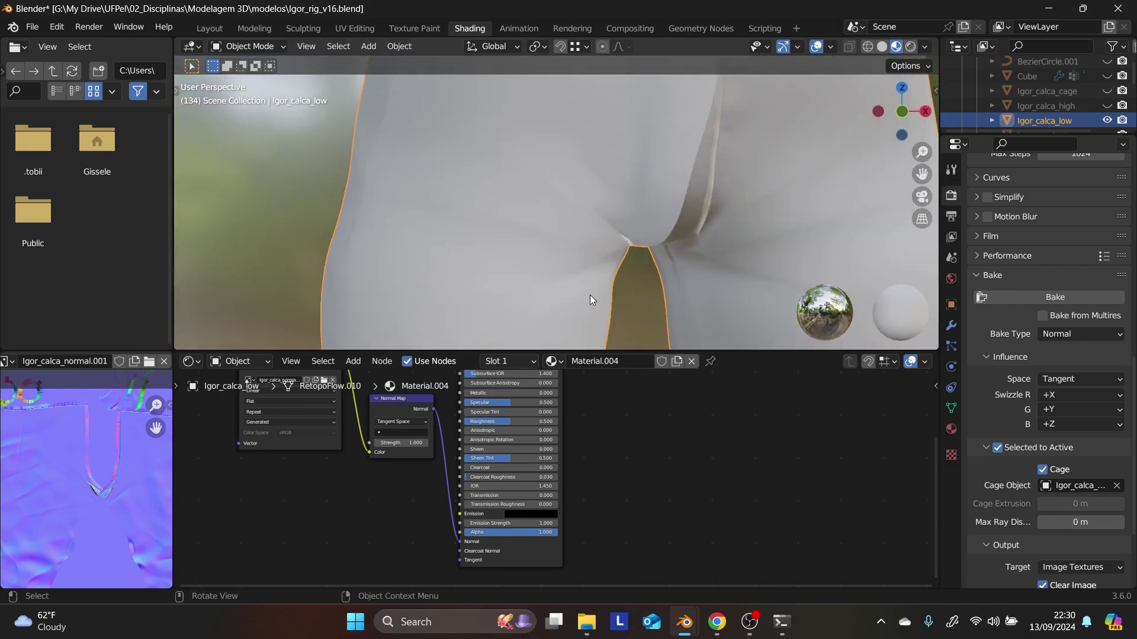
scroll(591, 286, down, 6)
middle_drag(591, 286, 574, 208)
scroll(528, 204, up, 2)
scroll(528, 208, up, 2)
scroll(603, 211, down, 3)
click(389, 105)
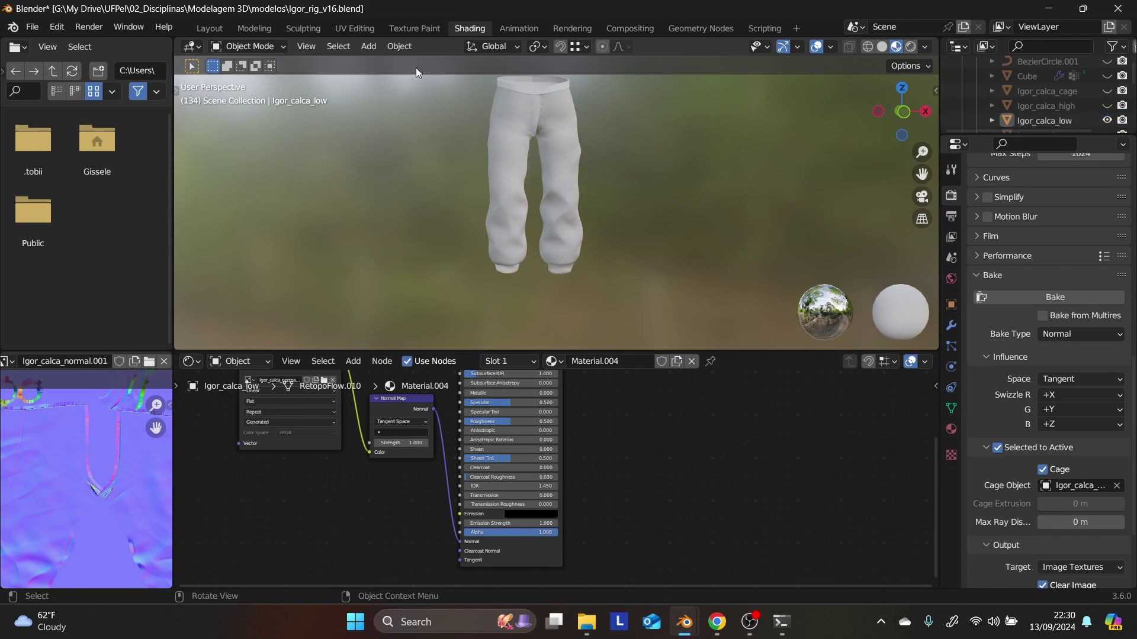
- Open the UV Editing workspace and set Igor_calca_low to edge selection in Edit Mode
click(367, 32)
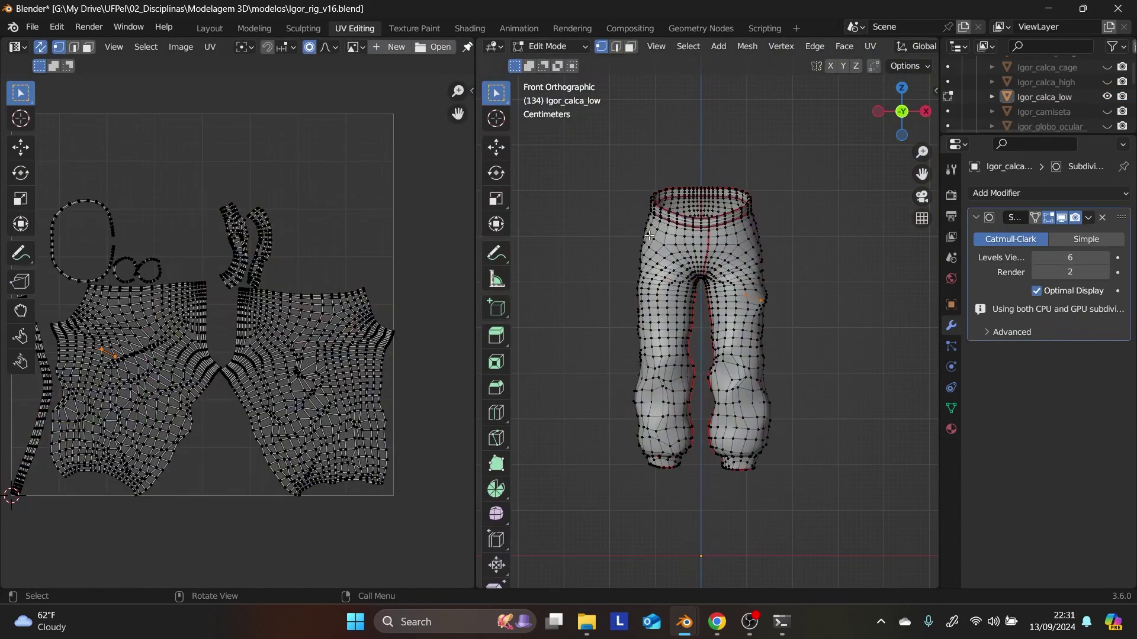
scroll(762, 276, up, 4)
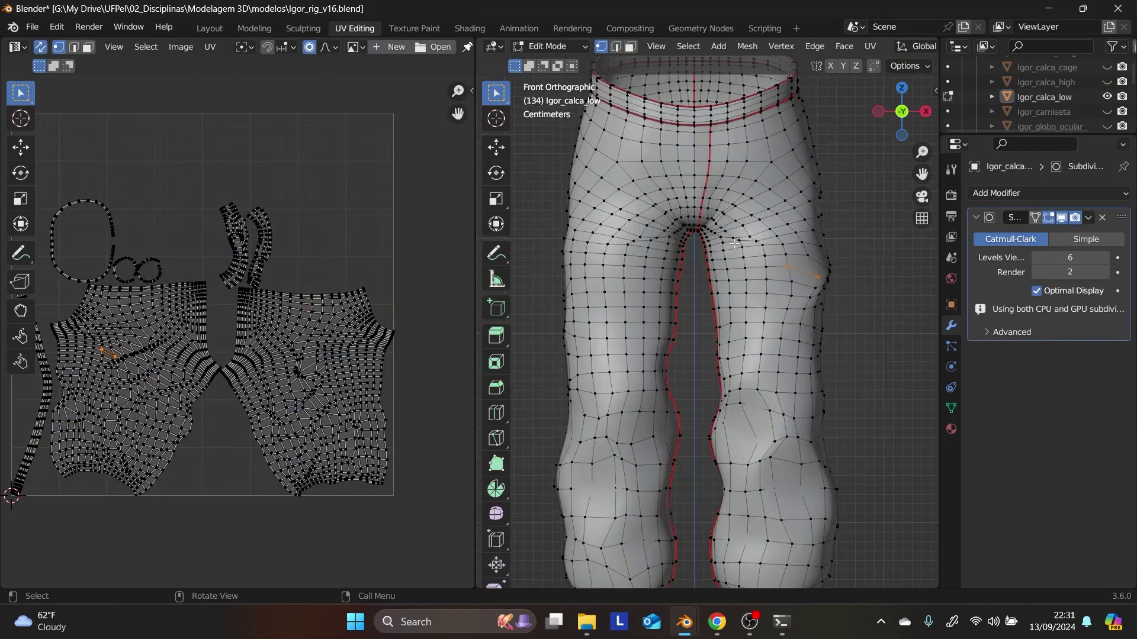
scroll(727, 236, up, 2)
shift+middle_drag(711, 182, 652, 277)
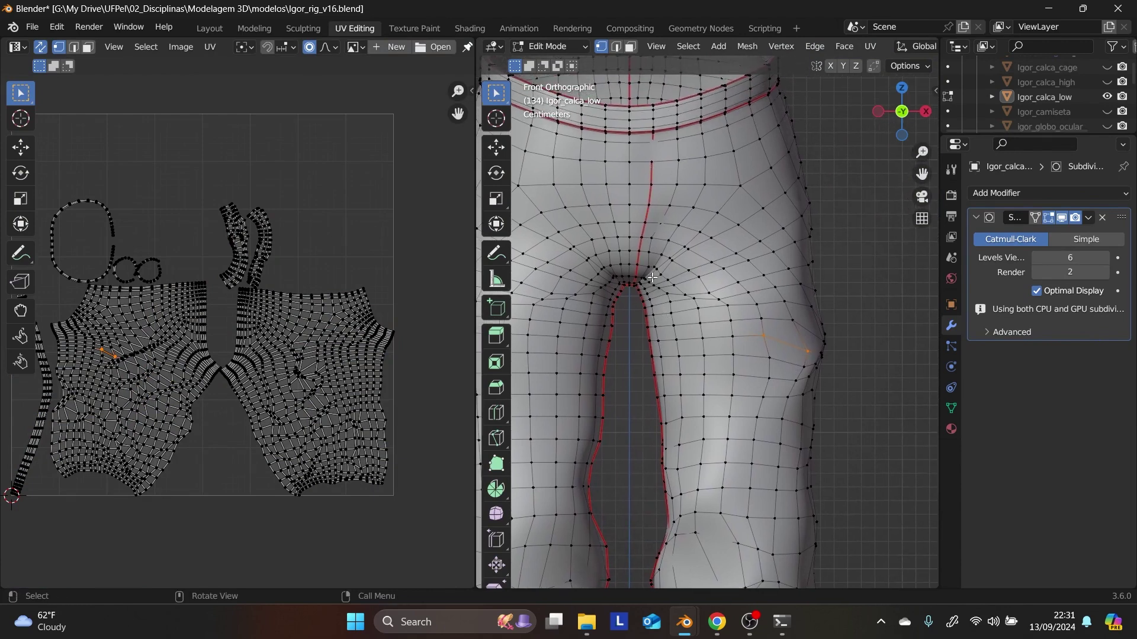
key(ctrl)
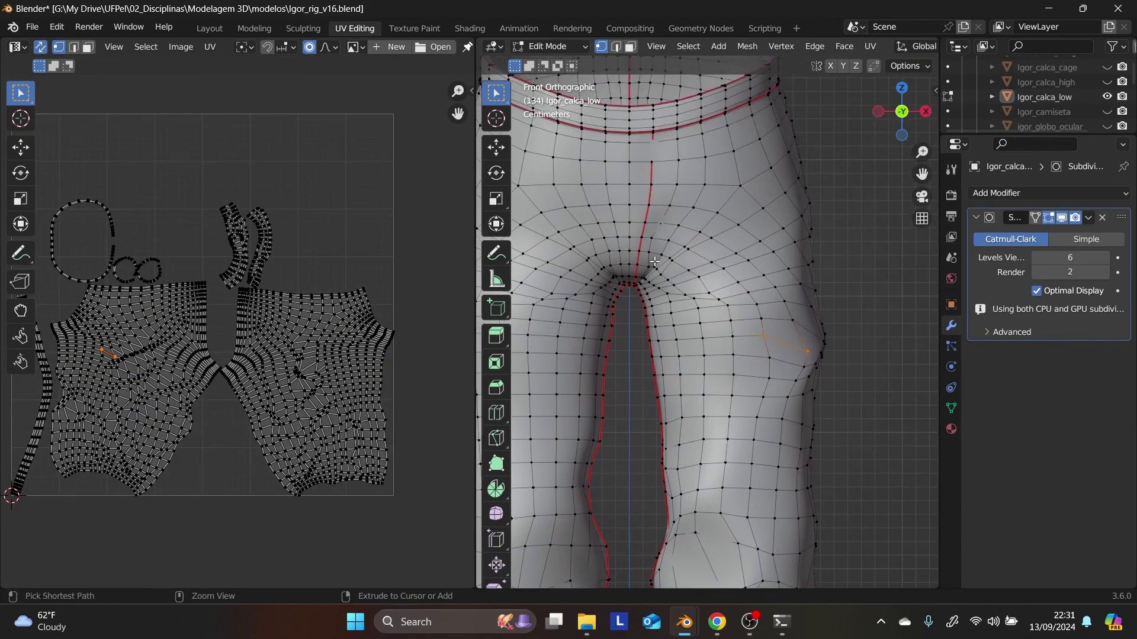
key(Tab)
click(645, 247)
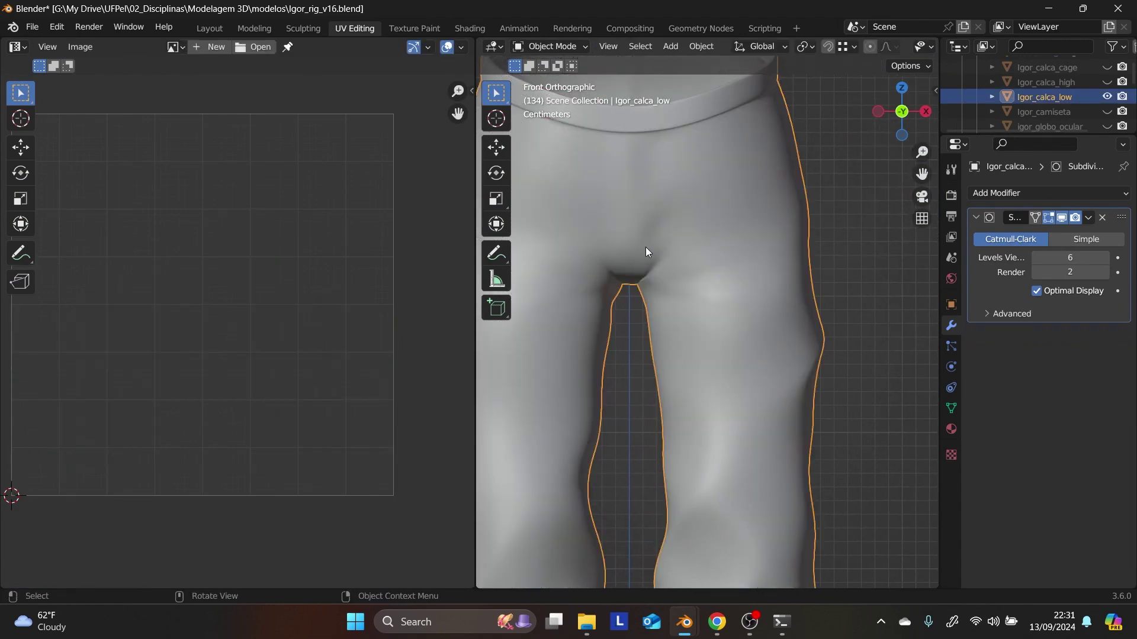
key(Tab)
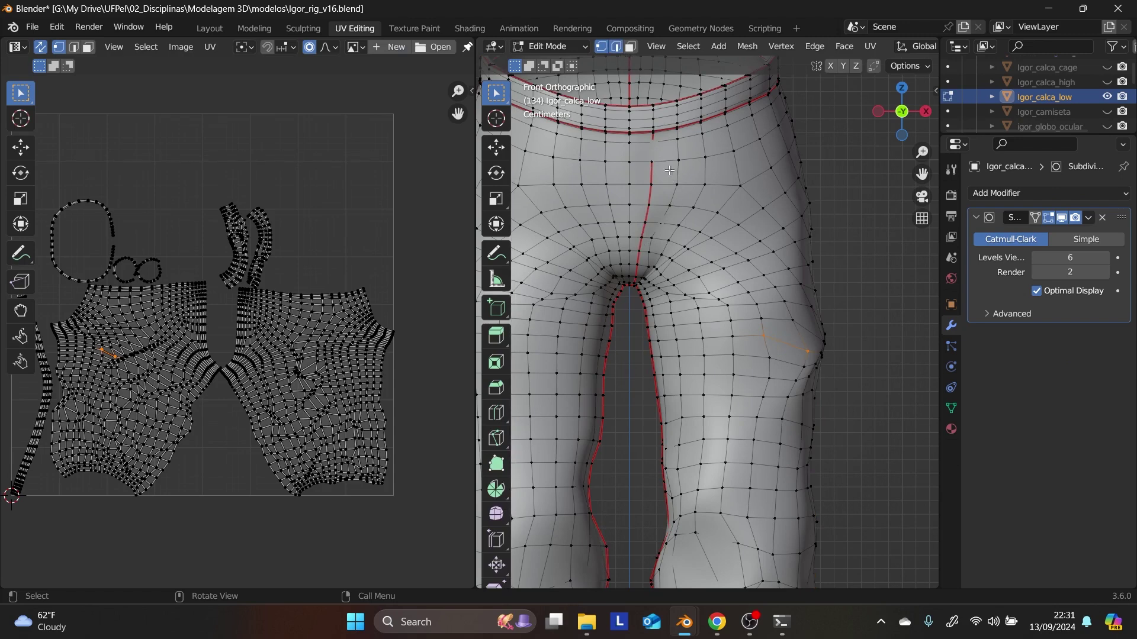
key(2)
- Select the path of front seam edges on Igor_calca_low from the crotch up to the waistband
scroll(545, 251, up, 6)
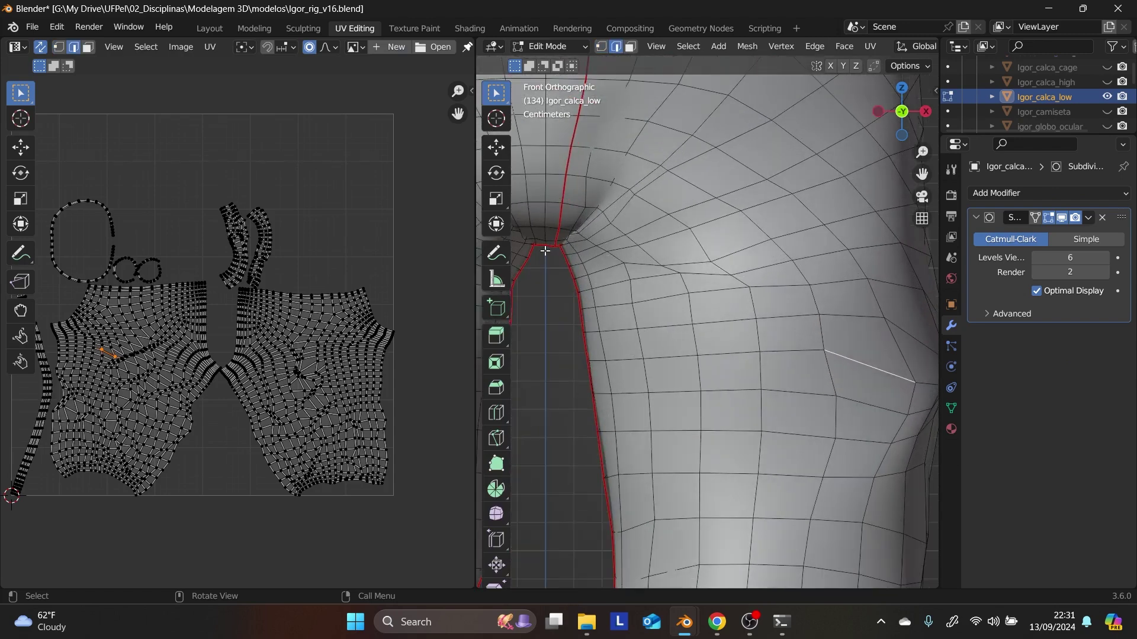
middle_drag(545, 251, 625, 260)
click(631, 262)
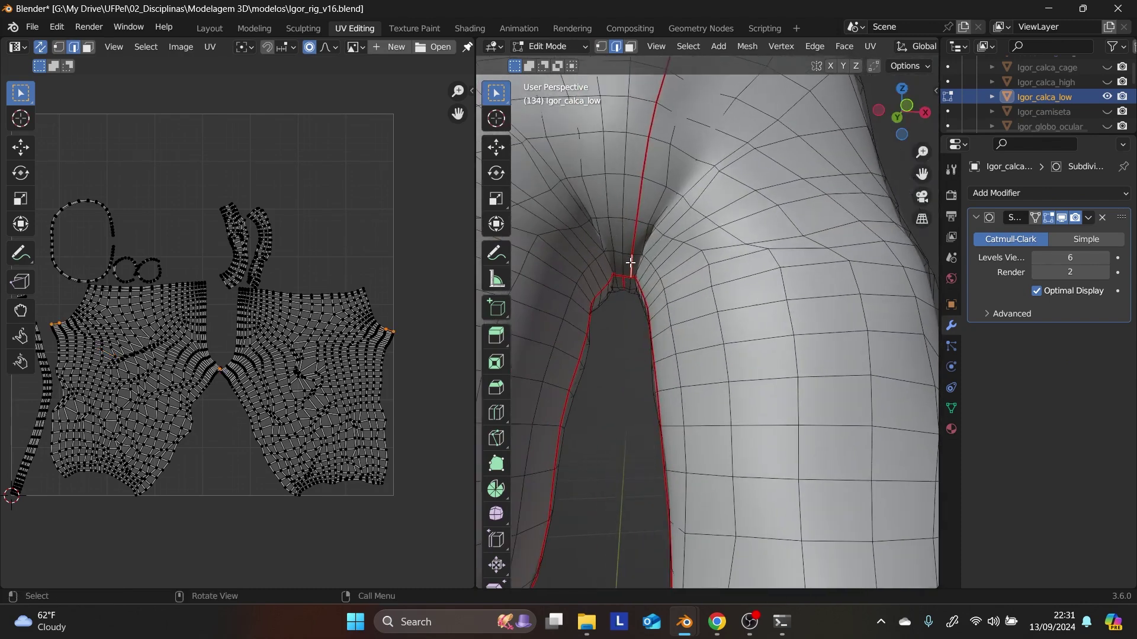
middle_drag(674, 192, 663, 166)
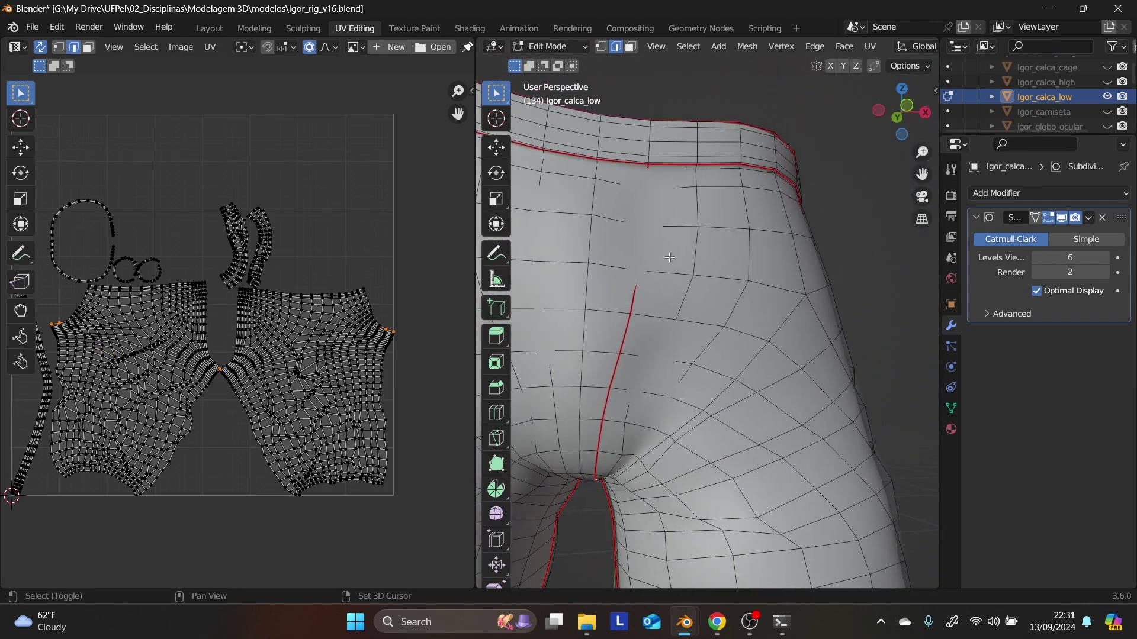
scroll(662, 162, up, 4)
scroll(662, 163, down, 3)
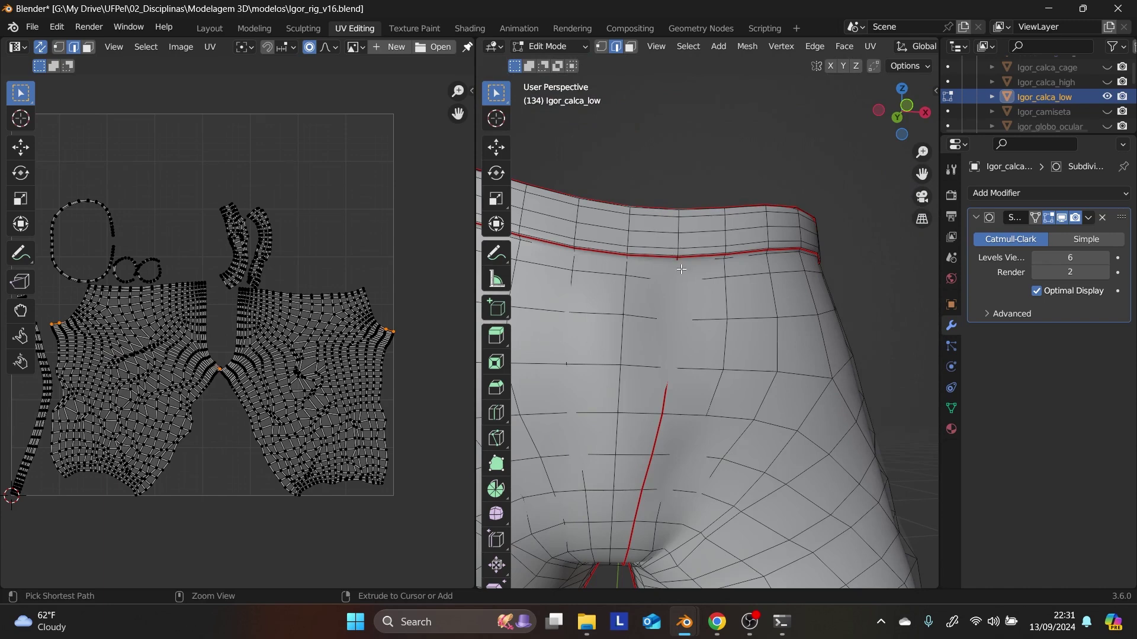
ctrl+click(681, 269)
scroll(681, 269, up, 4)
scroll(683, 267, down, 2)
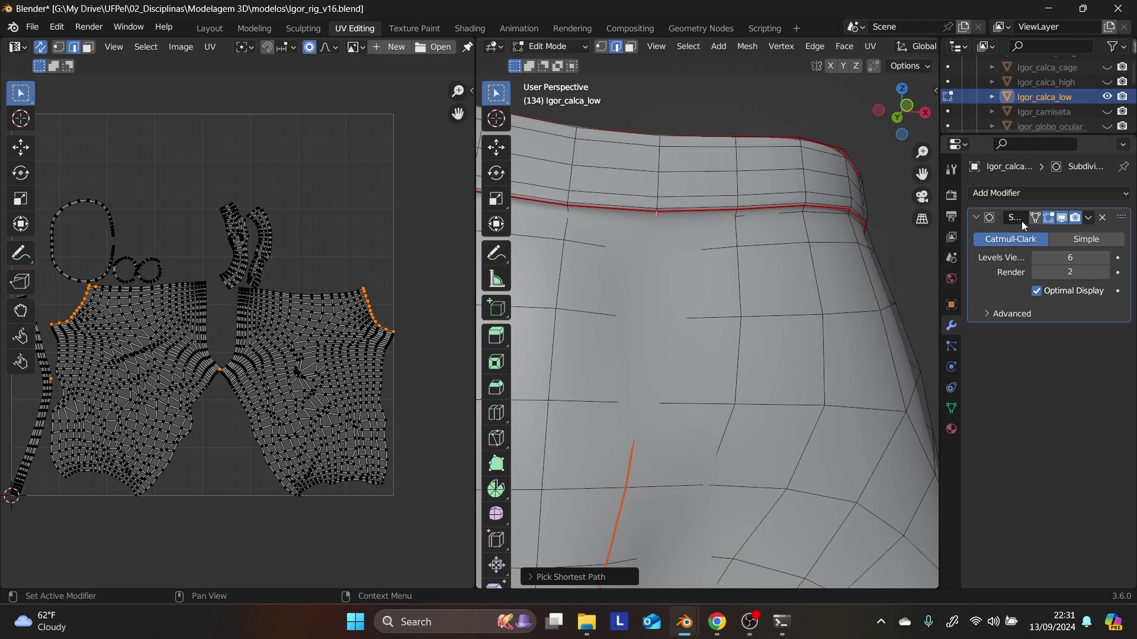
- Turn off the Subdivision modifier's Edit Mode display and clear the seam from the selected front crotch edges
click(1044, 218)
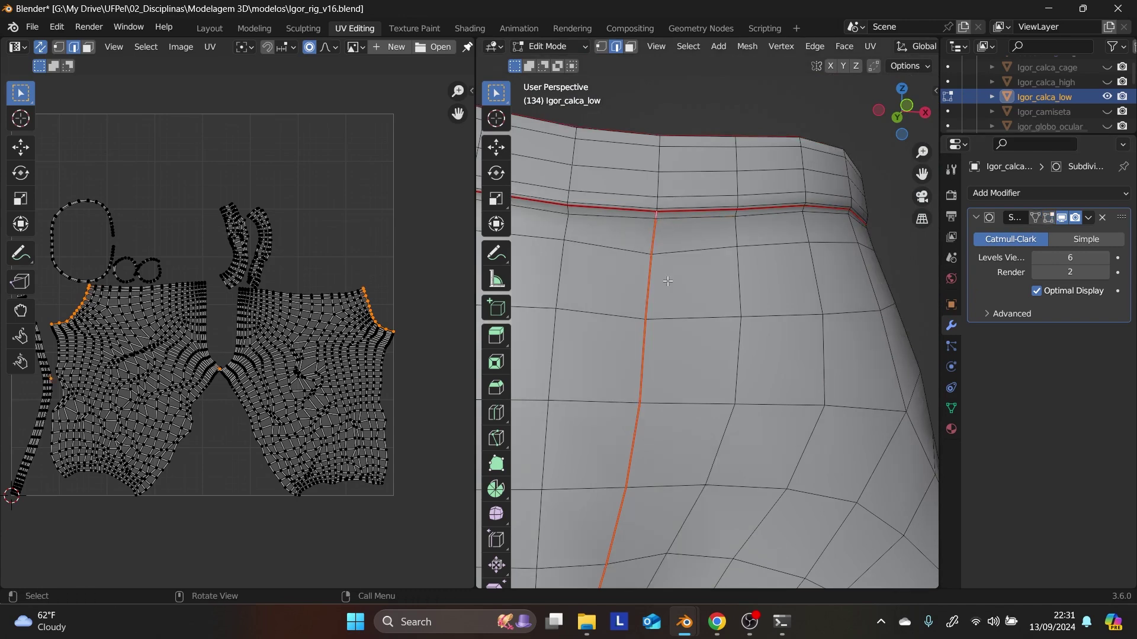
scroll(653, 308, down, 2)
right_click(677, 336)
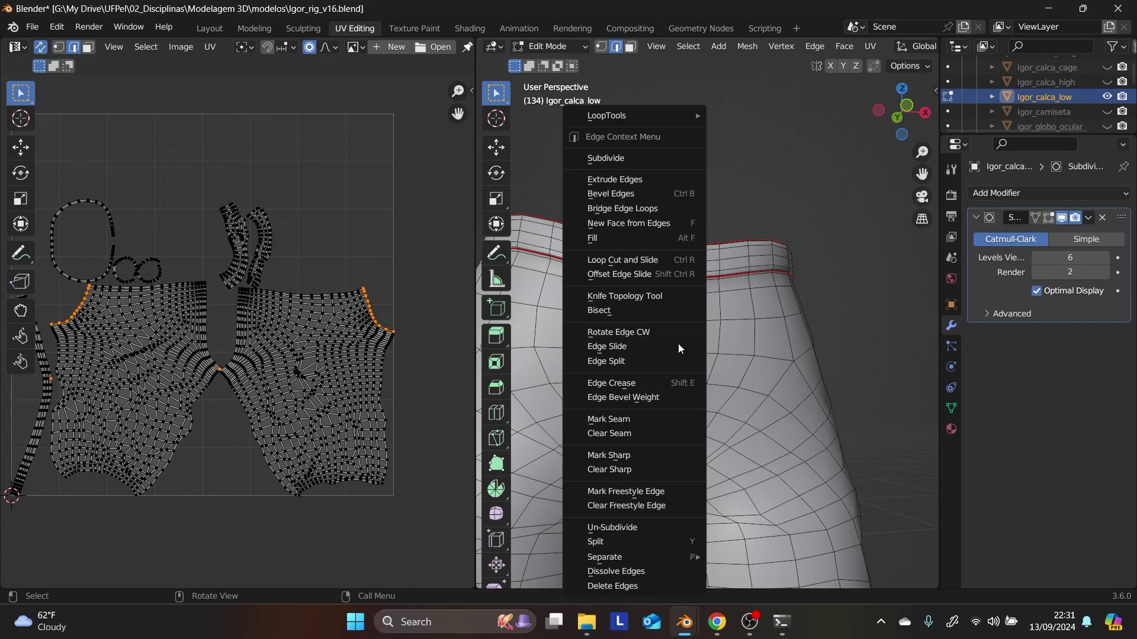
click(655, 434)
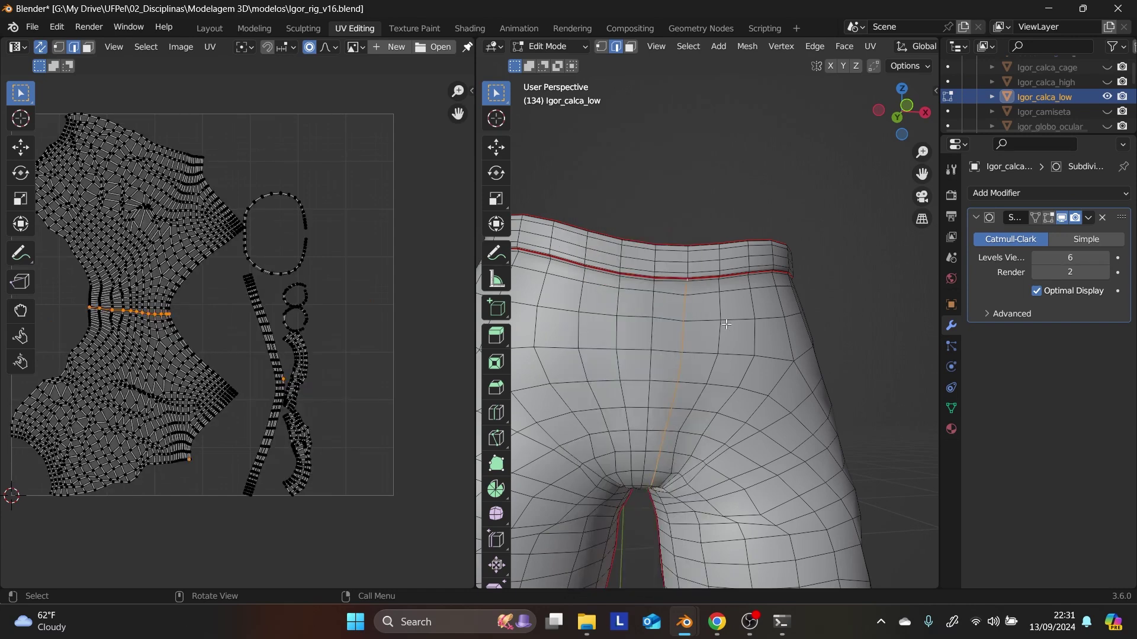
- Select the edge just below the waistband, one column on the +X side of the cleared seam, and turn on X-ray
scroll(722, 287, up, 4)
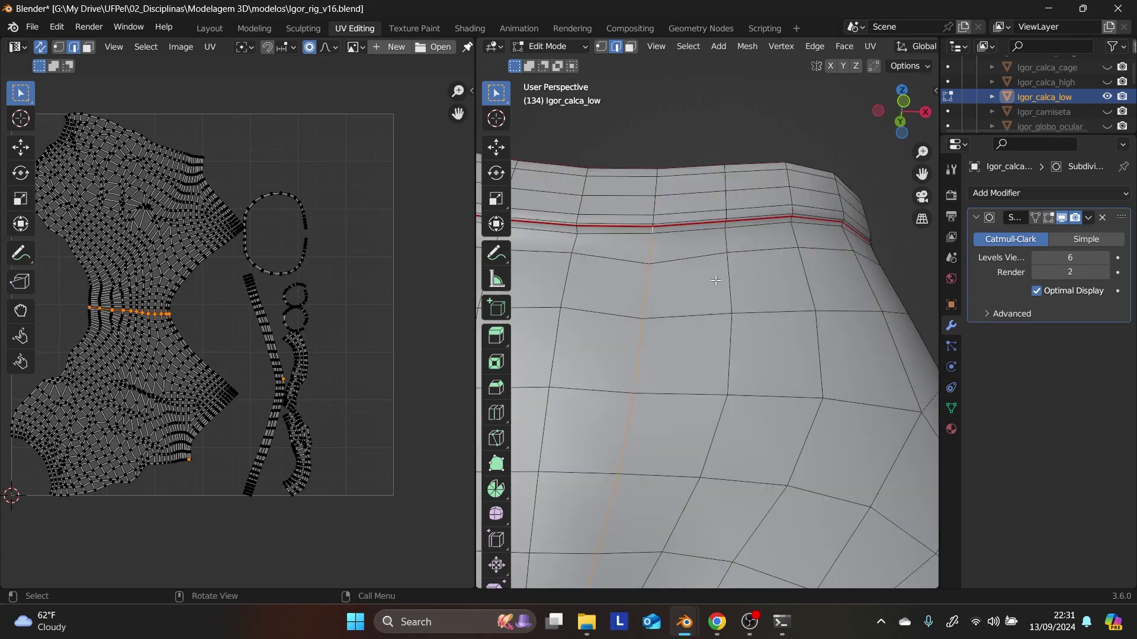
scroll(735, 237, up, 3)
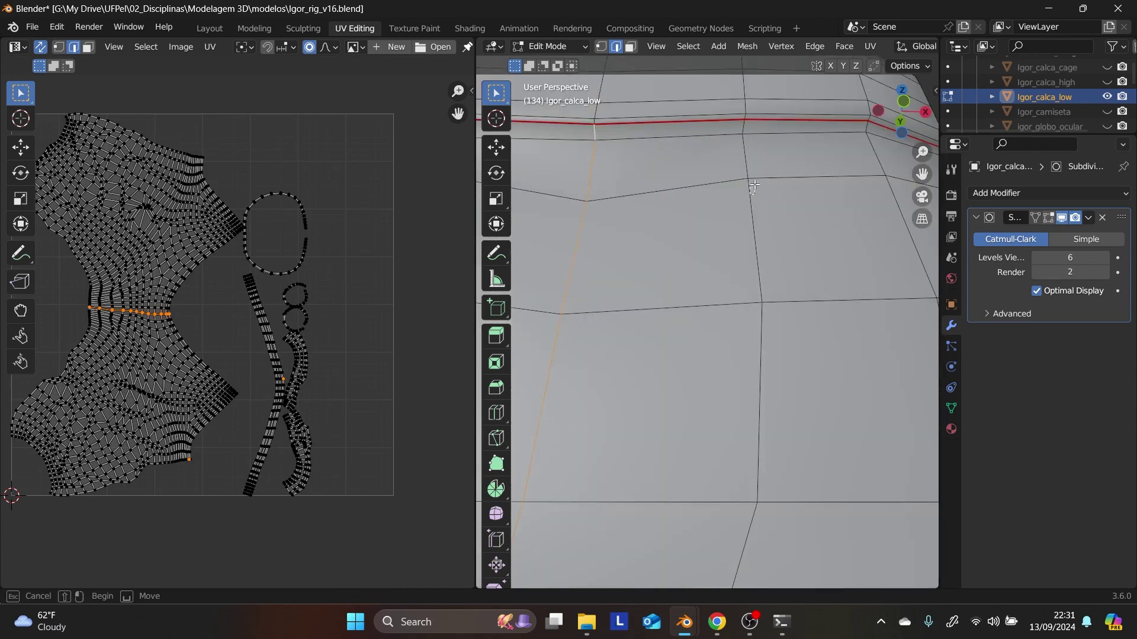
click(758, 225)
click(745, 123)
scroll(721, 313, down, 5)
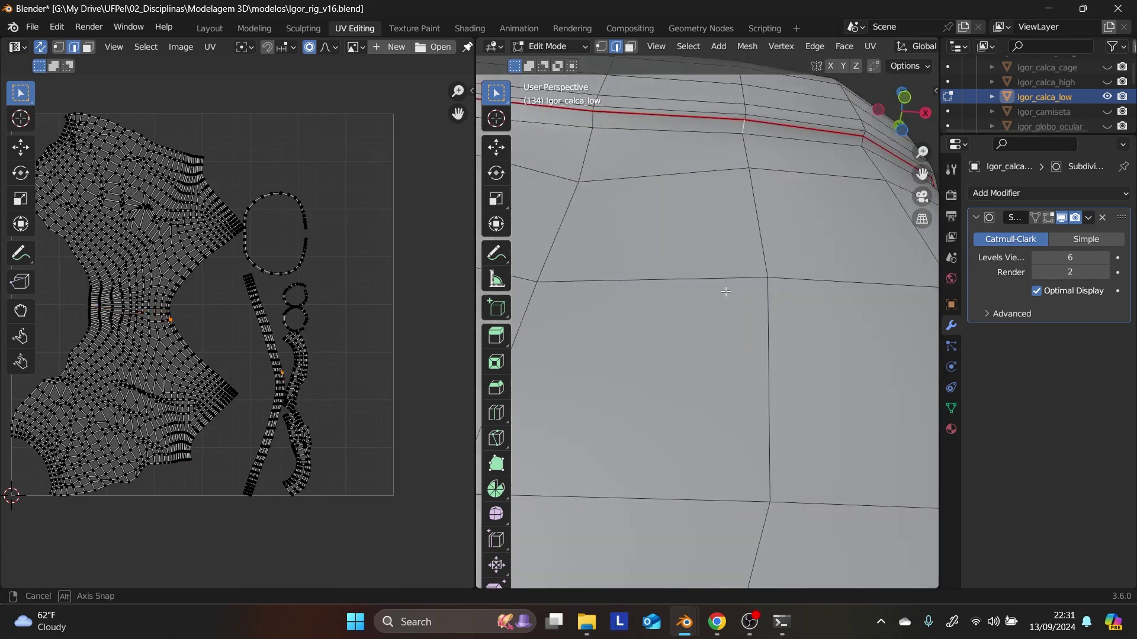
scroll(739, 445, down, 2)
shift+middle_drag(650, 503, 694, 418)
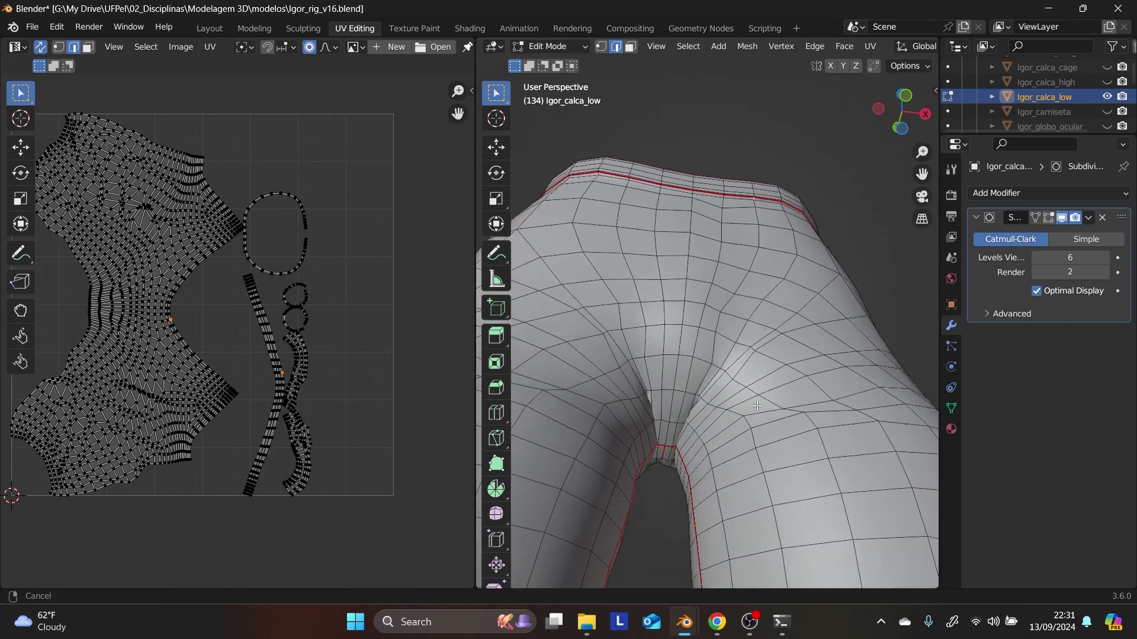
scroll(693, 421, up, 2)
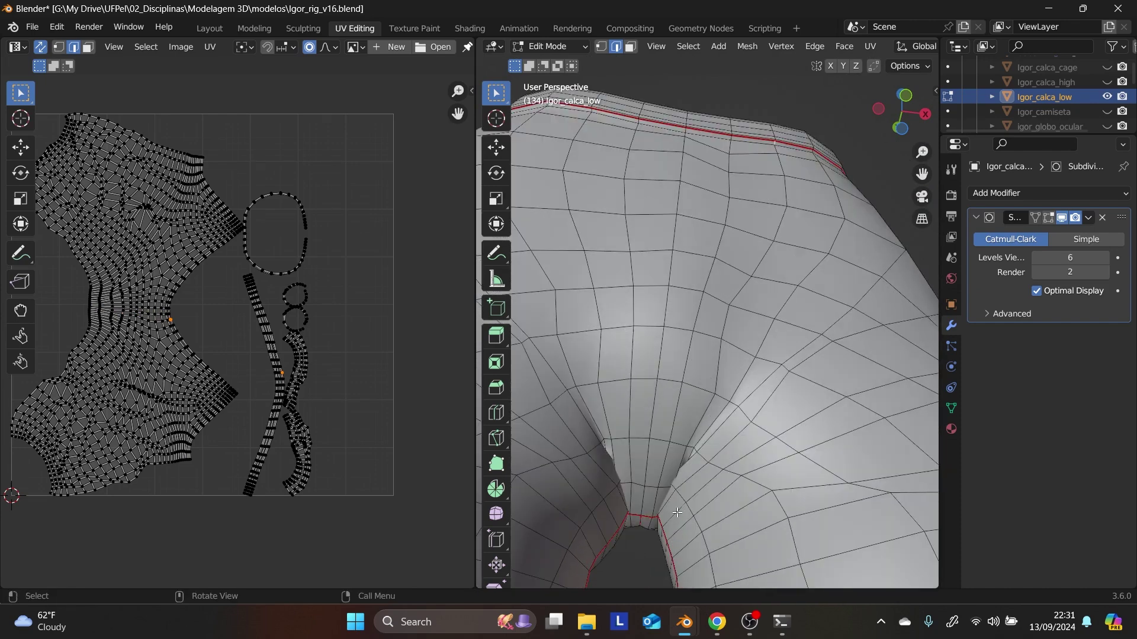
key(alt+z)
scroll(669, 518, up, 2)
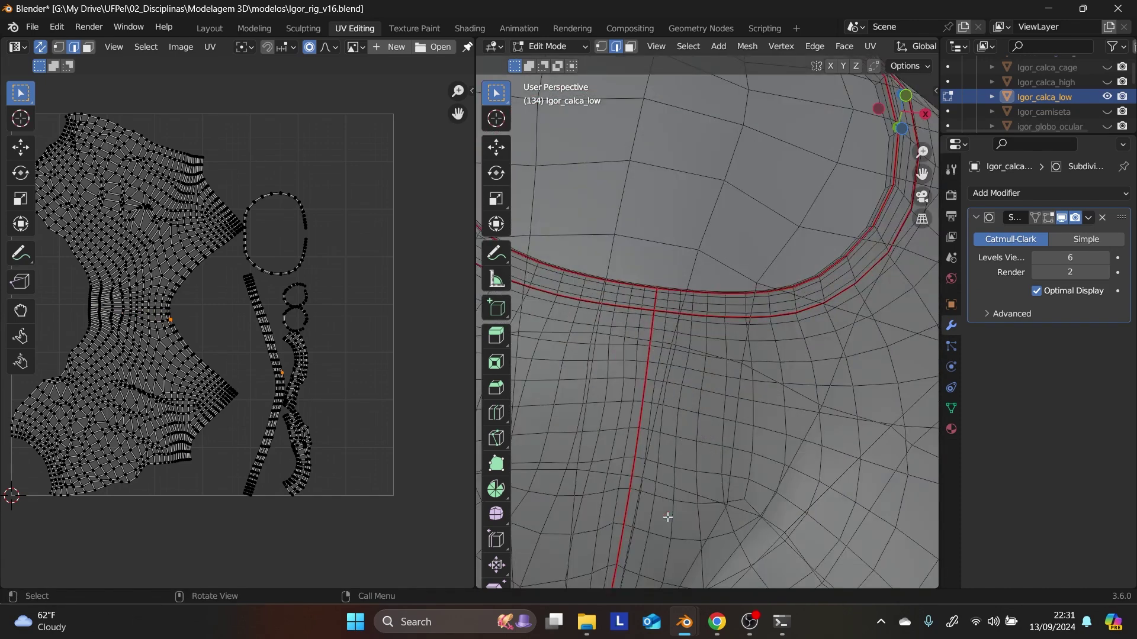
- Try to select the shortest edge path from the waistband edge down to the small seam loop at the crotch
shift+middle_drag(669, 517, 688, 469)
middle_drag(692, 468, 763, 482)
ctrl+click(764, 483)
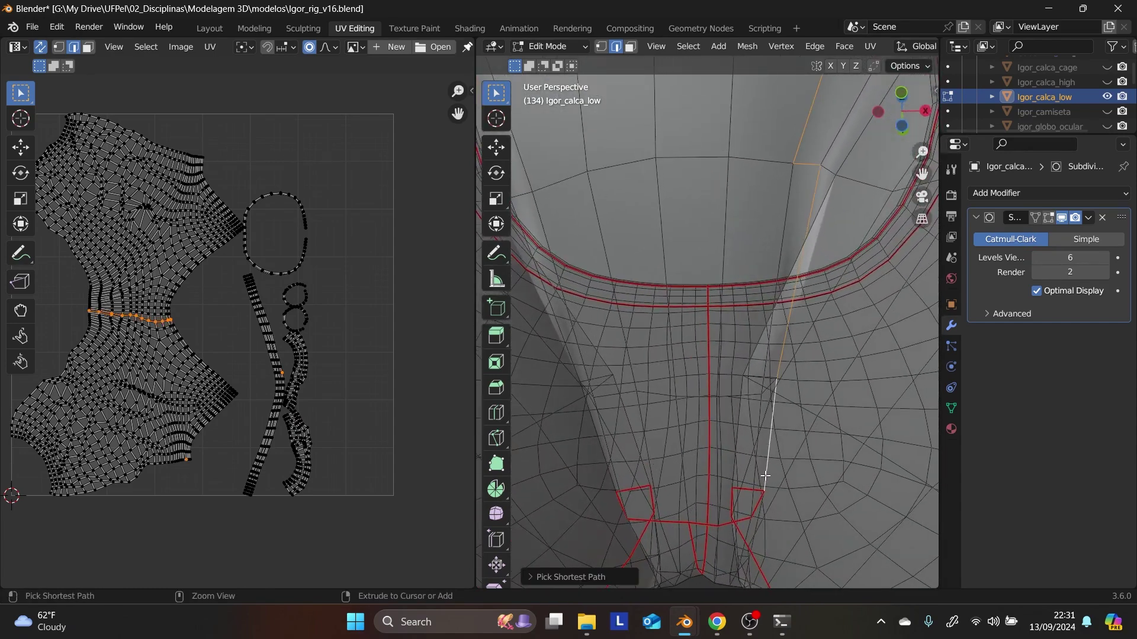
scroll(765, 478, down, 4)
scroll(765, 474, up, 4)
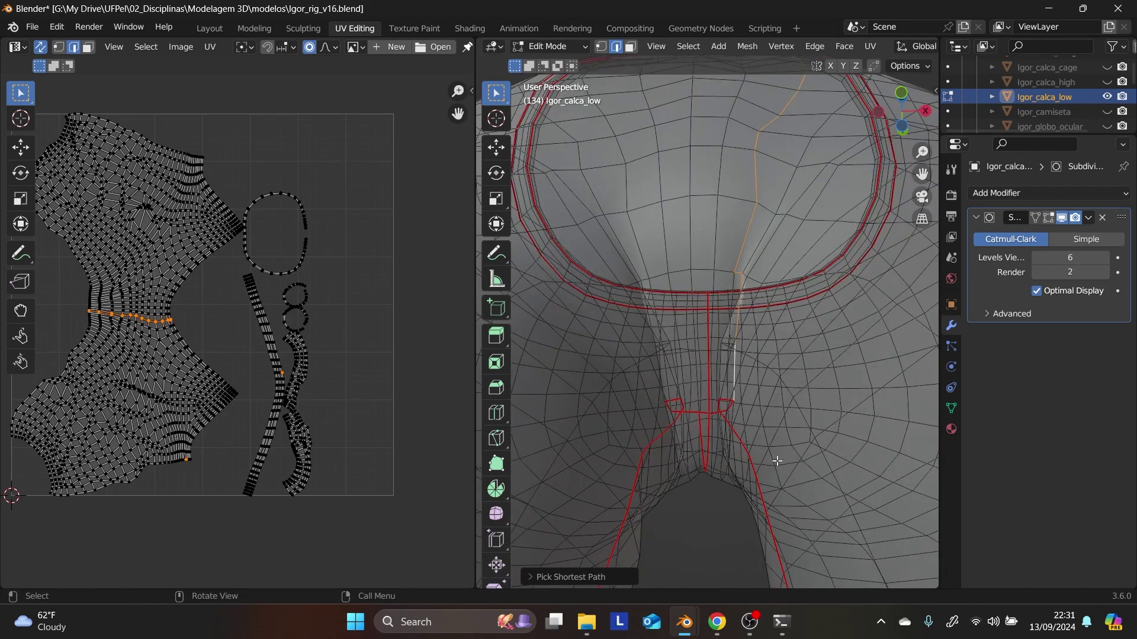
key(ctrl+z)
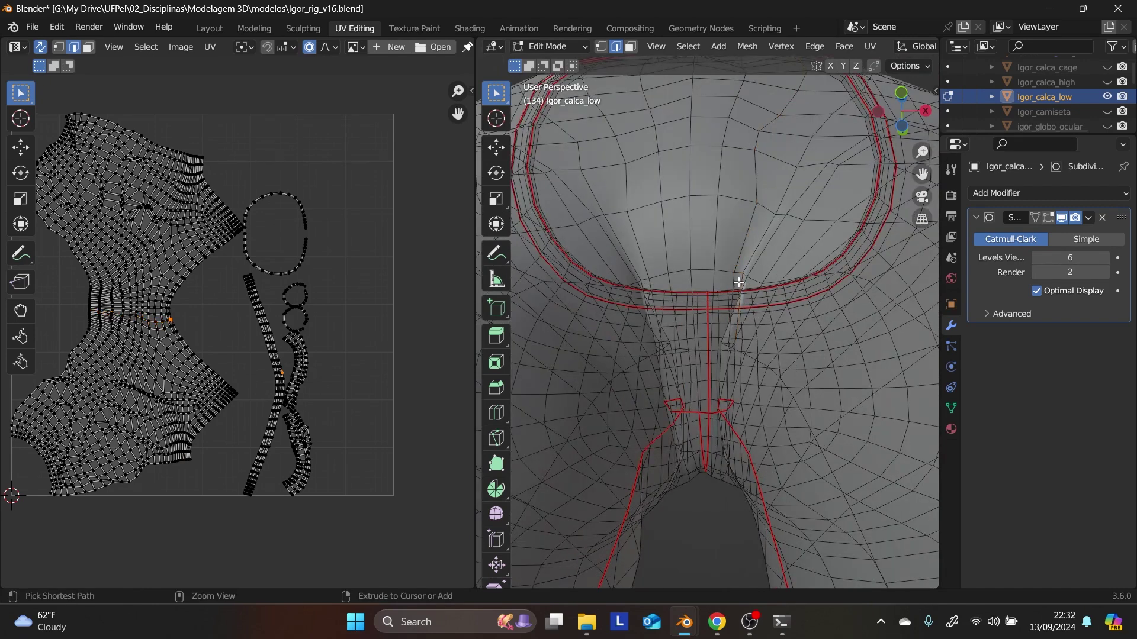
- Select the adjacent edge path from the waistband down to the crotch seam and mark it as a seam
ctrl+click(736, 263)
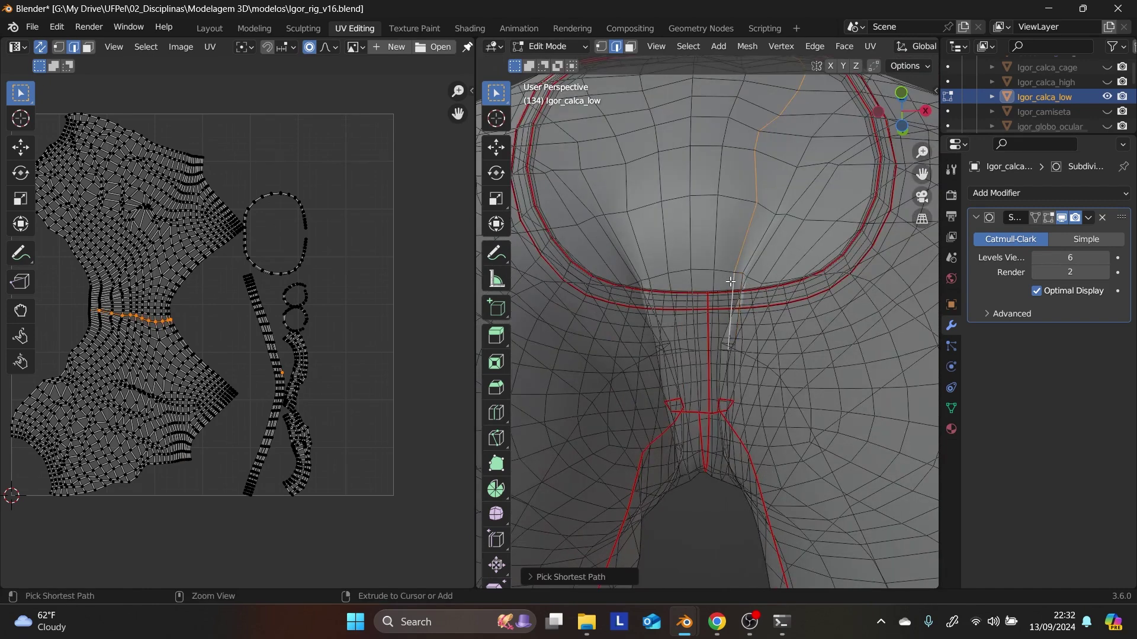
scroll(737, 377, up, 2)
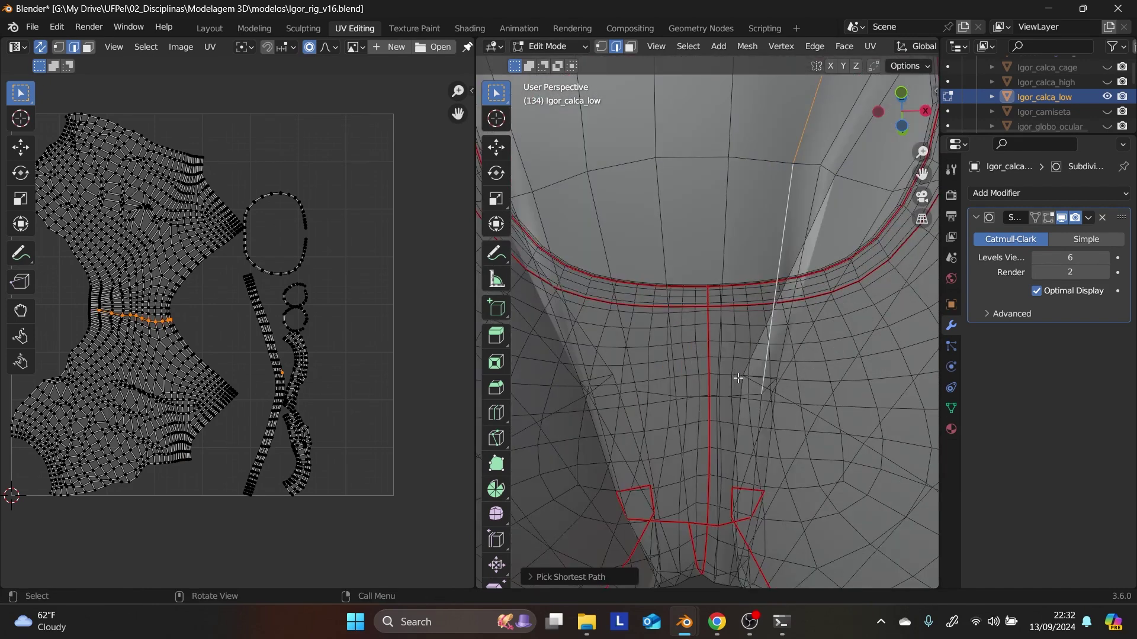
ctrl+click(761, 408)
right_click(762, 414)
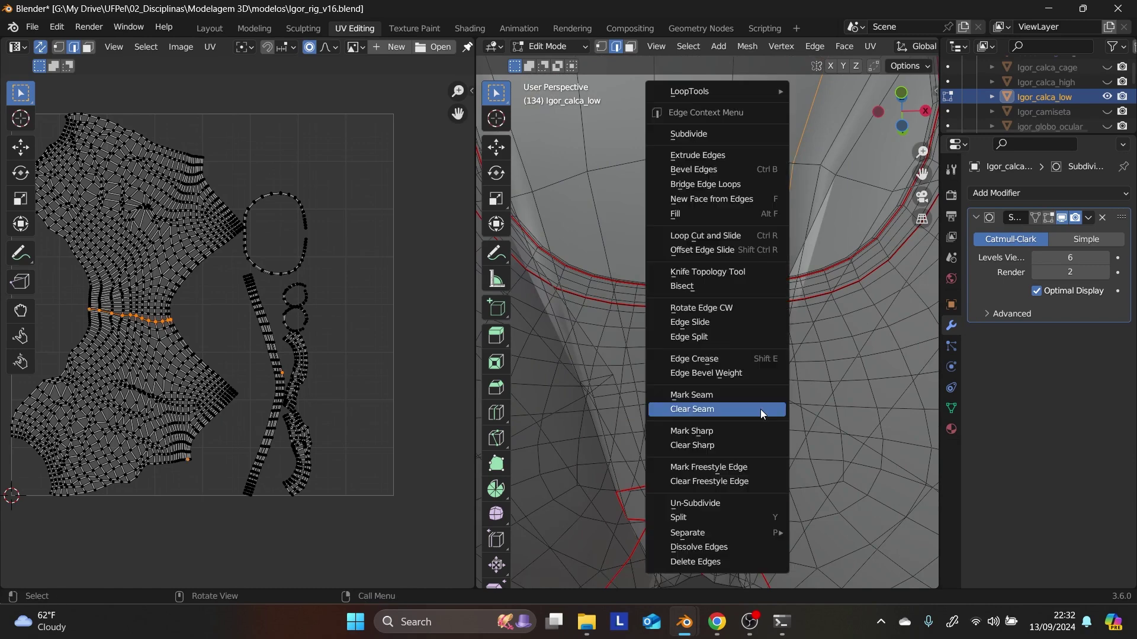
click(748, 390)
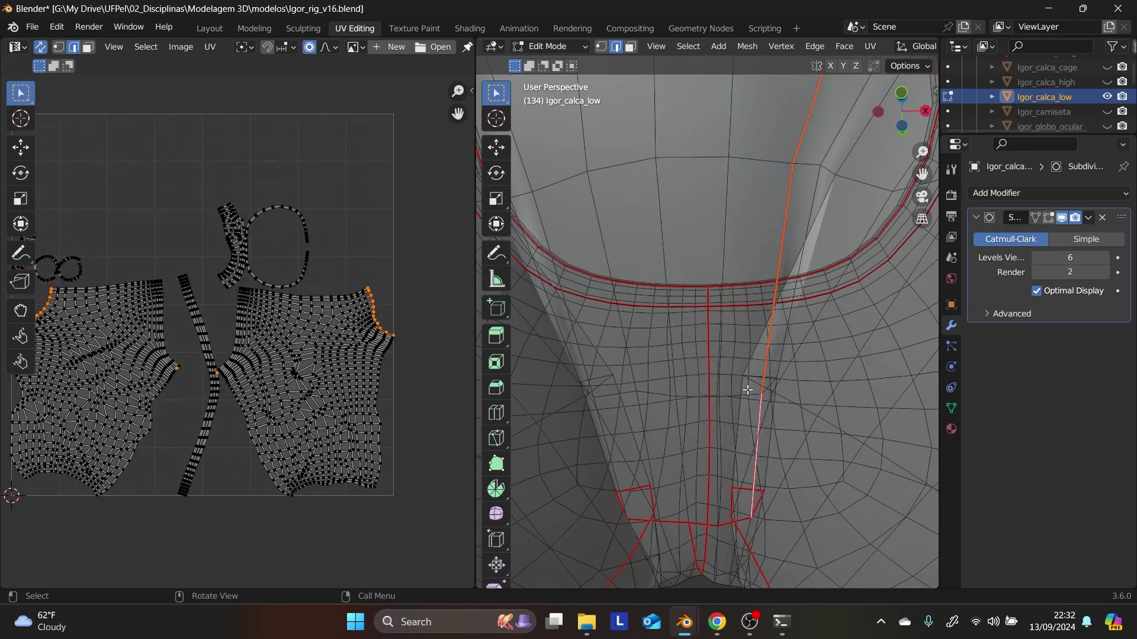
- Turn the Subdivision modifier's Edit Mode display back on for Igor_calca_low
scroll(748, 389, down, 5)
key(KP_1)
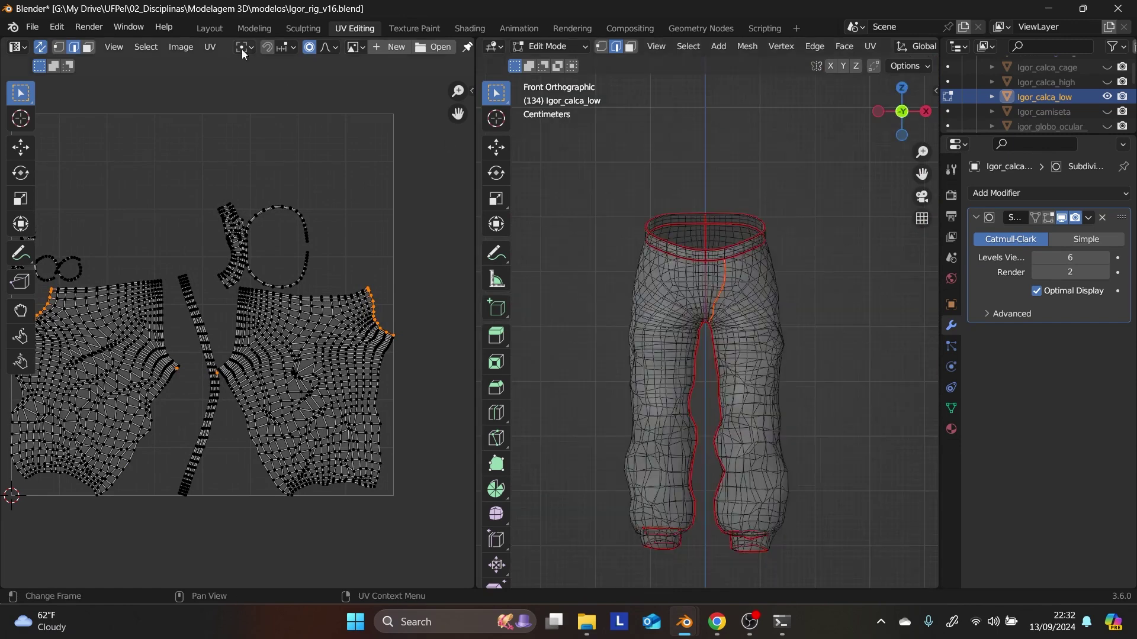
click(1042, 217)
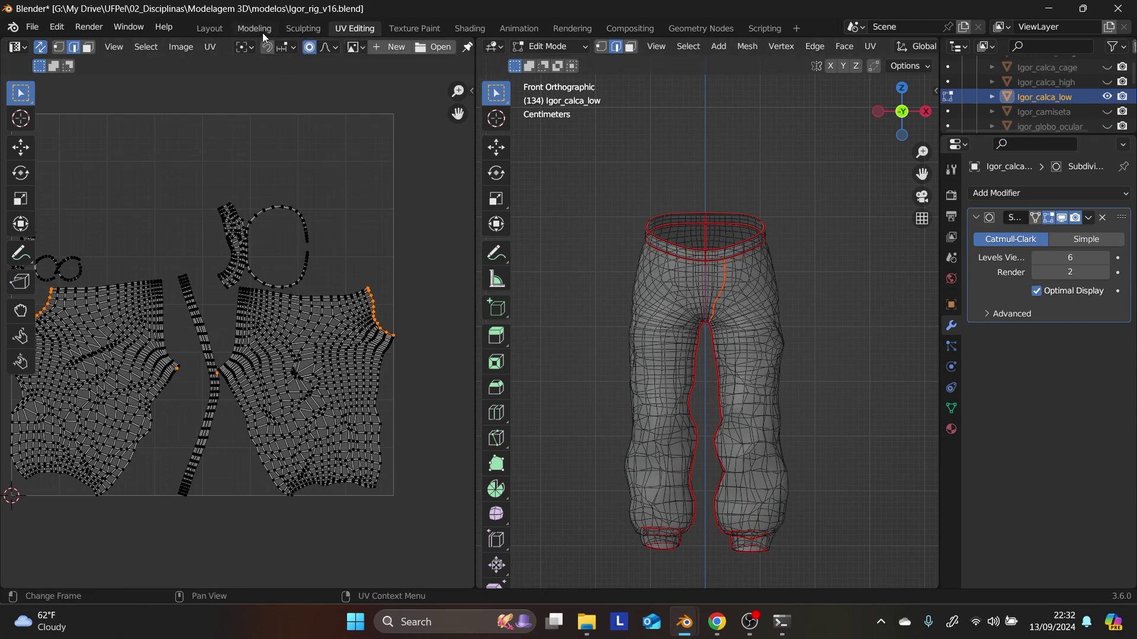
- In the Shading workspace, disconnect the image texture's Color from the Normal Map node in Material.004
click(478, 31)
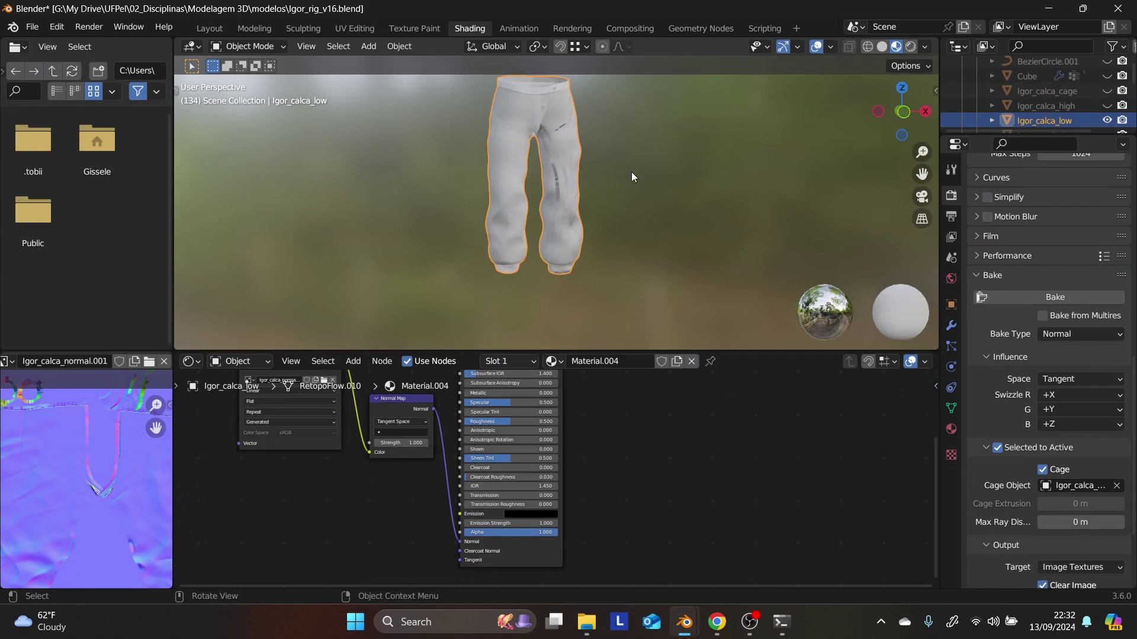
click(564, 160)
middle_drag(358, 492, 385, 542)
scroll(446, 481, up, 1)
click(435, 454)
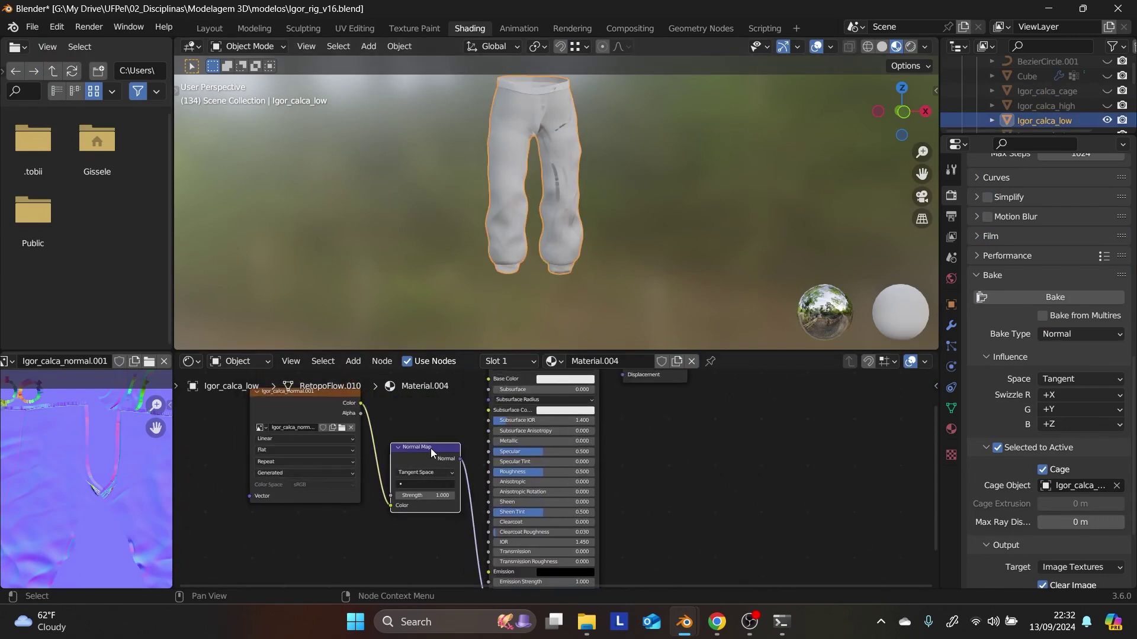
drag(389, 503, 471, 453)
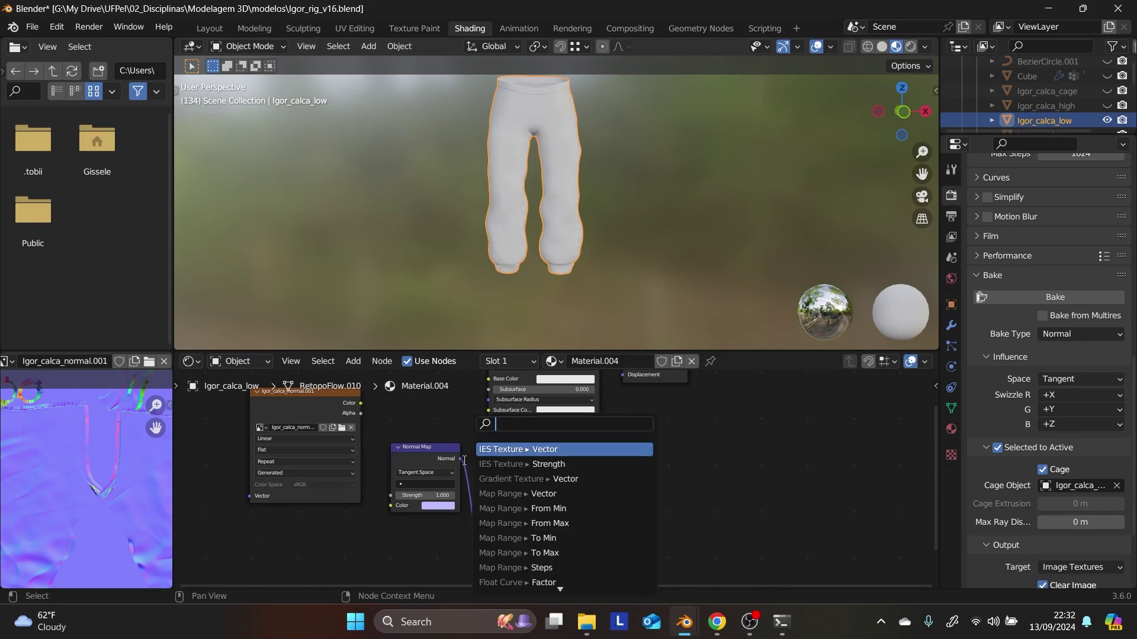
click(463, 469)
middle_drag(463, 469, 547, 514)
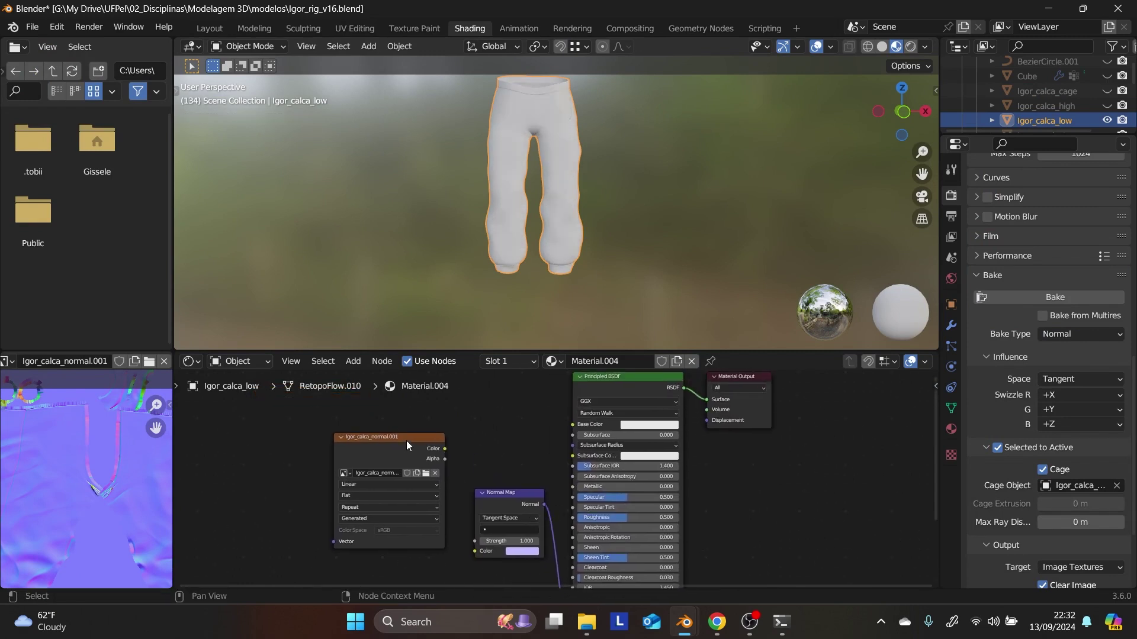
- Make the Igor_calca_normal.001 image texture node active, then unhide and select Igor_calca_high
click(416, 435)
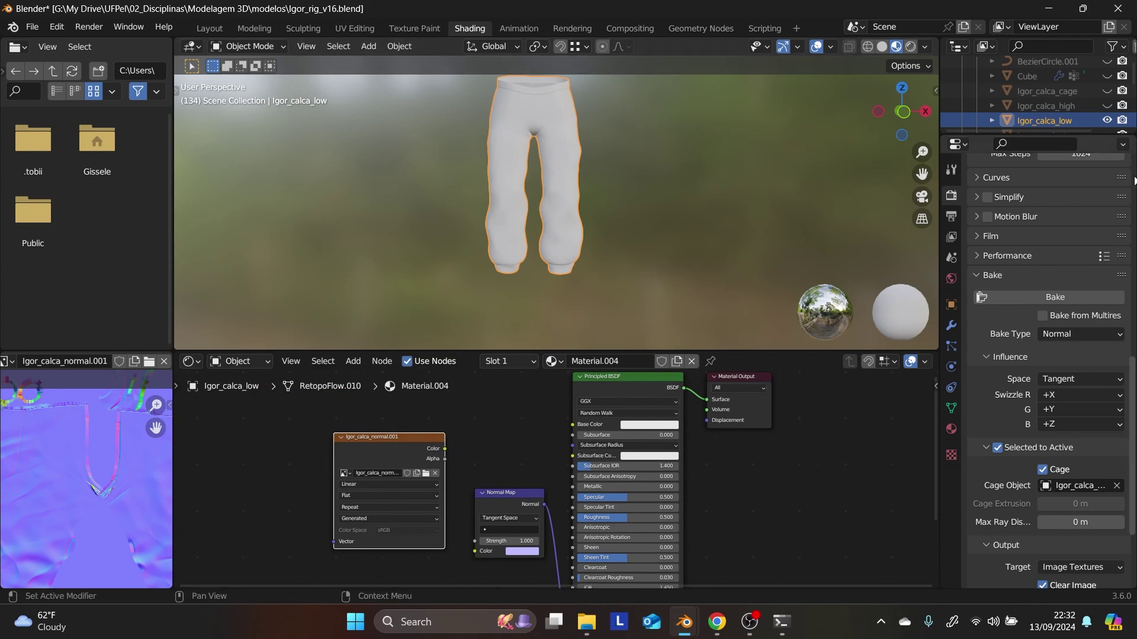
click(1076, 102)
click(1107, 106)
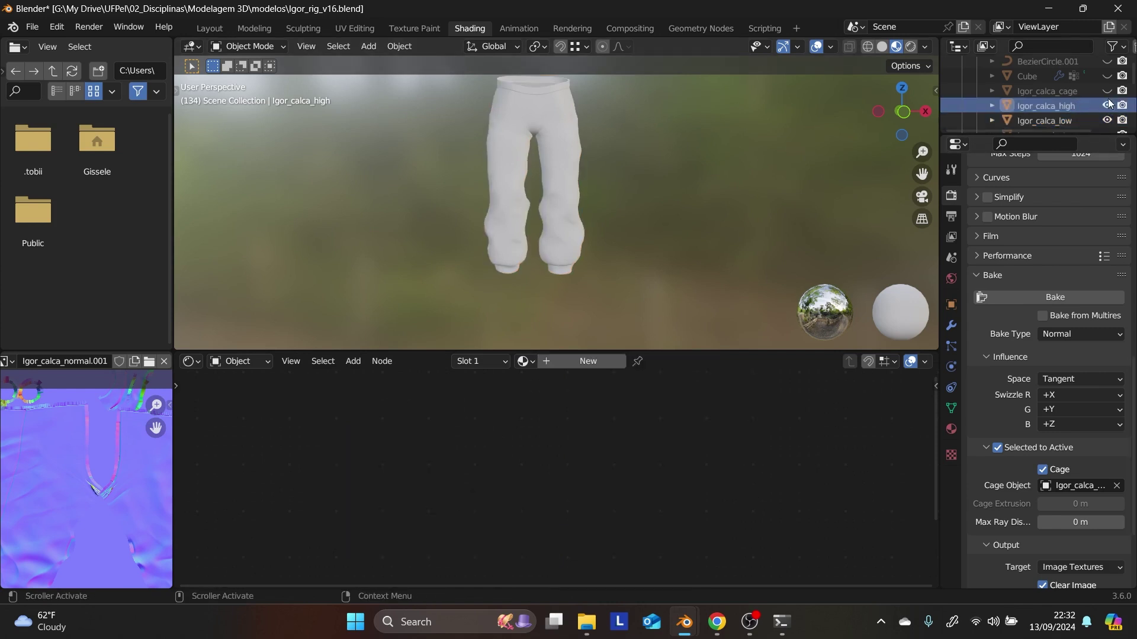
- Unhide Igor_calca_cage, add Igor_calca_low to the selection as the active object, and choose Igor_calca_cage as the bake's Cage Object
click(1107, 91)
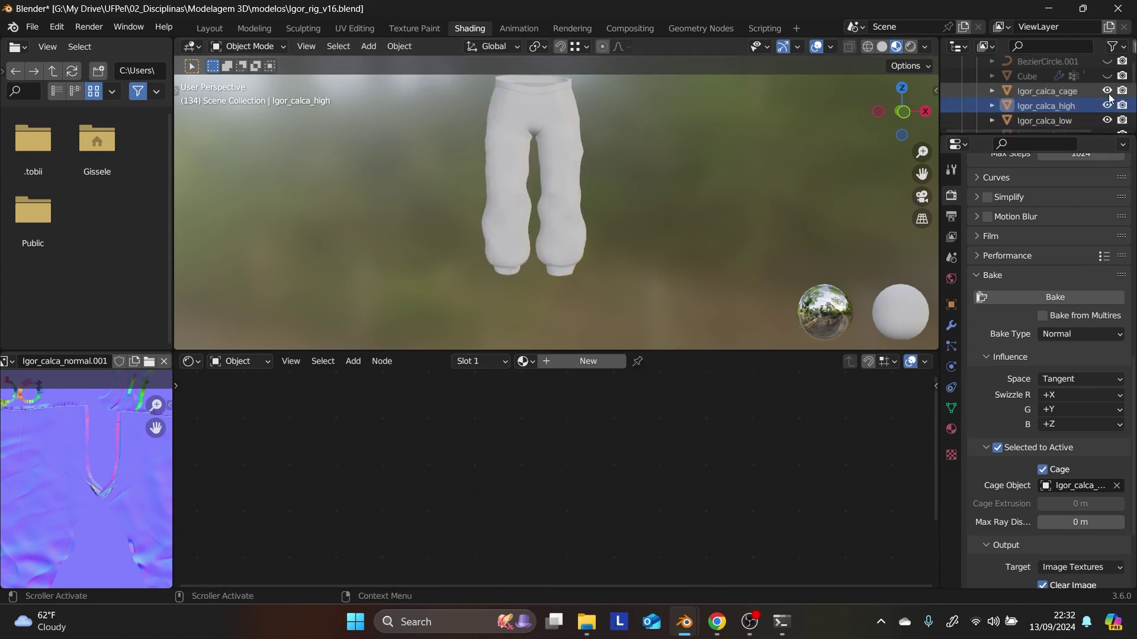
ctrl+click(1064, 121)
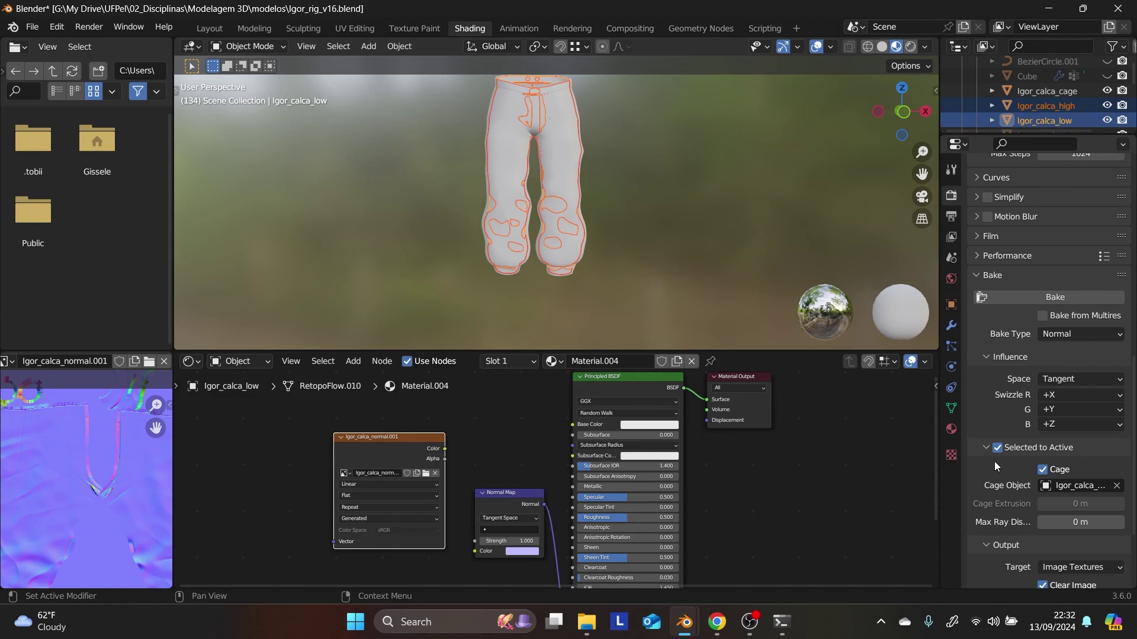
click(1080, 485)
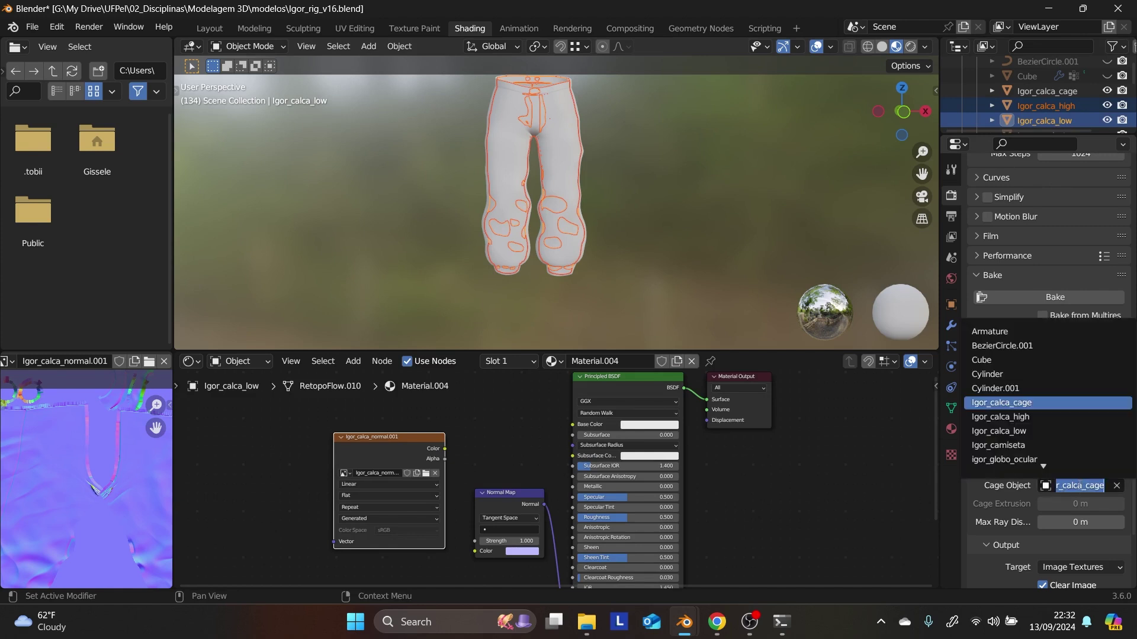
click(1080, 485)
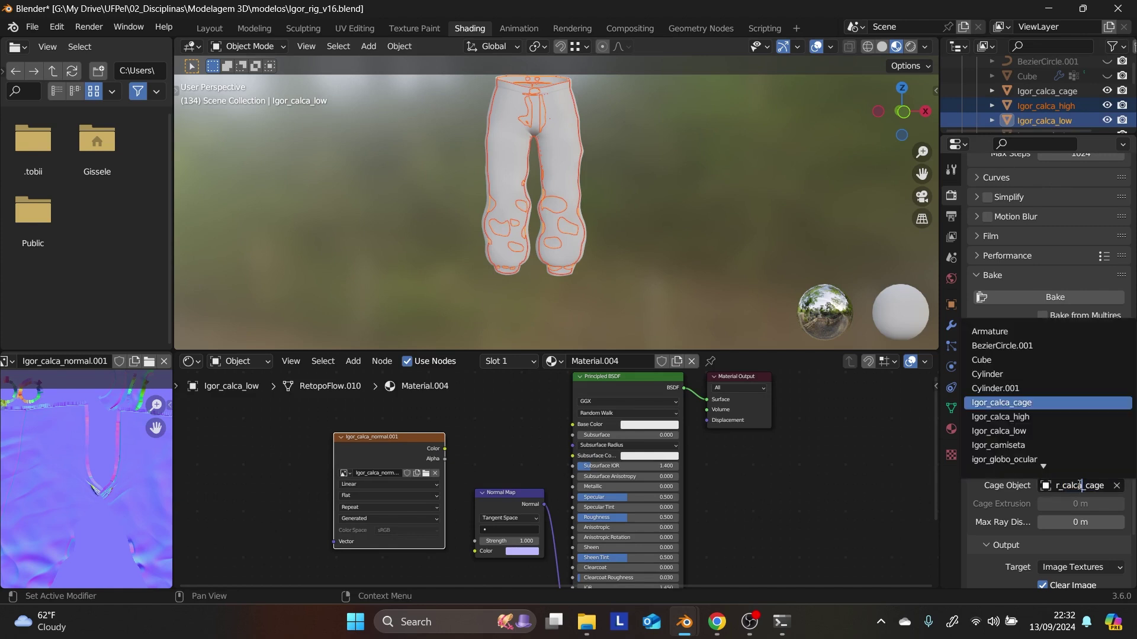
click(1033, 402)
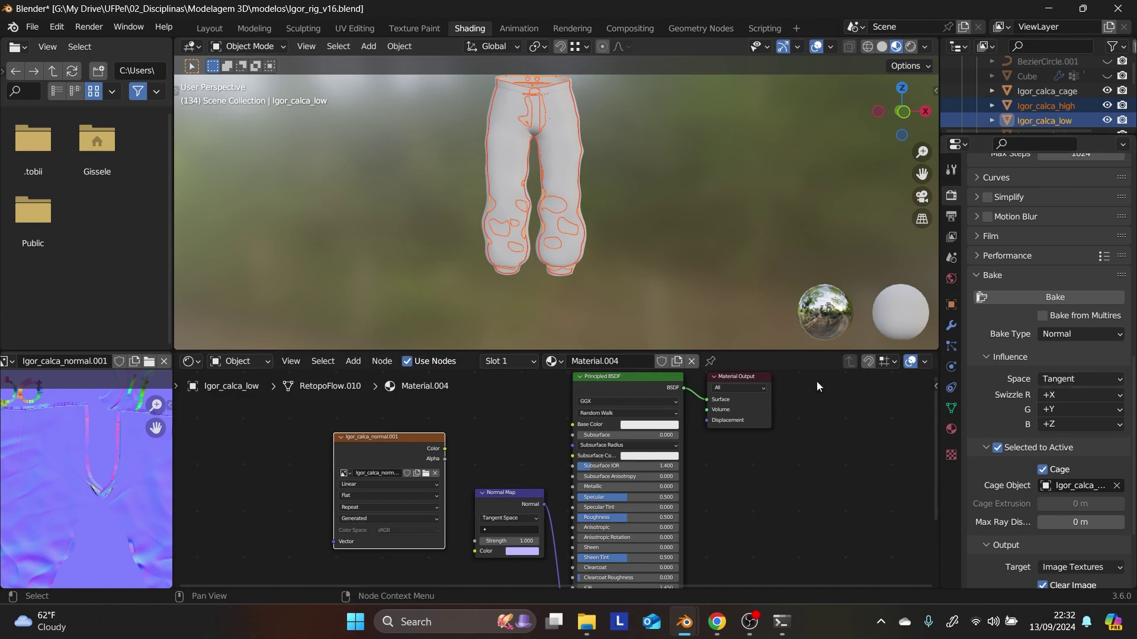
- Bake the tangent-space normal map from Igor_calca_high to Igor_calca_low and inspect the crotch area of the baked image
click(1082, 296)
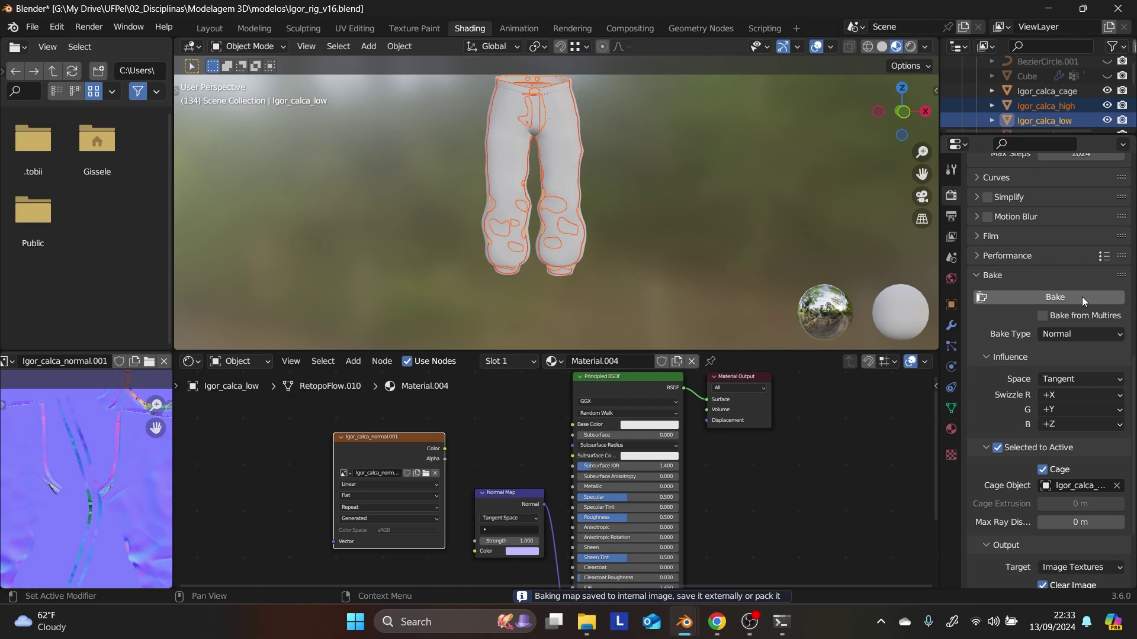
scroll(115, 517, down, 5)
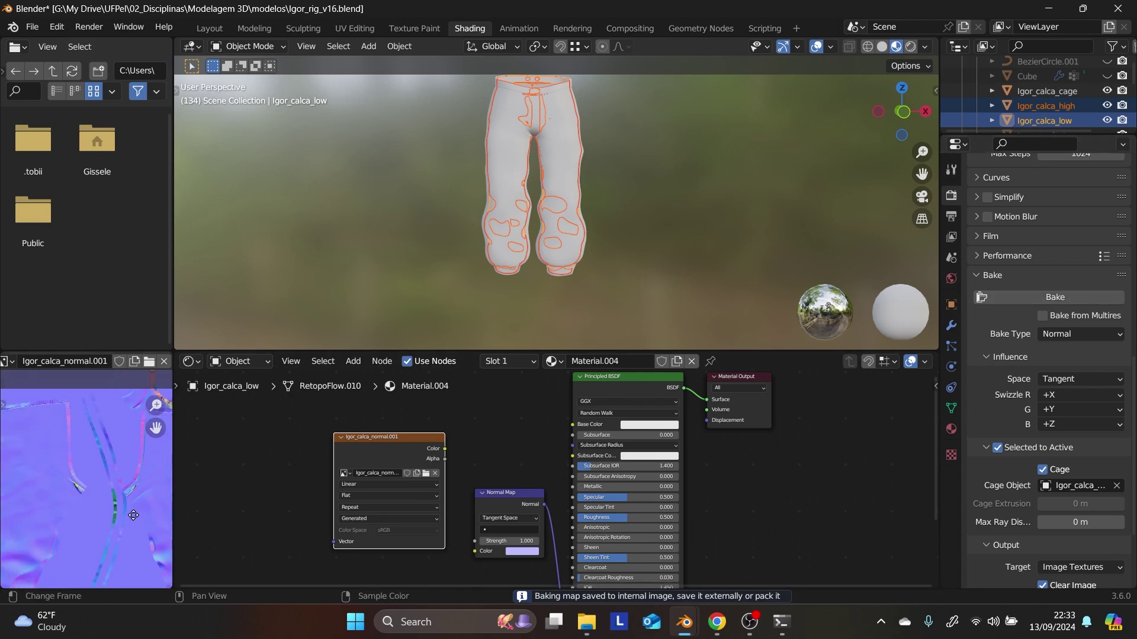
scroll(119, 516, up, 6)
scroll(119, 516, up, 1)
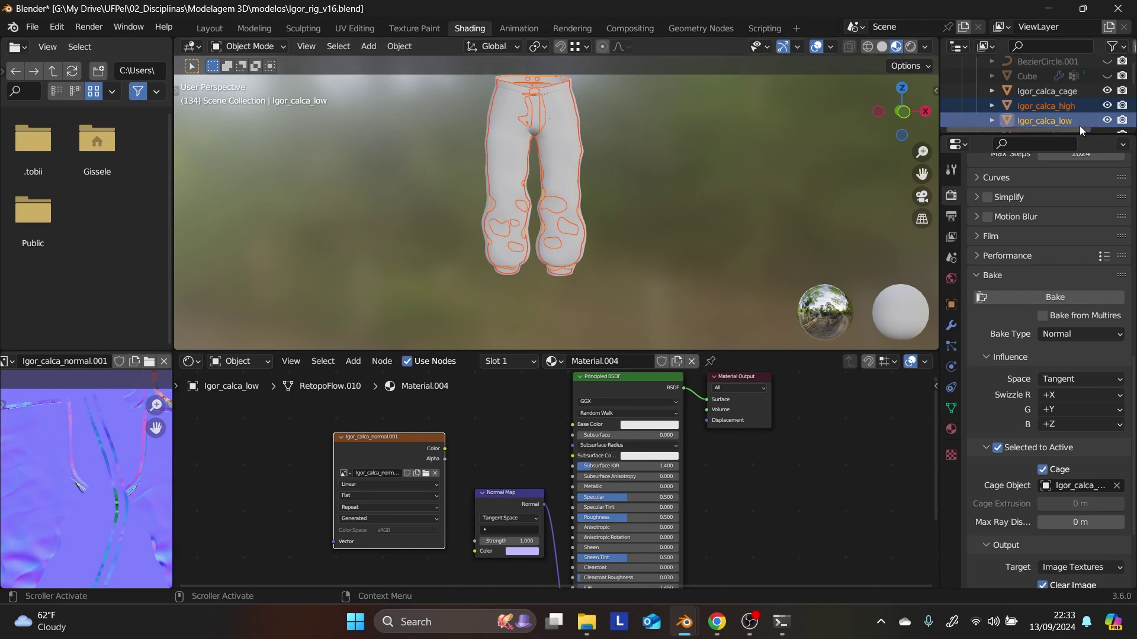
- Hide Igor_calca_high and Igor_calca_cage, and reconnect the image texture's Color output to the Normal Map node's Color input
click(1106, 105)
click(1107, 91)
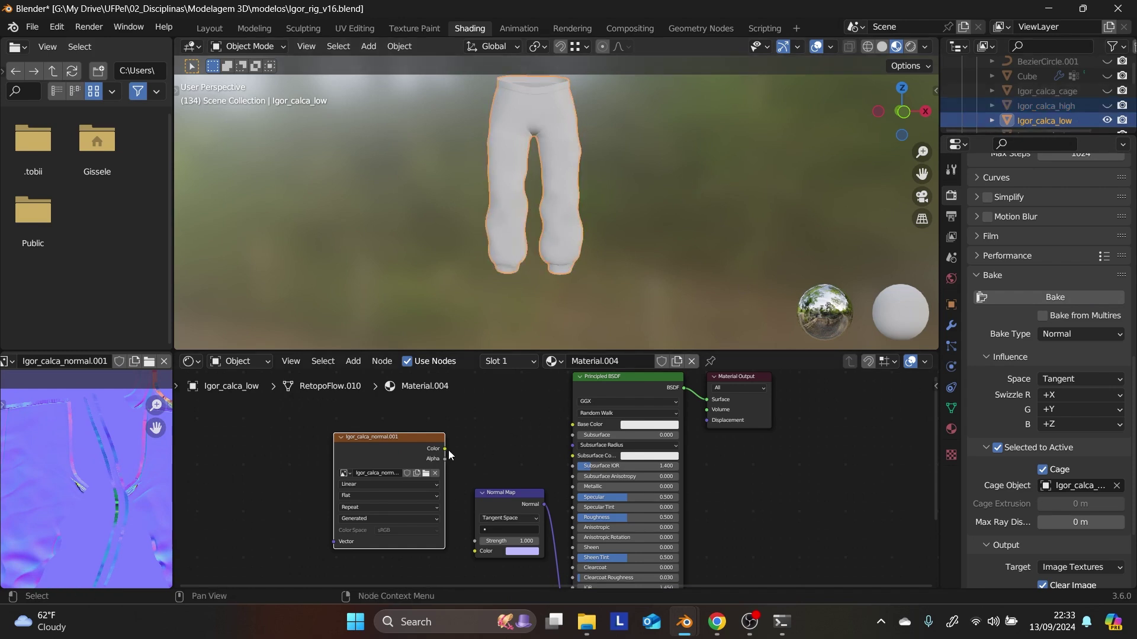
drag(445, 448, 475, 550)
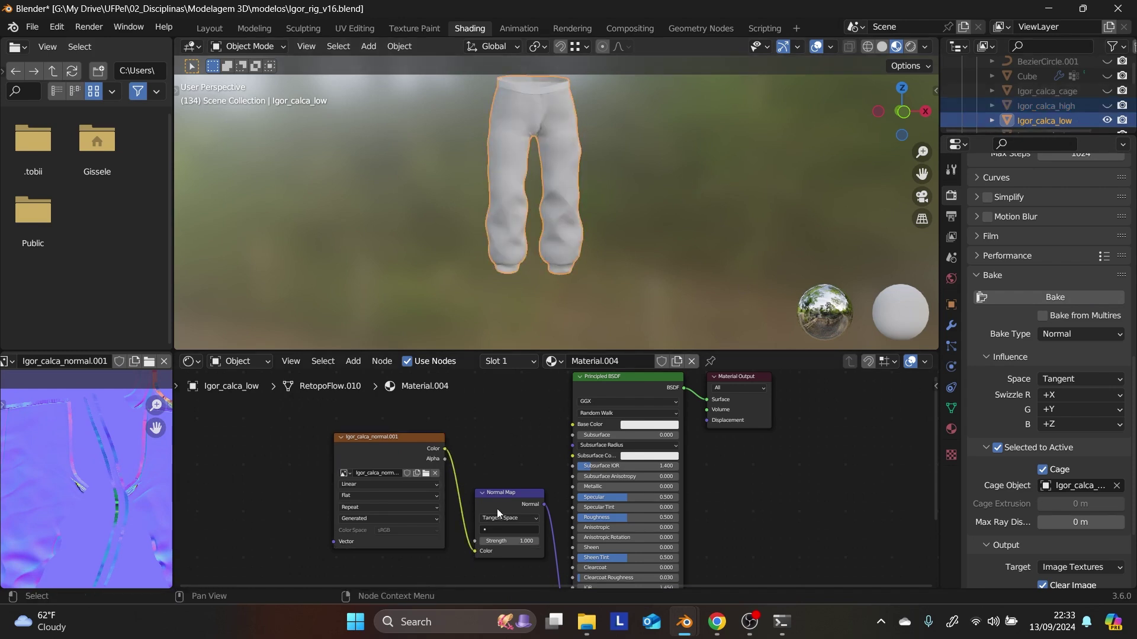
scroll(591, 136, up, 5)
middle_drag(580, 134, 539, 225)
scroll(562, 211, up, 4)
scroll(650, 196, down, 6)
scroll(538, 226, up, 2)
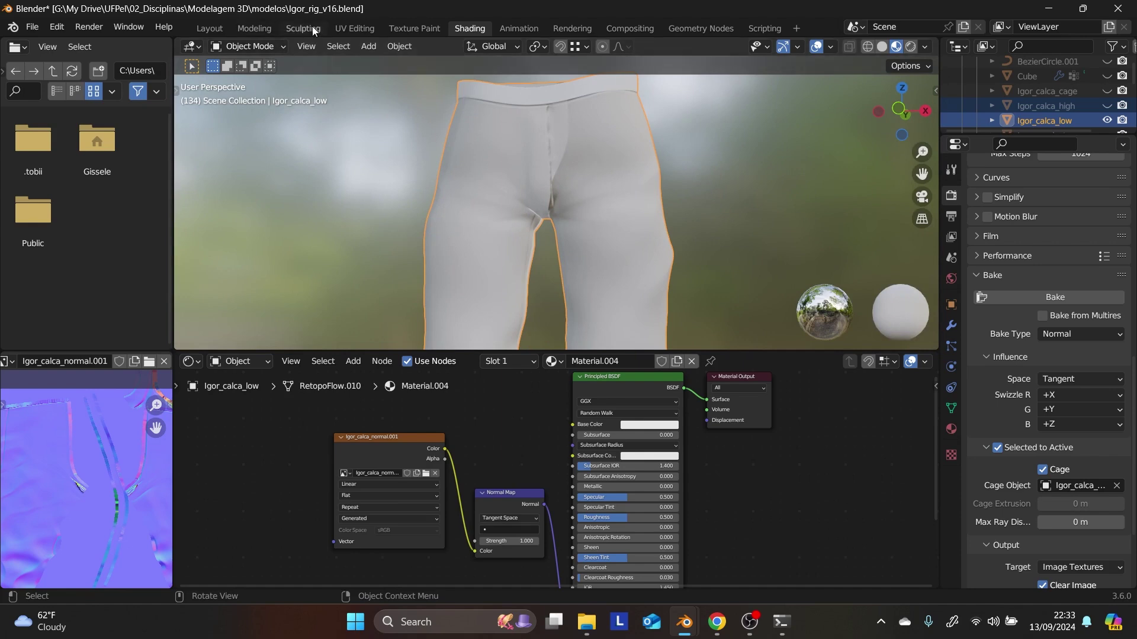
- In the UV Editing workspace, clear the seam from the selected front edge path between waistband and crotch on Igor_calca_low
click(364, 27)
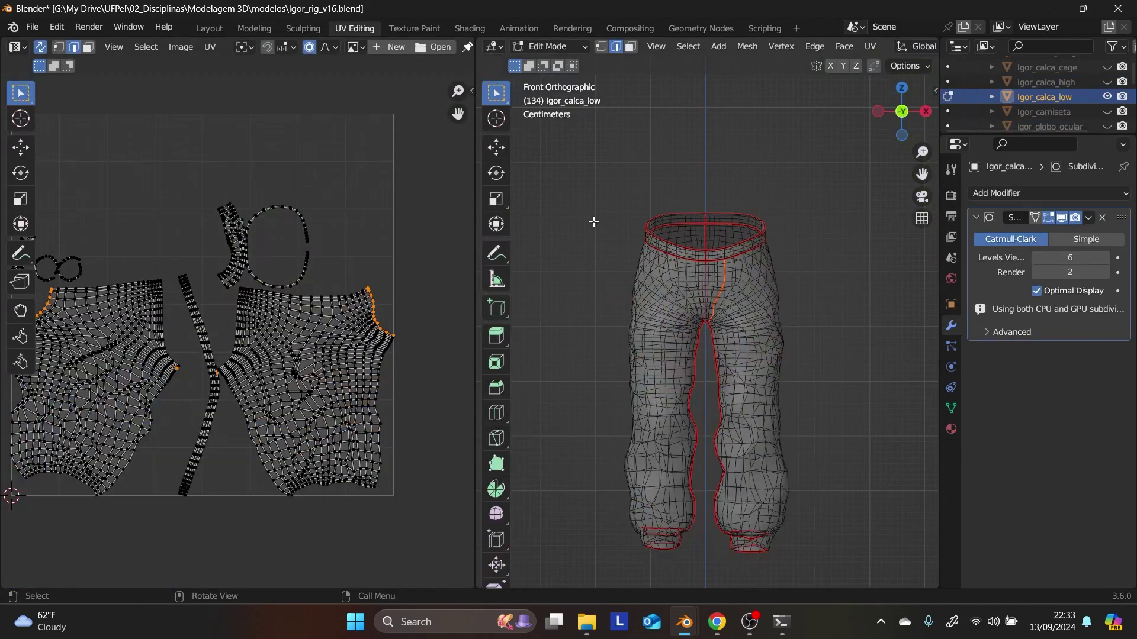
scroll(742, 292, up, 4)
scroll(741, 292, up, 3)
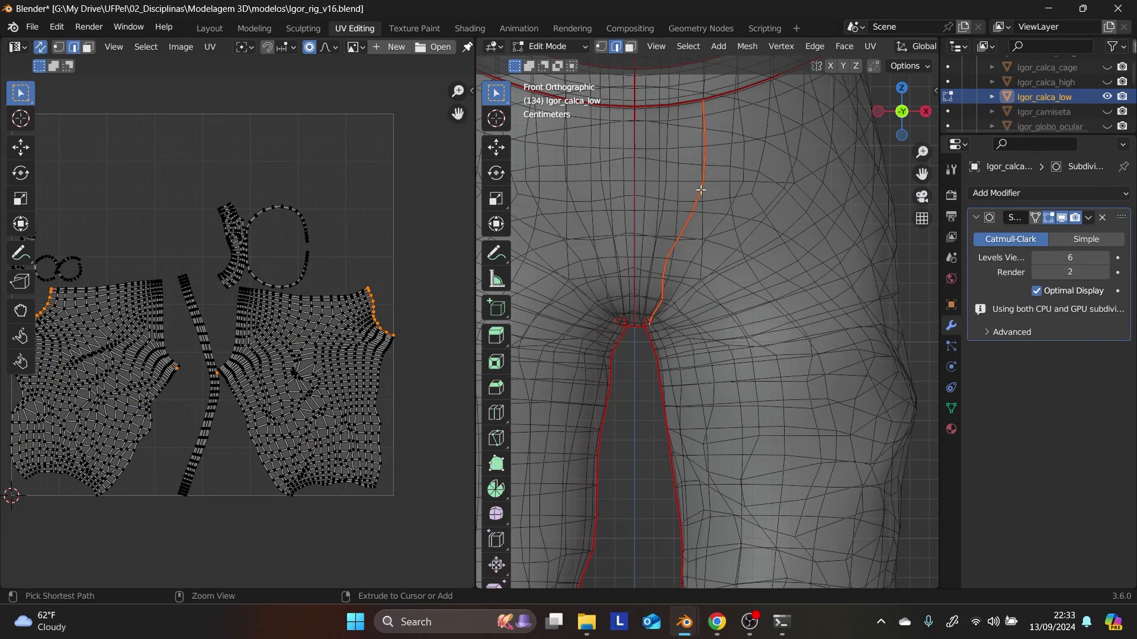
key(Tab)
right_click(701, 189)
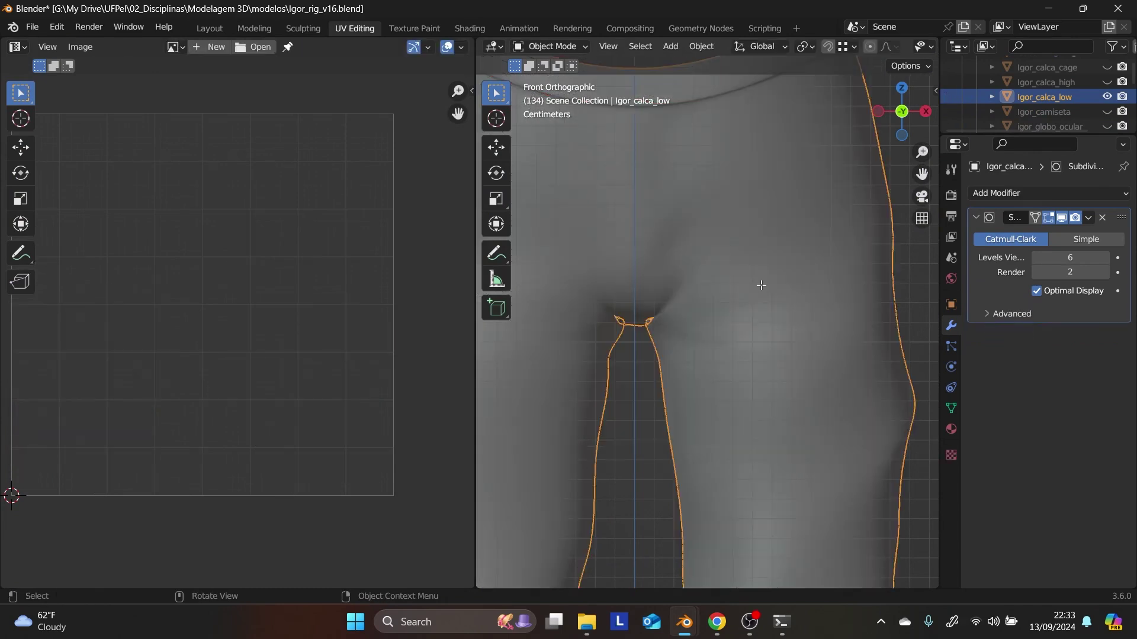
key(Tab)
right_click(673, 247)
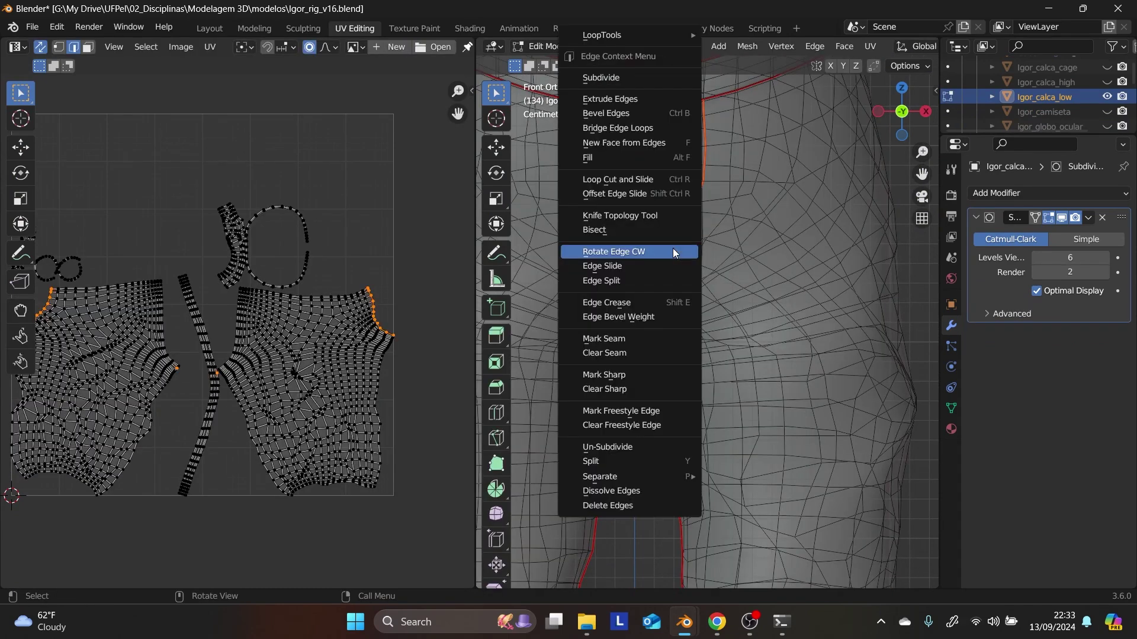
click(653, 352)
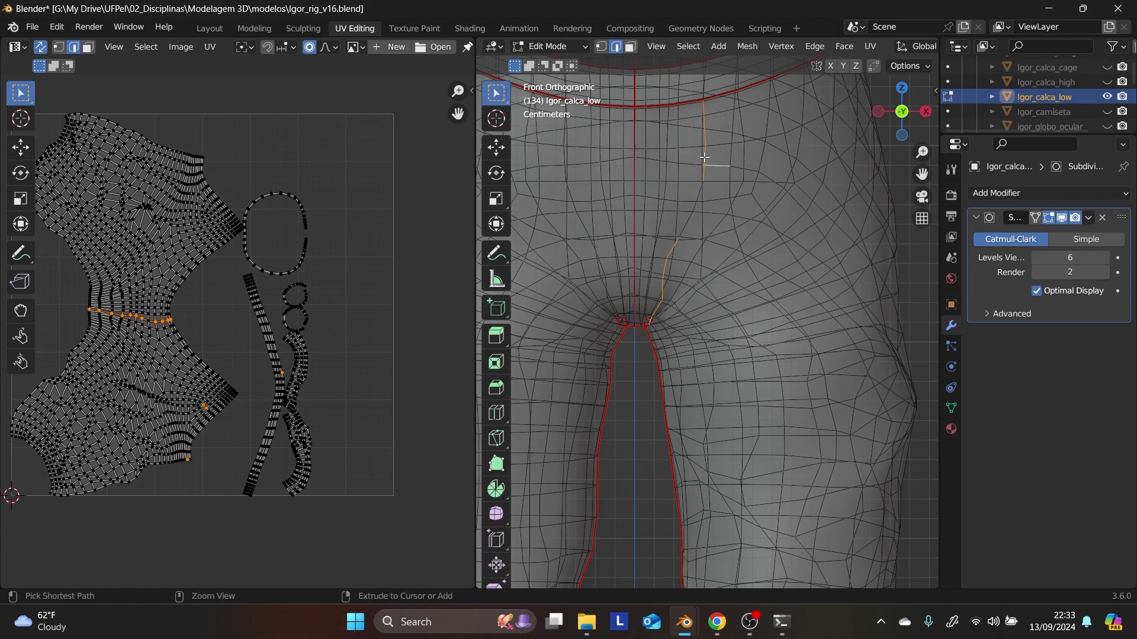
key(ctrl+z)
scroll(706, 162, up, 3)
shift+middle_drag(708, 189, 706, 417)
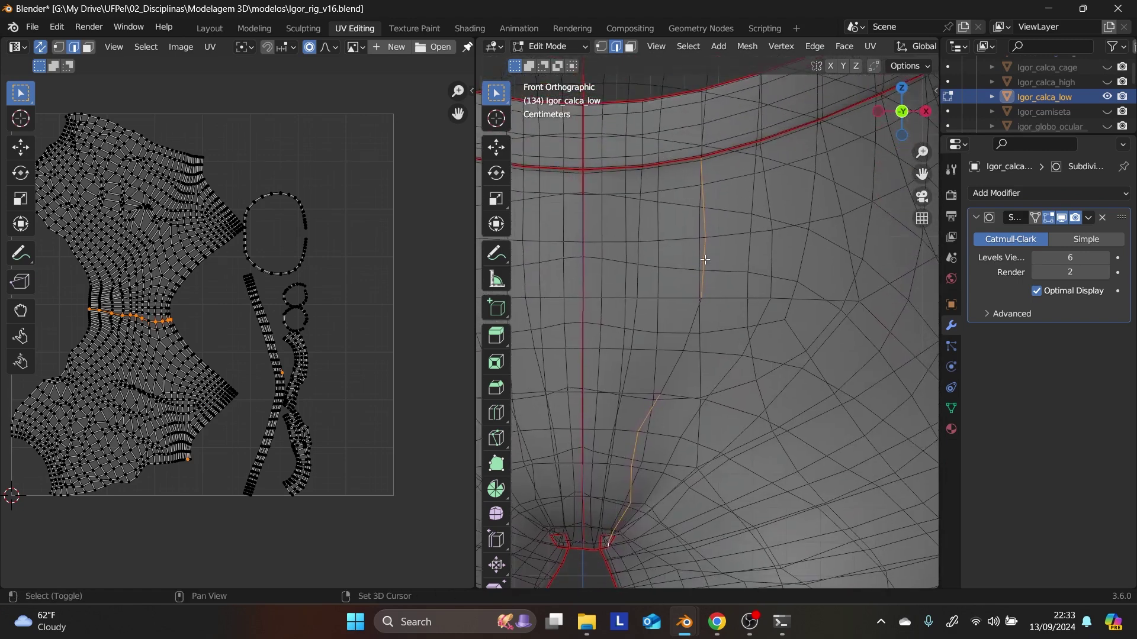
shift+click(704, 259)
shift+click(704, 211)
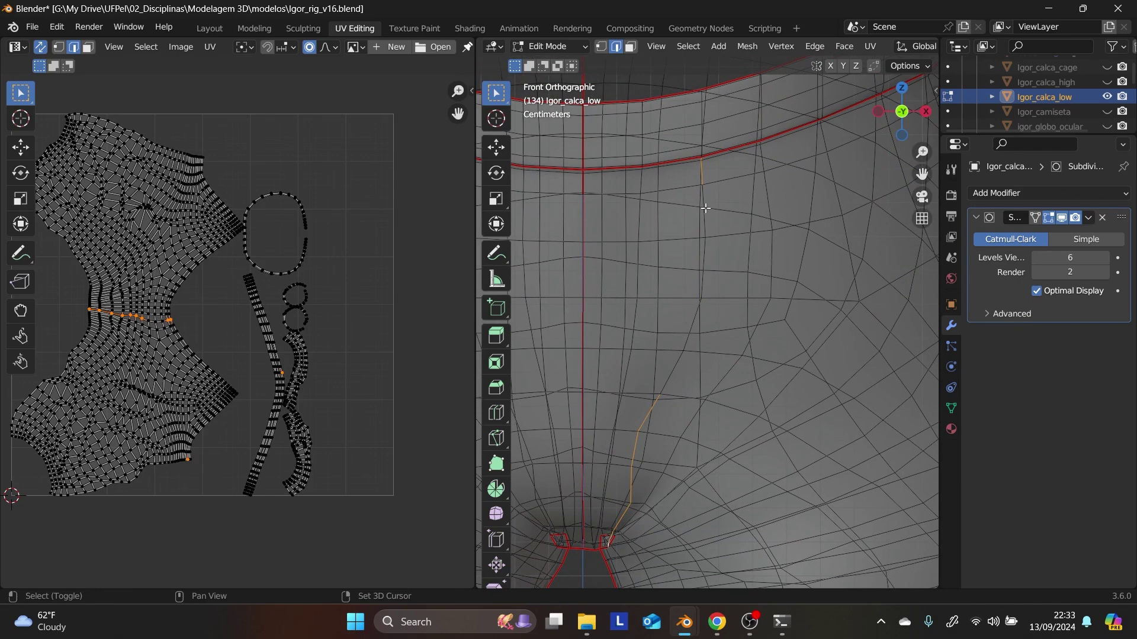
shift+click(703, 178)
shift+click(699, 195)
middle_drag(703, 229, 690, 198)
scroll(690, 199, down, 6)
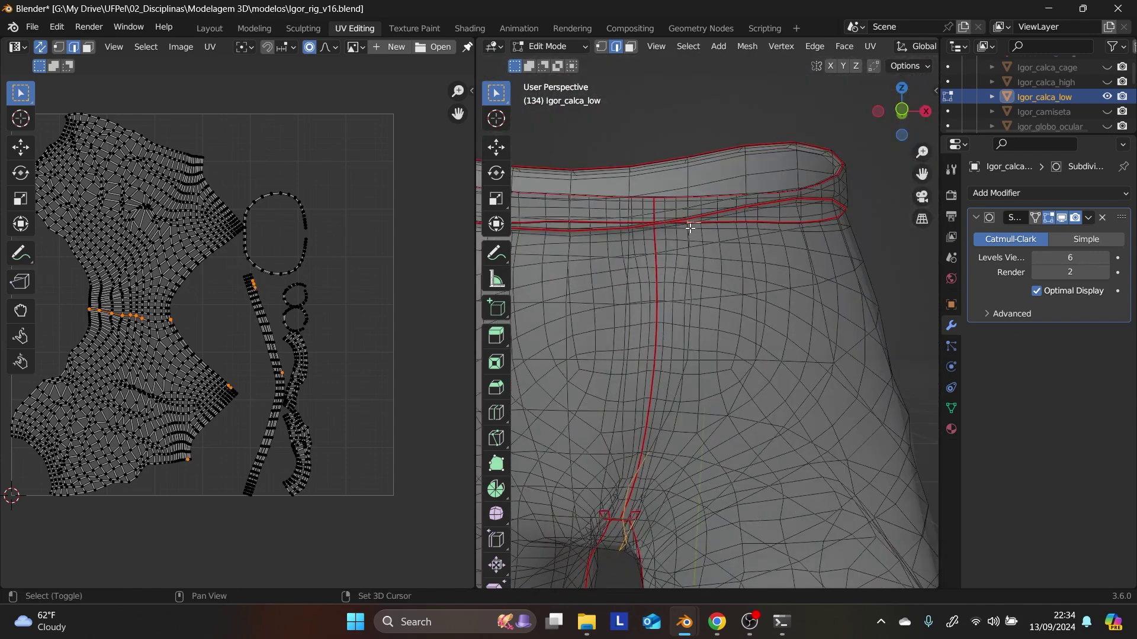
scroll(691, 228, up, 2)
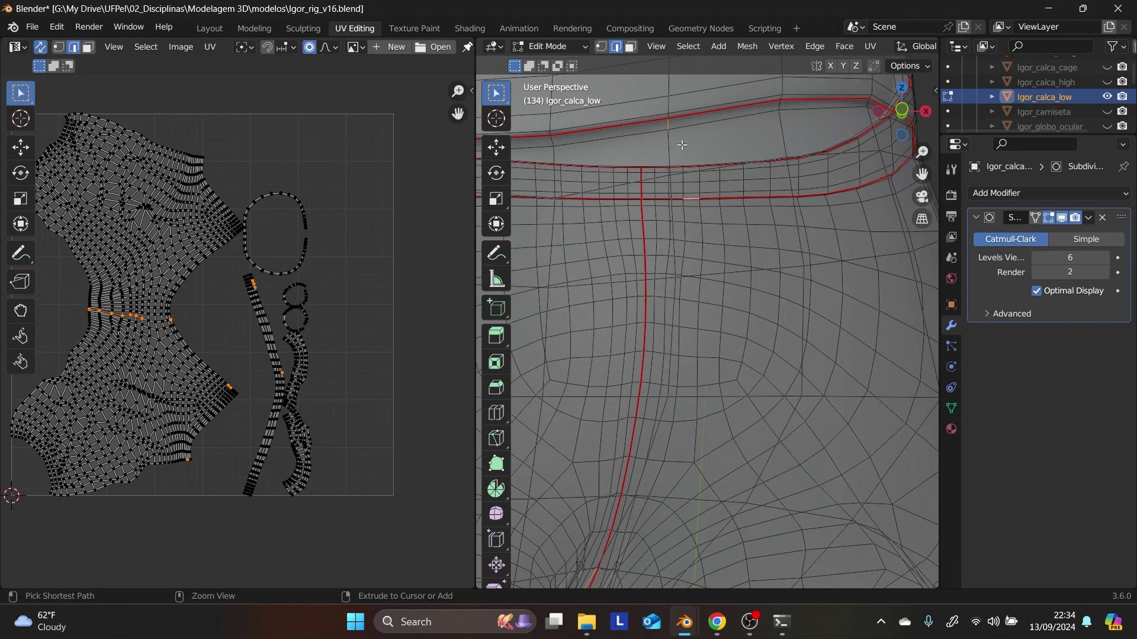
shift+click(667, 126)
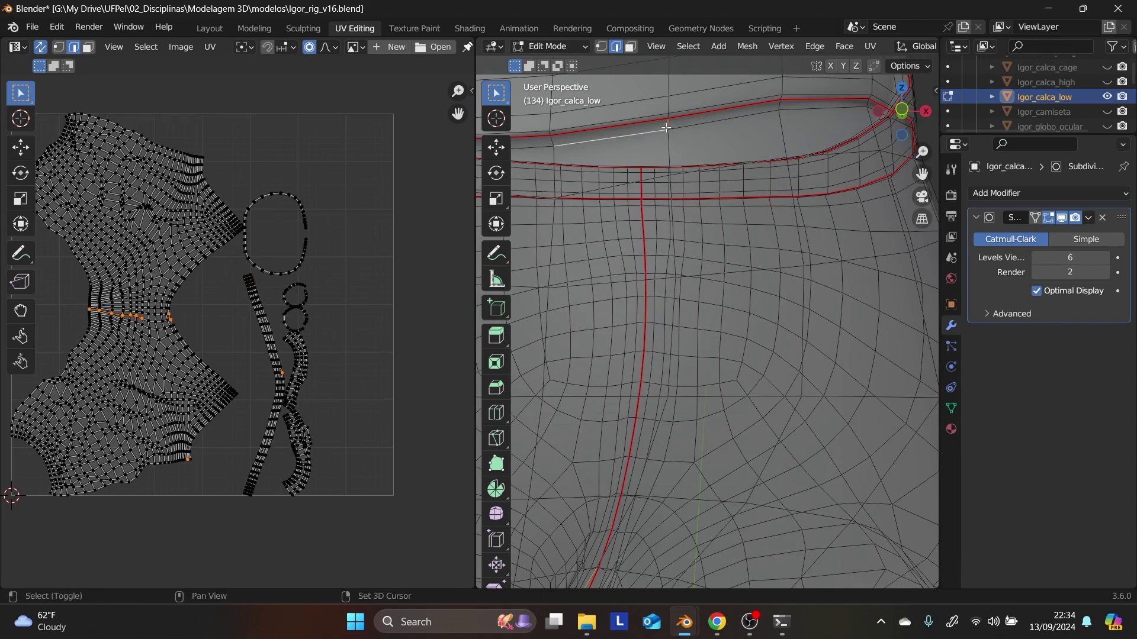
shift+click(668, 128)
click(668, 127)
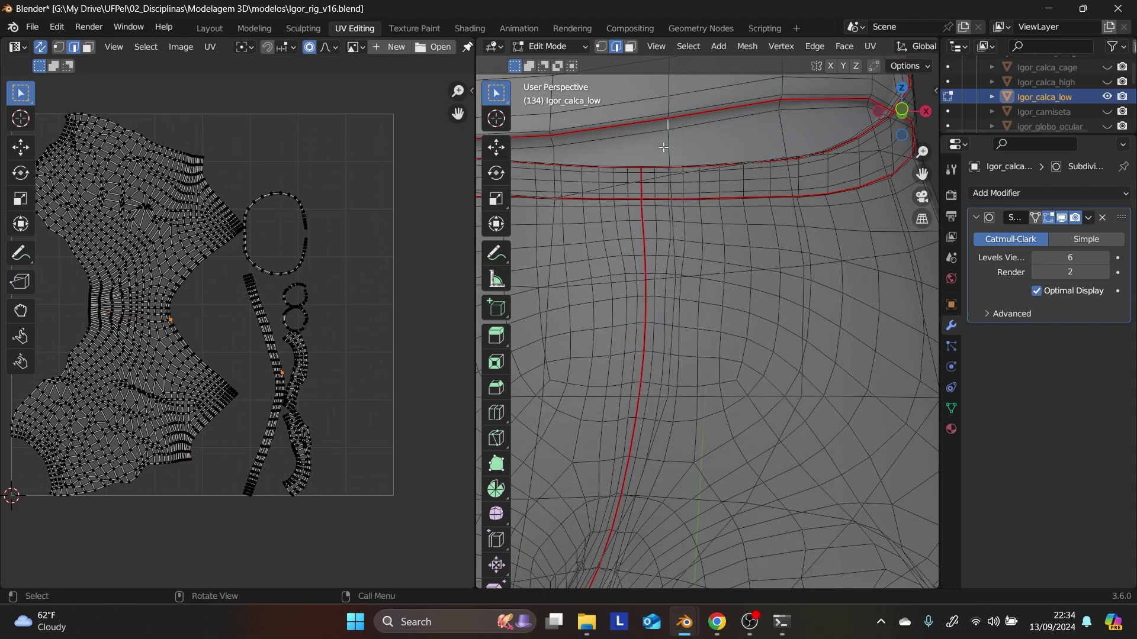
shift+middle_drag(663, 148, 669, 187)
click(729, 293)
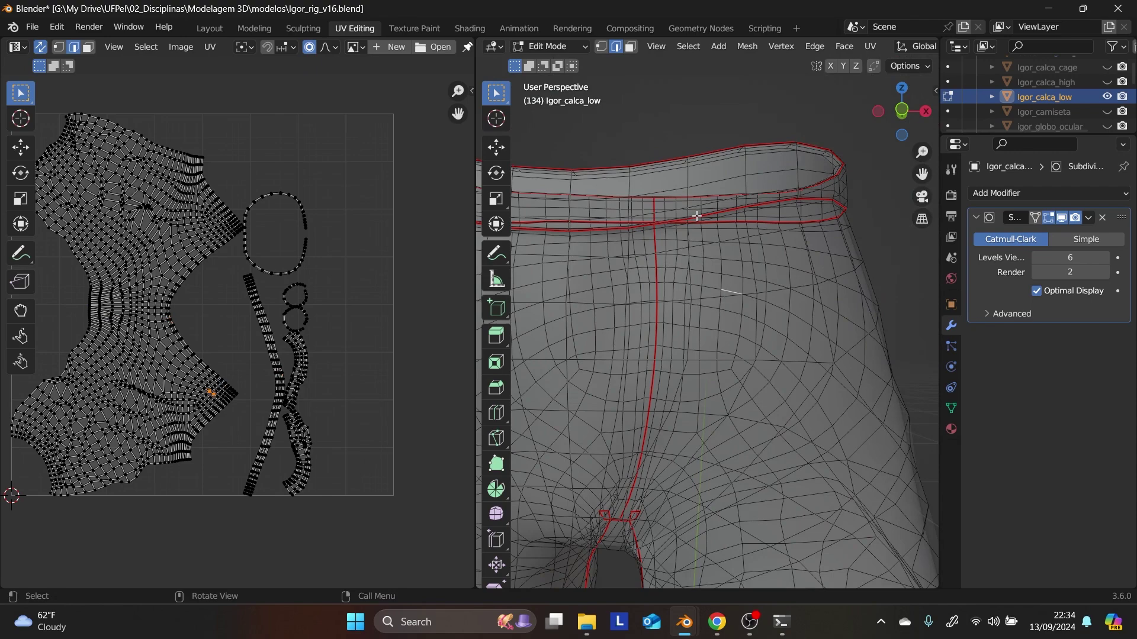
- Select the edge path on the lower front of the trousers down to the crotch seam and mark it as a seam
scroll(694, 205, up, 2)
middle_drag(693, 204, 734, 320)
scroll(699, 215, down, 1)
mouse_move(723, 417)
middle_down()
mouse_move(734, 387)
mouse_move(726, 399)
middle_up()
middle_drag(712, 308, 701, 300)
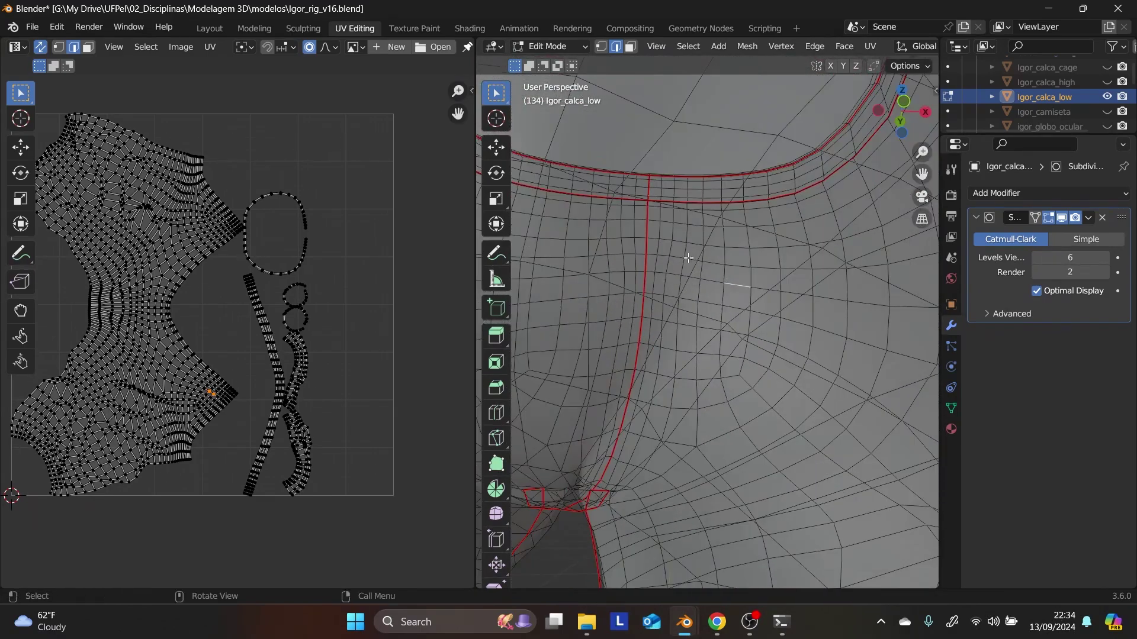
click(679, 253)
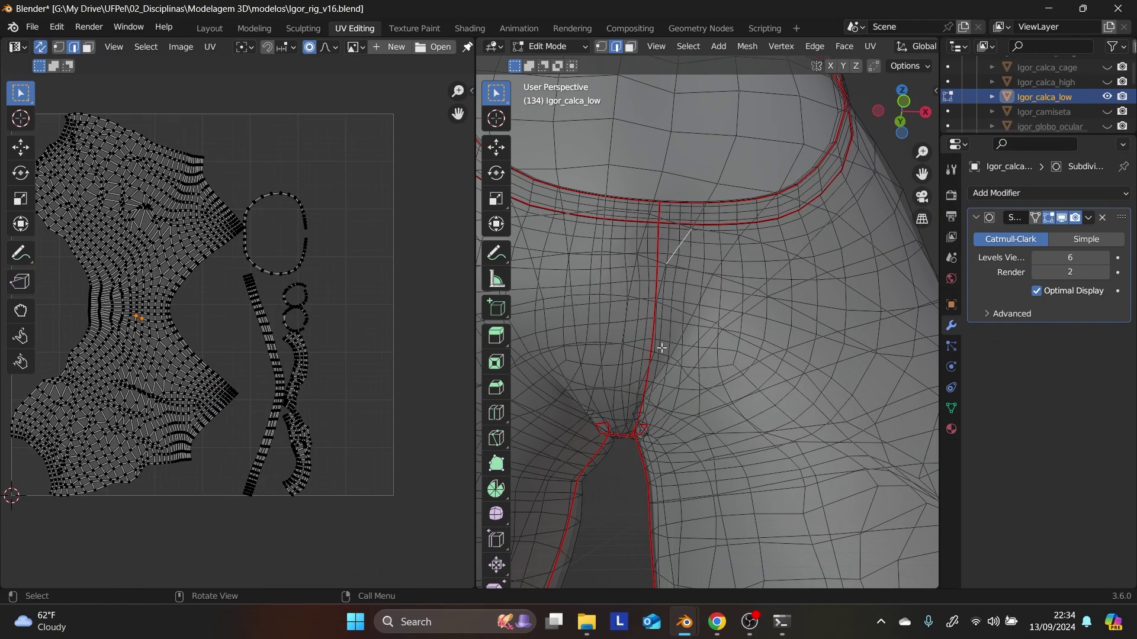
middle_drag(662, 348, 628, 368)
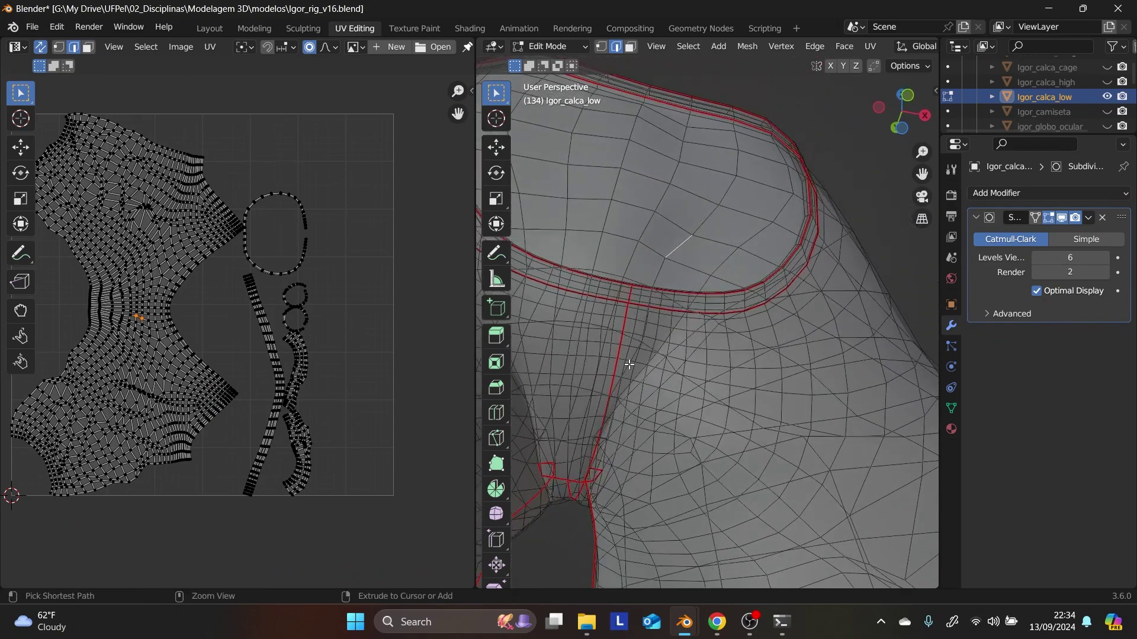
ctrl+click(627, 364)
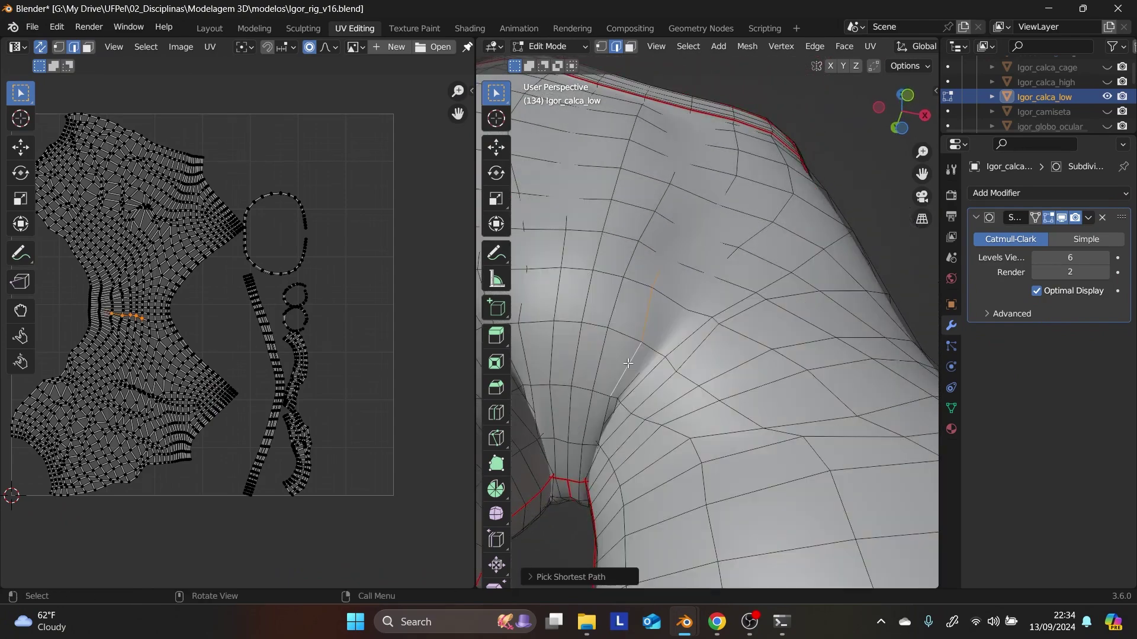
shift+click(608, 412)
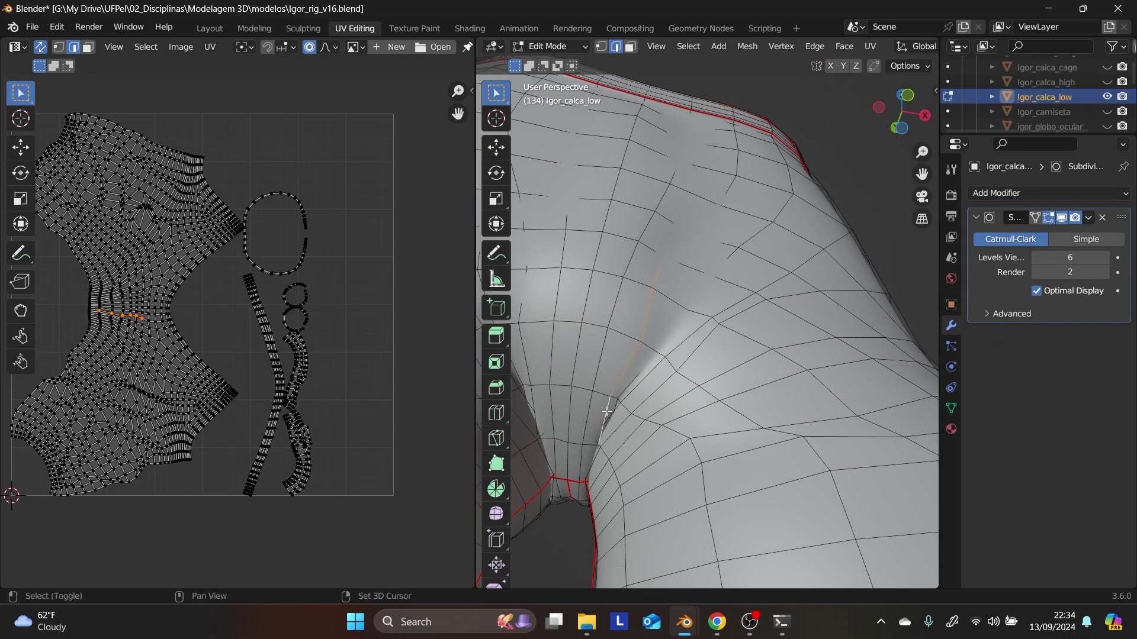
middle_drag(607, 411, 871, 438)
key(alt+z)
scroll(598, 455, up, 5)
scroll(666, 471, up, 2)
scroll(666, 471, down, 1)
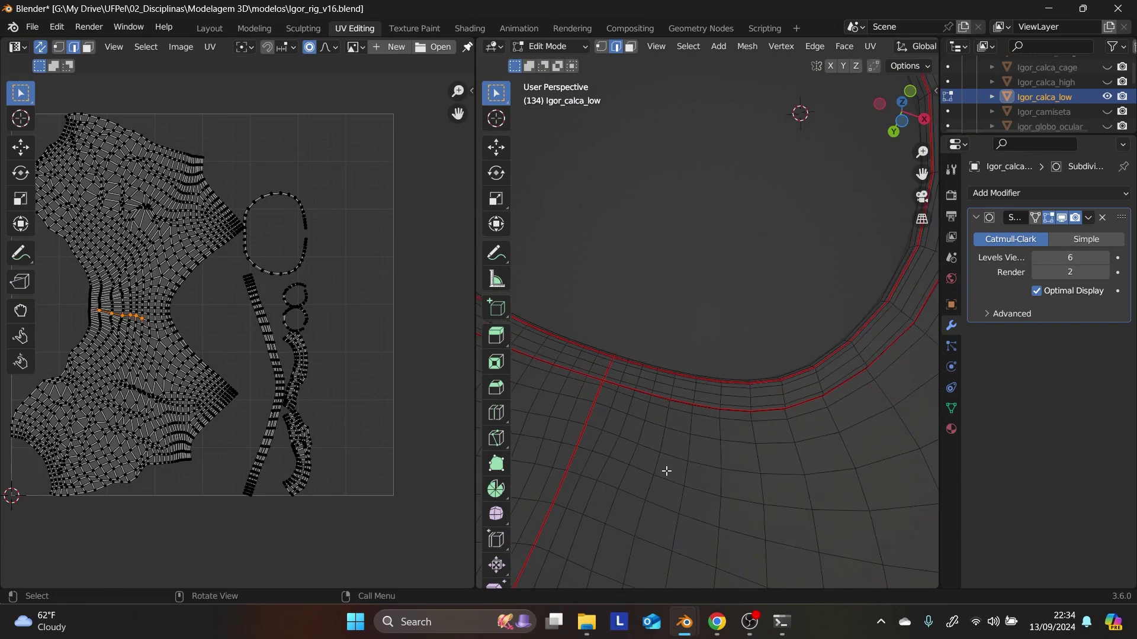
scroll(667, 471, down, 1)
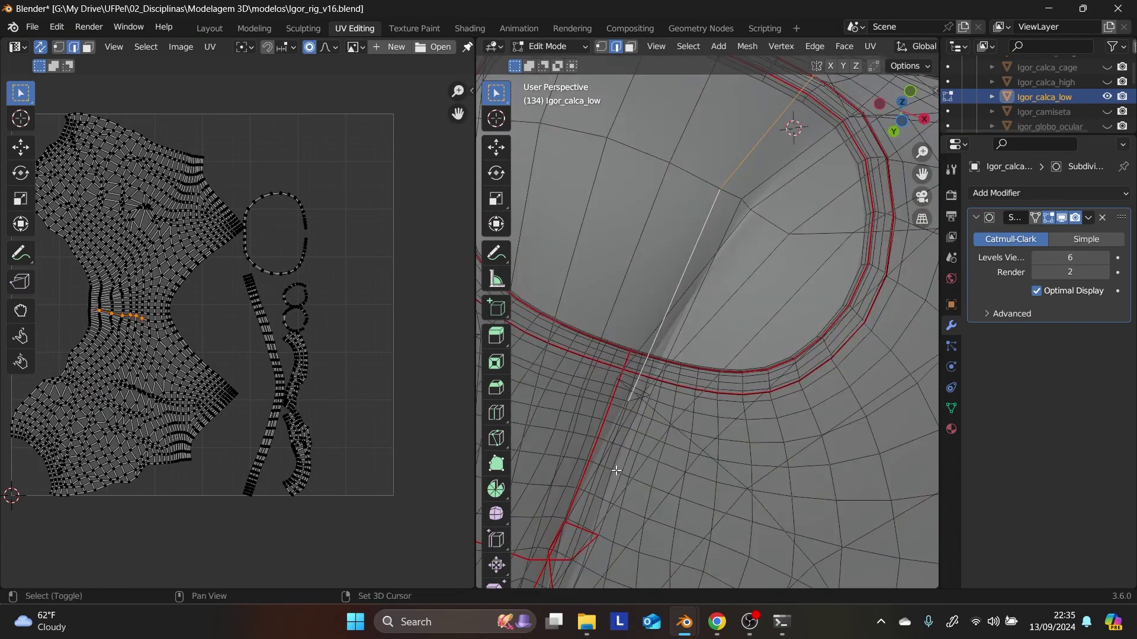
shift+click(624, 416)
right_click(681, 341)
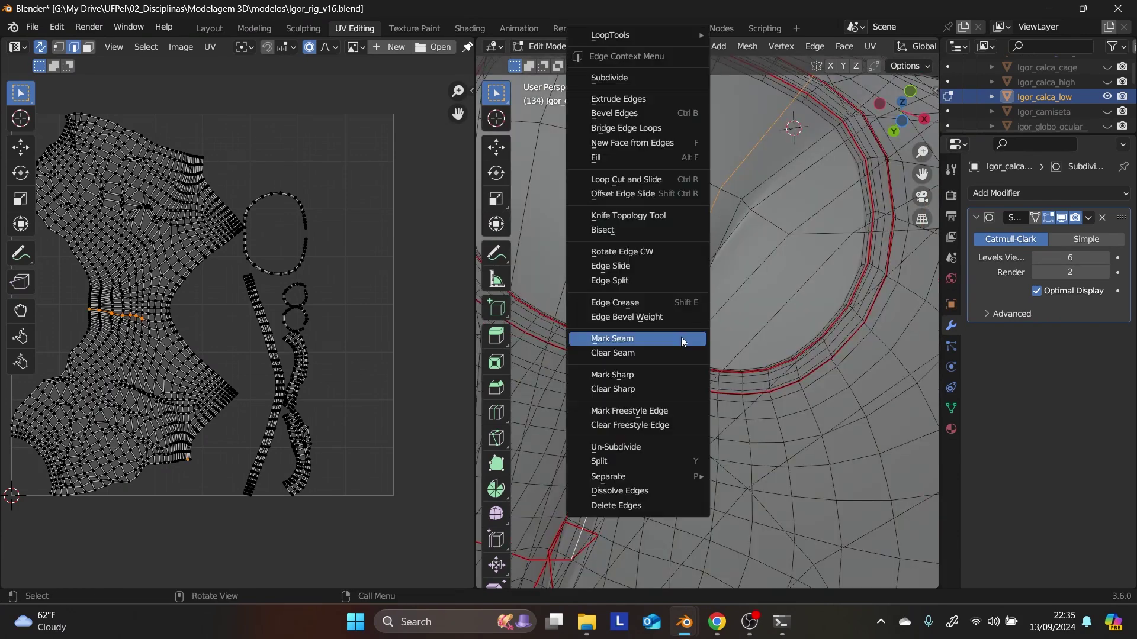
click(734, 342)
middle_drag(734, 342, 758, 371)
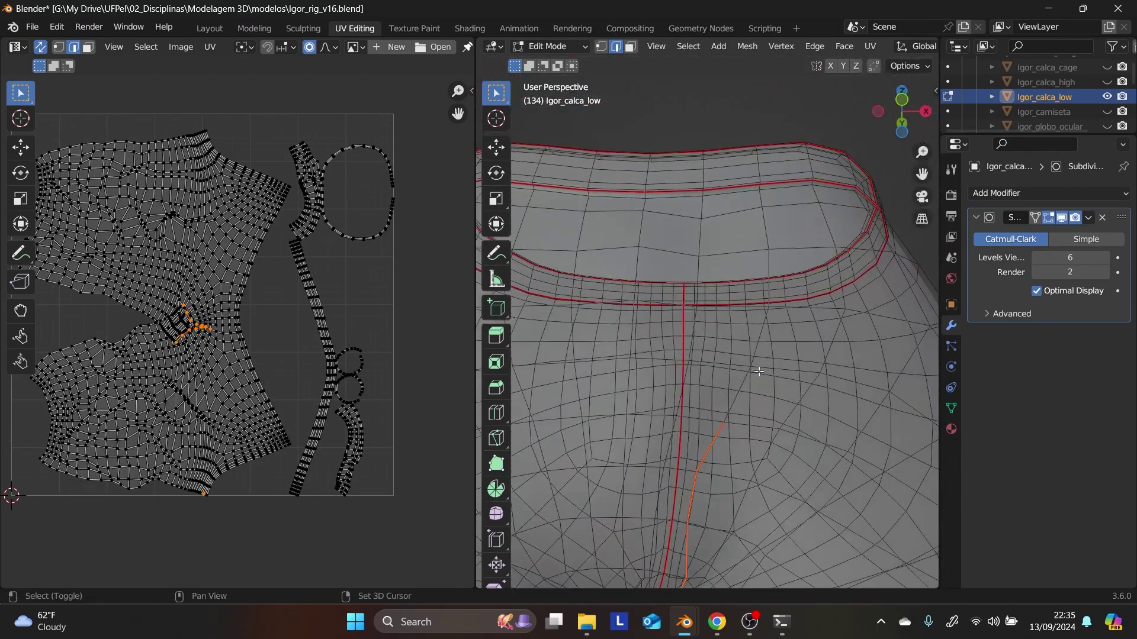
- Select the edge path from the top of the lower front seam up to the waistband, mark it as a seam and unwrap the trousers
click(705, 419)
middle_drag(705, 418, 732, 410)
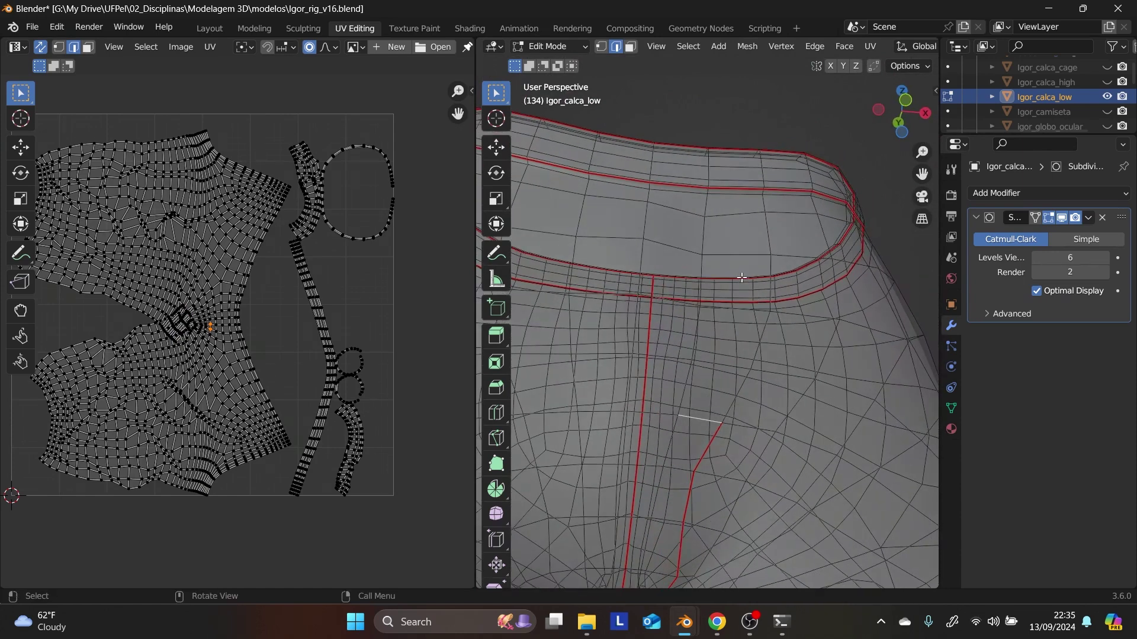
shift+click(684, 391)
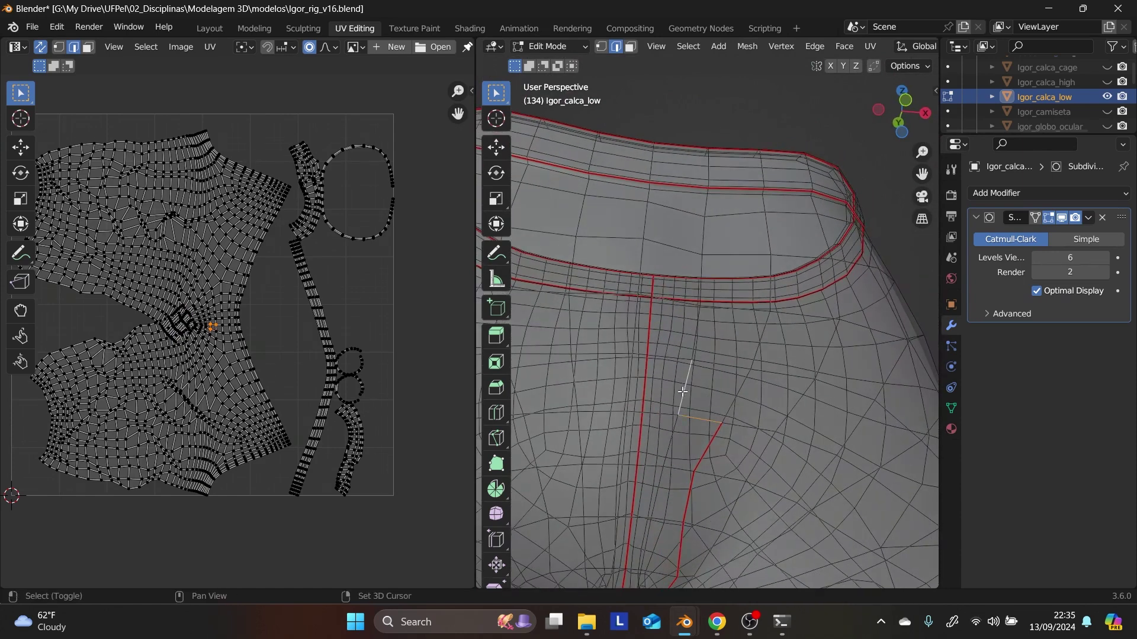
ctrl+click(705, 205)
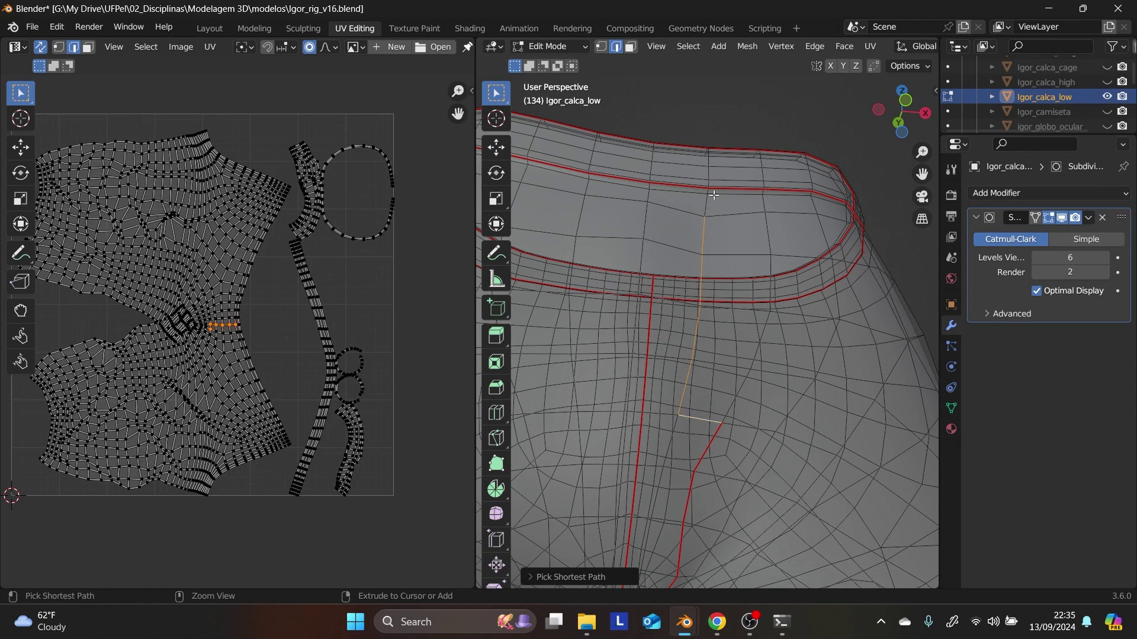
middle_drag(708, 193, 718, 228)
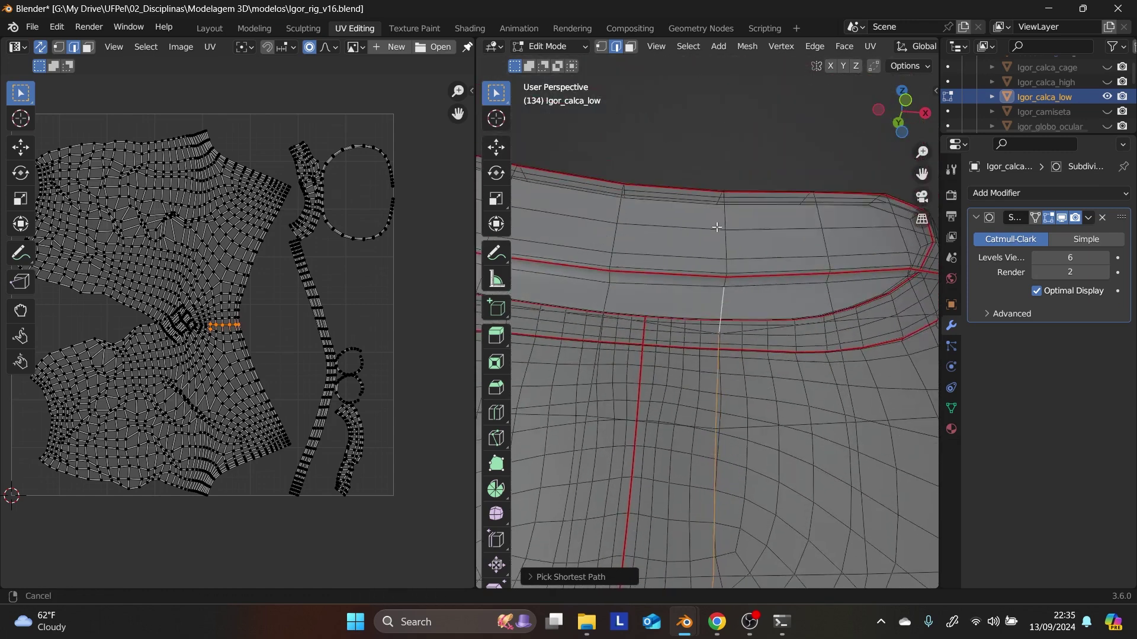
scroll(728, 258, up, 2)
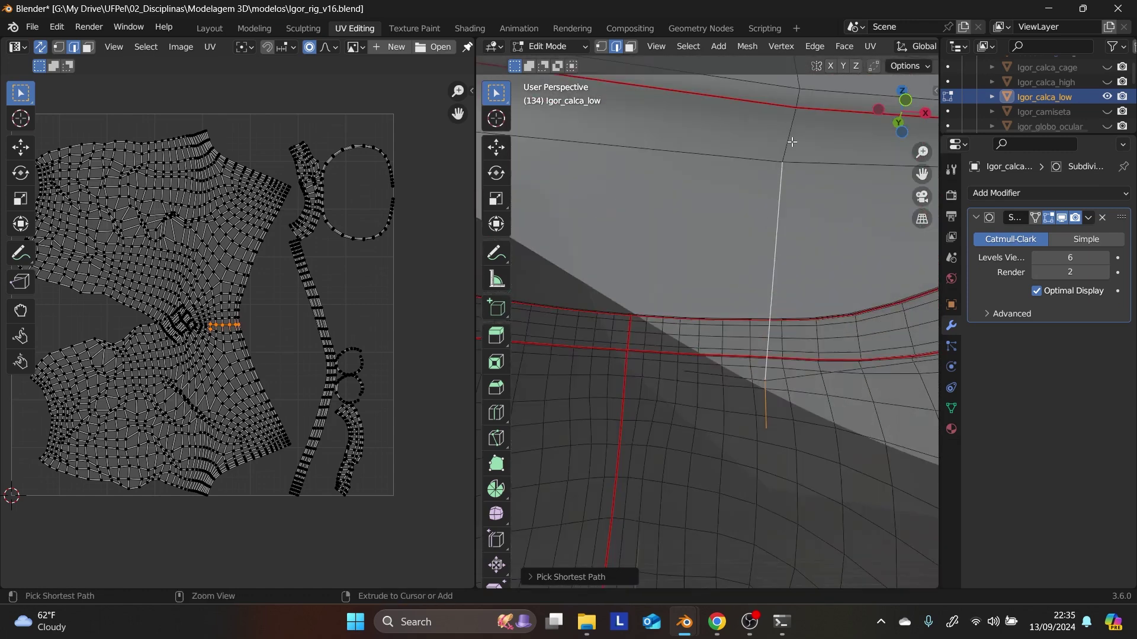
scroll(778, 205, down, 5)
scroll(777, 204, down, 3)
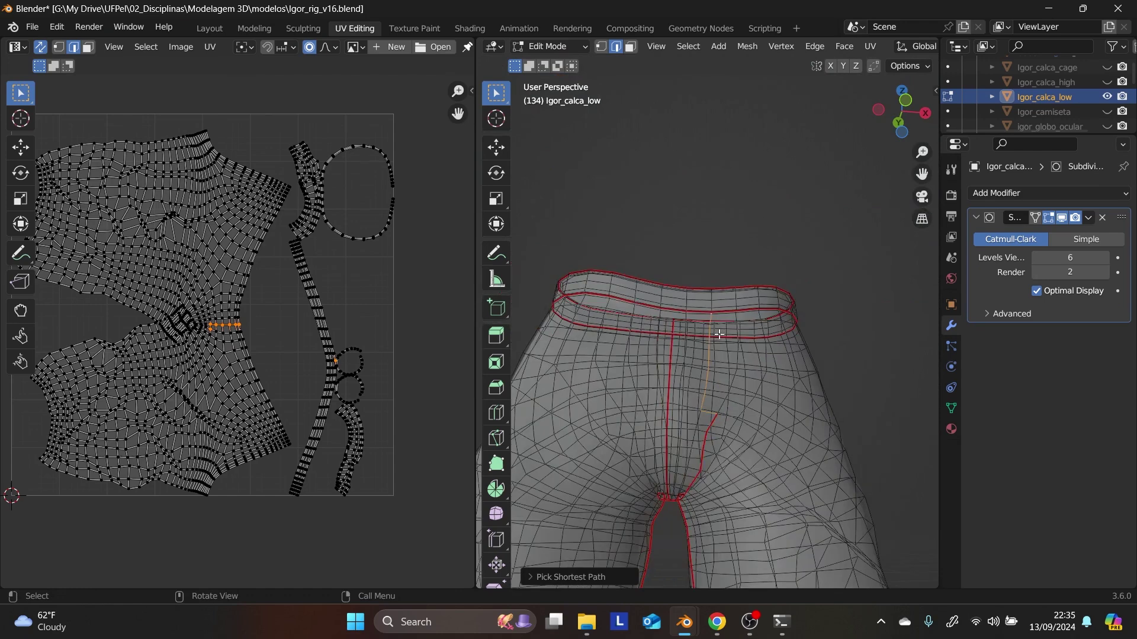
right_click(718, 337)
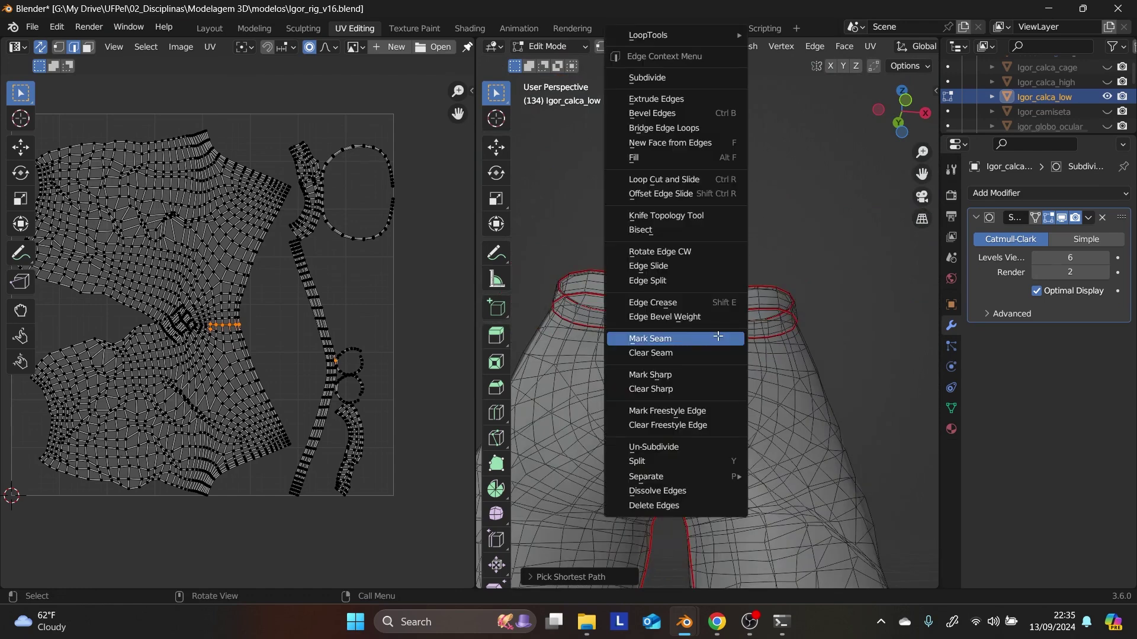
click(719, 338)
click(735, 226)
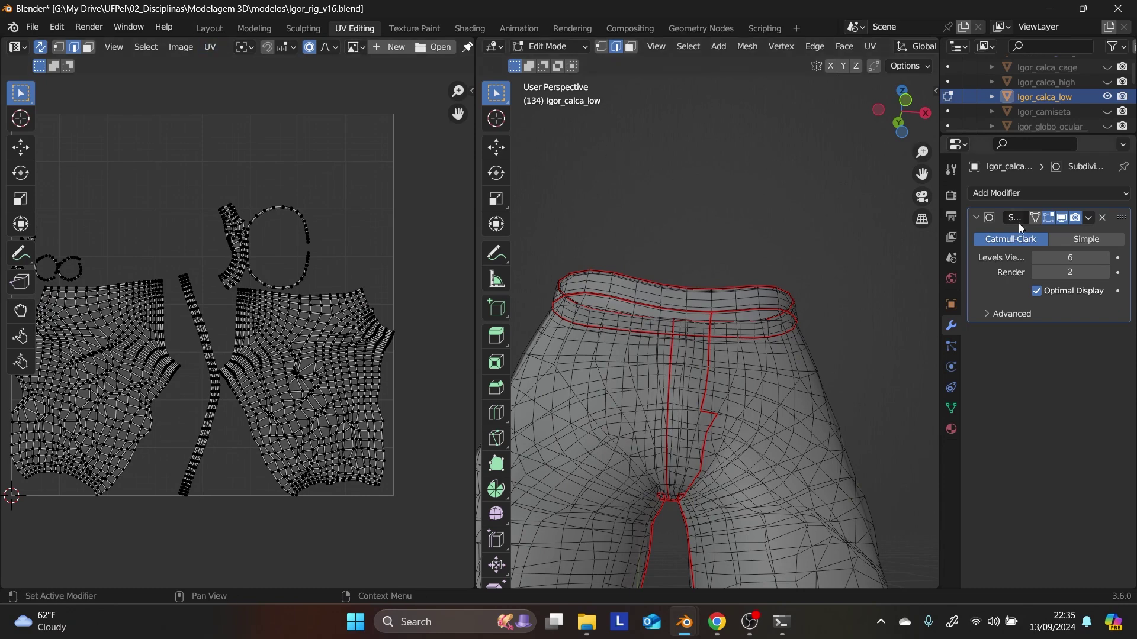
- In the Shading workspace, show Igor_calca_high, disconnect the image texture from the Normal Map node, and bake the normal map from Igor_calca_high to Igor_calca_low
click(485, 31)
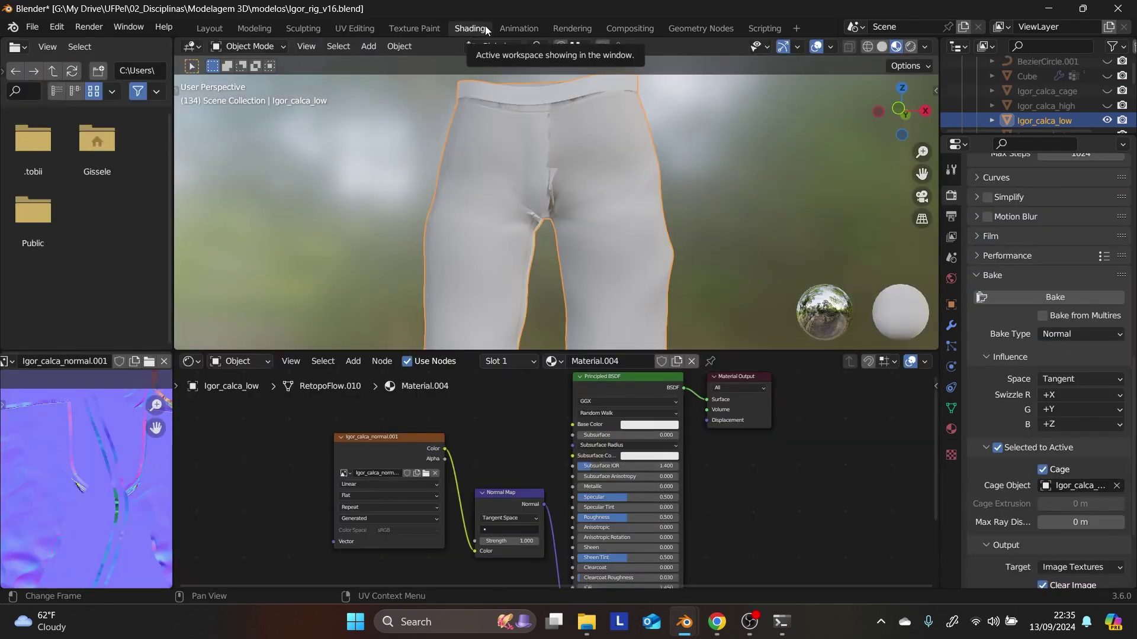
click(1064, 104)
click(1106, 106)
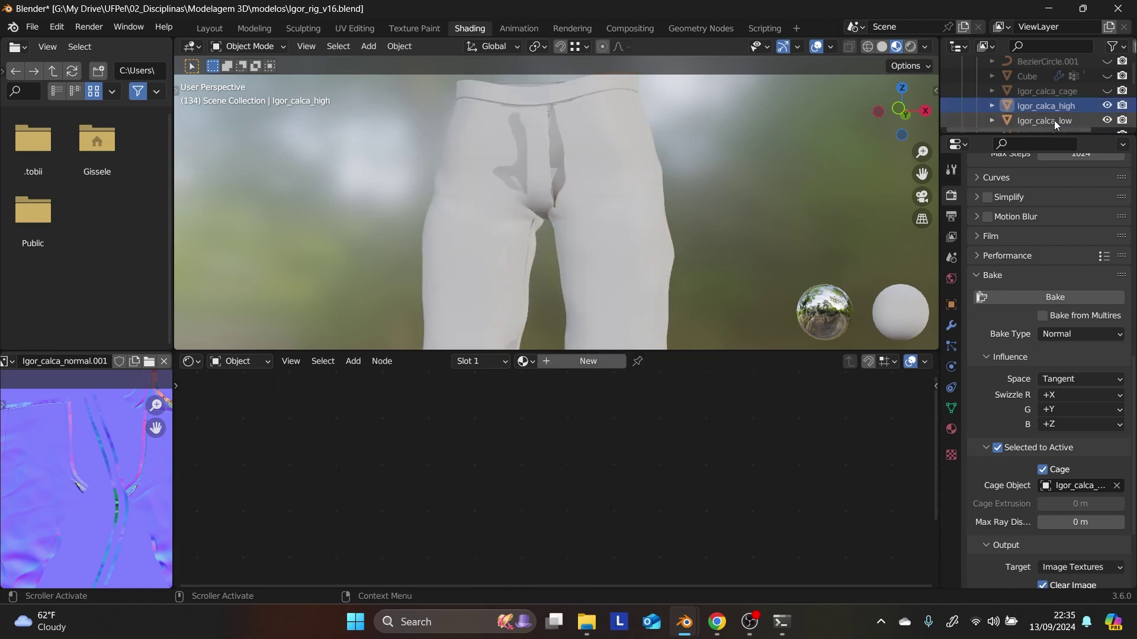
ctrl+click(1056, 120)
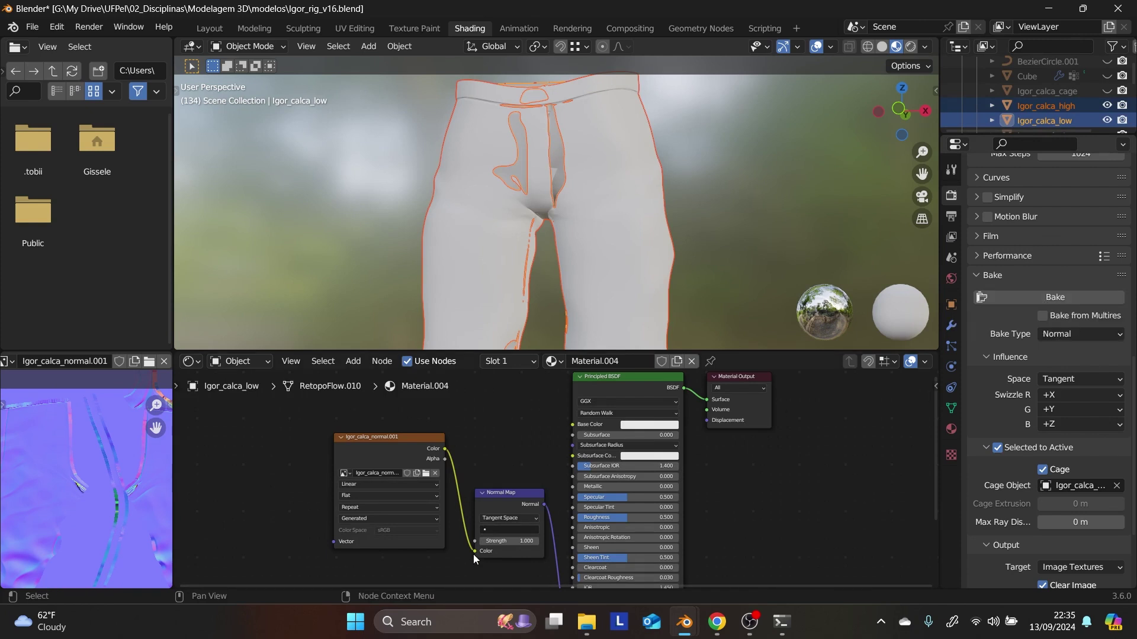
drag(474, 554, 462, 565)
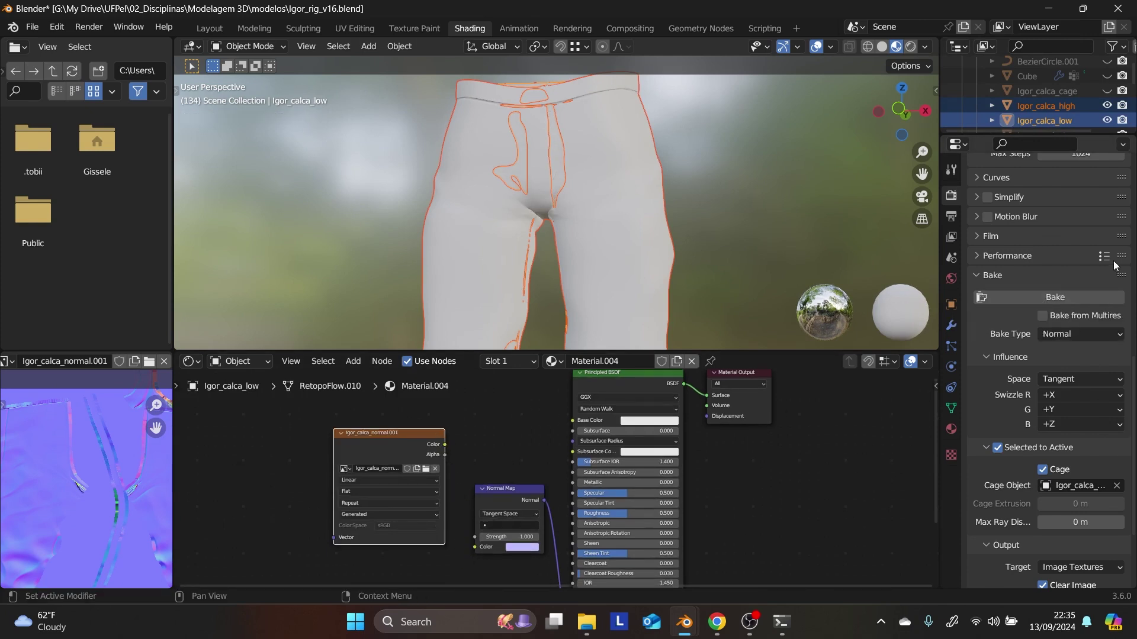
click(1049, 296)
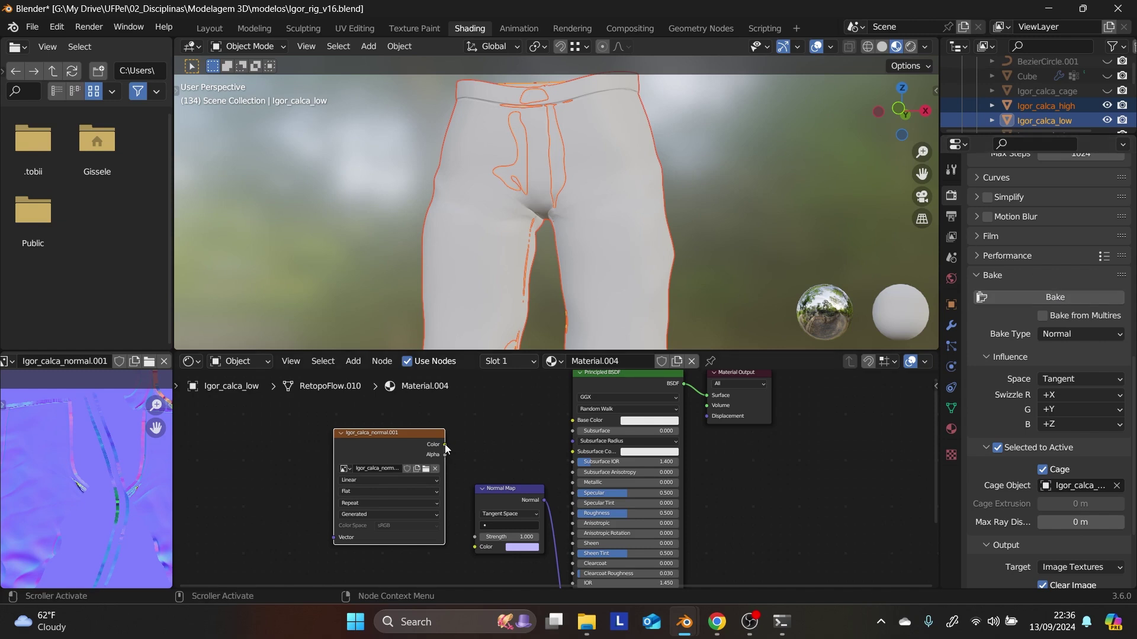
- Reconnect the image texture's Color output to the Normal Map node, hide Igor_calca_high, and inspect the crotch shading and the baked image
drag(445, 444, 474, 547)
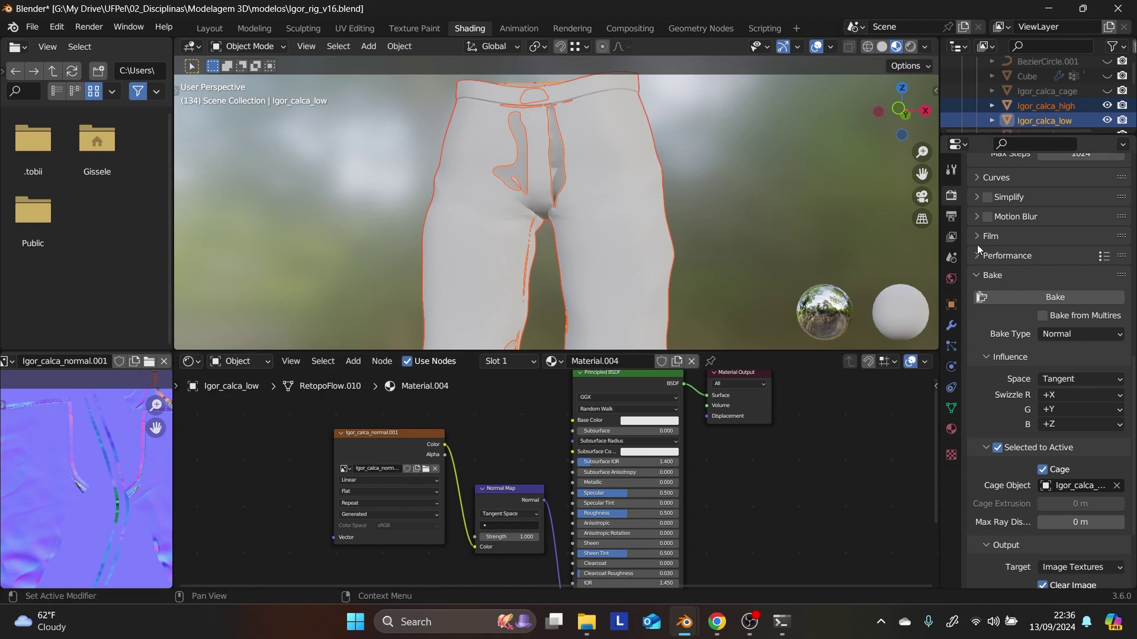
click(1106, 105)
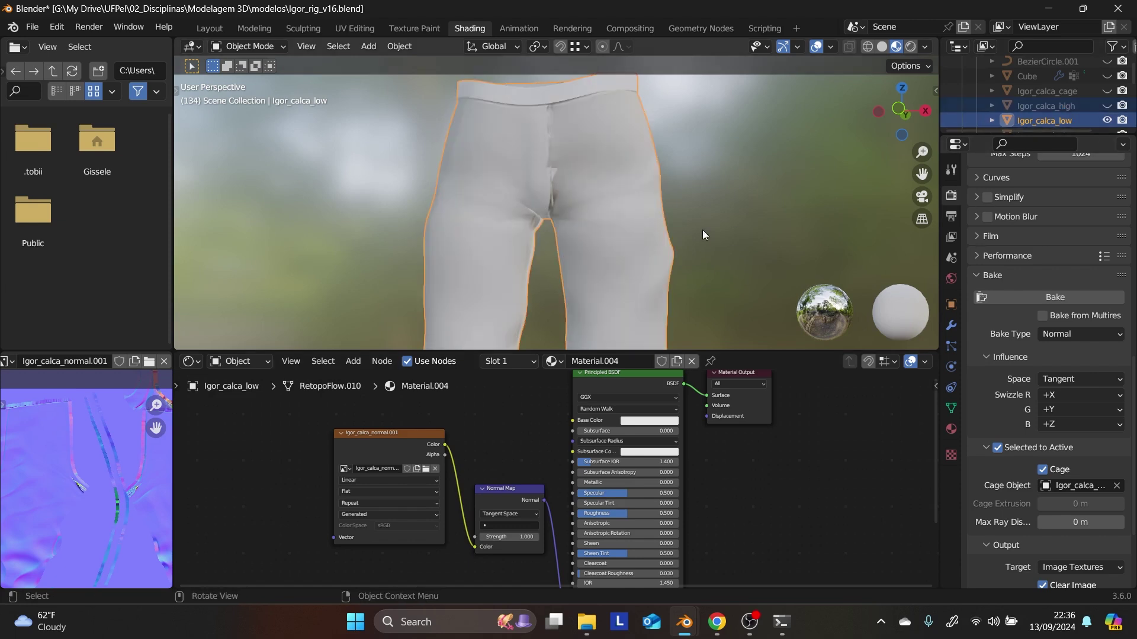
mouse_move(645, 232)
middle_down()
mouse_move(727, 223)
mouse_move(652, 245)
middle_up()
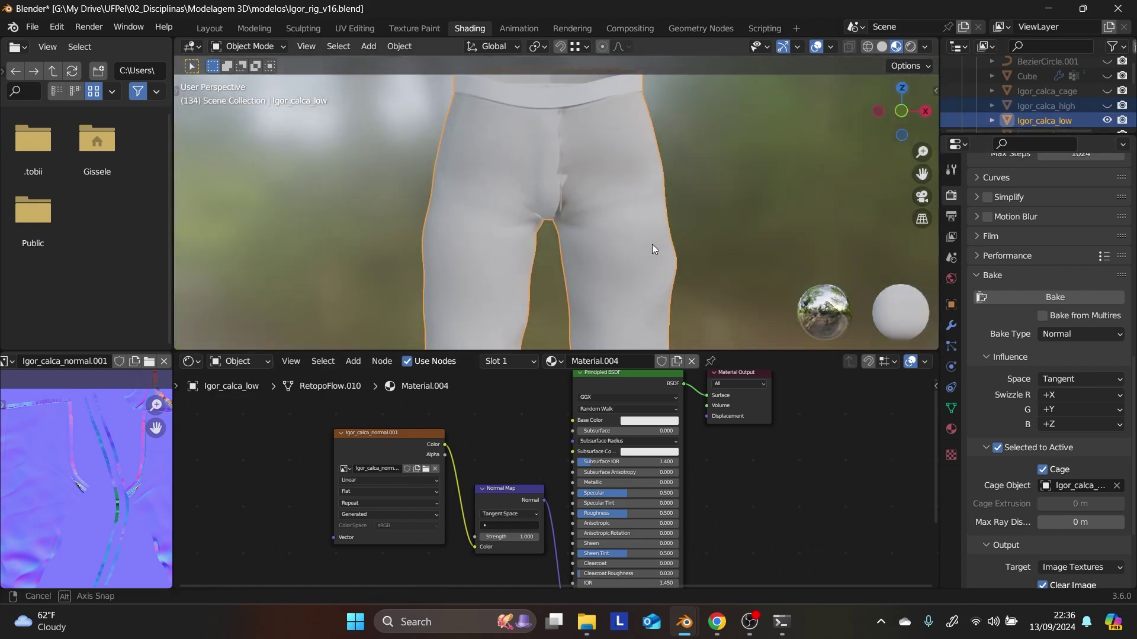
middle_drag(76, 503, 4, 478)
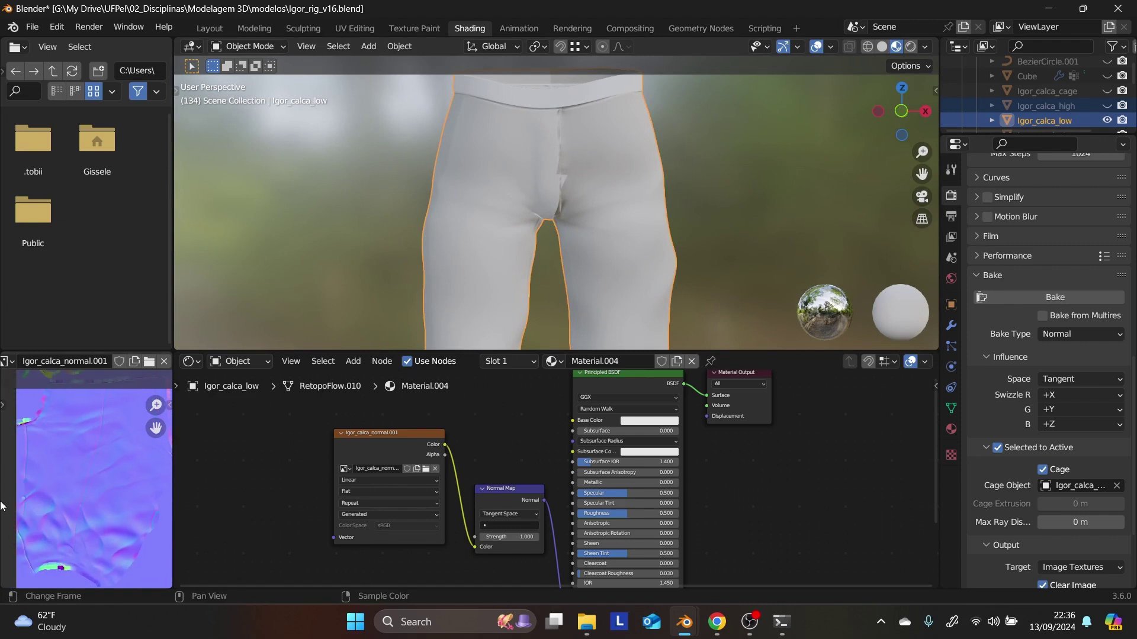
scroll(76, 481, down, 1)
shift+middle_drag(63, 442, 100, 460)
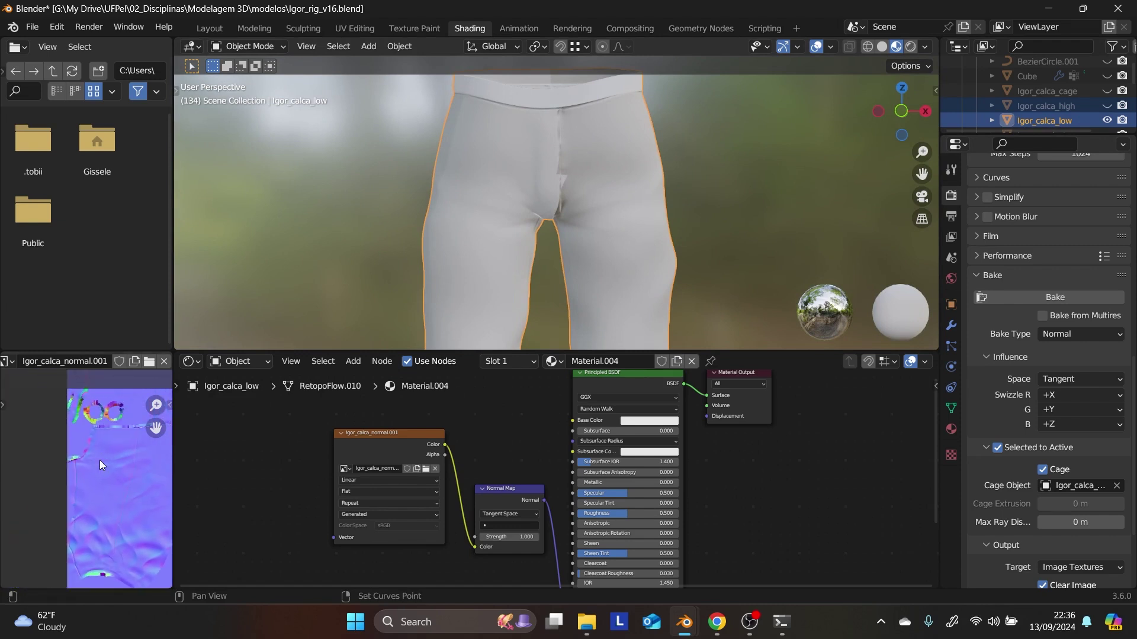
scroll(100, 462, up, 3)
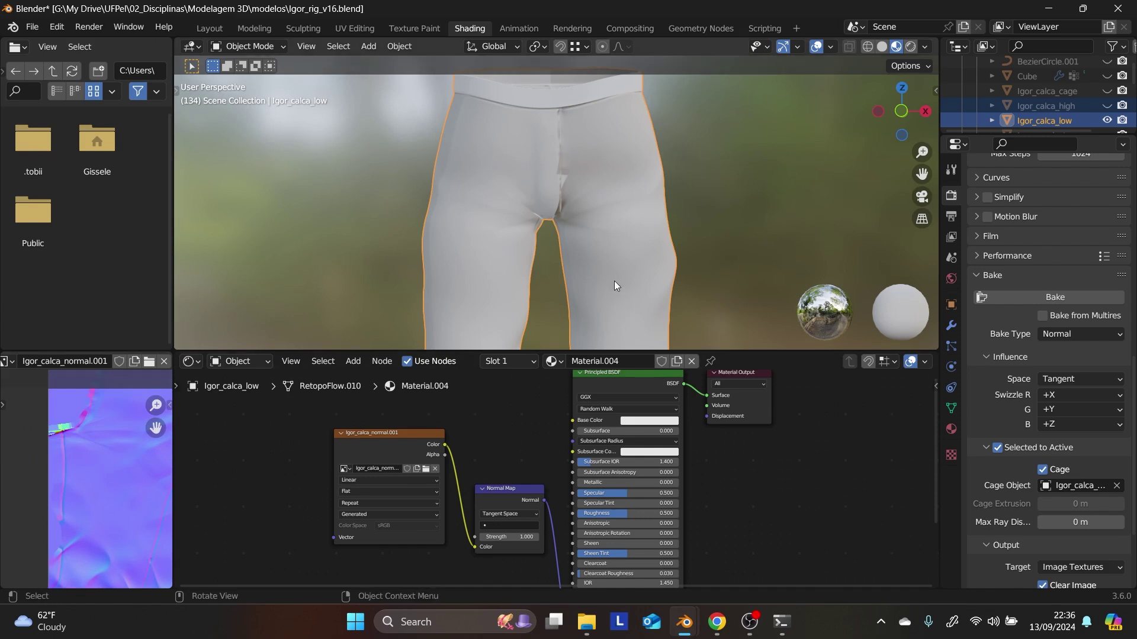
middle_drag(613, 280, 584, 286)
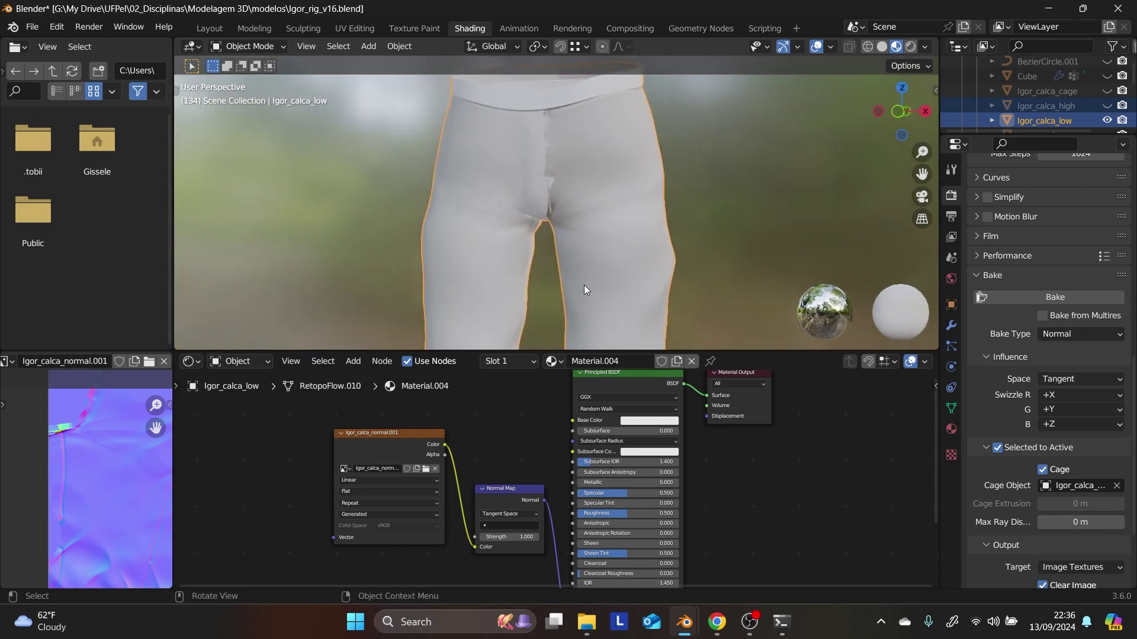
scroll(584, 285, up, 1)
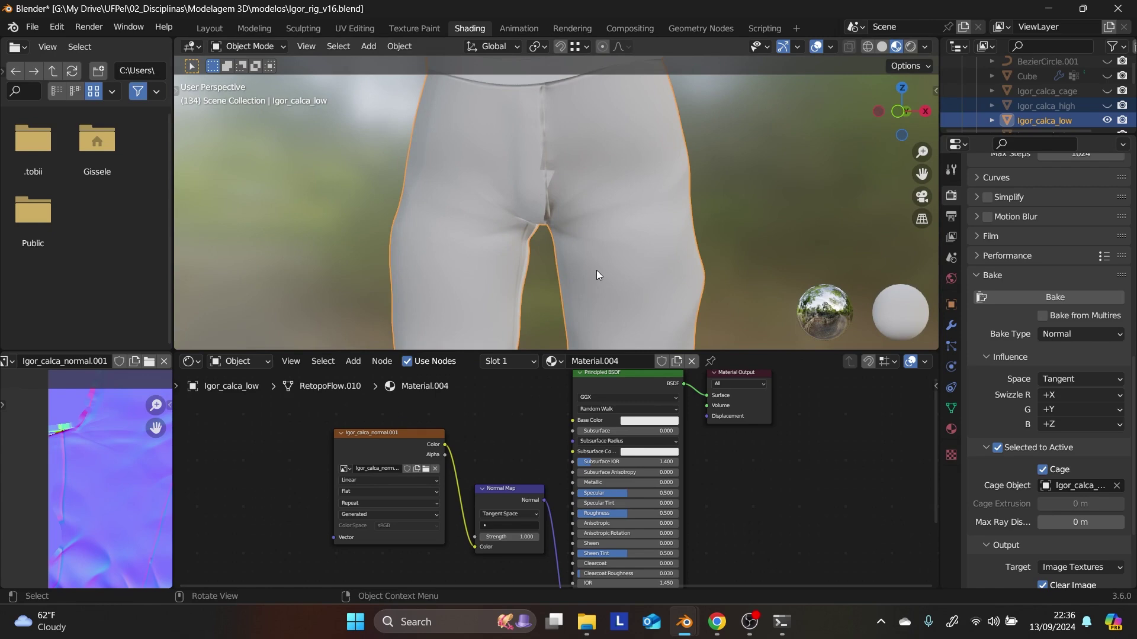
- Unhide Igor_calca_high and, in the Modeling workspace, clear the seam from the lower front edge path running down to the crotch
key(alt+h)
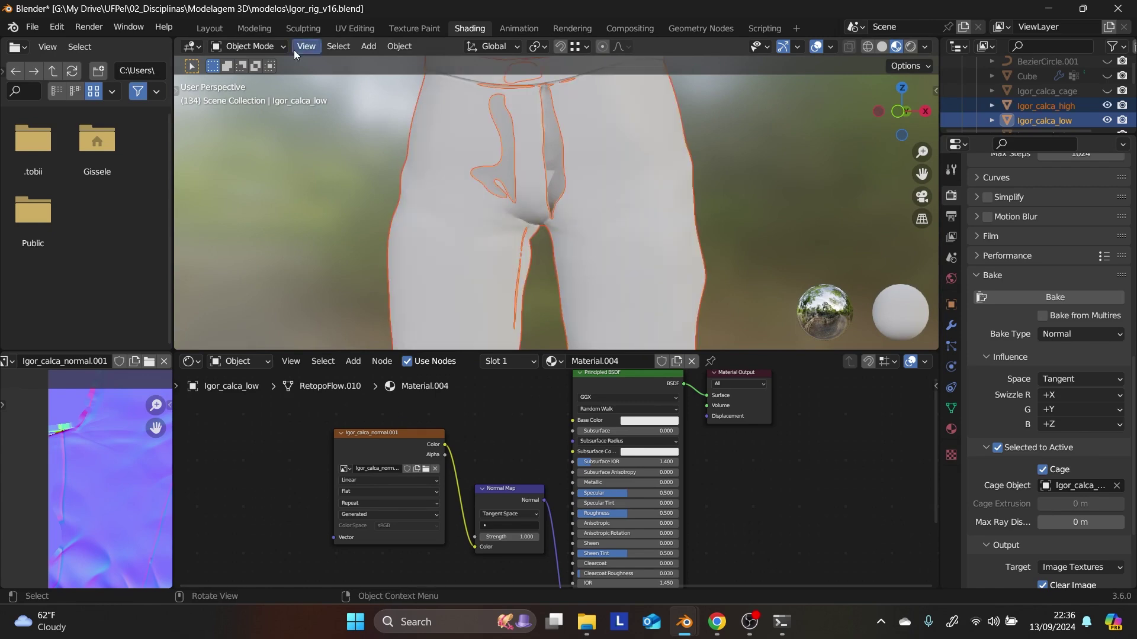
click(269, 34)
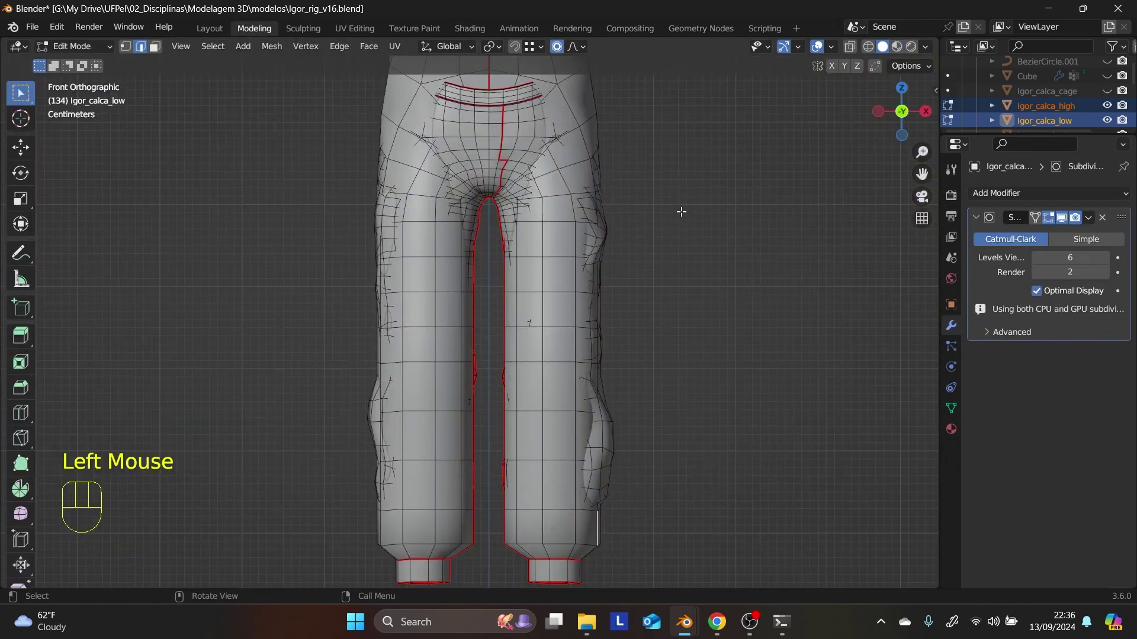
middle_drag(521, 167, 495, 236)
scroll(514, 147, up, 2)
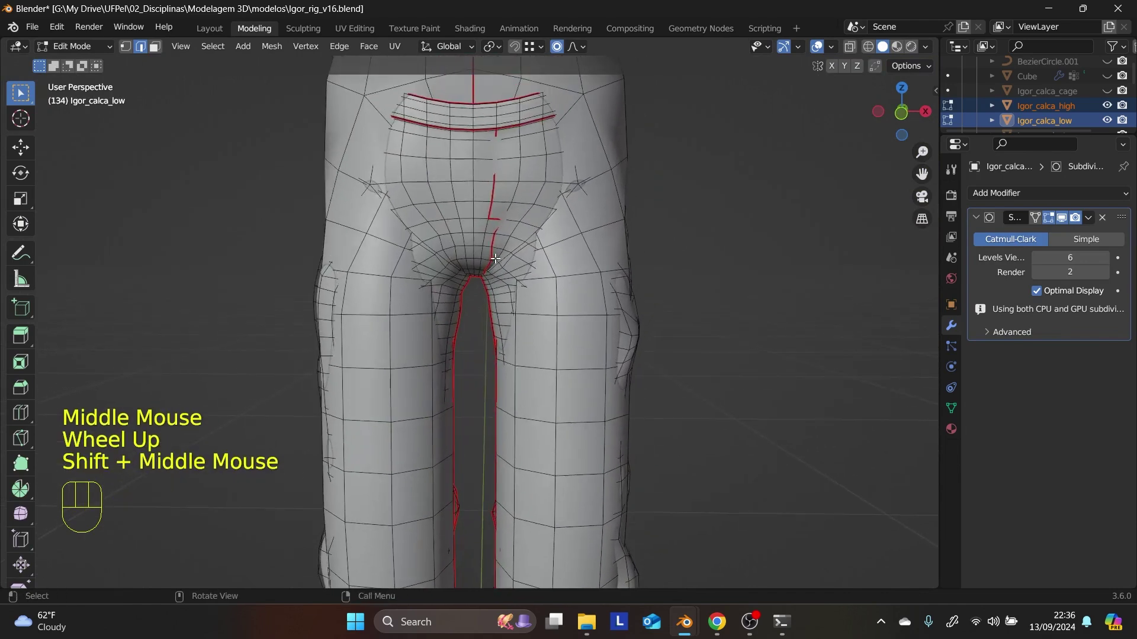
double_click(496, 230)
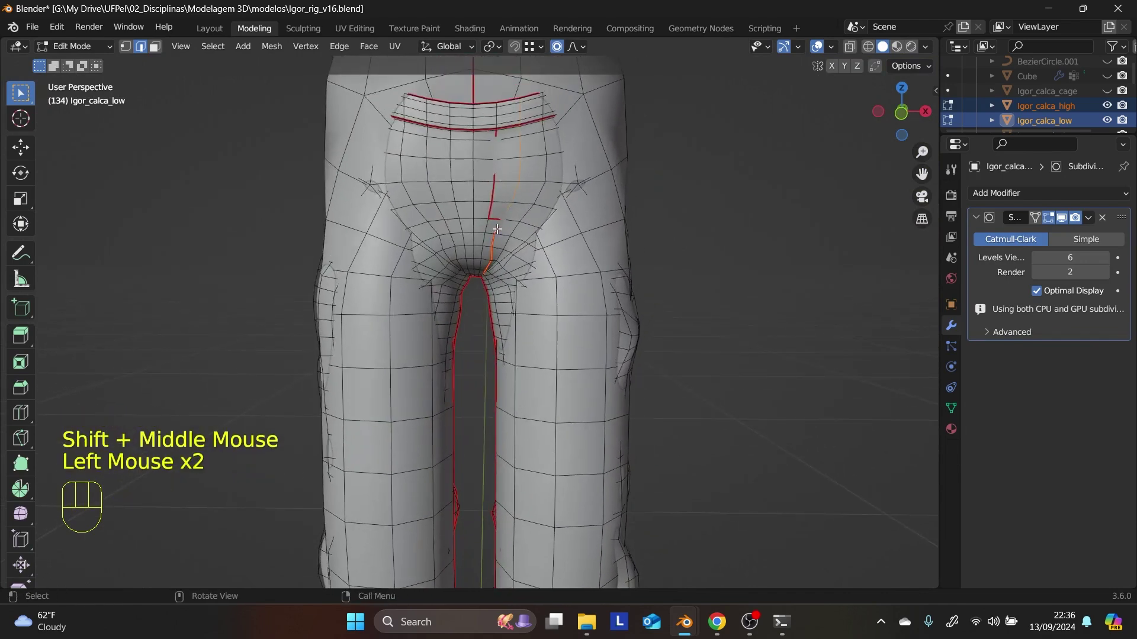
right_click(496, 228)
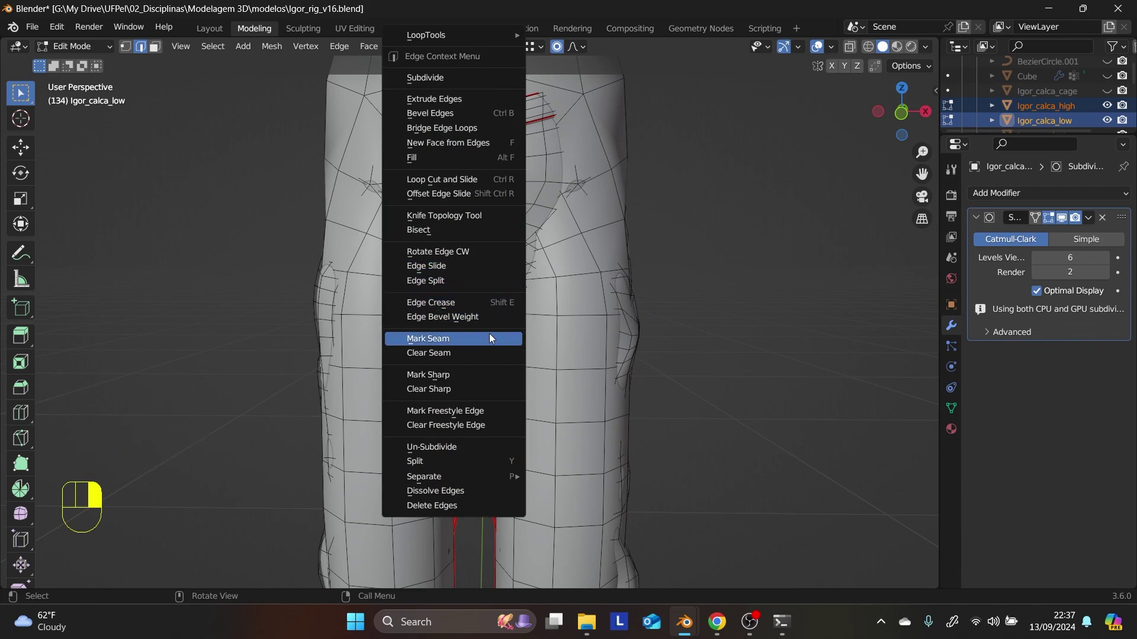
key(Return)
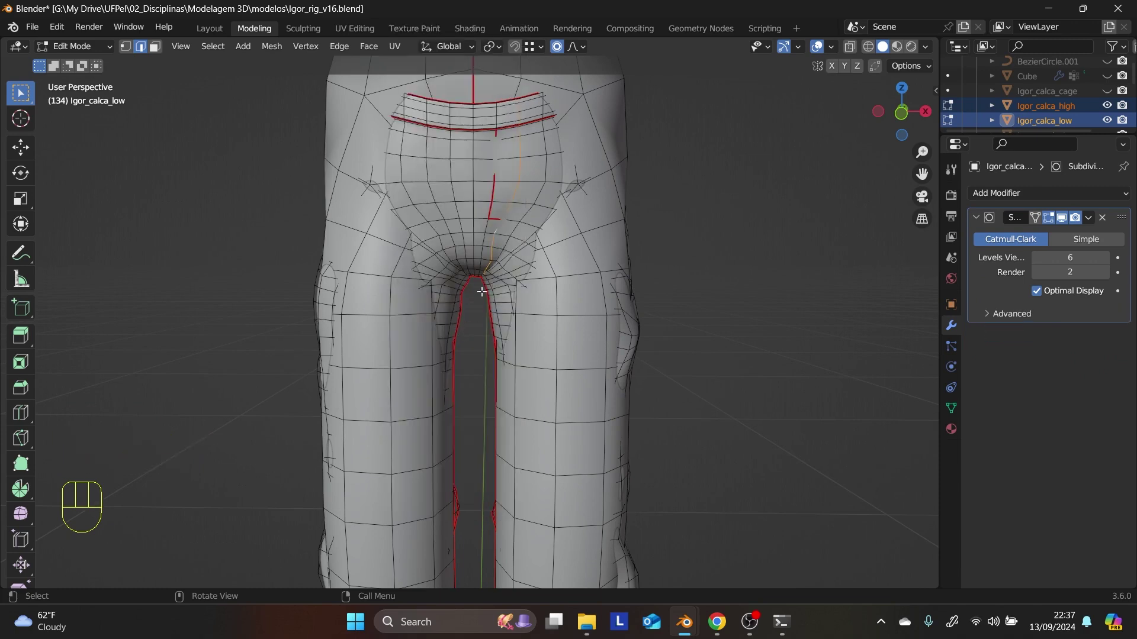
- Clear the seam from the short horizontal edge at the lower end of the remaining front seam
middle_drag(486, 277, 488, 254)
click(499, 199)
right_click(499, 198)
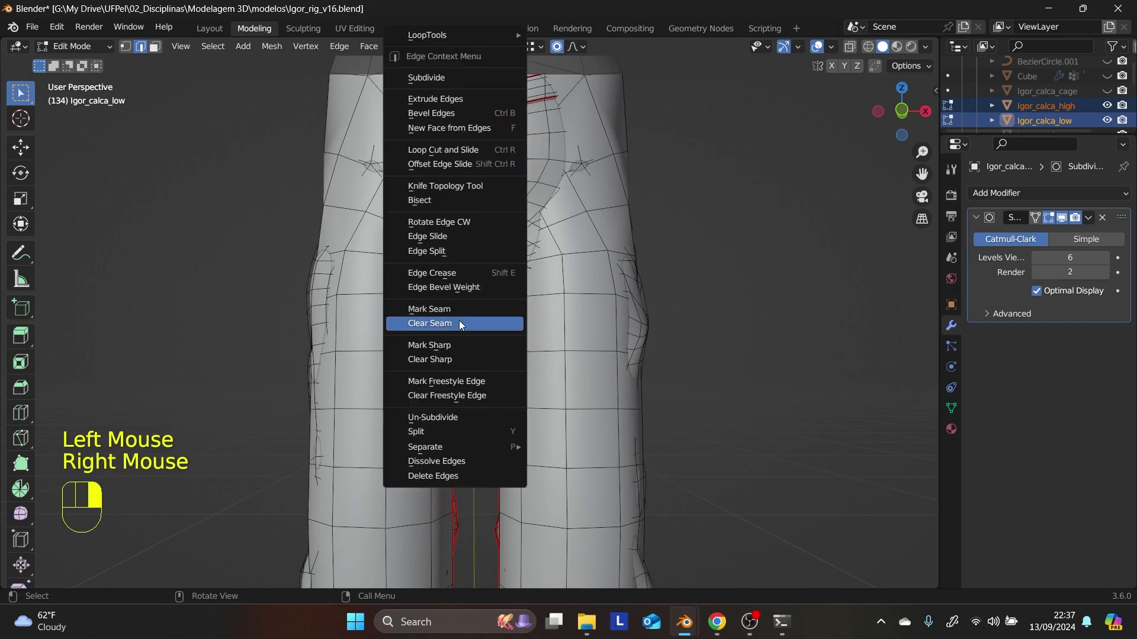
key(Return)
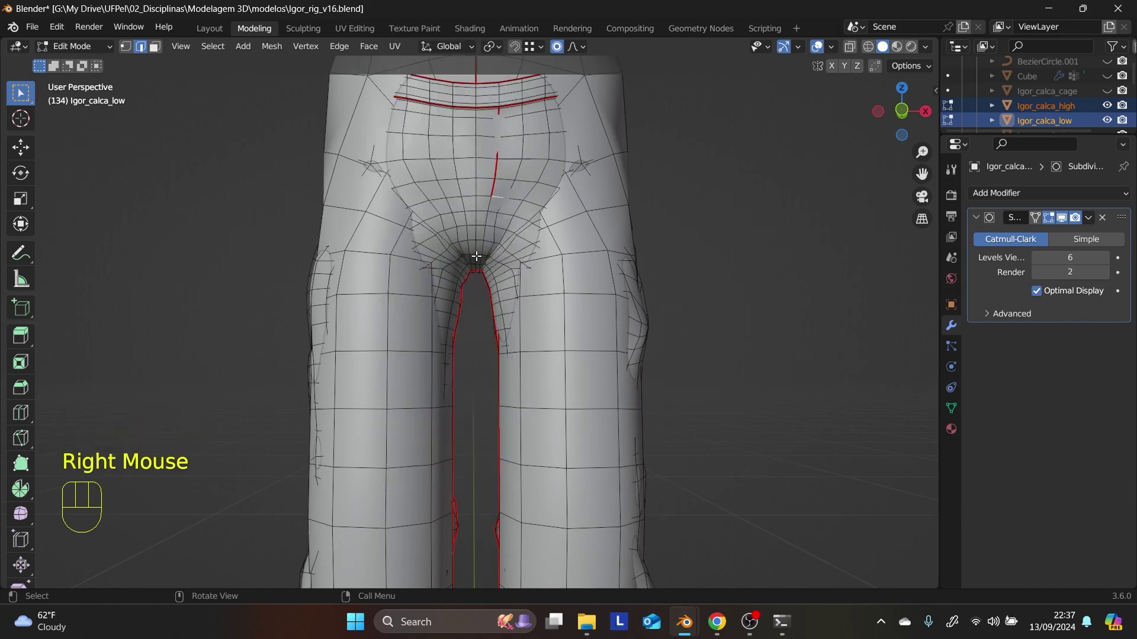
- Select the edge path from the lower end of the remaining front seam straight down to the crotch seam and mark it as a seam
click(491, 203)
middle_drag(490, 203, 511, 229)
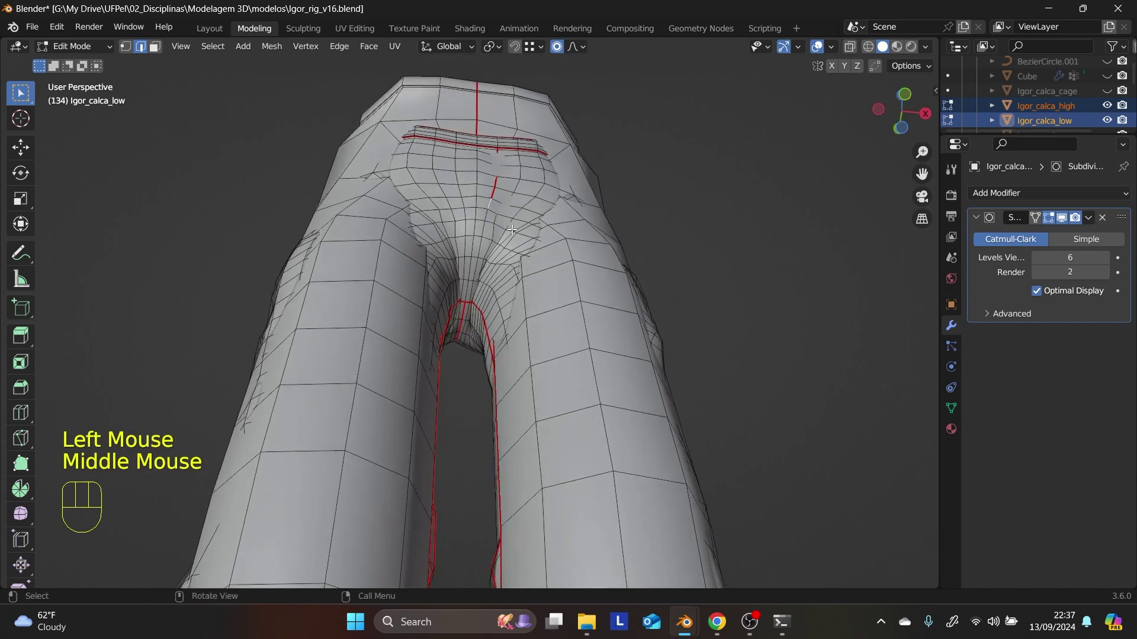
ctrl+click(471, 295)
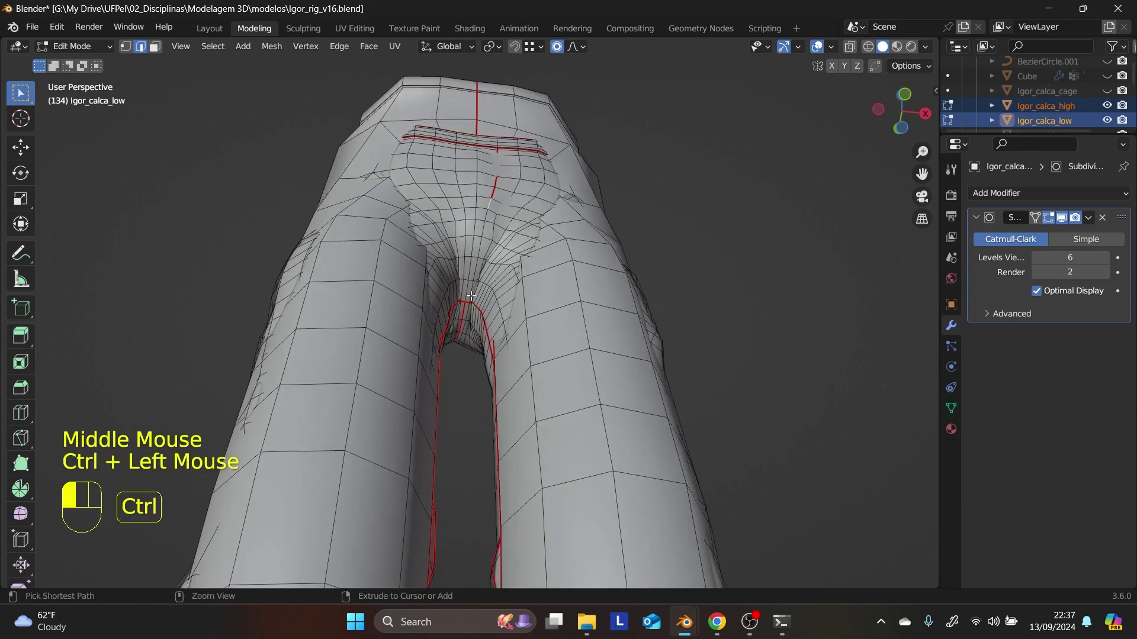
right_click(472, 289)
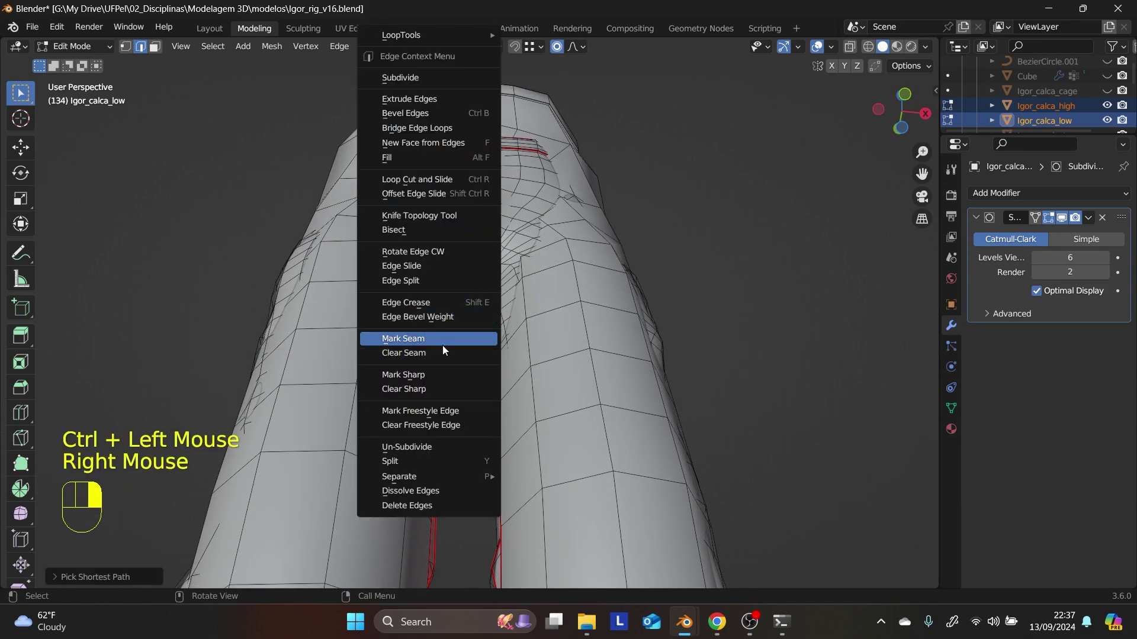
key(Delete)
click(585, 311)
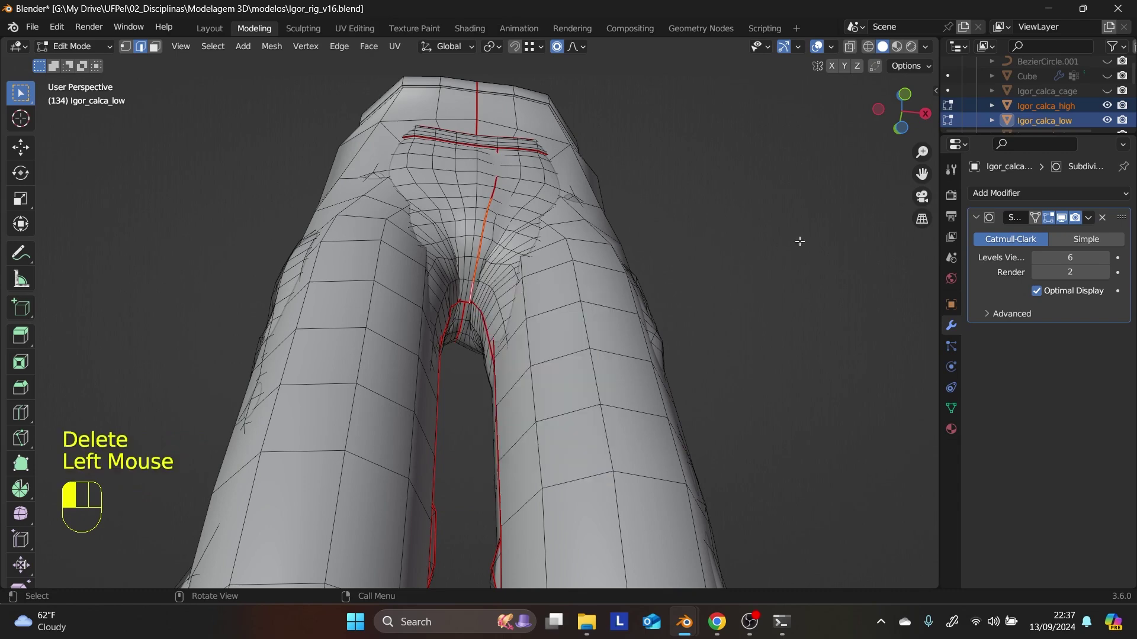
- Return to Object Mode, select Igor_calca_high with Igor_calca_low as the active object, and unhide Igor_calca_cage
click(546, 277)
key(KP_1)
scroll(545, 277, down, 2)
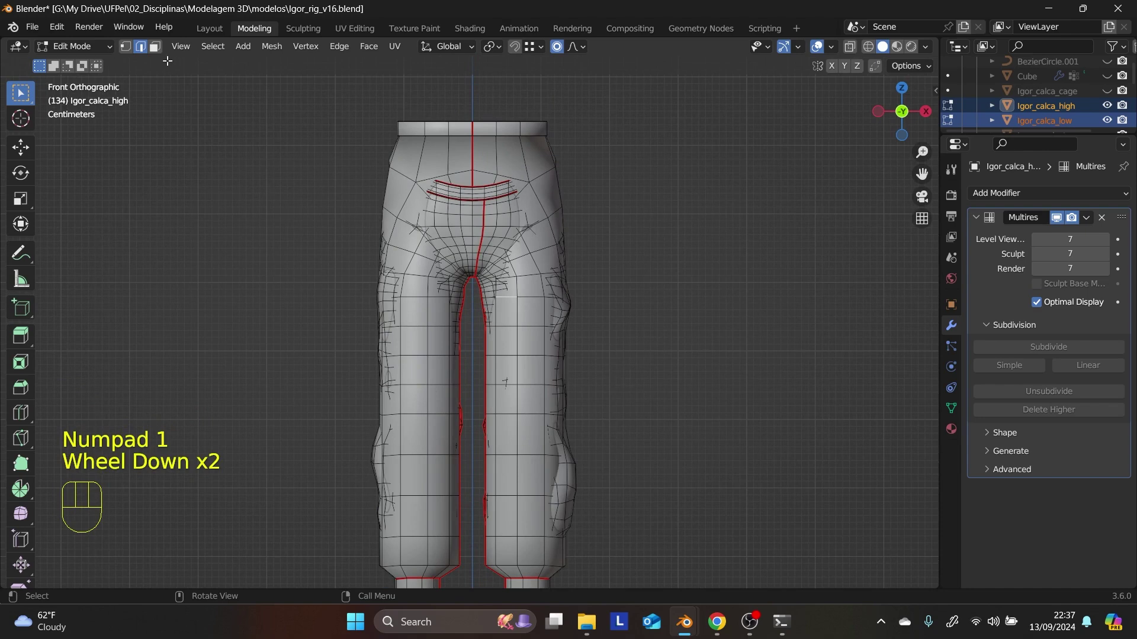
click(89, 46)
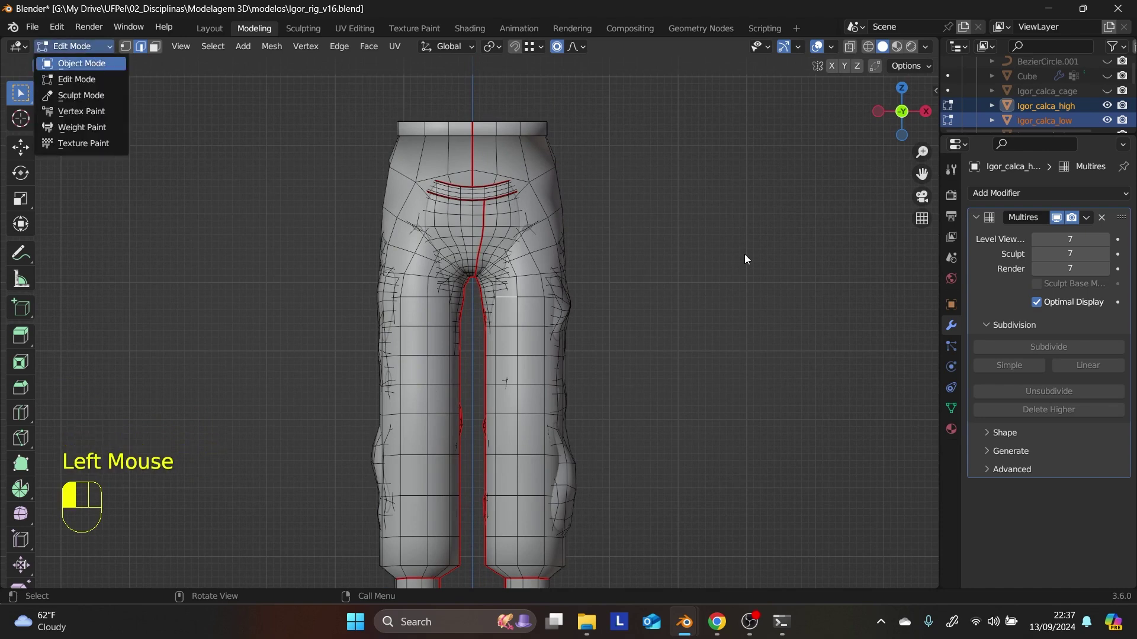
click(541, 297)
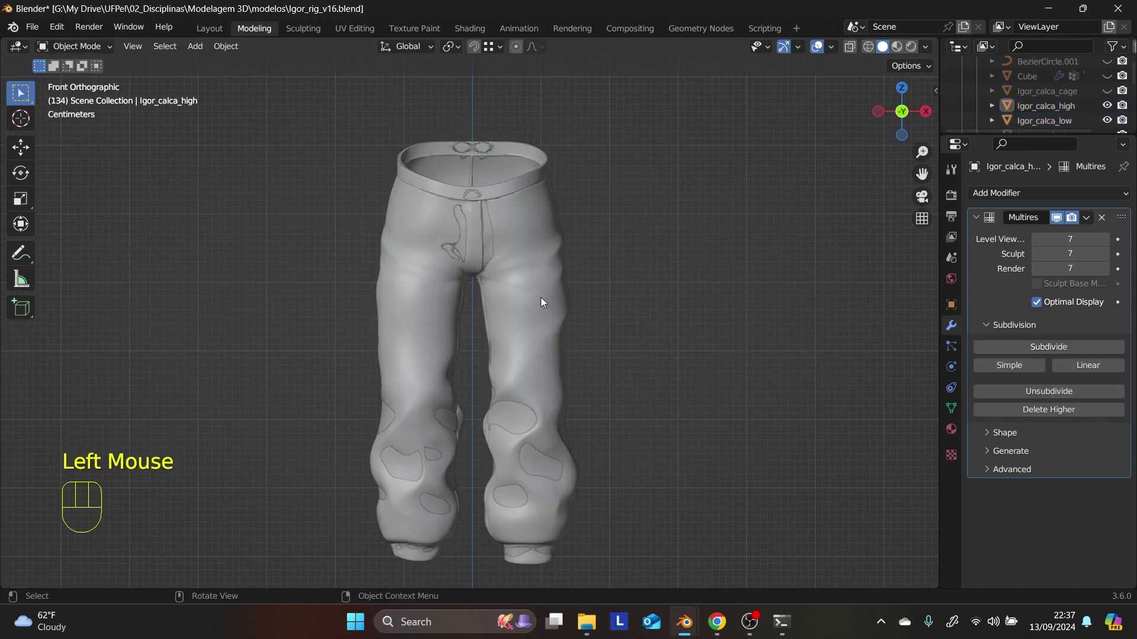
click(527, 291)
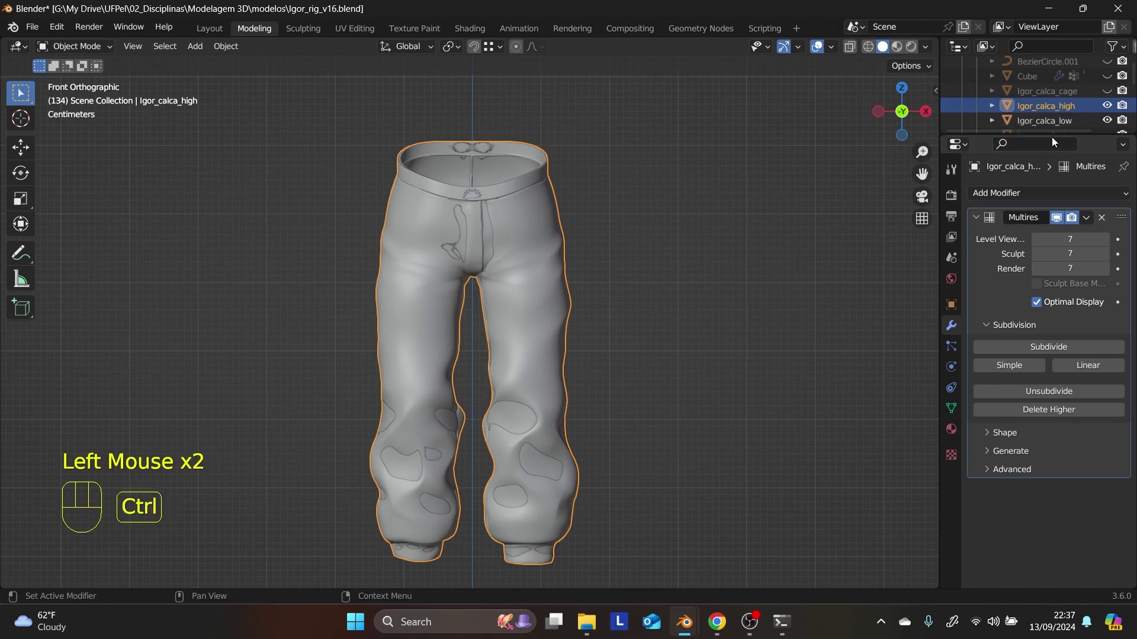
ctrl+click(1054, 121)
click(1107, 90)
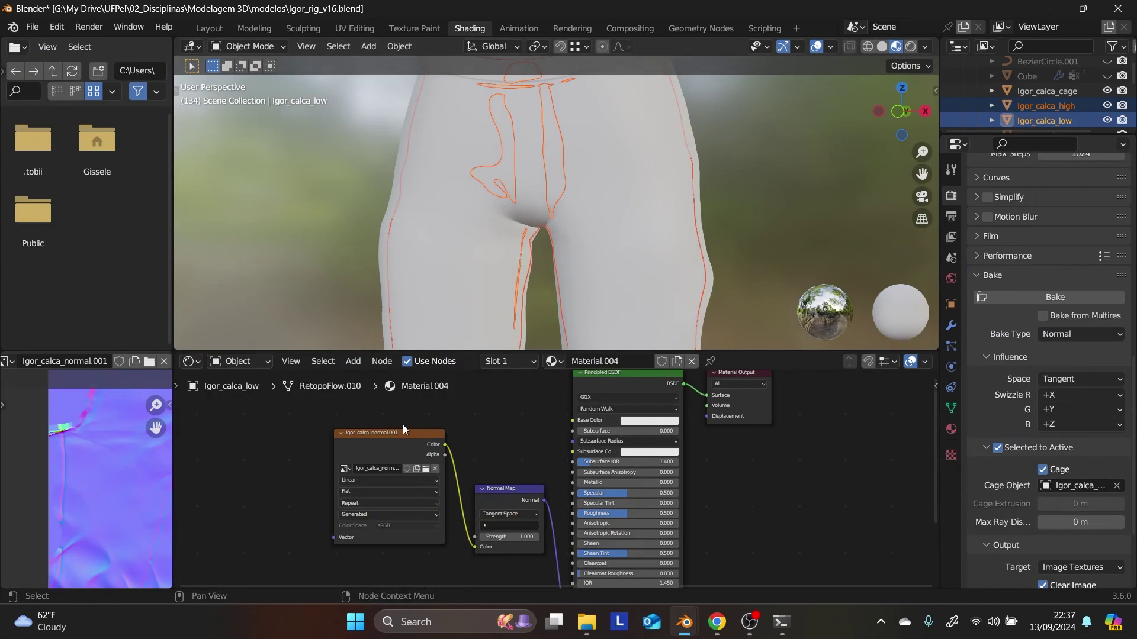
- In the Shading workspace, disconnect the image texture from the Normal Map node, bake the normal map onto the selected texture and inspect the image
click(402, 434)
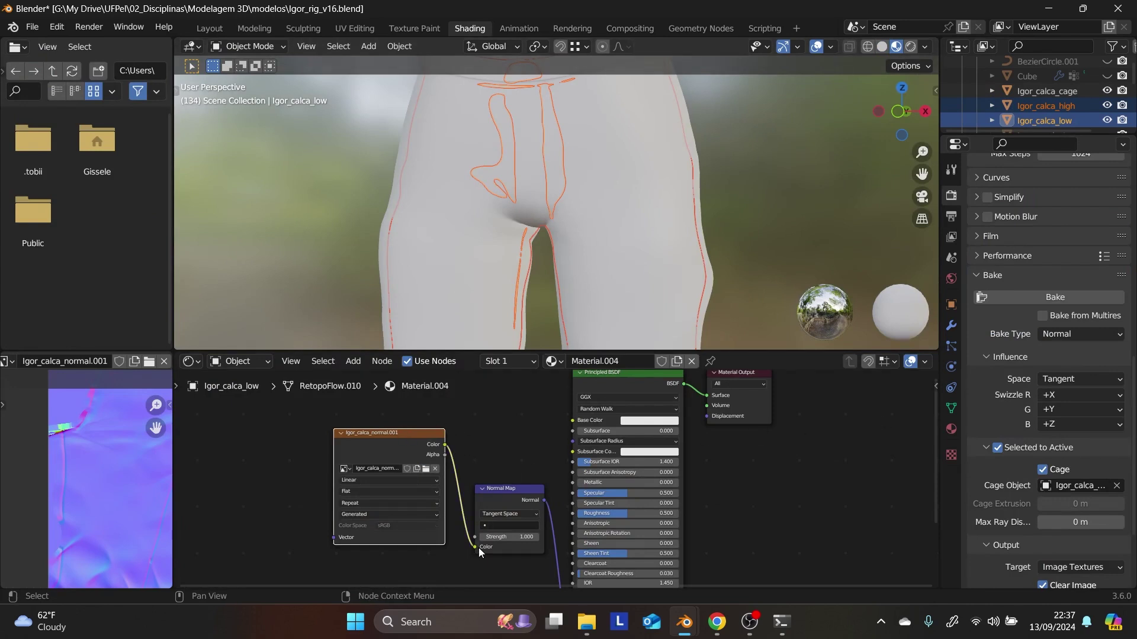
drag(473, 548, 461, 557)
click(393, 437)
click(1078, 301)
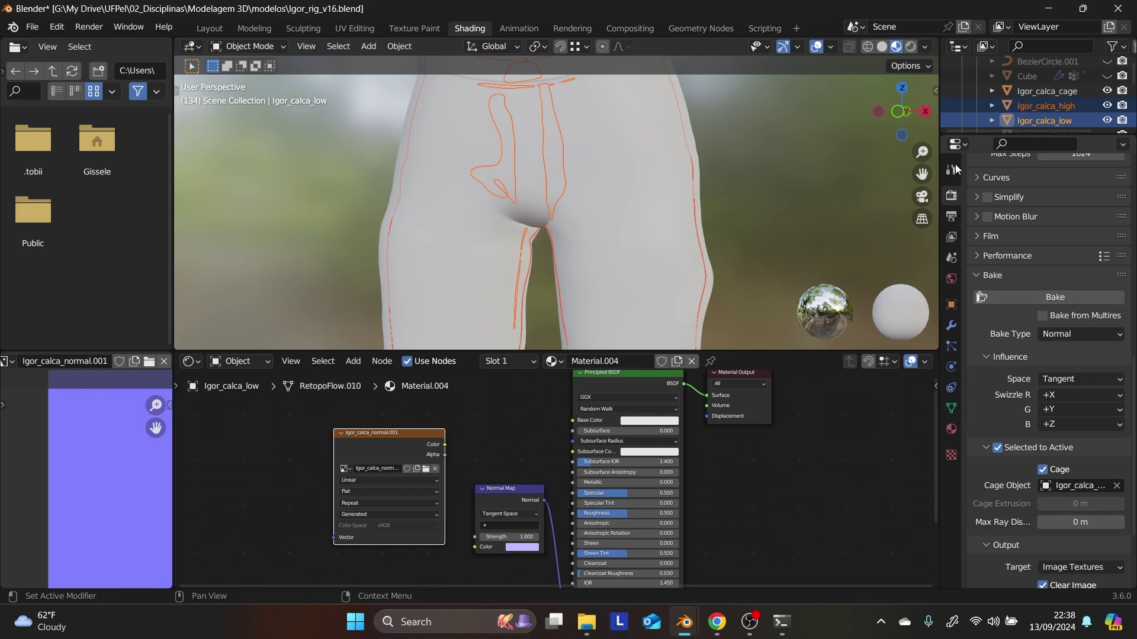
scroll(136, 477, down, 6)
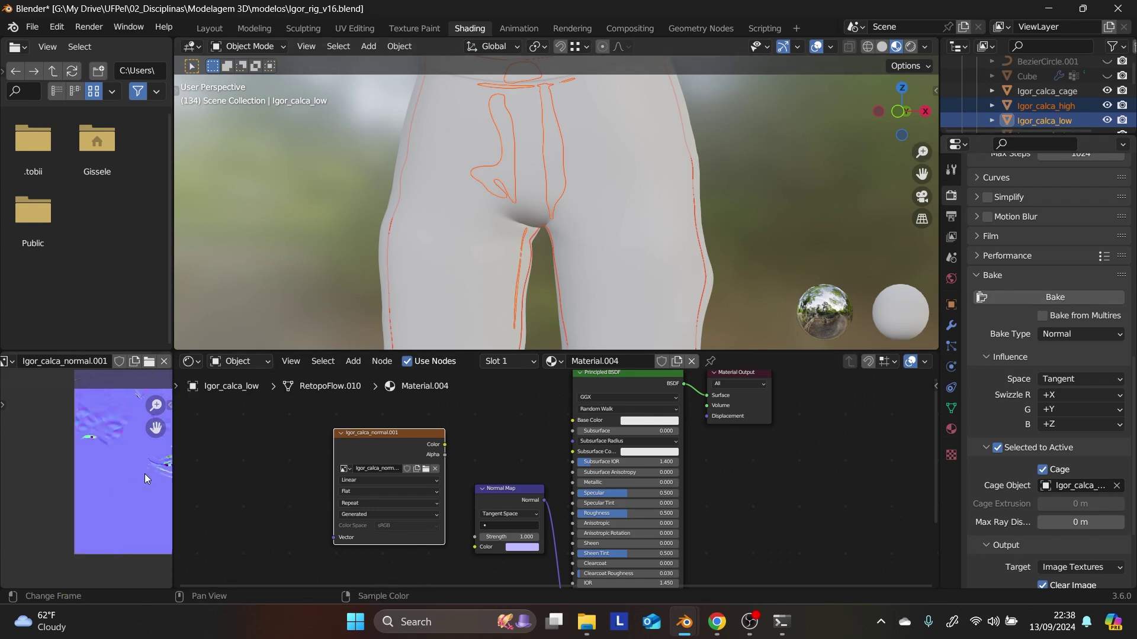
scroll(121, 480, up, 5)
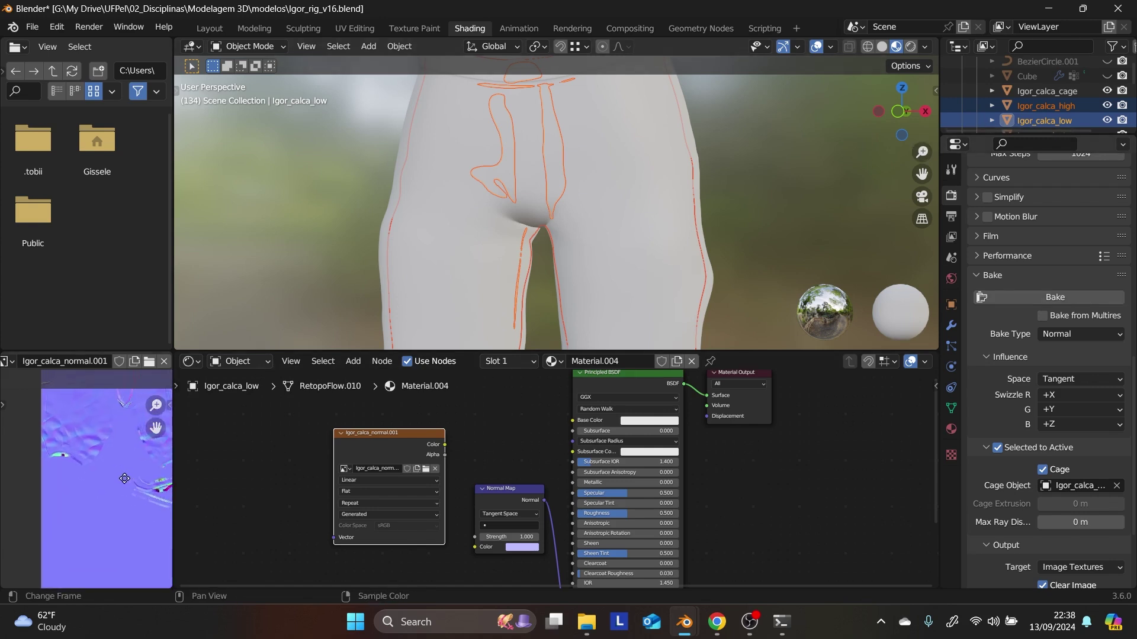
scroll(253, 456, up, 1)
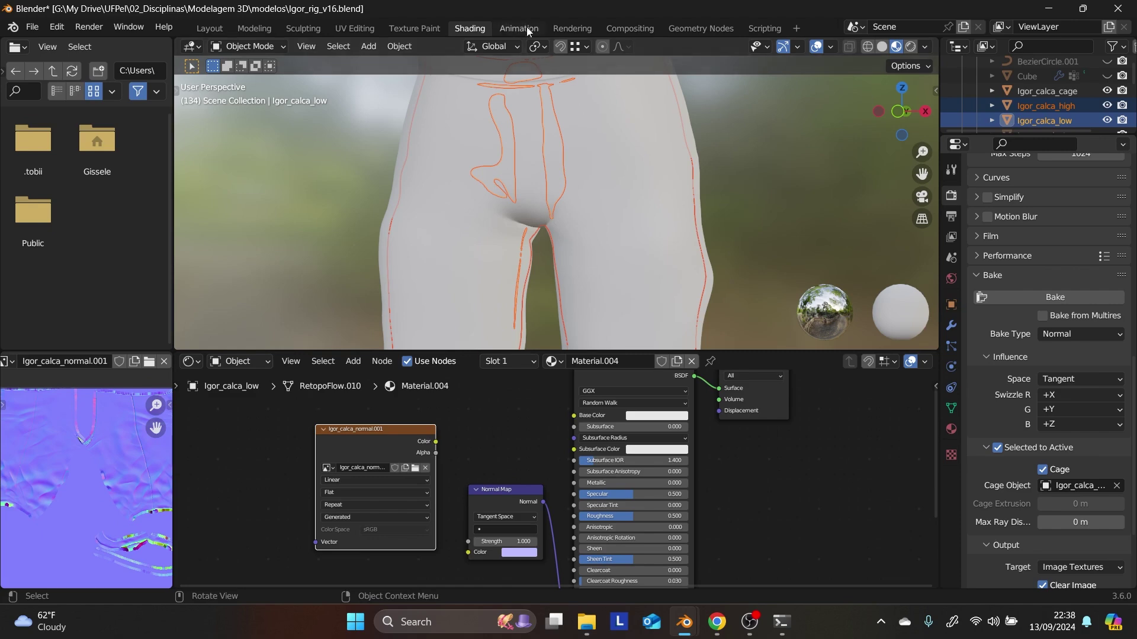
- In the UV Editing workspace, leave multi-object editing, select only Igor_calca_low and enter Edit Mode on it
click(361, 30)
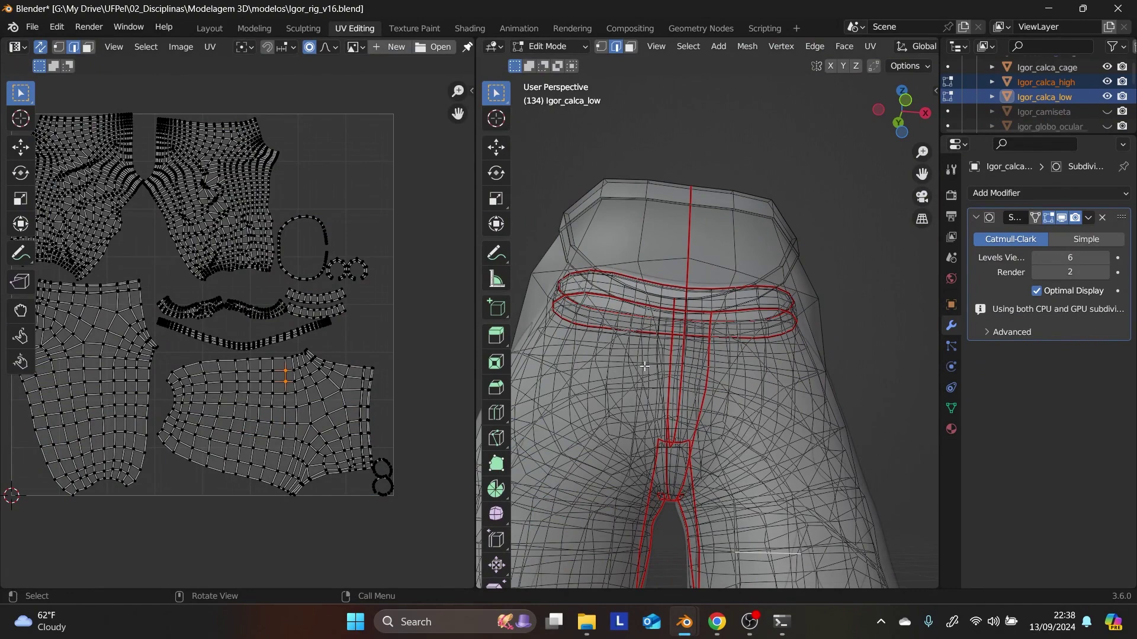
middle_drag(737, 295, 723, 321)
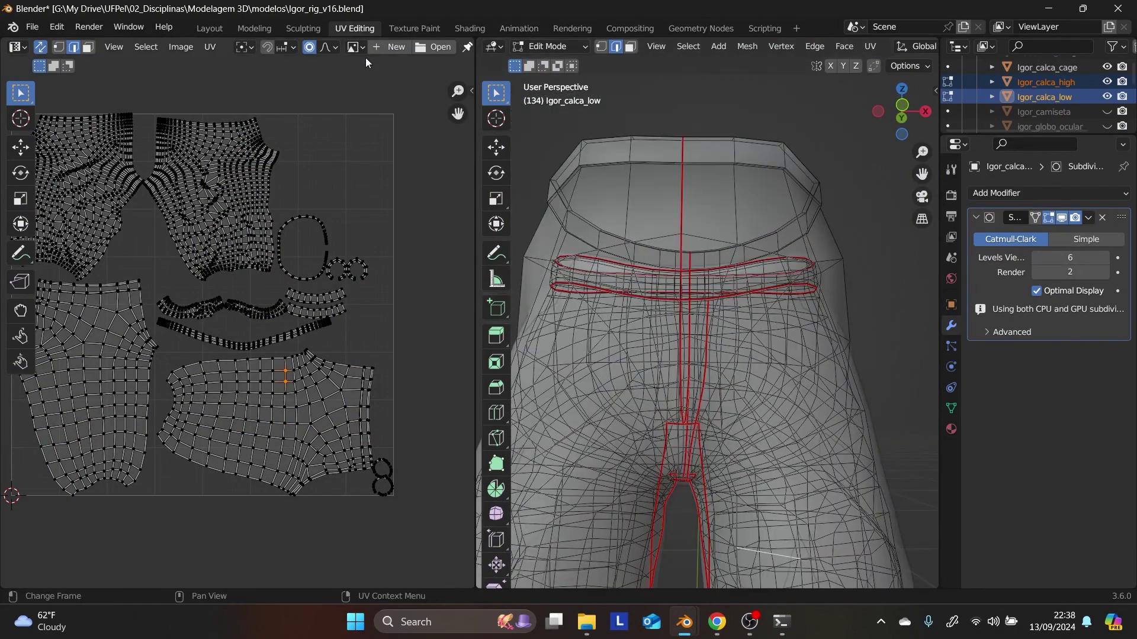
click(553, 47)
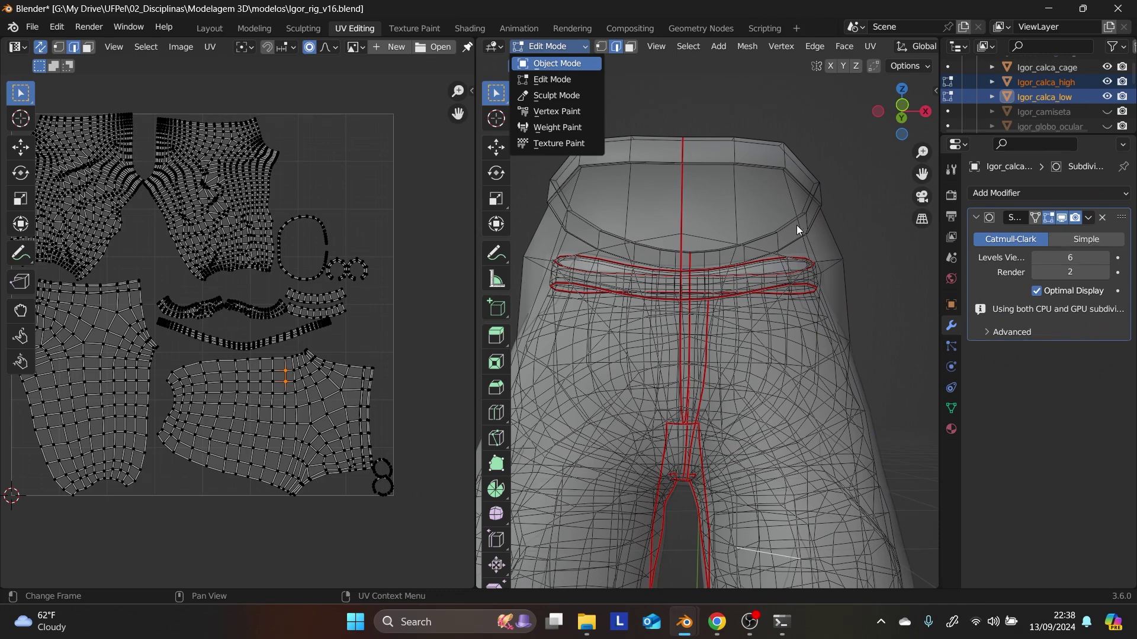
click(561, 63)
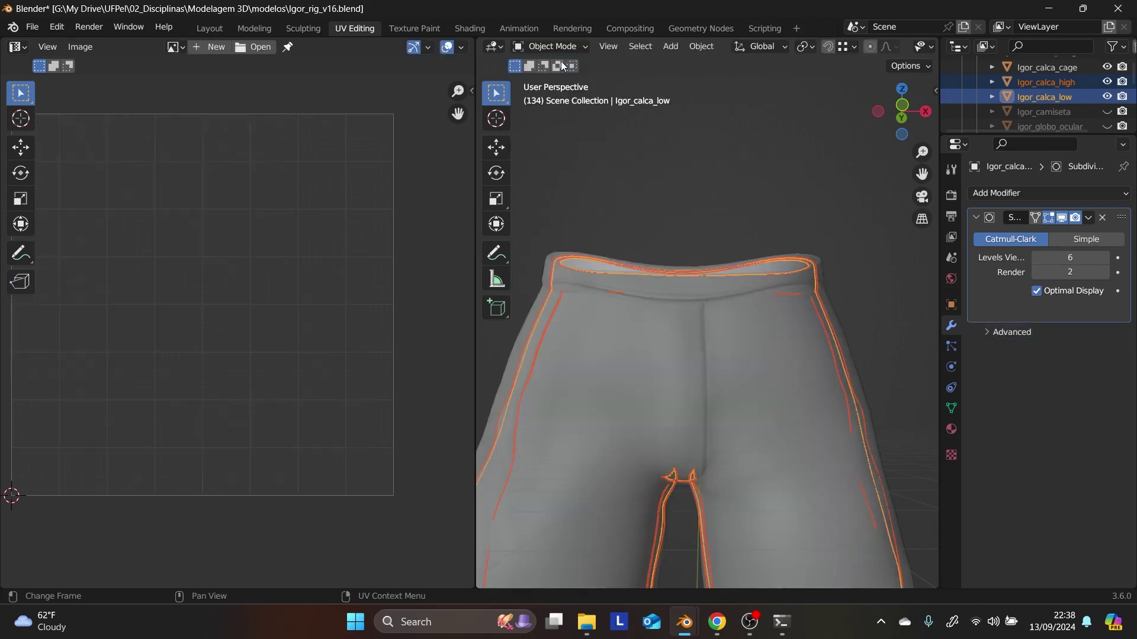
click(783, 329)
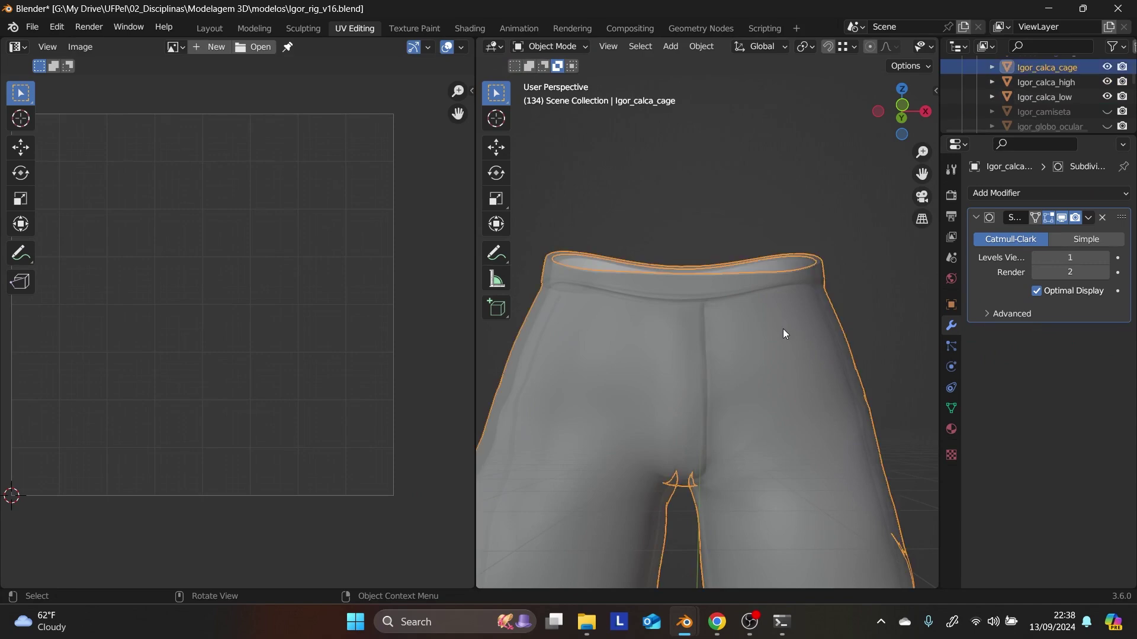
click(783, 329)
click(783, 330)
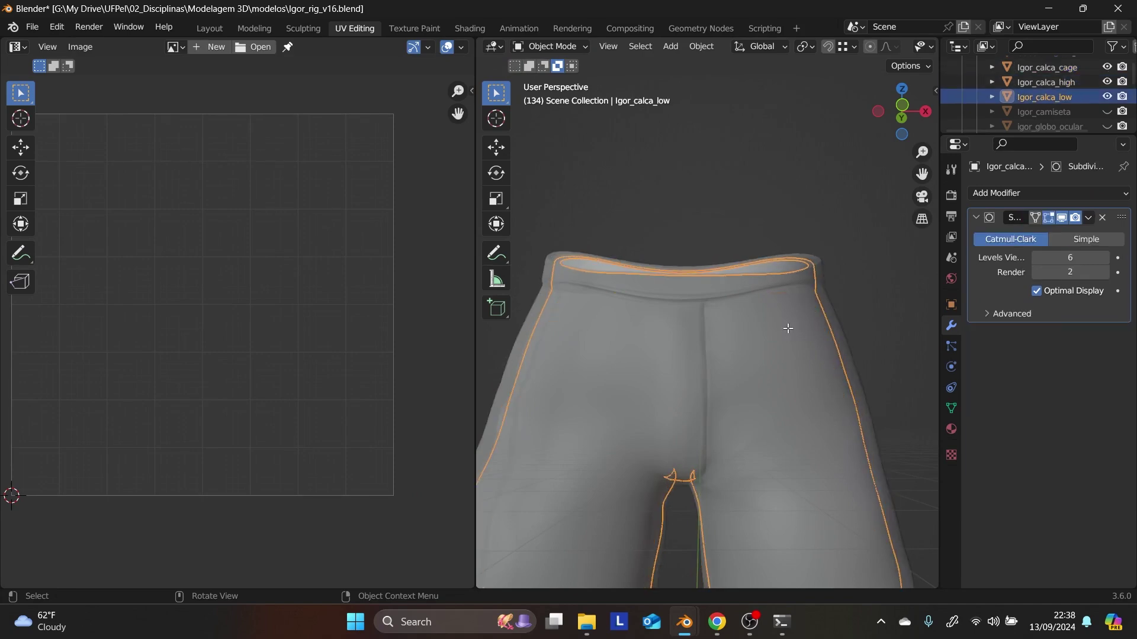
key(Tab)
- Clear the seam from the short edge joining the vertical seam to the waistband seam, and mark that edge as a seam again
scroll(761, 335, up, 4)
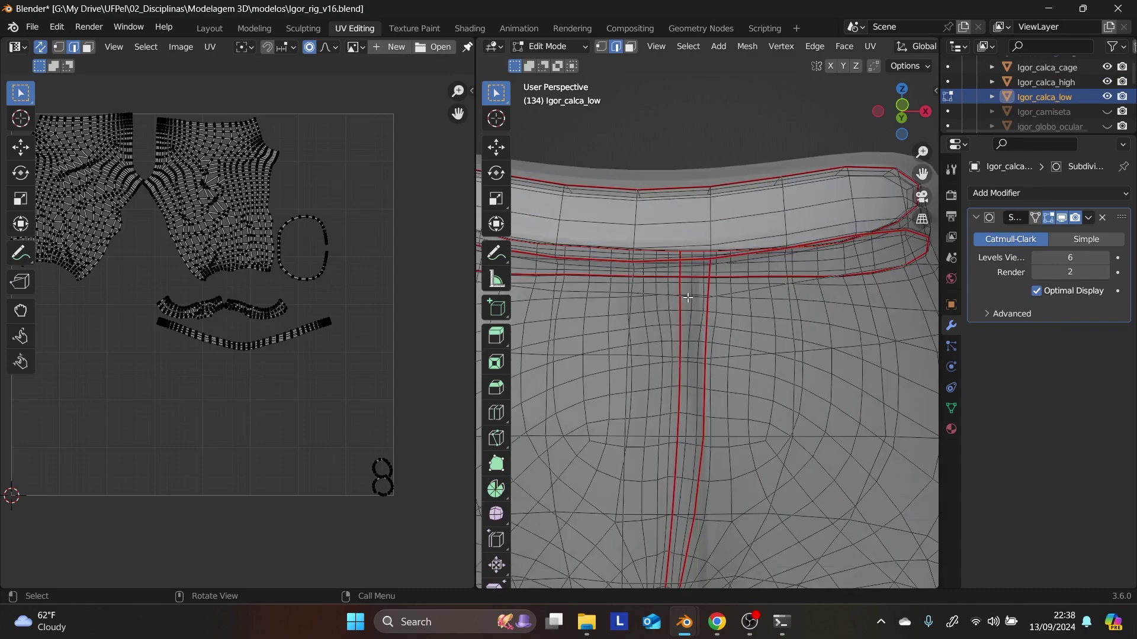
middle_drag(690, 300, 748, 296)
scroll(707, 321, up, 2)
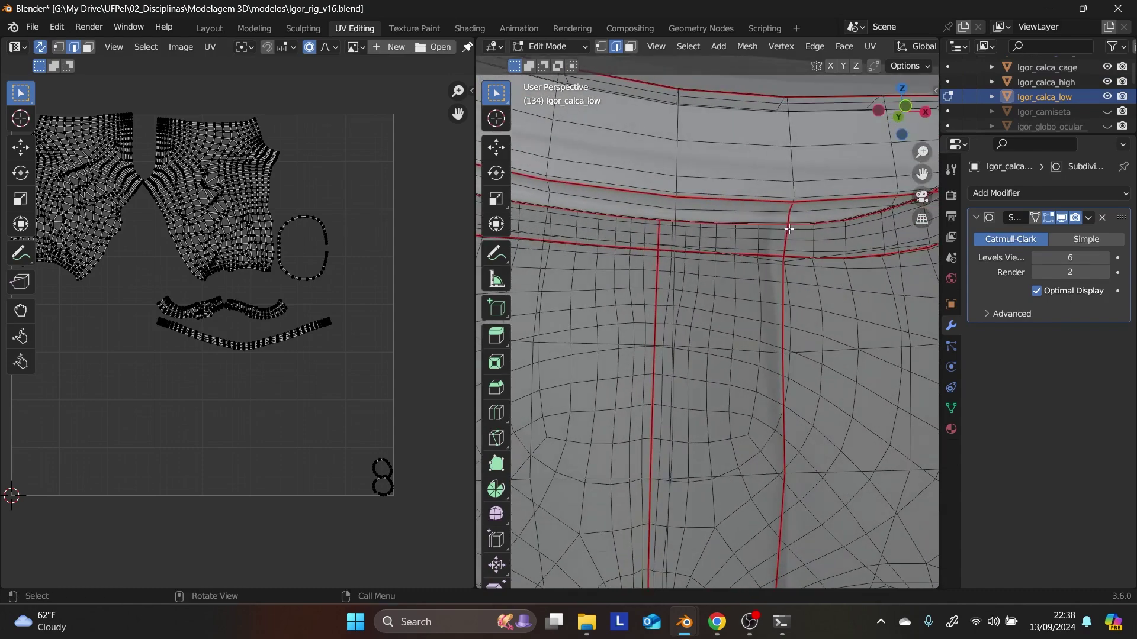
middle_drag(788, 229, 791, 226)
right_click(787, 251)
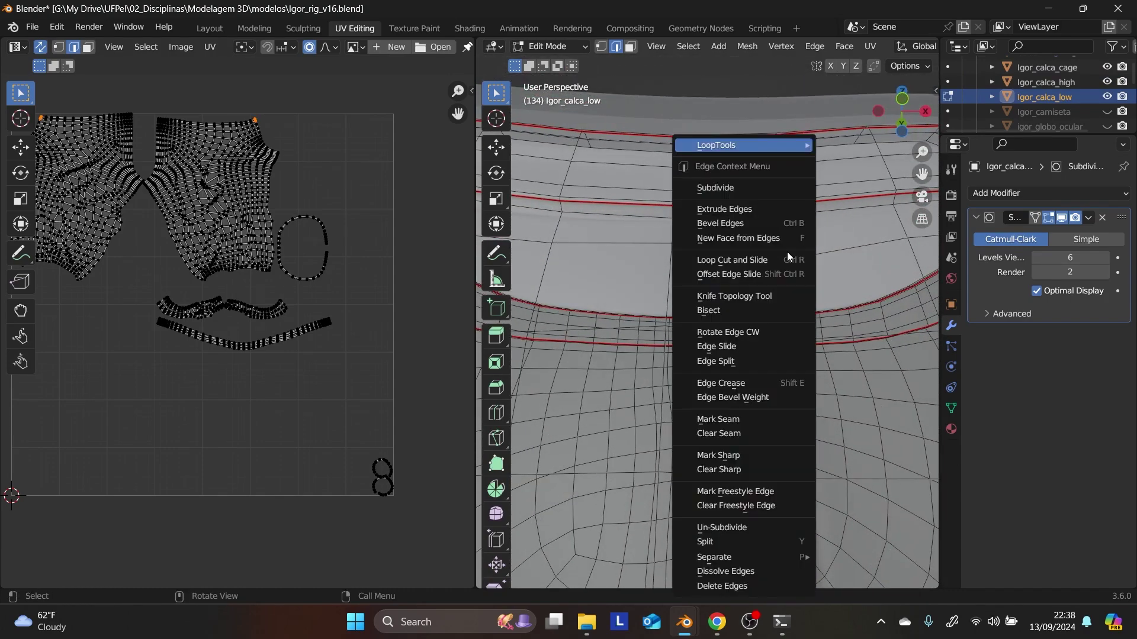
click(764, 415)
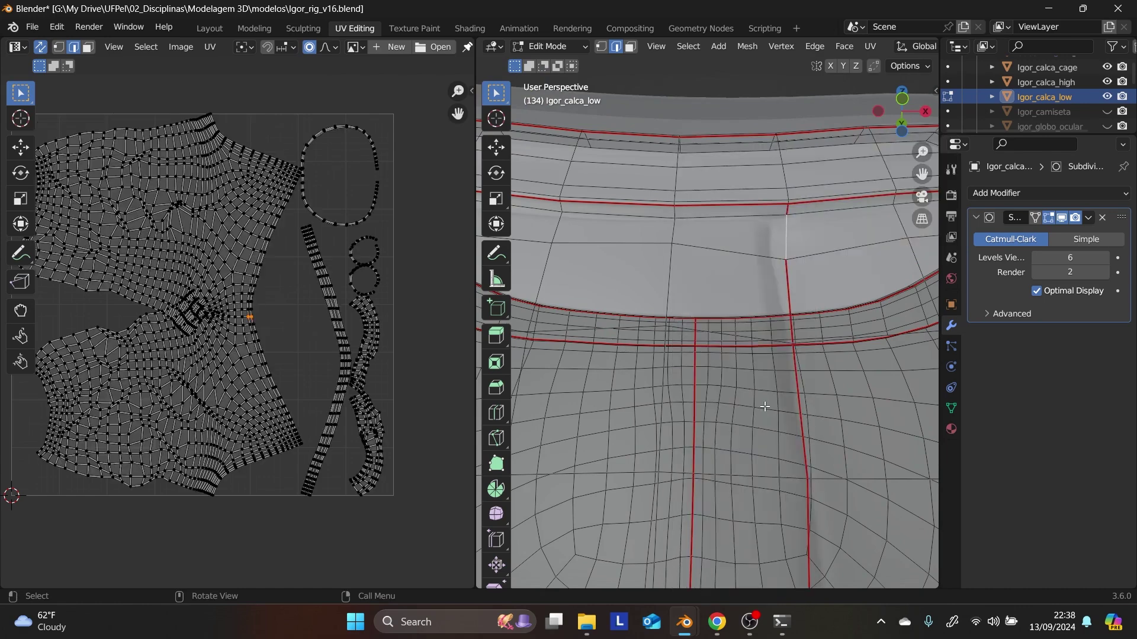
right_click(787, 240)
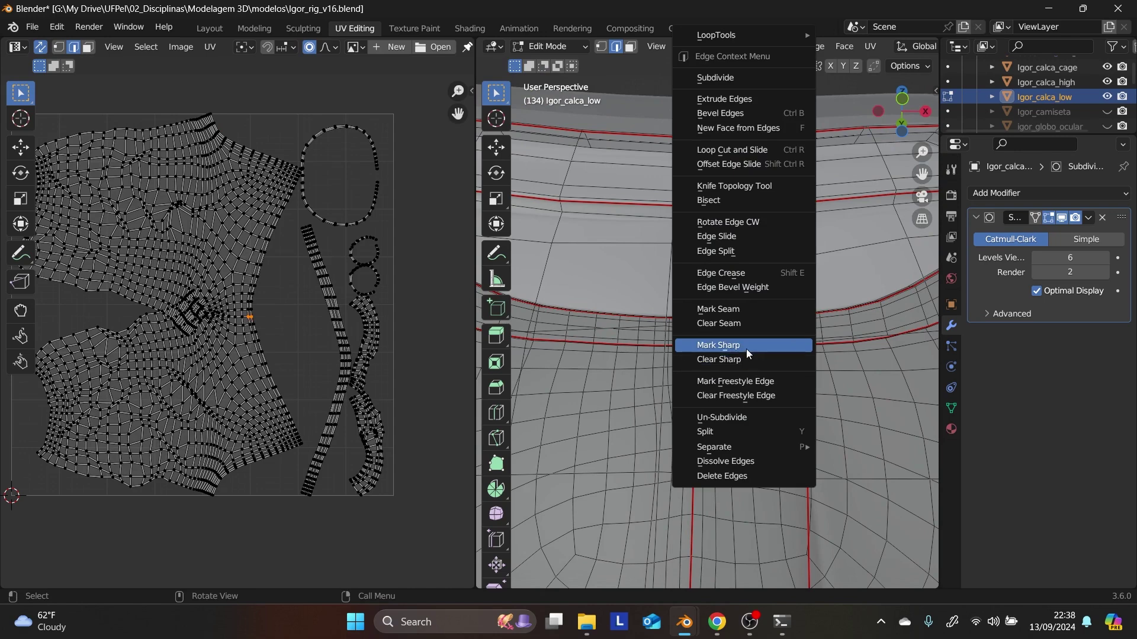
click(753, 311)
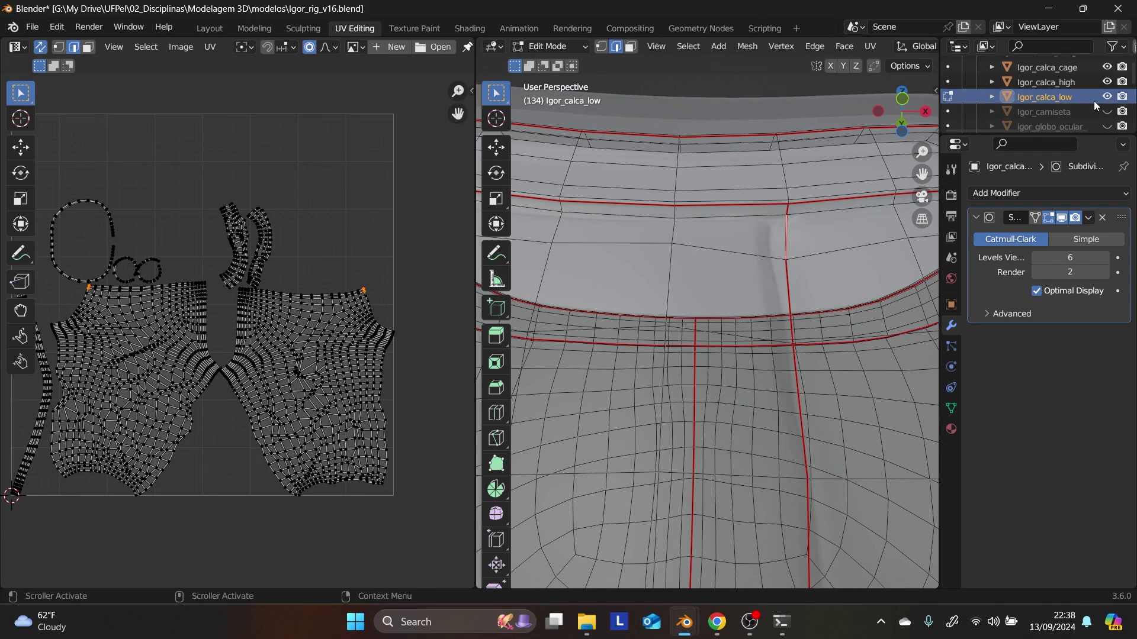
- Return to Object Mode and view the trousers with Igor_camiseta temporarily shown, hiding it again
click(1106, 112)
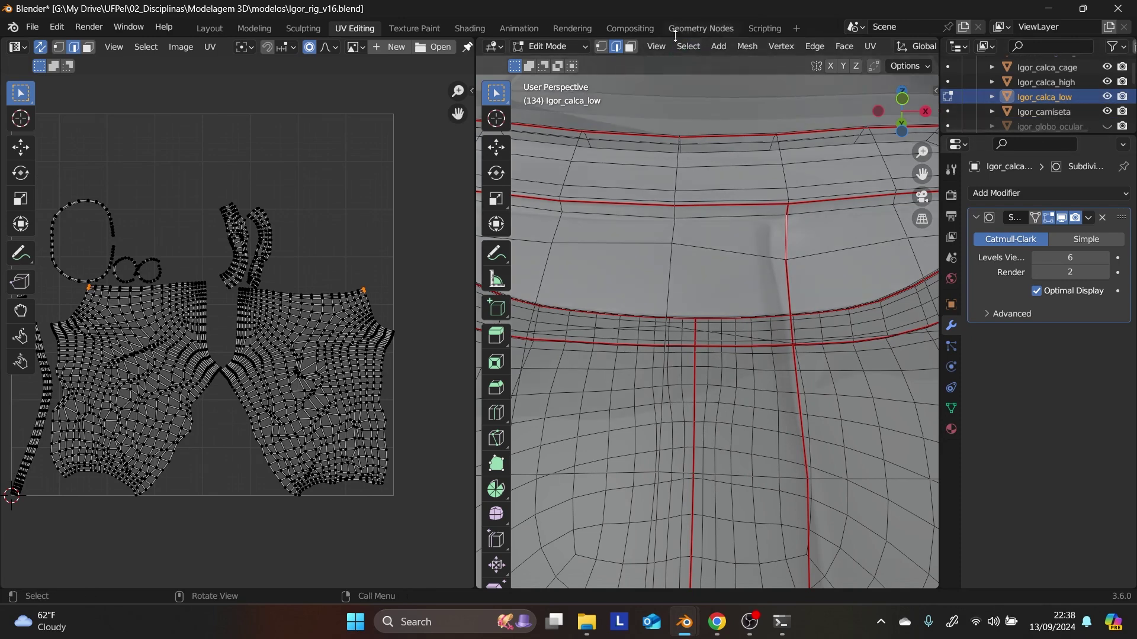
click(570, 46)
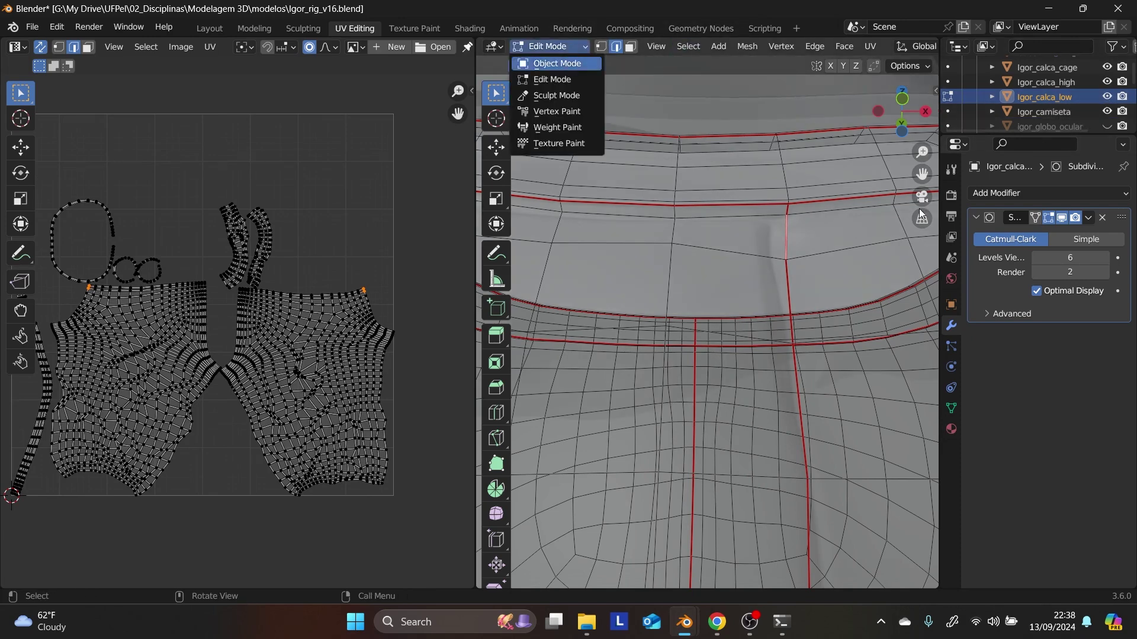
key(Return)
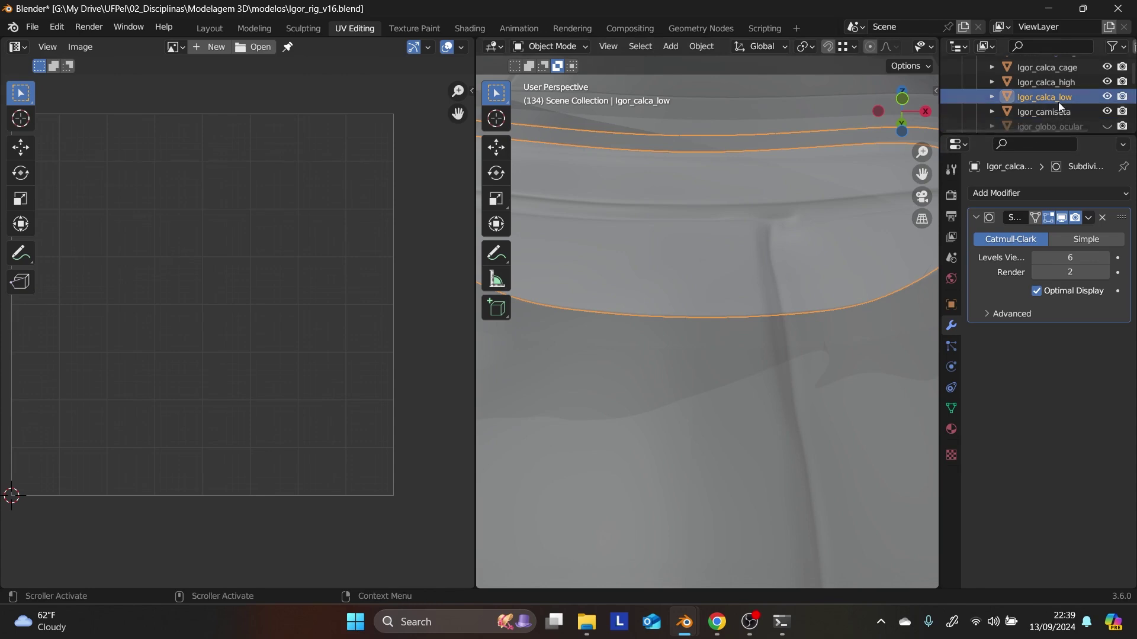
scroll(801, 275, down, 3)
scroll(801, 274, down, 7)
scroll(793, 280, up, 2)
middle_drag(774, 291, 762, 331)
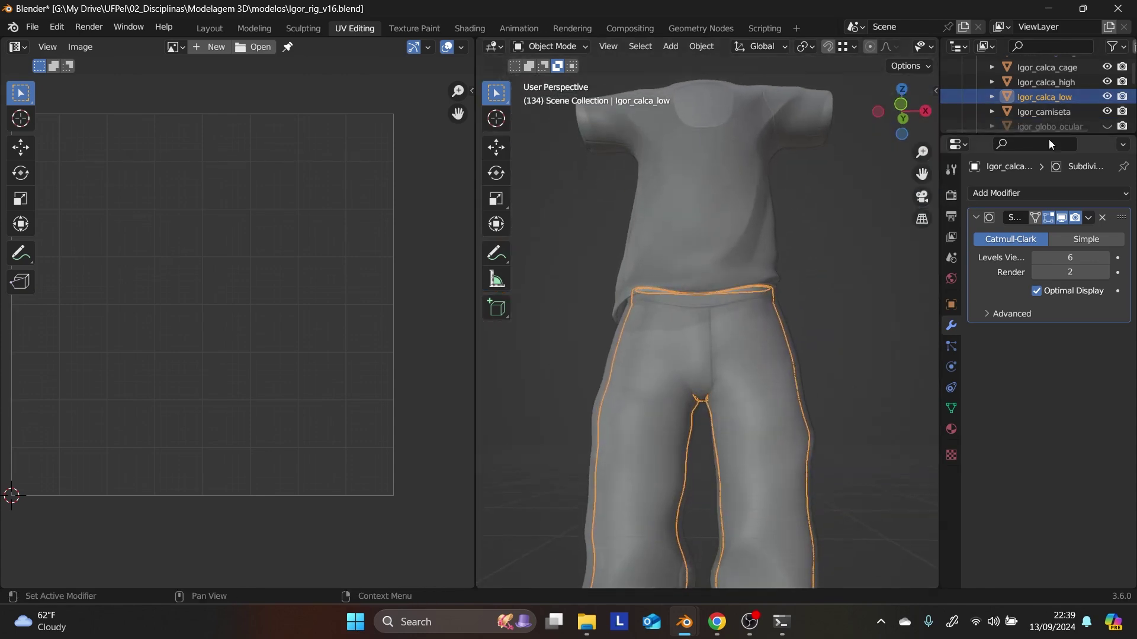
click(1107, 111)
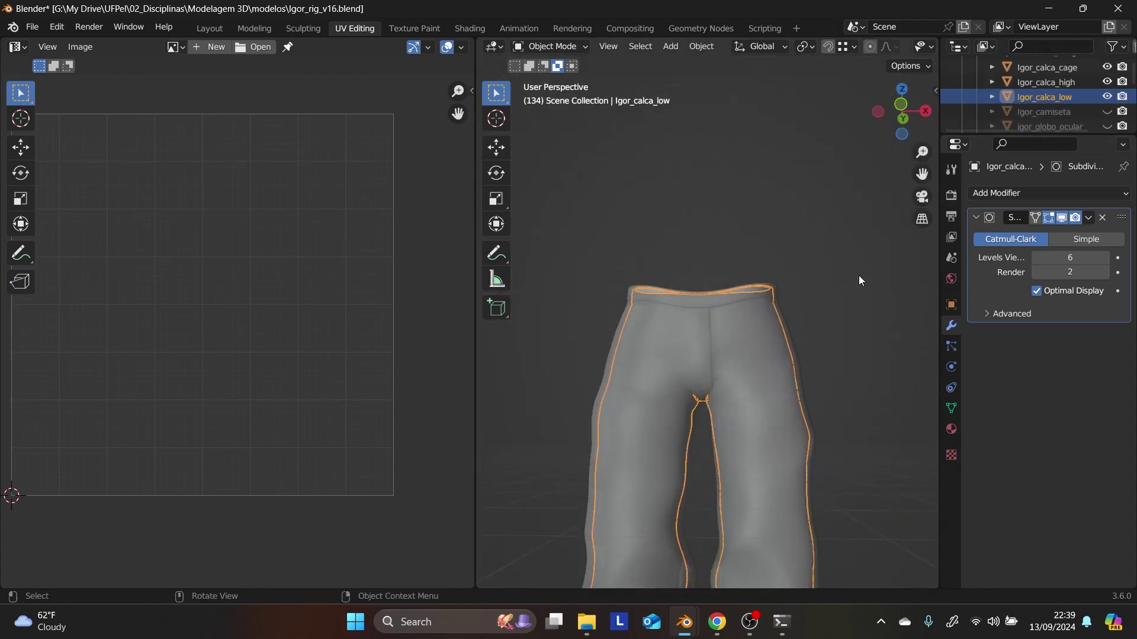
- Select Igor_calca_high with Igor_calca_low as the active object, and start the normal map bake in the Shading workspace
click(1047, 83)
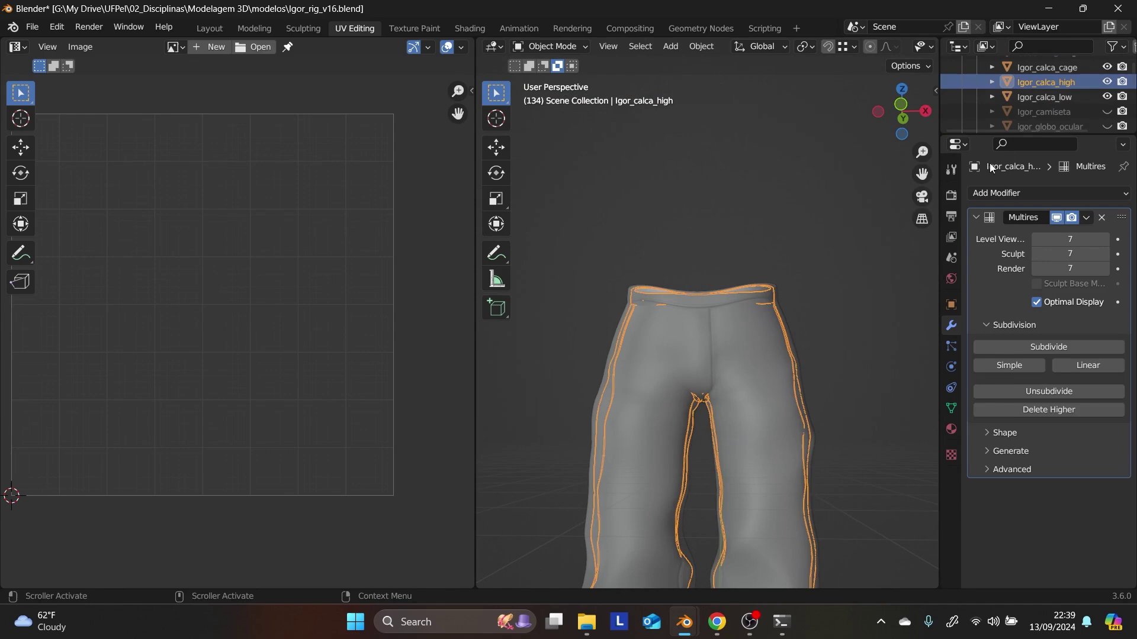
ctrl+click(1027, 101)
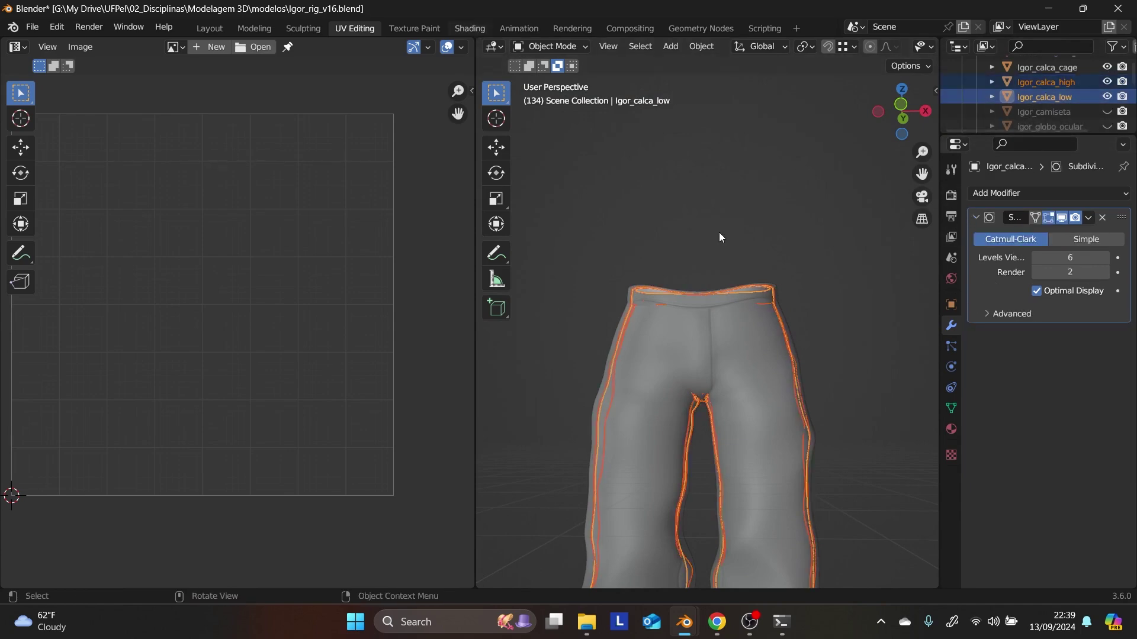
key(ctrl+Page_Down)
key(ctrl+Page_Down)
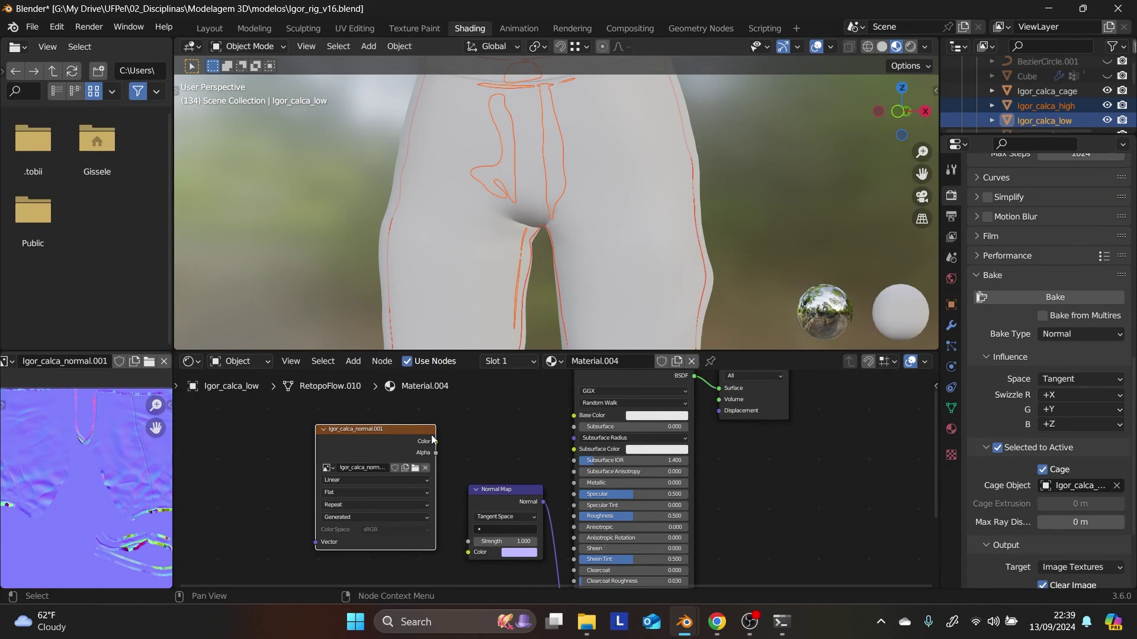
click(1028, 297)
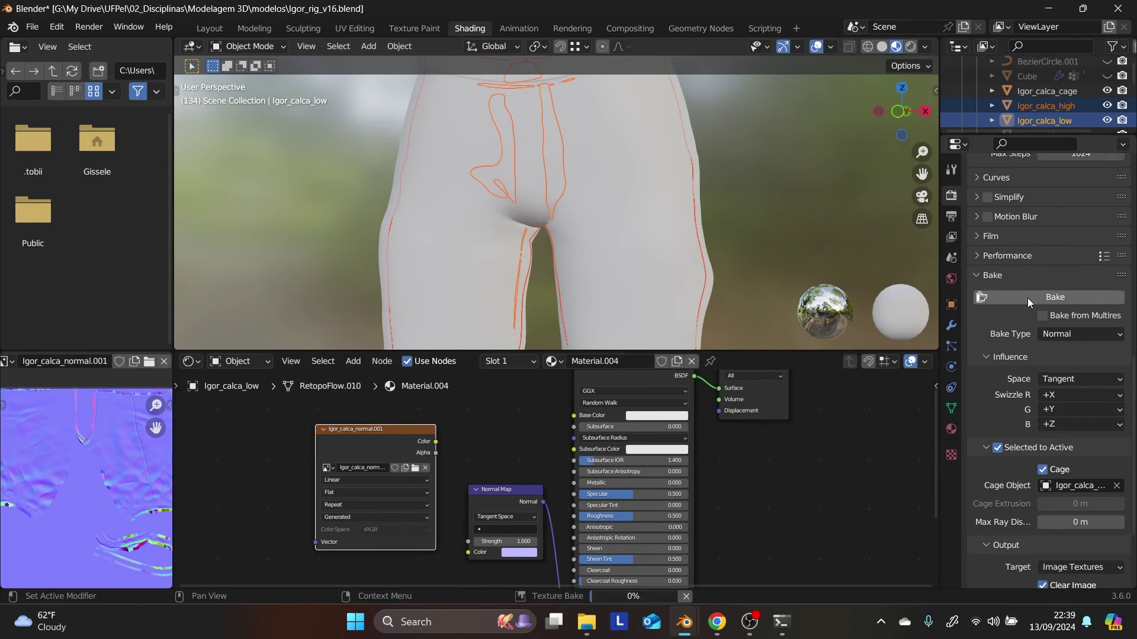
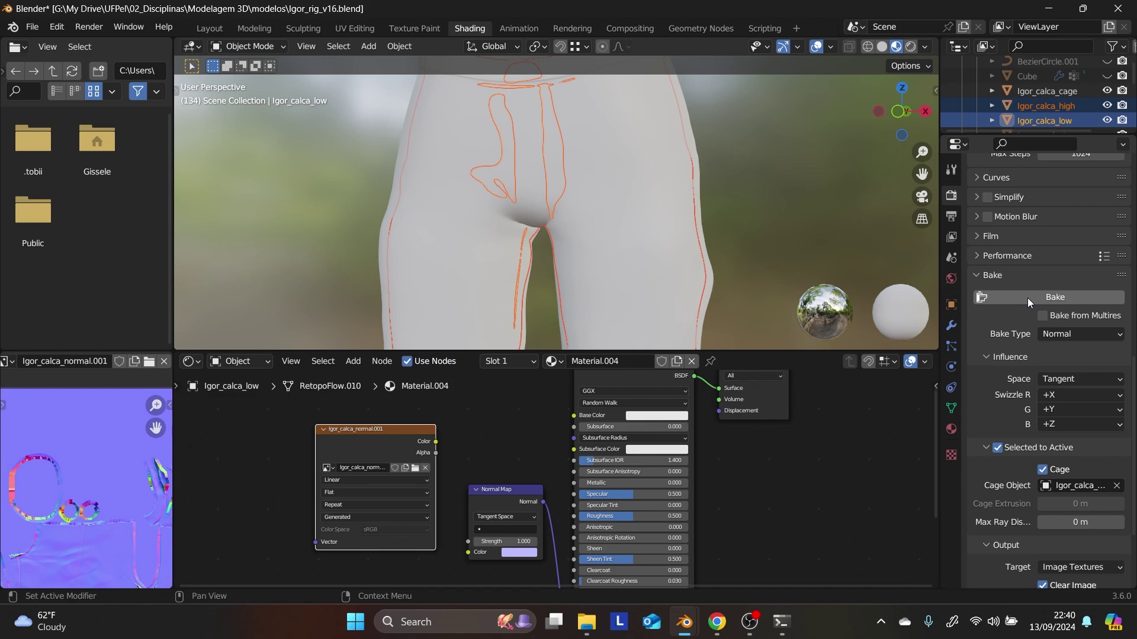
- Connect the Color output of the Igor_calca_normal.001 image texture to the Normal Map node's Color input
scroll(113, 496, down, 2)
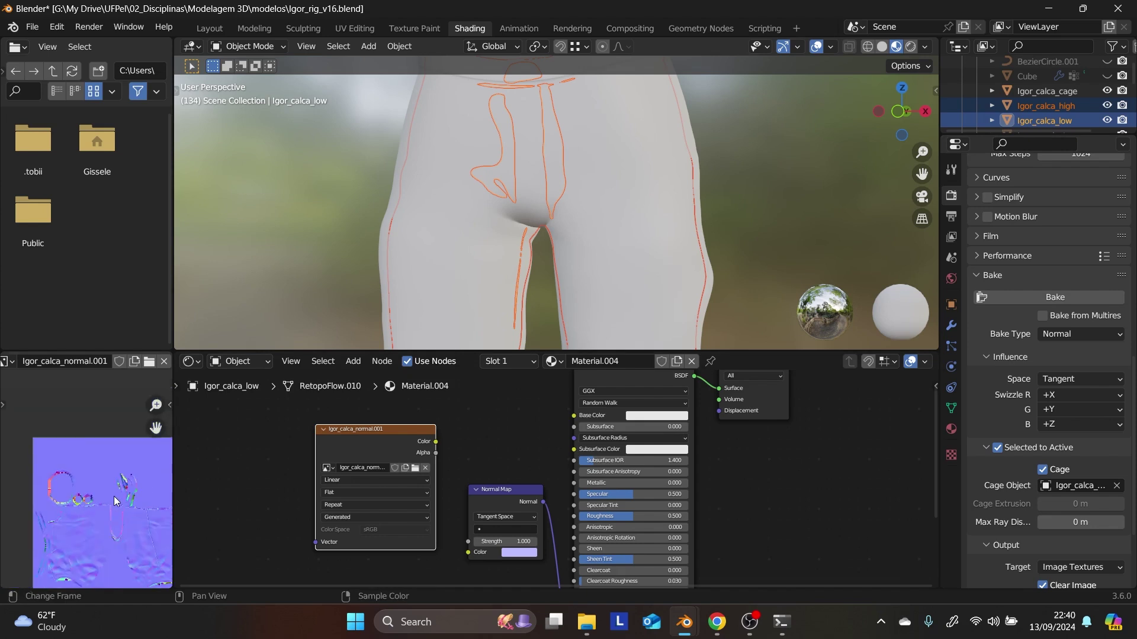
scroll(114, 496, down, 1)
scroll(504, 425, down, 1)
drag(445, 445, 475, 547)
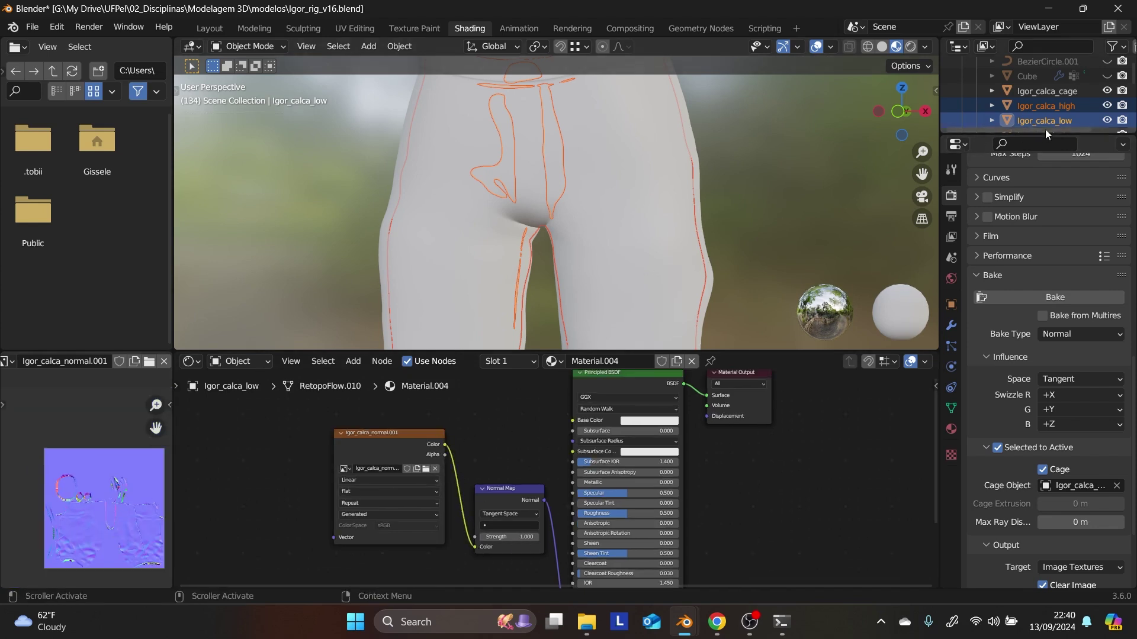
- Hide Igor_calca_high and Igor_calca_cage in the viewport, leaving the low-poly trousers in view
click(1107, 105)
click(1106, 90)
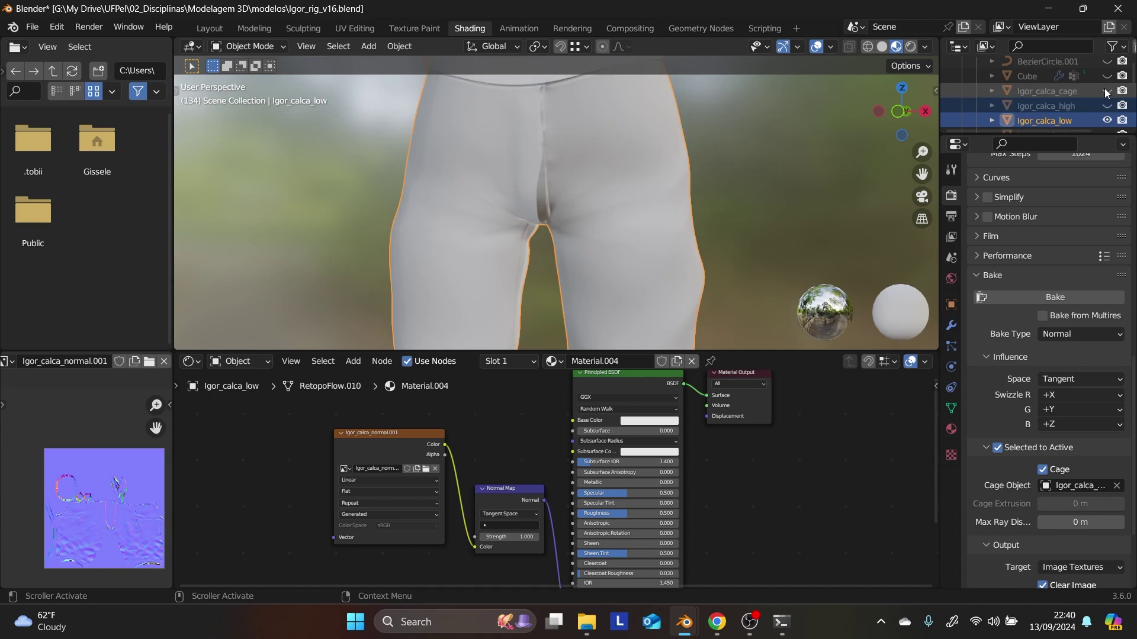
middle_drag(674, 254, 691, 185)
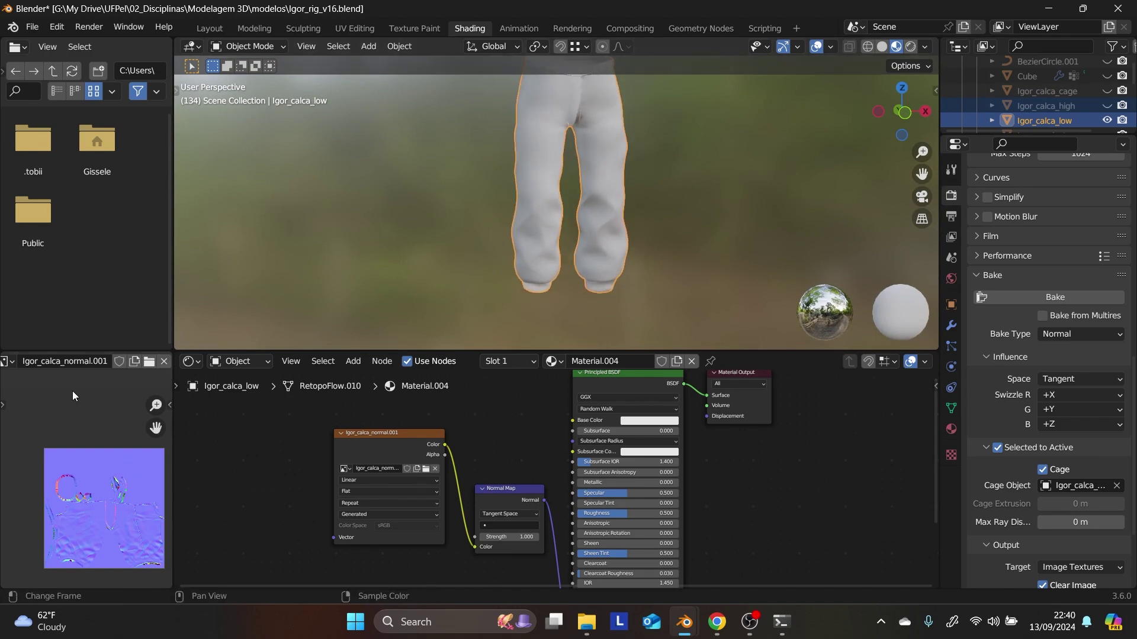
- Save the baked normal map as a 16-bit PNG, overwriting calca_normal.png in the texturas_igor folder
scroll(70, 361, up, 3)
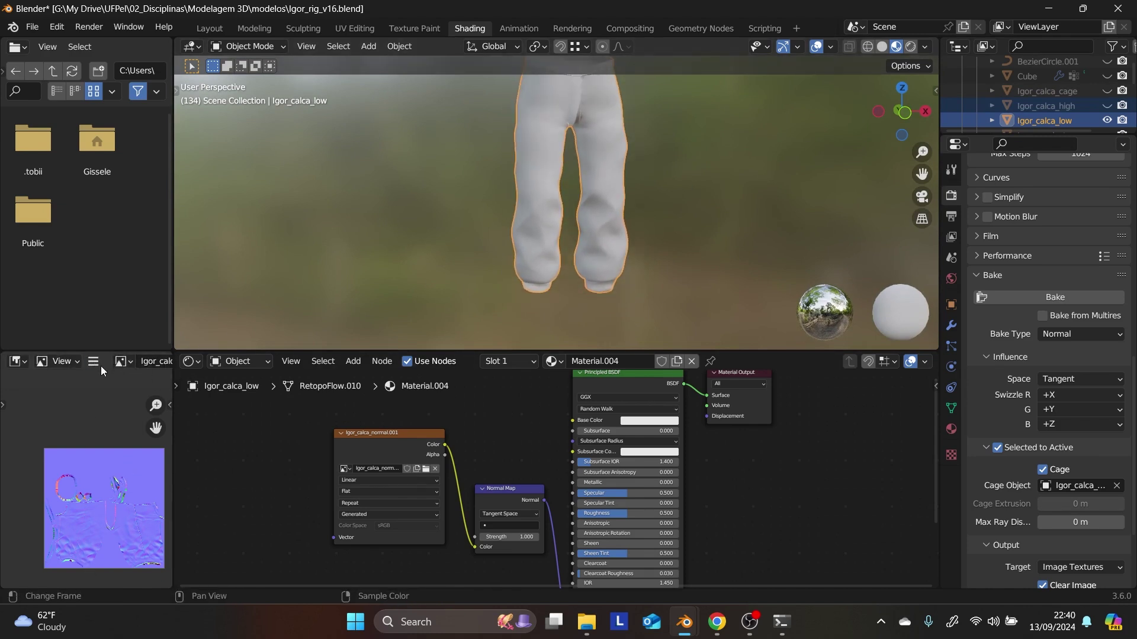
click(95, 363)
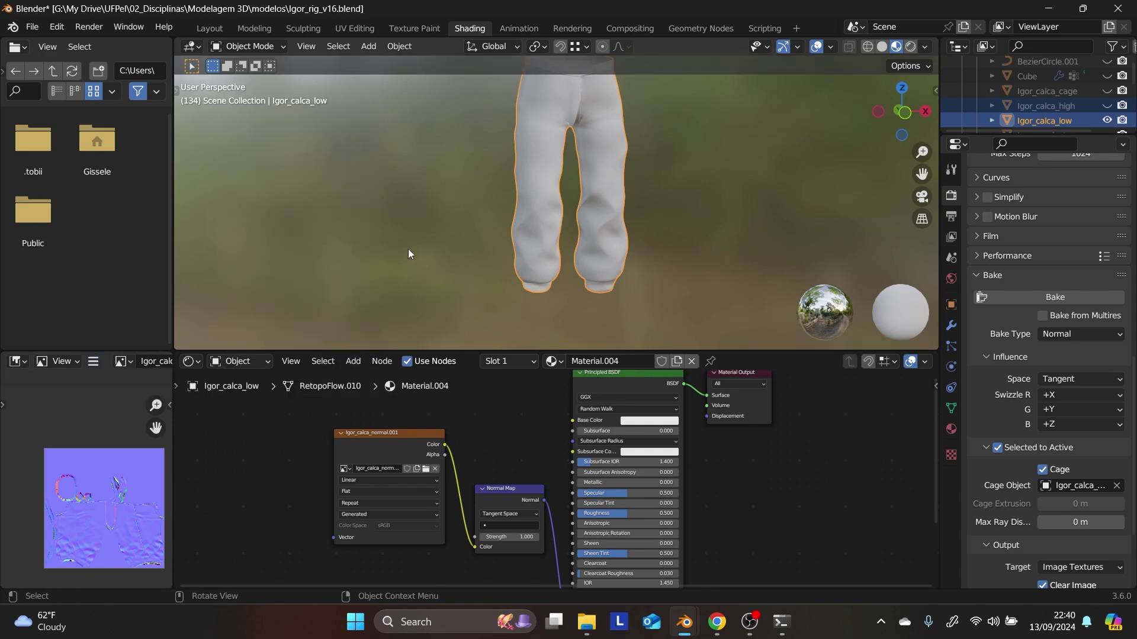
click(93, 361)
mouse_move(134, 400)
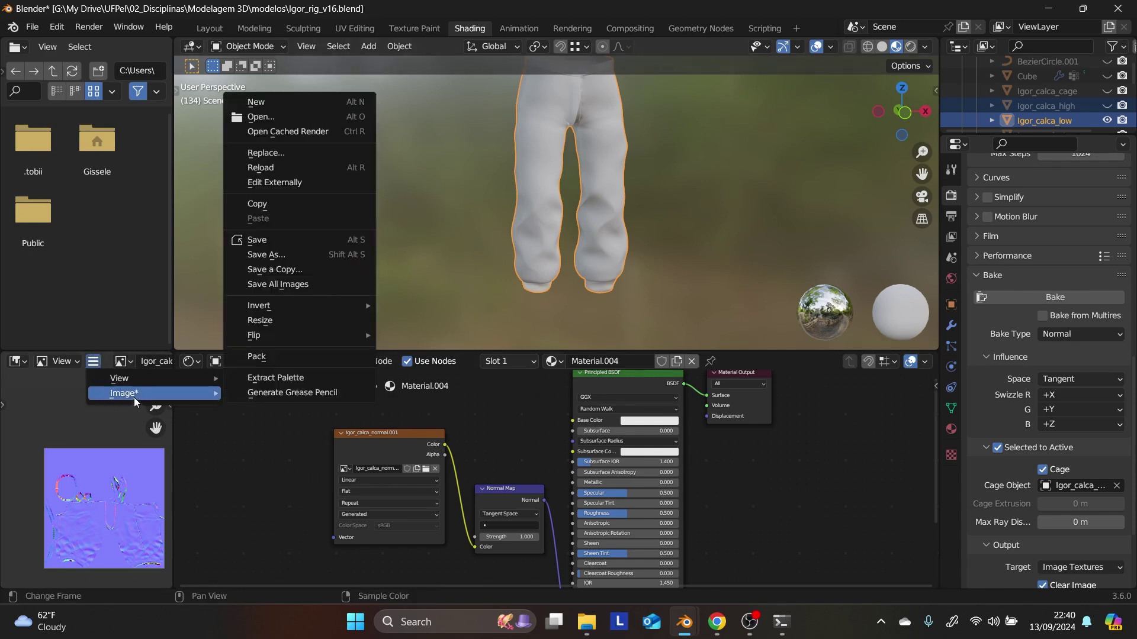
click(303, 256)
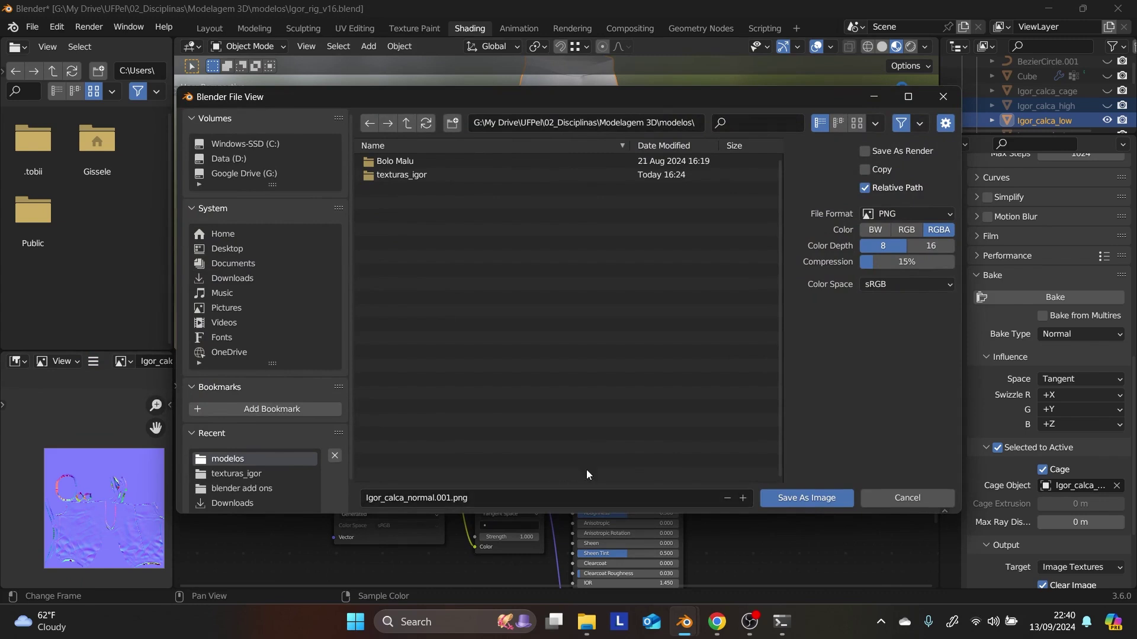
click(922, 243)
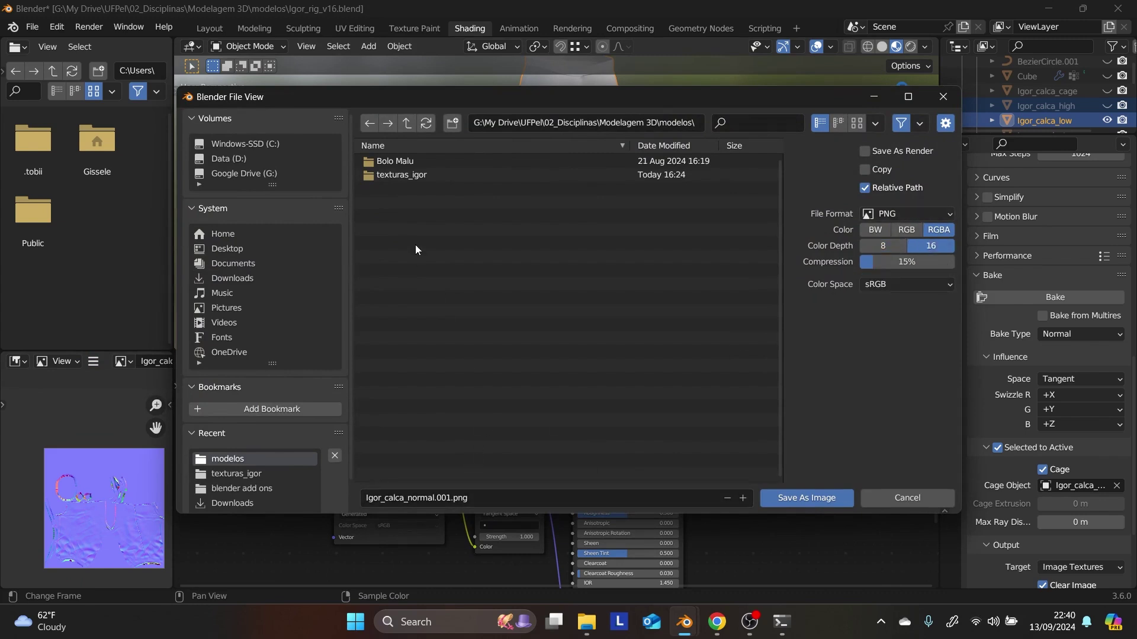
double_click(416, 174)
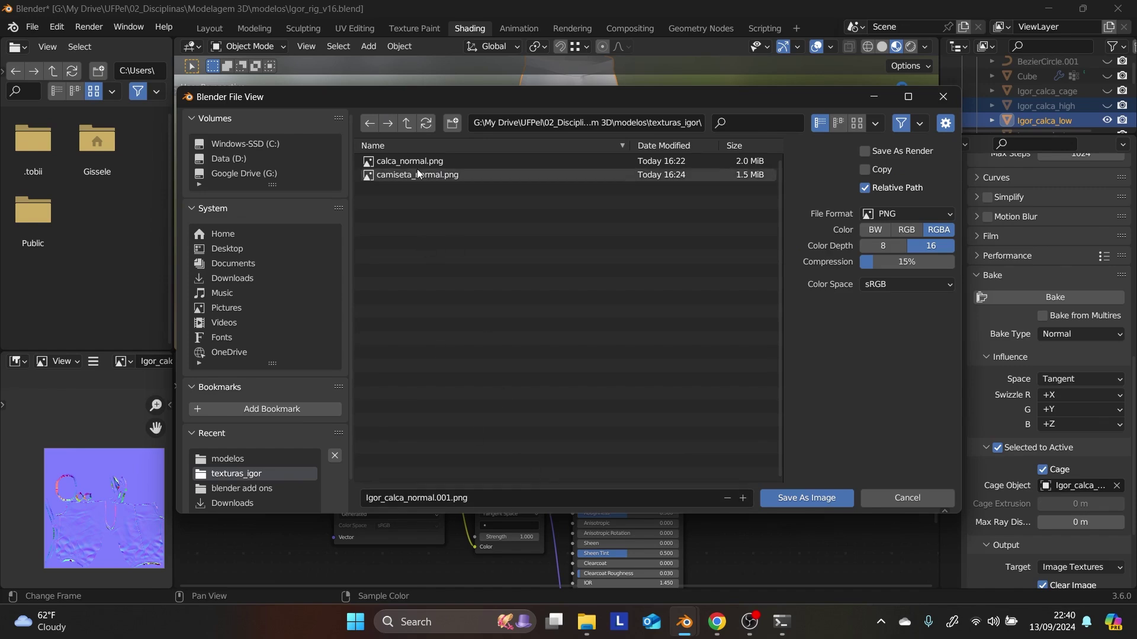
click(404, 162)
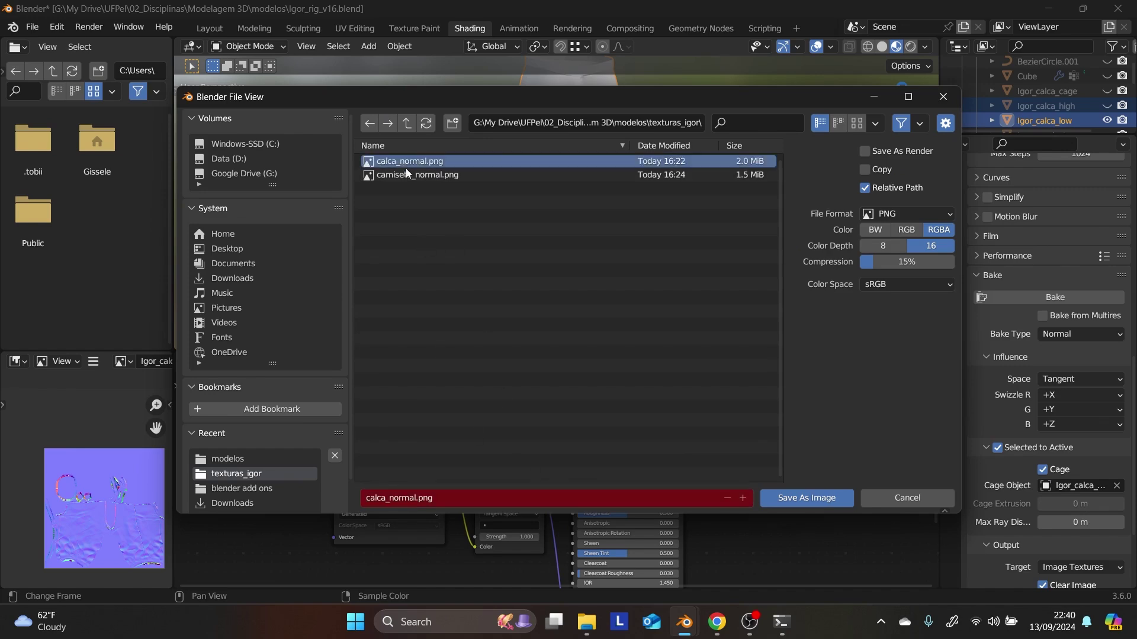
click(777, 497)
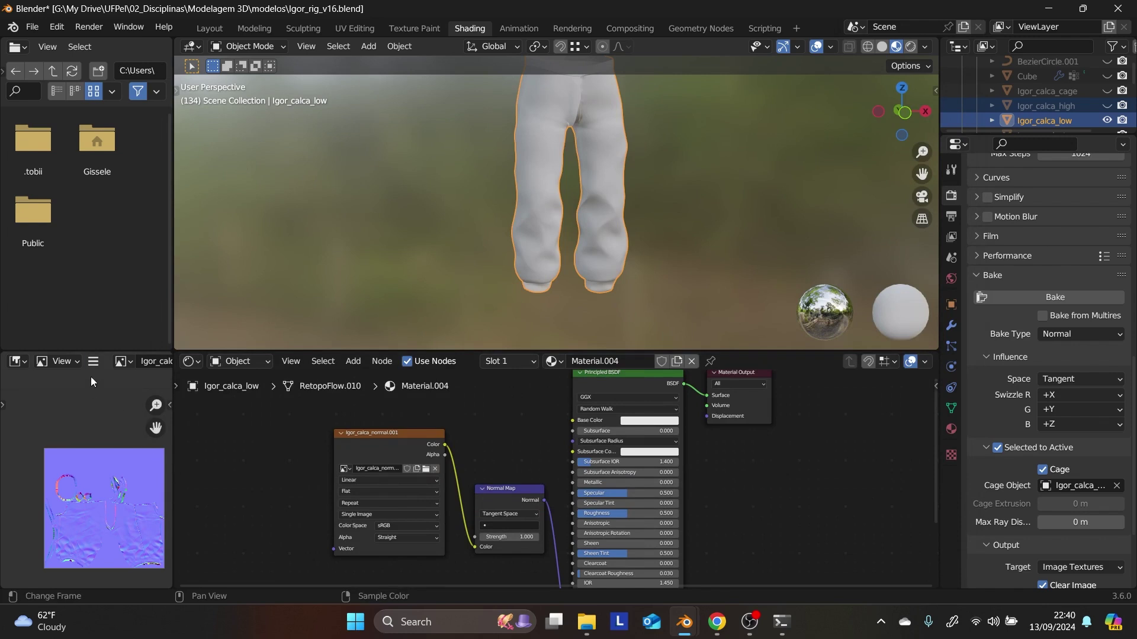
click(93, 361)
mouse_move(127, 392)
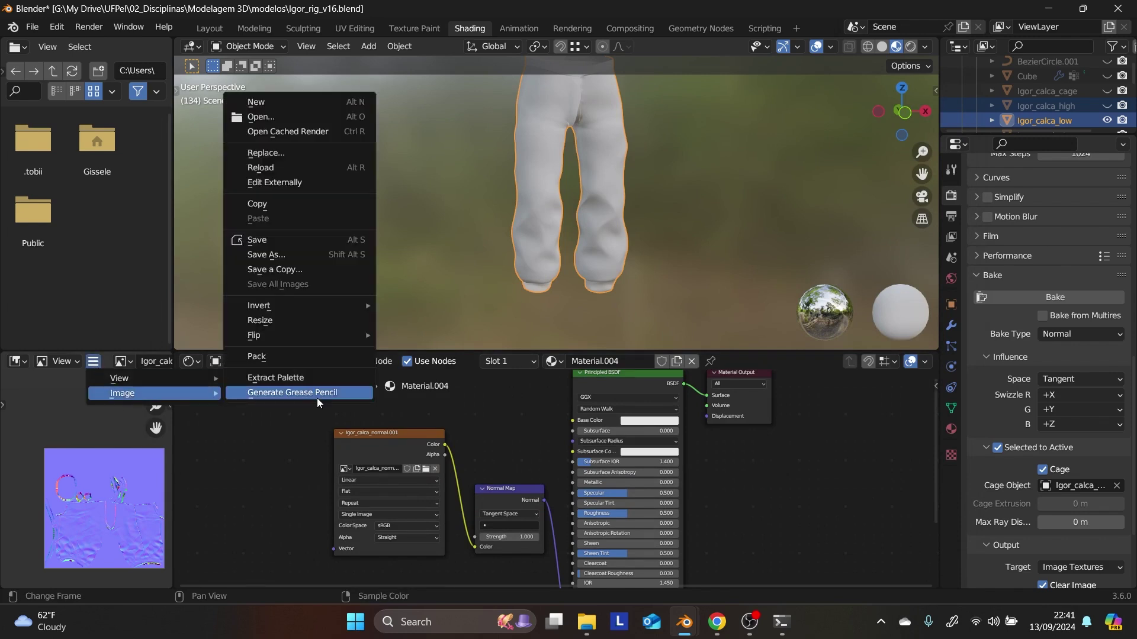
- Switch to File Explorer and open the Google Drive (G:) drive
click(586, 622)
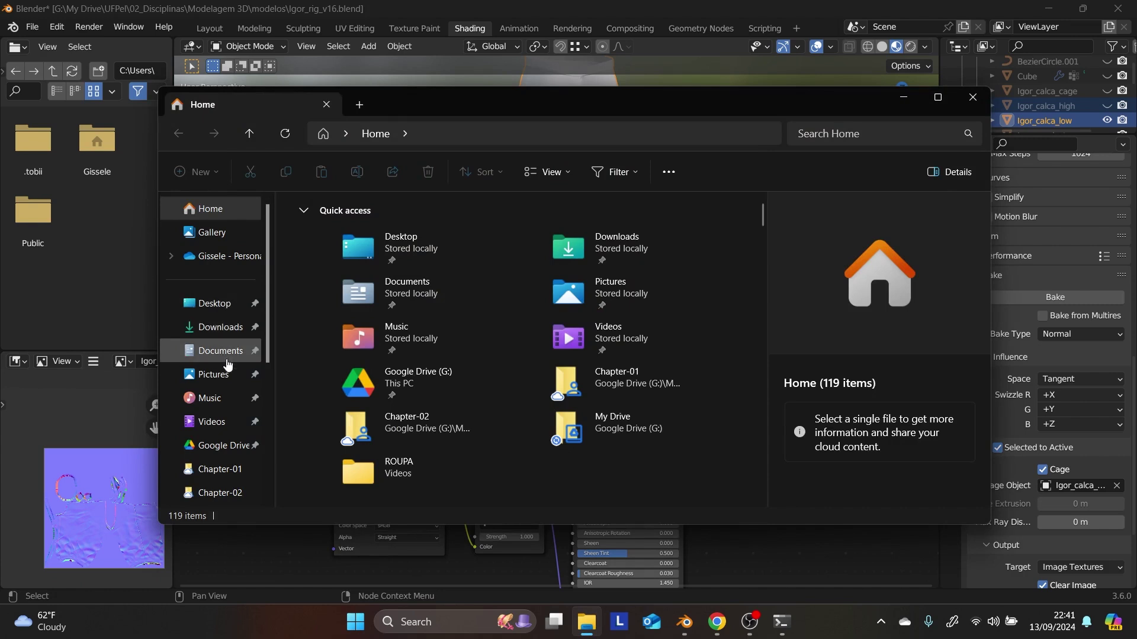
scroll(217, 379, down, 5)
click(234, 440)
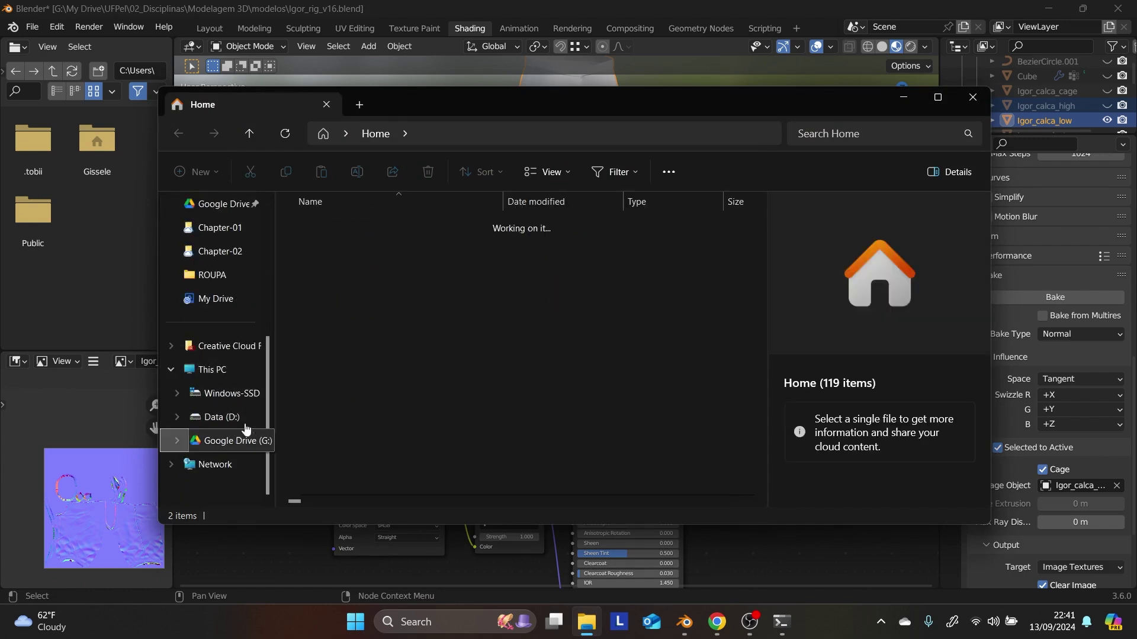
click(334, 230)
double_click(334, 229)
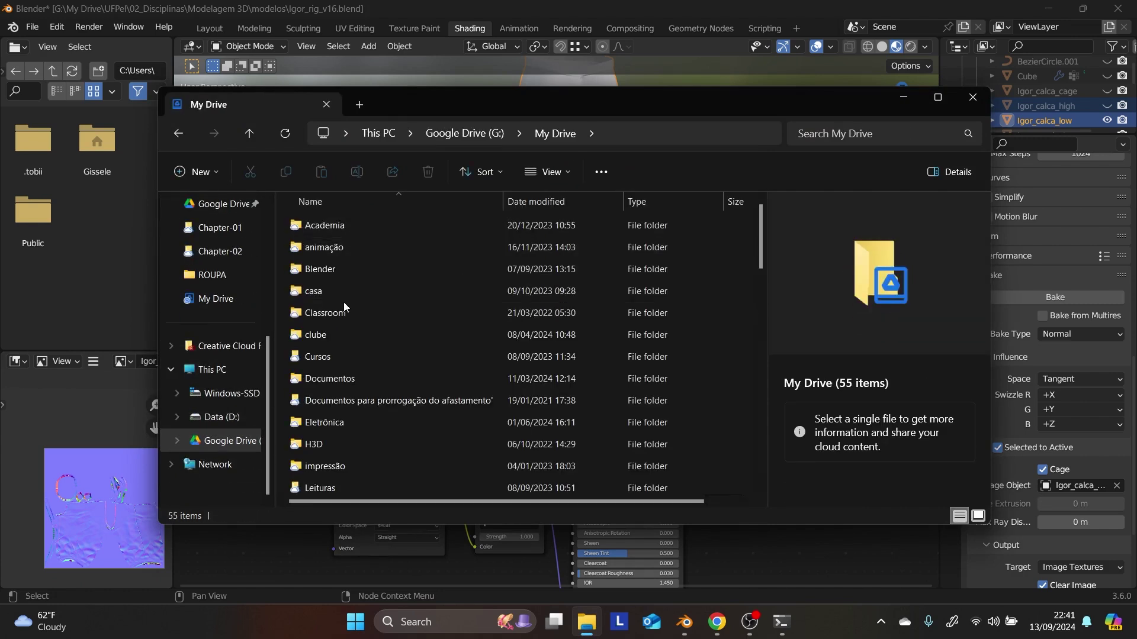
double_click(342, 268)
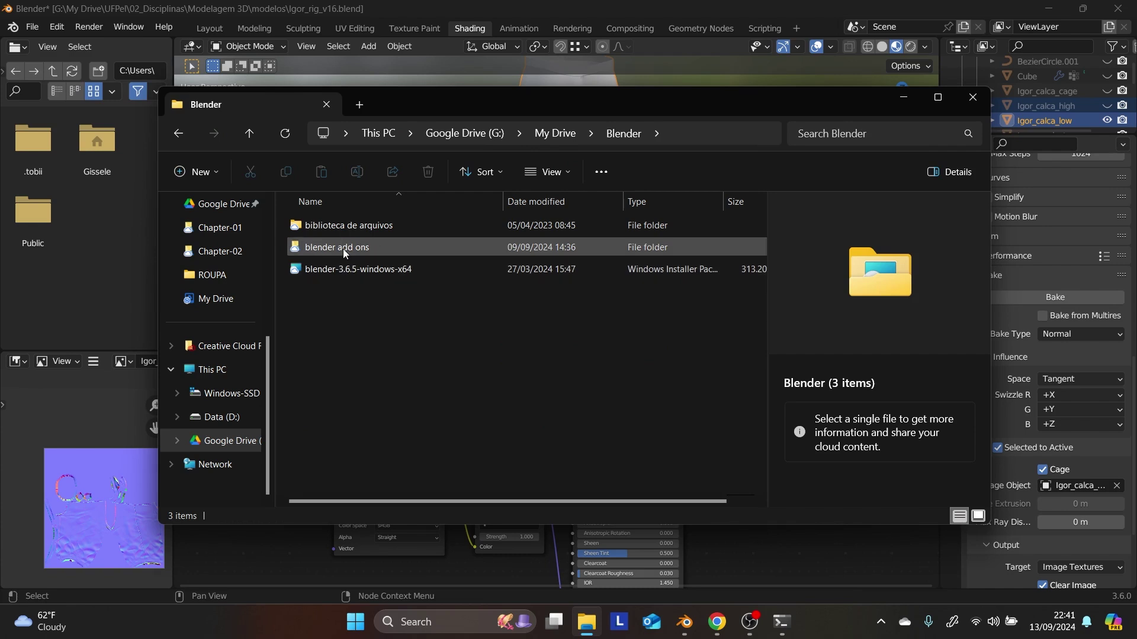
click(467, 133)
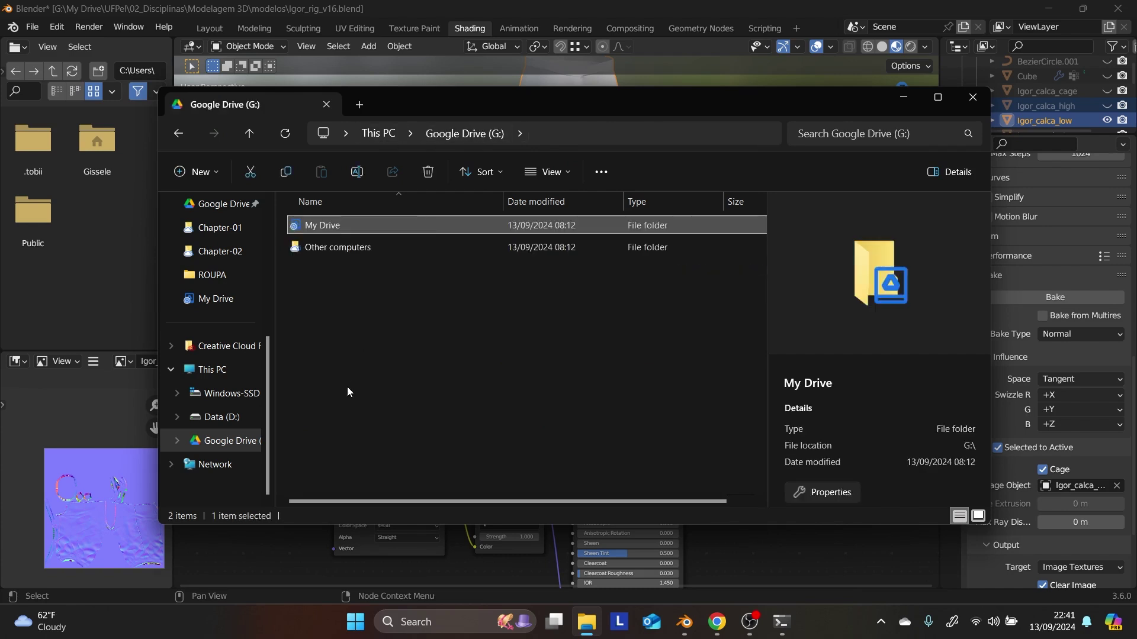
- Open the texturas_igor folder under My Drive, UFPel, 02_Disciplinas, Modelagem 3D, modelos
double_click(311, 223)
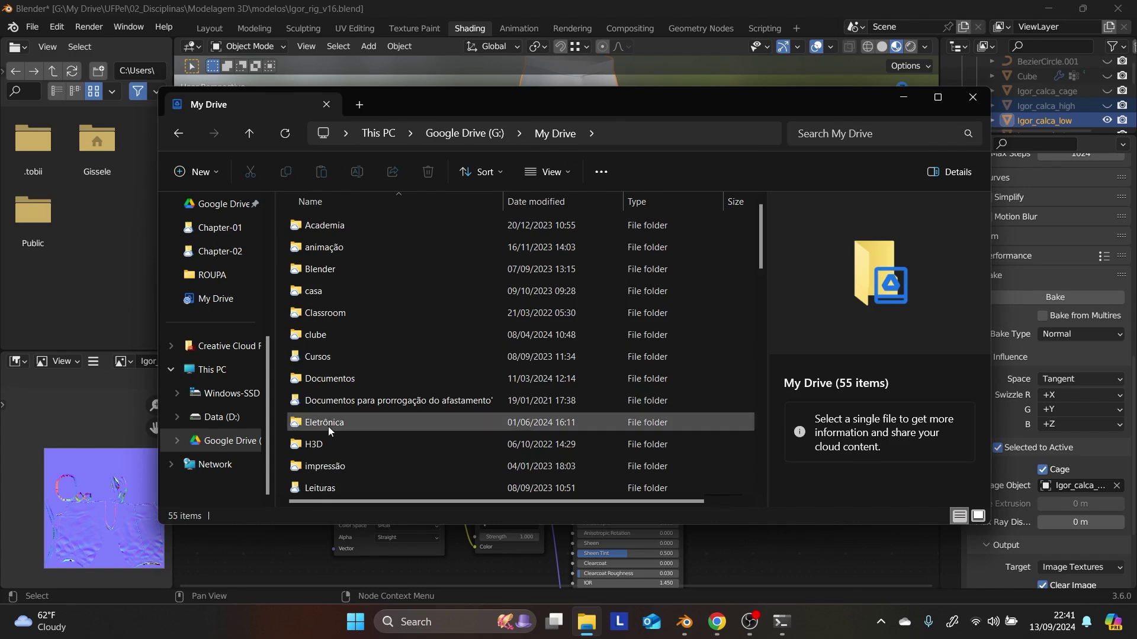
scroll(328, 427, down, 5)
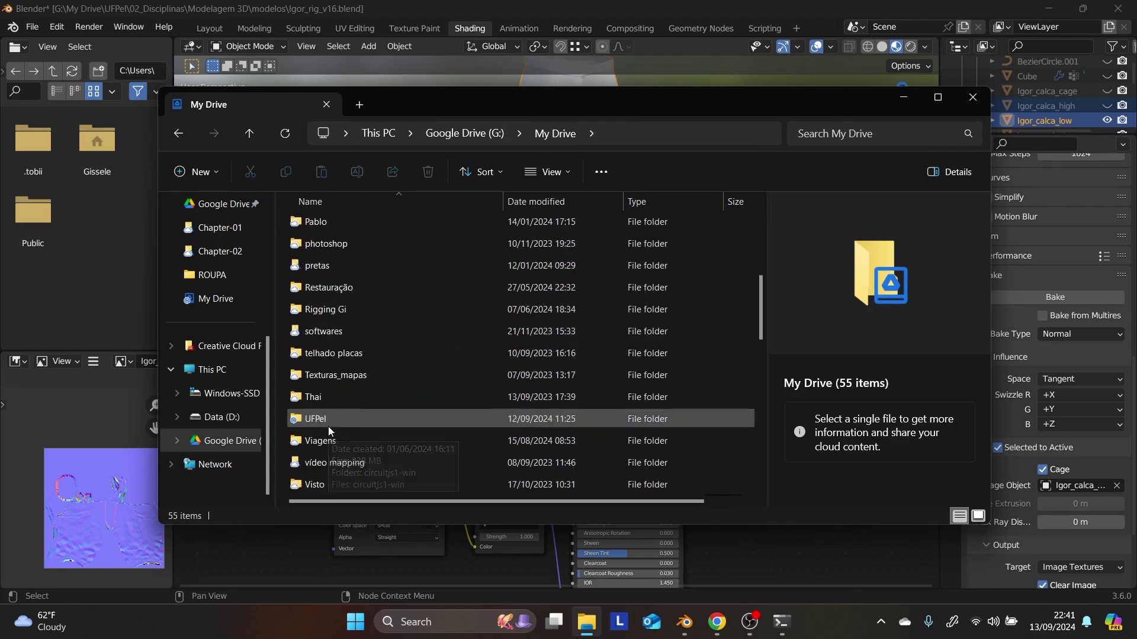
double_click(328, 422)
double_click(348, 247)
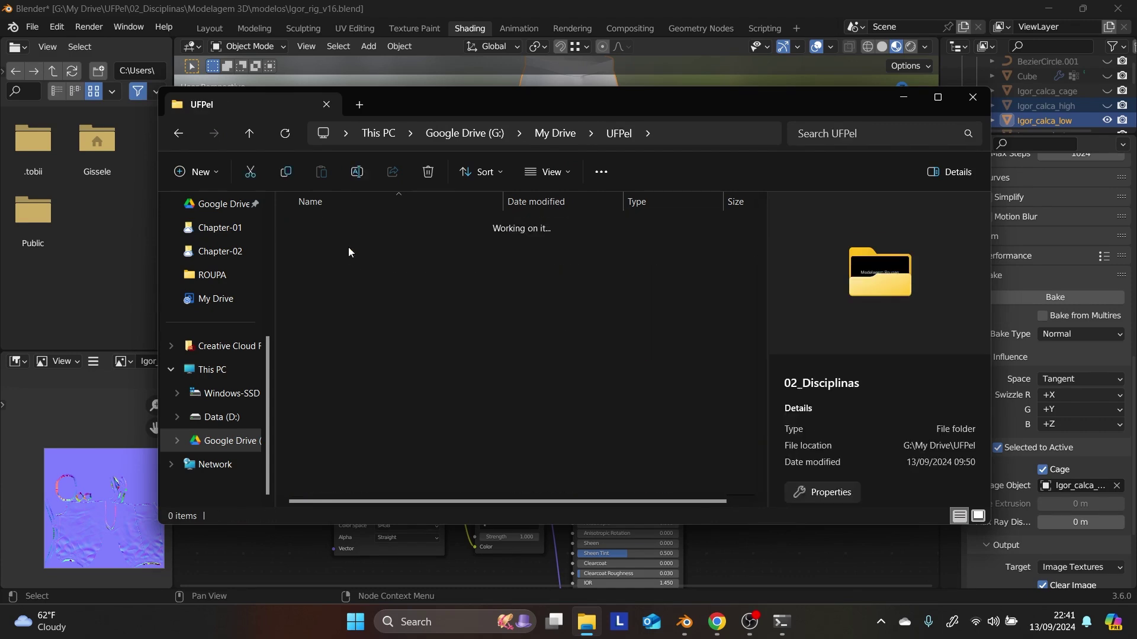
double_click(347, 287)
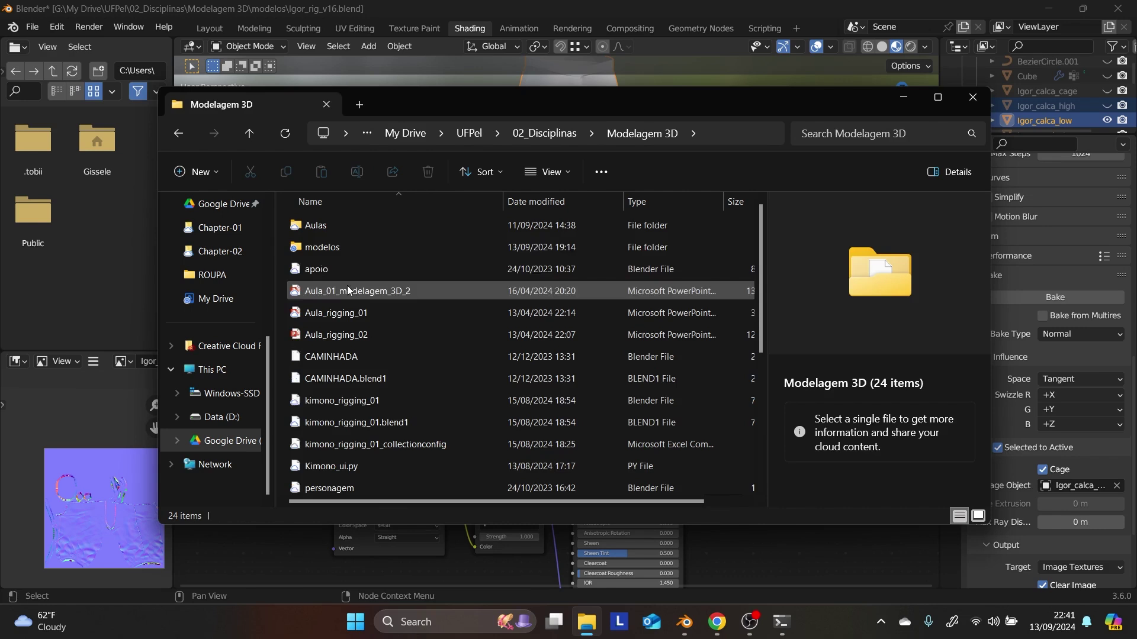
double_click(335, 247)
double_click(335, 247)
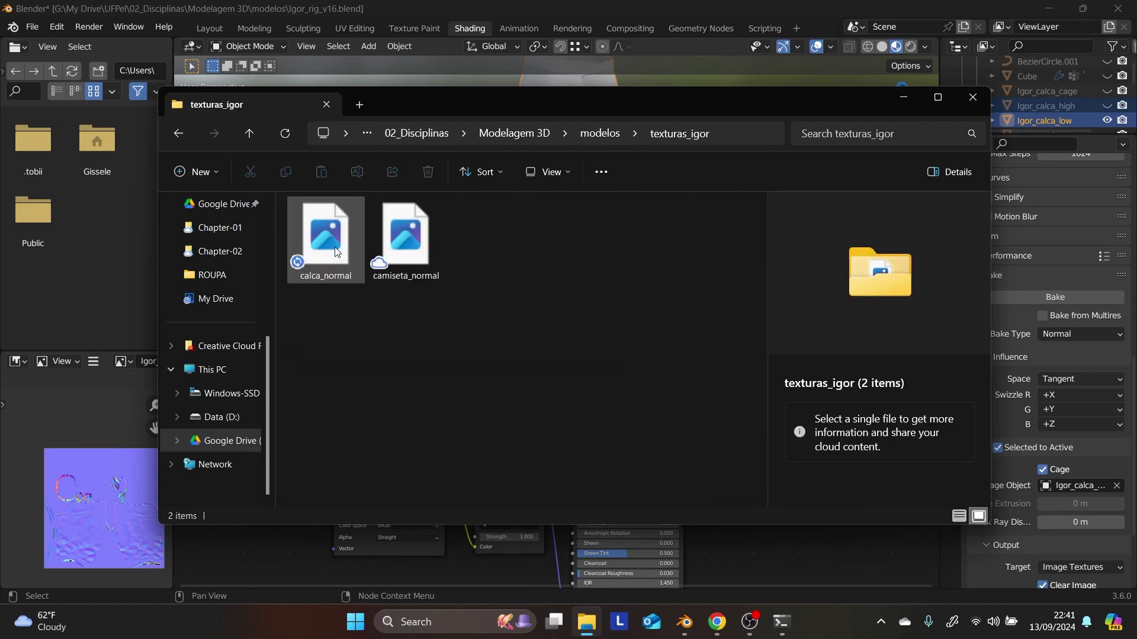
- Open calca_normal in Fotos, examine the baked folds and seams, and close the viewer and the folder window
double_click(335, 275)
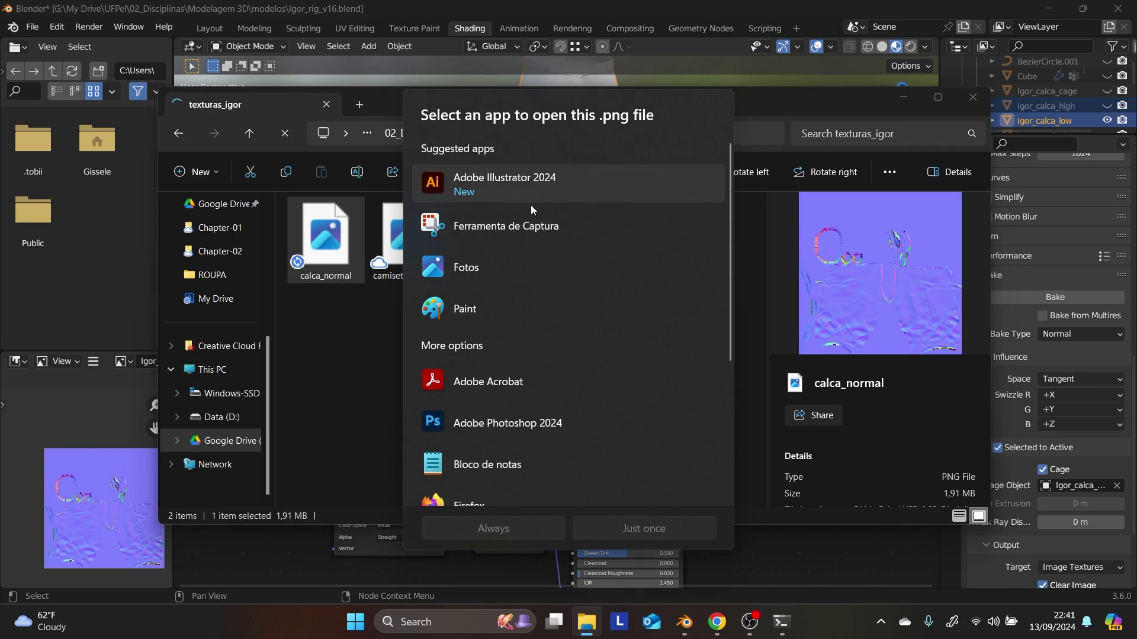
click(548, 279)
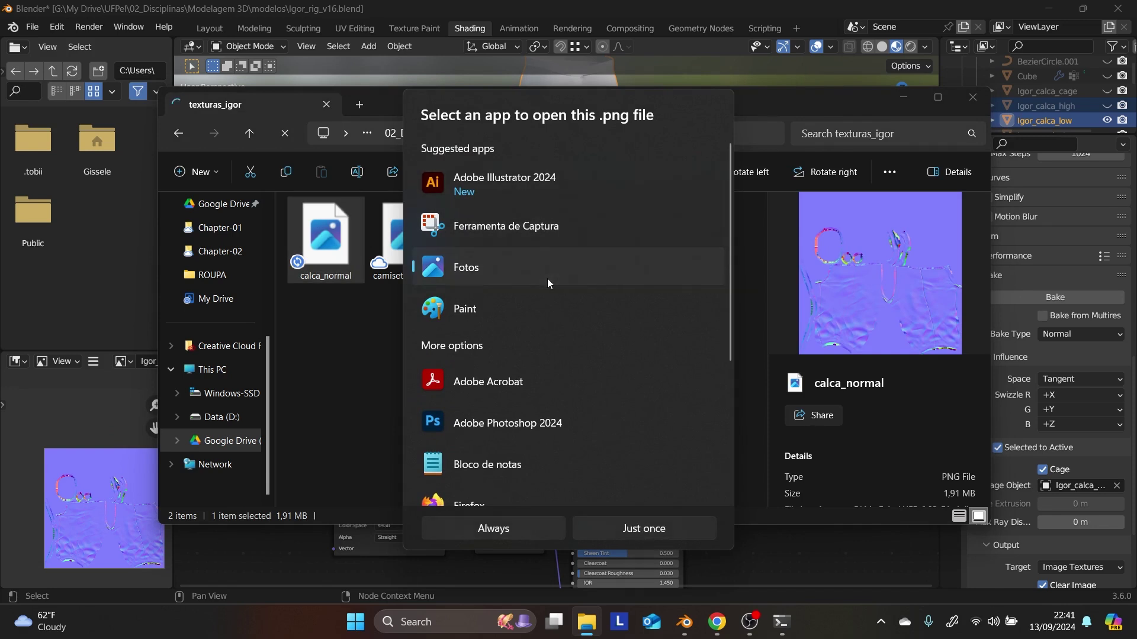
double_click(511, 273)
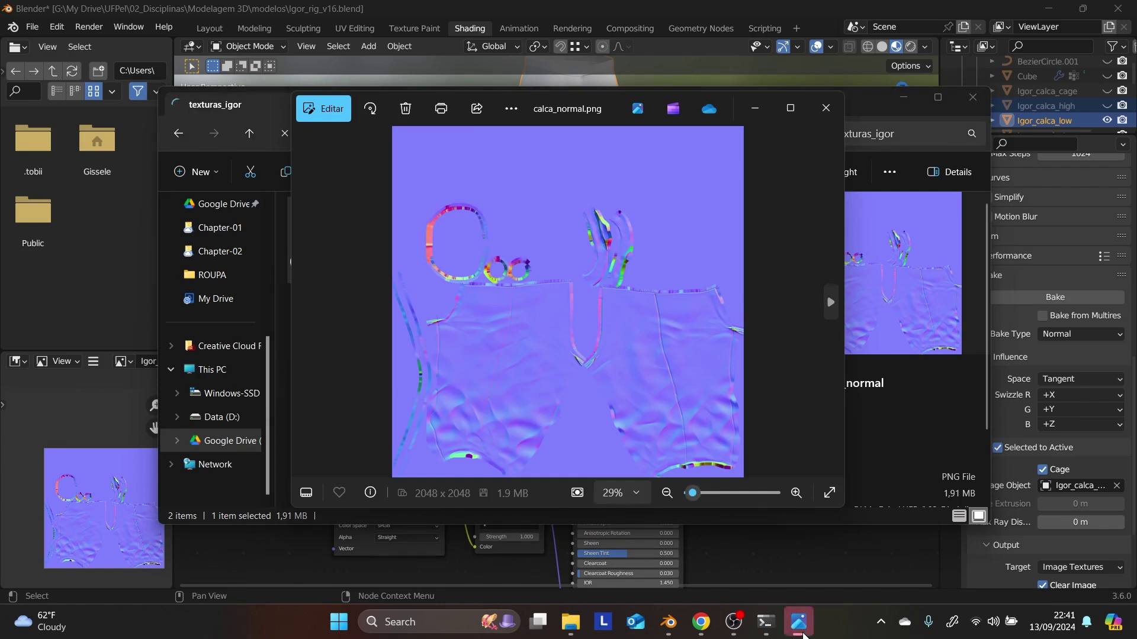
scroll(494, 444, up, 4)
scroll(494, 444, up, 5)
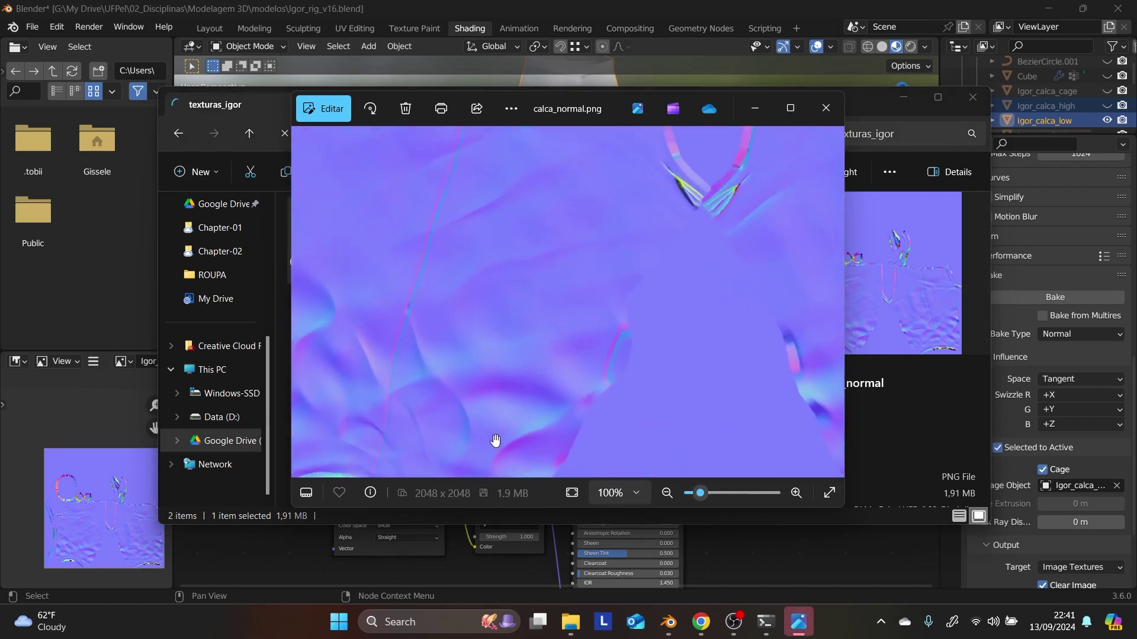
scroll(495, 443, down, 6)
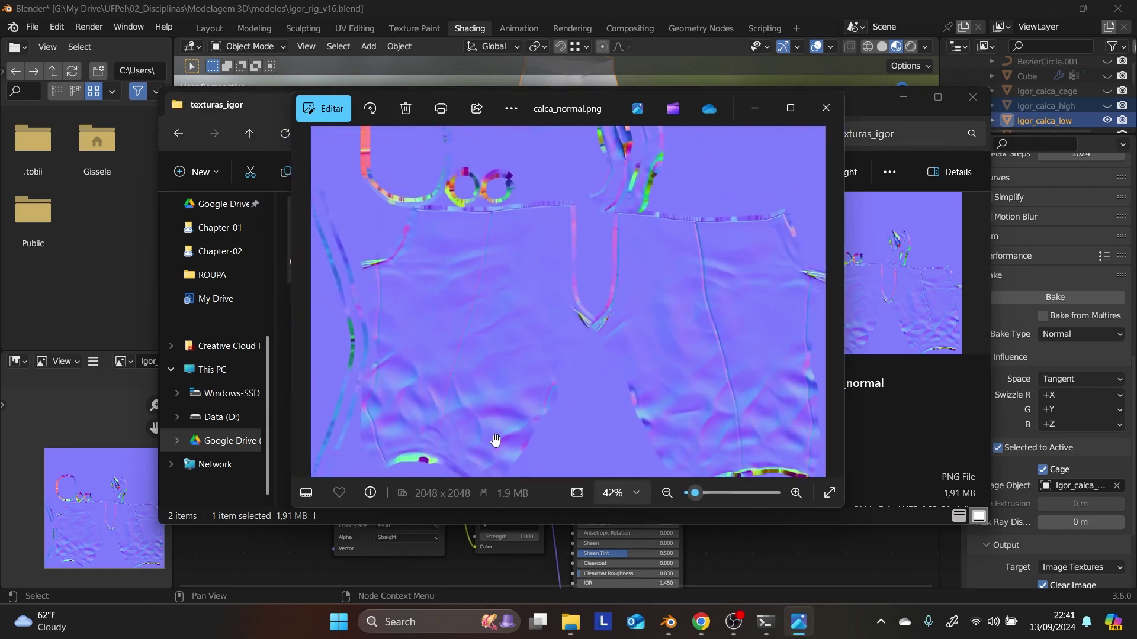
scroll(502, 390, down, 1)
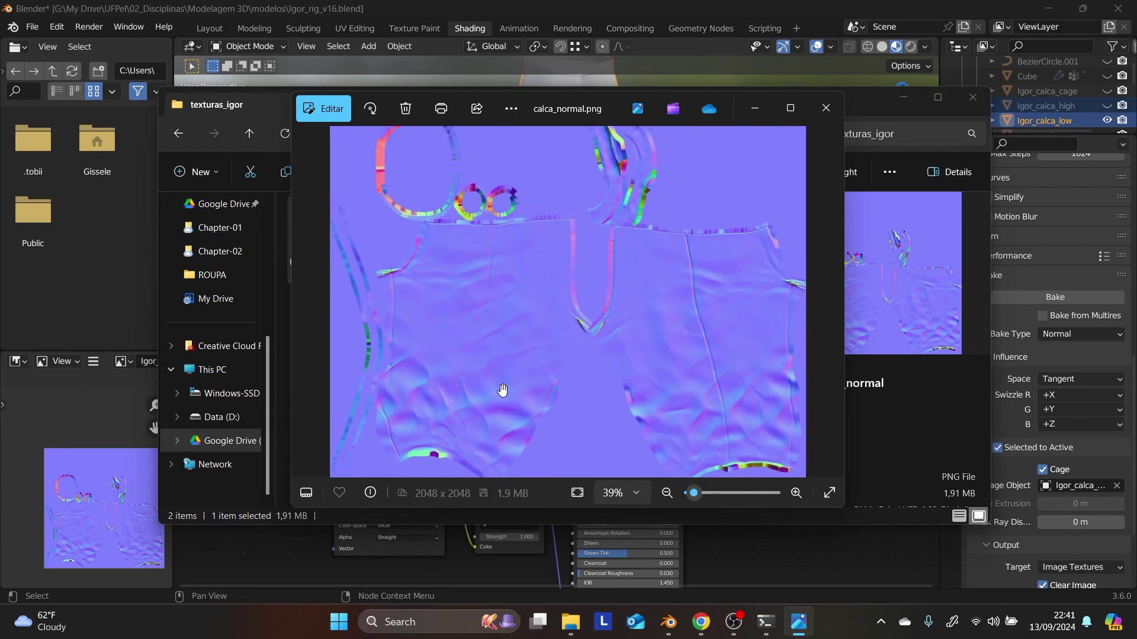
click(826, 107)
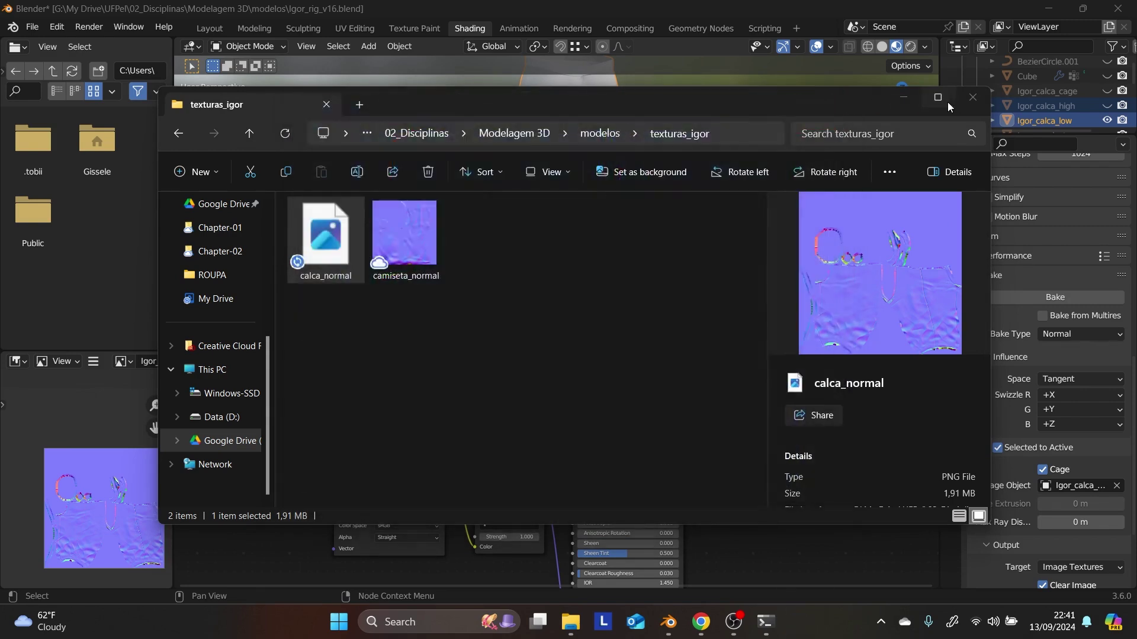
click(973, 97)
- Deselect the trousers, save the Igor_rig_v16.blend file and close Blender
click(742, 223)
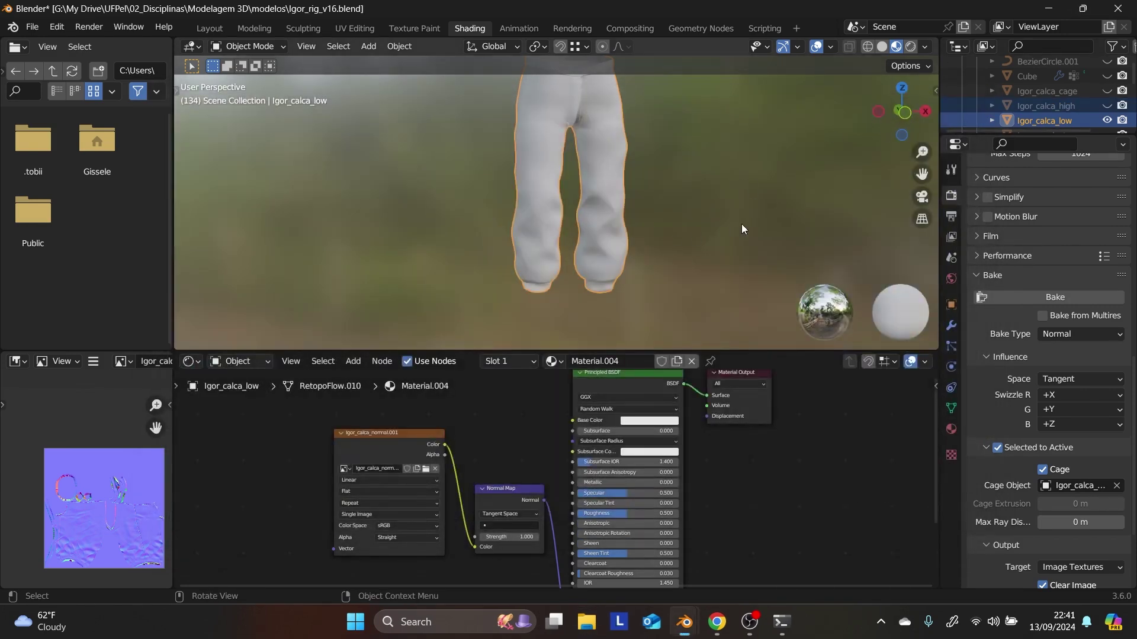
key(ctrl+s)
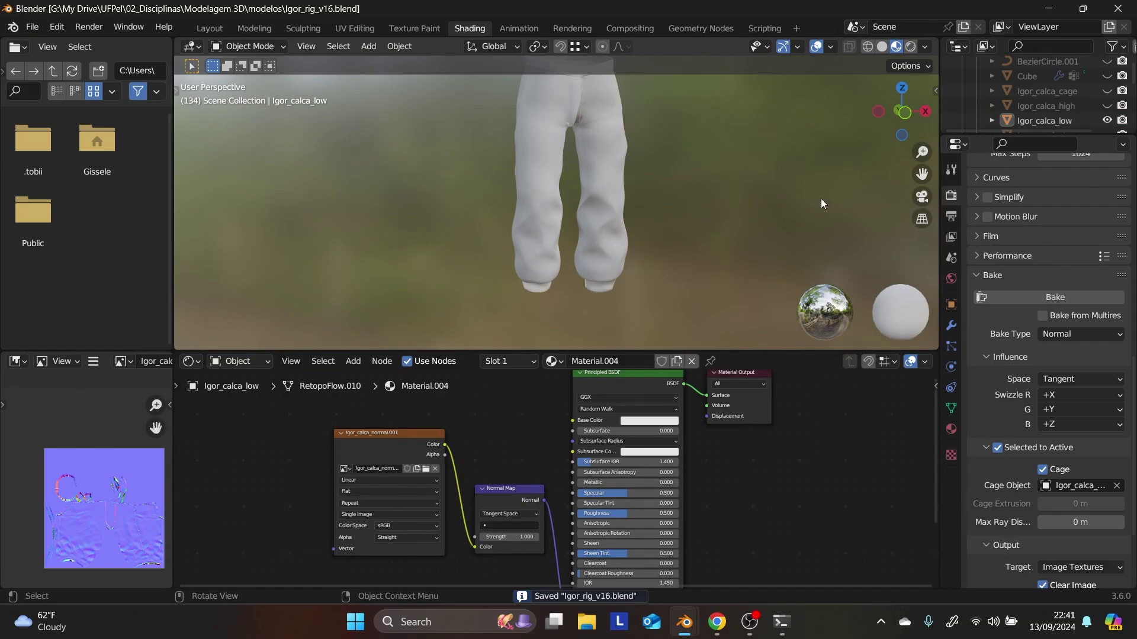
click(1132, 9)
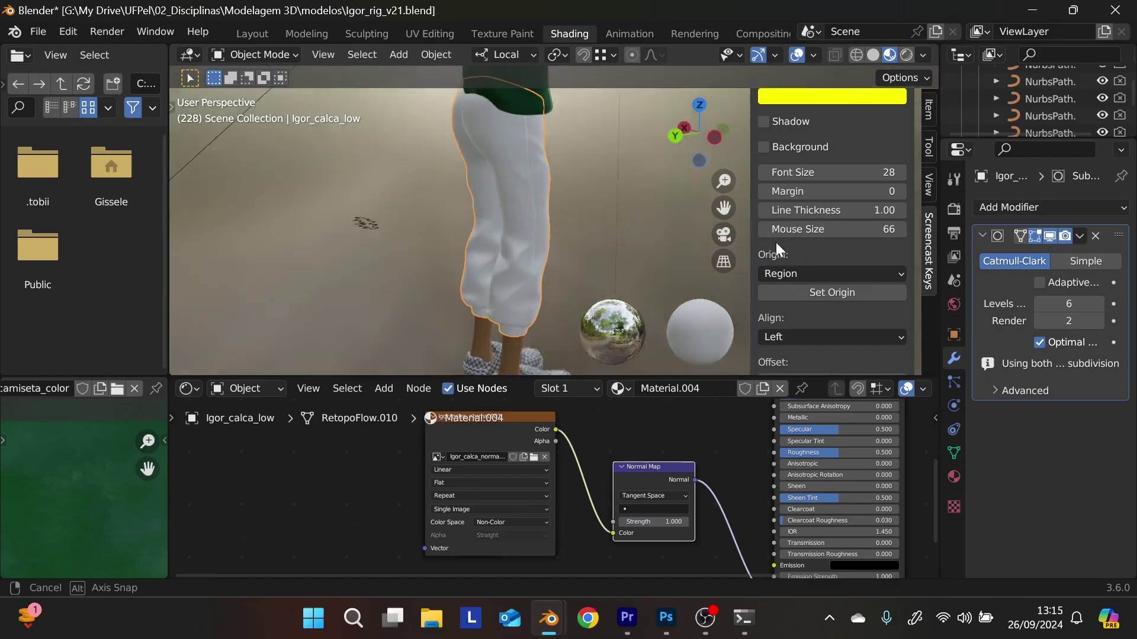
- In the Igor_rig_v21.blend trousers material, reposition the normal image texture node and the Normal Map node
middle_drag(776, 243, 557, 260)
drag(502, 422, 494, 428)
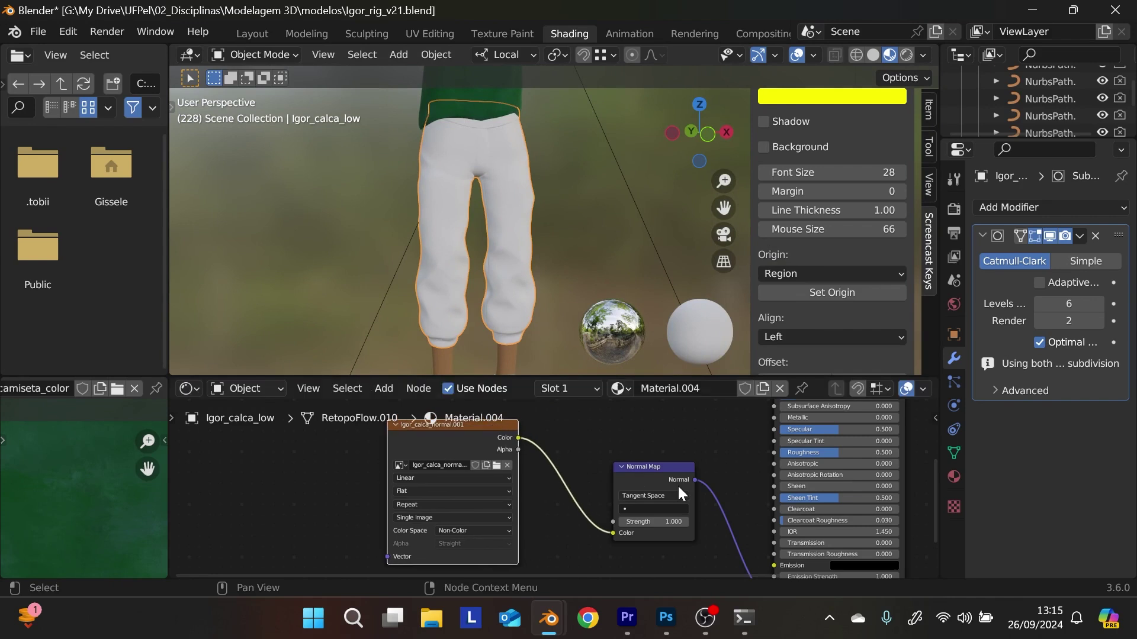
drag(658, 467, 625, 458)
middle_drag(661, 496, 648, 457)
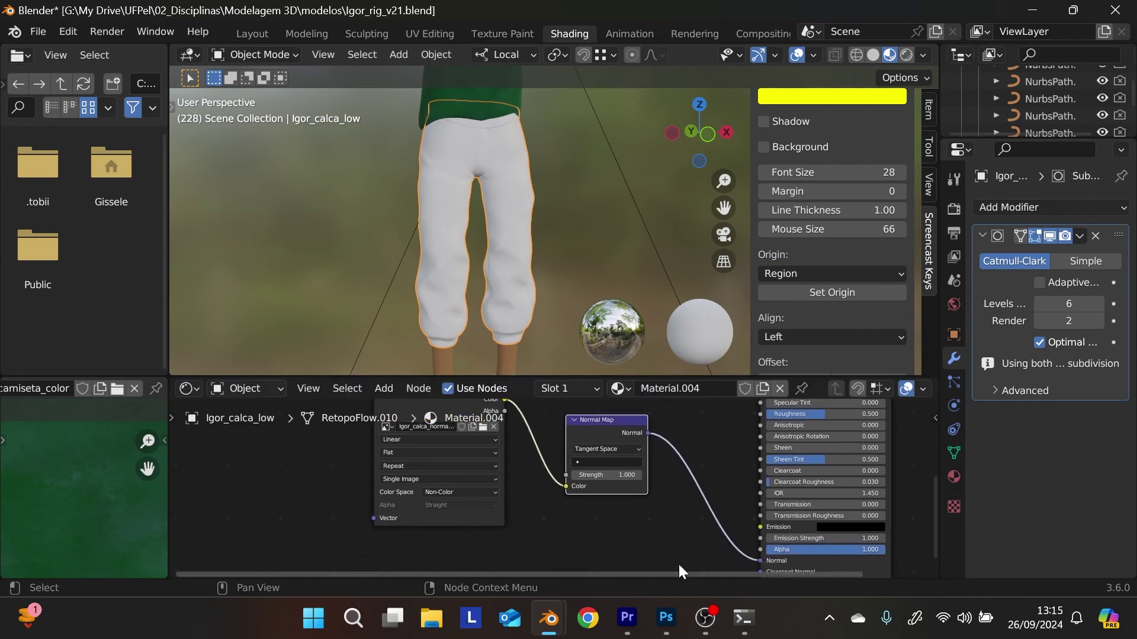
- Add an Image Texture node below the baked normal image node in the trousers' material
key(shift+a)
mouse_move(680, 520)
mouse_move(669, 423)
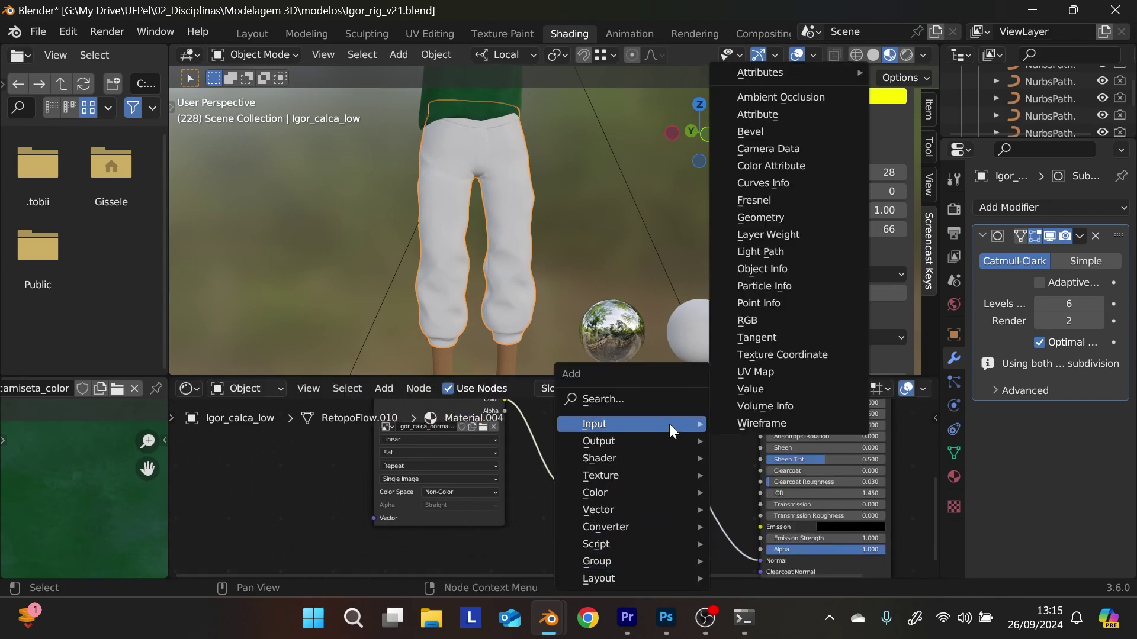
mouse_move(649, 474)
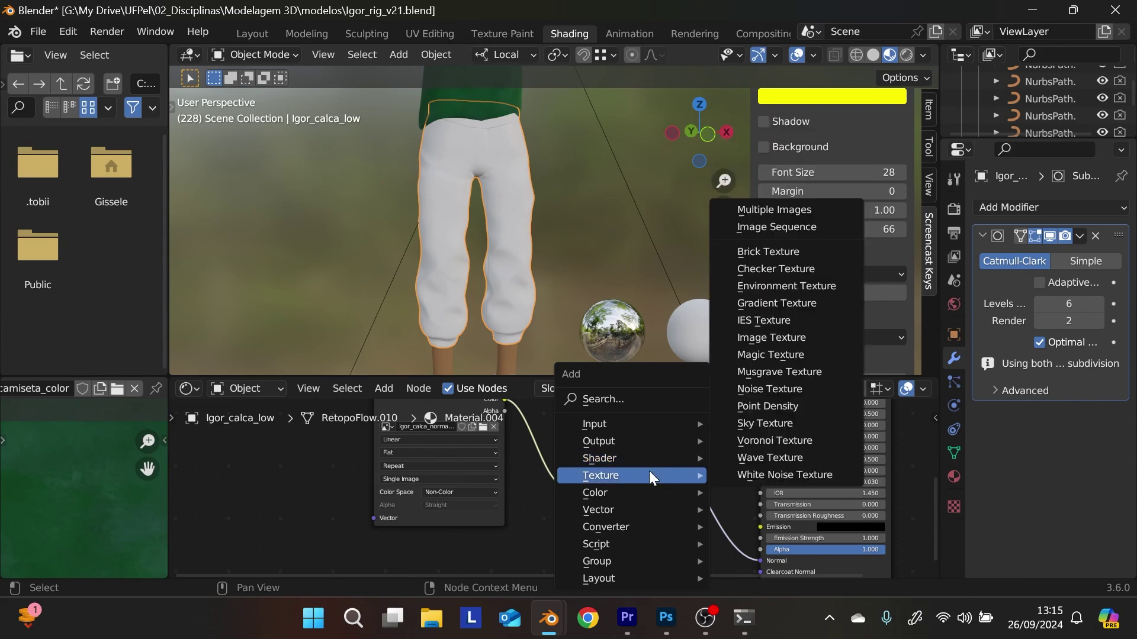
click(795, 336)
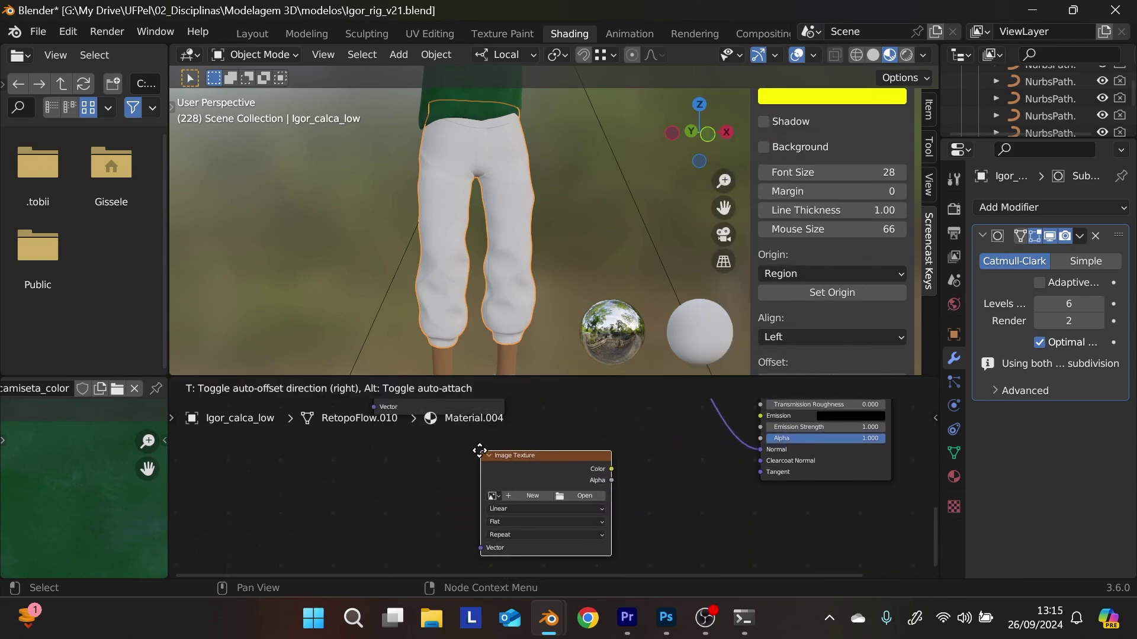
click(479, 453)
- Load Fabric077_4K-PNG_NormalGL.png from the Fabric077_4K-PNG folder inside texturas_igor into the new Image Texture node
click(573, 497)
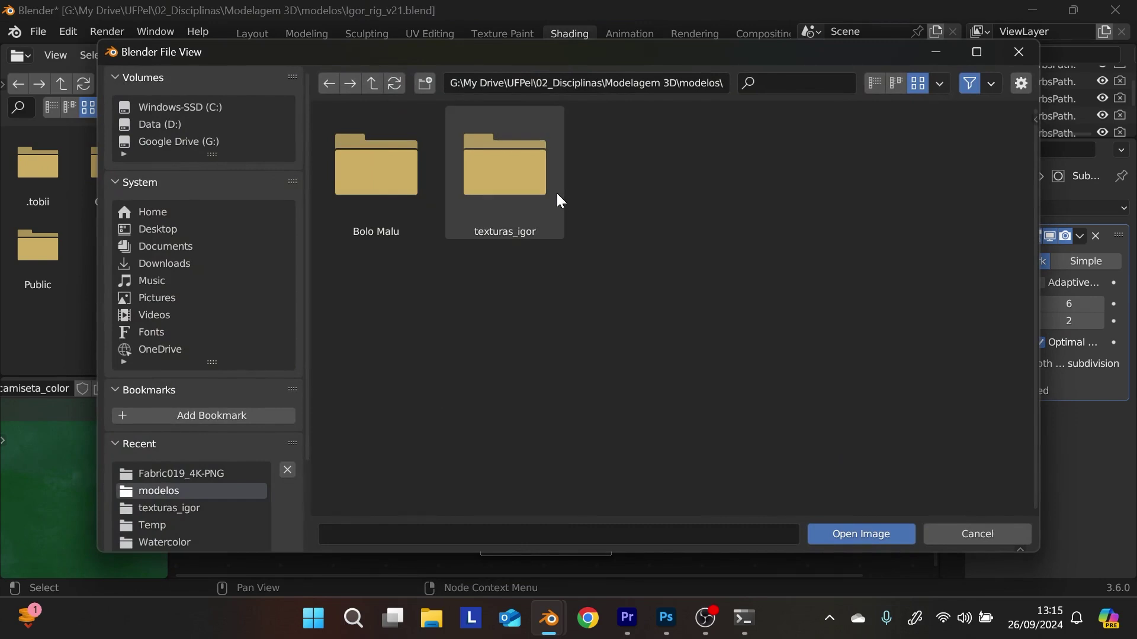
double_click(553, 191)
double_click(624, 161)
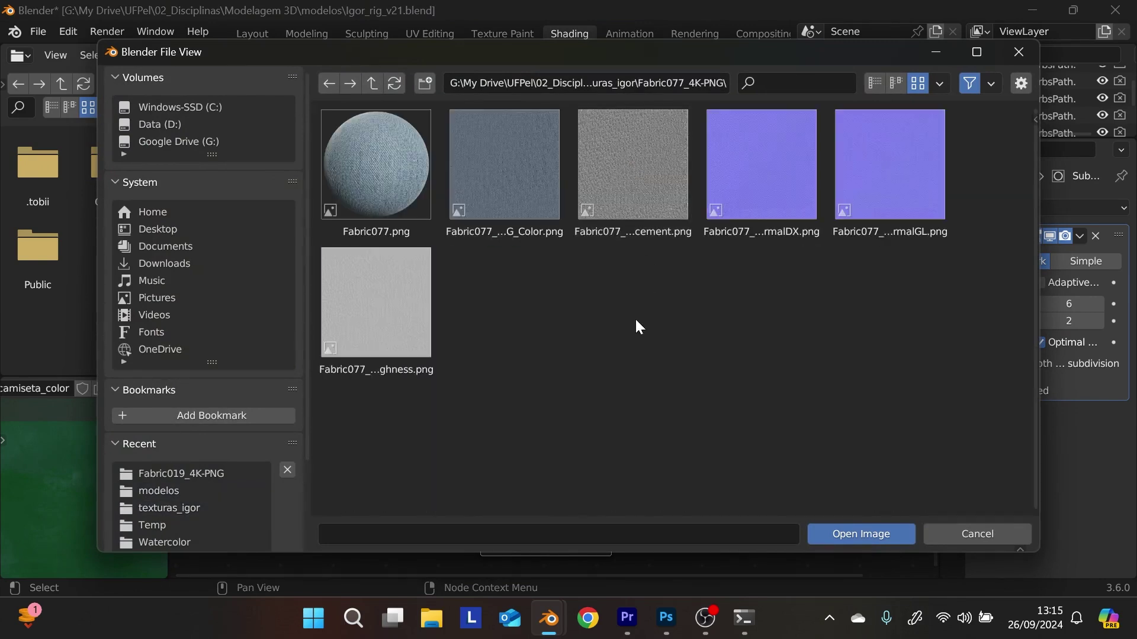
click(769, 169)
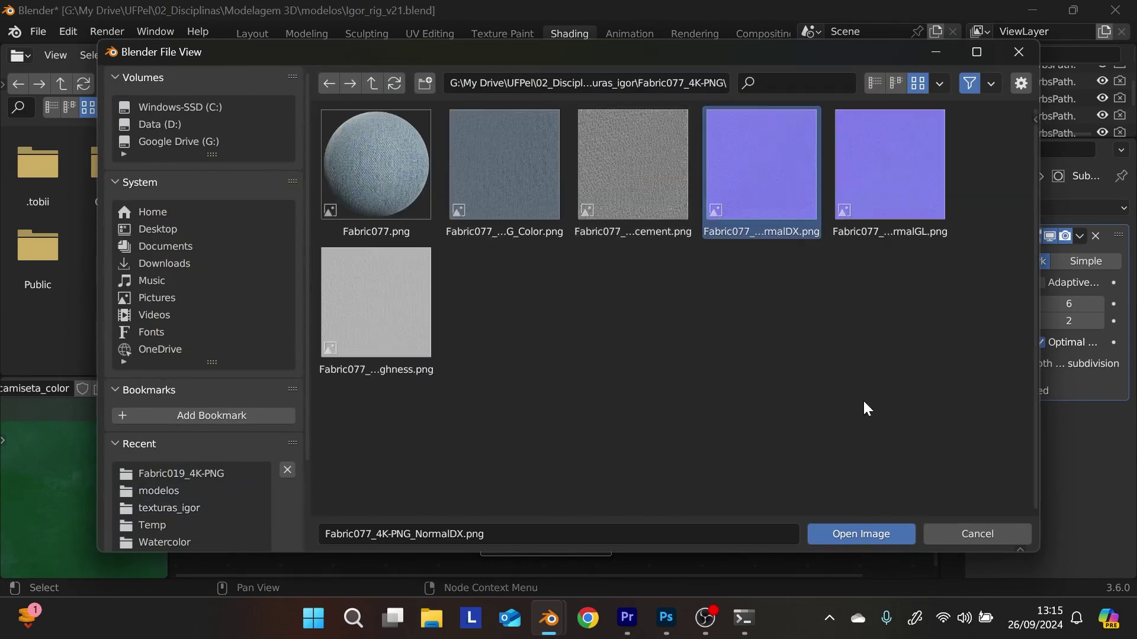
click(903, 183)
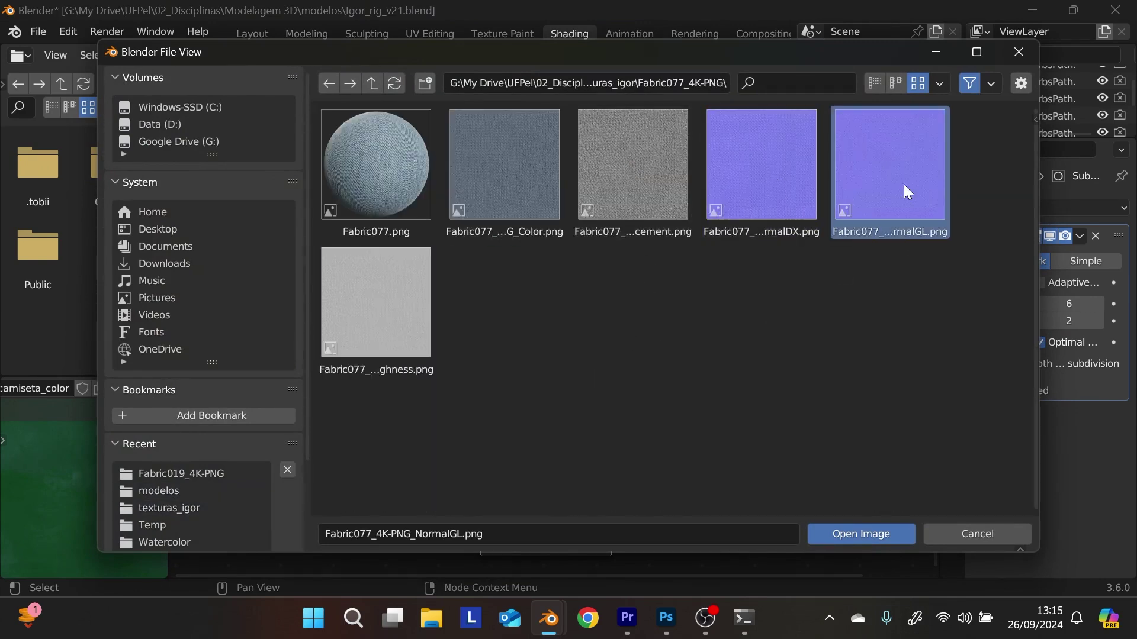
click(858, 532)
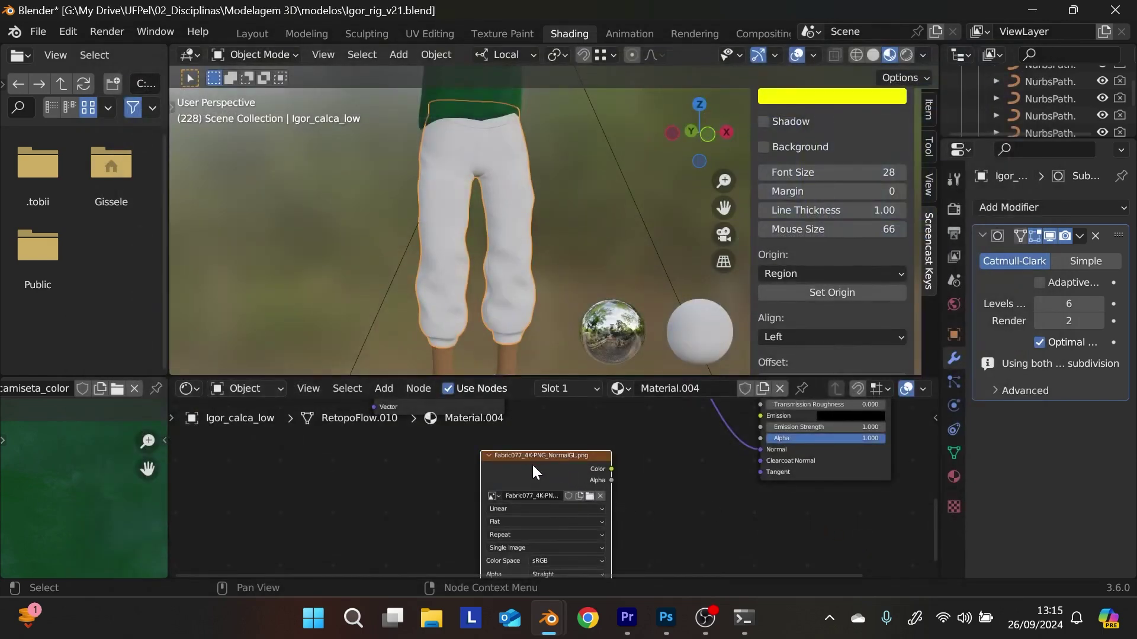
- Add Texture Coordinate and Mapping nodes to the fabric normal image and preview that image on the trousers
middle_drag(531, 463, 646, 445)
key(ctrl+t)
ctrl+shift+click(669, 433)
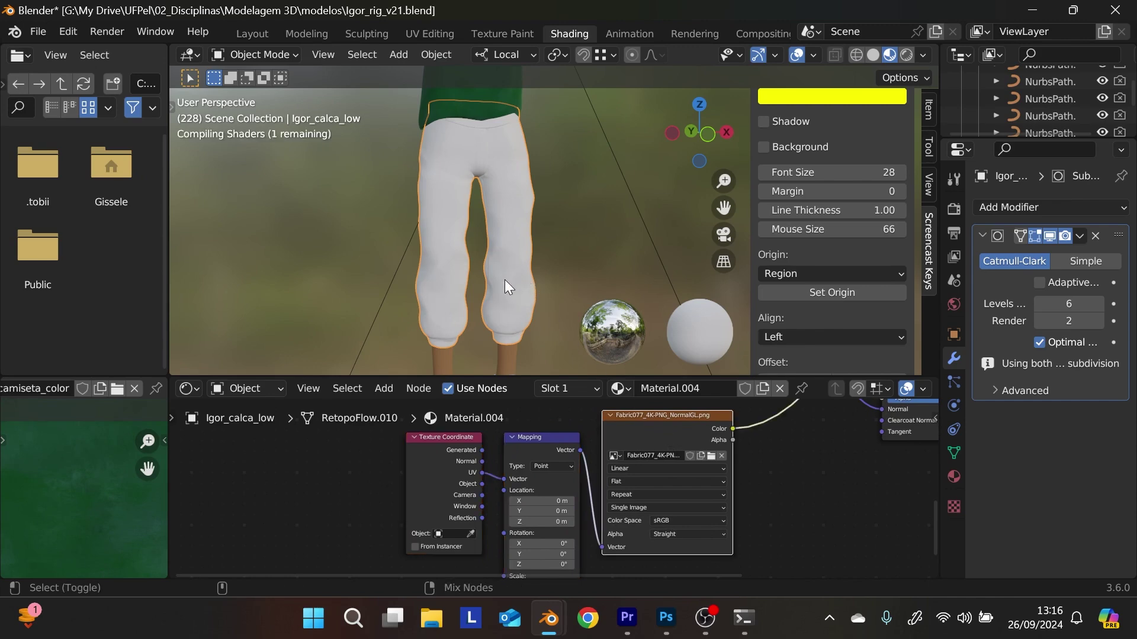
scroll(504, 279, up, 3)
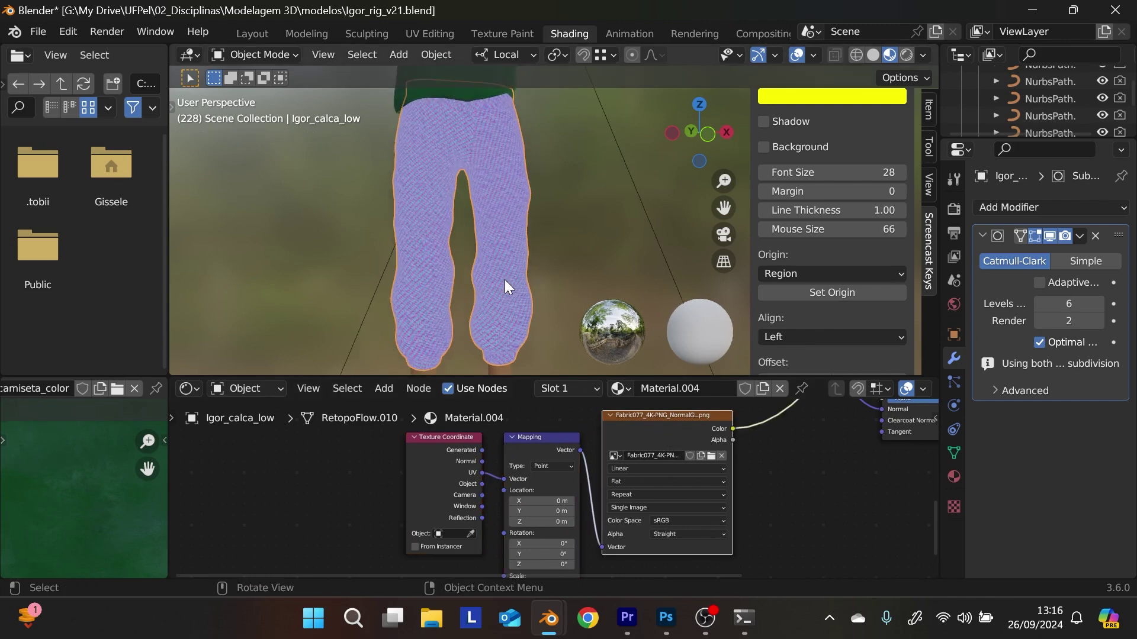
scroll(504, 279, up, 2)
middle_drag(504, 280, 482, 296)
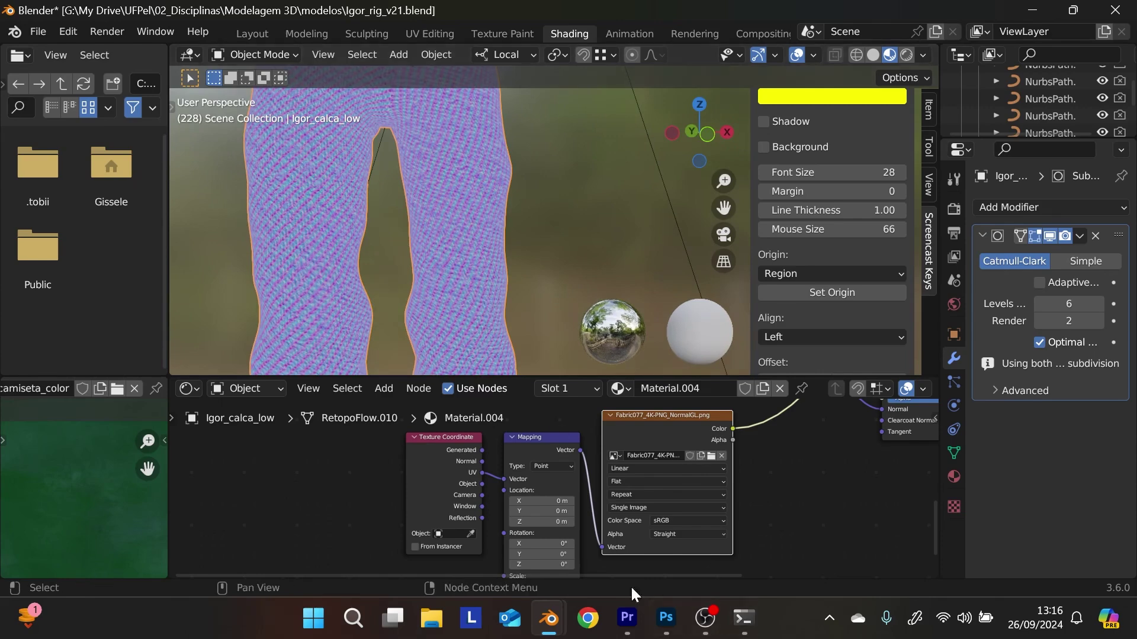
- Set the fabric texture's Mapping scale to 10 on X, Y and Z
middle_drag(532, 536, 568, 440)
click(588, 492)
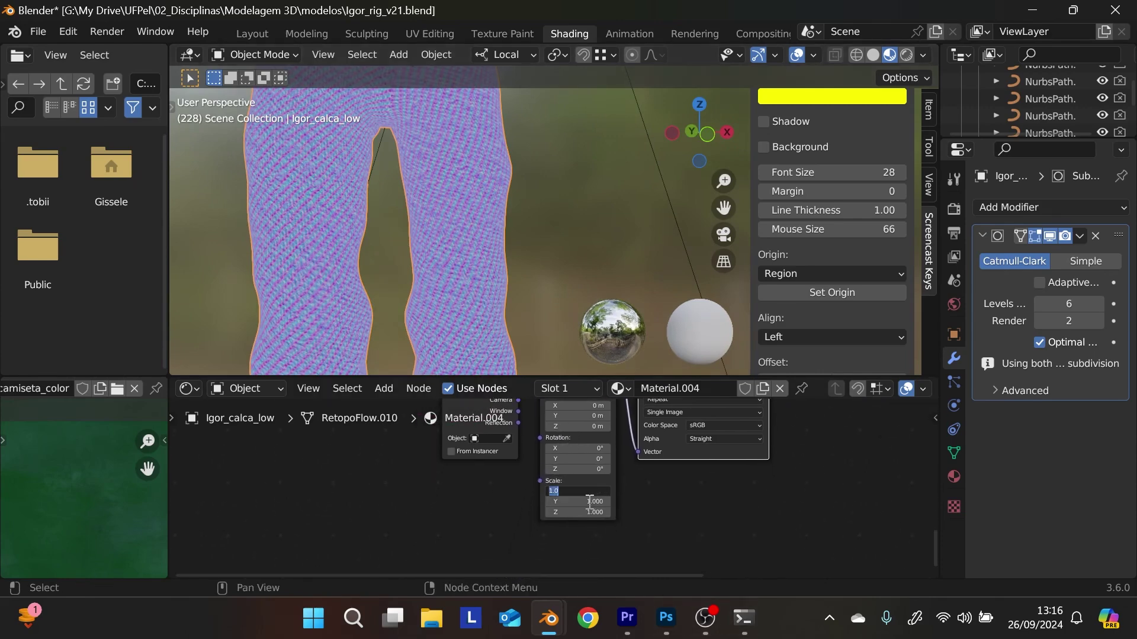
text(10)
click(590, 501)
text(10)
key(Tab)
text(10)
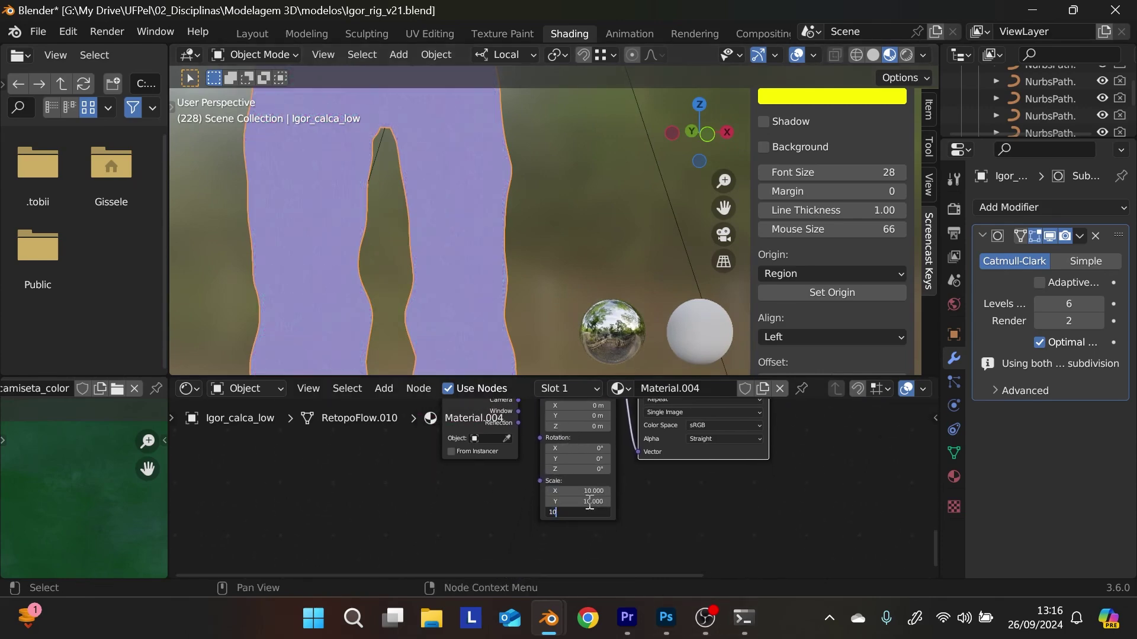
key(Return)
- Inspect the weave on the trousers and set the Mapping scale to 8 on X, Y and Z
scroll(458, 168, up, 5)
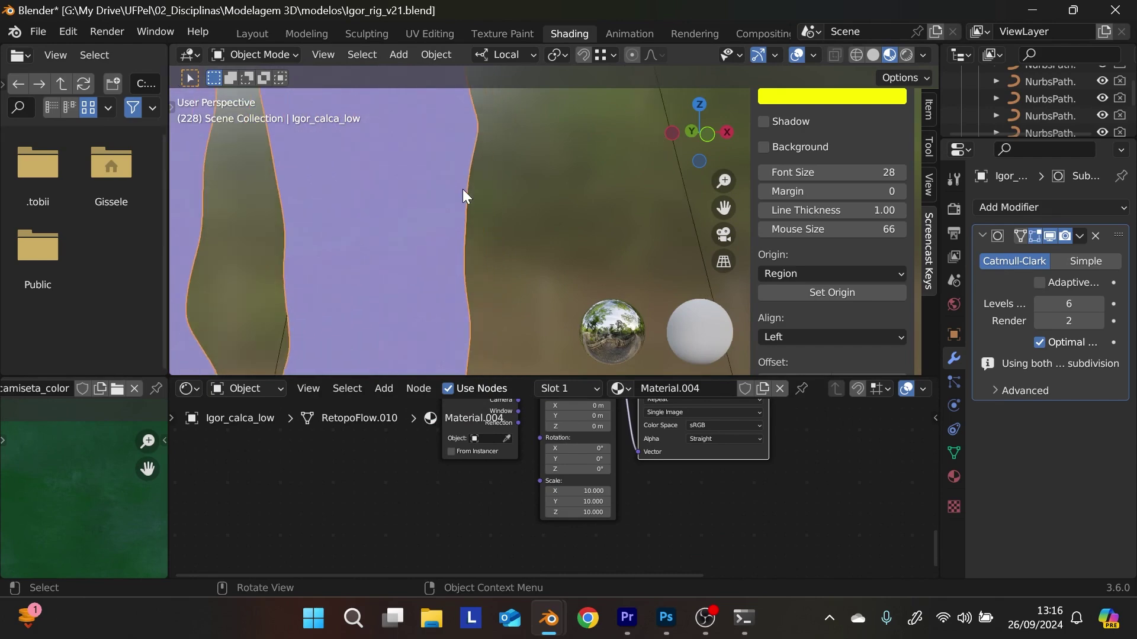
scroll(389, 231, up, 2)
shift+middle_drag(360, 243, 800, 331)
click(588, 491)
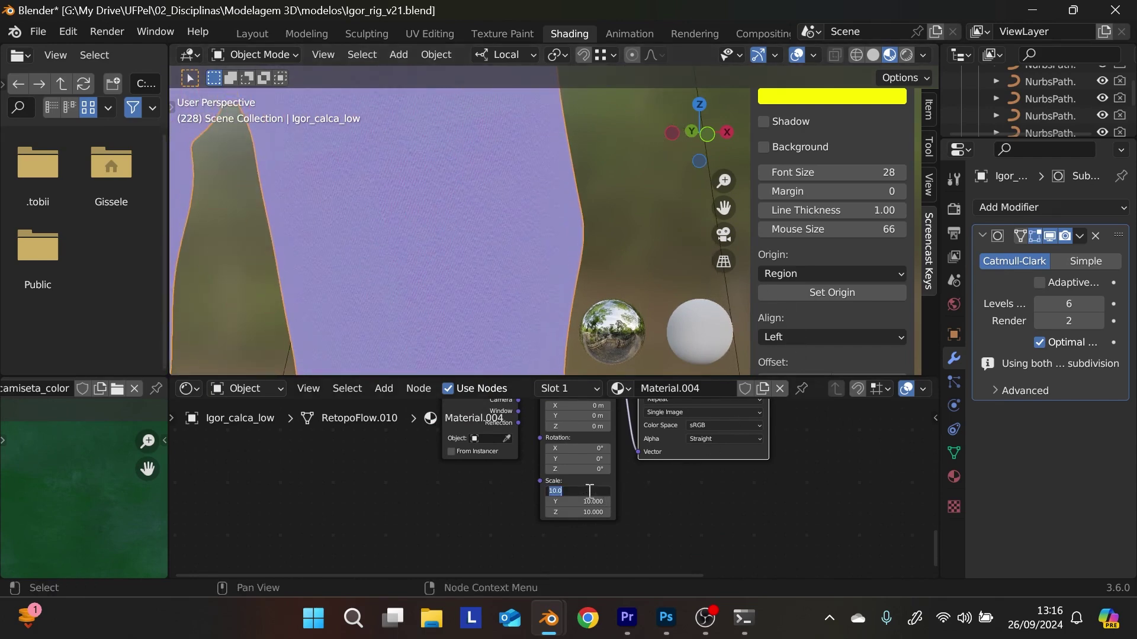
text(8)
key(Tab)
text(8)
key(Tab)
text(8)
key(Return)
- Set the Mapping scale to 7 on X, Y and Z and check the weave size on the trousers
scroll(460, 298, down, 6)
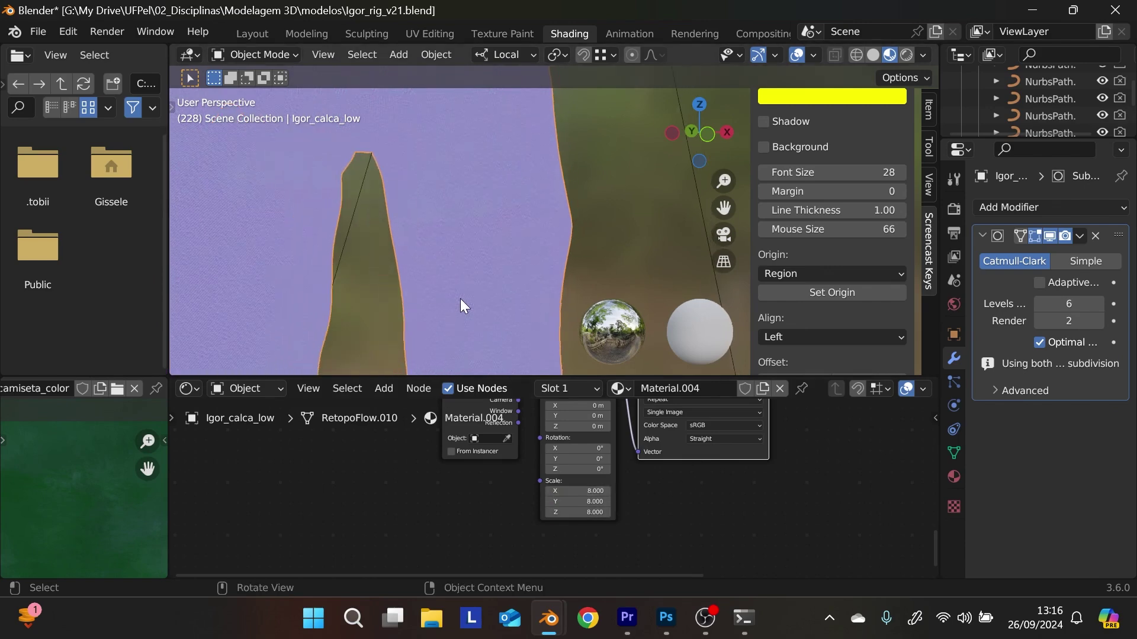
scroll(460, 298, left, 3)
click(601, 491)
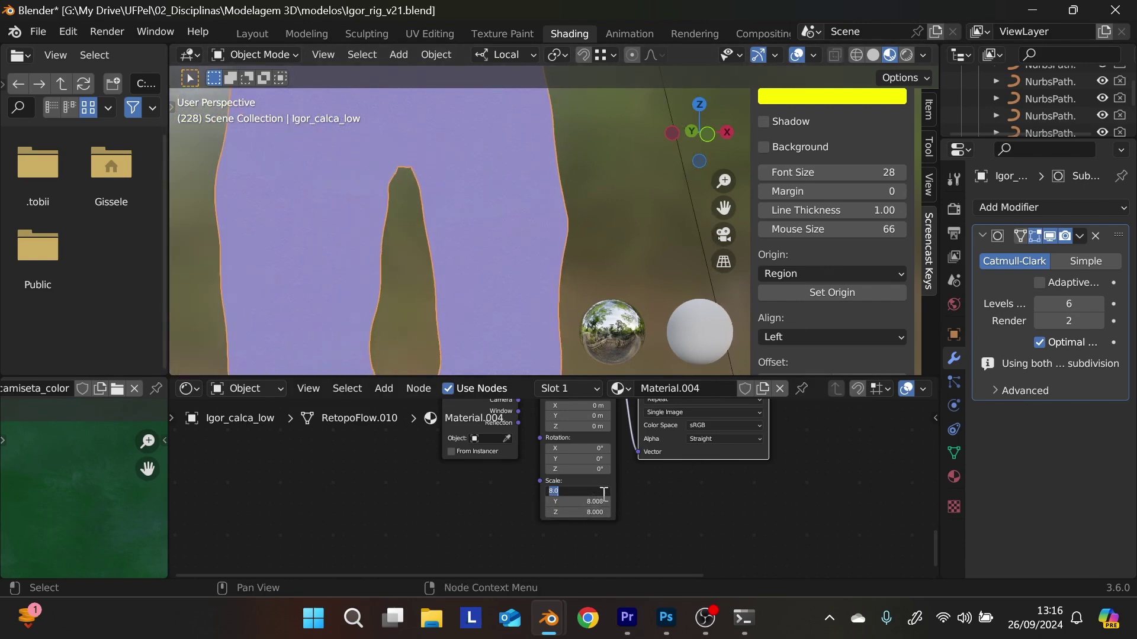
text(7)
key(Tab)
text(7)
key(Tab)
text(7)
key(Return)
scroll(510, 245, left, 3)
scroll(512, 247, up, 2)
scroll(512, 246, down, 3)
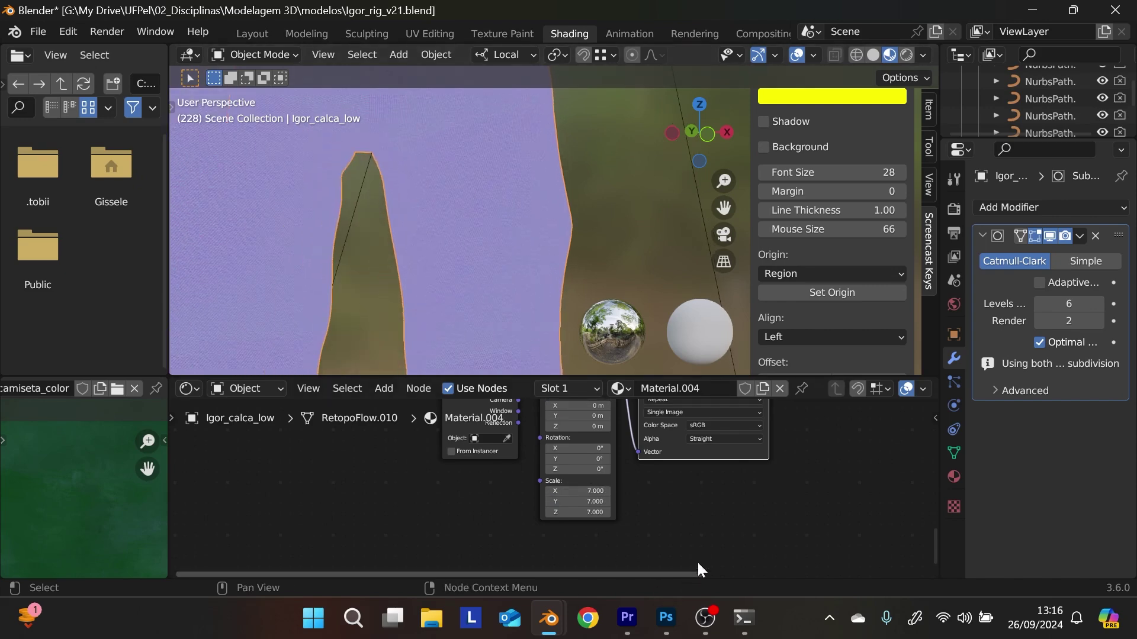
- Move the Texture Coordinate, Mapping and Fabric077 image nodes together, farther away from the Principled BSDF node
middle_drag(698, 564, 630, 512)
scroll(630, 513, right, 3)
scroll(651, 519, up, 2)
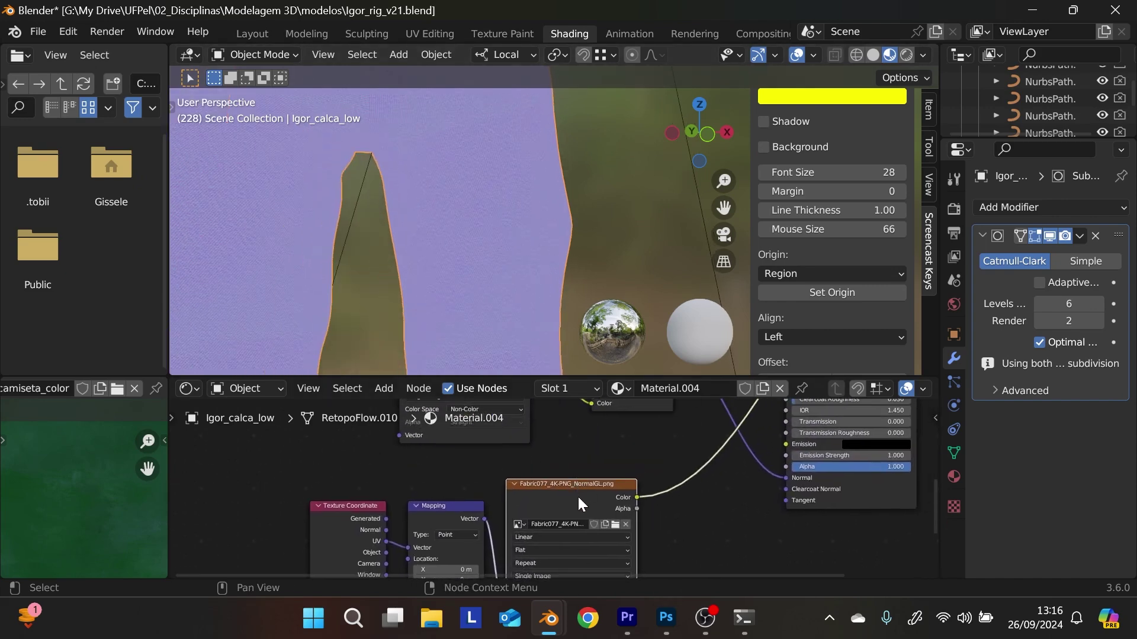
shift+click(560, 486)
click(531, 492)
shift+click(414, 509)
shift+click(362, 507)
drag(564, 484, 408, 489)
middle_drag(630, 491, 628, 393)
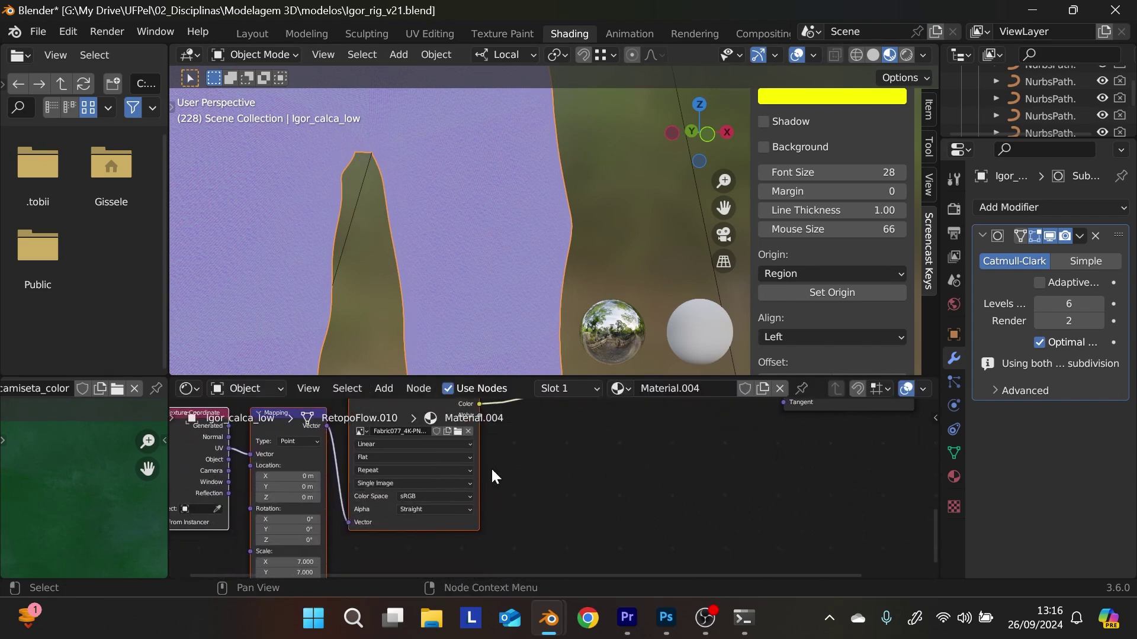
click(454, 499)
- Add a Mix Color node onto the Color output link of the Fabric077 normal image
scroll(713, 475, down, 1)
middle_drag(713, 475, 668, 568)
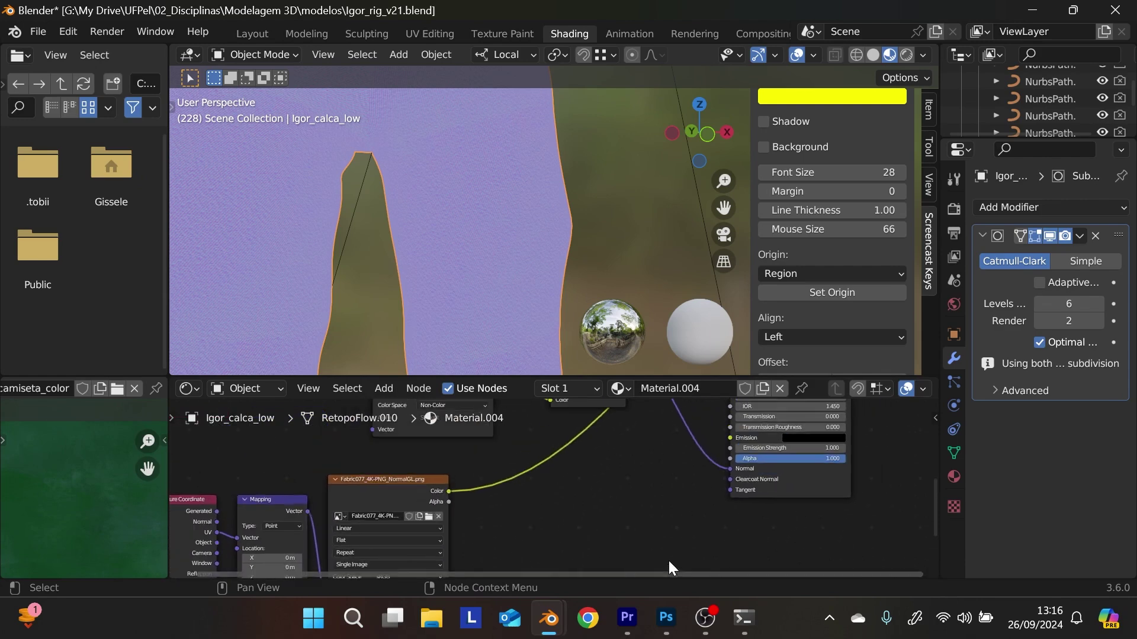
key(shift+a)
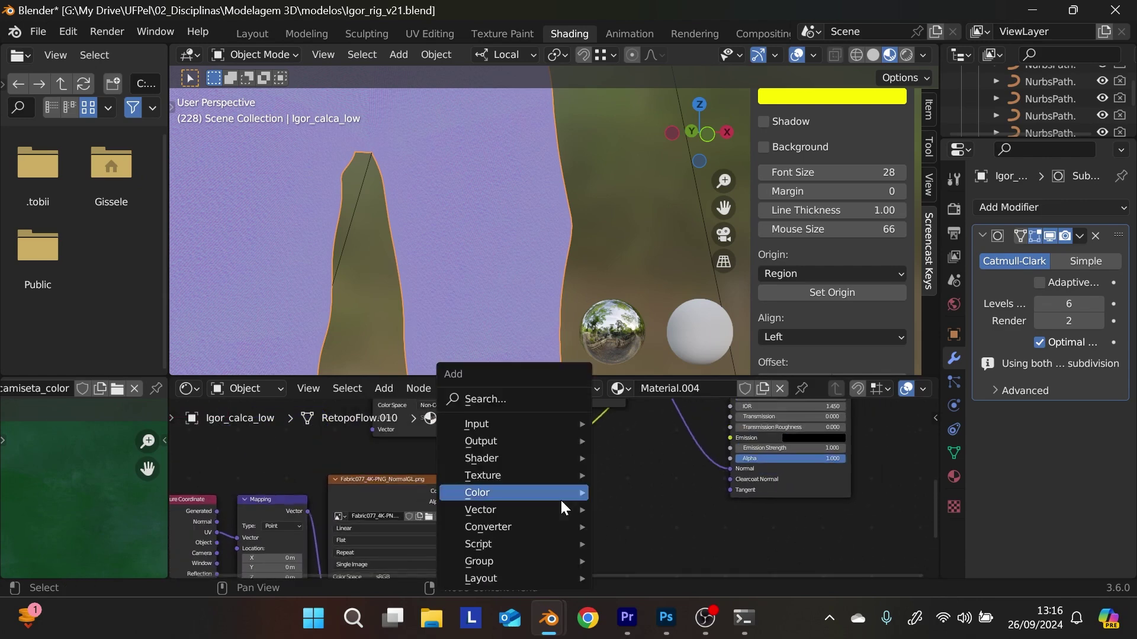
click(527, 401)
text(mix)
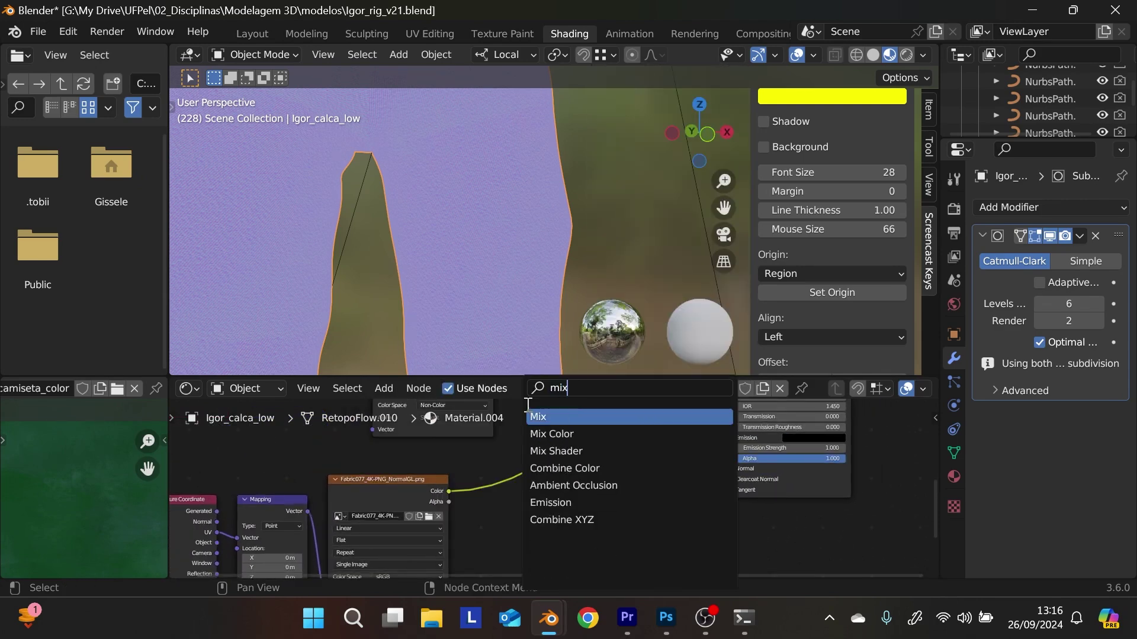
click(552, 434)
click(572, 478)
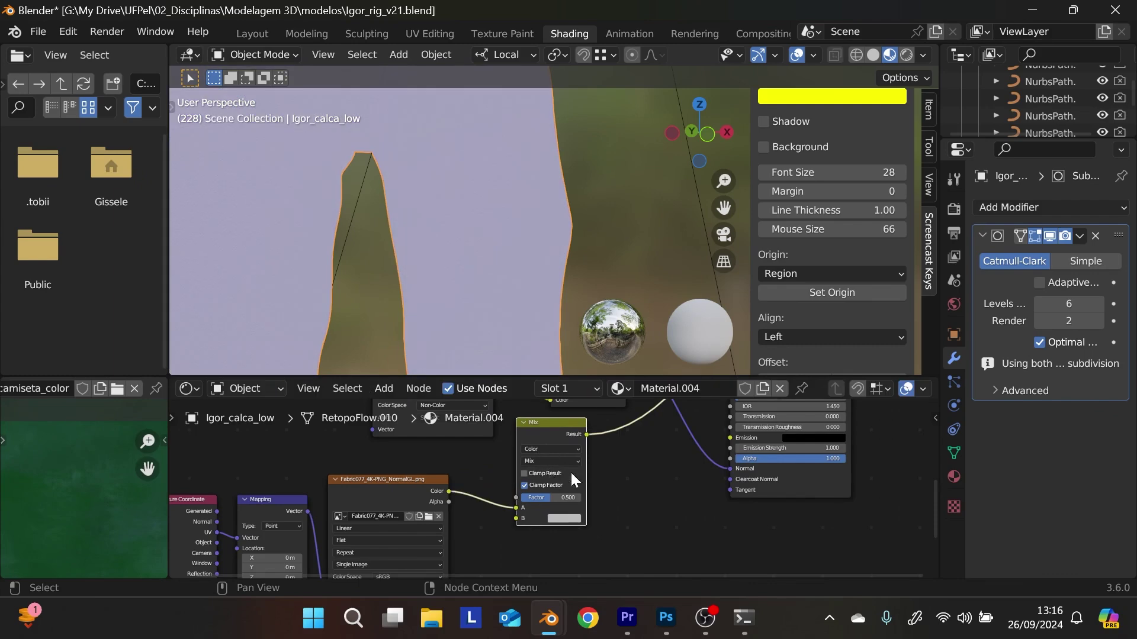
- Reroute the baked Igor_calca_normal image's colour from the Normal Map node into the Mix node's second colour input, and reposition the image node
middle_drag(649, 497, 658, 504)
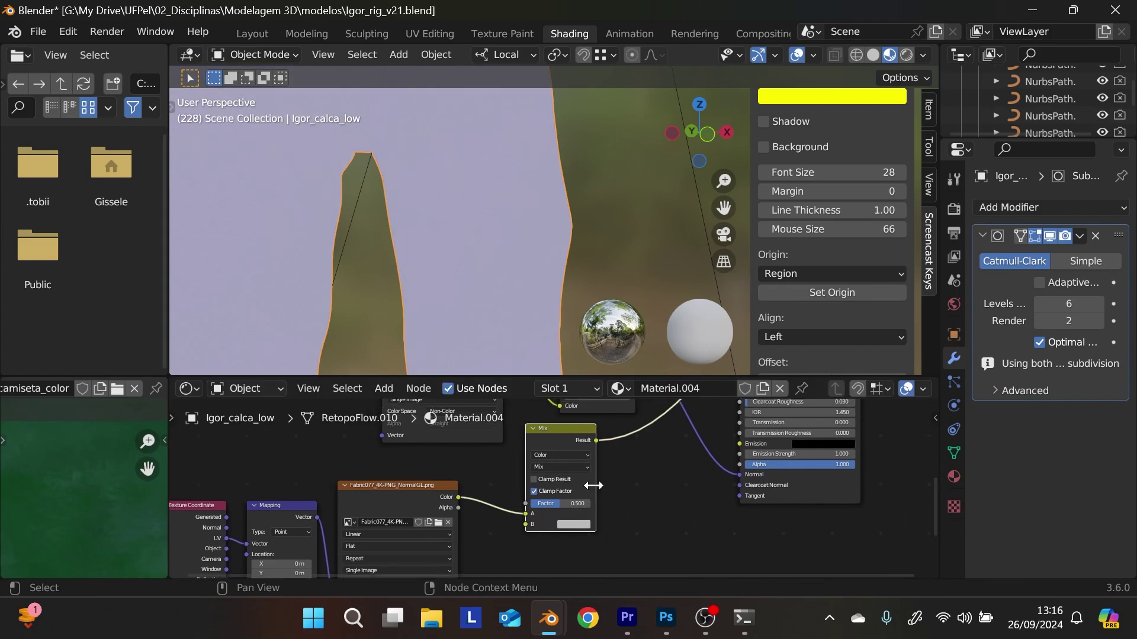
middle_drag(593, 486, 637, 545)
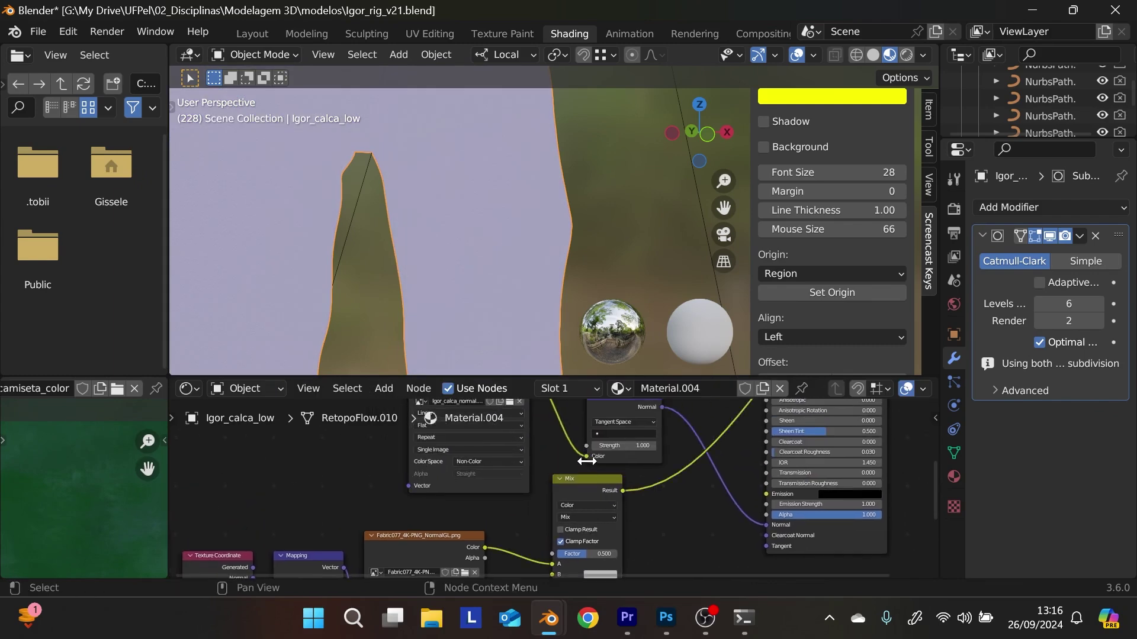
drag(587, 457, 553, 467)
middle_drag(649, 508, 709, 469)
middle_drag(517, 503, 548, 543)
drag(546, 441, 356, 453)
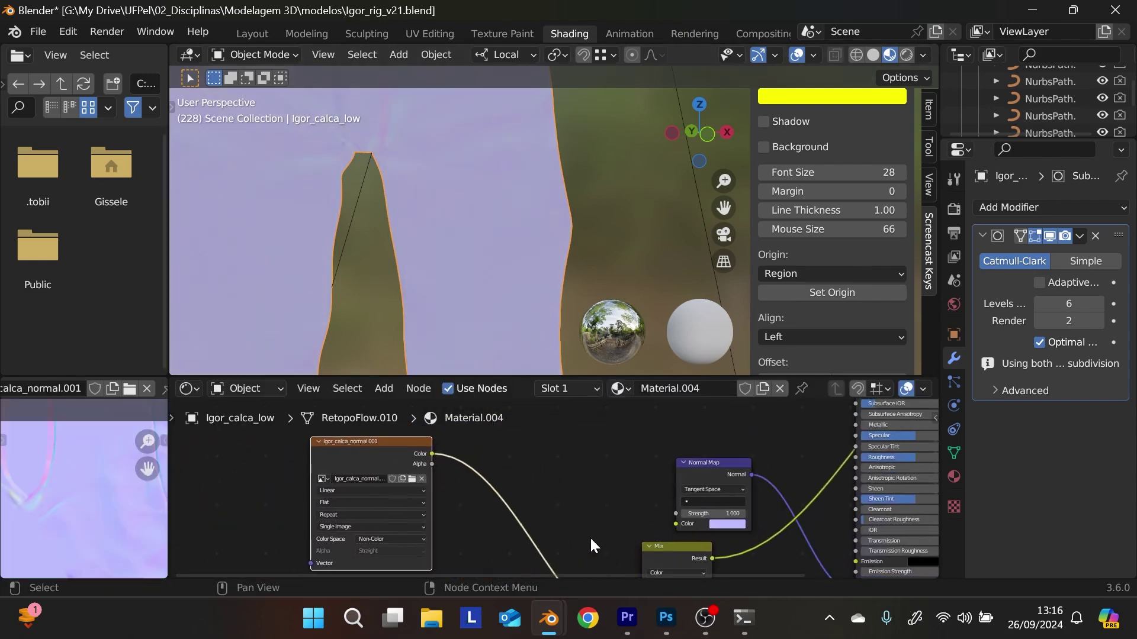
- Connect the Mix result to the Normal Map node's Color input and preview the Principled BSDF on the trousers again
middle_drag(590, 536, 523, 461)
drag(652, 408, 710, 450)
drag(618, 487, 668, 503)
ctrl+shift+click(865, 554)
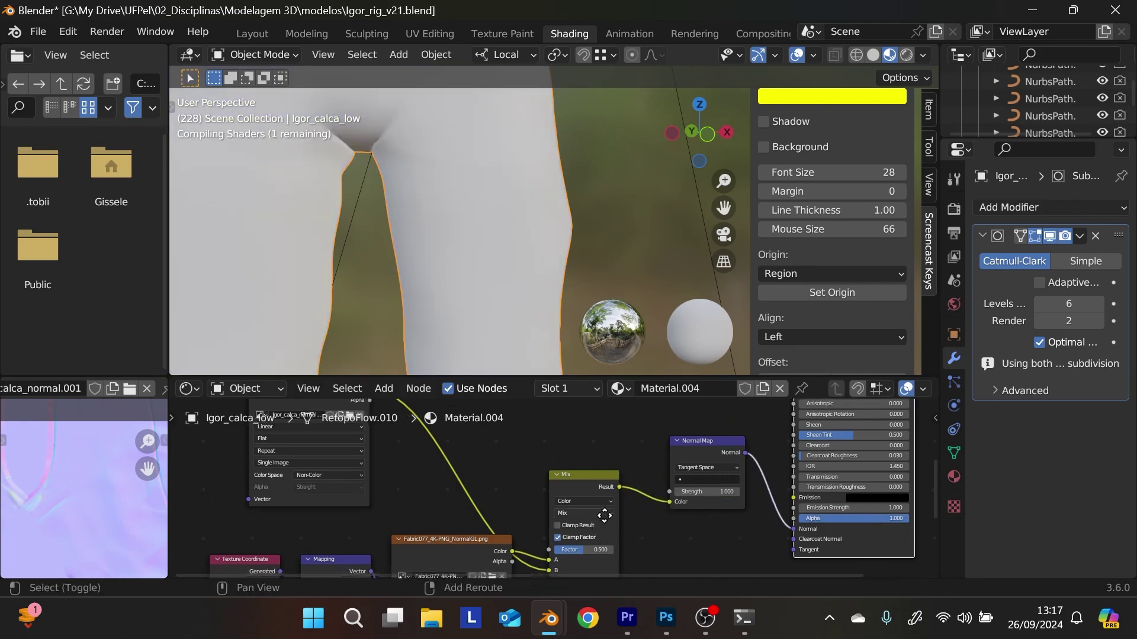
- Set the Fabric077 normal image's color space to Non-Color
middle_drag(604, 515, 649, 399)
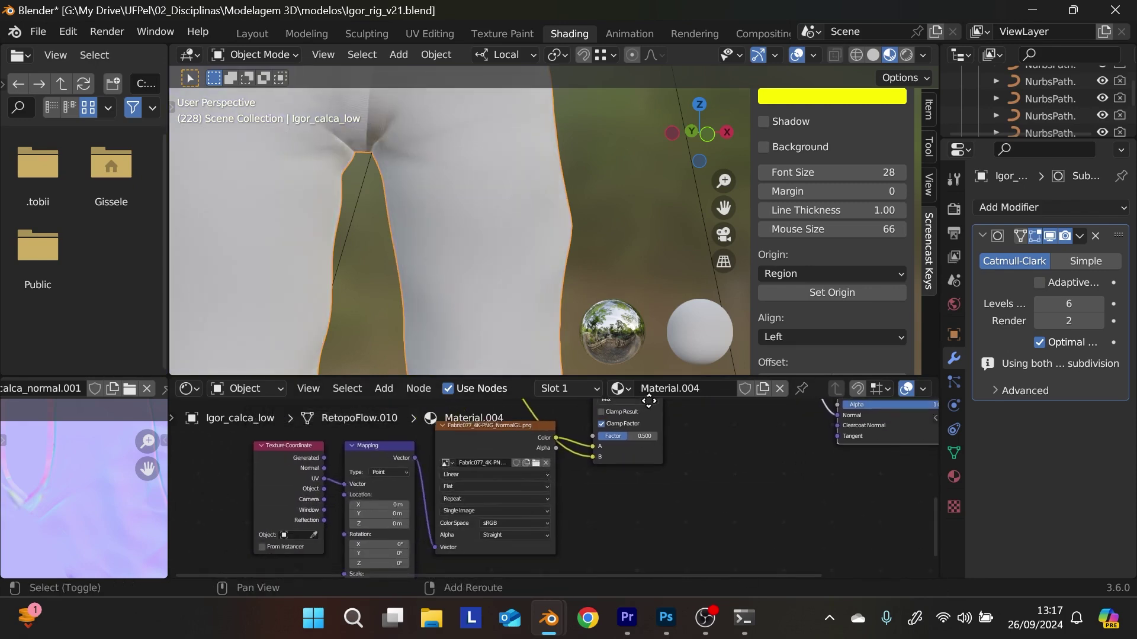
click(528, 523)
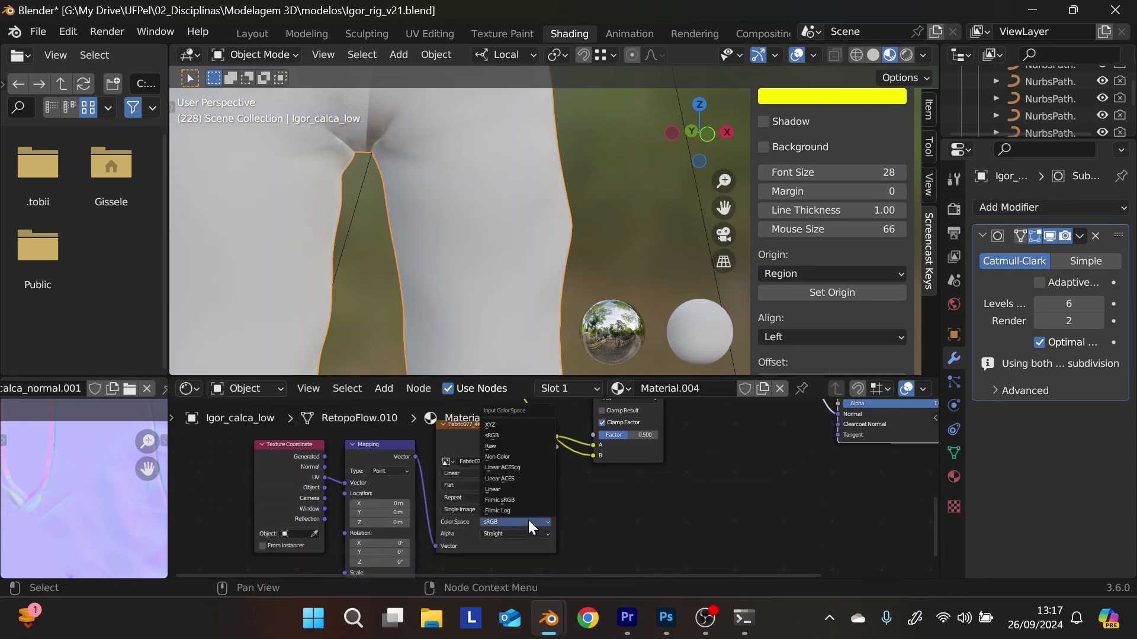
click(534, 458)
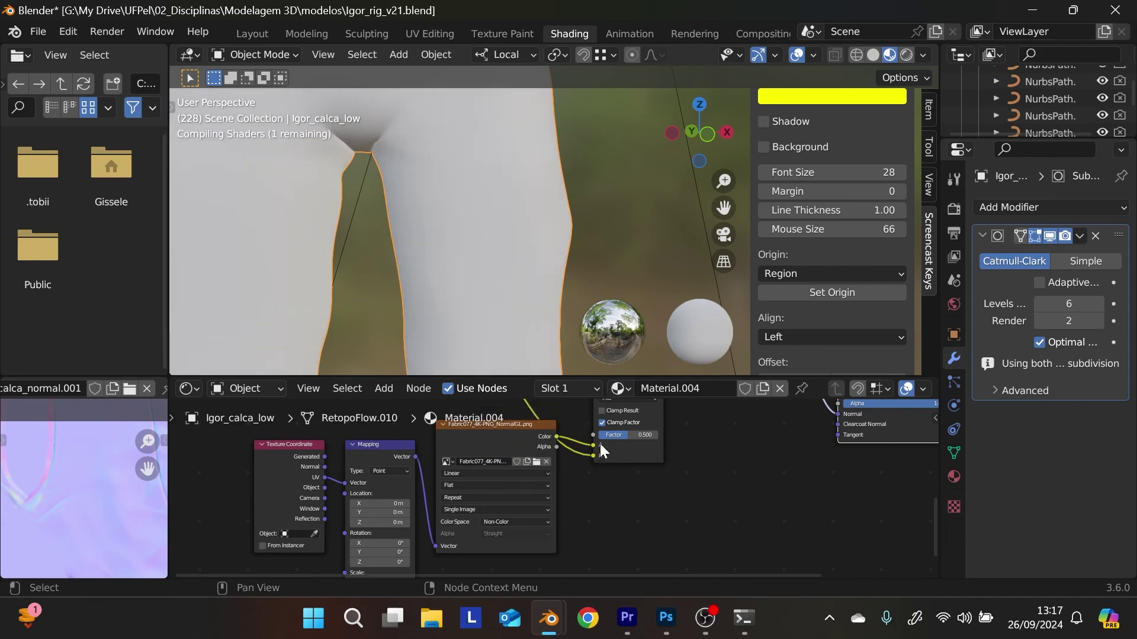
- Examine the combined folds and weave on the trousers' leg and raise the Normal Map node's strength to 2.6
middle_drag(516, 227, 531, 259)
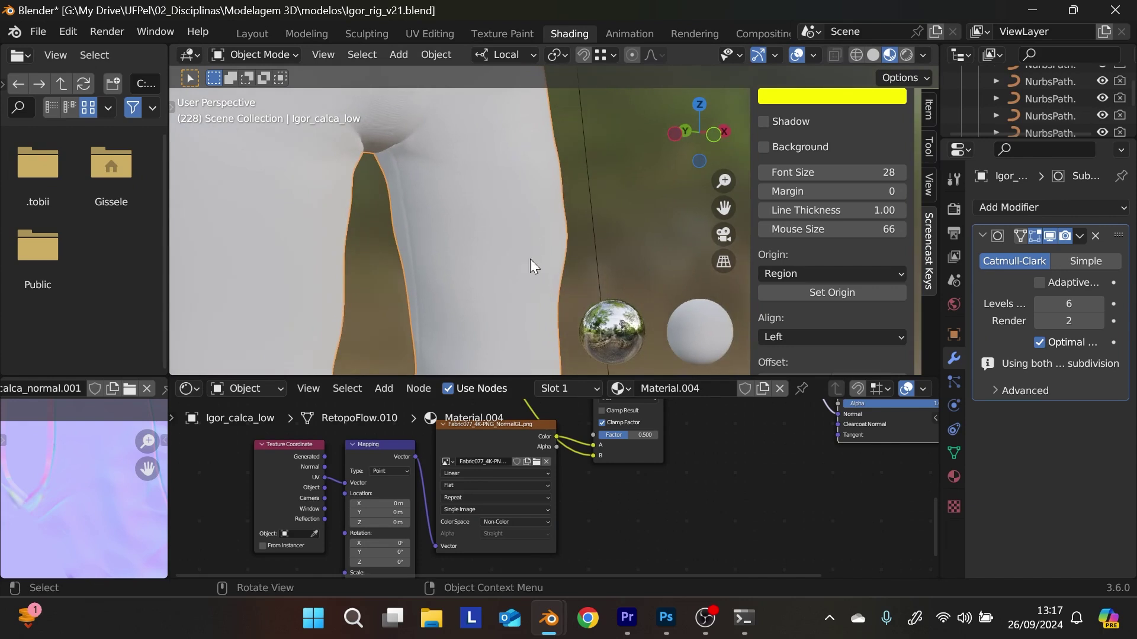
middle_drag(649, 442, 690, 511)
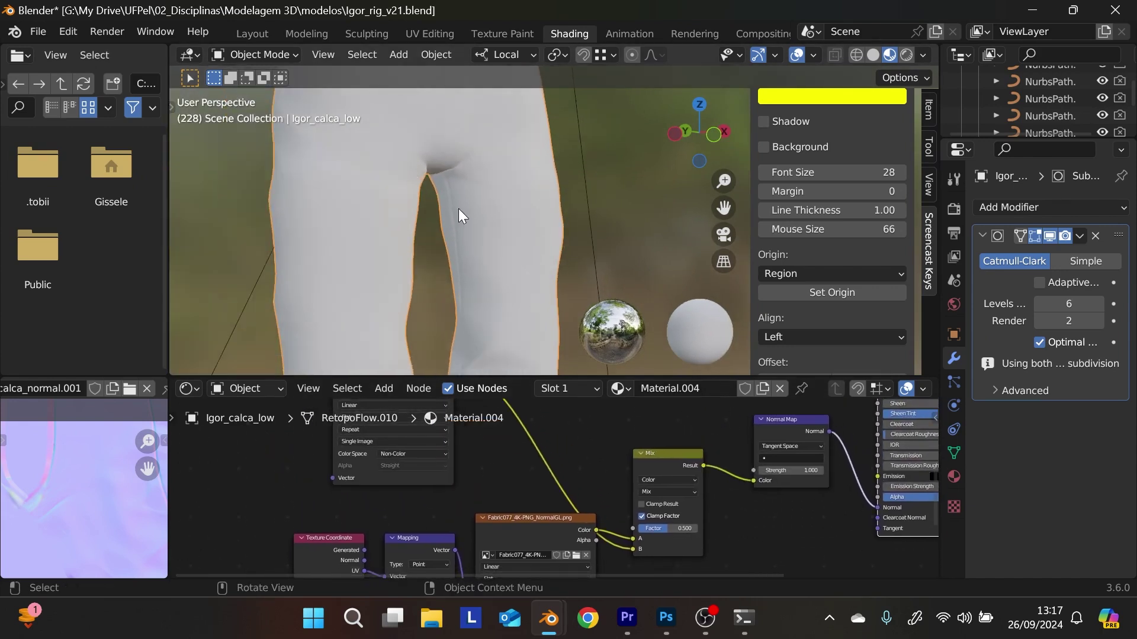
middle_drag(462, 209, 399, 201)
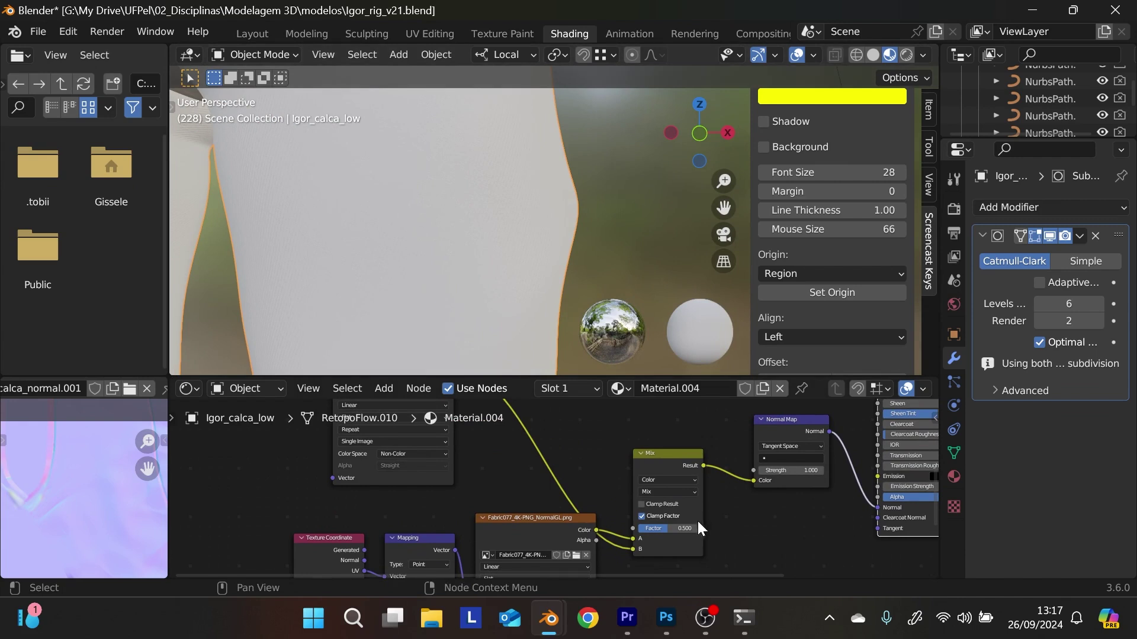
middle_drag(781, 543, 783, 575)
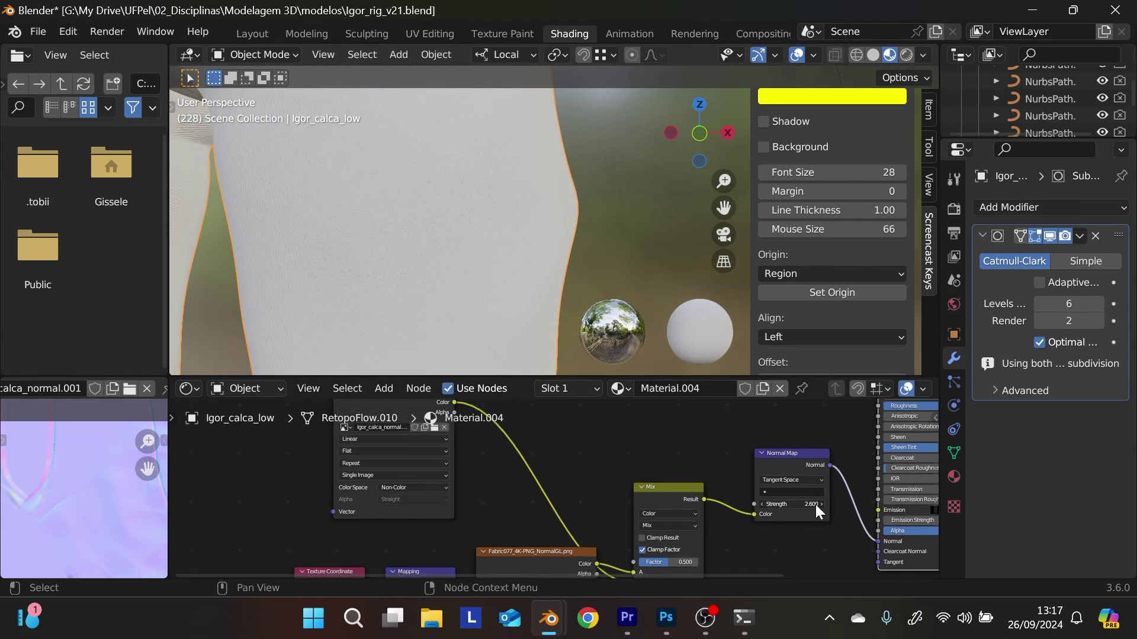
- Move the Texture Coordinate, Mapping and Fabric077 image nodes together farther away from the Mix node
middle_drag(363, 256, 521, 300)
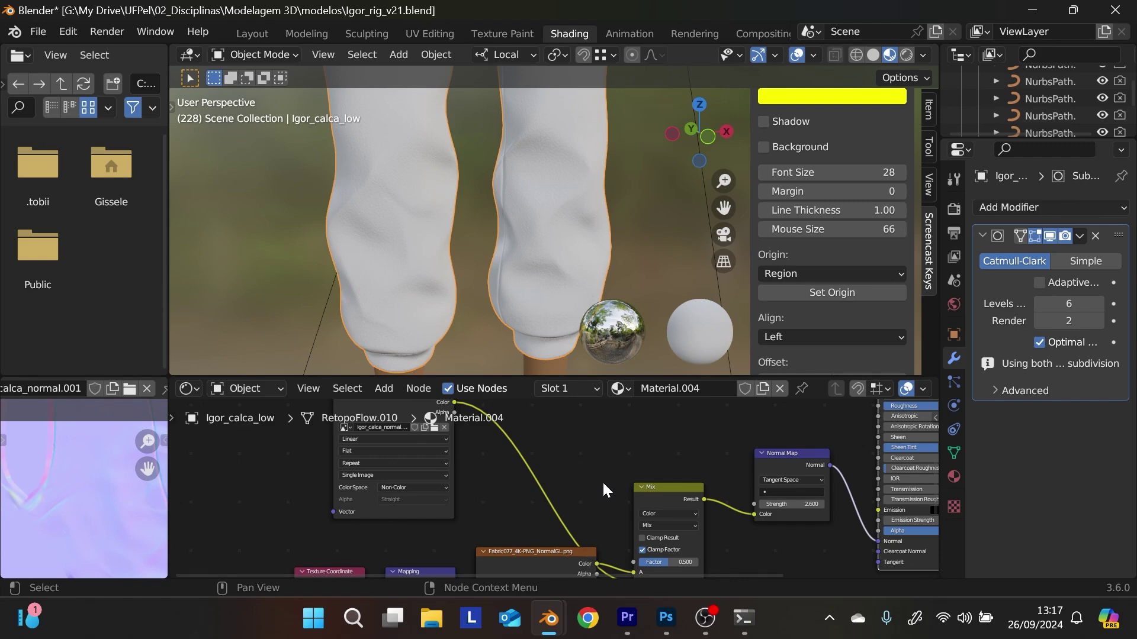
scroll(565, 533, down, 3)
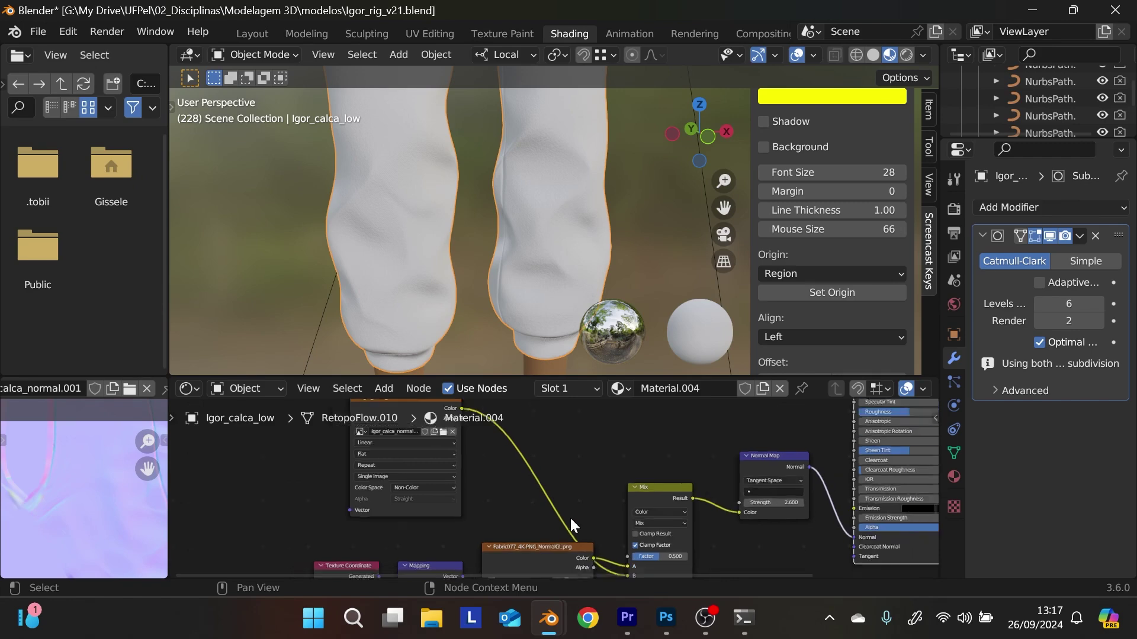
click(543, 481)
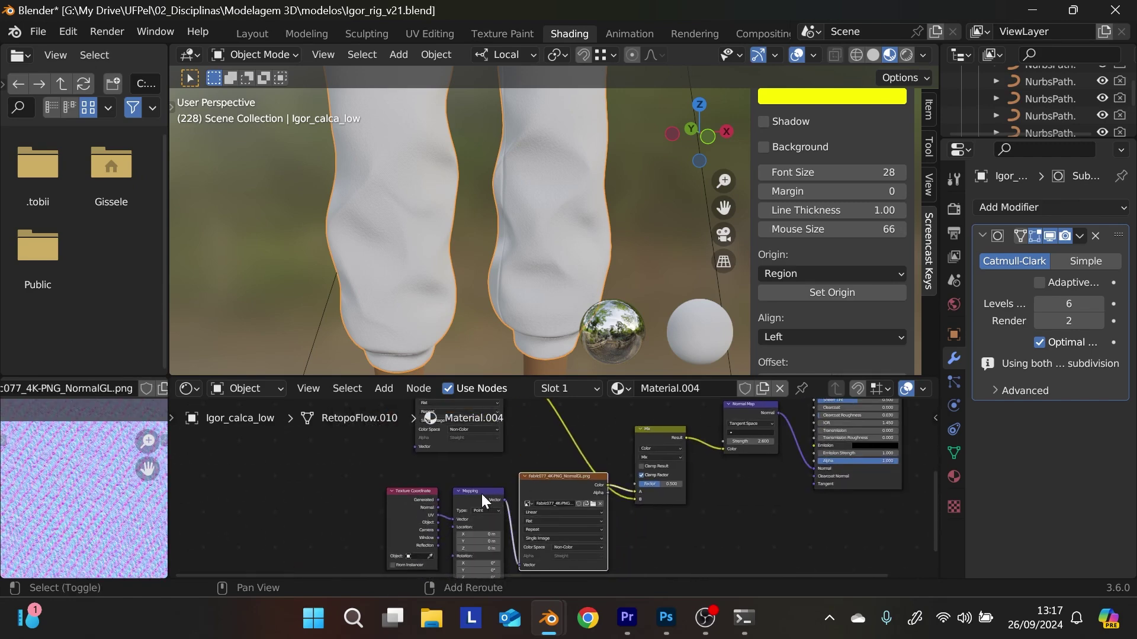
shift+click(481, 494)
shift+click(432, 492)
key(g)
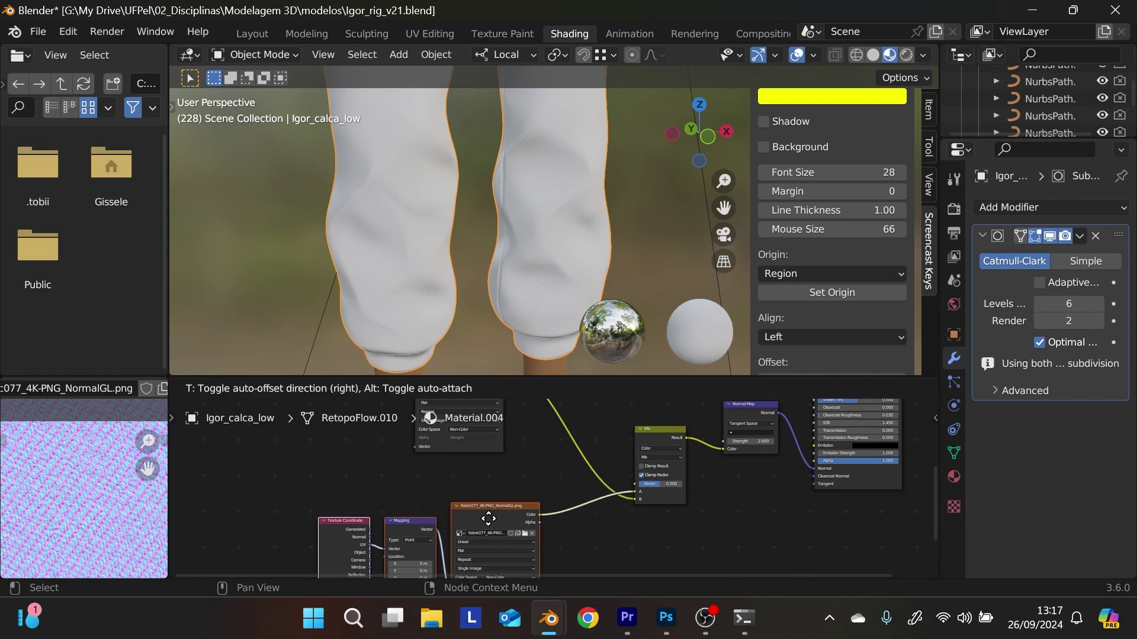
click(483, 519)
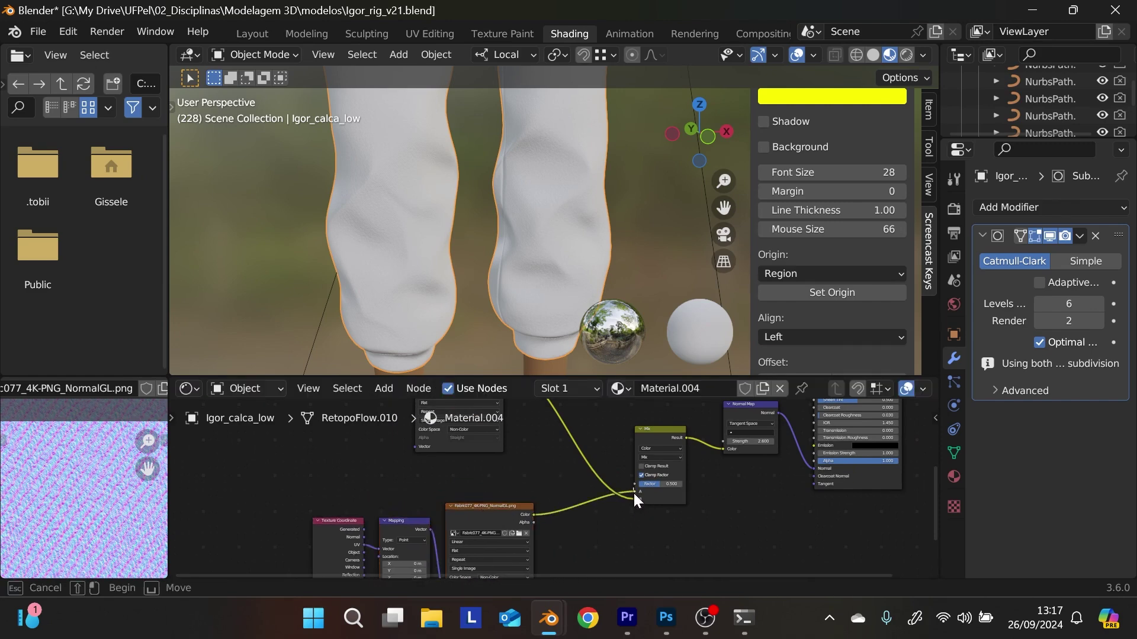
- Swap the Mix node's inputs so the baked Igor_calca_normal colour feeds A and the Fabric077 colour feeds B, and check the trousers
scroll(634, 498, up, 4)
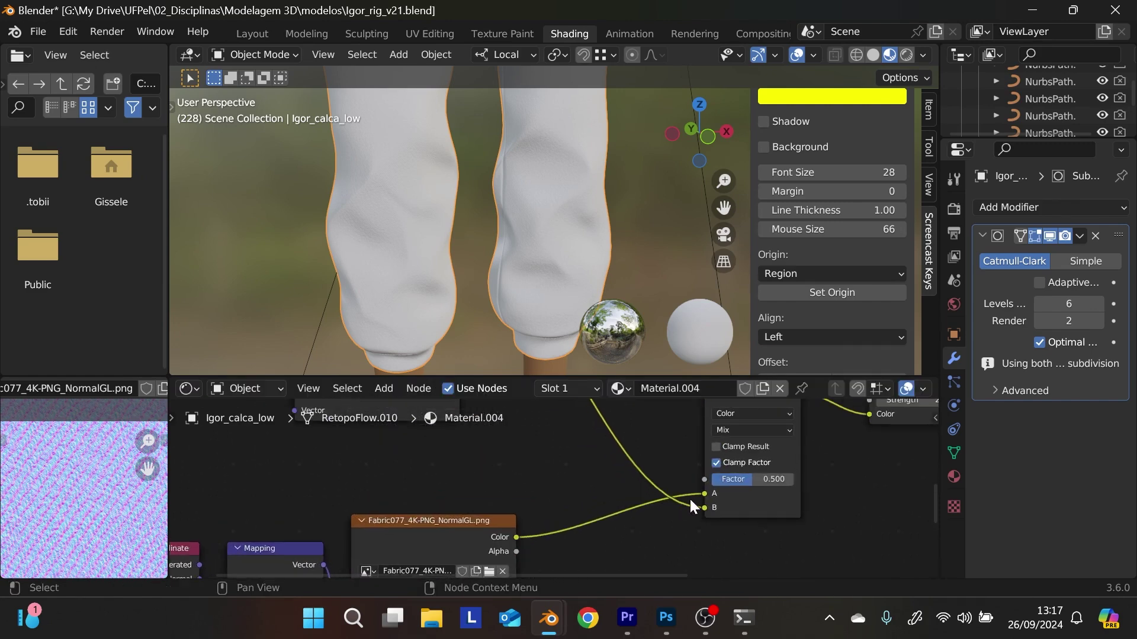
drag(702, 507, 693, 500)
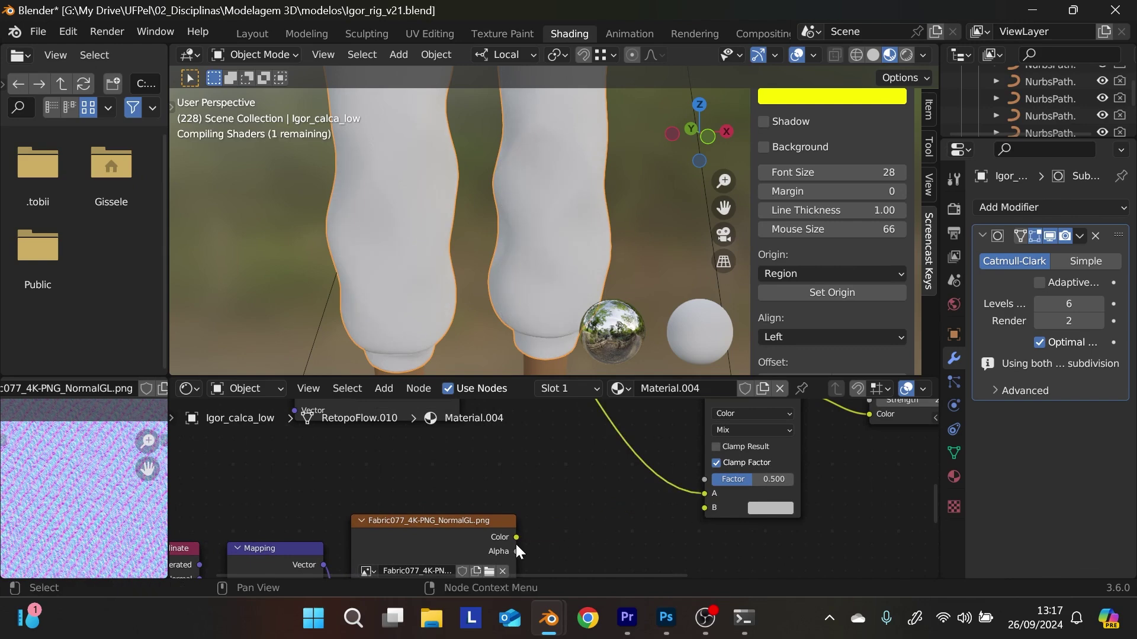
drag(516, 537, 705, 508)
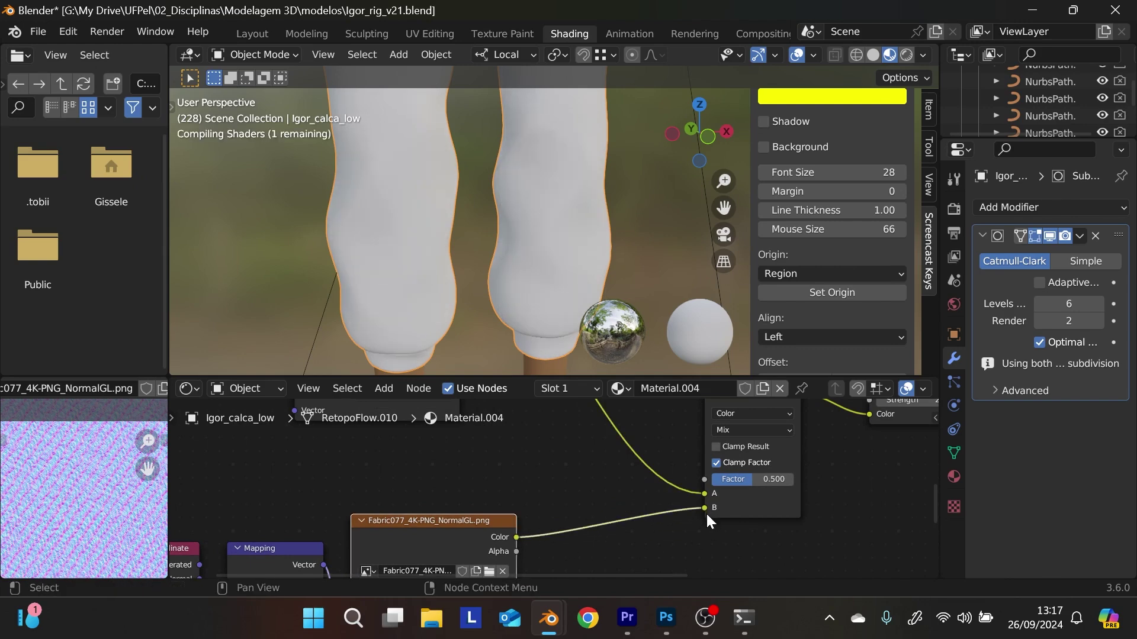
scroll(546, 233, up, 6)
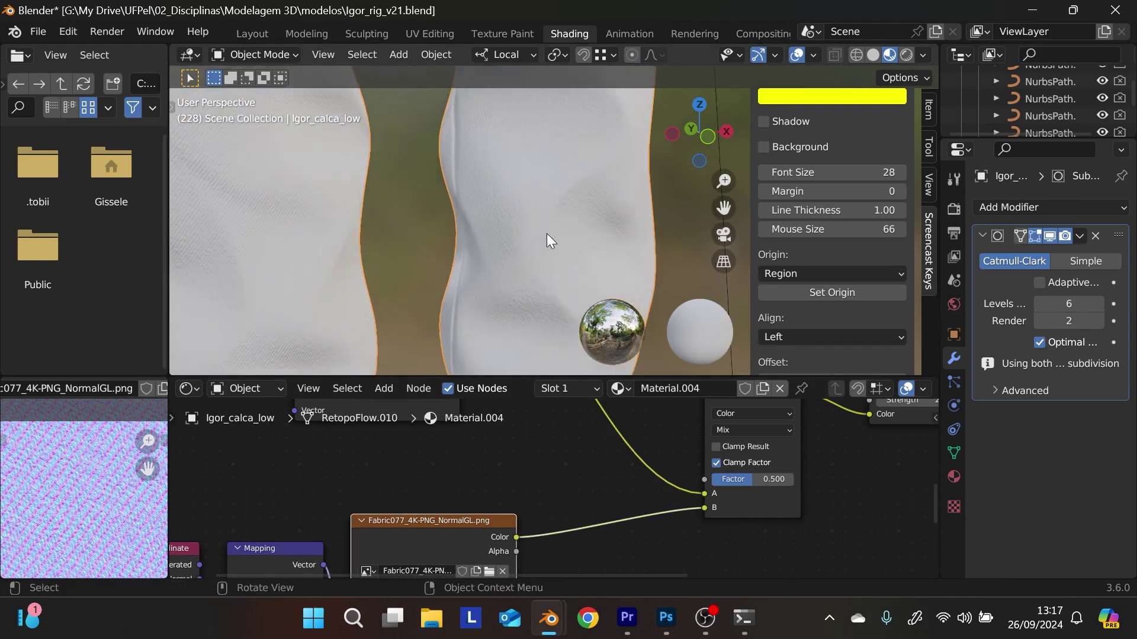
scroll(546, 233, down, 7)
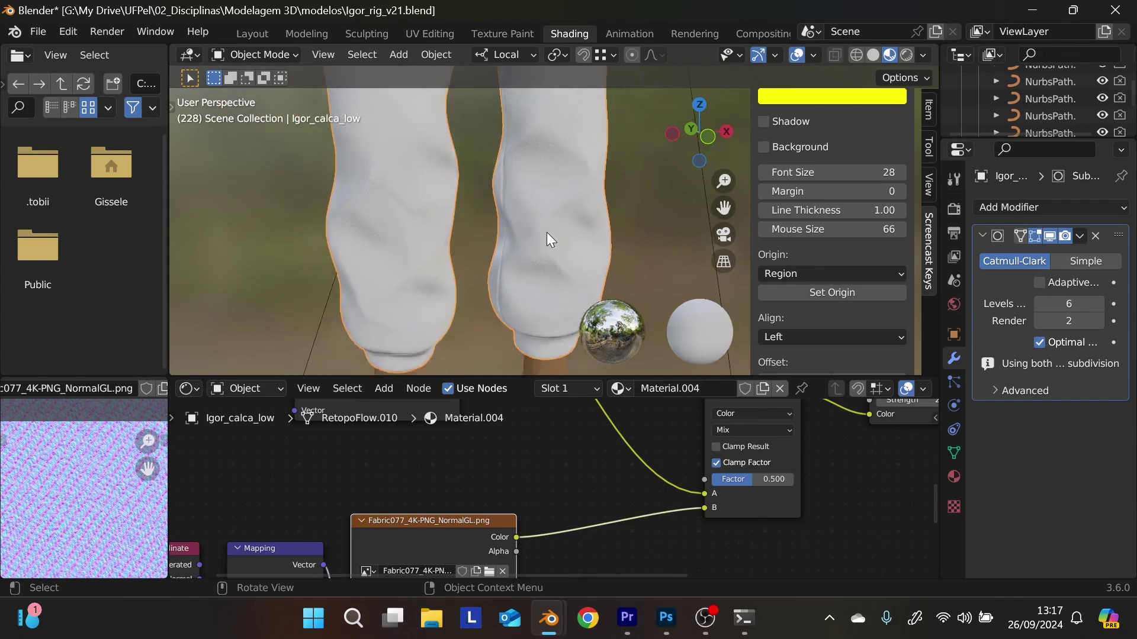
shift+middle_drag(536, 232, 462, 273)
- Move the Mix node slightly farther from the Normal Map node, closer to the image textures
click(570, 459)
middle_drag(575, 468, 561, 563)
scroll(541, 487, down, 2)
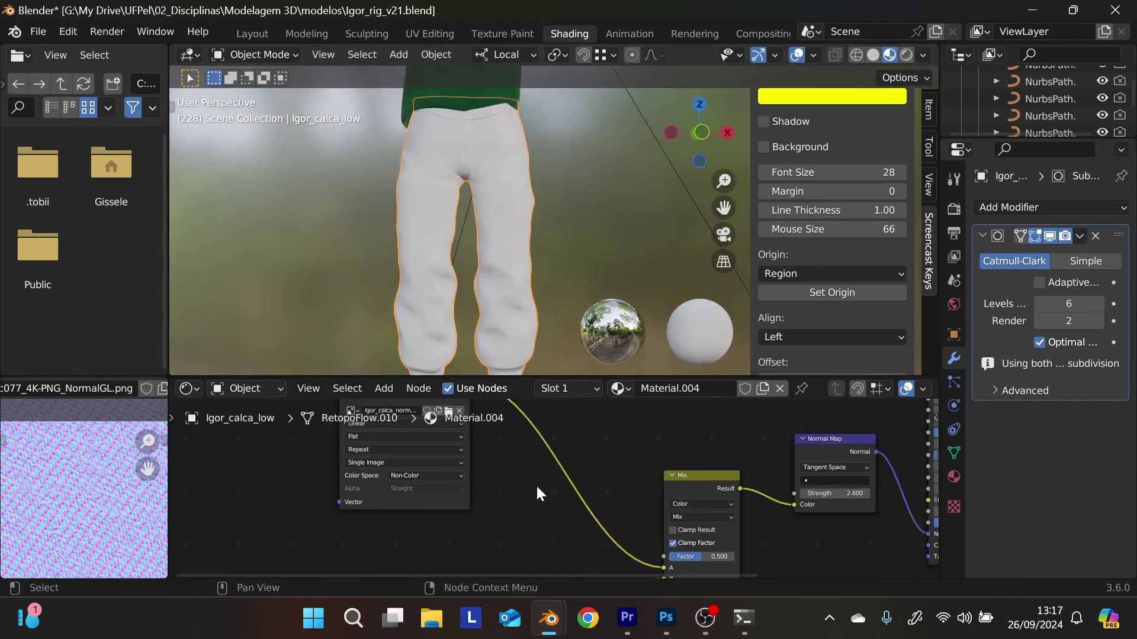
scroll(534, 477, down, 3)
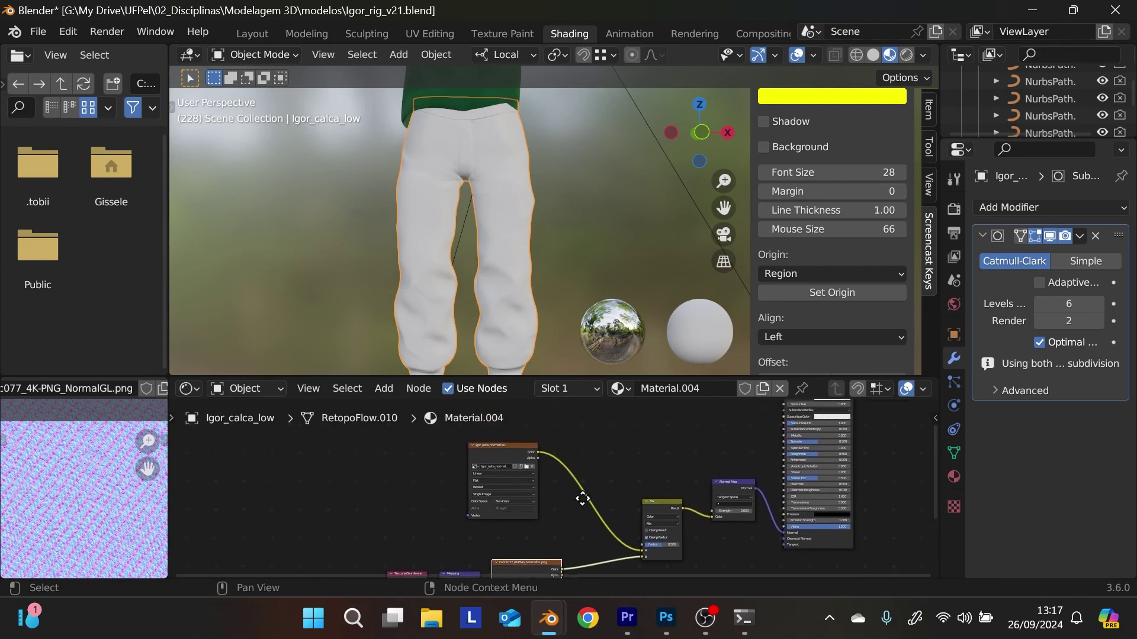
middle_drag(534, 477, 633, 470)
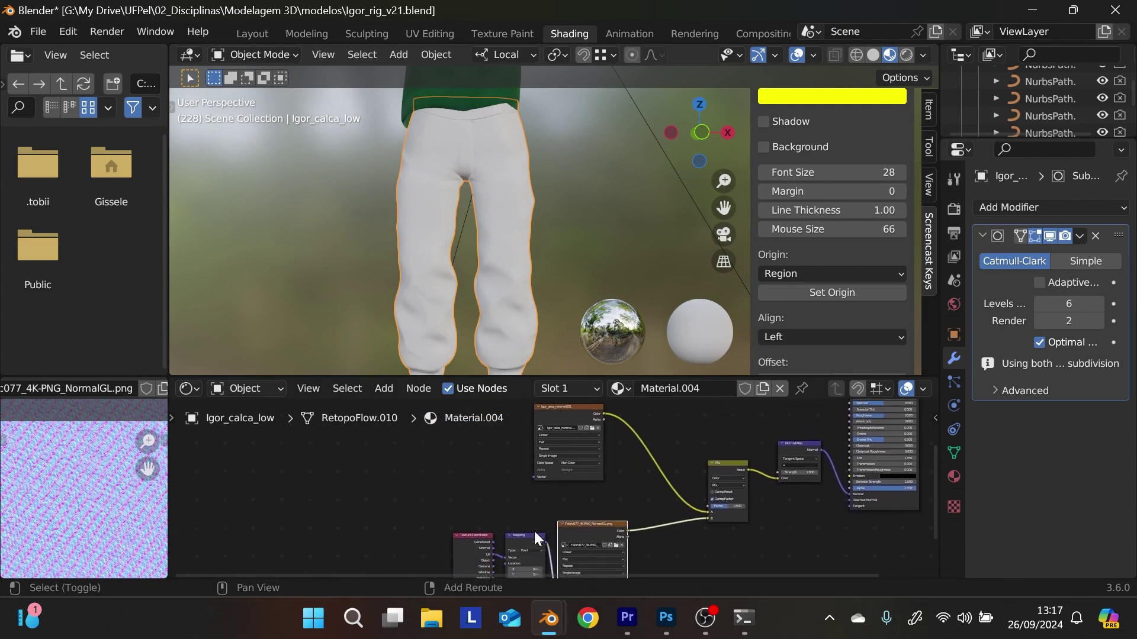
middle_drag(634, 524, 363, 556)
click(462, 496)
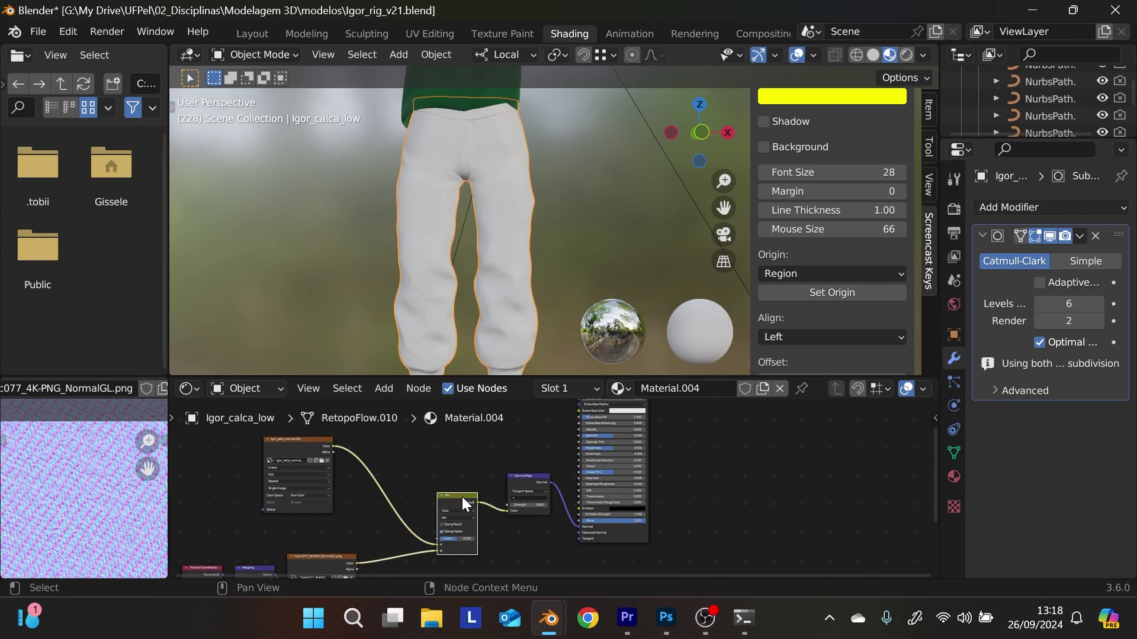
drag(445, 501, 421, 502)
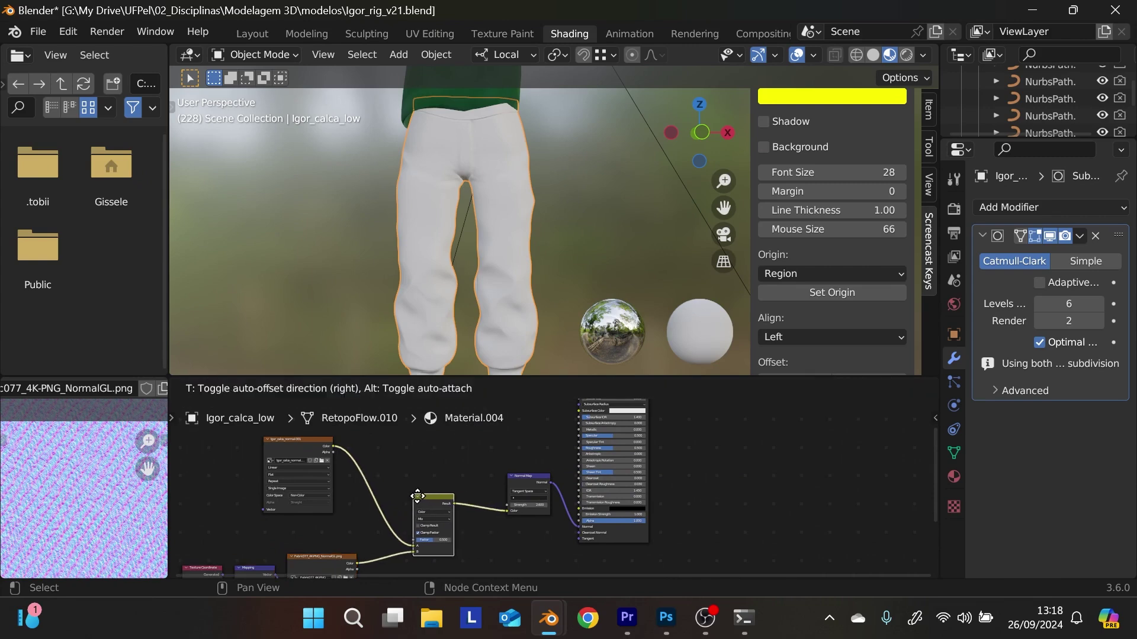
middle_drag(566, 491, 625, 550)
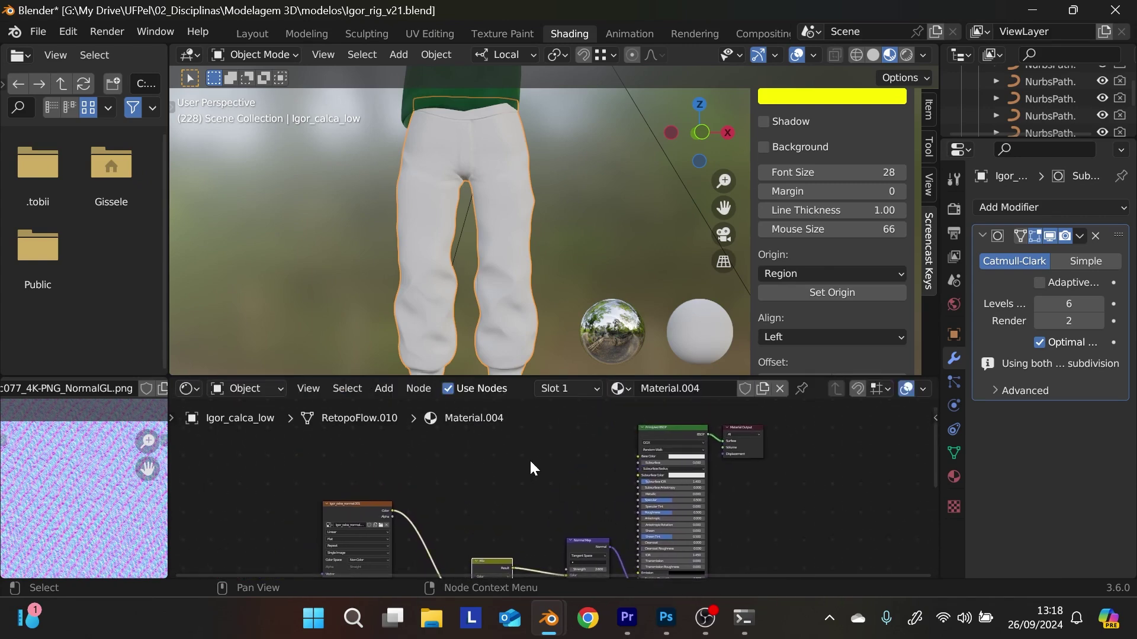
- Add an Image Texture node above the Mix node, beside the Principled BSDF
key(shift+a)
mouse_move(503, 420)
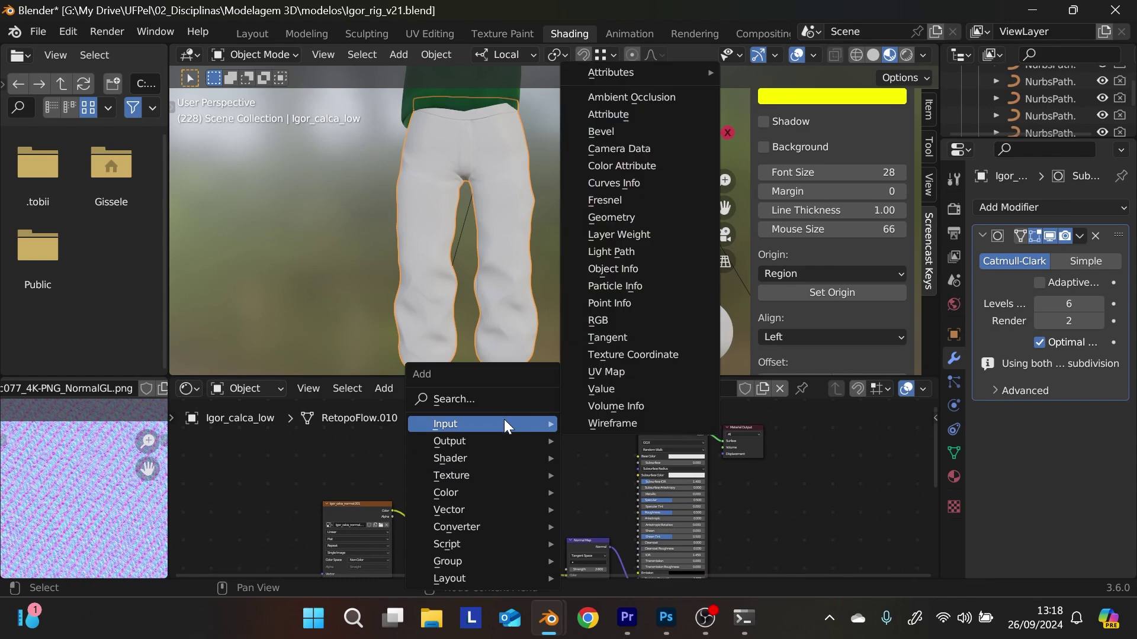
mouse_move(499, 473)
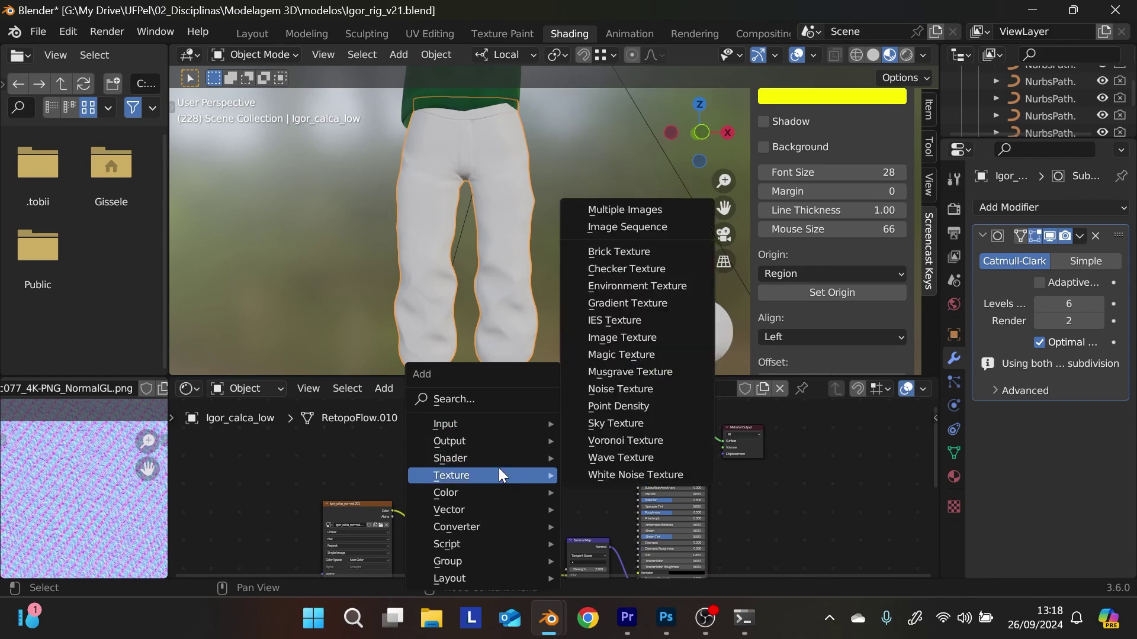
click(688, 344)
click(468, 450)
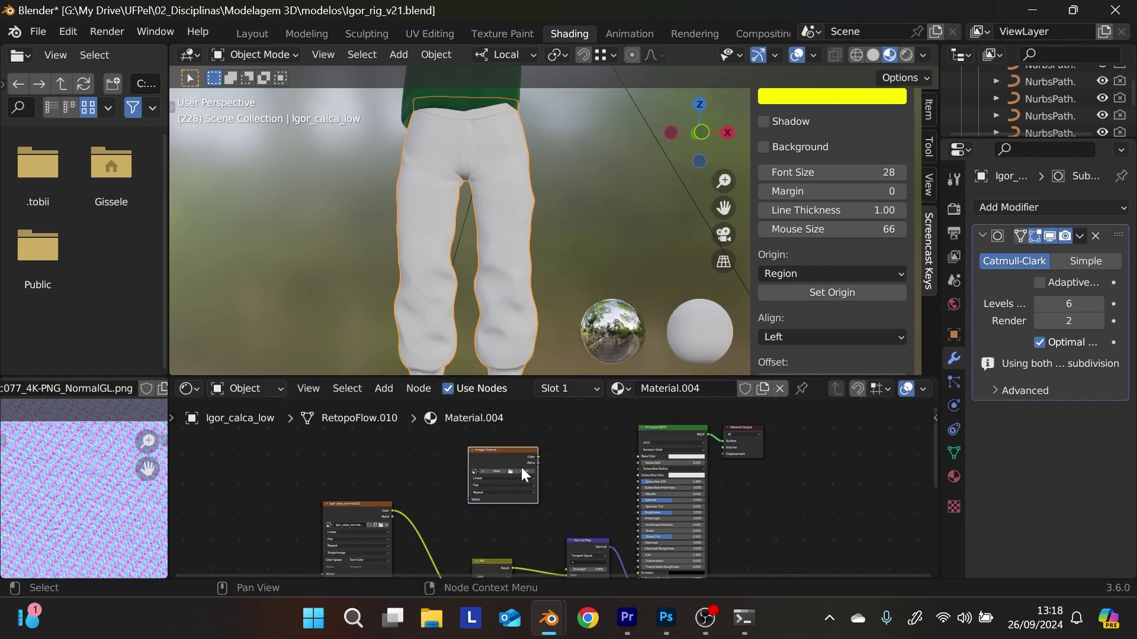
- Create a new 4096 × 4096 px image named Igor_calca_color in the added Image Texture node
click(494, 471)
click(570, 438)
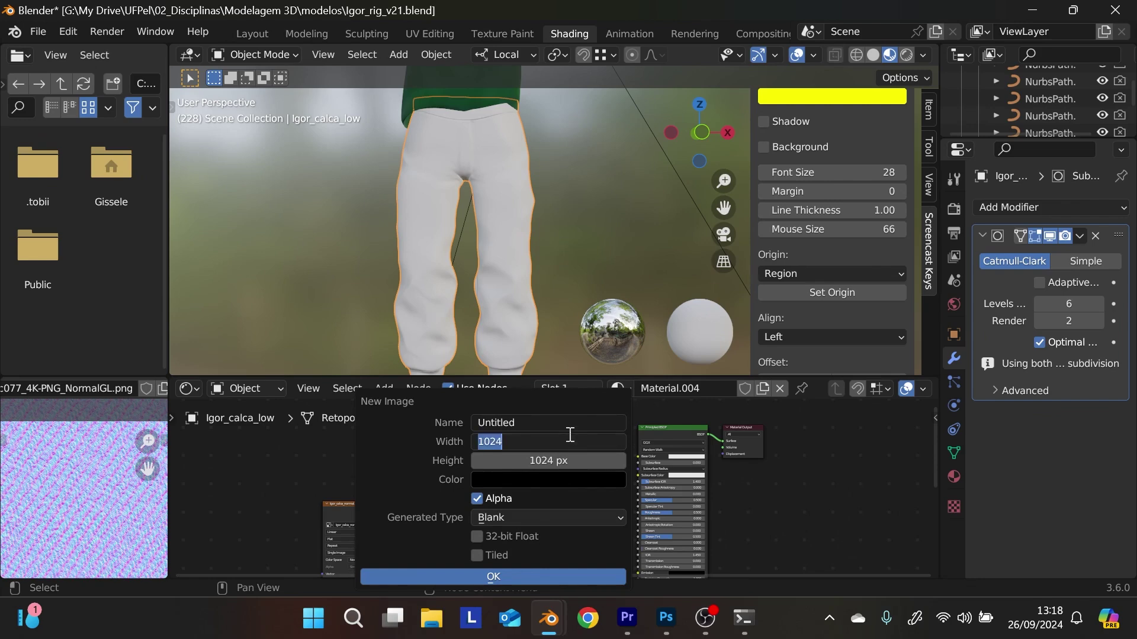
text(4096)
key(Tab)
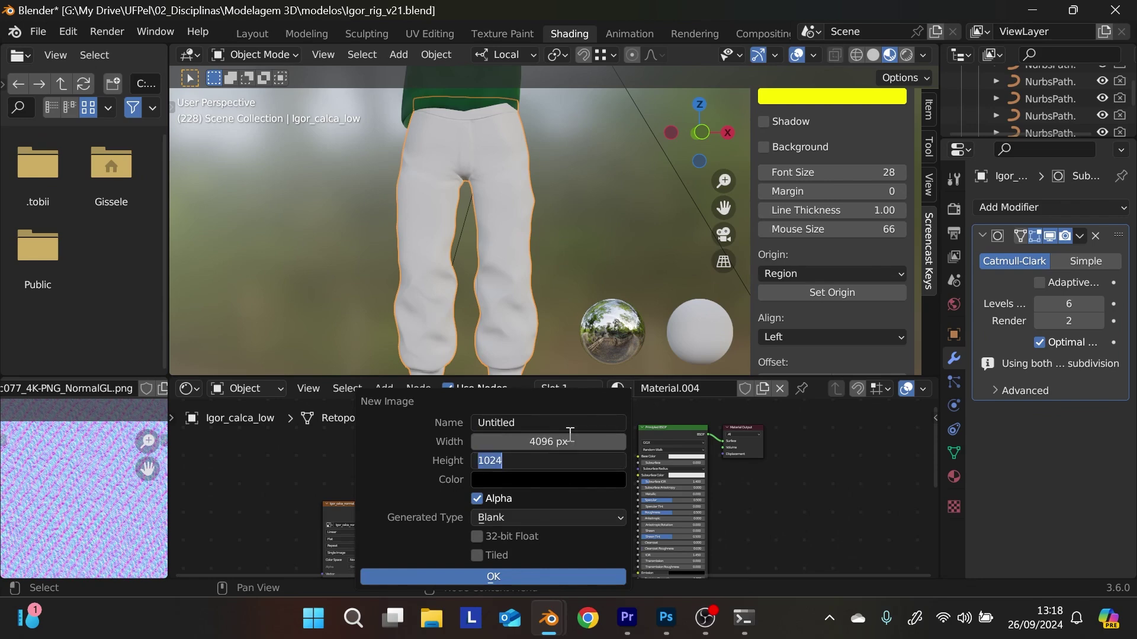
text(4096)
click(598, 422)
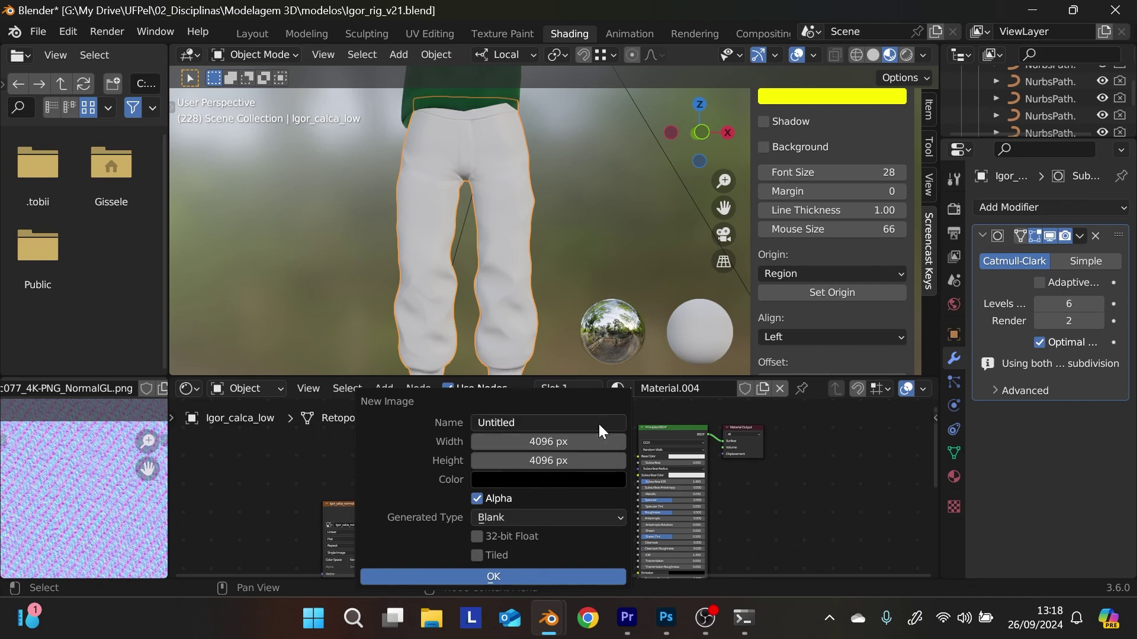
text(Igor_calca)
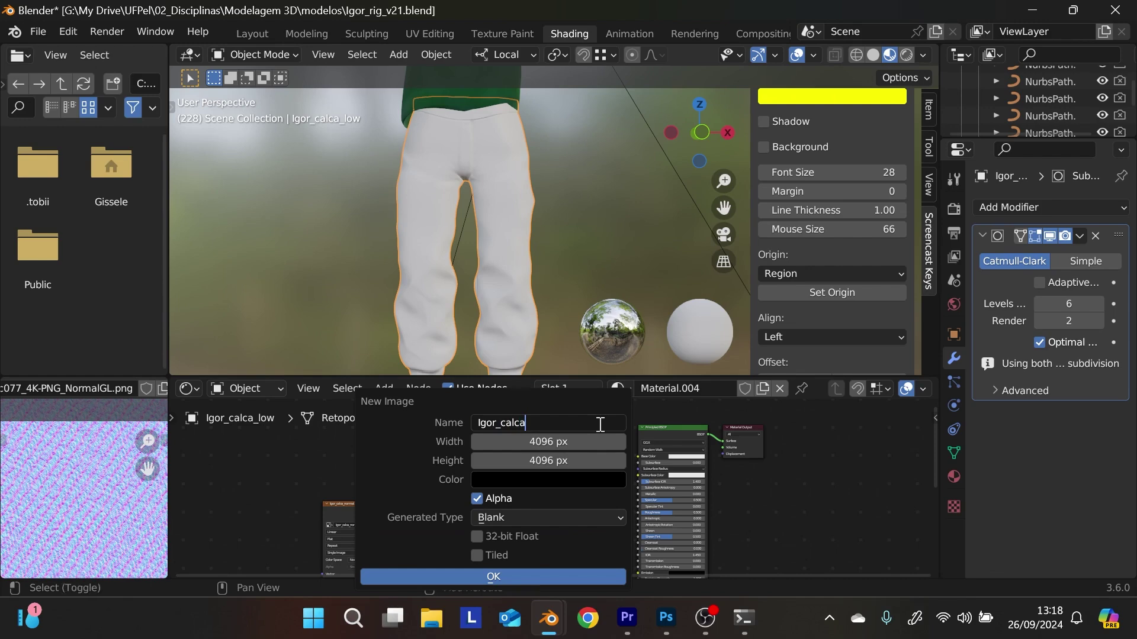
text(_color)
key(Return)
click(514, 577)
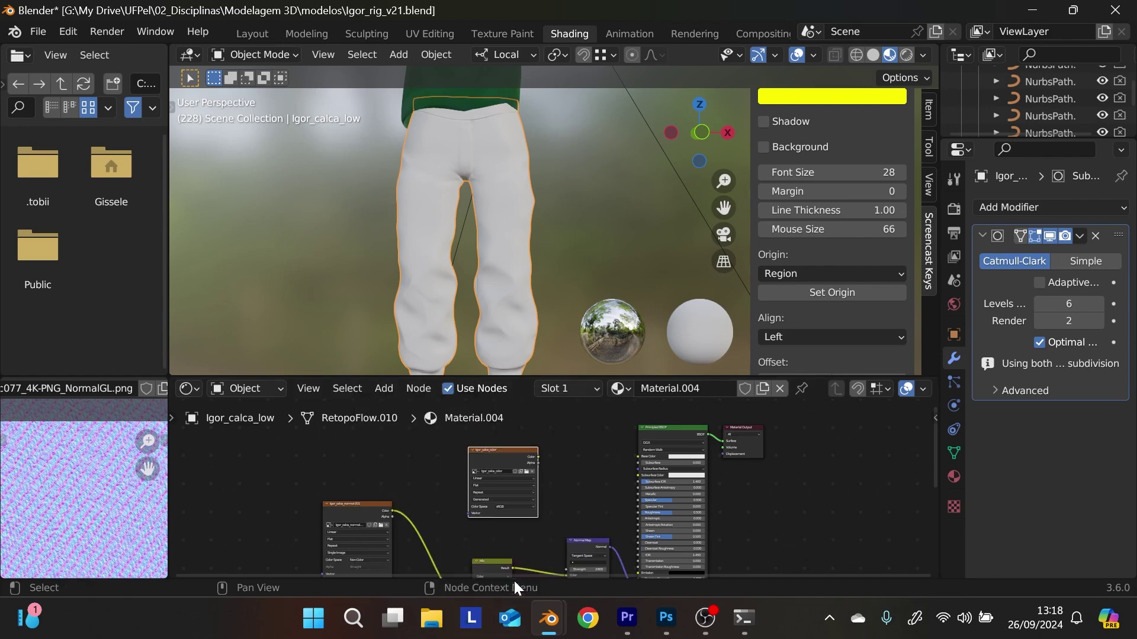
- Connect the Igor_calca_color image's colour to the Principled BSDF's Base Color and inspect the trousers
drag(521, 452, 637, 521)
middle_drag(510, 526, 593, 407)
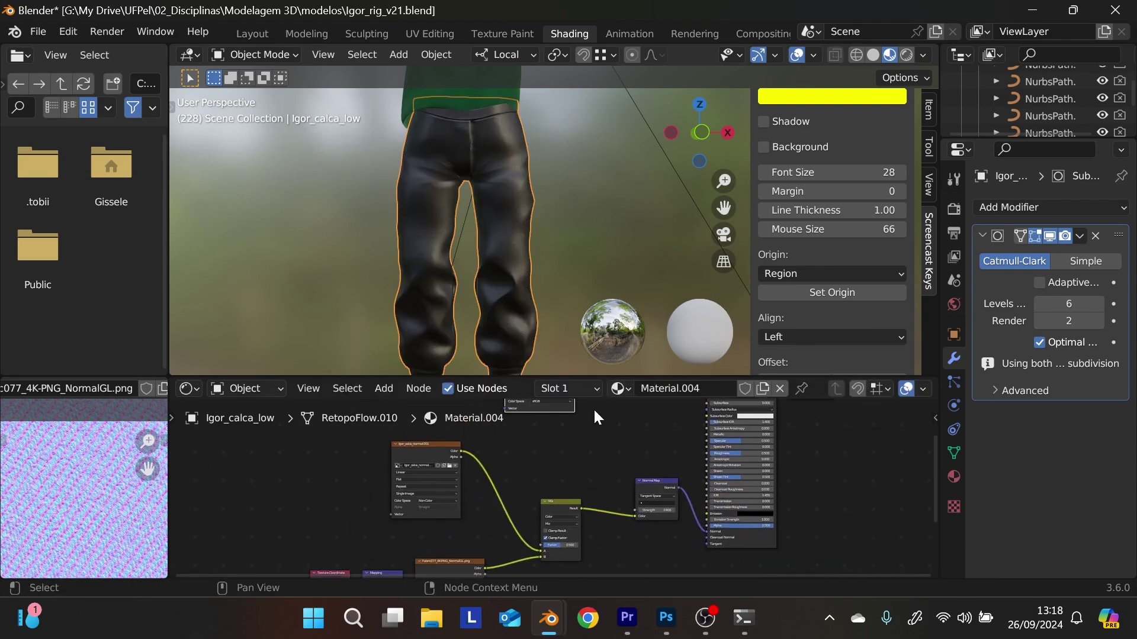
scroll(533, 265, up, 1)
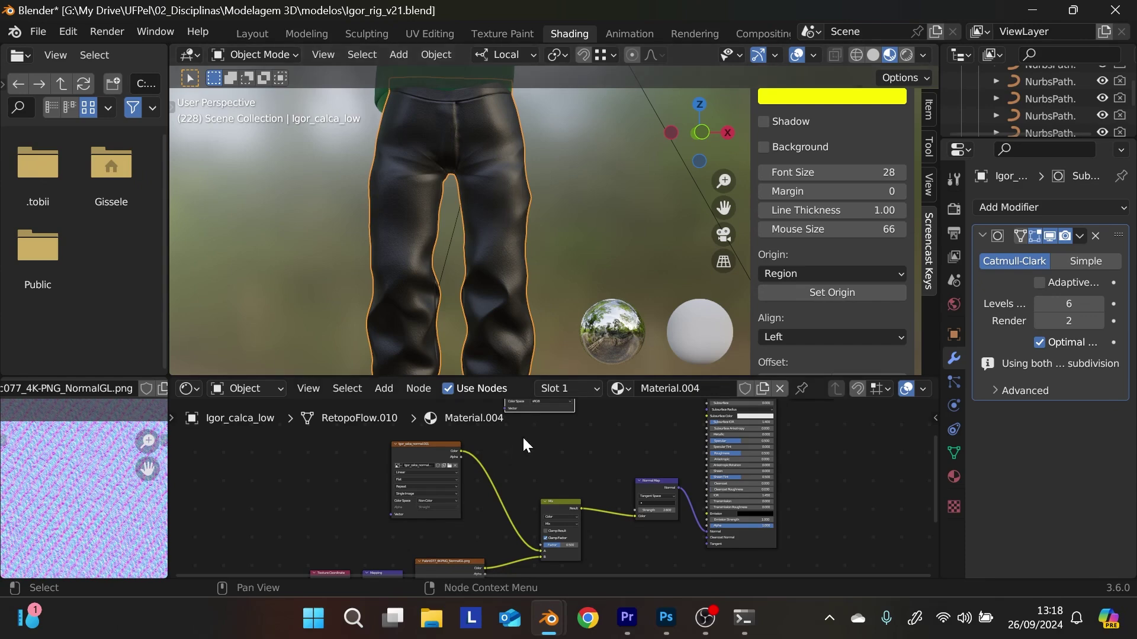
- Connect the Mix result to the Principled BSDF's Specular input and move the Normal Map node lower, clear of the new link
middle_drag(509, 460, 479, 484)
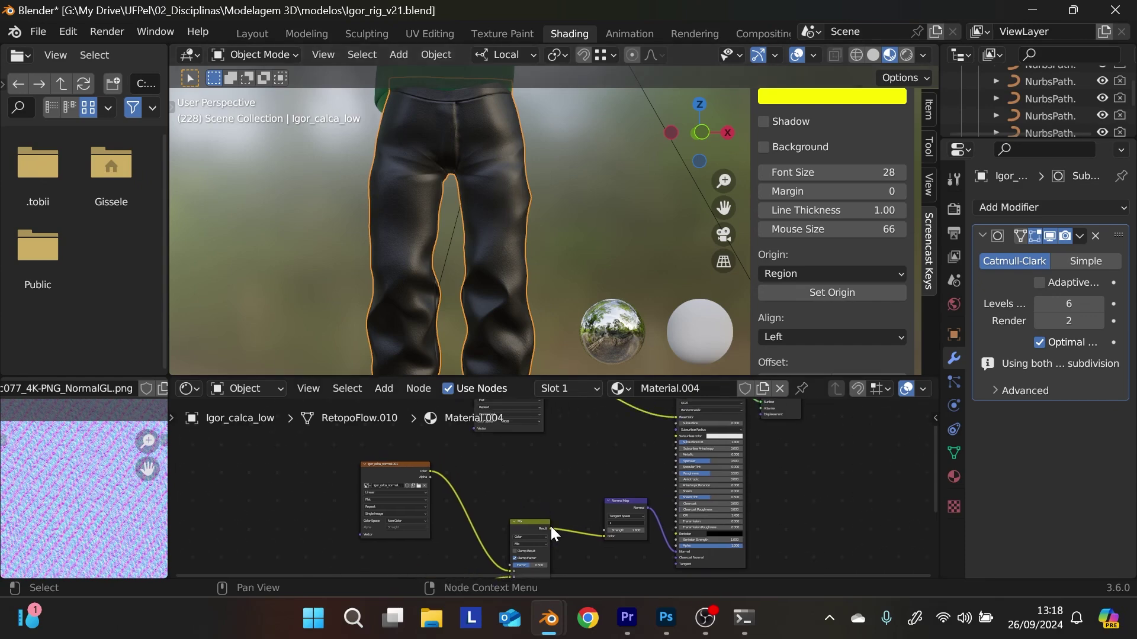
drag(550, 527, 677, 460)
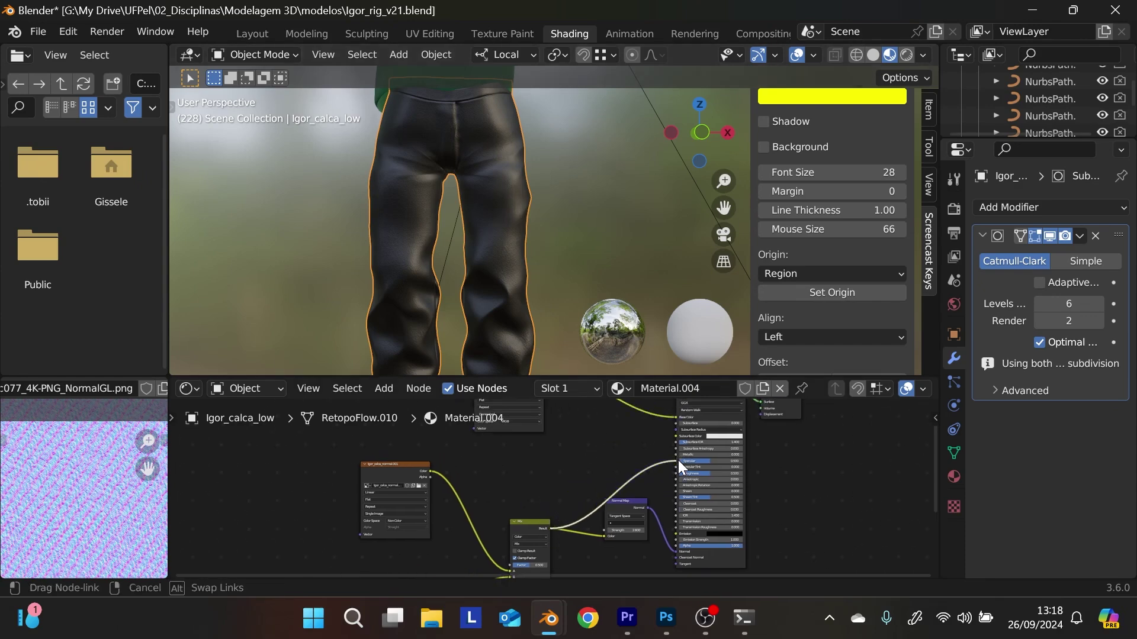
drag(640, 506, 642, 535)
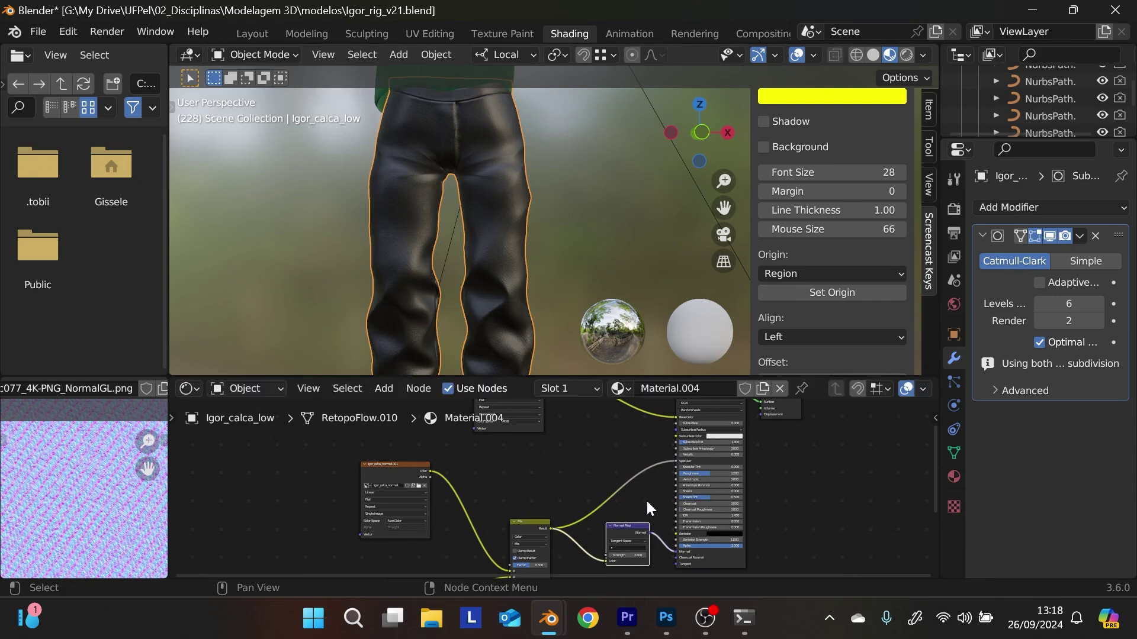
- Raise the Principled BSDF's Roughness to 0.702 and examine the fabric surface on the trousers' leg up close
scroll(610, 478, up, 3)
middle_drag(666, 454, 592, 464)
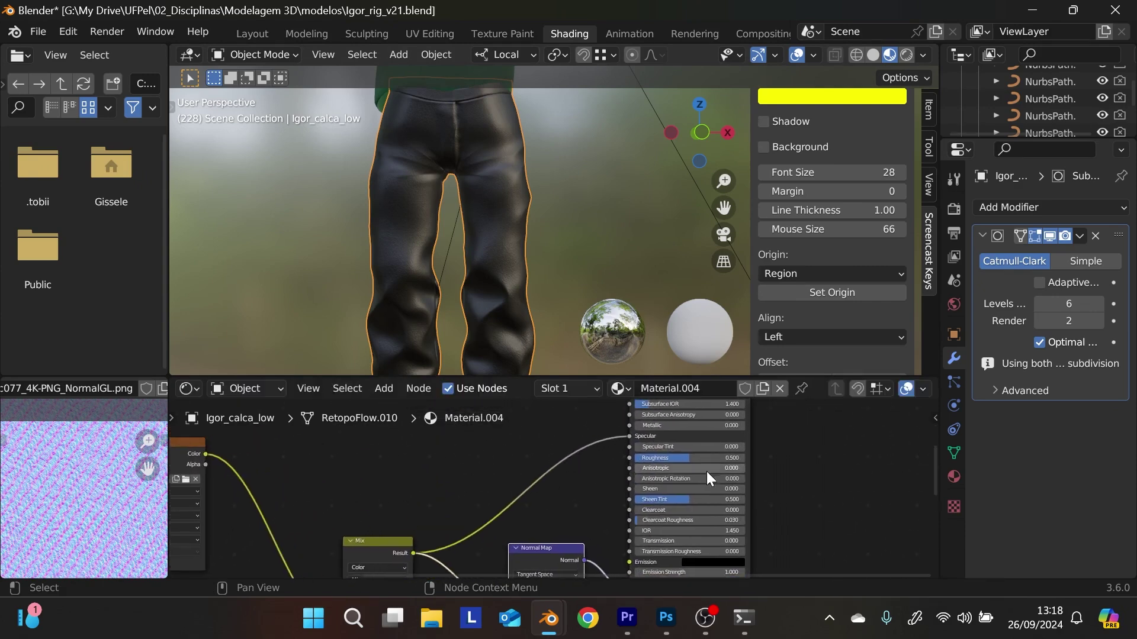
mouse_move(673, 458)
mouse_down()
mouse_move(720, 458)
mouse_move(694, 458)
mouse_up()
scroll(380, 261, up, 6)
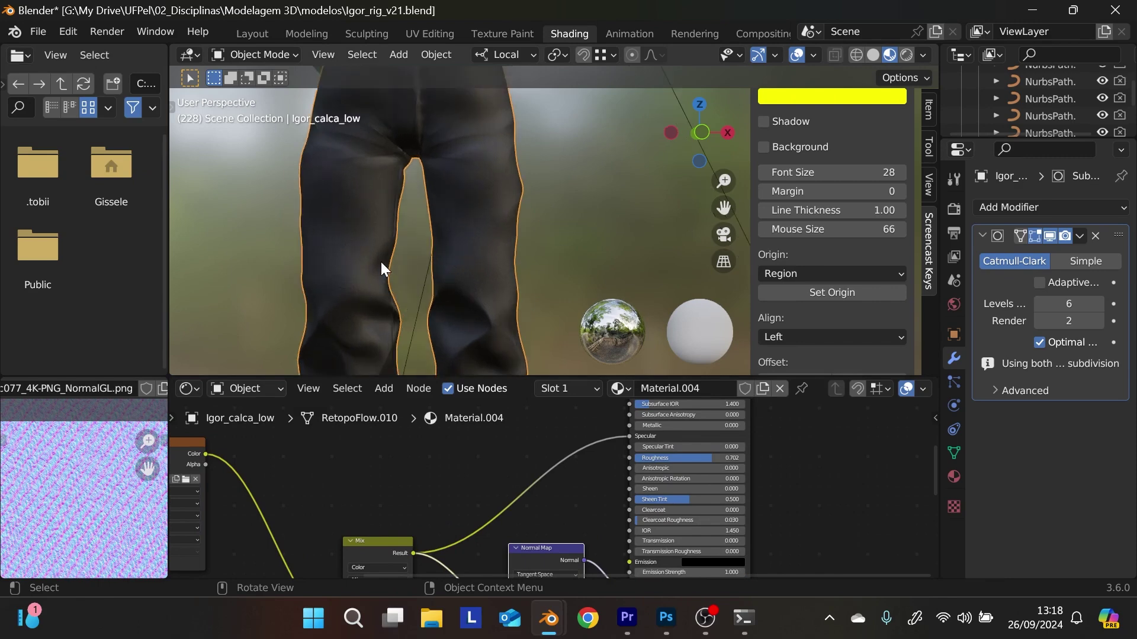
middle_drag(395, 264, 456, 251)
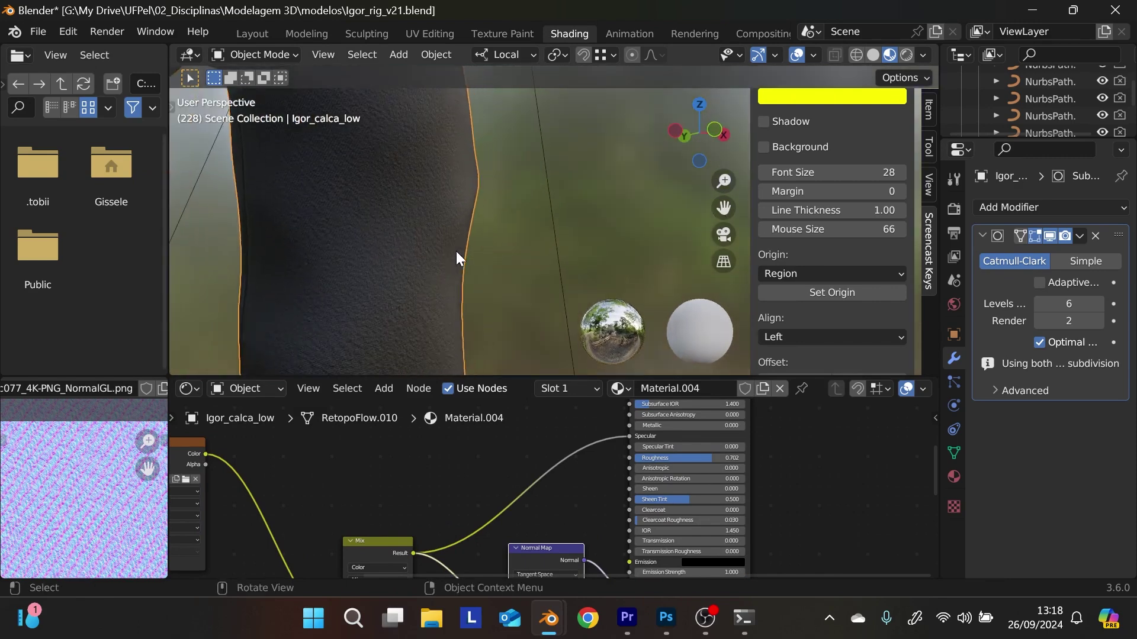
scroll(417, 279, up, 2)
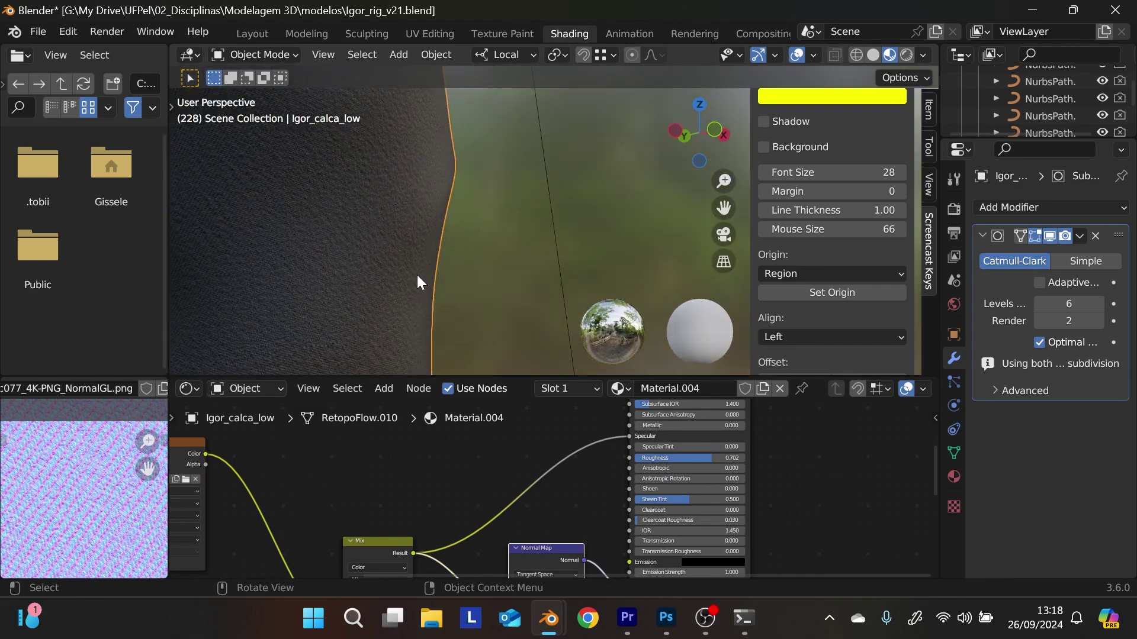
scroll(417, 275, down, 2)
scroll(411, 321, down, 2)
scroll(410, 320, down, 3)
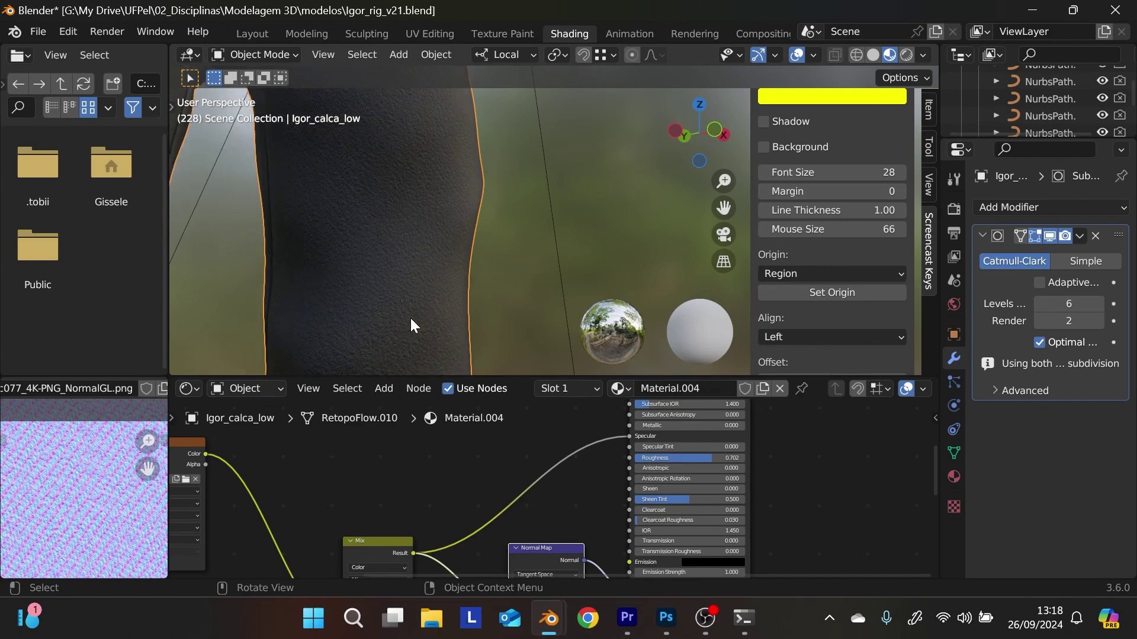
- Preview the Mix node's result directly on the trousers
ctrl+shift+click(387, 551)
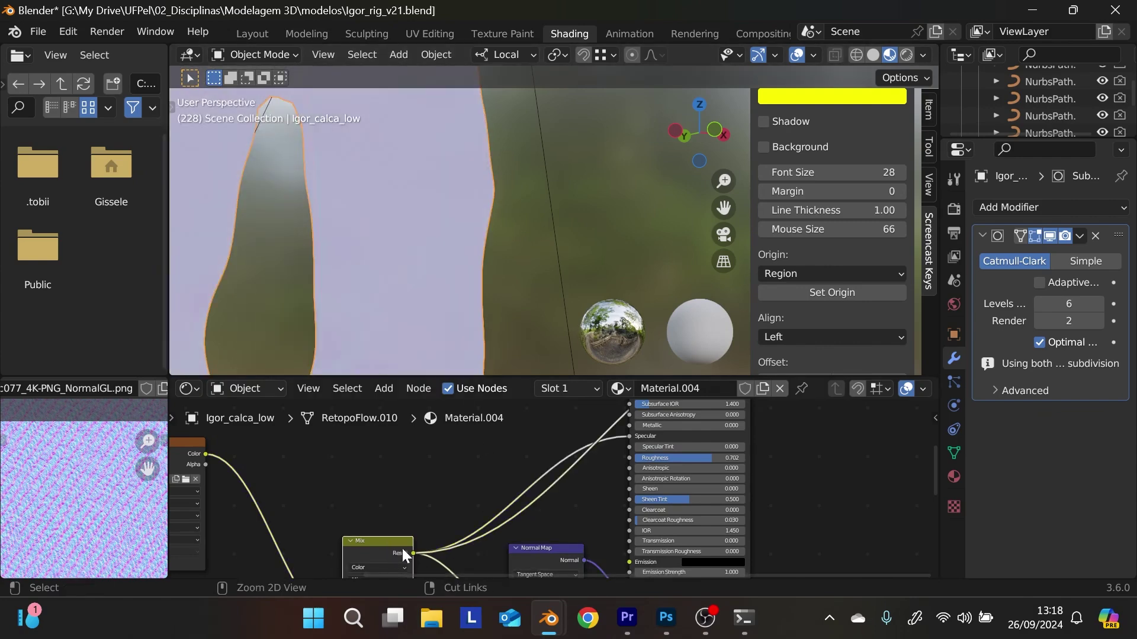
- Restore the Principled BSDF as the trousers' output and insert a Color Ramp between the Mix result and the Specular input
middle_drag(606, 483, 468, 489)
ctrl+shift+click(617, 421)
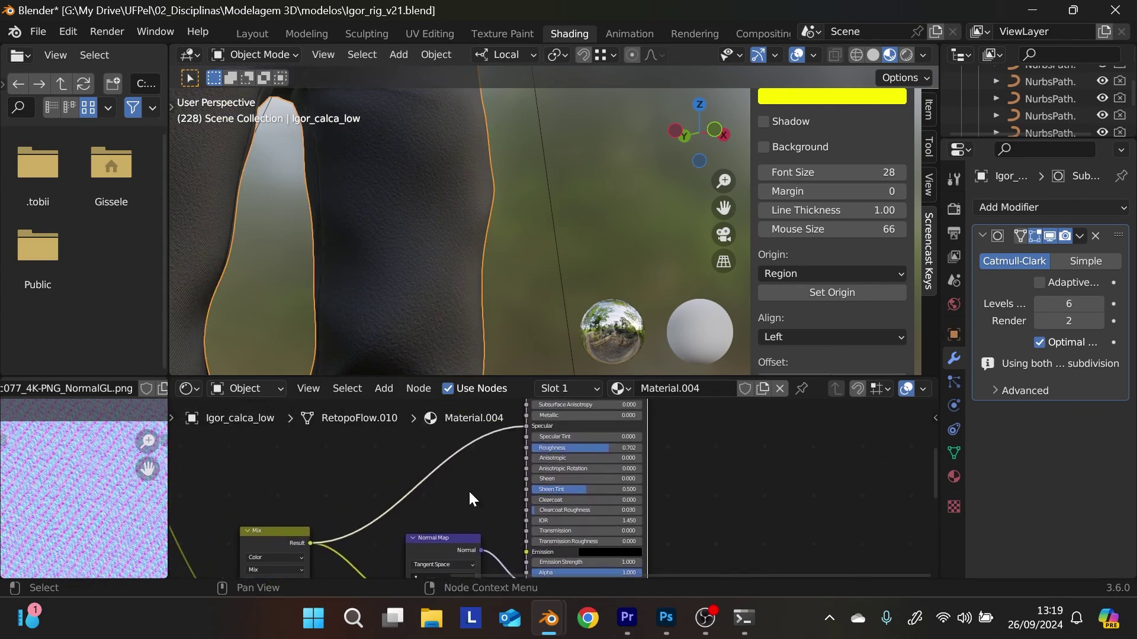
key(shift+a)
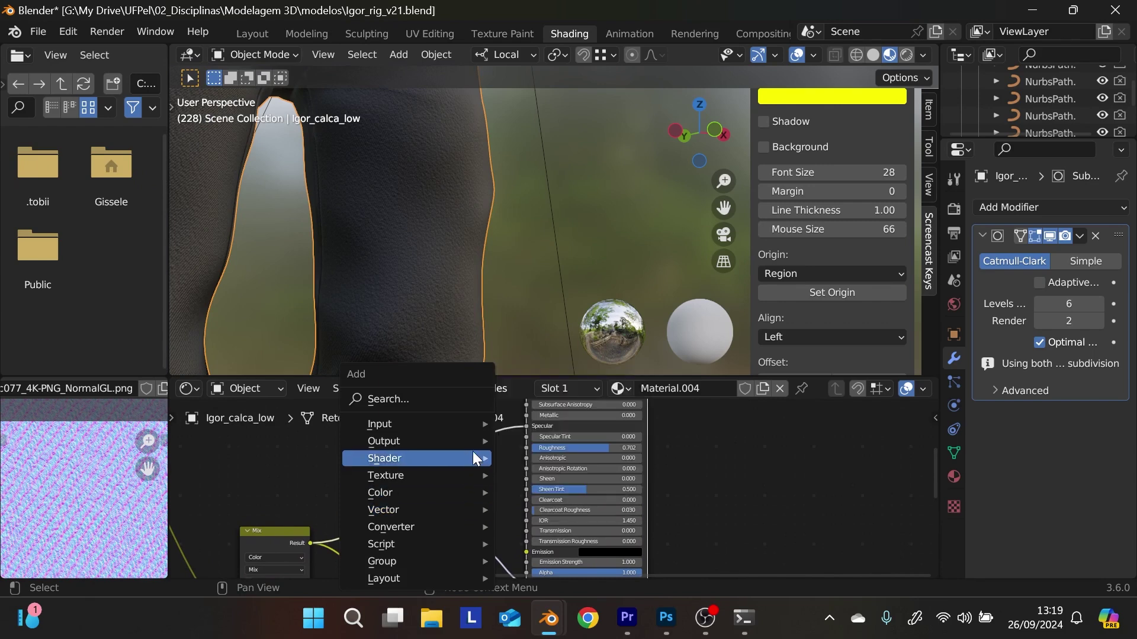
click(458, 402)
text(ramp)
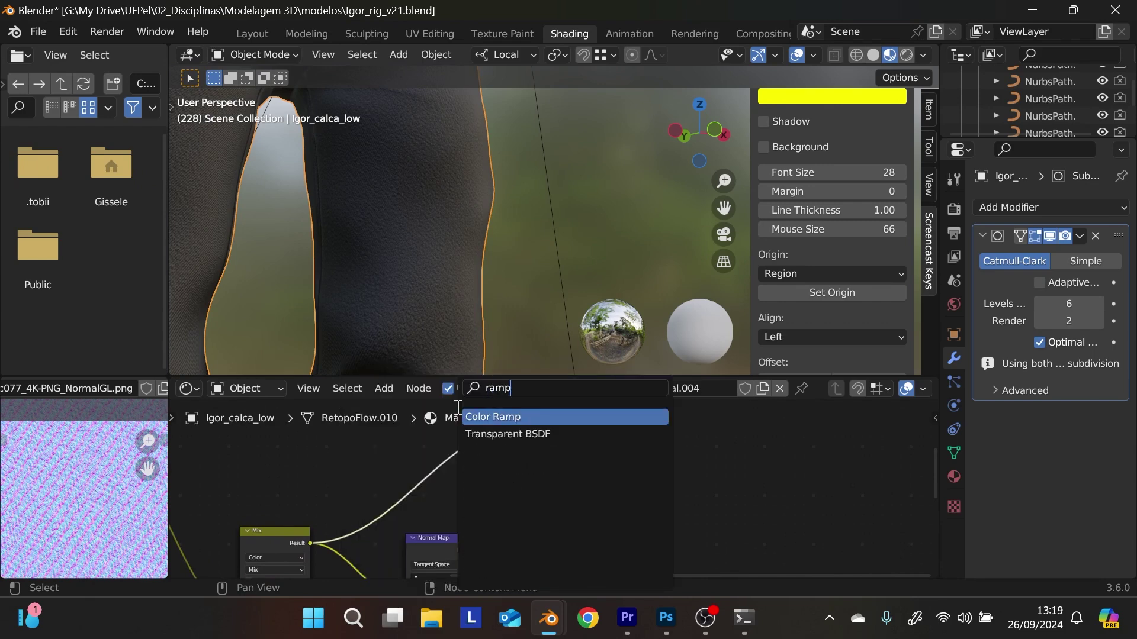
key(Return)
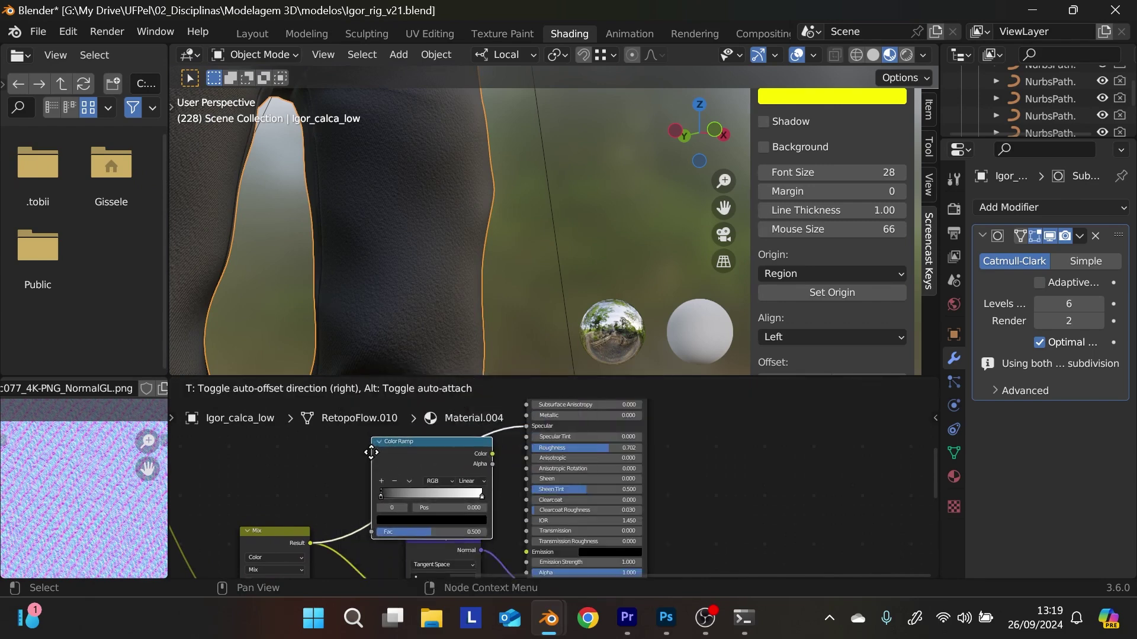
click(376, 439)
drag(457, 436, 455, 428)
- Move the Color Ramp's black stop to 0.435 and its white stop to 0.761, and check the trousers from the side
drag(371, 477, 413, 478)
scroll(423, 272, down, 2)
middle_drag(422, 270, 331, 278)
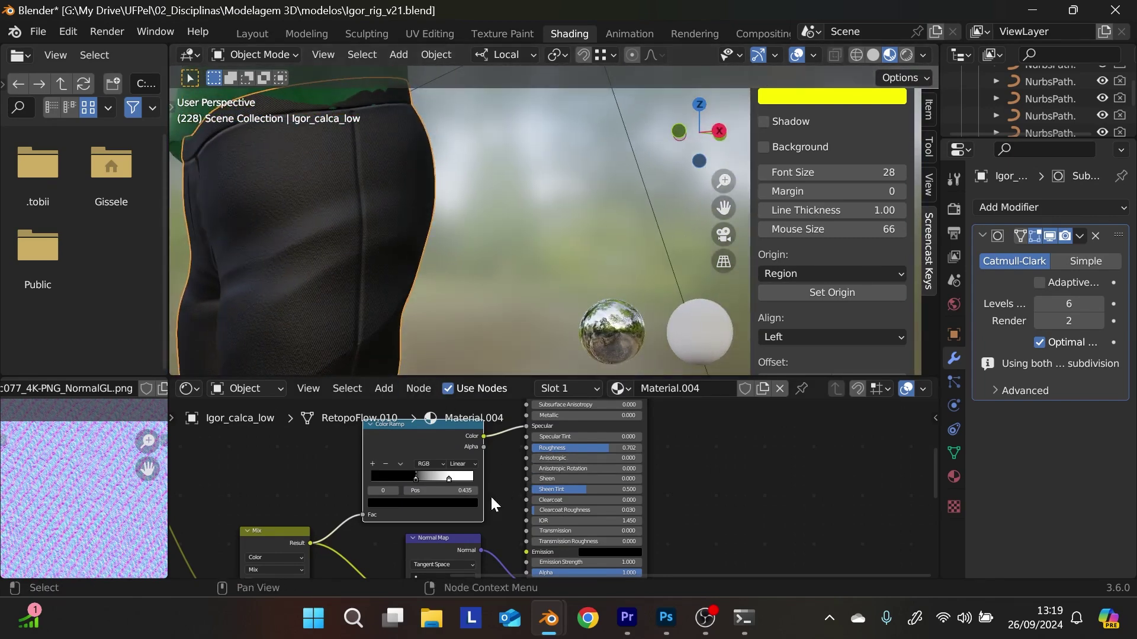
middle_drag(479, 488, 487, 469)
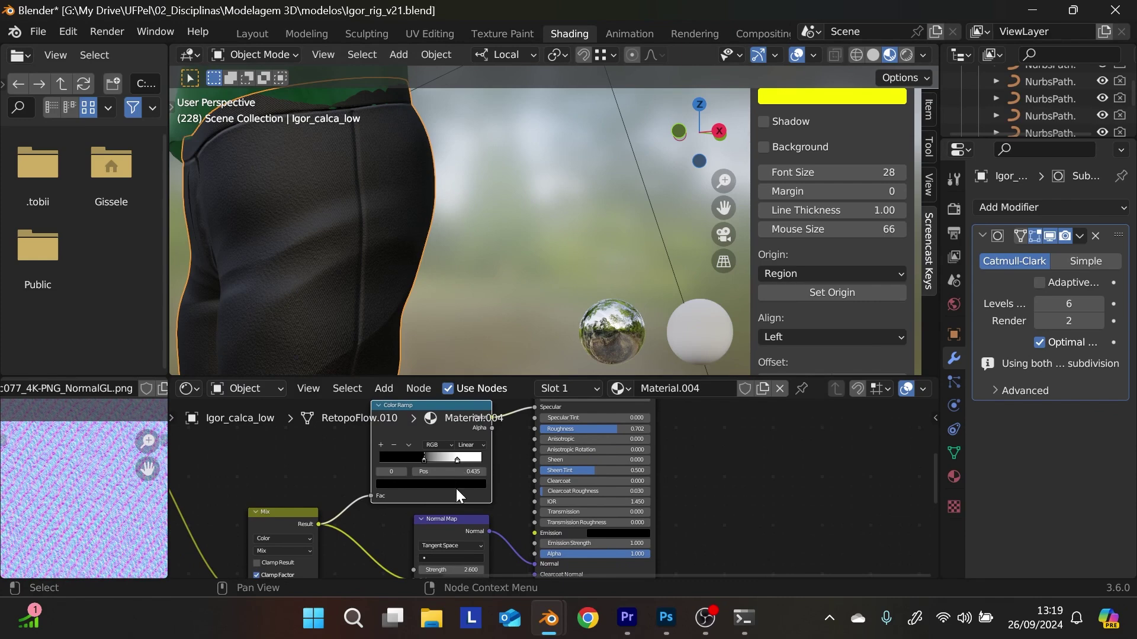
- Darken the Color Ramp's white stop to a grey with value 0.296 and check the trousers from the front
click(457, 460)
click(454, 484)
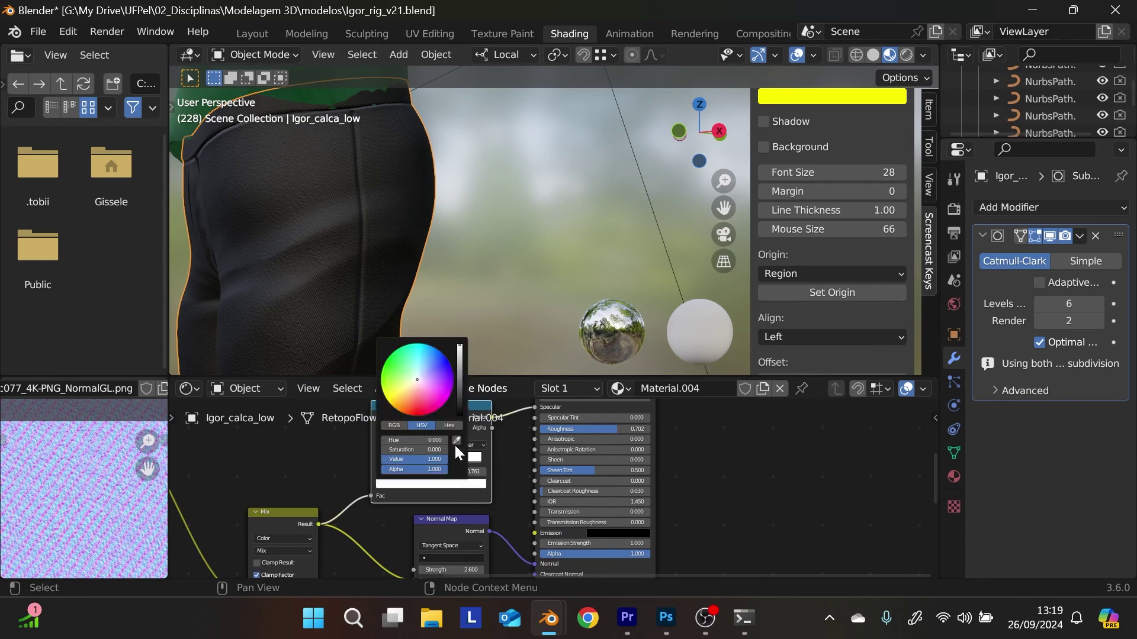
mouse_move(460, 371)
mouse_down()
mouse_move(460, 388)
mouse_move(460, 374)
mouse_up()
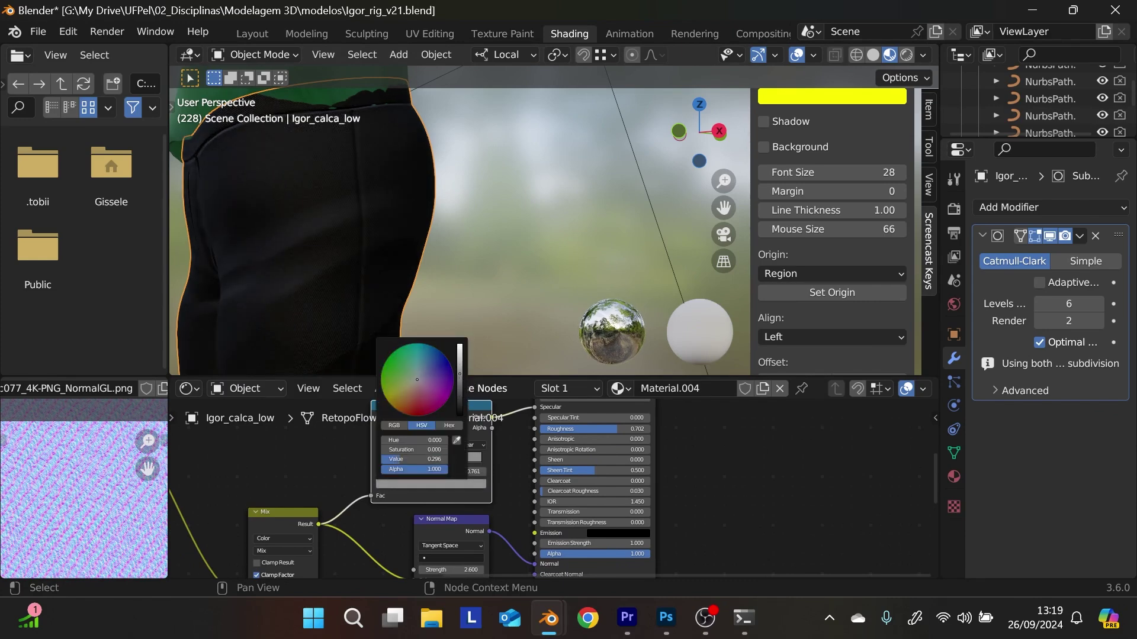
middle_drag(438, 230, 684, 76)
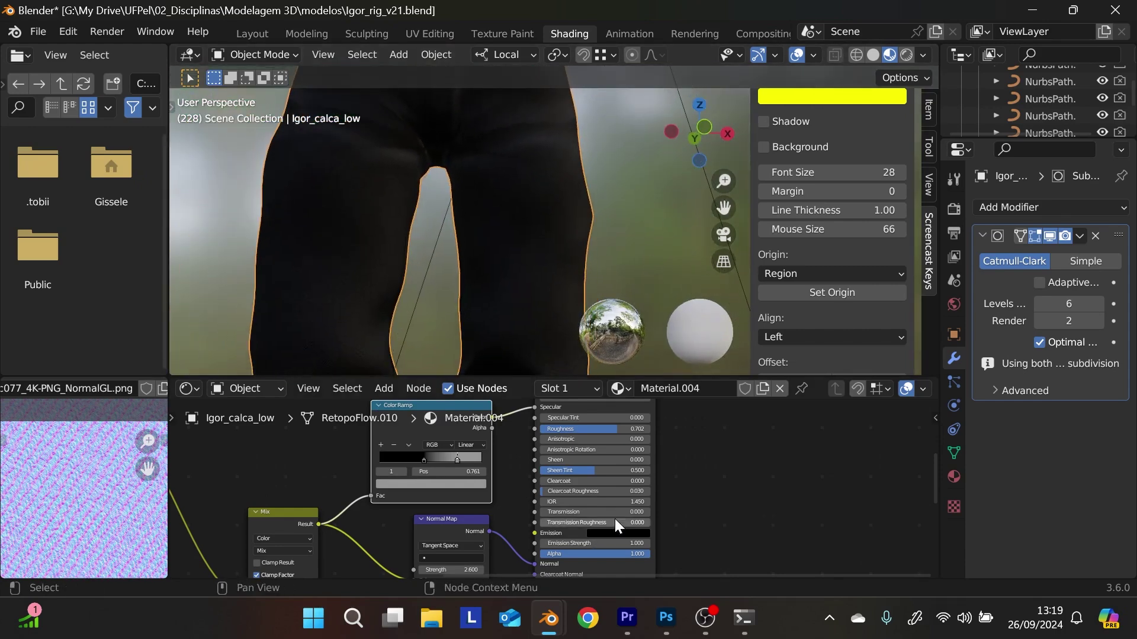
- Set the Principled BSDF's Roughness to 0.687
middle_drag(804, 452, 880, 506)
drag(512, 470, 495, 453)
middle_drag(495, 453, 494, 485)
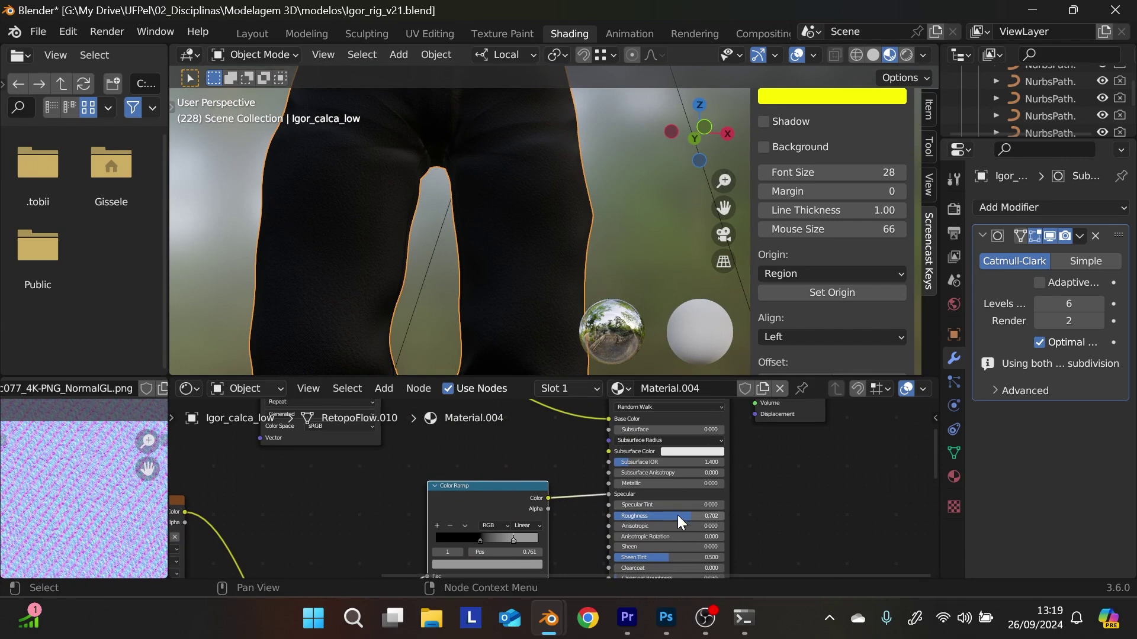
drag(677, 515, 669, 515)
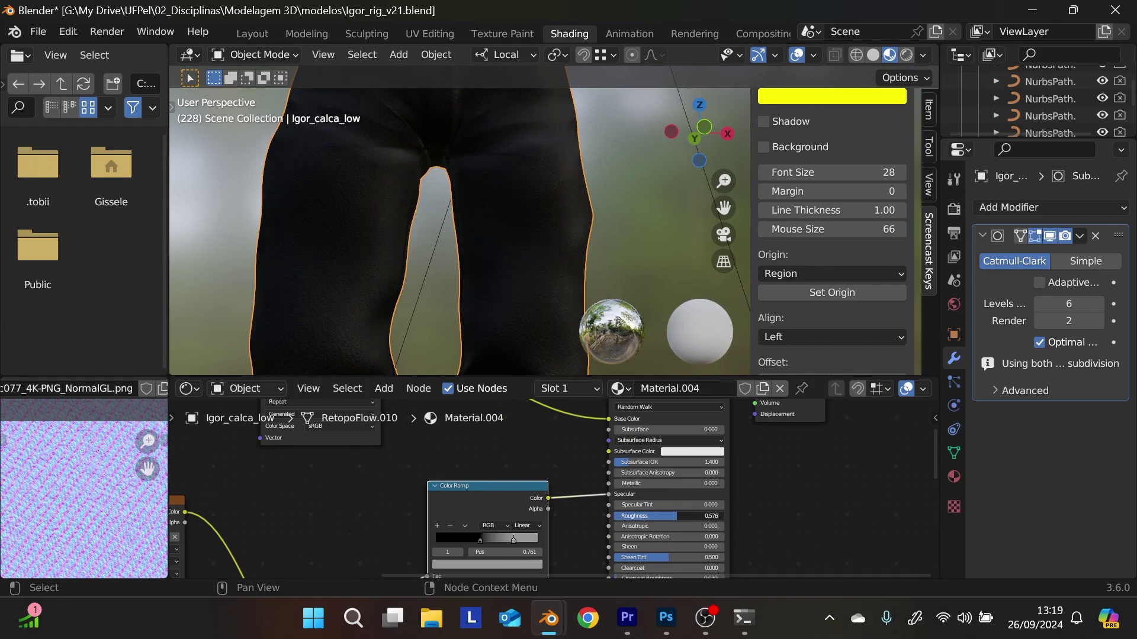
drag(676, 515, 689, 515)
- Preview the Color Ramp directly on the trousers and move its black stop to 0.535
middle_drag(775, 521, 851, 529)
ctrl+shift+click(566, 506)
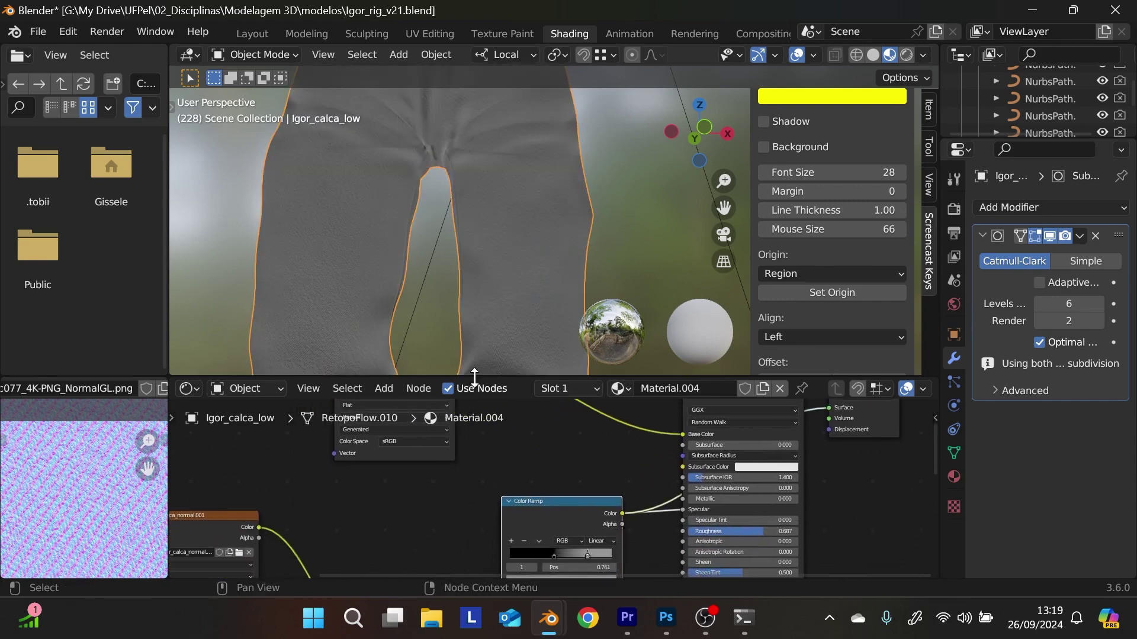
middle_drag(459, 272, 429, 281)
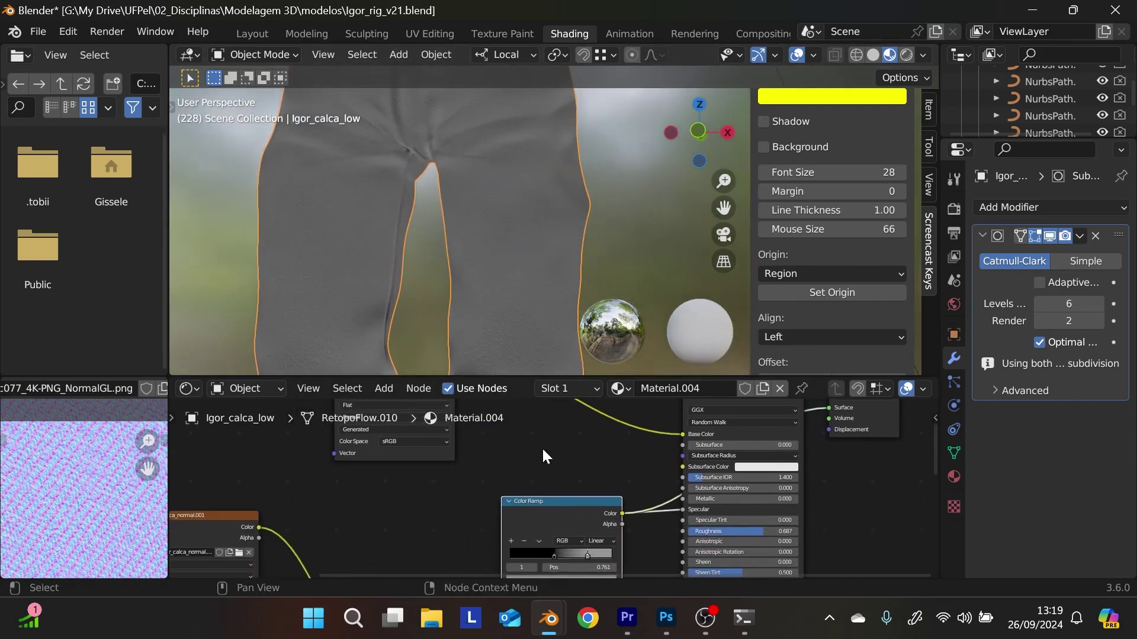
middle_drag(550, 522, 527, 479)
drag(531, 514, 542, 513)
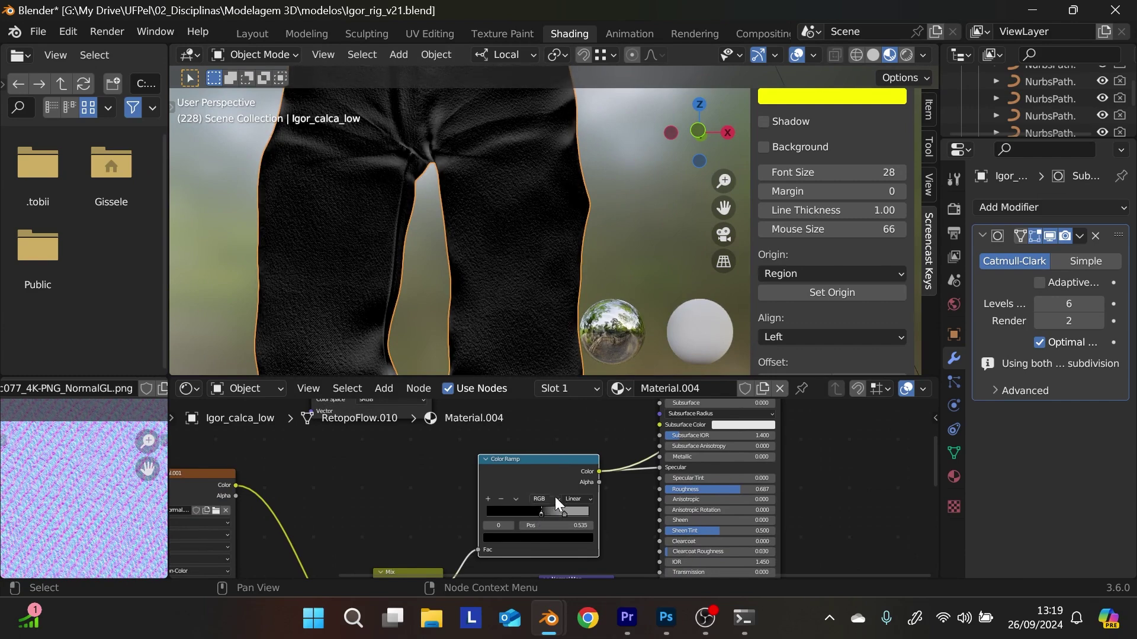
- Return the material output to the Principled BSDF and inspect the trouser legs from the side and front
ctrl+shift+click(778, 423)
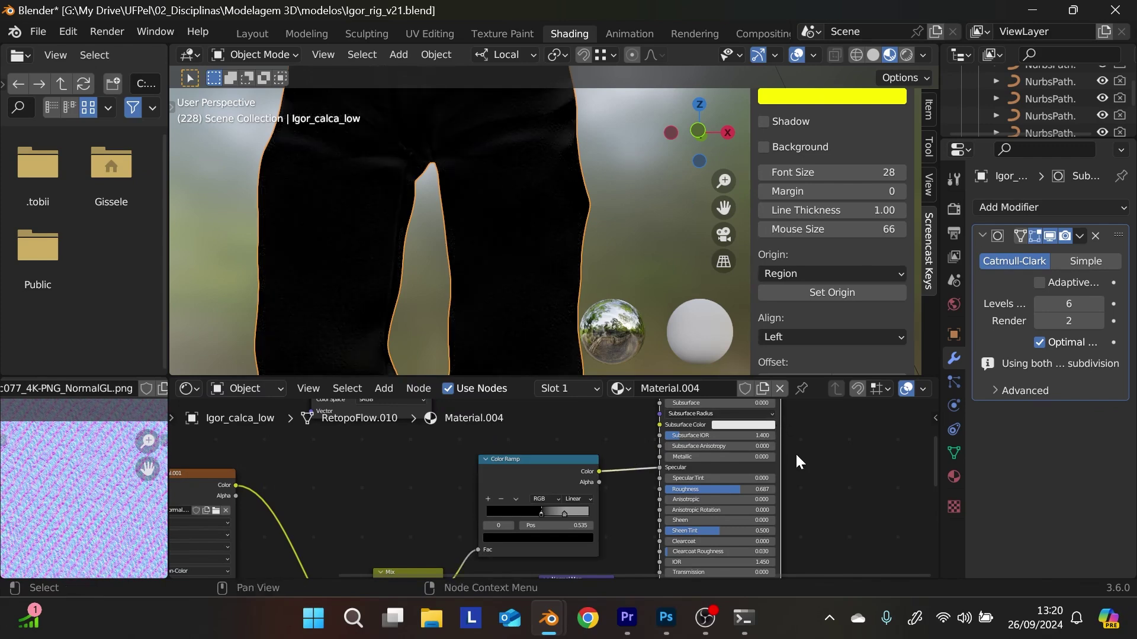
scroll(507, 246, down, 2)
middle_drag(507, 252, 379, 275)
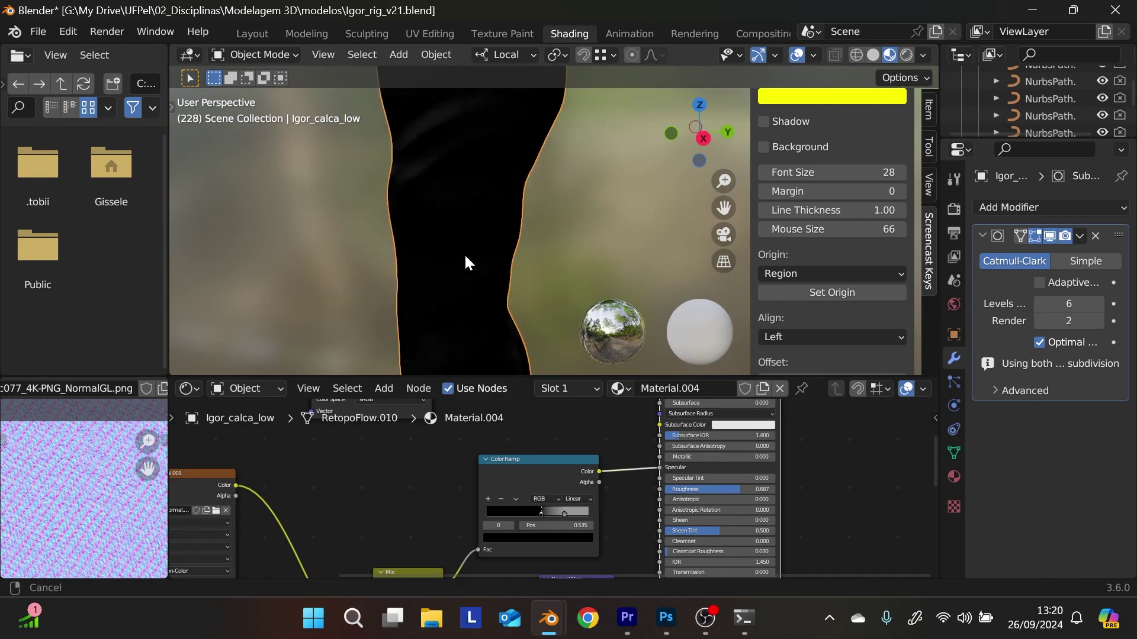
middle_drag(507, 191, 681, 267)
- Disconnect the Igor_calca_color image from the Principled BSDF's Base Color
middle_drag(629, 520, 646, 459)
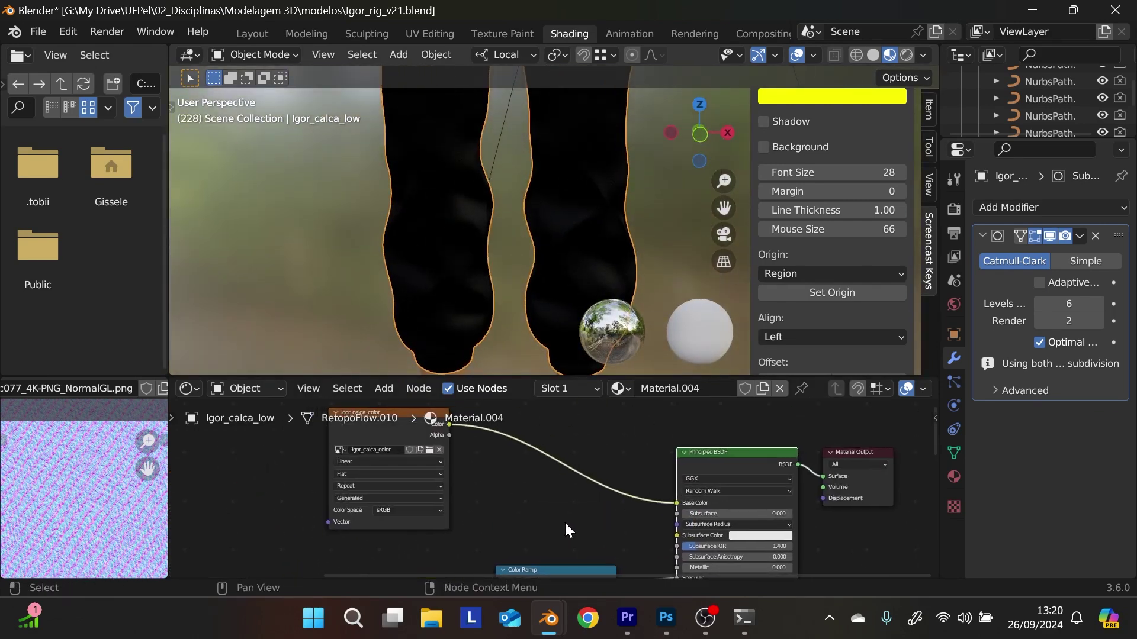
middle_drag(566, 527, 601, 553)
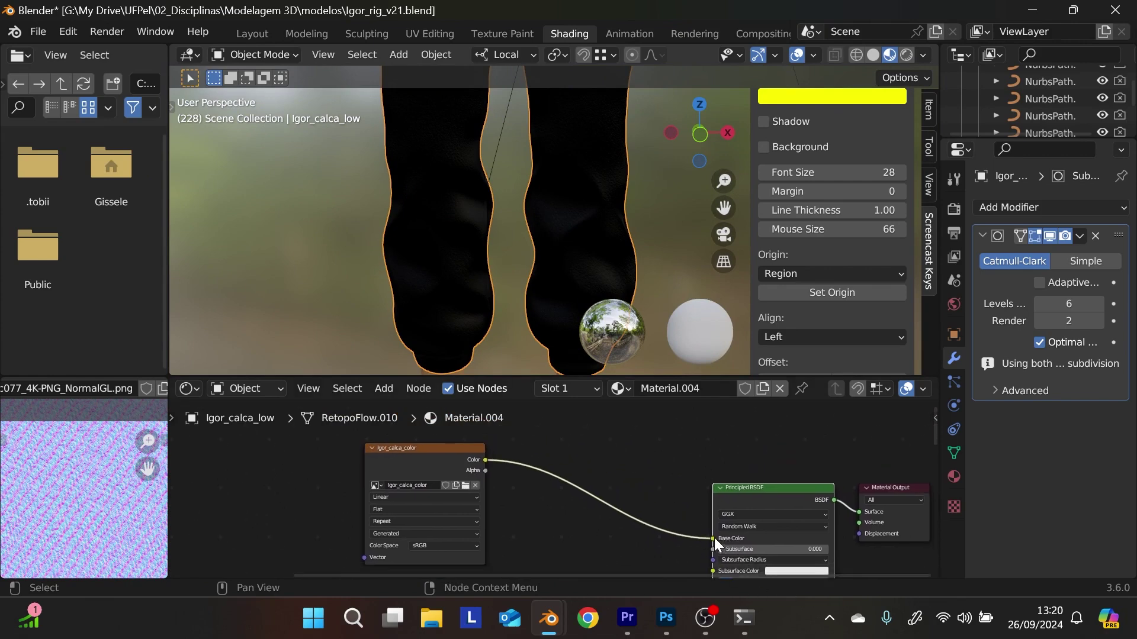
drag(714, 537, 630, 497)
- Add an Ambient Occlusion node beside the Igor_calca_color node and preview its colour on the trousers
key(shift+a)
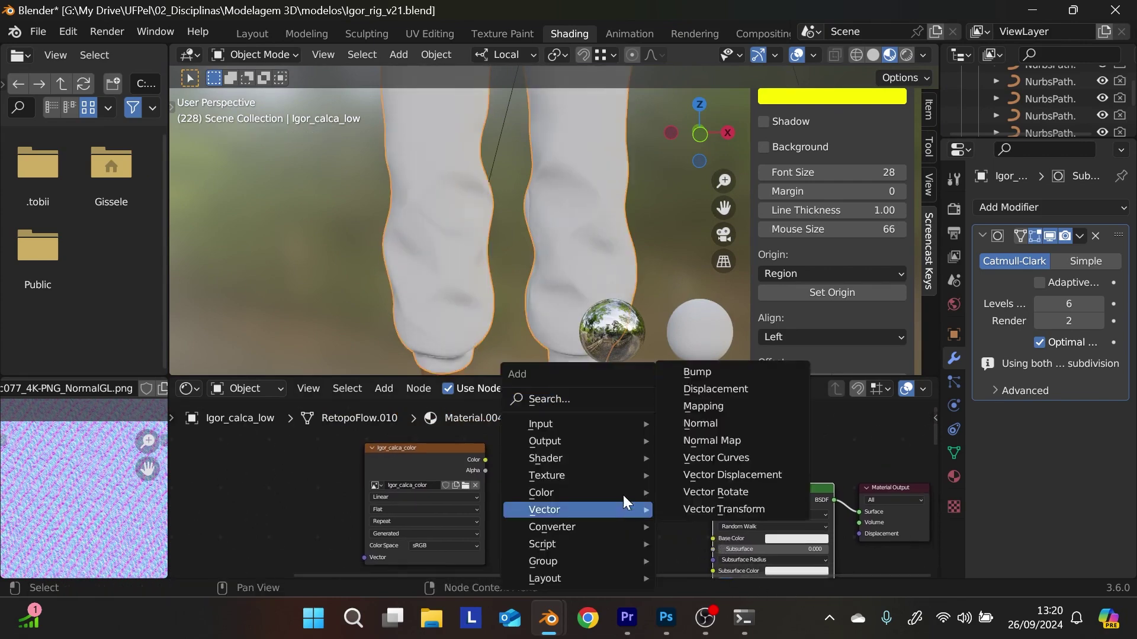
click(615, 402)
text(amb)
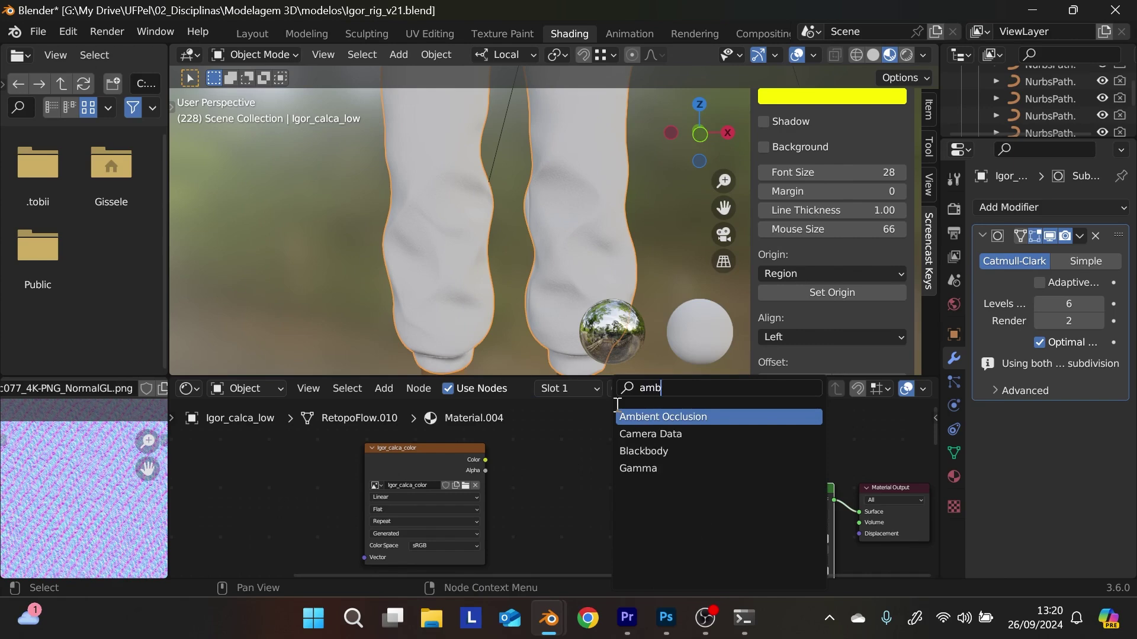
click(636, 417)
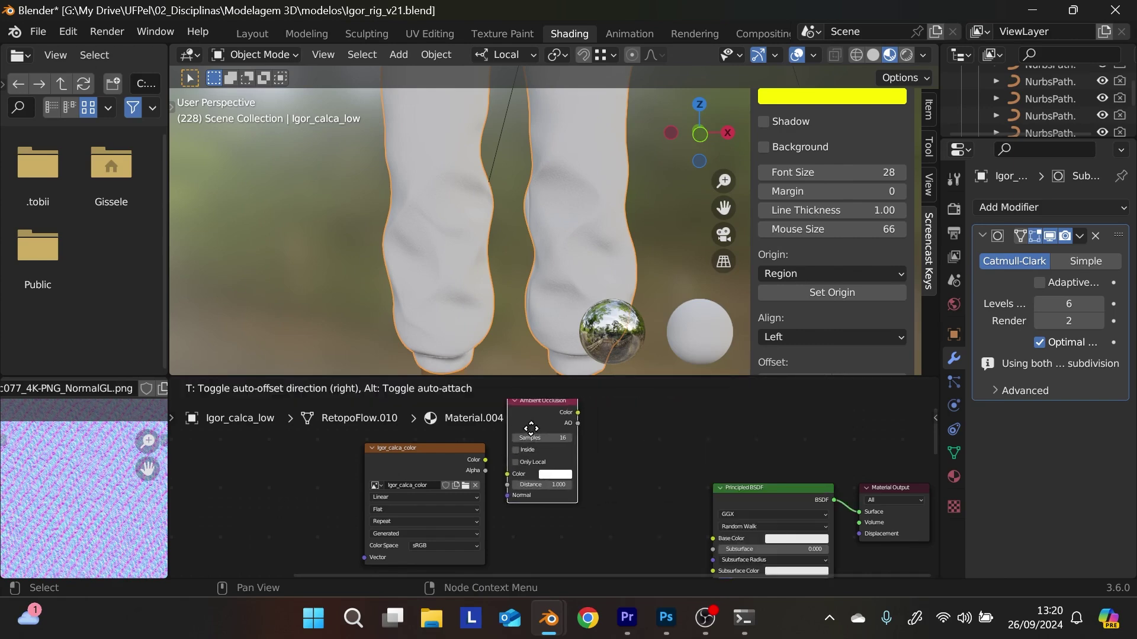
click(500, 452)
drag(473, 449, 390, 482)
mouse_move(546, 404)
mouse_down()
mouse_move(535, 420)
mouse_move(505, 419)
mouse_move(543, 415)
mouse_up()
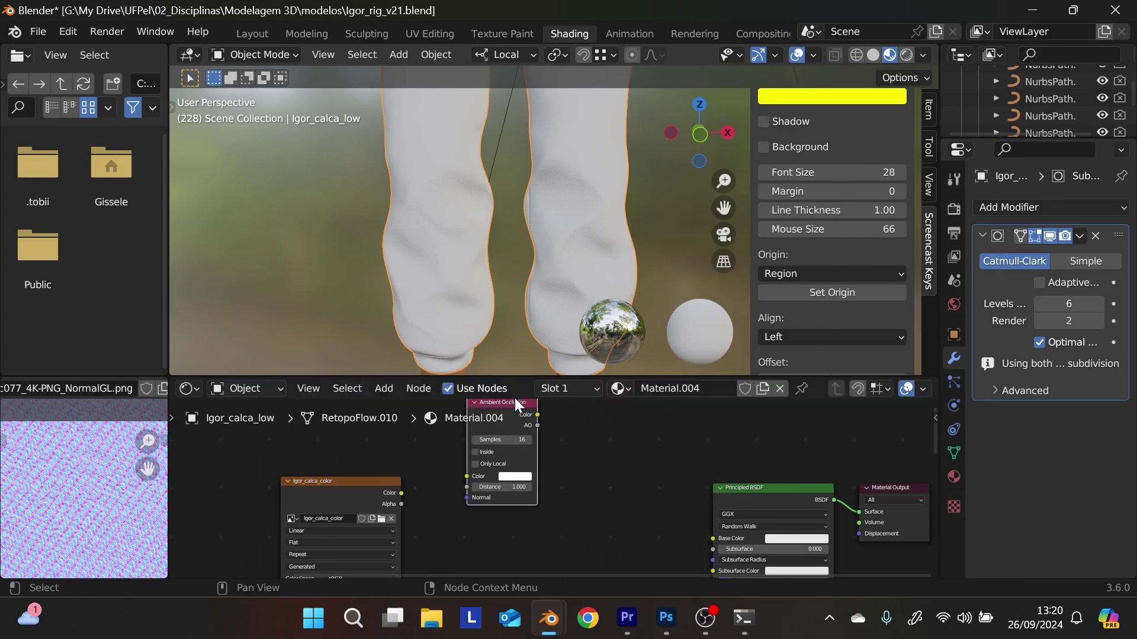
ctrl+shift+click(518, 401)
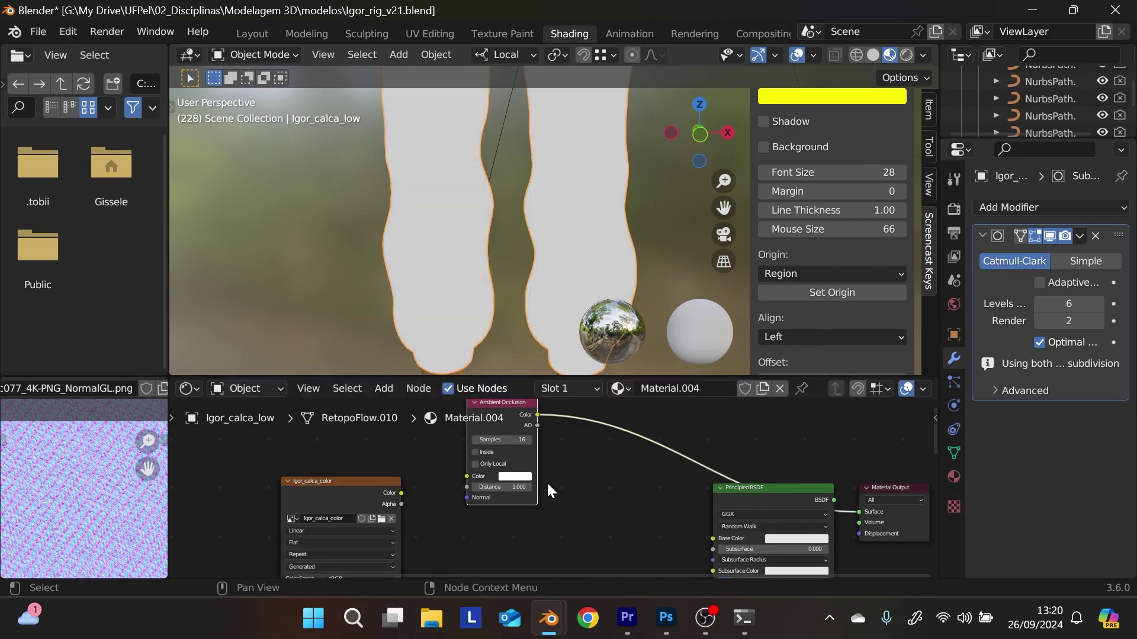
- Insert a Color Ramp between the Ambient Occlusion colour and the material output, and move its black stop to 0.538
key(shift+a)
click(487, 394)
text(ram)
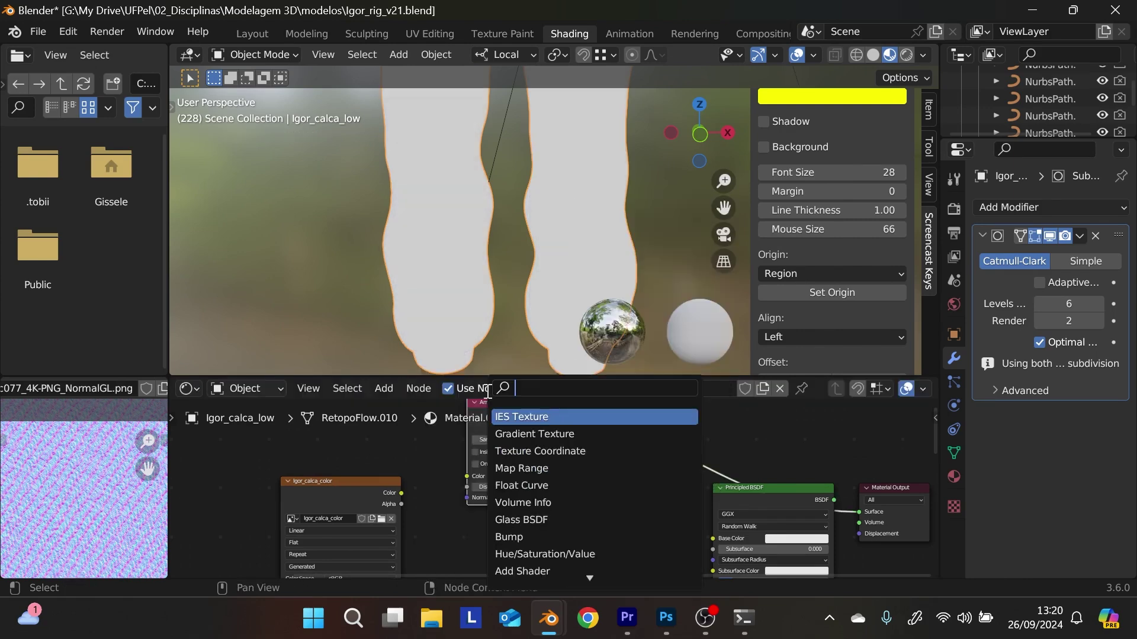
text(p)
key(Return)
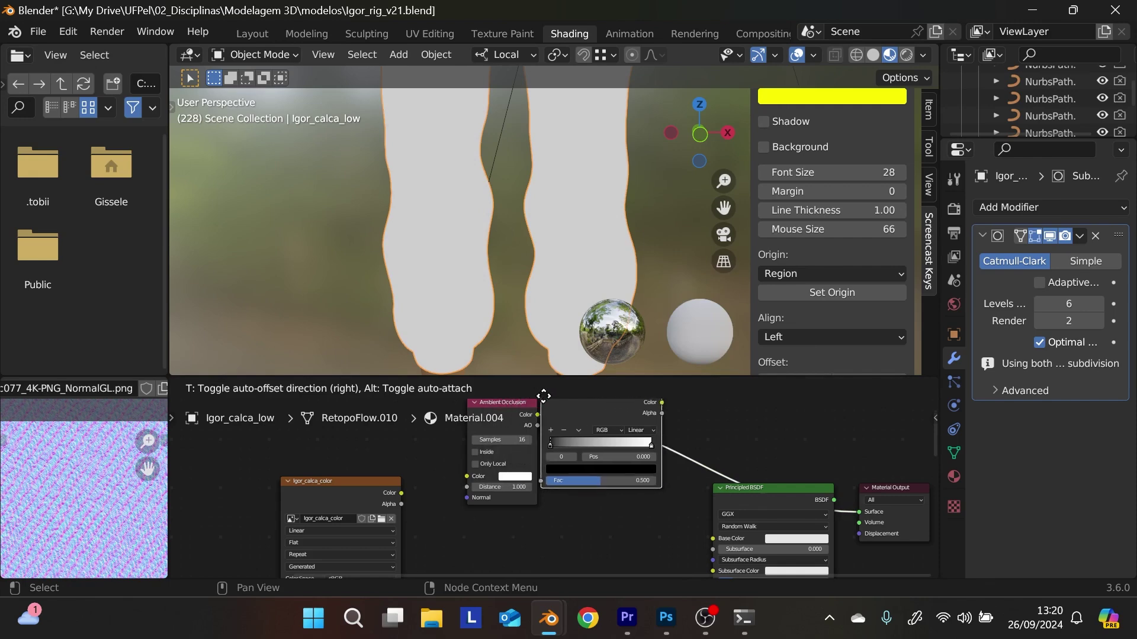
click(545, 404)
drag(510, 403, 478, 407)
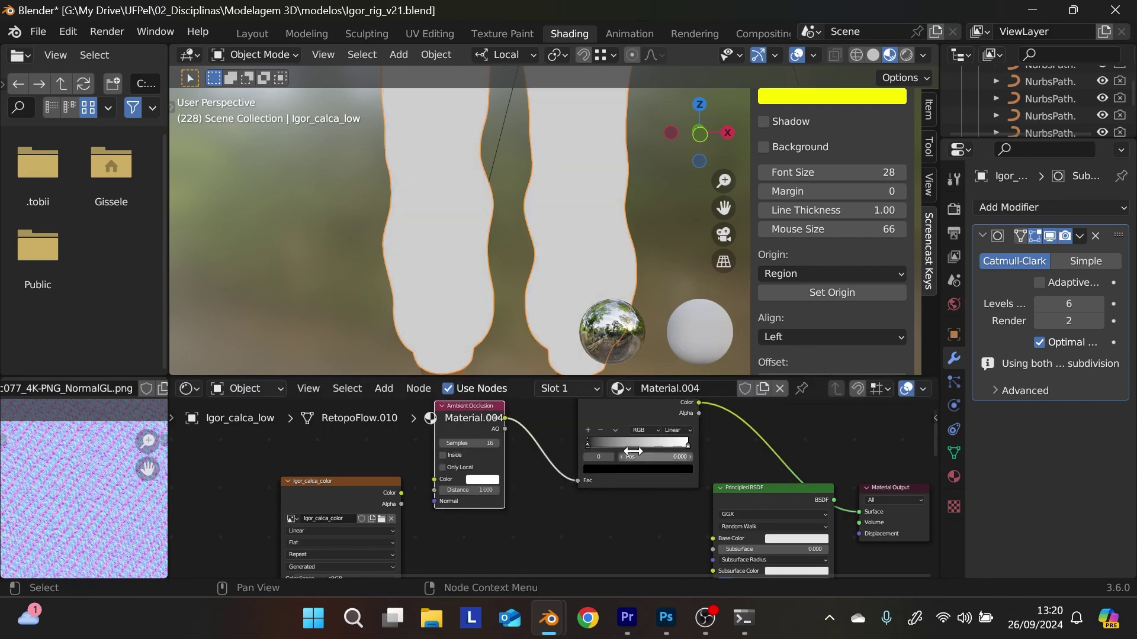
drag(588, 445, 641, 444)
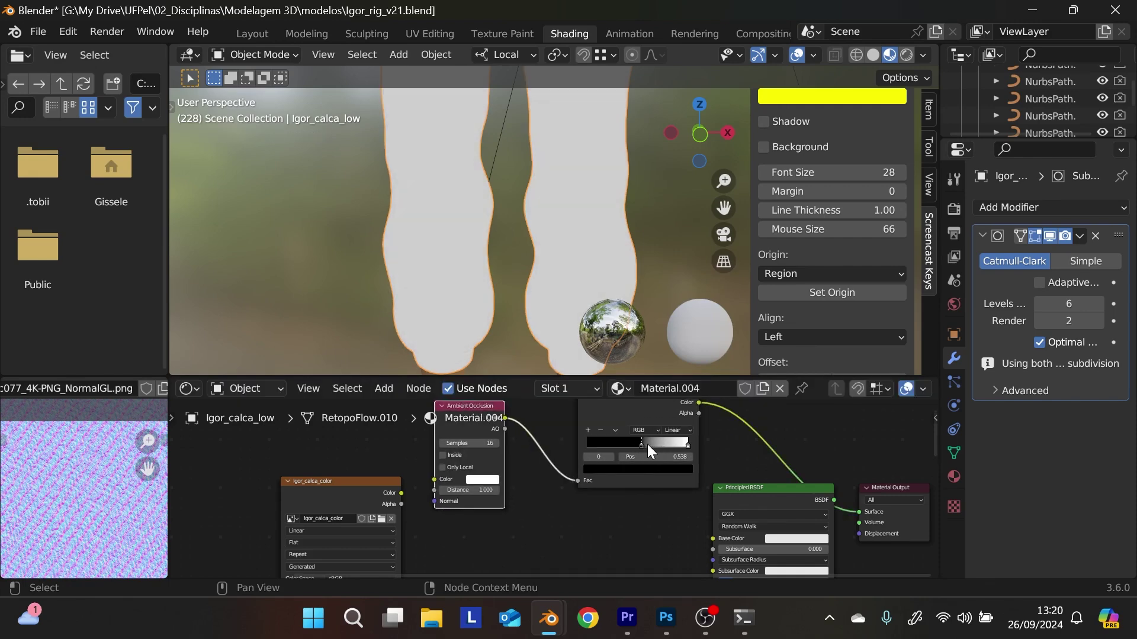
- Try moving the ambient occlusion ramp's black stop to 0.822, and undo the adjustment
shift+middle_drag(538, 198, 492, 354)
scroll(502, 176, up, 2)
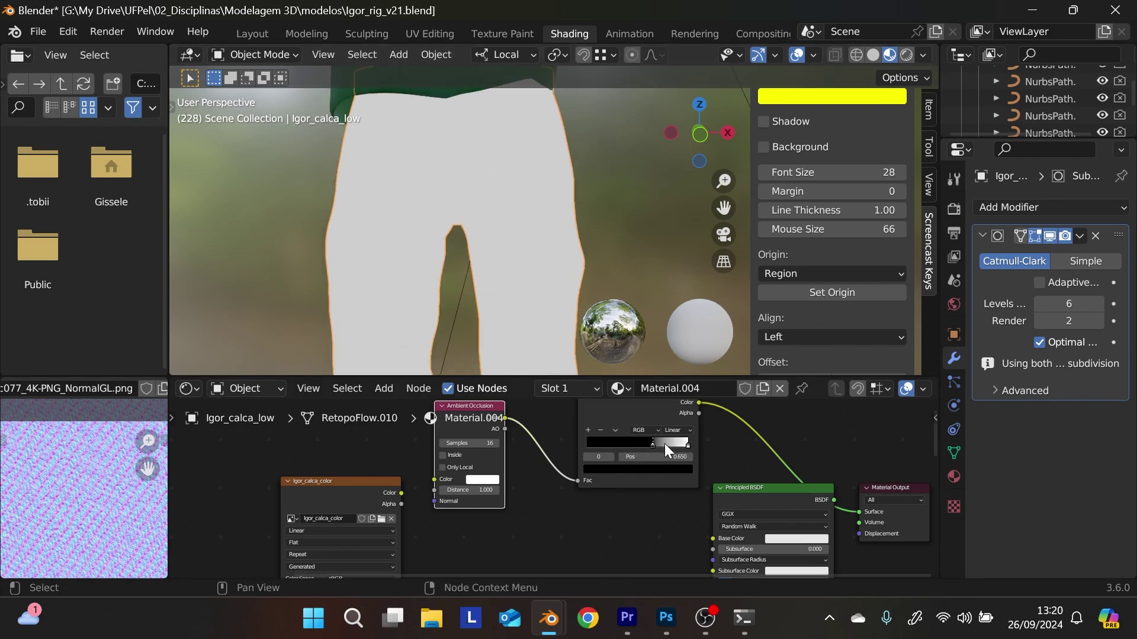
drag(686, 449, 684, 449)
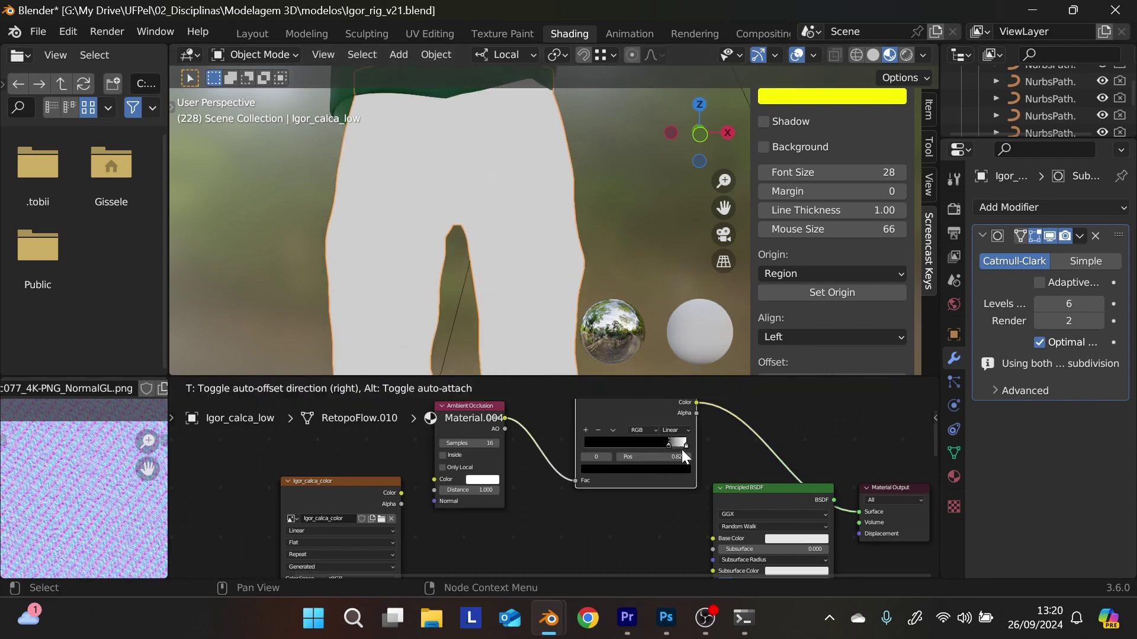
middle_drag(466, 318, 329, 197)
scroll(490, 264, down, 2)
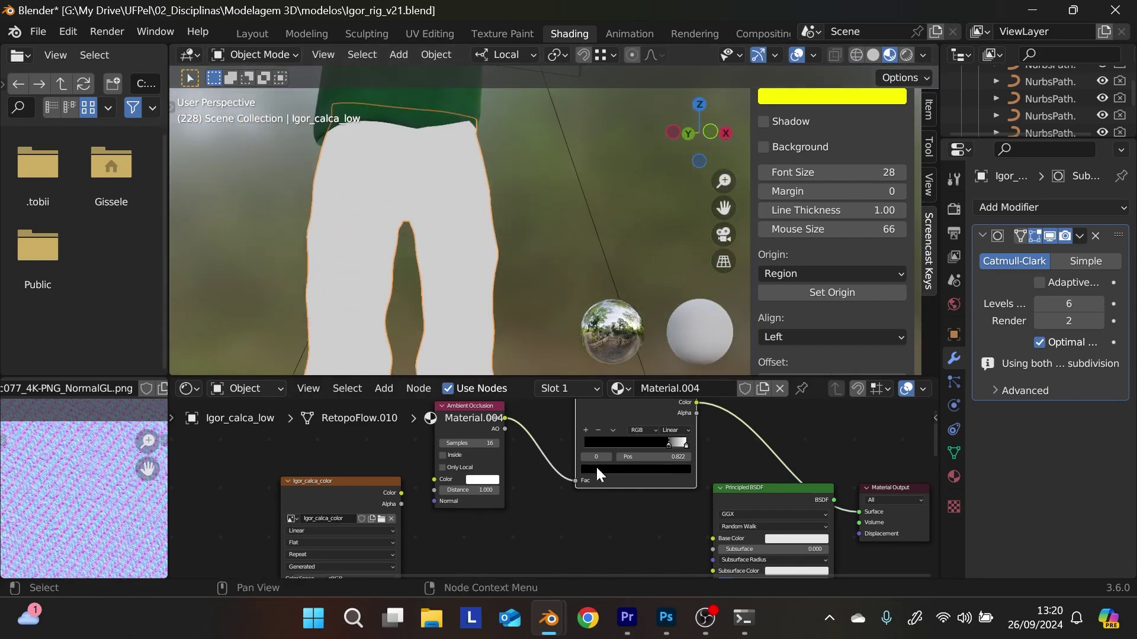
drag(671, 450, 674, 450)
key(ctrl+z)
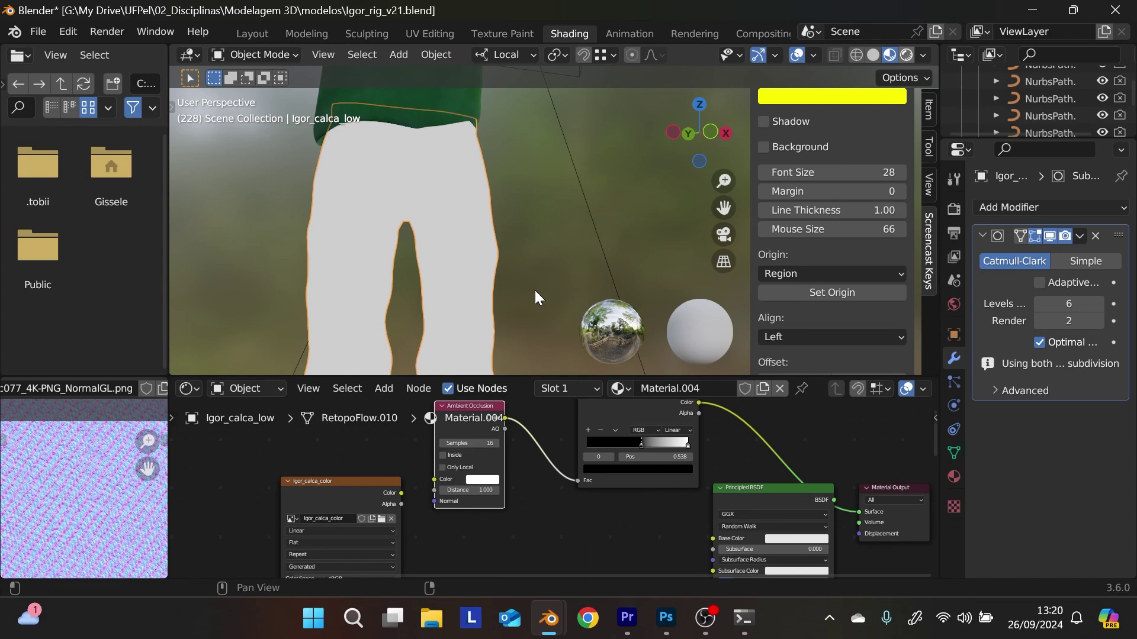
- Using rendered shading, move the ambient occlusion ramp's black stop to 0.036 and white stop near the middle, and return to Material Preview
key(z)
key(6)
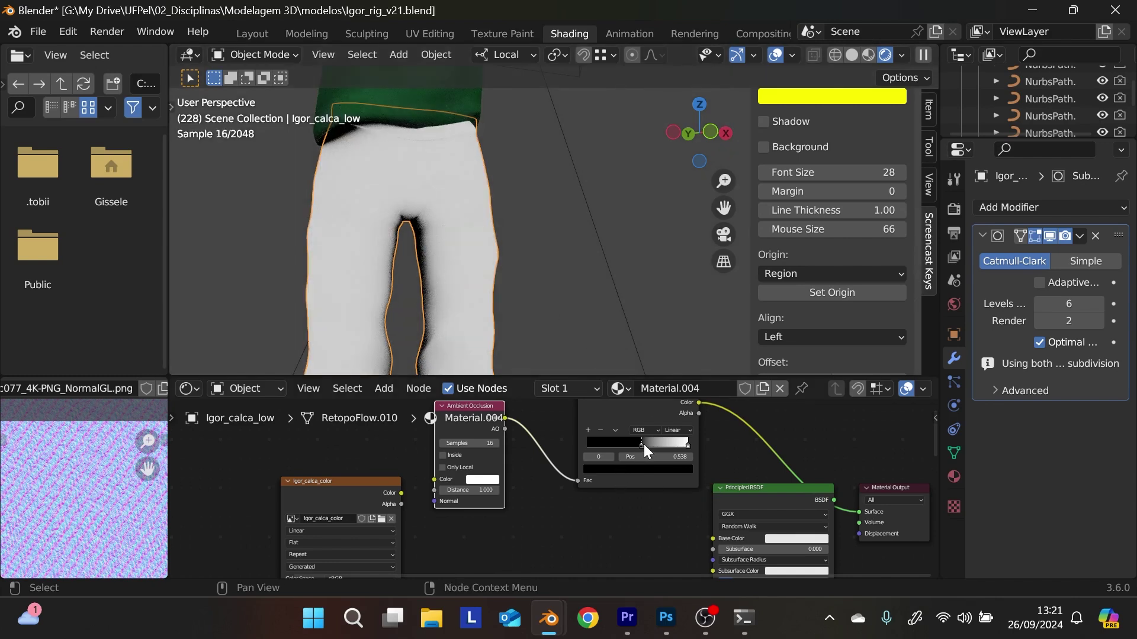
drag(641, 446, 620, 445)
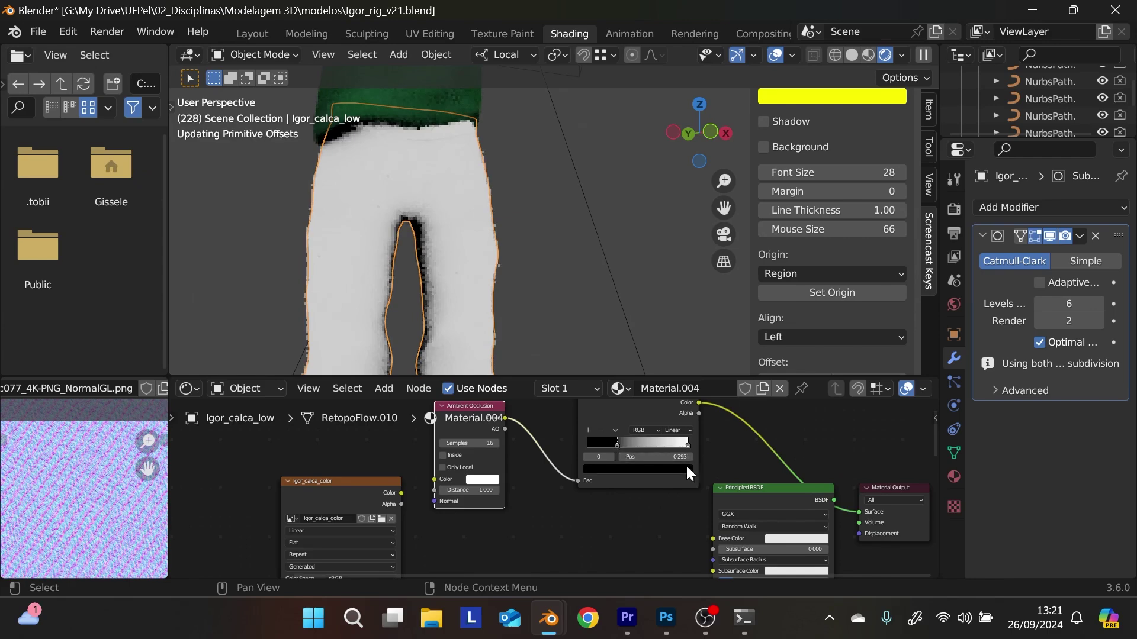
drag(686, 445, 586, 449)
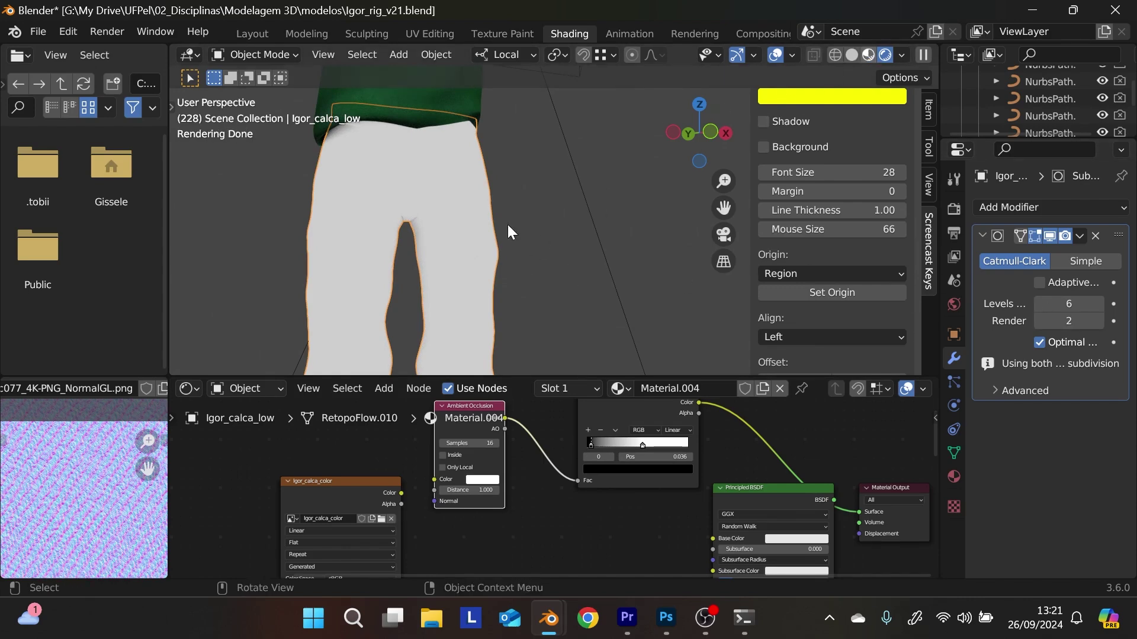
scroll(515, 223, down, 6)
key(z)
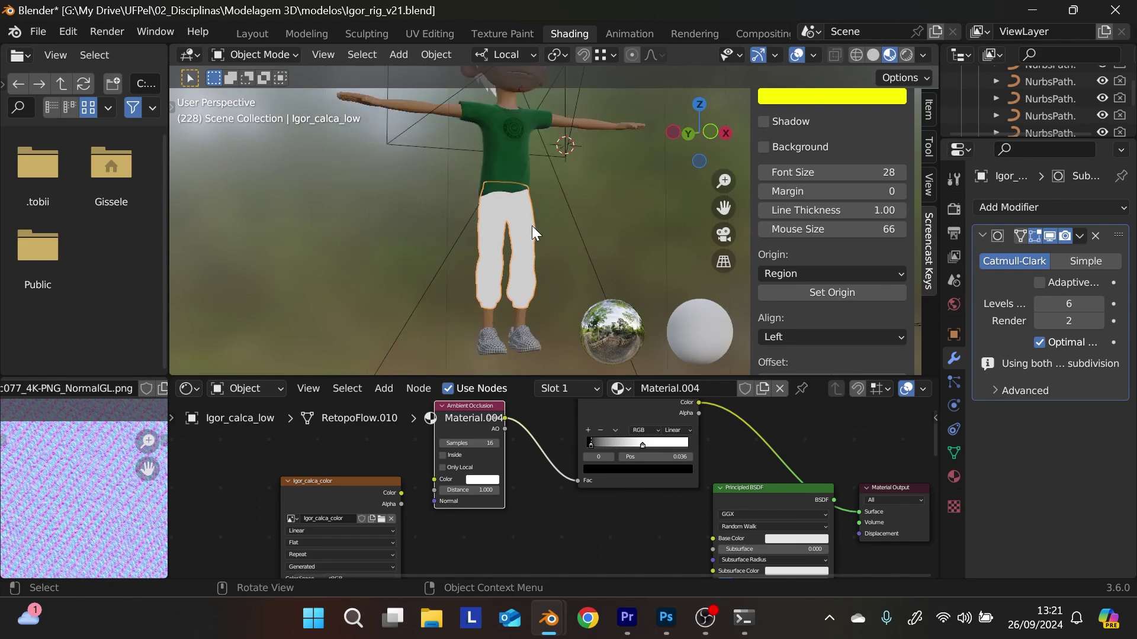
- Isolate the low-poly trousers together with the two lights above the character in local view, and save the file
scroll(531, 225, down, 3)
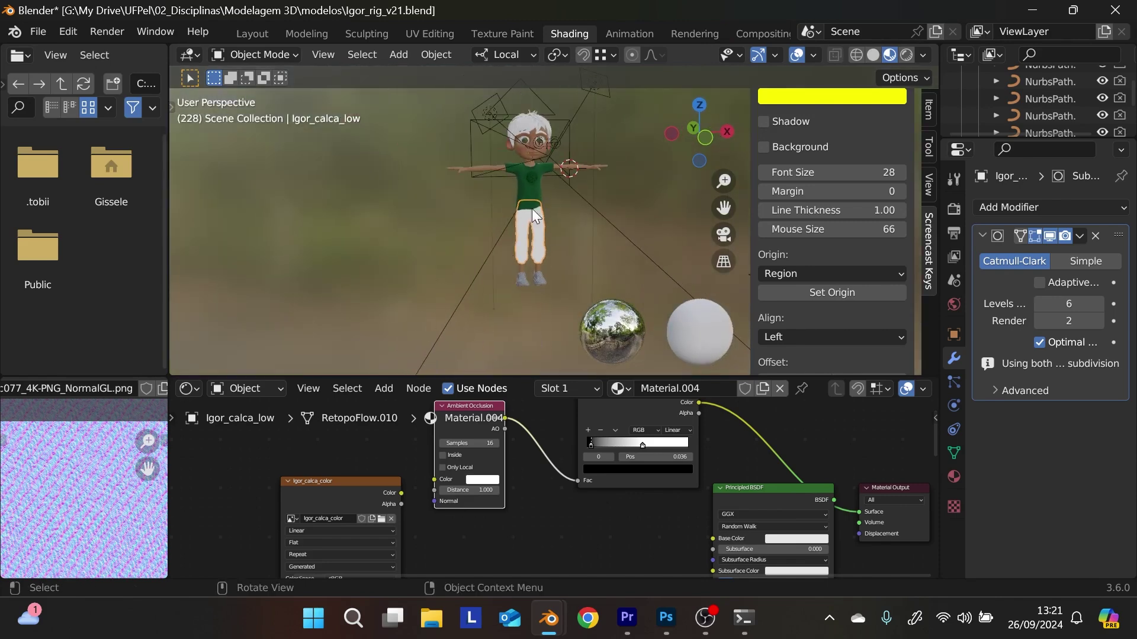
click(476, 106)
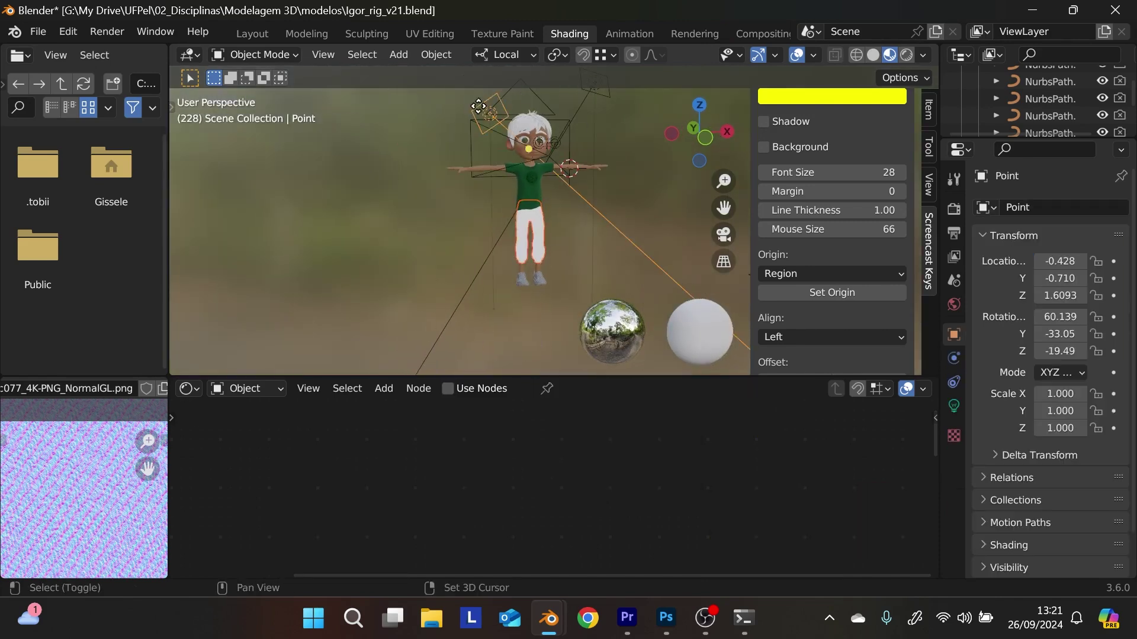
shift+click(602, 94)
key(KP_Divide)
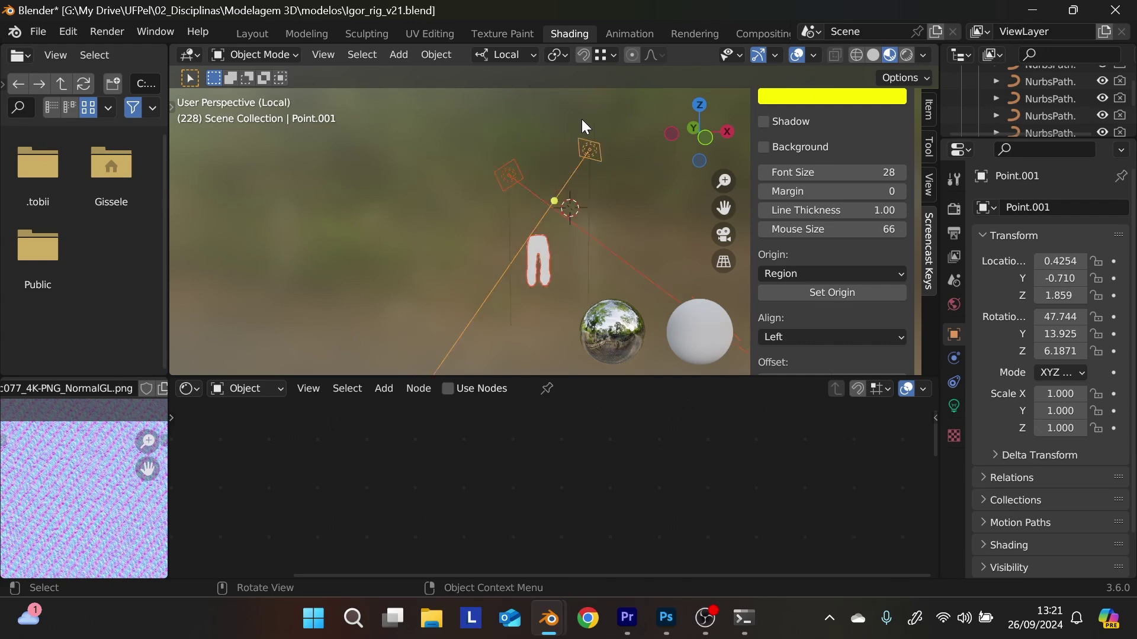
scroll(568, 291, up, 6)
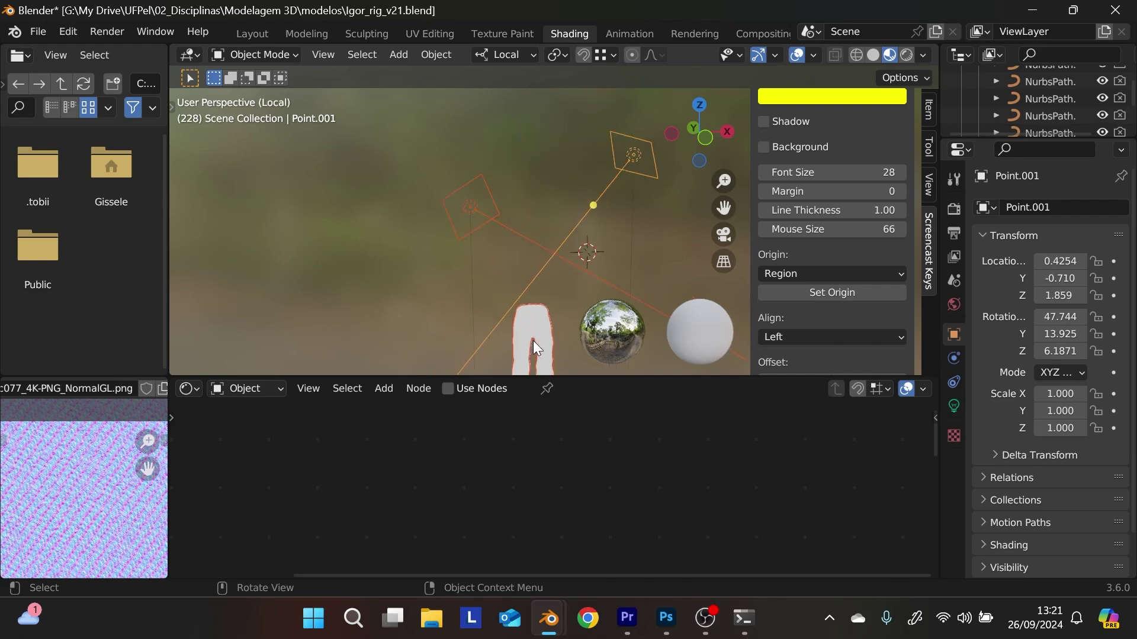
shift+middle_drag(513, 289, 526, 159)
scroll(520, 222, up, 4)
key(ctrl+s)
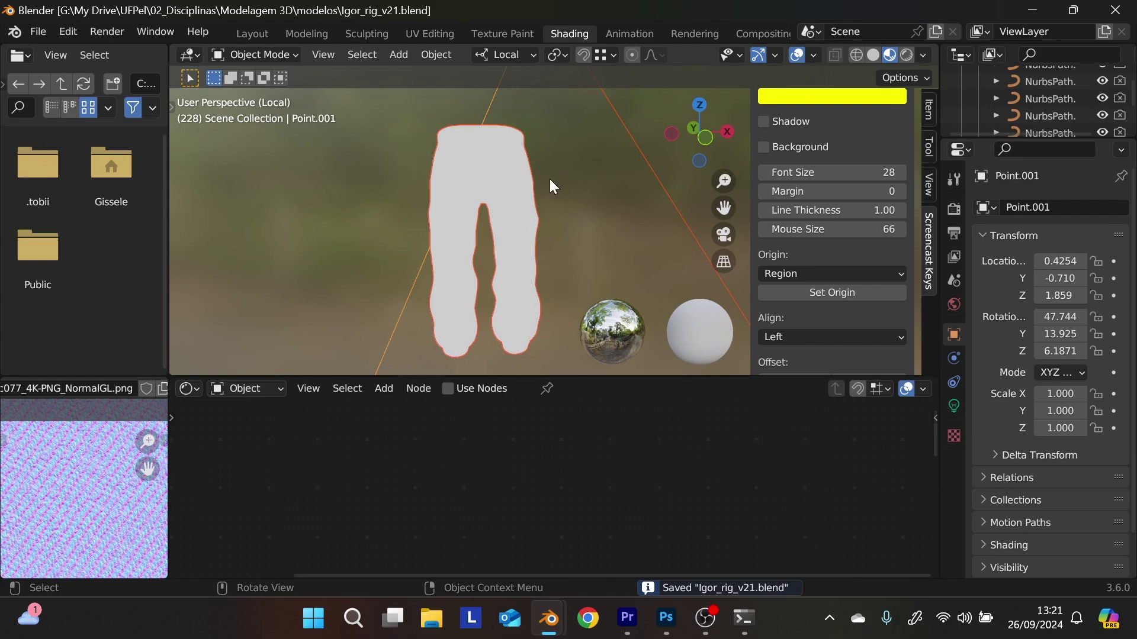
- Select only the trousers, use rendered shading, set the subdivision modifier's viewport levels to 2, and view them from the front
click(530, 201)
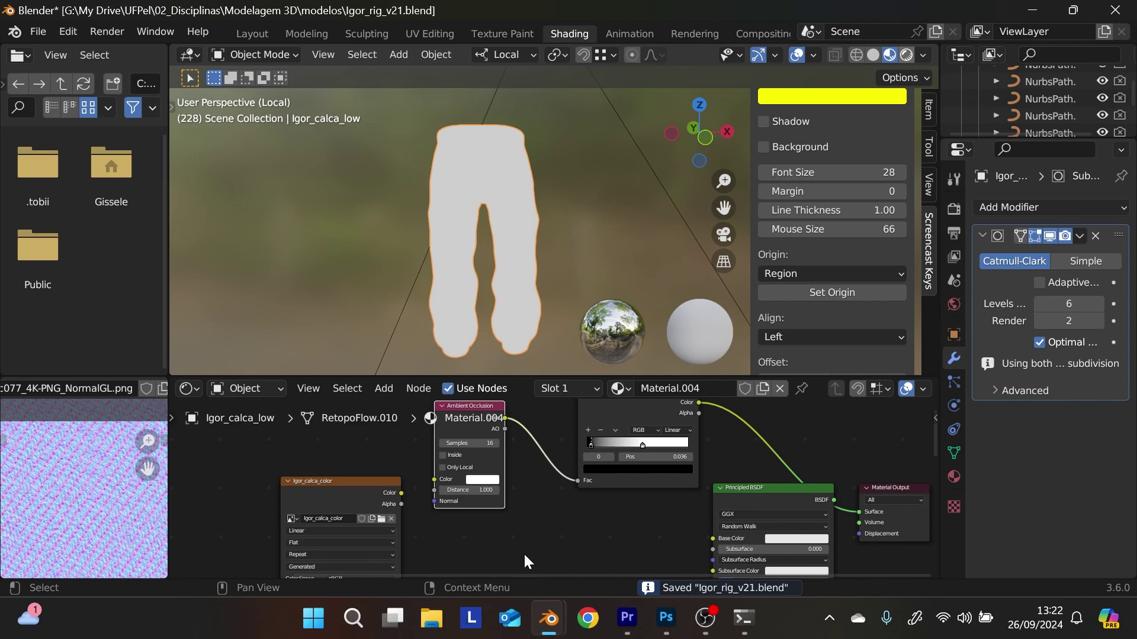
key(z)
key(8)
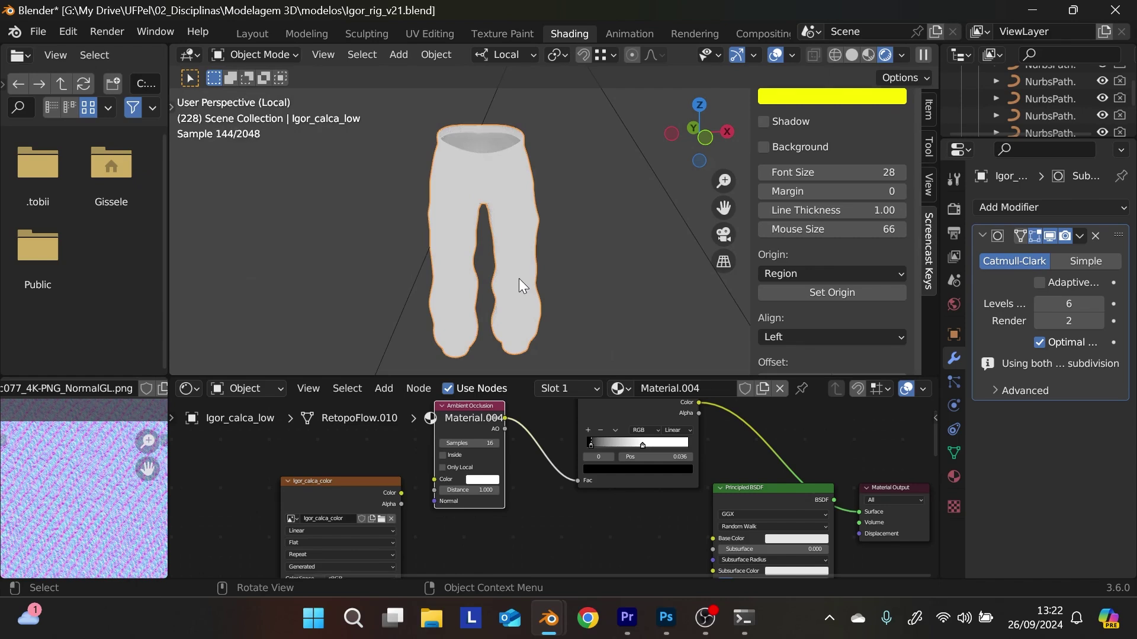
double_click(1054, 303)
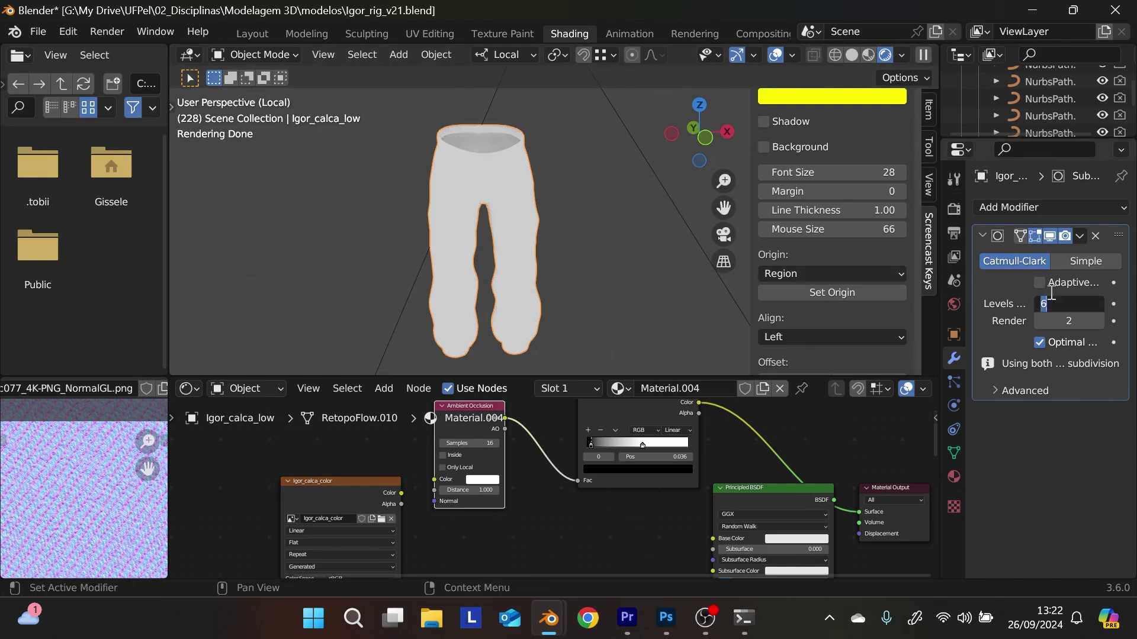
text(2)
key(Return)
scroll(524, 253, up, 2)
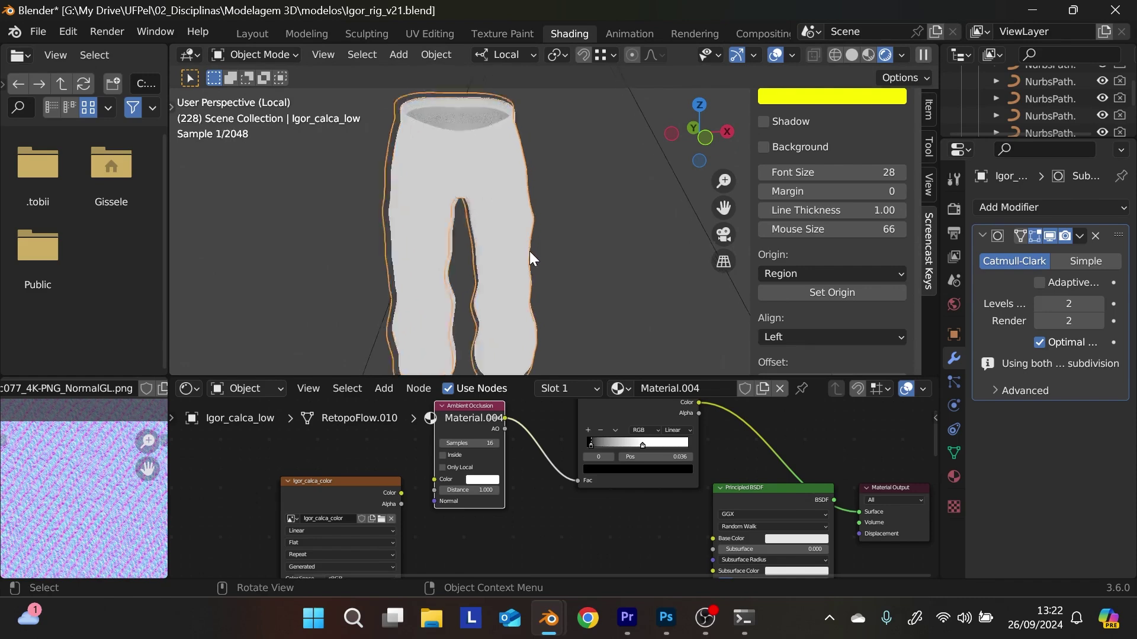
mouse_move(530, 251)
middle_down()
mouse_move(616, 191)
mouse_move(625, 208)
mouse_move(457, 218)
mouse_move(521, 231)
middle_up()
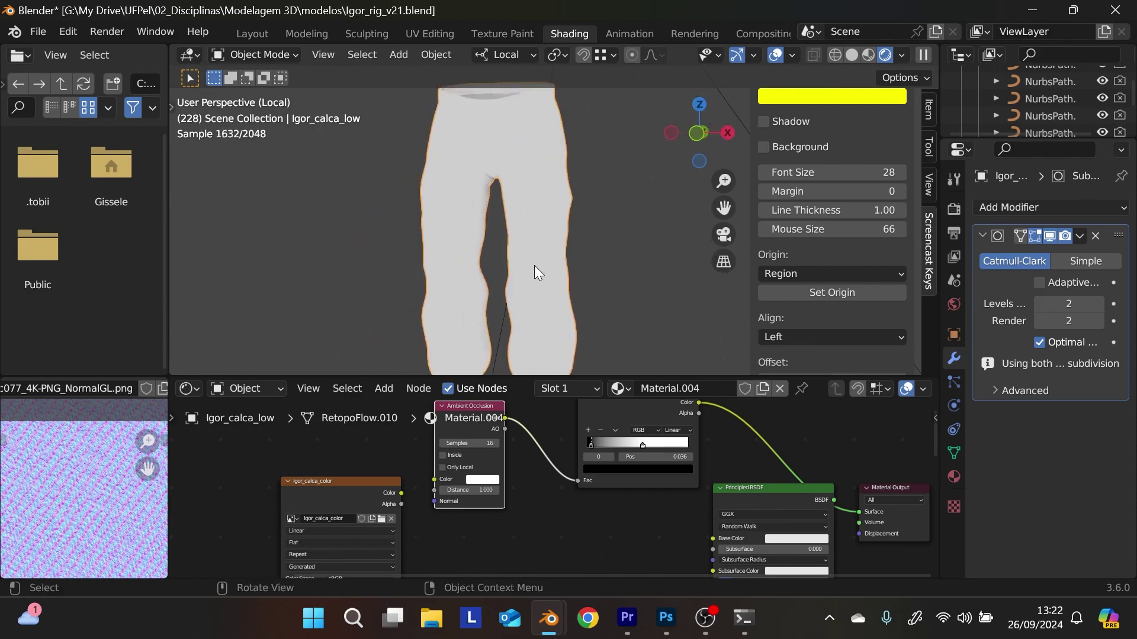
key(KP_1)
scroll(535, 265, down, 5)
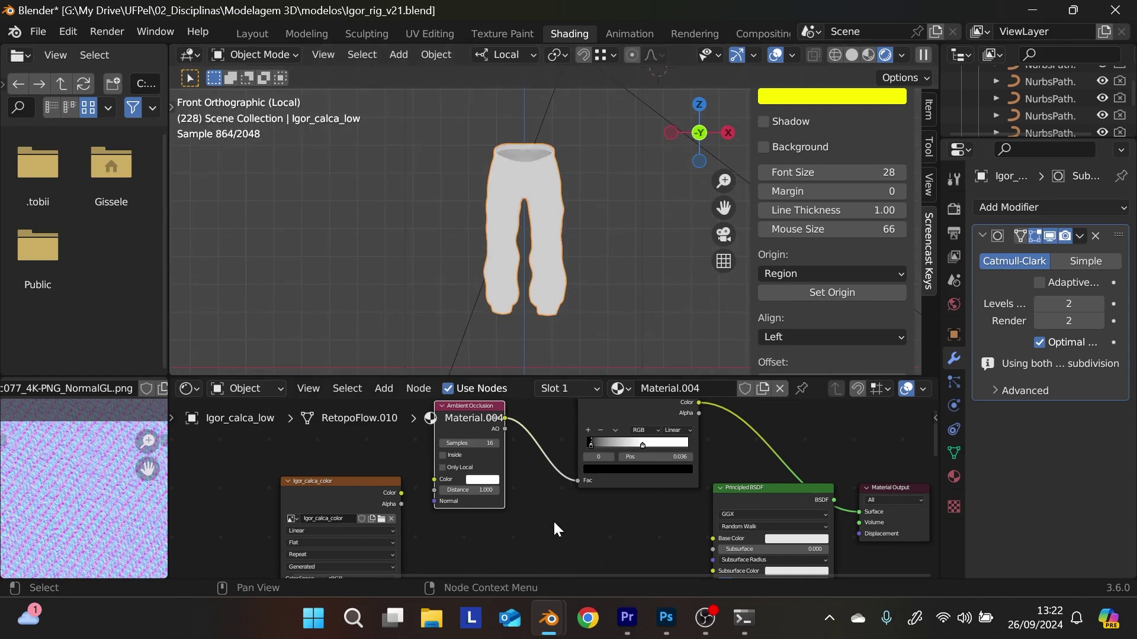
- Add a Geometry node to the trousers' material near the Ambient Occlusion node
scroll(554, 524, down, 3)
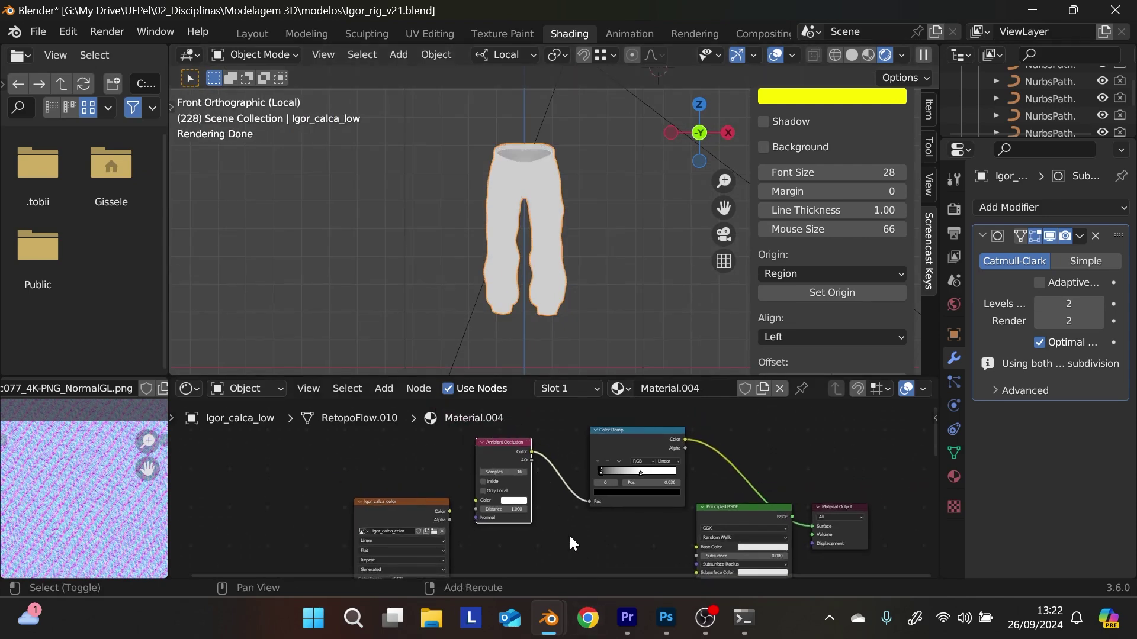
key(shift+a)
text(g)
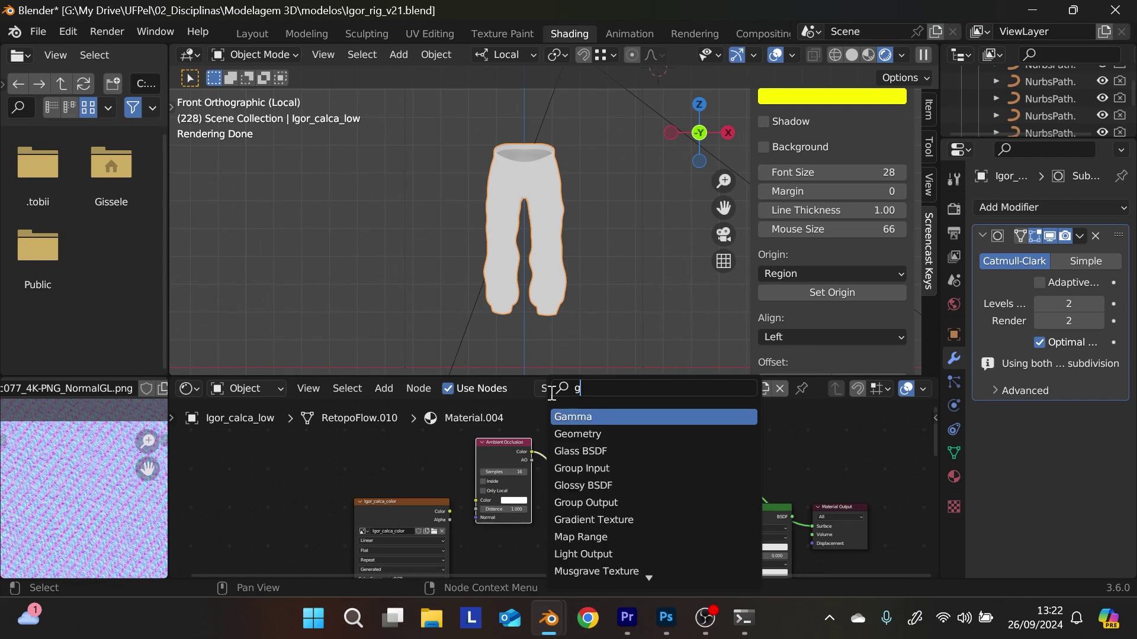
text(eo)
key(Return)
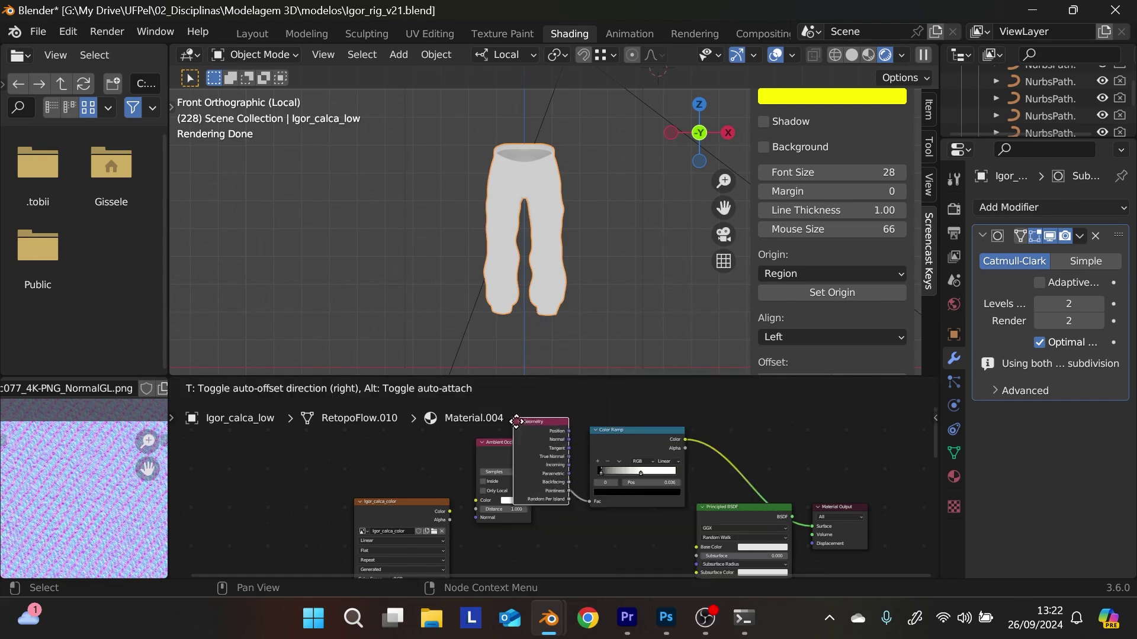
click(478, 491)
- Duplicate the ambient occlusion Color Ramp, feed the Geometry node's Pointiness into the copy's Fac, and preview the copy on the trousers
middle_drag(703, 497, 690, 410)
click(624, 507)
key(shift+d)
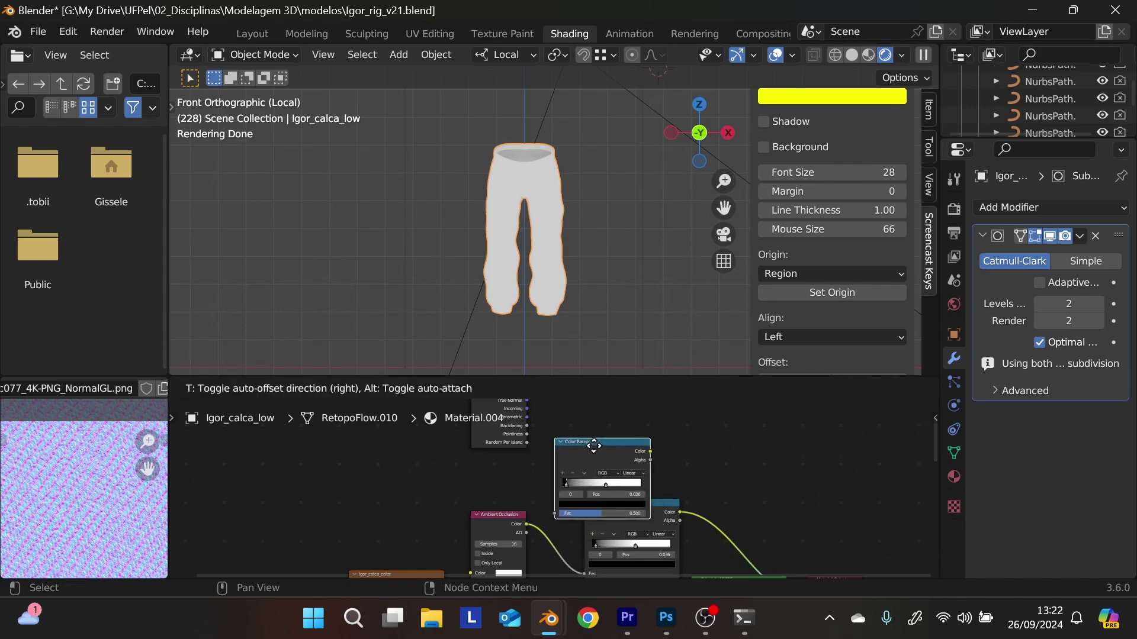
click(599, 433)
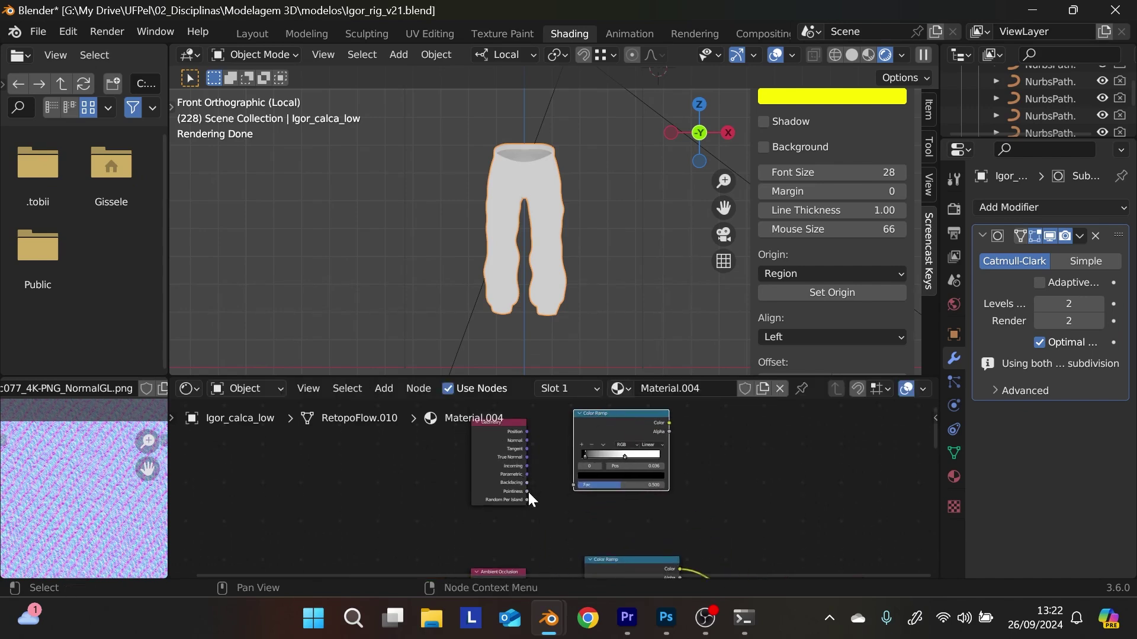
drag(528, 492, 573, 488)
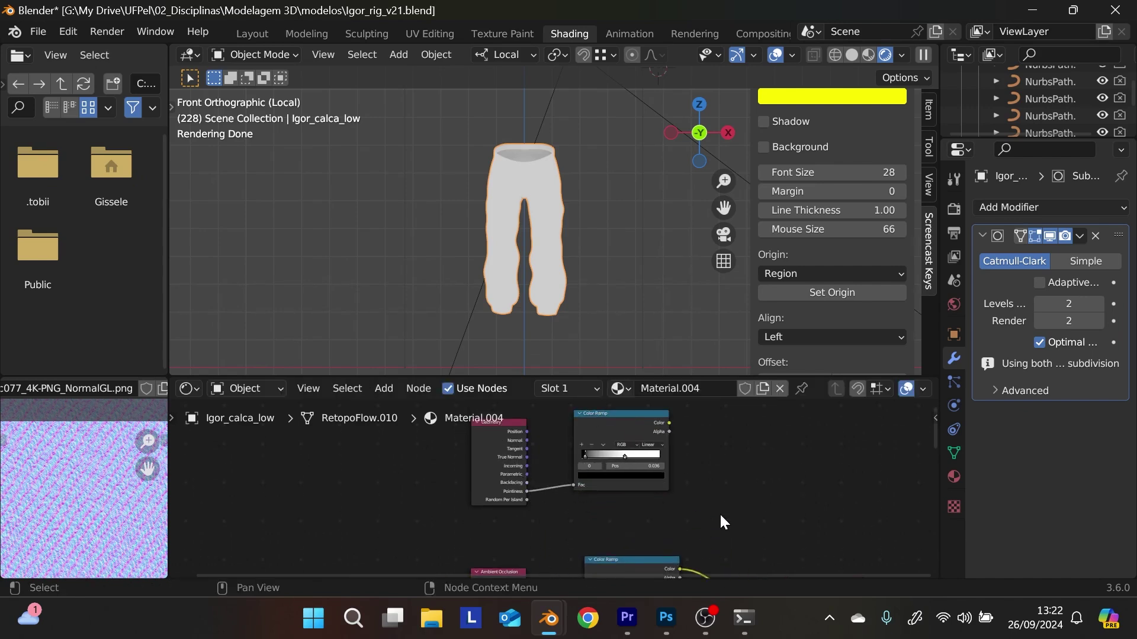
ctrl+shift+click(612, 417)
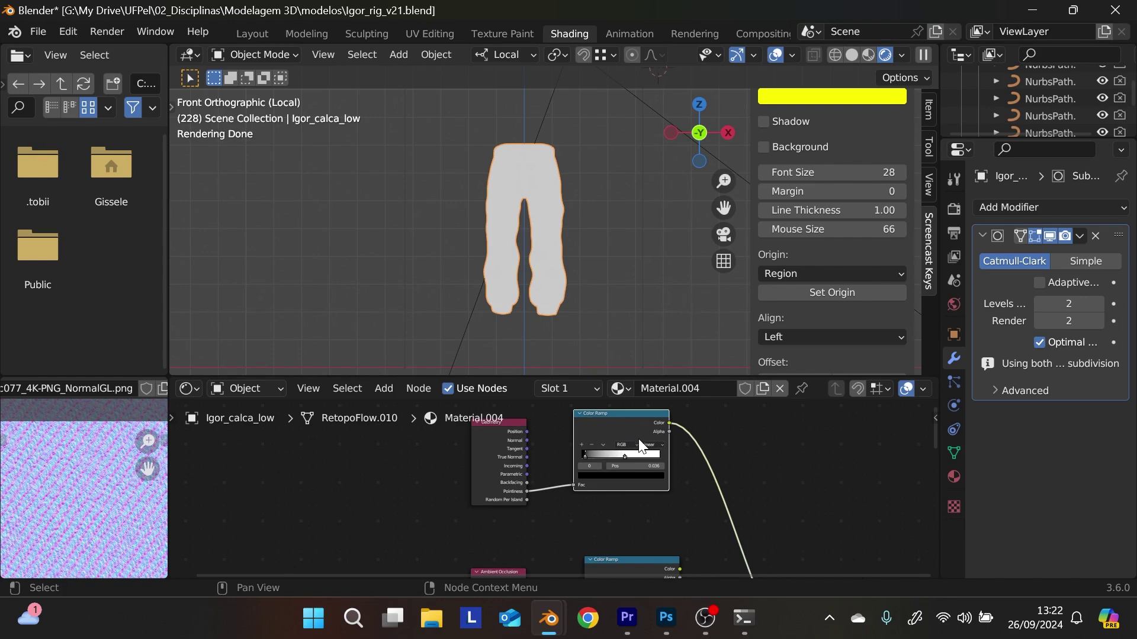
- Move the pointiness ramp's black stop to 0.480 and its white stop to about 0.58
scroll(563, 261, up, 5)
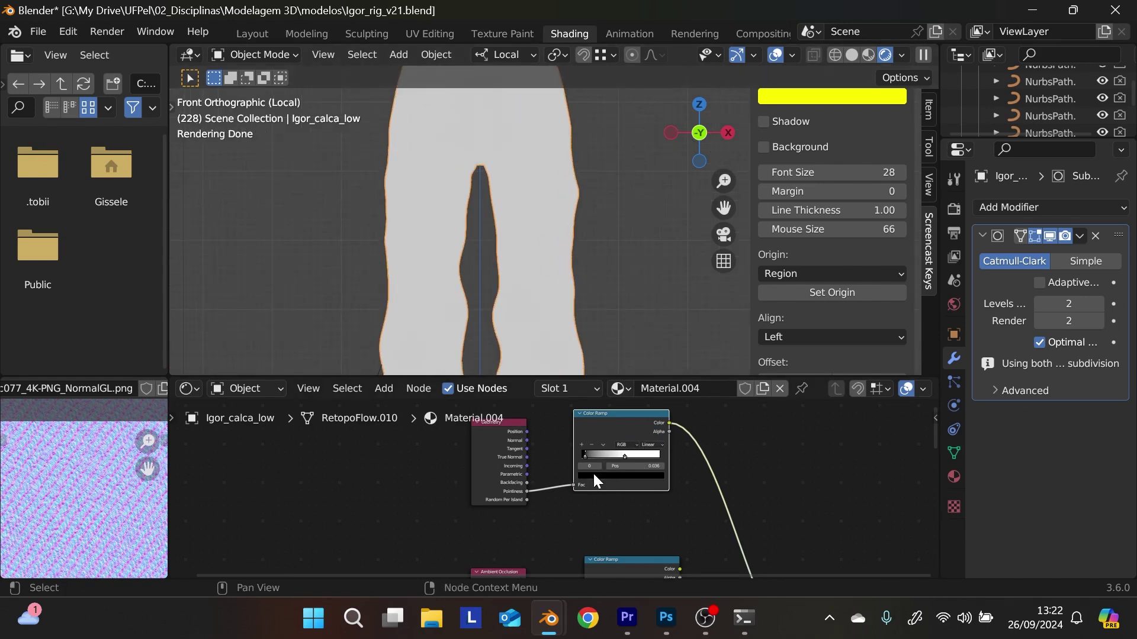
mouse_move(623, 459)
mouse_down()
mouse_move(657, 457)
mouse_move(623, 459)
mouse_up()
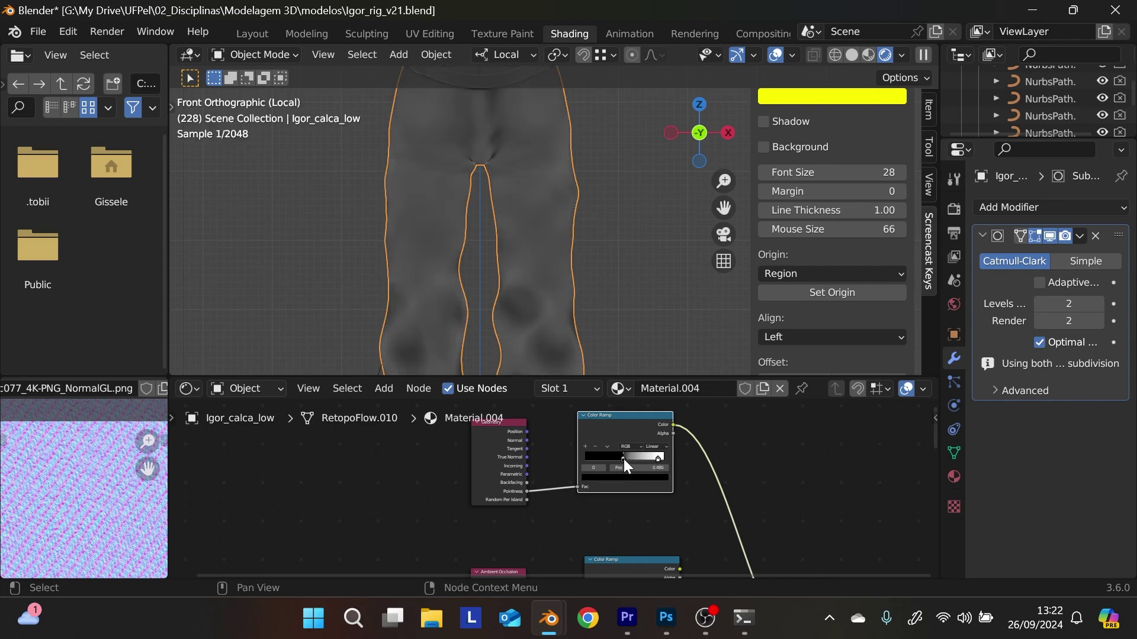
scroll(499, 507, up, 7)
middle_drag(535, 536, 503, 402)
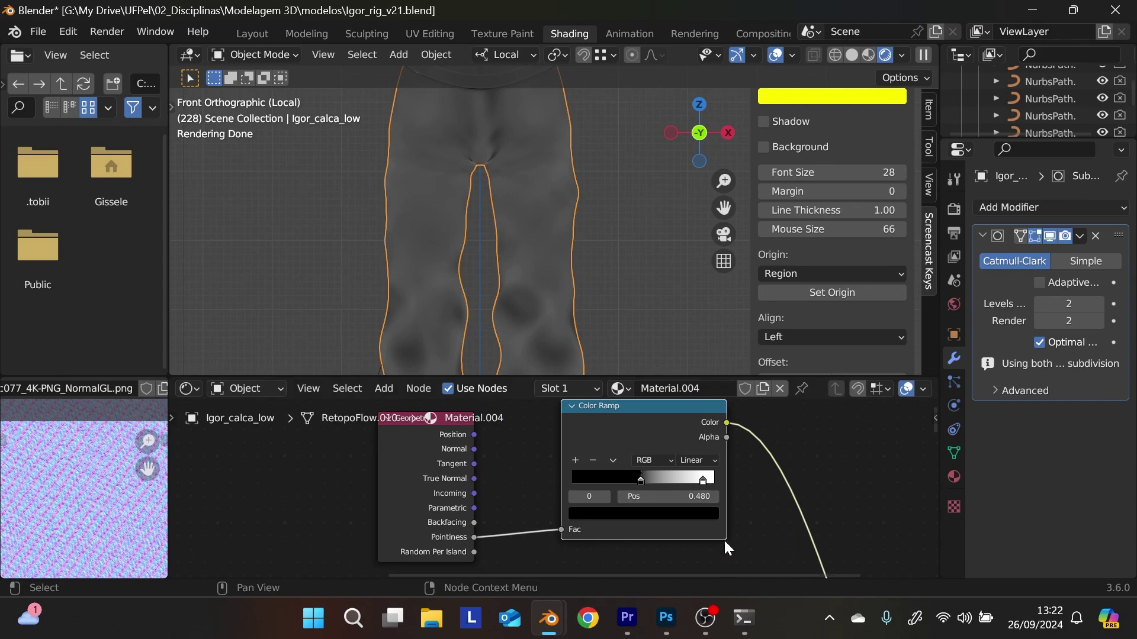
scroll(723, 539, down, 3)
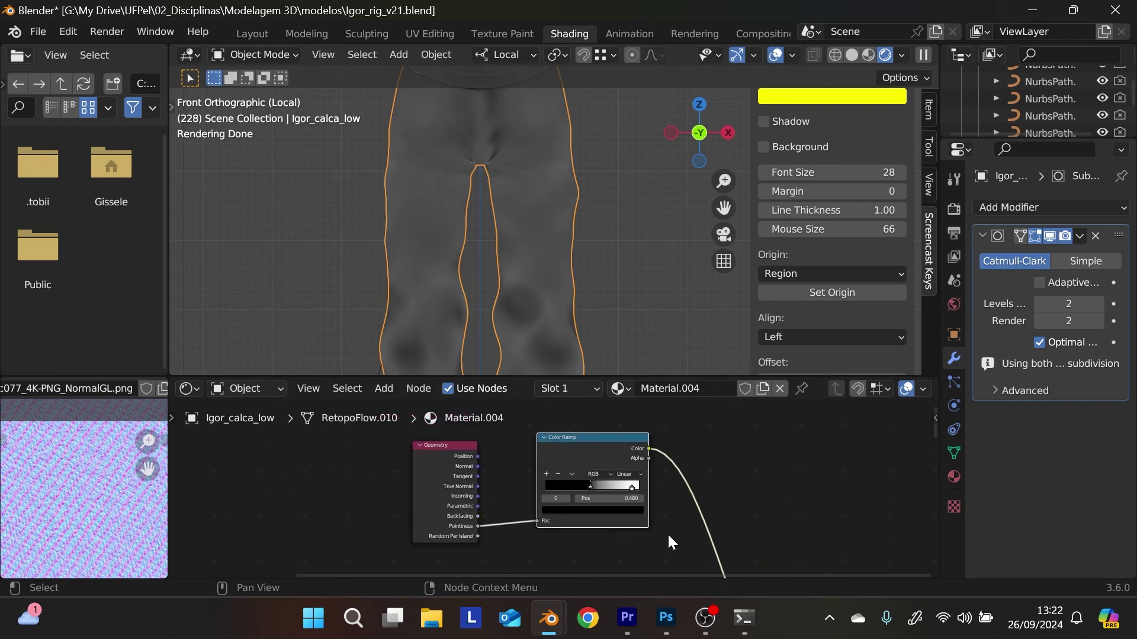
scroll(667, 535, down, 2)
middle_drag(668, 536, 630, 520)
scroll(661, 504, down, 8)
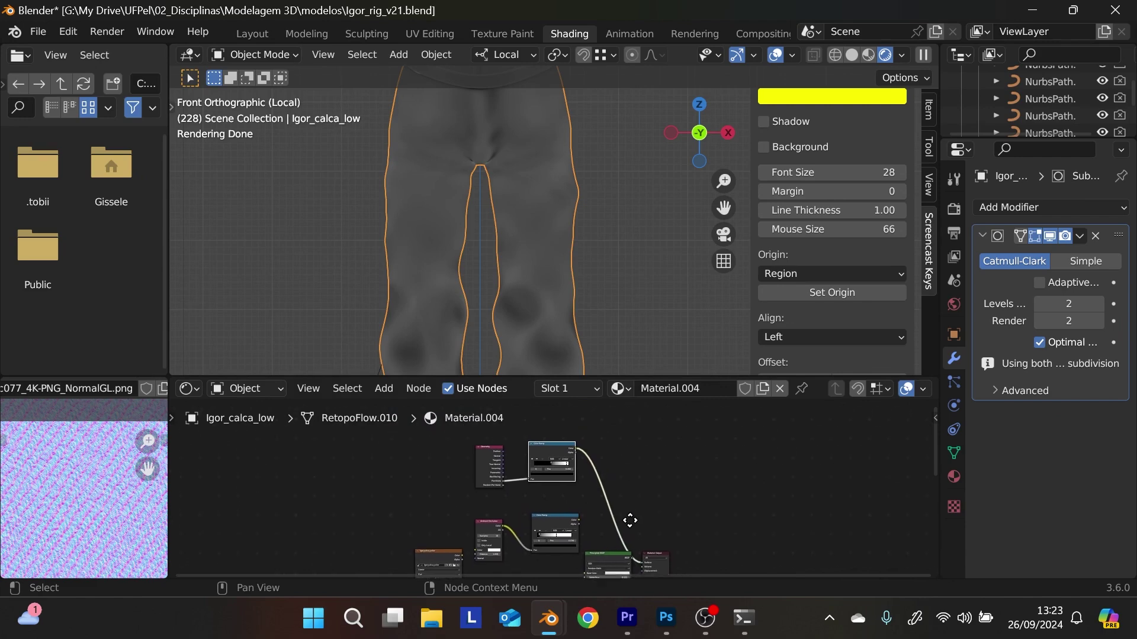
scroll(577, 456, up, 3)
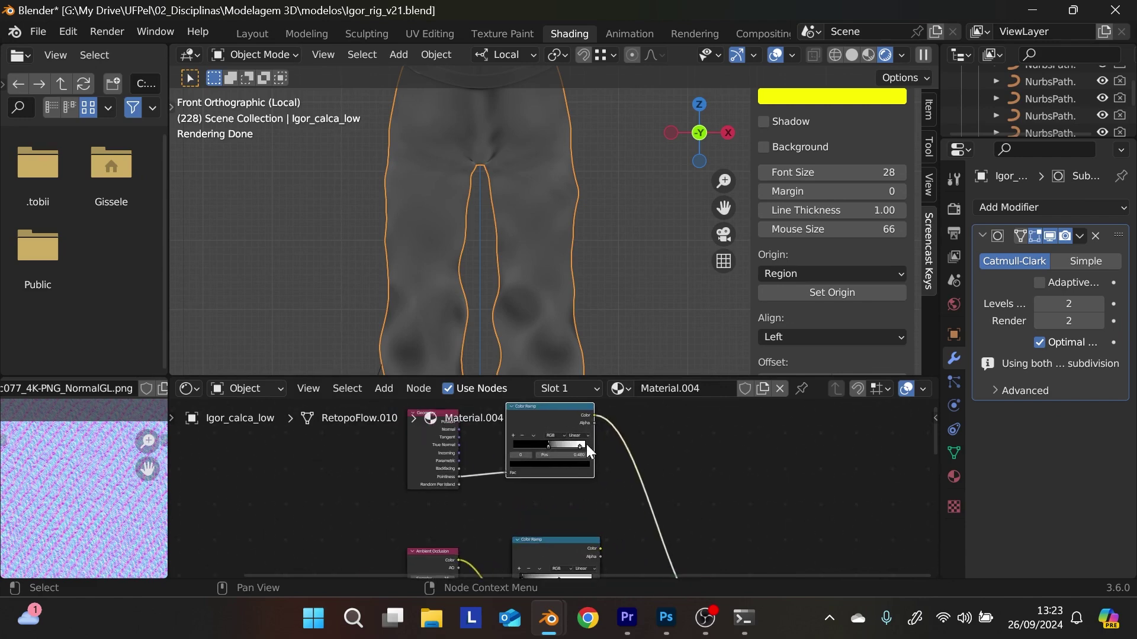
drag(580, 454, 553, 449)
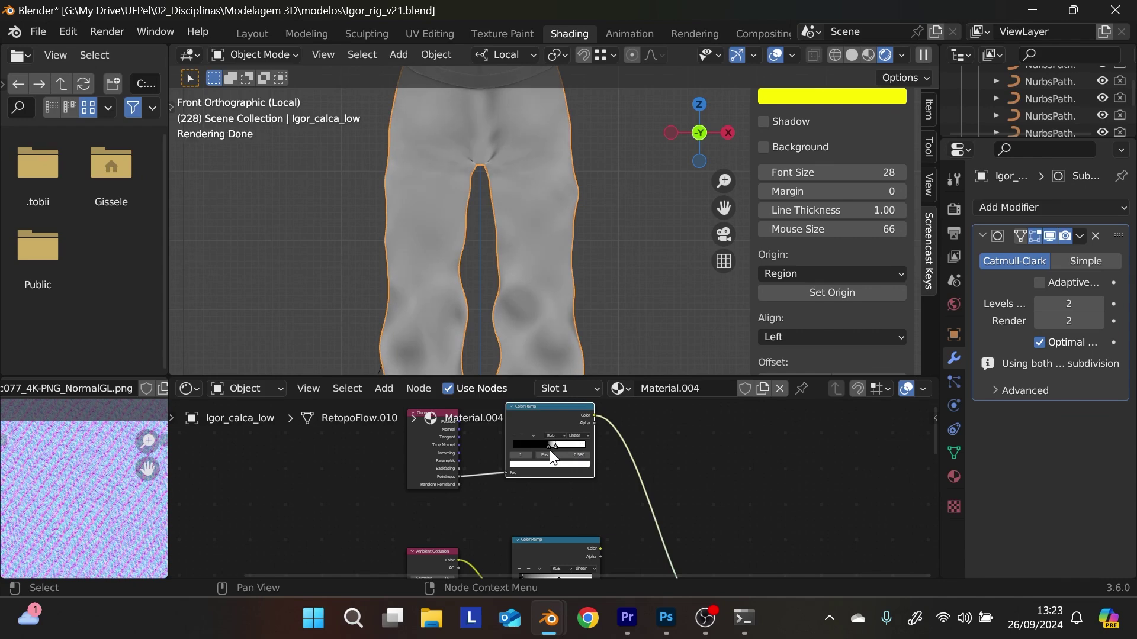
middle_drag(673, 560, 647, 530)
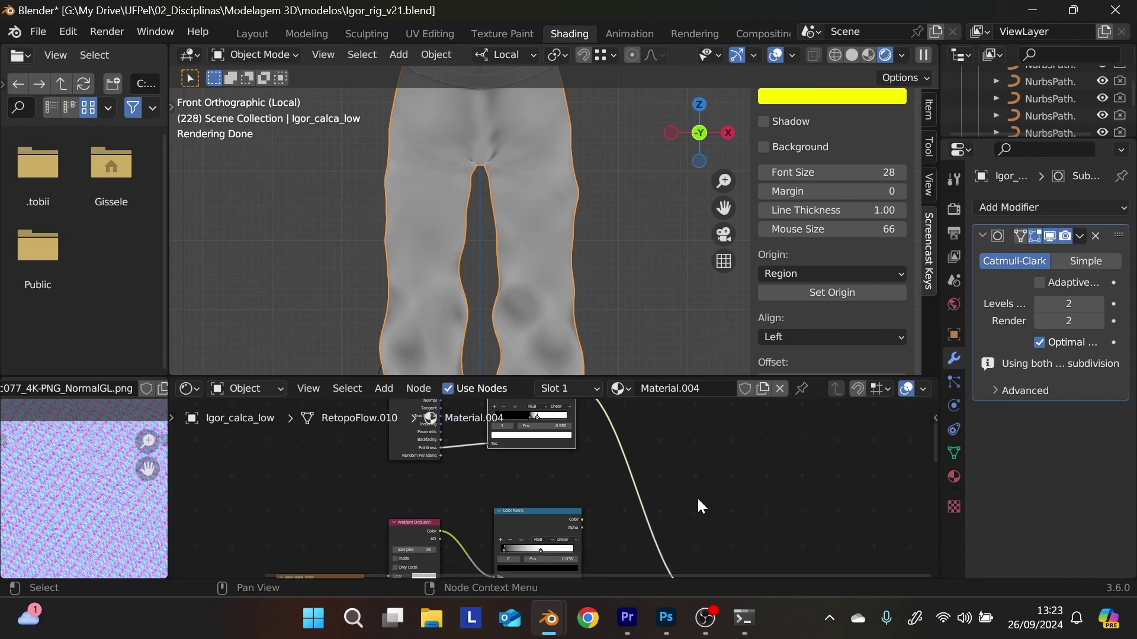
key(shift+a)
click(708, 400)
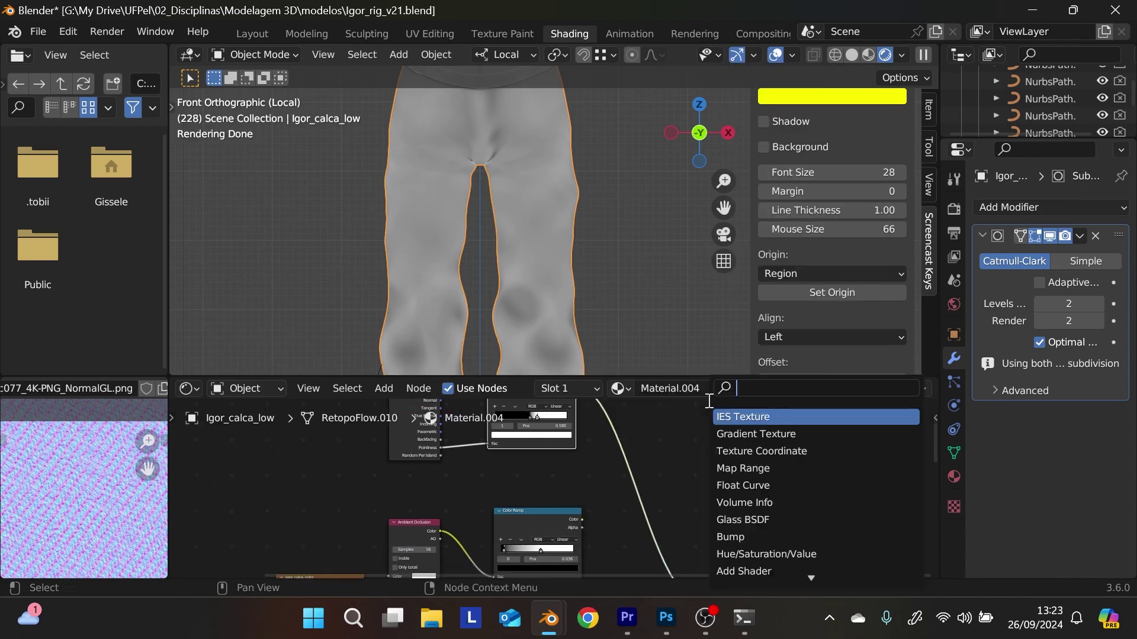
text(mi)
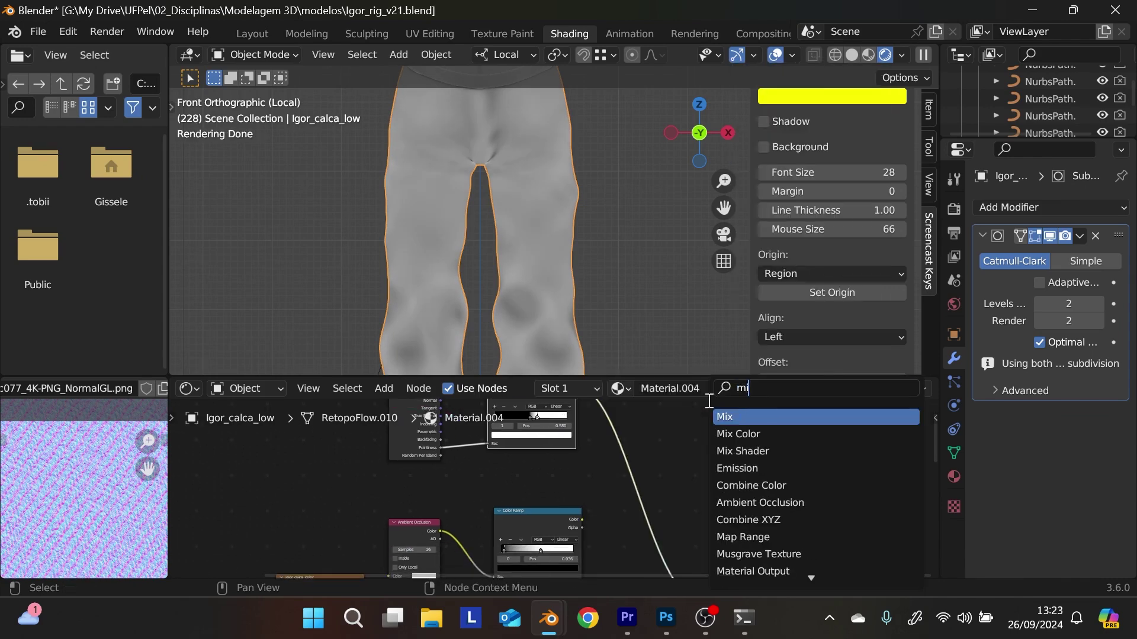
click(736, 416)
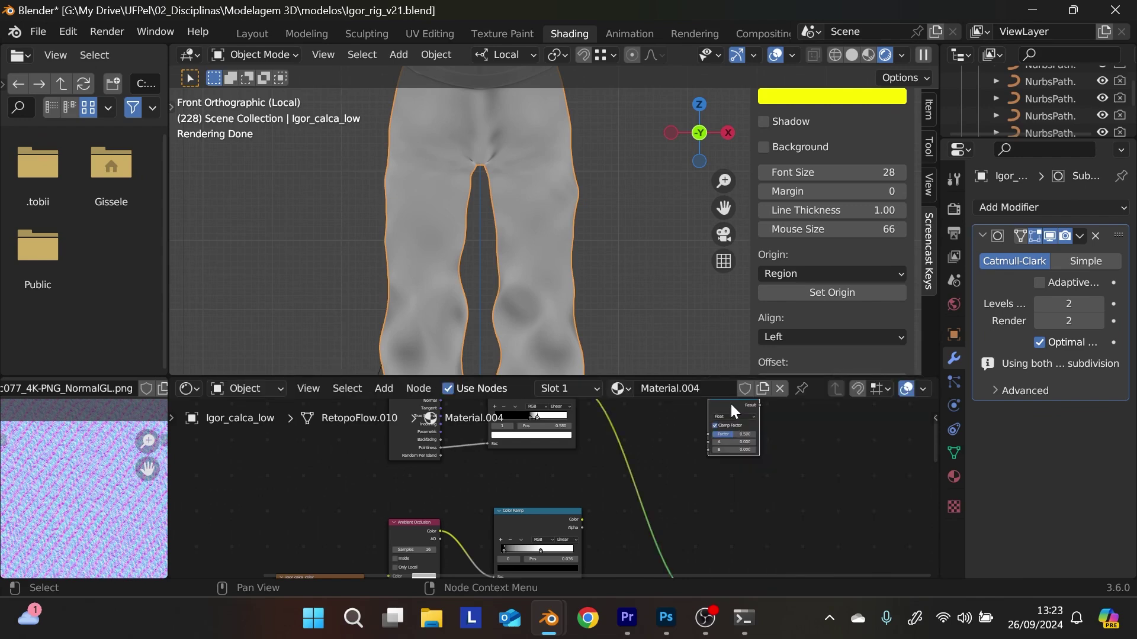
key(x)
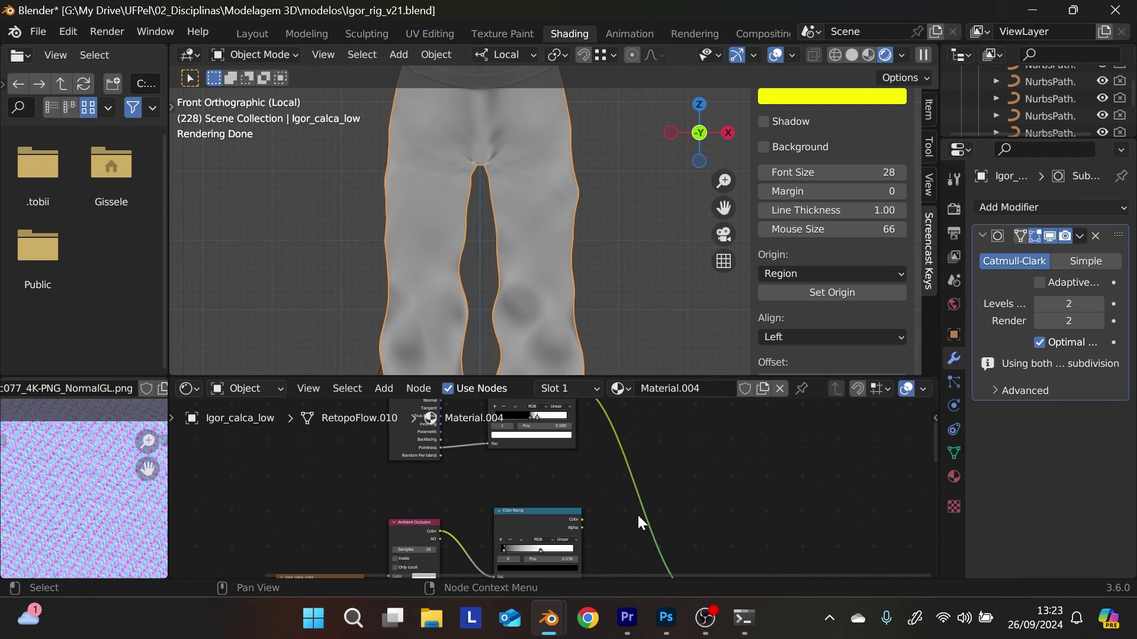
- Insert a Mix Color node between the pointiness ramp and the material output, and connect the ambient occlusion ramp's colour to input B
key(shift+a)
click(599, 403)
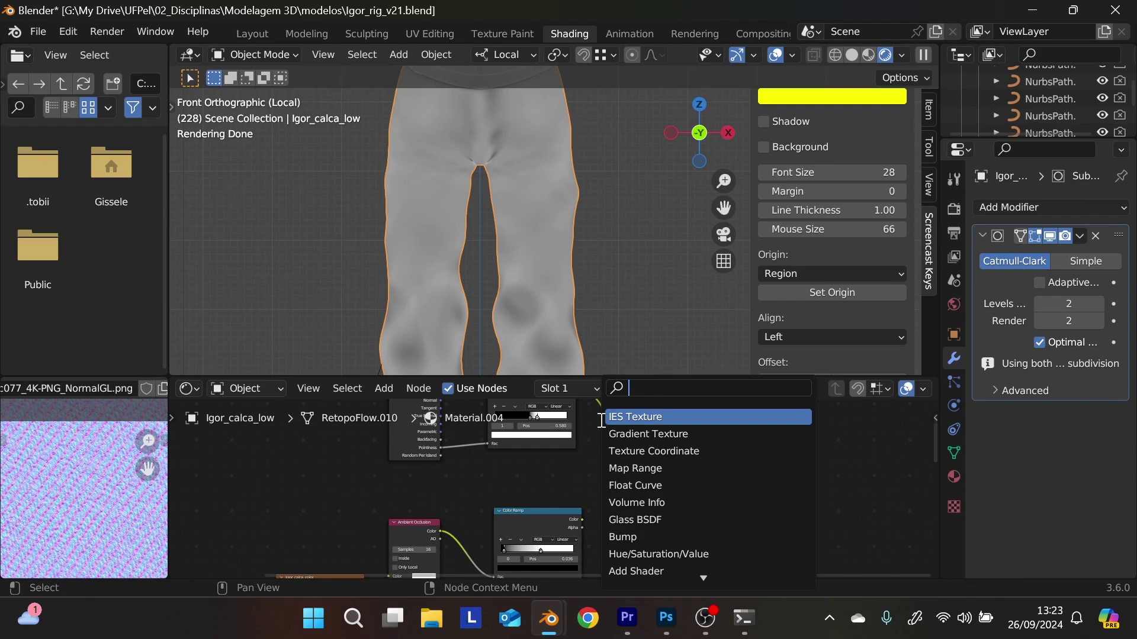
text(mix)
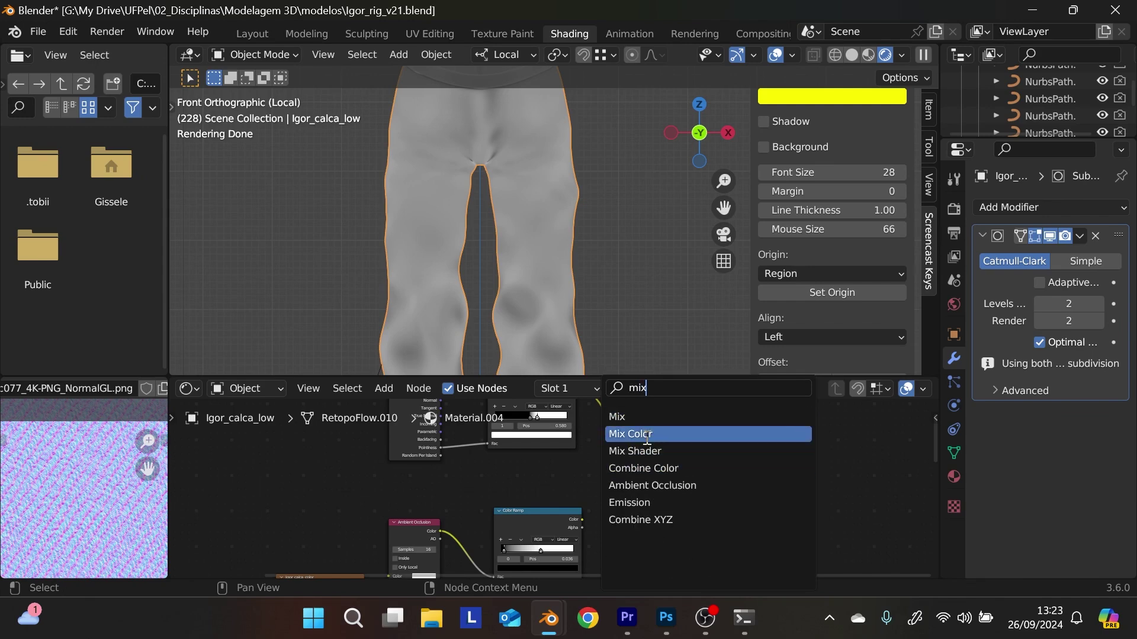
click(647, 433)
click(651, 464)
middle_drag(683, 553, 698, 510)
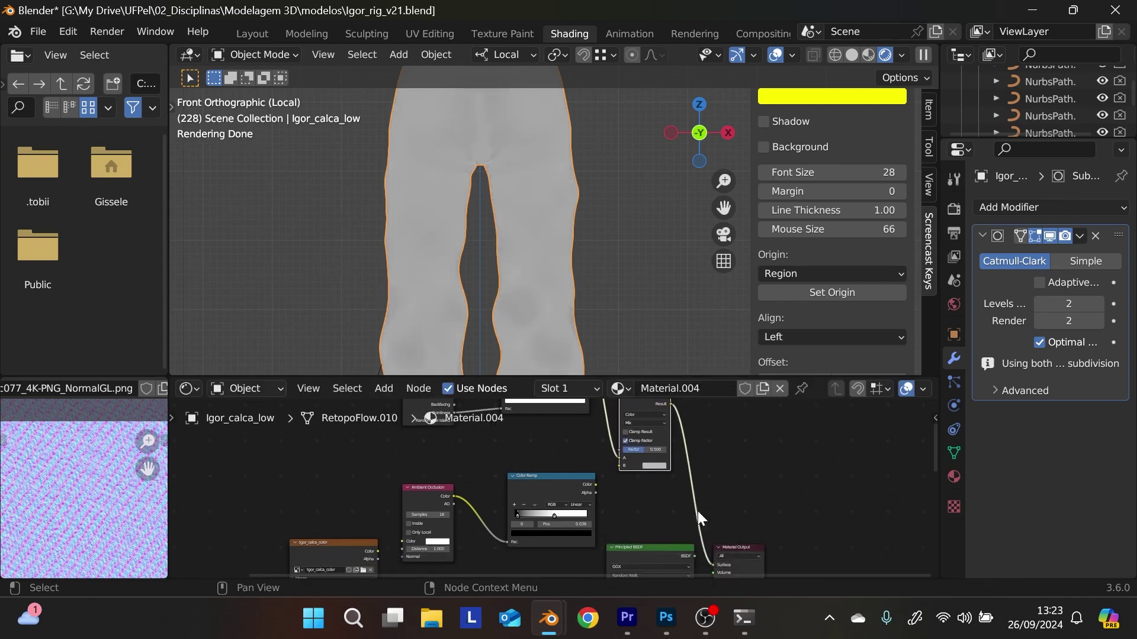
drag(595, 484, 621, 467)
scroll(626, 480, down, 2)
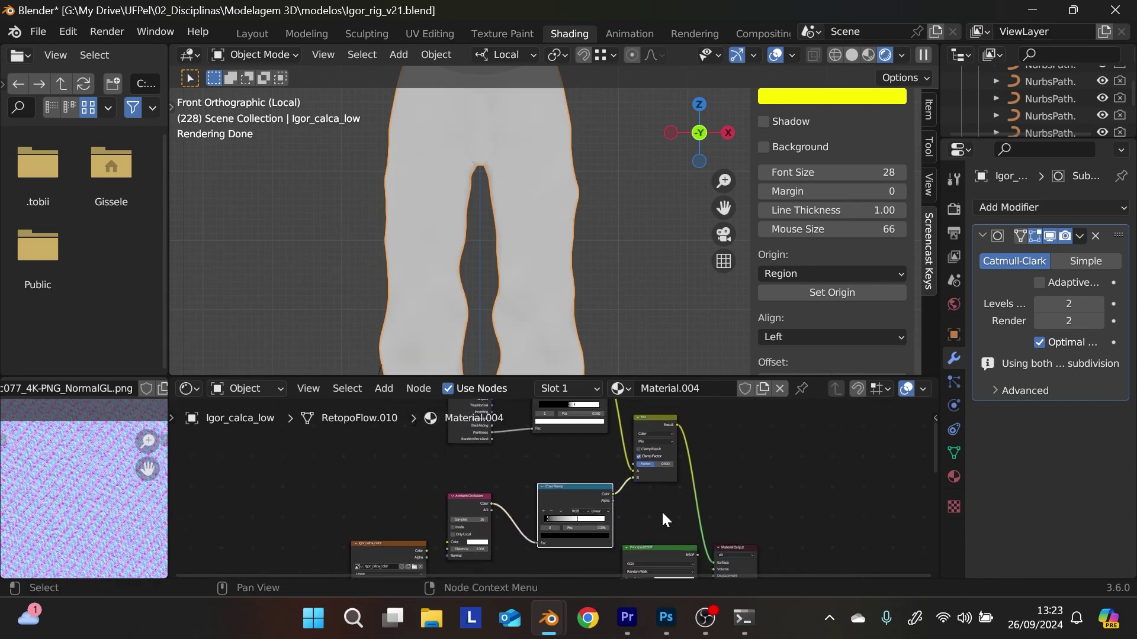
- Try lowering the Mix node's factor, and undo the change
scroll(663, 510, up, 2)
drag(679, 453, 660, 454)
middle_drag(669, 506, 634, 540)
key(ctrl+z)
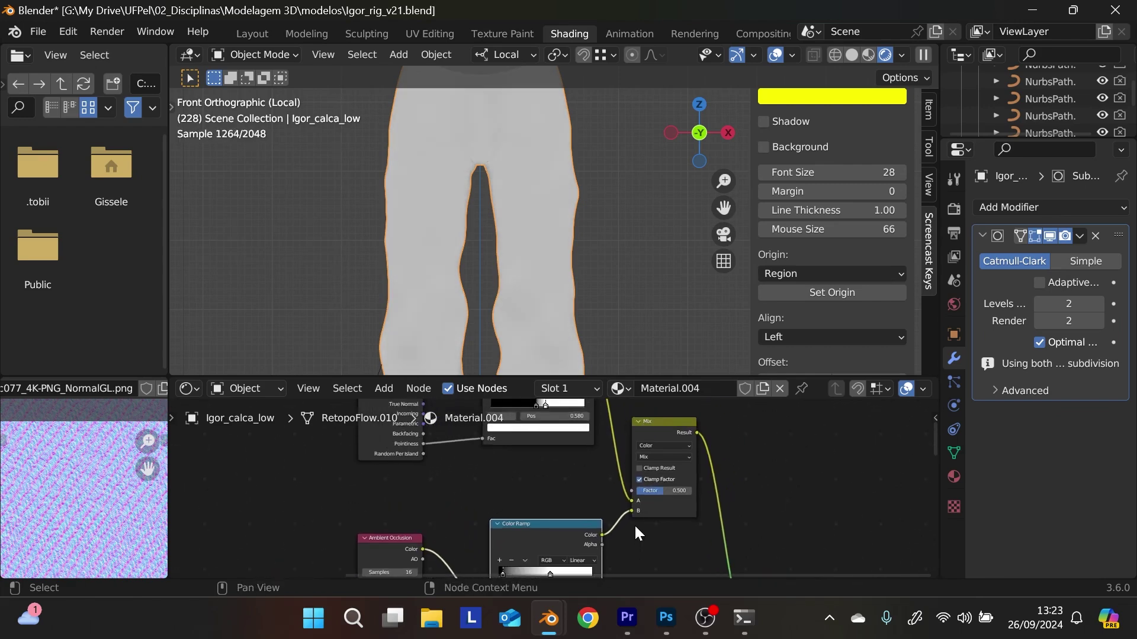
- Swap the Mix node's inputs so the ambient occlusion ramp feeds A and the pointiness ramp feeds B
scroll(633, 521, up, 3)
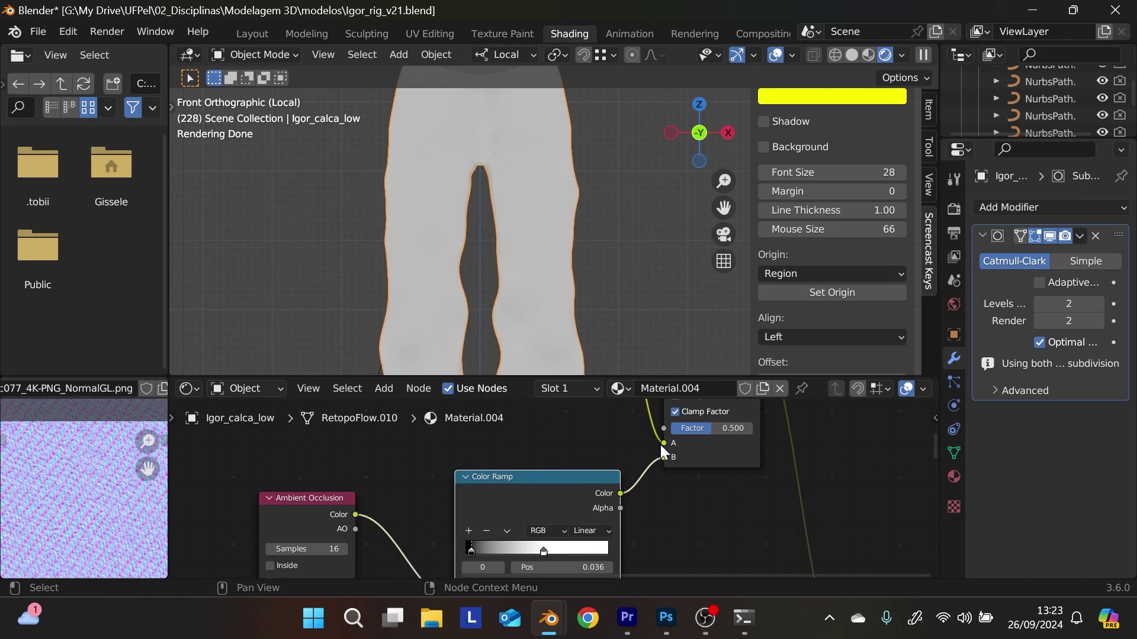
drag(662, 442, 666, 459)
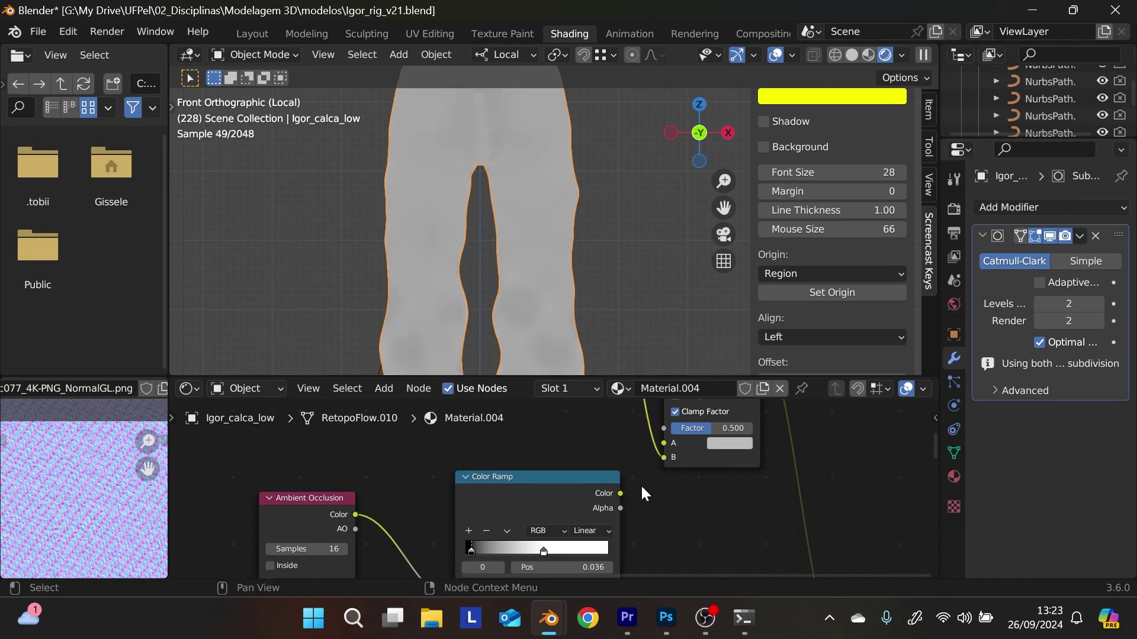
drag(620, 494, 663, 450)
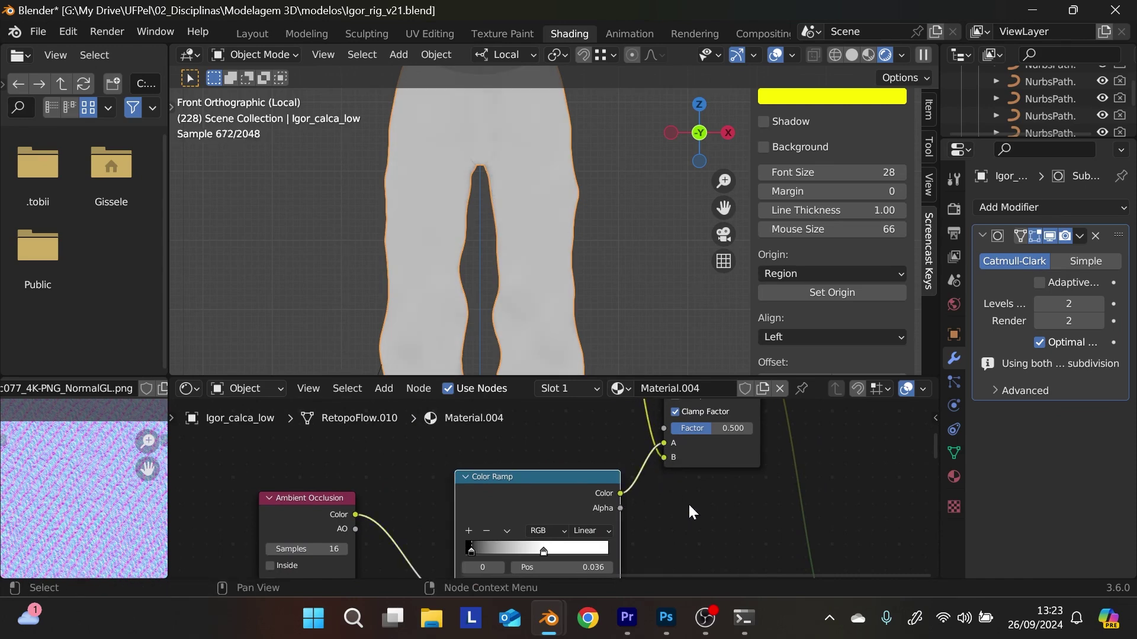
- Try moving the pointiness ramp's black stop to 0.583 and its white stop to 0.798, checking the trousers from different sides
middle_drag(516, 283, 641, 262)
middle_drag(621, 458, 676, 594)
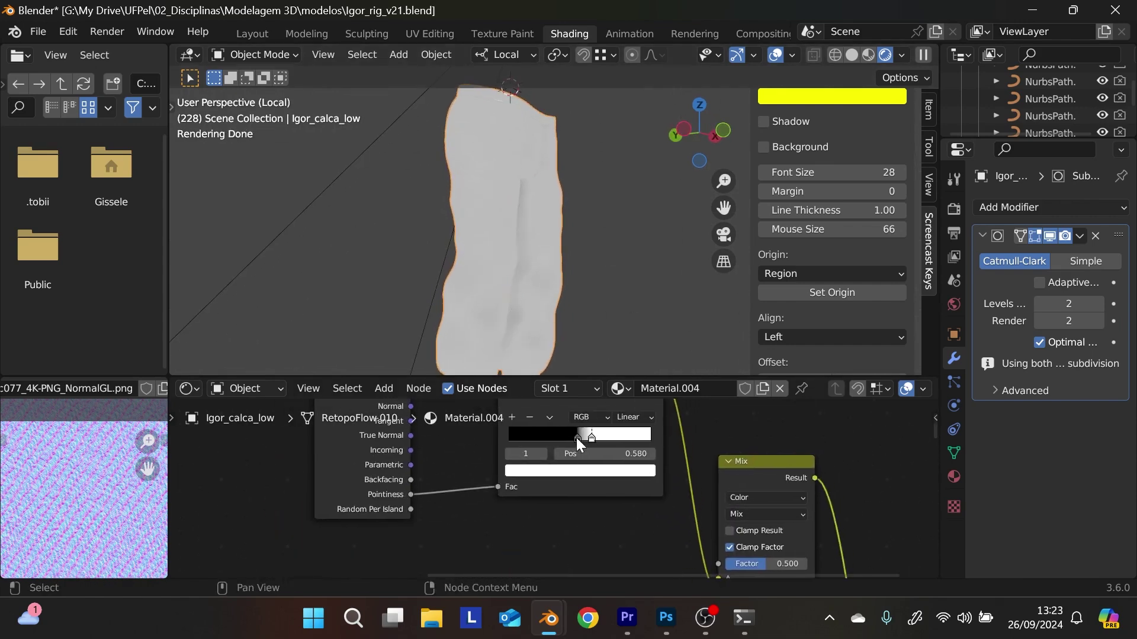
drag(576, 438, 616, 438)
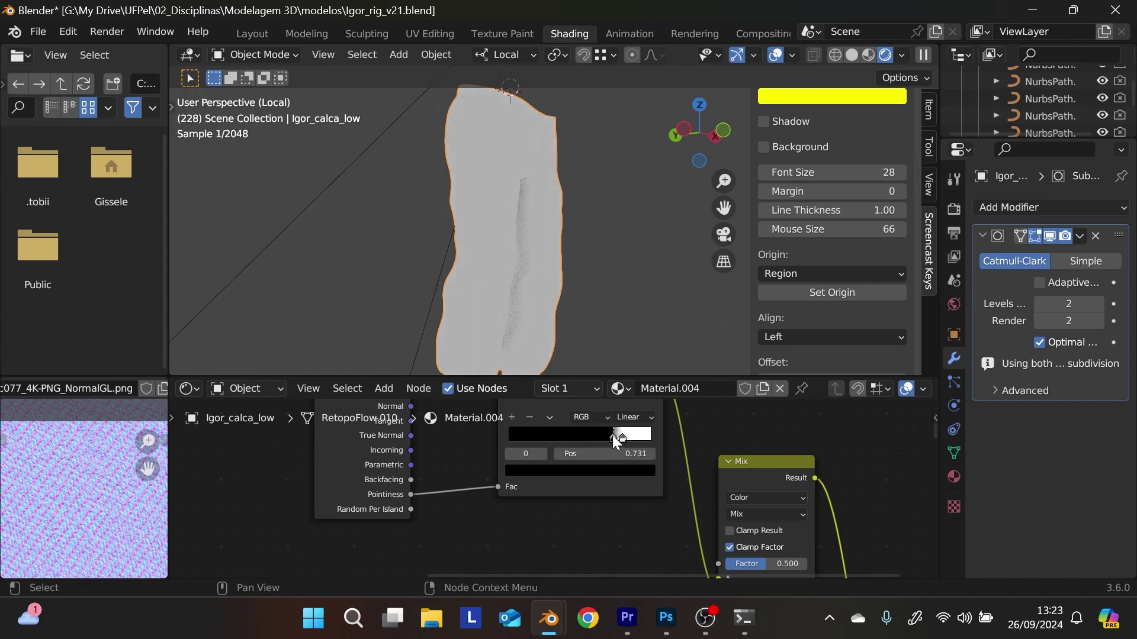
middle_drag(589, 345, 507, 336)
scroll(506, 336, up, 1)
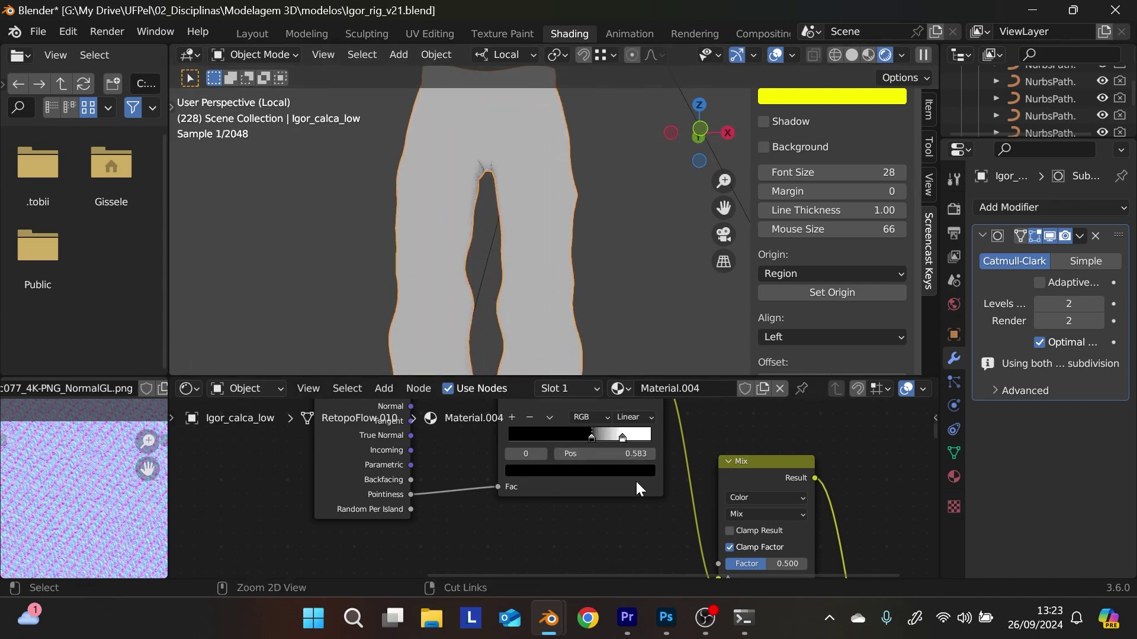
- Move the pointiness ramp's white stop close to its black stop and set the Mix node's factor to 0.749
middle_drag(780, 554, 734, 444)
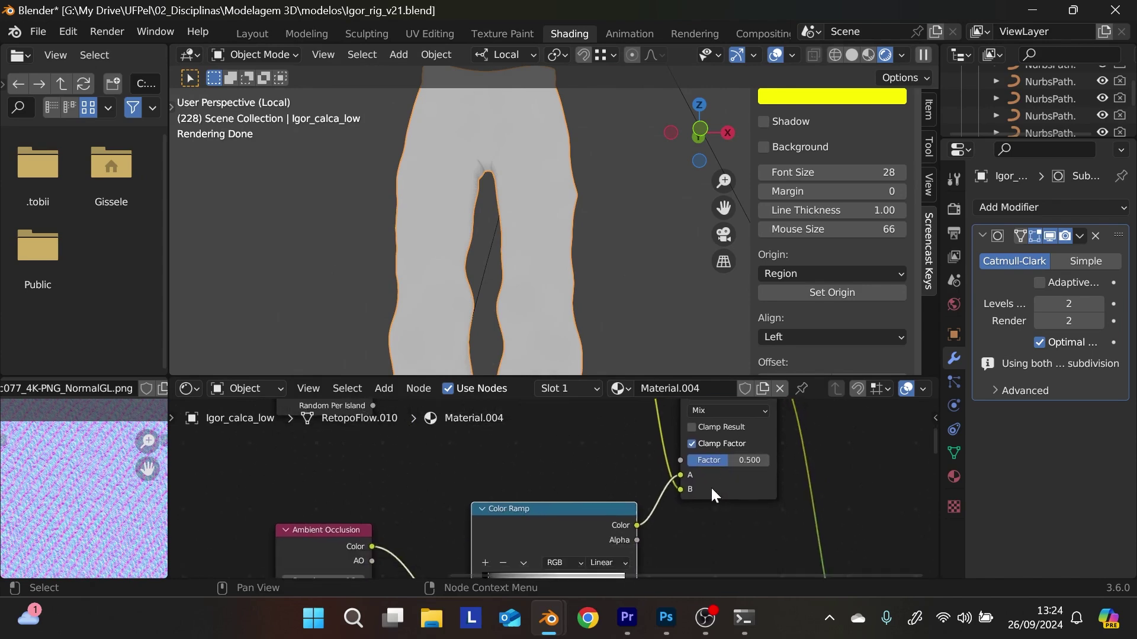
scroll(713, 487, up, 5)
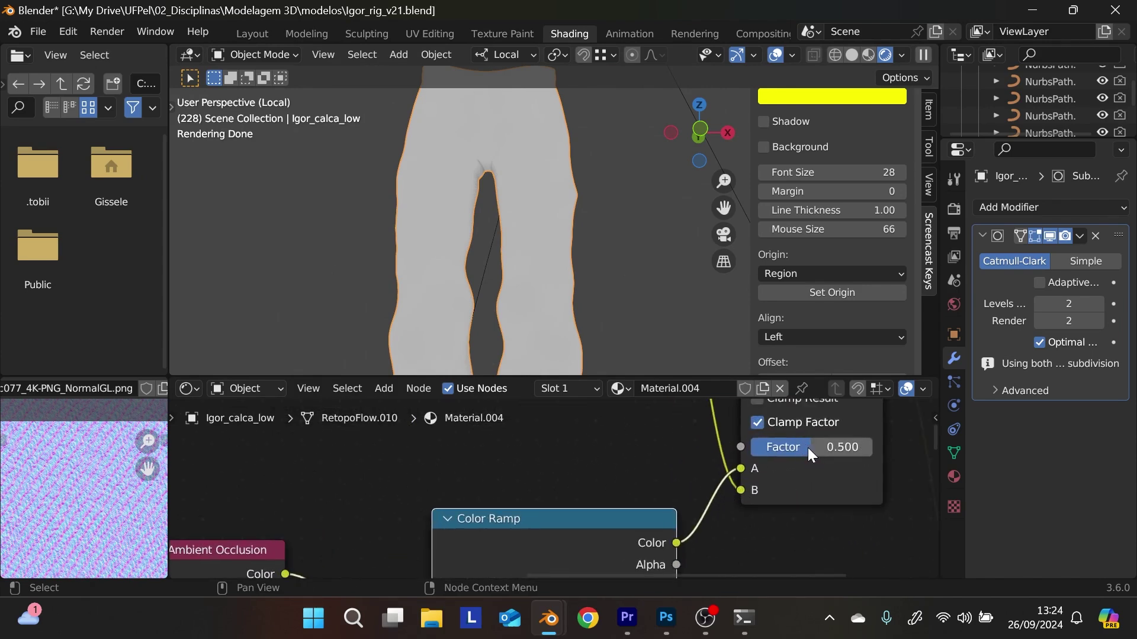
mouse_move(808, 447)
mouse_down()
mouse_move(792, 448)
mouse_move(855, 447)
mouse_up()
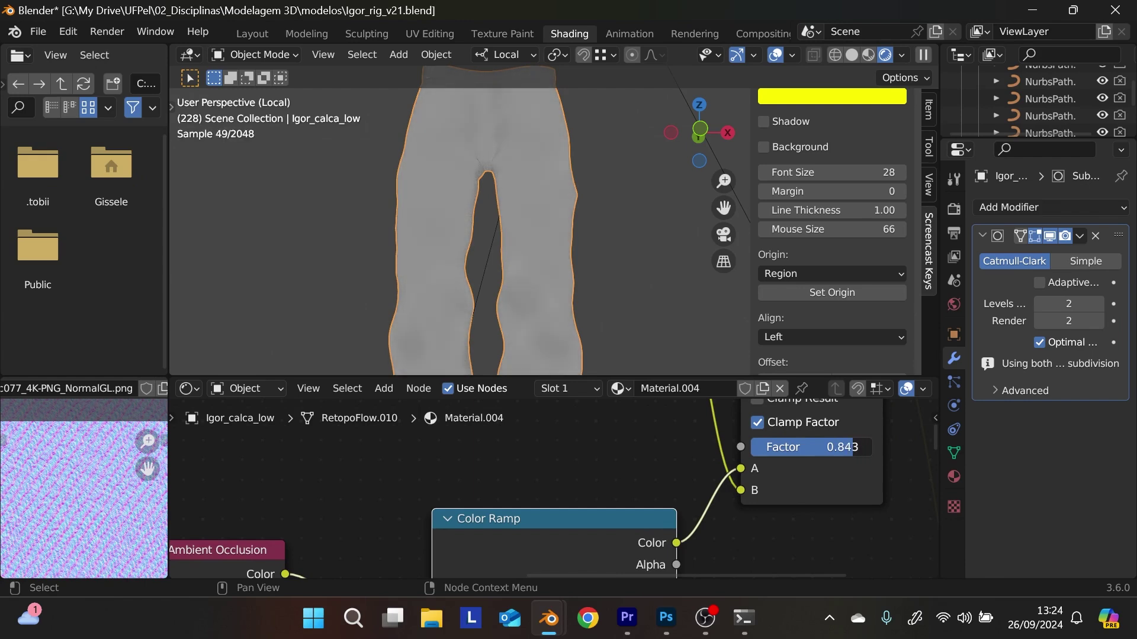
mouse_move(658, 470)
middle_down()
mouse_move(652, 515)
mouse_move(664, 454)
middle_up()
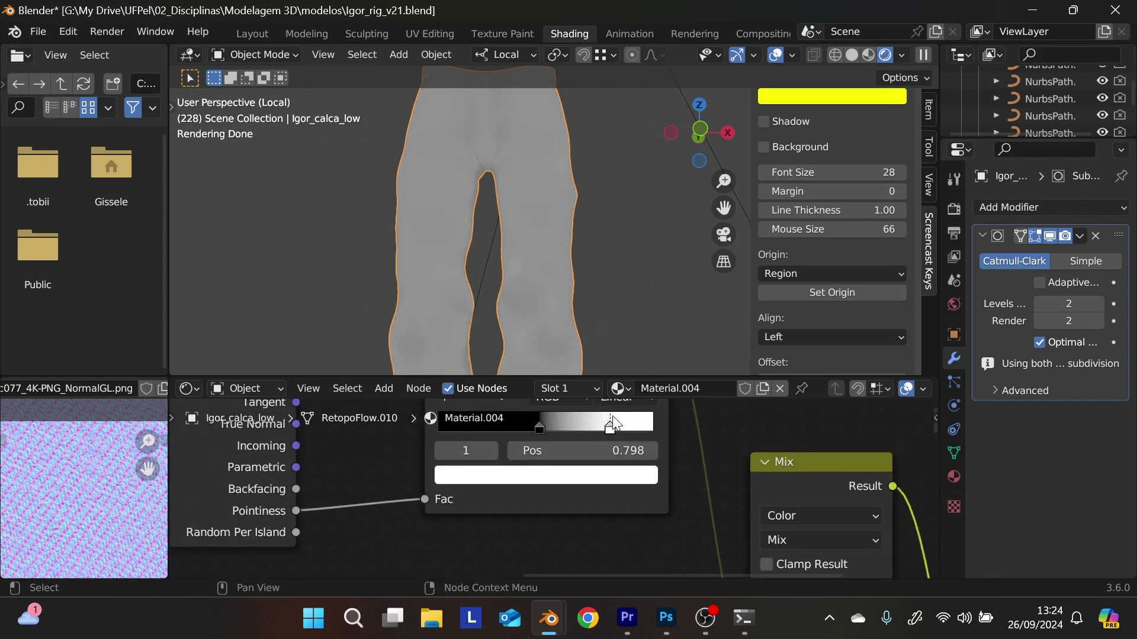
drag(612, 425, 542, 428)
scroll(598, 489, down, 1)
middle_drag(599, 490, 566, 442)
drag(716, 470, 702, 470)
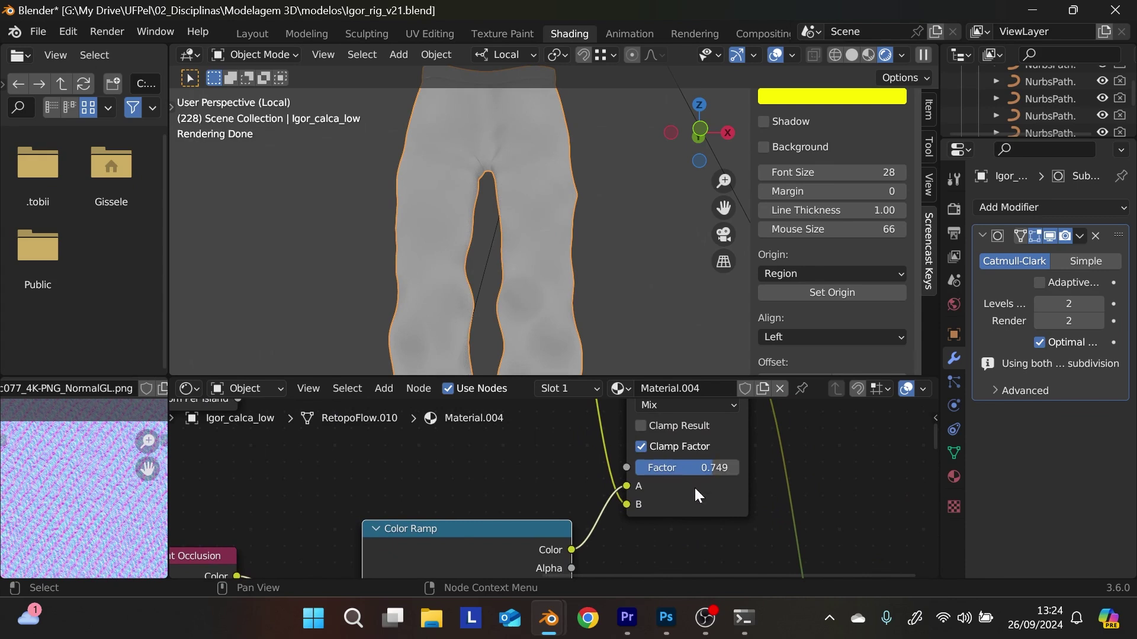
- Move the ambient occlusion ramp's black stop to 0.275 and raise the Mix node's factor to about 0.776
scroll(655, 518, down, 3)
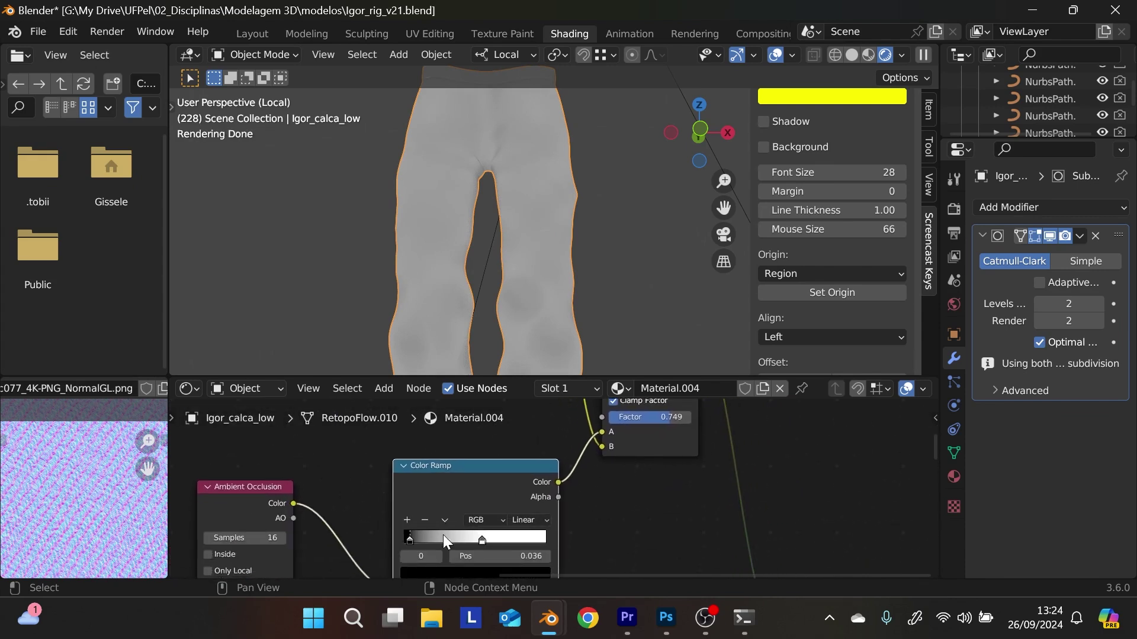
drag(411, 536, 445, 541)
middle_drag(632, 485, 634, 514)
drag(665, 458, 675, 457)
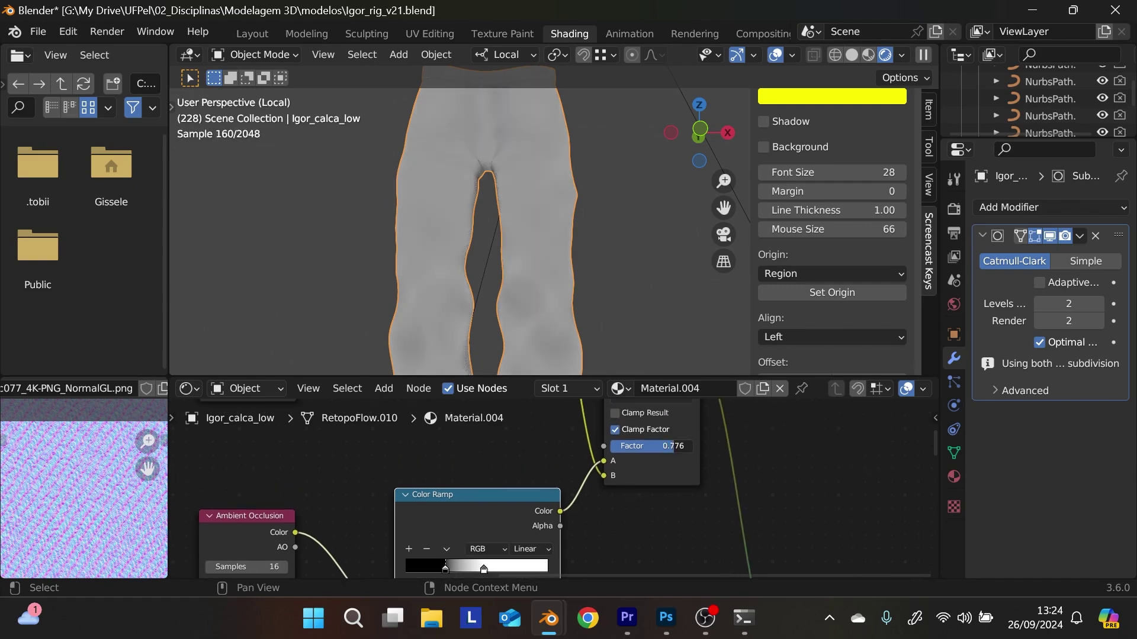
- Move the Material Output and Principled BSDF nodes farther right, keeping them side by side, to free space for more nodes
scroll(667, 482, down, 3)
middle_drag(629, 542, 680, 468)
scroll(680, 467, down, 2)
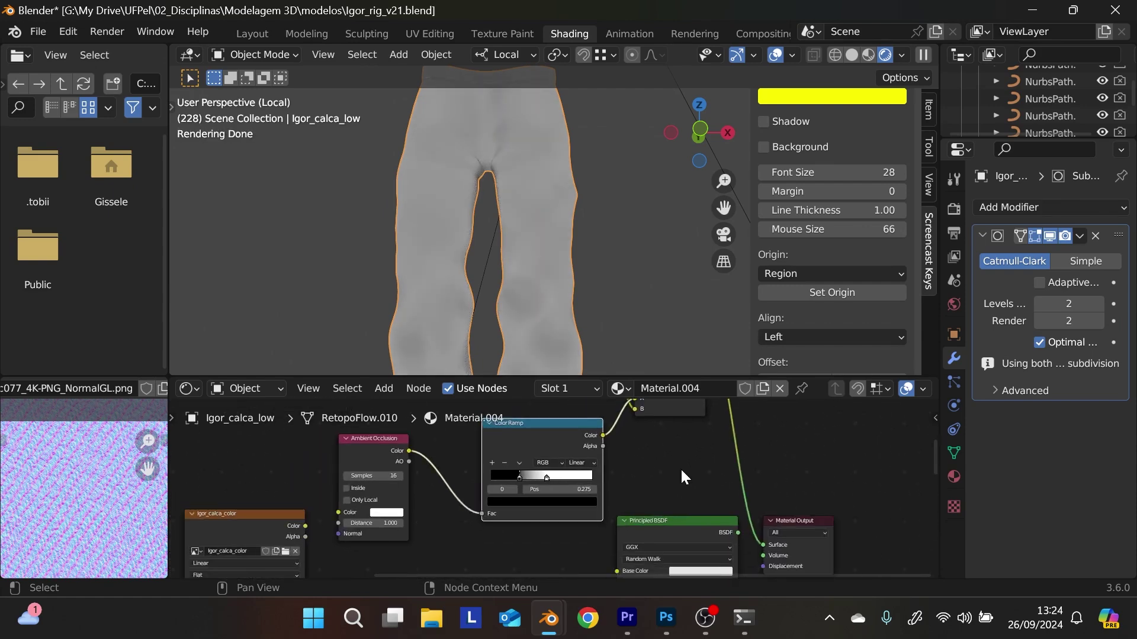
drag(682, 519, 510, 537)
scroll(609, 528, down, 2)
middle_drag(621, 531, 629, 494)
drag(773, 481, 909, 459)
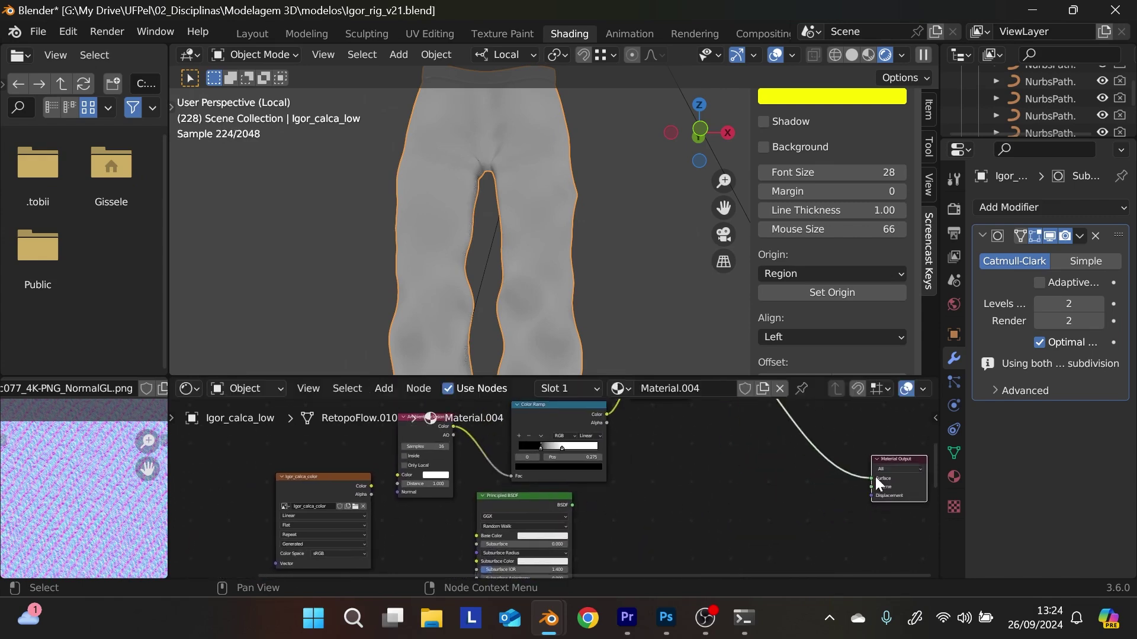
drag(528, 496, 788, 477)
middle_drag(515, 487, 515, 521)
scroll(515, 522, down, 1)
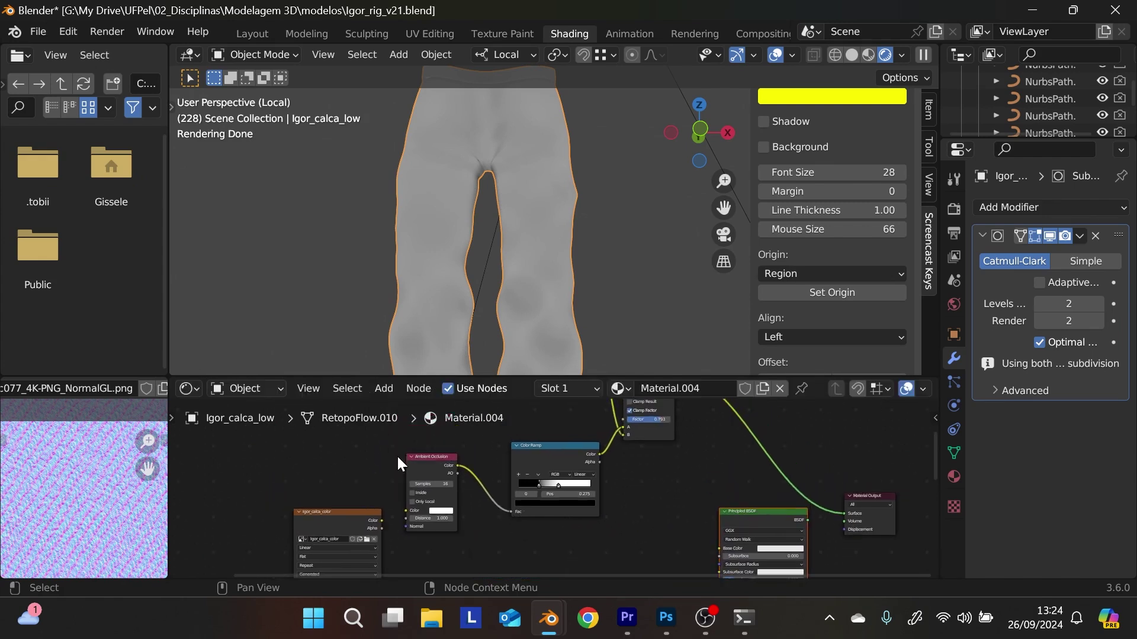
- Place the Igor_calca_color image texture node below the ambient occlusion Color Ramp, closer to the Principled BSDF
click(436, 460)
shift+click(577, 446)
drag(561, 449, 509, 488)
scroll(517, 484, down, 3)
middle_drag(569, 495, 687, 436)
drag(503, 513, 626, 508)
middle_drag(627, 508, 545, 463)
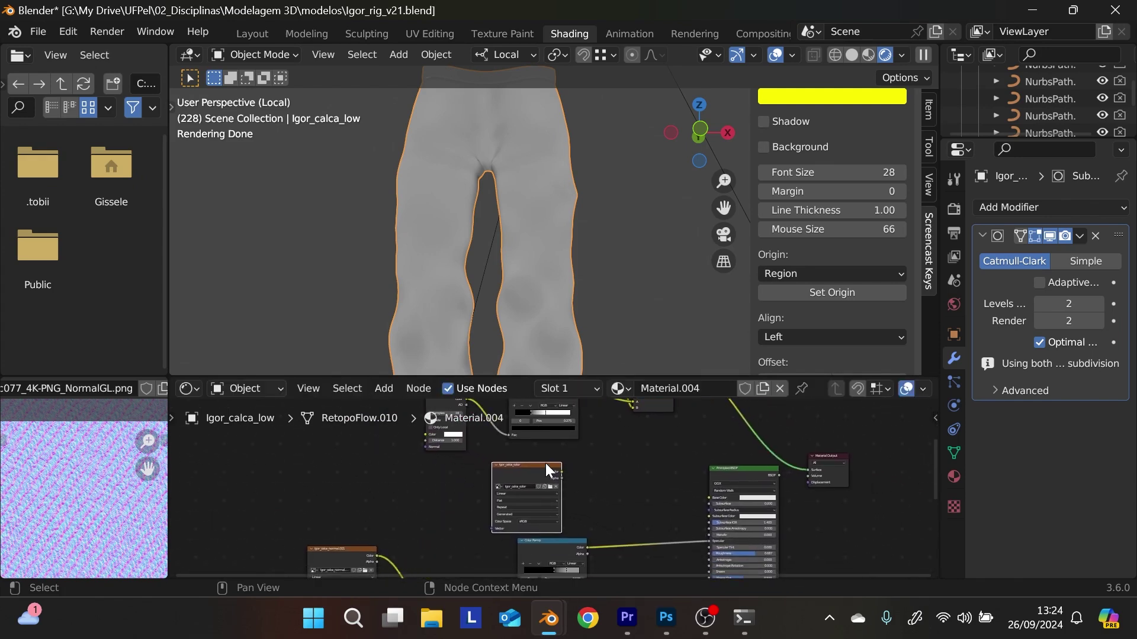
drag(542, 461, 537, 466)
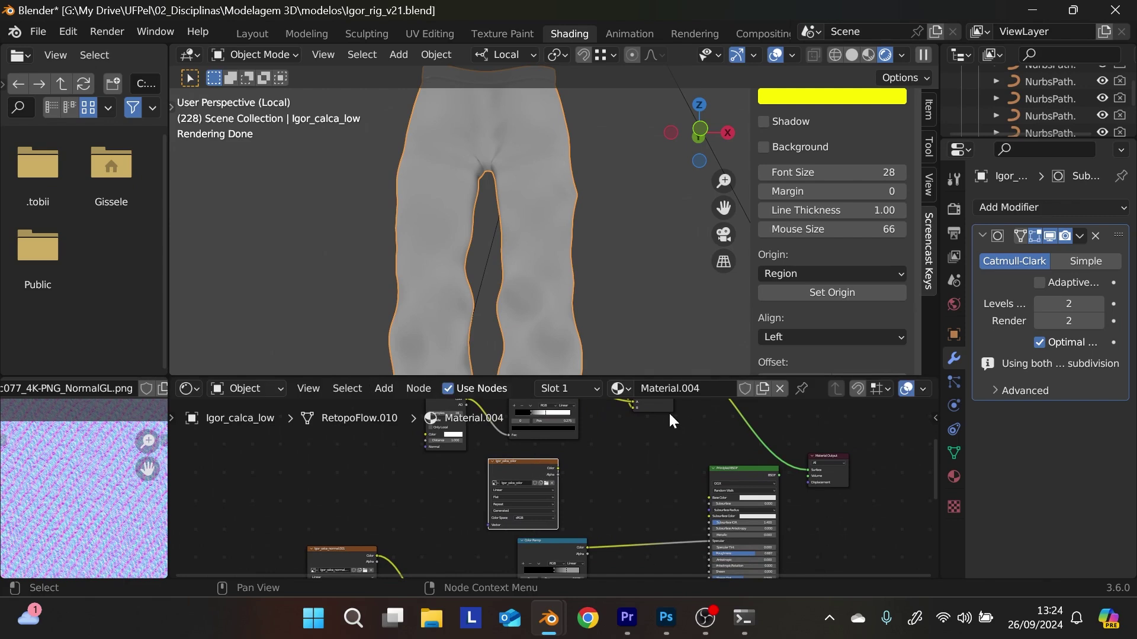
- Duplicate the Mix node, place the copy before the Principled BSDF, and connect Igor_calca_color's Color output to its input B
click(667, 410)
key(shift+d)
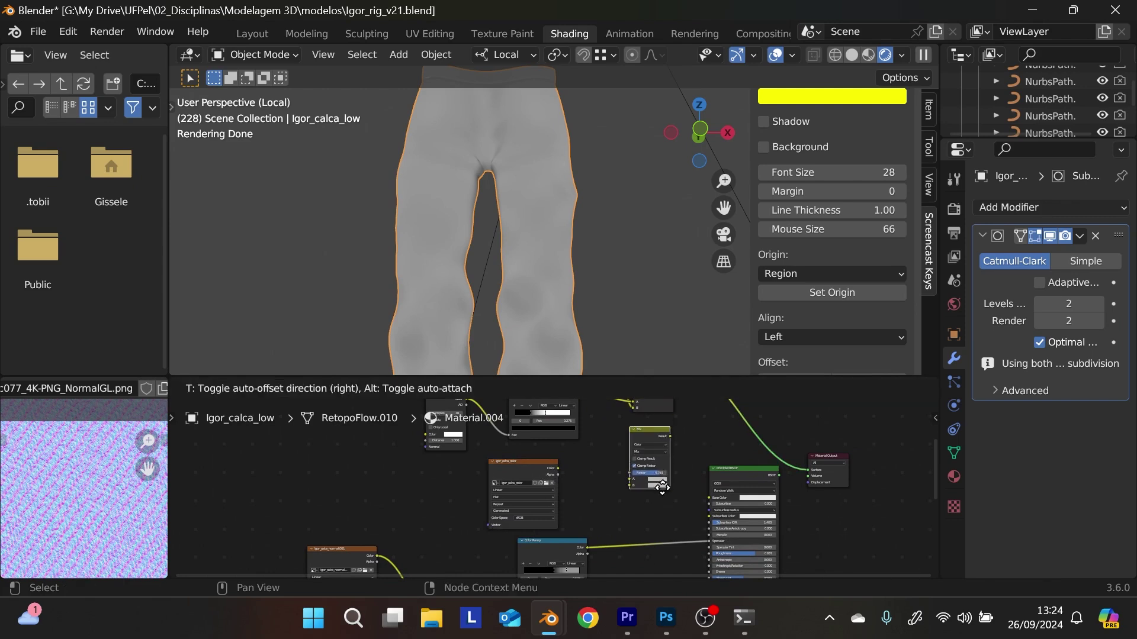
click(651, 506)
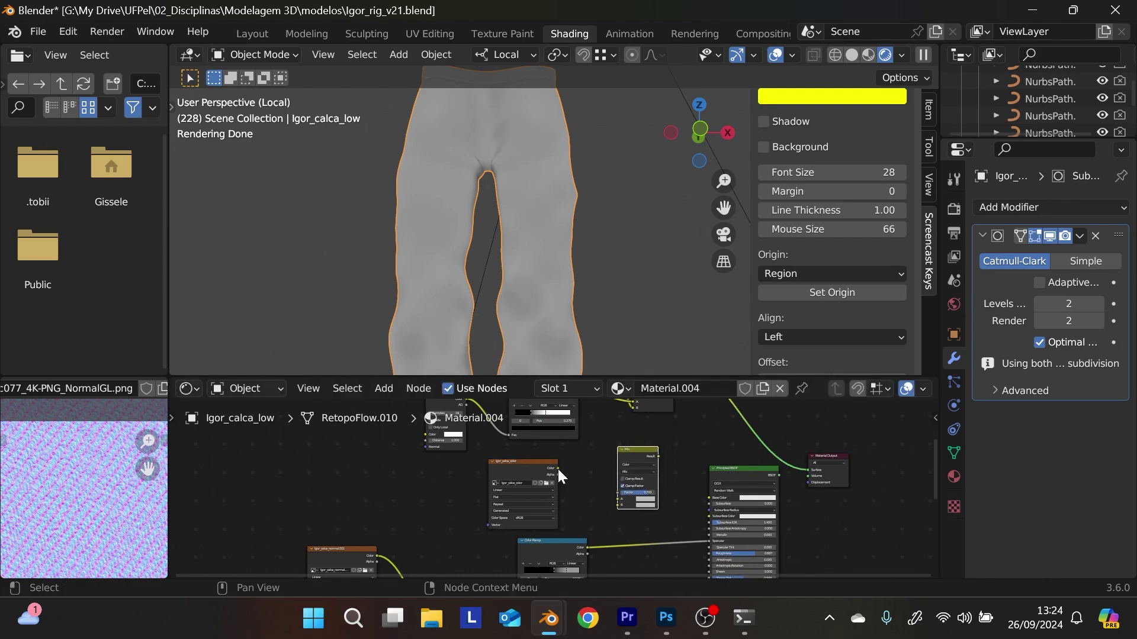
drag(558, 469, 618, 505)
- Feed the ambient occlusion and pointiness Mix result into the duplicated Mix node's Factor, and space the two Mix nodes apart
middle_drag(719, 436, 673, 495)
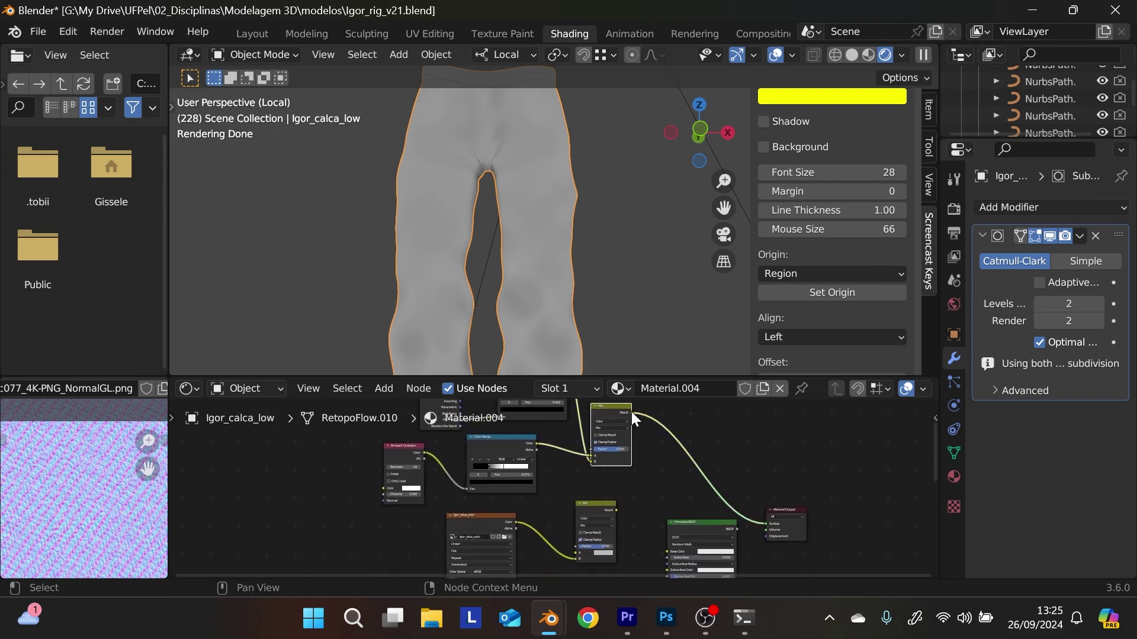
drag(633, 414, 574, 509)
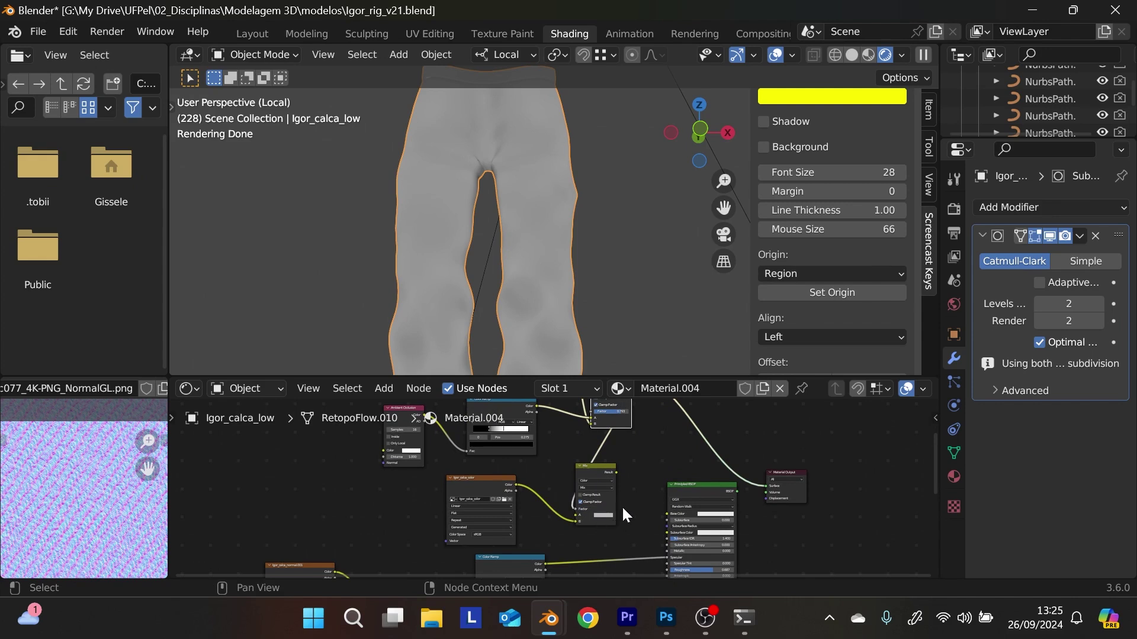
drag(604, 472, 638, 477)
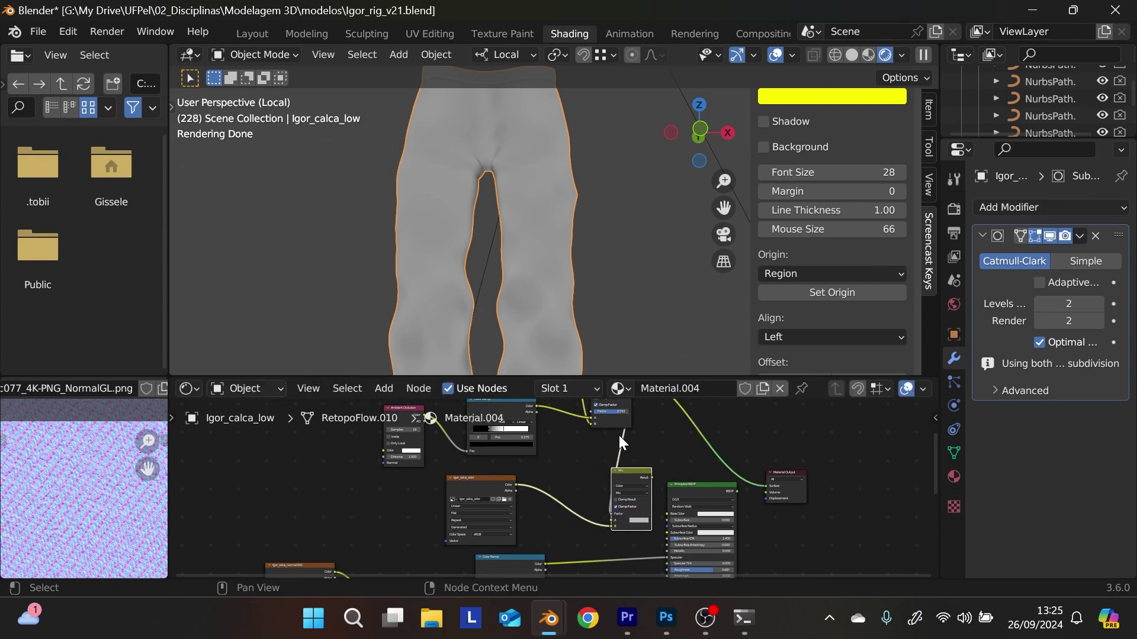
drag(617, 428, 567, 442)
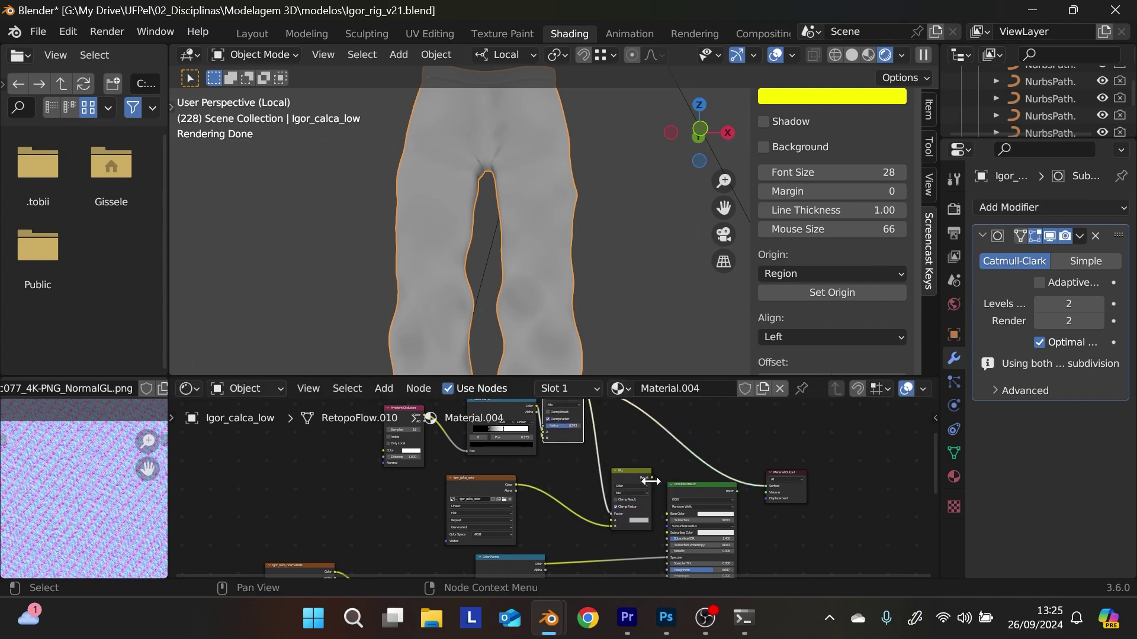
- Connect the duplicated Mix result to the Principled BSDF's Base Color and route the shader to the material output's Surface
drag(653, 477, 666, 513)
click(705, 485)
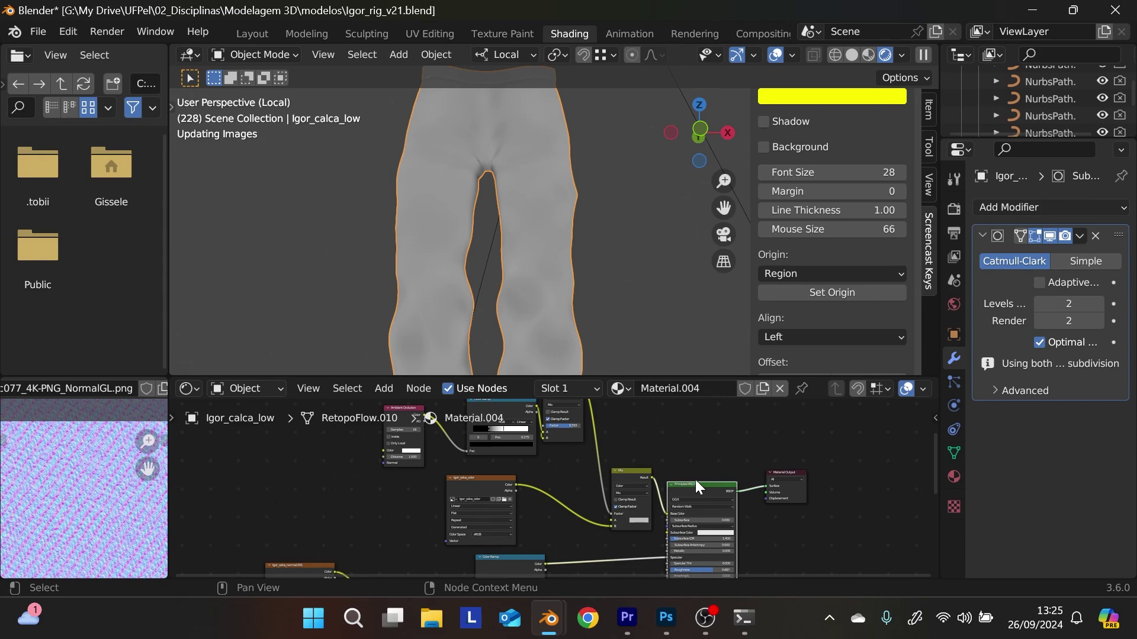
drag(628, 472, 621, 467)
- Set the duplicated Mix node's colour A to a dark blue with hue 0.681, saturation 0.938 and value 0.037
scroll(641, 529, up, 4)
scroll(684, 542, up, 4)
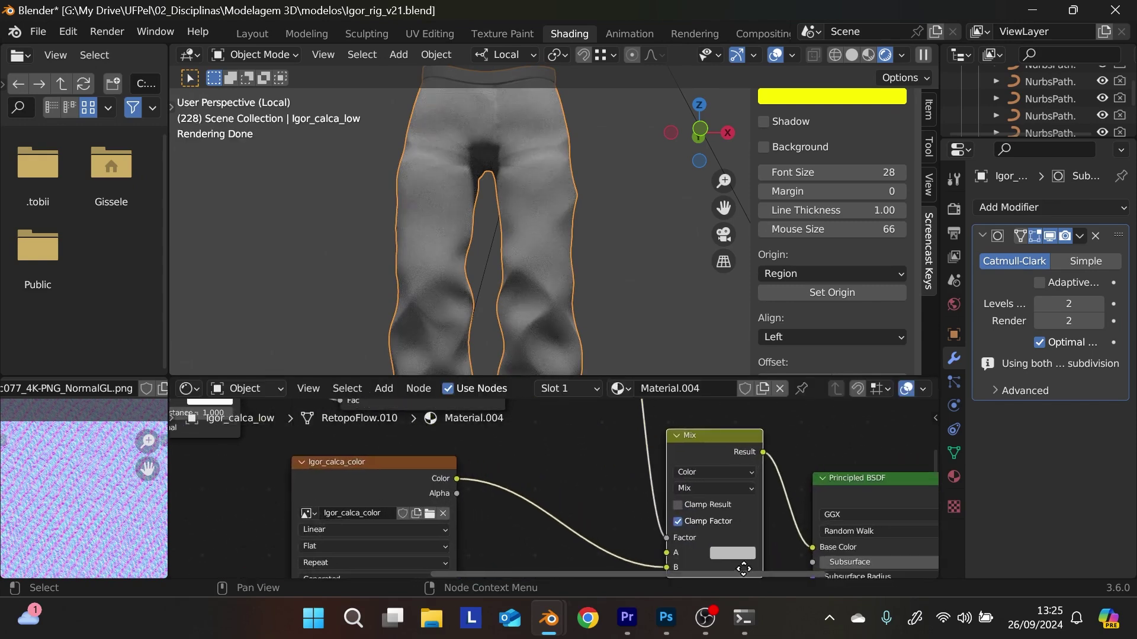
click(753, 456)
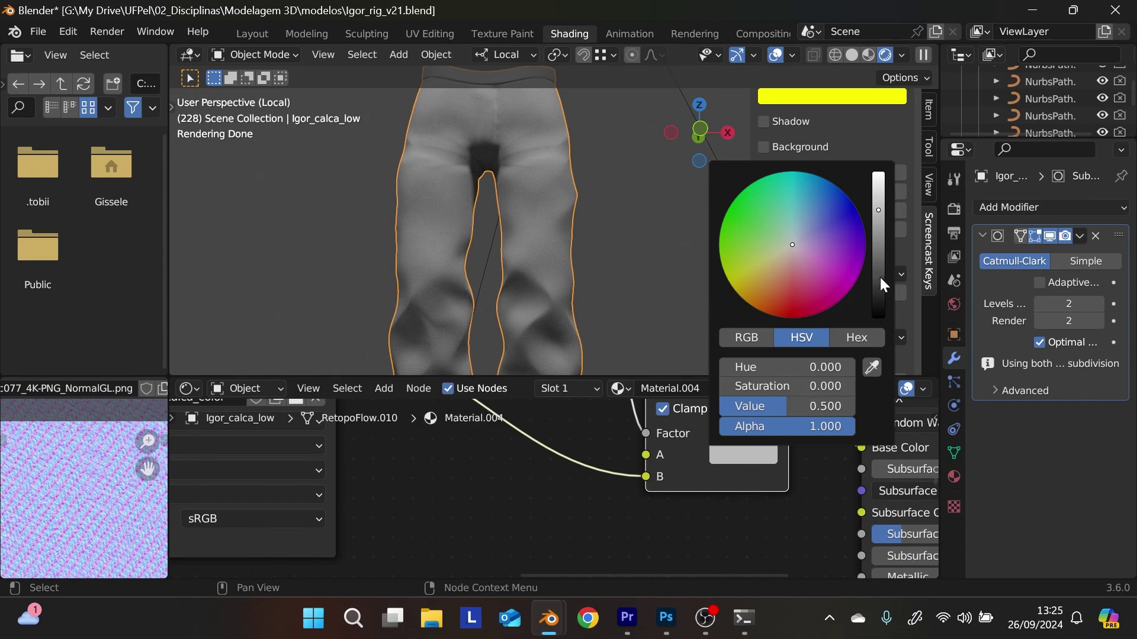
drag(878, 281, 878, 322)
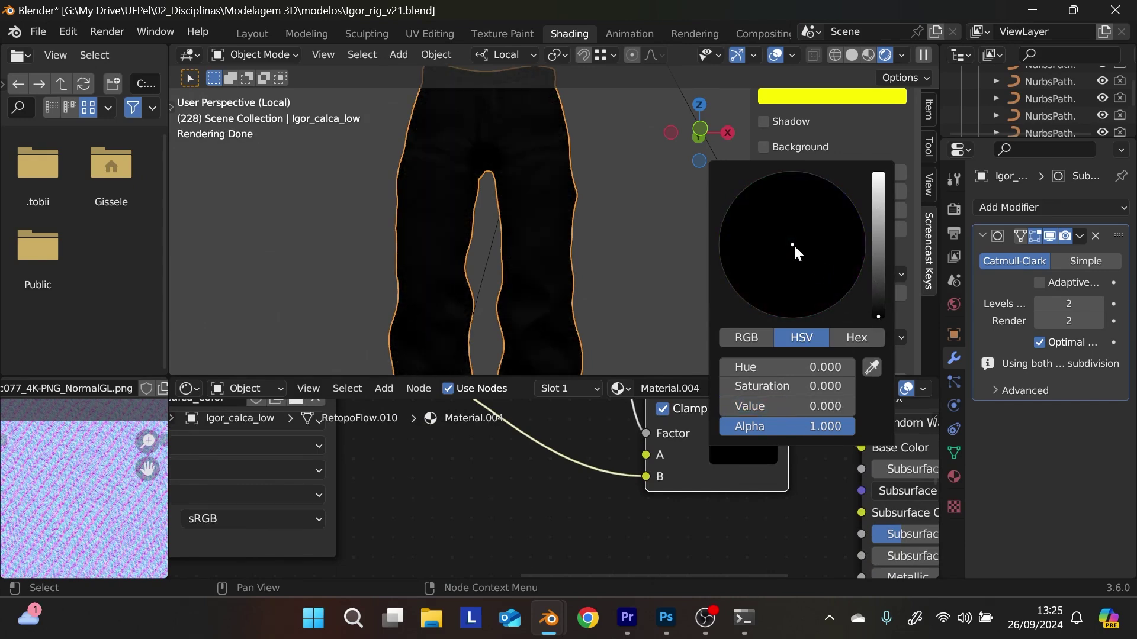
drag(793, 244, 766, 231)
drag(878, 313, 878, 298)
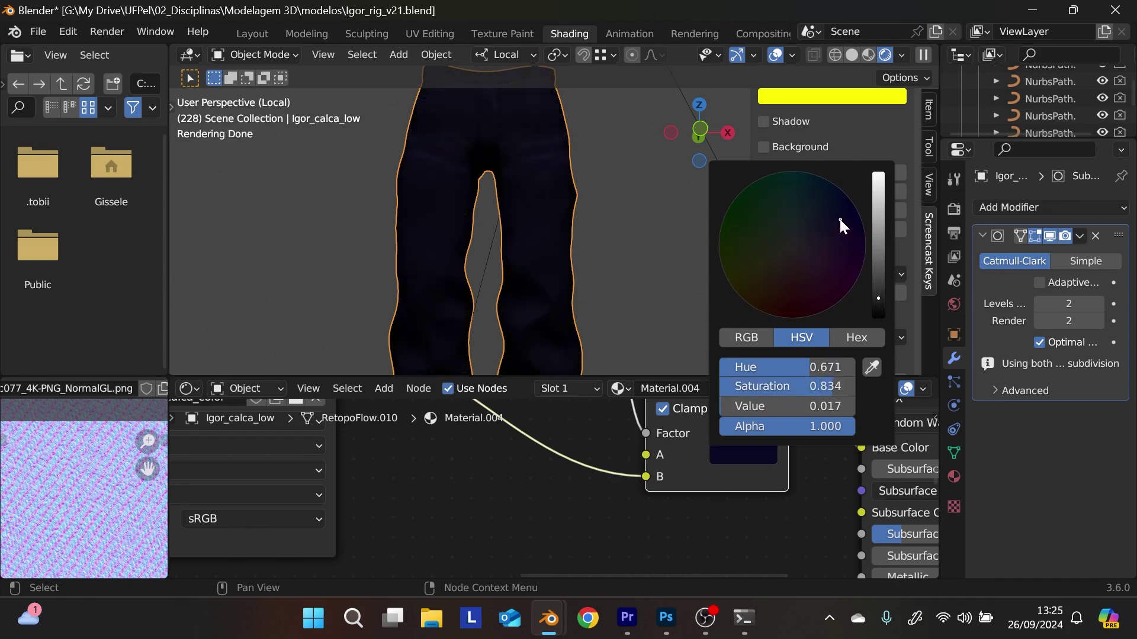
drag(838, 217, 860, 221)
drag(877, 298, 878, 288)
drag(878, 280, 878, 287)
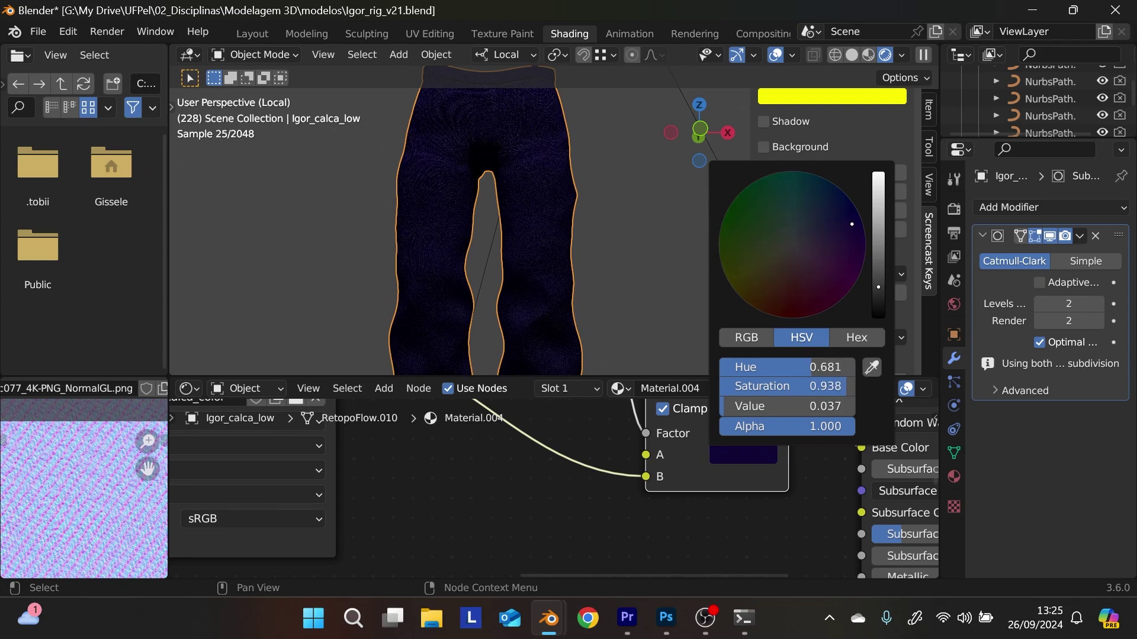
- Fine-tune the duplicated Mix node's colour A to a deep navy blue by adjusting its hue, saturation and brightness
drag(829, 225, 831, 214)
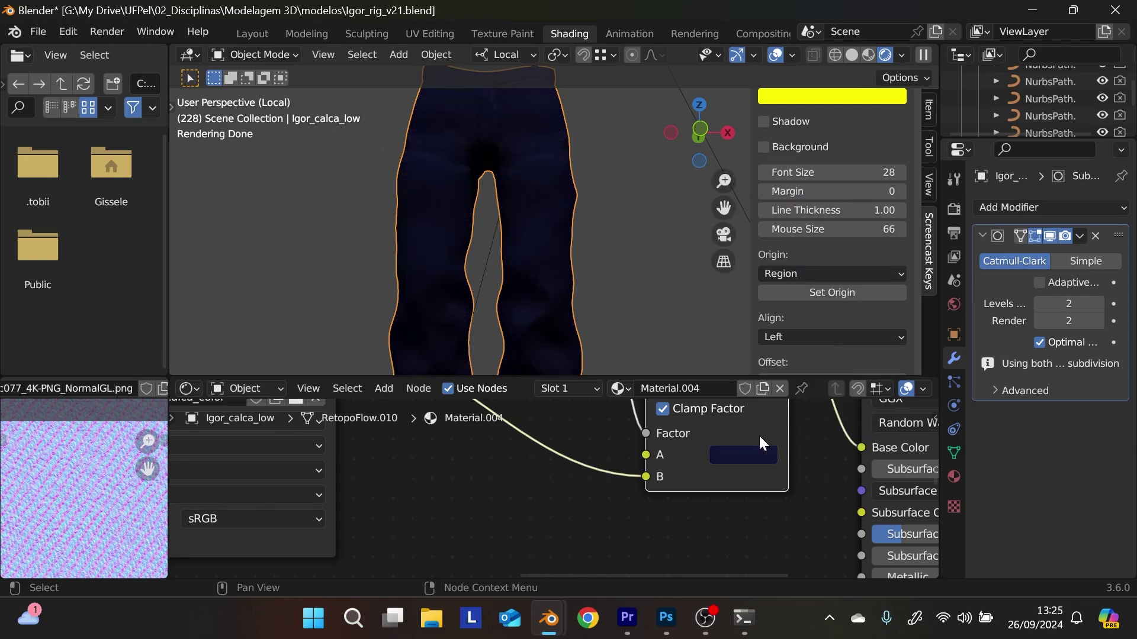
click(747, 456)
drag(836, 220, 843, 217)
drag(880, 287, 880, 290)
click(625, 290)
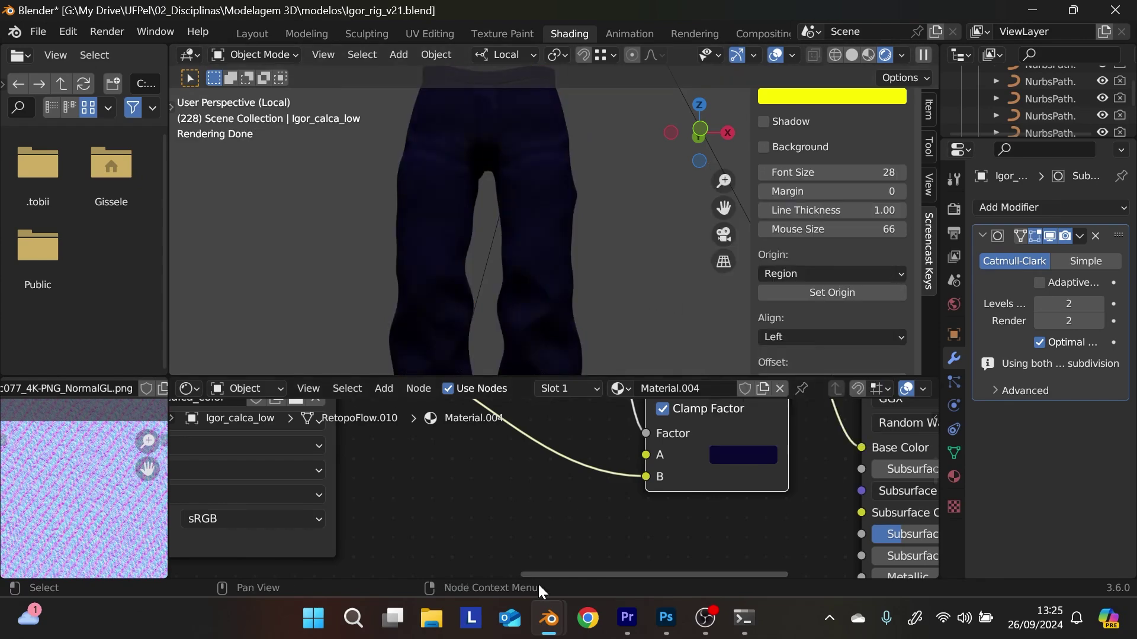
scroll(550, 438, down, 4)
scroll(552, 429, down, 1)
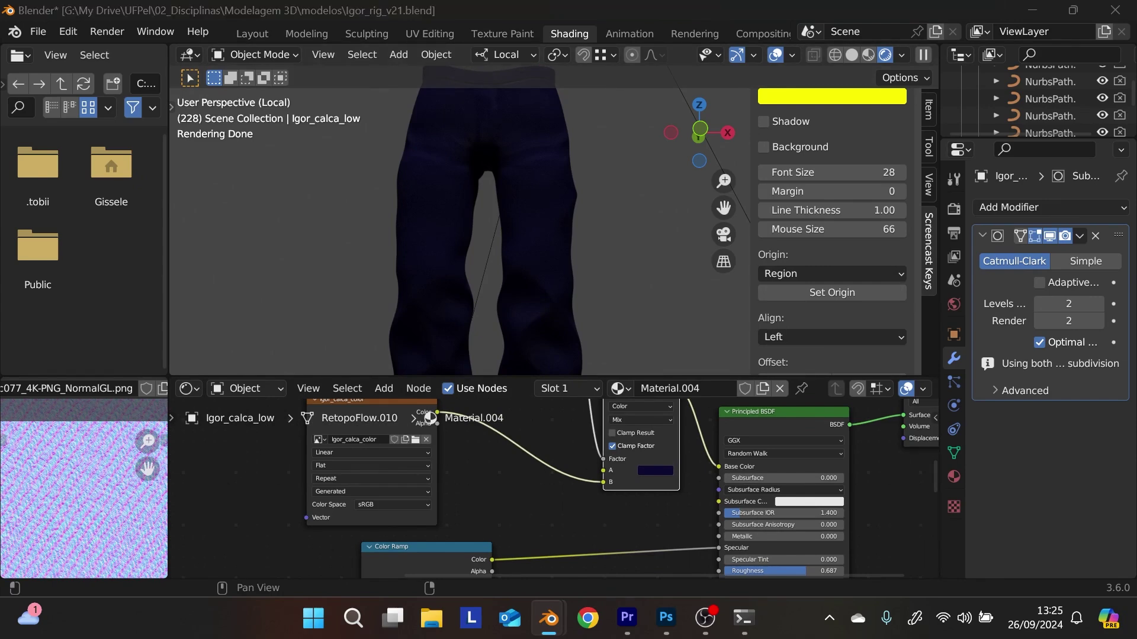
key(ctrl+z)
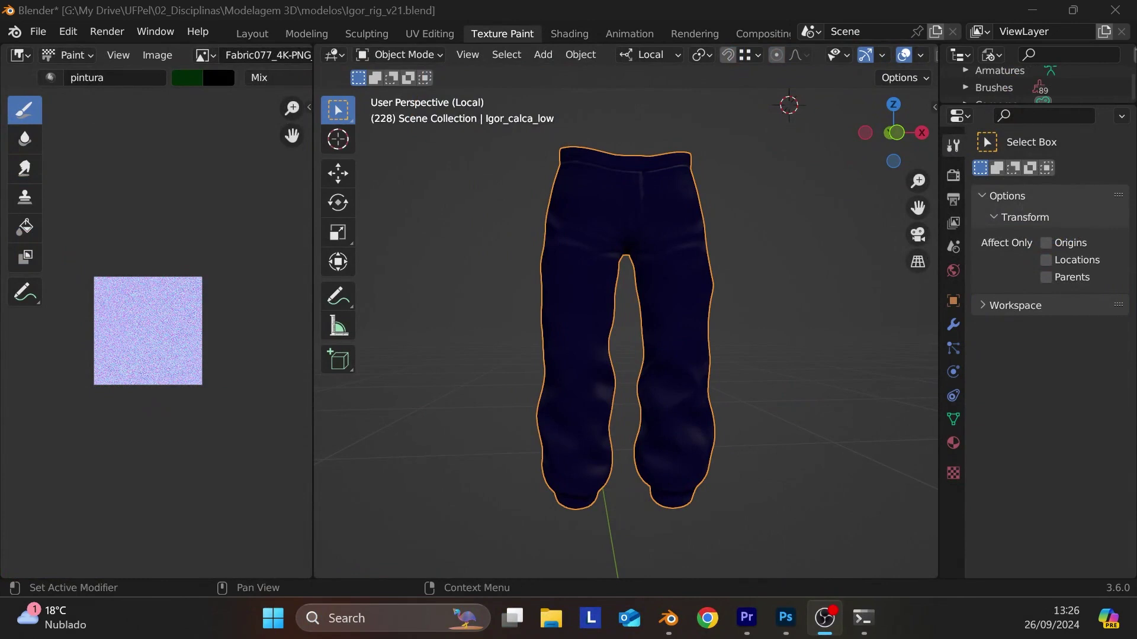
key(alt+Tab)
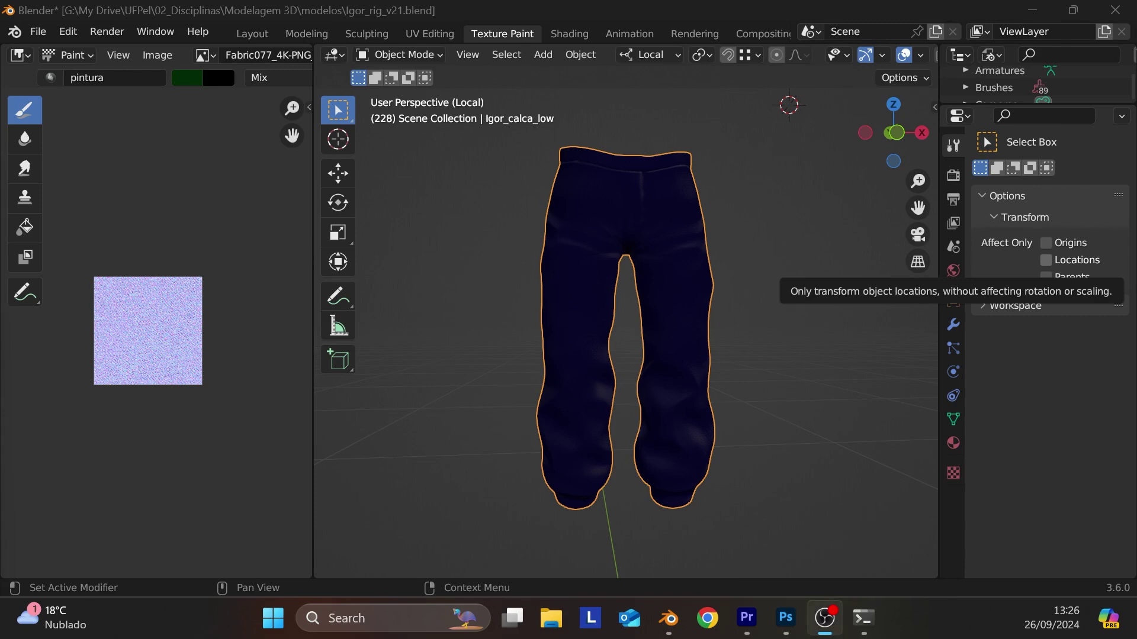
- Switch the low-poly trousers from Object Mode to Texture Paint mode
click(251, 450)
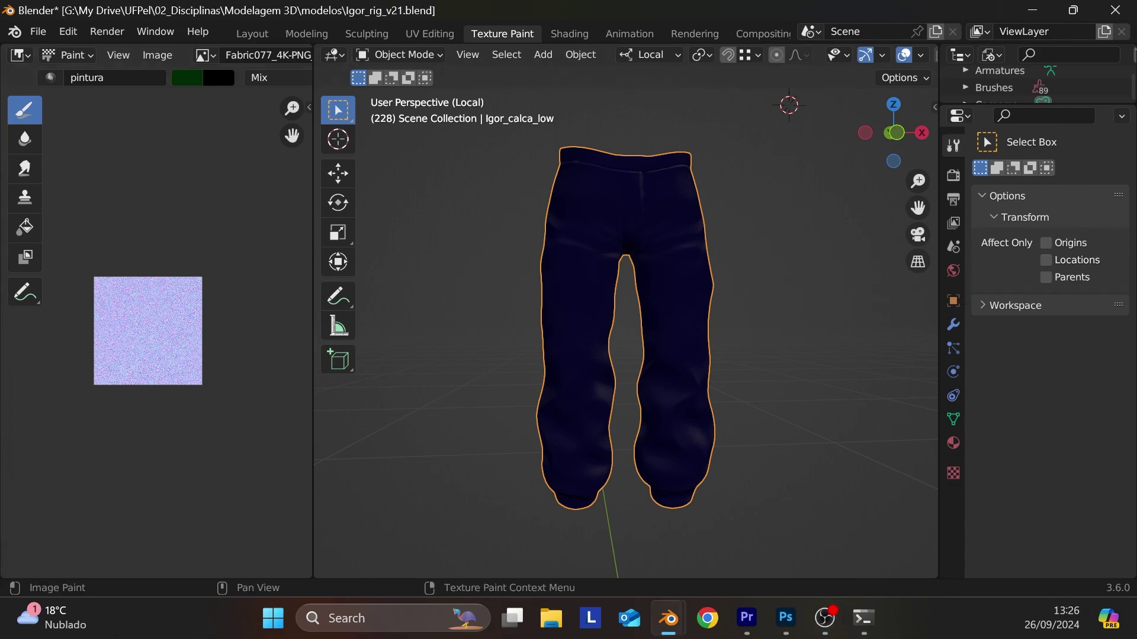
key(alt+Tab)
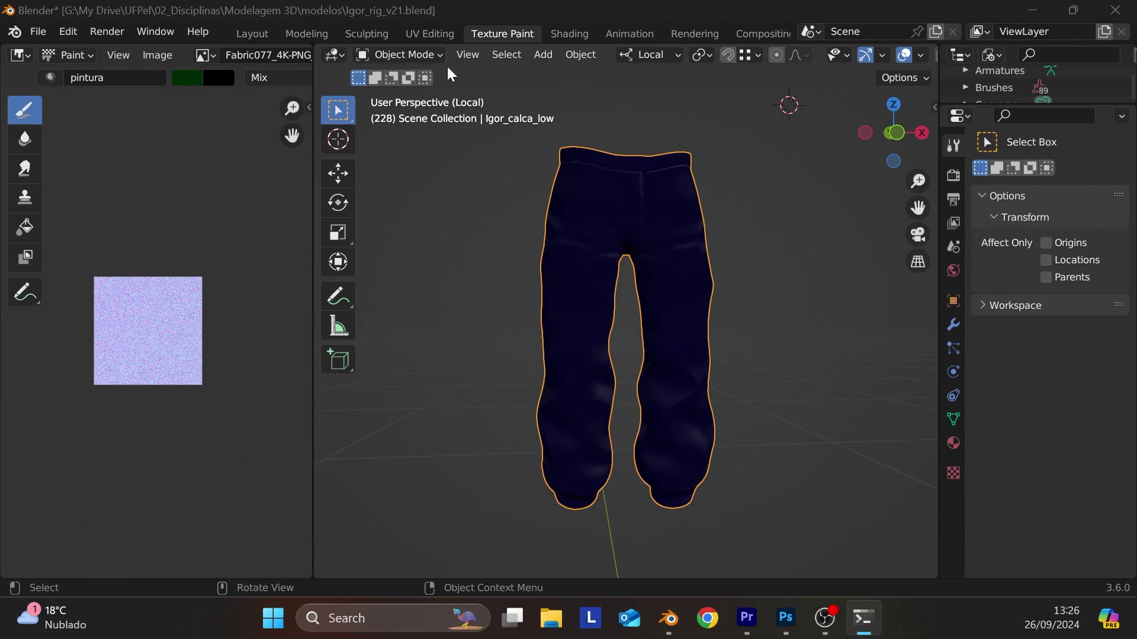
click(414, 55)
click(419, 170)
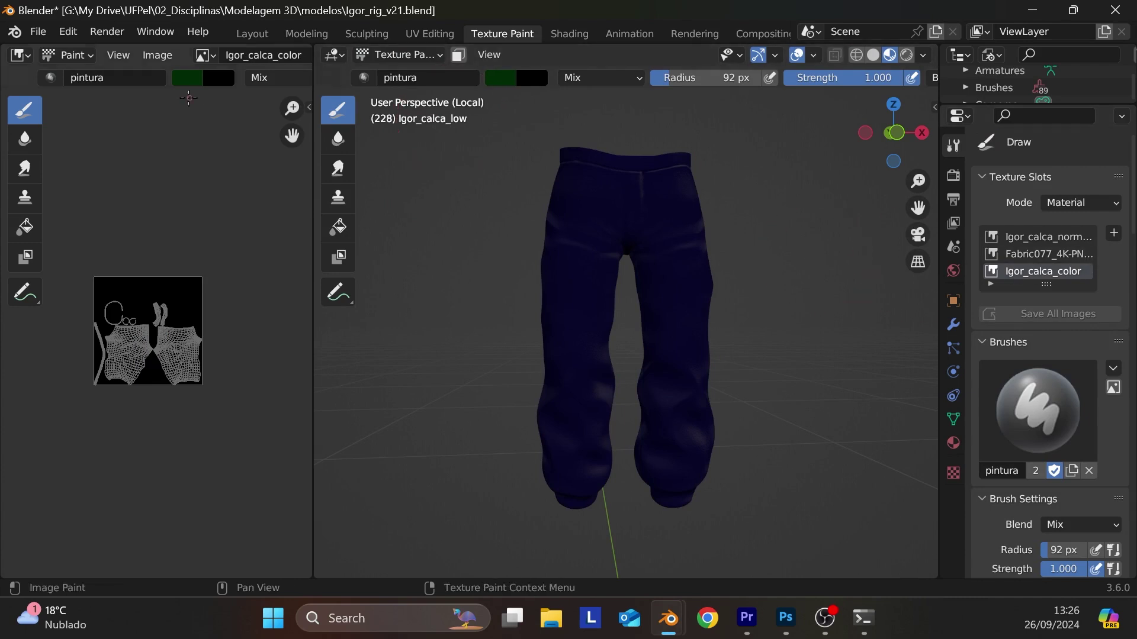
- Set the pintura brush's colour to a blue with hue 0.631, saturation 0.822 and value 0.714
click(184, 79)
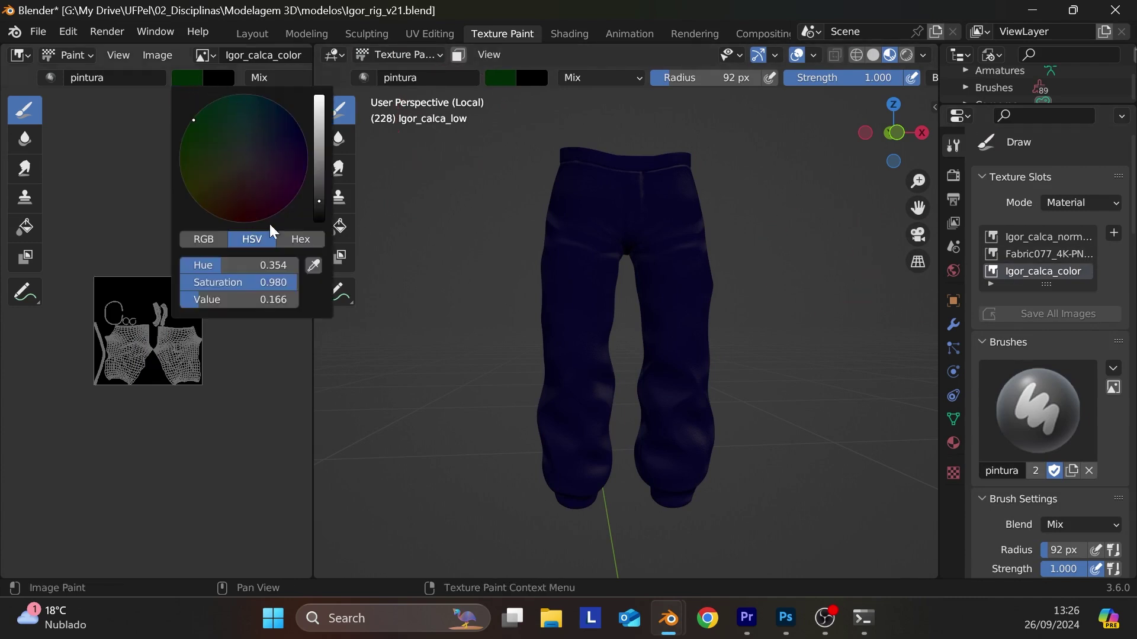
mouse_move(278, 145)
mouse_down()
mouse_move(264, 94)
mouse_move(284, 110)
mouse_move(285, 98)
mouse_up()
drag(314, 202, 316, 90)
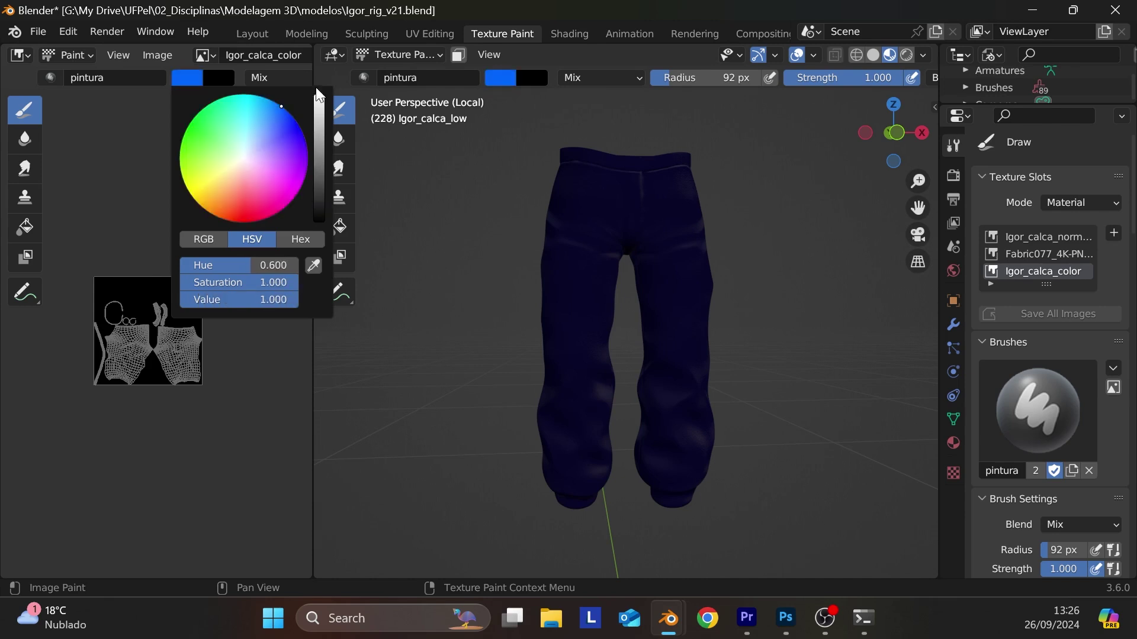
mouse_move(296, 141)
mouse_down()
mouse_move(266, 124)
mouse_move(317, 118)
mouse_move(285, 134)
mouse_move(282, 122)
mouse_up()
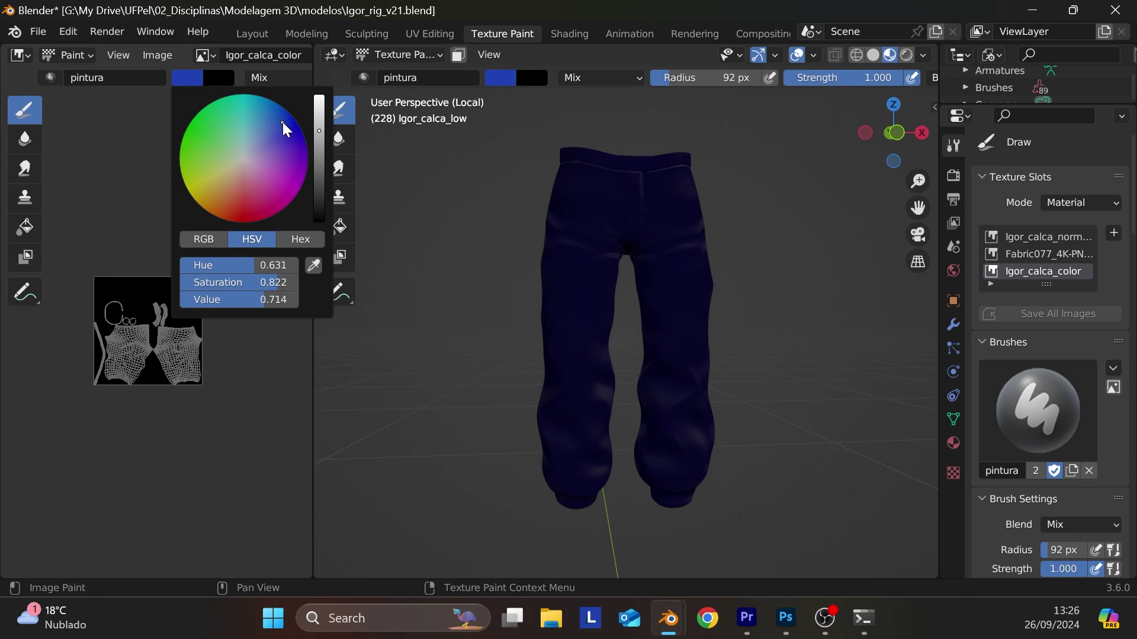
- Fill the Igor_calca_color texture with a dark blue of hue 0.589, saturation 0.722 and value 0.341, using the Fill tool
click(24, 227)
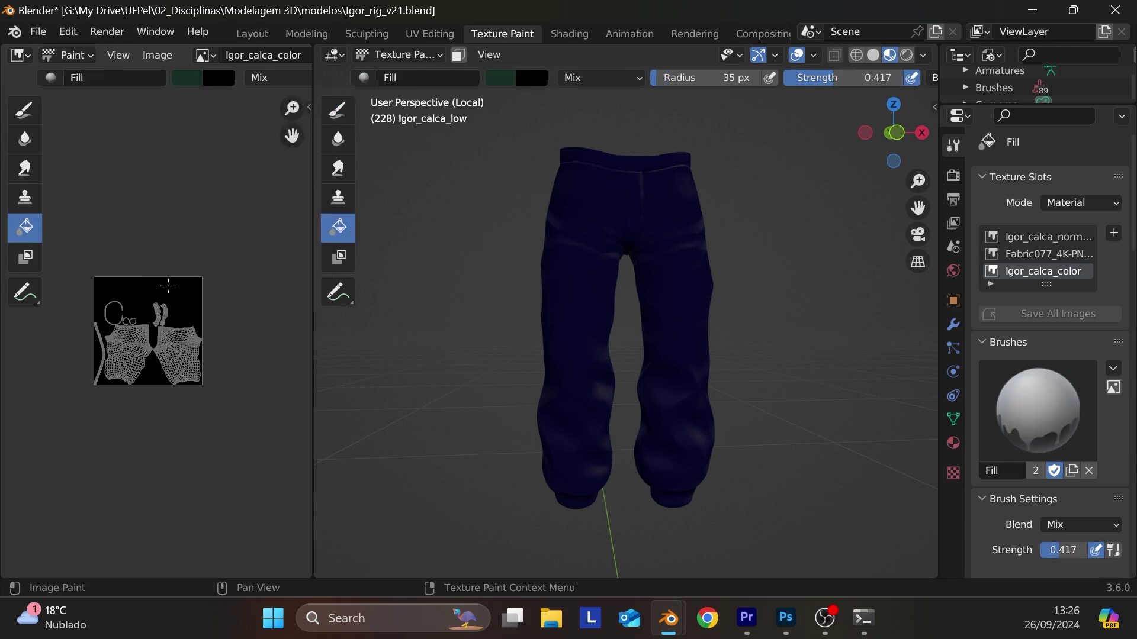
click(192, 80)
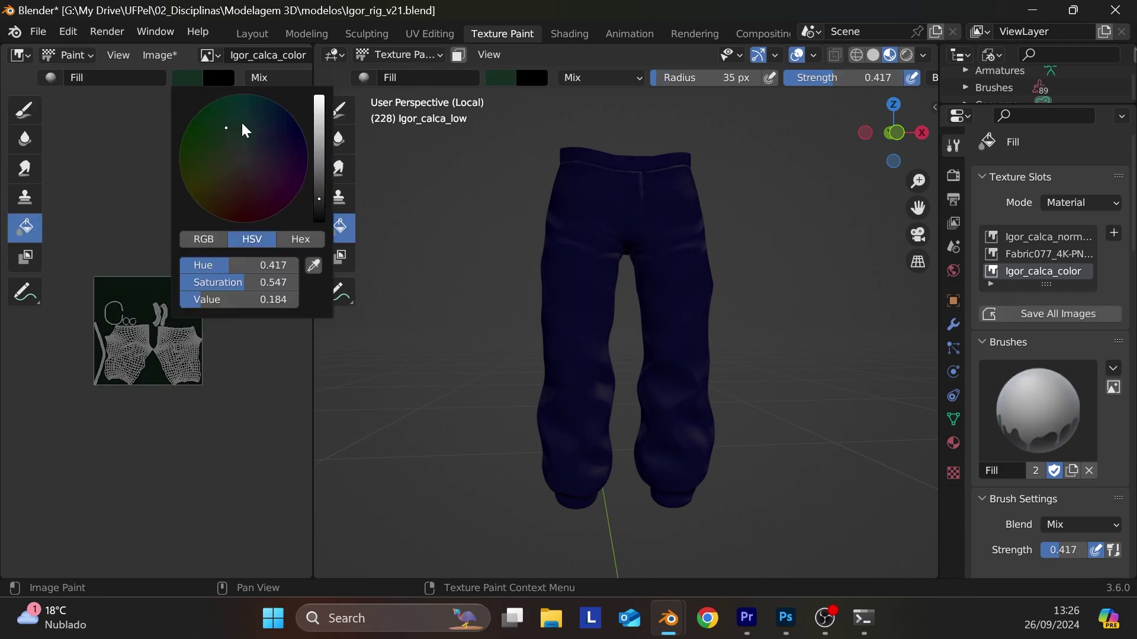
drag(269, 132, 268, 119)
drag(317, 184, 317, 176)
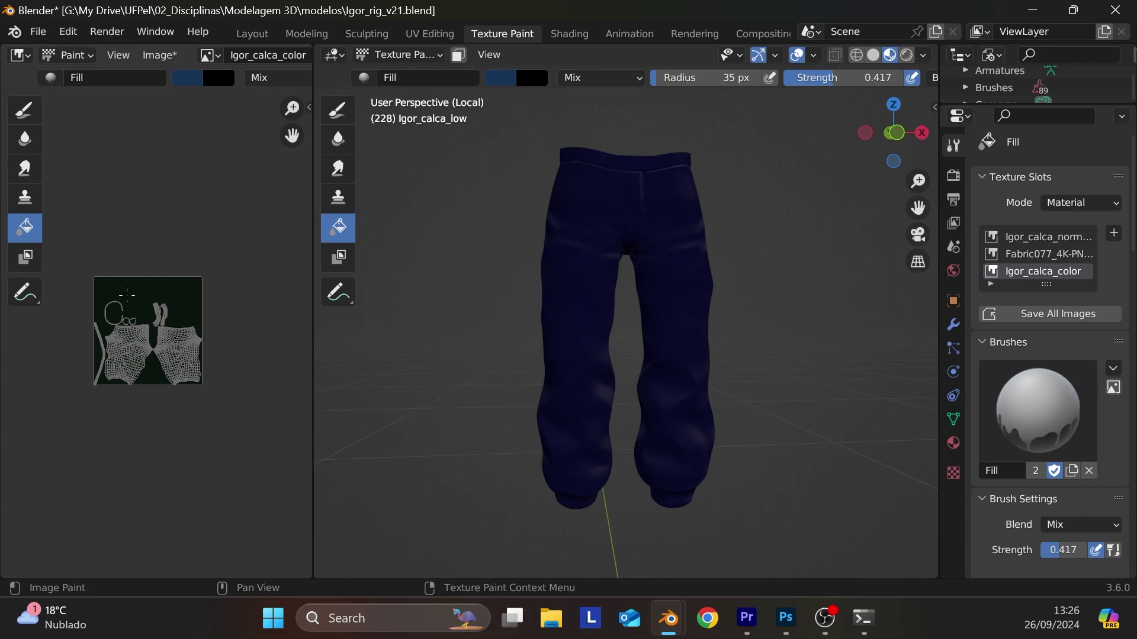
click(127, 295)
scroll(172, 313, up, 6)
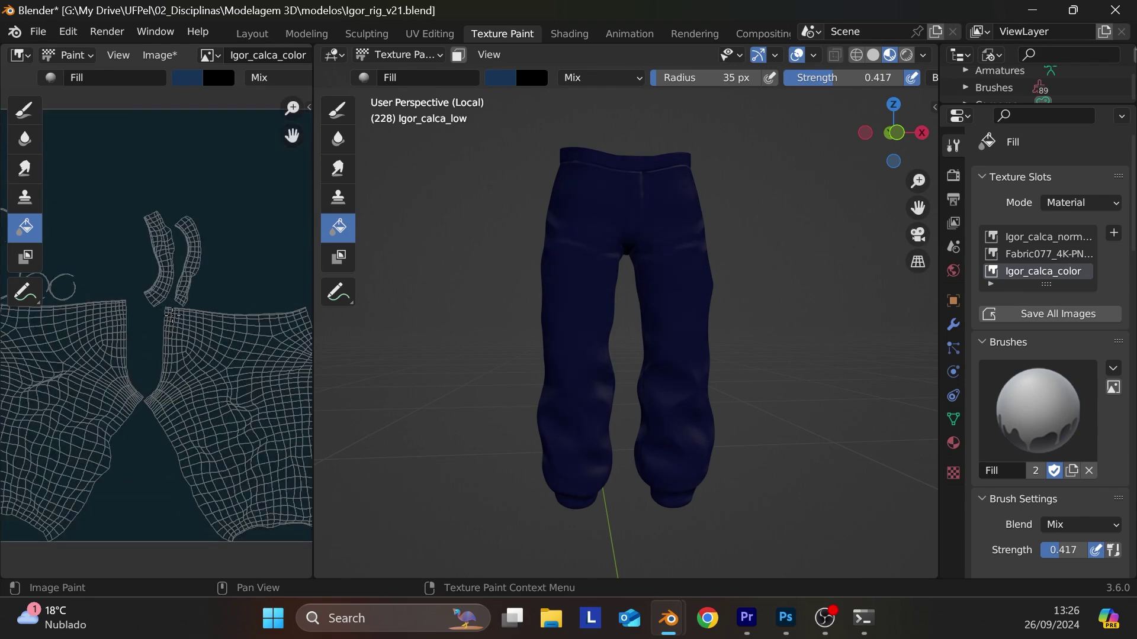
scroll(172, 313, down, 1)
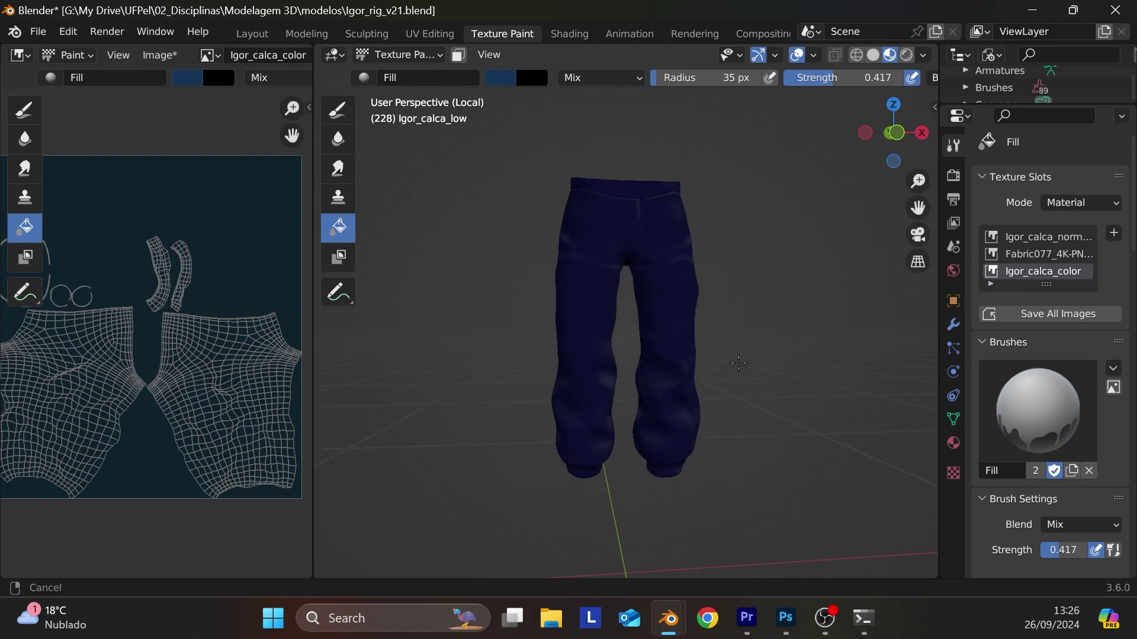
scroll(770, 339, up, 3)
alt+drag(818, 339, 748, 360)
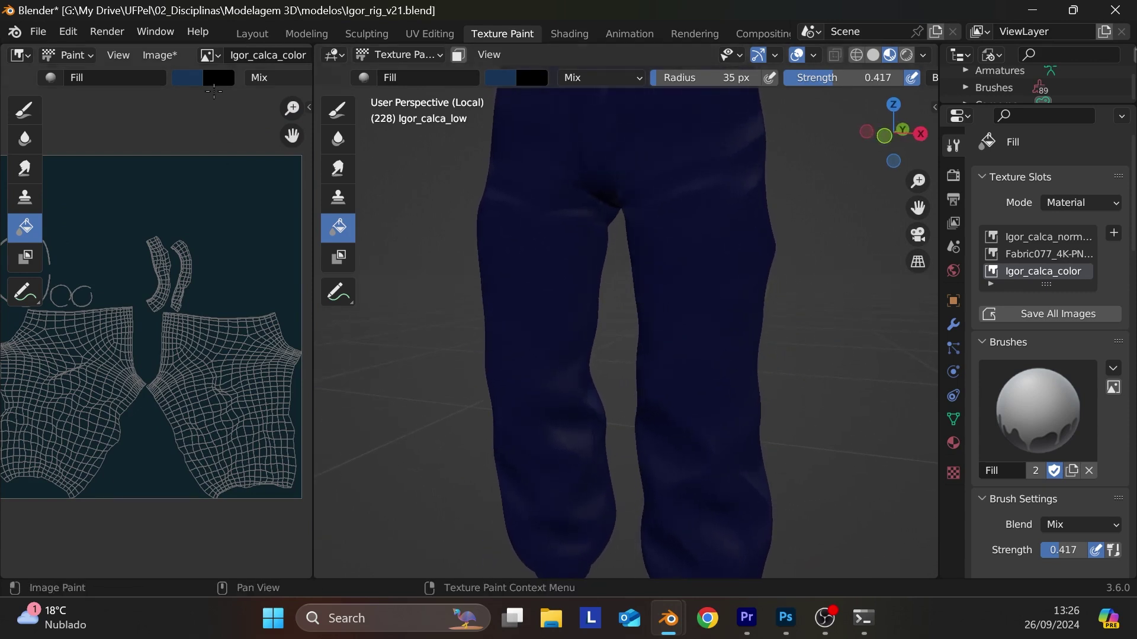
- Brighten the fill colour to value 0.590 and fill the trousers' colour texture twice
click(187, 77)
click(190, 83)
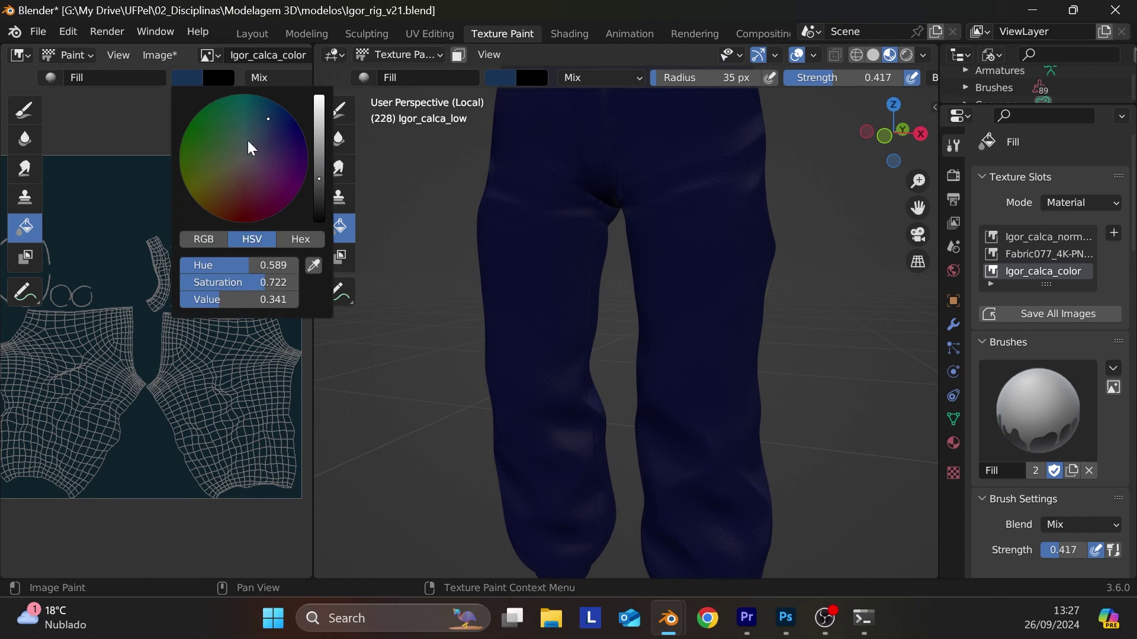
drag(320, 173, 322, 146)
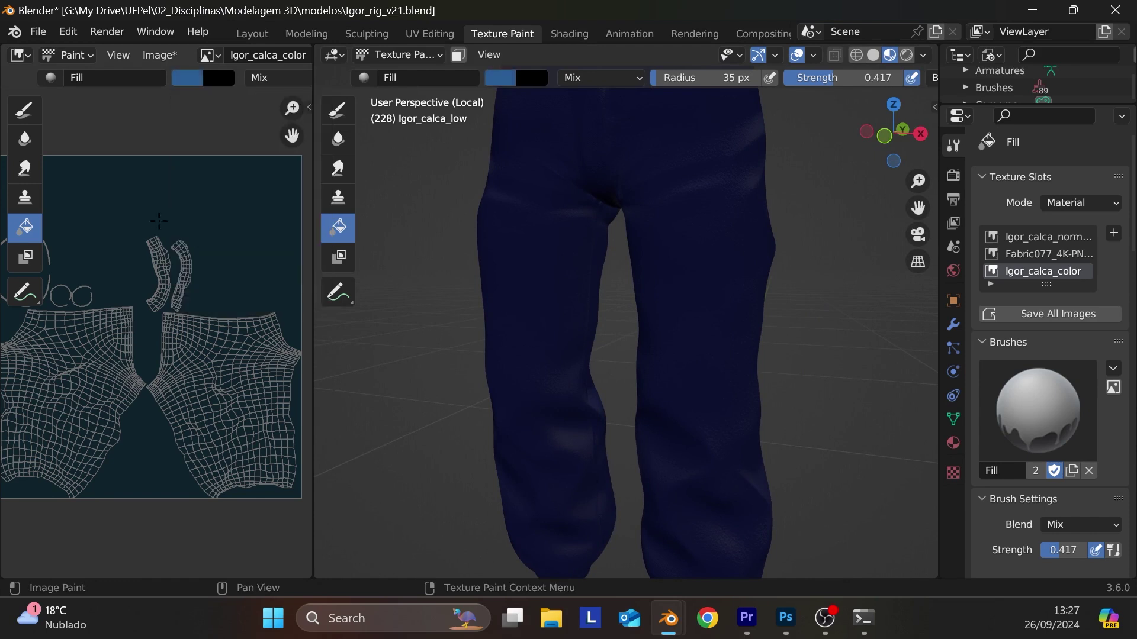
click(177, 253)
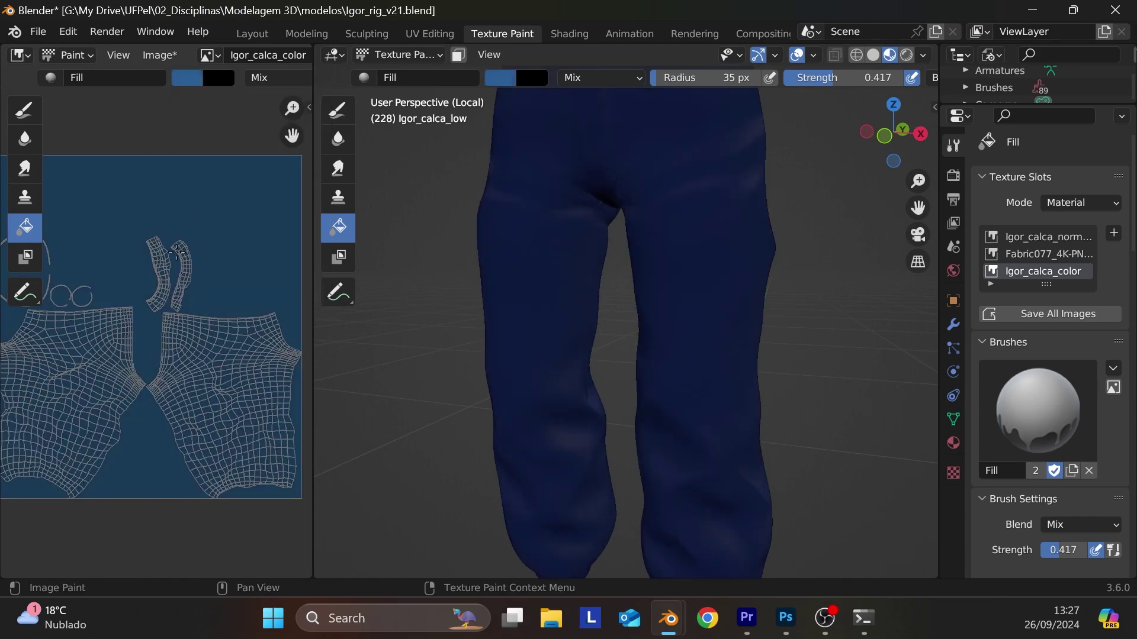
click(626, 136)
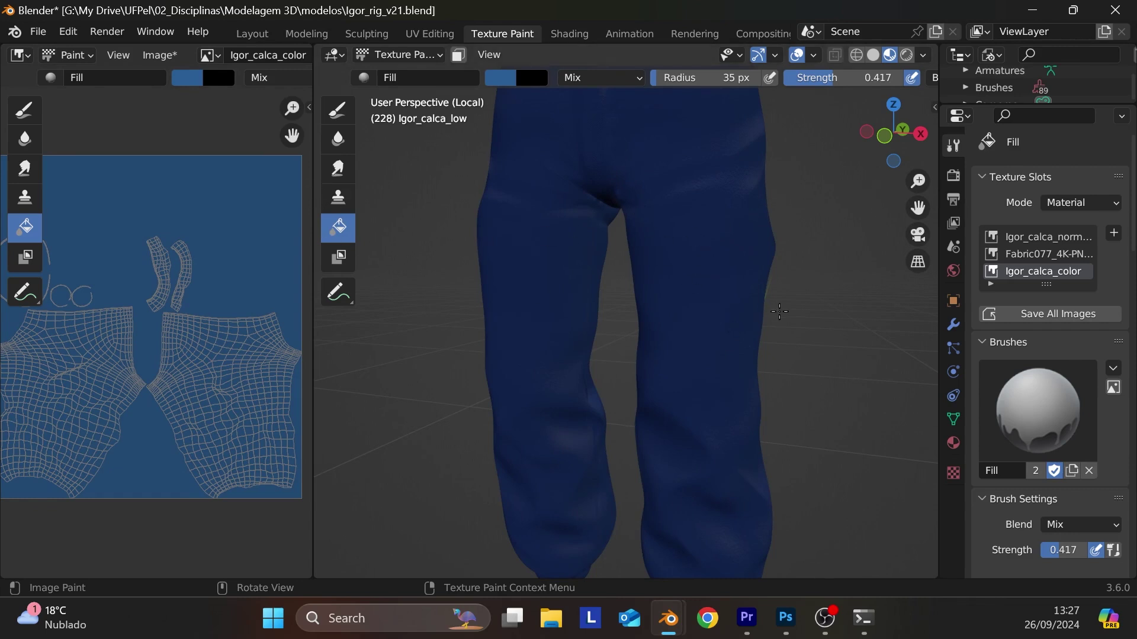
mouse_move(779, 312)
middle_down()
mouse_move(800, 327)
mouse_move(789, 316)
middle_up()
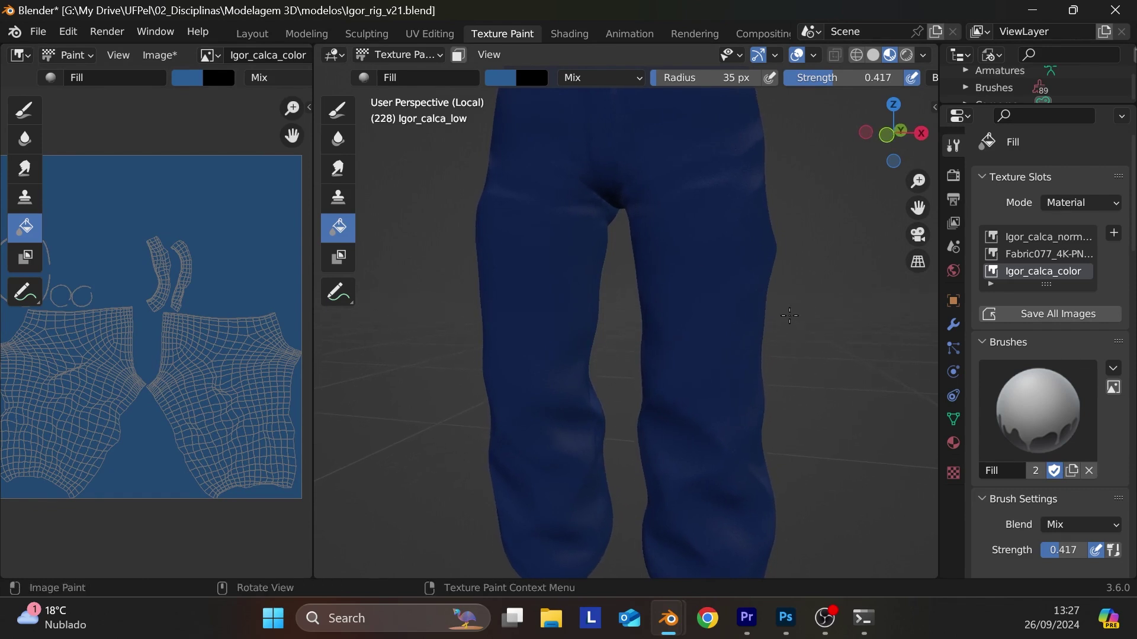
- Brighten the Fill tool's blue fully and raise the pintura Draw brush's colour to value 1.000
click(503, 80)
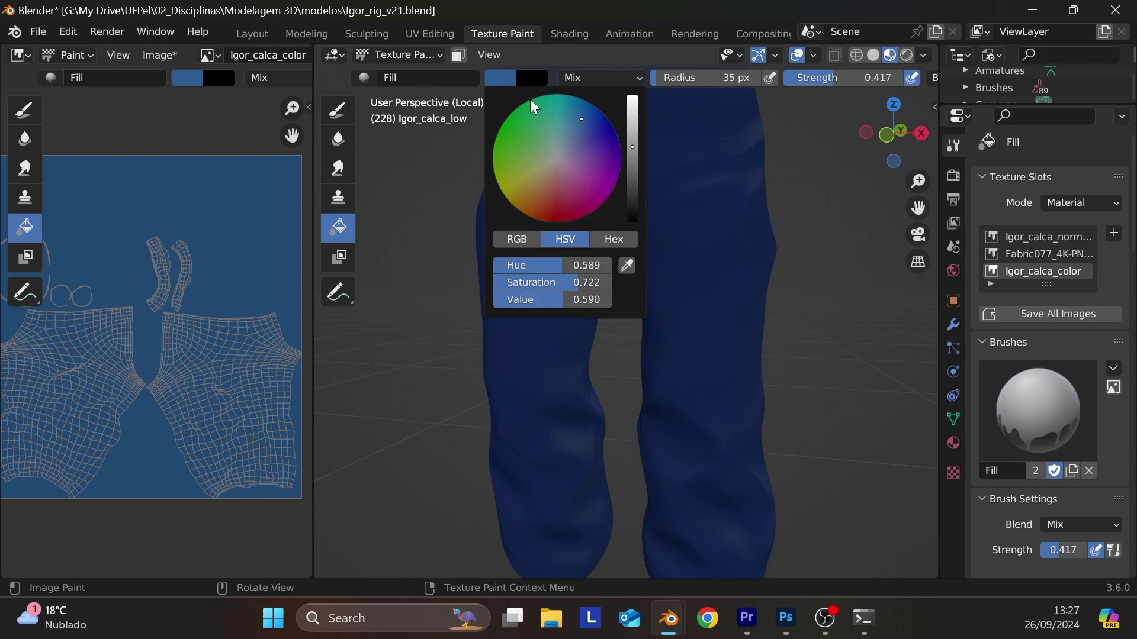
drag(627, 143, 629, 95)
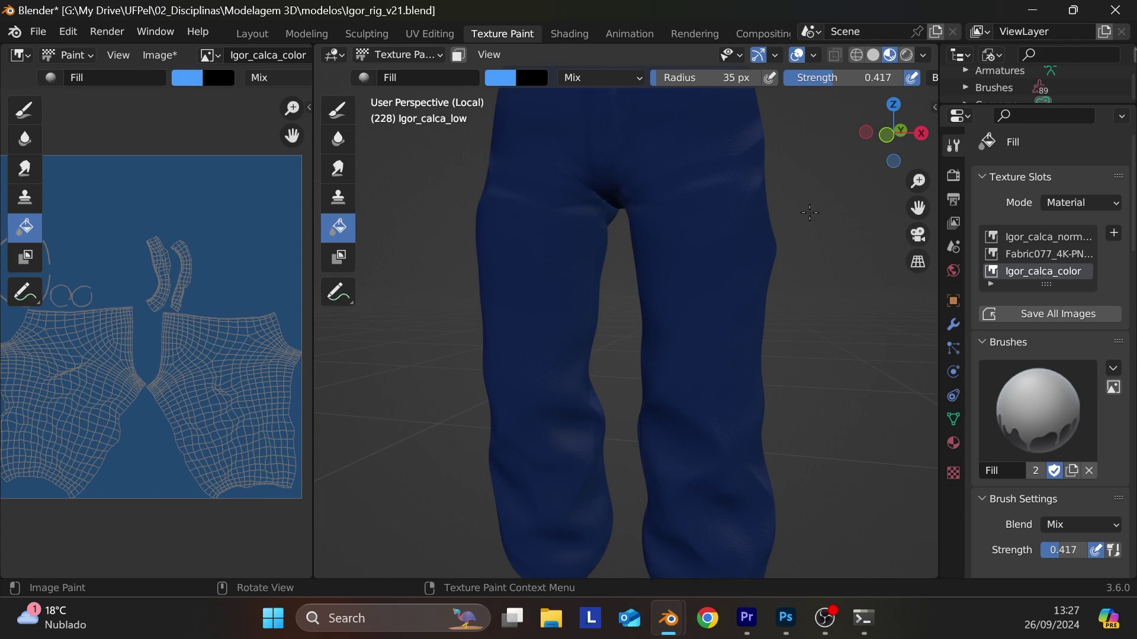
click(340, 110)
click(505, 80)
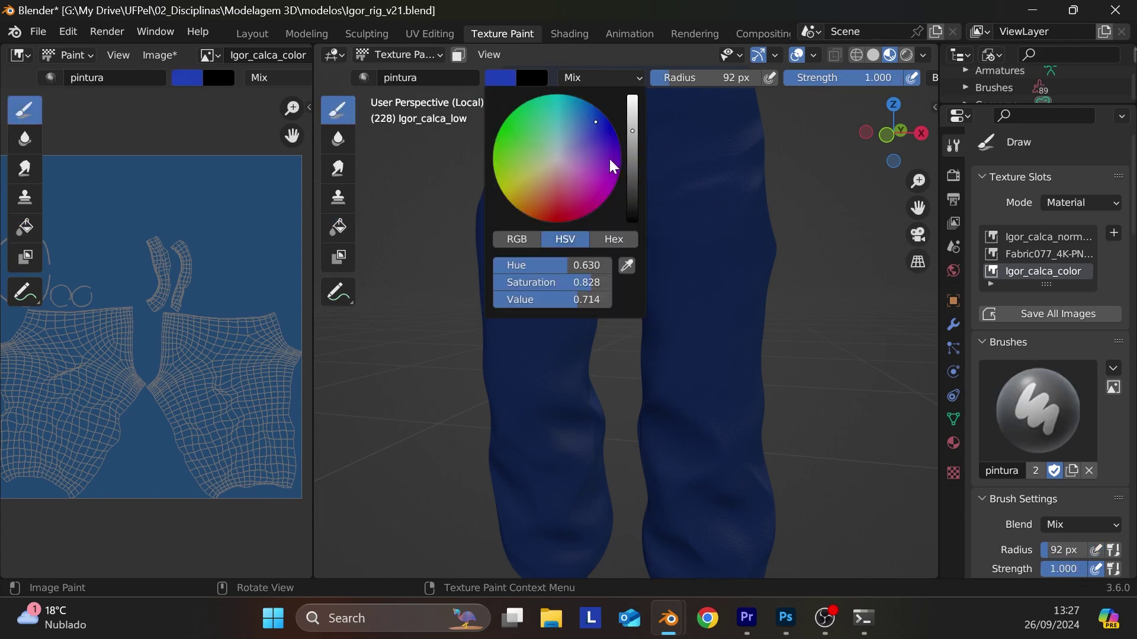
drag(627, 139, 629, 97)
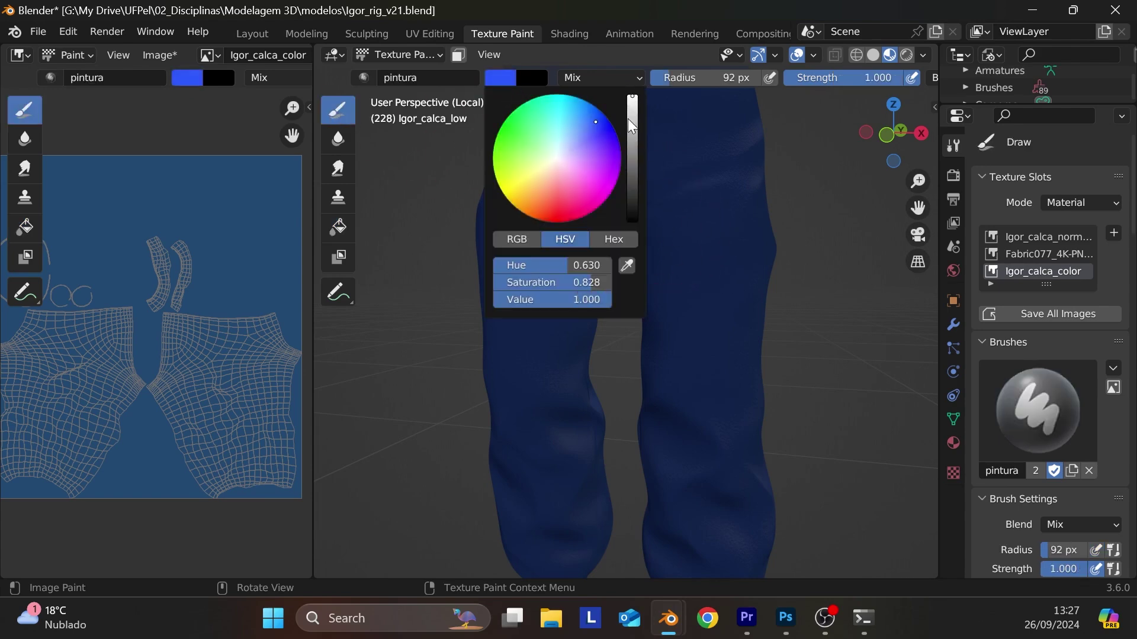
- Choose the Gi_crayon_07 brush for the Draw tool and undo a test stroke on the trouser leg
click(1037, 409)
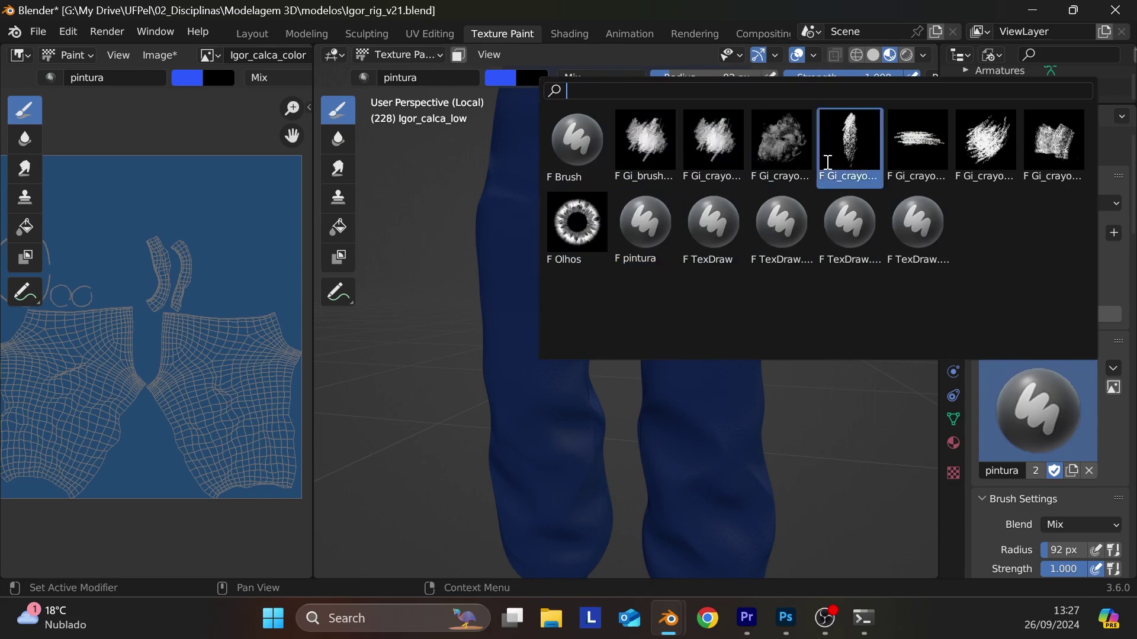
click(720, 143)
click(1030, 391)
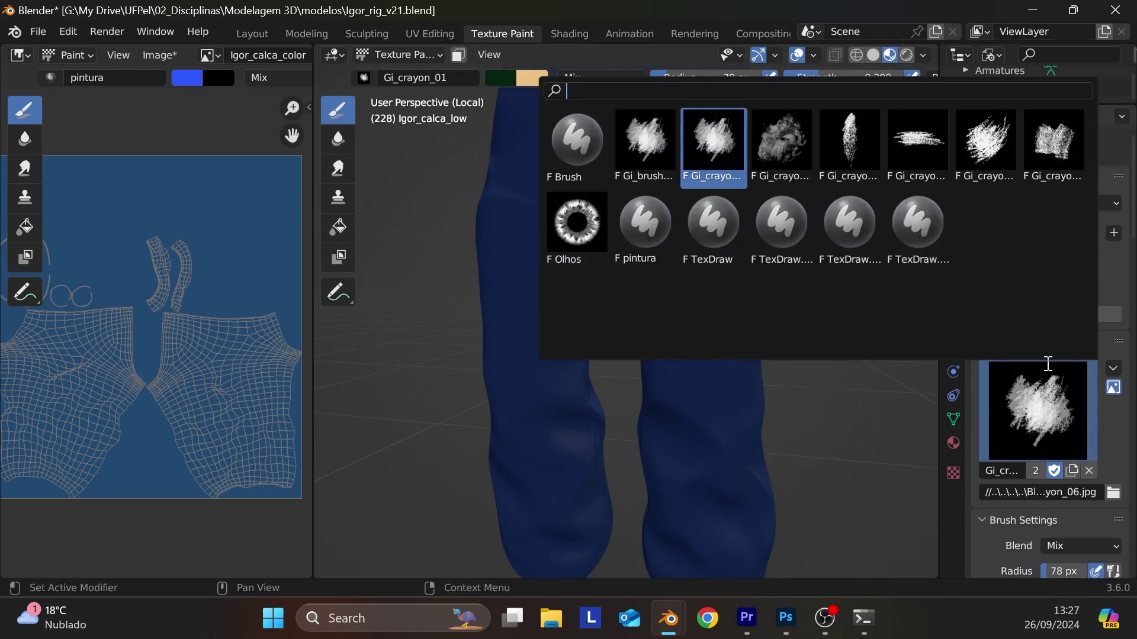
click(1051, 145)
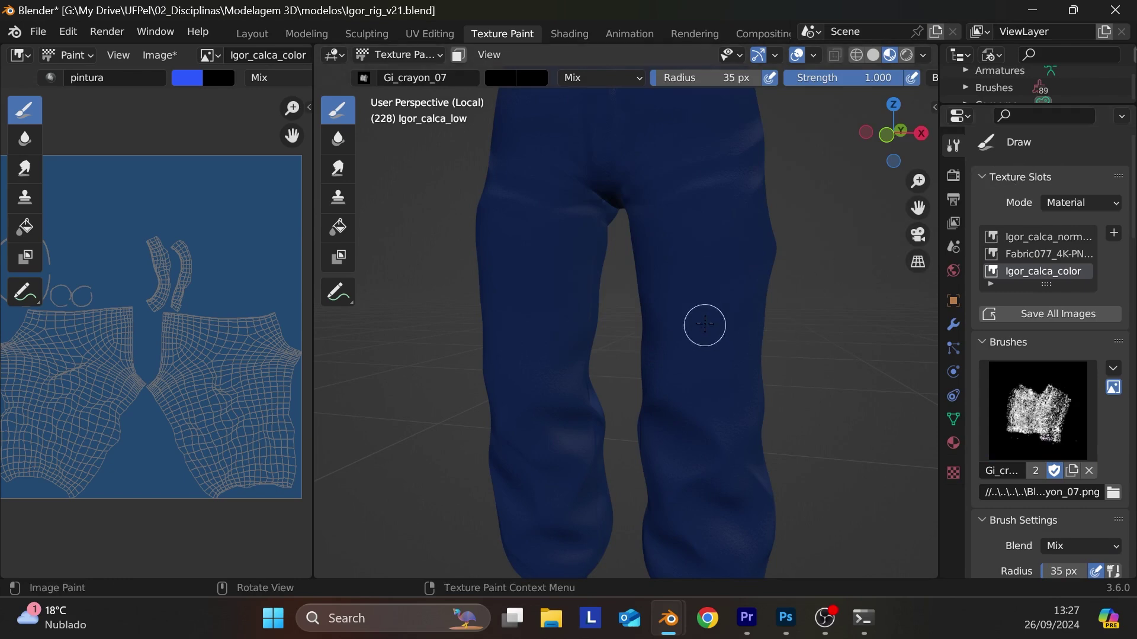
mouse_move(721, 330)
mouse_down()
mouse_move(713, 371)
mouse_move(688, 399)
mouse_move(738, 307)
mouse_move(743, 268)
mouse_up()
key(ctrl+z)
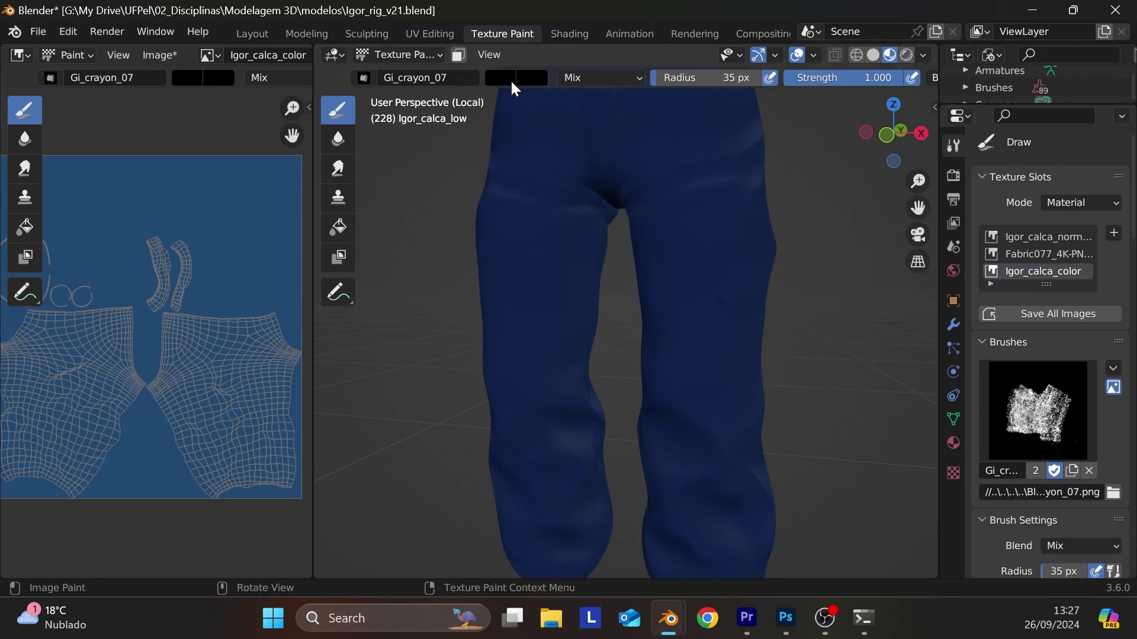
- Set the Gi_crayon_07 brush's colour to a pale lavender blue with hue 0.637, saturation 0.359 and value 0.788
click(512, 80)
drag(639, 118, 633, 86)
drag(589, 126, 574, 143)
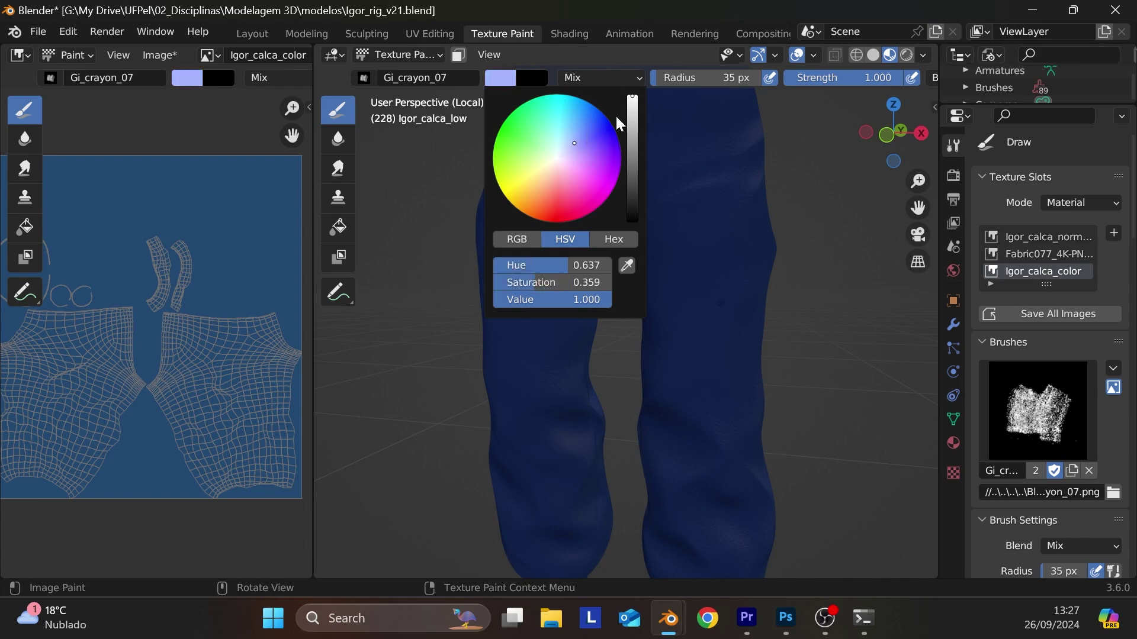
drag(633, 98, 632, 121)
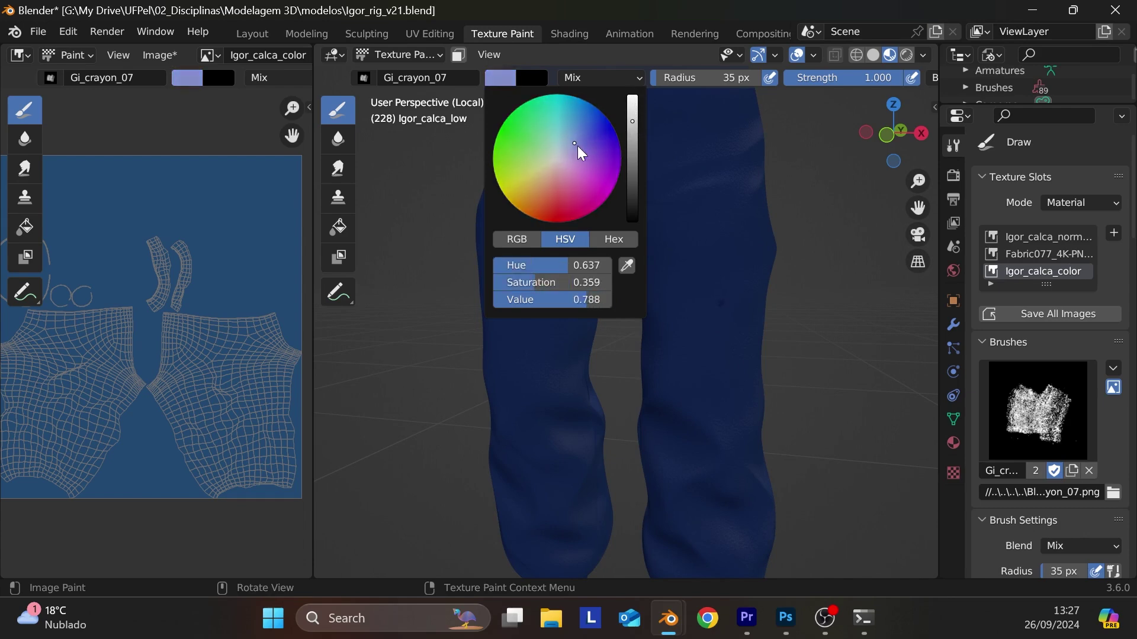
drag(577, 146, 574, 143)
- Undo a lavender test stroke on the trouser leg and lower the crayon brush's strength to 0.142
drag(724, 295, 738, 381)
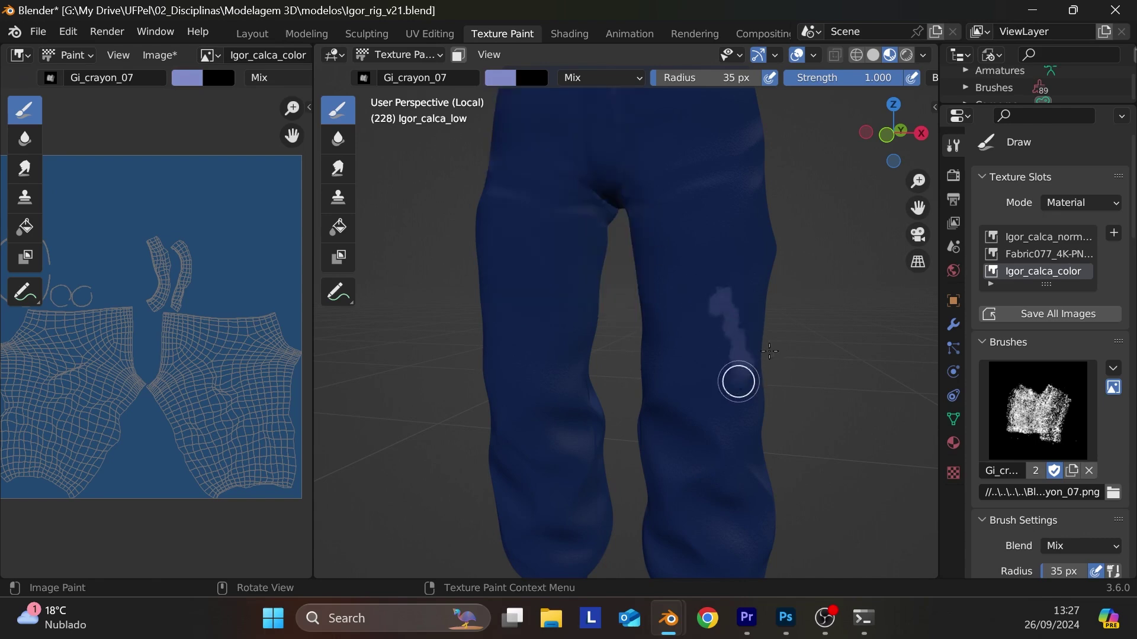
key(ctrl+z)
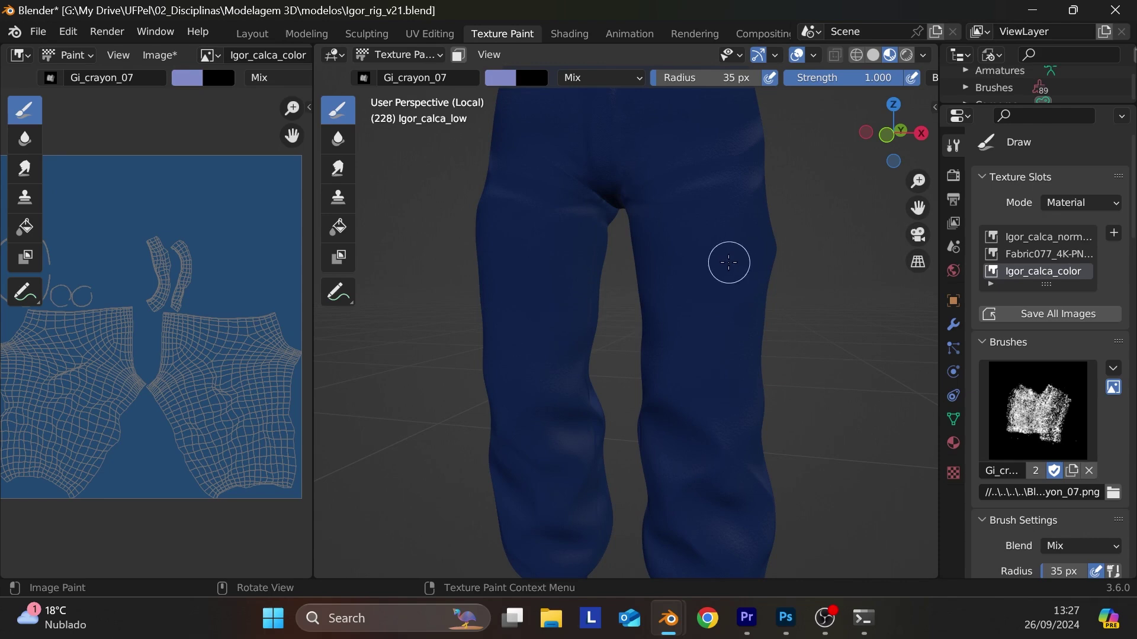
drag(880, 80, 790, 87)
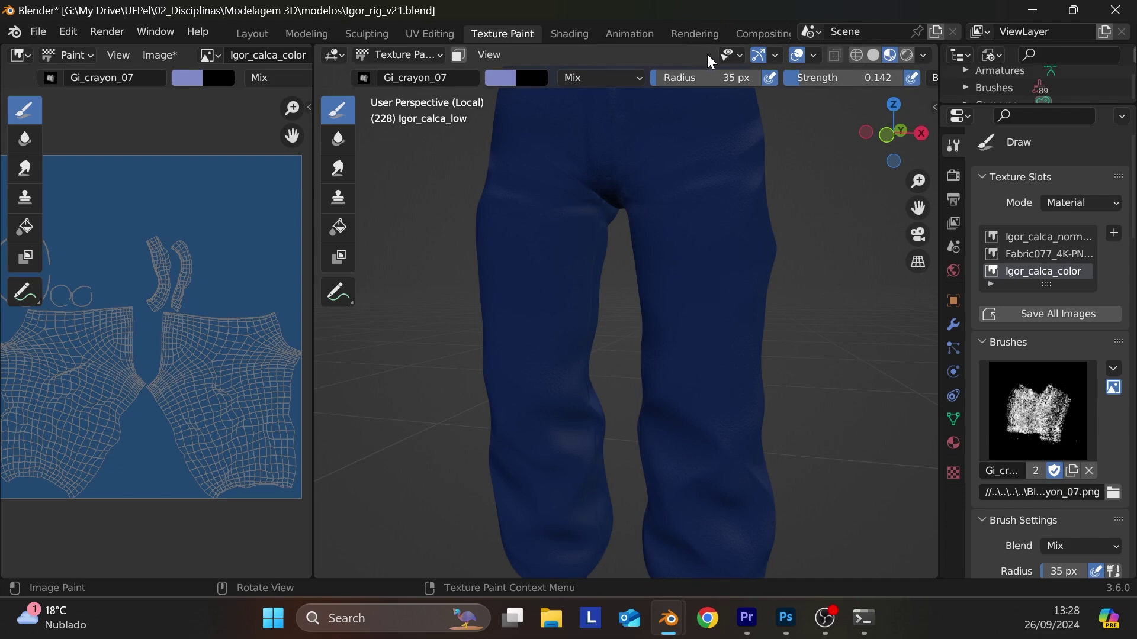
- Enable X-axis mirror symmetry for texture painting on the trousers
scroll(752, 98, down, 2)
scroll(829, 89, up, 4)
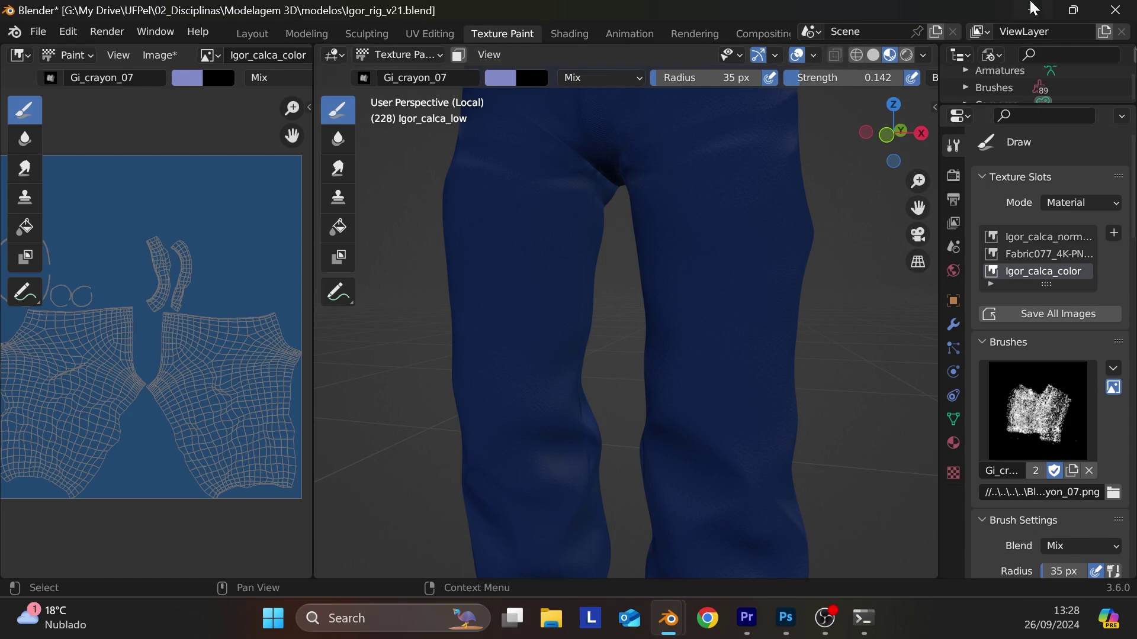
scroll(917, 77, down, 5)
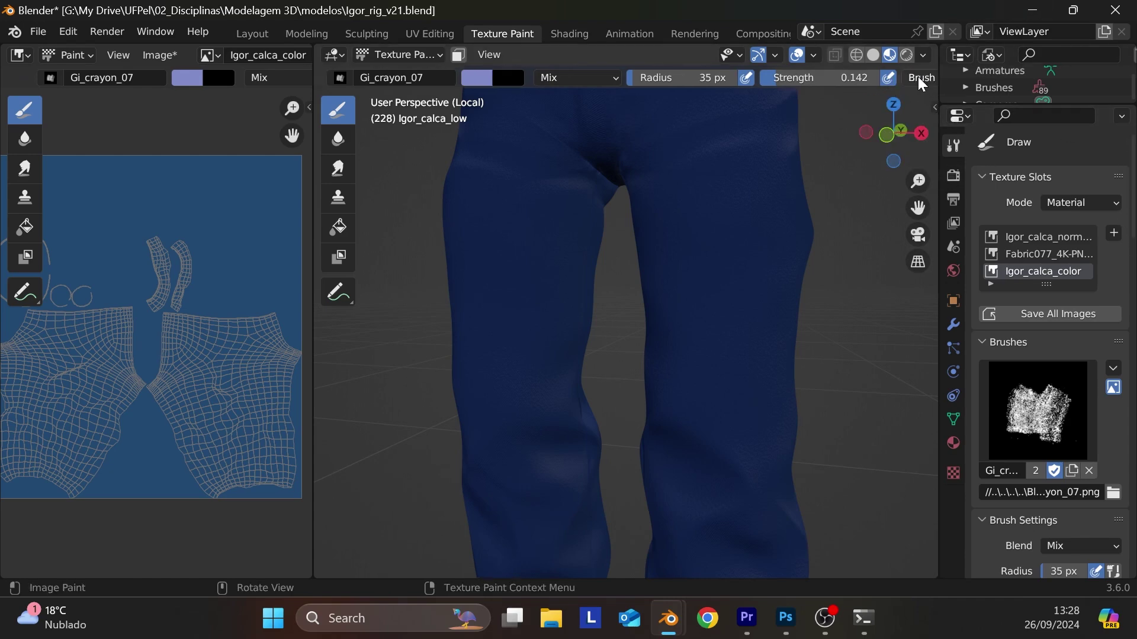
scroll(928, 80, down, 6)
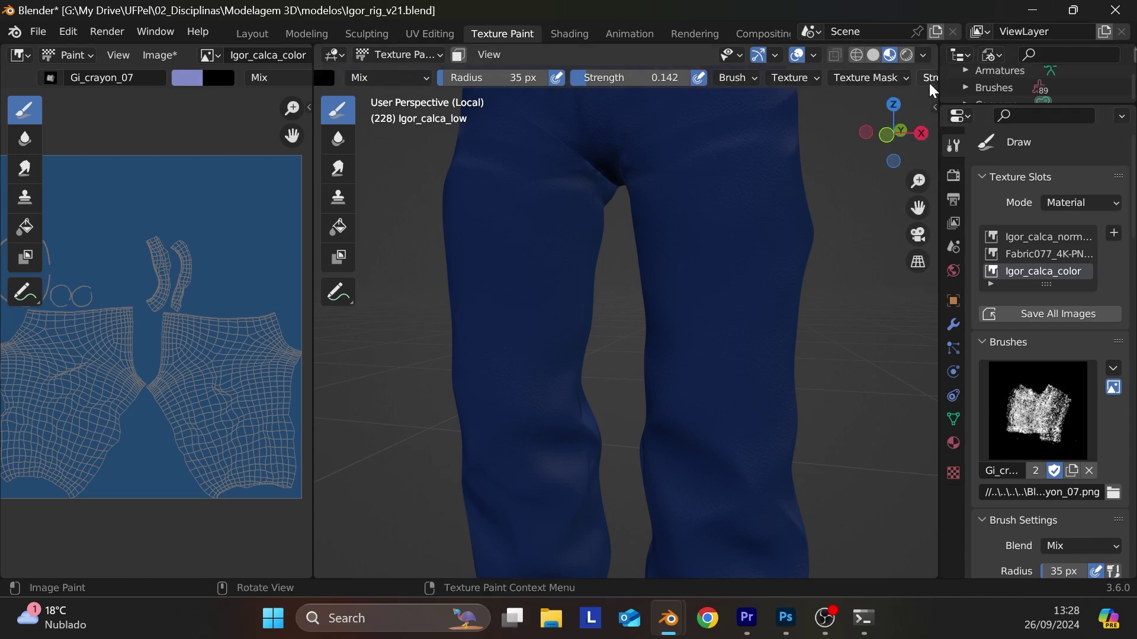
scroll(927, 80, down, 3)
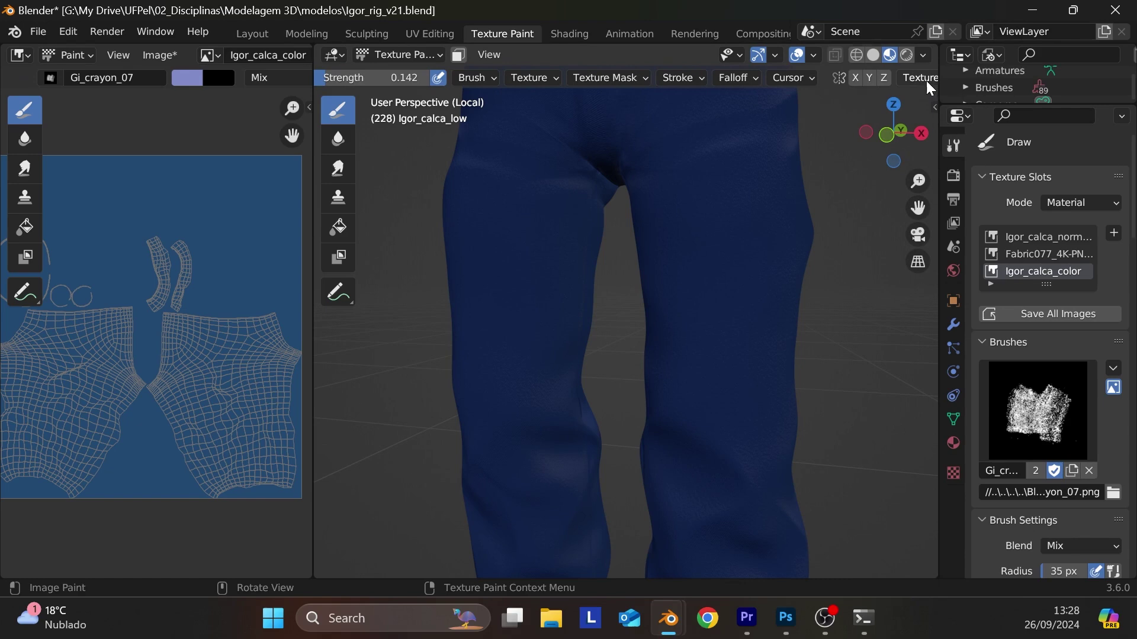
click(858, 73)
- Paint mirrored lavender crayon strokes down the fronts of both trouser legs, from the upper thighs to the knees
middle_drag(760, 296, 817, 302)
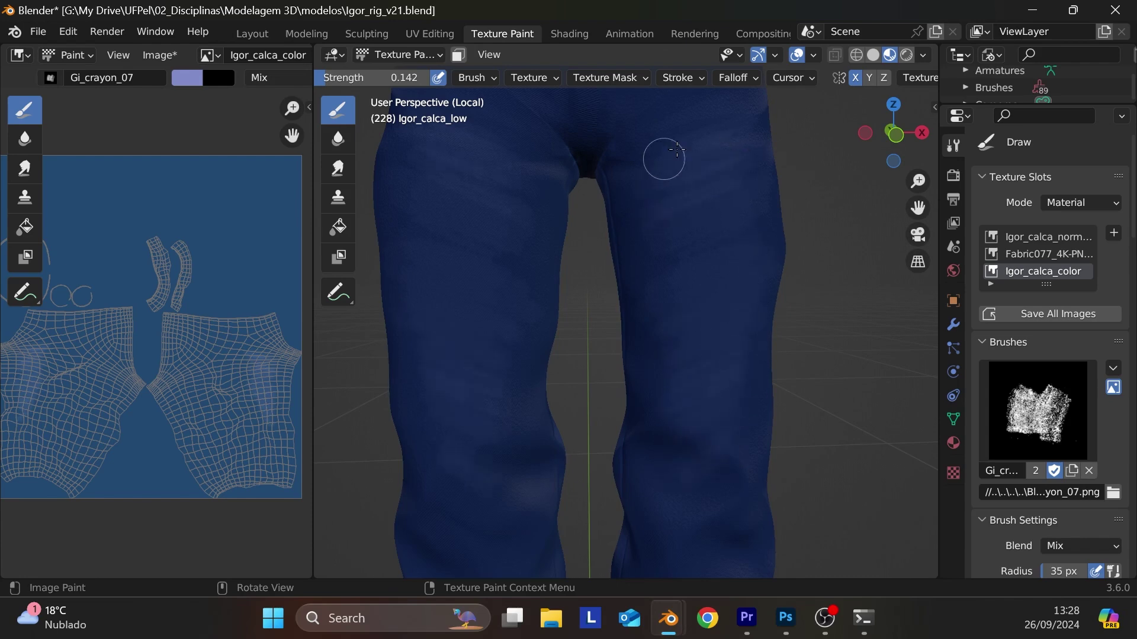
mouse_move(692, 272)
mouse_down()
mouse_move(758, 238)
mouse_move(661, 261)
mouse_move(742, 224)
mouse_move(692, 180)
mouse_up()
drag(660, 343, 740, 324)
drag(708, 367, 744, 372)
mouse_move(664, 391)
mouse_down()
mouse_move(718, 383)
mouse_move(717, 419)
mouse_move(690, 421)
mouse_move(688, 445)
mouse_move(698, 430)
mouse_up()
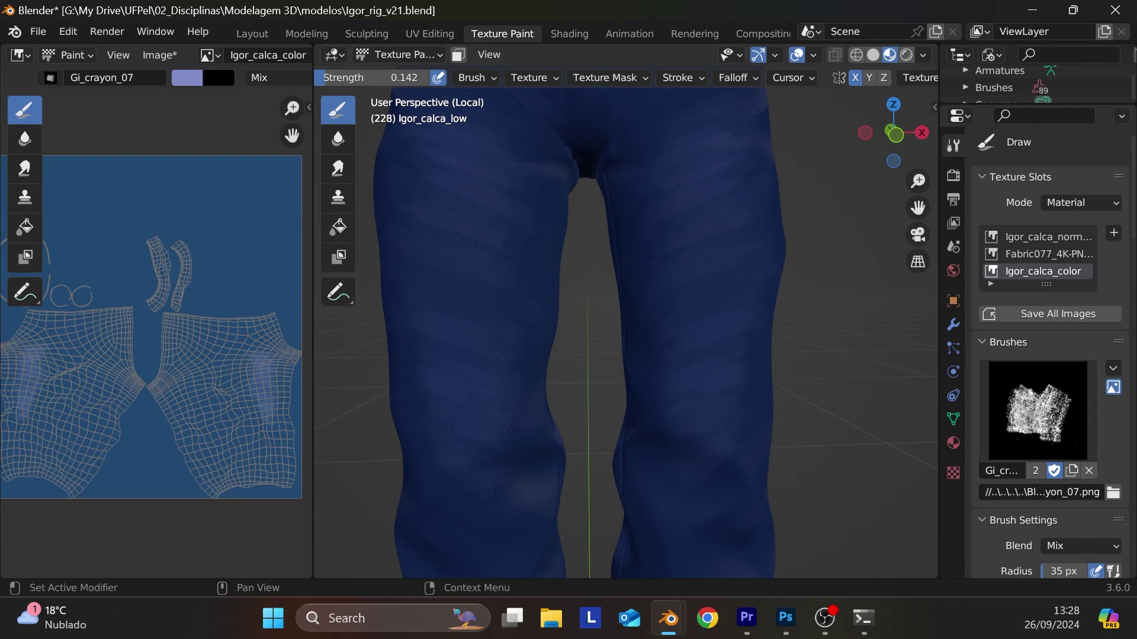
key(alt+Tab)
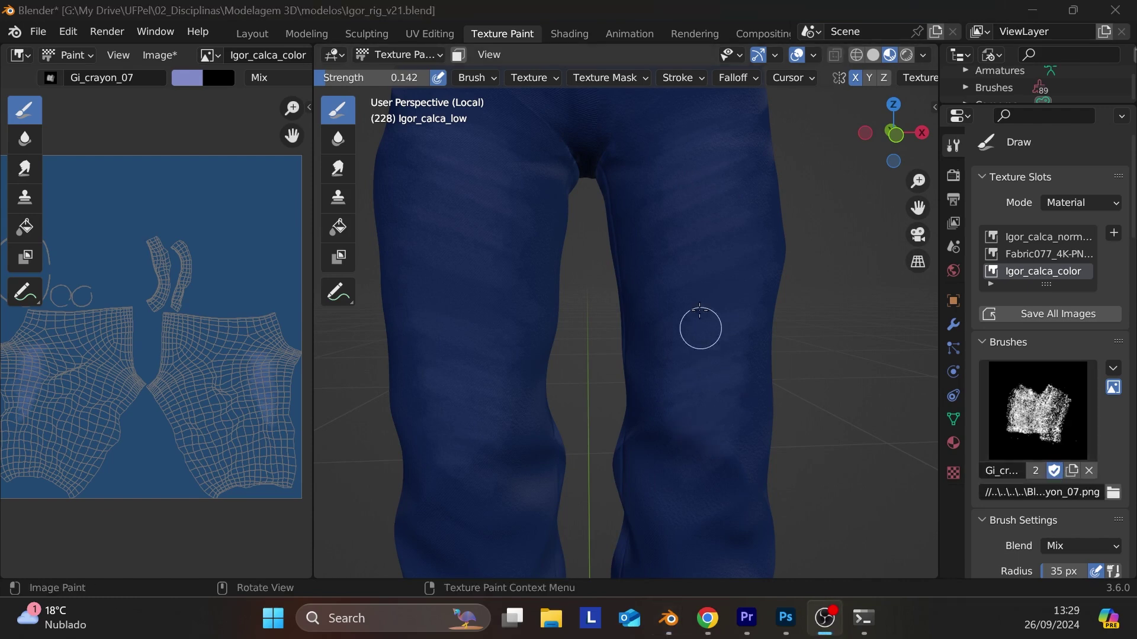
key(alt+Tab)
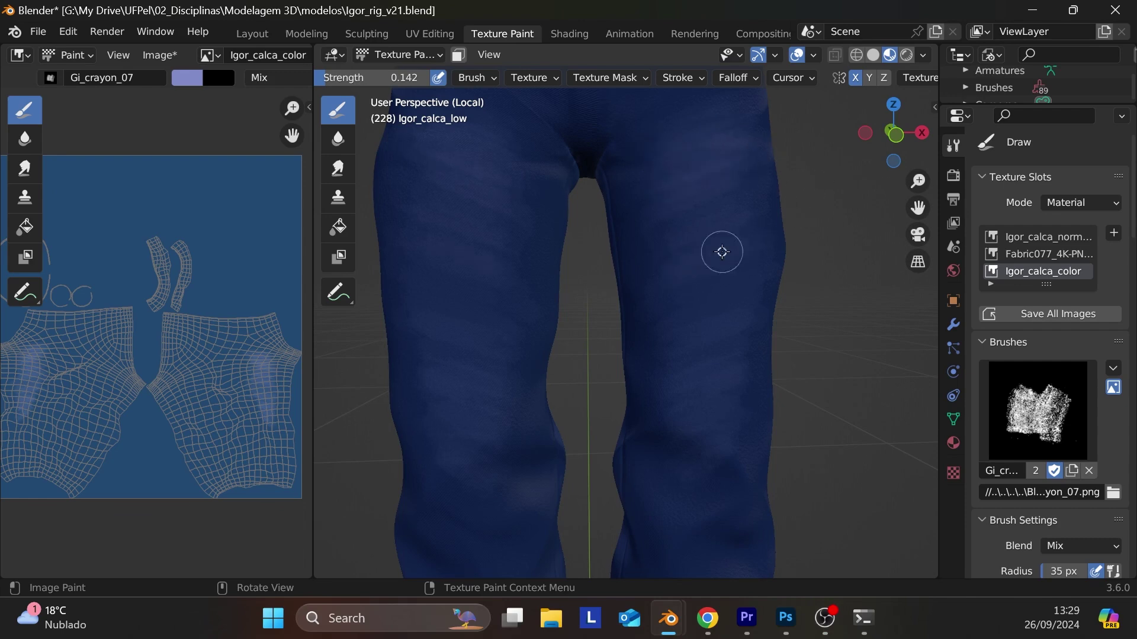
- Build up the lavender crayon strokes over the upper thighs and across the knees
mouse_move(731, 210)
mouse_down()
mouse_move(708, 191)
mouse_move(723, 154)
mouse_up()
mouse_move(720, 404)
mouse_down()
mouse_move(708, 427)
mouse_move(725, 442)
mouse_up()
mouse_move(702, 514)
mouse_down()
mouse_move(683, 531)
mouse_move(686, 548)
mouse_move(720, 548)
mouse_move(734, 451)
mouse_move(724, 435)
mouse_move(680, 424)
mouse_move(683, 409)
mouse_move(703, 415)
mouse_up()
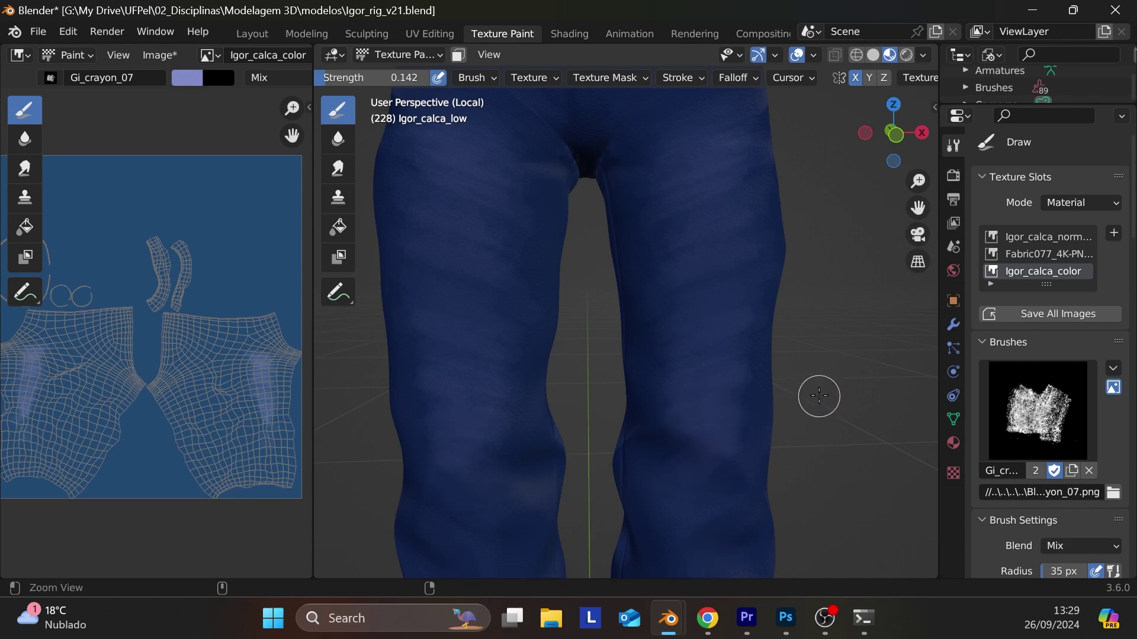
- Extend the light crayon strokes onto the hips, the middle of the thighs and the lower legs
scroll(817, 394, down, 3)
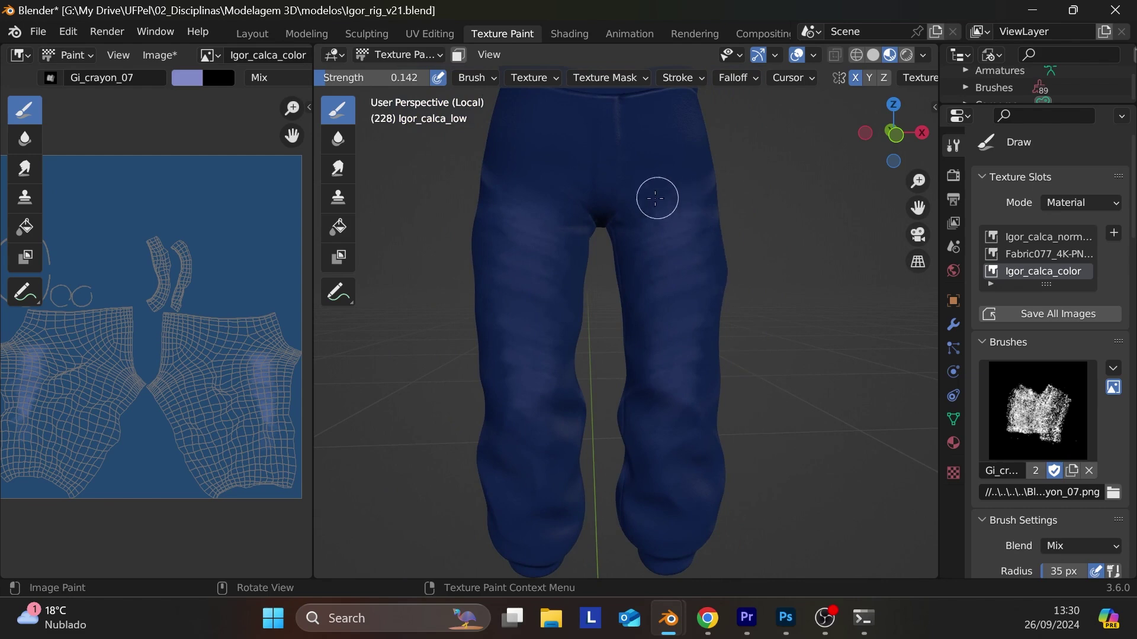
mouse_move(681, 184)
mouse_down()
mouse_move(703, 177)
mouse_move(674, 140)
mouse_move(677, 160)
mouse_move(665, 164)
mouse_up()
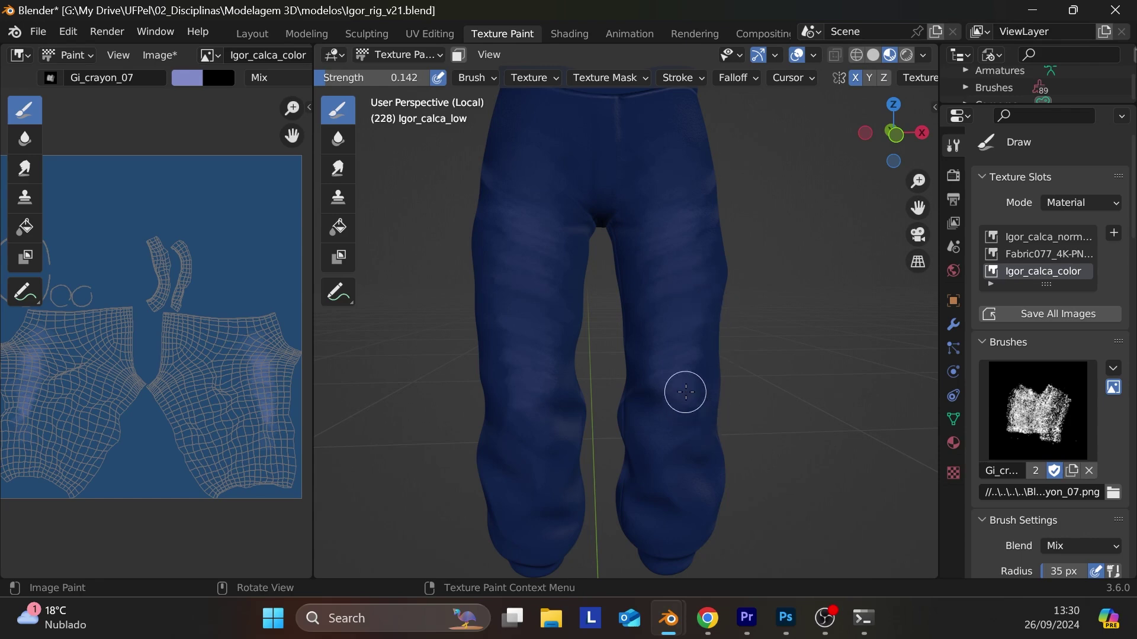
mouse_move(686, 349)
mouse_down()
mouse_move(651, 351)
mouse_move(666, 341)
mouse_move(689, 272)
mouse_up()
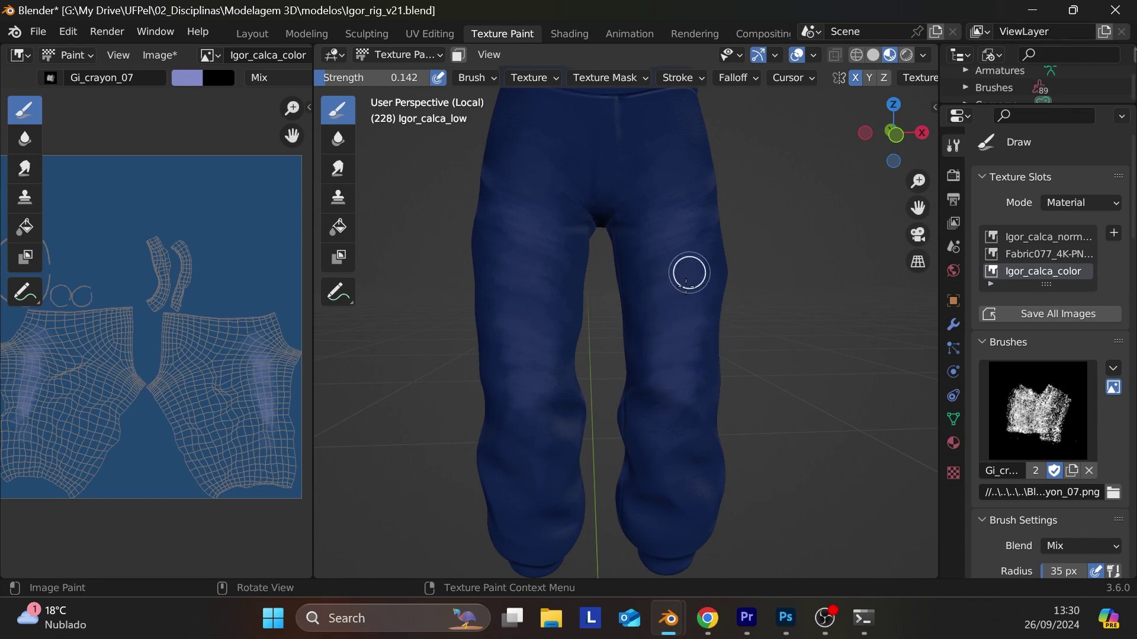
mouse_move(670, 445)
mouse_down()
mouse_move(705, 449)
mouse_move(685, 509)
mouse_move(685, 498)
mouse_move(652, 492)
mouse_move(684, 560)
mouse_move(678, 536)
mouse_up()
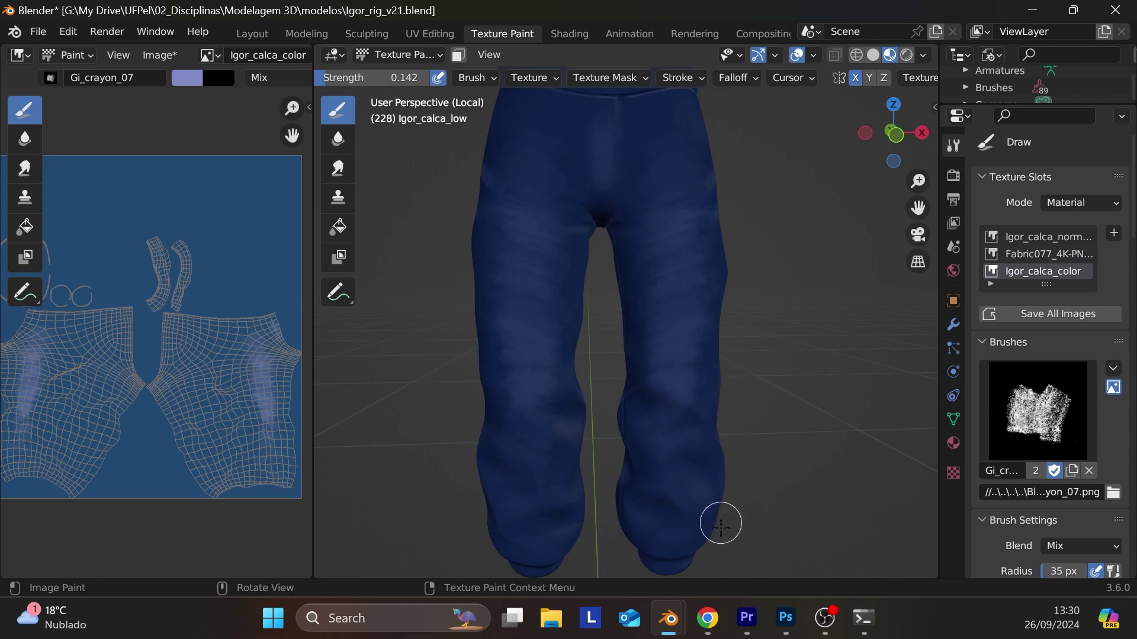
- Raise the crayon brush's strength to 0.373 and paint lighter strokes around the hems and ankle cuffs
mouse_move(764, 465)
middle_down()
mouse_move(780, 421)
mouse_move(784, 202)
middle_up()
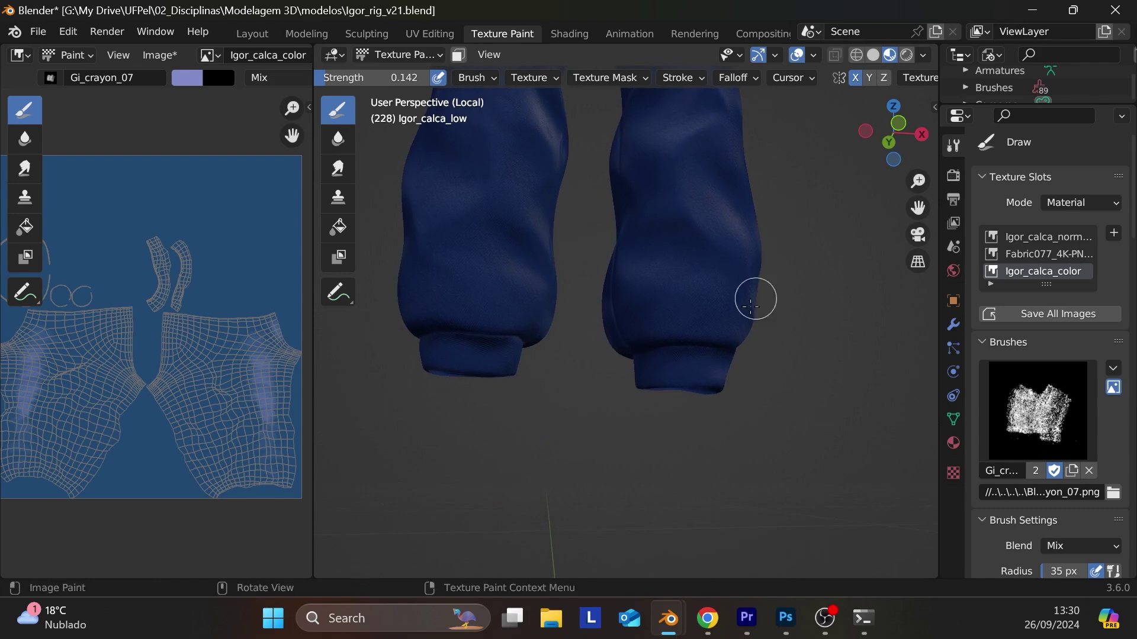
drag(704, 339, 653, 354)
drag(331, 80, 357, 80)
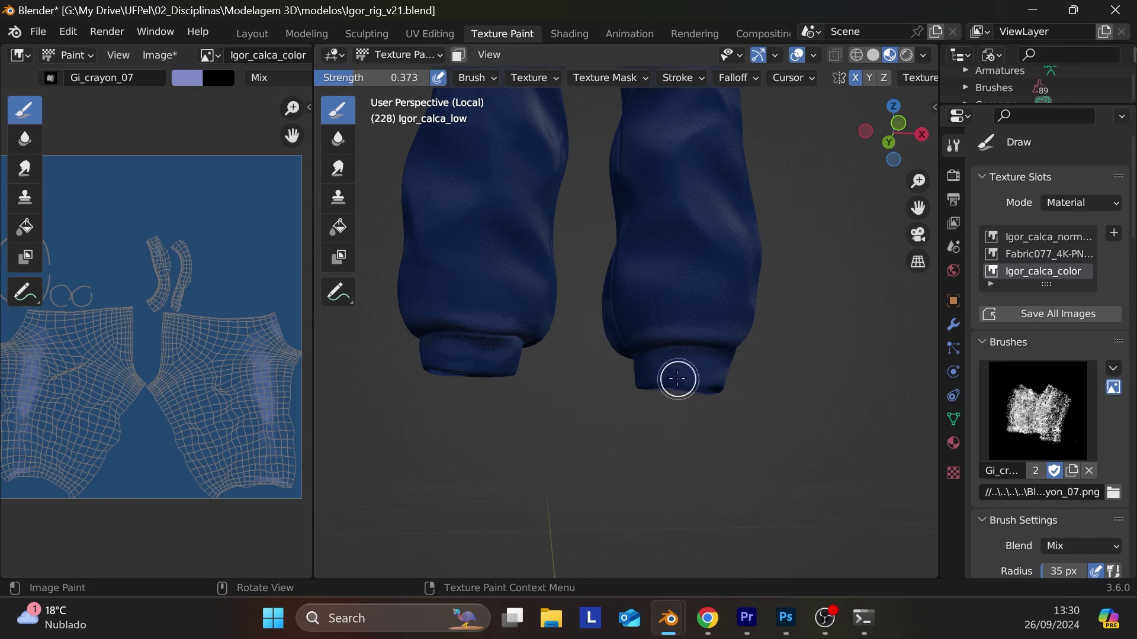
mouse_move(677, 379)
mouse_down()
mouse_move(731, 398)
mouse_move(623, 414)
mouse_up()
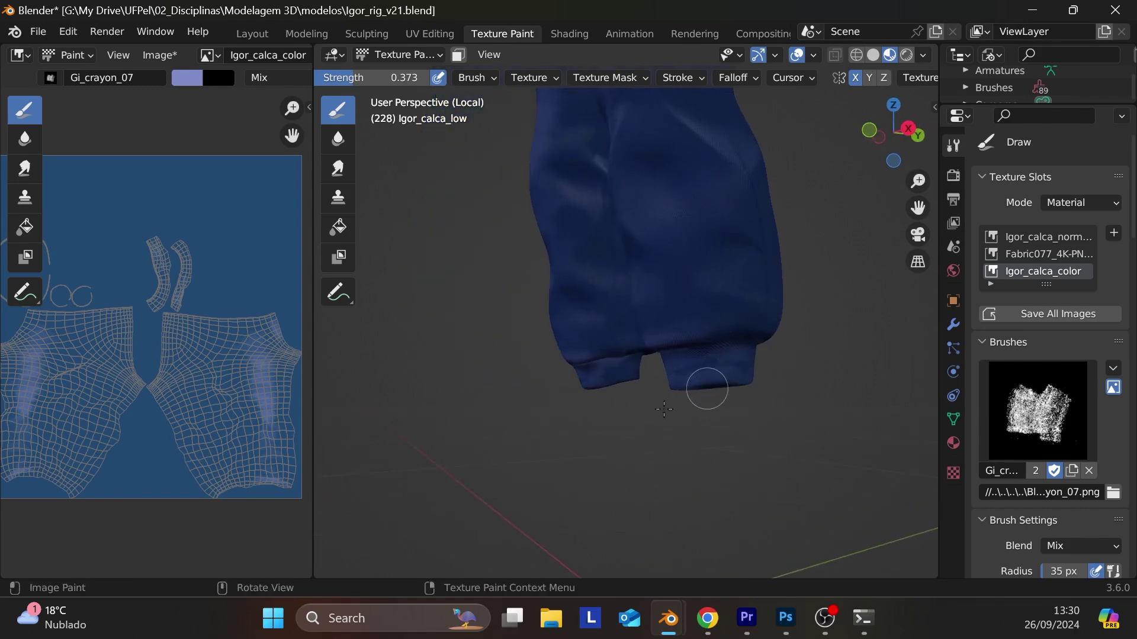
- Set the brush radius to 11 px and, with X symmetry off, paint thin light strokes along the hip and crotch creases
right_click(809, 346)
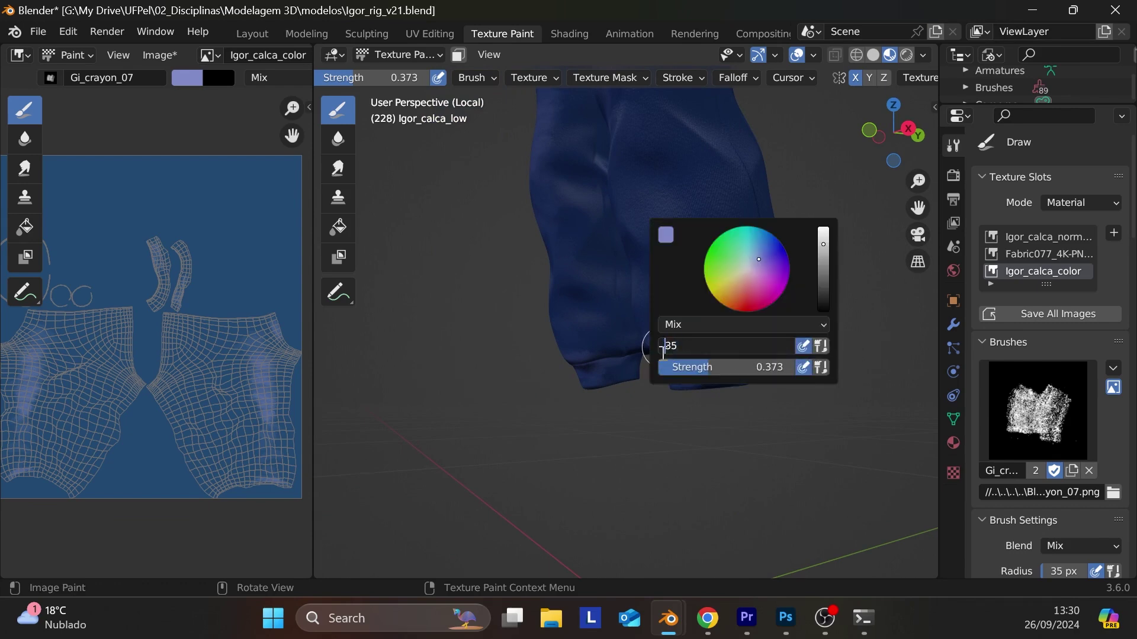
drag(661, 353, 649, 354)
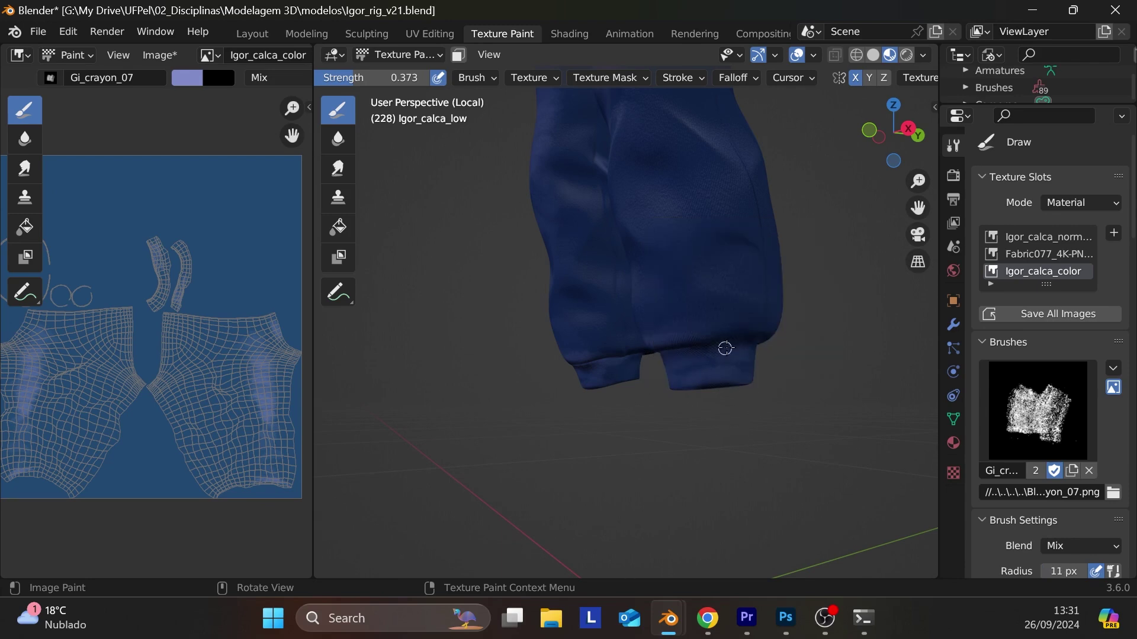
middle_drag(794, 288, 789, 424)
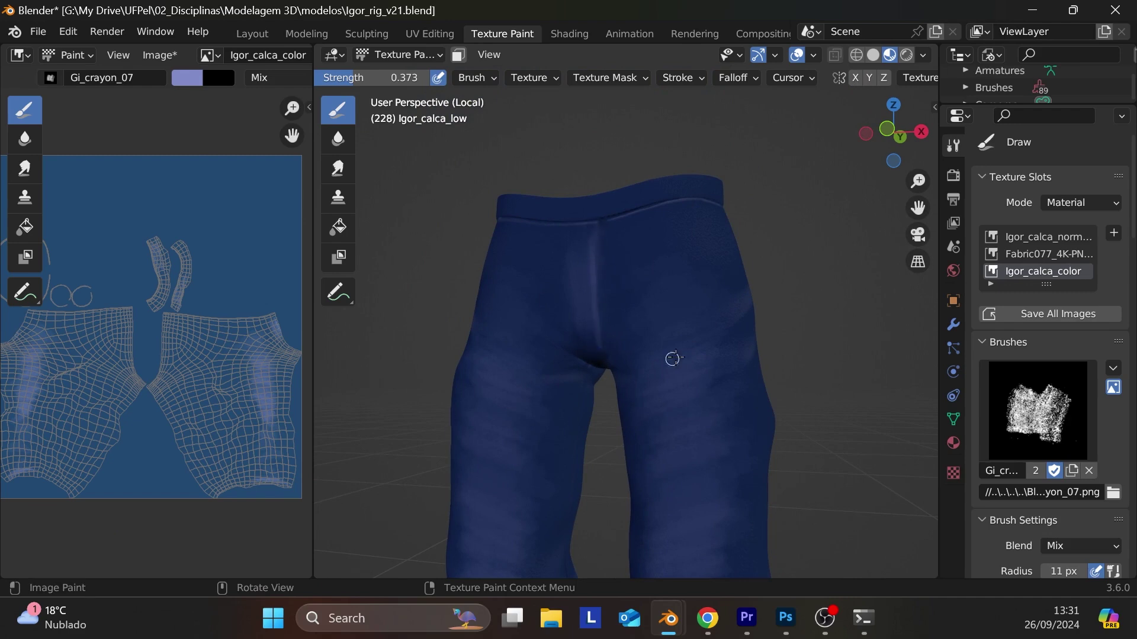
alt+drag(779, 357, 827, 363)
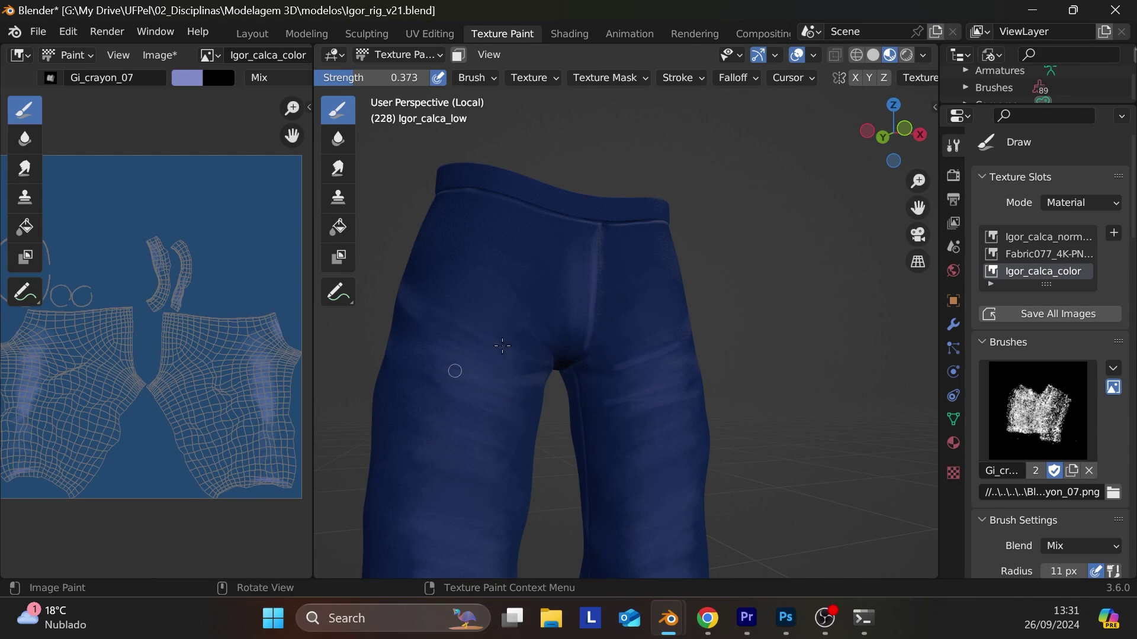
middle_drag(668, 369, 653, 372)
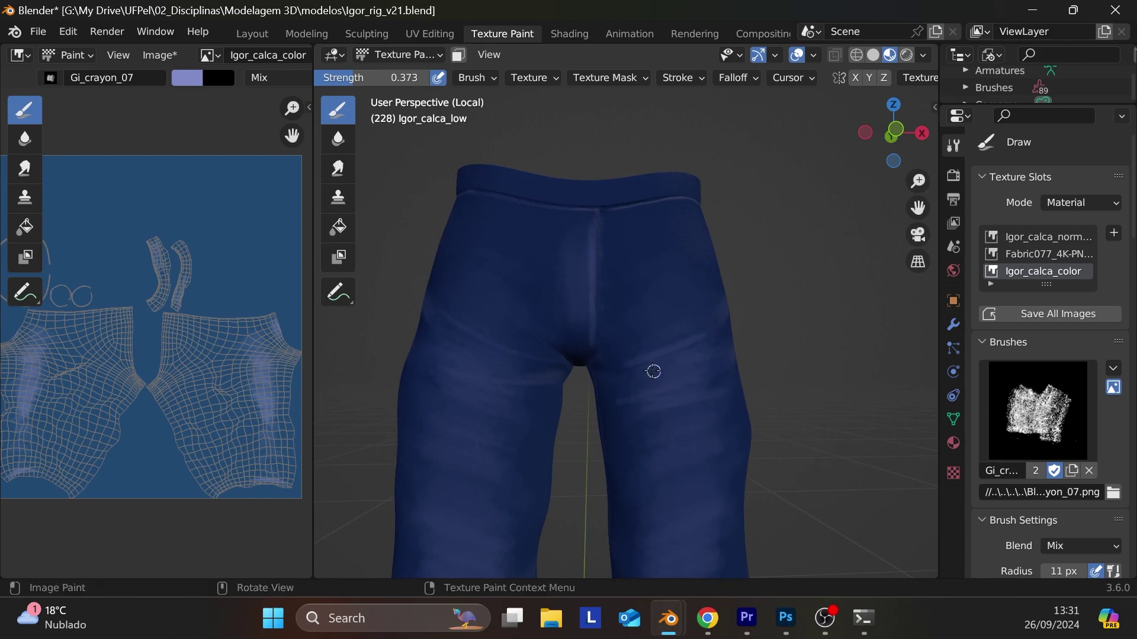
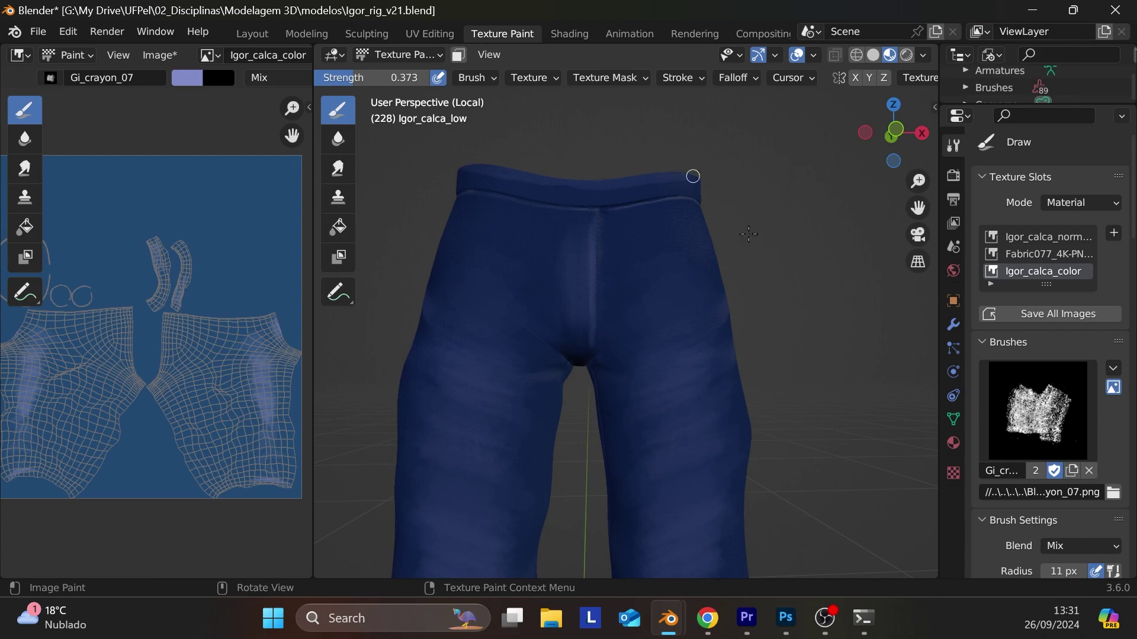
- Paint thin light crayon strokes around the trousers' waistband, covering the front, sides and back
middle_drag(748, 234, 701, 161)
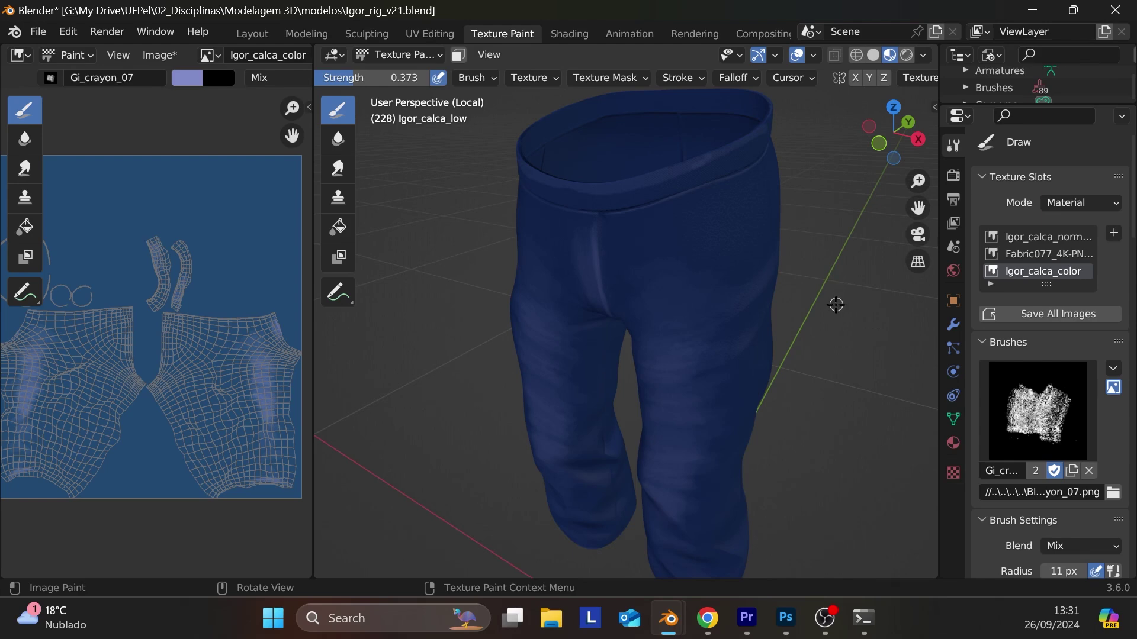
middle_drag(845, 296, 789, 382)
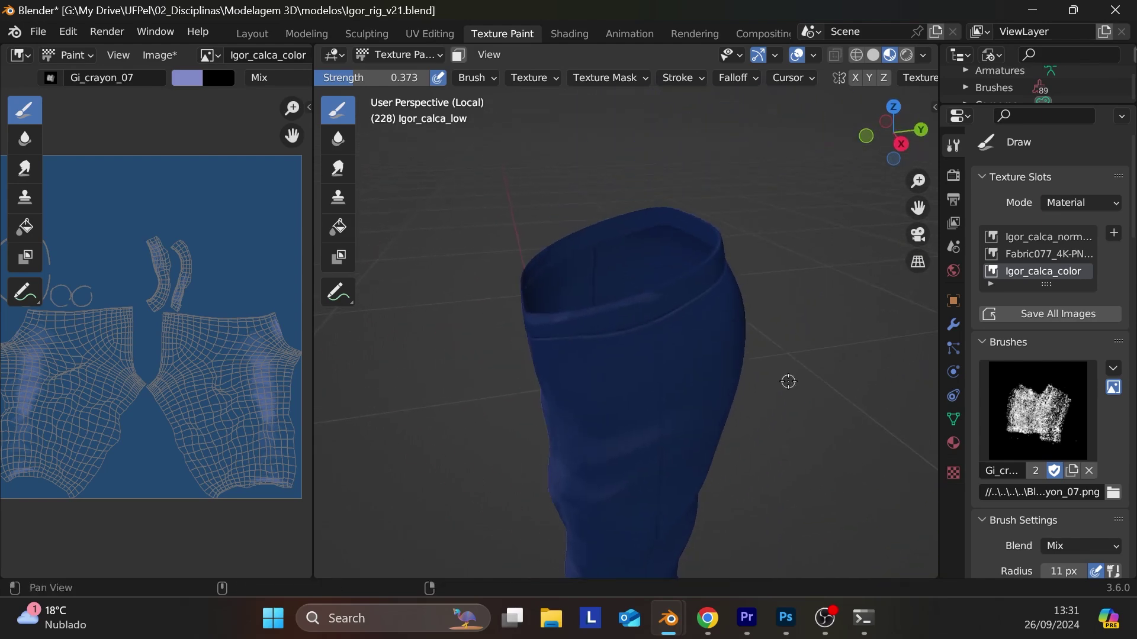
middle_drag(646, 300, 812, 279)
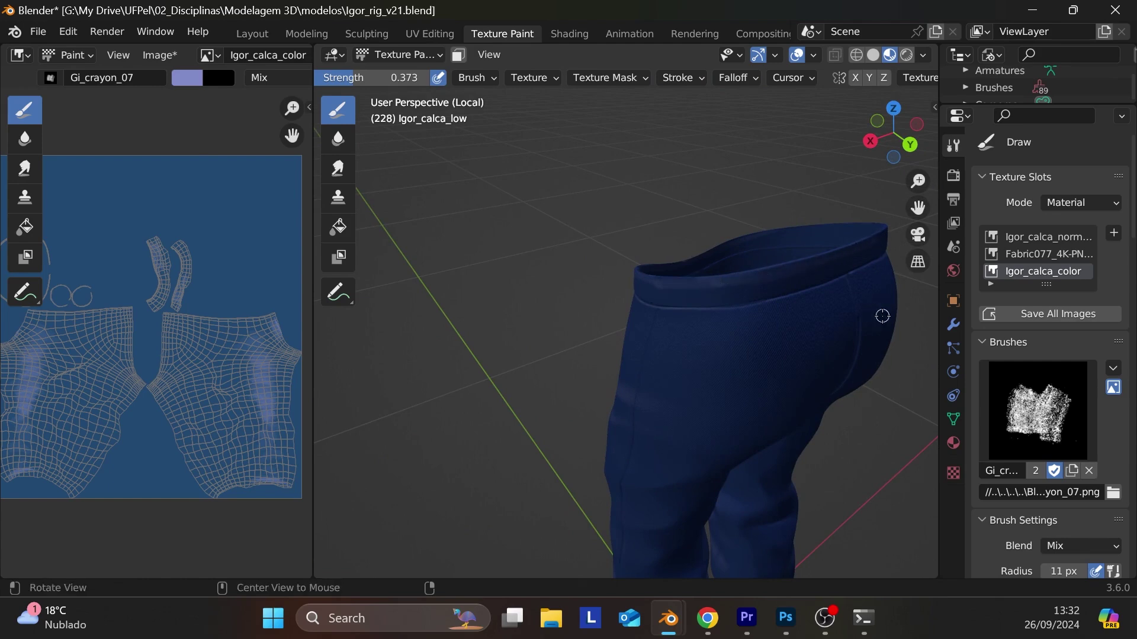
mouse_move(882, 314)
middle_down()
mouse_move(858, 385)
mouse_move(674, 384)
middle_up()
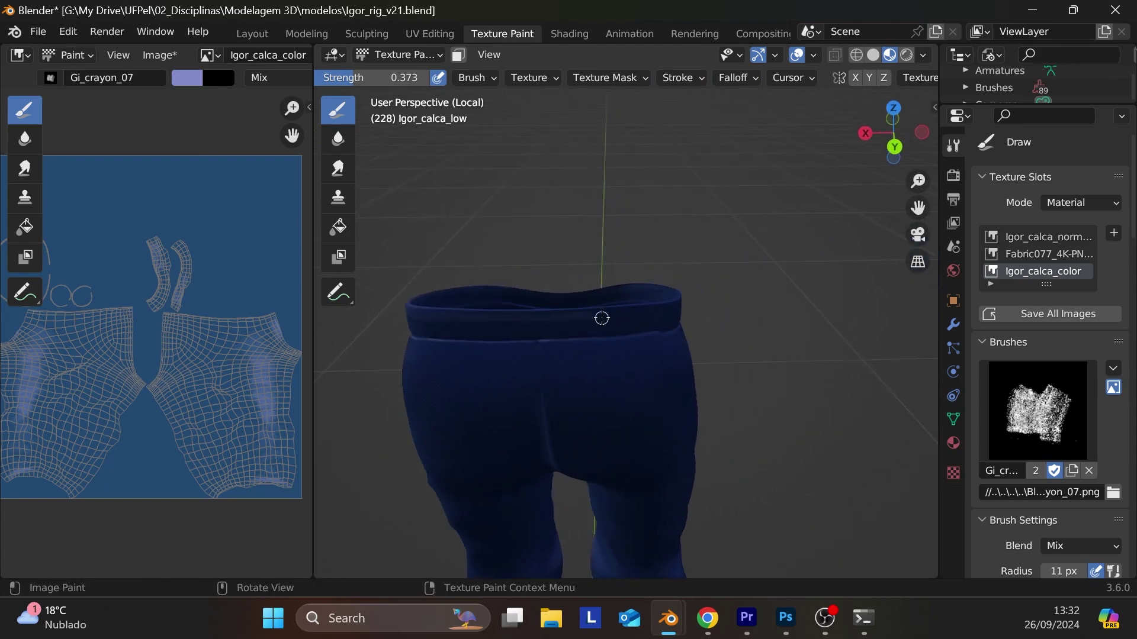
middle_drag(794, 322, 692, 329)
key(alt)
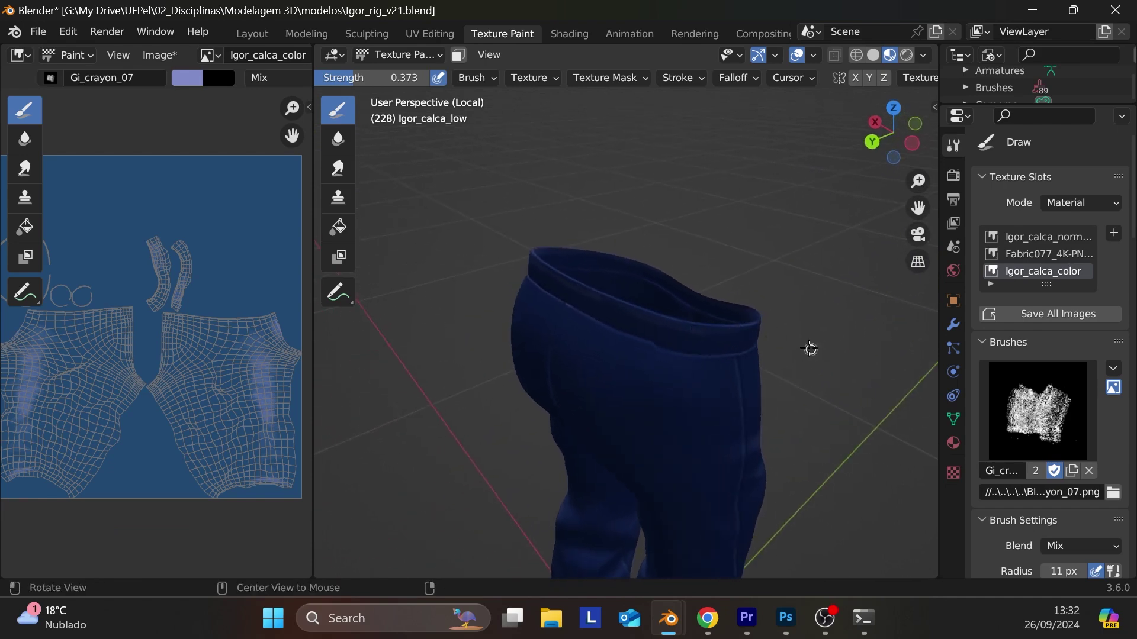
alt+drag(793, 335, 719, 323)
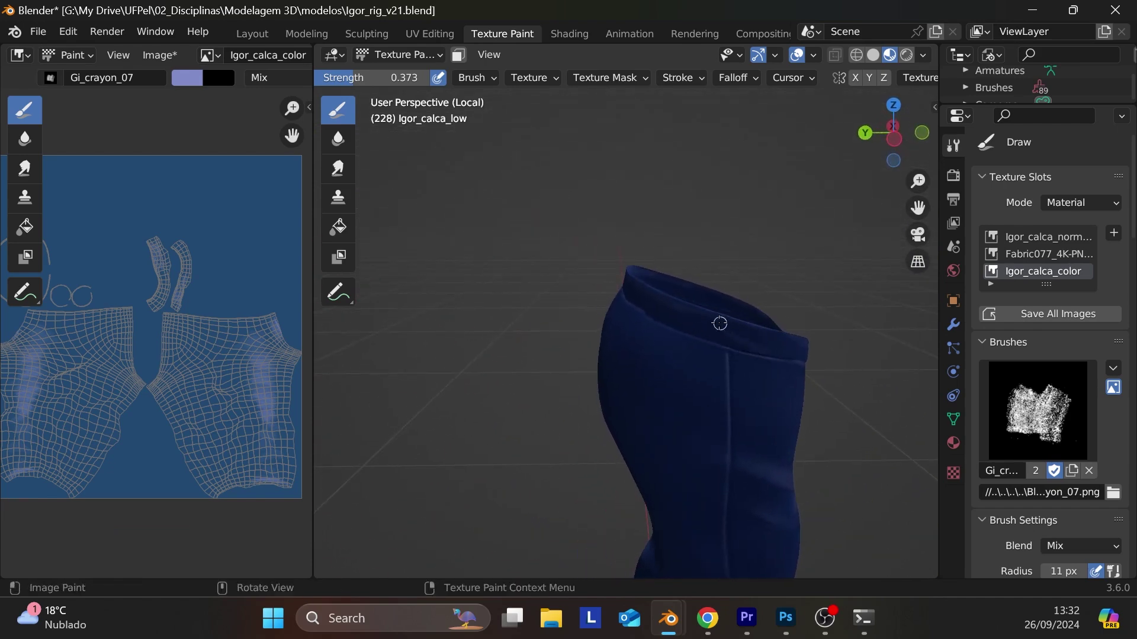
alt+shift+drag(863, 426, 767, 257)
alt+drag(761, 320, 819, 435)
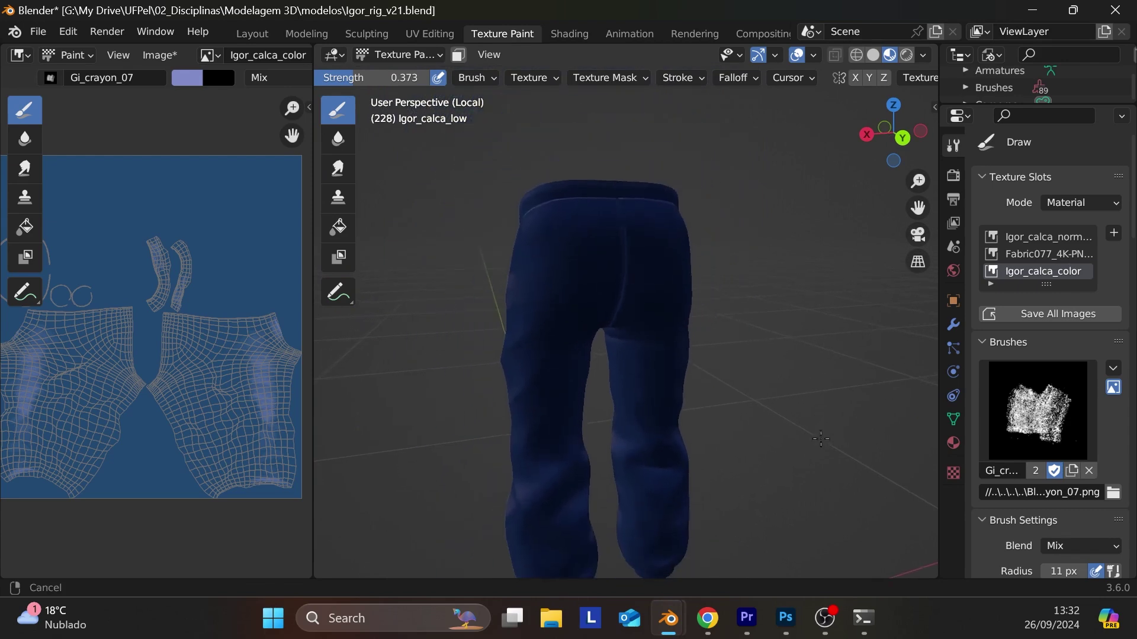
- With X symmetry on and the brush radius at 28 px, paint light strokes over the seat and backs of the legs
mouse_move(820, 396)
alt+mouse_down()
mouse_move(863, 392)
mouse_move(835, 380)
alt+mouse_up()
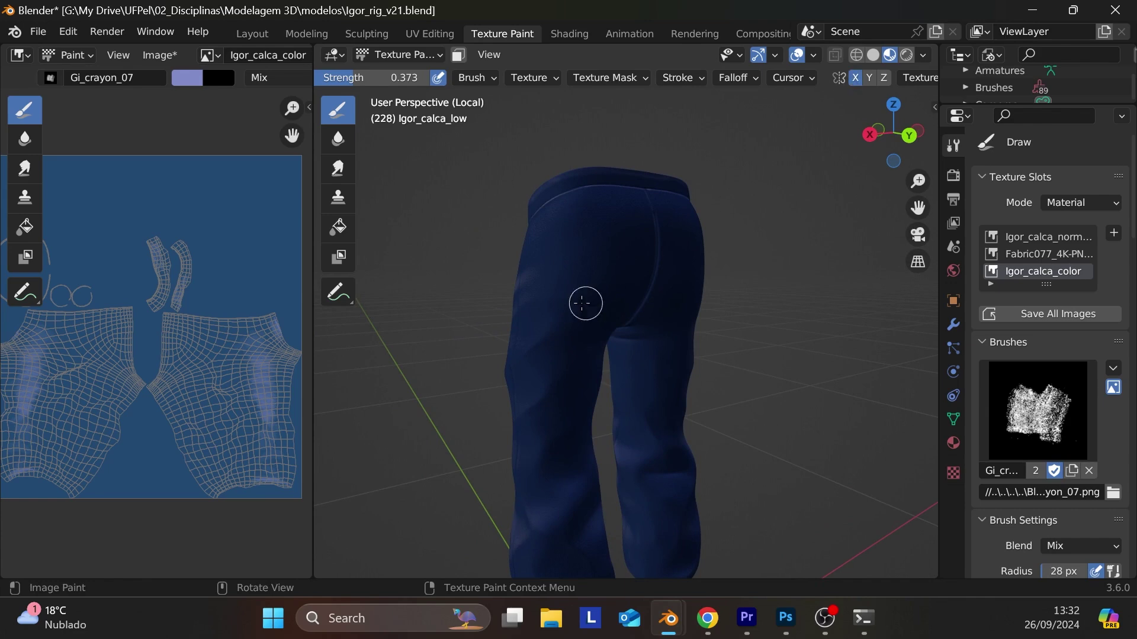
mouse_move(582, 303)
mouse_down()
mouse_move(558, 254)
mouse_move(574, 241)
mouse_move(634, 256)
mouse_move(562, 317)
mouse_move(590, 333)
mouse_move(541, 386)
mouse_move(563, 515)
mouse_move(563, 541)
mouse_move(545, 558)
mouse_up()
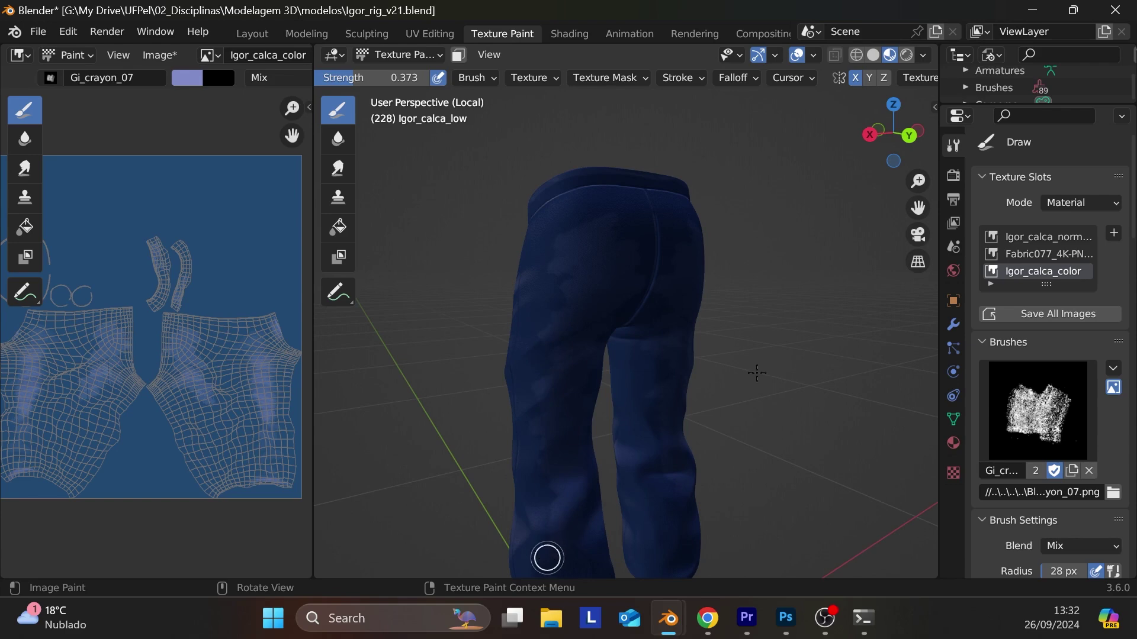
mouse_move(786, 408)
alt+mouse_down()
mouse_move(742, 405)
mouse_move(731, 371)
mouse_move(680, 396)
mouse_move(716, 426)
mouse_move(716, 452)
mouse_move(681, 517)
alt+mouse_up()
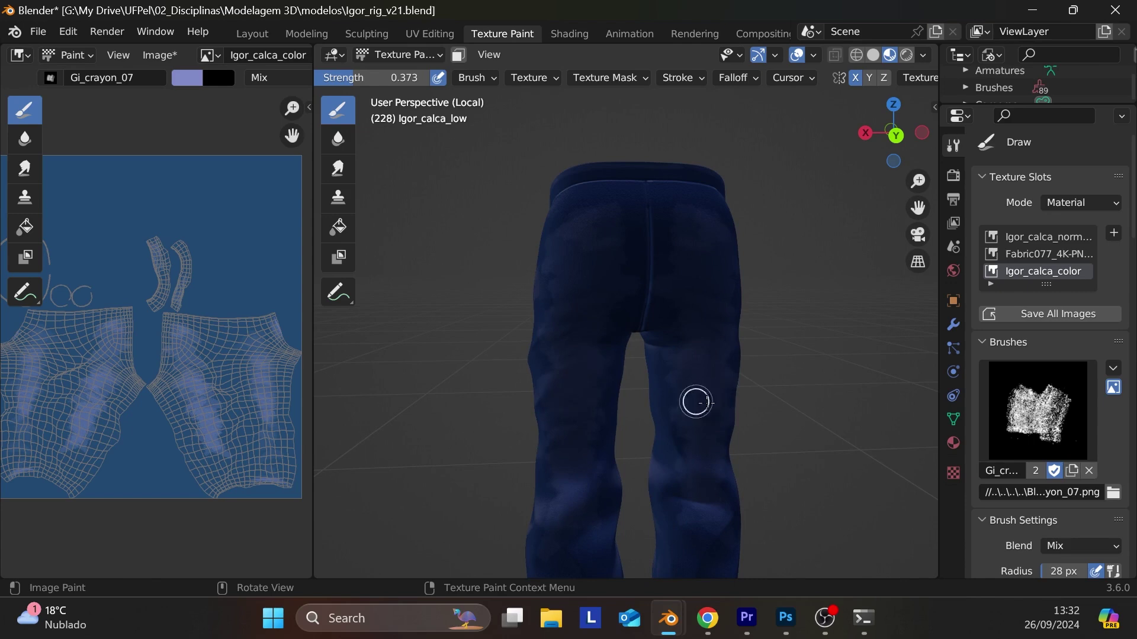
mouse_move(707, 403)
mouse_down()
mouse_move(723, 464)
mouse_move(711, 523)
mouse_move(728, 536)
mouse_up()
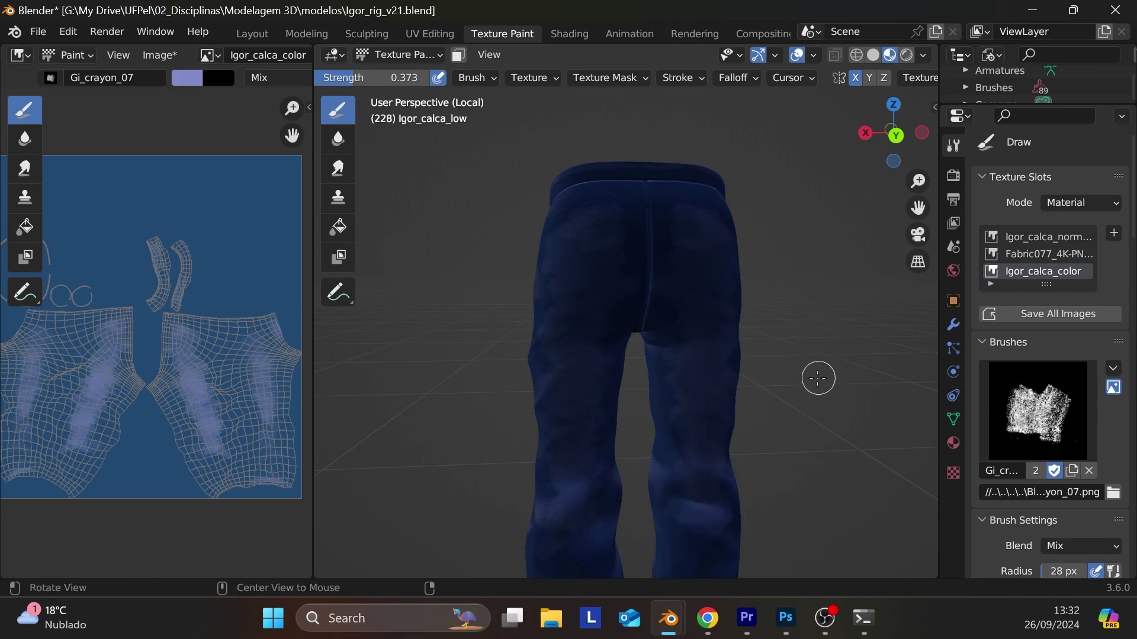
- Enlarge the brush radius to 61 px and paint broad, soft light strokes over the front hips and upper thighs
mouse_move(817, 375)
middle_down()
mouse_move(659, 380)
mouse_move(855, 358)
mouse_move(783, 337)
mouse_move(698, 350)
mouse_move(773, 306)
middle_up()
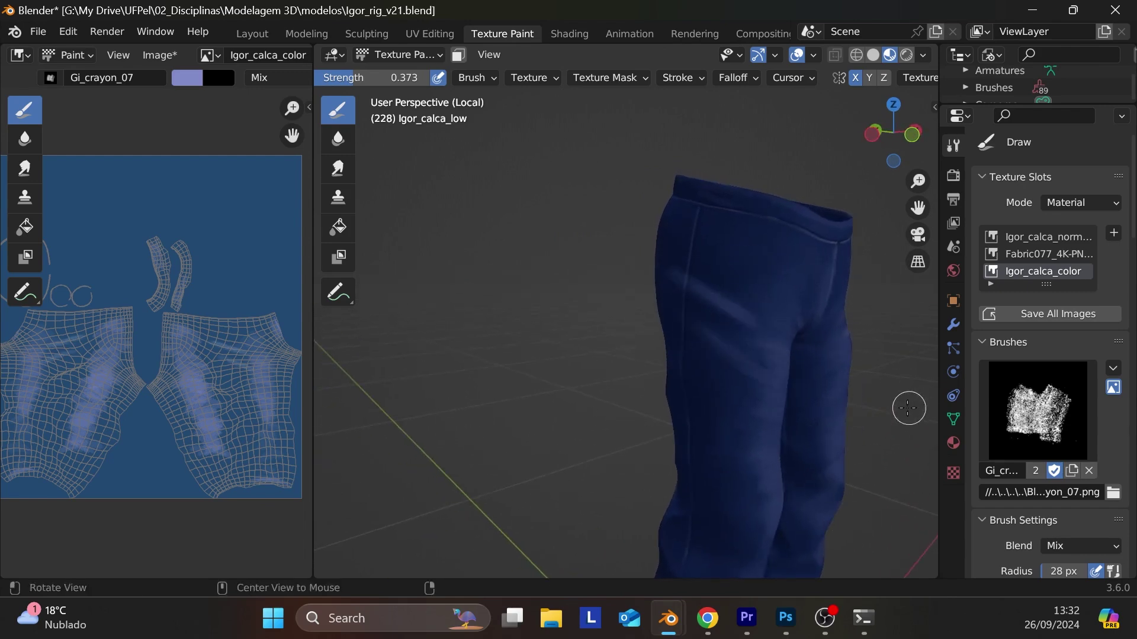
middle_drag(906, 406, 865, 430)
mouse_move(865, 430)
alt+shift+mouse_down()
mouse_move(761, 384)
mouse_move(750, 334)
alt+shift+mouse_up()
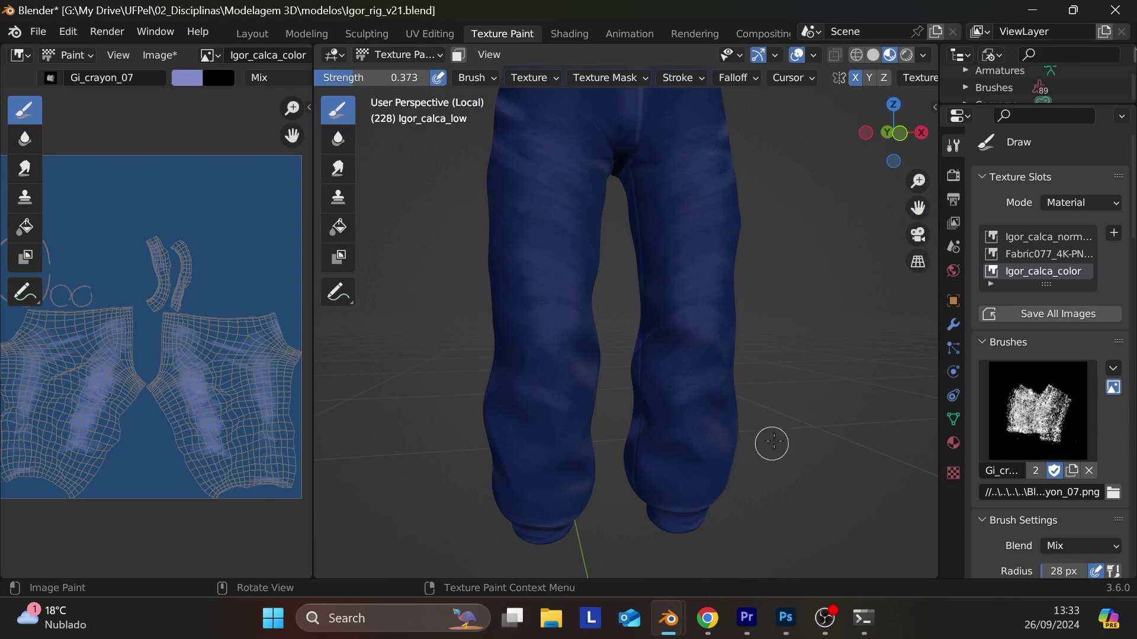
shift+middle_drag(794, 312, 793, 350)
middle_drag(798, 363, 720, 206)
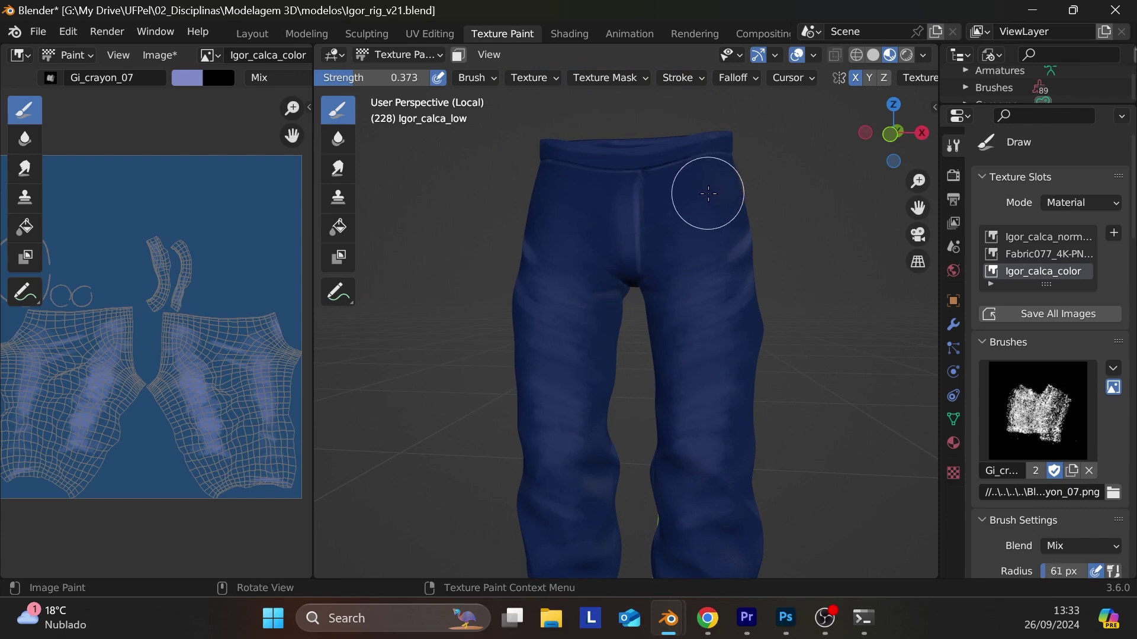
mouse_move(715, 188)
mouse_down()
mouse_move(695, 177)
mouse_move(708, 171)
mouse_move(686, 169)
mouse_move(701, 198)
mouse_move(690, 253)
mouse_move(746, 309)
mouse_move(739, 254)
mouse_up()
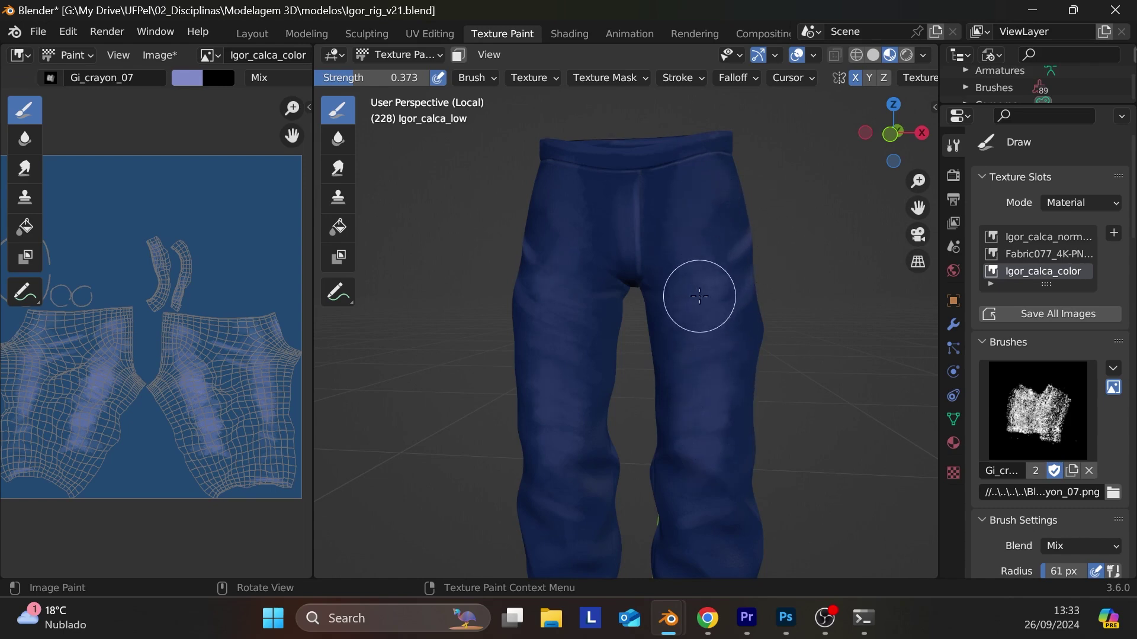
drag(716, 255, 723, 181)
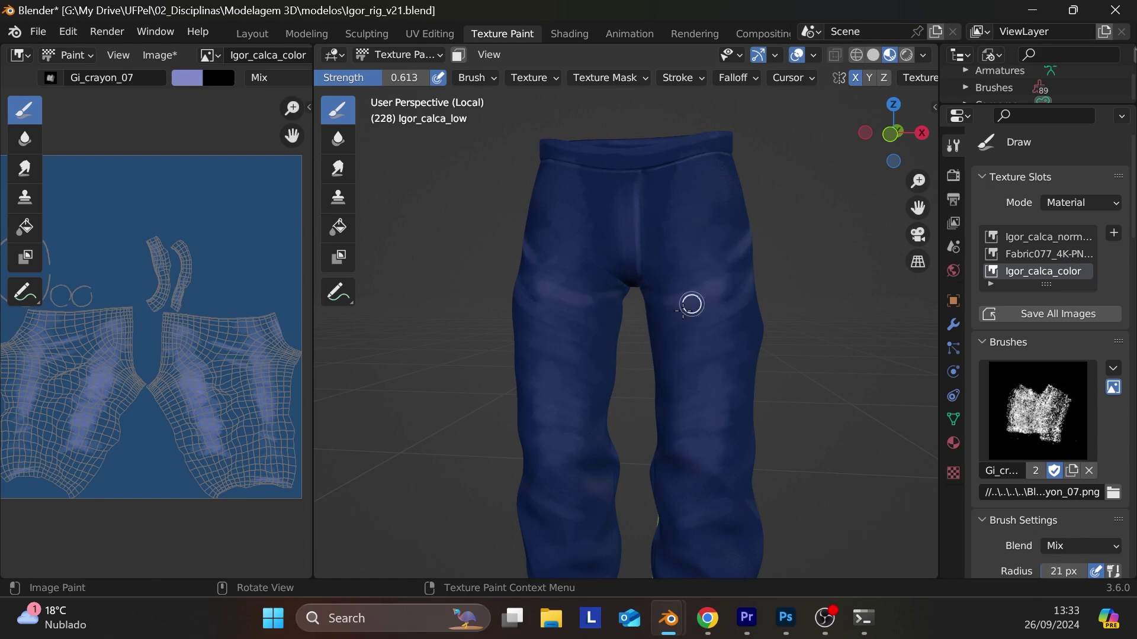
- Try light fold strokes on the thighs at 21 px radius and 0.613 strength, including with a brighter lavender, and undo them
drag(683, 307, 717, 348)
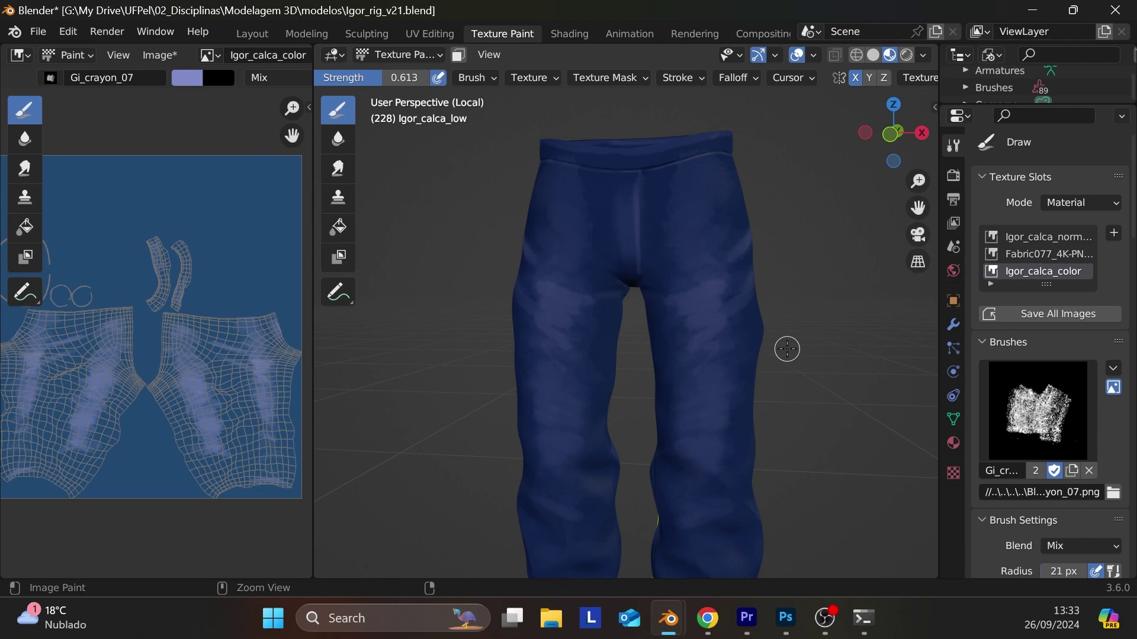
key(ctrl+z)
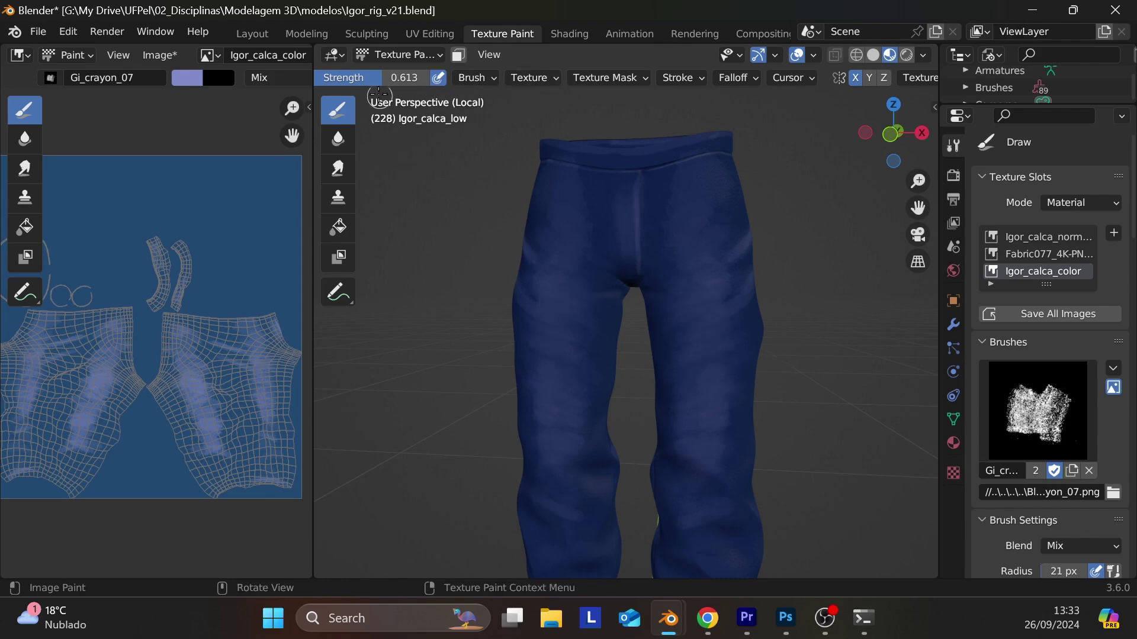
scroll(443, 70, up, 5)
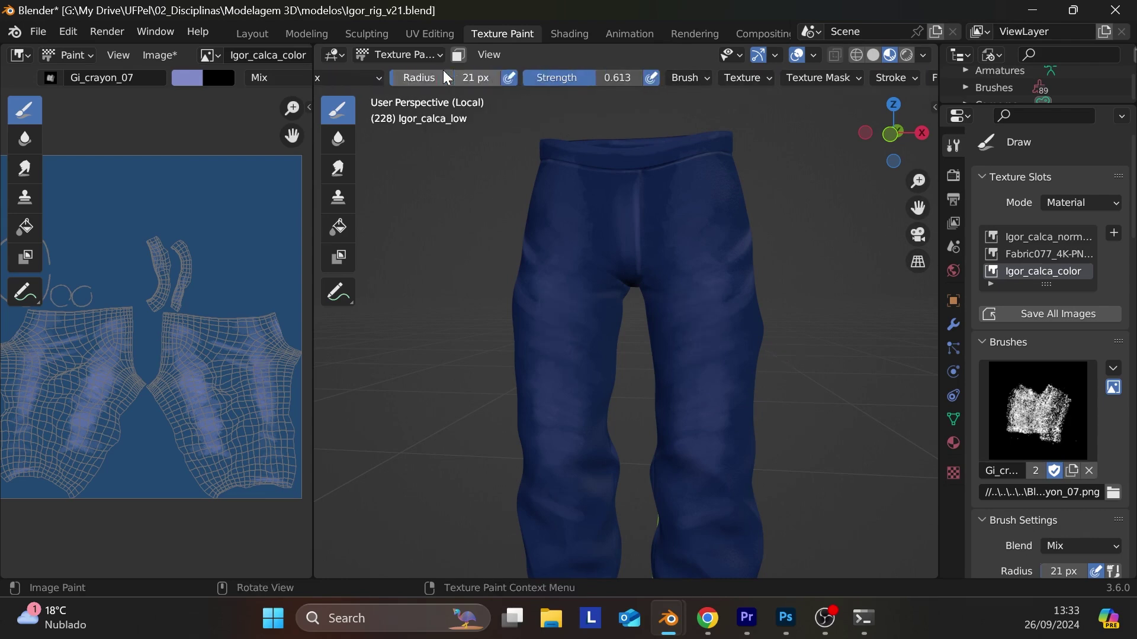
scroll(444, 73, up, 2)
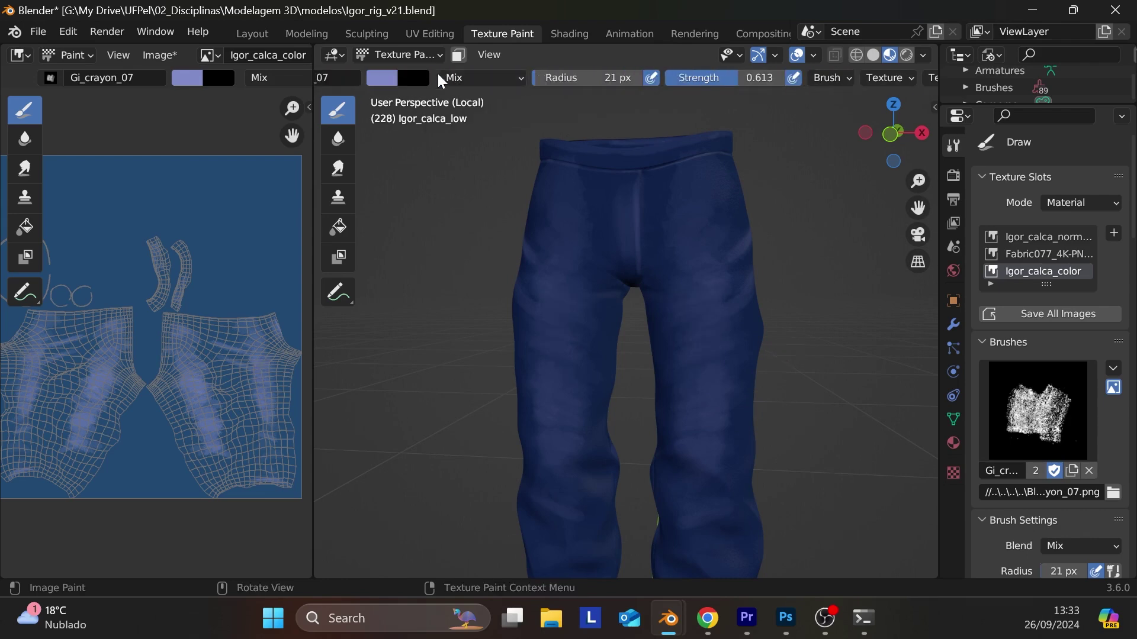
click(385, 77)
drag(514, 111, 514, 105)
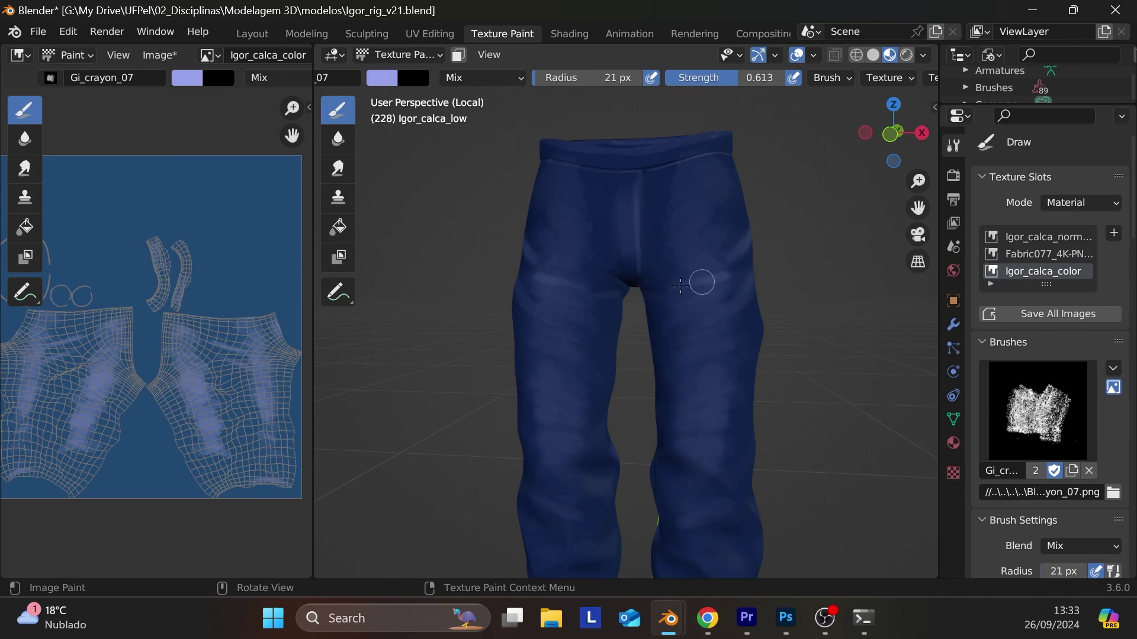
drag(749, 319, 679, 374)
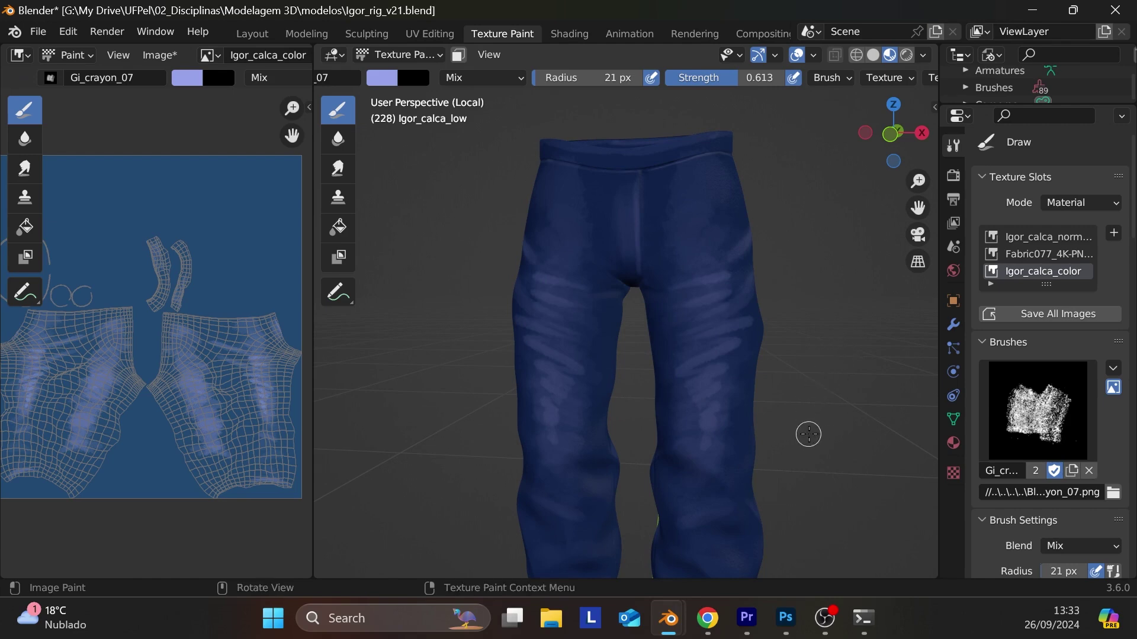
key(ctrl+z)
key(ctrl+z)
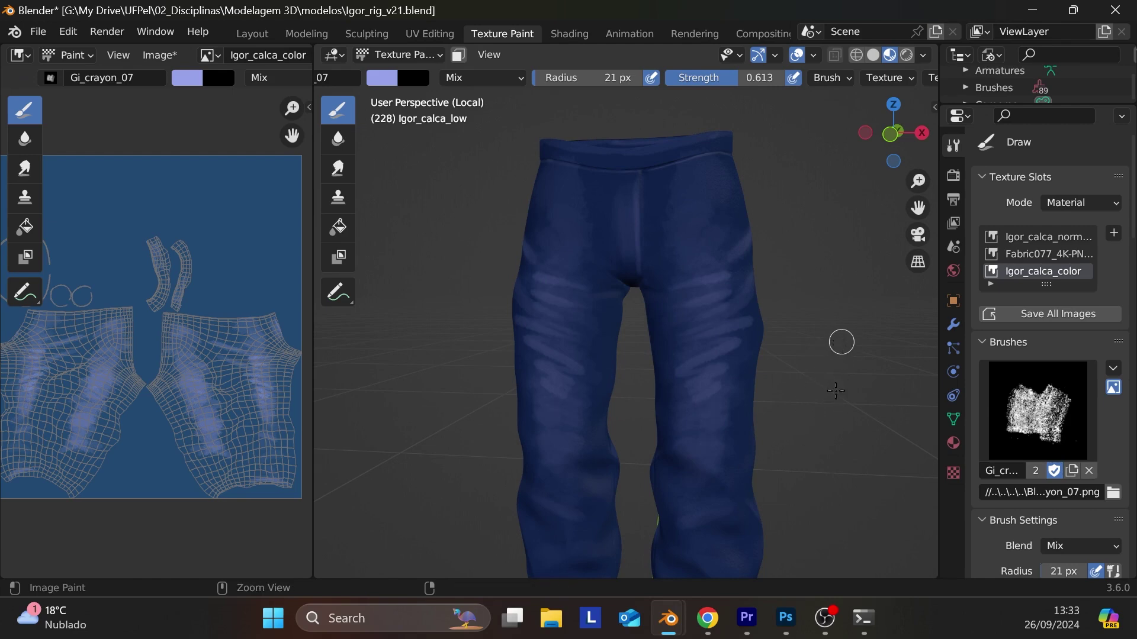
- Switch to the Gi_crayon_01 brush with a 36 px radius and a light blue colour of hue 0.598, saturation 0.536 and value 1.000
click(1062, 422)
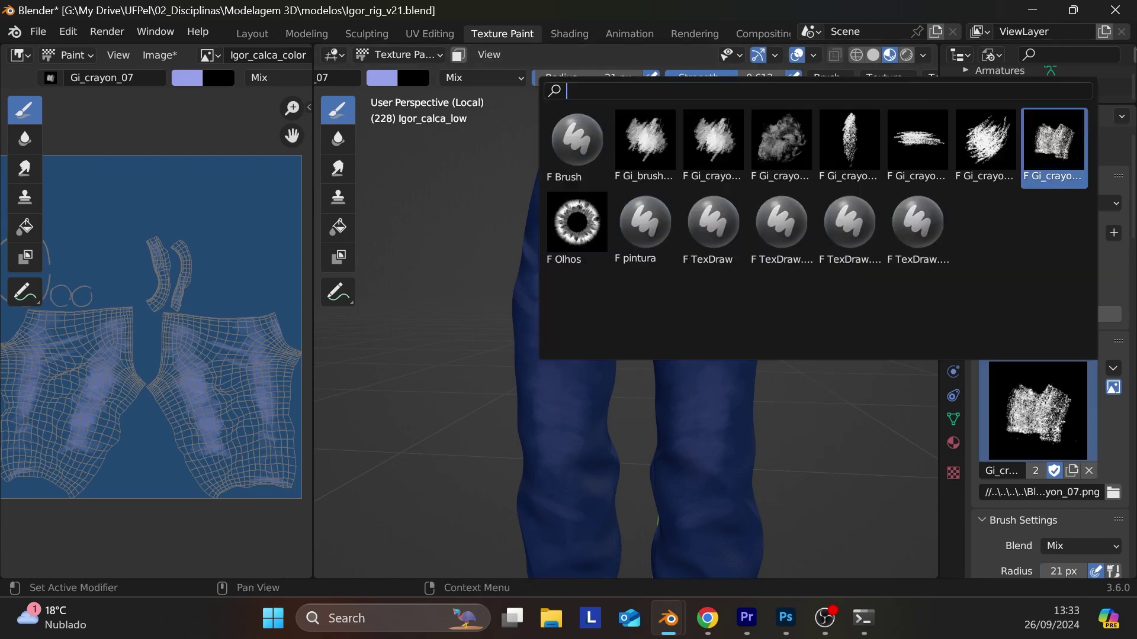
click(713, 142)
key(bracketleft)
key(bracketleft)
key(bracketleft)
key(bracketleft)
key(bracketleft)
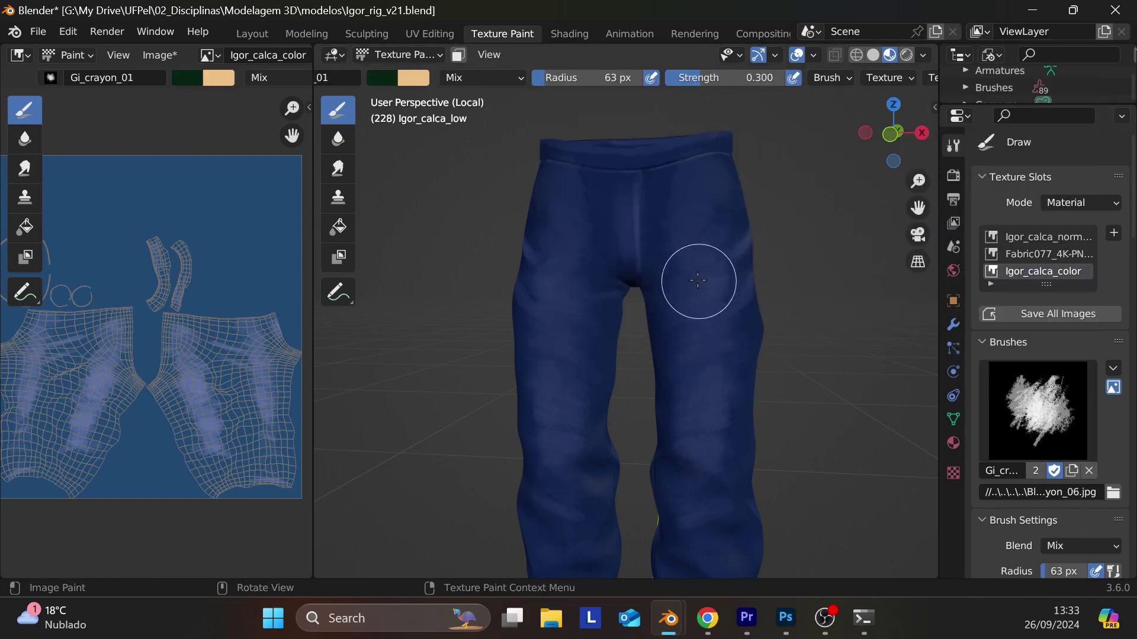
click(391, 79)
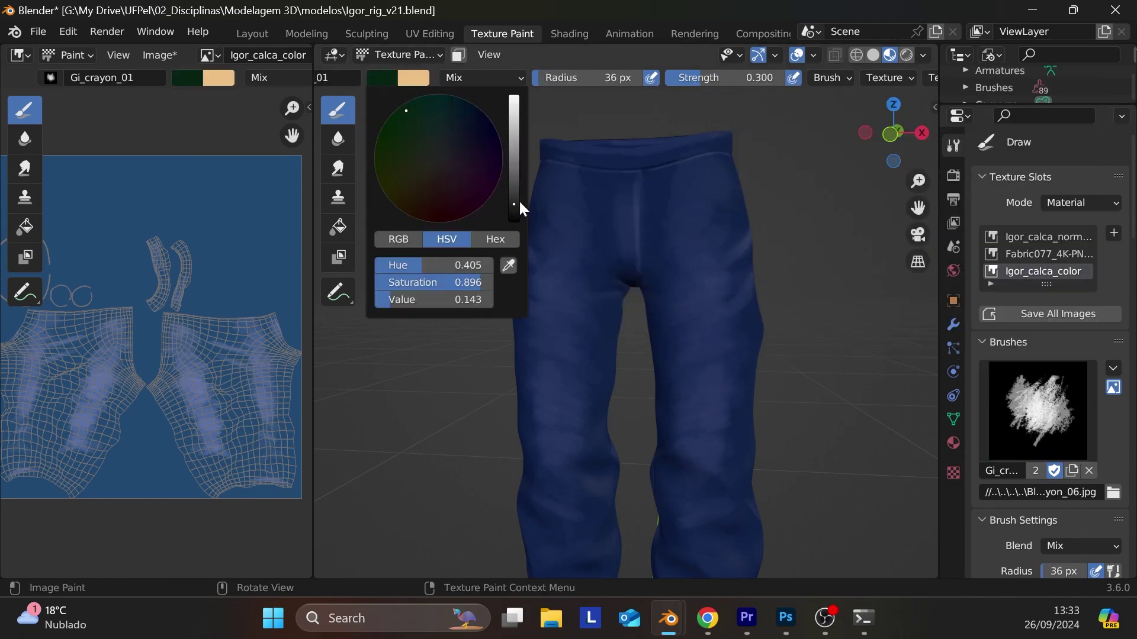
drag(516, 176, 514, 102)
mouse_move(464, 130)
mouse_down()
mouse_move(452, 128)
mouse_move(456, 146)
mouse_move(467, 144)
mouse_move(458, 130)
mouse_up()
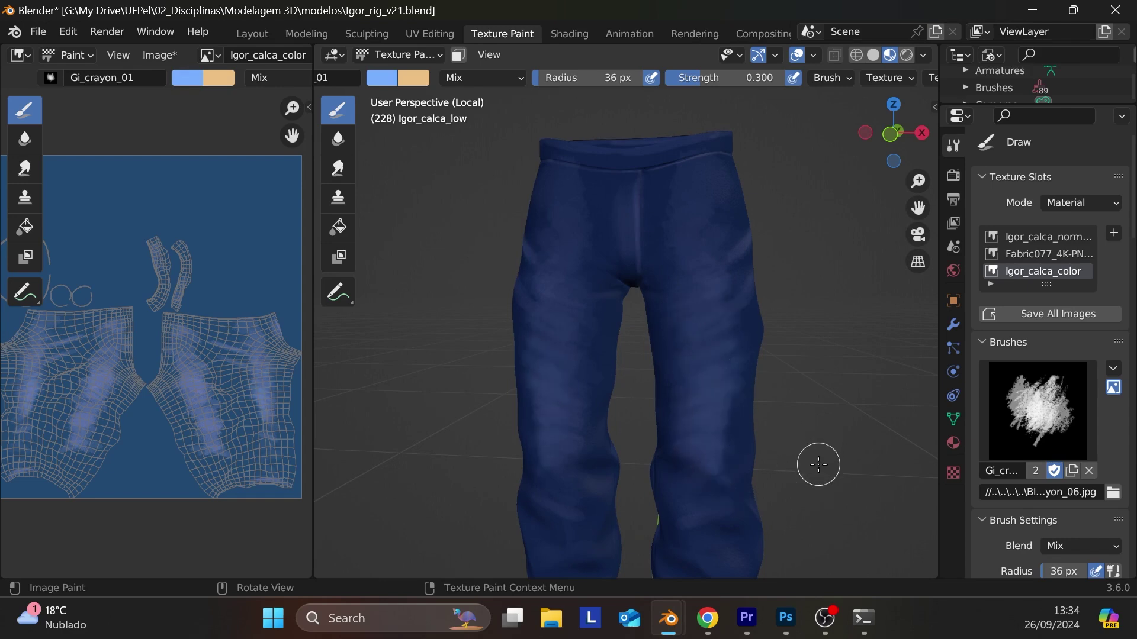
- Paint soft light blue strokes down the front of the thighs and across the outer hips
middle_drag(818, 464, 767, 263)
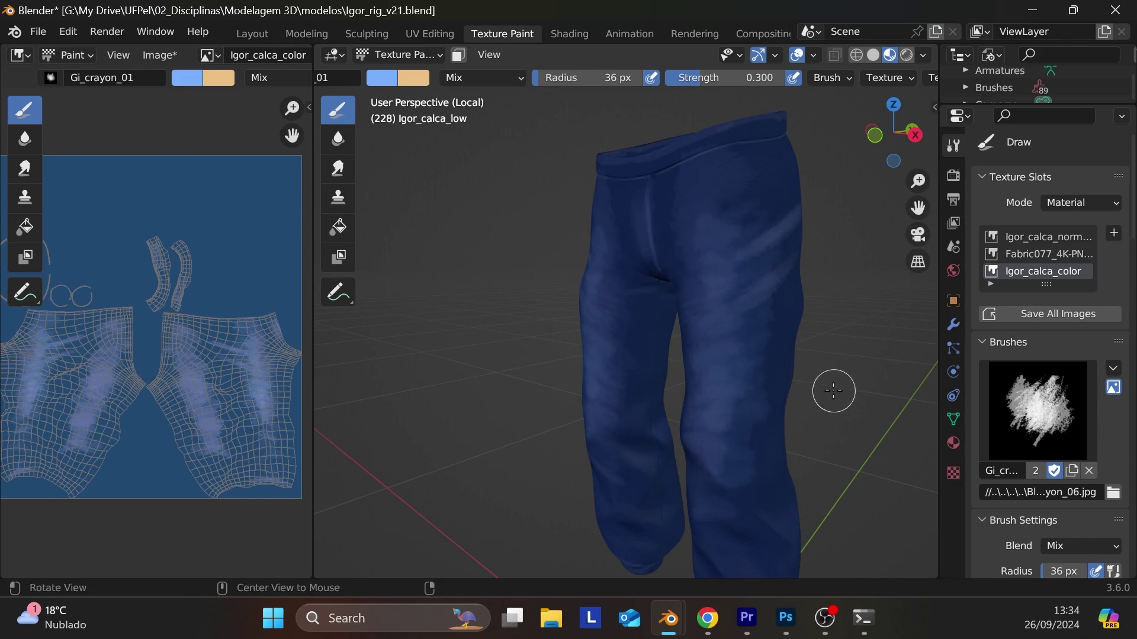
middle_drag(832, 388, 888, 403)
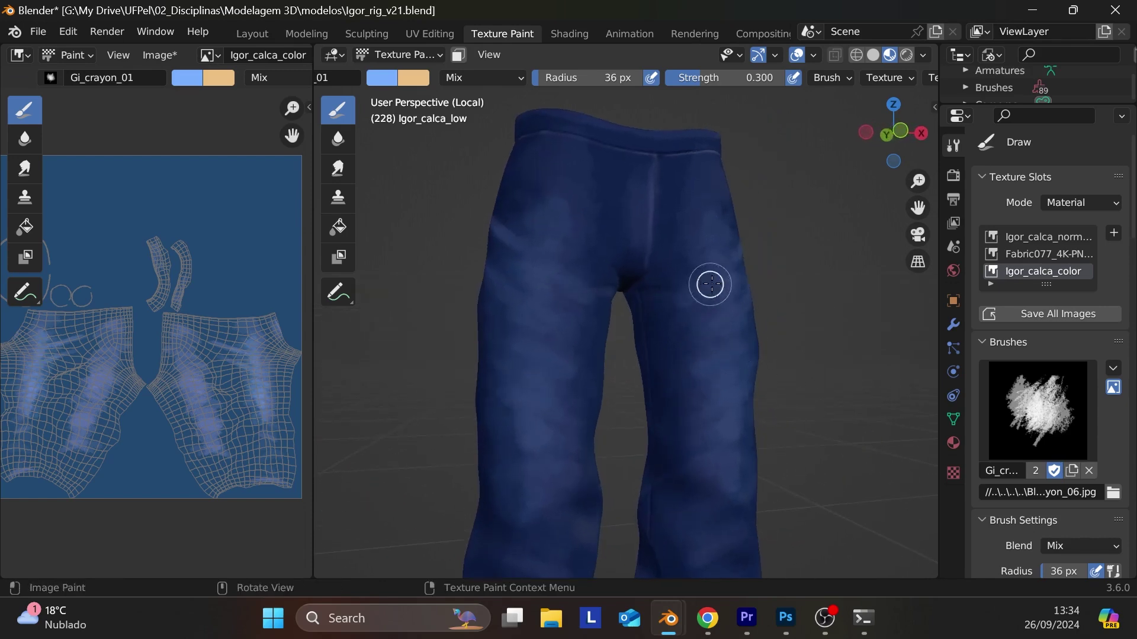
mouse_move(711, 284)
mouse_down()
mouse_move(682, 317)
mouse_move(718, 356)
mouse_move(701, 419)
mouse_up()
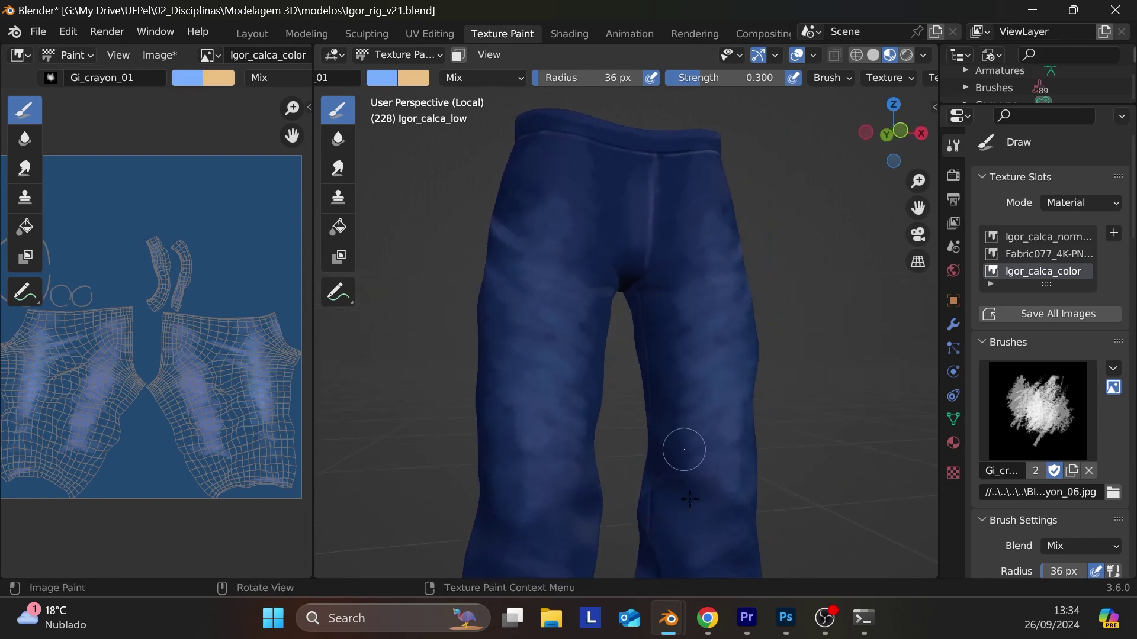
middle_drag(801, 401, 852, 381)
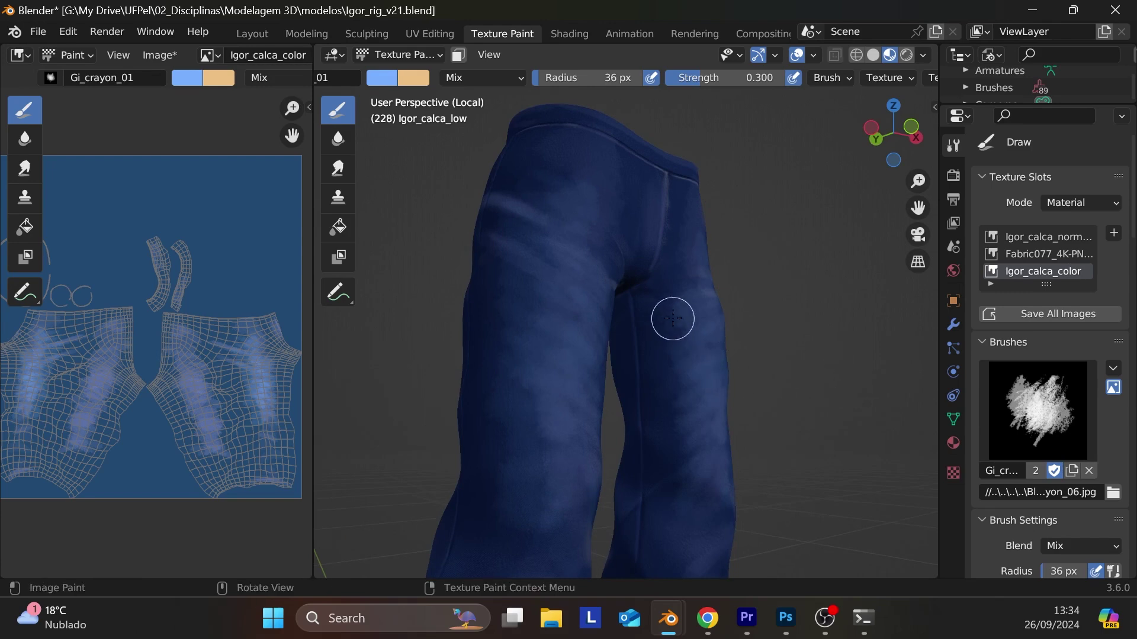
- Change the brush colour to a dark navy blue with value 0.212 and paint shading along the inner legs below the crotch
click(396, 78)
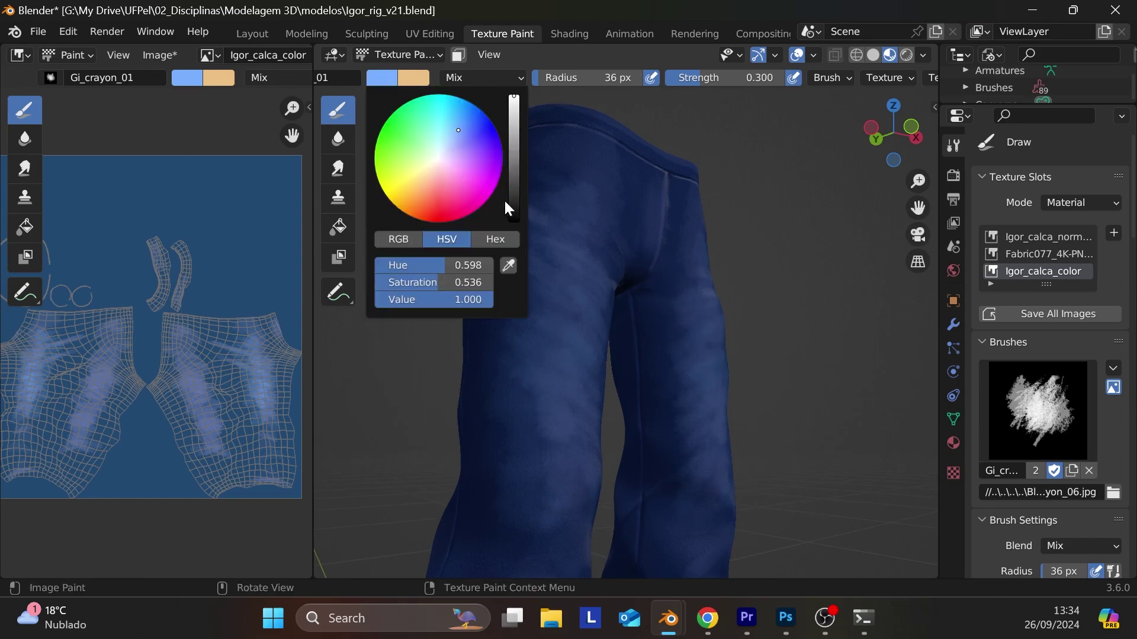
drag(520, 185, 515, 195)
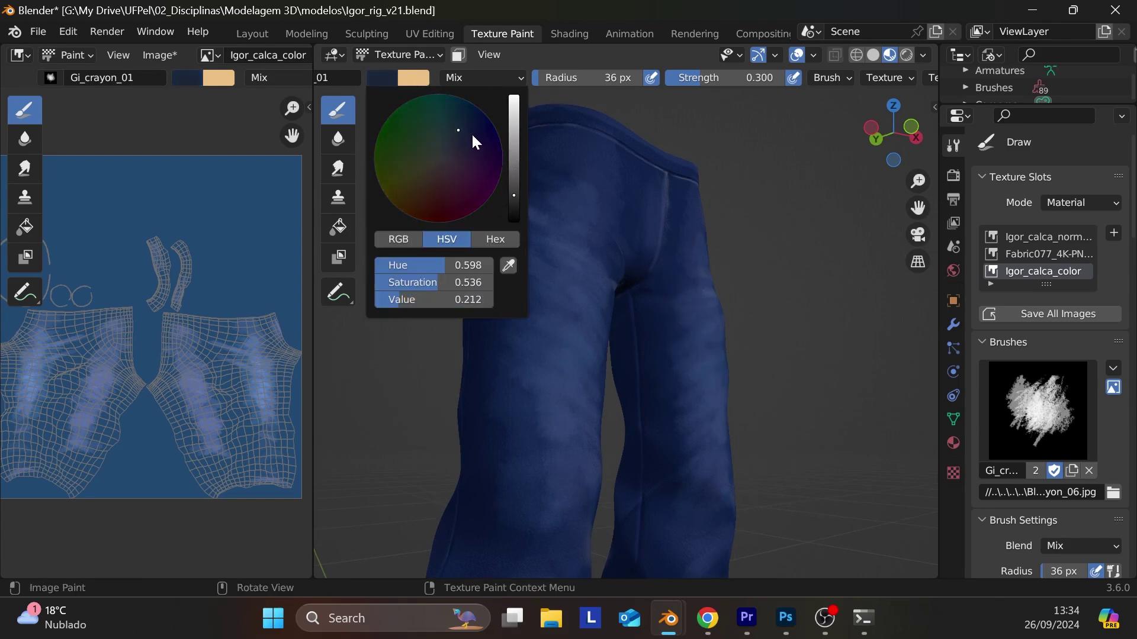
click(475, 126)
drag(475, 125, 477, 126)
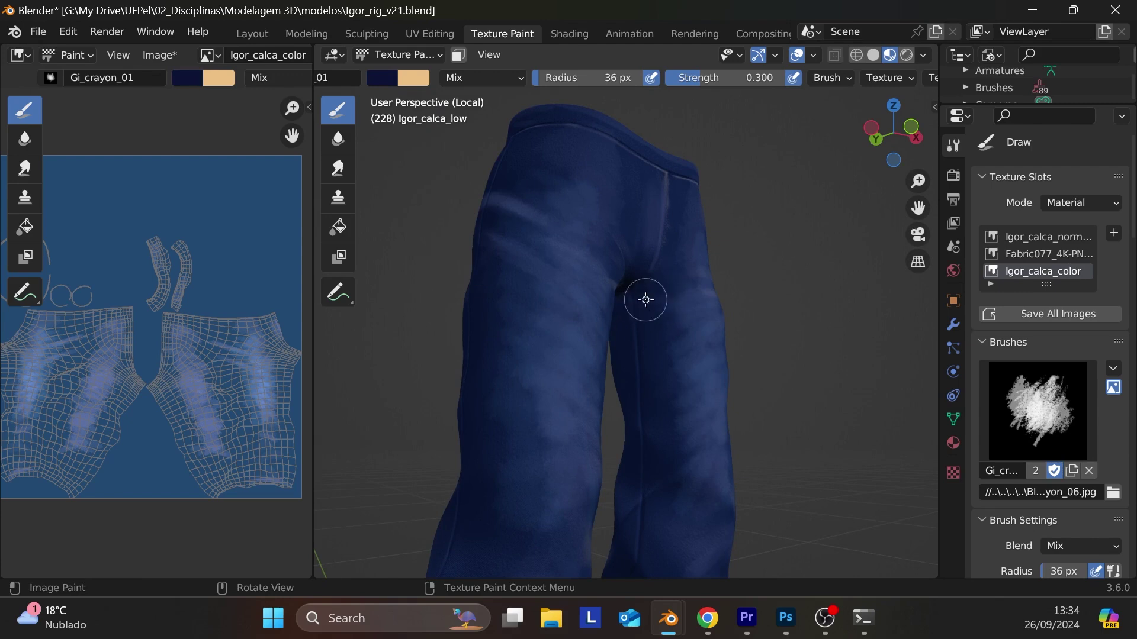
mouse_move(645, 299)
mouse_down()
mouse_move(633, 308)
mouse_move(645, 333)
mouse_move(642, 408)
mouse_move(657, 429)
mouse_move(634, 516)
mouse_up()
mouse_move(628, 336)
mouse_down()
mouse_move(647, 368)
mouse_move(649, 452)
mouse_move(631, 557)
mouse_up()
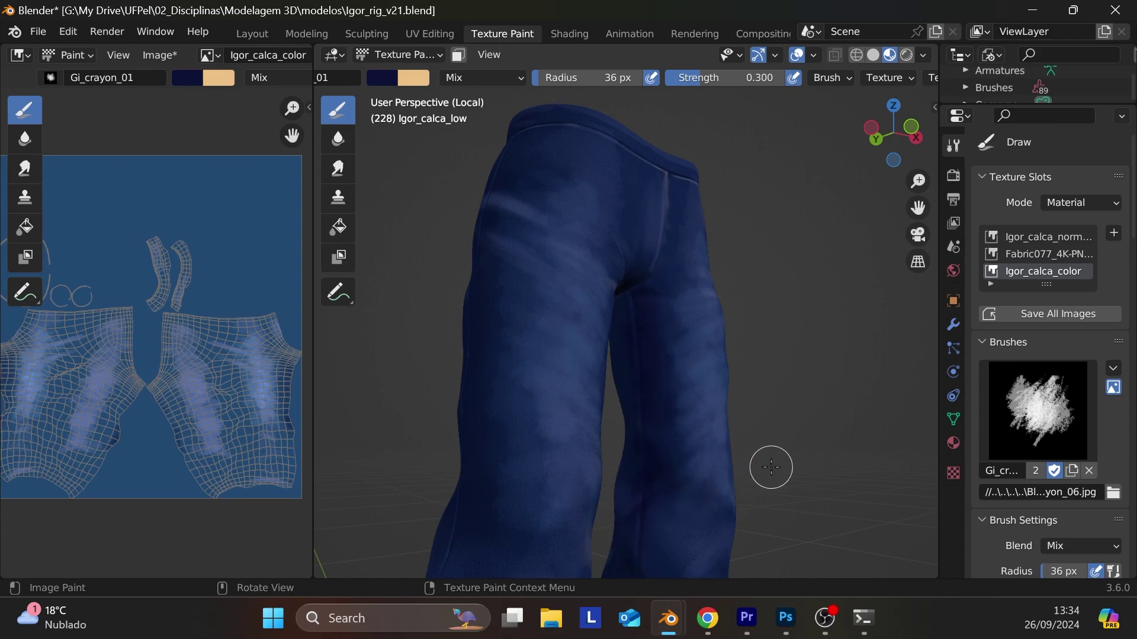
- Set the brush strength to 0.594 and paint dark navy shading around the crotch and along the inner thighs
mouse_move(773, 461)
ctrl+middle_down()
mouse_move(781, 397)
mouse_move(774, 456)
mouse_move(798, 370)
mouse_move(775, 355)
ctrl+middle_up()
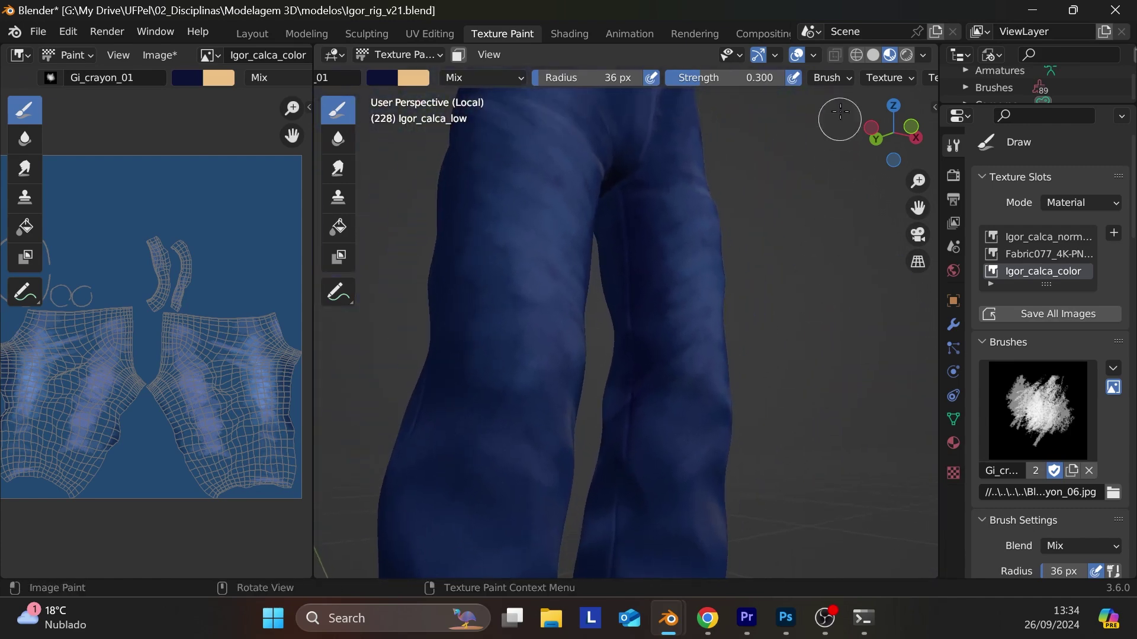
scroll(820, 74, down, 10)
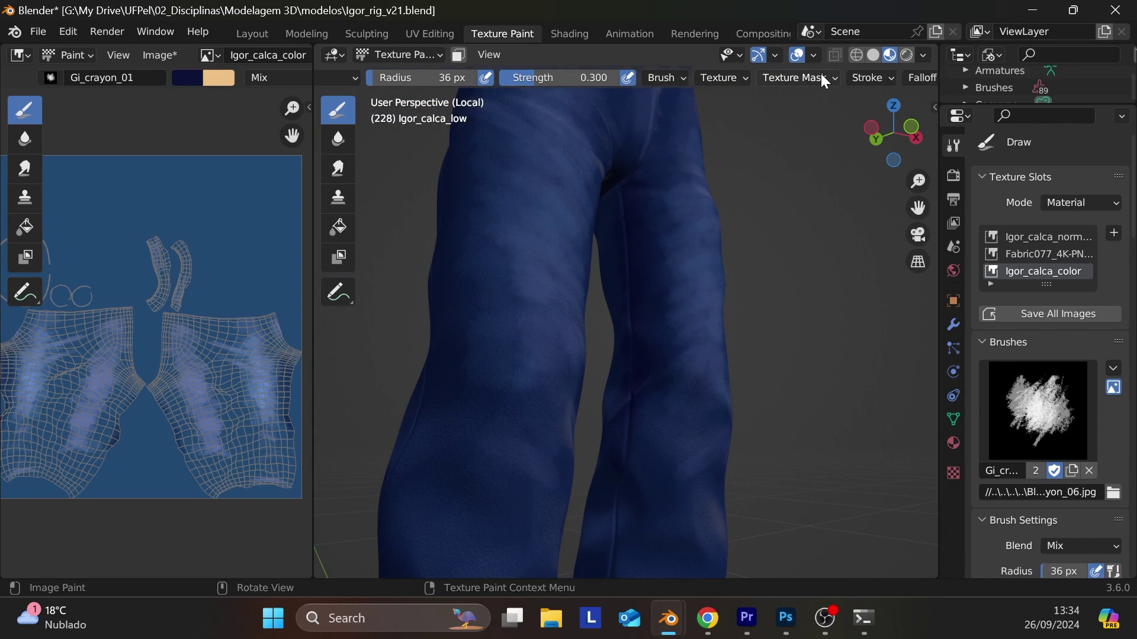
scroll(824, 76, down, 3)
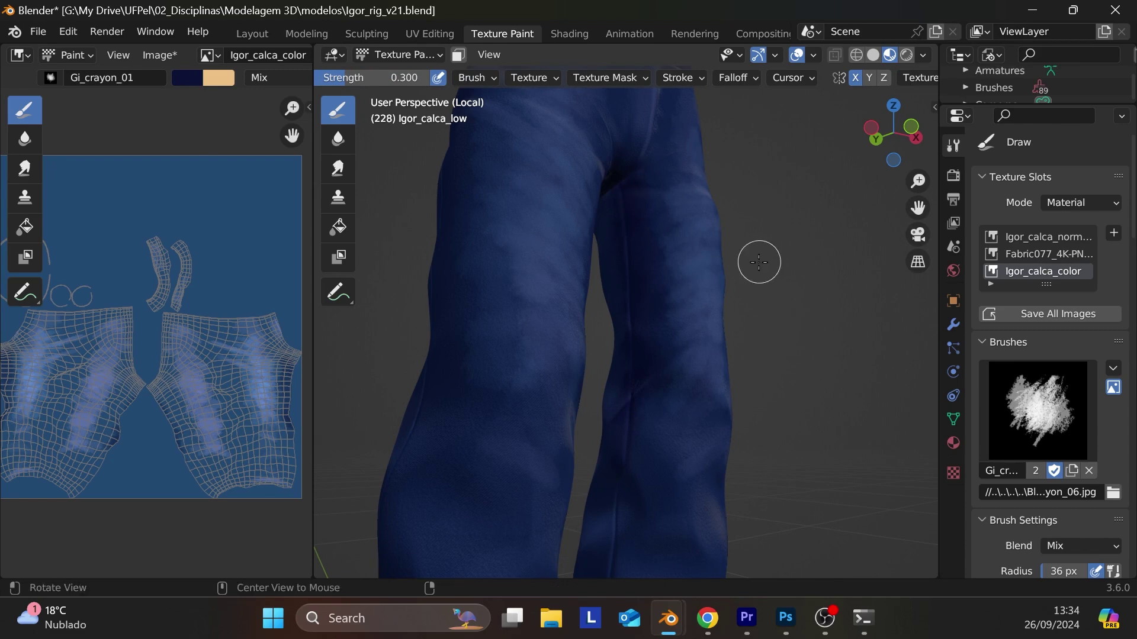
middle_drag(758, 261, 654, 228)
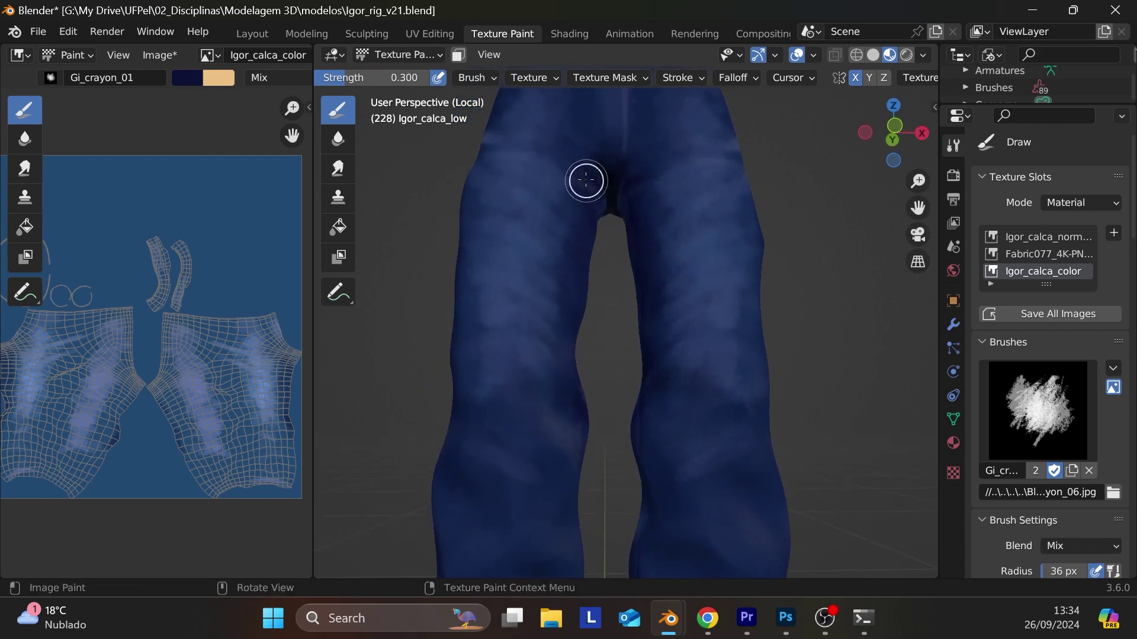
middle_drag(788, 225, 654, 204)
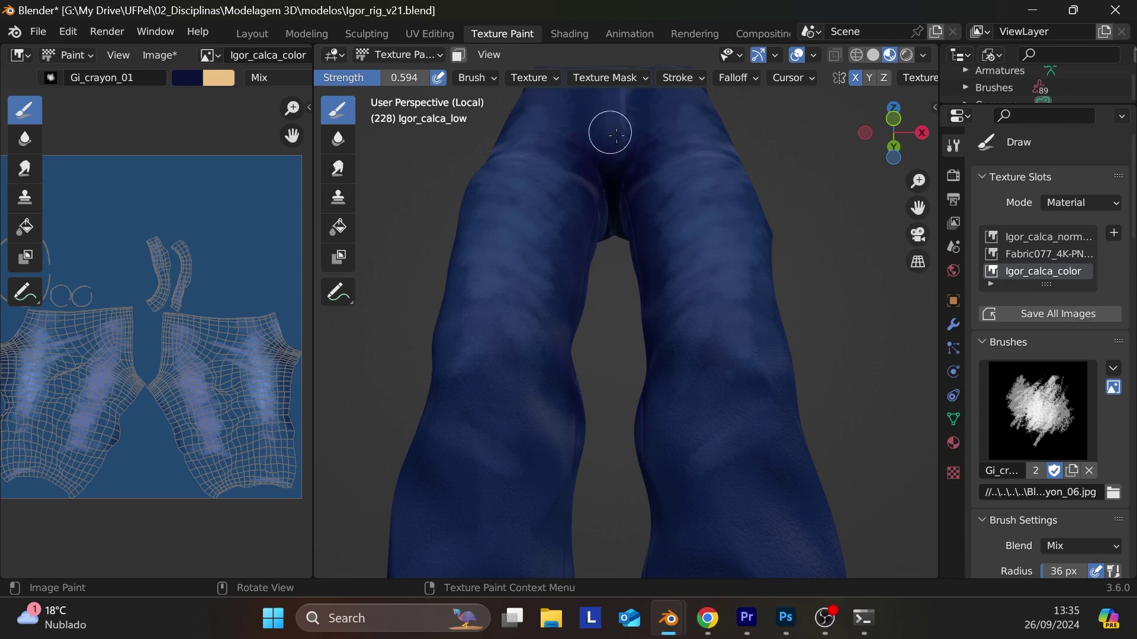
middle_drag(779, 201, 605, 199)
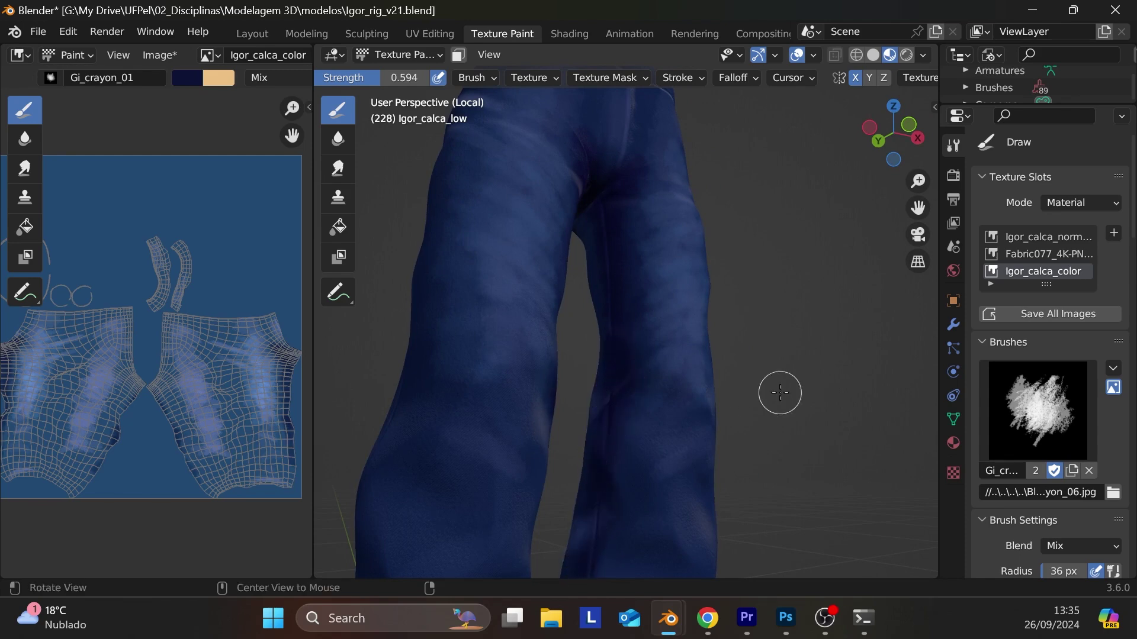
- Paint dark navy shading down the inner lower legs and over the ankle cuffs
mouse_move(781, 398)
shift+middle_down()
mouse_move(813, 330)
mouse_move(808, 260)
shift+middle_up()
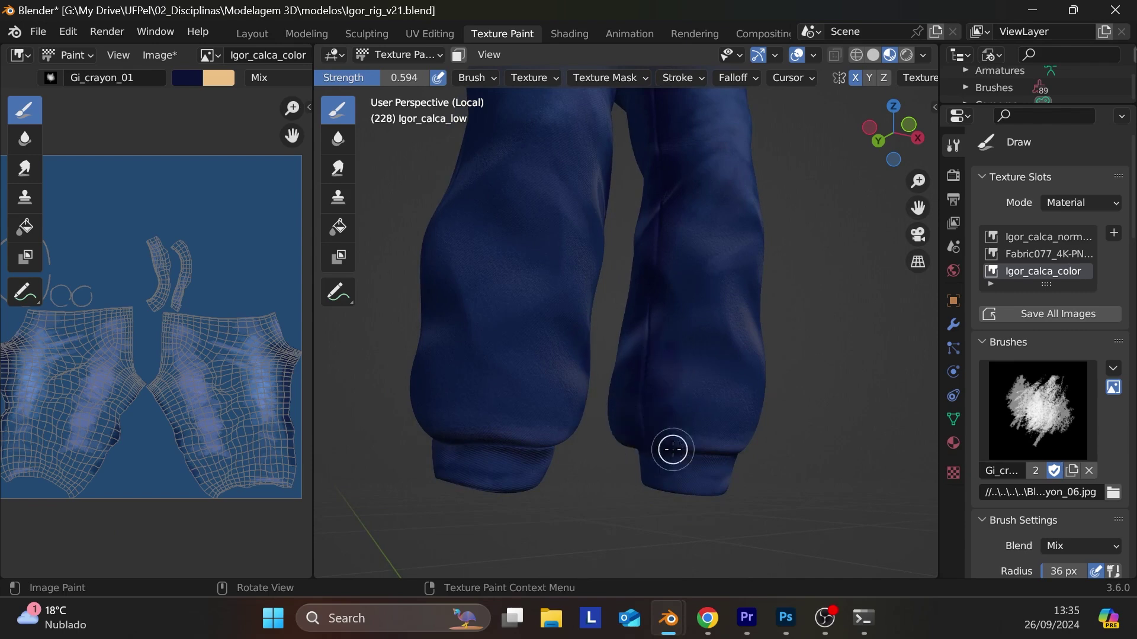
mouse_move(673, 450)
mouse_down()
mouse_move(664, 457)
mouse_move(715, 461)
mouse_move(675, 467)
mouse_move(720, 459)
mouse_move(652, 457)
mouse_move(800, 455)
mouse_up()
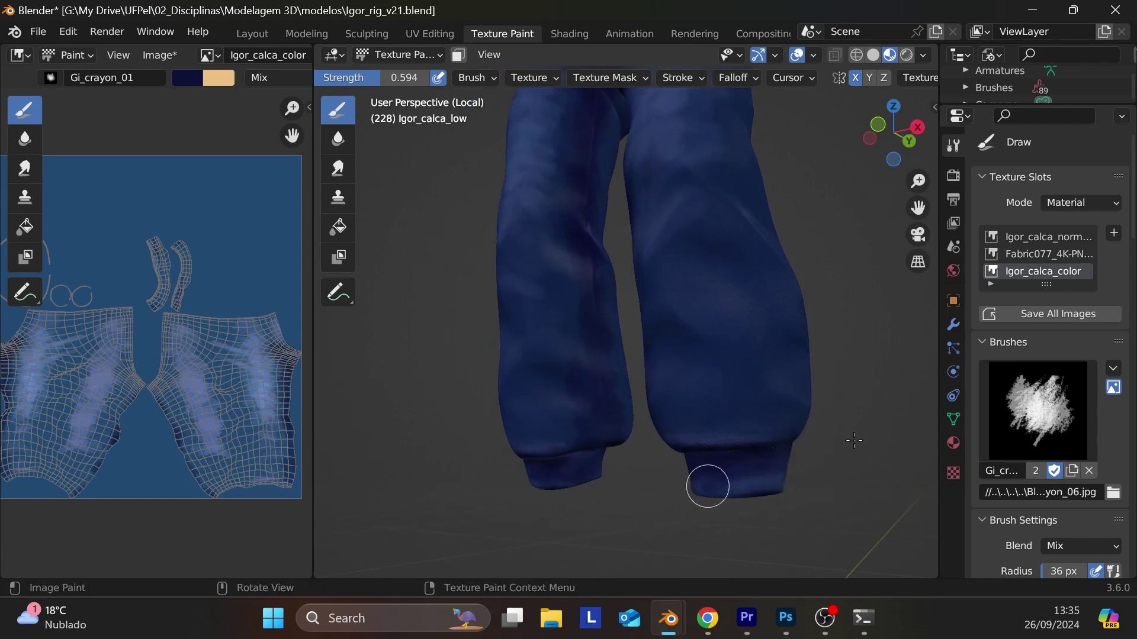
mouse_move(868, 428)
middle_down()
mouse_move(784, 439)
mouse_move(819, 458)
middle_up()
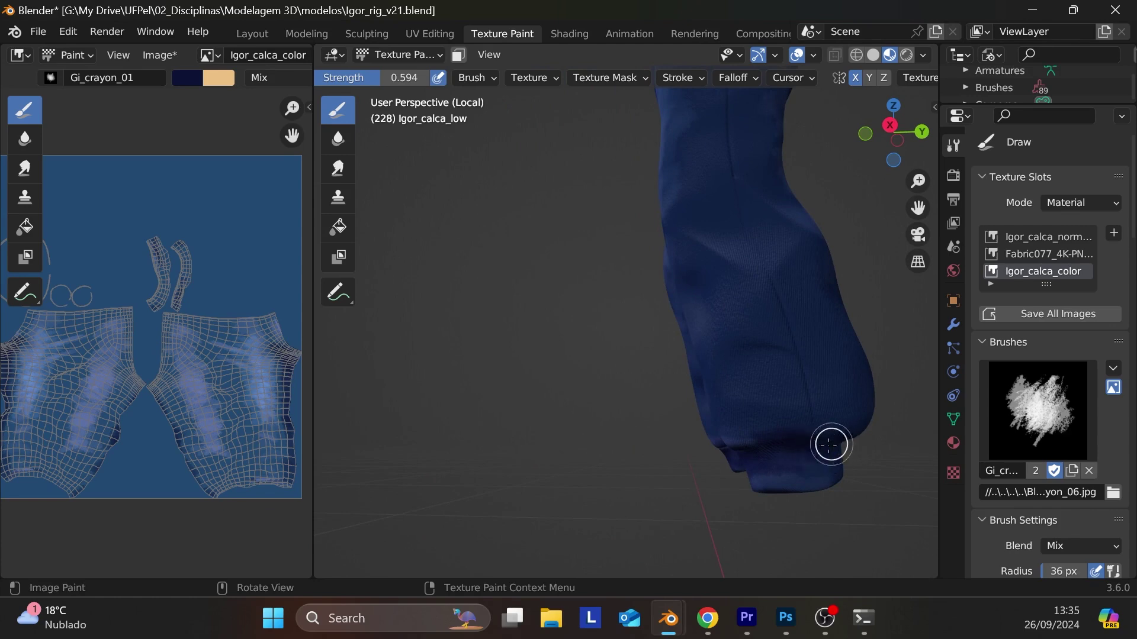
- Shade the outer side seam of the lower leg in navy, enlarging the brush radius to 71 px for broader strokes
mouse_move(723, 145)
mouse_down()
mouse_move(738, 160)
mouse_move(807, 410)
mouse_up()
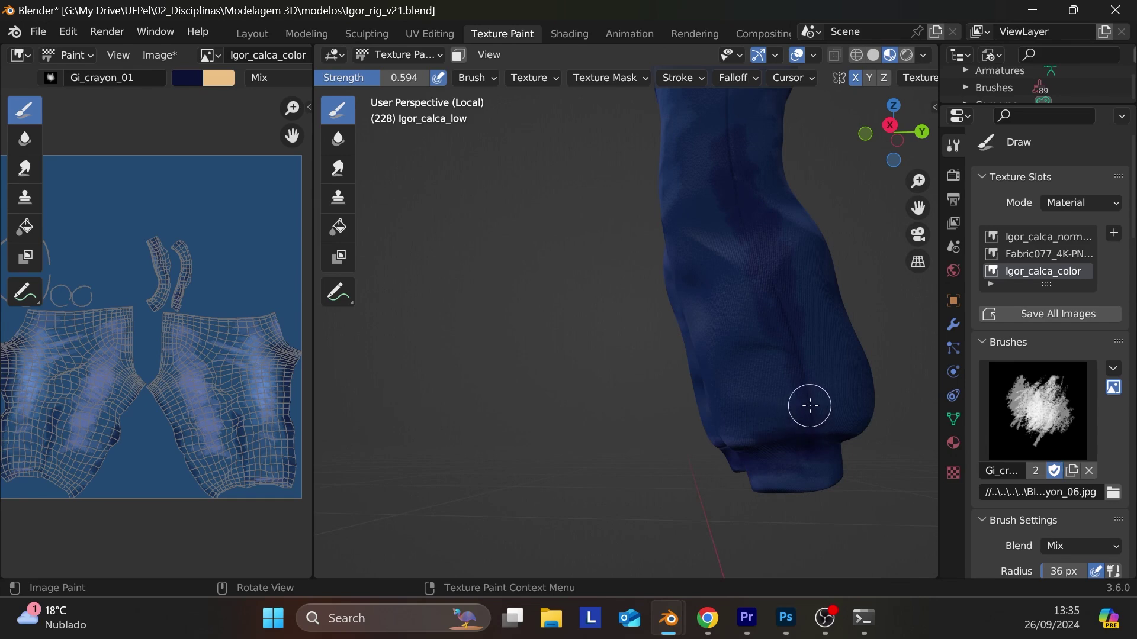
key(bracketright)
key(bracketright)
key(bracketright)
mouse_move(815, 414)
mouse_down()
mouse_move(811, 330)
mouse_move(727, 250)
mouse_move(759, 185)
mouse_move(739, 200)
mouse_move(751, 190)
mouse_move(723, 90)
mouse_move(735, 112)
mouse_up()
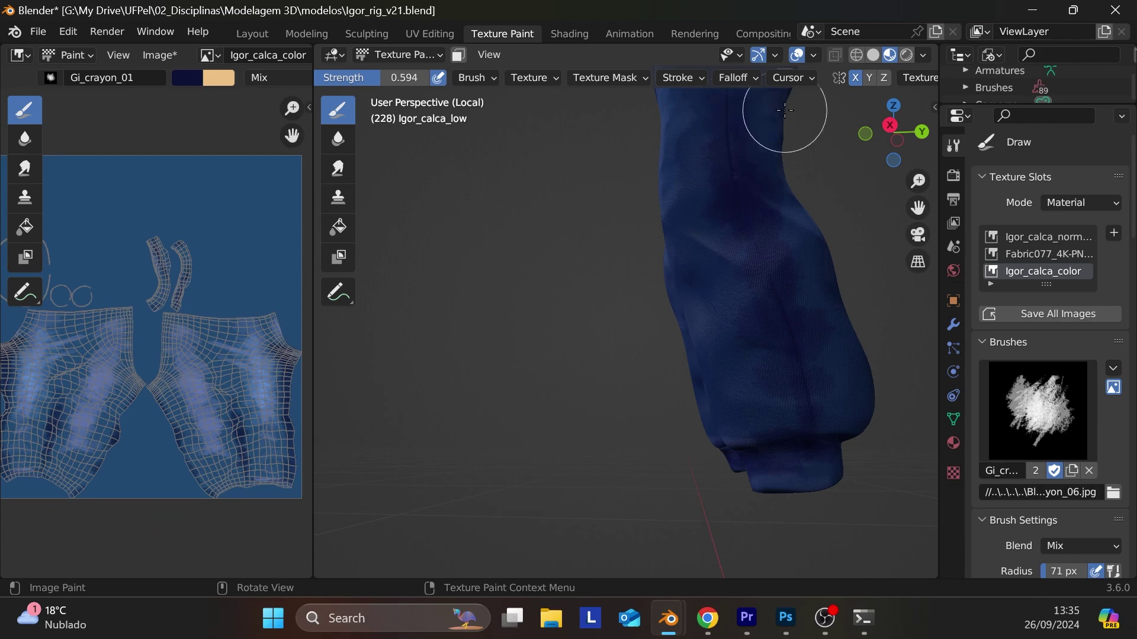
mouse_move(733, 386)
mouse_down()
mouse_move(780, 373)
mouse_move(747, 364)
mouse_move(729, 338)
mouse_move(713, 262)
mouse_move(782, 213)
mouse_move(726, 176)
mouse_move(758, 143)
mouse_move(741, 109)
mouse_up()
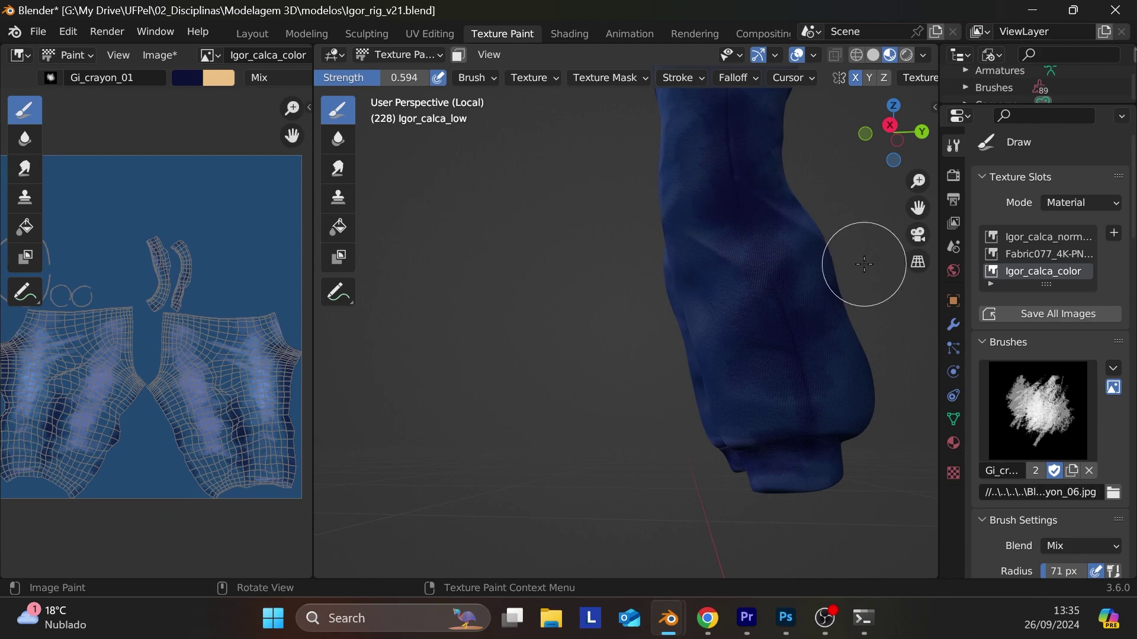
- Paint broad navy shading over the outer hip below the waistband and down the outer side of the thigh
shift+middle_drag(853, 248, 830, 375)
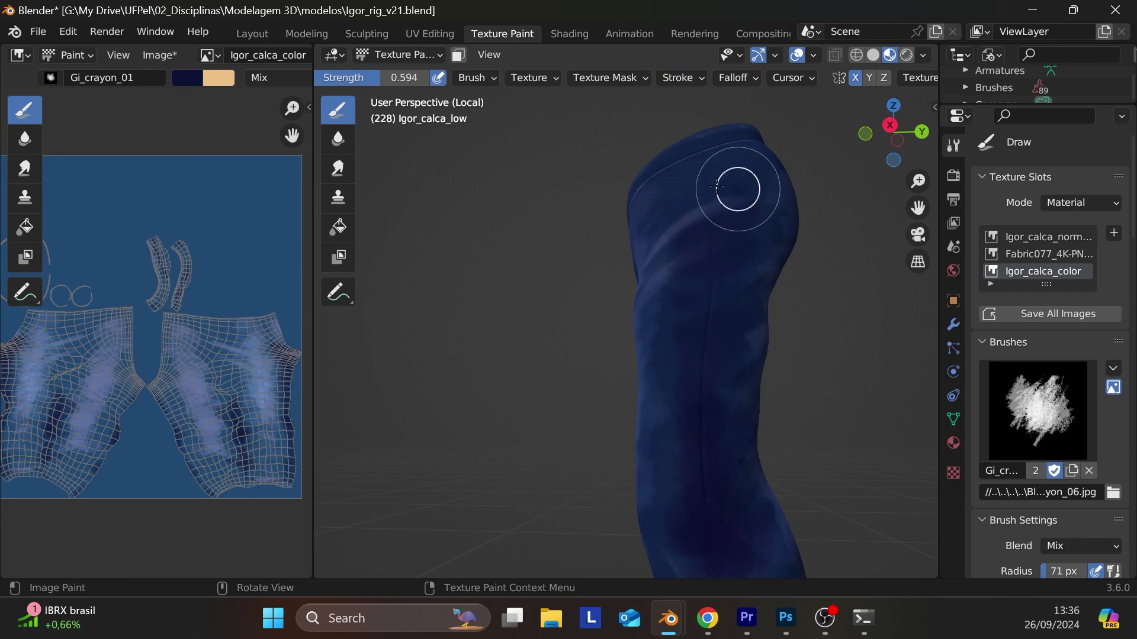
mouse_move(693, 167)
mouse_down()
mouse_move(670, 170)
mouse_move(748, 159)
mouse_up()
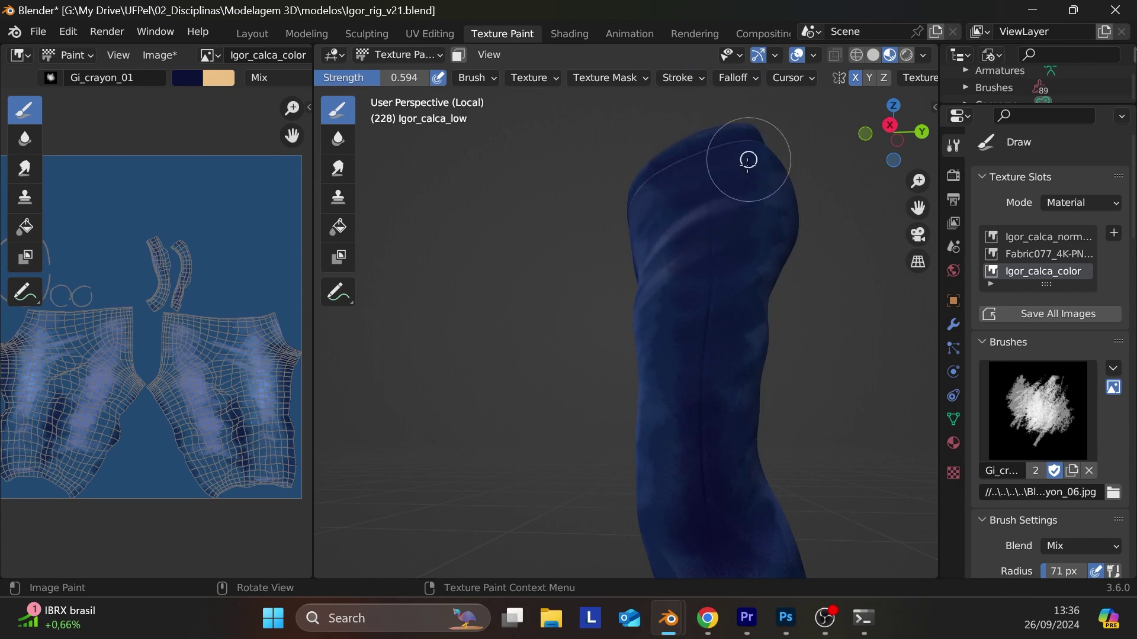
mouse_move(835, 366)
middle_down()
mouse_move(807, 373)
mouse_move(851, 417)
middle_up()
mouse_move(667, 152)
mouse_down()
mouse_move(654, 147)
mouse_move(695, 221)
mouse_move(680, 301)
mouse_move(680, 456)
mouse_move(699, 540)
mouse_up()
middle_drag(784, 420, 749, 330)
drag(674, 315, 683, 344)
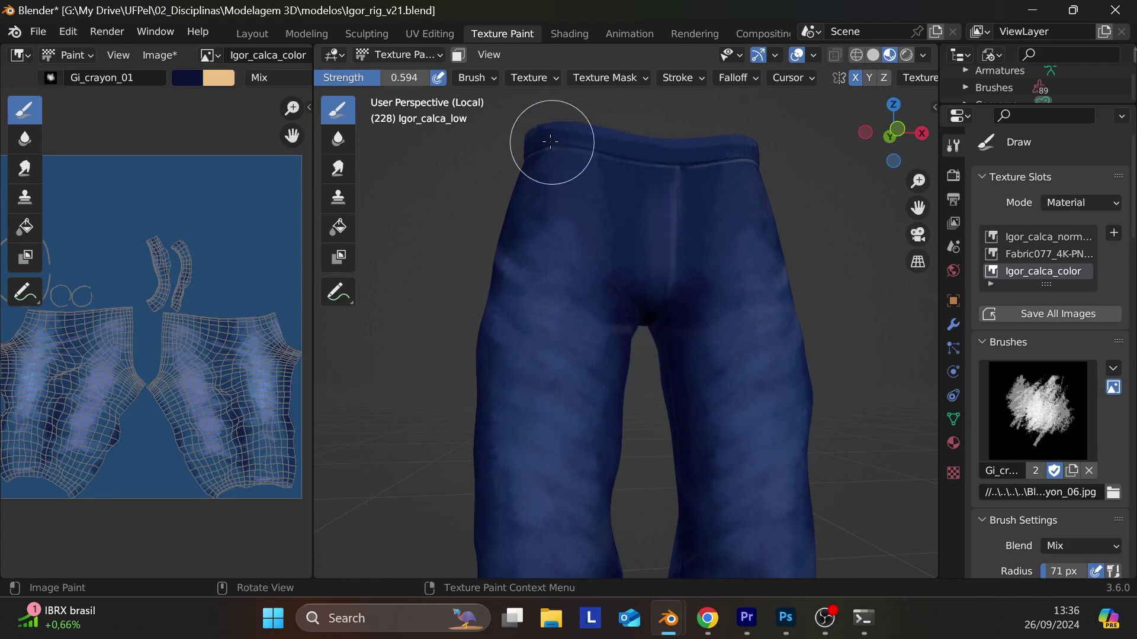
- Darken the front of the waistband and the area just beneath it with navy strokes
mouse_move(649, 149)
mouse_down()
mouse_move(677, 161)
mouse_move(558, 139)
mouse_move(722, 152)
mouse_move(644, 159)
mouse_move(738, 148)
mouse_move(668, 147)
mouse_up()
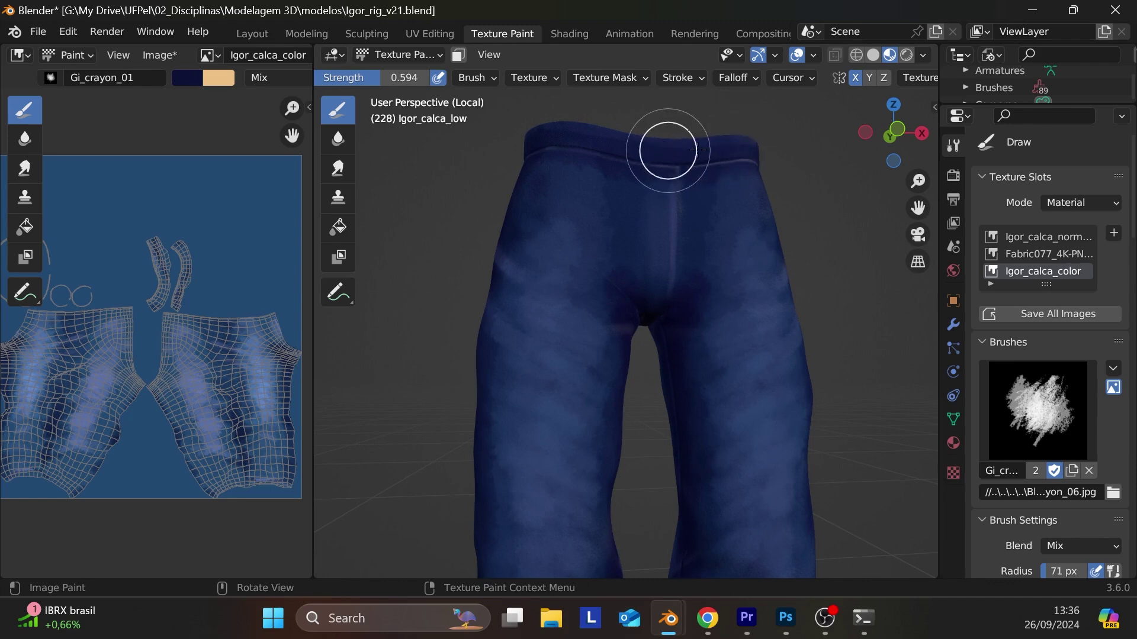
middle_drag(824, 246, 731, 320)
drag(621, 276, 791, 196)
mouse_move(755, 342)
middle_down()
mouse_move(828, 305)
mouse_move(819, 327)
middle_up()
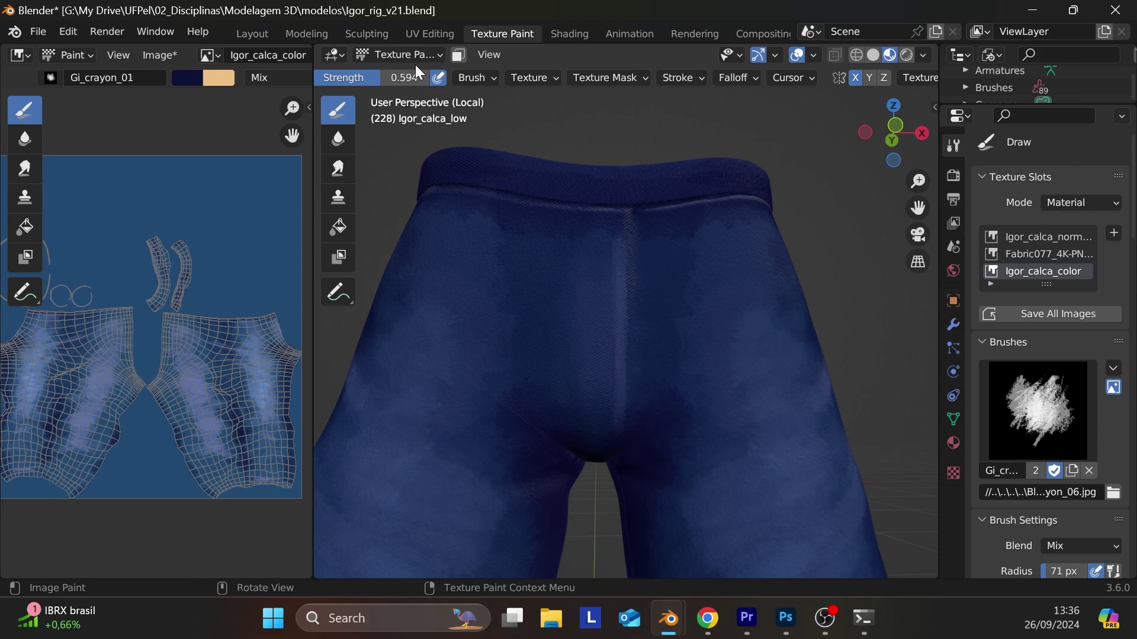
- Darken the navy brush colour, set the strength to 0.658 and reduce the radius to 18 px
scroll(410, 74, up, 5)
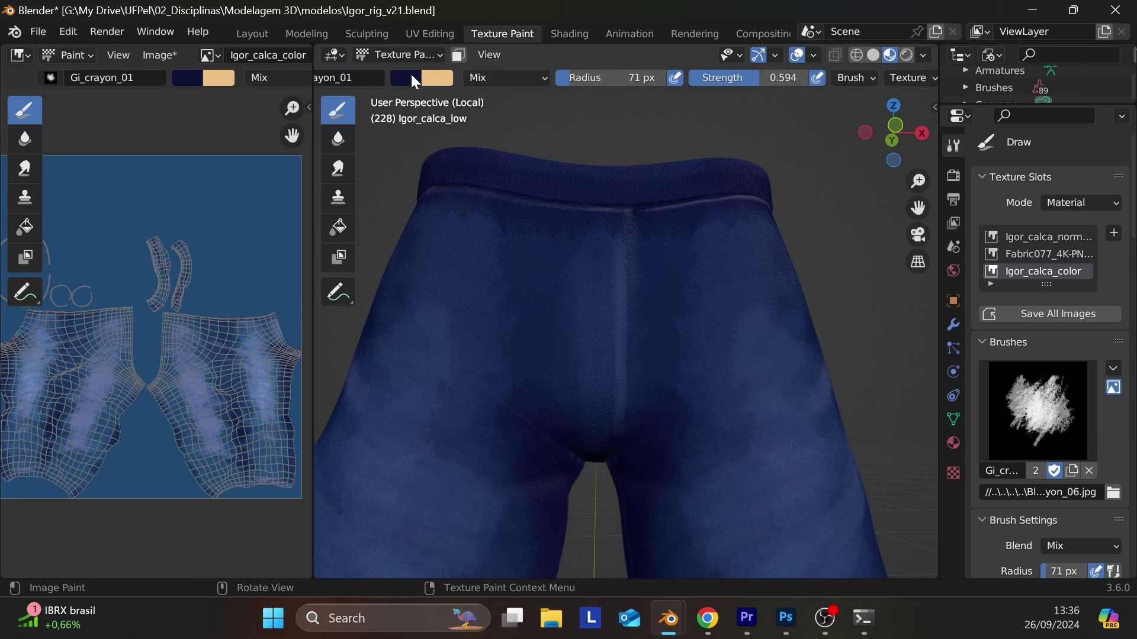
click(411, 76)
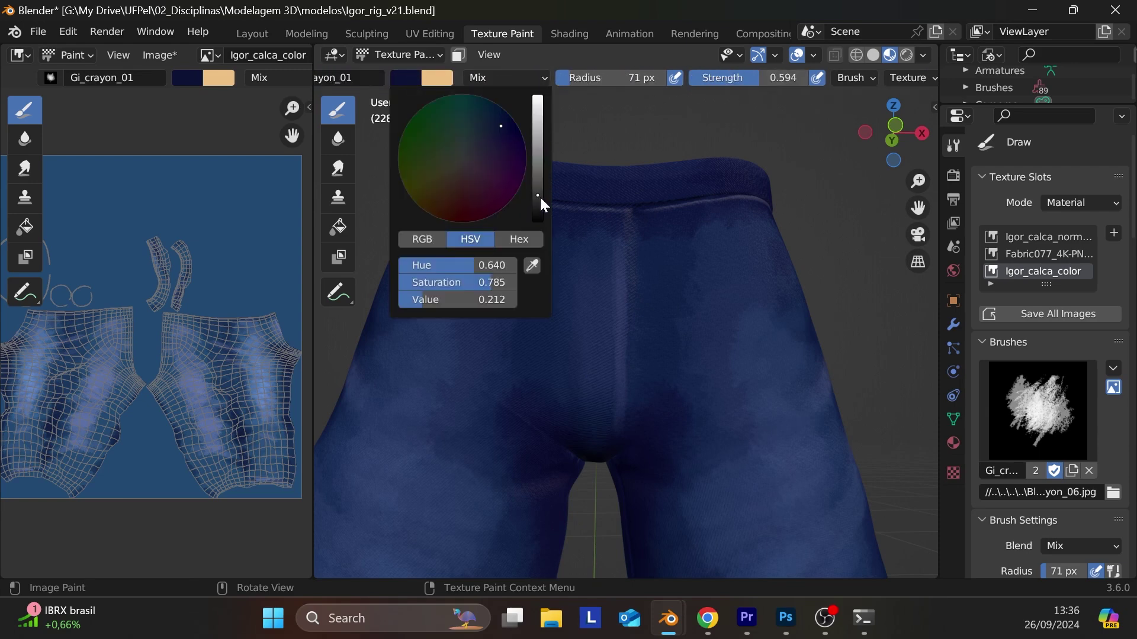
drag(538, 195, 538, 204)
drag(707, 78, 749, 80)
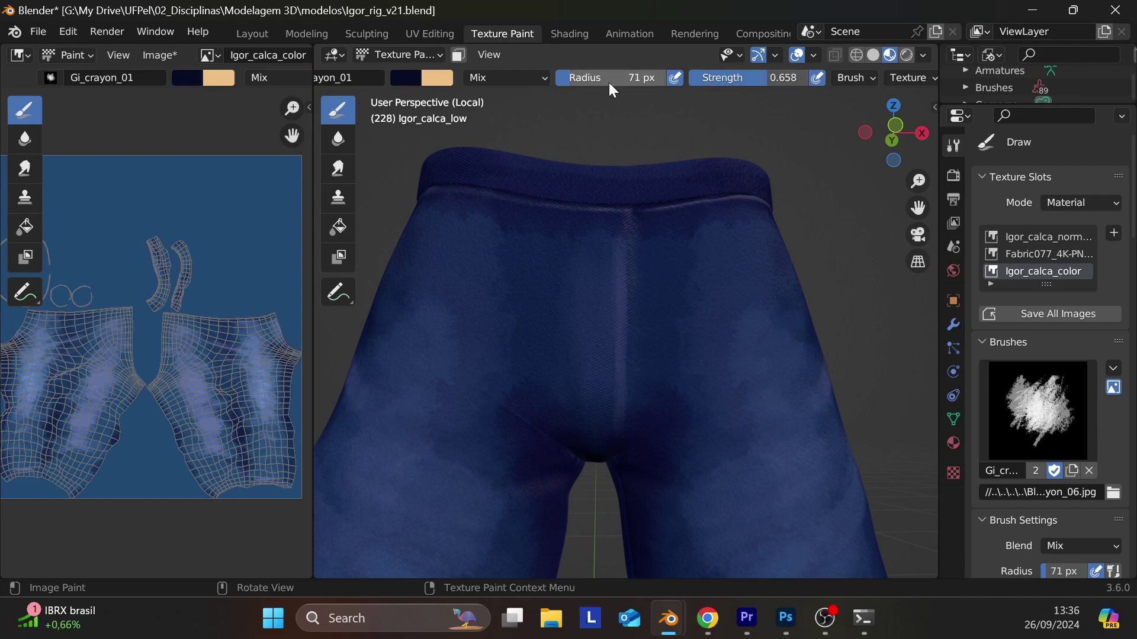
drag(568, 81, 543, 81)
key(bracketleft)
key(bracketleft)
key(bracketleft)
key(bracketleft)
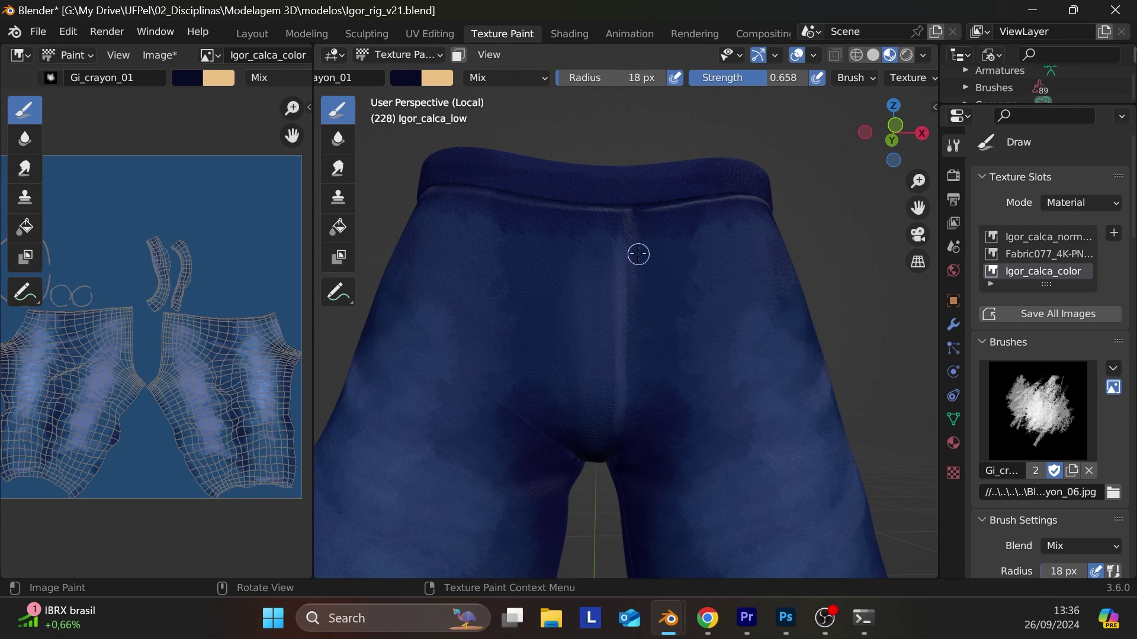
- Turn off X mirroring and paint a dark line down the front fly seam with a 16 px radius
drag(632, 214, 630, 229)
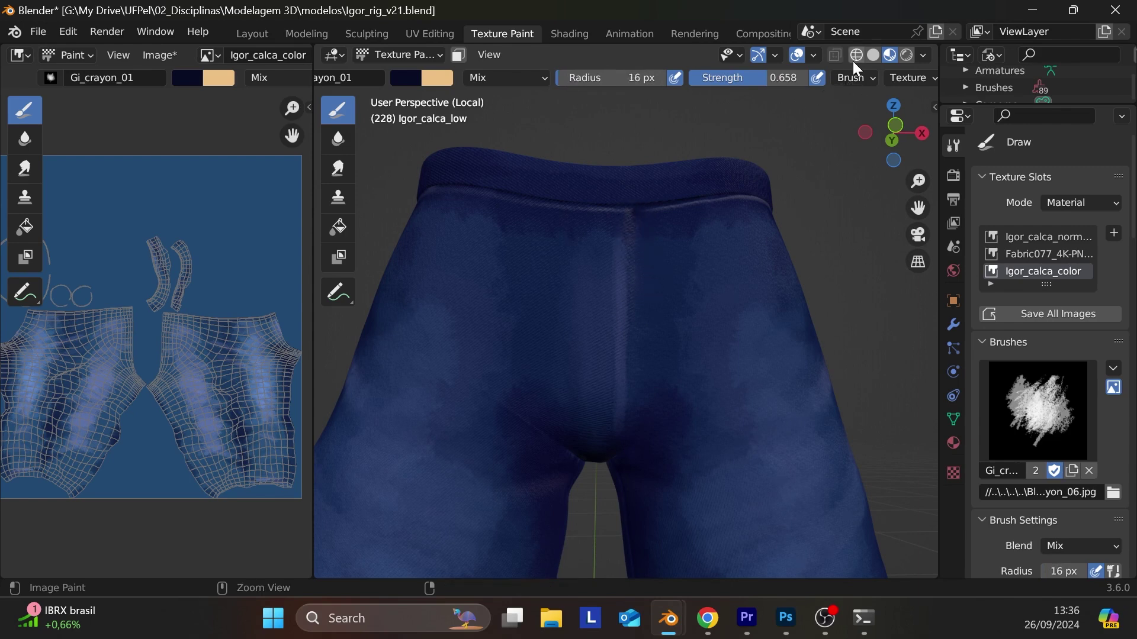
scroll(854, 78, down, 10)
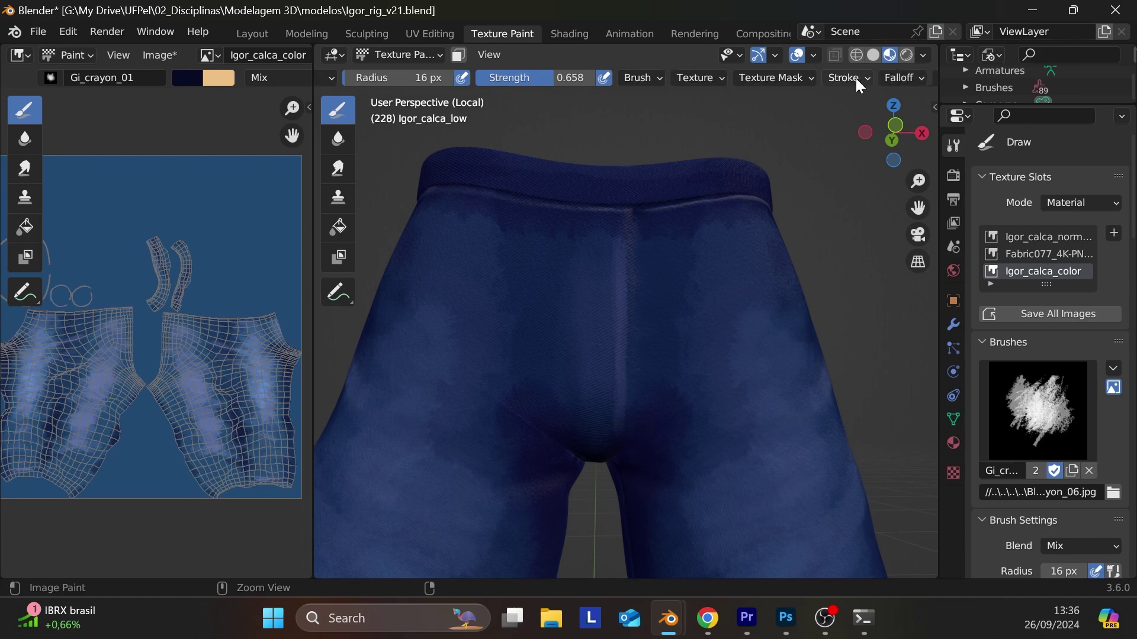
click(805, 74)
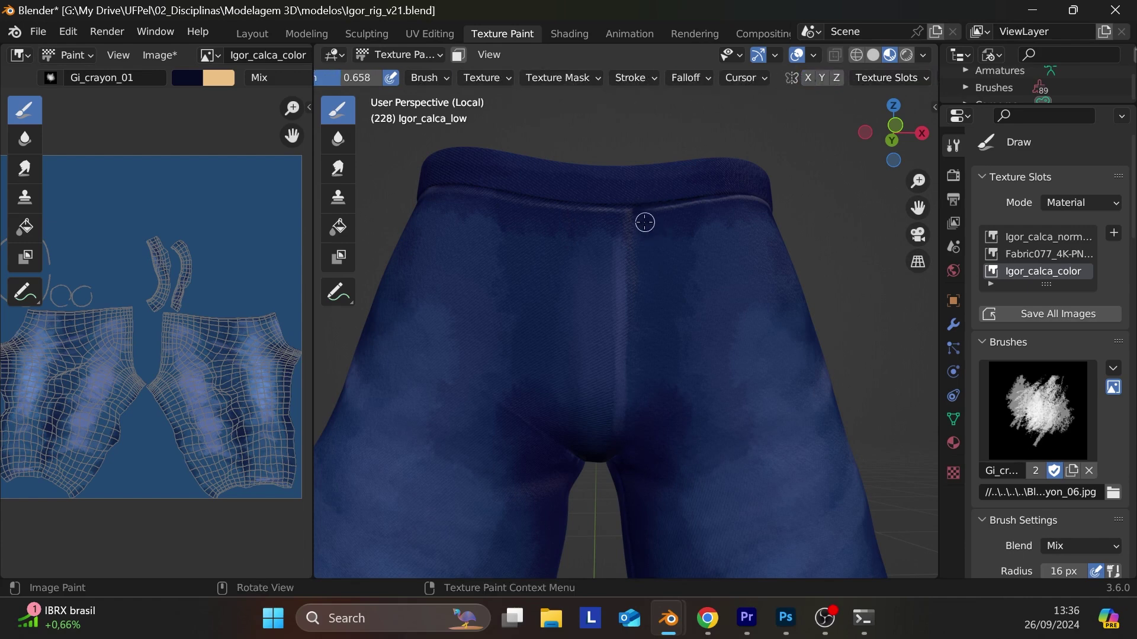
mouse_move(632, 214)
mouse_down()
mouse_move(627, 396)
mouse_move(611, 466)
mouse_up()
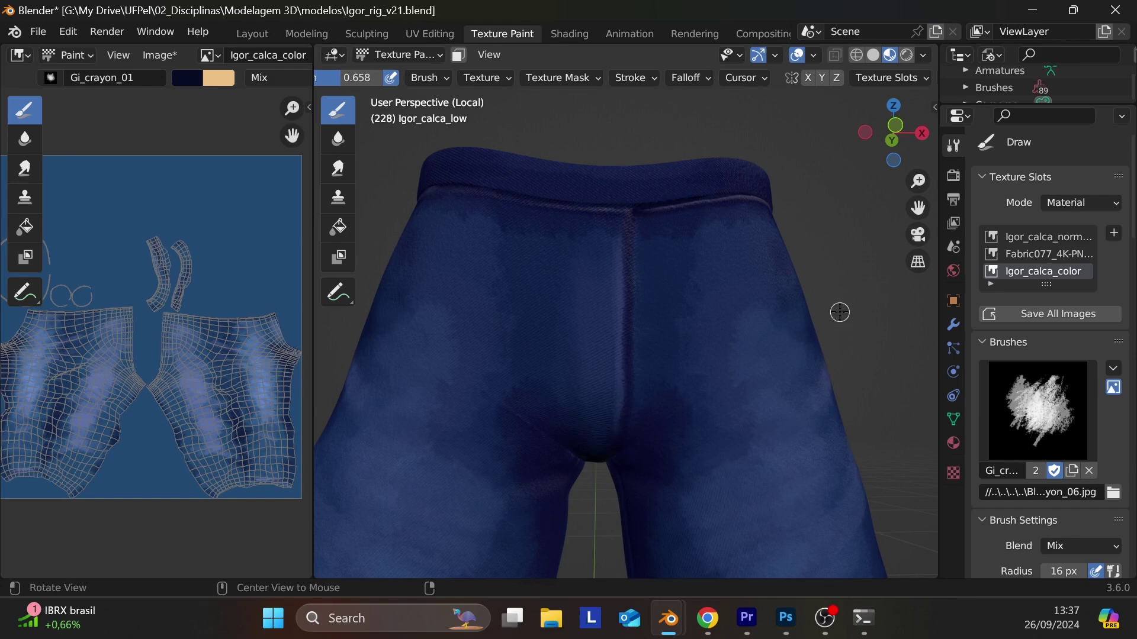
mouse_move(840, 324)
middle_down()
mouse_move(816, 370)
mouse_move(775, 401)
mouse_move(718, 398)
mouse_move(699, 385)
middle_up()
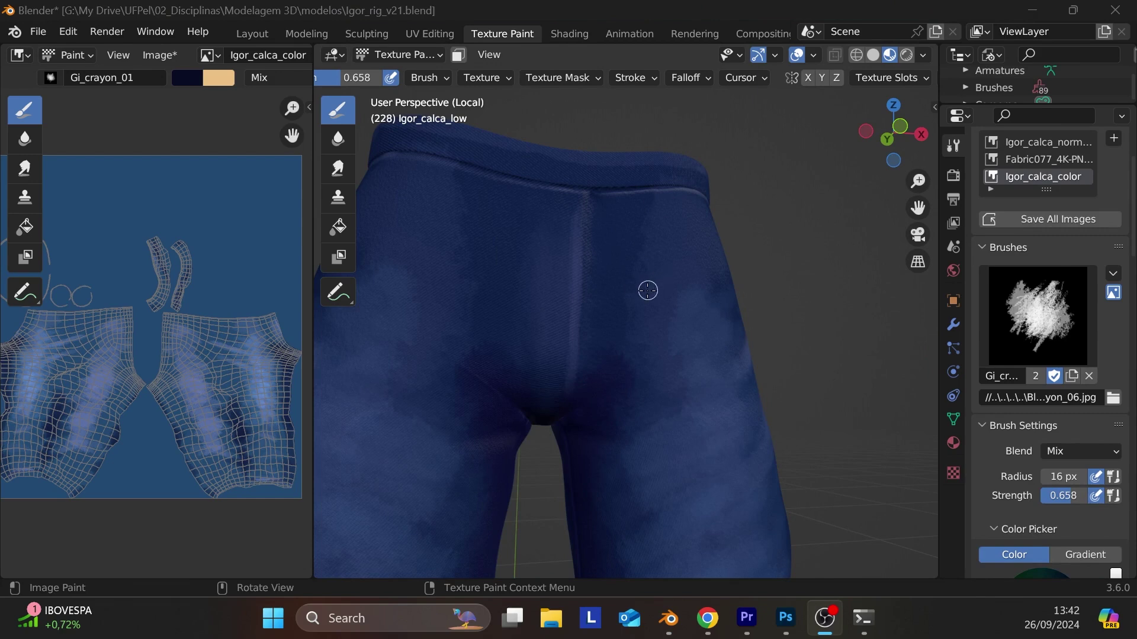
- Test dark strokes on the upper thigh and fly seam, undoing each, and reduce the brush radius to 10 px
drag(645, 300, 644, 351)
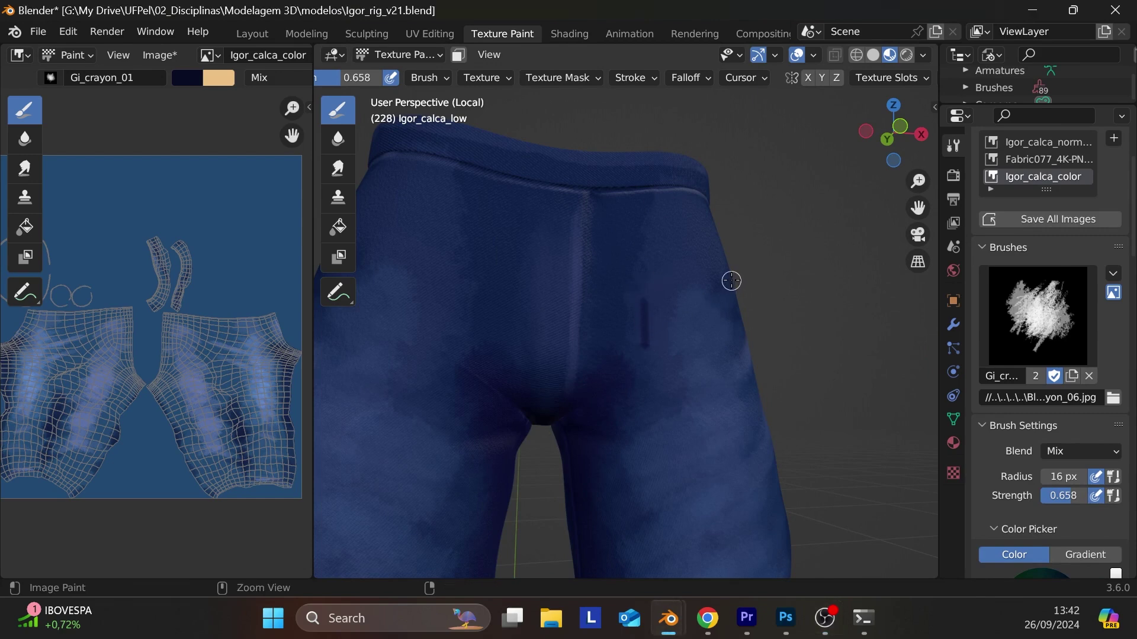
key(ctrl+z)
mouse_move(756, 256)
middle_down()
mouse_move(766, 283)
mouse_move(746, 145)
middle_up()
ctrl+middle_drag(765, 316, 803, 227)
mouse_move(691, 311)
shift+middle_down()
mouse_move(696, 330)
mouse_move(675, 289)
shift+middle_up()
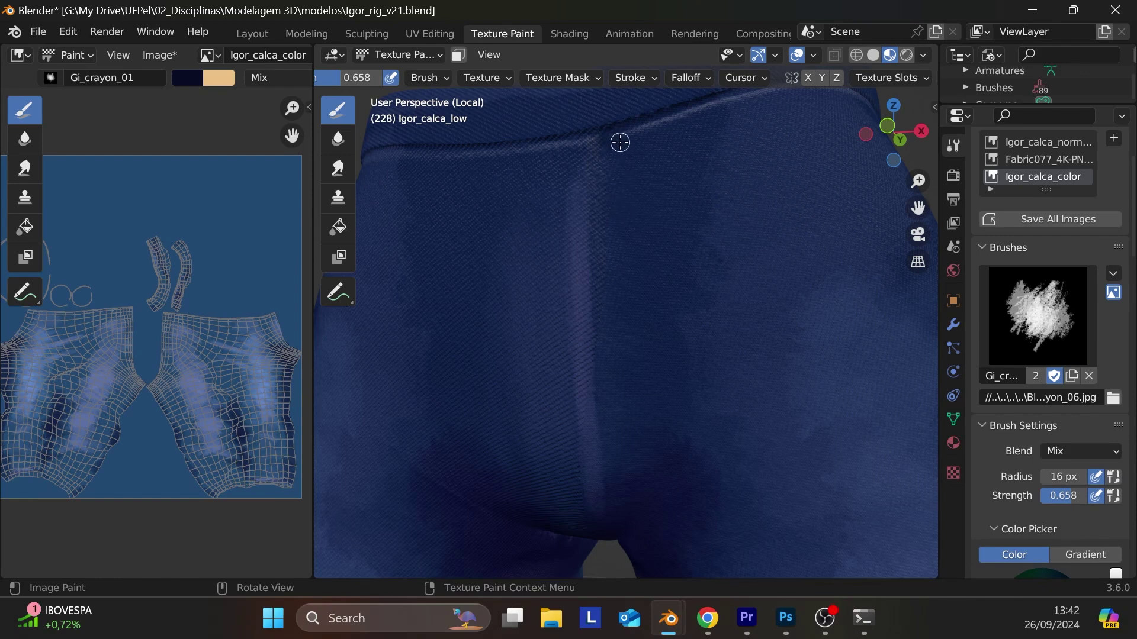
key(bracketleft)
key(bracketleft)
key(bracketleft)
drag(599, 158, 600, 284)
key(ctrl+z)
- Try thin dark lines down the fly seam and along the lower edge of the waistband, and undo them
mouse_move(603, 144)
mouse_down()
mouse_move(592, 230)
mouse_move(601, 470)
mouse_up()
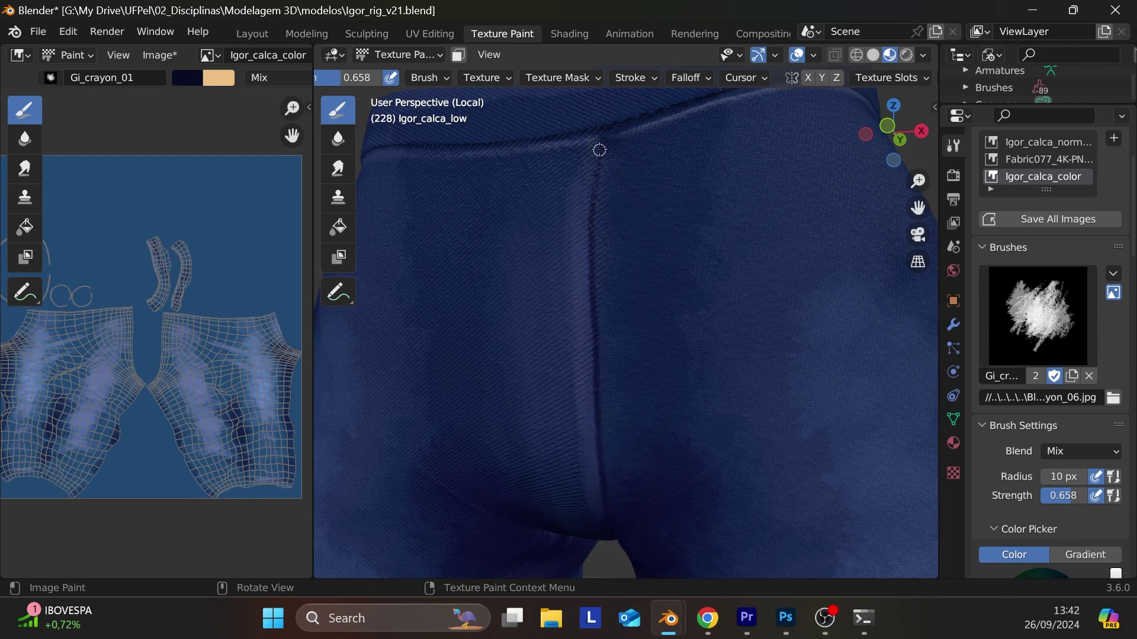
drag(604, 139, 591, 234)
drag(591, 284, 596, 398)
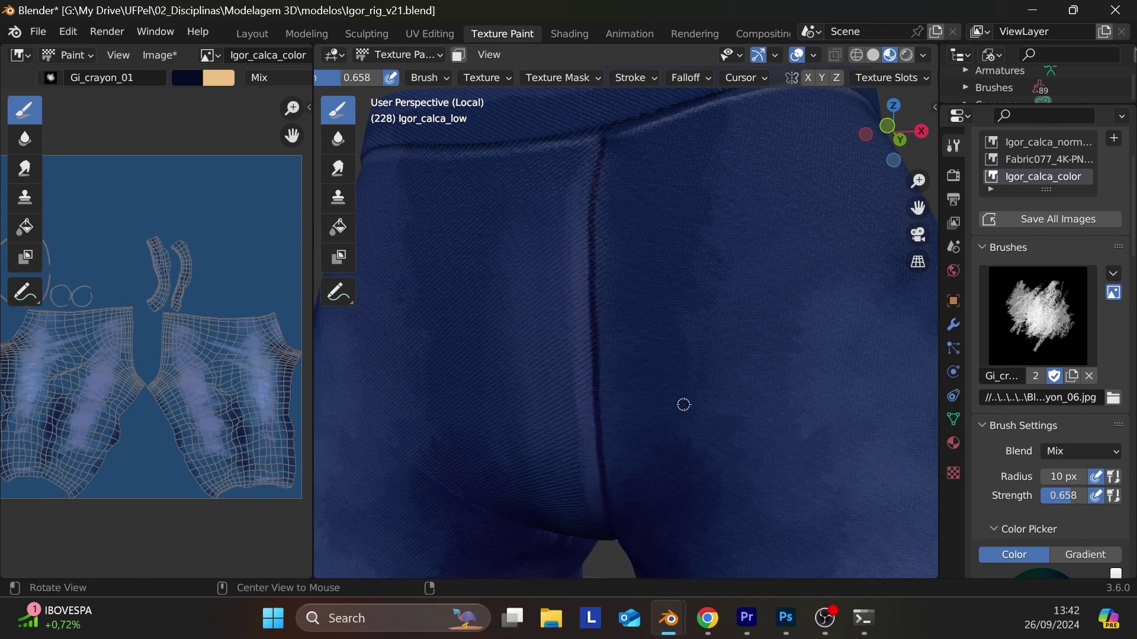
alt+drag(696, 407, 747, 393)
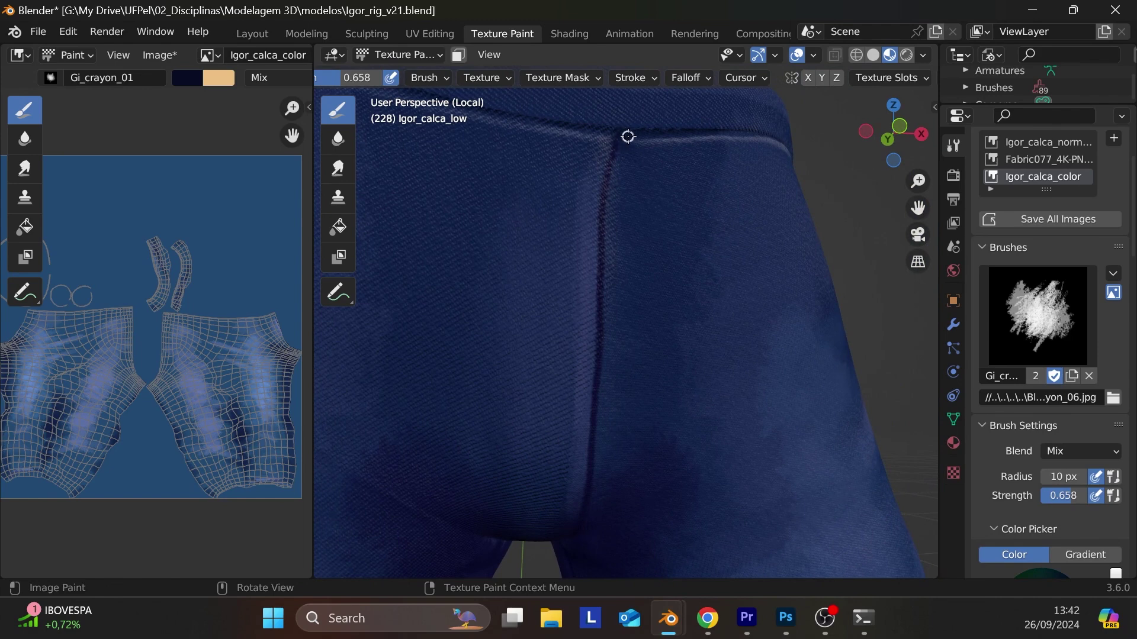
drag(627, 136, 751, 136)
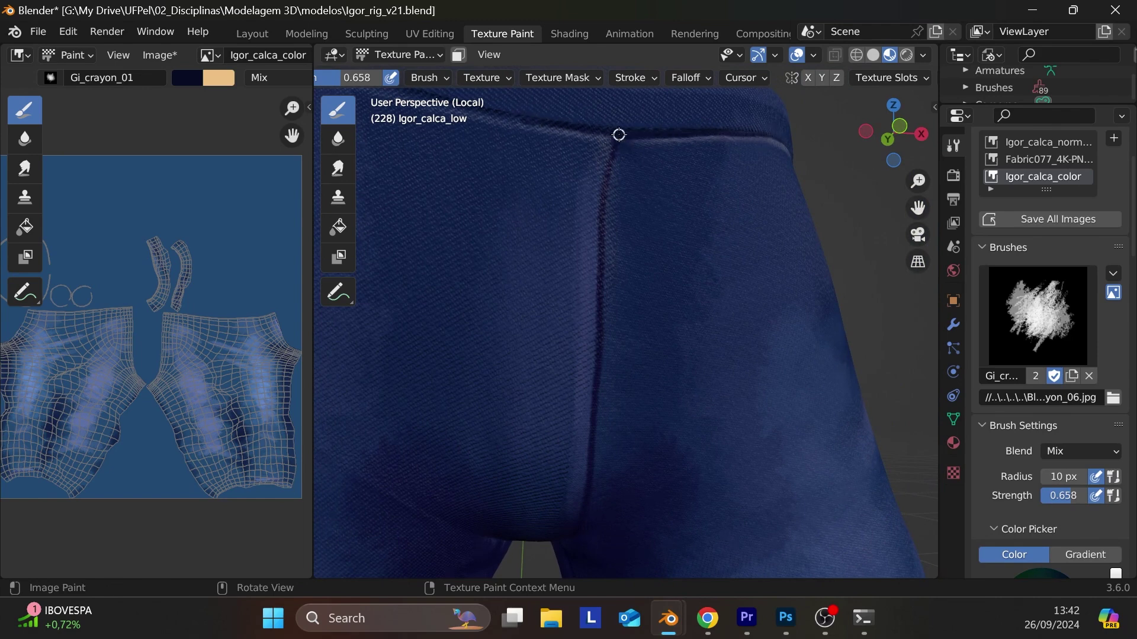
mouse_move(715, 363)
ctrl+middle_down()
mouse_move(715, 419)
mouse_move(733, 382)
ctrl+middle_up()
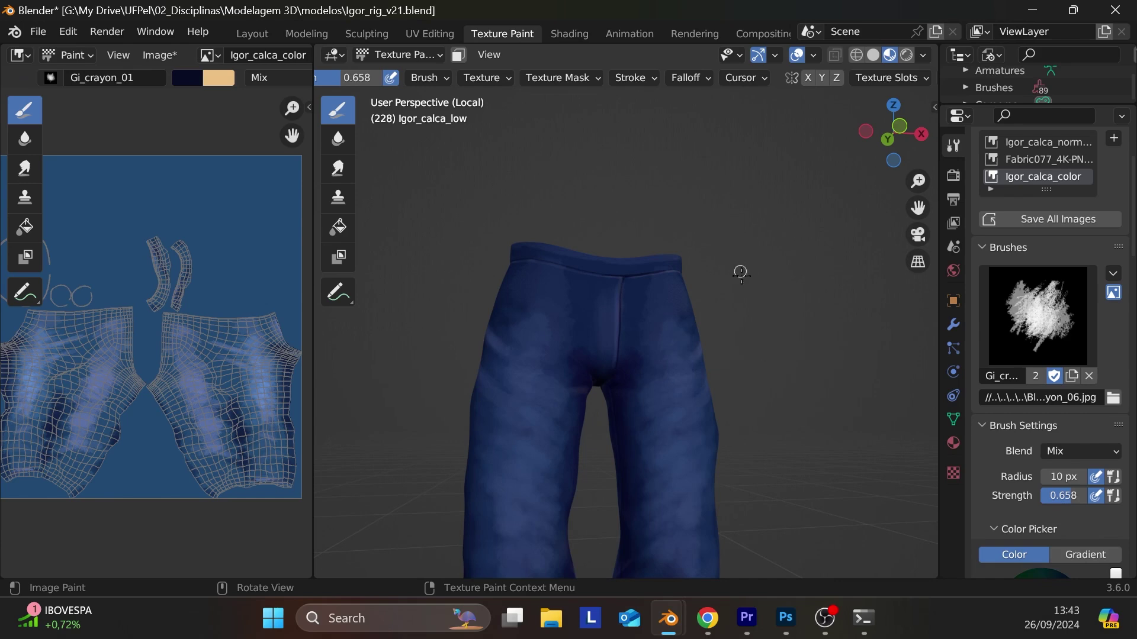
ctrl+middle_drag(757, 323, 774, 292)
mouse_move(822, 256)
shift+middle_down()
mouse_move(754, 424)
mouse_move(773, 281)
mouse_move(820, 254)
shift+middle_up()
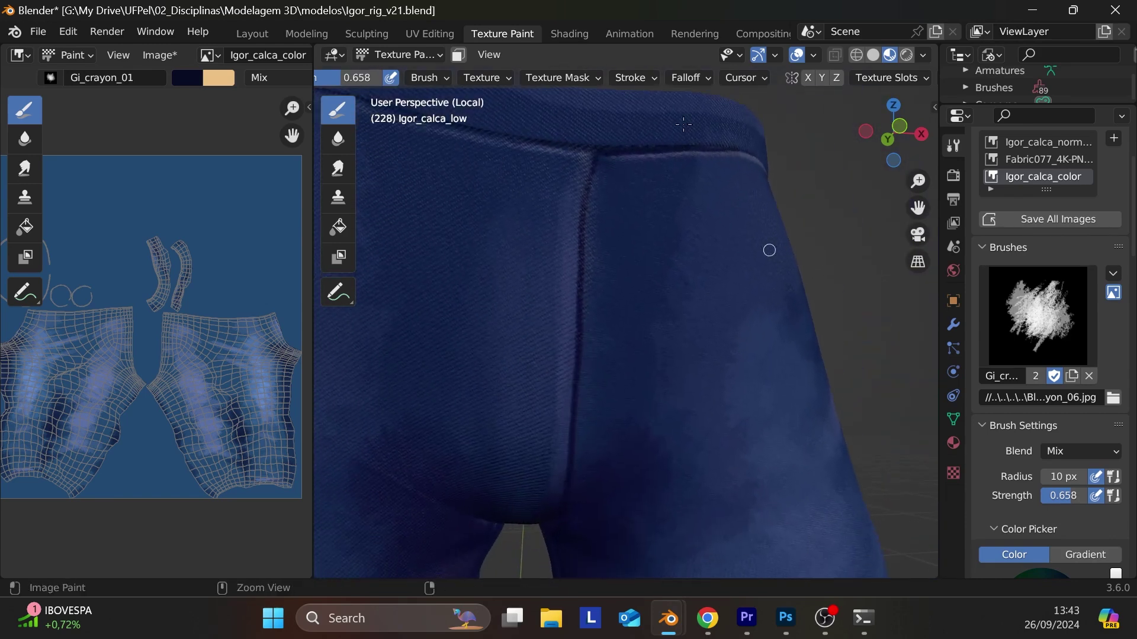
key(ctrl+z)
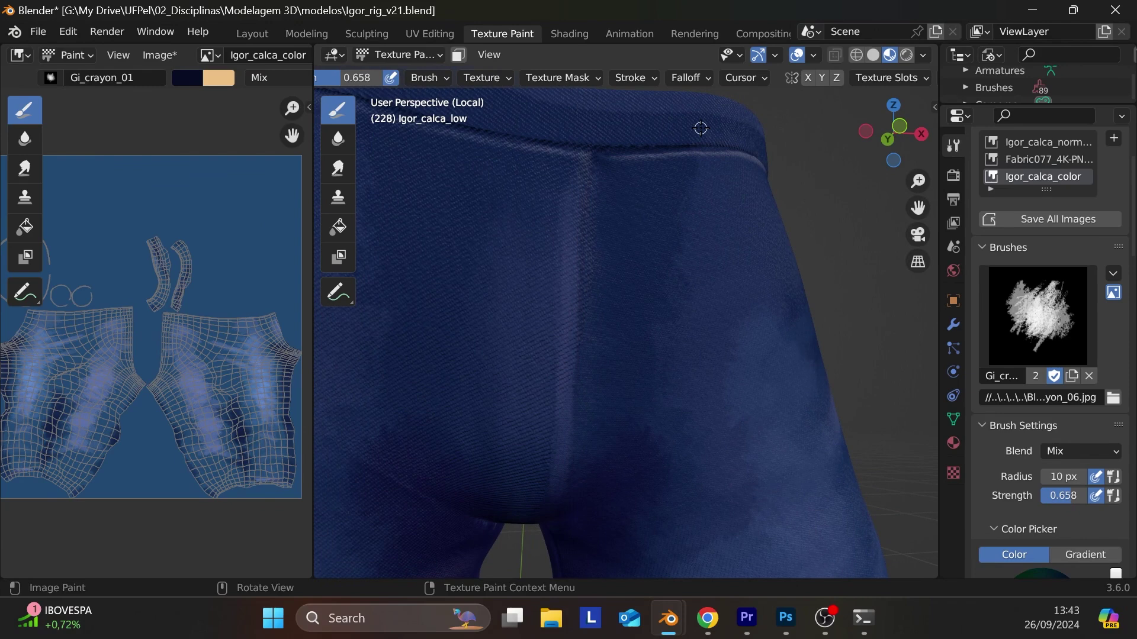
- Set the navy brush colour's value to 0.226, try a line down the front fly seam, and undo the stroke
scroll(475, 66, left, 5)
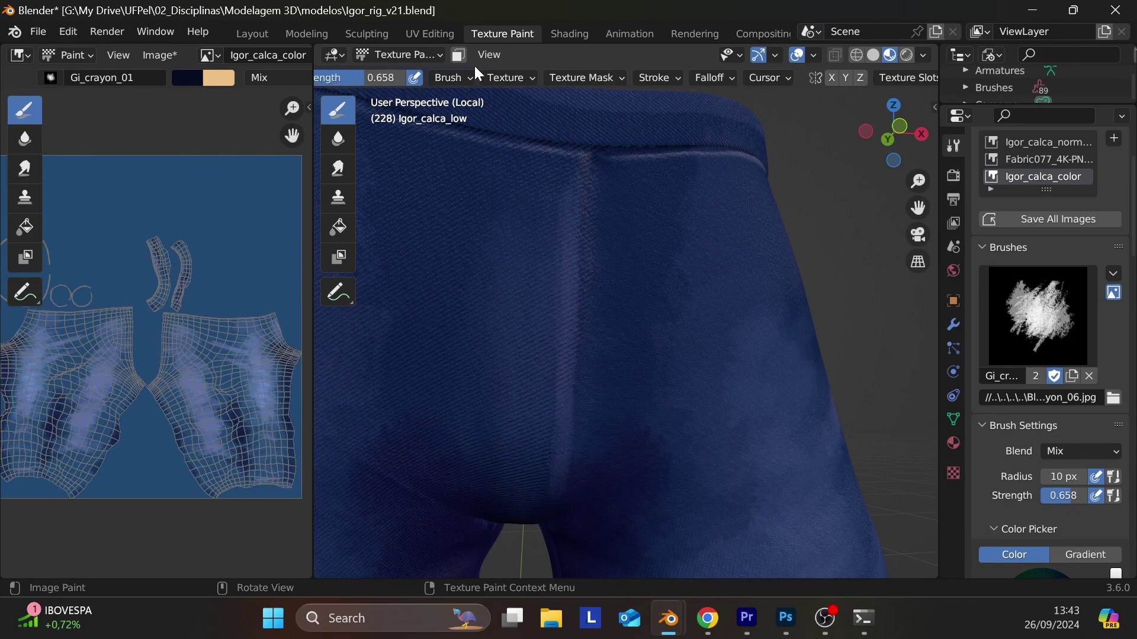
scroll(474, 66, left, 5)
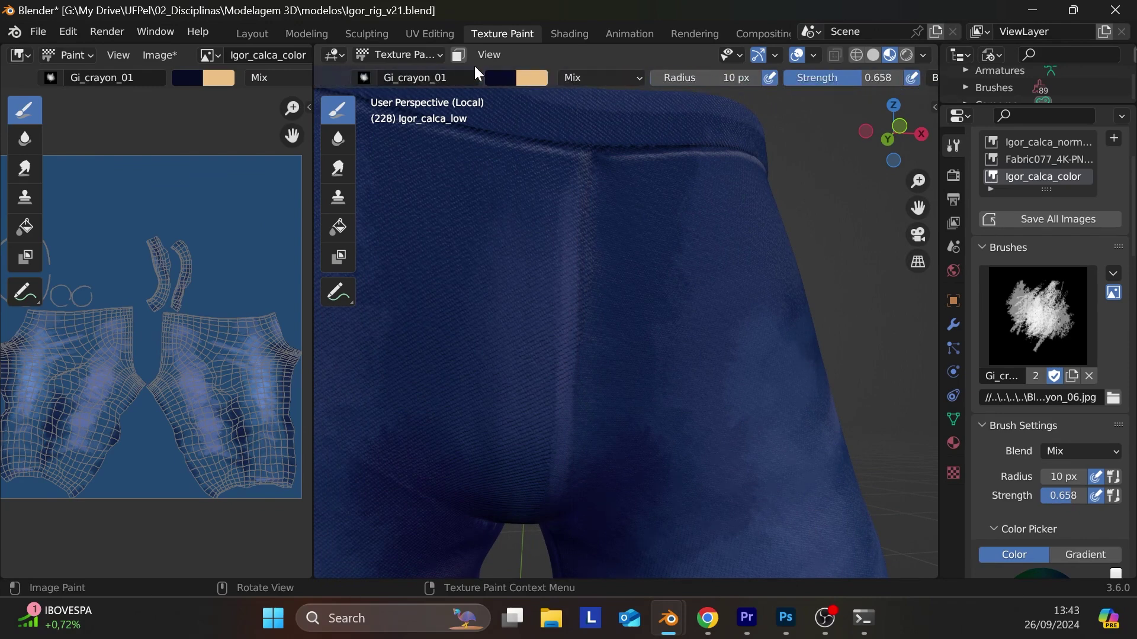
click(497, 82)
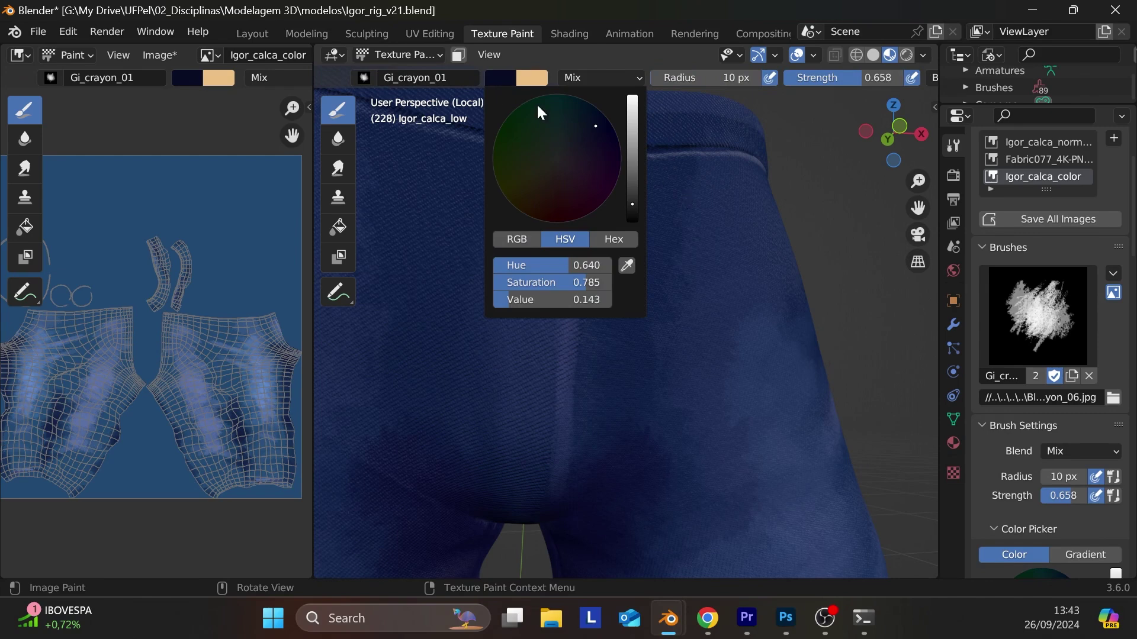
drag(632, 201, 632, 197)
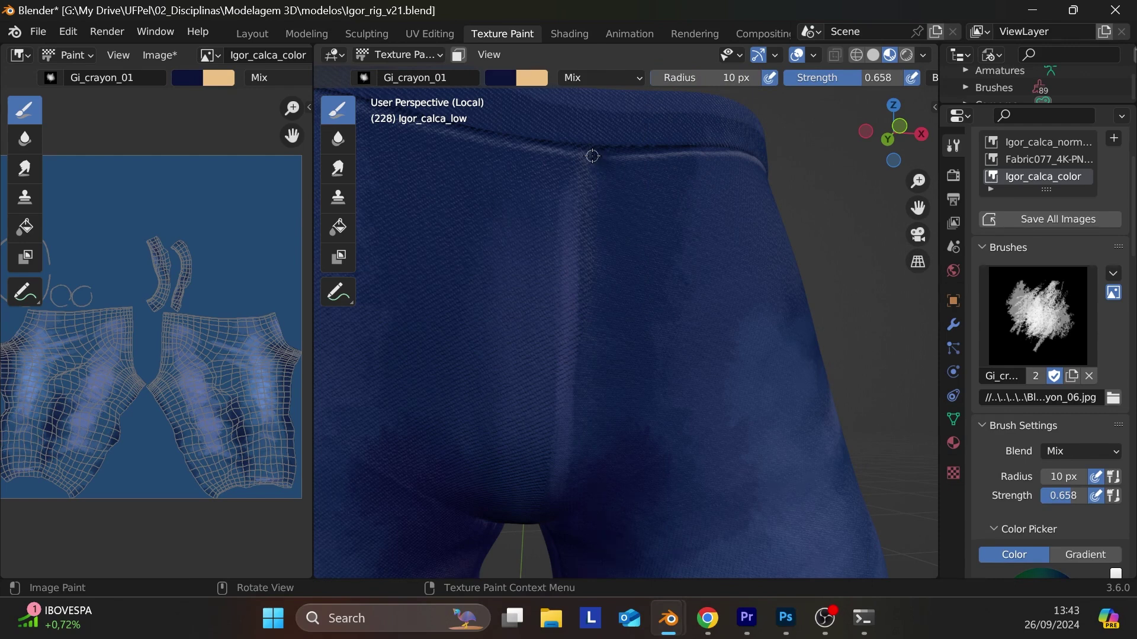
drag(585, 226, 566, 486)
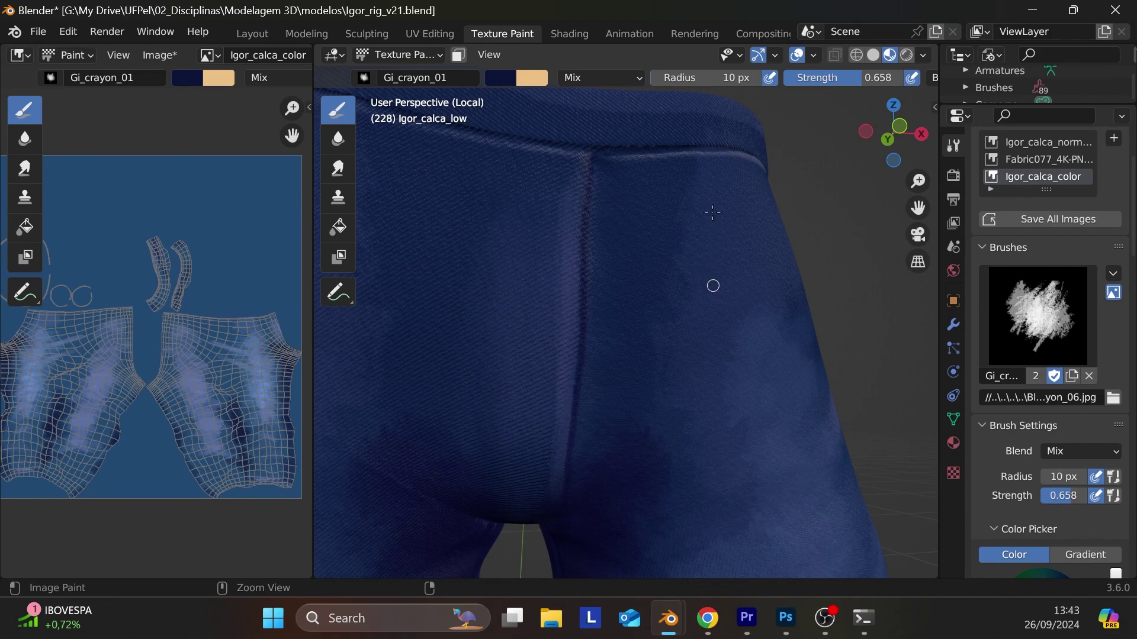
key(ctrl+z)
- Lighten the navy brush colour further and paint thin lines down the fly seam and along the front lower edge of the waistband
click(506, 80)
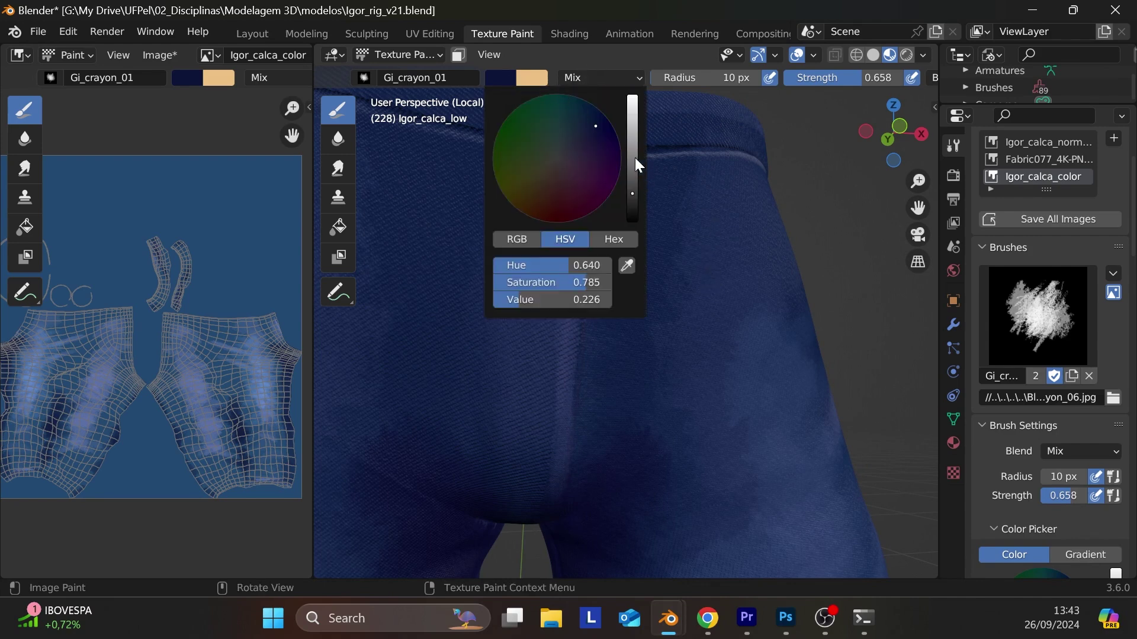
drag(634, 191, 631, 190)
mouse_move(594, 125)
mouse_down()
mouse_move(583, 136)
mouse_move(574, 440)
mouse_up()
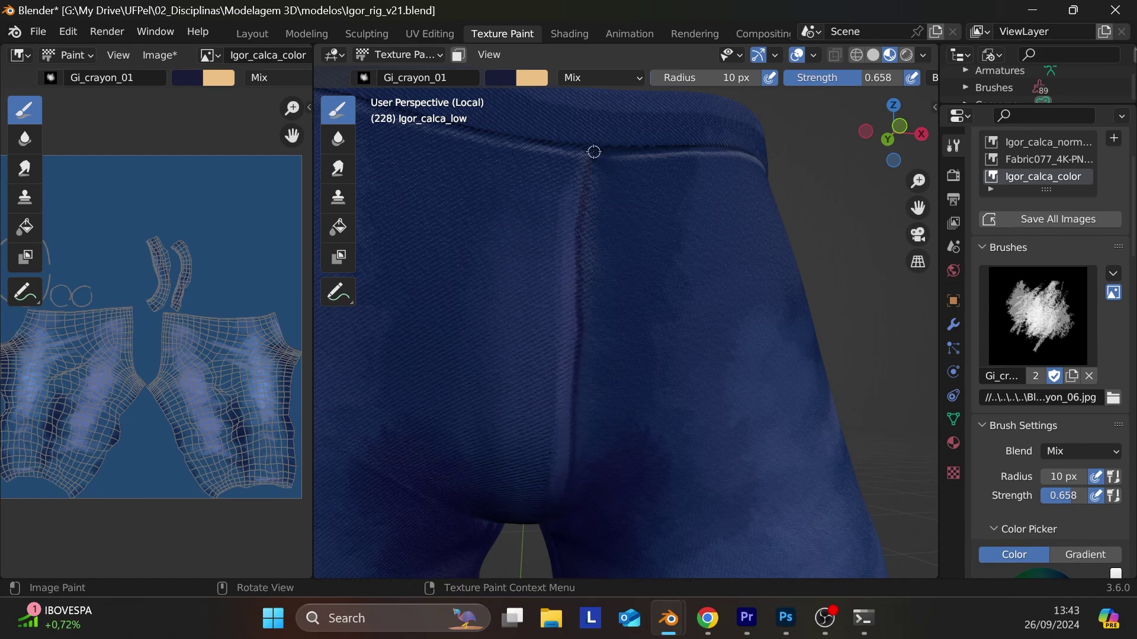
drag(643, 151, 735, 153)
- Continue the thin dark line along the waistband's lower edge around the hip with the 10 px brush
mouse_move(679, 313)
middle_down()
mouse_move(739, 362)
mouse_move(623, 362)
middle_up()
drag(591, 358, 759, 401)
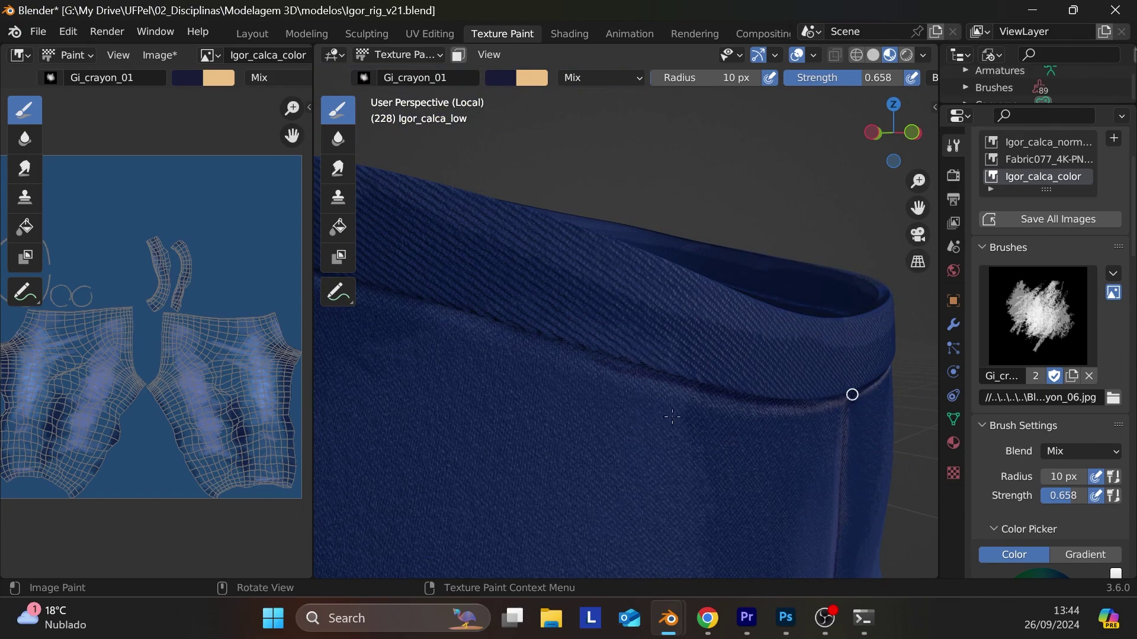
mouse_move(672, 417)
middle_down()
mouse_move(761, 426)
mouse_move(595, 413)
middle_up()
drag(572, 414, 727, 443)
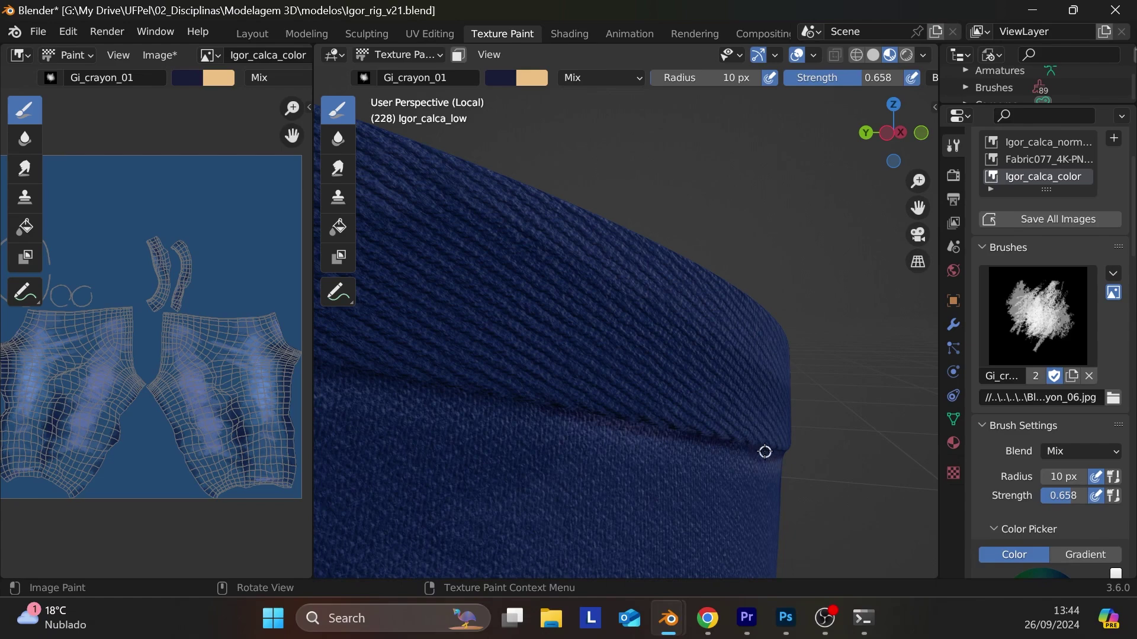
shift+middle_drag(830, 355, 772, 387)
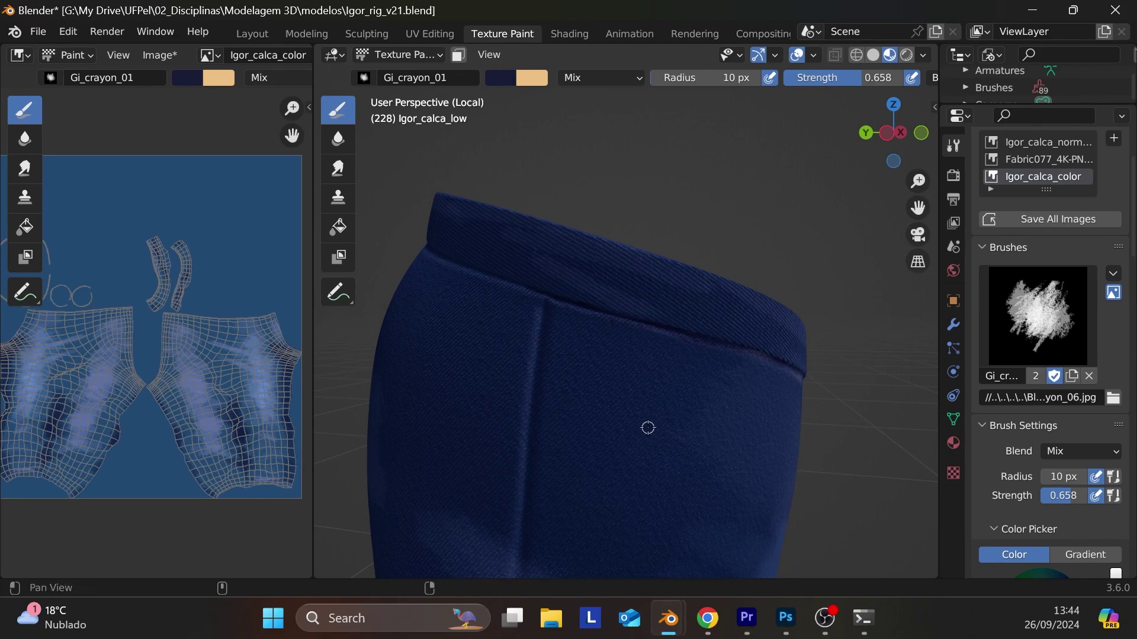
alt+drag(647, 426, 672, 424)
alt+drag(762, 425, 842, 345)
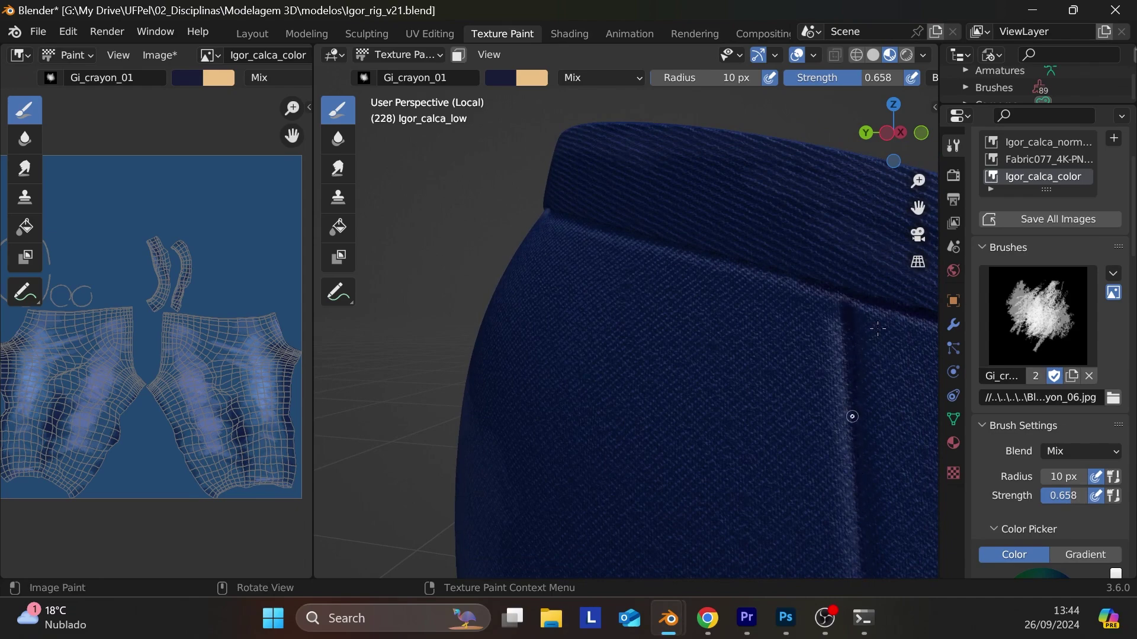
- Increase the brush radius to 13 px and extend the waistband seam line from the hip toward the back
mouse_move(761, 411)
middle_down()
mouse_move(853, 408)
mouse_move(775, 422)
mouse_move(781, 413)
middle_up()
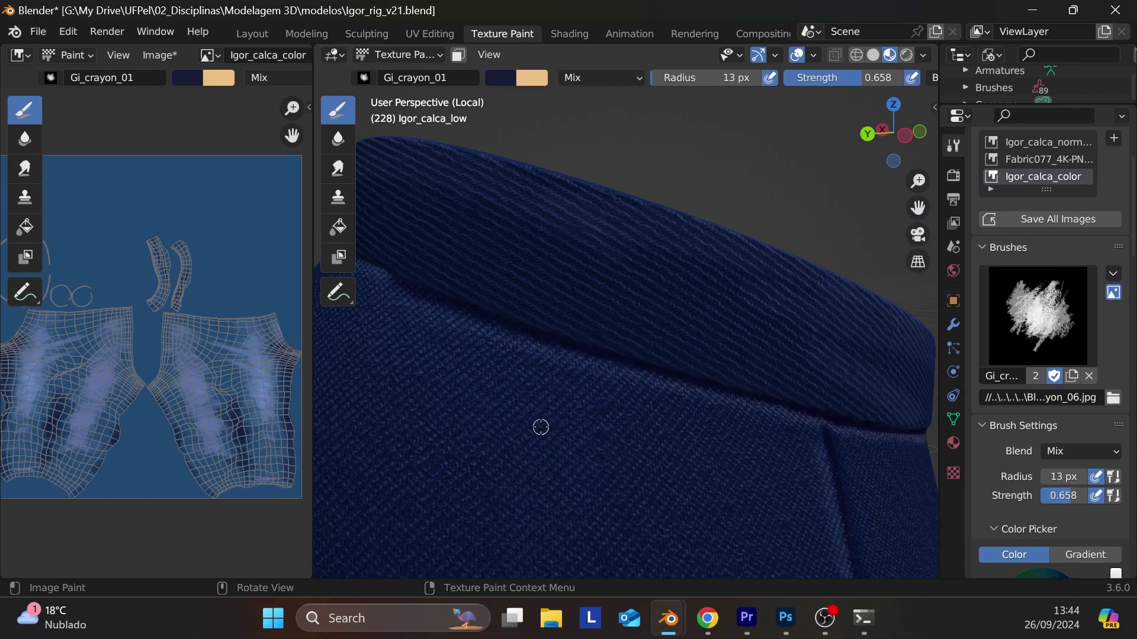
mouse_move(525, 421)
middle_down()
mouse_move(667, 431)
mouse_move(779, 458)
mouse_move(815, 436)
middle_up()
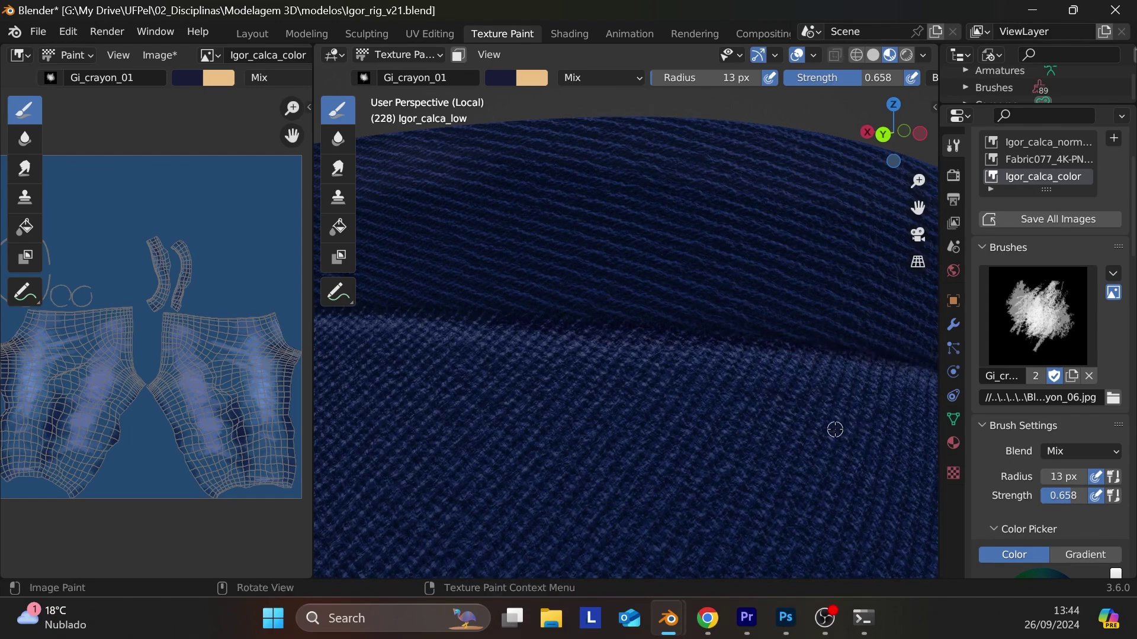
scroll(815, 424, down, 5)
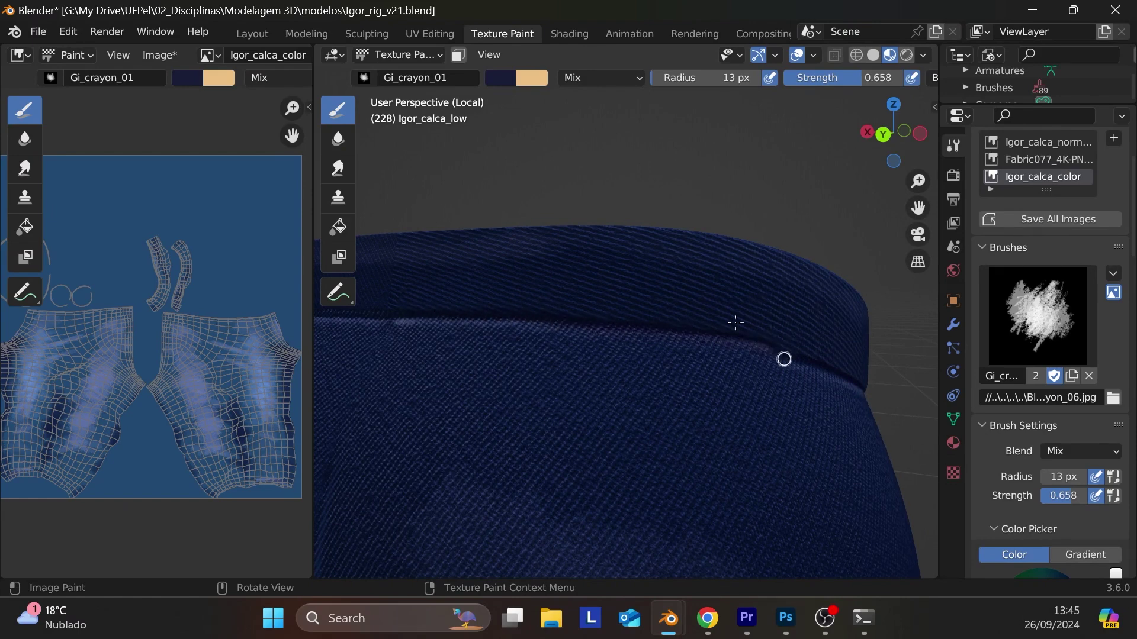
- Darken the navy brush colour and paint over the seam under the waistband across the back of the trousers
click(505, 77)
drag(631, 176, 632, 204)
alt+shift+drag(520, 399, 646, 401)
alt+drag(782, 421, 853, 421)
shift+middle_drag(852, 422, 588, 405)
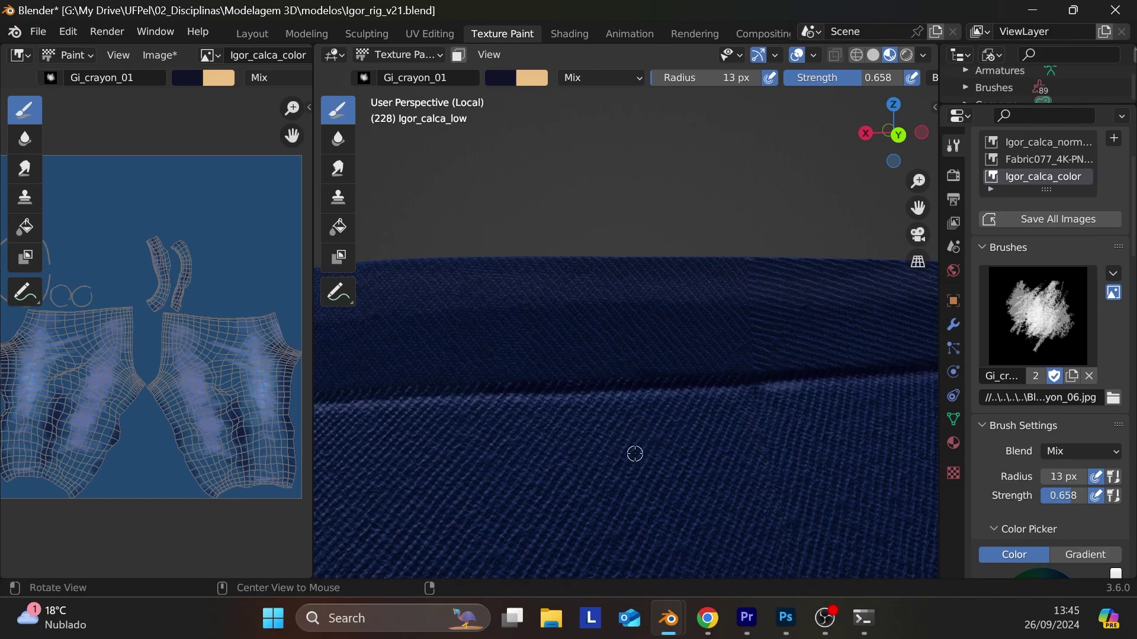
mouse_move(632, 451)
middle_down()
mouse_move(678, 457)
mouse_move(602, 424)
middle_up()
scroll(677, 458, up, 6)
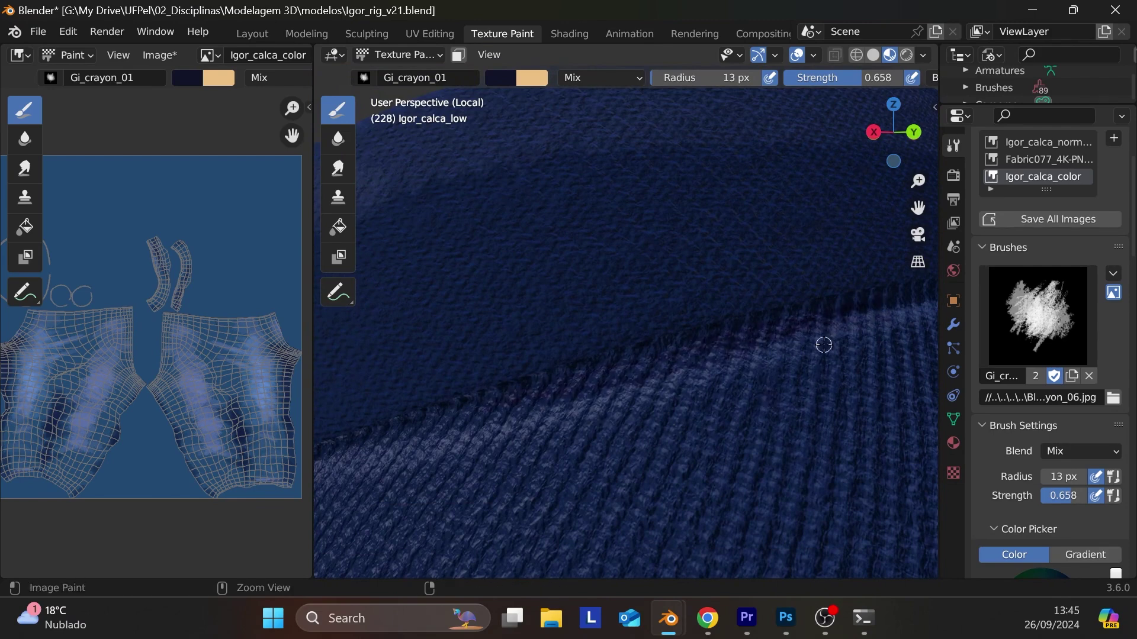
- Paint the dark seam line under the waistband from the back around to the opposite hip with the 13 px brush
mouse_move(796, 389)
shift+middle_down()
mouse_move(796, 408)
mouse_move(793, 388)
mouse_move(729, 335)
shift+middle_up()
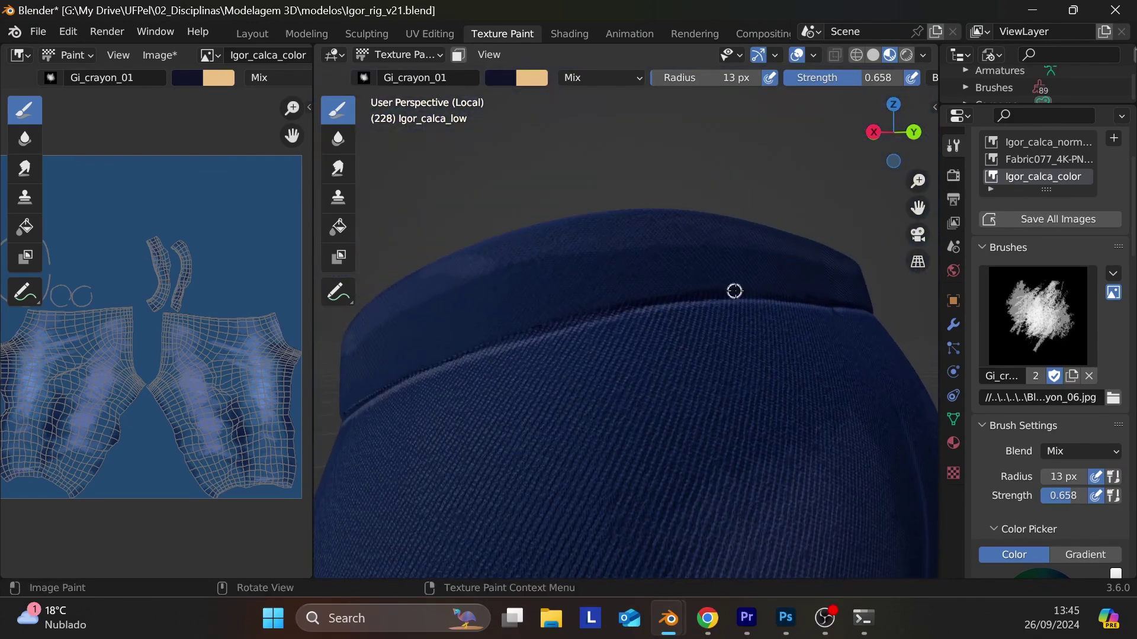
mouse_move(734, 291)
mouse_down()
mouse_move(819, 301)
mouse_move(653, 308)
mouse_move(498, 339)
mouse_up()
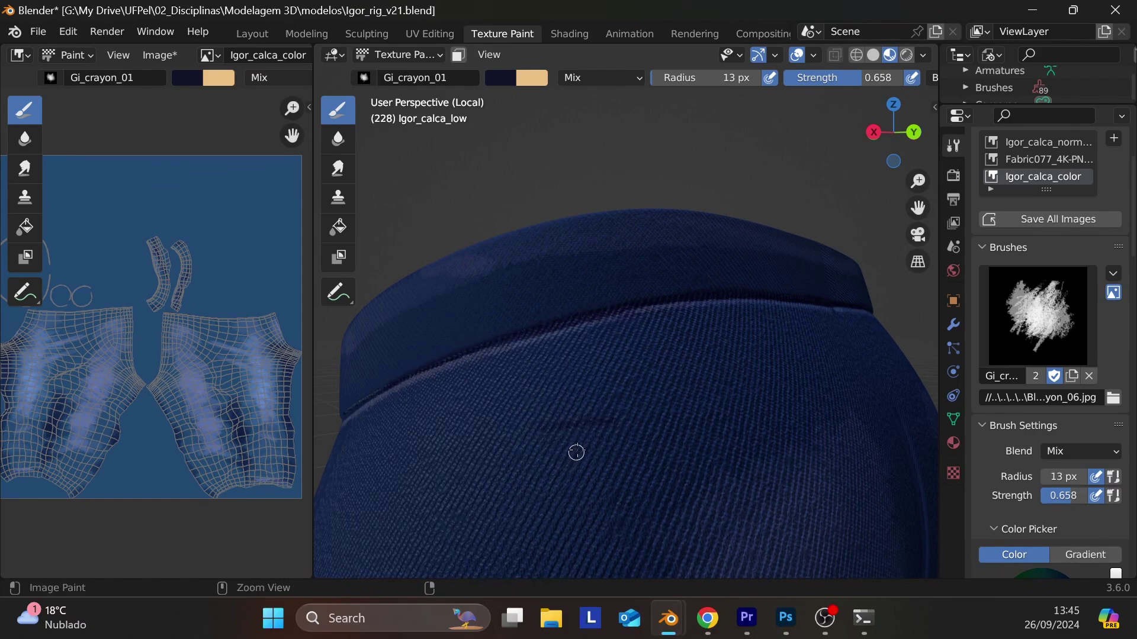
alt+drag(565, 445, 624, 440)
alt+shift+drag(804, 385, 598, 435)
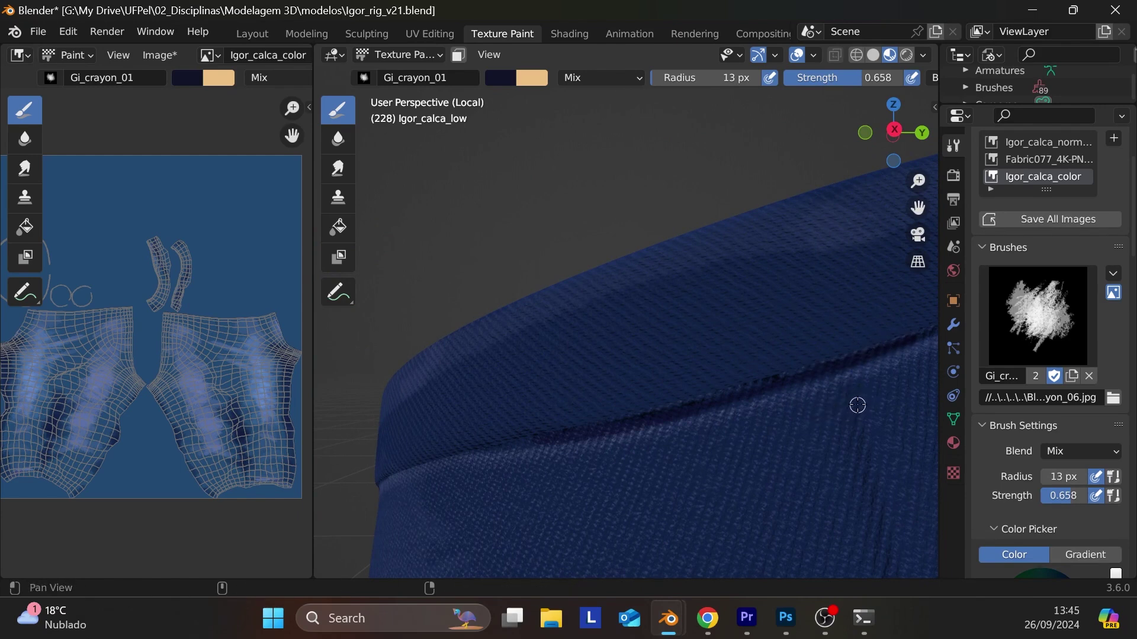
alt+shift+drag(858, 406, 681, 441)
mouse_move(681, 441)
ctrl+alt+mouse_down()
mouse_move(699, 492)
mouse_move(737, 417)
mouse_move(758, 420)
ctrl+alt+mouse_up()
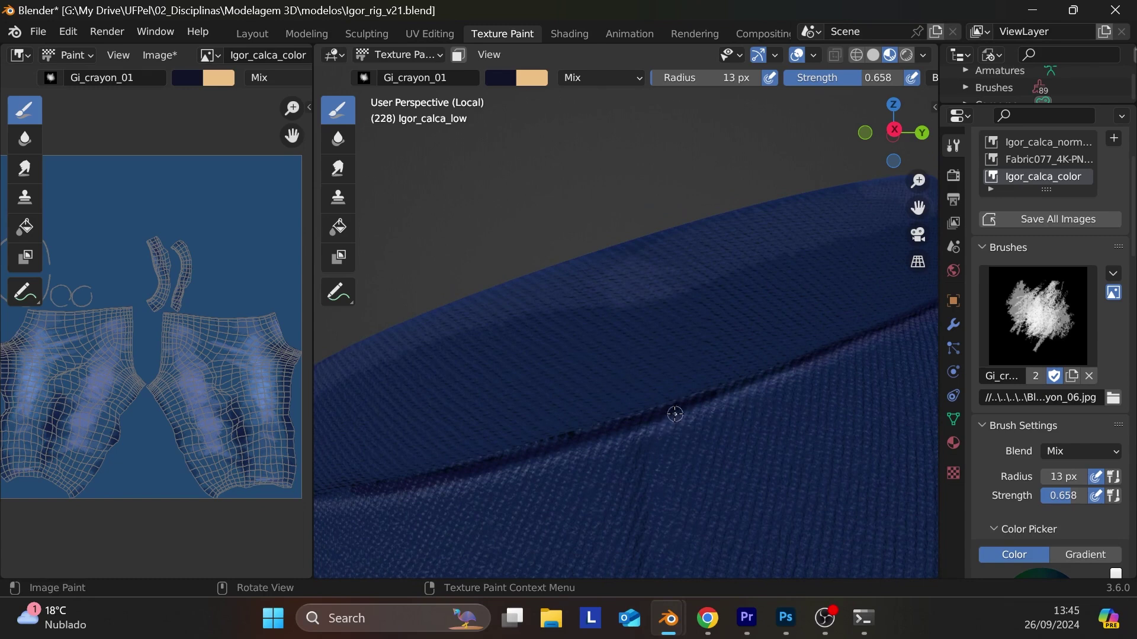
- Extend the dark waistband seam line from that hip toward the front, filling the remaining gaps
mouse_move(855, 338)
middle_down()
mouse_move(623, 471)
mouse_move(863, 418)
mouse_move(831, 425)
middle_up()
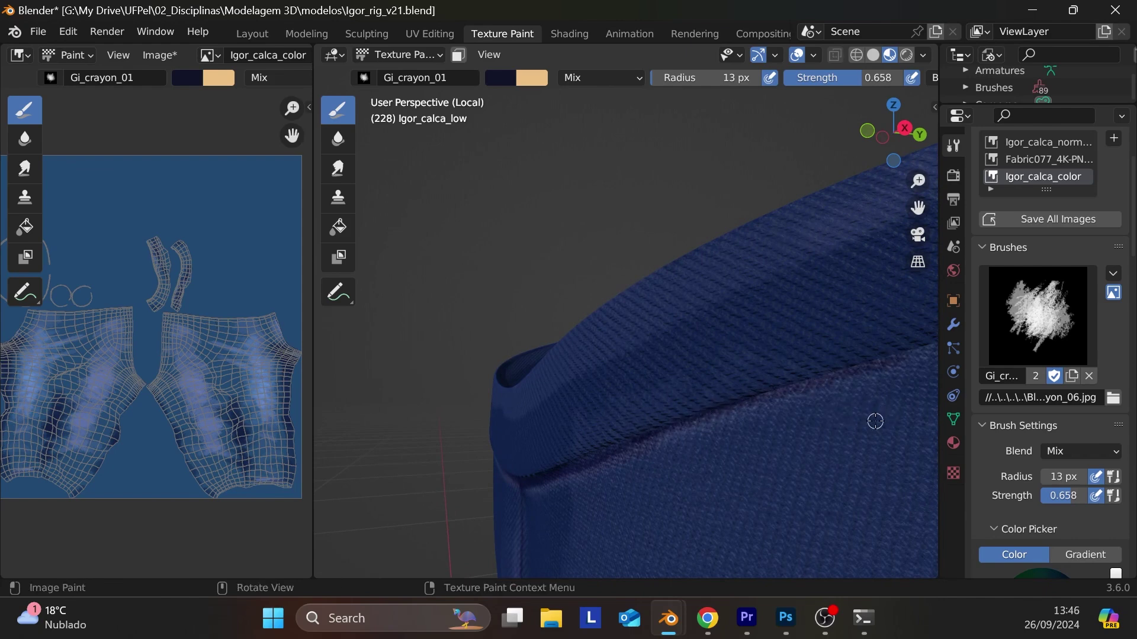
middle_drag(875, 422, 596, 438)
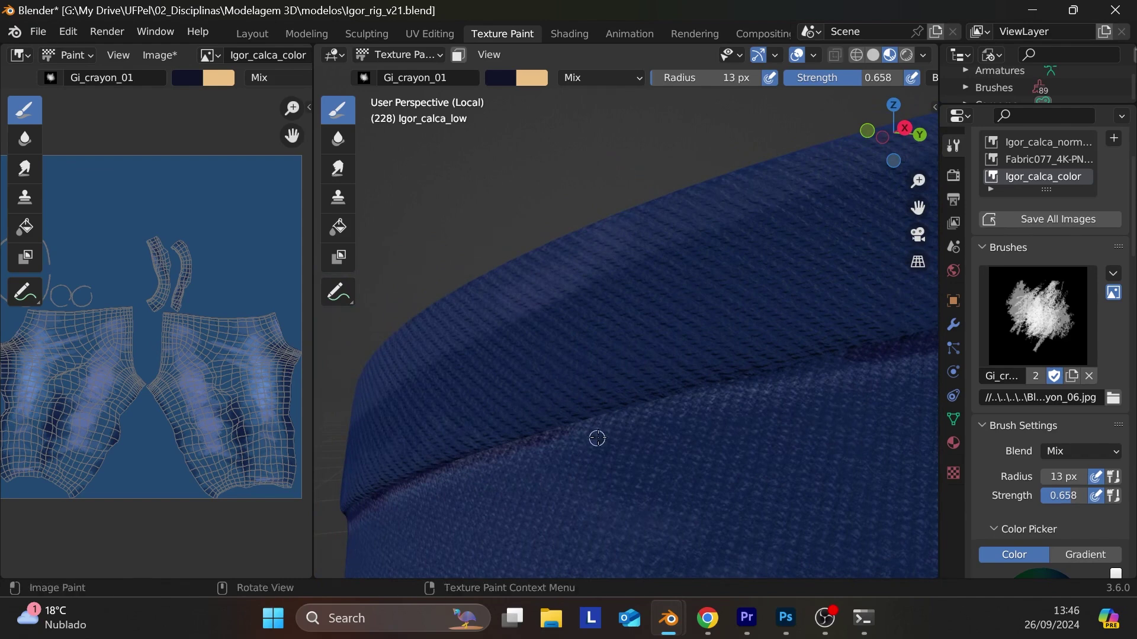
mouse_move(554, 434)
mouse_down()
mouse_move(523, 442)
mouse_move(868, 354)
mouse_up()
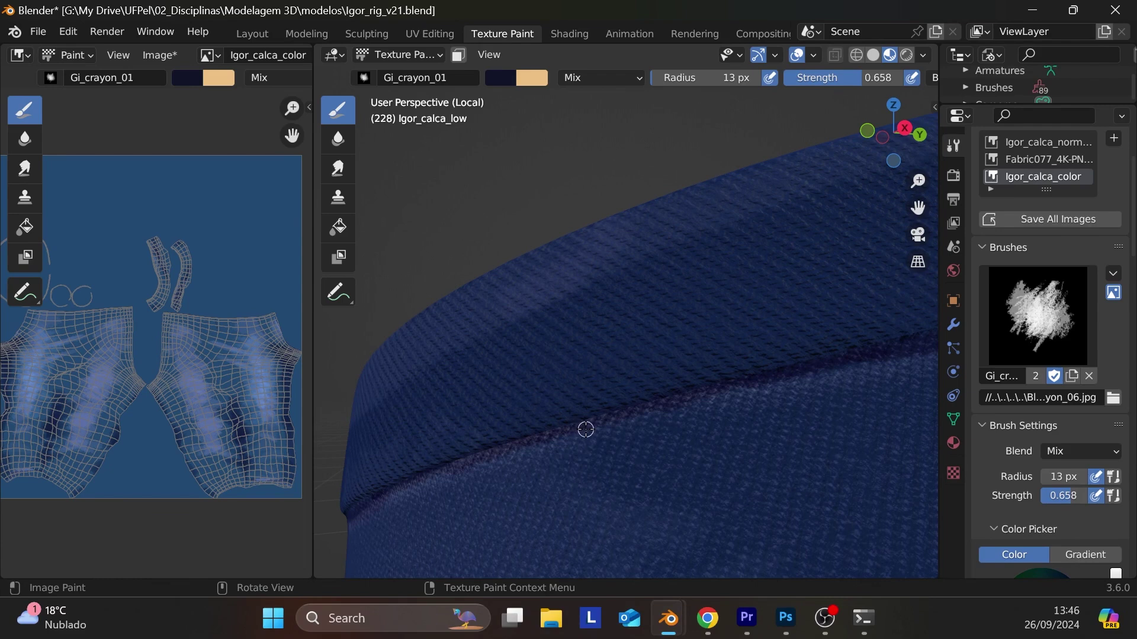
scroll(585, 430, down, 10)
middle_drag(685, 416, 692, 441)
scroll(680, 365, up, 6)
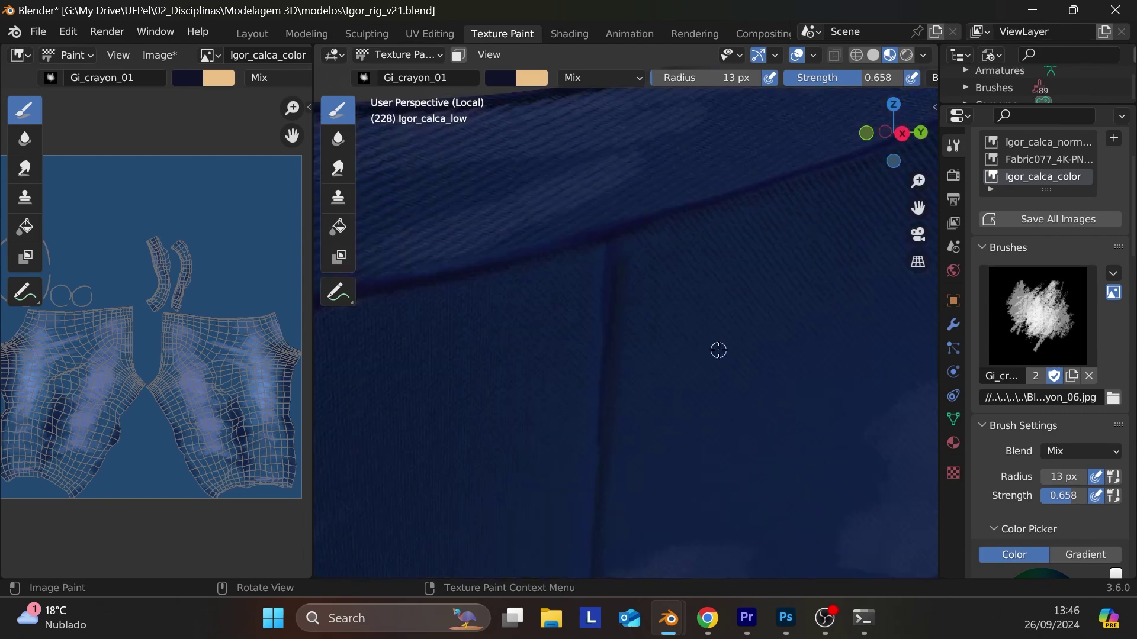
scroll(727, 364, down, 2)
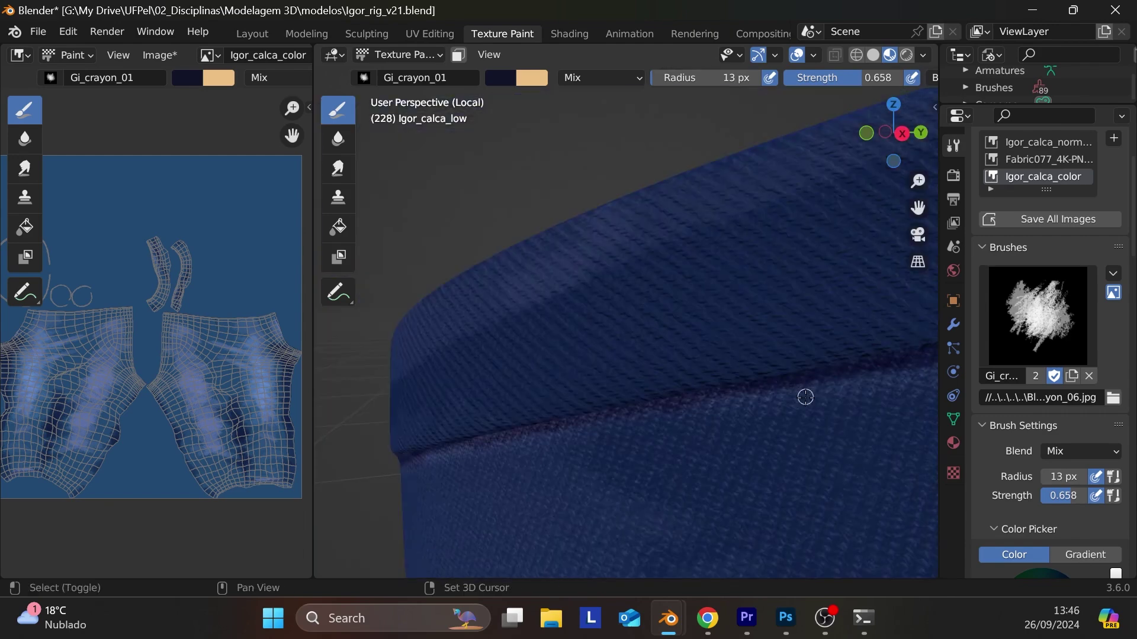
shift+middle_drag(808, 405, 713, 400)
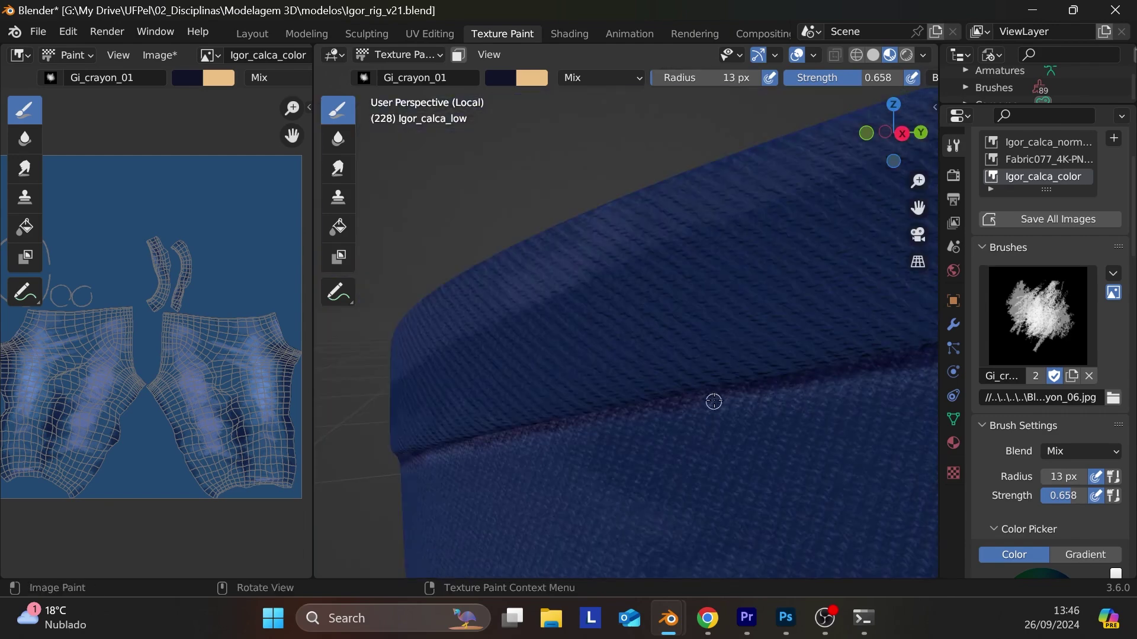
- Paint a dark line down the leg's outer side seam, from the waistband to the lower leg, with the 13 px brush
scroll(749, 385, down, 6)
shift+middle_drag(782, 405, 727, 378)
mouse_move(611, 295)
ctrl+middle_down()
mouse_move(611, 309)
mouse_move(619, 280)
mouse_move(566, 292)
mouse_move(575, 307)
mouse_move(585, 286)
ctrl+middle_up()
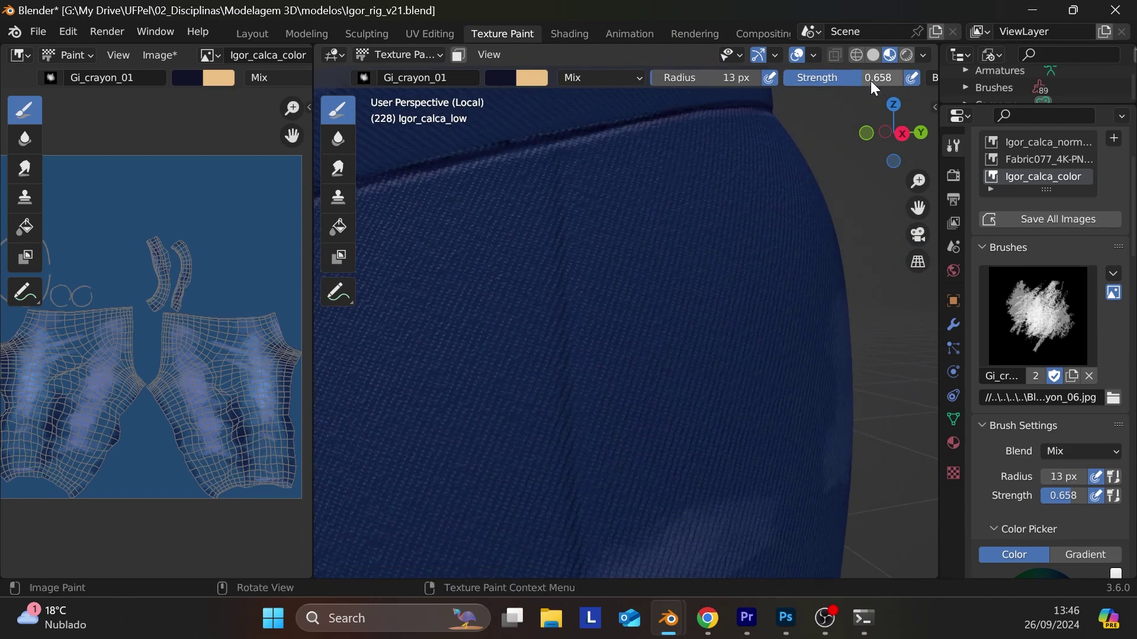
drag(555, 140, 555, 141)
drag(557, 201, 578, 569)
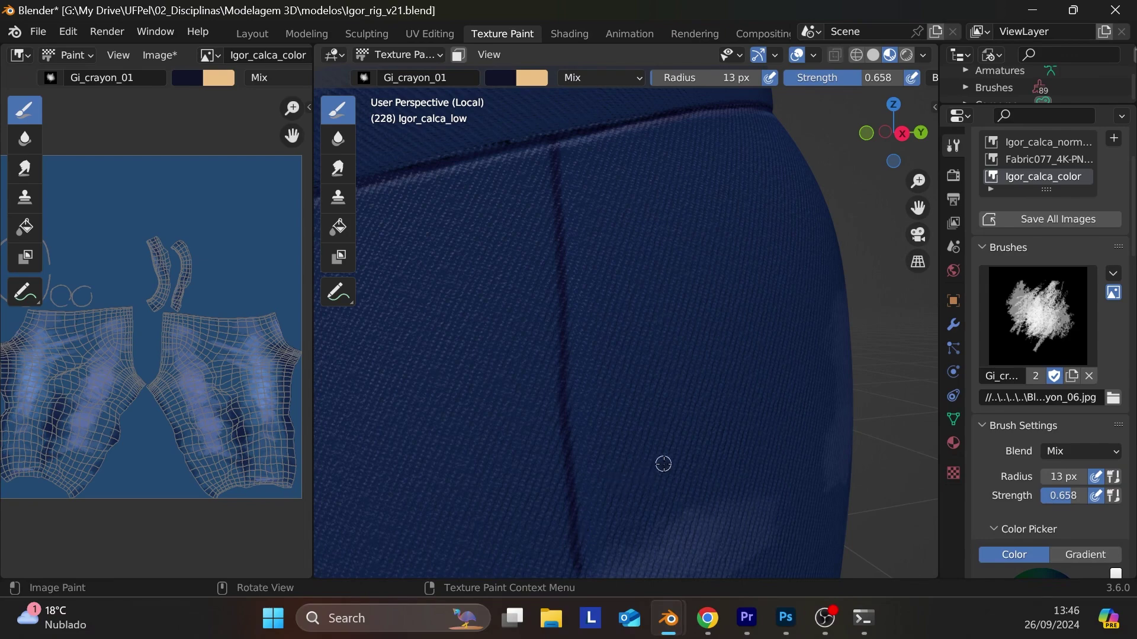
mouse_move(668, 477)
ctrl+middle_down()
mouse_move(669, 457)
mouse_move(668, 491)
mouse_move(669, 441)
ctrl+middle_up()
drag(609, 184, 602, 569)
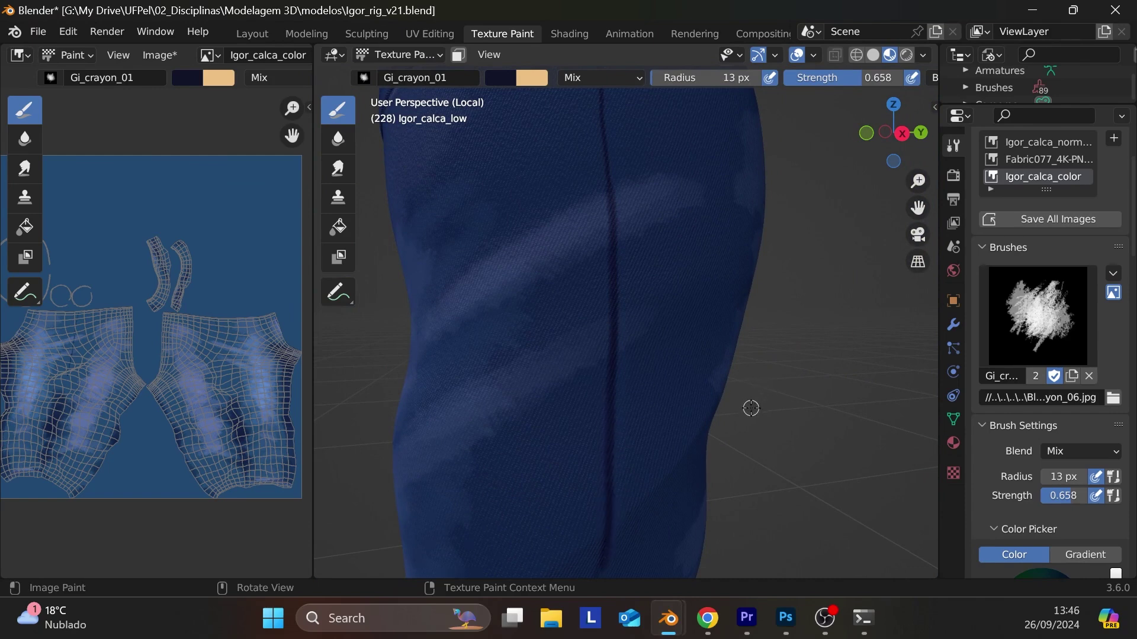
- Examine the painted seams on the whole trousers from the side and front
scroll(759, 366, down, 6)
middle_drag(759, 366, 325, 364)
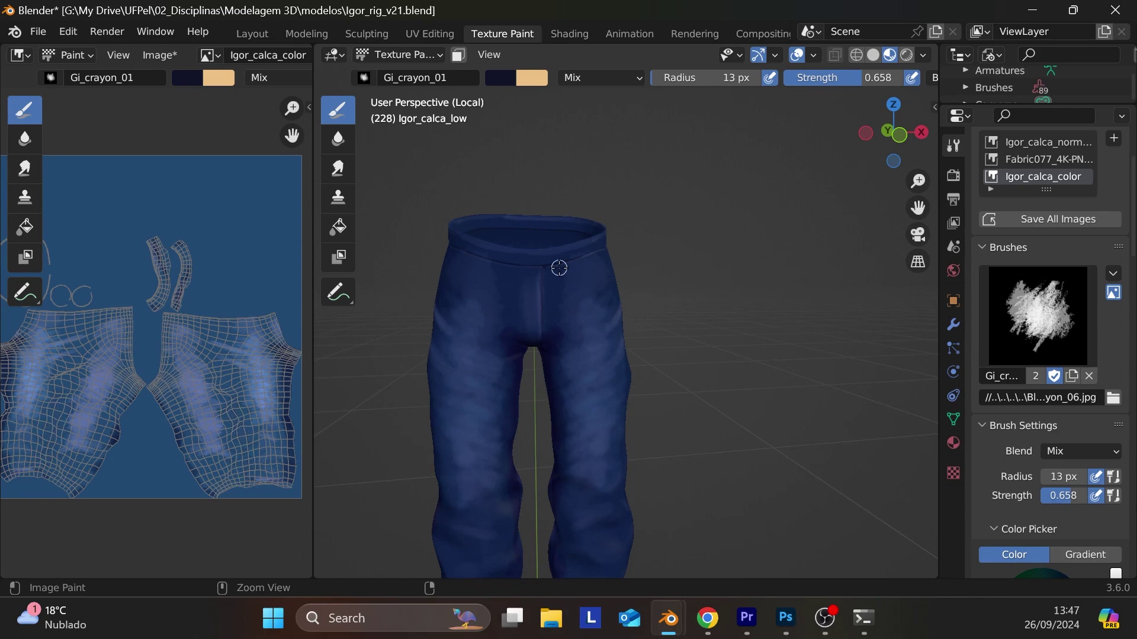
scroll(602, 283, up, 3)
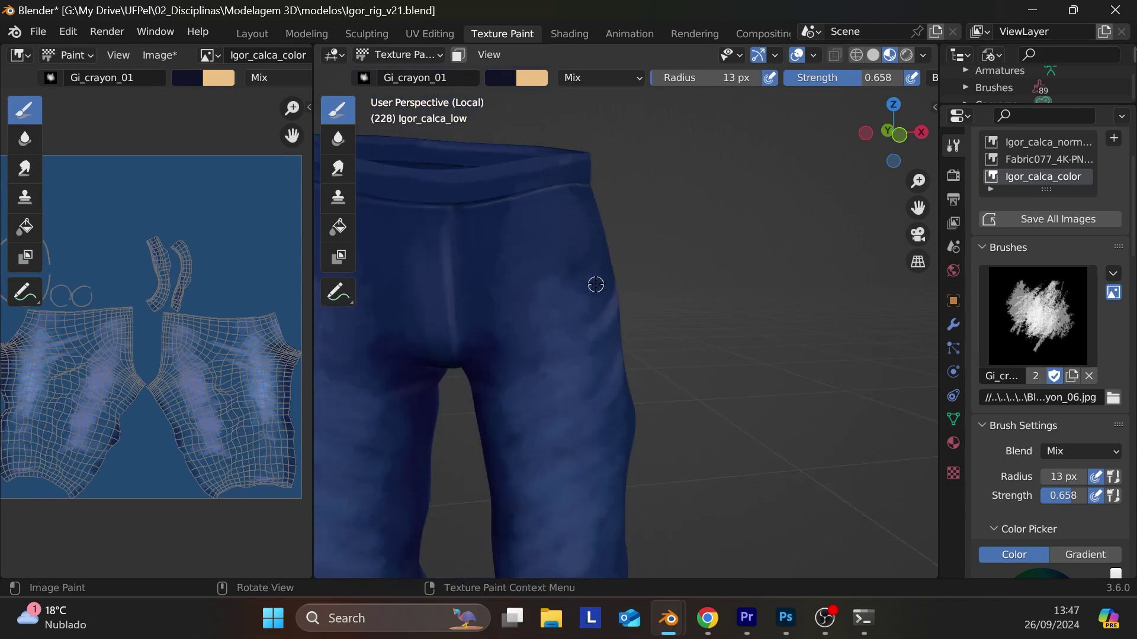
mouse_move(594, 284)
middle_down()
mouse_move(437, 270)
mouse_move(676, 288)
mouse_move(622, 218)
middle_up()
mouse_move(620, 269)
middle_down()
mouse_move(573, 312)
mouse_move(611, 331)
mouse_move(592, 296)
middle_up()
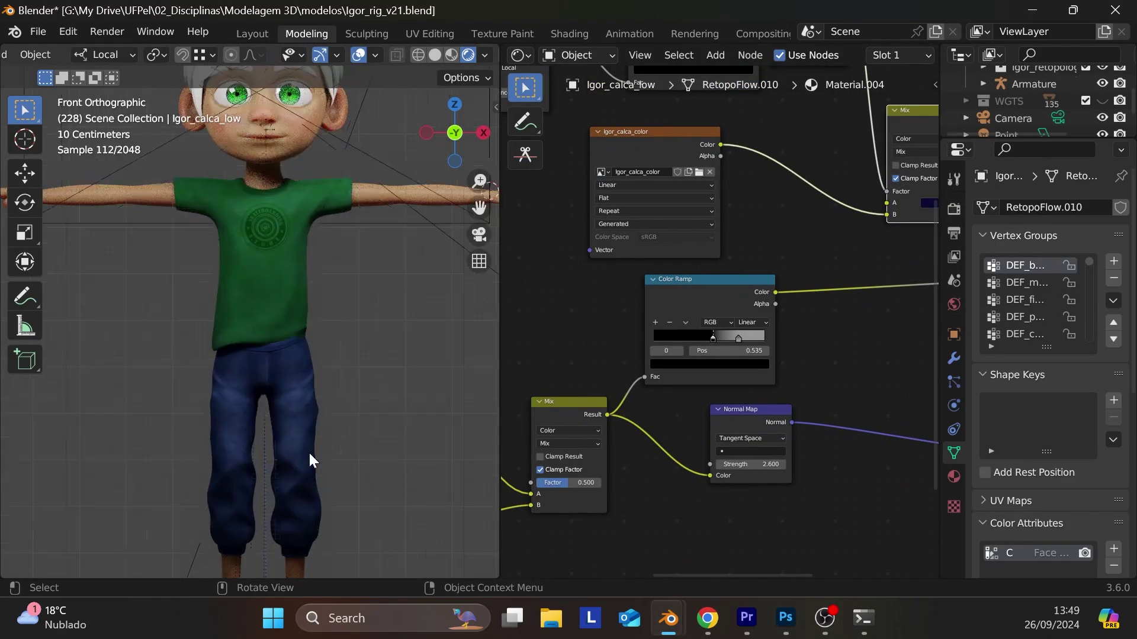
- Switch the viewport to Material Preview shading and examine the painted trousers on the full character
scroll(314, 450, up, 1)
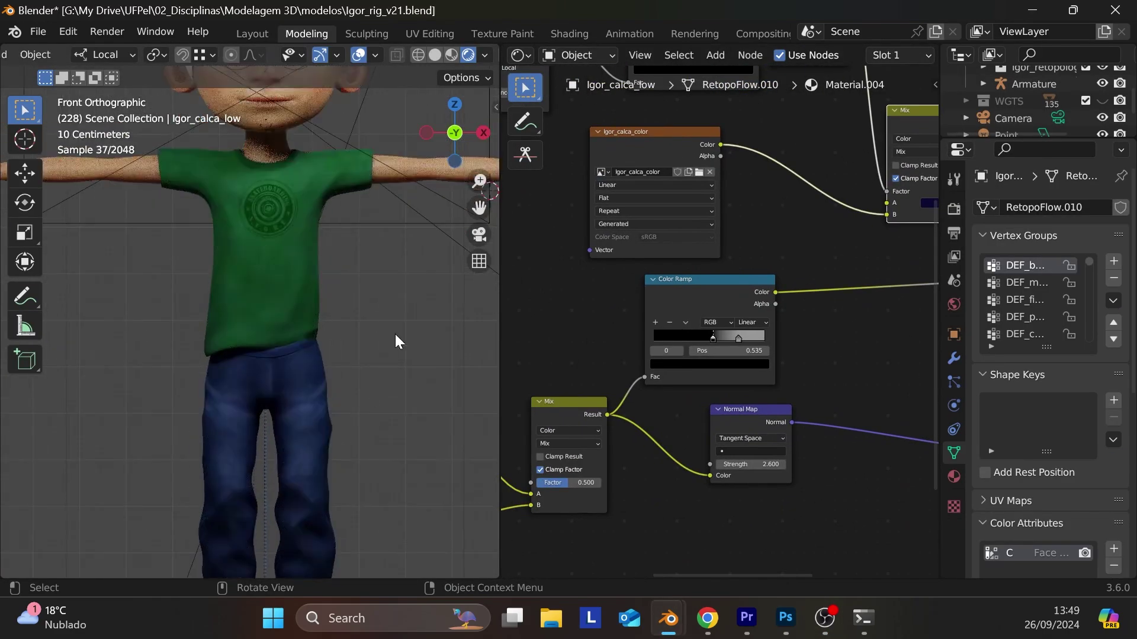
click(453, 56)
scroll(325, 416, down, 2)
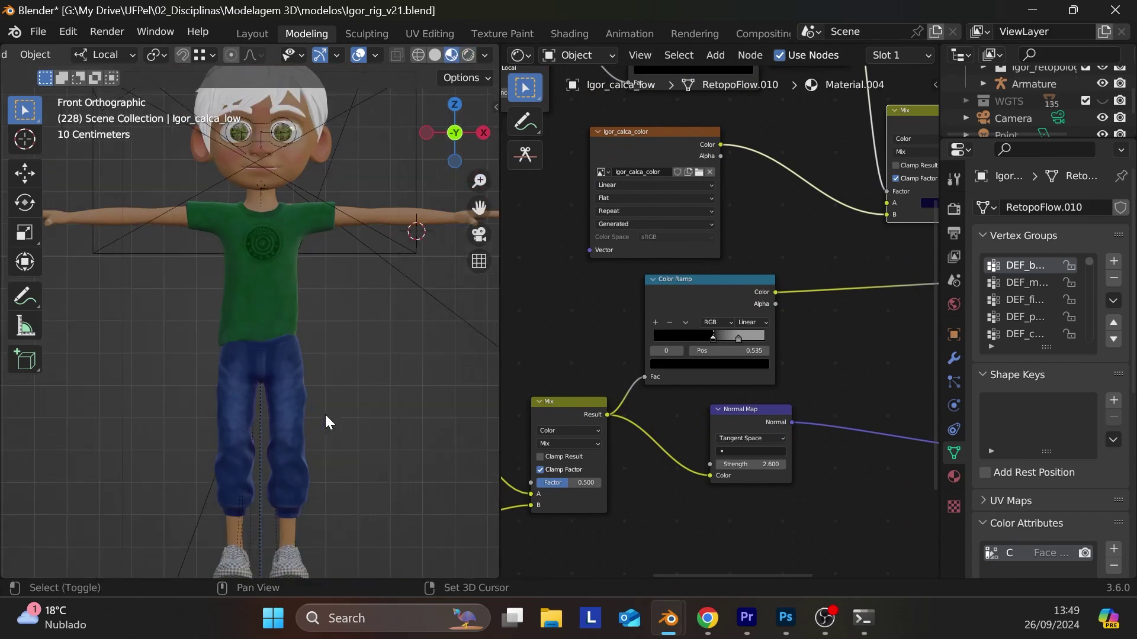
shift+middle_drag(338, 402, 334, 438)
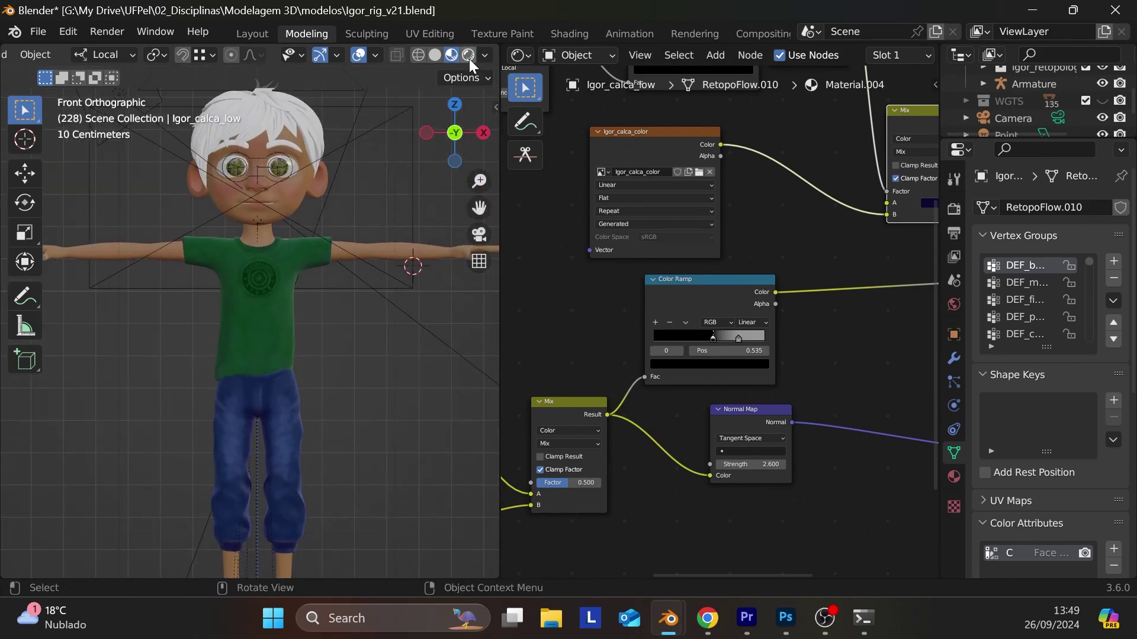
- Switch the viewport to Rendered shading to check the character, and save the file
click(469, 56)
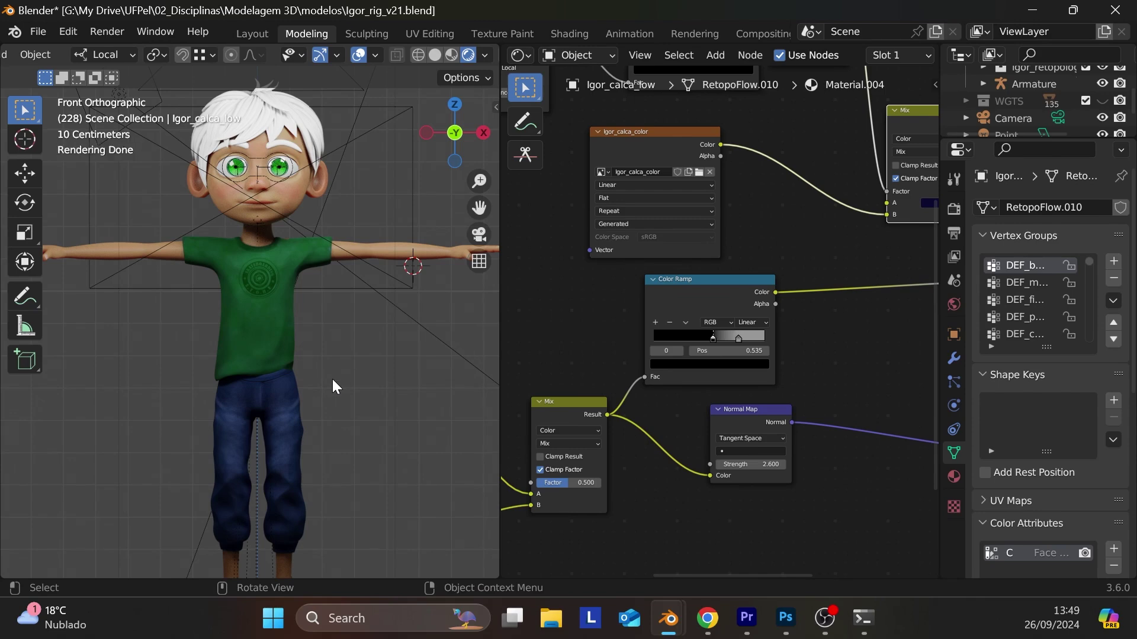
key(ctrl)
key(ctrl+s)
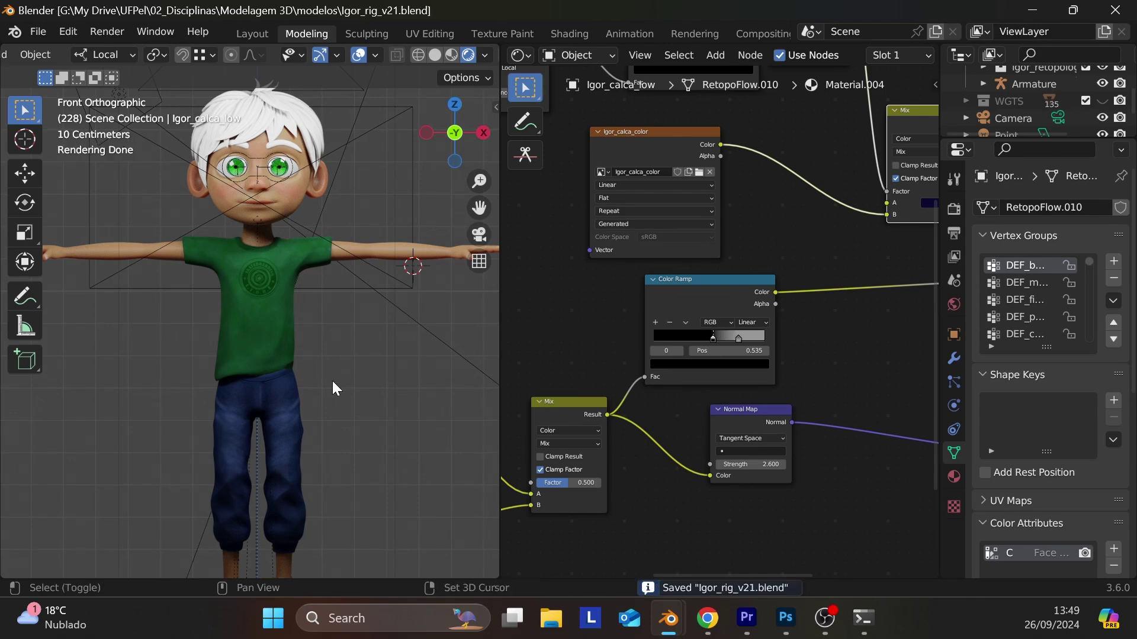
- Select the shoes and delete the Untitled image texture node feeding the Base Color of their material
shift+middle_drag(332, 381, 349, 272)
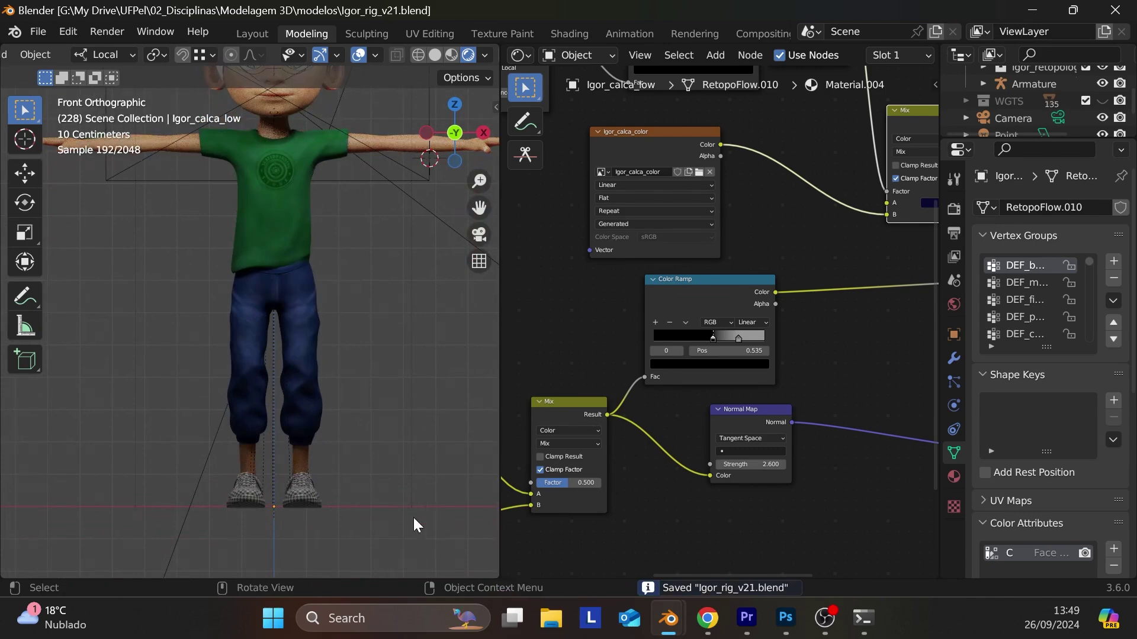
click(314, 494)
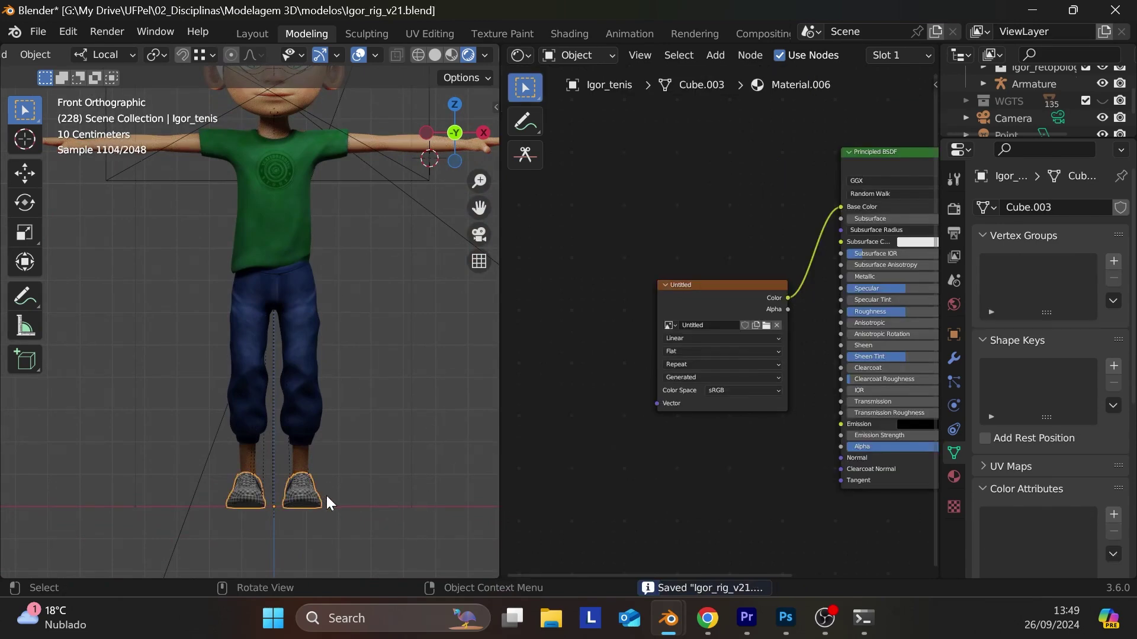
middle_drag(326, 495, 298, 397)
scroll(298, 397, up, 8)
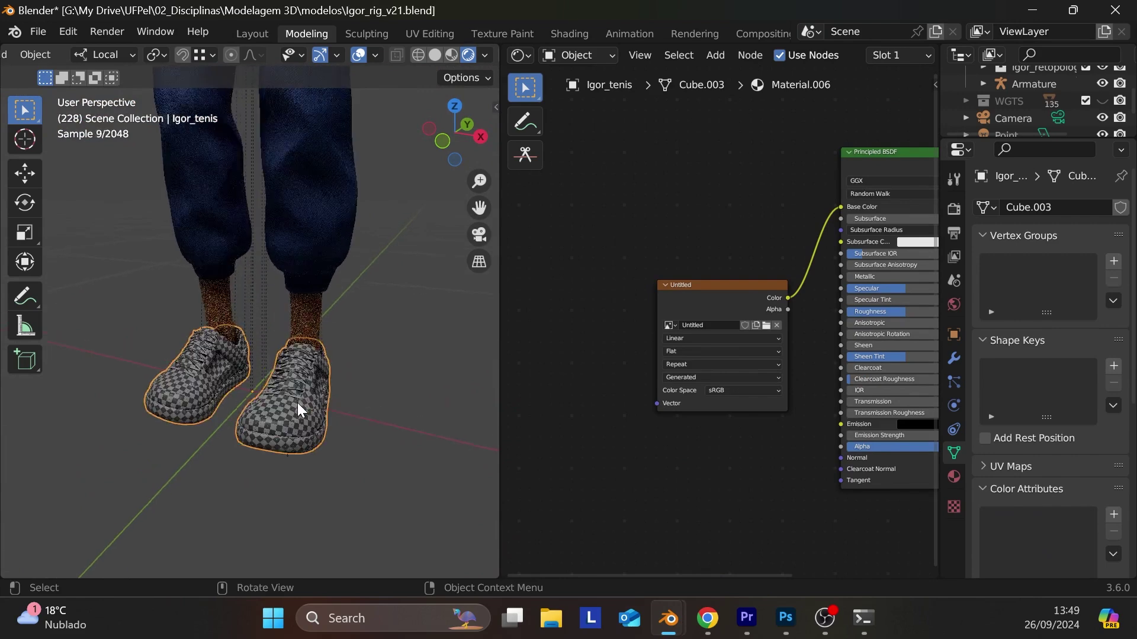
scroll(350, 481, down, 2)
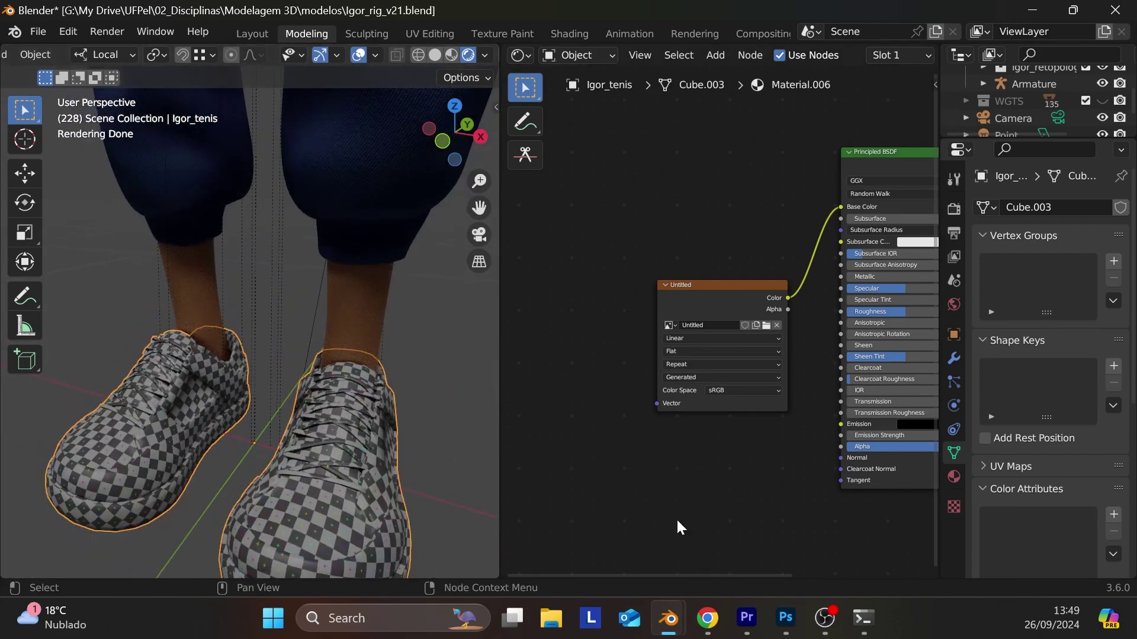
shift+middle_drag(703, 464, 599, 451)
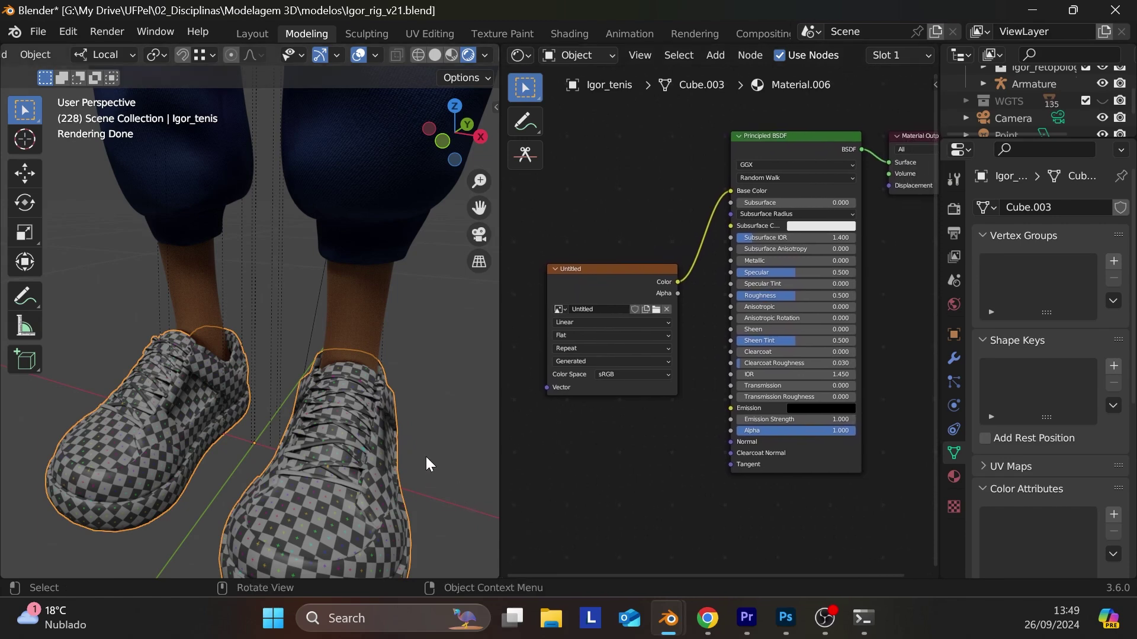
click(646, 269)
key(x)
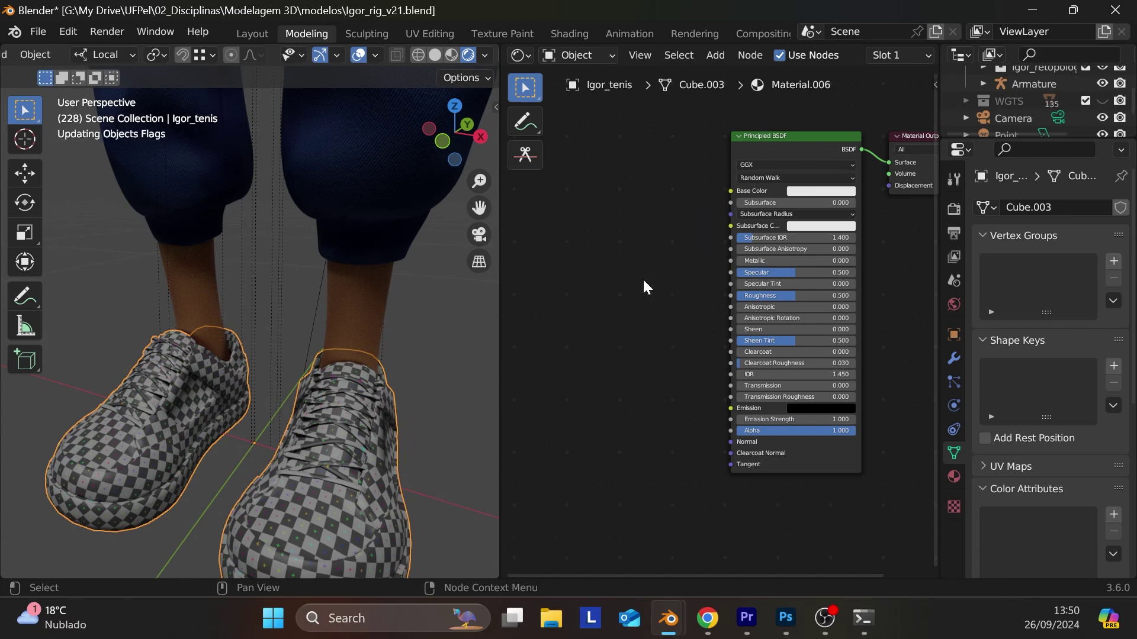
middle_drag(642, 278, 728, 289)
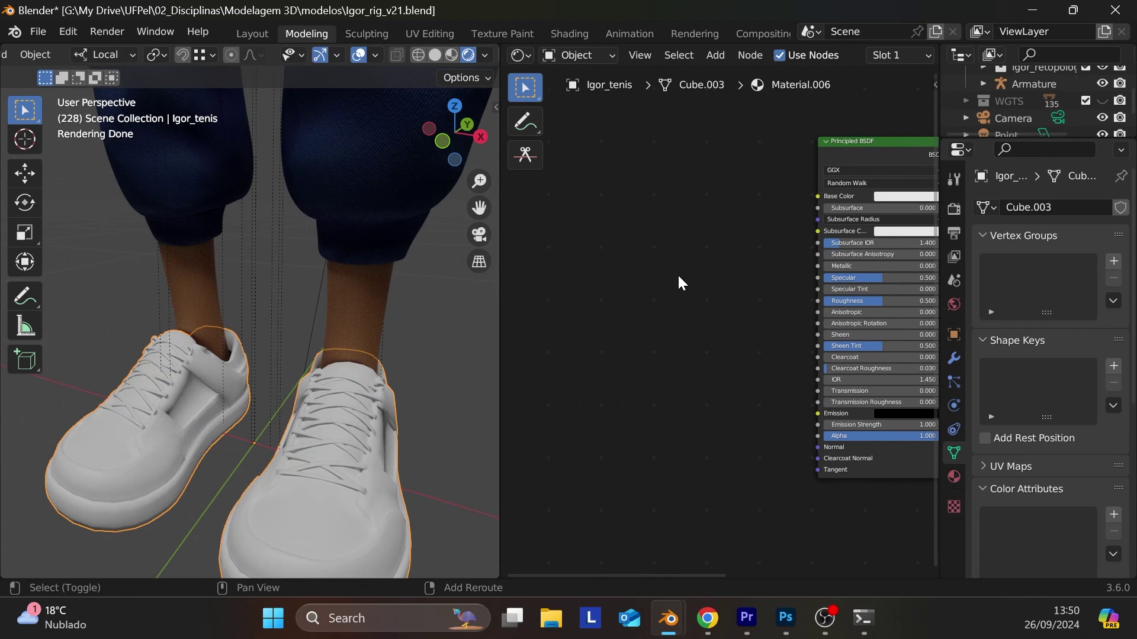
key(shift+a)
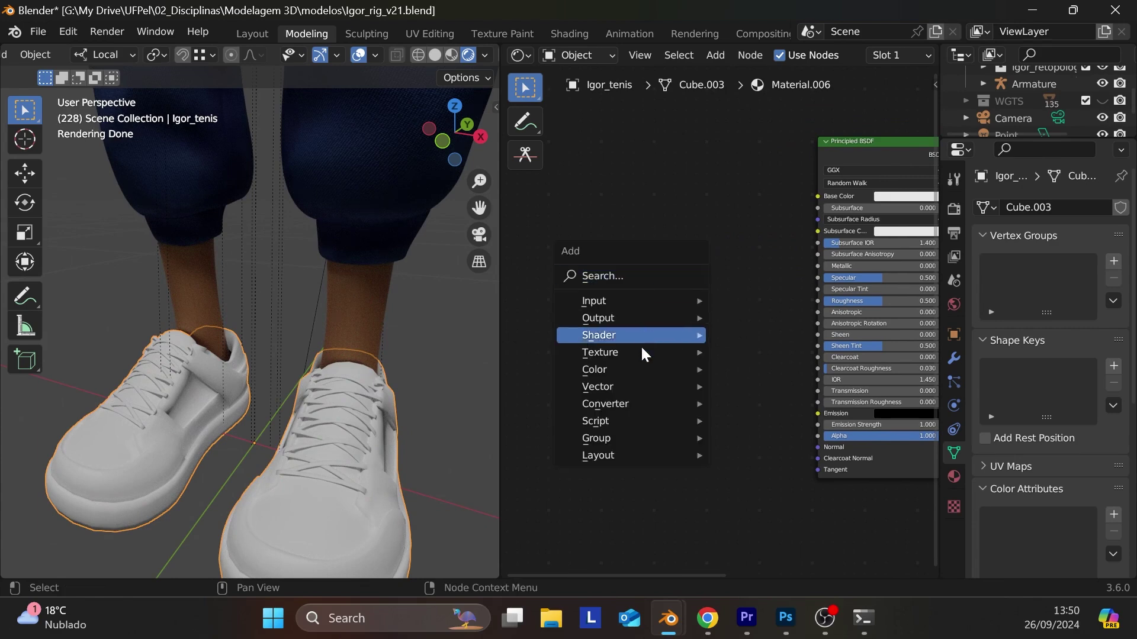
mouse_move(640, 349)
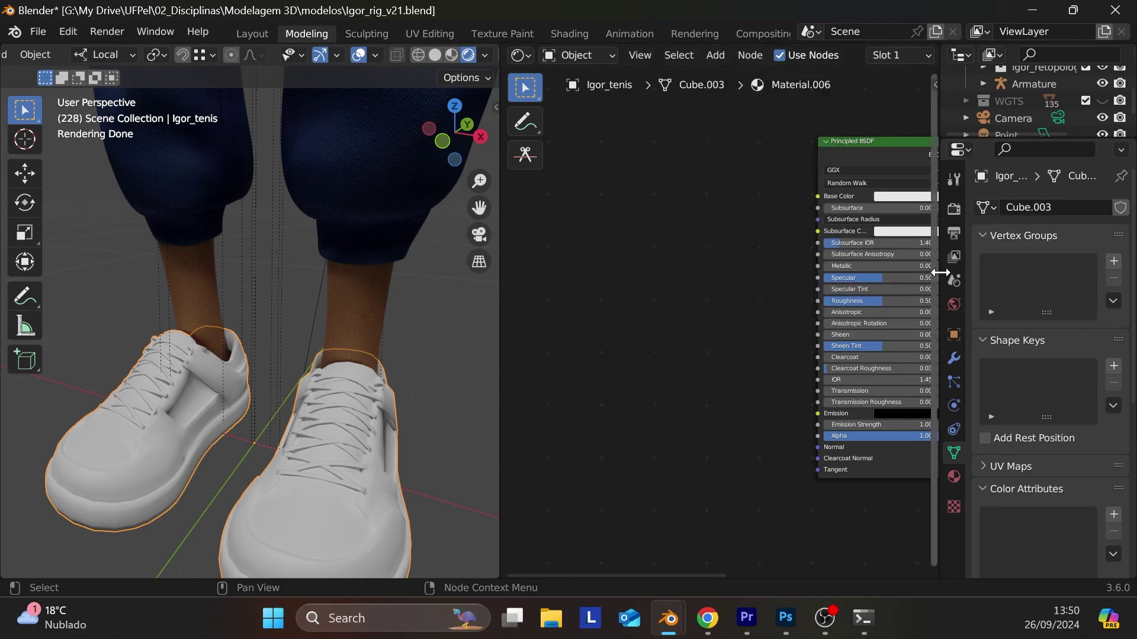
- Apply the Mirror modifier on the shoes
click(956, 356)
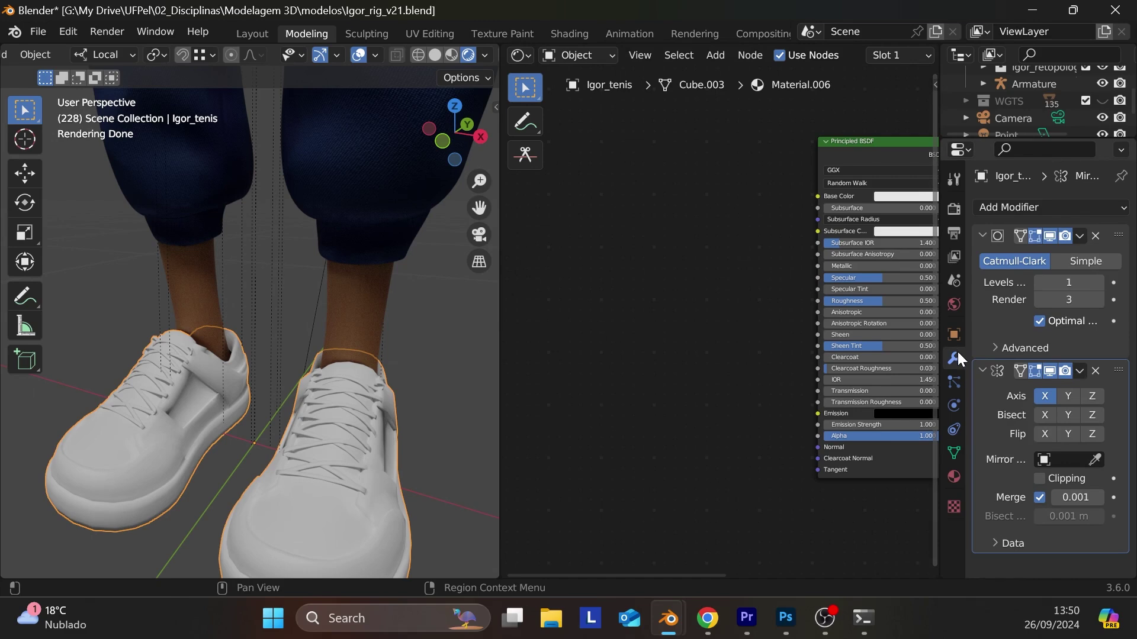
click(1078, 371)
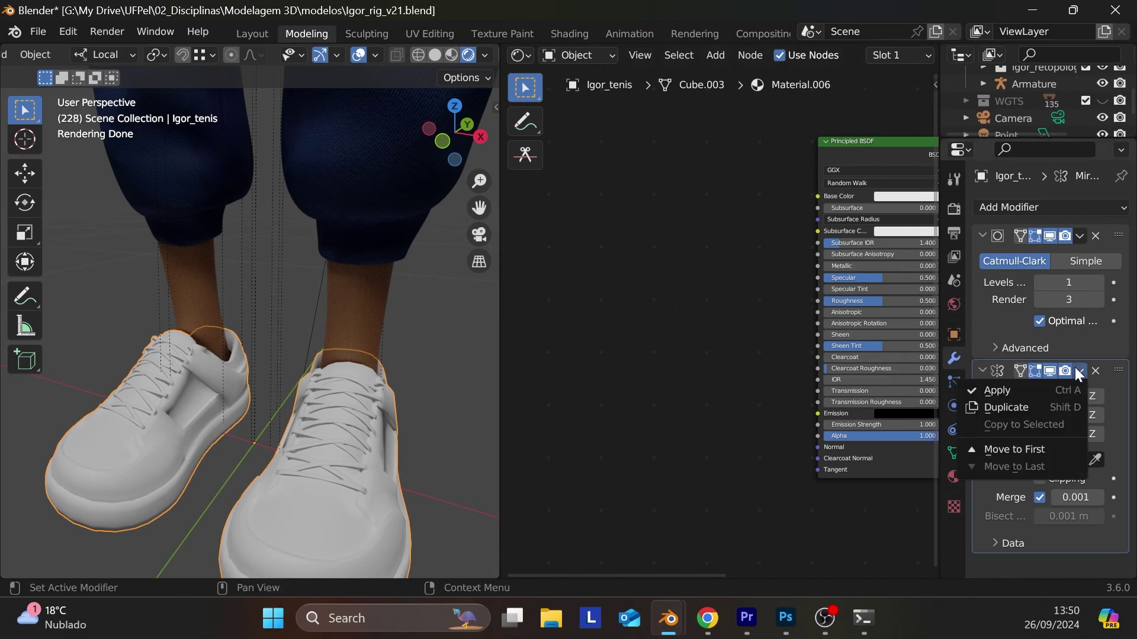
click(981, 389)
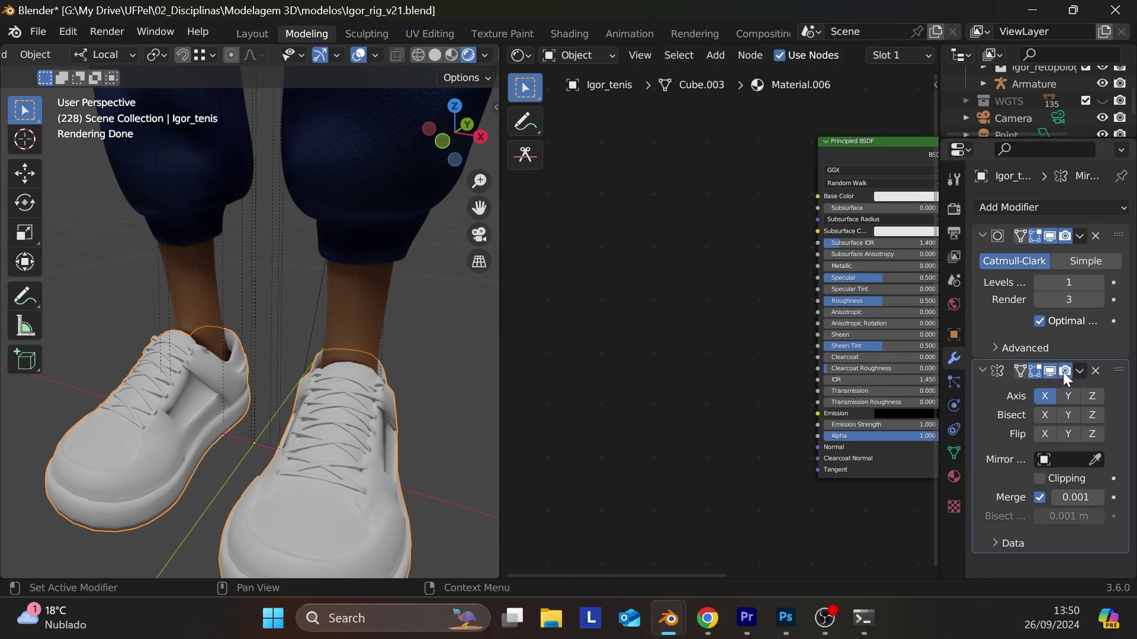
click(1079, 371)
click(1036, 382)
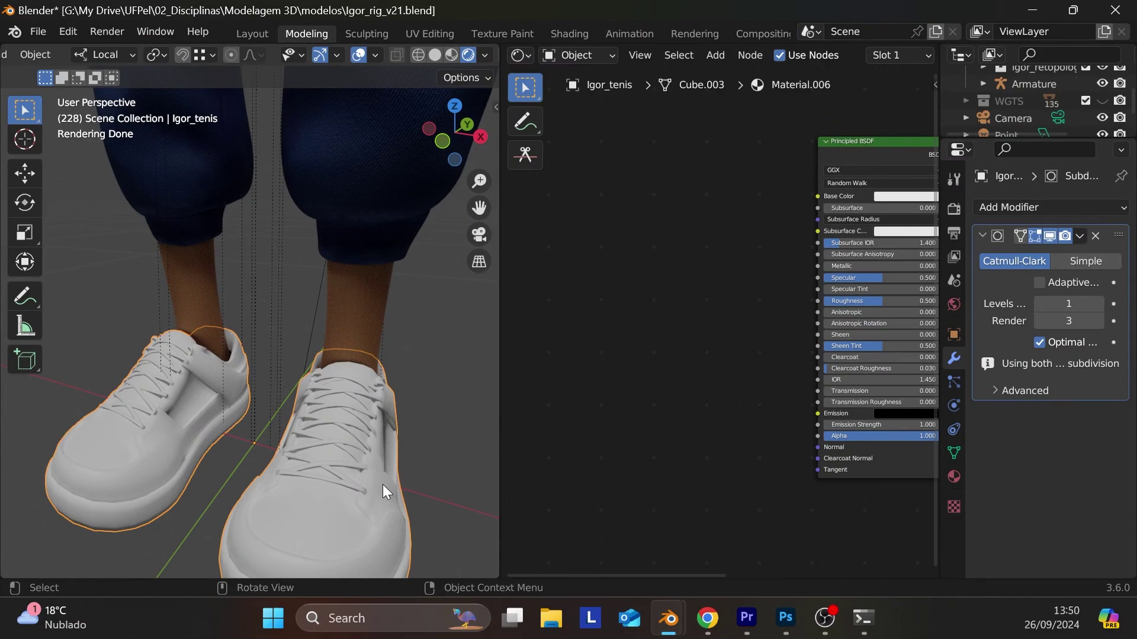
- Raise the shoes' Subdivision viewport level to 3 and inspect the smoothed shoes from the side and front
middle_drag(383, 486, 312, 408)
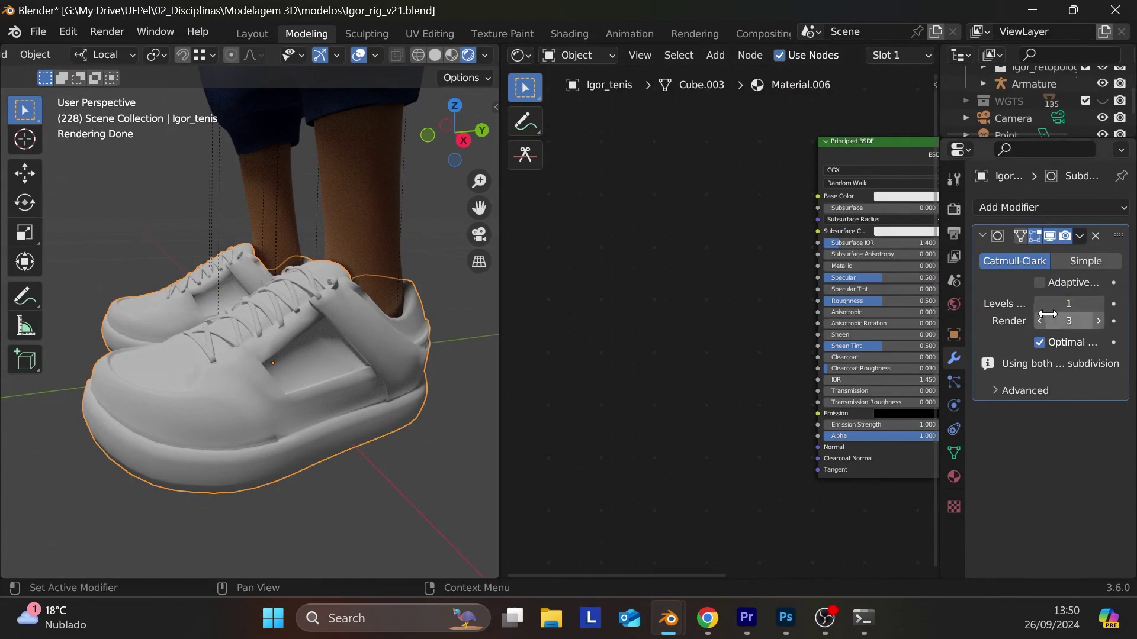
click(1100, 303)
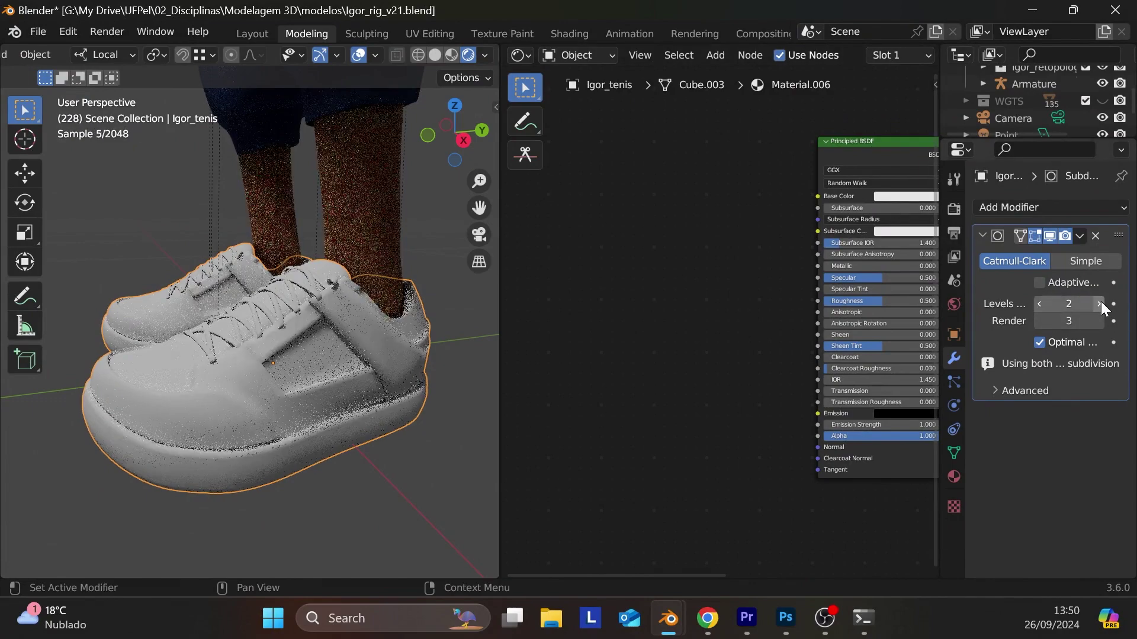
click(1099, 303)
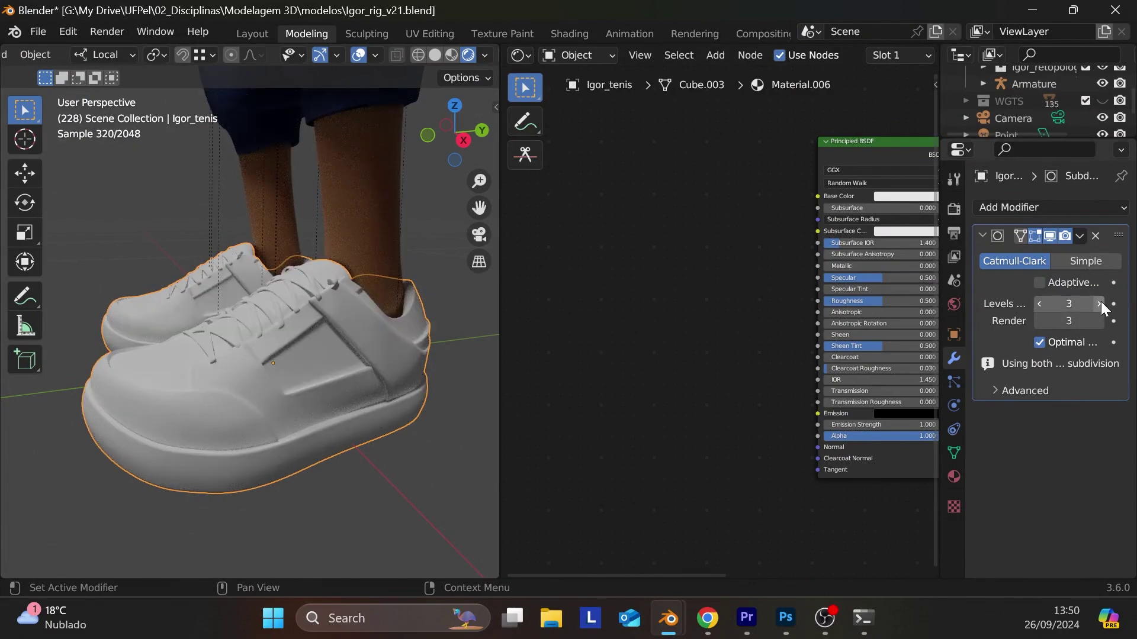
middle_drag(287, 378, 364, 449)
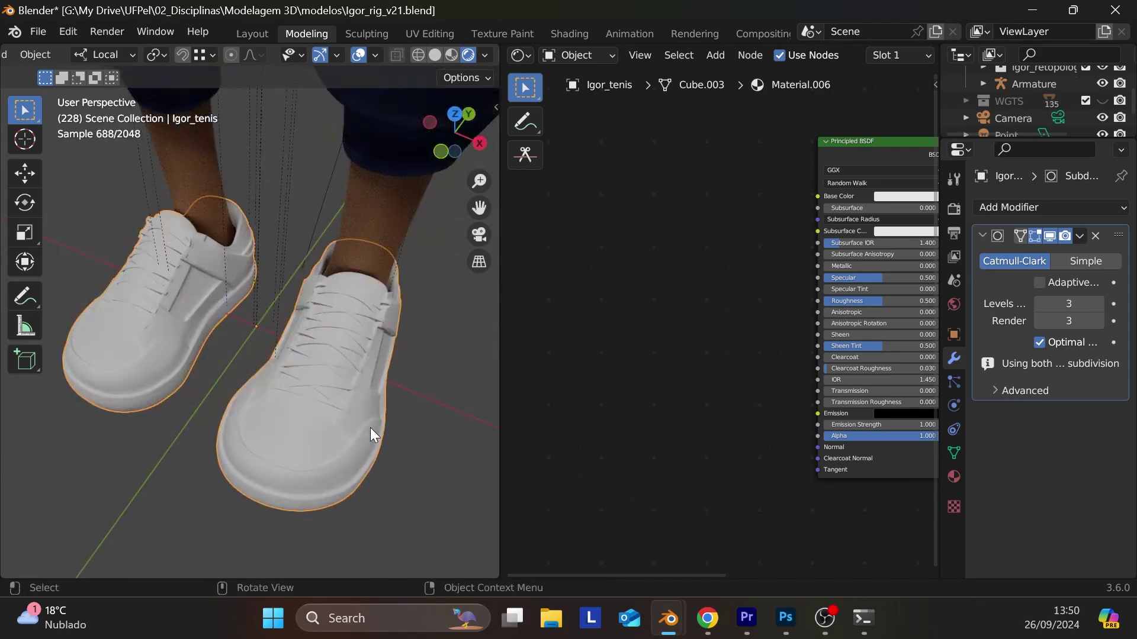
- Show the viewport sidebar and switch to Material Preview shading with the whole character in view
key(n)
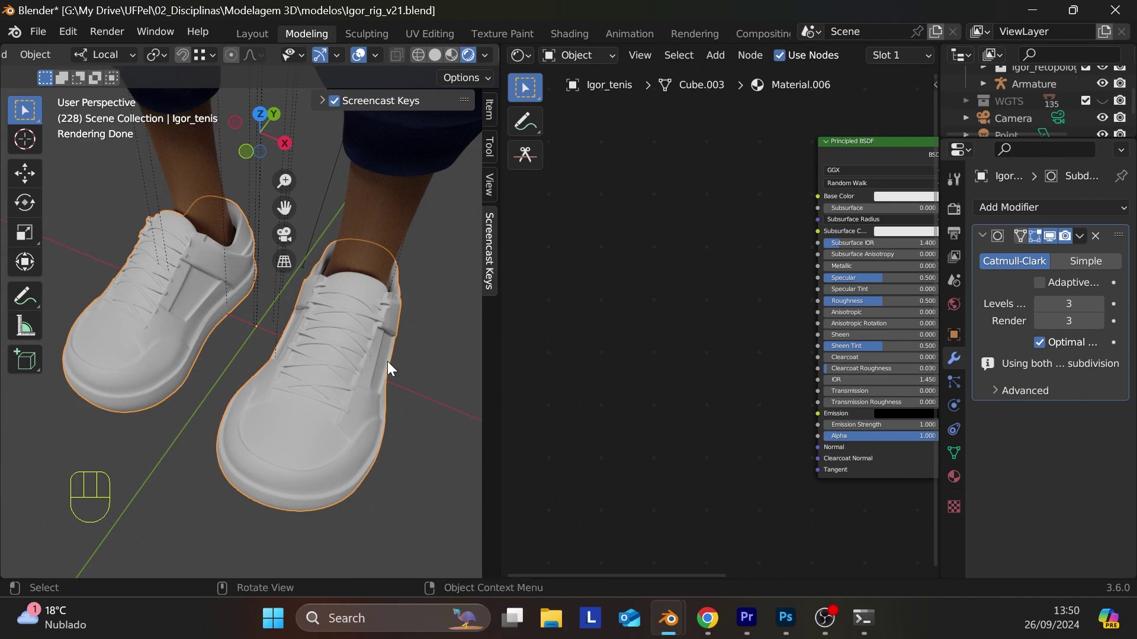
scroll(388, 363, down, 5)
scroll(386, 362, down, 3)
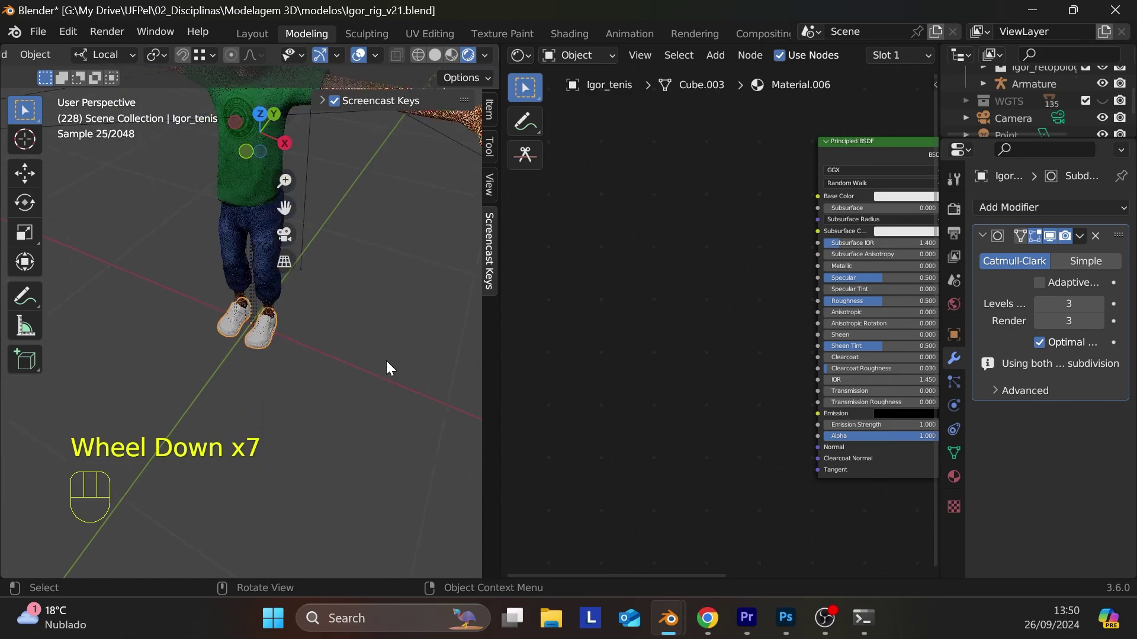
click(451, 54)
- Select the character's armature, enter Edit Mode and make the DEF bone layer visible
click(134, 220)
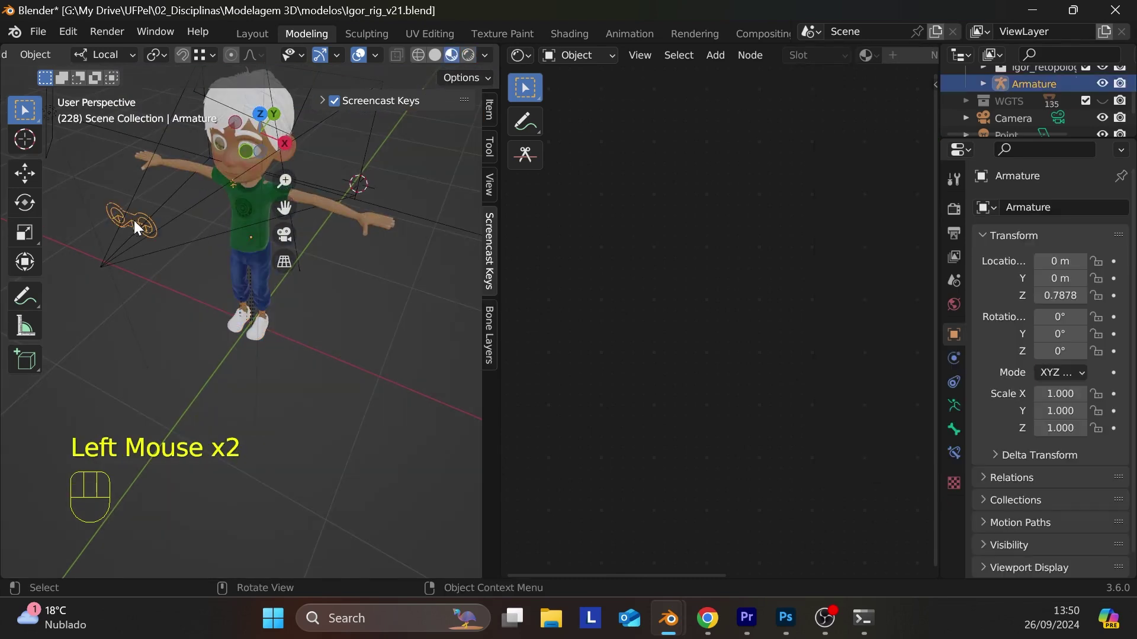
key(ctrl)
key(Tab)
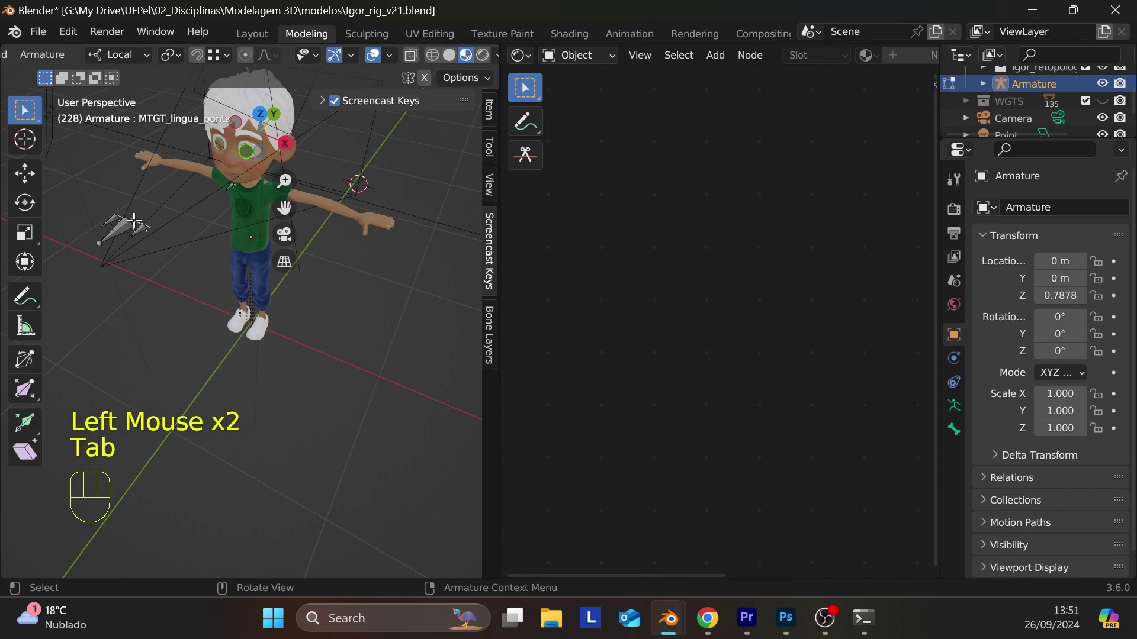
scroll(282, 348, up, 4)
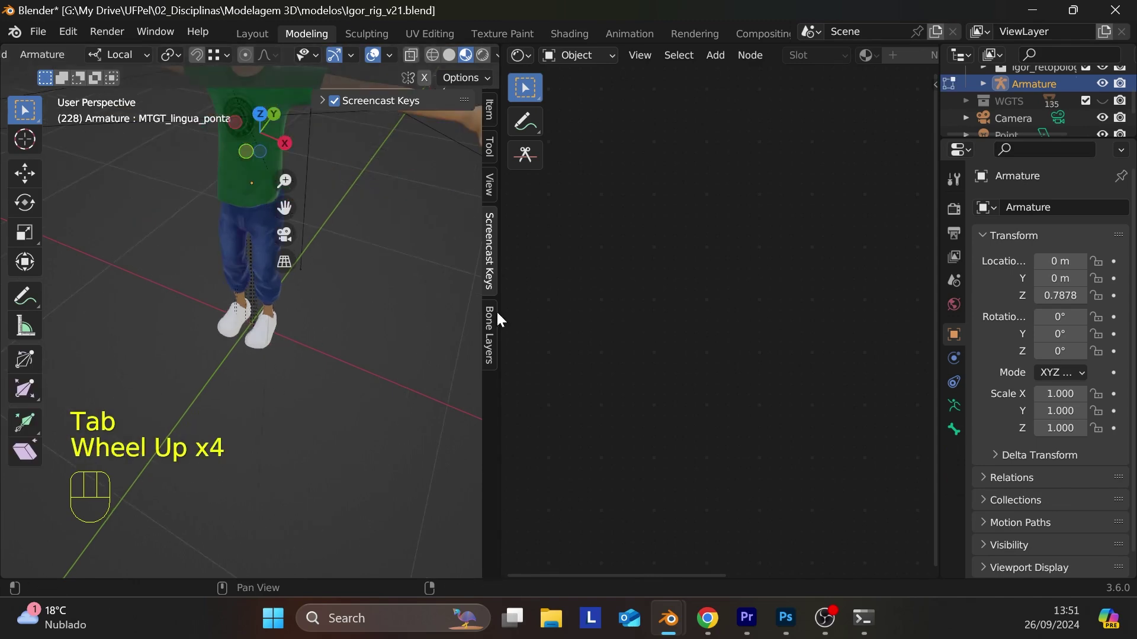
click(492, 322)
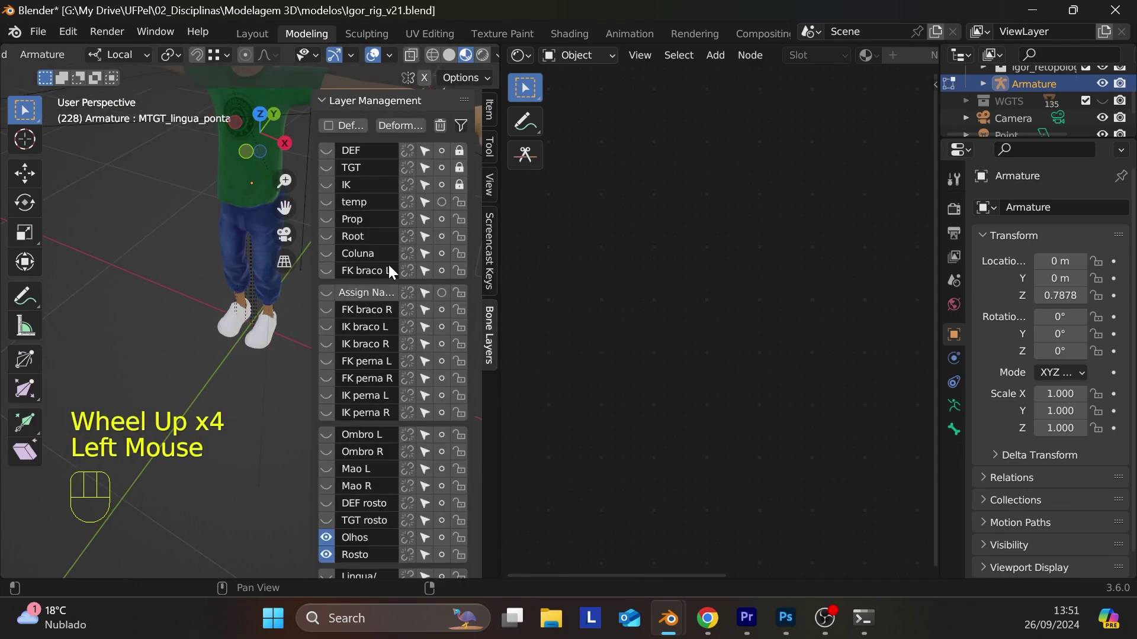
click(326, 151)
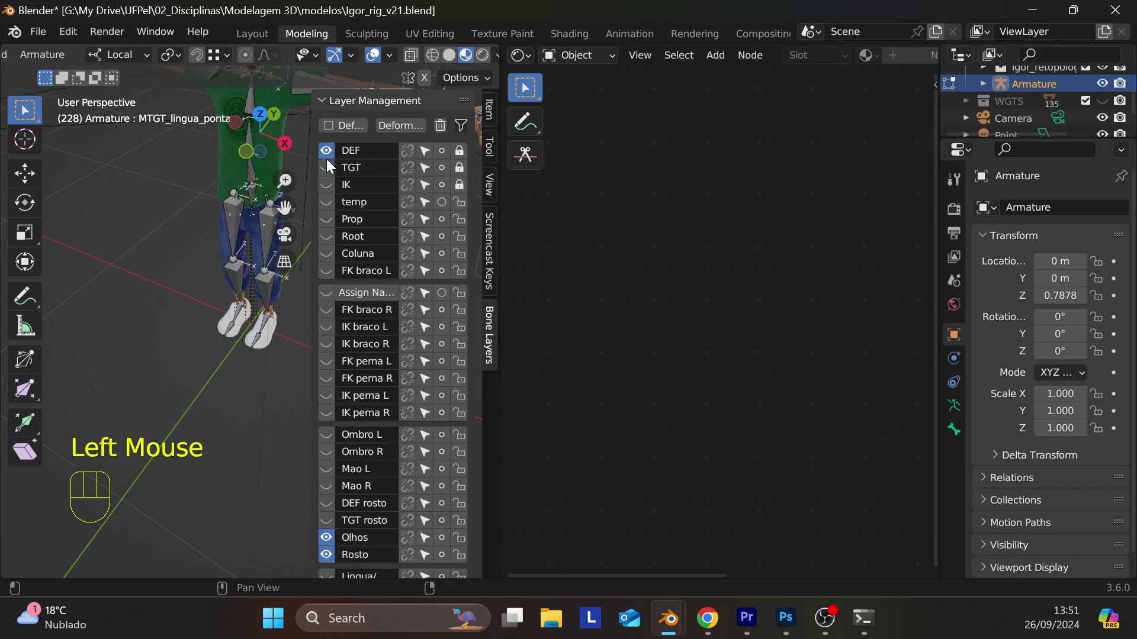
- Focus on the bones inside the shoes and switch the armature from Edit Mode to Pose Mode
mouse_move(256, 362)
middle_down()
mouse_move(176, 336)
mouse_move(241, 355)
mouse_move(178, 347)
mouse_move(281, 322)
middle_up()
scroll(184, 335, up, 3)
scroll(198, 322, up, 3)
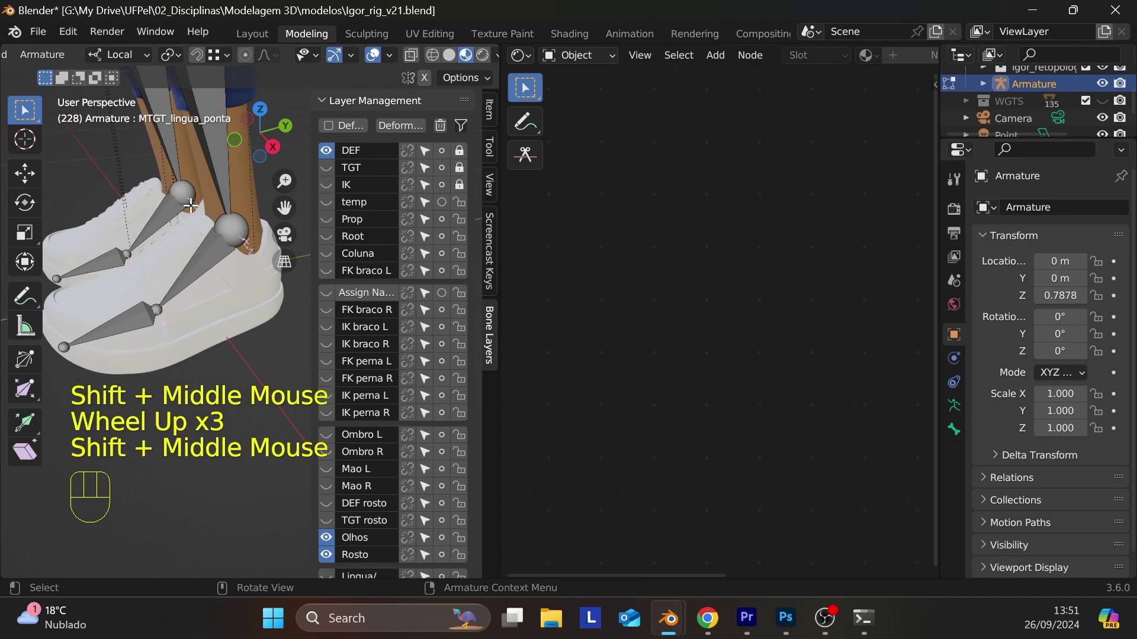
click(216, 255)
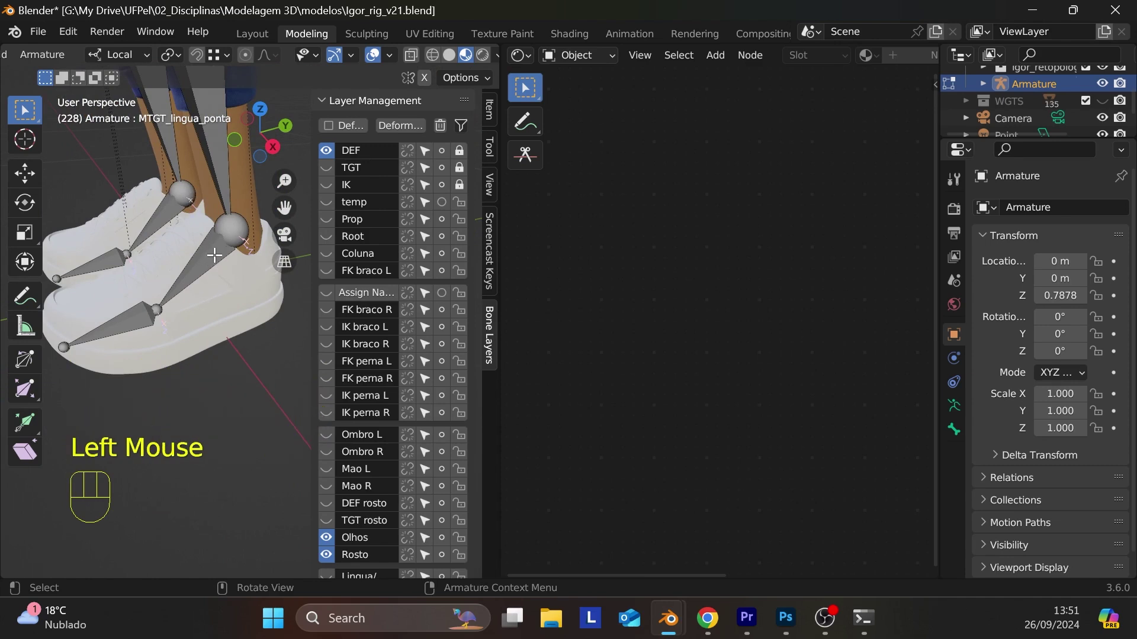
scroll(136, 62, up, 7)
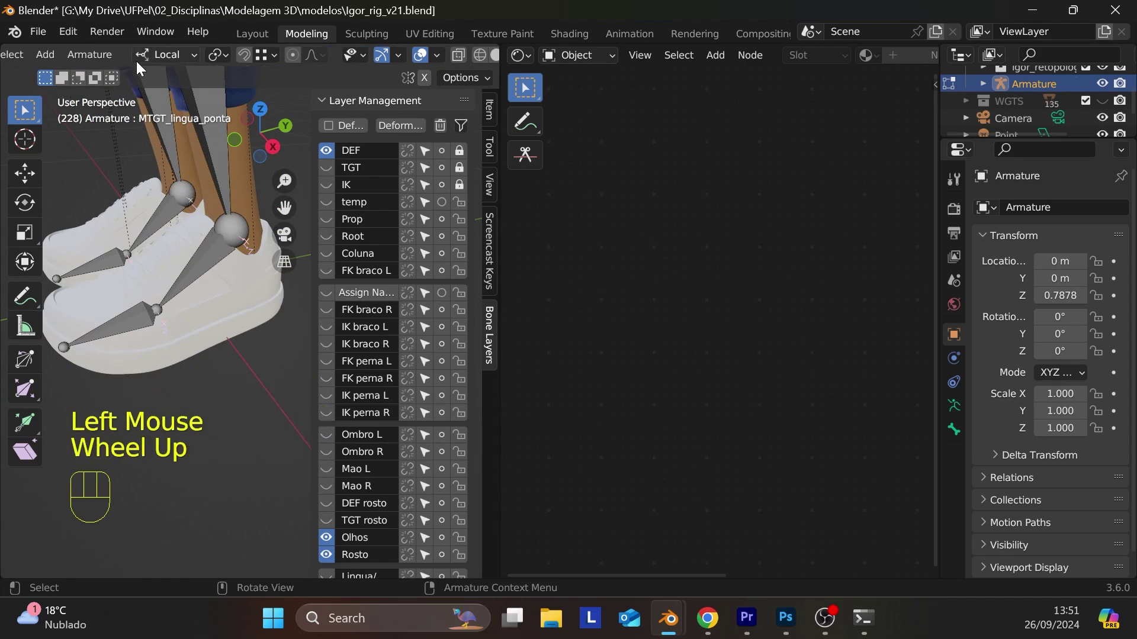
click(125, 53)
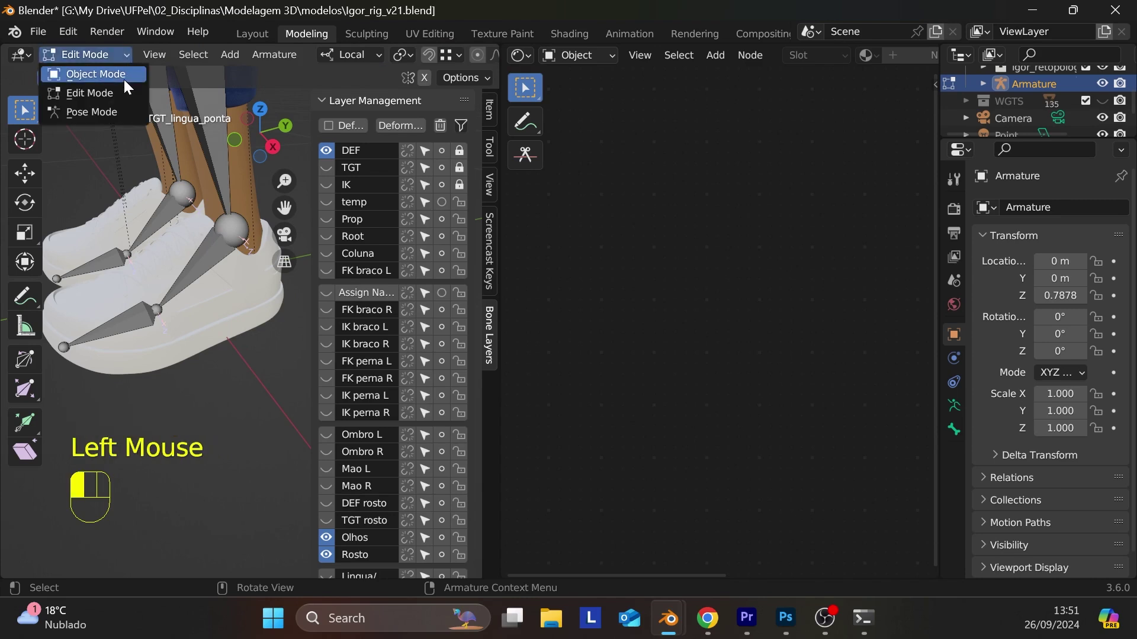
click(115, 95)
click(114, 58)
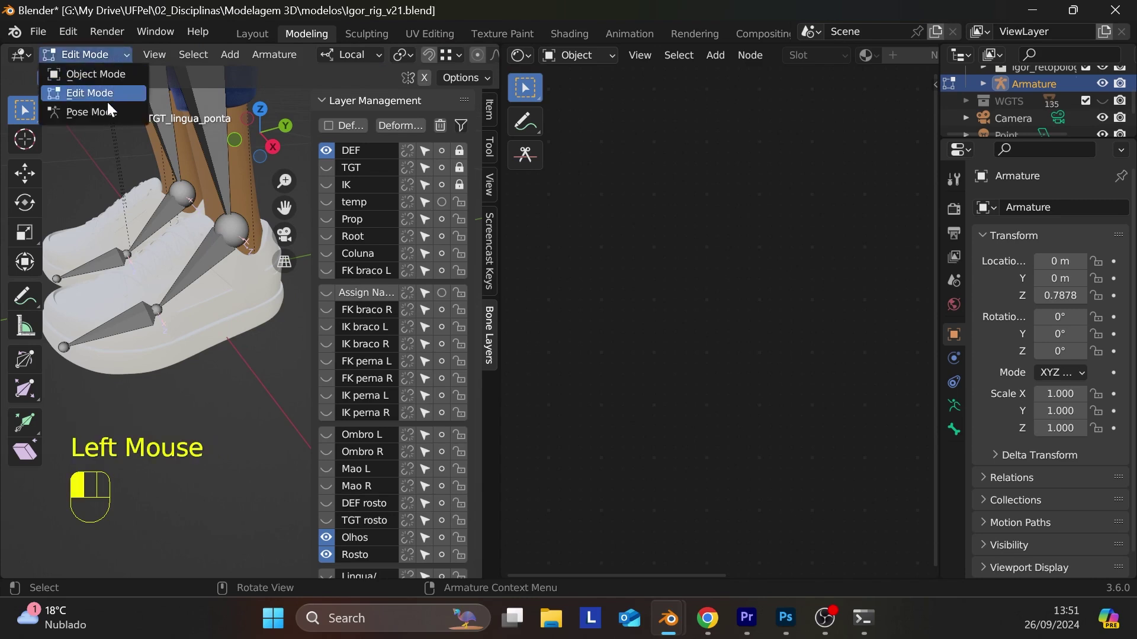
click(107, 106)
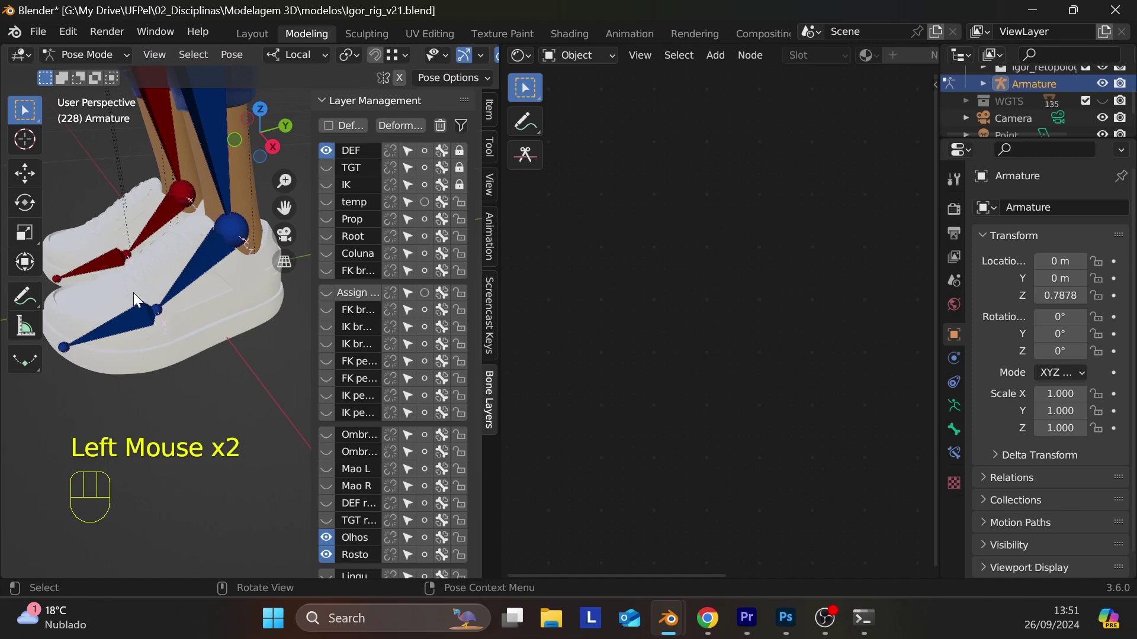
- Try to select the foot and toe bones inside the nearer shoe together
click(215, 257)
key(shift)
shift+click(122, 315)
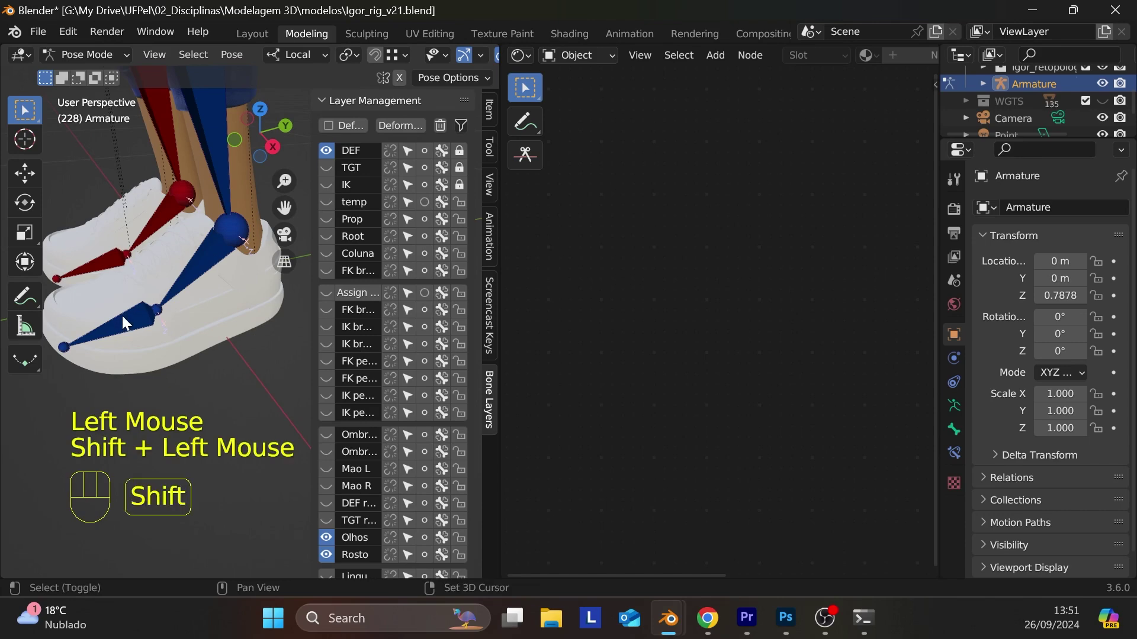
- Switch to the Layout workspace and leave Local View to show the whole character with its armature
click(250, 32)
scroll(513, 320, down, 5)
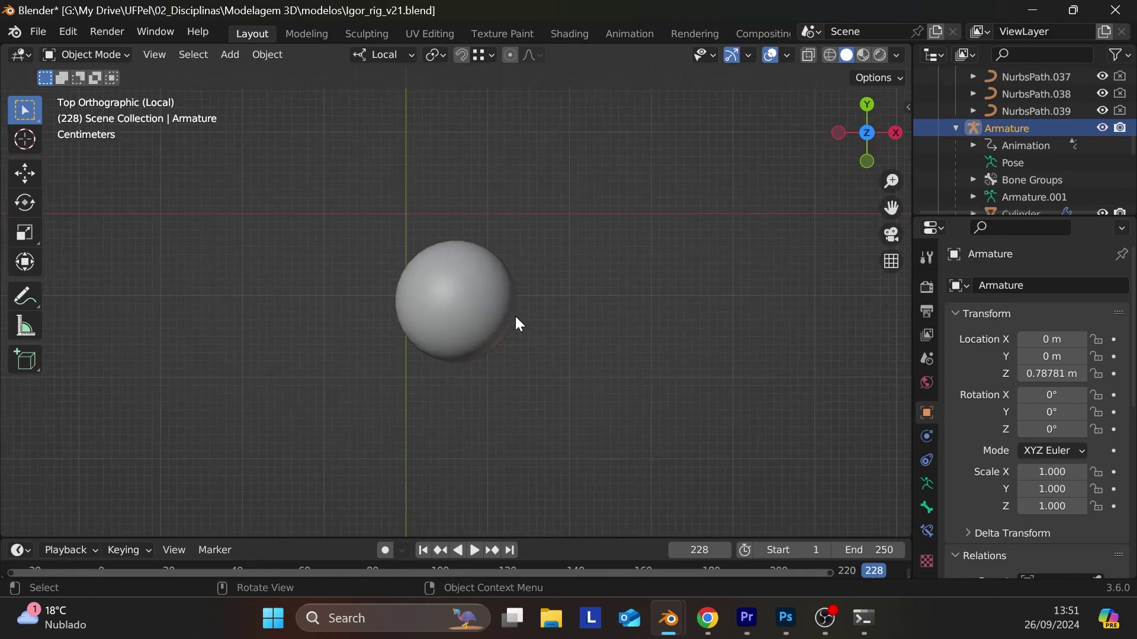
scroll(515, 316, down, 3)
key(KP_Divide)
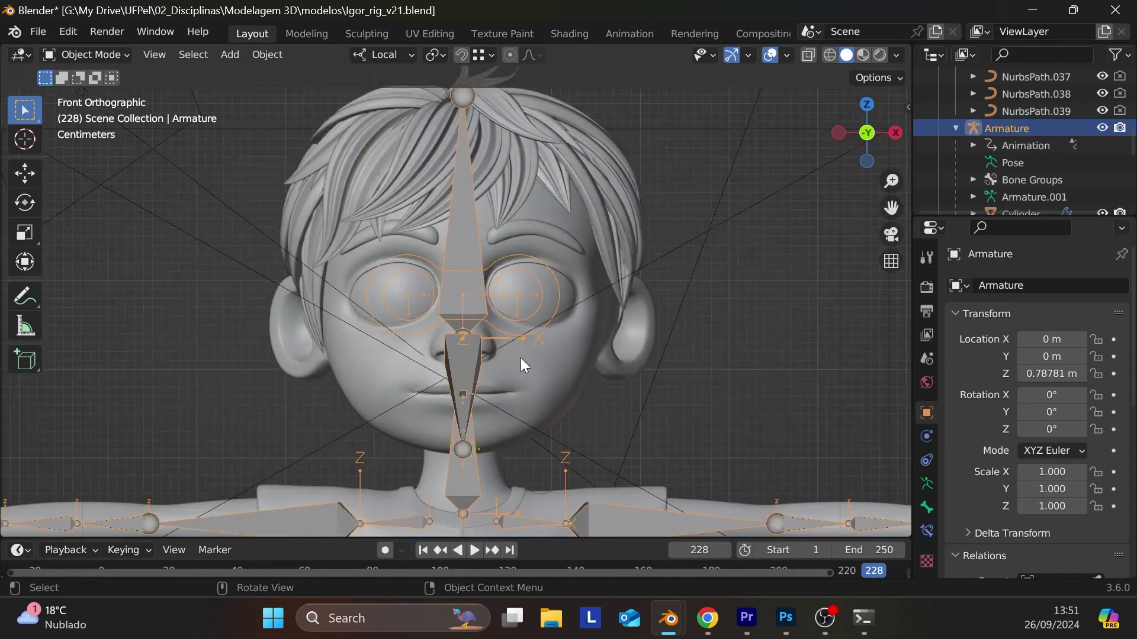
- Select the Igor_tenis shoes together with the armature and isolate both in Local View, focused on the feet
scroll(521, 358, down, 2)
shift+middle_drag(533, 374, 612, 484)
shift+middle_drag(628, 446, 521, 432)
click(491, 303)
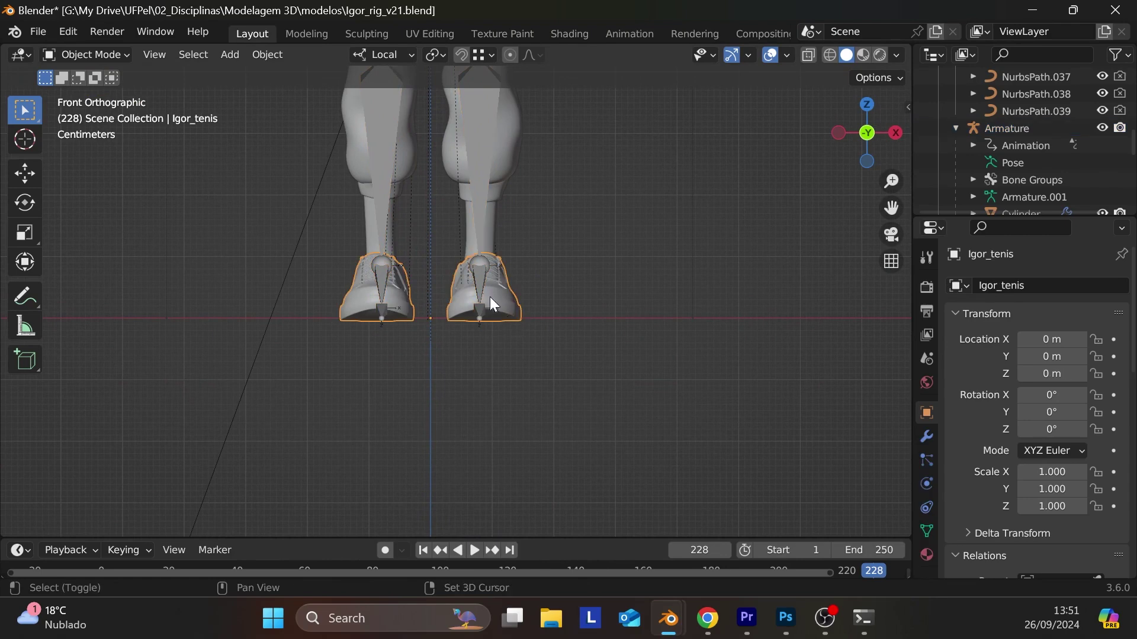
click(479, 283)
key(KP_Divide)
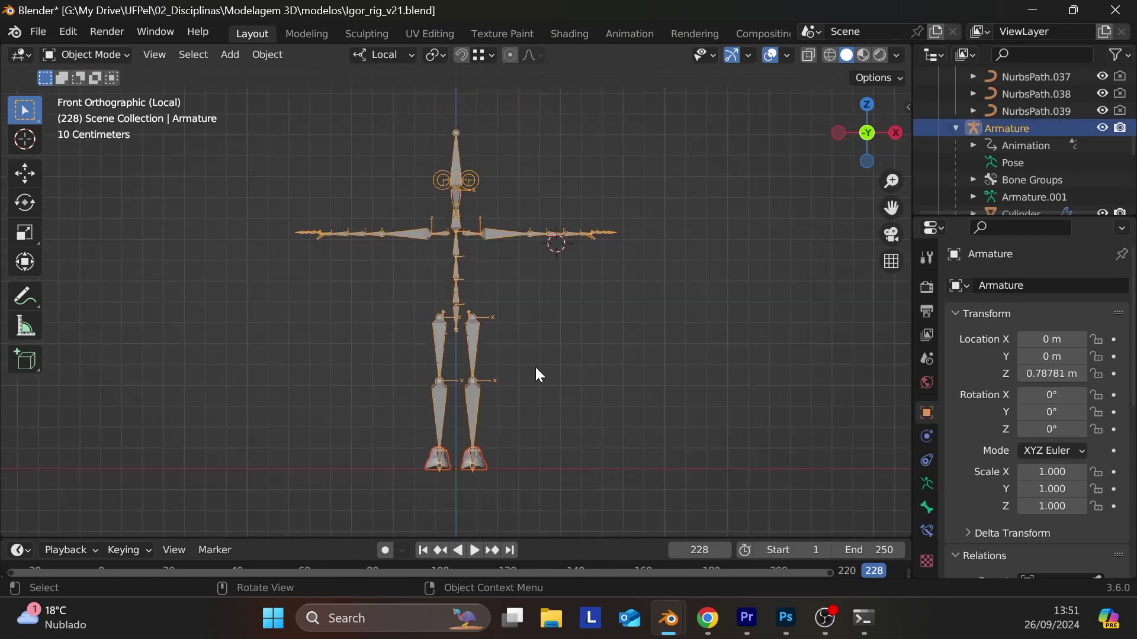
middle_drag(535, 367, 496, 208)
shift+middle_drag(548, 485, 517, 294)
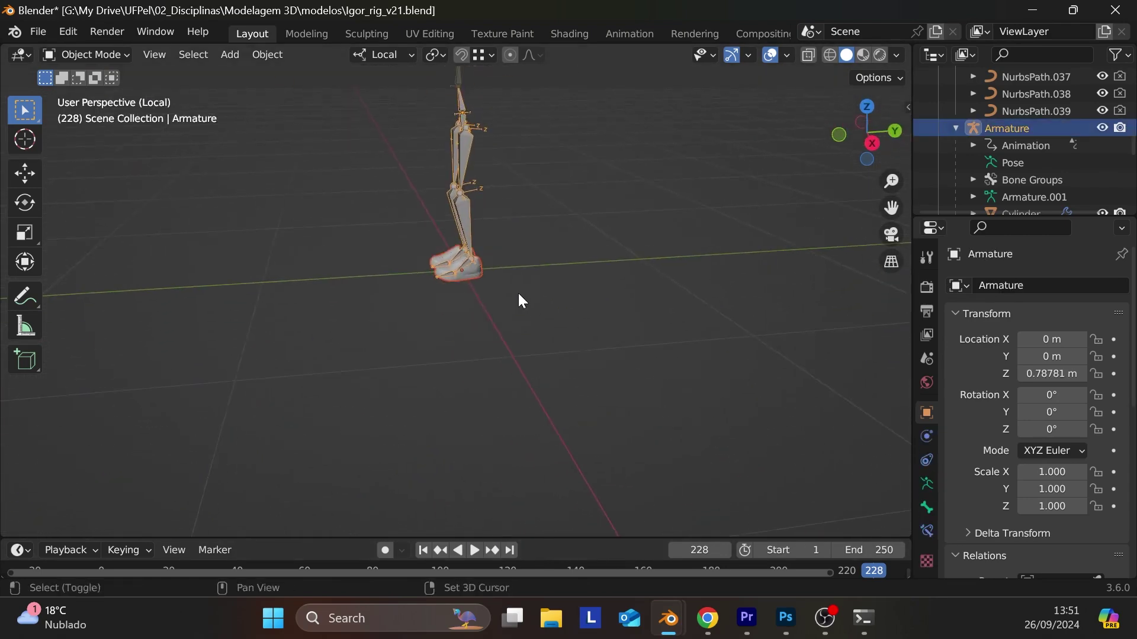
scroll(515, 285, up, 3)
scroll(515, 285, up, 3)
shift+middle_drag(500, 253, 515, 343)
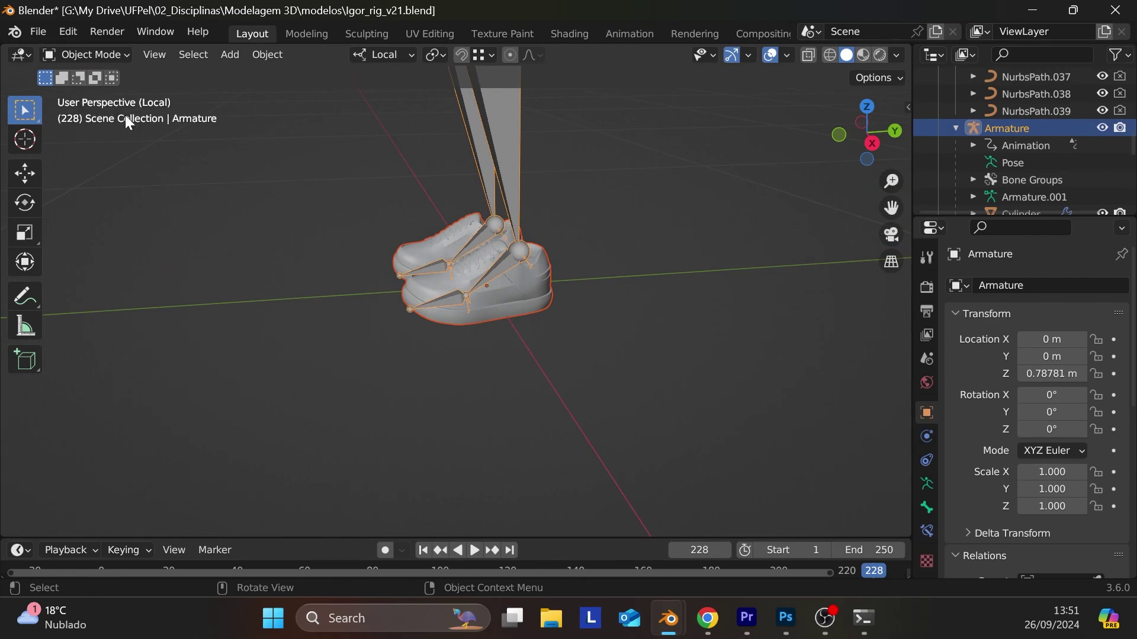
- Put the armature in Pose Mode and set the transform orientation to Global
click(123, 53)
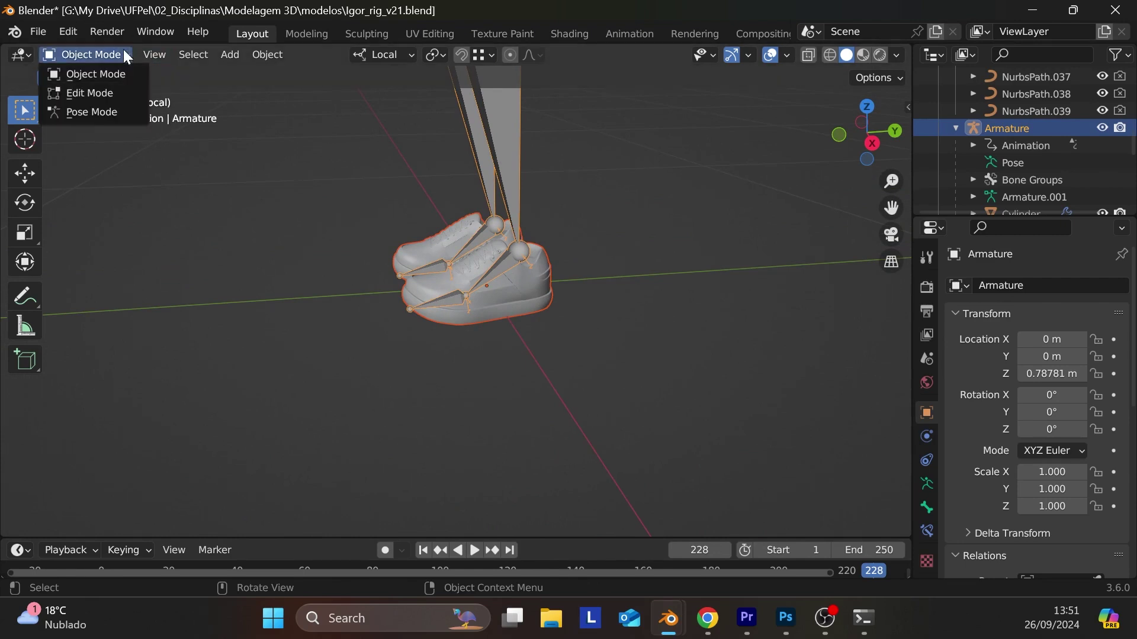
click(99, 112)
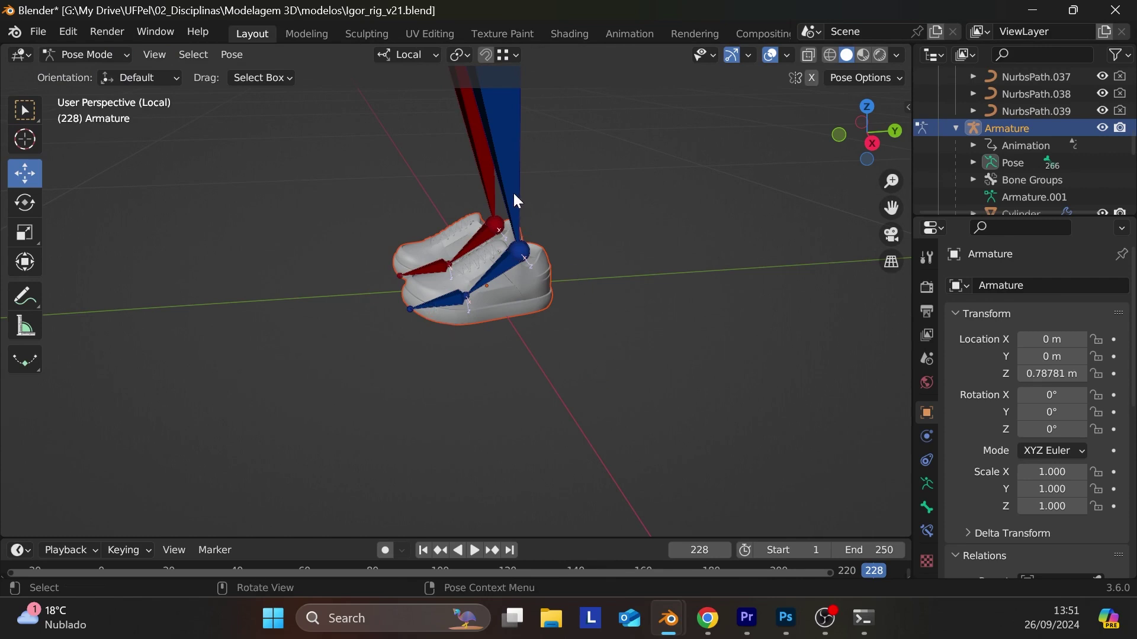
click(431, 54)
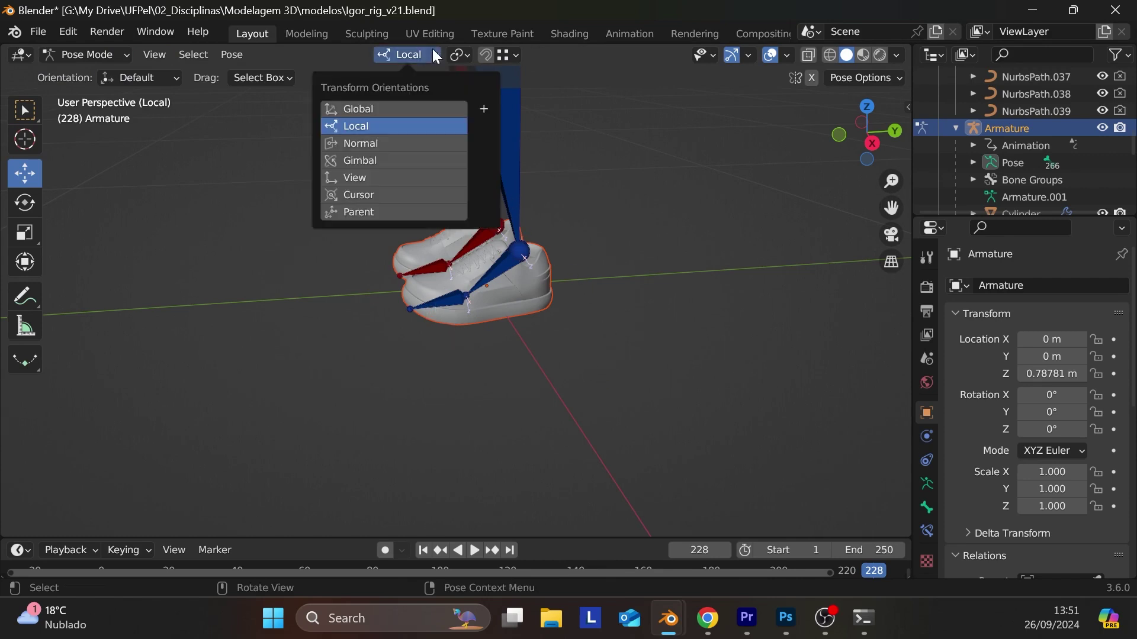
click(406, 106)
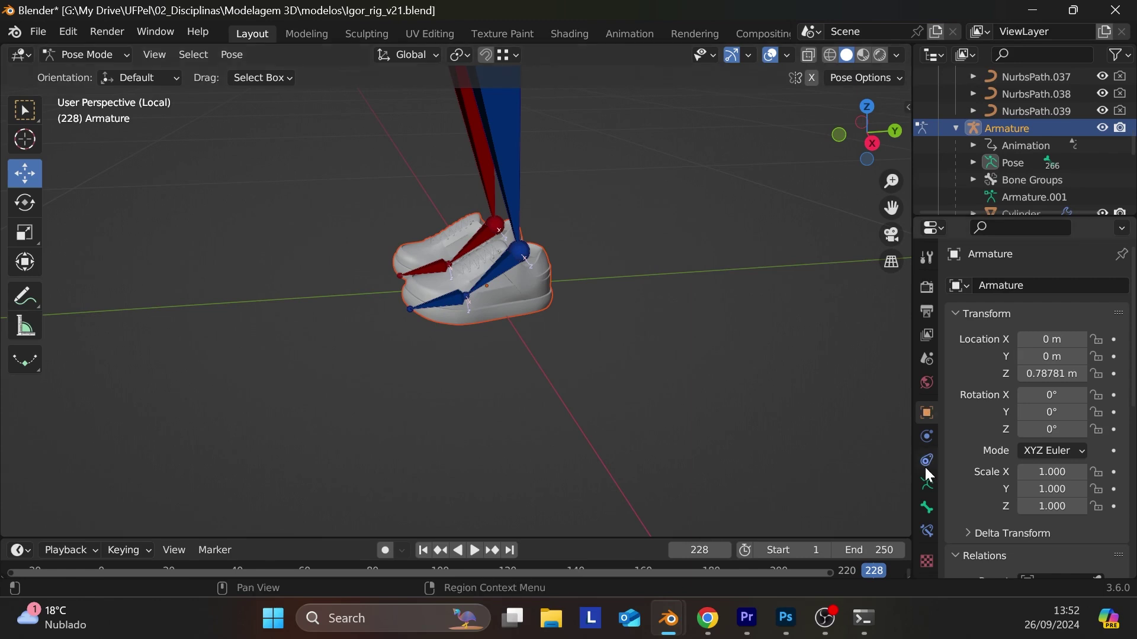
shift+middle_drag(586, 318, 652, 486)
drag(652, 280, 303, 526)
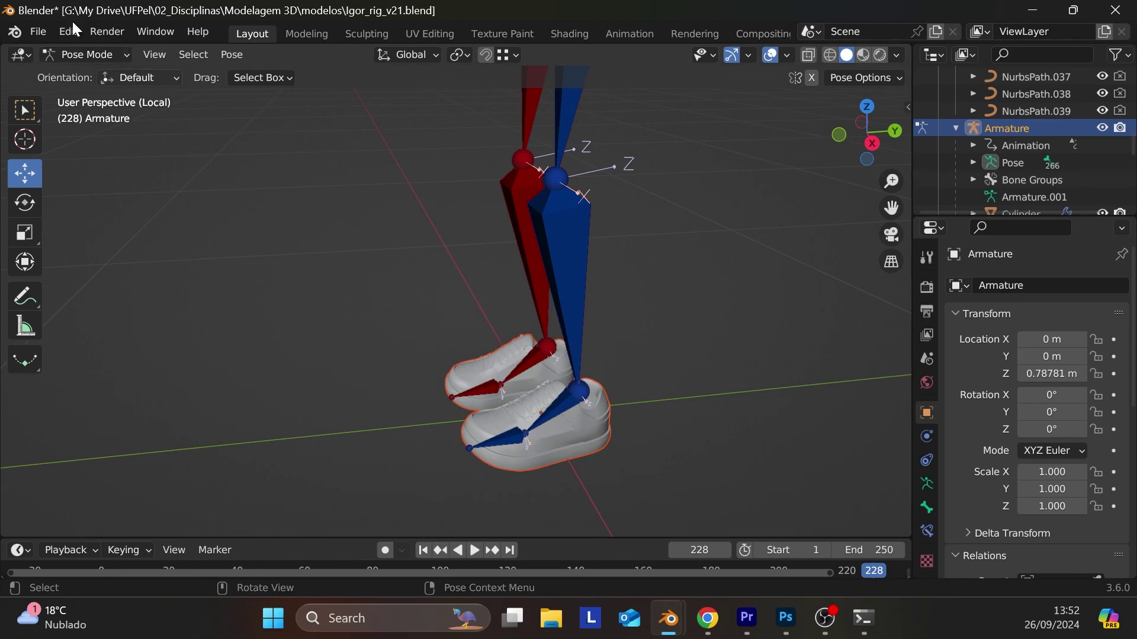
- Return to Object Mode and parent the Igor_tenis shoes to the armature with automatic weights
click(83, 54)
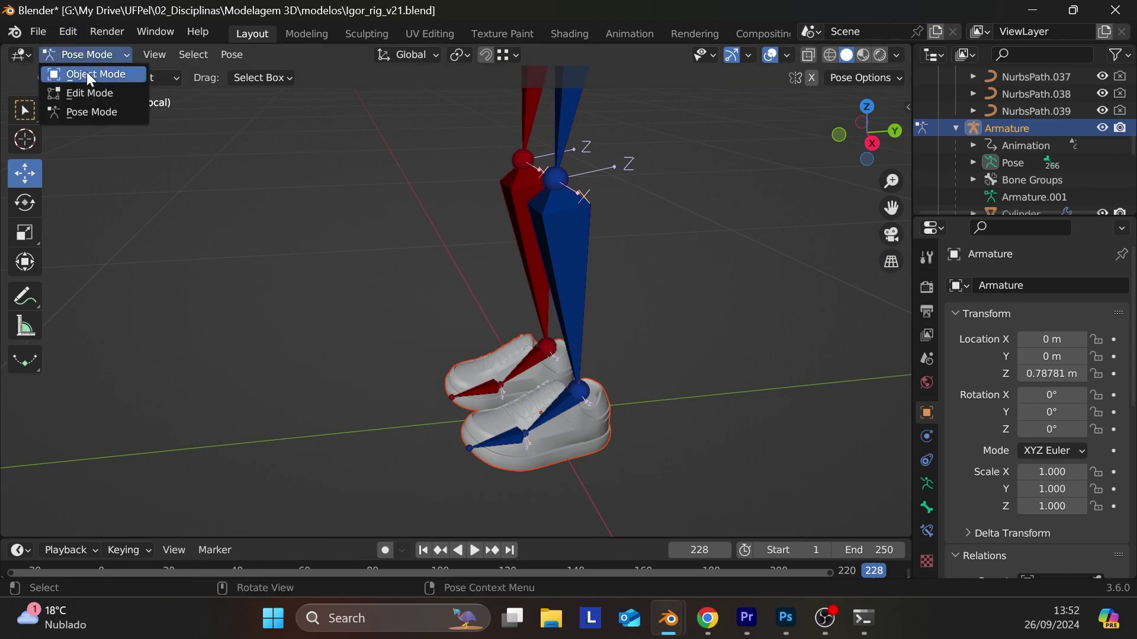
click(87, 73)
click(602, 444)
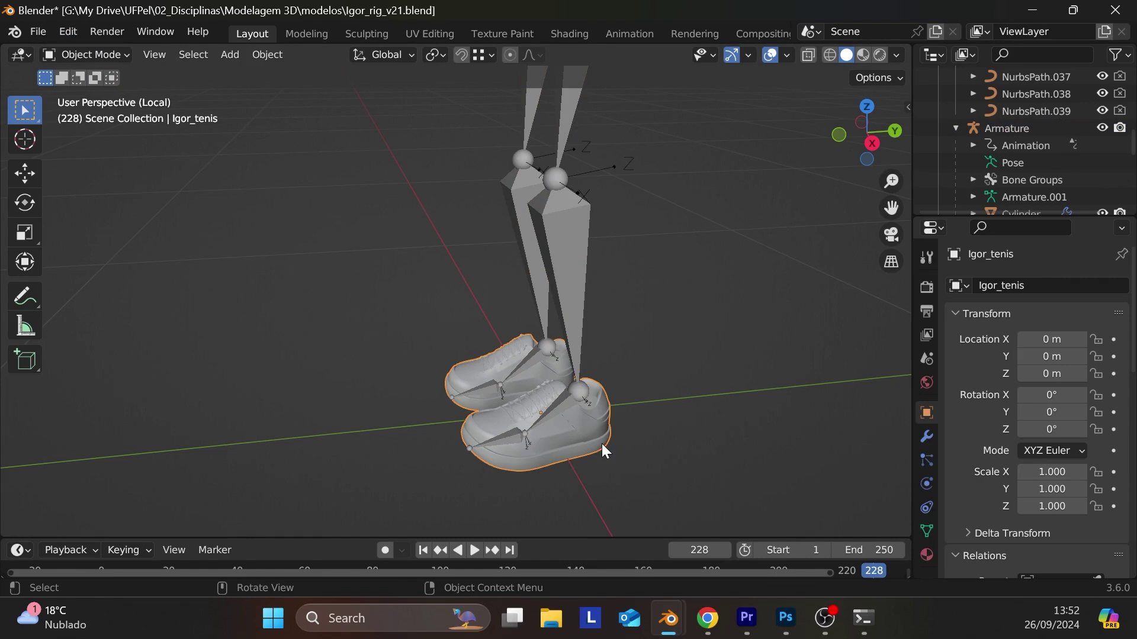
click(577, 325)
key(ctrl+p)
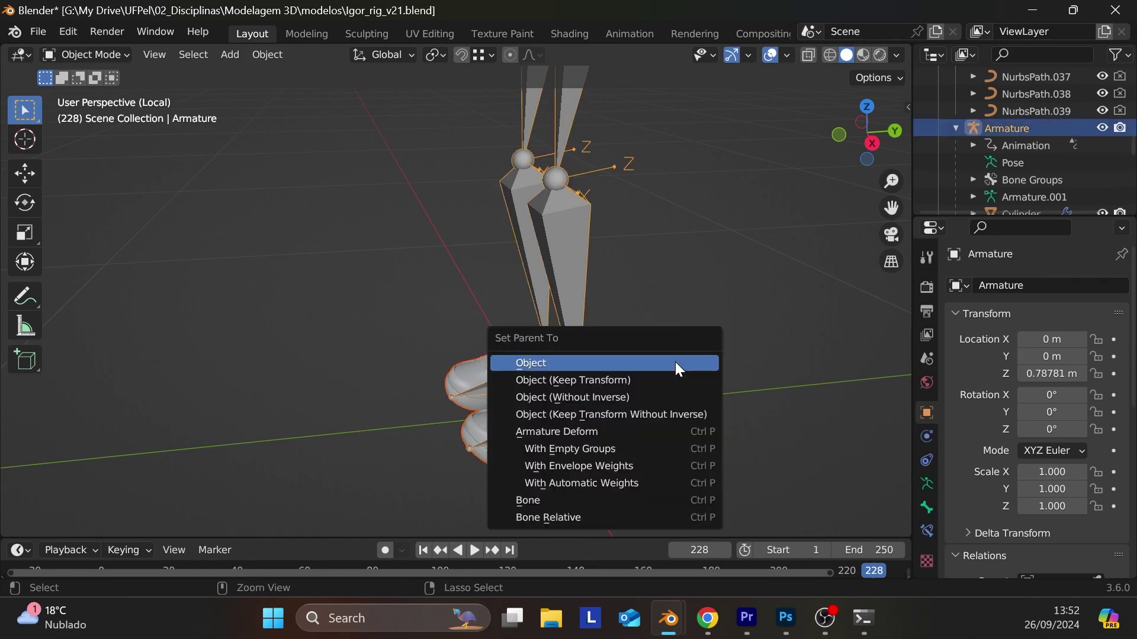
click(659, 481)
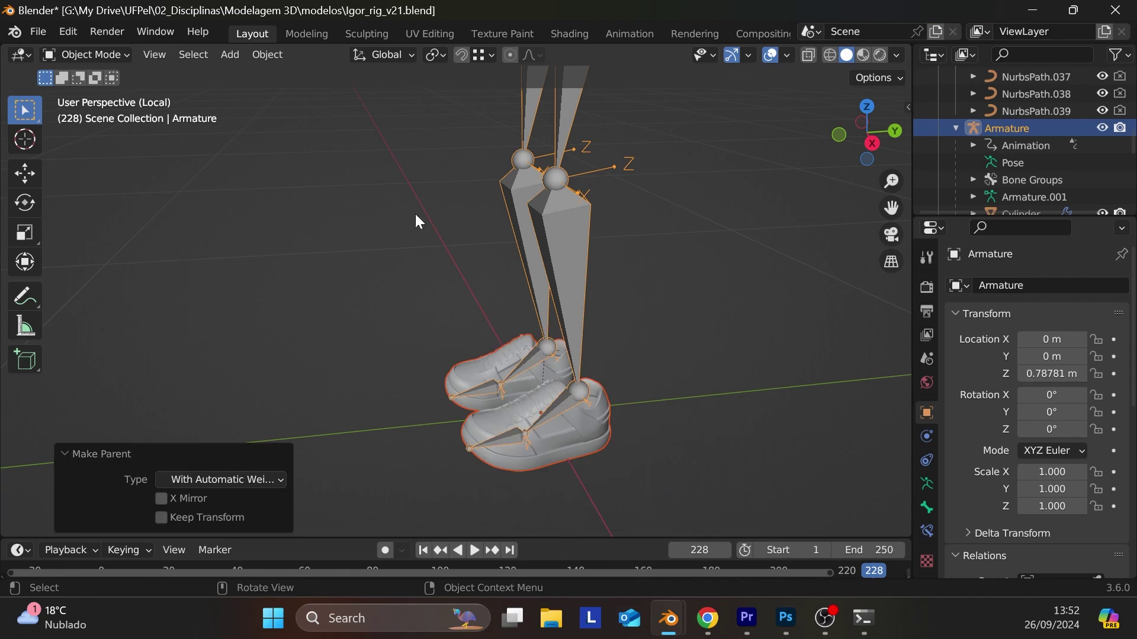
- Select only the armature, switch it to Pose Mode and hide its DEF bone layer
click(549, 255)
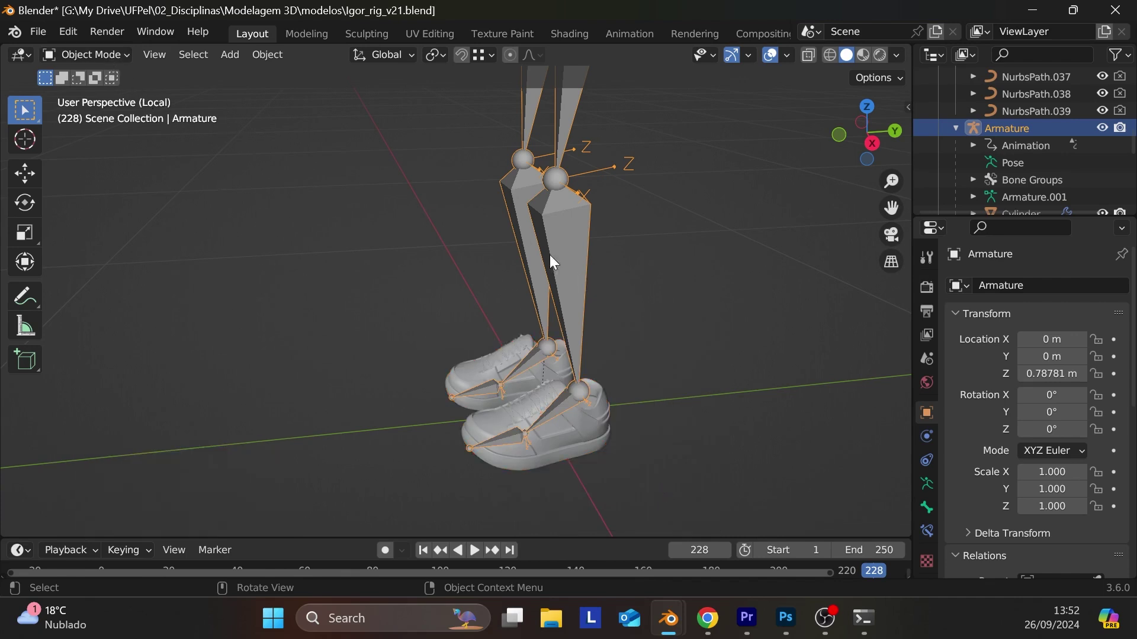
click(80, 55)
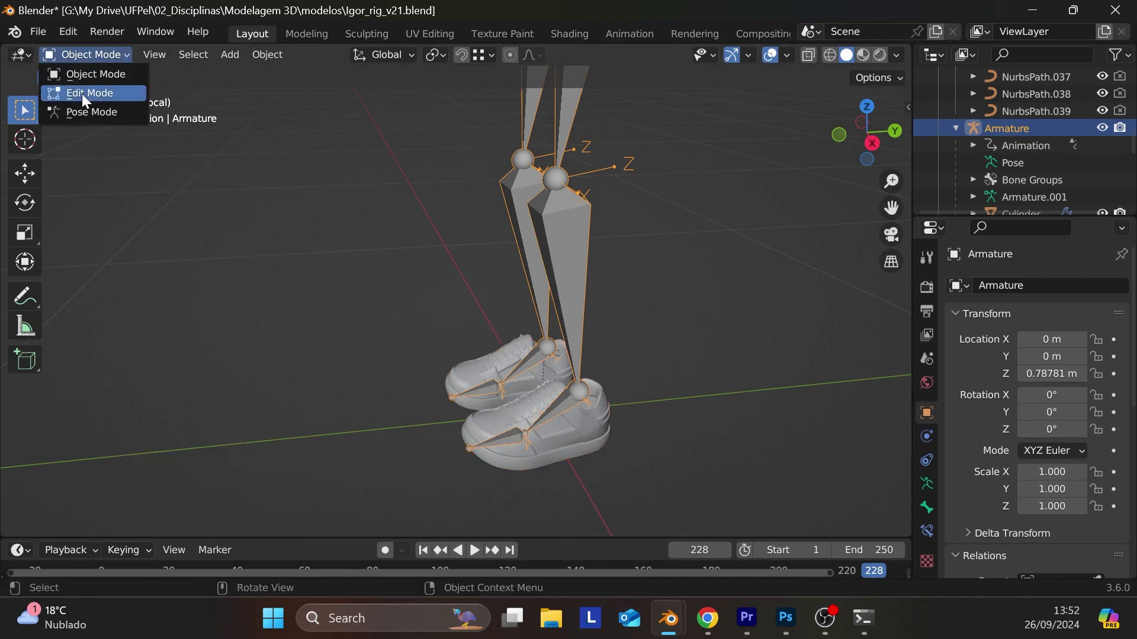
click(80, 115)
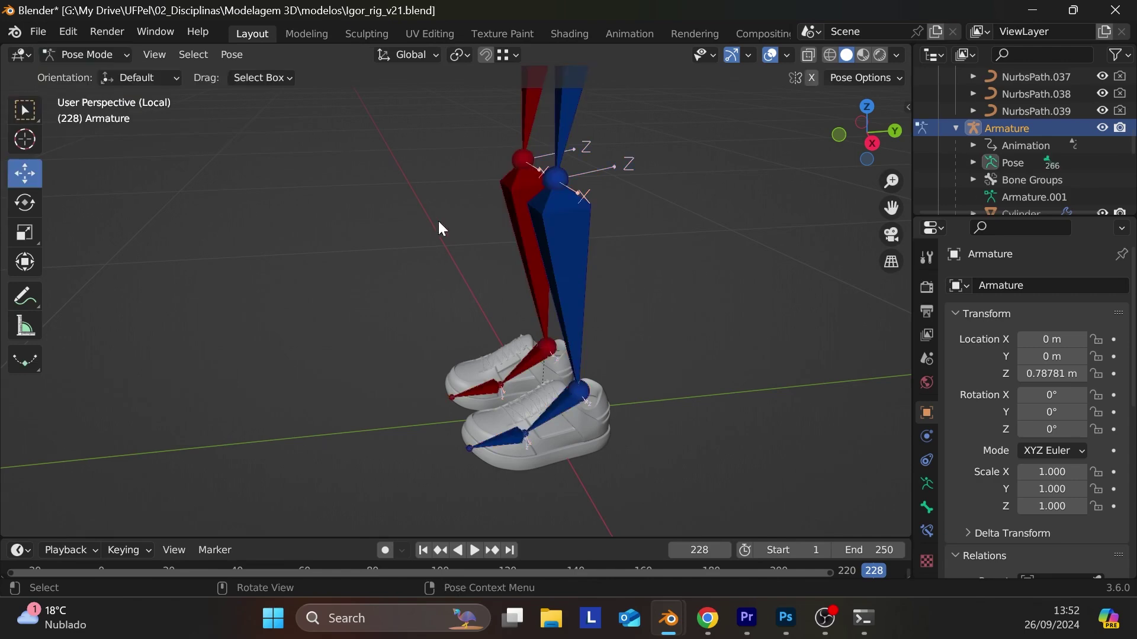
key(n)
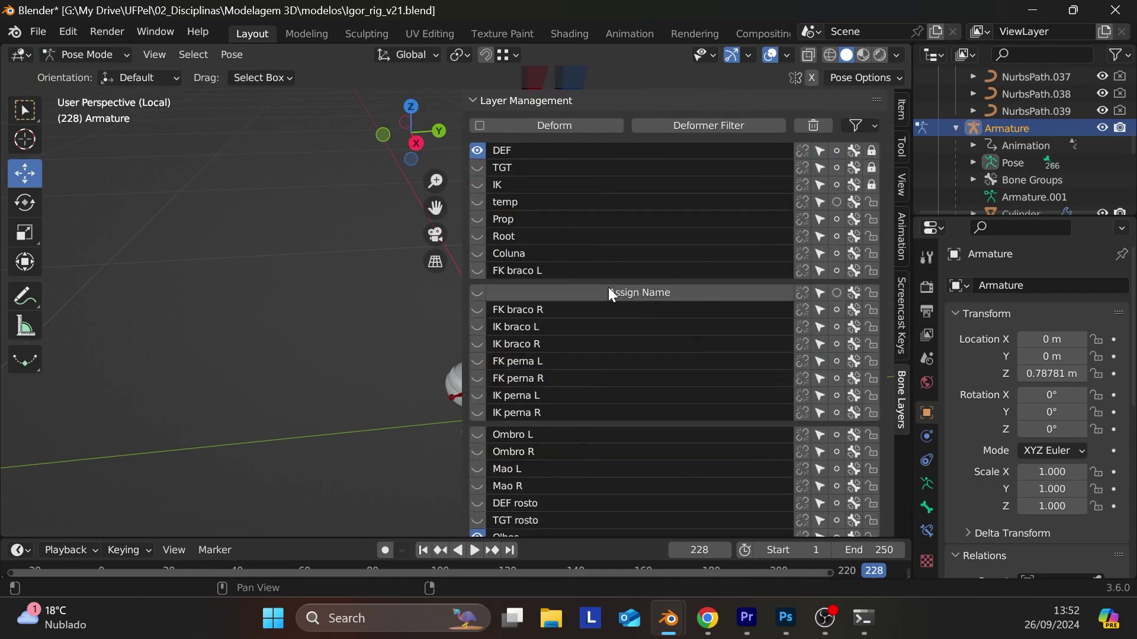
click(473, 105)
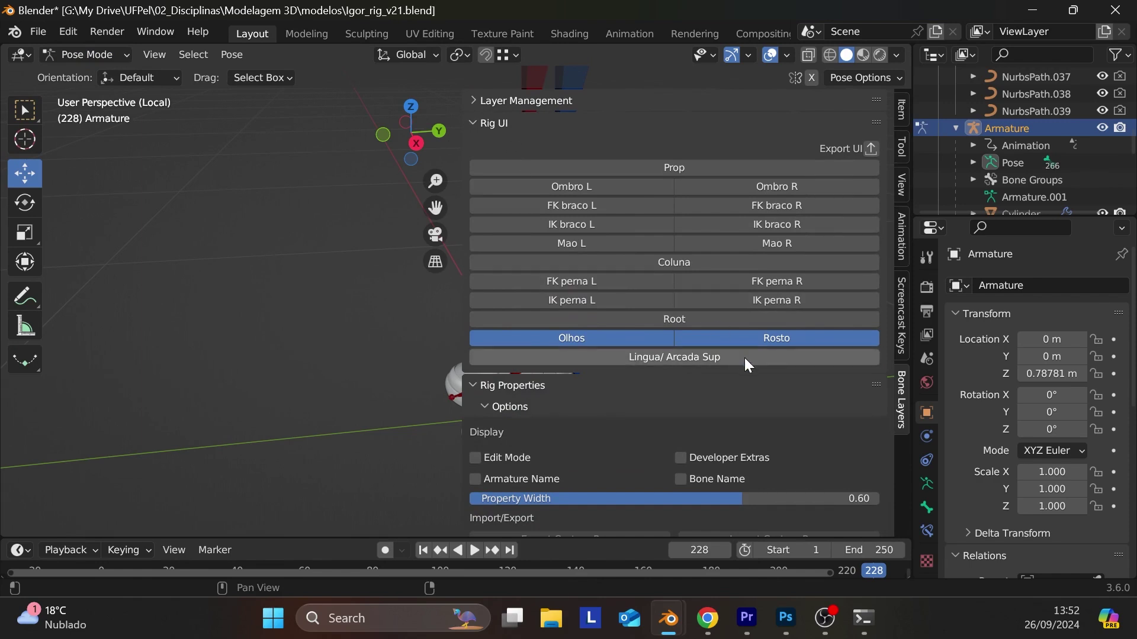
click(508, 102)
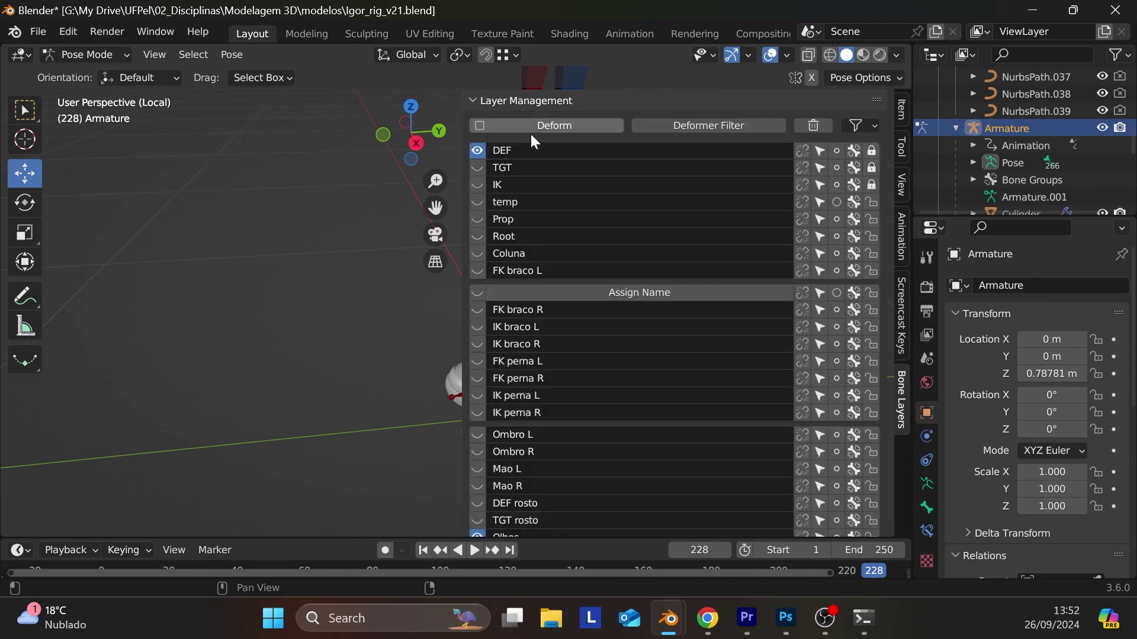
click(477, 100)
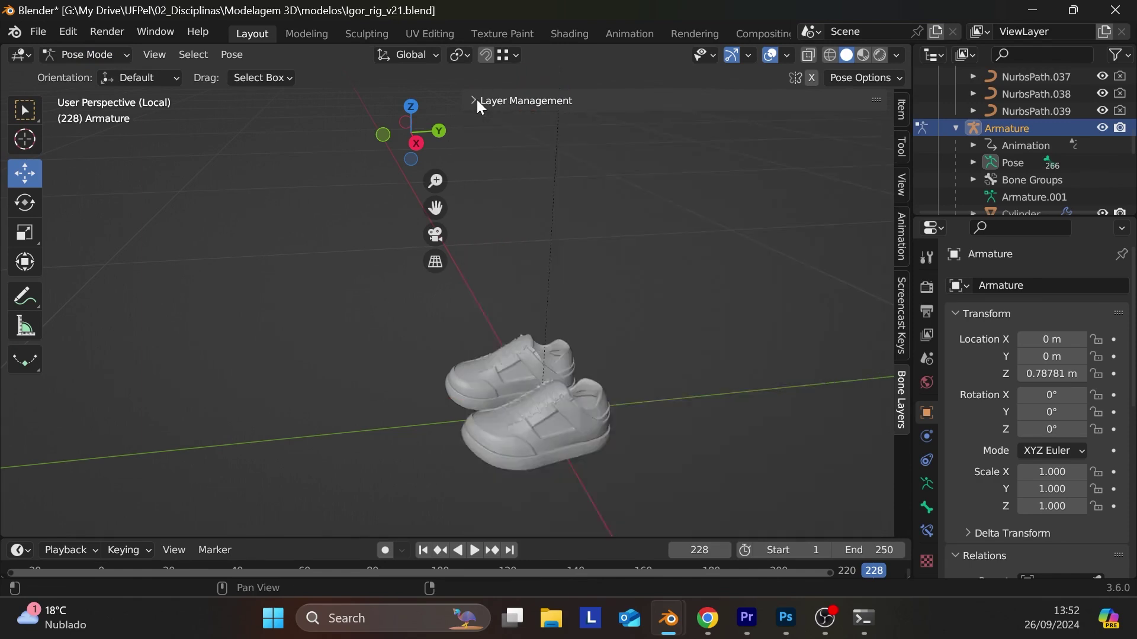
- Make the Coluna, IK perna L and IK perna R bone layers visible
click(684, 247)
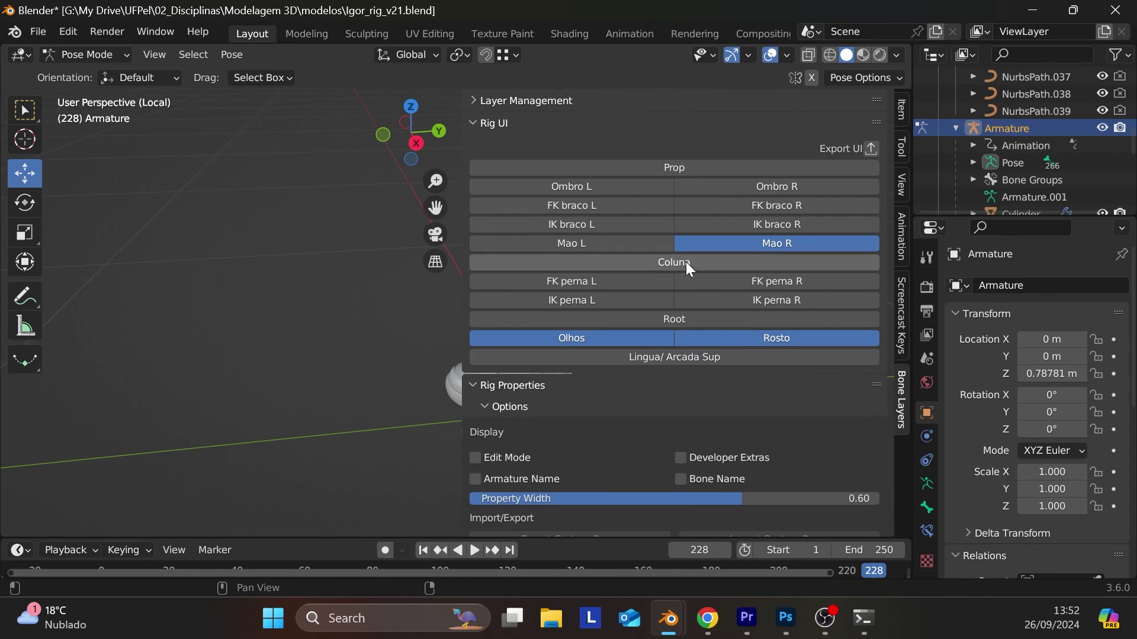
click(723, 247)
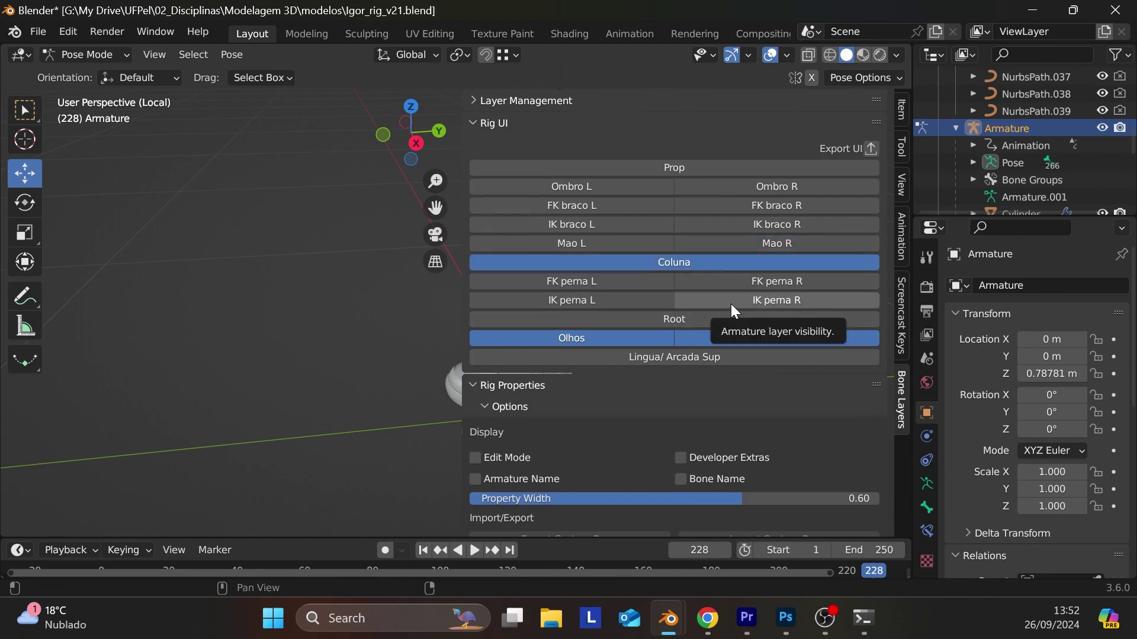
drag(730, 304, 668, 300)
shift+middle_drag(283, 380, 869, 273)
- Test the left shoe's bending by rotating the IK_reverse_peito_pe_L control, and cancel the rotation
click(318, 355)
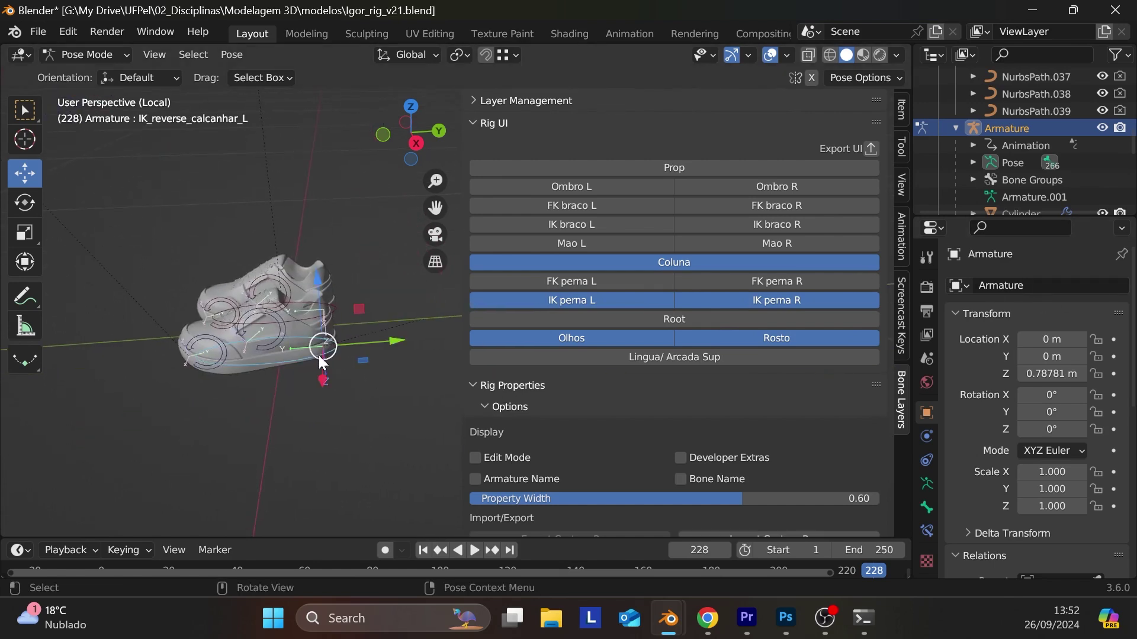
click(280, 323)
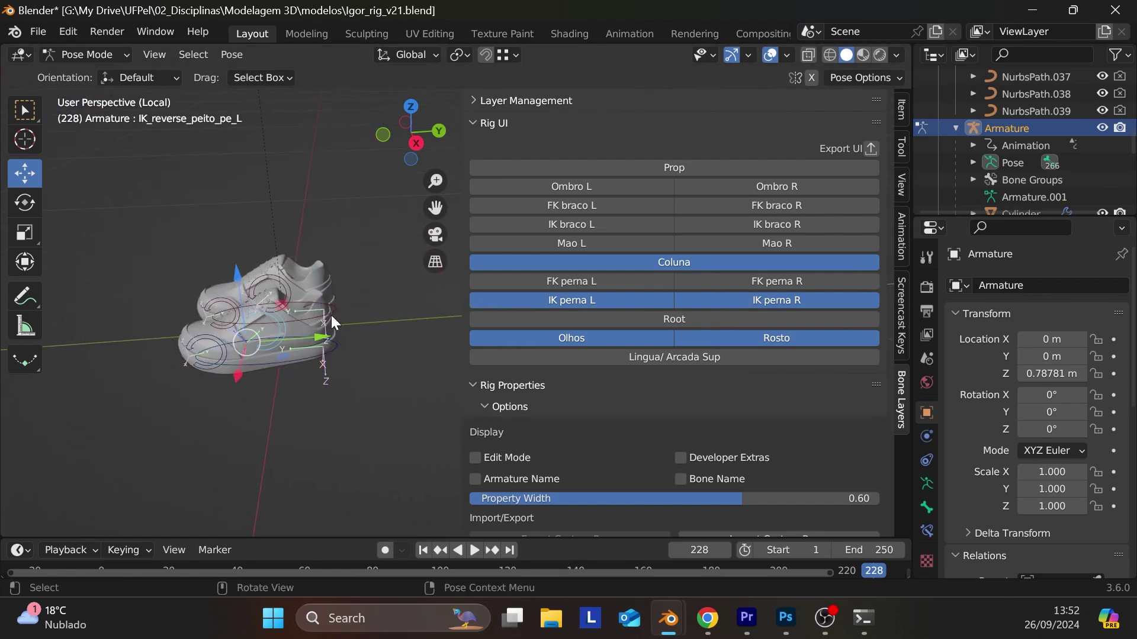
key(r)
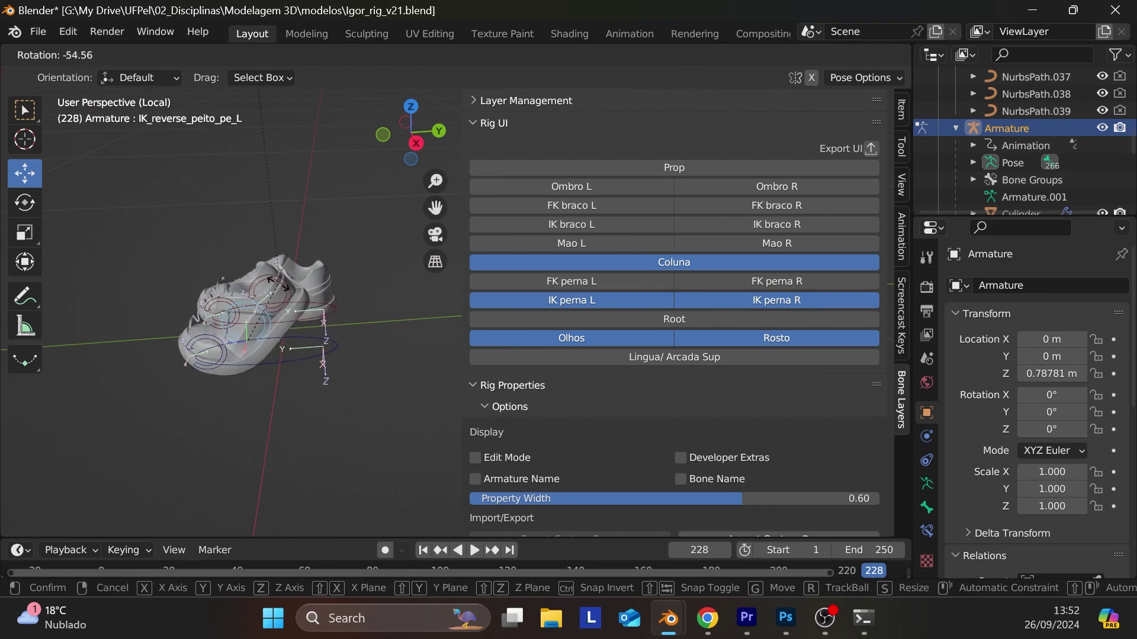
click(279, 285)
scroll(272, 314, up, 1)
mouse_move(291, 336)
shift+middle_down()
mouse_move(331, 315)
mouse_move(437, 299)
mouse_move(541, 307)
mouse_move(679, 344)
mouse_move(730, 326)
mouse_move(364, 322)
mouse_move(293, 328)
mouse_move(362, 326)
mouse_move(290, 356)
shift+middle_up()
scroll(312, 322, up, 1)
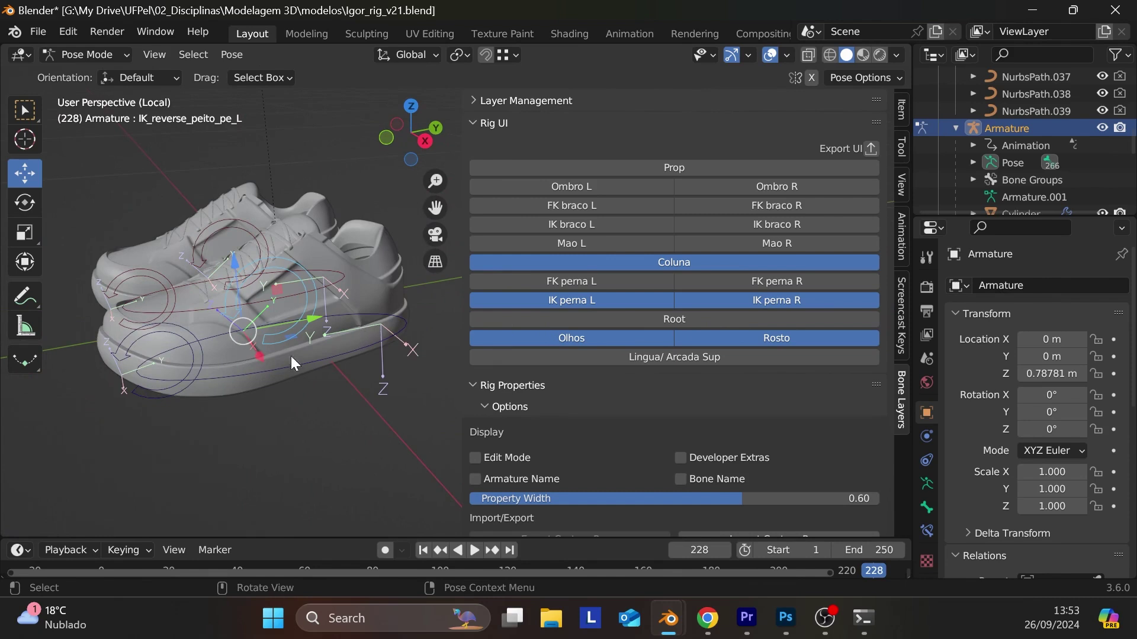
- Test both shoes' toe deformation by rotating the IK_reverse_dedo_pe_L and IK_reverse_dedo_pe_R controls, cancelling each rotation
click(186, 334)
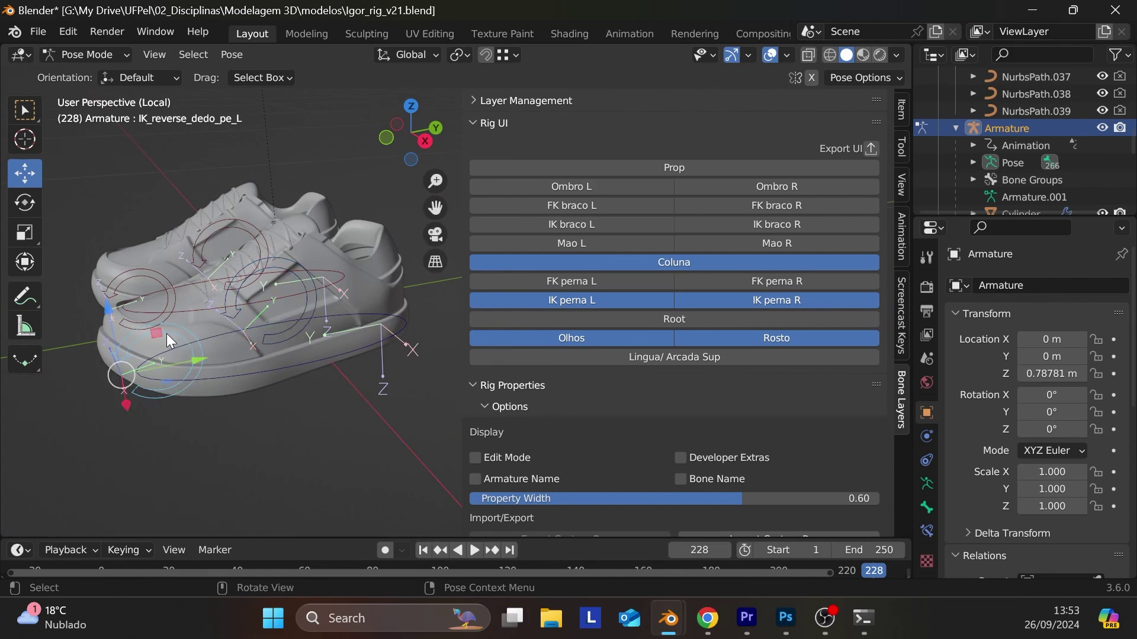
key(r)
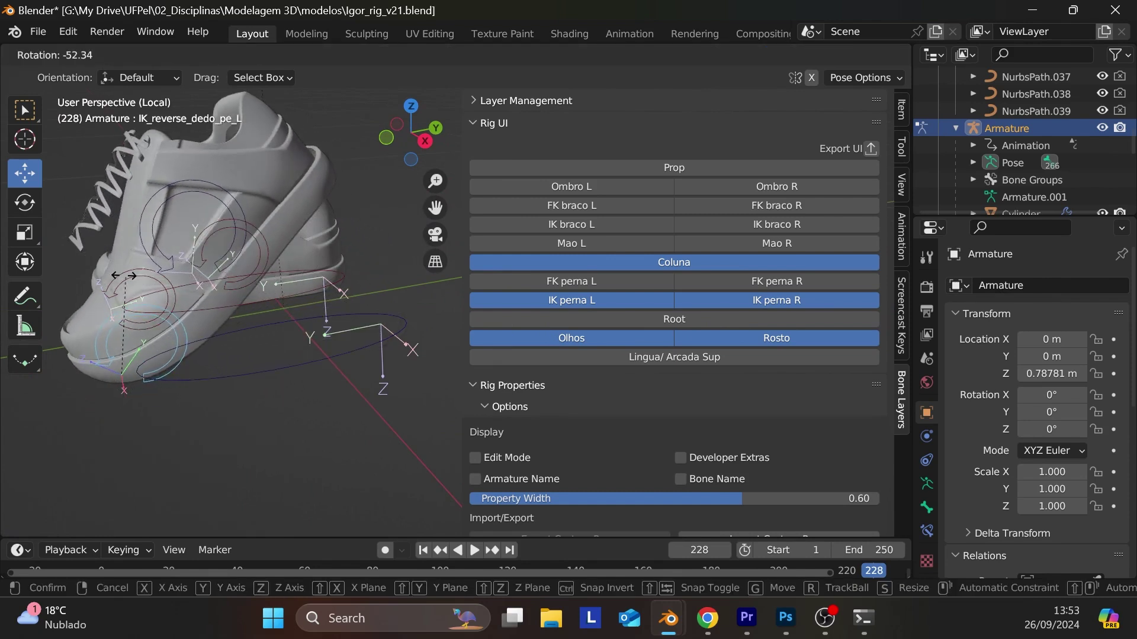
key(Escape)
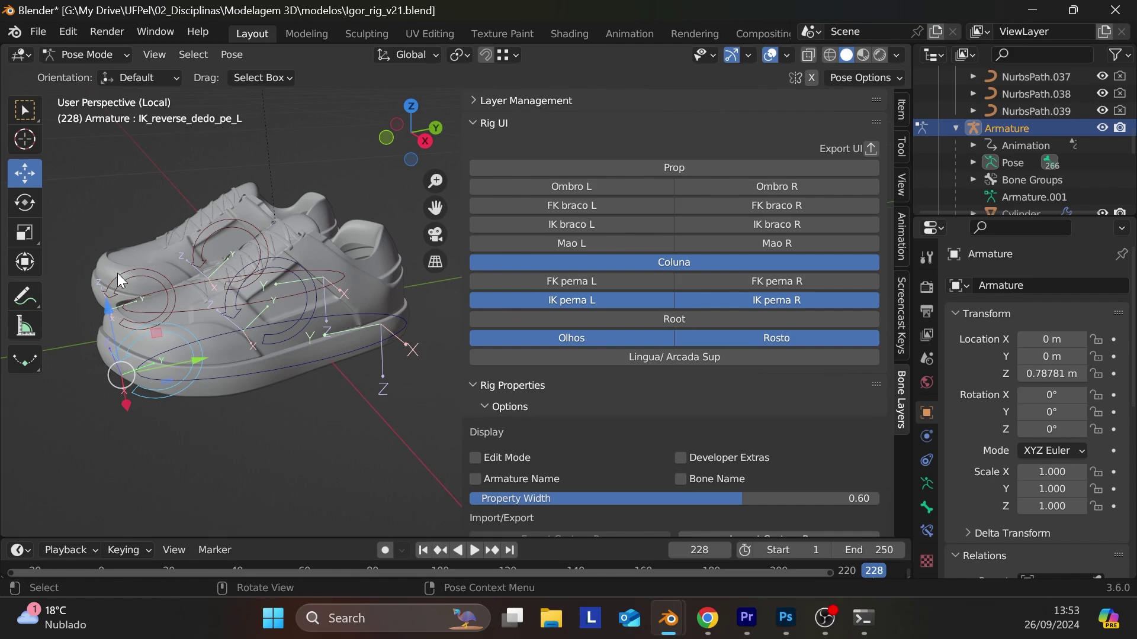
click(159, 286)
key(r)
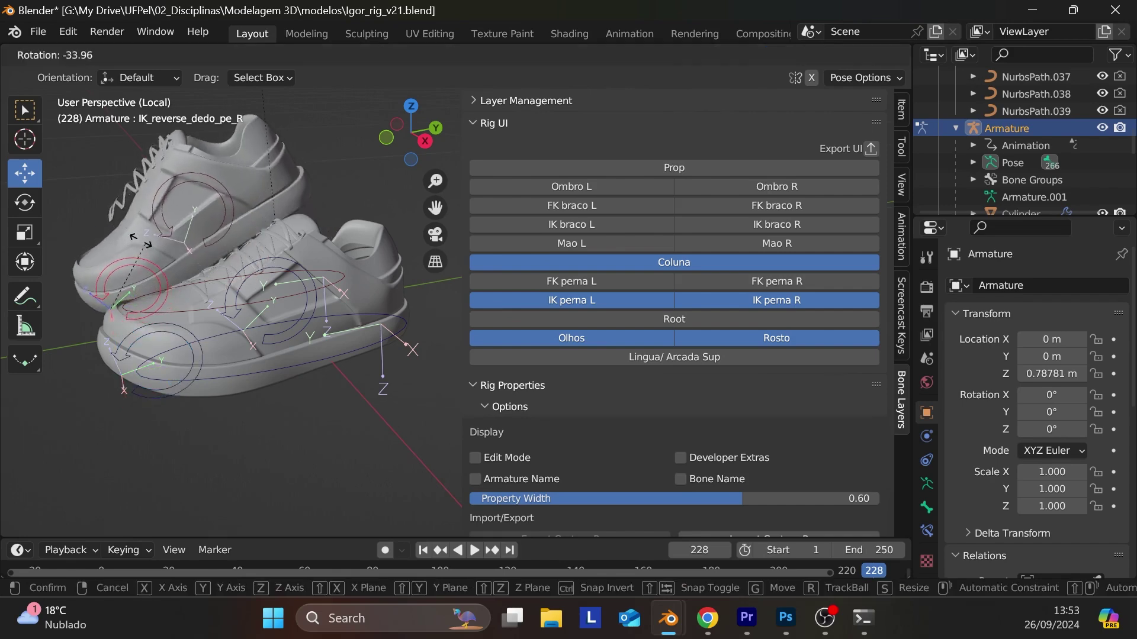
click(143, 231)
middle_drag(143, 231, 367, 414)
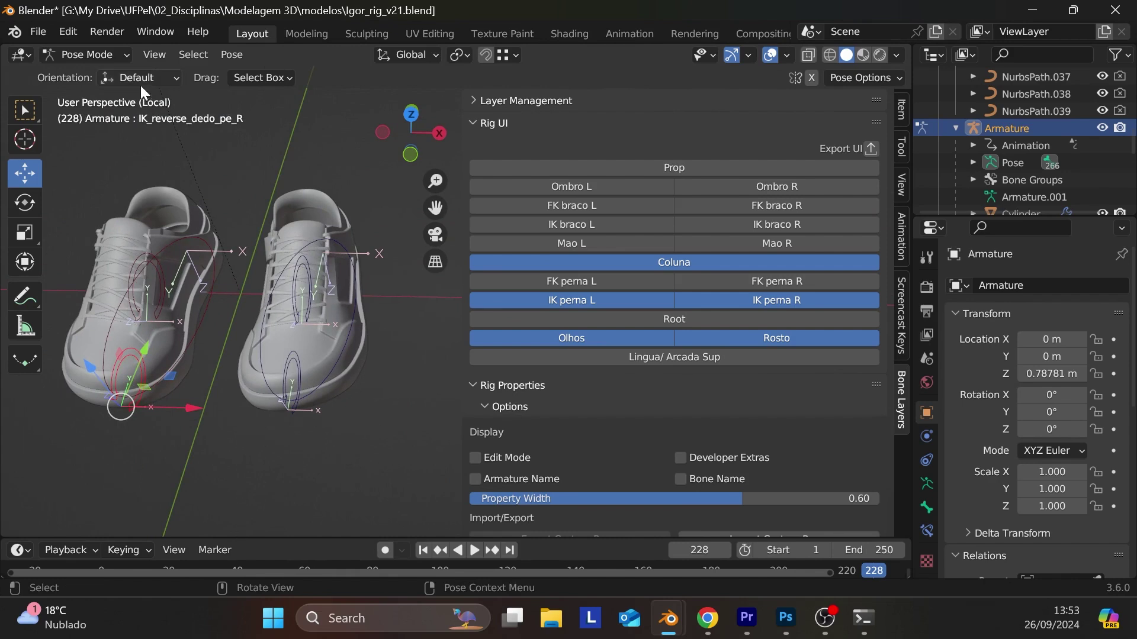
- Return the armature to Object Mode and select the Igor_tenis shoes
click(122, 59)
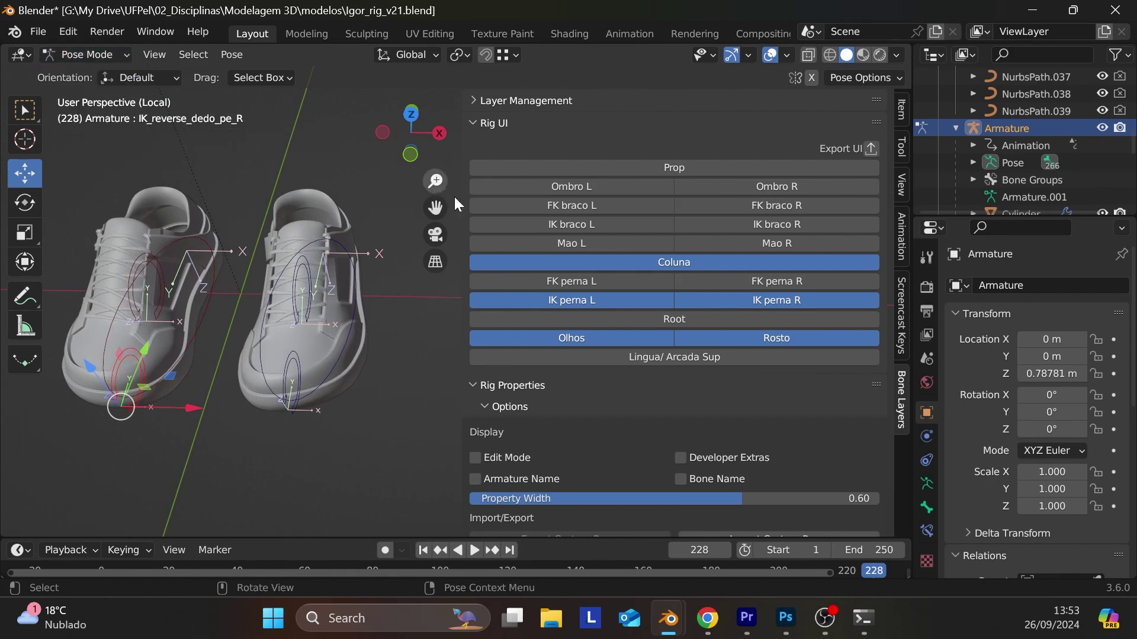
click(129, 54)
click(121, 72)
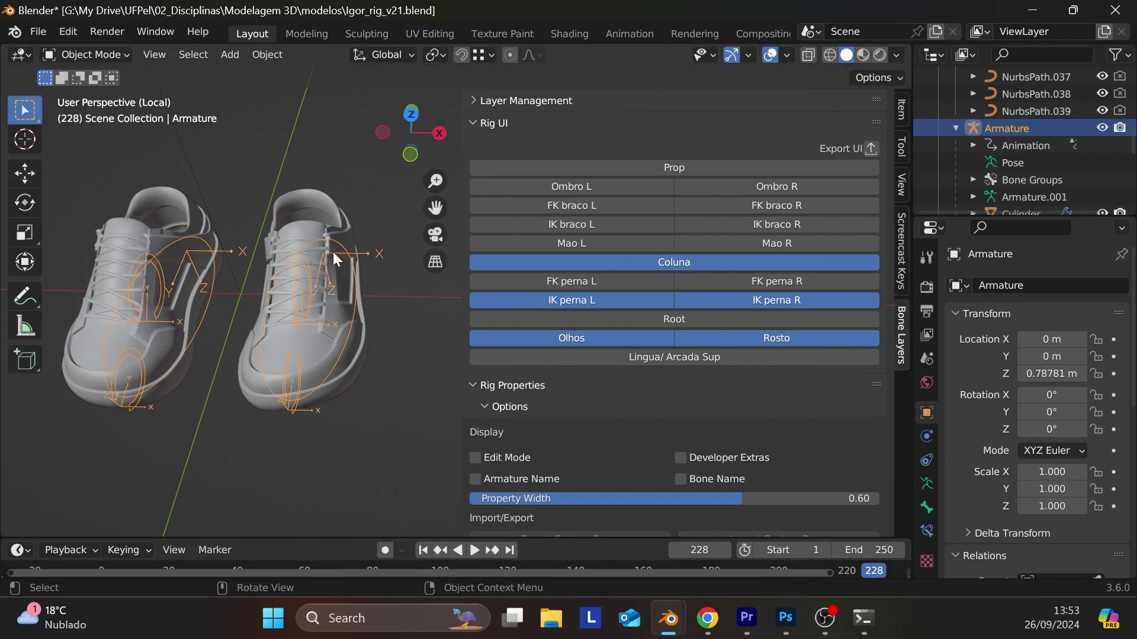
click(318, 323)
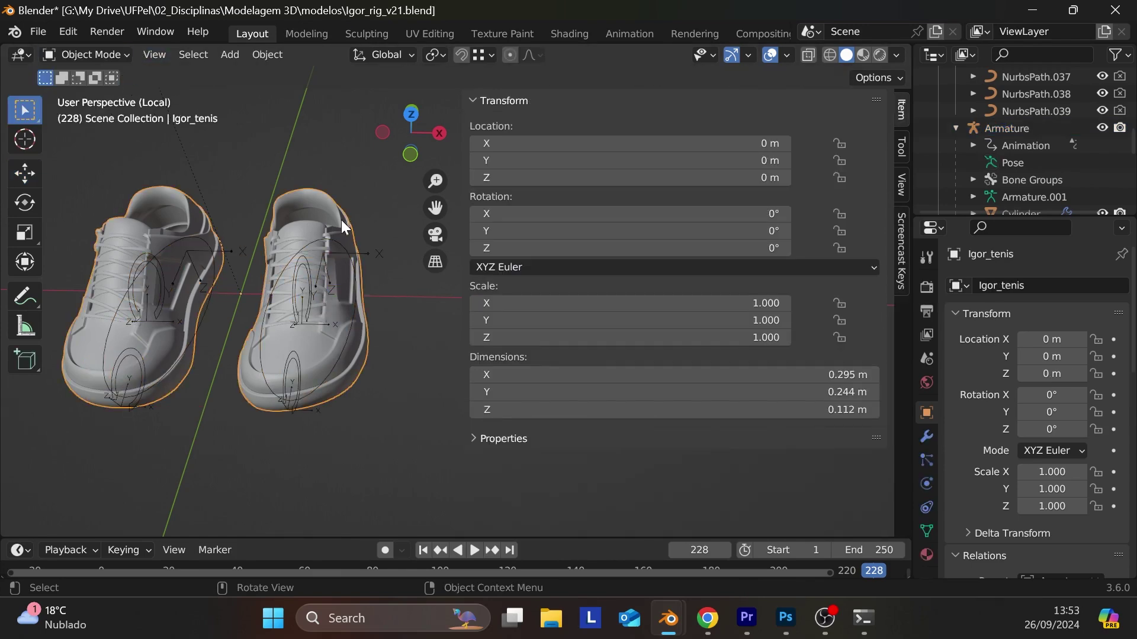
middle_drag(386, 305, 267, 187)
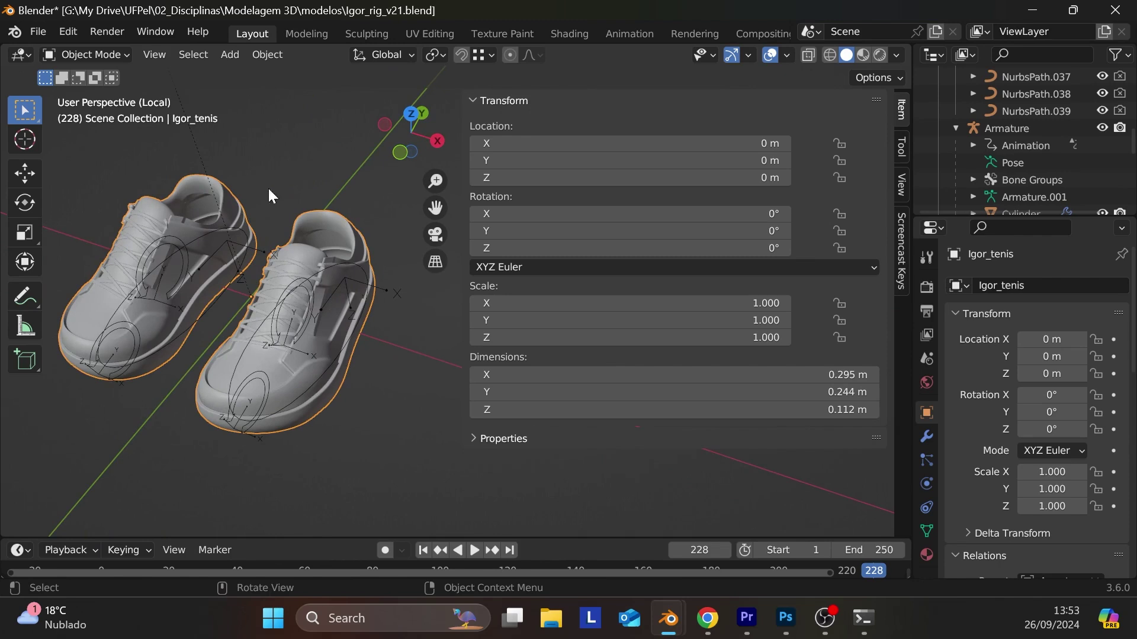
click(125, 55)
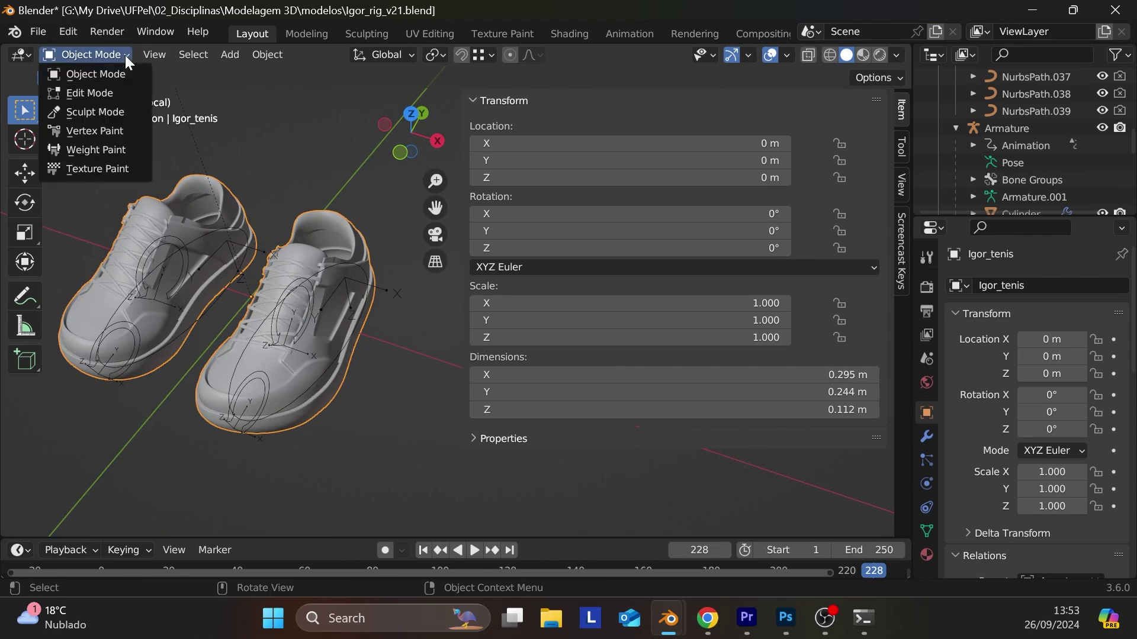
click(123, 156)
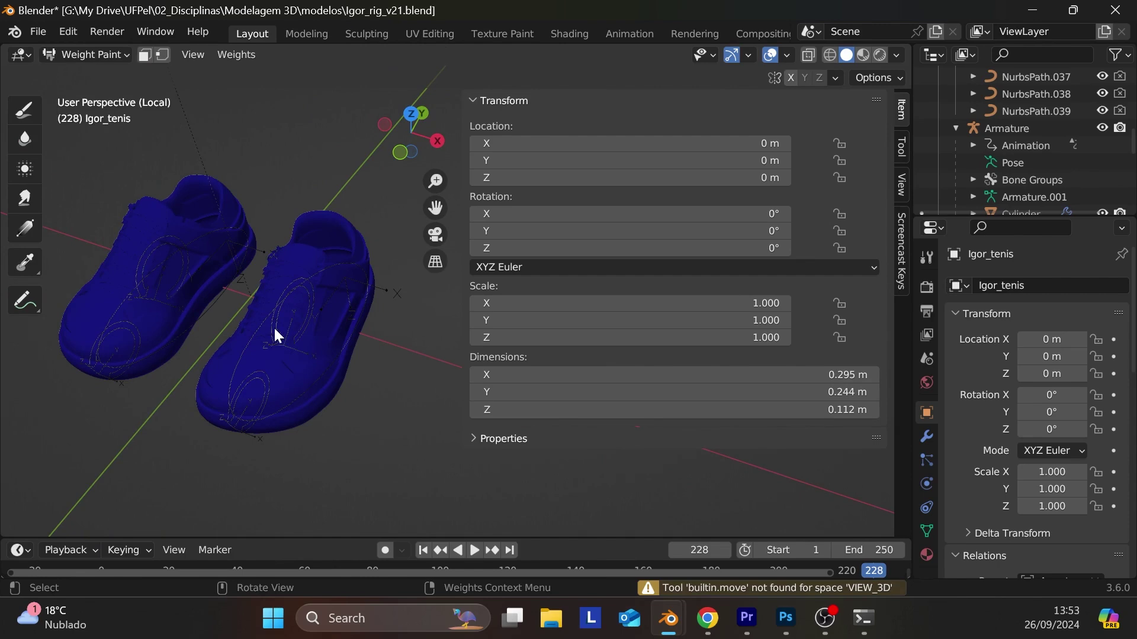
click(109, 55)
click(105, 73)
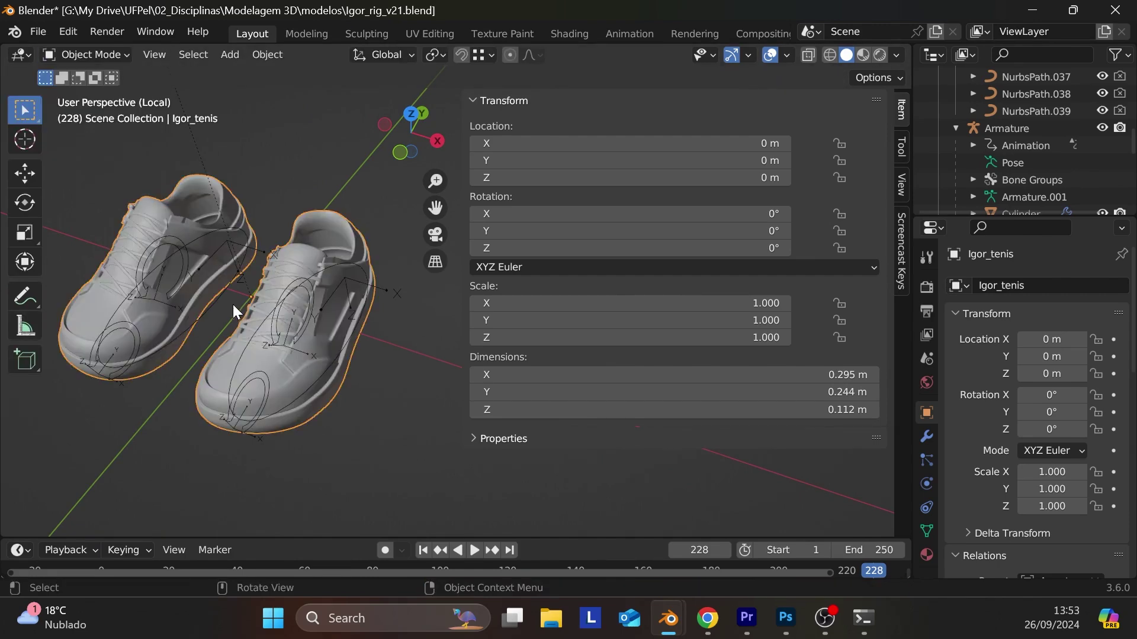
- Select the armature and add the Igor_tenis shoes to the selection as the active object
shift+click(277, 332)
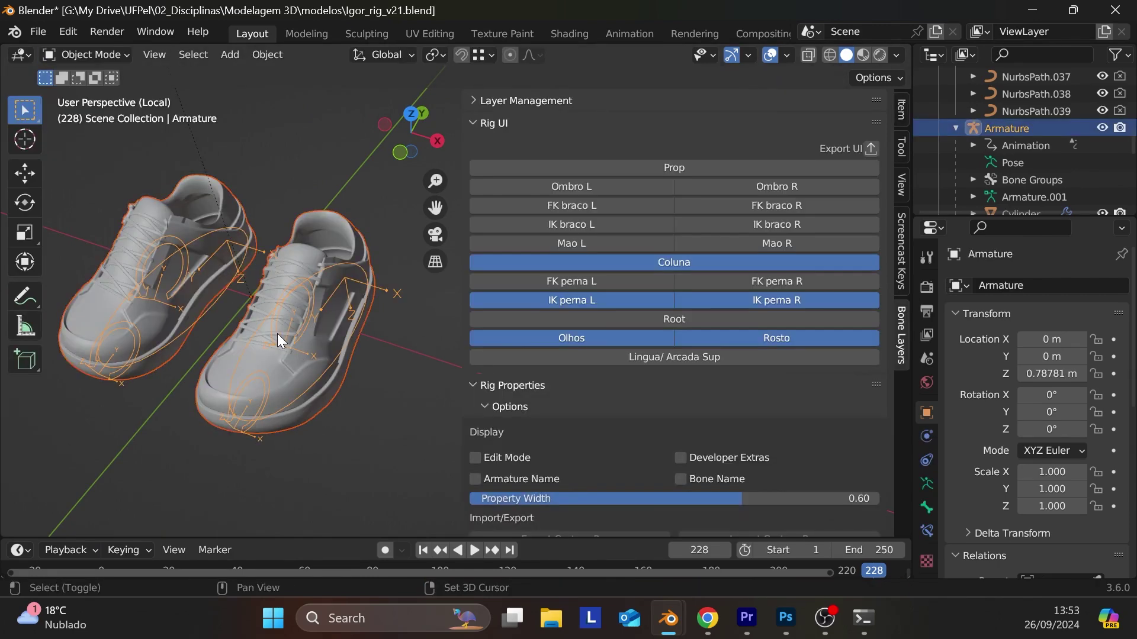
shift+click(320, 228)
click(91, 56)
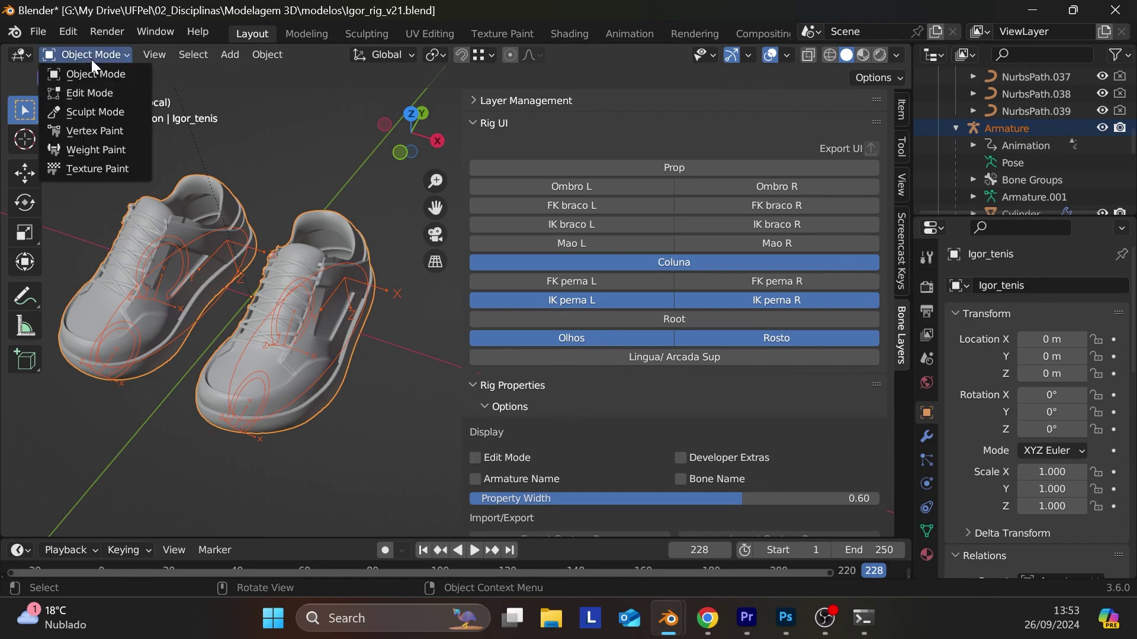
click(100, 170)
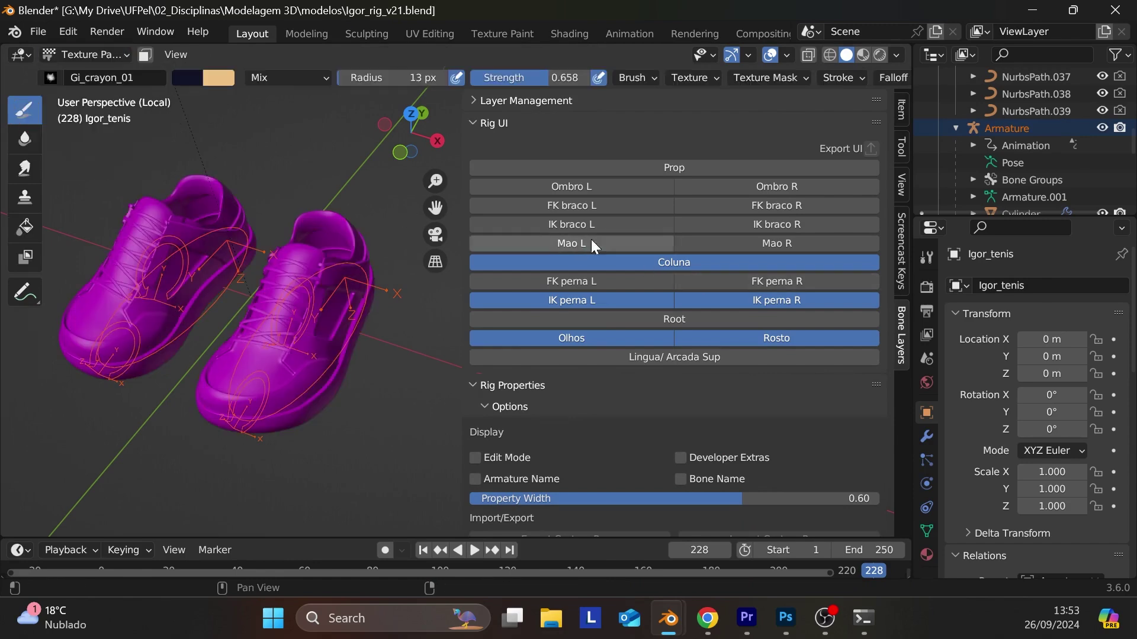
click(111, 55)
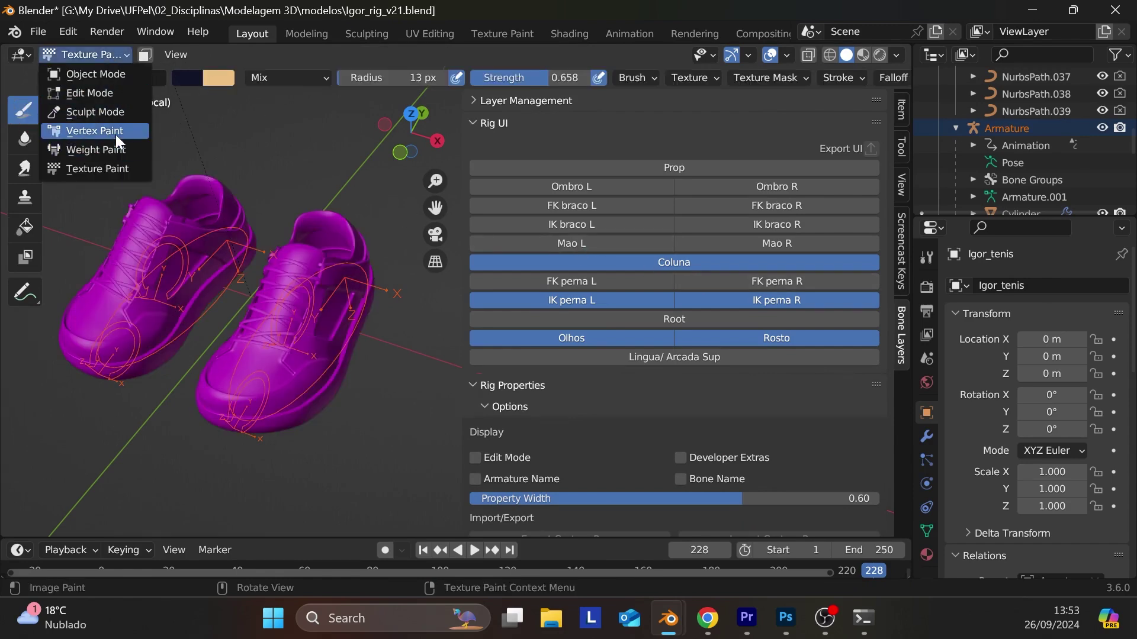
click(116, 133)
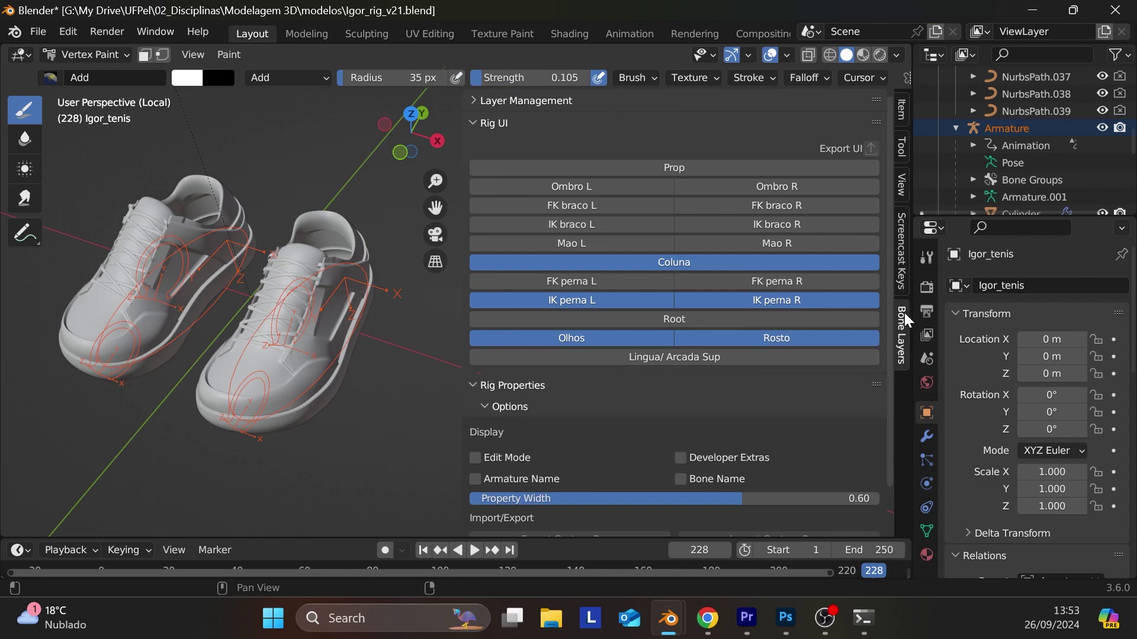
- Make the DEF bone layer visible and switch the Igor_tenis shoes to Weight Paint mode
click(555, 106)
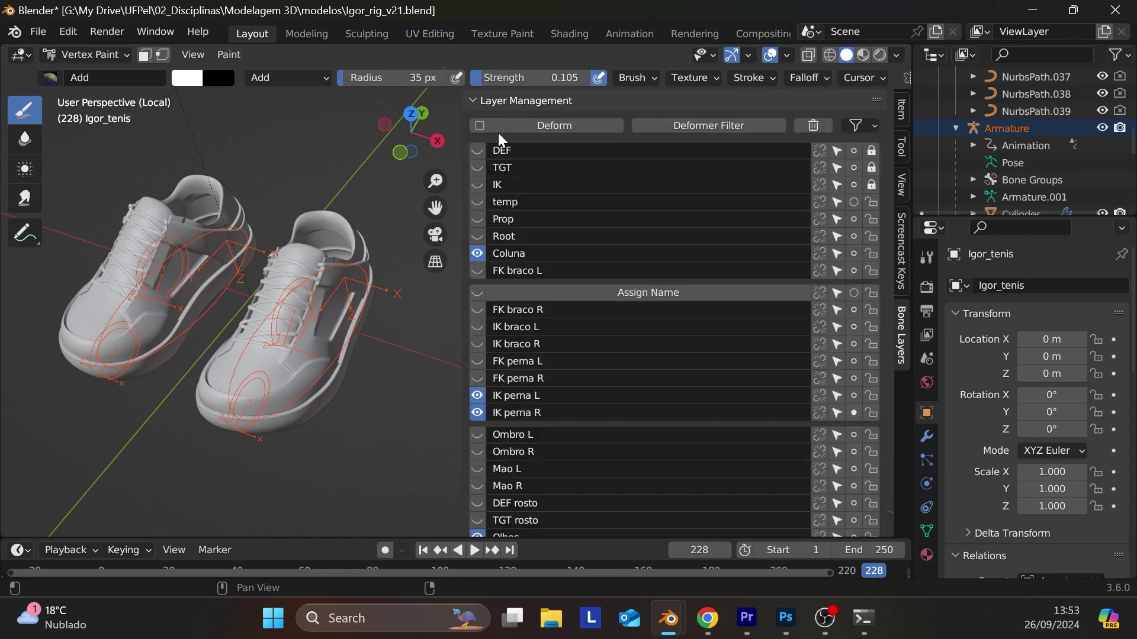
click(477, 152)
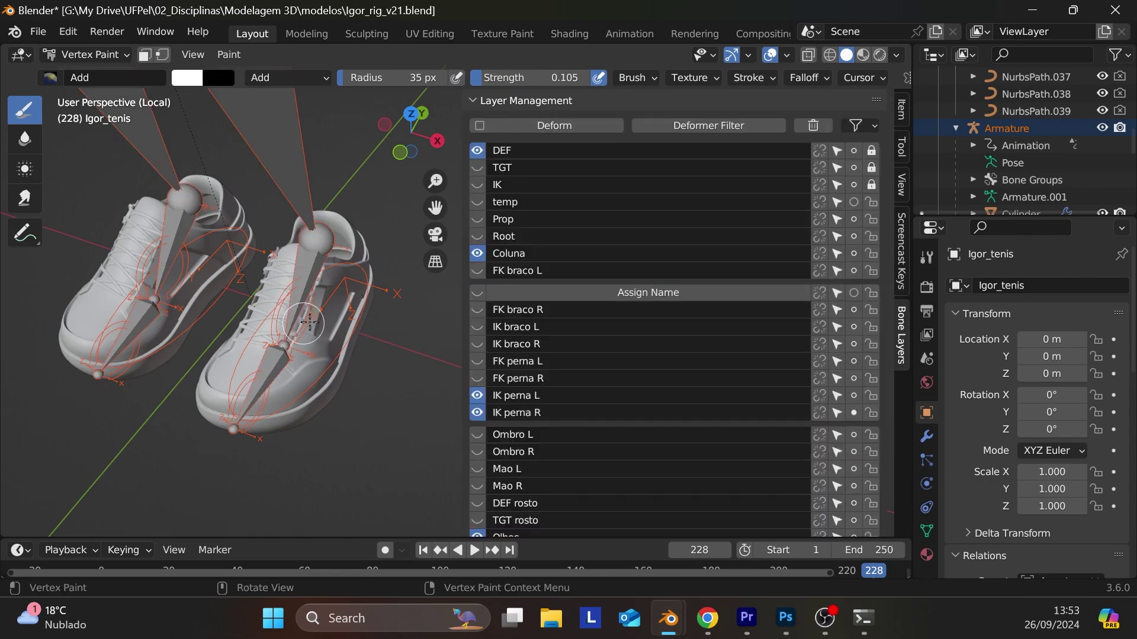
key(shift)
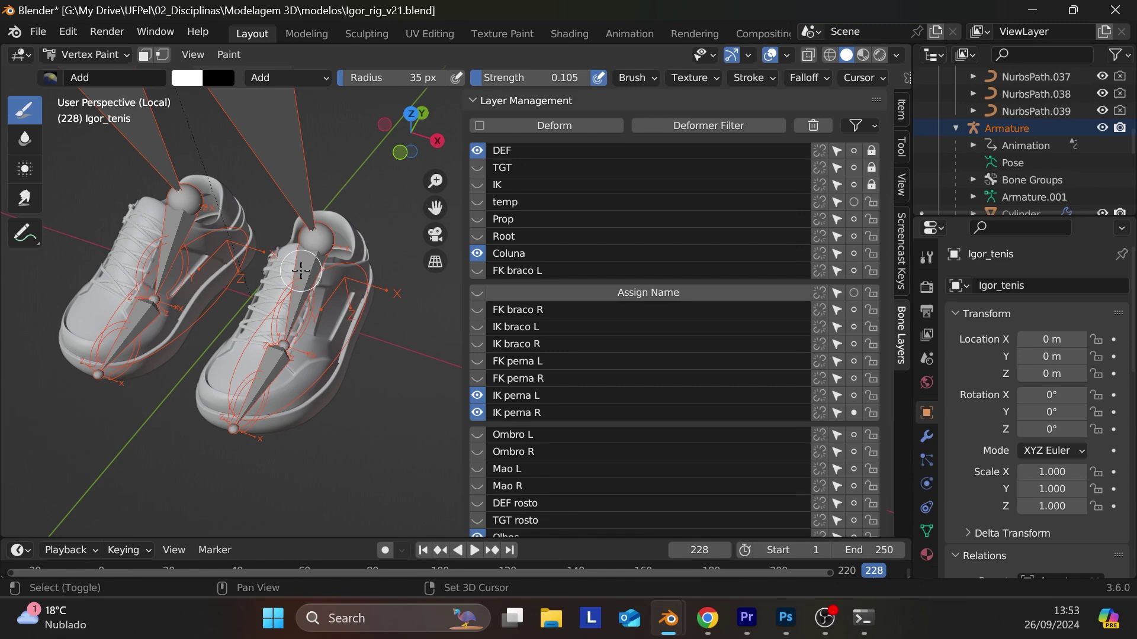
key(ctrl)
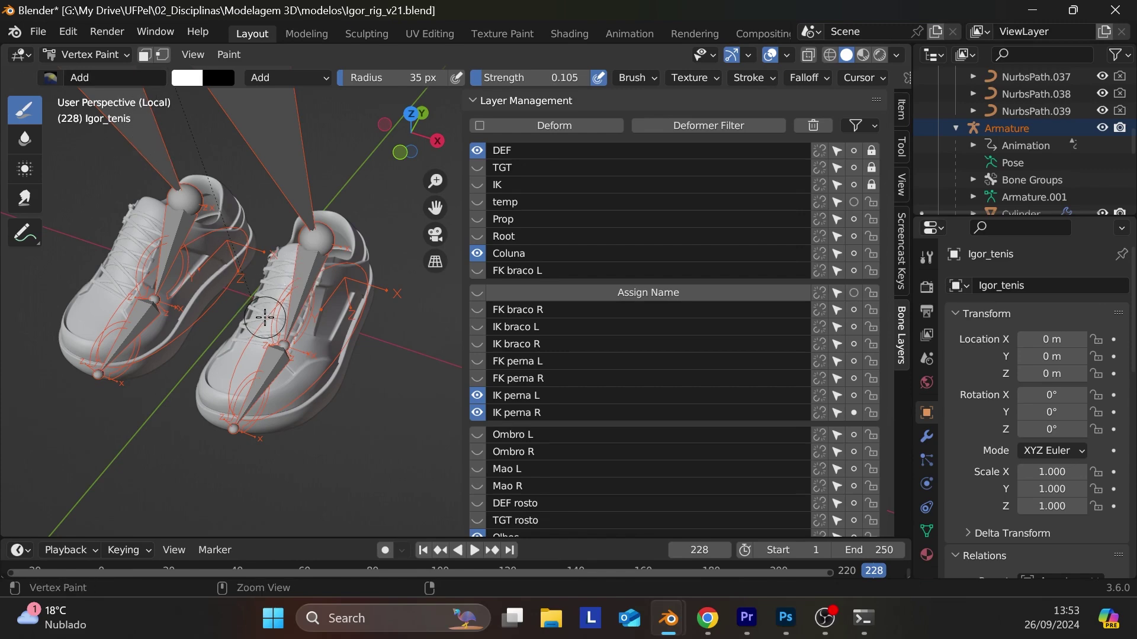
ctrl+middle_drag(267, 315, 376, 272)
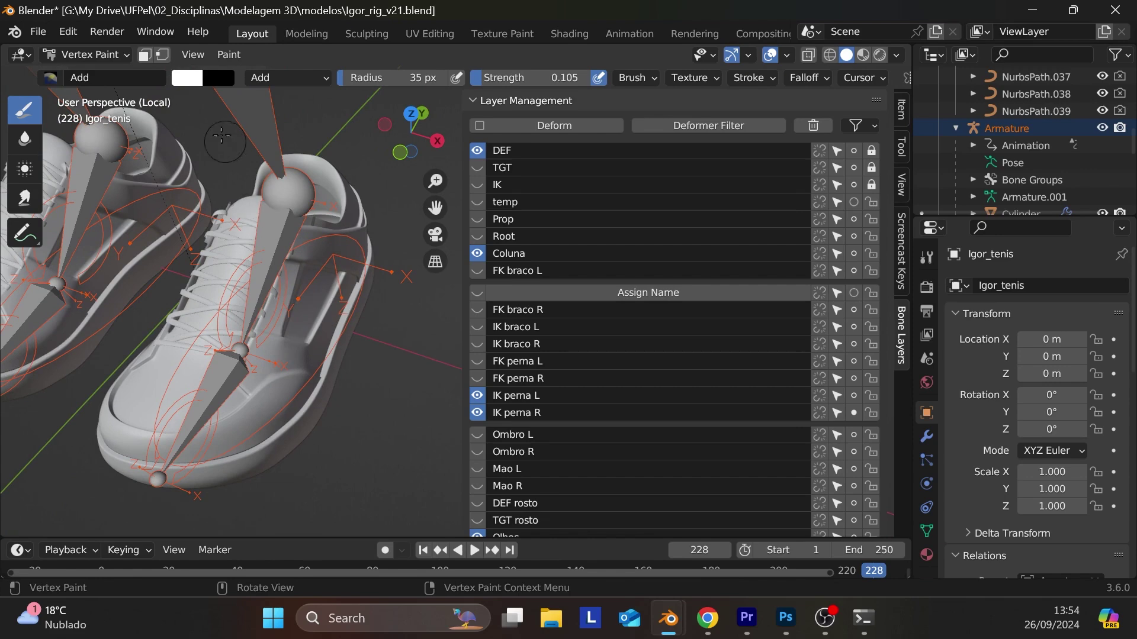
click(119, 58)
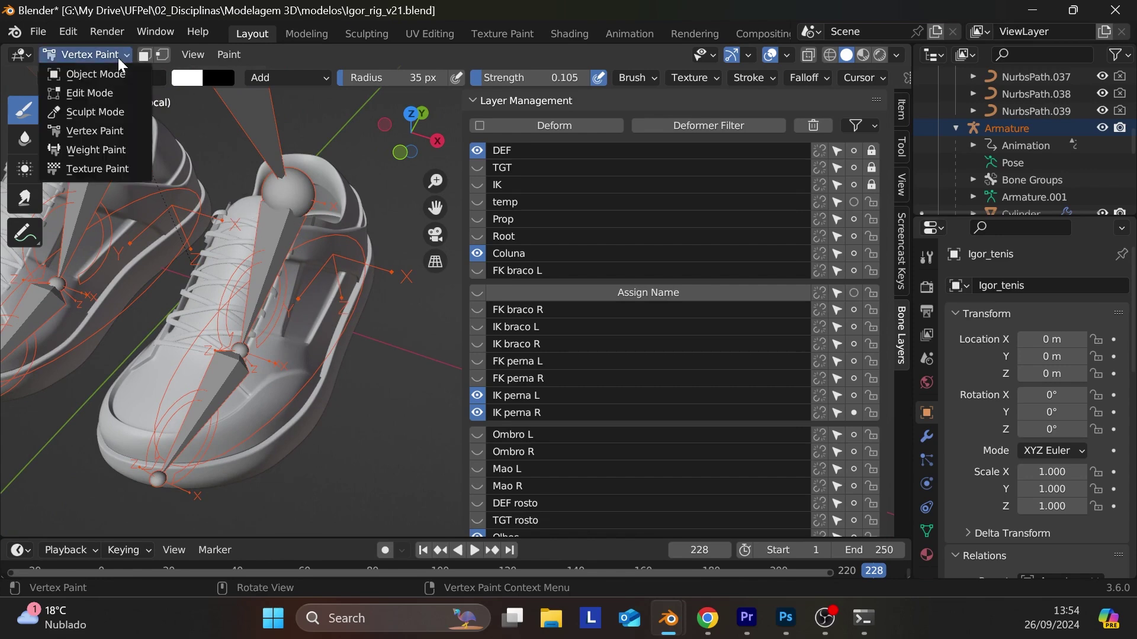
click(113, 152)
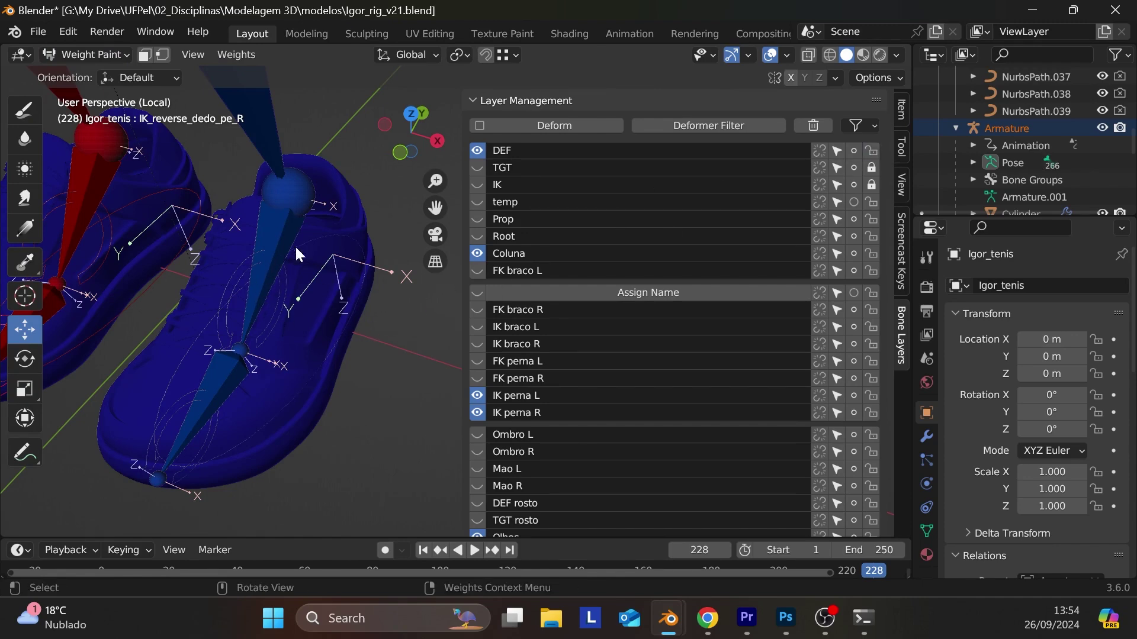
- Select the DEF_peito_pe_L bone to display its weights on the left shoe
ctrl+click(266, 232)
middle_drag(304, 314, 270, 308)
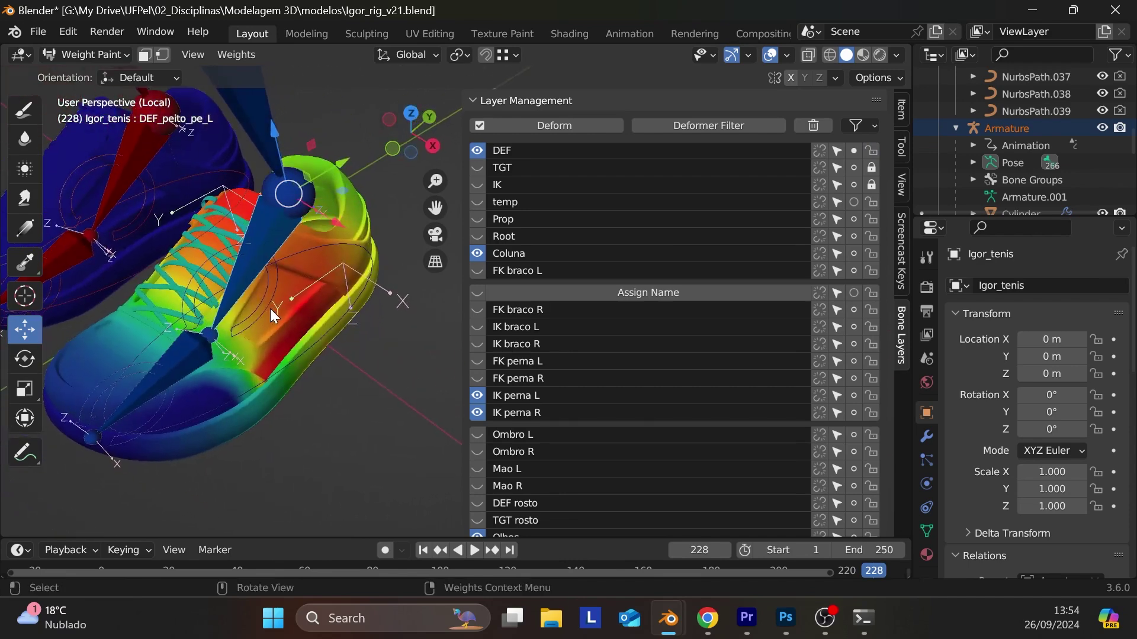
click(186, 261)
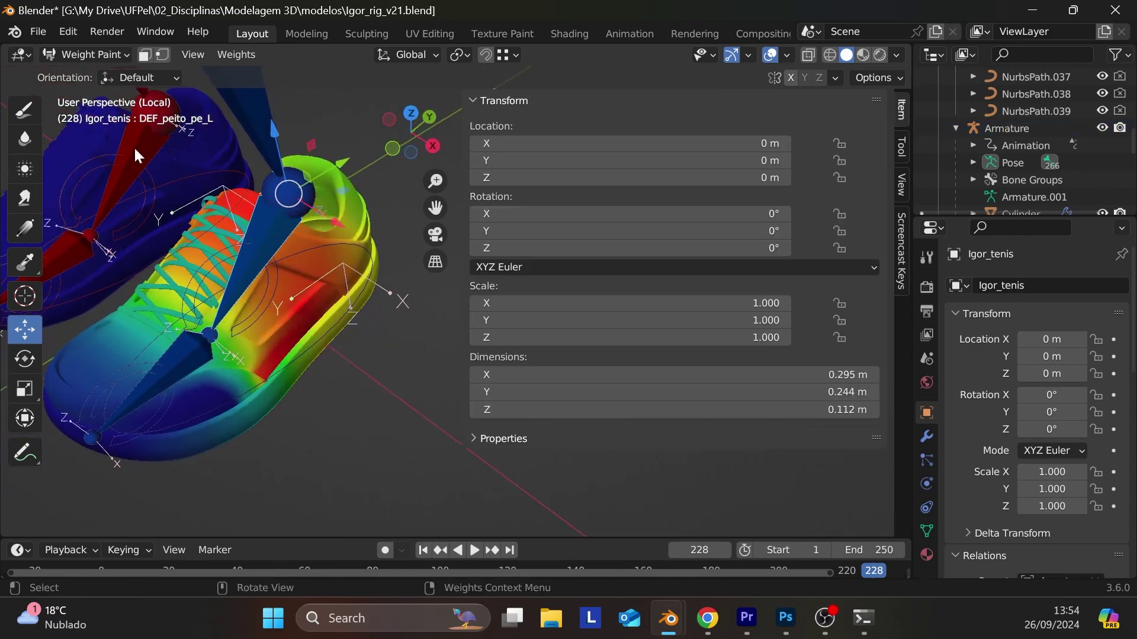
- Activate the Draw brush and examine the DEF_peito_pe_L weights around the left shoe's laces from the front
click(33, 109)
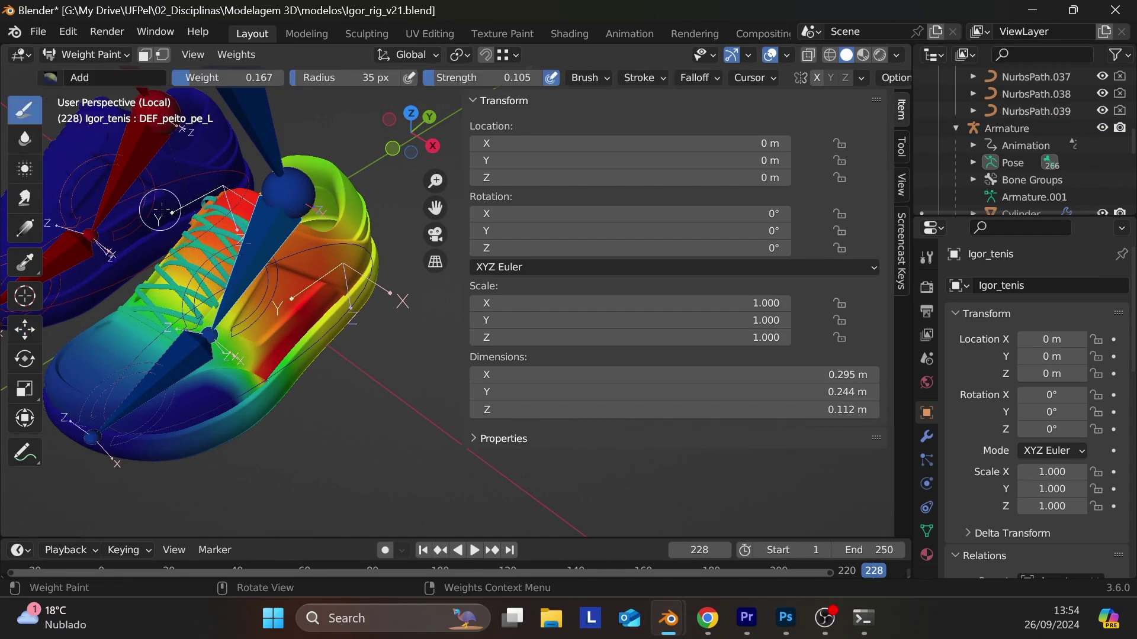
middle_drag(225, 260, 231, 340)
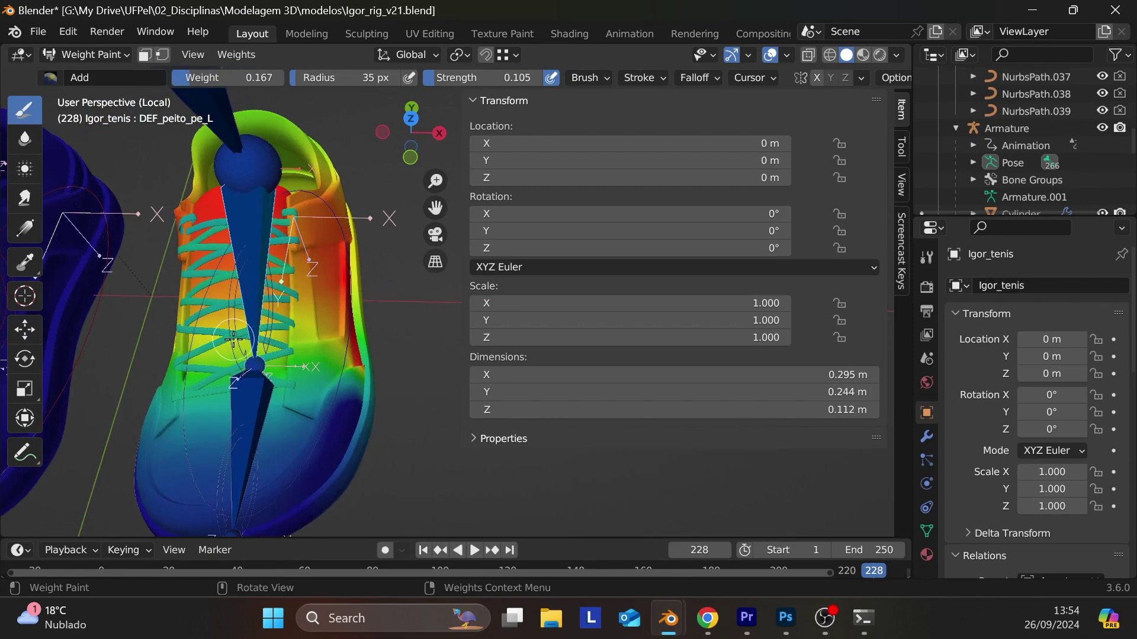
key(KP_1)
scroll(300, 302, up, 2)
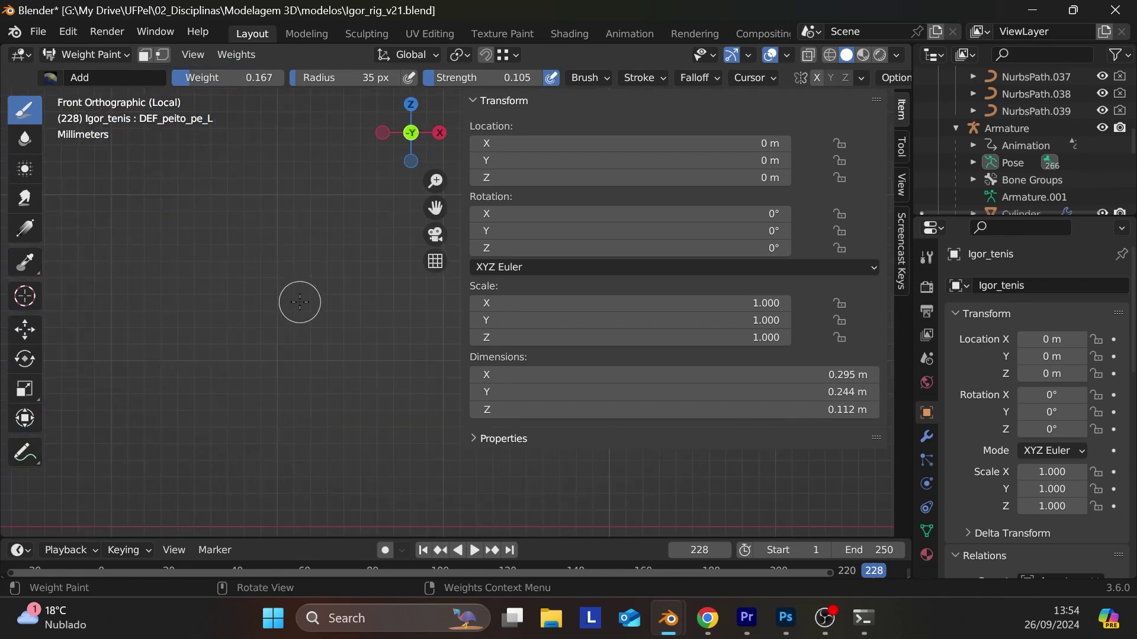
scroll(315, 317, down, 7)
scroll(135, 415, up, 2)
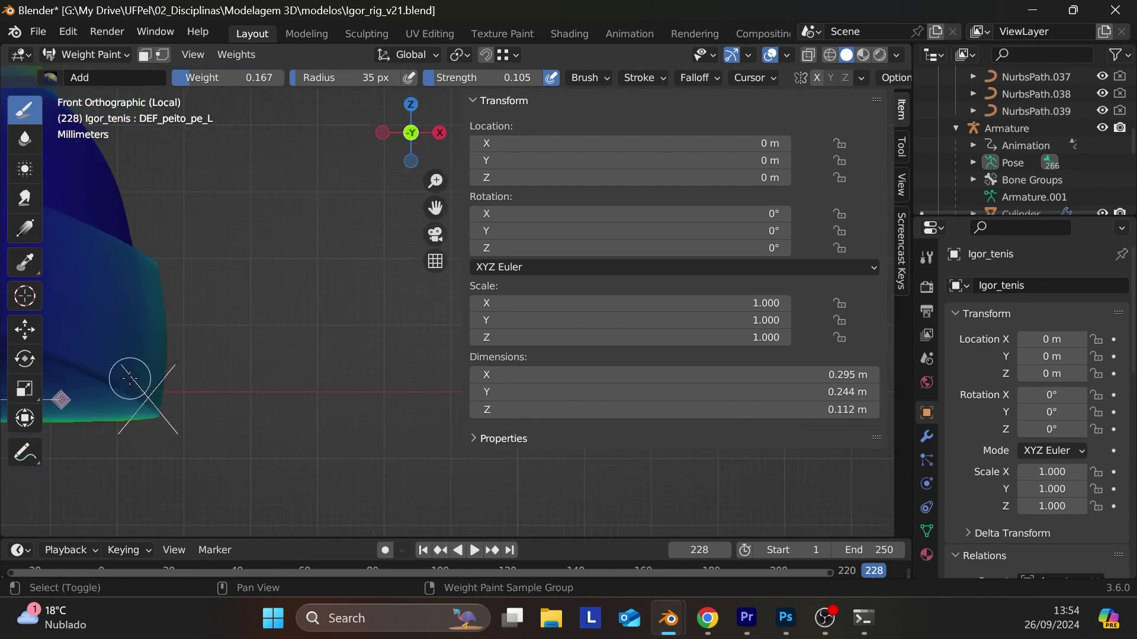
shift+middle_drag(134, 384, 673, 254)
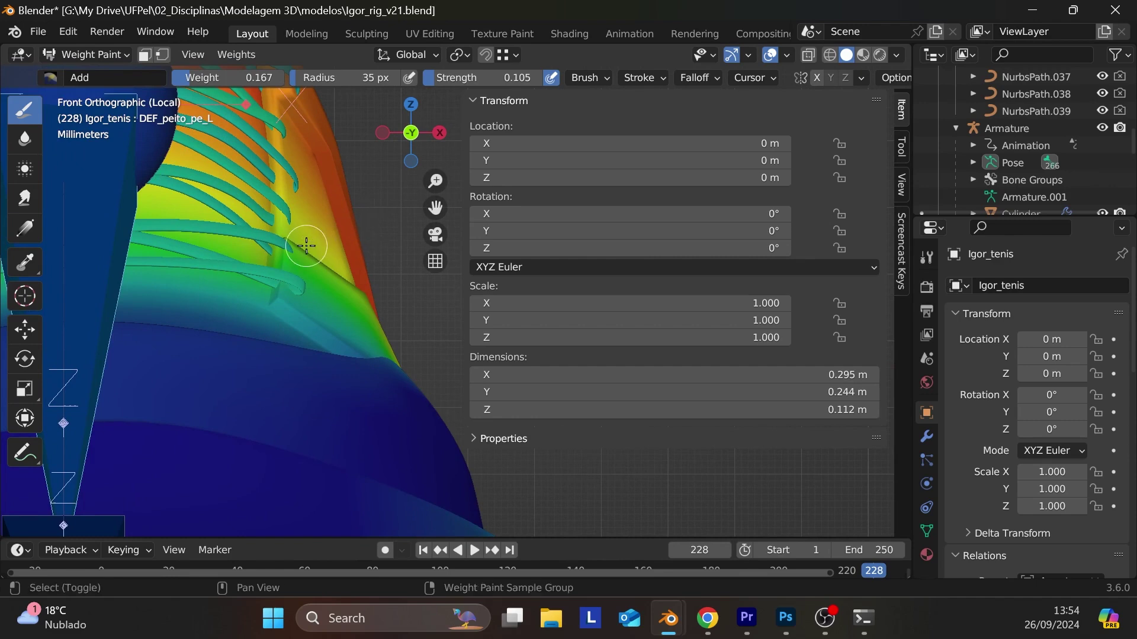
shift+middle_drag(367, 223, 403, 420)
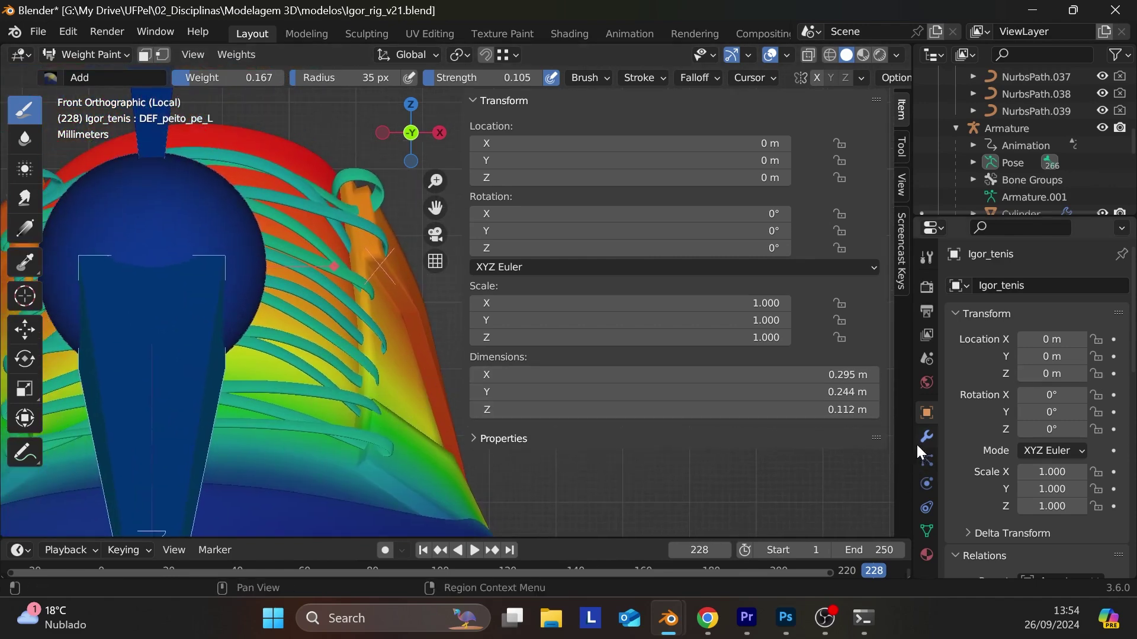
- Review the weights of the shoes' leg and foot vertex groups, including DEF_quadril_L, DEF_canela_R and DEF_quadril_R
click(924, 533)
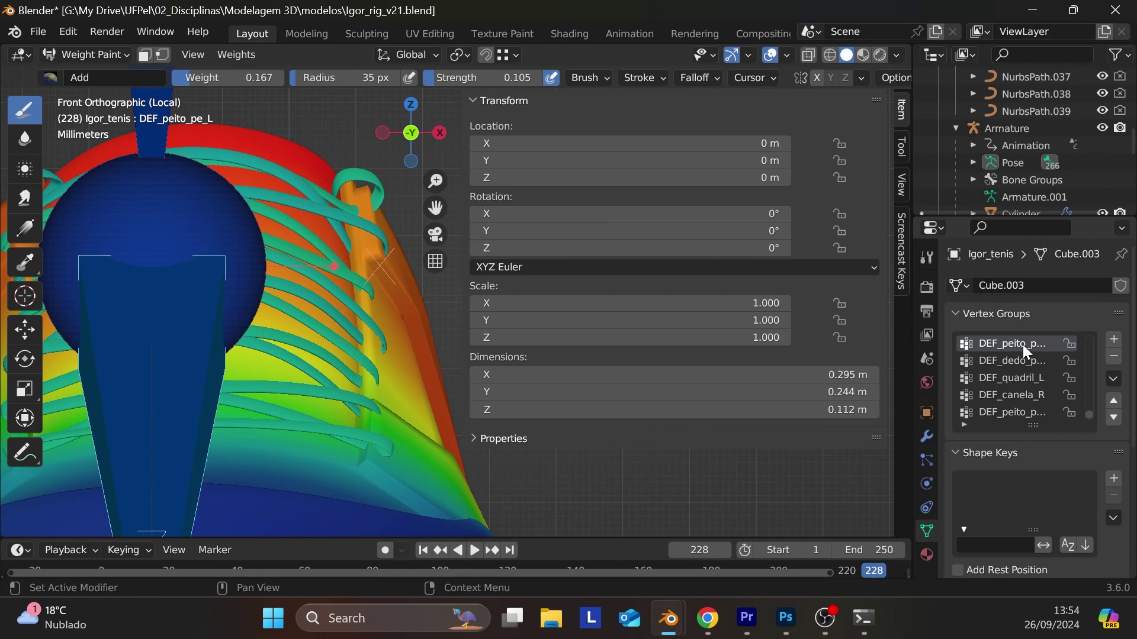
click(1023, 363)
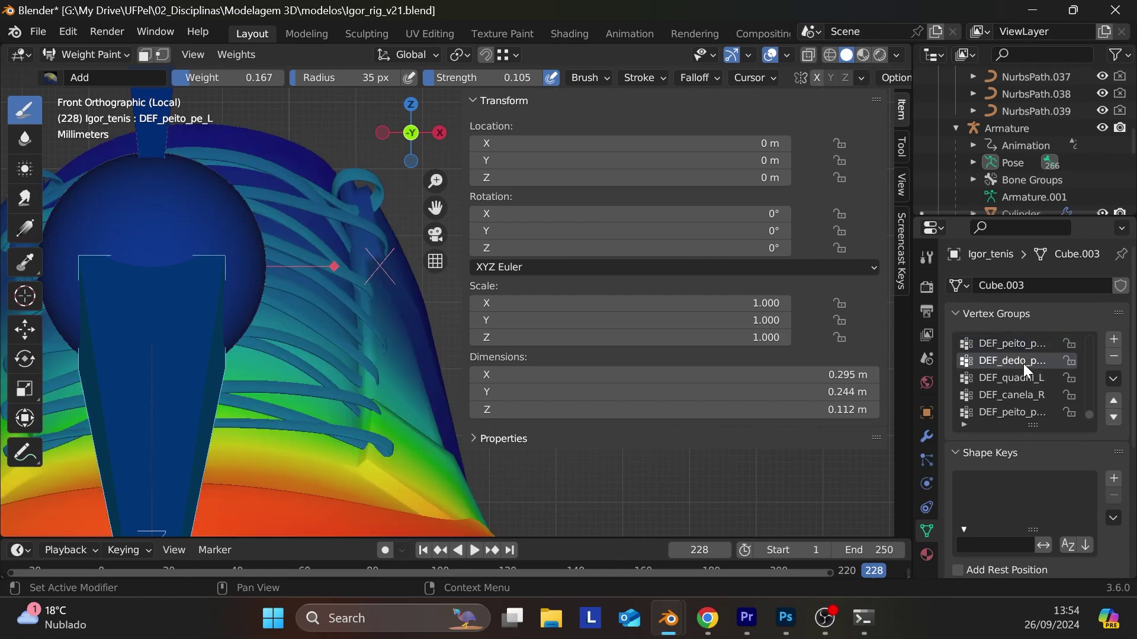
click(1019, 382)
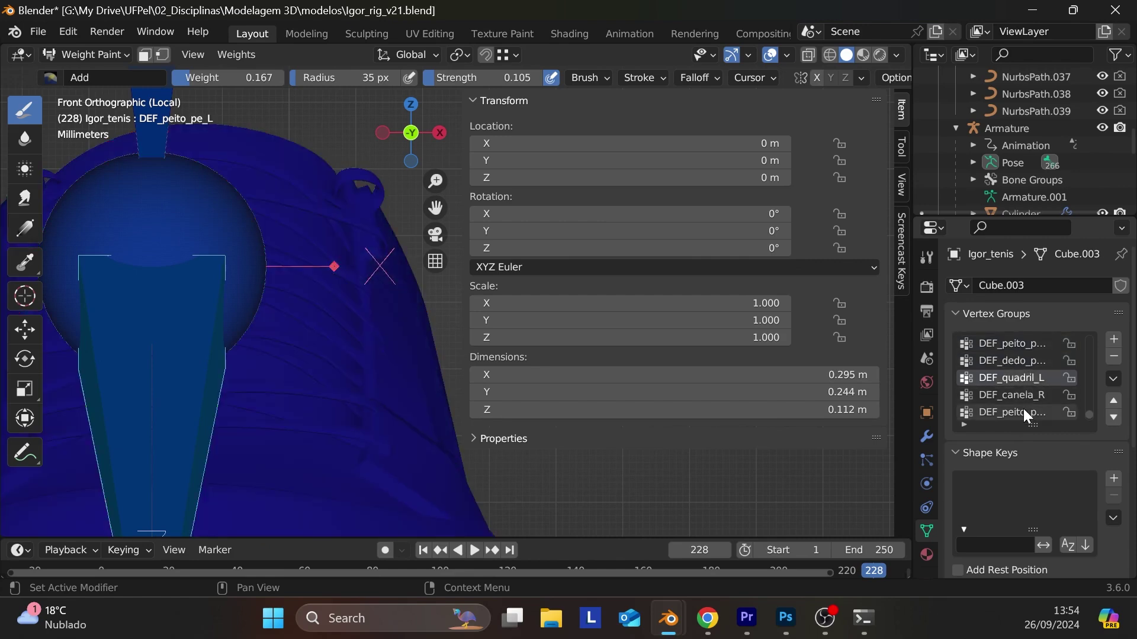
click(1020, 397)
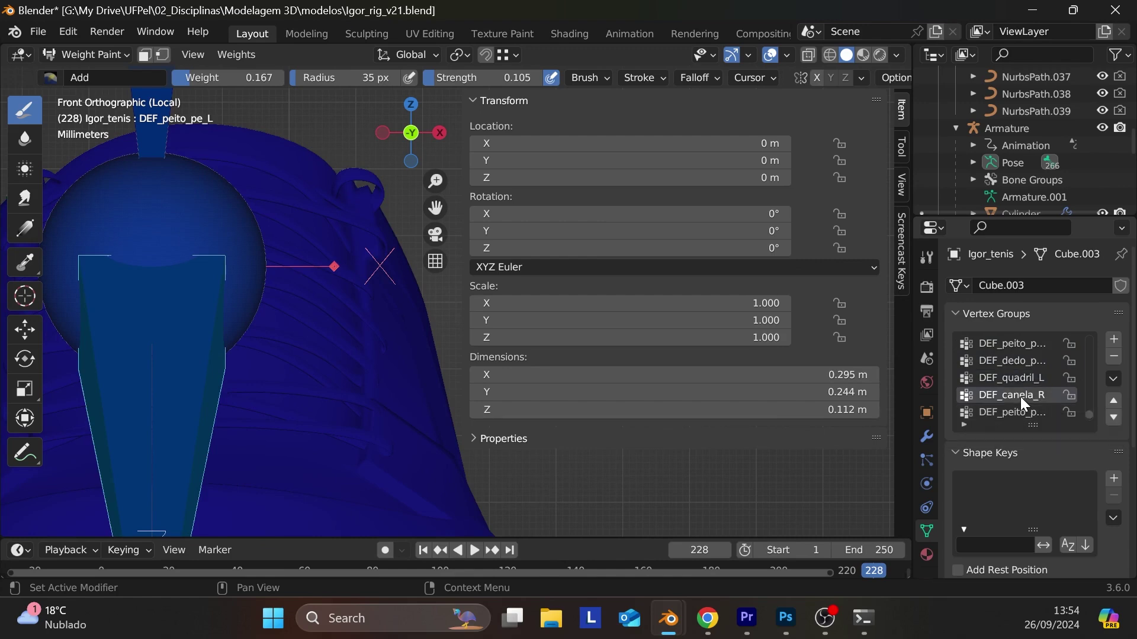
key(Down)
key(Down)
key(Down)
key(Down)
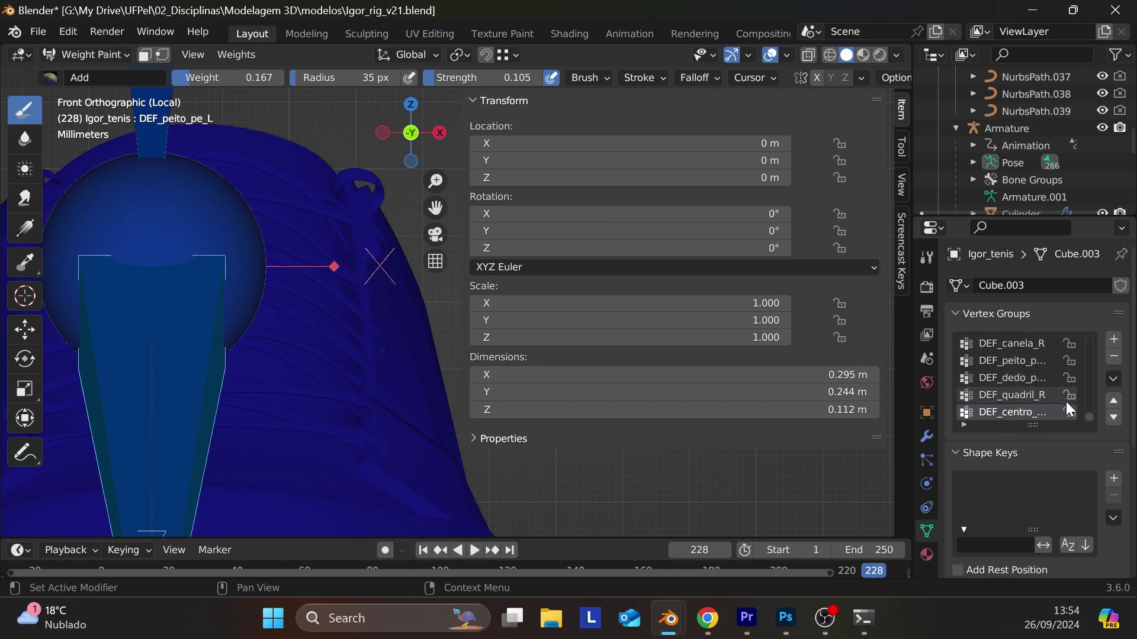
key(Up)
key(Up)
key(Up)
key(Up)
key(Up)
key(Up)
key(Up)
key(Up)
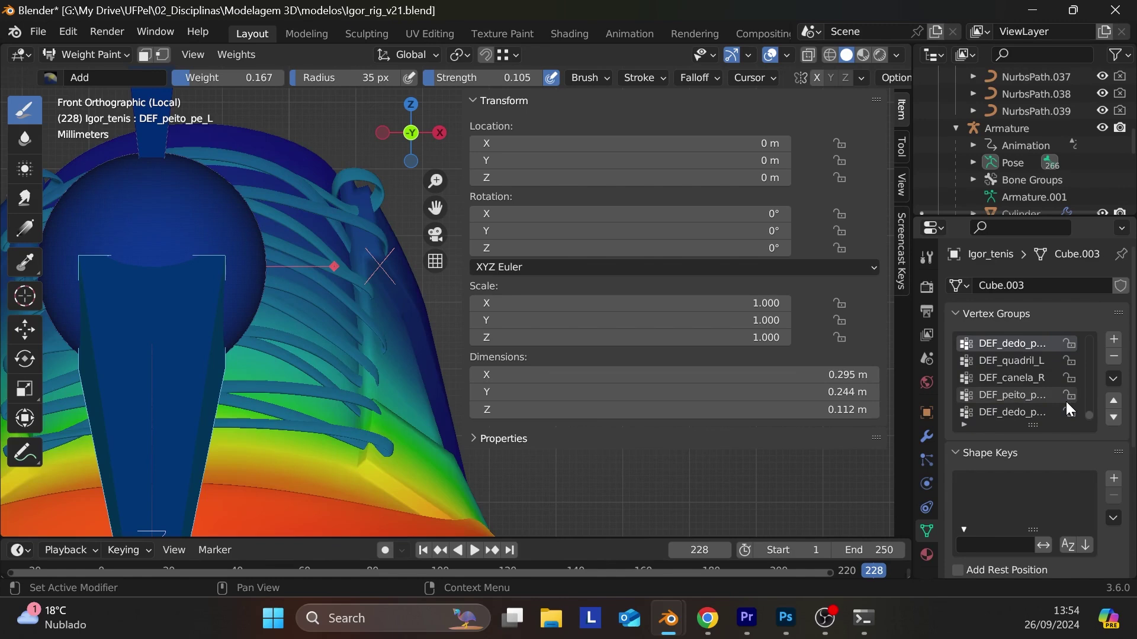
- Delete the DEF_canela_L vertex group from the Igor_tenis shoes
ctrl+scroll(1065, 401, up, 1)
ctrl+scroll(1066, 401, down, 1)
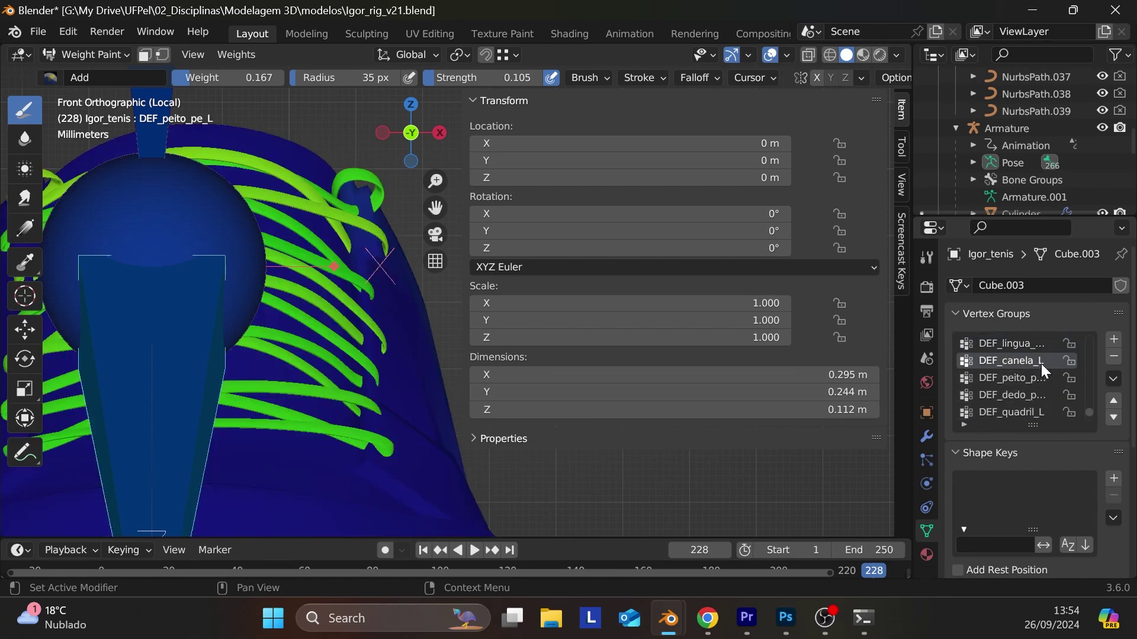
click(1114, 357)
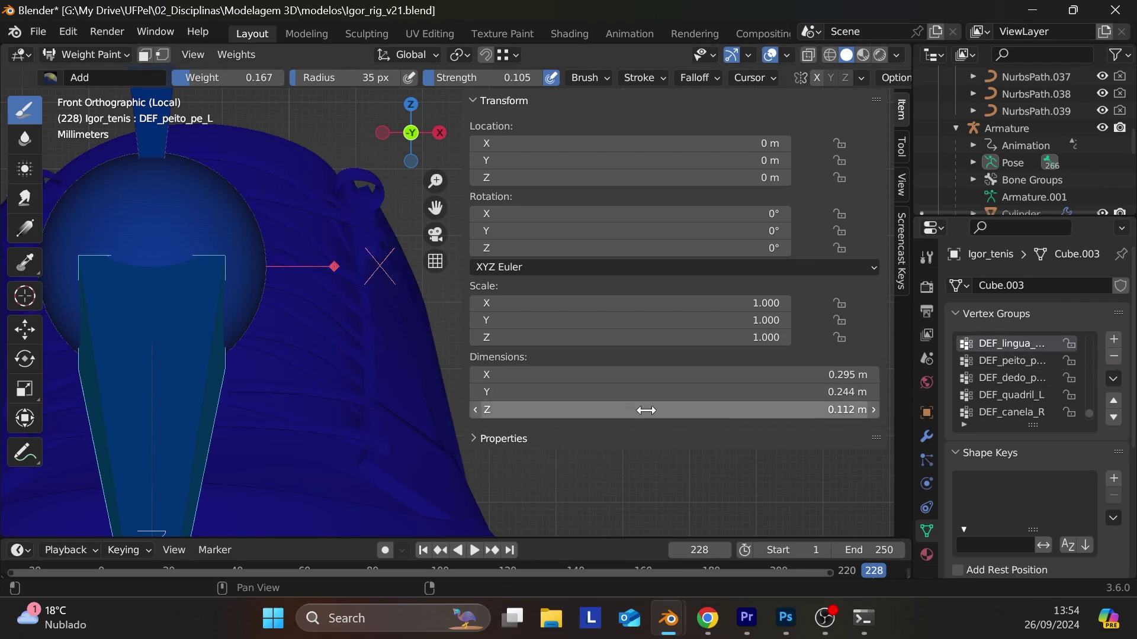
- Check the vertex groups above the DEF_lingua entries for weights on the shoes
key(Up)
scroll(1044, 379, up, 5)
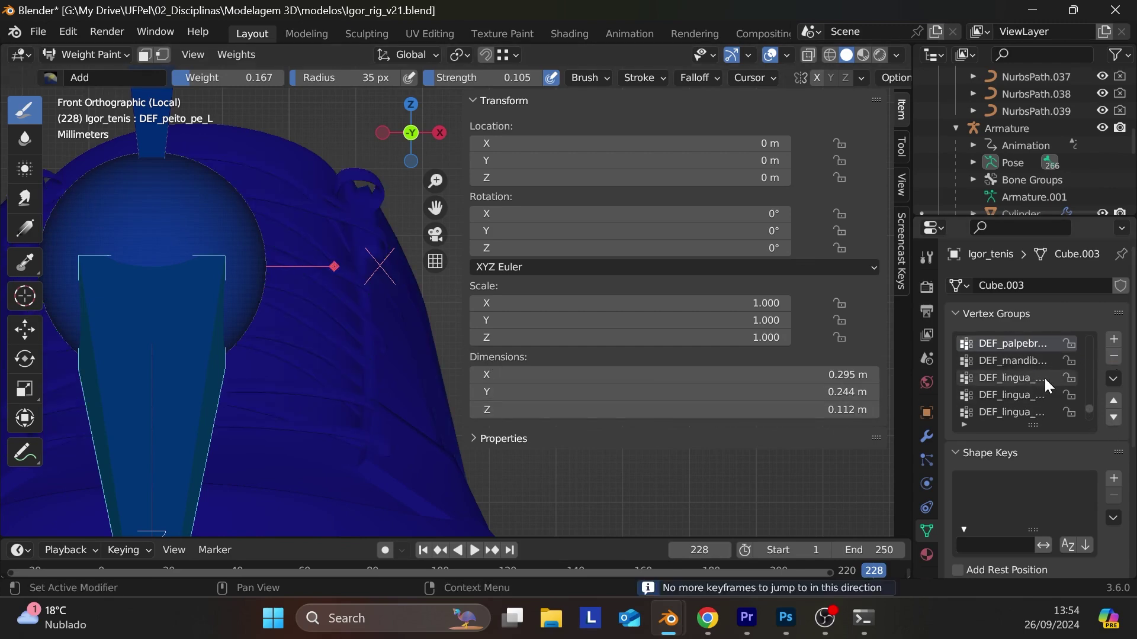
scroll(1044, 379, up, 6)
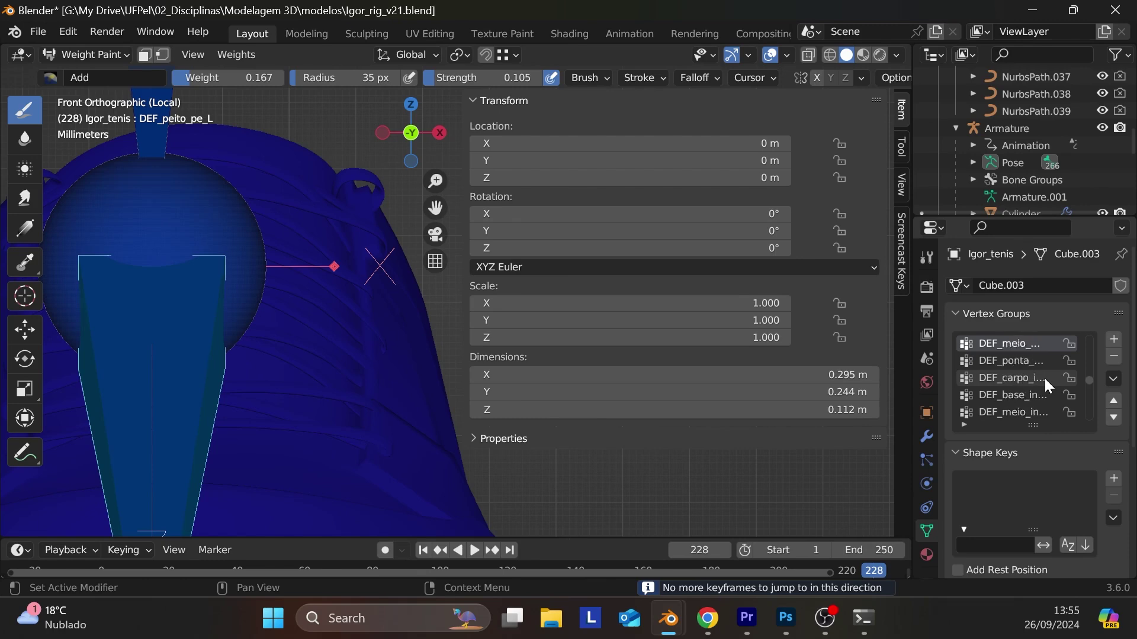
key(Up)
key(Up)
key(Up)
key(Up)
key(Up)
key(Up)
key(Up)
key(Up)
key(Up)
key(Up)
key(Up)
key(Up)
scroll(298, 363, down, 5)
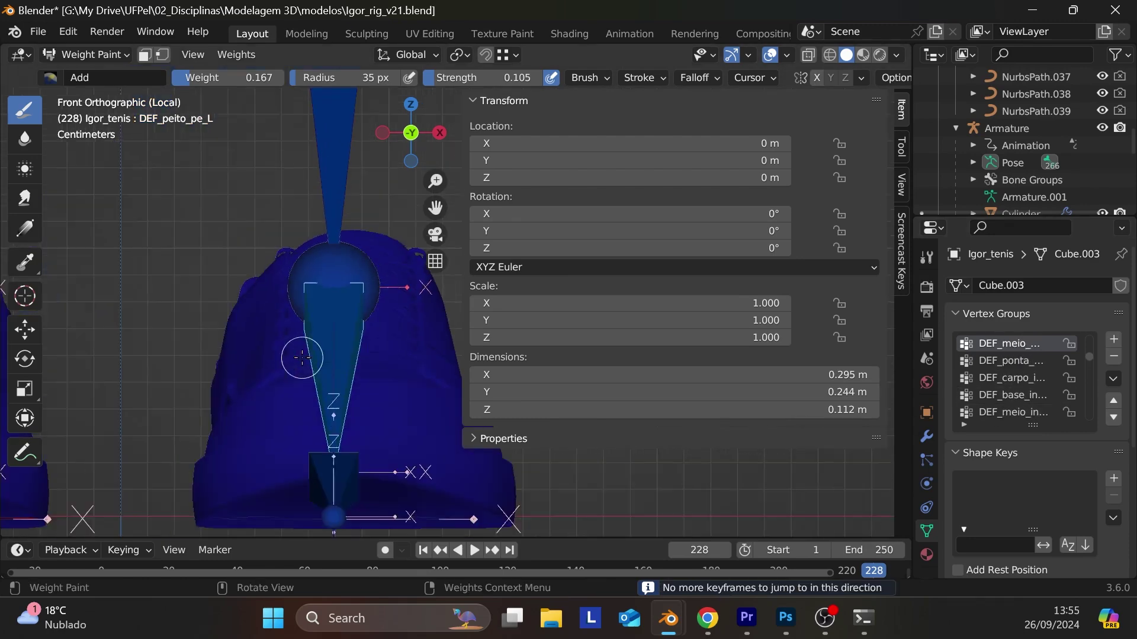
middle_drag(332, 397, 236, 412)
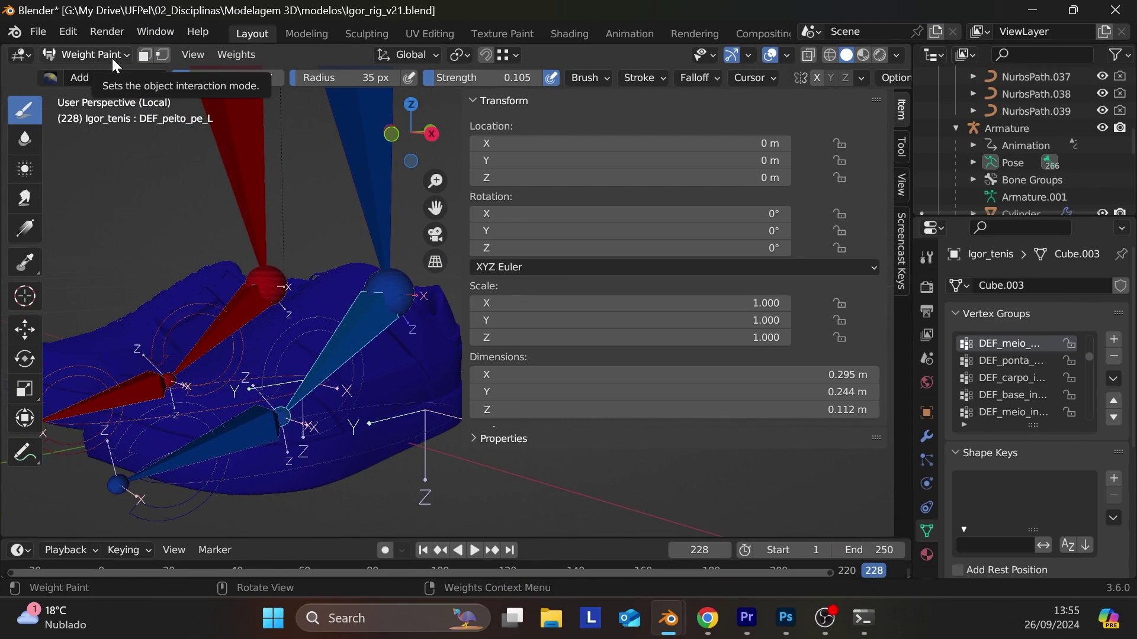
- Leave weight painting and, with the armature in Pose Mode, rotate the IK_reverse_peito_pe_L bone by -72° to lift the left heel
click(112, 58)
click(106, 70)
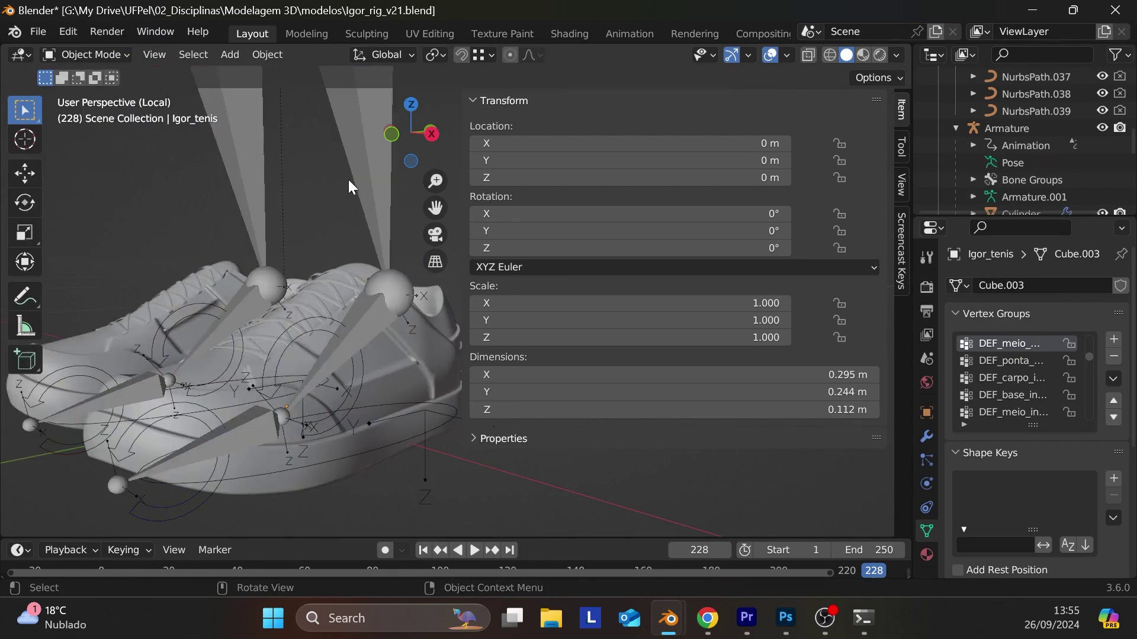
click(265, 363)
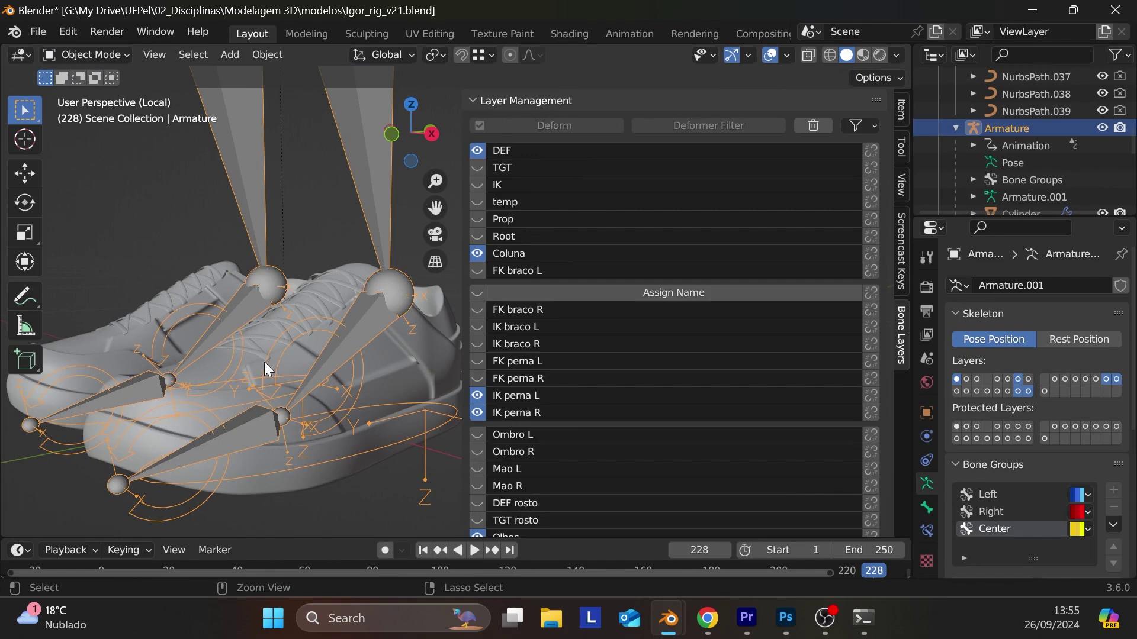
key(ctrl+Tab)
click(302, 342)
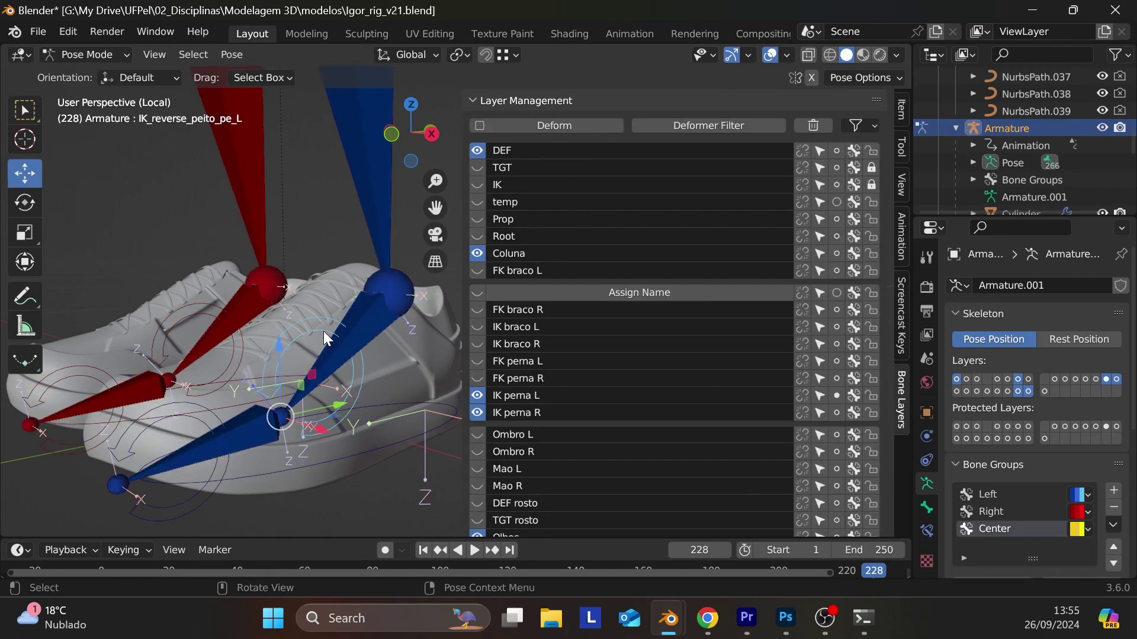
key(r)
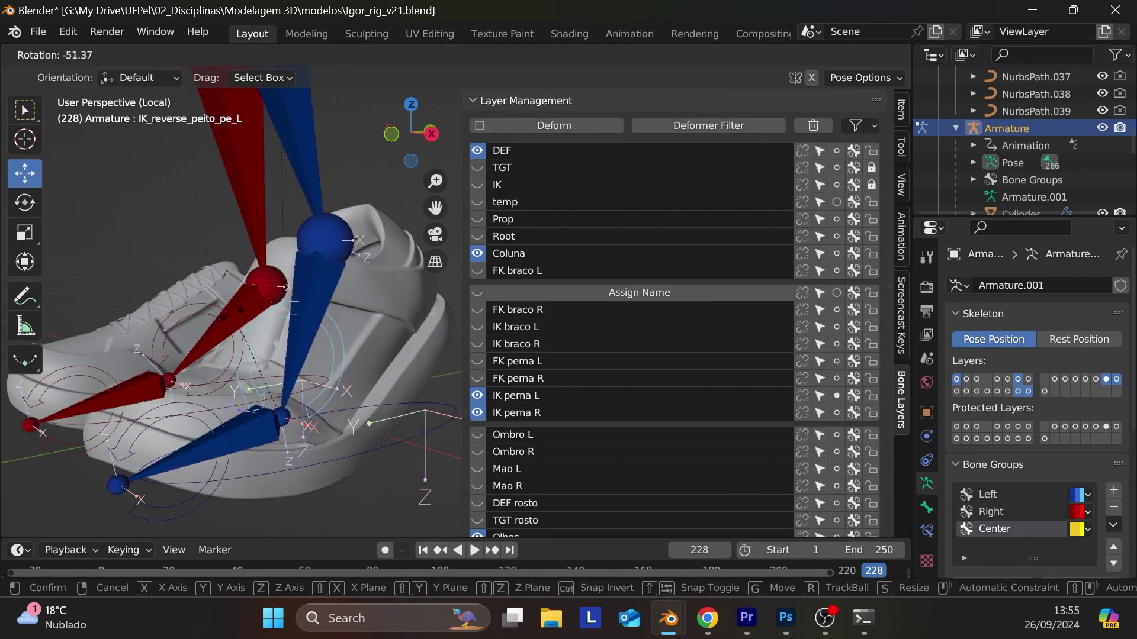
click(206, 317)
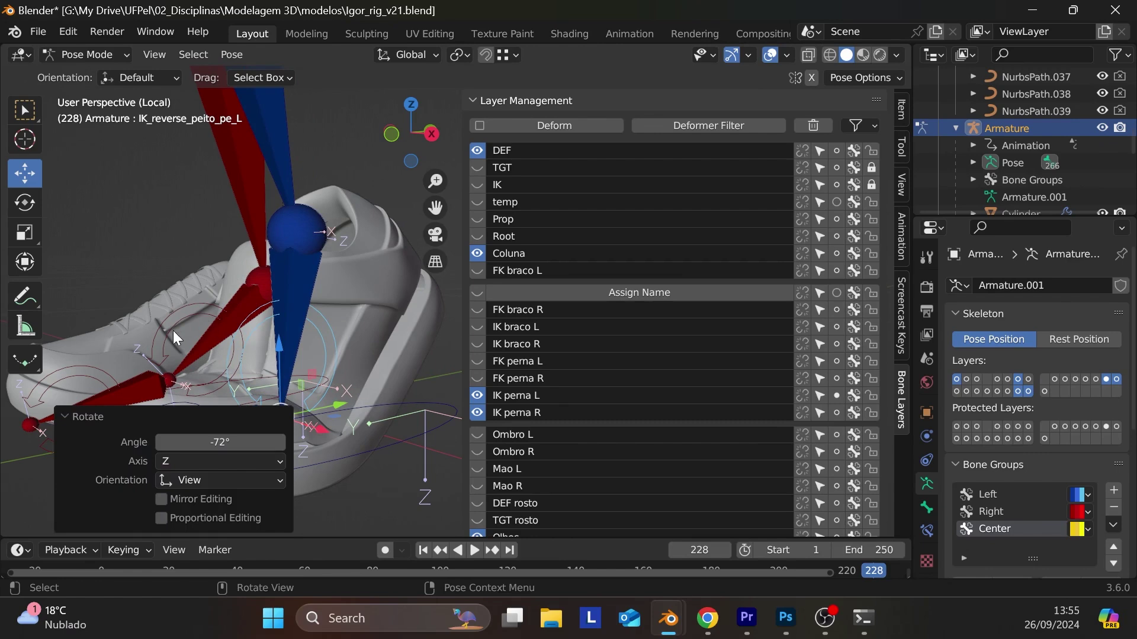
- Try rotating the IK_reverse_peito_pe_R bone to test the right shoe's bending, and undo the rotation
click(207, 321)
key(r)
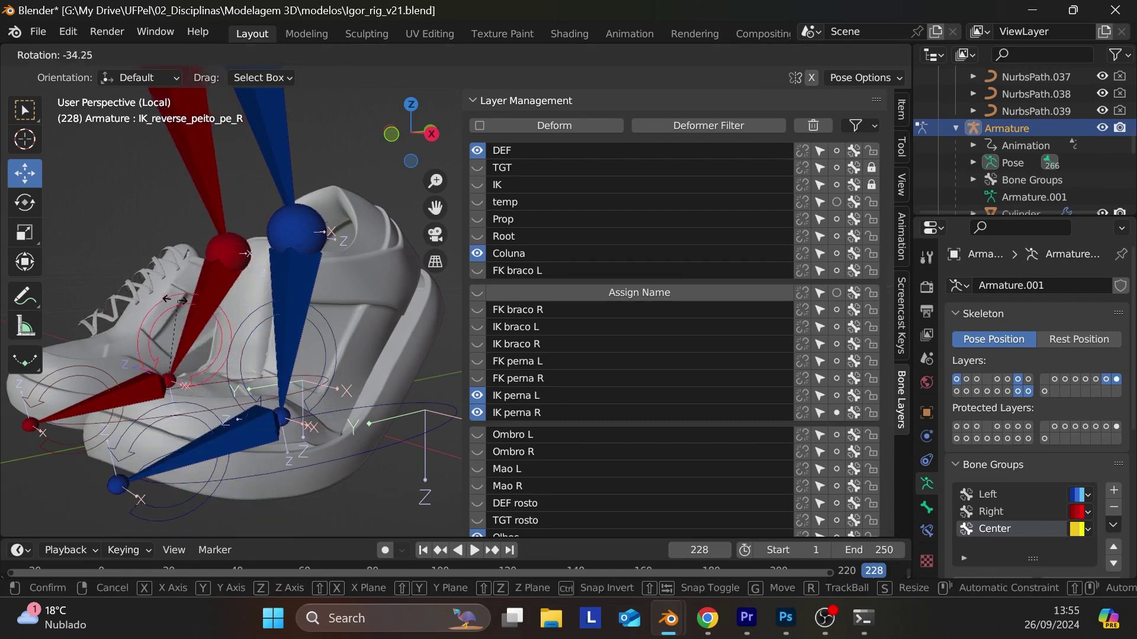
click(195, 329)
key(ctrl+z)
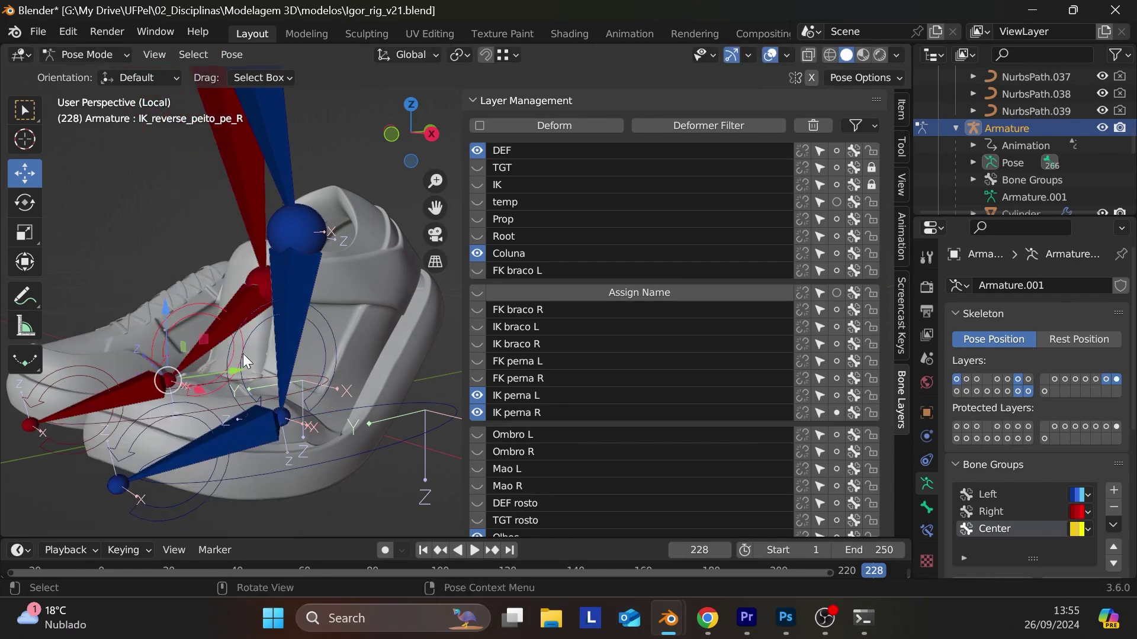
- Select the IK_reverse_peito_pe_L bone on the lifted left foot and return the armature to Object Mode
middle_drag(243, 353, 391, 384)
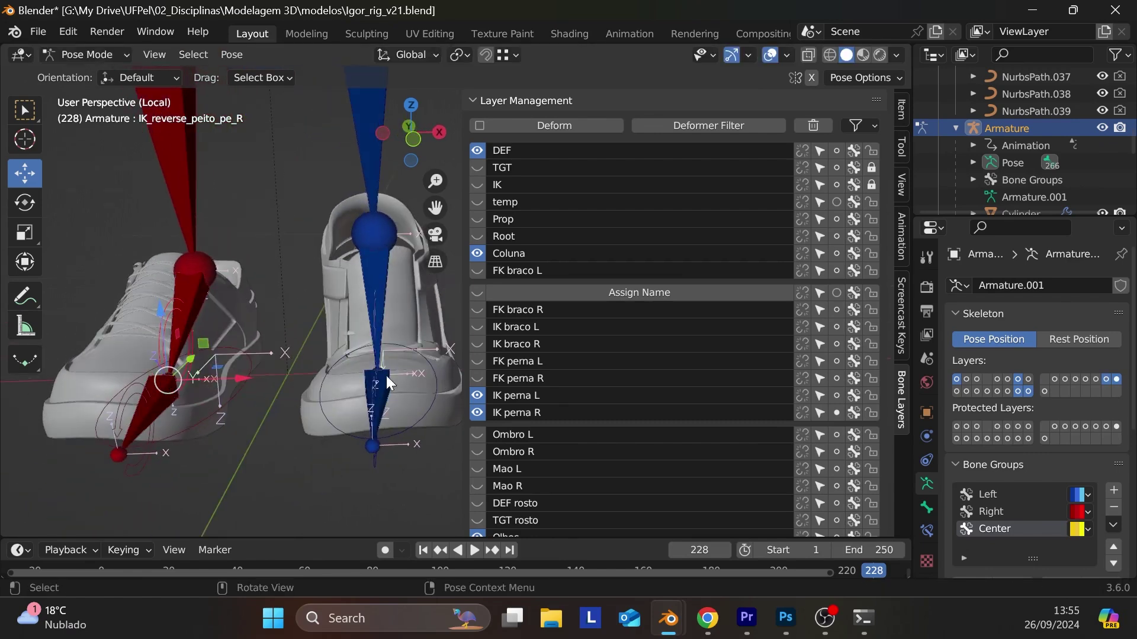
click(400, 237)
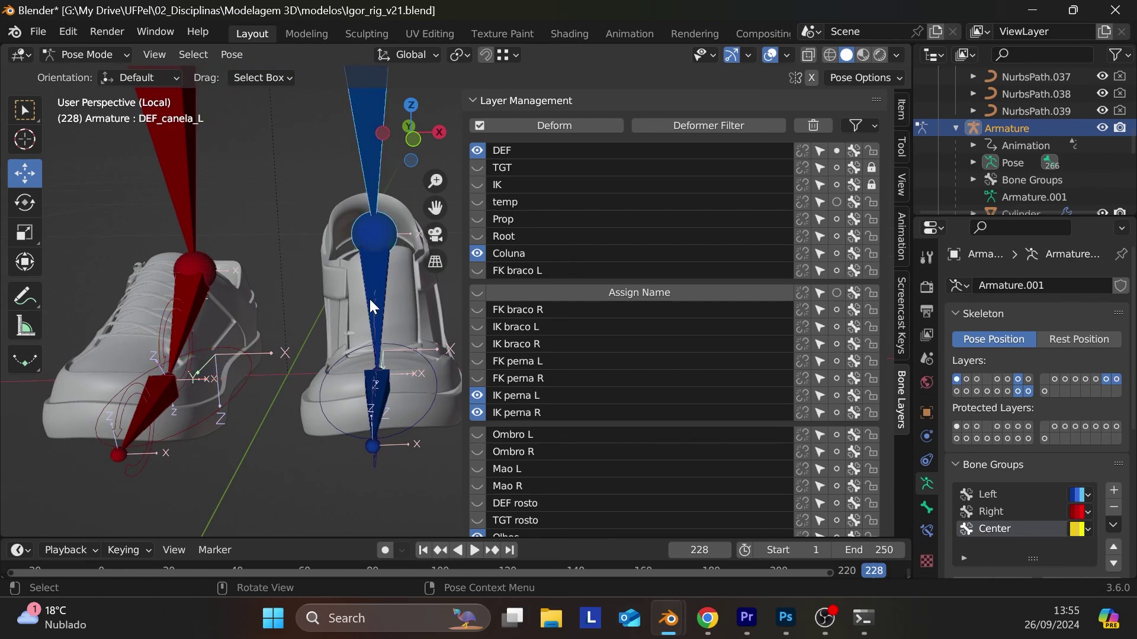
click(112, 52)
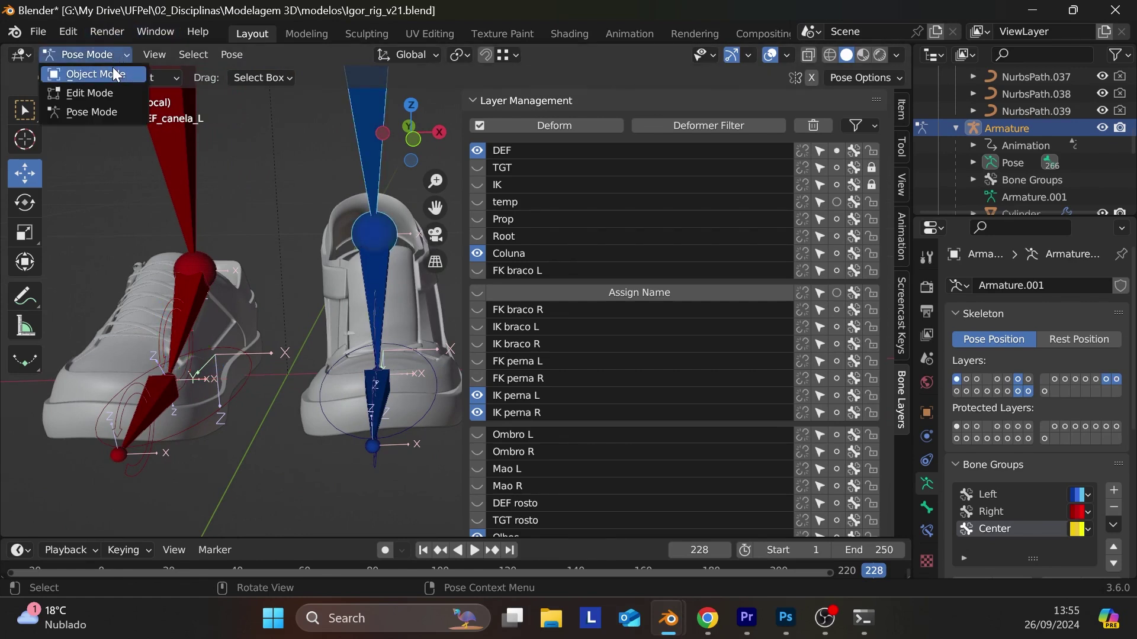
click(375, 304)
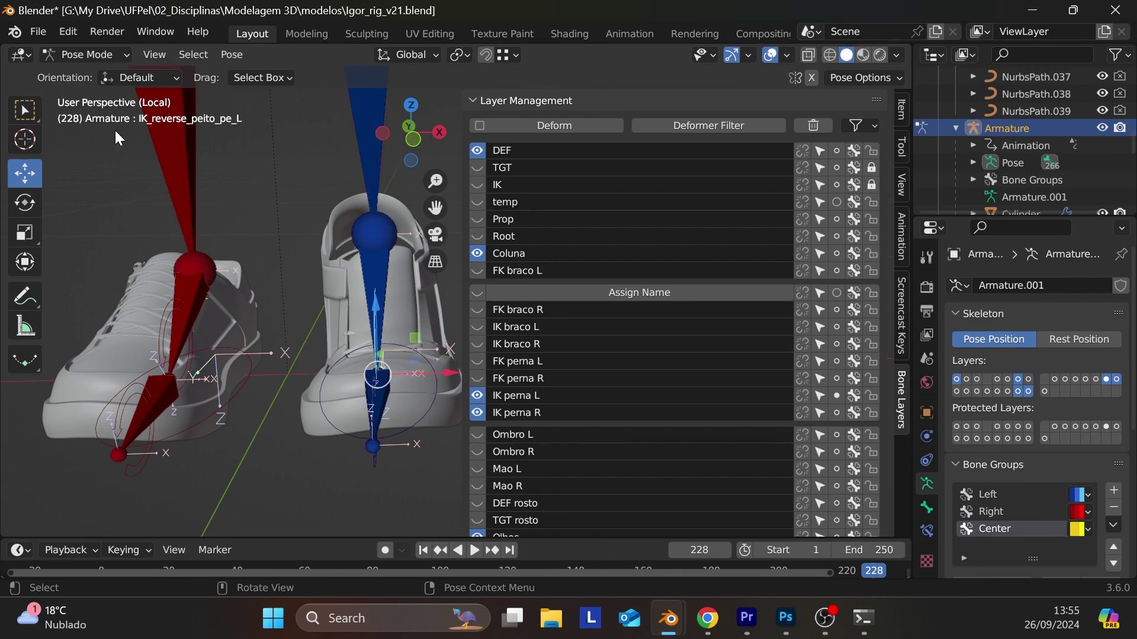
click(66, 55)
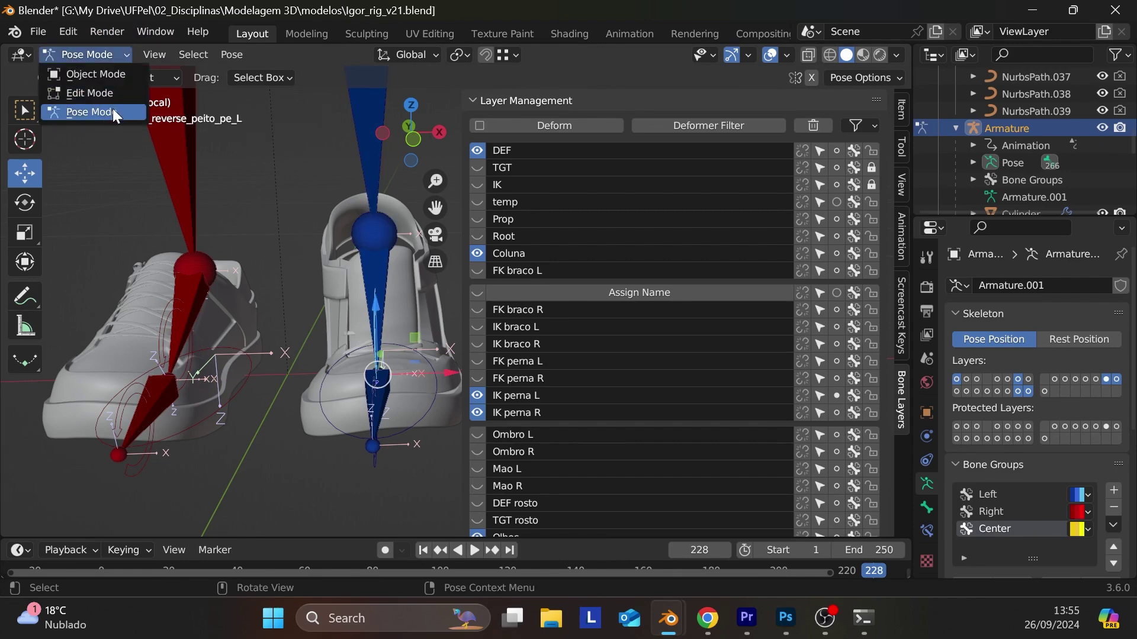
click(113, 76)
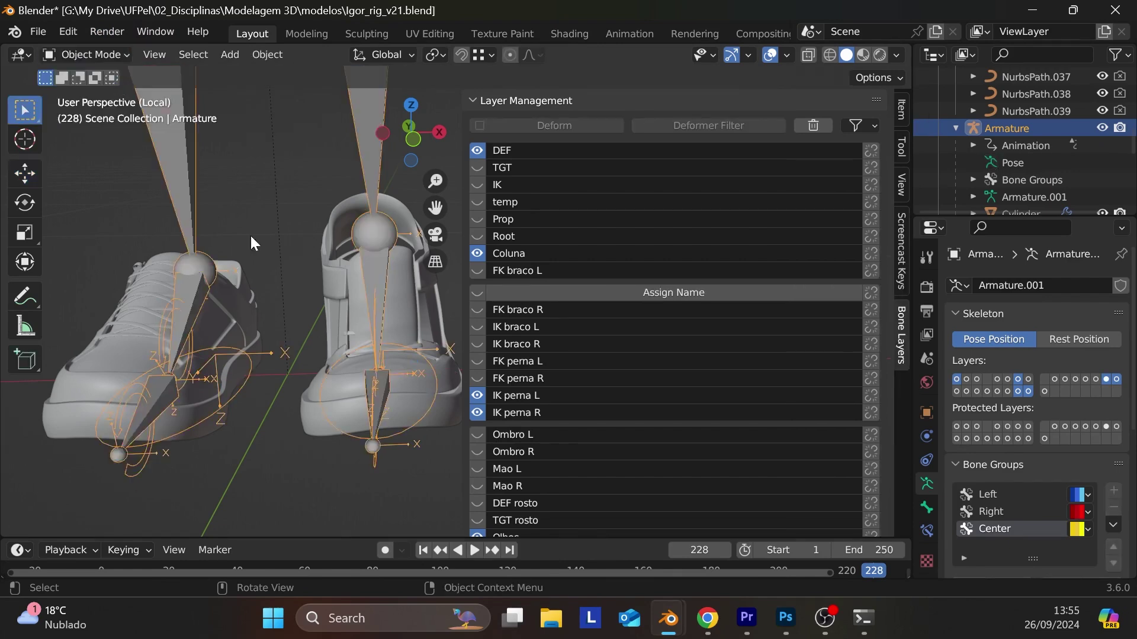
- Select only the Igor_tenis shoes, without the armature, and switch them to Weight Paint mode
click(353, 259)
shift+click(378, 296)
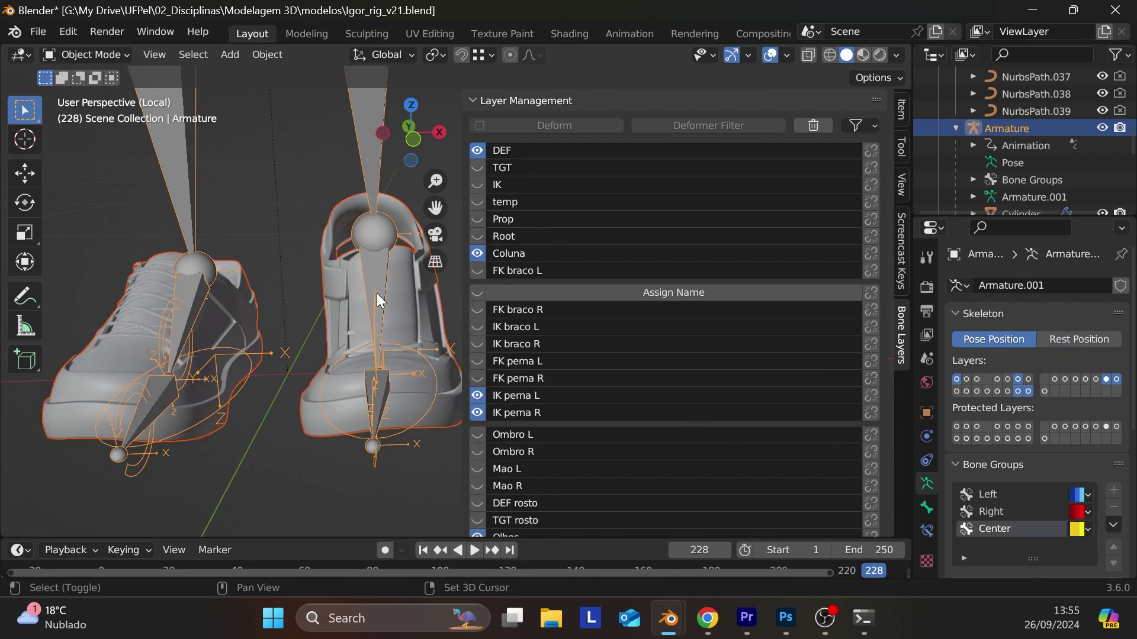
click(112, 53)
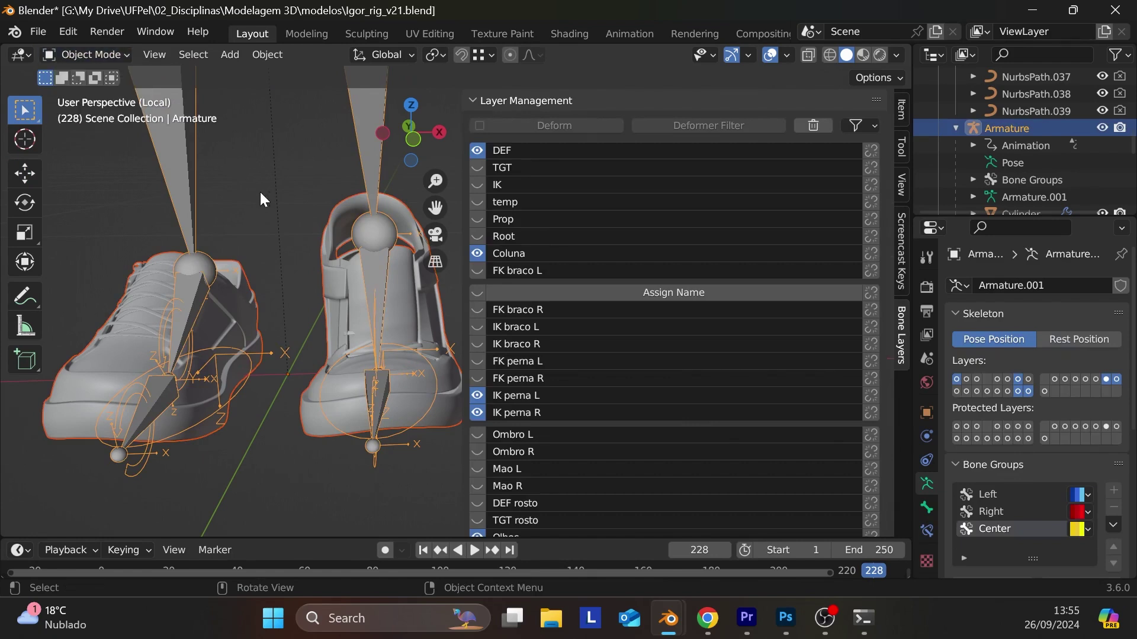
click(388, 250)
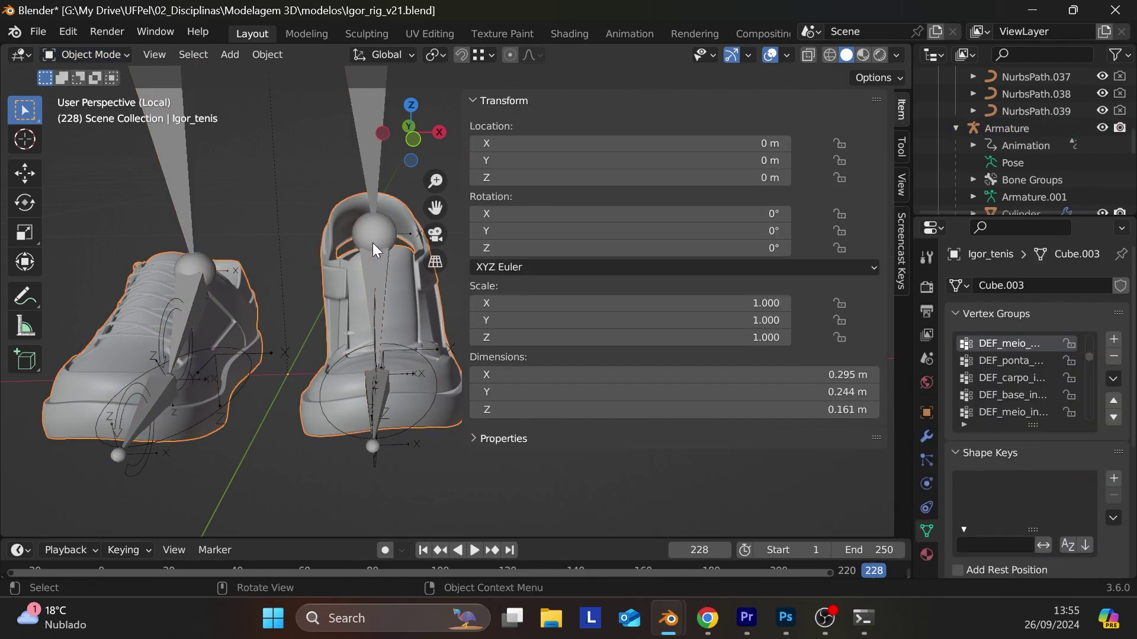
shift+click(347, 335)
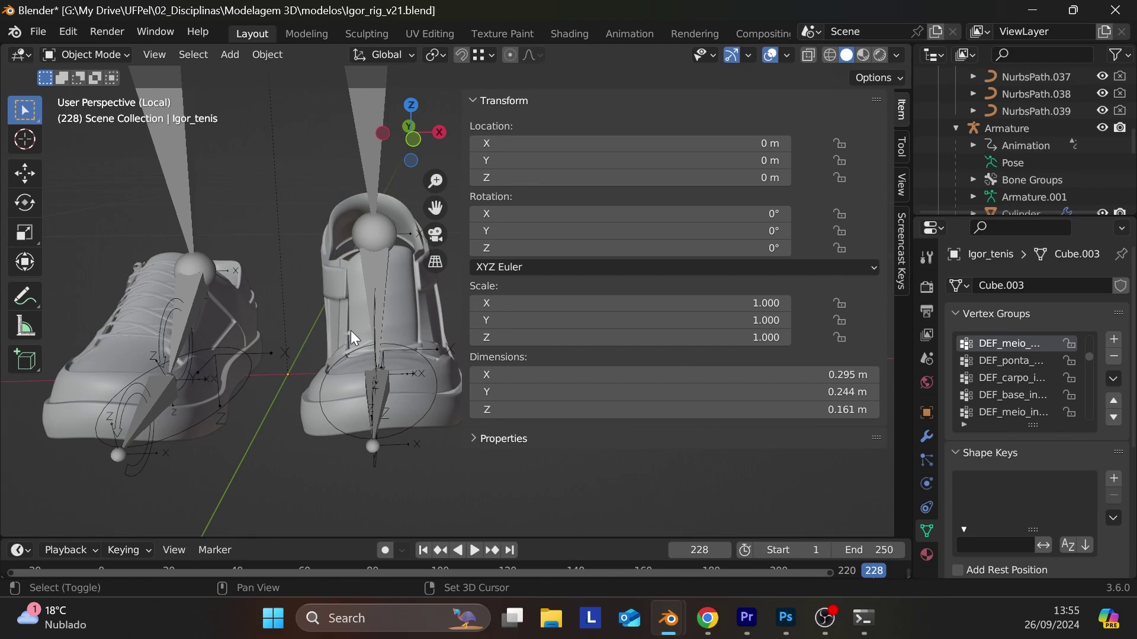
shift+click(350, 335)
click(85, 58)
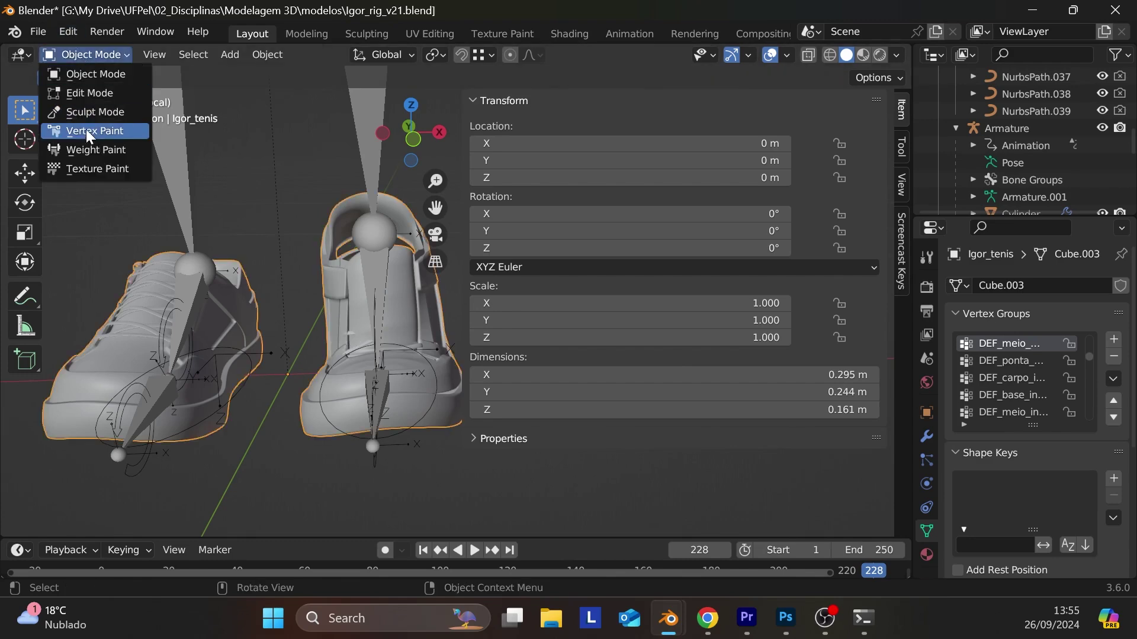
click(96, 152)
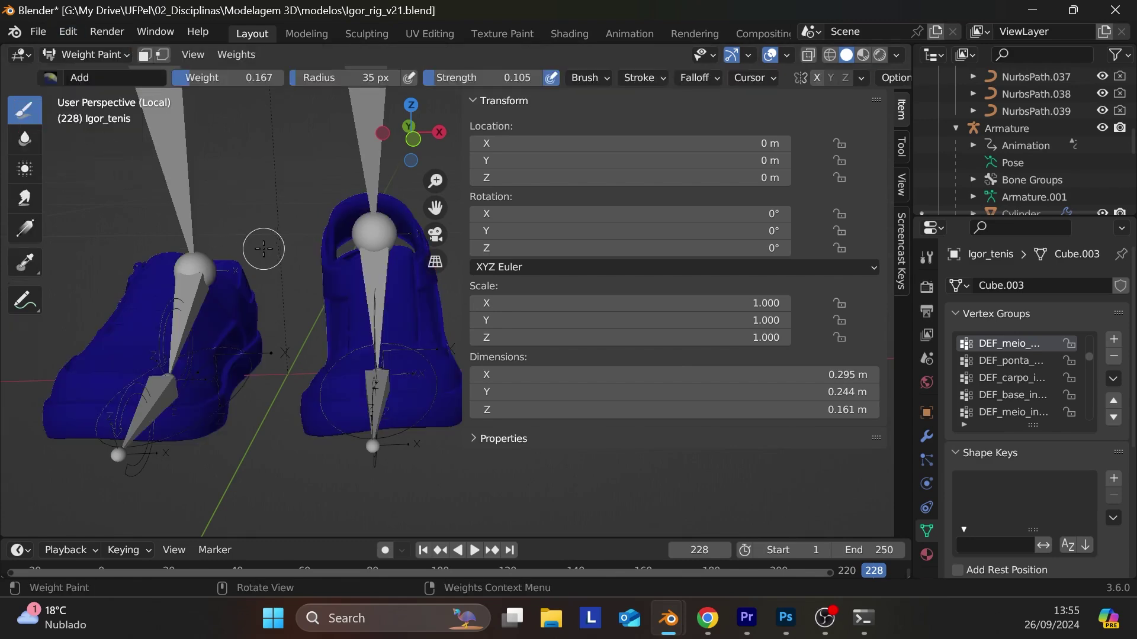
- Go through the shoes' vertex groups from the finger groups to the foot and hip groups, checking the weights of each
mouse_move(399, 323)
middle_down()
mouse_move(337, 325)
mouse_move(355, 320)
mouse_move(355, 331)
middle_up()
click(1004, 382)
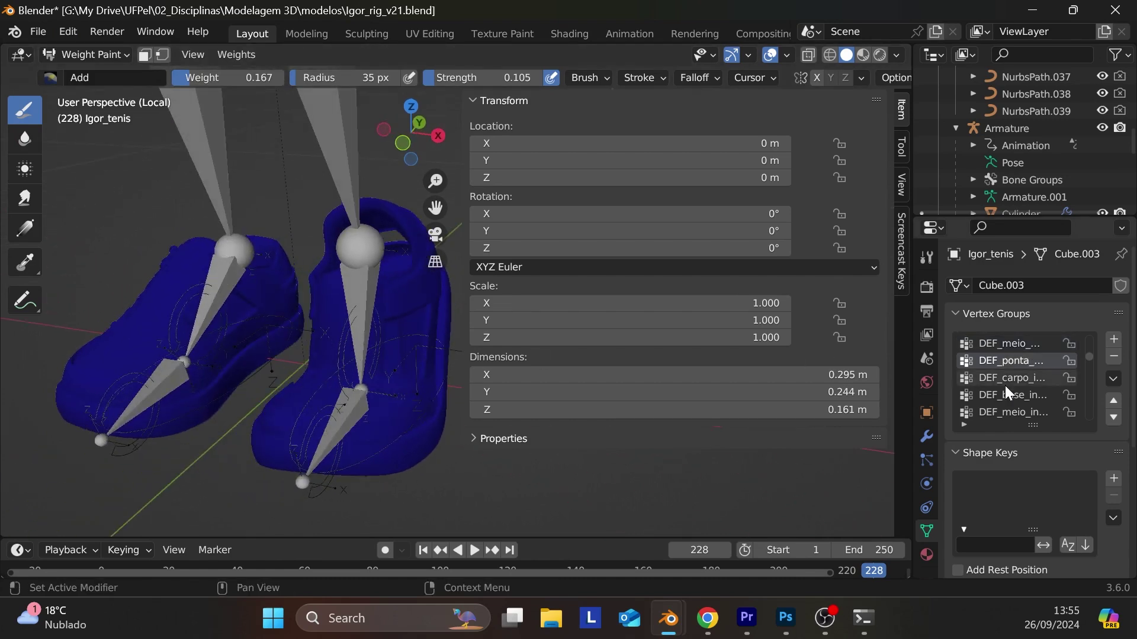
scroll(1004, 385, down, 2)
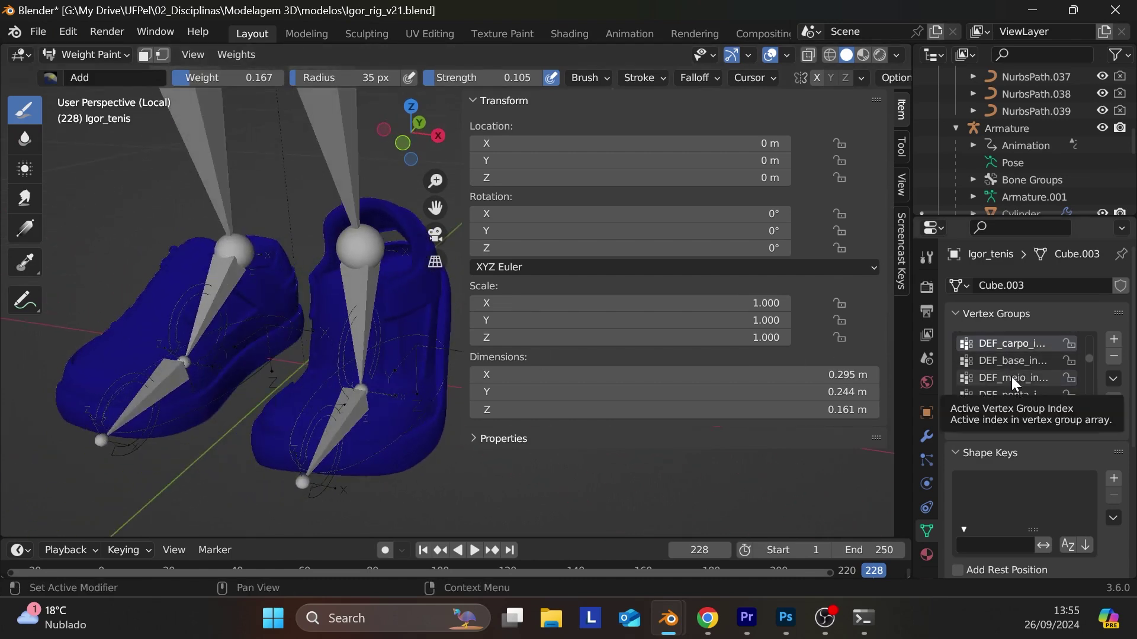
key(Down)
key(Down)
key(Down)
key(Down)
key(Down)
key(Down)
key(Down)
key(Down)
key(Down)
key(Down)
key(Down)
key(Down)
key(Down)
key(Down)
key(Down)
key(Down)
key(Down)
key(Down)
key(Down)
key(Down)
key(Down)
key(Down)
key(Down)
key(Down)
key(Down)
key(Down)
key(Down)
key(Down)
key(Down)
key(Down)
key(Down)
key(Down)
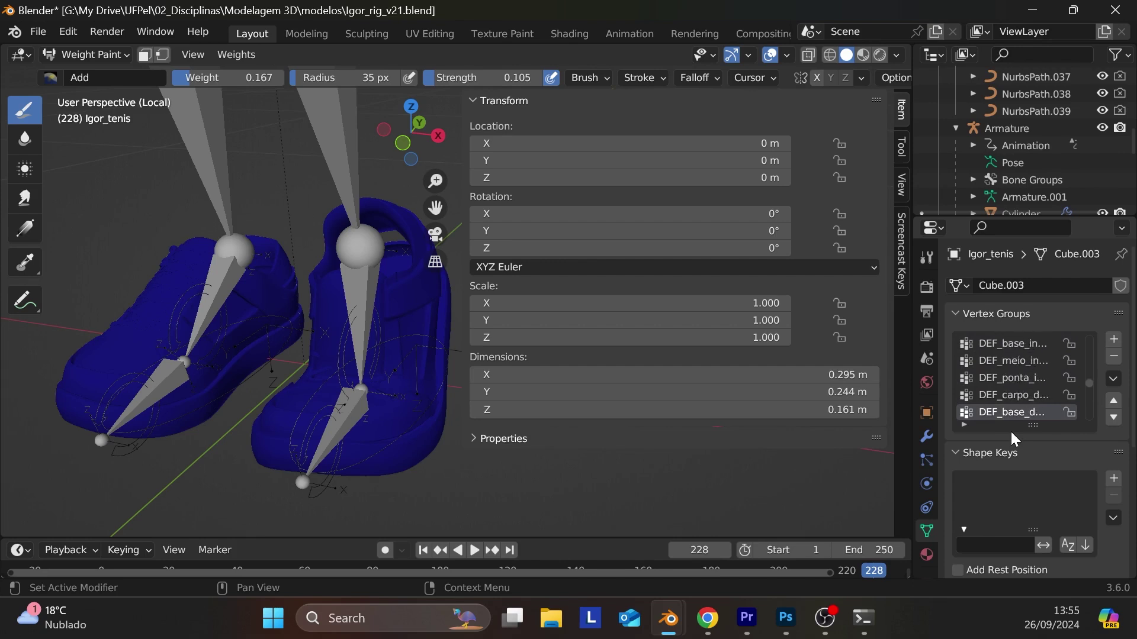
ctrl+scroll(1010, 430, down, 5)
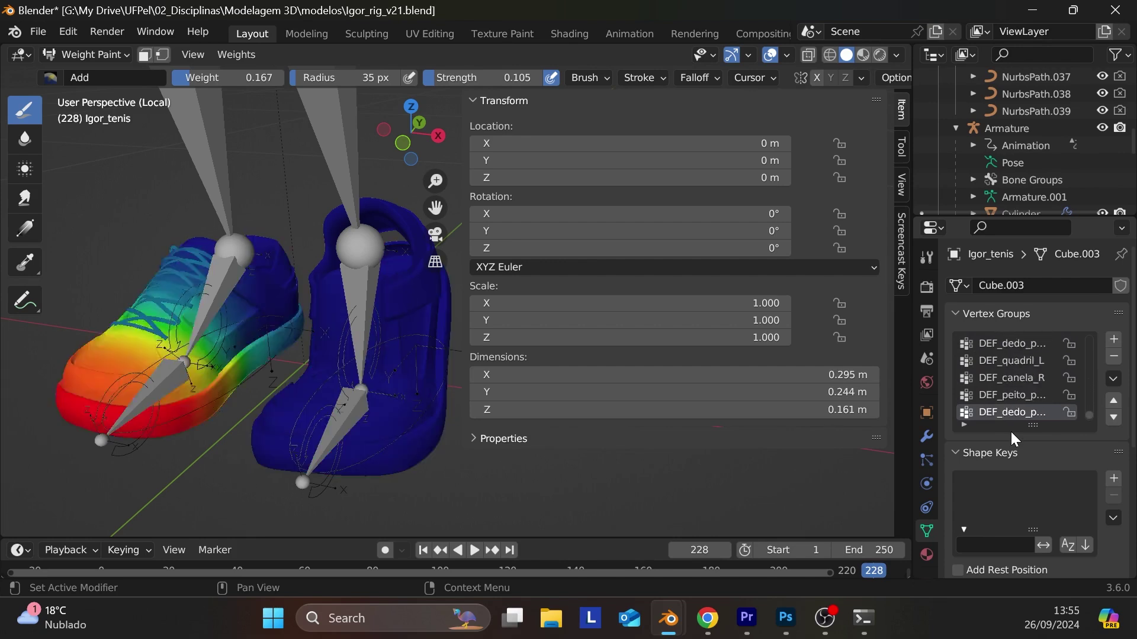
ctrl+scroll(1011, 428, up, 3)
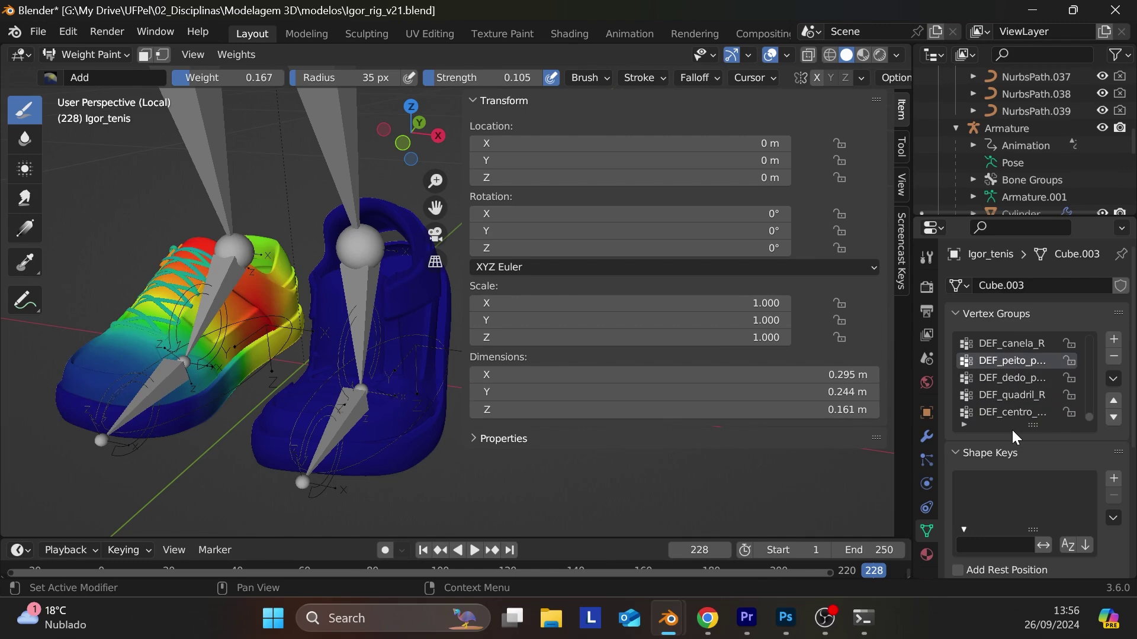
ctrl+scroll(1011, 428, up, 2)
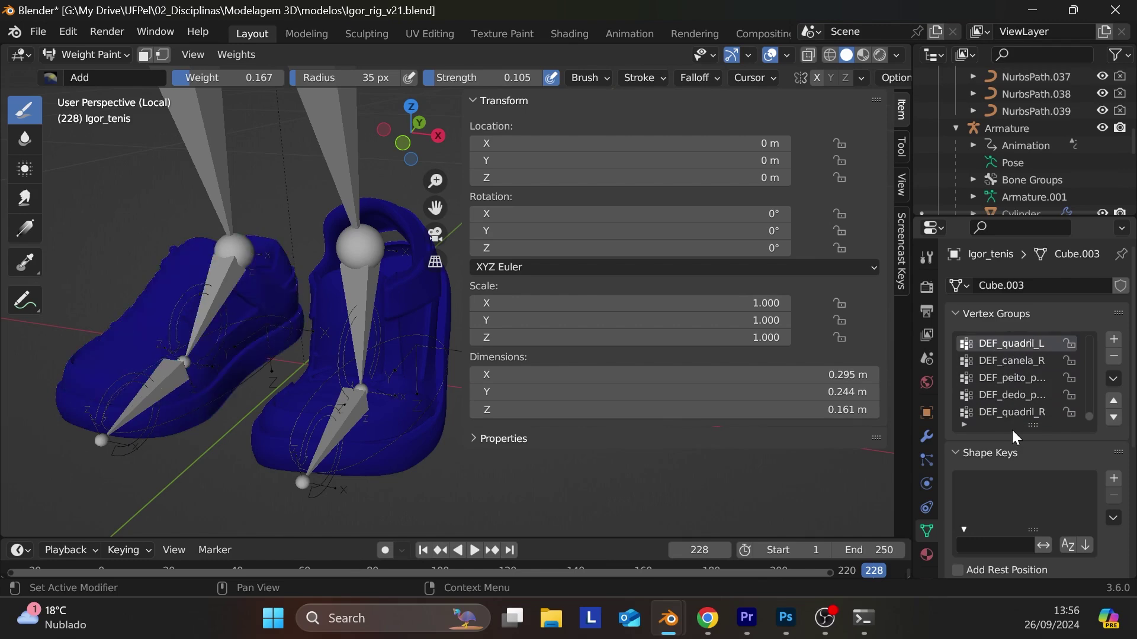
- Show the DEF_peito_pe_L vertex group and examine its weights around the lifted left shoe's tongue and laces
middle_drag(319, 331, 218, 319)
key(Up)
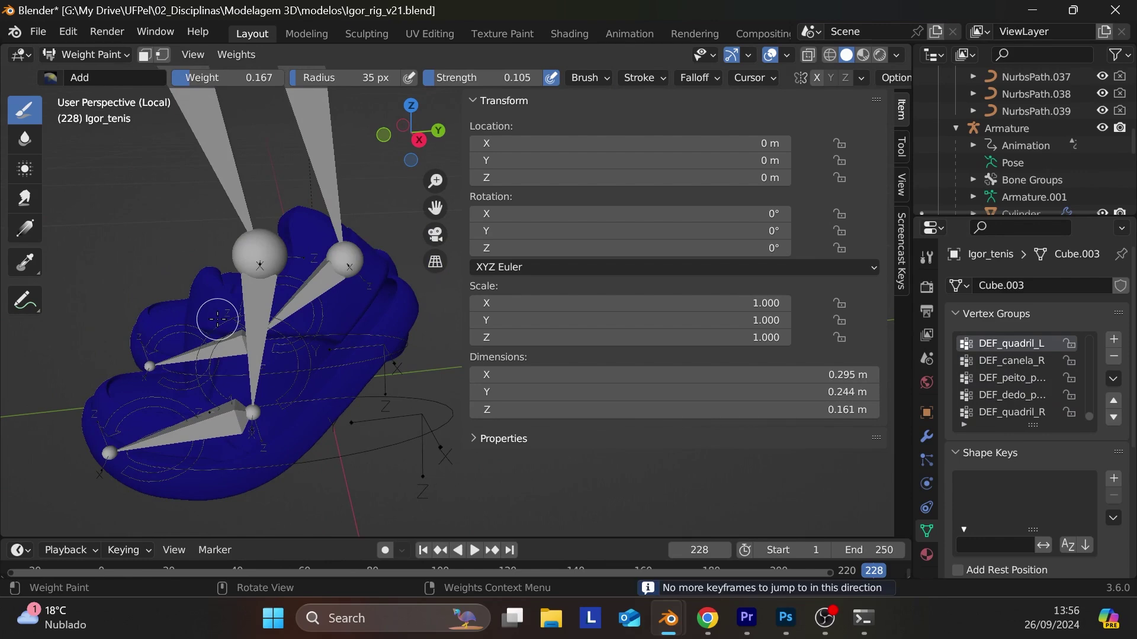
ctrl+scroll(1043, 372, up, 2)
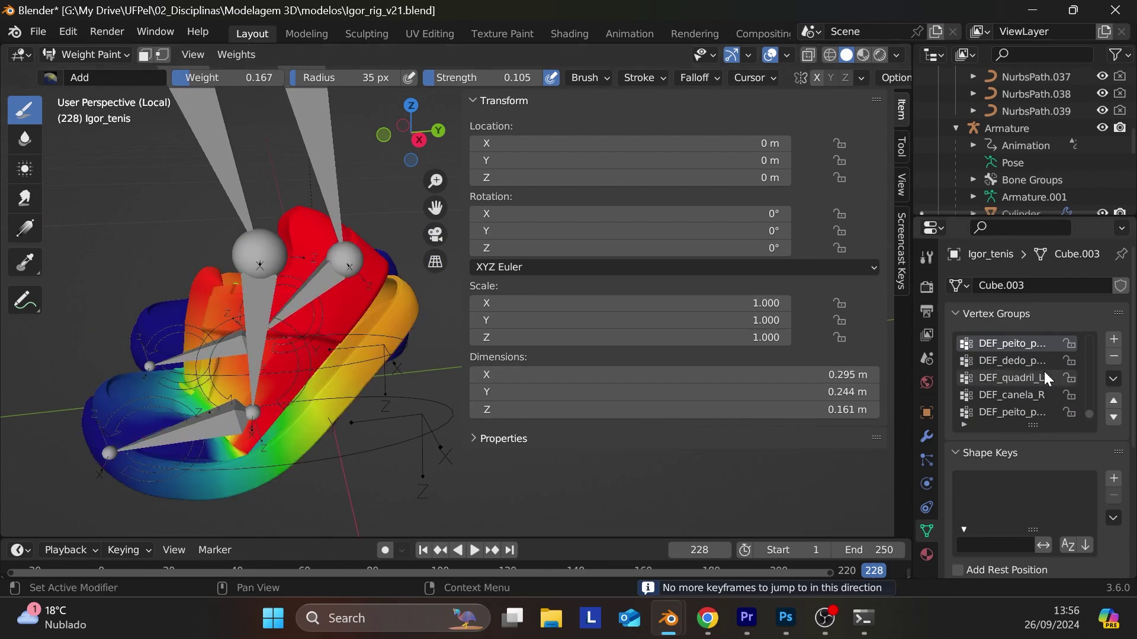
middle_drag(406, 470, 425, 390)
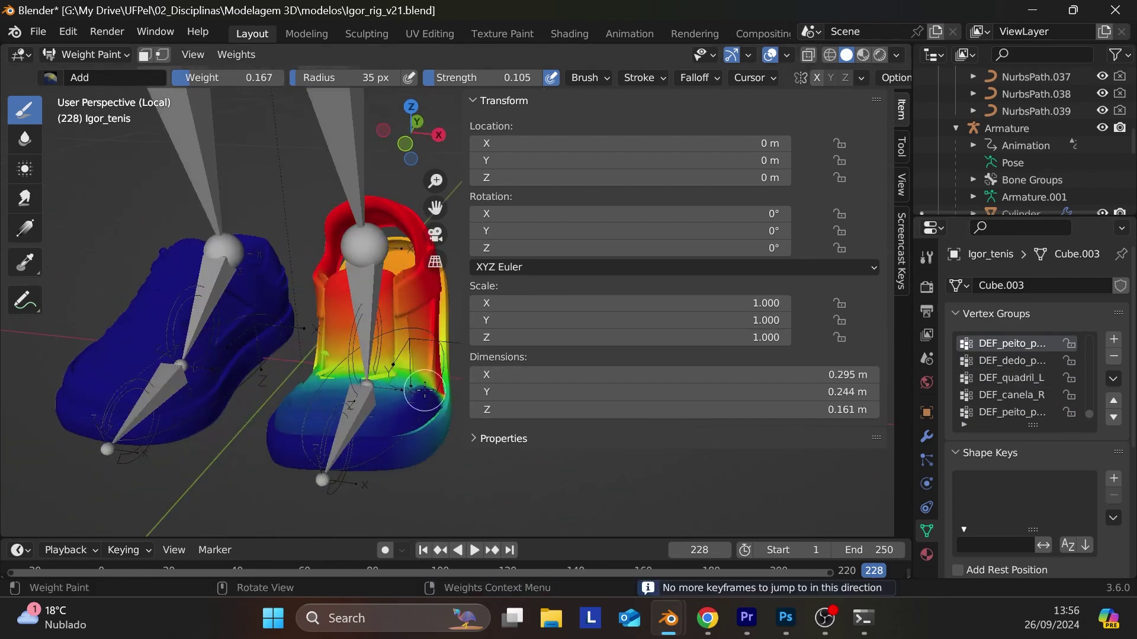
scroll(349, 355, up, 4)
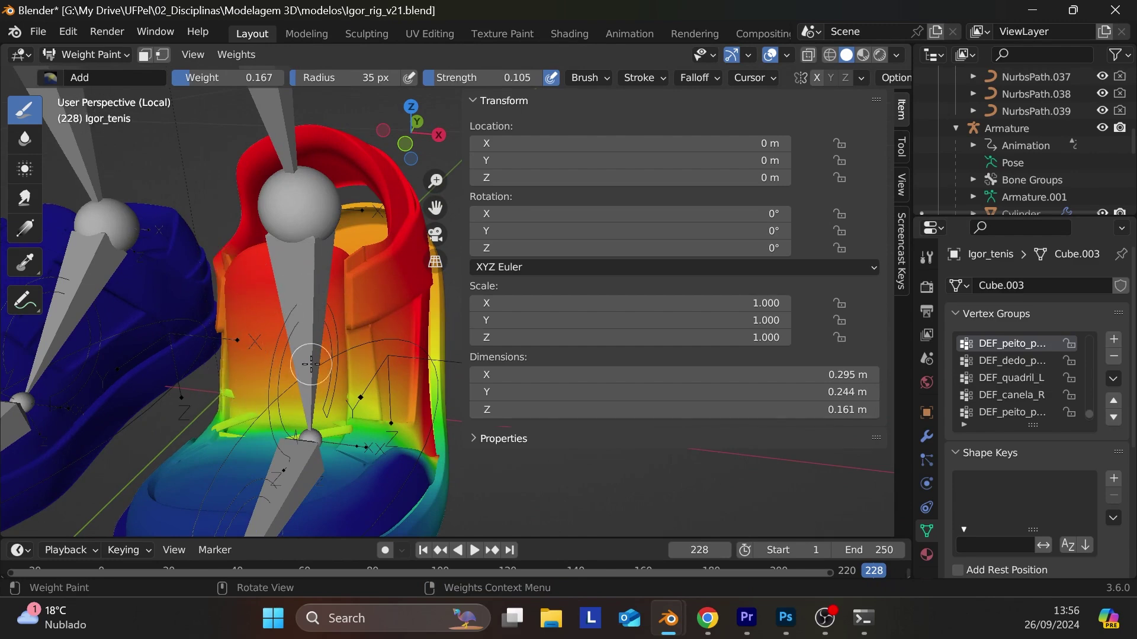
- Turn off the Lock-Relative weight display option and check the weights on the left shoe's lace pieces
click(897, 56)
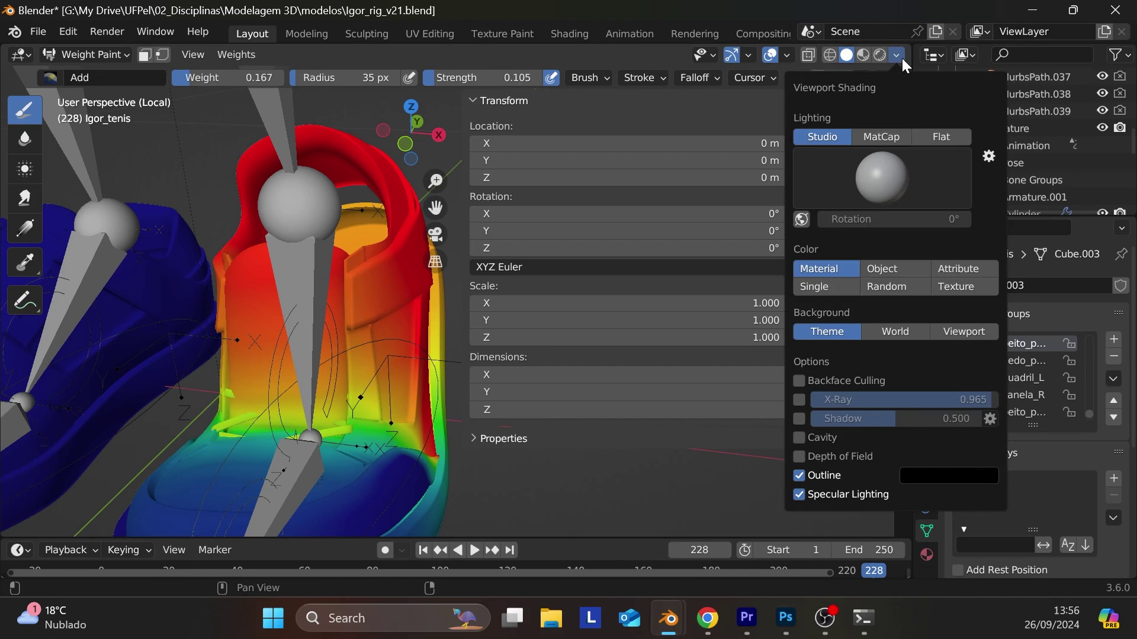
scroll(887, 81, down, 2)
click(887, 80)
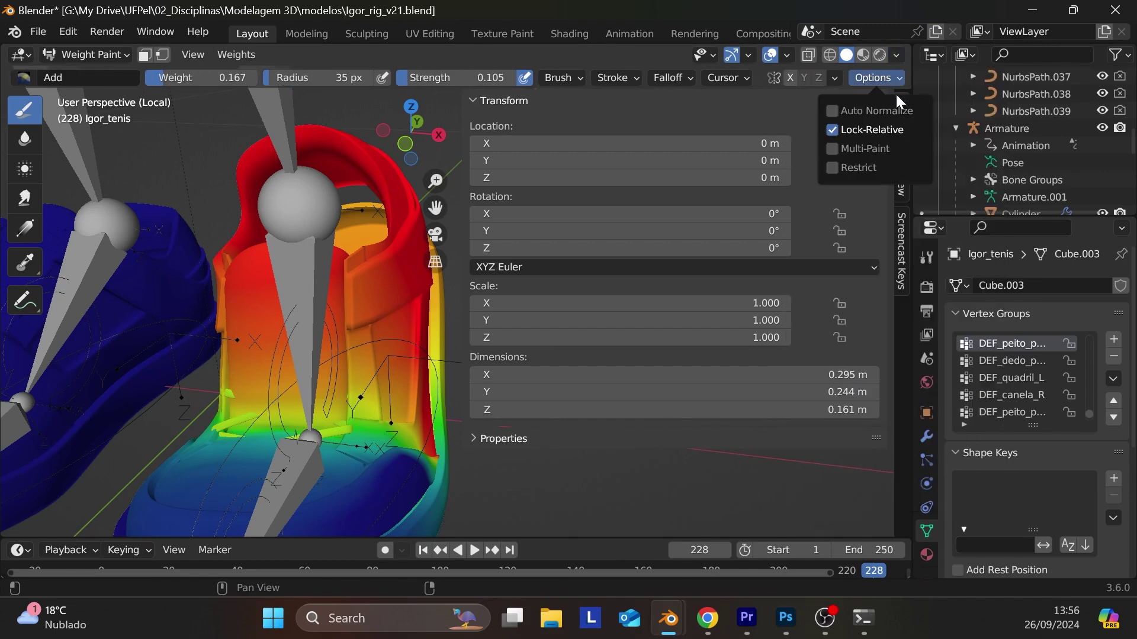
click(887, 129)
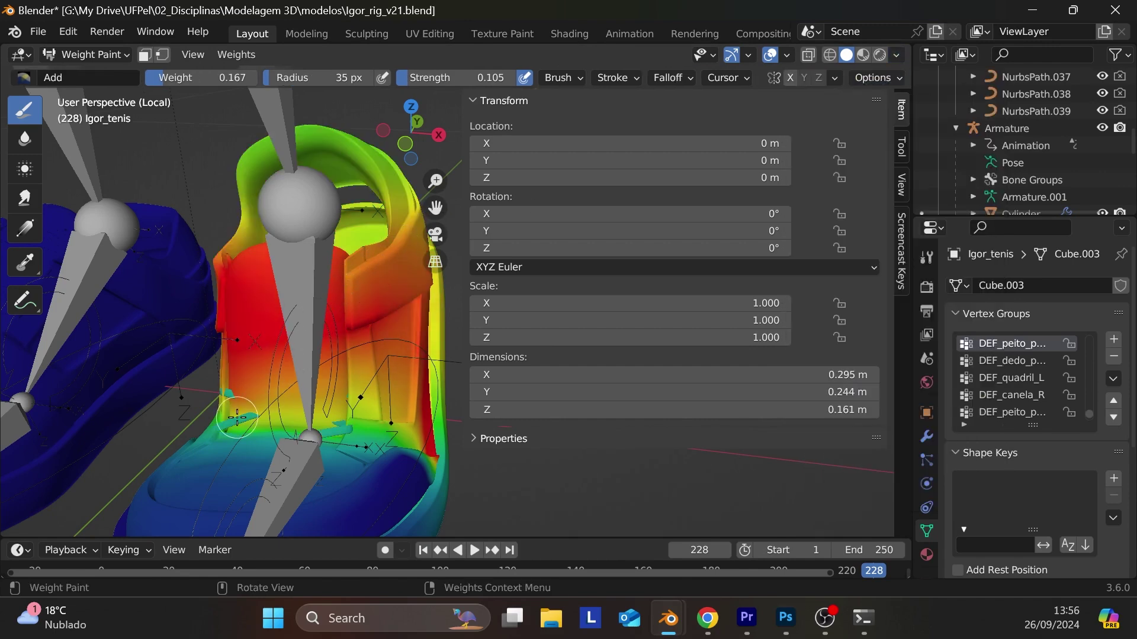
mouse_move(237, 418)
mouse_down()
mouse_move(290, 409)
mouse_move(209, 416)
mouse_move(397, 406)
mouse_up()
- Return the shoes to Object Mode, select the armature and put it in Pose Mode
click(81, 58)
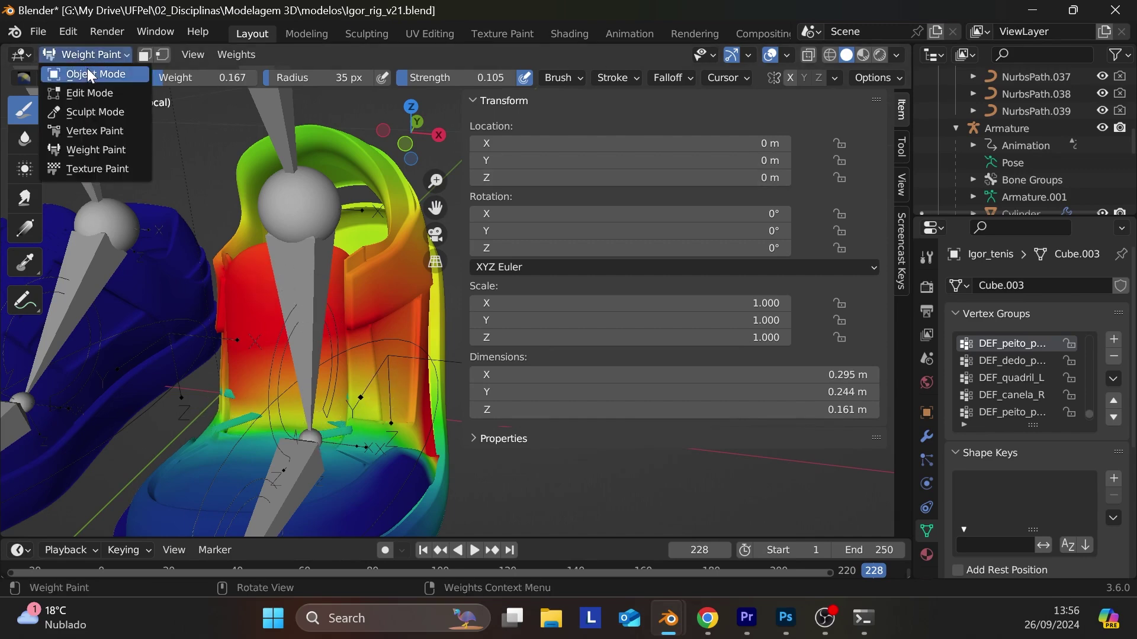
click(87, 71)
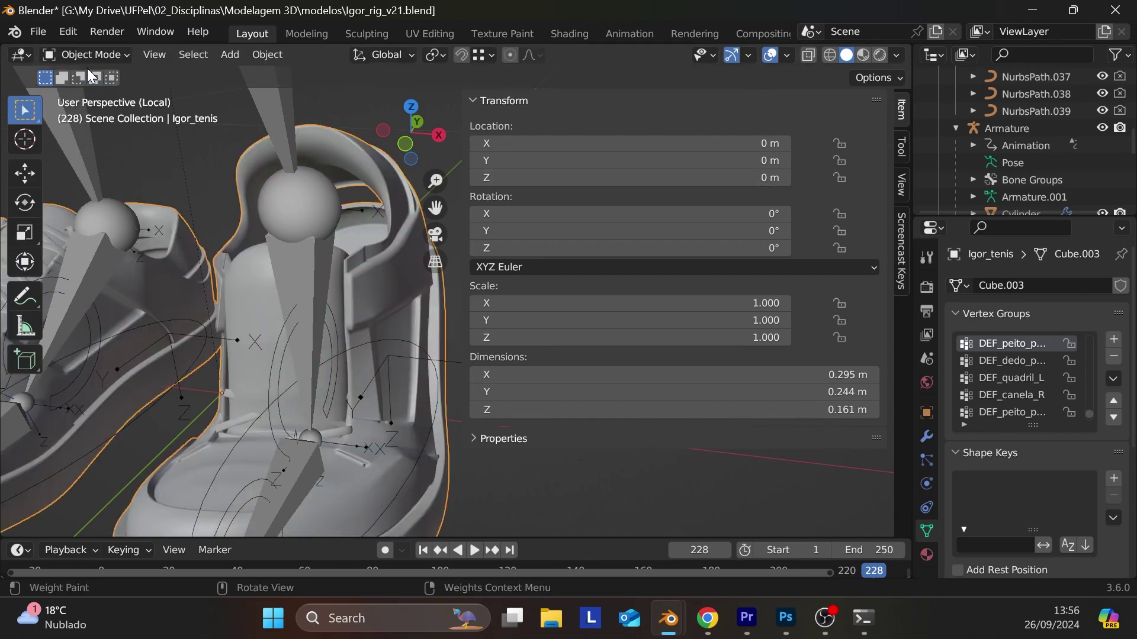
click(315, 204)
key(ctrl+Tab)
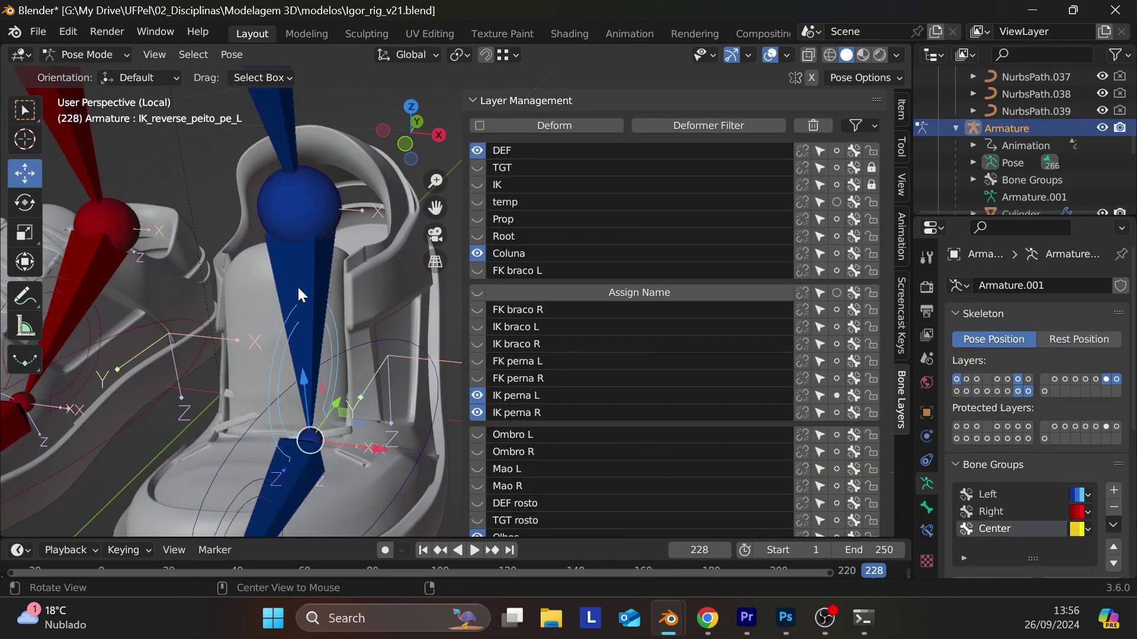
- Clear the rotation of the IK_reverse_peito_pe_L bone and return the armature to Object Mode
key(alt+r)
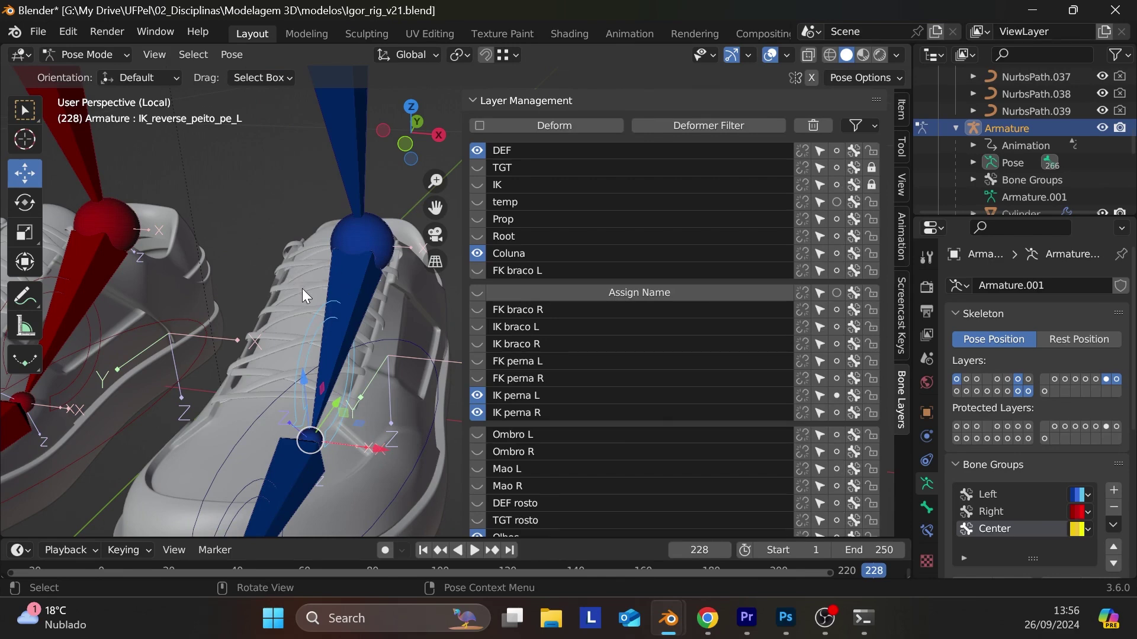
click(302, 289)
click(83, 54)
click(95, 74)
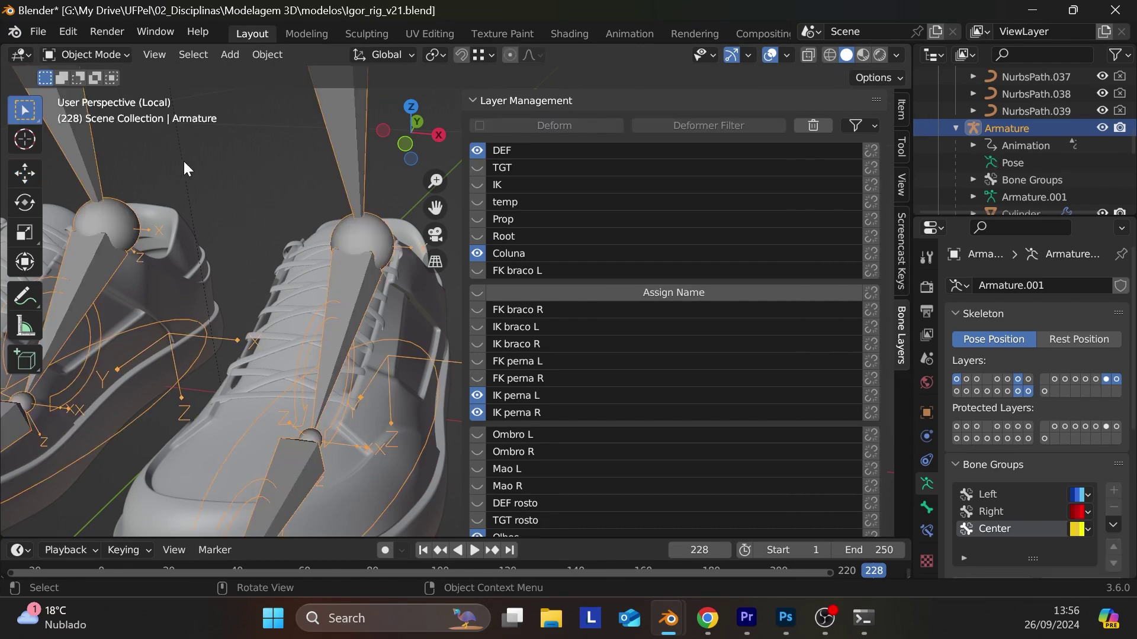
- Put the Igor_tenis shoes in Edit Mode with face selection and select all linked lace pieces of the left shoe
click(296, 272)
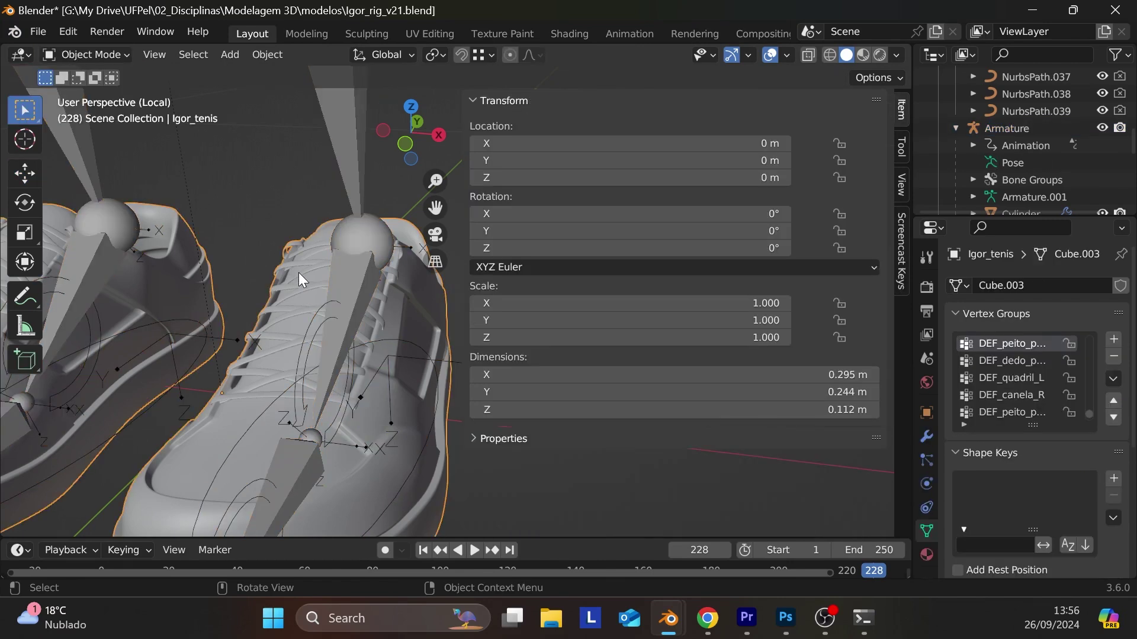
key(Tab)
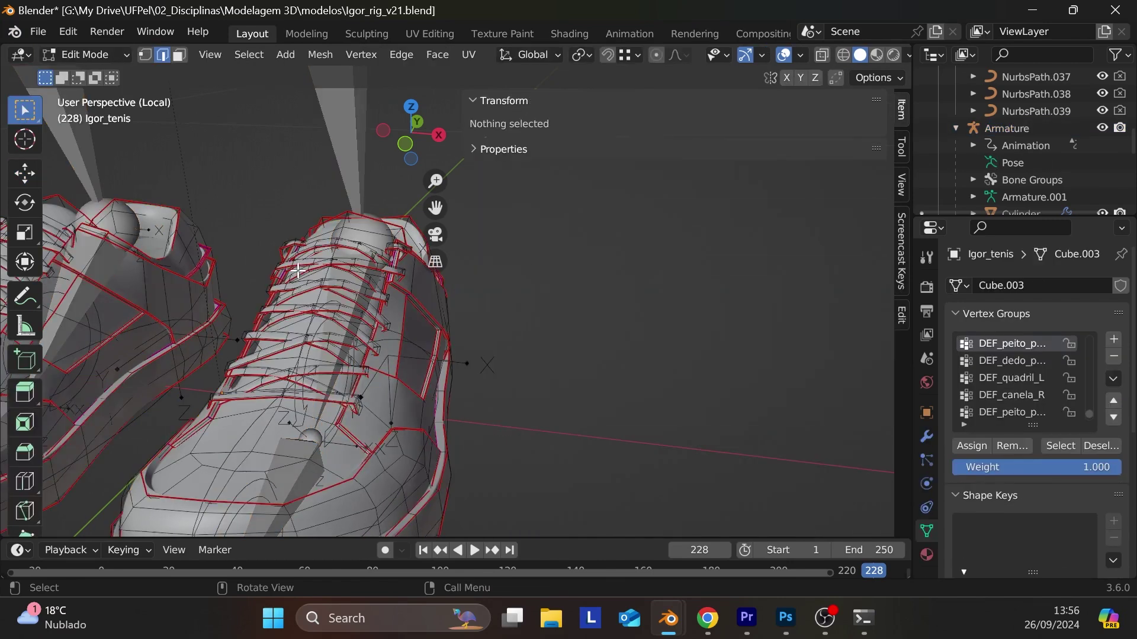
click(179, 55)
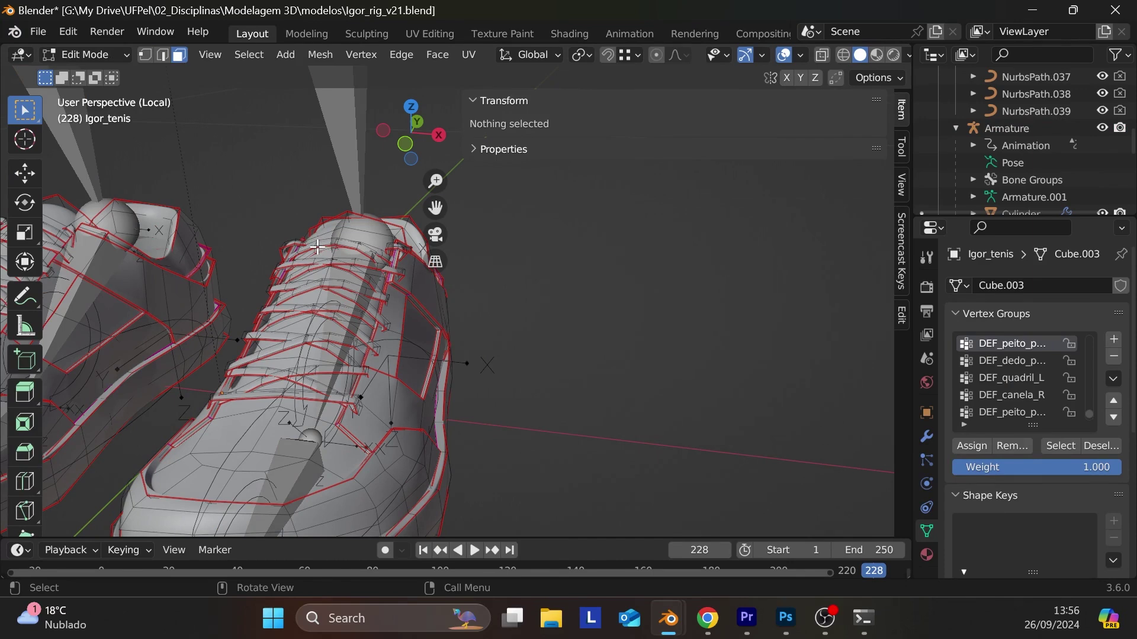
key(l)
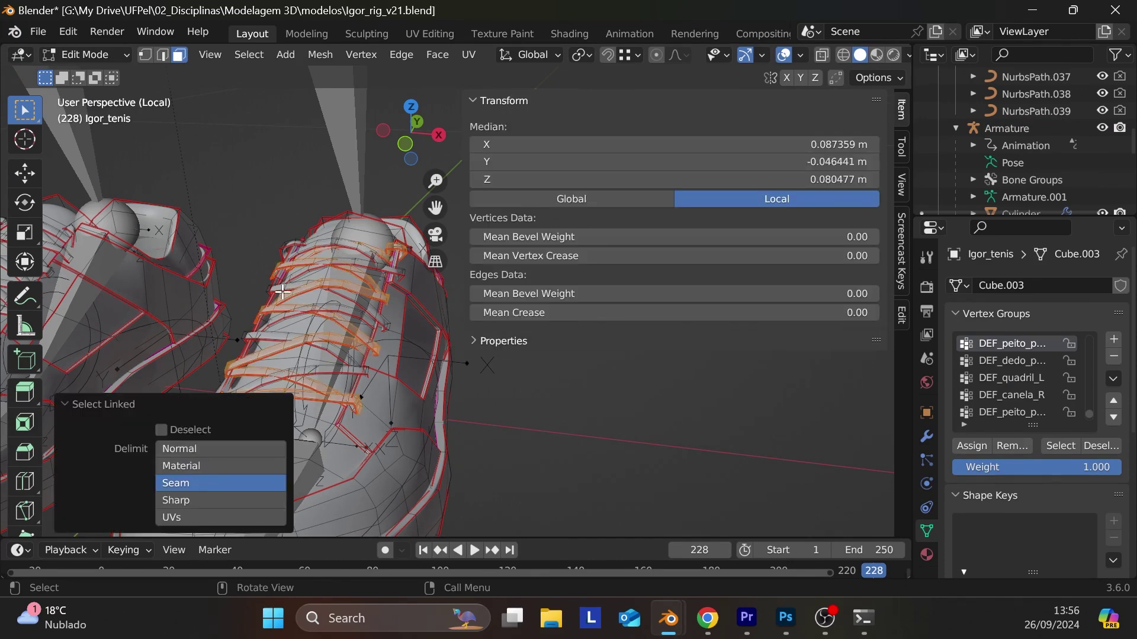
key(l)
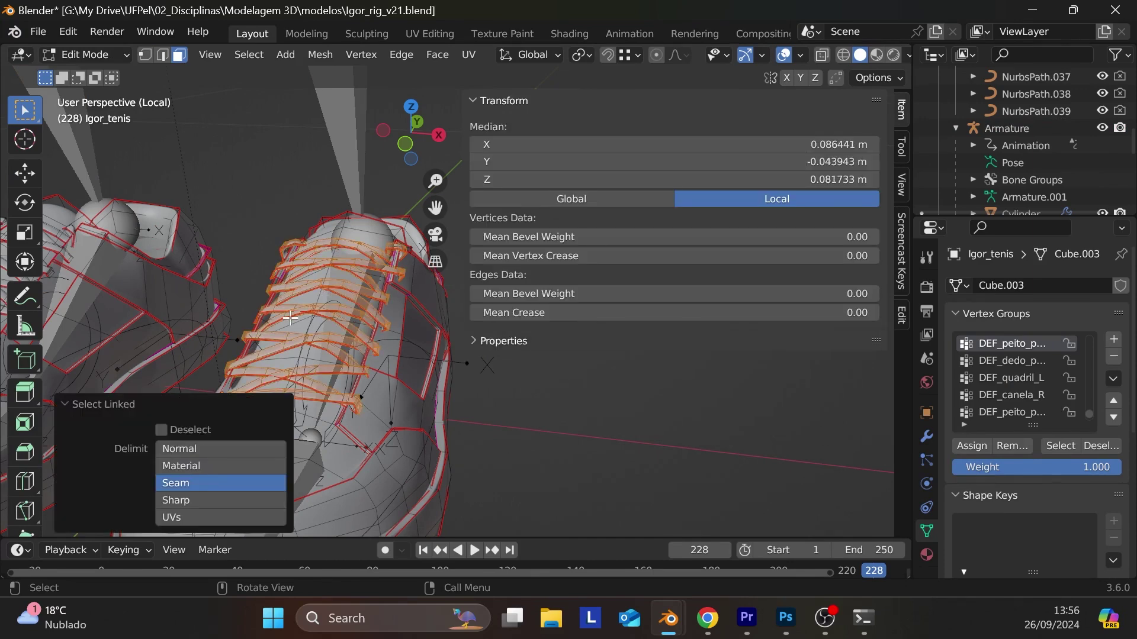
- Assign the left shoe's selected laces to the DEF_peito_pe_L vertex group with weight 1.000 and return to Object Mode
middle_drag(315, 288, 25, 481)
key(KP_1)
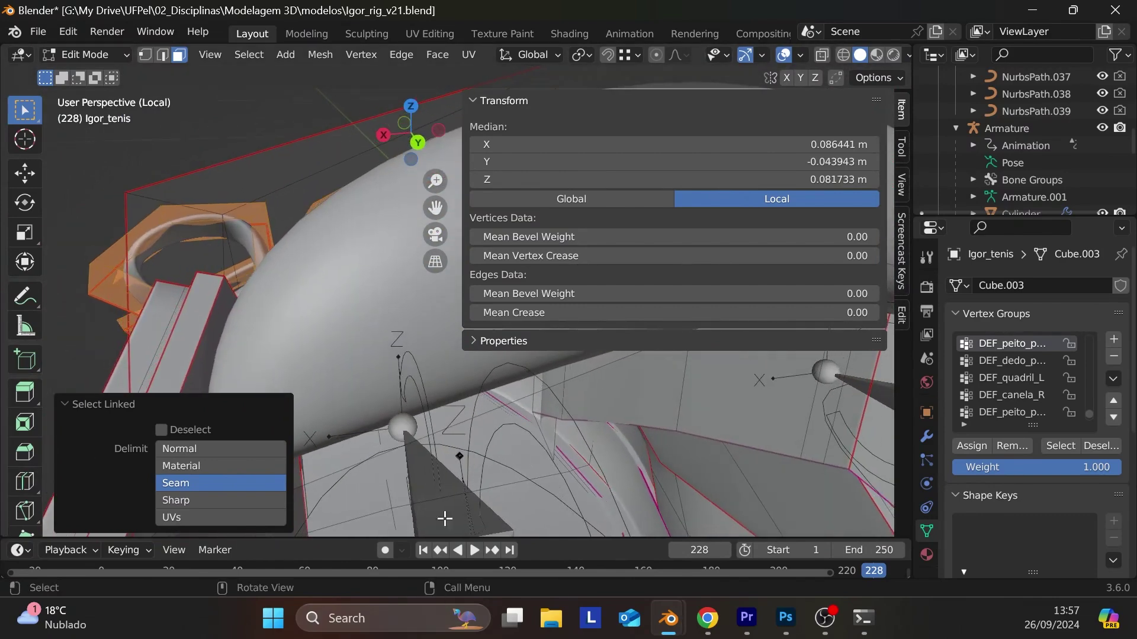
middle_drag(335, 294, 470, 388)
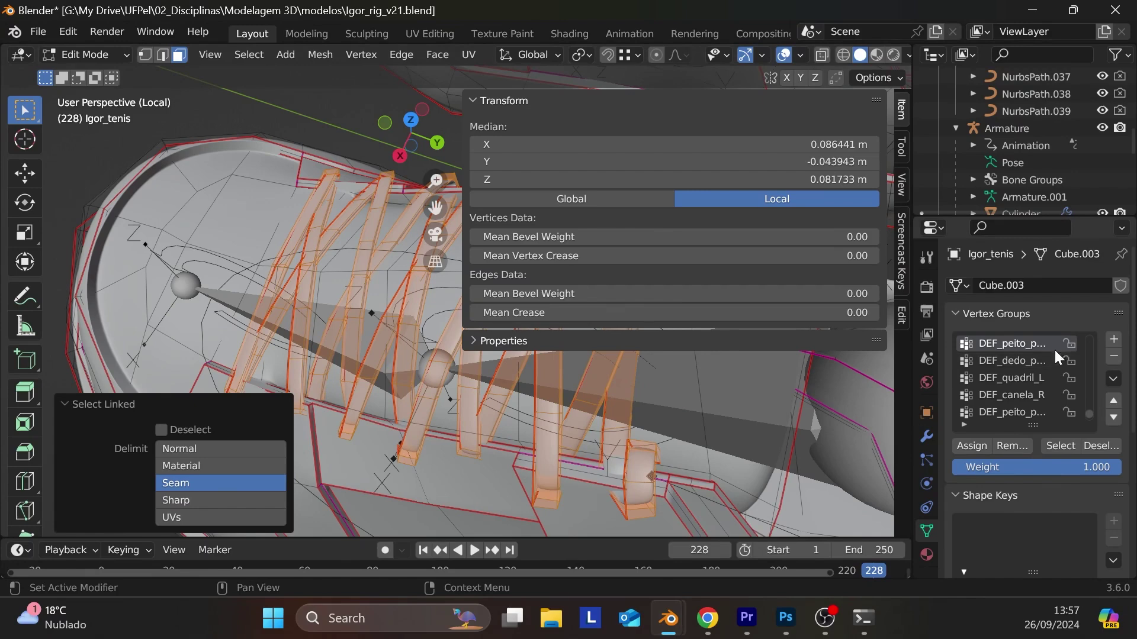
click(981, 446)
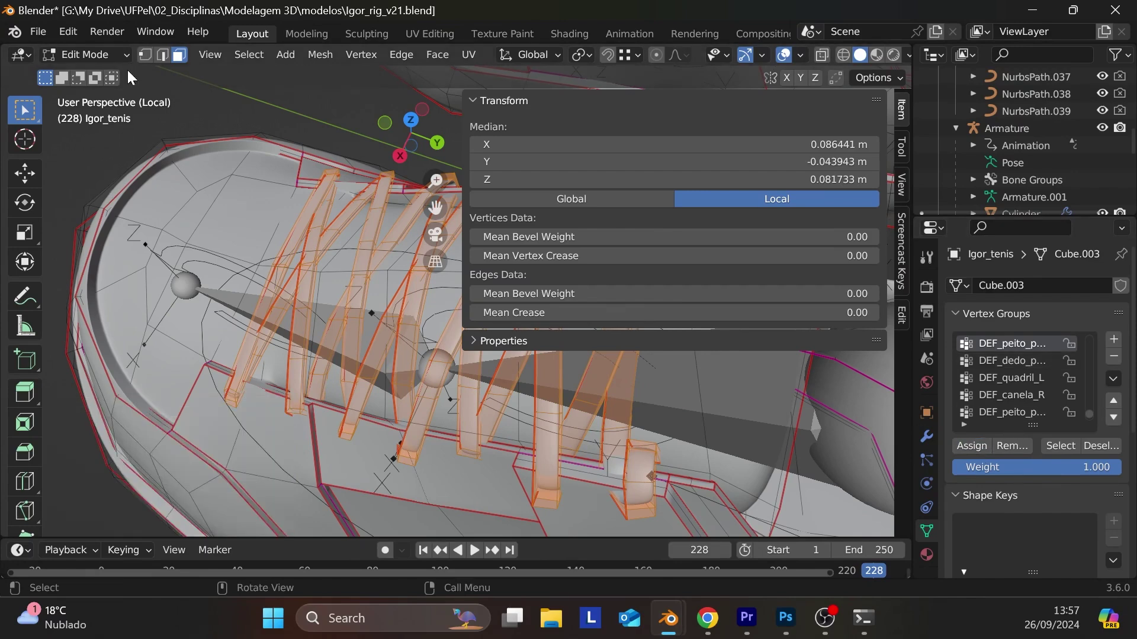
click(113, 59)
click(112, 76)
- Put the armature in Pose Mode and rotate the IK_reverse_peito_pe_L bone to check how the left shoe's laces deform
middle_drag(237, 195, 367, 342)
key(Caps_Lock)
click(389, 246)
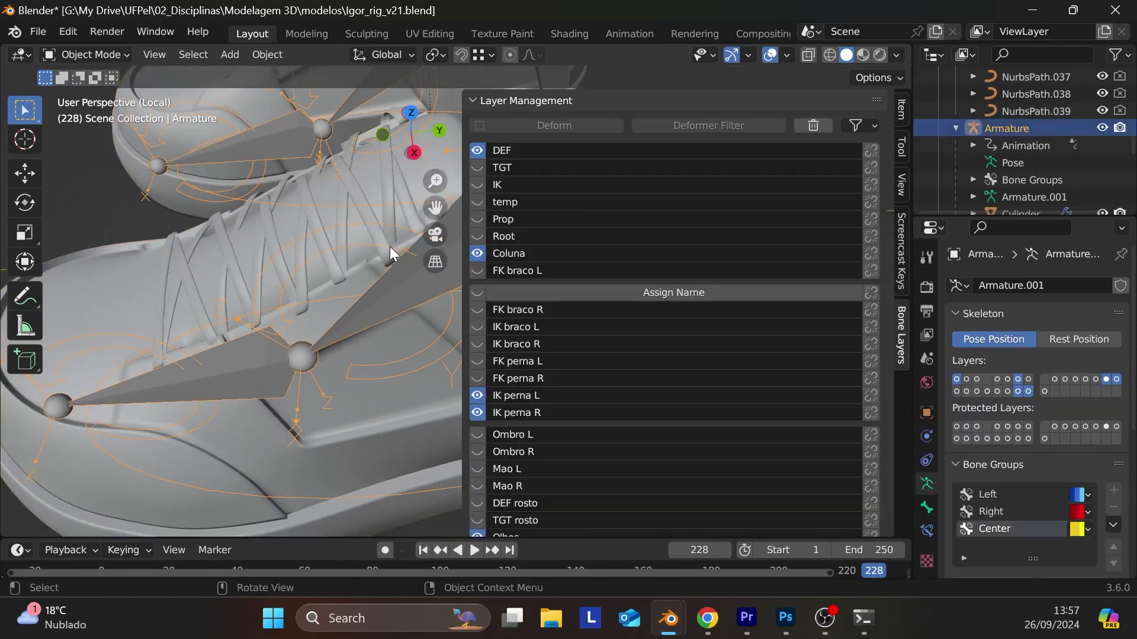
key(ctrl+Tab)
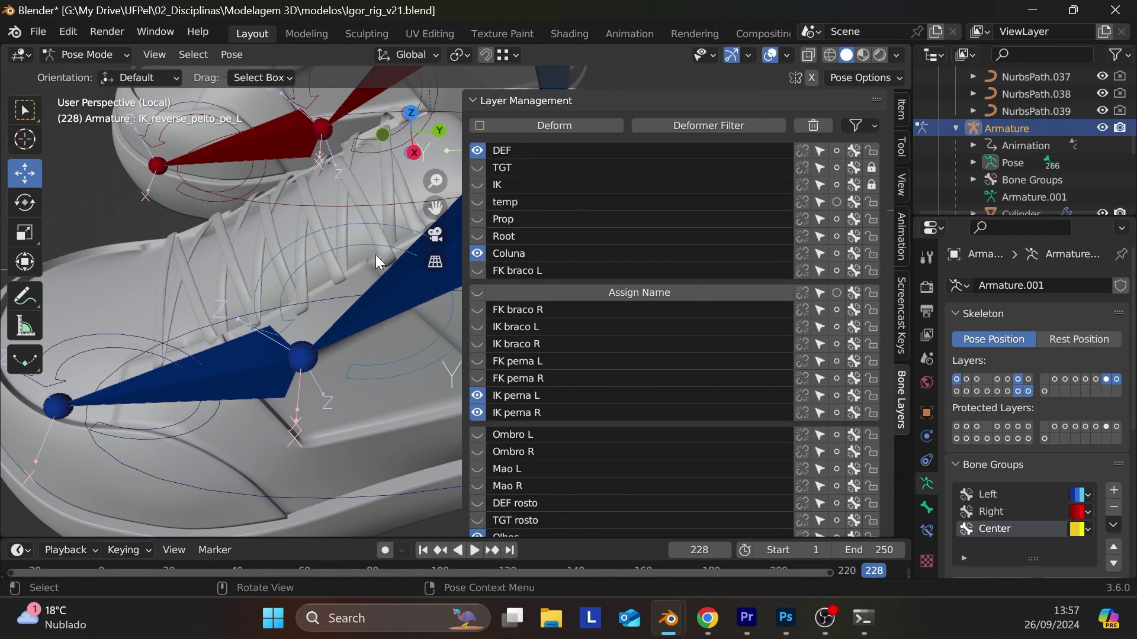
click(379, 243)
key(r)
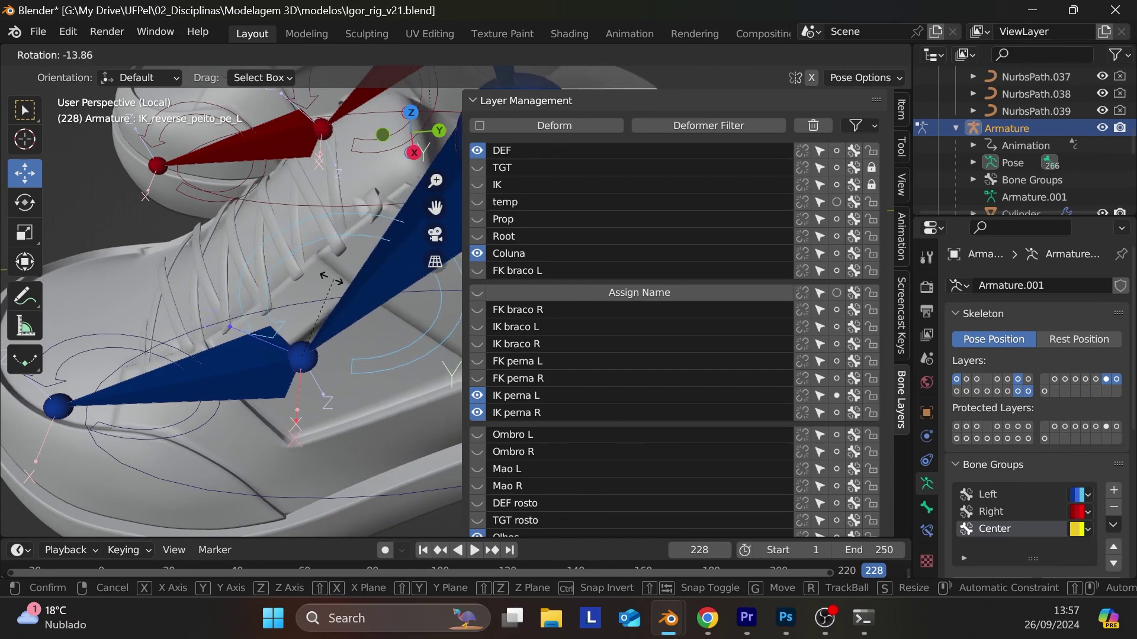
click(321, 278)
middle_drag(321, 278, 314, 368)
click(171, 220)
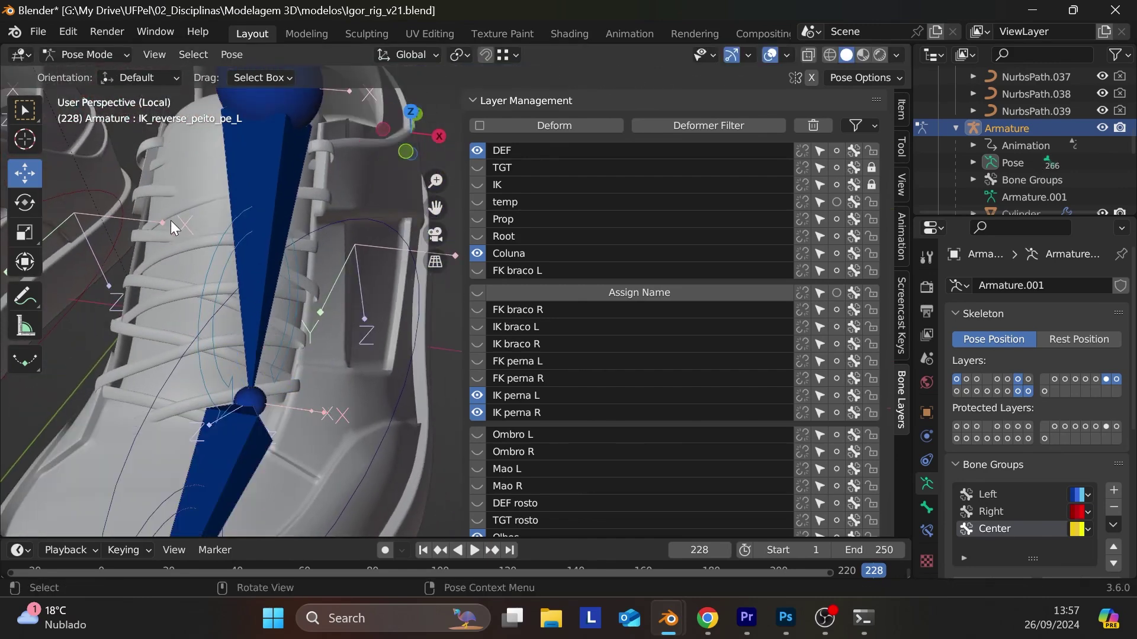
- Reopen the shoes in Edit Mode with vertex selection and reassign the left laces to DEF_peito_pe_L at weight 1.000
click(126, 59)
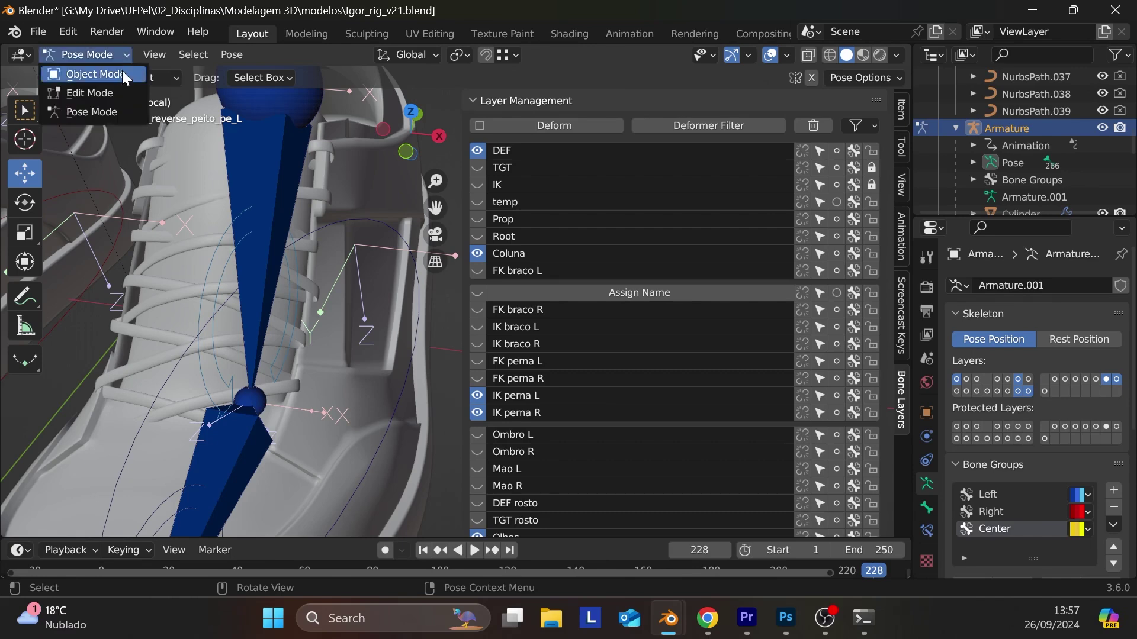
click(118, 71)
click(204, 195)
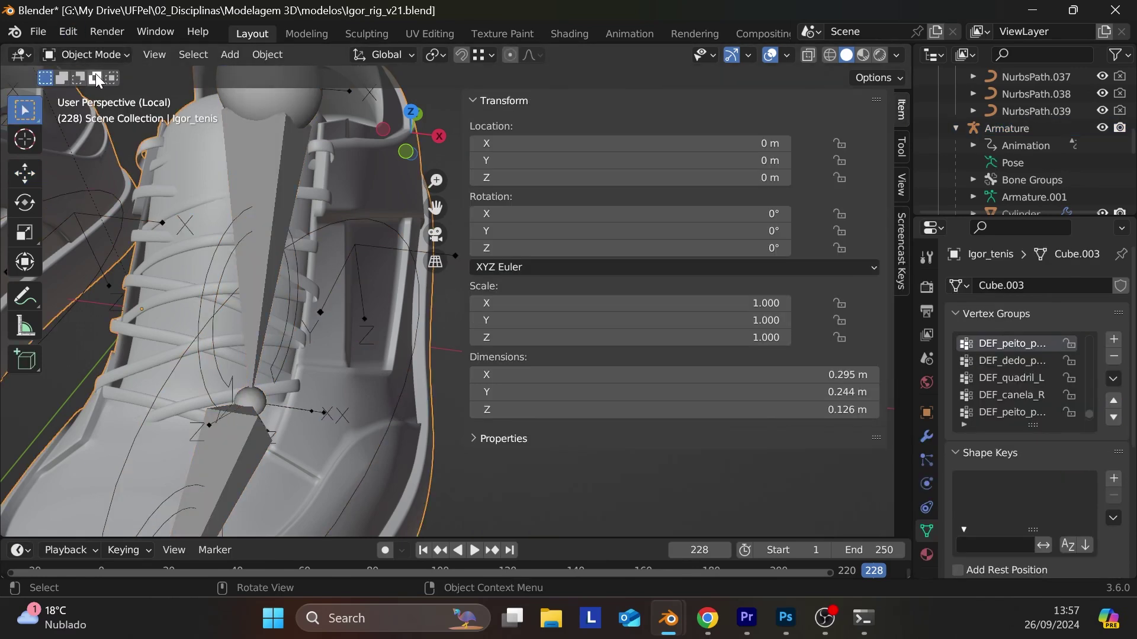
click(96, 58)
click(104, 89)
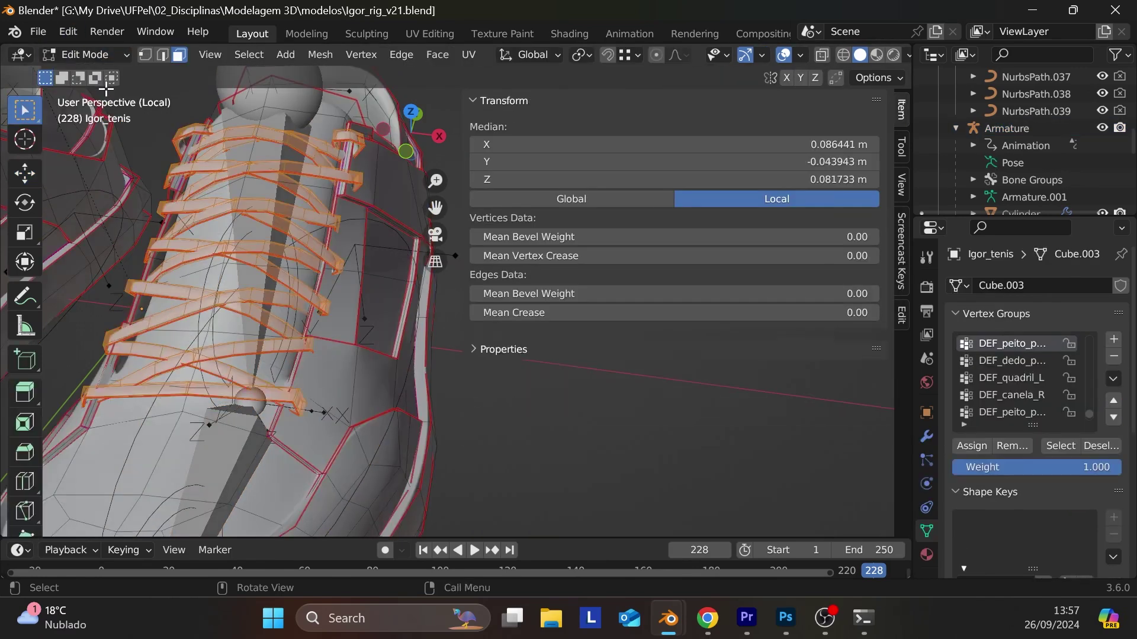
click(145, 54)
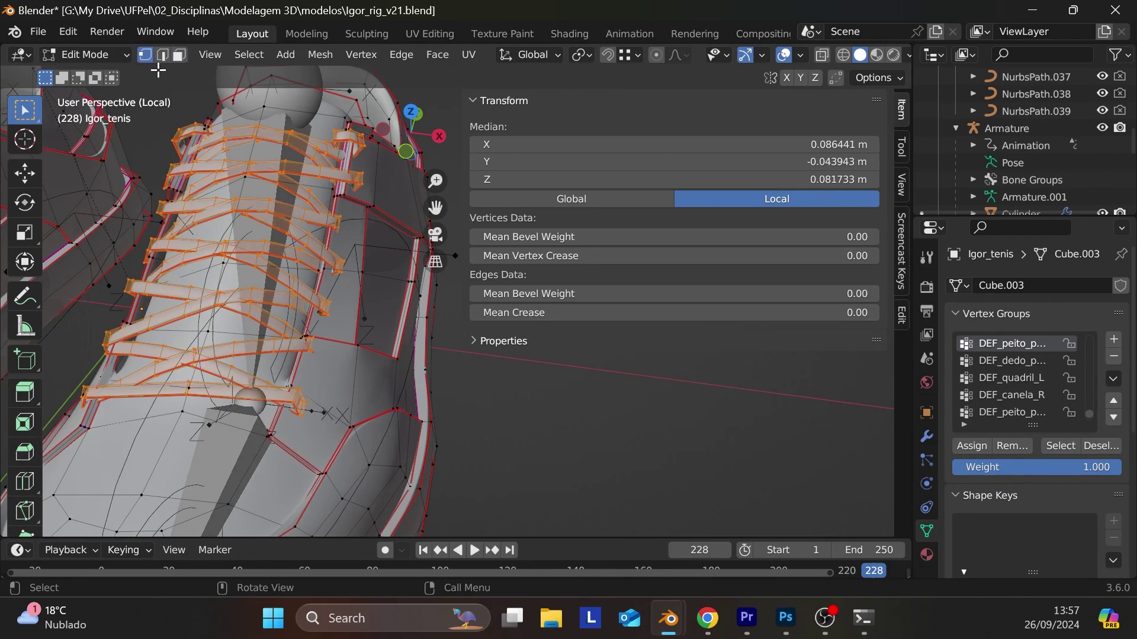
click(955, 444)
- Look through the shoes' vertex group list for other groups that could influence the left laces
middle_drag(362, 304, 355, 343)
scroll(1039, 356, up, 2)
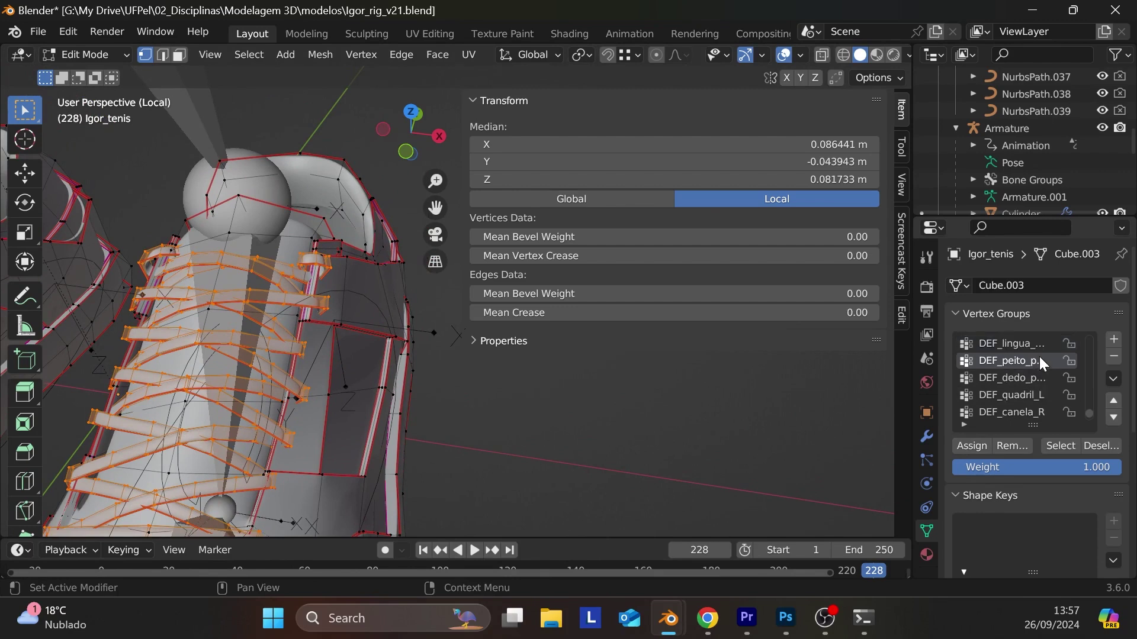
scroll(1042, 355, down, 2)
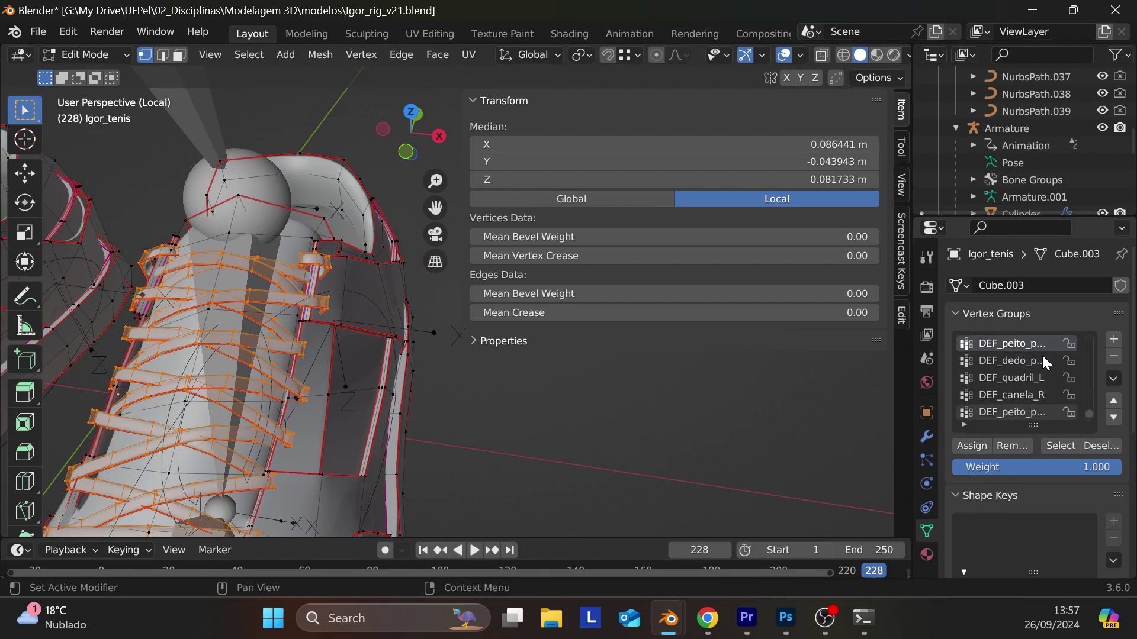
scroll(1042, 355, down, 1)
scroll(1042, 355, down, 2)
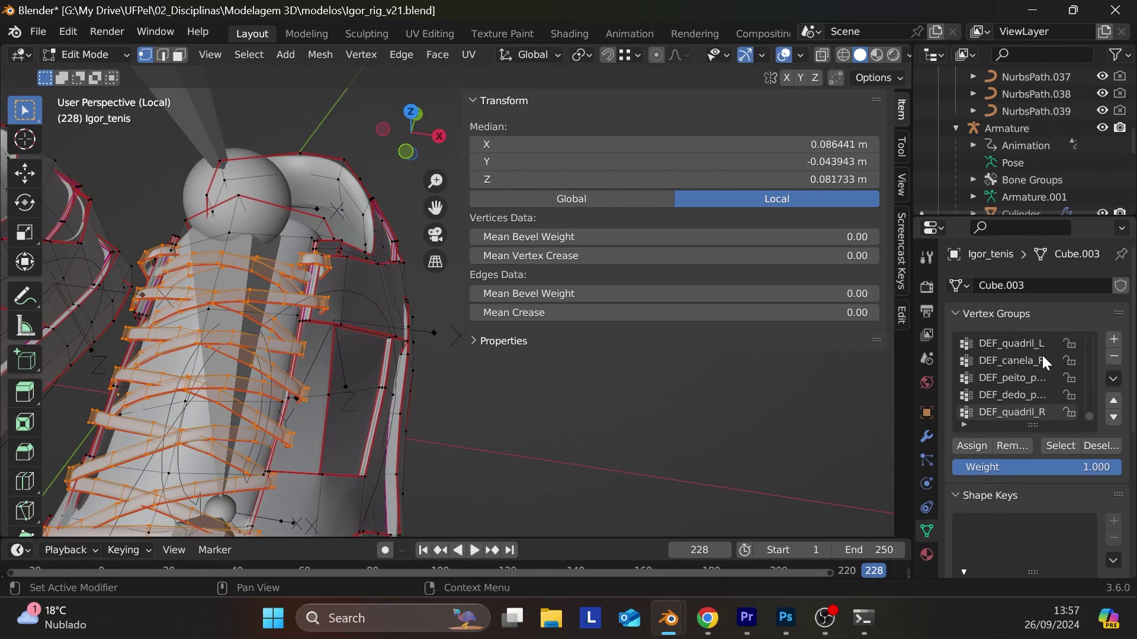
scroll(1045, 352, up, 5)
scroll(1048, 347, up, 5)
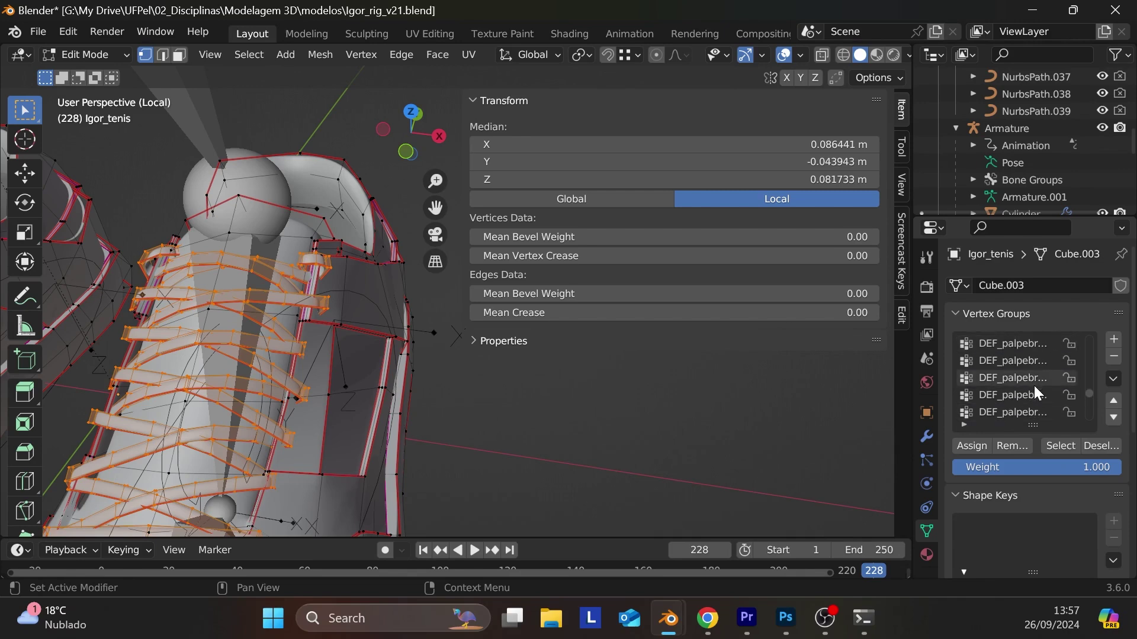
drag(1089, 401, 1096, 335)
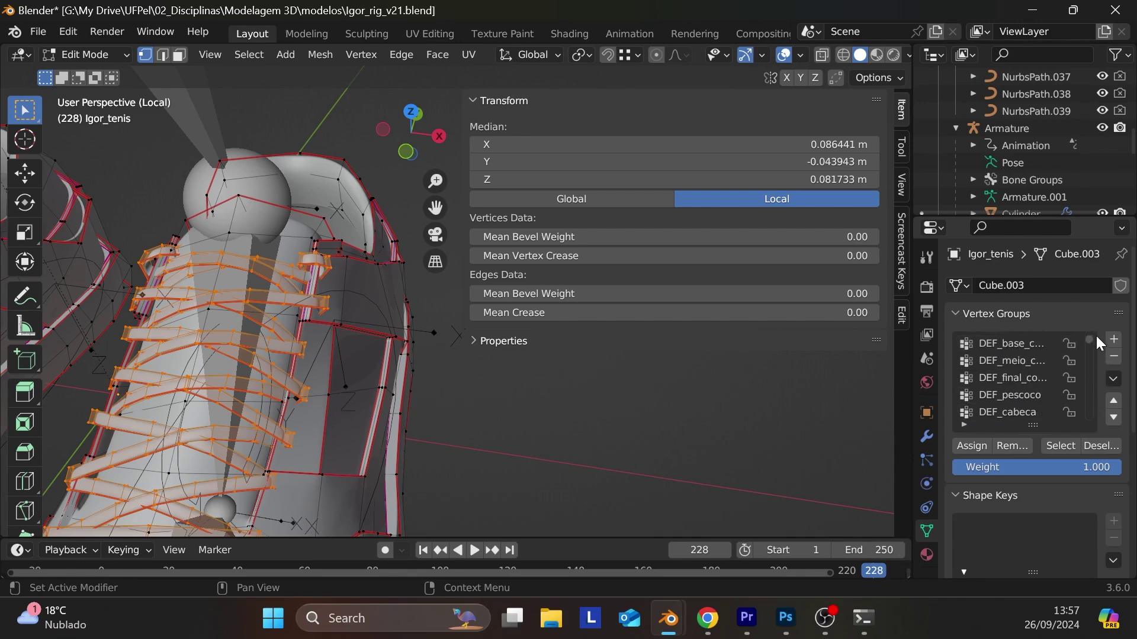
scroll(1095, 334, down, 2)
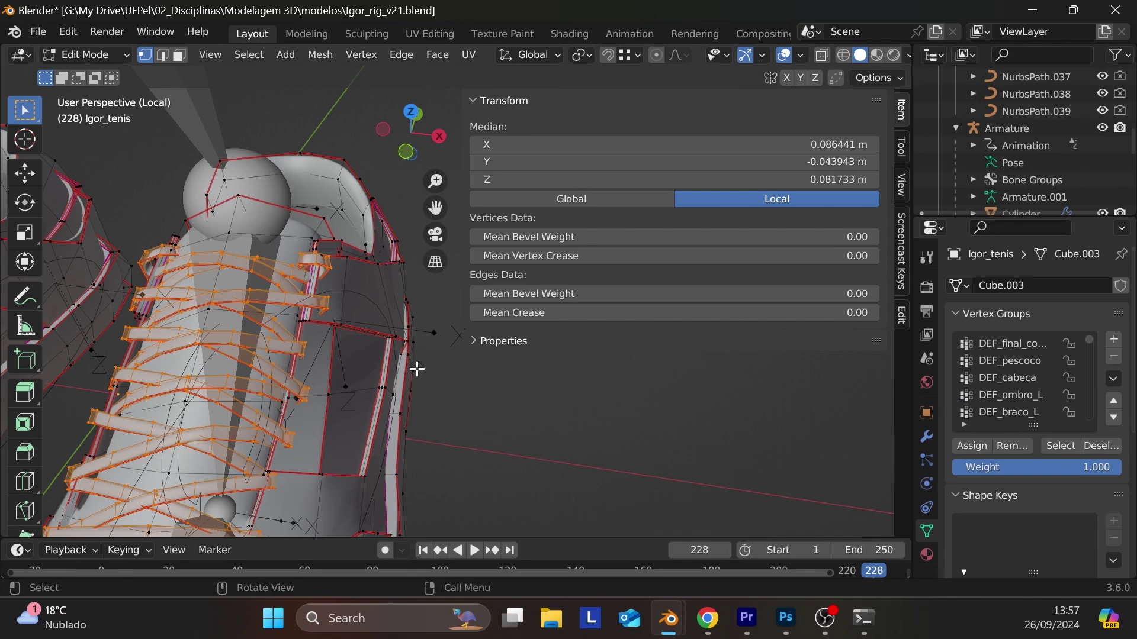
key(g)
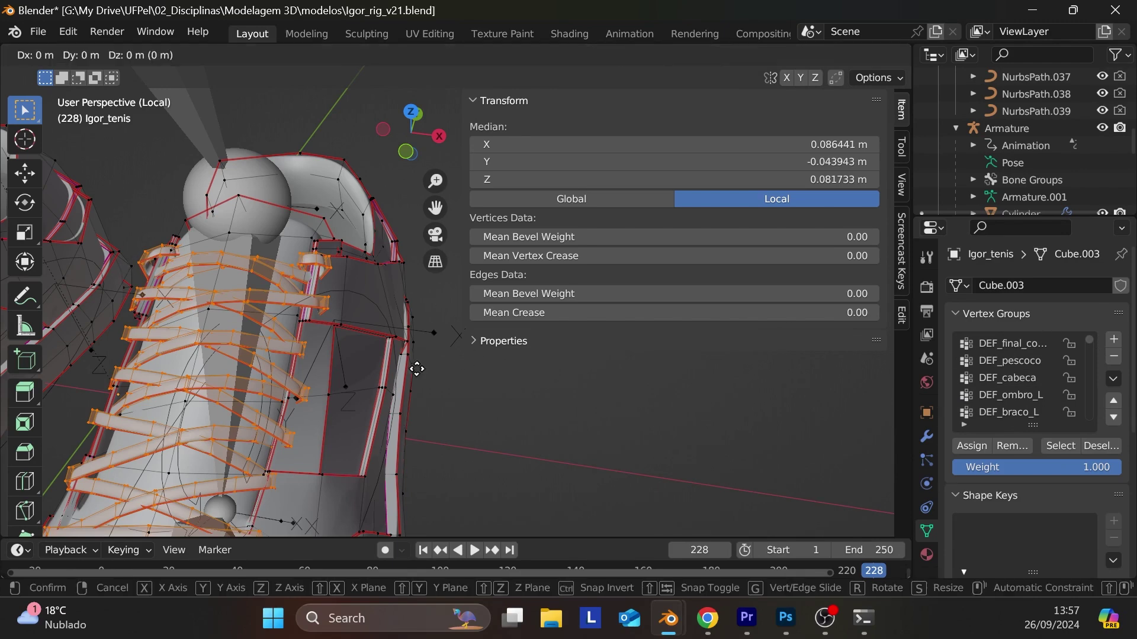
key(z)
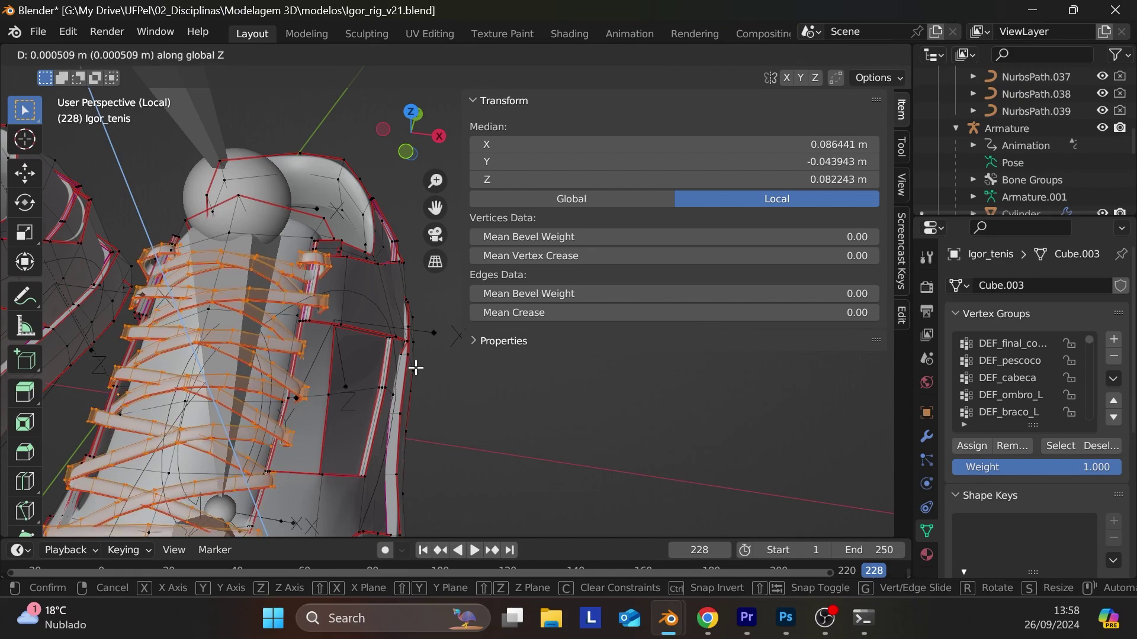
click(417, 368)
- Select a vertex on the left shoe's upper laces and check its vertex weights
middle_drag(434, 389, 373, 292)
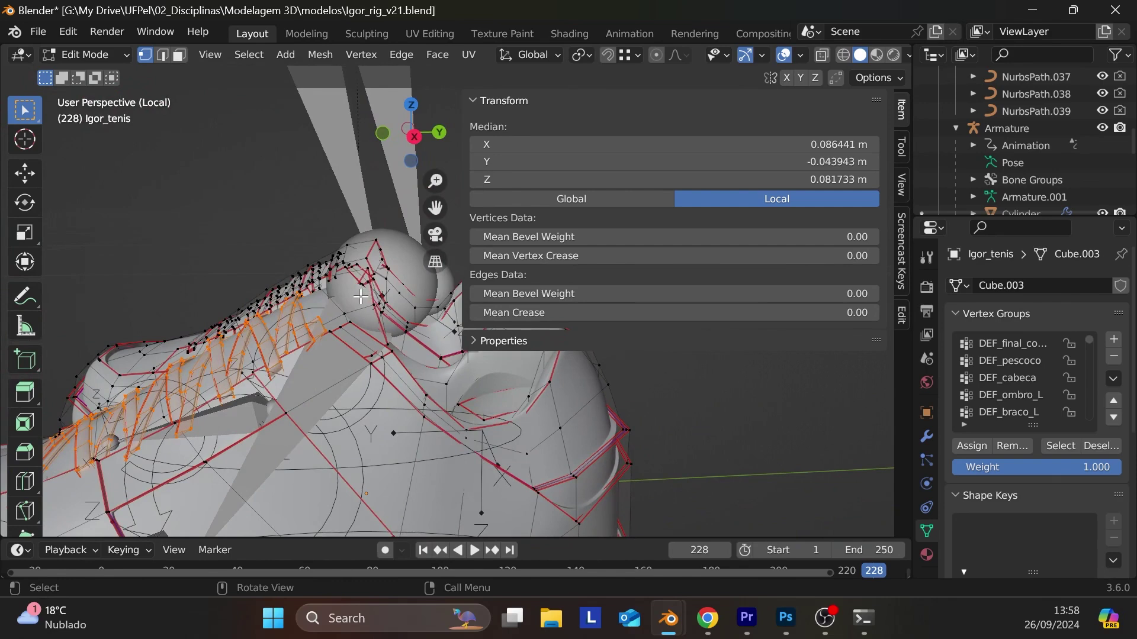
click(293, 305)
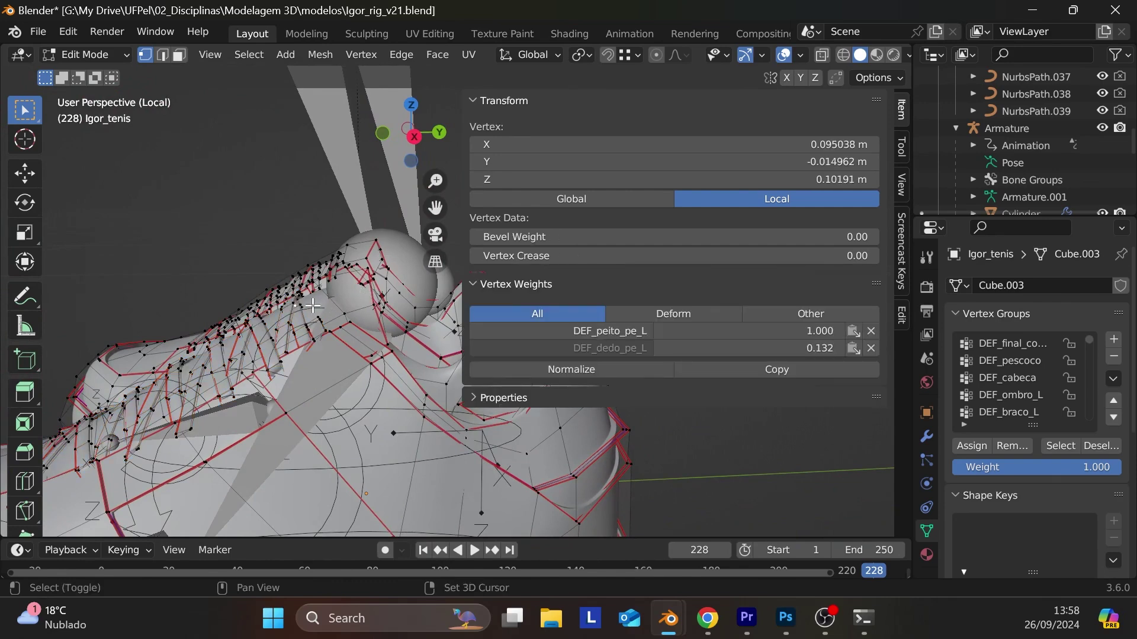
drag(316, 283, 285, 320)
- Select all the linked laces of the right shoe and assign them to the DEF_peito_pe_R vertex group at weight 1.000
middle_drag(343, 343, 372, 364)
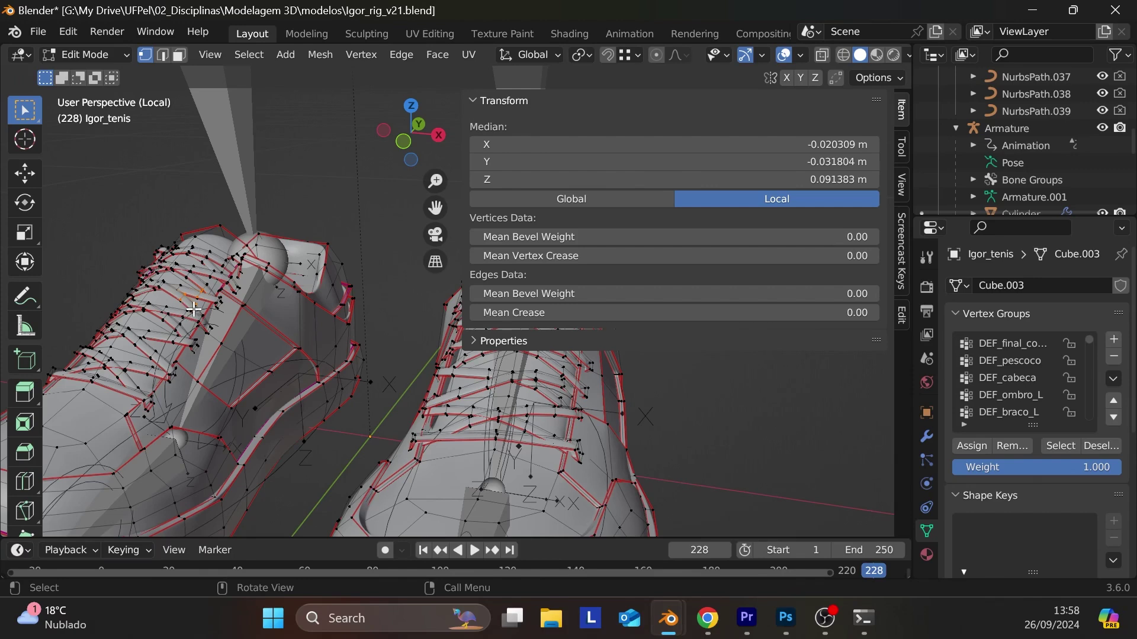
key(l)
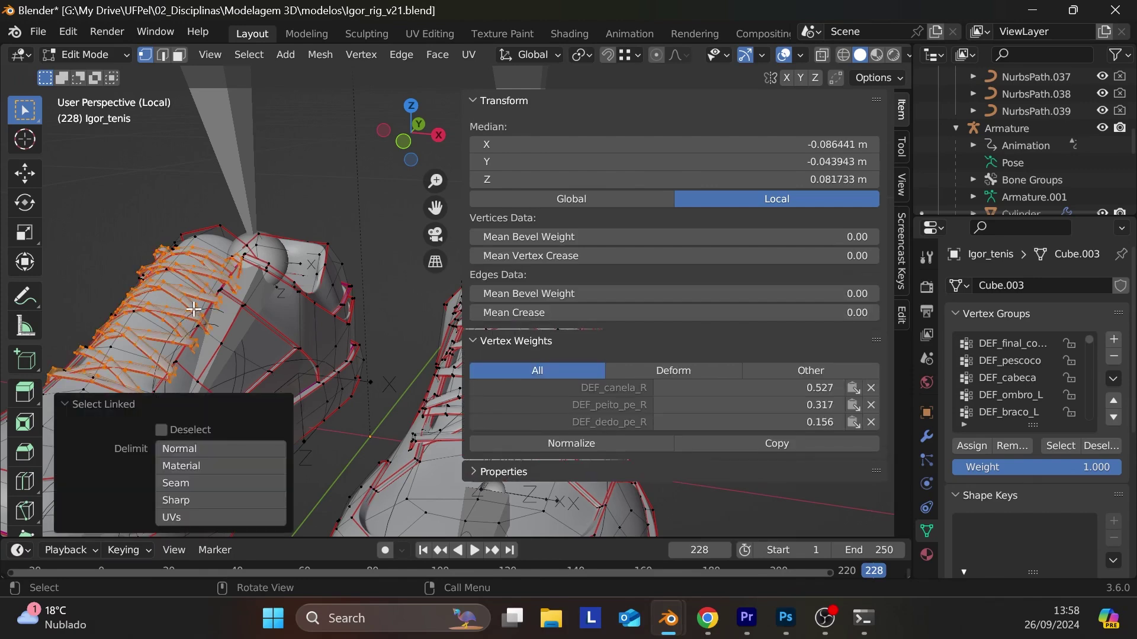
scroll(1051, 382, down, 5)
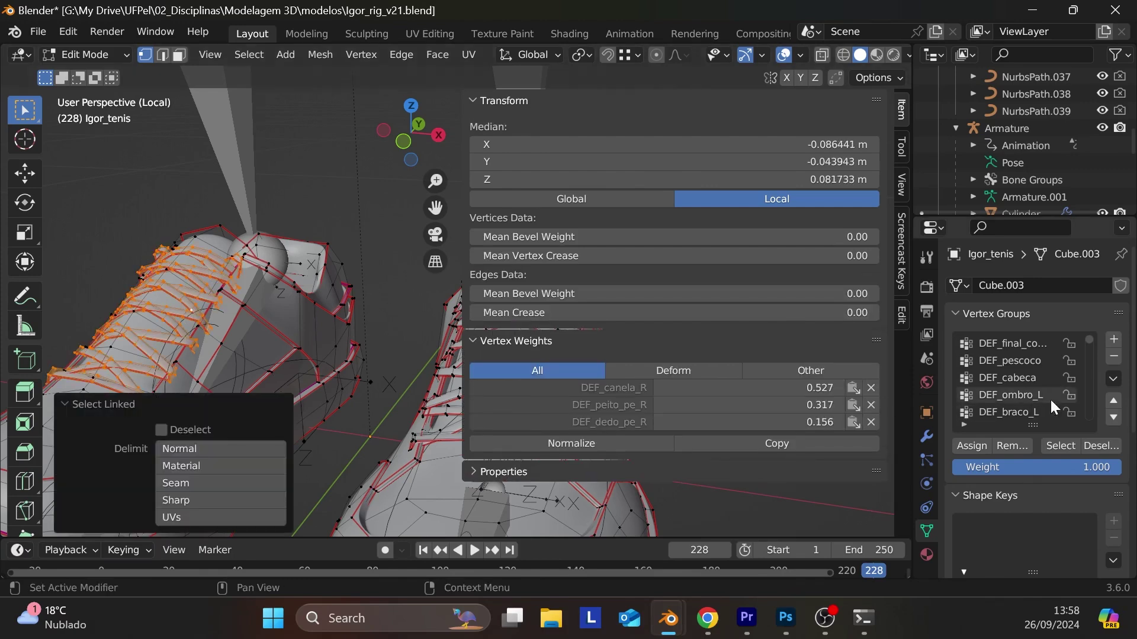
scroll(1052, 373, down, 2)
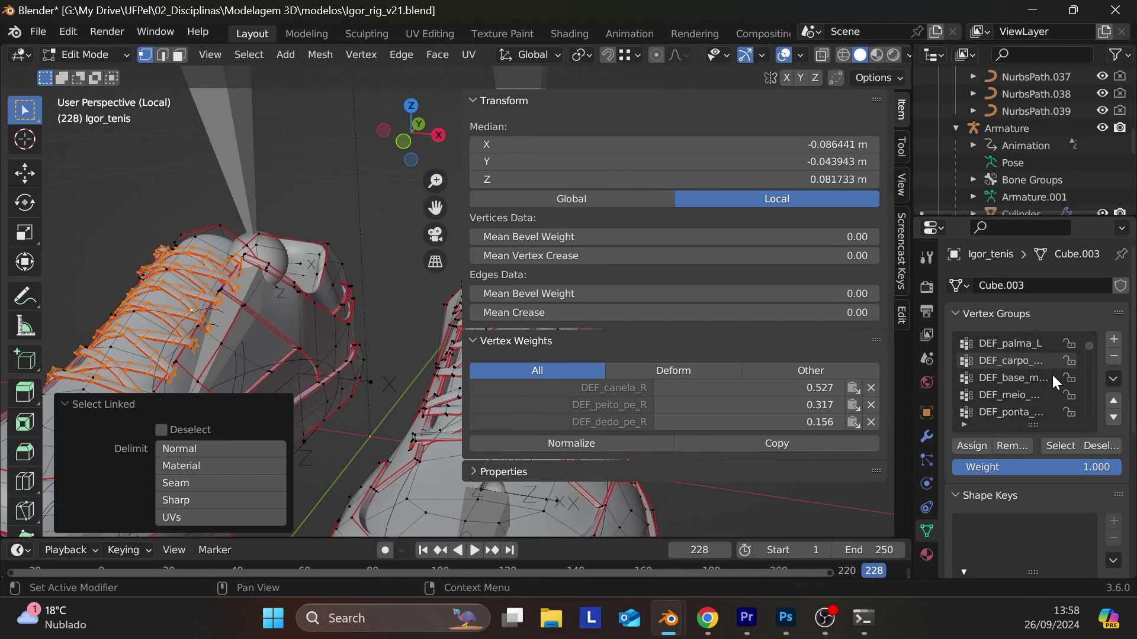
drag(1089, 348, 1093, 432)
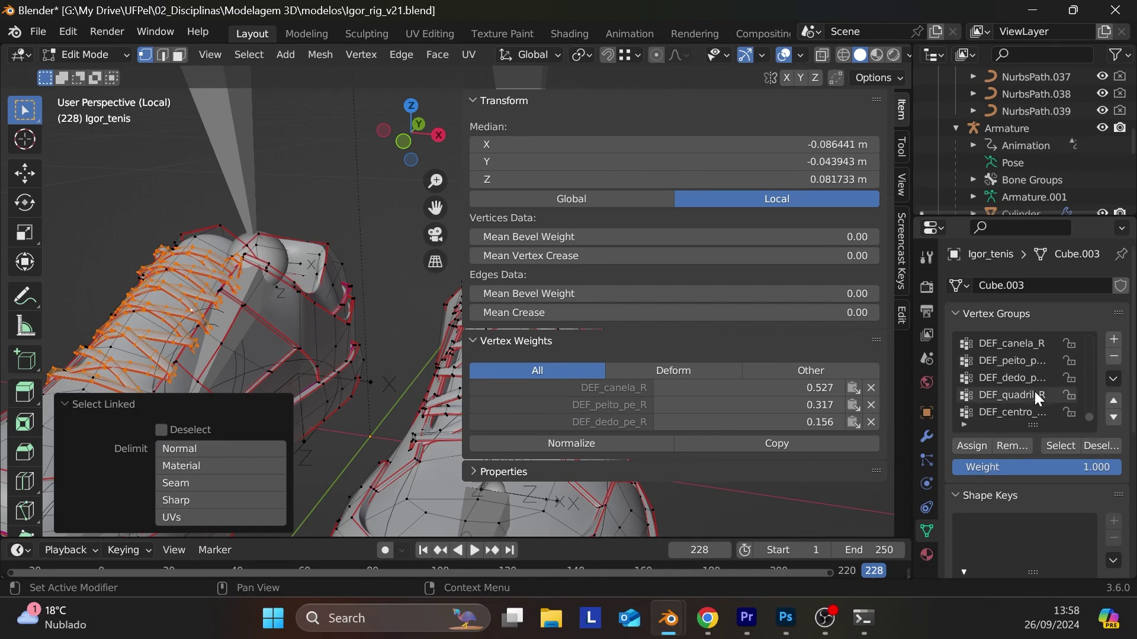
click(1020, 364)
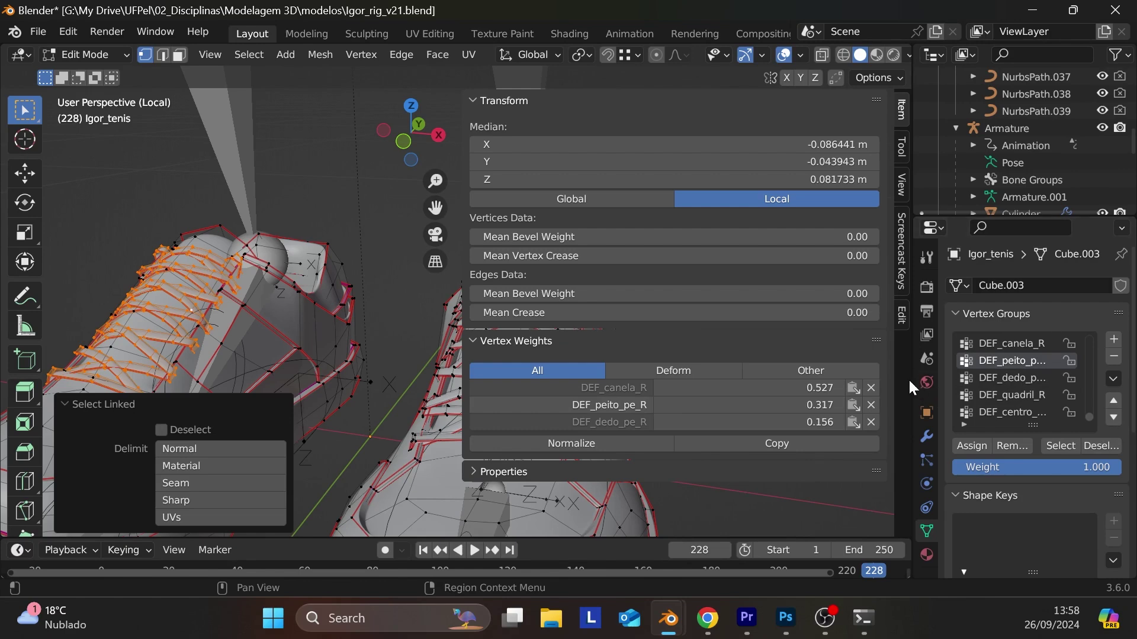
drag(910, 378, 749, 408)
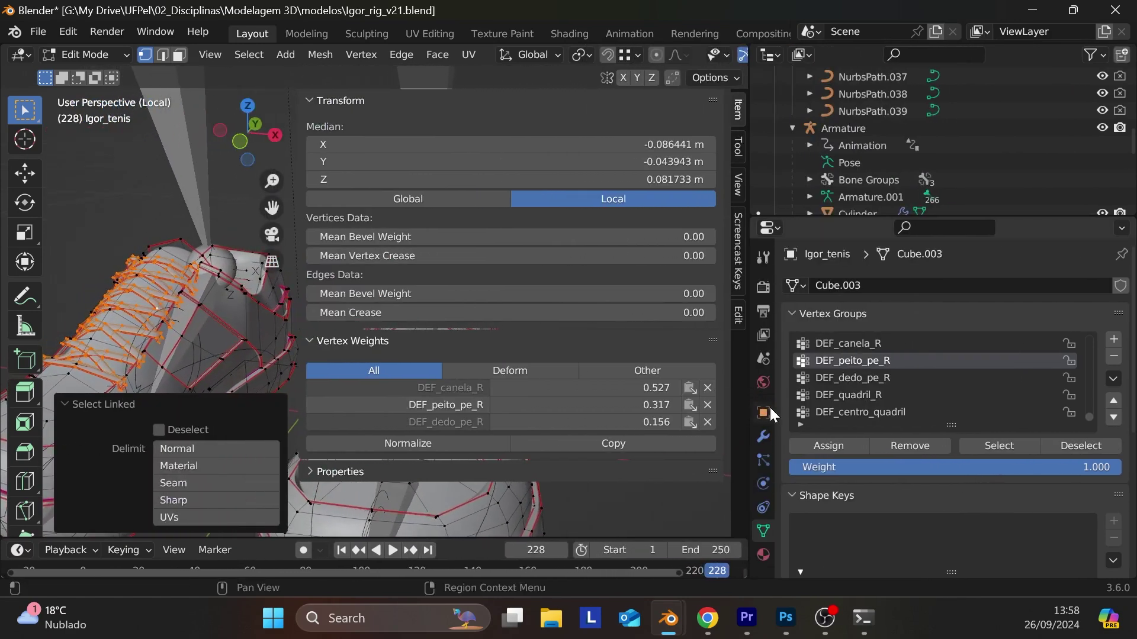
click(843, 444)
- Inspect the DEF_peito_pe_R weights on the right shoe and its laces in Weight Paint mode
click(89, 55)
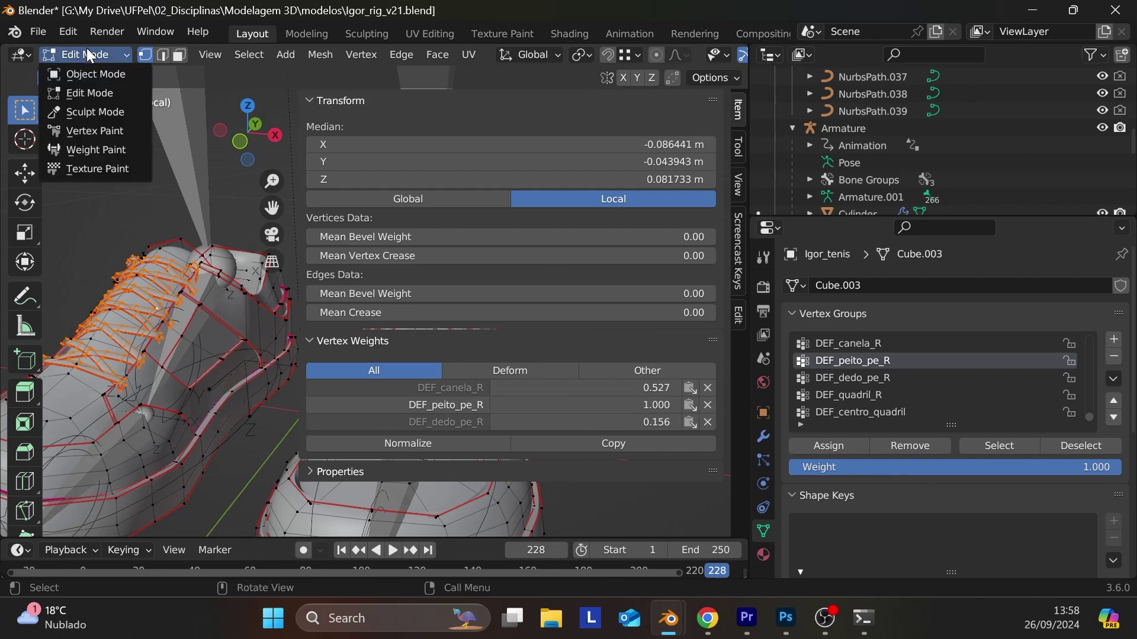
click(96, 150)
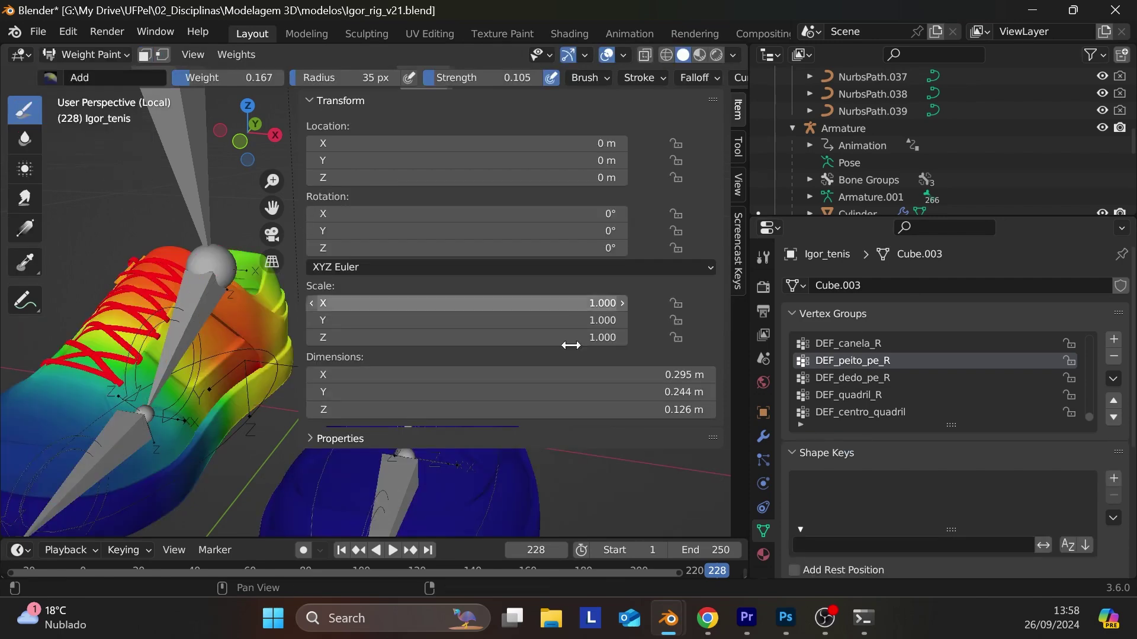
scroll(366, 475, down, 2)
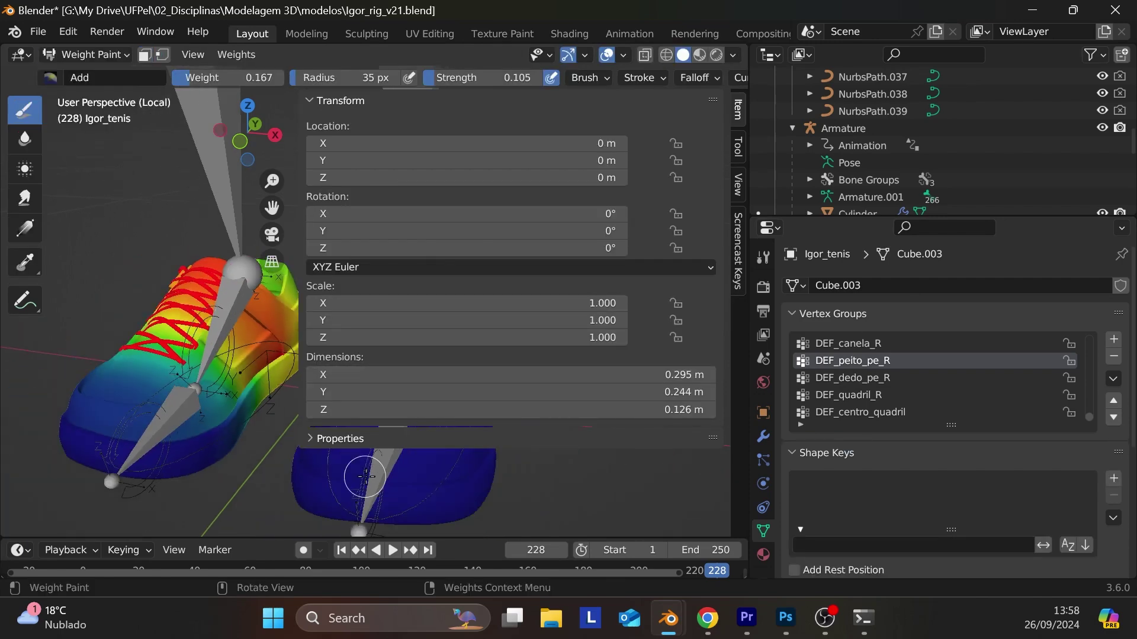
mouse_move(365, 467)
shift+middle_down()
mouse_move(319, 448)
mouse_move(136, 448)
mouse_move(183, 489)
mouse_move(244, 482)
shift+middle_up()
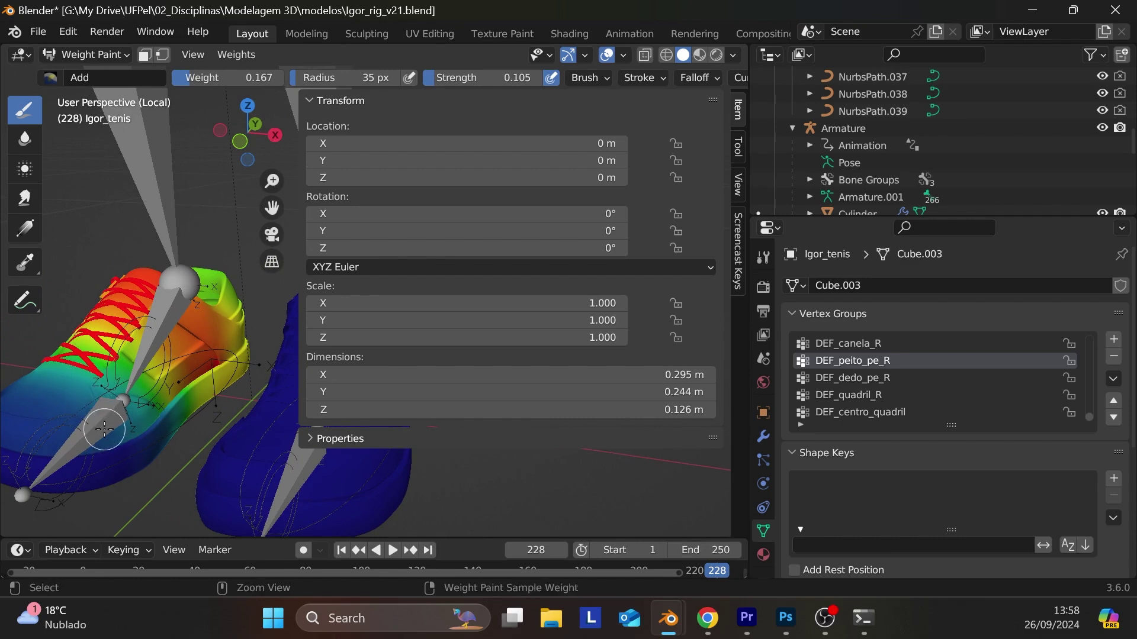
- Return the shoes to Object Mode and select the armature
click(118, 54)
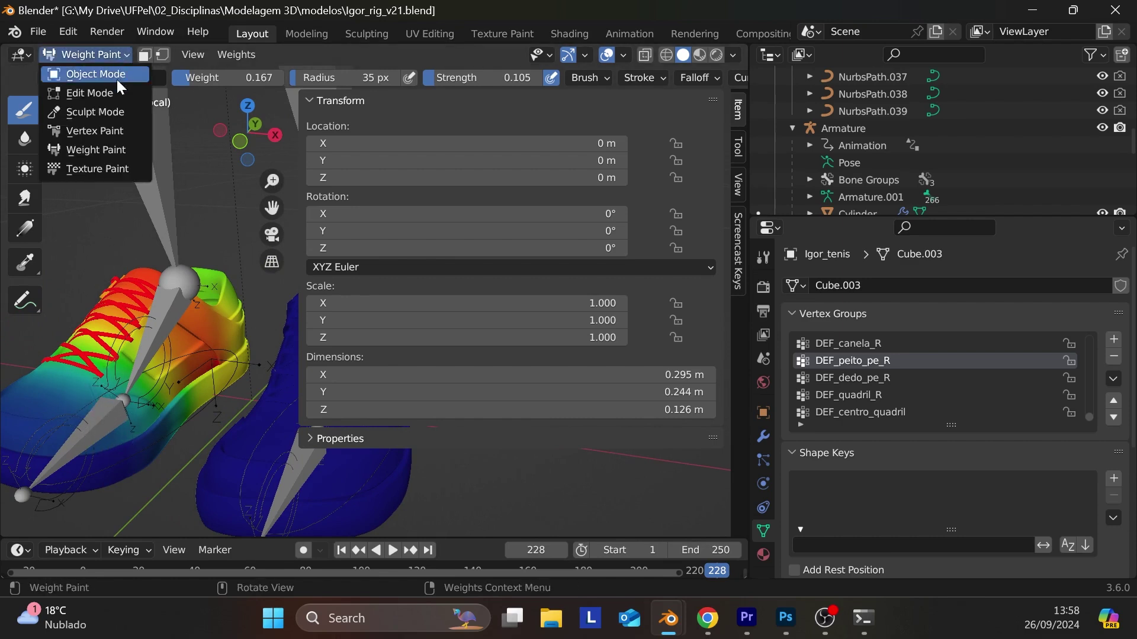
click(117, 74)
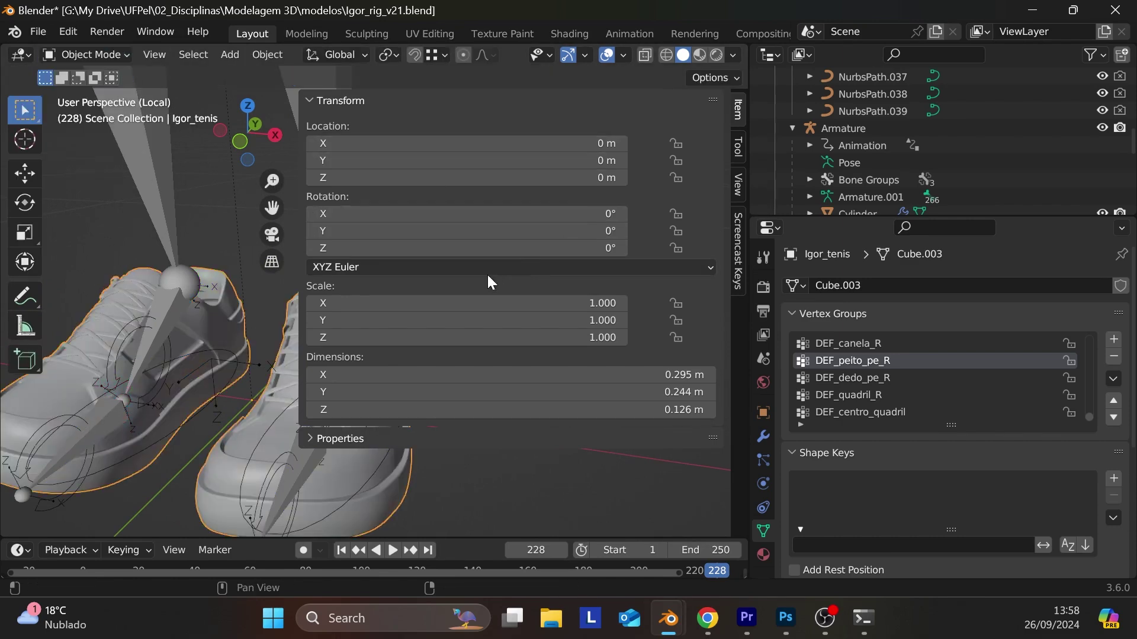
click(186, 240)
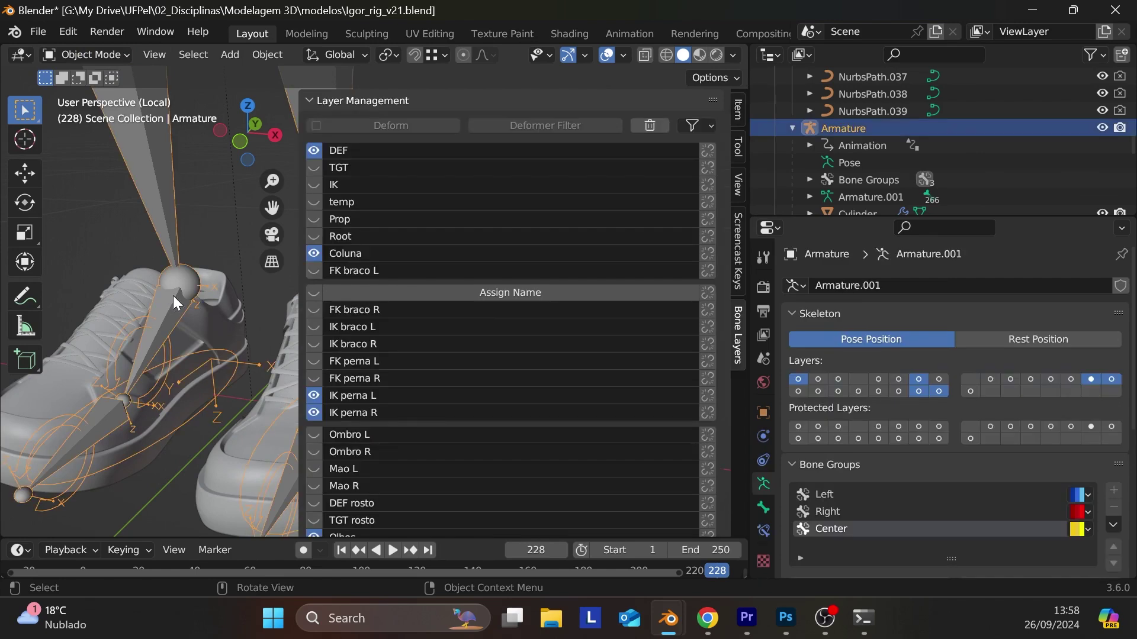
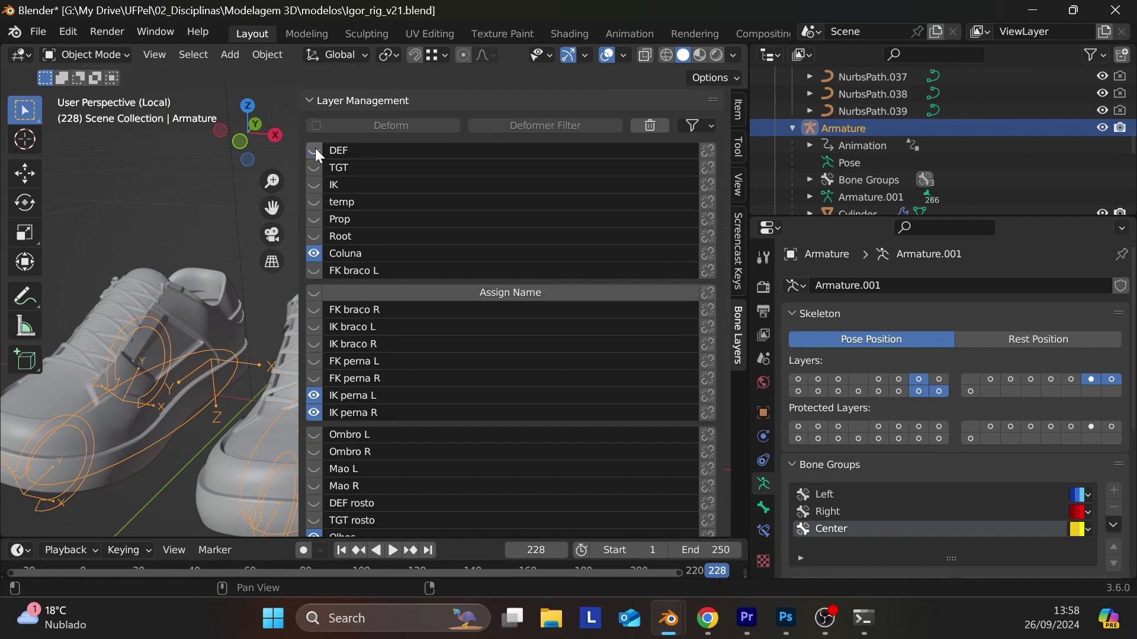
- Hide the IK perna L, IK perna R and Coluna bone layers in the Rig UI and narrow the sidebar
click(329, 105)
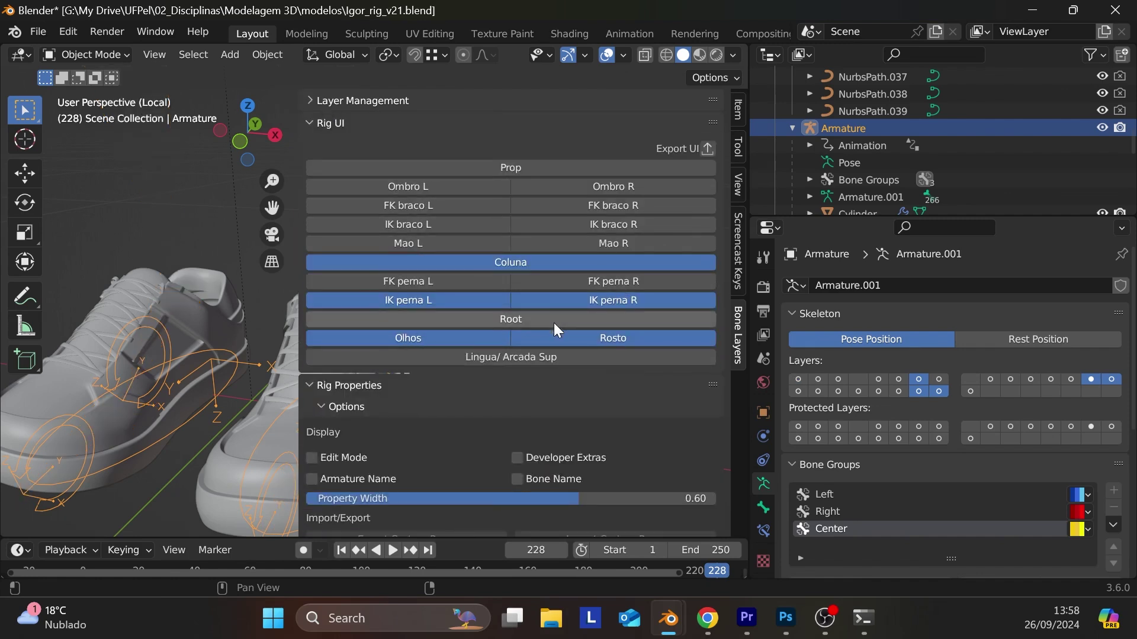
click(586, 301)
click(484, 300)
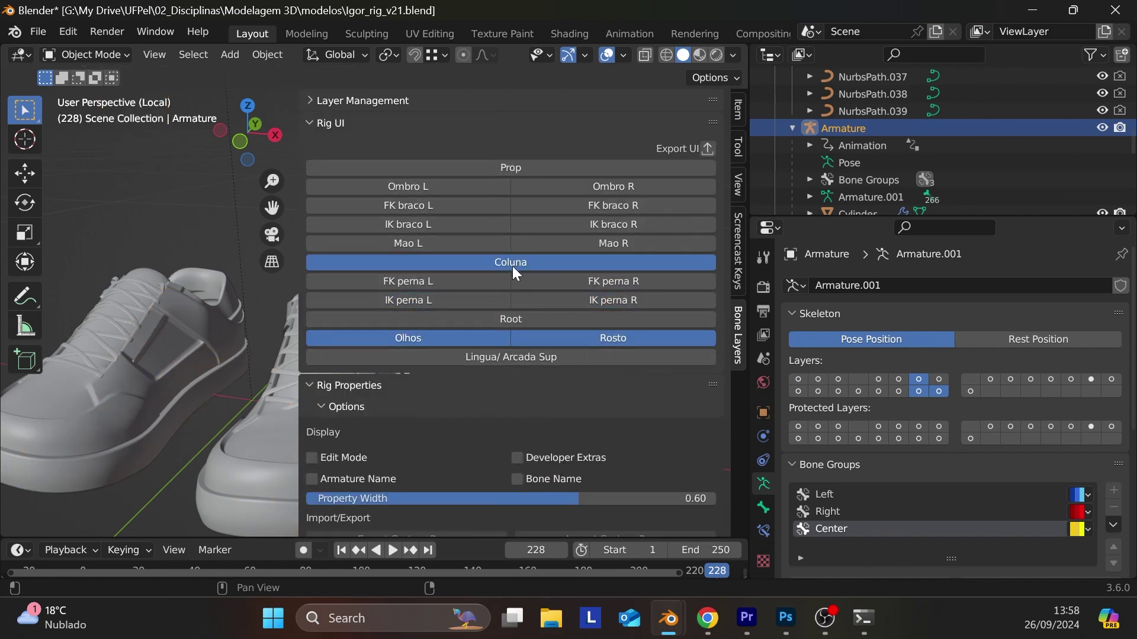
click(513, 265)
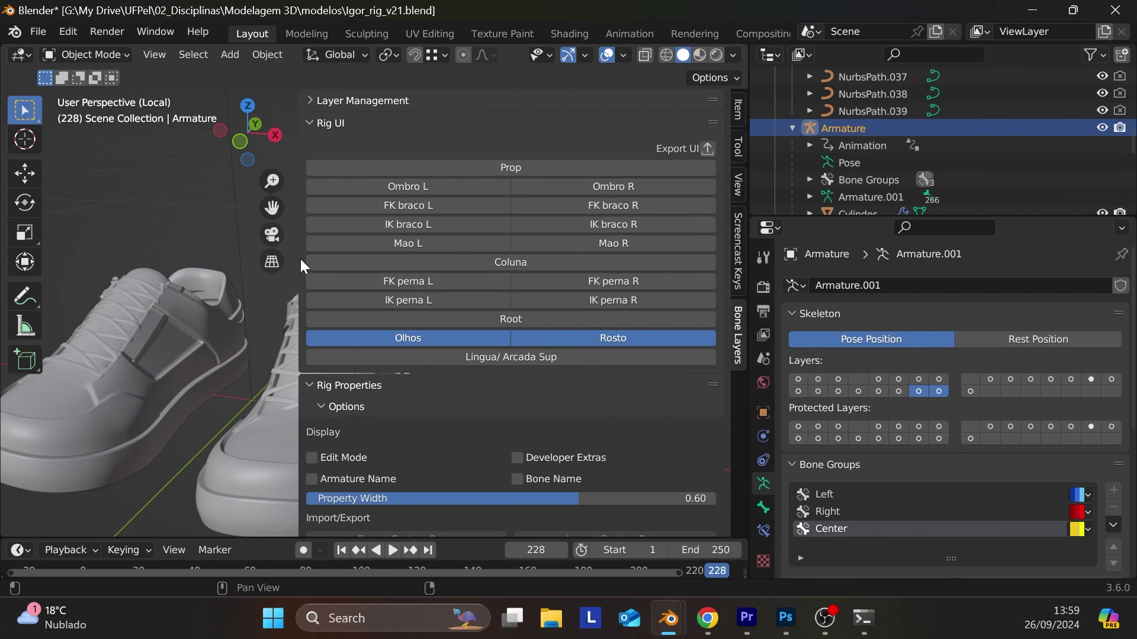
drag(300, 258, 646, 315)
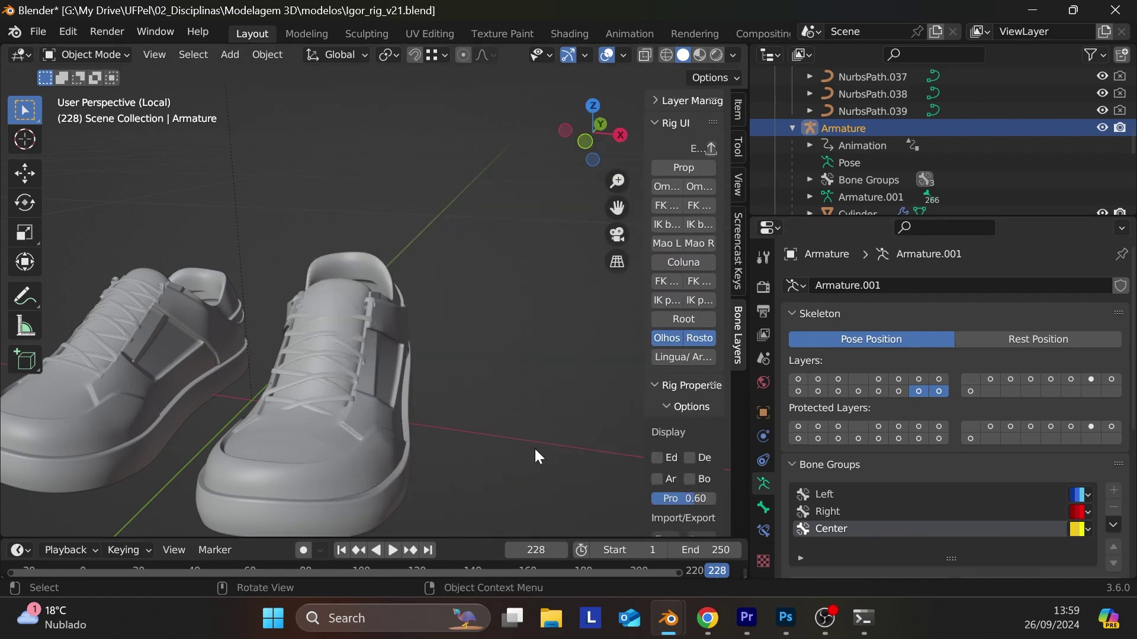
- Select the Igor_tenis shoes in the viewport and view them from the side
click(380, 451)
scroll(560, 424, down, 4)
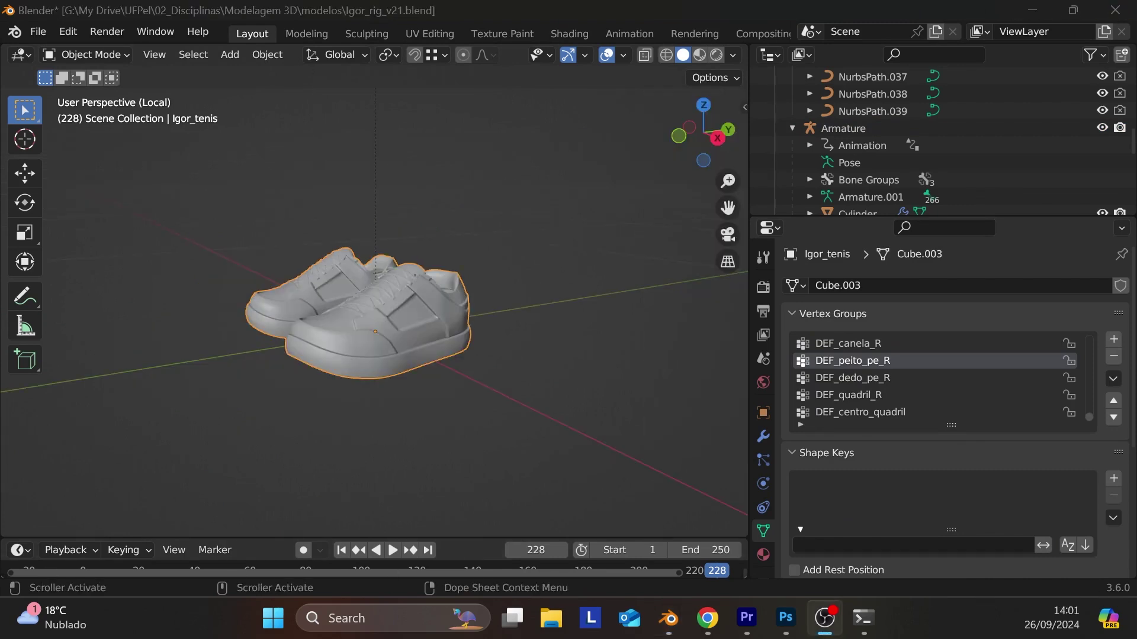
click(354, 329)
middle_drag(375, 335, 465, 329)
scroll(317, 338, up, 3)
scroll(467, 371, up, 3)
scroll(467, 371, down, 1)
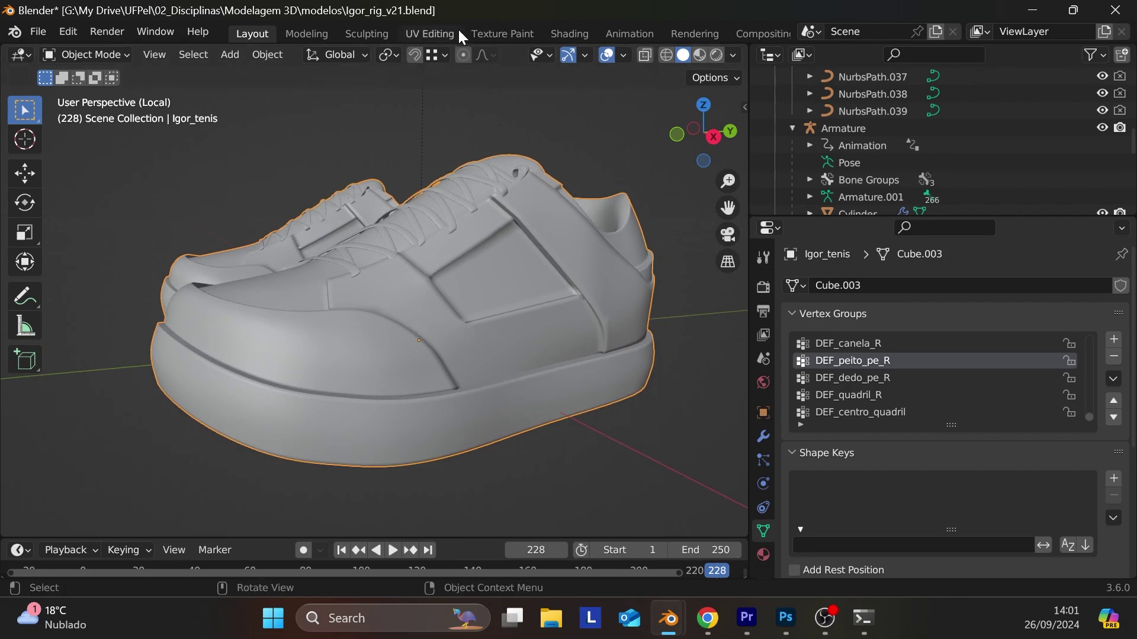
- Switch to the Modeling workspace and put the shoes in Object Mode
click(573, 35)
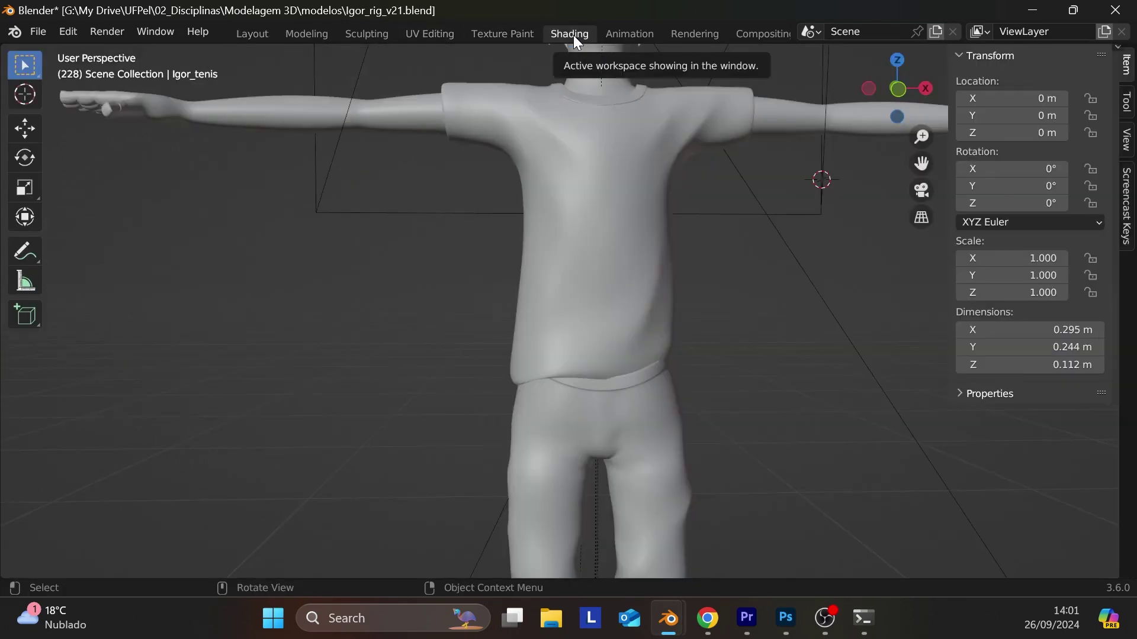
click(318, 35)
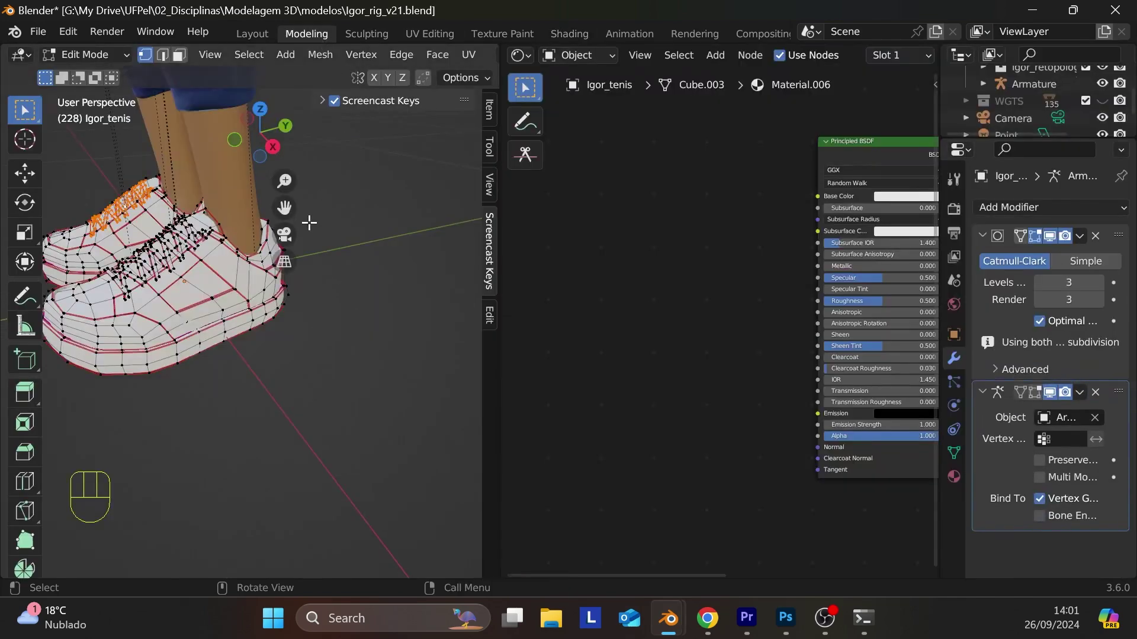
click(98, 55)
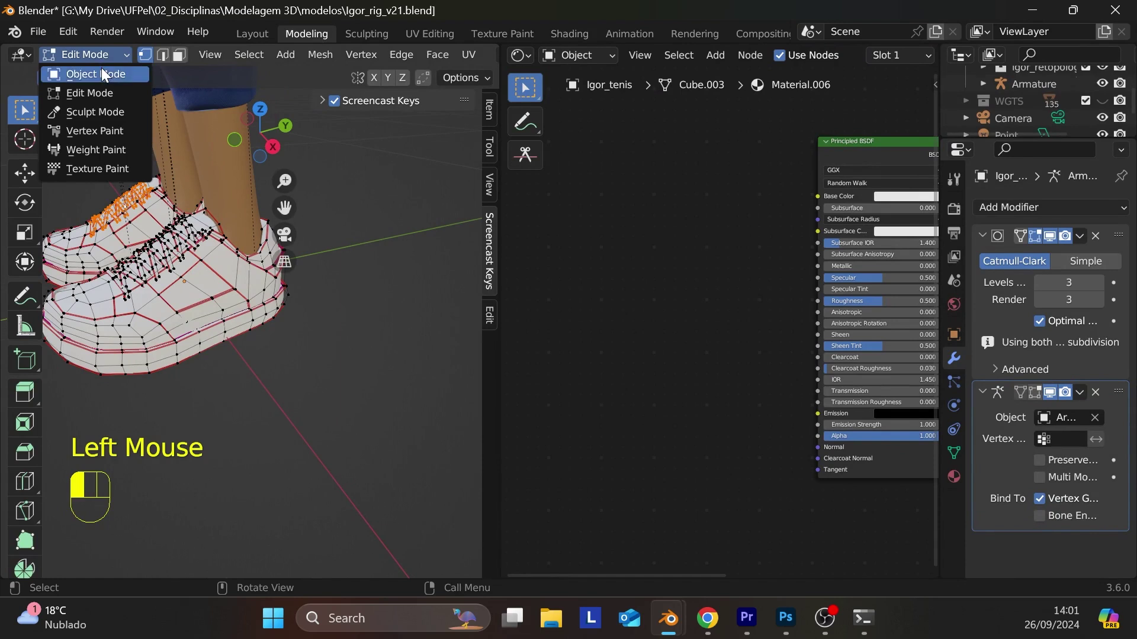
click(98, 69)
shift+middle_drag(245, 328, 302, 322)
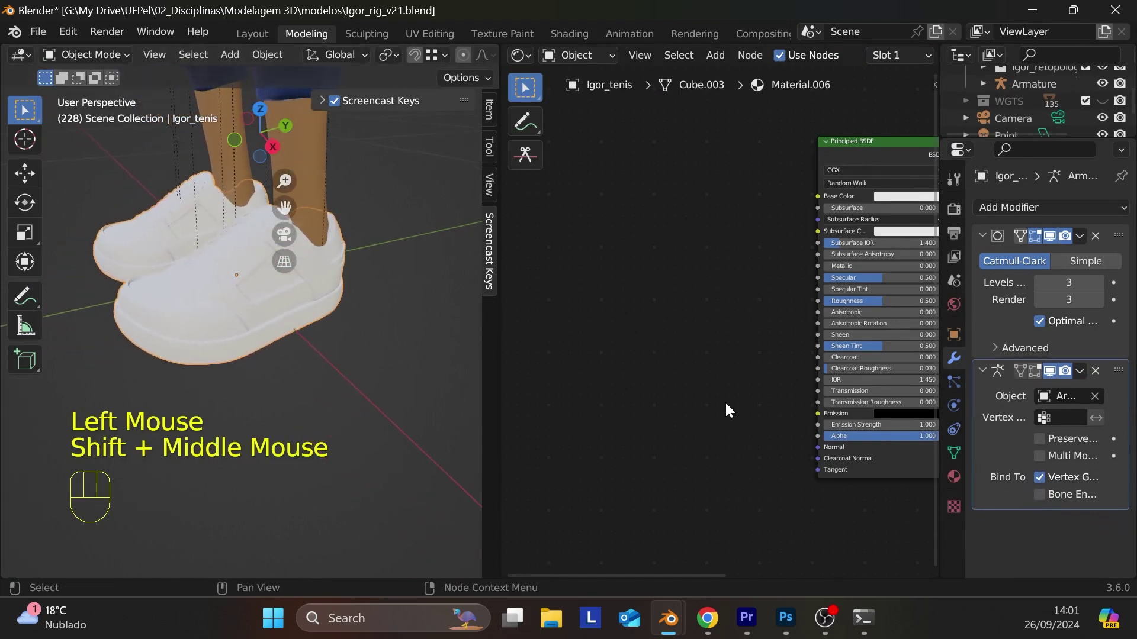
- Add an Image Texture node to the shoe material before the Principled BSDF and start a new image in it
middle_drag(729, 403, 579, 429)
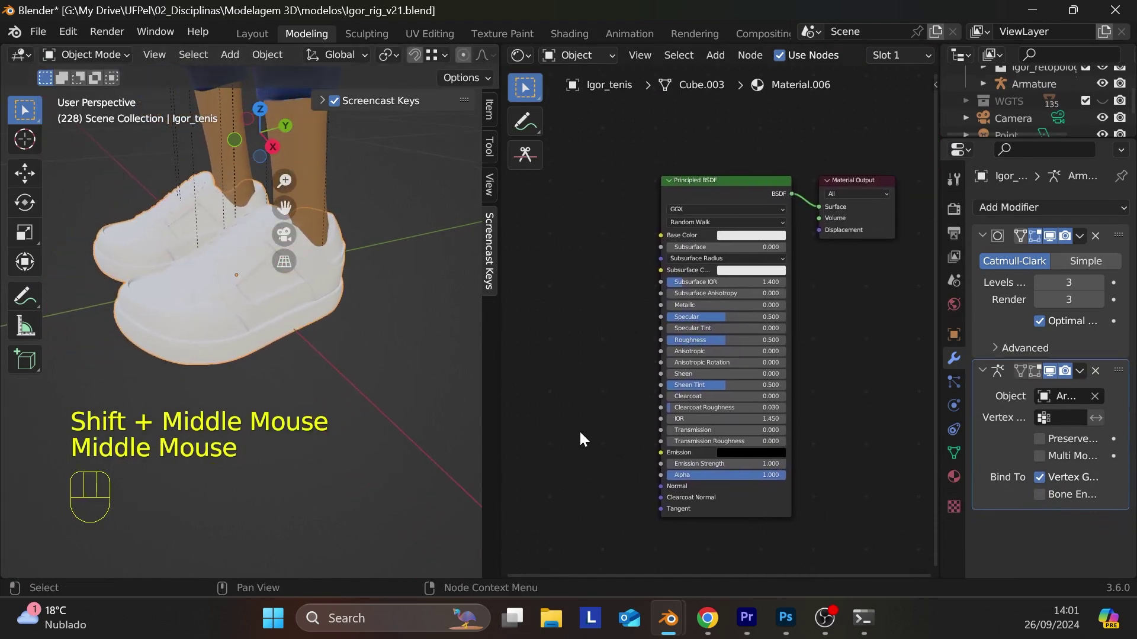
scroll(257, 315, up, 2)
middle_drag(599, 343, 685, 375)
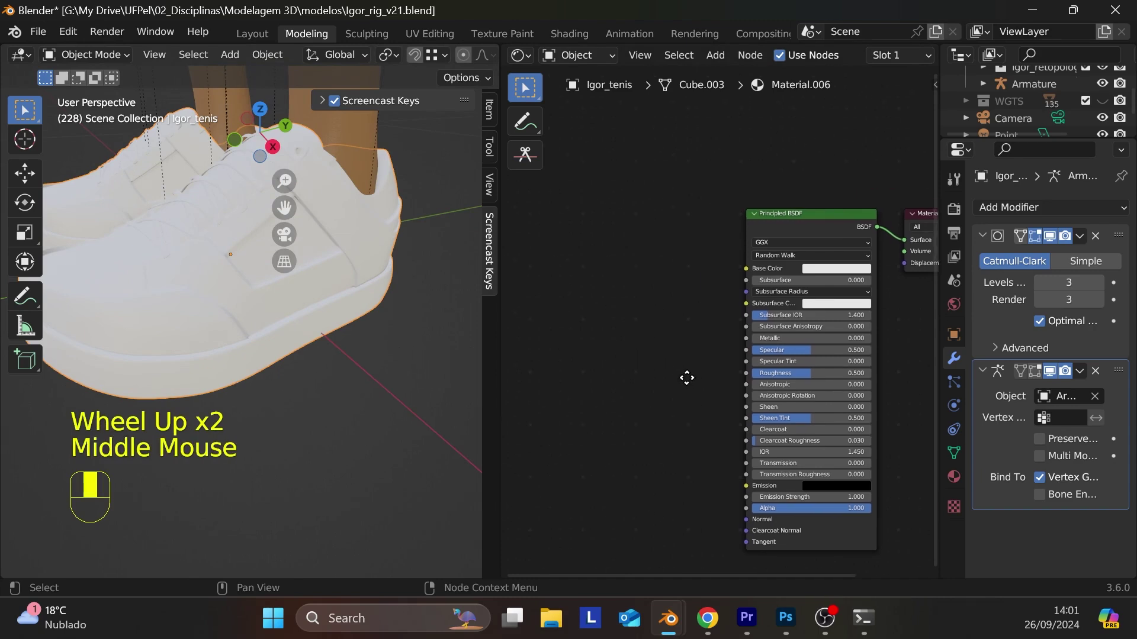
key(shift+a)
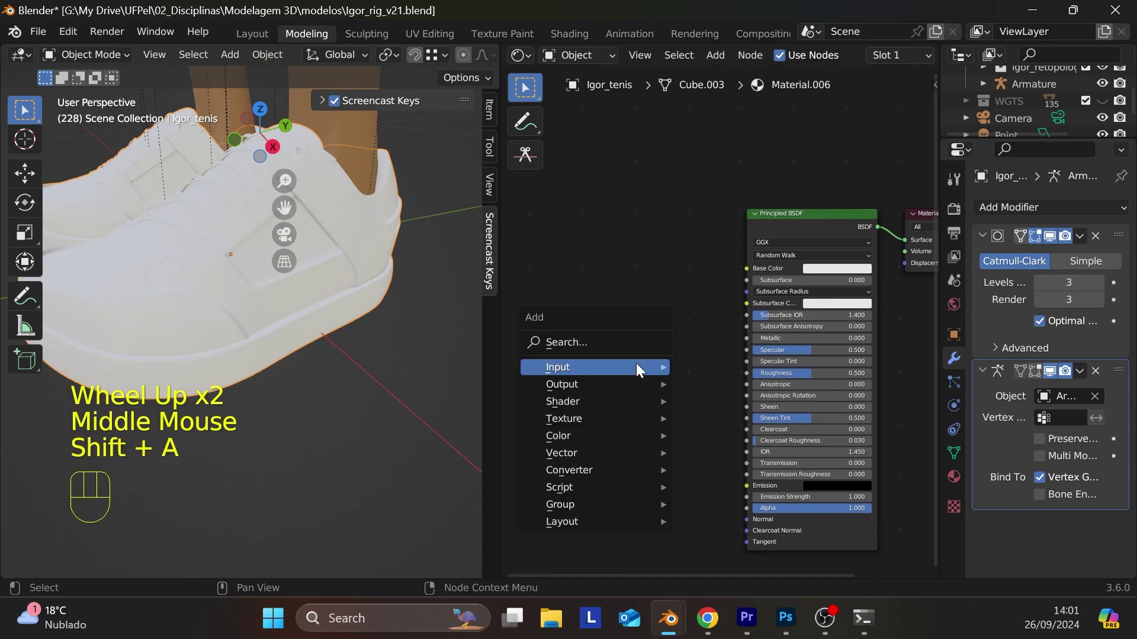
mouse_move(634, 371)
mouse_move(614, 420)
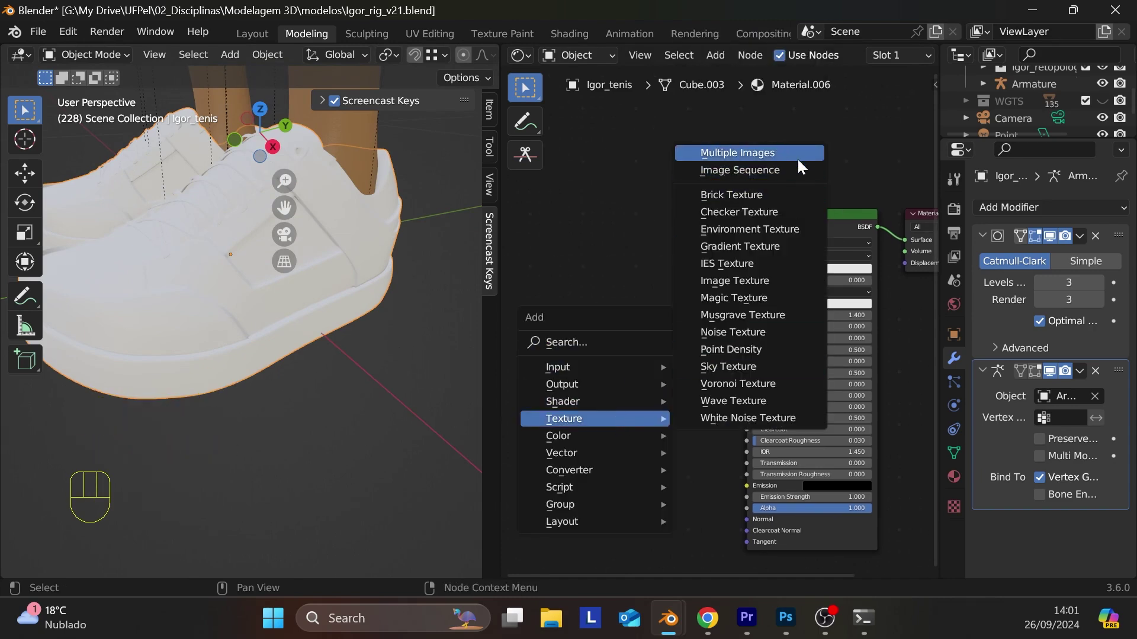
click(762, 279)
click(601, 273)
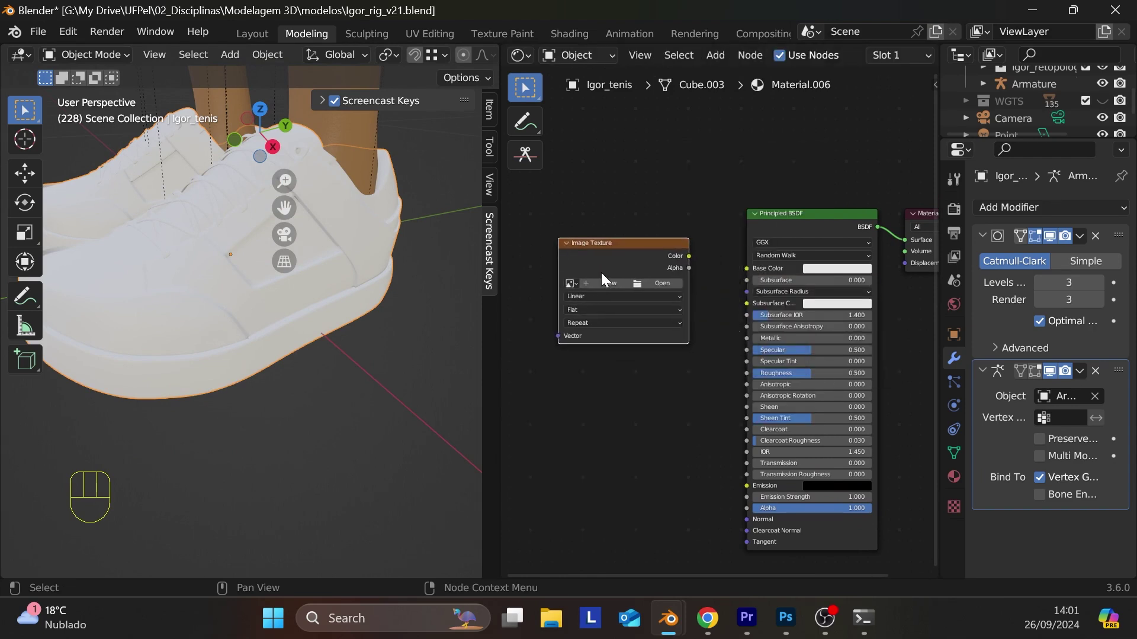
click(609, 284)
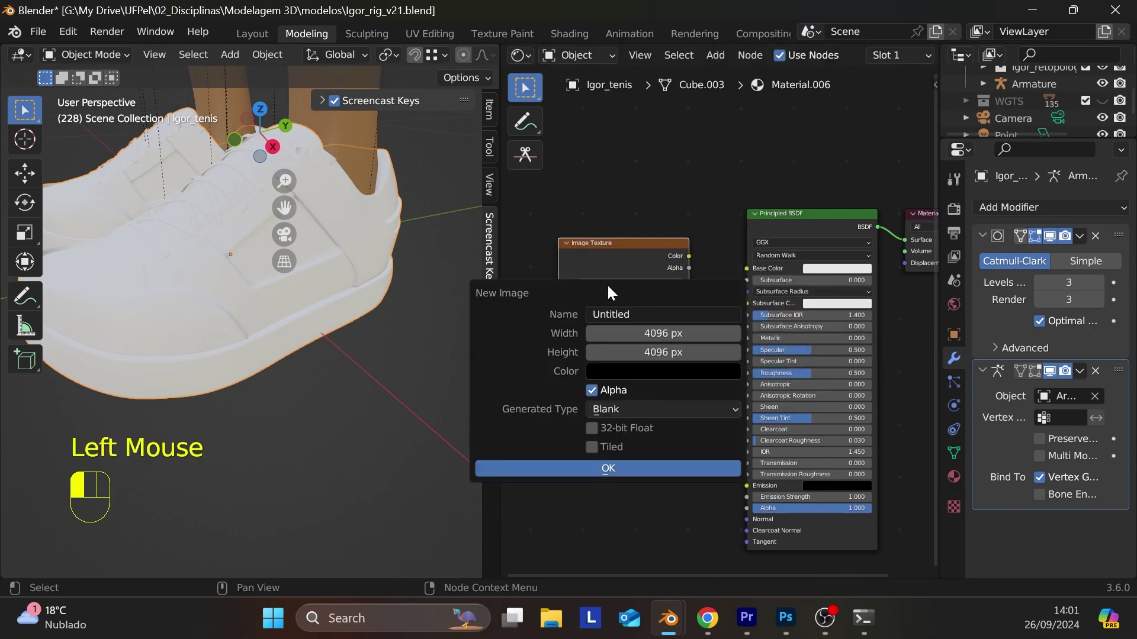
click(675, 307)
text(iG)
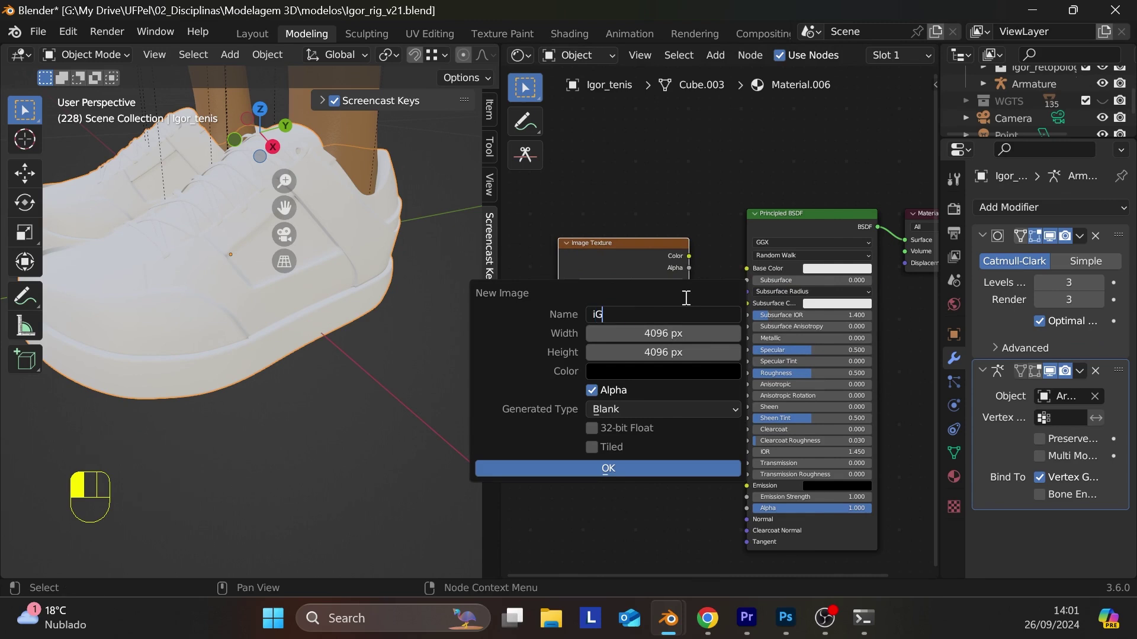
text(OR_TENIS_COLOR)
- Name the new image Igor_tenis_color and create it at 4096 × 4096 px with a blank black fill
click(692, 315)
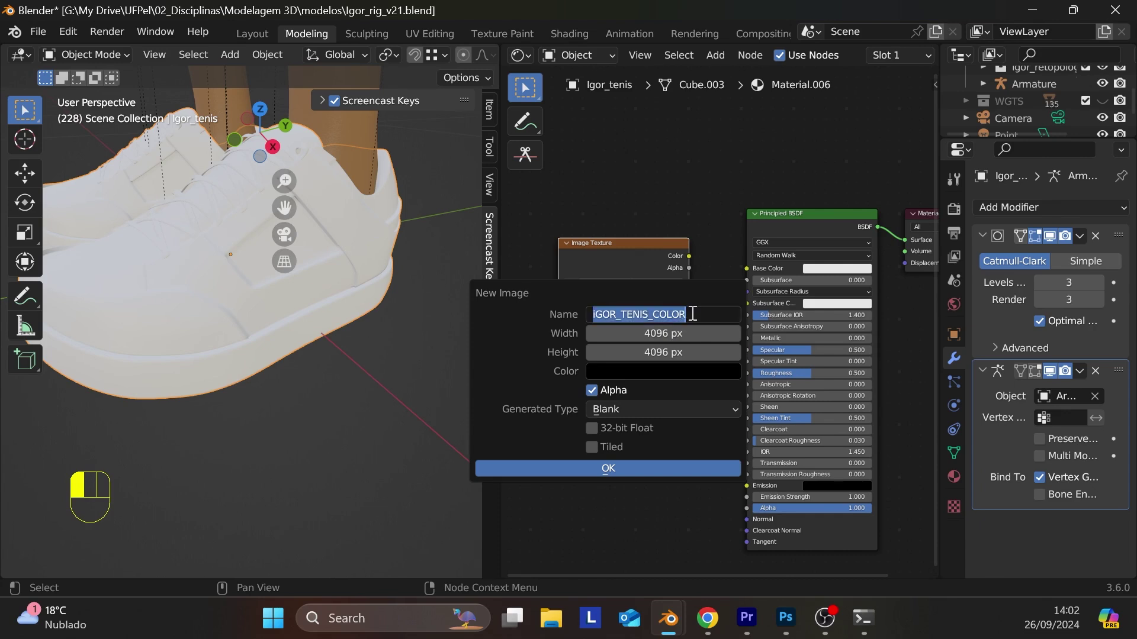
key(Caps_Lock)
key(BackSpace)
text(Igor)
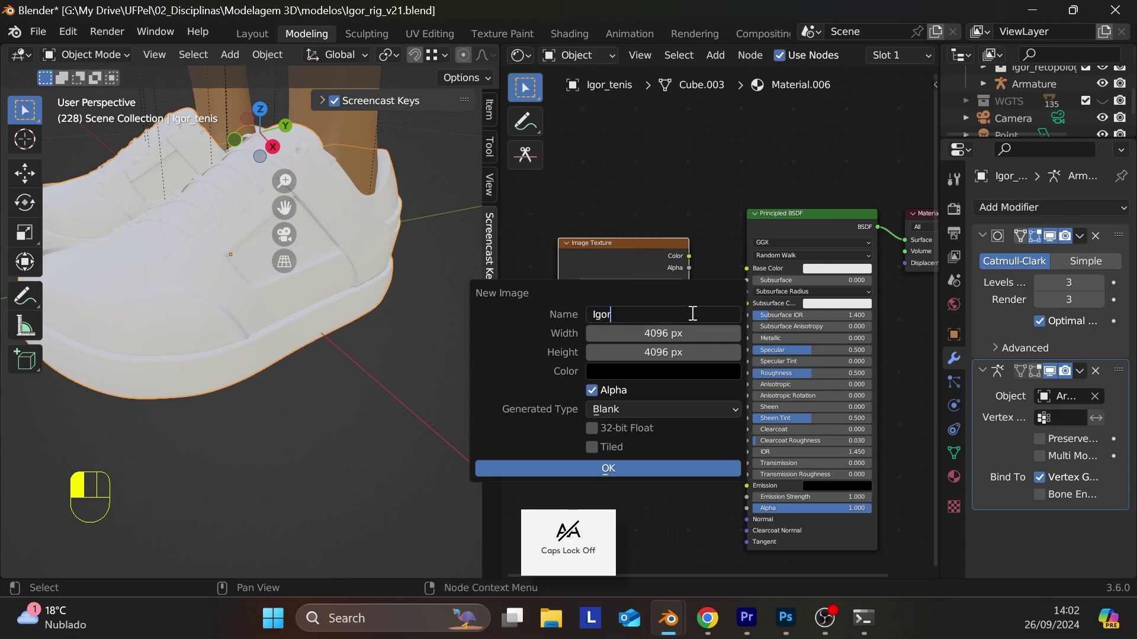
text(_teni)
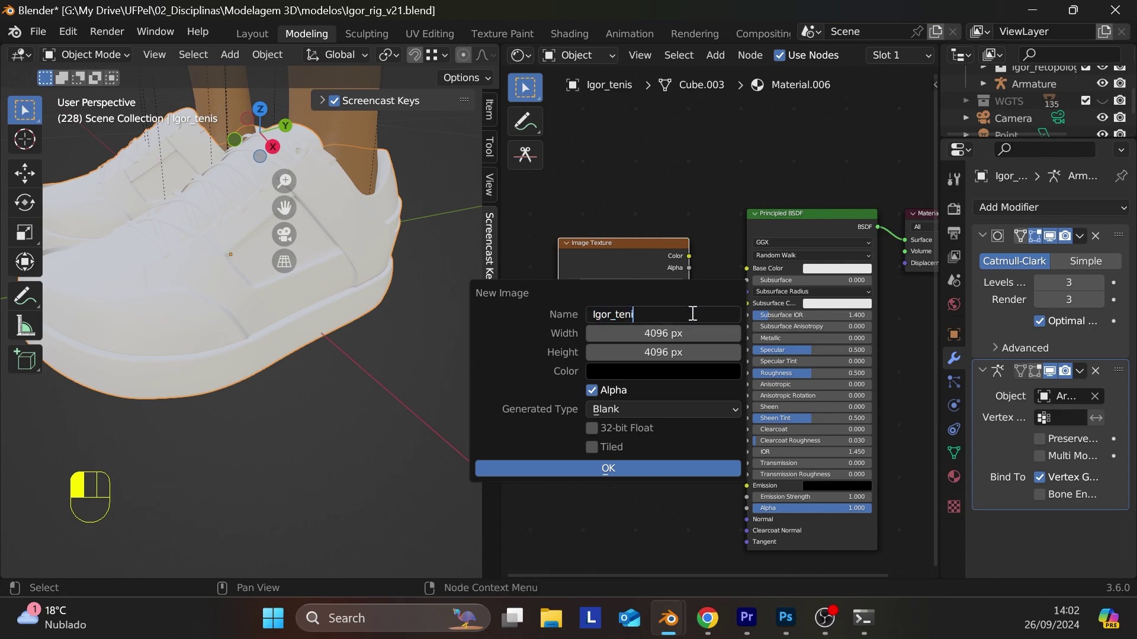
text(s_color)
key(Return)
click(627, 468)
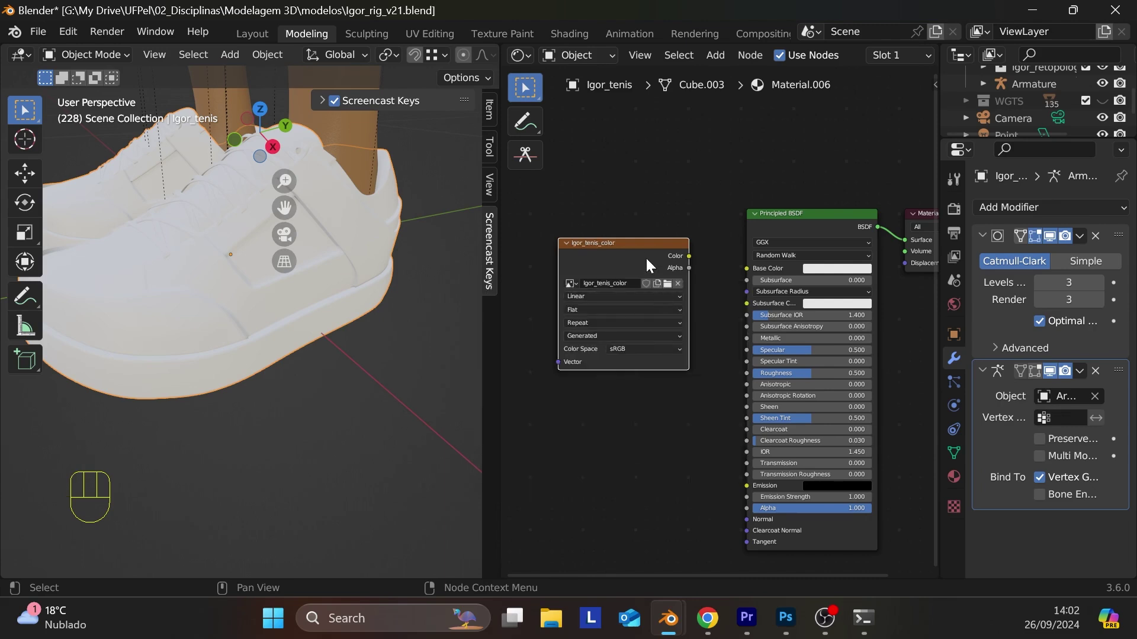
- Connect the Igor_tenis_color Color output to the Principled BSDF Base Color and move the texture node farther from the shader
drag(646, 256, 747, 269)
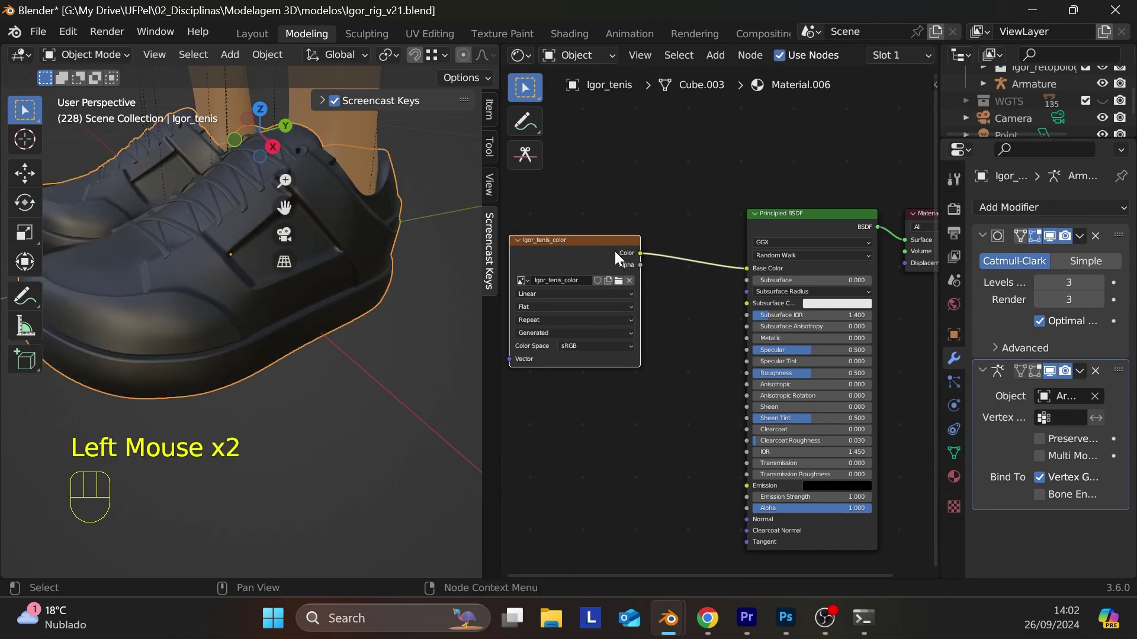
drag(605, 242, 559, 285)
middle_drag(609, 339, 765, 389)
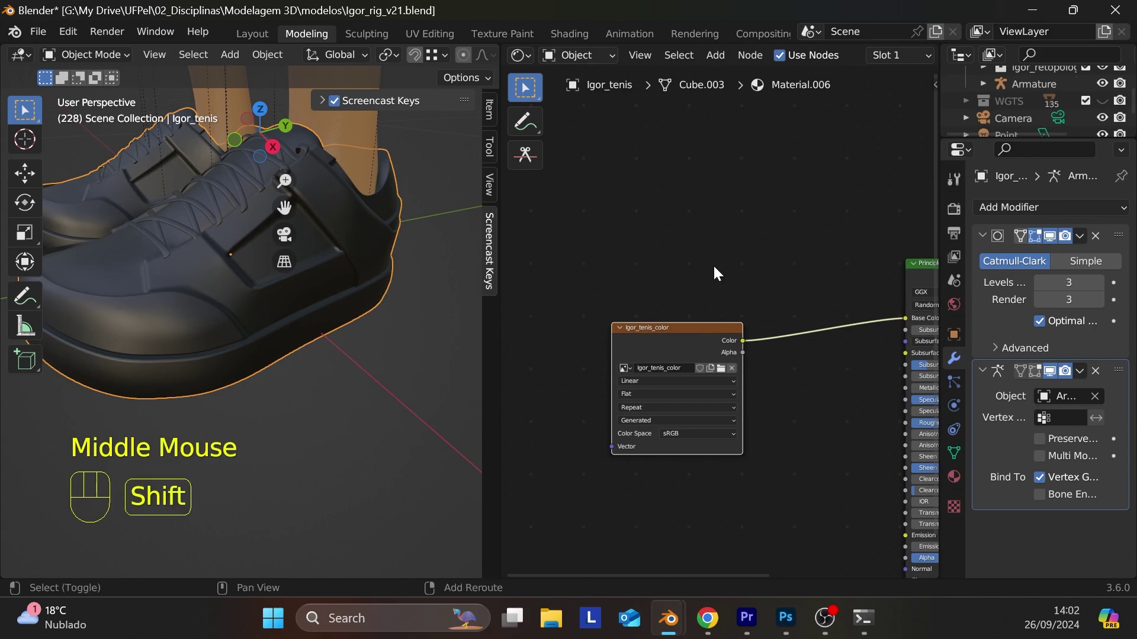
- Add an Ambient Occlusion node above the Igor_tenis_color texture node
key(shift+a)
click(695, 194)
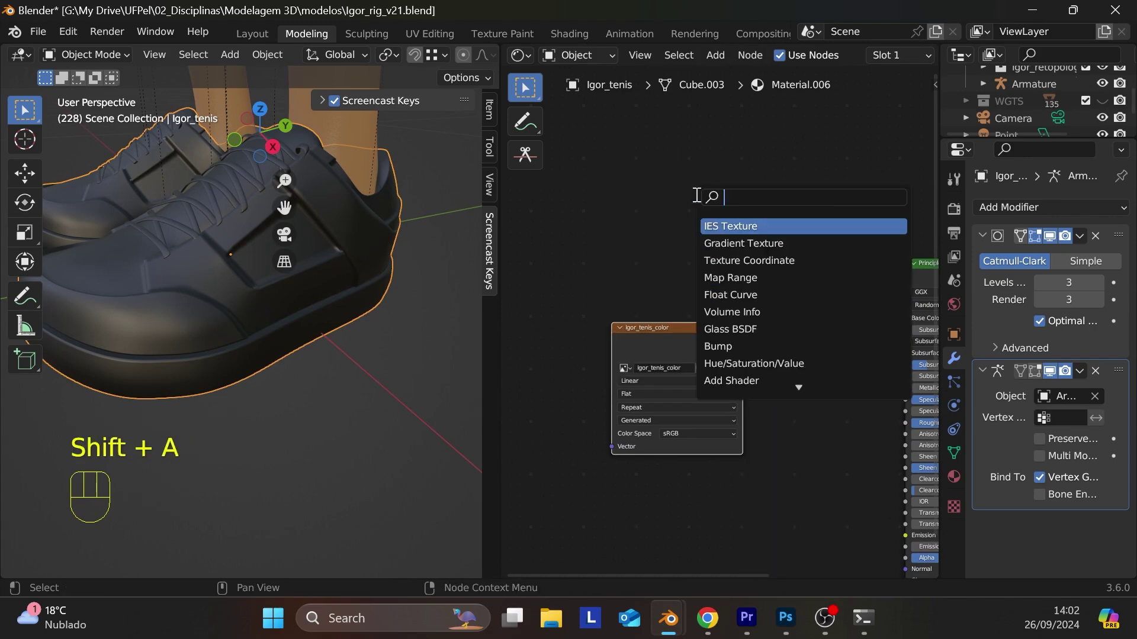
text(ambi)
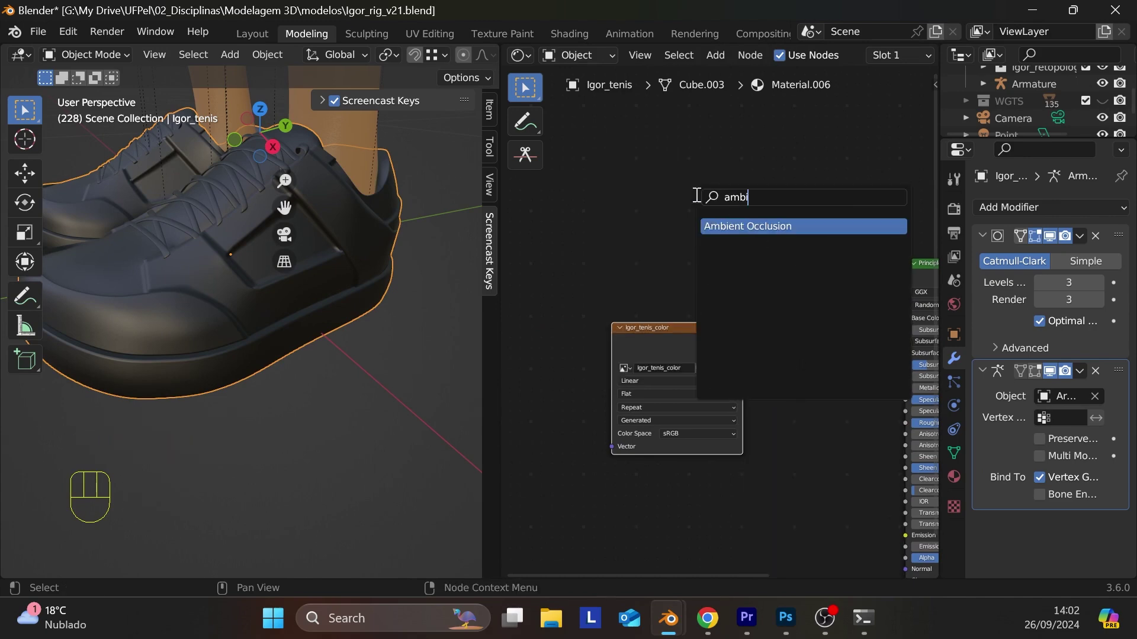
click(856, 229)
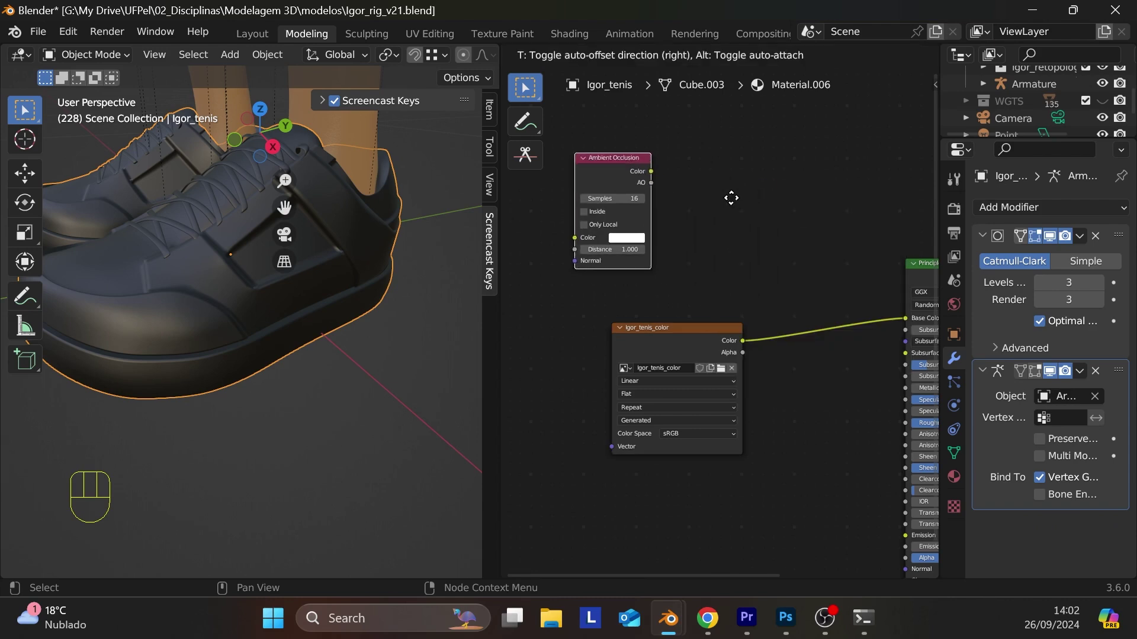
click(745, 183)
- Preview the Ambient Occlusion node's Color output directly on the shoes
key(shift)
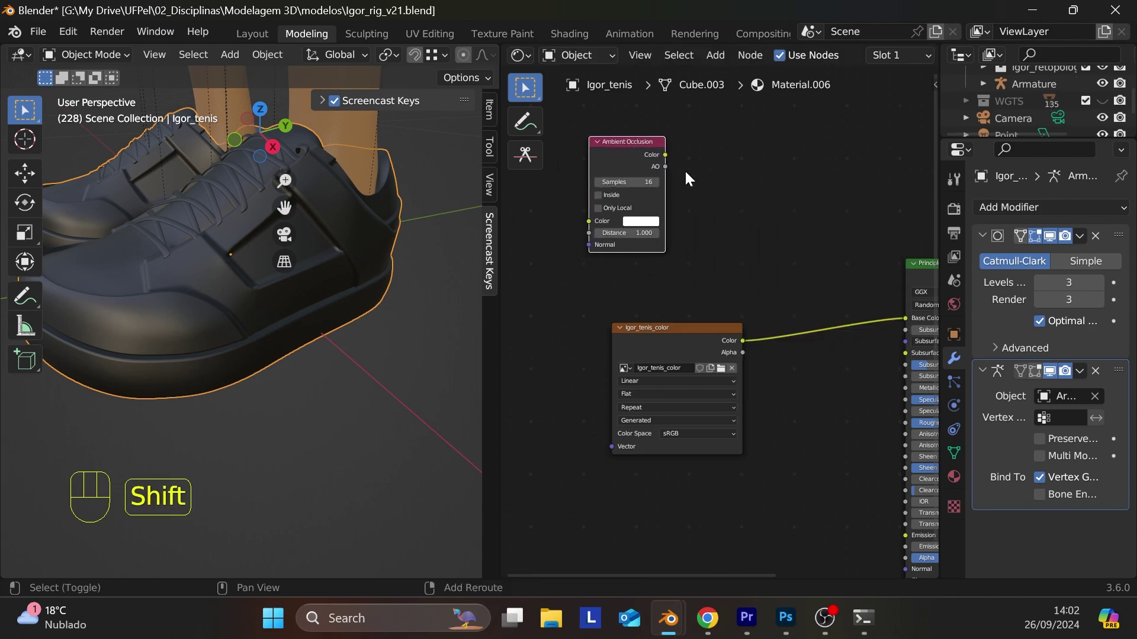
key(Caps_Lock)
shift+click(609, 139)
shift+click(608, 145)
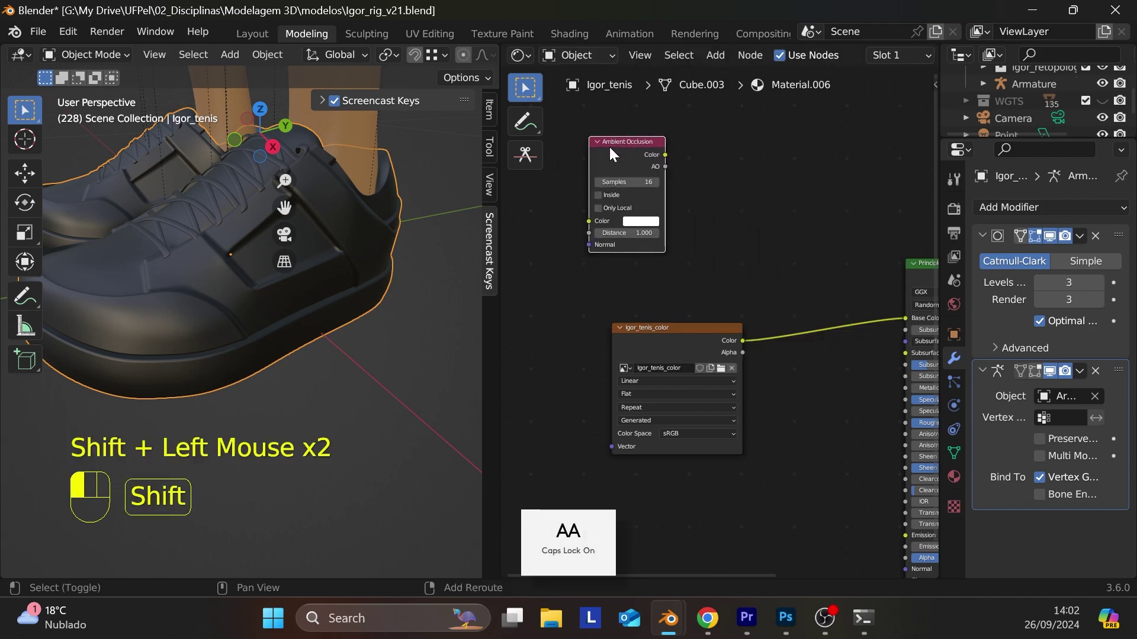
key(ctrl)
ctrl+shift+click(608, 144)
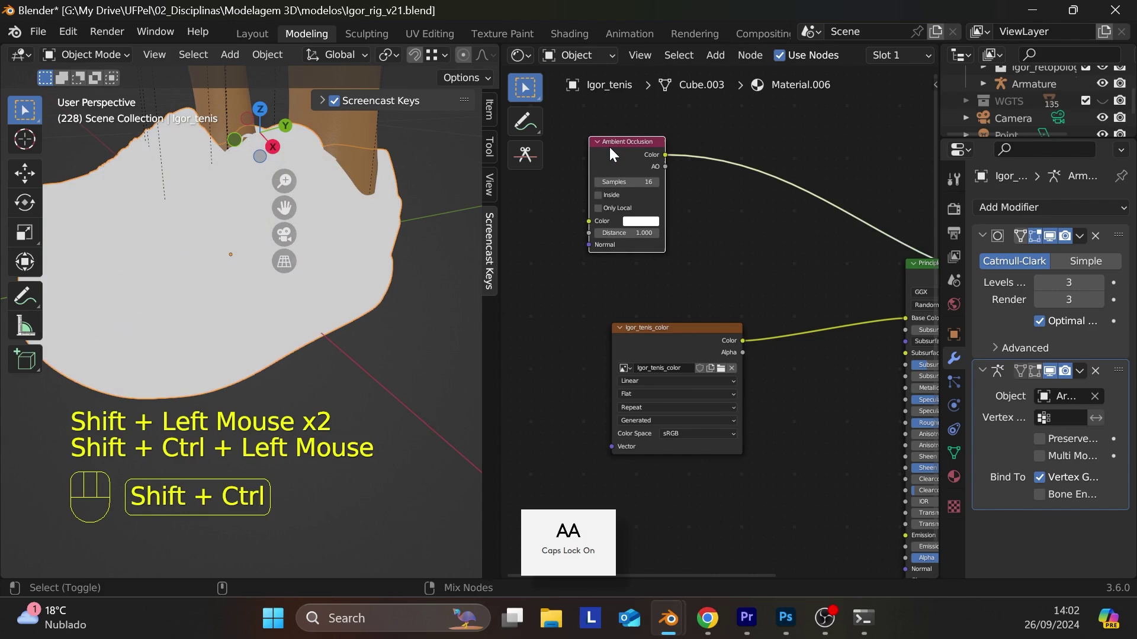
- Insert a Color Ramp node on the link coming out of the Ambient Occlusion node
key(shift+a)
click(683, 184)
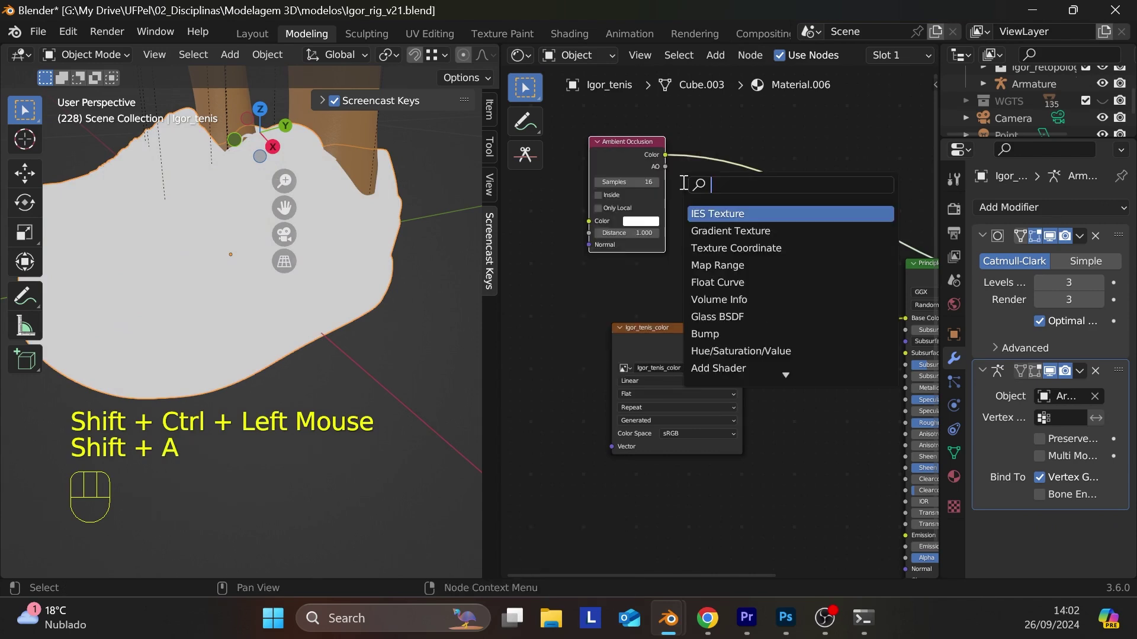
text(RAM)
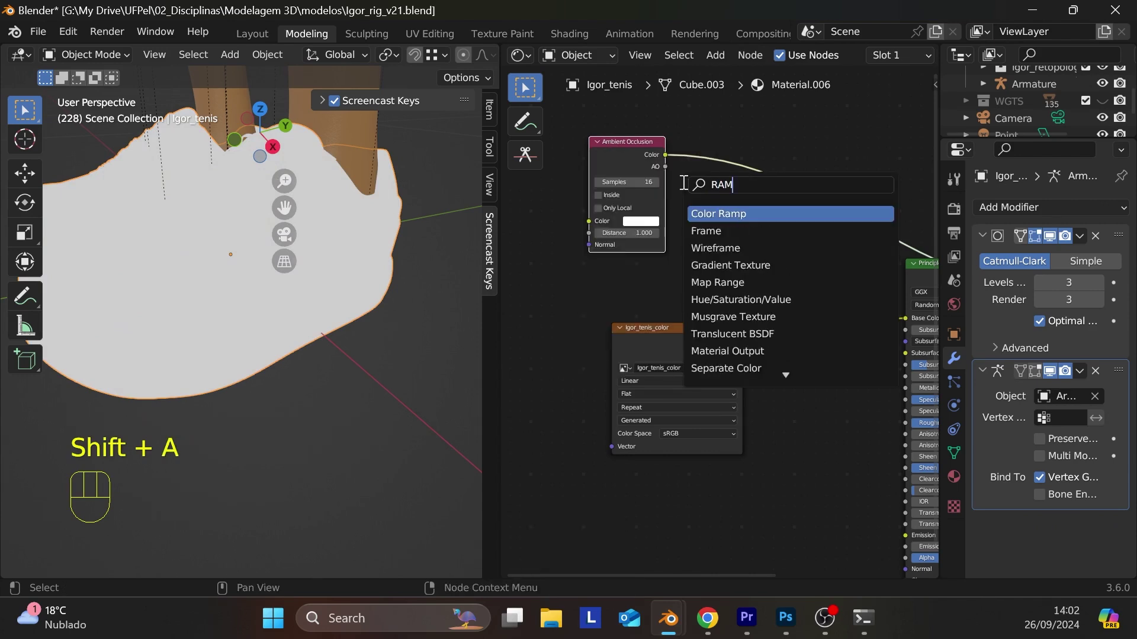
click(743, 215)
click(739, 190)
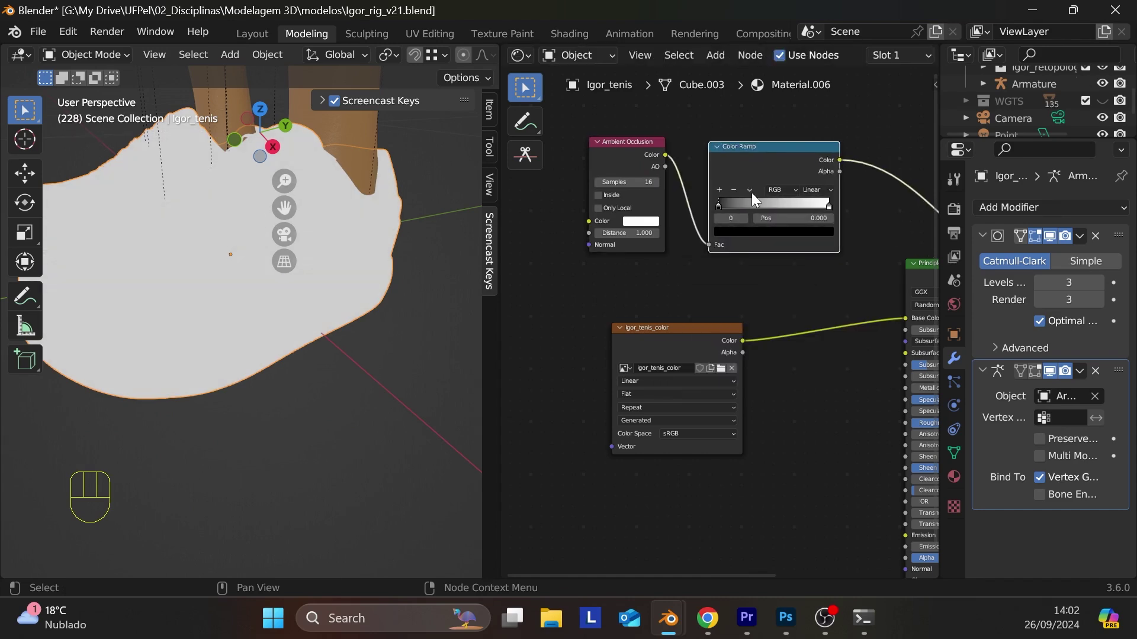
- Move the Color Ramp's black stop to 0.674 and white stop to 0.816, and shift the Ambient Occlusion node away from the ramp
drag(719, 204, 779, 204)
click(800, 203)
drag(628, 153, 565, 179)
scroll(710, 224, up, 3)
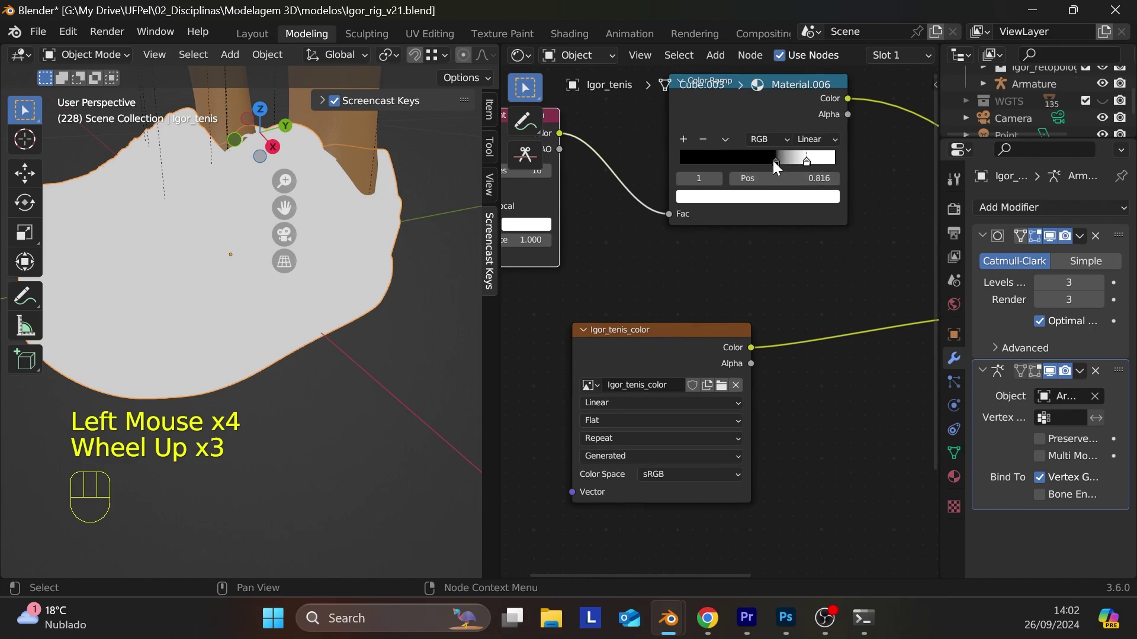
drag(772, 159, 809, 168)
scroll(763, 233, down, 2)
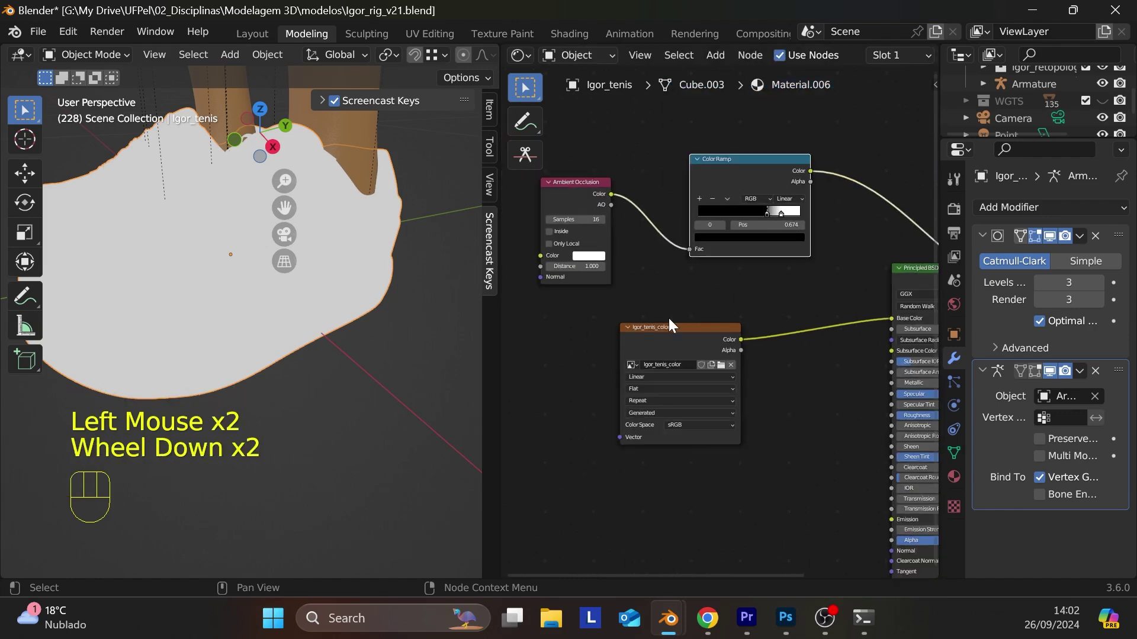
- Add a Geometry node above the Ambient Occlusion node
key(shift+a)
mouse_move(649, 296)
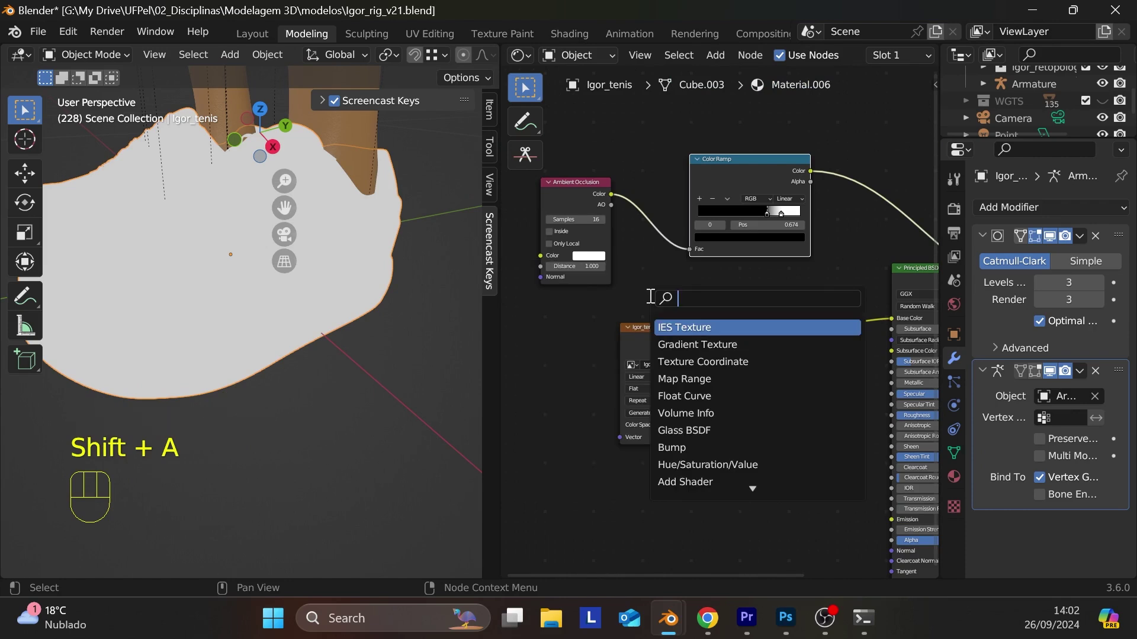
text(GEO)
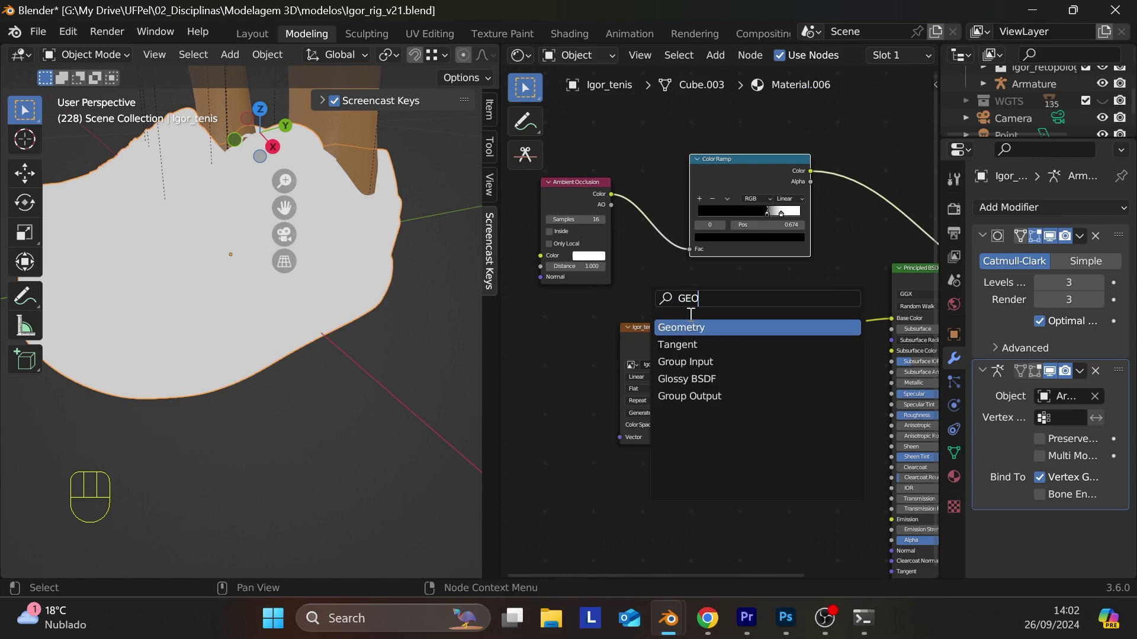
click(697, 325)
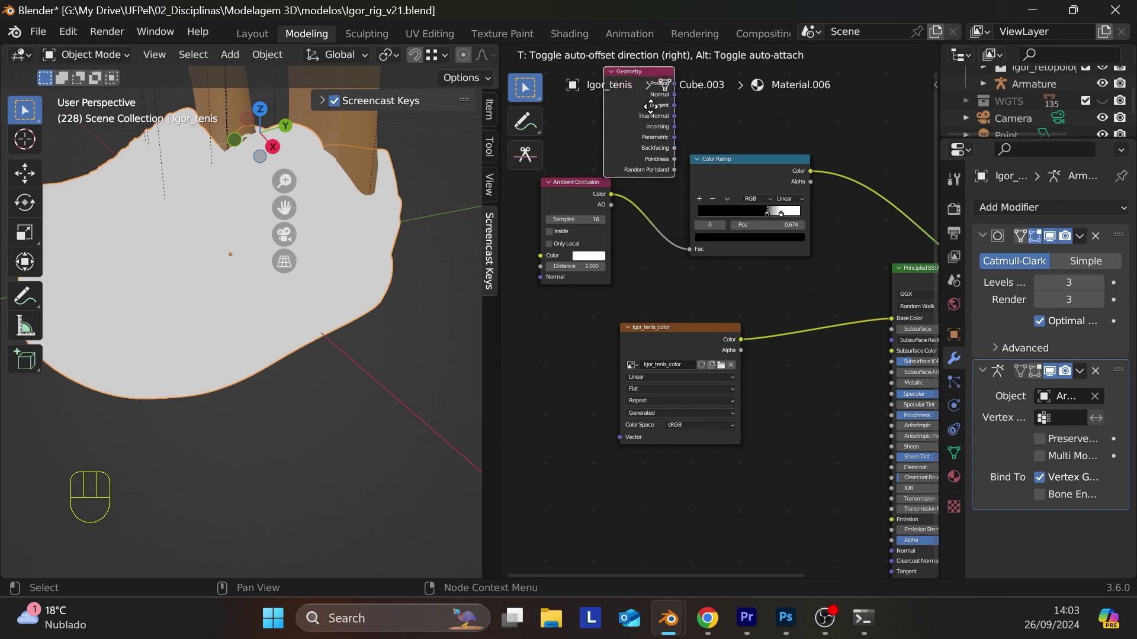
click(639, 139)
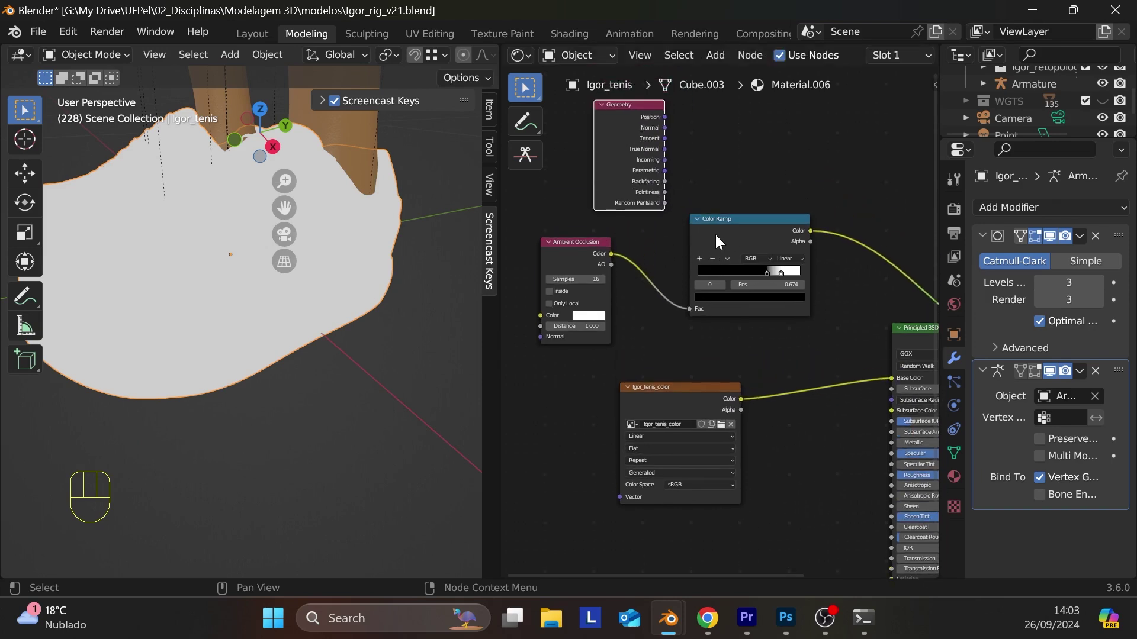
- Duplicate the Color Ramp beside the Geometry node, feed Pointiness into its Fac, and preview its Color on the shoes
click(715, 232)
key(shift+d)
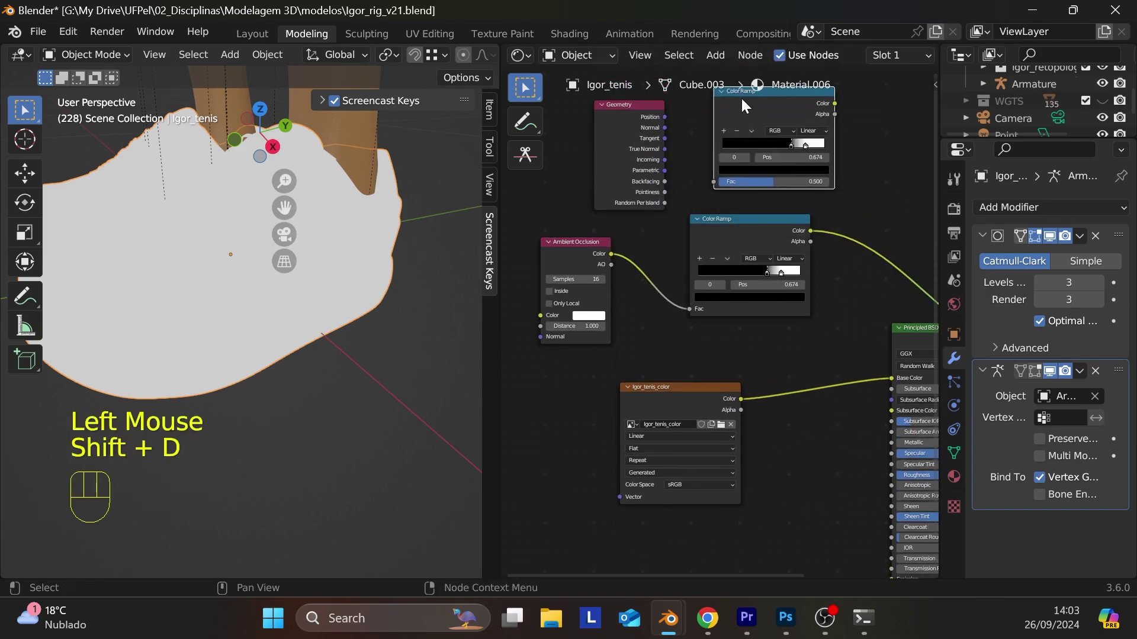
drag(664, 192, 714, 181)
ctrl+shift+click(742, 101)
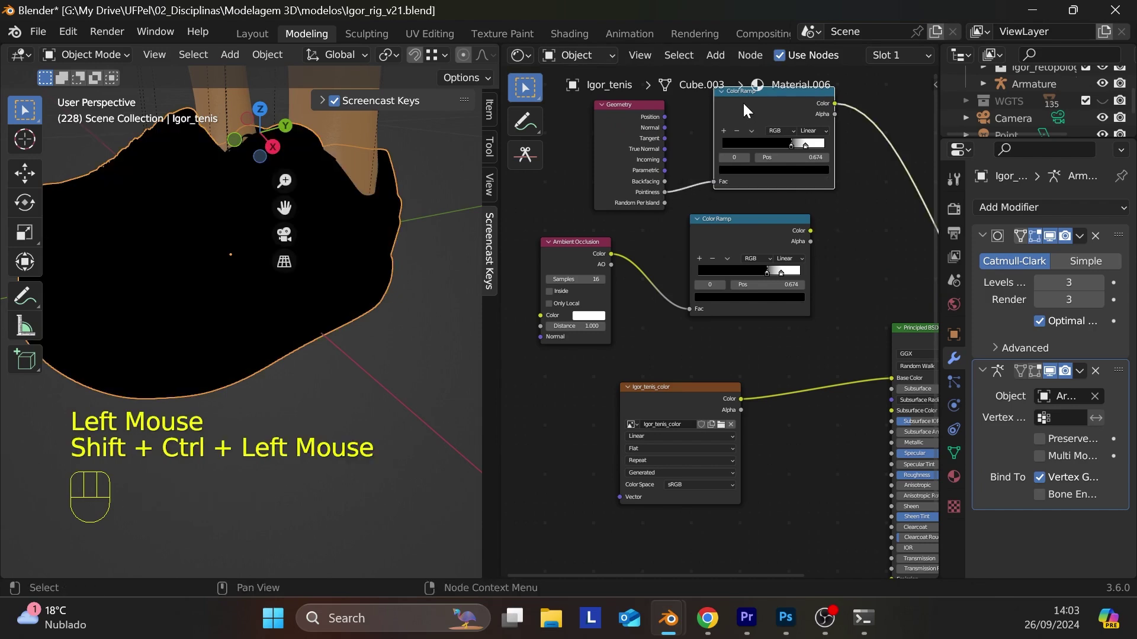
- Tune the Pointiness ramp's contrast, placing the black stop at 0.471 with the white stop a short distance after it
click(791, 147)
drag(773, 146, 782, 151)
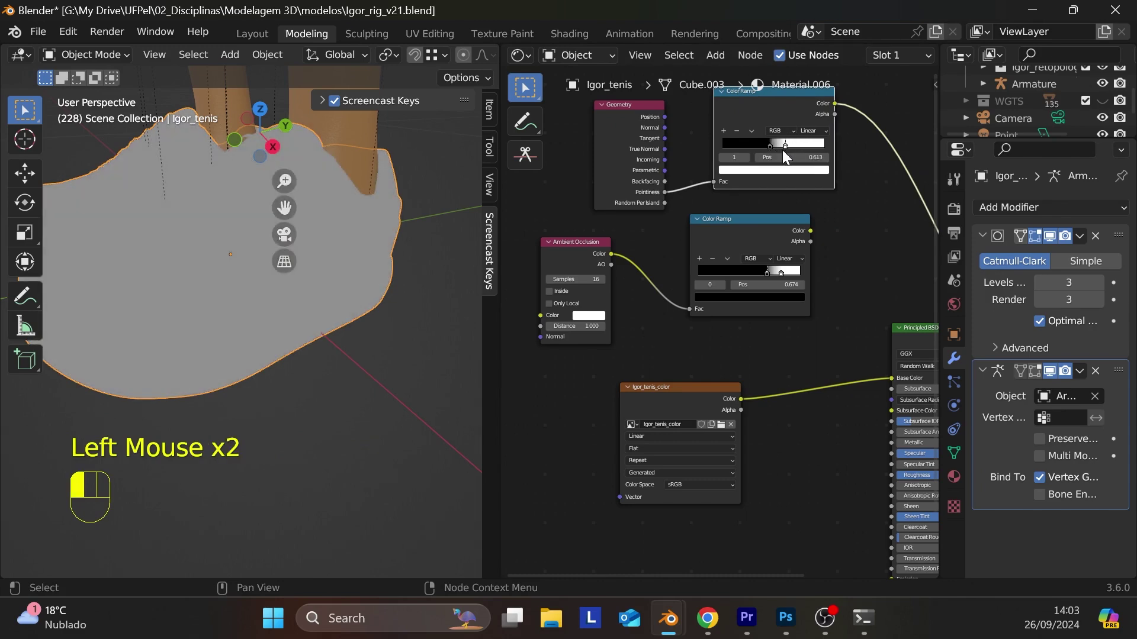
middle_drag(779, 158, 770, 346)
scroll(771, 347, up, 3)
scroll(769, 339, up, 6)
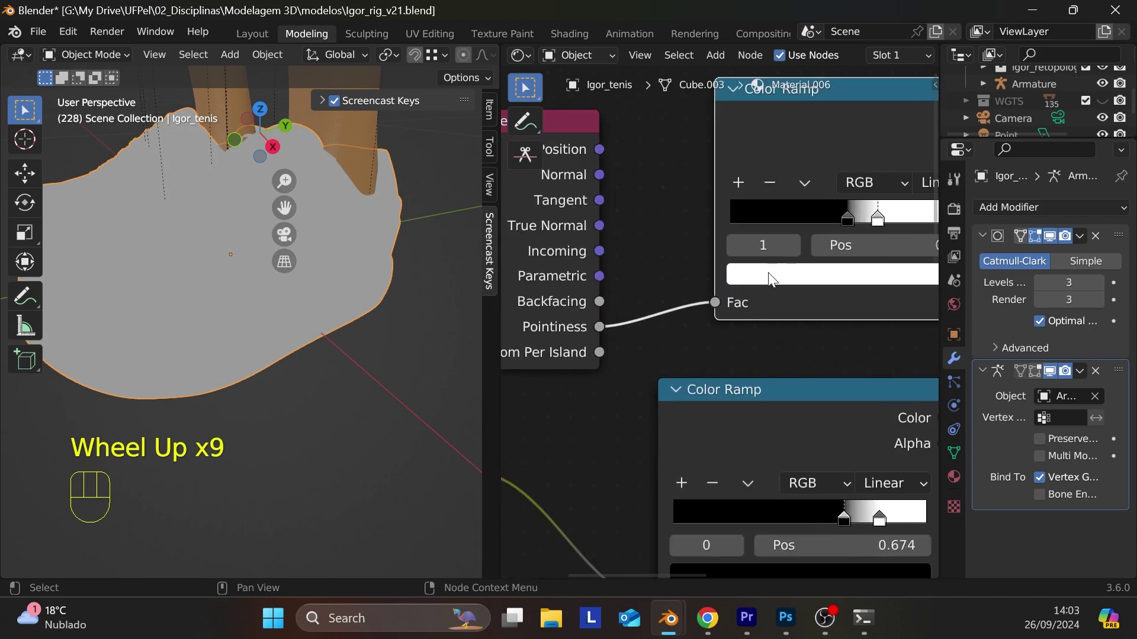
click(846, 219)
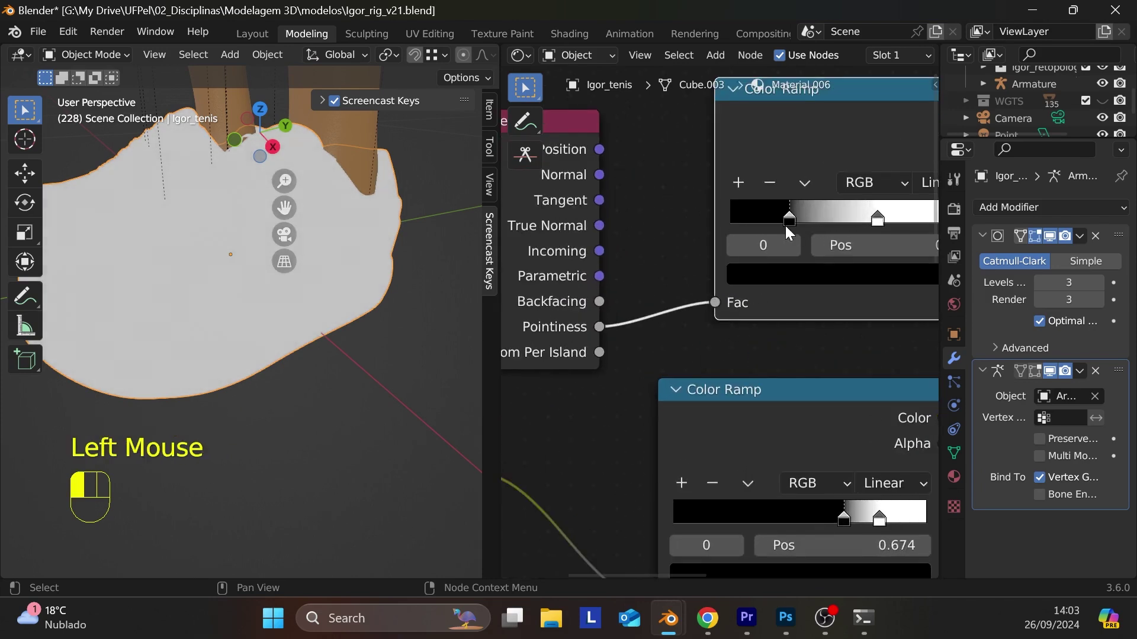
mouse_move(846, 227)
mouse_down()
mouse_move(933, 226)
mouse_move(849, 218)
mouse_up()
click(877, 220)
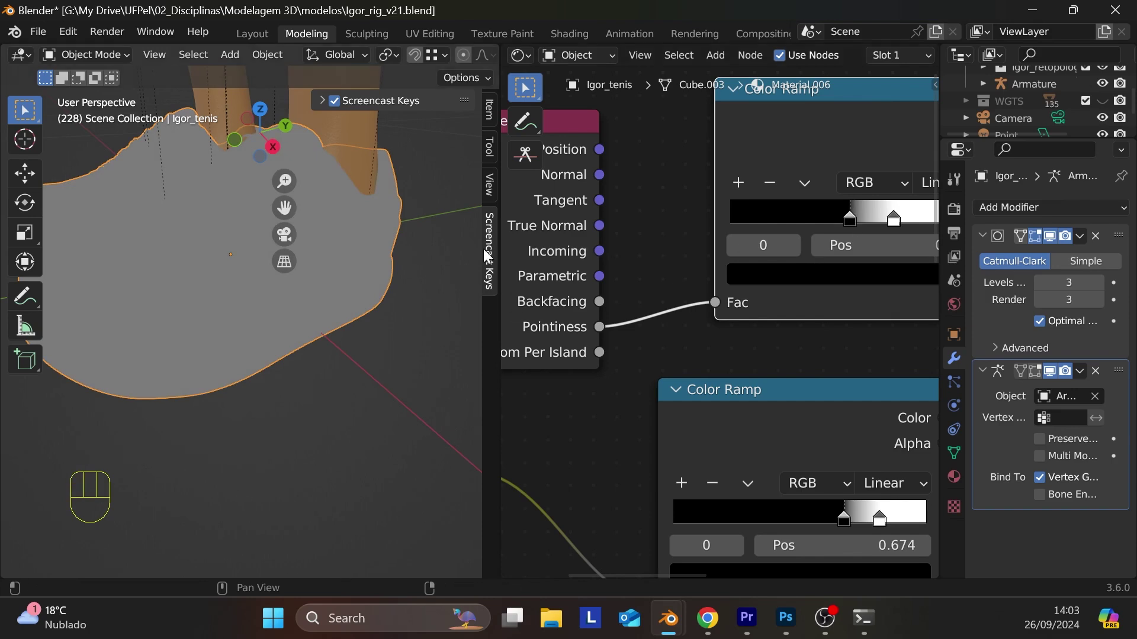
- Toggle the Face Orientation overlay on and back off to check the shoe's face directions
scroll(338, 56, down, 4)
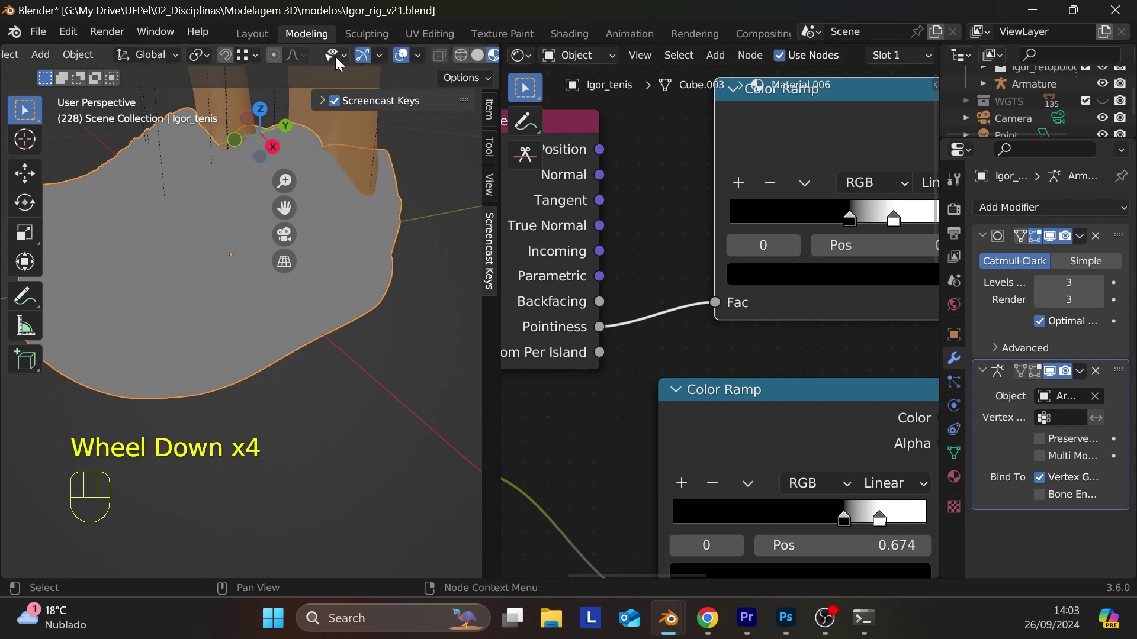
click(415, 57)
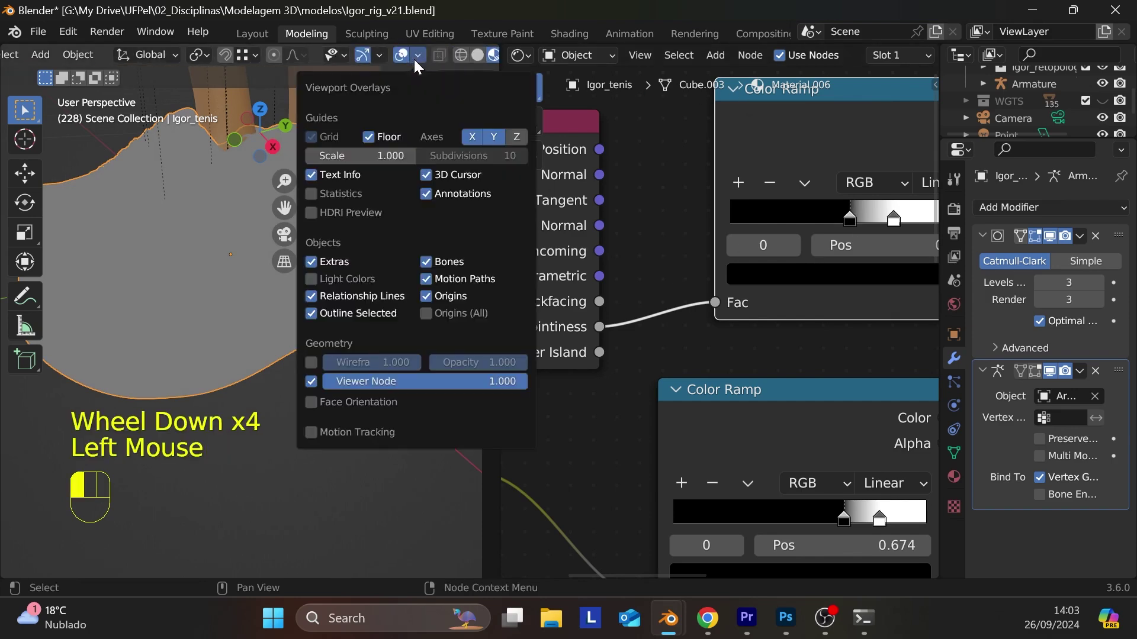
click(311, 403)
click(311, 402)
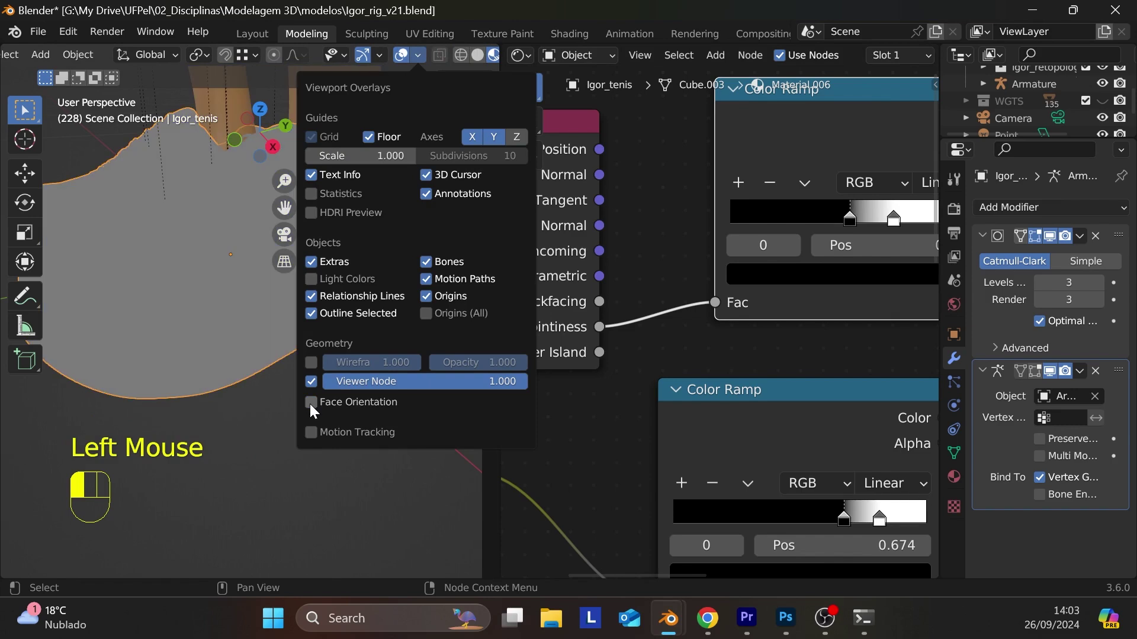
- Insert a Mix Color node after the Pointiness ramp and connect the Ambient Occlusion ramp's Color to its B input
scroll(793, 348, down, 4)
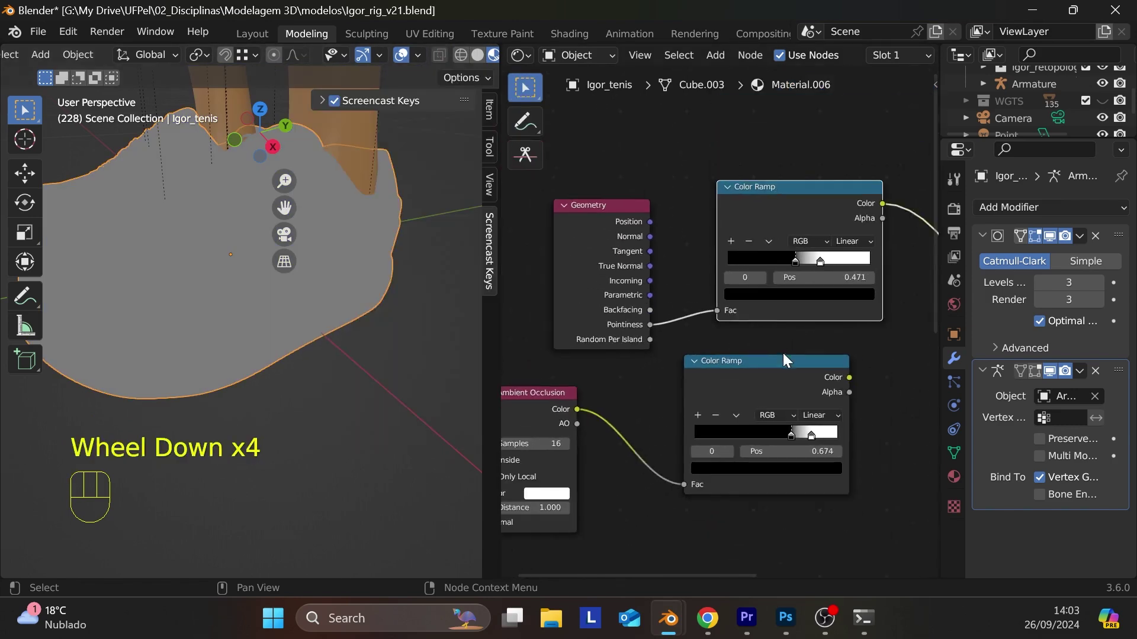
drag(775, 367, 809, 358)
middle_drag(907, 364, 743, 329)
key(shift+a)
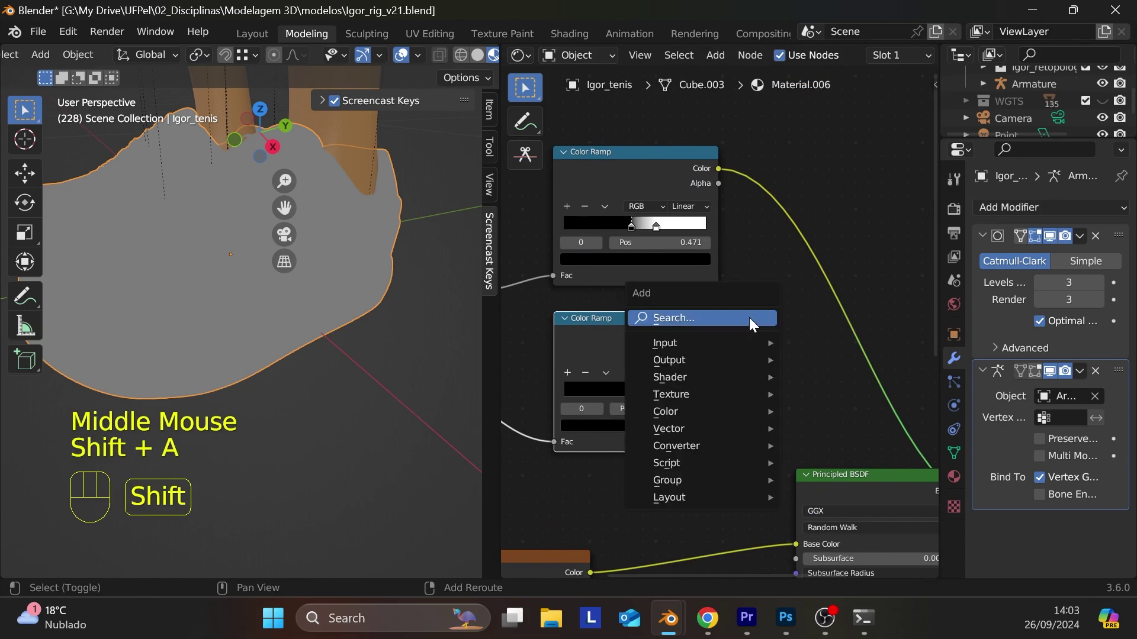
click(748, 318)
text(MIX)
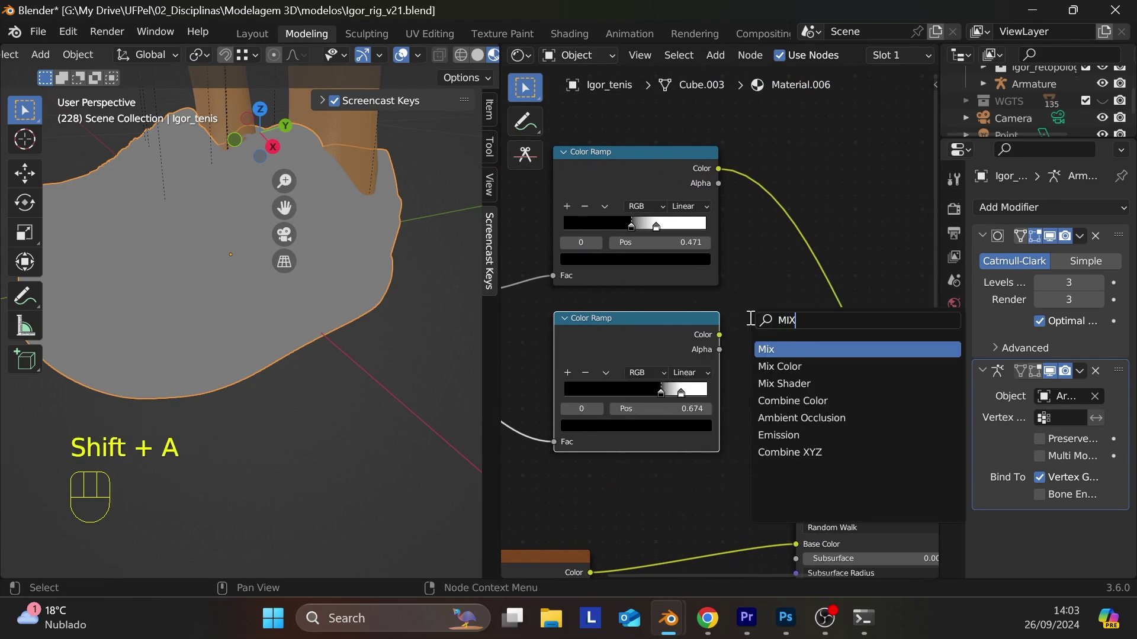
click(767, 367)
click(774, 225)
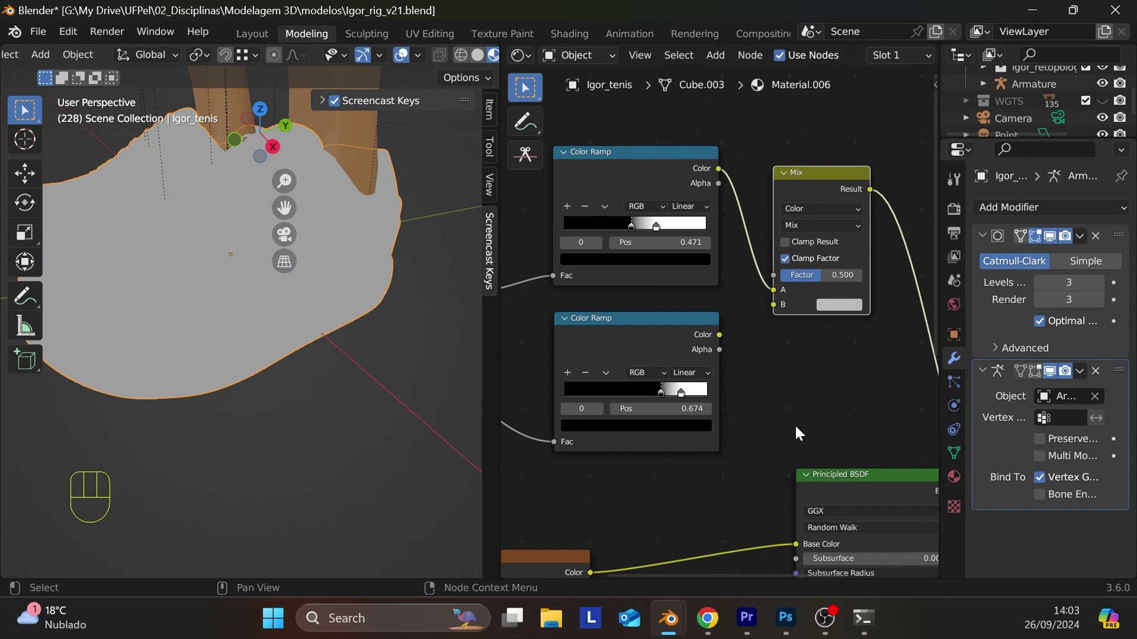
drag(719, 335, 776, 303)
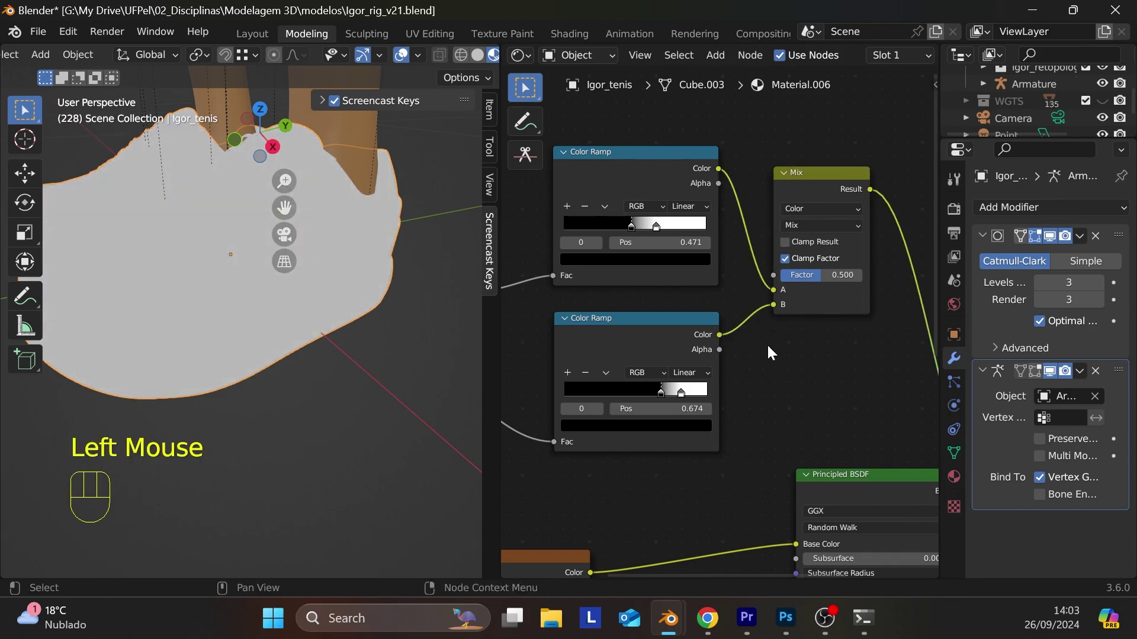
- Move the Ambient Occlusion ramp's white stop to 0.861
scroll(718, 320, up, 3)
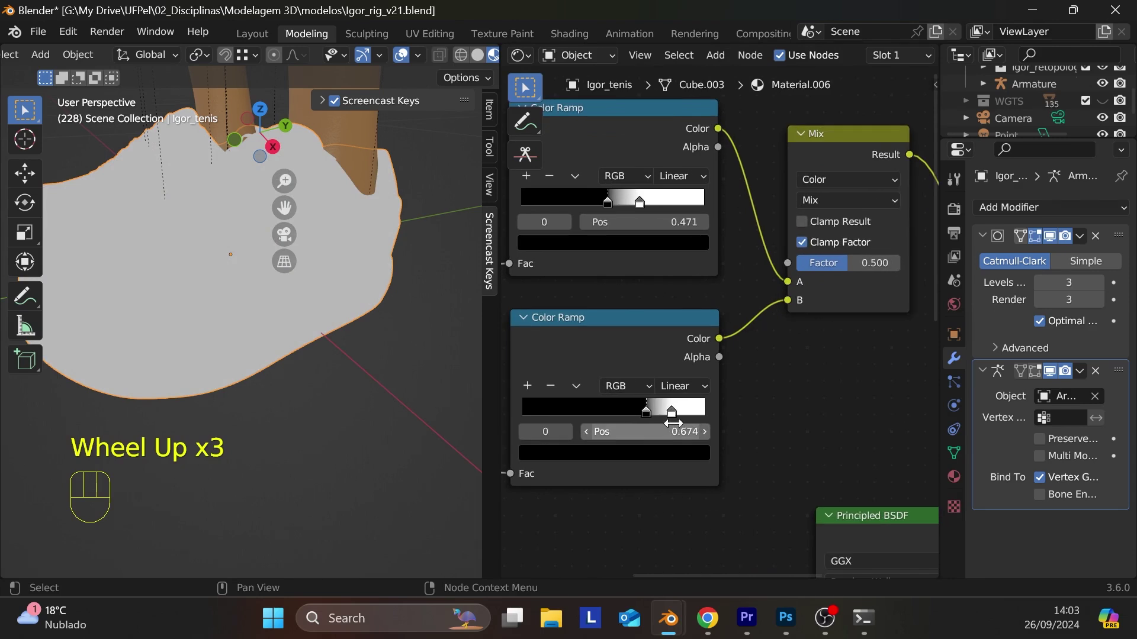
mouse_move(672, 423)
mouse_down()
mouse_move(696, 402)
mouse_move(675, 407)
mouse_up()
click(668, 405)
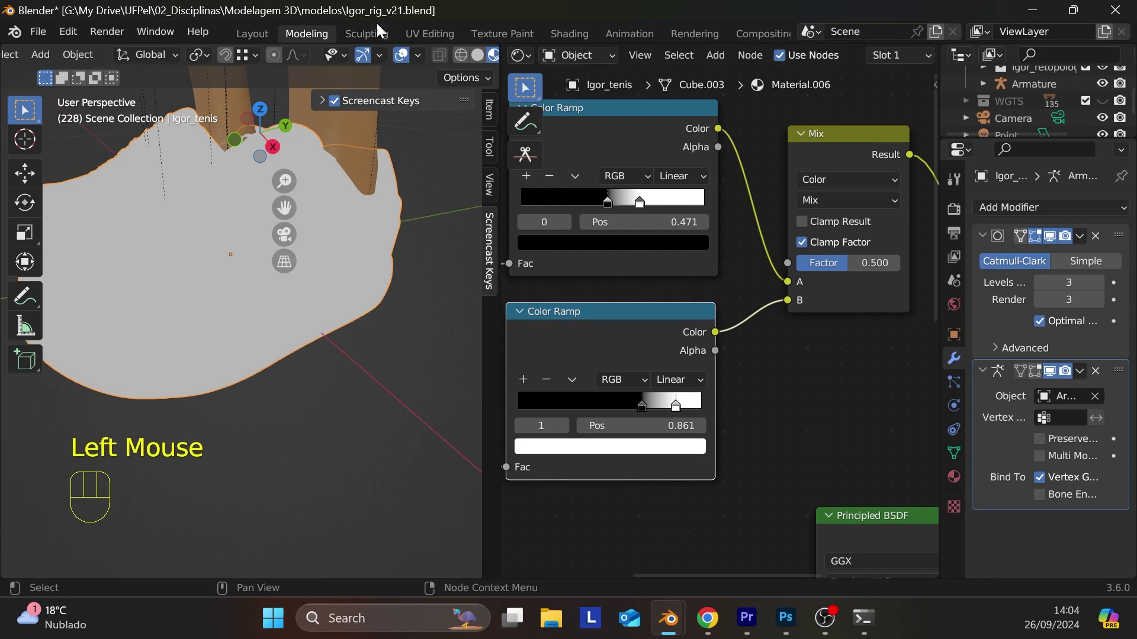
- Switch the 3D viewport to rendered shading
scroll(428, 38, down, 1)
scroll(428, 59, down, 4)
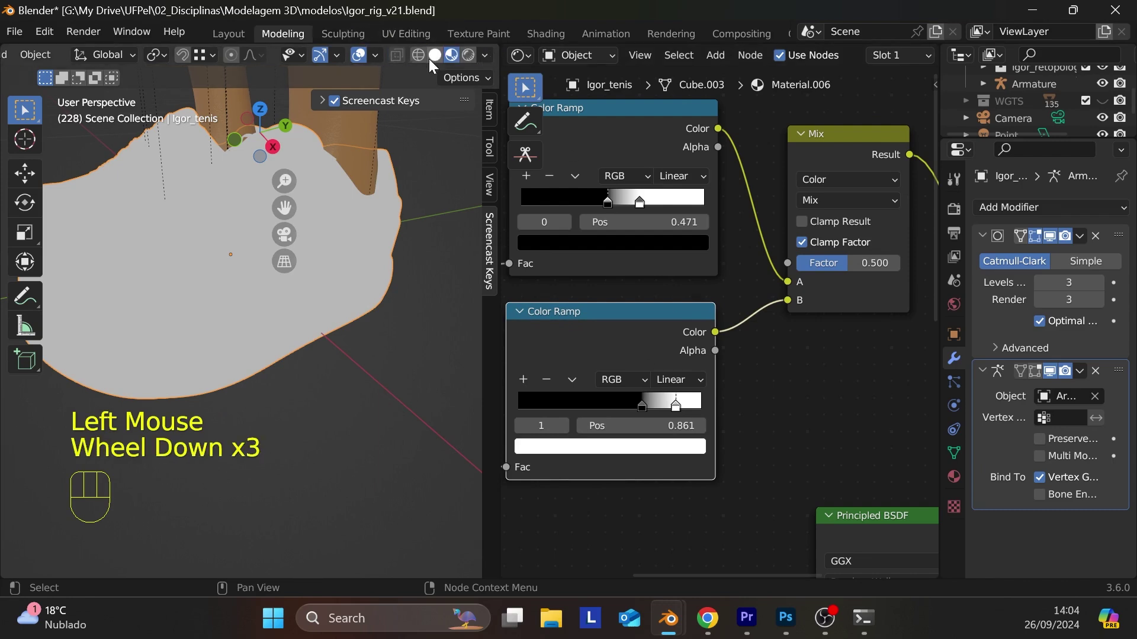
click(468, 56)
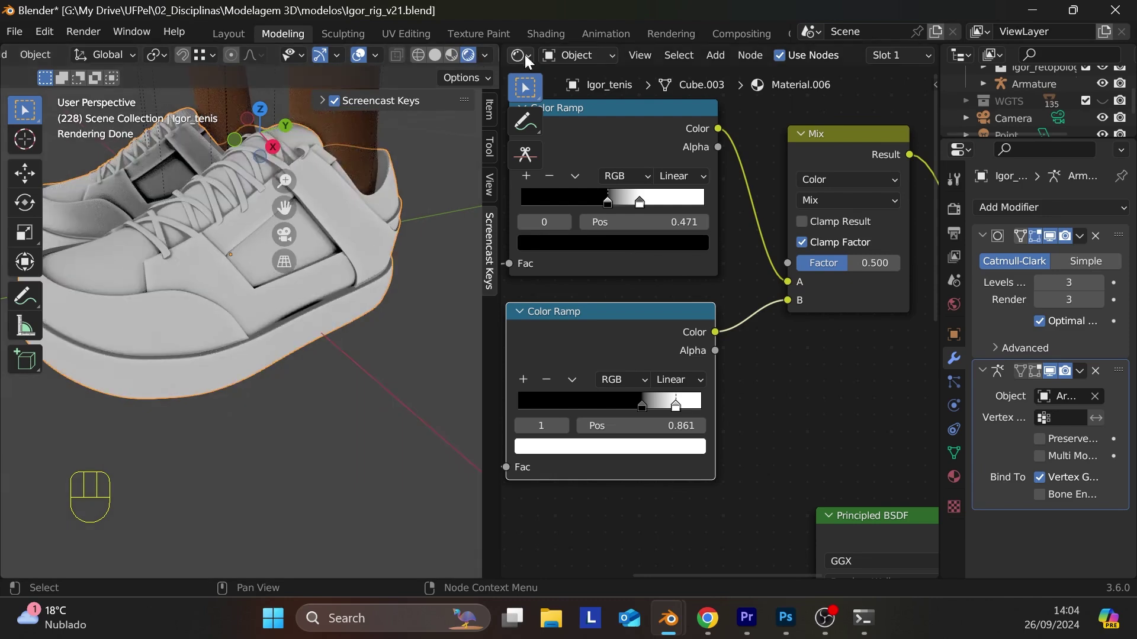
- Move the Ambient Occlusion ramp's black stop to 0.233 and the Pointiness ramp's white stop to 0.592
click(676, 408)
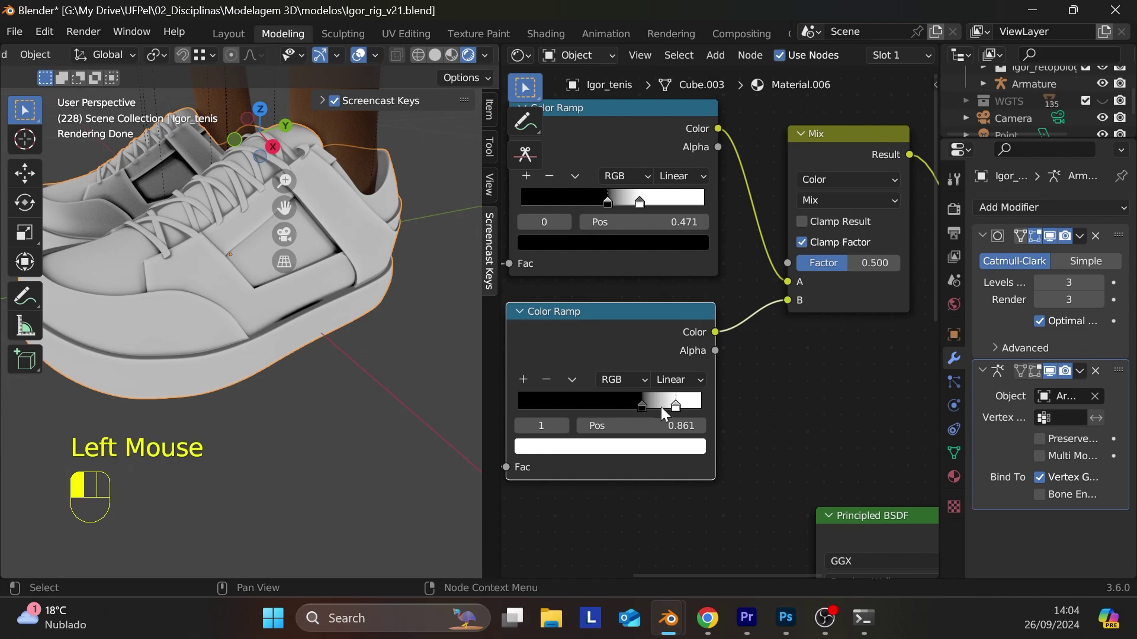
drag(662, 408, 557, 409)
drag(606, 207, 629, 204)
click(639, 202)
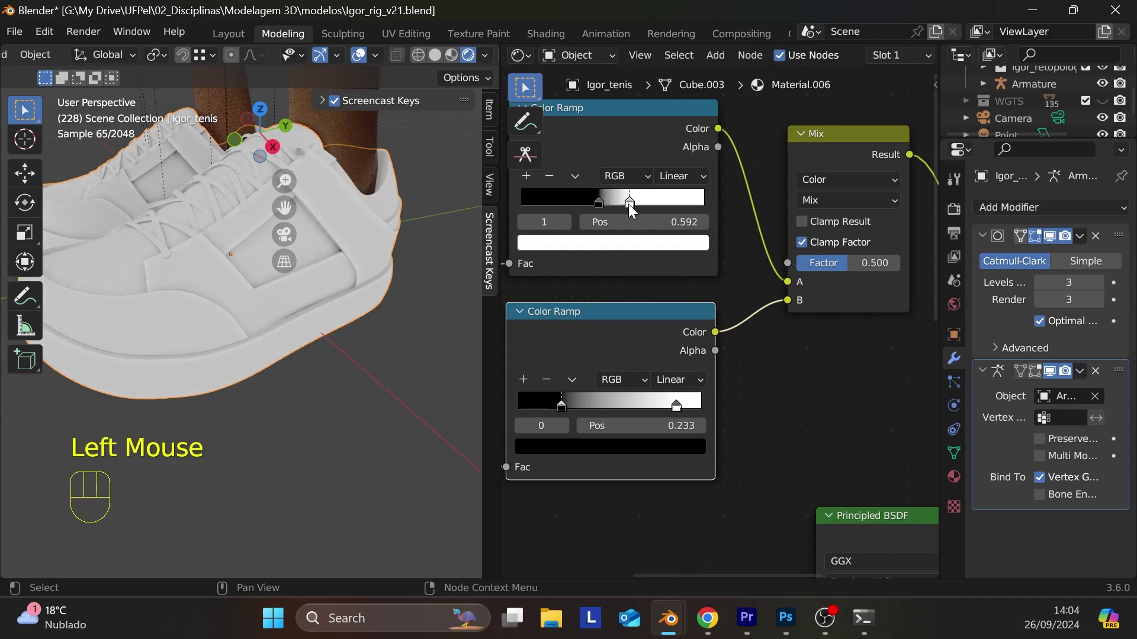
- Shift the Geometry, Ambient Occlusion, Color Ramp, Mix and Igor_tenis_color nodes away from the Principled BSDF to make room
scroll(749, 184, down, 3)
scroll(802, 372, down, 1)
middle_drag(810, 370, 939, 306)
scroll(474, 319, down, 1)
scroll(716, 361, down, 2)
scroll(833, 293, down, 1)
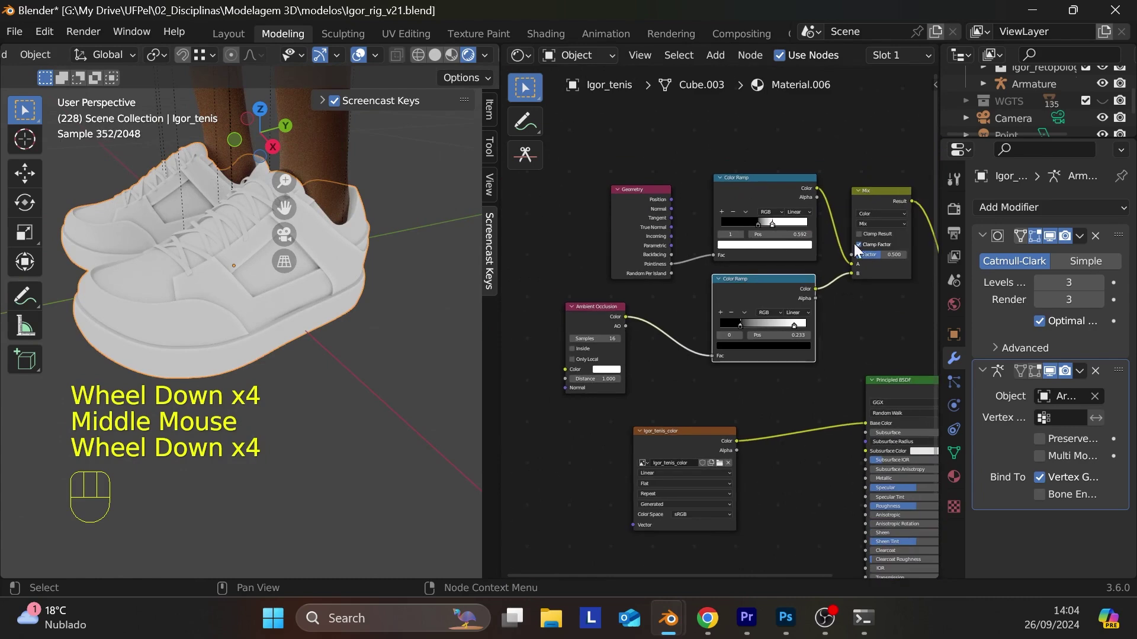
click(864, 204)
shift+click(731, 287)
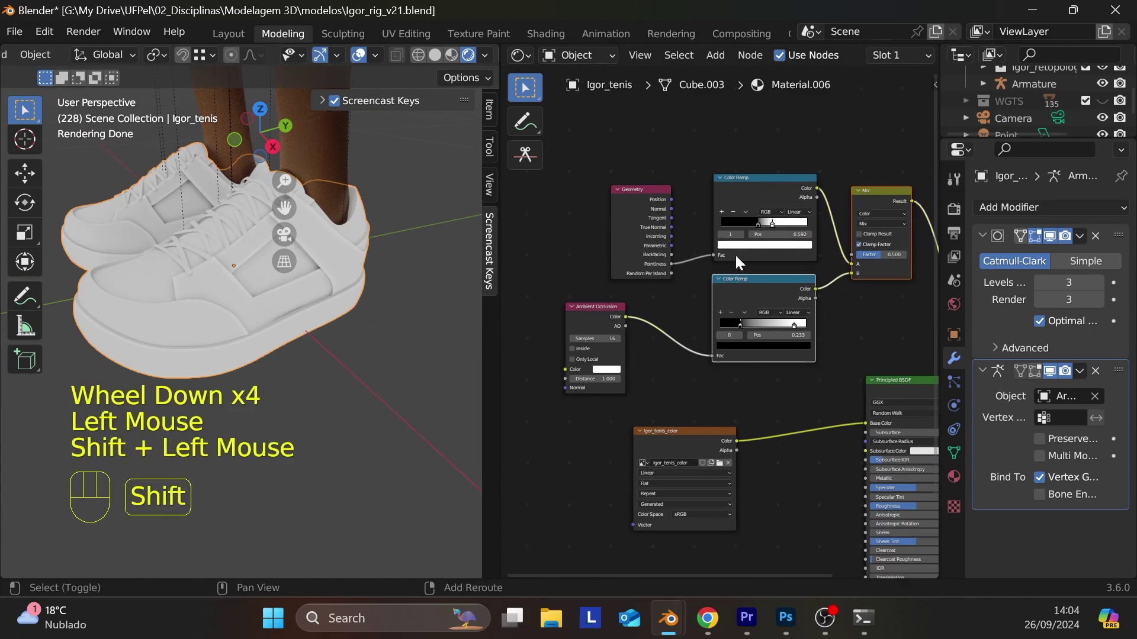
shift+click(736, 201)
shift+click(644, 210)
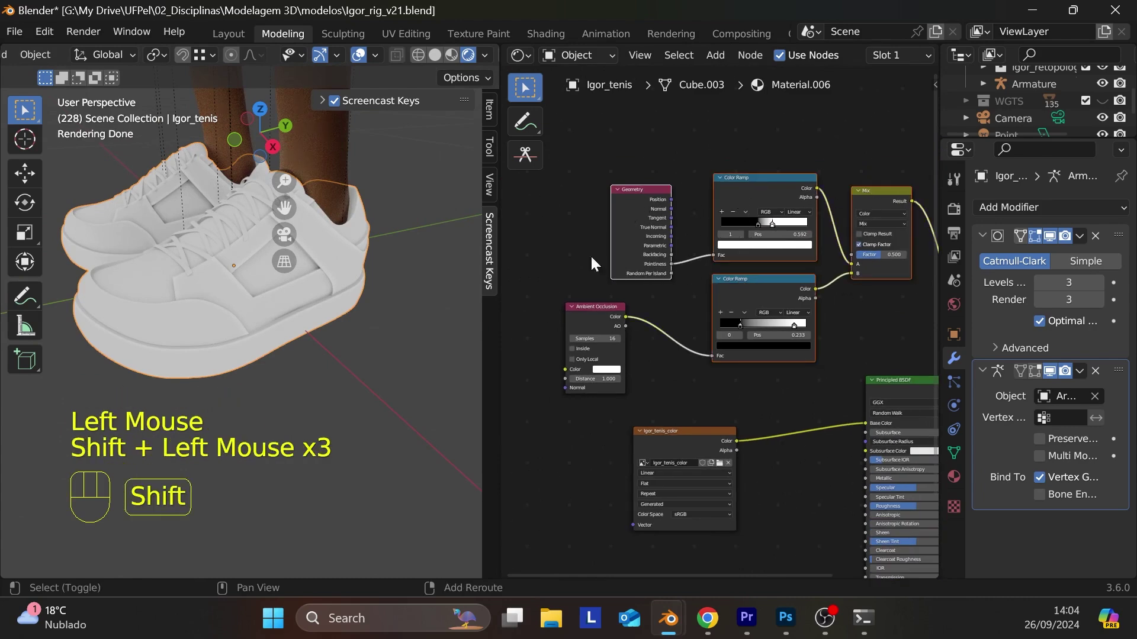
shift+click(582, 313)
drag(875, 194, 636, 203)
click(734, 371)
drag(703, 434, 540, 419)
- Duplicate the Mix node onto the texture's Base Color link, with the texture in B and the first Mix's Result driving Factor
click(635, 206)
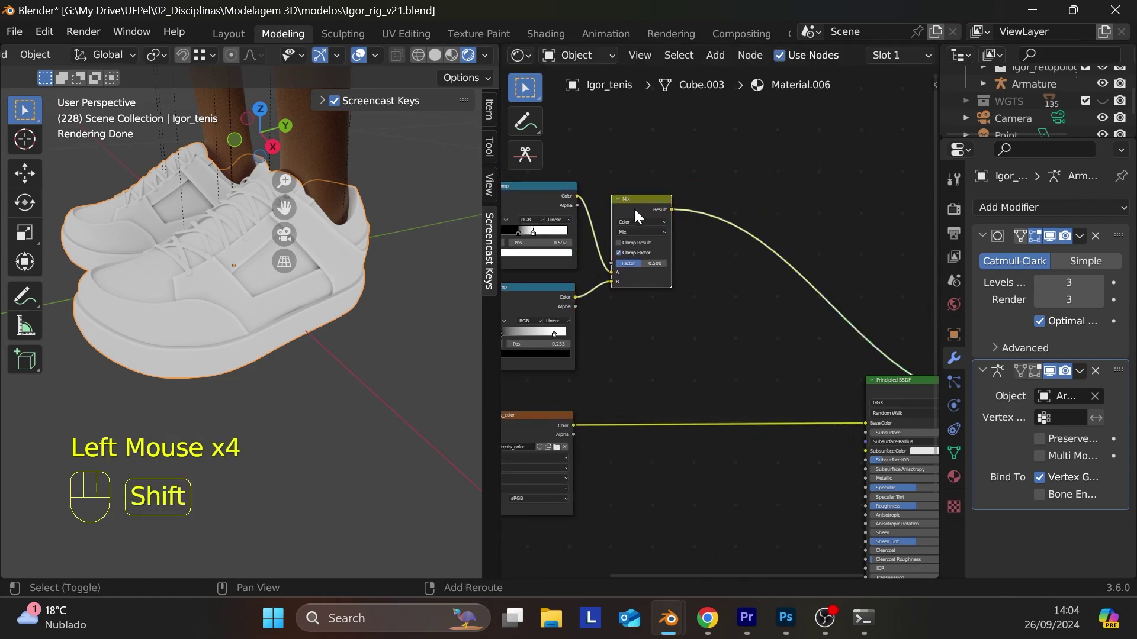
key(shift+d)
click(630, 376)
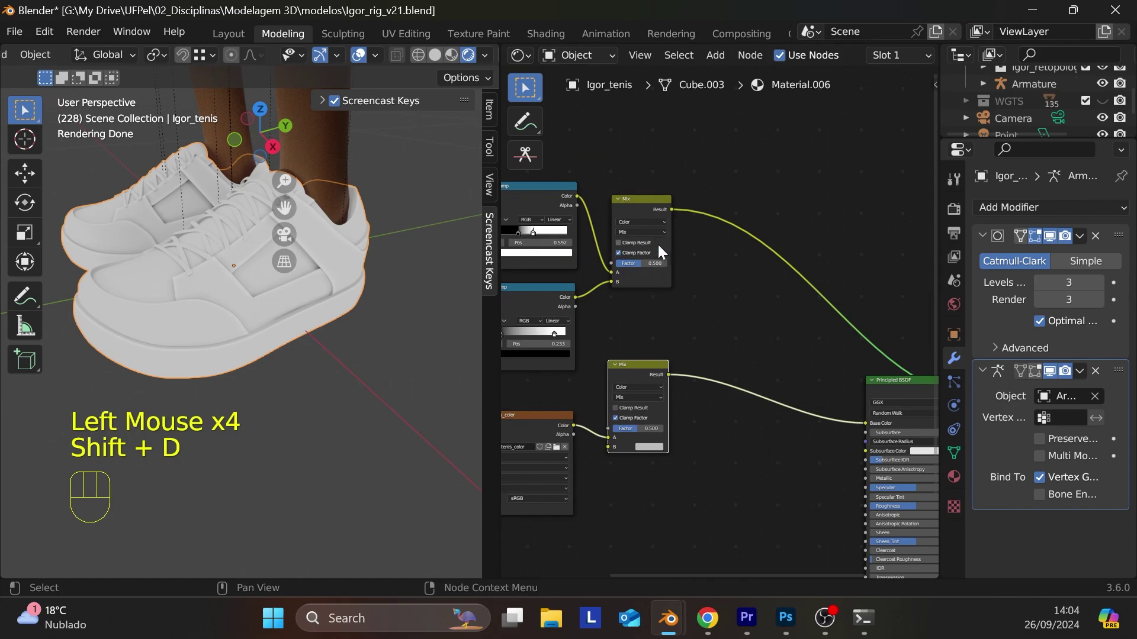
drag(672, 210, 609, 447)
click(651, 438)
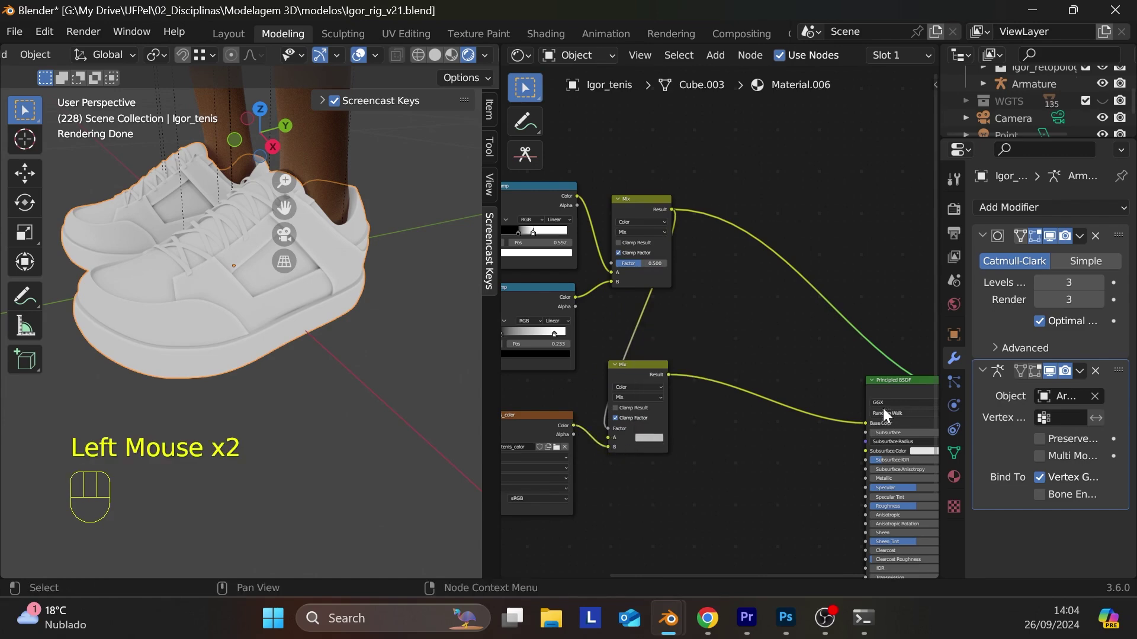
- Show the Principled BSDF on the shoes again and move the second Mix node closer to it
ctrl+shift+click(889, 387)
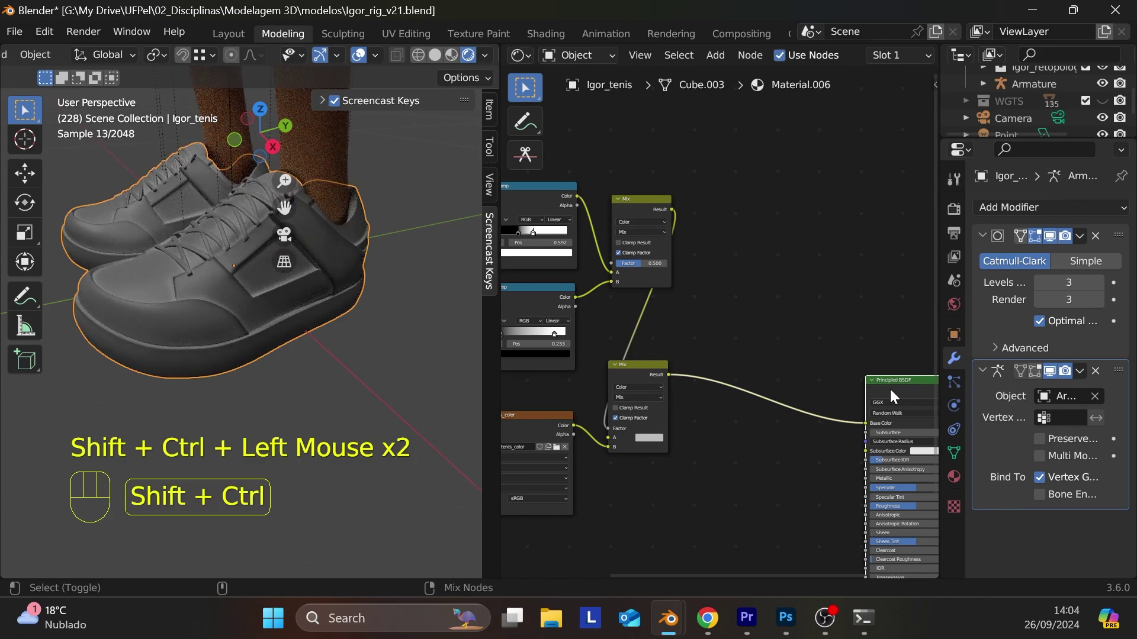
middle_drag(715, 467, 786, 405)
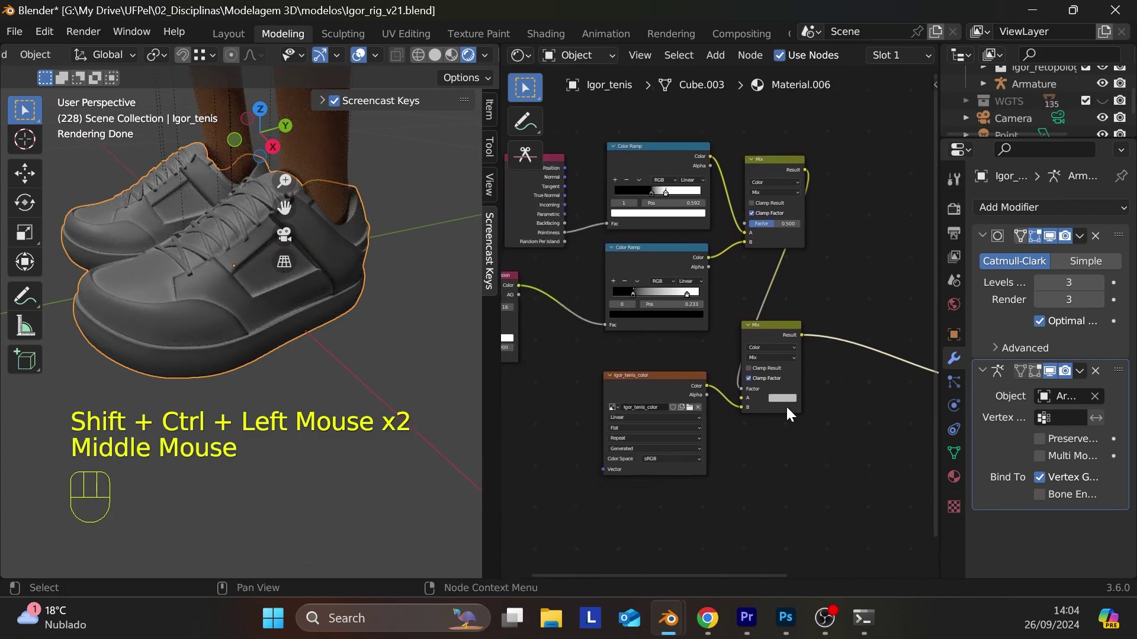
scroll(786, 406, up, 3)
scroll(786, 406, up, 1)
drag(789, 326, 843, 291)
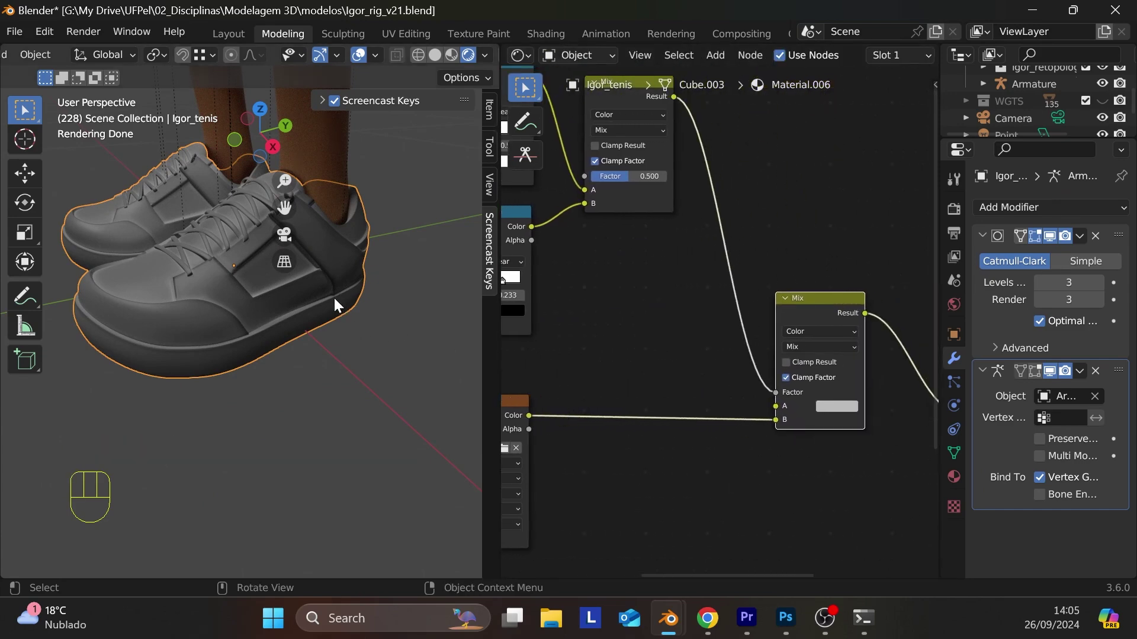
- Switch to the Texture Paint workspace and leave the viewport's local view
click(650, 427)
middle_drag(650, 428, 906, 361)
click(502, 33)
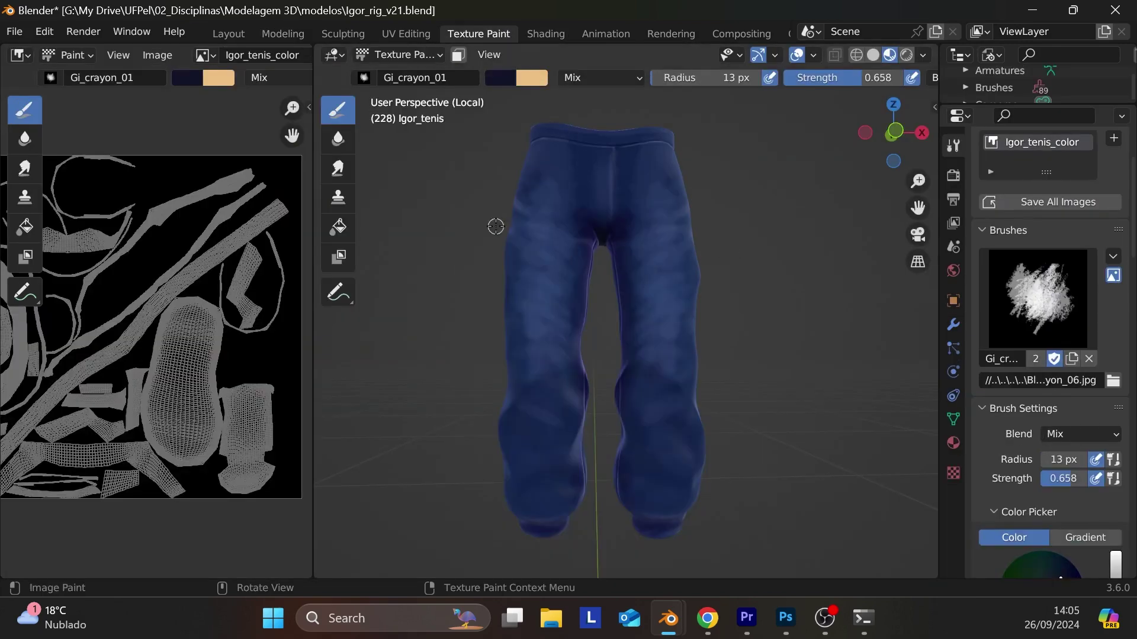
key(KP_Divide)
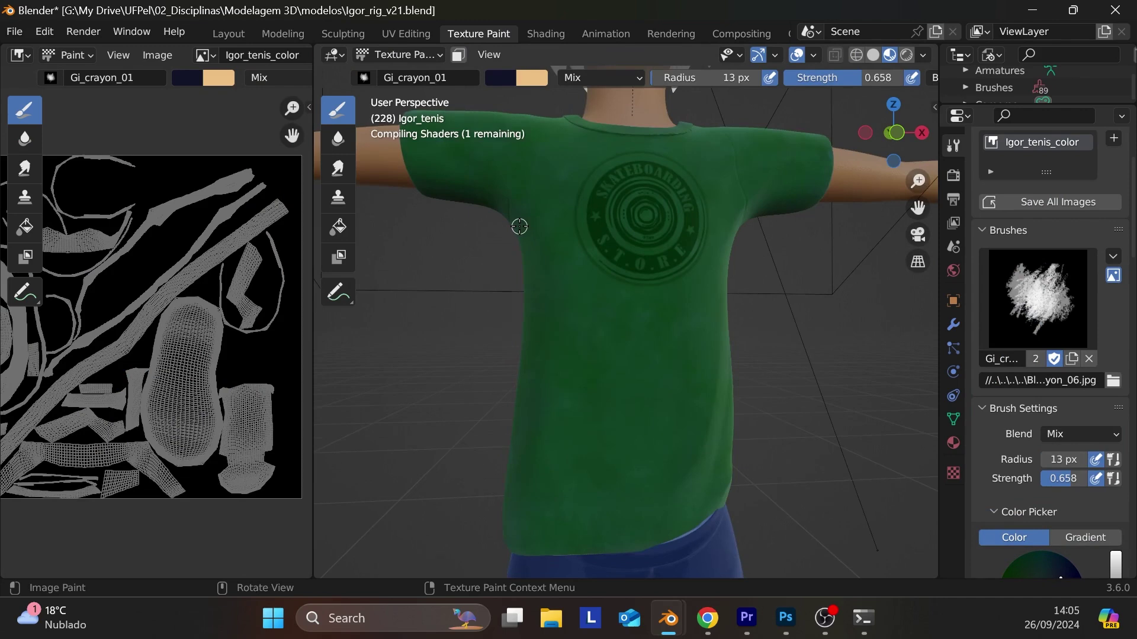
- Switch to Object Mode and isolate the shoes in local view
scroll(528, 294, down, 3)
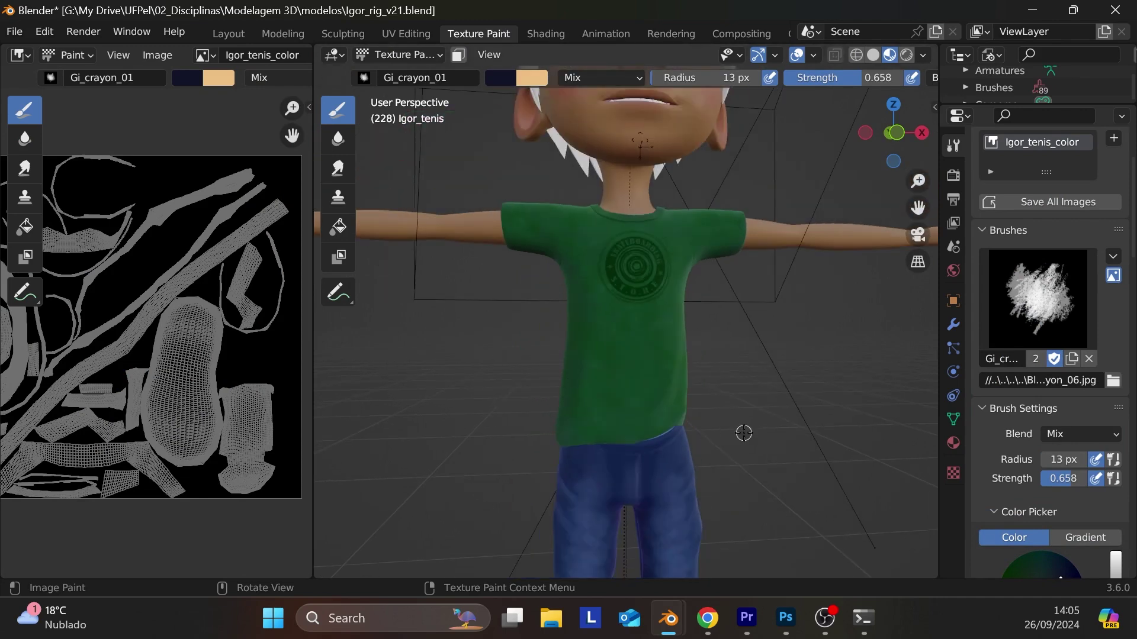
key(Caps_Lock)
shift+middle_drag(744, 433, 780, 87)
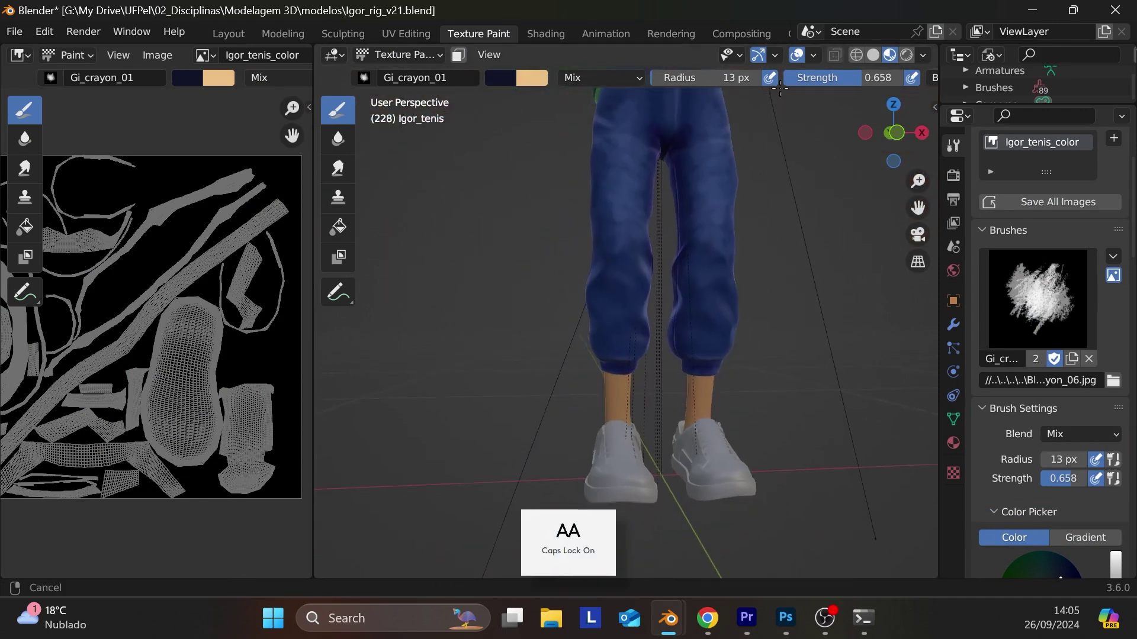
click(395, 55)
click(398, 70)
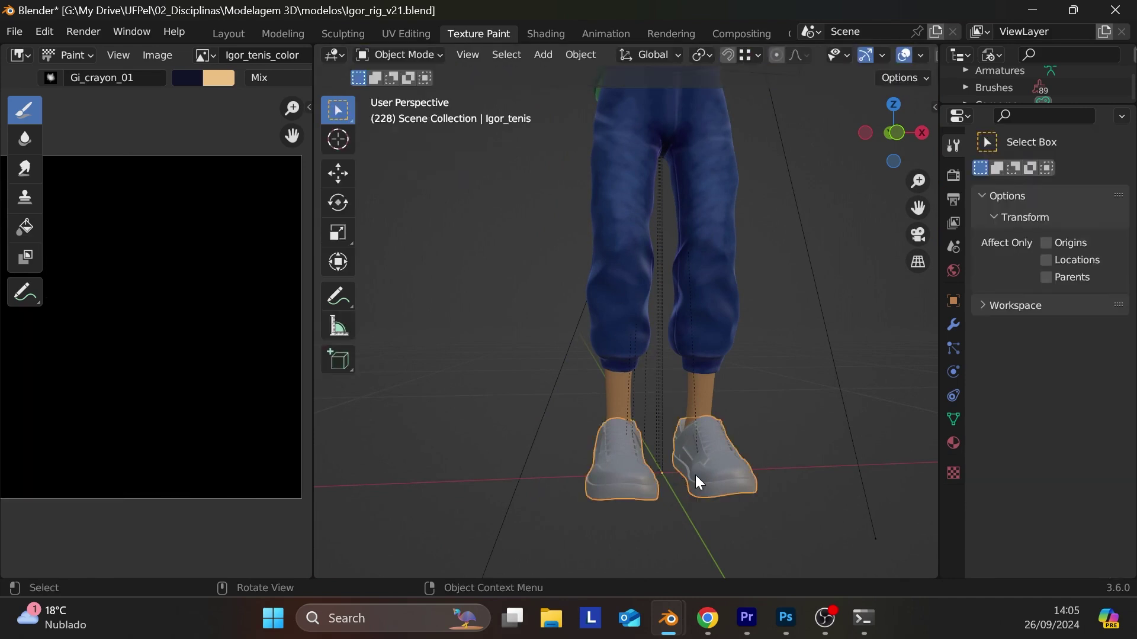
key(KP_Divide)
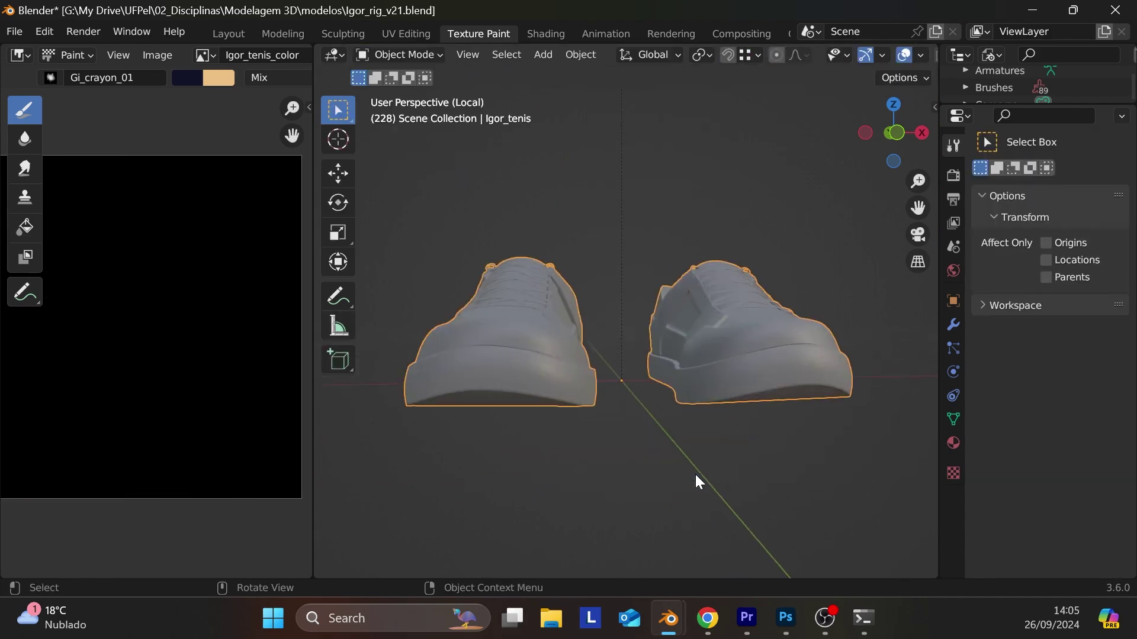
middle_drag(695, 474, 677, 391)
scroll(675, 465, up, 1)
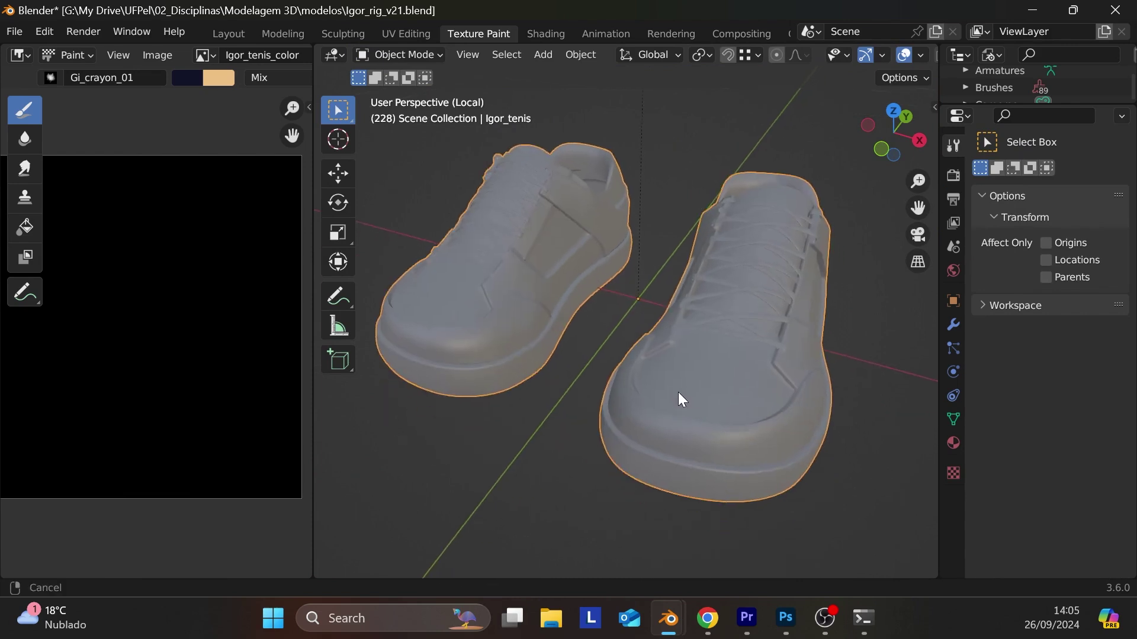
- In Texture Paint mode, fill the Igor_tenis_color texture with a near-white blue of hue 0.568, saturation 0.056 and value 1.000
click(436, 55)
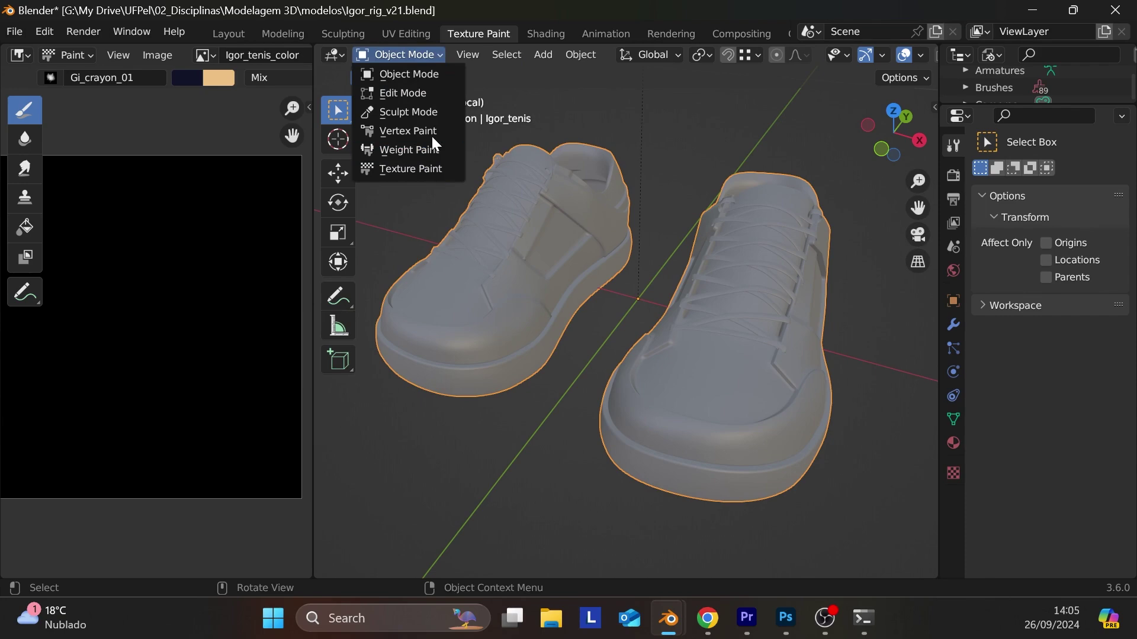
click(431, 173)
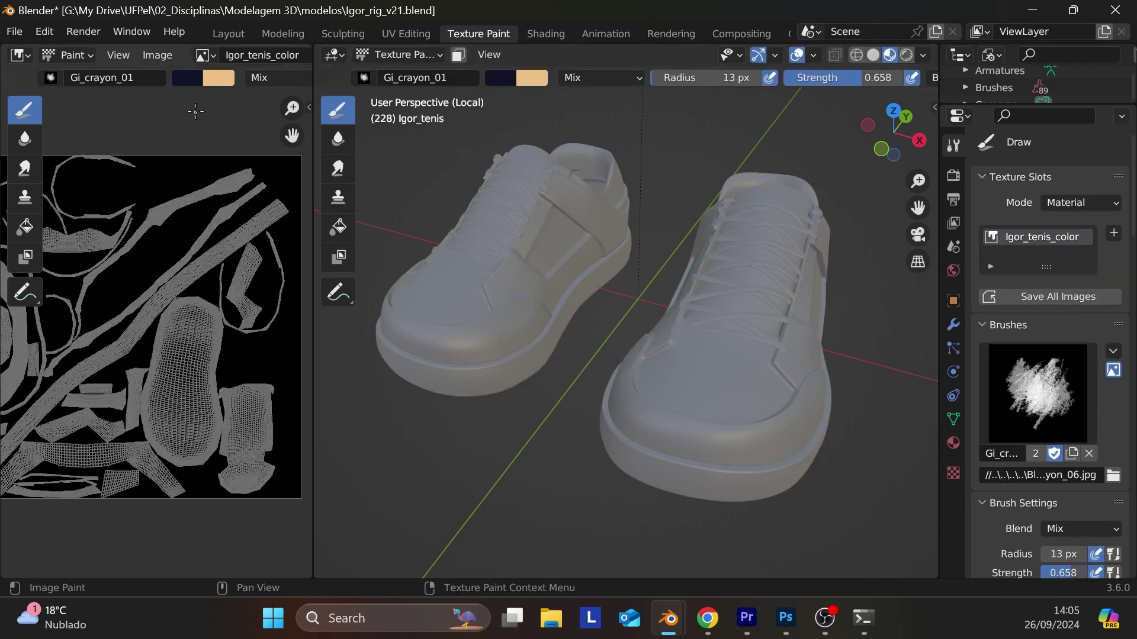
click(26, 225)
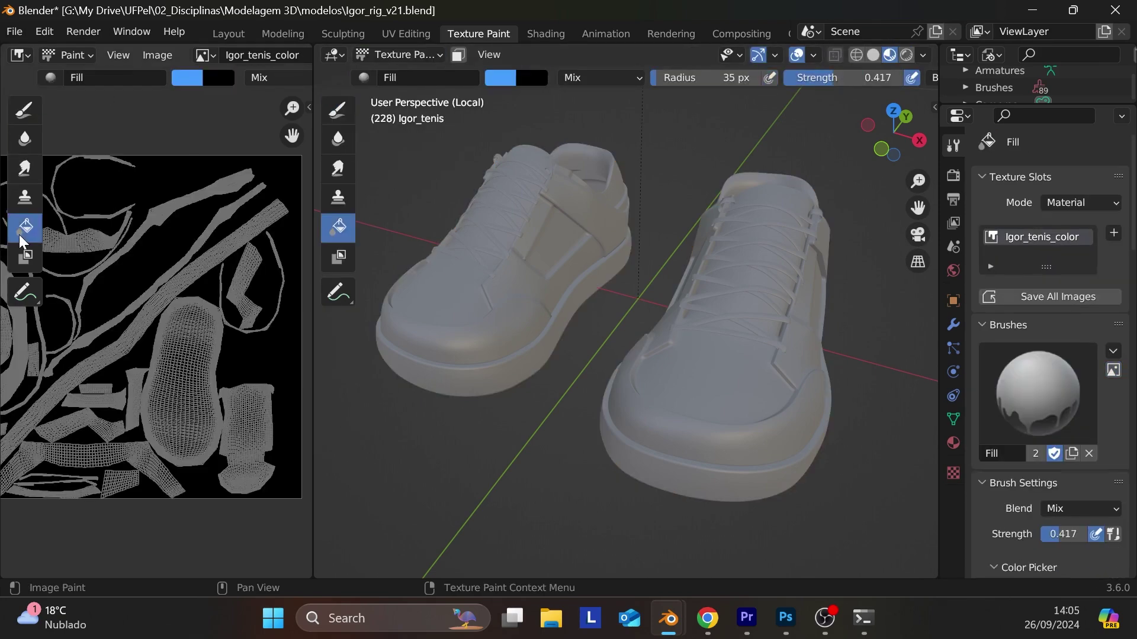
click(189, 73)
click(190, 74)
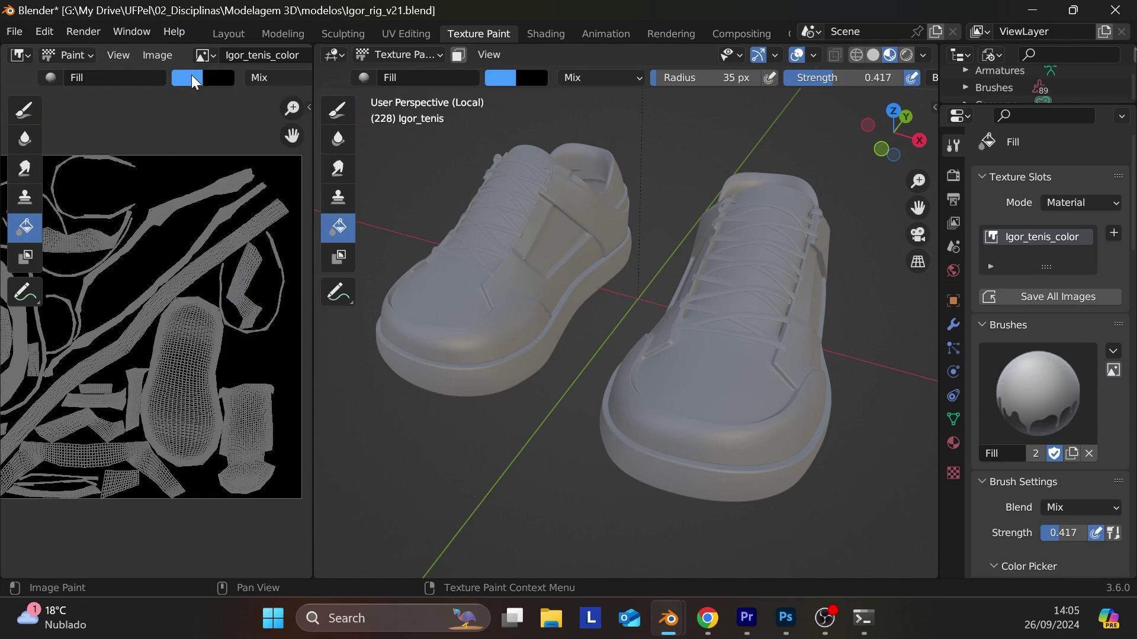
click(191, 74)
drag(320, 138, 319, 95)
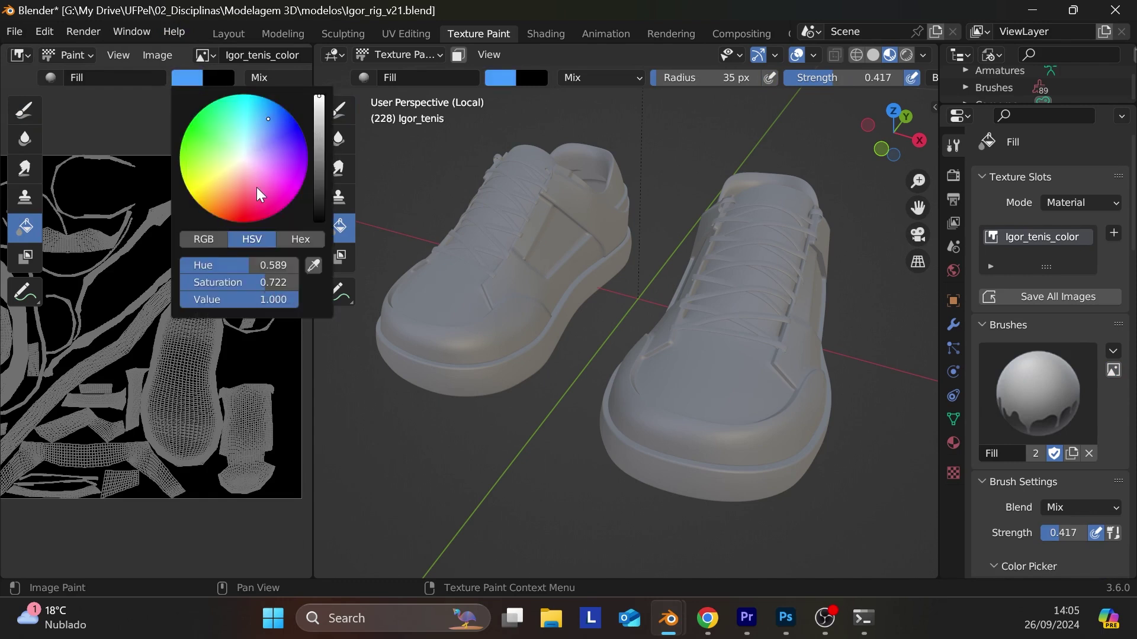
click(245, 155)
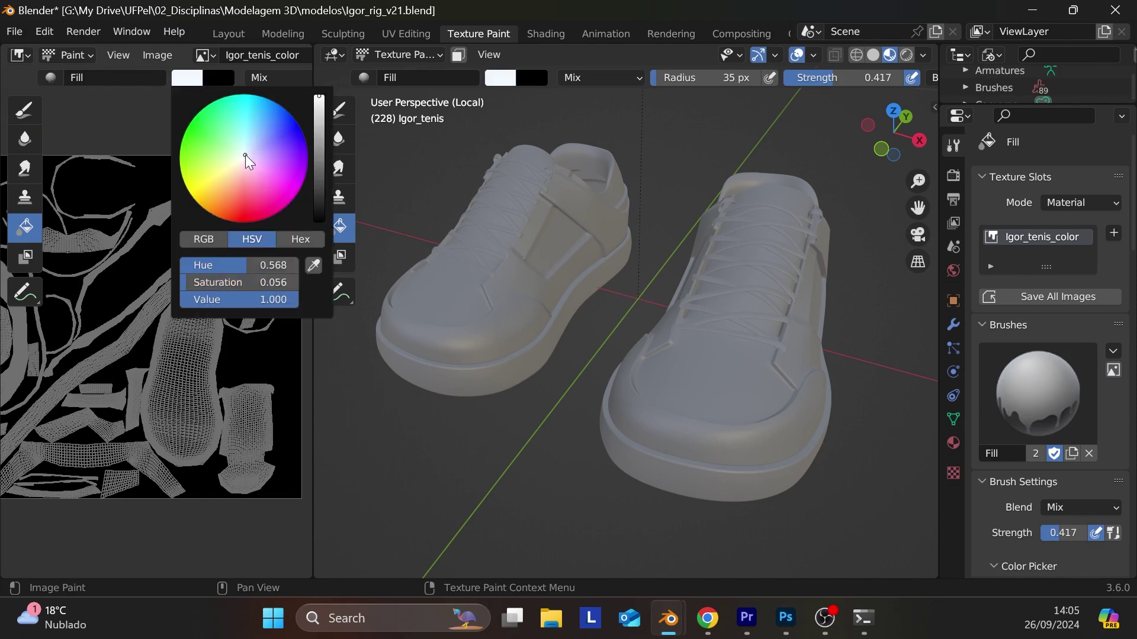
click(160, 226)
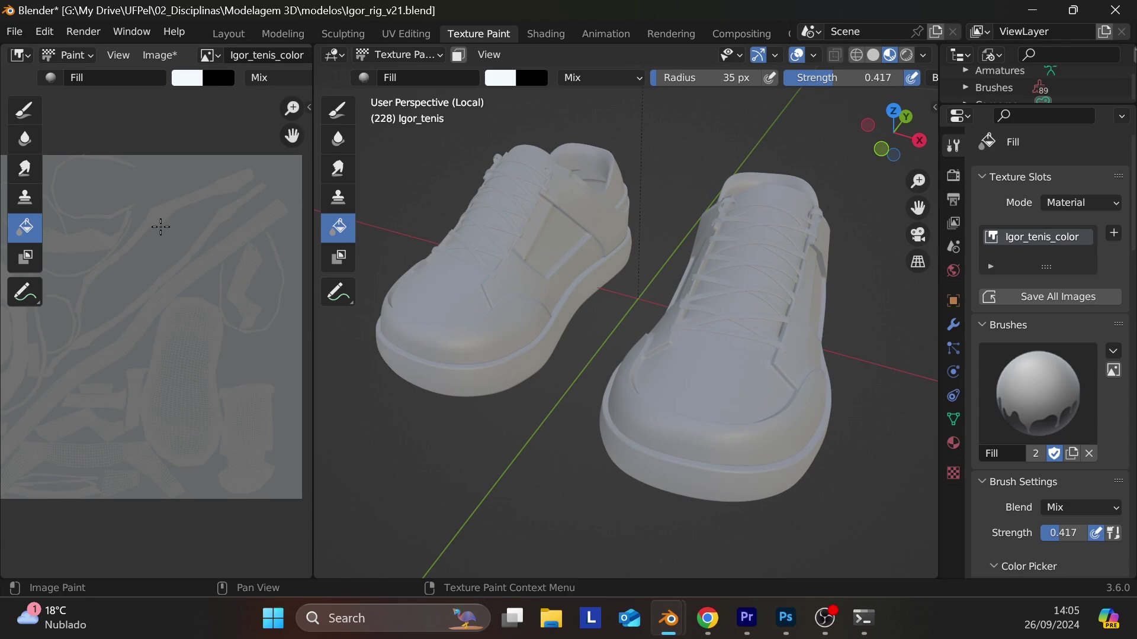
- Fill the Igor_tenis_color texture once more with plain white and widen the 3D viewport beside the image editor
click(190, 83)
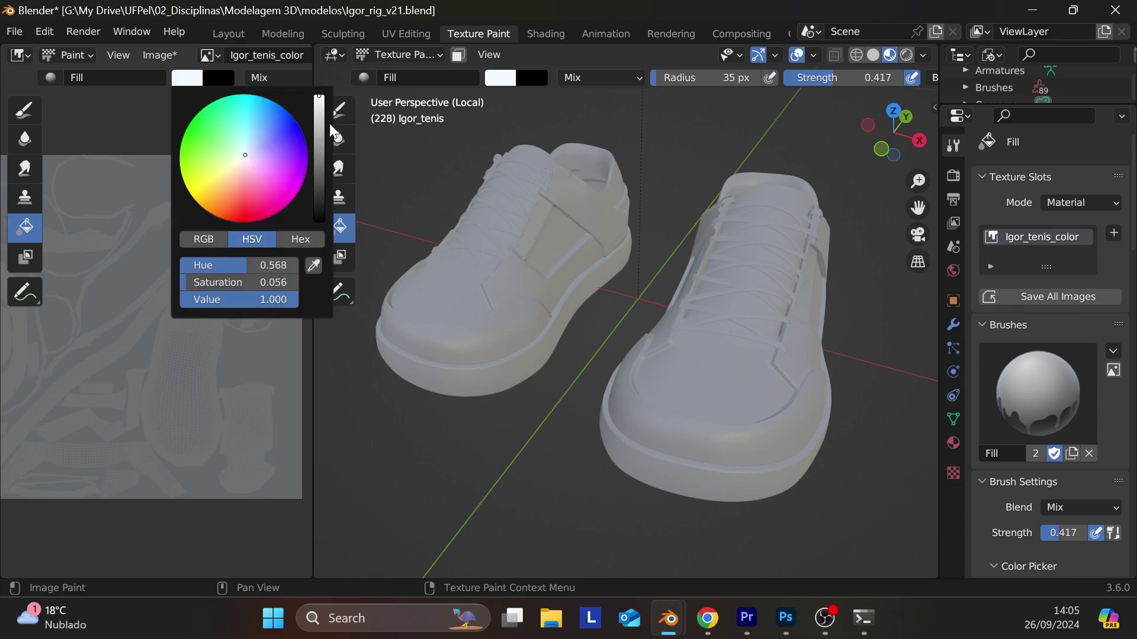
drag(240, 163, 245, 159)
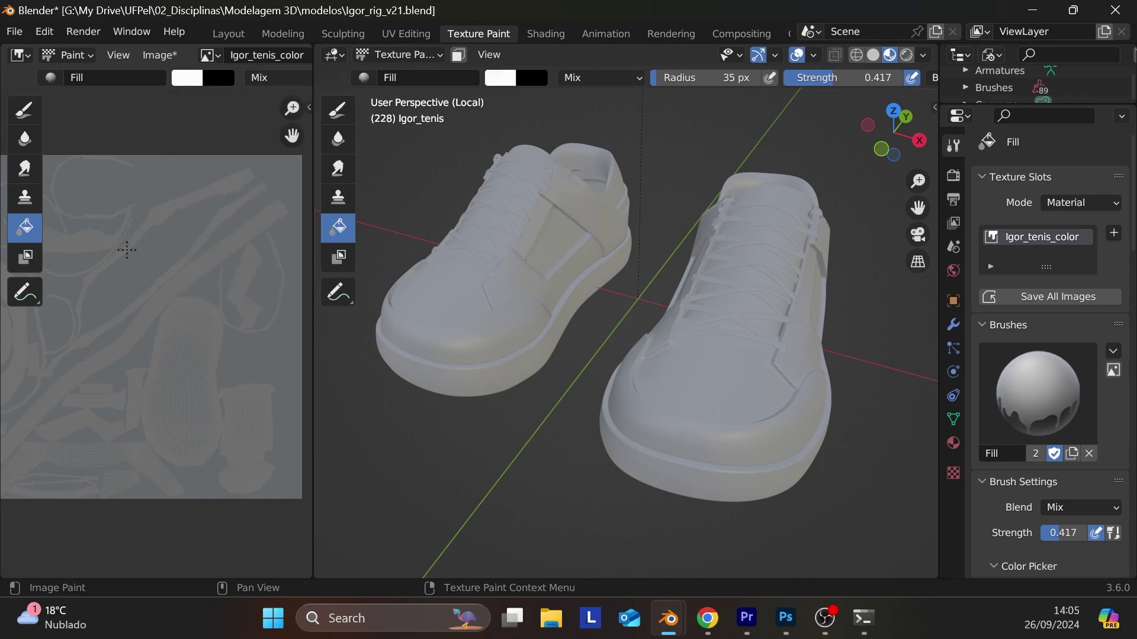
click(151, 252)
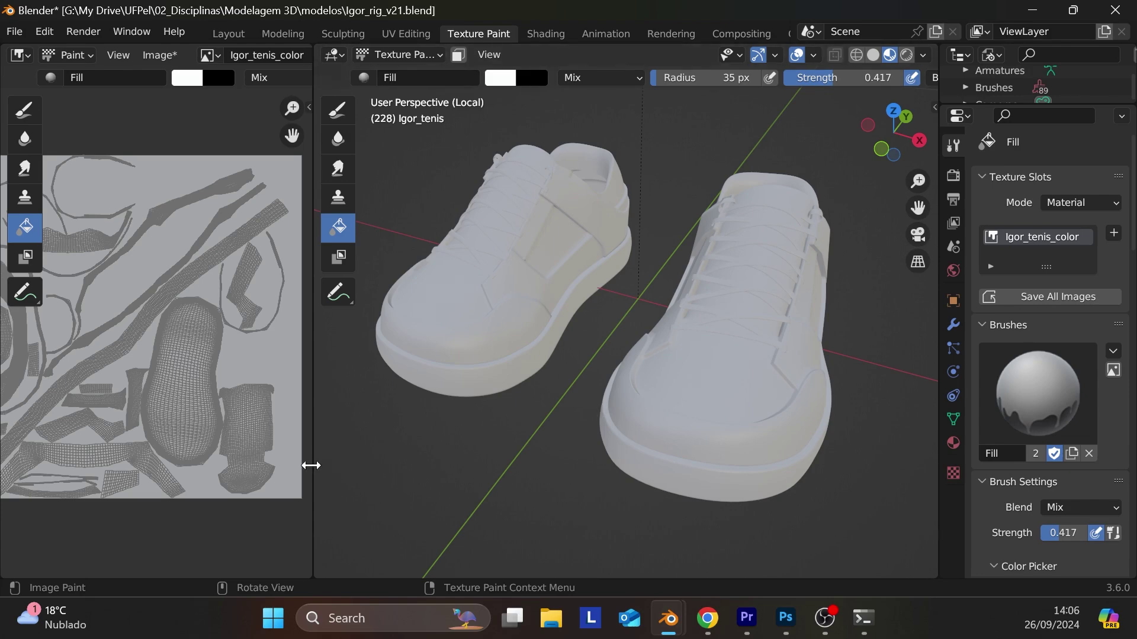
drag(311, 466, 249, 536)
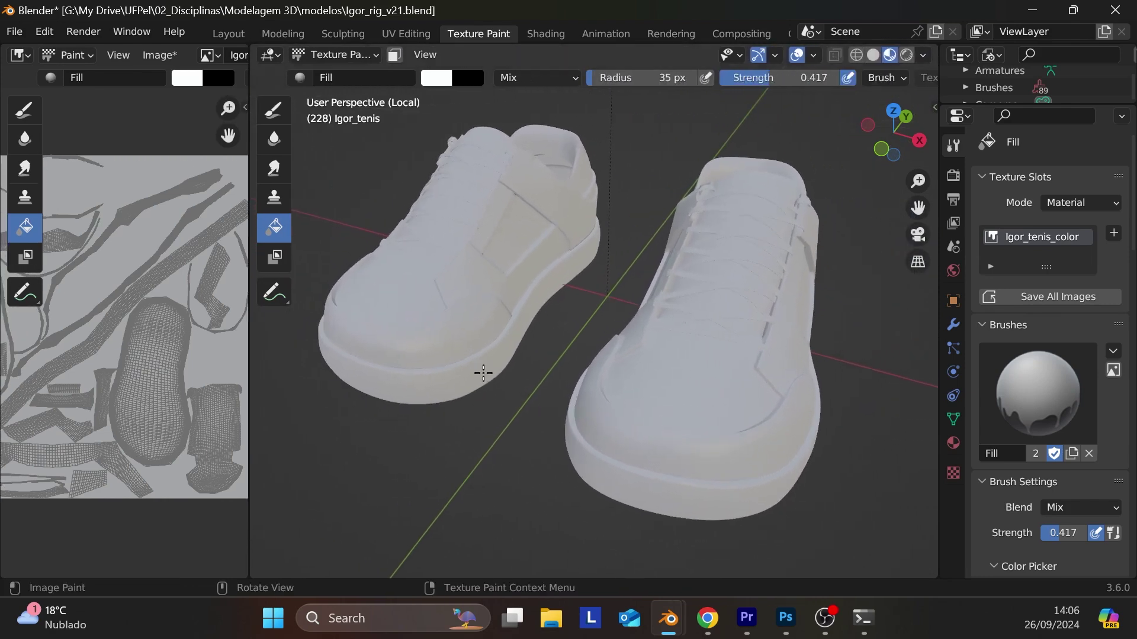
middle_drag(808, 407, 690, 369)
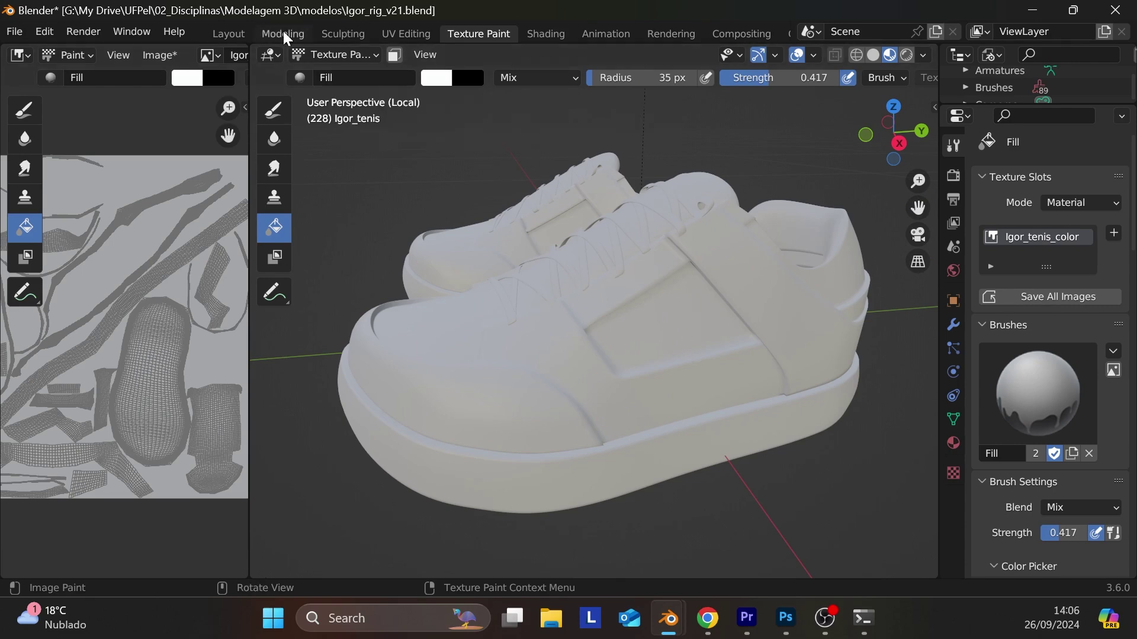
- Open the Modeling workspace and put the shoes back in Object Mode
click(282, 115)
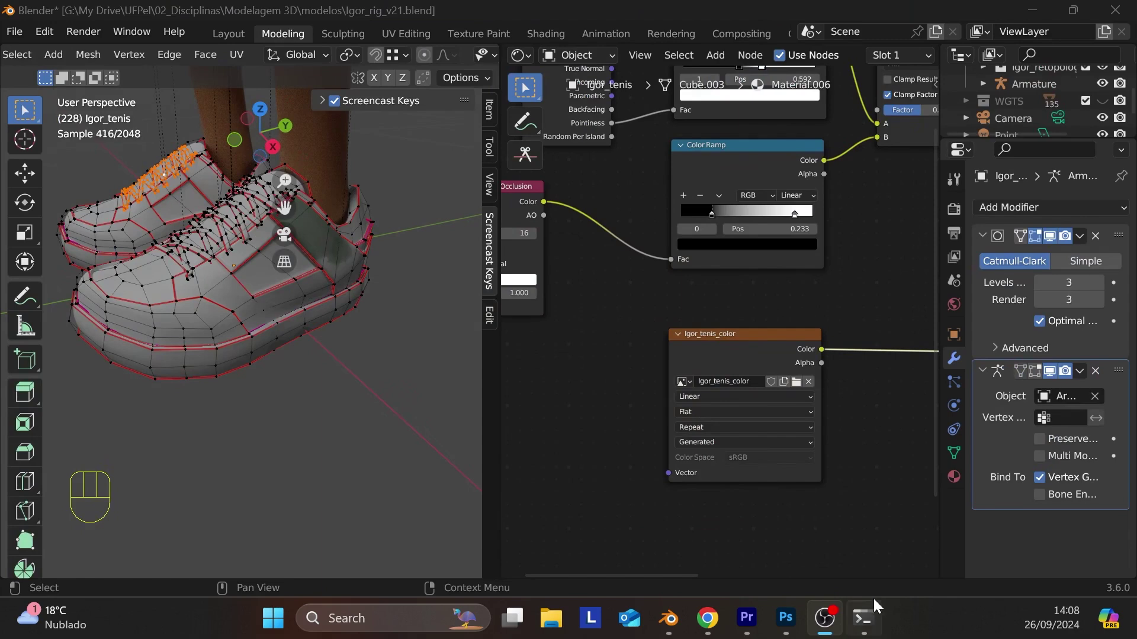
scroll(248, 26, down, 1)
scroll(234, 49, up, 4)
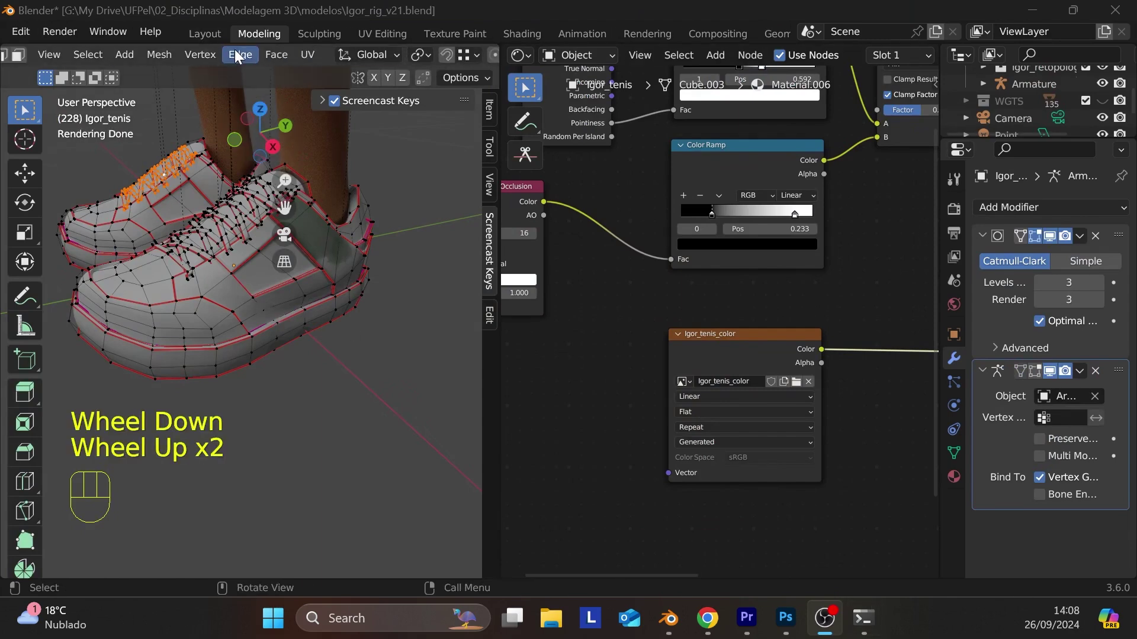
scroll(234, 48, up, 3)
click(118, 52)
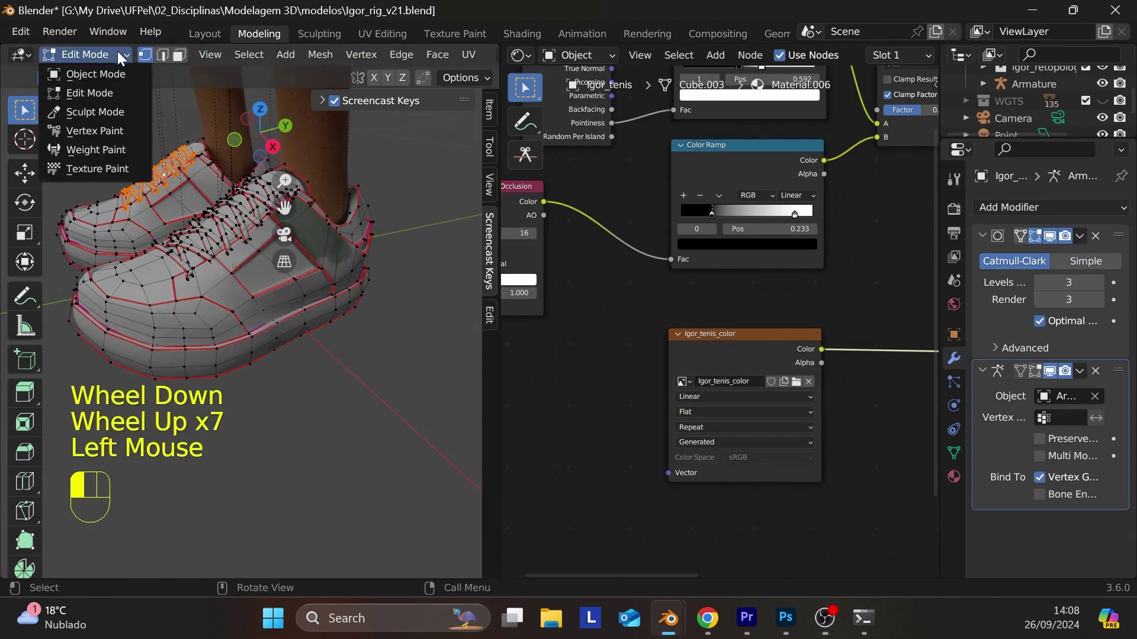
click(121, 76)
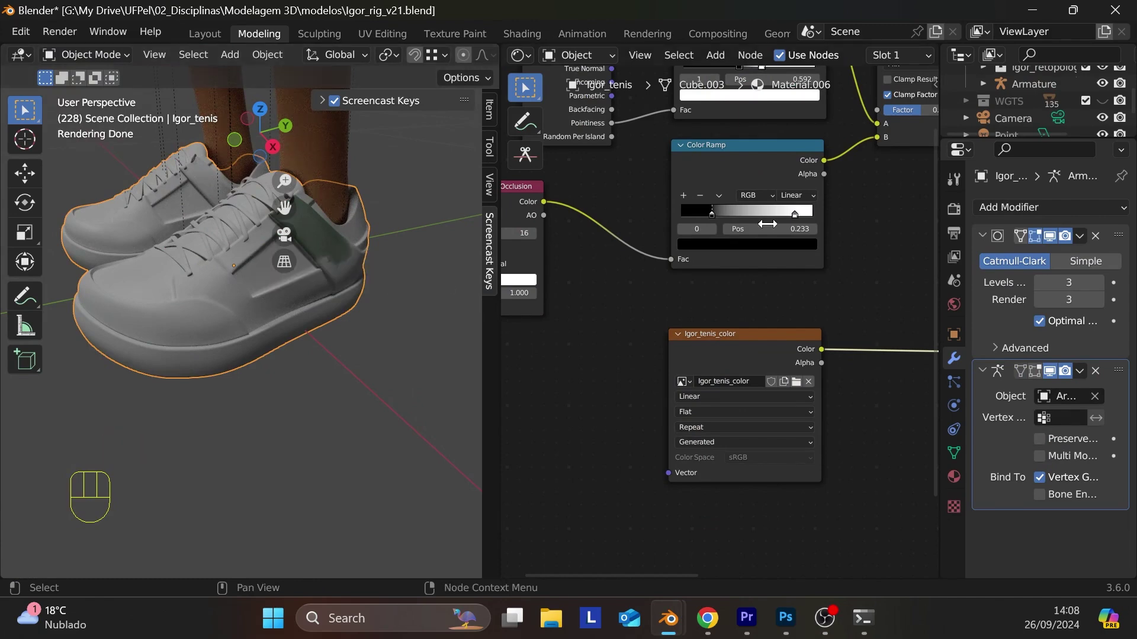
- Set color A of the second Mix node to a near-black grey
middle_drag(766, 224, 918, 270)
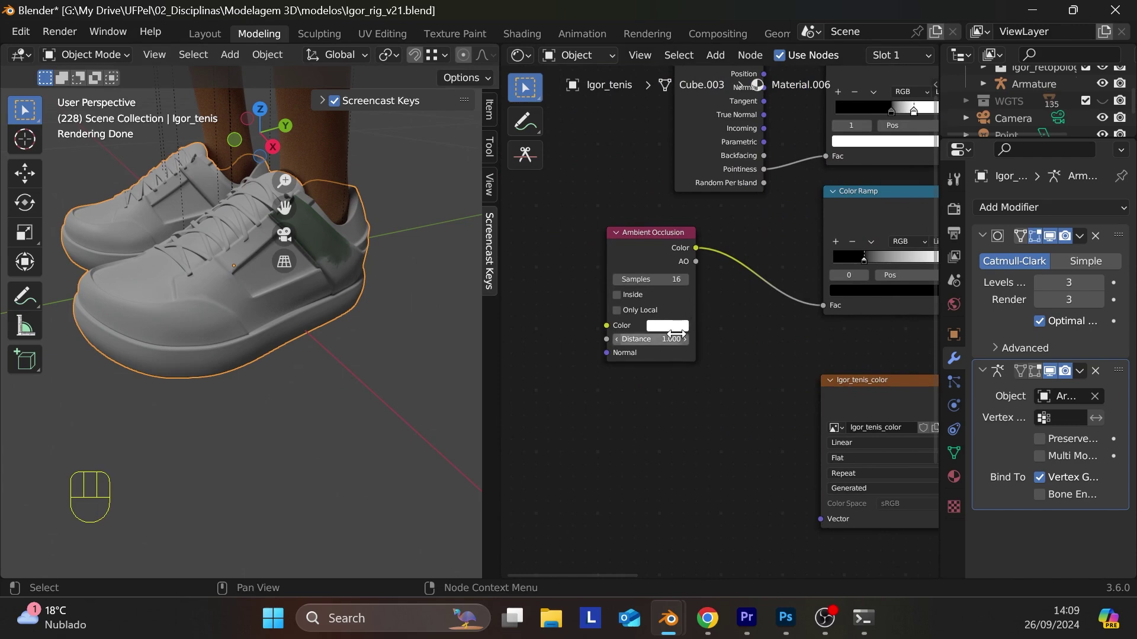
middle_drag(780, 318, 852, 375)
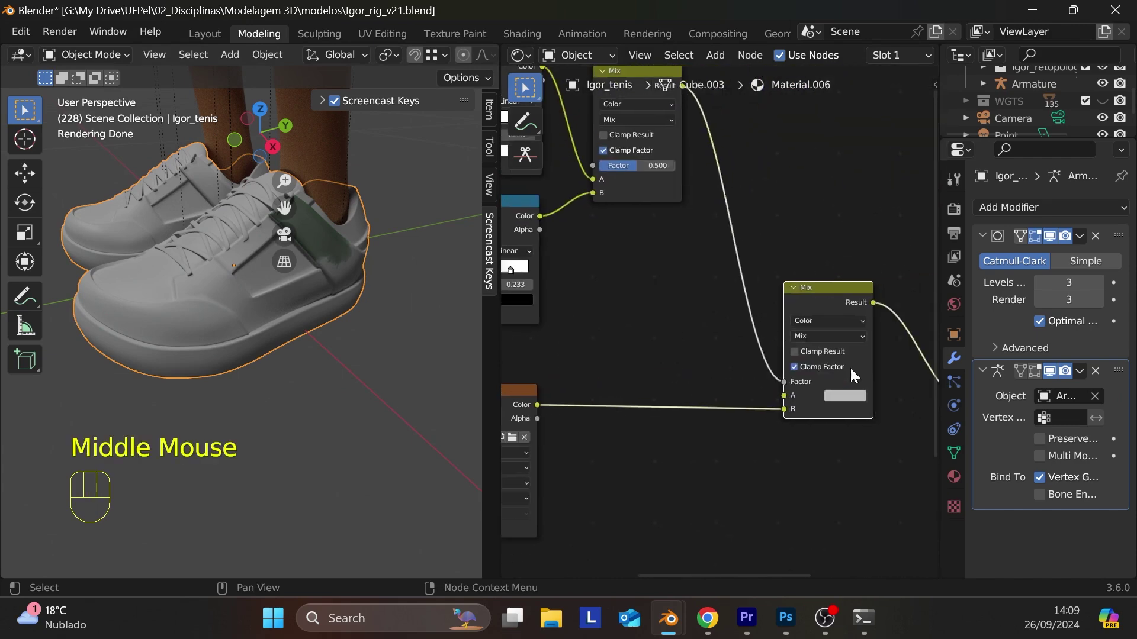
click(843, 395)
drag(875, 268, 929, 310)
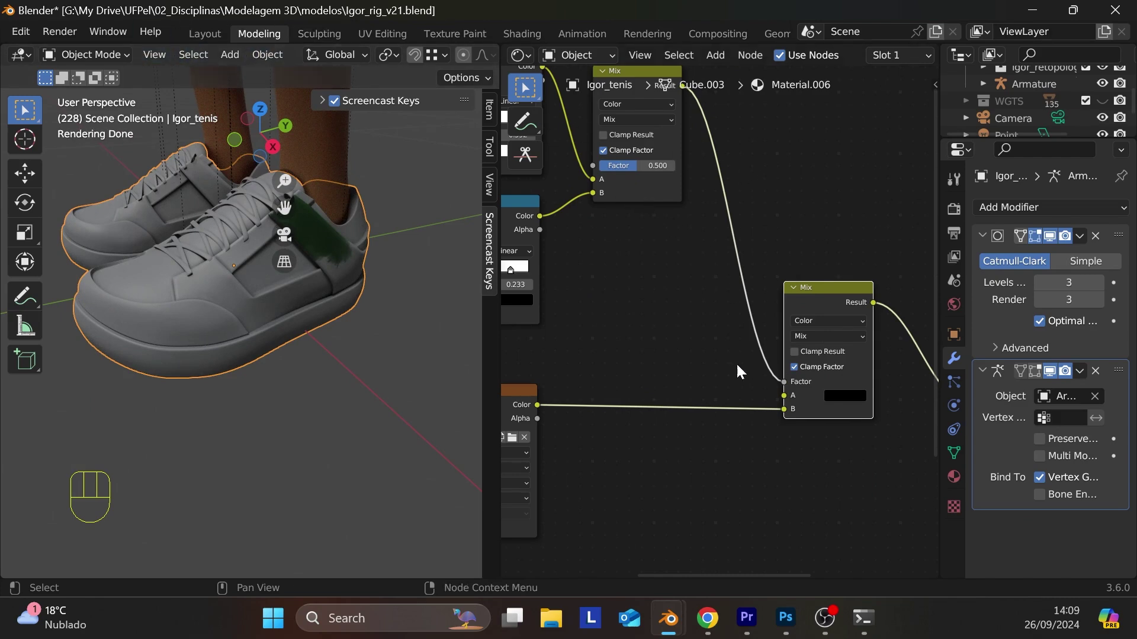
middle_drag(736, 372, 721, 386)
click(834, 416)
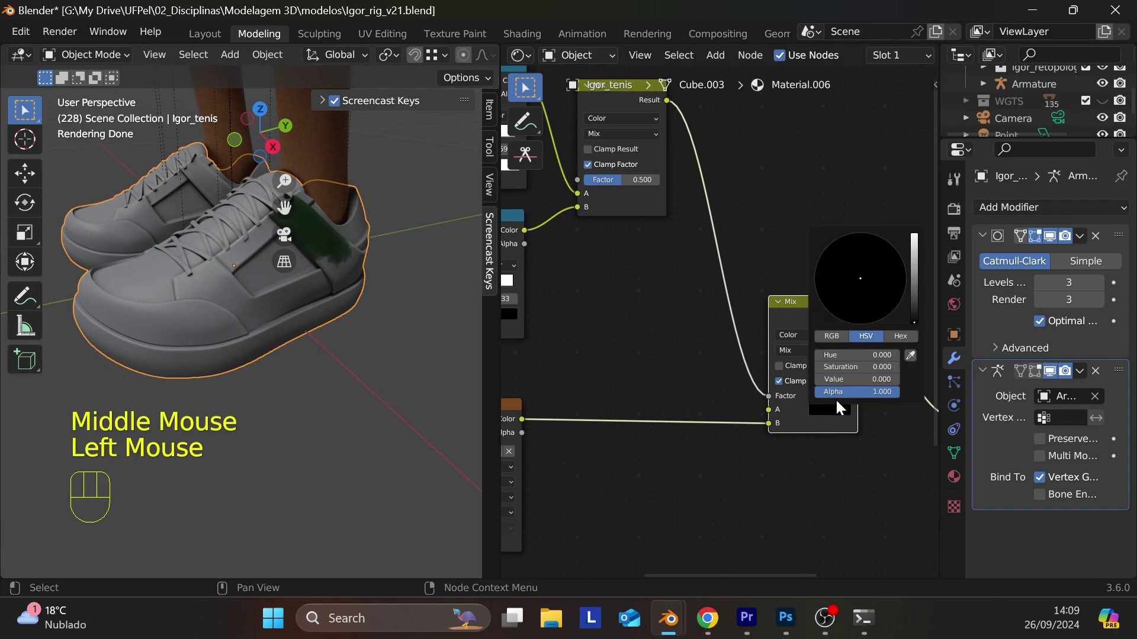
mouse_move(913, 314)
mouse_down()
mouse_move(914, 271)
mouse_move(914, 306)
mouse_up()
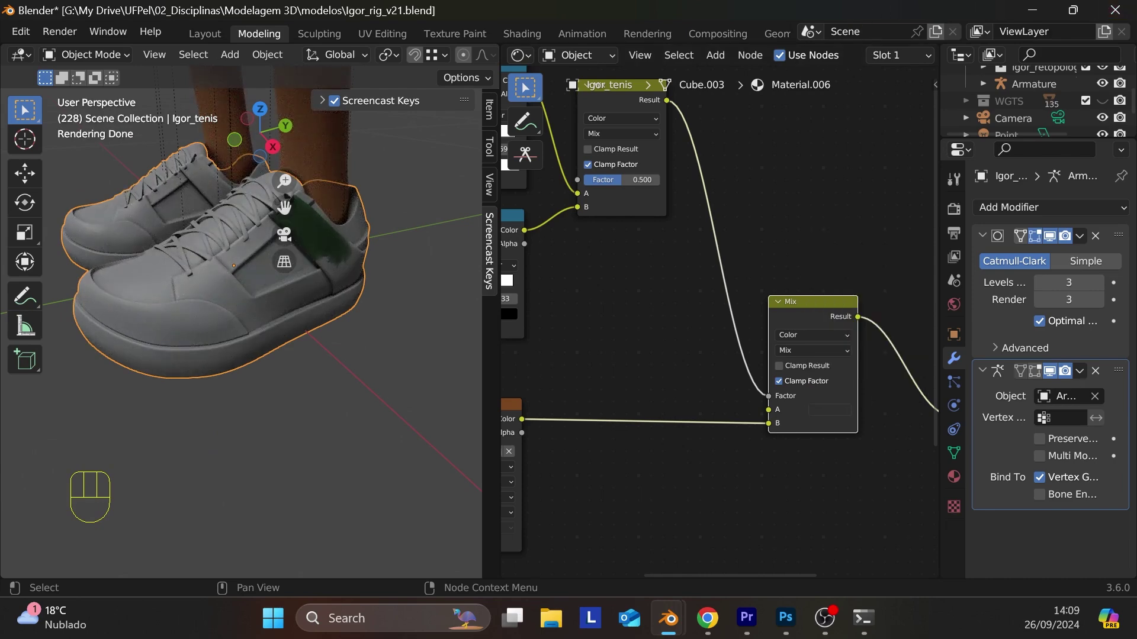
- Move the Pointiness ramp's stops to about 0.009 and 0.242, and the Ambient Occlusion ramp's stops to 0.000 and about 0.474
middle_drag(541, 339, 847, 412)
drag(779, 346, 681, 356)
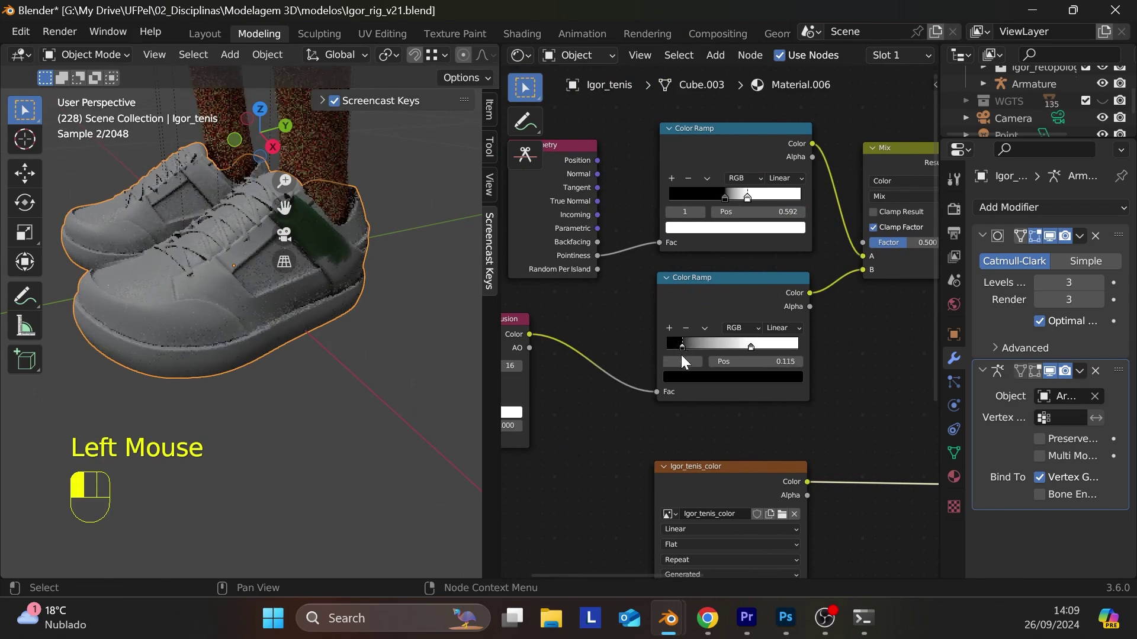
drag(724, 197, 671, 200)
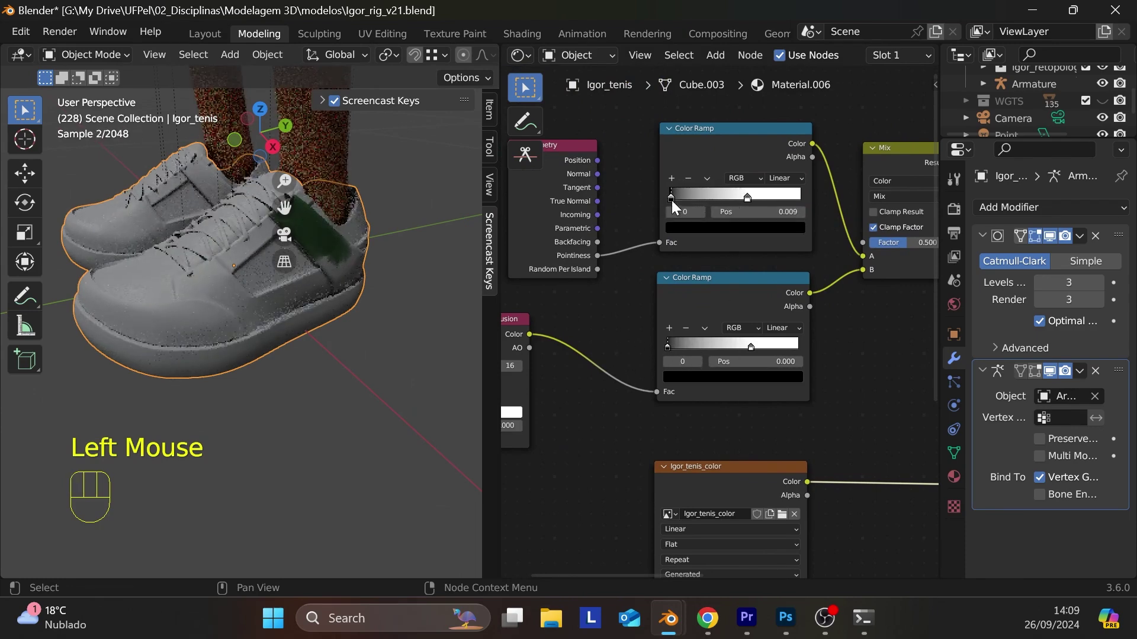
drag(745, 197, 698, 200)
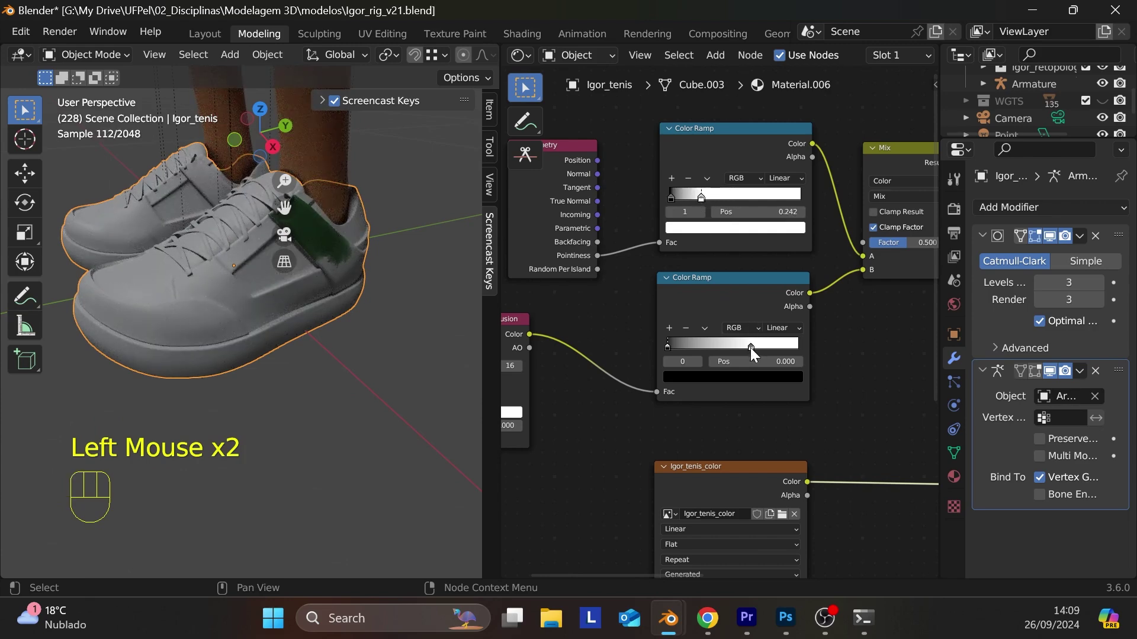
drag(751, 347, 727, 347)
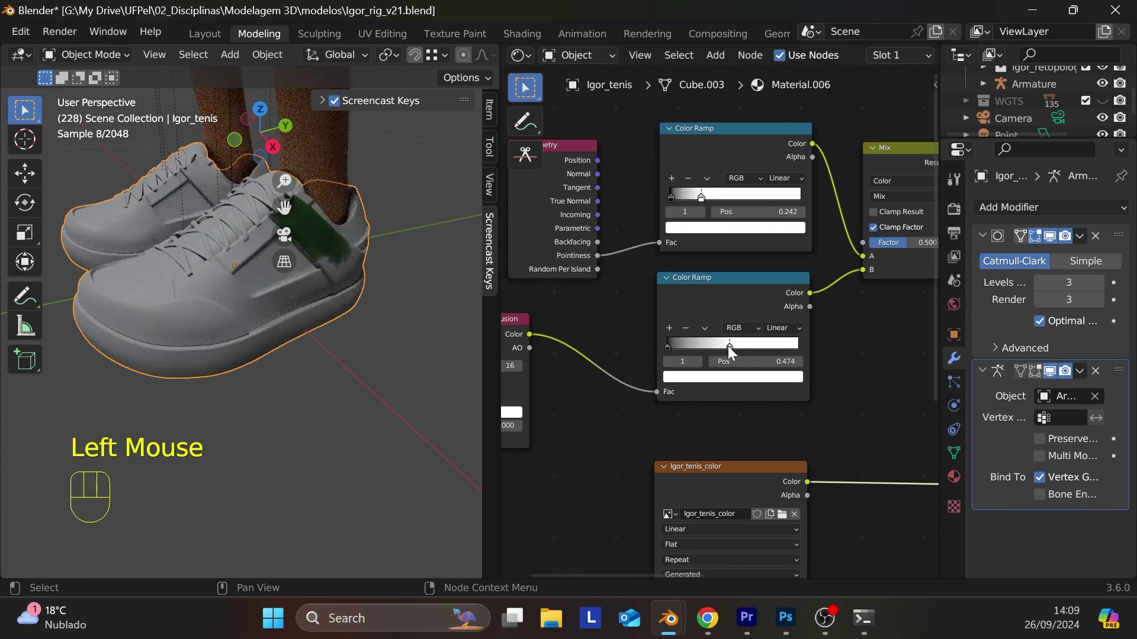
- In the Texture Paint workspace, reduce the brush radius to 40 px and paint the rest of the diagonal side-panel UV island dark green
click(474, 35)
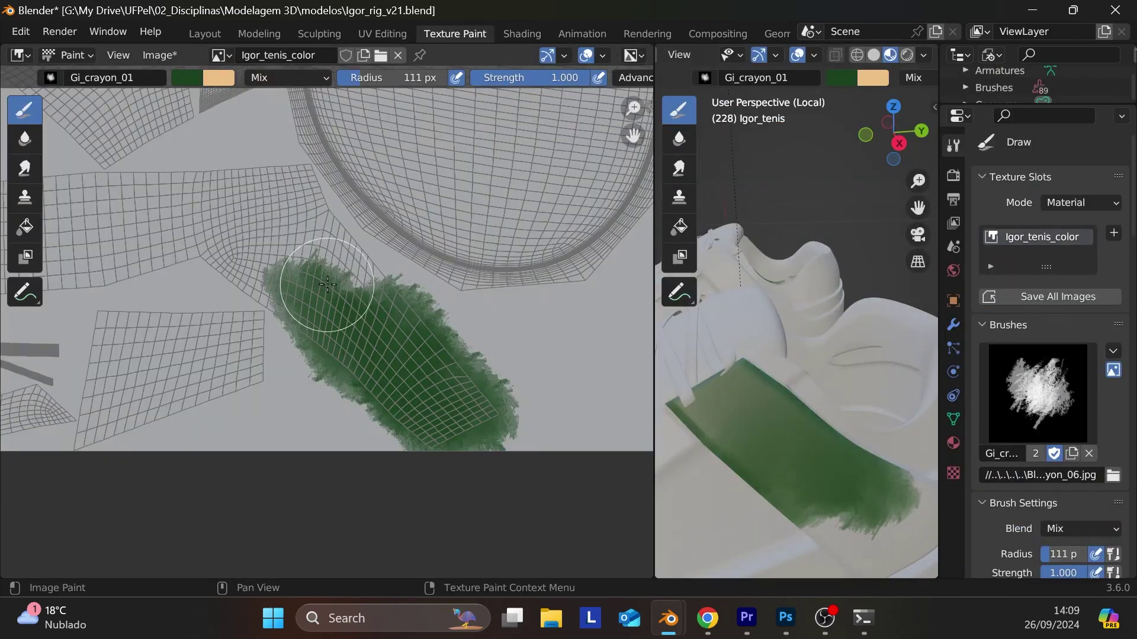
key(bracketleft)
key(bracketleft)
key(bracketleft)
key(bracketleft)
key(bracketleft)
key(bracketleft)
key(bracketleft)
key(bracketleft)
key(bracketleft)
key(bracketleft)
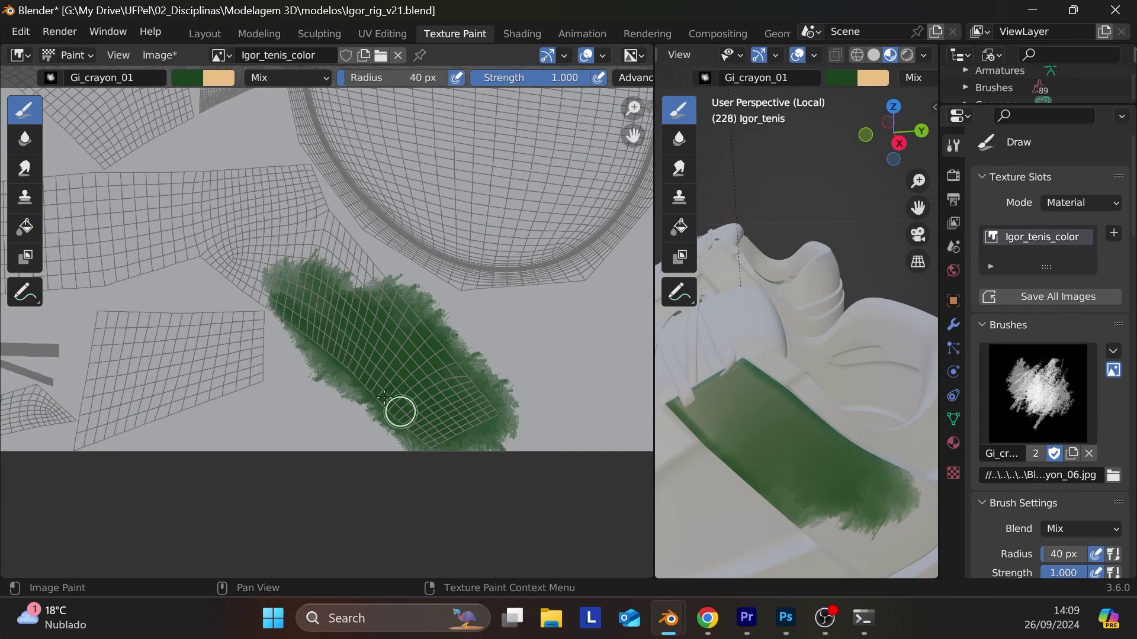
mouse_move(389, 299)
mouse_down()
mouse_move(319, 208)
mouse_move(383, 307)
mouse_move(310, 221)
mouse_move(314, 256)
mouse_move(280, 254)
mouse_move(295, 296)
mouse_move(216, 251)
mouse_move(269, 298)
mouse_move(276, 280)
mouse_move(257, 300)
mouse_move(284, 322)
mouse_move(231, 274)
mouse_move(196, 207)
mouse_move(198, 173)
mouse_move(214, 179)
mouse_move(224, 237)
mouse_move(244, 175)
mouse_move(243, 223)
mouse_move(272, 246)
mouse_move(255, 180)
mouse_move(300, 229)
mouse_move(310, 177)
mouse_move(317, 196)
mouse_move(302, 170)
mouse_move(314, 195)
mouse_move(296, 169)
mouse_move(299, 233)
mouse_move(274, 181)
mouse_move(264, 201)
mouse_move(276, 254)
mouse_move(243, 195)
mouse_move(243, 245)
mouse_move(211, 177)
mouse_move(200, 180)
mouse_move(211, 236)
mouse_move(214, 198)
mouse_move(243, 224)
mouse_move(274, 176)
mouse_move(307, 198)
mouse_move(330, 243)
mouse_move(373, 266)
mouse_move(312, 178)
mouse_move(310, 211)
mouse_move(289, 176)
mouse_move(311, 206)
mouse_up()
- Reduce the brush radius to 25 px and paint the diagonal panel's upper end and the start of the adjoining horizontal strip dark green
key(bracketleft)
key(bracketleft)
key(bracketleft)
key(bracketleft)
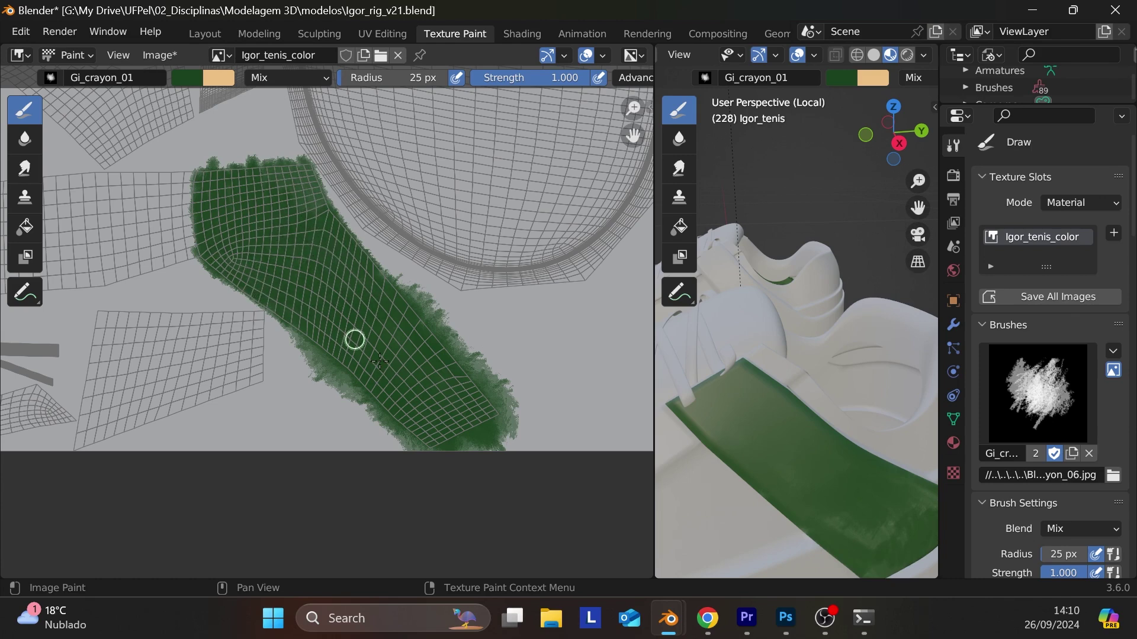
mouse_move(379, 361)
mouse_down()
mouse_move(447, 370)
mouse_move(432, 429)
mouse_move(342, 289)
mouse_move(312, 198)
mouse_move(260, 170)
mouse_move(226, 173)
mouse_up()
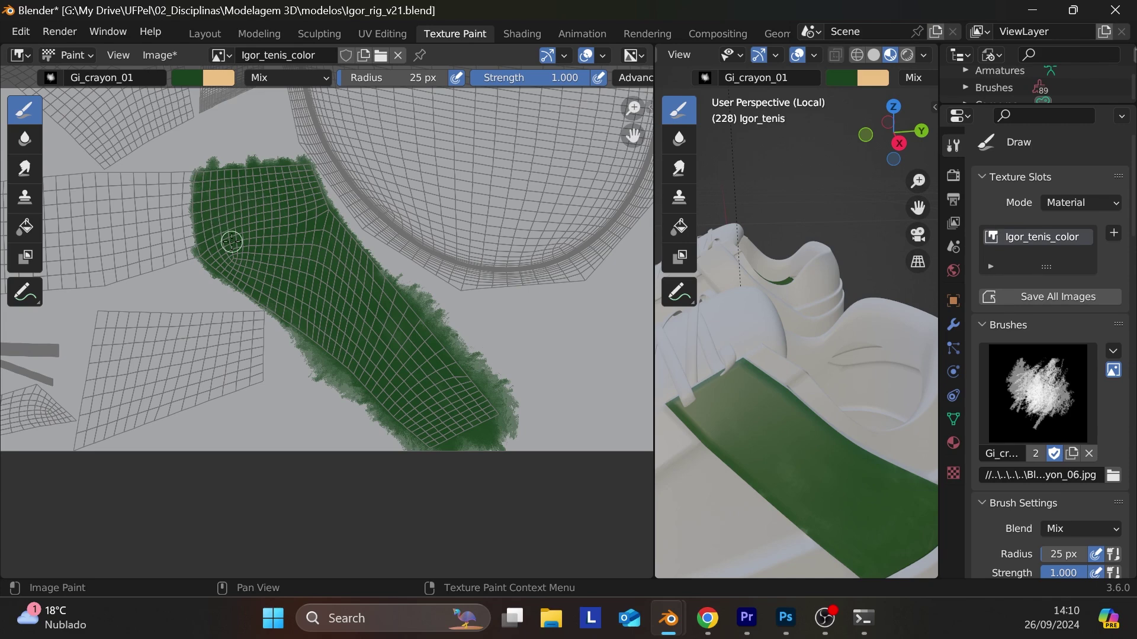
mouse_move(190, 244)
mouse_down()
mouse_move(65, 290)
mouse_move(157, 248)
mouse_move(114, 251)
mouse_move(98, 233)
mouse_move(122, 211)
mouse_move(113, 182)
mouse_move(140, 173)
mouse_move(76, 177)
mouse_move(131, 192)
mouse_move(101, 202)
mouse_up()
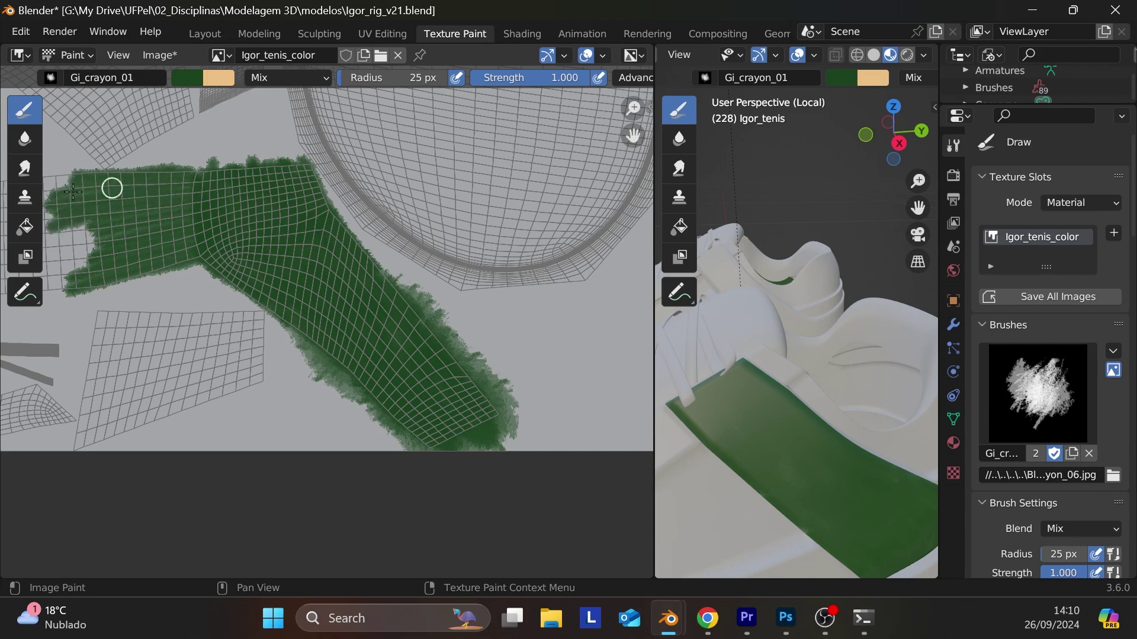
drag(73, 191, 119, 212)
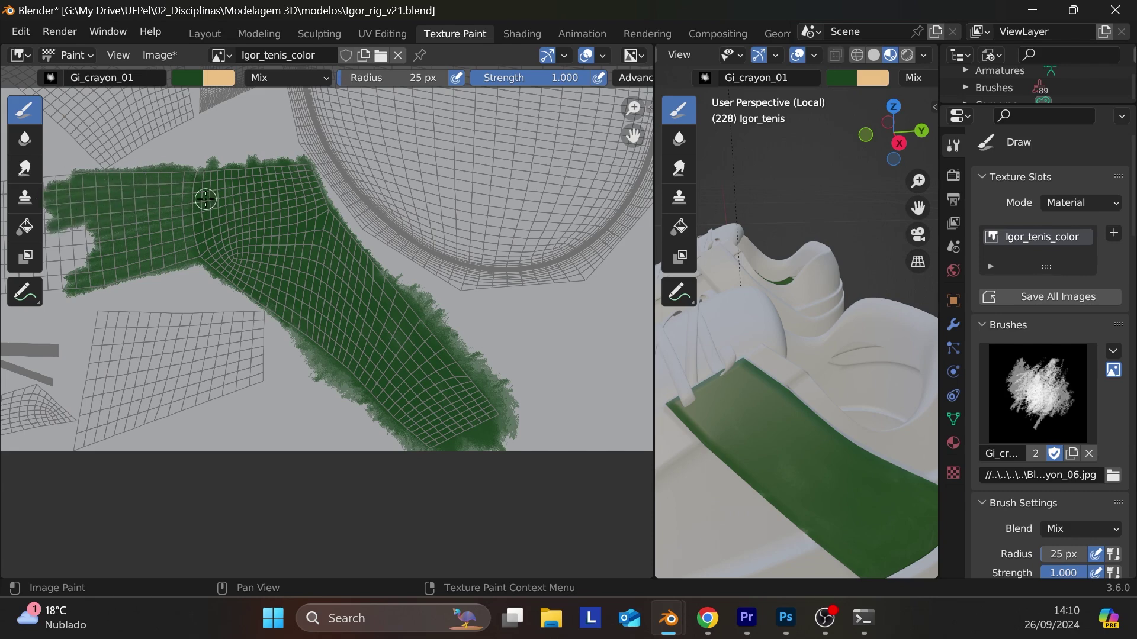
mouse_move(107, 235)
mouse_down()
mouse_move(162, 226)
mouse_move(170, 246)
mouse_move(109, 279)
mouse_move(96, 244)
mouse_move(123, 218)
mouse_up()
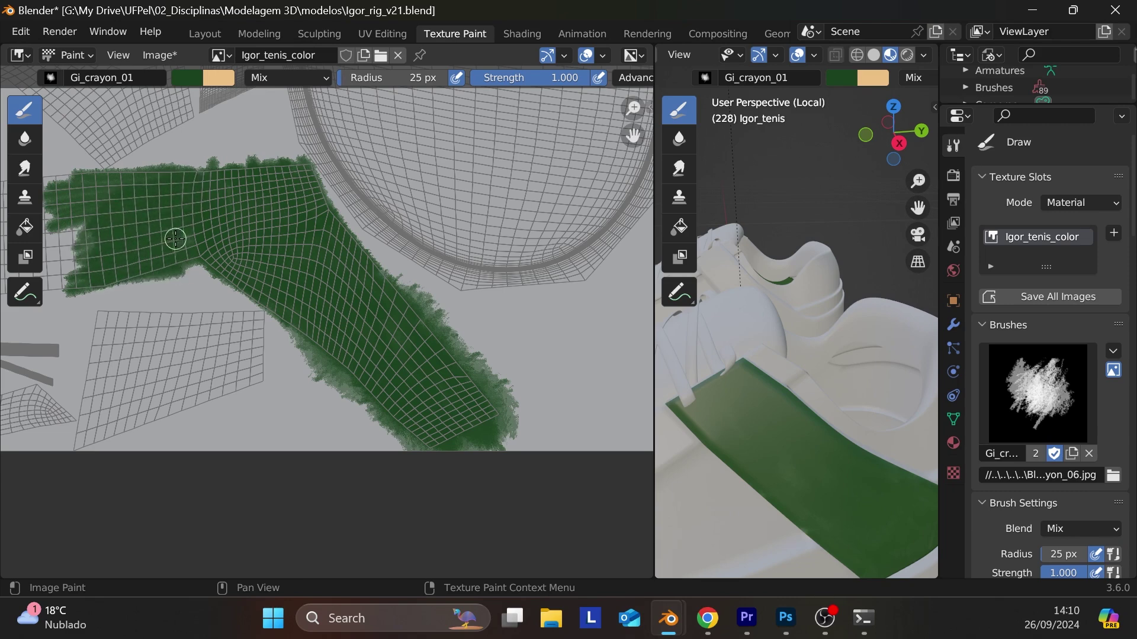
- Enlarge the brush radius to 53 px and extend the dark green along the horizontal strip of the UV island
key(bracketright)
key(bracketright)
key(bracketright)
key(bracketright)
key(bracketright)
key(bracketright)
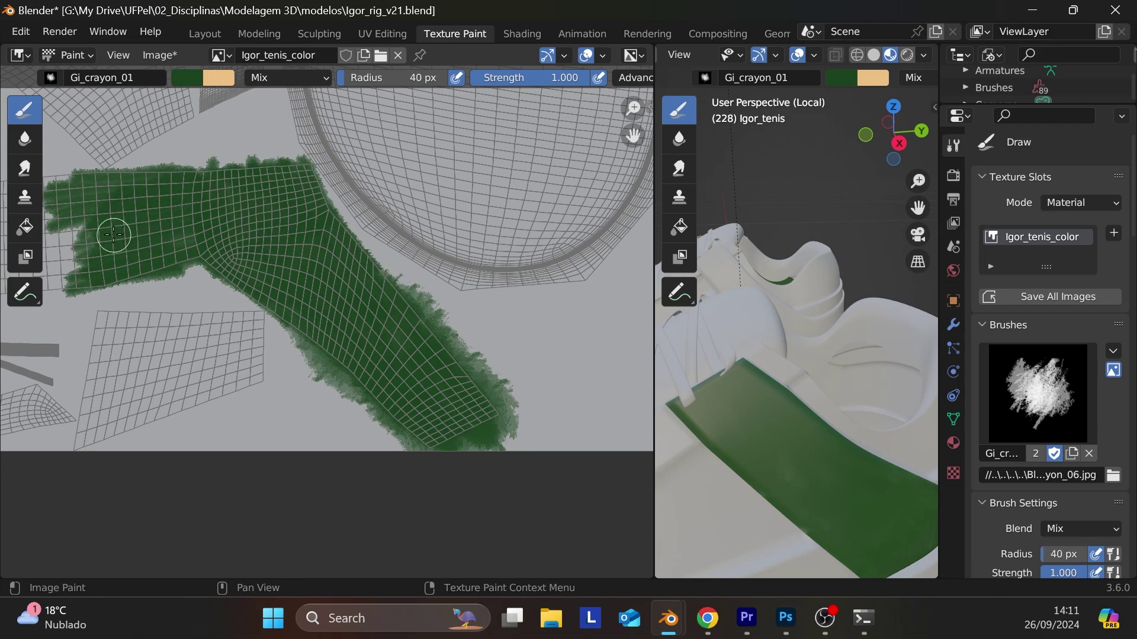
mouse_move(97, 241)
mouse_down()
mouse_move(100, 208)
mouse_move(71, 203)
mouse_move(76, 190)
mouse_move(152, 185)
mouse_move(119, 218)
mouse_move(160, 269)
mouse_move(236, 278)
mouse_move(272, 310)
mouse_up()
mouse_move(271, 311)
ctrl+middle_down()
mouse_move(505, 320)
mouse_move(651, 367)
ctrl+middle_up()
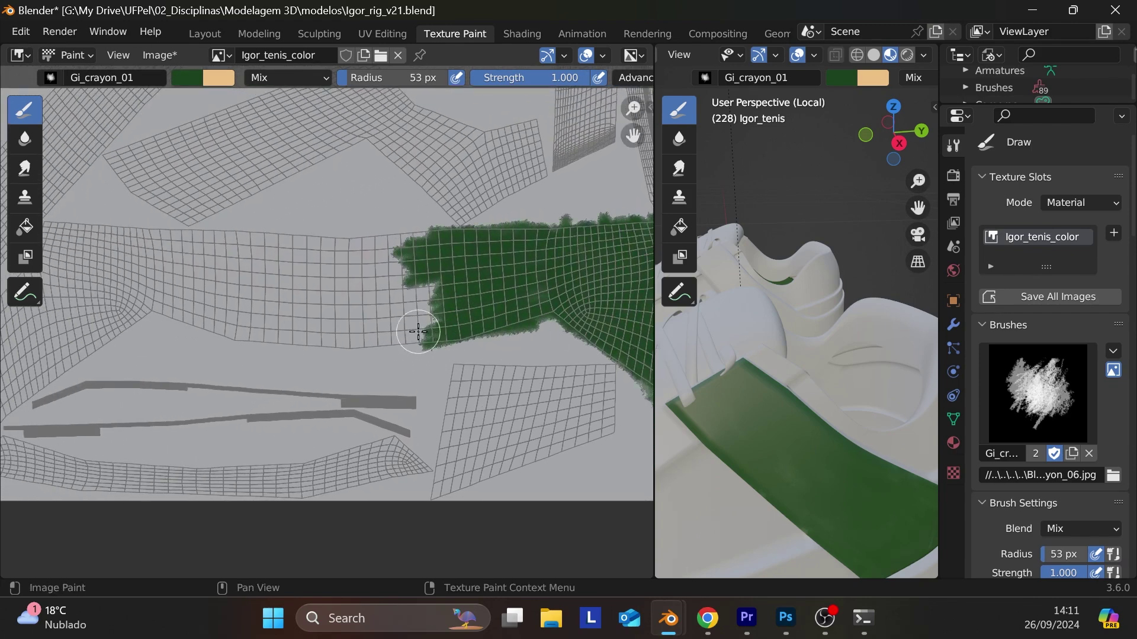
mouse_move(418, 331)
mouse_down()
mouse_move(365, 330)
mouse_move(421, 320)
mouse_move(314, 314)
mouse_move(279, 330)
mouse_move(482, 278)
mouse_move(343, 243)
mouse_move(229, 261)
mouse_move(279, 297)
mouse_move(247, 261)
mouse_move(369, 278)
mouse_up()
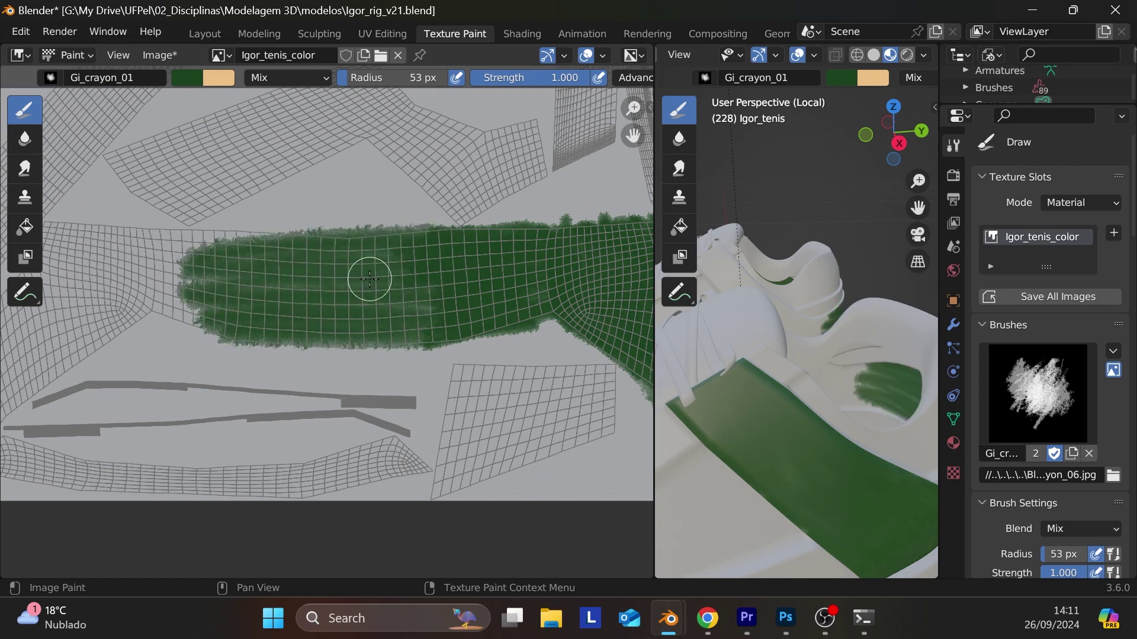
- Try the plain Brush preset with pen pressure controlling its radius on the unpainted end of the horizontal strip
click(1068, 405)
click(578, 125)
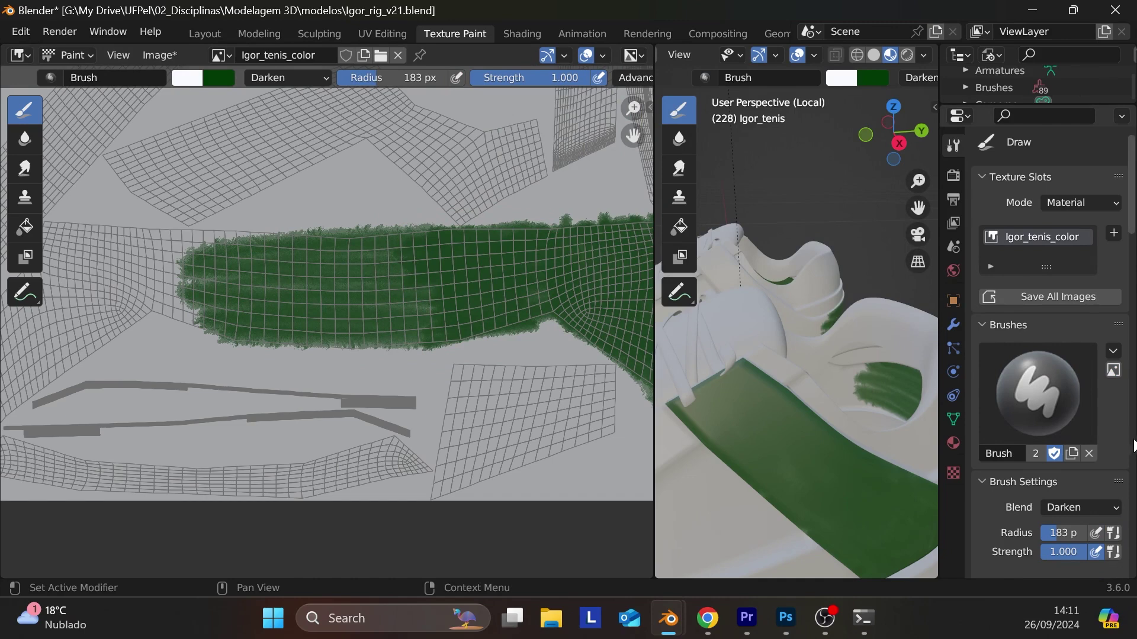
scroll(1133, 214, down, 15)
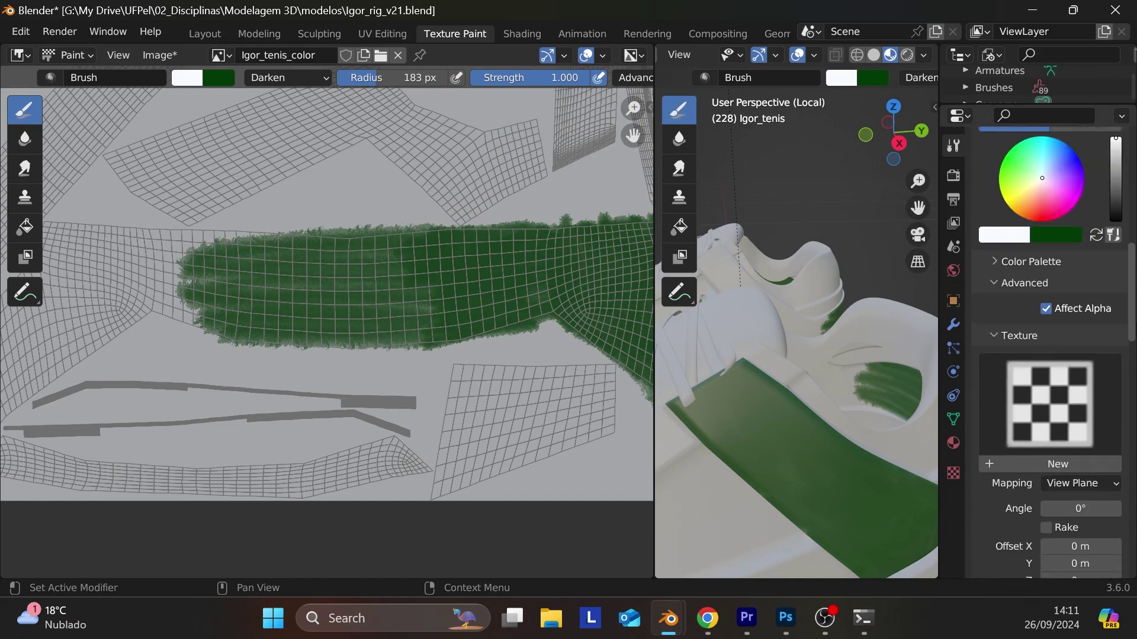
click(1095, 406)
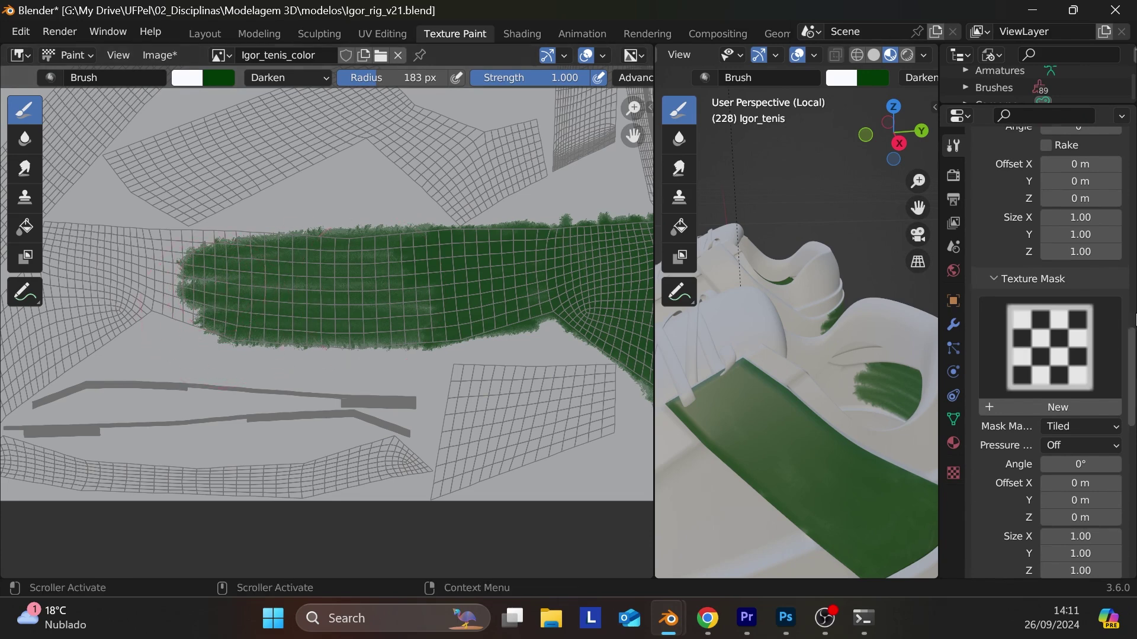
drag(1134, 362, 1133, 190)
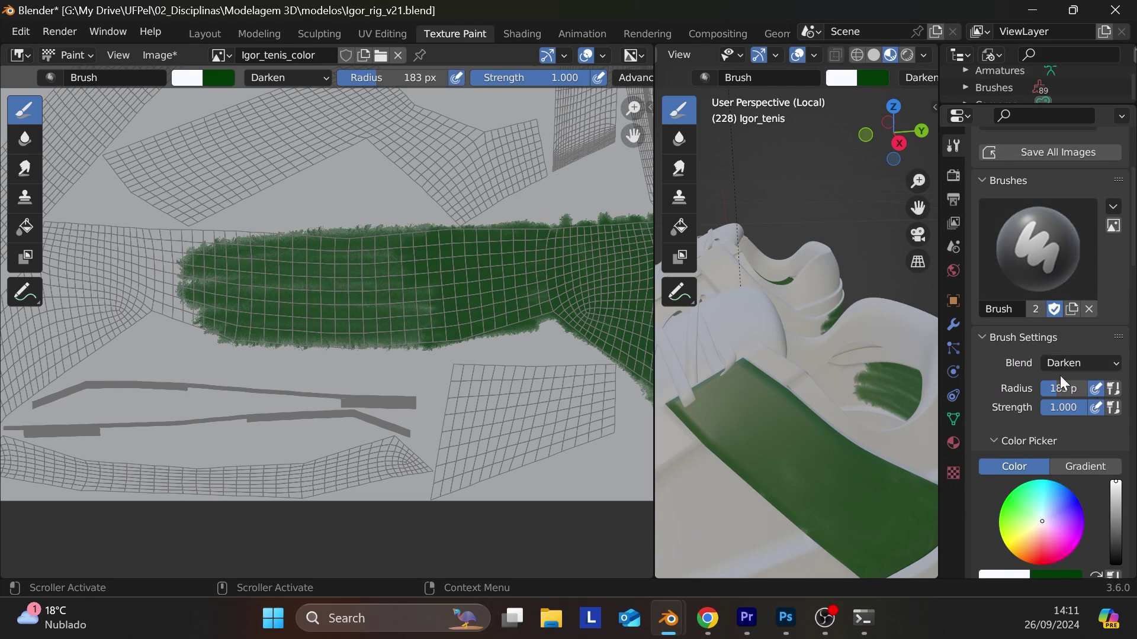
drag(180, 290, 232, 288)
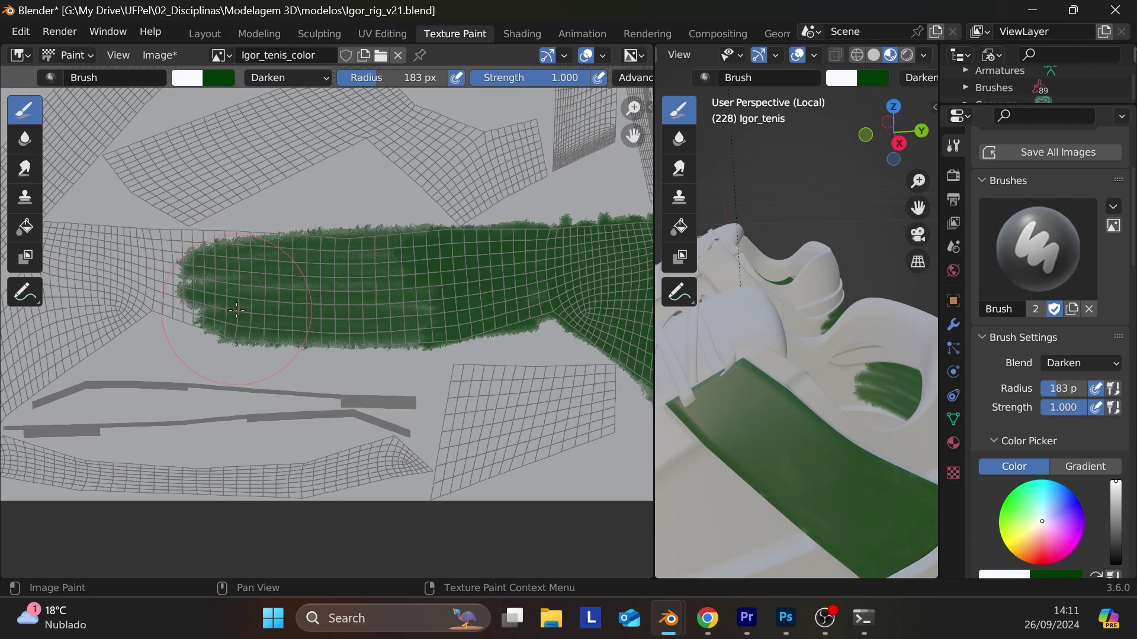
drag(284, 313, 235, 305)
- Select the pintura brush, remove its texture mask image, set its stroke method to Airbrush, and undo the blue test stroke
click(1046, 293)
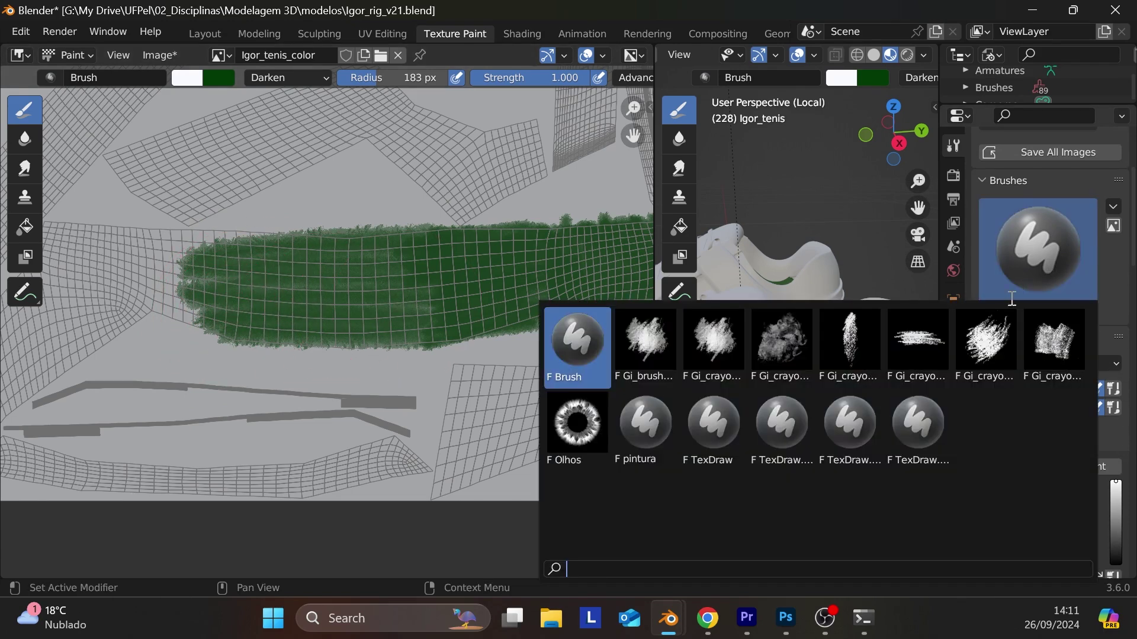
click(646, 429)
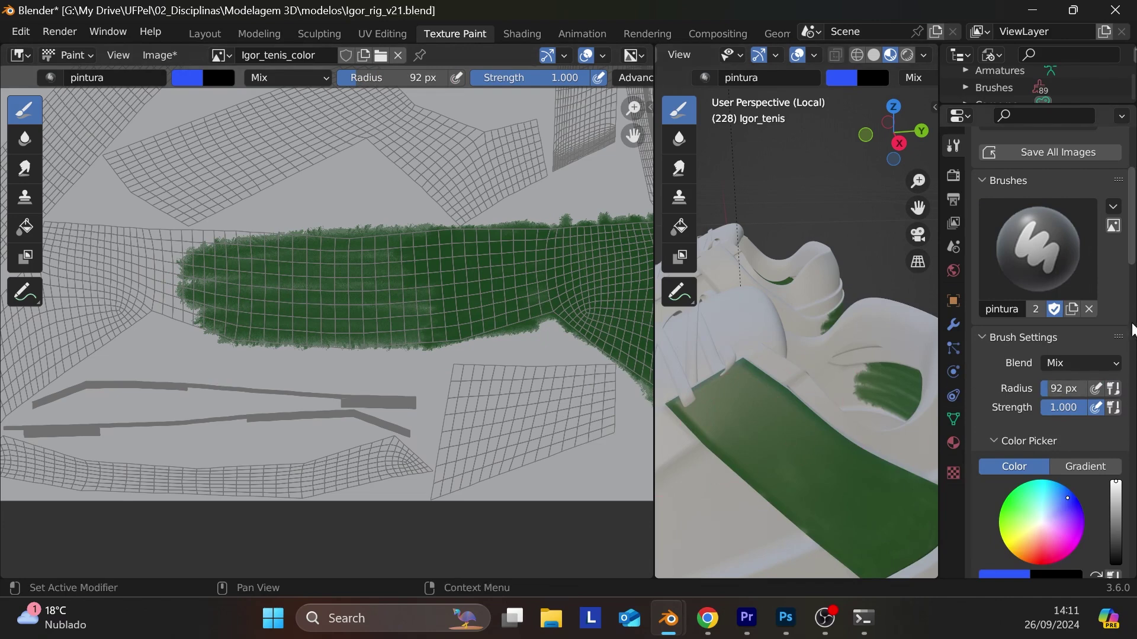
scroll(1111, 385, down, 15)
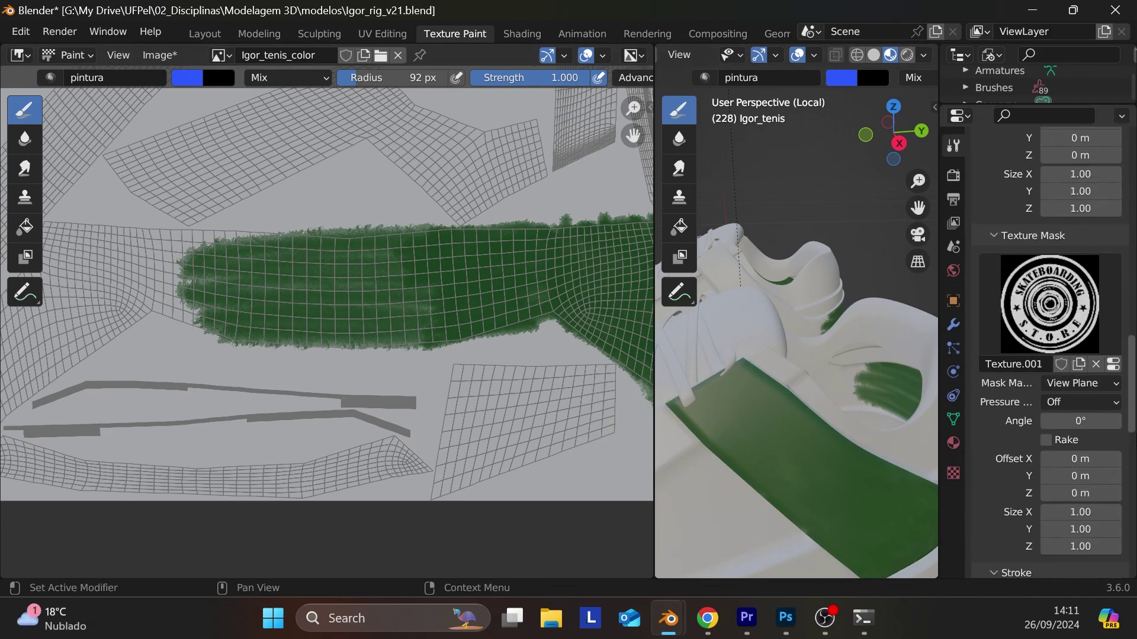
click(1096, 360)
scroll(1096, 367, down, 12)
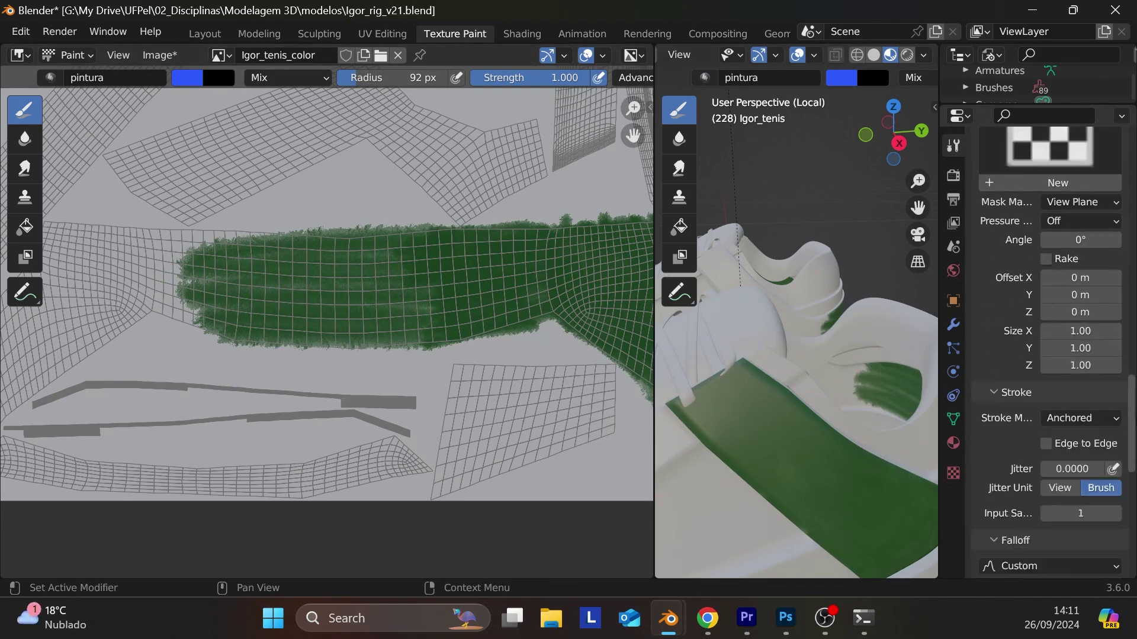
click(1099, 298)
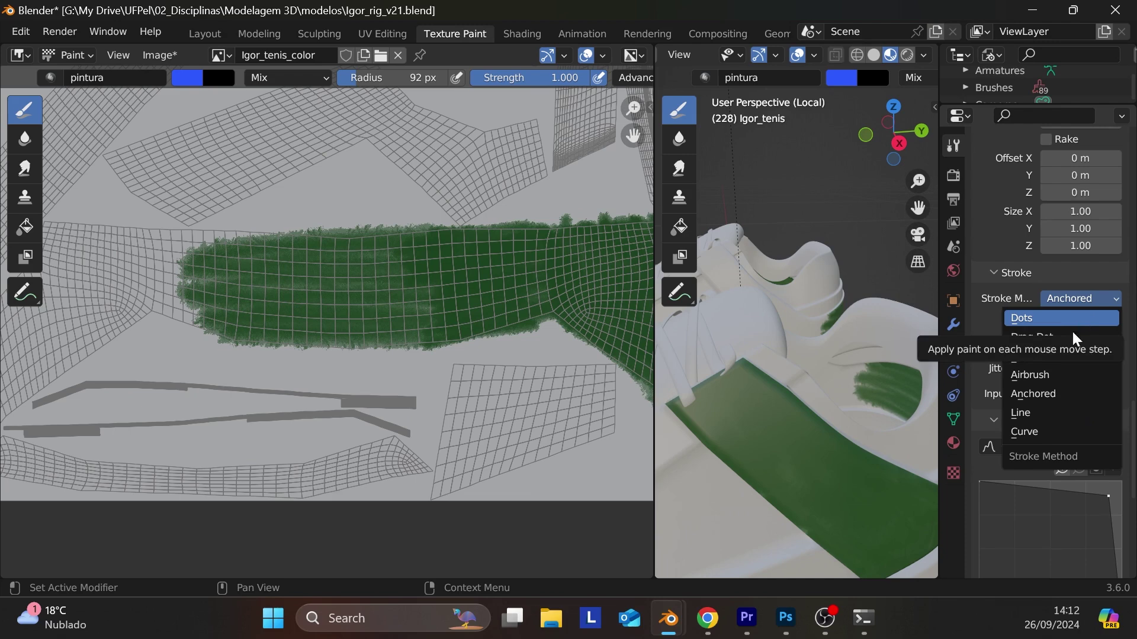
click(1059, 374)
mouse_move(238, 306)
mouse_down()
mouse_move(159, 296)
mouse_move(298, 280)
mouse_up()
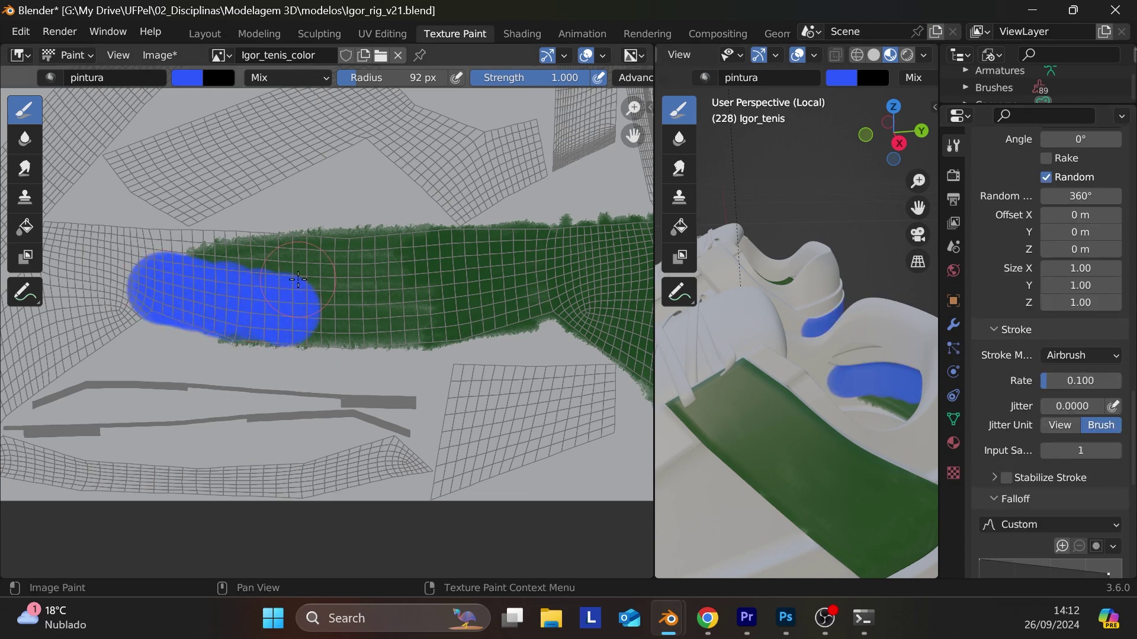
key(ctrl+z)
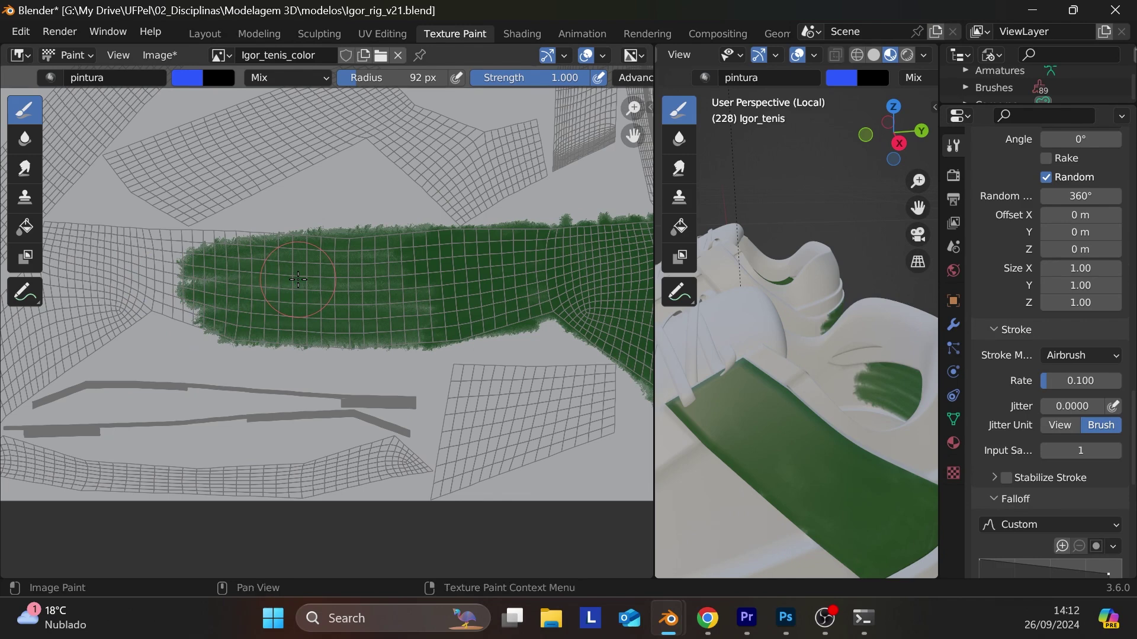
- Change the pintura brush colour to a very dark, slightly bluish green, trying it out over the strip's existing green
click(190, 77)
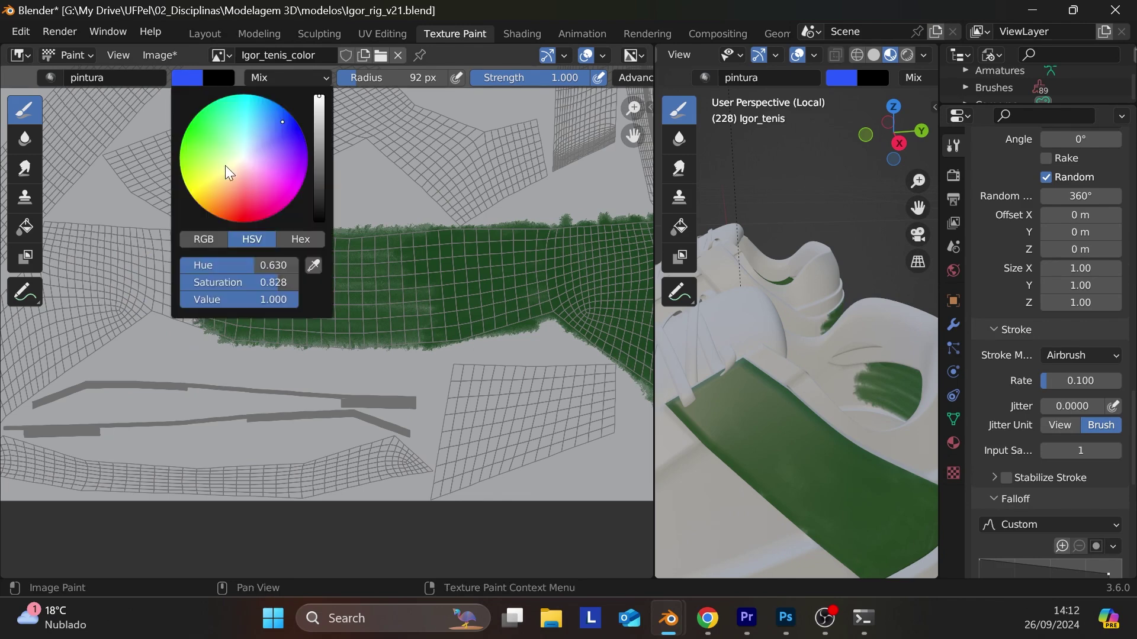
click(197, 124)
drag(321, 151, 330, 181)
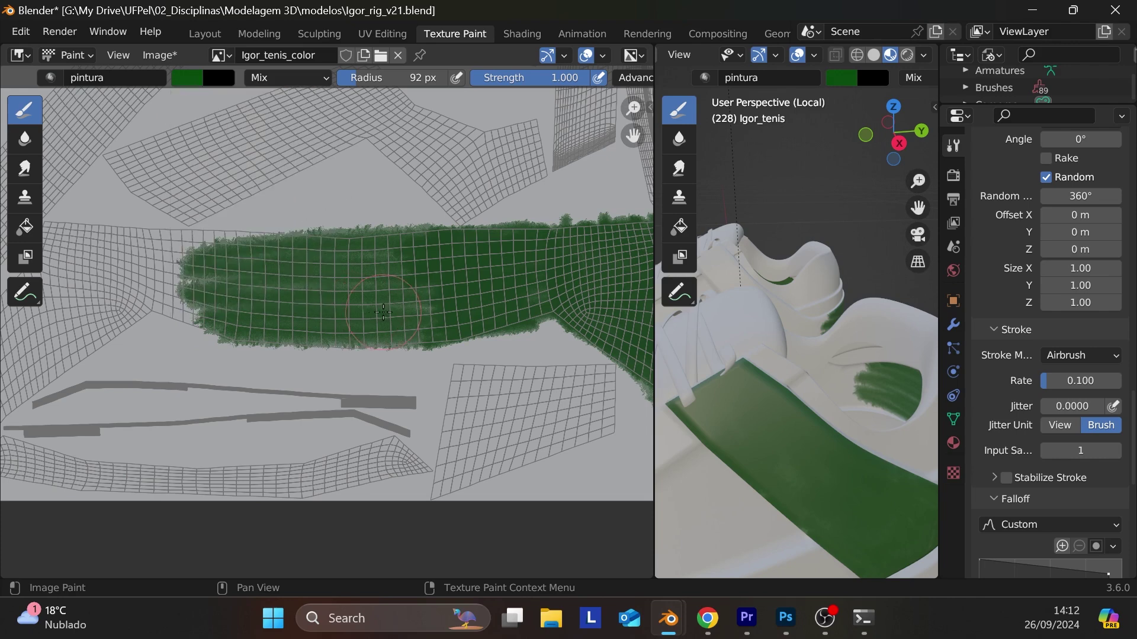
mouse_move(355, 320)
mouse_down()
mouse_move(382, 272)
mouse_move(427, 279)
mouse_up()
click(201, 84)
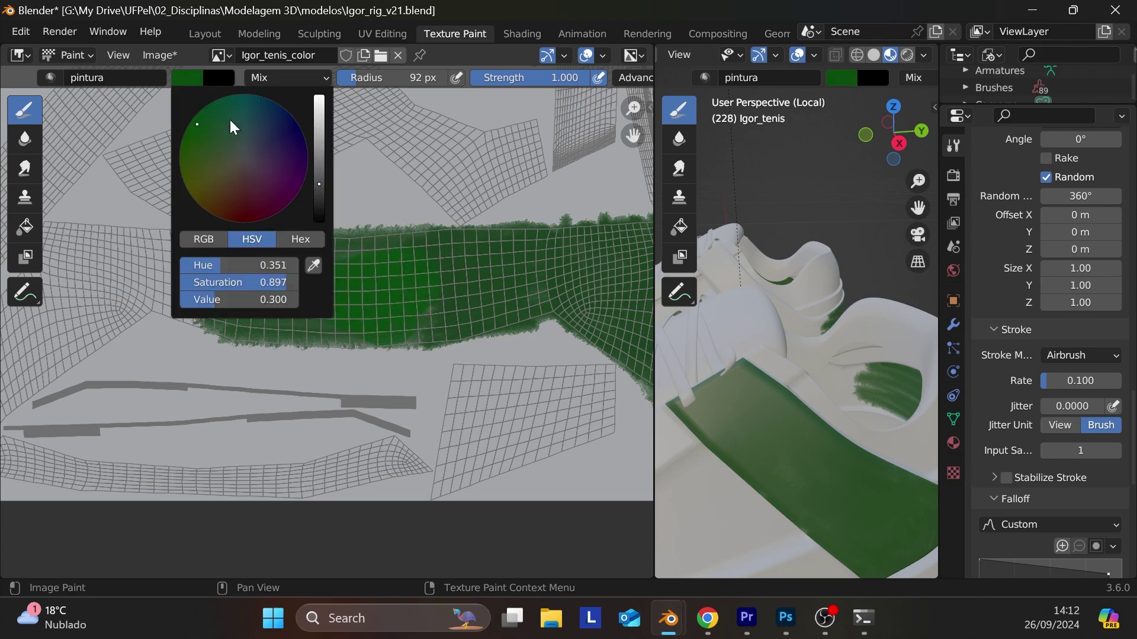
mouse_move(203, 113)
mouse_down()
mouse_move(206, 129)
mouse_move(218, 112)
mouse_up()
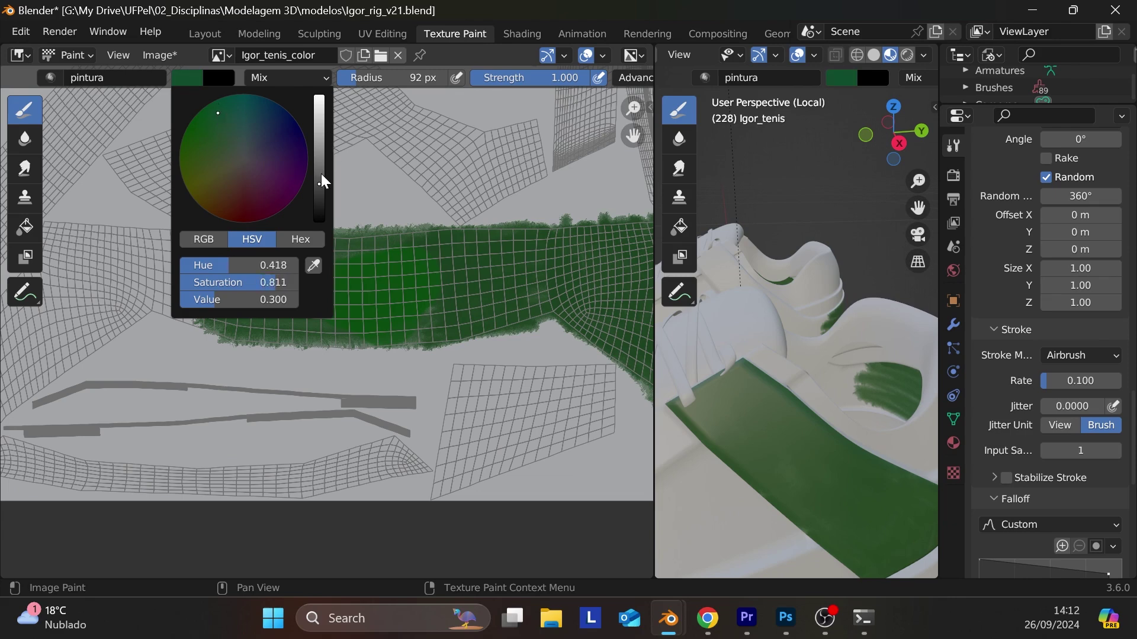
drag(323, 181, 322, 195)
- Repaint the horizontal strip in the darker green, reducing the brush radius to 52 px around its junction with the diagonal panel
mouse_move(384, 293)
mouse_down()
mouse_move(425, 293)
mouse_move(370, 290)
mouse_move(400, 246)
mouse_move(296, 264)
mouse_move(347, 316)
mouse_move(171, 293)
mouse_move(237, 270)
mouse_move(278, 307)
mouse_move(516, 291)
mouse_up()
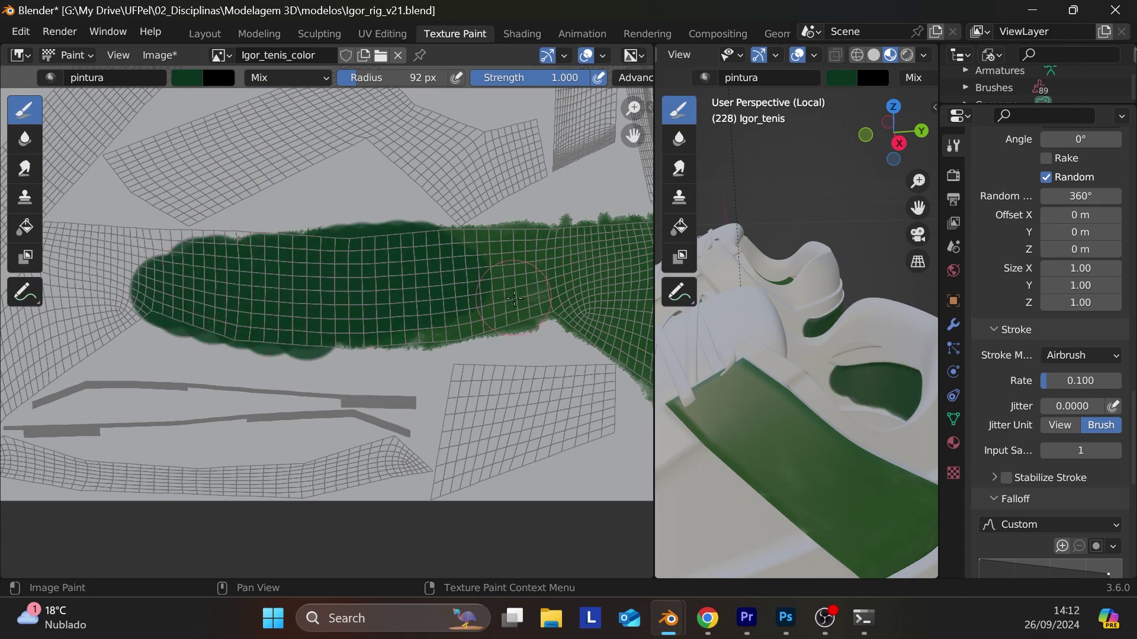
mouse_move(545, 308)
mouse_down()
mouse_move(415, 337)
mouse_move(572, 288)
mouse_move(484, 285)
mouse_move(595, 263)
mouse_move(484, 259)
mouse_up()
mouse_move(560, 253)
mouse_down()
mouse_move(450, 244)
mouse_move(548, 239)
mouse_move(614, 330)
mouse_up()
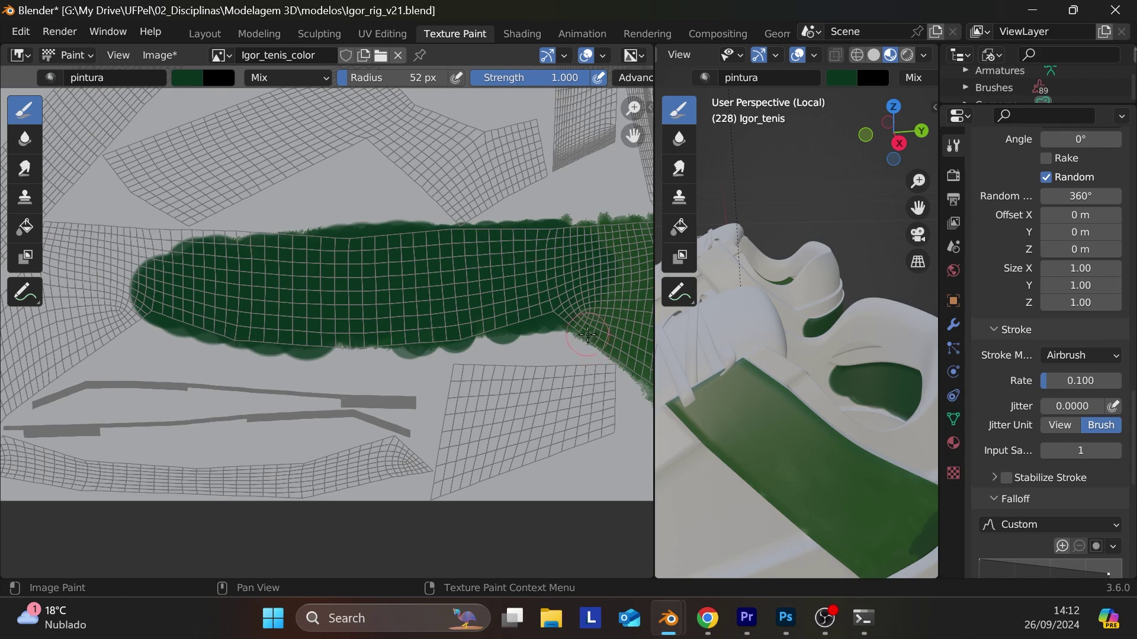
key(ctrl)
key(ctrl+z)
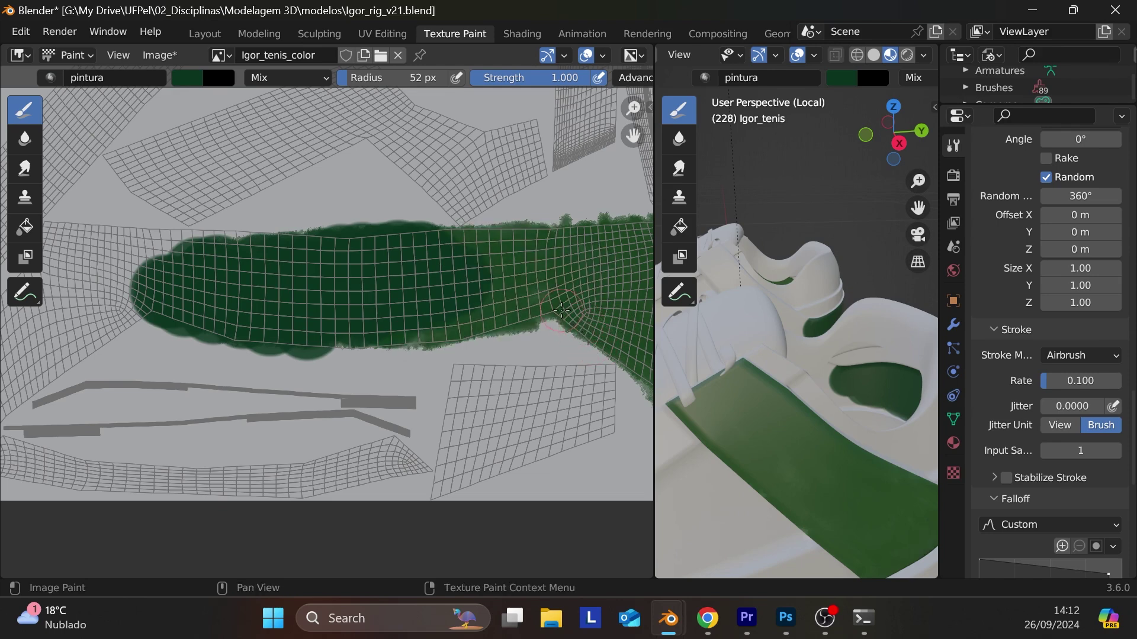
drag(399, 332, 575, 295)
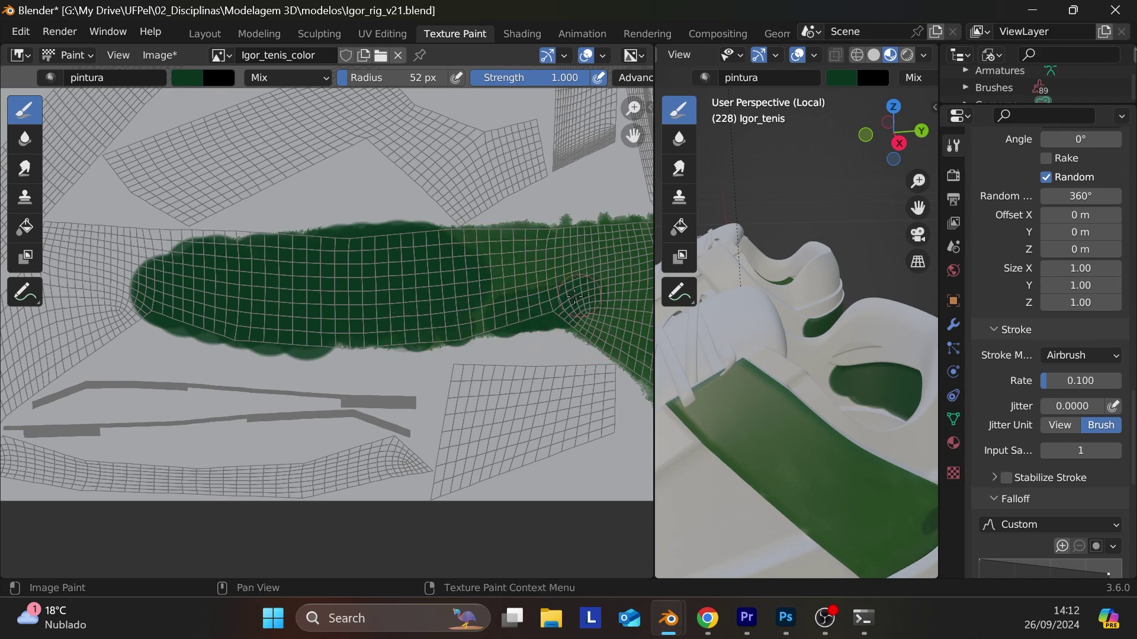
- Set the stroke method to Dots and cover the whole horizontal strip, including both junctions, with the darker green
click(1103, 354)
click(1081, 377)
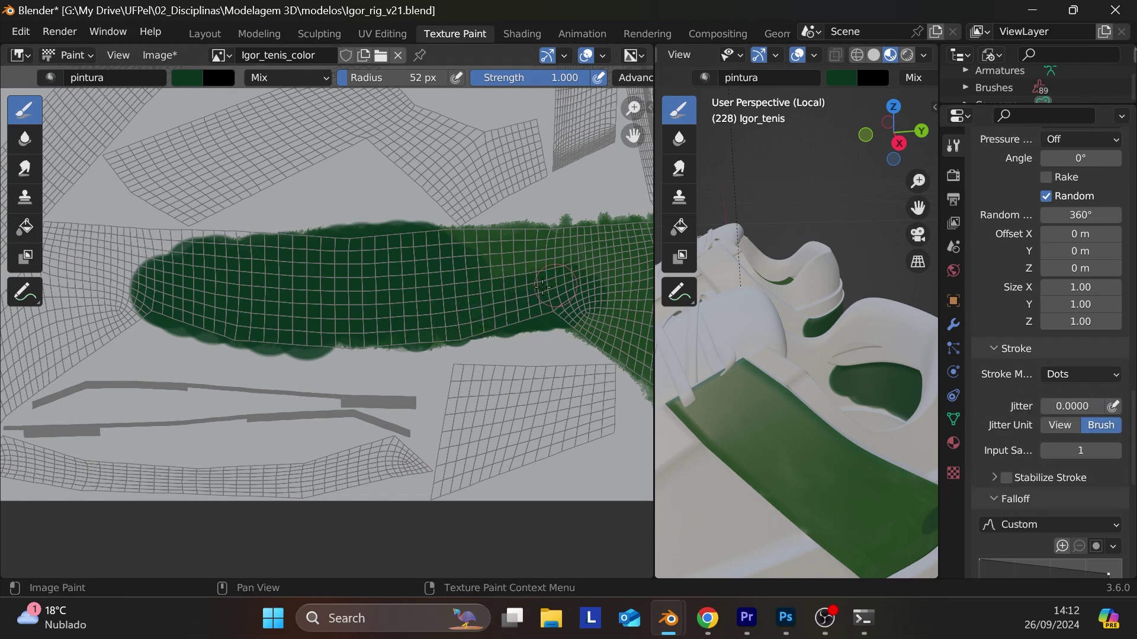
mouse_move(543, 287)
mouse_down()
mouse_move(553, 269)
mouse_move(475, 254)
mouse_up()
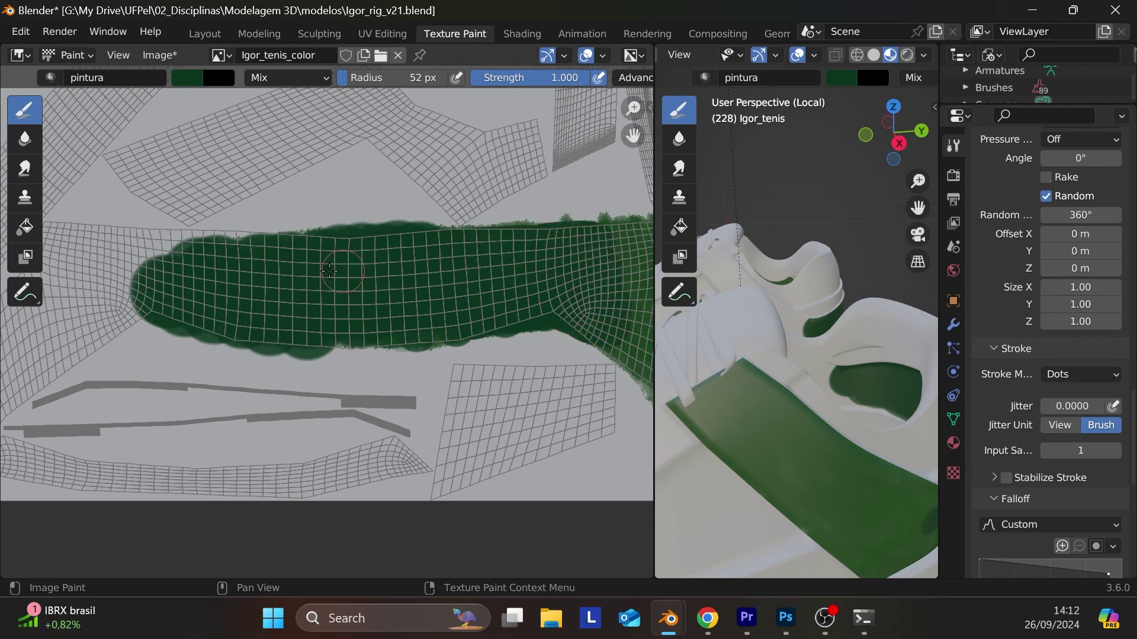
mouse_move(329, 271)
mouse_down()
mouse_move(106, 278)
mouse_move(77, 320)
mouse_move(104, 344)
mouse_move(192, 256)
mouse_move(284, 237)
mouse_move(148, 245)
mouse_move(168, 265)
mouse_up()
drag(425, 338, 298, 334)
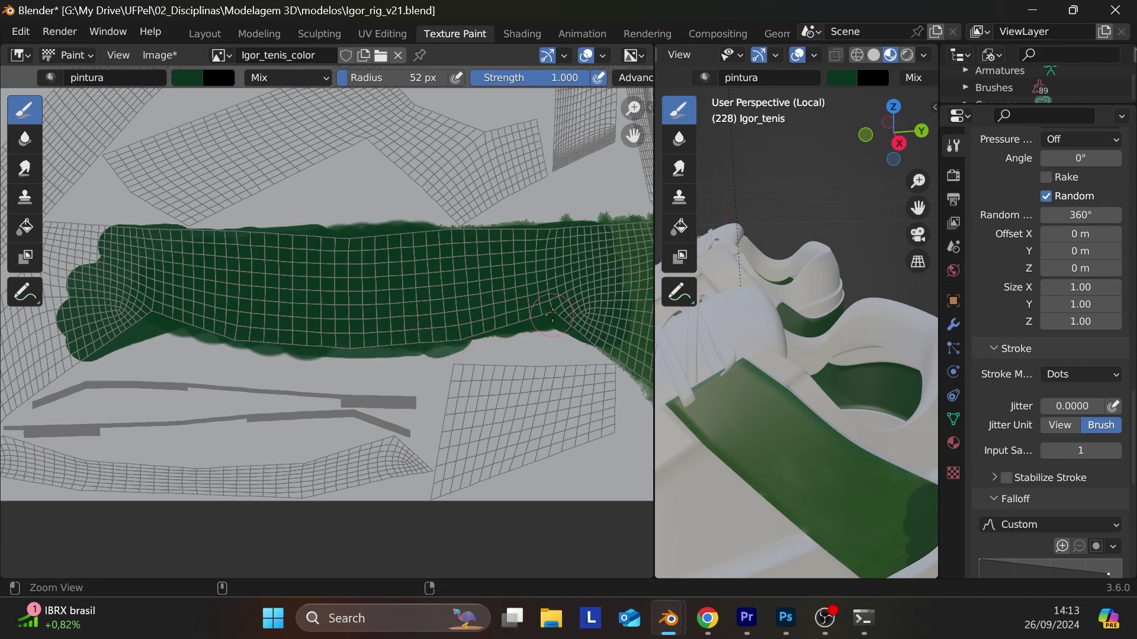
- Reduce the brush radius to 8 px and even out the darker green along the horizontal strip's lower edge
ctrl+middle_drag(562, 302, 561, 205)
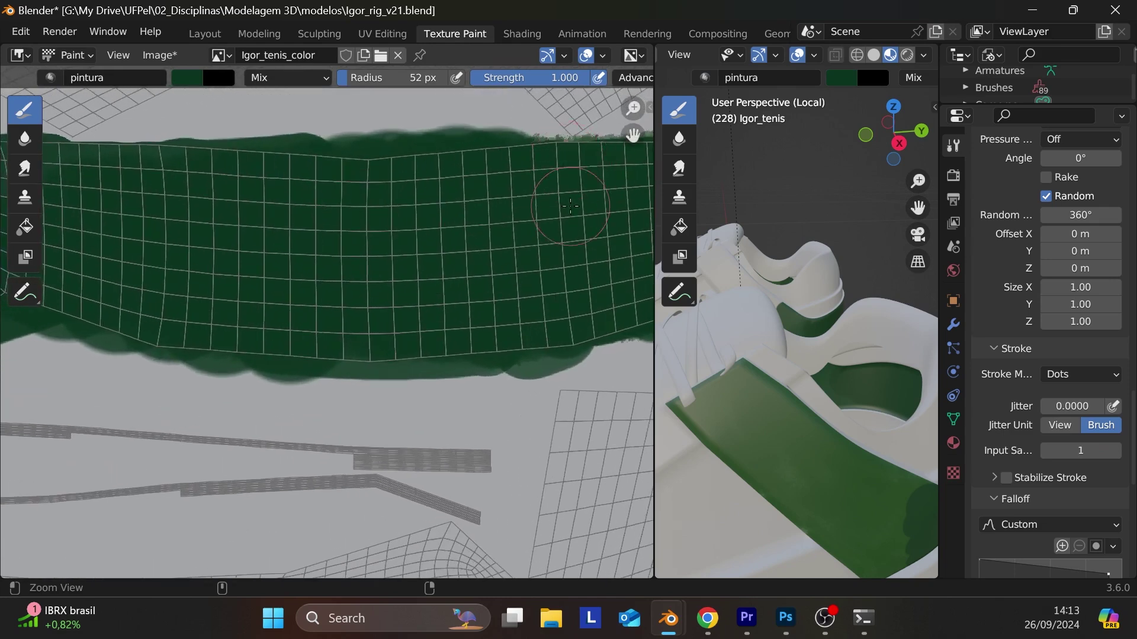
ctrl+middle_drag(532, 307, 511, 279)
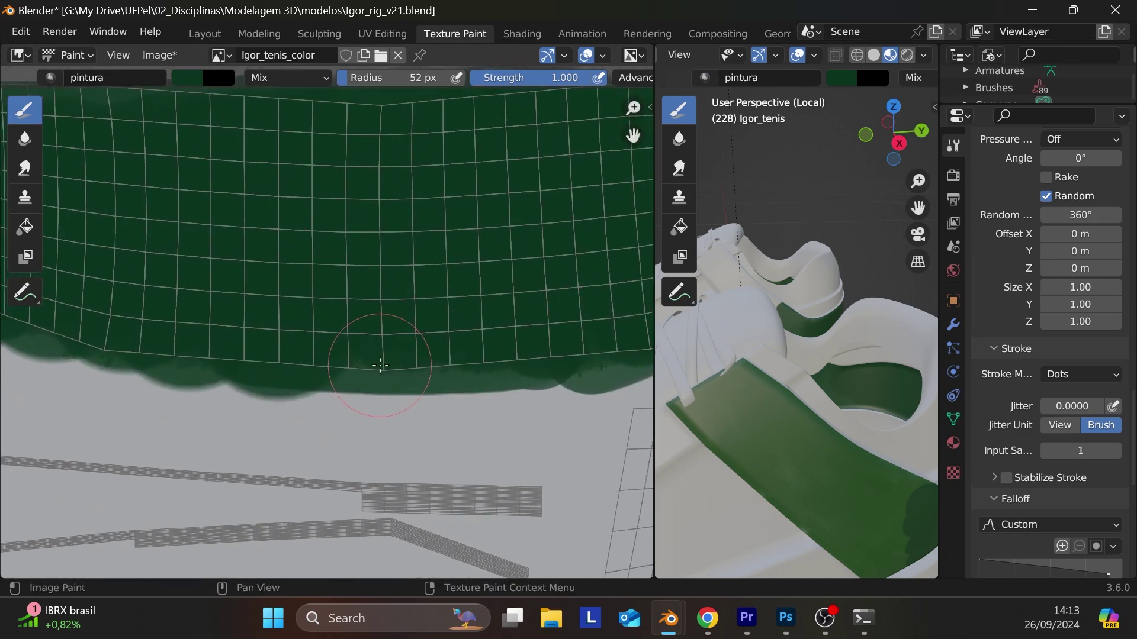
key(bracketleft)
key(bracketleft)
key(bracketleft)
key(bracketleft)
key(bracketleft)
key(bracketleft)
key(bracketleft)
key(bracketleft)
key(bracketleft)
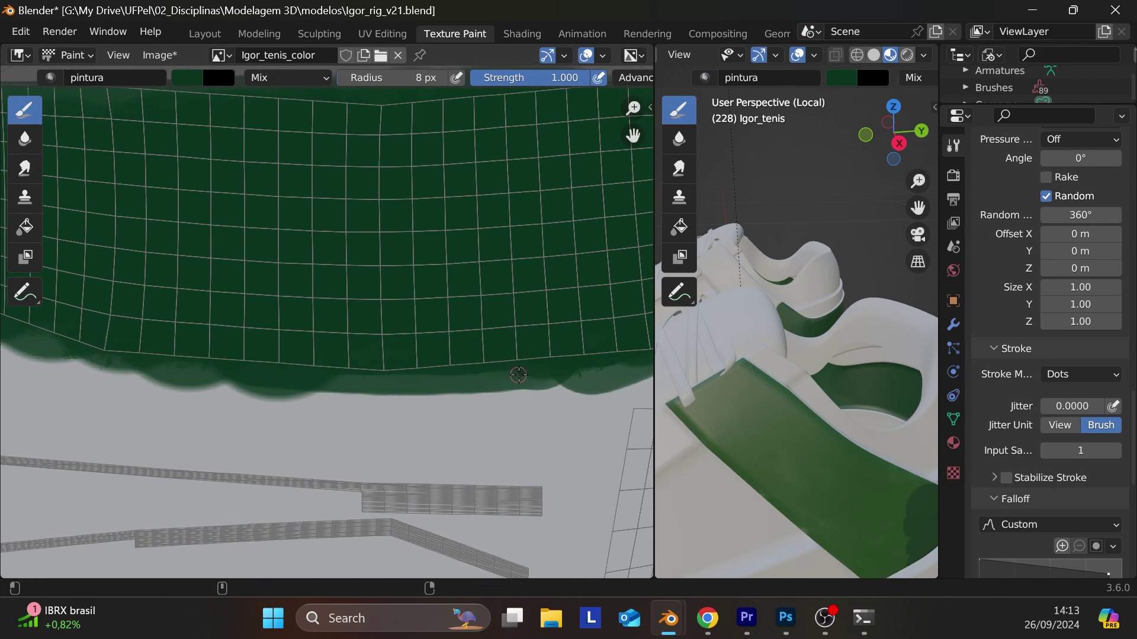
middle_drag(518, 374, 240, 396)
middle_drag(516, 350, 190, 373)
- Repaint the right diagonal panel in the darker green from its junction to its lower end, raising the brush radius to 22 px
mouse_move(513, 416)
middle_down()
mouse_move(449, 398)
mouse_move(439, 414)
mouse_move(478, 455)
middle_up()
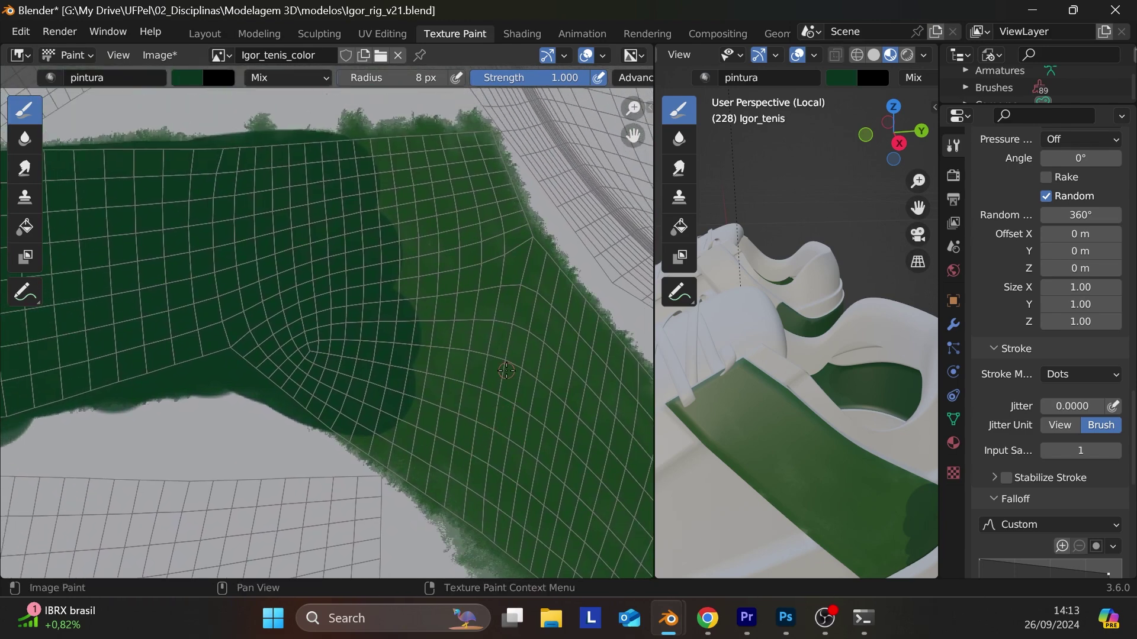
drag(484, 136, 518, 233)
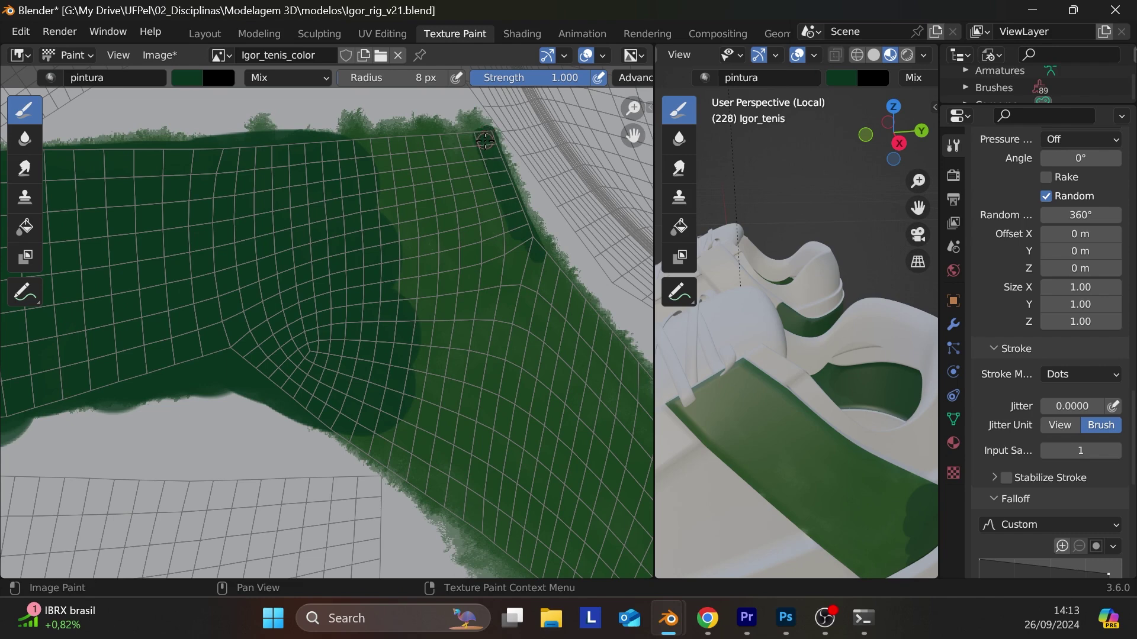
mouse_move(469, 143)
mouse_down()
mouse_move(345, 145)
mouse_move(391, 177)
mouse_move(383, 207)
mouse_move(480, 202)
mouse_move(509, 234)
mouse_move(408, 264)
mouse_move(414, 293)
mouse_move(510, 282)
mouse_move(438, 313)
mouse_move(551, 332)
mouse_move(408, 364)
mouse_move(362, 420)
mouse_move(349, 474)
mouse_move(426, 491)
mouse_move(471, 429)
mouse_up()
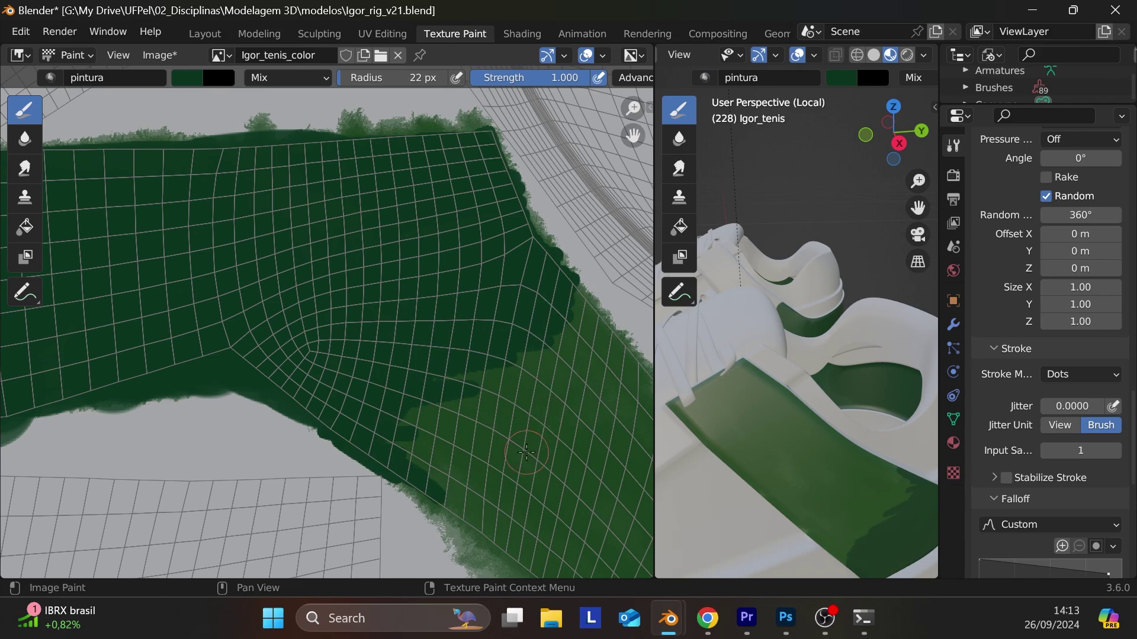
mouse_move(526, 453)
mouse_down()
mouse_move(480, 521)
mouse_move(456, 533)
mouse_move(412, 474)
mouse_move(414, 408)
mouse_move(468, 415)
mouse_move(486, 450)
mouse_move(477, 401)
mouse_move(575, 332)
mouse_move(571, 293)
mouse_move(610, 349)
mouse_move(590, 400)
mouse_move(518, 441)
mouse_move(509, 541)
mouse_move(560, 550)
mouse_move(633, 370)
mouse_move(593, 419)
mouse_up()
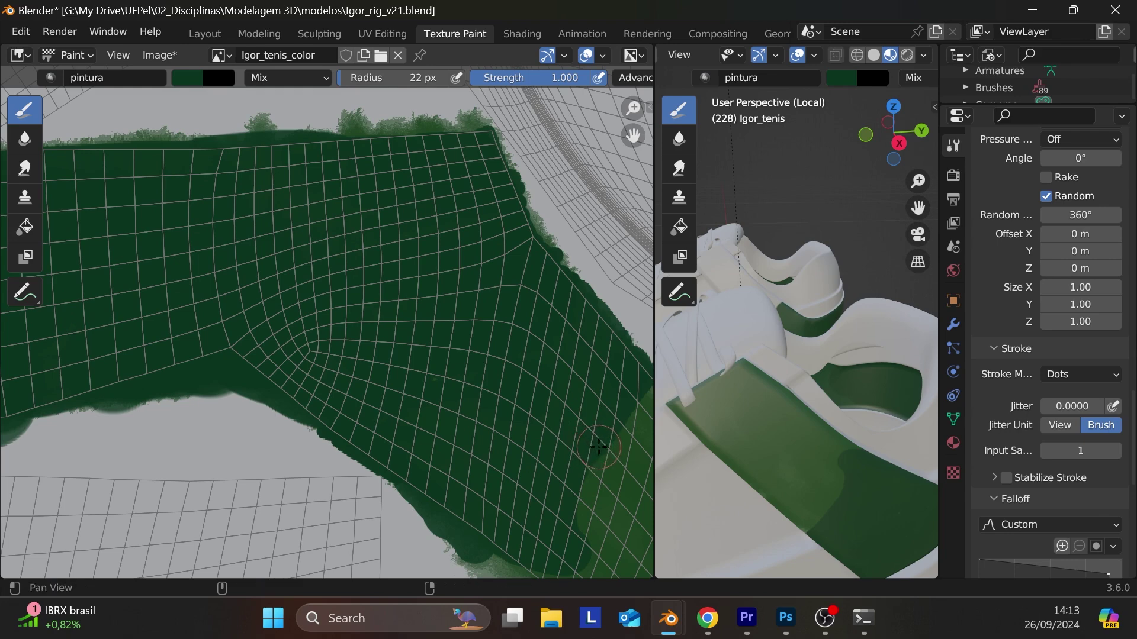
middle_drag(589, 441, 262, 193)
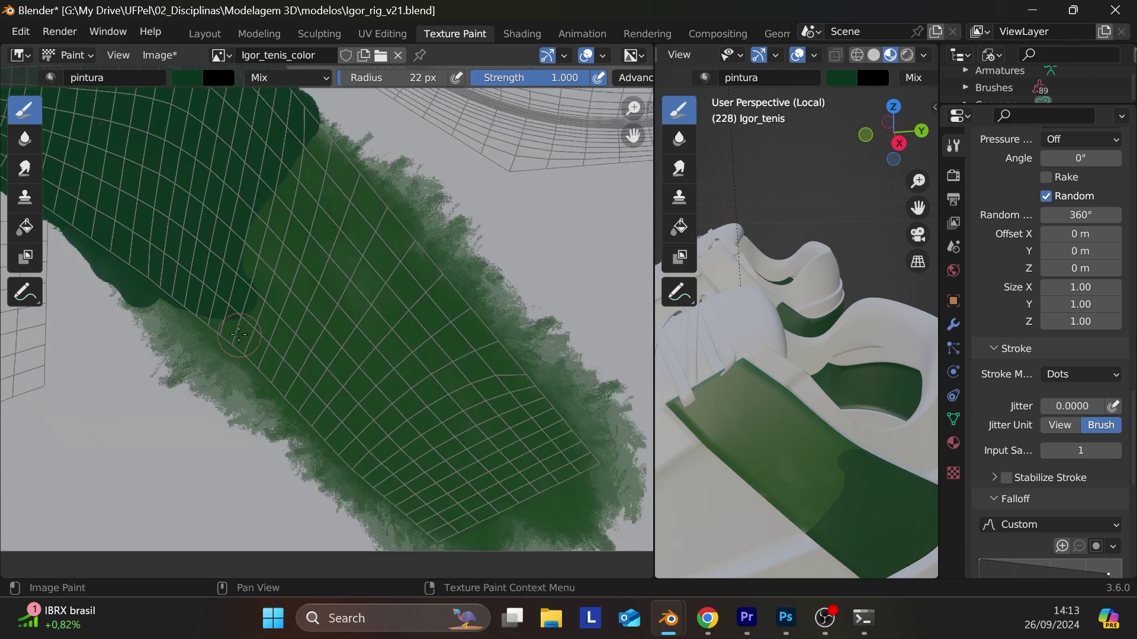
mouse_move(188, 290)
mouse_down()
mouse_move(309, 401)
mouse_move(301, 395)
mouse_move(318, 386)
mouse_move(504, 510)
mouse_move(231, 266)
mouse_move(242, 231)
mouse_move(356, 201)
mouse_move(313, 112)
mouse_move(590, 474)
mouse_move(521, 486)
mouse_move(480, 415)
mouse_move(468, 361)
mouse_move(332, 272)
mouse_move(351, 173)
mouse_move(278, 162)
mouse_up()
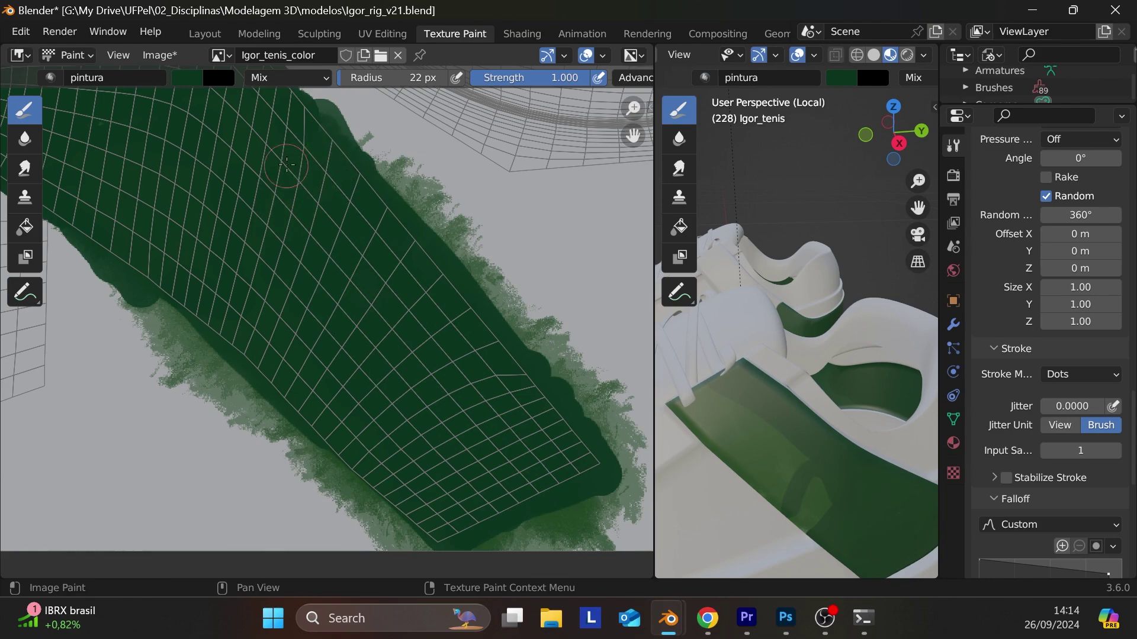
- Extend the darker green over the strip's left junction and down the left diagonal panel, reducing the brush radius to 13 px
mouse_move(279, 303)
middle_down()
mouse_move(309, 325)
mouse_move(383, 297)
mouse_move(499, 288)
mouse_move(444, 320)
mouse_move(508, 293)
middle_up()
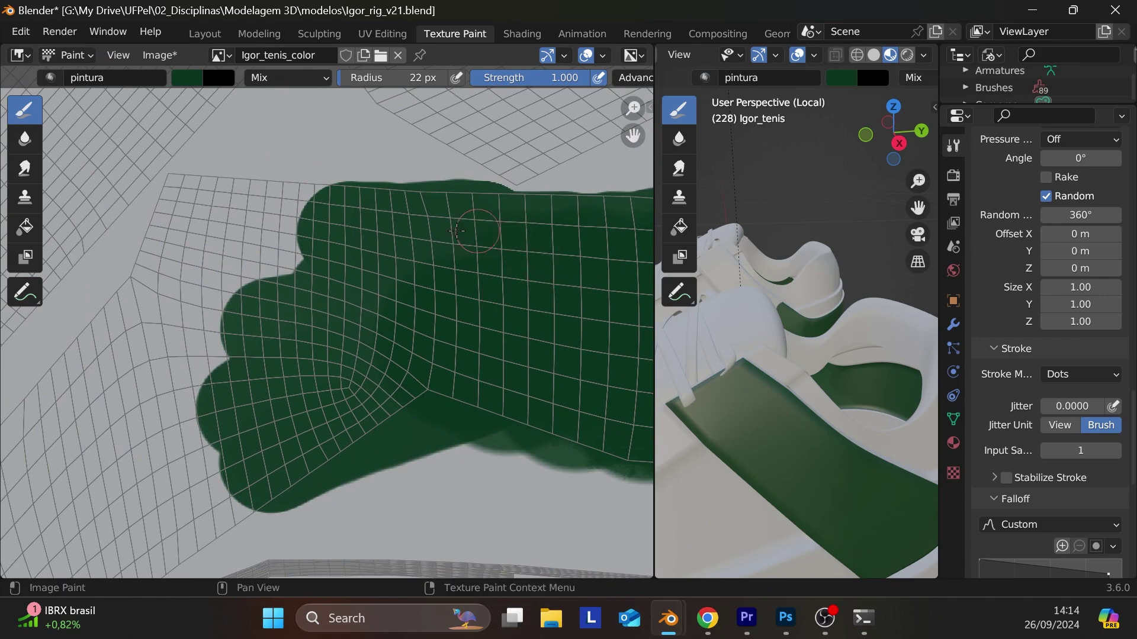
mouse_move(288, 243)
mouse_down()
mouse_move(519, 245)
mouse_move(278, 191)
mouse_move(183, 182)
mouse_move(169, 189)
mouse_move(125, 305)
mouse_up()
mouse_move(236, 245)
mouse_down()
mouse_move(140, 287)
mouse_move(149, 394)
mouse_move(204, 336)
mouse_move(335, 317)
mouse_move(196, 486)
mouse_move(249, 515)
mouse_move(154, 551)
mouse_move(206, 472)
mouse_move(118, 484)
mouse_move(370, 269)
mouse_move(428, 257)
mouse_move(177, 444)
mouse_move(166, 521)
mouse_move(296, 462)
mouse_move(196, 476)
mouse_move(171, 332)
mouse_move(130, 319)
mouse_move(177, 273)
mouse_move(279, 213)
mouse_move(154, 255)
mouse_move(127, 296)
mouse_move(152, 352)
mouse_move(210, 204)
mouse_move(177, 195)
mouse_move(166, 225)
mouse_move(186, 187)
mouse_move(190, 243)
mouse_move(158, 364)
mouse_up()
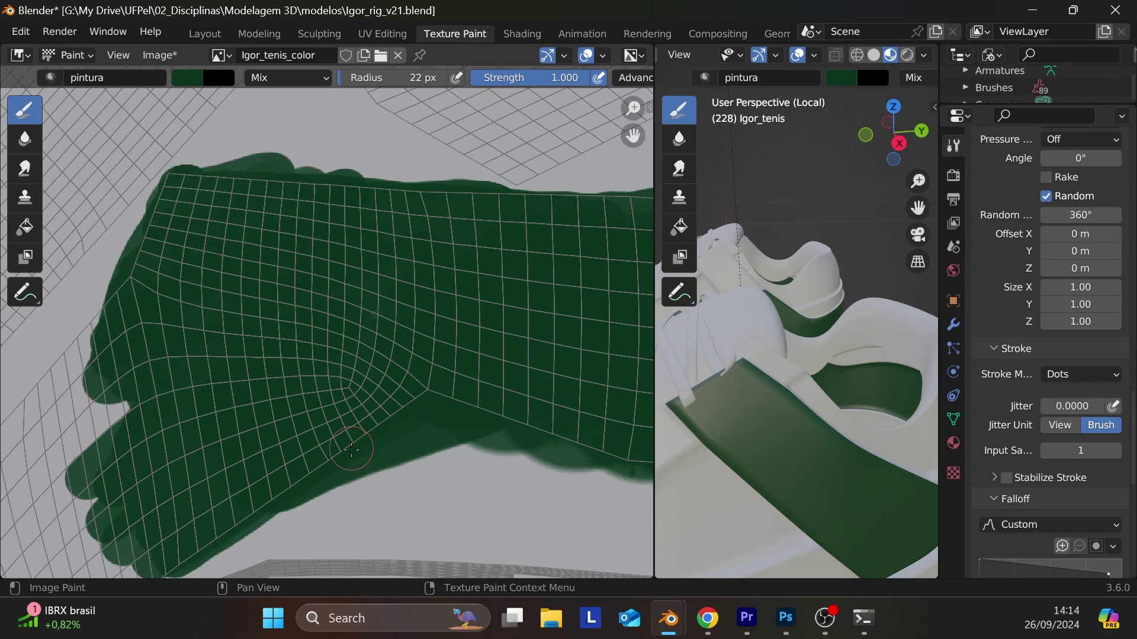
mouse_move(229, 458)
middle_down()
mouse_move(297, 436)
mouse_move(505, 254)
mouse_move(520, 261)
mouse_move(514, 272)
middle_up()
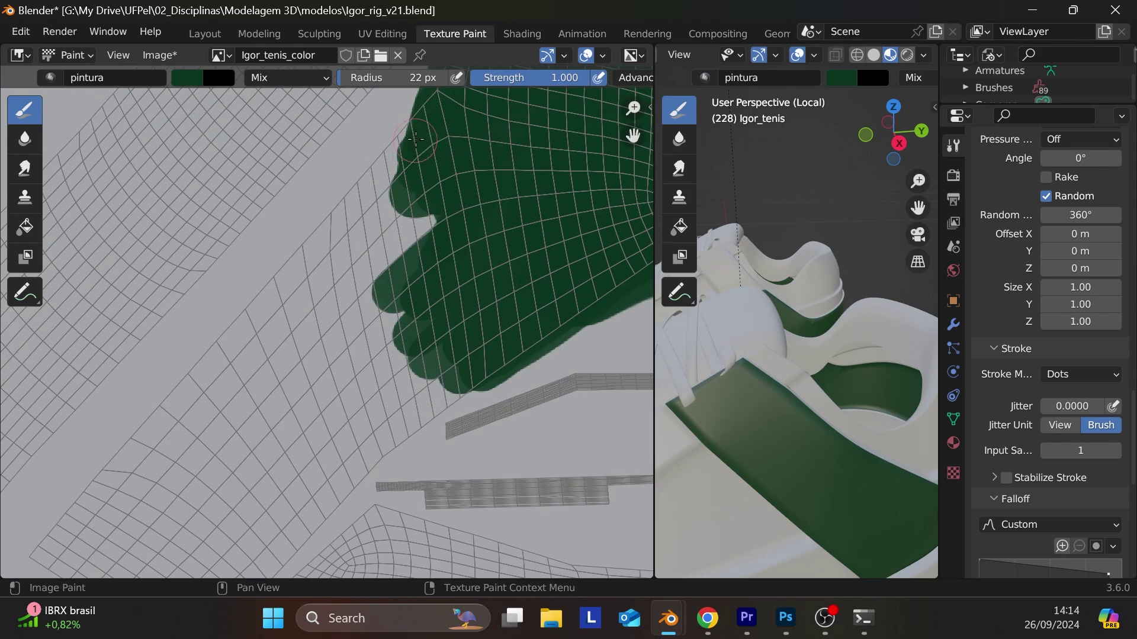
mouse_move(417, 142)
mouse_down()
mouse_move(219, 355)
mouse_move(190, 462)
mouse_move(450, 211)
mouse_move(195, 497)
mouse_move(456, 341)
mouse_move(379, 427)
mouse_move(469, 383)
mouse_up()
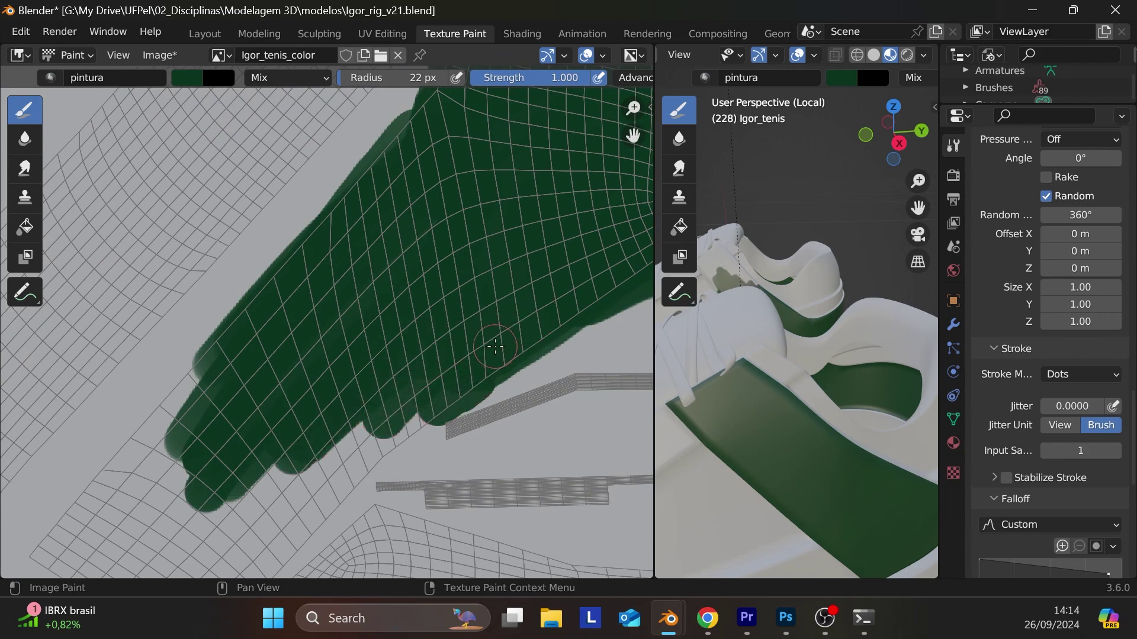
key(ctrl+z)
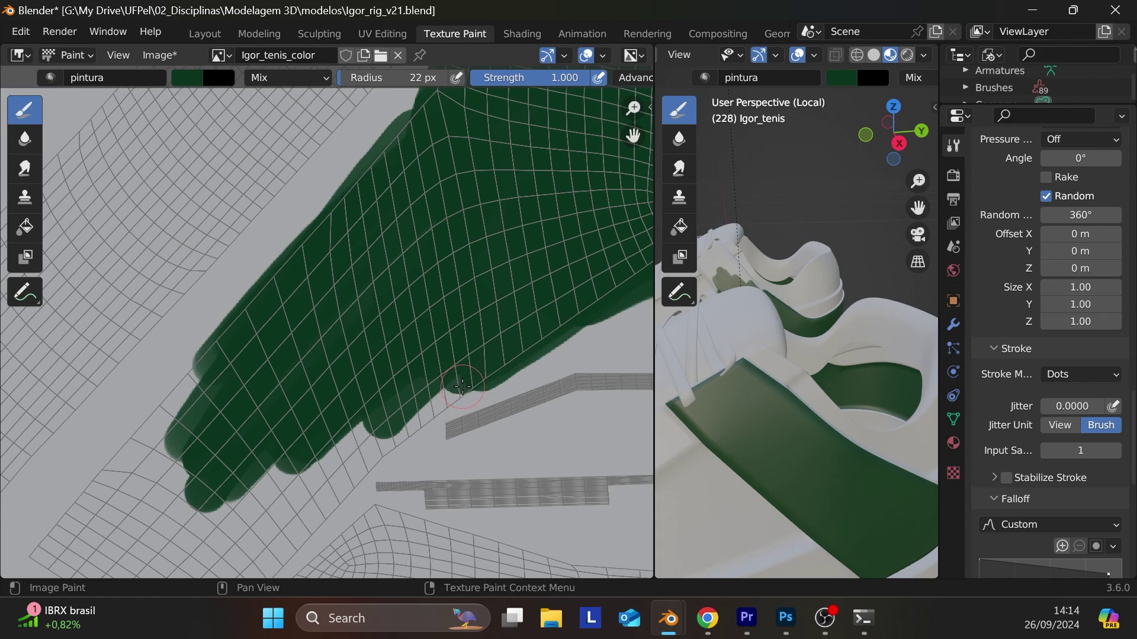
mouse_move(465, 386)
mouse_down()
mouse_move(310, 507)
mouse_move(373, 444)
mouse_move(284, 553)
mouse_move(388, 425)
mouse_move(225, 562)
mouse_move(302, 461)
mouse_move(202, 556)
mouse_move(284, 450)
mouse_move(130, 562)
mouse_move(178, 474)
mouse_move(119, 551)
mouse_move(180, 454)
mouse_move(107, 539)
mouse_move(177, 438)
mouse_move(88, 533)
mouse_move(163, 438)
mouse_move(83, 521)
mouse_move(230, 340)
mouse_move(165, 422)
mouse_move(228, 354)
mouse_up()
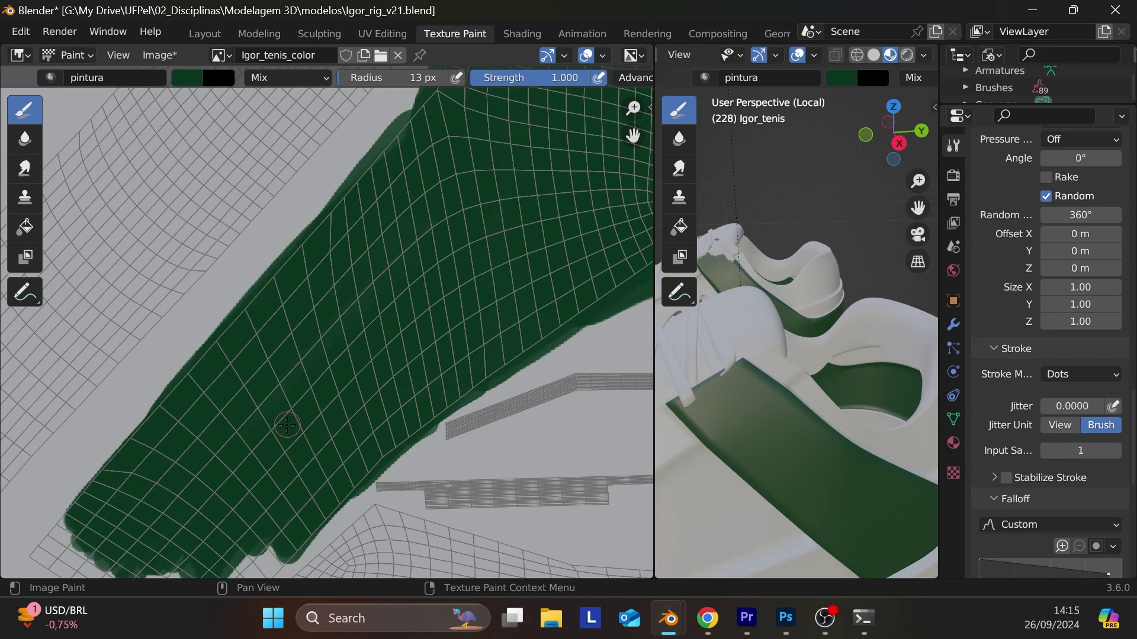
- Cover the remaining lower end of the left diagonal panel, including its outer corner, with the darker green
mouse_move(292, 420)
ctrl+middle_down()
mouse_move(317, 396)
mouse_move(289, 448)
mouse_move(347, 362)
ctrl+middle_up()
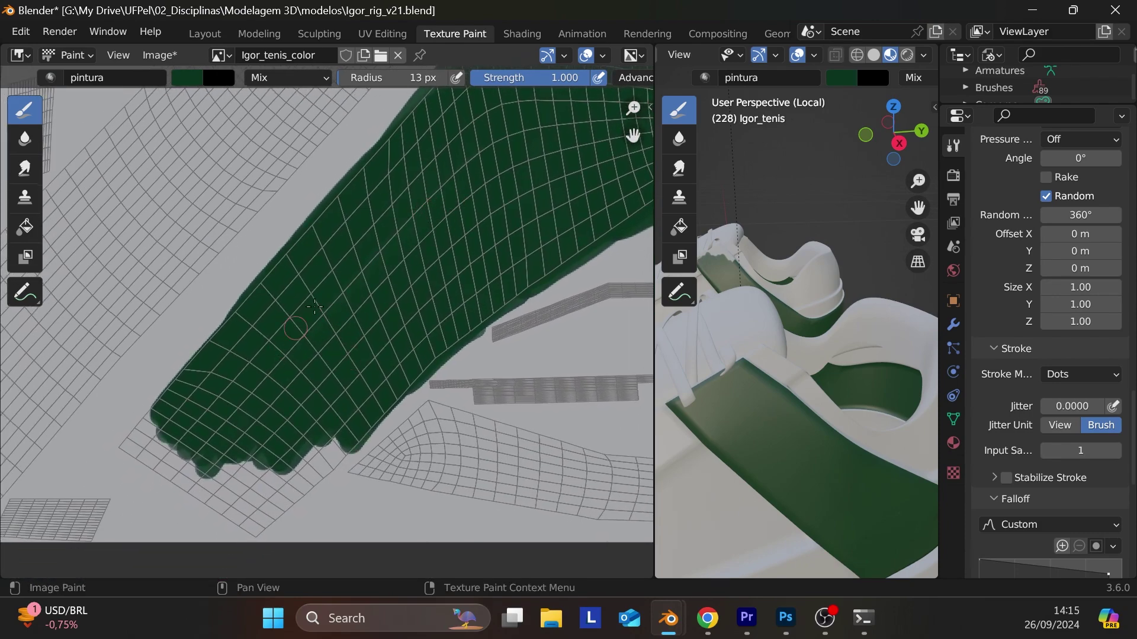
mouse_move(335, 440)
mouse_down()
mouse_move(253, 526)
mouse_move(296, 467)
mouse_move(237, 521)
mouse_move(216, 509)
mouse_move(262, 457)
mouse_move(225, 503)
mouse_move(181, 491)
mouse_move(210, 458)
mouse_move(164, 491)
mouse_up()
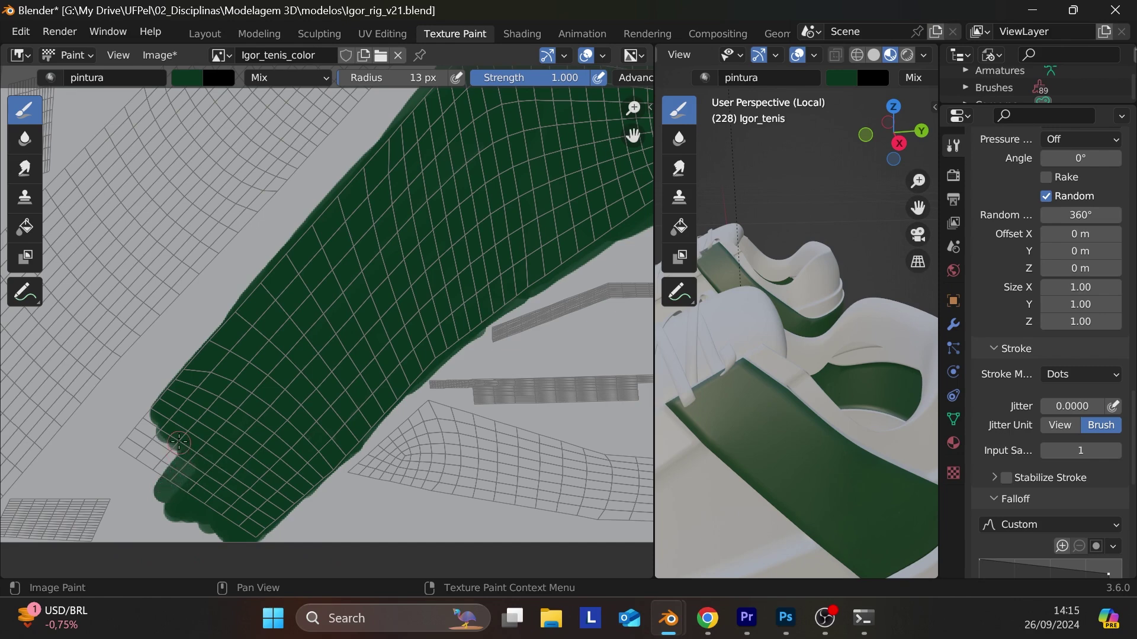
mouse_move(116, 441)
mouse_down()
mouse_move(151, 467)
mouse_move(179, 462)
mouse_up()
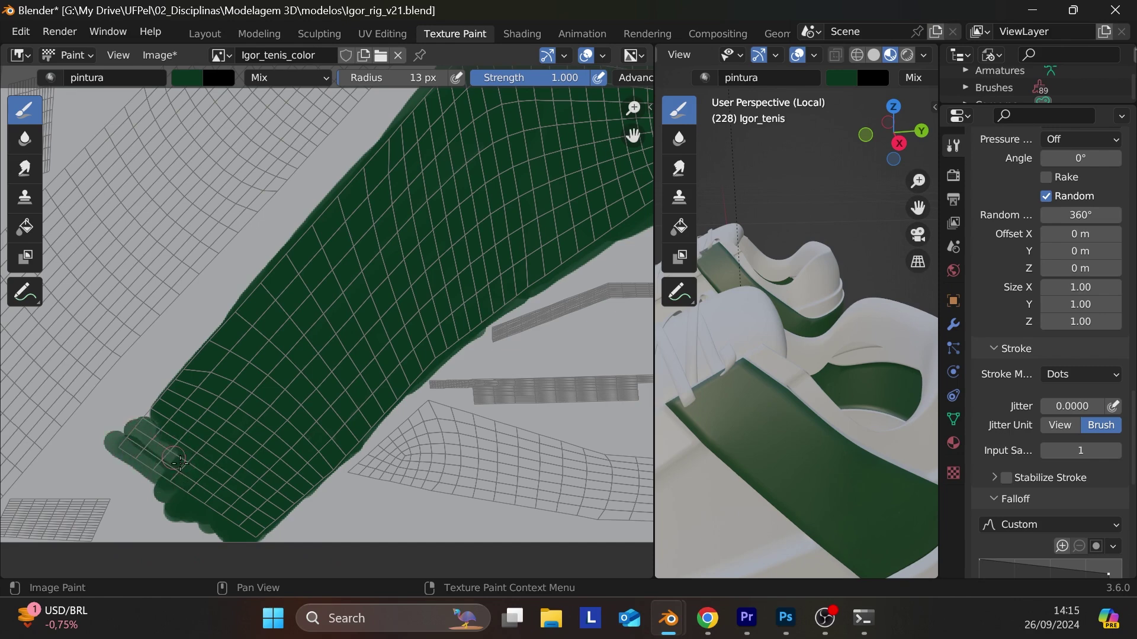
mouse_move(159, 410)
mouse_down()
mouse_move(133, 452)
mouse_move(161, 474)
mouse_up()
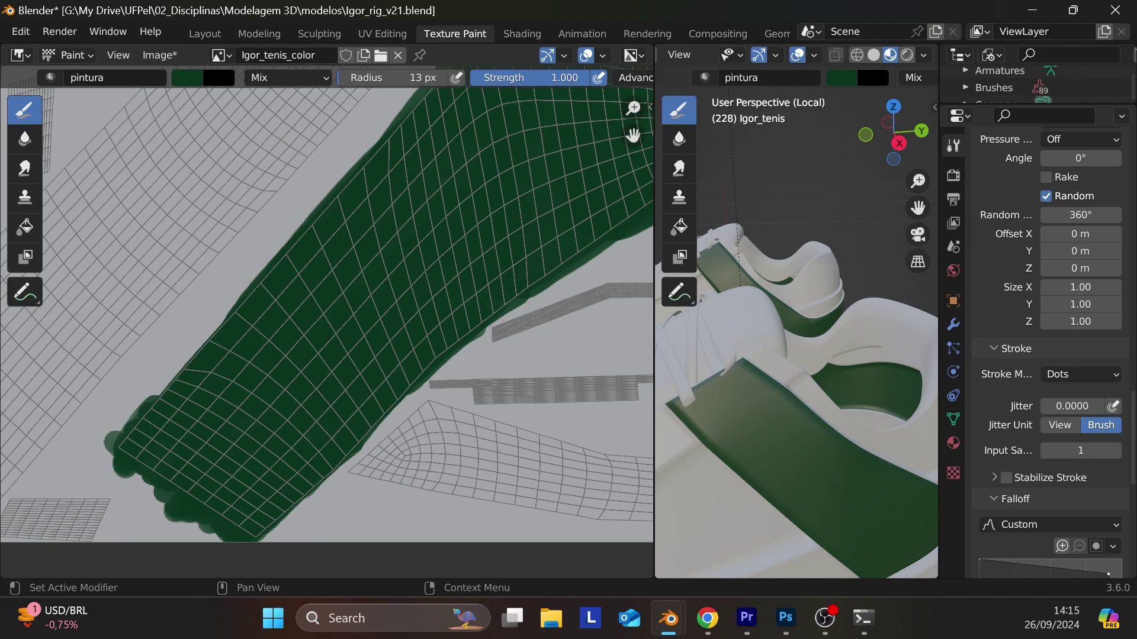
- Paint a short green stroke on the side of the near shoe's toe in the 3D view to locate its island in the texture
scroll(622, 417, down, 3)
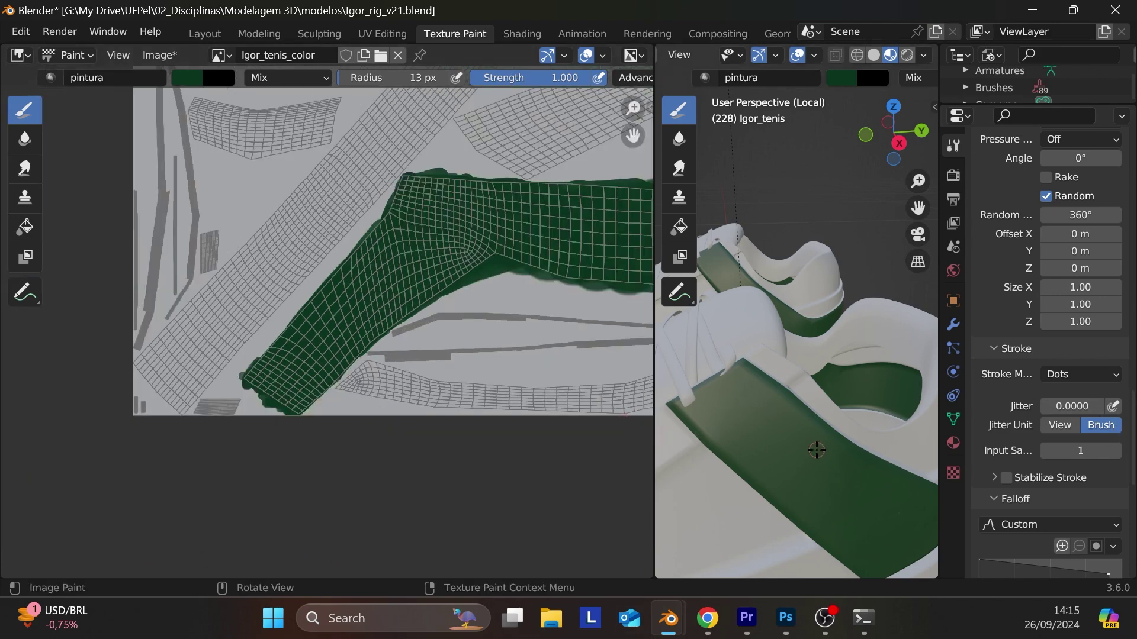
middle_drag(669, 415, 666, 438)
scroll(327, 332, down, 4)
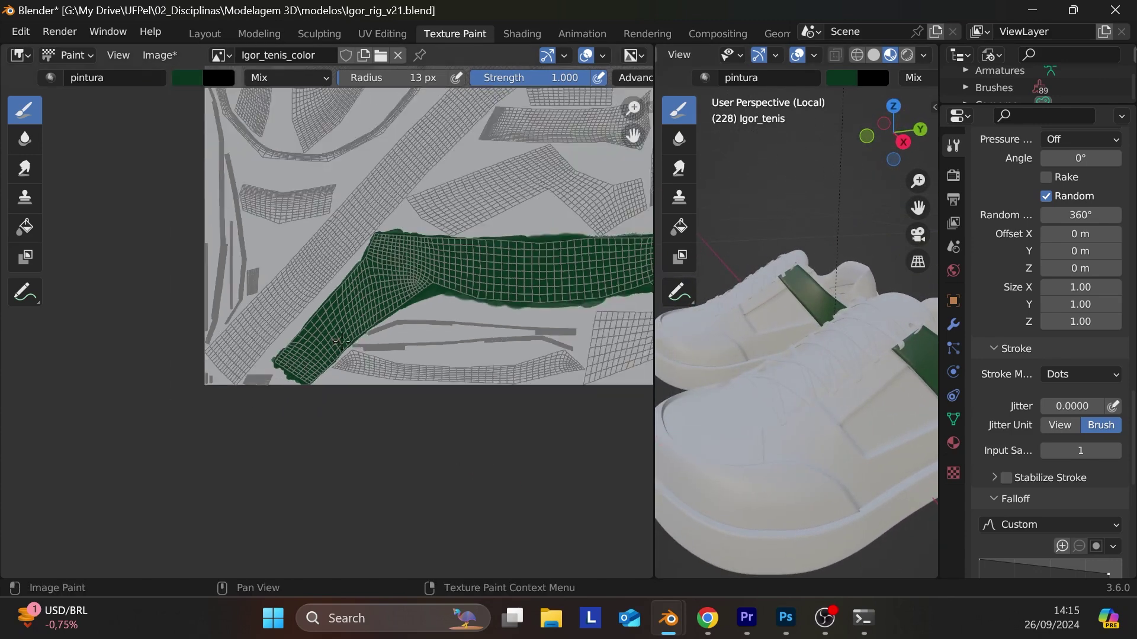
middle_drag(456, 341, 299, 408)
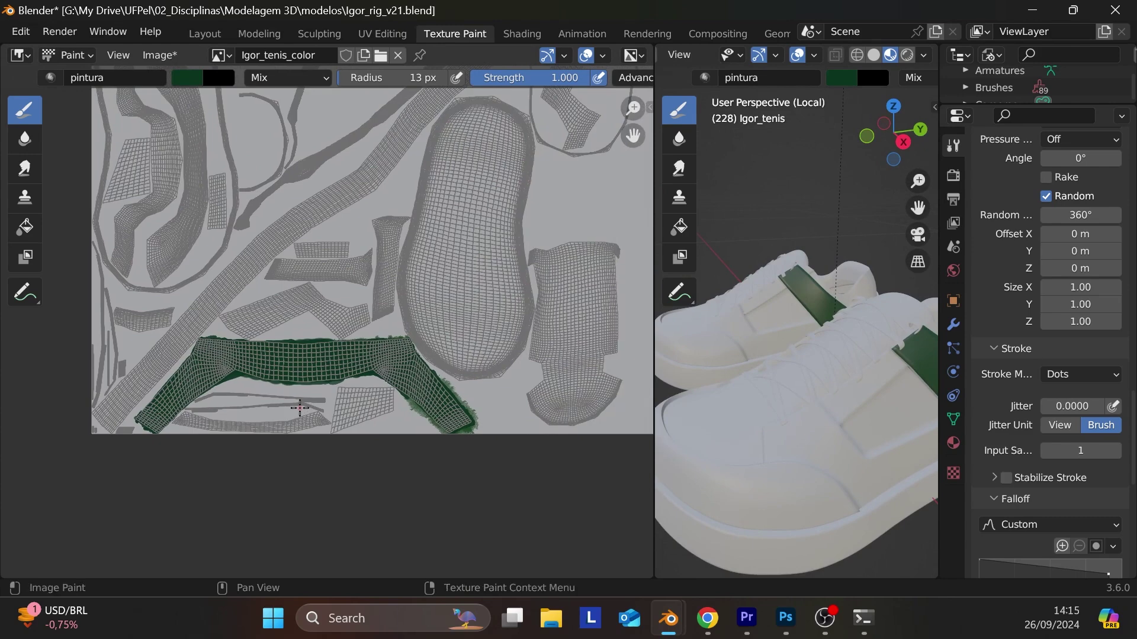
drag(773, 500, 803, 500)
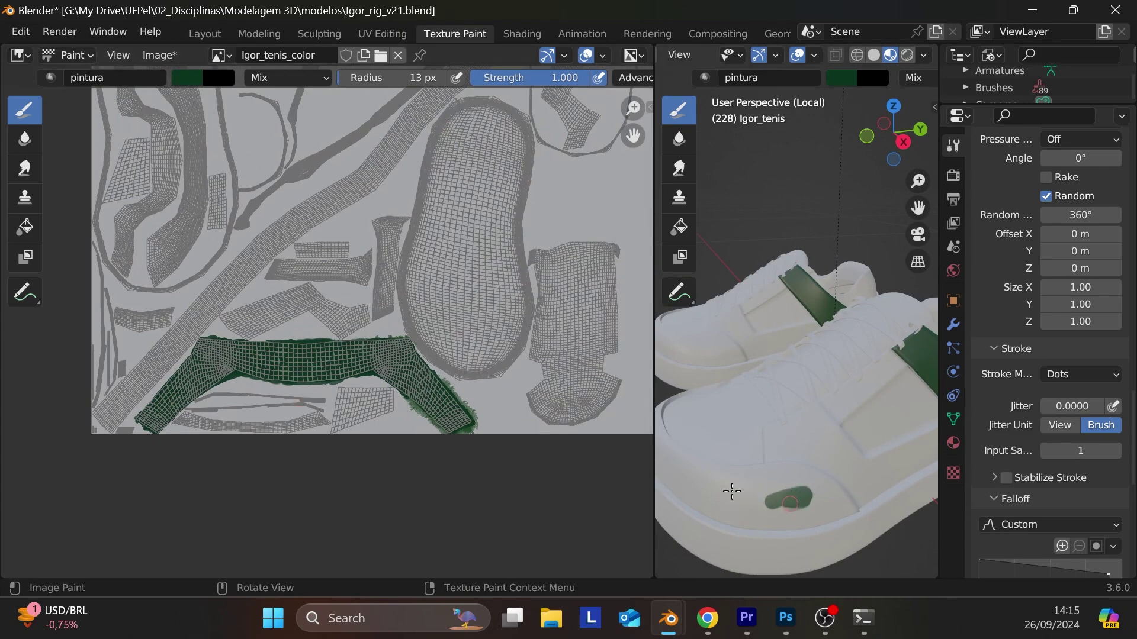
middle_drag(524, 310, 590, 469)
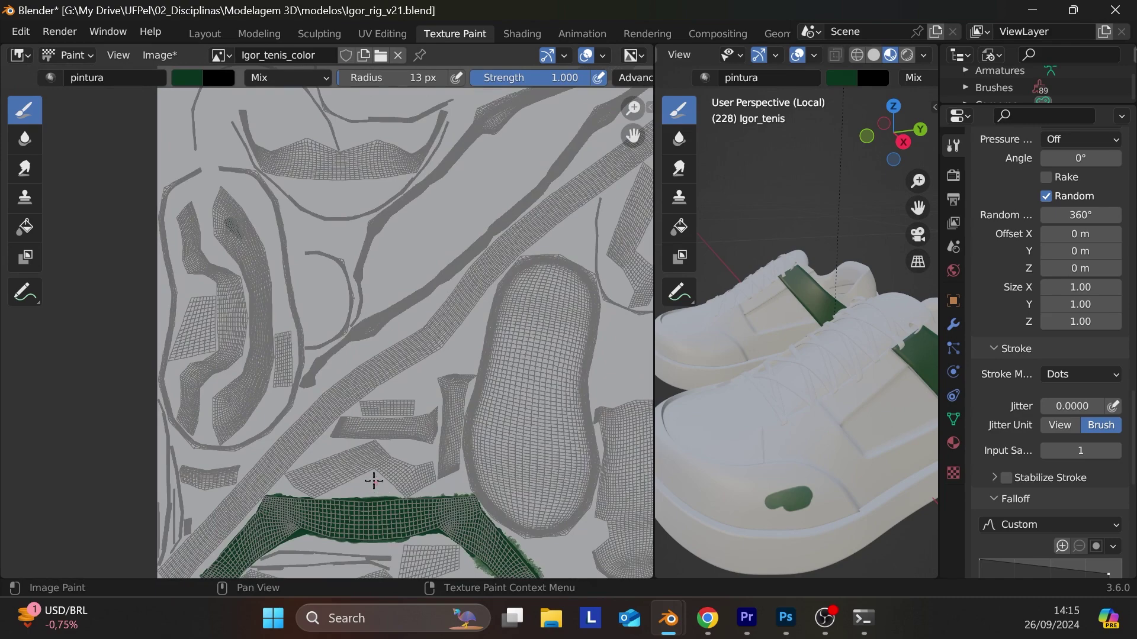
- Fill the lower end of the marked curved UV island with dark green, from its inner edge to the pointed tip
scroll(310, 418, up, 3)
scroll(226, 401, up, 1)
middle_drag(227, 401, 460, 242)
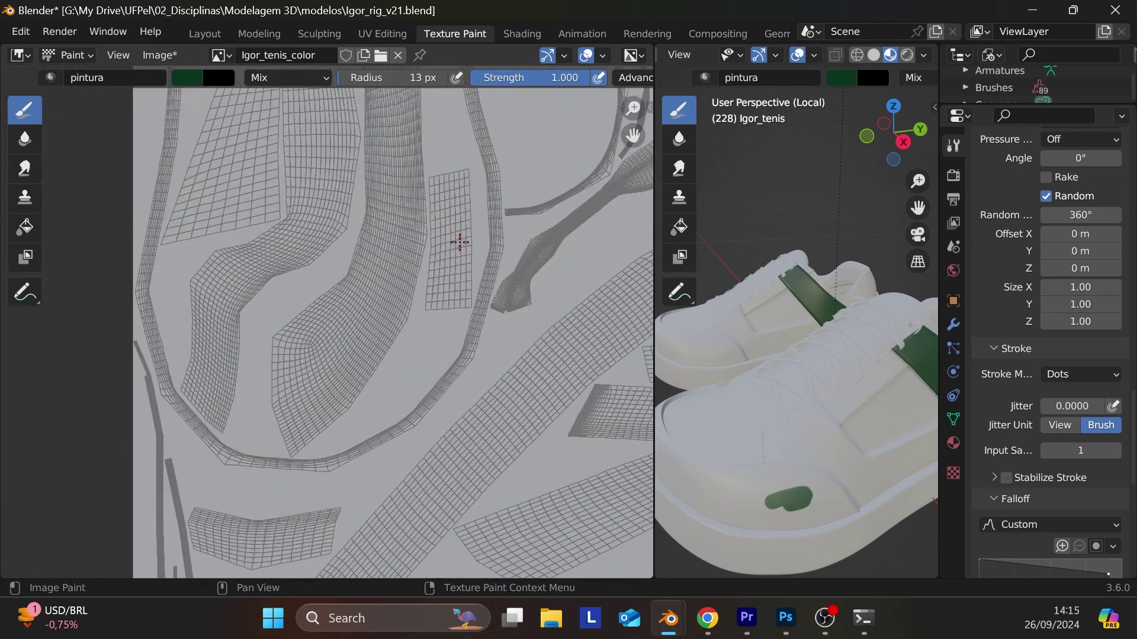
scroll(441, 258, up, 4)
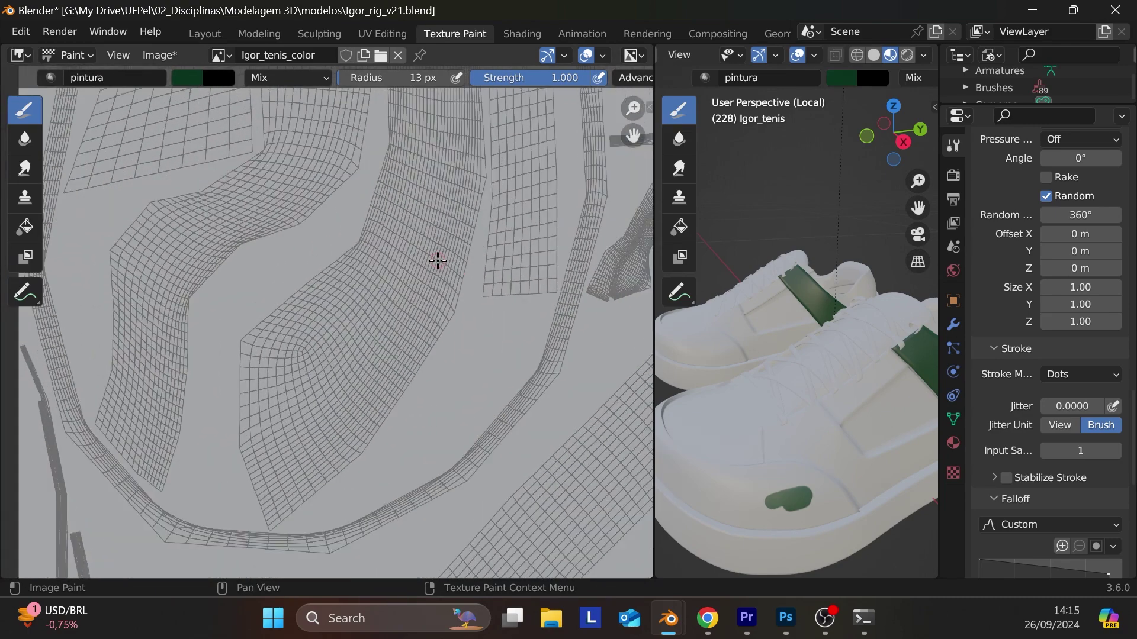
mouse_move(376, 243)
mouse_down()
mouse_move(307, 278)
mouse_move(222, 346)
mouse_move(233, 354)
mouse_move(222, 450)
mouse_move(233, 503)
mouse_move(235, 461)
mouse_up()
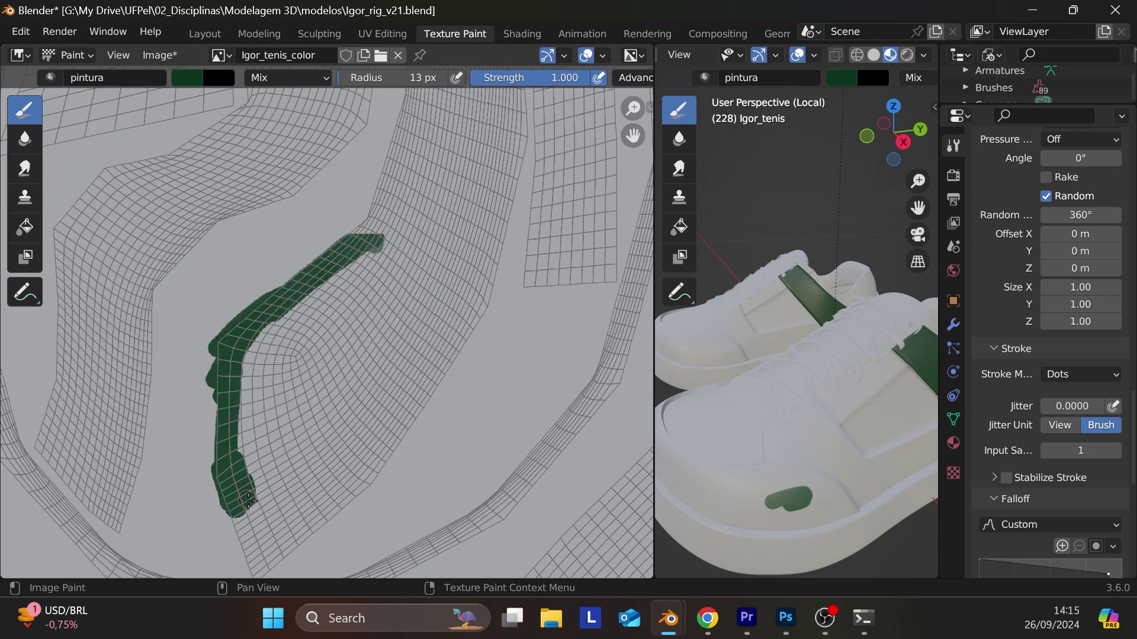
mouse_move(248, 499)
mouse_down()
mouse_move(255, 395)
mouse_move(355, 285)
mouse_move(272, 336)
mouse_move(328, 296)
mouse_move(356, 296)
mouse_move(385, 332)
mouse_move(293, 415)
mouse_move(307, 427)
mouse_move(426, 379)
mouse_move(409, 427)
mouse_move(350, 474)
mouse_move(314, 464)
mouse_move(256, 475)
mouse_move(346, 509)
mouse_move(287, 492)
mouse_move(287, 505)
mouse_up()
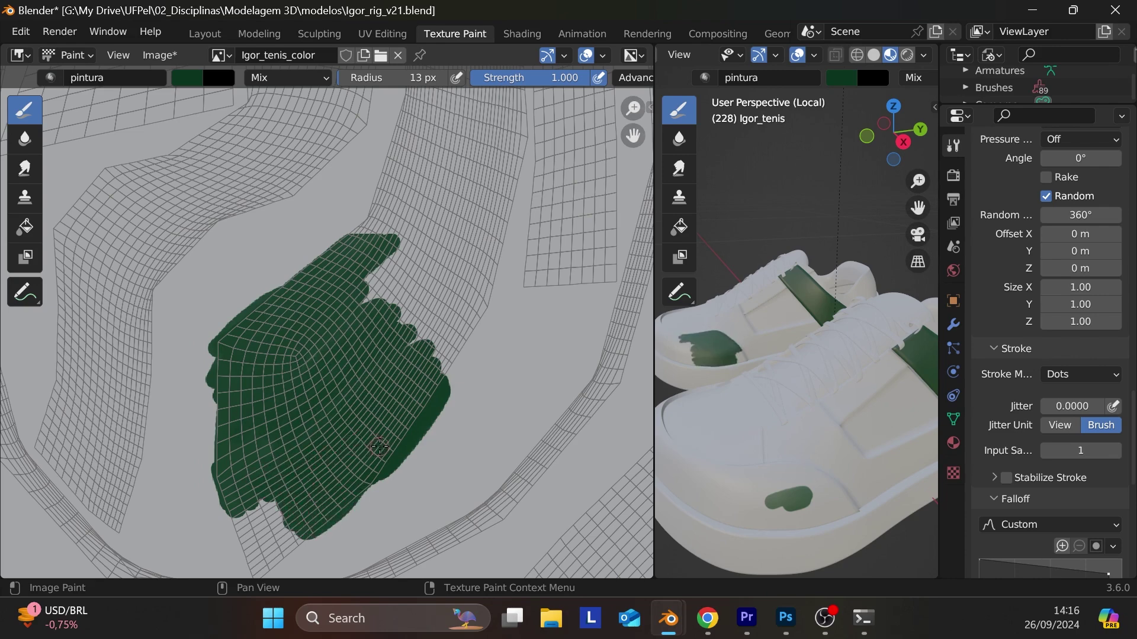
middle_drag(360, 464, 403, 343)
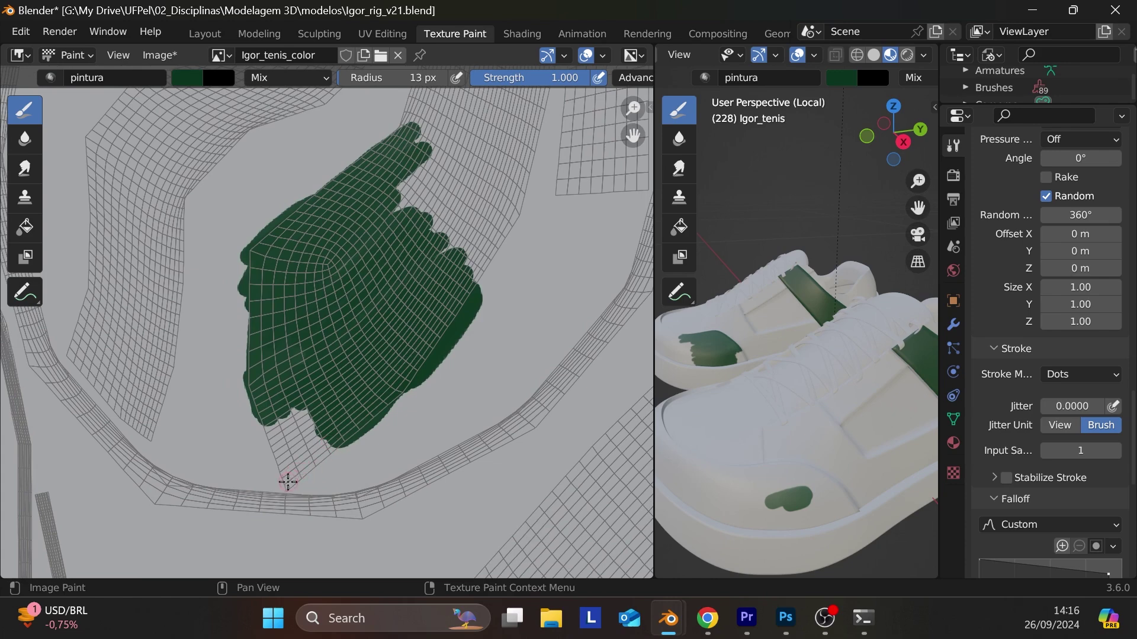
mouse_move(288, 479)
mouse_down()
mouse_move(279, 453)
mouse_move(292, 434)
mouse_move(337, 459)
mouse_move(301, 472)
mouse_move(373, 422)
mouse_up()
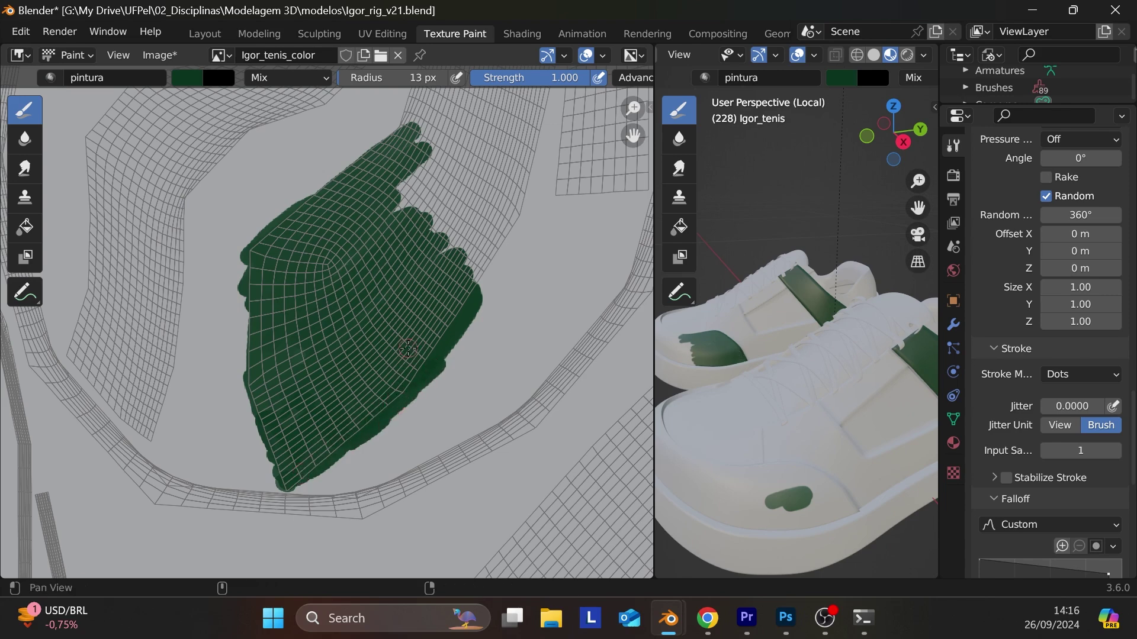
- Extend the dark green from the curved toe island's lower end through its bend into the lower middle section, covering both edges
middle_drag(406, 342, 374, 427)
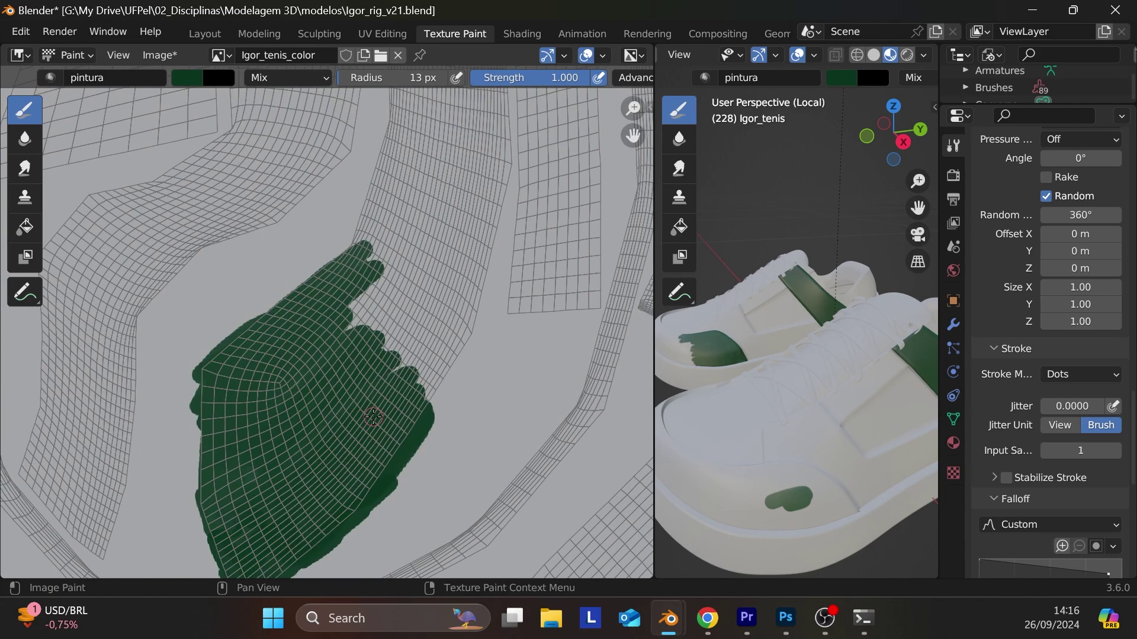
mouse_move(431, 387)
mouse_down()
mouse_move(461, 324)
mouse_move(411, 352)
mouse_move(414, 287)
mouse_move(379, 331)
mouse_move(385, 255)
mouse_move(356, 281)
mouse_move(387, 199)
mouse_move(355, 286)
mouse_up()
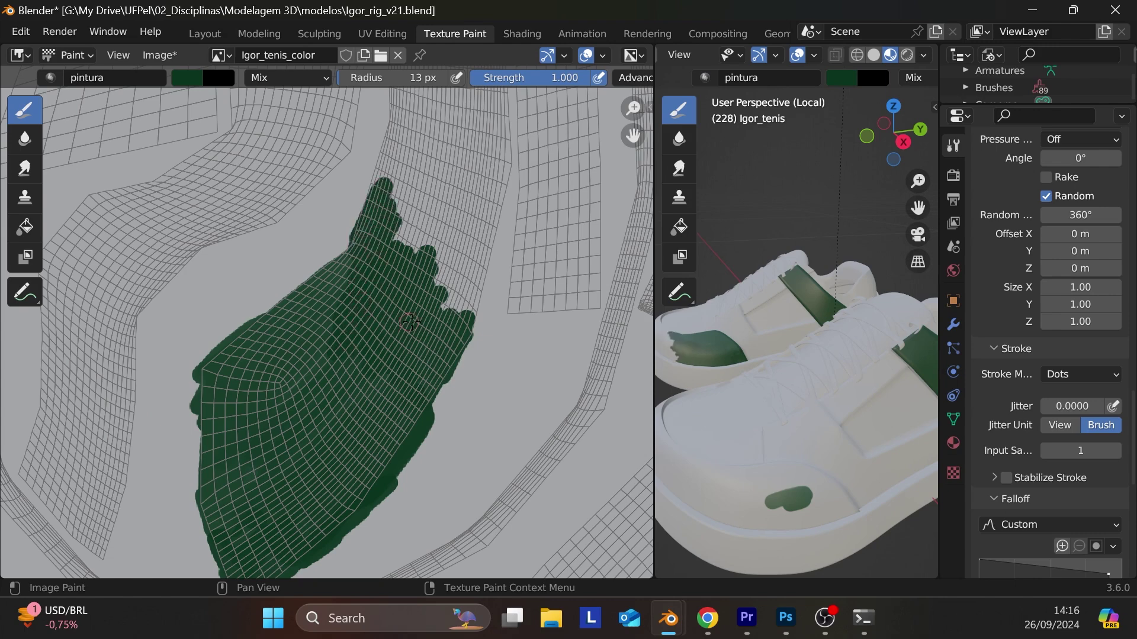
drag(306, 307, 288, 310)
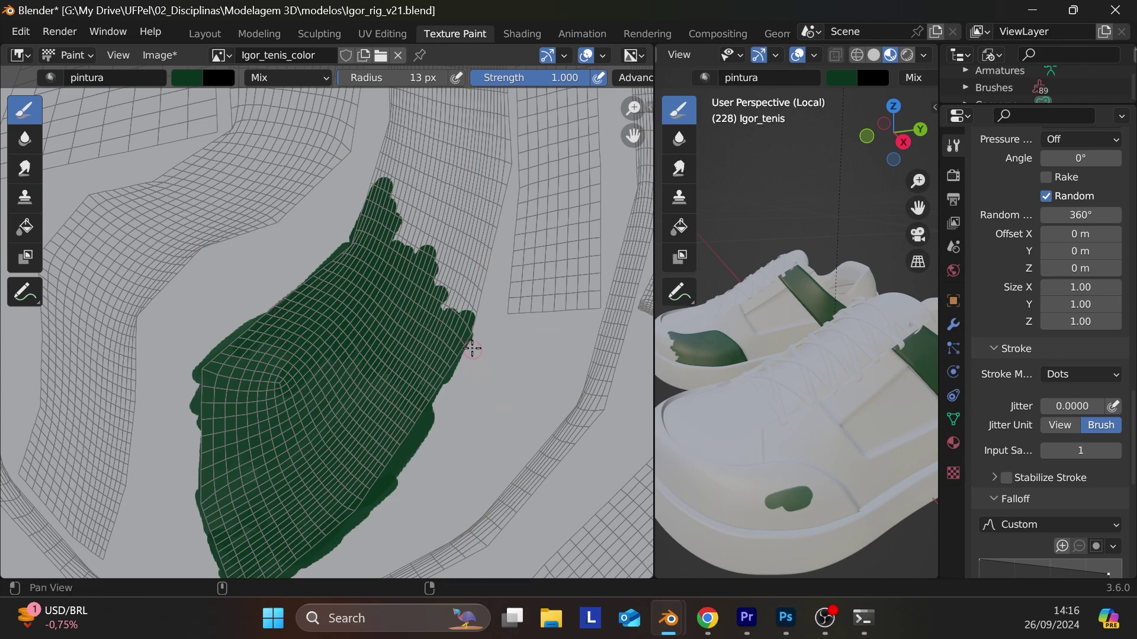
middle_drag(447, 394, 371, 510)
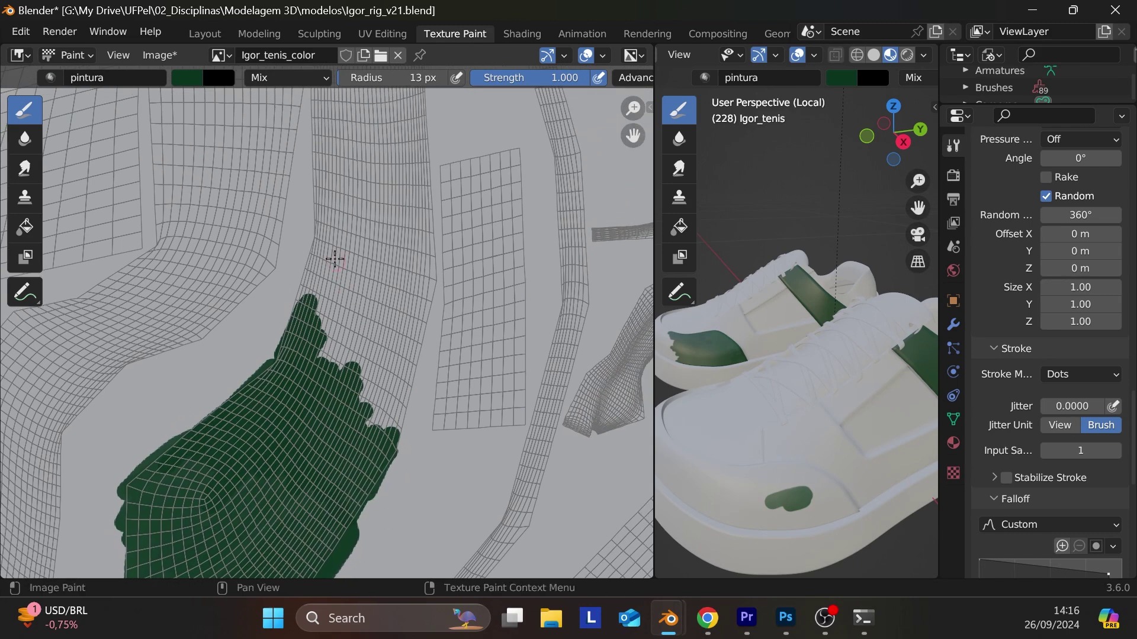
mouse_move(320, 228)
mouse_down()
mouse_move(308, 289)
mouse_move(317, 255)
mouse_move(341, 249)
mouse_move(325, 326)
mouse_move(367, 418)
mouse_move(405, 450)
mouse_move(425, 309)
mouse_move(394, 367)
mouse_move(406, 237)
mouse_move(387, 267)
mouse_move(364, 204)
mouse_move(343, 189)
mouse_move(321, 219)
mouse_up()
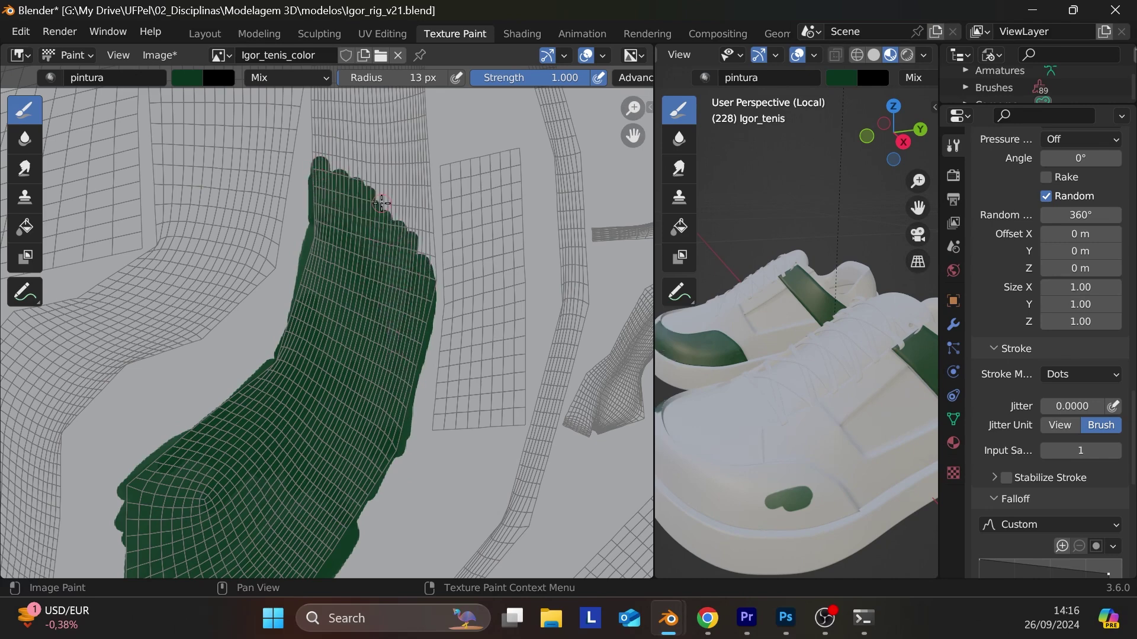
drag(413, 427, 425, 399)
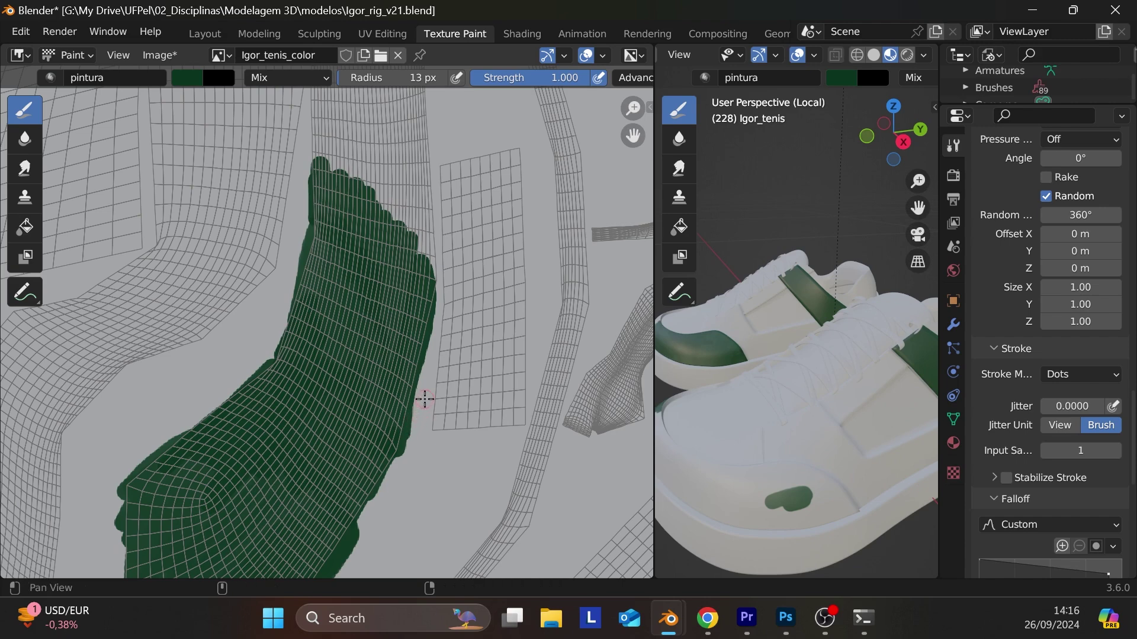
- Continue the dark green fill up the straight middle section of the curved toe island, out to both side edges
middle_drag(428, 306, 393, 393)
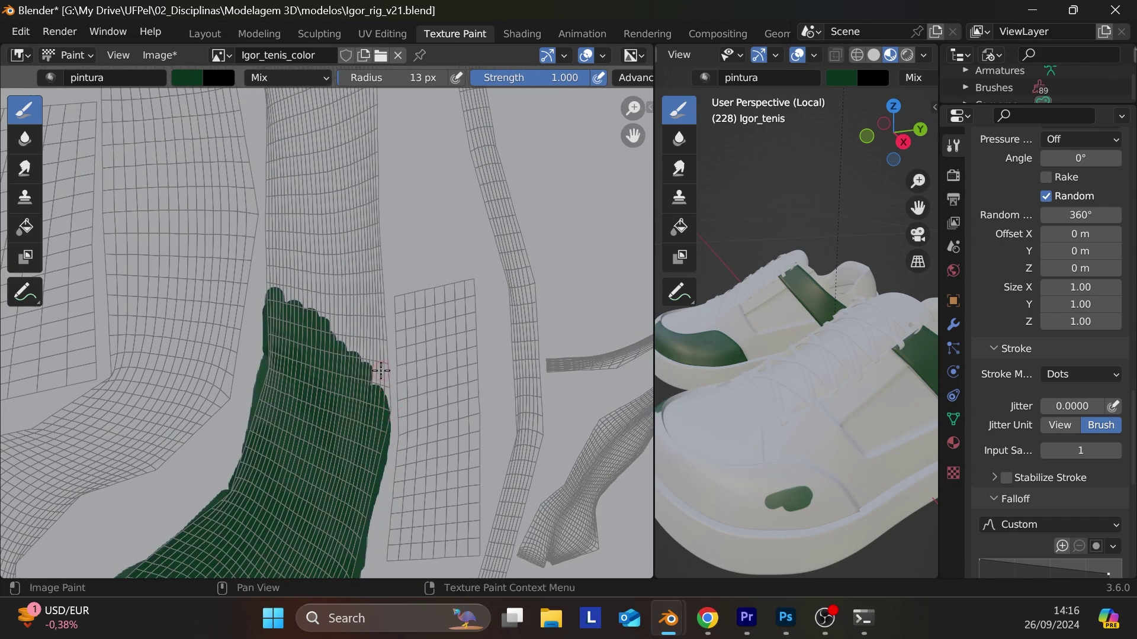
mouse_move(380, 404)
mouse_down()
mouse_move(372, 289)
mouse_move(362, 385)
mouse_move(349, 249)
mouse_move(334, 355)
mouse_move(323, 365)
mouse_move(293, 267)
mouse_move(277, 278)
mouse_up()
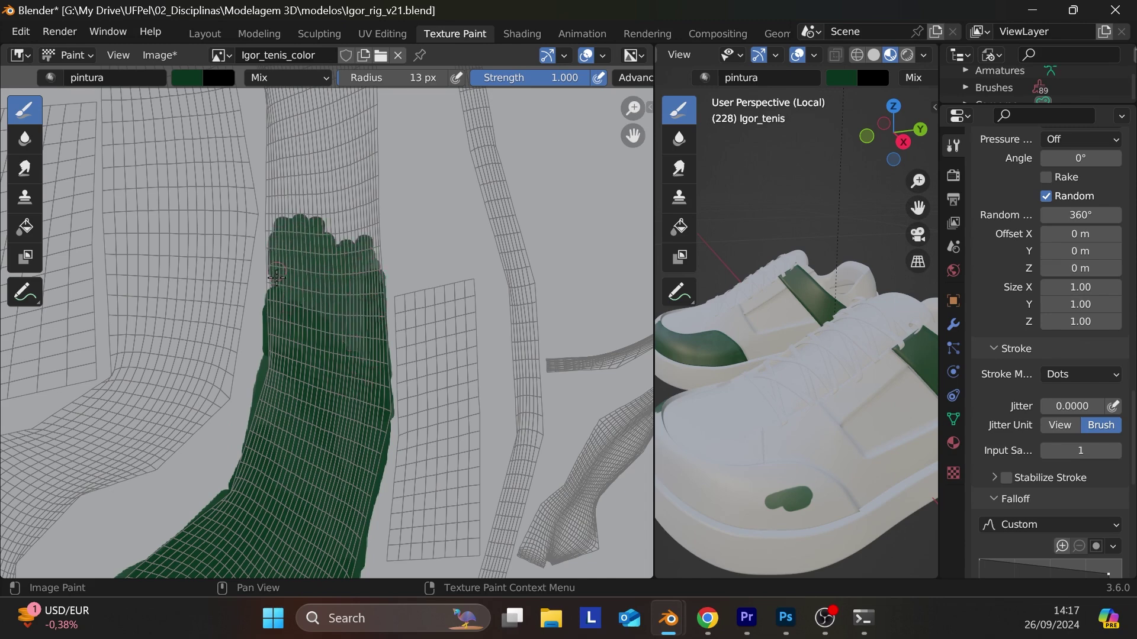
mouse_move(303, 201)
mouse_down()
mouse_move(331, 331)
mouse_move(349, 332)
mouse_move(364, 267)
mouse_move(373, 292)
mouse_move(330, 277)
mouse_up()
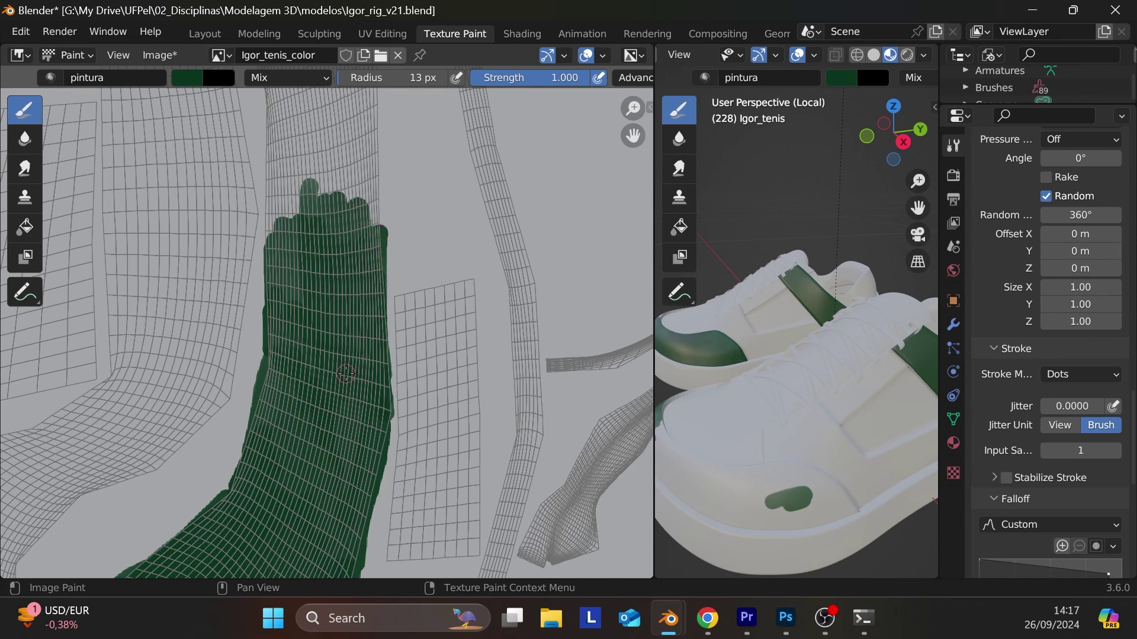
drag(306, 319, 285, 292)
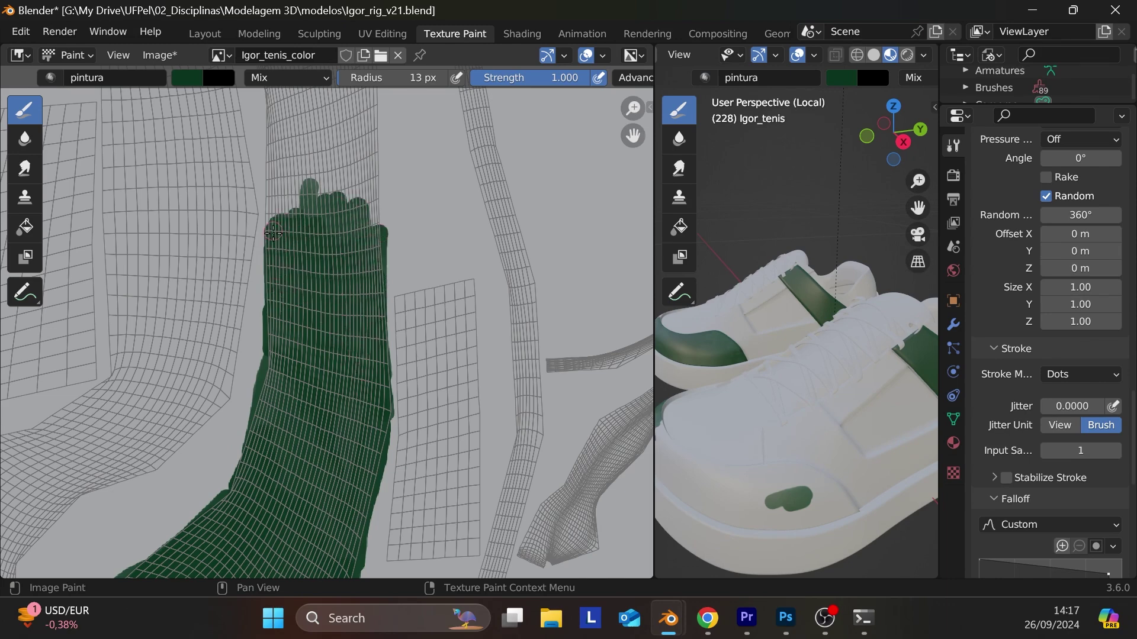
- Lower the shoe's Subdivision viewport levels to 1 to simplify the UV wireframe shown over the texture
mouse_move(316, 350)
middle_down()
mouse_move(375, 367)
mouse_move(407, 425)
middle_up()
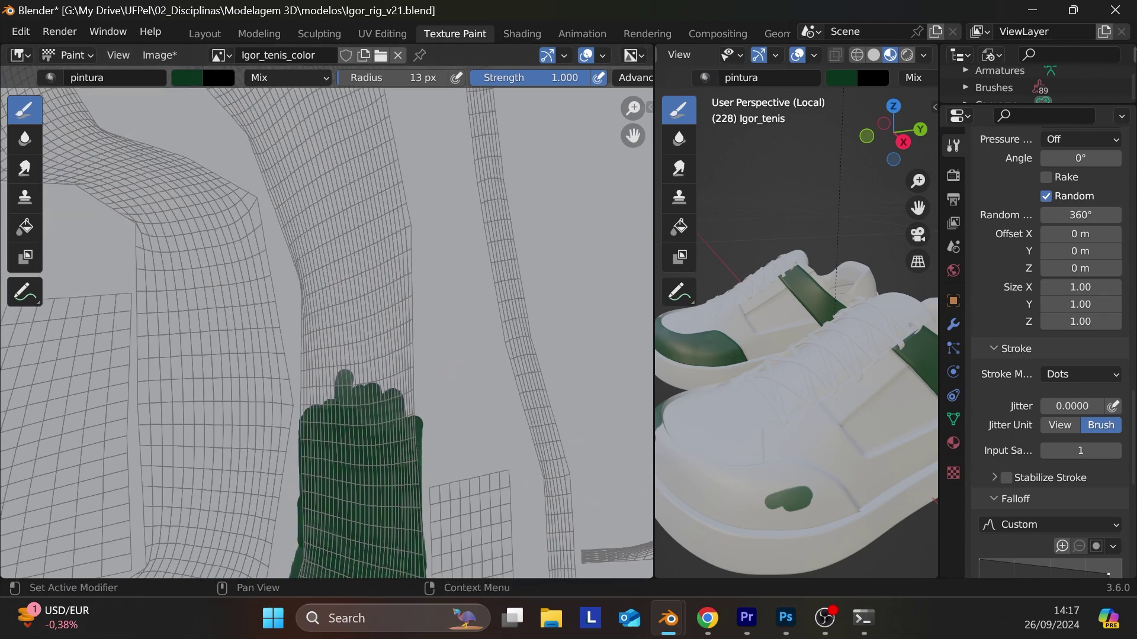
click(947, 328)
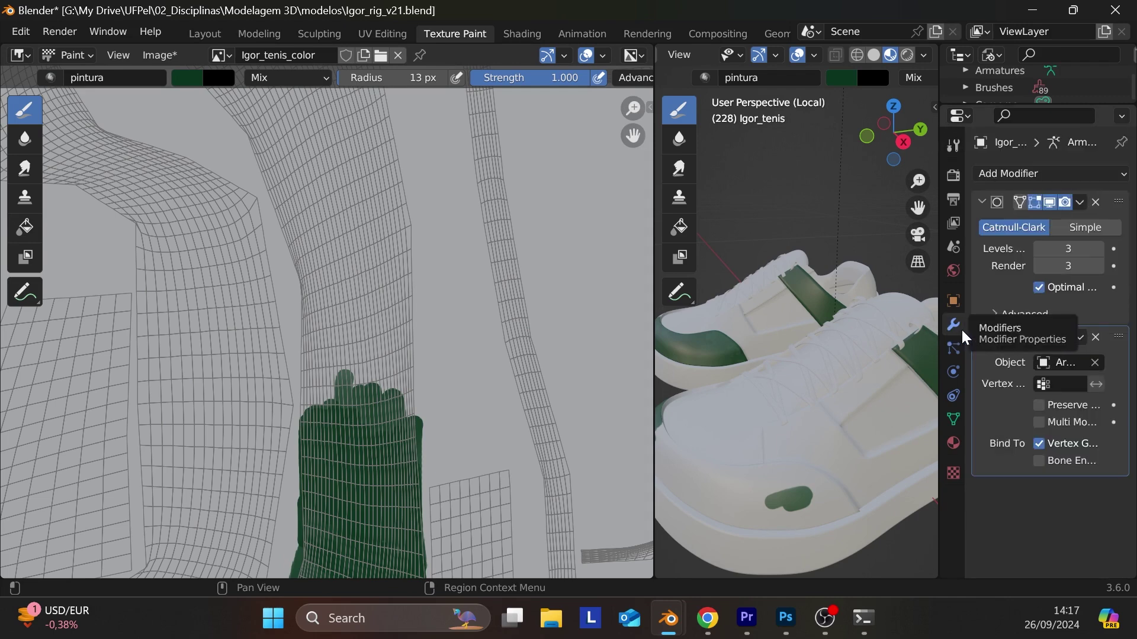
click(1040, 249)
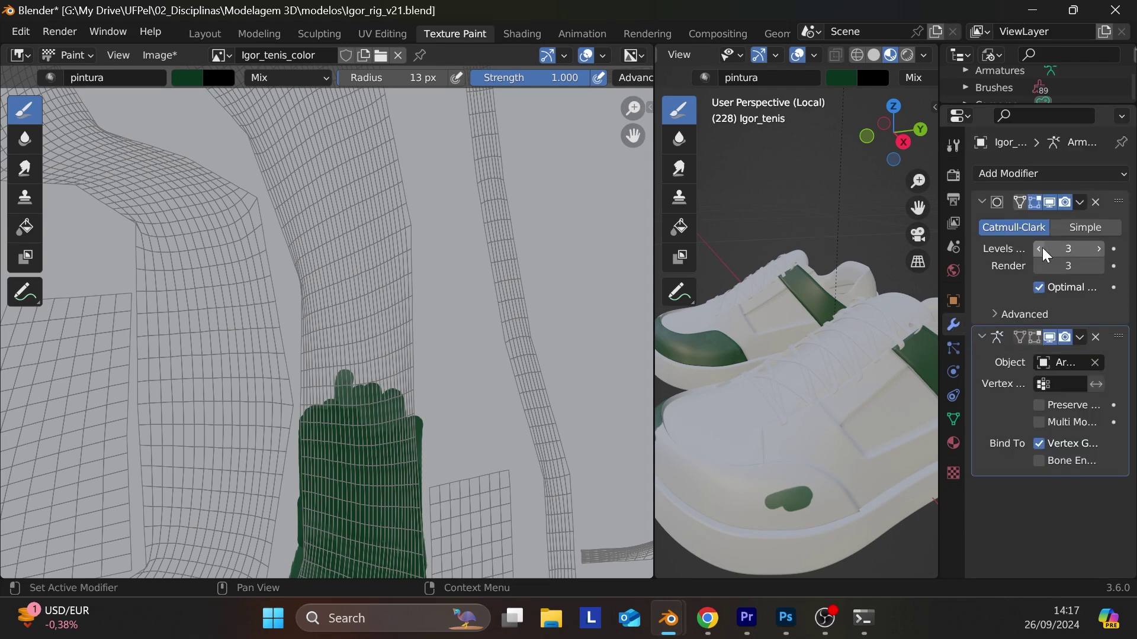
click(1041, 248)
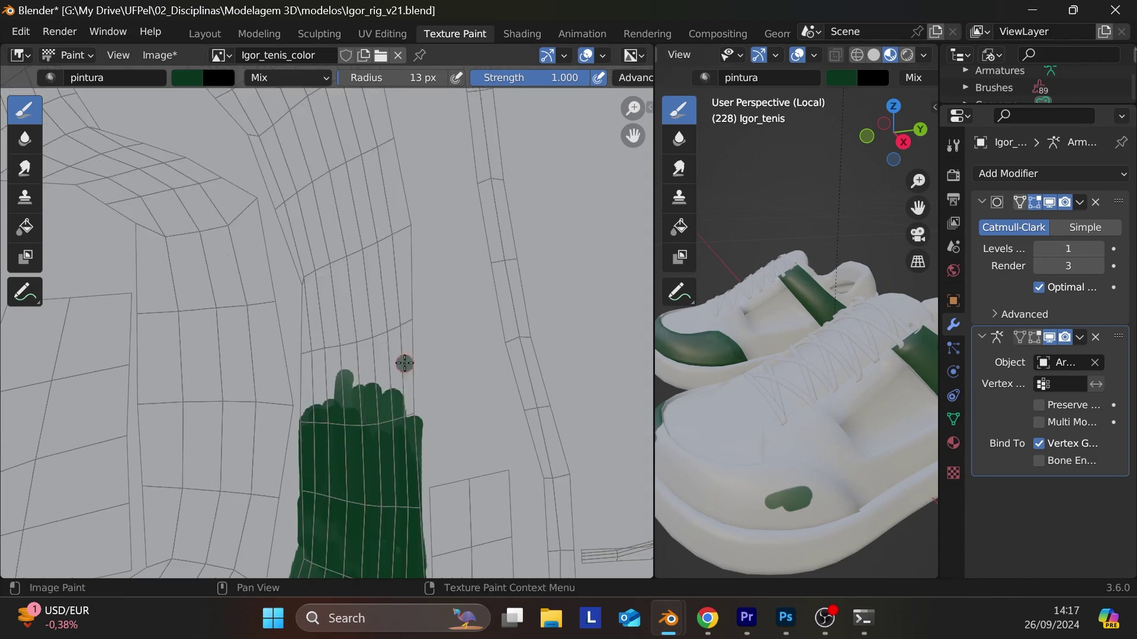
- Fill the curved island's upper middle section with dark green, closing the gaps between strokes and overlapping its outer edge
mouse_move(403, 363)
mouse_down()
mouse_move(399, 293)
mouse_move(335, 331)
mouse_move(311, 374)
mouse_up()
drag(312, 421, 316, 440)
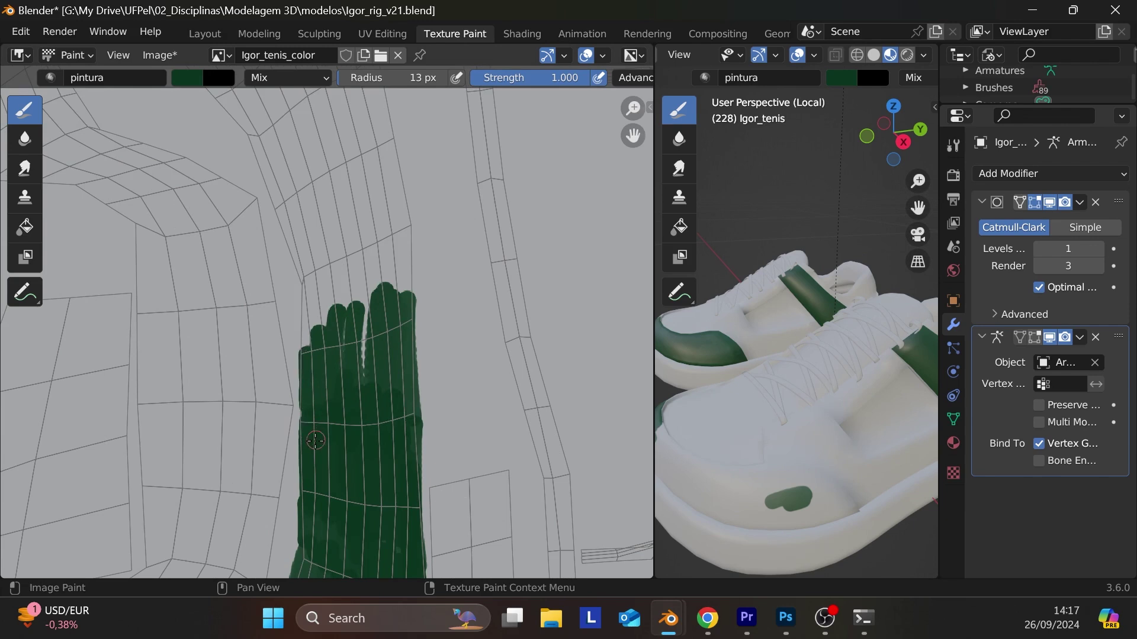
mouse_move(306, 354)
mouse_down()
mouse_move(320, 257)
mouse_move(358, 264)
mouse_move(360, 377)
mouse_up()
mouse_move(312, 285)
mouse_down()
mouse_move(370, 296)
mouse_move(417, 391)
mouse_move(401, 372)
mouse_up()
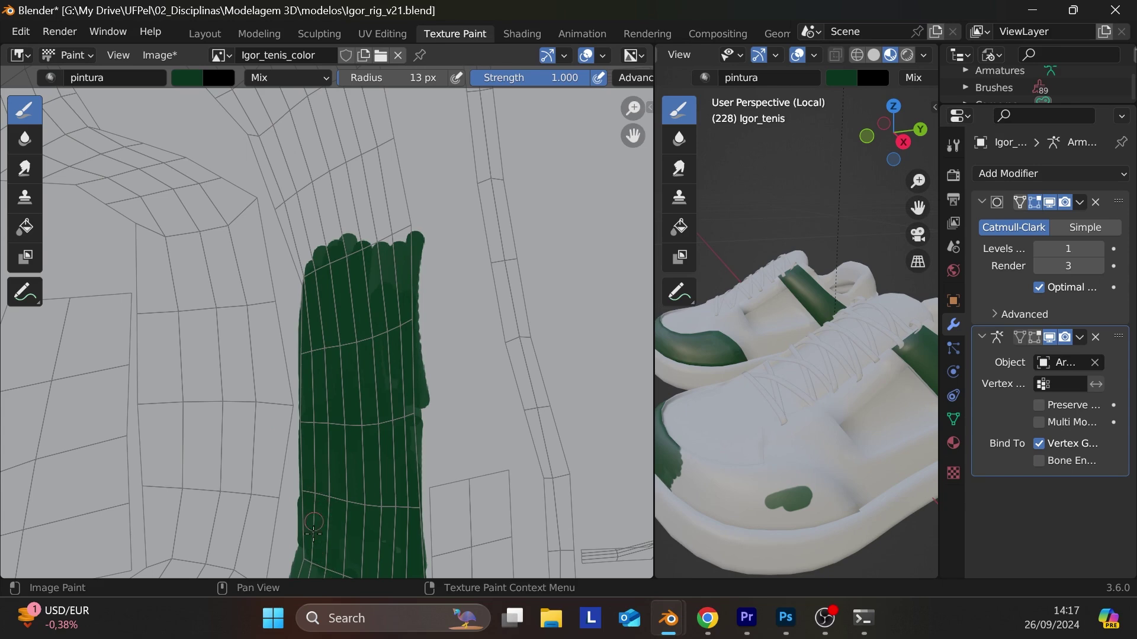
mouse_move(413, 347)
mouse_down()
mouse_move(398, 204)
mouse_move(408, 255)
mouse_move(384, 202)
mouse_move(364, 249)
mouse_move(352, 171)
mouse_move(332, 178)
mouse_move(338, 284)
mouse_move(283, 198)
mouse_move(291, 278)
mouse_move(287, 181)
mouse_move(328, 167)
mouse_move(408, 303)
mouse_move(428, 367)
mouse_move(411, 275)
mouse_up()
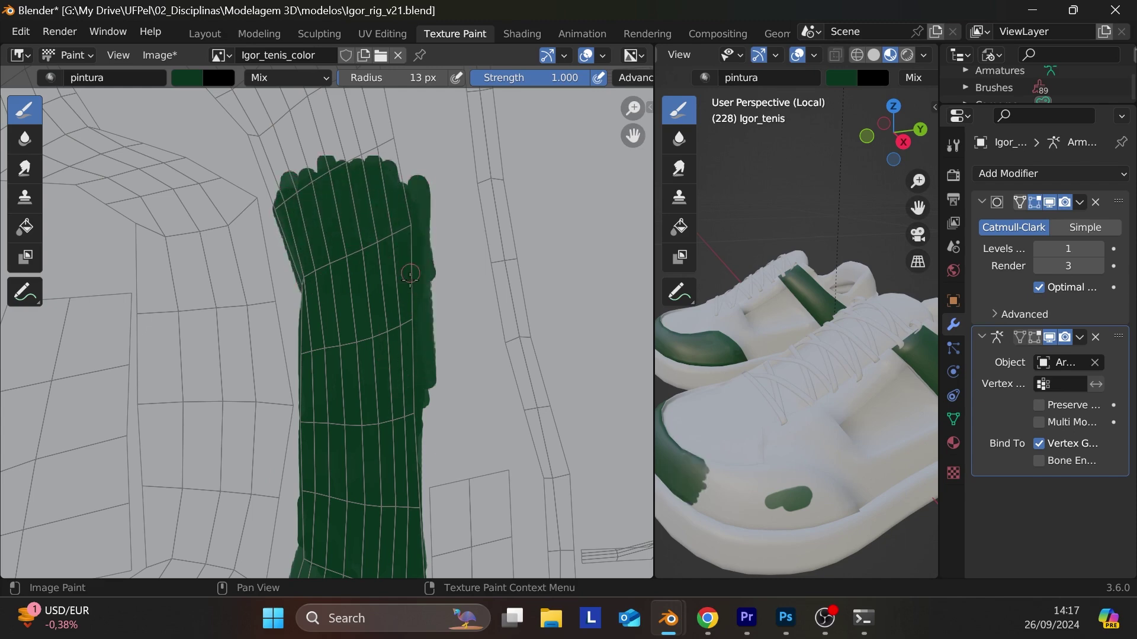
- Carry the dark green across the island's full width past the upper bend, toward the separate green locating mark
mouse_move(400, 321)
middle_down()
mouse_move(376, 325)
mouse_move(368, 474)
middle_up()
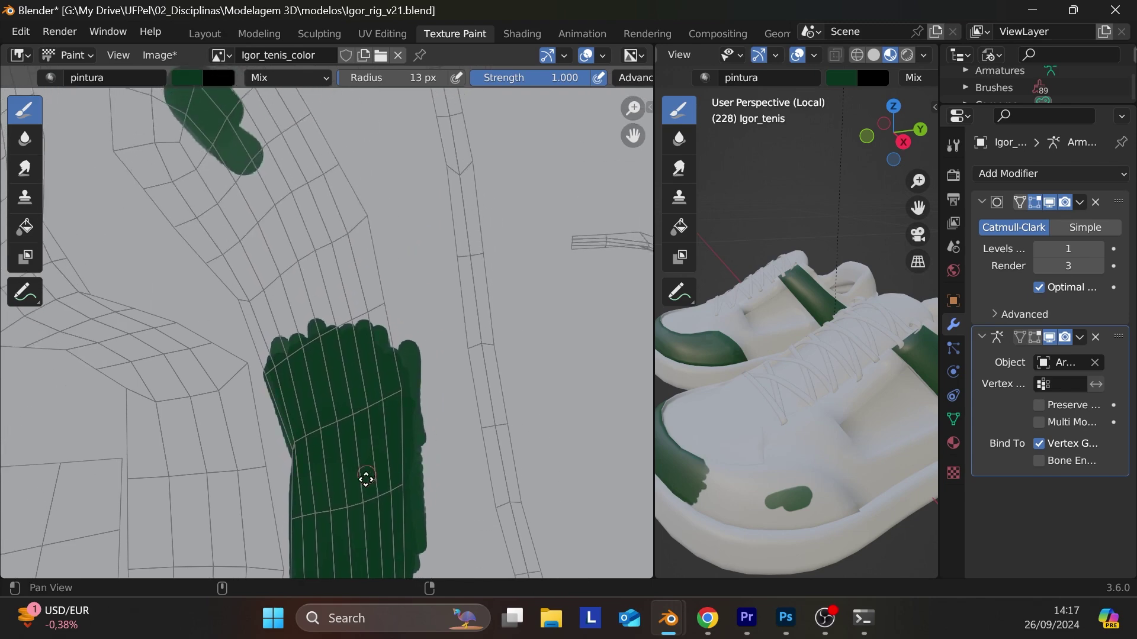
mouse_move(248, 302)
mouse_down()
mouse_move(274, 396)
mouse_move(246, 305)
mouse_move(294, 379)
mouse_move(269, 307)
mouse_move(296, 296)
mouse_move(308, 272)
mouse_move(277, 300)
mouse_up()
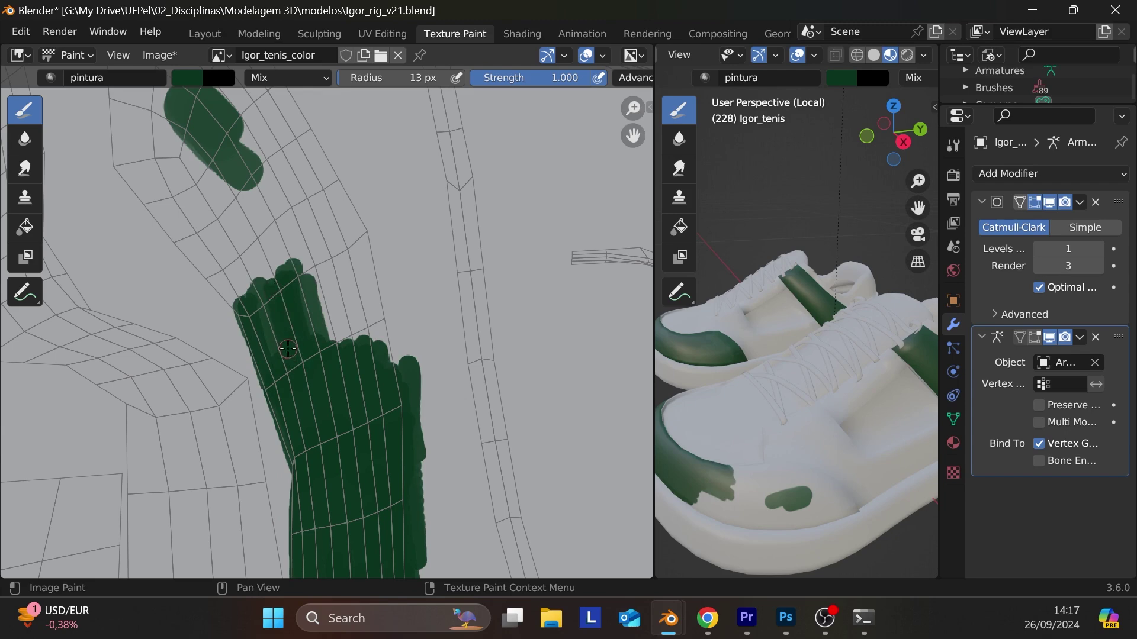
mouse_move(288, 349)
mouse_down()
mouse_move(266, 278)
mouse_move(277, 264)
mouse_move(325, 254)
mouse_move(379, 331)
mouse_move(358, 249)
mouse_move(332, 266)
mouse_move(342, 239)
mouse_up()
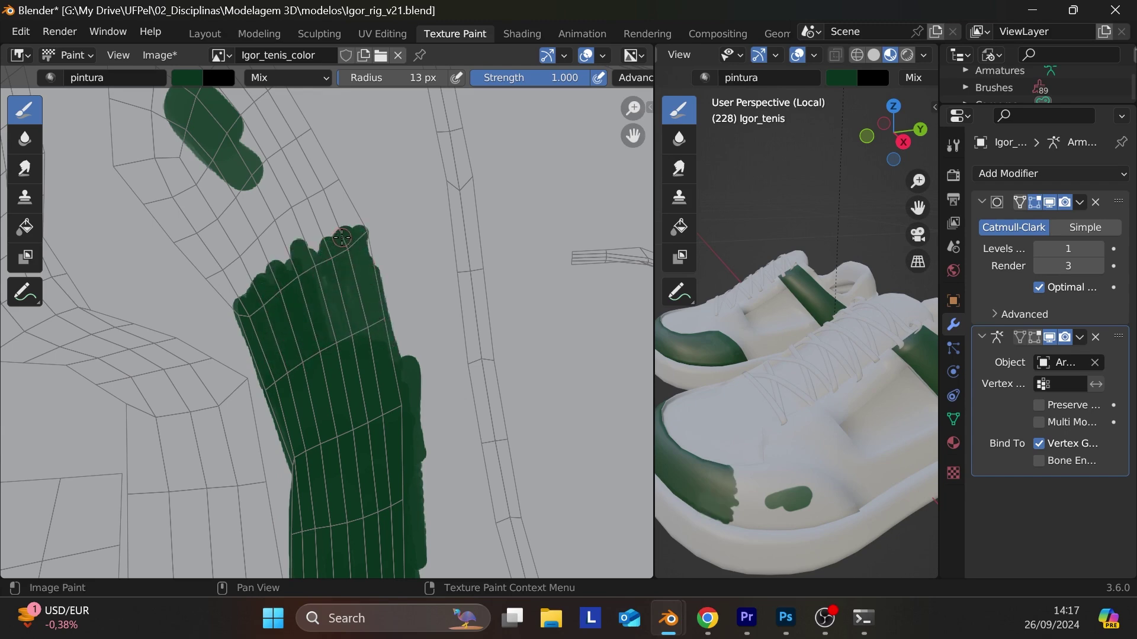
mouse_move(372, 309)
mouse_down()
mouse_move(372, 237)
mouse_move(394, 331)
mouse_move(358, 255)
mouse_move(347, 349)
mouse_up()
mouse_move(336, 238)
mouse_down()
mouse_move(363, 224)
mouse_move(305, 278)
mouse_up()
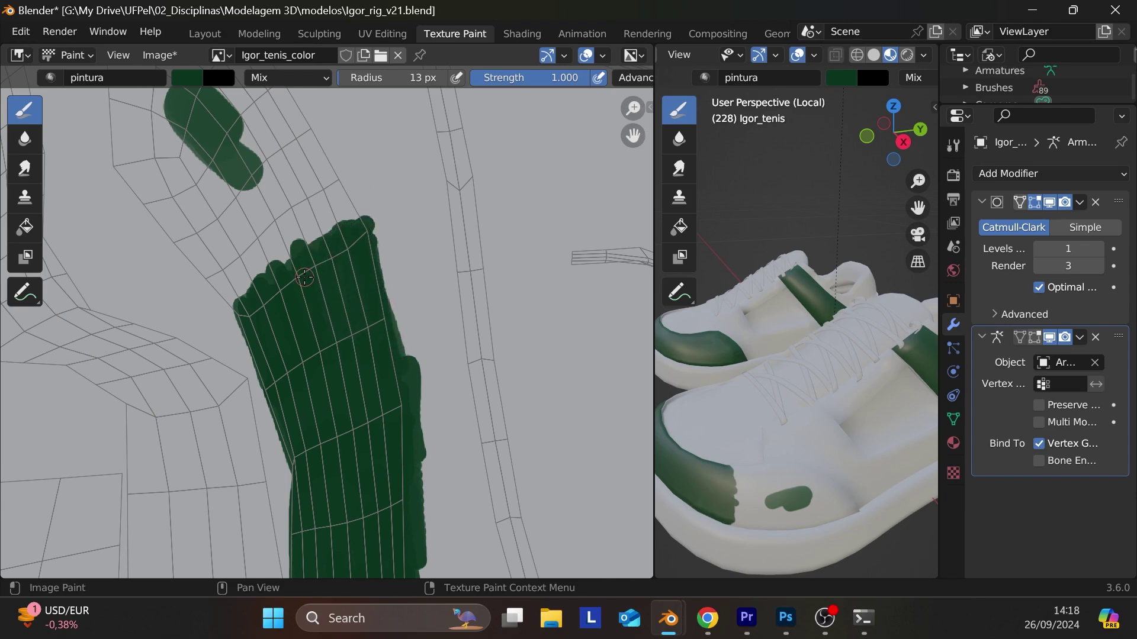
- Paint dark green around the locating mark, joining it to the filled area and covering the island's inner upper edge
mouse_move(187, 226)
mouse_down()
mouse_move(178, 248)
mouse_move(242, 308)
mouse_move(142, 178)
mouse_move(196, 260)
mouse_move(148, 178)
mouse_move(249, 296)
mouse_move(177, 190)
mouse_move(231, 273)
mouse_move(181, 195)
mouse_move(263, 260)
mouse_move(224, 189)
mouse_move(263, 251)
mouse_move(278, 163)
mouse_move(305, 246)
mouse_move(355, 177)
mouse_move(307, 122)
mouse_move(320, 196)
mouse_move(275, 172)
mouse_move(302, 249)
mouse_up()
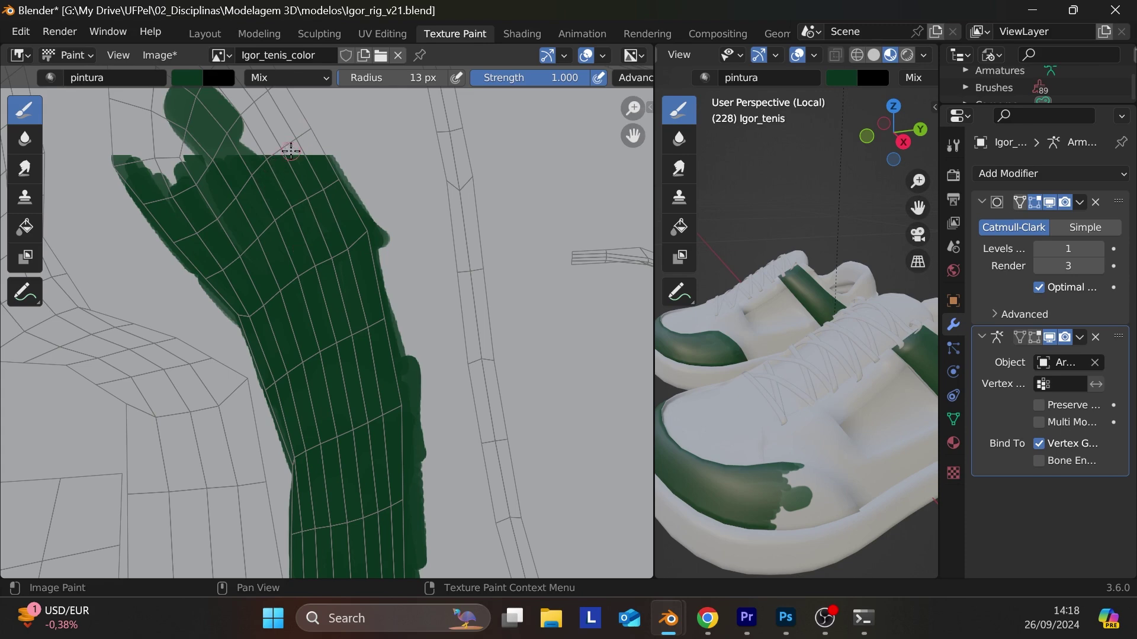
middle_drag(324, 274, 436, 461)
mouse_move(220, 228)
mouse_down()
mouse_move(234, 373)
mouse_move(219, 308)
mouse_move(261, 367)
mouse_move(237, 319)
mouse_move(222, 332)
mouse_move(267, 296)
mouse_move(274, 333)
mouse_up()
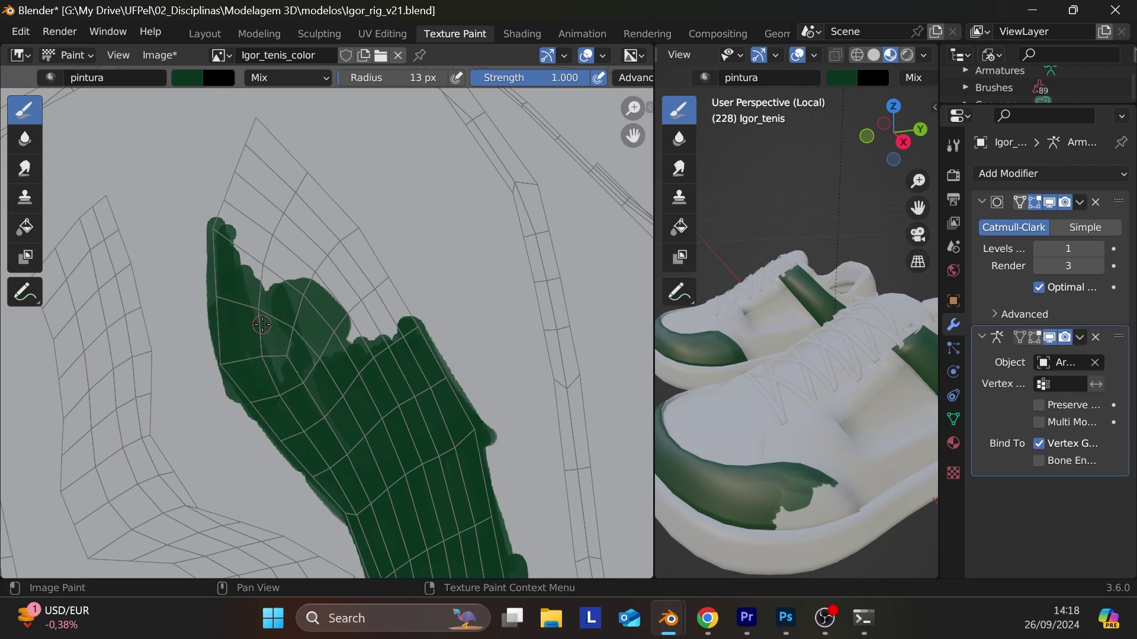
- Cover the remaining upper end of the curved island through its pointed tip with dark green, using a 37 px brush radius
mouse_move(355, 325)
mouse_down()
mouse_move(353, 296)
mouse_move(414, 305)
mouse_move(318, 317)
mouse_move(316, 340)
mouse_move(293, 178)
mouse_move(261, 274)
mouse_move(228, 207)
mouse_move(255, 349)
mouse_move(299, 370)
mouse_move(352, 358)
mouse_move(379, 318)
mouse_move(420, 317)
mouse_move(305, 404)
mouse_move(321, 413)
mouse_move(364, 291)
mouse_move(332, 213)
mouse_move(370, 296)
mouse_move(355, 248)
mouse_move(282, 201)
mouse_up()
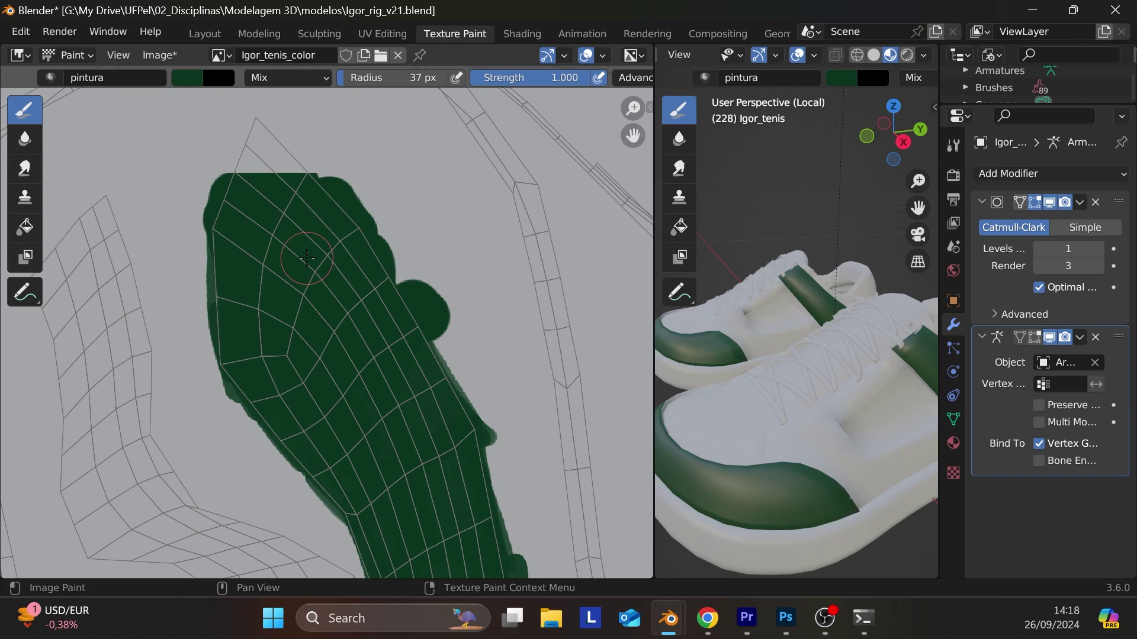
middle_drag(306, 257, 307, 279)
middle_drag(290, 210, 315, 328)
mouse_move(272, 271)
mouse_down()
mouse_move(235, 431)
mouse_move(250, 445)
mouse_up()
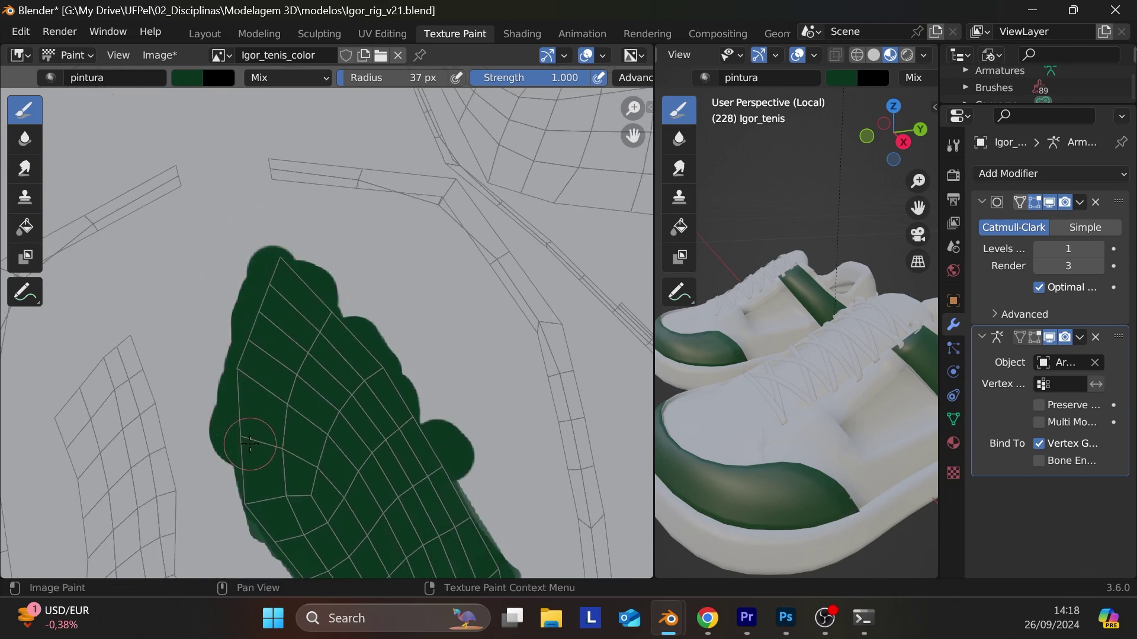
scroll(292, 422, down, 2)
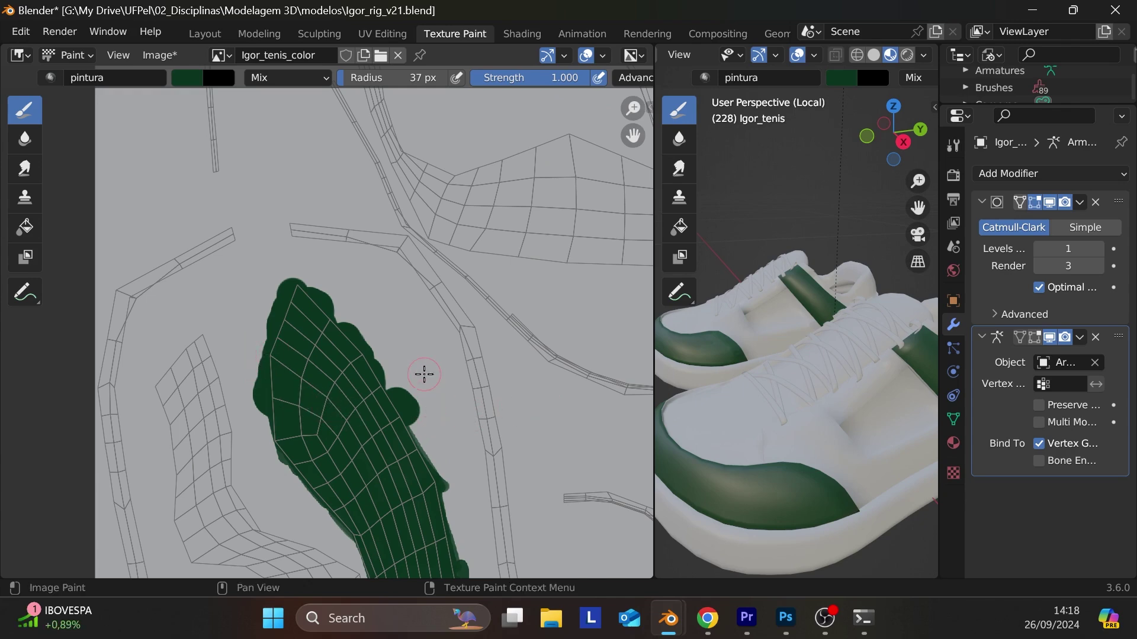
- Set the brush colour to light beige (hue 0.102, saturation 0.178, value 0.876), reduce the radius to 18 px and dab the near shoe's side panel
click(195, 80)
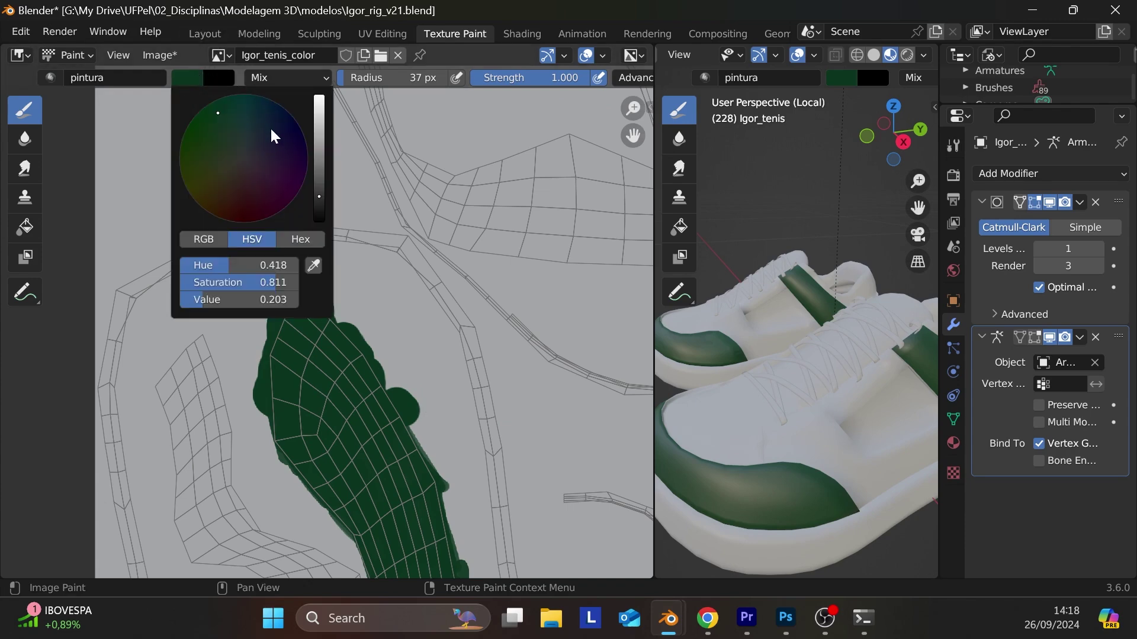
click(211, 176)
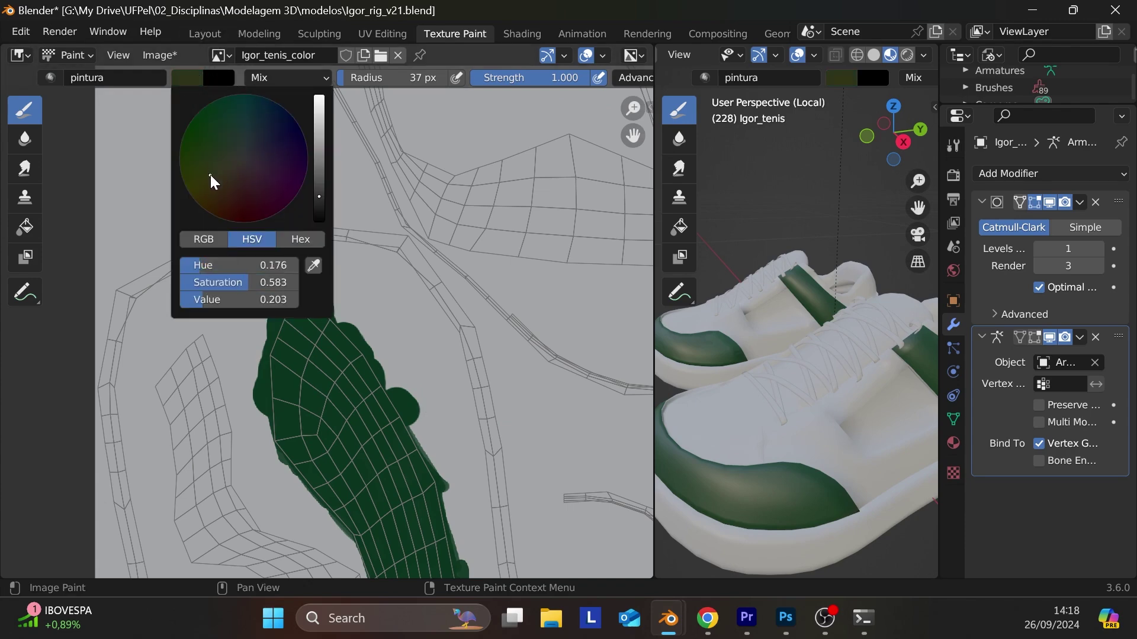
click(320, 157)
drag(322, 156, 320, 111)
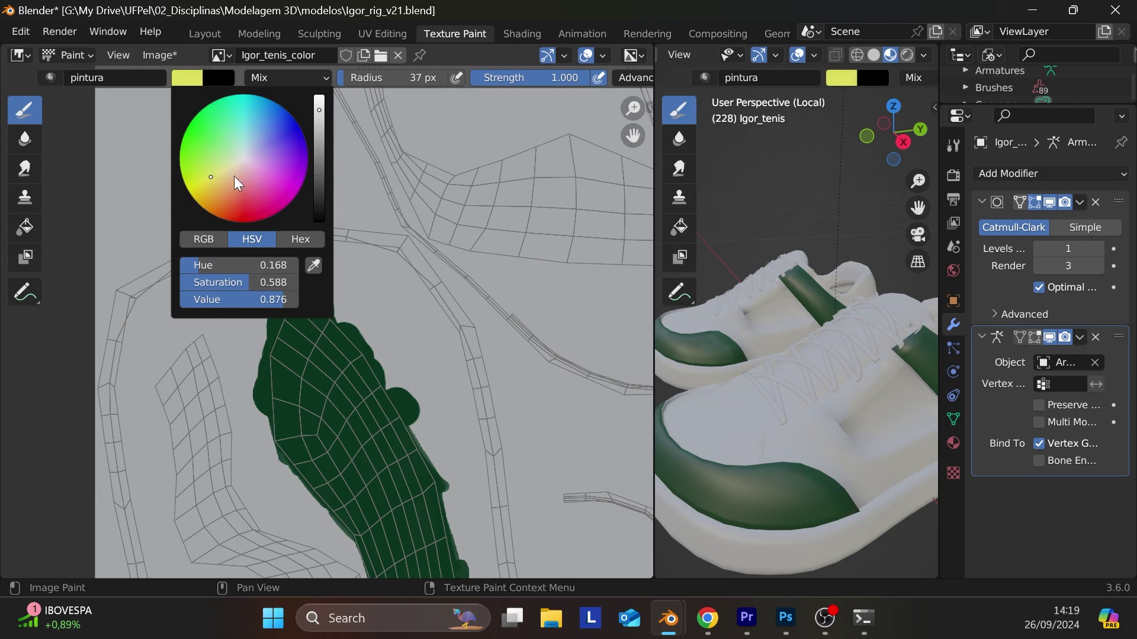
click(226, 167)
drag(226, 167, 237, 167)
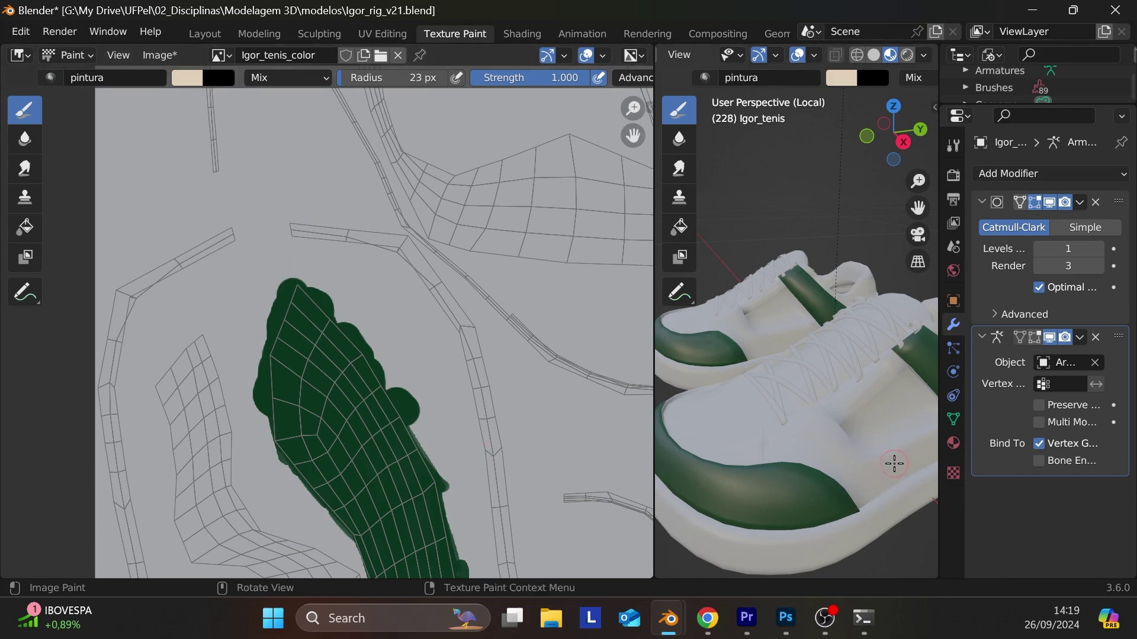
drag(892, 464, 883, 476)
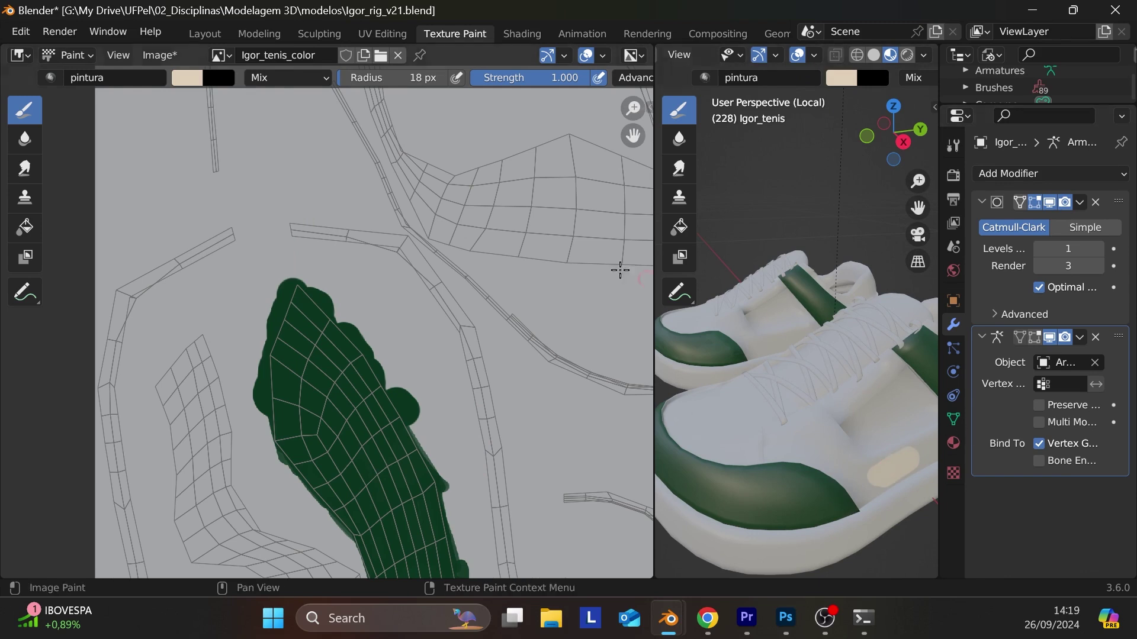
- Darken the beige brush colour slightly and locate the beige-marked side panel's island in the texture
click(185, 79)
click(195, 78)
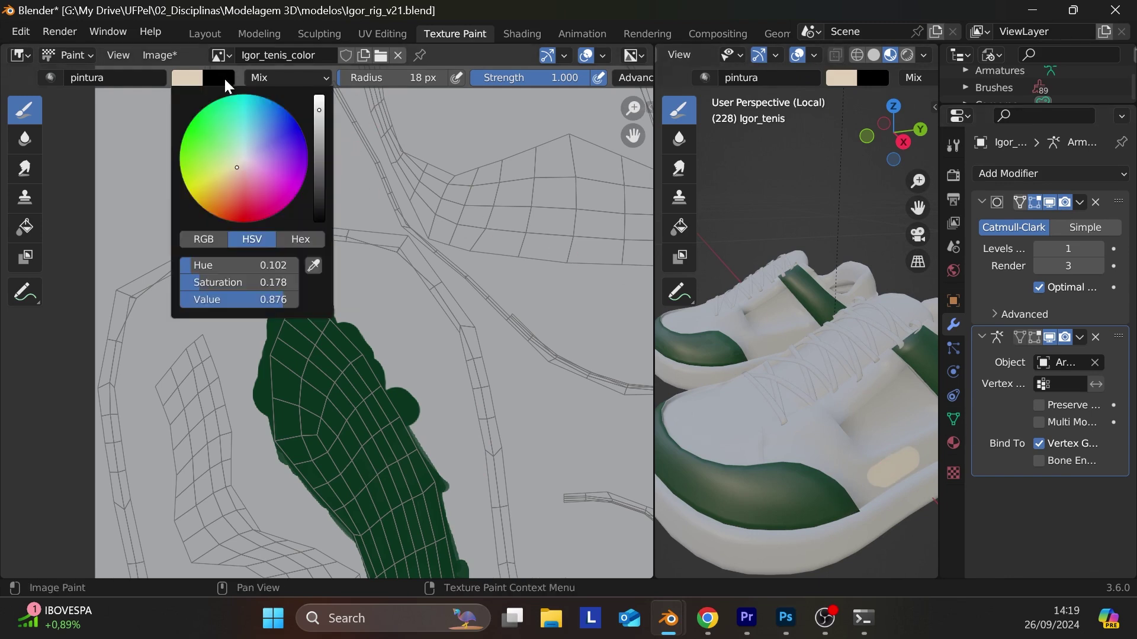
drag(319, 116, 319, 123)
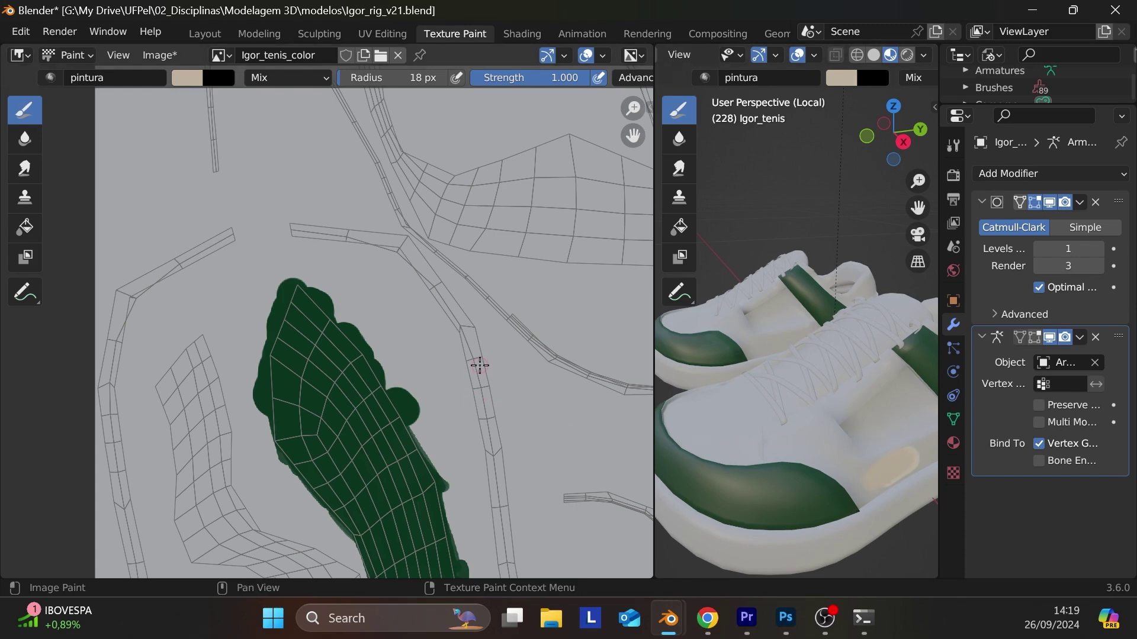
scroll(250, 324, down, 5)
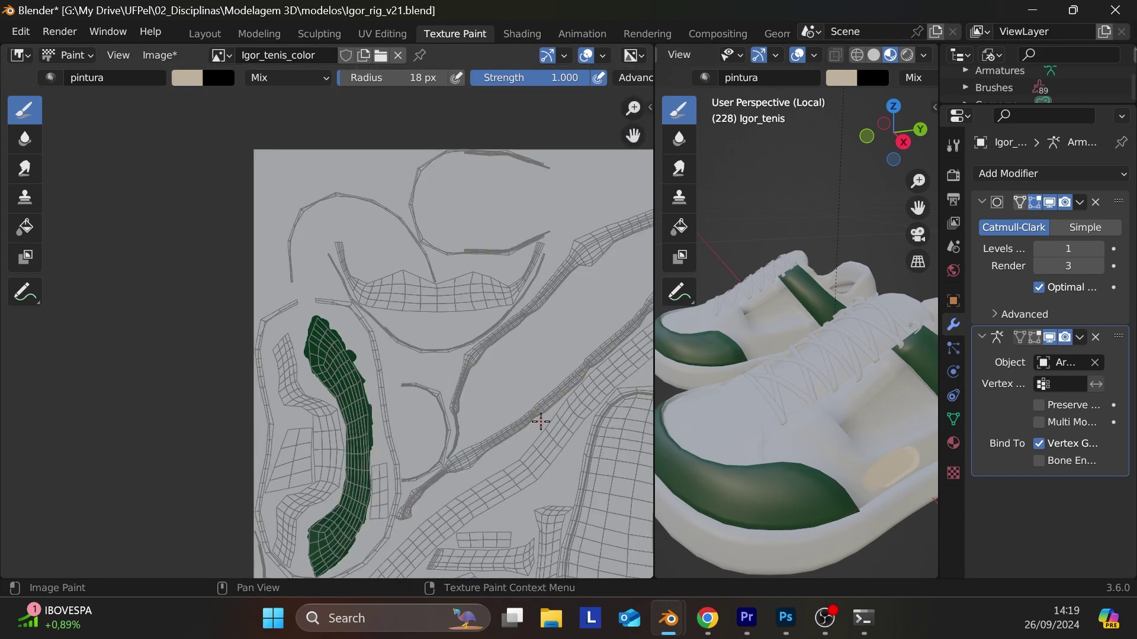
middle_drag(540, 421, 376, 147)
scroll(338, 309, down, 1)
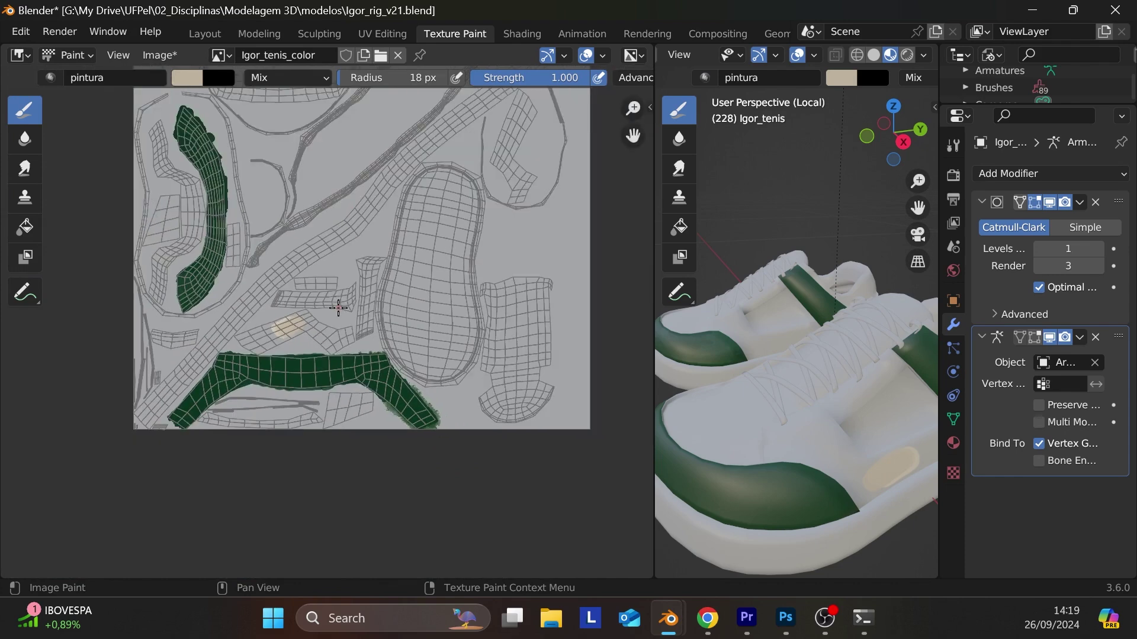
- Fill the beige-marked side panel's island completely with beige, from its wide end through the bent narrower end
scroll(338, 307, up, 7)
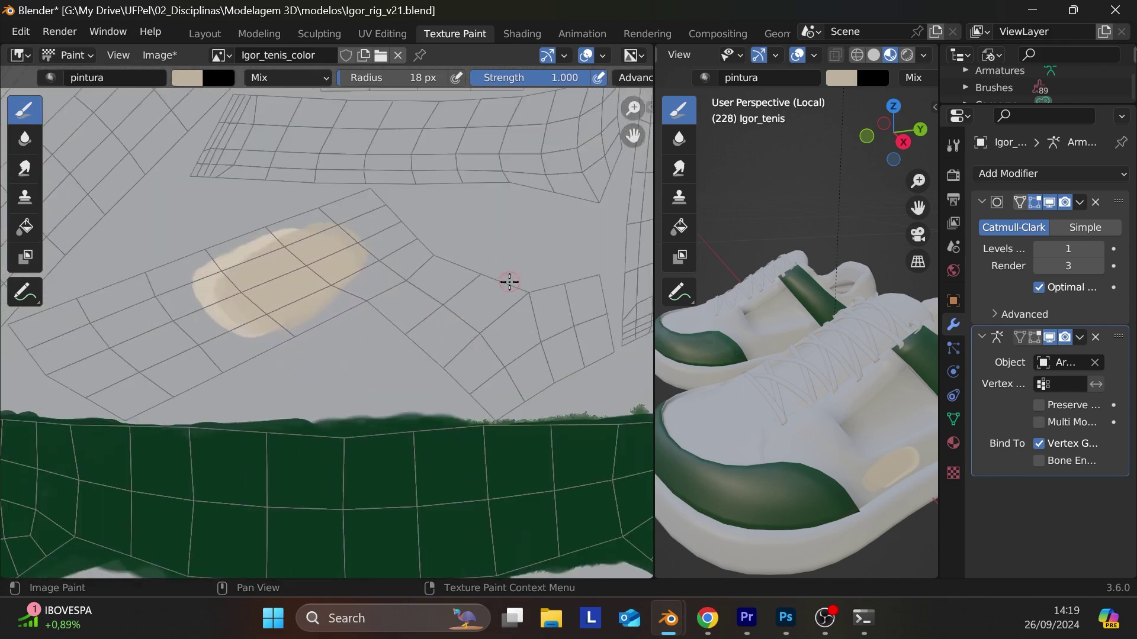
scroll(509, 282, up, 1)
middle_drag(509, 282, 639, 287)
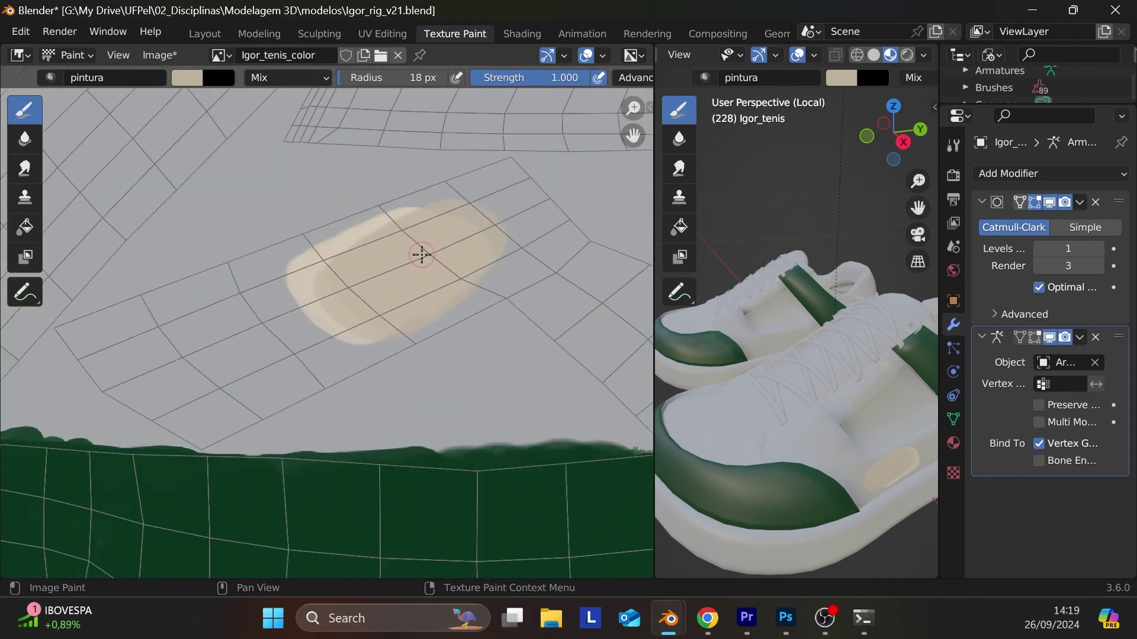
mouse_move(422, 255)
mouse_down()
mouse_move(338, 258)
mouse_move(393, 223)
mouse_move(67, 331)
mouse_move(195, 300)
mouse_move(112, 371)
mouse_move(243, 358)
mouse_move(152, 414)
mouse_move(207, 437)
mouse_move(457, 314)
mouse_move(276, 389)
mouse_move(474, 272)
mouse_move(213, 373)
mouse_move(449, 231)
mouse_move(164, 326)
mouse_move(449, 185)
mouse_move(507, 169)
mouse_move(495, 196)
mouse_move(518, 216)
mouse_move(545, 286)
mouse_move(614, 254)
mouse_move(604, 287)
mouse_move(631, 275)
mouse_move(639, 294)
mouse_move(567, 348)
mouse_move(553, 340)
mouse_move(589, 347)
mouse_move(624, 379)
mouse_up()
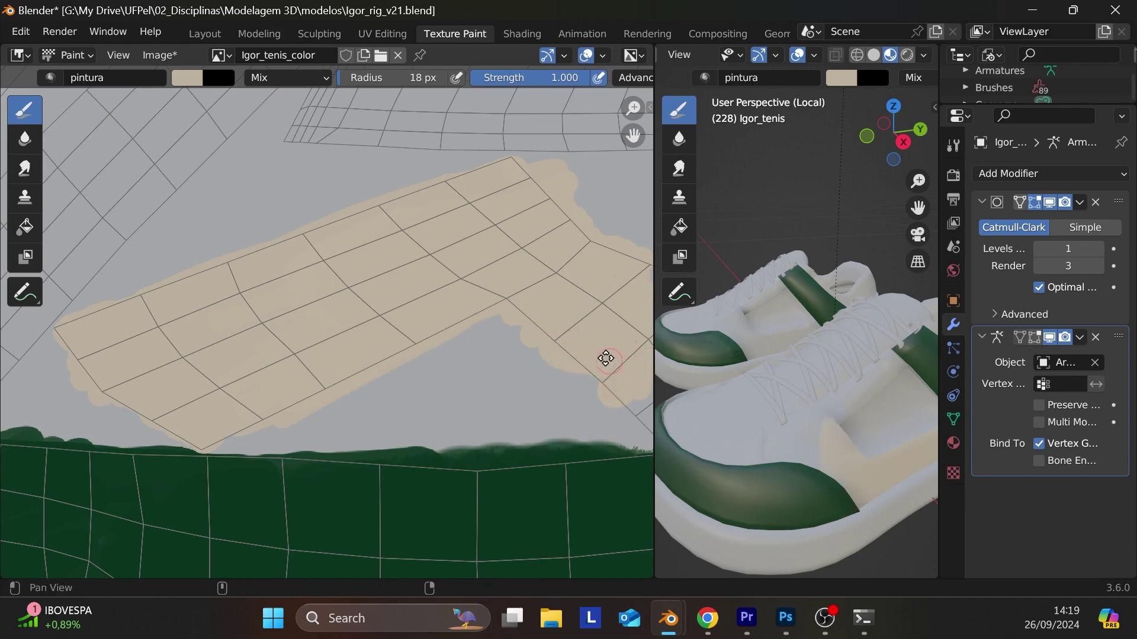
mouse_move(605, 359)
middle_down()
mouse_move(472, 296)
mouse_move(368, 277)
mouse_move(391, 255)
middle_up()
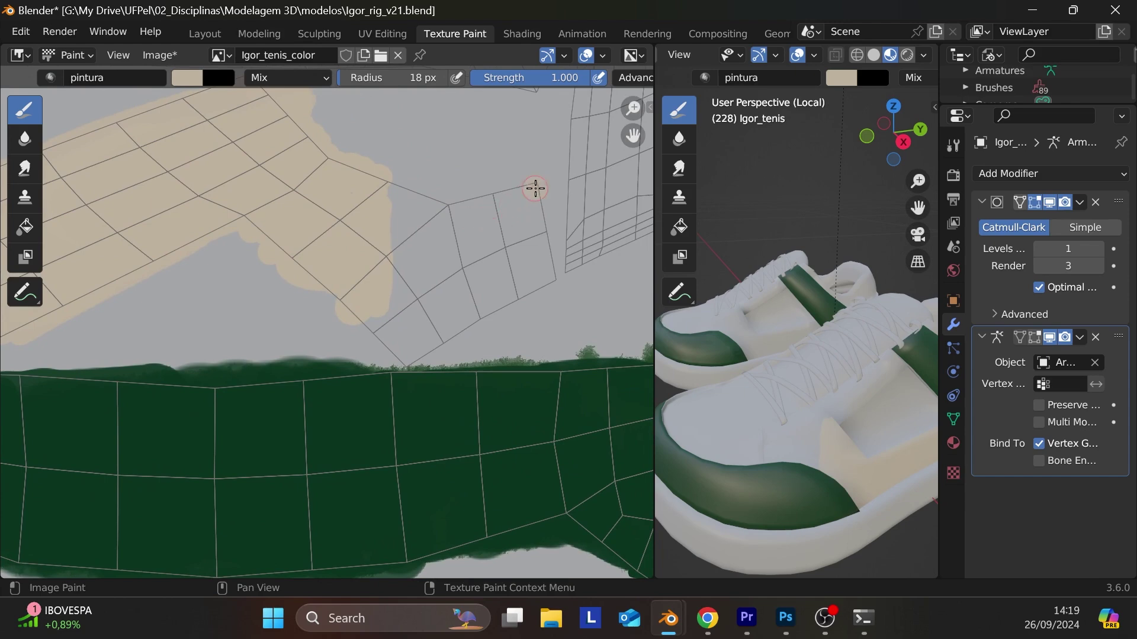
mouse_move(535, 188)
mouse_down()
mouse_move(431, 213)
mouse_move(499, 193)
mouse_move(437, 178)
mouse_move(525, 193)
mouse_move(556, 272)
mouse_move(418, 337)
mouse_move(505, 277)
mouse_move(446, 265)
mouse_move(368, 272)
mouse_move(393, 337)
mouse_move(413, 349)
mouse_move(393, 337)
mouse_move(417, 282)
mouse_up()
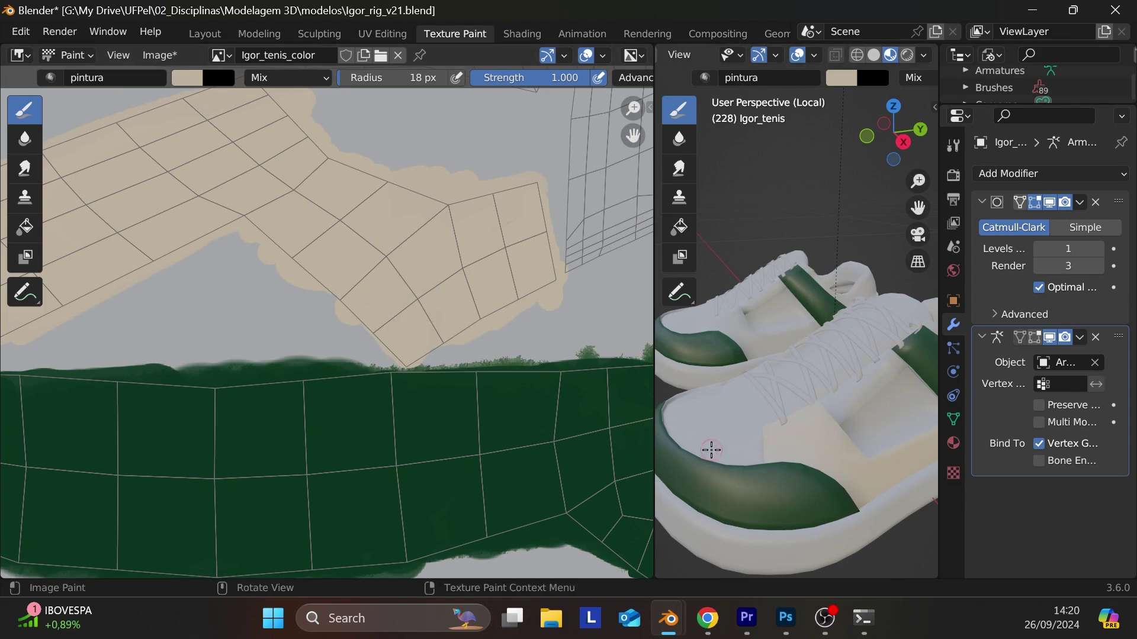
- Locate the island of the beige-marked side panel on the shoe's opposite side and paint beige along its outer edge
mouse_move(713, 451)
middle_down()
mouse_move(881, 527)
mouse_move(687, 520)
middle_up()
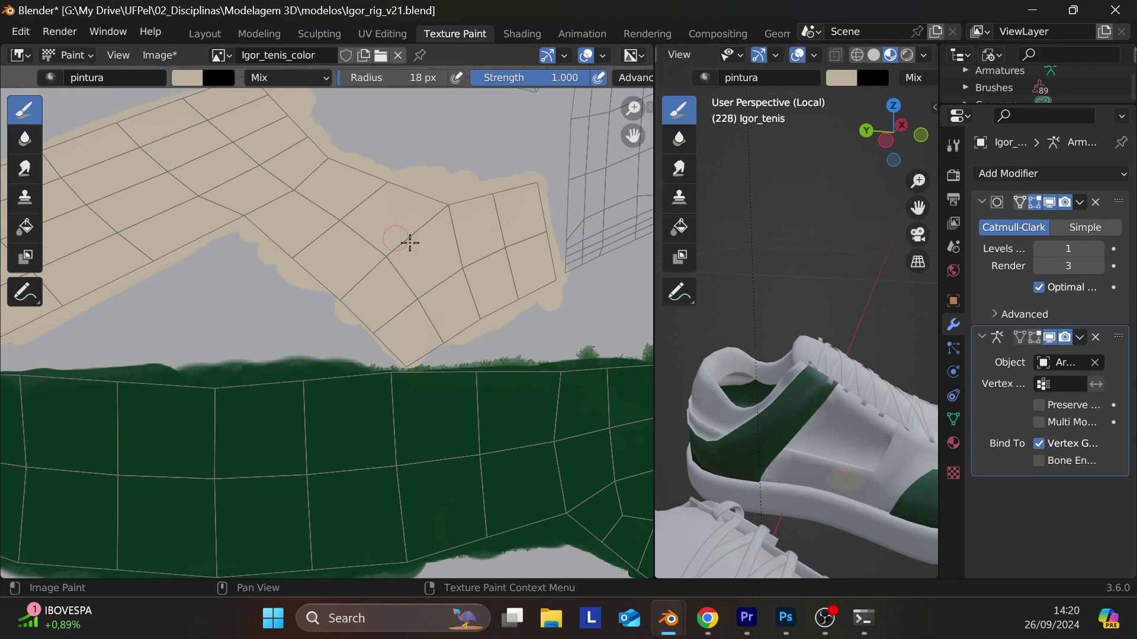
scroll(409, 255, down, 6)
middle_drag(408, 259, 38, 436)
scroll(181, 351, up, 3)
middle_drag(109, 316, 341, 339)
scroll(267, 360, up, 2)
scroll(240, 360, up, 1)
mouse_move(238, 360)
ctrl+middle_down()
mouse_move(18, 381)
mouse_move(43, 363)
mouse_move(29, 357)
ctrl+middle_up()
mouse_move(496, 284)
mouse_down()
mouse_move(469, 287)
mouse_move(491, 245)
mouse_up()
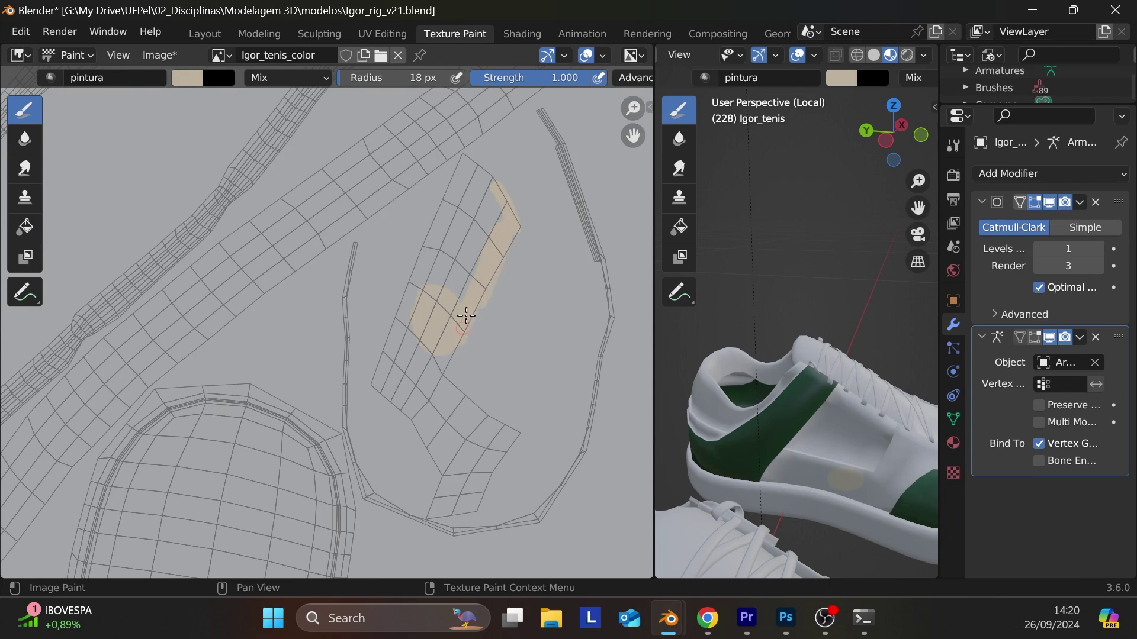
- Cover the rest of the opposite side panel's island with beige, including its bent lower end
mouse_move(466, 316)
mouse_down()
mouse_move(406, 416)
mouse_move(426, 350)
mouse_move(387, 394)
mouse_move(400, 339)
mouse_up()
mouse_move(375, 377)
mouse_down()
mouse_move(411, 284)
mouse_move(424, 299)
mouse_up()
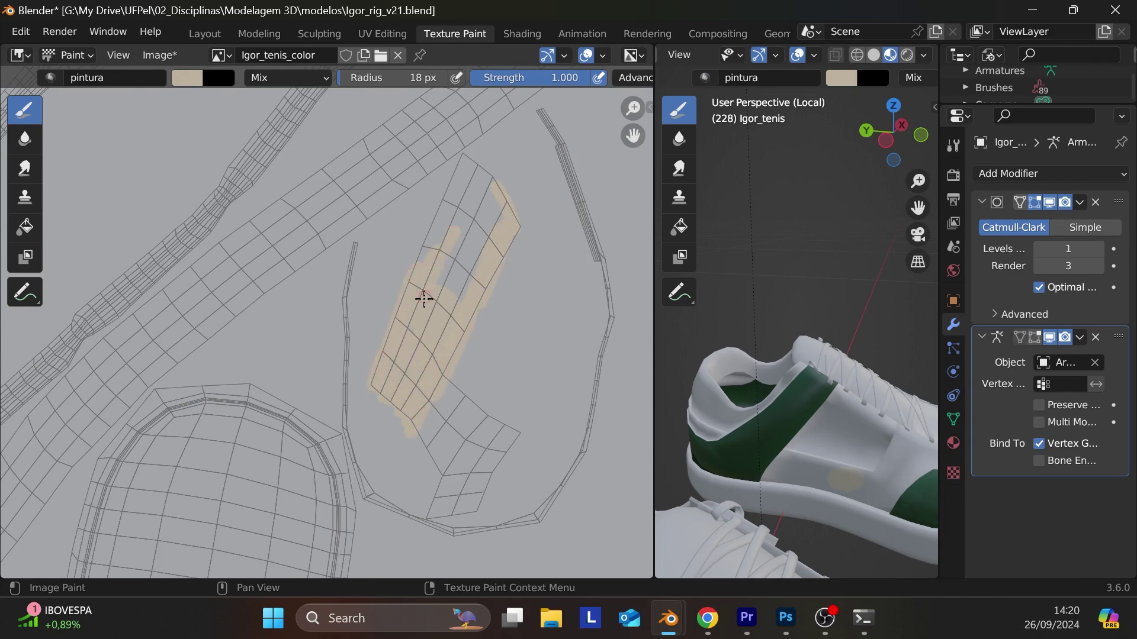
mouse_move(435, 240)
mouse_down()
mouse_move(469, 165)
mouse_move(444, 228)
mouse_move(513, 183)
mouse_move(444, 275)
mouse_move(484, 245)
mouse_up()
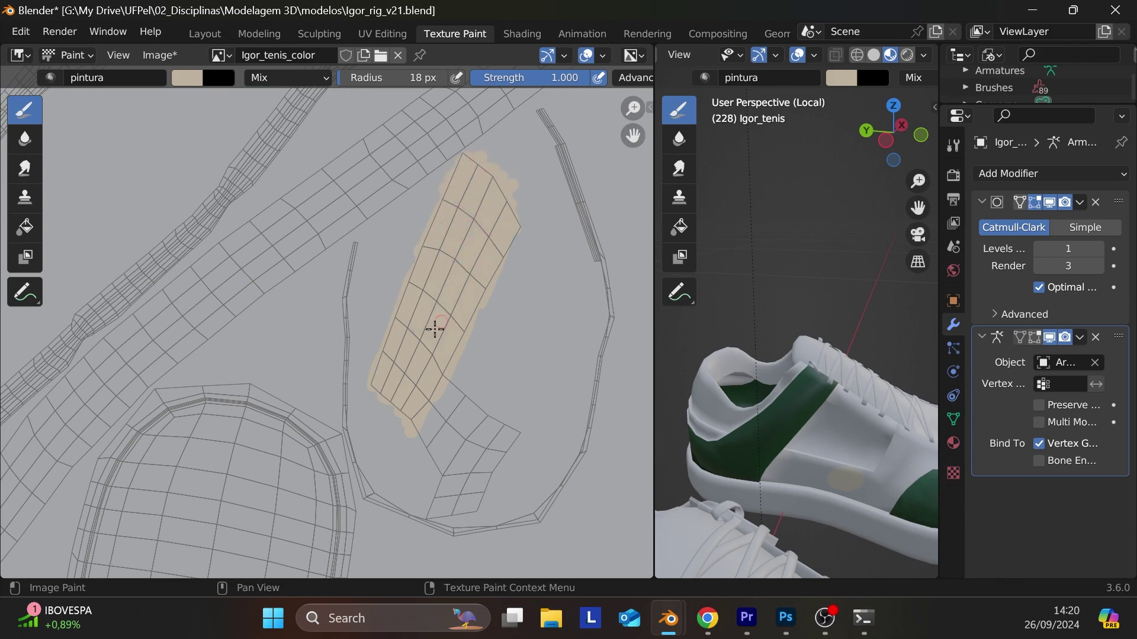
mouse_move(405, 376)
mouse_down()
mouse_move(455, 370)
mouse_move(482, 419)
mouse_move(513, 431)
mouse_move(492, 486)
mouse_up()
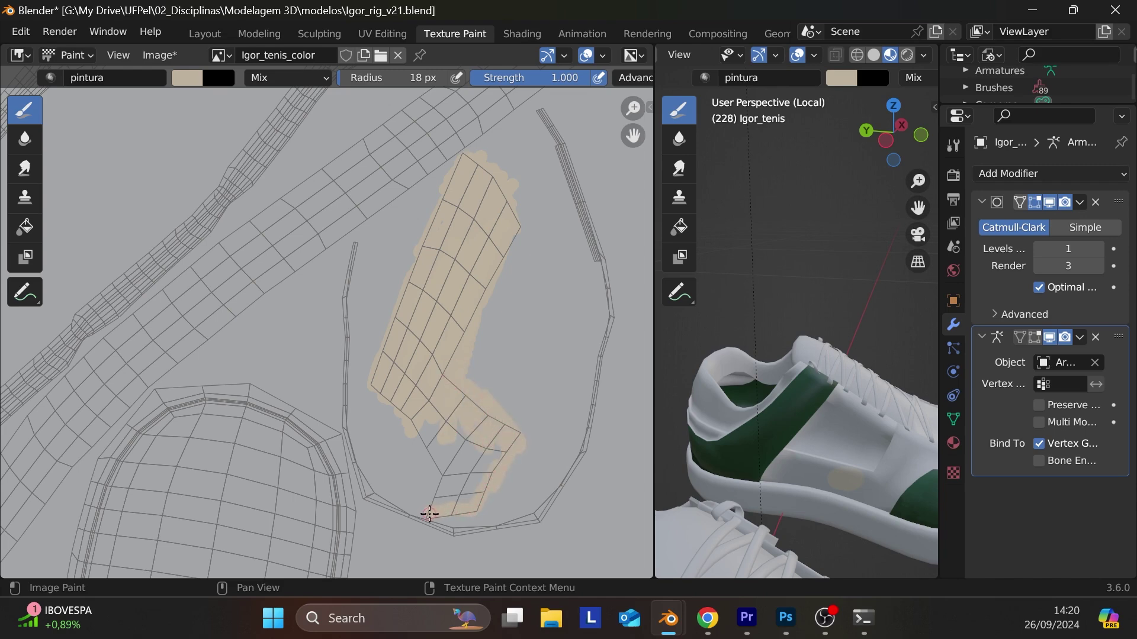
mouse_move(464, 516)
mouse_down()
mouse_move(492, 434)
mouse_move(439, 483)
mouse_move(406, 407)
mouse_up()
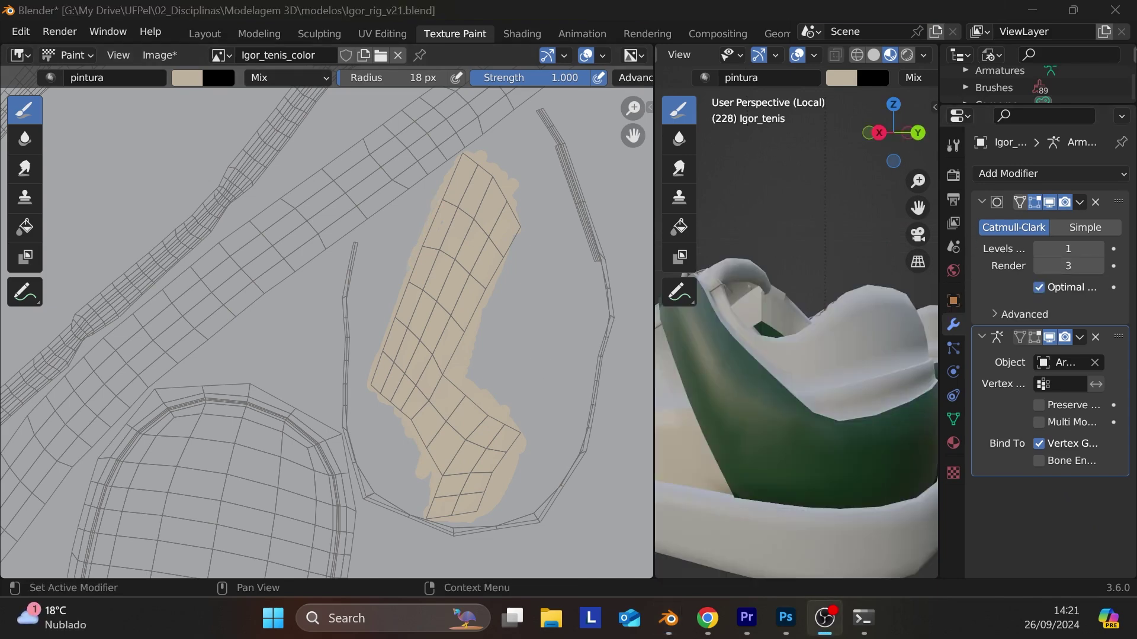
- Mark the strip above the green heel panel with beige and fill its long narrow island along the texture's lower edge
click(864, 393)
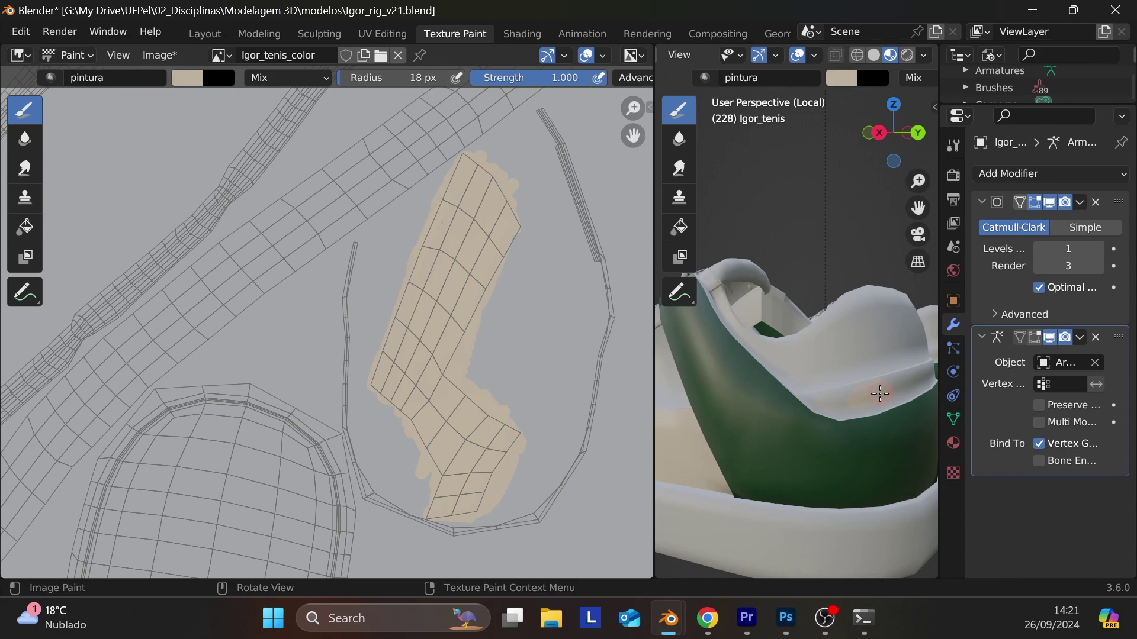
scroll(257, 264, down, 10)
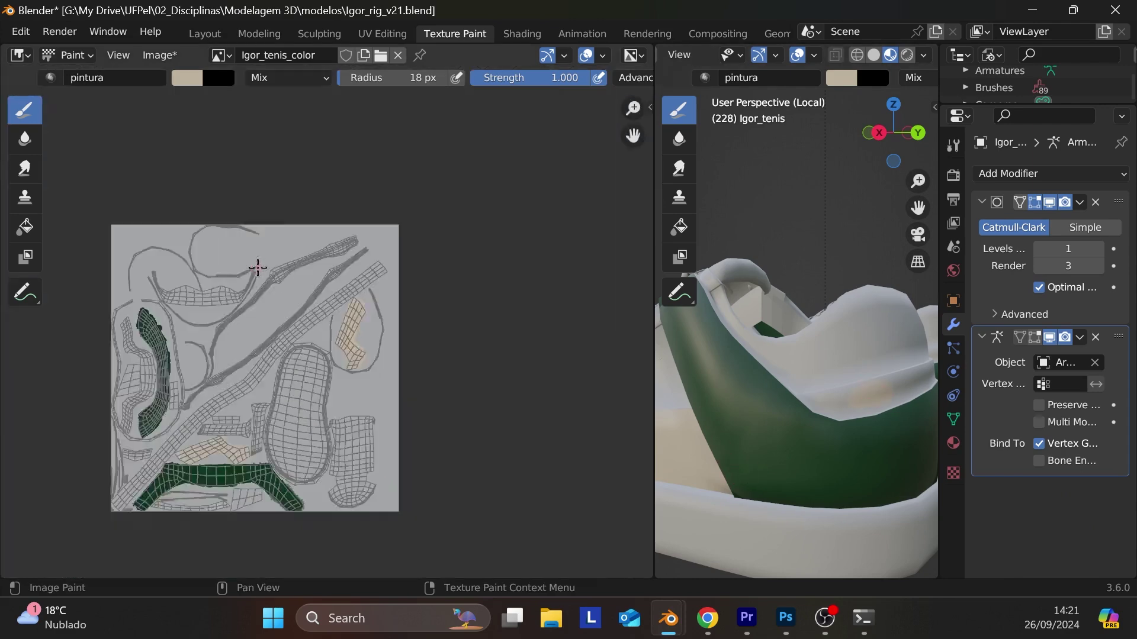
scroll(234, 318, up, 11)
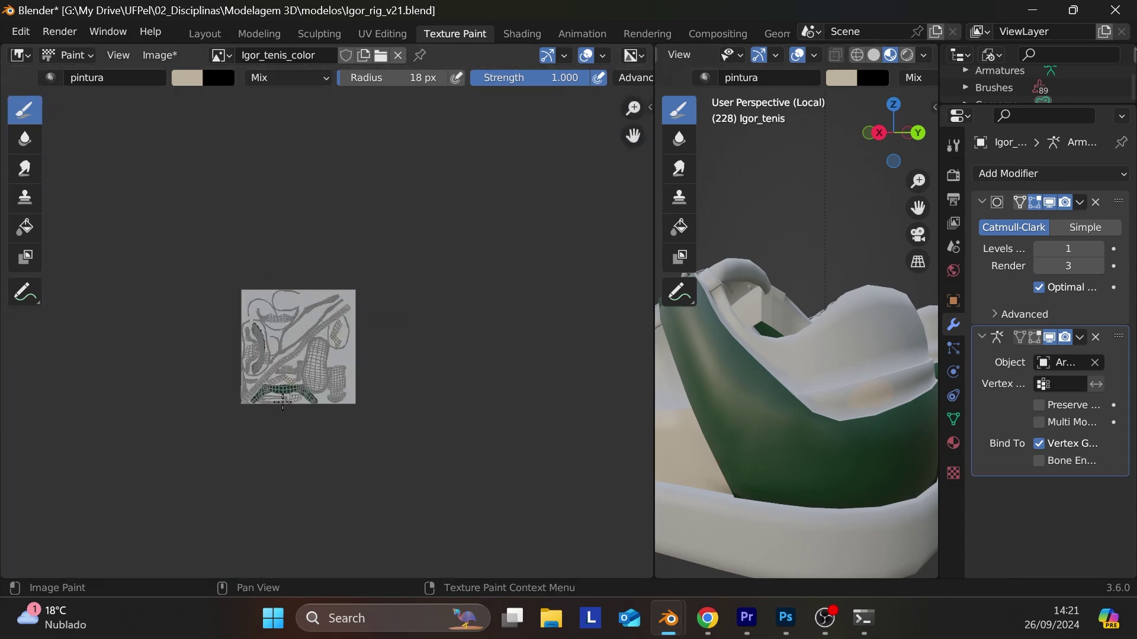
scroll(216, 442, up, 1)
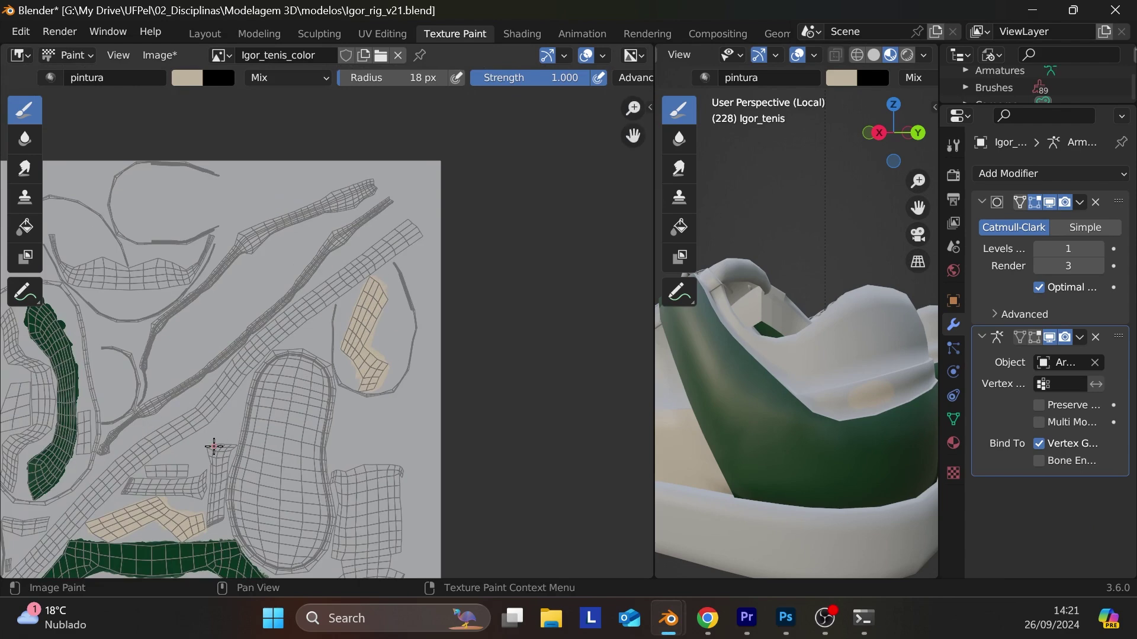
middle_drag(214, 446, 377, 341)
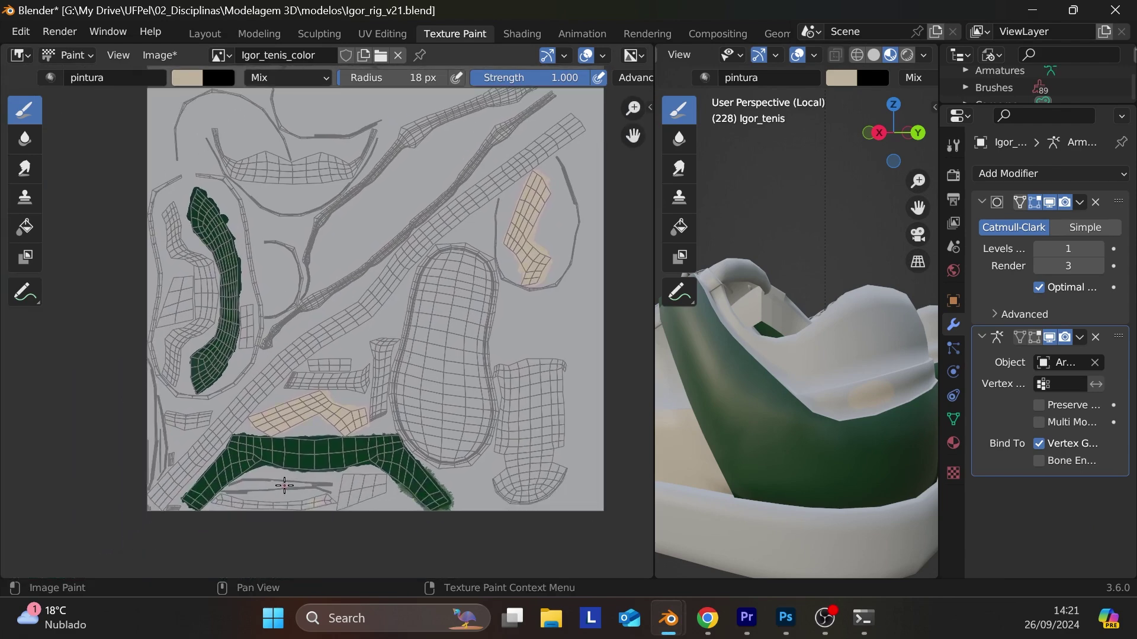
scroll(284, 485, up, 1)
middle_drag(285, 484, 55, 320)
scroll(523, 249, up, 6)
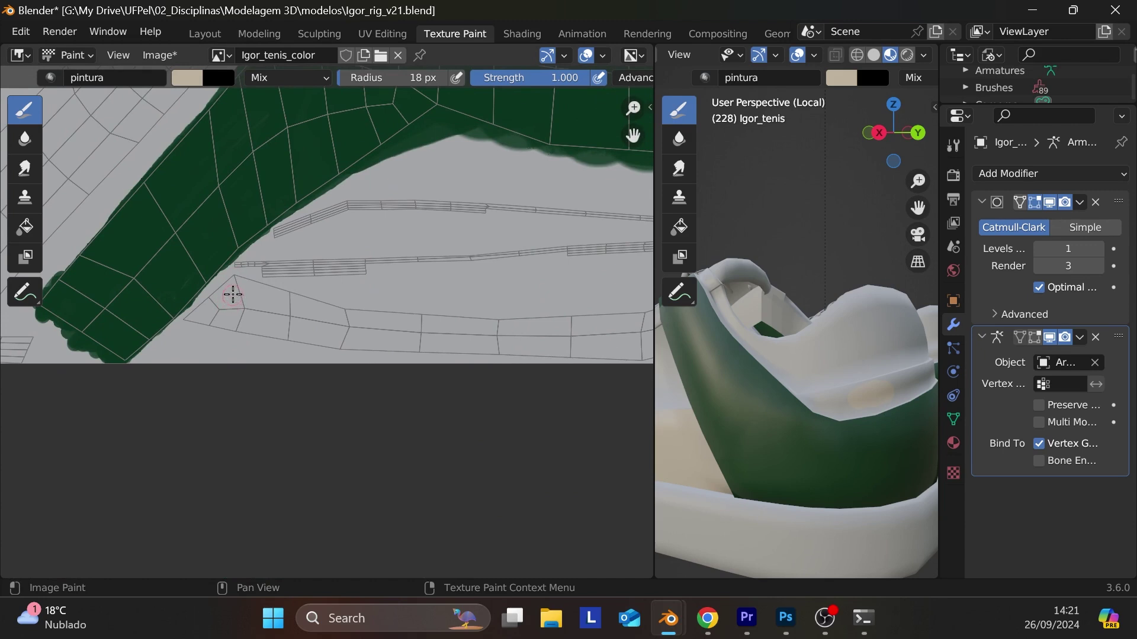
mouse_move(242, 279)
mouse_down()
mouse_move(194, 316)
mouse_move(354, 334)
mouse_move(203, 325)
mouse_move(269, 332)
mouse_move(229, 297)
mouse_move(266, 294)
mouse_move(246, 282)
mouse_move(408, 343)
mouse_move(550, 347)
mouse_move(533, 325)
mouse_move(461, 322)
mouse_move(579, 337)
mouse_move(583, 360)
mouse_up()
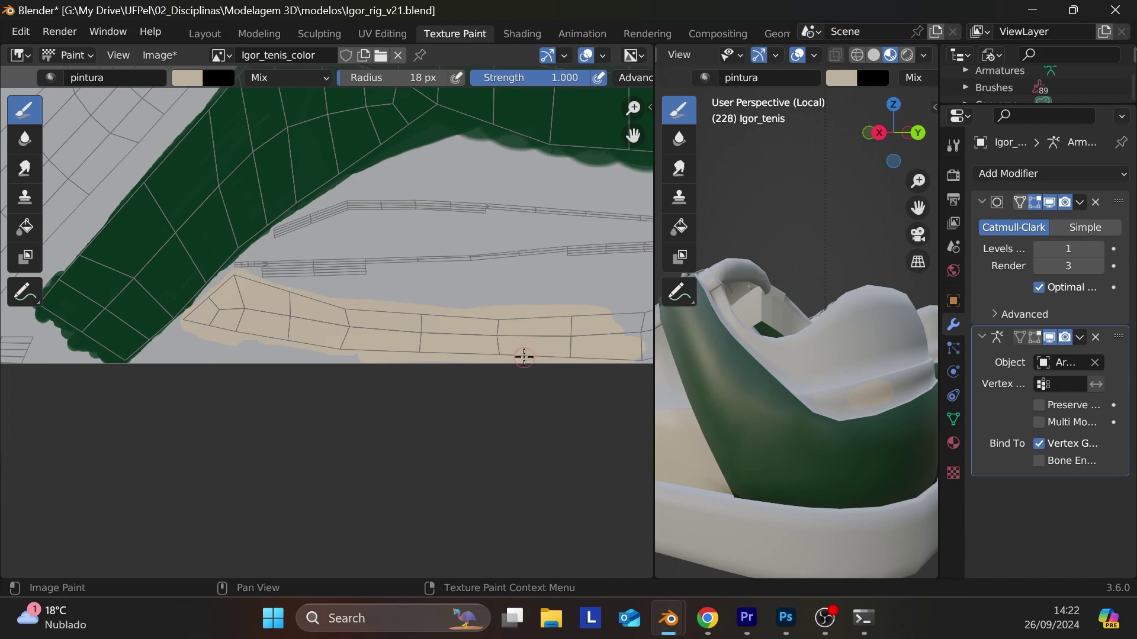
mouse_move(522, 318)
middle_down()
mouse_move(502, 320)
mouse_move(624, 300)
mouse_move(190, 324)
middle_up()
mouse_move(359, 358)
mouse_down()
mouse_move(274, 332)
mouse_move(290, 318)
mouse_move(352, 339)
mouse_move(305, 359)
mouse_move(468, 322)
mouse_move(285, 363)
mouse_move(373, 297)
mouse_move(426, 286)
mouse_move(452, 307)
mouse_move(352, 314)
mouse_up()
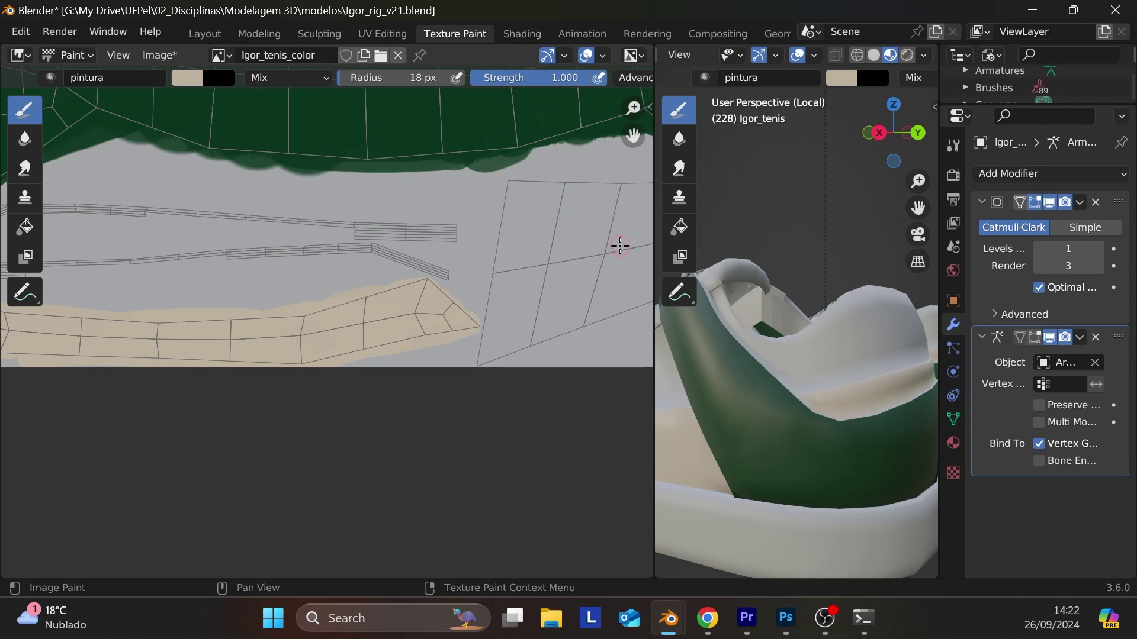
- Change the brush colour to a darker, less saturated warm grey and dab the near shoe's side beside the laces
scroll(832, 332, down, 5)
scroll(832, 399, up, 2)
middle_drag(832, 398, 877, 451)
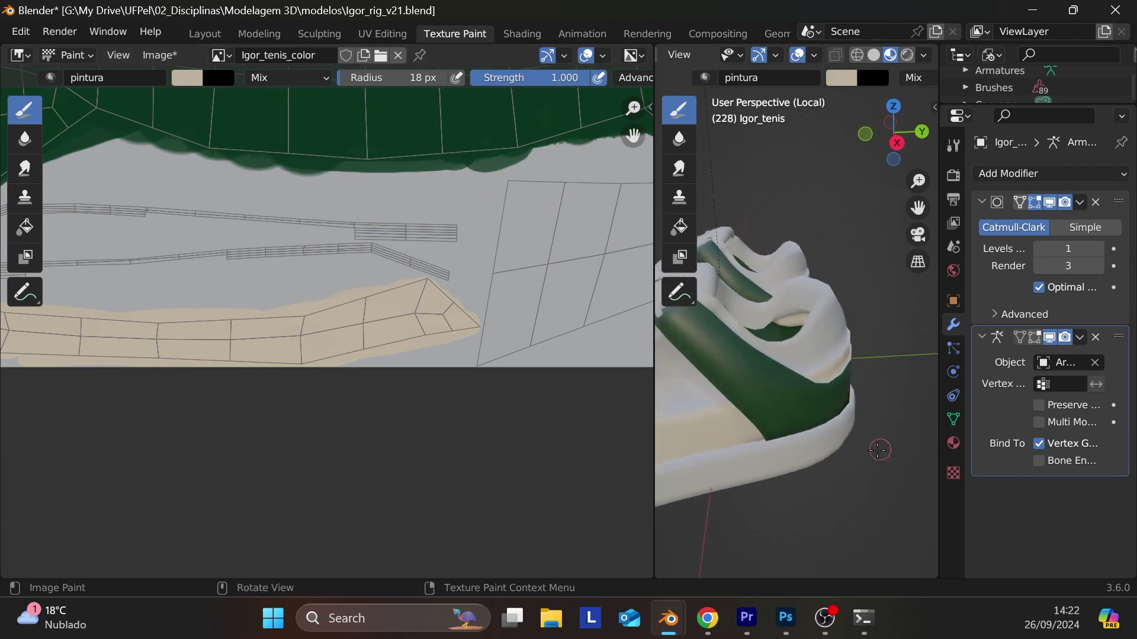
middle_drag(776, 447, 853, 437)
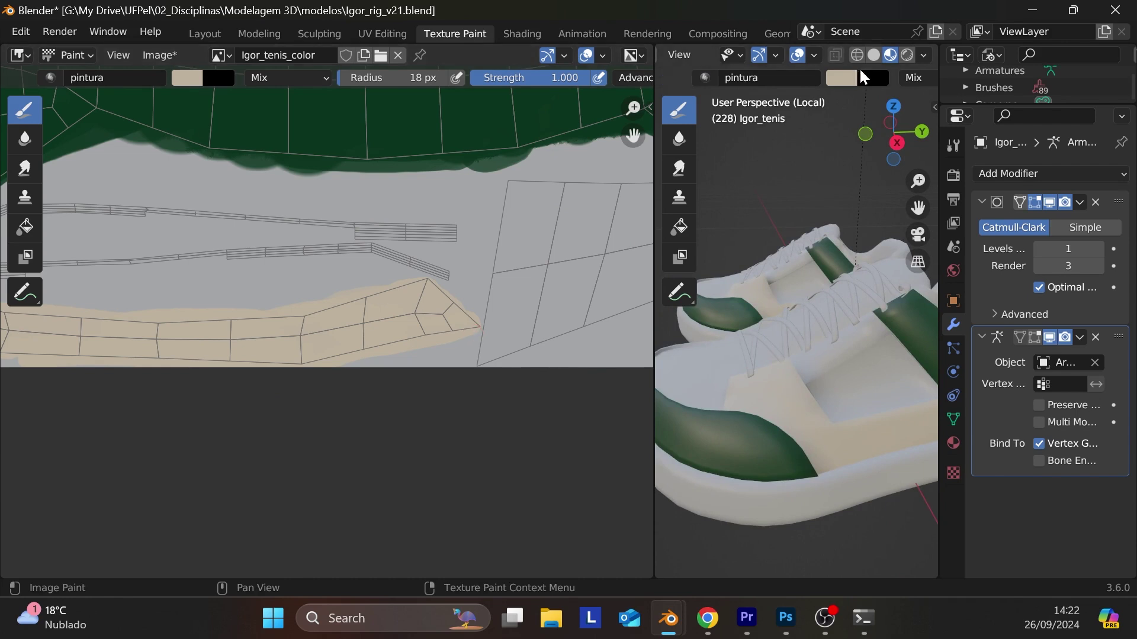
click(846, 78)
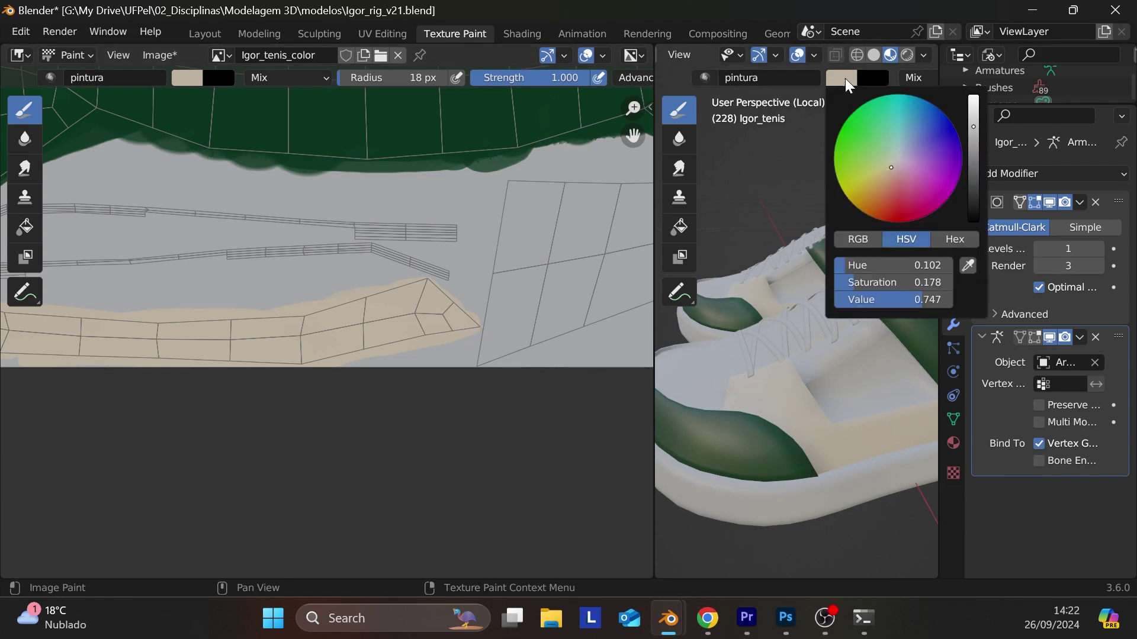
click(897, 161)
drag(972, 127, 968, 155)
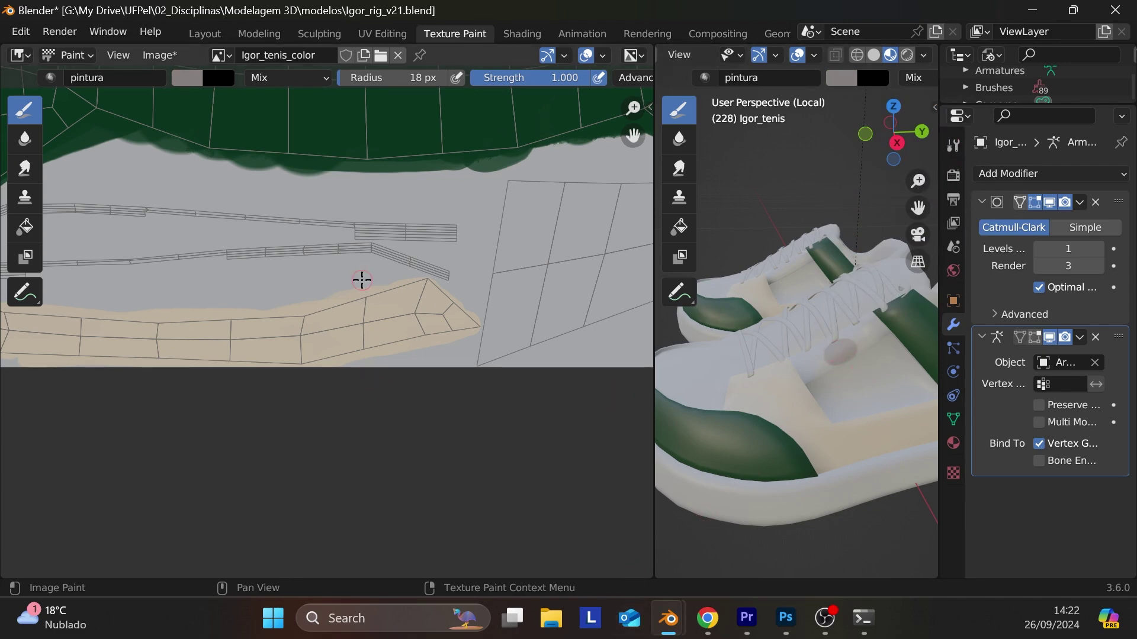
- Locate the grey-marked rectangular island beside the curved green one and paint its lower half warm grey
scroll(362, 280, down, 5)
middle_drag(372, 276, 374, 121)
scroll(249, 456, up, 4)
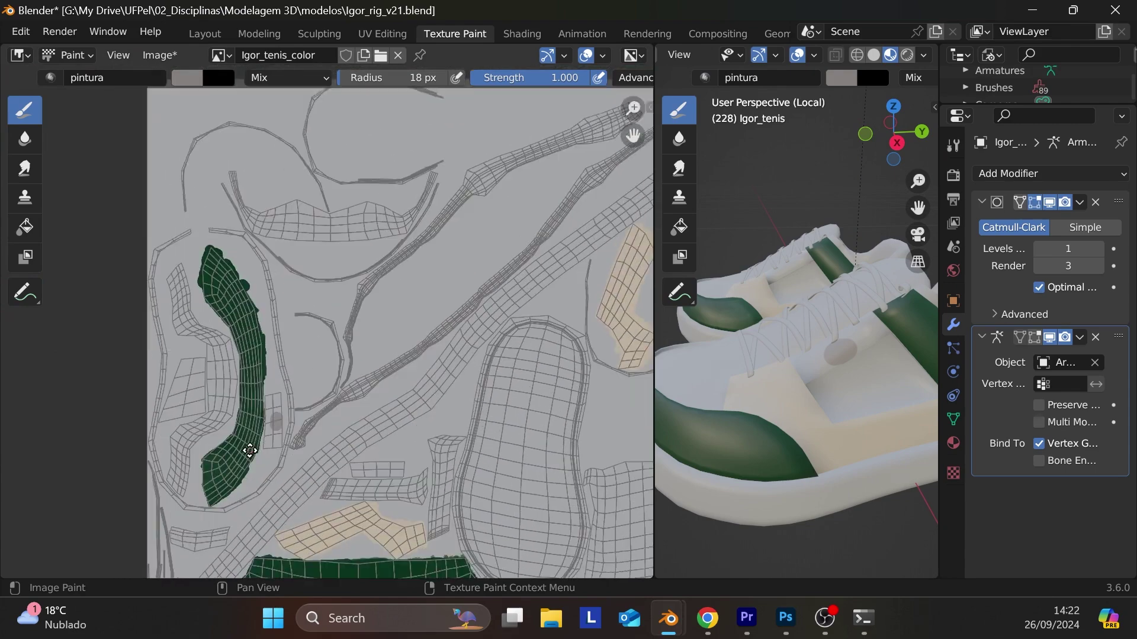
mouse_move(270, 395)
shift+middle_down()
mouse_move(486, 122)
mouse_move(383, 221)
mouse_move(373, 253)
shift+middle_up()
scroll(486, 122, up, 2)
mouse_move(379, 161)
mouse_down()
mouse_move(376, 223)
mouse_move(383, 132)
mouse_move(375, 345)
mouse_move(328, 398)
mouse_move(310, 387)
mouse_move(312, 398)
mouse_up()
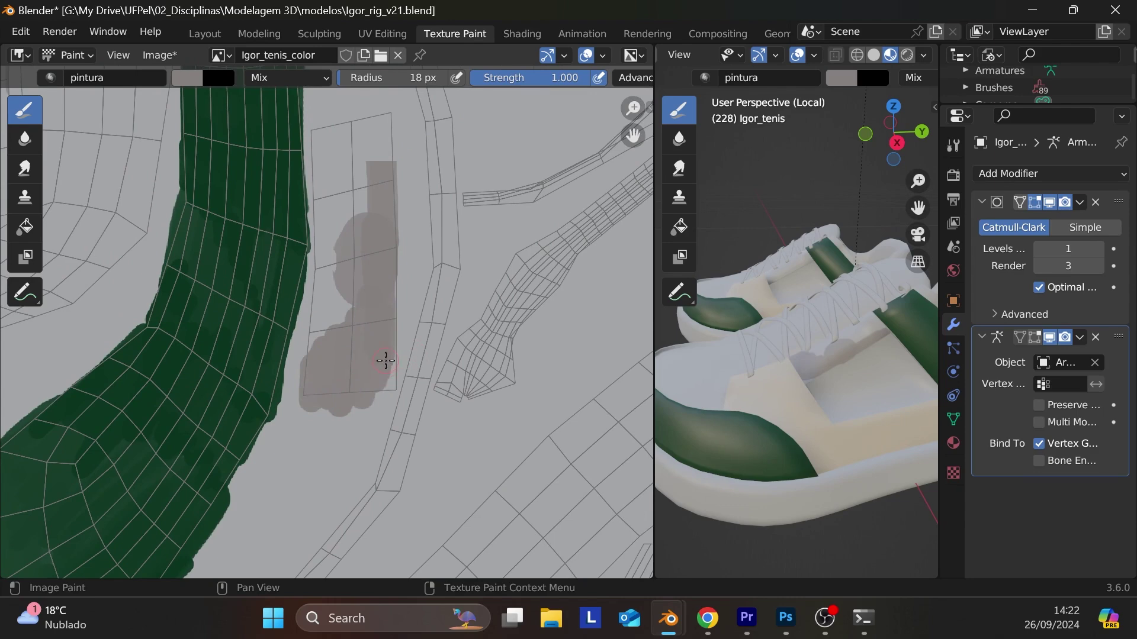
drag(385, 361, 386, 385)
mouse_move(318, 309)
mouse_down()
mouse_move(318, 350)
mouse_move(329, 303)
mouse_up()
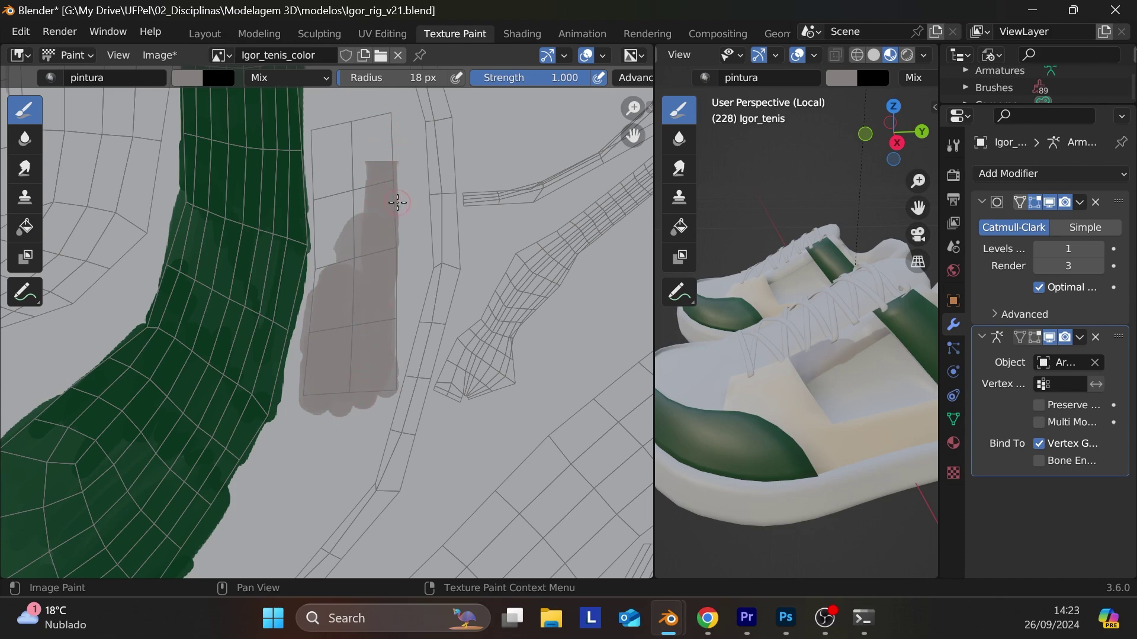
- Cover the rectangular island's upper half and remaining edges with warm grey, slightly past its outline
mouse_move(396, 203)
middle_down()
mouse_move(401, 246)
mouse_move(391, 212)
middle_up()
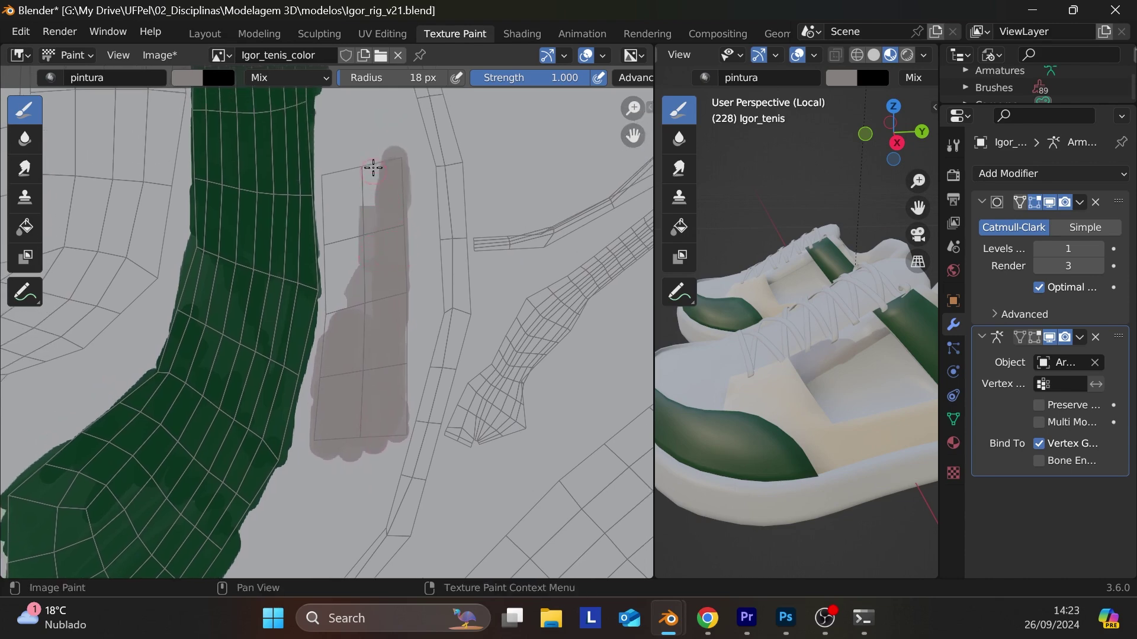
mouse_move(376, 271)
mouse_down()
mouse_move(363, 325)
mouse_move(355, 287)
mouse_move(335, 320)
mouse_up()
middle_drag(380, 301, 403, 374)
mouse_move(394, 308)
mouse_down()
mouse_move(389, 242)
mouse_move(365, 366)
mouse_up()
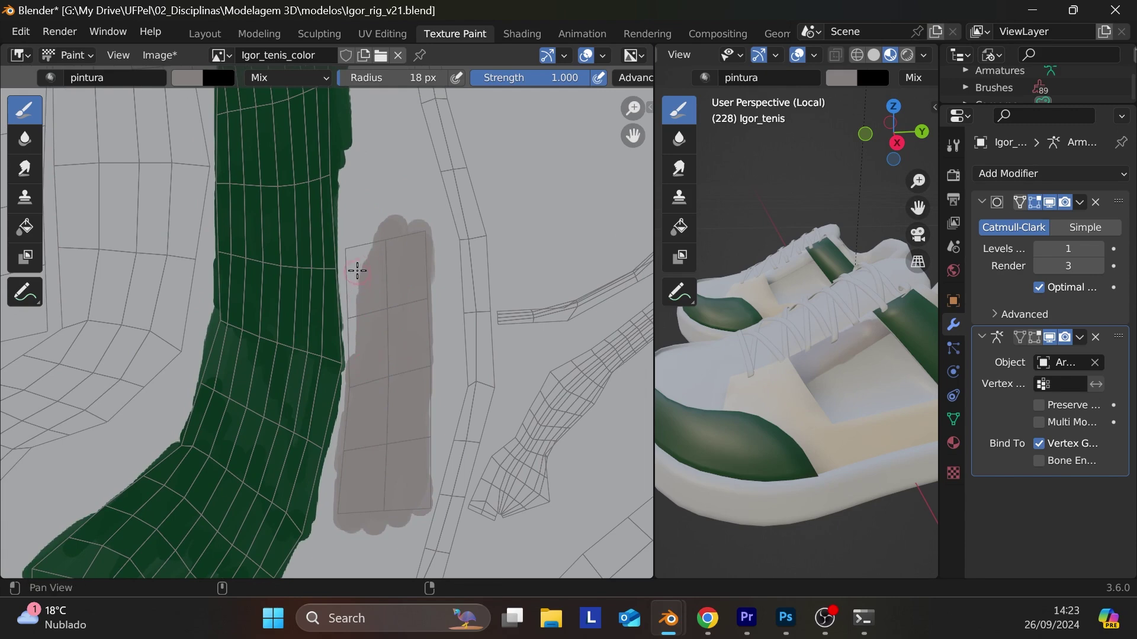
drag(355, 253, 356, 327)
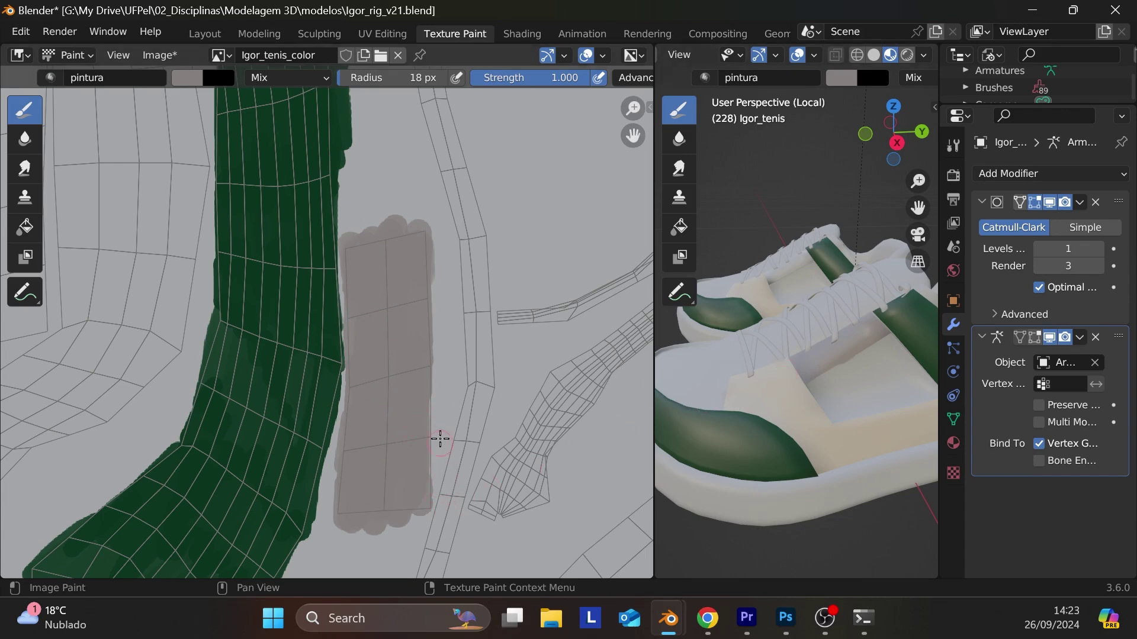
drag(426, 395, 425, 421)
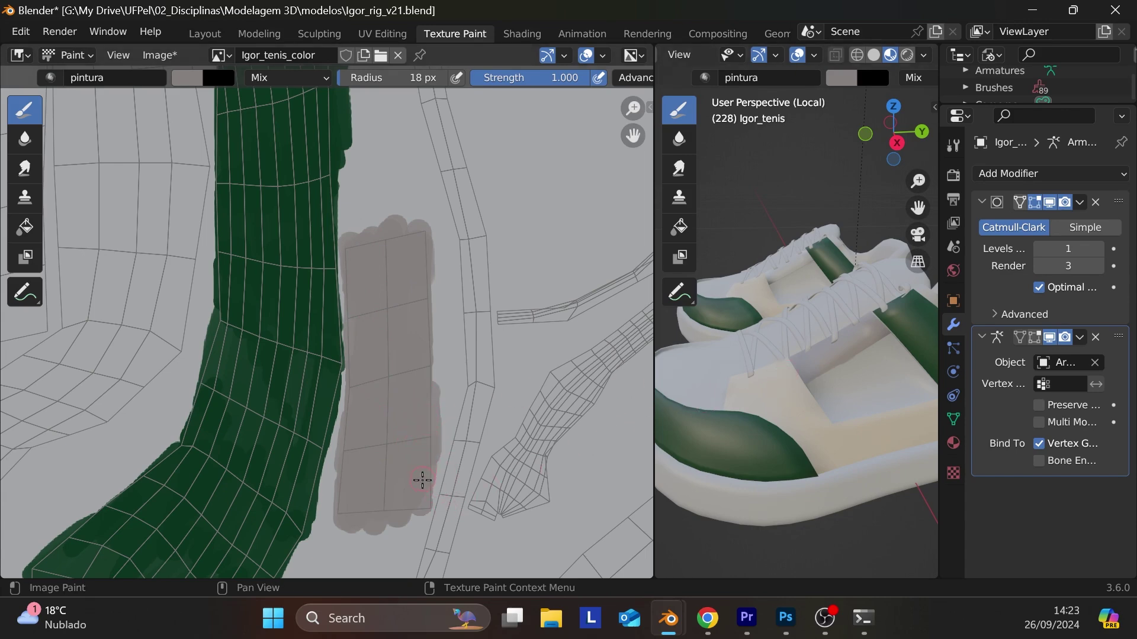
middle_drag(422, 479, 418, 400)
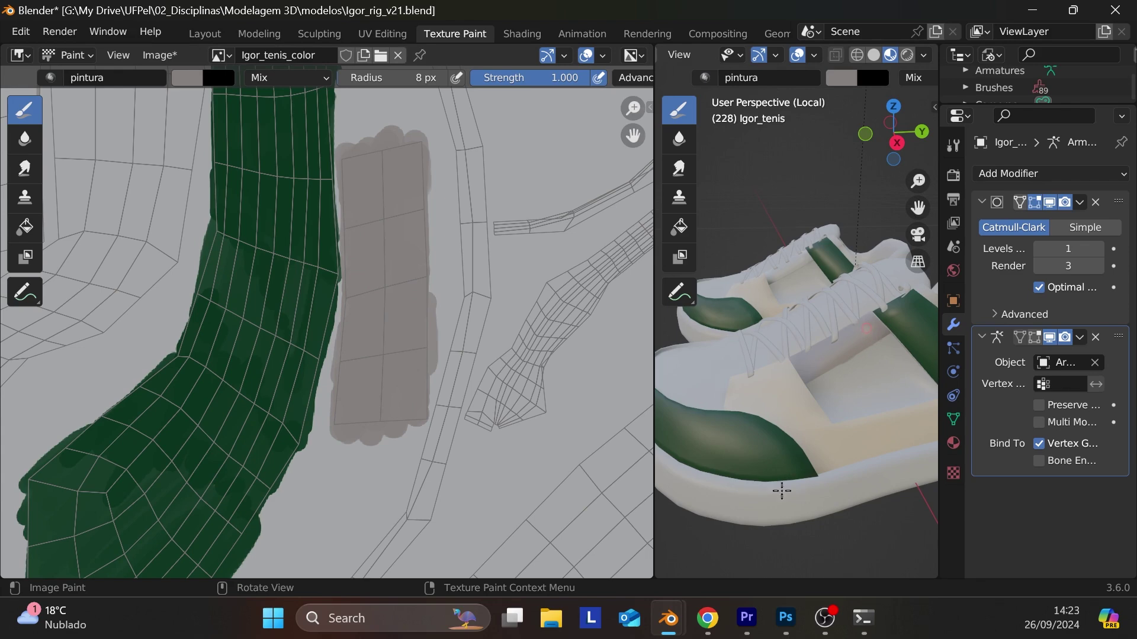
- Mark the shoe's opposite side beside the laces with warm grey and locate its short rectangular island above the beige one on the texture
mouse_move(871, 399)
middle_down()
mouse_move(917, 421)
mouse_move(850, 384)
middle_up()
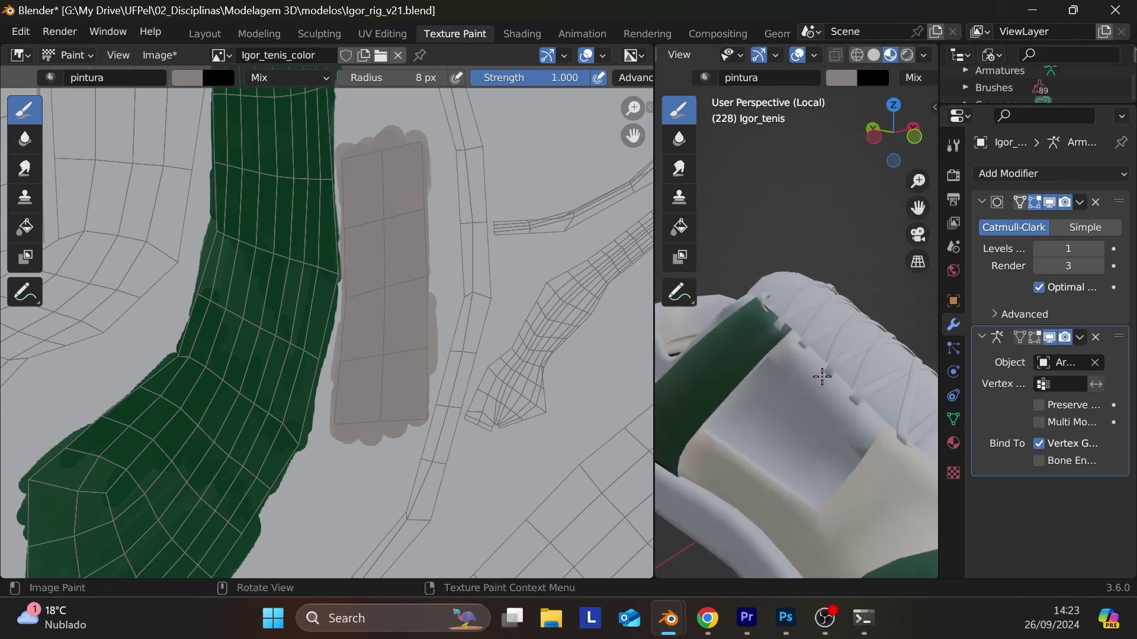
drag(810, 382, 829, 400)
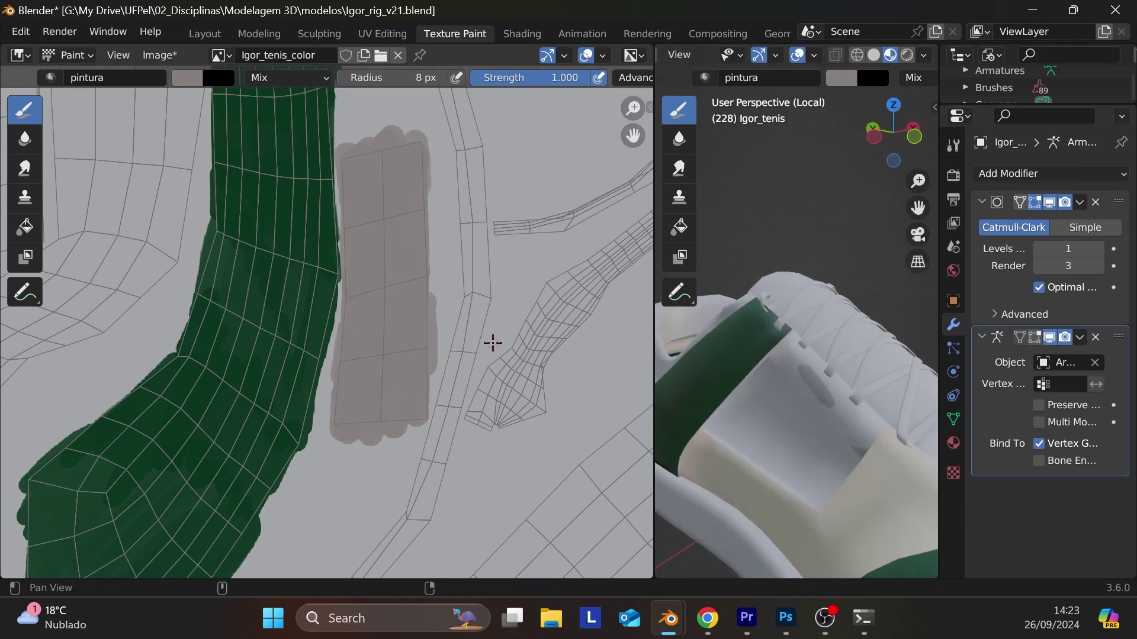
mouse_move(492, 340)
middle_down()
mouse_move(444, 474)
mouse_move(457, 434)
middle_up()
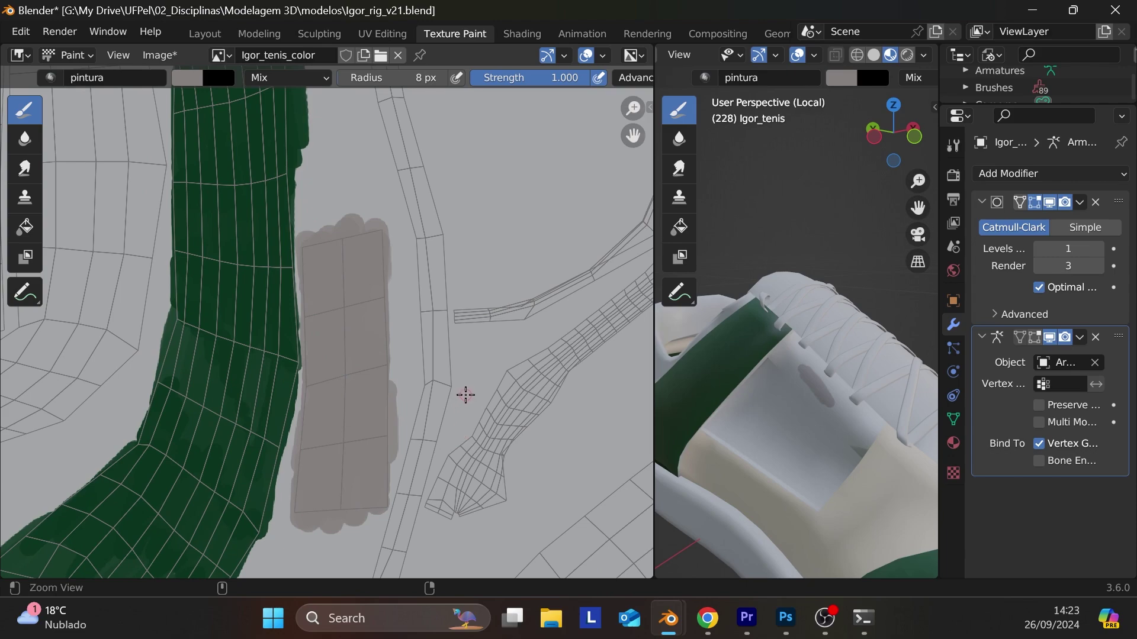
ctrl+middle_drag(468, 394, 529, 356)
mouse_move(494, 363)
mouse_down()
mouse_move(469, 358)
mouse_move(537, 356)
mouse_up()
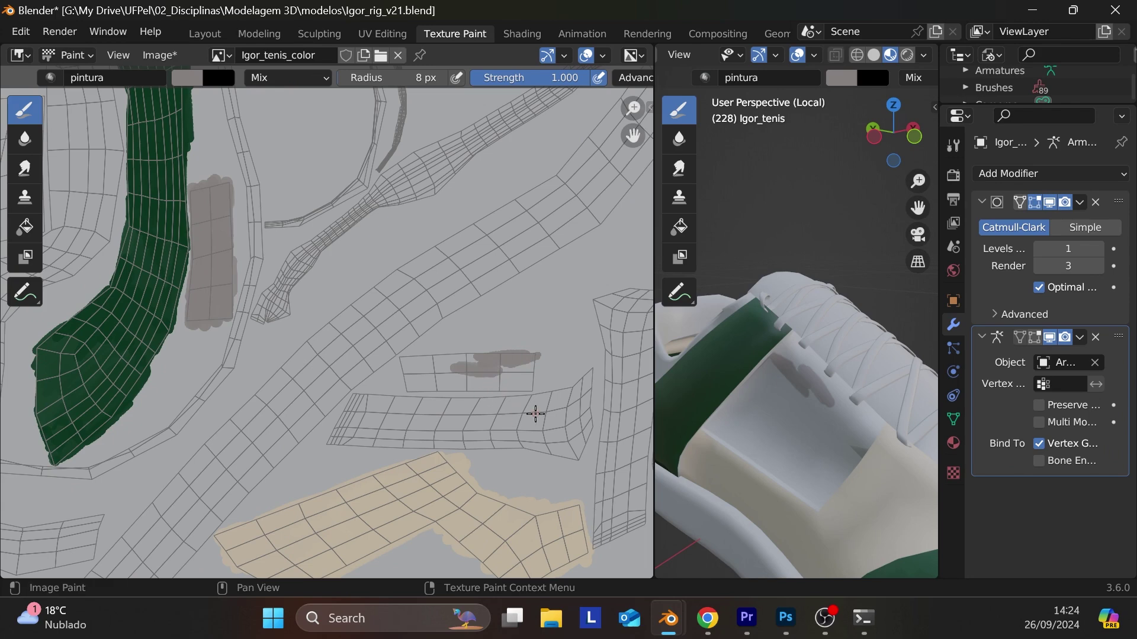
- Cover the short rectangular island above the beige one with warm grey, slightly past its outline, using a 24 px brush radius
mouse_move(529, 367)
mouse_down()
mouse_move(527, 382)
mouse_move(529, 367)
mouse_up()
mouse_move(416, 363)
mouse_down()
mouse_move(531, 365)
mouse_move(545, 436)
mouse_move(557, 237)
mouse_up()
mouse_move(565, 308)
ctrl+middle_down()
mouse_move(531, 378)
mouse_move(407, 315)
ctrl+middle_up()
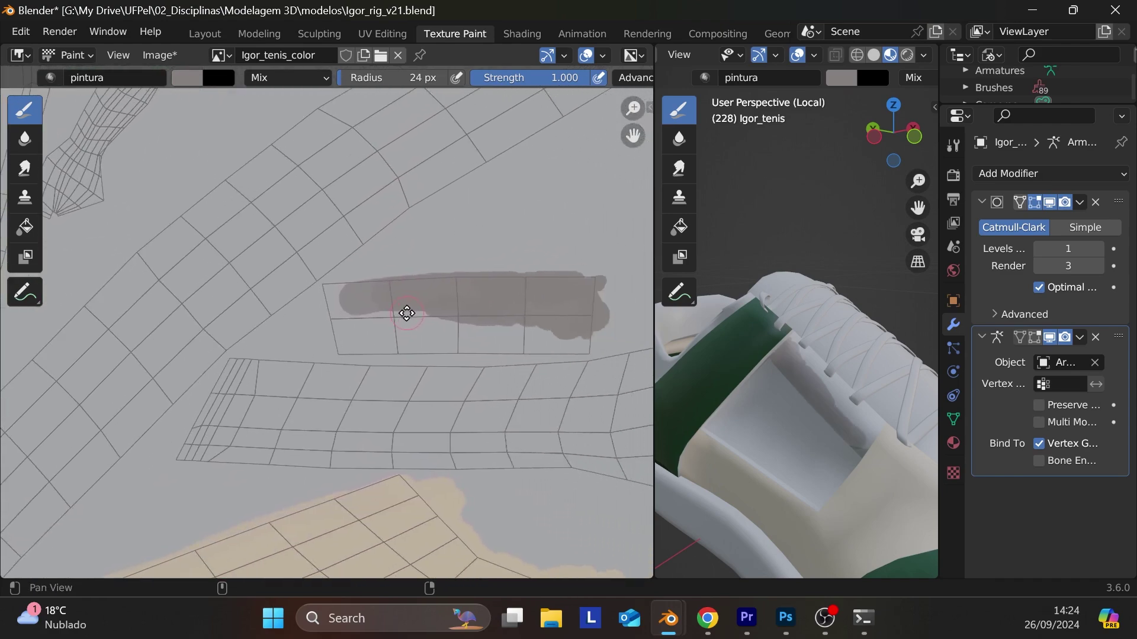
click(339, 294)
mouse_move(338, 294)
mouse_down()
mouse_move(370, 310)
mouse_move(342, 340)
mouse_move(584, 332)
mouse_move(522, 329)
mouse_up()
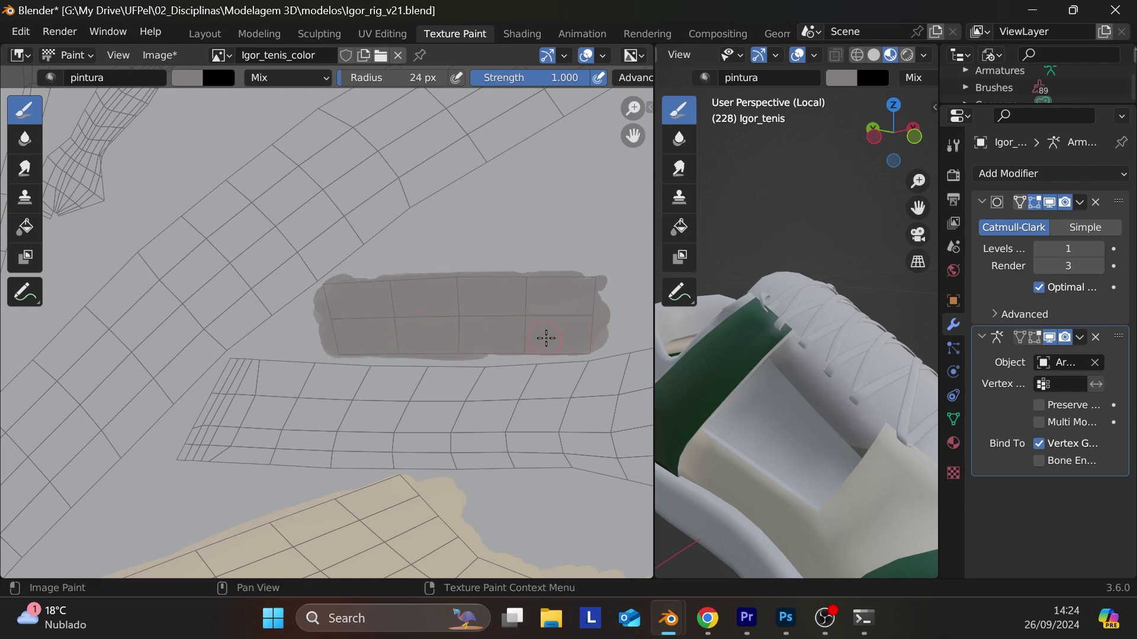
mouse_move(554, 336)
mouse_down()
mouse_move(561, 274)
mouse_move(472, 322)
mouse_up()
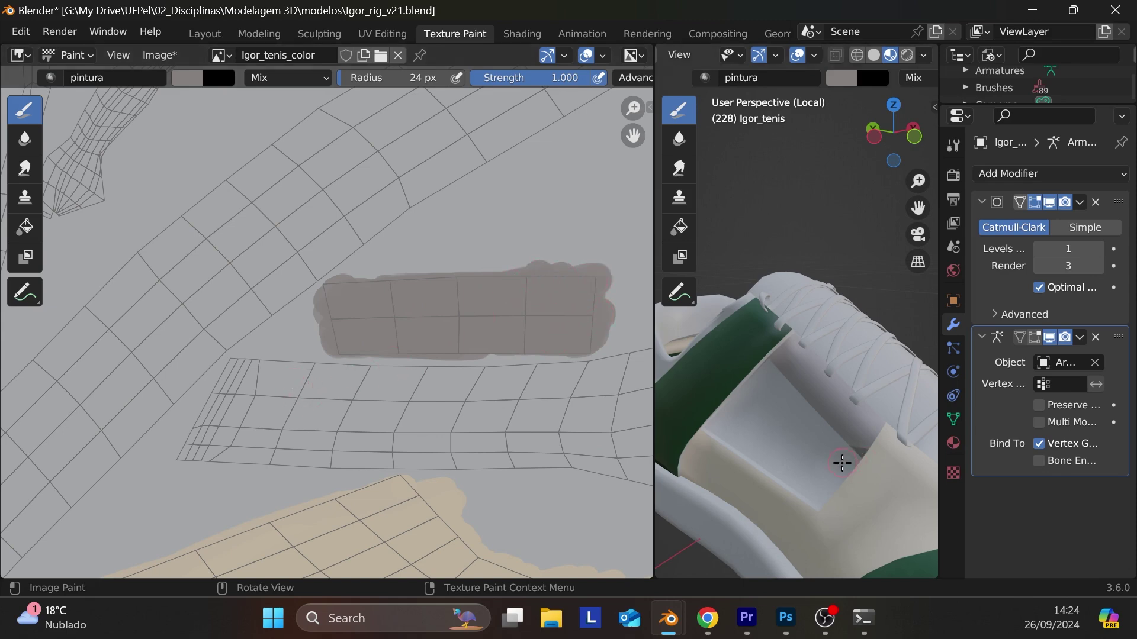
- Dab warm grey on the white tab above the green heel panel to identify its place on the texture
mouse_move(839, 462)
middle_down()
mouse_move(864, 450)
mouse_move(923, 372)
mouse_move(900, 426)
mouse_move(911, 457)
mouse_move(870, 452)
mouse_move(769, 375)
mouse_move(805, 413)
mouse_move(821, 384)
mouse_move(827, 396)
mouse_move(811, 369)
middle_up()
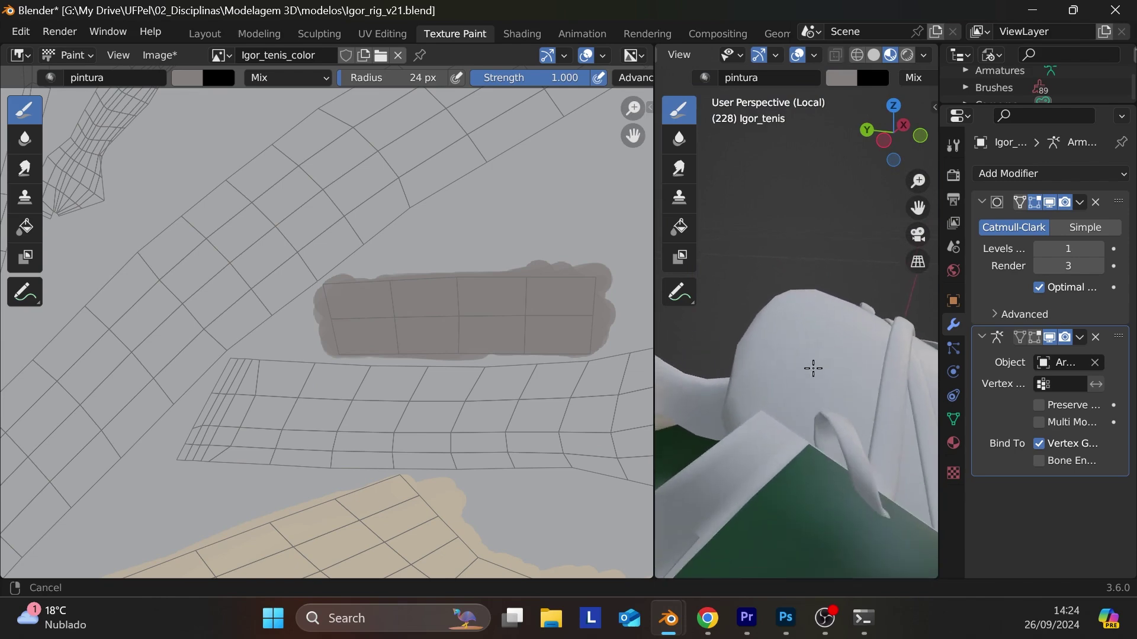
drag(733, 460, 747, 451)
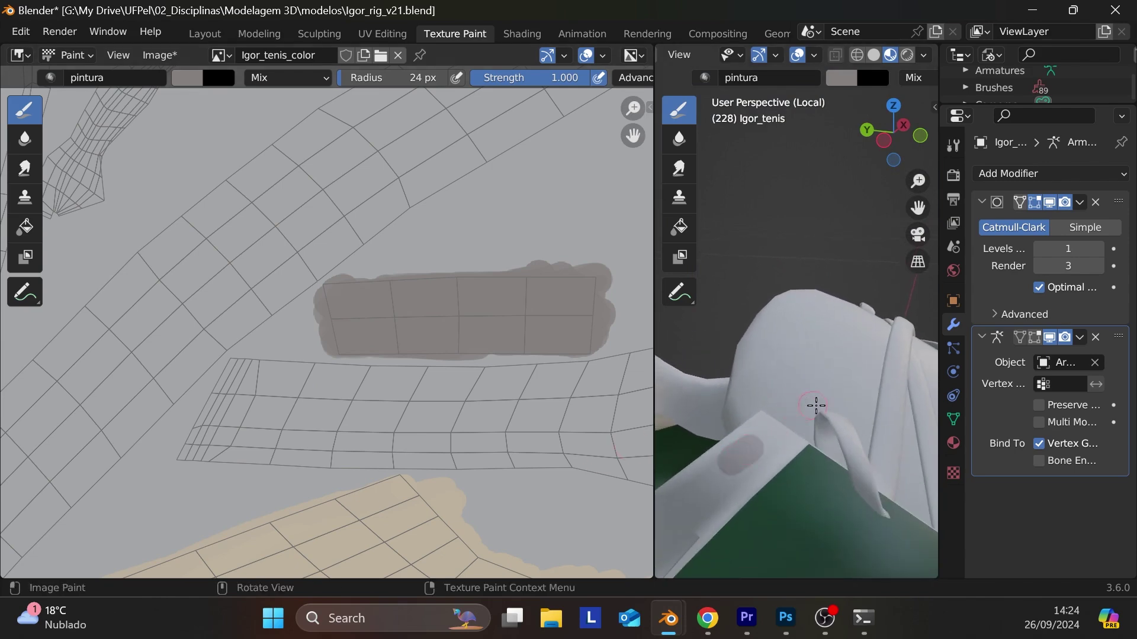
middle_drag(816, 405, 772, 436)
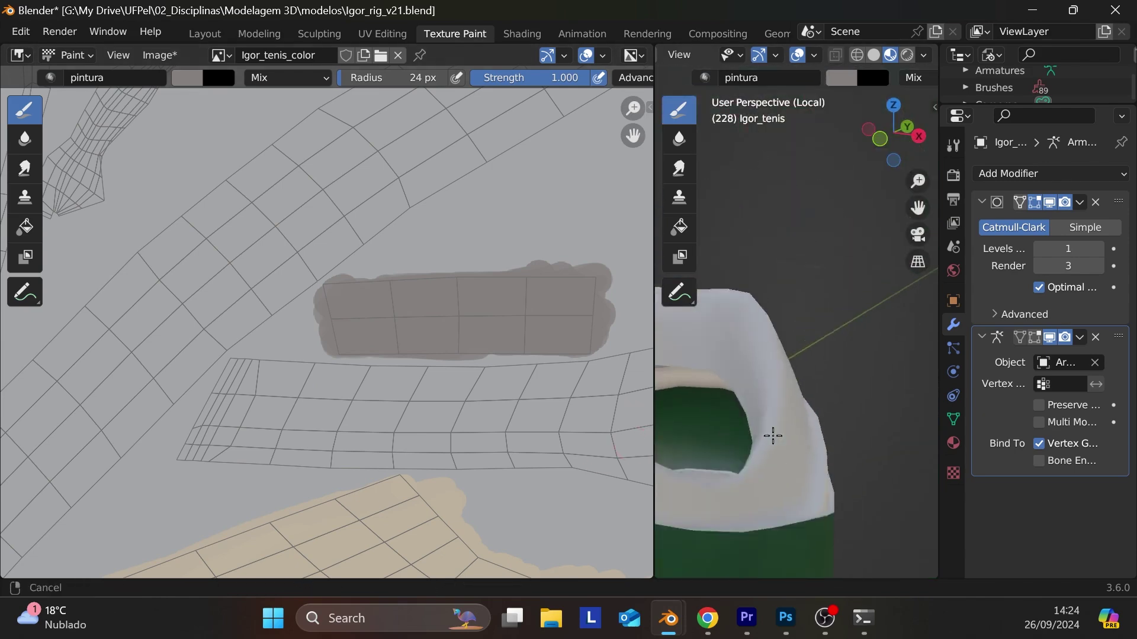
mouse_move(772, 436)
alt+shift+mouse_down()
mouse_move(791, 437)
mouse_move(719, 476)
alt+shift+mouse_up()
- Locate the two small ruled islands near the texture's lower-left corner and cover both with warm grey, slightly past their outlines
mouse_move(479, 396)
ctrl+middle_down()
mouse_move(464, 401)
mouse_move(482, 553)
mouse_move(473, 536)
ctrl+middle_up()
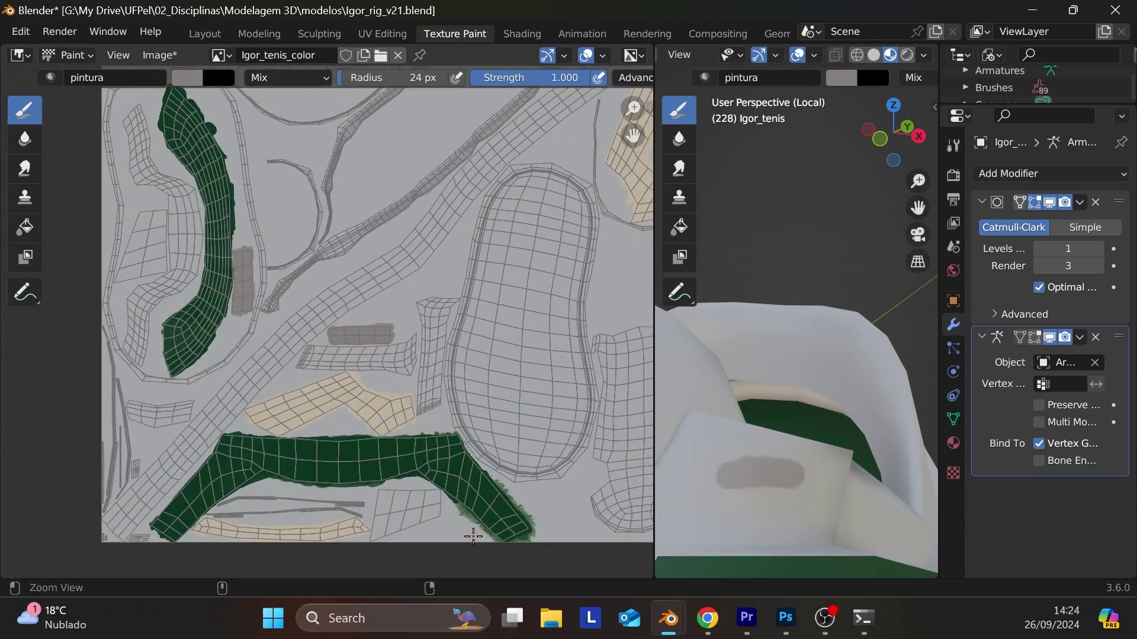
alt+shift+drag(169, 518, 298, 397)
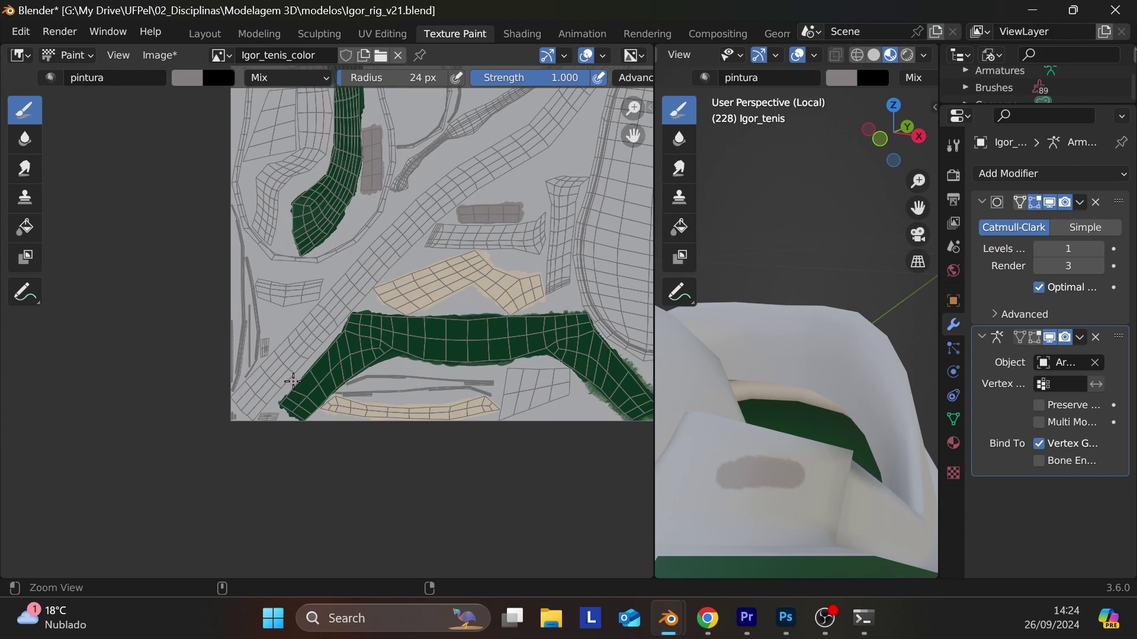
ctrl+middle_drag(292, 382, 112, 395)
mouse_move(143, 387)
middle_down()
mouse_move(286, 314)
mouse_move(318, 320)
mouse_move(320, 350)
mouse_move(284, 155)
middle_up()
mouse_move(218, 190)
mouse_down()
mouse_move(223, 178)
mouse_move(241, 213)
mouse_move(228, 284)
mouse_move(207, 304)
mouse_move(210, 232)
mouse_up()
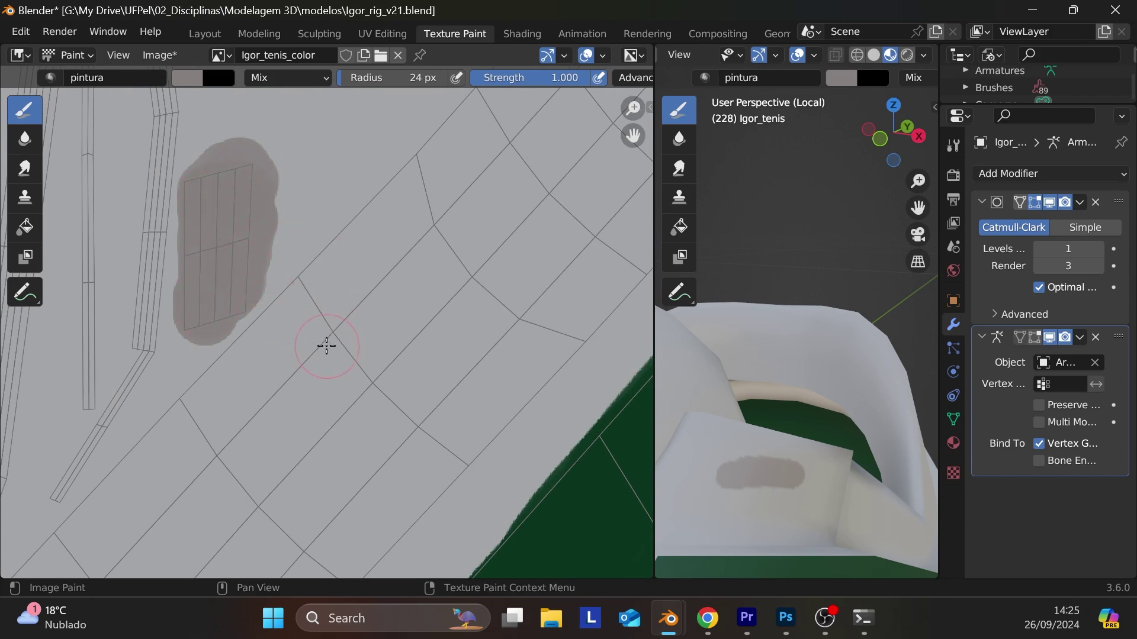
mouse_move(326, 346)
middle_down()
mouse_move(322, 380)
mouse_move(416, 175)
mouse_move(400, 368)
mouse_move(412, 225)
middle_up()
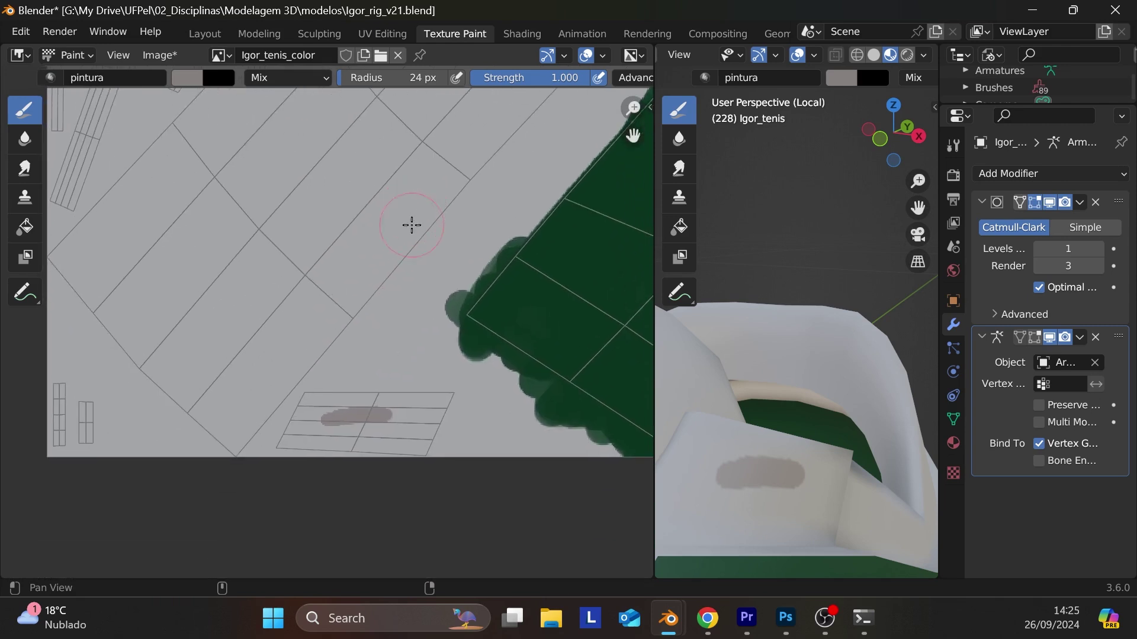
mouse_move(432, 401)
mouse_down()
mouse_move(436, 410)
mouse_move(432, 400)
mouse_move(327, 412)
mouse_up()
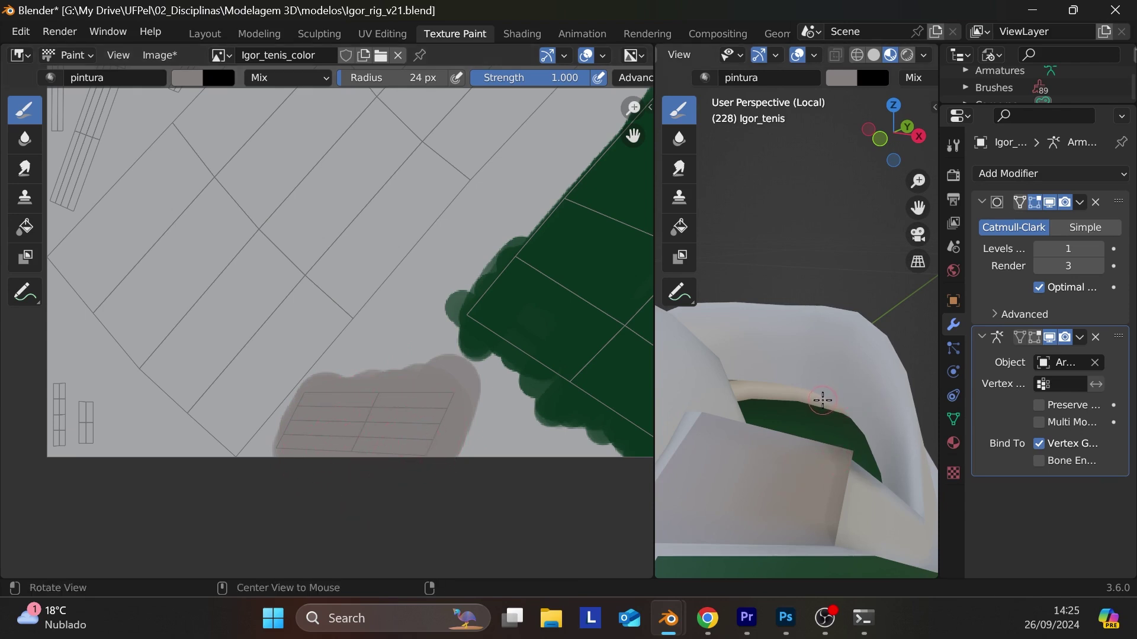
- Examine the painted heel tab on the shoe and find the thin strip islands between the green and beige heel islands
middle_drag(825, 399, 846, 507)
shift+middle_drag(763, 468, 687, 486)
mouse_move(421, 283)
middle_down()
mouse_move(436, 368)
mouse_move(391, 401)
middle_up()
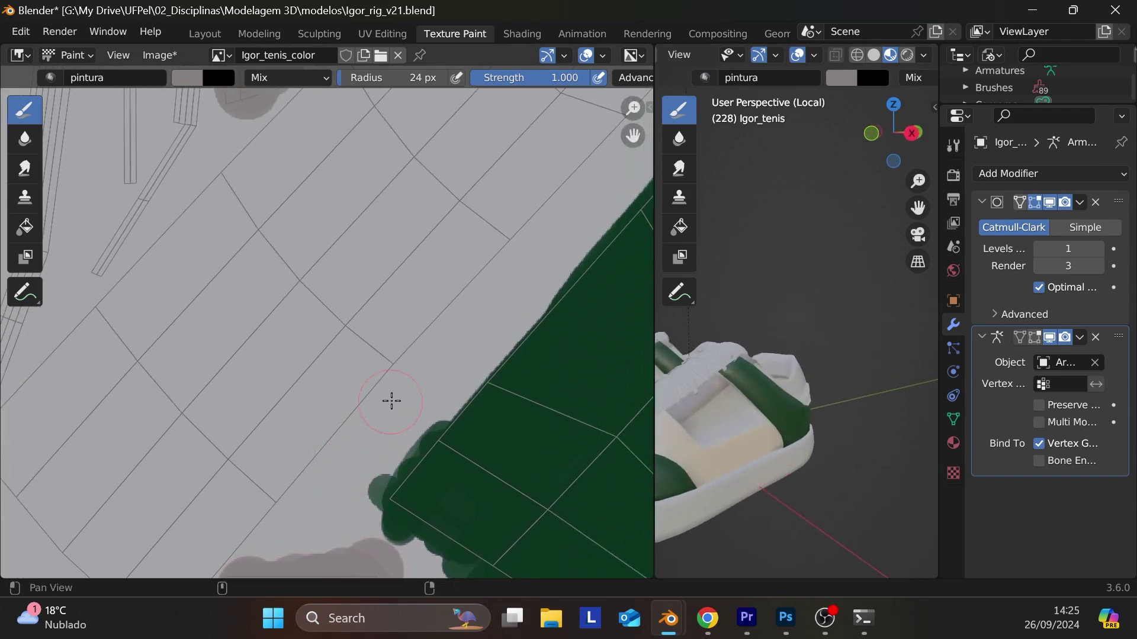
mouse_move(355, 452)
middle_down()
mouse_move(350, 401)
mouse_move(342, 413)
middle_up()
scroll(352, 446, down, 7)
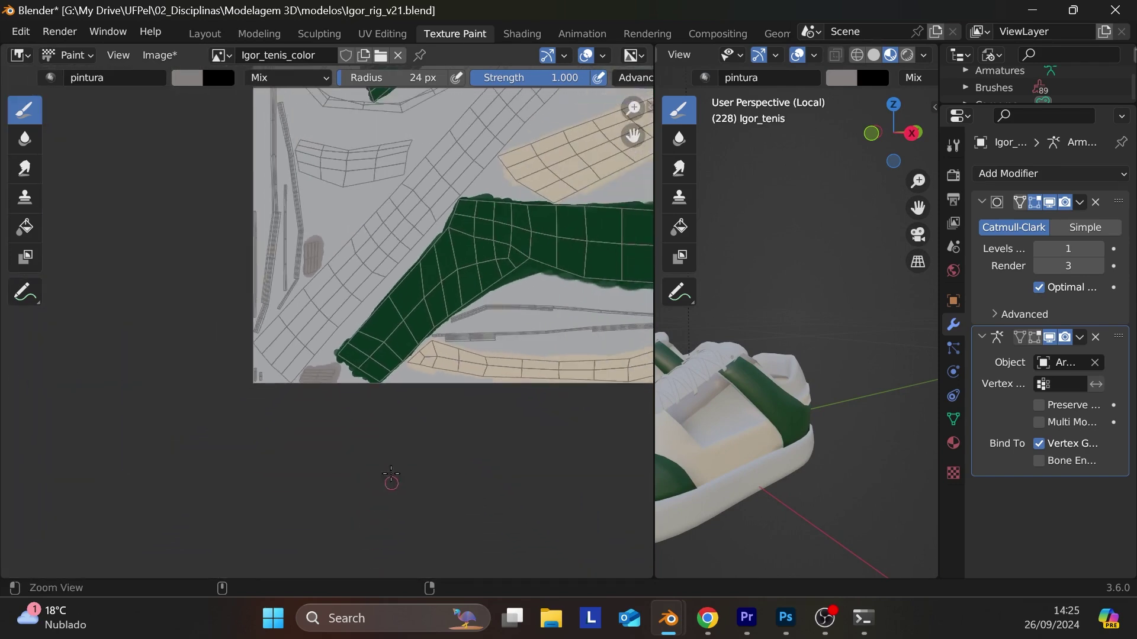
middle_drag(437, 353, 373, 487)
scroll(379, 467, up, 2)
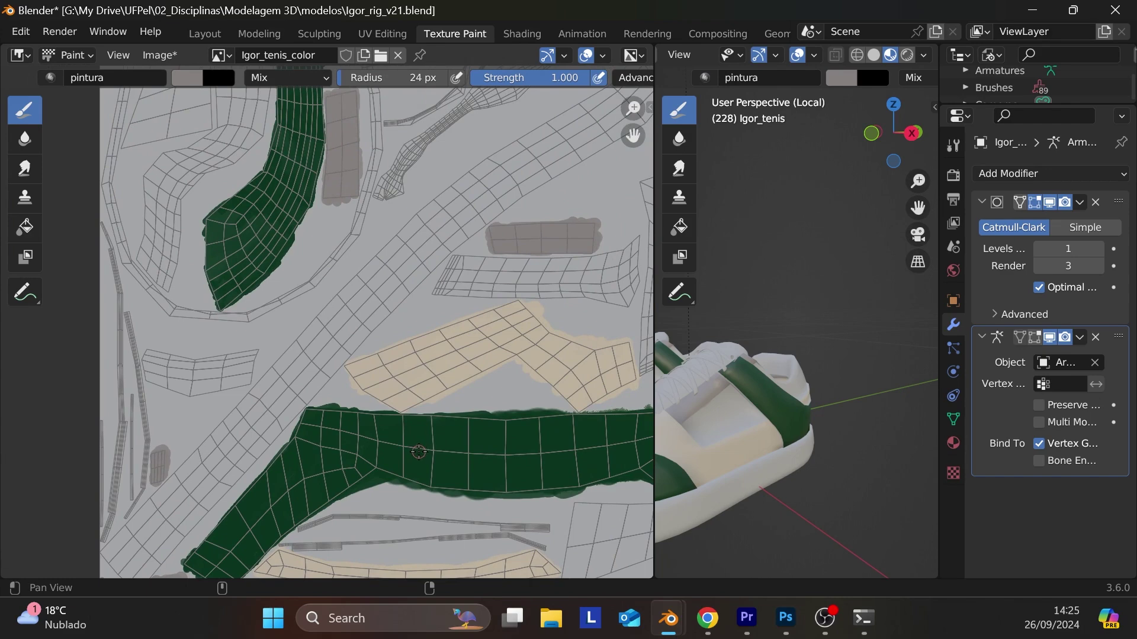
mouse_move(464, 448)
ctrl+middle_down()
mouse_move(487, 518)
mouse_move(485, 453)
ctrl+middle_up()
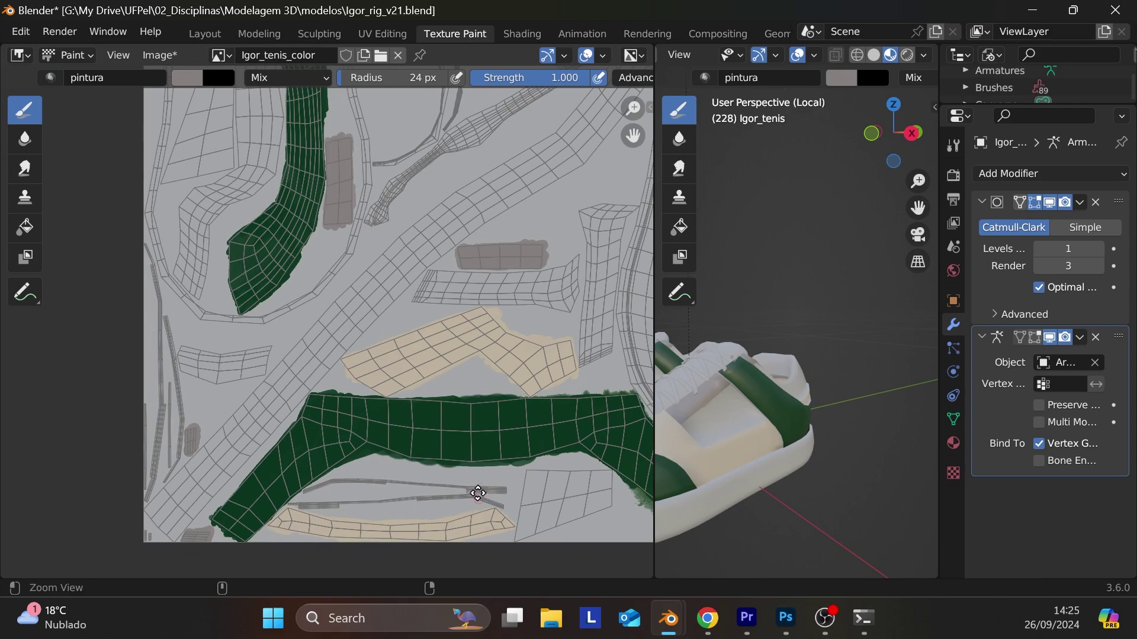
mouse_move(478, 492)
ctrl+middle_down()
mouse_move(469, 190)
mouse_move(523, 474)
mouse_move(518, 127)
mouse_move(504, 74)
ctrl+middle_up()
middle_drag(471, 414, 440, 287)
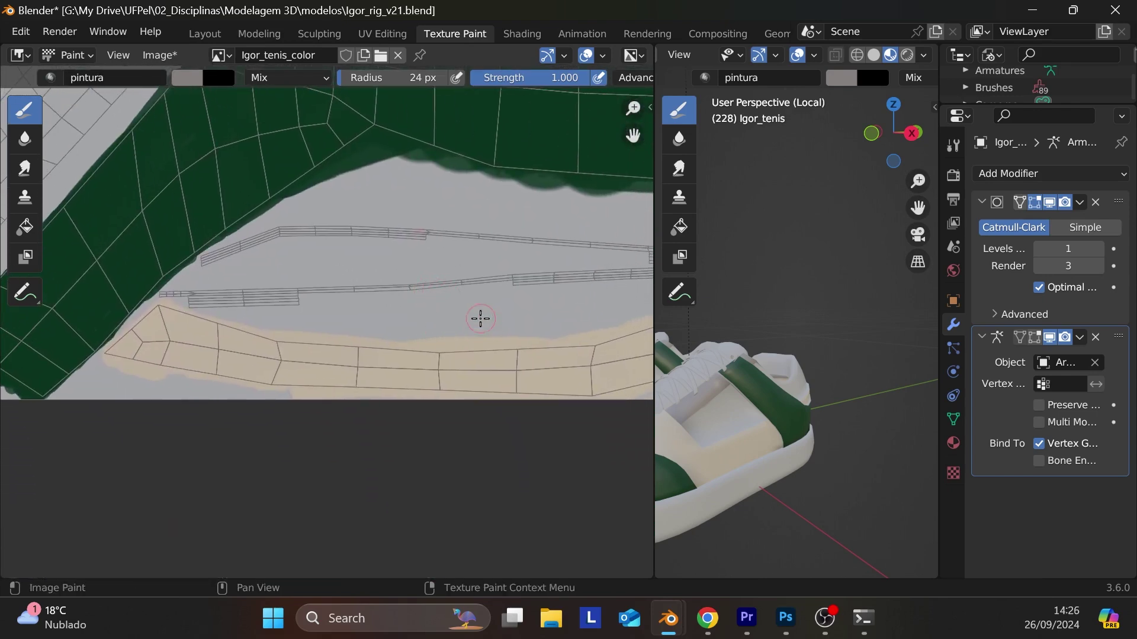
ctrl+middle_drag(472, 322, 393, 102)
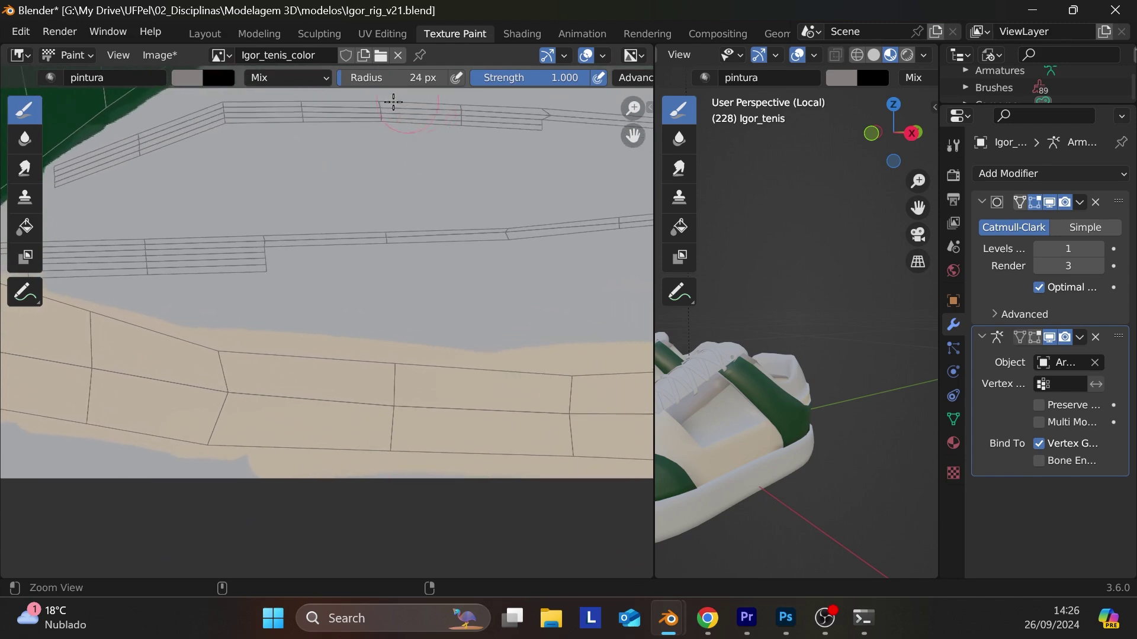
- Set the brush colour to dark brown (hue 0.099, saturation 0.198, value 0.253) and paint the middle of the lower thin strip island
click(185, 78)
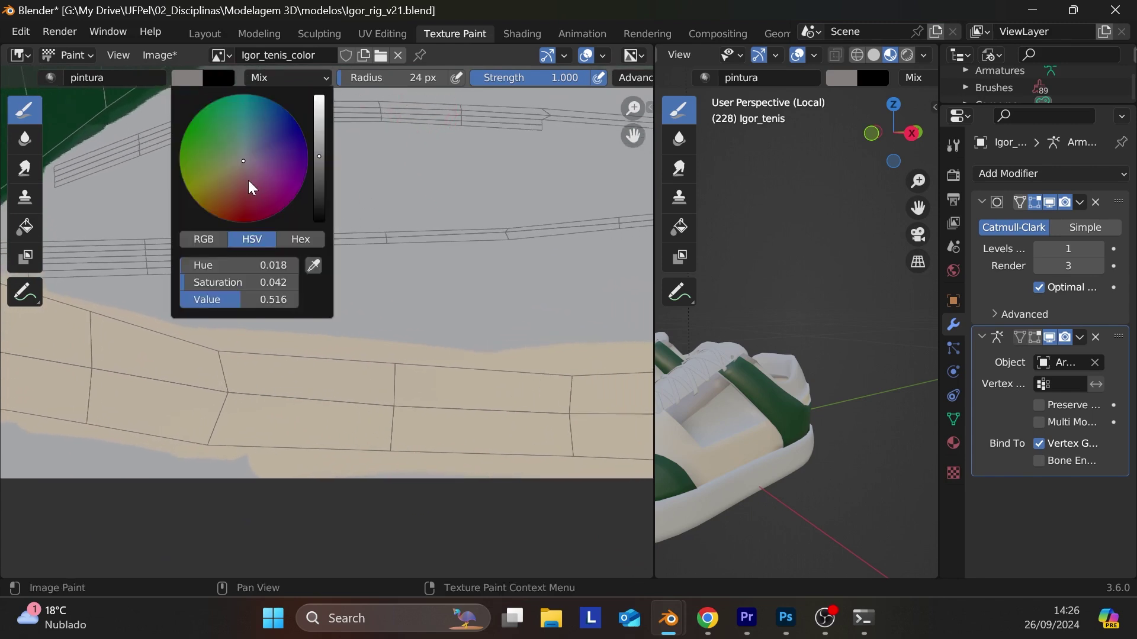
drag(213, 175, 234, 167)
drag(319, 157, 319, 180)
drag(219, 196, 212, 180)
drag(319, 184, 319, 190)
drag(224, 186, 236, 168)
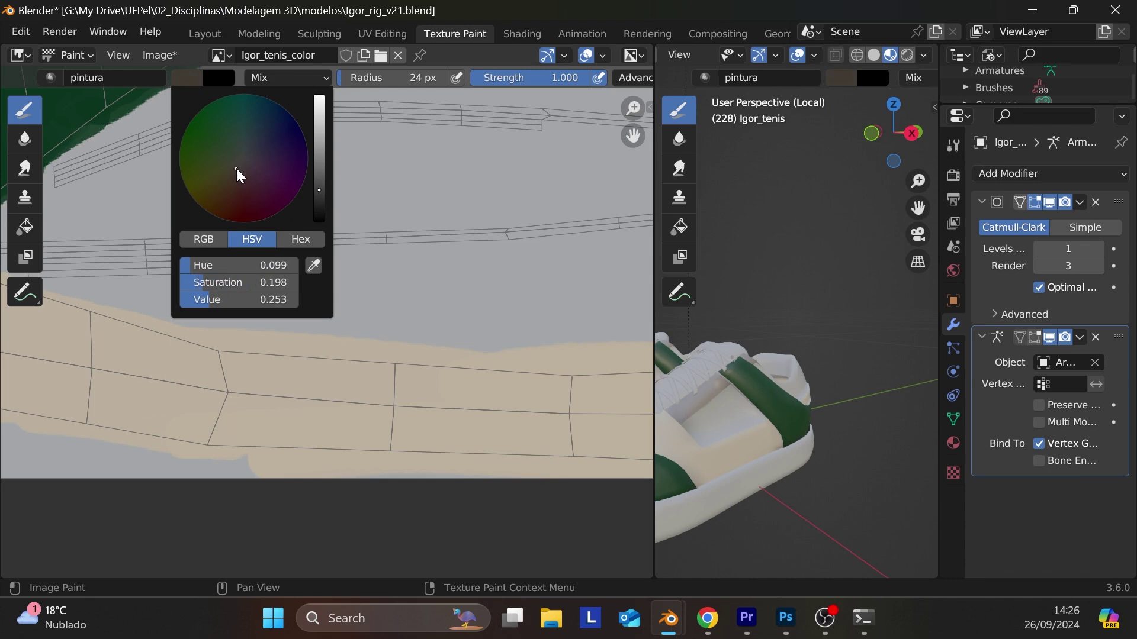
mouse_move(470, 228)
mouse_down()
mouse_move(458, 239)
mouse_move(231, 243)
mouse_move(592, 230)
mouse_up()
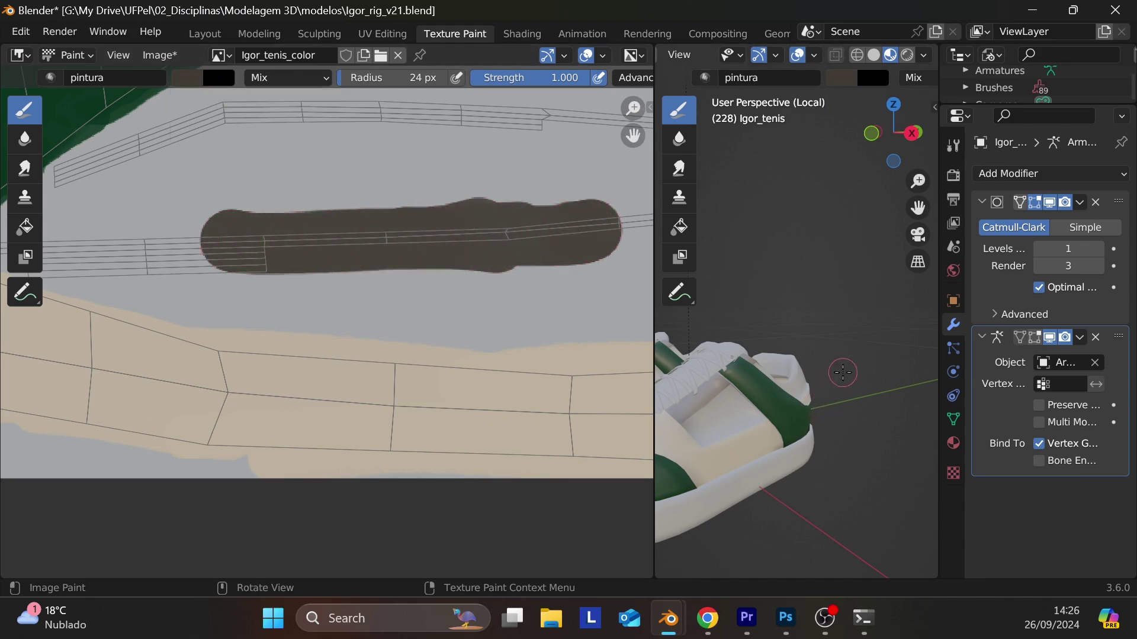
middle_drag(848, 389, 817, 393)
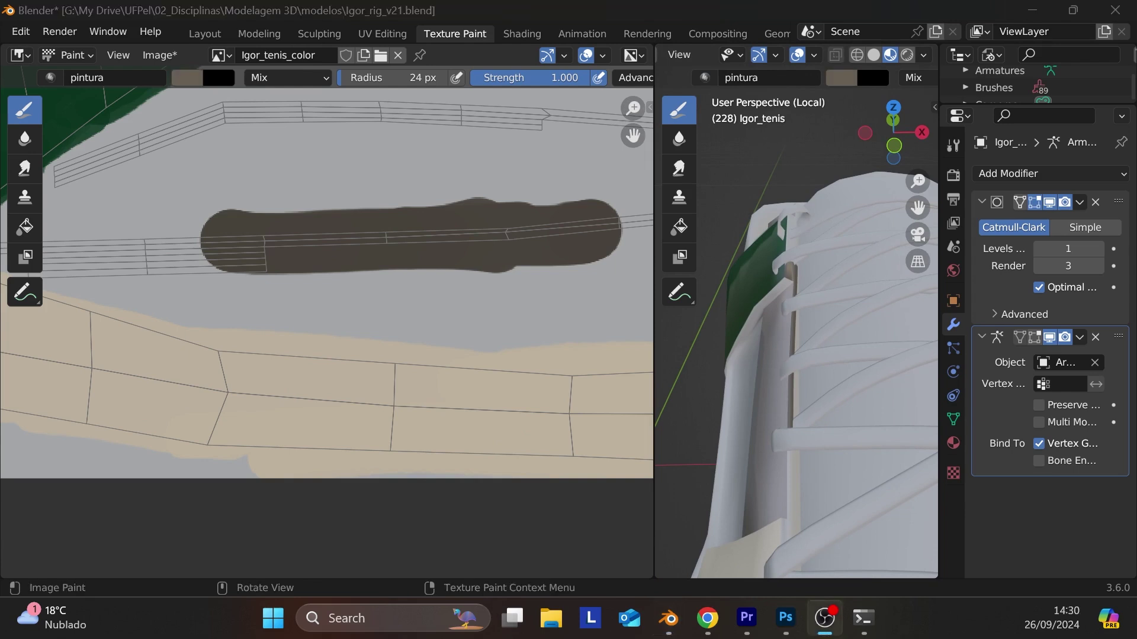
- Repaint the lower thin strip island in a lighter brown and extend it over its left end, reducing the brush radius to 7 px
mouse_move(249, 249)
mouse_down()
mouse_move(596, 227)
mouse_move(195, 241)
mouse_move(236, 256)
mouse_move(296, 255)
mouse_move(142, 251)
mouse_move(176, 250)
mouse_up()
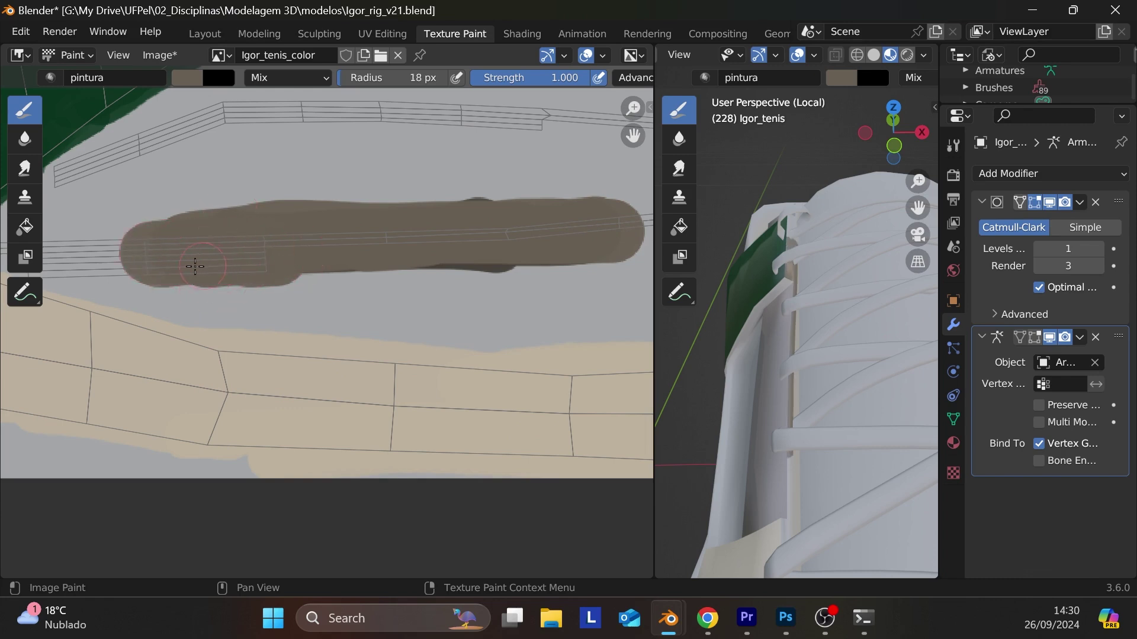
mouse_move(157, 256)
mouse_down()
mouse_move(113, 243)
mouse_move(117, 259)
mouse_up()
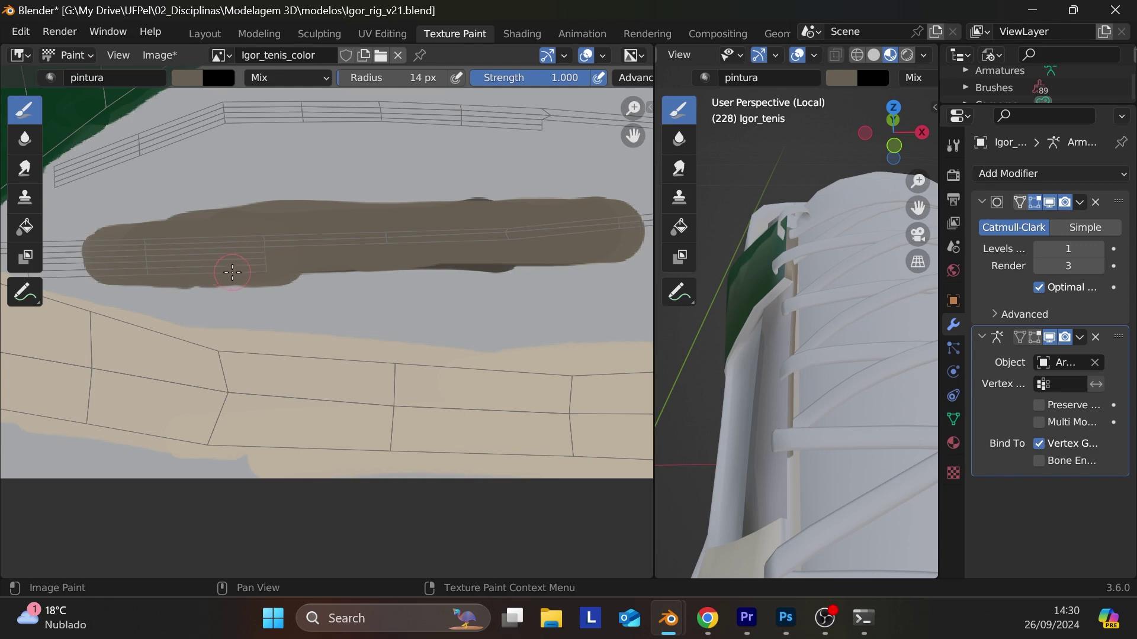
mouse_move(232, 272)
middle_down()
mouse_move(317, 294)
mouse_move(301, 299)
mouse_move(474, 294)
mouse_move(431, 277)
middle_up()
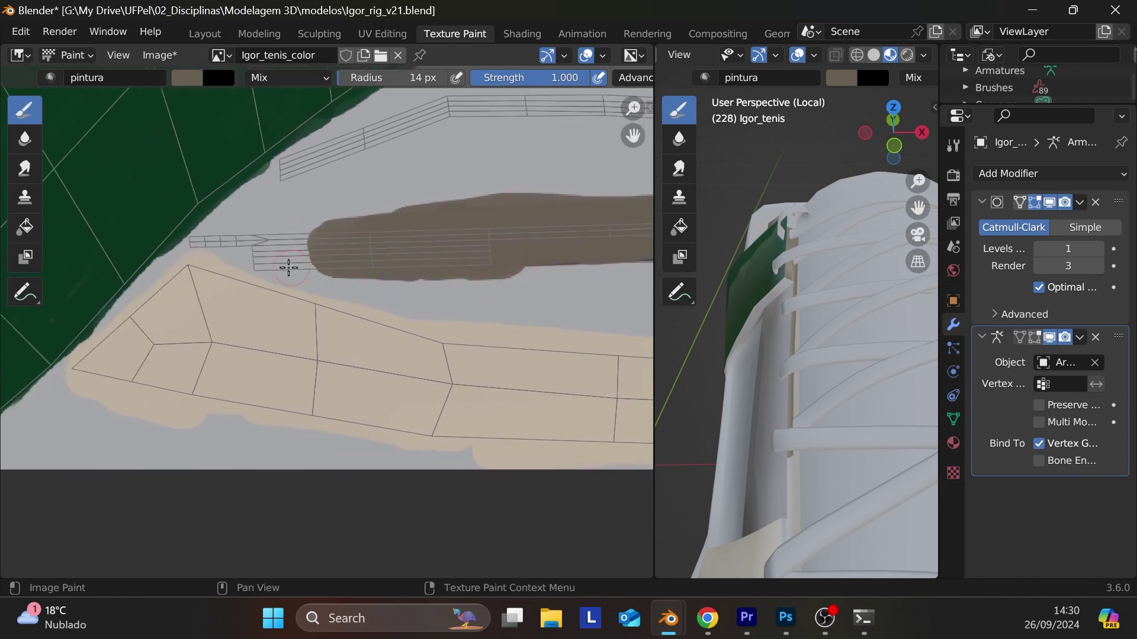
mouse_move(308, 240)
mouse_down()
mouse_move(260, 240)
mouse_move(320, 272)
mouse_move(269, 261)
mouse_up()
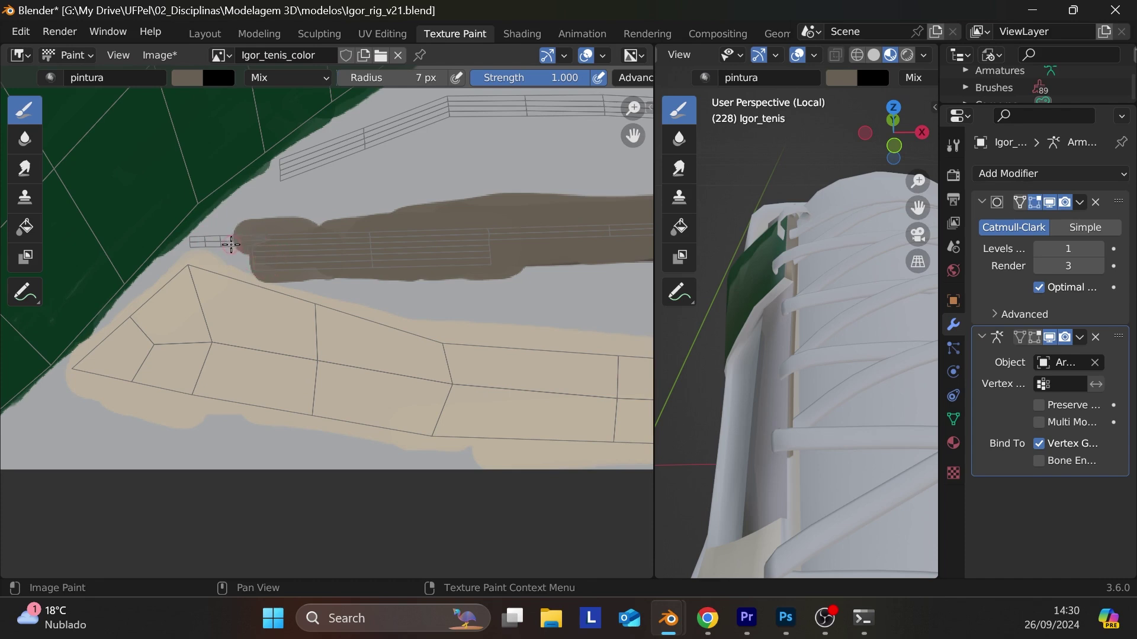
drag(237, 240, 212, 241)
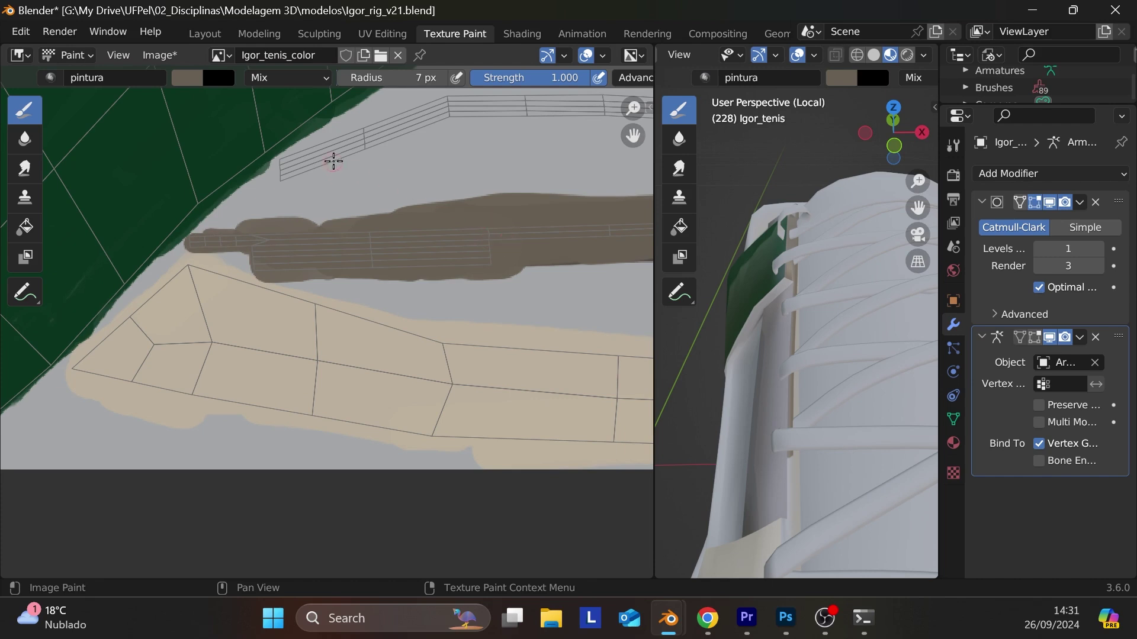
- Cover the upper thin strip island with the same brown from its slanted left end along its narrow middle section
mouse_move(334, 161)
mouse_down()
mouse_move(318, 160)
mouse_move(368, 143)
mouse_move(291, 176)
mouse_up()
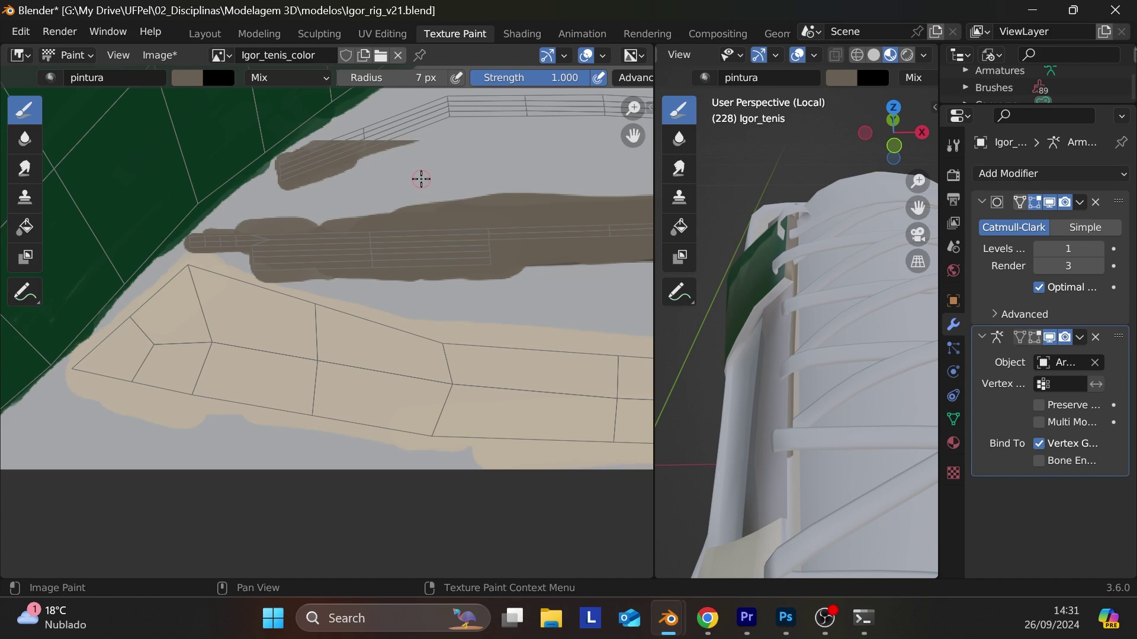
mouse_move(421, 179)
middle_down()
mouse_move(417, 165)
mouse_move(408, 347)
mouse_move(374, 414)
middle_up()
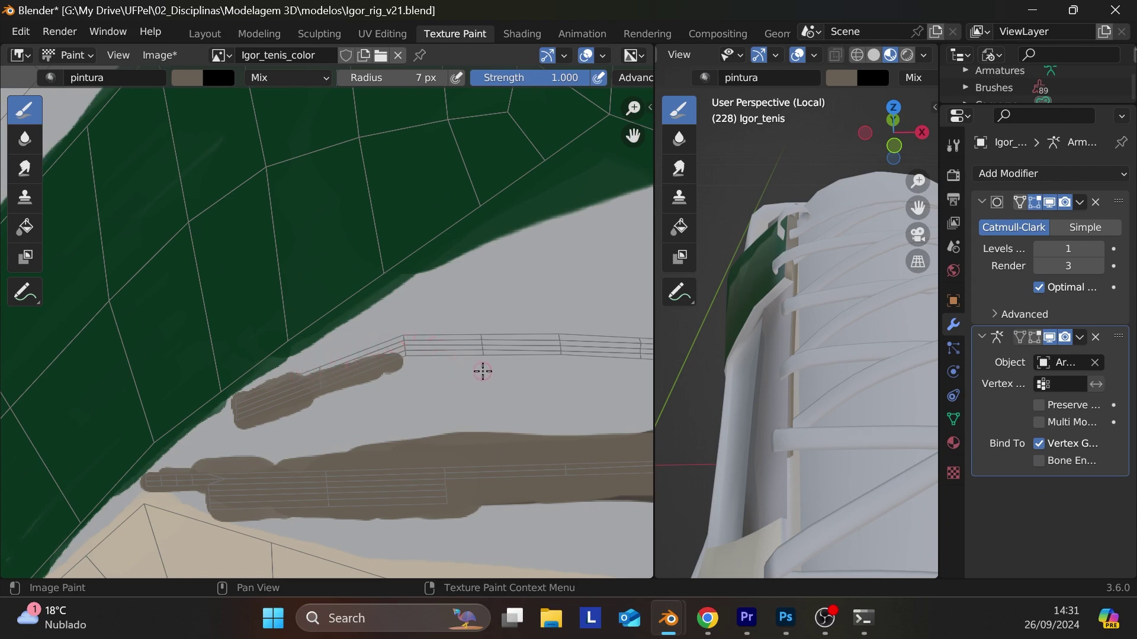
middle_drag(476, 382, 374, 405)
mouse_move(323, 373)
mouse_down()
mouse_move(477, 381)
mouse_move(323, 375)
mouse_move(306, 365)
mouse_move(627, 378)
mouse_move(573, 382)
mouse_up()
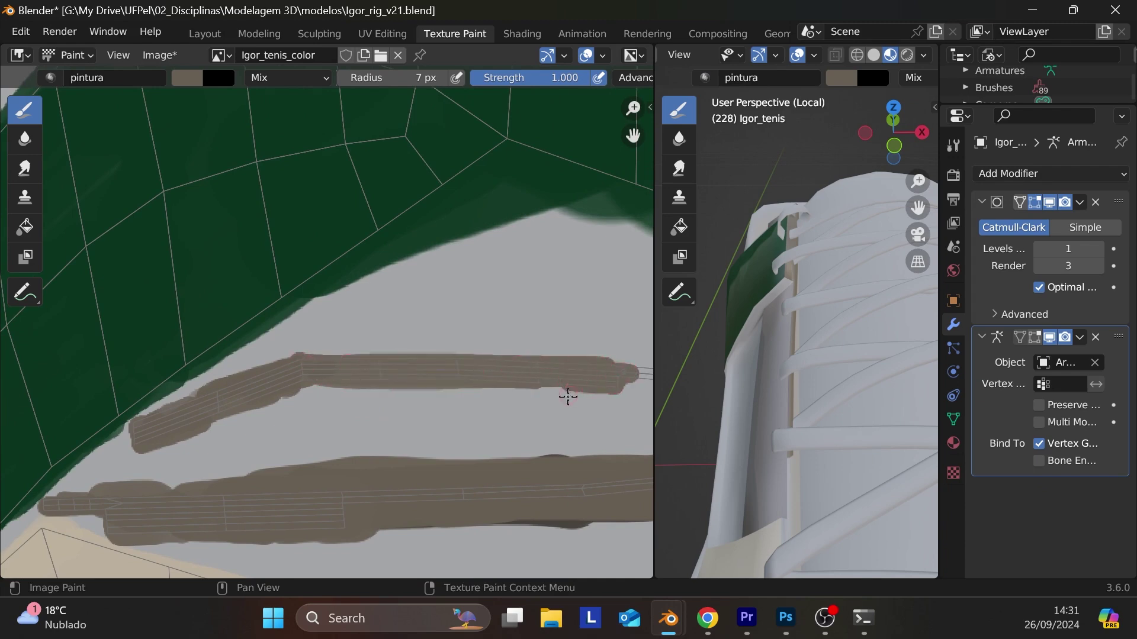
middle_drag(563, 399, 260, 411)
mouse_move(366, 386)
mouse_down()
mouse_move(550, 389)
mouse_move(355, 385)
mouse_up()
- Continue the brown along the middle of the lower thin strip island between the green and beige heel islands
middle_drag(493, 429, 337, 389)
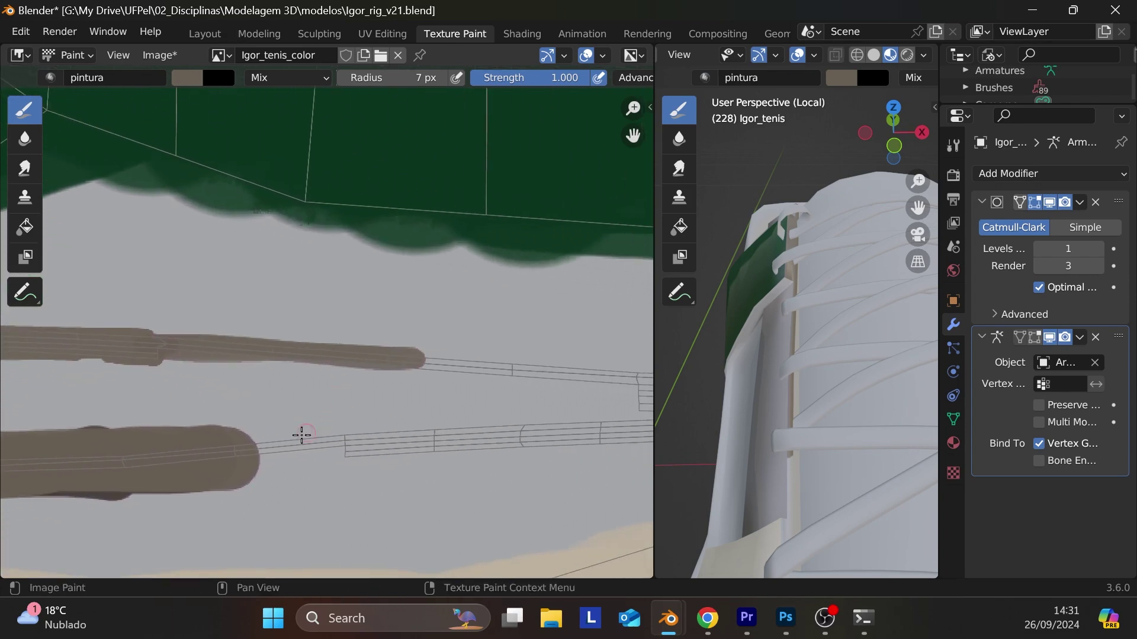
mouse_move(300, 436)
mouse_down()
mouse_move(584, 431)
mouse_move(306, 448)
mouse_up()
middle_drag(525, 422, 297, 429)
mouse_move(448, 435)
mouse_down()
mouse_move(426, 438)
mouse_move(492, 442)
mouse_move(380, 436)
mouse_up()
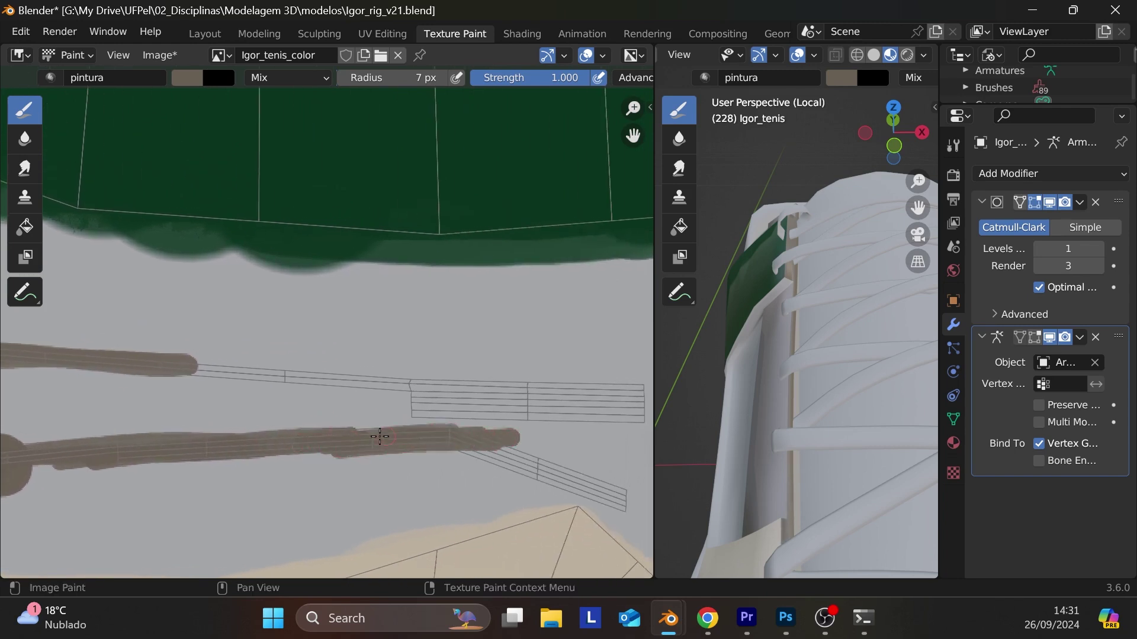
- Cover the upper strip's wide right end and the lower strip's slanted right end with the same brown
drag(498, 388, 344, 374)
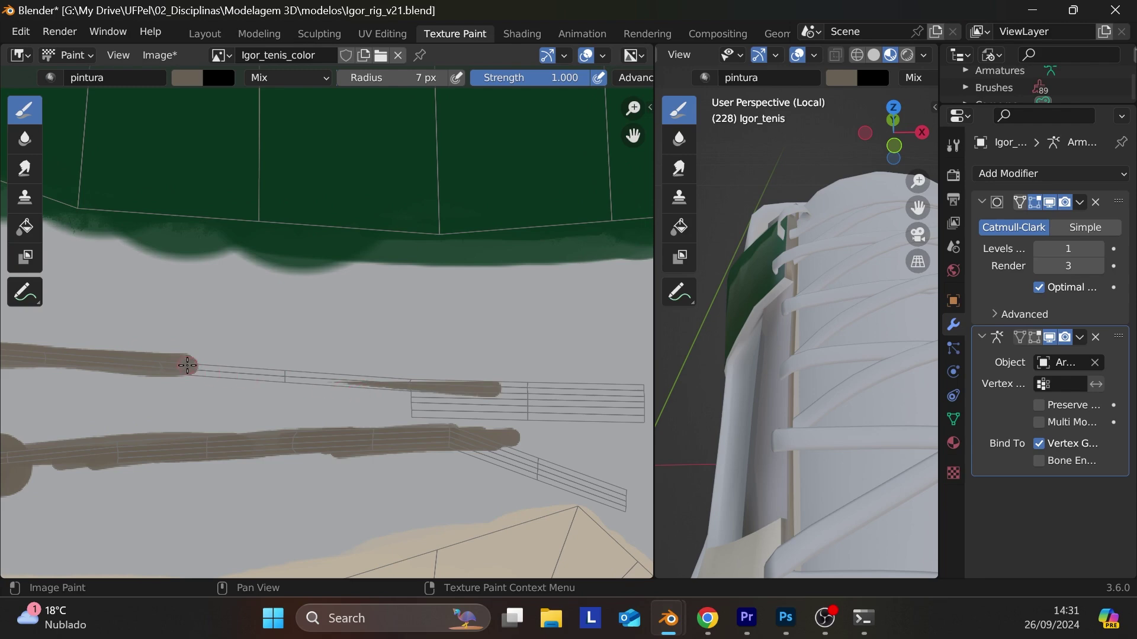
mouse_move(187, 365)
mouse_down()
mouse_move(415, 383)
mouse_move(569, 416)
mouse_move(406, 420)
mouse_up()
mouse_move(525, 412)
mouse_down()
mouse_move(450, 403)
mouse_move(557, 394)
mouse_move(389, 384)
mouse_up()
mouse_move(591, 451)
shift+middle_down()
mouse_move(492, 400)
mouse_move(548, 407)
shift+middle_up()
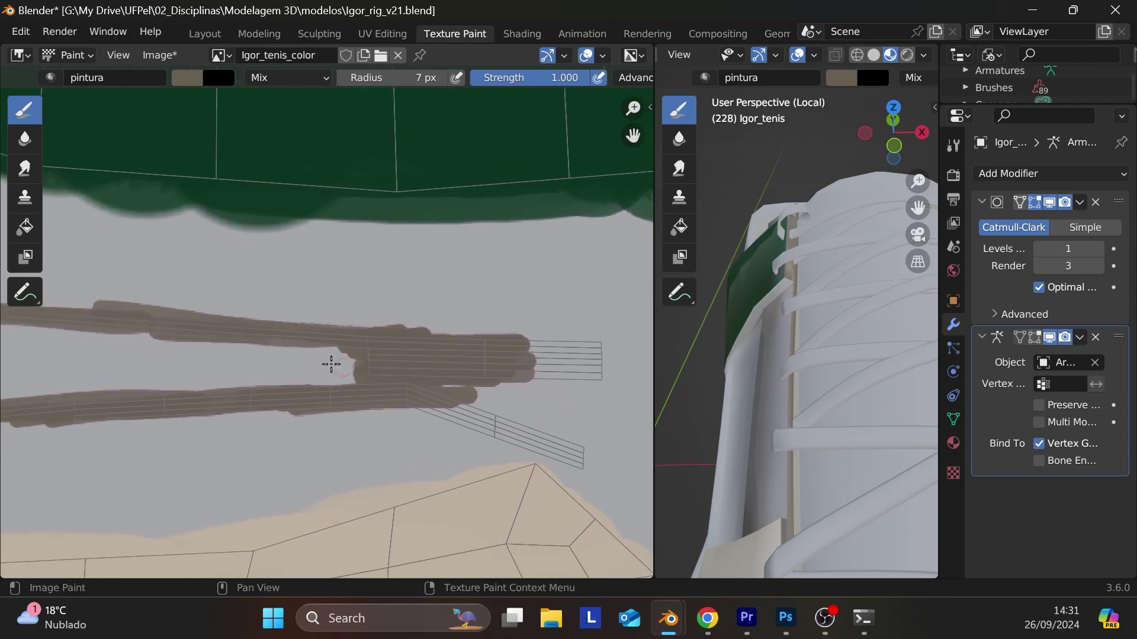
mouse_move(577, 355)
mouse_down()
mouse_move(586, 346)
mouse_move(598, 358)
mouse_move(549, 378)
mouse_up()
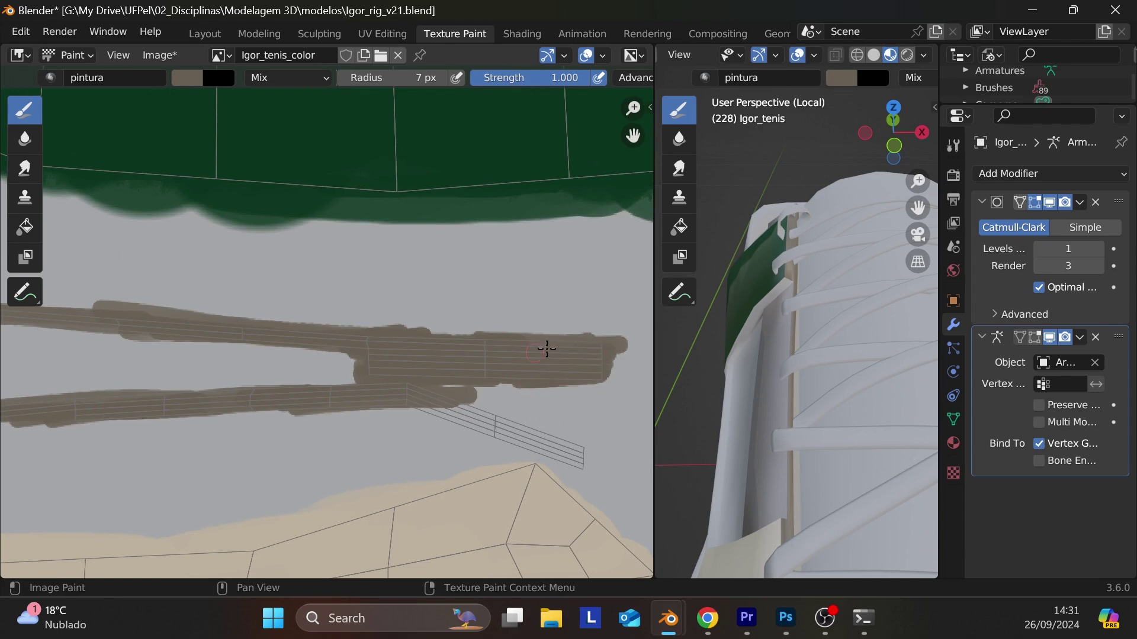
mouse_move(592, 465)
mouse_down()
mouse_move(452, 398)
mouse_move(592, 452)
mouse_move(457, 401)
mouse_move(587, 459)
mouse_move(471, 421)
mouse_move(605, 455)
mouse_up()
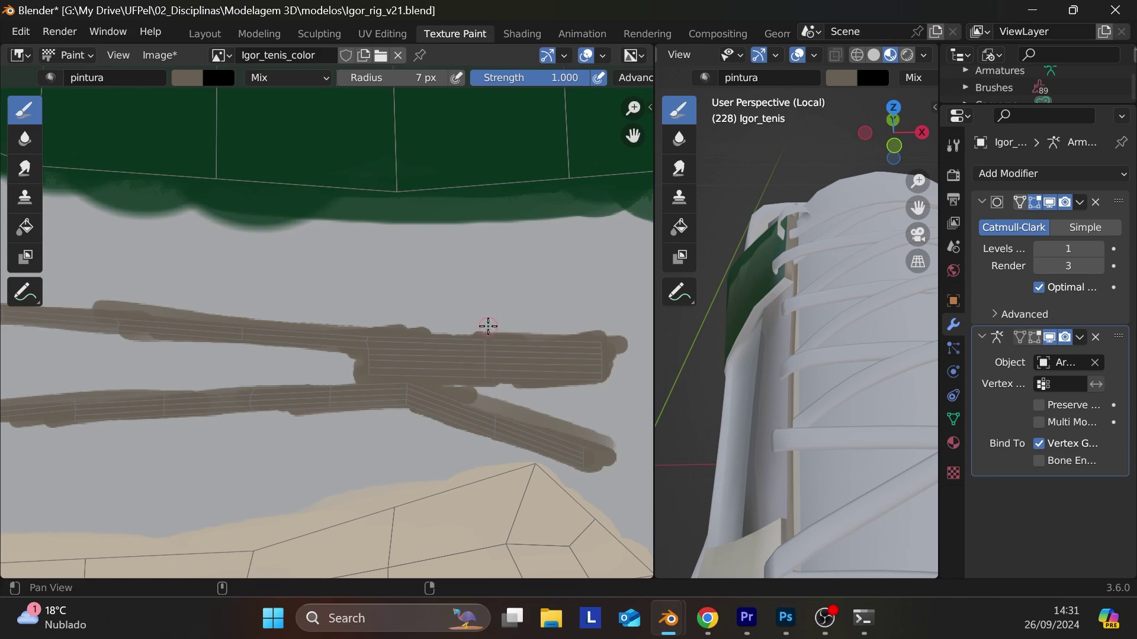
- Paint the lower parts of the four thin upright strip islands along the texture's left edge brown with the 7 px brush
ctrl+middle_drag(485, 320, 474, 462)
ctrl+middle_drag(464, 392, 451, 306)
ctrl+middle_drag(264, 383, 261, 300)
middle_drag(202, 362, 438, 360)
mouse_move(260, 352)
ctrl+middle_down()
mouse_move(276, 263)
mouse_move(148, 347)
ctrl+middle_up()
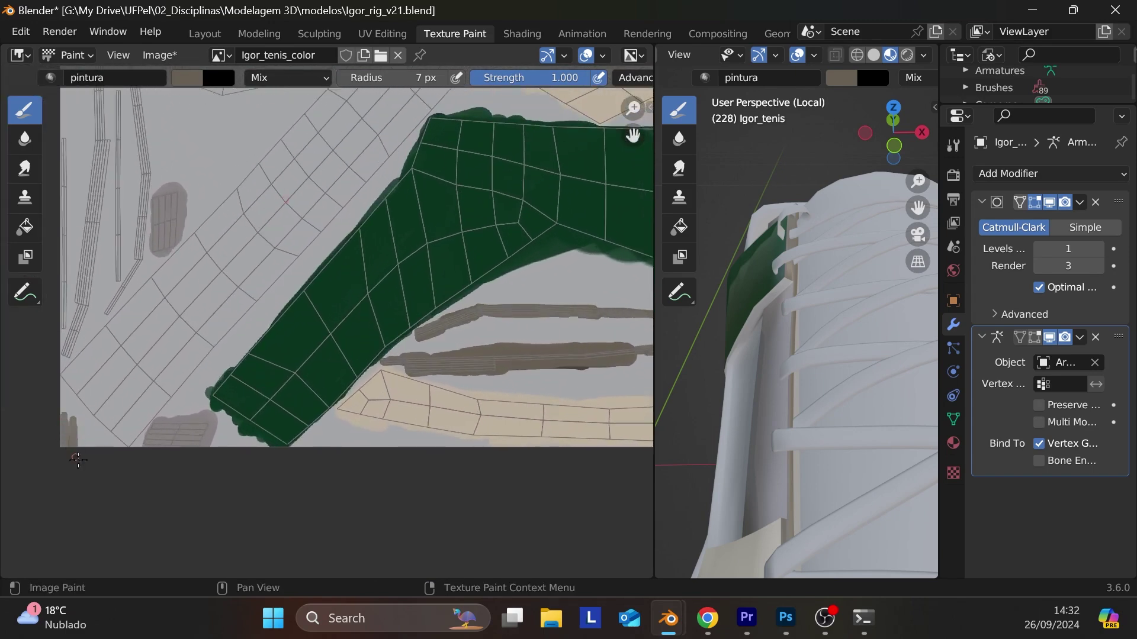
drag(64, 190, 63, 298)
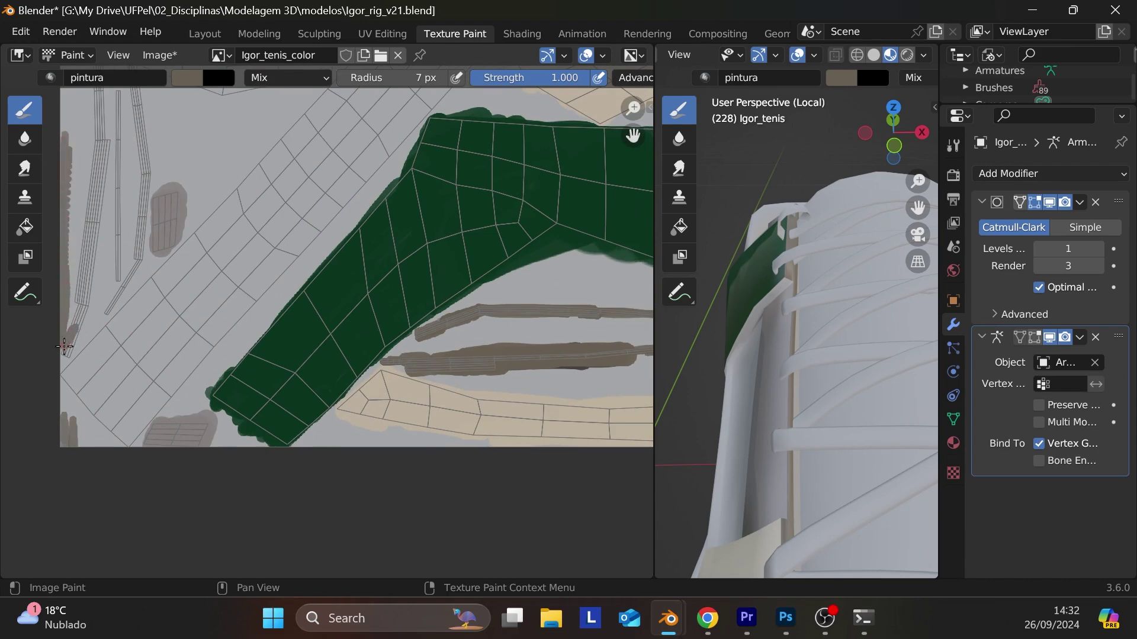
mouse_move(65, 354)
mouse_down()
mouse_move(97, 181)
mouse_move(101, 261)
mouse_move(104, 128)
mouse_move(109, 227)
mouse_move(135, 276)
mouse_move(123, 285)
mouse_up()
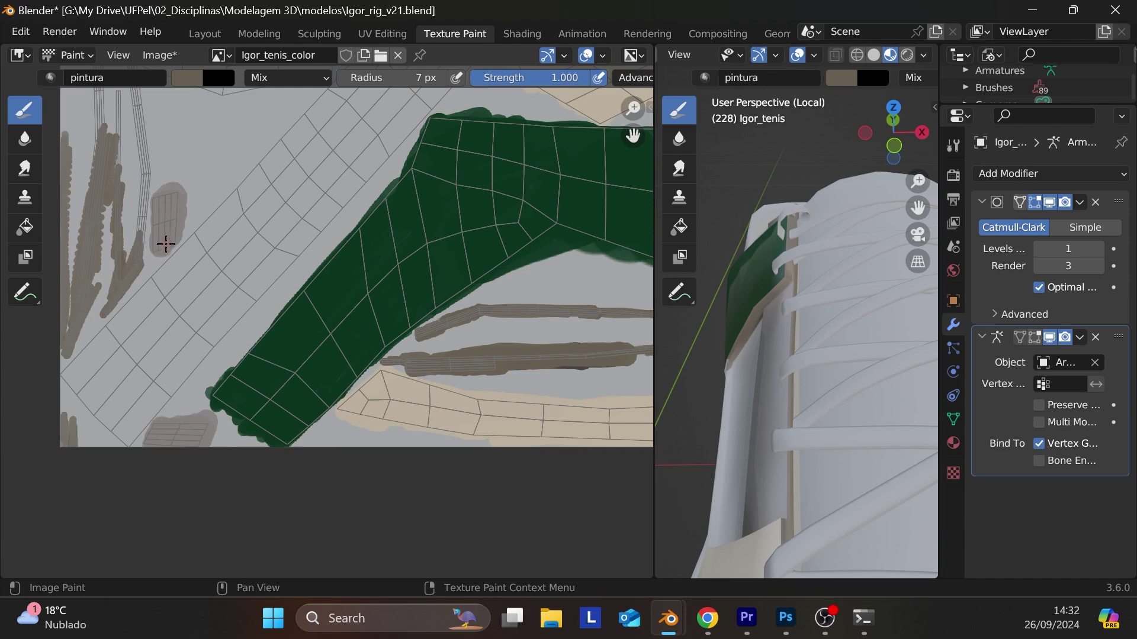
drag(140, 184, 147, 167)
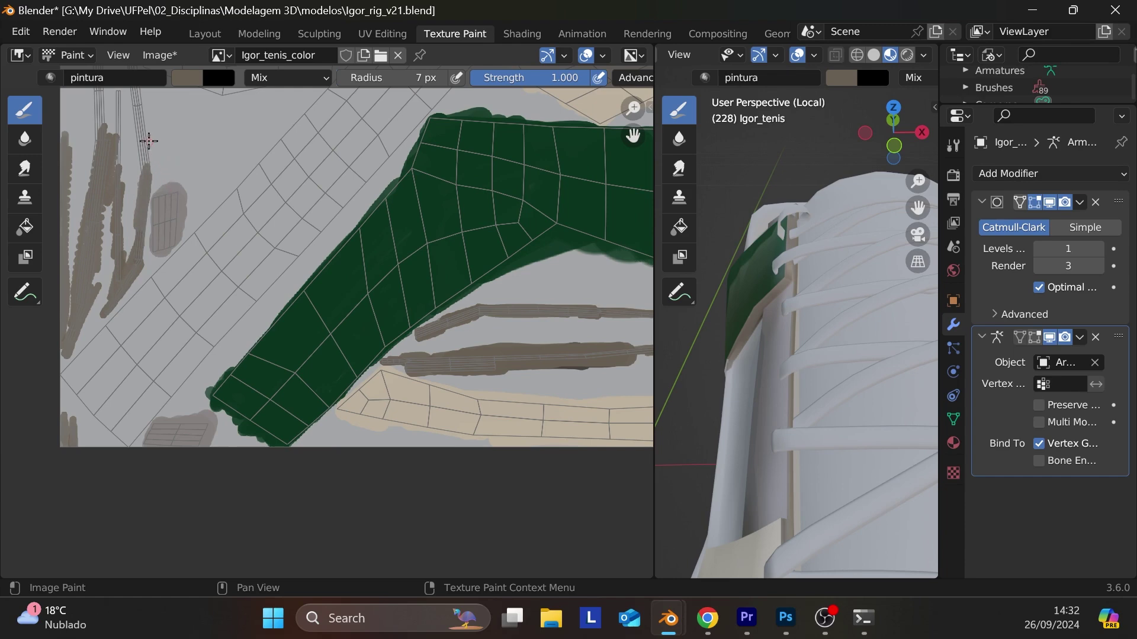
drag(149, 141, 137, 143)
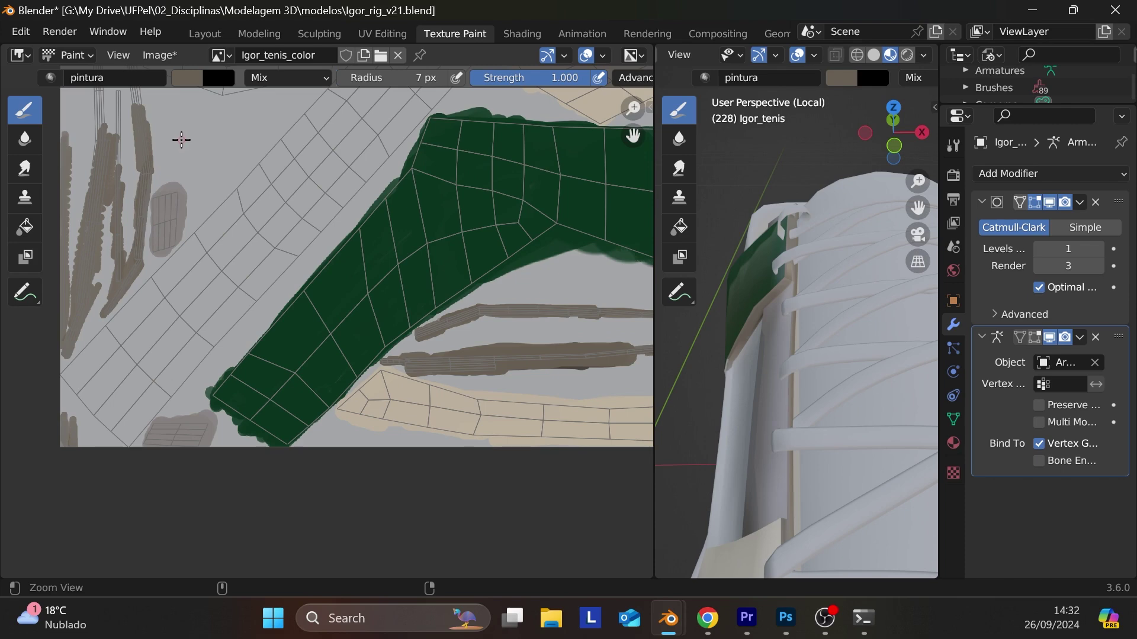
- Extend the brown up the two longest upright strips near the texture's left edge, increasing the brush radius to 15 px
mouse_move(184, 144)
ctrl+middle_down()
mouse_move(198, 172)
mouse_move(180, 125)
mouse_move(166, 125)
mouse_move(264, 283)
mouse_move(244, 351)
ctrl+middle_up()
mouse_move(194, 348)
mouse_down()
mouse_move(193, 277)
mouse_move(193, 332)
mouse_up()
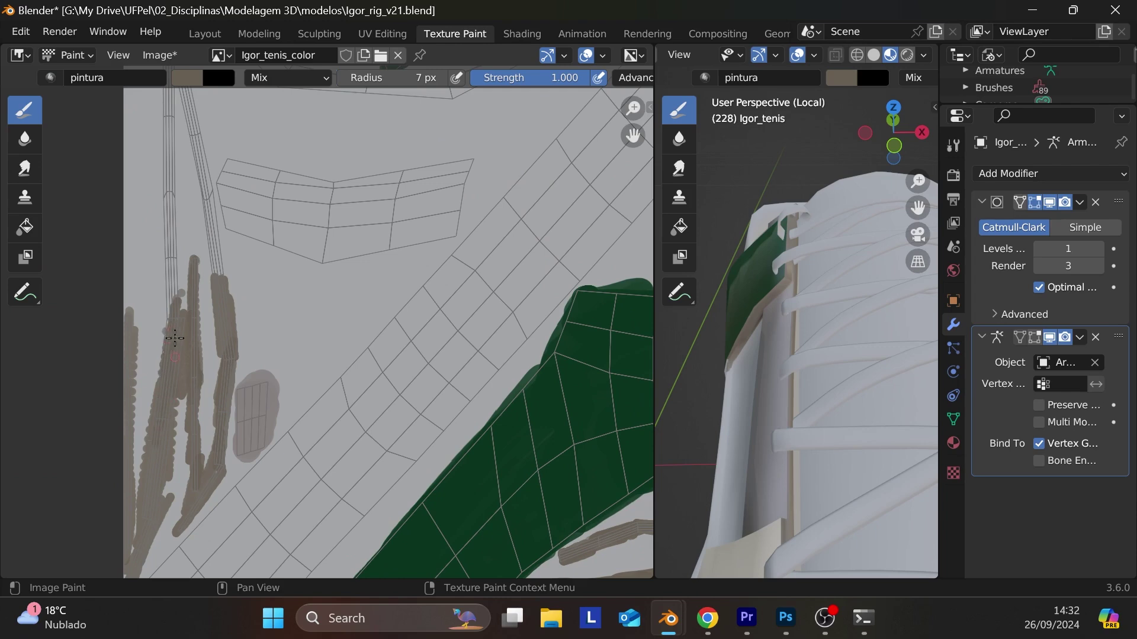
mouse_move(173, 207)
mouse_down()
mouse_move(176, 302)
mouse_move(176, 216)
mouse_up()
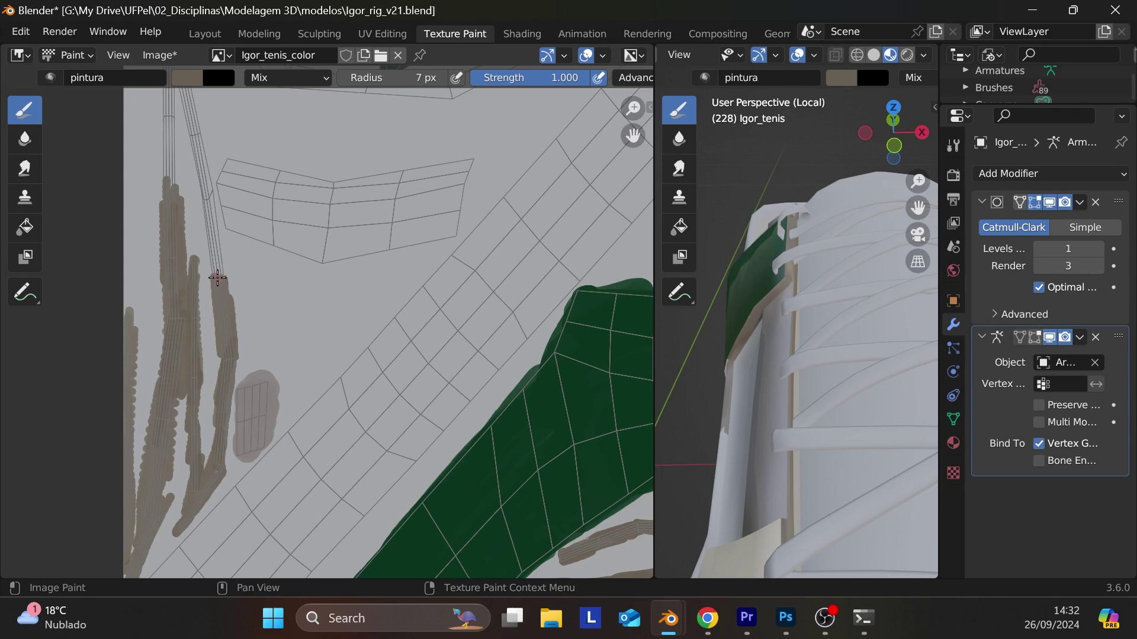
key(bracketright)
drag(218, 272, 204, 198)
drag(187, 131, 204, 189)
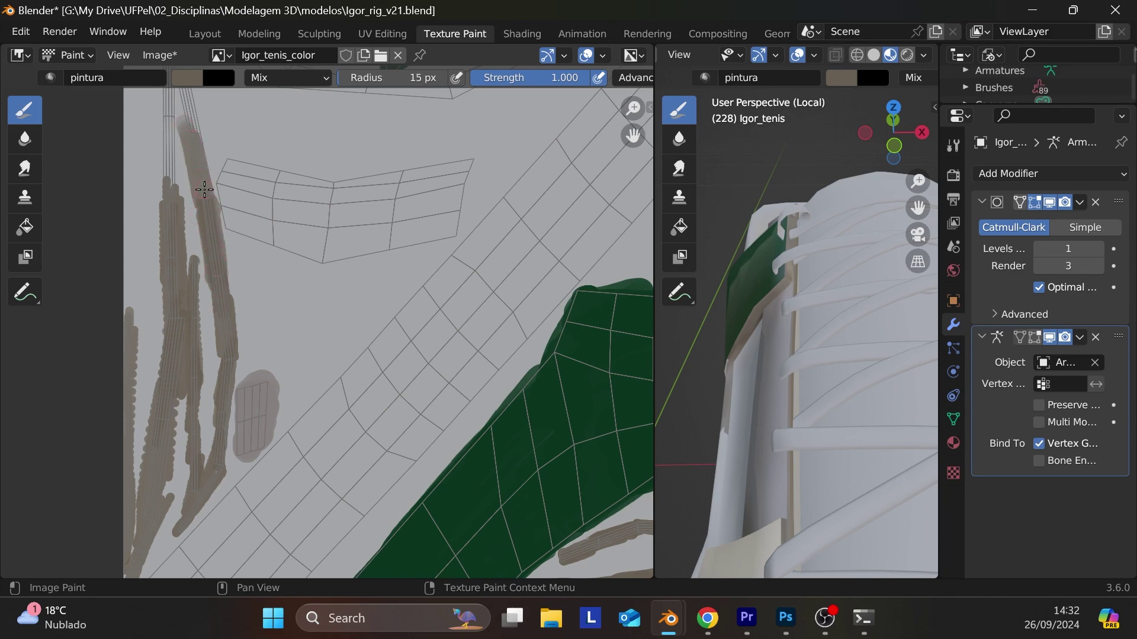
drag(191, 124, 202, 189)
mouse_move(181, 122)
mouse_down()
mouse_move(172, 222)
mouse_move(172, 190)
mouse_up()
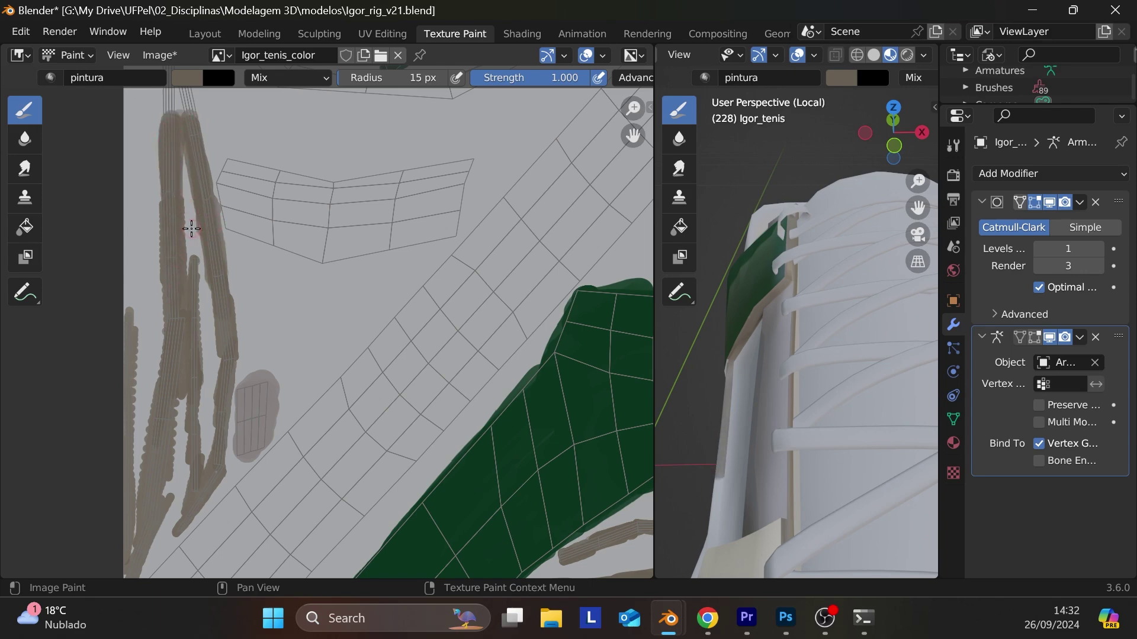
- Cover the slanted upper end of the strips beside the texture's left edge with the same brown
middle_drag(211, 185, 271, 449)
mouse_move(241, 330)
mouse_down()
mouse_move(234, 279)
mouse_move(233, 379)
mouse_up()
drag(245, 336, 260, 374)
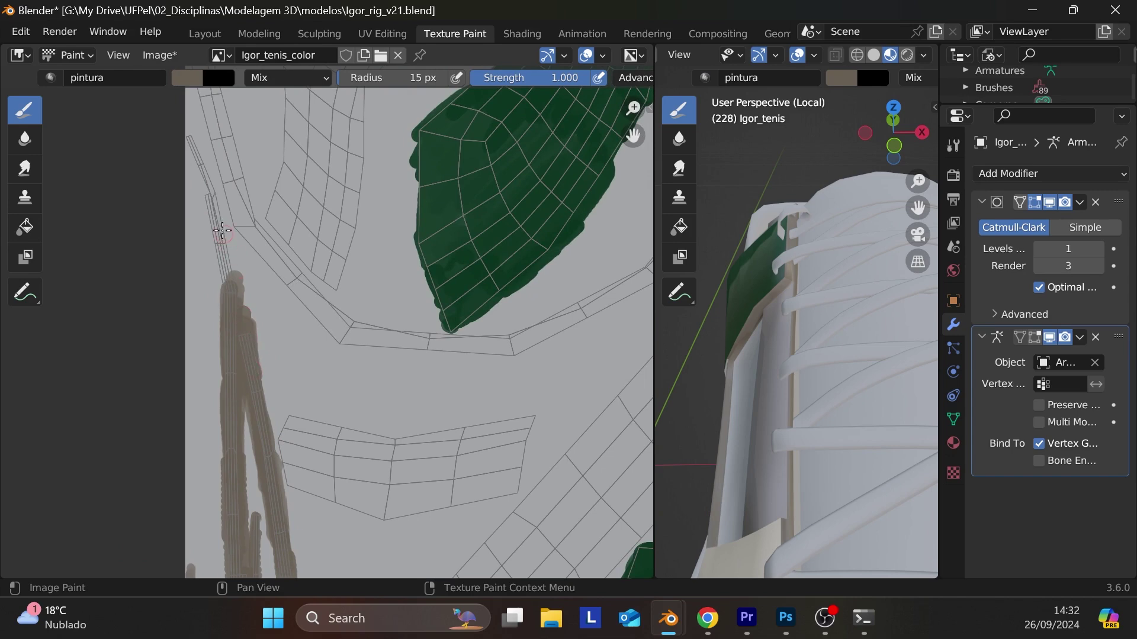
drag(187, 140, 224, 284)
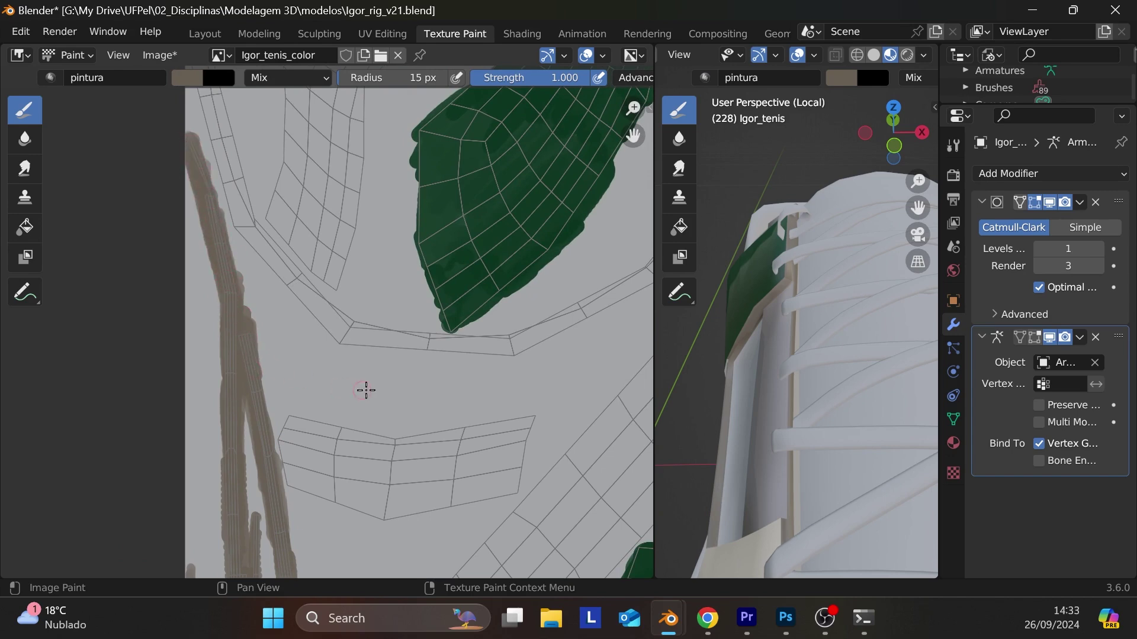
- Paint brown on the lower right side of the thin U-shaped strip around the beige island near the texture's right edge
mouse_move(520, 380)
middle_down()
mouse_move(229, 472)
mouse_move(520, 373)
mouse_move(337, 505)
mouse_move(429, 401)
middle_up()
middle_drag(537, 375, 322, 343)
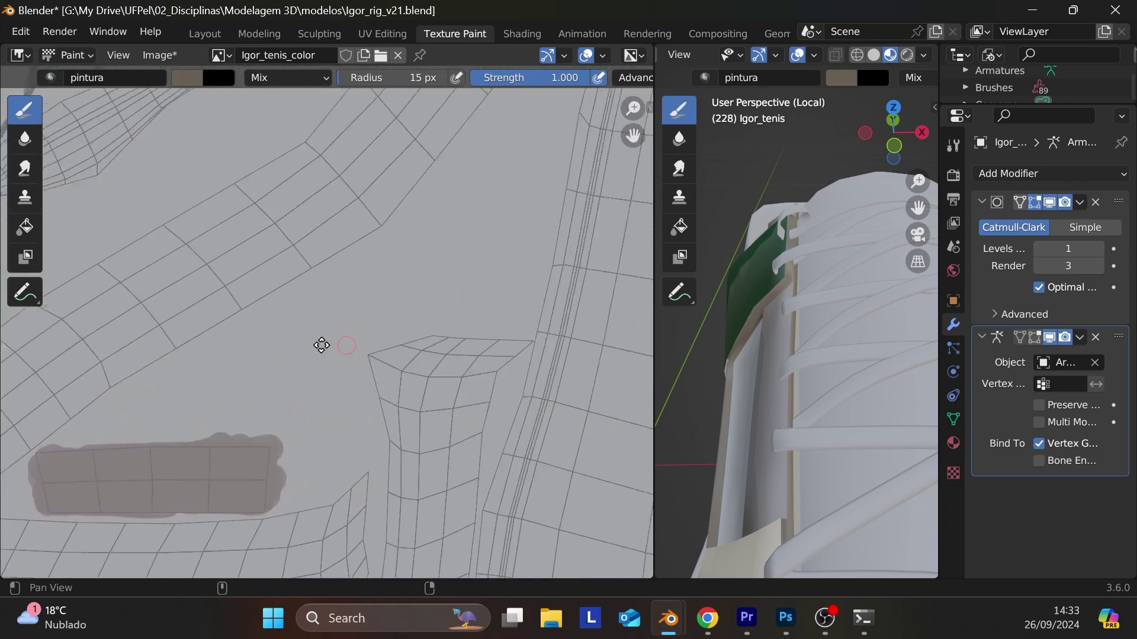
mouse_move(515, 327)
middle_down()
mouse_move(288, 504)
mouse_move(373, 381)
mouse_move(347, 325)
mouse_move(208, 380)
mouse_move(257, 455)
middle_up()
middle_drag(510, 483, 216, 474)
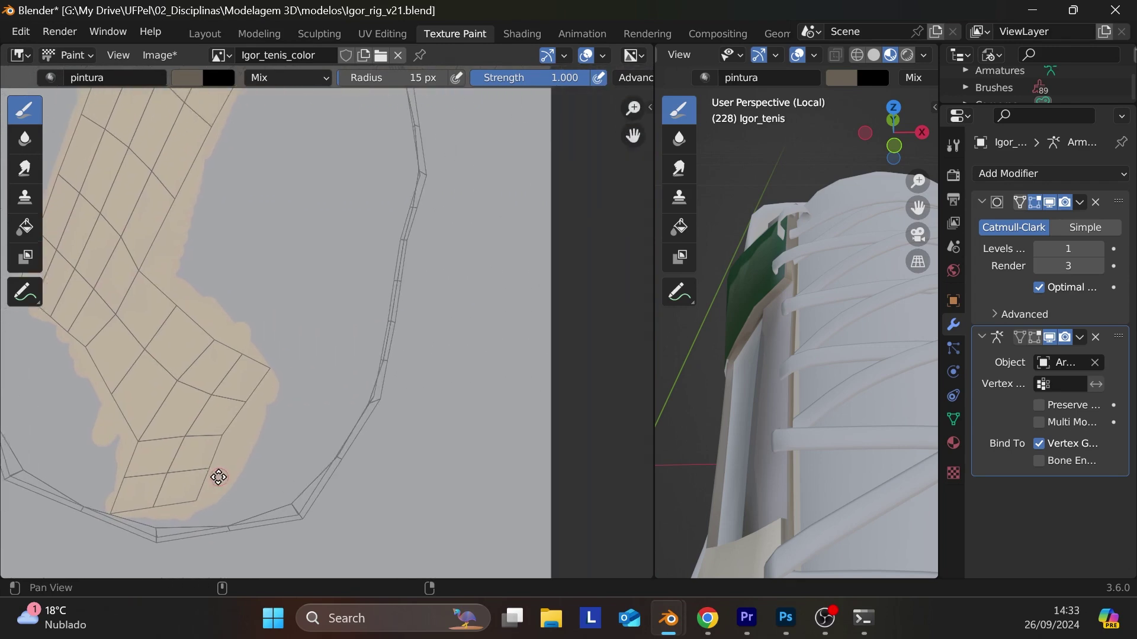
mouse_move(416, 189)
mouse_down()
mouse_move(371, 391)
mouse_move(342, 457)
mouse_move(316, 482)
mouse_move(219, 525)
mouse_move(142, 535)
mouse_up()
middle_drag(436, 301, 353, 548)
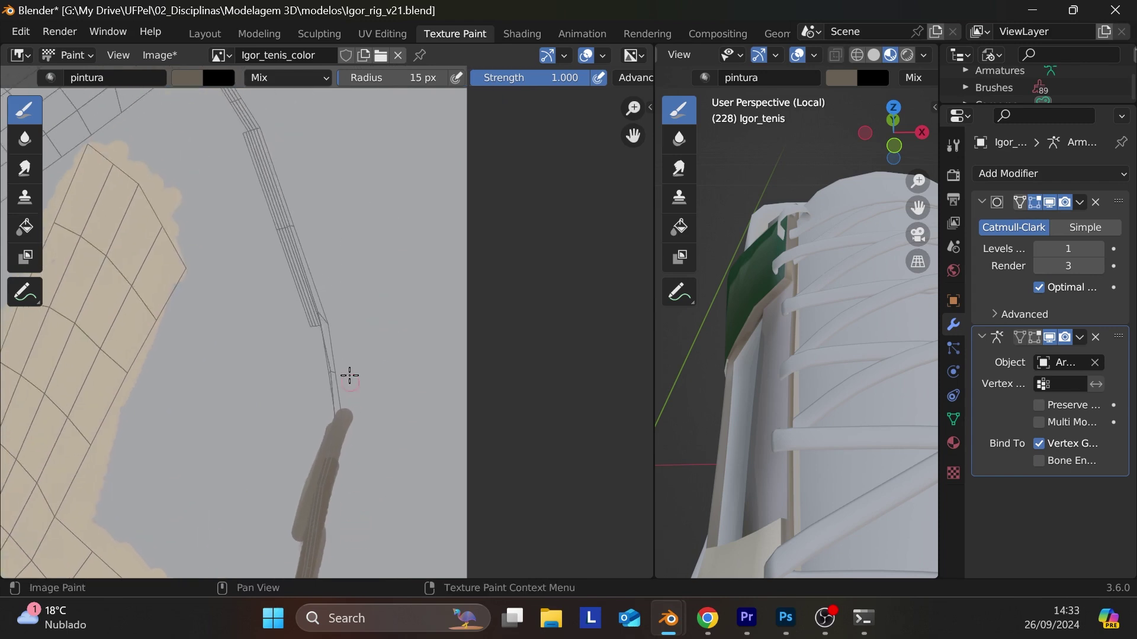
- Cover the U-shaped strip's right arm up to its end and its curved bottom beneath the beige island in brown
mouse_move(319, 293)
mouse_down()
mouse_move(331, 434)
mouse_move(310, 300)
mouse_move(332, 423)
mouse_move(322, 461)
mouse_up()
mouse_move(258, 141)
mouse_down()
mouse_move(251, 133)
mouse_move(268, 141)
mouse_move(283, 202)
mouse_up()
mouse_move(308, 176)
middle_down()
mouse_move(327, 190)
mouse_move(371, 374)
middle_up()
mouse_move(276, 272)
mouse_down()
mouse_move(318, 338)
mouse_move(312, 302)
mouse_move(354, 408)
mouse_up()
middle_drag(424, 469, 460, 152)
mouse_move(429, 406)
middle_down()
mouse_move(471, 182)
mouse_move(542, 418)
middle_up()
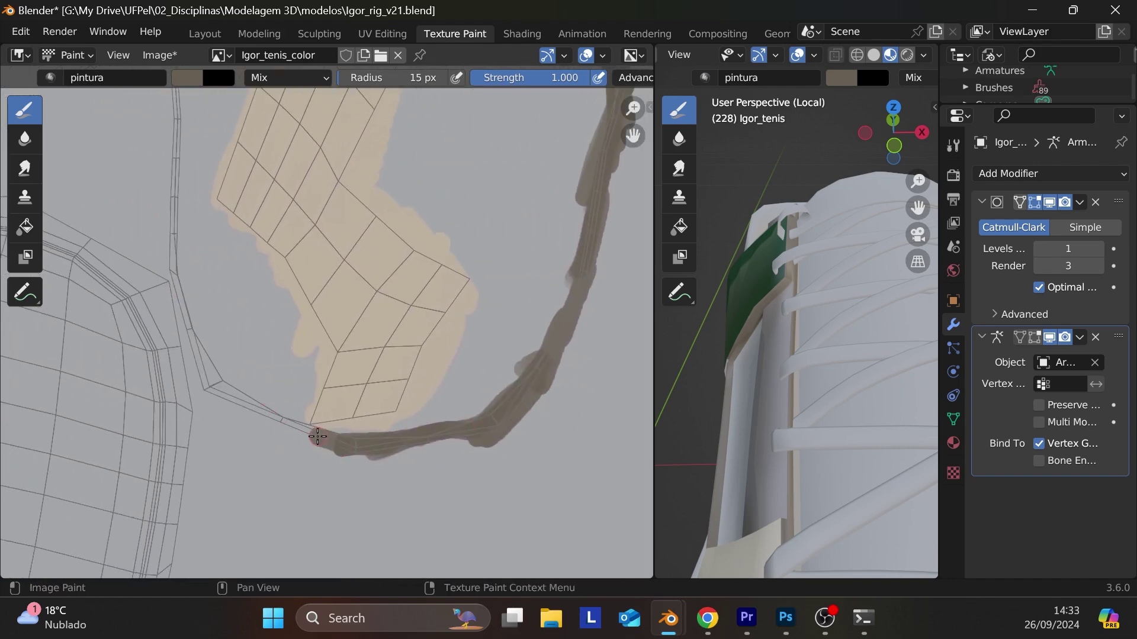
- Continue the brown around the rest of the U-shaped strip's bottom and up its left arm to the end
mouse_move(324, 437)
mouse_down()
mouse_move(240, 393)
mouse_move(235, 360)
mouse_move(186, 312)
mouse_move(223, 383)
mouse_up()
drag(191, 290, 184, 282)
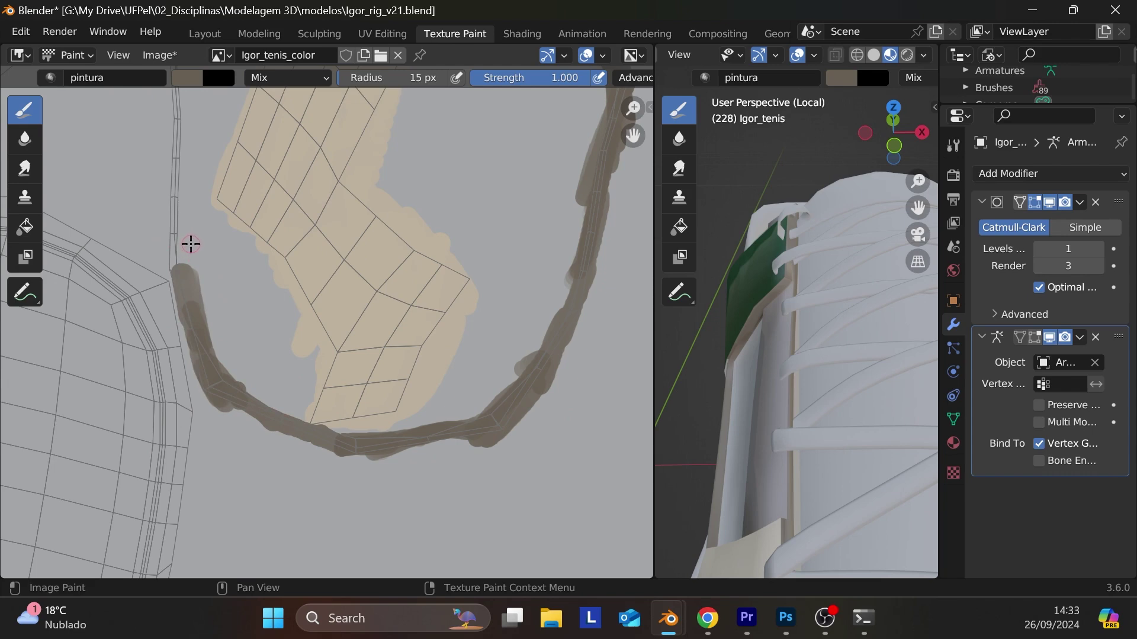
mouse_move(172, 219)
mouse_down()
mouse_move(171, 270)
mouse_move(181, 279)
mouse_move(169, 216)
mouse_move(185, 281)
mouse_up()
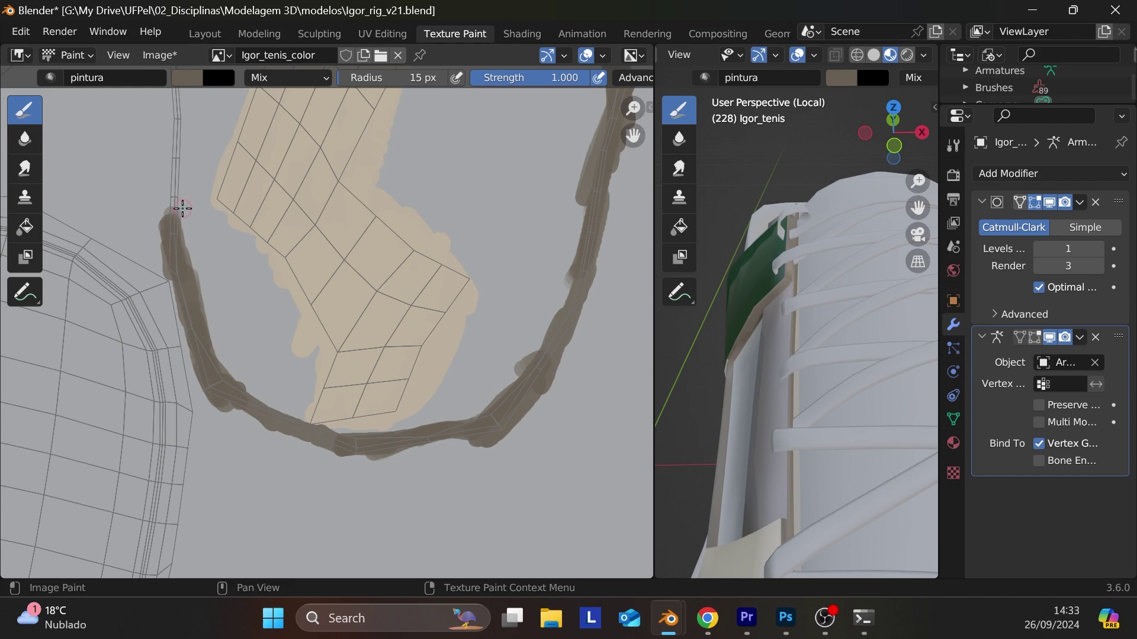
mouse_move(184, 202)
middle_down()
mouse_move(236, 410)
mouse_move(225, 362)
middle_up()
mouse_move(225, 363)
mouse_down()
mouse_move(226, 450)
mouse_move(225, 296)
mouse_move(245, 210)
mouse_up()
middle_drag(280, 420, 508, 229)
- Paint the thin arch-shaped strip in the texture's top-left area brown, increasing the brush radius to 31 px, and start the adjoining C-shaped strip
ctrl+middle_drag(420, 352, 461, 474)
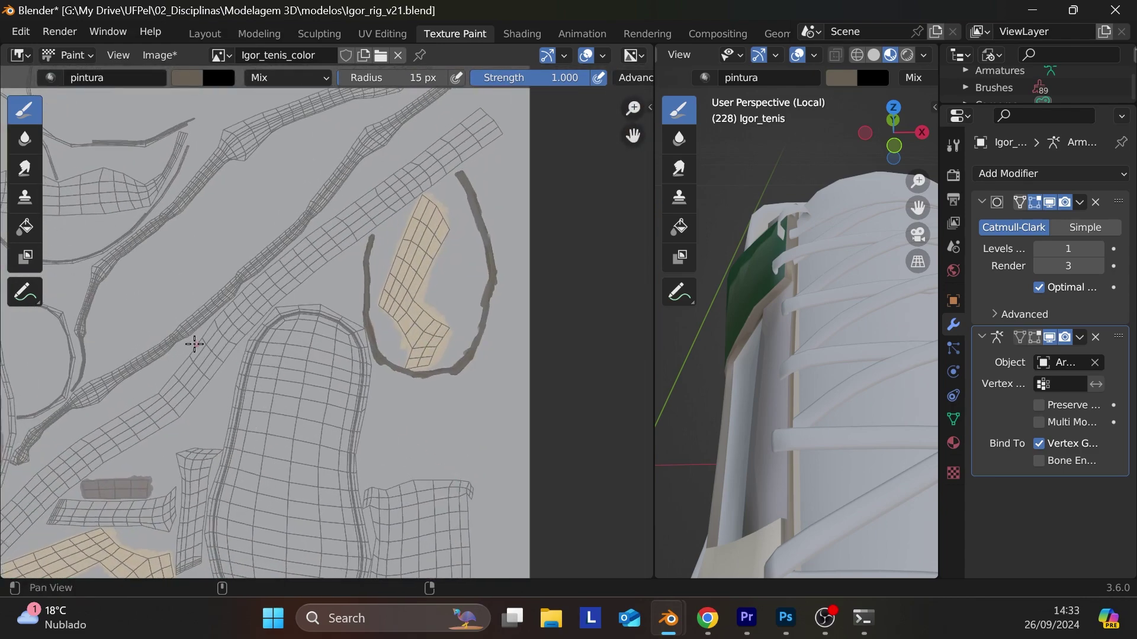
middle_drag(209, 358, 462, 497)
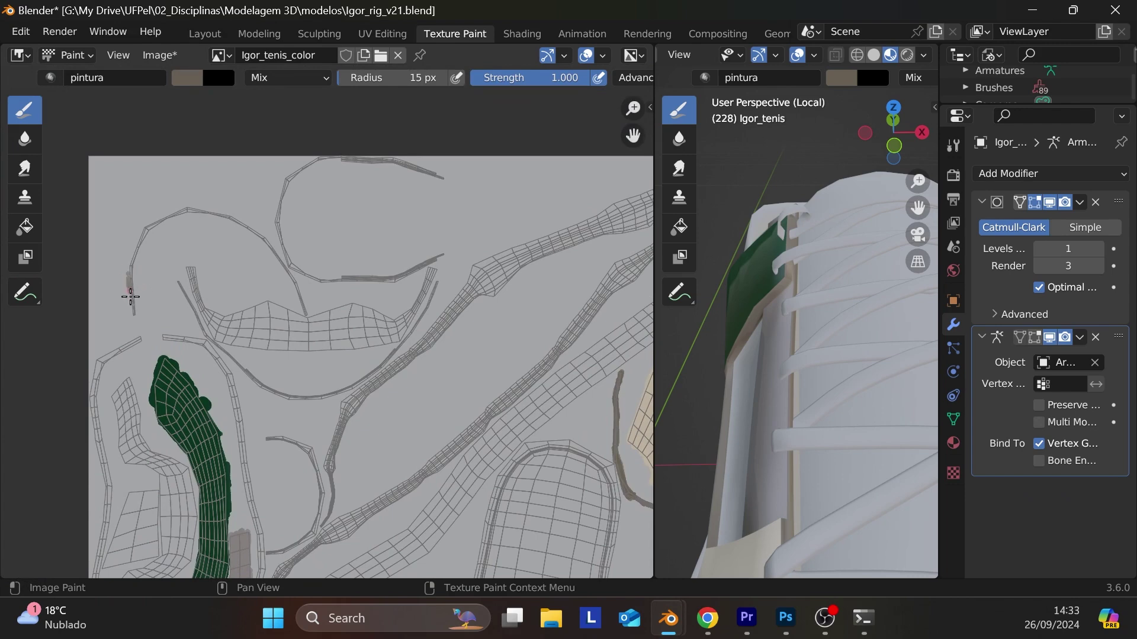
mouse_move(132, 308)
mouse_down()
mouse_move(135, 242)
mouse_move(148, 234)
mouse_up()
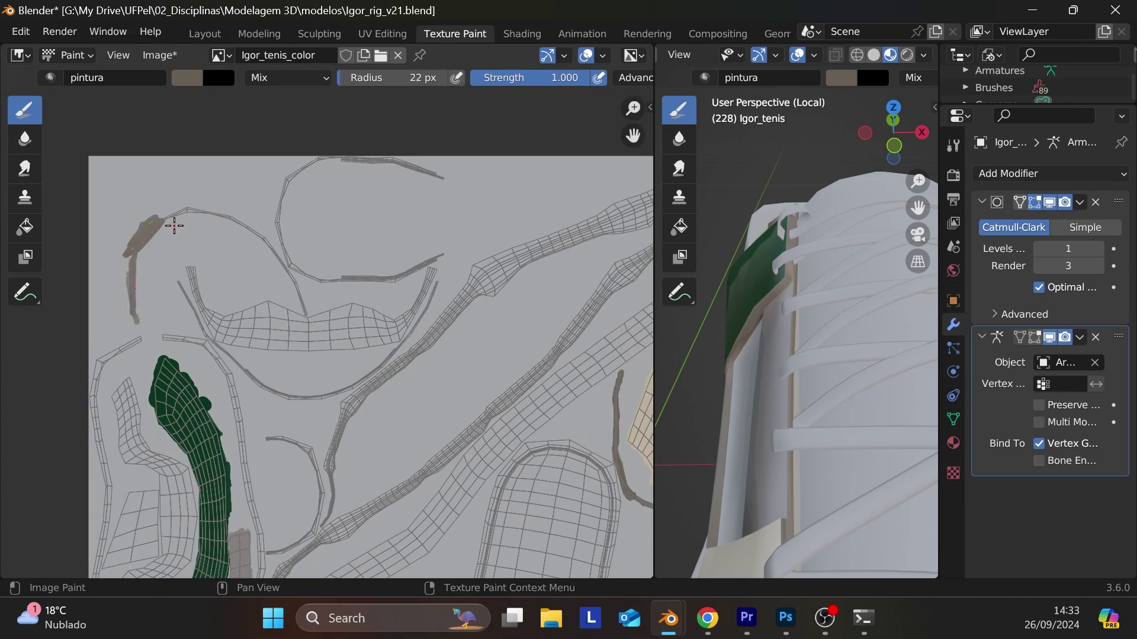
mouse_move(177, 221)
mouse_down()
mouse_move(193, 207)
mouse_move(129, 298)
mouse_up()
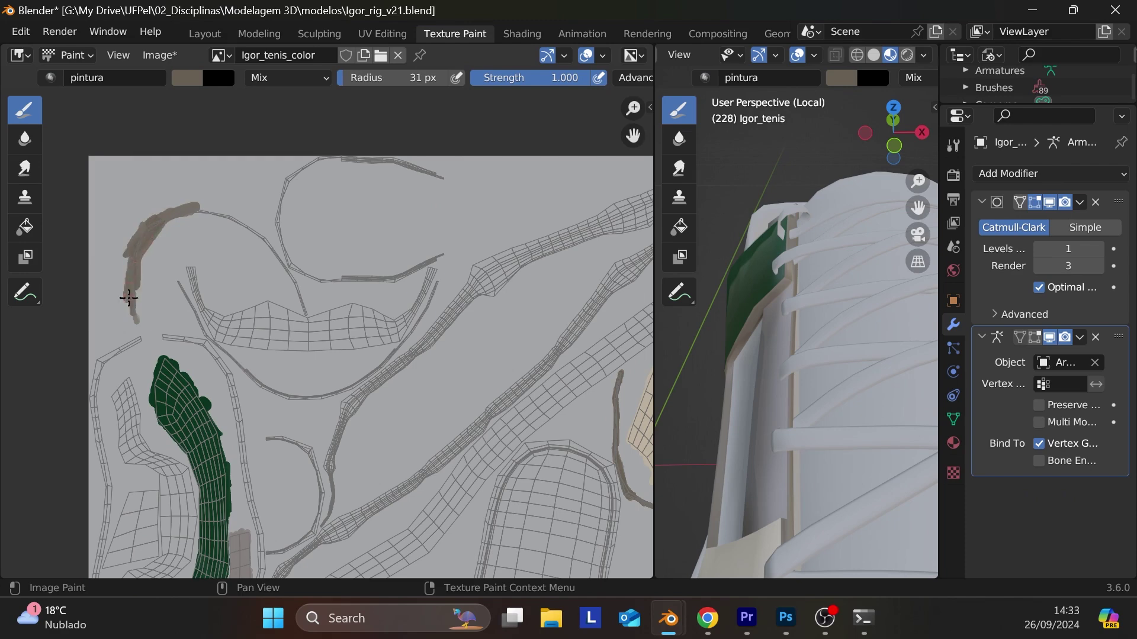
mouse_move(167, 224)
mouse_down()
mouse_move(223, 217)
mouse_move(272, 244)
mouse_move(312, 173)
mouse_move(276, 220)
mouse_up()
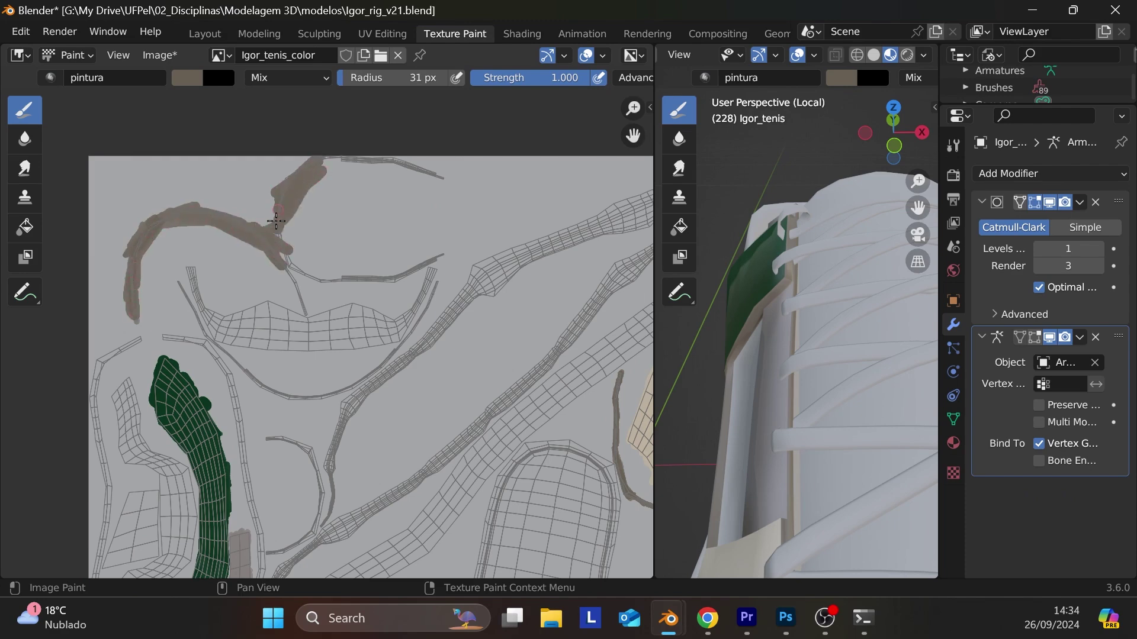
- Cover both arms of the C-shaped strip and the arch's short lower end with the same brown
mouse_move(286, 259)
mouse_down()
mouse_move(301, 292)
mouse_move(320, 258)
mouse_up()
drag(331, 162, 435, 174)
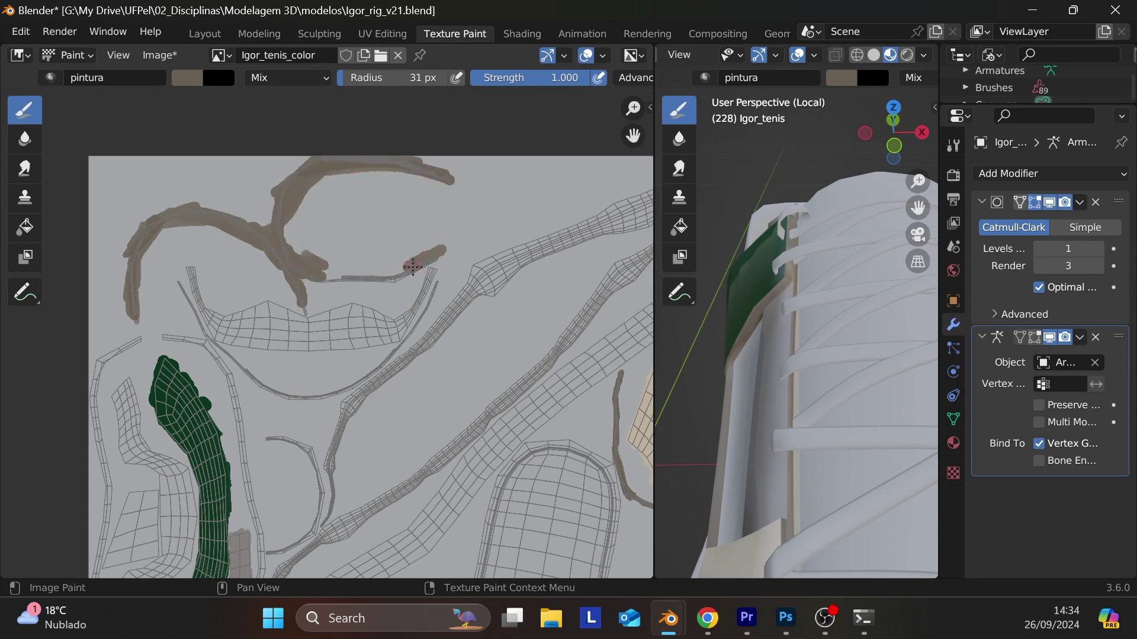
drag(405, 272, 373, 276)
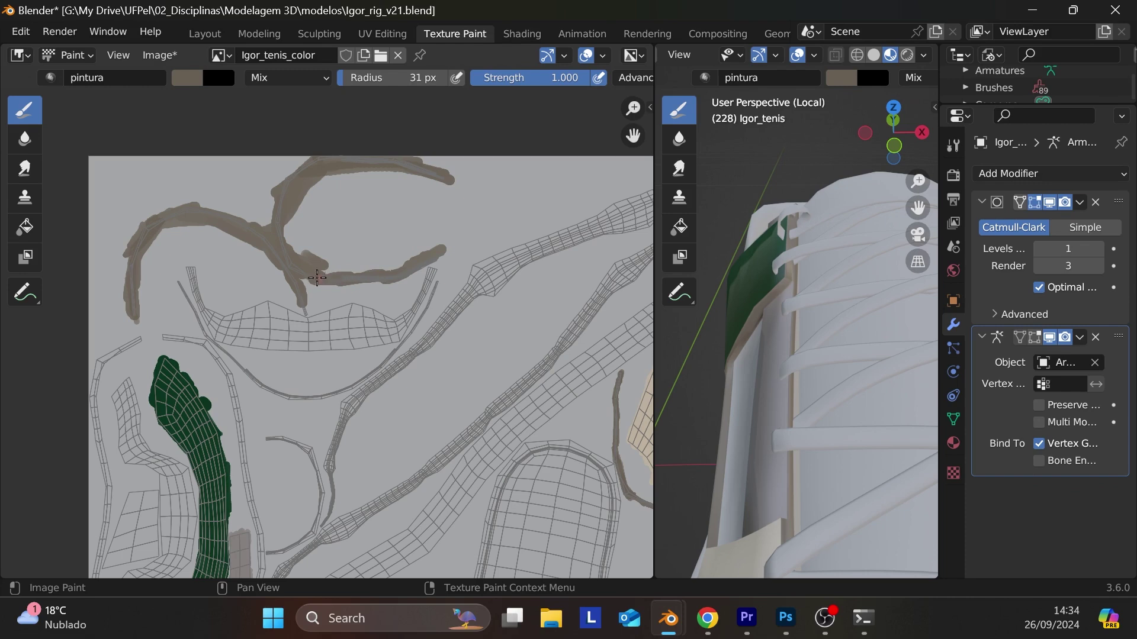
ctrl+middle_drag(344, 364, 349, 149)
mouse_move(357, 300)
ctrl+middle_down()
mouse_move(363, 213)
mouse_move(362, 238)
ctrl+middle_up()
mouse_move(315, 146)
mouse_down()
mouse_move(390, 144)
mouse_move(267, 125)
mouse_move(244, 203)
mouse_move(259, 257)
mouse_up()
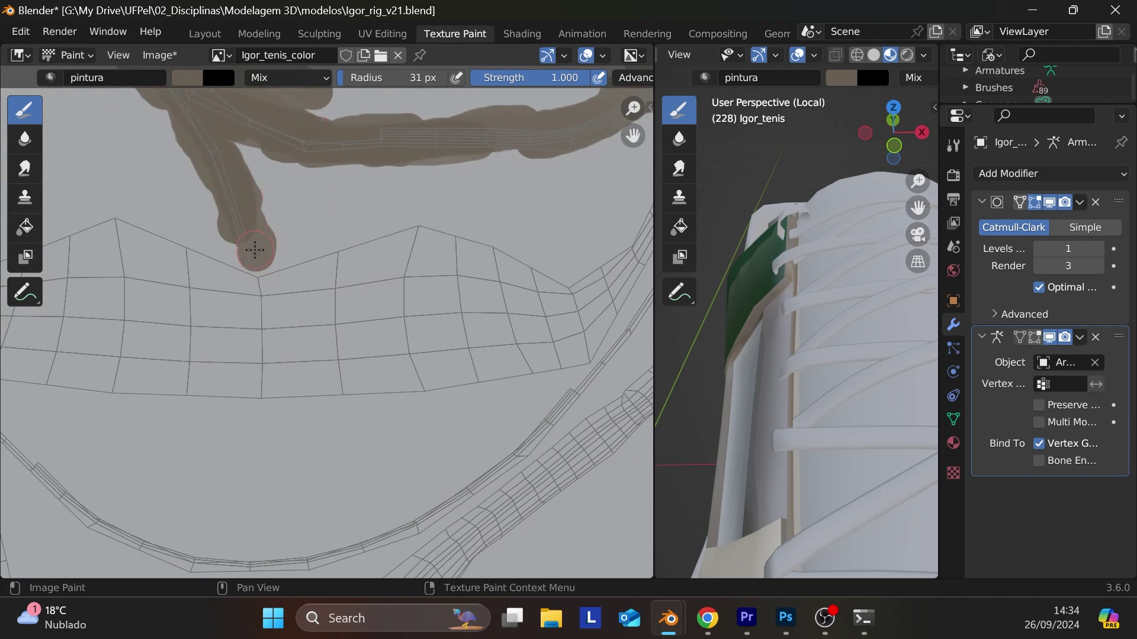
drag(202, 119, 178, 119)
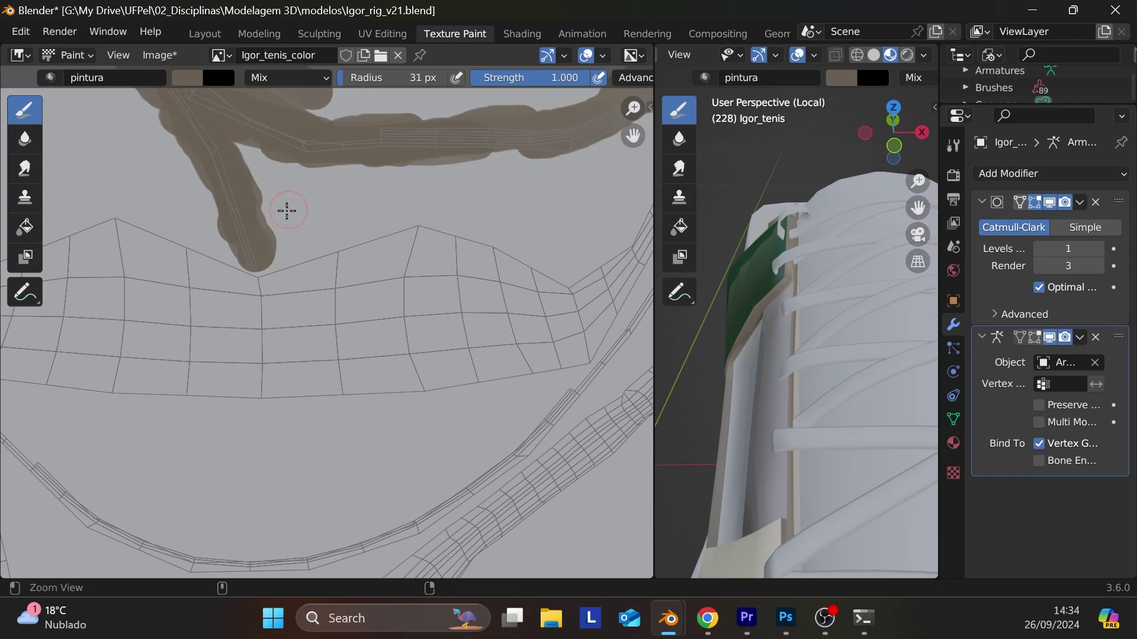
- Paint the upper left arm of the wide U-shaped strip around the wavy-topped panel in the same brown
mouse_move(291, 201)
ctrl+middle_down()
mouse_move(353, 241)
mouse_move(469, 373)
ctrl+middle_up()
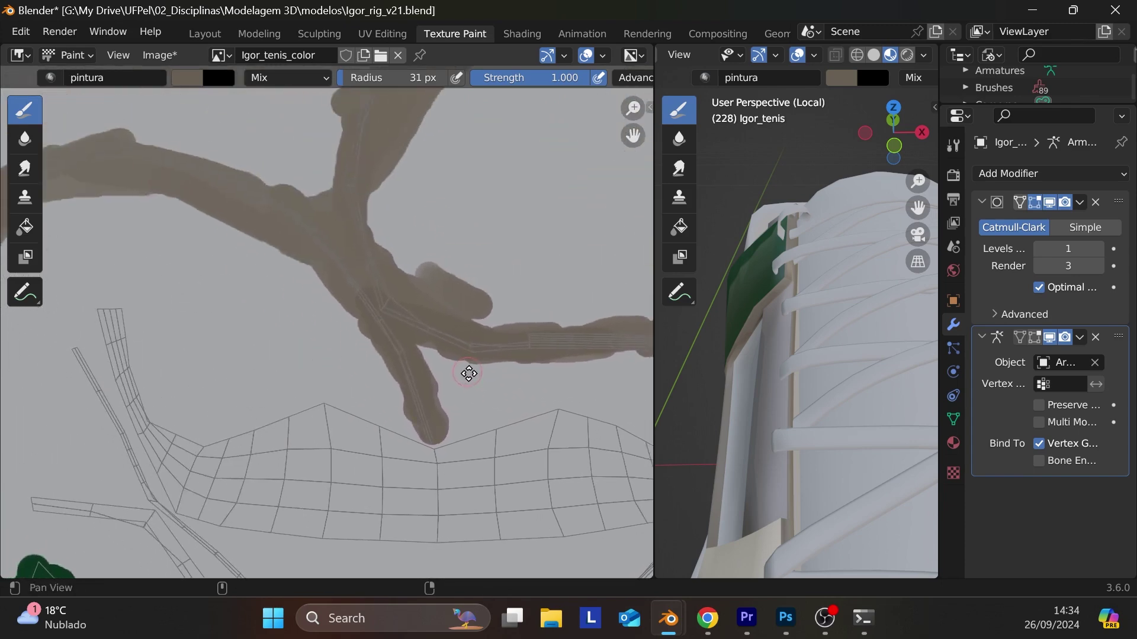
mouse_move(323, 231)
mouse_down()
mouse_move(261, 188)
mouse_move(82, 138)
mouse_up()
middle_drag(223, 295, 515, 305)
mouse_move(261, 225)
mouse_down()
mouse_move(247, 236)
mouse_move(233, 356)
mouse_move(257, 457)
mouse_up()
mouse_move(363, 433)
middle_down()
mouse_move(339, 236)
mouse_move(279, 193)
middle_up()
mouse_move(283, 123)
mouse_down()
mouse_move(363, 272)
mouse_move(284, 129)
mouse_up()
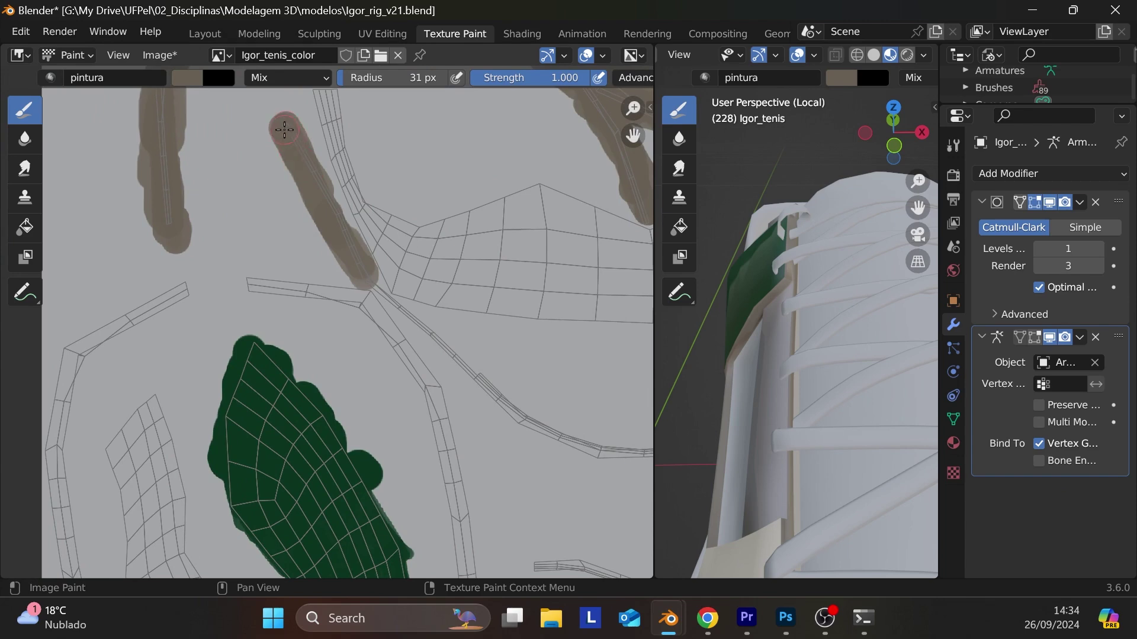
mouse_move(565, 417)
mouse_down()
mouse_move(515, 414)
mouse_move(408, 319)
mouse_up()
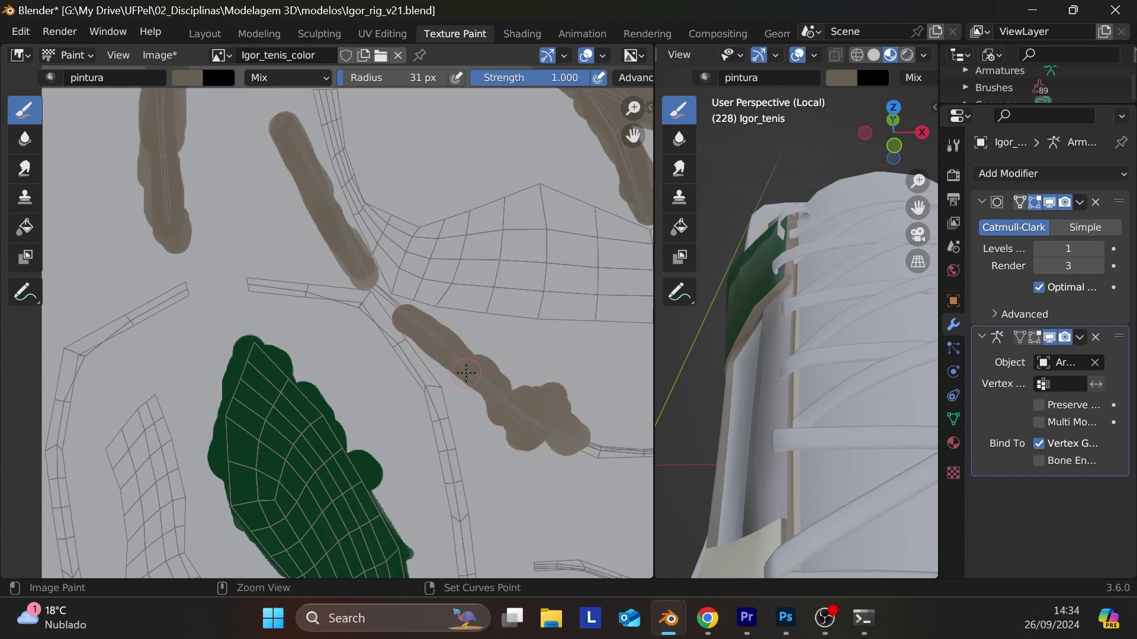
key(ctrl+z)
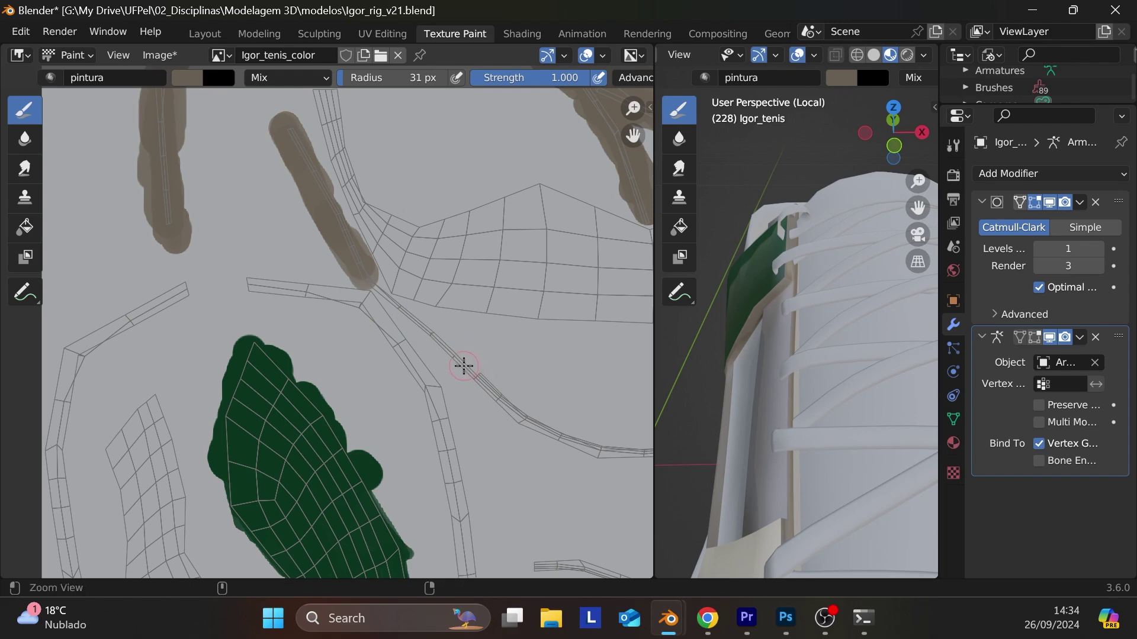
ctrl+middle_drag(462, 366, 456, 206)
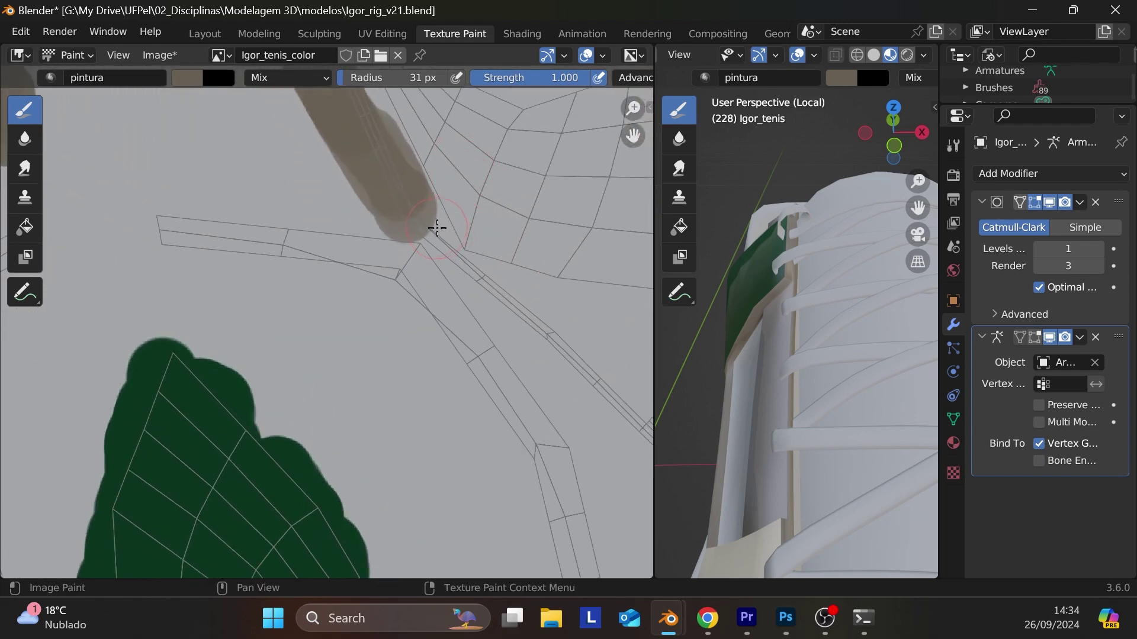
drag(423, 217, 420, 217)
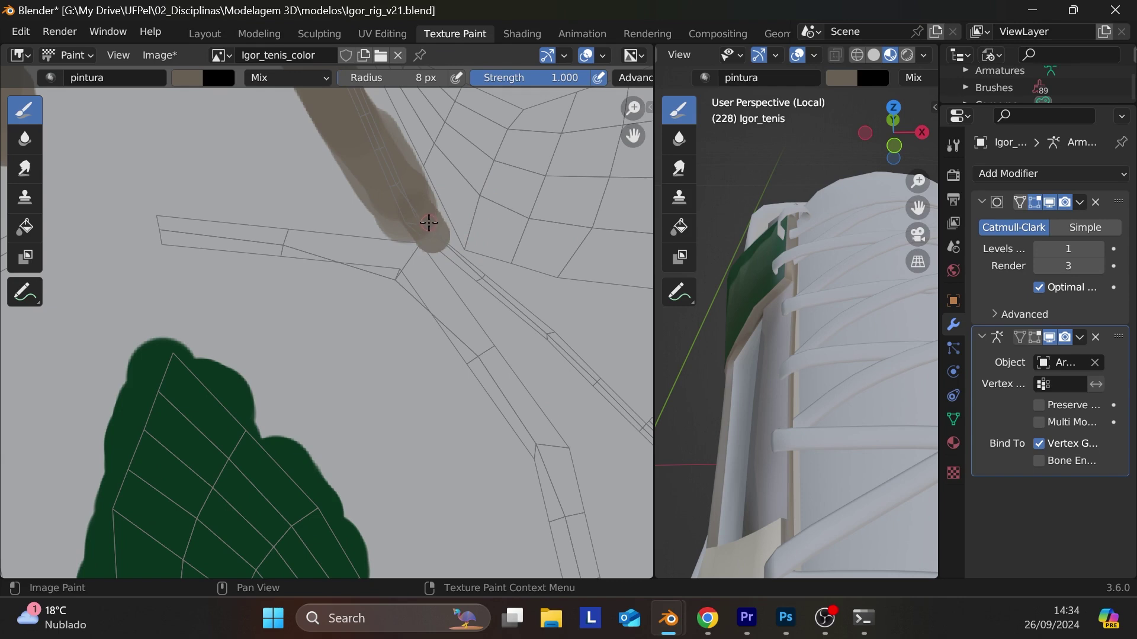
key(ctrl+z)
- Continue brown down the wide U-shaped strip's left arm, using an 8 px brush for its narrow section and 22 px for the curve below
mouse_move(424, 221)
mouse_down()
mouse_move(631, 422)
mouse_move(609, 414)
mouse_up()
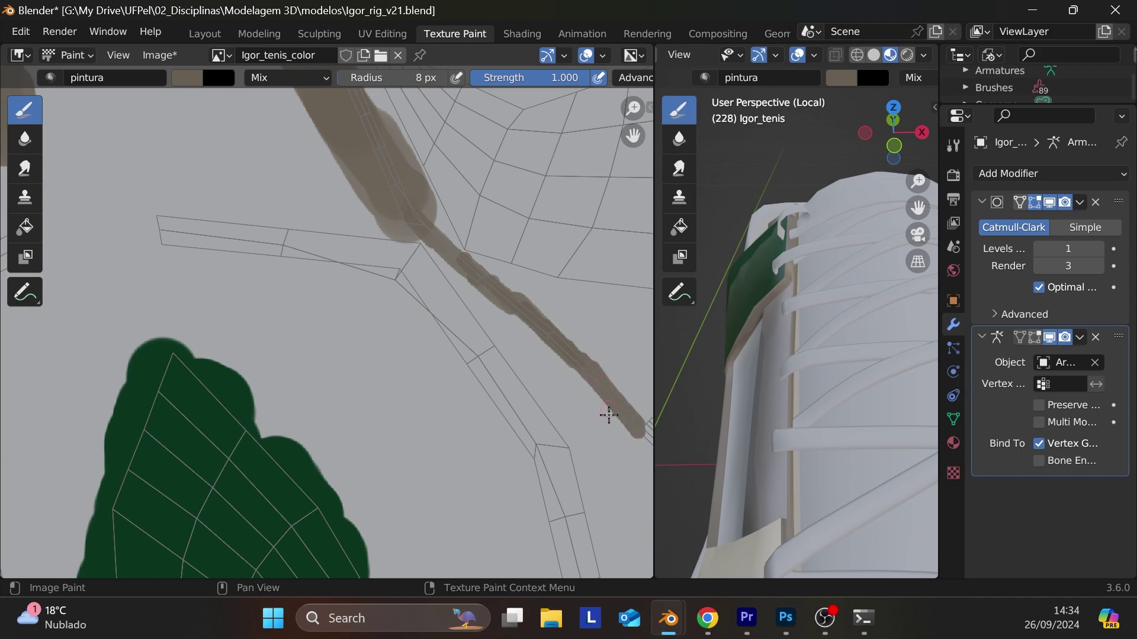
mouse_move(603, 463)
ctrl+alt+mouse_down()
mouse_move(581, 465)
mouse_move(588, 460)
ctrl+alt+mouse_up()
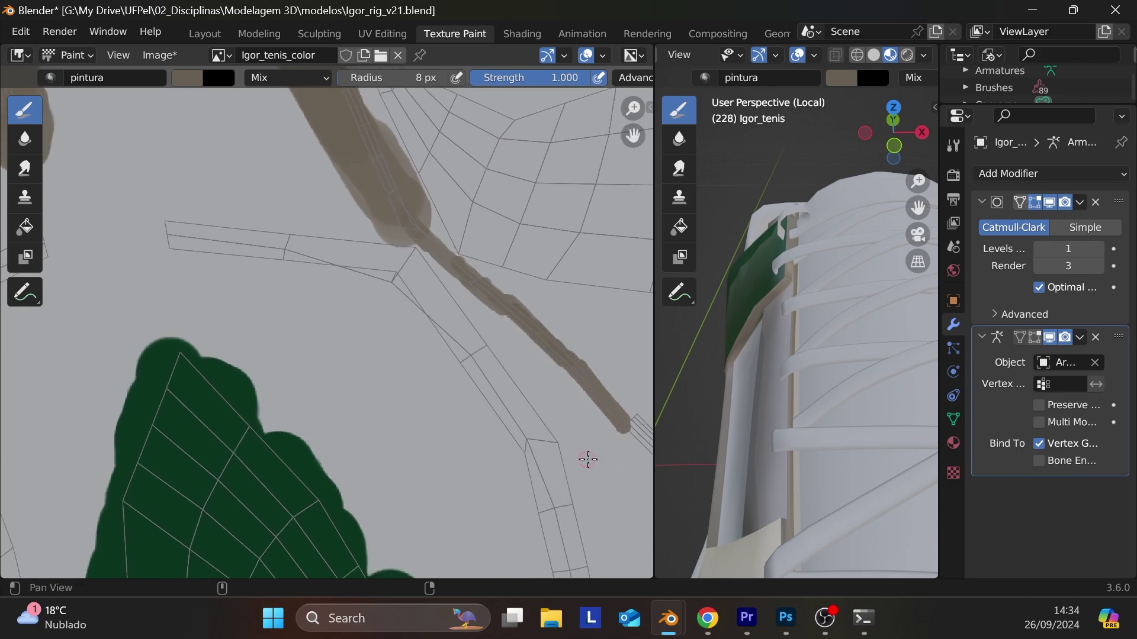
mouse_move(588, 459)
middle_down()
mouse_move(429, 408)
mouse_move(297, 295)
middle_up()
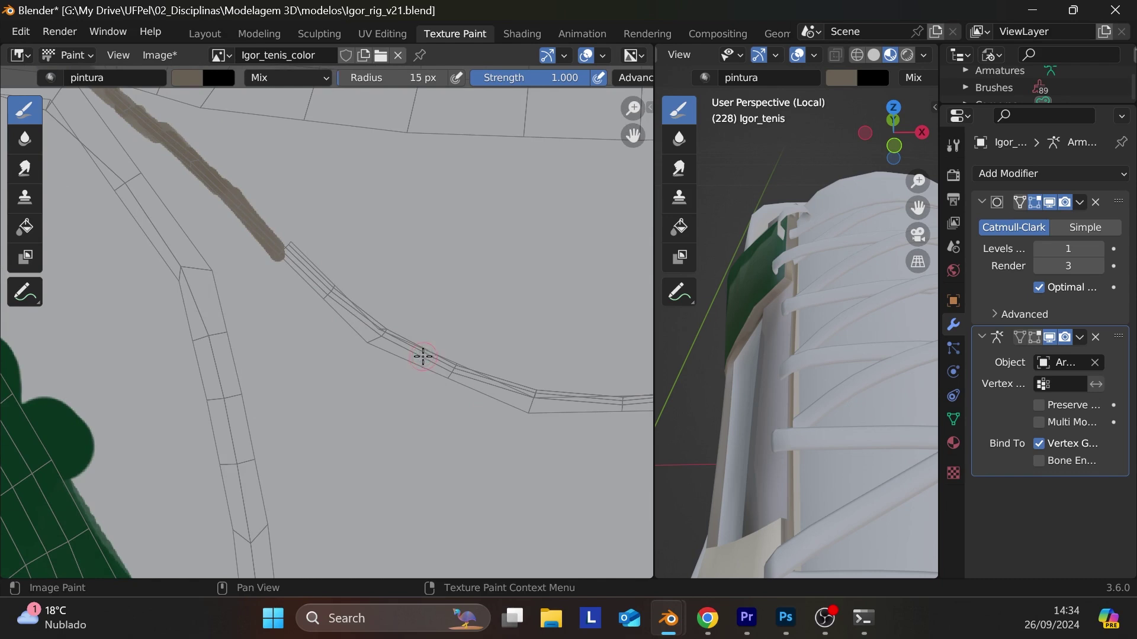
key(bracketright)
key(bracketright)
key(bracketright)
key(bracketright)
mouse_move(425, 357)
mouse_down()
mouse_move(277, 240)
mouse_move(568, 420)
mouse_move(489, 407)
mouse_up()
key(Caps_Lock)
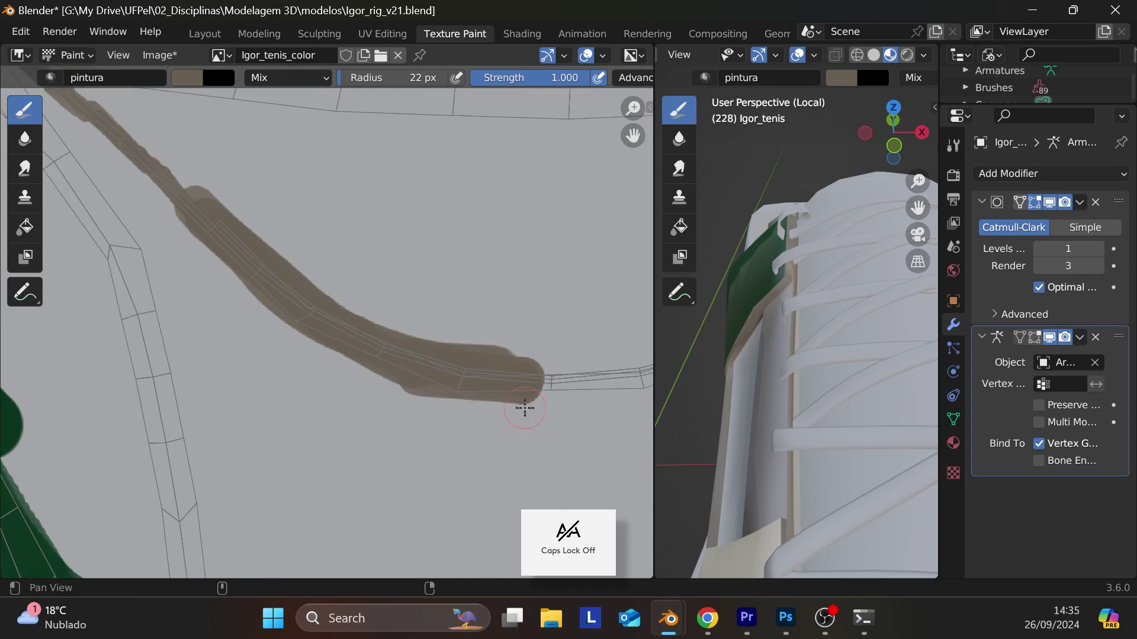
- Cover the rest of the wide U-shaped strip's curved bottom in brown, up to the start of its right arm
mouse_move(544, 411)
middle_down()
mouse_move(274, 388)
mouse_move(257, 377)
middle_up()
mouse_move(379, 364)
mouse_down()
mouse_move(482, 317)
mouse_move(459, 335)
mouse_up()
middle_drag(437, 348, 166, 465)
drag(381, 344, 246, 419)
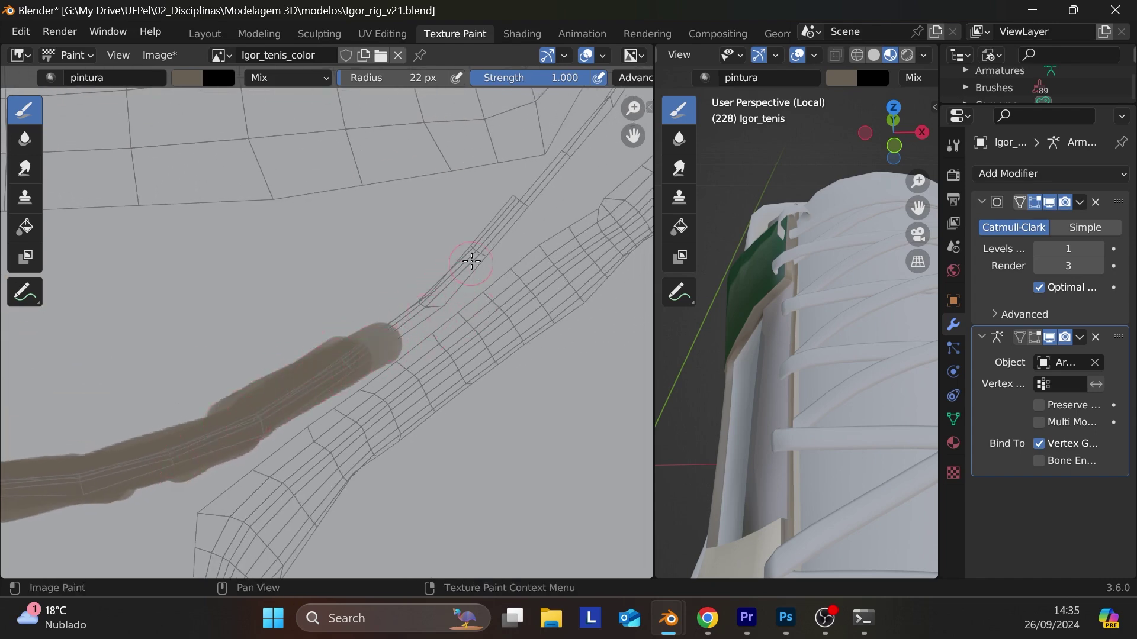
- Paint the wide U-shaped strip's right arm brown all the way up to its end
mouse_move(472, 261)
mouse_down()
mouse_move(393, 300)
mouse_move(355, 337)
mouse_move(499, 225)
mouse_move(533, 182)
mouse_up()
mouse_move(533, 183)
middle_down()
mouse_move(431, 274)
mouse_move(361, 317)
middle_up()
mouse_move(361, 317)
mouse_down()
mouse_move(275, 387)
mouse_move(406, 264)
mouse_move(363, 300)
mouse_move(444, 190)
mouse_move(420, 212)
mouse_move(464, 135)
mouse_move(490, 158)
mouse_up()
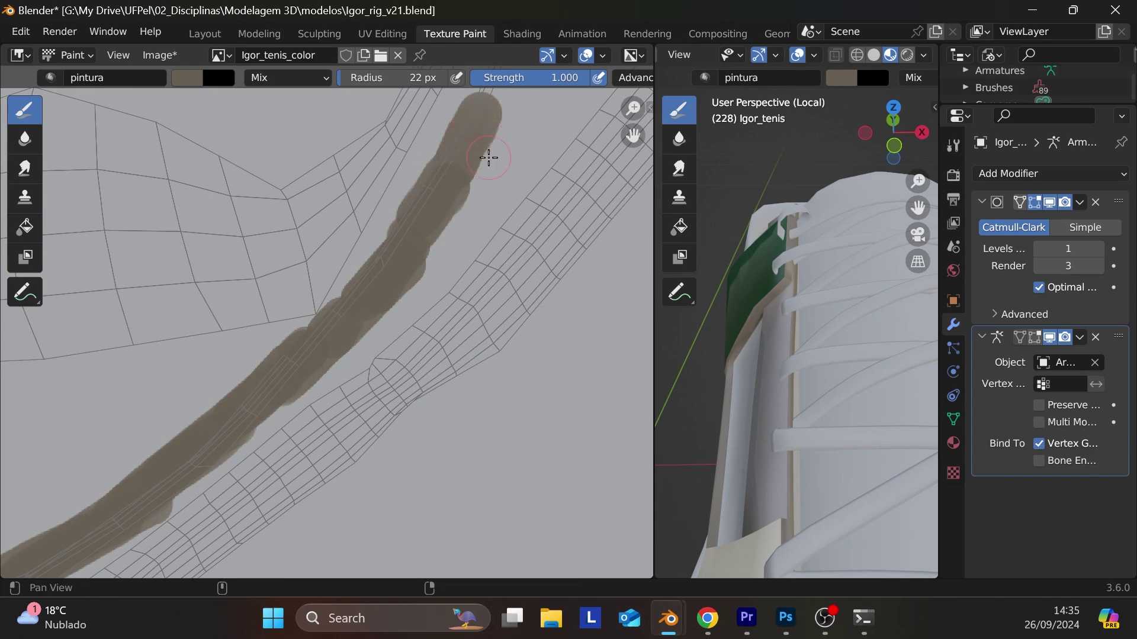
middle_drag(489, 157, 368, 338)
scroll(392, 264, up, 2)
mouse_move(392, 264)
mouse_down()
mouse_move(361, 264)
mouse_move(303, 418)
mouse_move(307, 409)
mouse_up()
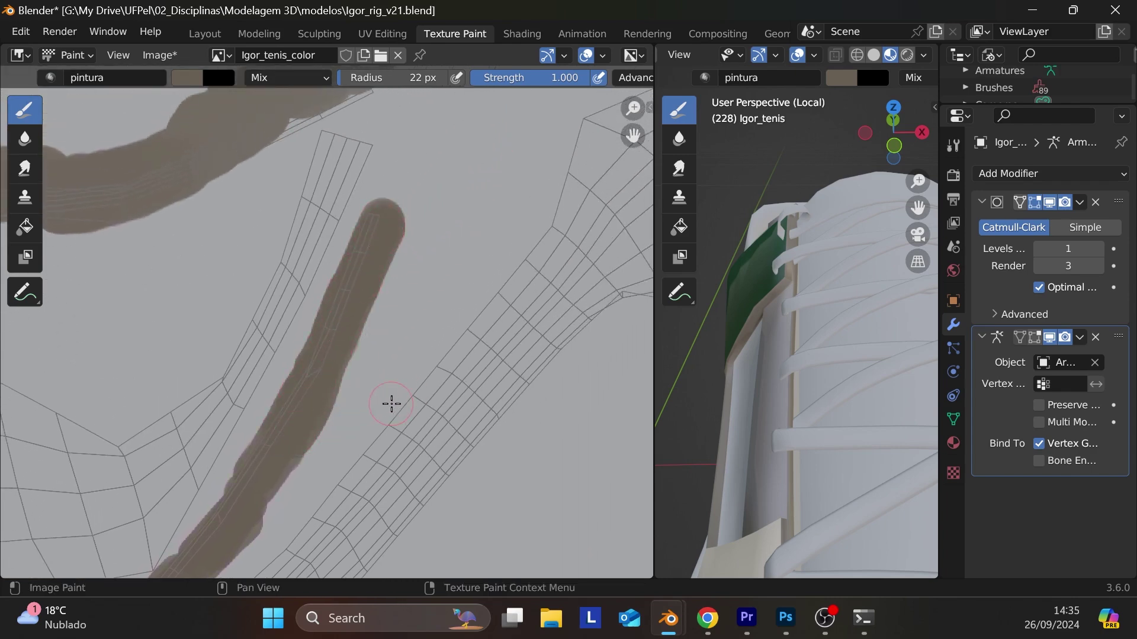
- Paint the whole thin arc-shaped strip between the green side panel and the branching lace meshes brown with the 22 px brush
scroll(384, 394, down, 6)
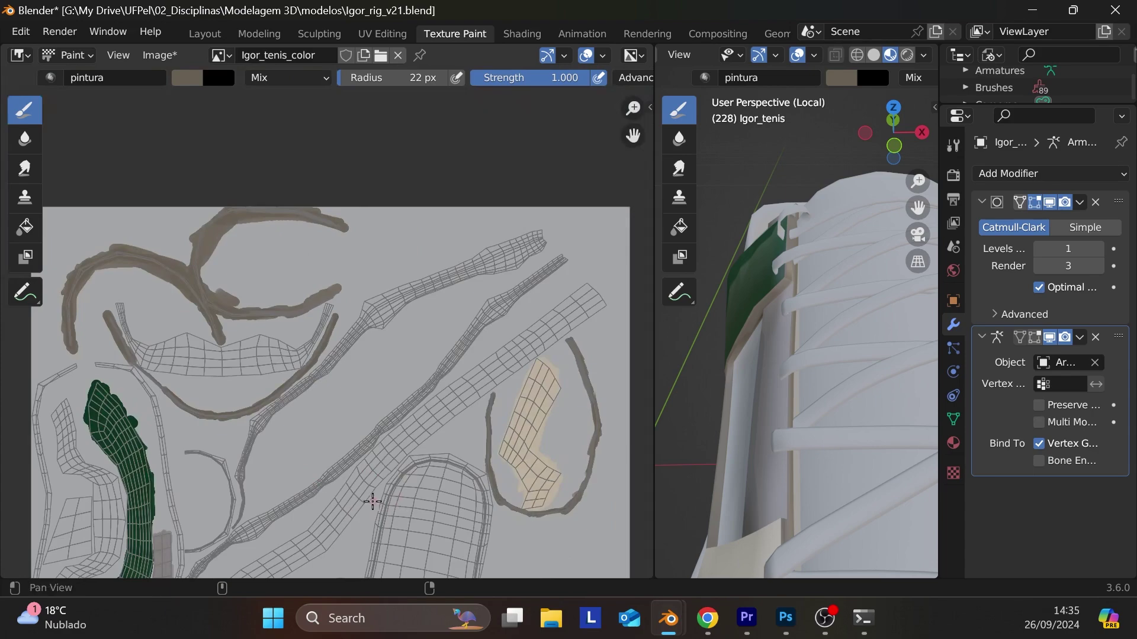
scroll(371, 454, up, 1)
middle_drag(371, 454, 481, 239)
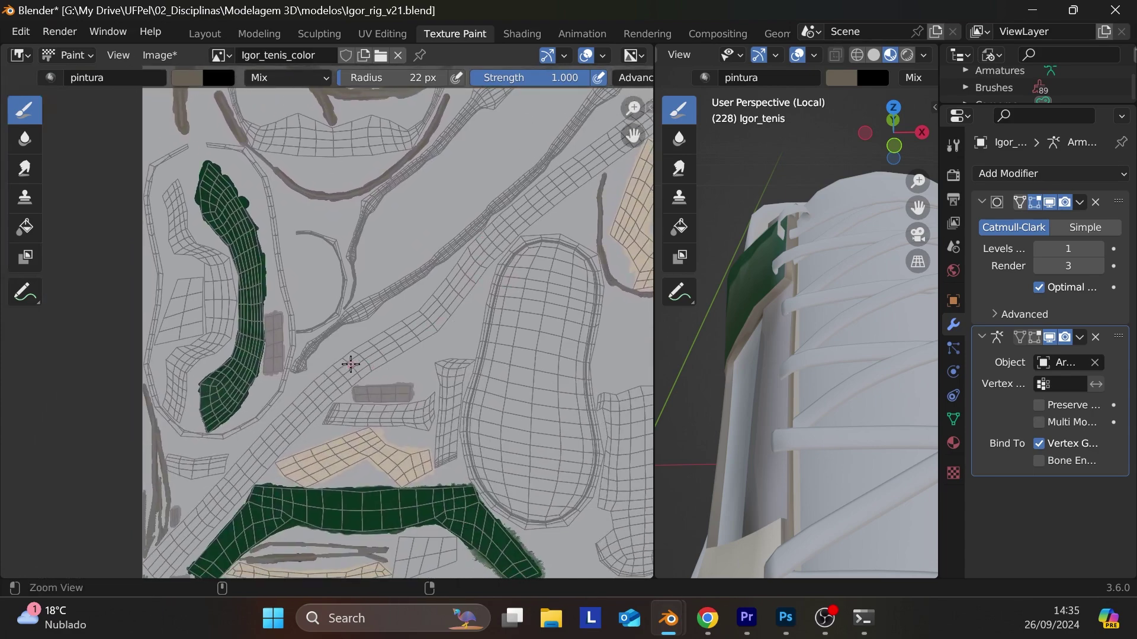
scroll(357, 340, up, 3)
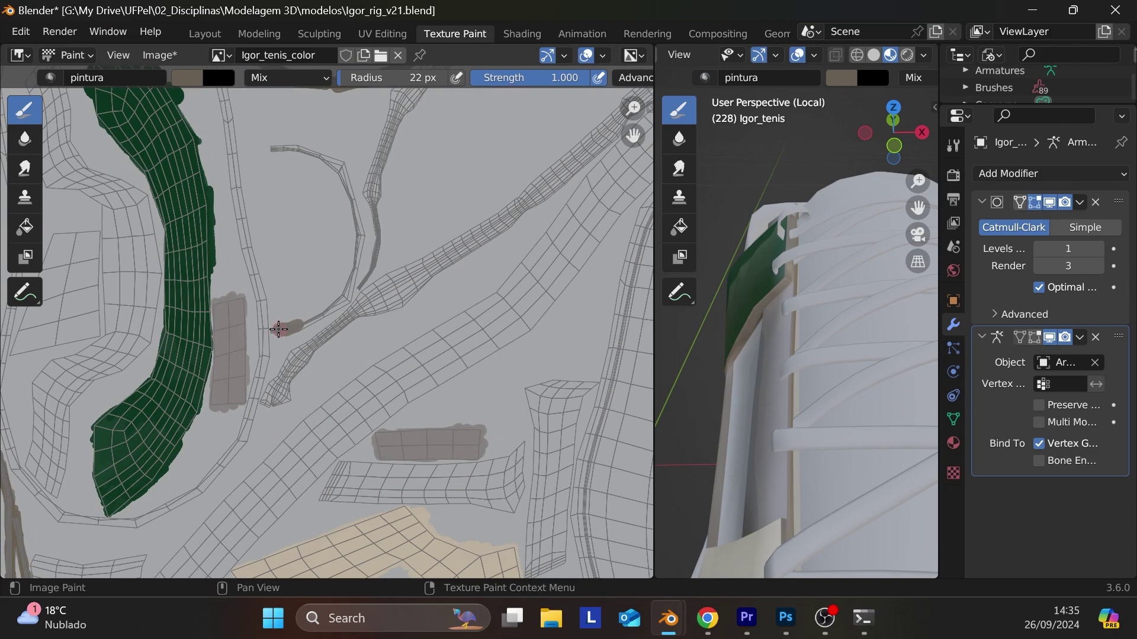
drag(297, 322, 341, 297)
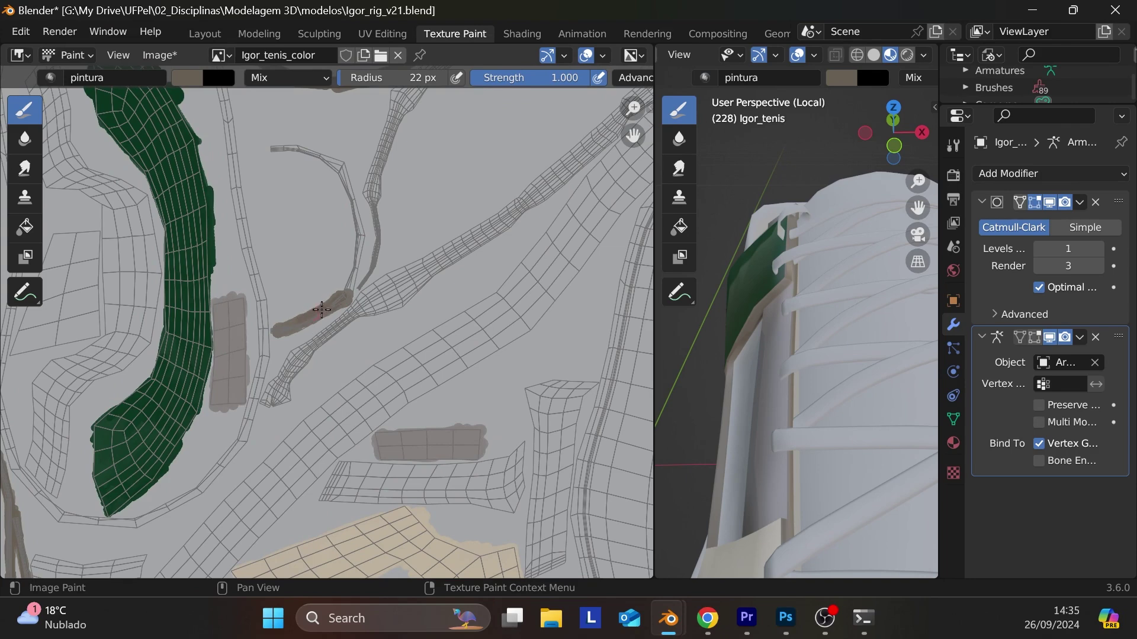
drag(355, 253, 348, 281)
drag(361, 238, 348, 283)
drag(341, 172, 359, 227)
drag(346, 177, 285, 150)
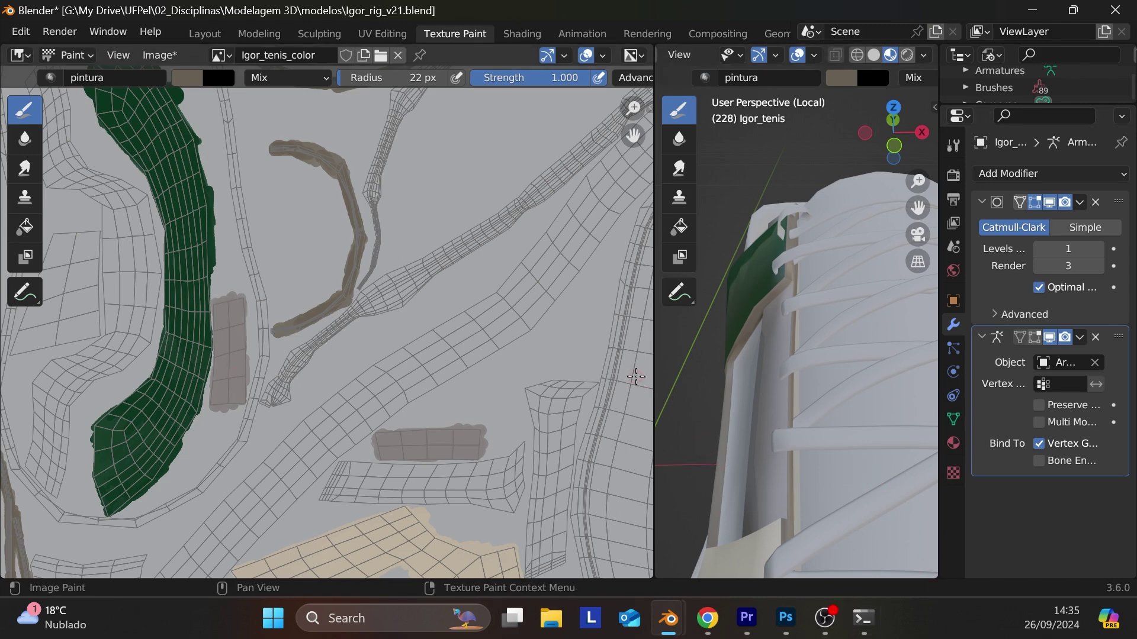
- Enlarge the 3D viewport and set the shoes' Catmull-Clark subdivision viewport levels to 3
drag(655, 372, 327, 327)
scroll(531, 249, down, 5)
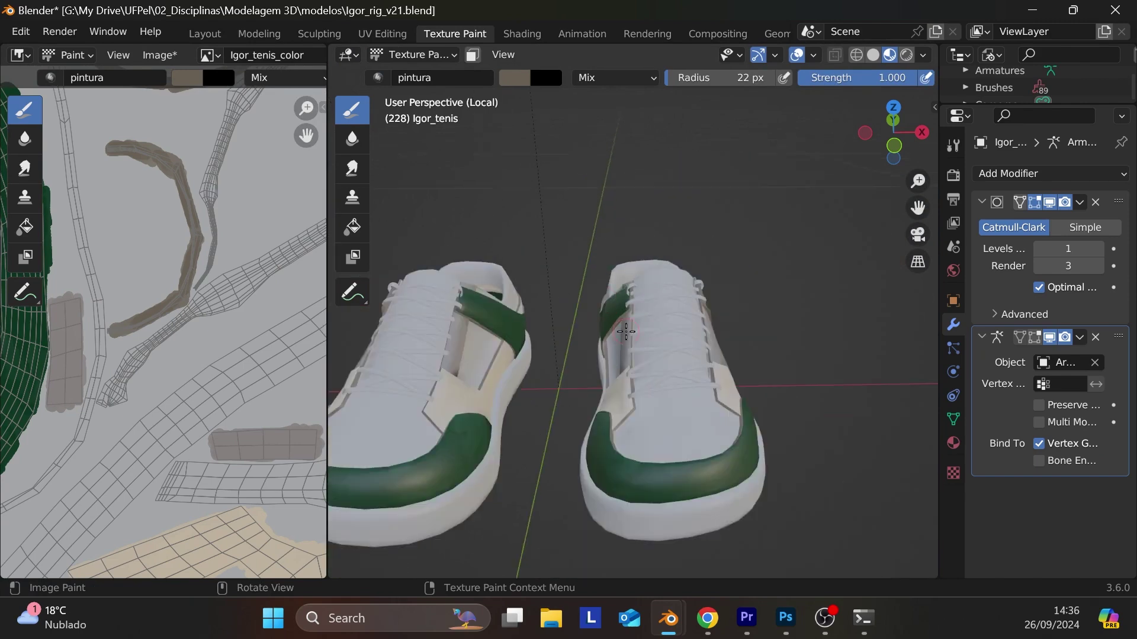
mouse_move(703, 424)
middle_down()
mouse_move(661, 426)
mouse_move(837, 450)
mouse_move(598, 400)
mouse_move(877, 379)
middle_up()
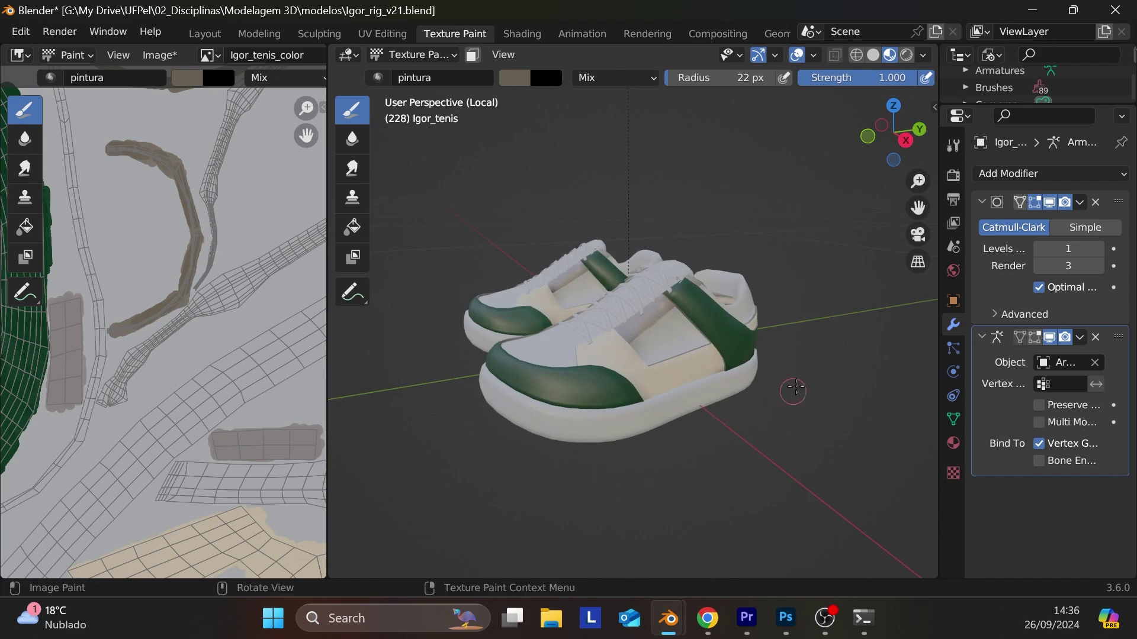
click(1099, 249)
click(1100, 249)
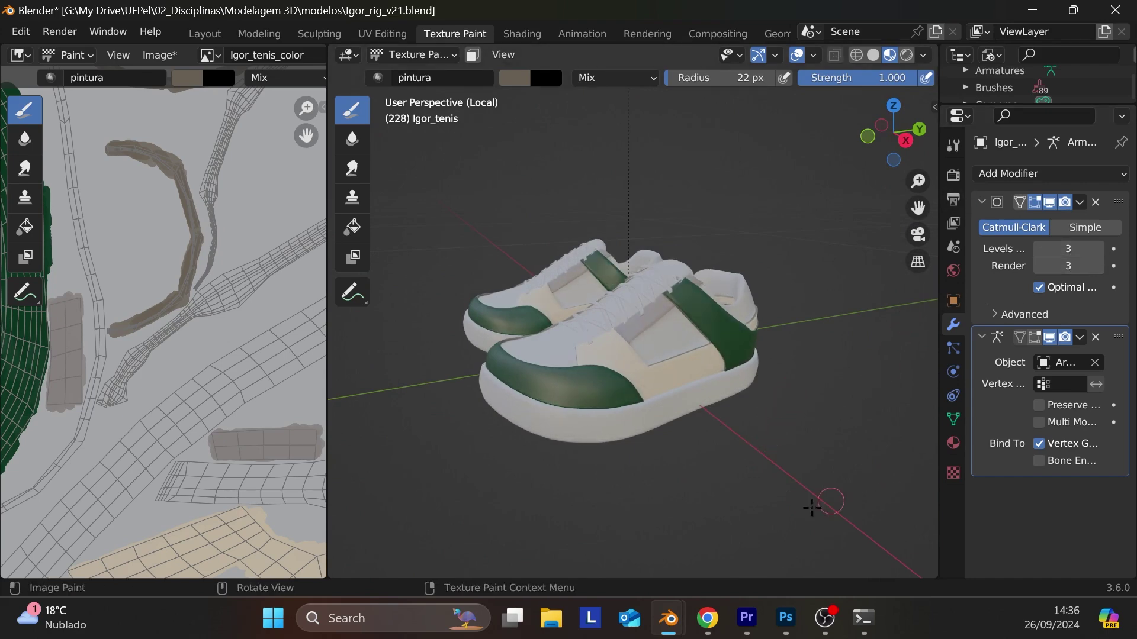
- Examine the painted shoes and laces from several angles, briefly preview them in rendered shading, and return to material preview
mouse_move(699, 463)
middle_down()
mouse_move(732, 546)
mouse_move(735, 496)
mouse_move(769, 490)
middle_up()
scroll(792, 486, up, 6)
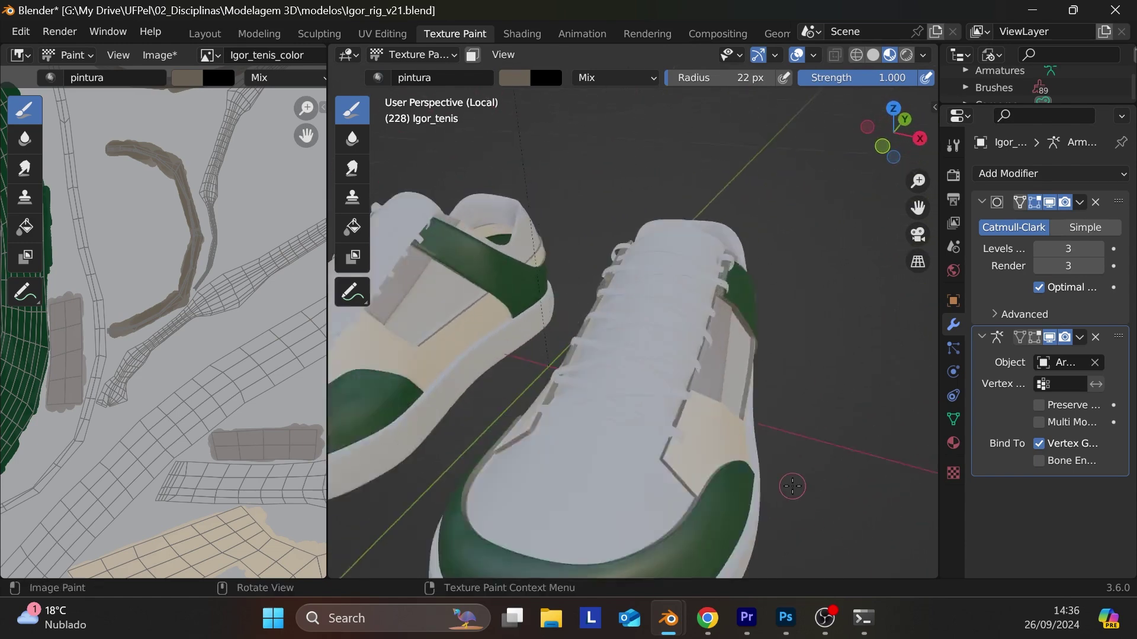
scroll(793, 486, down, 5)
scroll(793, 487, up, 5)
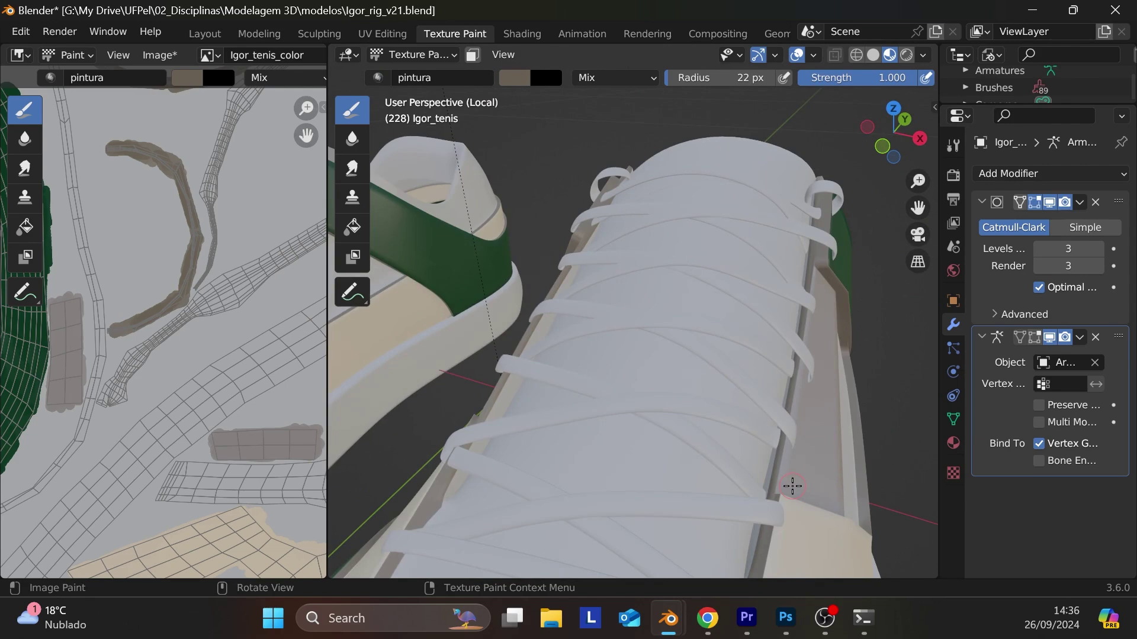
scroll(792, 486, down, 5)
mouse_move(792, 486)
middle_down()
mouse_move(857, 512)
mouse_move(769, 411)
mouse_move(645, 393)
mouse_move(648, 379)
middle_up()
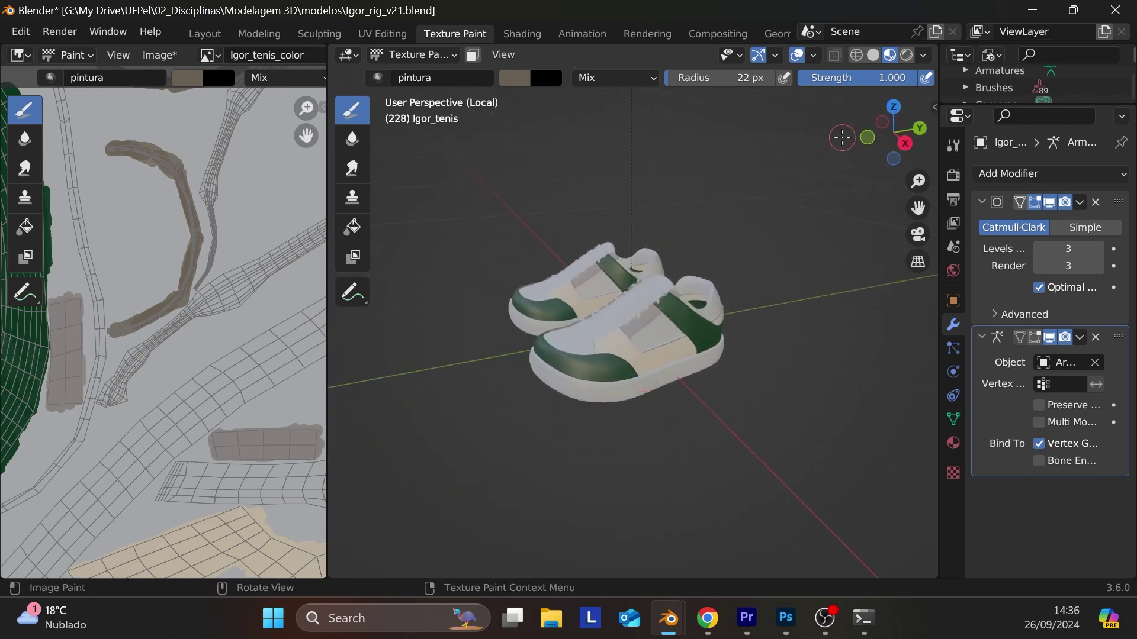
click(908, 54)
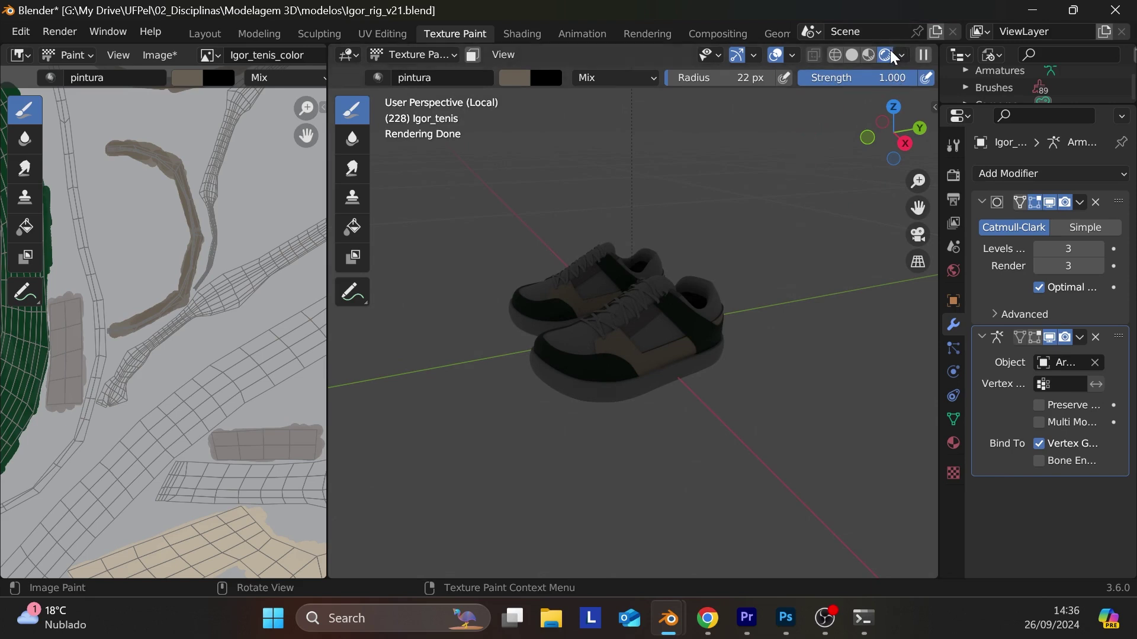
click(869, 55)
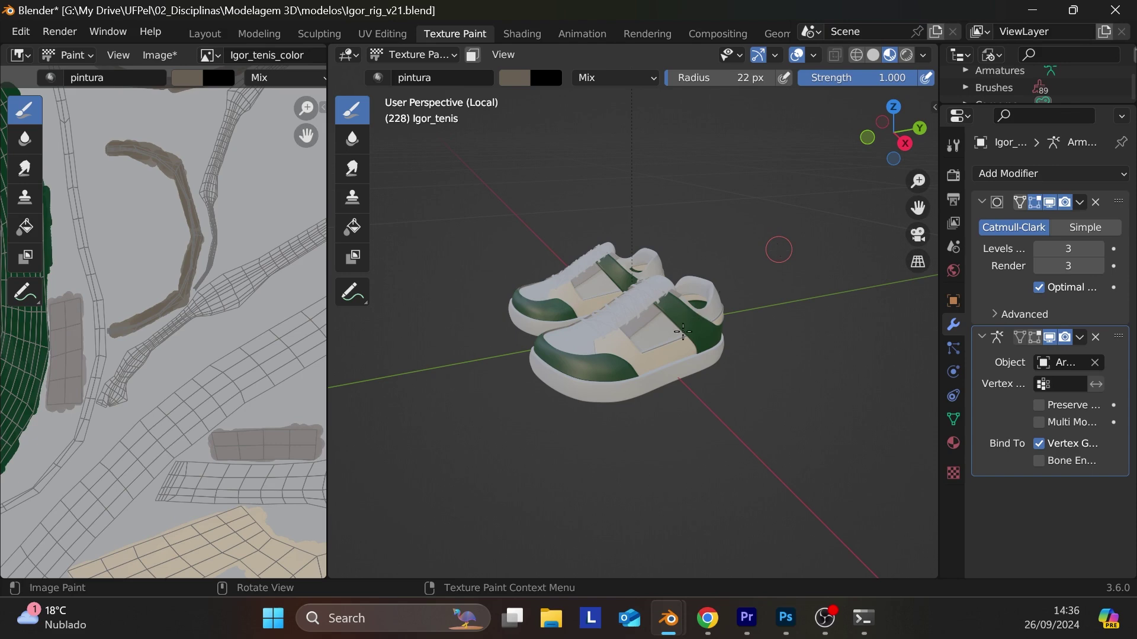
- Leave local view to bring back the full character and switch the shoes from Texture Paint to Object Mode
key(KP_Divide)
middle_drag(734, 387, 776, 498)
scroll(740, 462, up, 3)
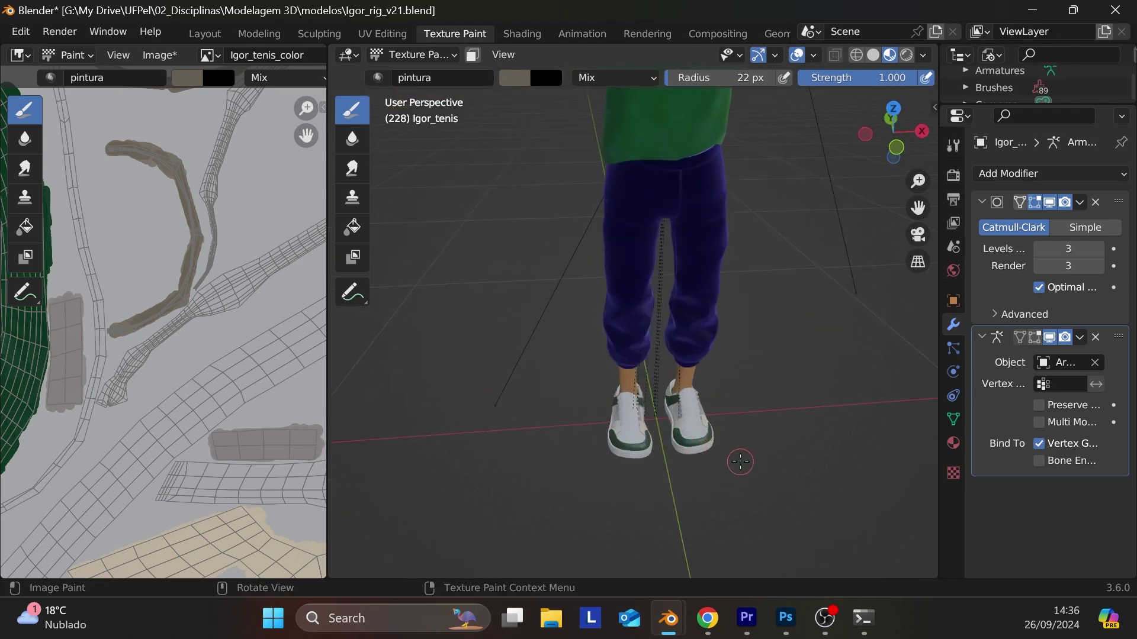
scroll(806, 456, down, 1)
shift+middle_drag(630, 172, 534, 311)
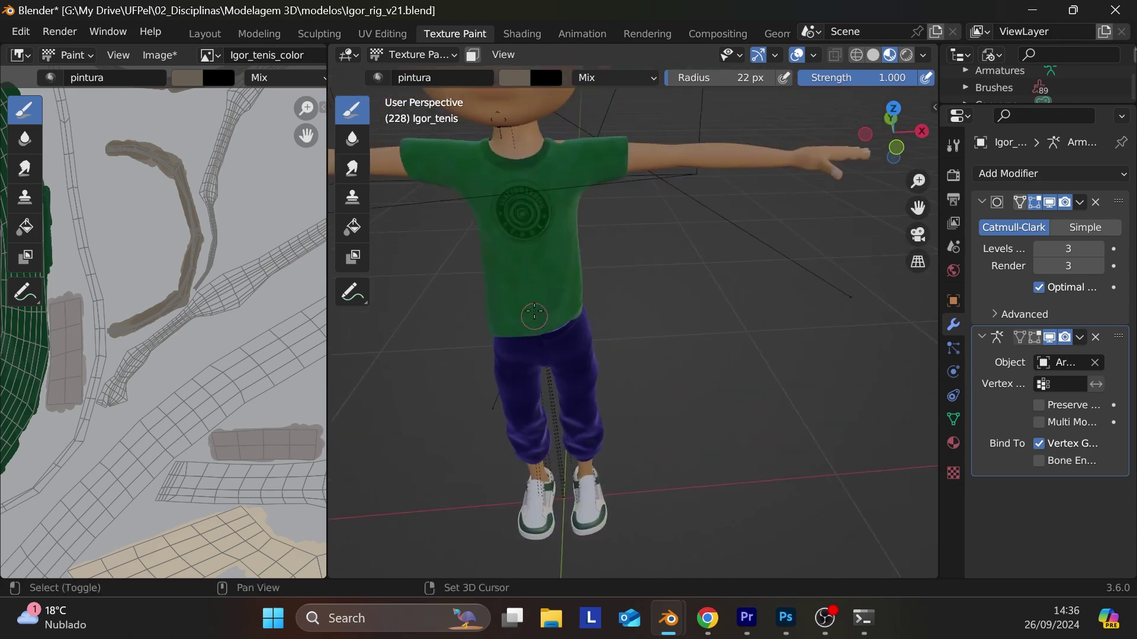
click(399, 56)
click(403, 70)
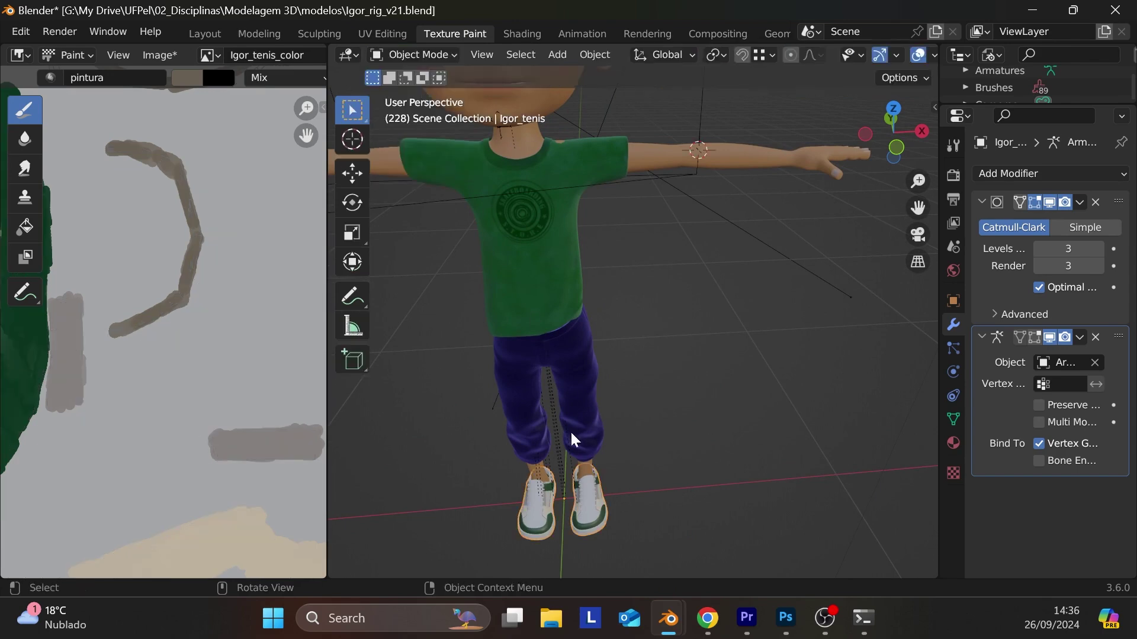
- Add the two lights on either side of the character's head to the shoe selection and isolate them together in local view
scroll(734, 249, down, 5)
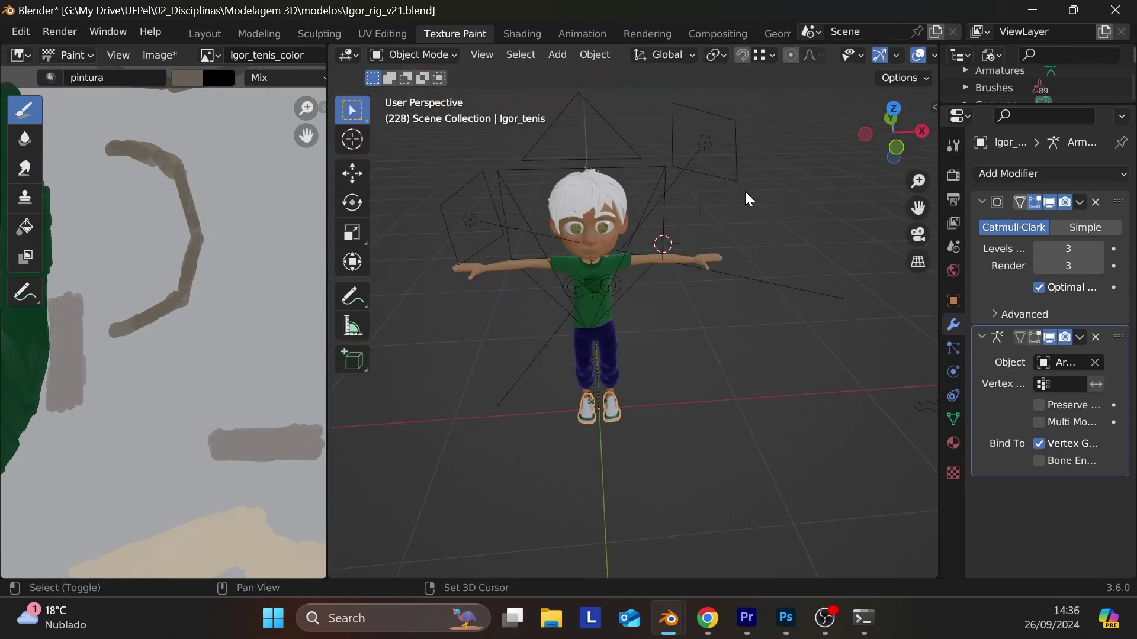
shift+click(714, 188)
shift+click(478, 219)
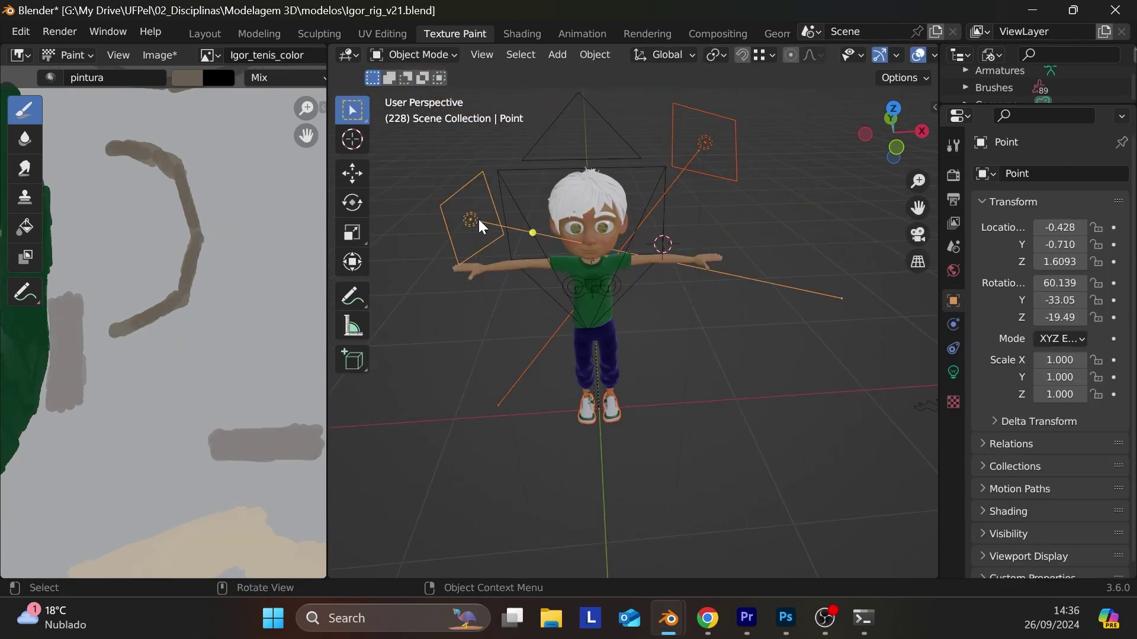
key(KP_Divide)
scroll(624, 452, down, 2)
scroll(689, 519, up, 3)
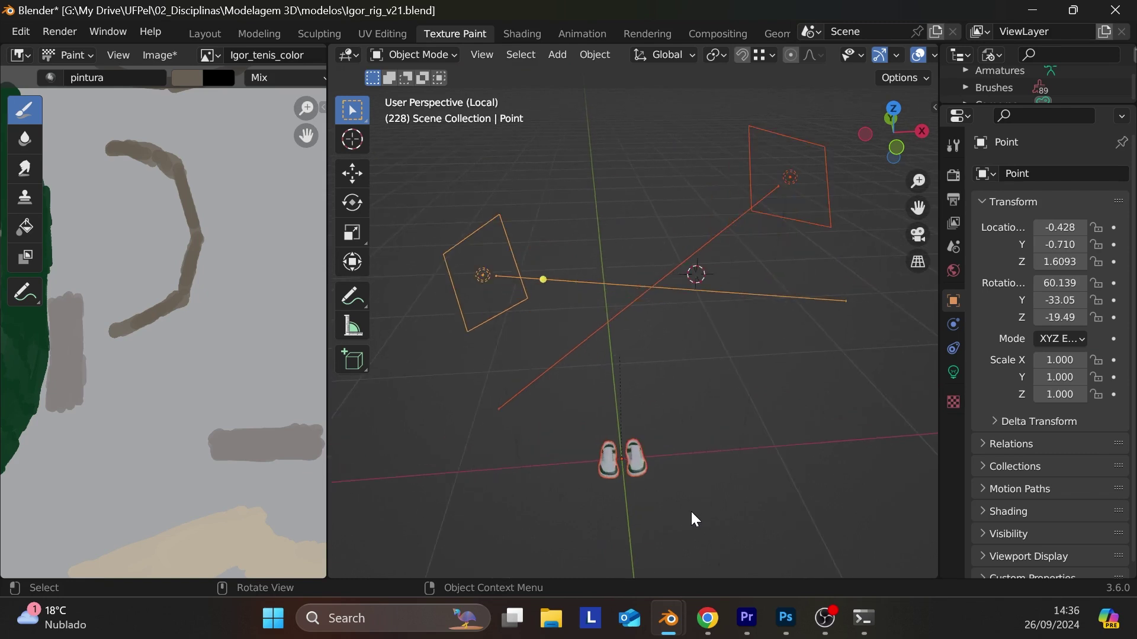
scroll(713, 406, down, 2)
scroll(667, 428, down, 2)
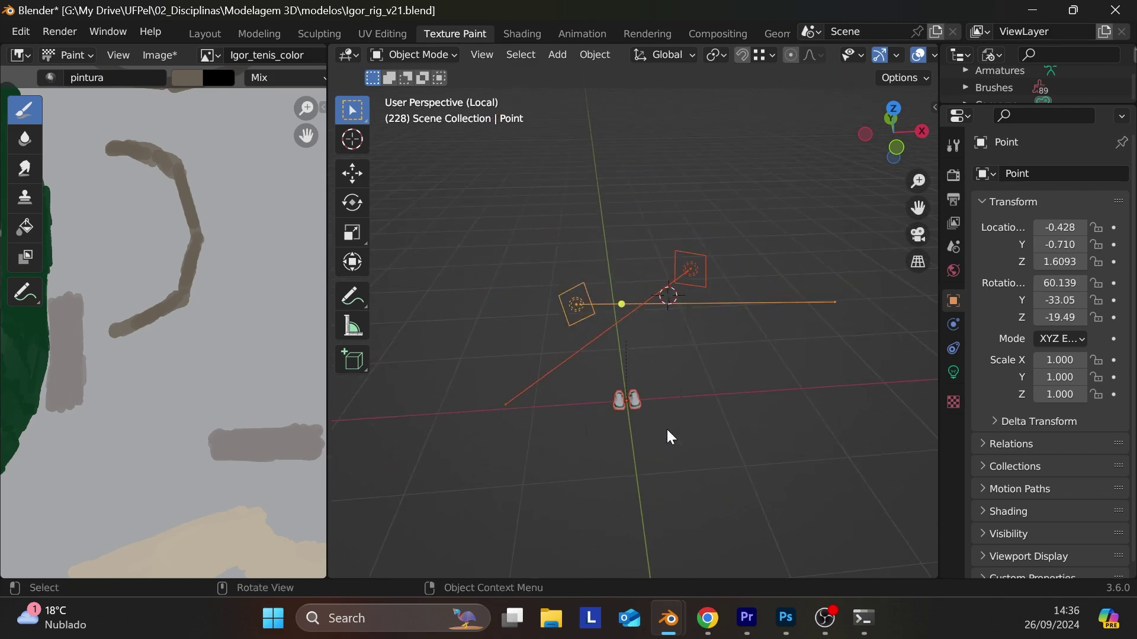
- Select only the Igor_tenis shoes and frame them in the 3D view
click(637, 405)
key(KP_Decimal)
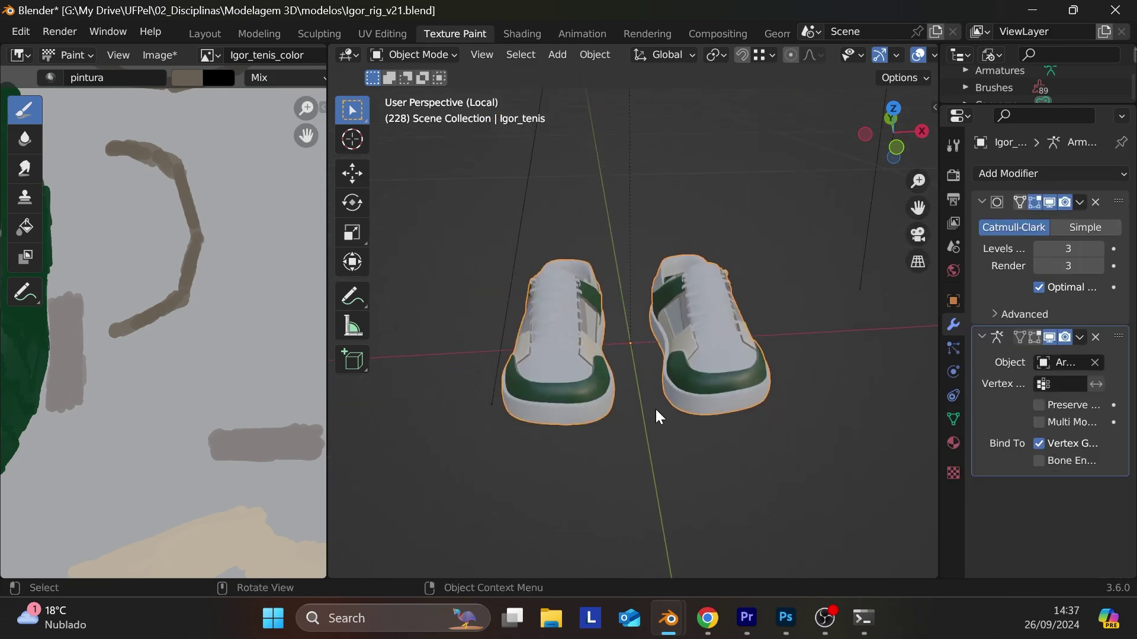
scroll(901, 60, down, 5)
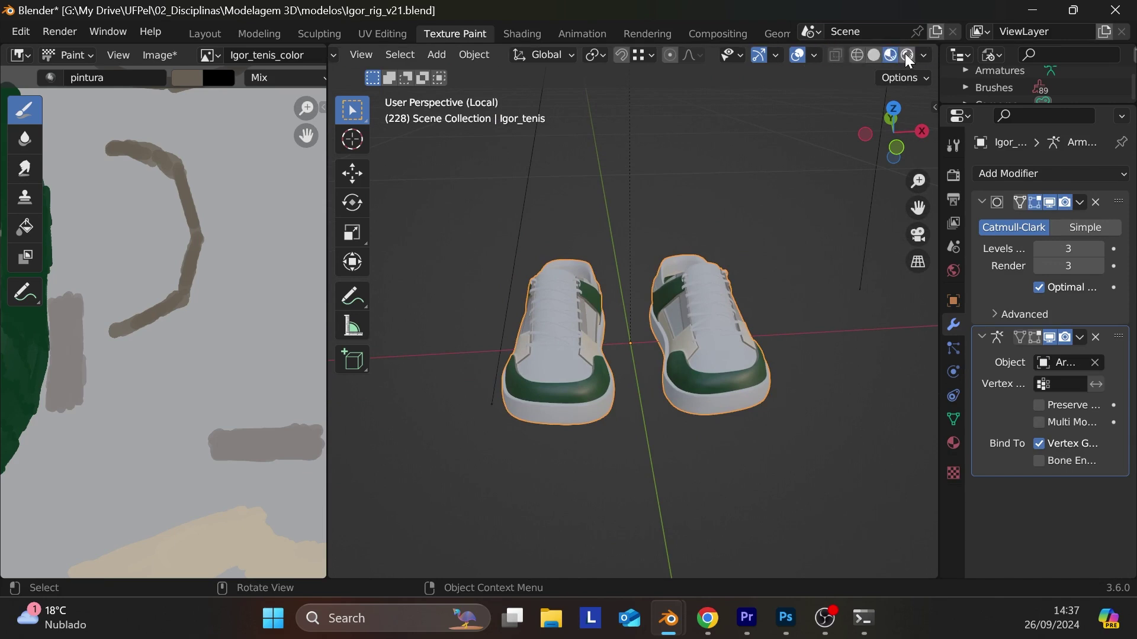
- Examine the shoes from the front and both sides in rendered shading, and return the 3D view to material preview
click(905, 54)
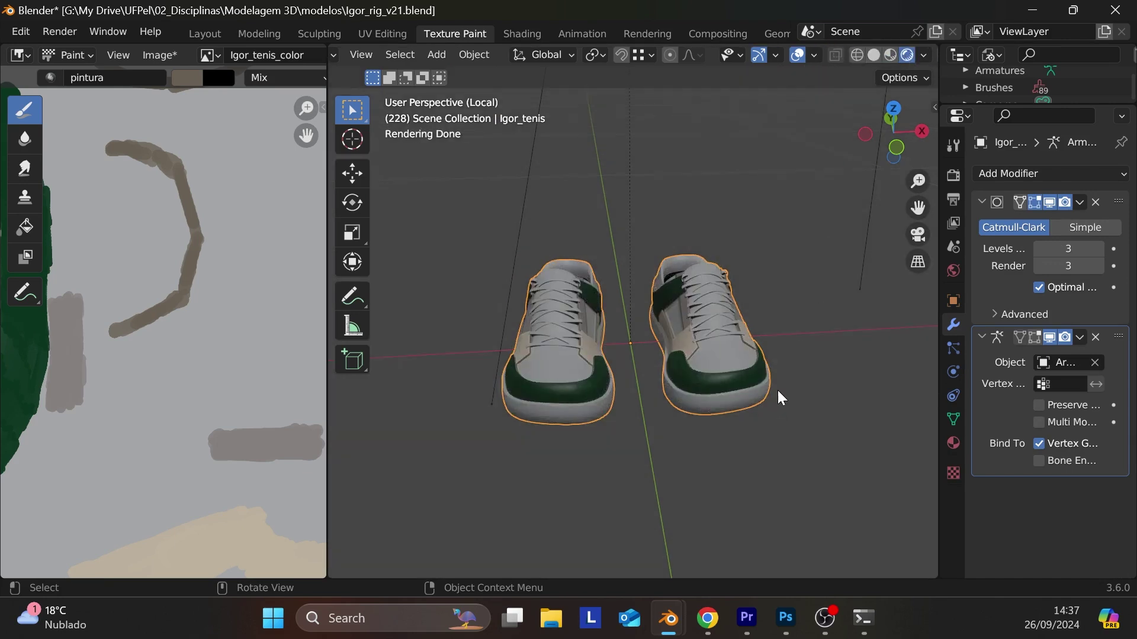
middle_drag(776, 388, 623, 357)
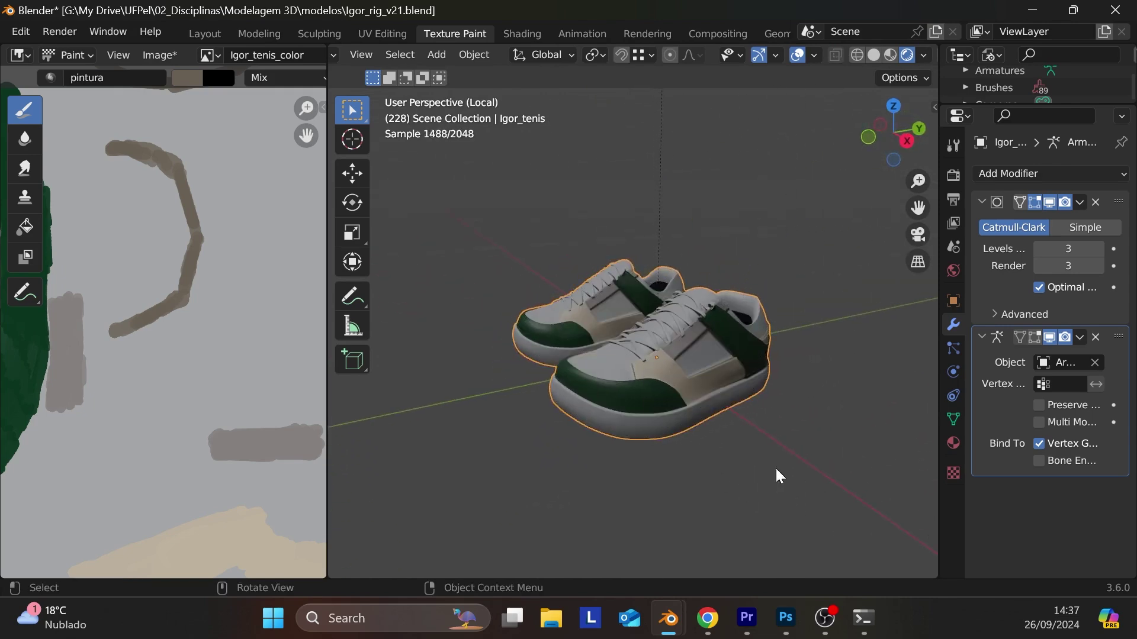
middle_drag(761, 412, 908, 487)
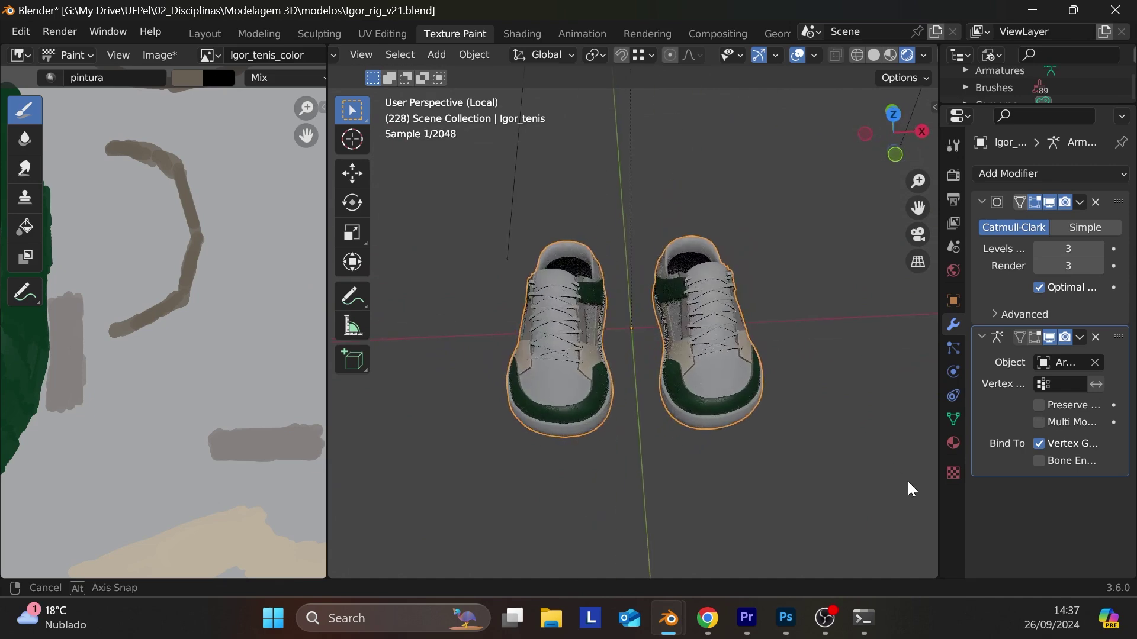
middle_drag(748, 455, 347, 371)
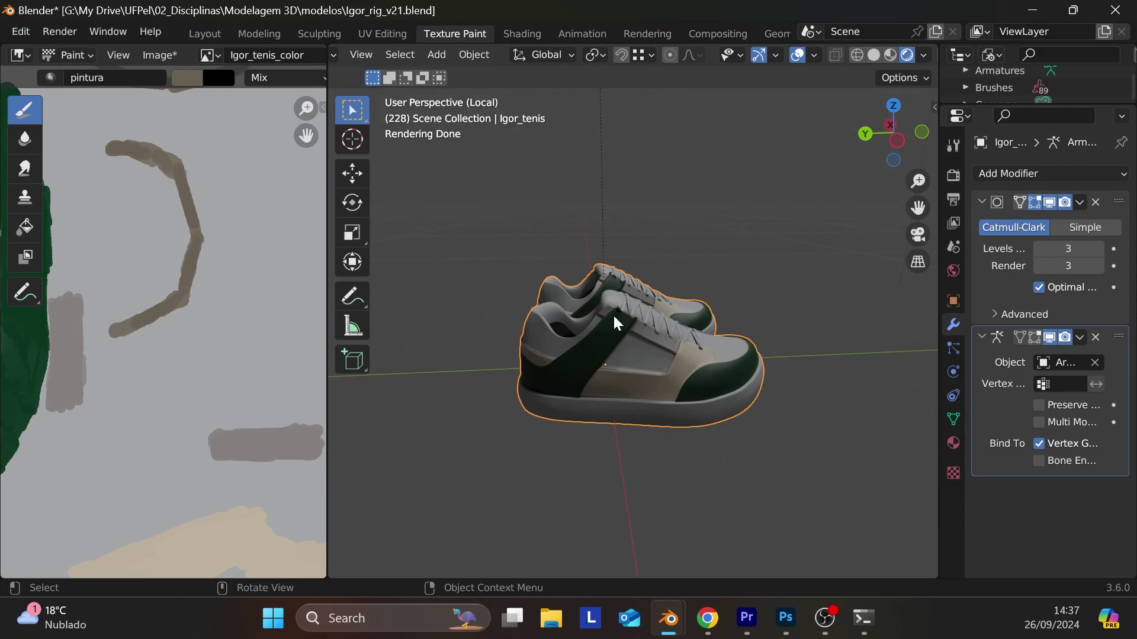
middle_drag(781, 455, 530, 522)
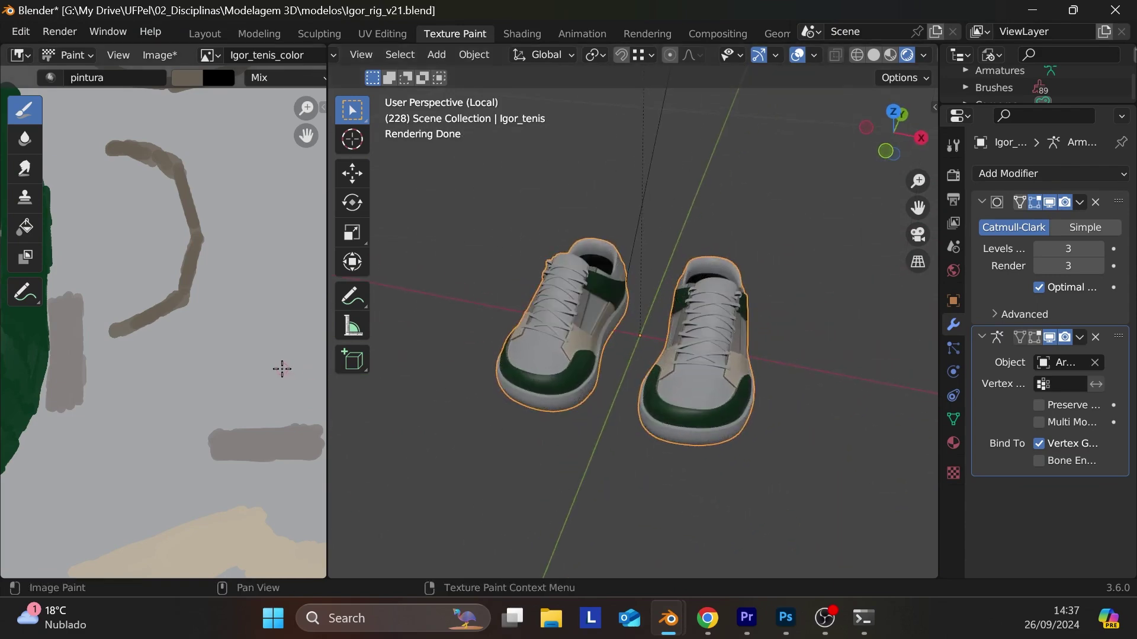
scroll(213, 404, down, 2)
scroll(214, 403, down, 4)
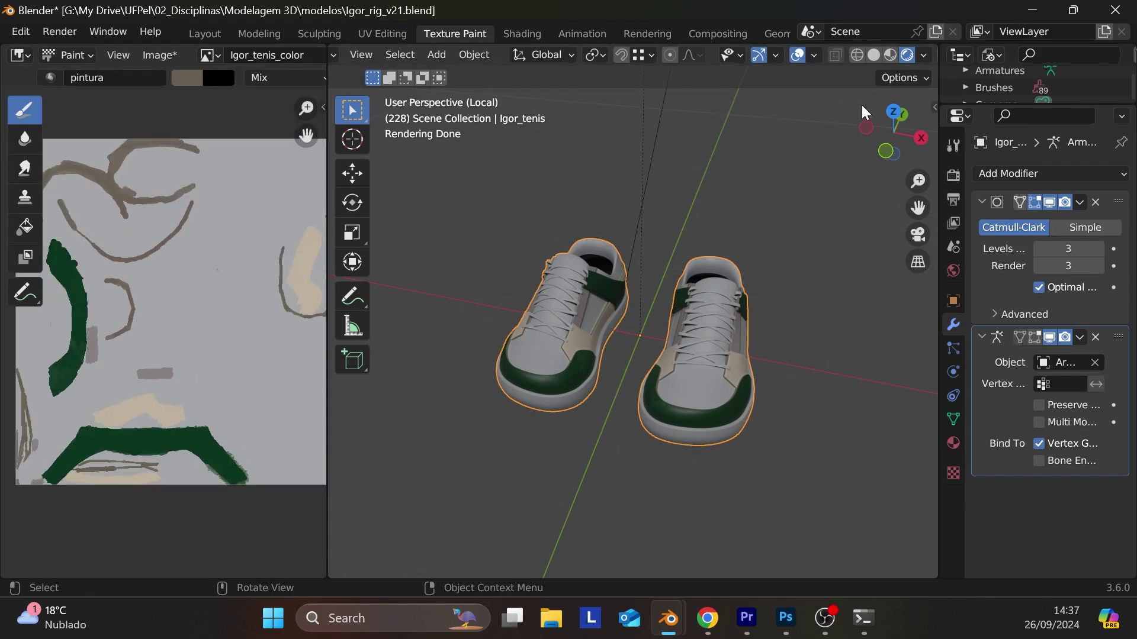
click(889, 54)
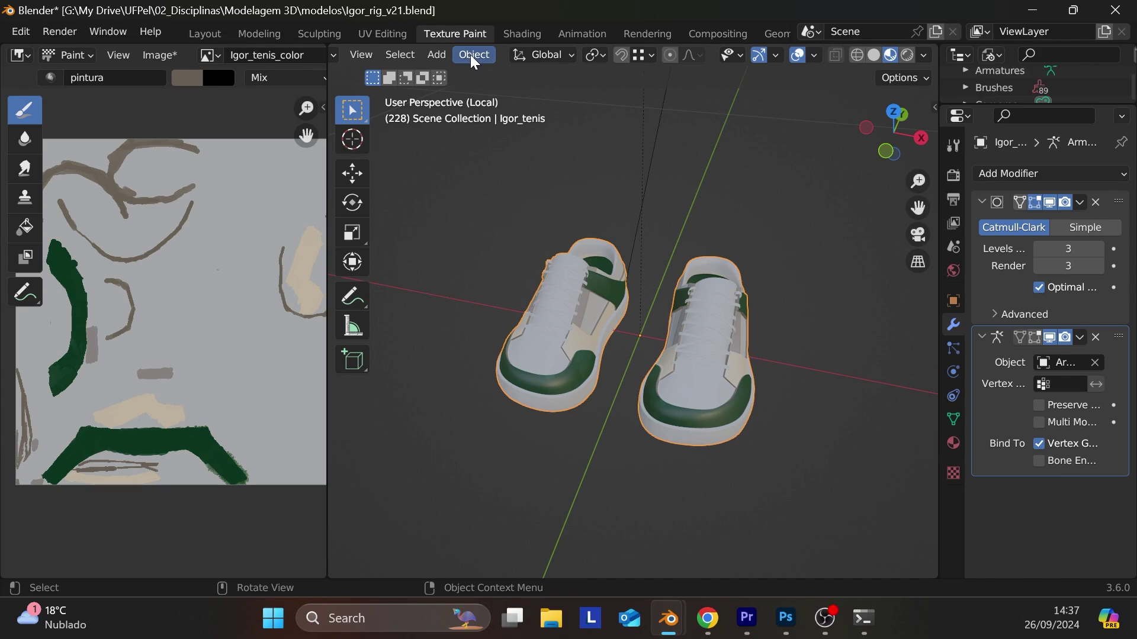
- Switch the shoes to Texture Paint mode and frame the unpainted end of the lace's long UV strip in the image
scroll(470, 55, up, 3)
click(448, 52)
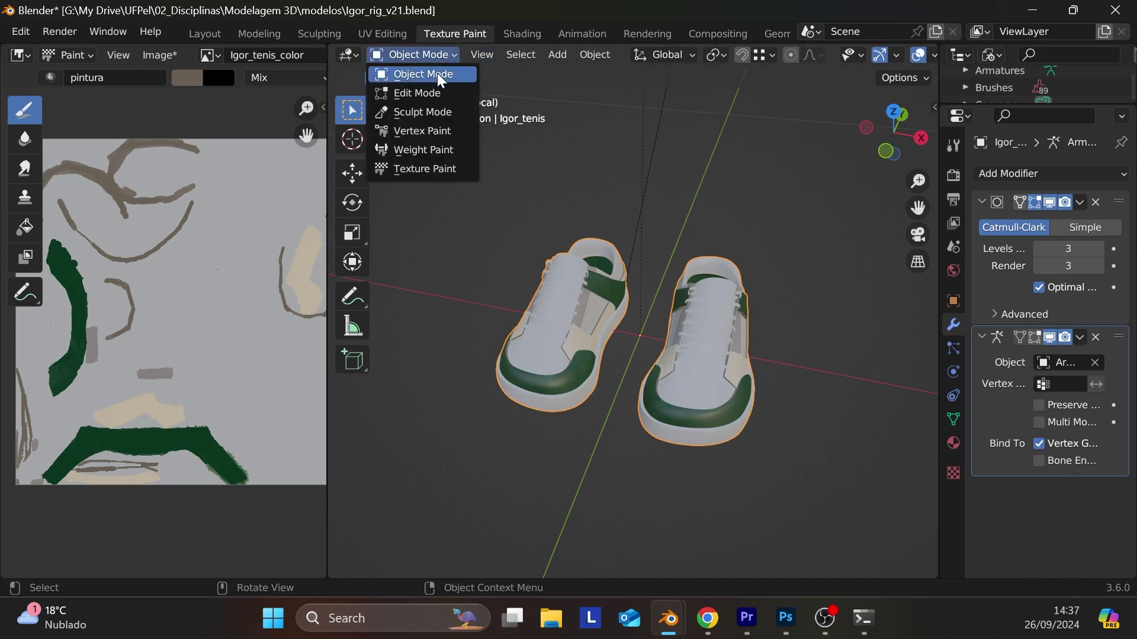
click(431, 171)
middle_drag(213, 311, 240, 311)
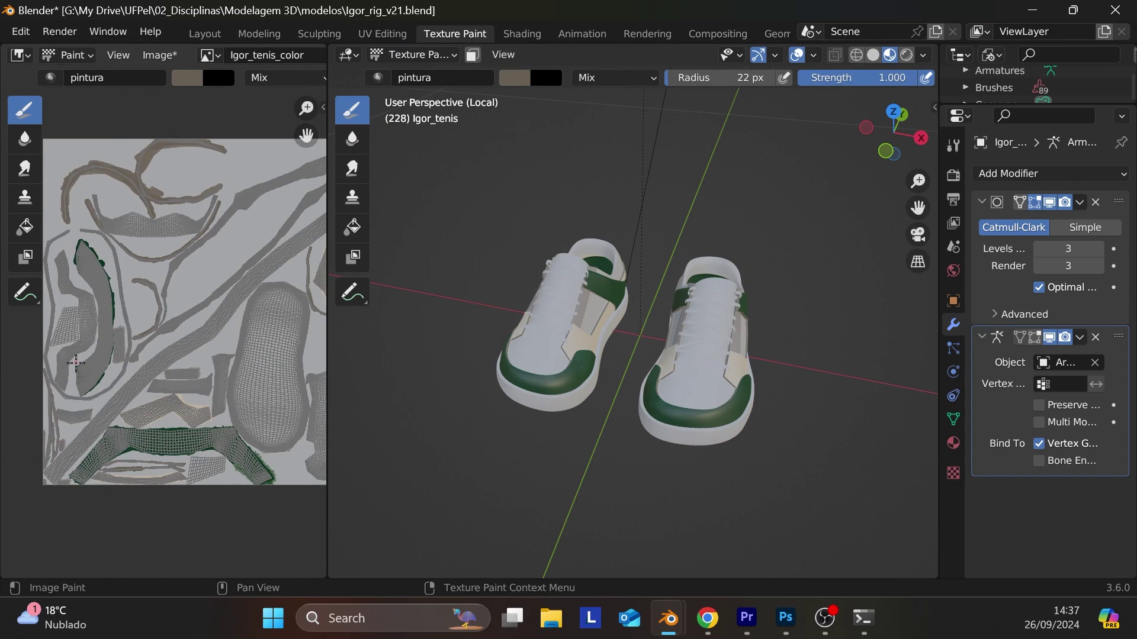
scroll(132, 349, up, 3)
middle_drag(135, 337, 157, 282)
scroll(159, 284, up, 4)
middle_drag(181, 349, 303, 258)
middle_drag(229, 299, 266, 284)
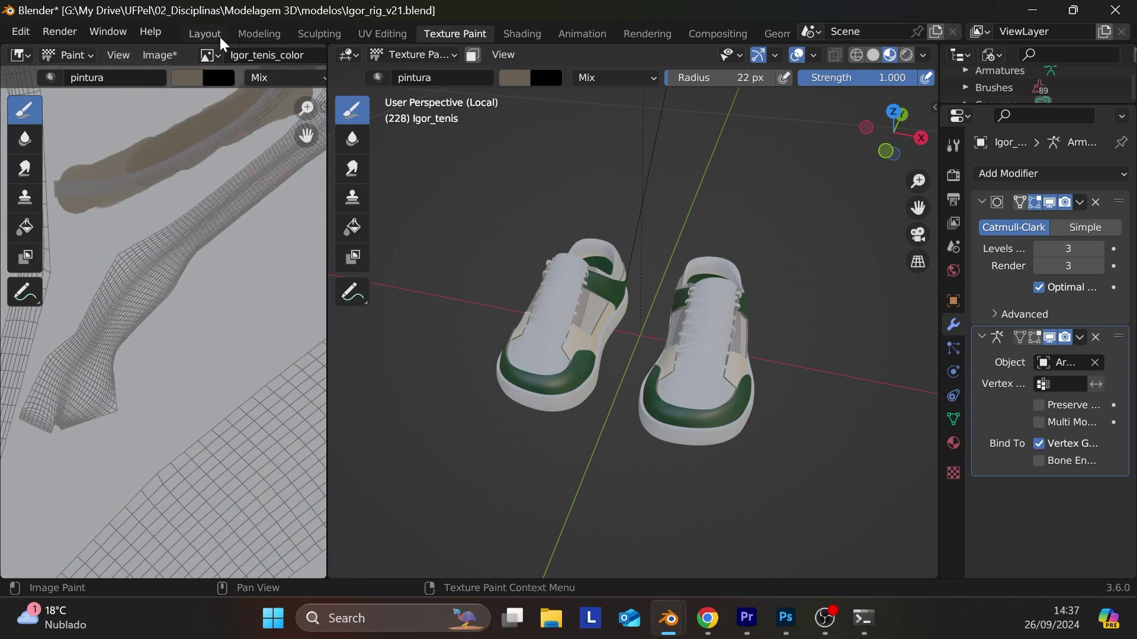
- Change the brush colour from brown to a neutral grey with red, green and blue at 0.5
click(188, 78)
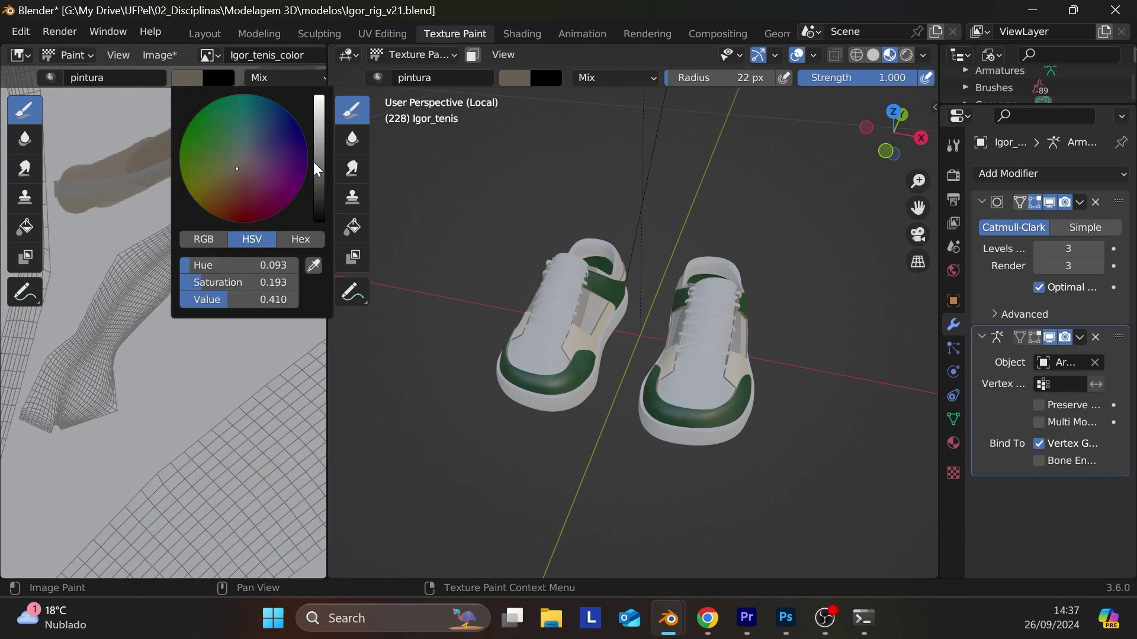
click(243, 158)
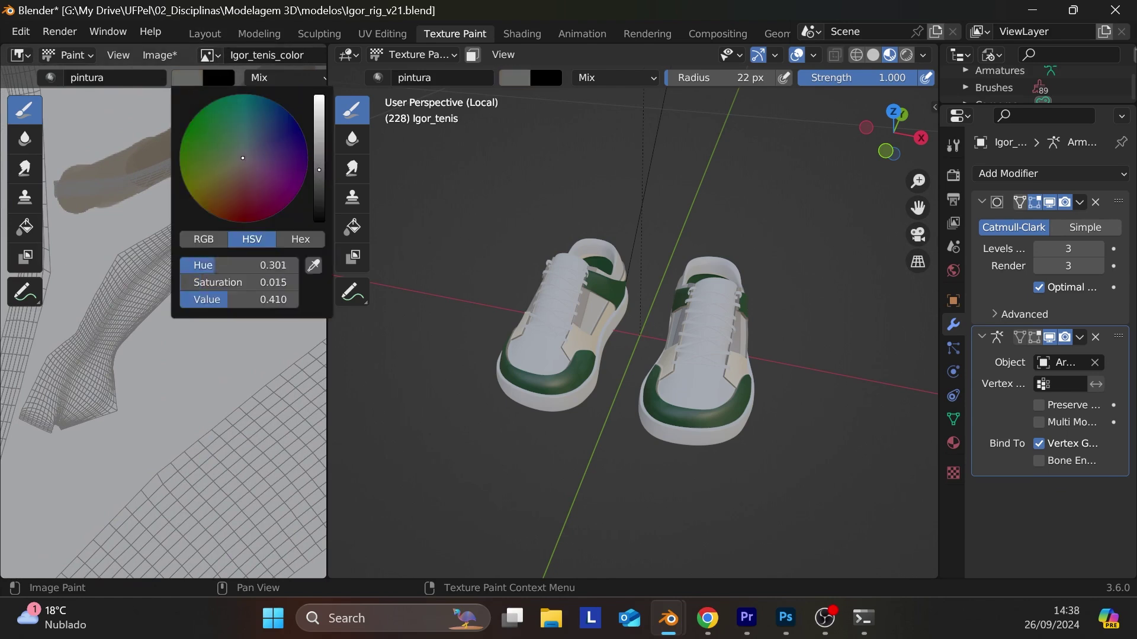
drag(243, 157, 244, 158)
drag(319, 165, 319, 138)
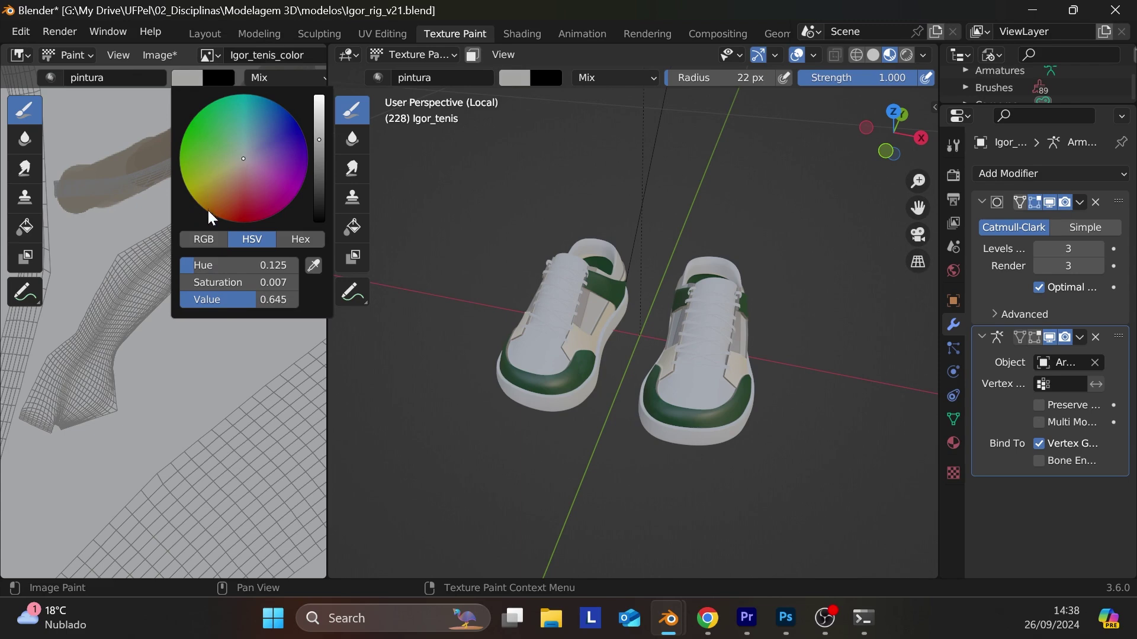
click(204, 238)
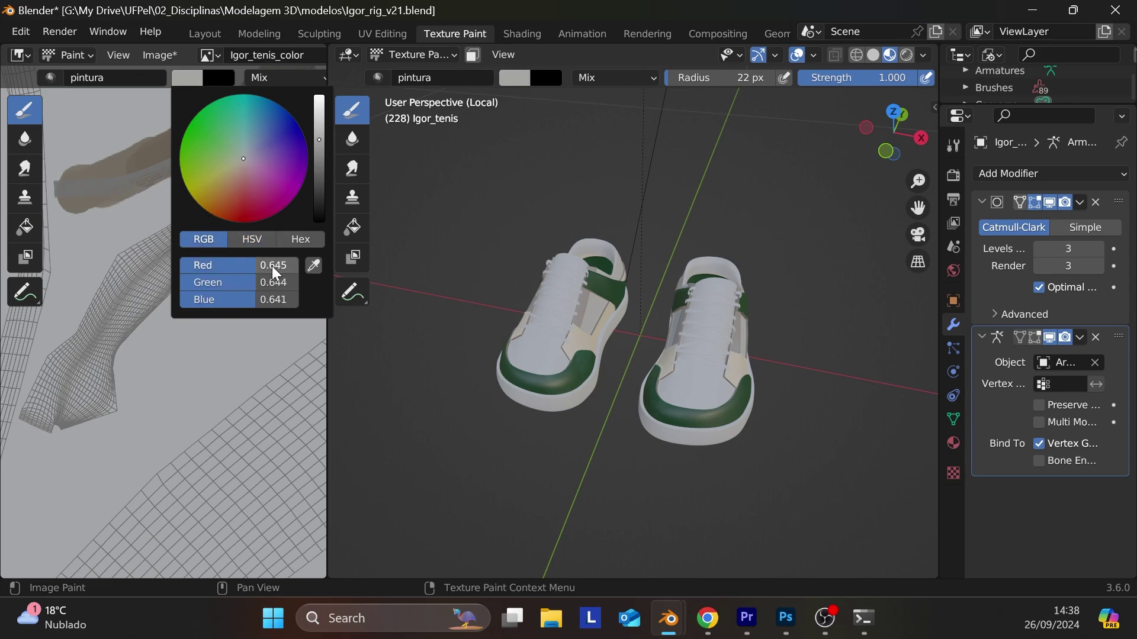
click(293, 260)
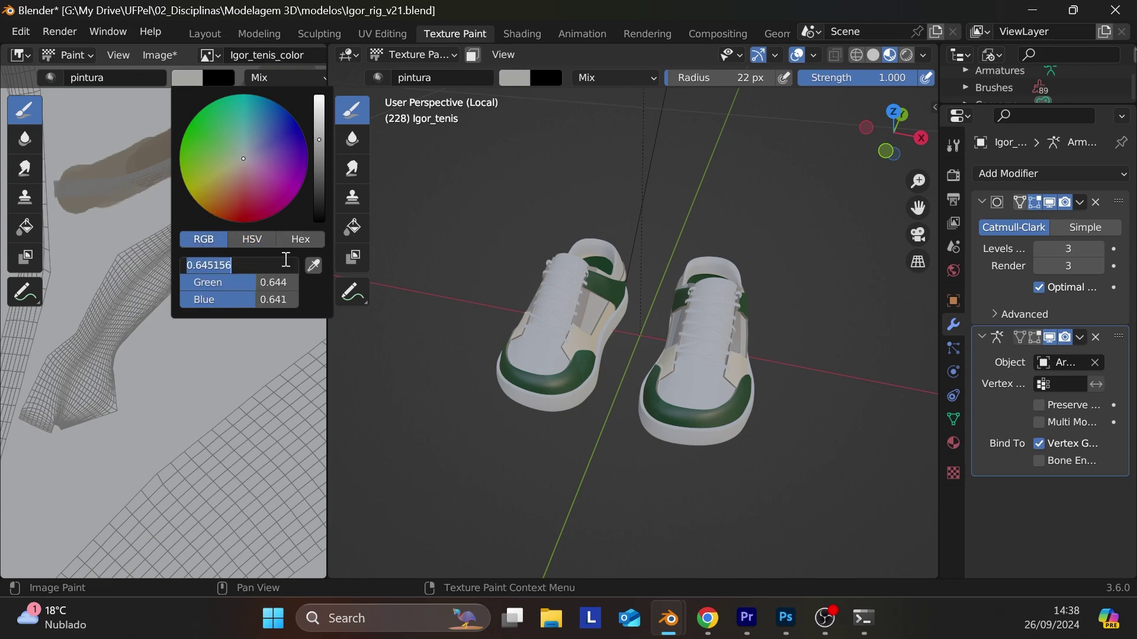
text(.5)
key(Tab)
text(.5)
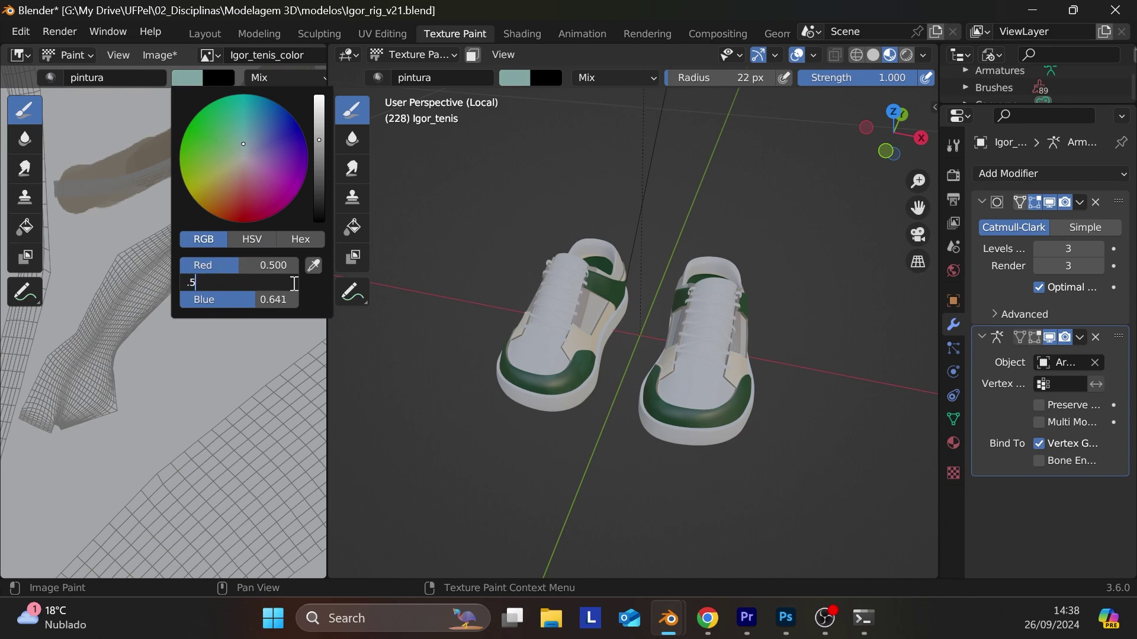
key(Tab)
text(.5)
key(Return)
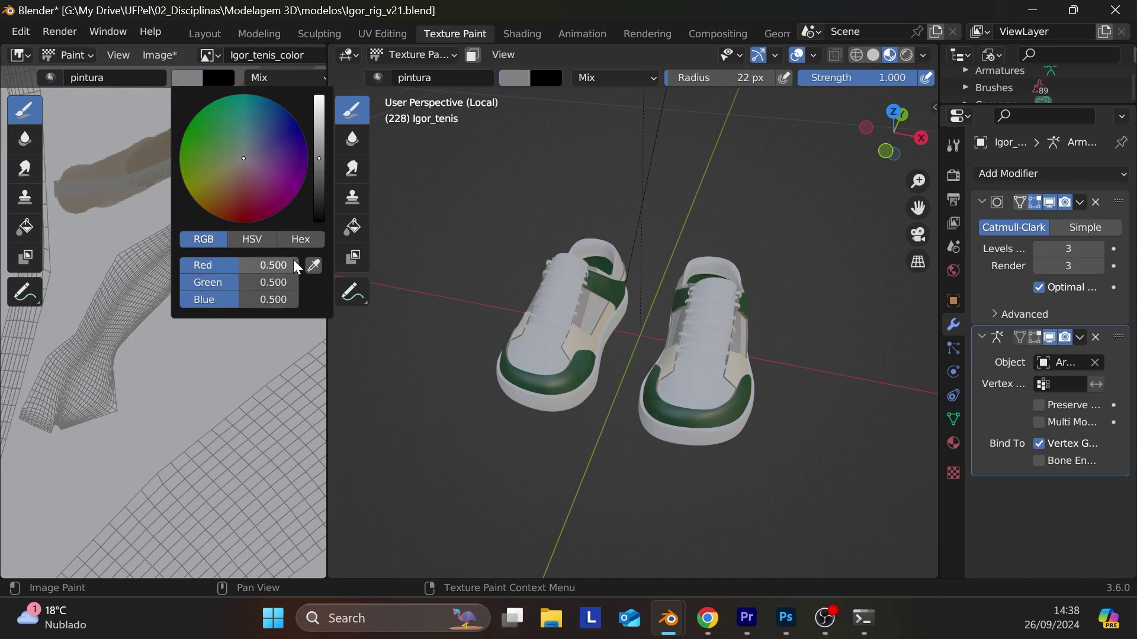
- Lighten the grey brush colour by setting its red, green and blue values to 0.7
click(293, 261)
text(.7)
key(Tab)
text(.7)
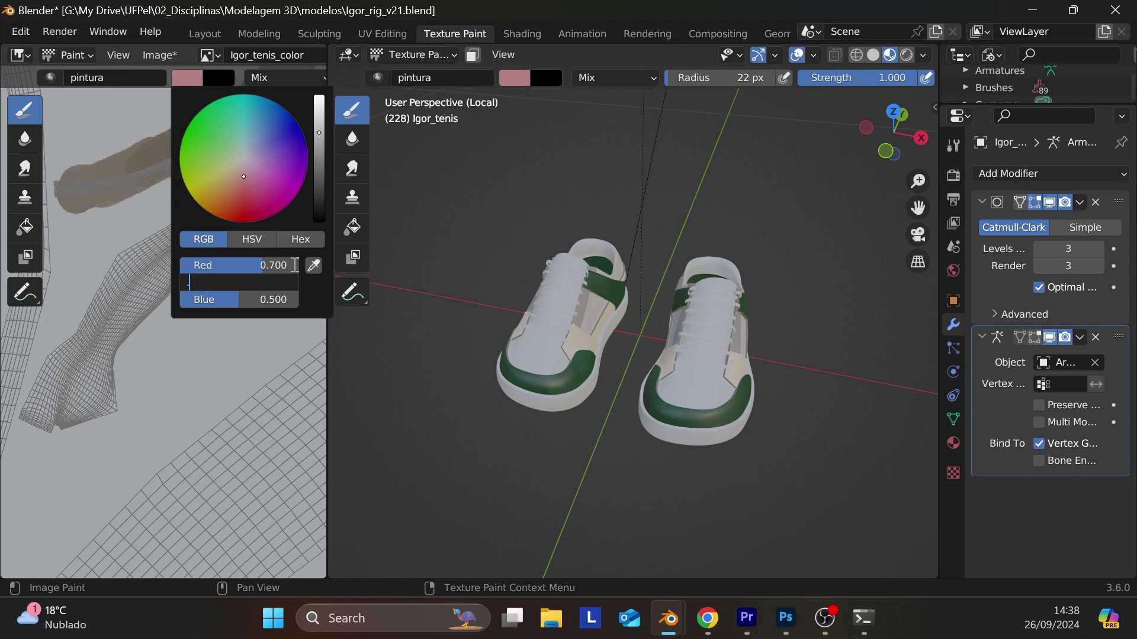
key(Tab)
text(.7)
key(Return)
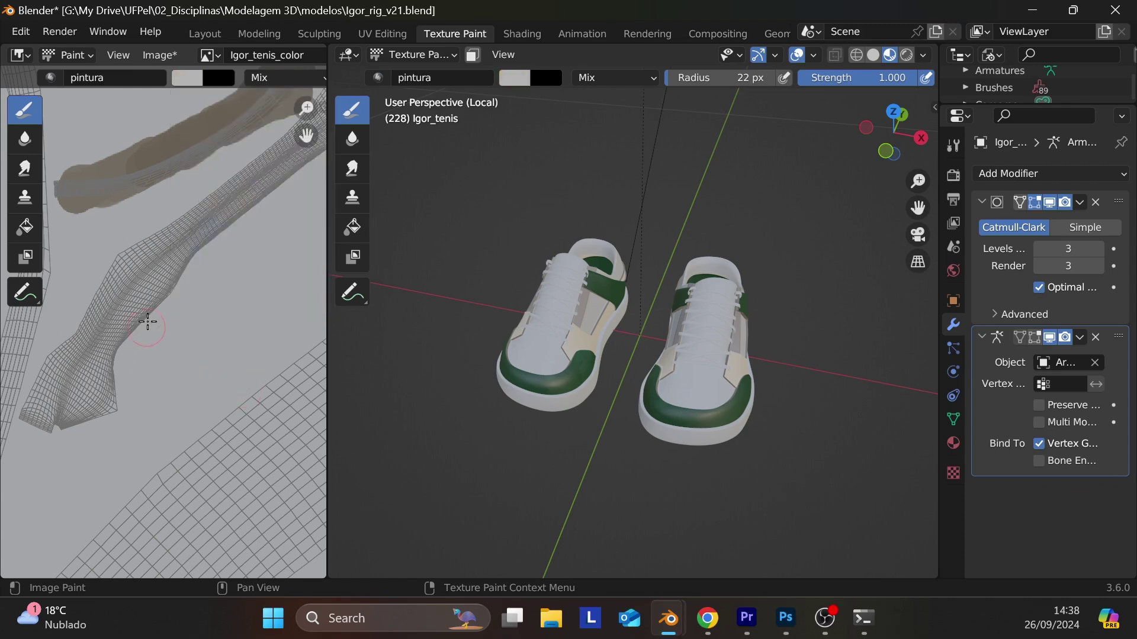
- Try light grey paint on the lower end of the lace's UV strip and check the laces up close on the shoes
mouse_move(169, 268)
mouse_down()
mouse_move(132, 304)
mouse_move(84, 413)
mouse_up()
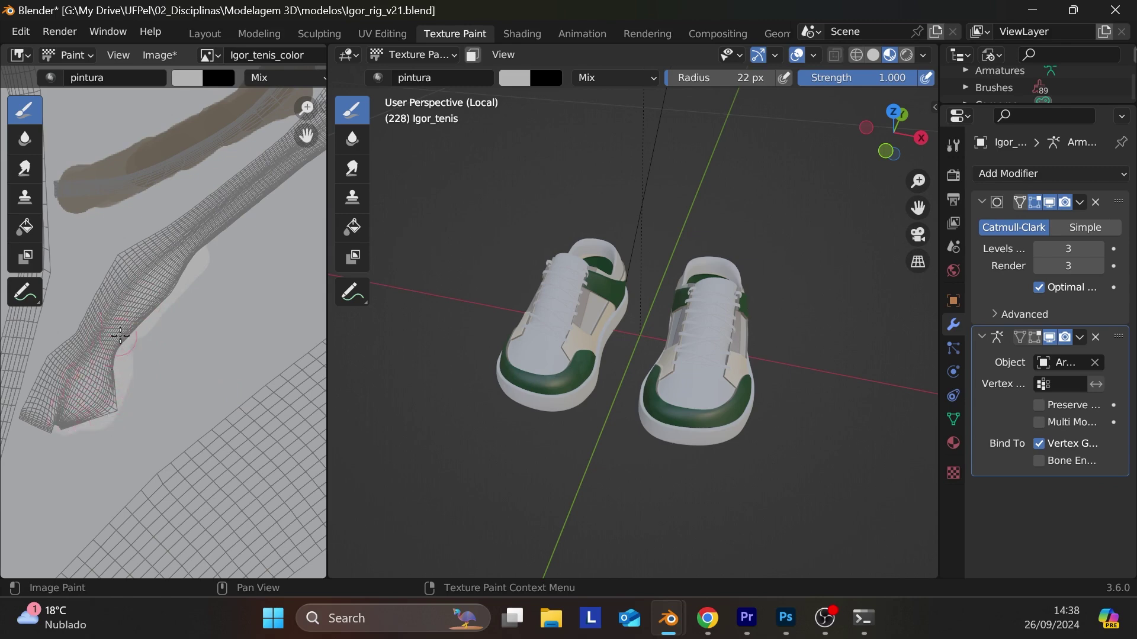
mouse_move(53, 396)
mouse_down()
mouse_move(39, 415)
mouse_move(64, 361)
mouse_move(160, 241)
mouse_move(131, 271)
mouse_up()
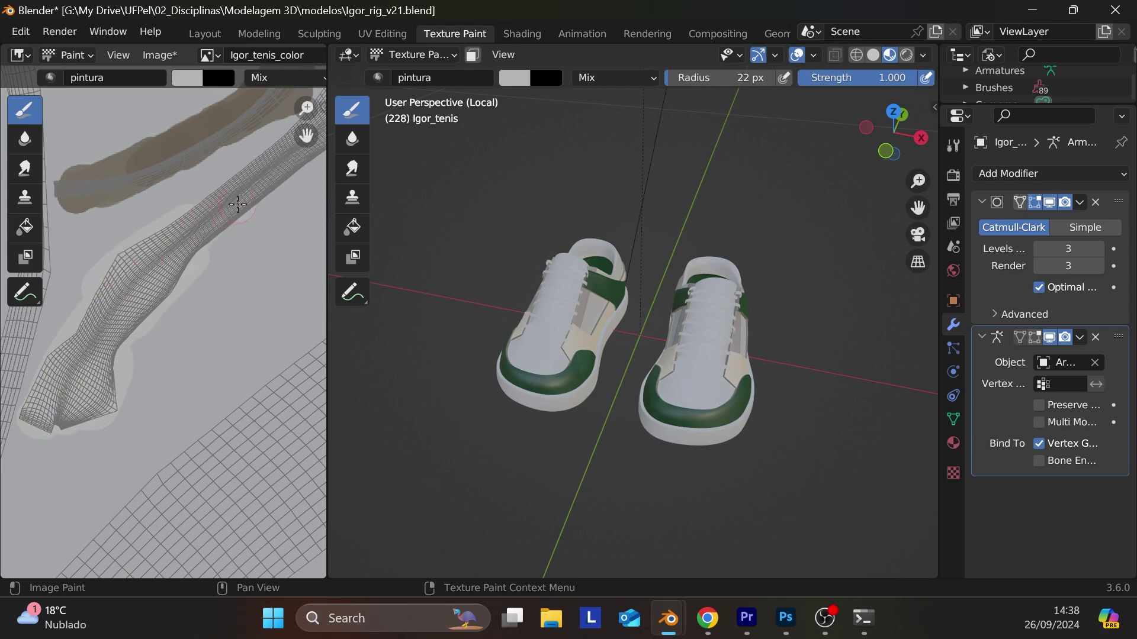
drag(238, 205, 256, 201)
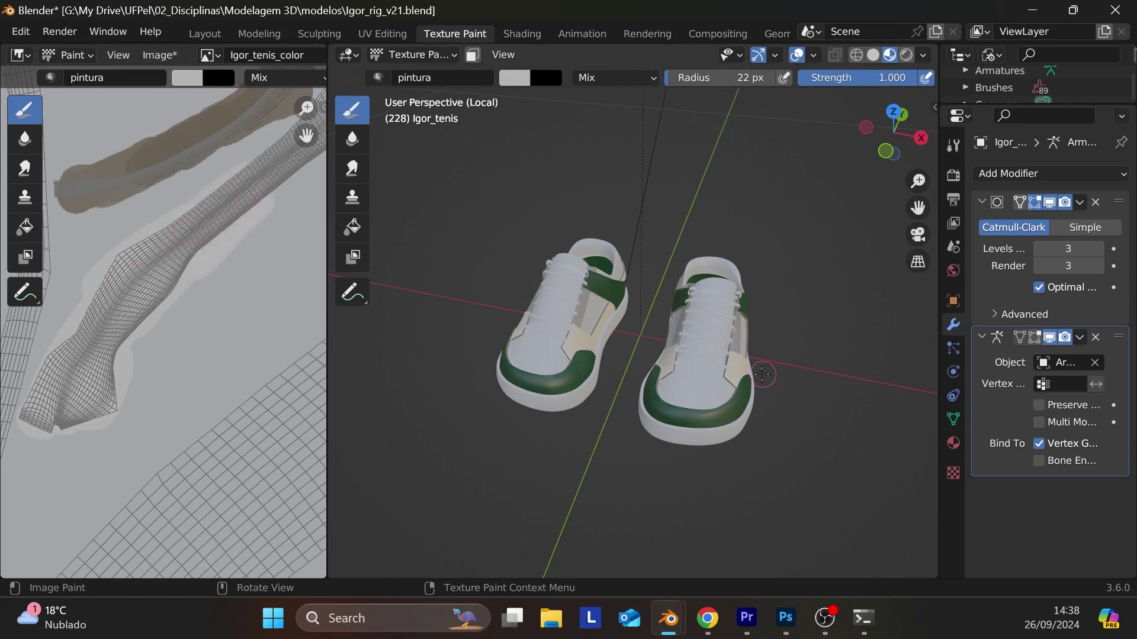
ctrl+middle_drag(797, 371, 800, 281)
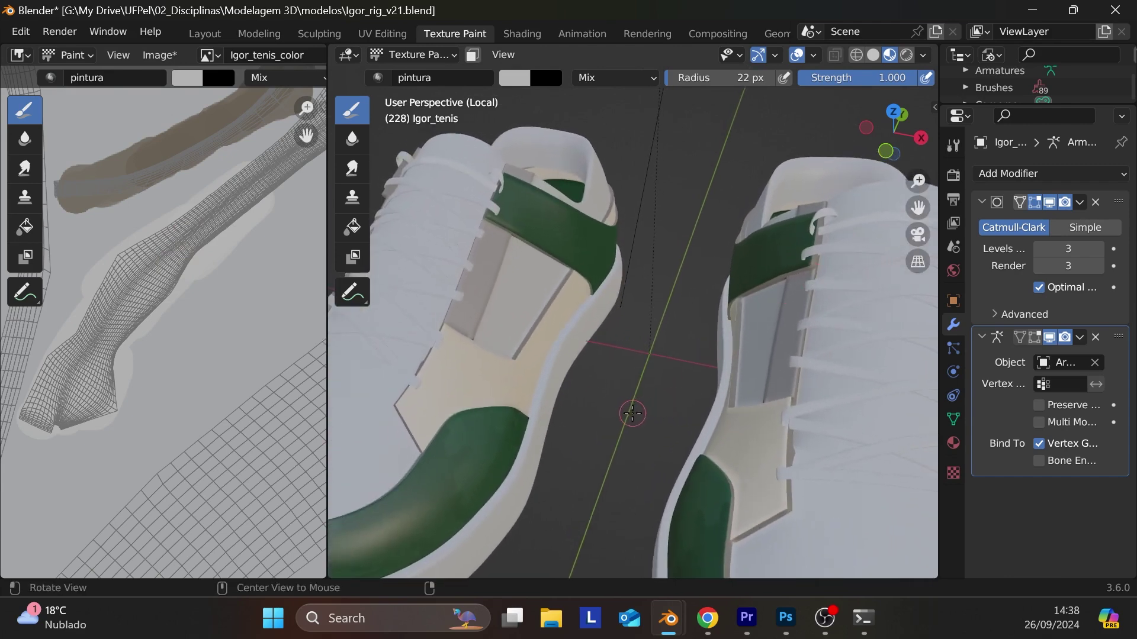
- Darken the brush to a dark neutral grey and paint over the lower end of the lace's UV strip
click(187, 81)
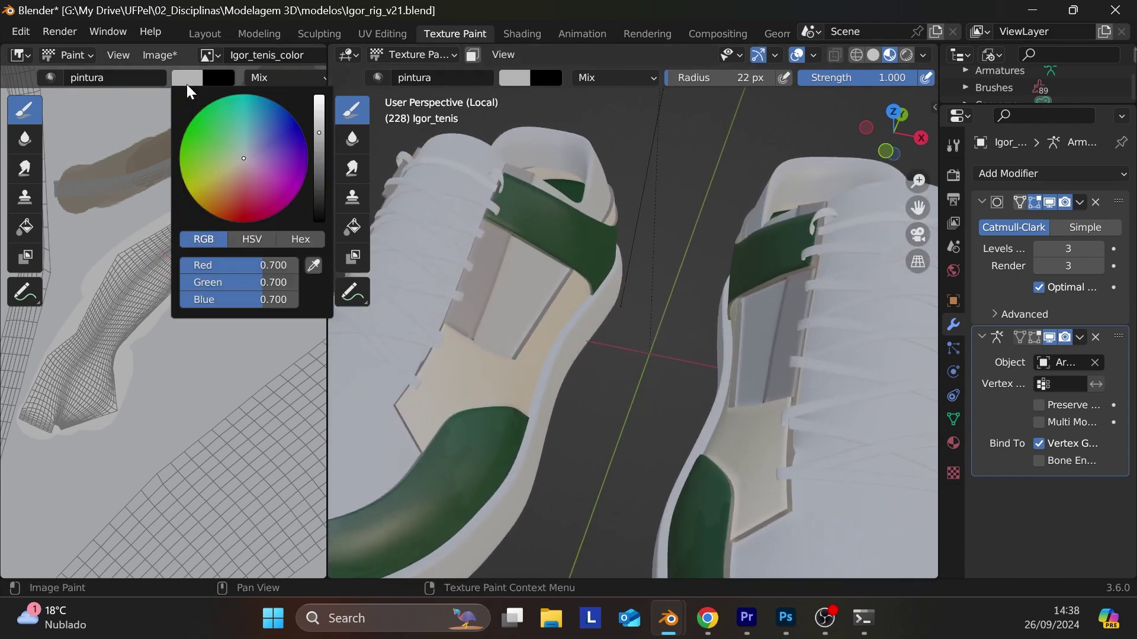
drag(321, 131, 312, 176)
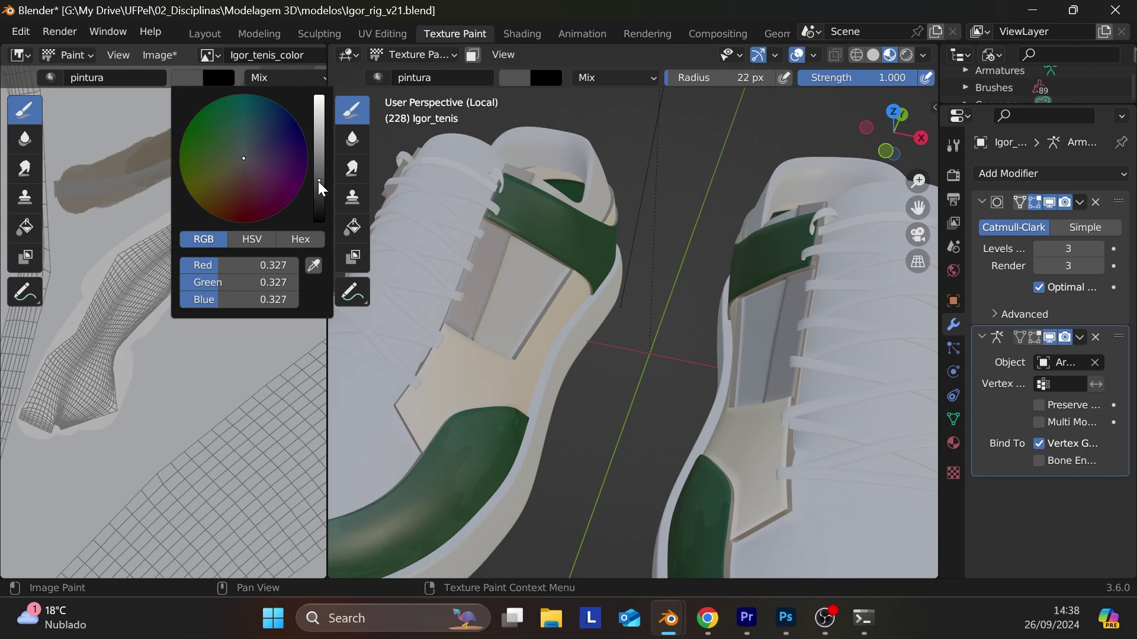
drag(319, 183, 321, 193)
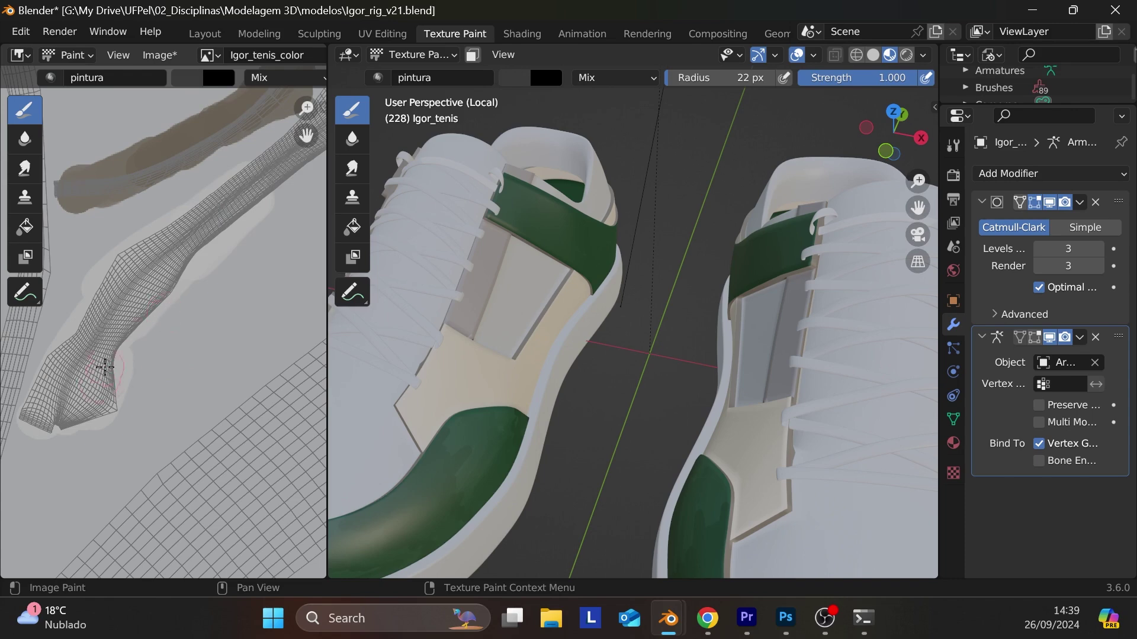
mouse_move(105, 367)
mouse_down()
mouse_move(125, 349)
mouse_move(74, 402)
mouse_move(38, 417)
mouse_move(77, 342)
mouse_up()
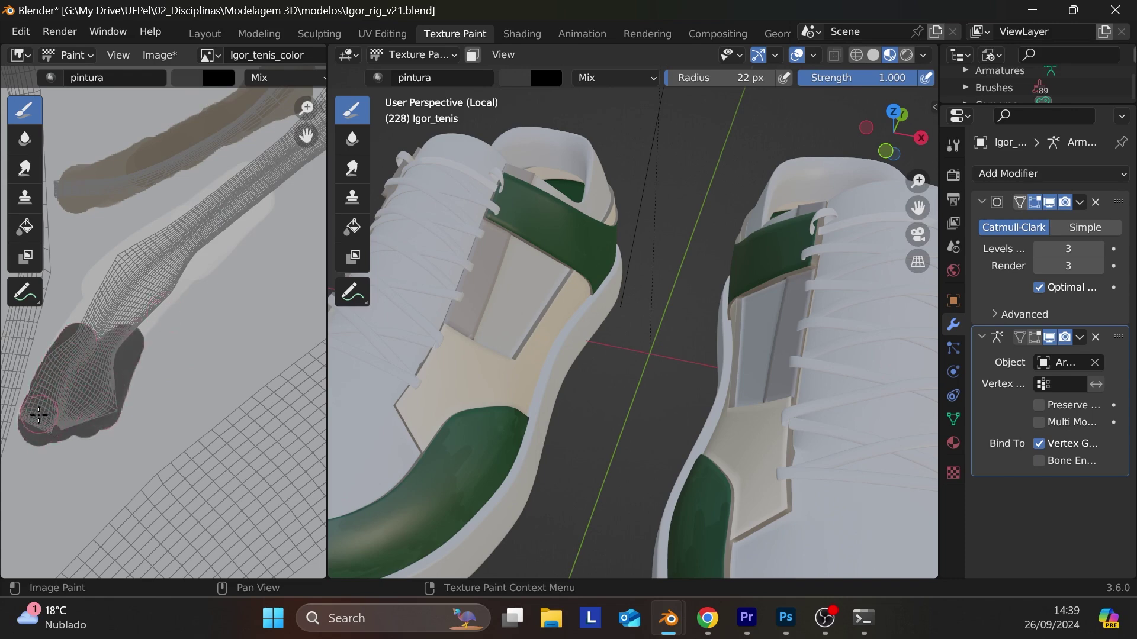
mouse_move(39, 414)
mouse_down()
mouse_move(157, 271)
mouse_move(148, 305)
mouse_move(101, 290)
mouse_move(228, 198)
mouse_move(261, 189)
mouse_move(177, 216)
mouse_move(166, 256)
mouse_up()
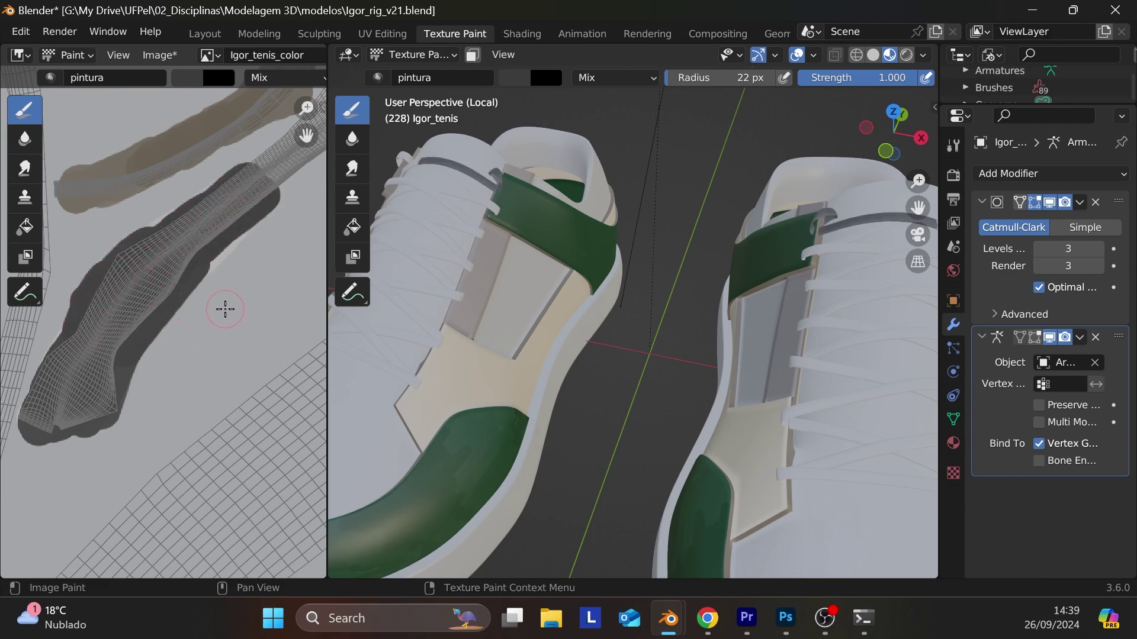
- Paint dark grey along the lace's UV strip, from the narrow neck above its lower end through the first wide section
scroll(195, 381, up, 5)
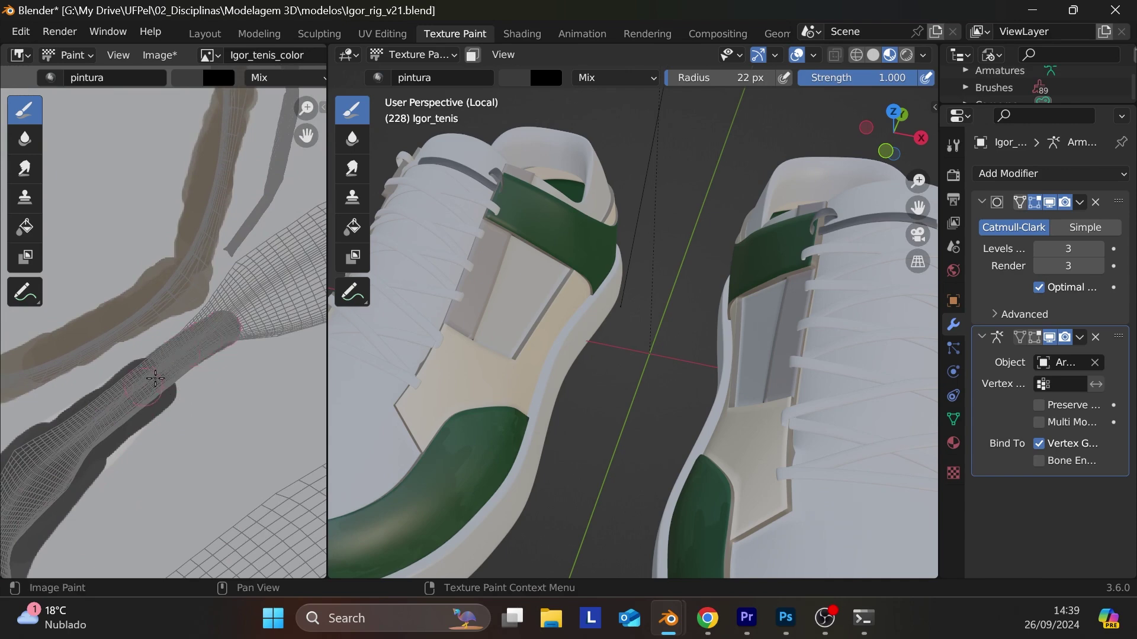
mouse_move(155, 378)
mouse_down()
mouse_move(249, 317)
mouse_move(187, 343)
mouse_move(284, 302)
mouse_move(254, 363)
mouse_up()
middle_drag(254, 363, 134, 470)
mouse_move(236, 399)
mouse_down()
mouse_move(223, 407)
mouse_move(189, 358)
mouse_move(136, 358)
mouse_move(125, 380)
mouse_move(249, 296)
mouse_move(278, 332)
mouse_move(273, 371)
mouse_move(198, 404)
mouse_up()
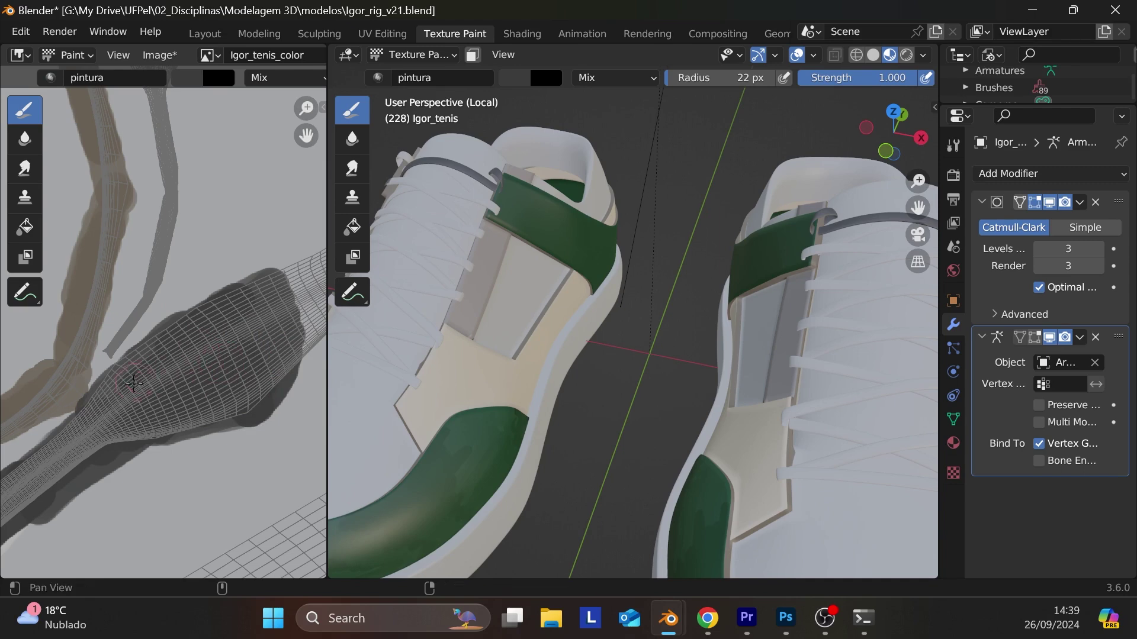
mouse_move(213, 358)
middle_down()
mouse_move(131, 435)
mouse_move(63, 473)
middle_up()
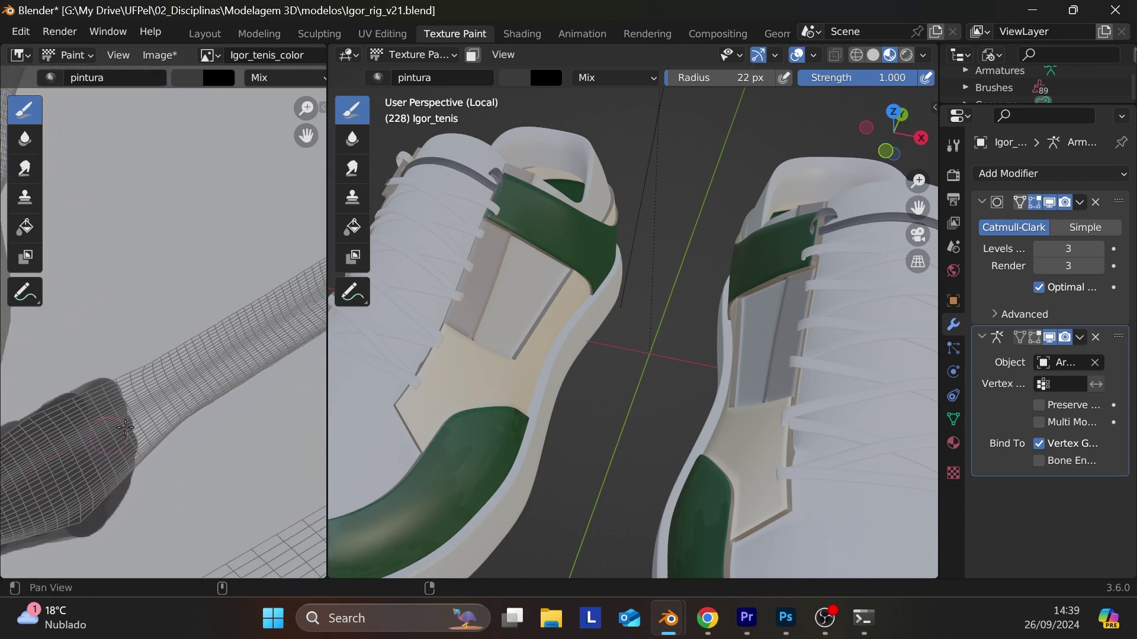
drag(148, 447, 245, 368)
mouse_move(121, 456)
mouse_down()
mouse_move(169, 401)
mouse_move(113, 392)
mouse_move(93, 414)
mouse_move(195, 337)
mouse_up()
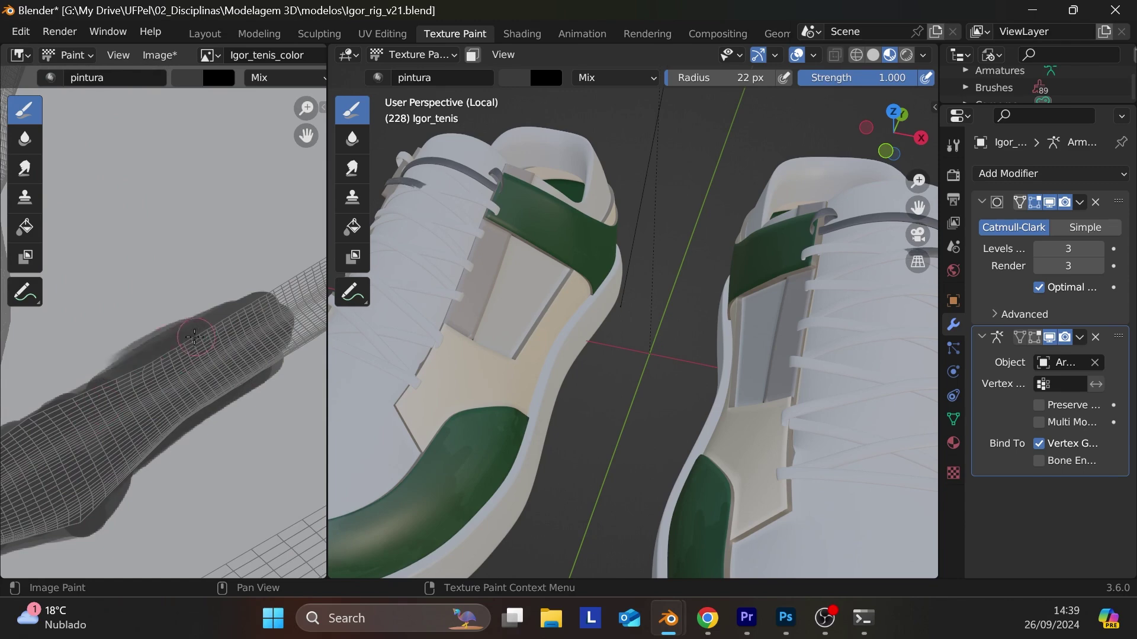
mouse_move(118, 400)
middle_down()
mouse_move(144, 431)
mouse_move(69, 482)
mouse_move(172, 403)
middle_up()
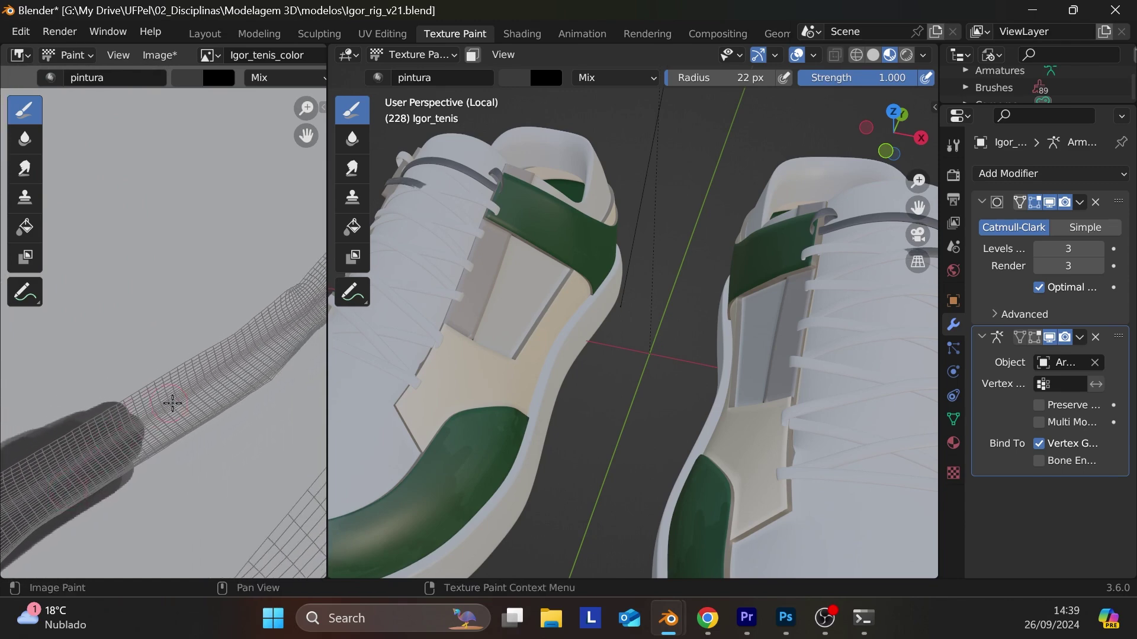
- Extend the dark grey paint over the evenly wide middle stretch of the lace's UV strip, covering both edges
mouse_move(229, 392)
mouse_down()
mouse_move(142, 462)
mouse_move(254, 385)
mouse_move(152, 418)
mouse_move(246, 344)
mouse_move(124, 390)
mouse_move(176, 382)
mouse_up()
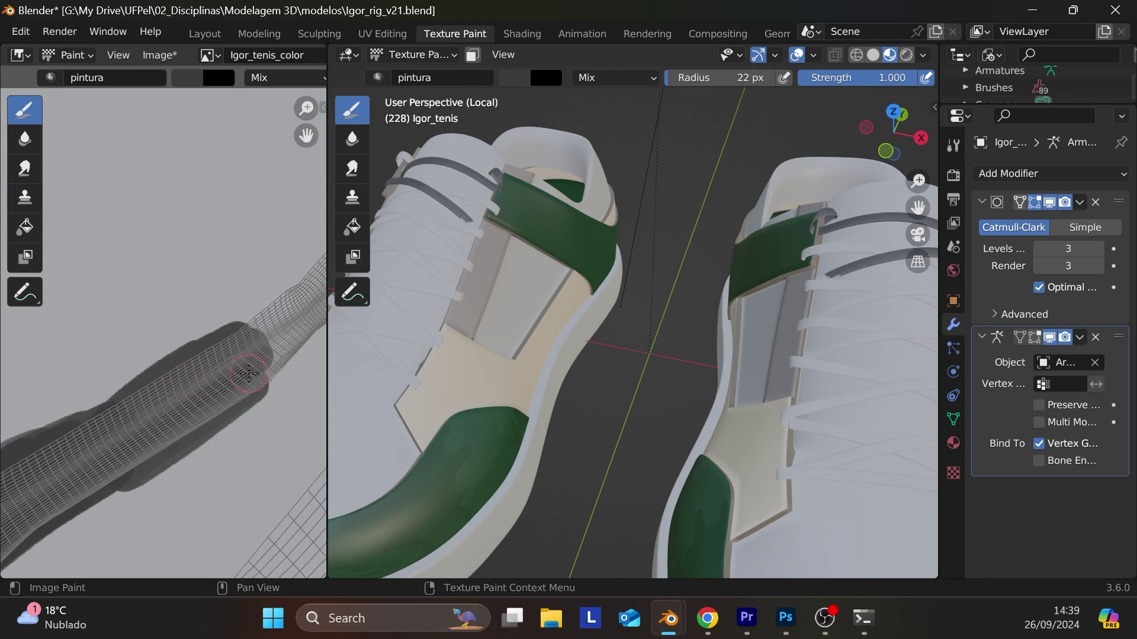
middle_drag(253, 351, 82, 470)
mouse_move(225, 390)
mouse_down()
mouse_move(130, 438)
mouse_move(249, 343)
mouse_move(194, 352)
mouse_move(254, 318)
mouse_up()
mouse_move(211, 401)
middle_down()
mouse_move(77, 495)
mouse_move(39, 502)
middle_up()
mouse_move(162, 378)
mouse_down()
mouse_move(136, 426)
mouse_move(177, 356)
mouse_move(118, 385)
mouse_move(278, 237)
mouse_move(248, 280)
mouse_move(262, 296)
mouse_move(231, 327)
mouse_up()
middle_drag(224, 355, 152, 376)
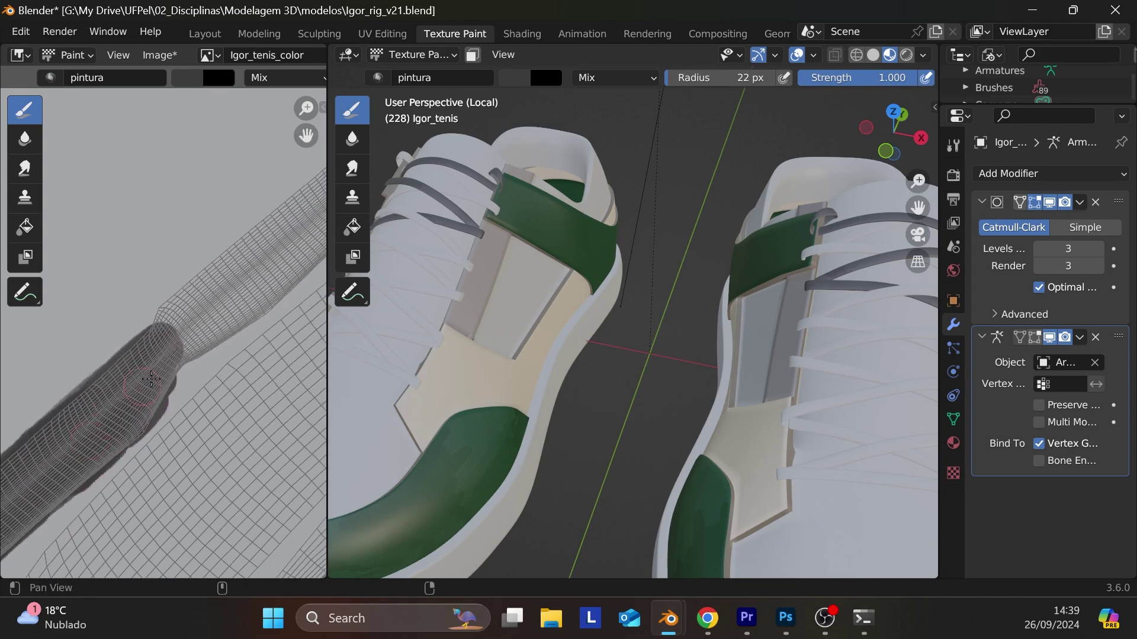
- Paint dark grey past the pinched point of the lace's UV strip and up the following straight section
mouse_move(152, 375)
mouse_down()
mouse_move(263, 294)
mouse_move(136, 349)
mouse_move(278, 219)
mouse_move(252, 238)
mouse_up()
middle_drag(251, 238, 77, 385)
mouse_move(288, 233)
mouse_down()
mouse_move(116, 367)
mouse_move(125, 385)
mouse_move(193, 313)
mouse_up()
mouse_move(88, 412)
mouse_down()
mouse_move(302, 228)
mouse_move(118, 341)
mouse_move(249, 219)
mouse_move(238, 215)
mouse_up()
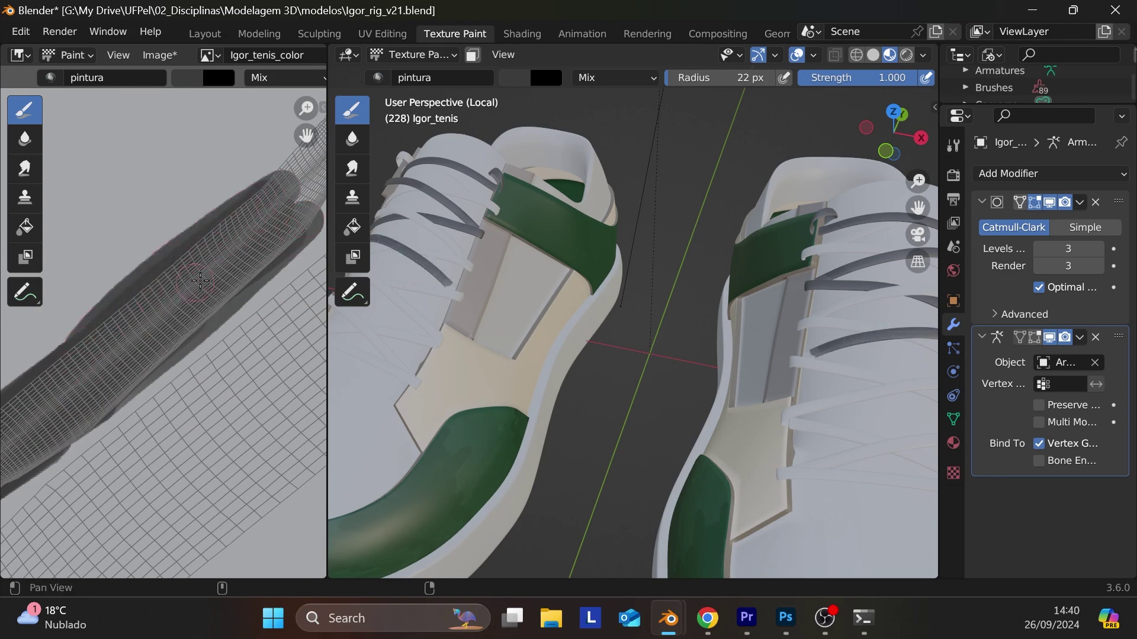
- Undo the last three strokes and repaint that section of the lace strip in dark grey, continuing to the bulge above it
key(ctrl+z)
key(ctrl+z)
key(ctrl+z)
mouse_move(216, 287)
mouse_down()
mouse_move(121, 373)
mouse_move(245, 234)
mouse_move(128, 325)
mouse_move(112, 322)
mouse_move(264, 142)
mouse_move(302, 166)
mouse_move(267, 236)
mouse_move(111, 409)
mouse_up()
mouse_move(148, 338)
mouse_down()
mouse_move(278, 195)
mouse_move(189, 320)
mouse_move(272, 177)
mouse_move(209, 206)
mouse_move(104, 311)
mouse_up()
drag(104, 311, 233, 156)
middle_drag(238, 267, 95, 435)
drag(243, 299, 148, 357)
drag(148, 357, 261, 302)
mouse_move(261, 302)
mouse_down()
mouse_move(160, 344)
mouse_move(267, 278)
mouse_move(178, 255)
mouse_move(225, 202)
mouse_move(142, 256)
mouse_move(86, 329)
mouse_up()
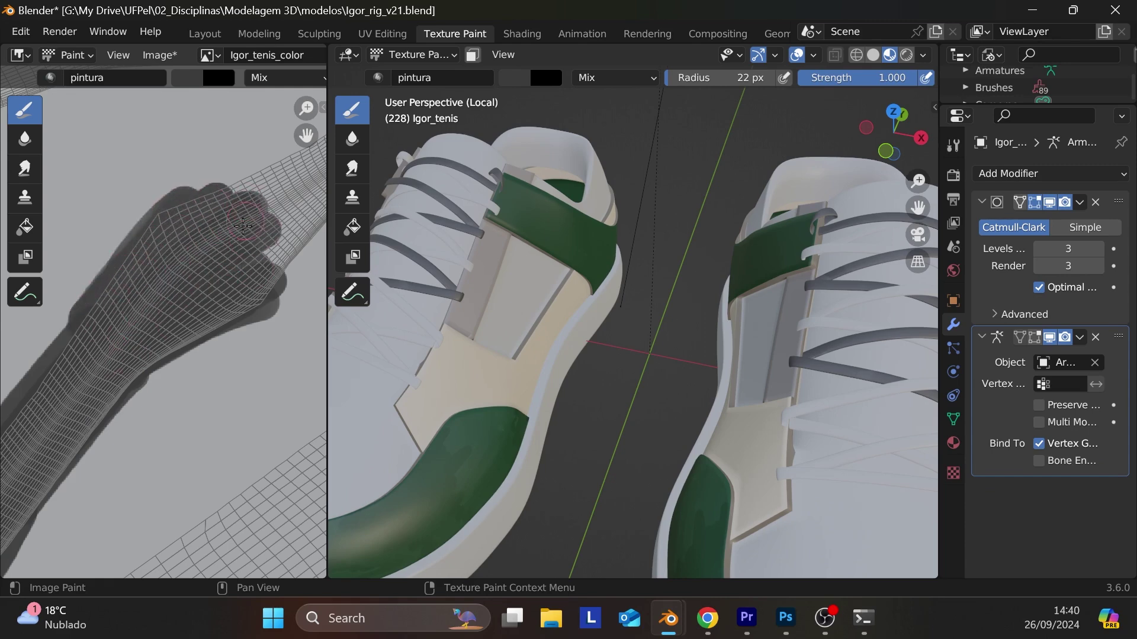
- Cover the bulge and the remaining upper end of the first lace's UV strip with dark grey
mouse_move(243, 224)
middle_down()
mouse_move(190, 363)
mouse_move(190, 350)
middle_up()
mouse_move(190, 350)
mouse_down()
mouse_move(186, 291)
mouse_move(293, 253)
mouse_move(284, 236)
mouse_move(119, 314)
mouse_move(260, 220)
mouse_move(26, 342)
mouse_up()
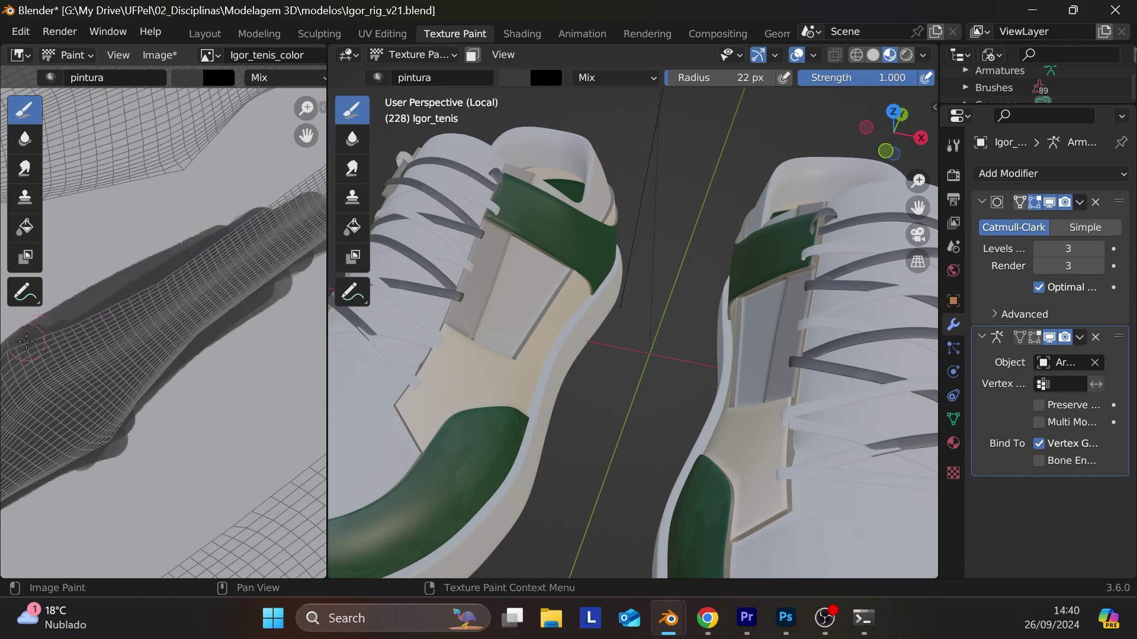
middle_drag(238, 339, 95, 434)
mouse_move(288, 239)
mouse_down()
mouse_move(243, 280)
mouse_move(141, 333)
mouse_move(154, 291)
mouse_move(305, 178)
mouse_move(317, 254)
mouse_move(243, 293)
mouse_up()
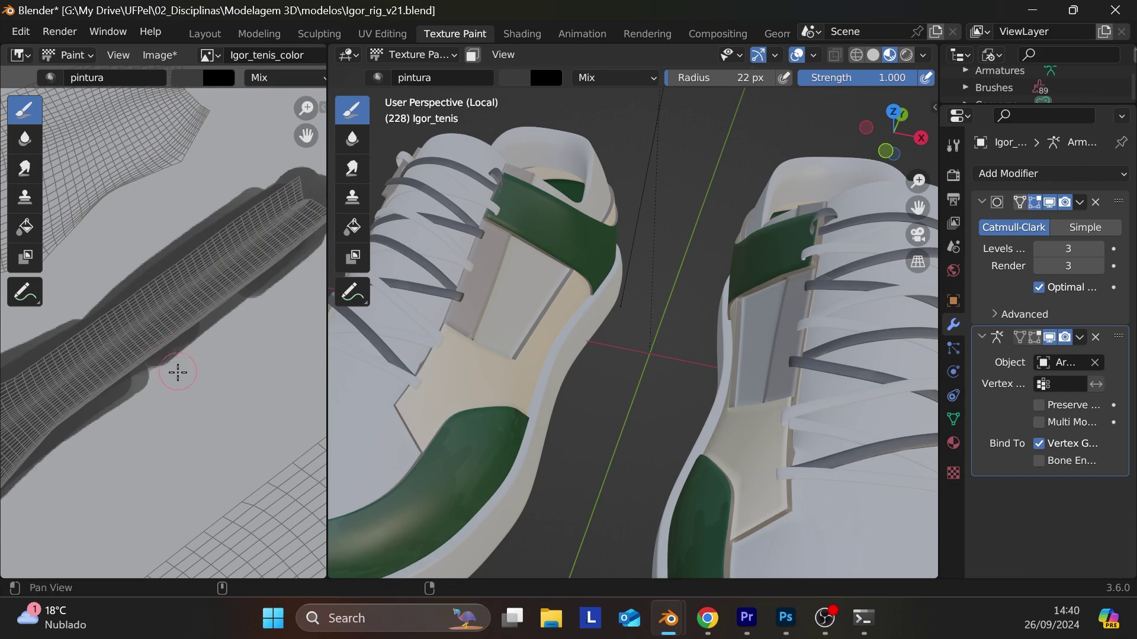
- Start covering the second lace's UV strip in dark grey, painting its wide upper end beside the finished strip
ctrl+middle_drag(177, 391, 213, 500)
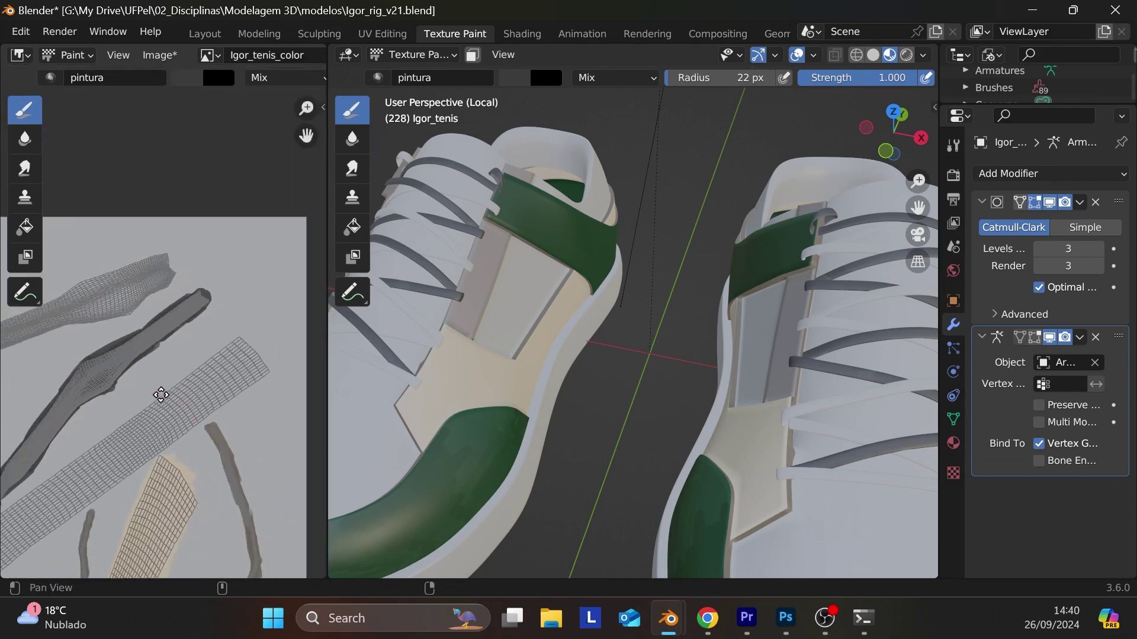
middle_drag(160, 395, 237, 428)
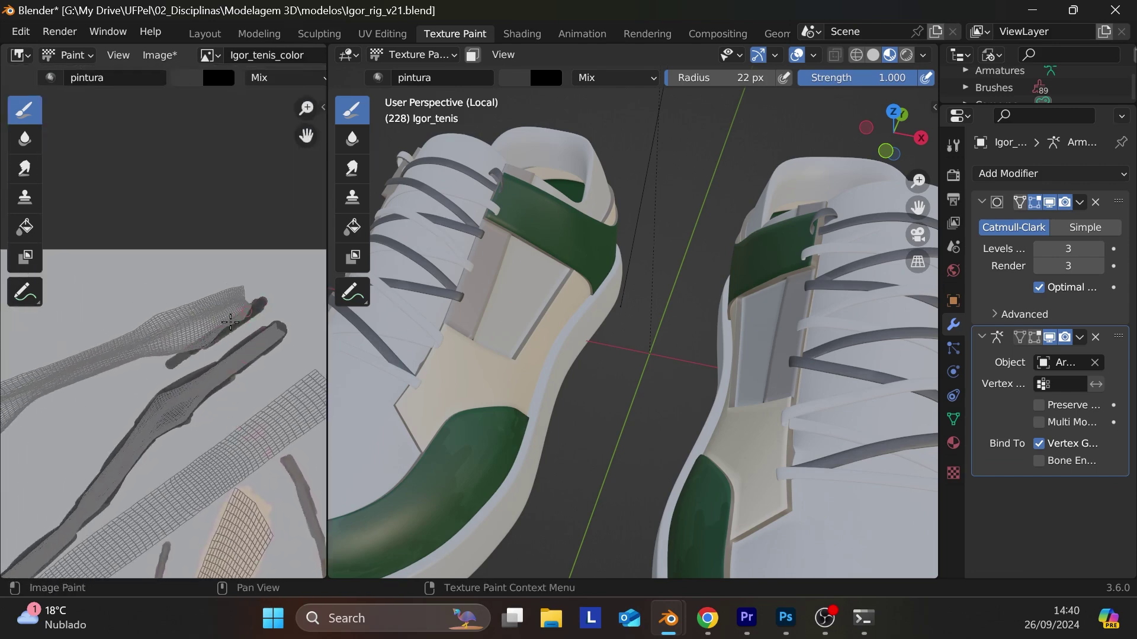
mouse_move(230, 322)
mouse_down()
mouse_move(187, 336)
mouse_move(152, 330)
mouse_up()
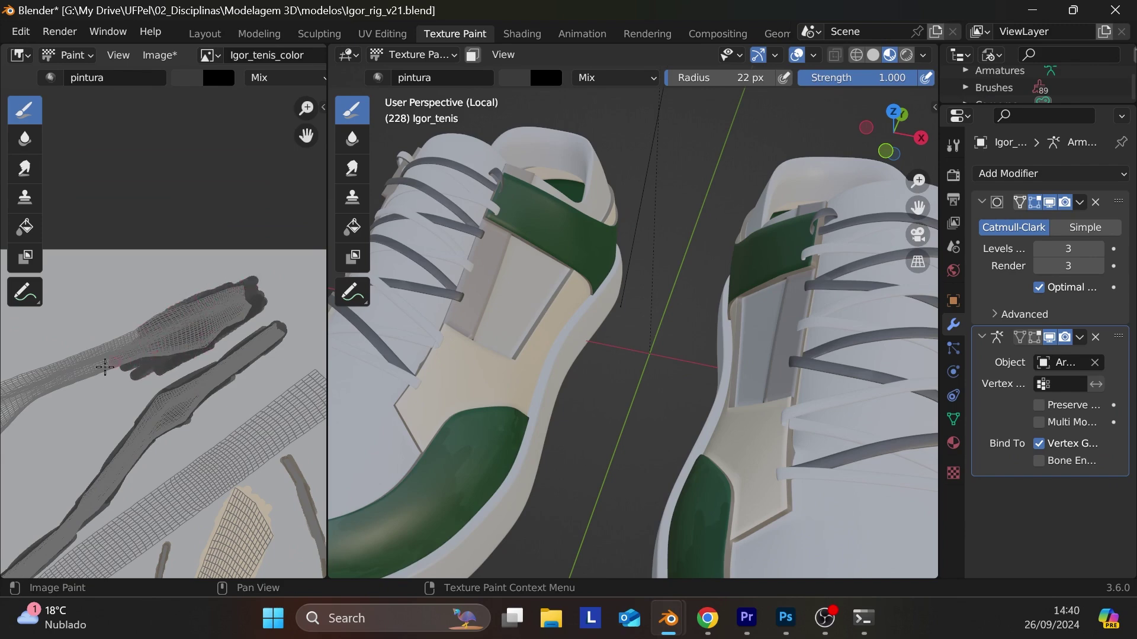
drag(84, 365, 217, 287)
mouse_move(161, 363)
middle_down()
mouse_move(184, 386)
mouse_move(222, 345)
mouse_move(165, 294)
mouse_move(183, 145)
middle_up()
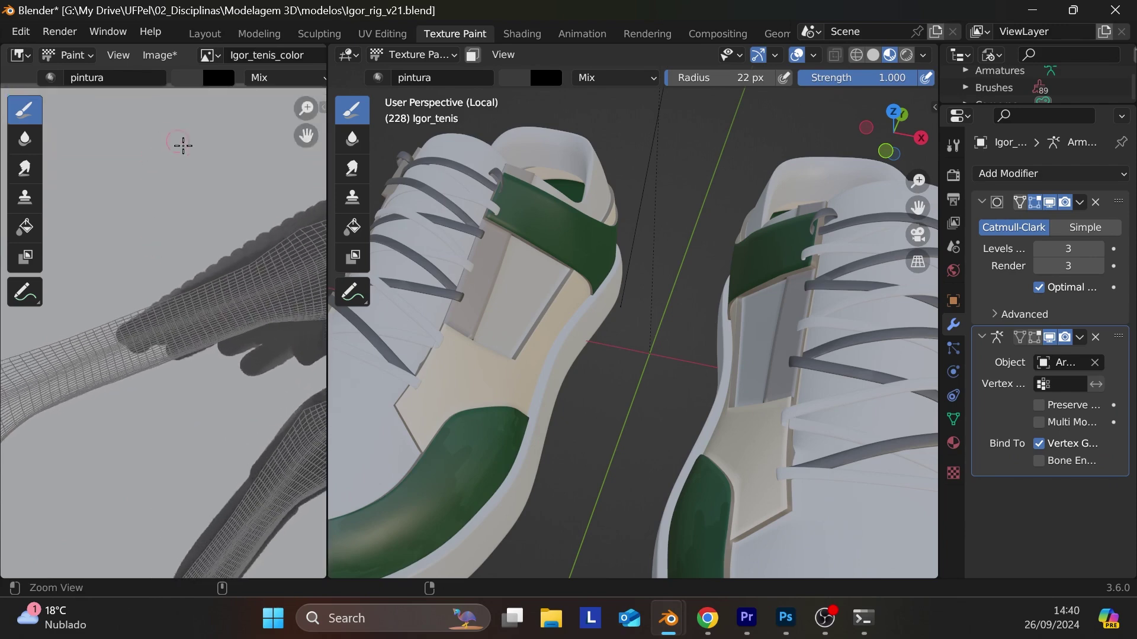
- Paint dark grey down the second lace's UV strip, filling the bulge and the narrow stretch below it
middle_drag(181, 405, 281, 357)
mouse_move(287, 325)
mouse_down()
mouse_move(126, 388)
mouse_move(220, 329)
mouse_move(101, 379)
mouse_move(66, 367)
mouse_move(195, 296)
mouse_move(59, 408)
mouse_move(86, 422)
mouse_move(30, 469)
mouse_up()
middle_drag(86, 447, 239, 353)
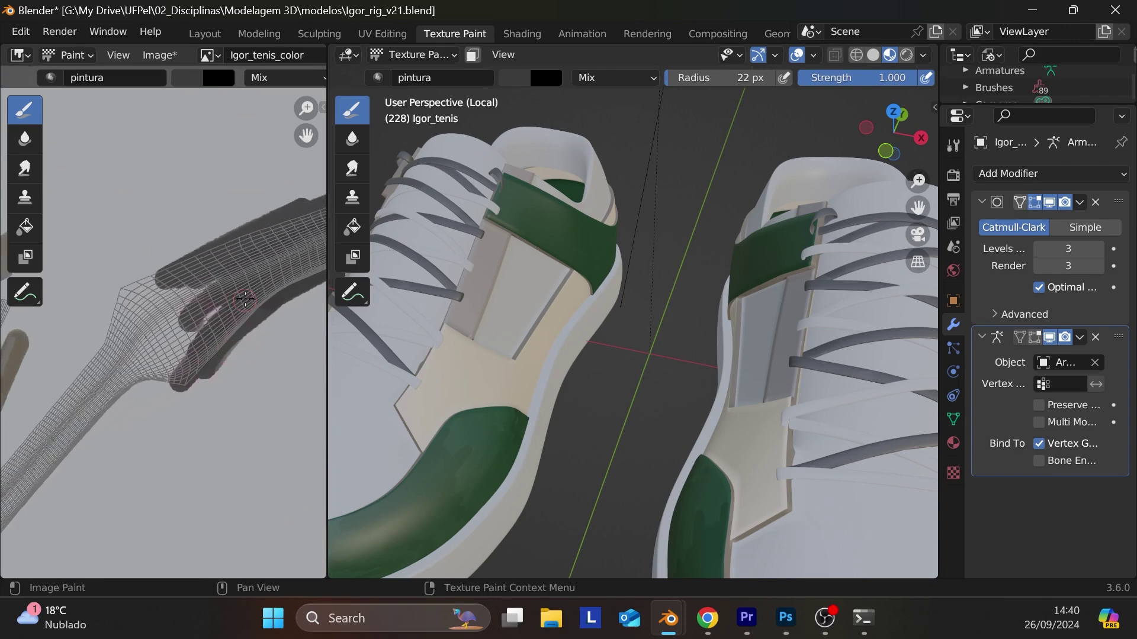
mouse_move(168, 397)
mouse_down()
mouse_move(174, 366)
mouse_move(157, 403)
mouse_move(196, 319)
mouse_move(119, 337)
mouse_move(126, 360)
mouse_move(98, 382)
mouse_move(154, 290)
mouse_move(118, 279)
mouse_move(84, 381)
mouse_move(52, 430)
mouse_move(117, 384)
mouse_move(124, 398)
mouse_move(108, 427)
mouse_up()
middle_drag(130, 459, 261, 338)
drag(196, 323, 83, 456)
mouse_move(171, 320)
mouse_down()
mouse_move(116, 364)
mouse_move(154, 319)
mouse_up()
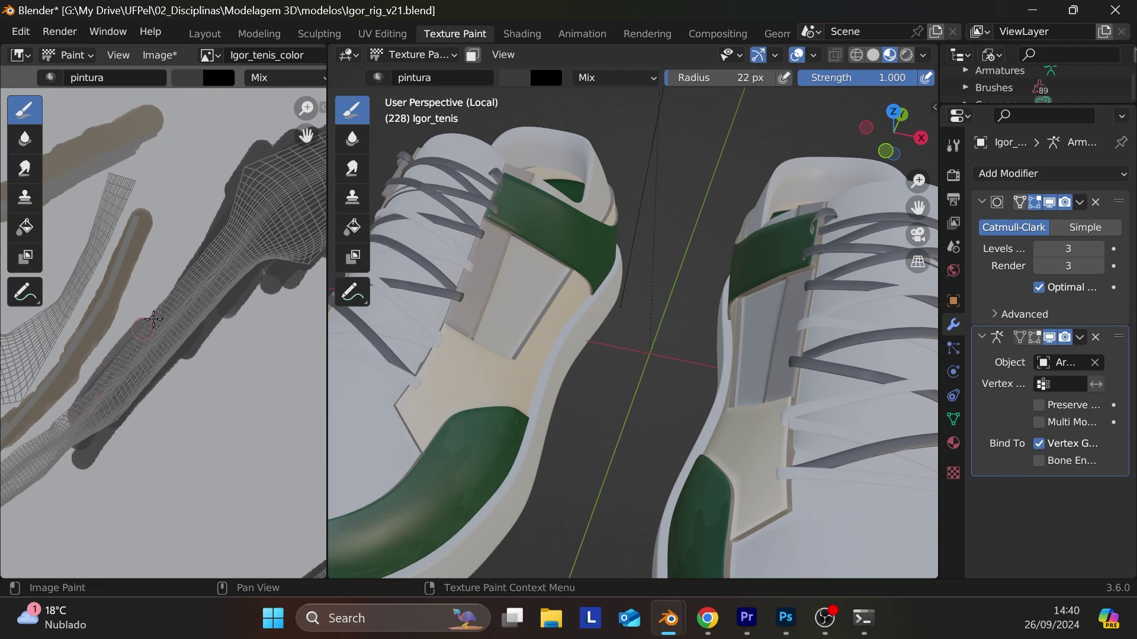
- Carry the dark grey paint along the lower half of the second lace's UV strip, through the bend and its edges
drag(124, 367, 60, 428)
middle_drag(111, 461, 270, 357)
drag(235, 344, 163, 397)
drag(194, 356, 186, 355)
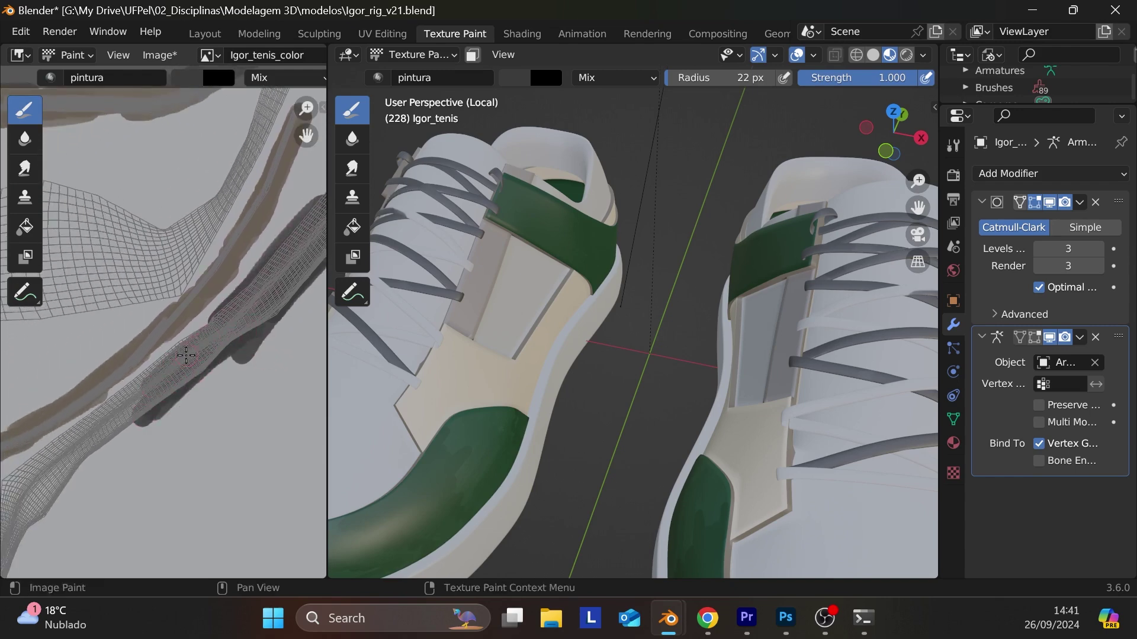
drag(129, 393, 33, 472)
mouse_move(122, 415)
mouse_down()
mouse_move(50, 482)
mouse_move(27, 522)
mouse_up()
mouse_move(81, 495)
middle_down()
mouse_move(249, 368)
mouse_move(203, 354)
middle_up()
mouse_move(175, 404)
mouse_down()
mouse_move(128, 540)
mouse_move(223, 377)
mouse_up()
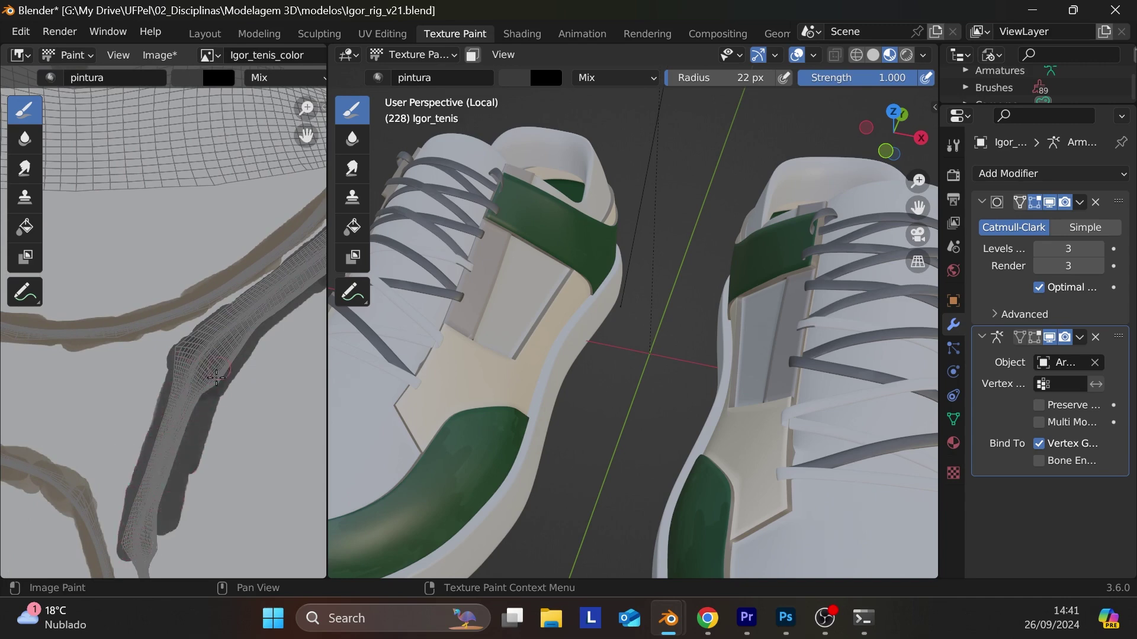
- Paint the thin lower tip of the second lace's UV strip dark grey and check the laces on both shoes
middle_drag(224, 376, 226, 309)
drag(169, 362, 184, 405)
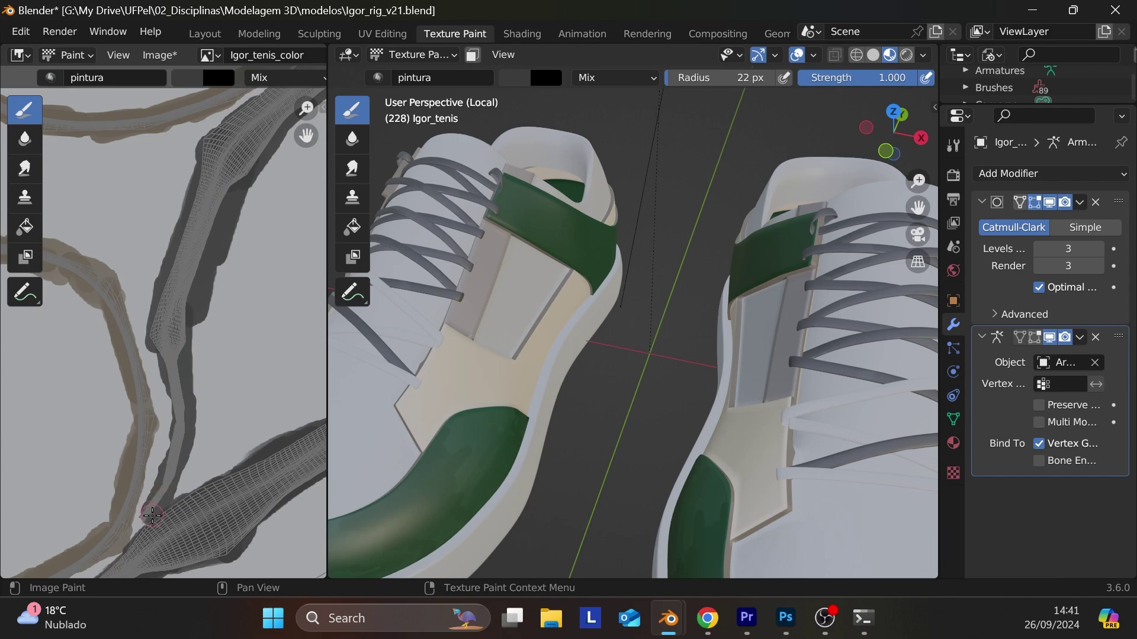
mouse_move(149, 518)
mouse_down()
mouse_move(179, 456)
mouse_move(191, 383)
mouse_up()
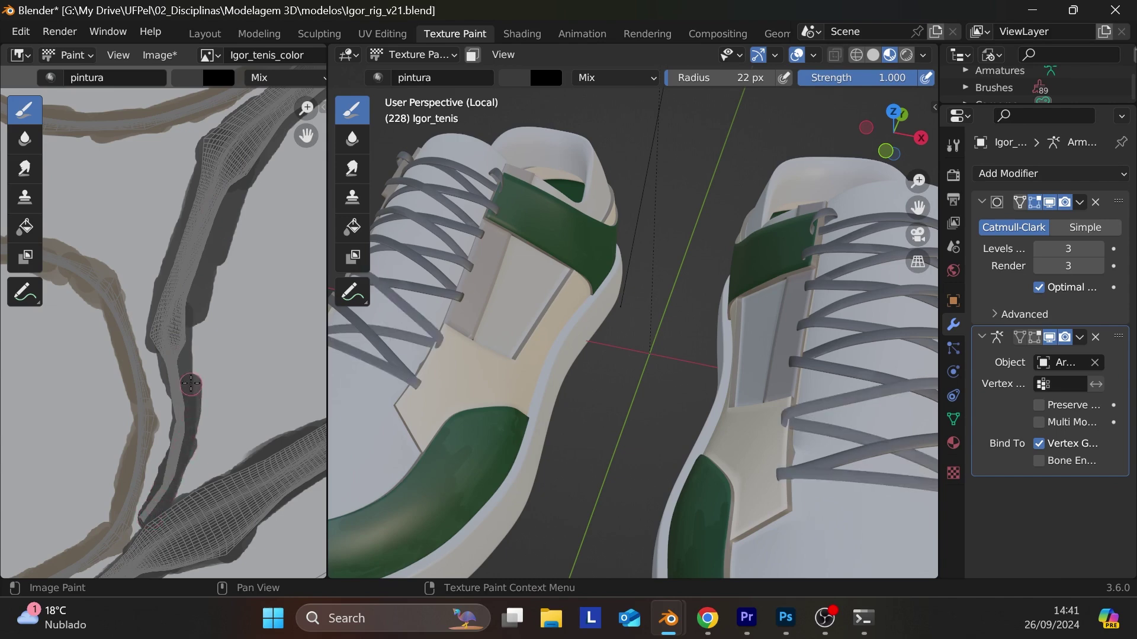
drag(195, 293, 244, 142)
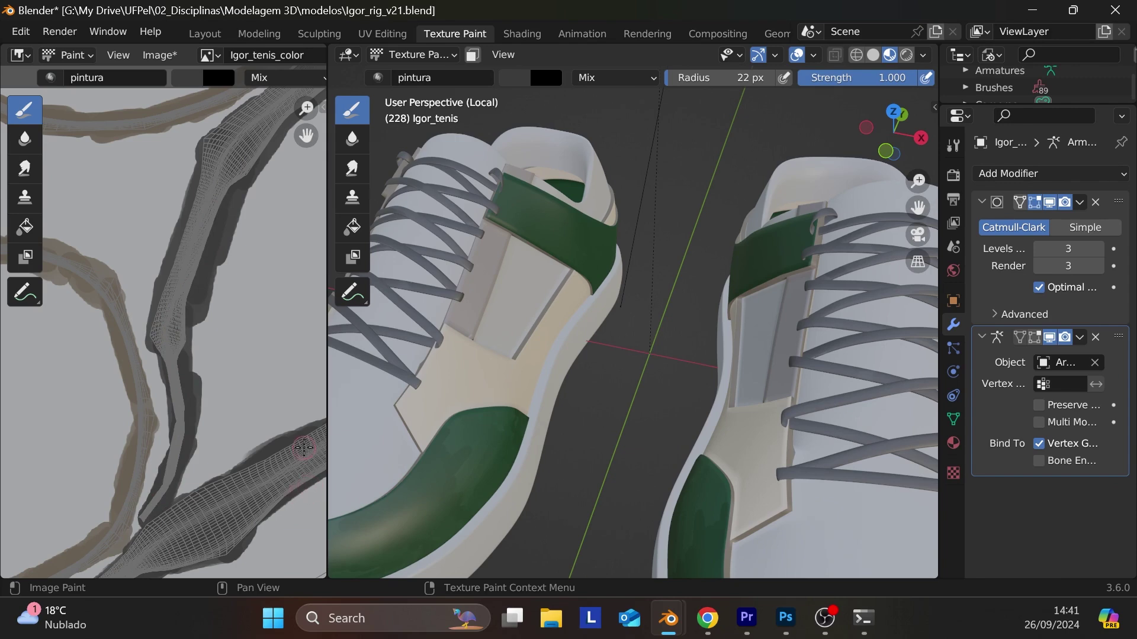
scroll(769, 268, down, 5)
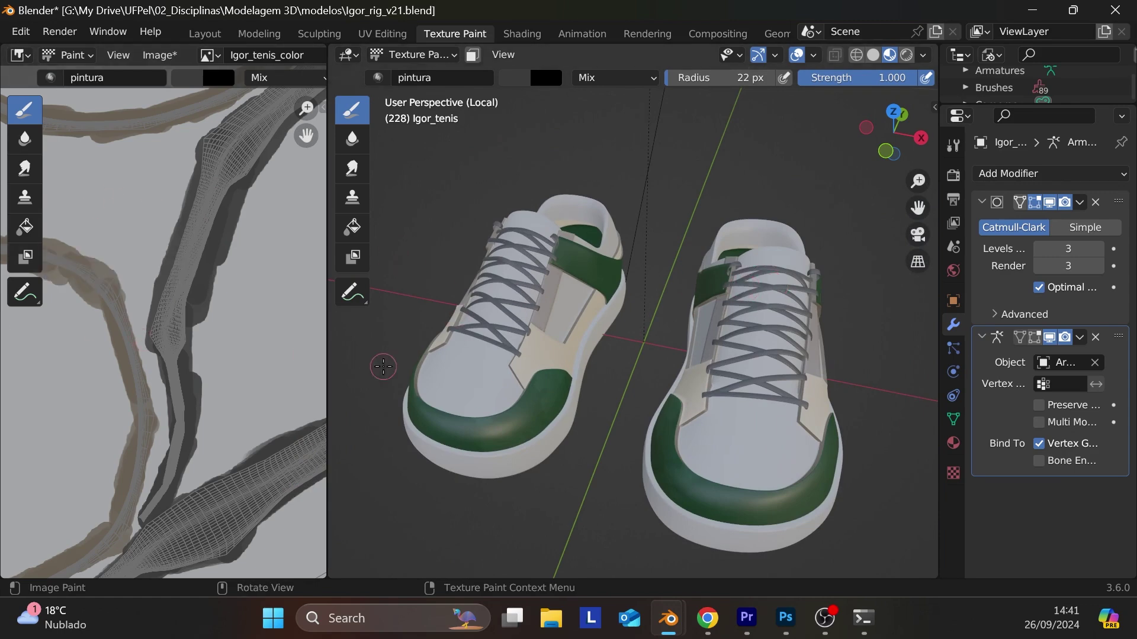
- Change the brush colour from dark grey to a light beige for the large sole-shaped UV island
scroll(229, 360, down, 6)
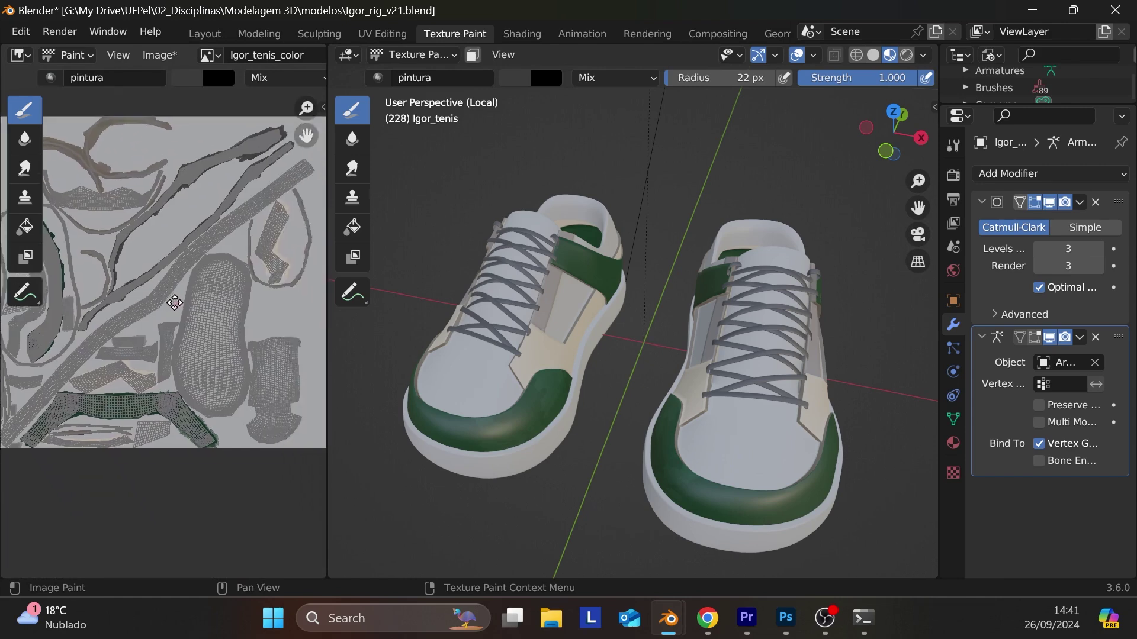
scroll(147, 329, up, 3)
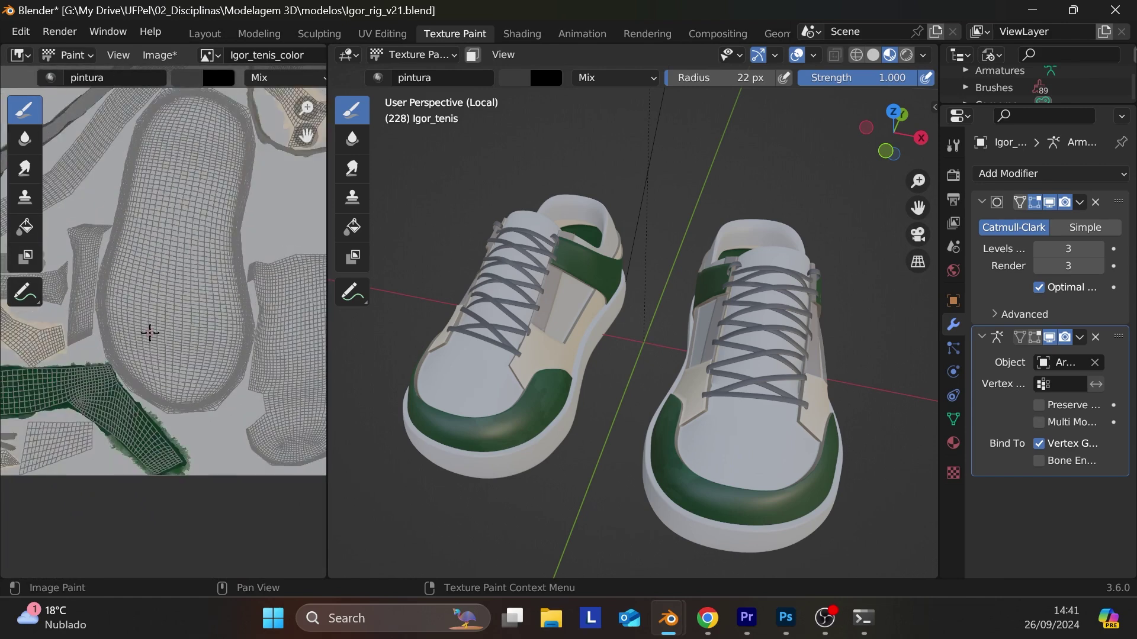
middle_drag(150, 332, 95, 387)
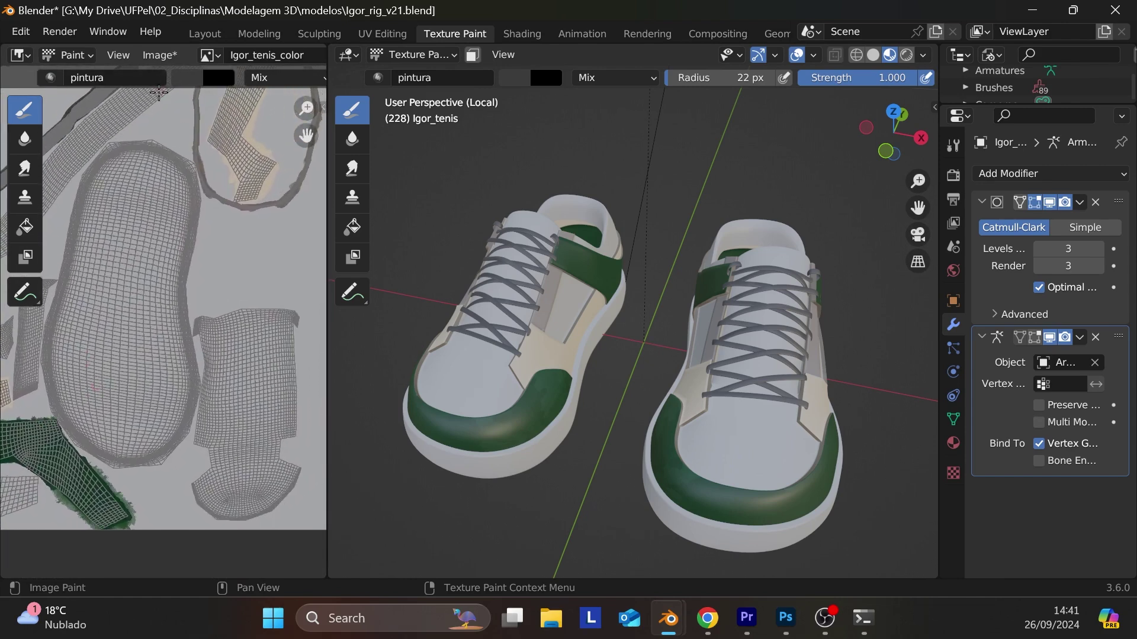
middle_drag(133, 276, 154, 280)
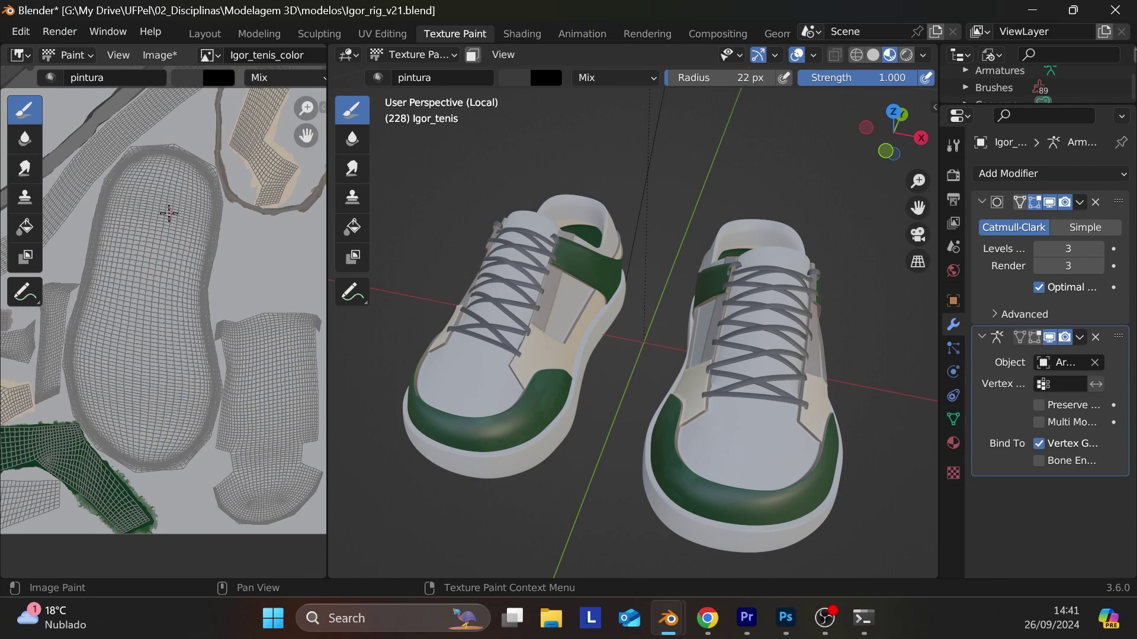
click(187, 84)
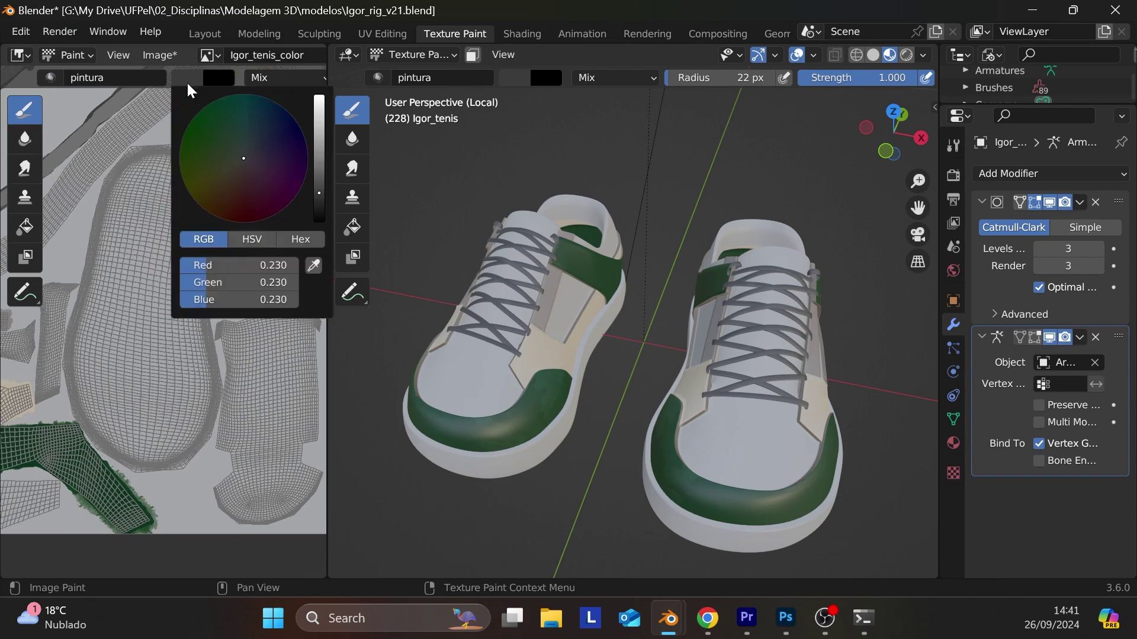
click(233, 165)
drag(237, 168, 227, 163)
drag(321, 186, 319, 117)
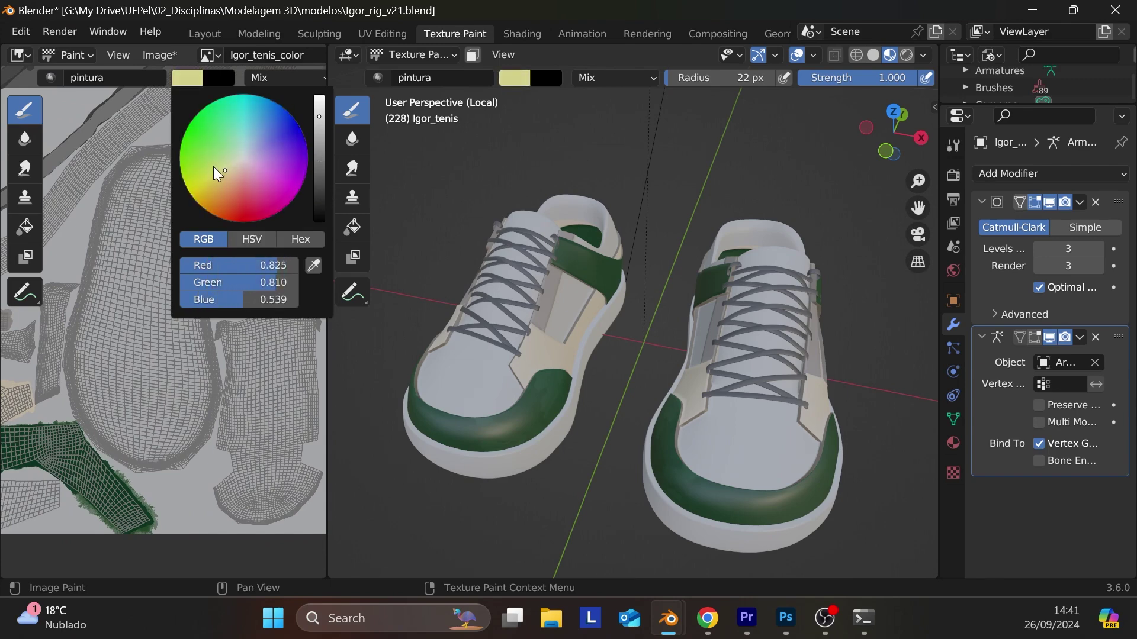
drag(236, 165, 241, 162)
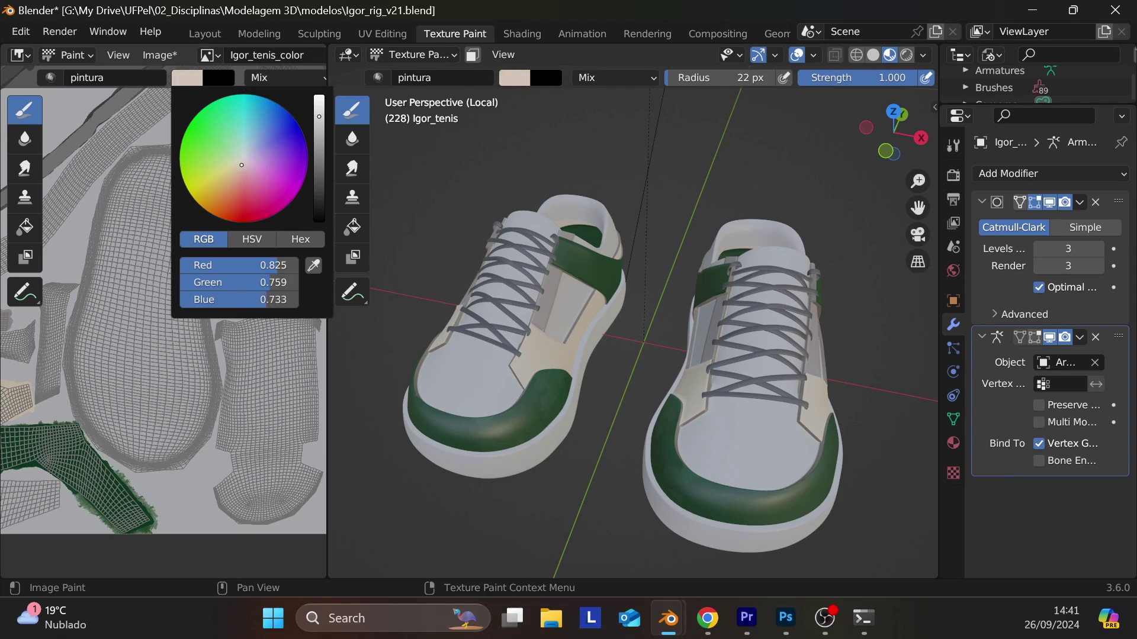
drag(242, 165, 244, 167)
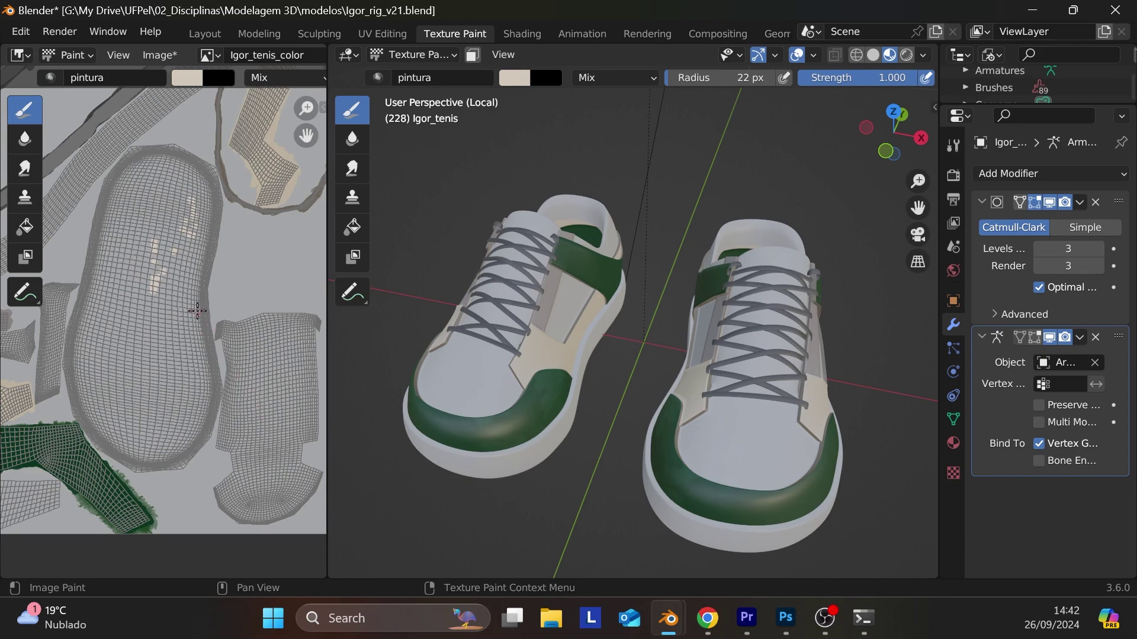
- Enlarge the brush radius to 112 px and paint the upper half of the sole-shaped UV island light beige, overlapping its outline
drag(182, 278, 167, 289)
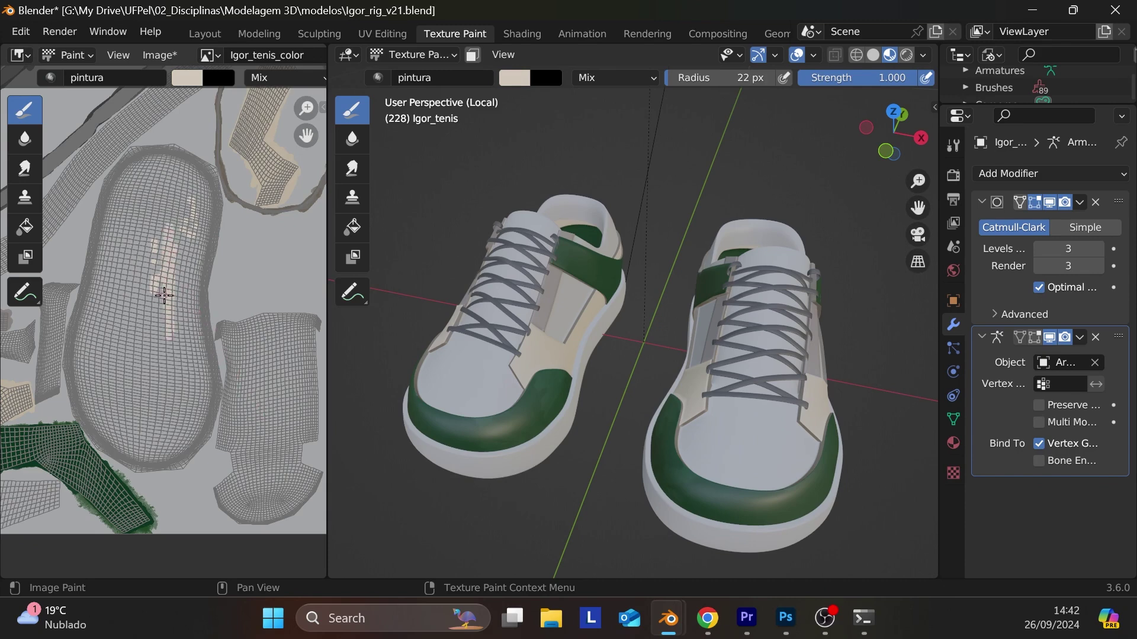
mouse_move(172, 280)
mouse_down()
mouse_move(158, 322)
mouse_move(158, 228)
mouse_move(135, 268)
mouse_up()
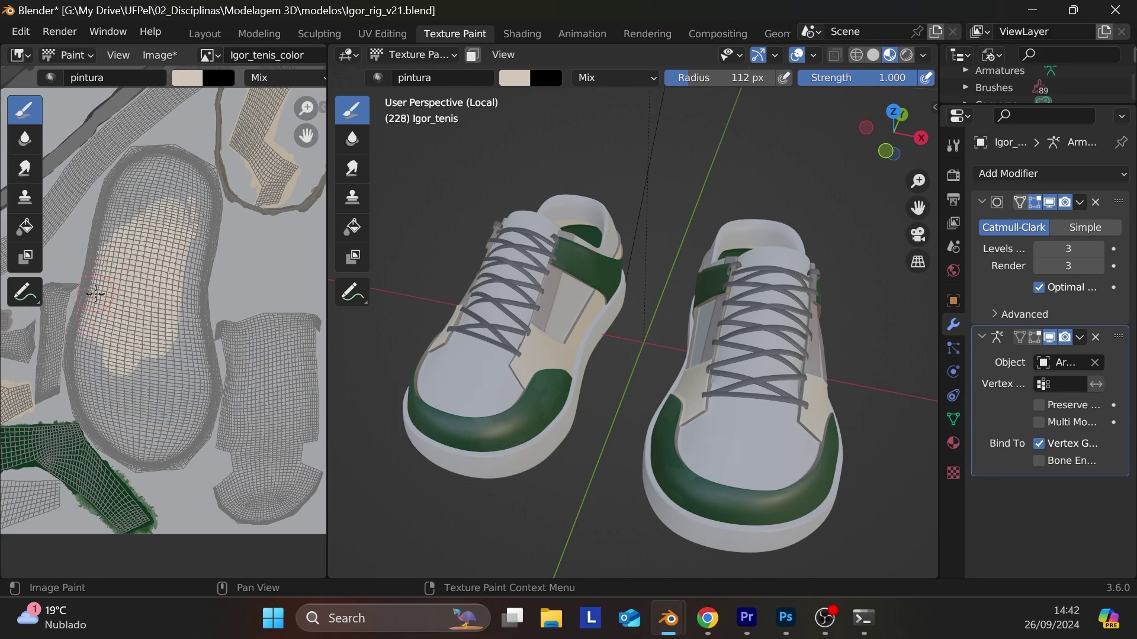
mouse_move(101, 278)
mouse_down()
mouse_move(135, 170)
mouse_move(157, 196)
mouse_move(179, 182)
mouse_move(170, 145)
mouse_move(194, 178)
mouse_move(204, 287)
mouse_move(225, 219)
mouse_up()
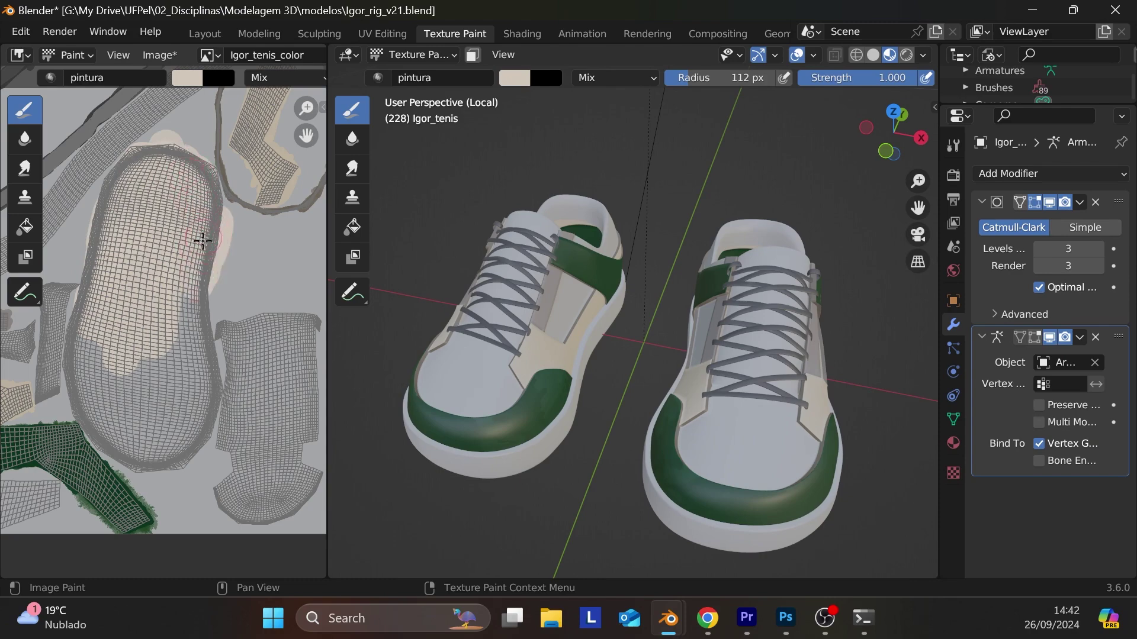
- Paint beige down the right side and around the rounded lower end of the sole island, reducing the brush radius to 44 px
scroll(221, 228, up, 4)
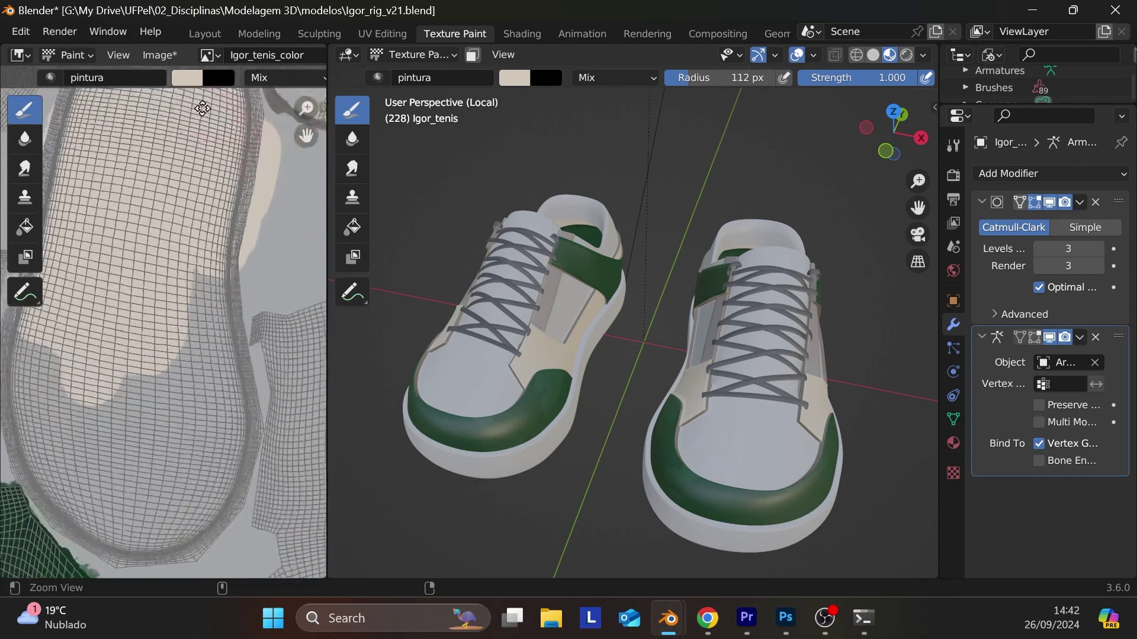
mouse_move(219, 273)
mouse_down()
mouse_move(213, 335)
mouse_move(172, 437)
mouse_move(154, 423)
mouse_move(221, 389)
mouse_up()
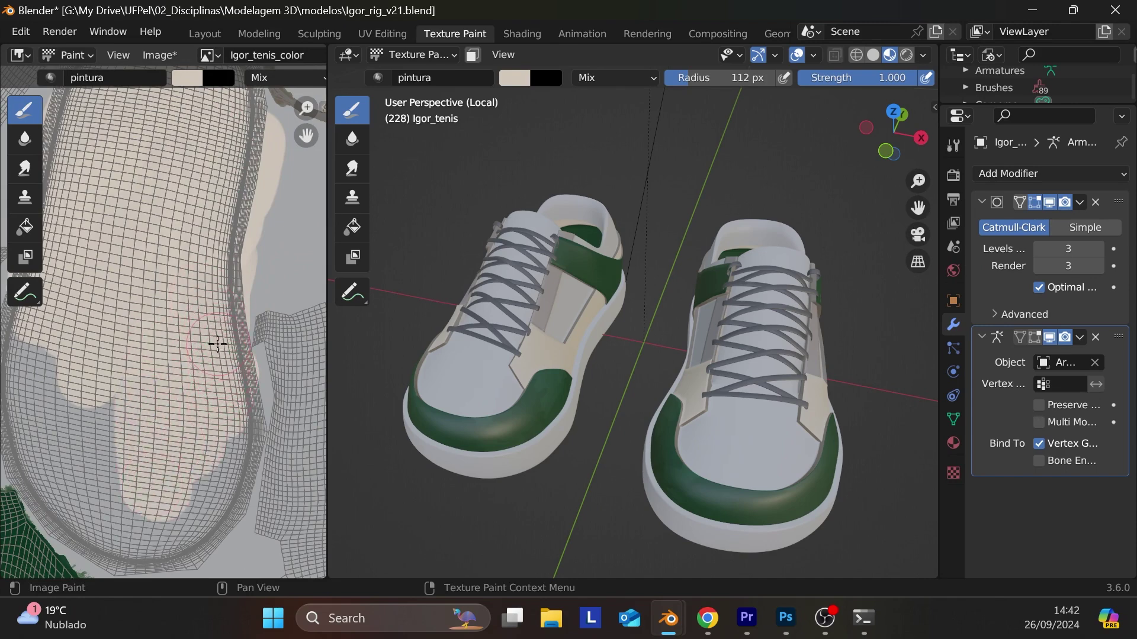
mouse_move(239, 449)
middle_down()
mouse_move(223, 431)
mouse_move(241, 376)
mouse_move(247, 405)
mouse_move(208, 273)
middle_up()
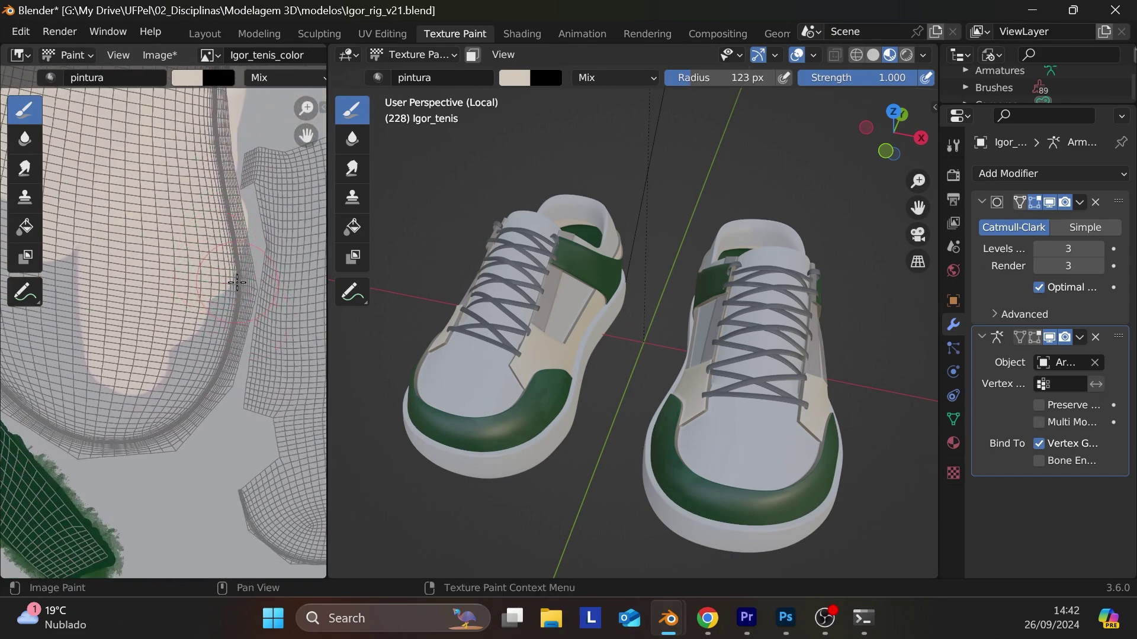
key(bracketleft)
key(bracketleft)
key(bracketleft)
mouse_move(240, 242)
mouse_down()
mouse_move(216, 402)
mouse_move(178, 450)
mouse_move(203, 390)
mouse_move(167, 438)
mouse_move(130, 426)
mouse_move(65, 456)
mouse_move(78, 458)
mouse_move(65, 373)
mouse_move(169, 410)
mouse_up()
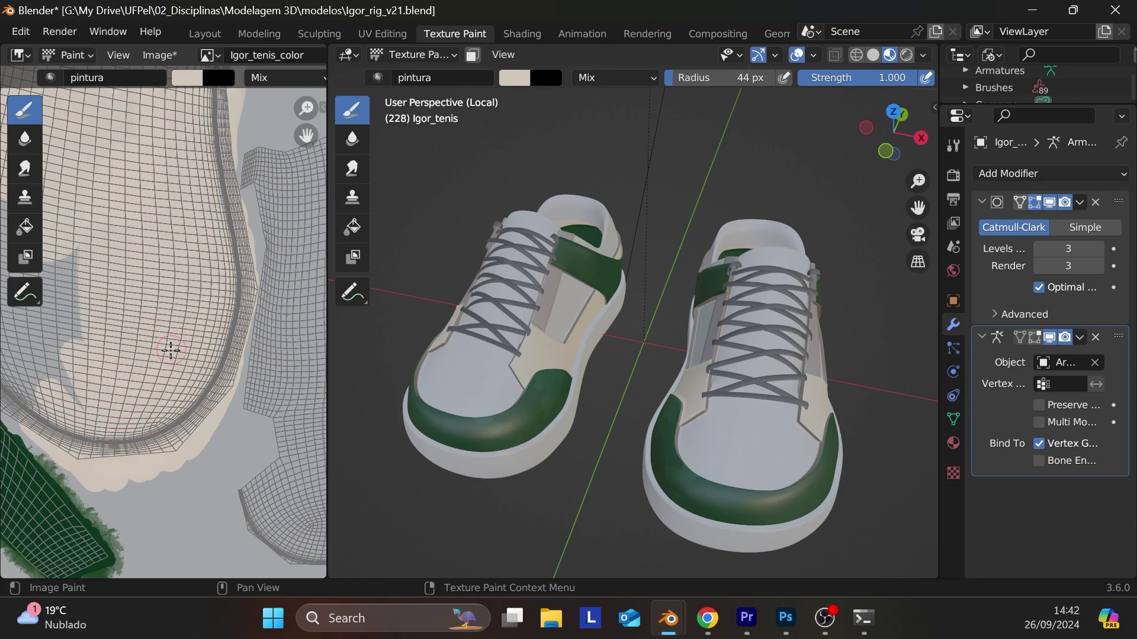
- Fill the remaining grey patch on the sole island's lower left and paint beige over its left edge
middle_drag(171, 351, 232, 368)
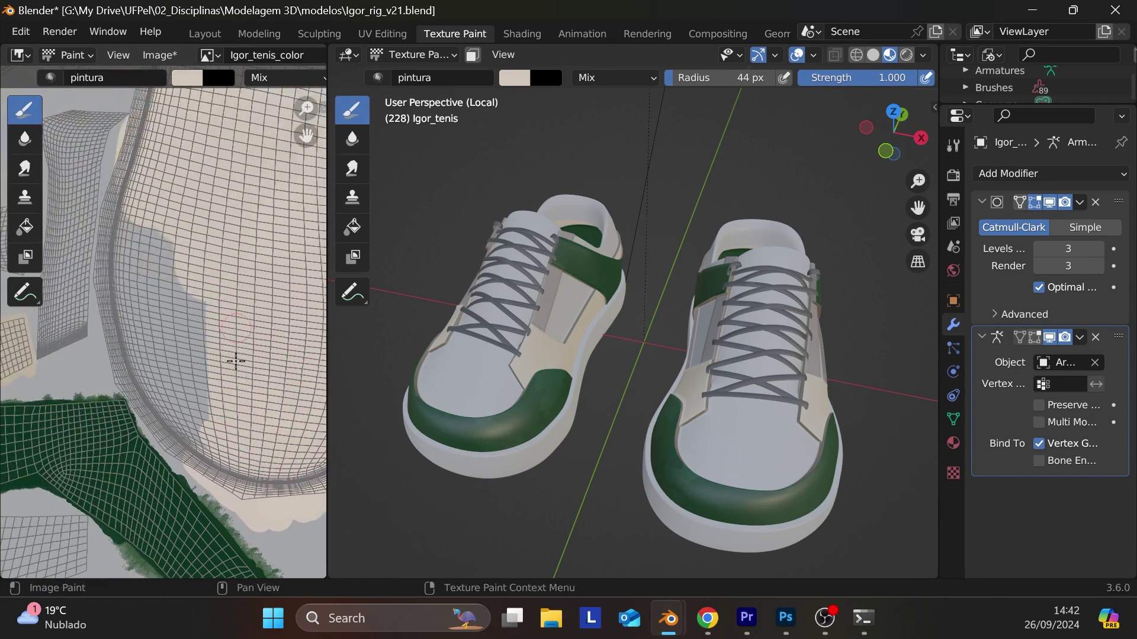
drag(152, 415, 186, 452)
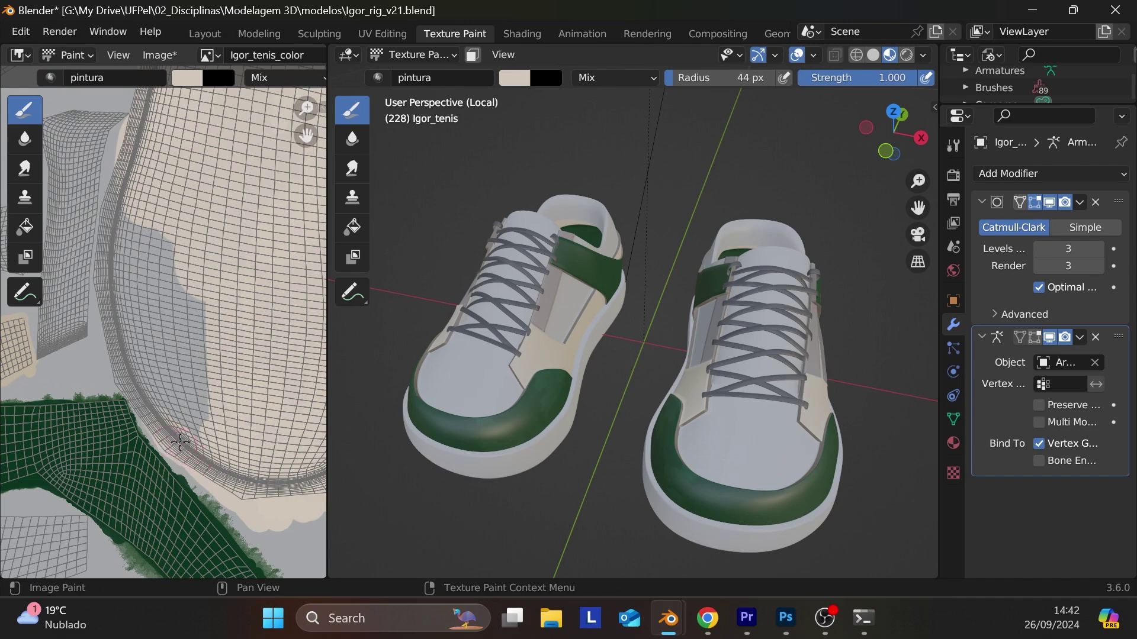
mouse_move(126, 374)
mouse_down()
mouse_move(121, 266)
mouse_move(114, 300)
mouse_up()
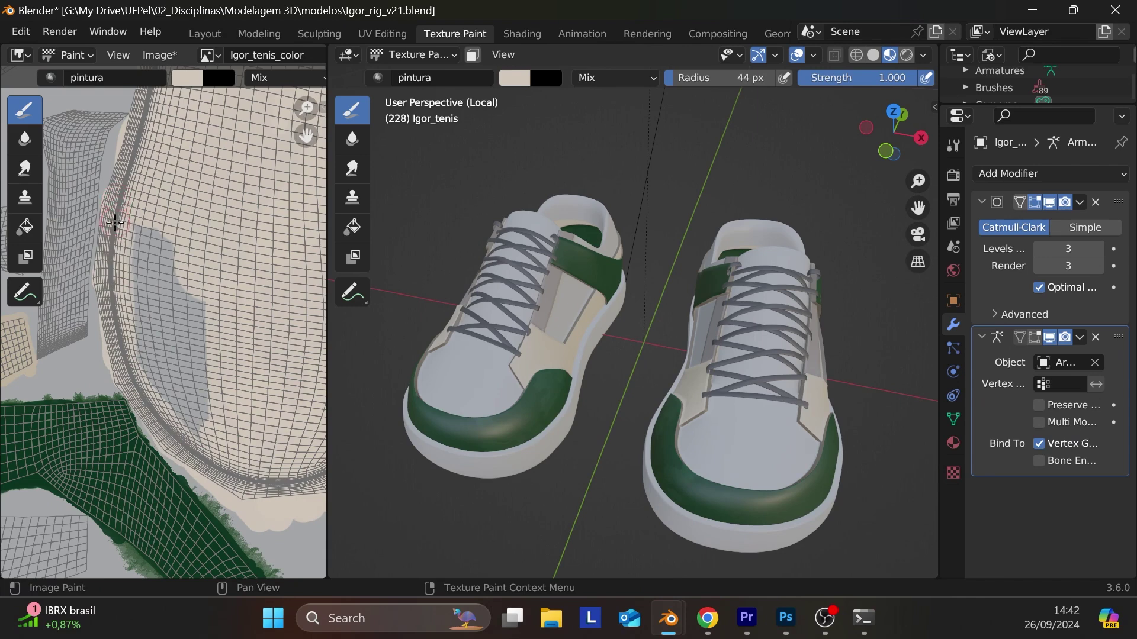
mouse_move(113, 249)
mouse_down()
mouse_move(158, 379)
mouse_move(174, 392)
mouse_move(208, 391)
mouse_move(188, 260)
mouse_move(119, 171)
mouse_up()
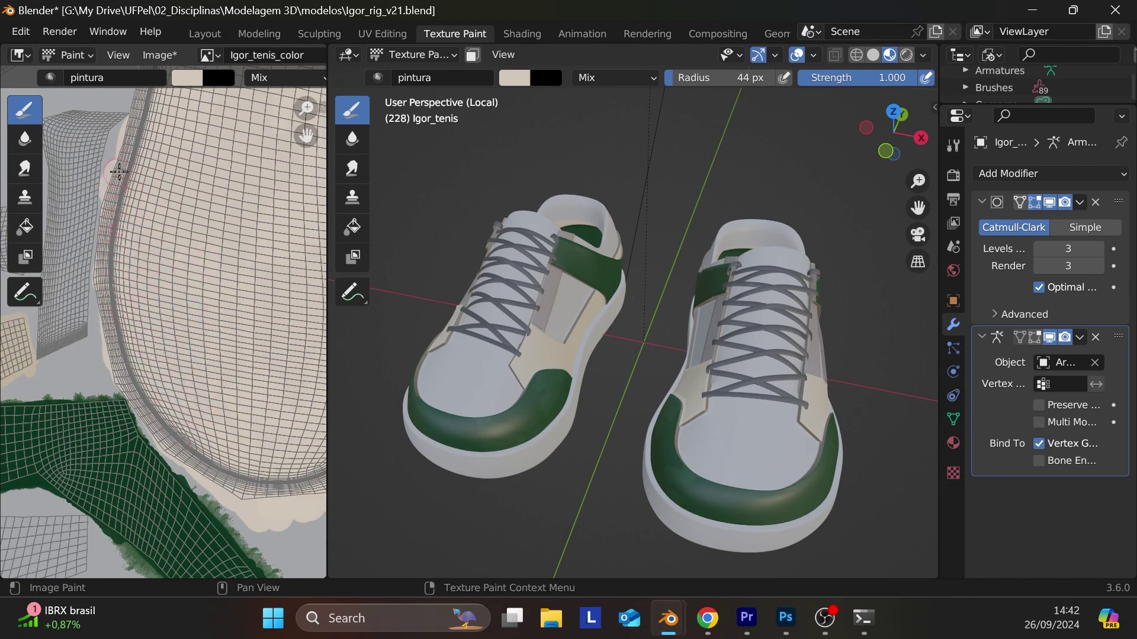
- Cover the unpainted corner on the right of the sole island's rounded upper end with beige
ctrl+middle_drag(202, 245, 249, 368)
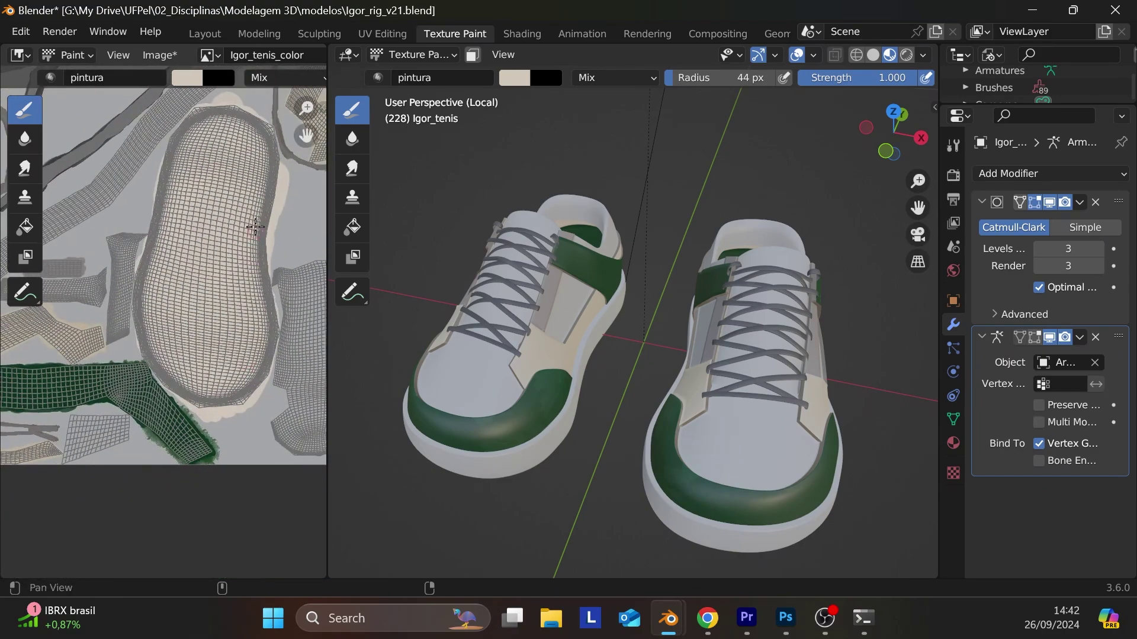
middle_drag(256, 215, 240, 180)
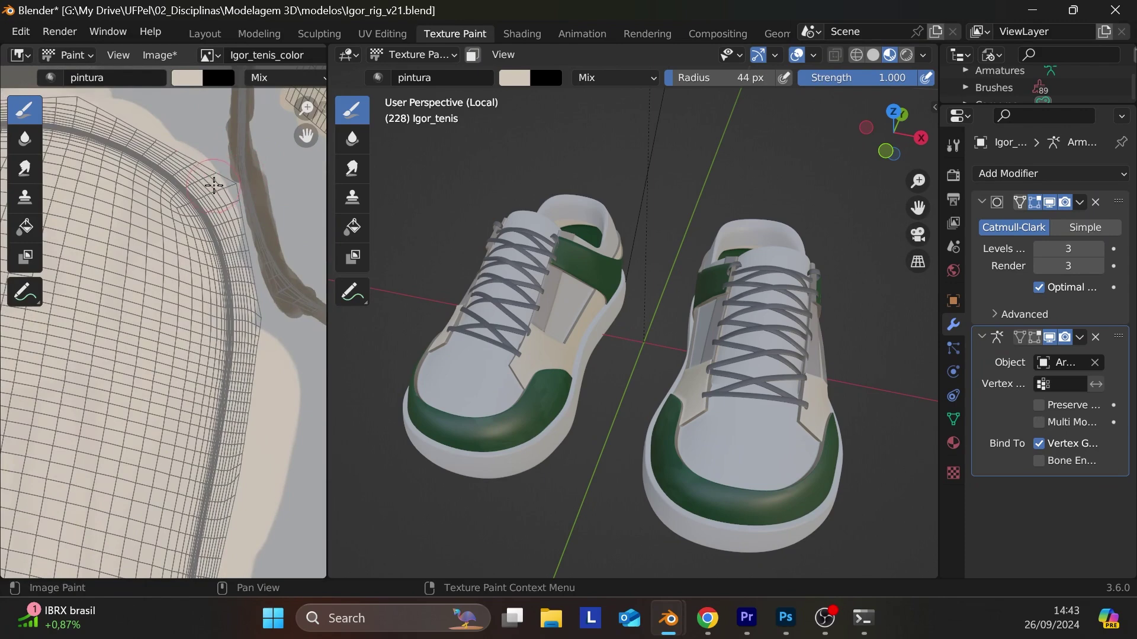
drag(215, 186, 213, 206)
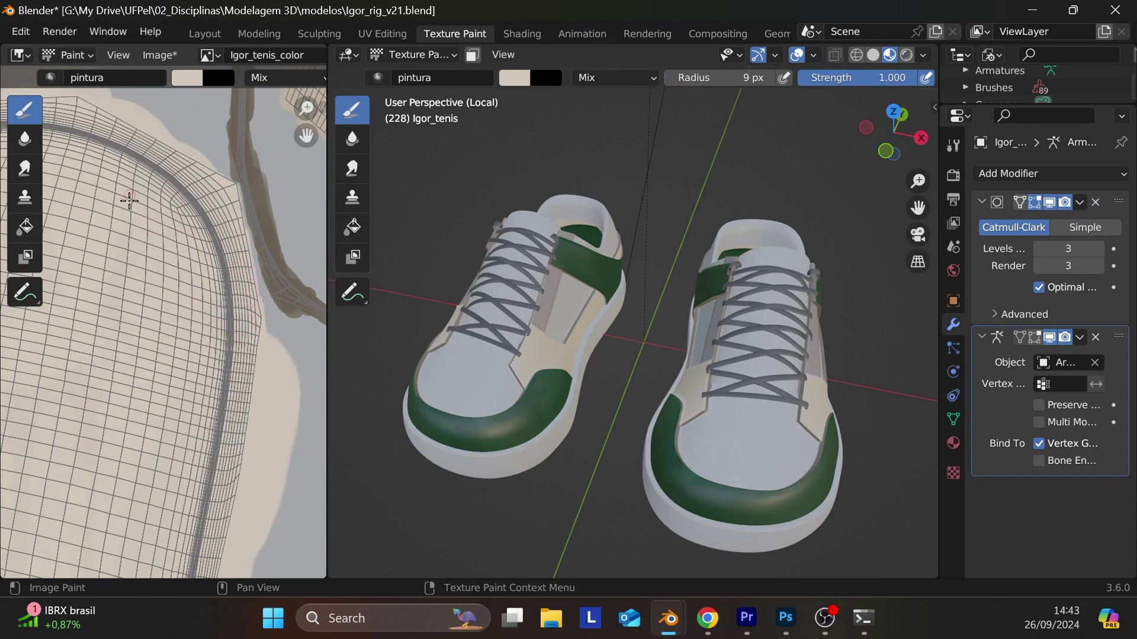
ctrl+middle_drag(190, 327, 268, 321)
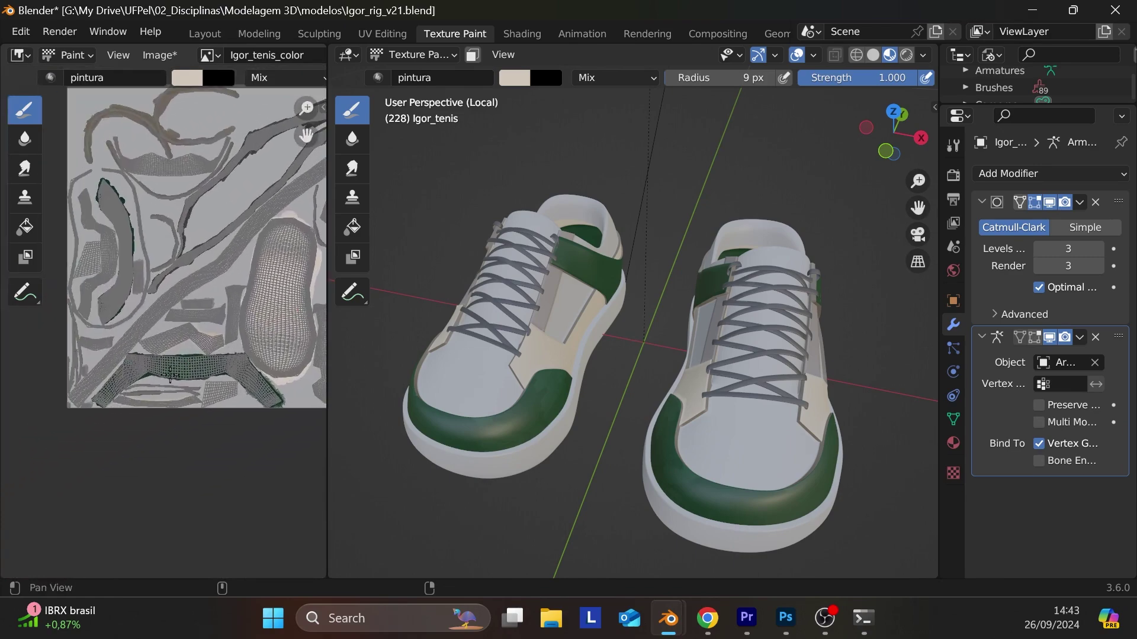
ctrl+middle_drag(175, 371, 132, 158)
mouse_move(133, 394)
ctrl+middle_down()
mouse_move(129, 330)
mouse_move(222, 355)
mouse_move(269, 317)
ctrl+middle_up()
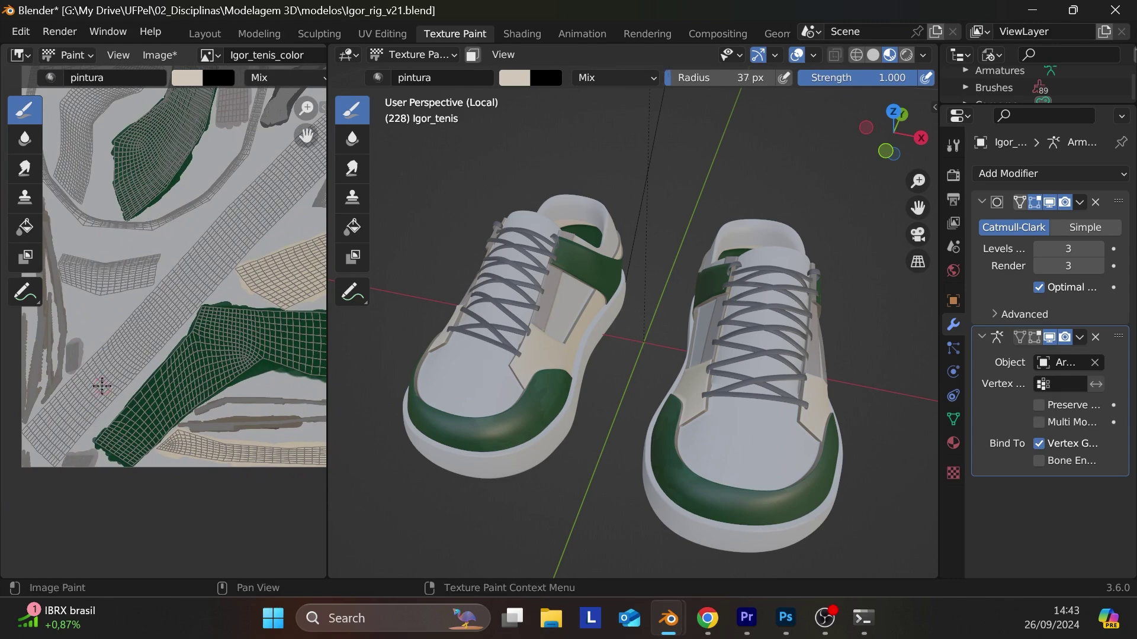
mouse_move(106, 383)
mouse_down()
mouse_move(157, 322)
mouse_move(114, 345)
mouse_move(153, 325)
mouse_up()
mouse_move(109, 382)
mouse_down()
mouse_move(78, 409)
mouse_move(164, 285)
mouse_up()
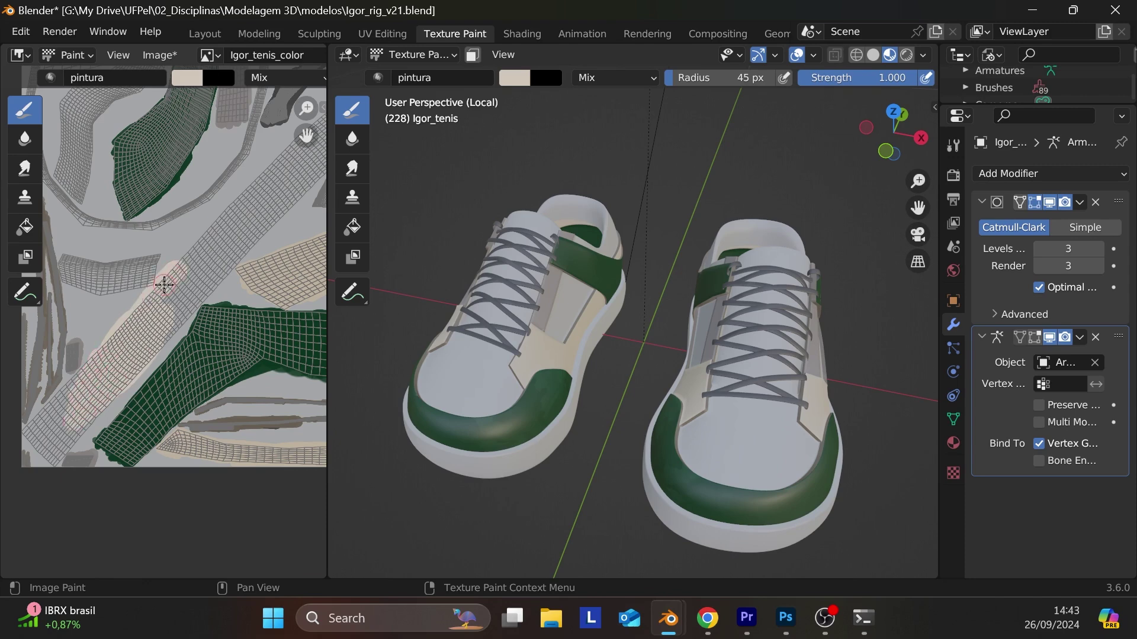
key(ctrl+z)
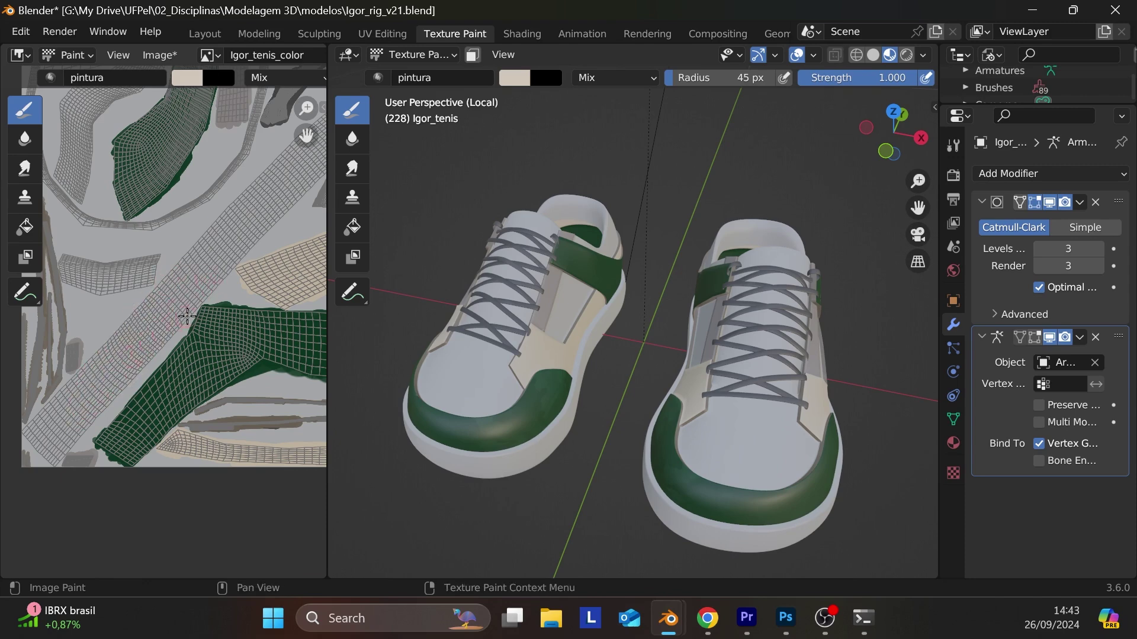
- Paint the middle stretch of the long diagonal UV strip beige with a 45 px brush and check the shoe sole's side in 3D
mouse_move(121, 352)
mouse_down()
mouse_move(188, 290)
mouse_move(195, 265)
mouse_move(254, 197)
mouse_move(198, 249)
mouse_move(246, 215)
mouse_move(248, 226)
mouse_move(269, 222)
mouse_move(291, 190)
mouse_move(256, 190)
mouse_move(242, 240)
mouse_up()
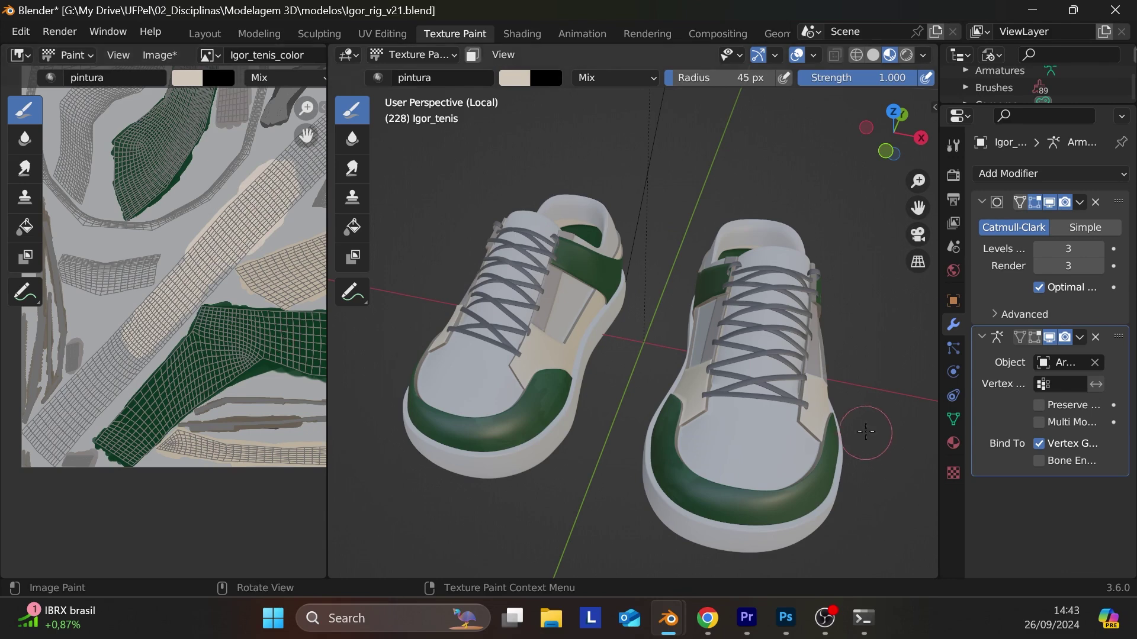
mouse_move(868, 433)
middle_down()
mouse_move(807, 426)
mouse_move(726, 327)
mouse_move(713, 337)
mouse_move(701, 487)
mouse_move(726, 498)
mouse_move(415, 339)
middle_up()
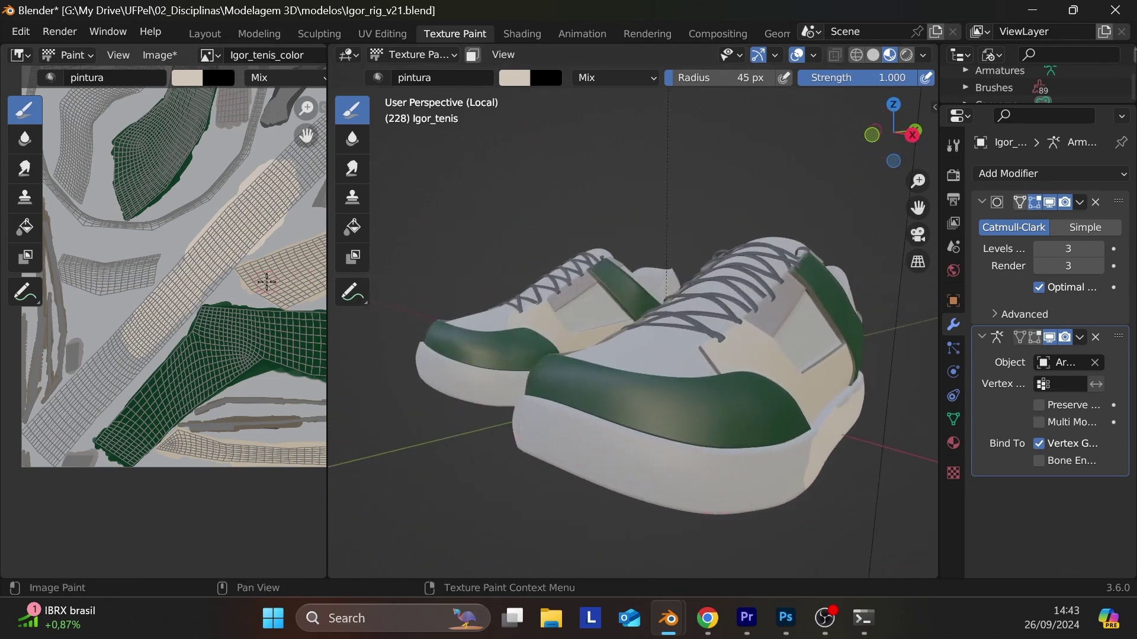
ctrl+middle_drag(250, 320, 254, 185)
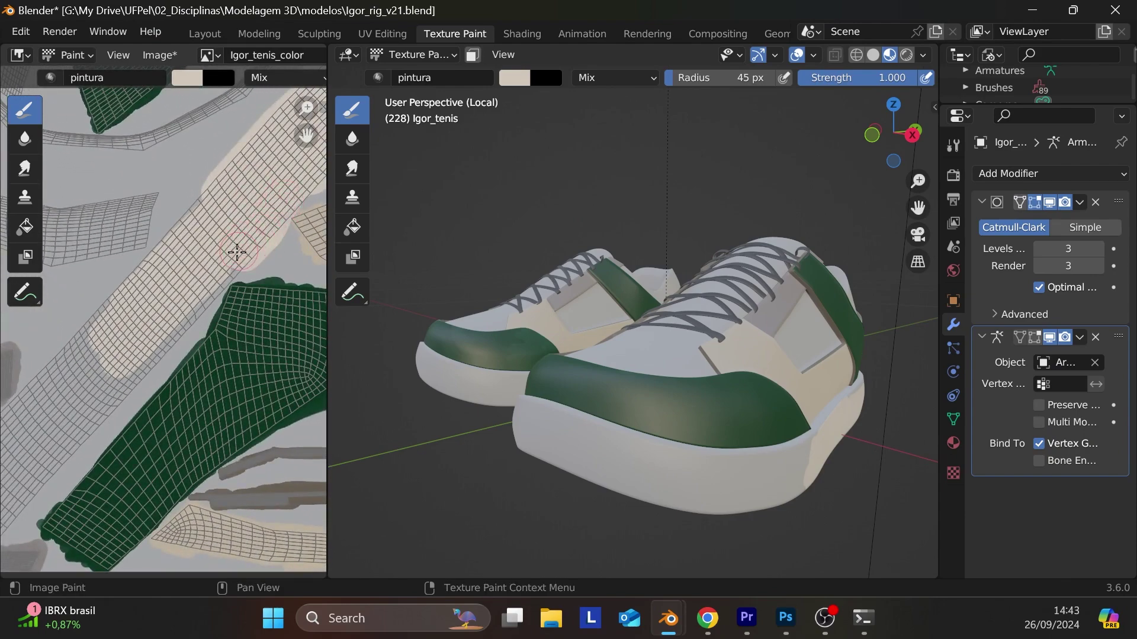
- Extend the beige across the full width of the diagonal strip down to its lower tip
mouse_move(223, 264)
mouse_down()
mouse_move(84, 409)
mouse_move(118, 358)
mouse_move(75, 394)
mouse_move(122, 305)
mouse_move(61, 370)
mouse_up()
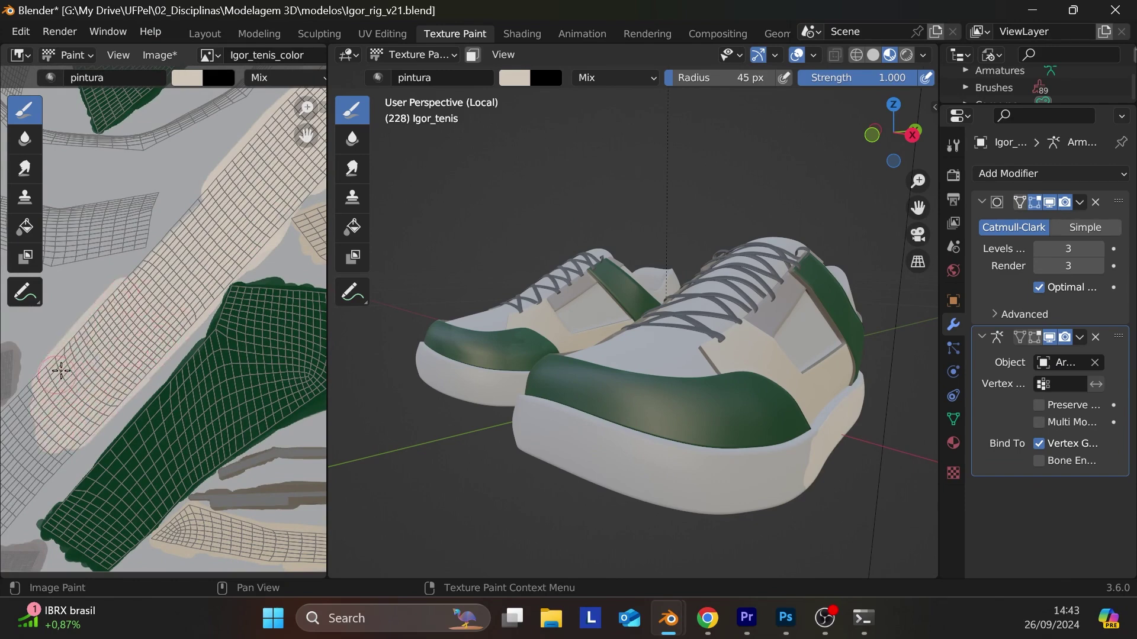
drag(179, 245, 205, 214)
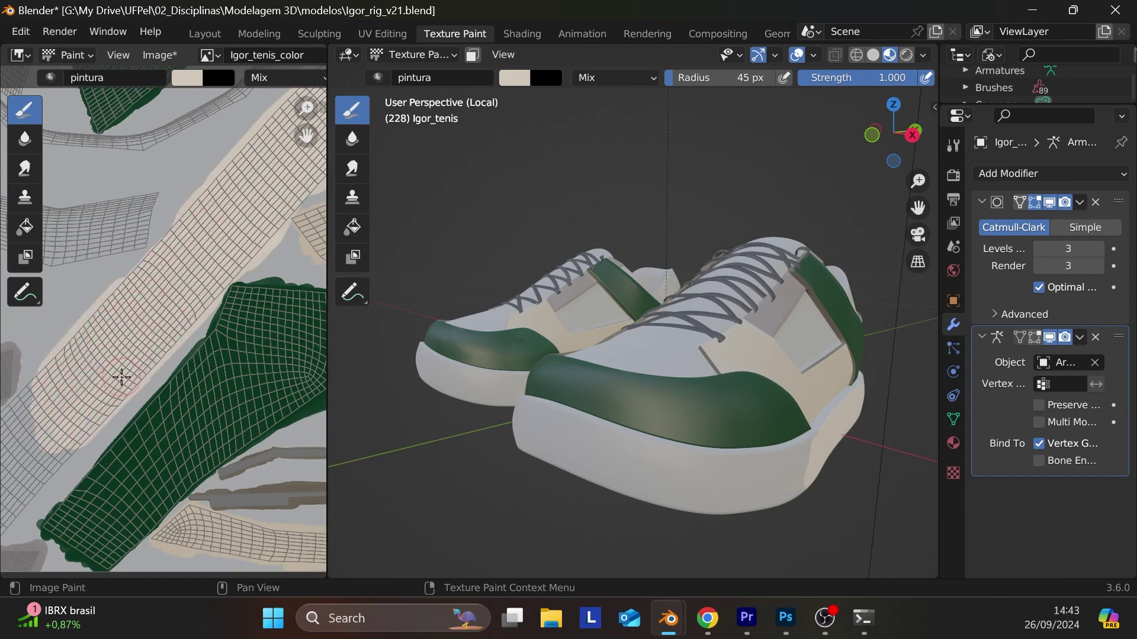
mouse_move(123, 373)
middle_down()
mouse_move(173, 317)
mouse_move(112, 399)
mouse_move(255, 265)
middle_up()
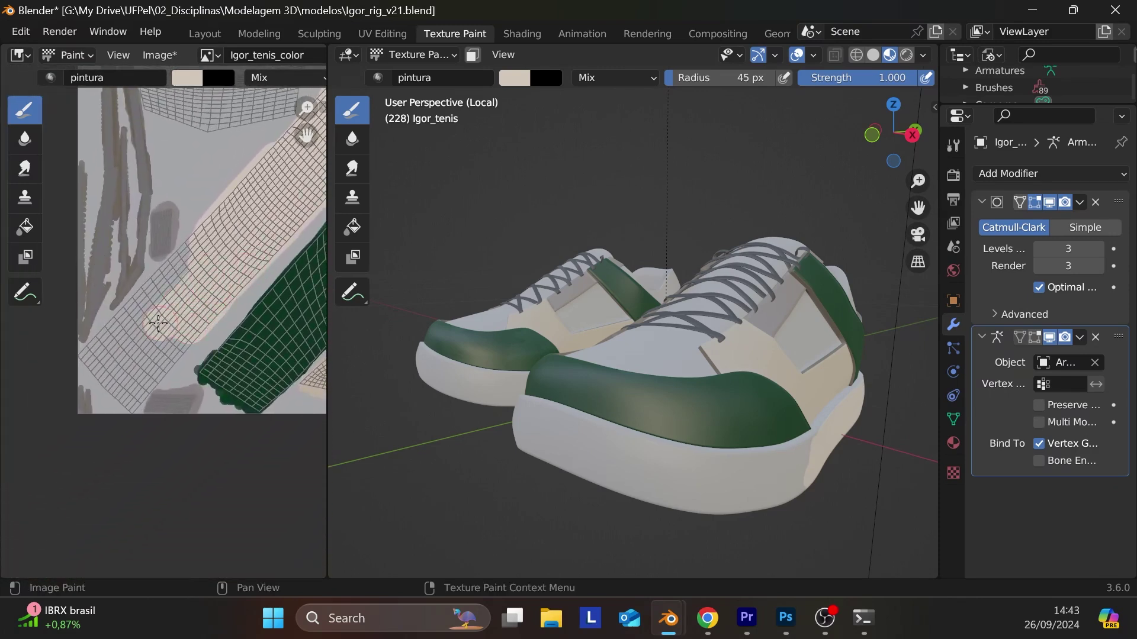
drag(195, 253, 97, 355)
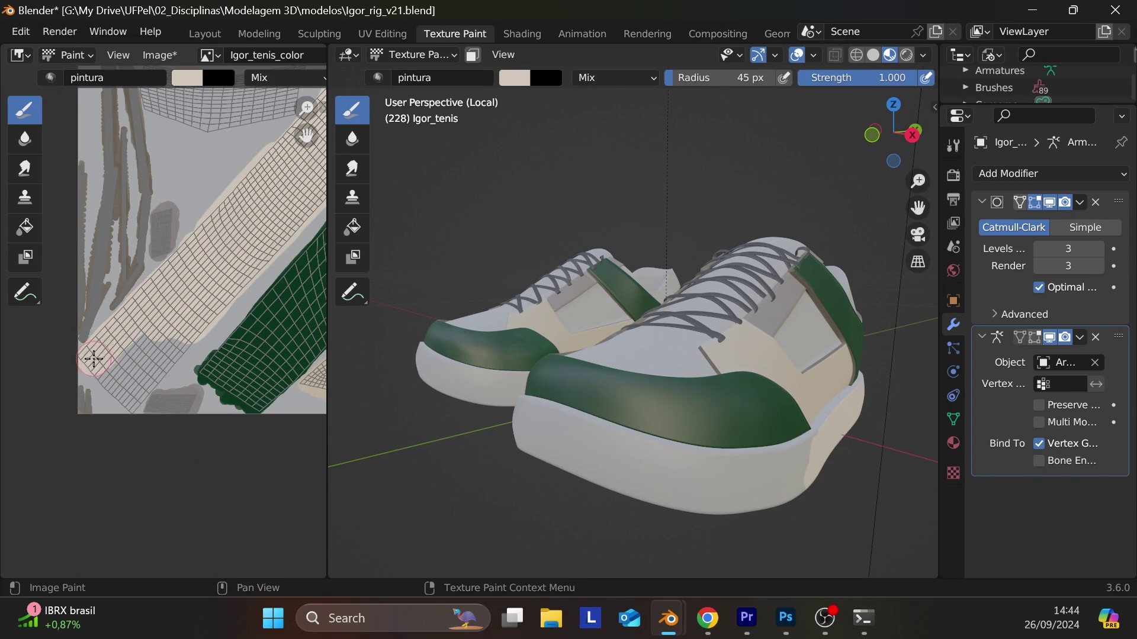
mouse_move(149, 315)
mouse_down()
mouse_move(114, 368)
mouse_move(122, 396)
mouse_move(174, 331)
mouse_up()
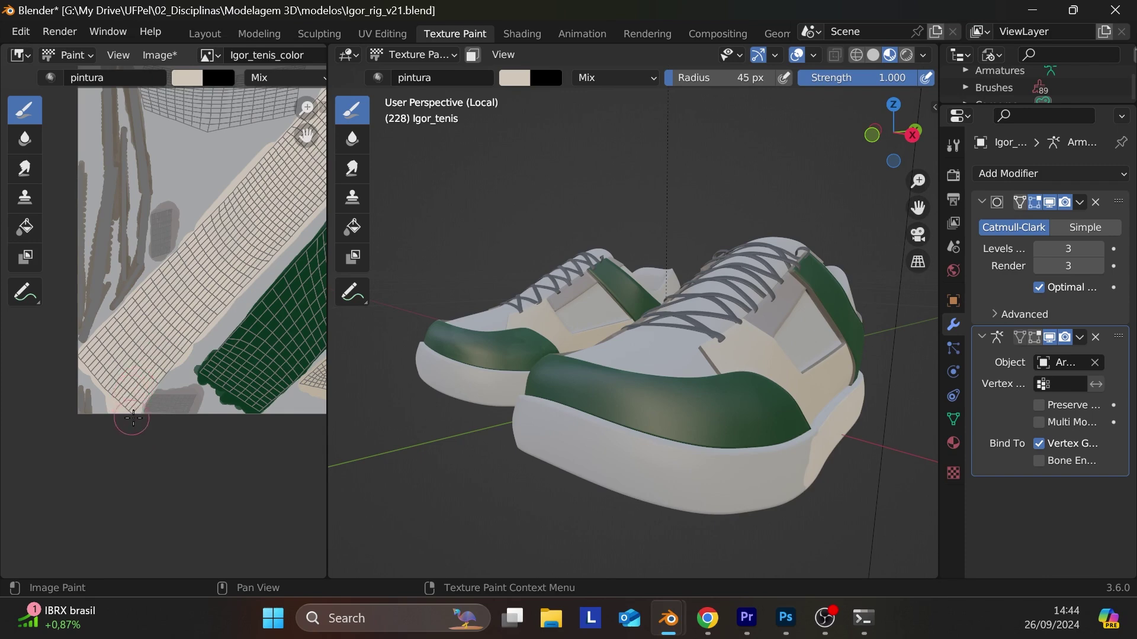
- Continue the beige up the diagonal strip, past the small horizontal UV islands beside it
scroll(133, 418, up, 5)
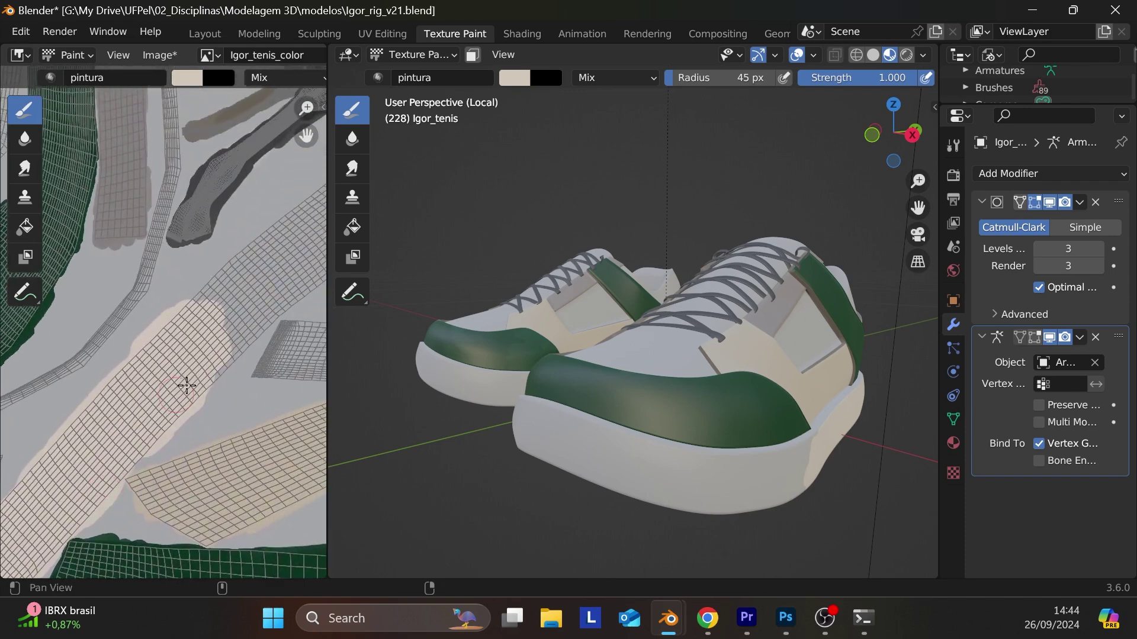
middle_drag(186, 386, 132, 497)
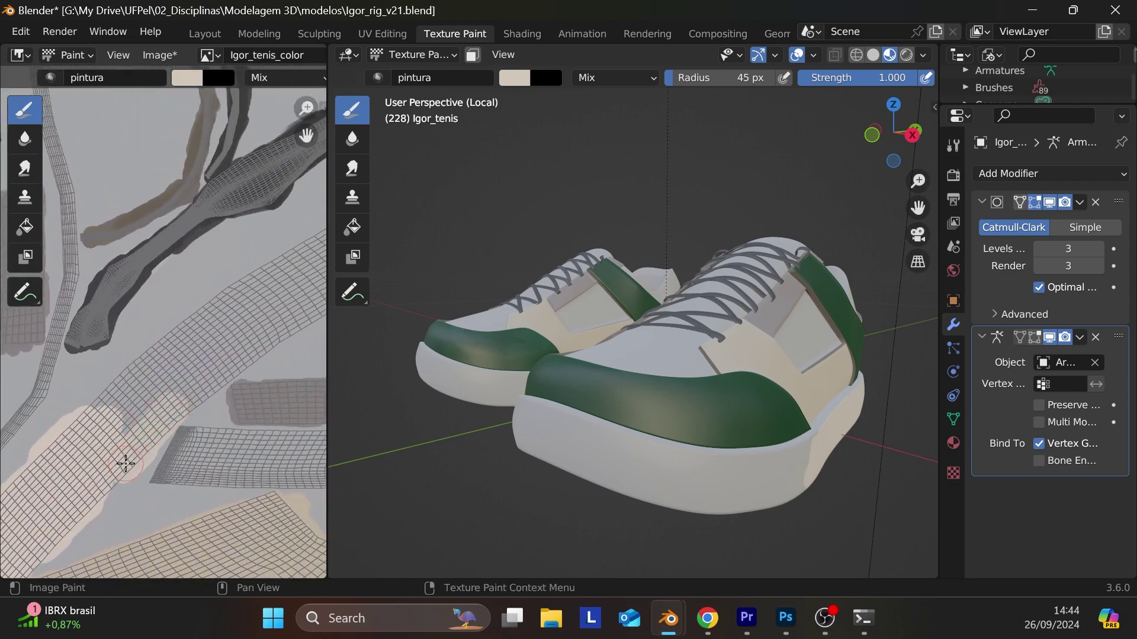
mouse_move(126, 463)
mouse_down()
mouse_move(197, 371)
mouse_move(91, 421)
mouse_move(241, 294)
mouse_up()
middle_drag(243, 330, 152, 370)
drag(105, 438, 96, 440)
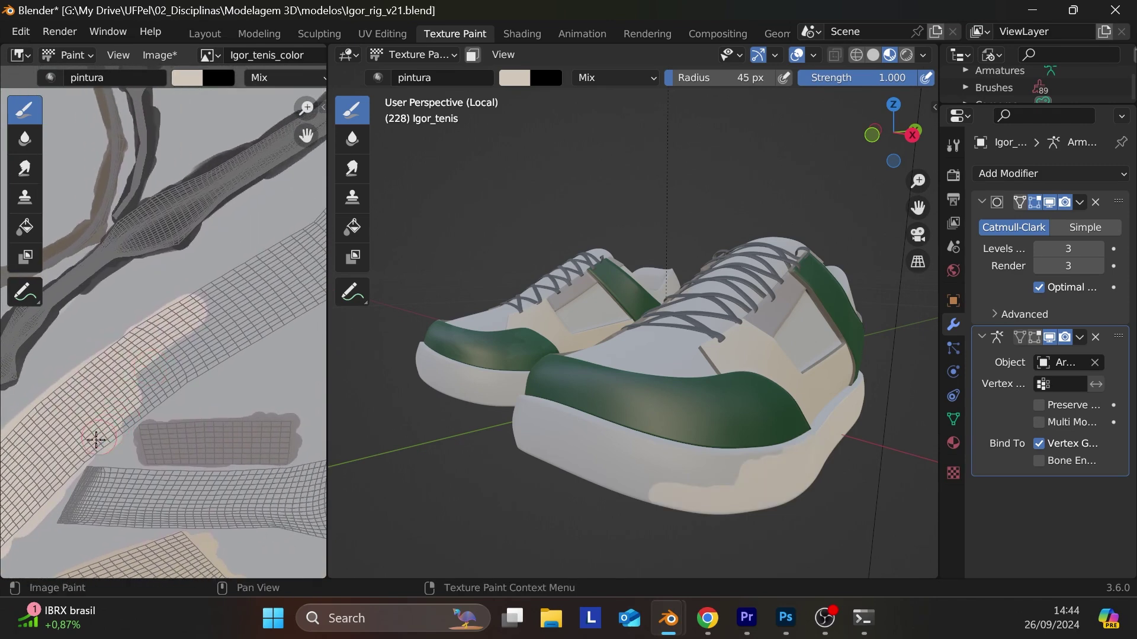
- Carry the beige along the diagonal strip's bend between the dark grey lace and the sole island, covering both edges
mouse_move(134, 396)
mouse_down()
mouse_move(116, 414)
mouse_move(243, 317)
mouse_move(153, 348)
mouse_move(208, 292)
mouse_move(230, 362)
mouse_up()
middle_drag(231, 362, 93, 411)
mouse_move(93, 411)
mouse_down()
mouse_move(83, 406)
mouse_move(243, 302)
mouse_move(186, 316)
mouse_move(61, 401)
mouse_move(225, 249)
mouse_up()
middle_drag(236, 333, 157, 363)
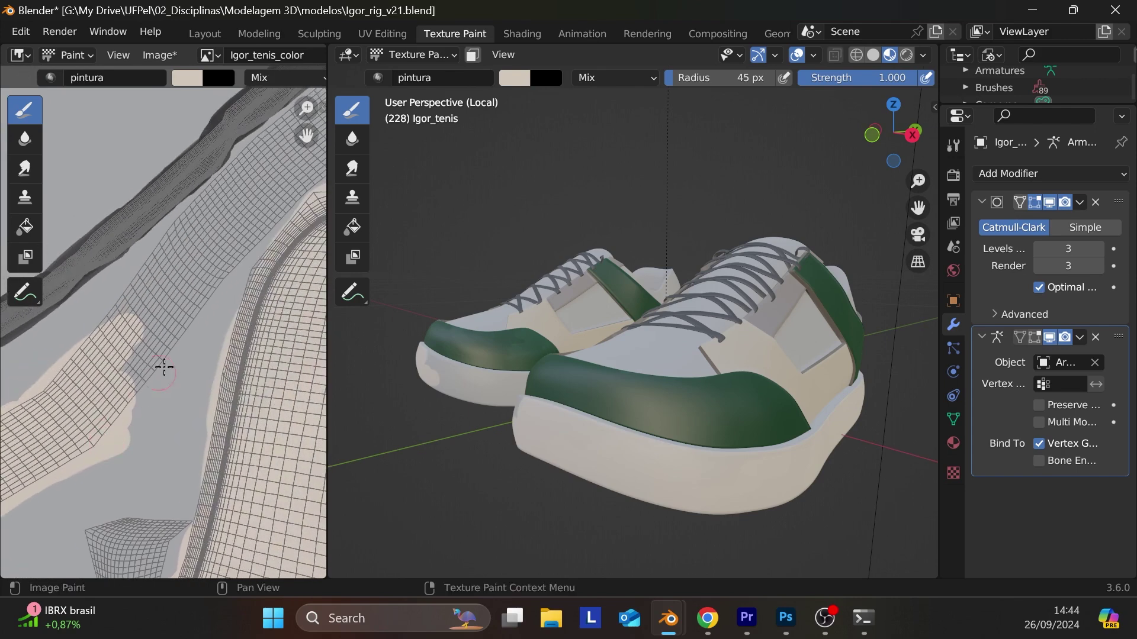
mouse_move(164, 305)
mouse_down()
mouse_move(157, 284)
mouse_move(101, 332)
mouse_move(203, 226)
mouse_move(148, 261)
mouse_move(214, 245)
mouse_move(305, 189)
mouse_move(290, 172)
mouse_move(215, 215)
mouse_move(248, 158)
mouse_move(264, 203)
mouse_up()
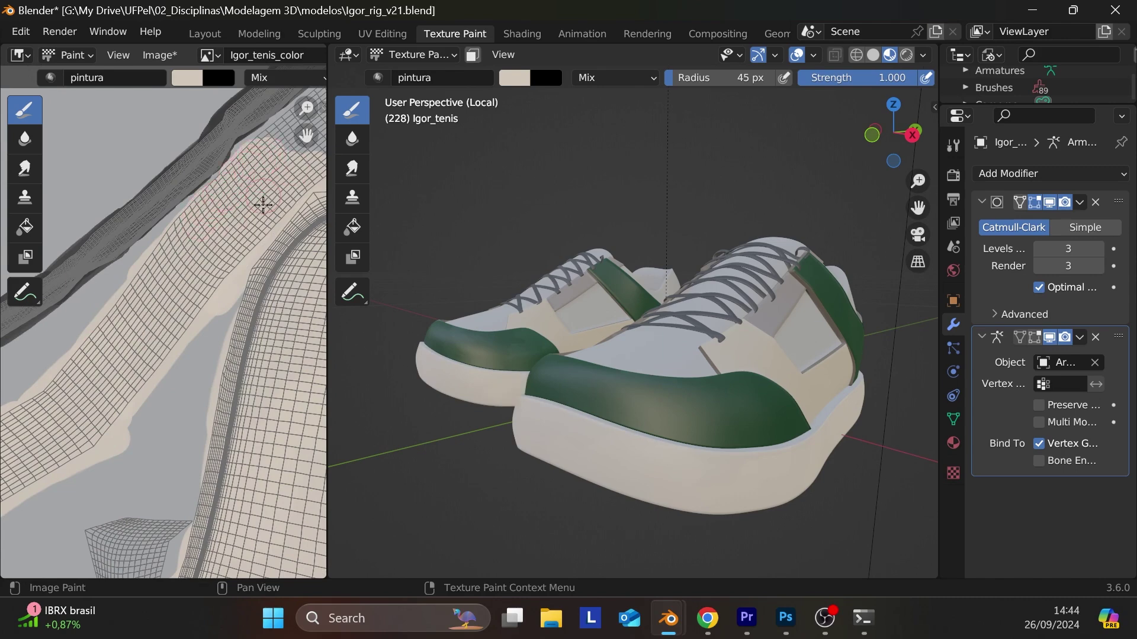
middle_drag(264, 203, 112, 456)
- Carry the beige up the diagonal strip past the sole island's rounded upper end, covering both edges
mouse_move(267, 314)
mouse_down()
mouse_move(173, 386)
mouse_move(249, 300)
mouse_move(237, 291)
mouse_move(137, 351)
mouse_move(263, 245)
mouse_up()
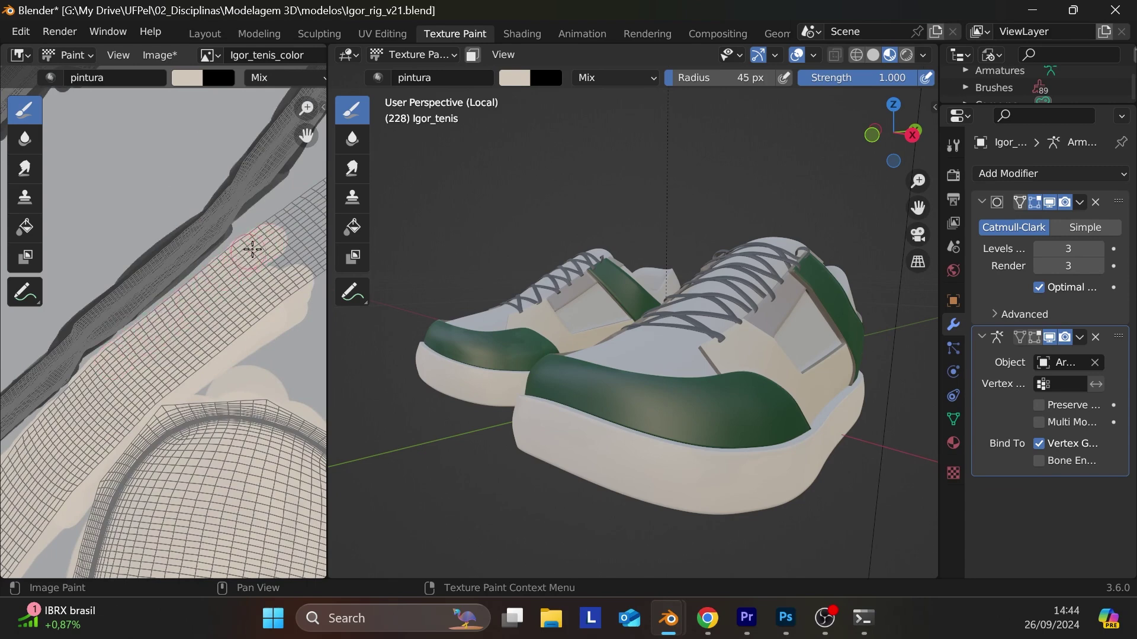
middle_drag(264, 290, 112, 414)
mouse_move(228, 322)
mouse_down()
mouse_move(183, 359)
mouse_move(160, 348)
mouse_move(213, 302)
mouse_move(233, 261)
mouse_move(256, 265)
mouse_up()
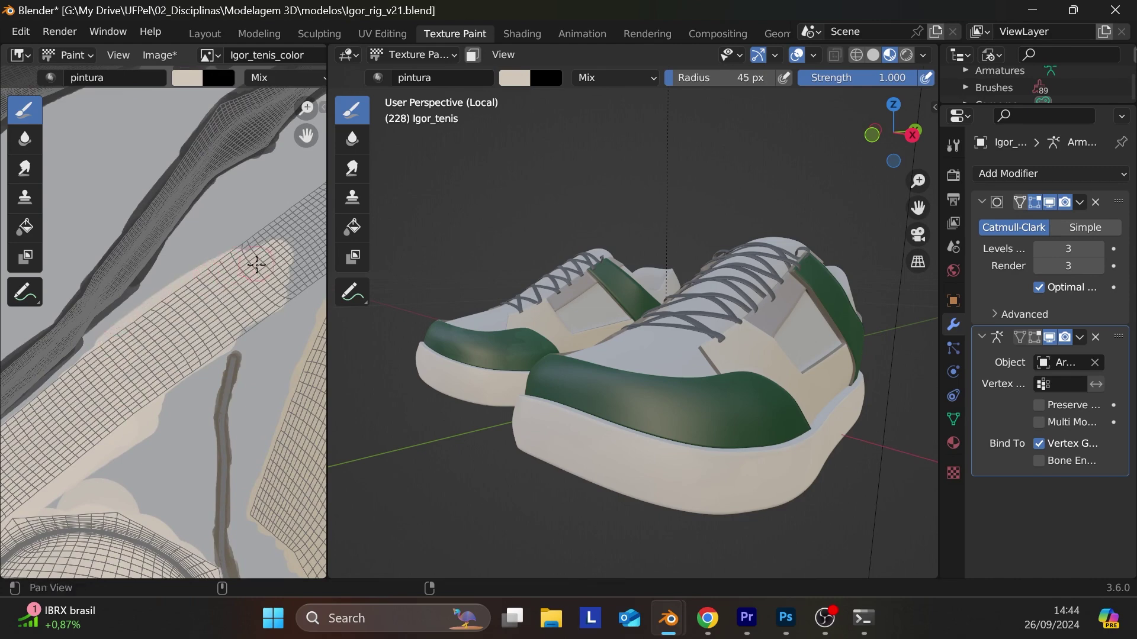
mouse_move(257, 265)
middle_down()
mouse_move(94, 398)
mouse_move(73, 396)
middle_up()
drag(190, 345, 146, 377)
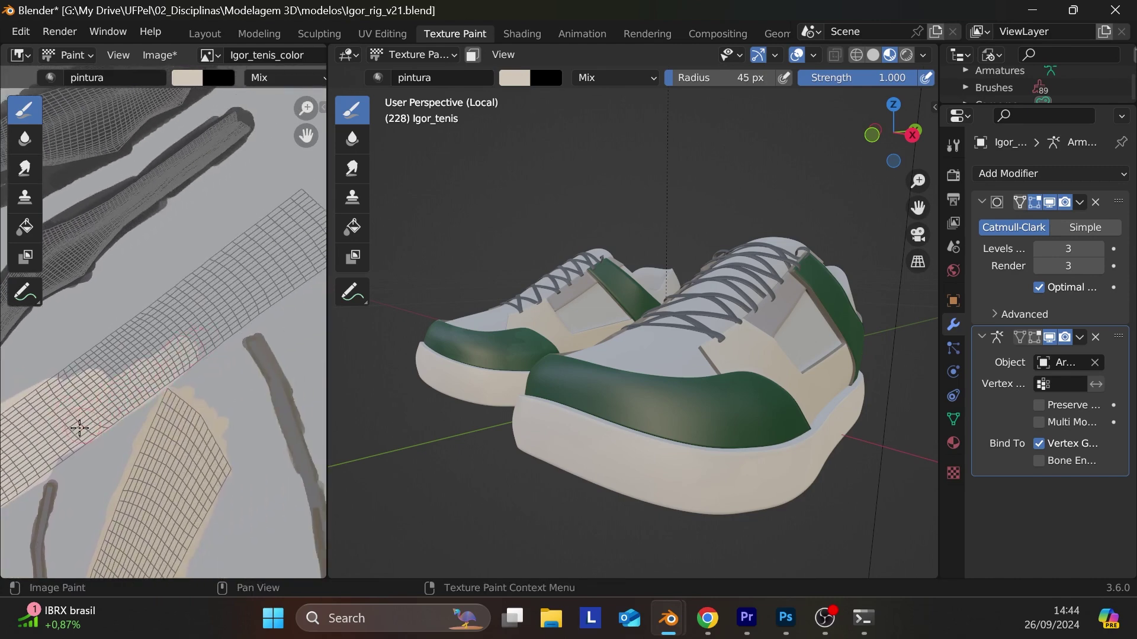
- Fill the remaining upper end of the diagonal strip with beige across its full width, out past its tip
mouse_move(79, 428)
mouse_down()
mouse_move(70, 444)
mouse_move(127, 337)
mouse_move(89, 355)
mouse_move(296, 195)
mouse_up()
middle_drag(225, 290, 166, 296)
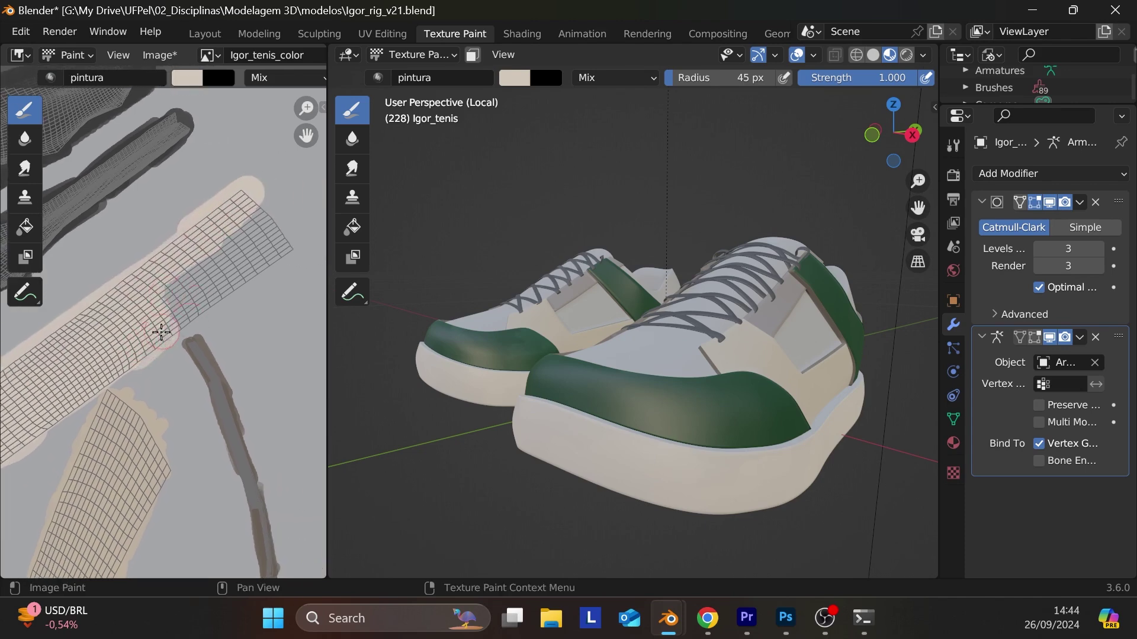
mouse_move(161, 332)
mouse_down()
mouse_move(127, 347)
mouse_move(261, 246)
mouse_move(241, 272)
mouse_move(197, 301)
mouse_move(279, 229)
mouse_move(208, 256)
mouse_move(279, 218)
mouse_move(231, 240)
mouse_up()
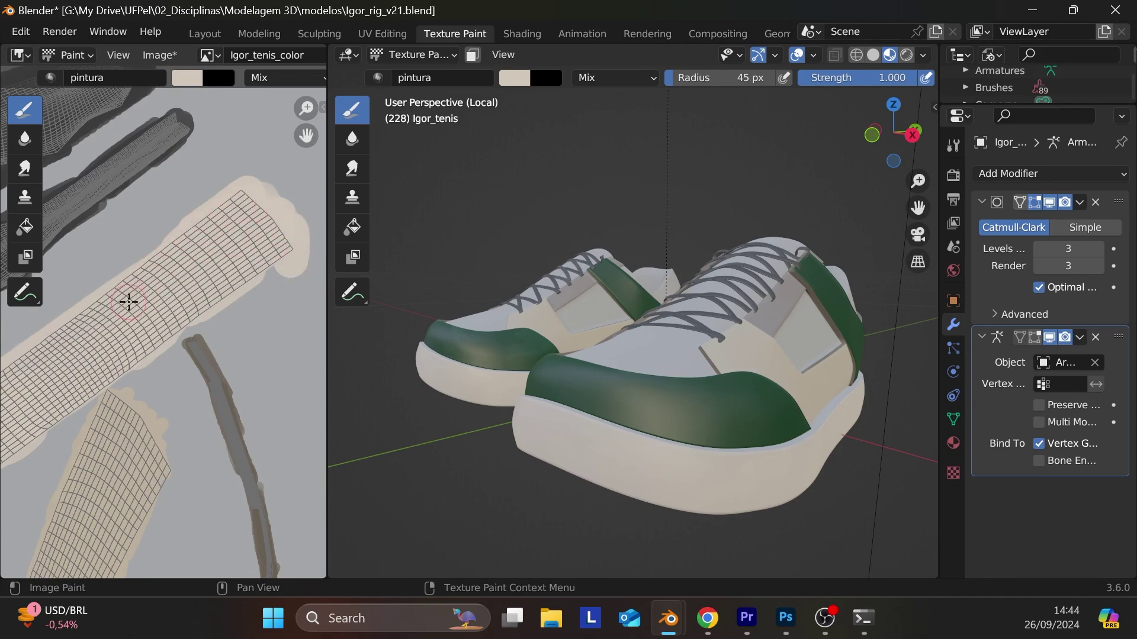
scroll(236, 287, down, 2)
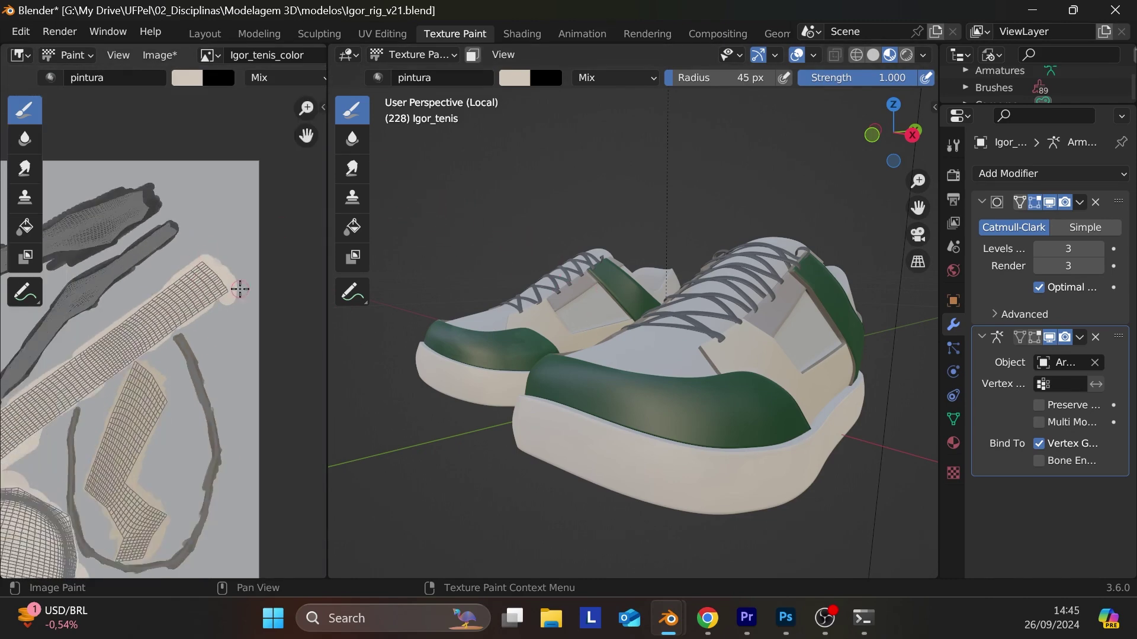
- Paint the upper and outer side of the thin loop strip around the curved green island beige with the 45 px brush
middle_drag(132, 422, 116, 308)
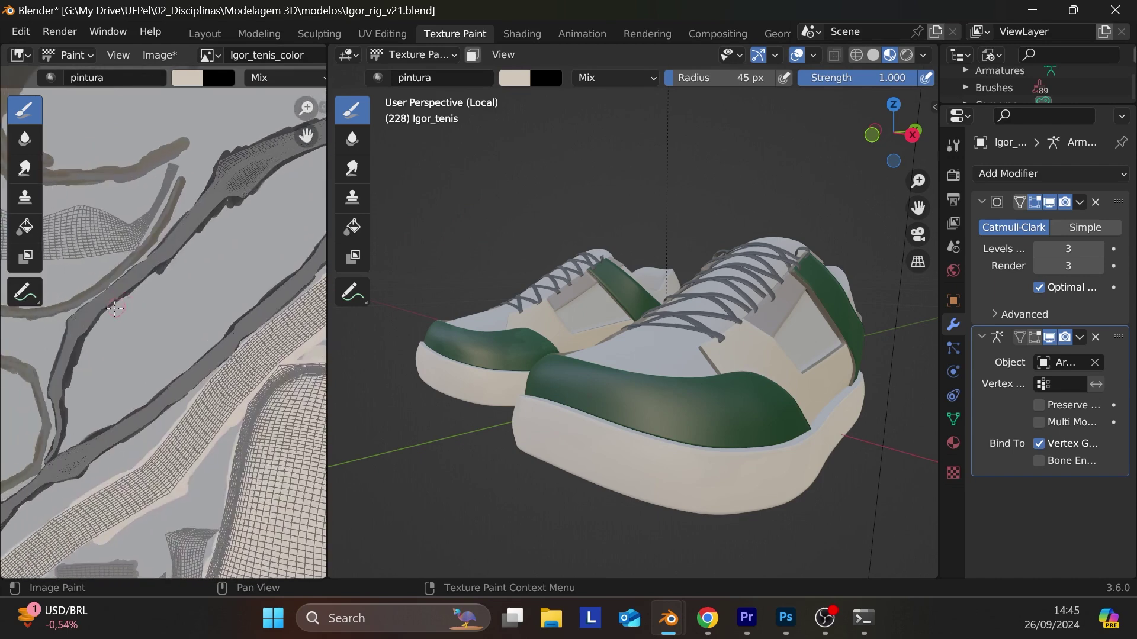
scroll(135, 336, down, 2)
scroll(134, 336, down, 2)
middle_drag(130, 380, 216, 352)
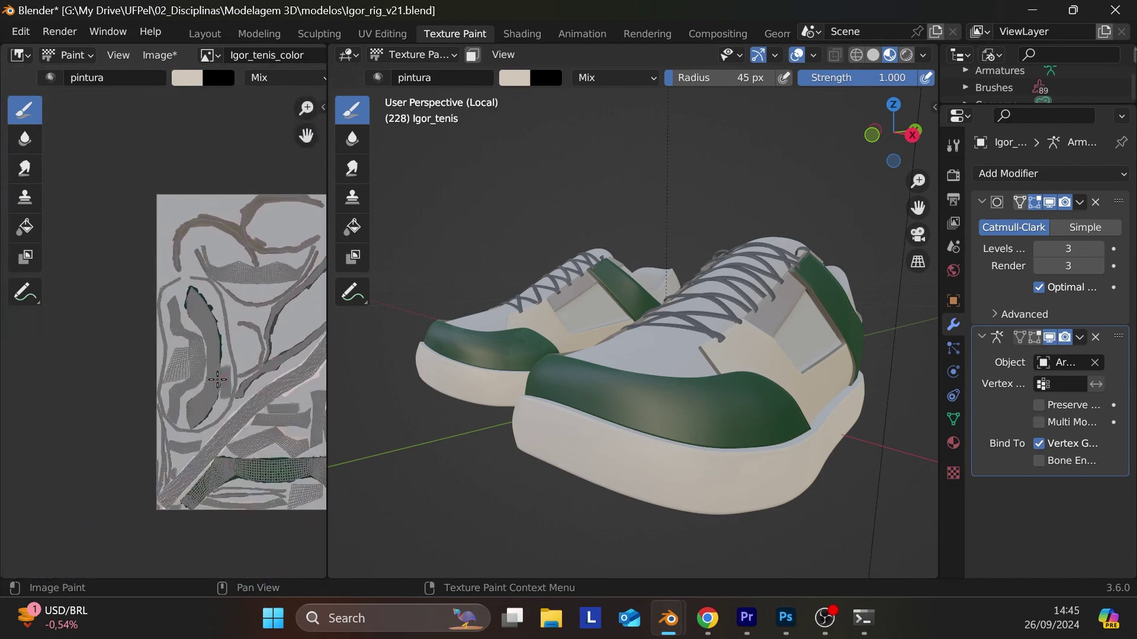
scroll(216, 352, up, 3)
scroll(217, 352, up, 4)
scroll(217, 352, down, 3)
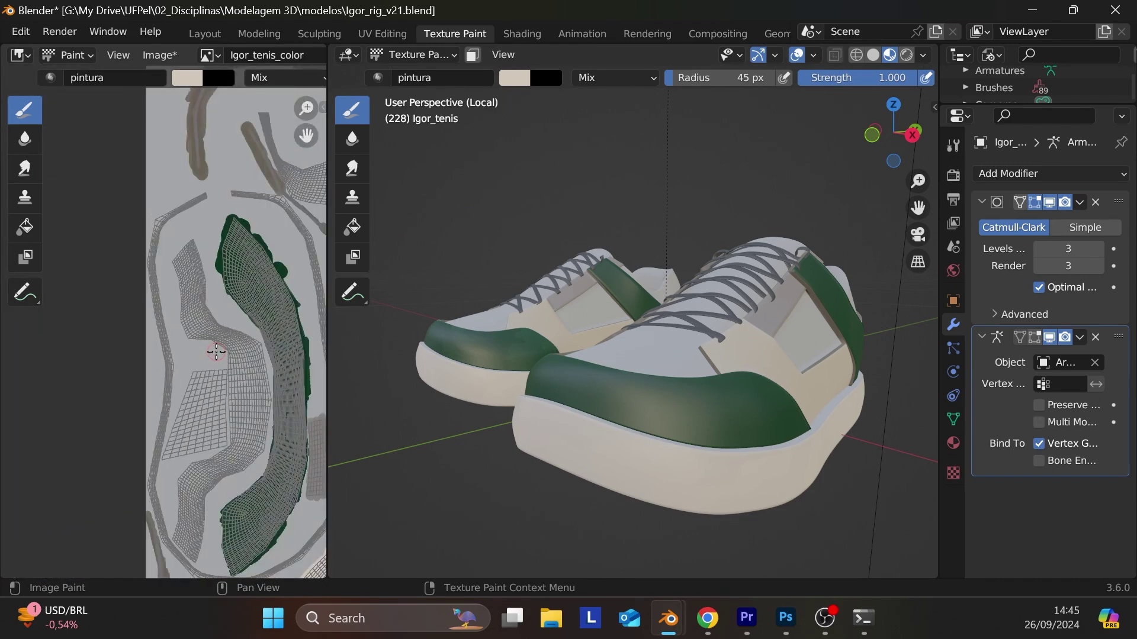
mouse_move(213, 205)
mouse_down()
mouse_move(171, 204)
mouse_move(160, 230)
mouse_move(169, 350)
mouse_up()
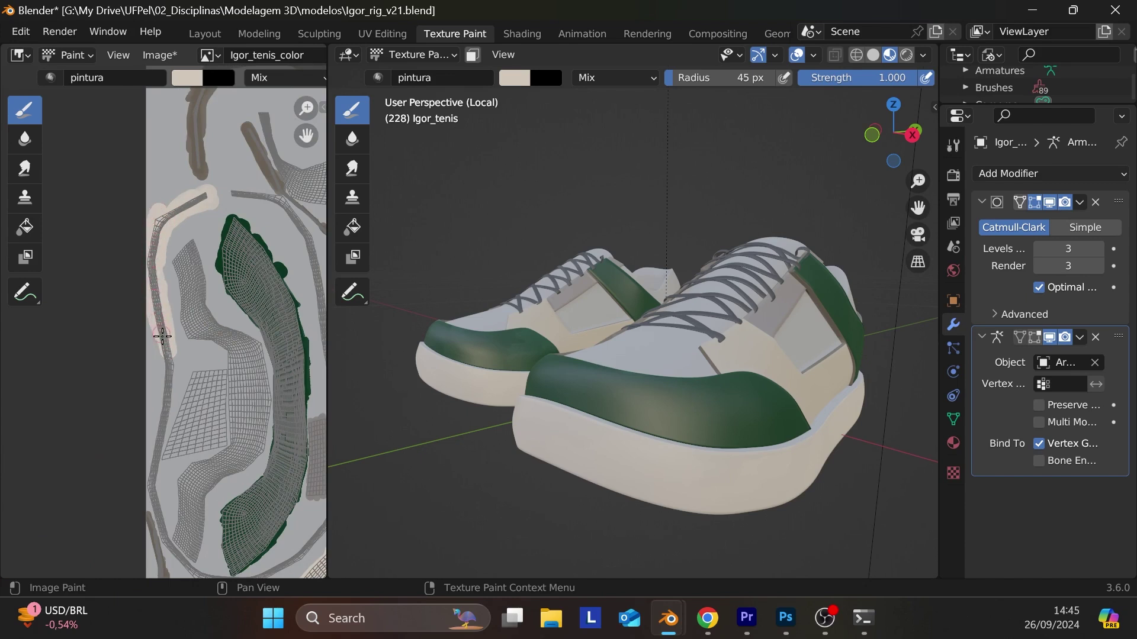
drag(166, 389, 168, 406)
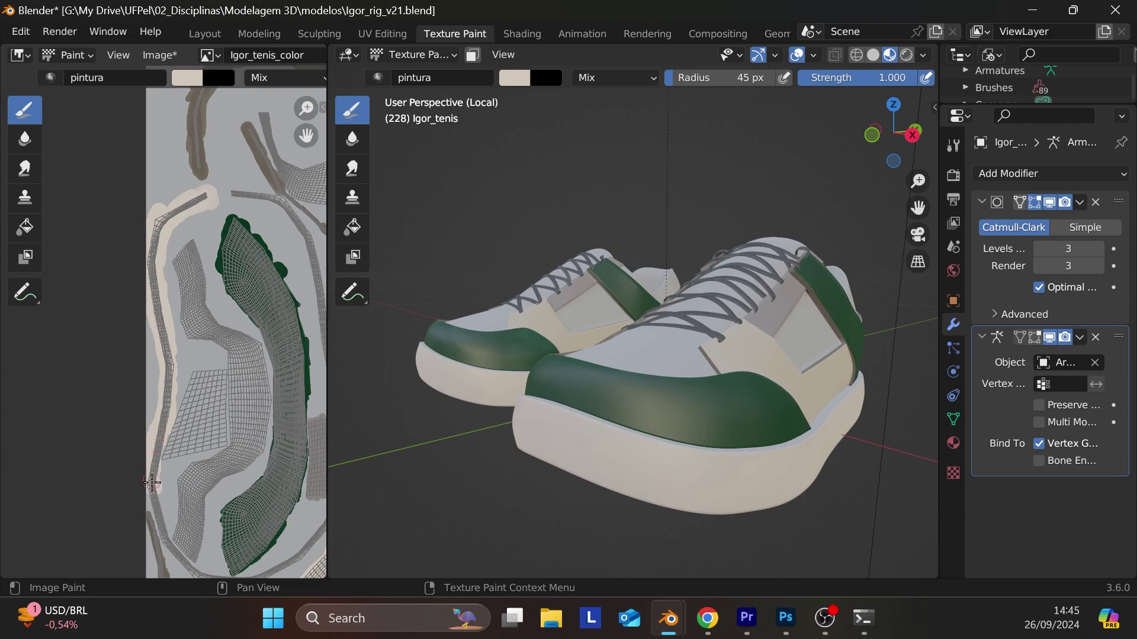
- Extend the beige down the loop strip's outer side toward its lower bend and undo the last stroke near the brown lace
middle_drag(223, 477, 165, 280)
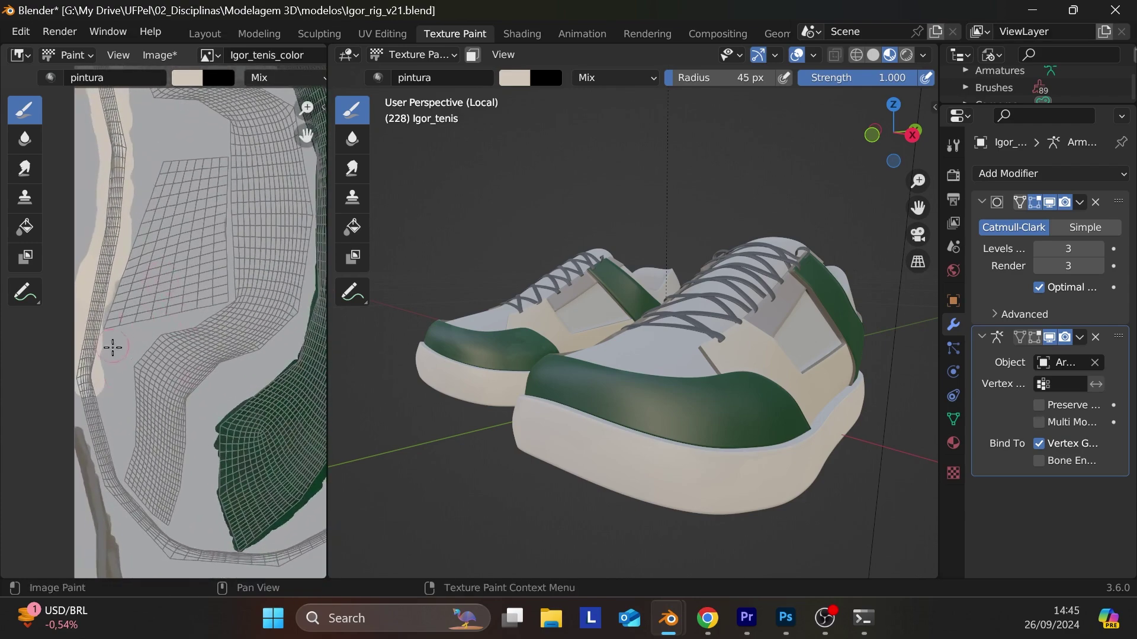
mouse_move(89, 395)
mouse_down()
mouse_move(94, 413)
mouse_move(101, 399)
mouse_move(113, 439)
mouse_up()
scroll(145, 451, up, 3)
mouse_move(104, 333)
middle_down()
mouse_move(124, 406)
mouse_move(169, 158)
middle_up()
mouse_move(108, 282)
mouse_down()
mouse_move(99, 268)
mouse_move(109, 272)
mouse_up()
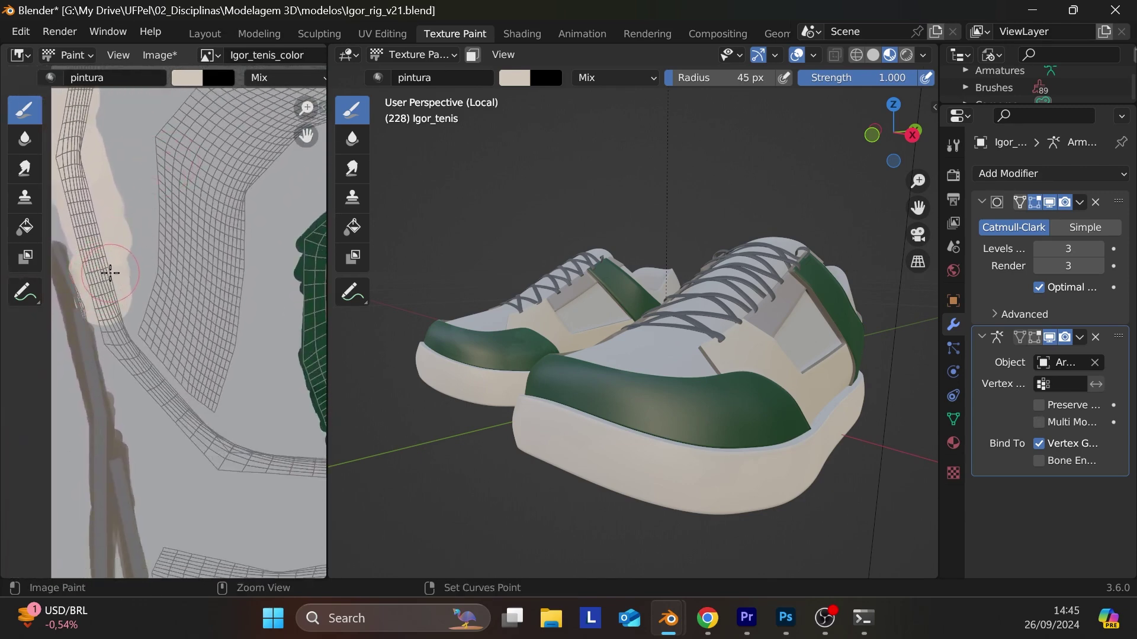
key(ctrl+z)
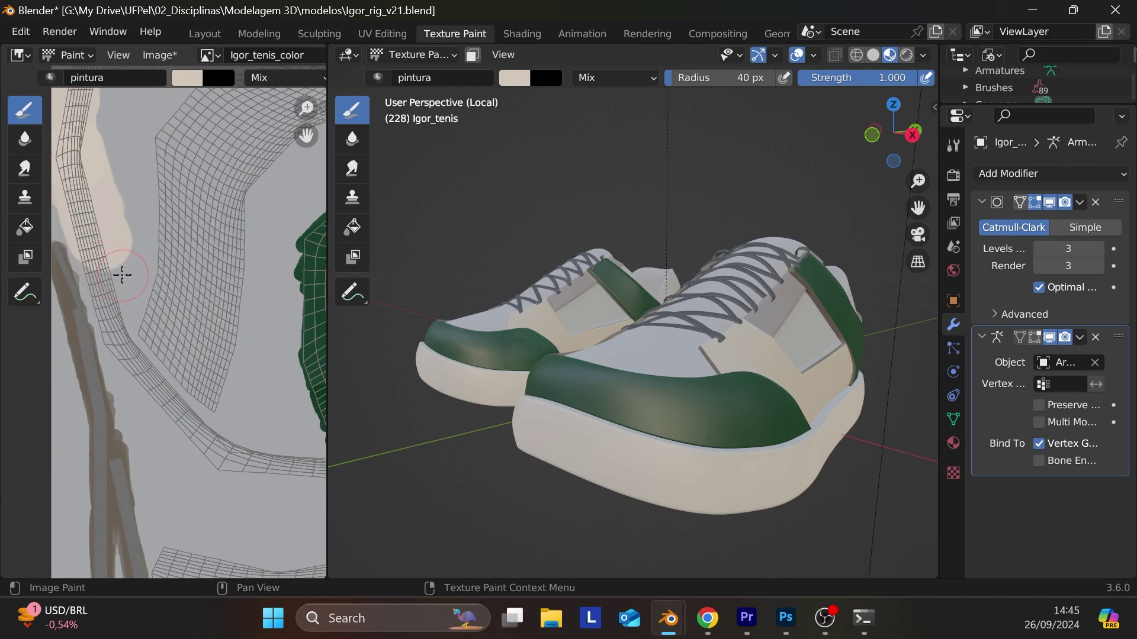
- Reduce the brush radius to 22 px and paint the loop strip's lower bend beige beside the unpainted curved island
drag(101, 269, 94, 254)
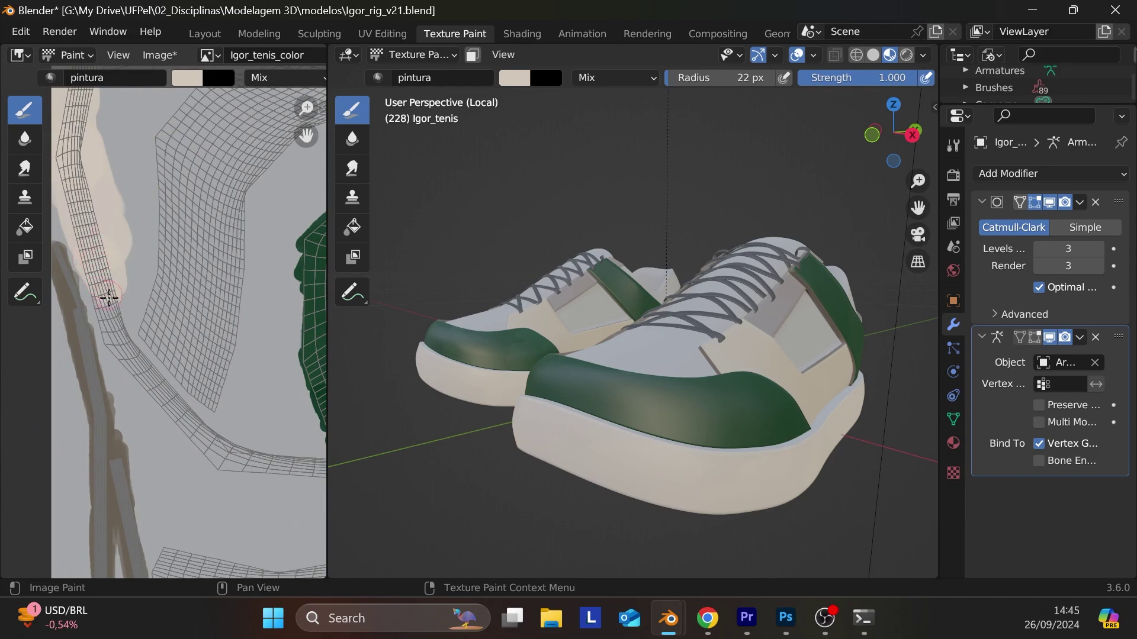
mouse_move(109, 298)
mouse_down()
mouse_move(137, 366)
mouse_move(170, 401)
mouse_up()
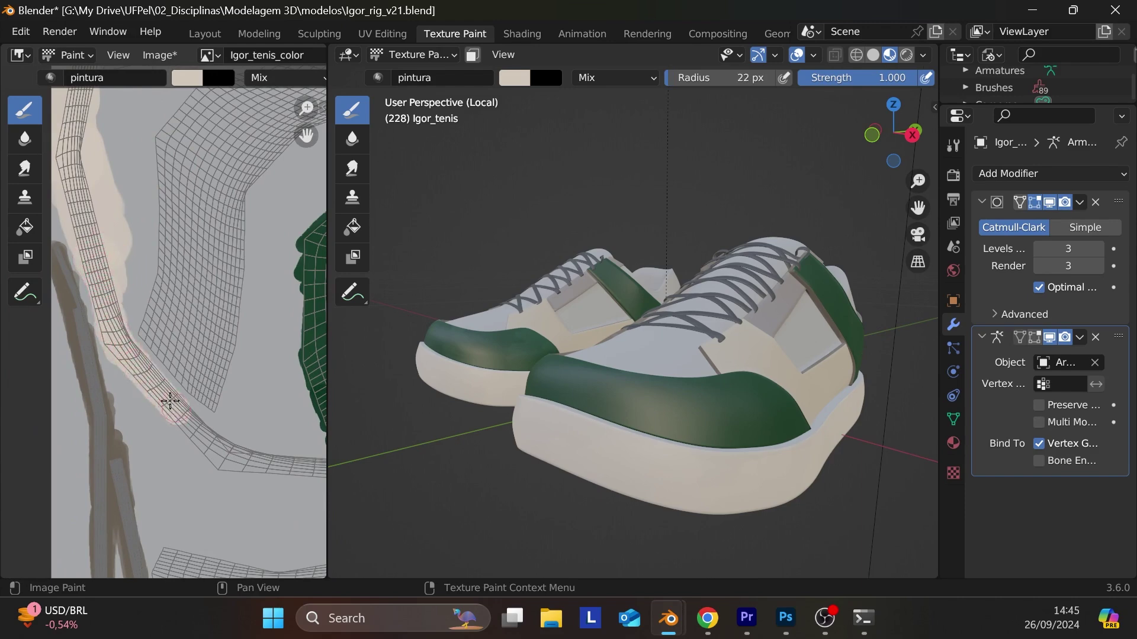
drag(204, 439, 246, 459)
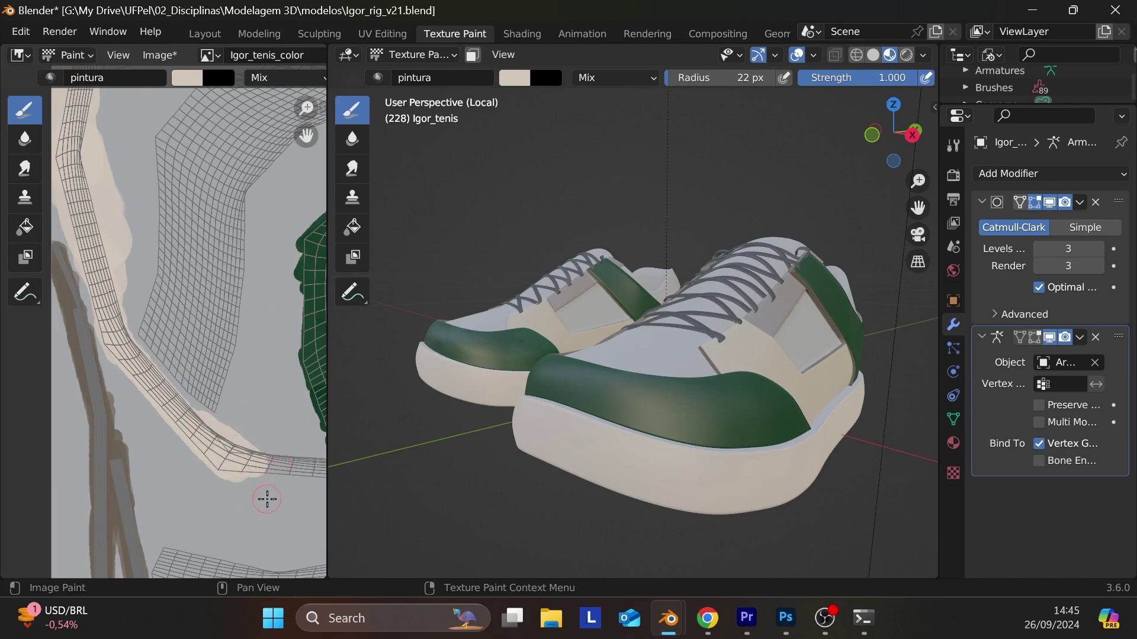
- Continue the beige along the loop strip to just below the green island's lower tip, redoing the stroke that touches the green
middle_drag(270, 492, 106, 462)
drag(171, 449, 106, 435)
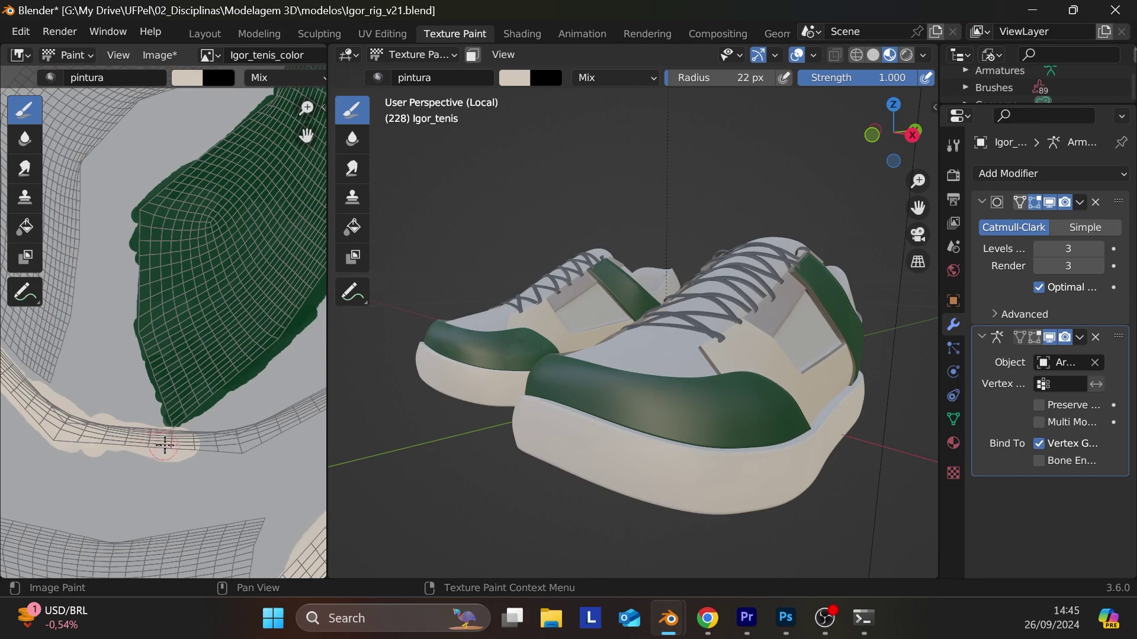
key(ctrl+z)
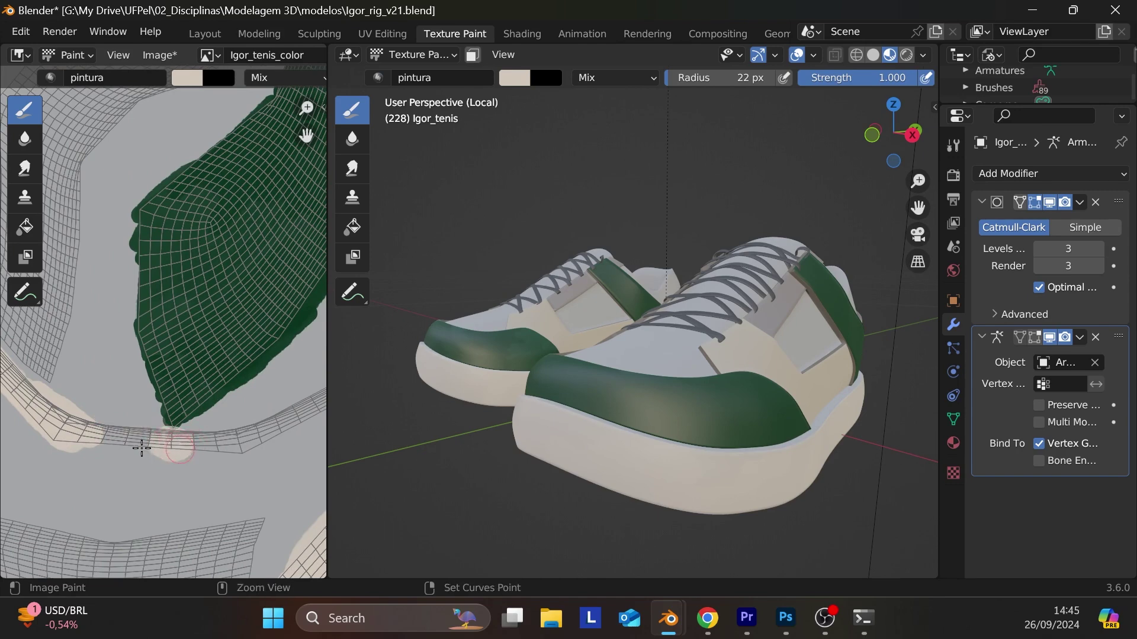
drag(71, 432, 144, 439)
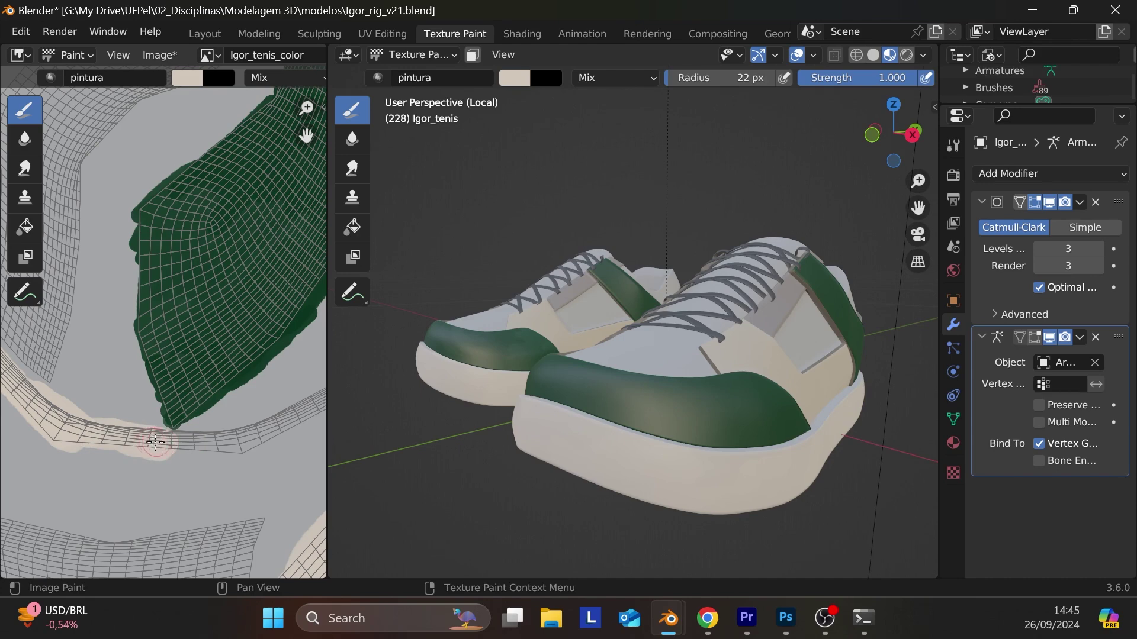
- Paint the loop strip beige from below the green tip up along the green island's lower edge
scroll(181, 466, up, 3)
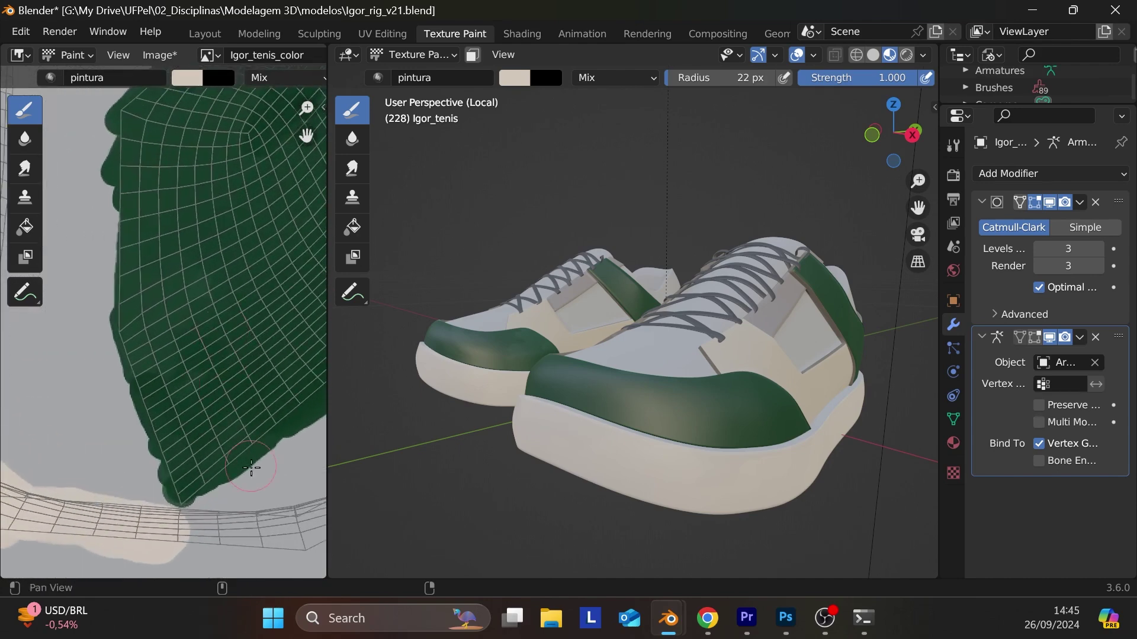
middle_drag(222, 331, 213, 288)
drag(178, 388, 151, 372)
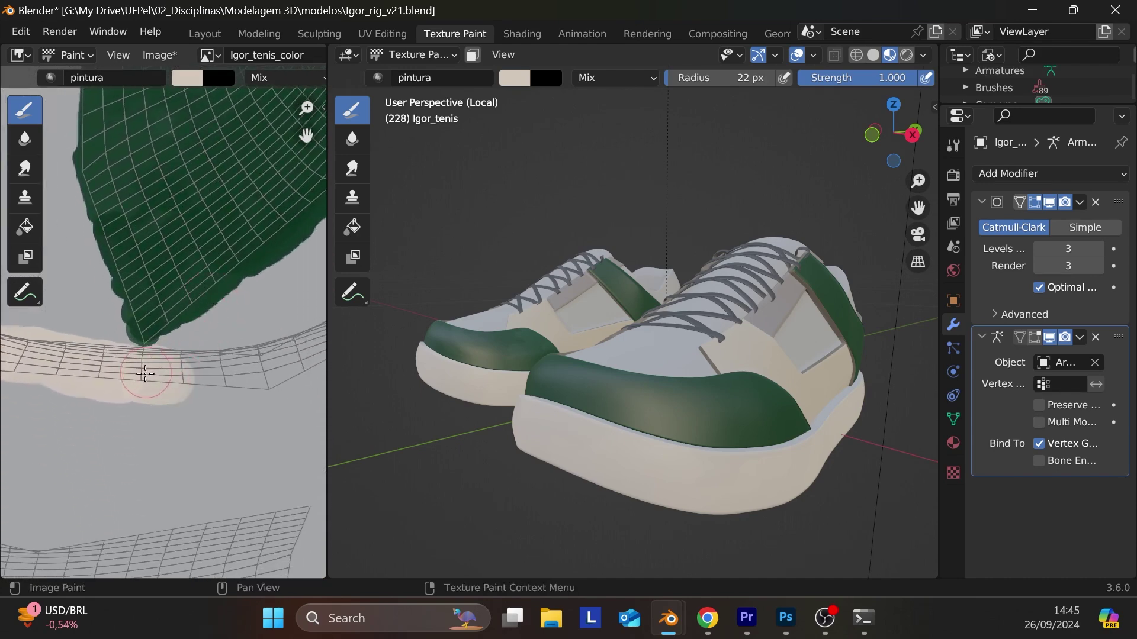
mouse_move(75, 373)
mouse_down()
mouse_move(272, 364)
mouse_move(213, 384)
mouse_move(296, 367)
mouse_move(257, 417)
mouse_up()
mouse_move(256, 417)
middle_down()
mouse_move(190, 418)
mouse_move(81, 487)
middle_up()
mouse_move(223, 381)
mouse_down()
mouse_move(266, 360)
mouse_move(134, 402)
mouse_up()
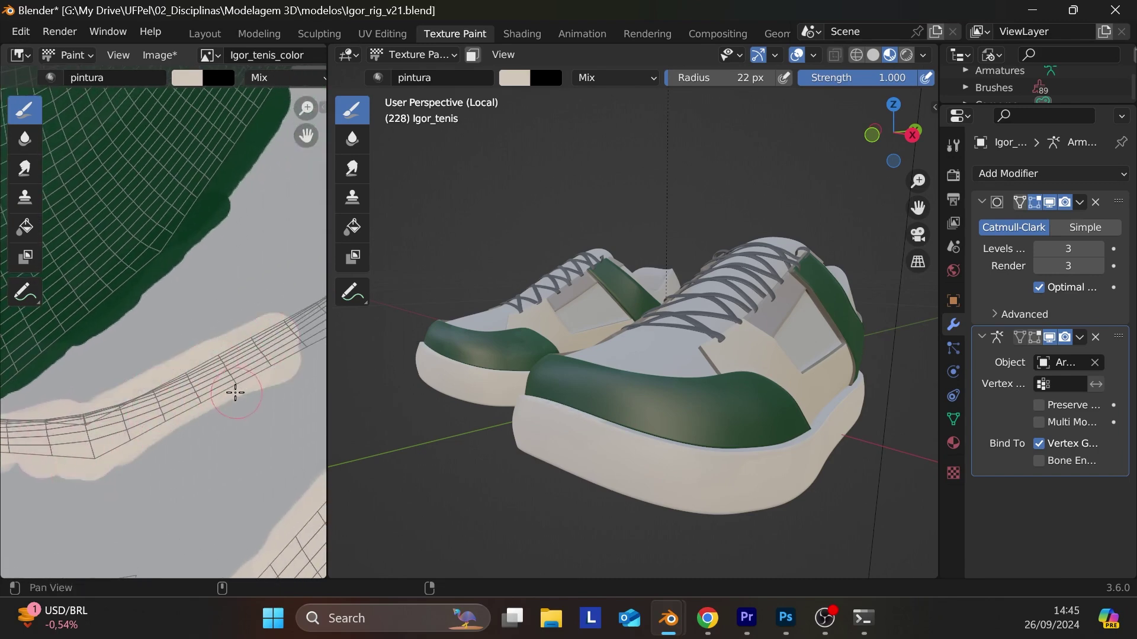
- Carry the beige up the loop strip's curve to the narrow gap between the taupe grid island and the dark grey lace
middle_drag(233, 390, 57, 509)
mouse_move(197, 393)
mouse_down()
mouse_move(193, 413)
mouse_move(171, 397)
mouse_up()
middle_drag(172, 397, 81, 436)
drag(81, 436, 219, 296)
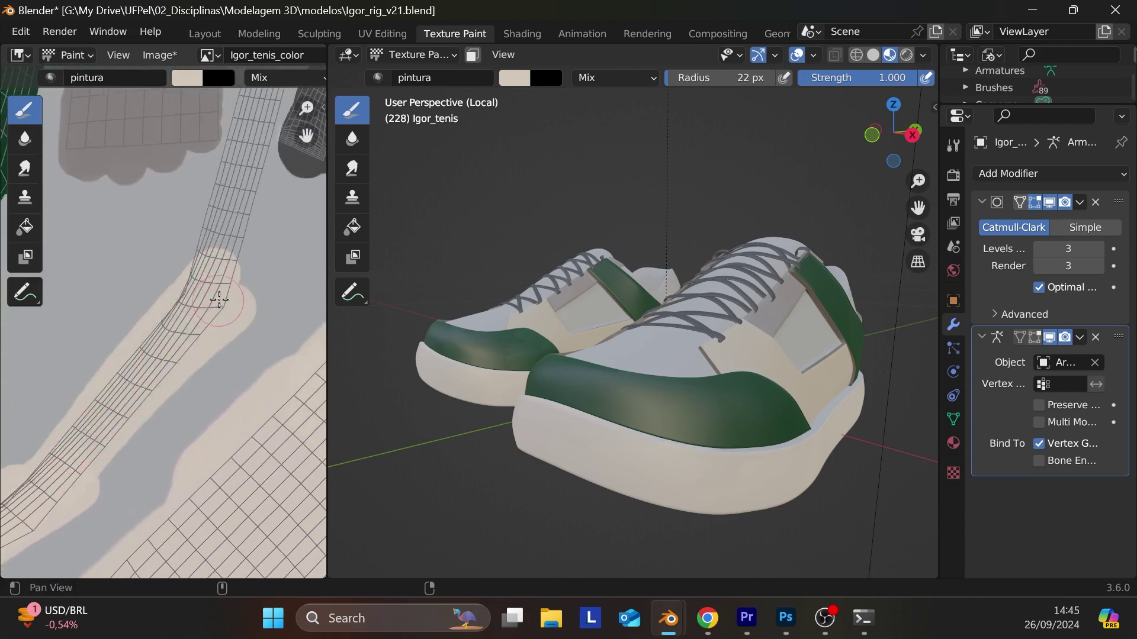
middle_drag(218, 297, 145, 323)
mouse_move(145, 322)
mouse_down()
mouse_move(126, 330)
mouse_move(103, 415)
mouse_move(116, 456)
mouse_up()
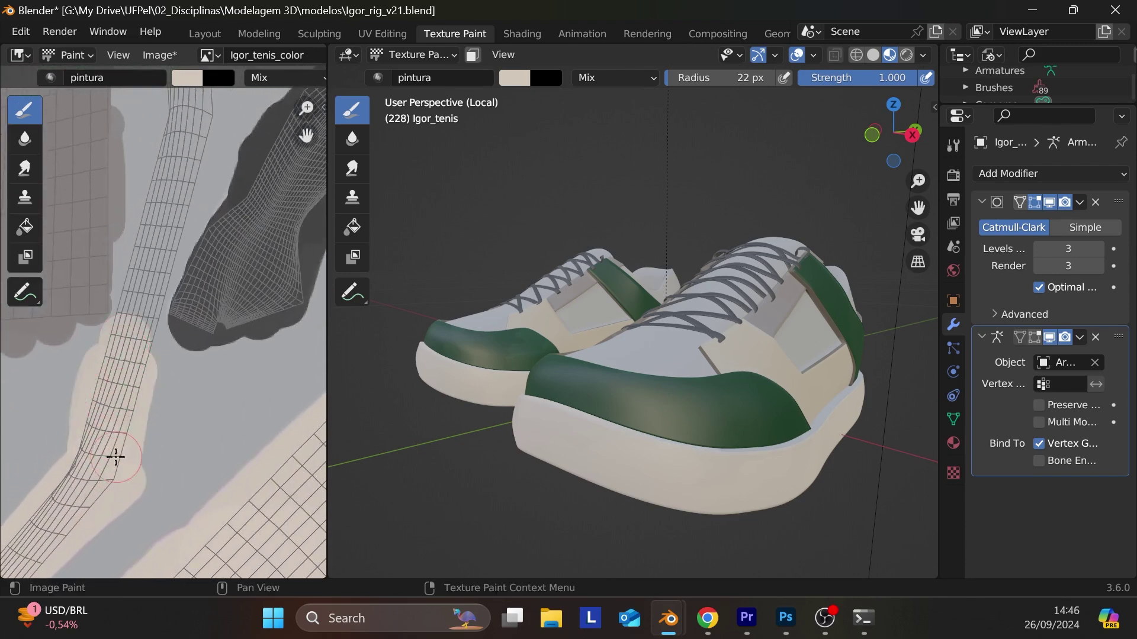
mouse_move(168, 186)
mouse_down()
mouse_move(144, 251)
mouse_move(139, 319)
mouse_up()
key(ctrl+z)
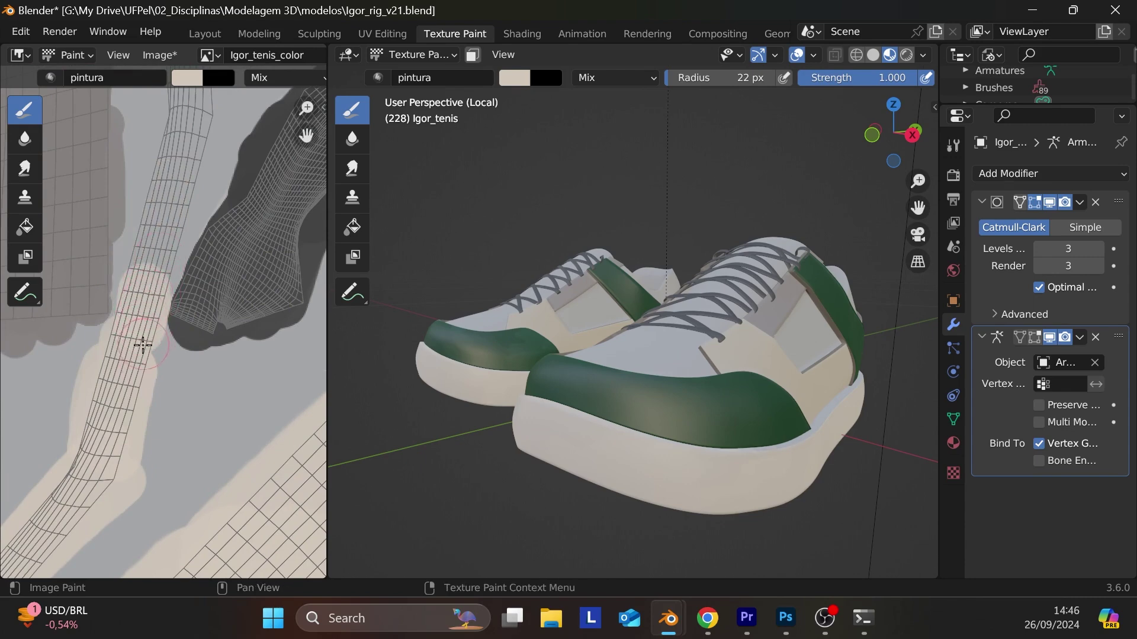
key(ctrl+z)
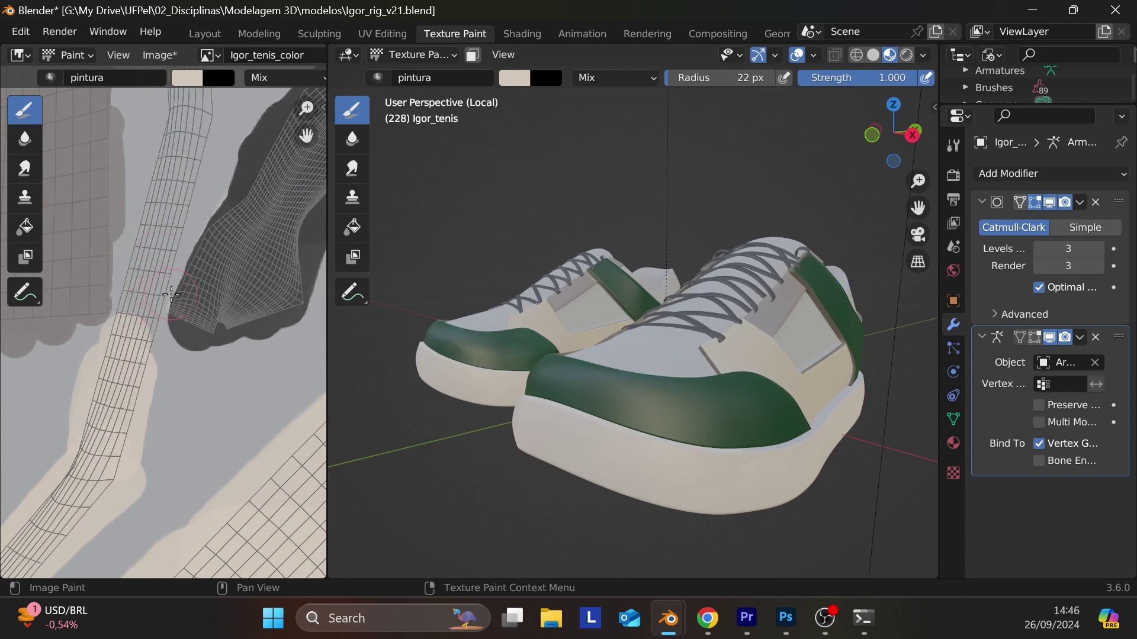
- Reduce the brush radius to 12 px and paint the loop strip beige between the taupe grid island and the dark grey lace
drag(157, 291, 144, 339)
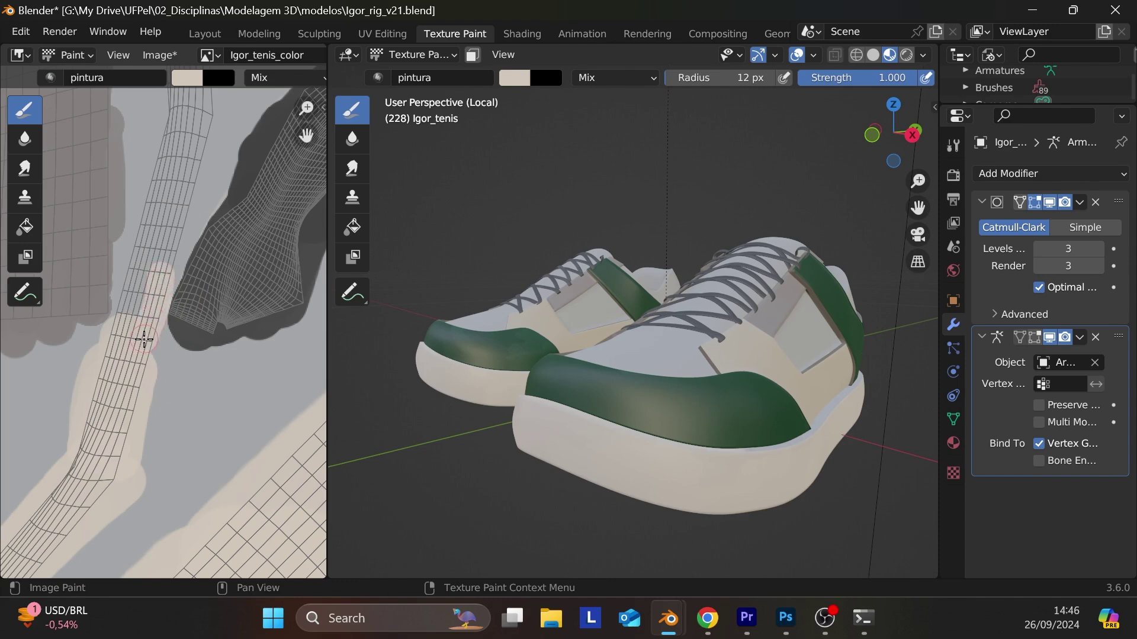
mouse_move(168, 240)
mouse_down()
mouse_move(126, 327)
mouse_move(190, 145)
mouse_move(169, 237)
mouse_up()
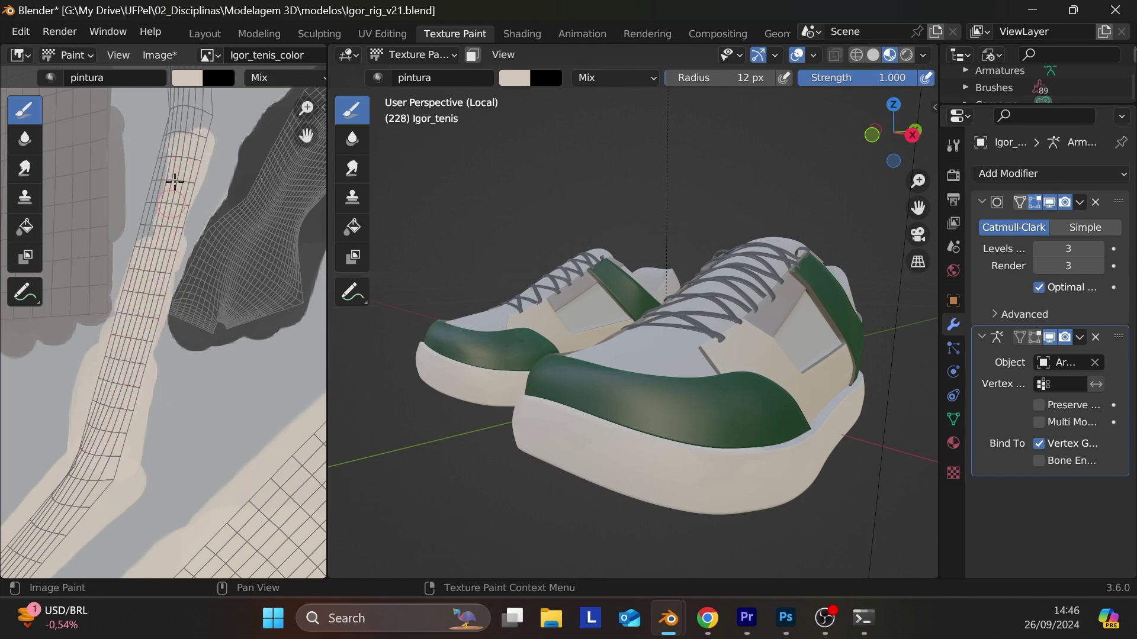
drag(175, 182, 159, 197)
drag(199, 127, 205, 120)
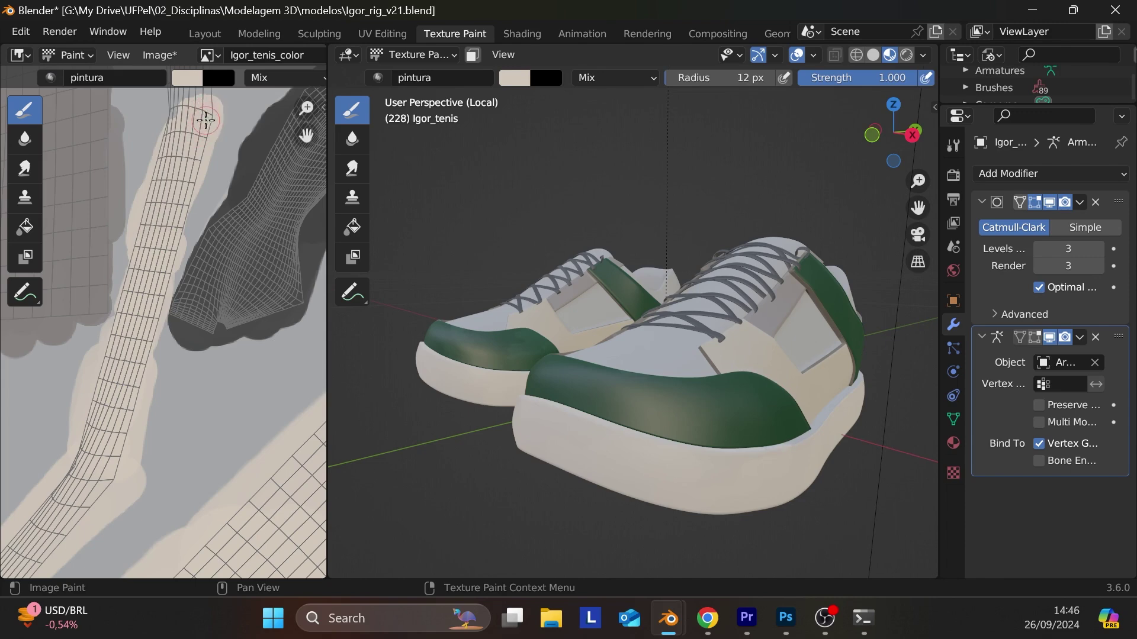
- Continue the beige up the loop strip past the brown lace end and the top of the taupe grid island
middle_drag(213, 149, 198, 446)
mouse_move(168, 314)
mouse_down()
mouse_move(187, 386)
mouse_move(168, 325)
mouse_move(155, 338)
mouse_move(162, 259)
mouse_move(143, 177)
mouse_move(174, 201)
mouse_move(182, 283)
mouse_up()
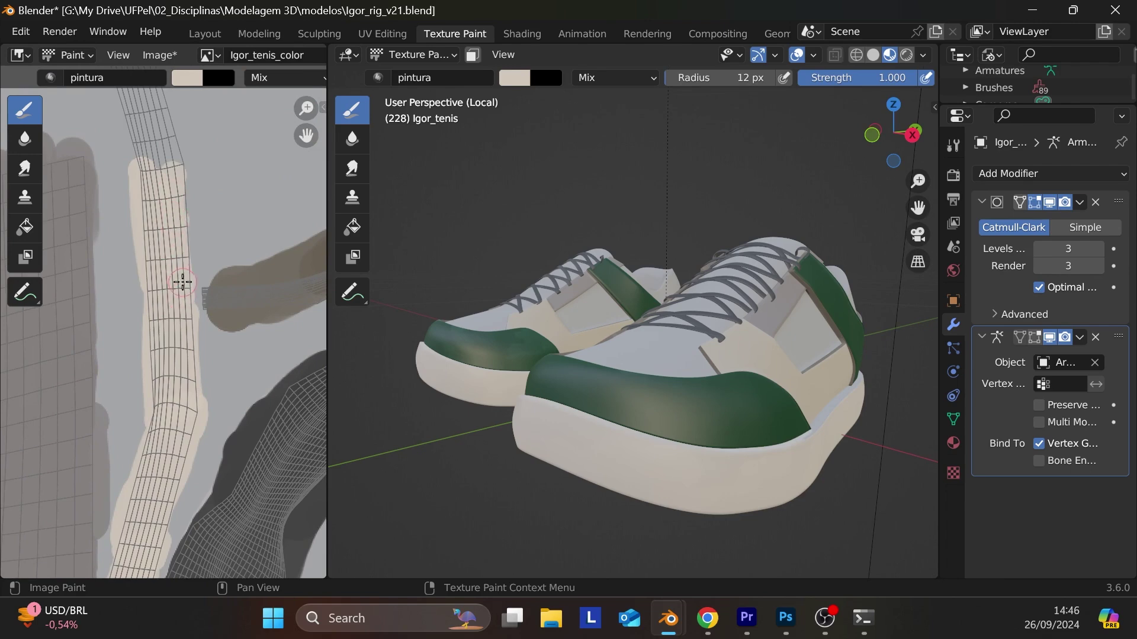
mouse_move(248, 343)
middle_down()
mouse_move(236, 525)
mouse_move(225, 433)
middle_up()
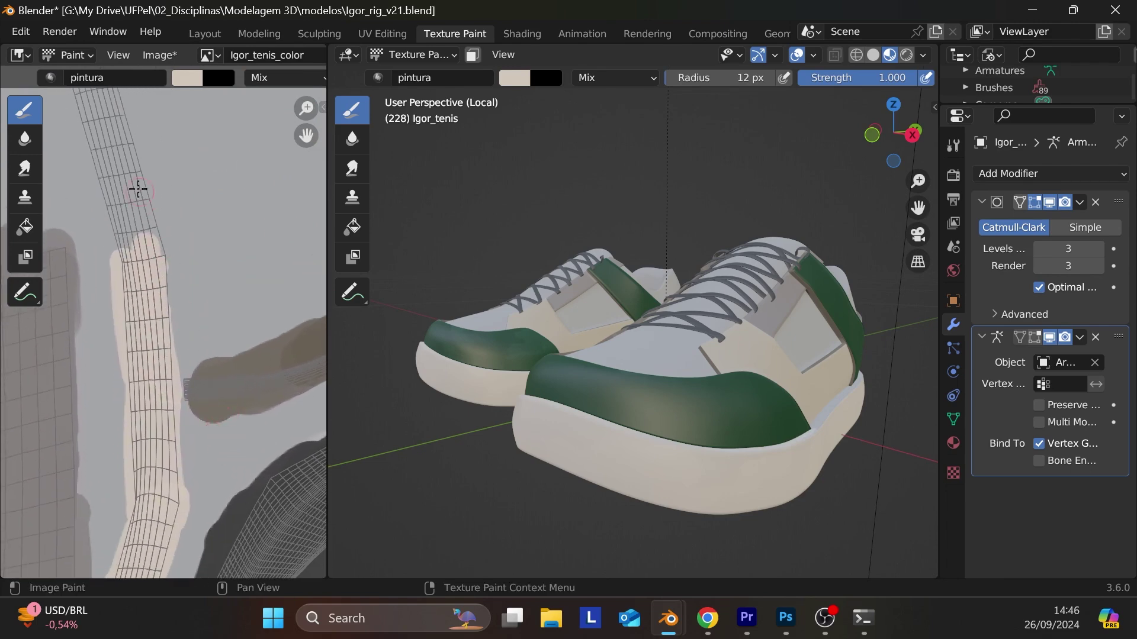
mouse_move(138, 189)
mouse_down()
mouse_move(168, 276)
mouse_move(115, 127)
mouse_move(93, 155)
mouse_up()
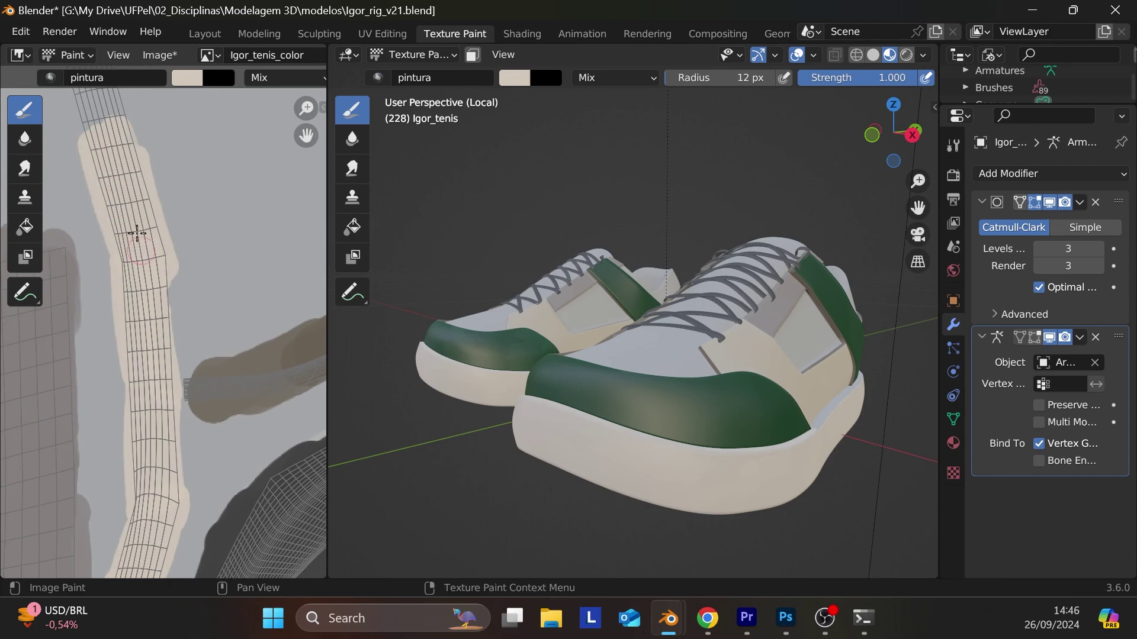
- Continue the beige up both sides of the thin loop strip where it runs beside the dark green island
mouse_move(213, 207)
middle_down()
mouse_move(251, 424)
mouse_move(243, 408)
middle_up()
mouse_move(112, 213)
mouse_down()
mouse_move(94, 251)
mouse_move(140, 256)
mouse_move(112, 236)
mouse_up()
mouse_move(112, 236)
middle_down()
mouse_move(228, 347)
mouse_move(181, 277)
middle_up()
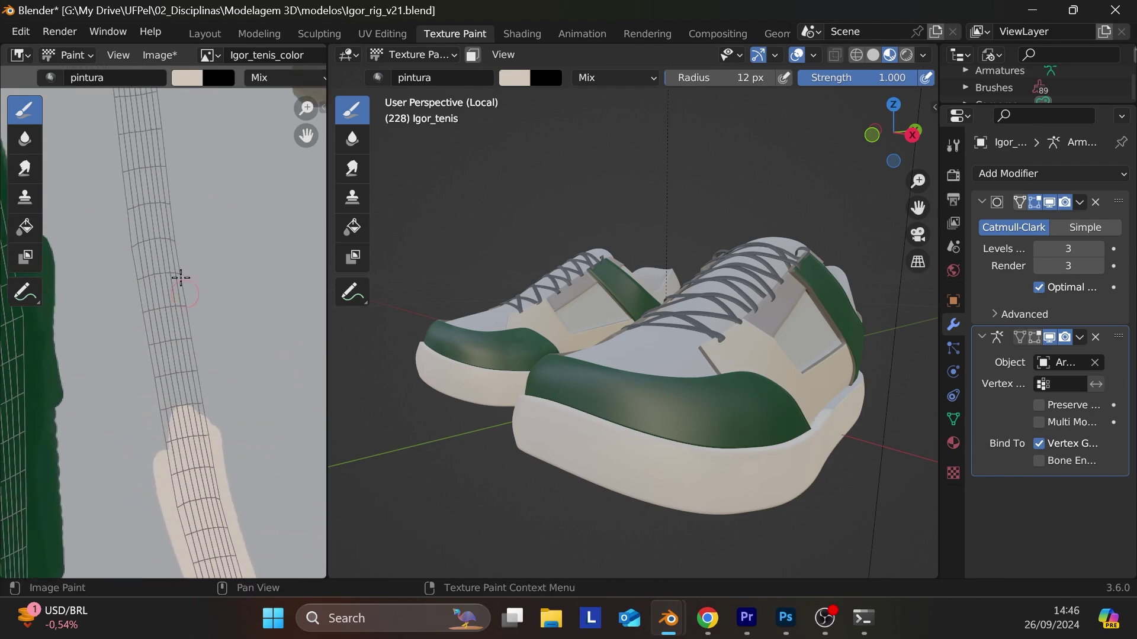
mouse_move(180, 277)
mouse_down()
mouse_move(167, 330)
mouse_move(134, 274)
mouse_move(160, 312)
mouse_up()
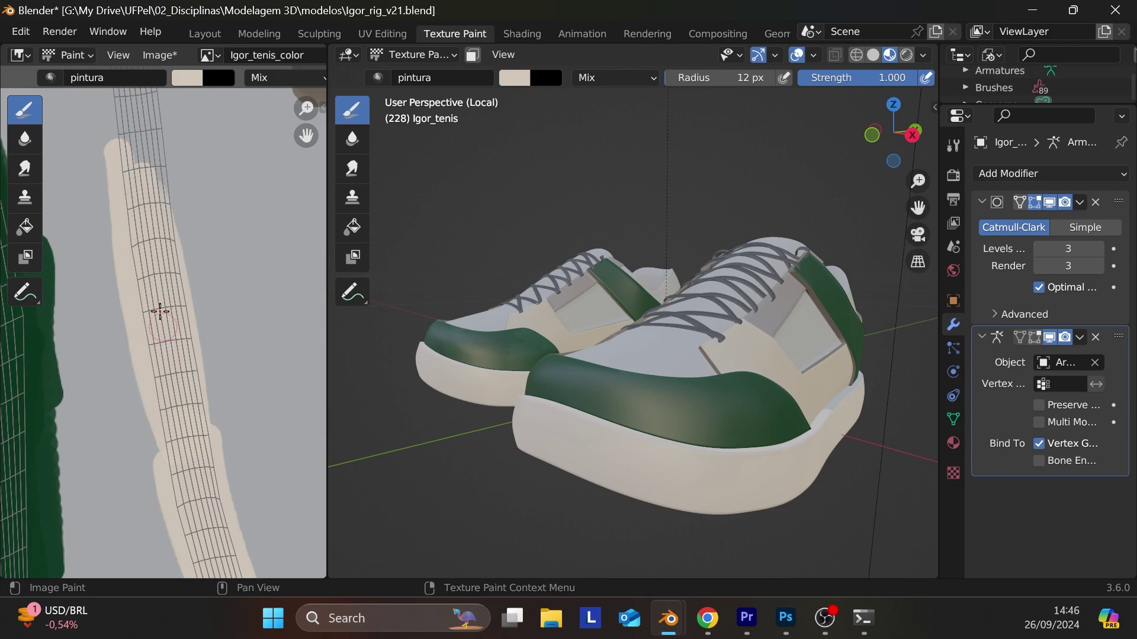
mouse_move(159, 311)
middle_down()
mouse_move(216, 343)
mouse_move(203, 464)
middle_up()
mouse_move(203, 464)
mouse_down()
mouse_move(184, 248)
mouse_move(152, 242)
mouse_move(158, 349)
mouse_move(172, 274)
mouse_move(117, 166)
mouse_up()
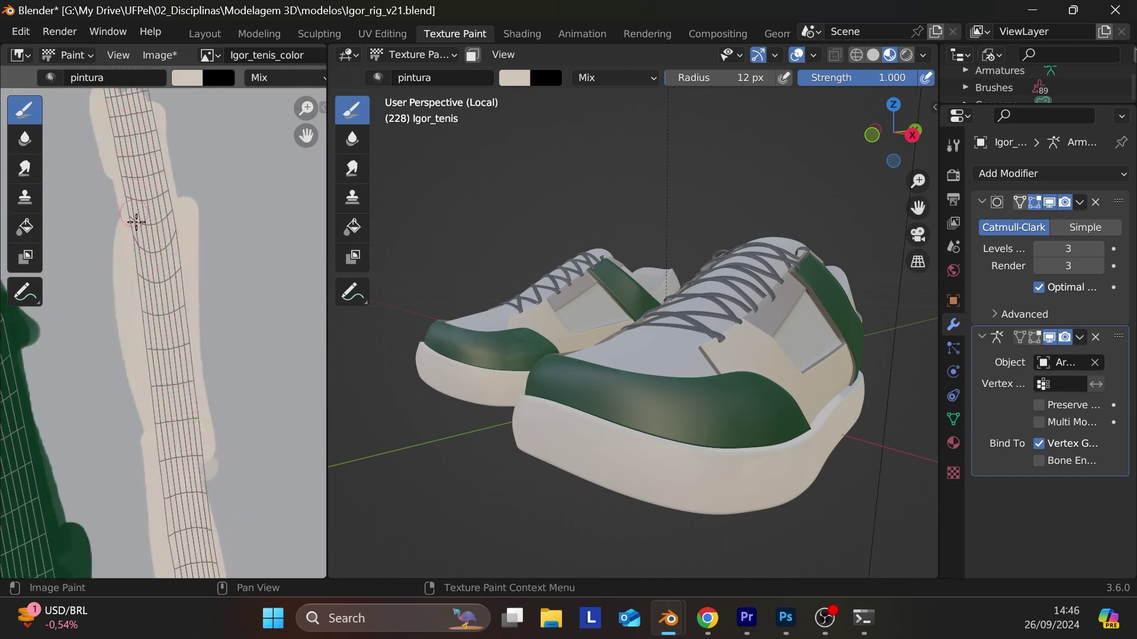
- Carry the beige up the loop strip's diagonal stretch below the brown lace and around the bend near the lace's end
mouse_move(136, 221)
middle_down()
mouse_move(216, 322)
mouse_move(196, 407)
middle_up()
mouse_move(195, 406)
mouse_down()
mouse_move(187, 456)
mouse_move(131, 291)
mouse_move(141, 374)
mouse_up()
mouse_move(126, 221)
middle_down()
mouse_move(203, 325)
mouse_move(203, 399)
middle_up()
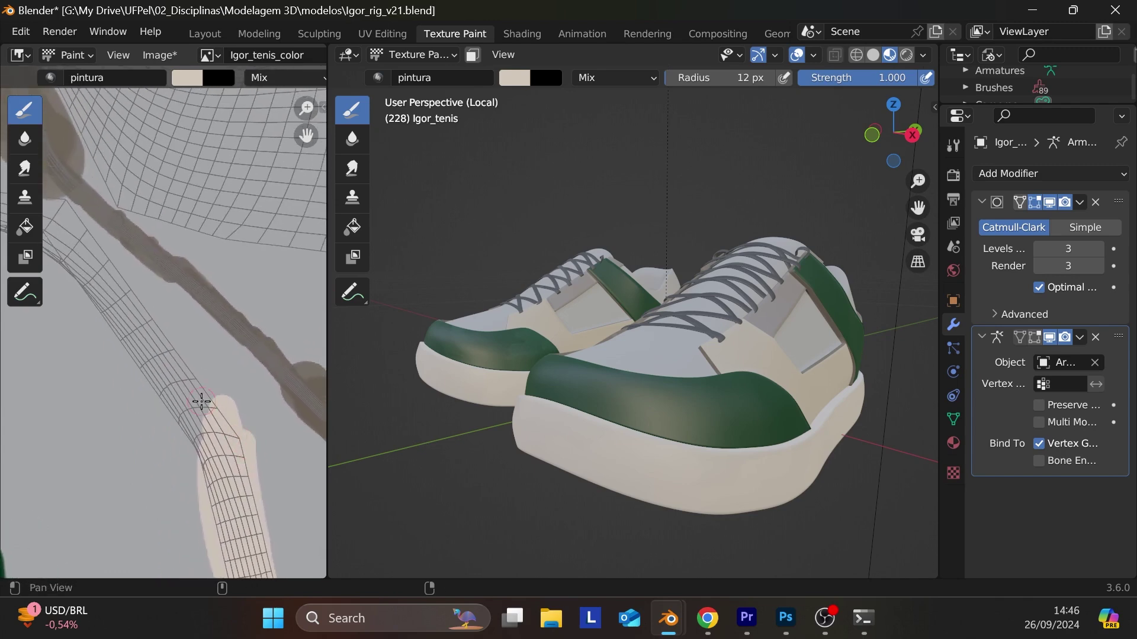
mouse_move(203, 399)
mouse_down()
mouse_move(213, 472)
mouse_move(179, 362)
mouse_move(152, 330)
mouse_up()
middle_drag(152, 330, 239, 383)
mouse_move(239, 383)
mouse_down()
mouse_move(197, 353)
mouse_move(203, 382)
mouse_move(157, 354)
mouse_move(182, 319)
mouse_move(112, 299)
mouse_move(101, 318)
mouse_up()
mouse_move(101, 318)
middle_down()
mouse_move(193, 383)
mouse_move(266, 362)
middle_up()
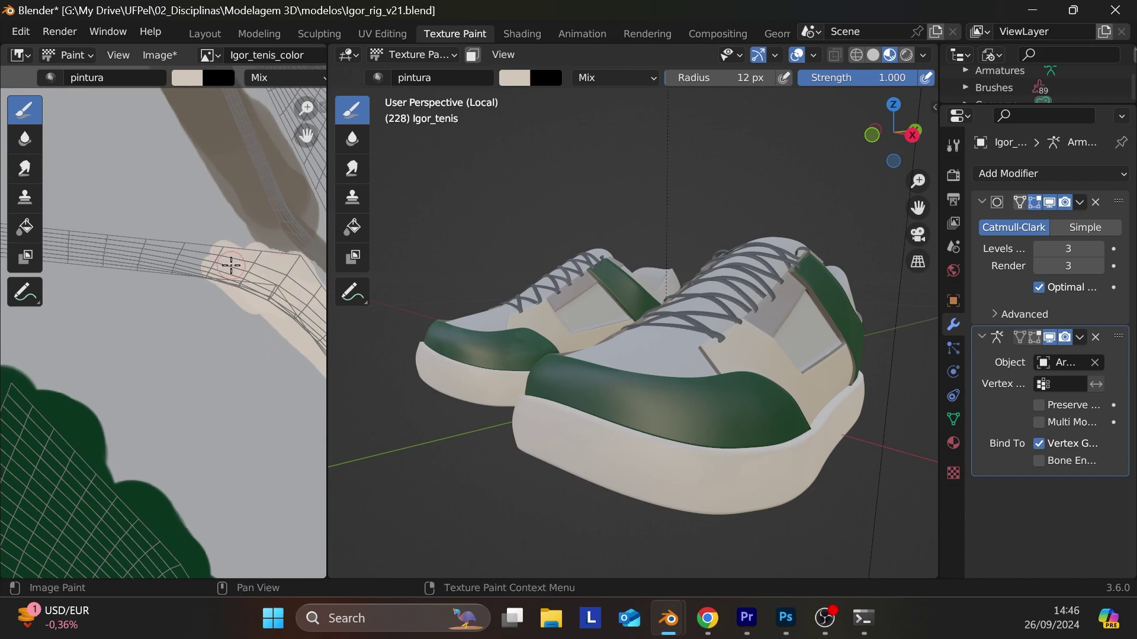
- Paint the last stretch of the loop strip beige, from the bend to its free end above the green island
mouse_move(231, 254)
mouse_down()
mouse_move(118, 243)
mouse_move(177, 278)
mouse_move(102, 239)
mouse_move(56, 257)
mouse_move(152, 271)
mouse_up()
middle_drag(152, 272, 325, 332)
drag(225, 274, 214, 271)
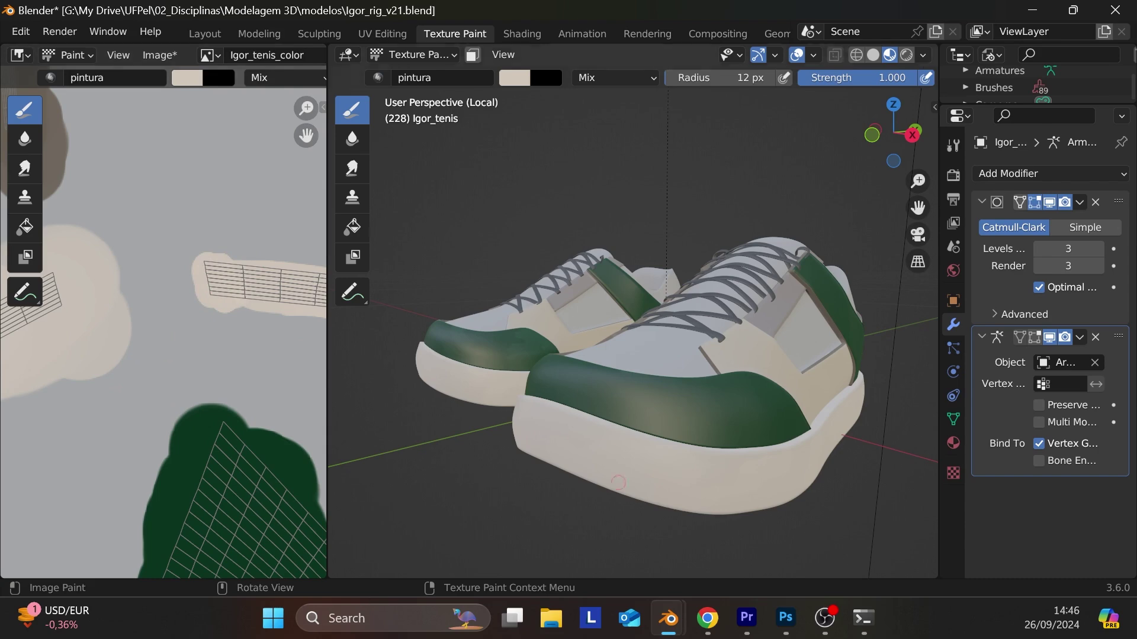
- Inspect the painted shoes from the back, front, side and close up, switching the 3D view to rendered shading
mouse_move(627, 379)
middle_down()
mouse_move(631, 481)
mouse_move(484, 361)
middle_up()
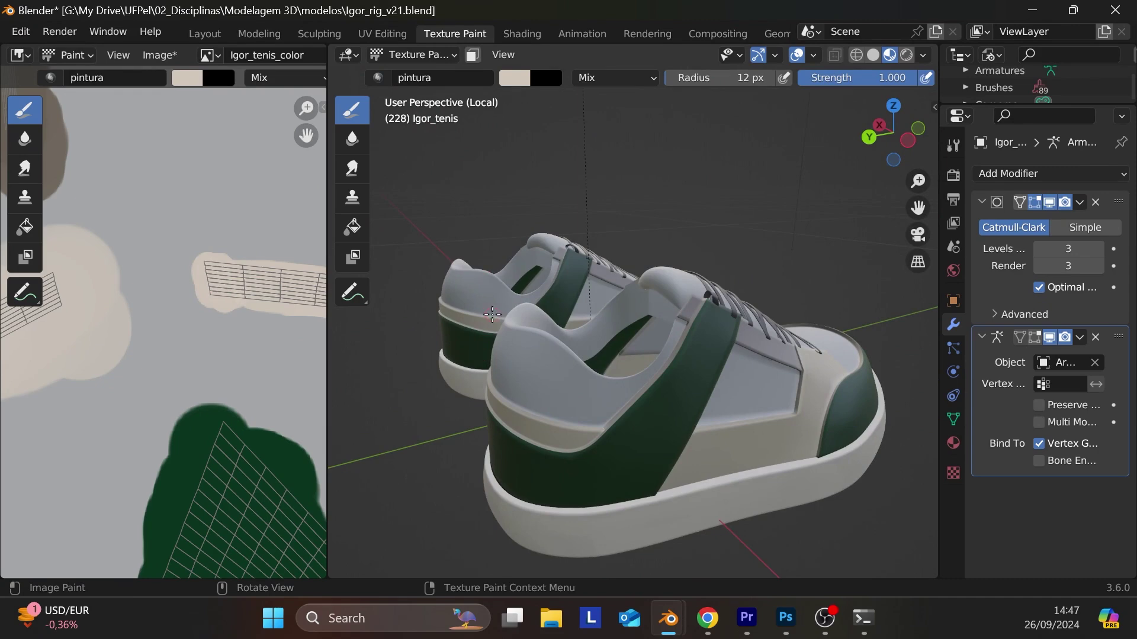
mouse_move(752, 320)
middle_down()
mouse_move(636, 381)
mouse_move(666, 249)
middle_up()
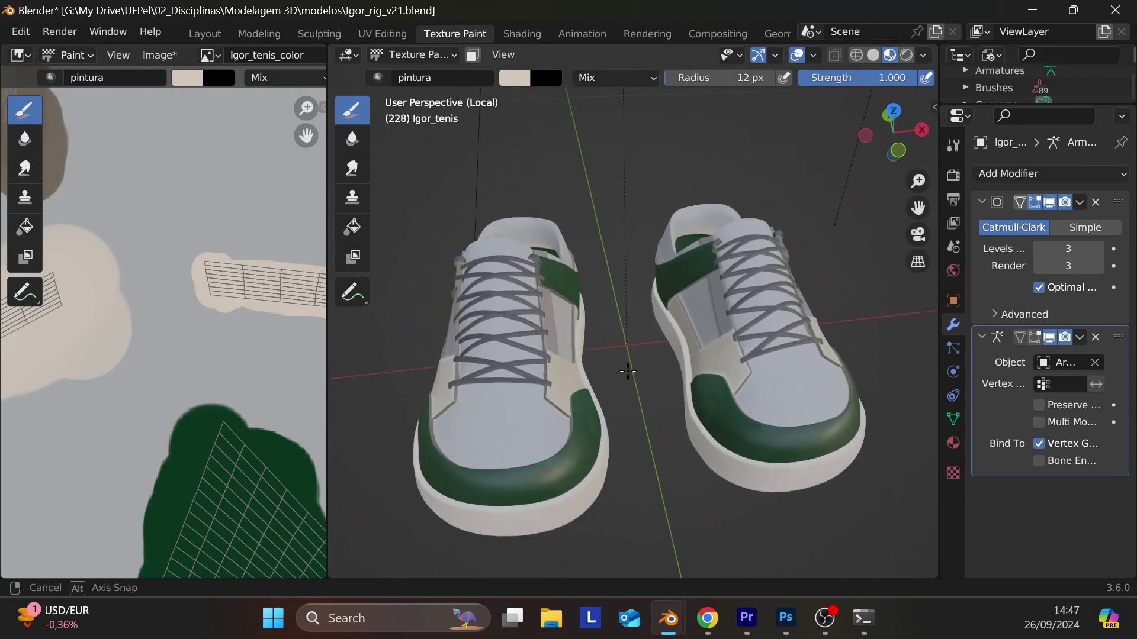
click(908, 53)
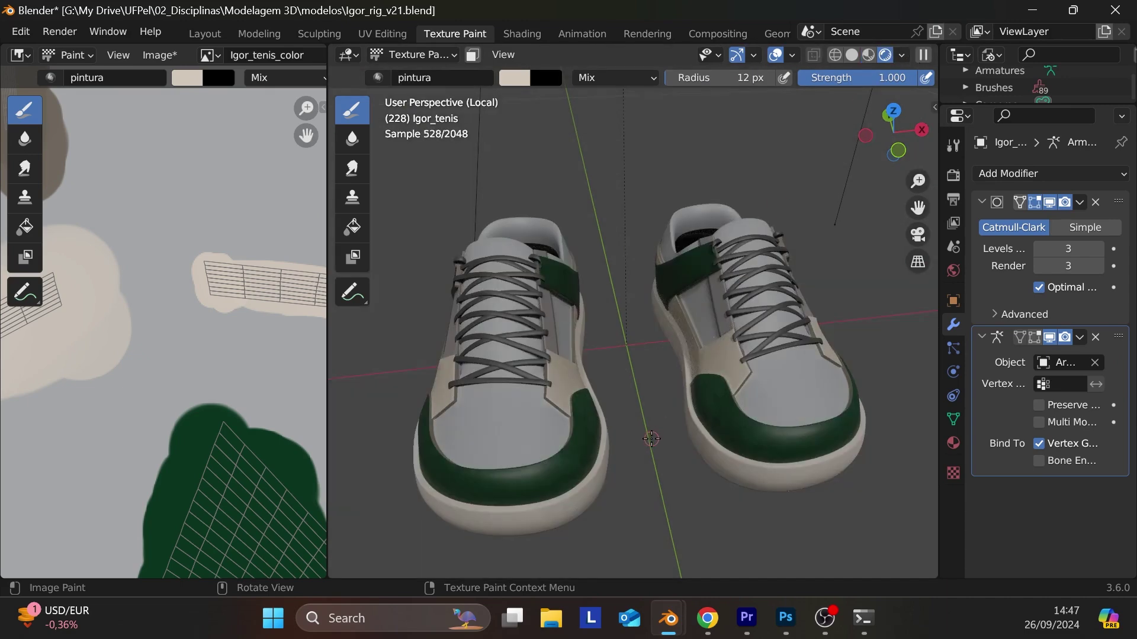
scroll(651, 438, down, 3)
mouse_move(651, 438)
middle_down()
mouse_move(701, 441)
mouse_move(527, 391)
middle_up()
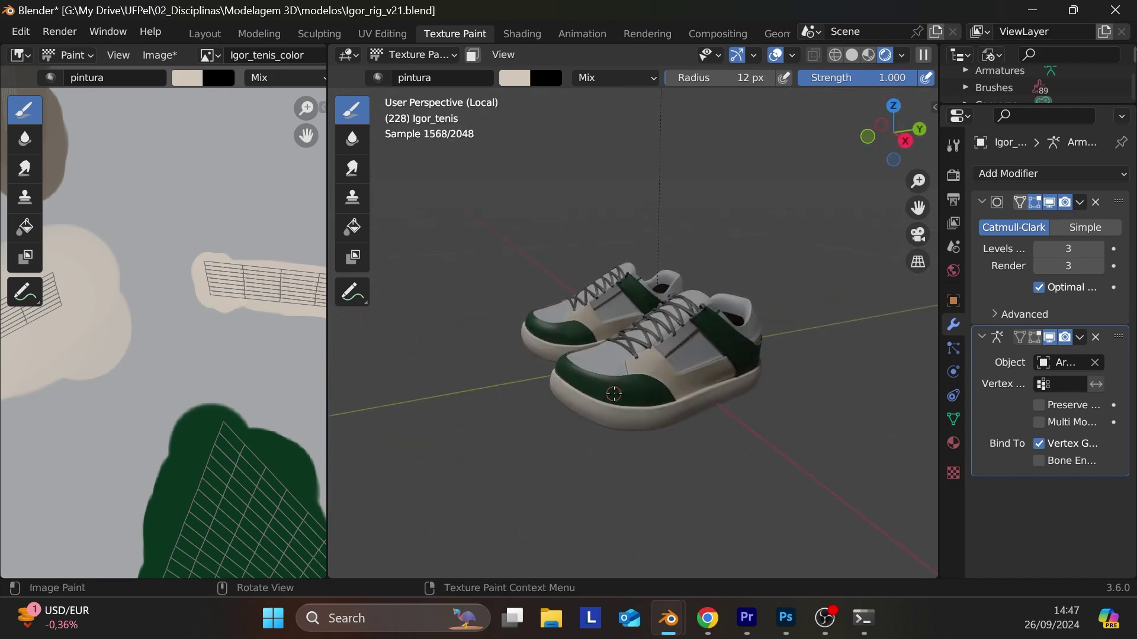
scroll(613, 393, up, 8)
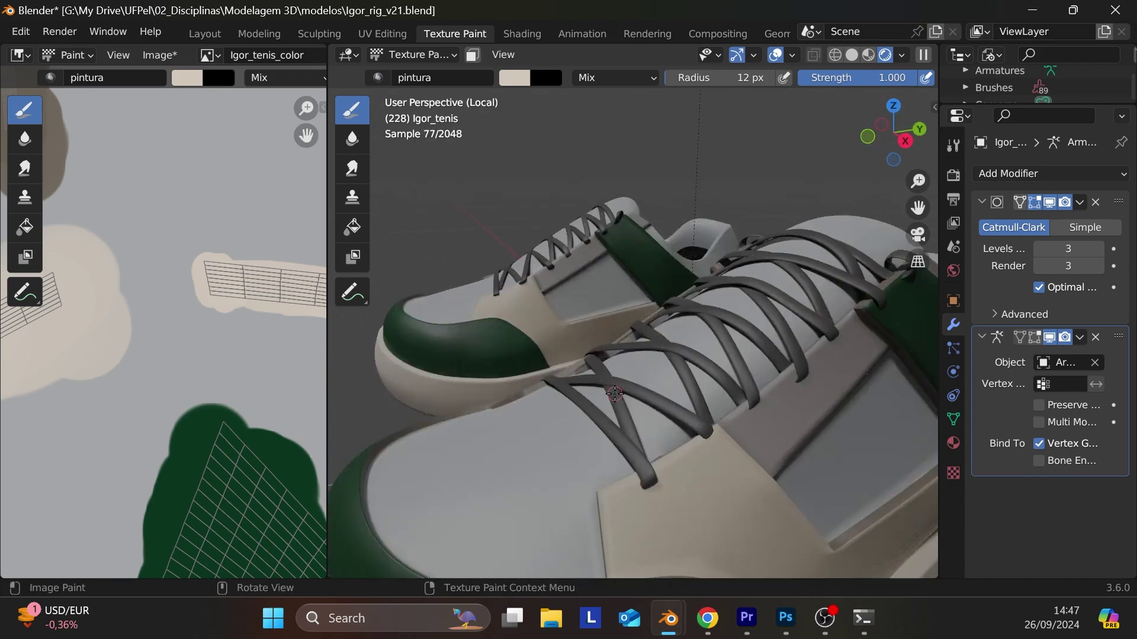
scroll(615, 393, down, 8)
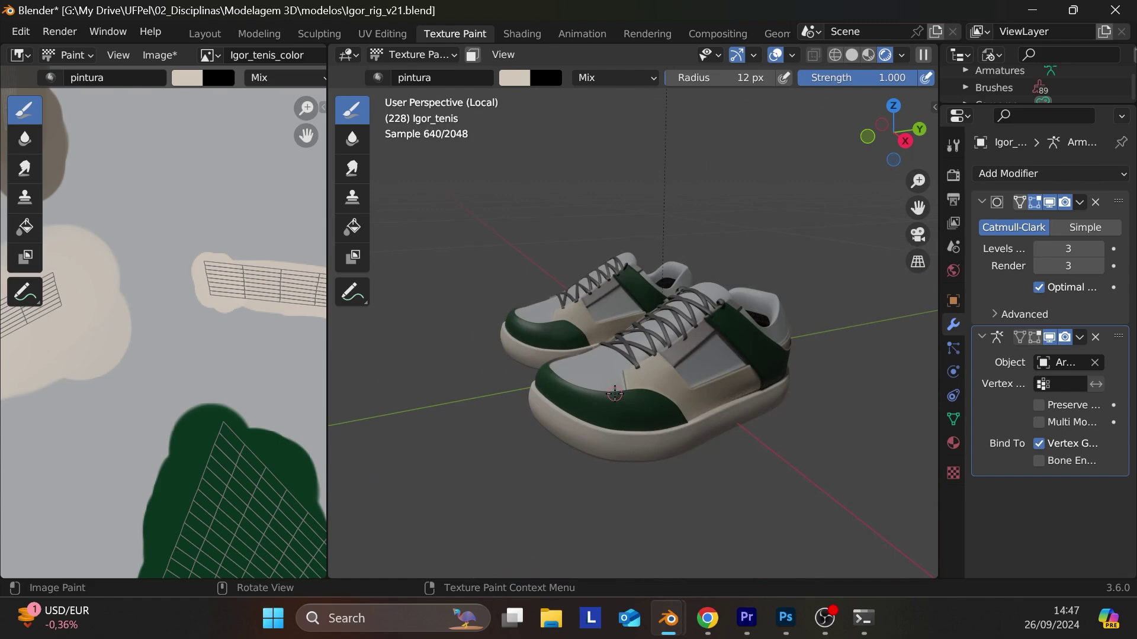
scroll(291, 367, down, 4)
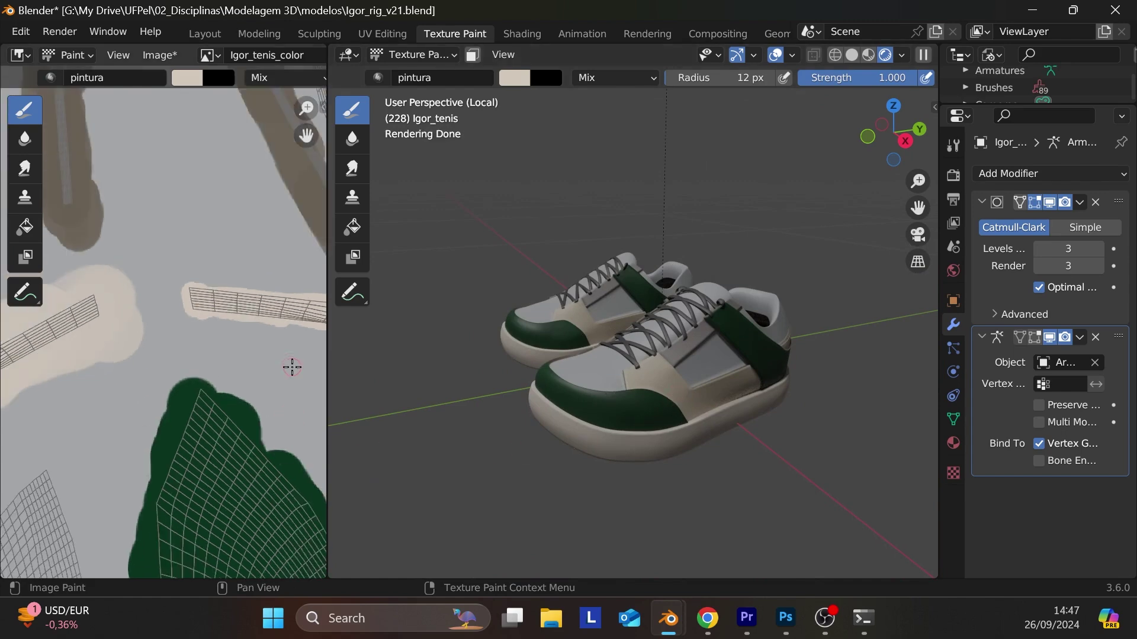
middle_drag(607, 406, 600, 406)
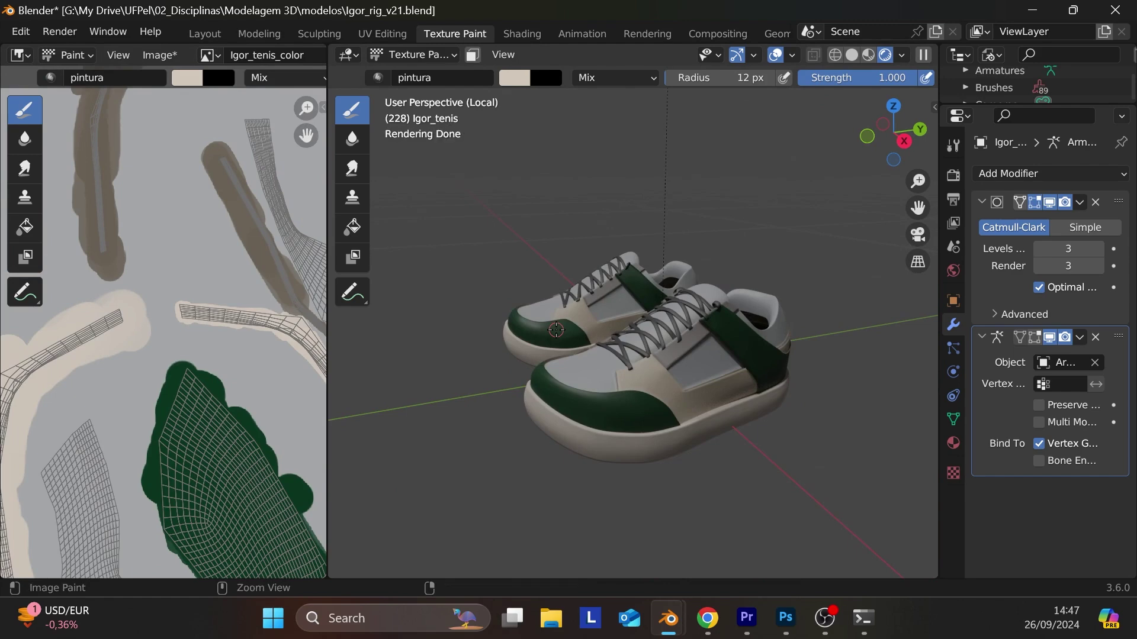
- Save the Blender file, and save the painted texture as Igor_tenis_color.png in the texturas_igor folder
key(ctrl+s)
click(159, 55)
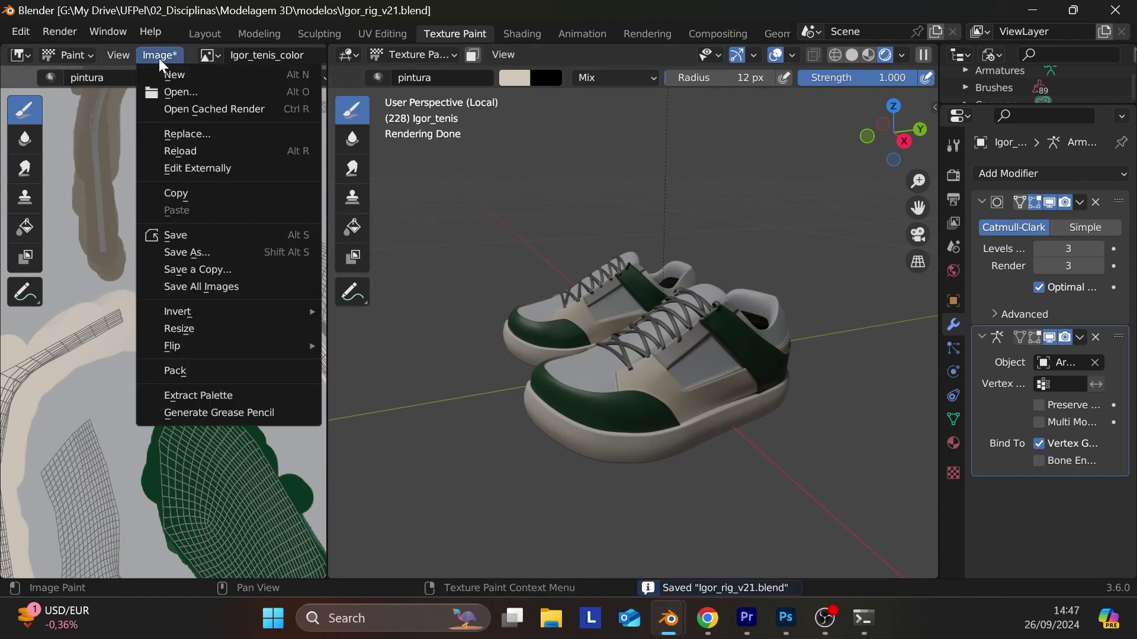
click(197, 240)
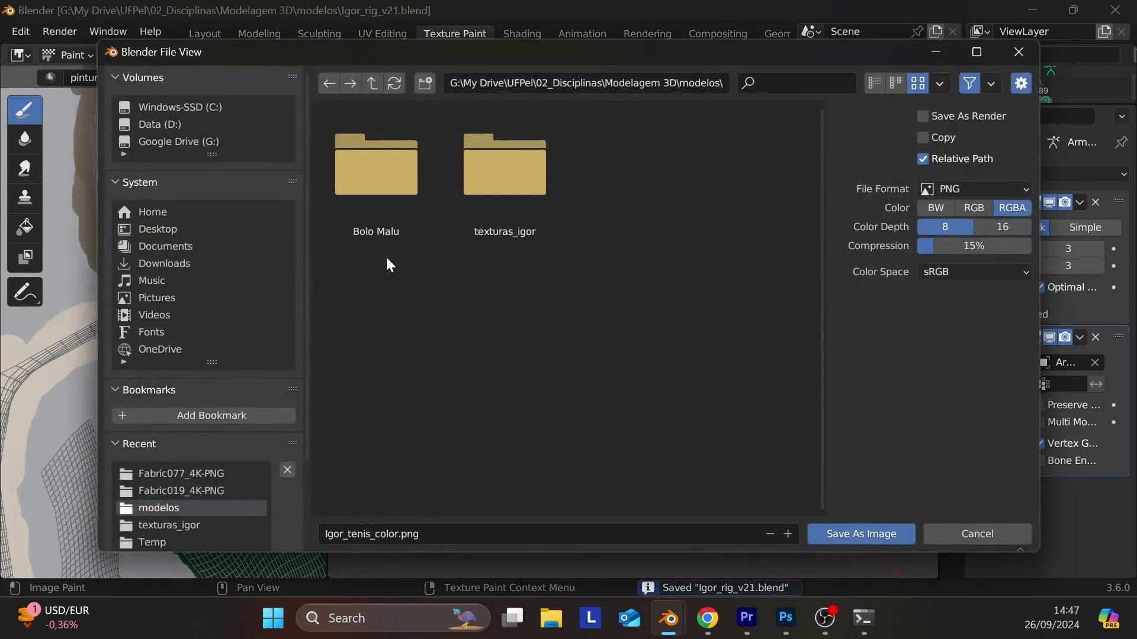
double_click(543, 163)
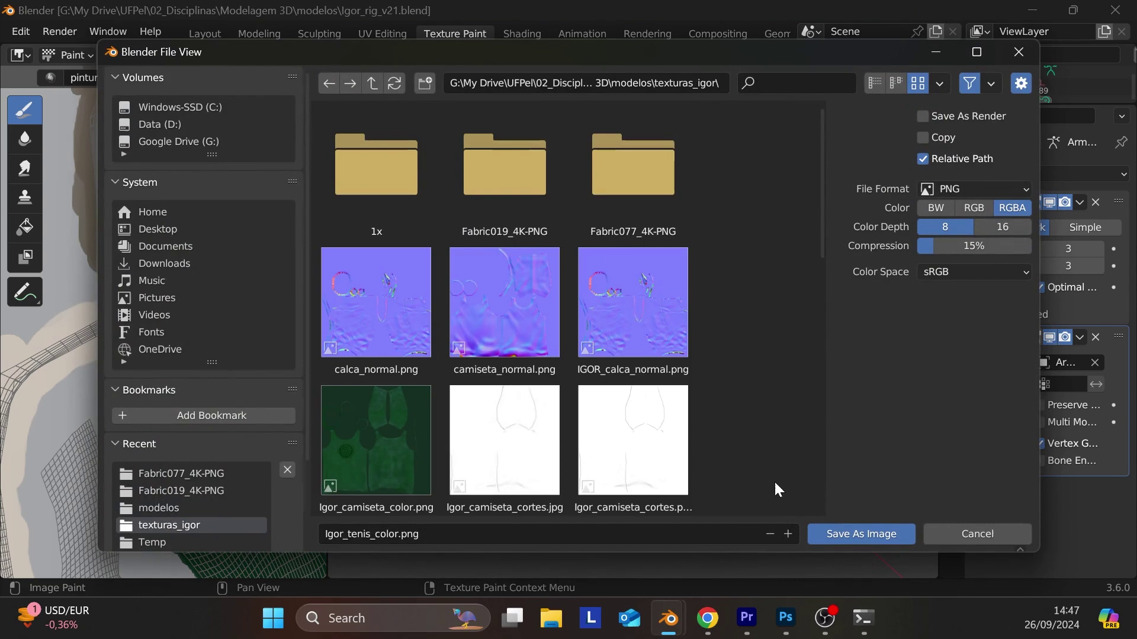
click(876, 533)
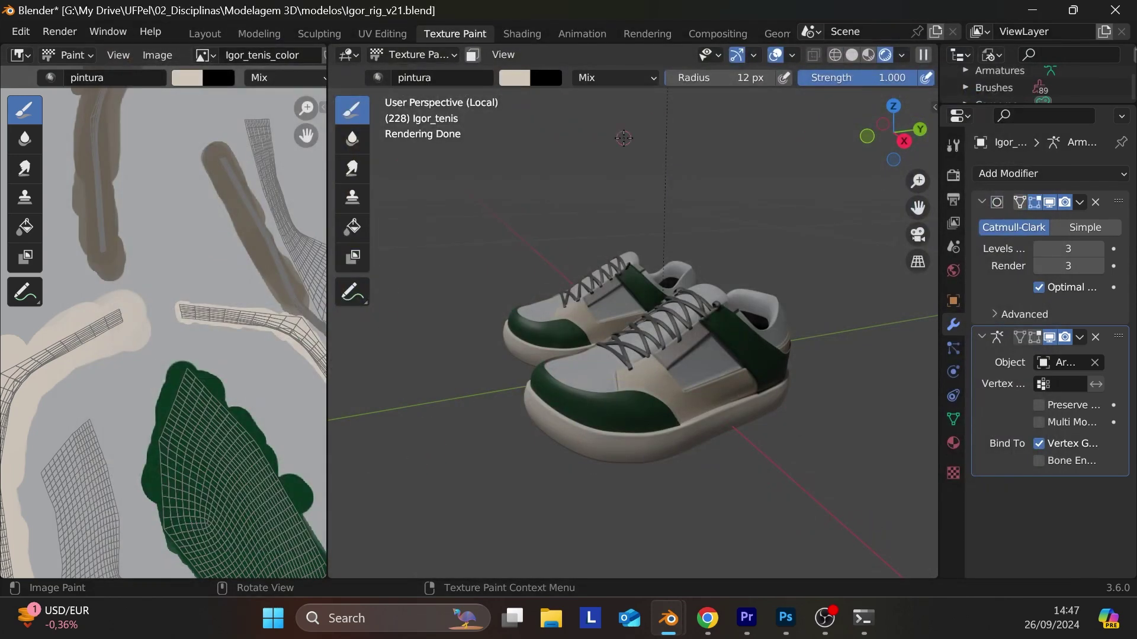
- Return to the Modeling workspace and switch the shoes from Edit Mode to Object Mode
click(276, 30)
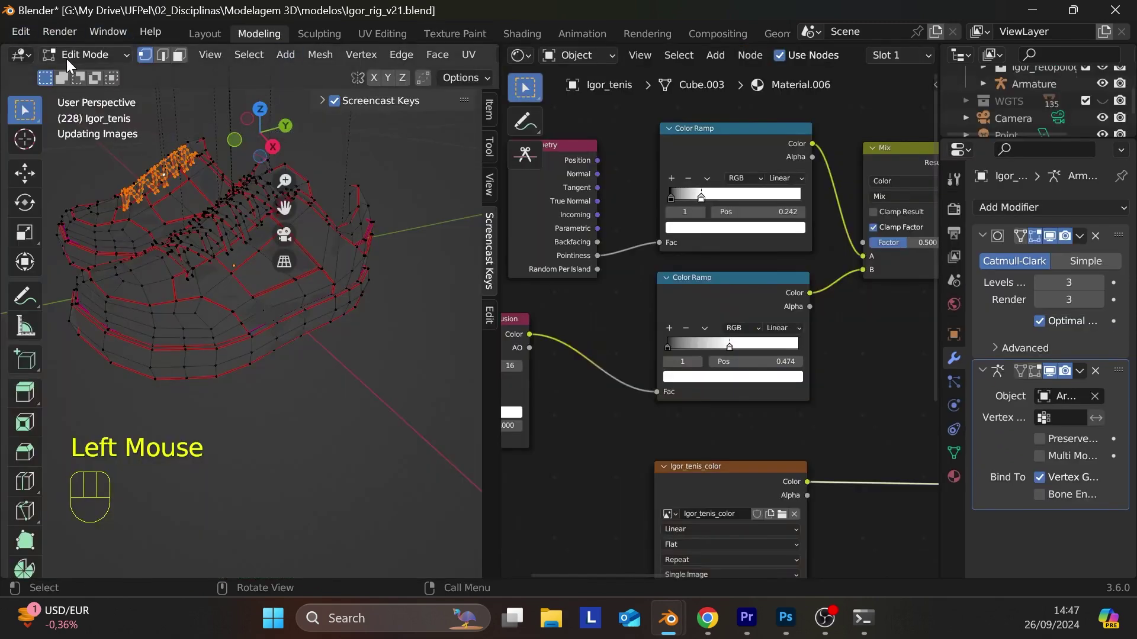
drag(66, 59, 81, 89)
click(89, 55)
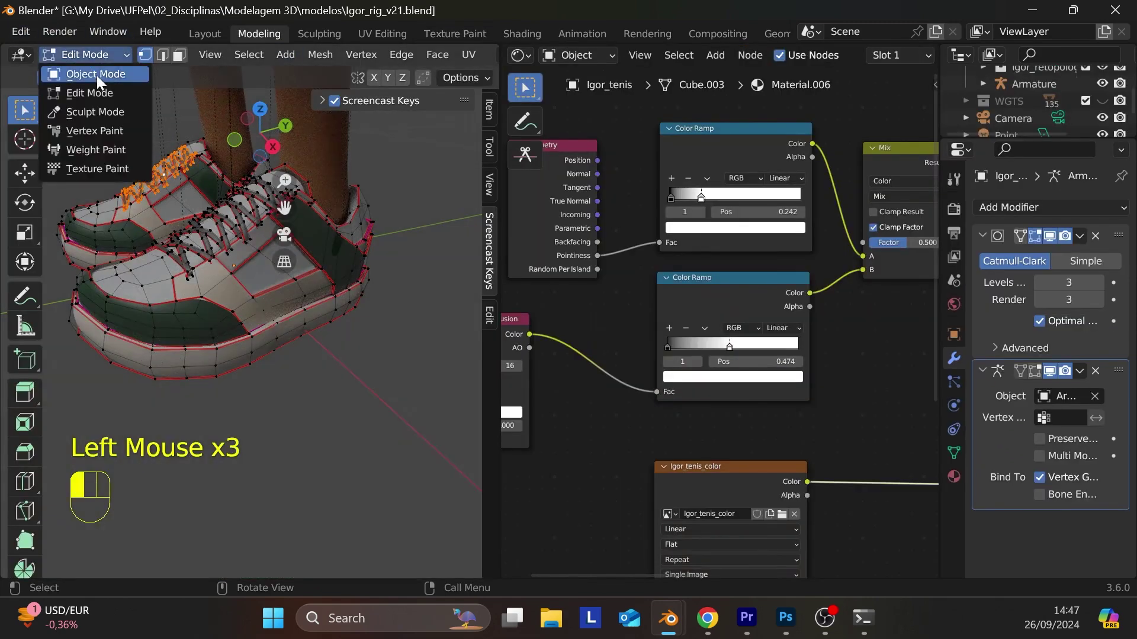
click(96, 74)
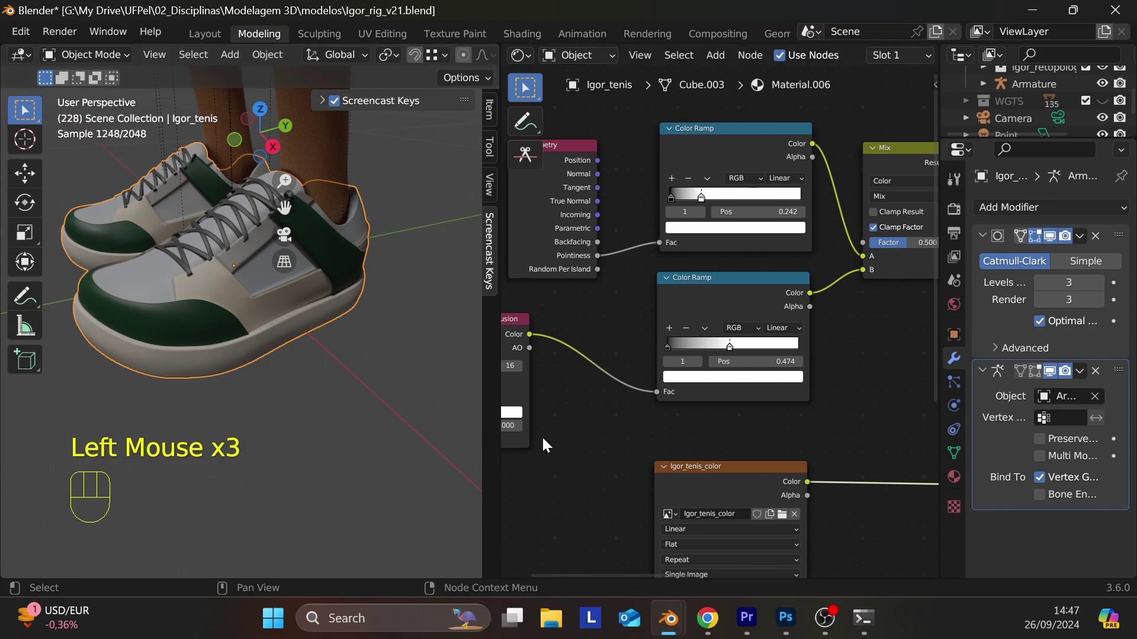
- Examine the shoe material's node chain from the color ramps through the Mix nodes to the Principled BSDF
middle_drag(709, 461, 595, 520)
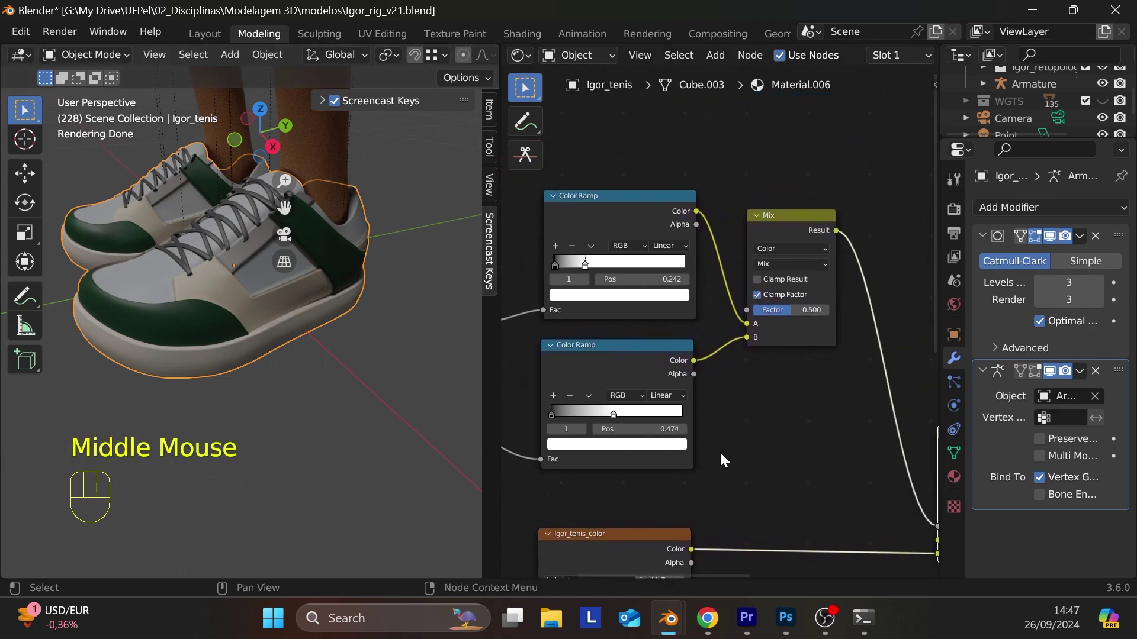
scroll(730, 439, down, 7)
middle_drag(730, 439, 657, 323)
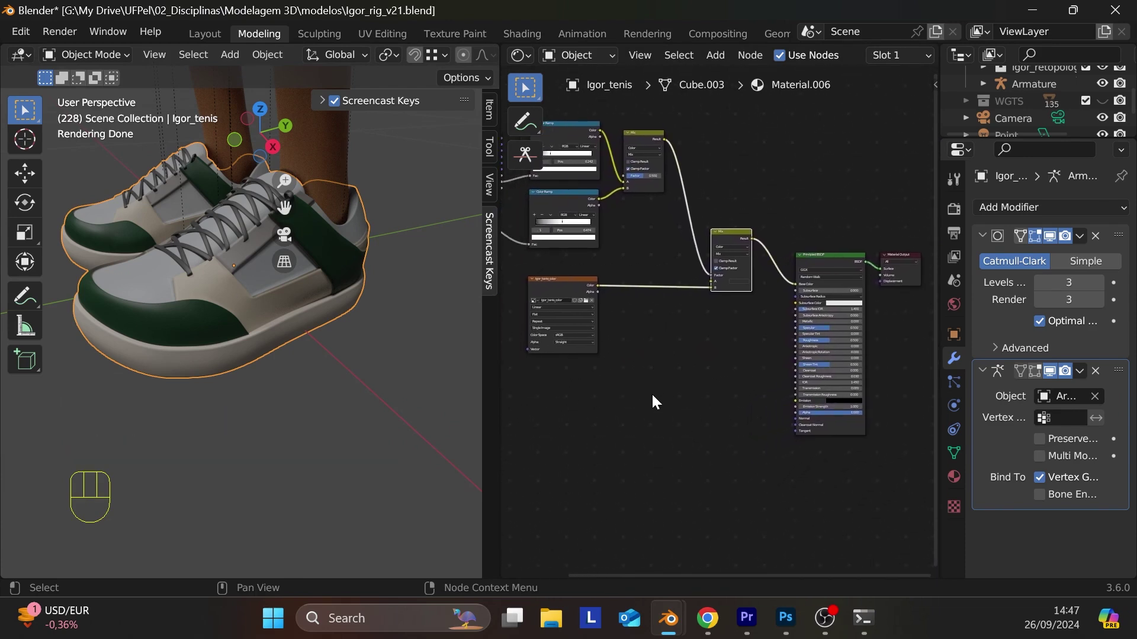
scroll(651, 467, up, 4)
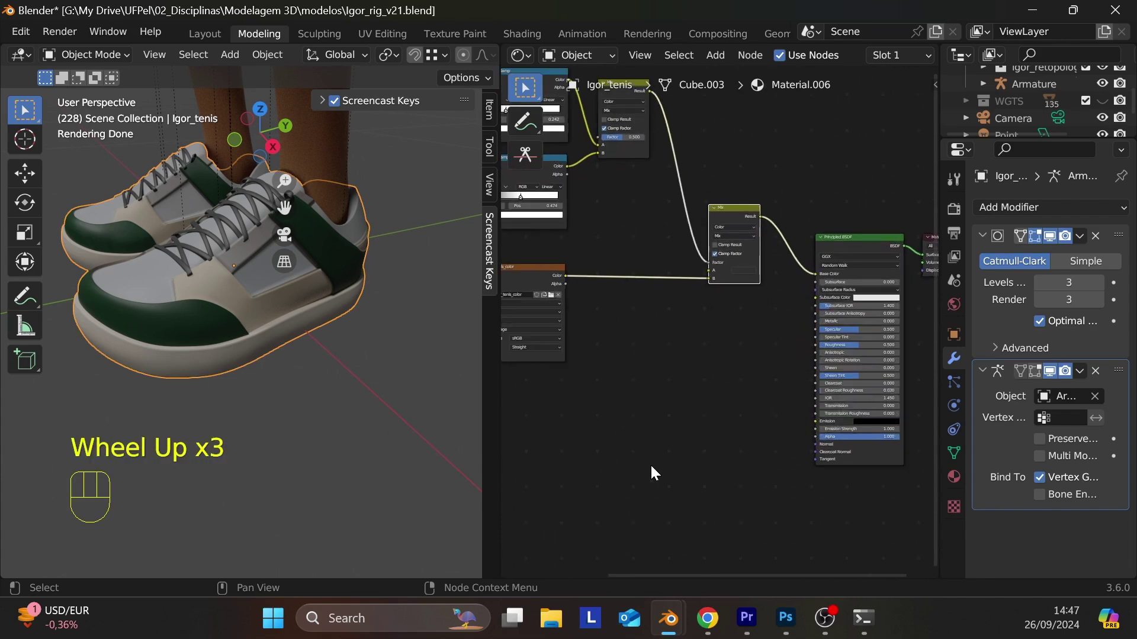
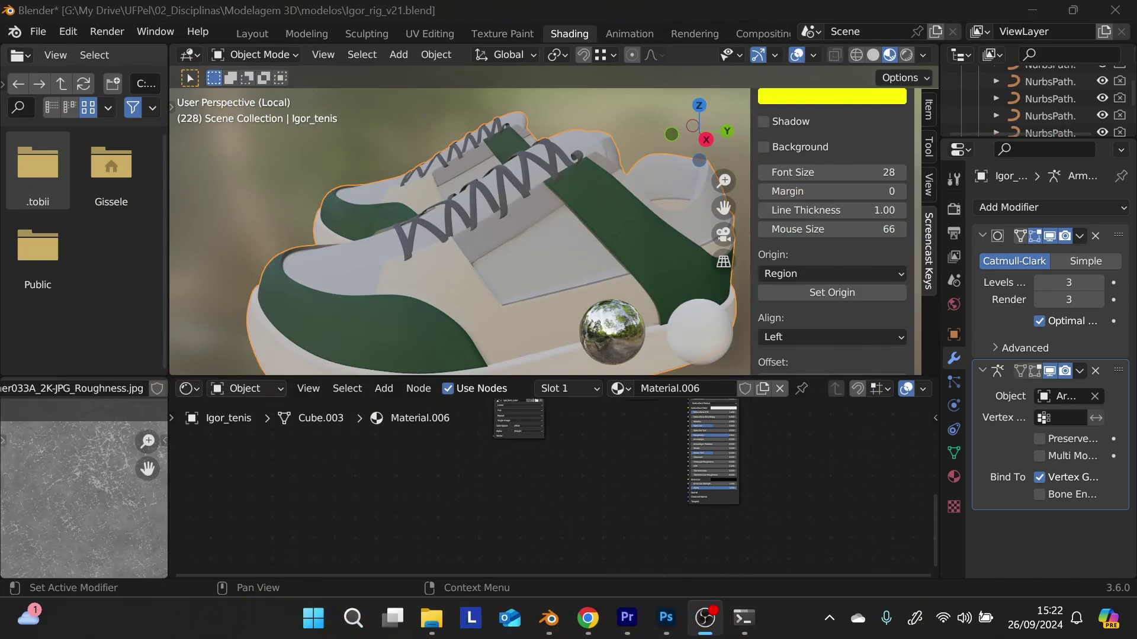
- Add an Image Texture node to Material.006, below and to the left of the main shader node
scroll(496, 493, up, 3)
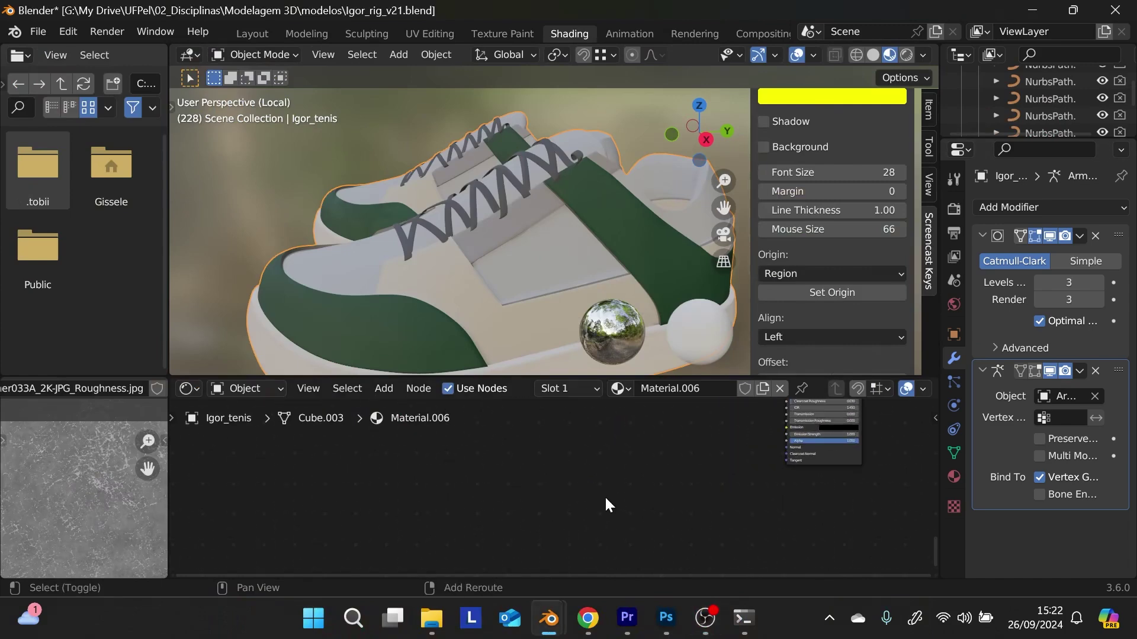
key(shift+a)
mouse_move(581, 479)
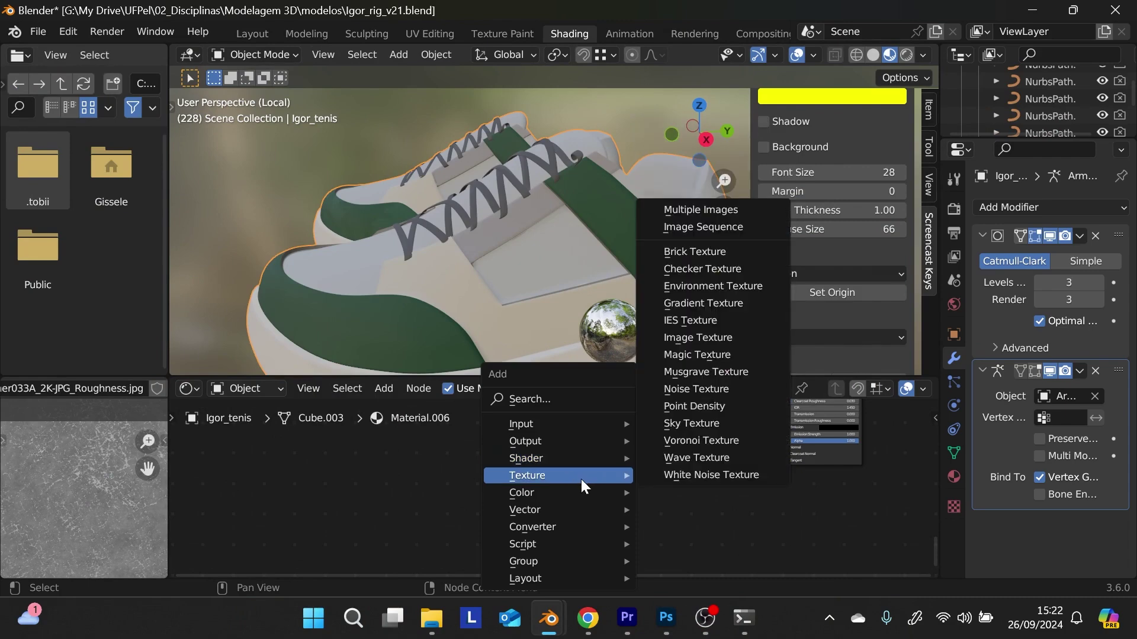
click(732, 336)
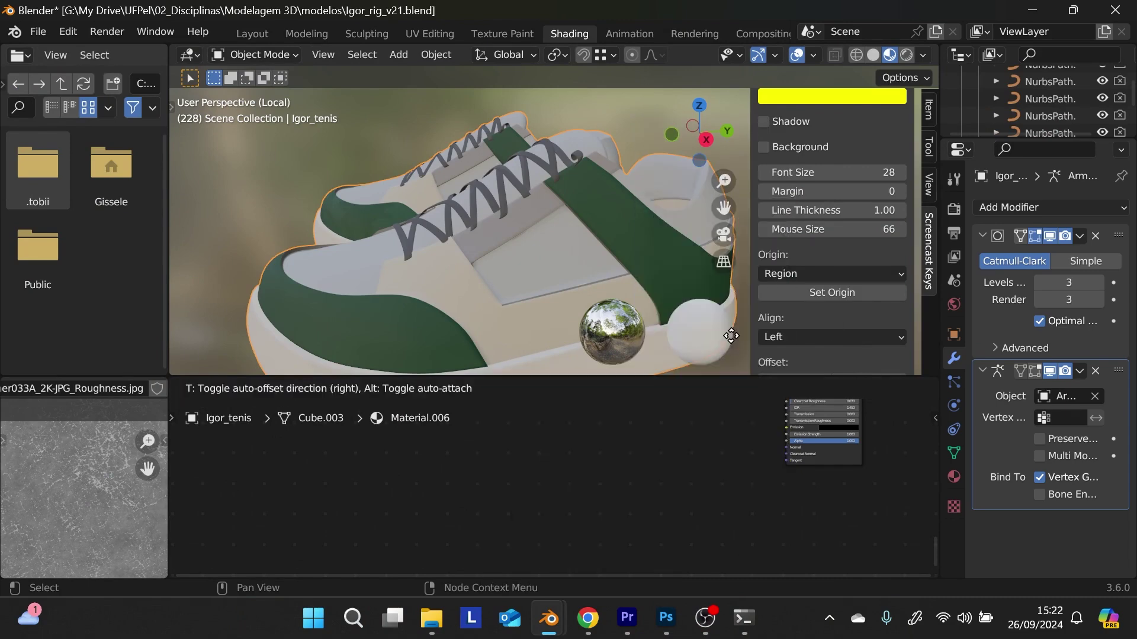
click(523, 465)
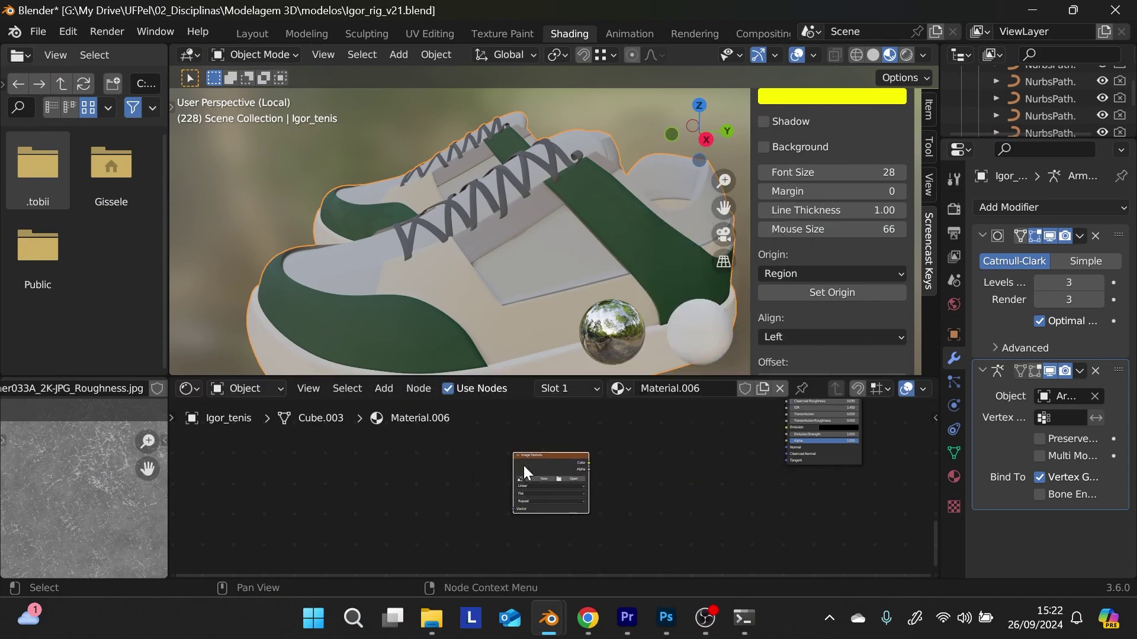
- Load Leather033A_2K-JPG_NormalGL.jpg from the texturas_igor Leather033A_2K-JPG folder into the new image texture node
click(566, 478)
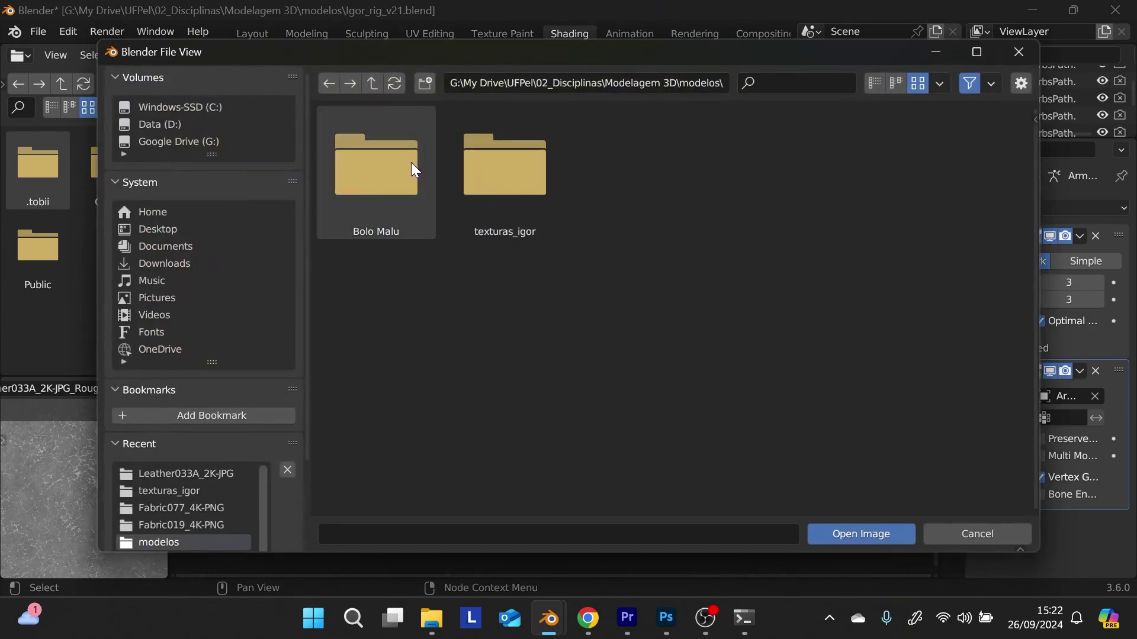
double_click(496, 190)
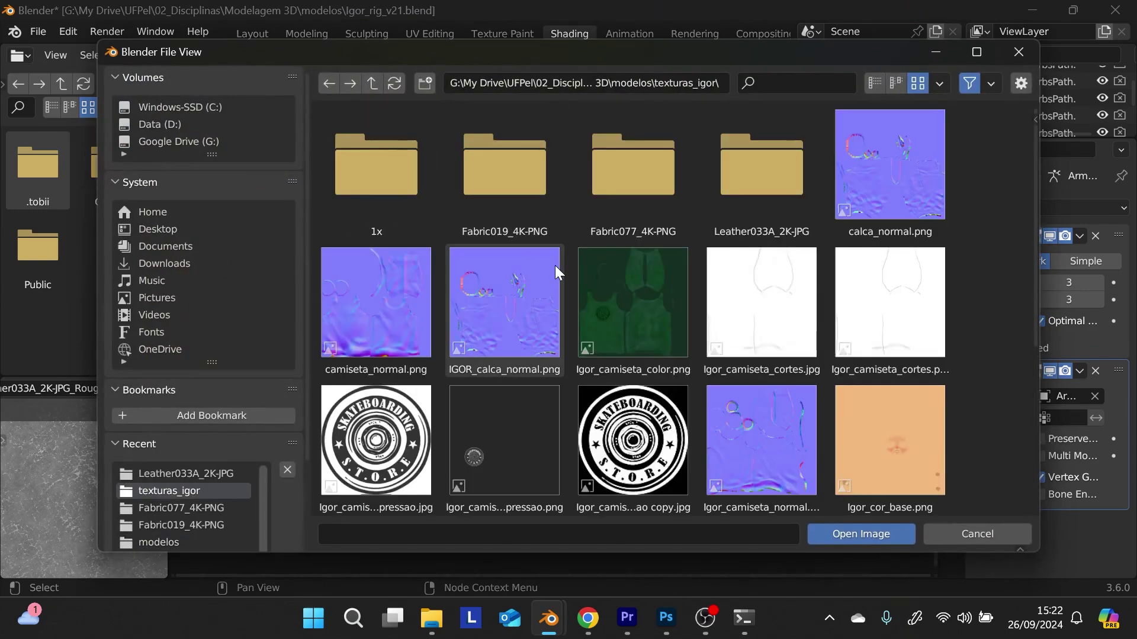
double_click(784, 180)
click(886, 196)
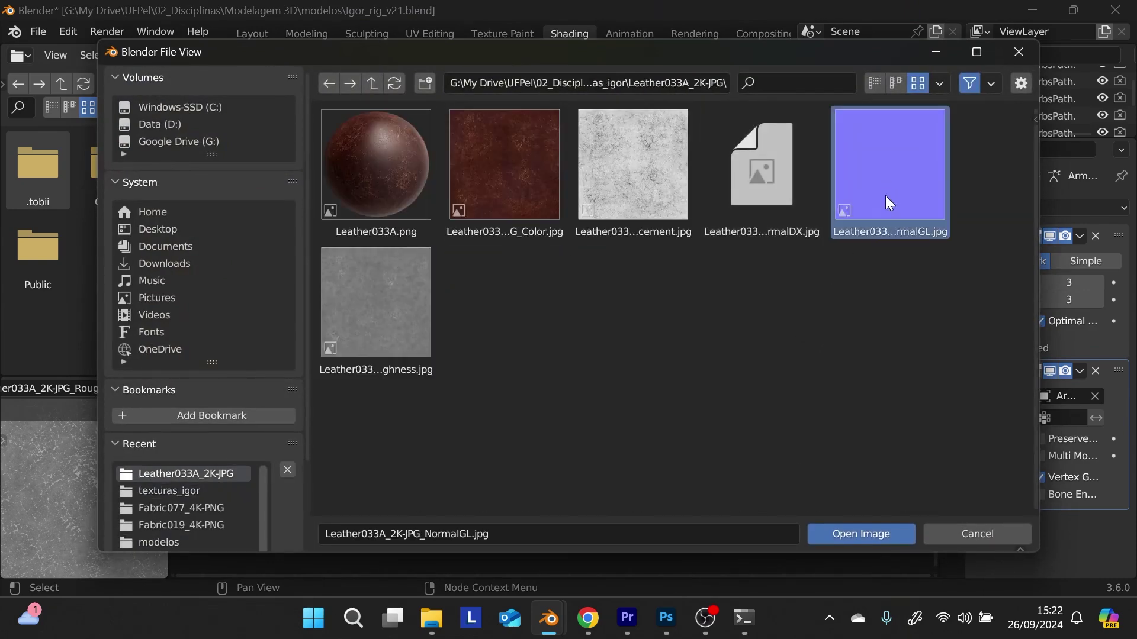
click(872, 534)
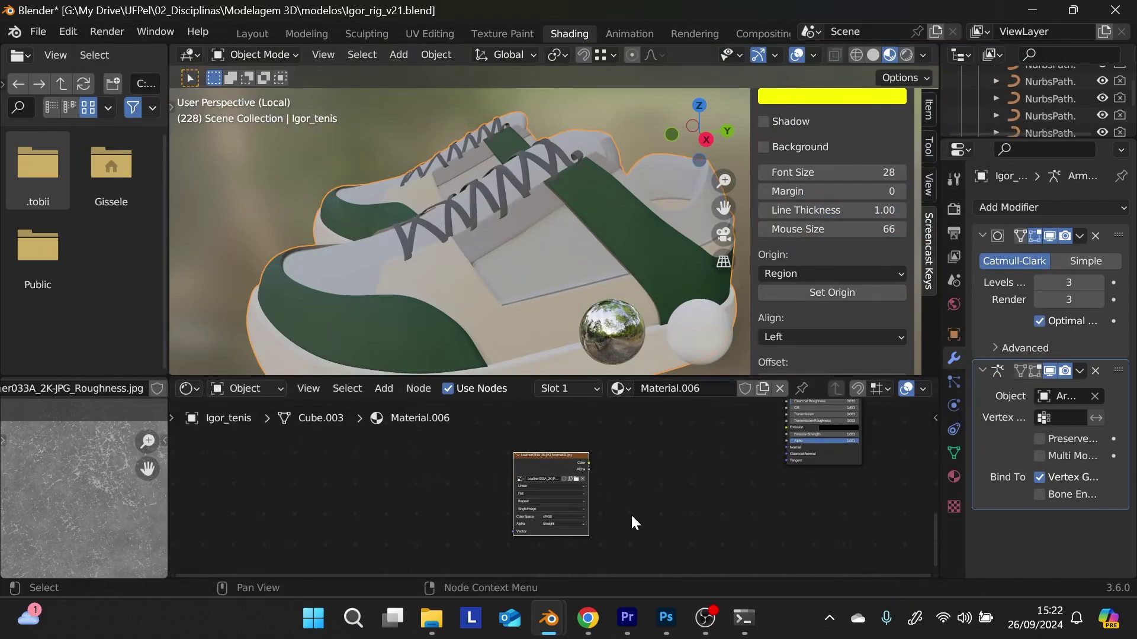
- Add a Normal Map node and link the leather image's Color through it to the shader's Normal input
key(shift+a)
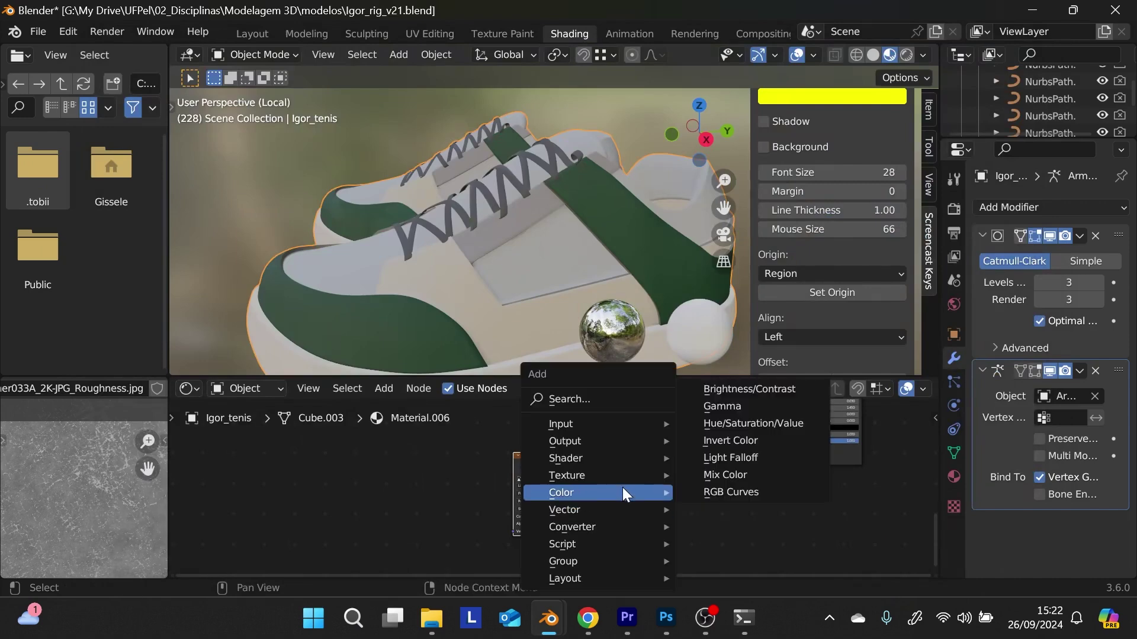
mouse_move(620, 509)
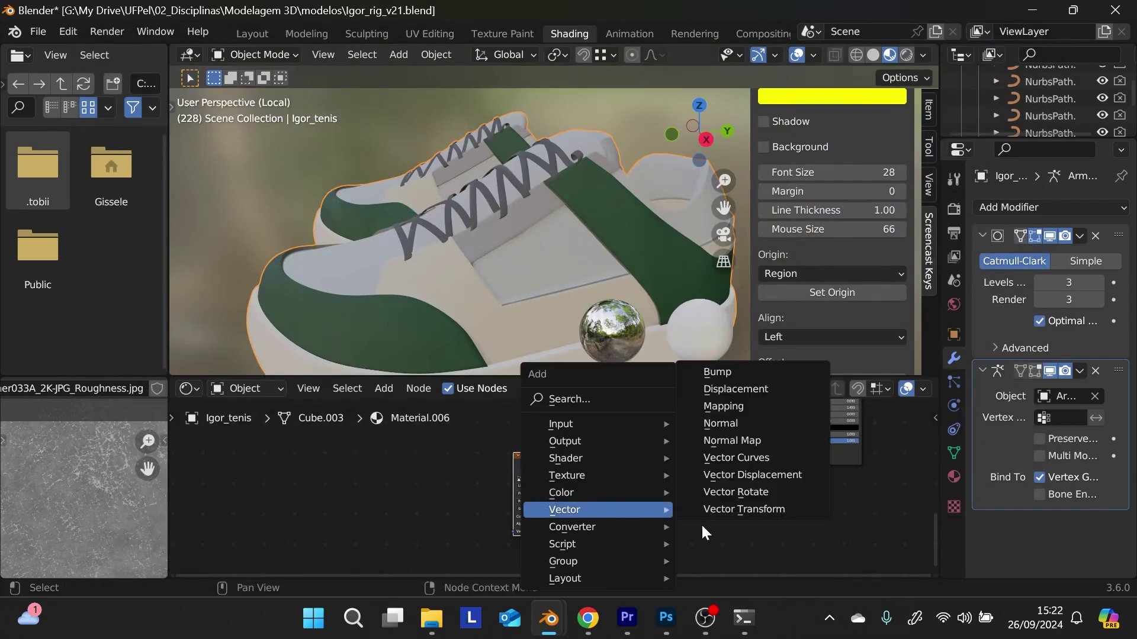
click(749, 441)
click(660, 456)
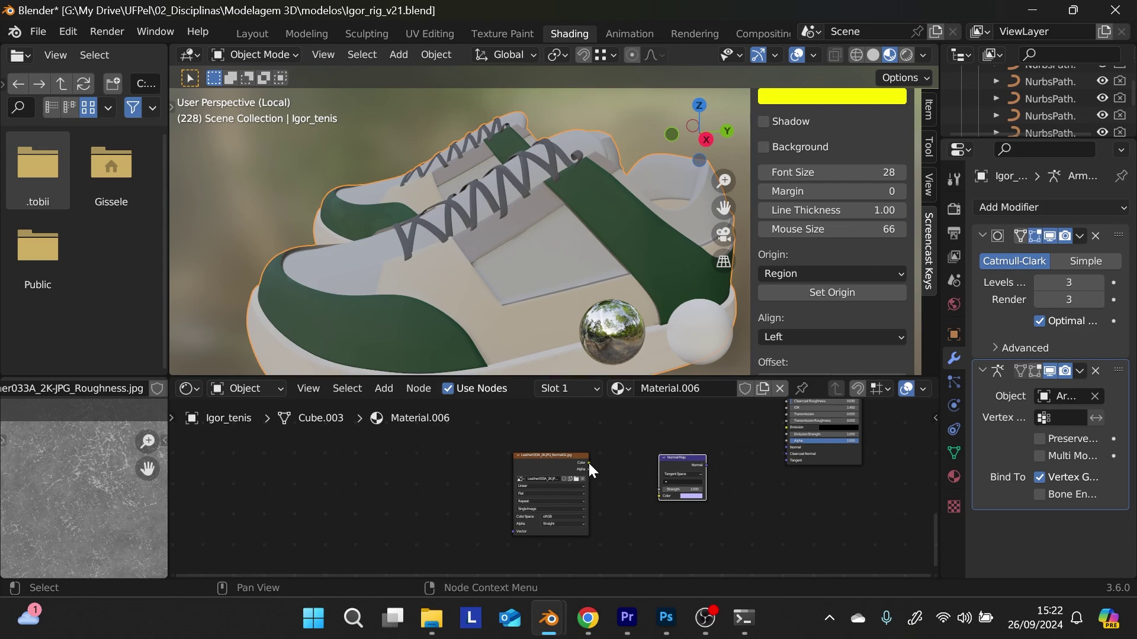
drag(588, 463, 660, 496)
drag(706, 464, 787, 444)
- Add Texture Coordinate and Mapping nodes feeding the NormalGL leather image node
scroll(605, 508, up, 1)
scroll(605, 508, up, 3)
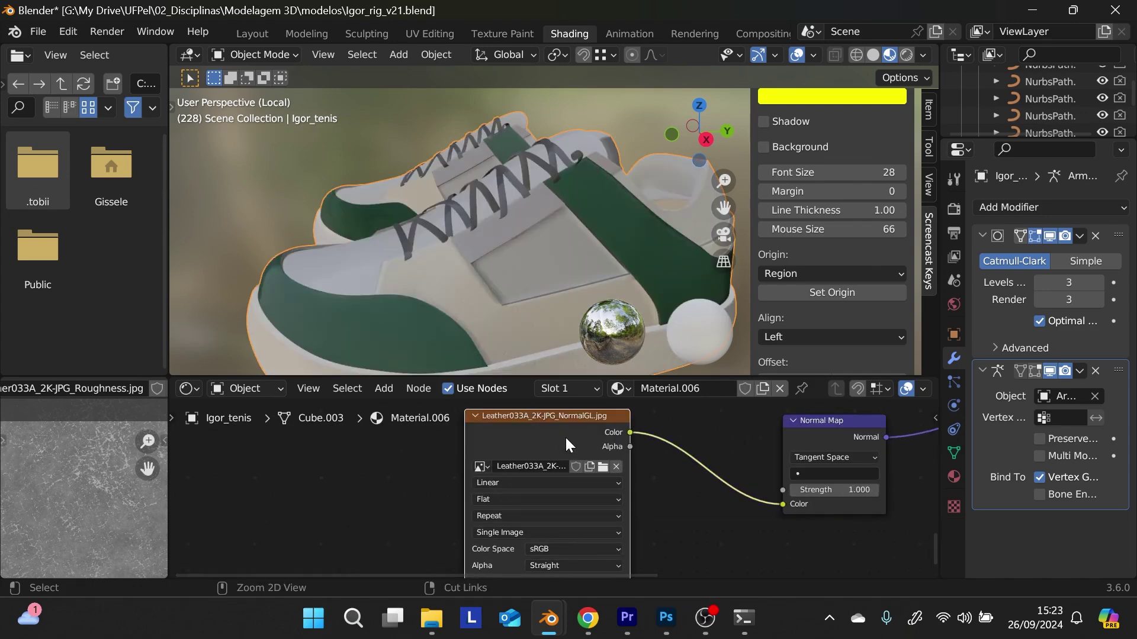
key(ctrl+t)
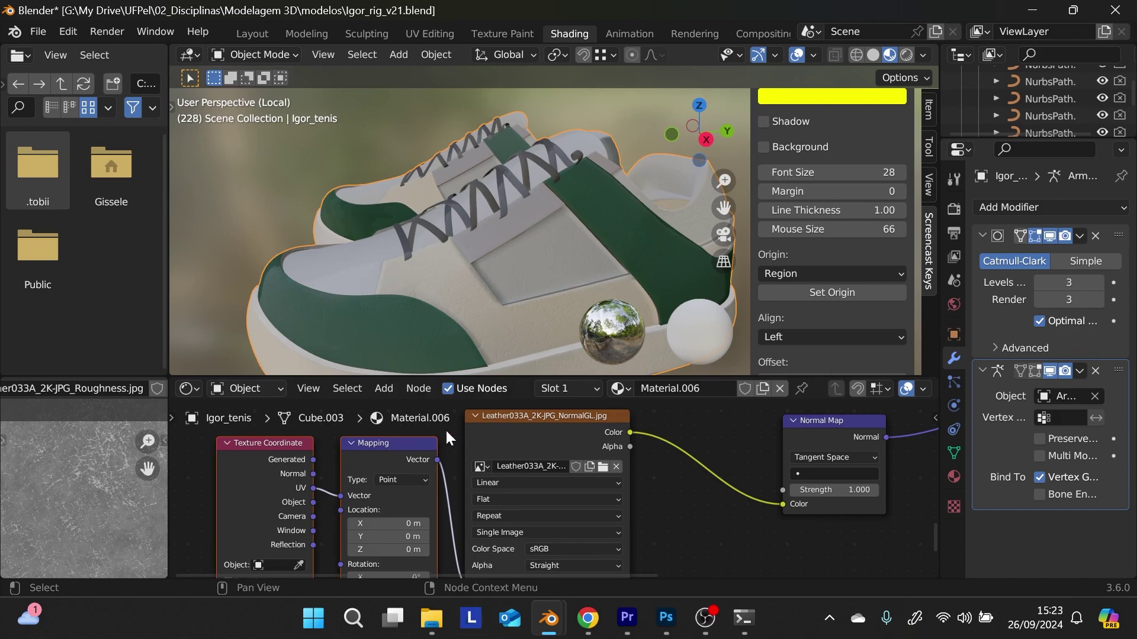
- Set the Mapping node's scale to 3 on X, Y and Z and check the shoe's surface
middle_drag(484, 441, 628, 487)
click(558, 486)
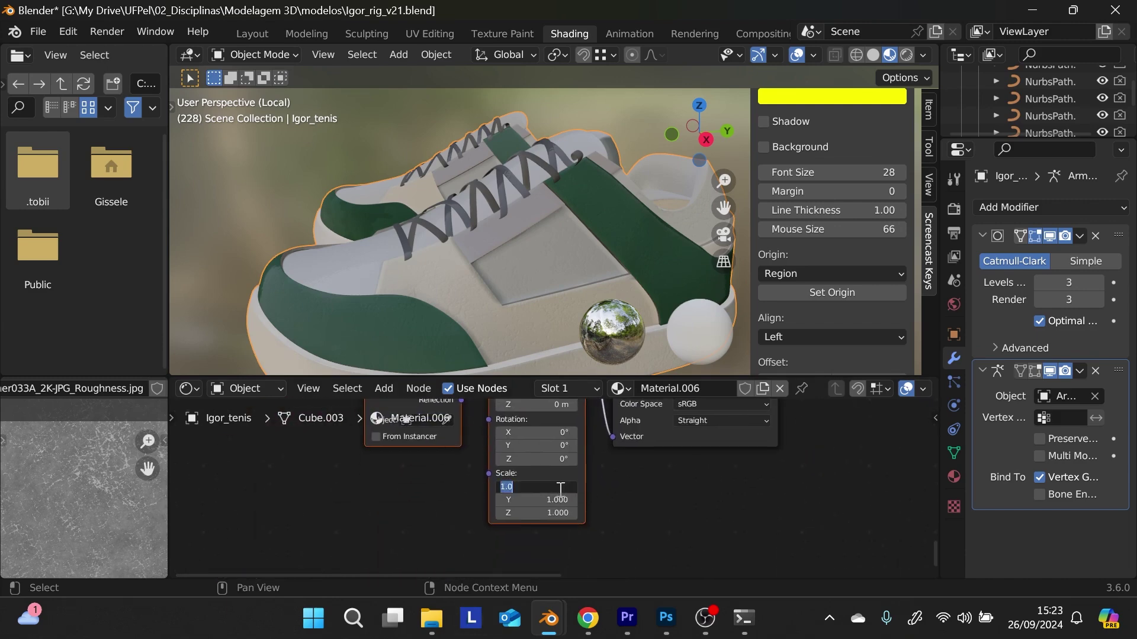
text(3)
key(Tab)
text(3)
key(Tab)
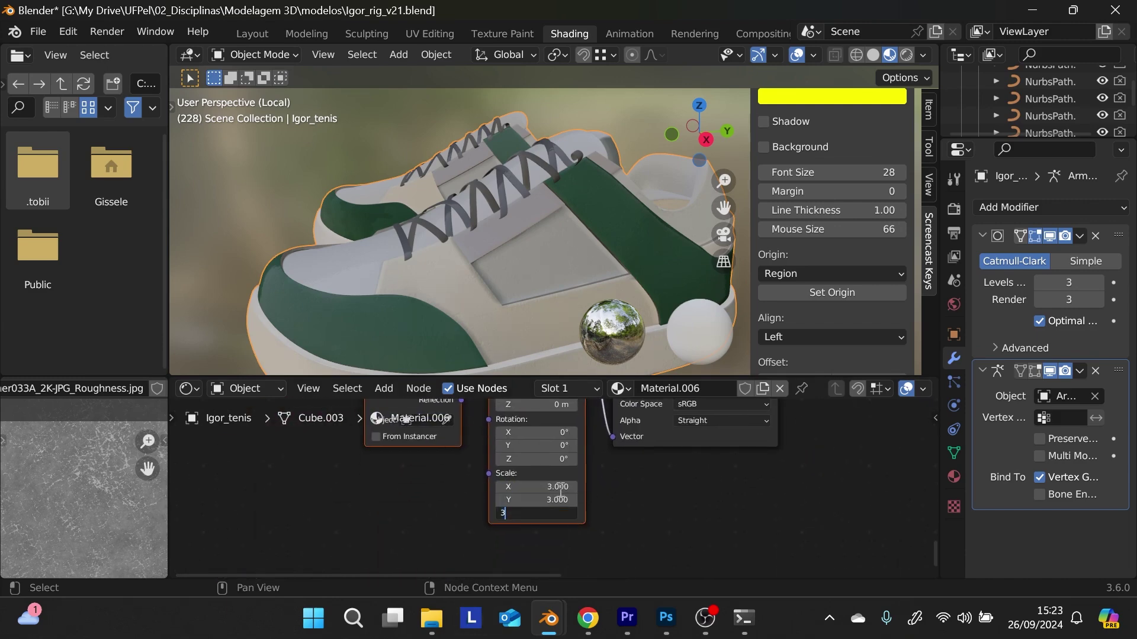
text(3)
key(Return)
scroll(477, 207, up, 6)
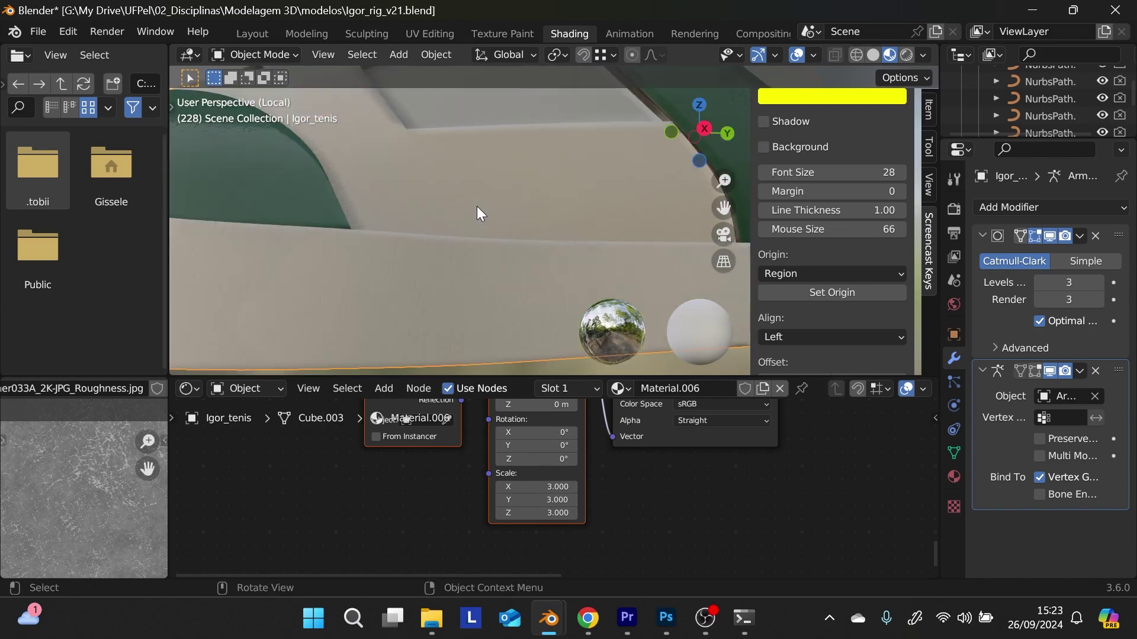
mouse_move(477, 206)
middle_down()
mouse_move(467, 205)
mouse_move(472, 218)
middle_up()
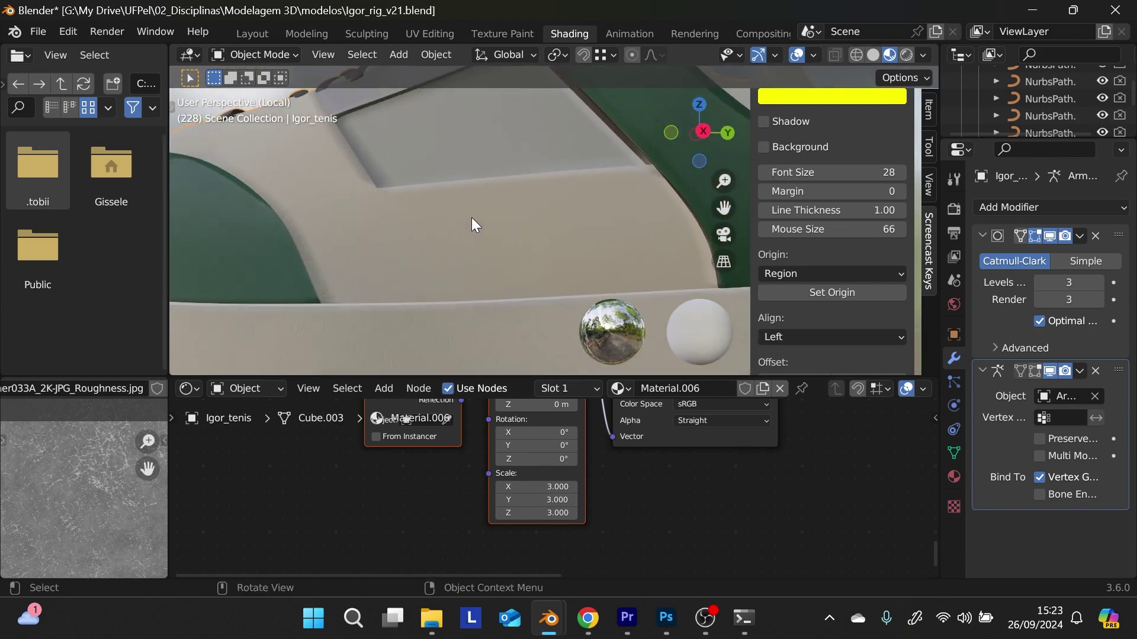
- Set the color space of the NormalGL leather image to Non-Color and check the shoe up close
middle_drag(630, 460, 595, 476)
middle_drag(537, 545, 498, 556)
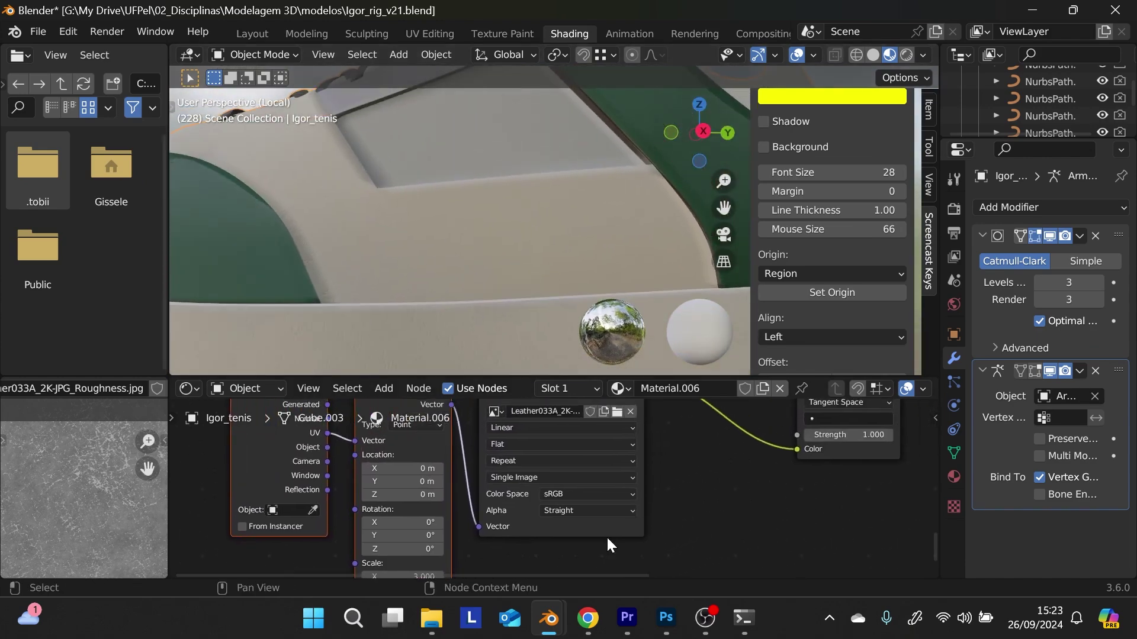
click(578, 493)
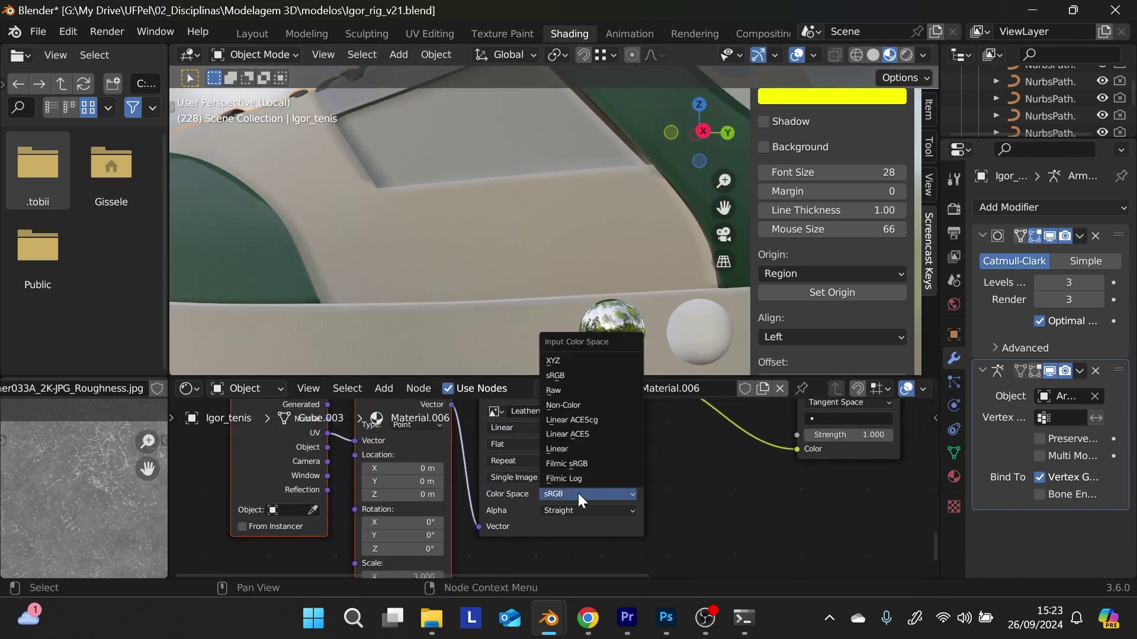
click(619, 408)
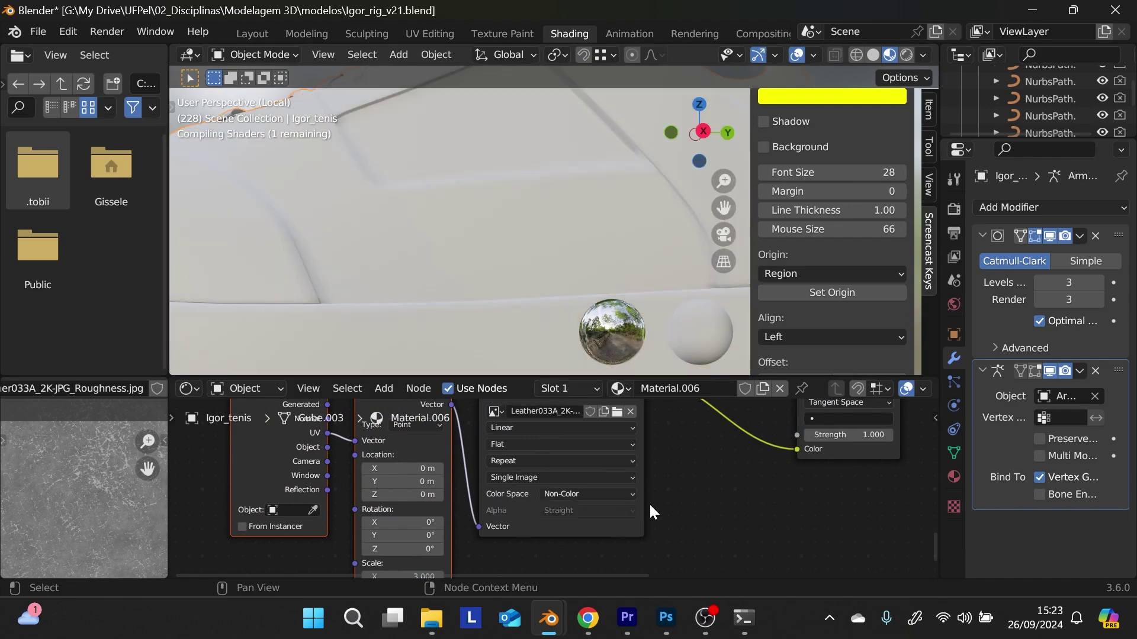
middle_drag(649, 482, 485, 536)
middle_drag(439, 339, 474, 296)
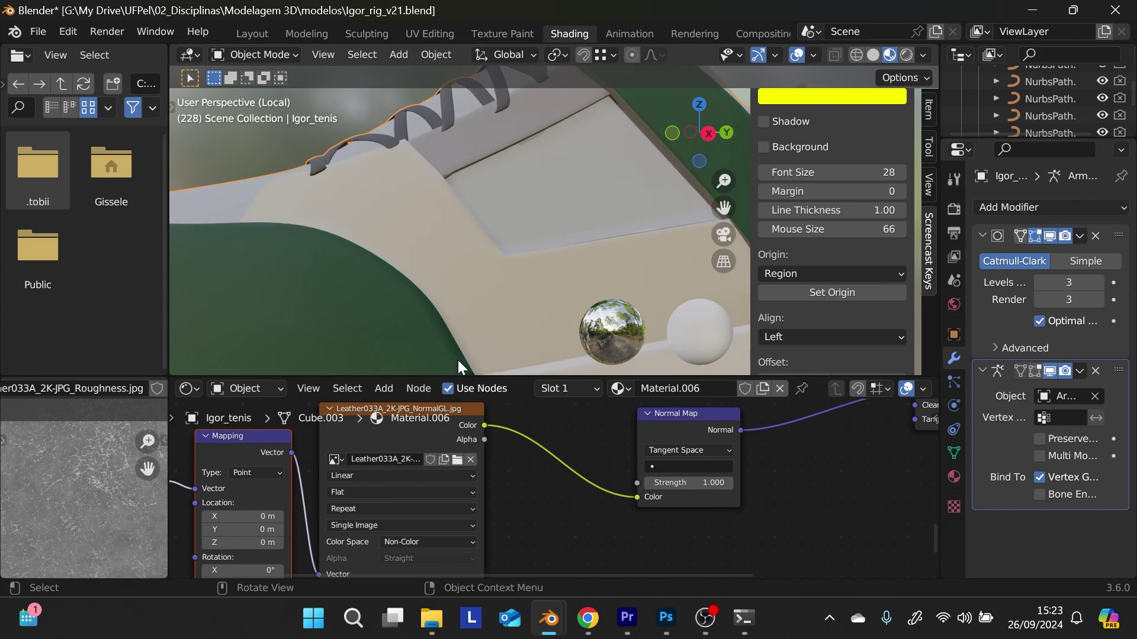
middle_drag(458, 361, 447, 314)
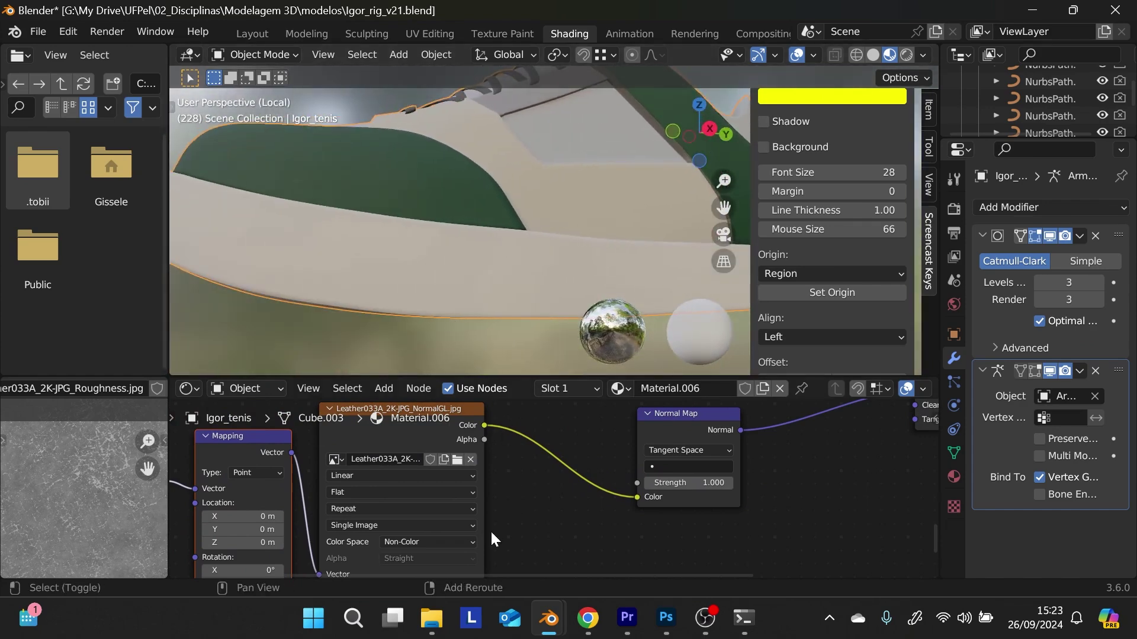
- Set the Normal Map node's strength to 2 and check the shoe's side
middle_drag(490, 531, 485, 524)
double_click(698, 475)
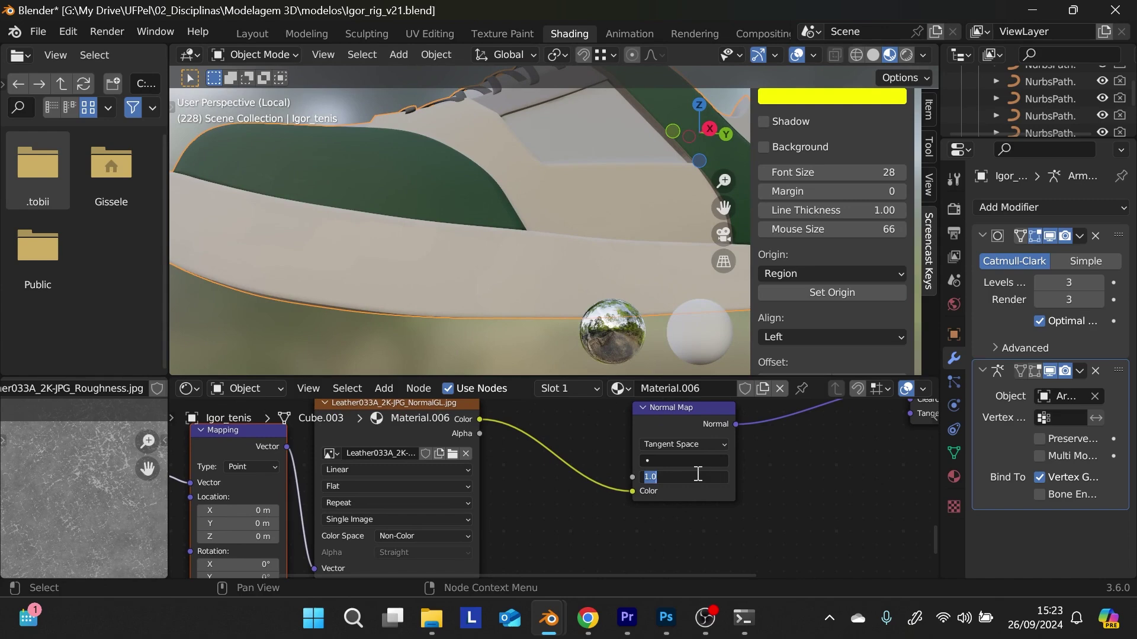
text(2)
key(Return)
middle_drag(456, 313, 365, 250)
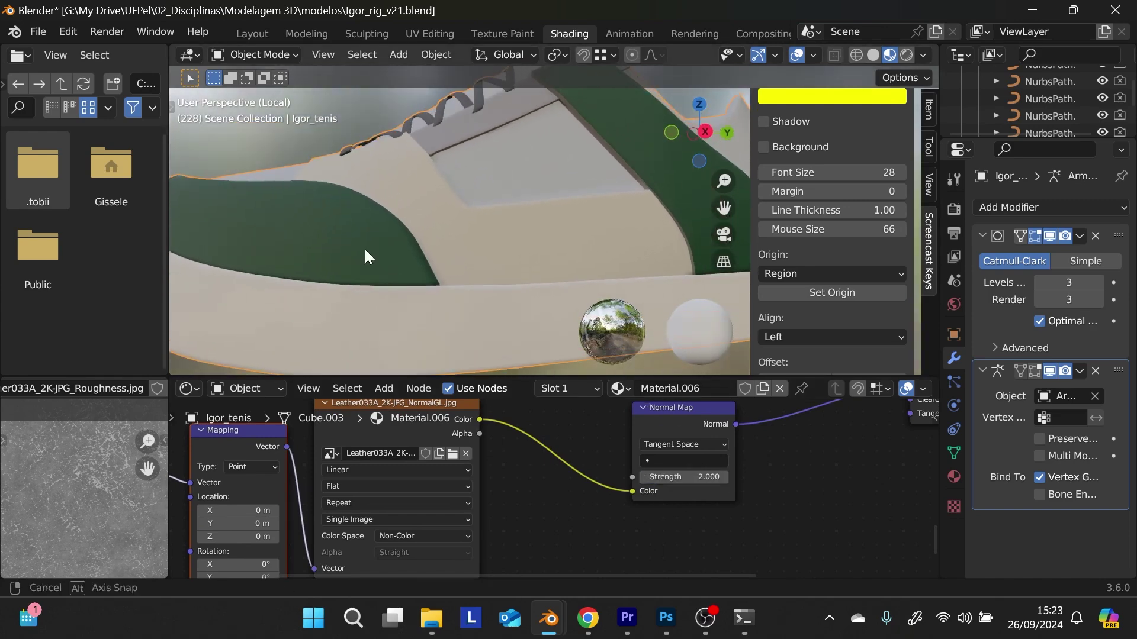
- Switch the viewport to rendered shading and set the Normal Map node's strength to 1
click(914, 54)
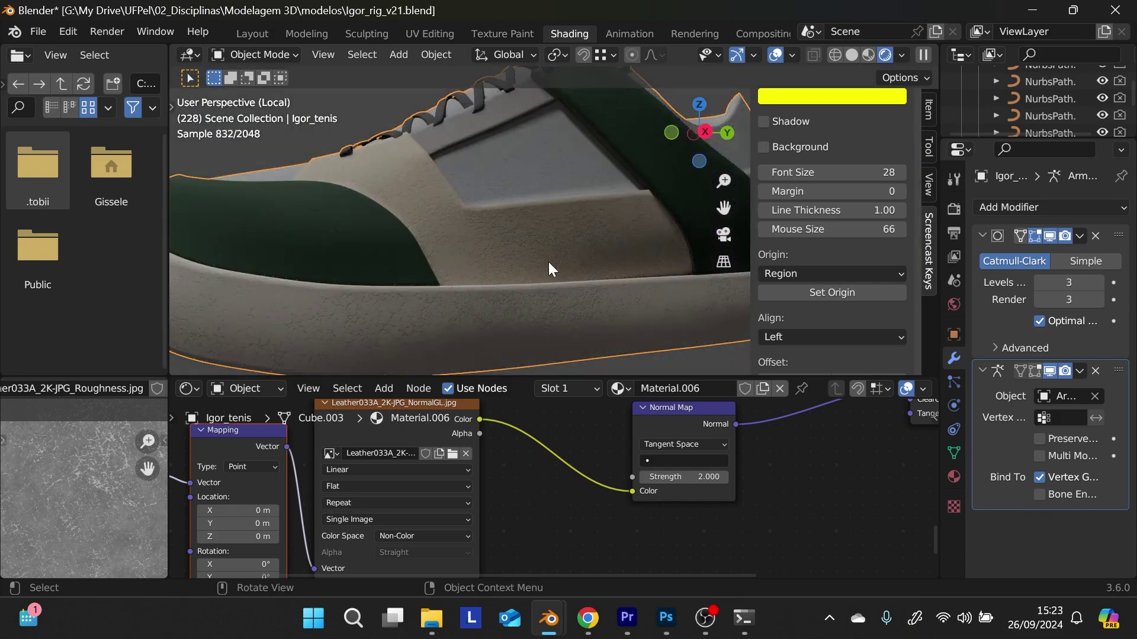
scroll(563, 264, down, 5)
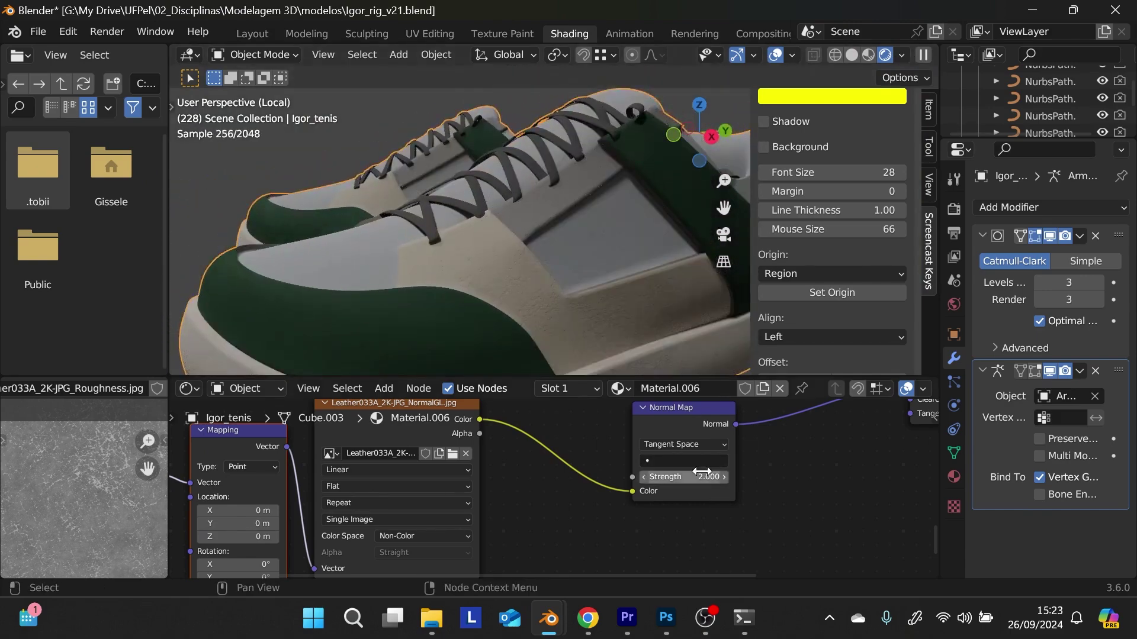
click(703, 476)
text(1)
key(Return)
shift+middle_drag(673, 333, 684, 283)
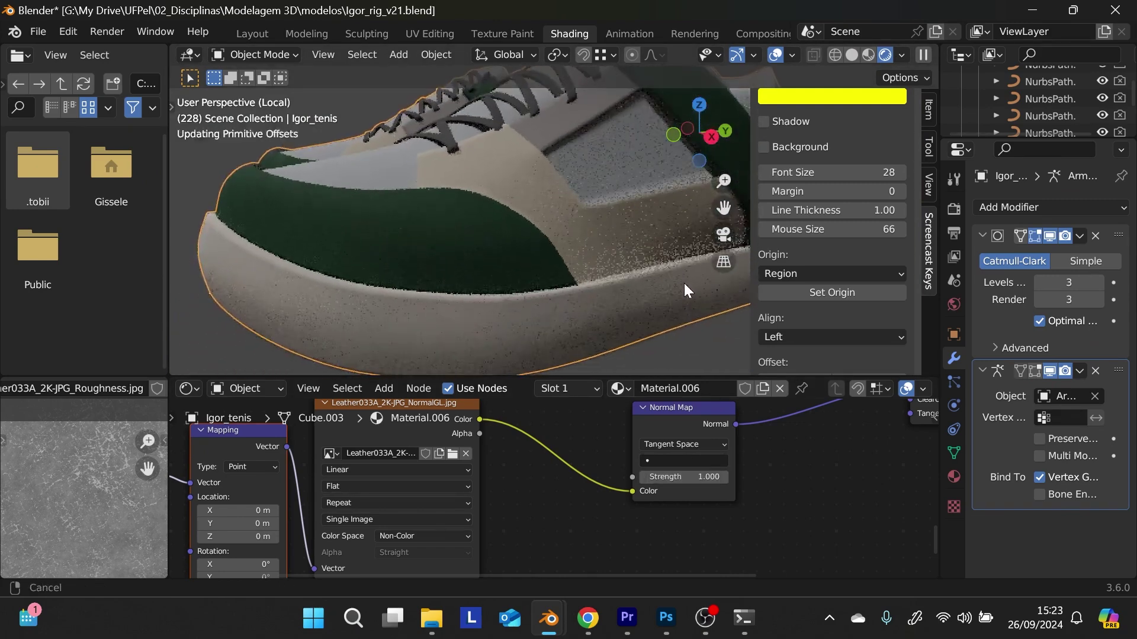
middle_drag(415, 244, 416, 261)
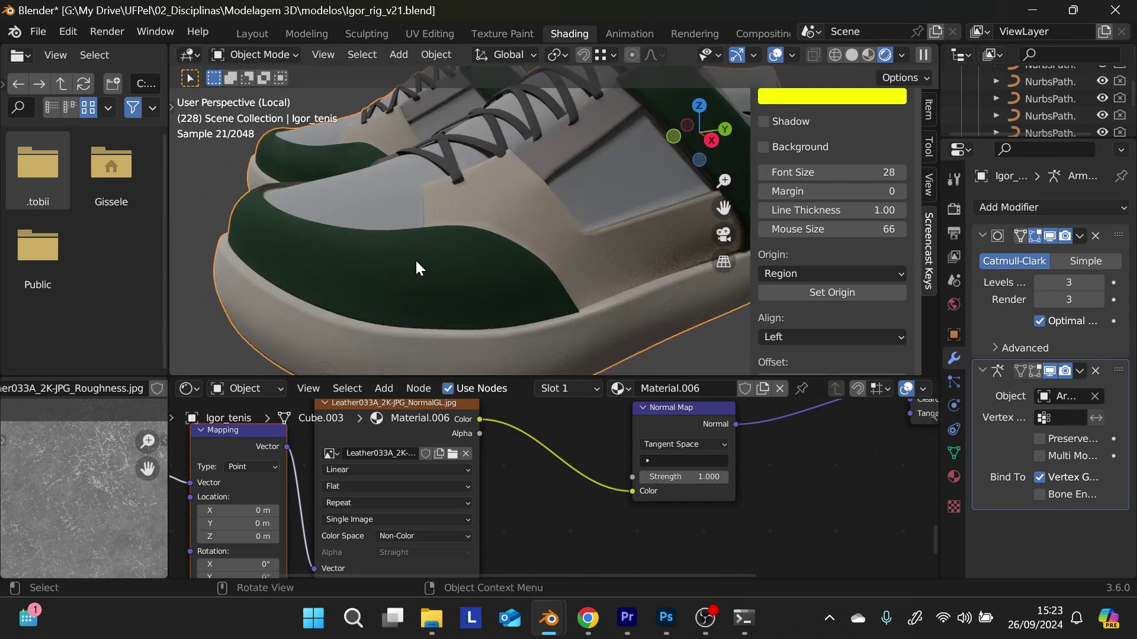
- Set the Mapping node's scale to 2 on X, Y and Z
middle_drag(343, 568, 414, 489)
click(316, 545)
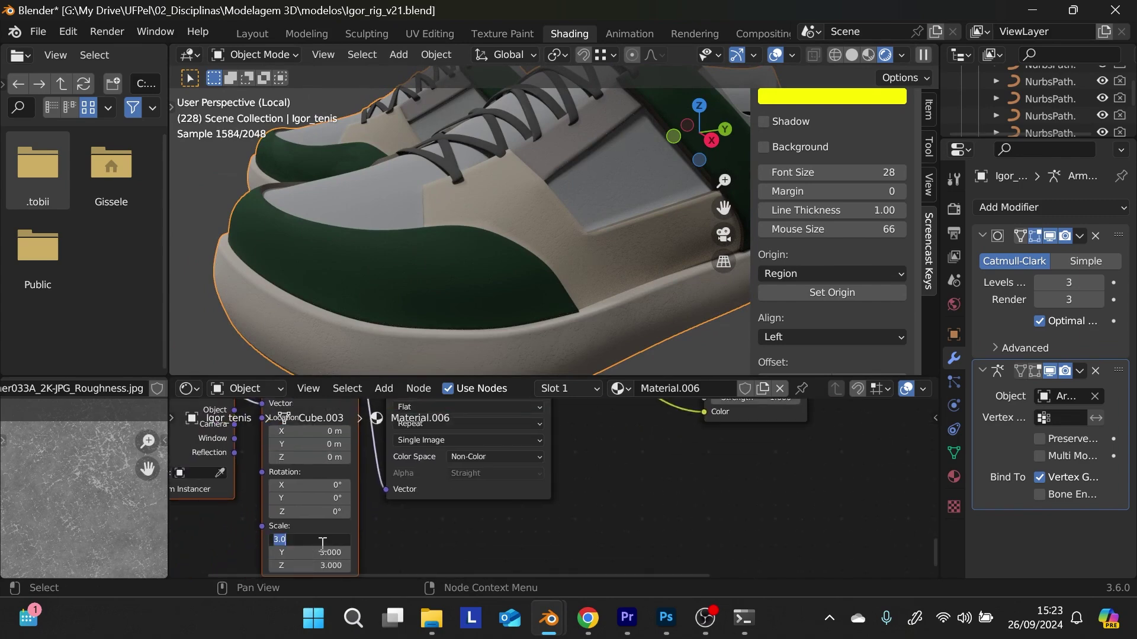
text(2)
key(Tab)
text(2)
key(Tab)
text(2)
key(Return)
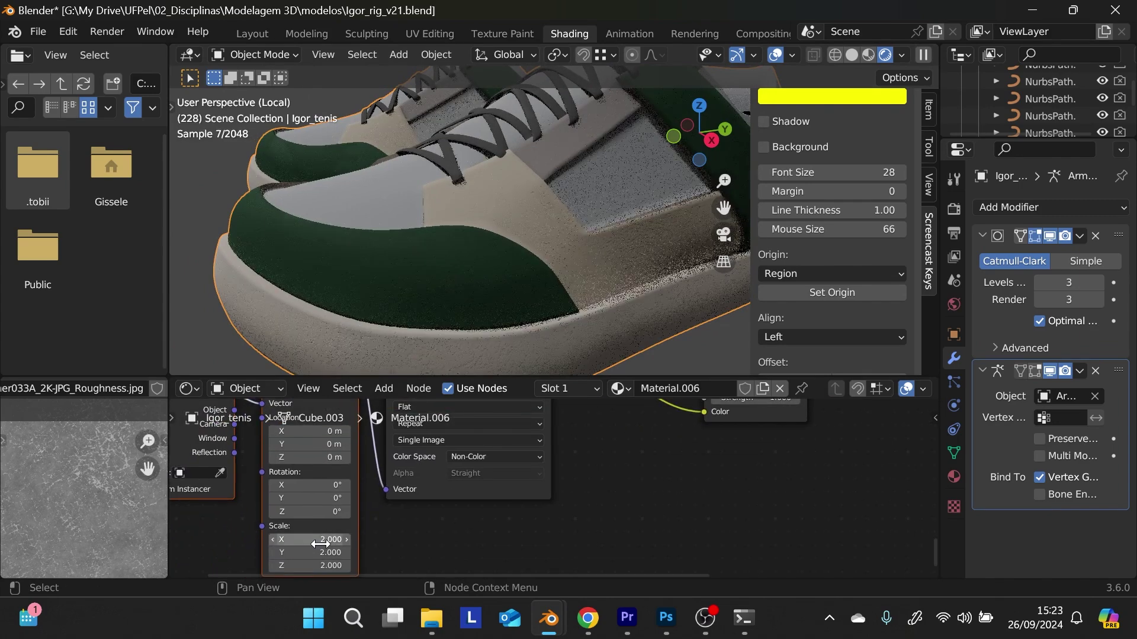
- Examine the leather relief on the shoe's side panel and sole in the rendered view, along with the normal map nodes
middle_drag(516, 305, 444, 302)
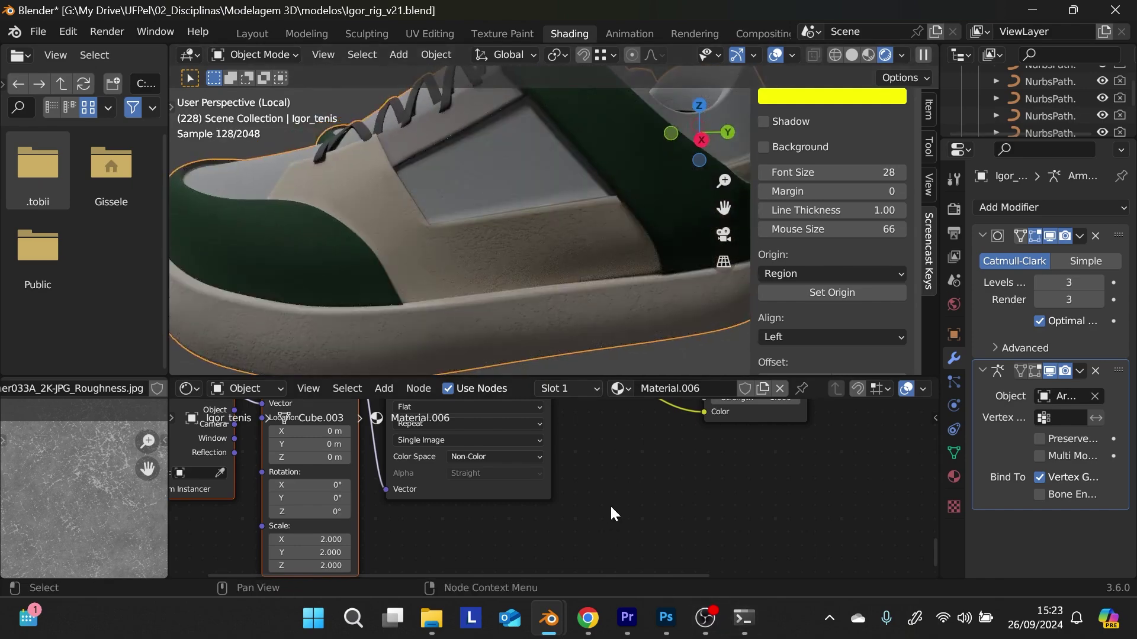
scroll(567, 301, up, 4)
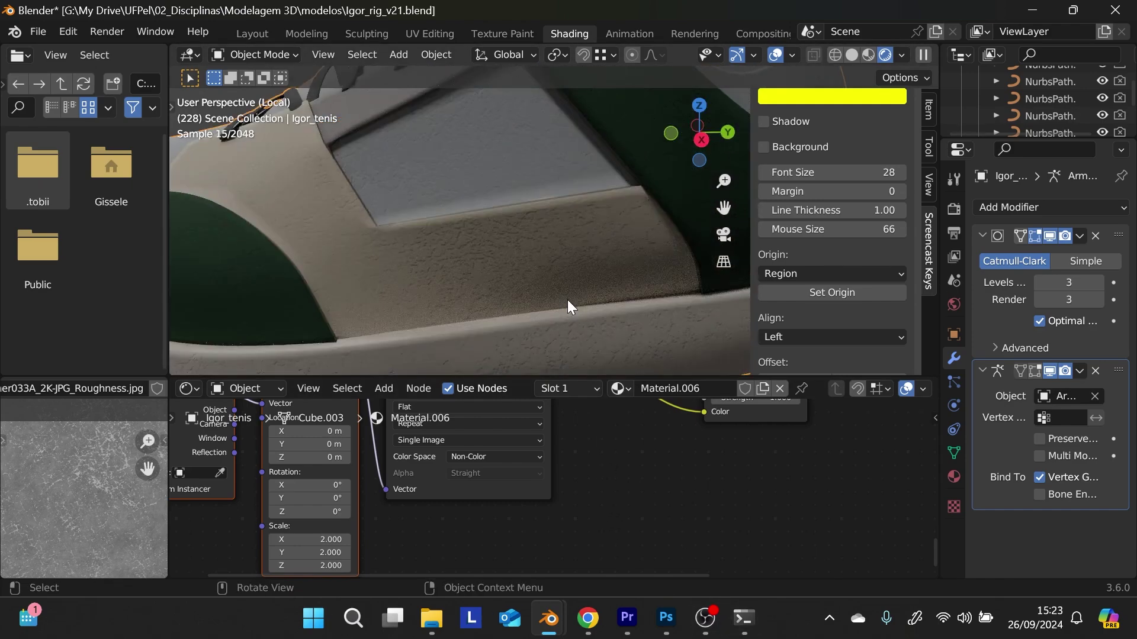
scroll(567, 300, up, 2)
mouse_move(749, 446)
middle_down()
mouse_move(772, 525)
mouse_move(748, 462)
middle_up()
scroll(541, 268, down, 3)
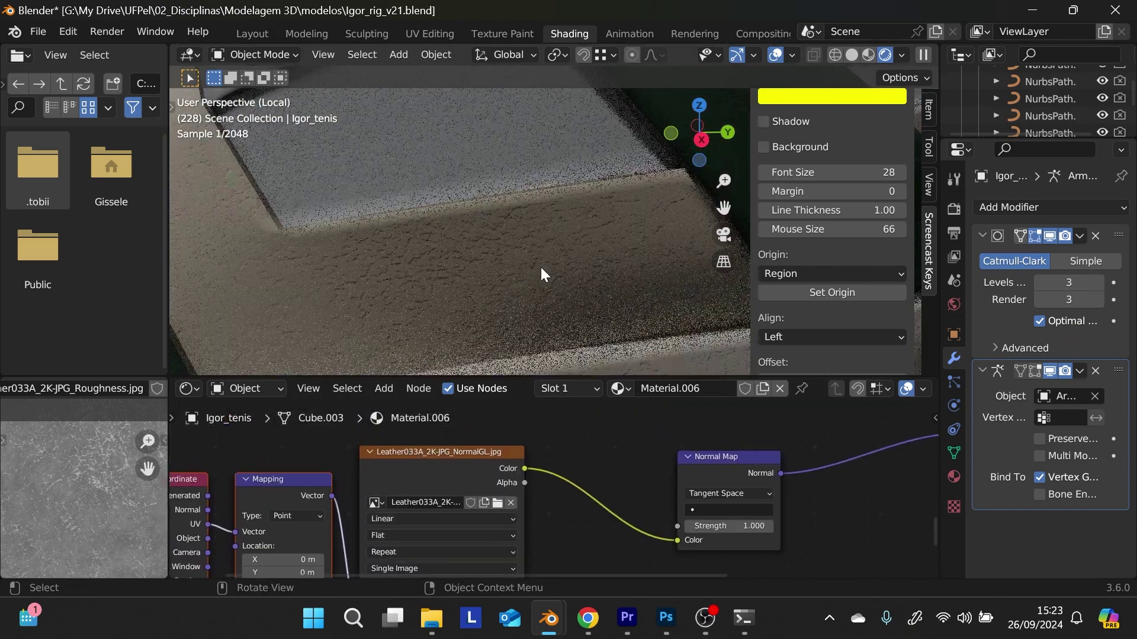
scroll(549, 290, down, 2)
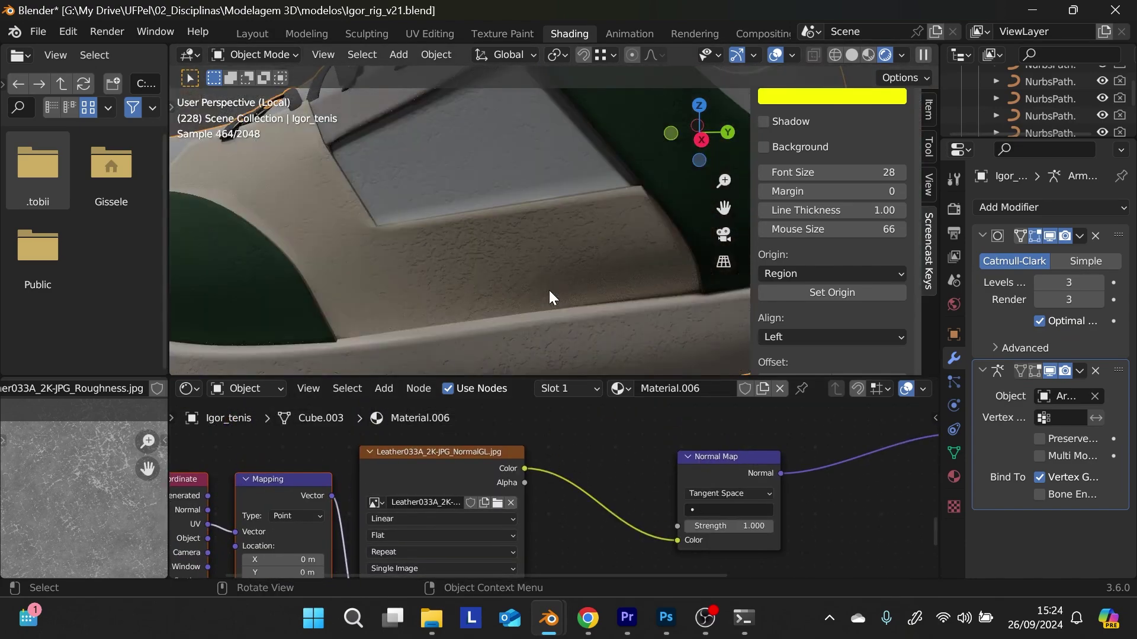
scroll(527, 265, down, 4)
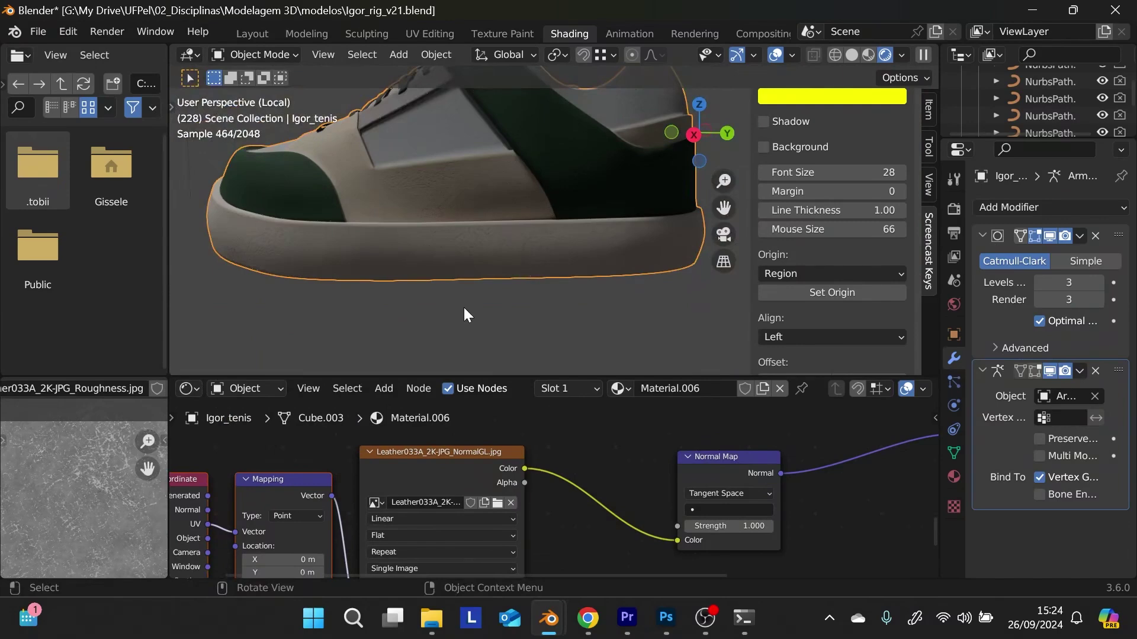
- Add a second material slot to the sneaker object and create a new material in it
middle_drag(464, 308, 620, 367)
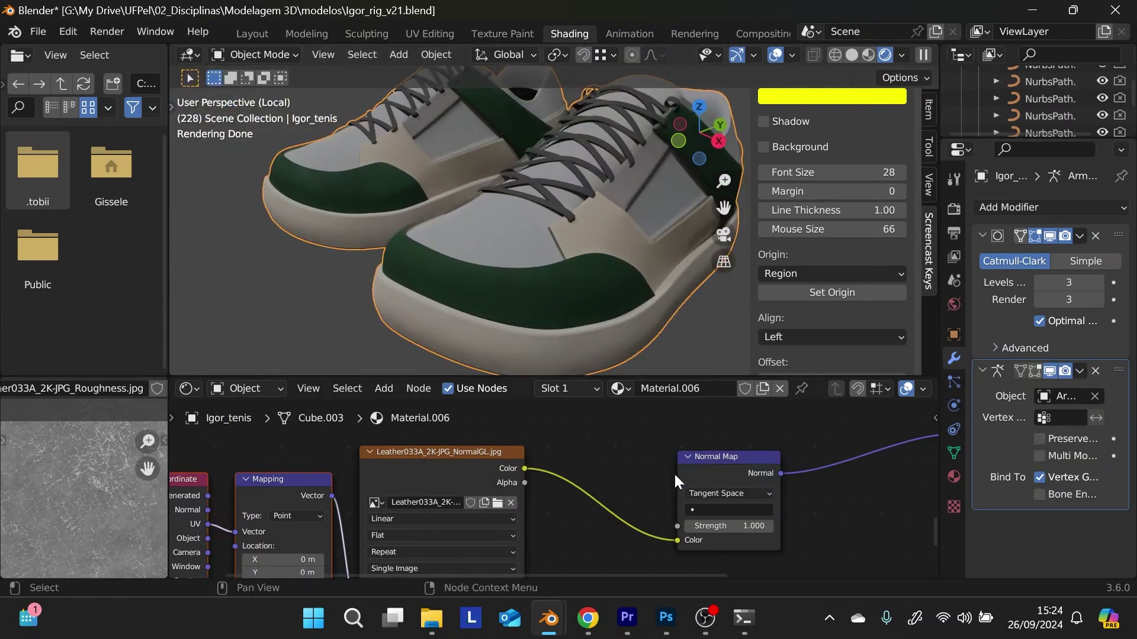
mouse_move(651, 492)
middle_down()
mouse_move(665, 510)
mouse_move(653, 489)
middle_up()
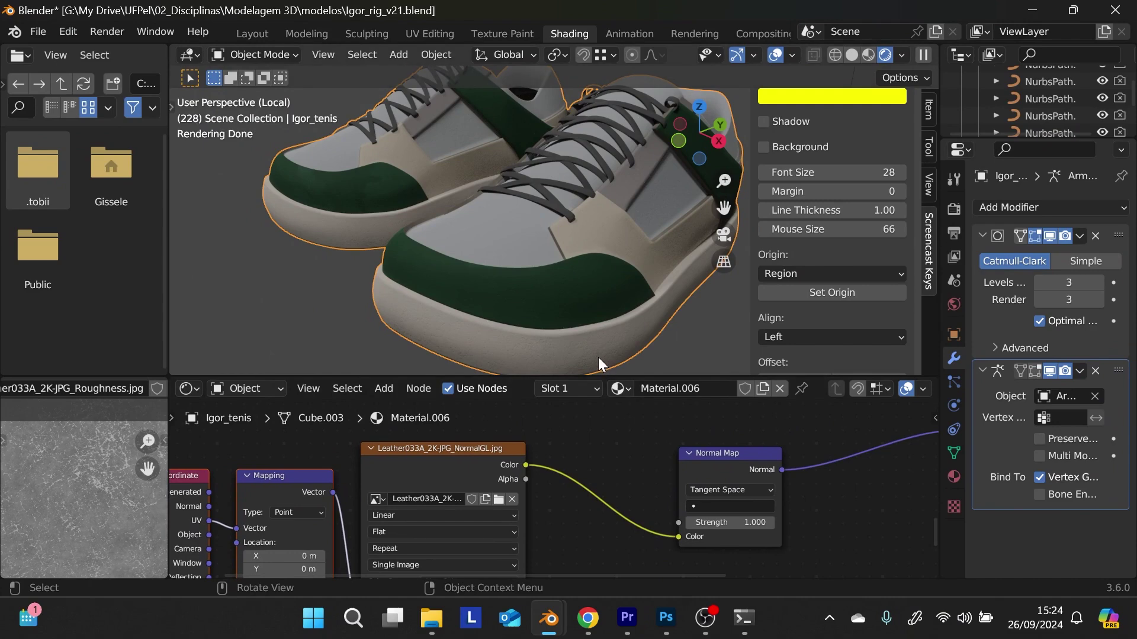
click(588, 386)
click(658, 273)
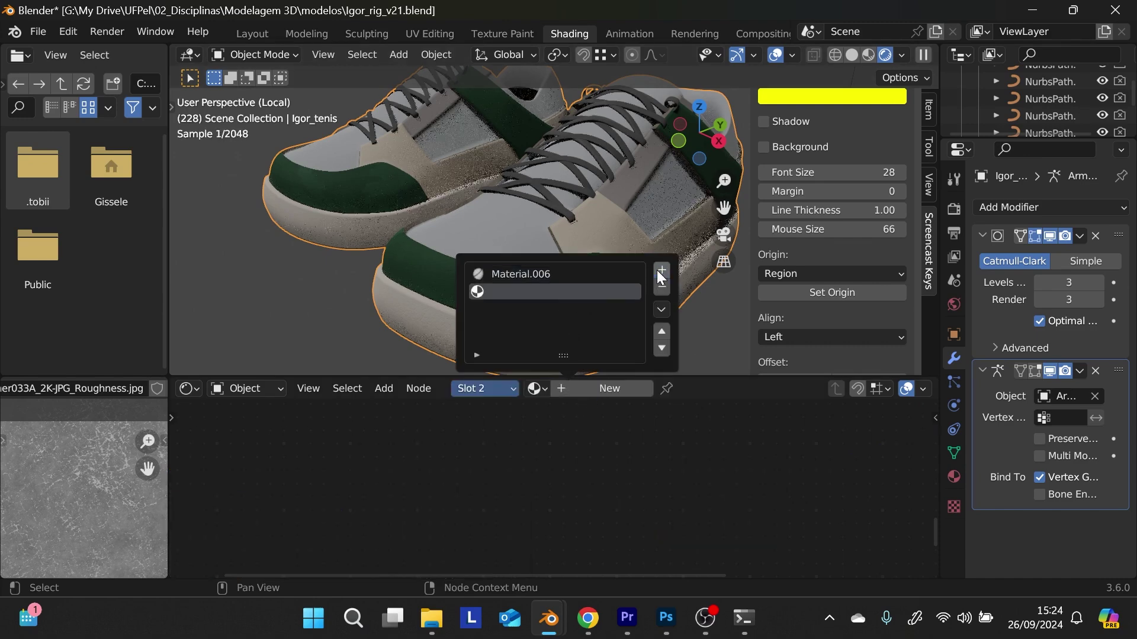
click(614, 392)
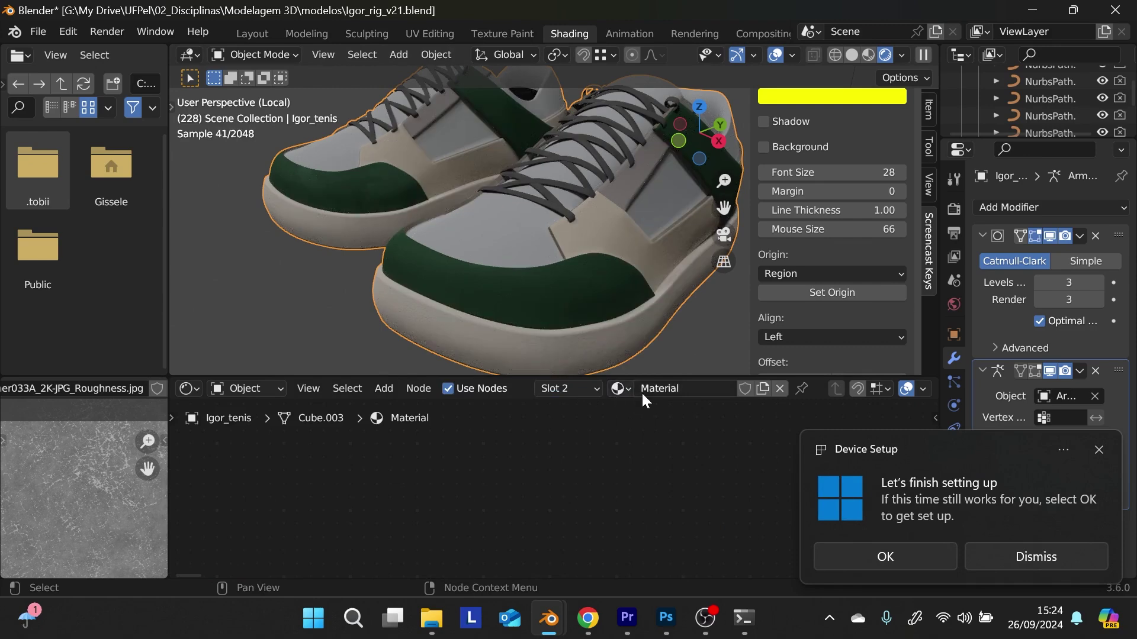
- Rename the new material as Igor_tenis_sola
double_click(659, 388)
text(Igor)
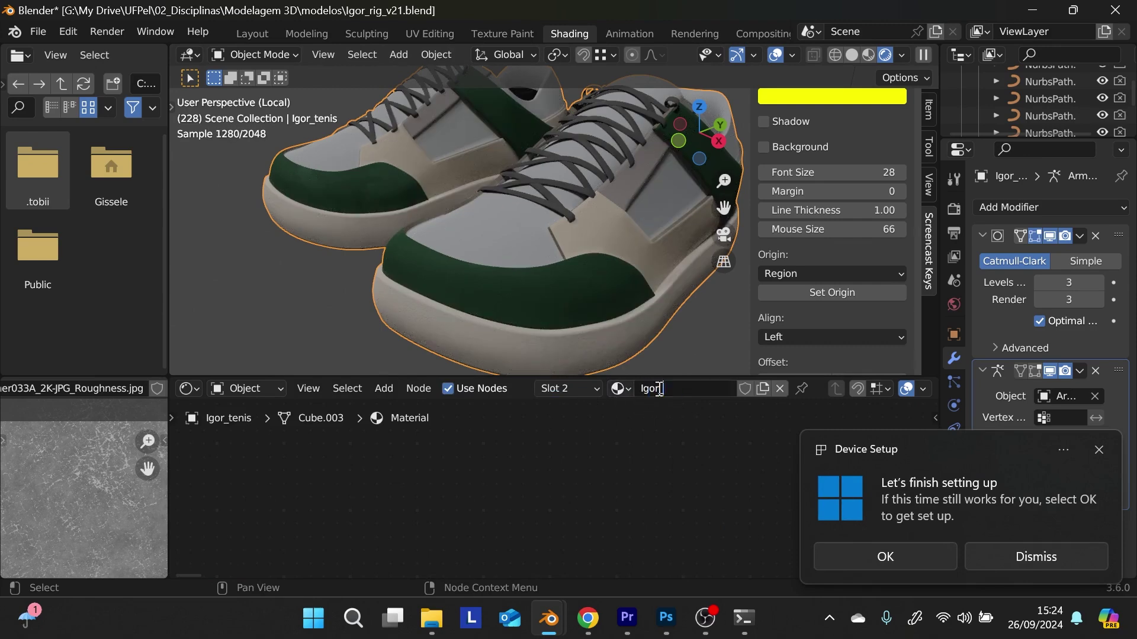
text(_tenis)
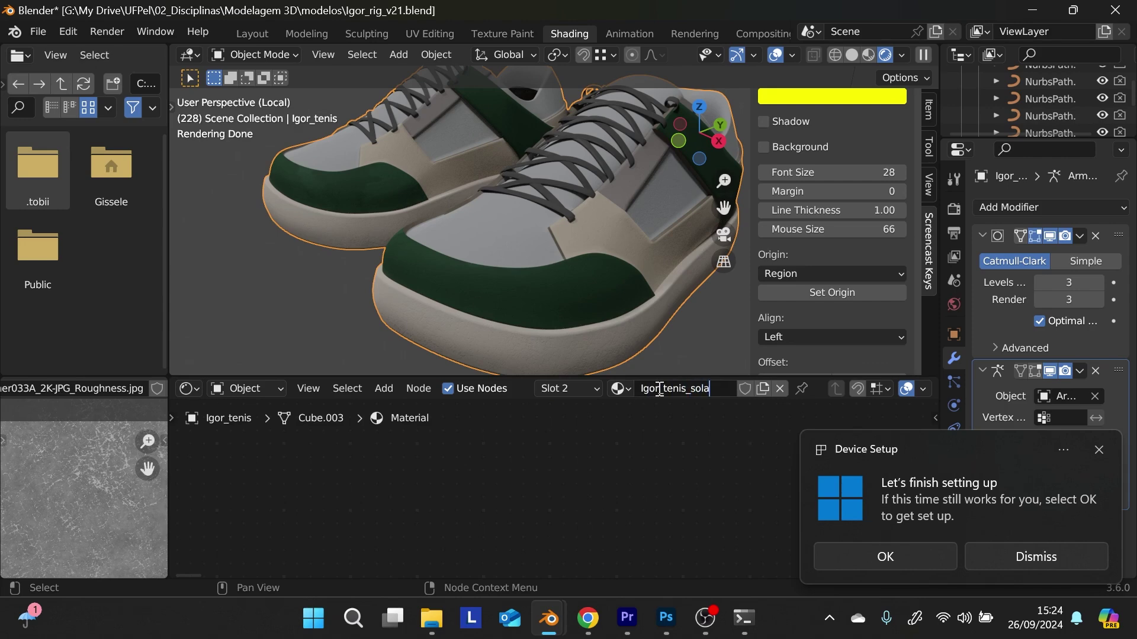
text(_sola)
key(Return)
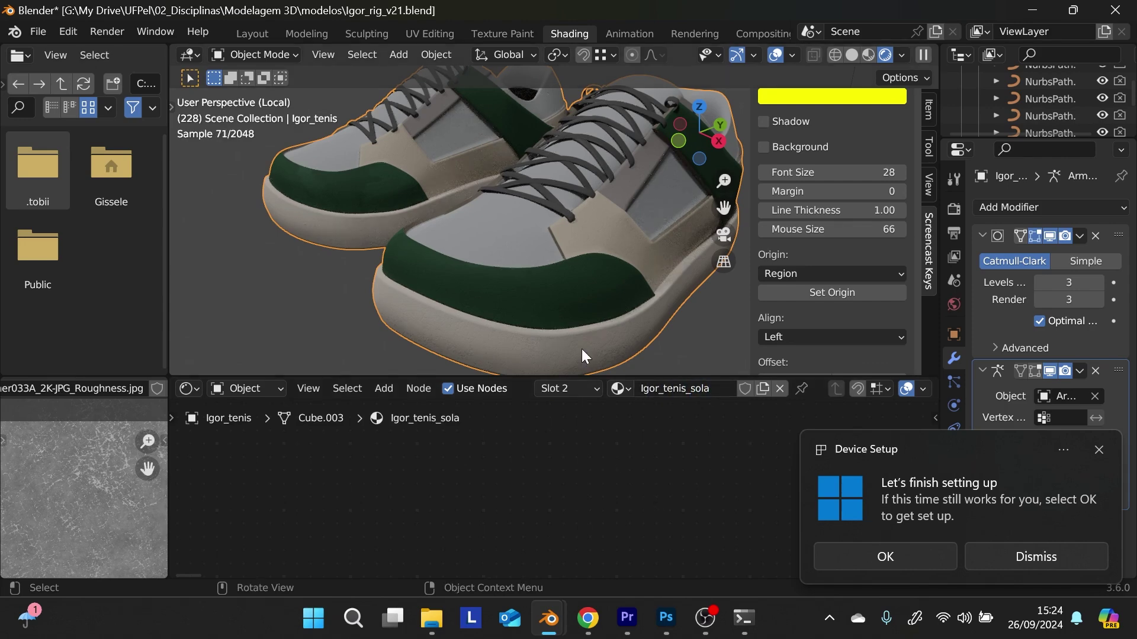
- Enter Edit Mode on the sneakers with face selection and switch the viewport to material preview shading
click(240, 52)
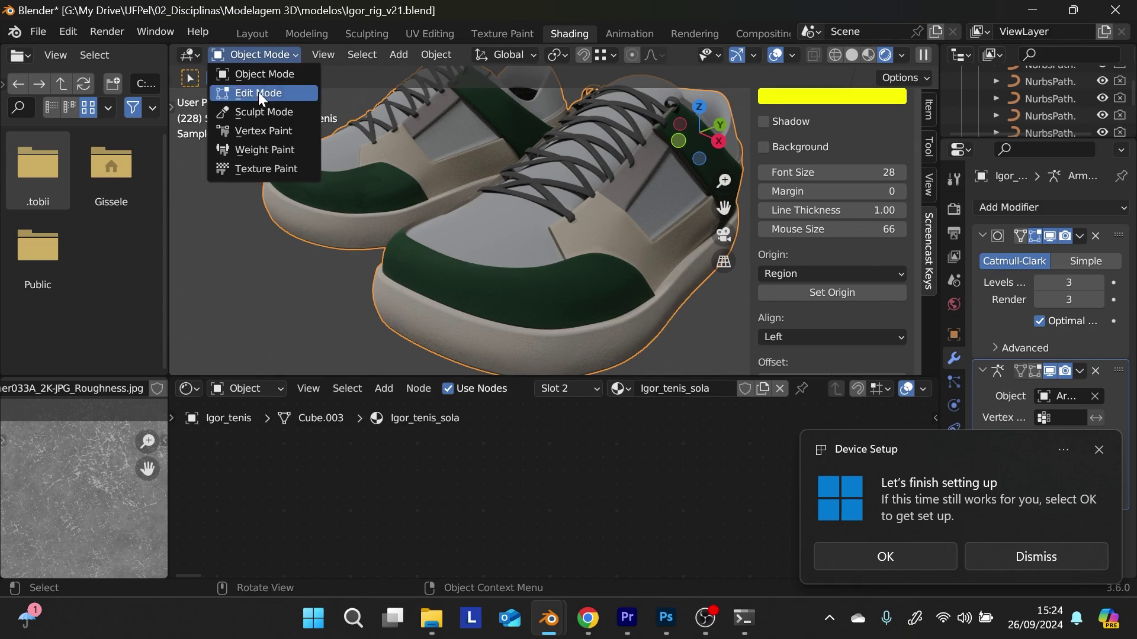
click(258, 92)
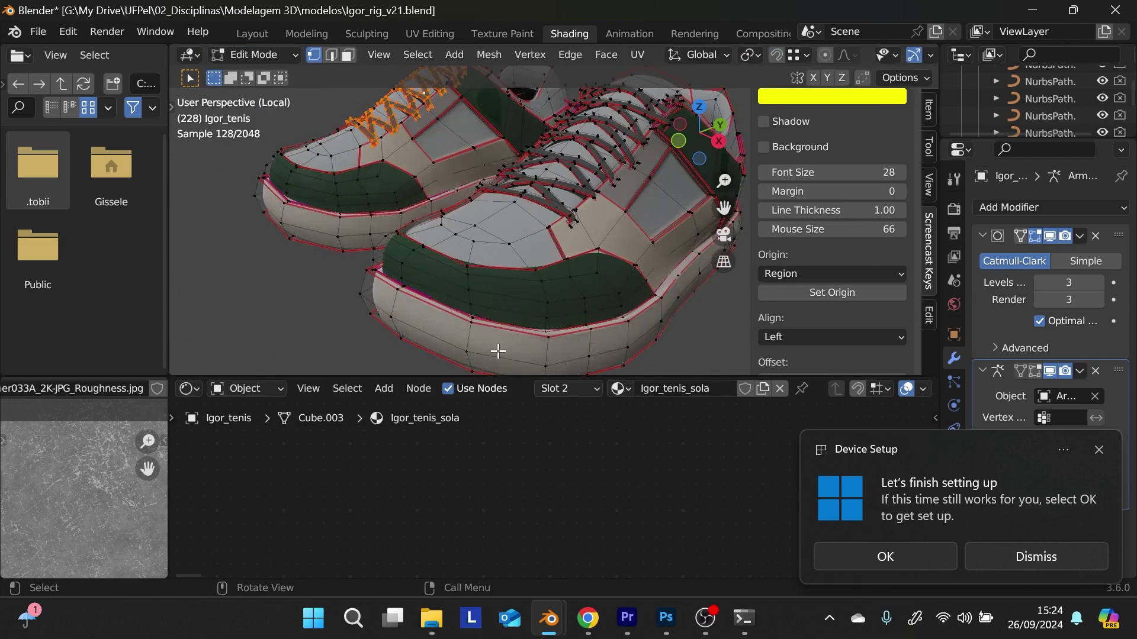
click(348, 54)
scroll(865, 58, right, 5)
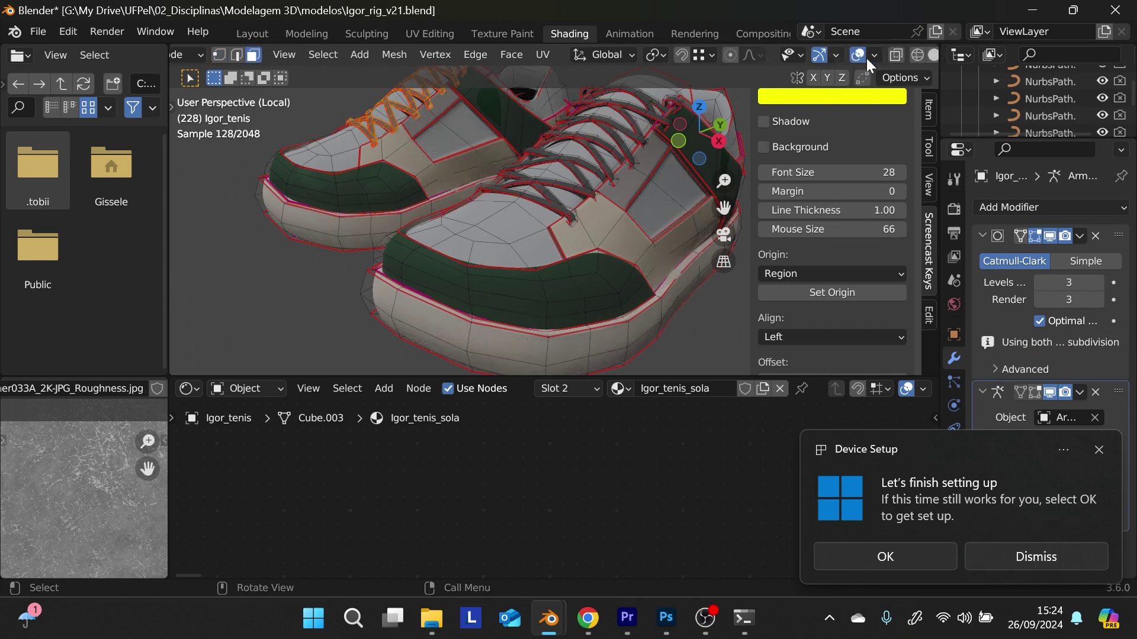
click(921, 54)
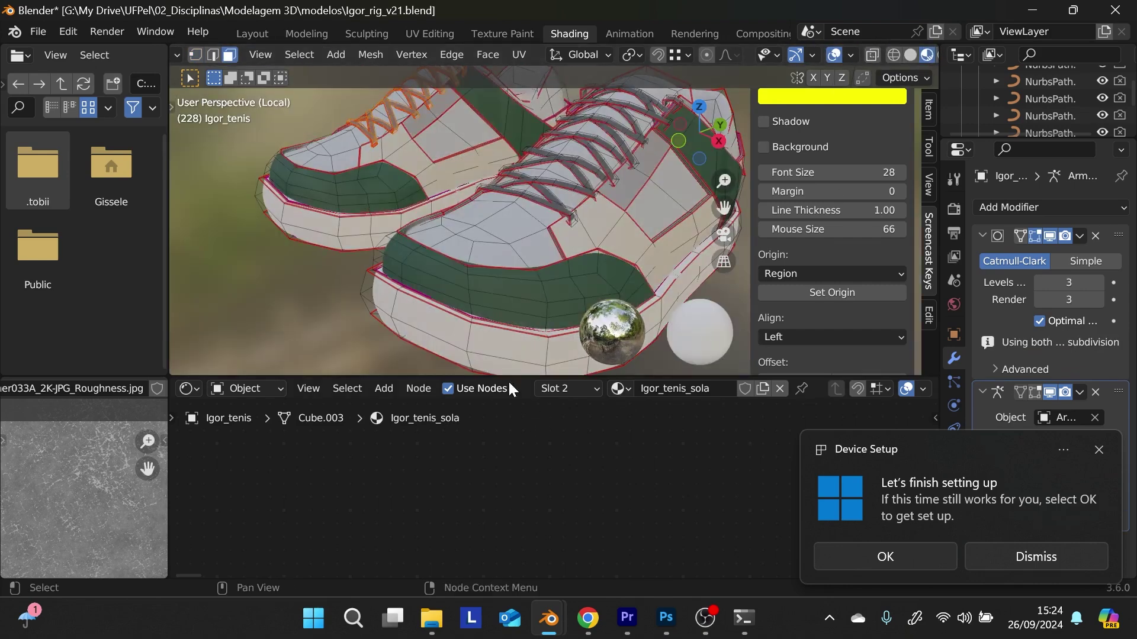
- Select the linked faces of both shoes' soles, including the side bands and the undersides
key(l)
key(l)
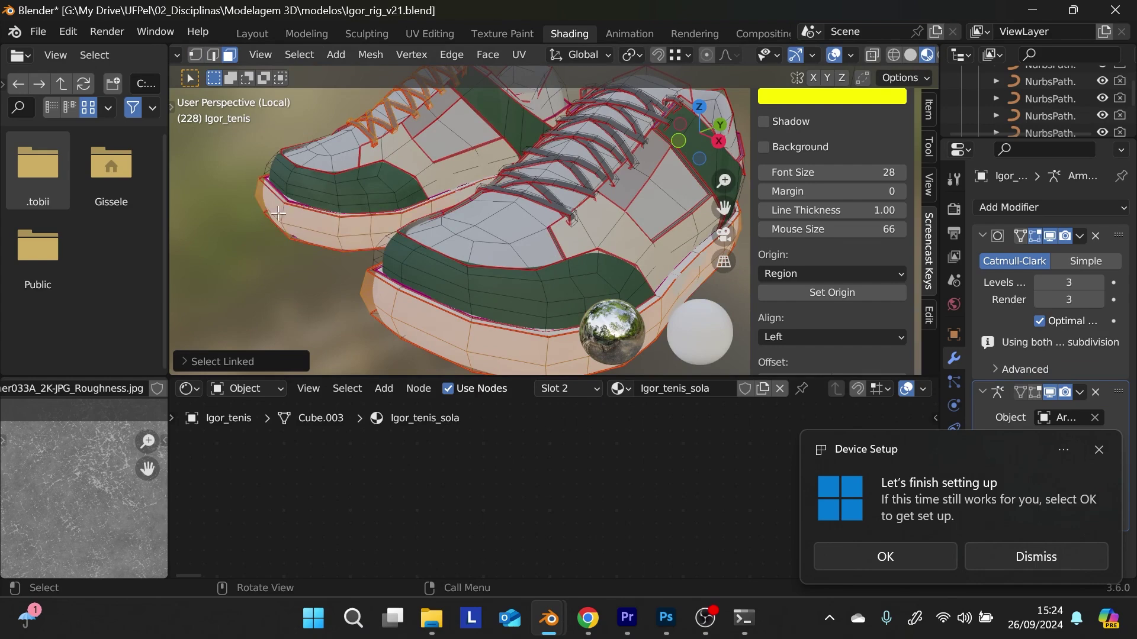
click(398, 287)
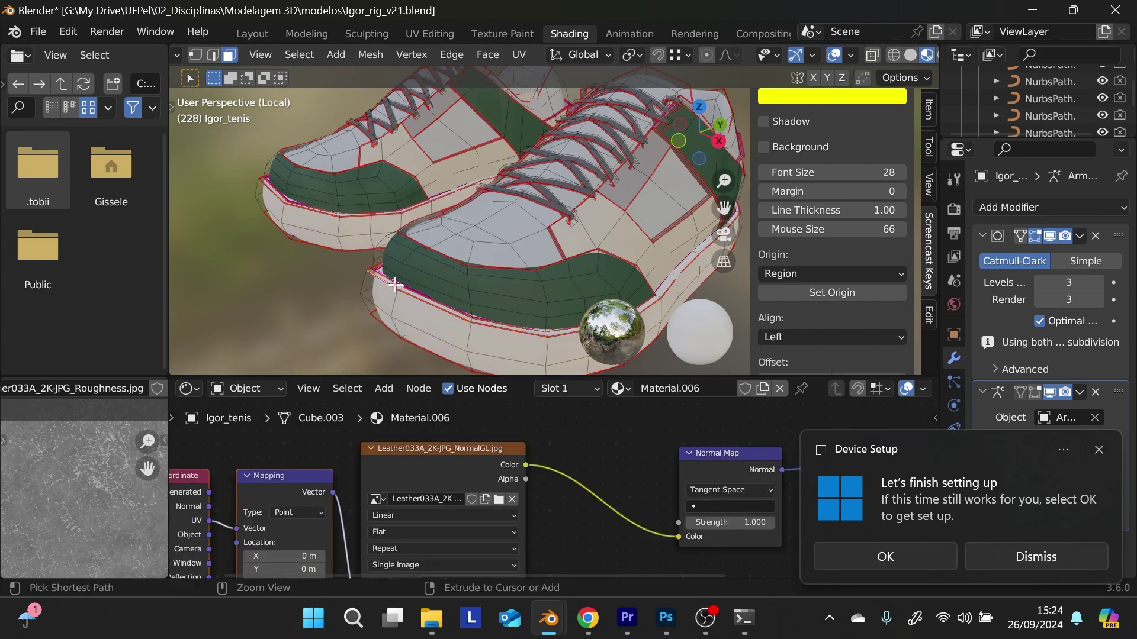
key(l)
key(l)
middle_drag(394, 286, 410, 185)
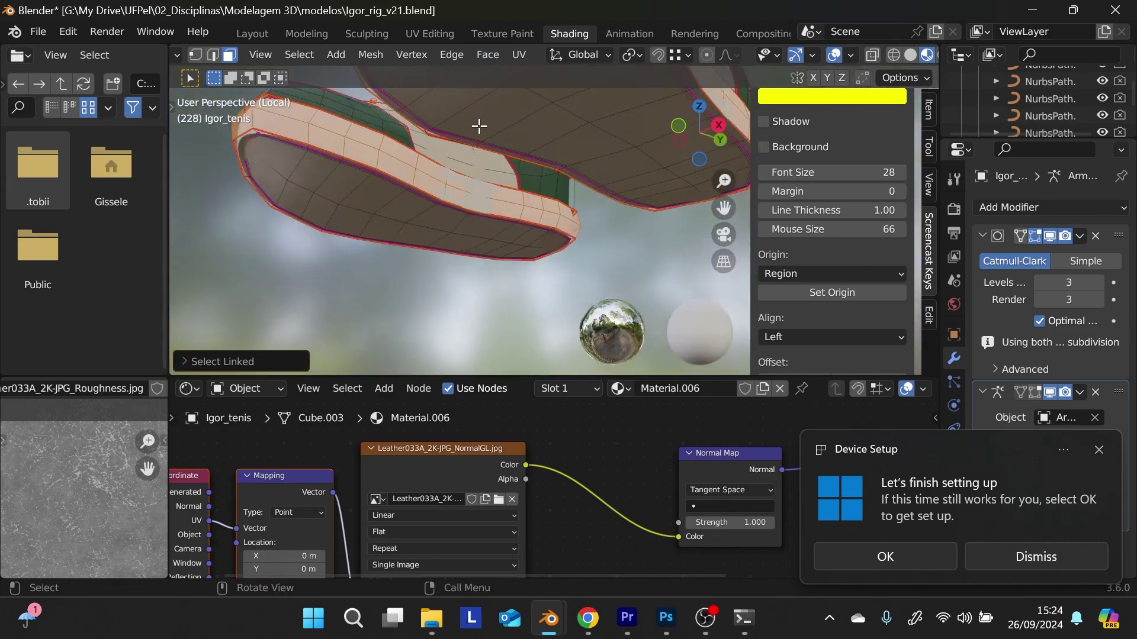
key(l)
key(l)
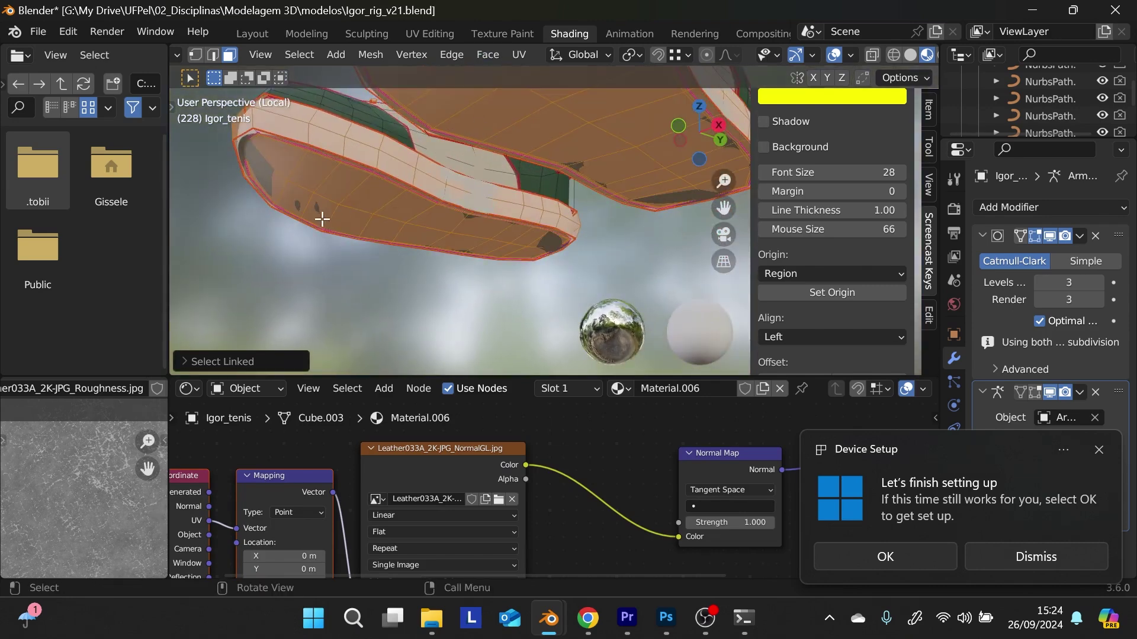
middle_drag(322, 219, 406, 225)
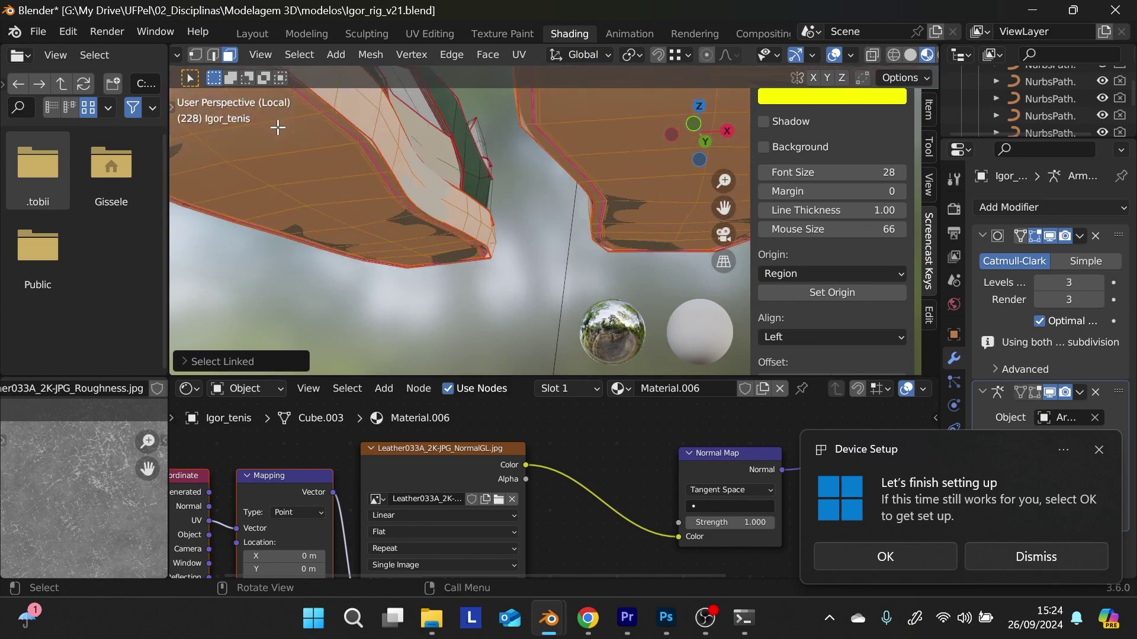
middle_drag(315, 152, 533, 266)
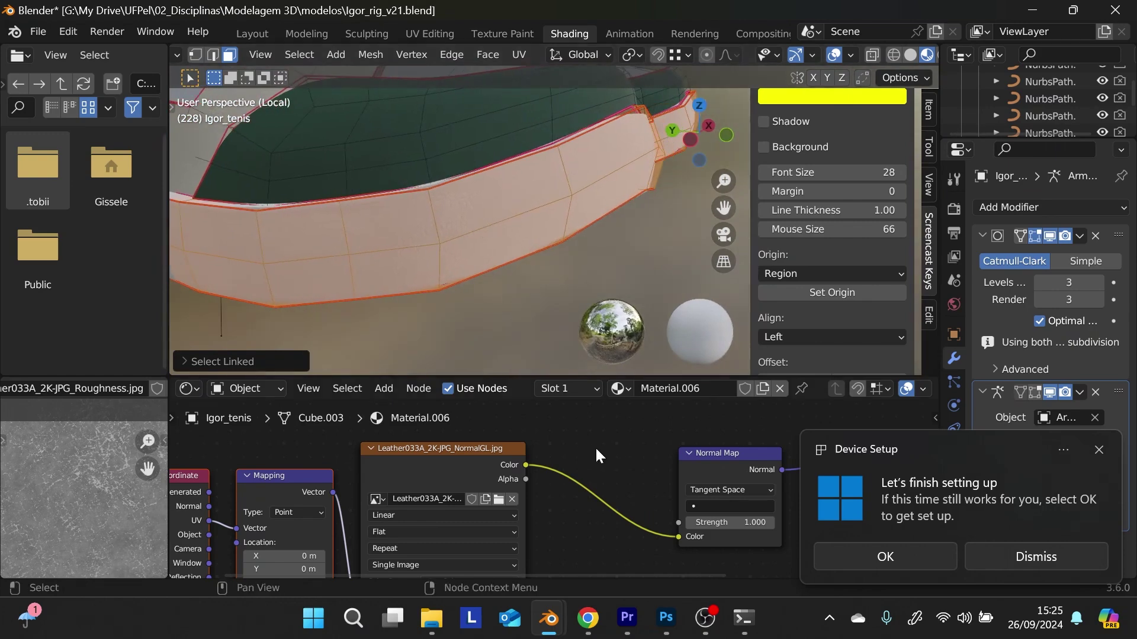
- Assign the Igor_tenis_sola material to the selected sole faces
scroll(597, 446, down, 2)
click(597, 388)
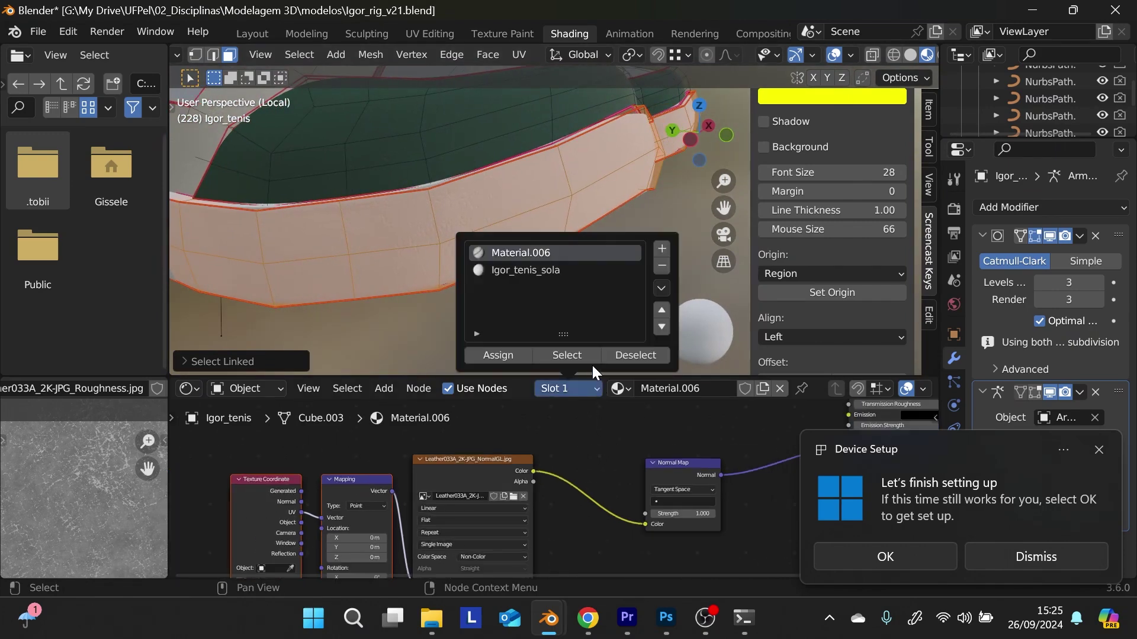
click(543, 271)
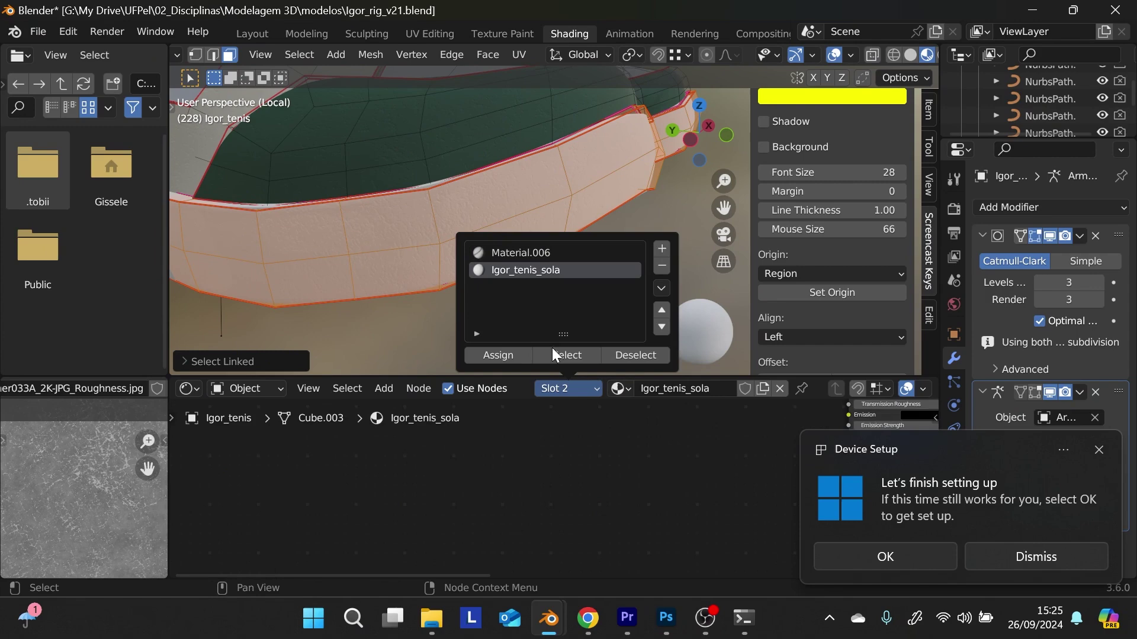
click(516, 356)
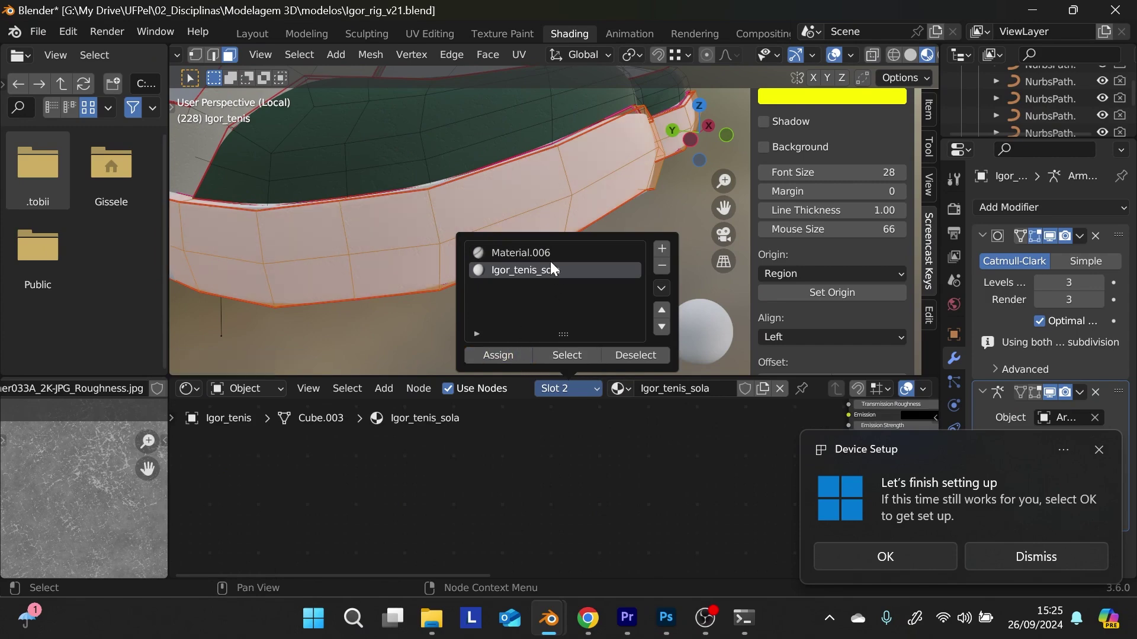
- Rename Material.006 in the first slot as Igor_tenis_couro
click(533, 253)
click(710, 388)
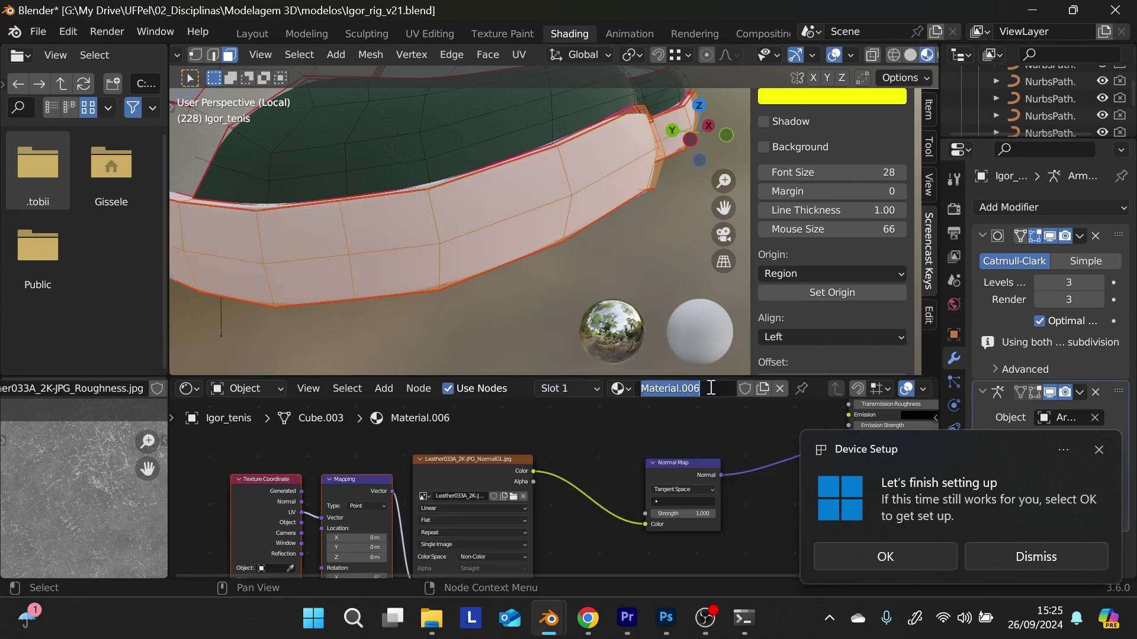
key(BackSpace)
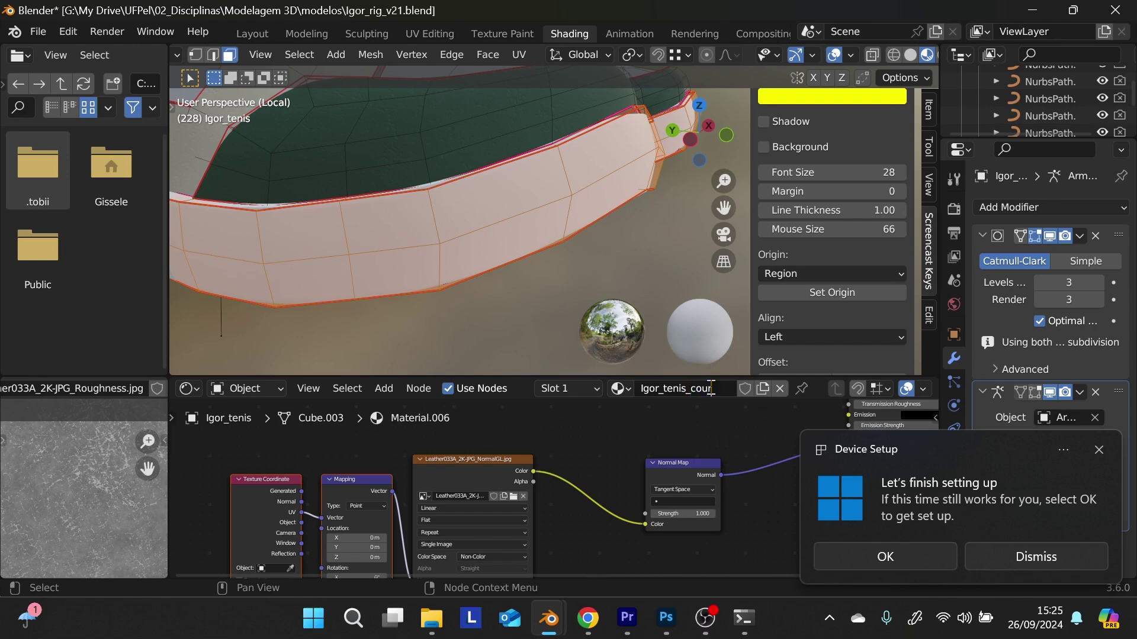
text(o)
key(Return)
- Make the Igor_tenis_sola material slot active in the node editor
middle_drag(515, 269, 432, 266)
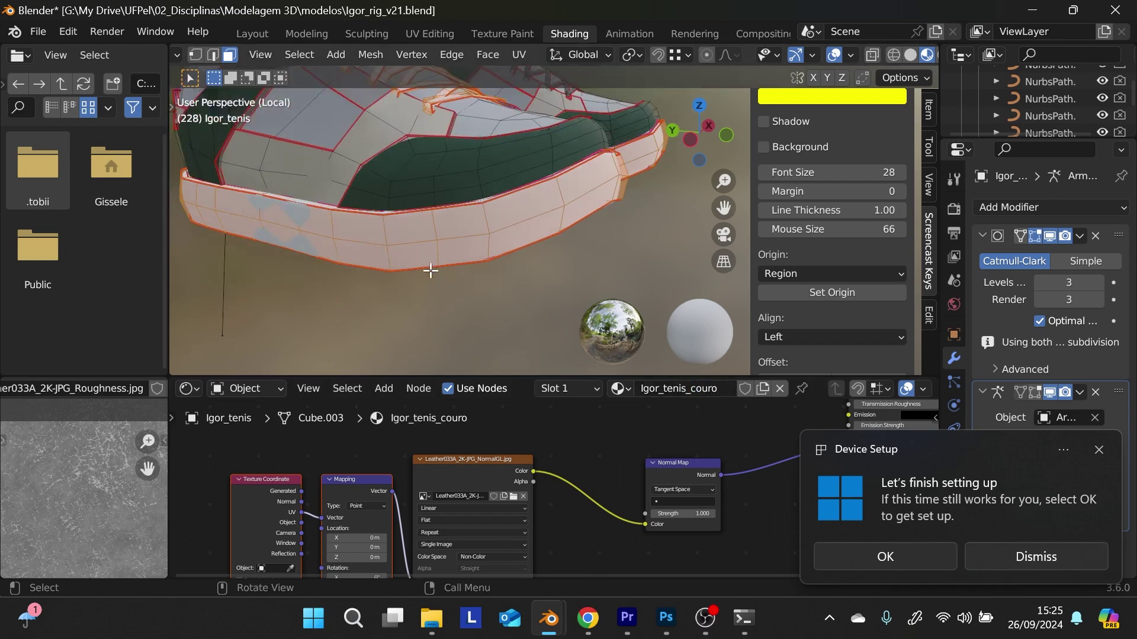
middle_drag(497, 281, 343, 296)
click(586, 389)
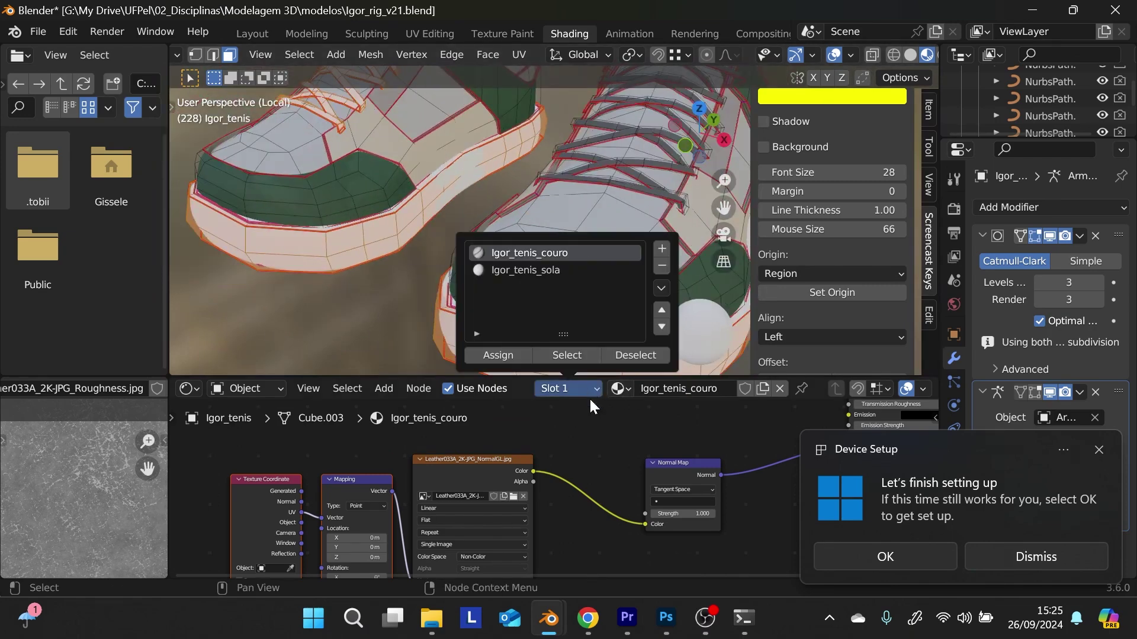
click(569, 272)
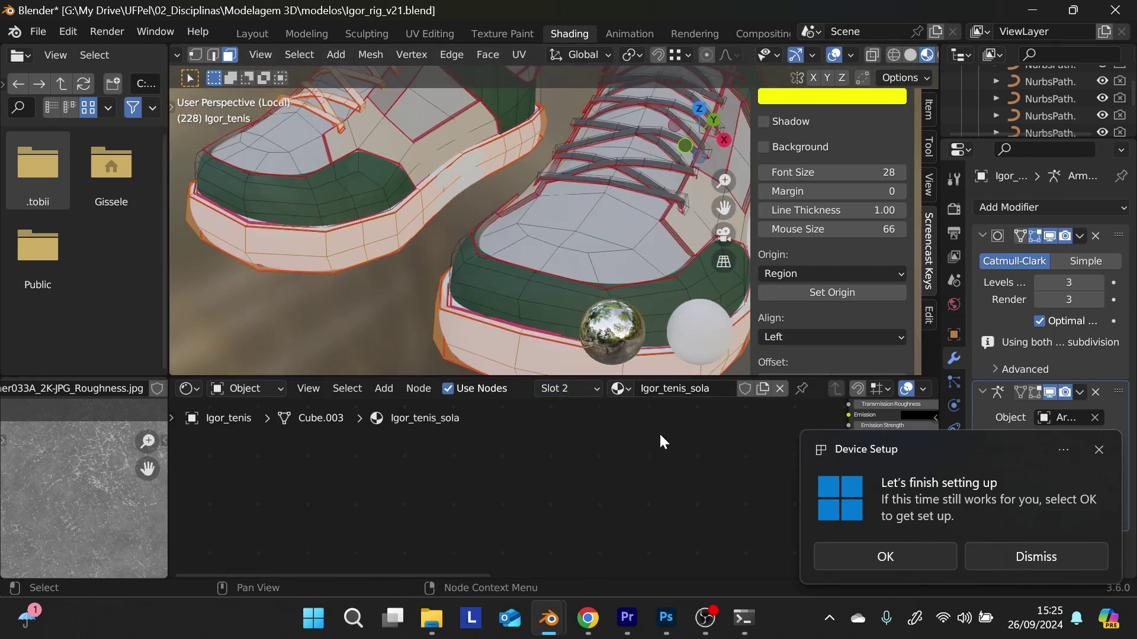
- Add an Image Texture node beside the Principled BSDF in the Igor_tenis_sola material
key(Home)
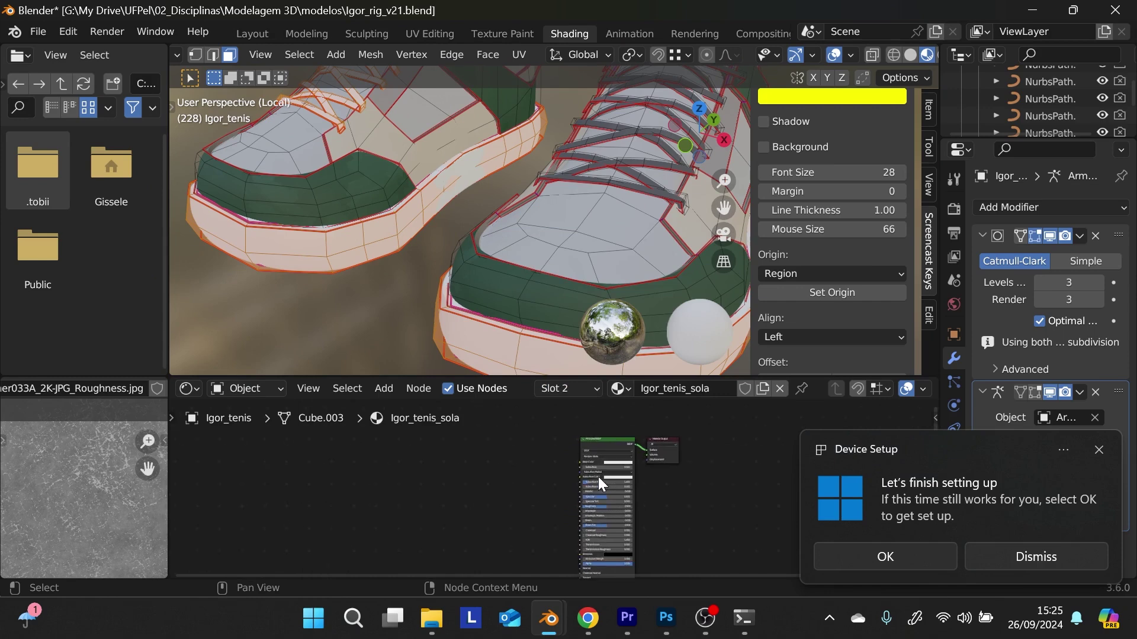
scroll(503, 482, up, 2)
key(shift+a)
mouse_move(504, 485)
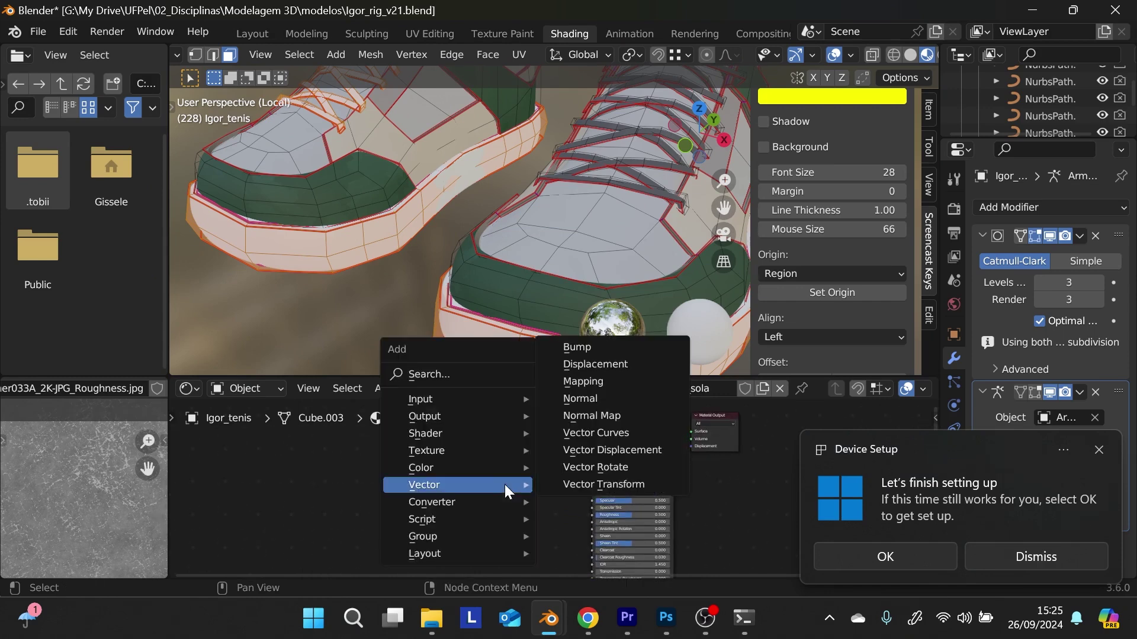
mouse_move(510, 452)
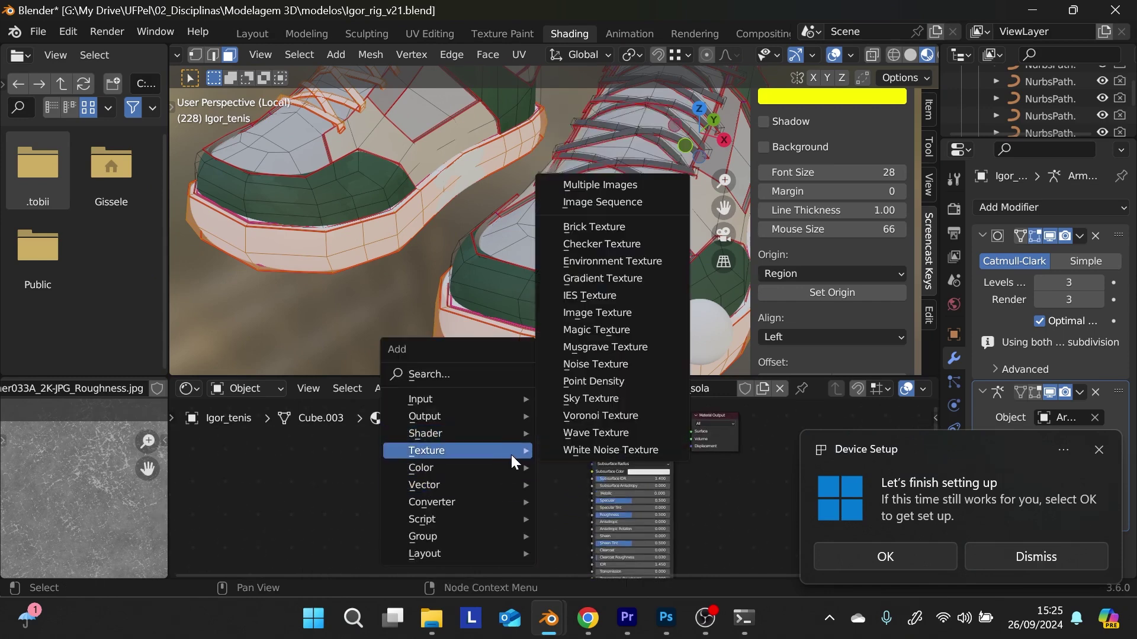
click(634, 314)
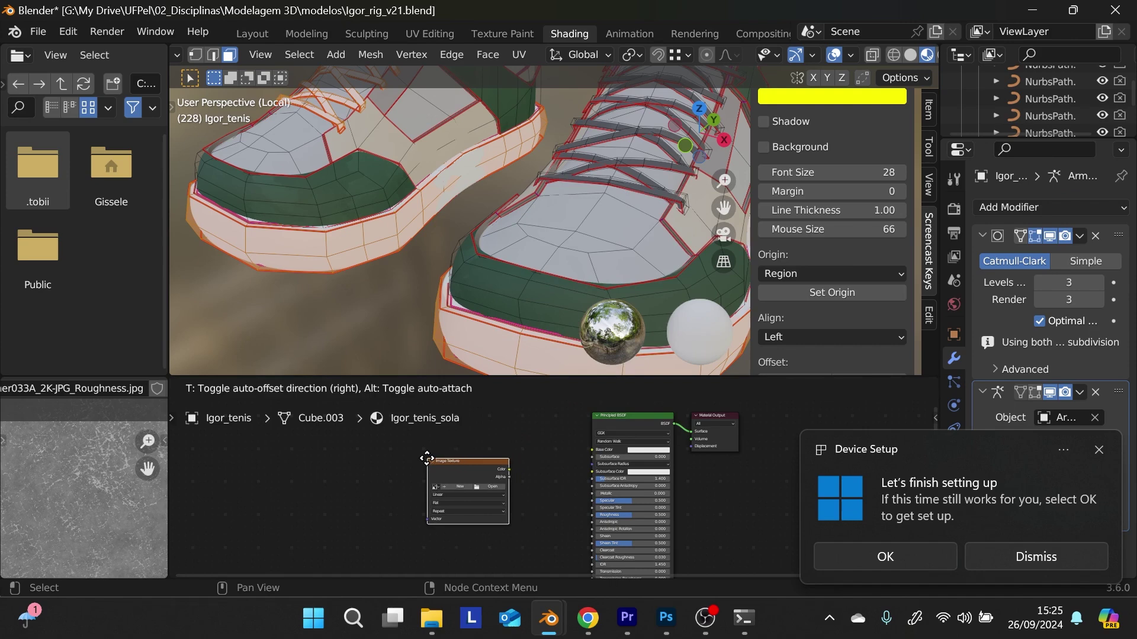
click(439, 481)
scroll(439, 481, up, 4)
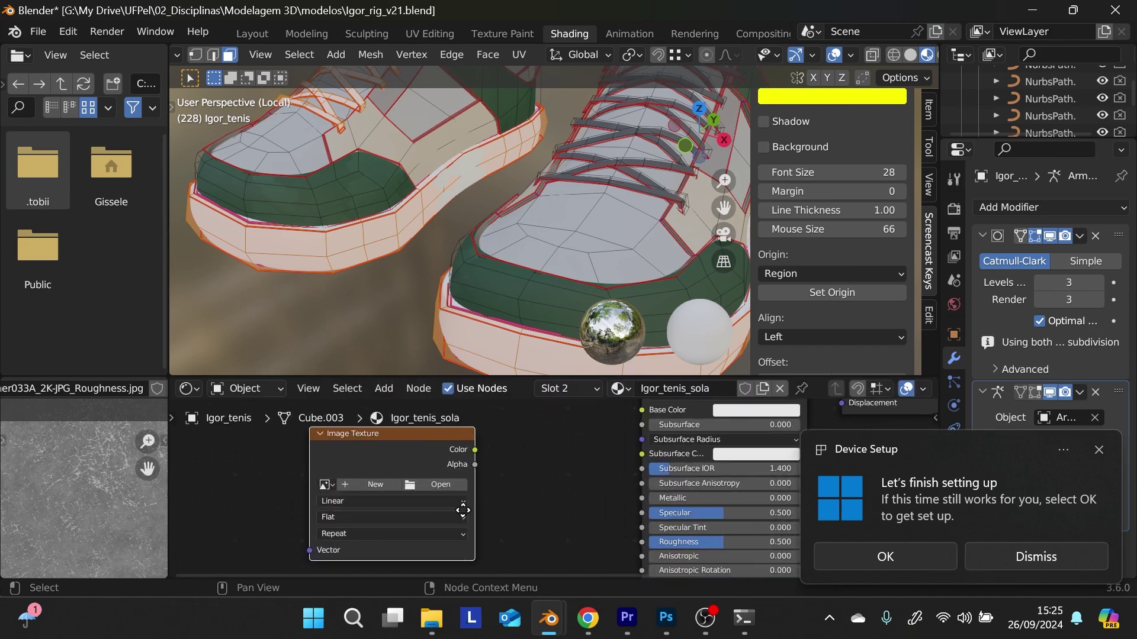
mouse_move(463, 510)
middle_down()
mouse_move(503, 510)
mouse_move(478, 521)
middle_up()
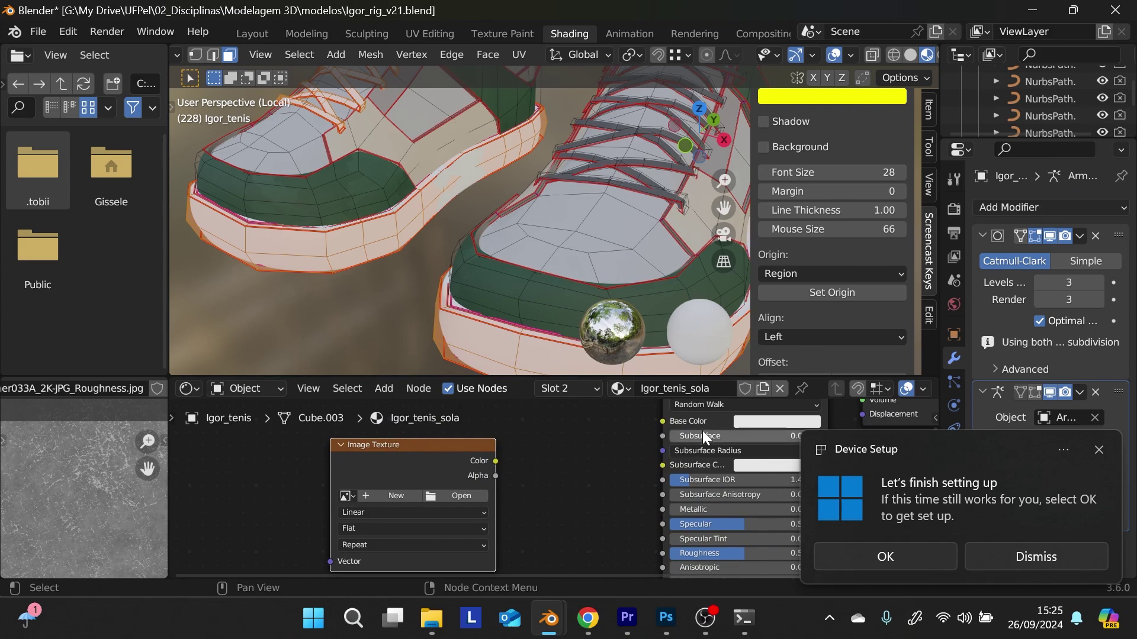
- Replace the second slot's material with Igor_tenis_couro and make it an independent copy
click(622, 388)
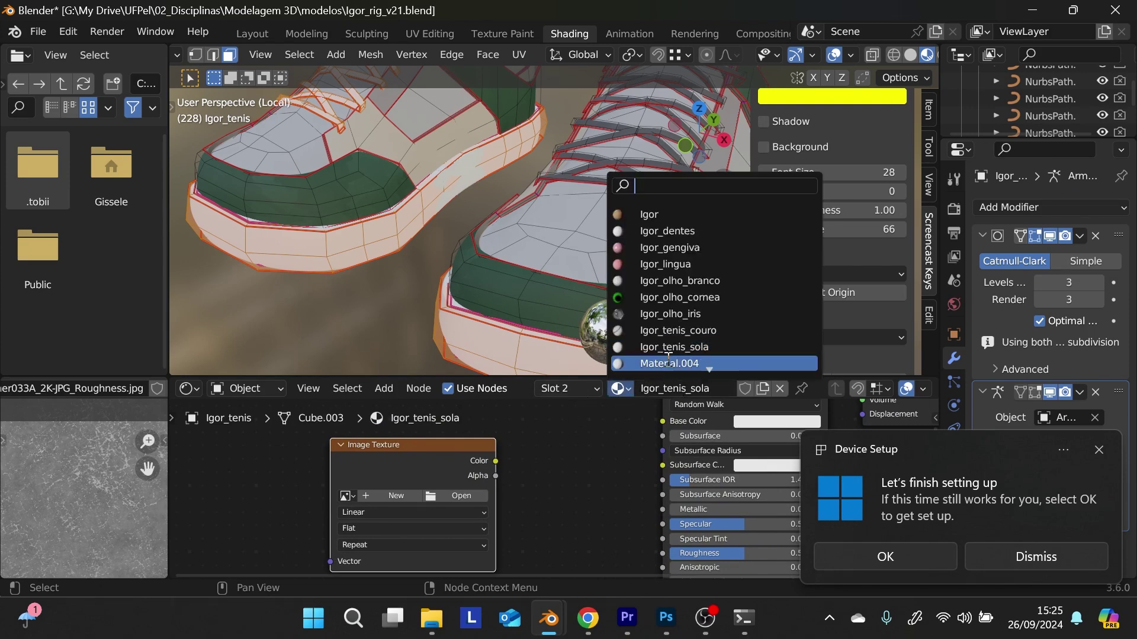
click(675, 330)
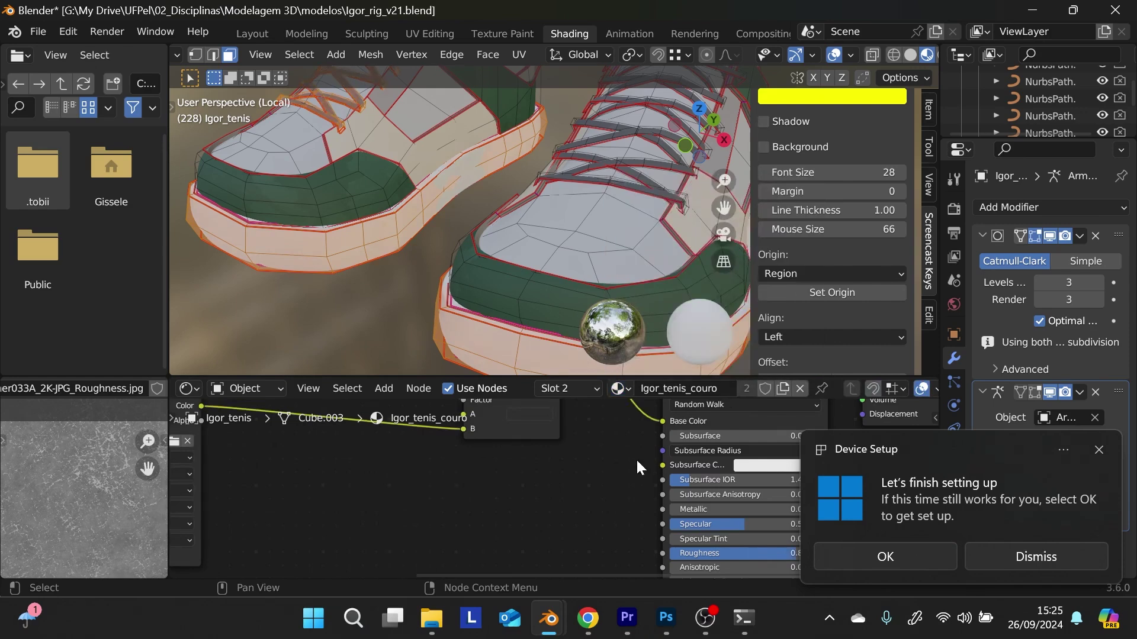
scroll(636, 475, down, 1)
click(783, 388)
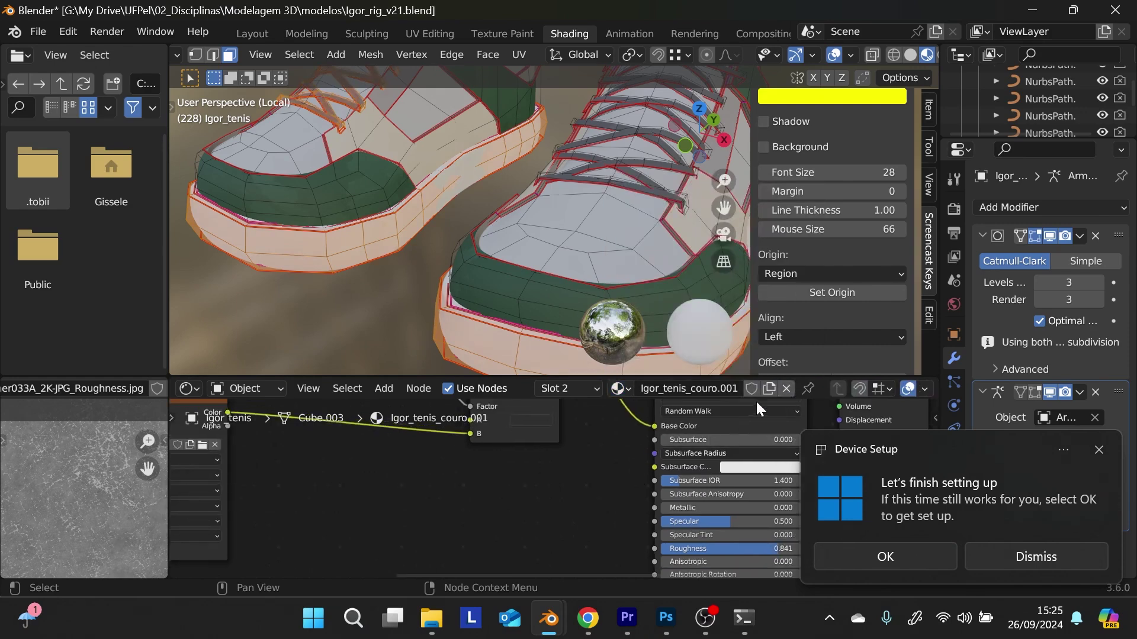
- Rename the copied material in the second slot as Igor_tenis_sola
click(727, 391)
click(727, 389)
drag(691, 392, 776, 395)
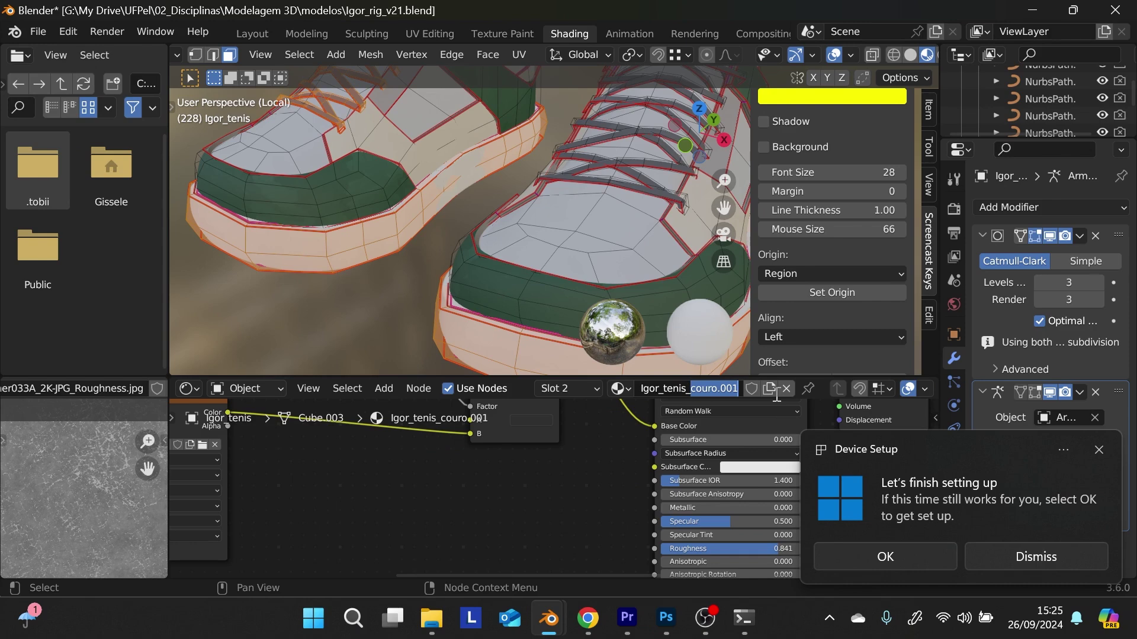
text(sola)
key(Return)
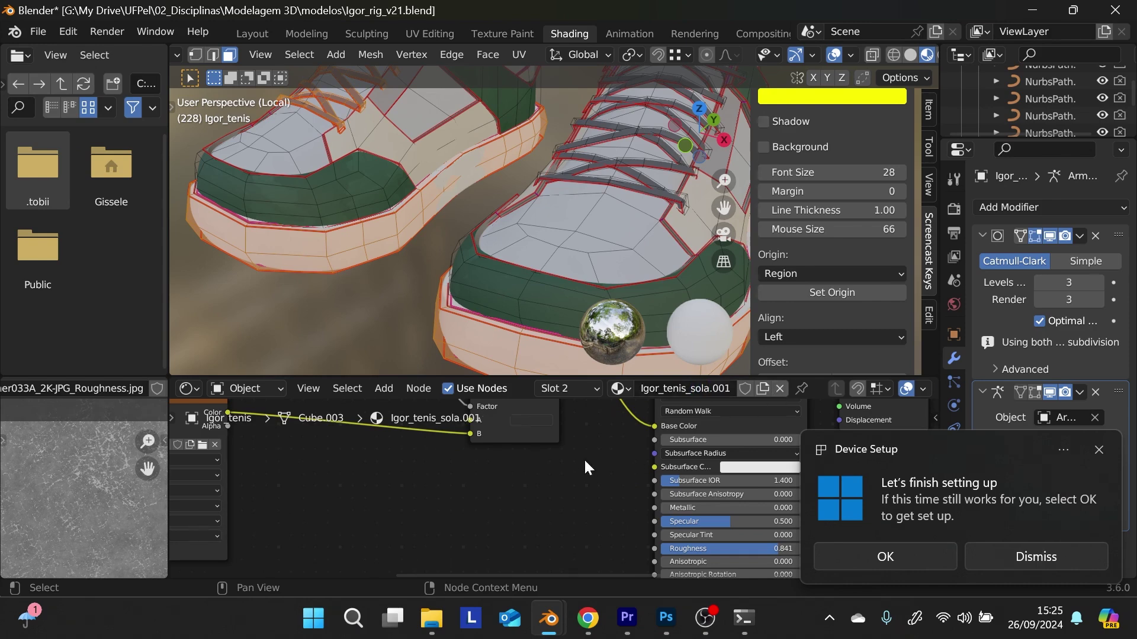
- Delete the leather normal map chain from the sole material: Image Texture, Normal Map, Mapping and Texture Coordinate nodes
scroll(584, 458, down, 3)
scroll(537, 506, down, 3)
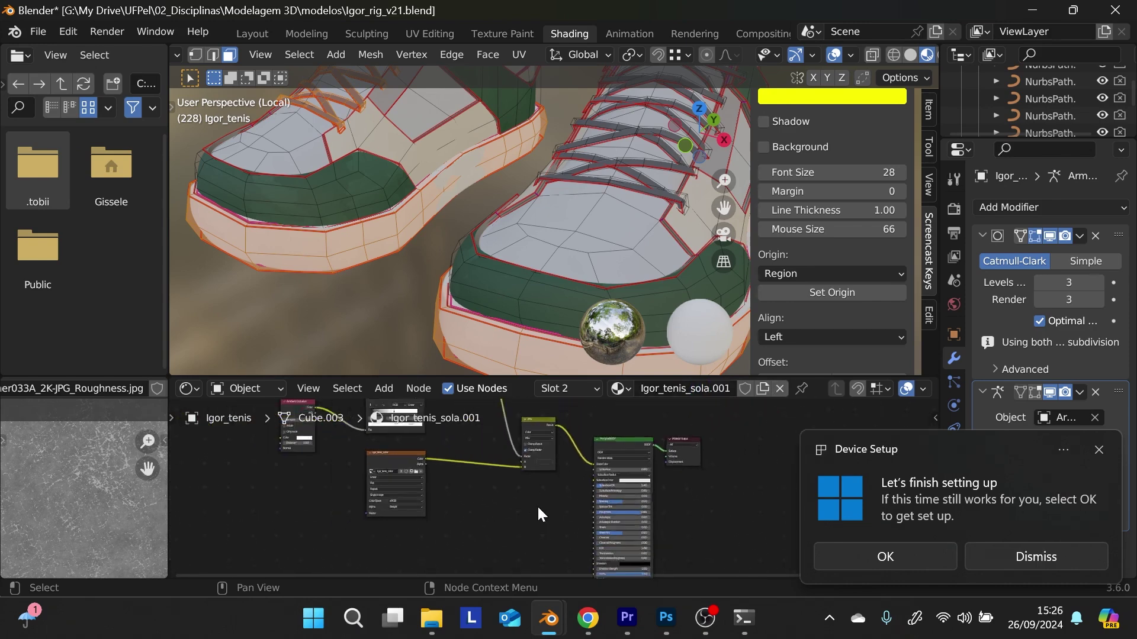
middle_drag(536, 514, 543, 451)
click(514, 517)
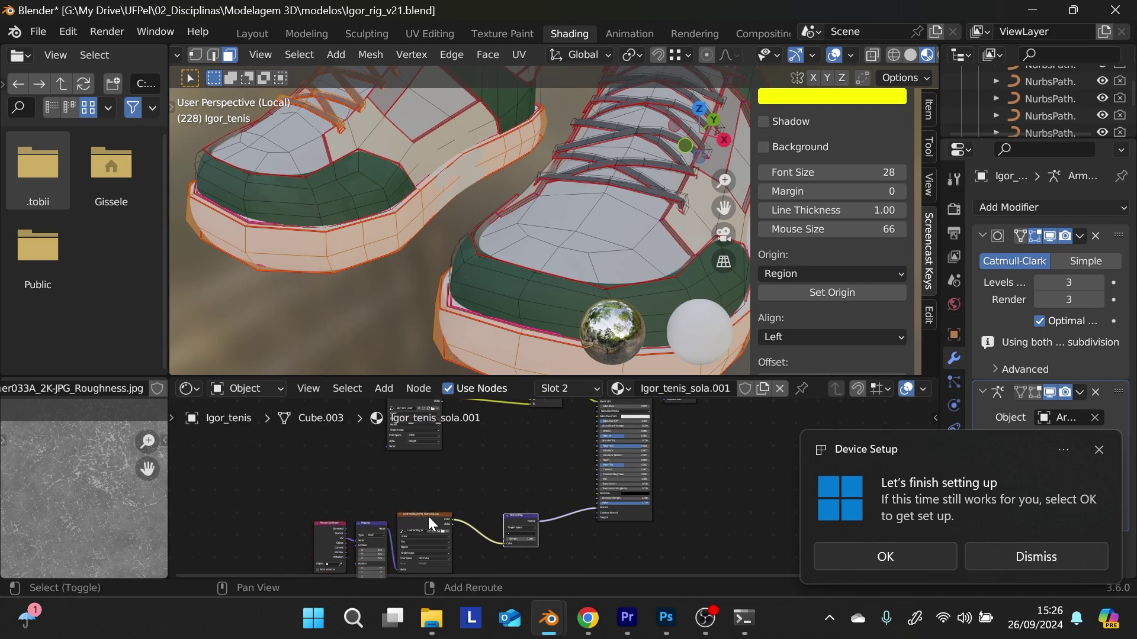
shift+click(316, 531)
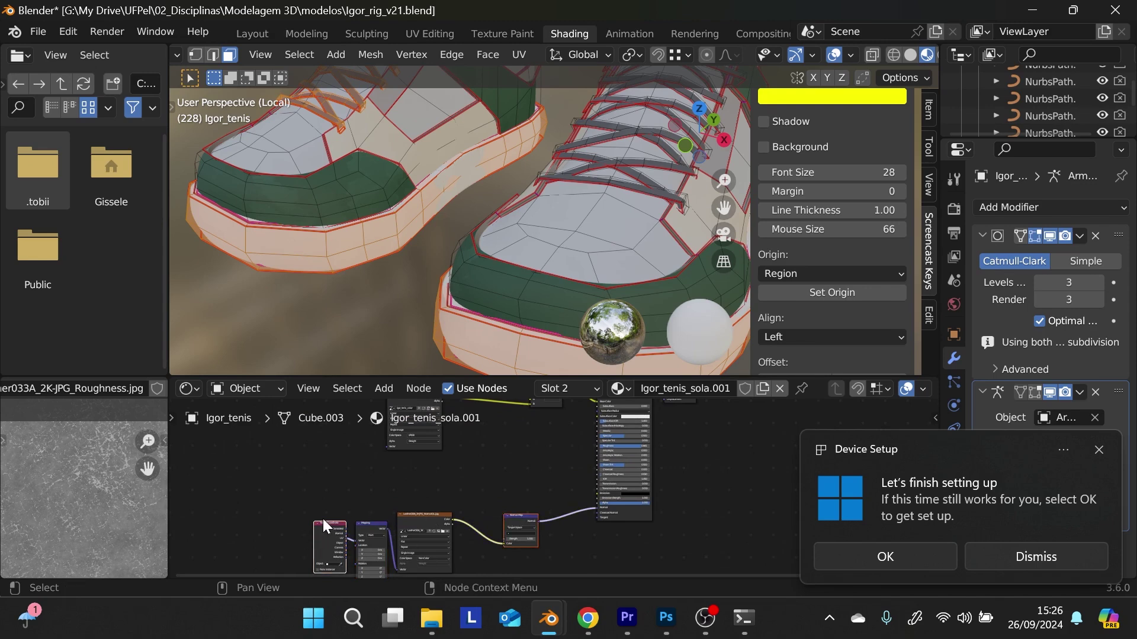
click(400, 515)
key(x)
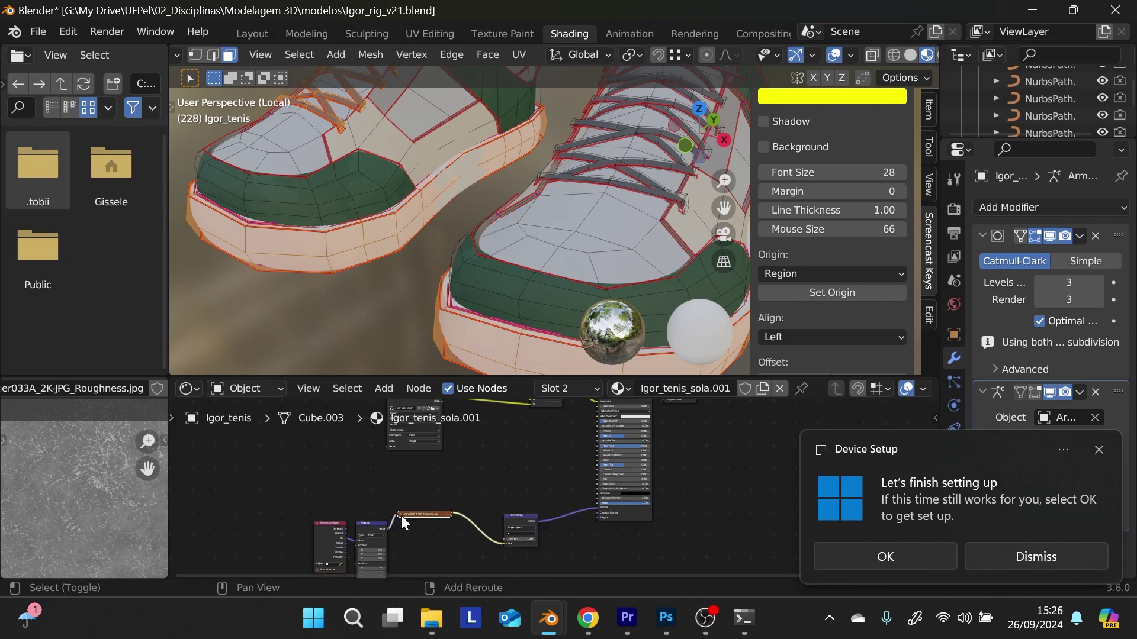
click(517, 519)
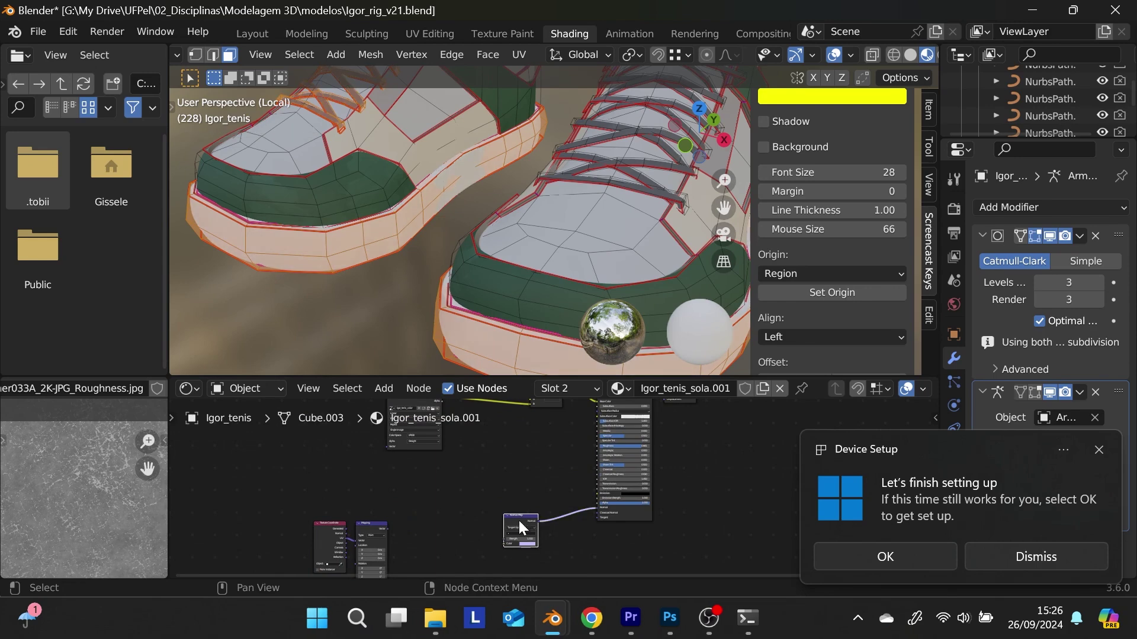
key(x)
click(374, 527)
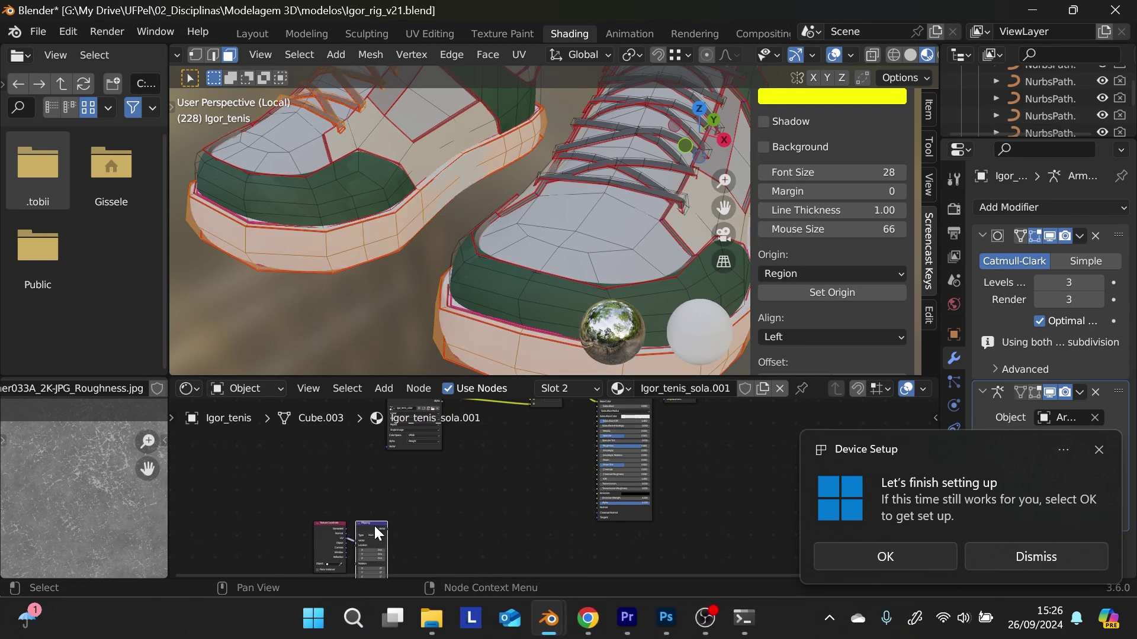
key(x)
click(324, 539)
- Return to Object Mode and set the sole material's Specular and Roughness to 1.000 on the Principled BSDF
scroll(624, 448, up, 3)
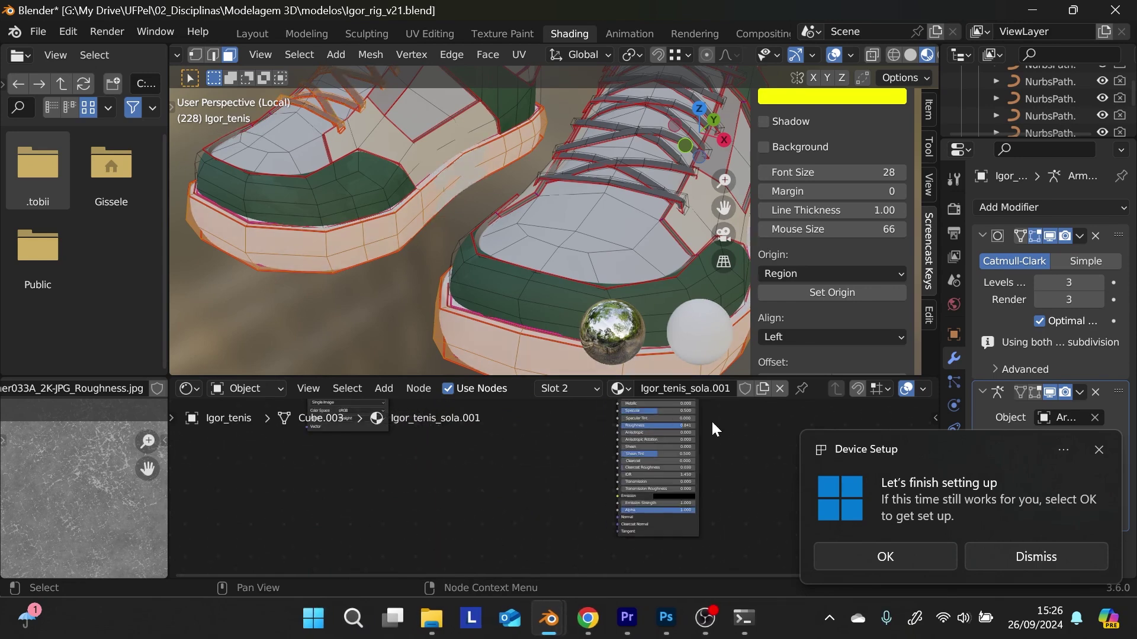
scroll(624, 451, up, 4)
middle_drag(624, 452, 541, 549)
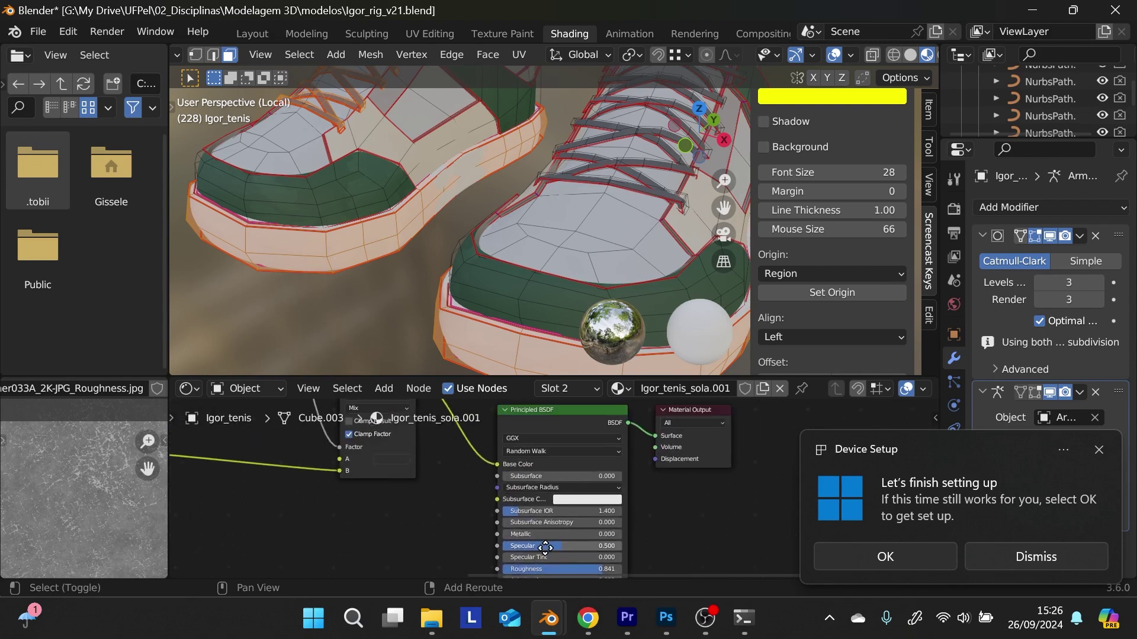
middle_drag(609, 274, 479, 196)
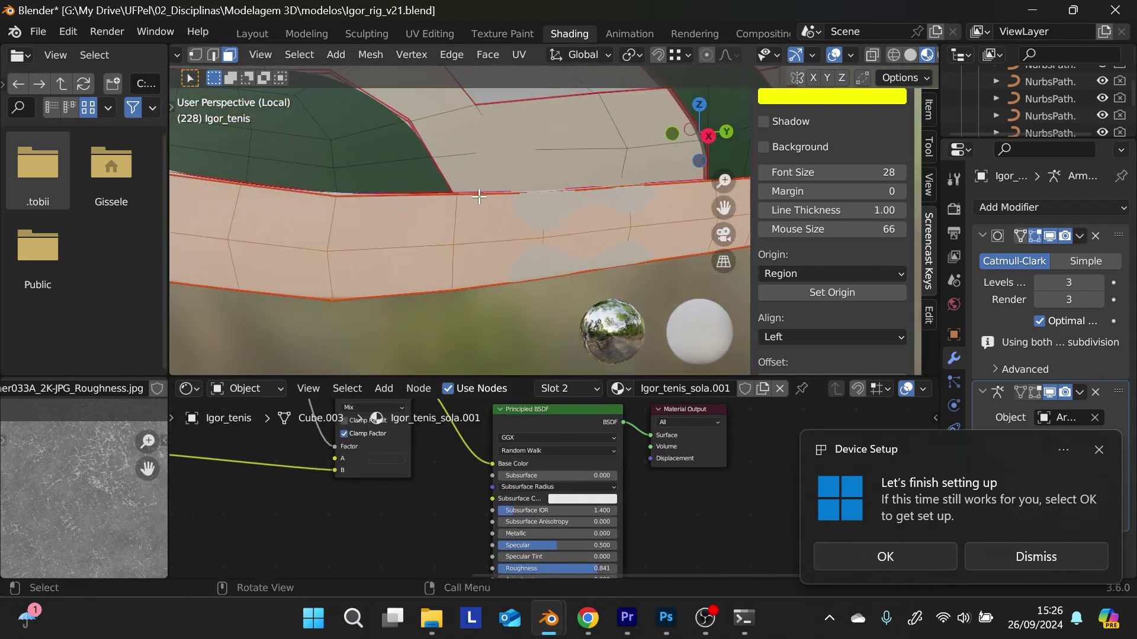
scroll(247, 59, left, 5)
click(232, 51)
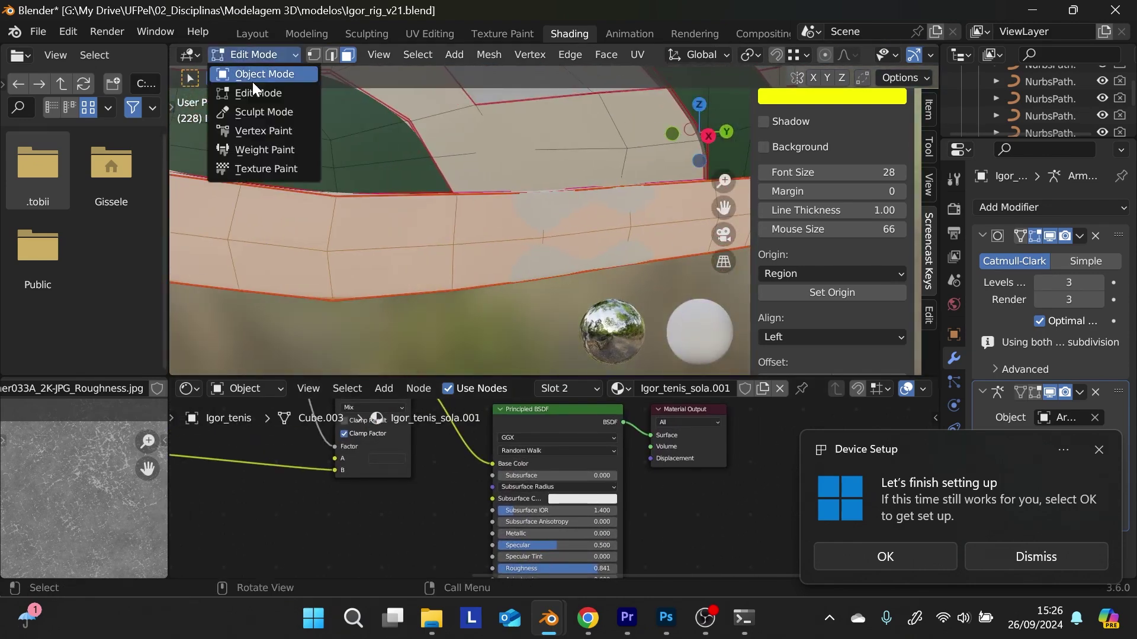
click(258, 72)
middle_drag(506, 512, 489, 447)
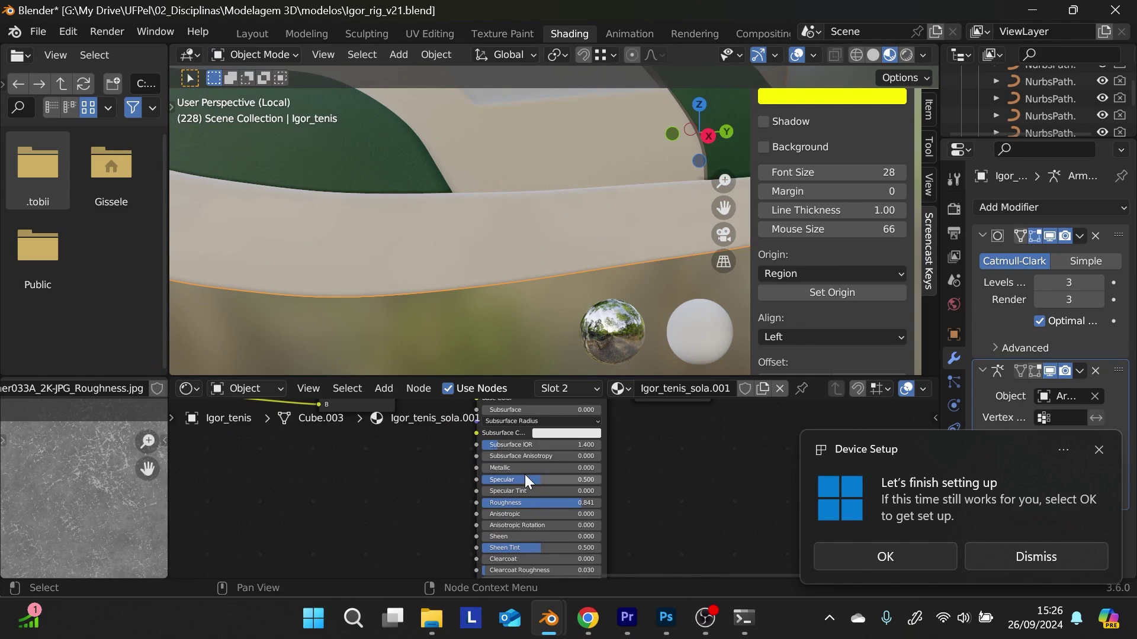
drag(534, 478, 601, 502)
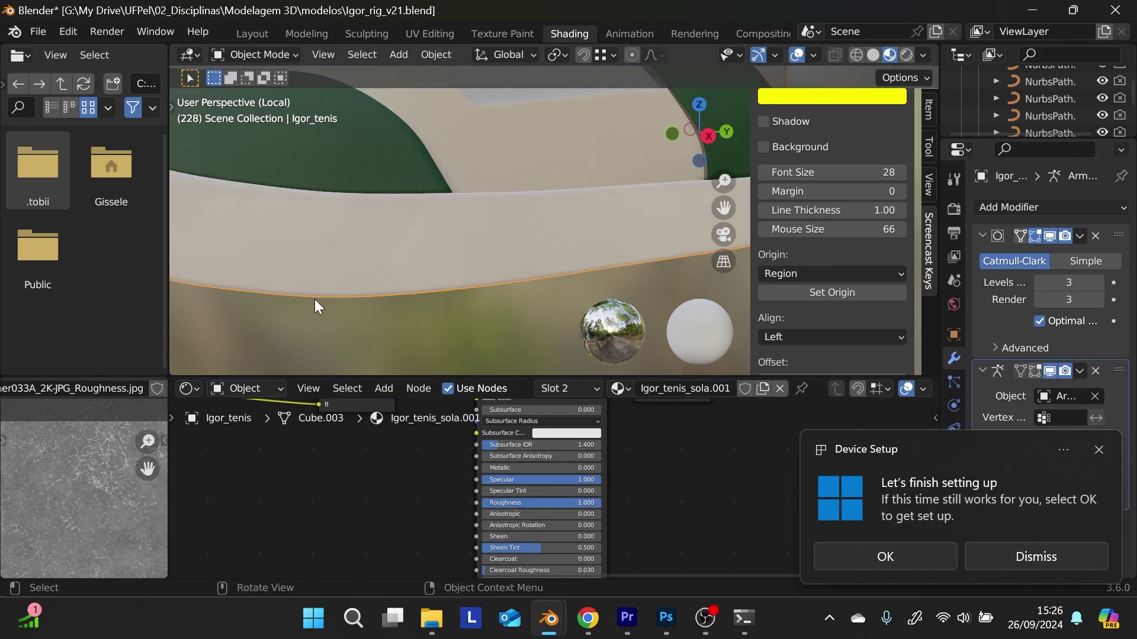
- Save the file and switch the viewport to rendered shading to check the sneakers
middle_drag(315, 299, 340, 315)
scroll(340, 315, down, 5)
scroll(417, 237, up, 7)
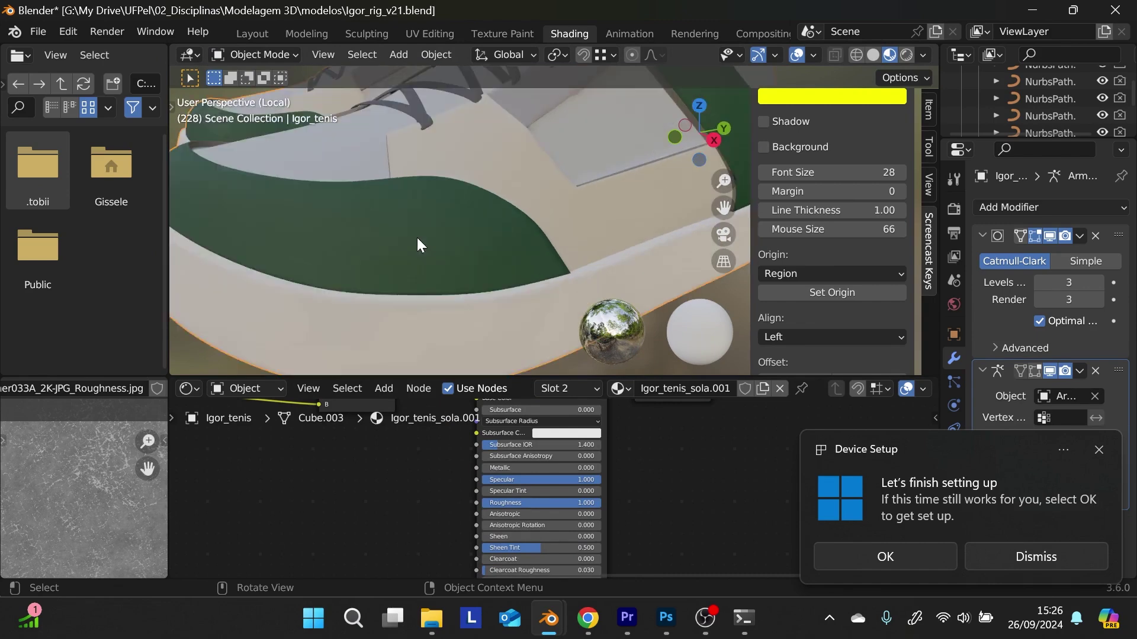
scroll(392, 235, down, 2)
middle_drag(391, 239, 416, 255)
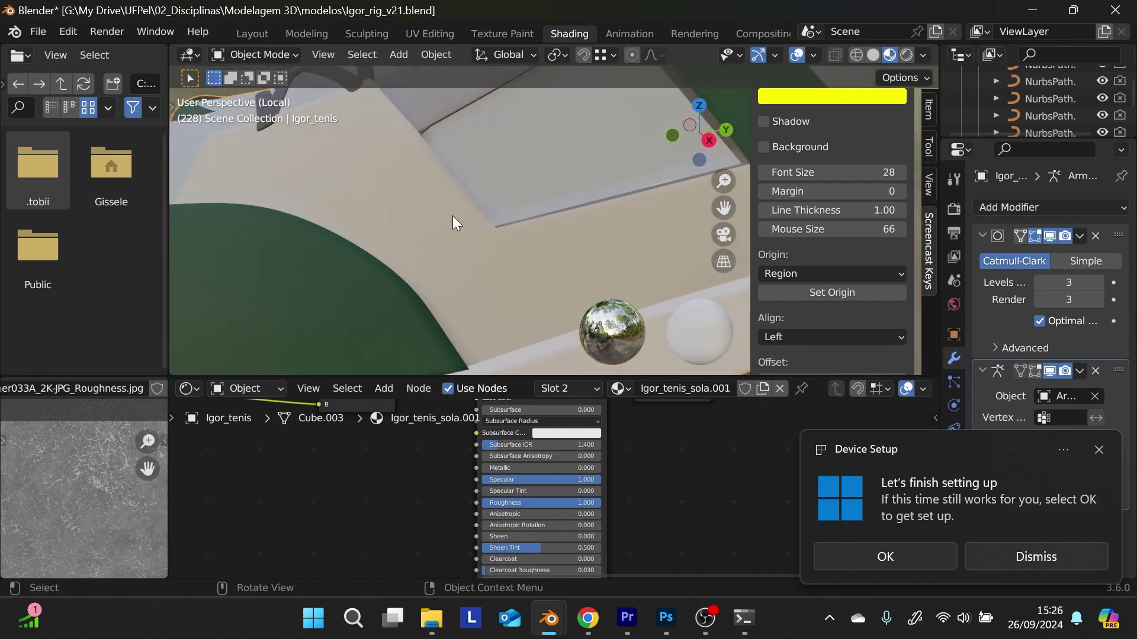
key(ctrl+s)
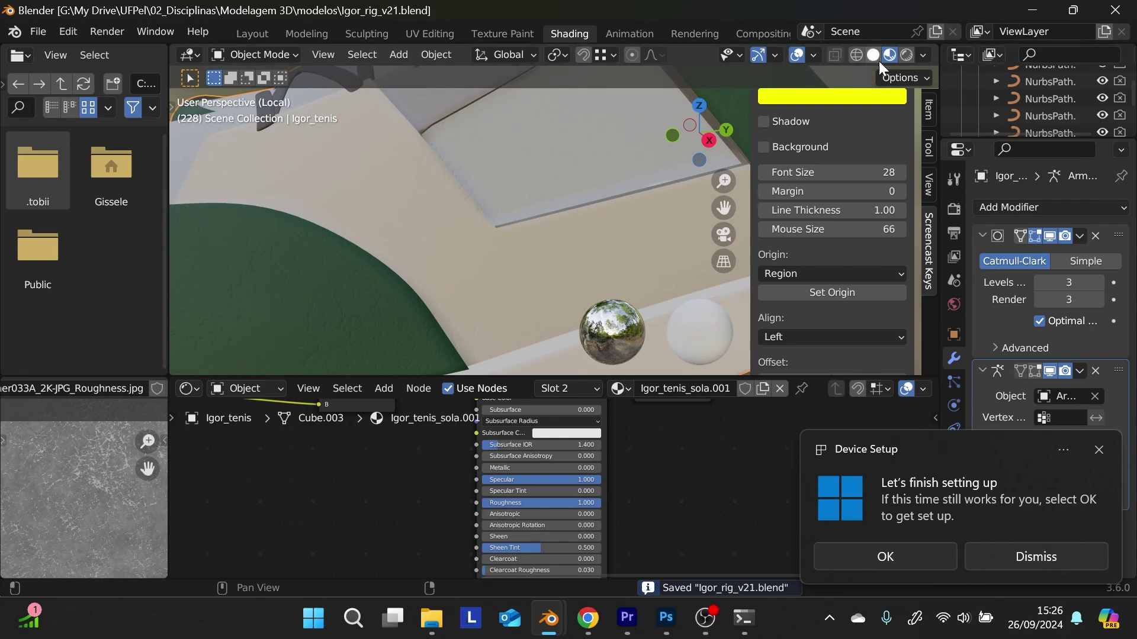
click(900, 59)
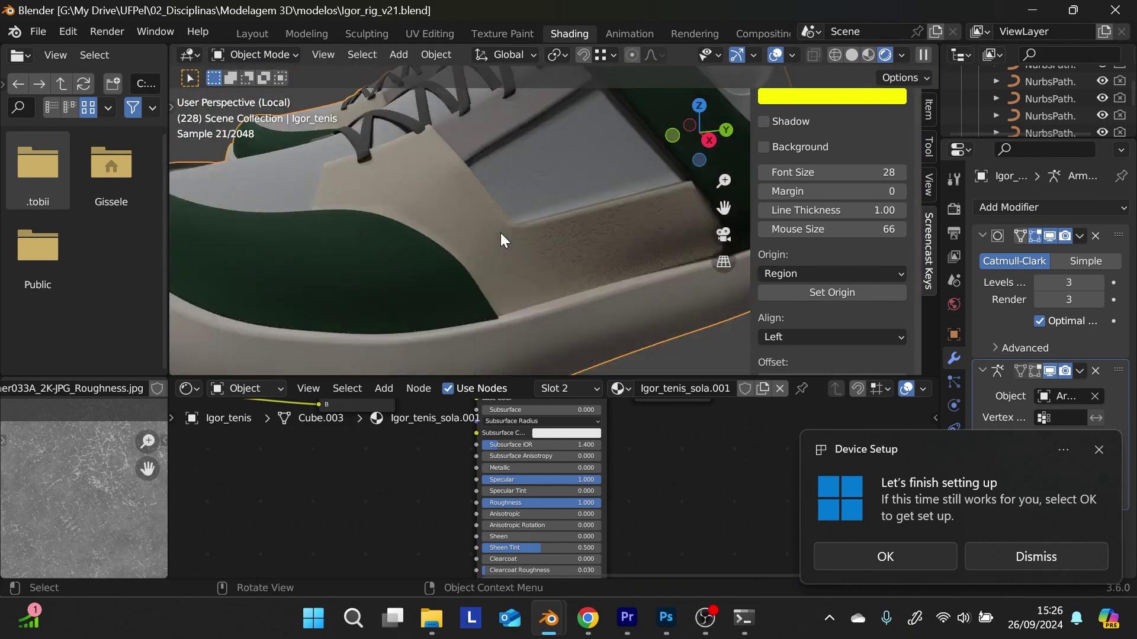
scroll(499, 232, down, 3)
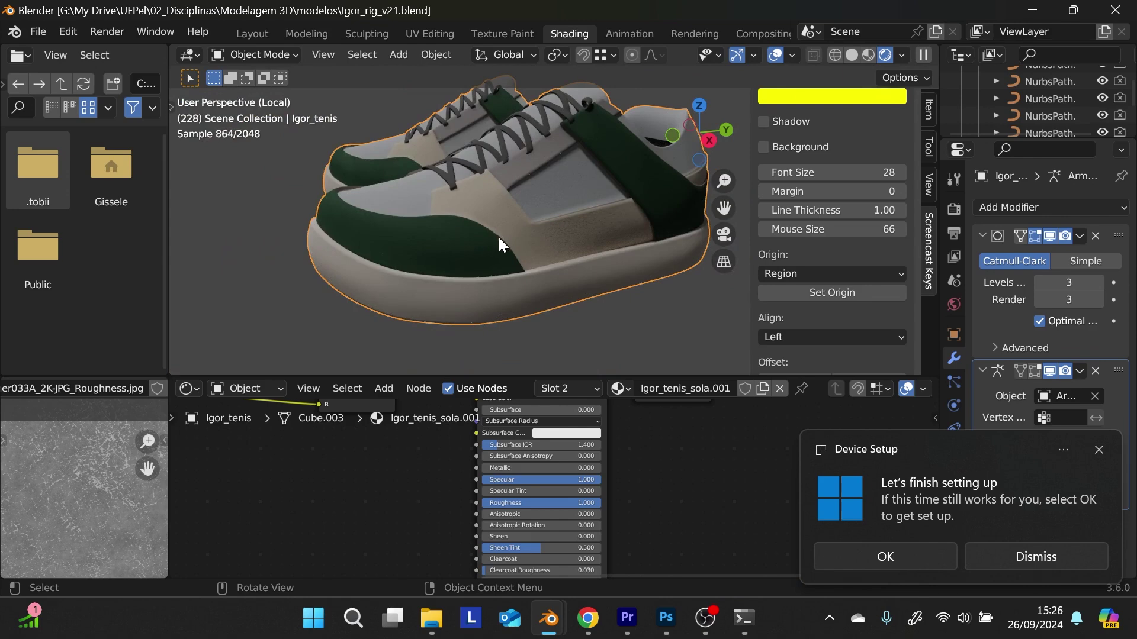
middle_drag(498, 237, 580, 344)
- In the Igor_tenis_couro material, duplicate the Texture Coordinate, Mapping and leather normal Image Texture nodes and place the copies above the originals
middle_drag(425, 507, 570, 509)
scroll(544, 517, down, 2)
scroll(546, 519, down, 6)
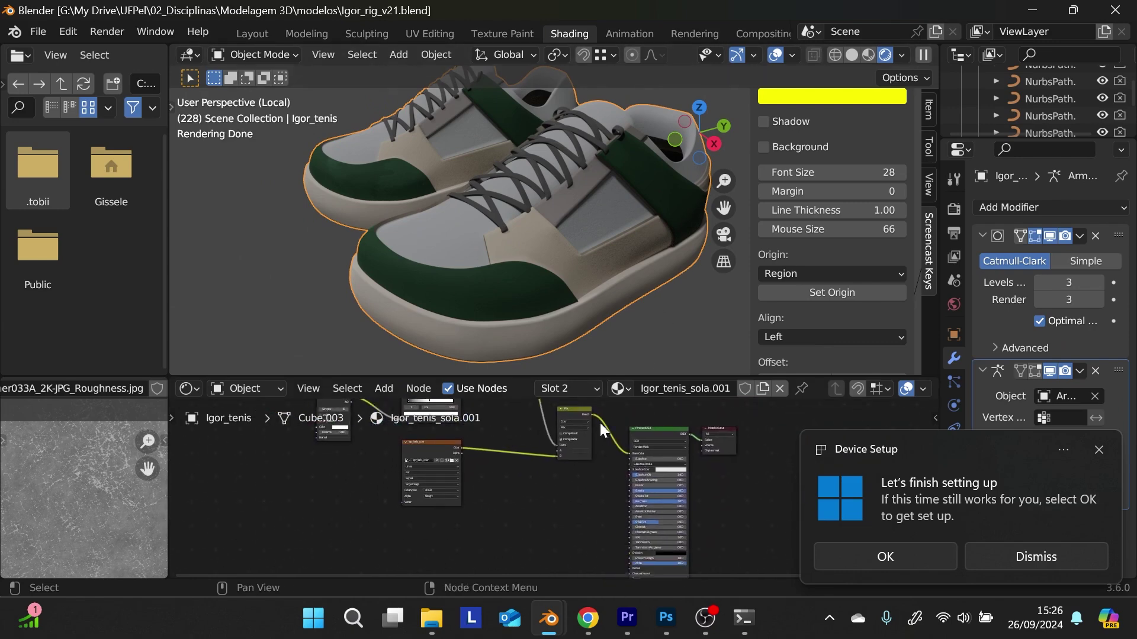
click(592, 389)
click(539, 274)
middle_drag(571, 455, 596, 496)
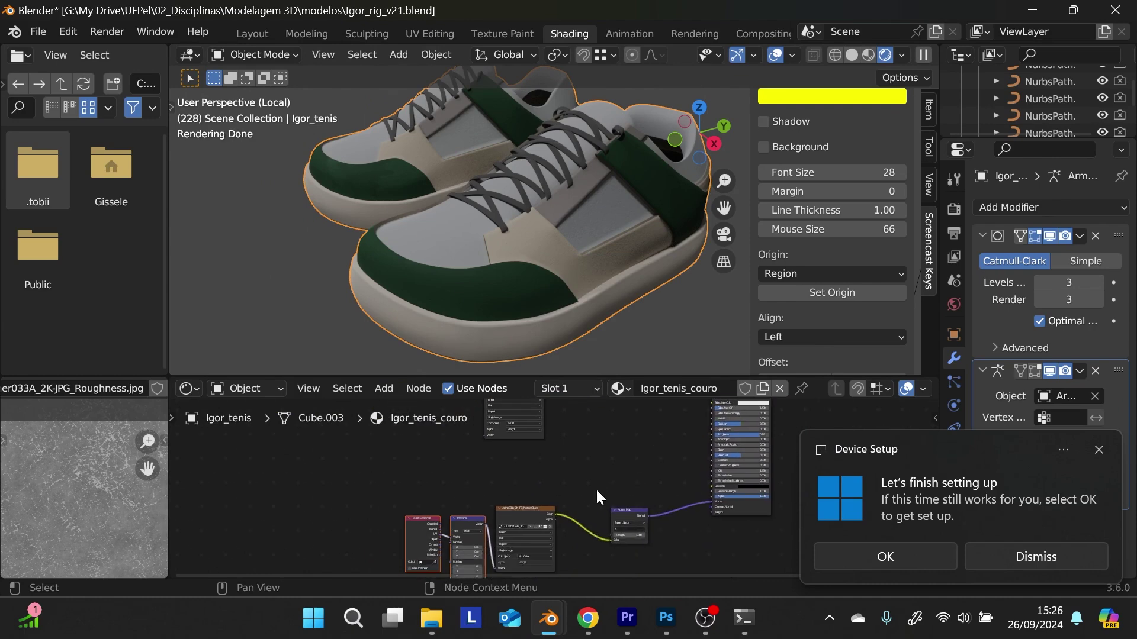
click(530, 520)
shift+click(453, 519)
shift+click(417, 517)
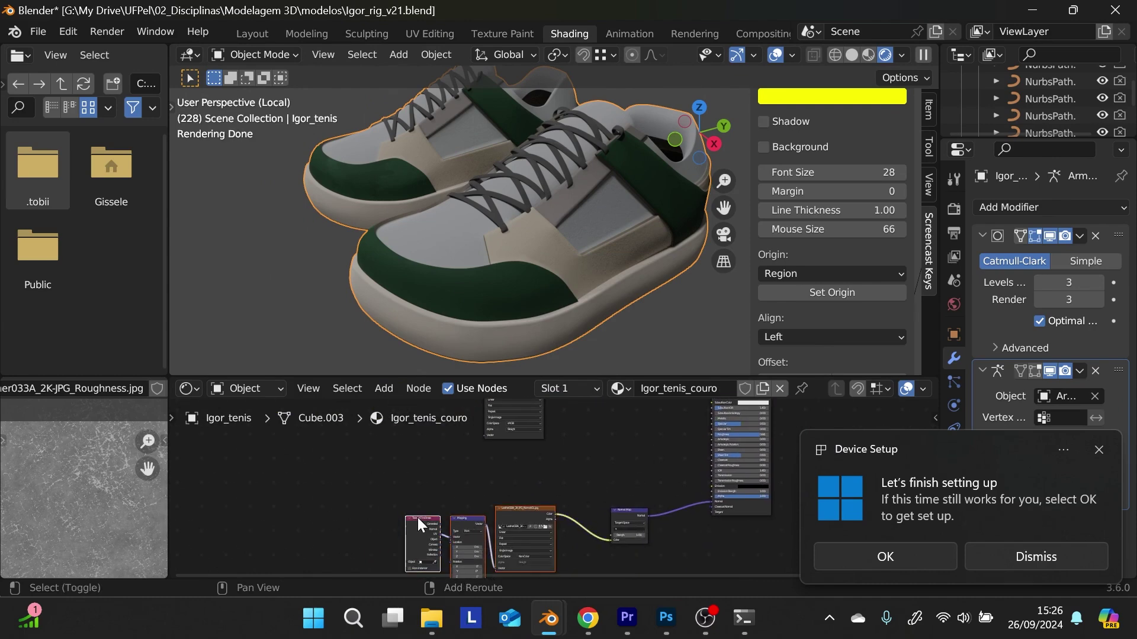
key(shift+d)
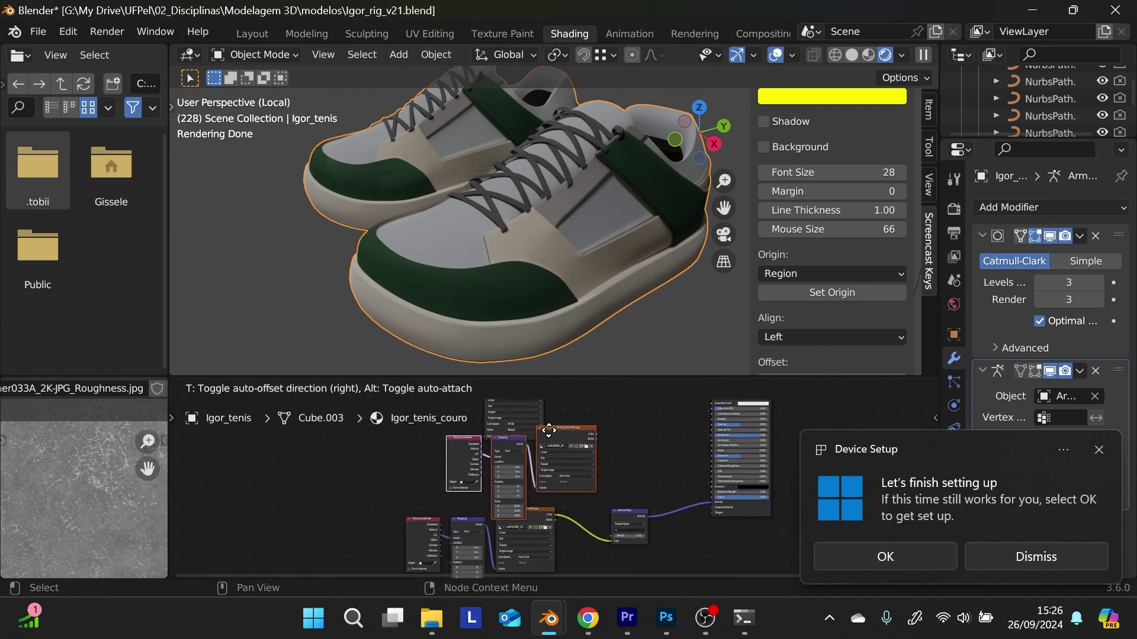
click(608, 457)
- Load Leather033A_2K-JPG_Roughness.jpg into the duplicated Image Texture node
scroll(615, 469, up, 1)
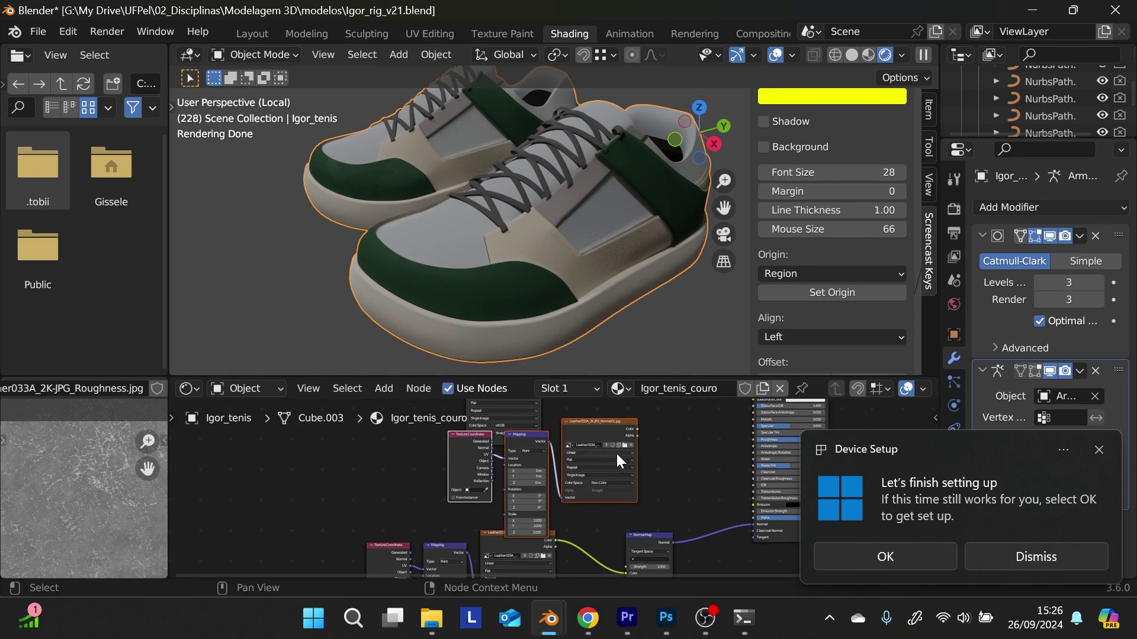
click(628, 445)
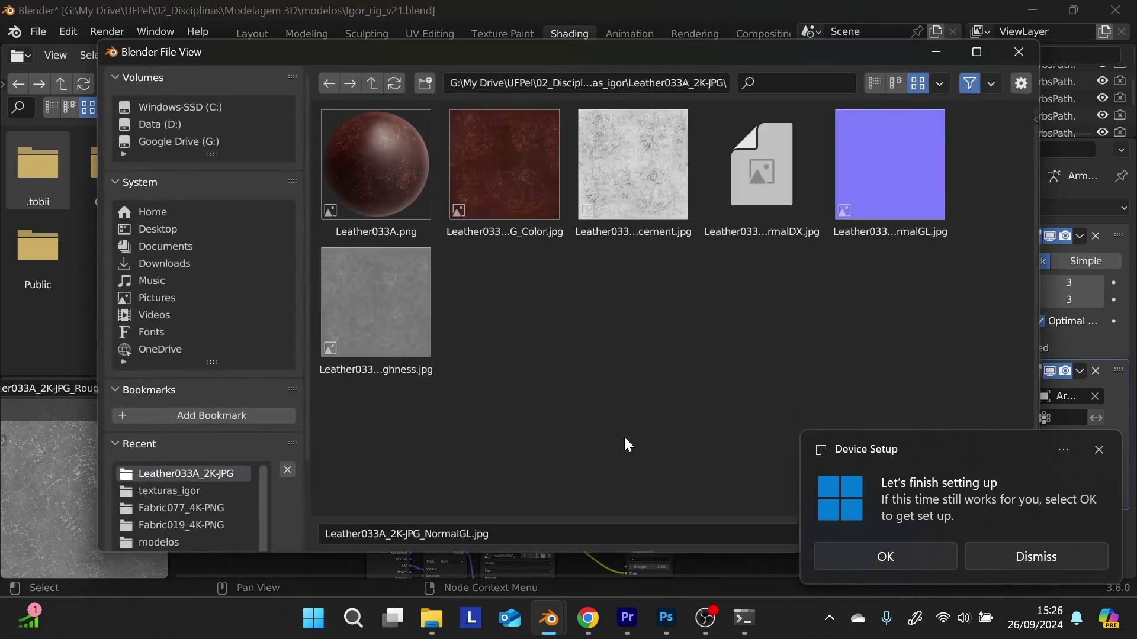
double_click(396, 307)
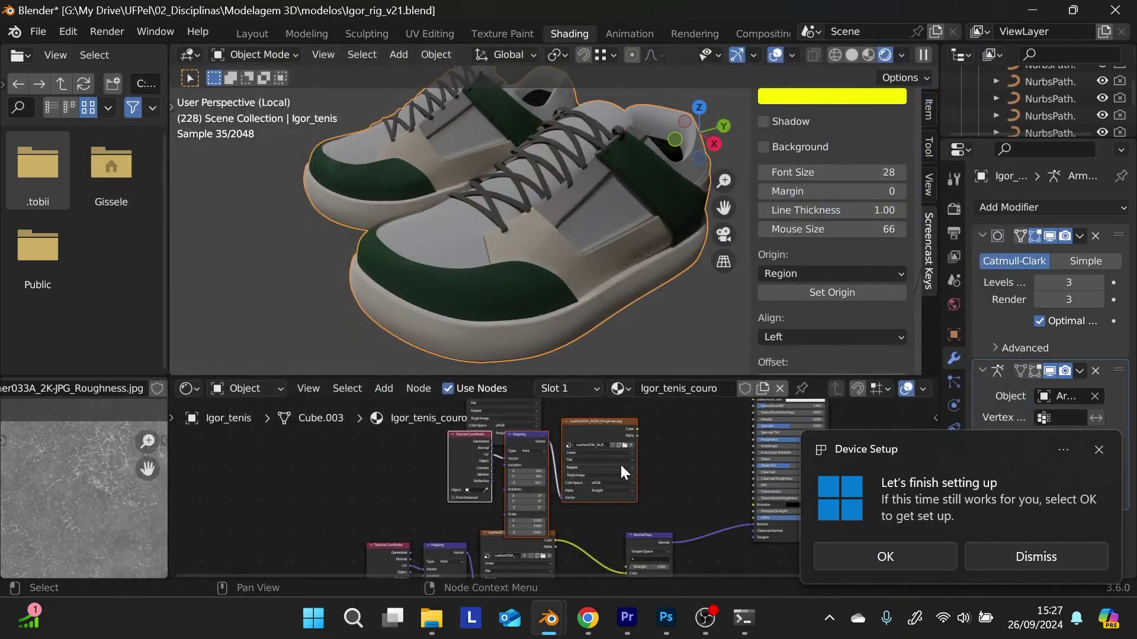
- Add a Color Ramp node between the roughness Image Texture and the Principled BSDF
middle_drag(621, 465, 446, 527)
scroll(432, 489, up, 7)
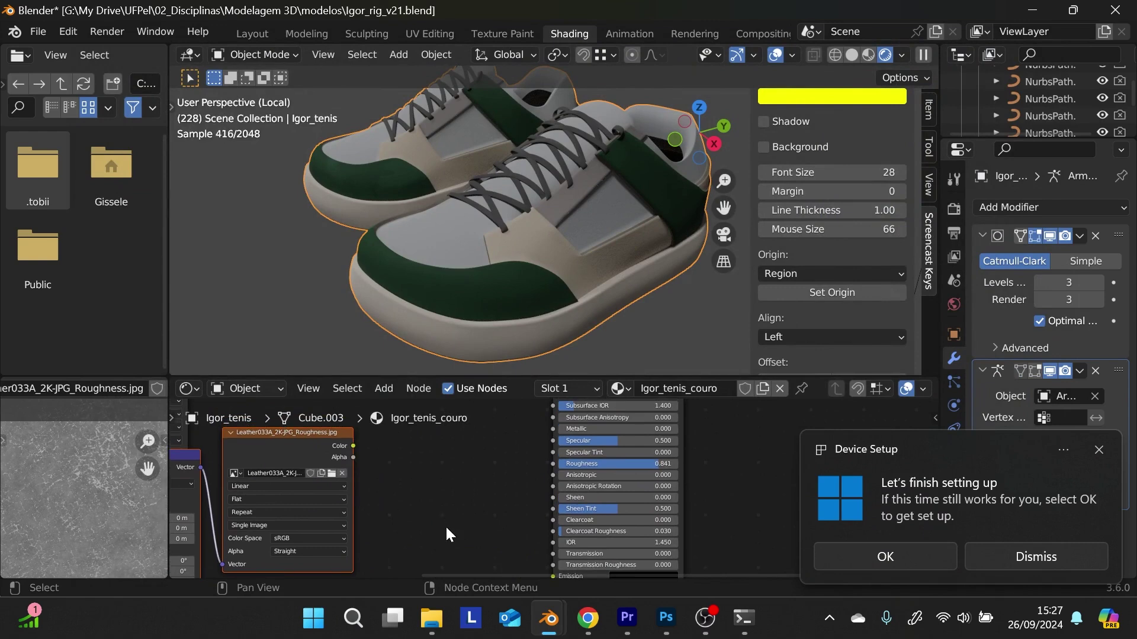
key(shift+a)
click(435, 397)
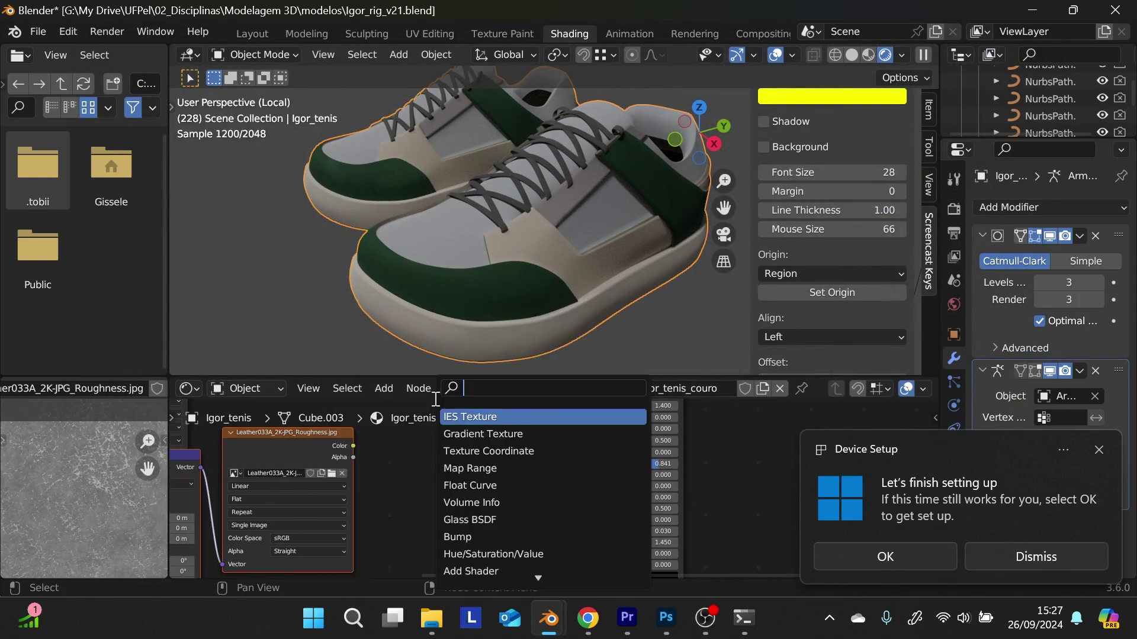
text(ramp)
key(Return)
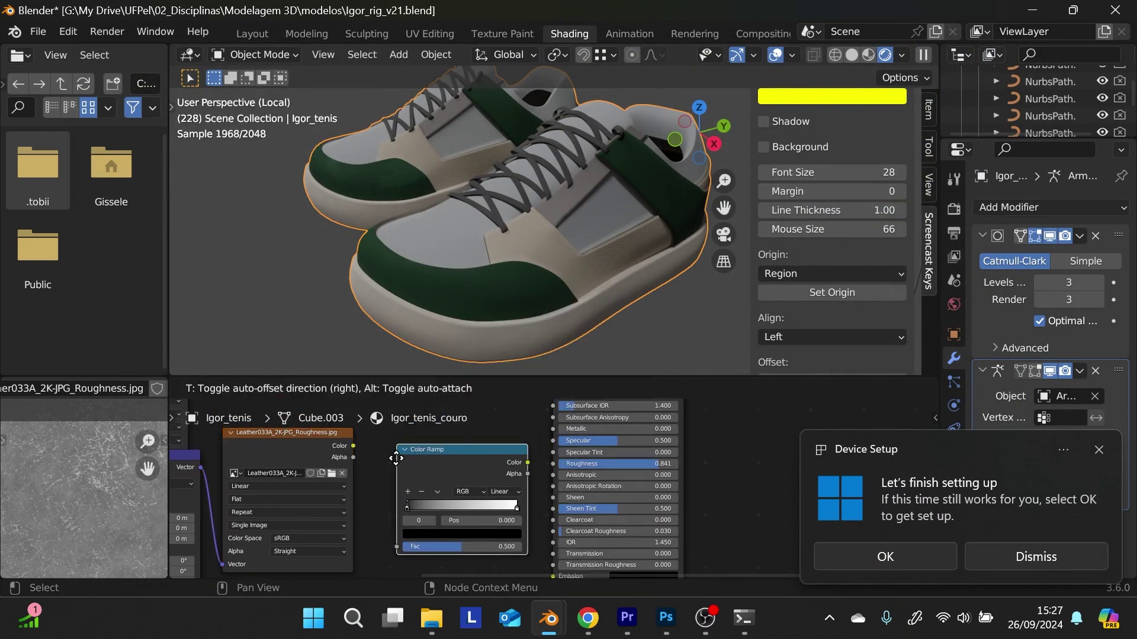
click(396, 458)
- Connect the roughness texture's Color output to the Color Ramp's Fac input
drag(353, 446, 394, 549)
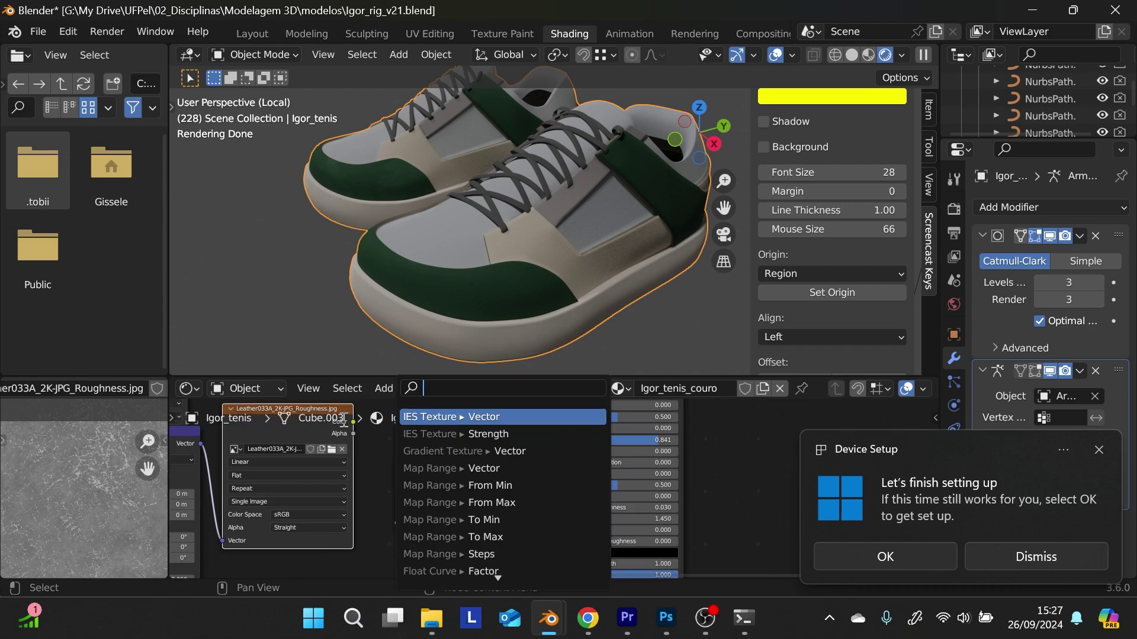
click(267, 481)
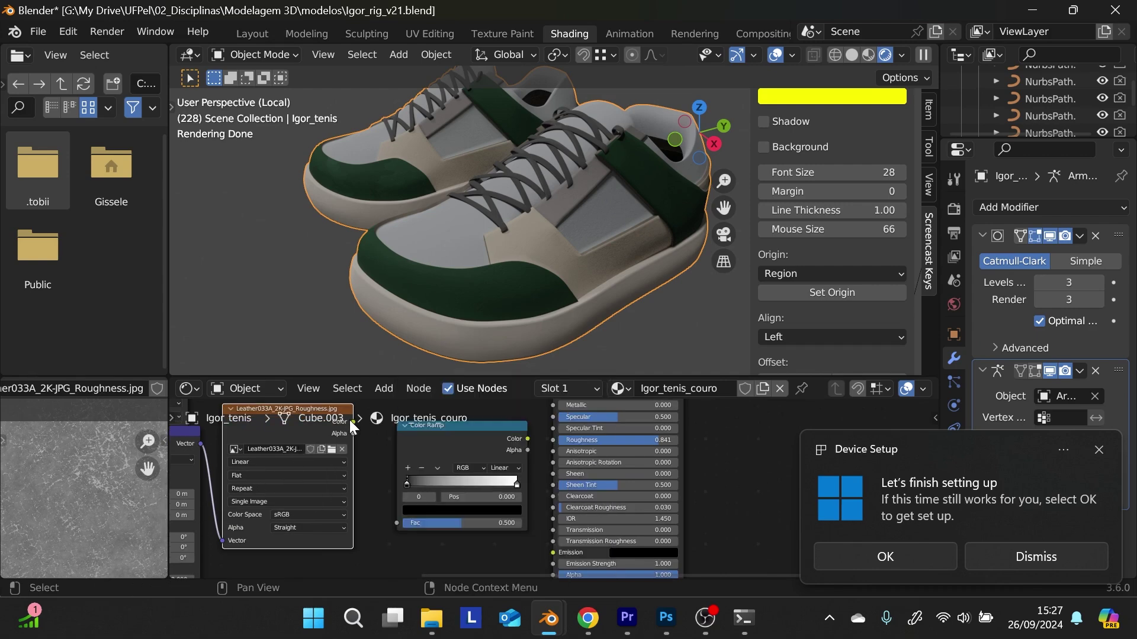
drag(353, 421, 399, 522)
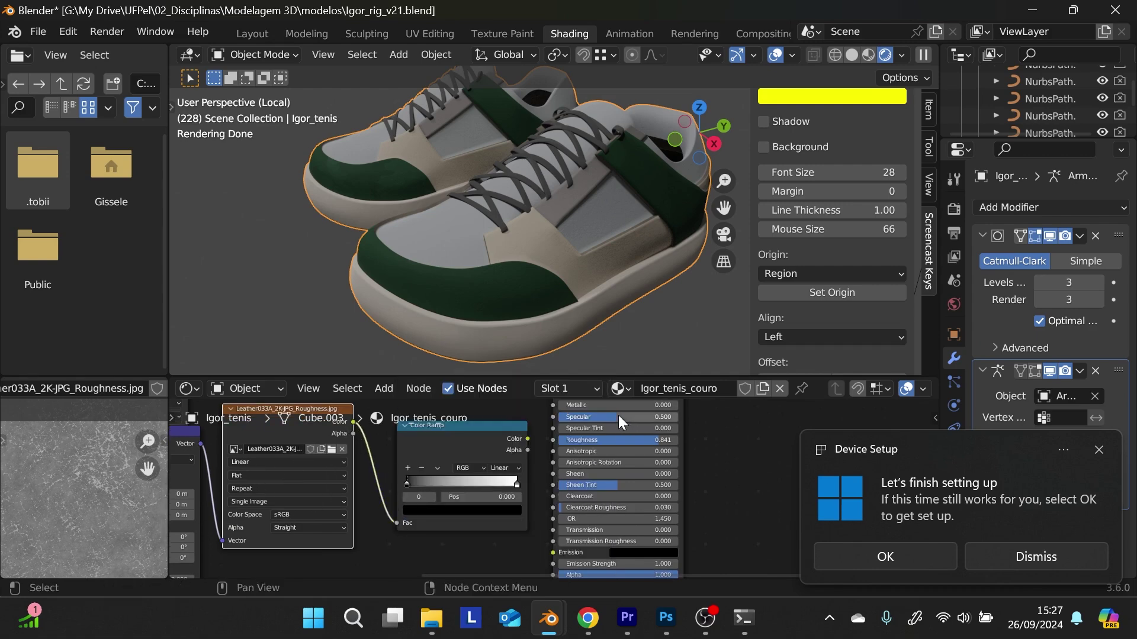